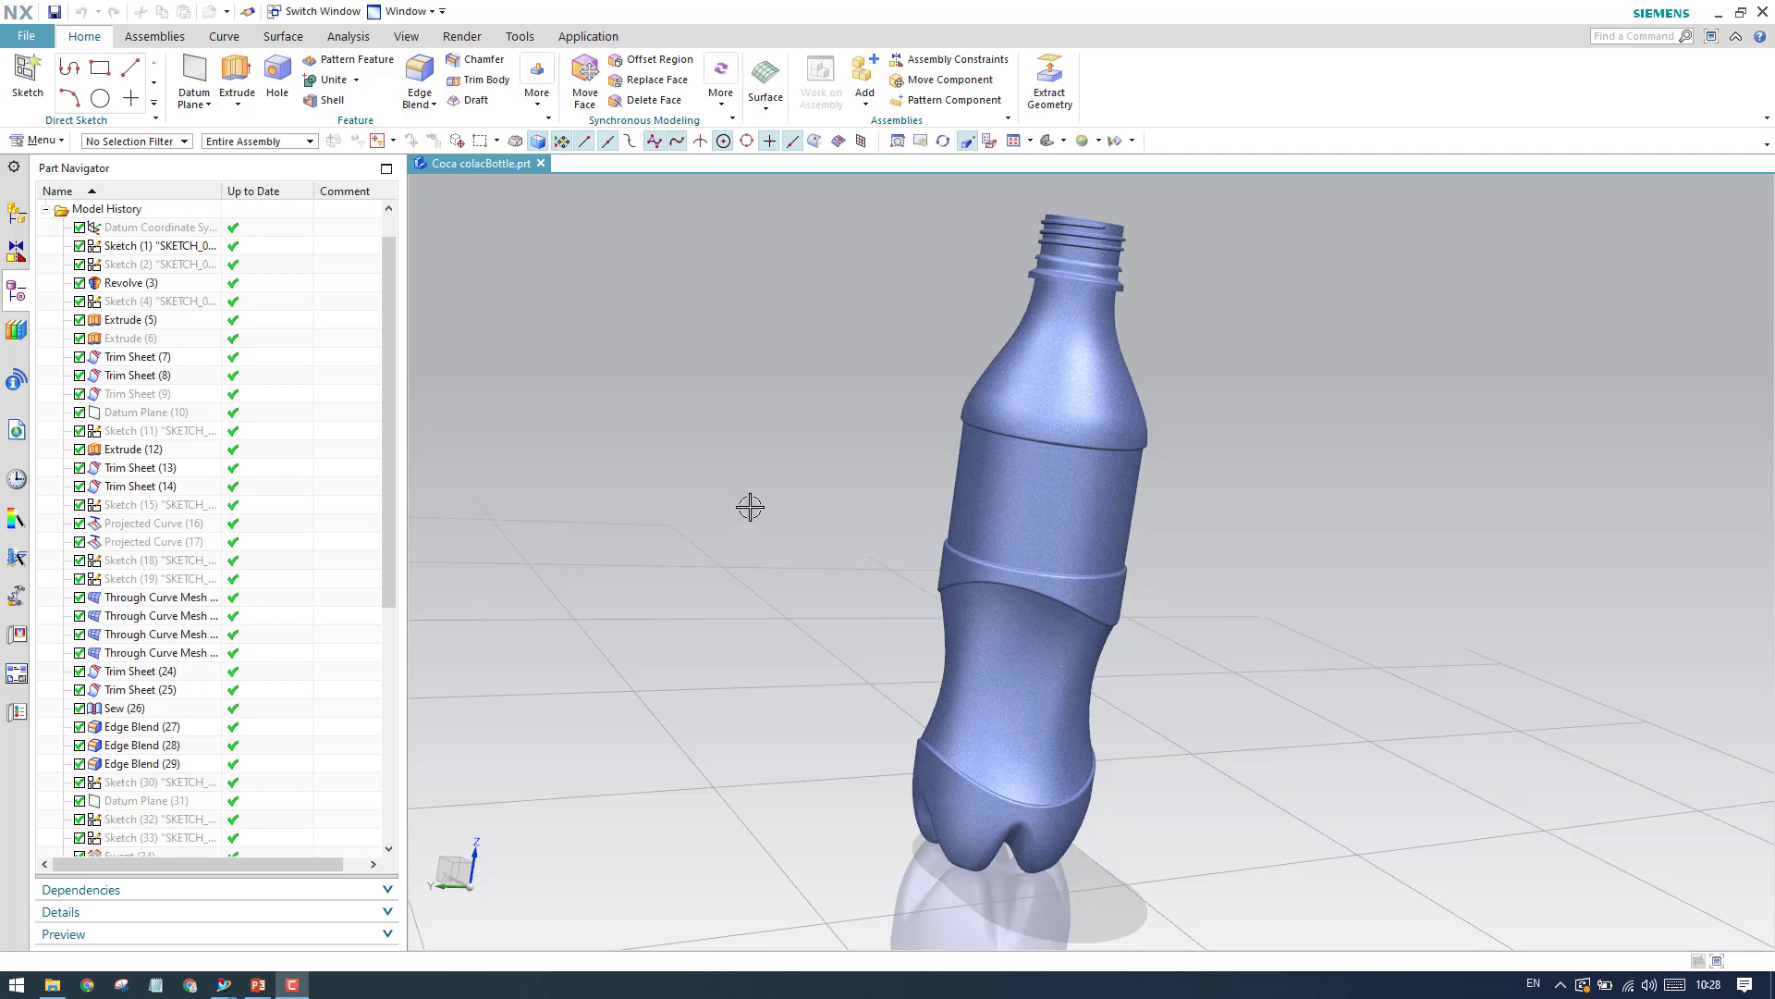
# Create a new part from the Model template with millimeter units, keeping the name model1.prt.
pyautogui.click(30, 35)
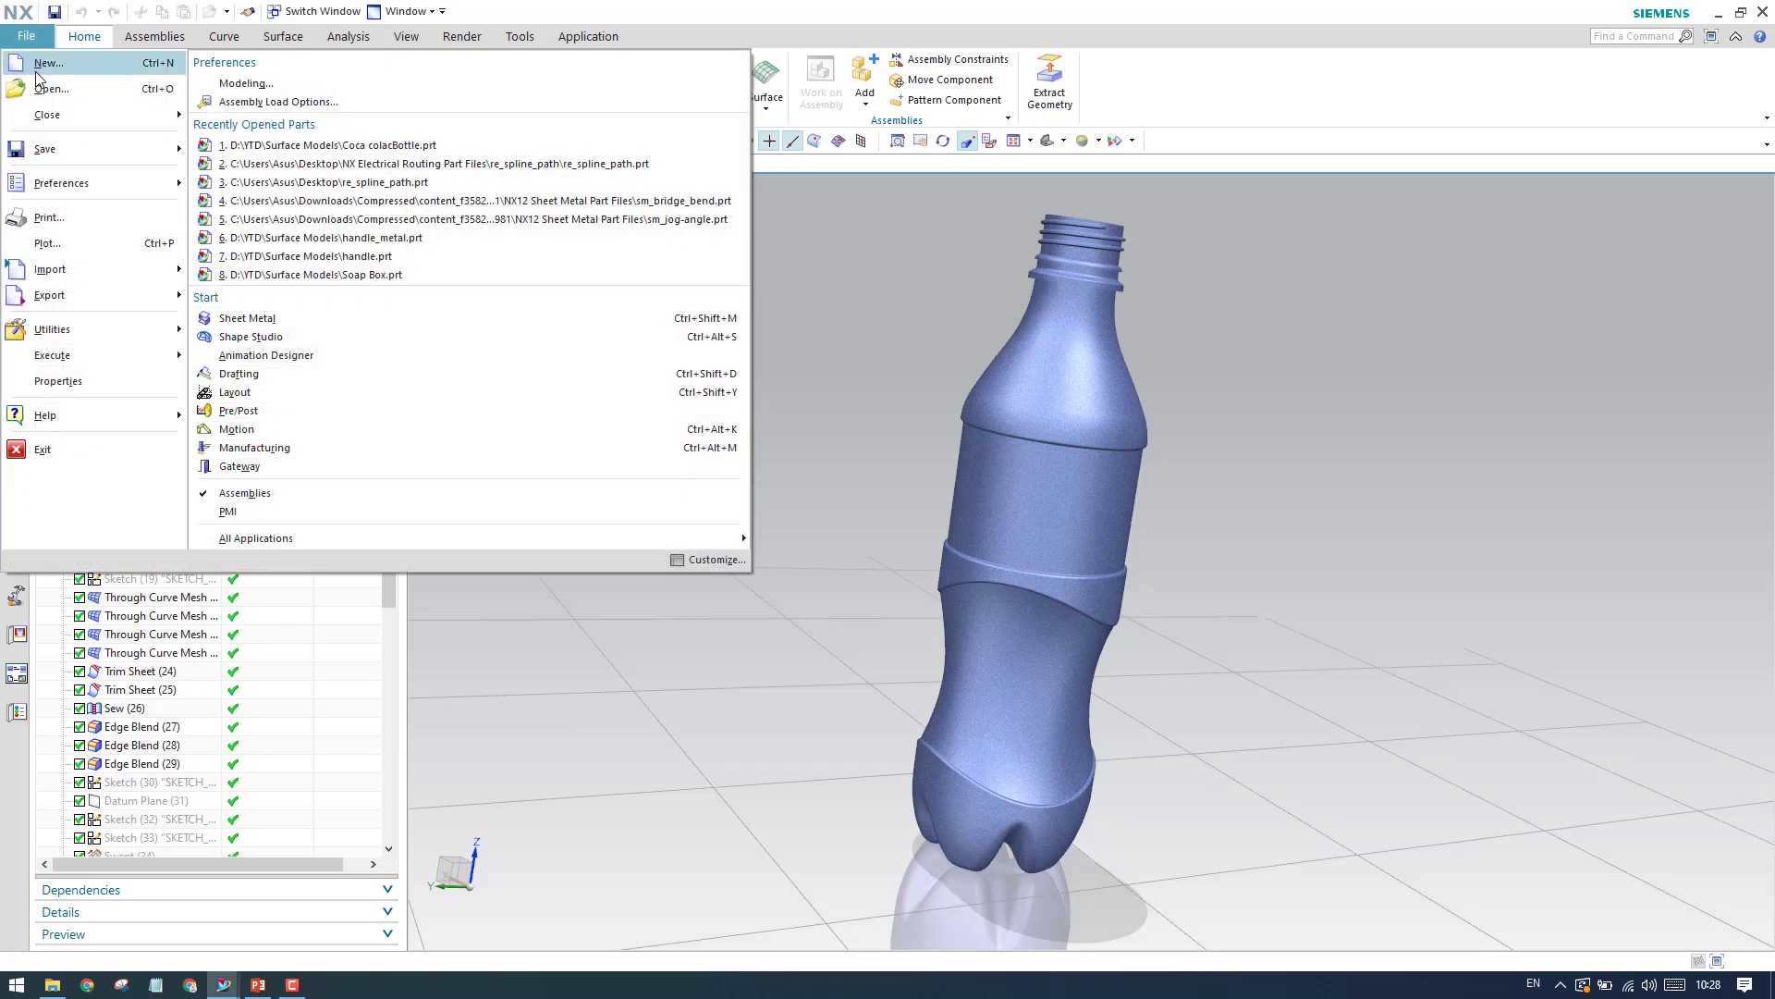
pyautogui.click(415, 369)
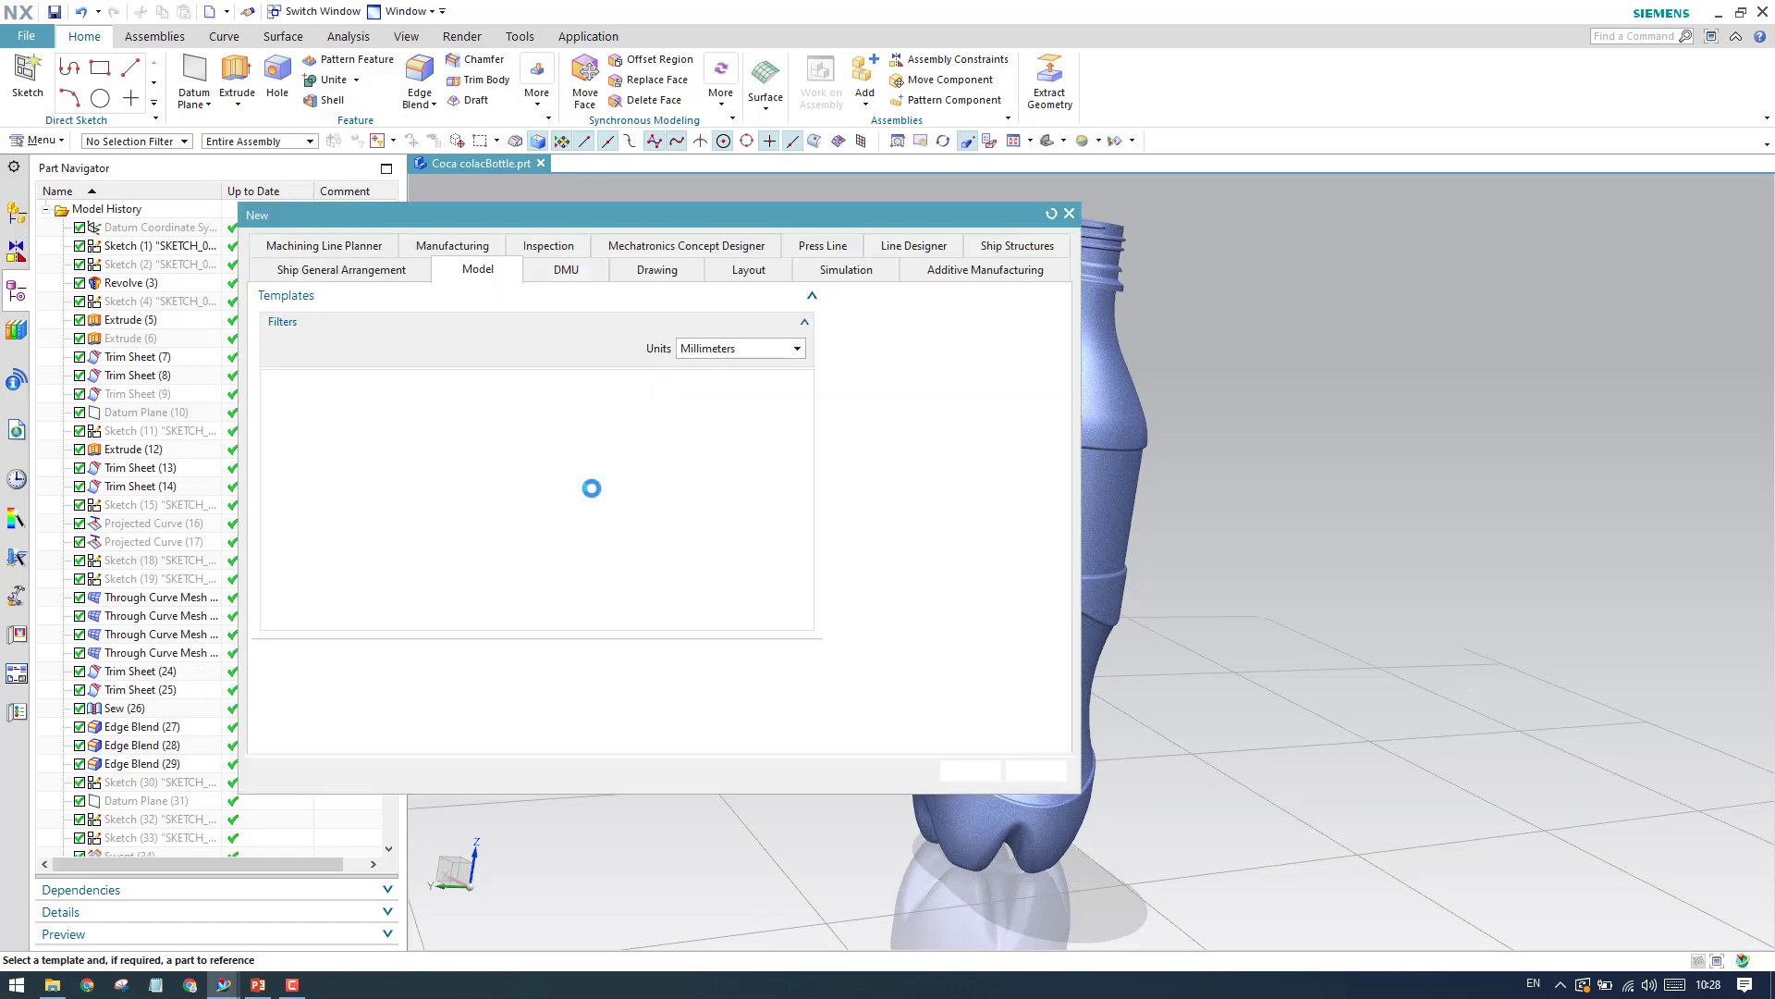
pyautogui.click(764, 351)
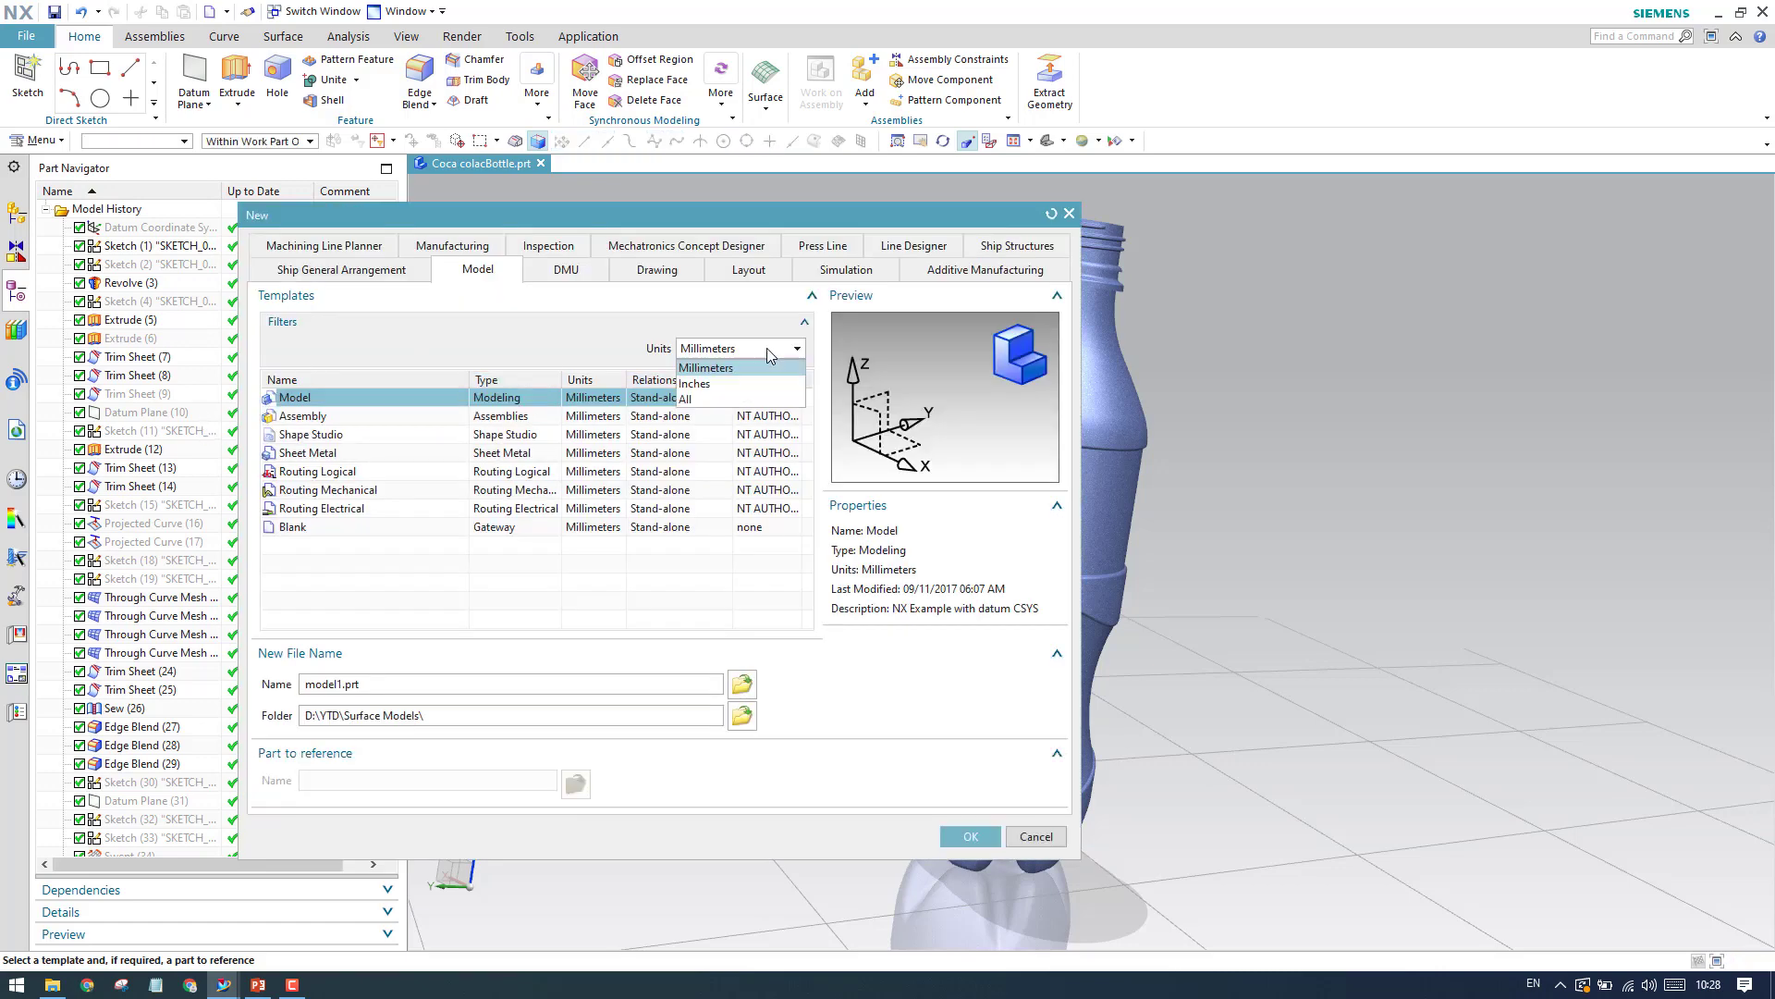
pyautogui.click(740, 367)
pyautogui.moveTo(758, 214); pyautogui.dragTo(763, 138)
pyautogui.click(956, 760)
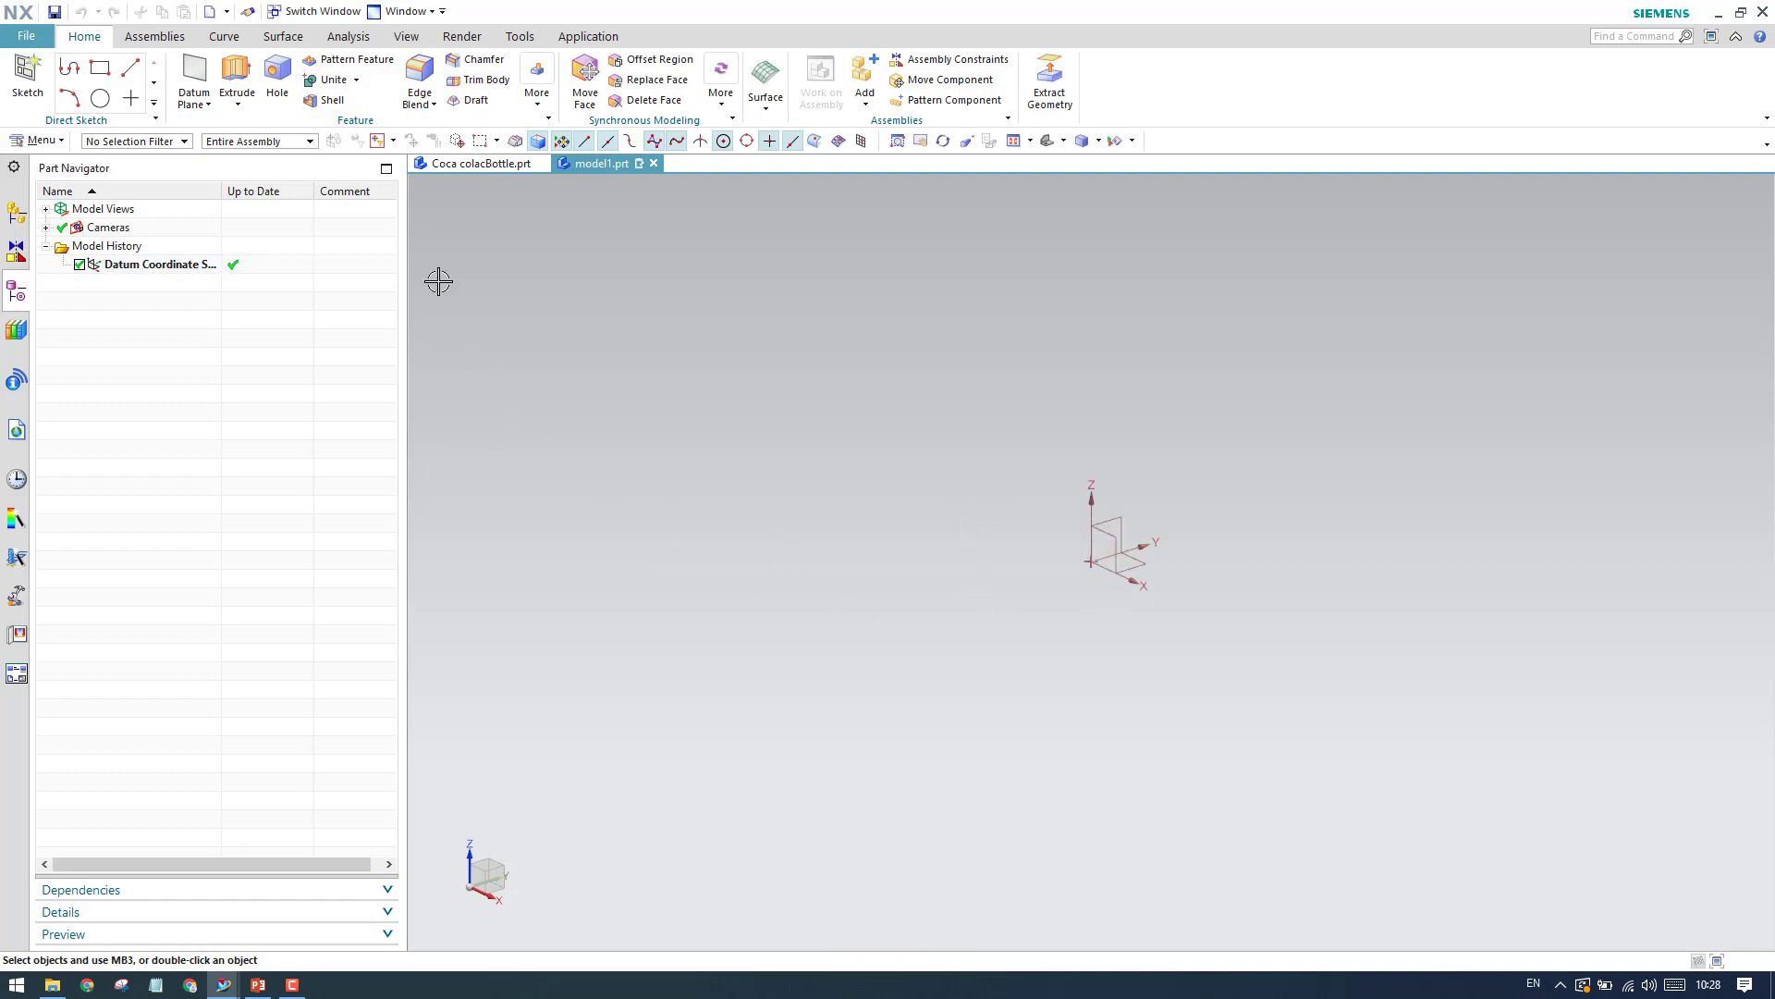
# Examine the available surface modelling commands, including the Surface and Mesh Surface groups, and the list of optional ribbon tabs.
pyautogui.click(283, 36)
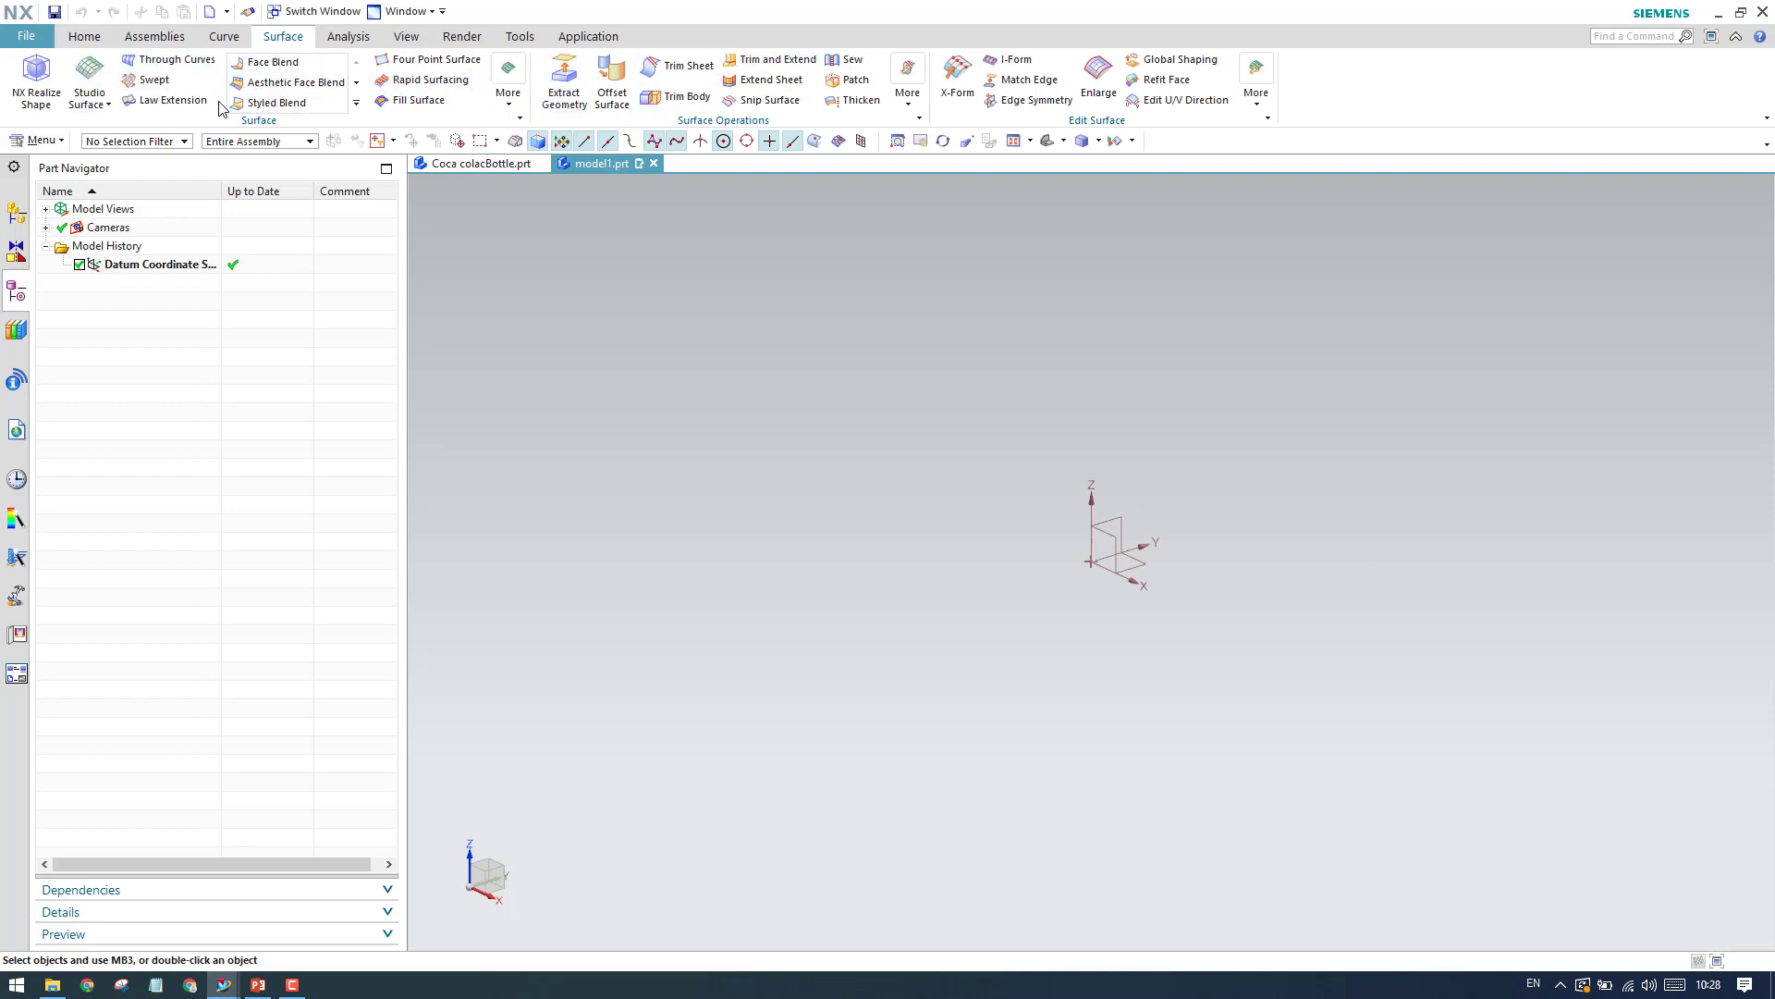
pyautogui.rightClick(1361, 93)
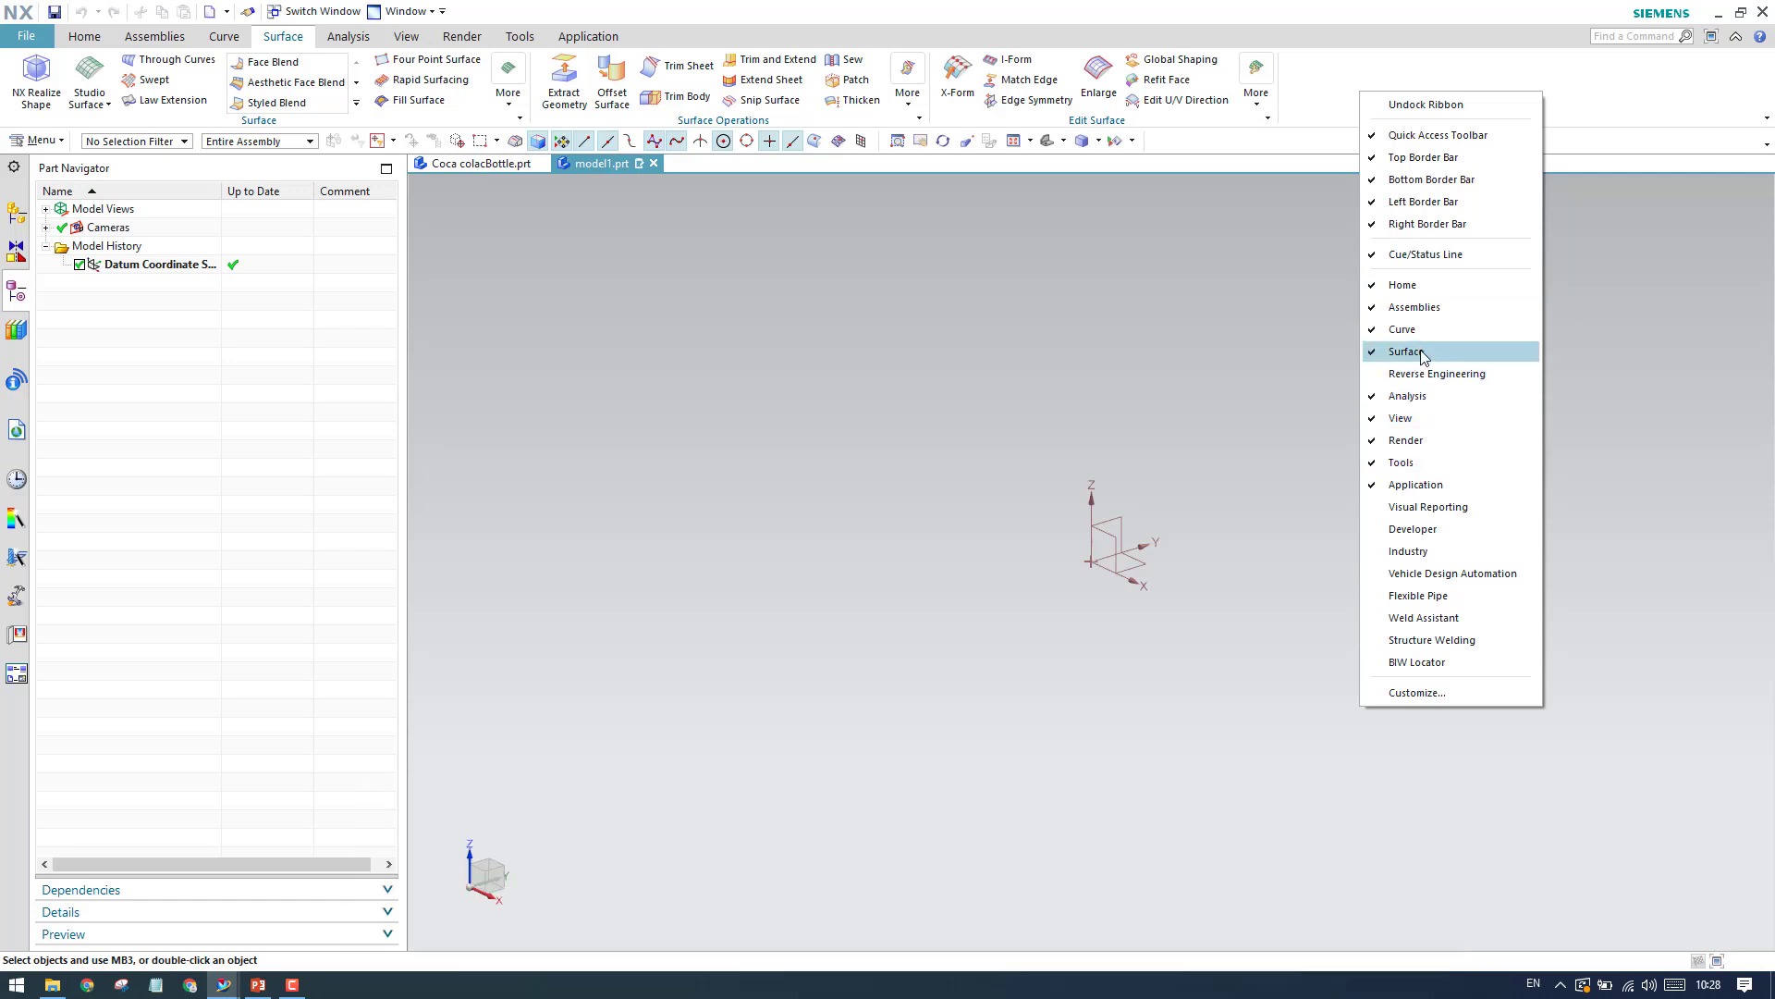
pyautogui.click(286, 44)
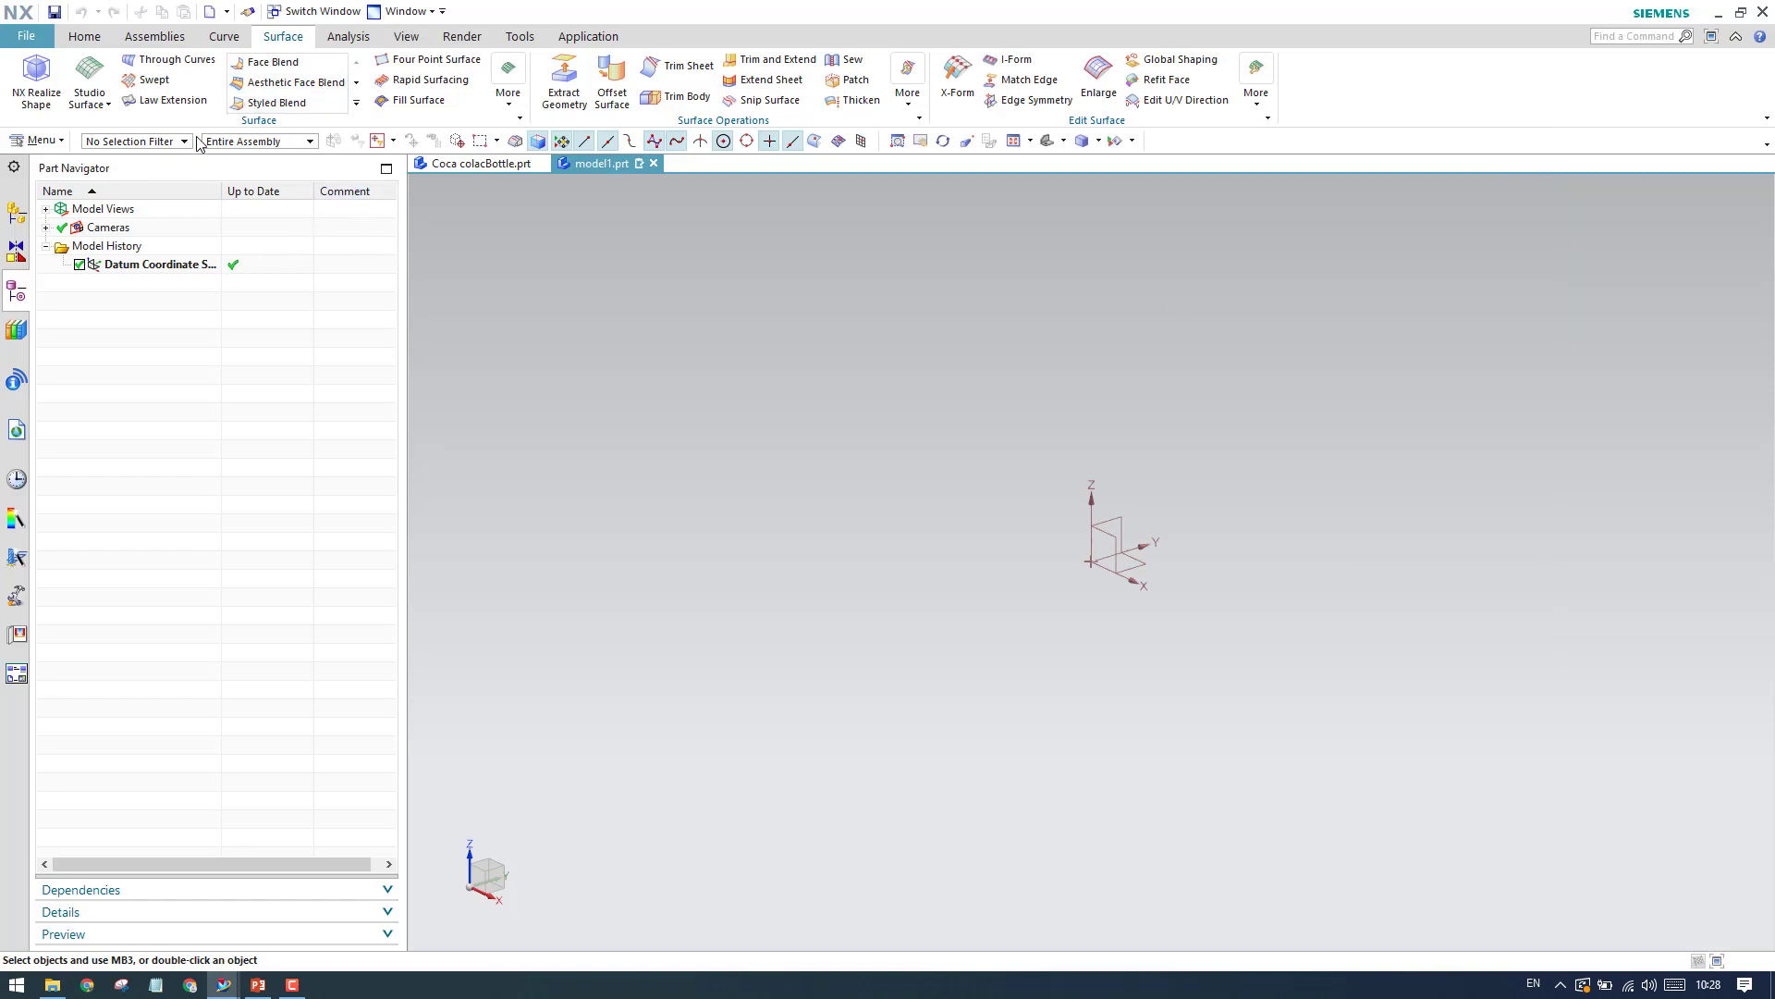
pyautogui.rightClick(1365, 118)
pyautogui.click(321, 350)
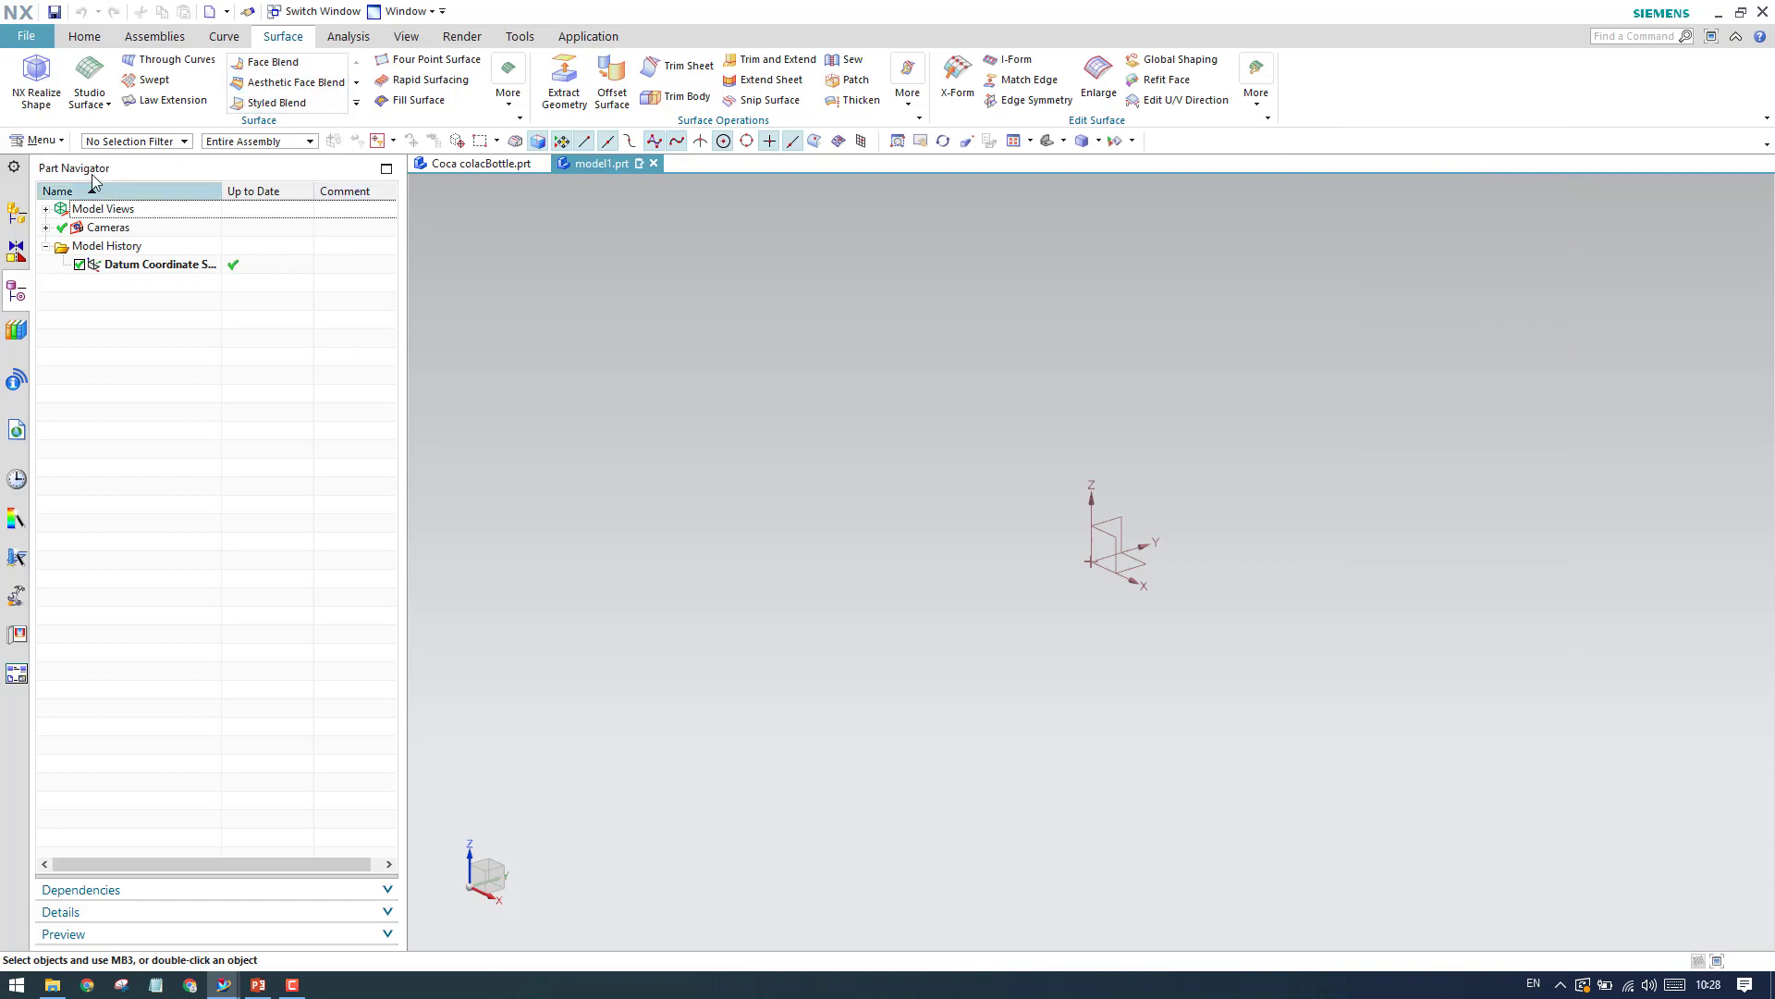
pyautogui.click(37, 141)
pyautogui.moveTo(55, 232)
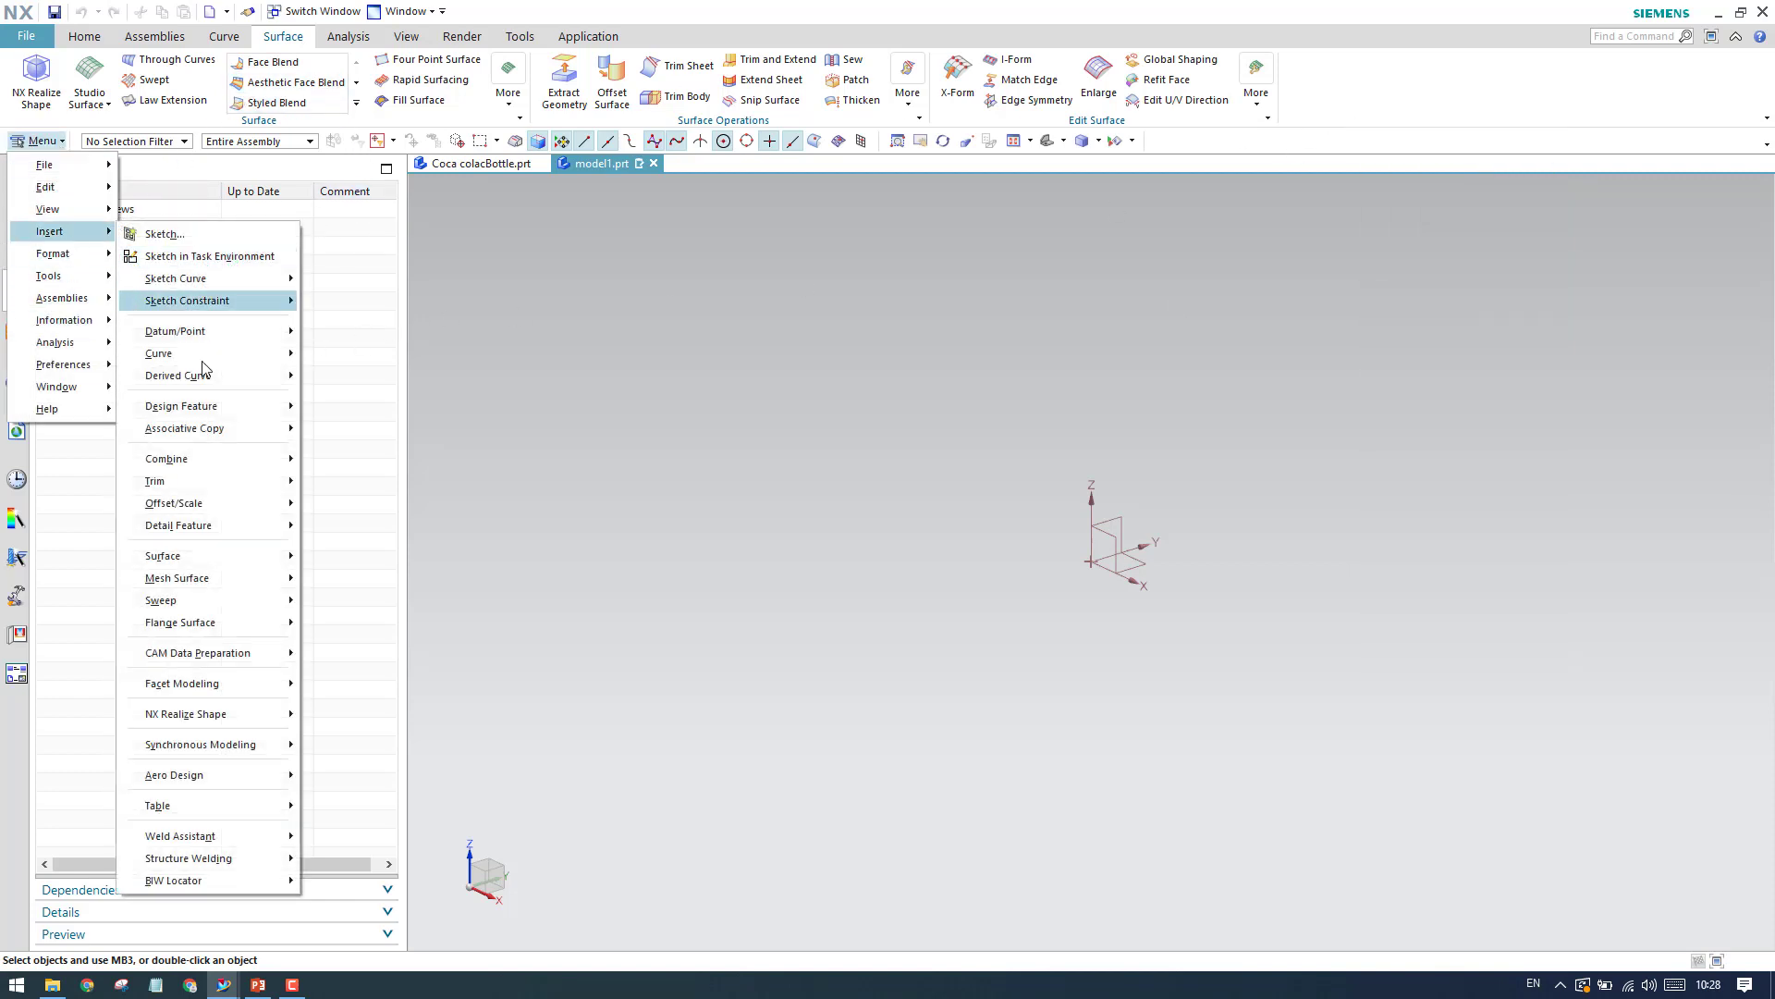
pyautogui.moveTo(219, 555)
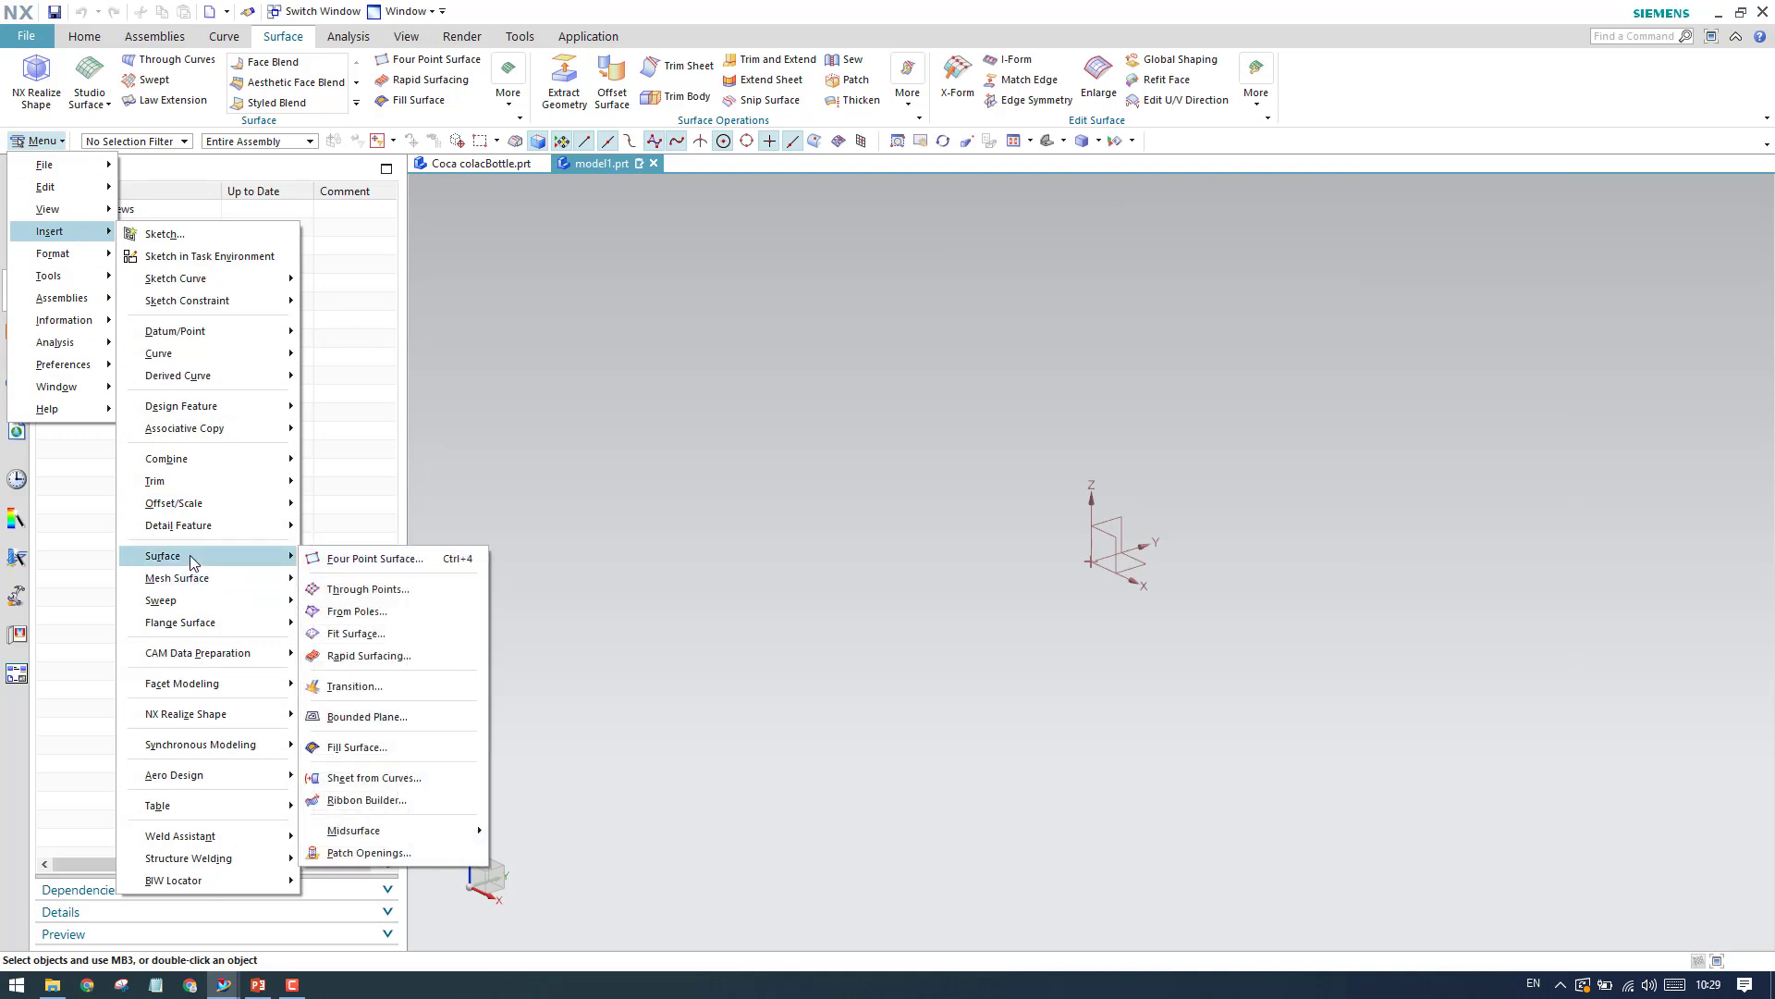
pyautogui.moveTo(274, 584)
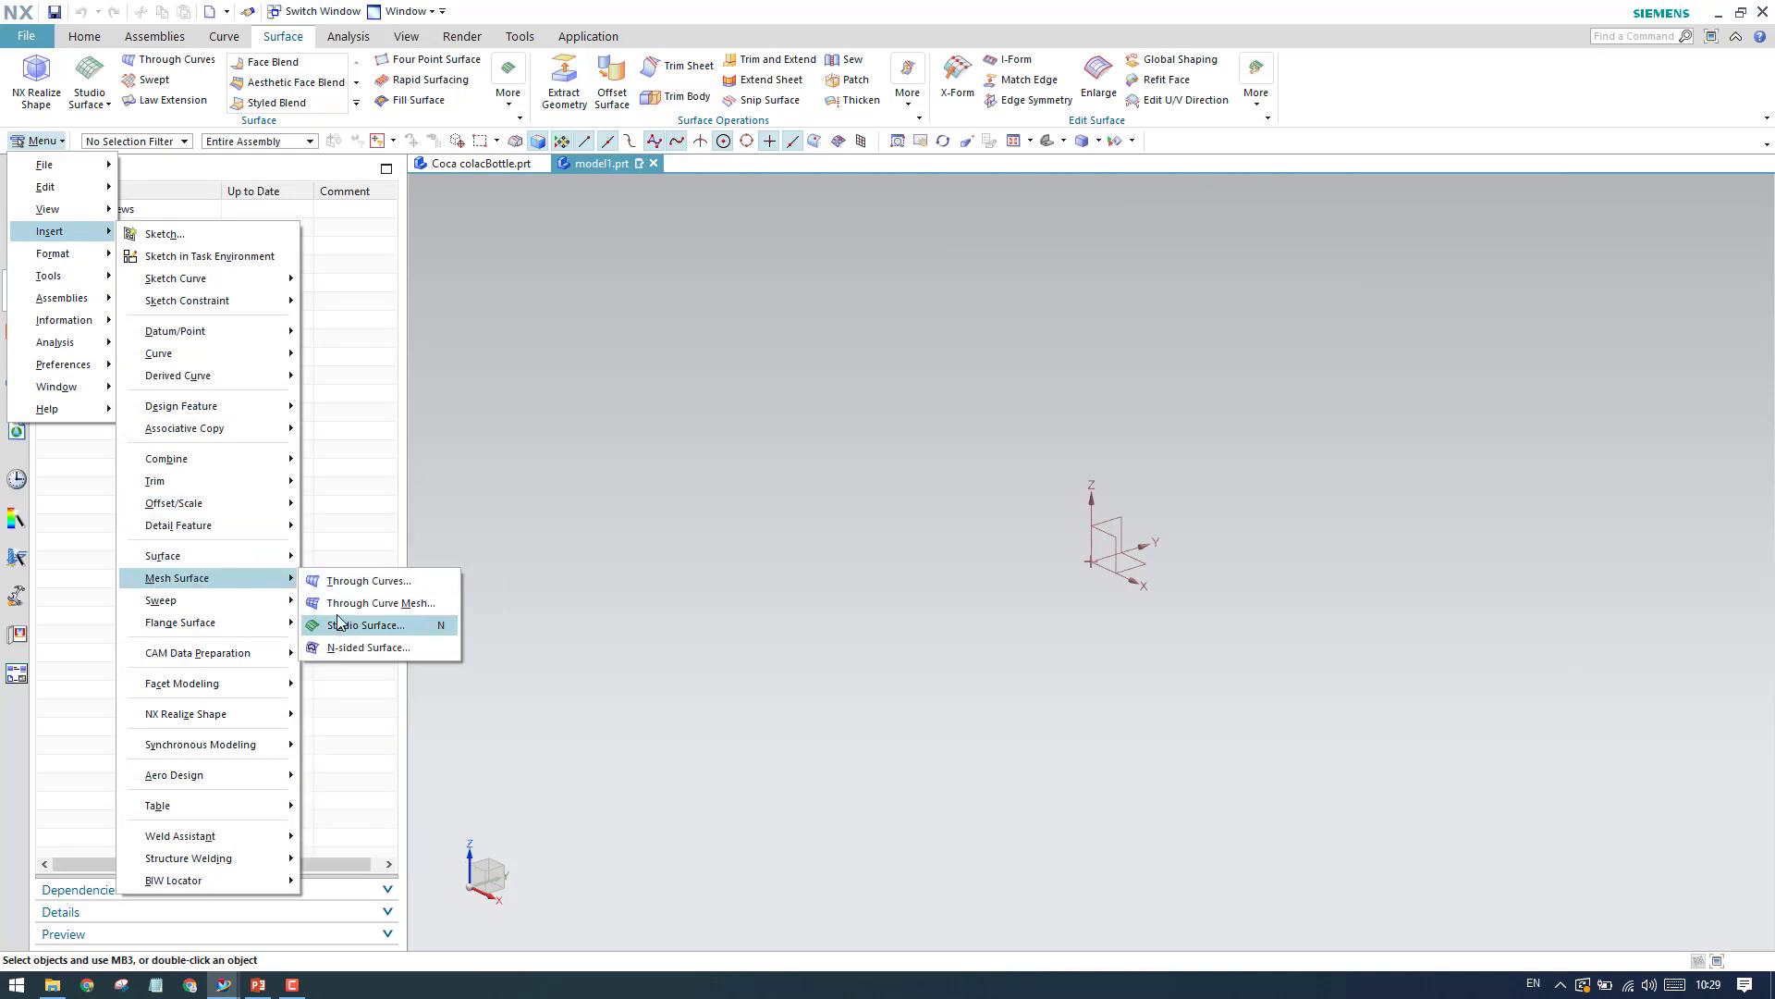
pyautogui.click(1439, 100)
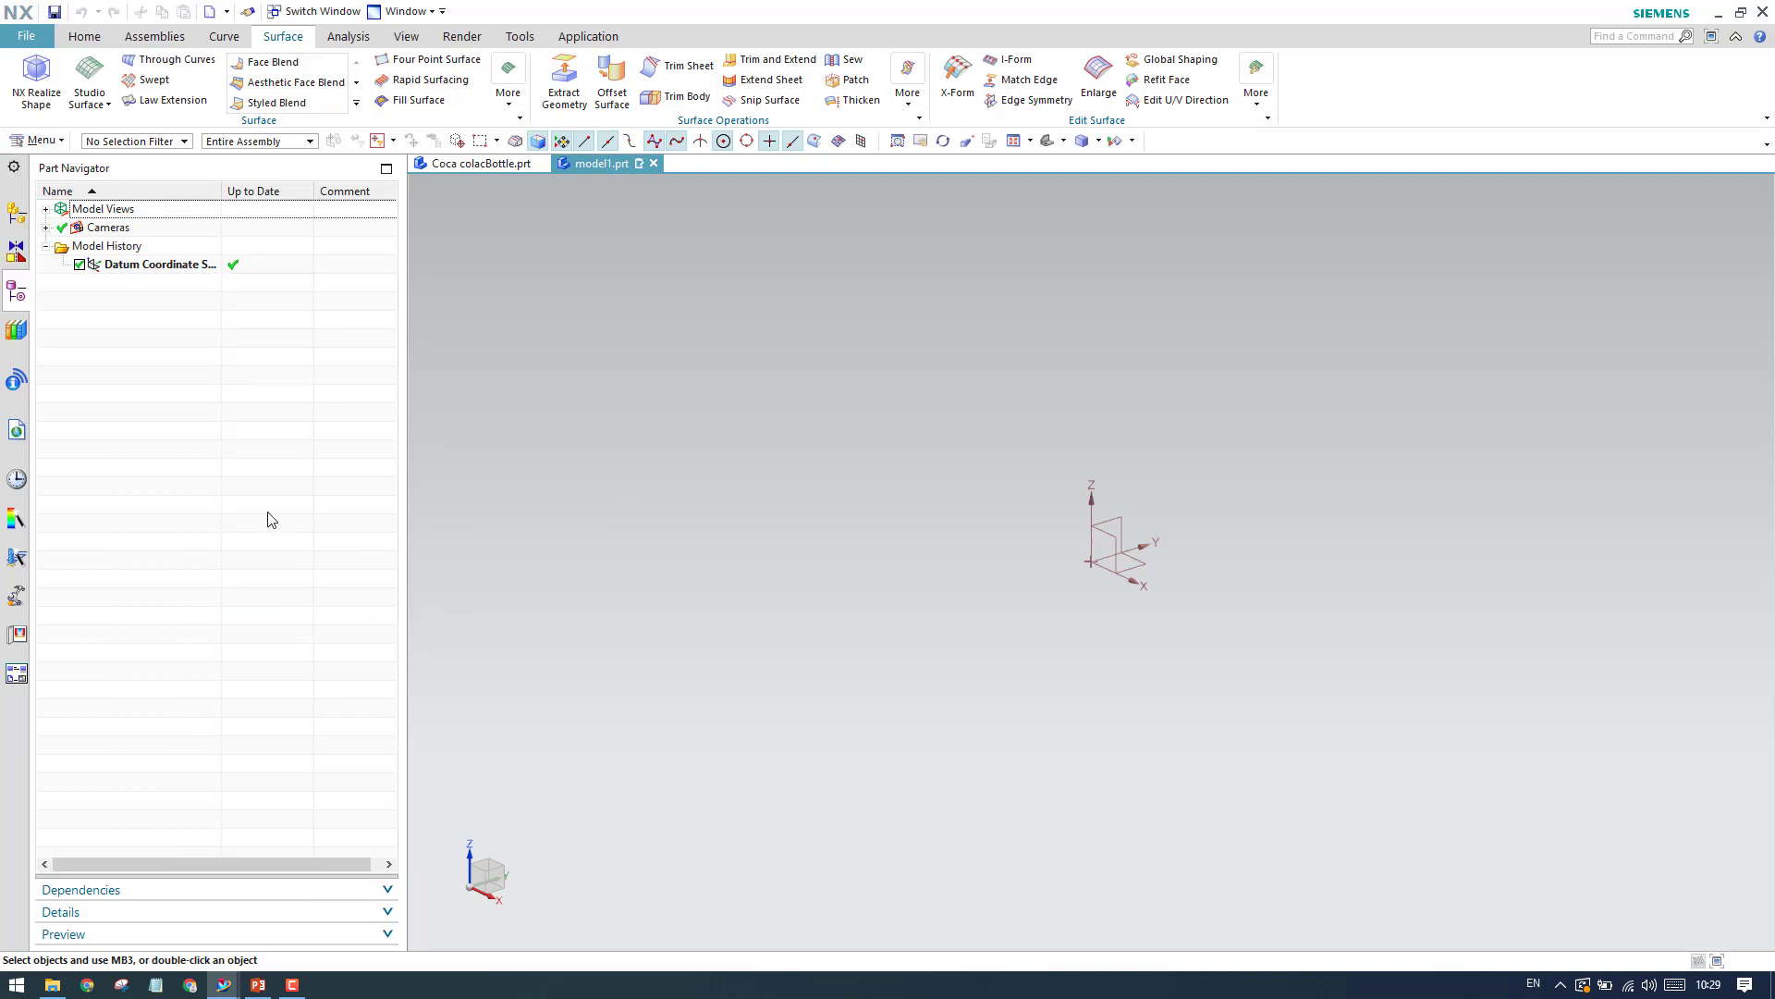
# Start a new sketch on the YZ plane of the datum coordinate system.
pyautogui.click(84, 36)
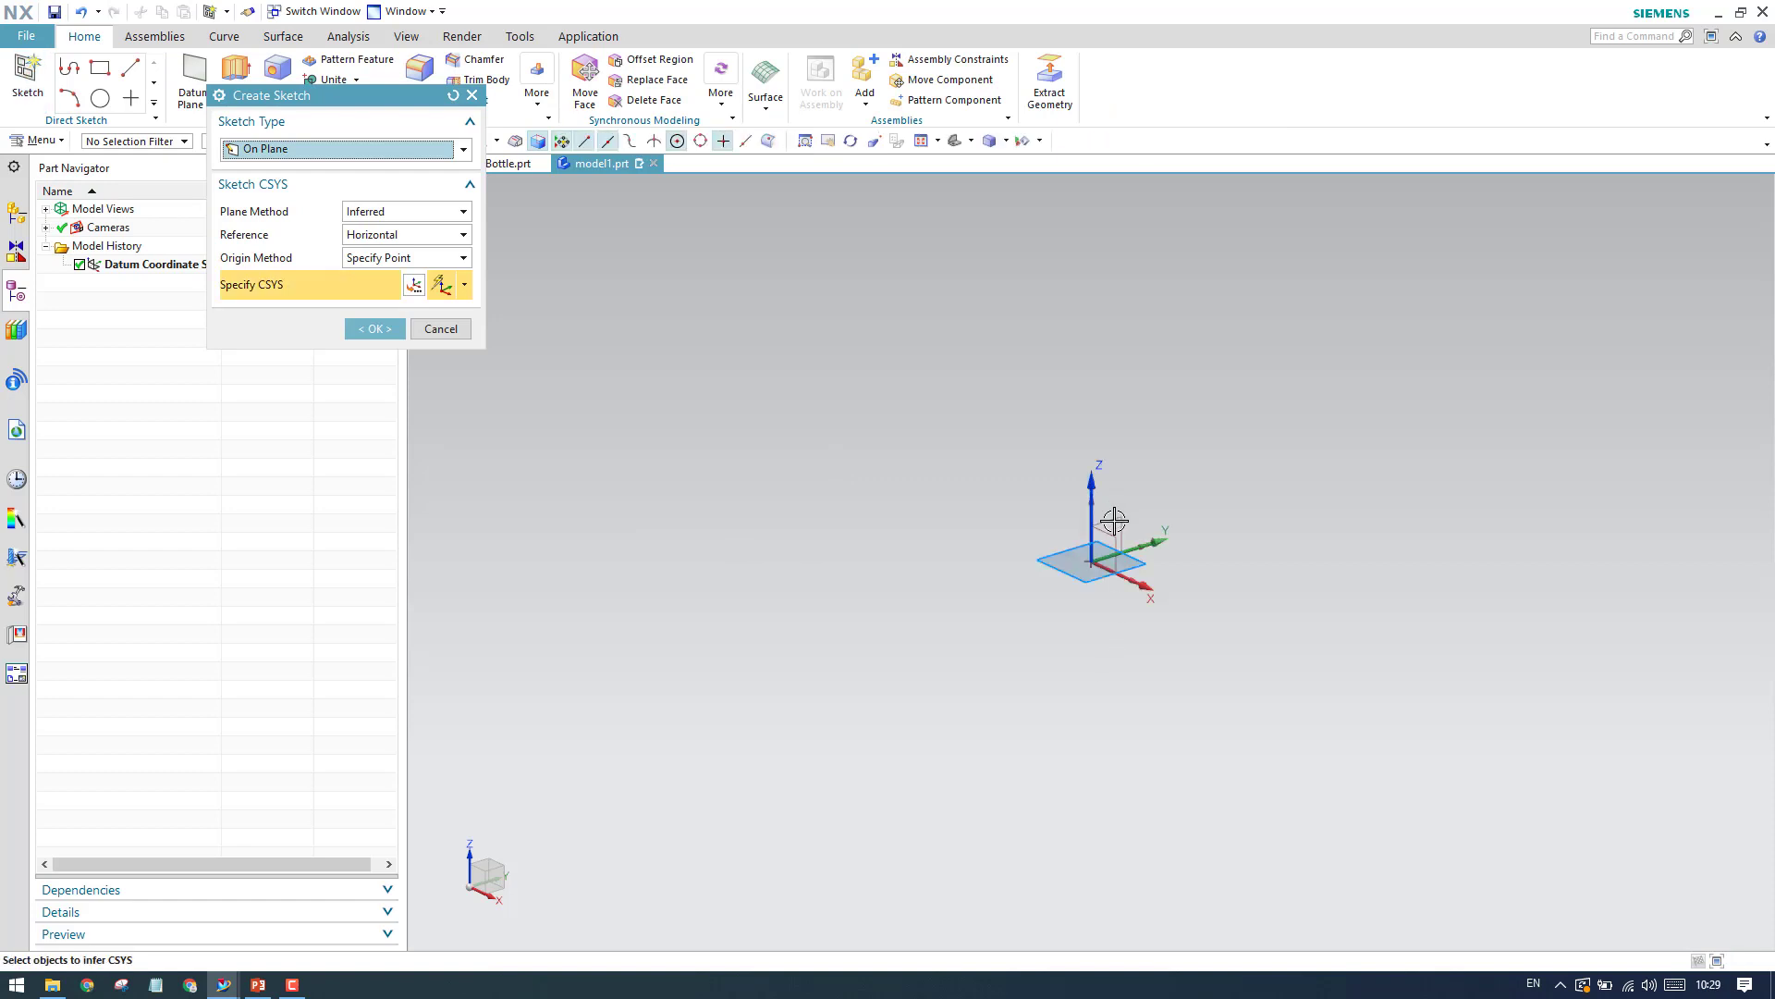
pyautogui.click(1117, 523)
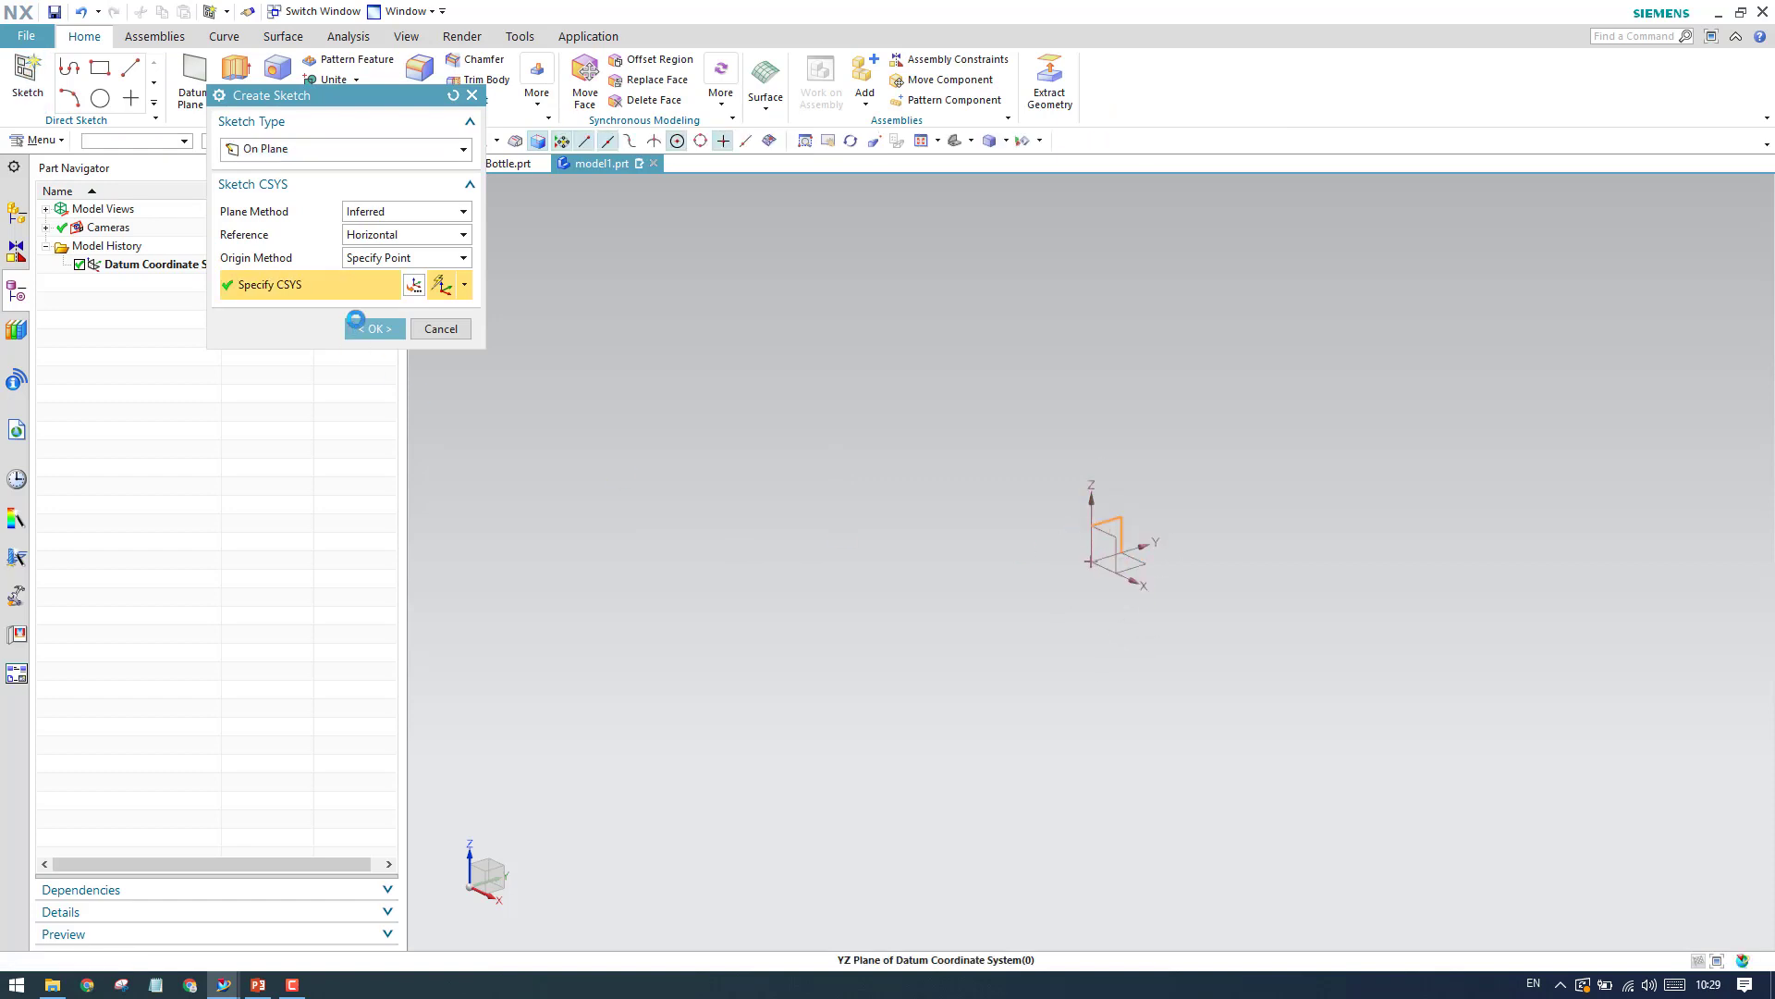
pyautogui.click(358, 325)
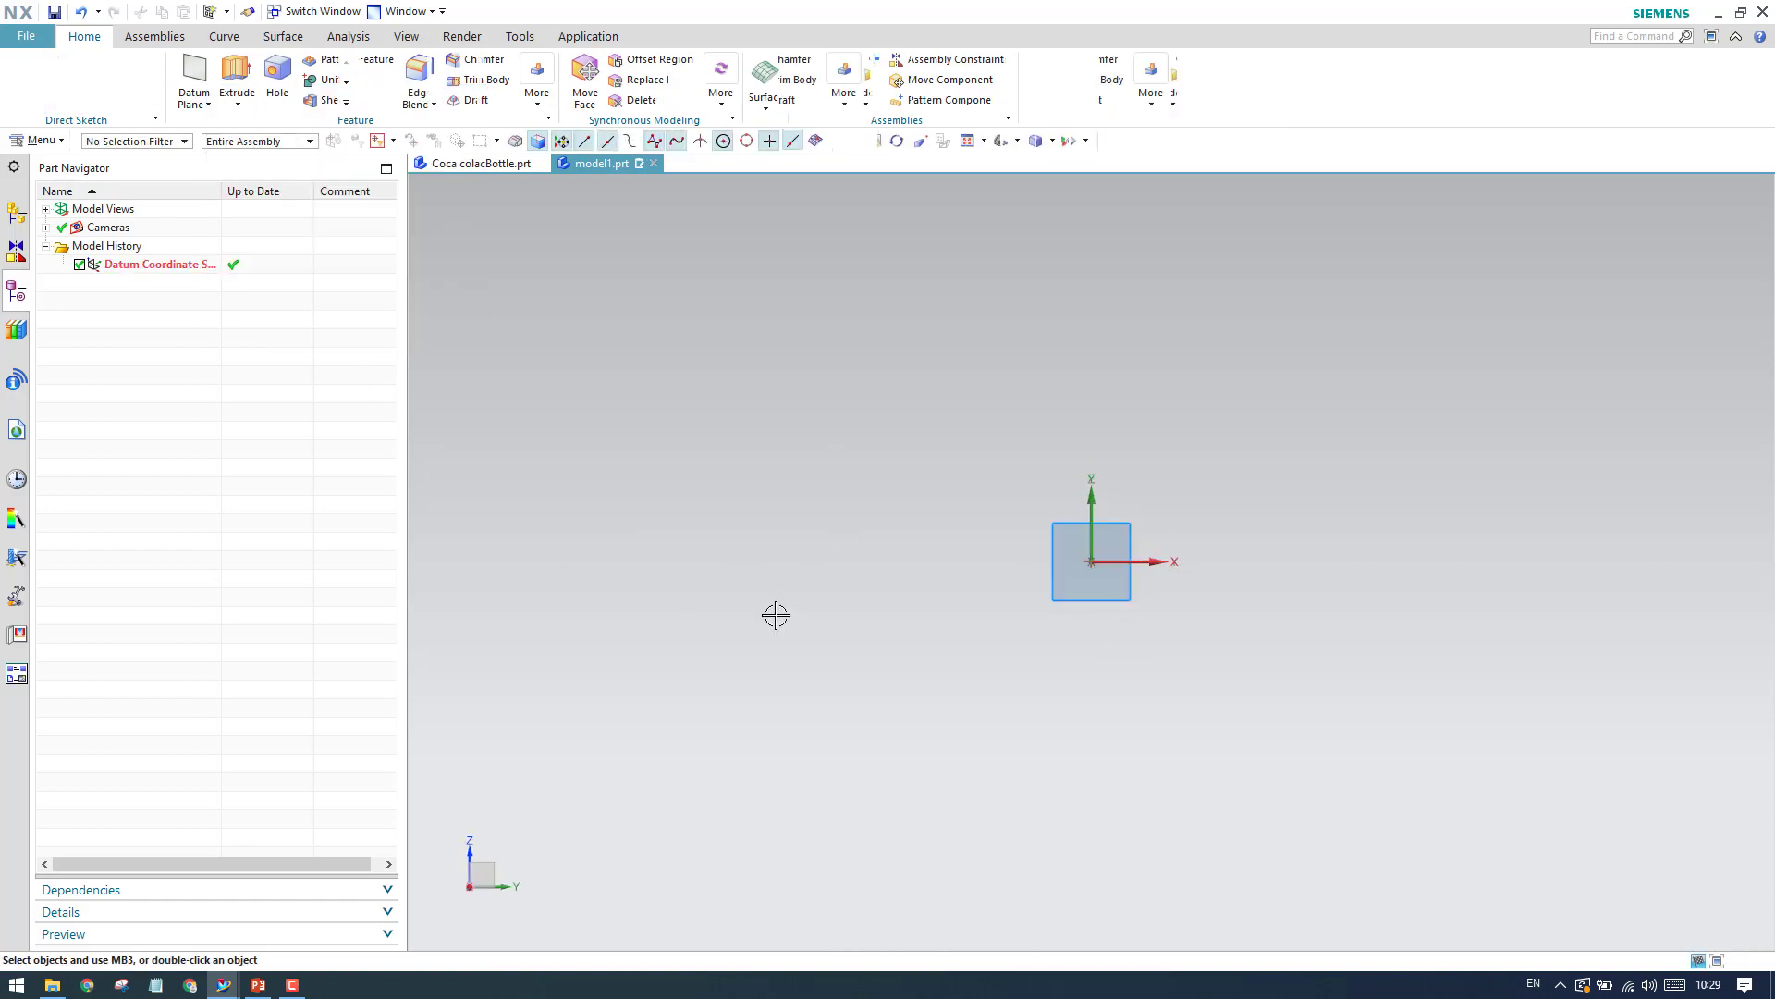
# Sketch a rectangle about 32 mm wide and 66 mm high from the origin, extending up and toward negative X.
pyautogui.click(139, 67)
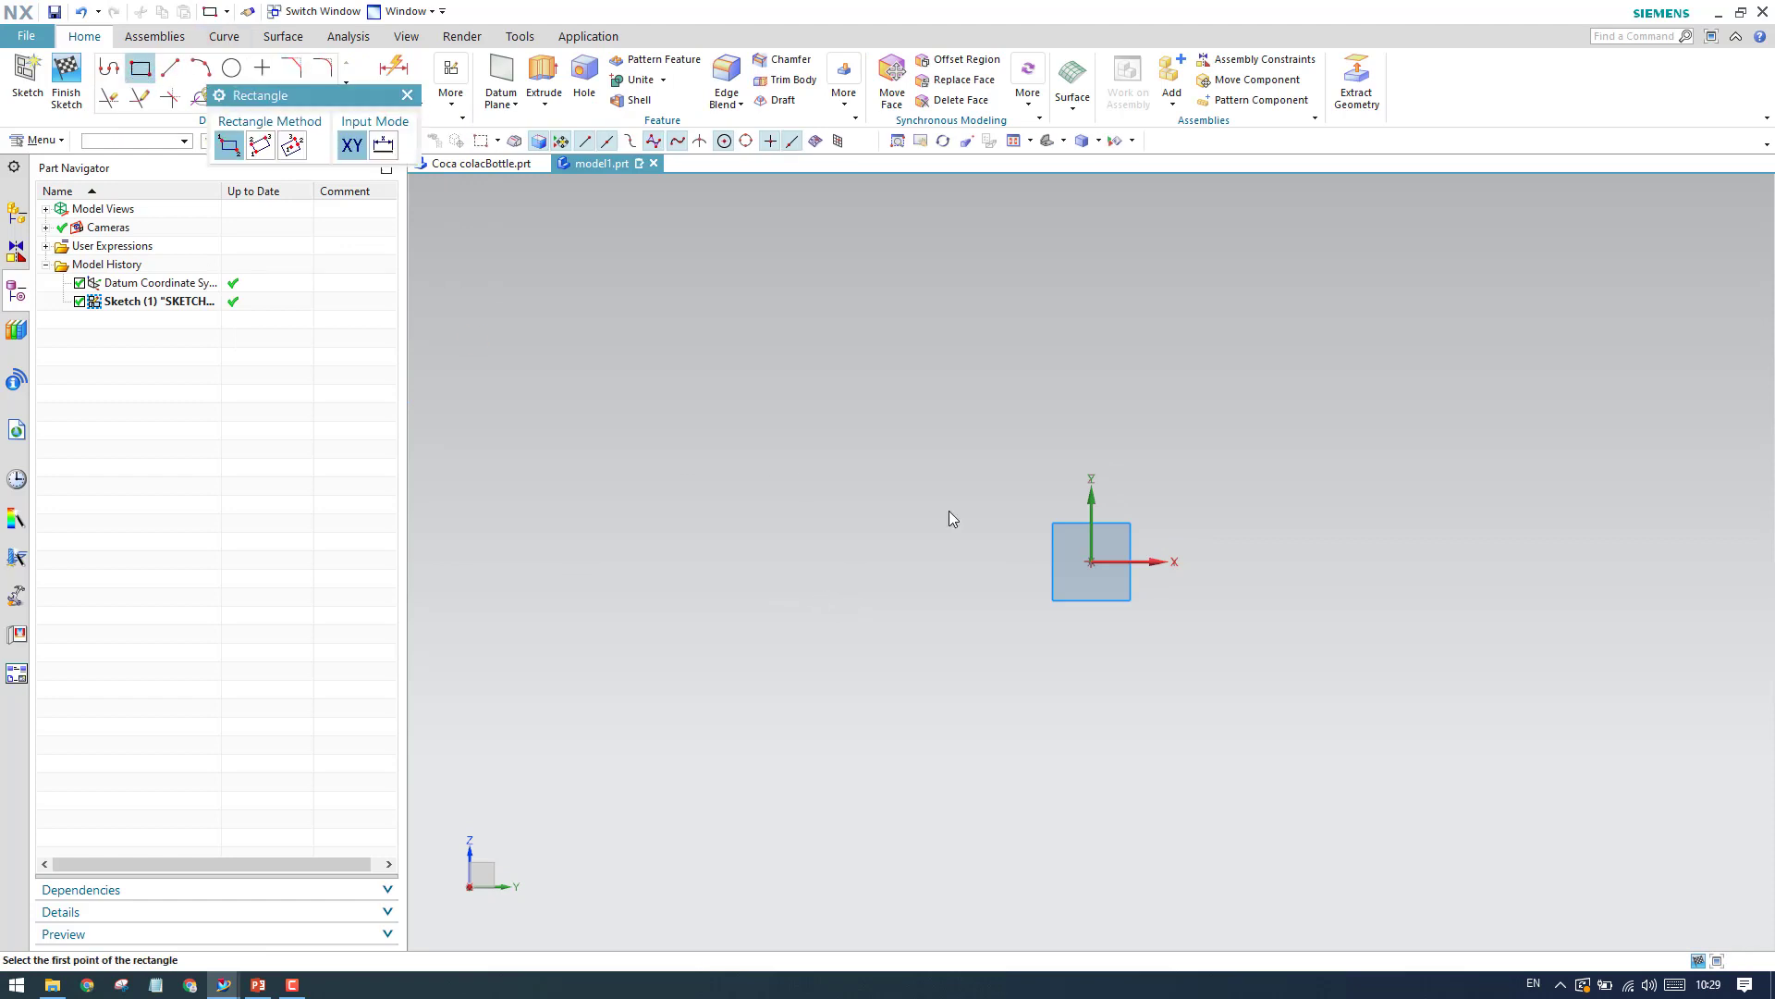
pyautogui.click(1091, 562)
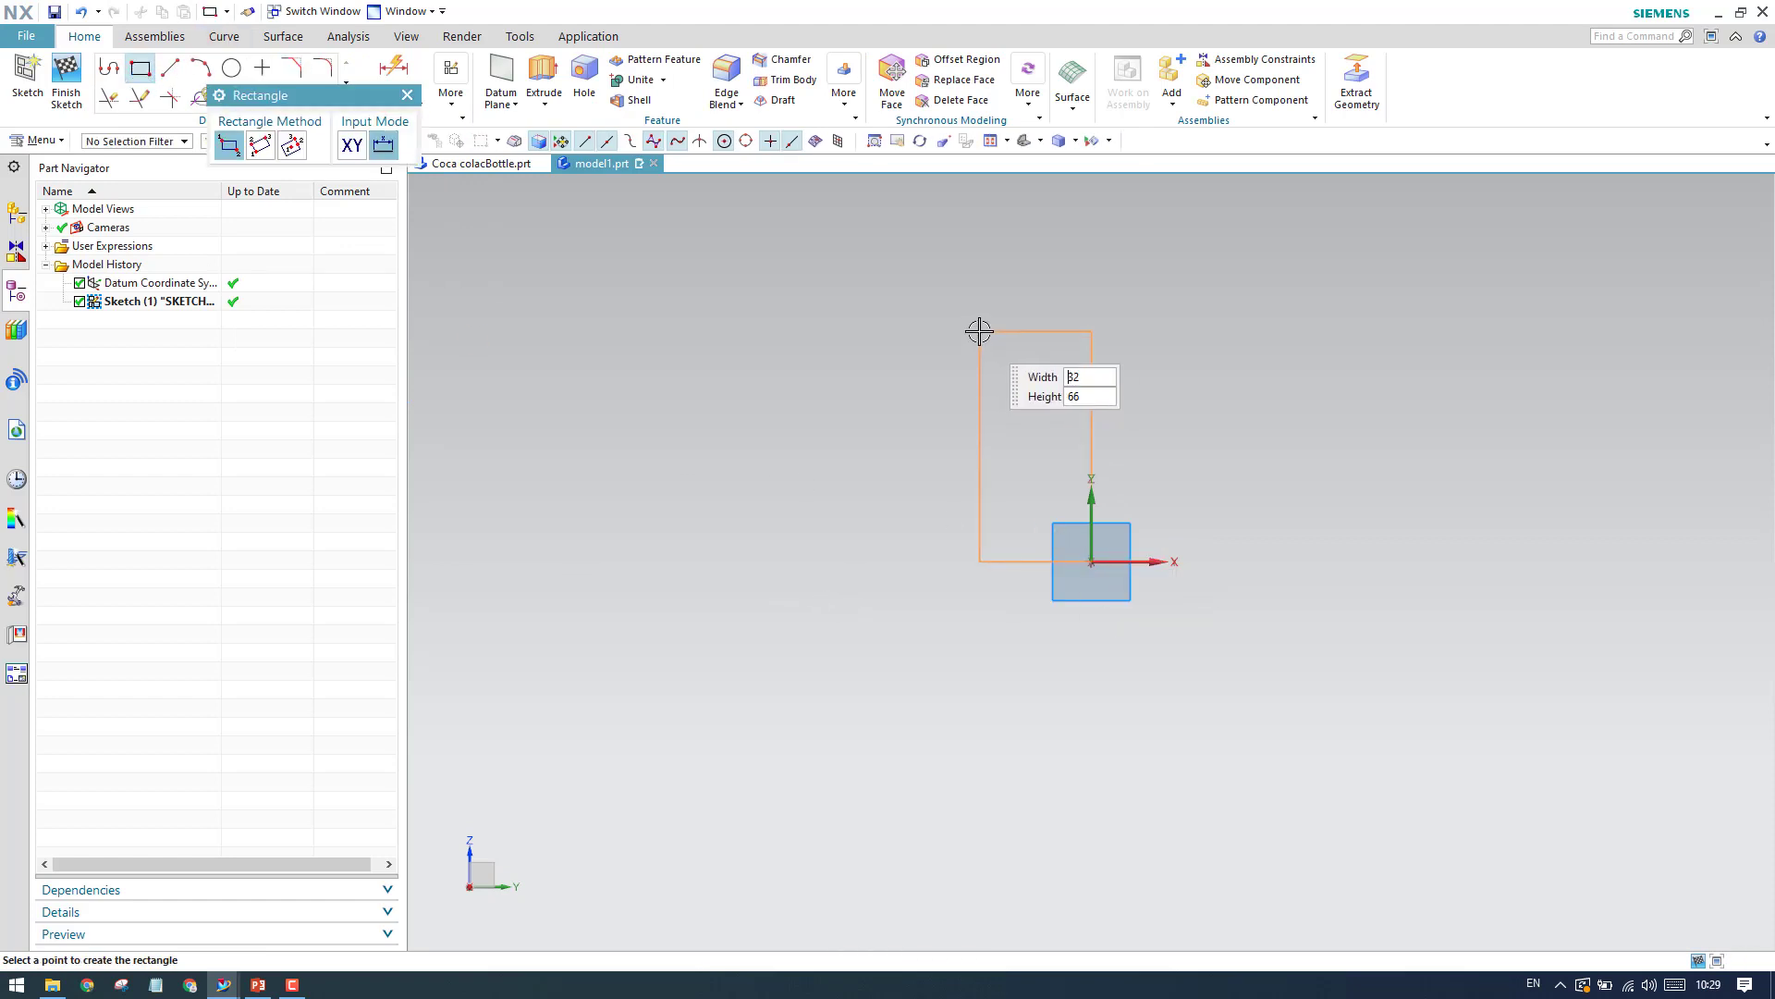
pyautogui.click(980, 331)
pyautogui.press('Escape')
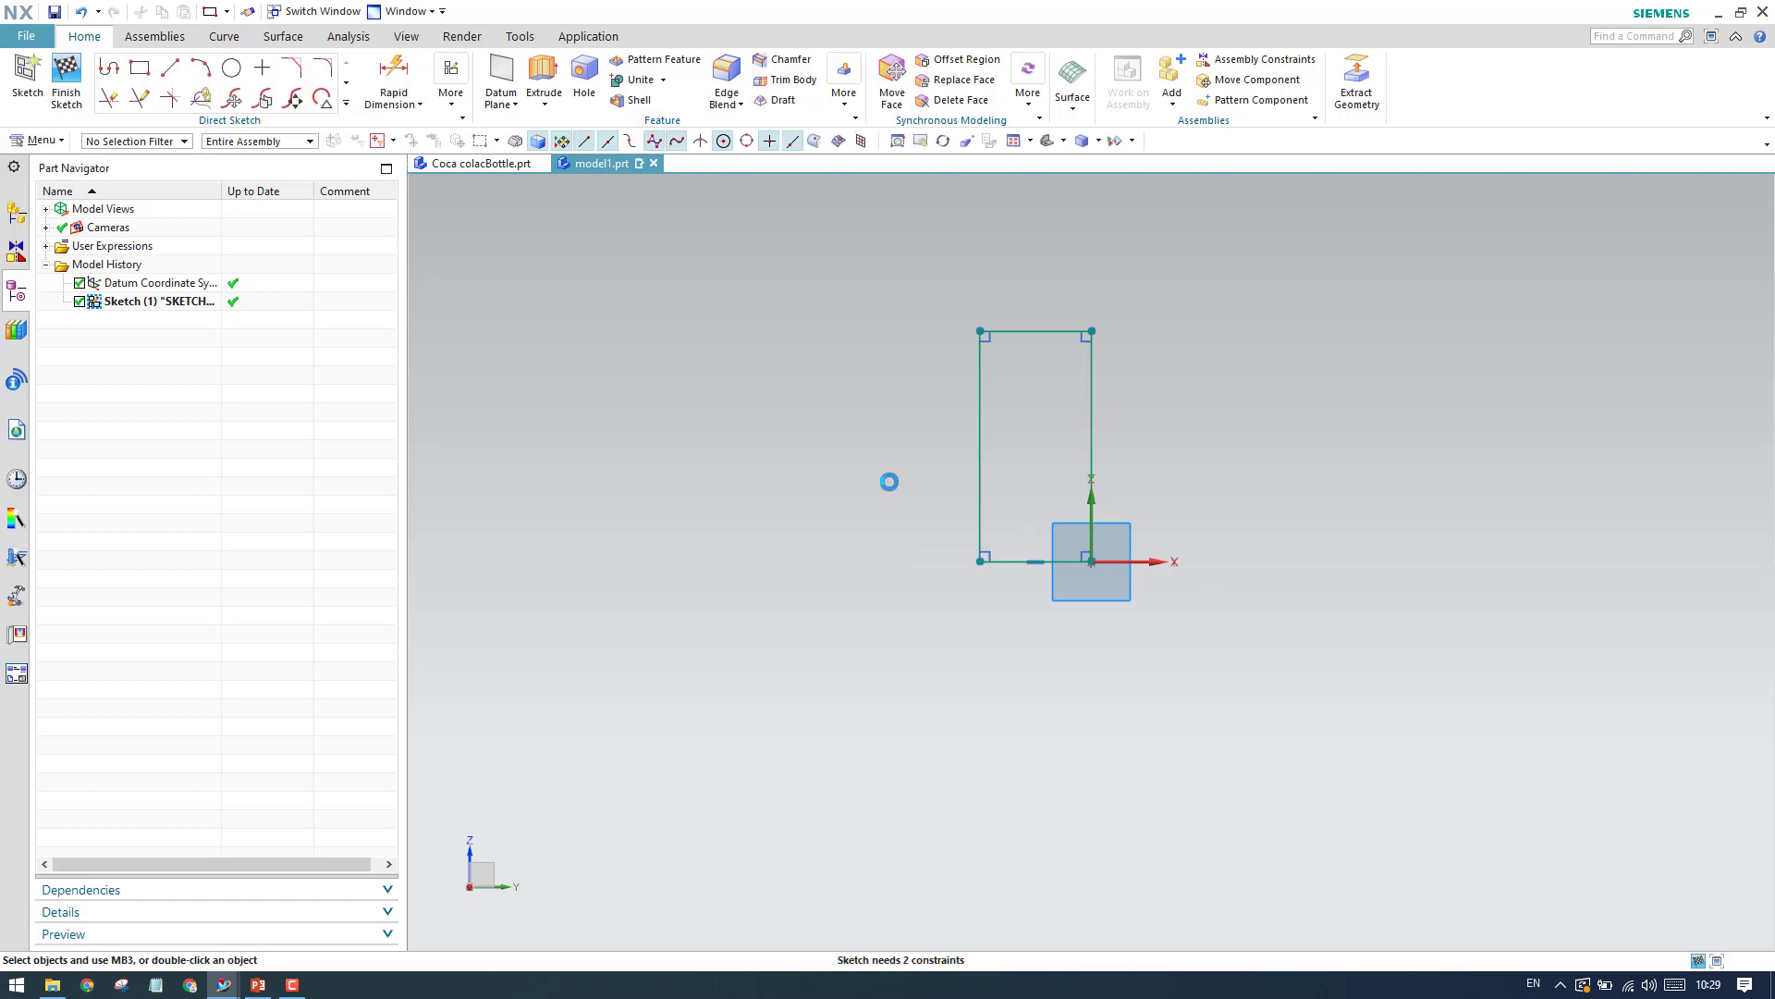
# Dimension the rectangle's top edge and set its width to 30.5 mm.
pyautogui.press('d')
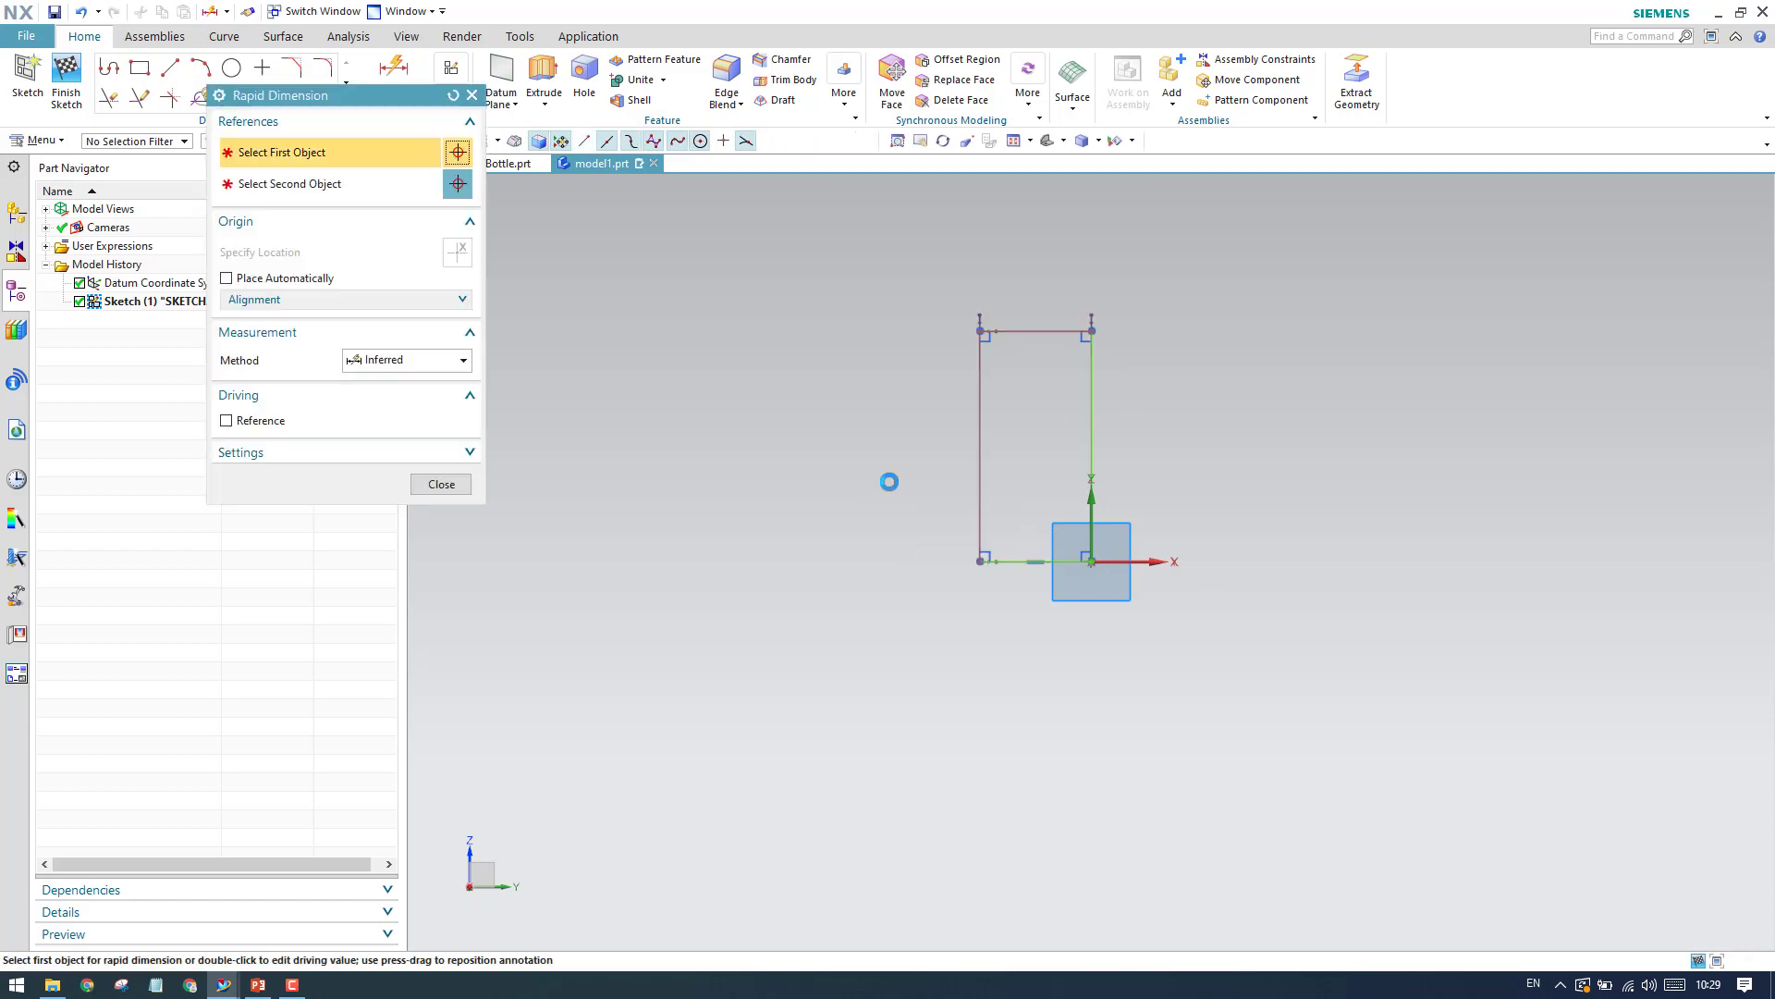
pyautogui.click(1012, 324)
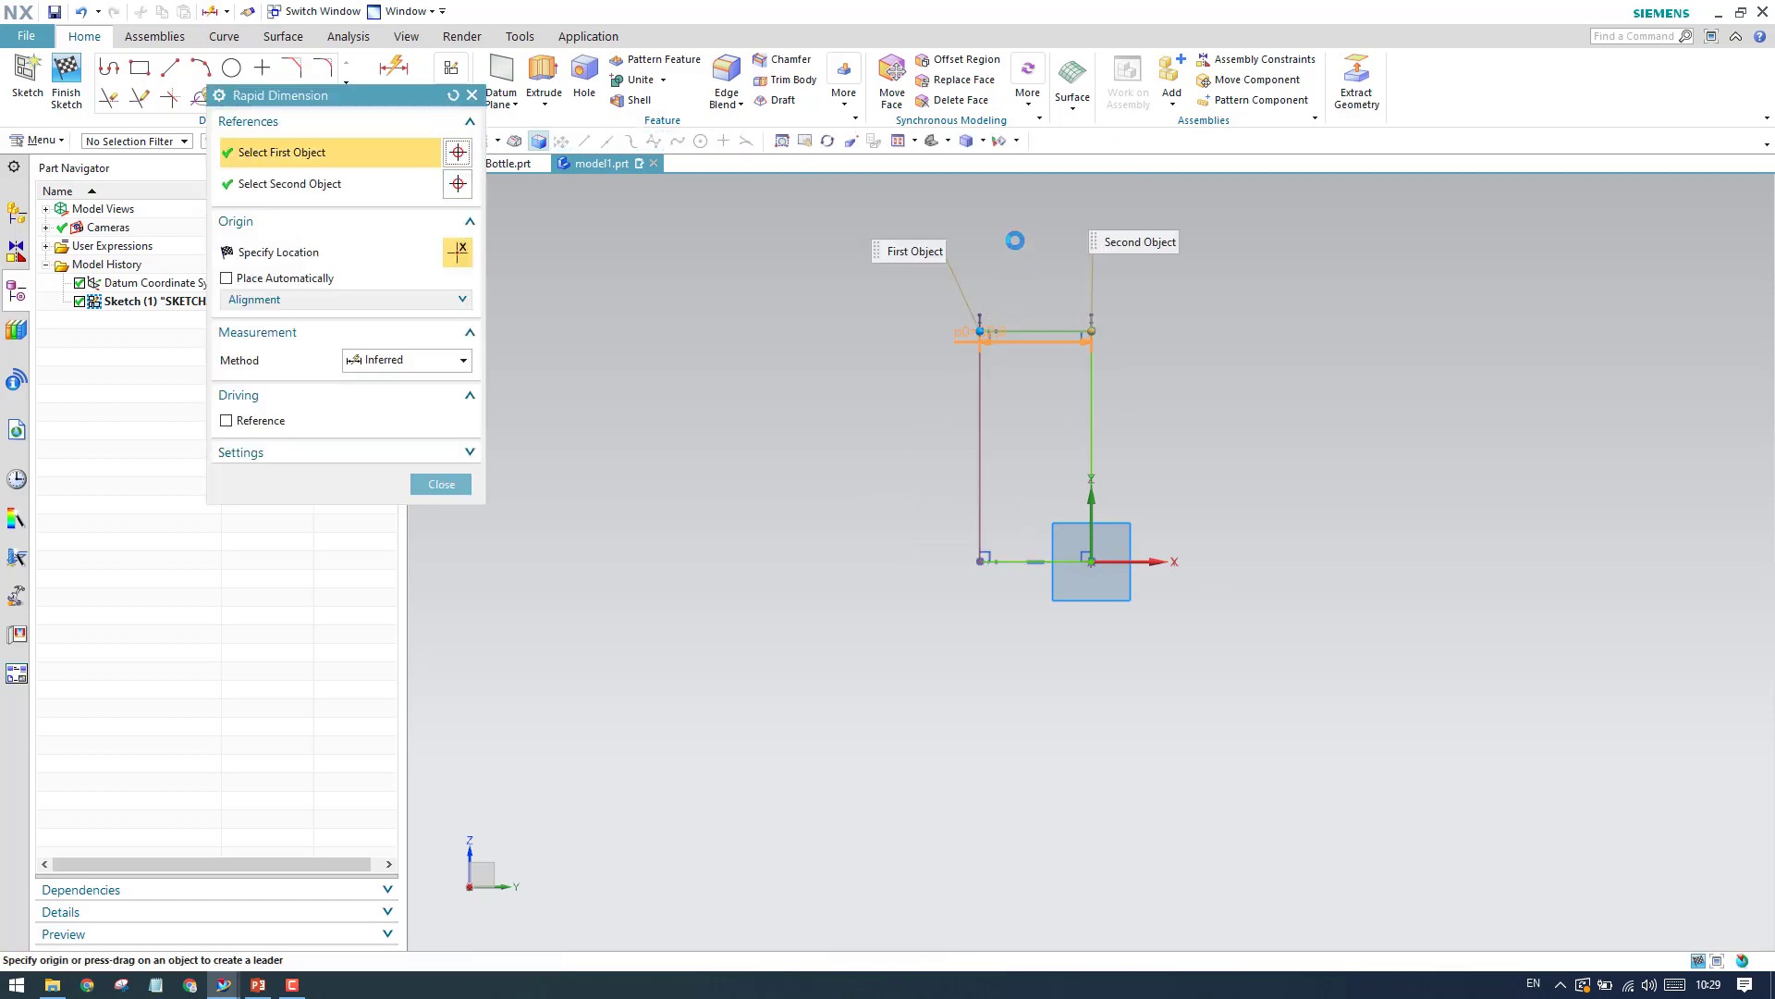
pyautogui.click(1015, 236)
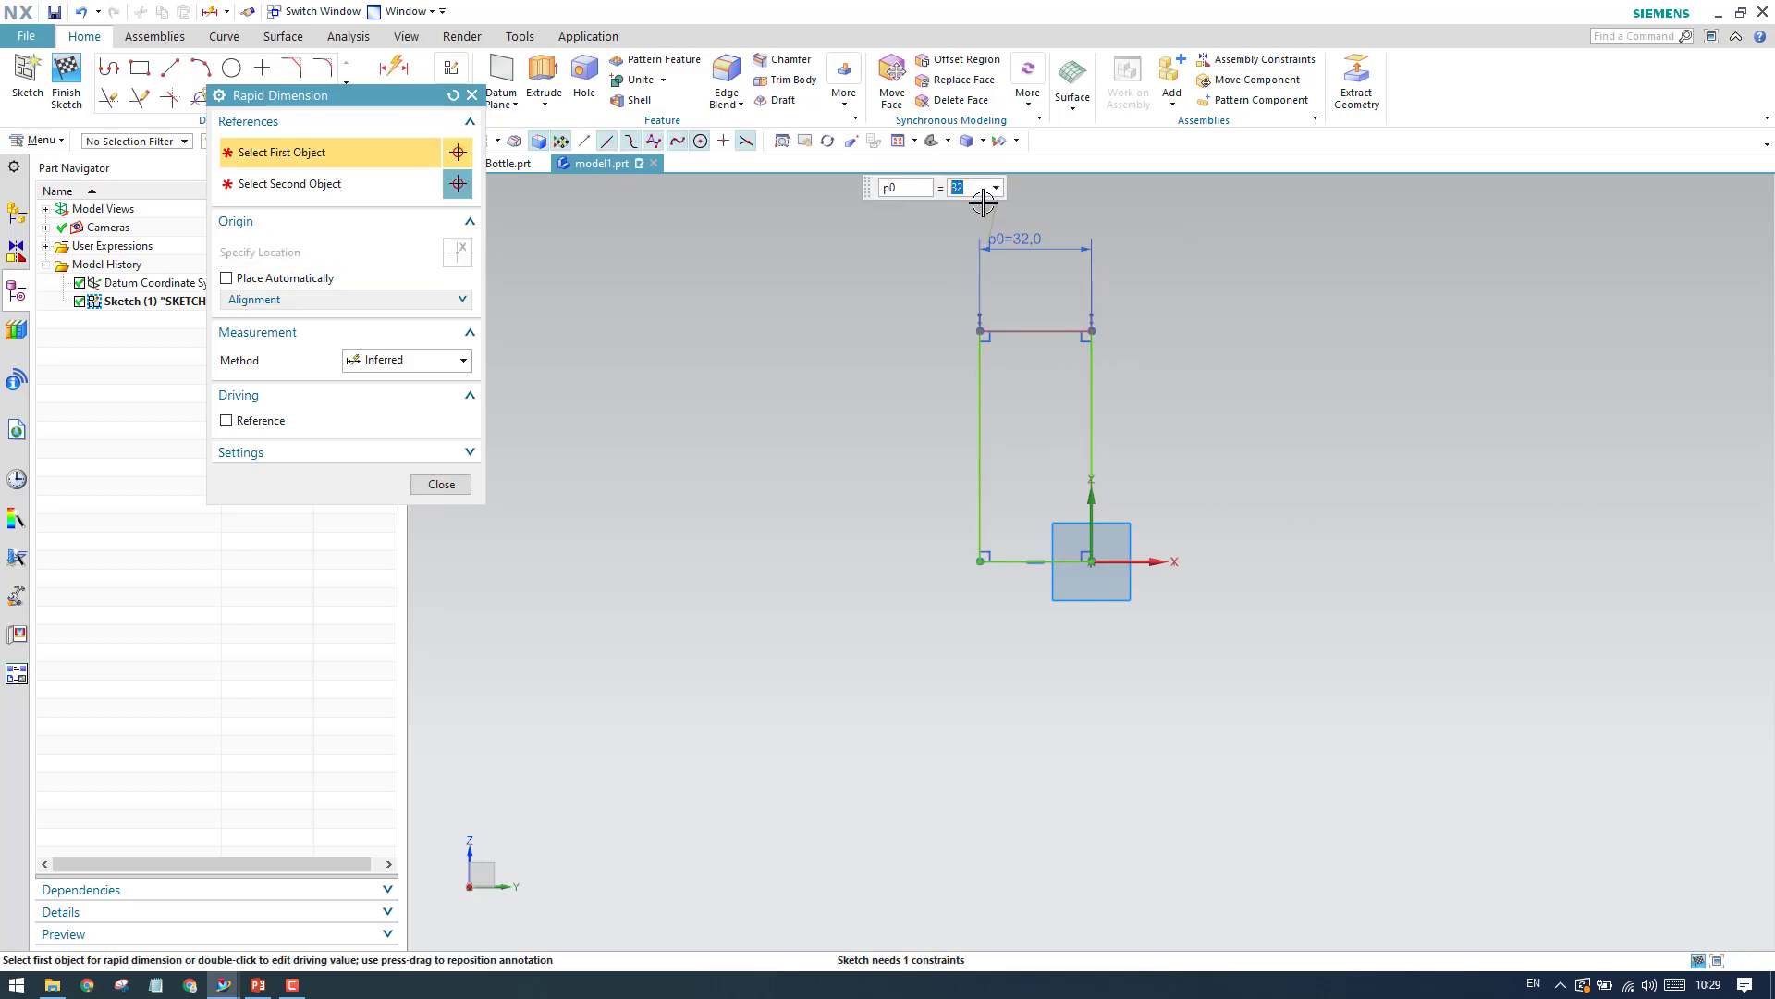
pyautogui.write('30.5')
pyautogui.press('Return')
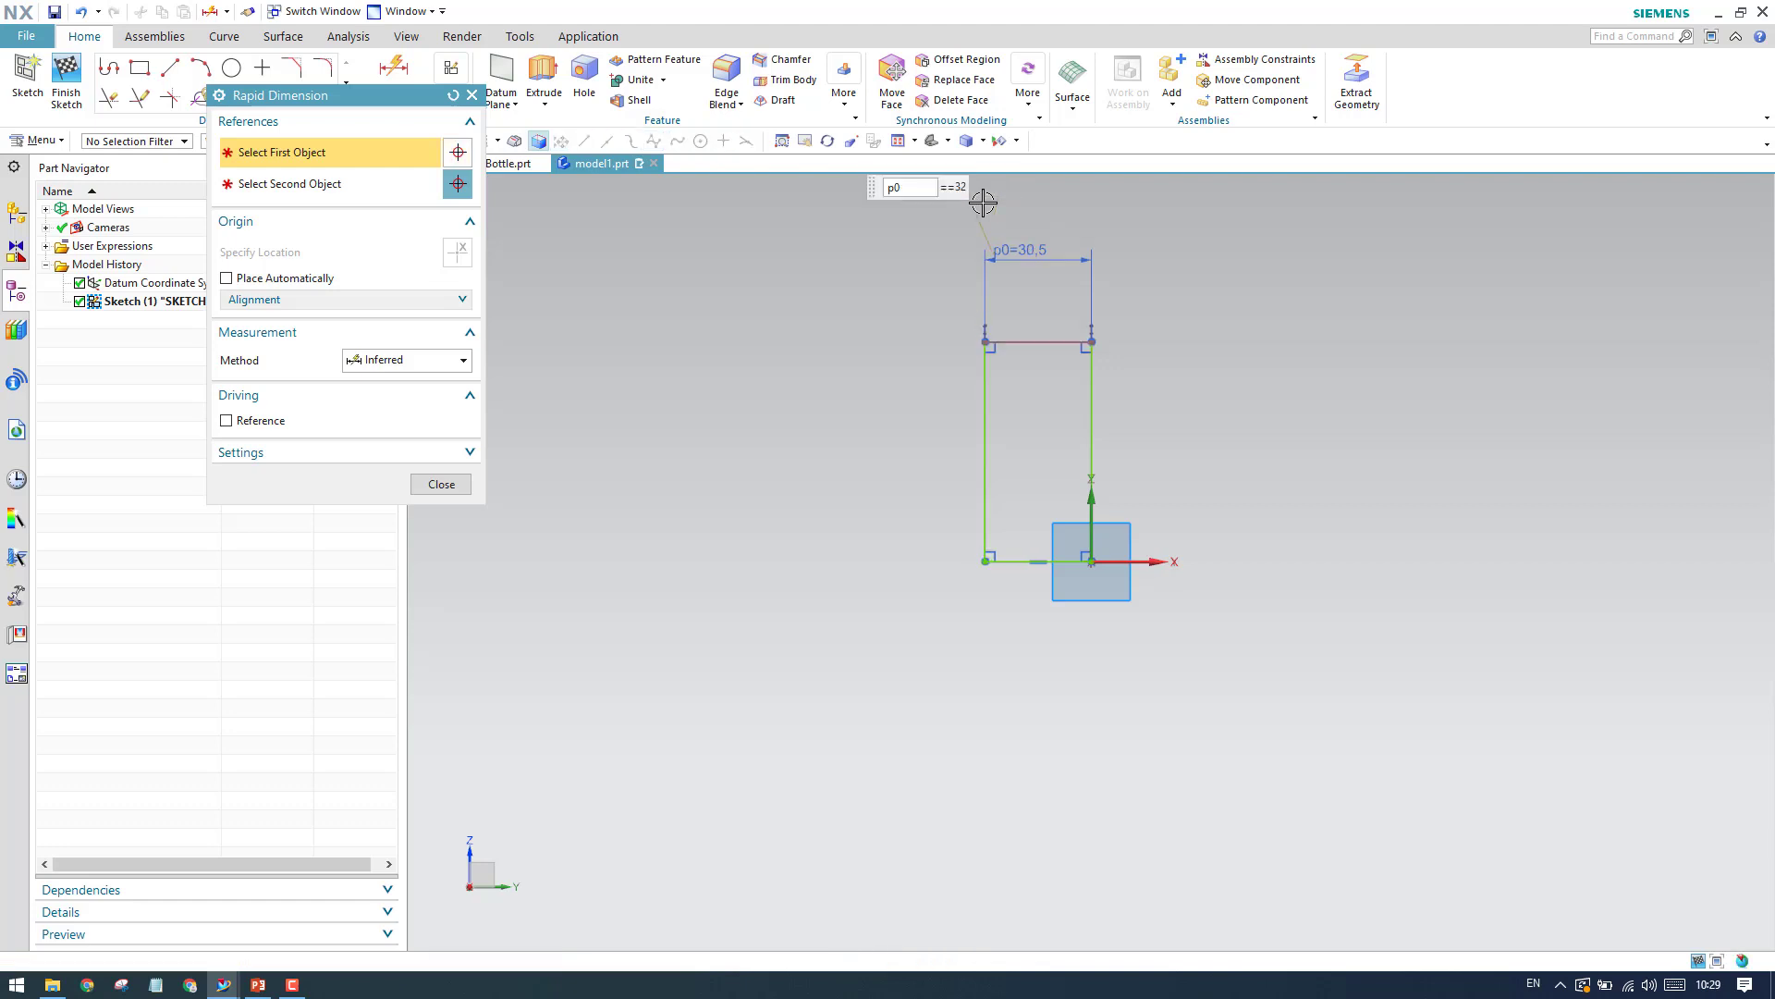
# Dimension the rectangle's left edge and set its height to 212.5 mm.
pyautogui.click(987, 391)
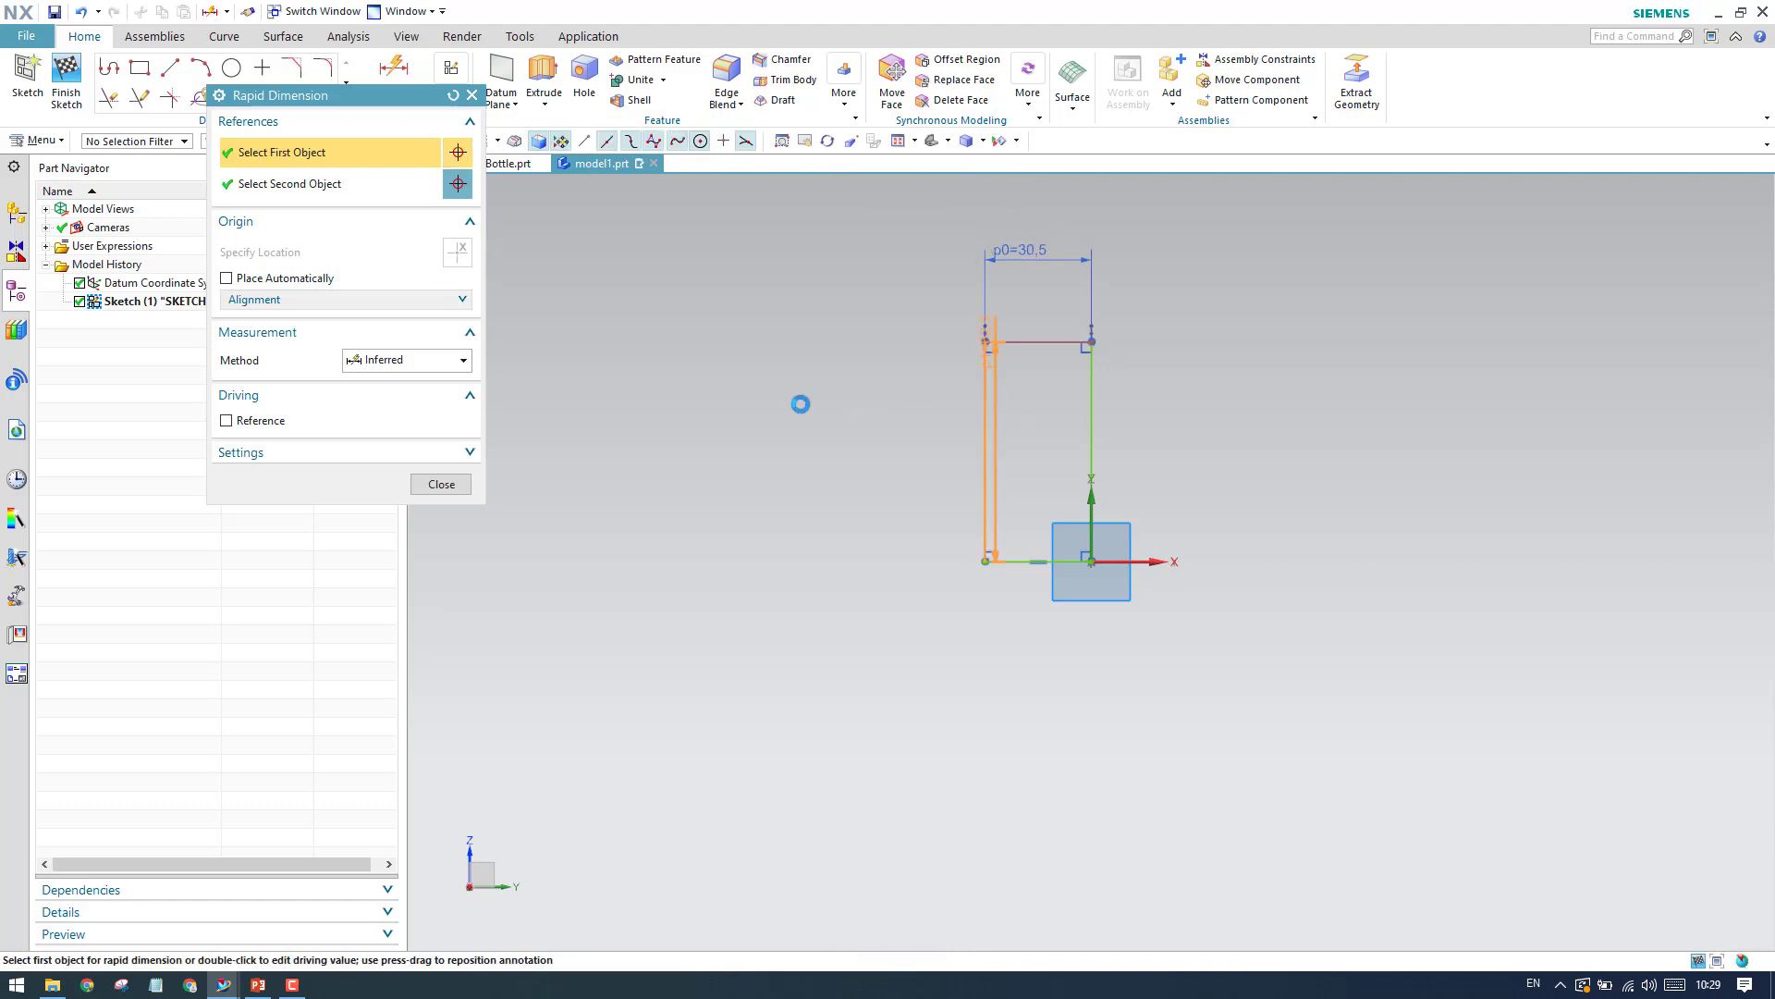
pyautogui.click(809, 518)
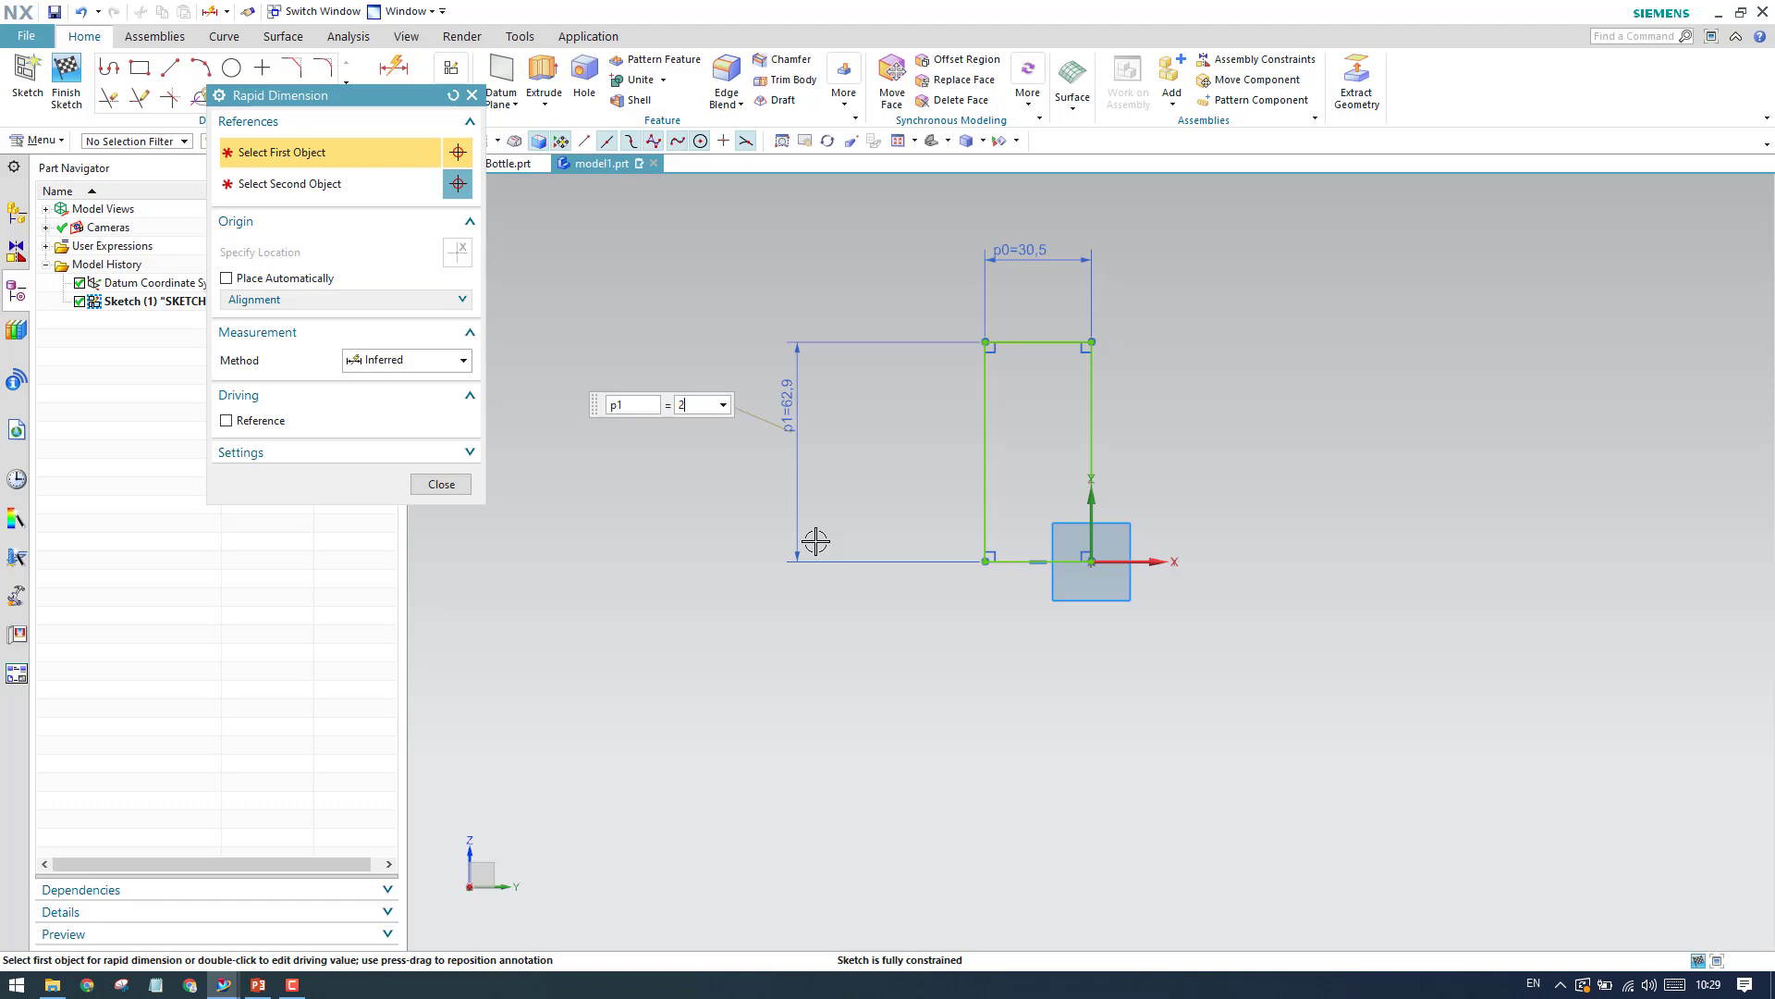
pyautogui.write('212.5')
pyautogui.press('Return')
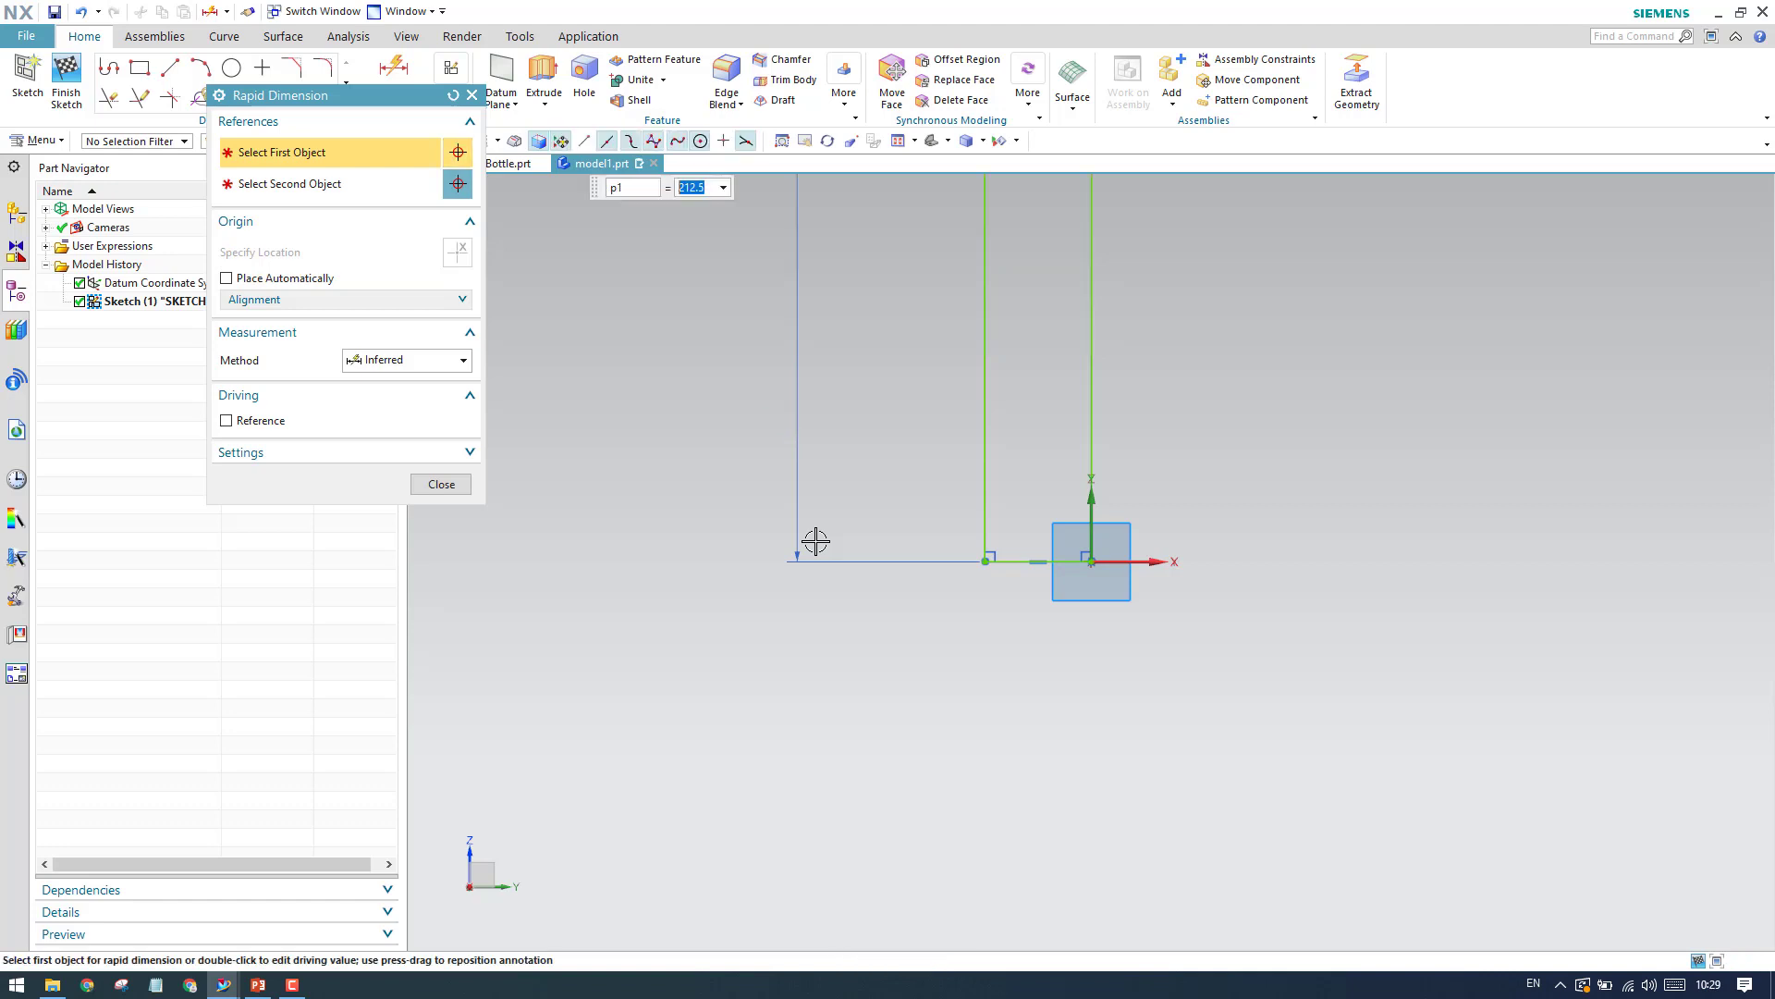
pyautogui.click(453, 486)
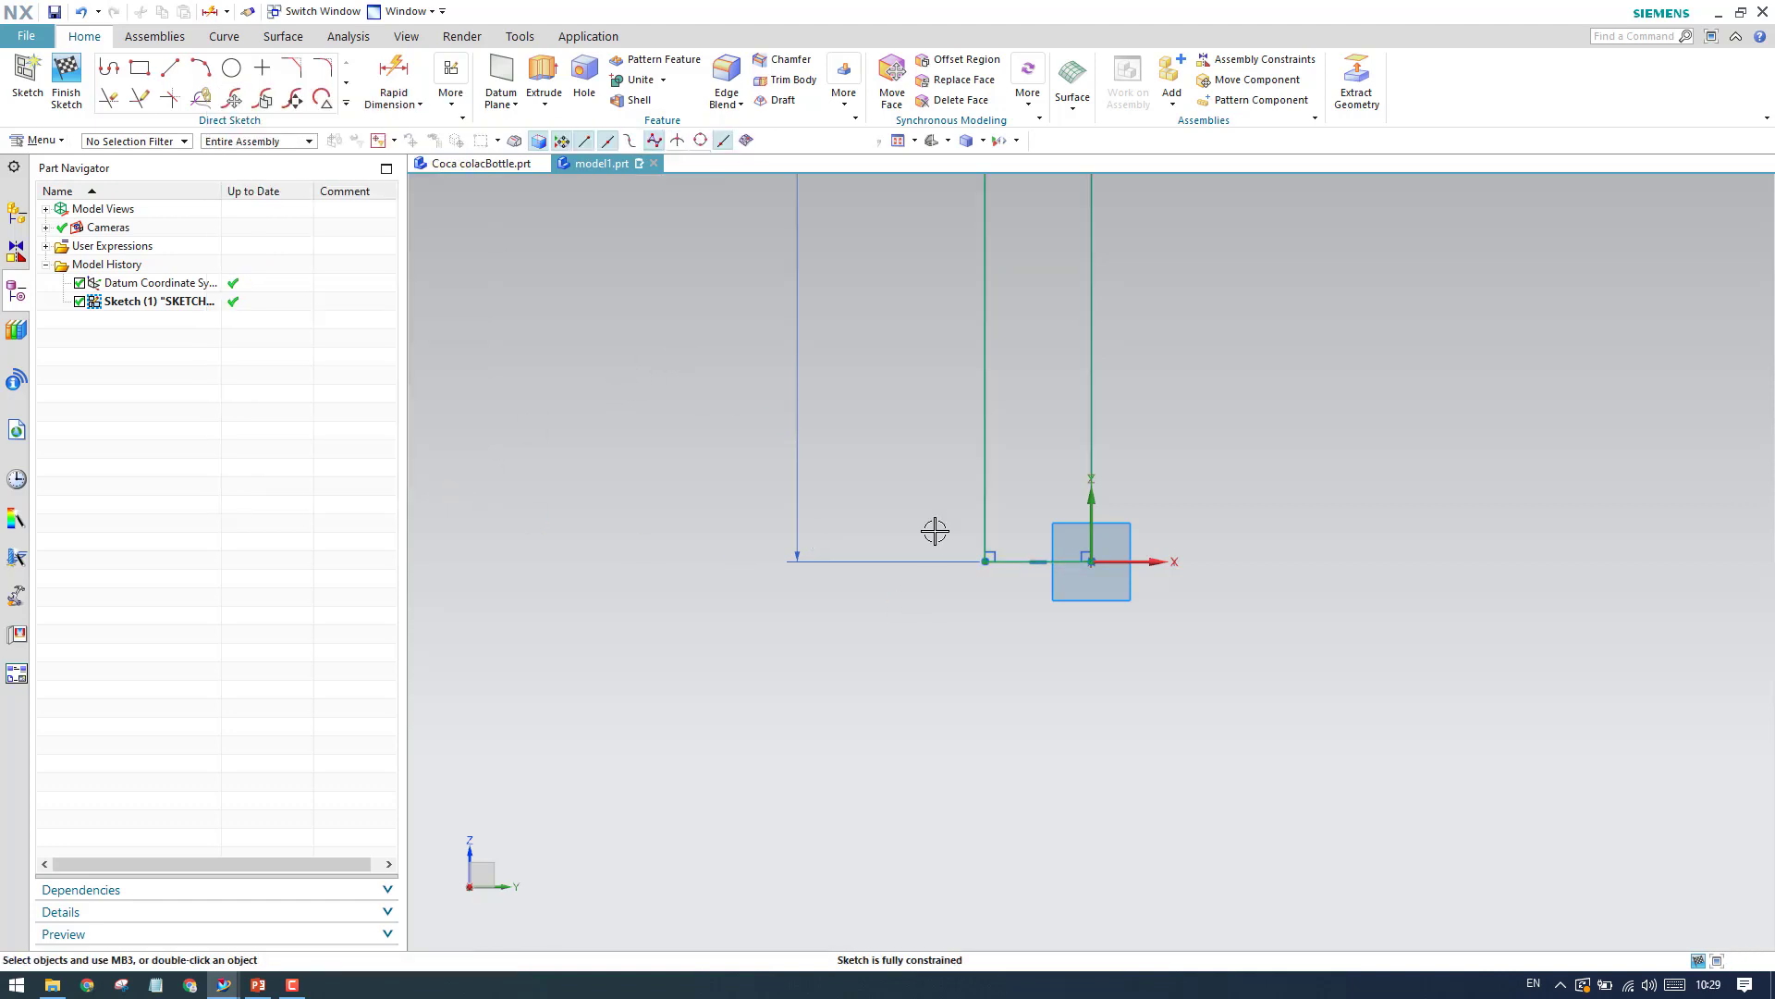
pyautogui.scroll(-5, 940, 632)
pyautogui.scroll(2, 953, 468)
pyautogui.click(953, 417)
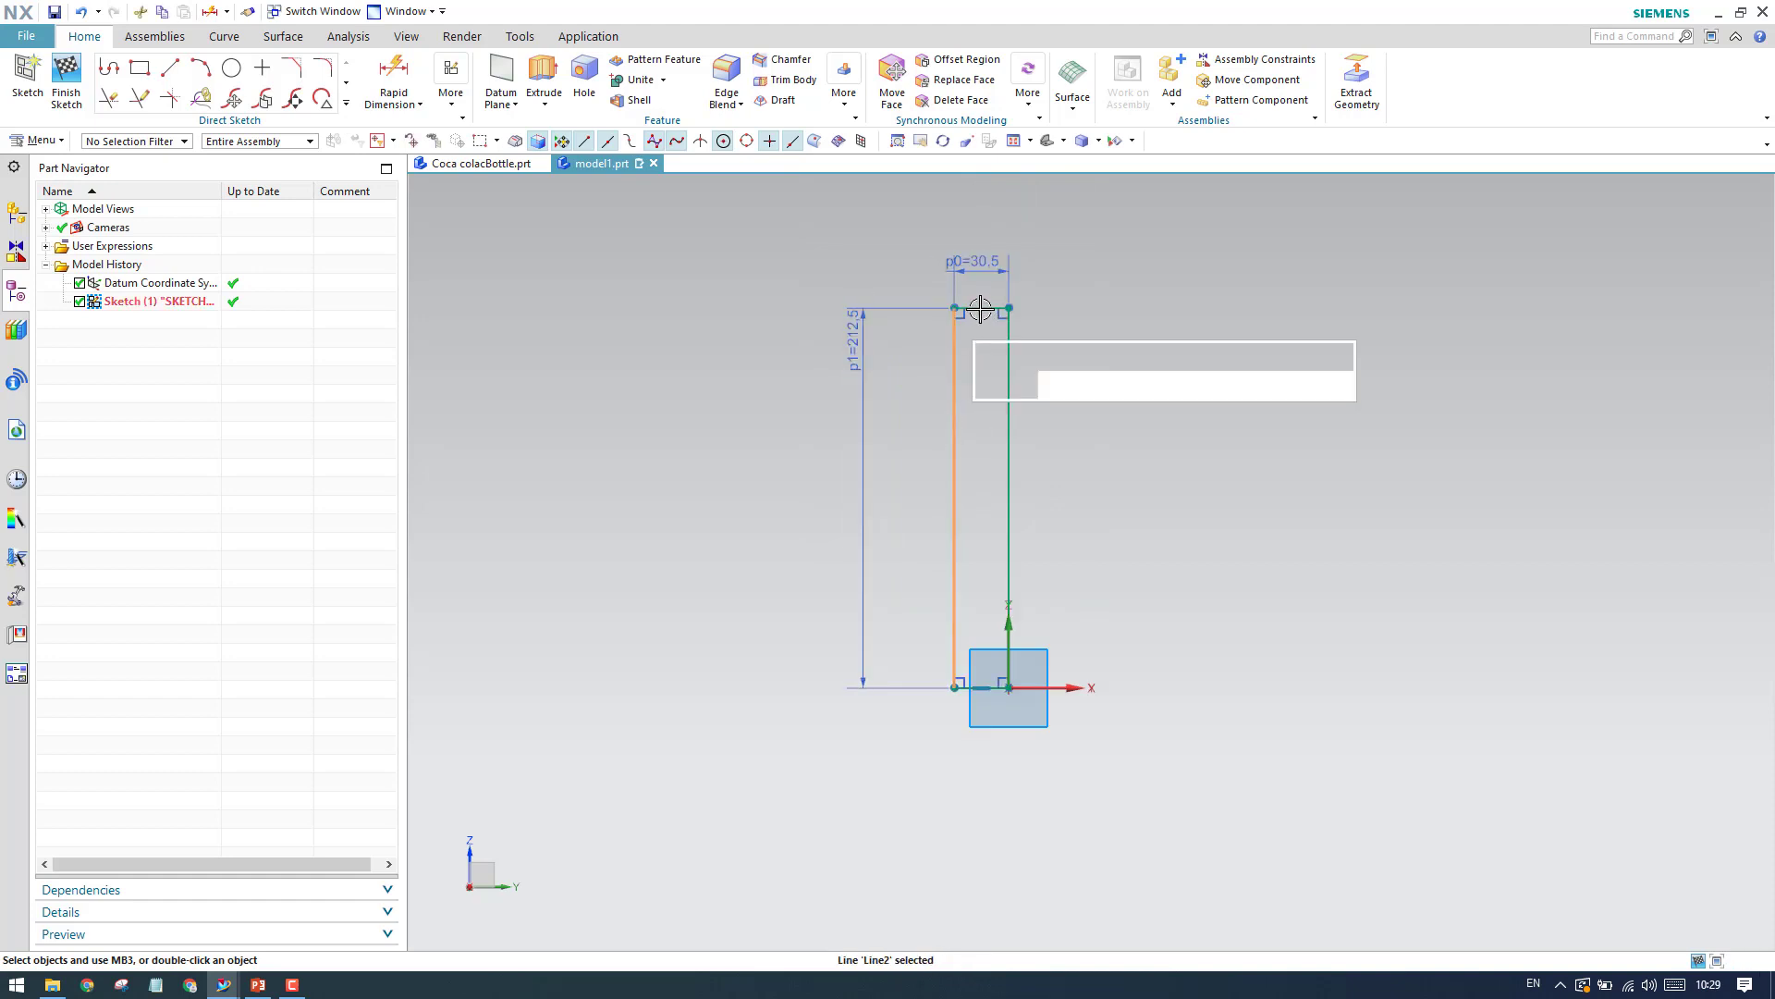
pyautogui.press('Escape')
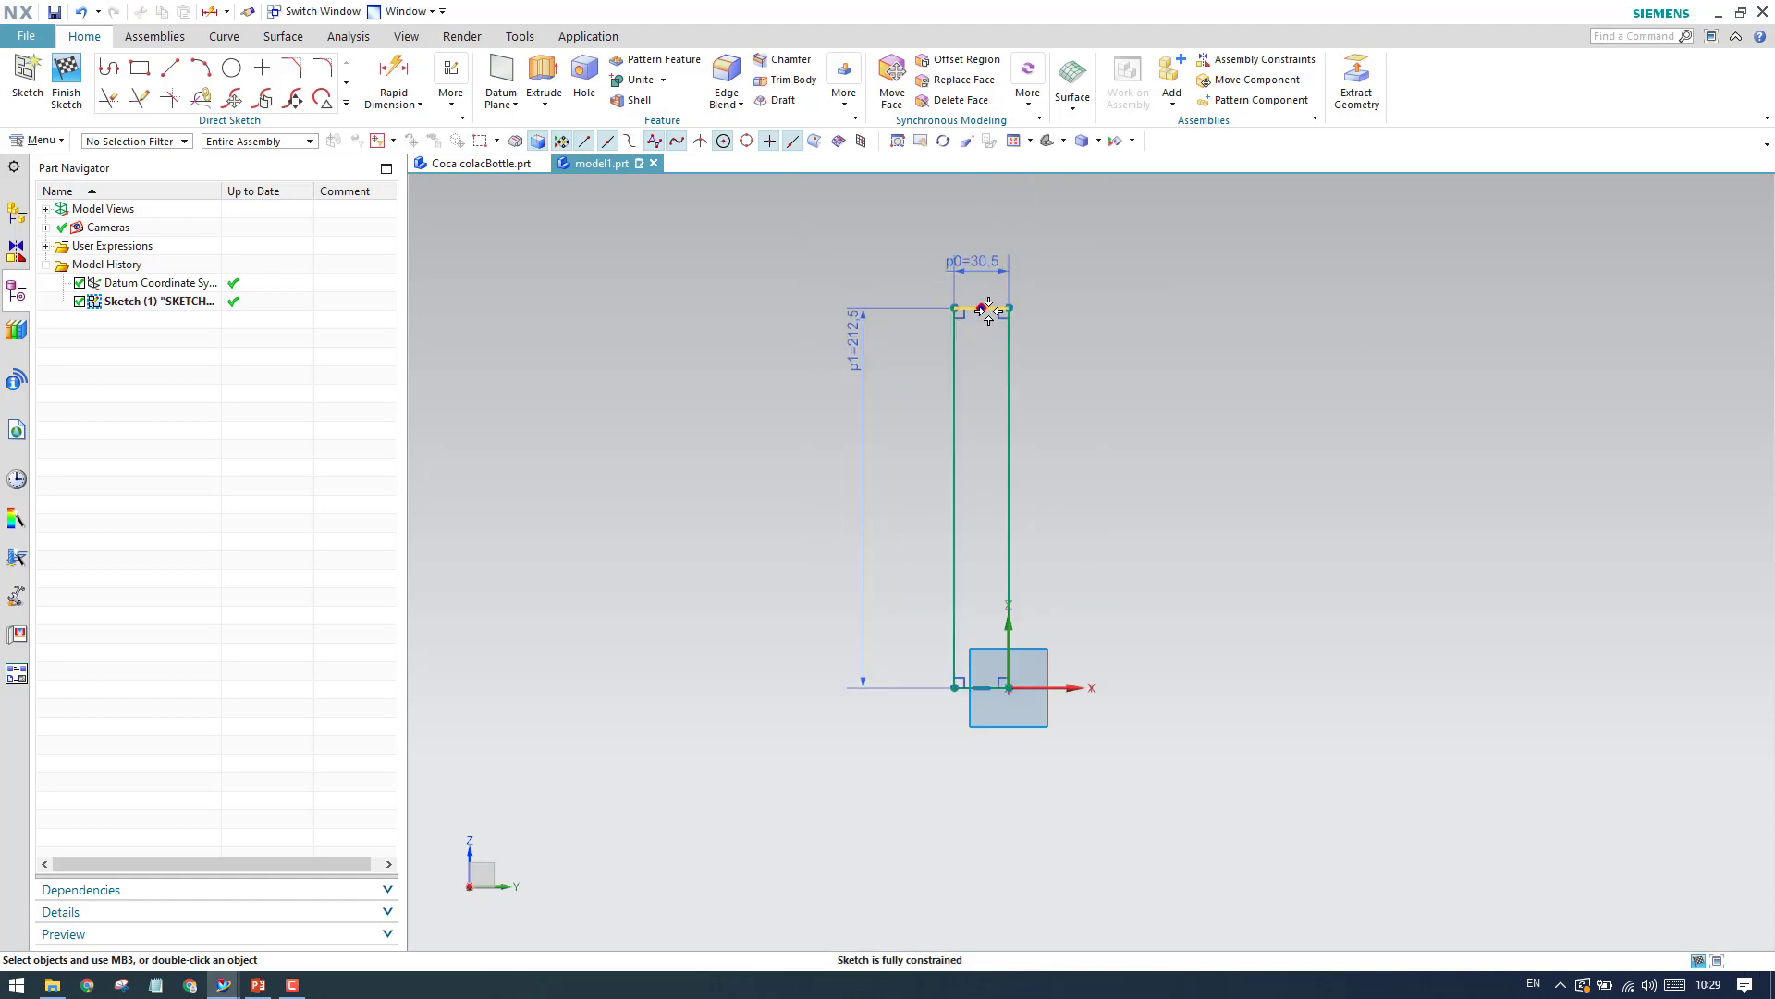
pyautogui.click(997, 306)
pyautogui.press('Escape')
pyautogui.click(184, 142)
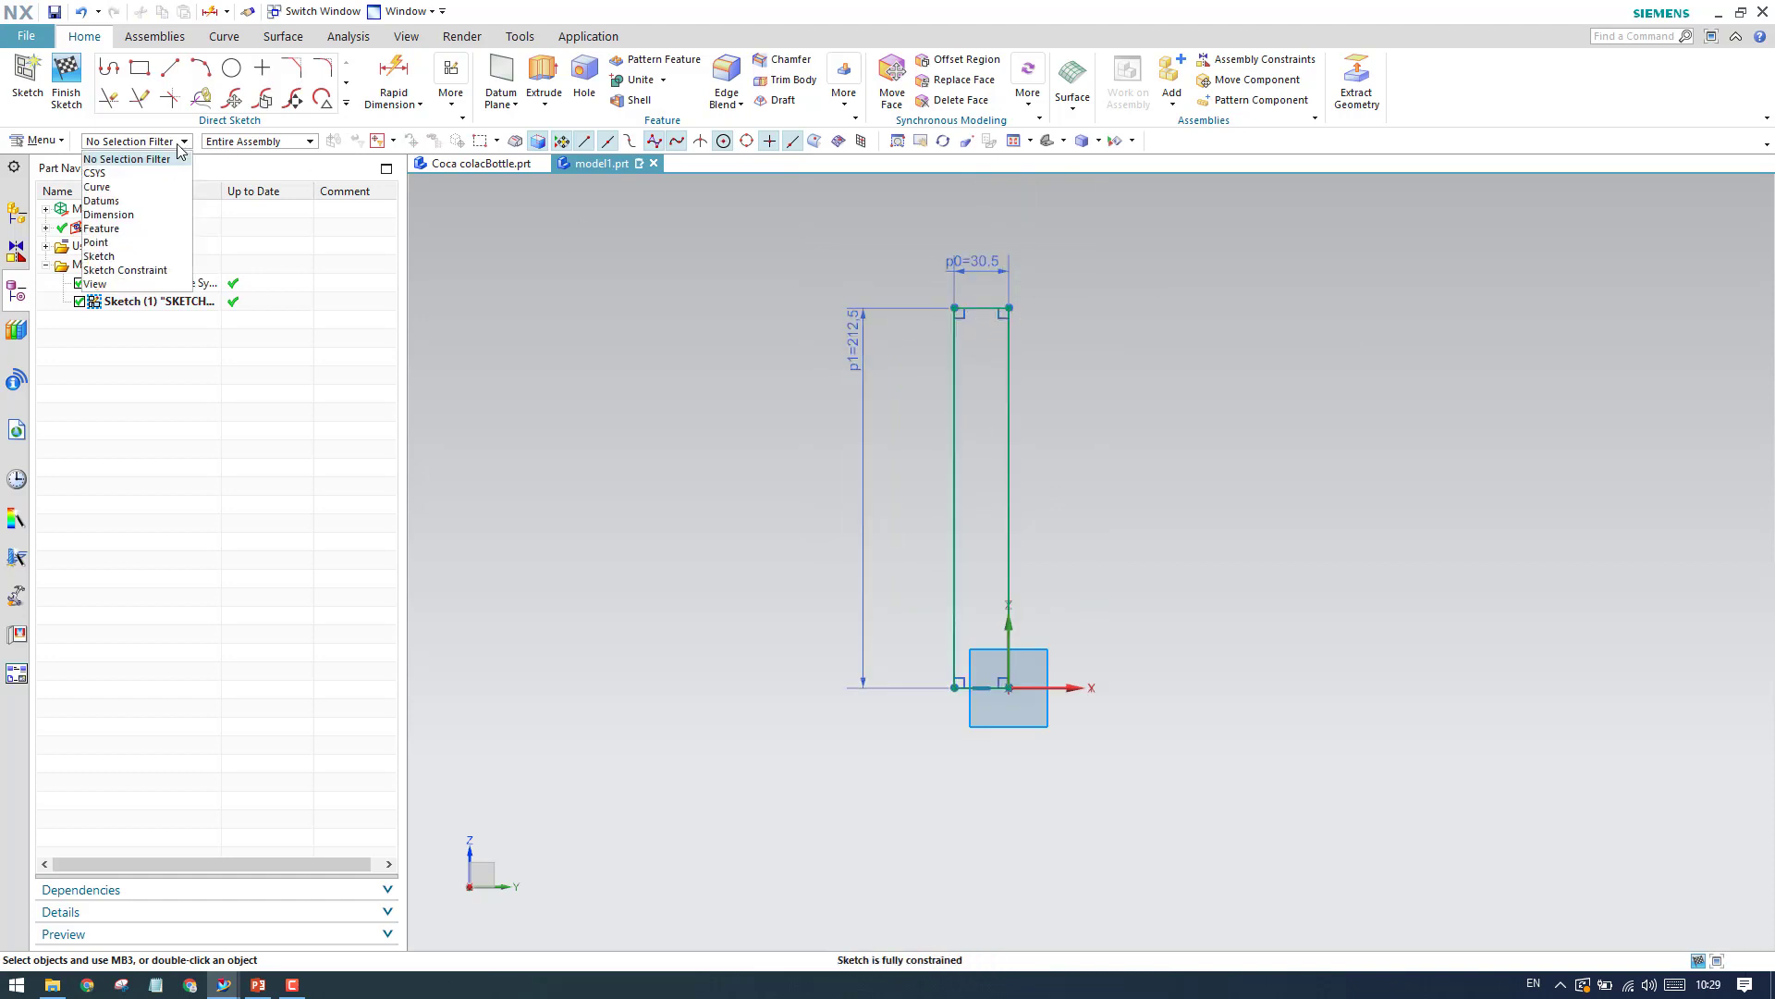
pyautogui.click(161, 189)
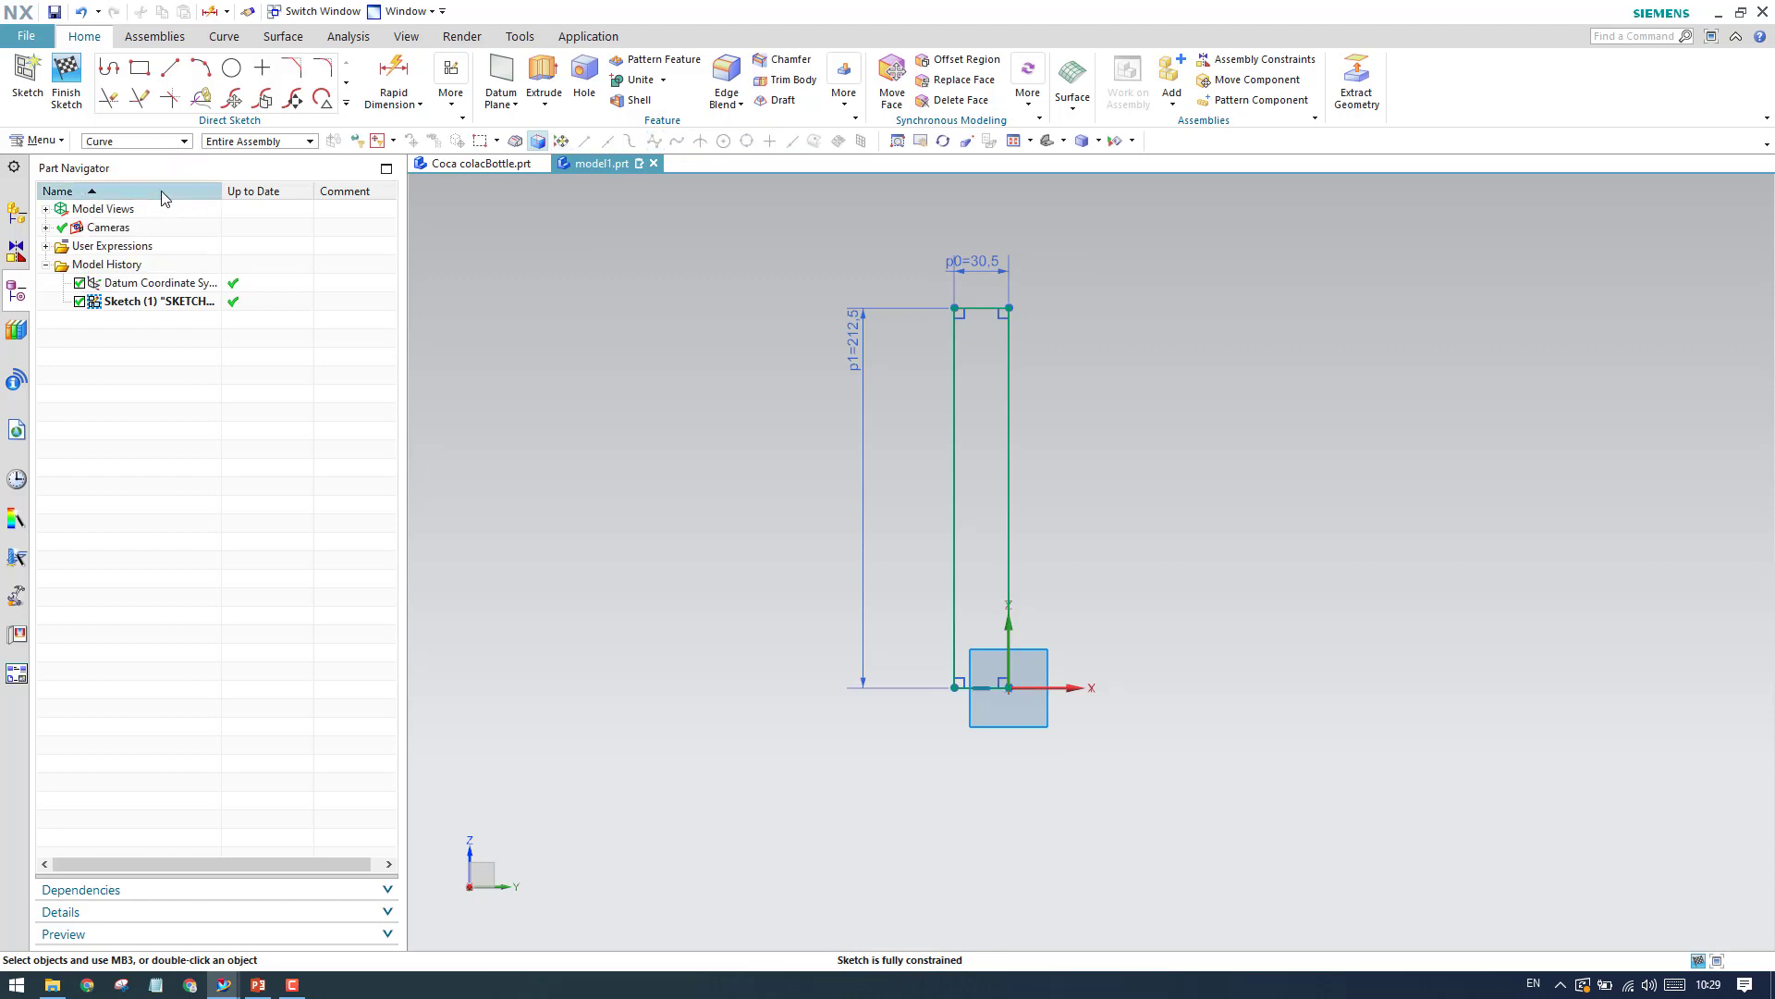
pyautogui.click(184, 141)
pyautogui.click(147, 258)
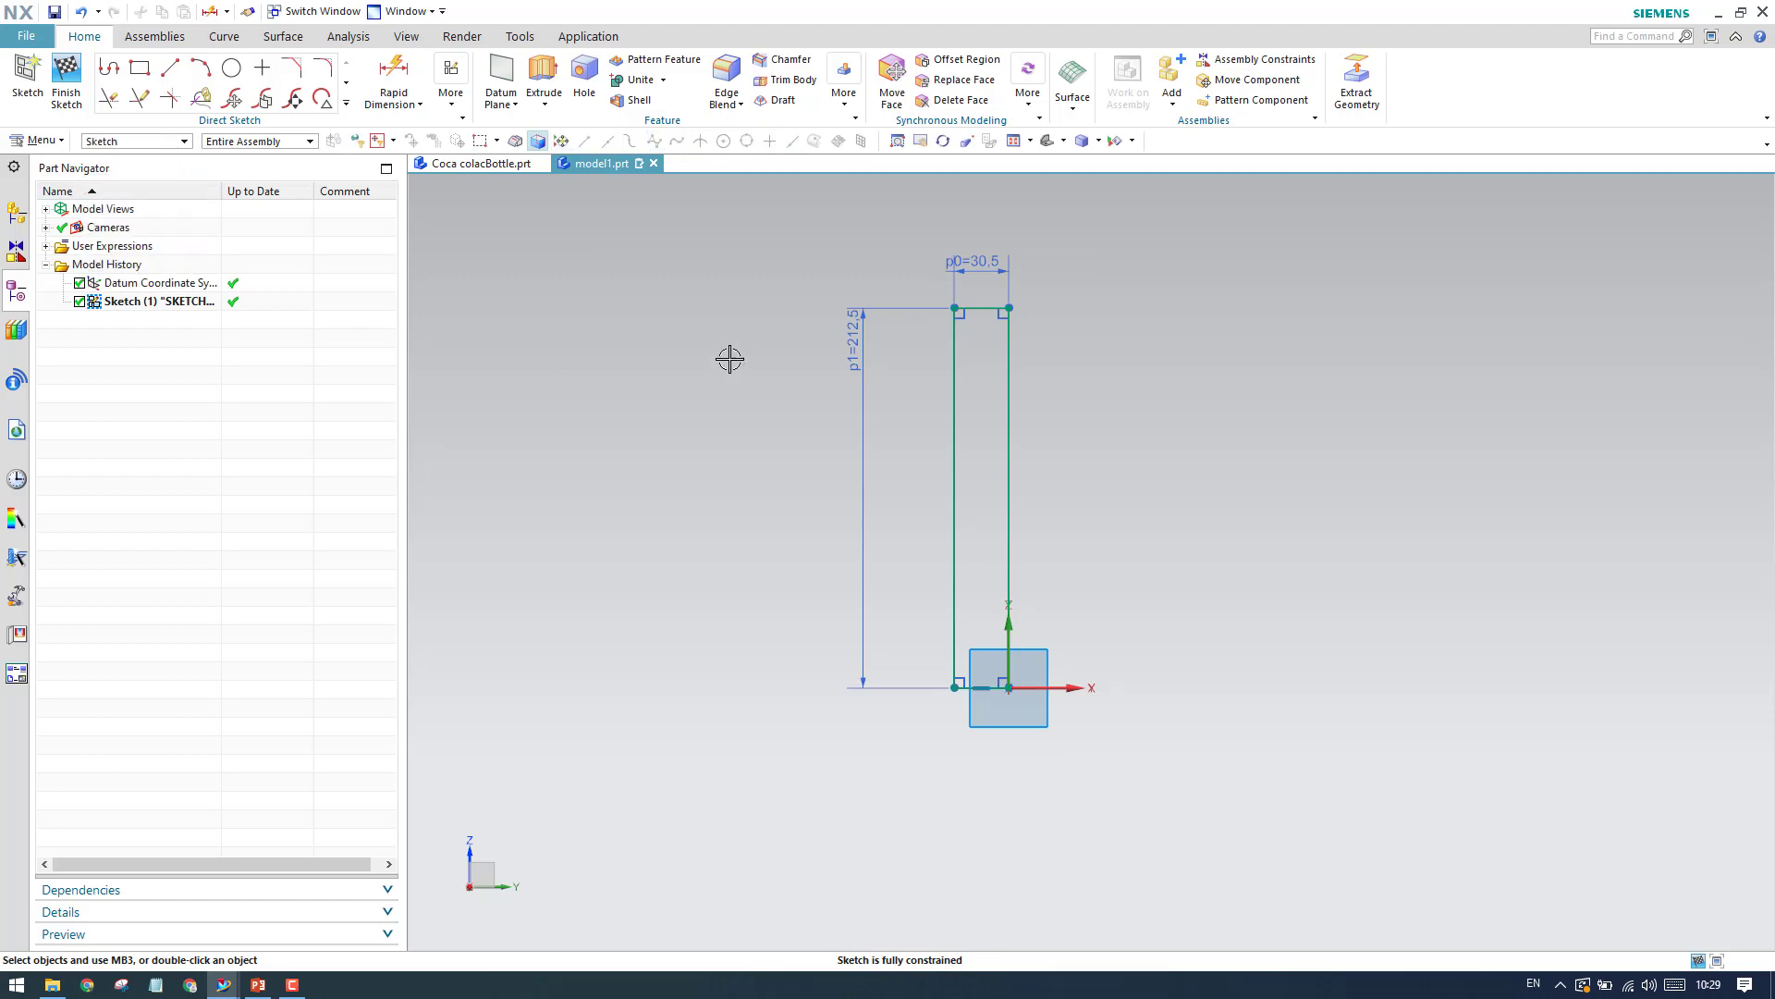
pyautogui.moveTo(751, 289)
pyautogui.mouseDown()
pyautogui.moveTo(1296, 658)
pyautogui.moveTo(1341, 784)
pyautogui.mouseUp()
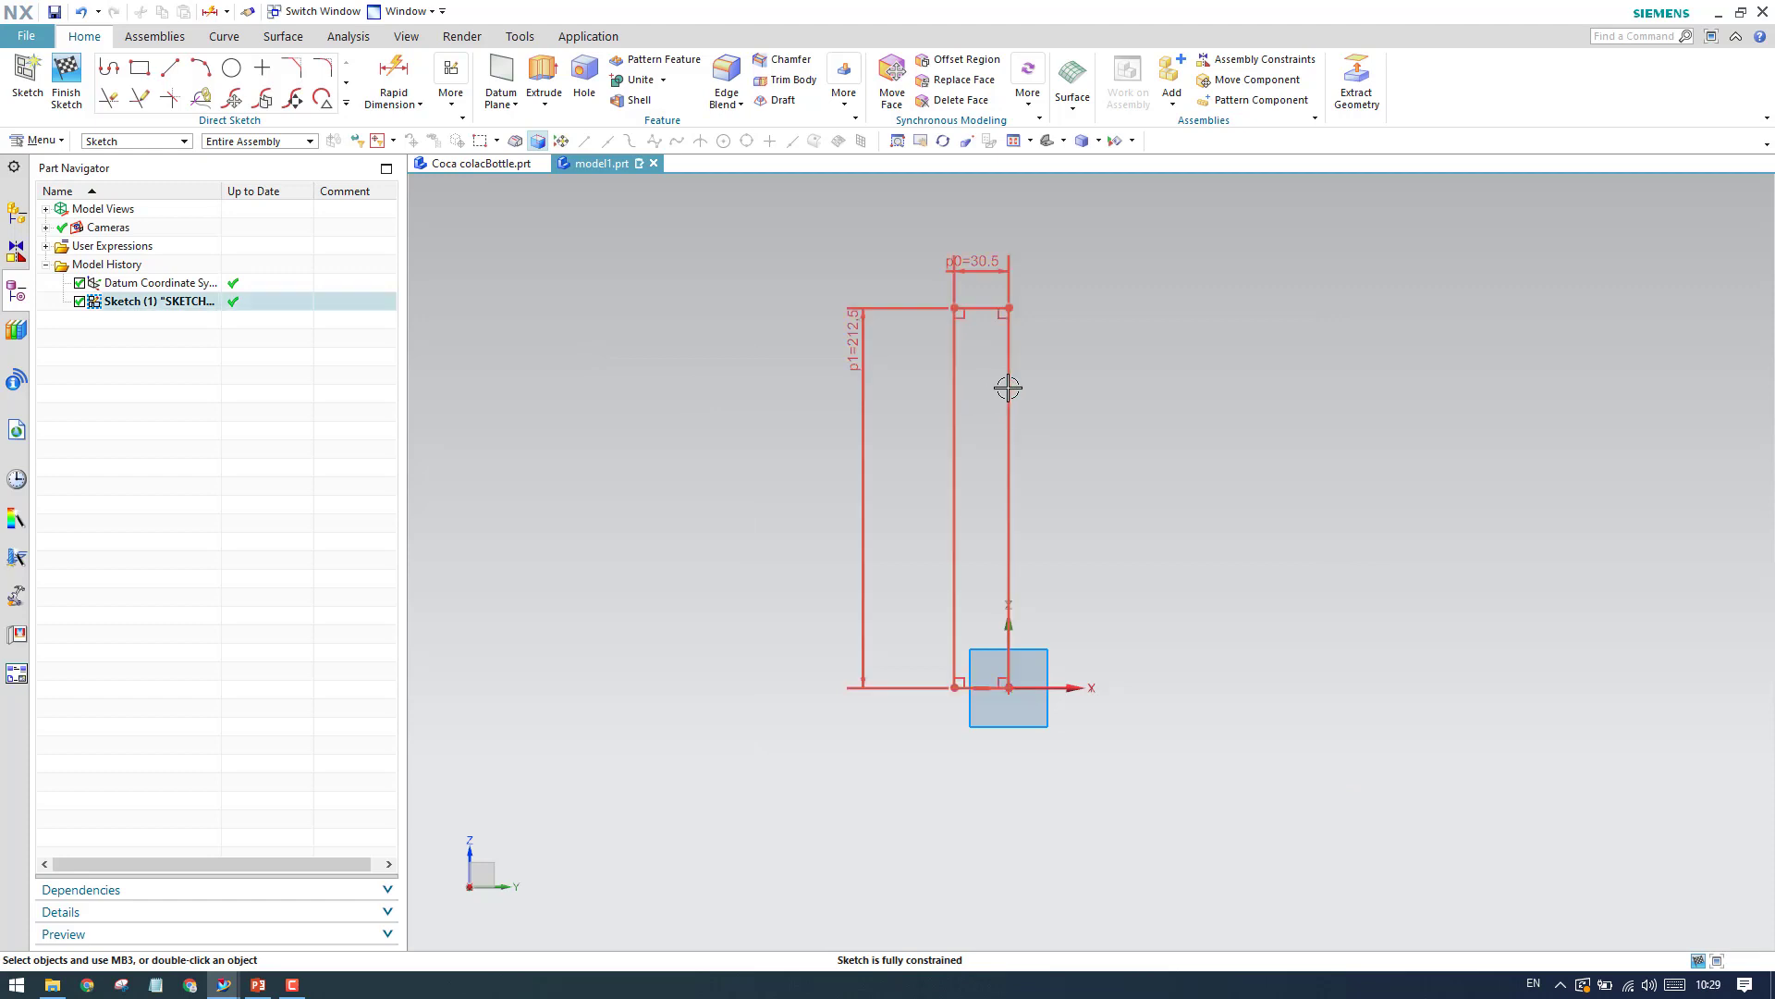
pyautogui.click(1008, 381)
pyautogui.rightClick(1010, 372)
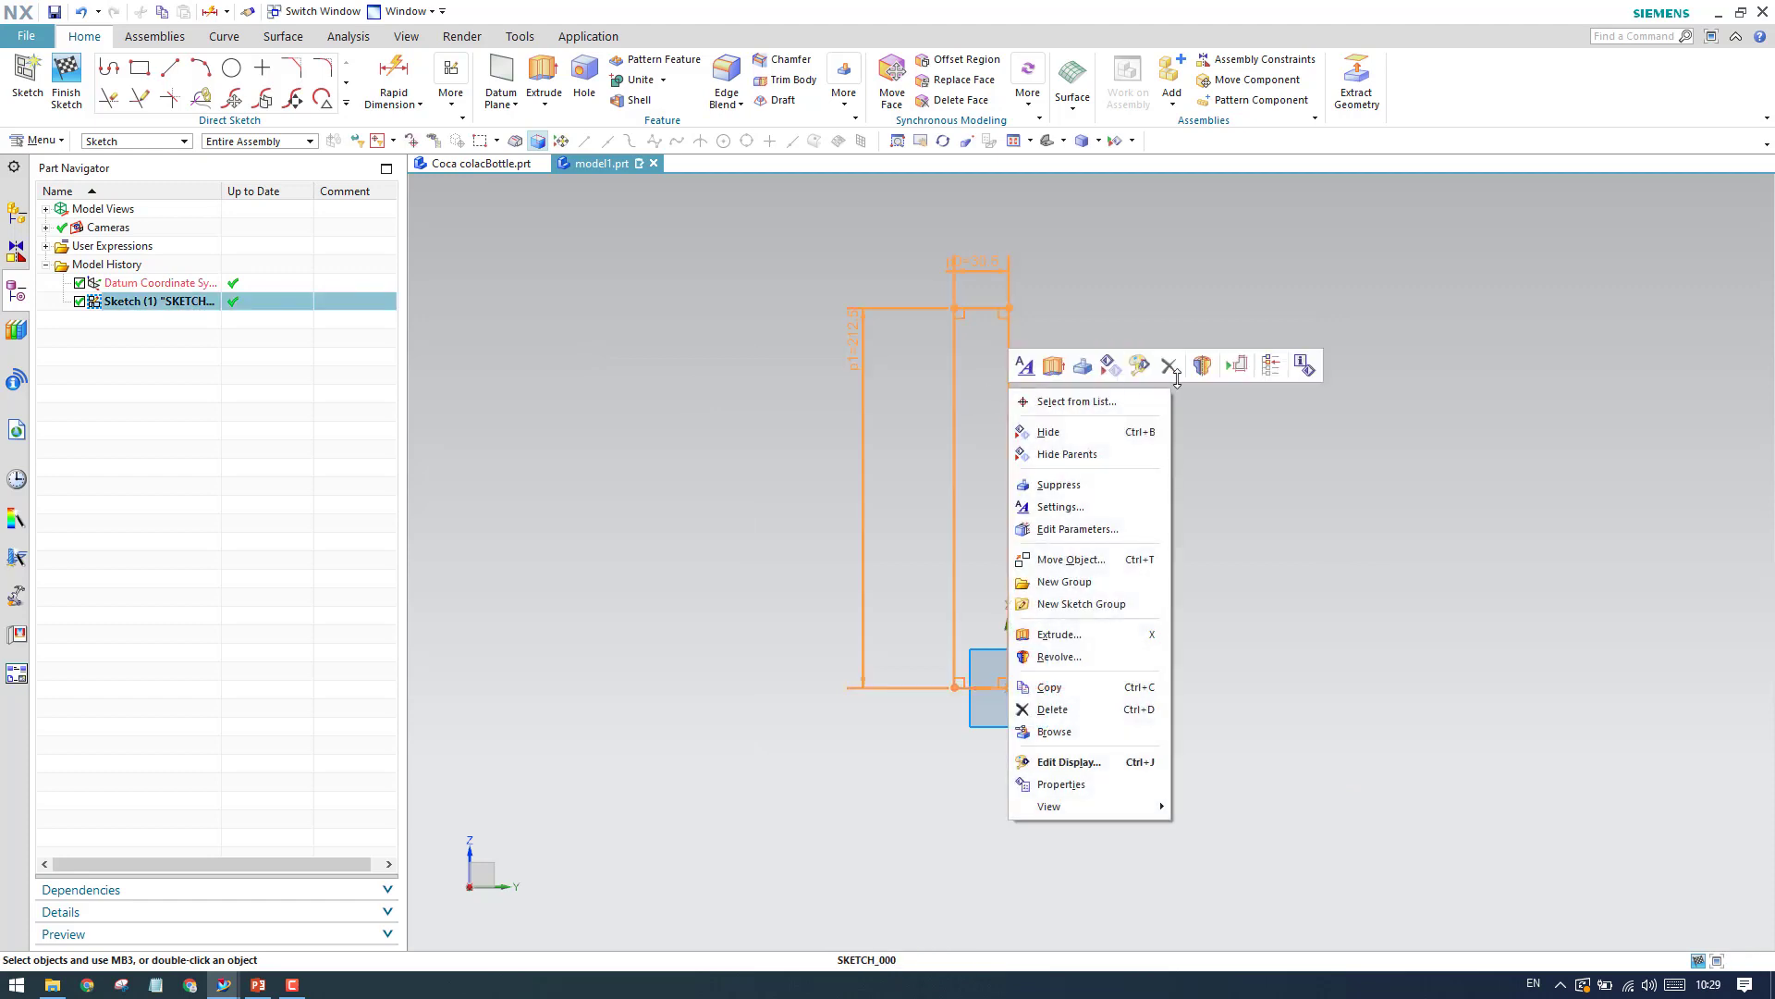
pyautogui.press('Escape')
# Convert all four rectangle sides to reference lines using the Curve selection filter, and restore No Selection Filter.
pyautogui.click(165, 144)
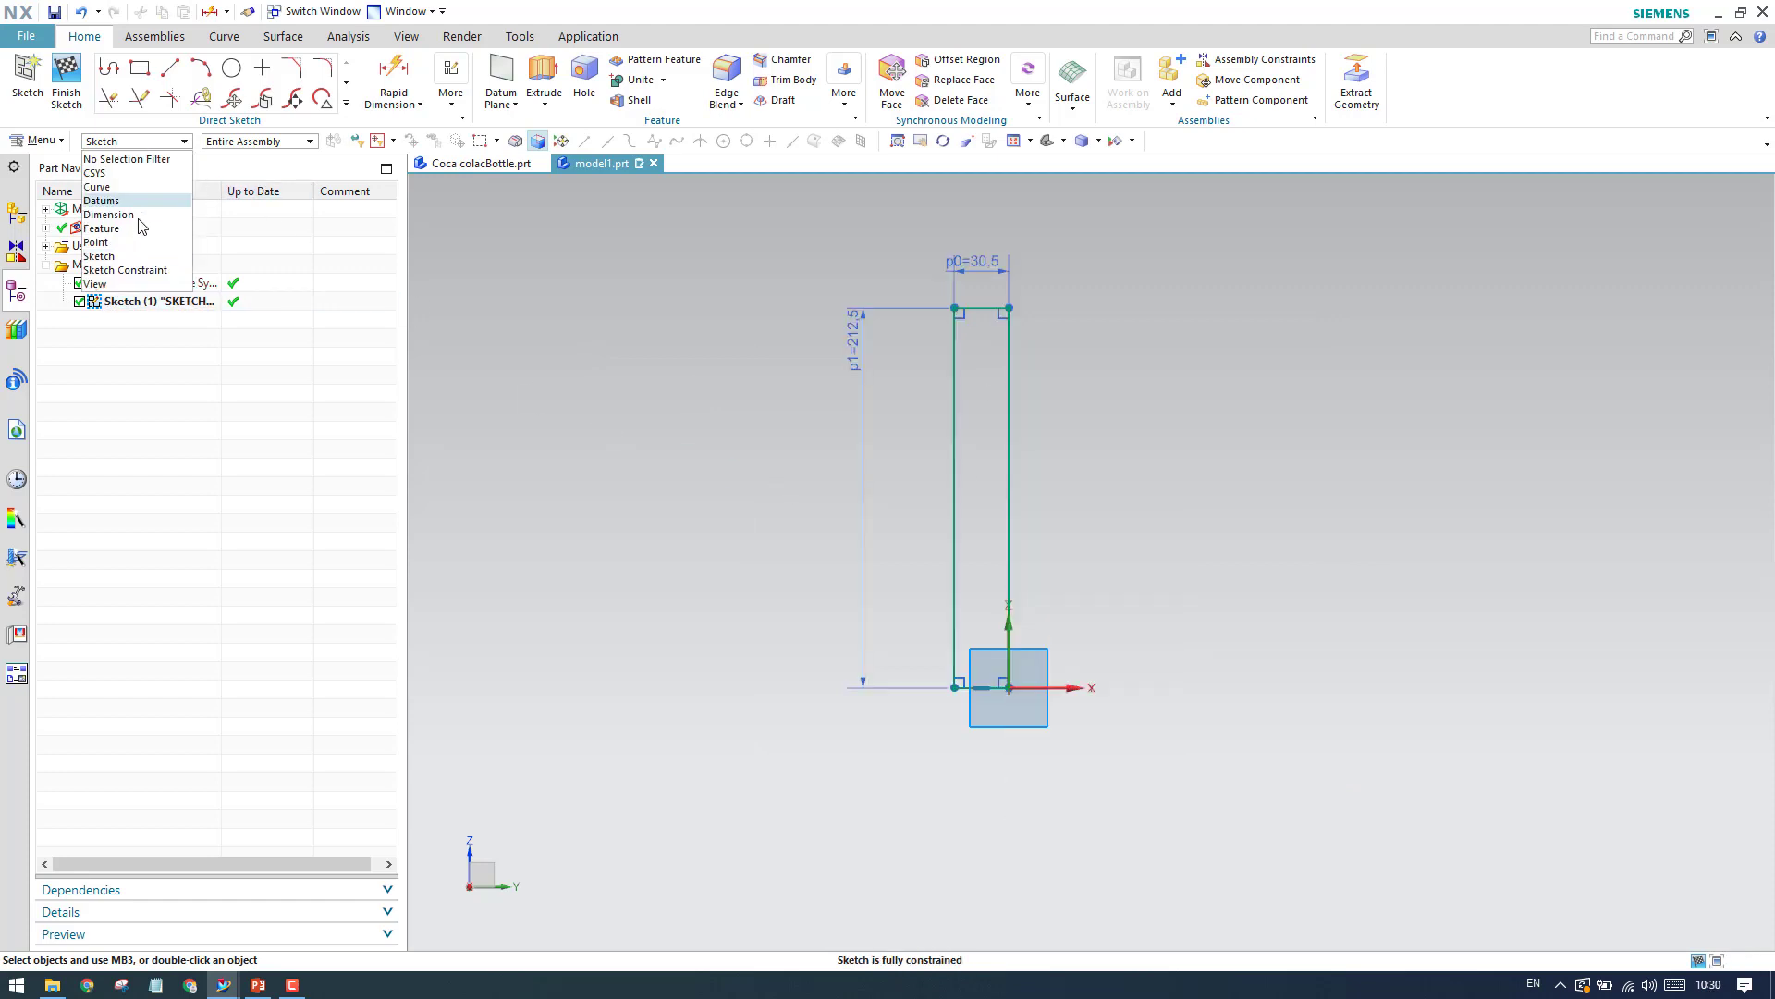
pyautogui.click(141, 189)
pyautogui.click(956, 315)
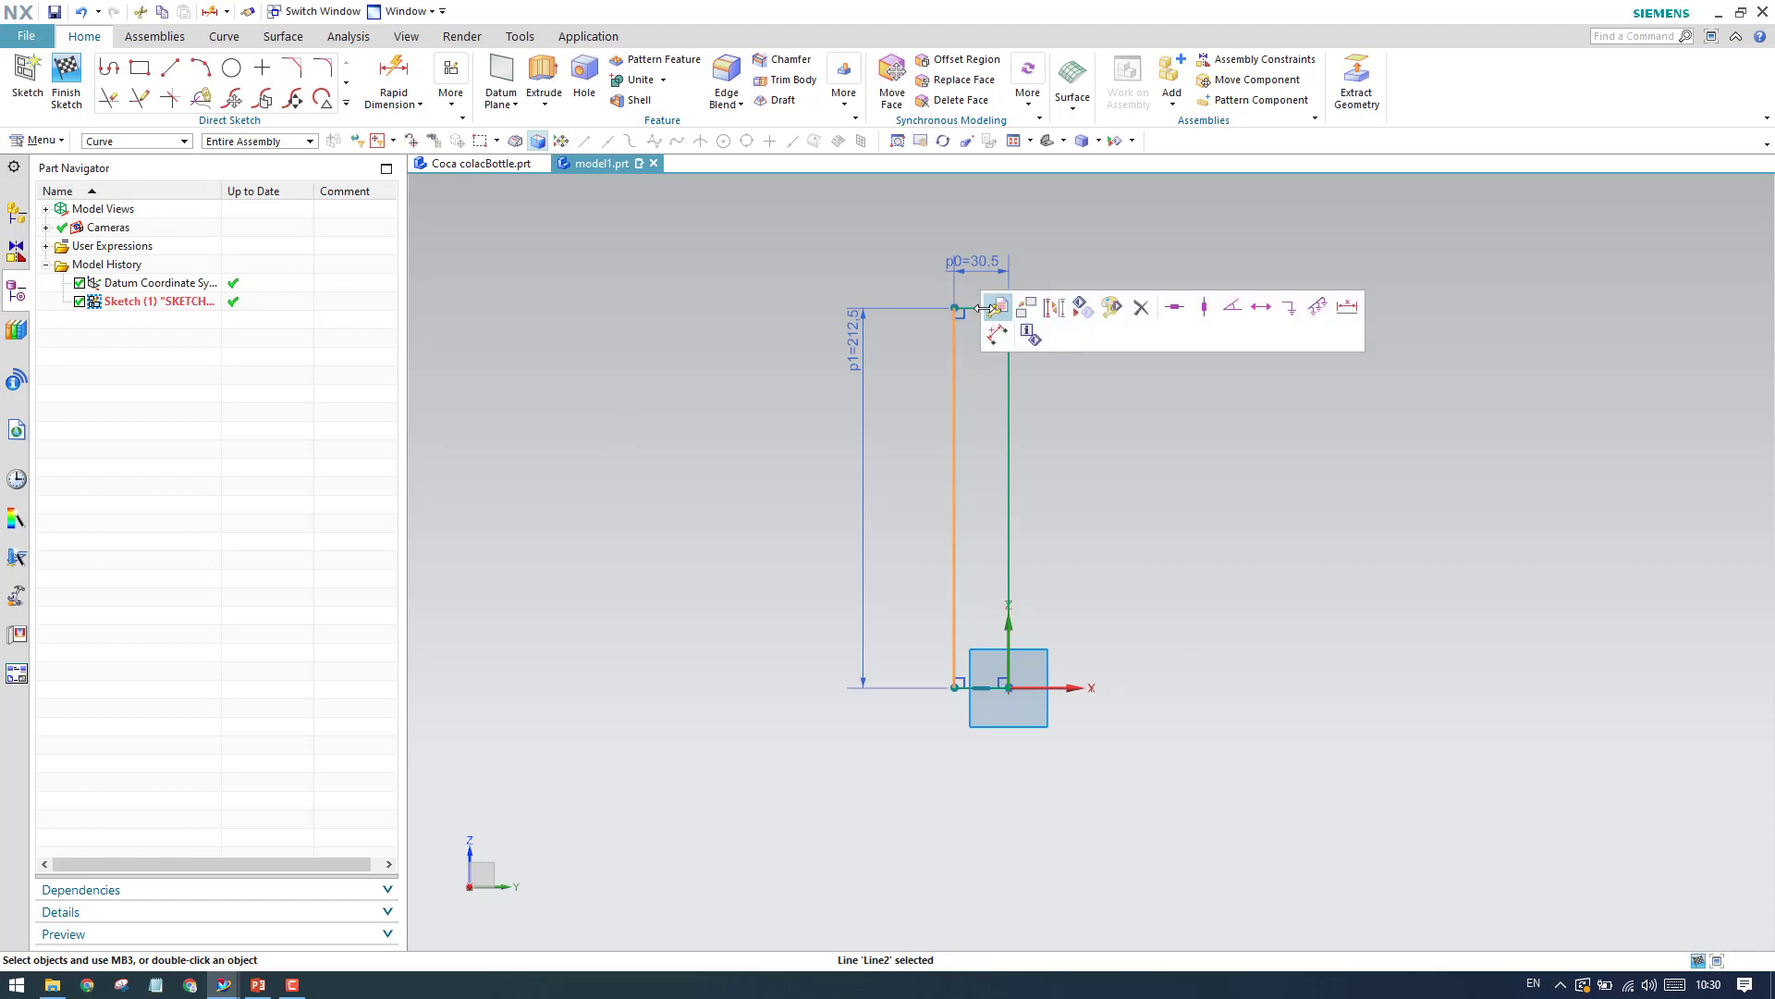
pyautogui.click(1009, 444)
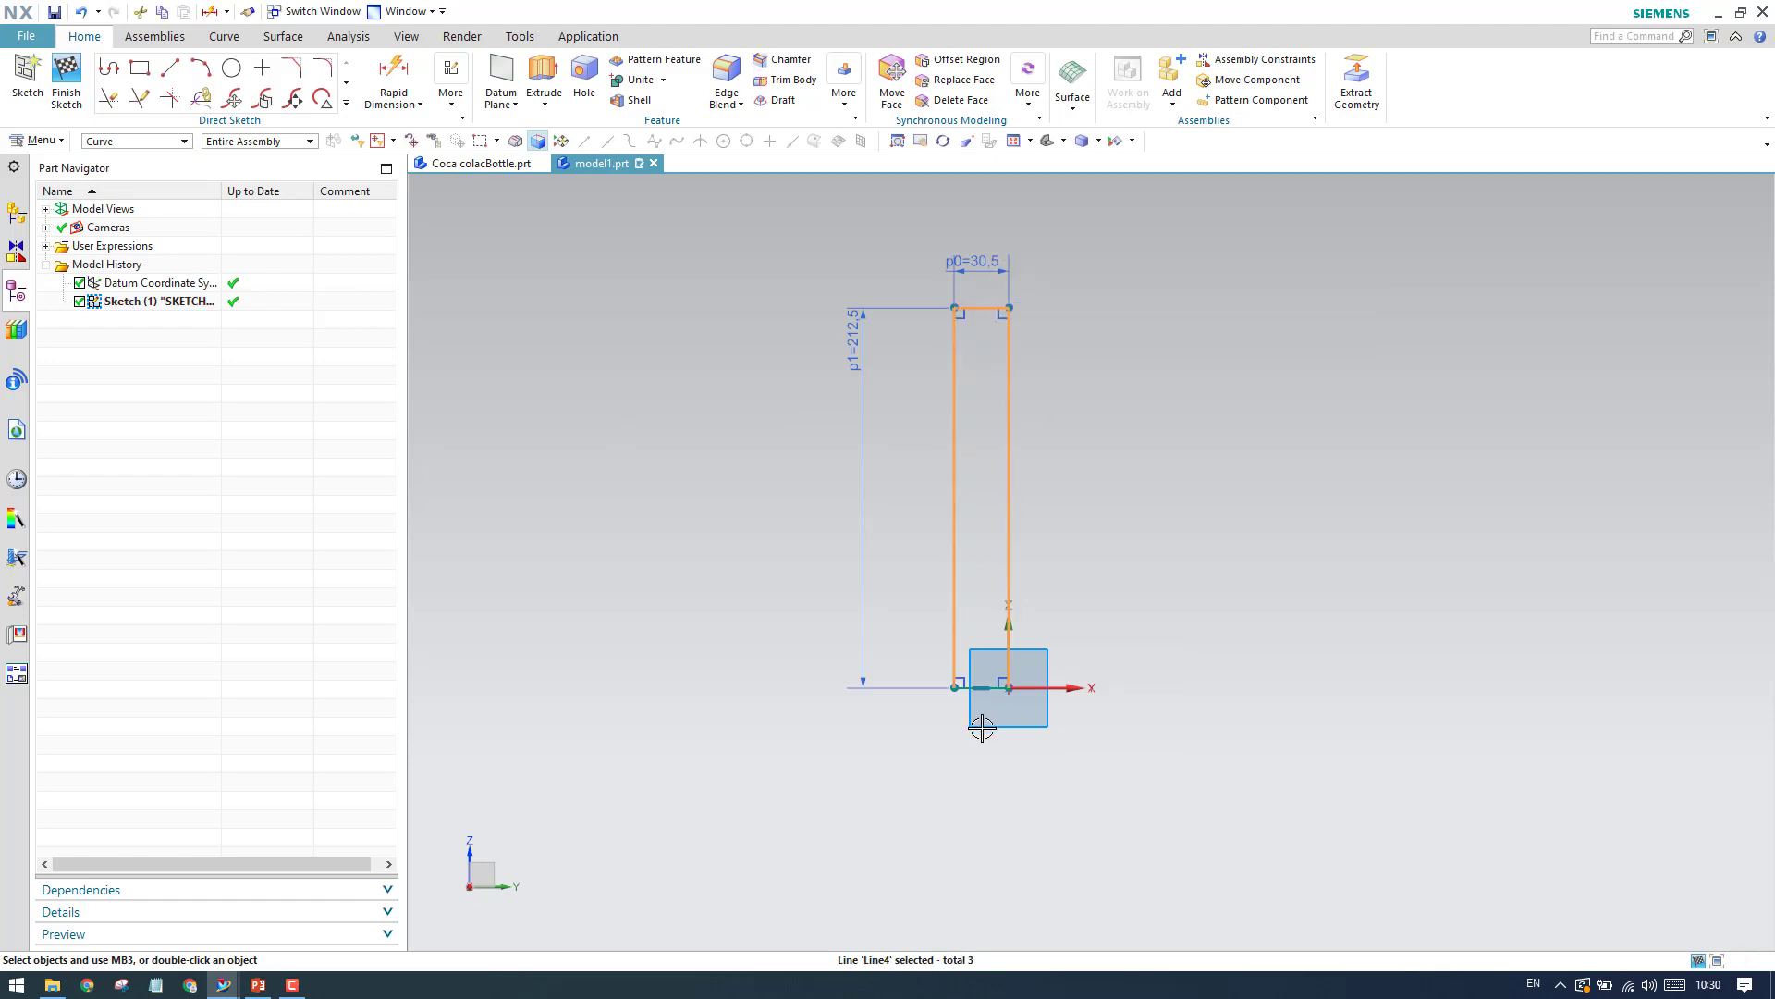
pyautogui.scroll(5, 981, 726)
pyautogui.click(951, 534)
pyautogui.rightClick(951, 534)
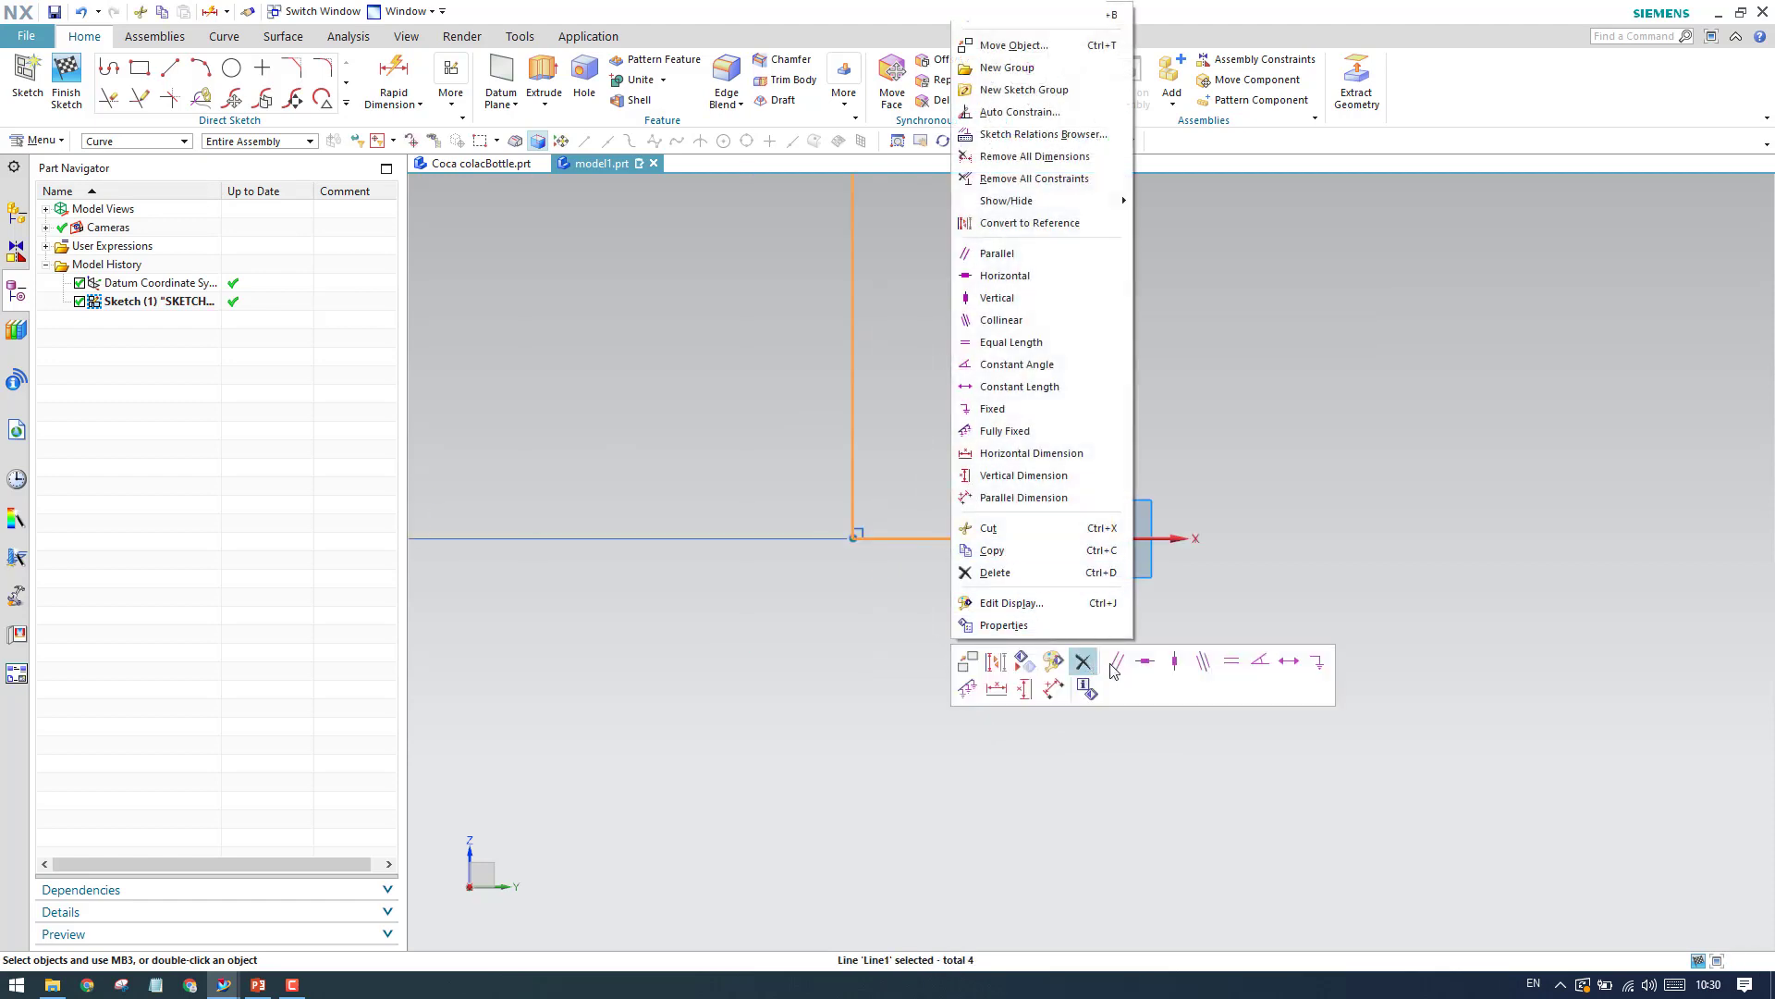
pyautogui.click(996, 661)
pyautogui.scroll(-5, 1011, 663)
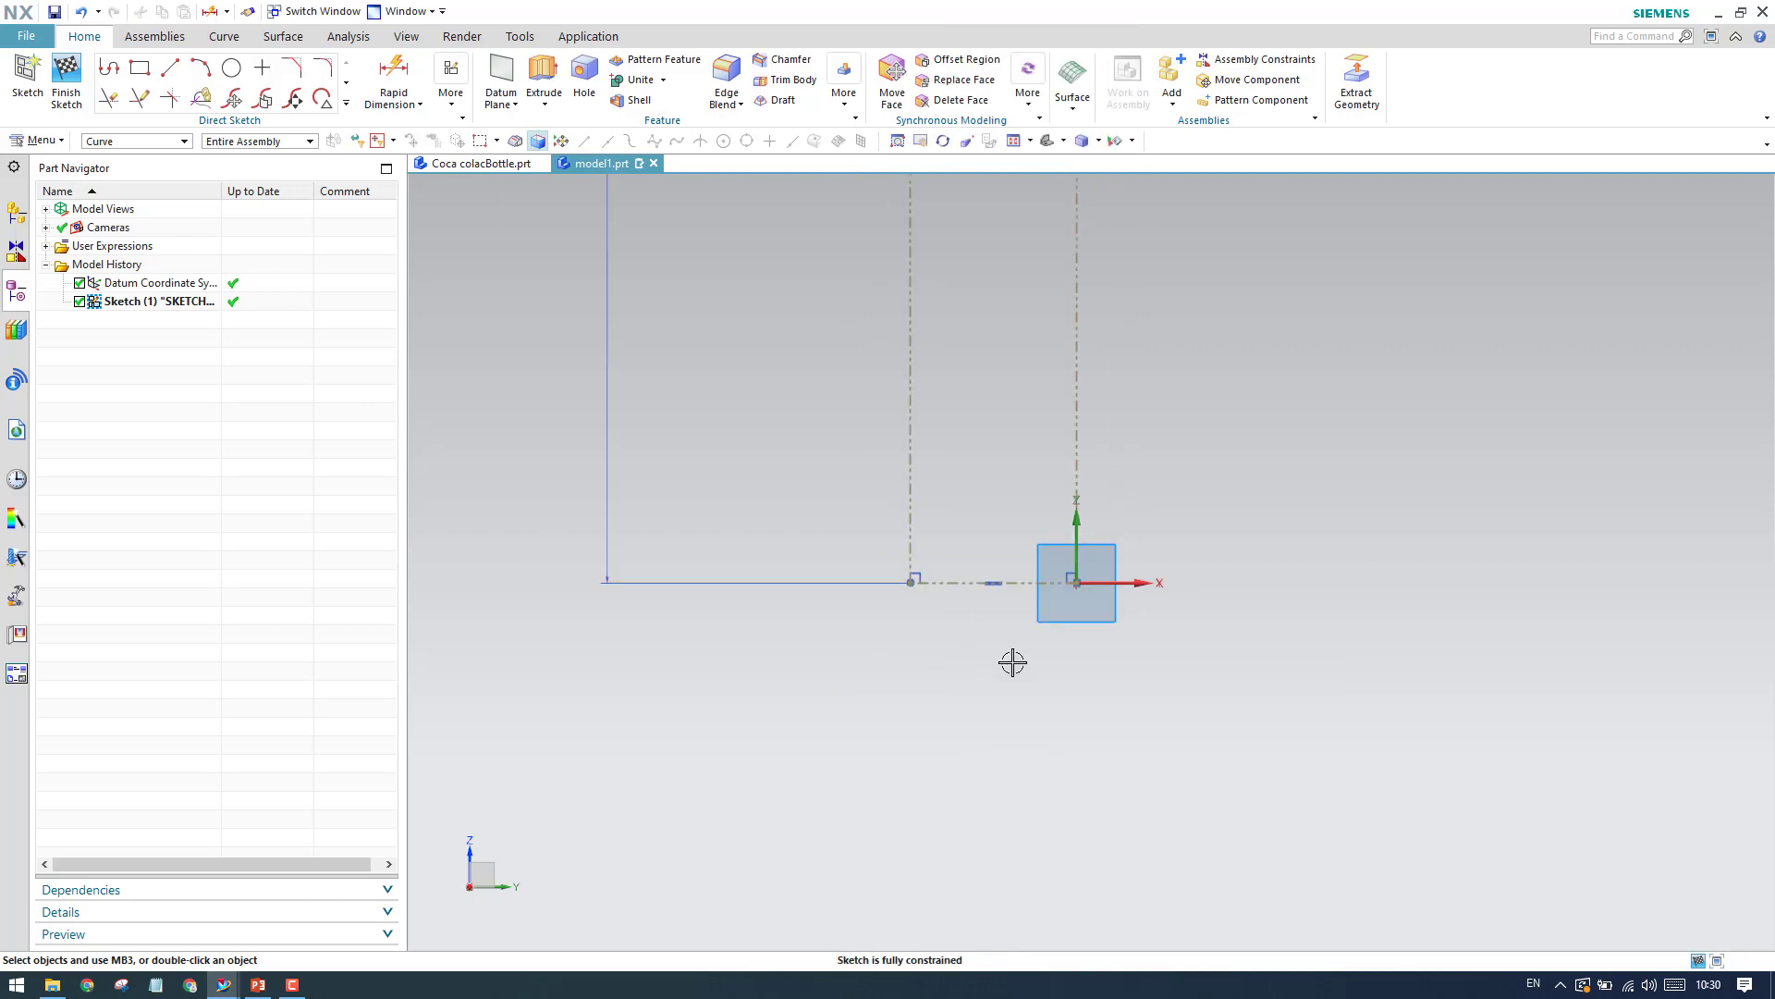
pyautogui.hotkey('ctrl', 'f')
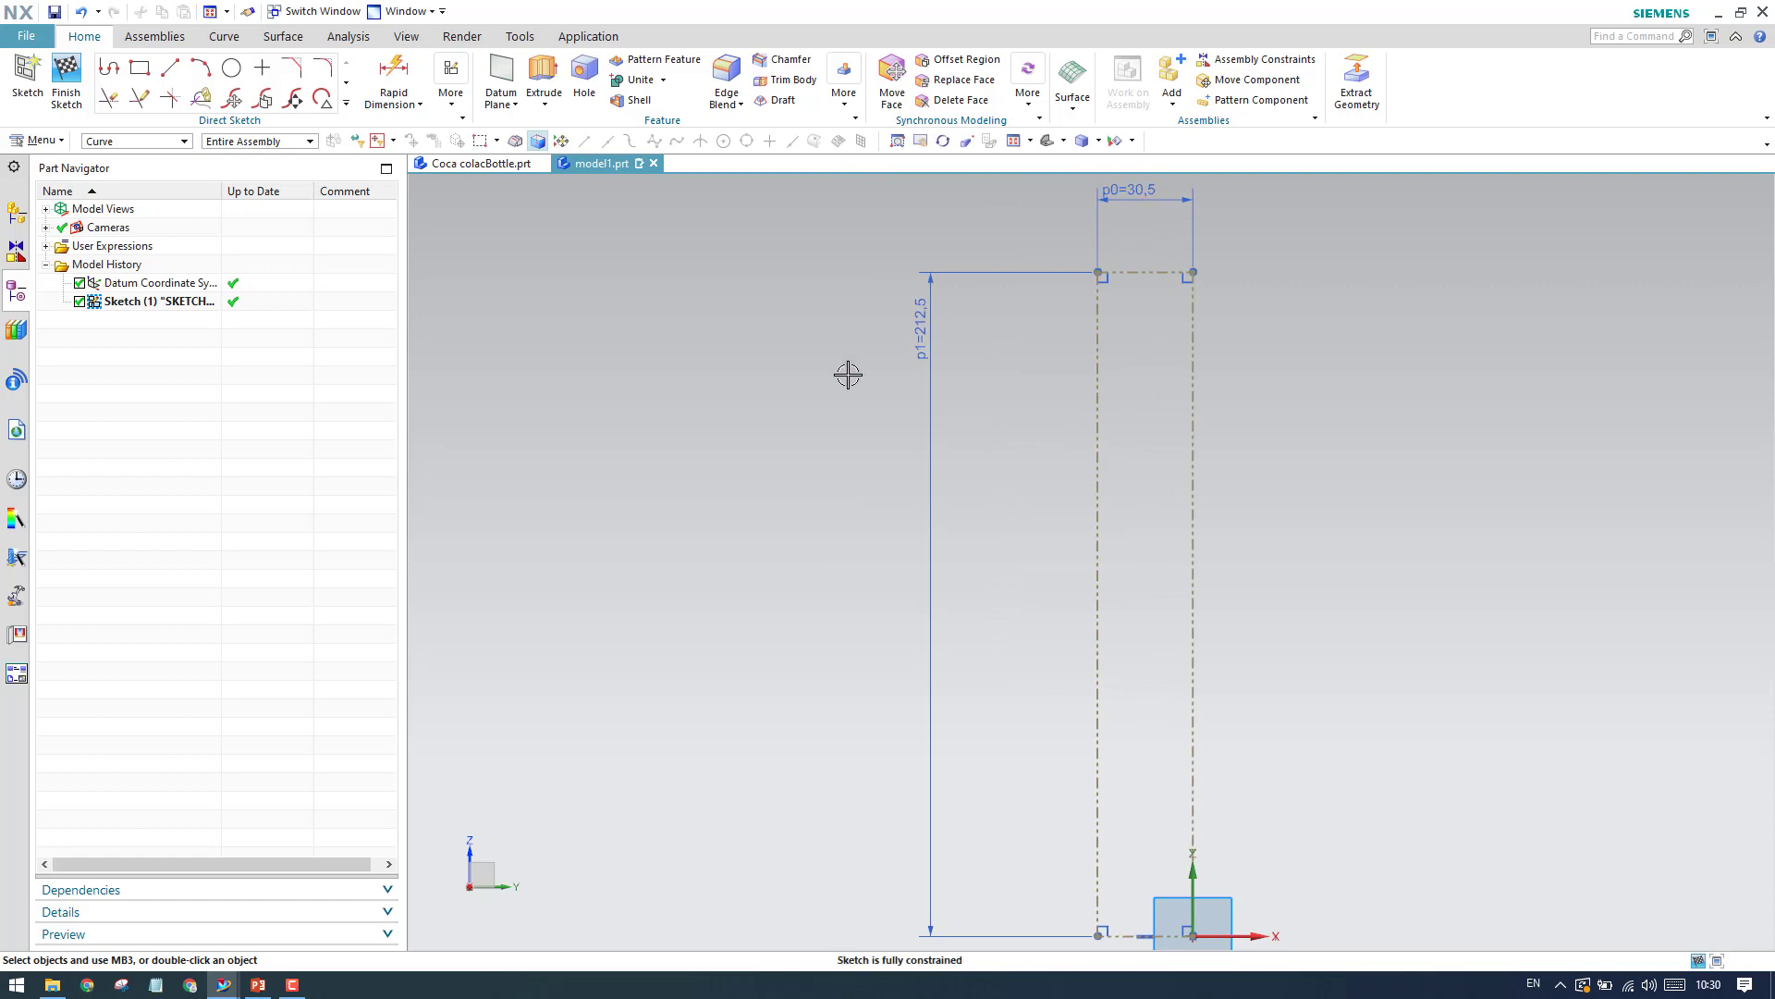
pyautogui.click(151, 144)
pyautogui.click(127, 159)
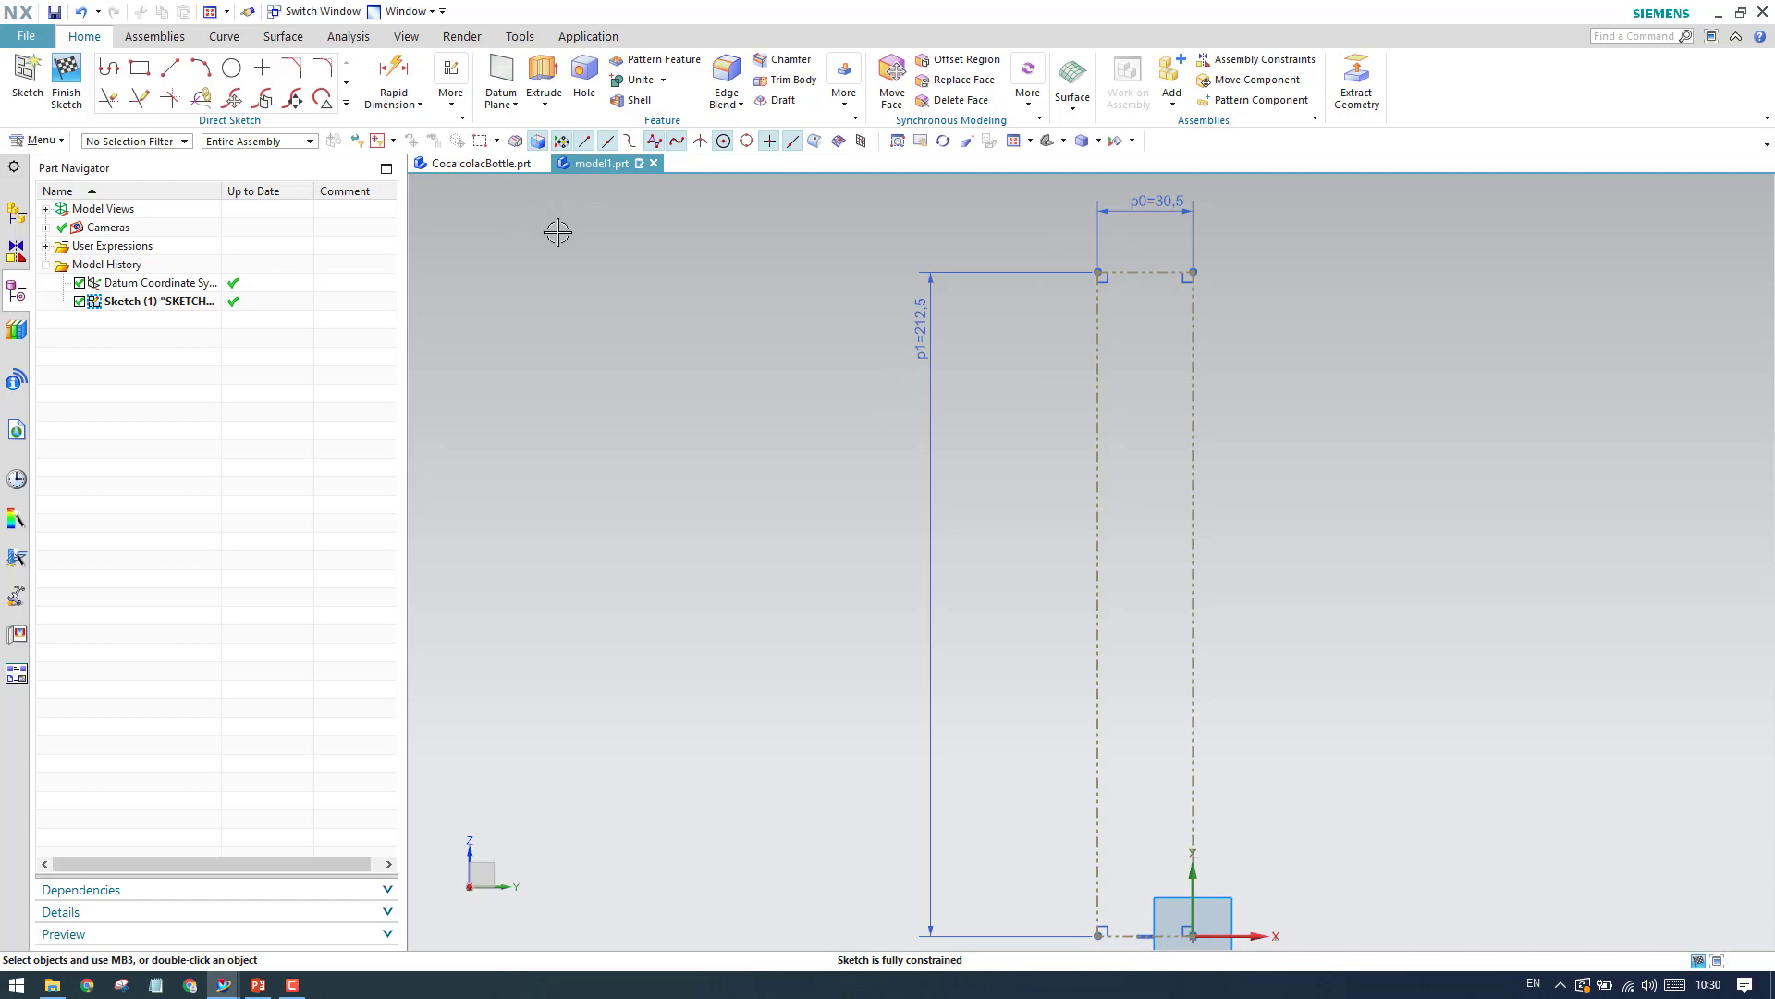
# Draw a line about 9.5 mm long from the rectangle's upper-right corner along its top edge, and a 10 mm vertical line down from its end.
pyautogui.click(183, 82)
pyautogui.scroll(5, 1153, 408)
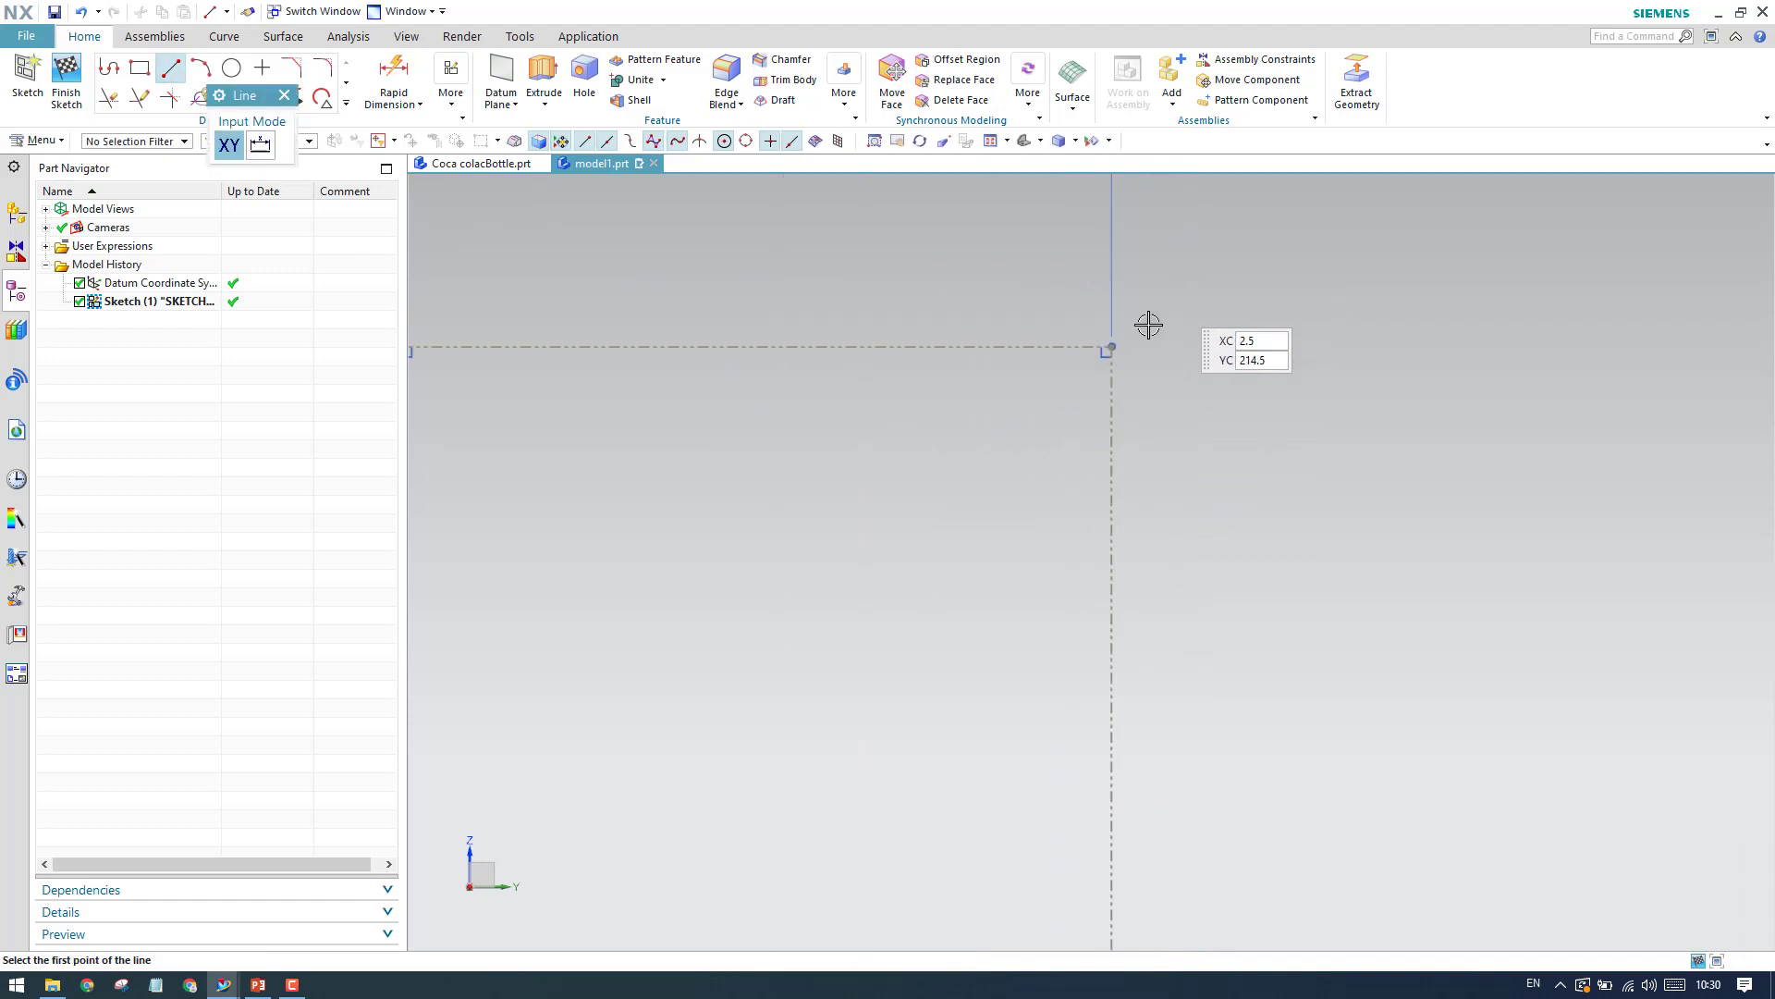
pyautogui.scroll(2, 1149, 324)
pyautogui.click(1084, 368)
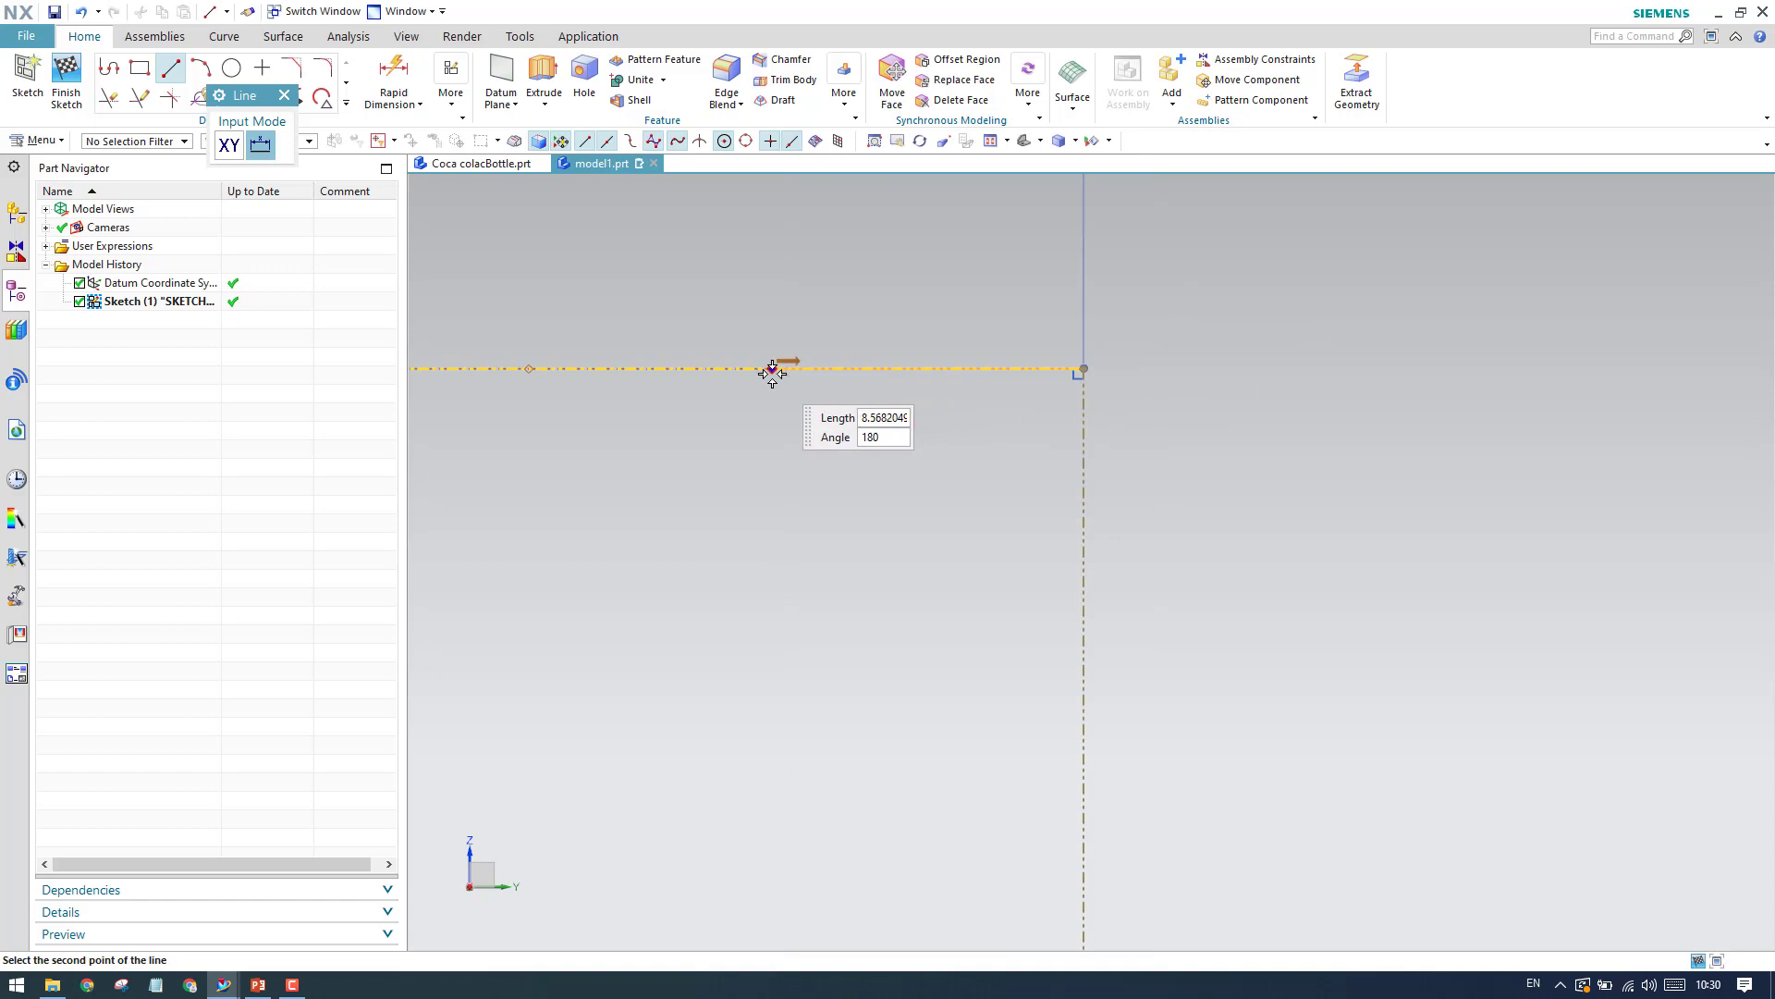
pyautogui.click(737, 368)
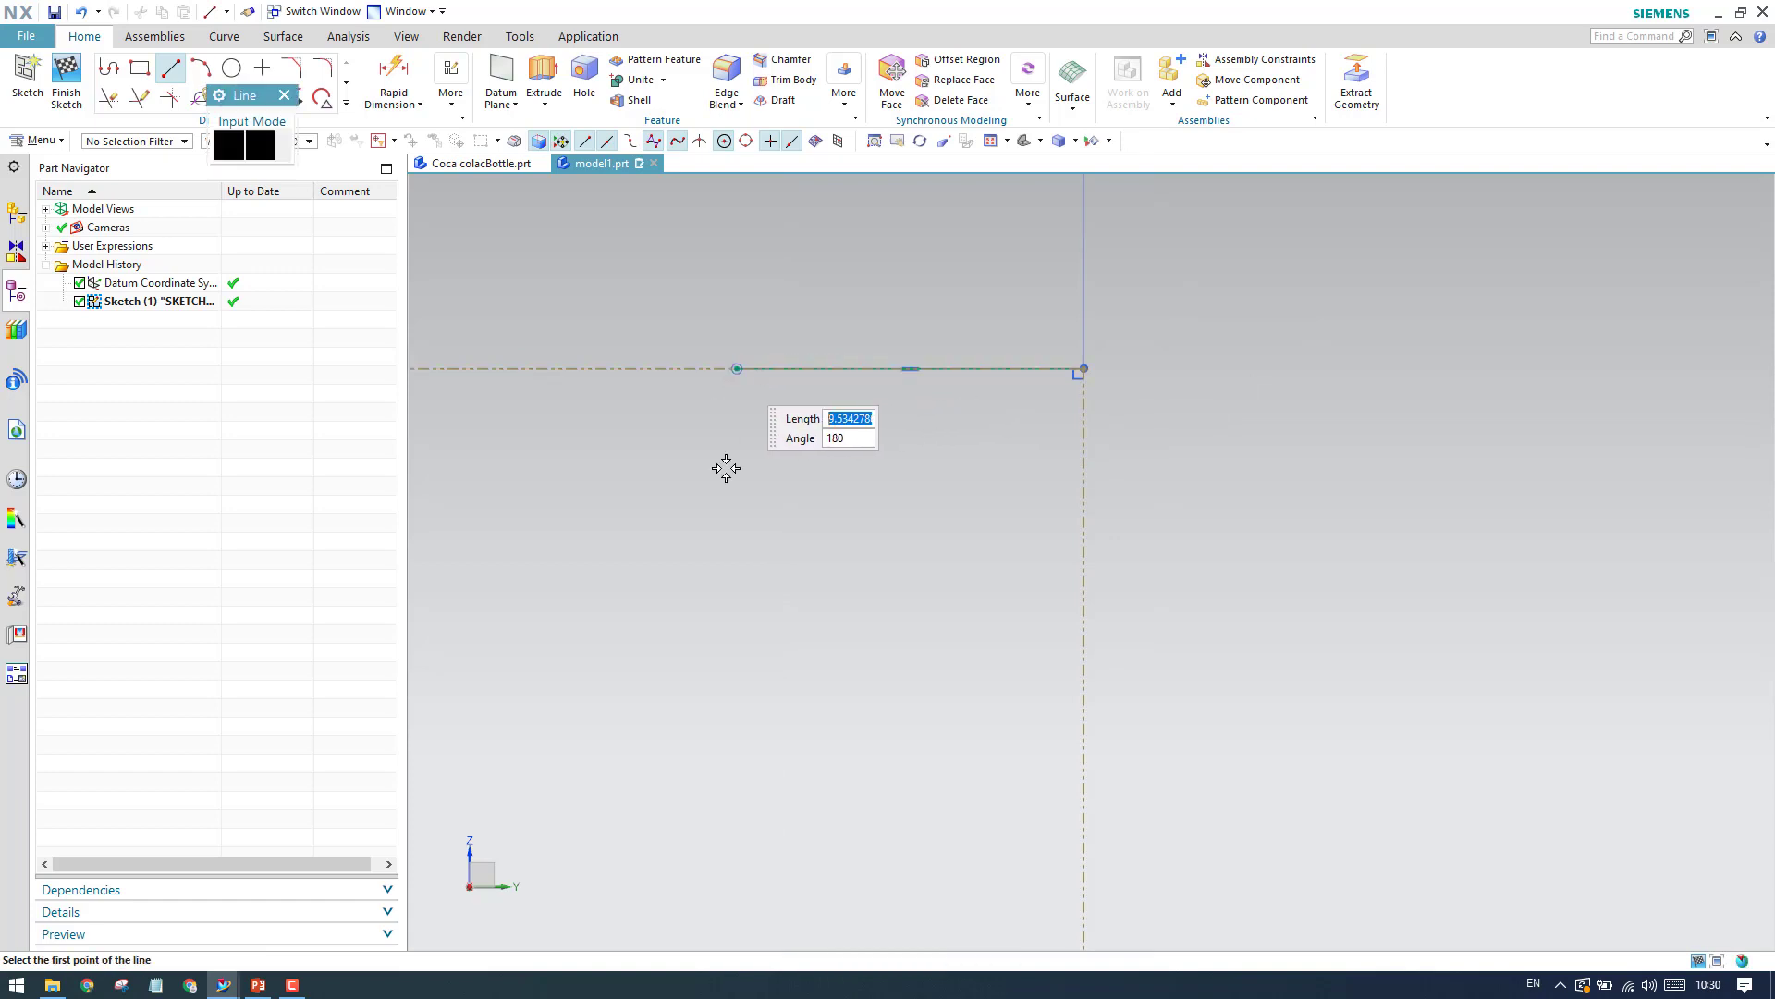
pyautogui.click(737, 369)
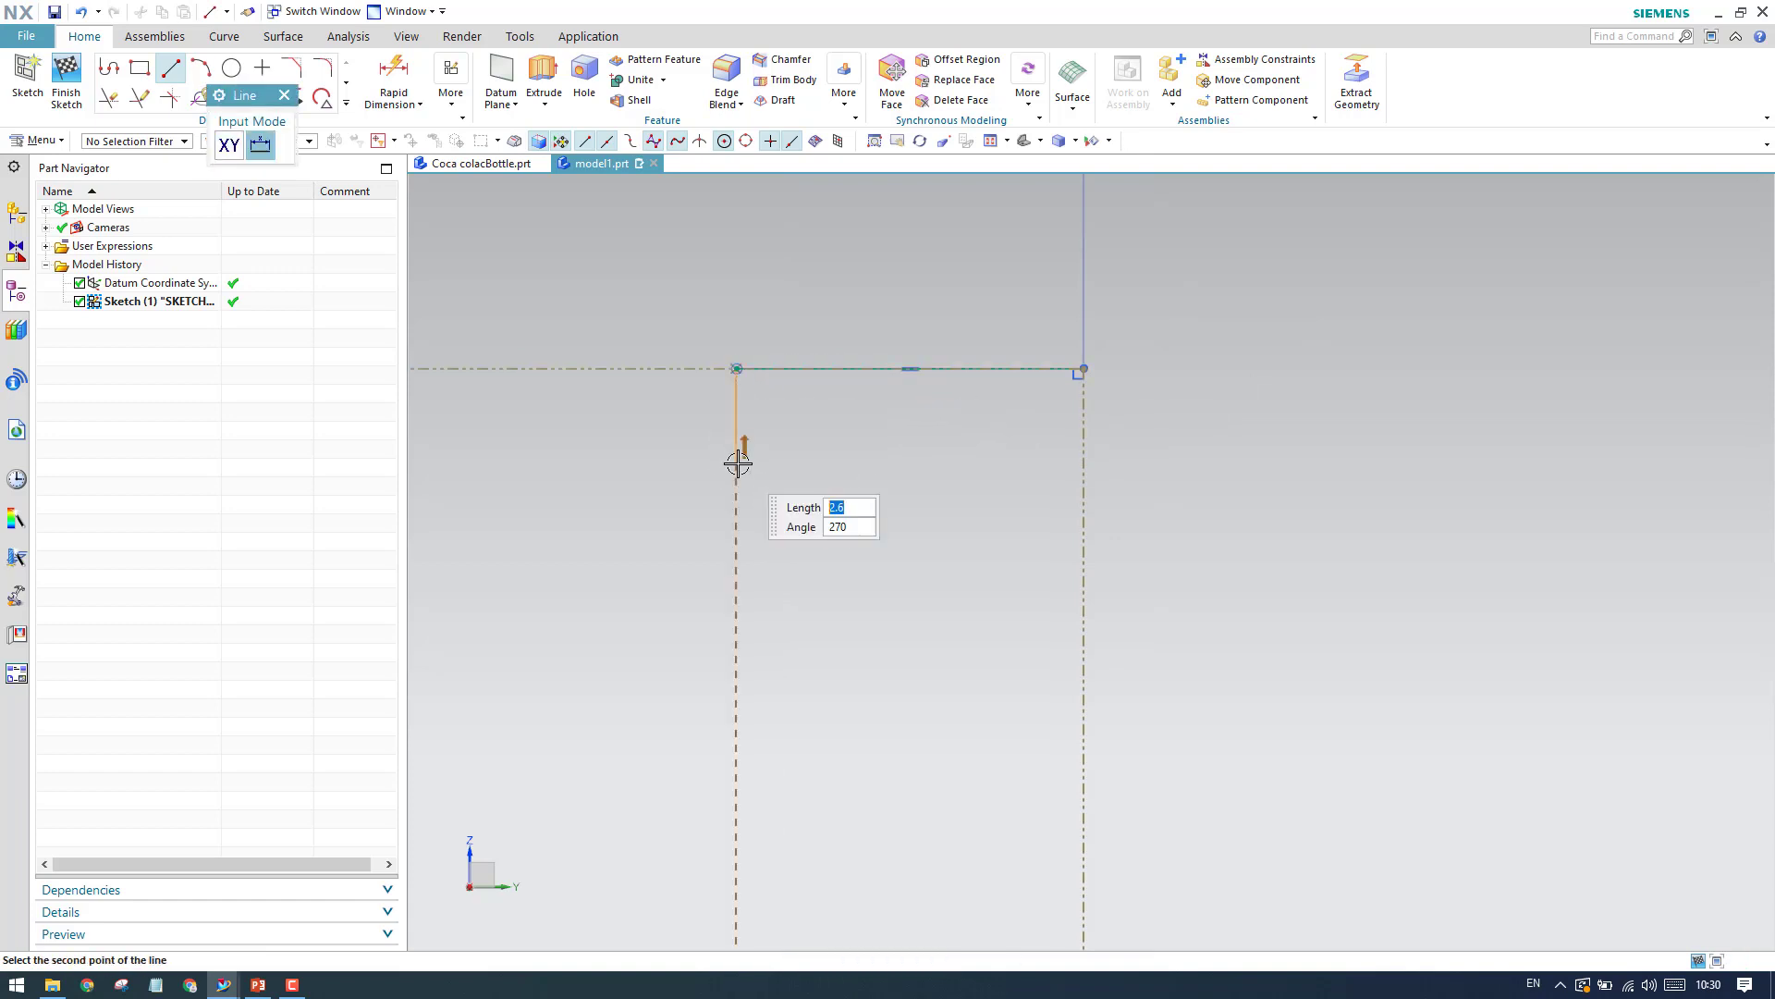
pyautogui.scroll(-4, 737, 463)
pyautogui.click(737, 573)
pyautogui.scroll(-4, 755, 425)
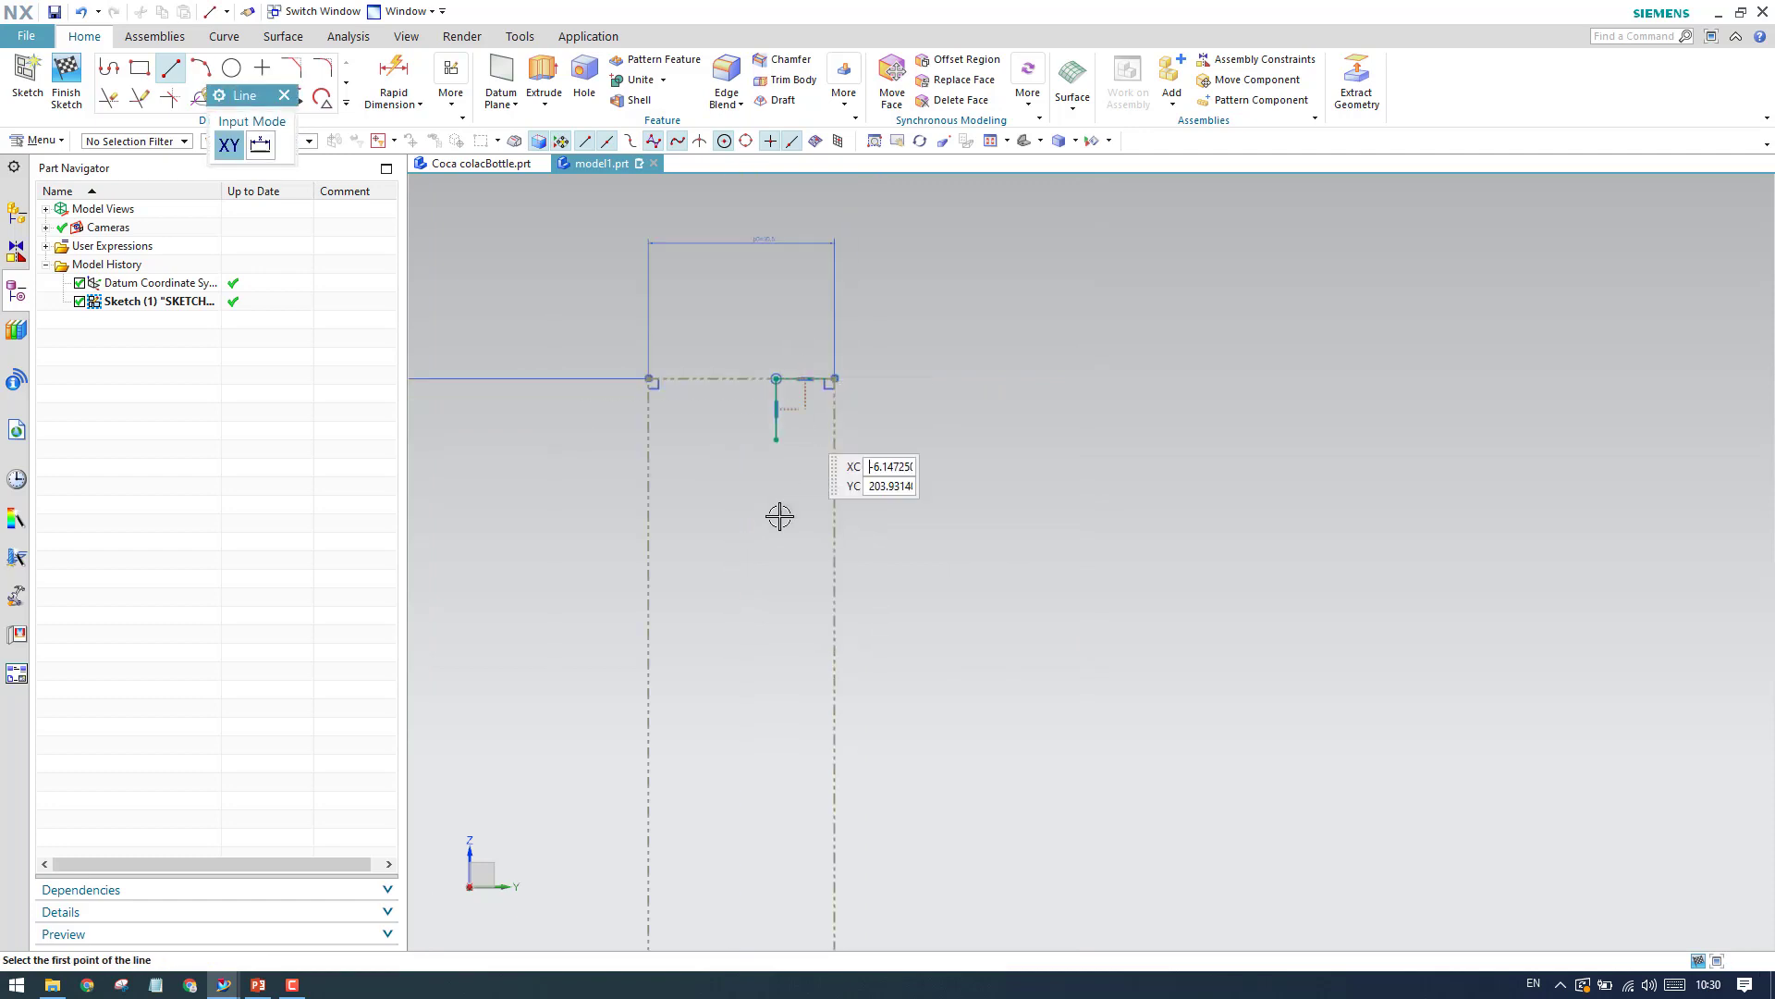
# Continue the profile with a horizontal step about 2 mm outward and a longer vertical line down from its end.
pyautogui.scroll(5, 781, 516)
pyautogui.click(782, 295)
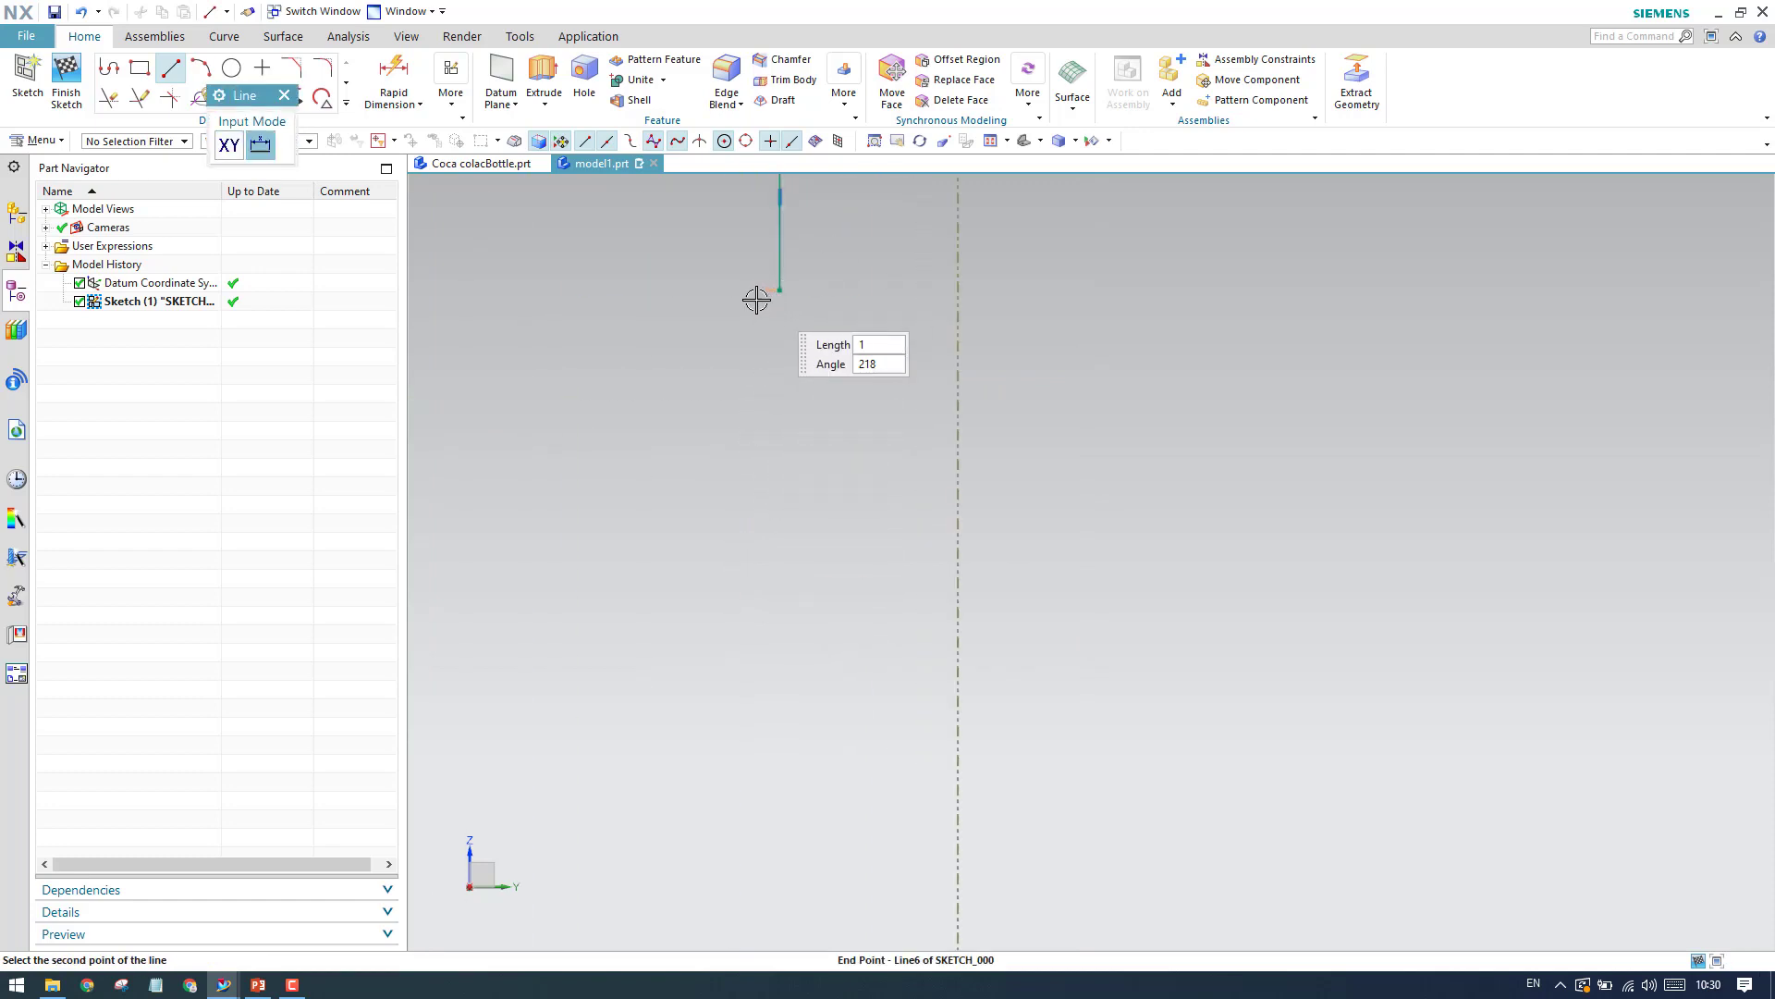
pyautogui.click(743, 292)
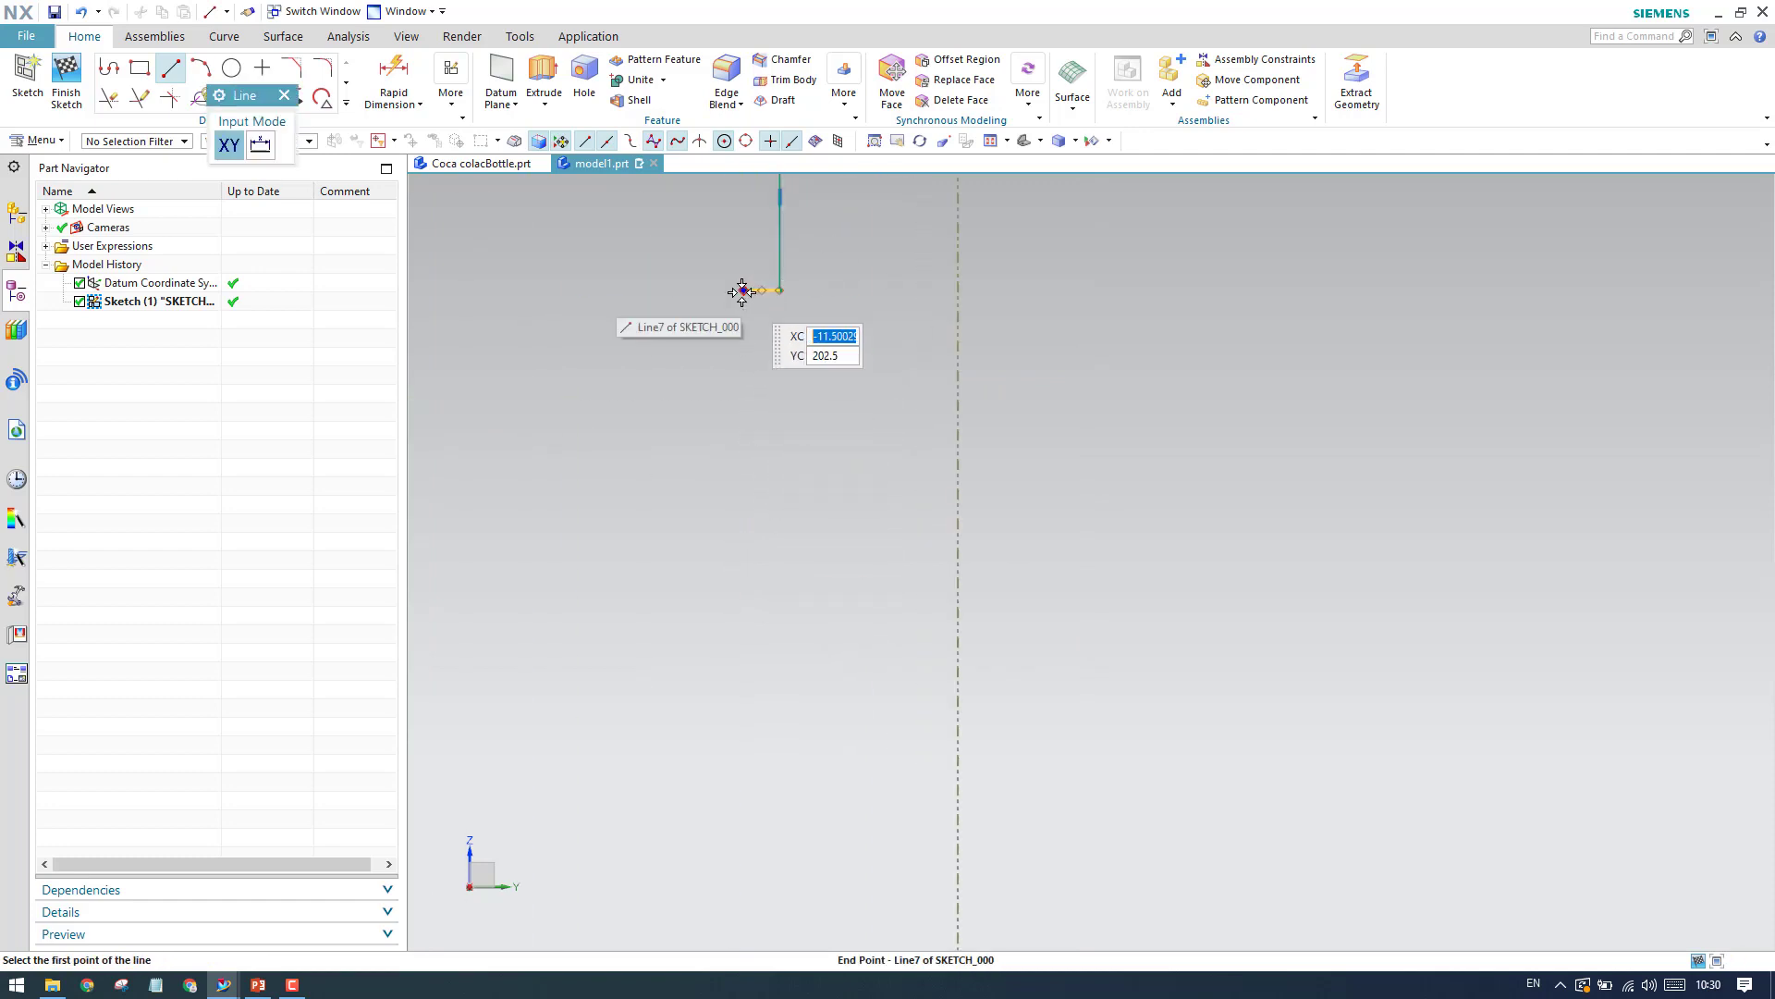
pyautogui.click(743, 290)
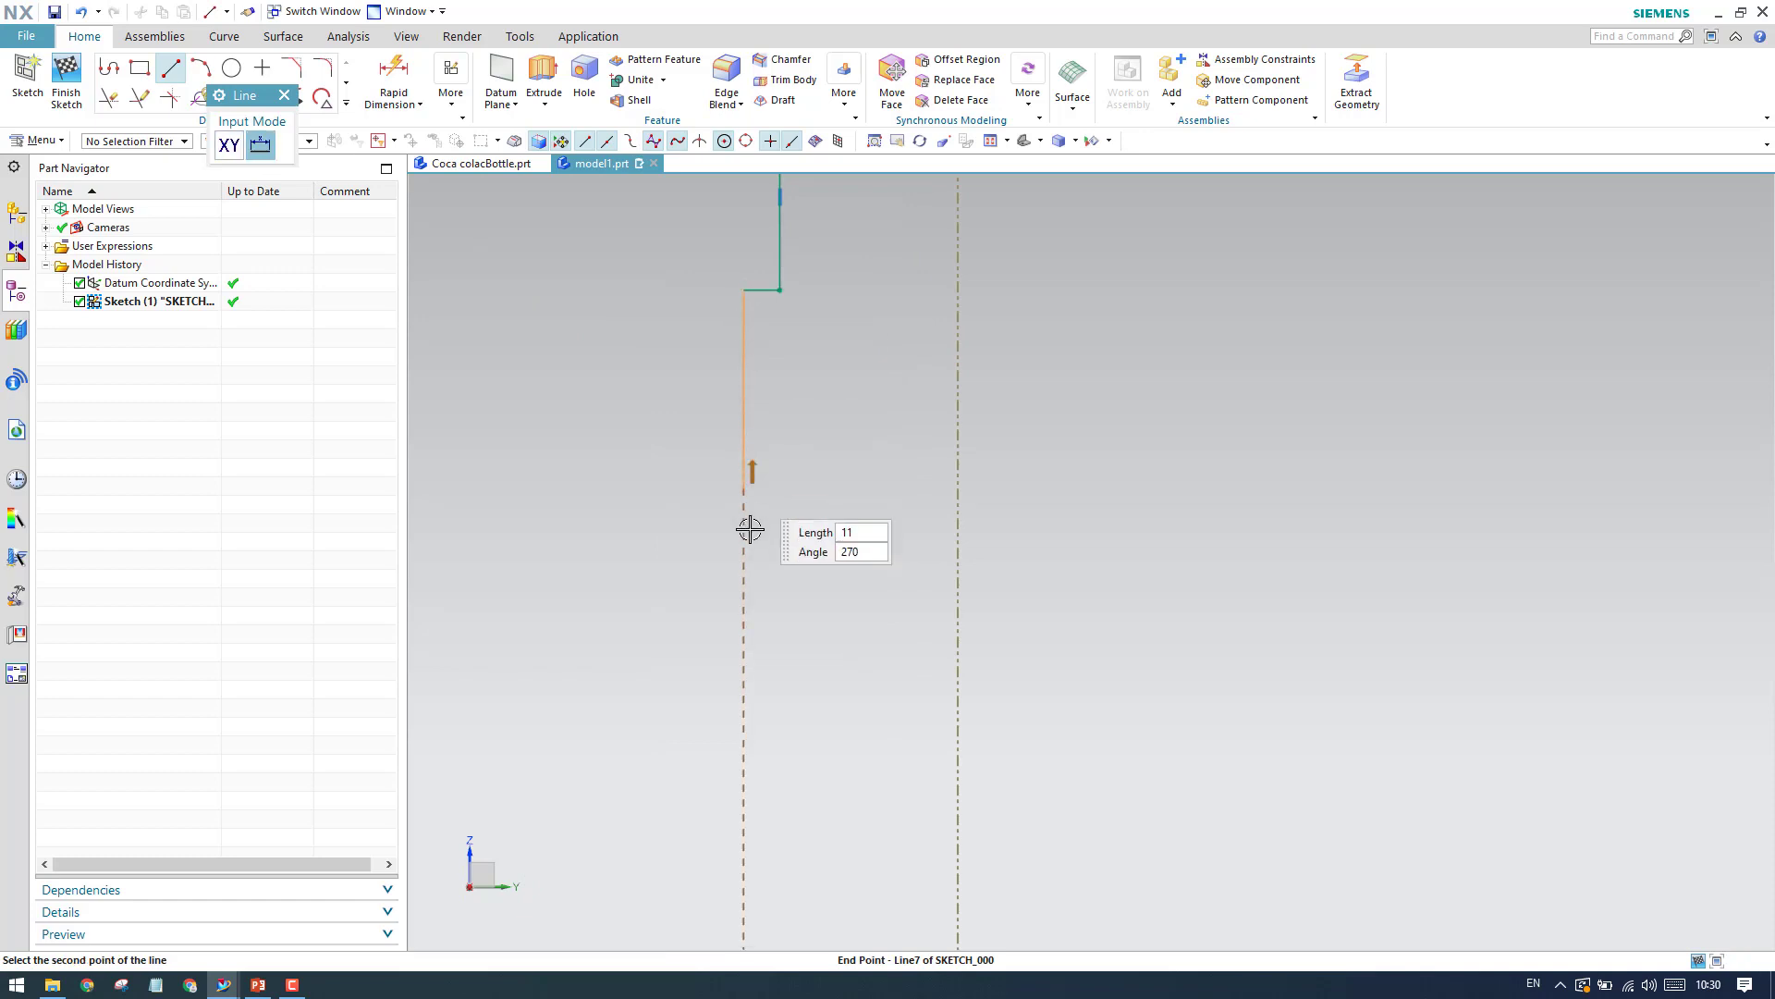
pyautogui.click(743, 577)
pyautogui.scroll(-3, 1175, 273)
pyautogui.scroll(1, 1171, 278)
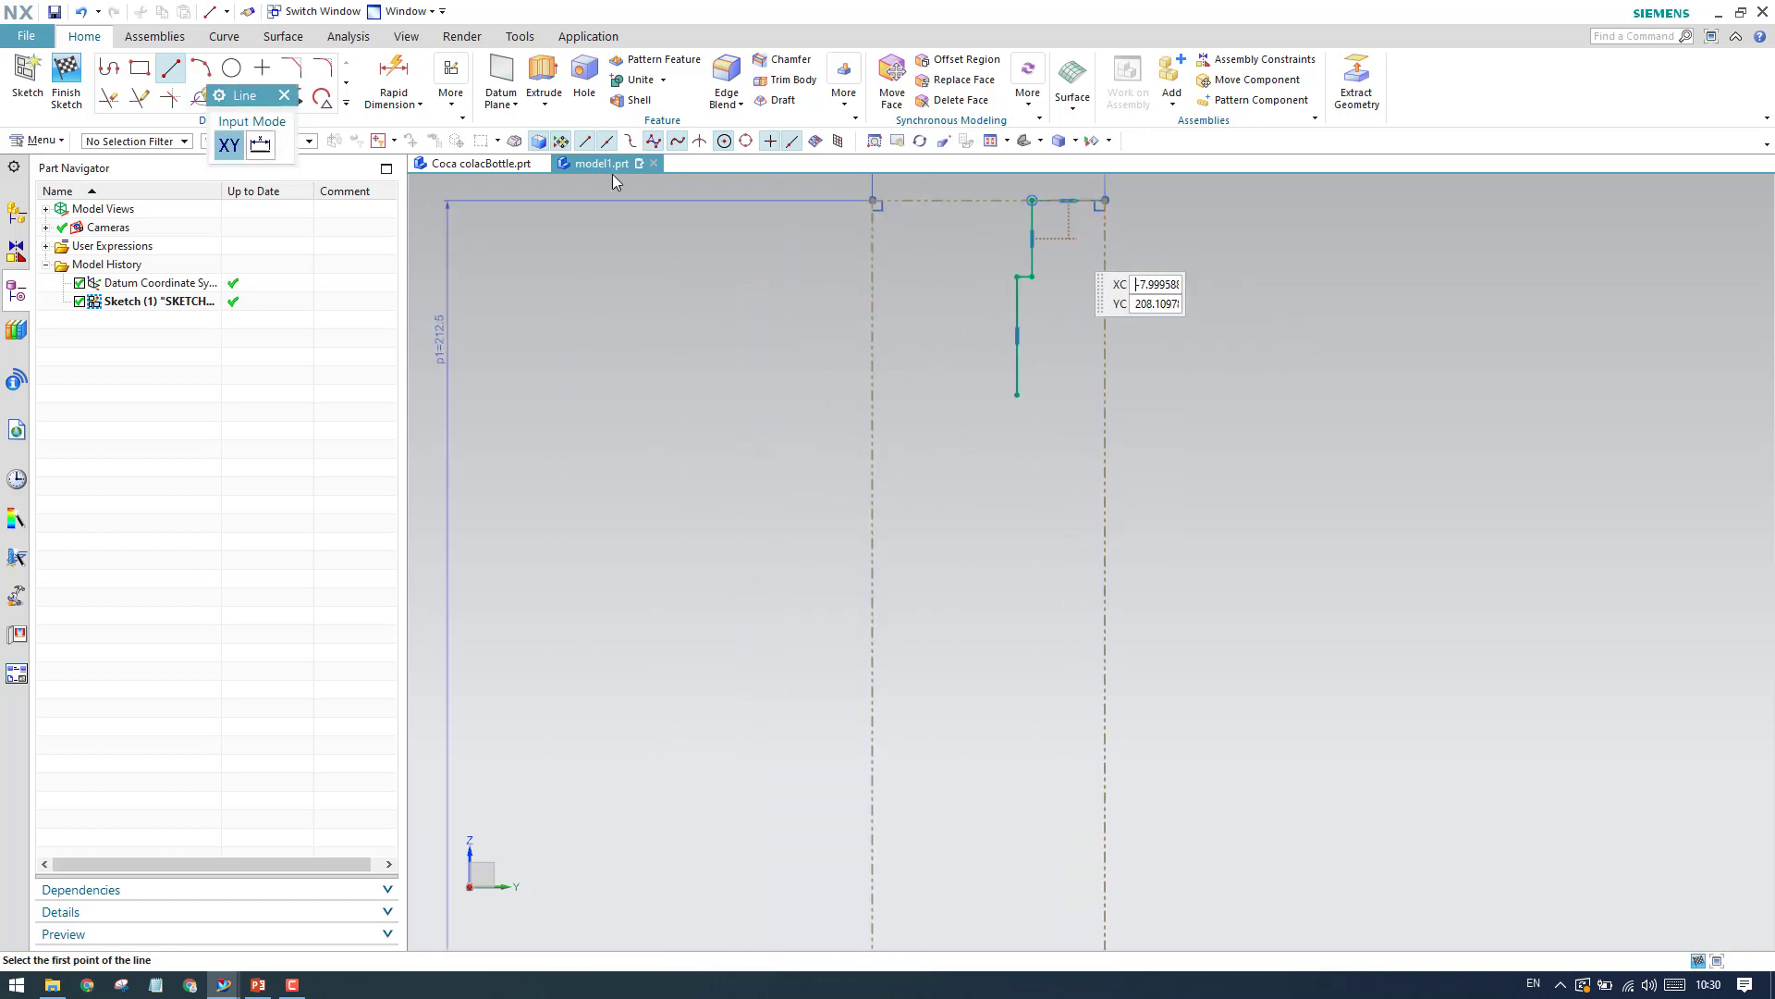
# Draw a three-point arc from the lower end of the vertical line, tangent to it and curving down toward the left reference line.
pyautogui.click(202, 67)
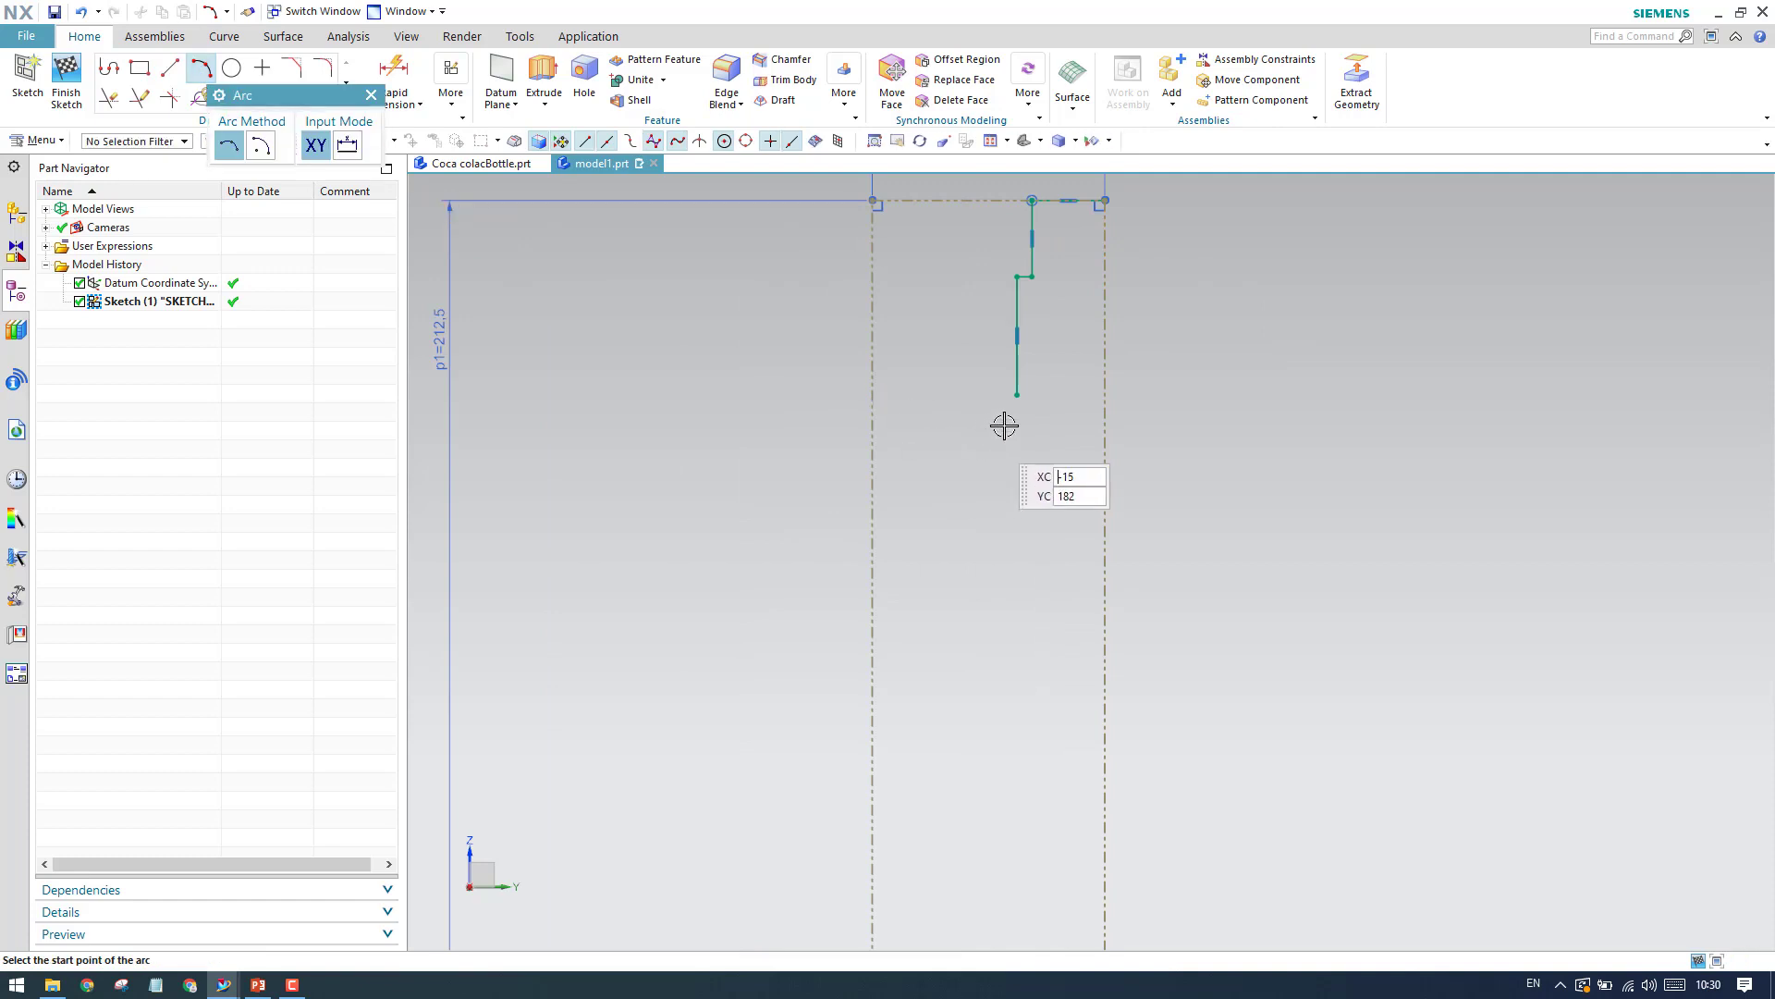
pyautogui.click(1021, 397)
pyautogui.click(939, 515)
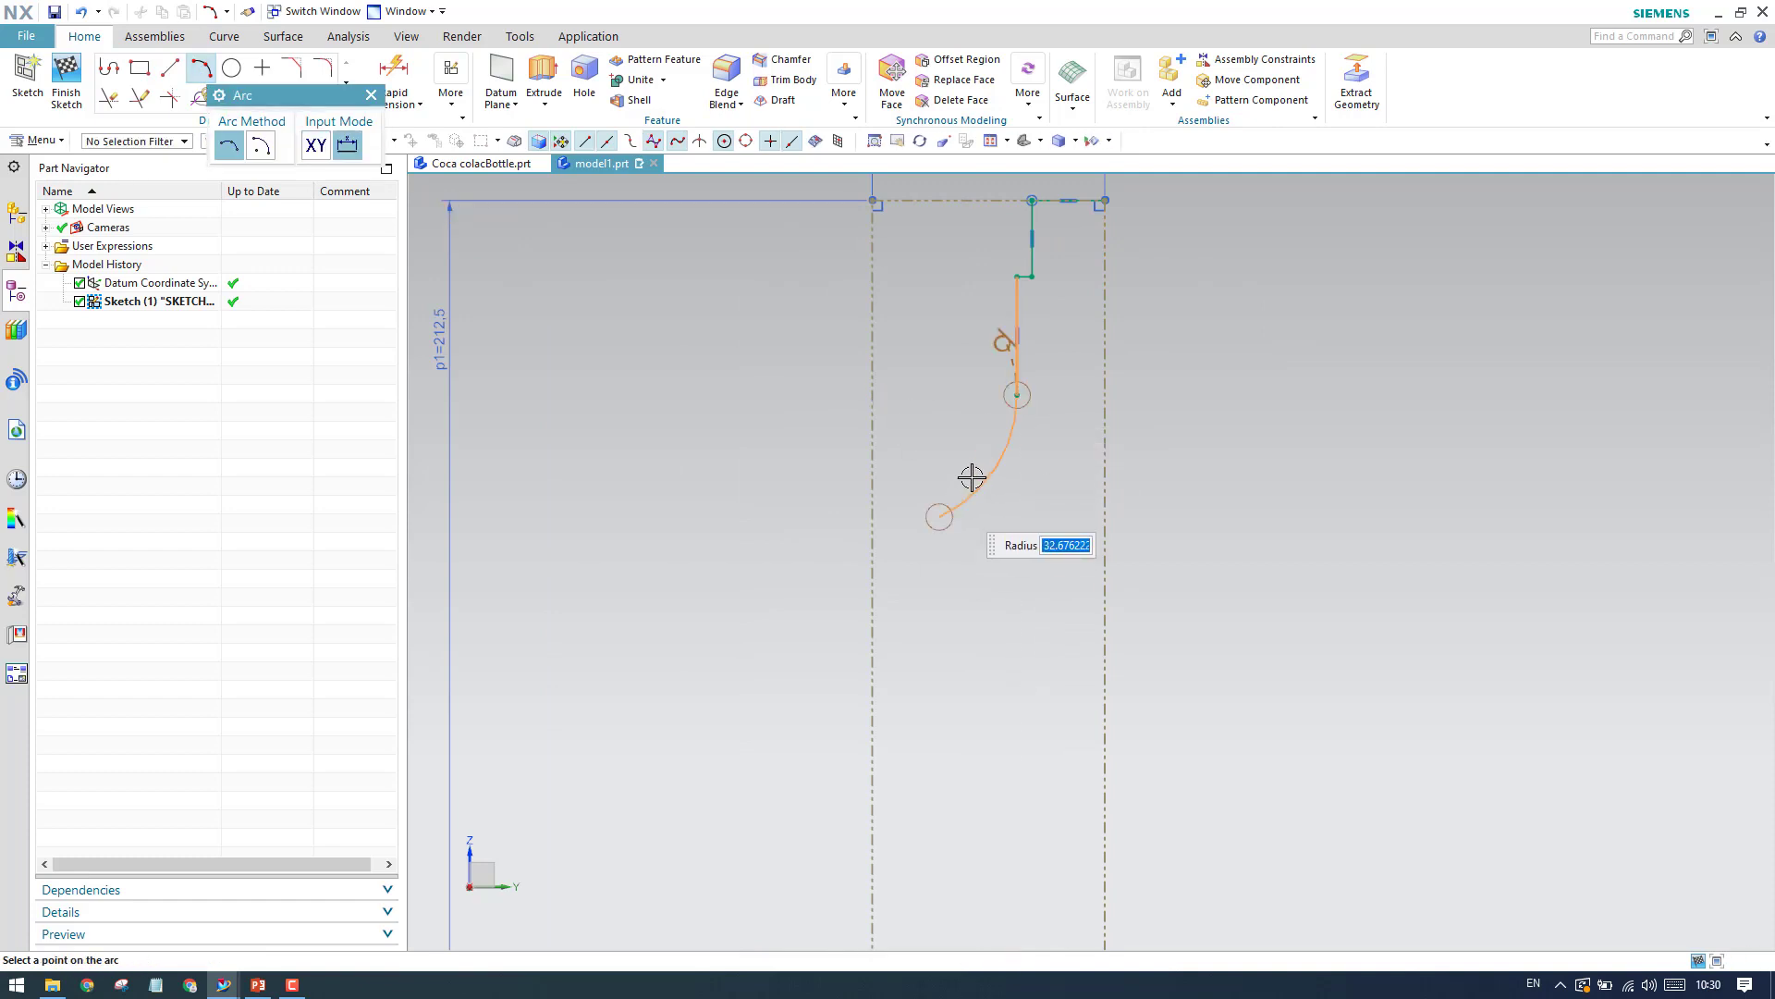
pyautogui.click(952, 514)
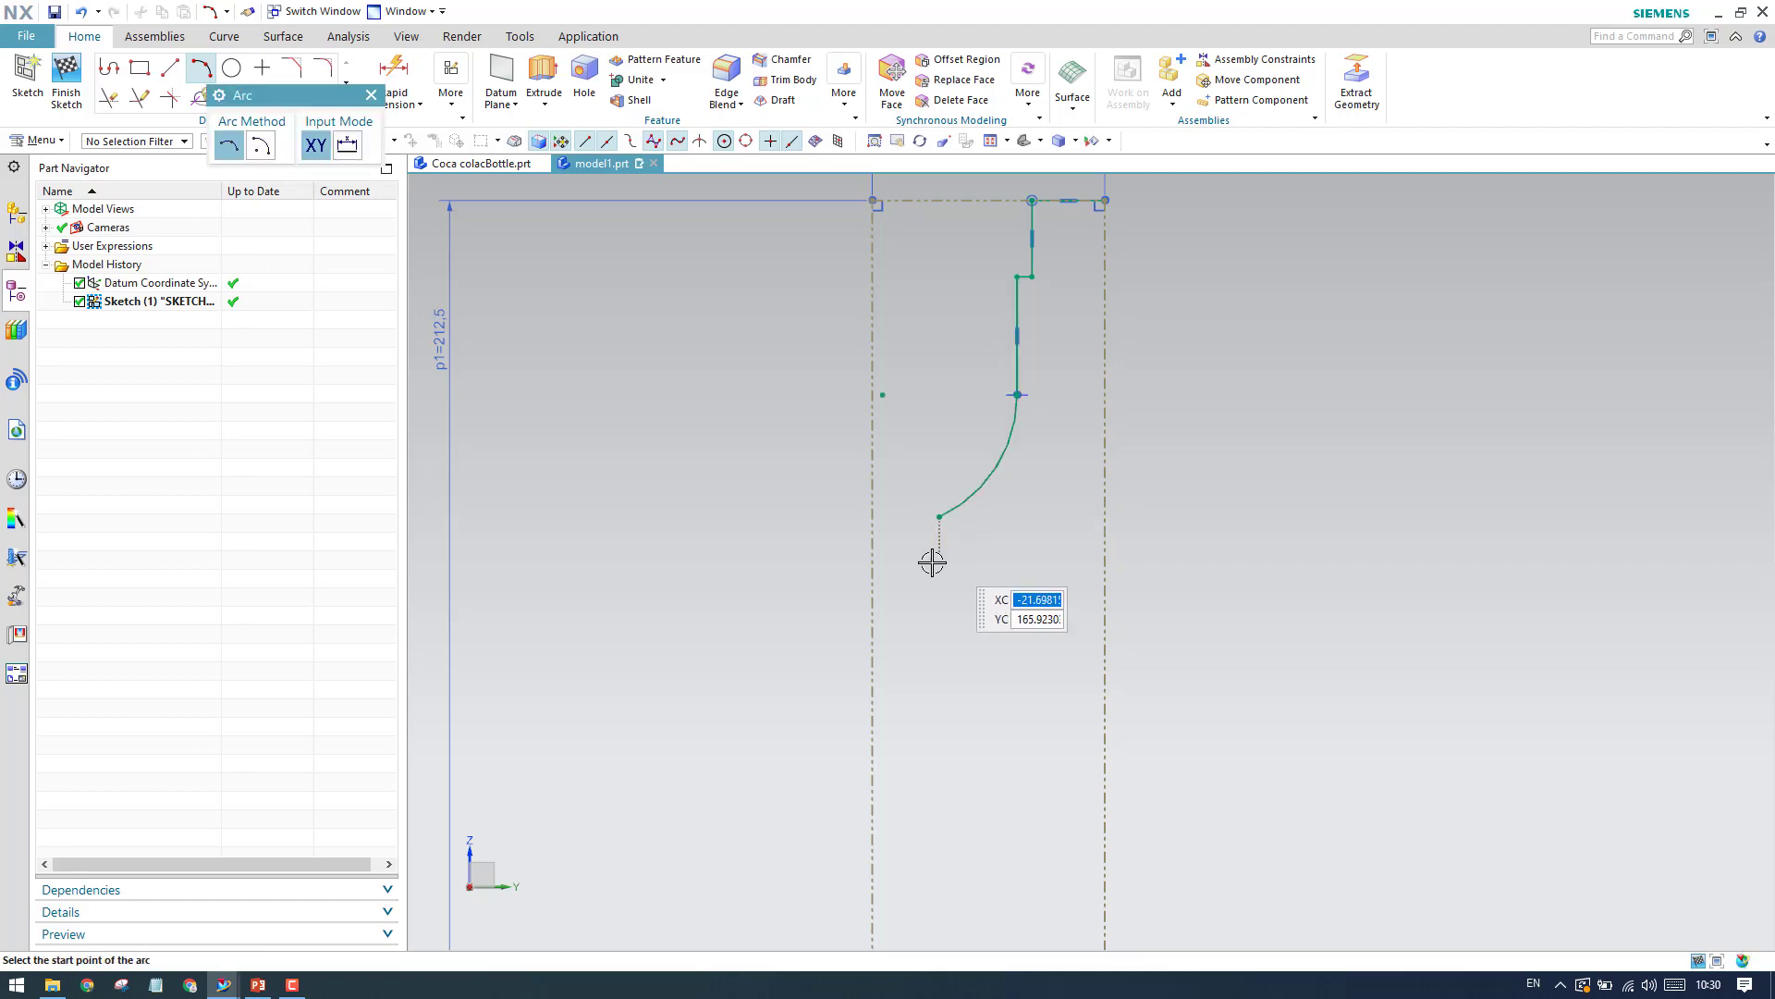
# Draw a second arc starting on the left reference line, tangent to it and rising toward the first arc's free end.
pyautogui.scroll(4, 906, 563)
pyautogui.click(819, 768)
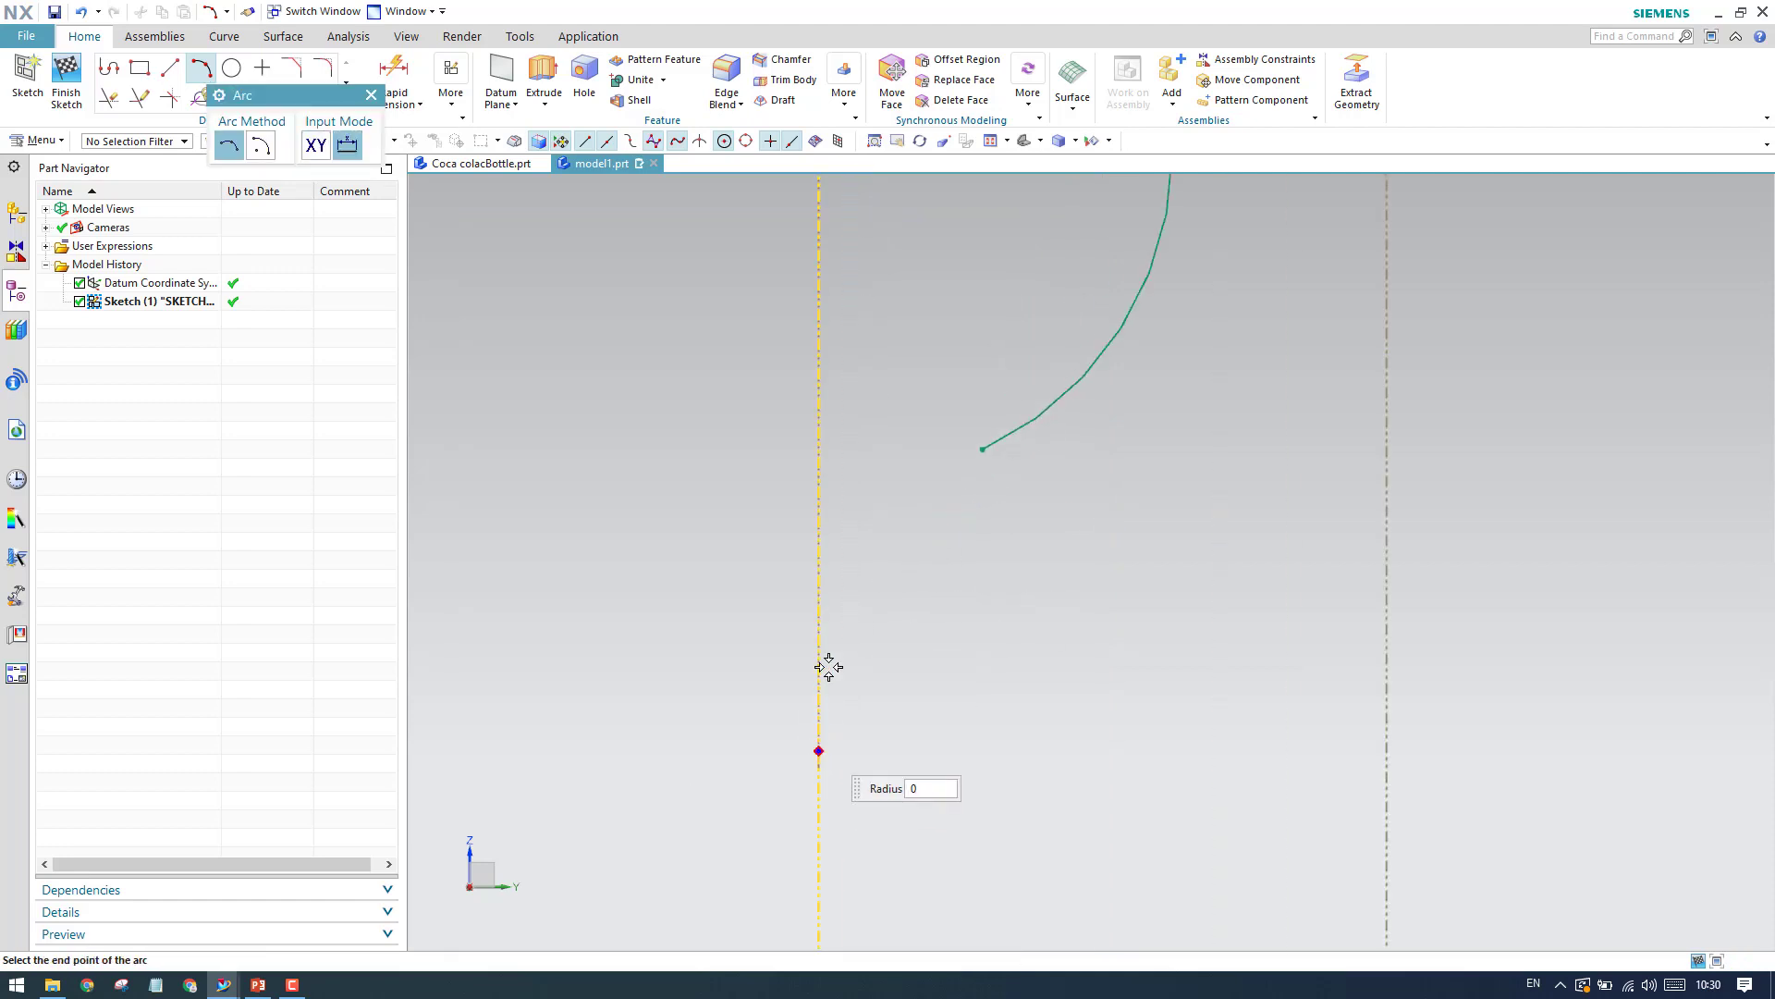
pyautogui.click(919, 522)
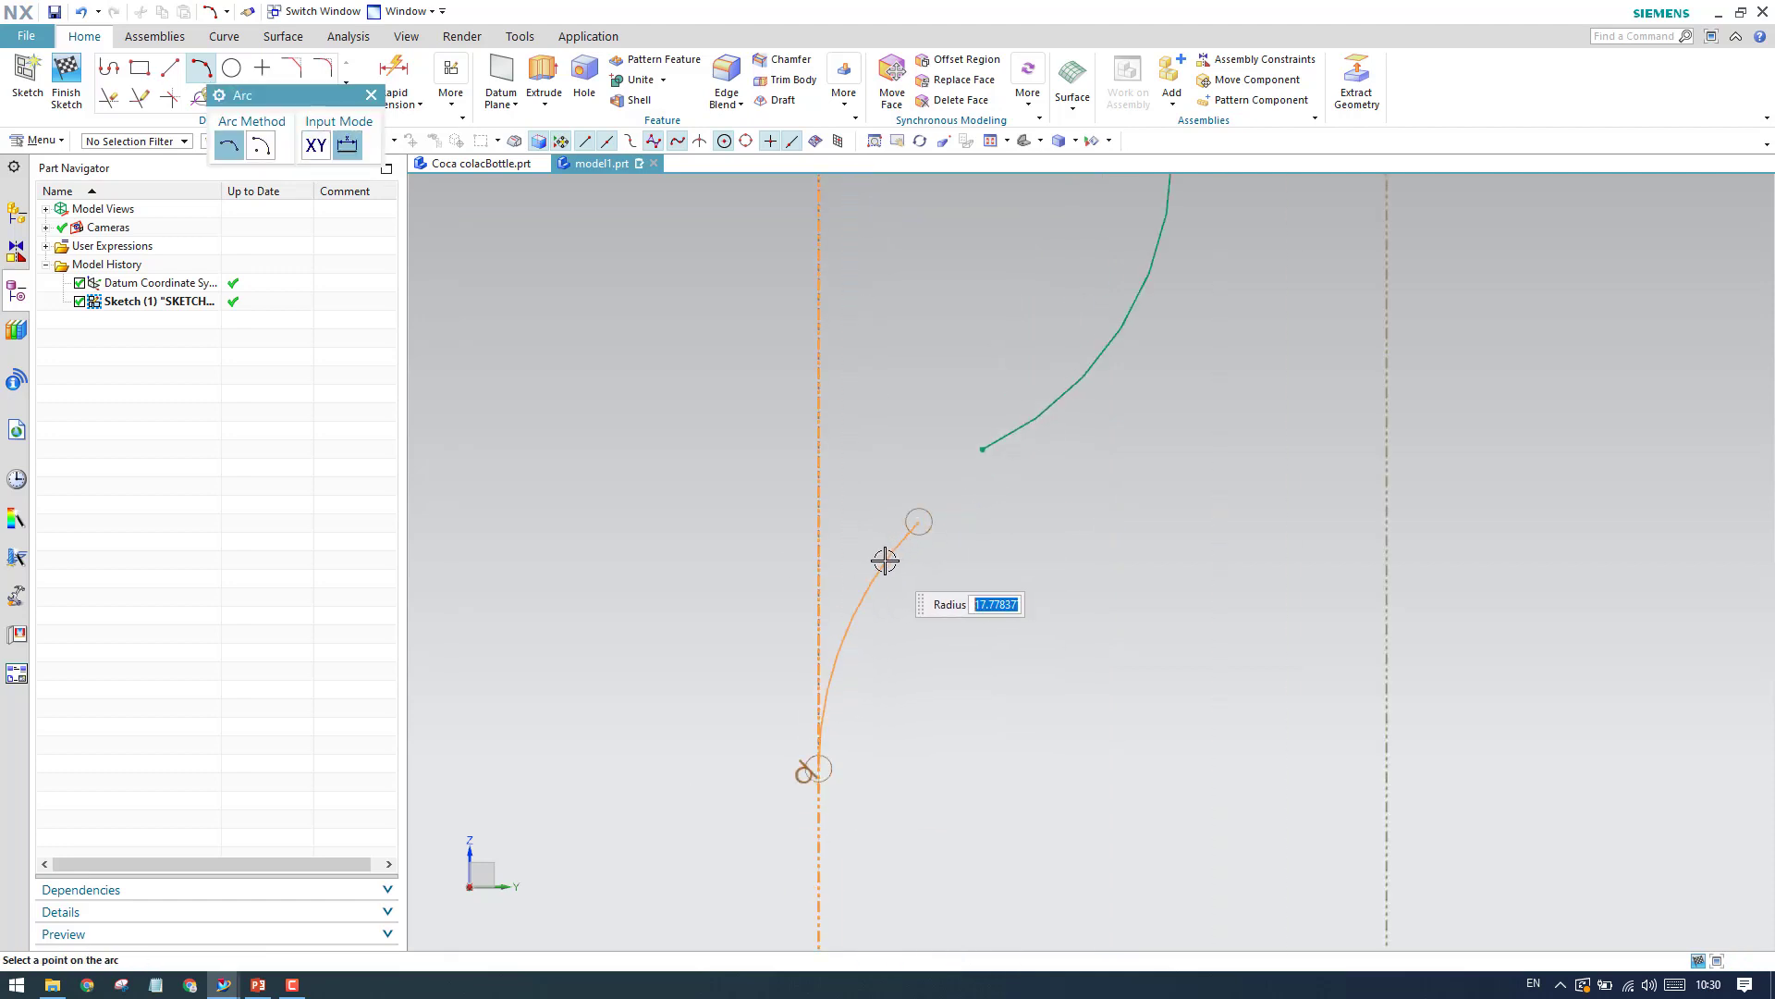
pyautogui.click(884, 560)
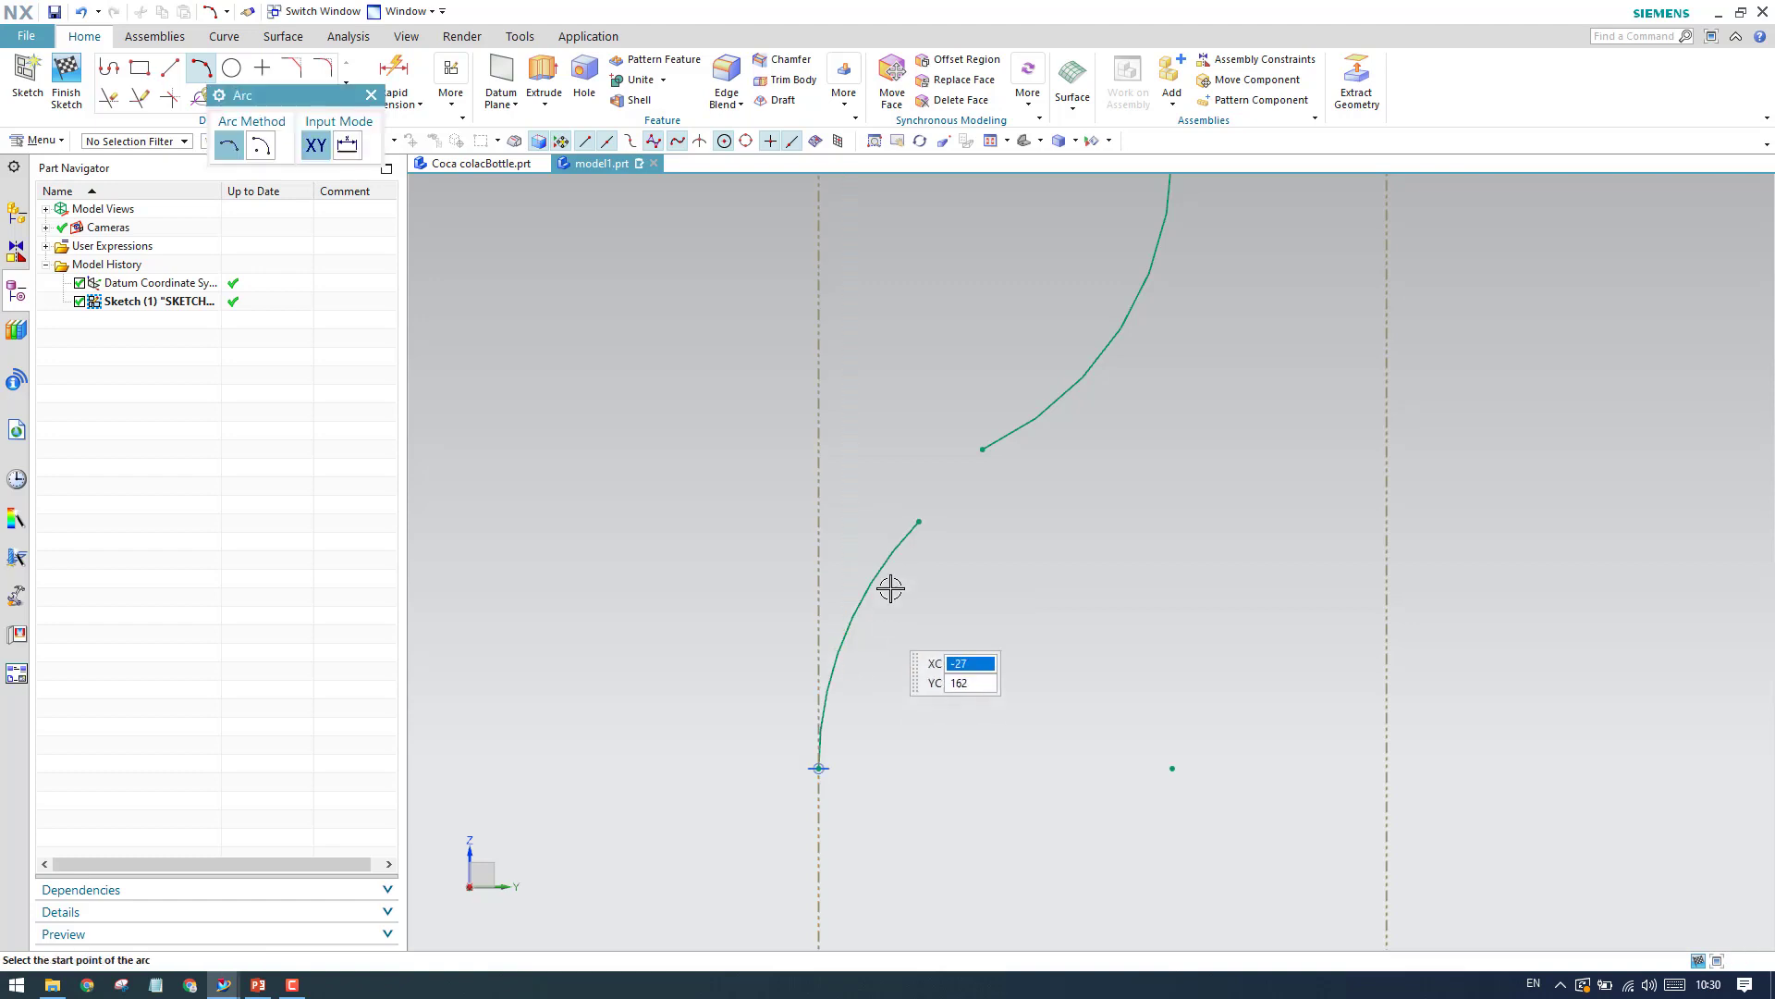
# Bridge the gap between the two arcs' free ends with a short arc tangent to the upper arc.
pyautogui.click(918, 521)
pyautogui.click(978, 459)
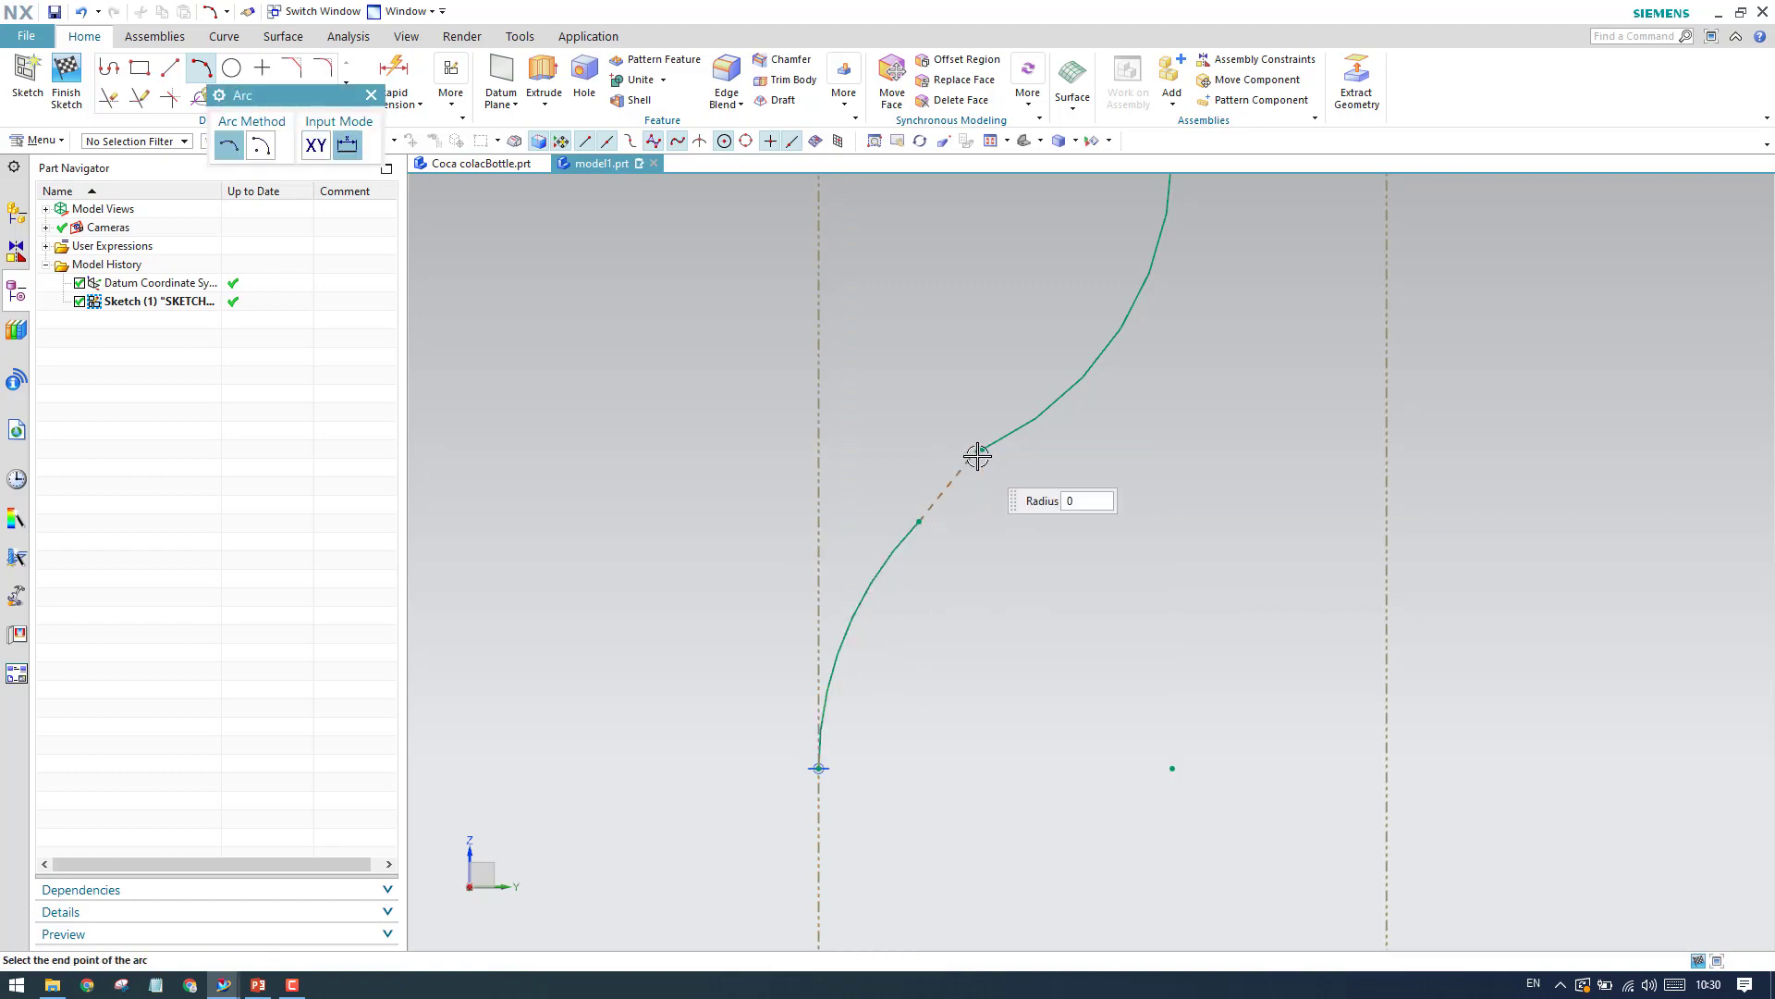
pyautogui.click(982, 452)
pyautogui.click(918, 507)
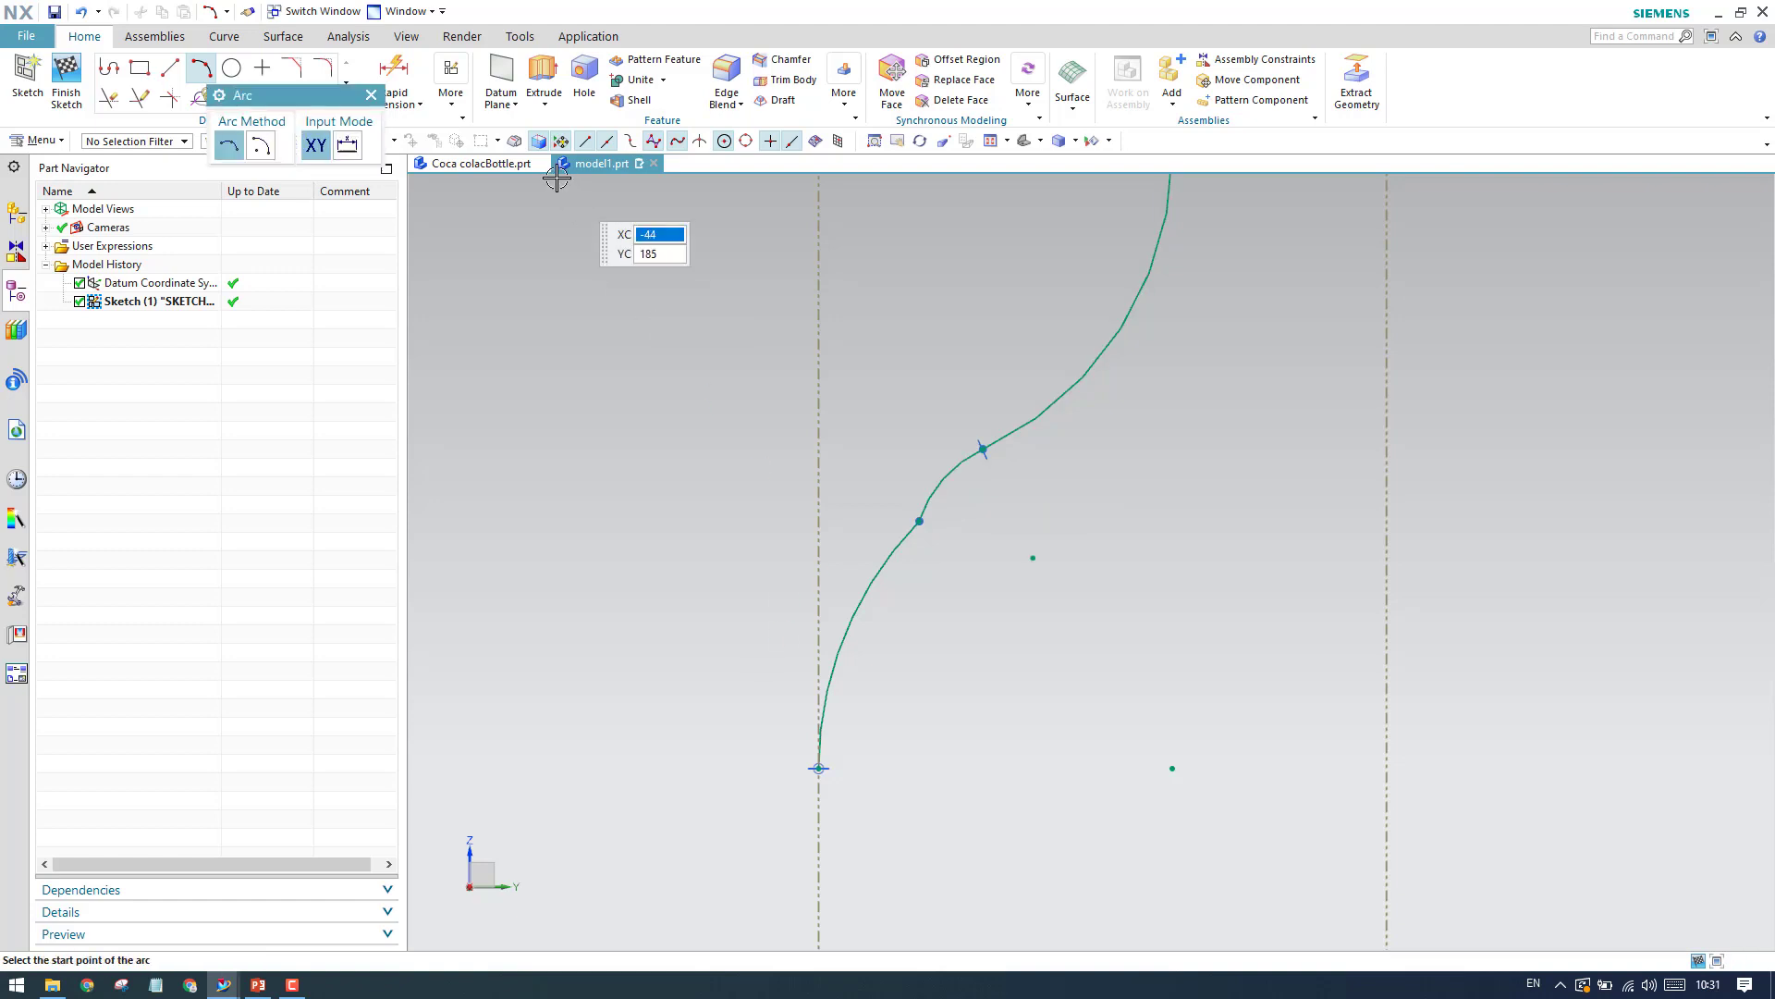
pyautogui.press('Escape')
pyautogui.scroll(-2, 893, 610)
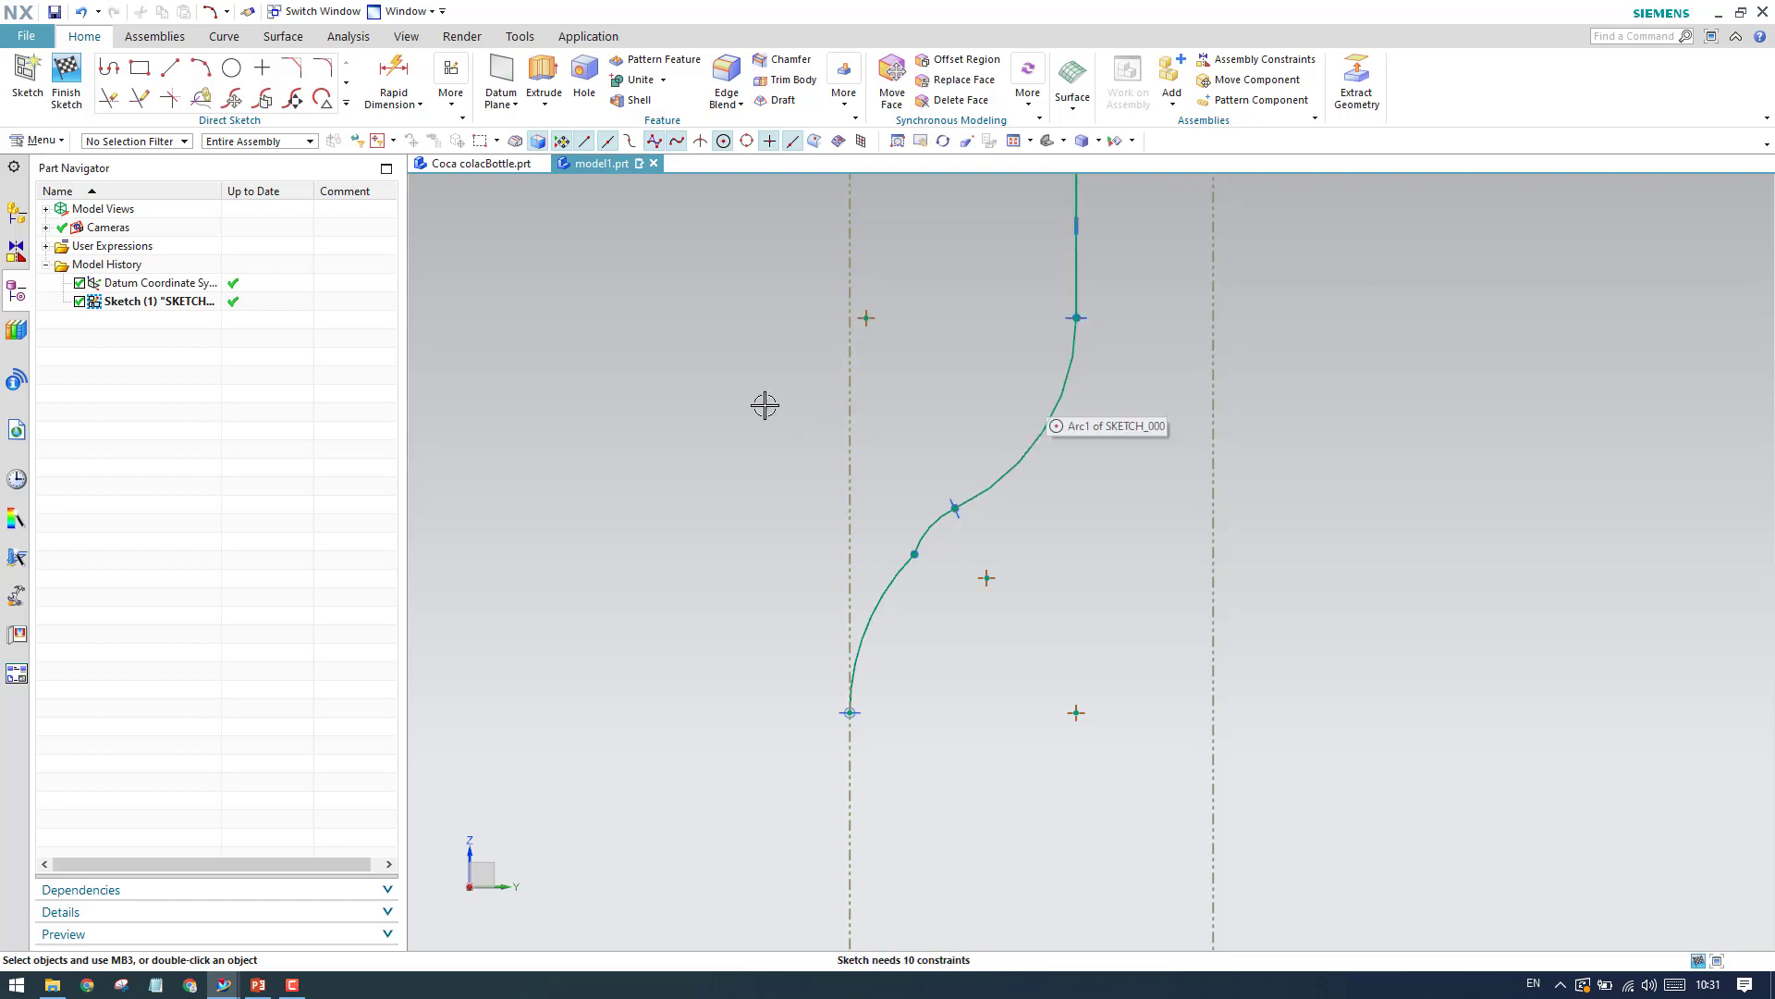
# Apply a Tangent geometric constraint between the lower arc and the short middle arc.
pyautogui.press('c')
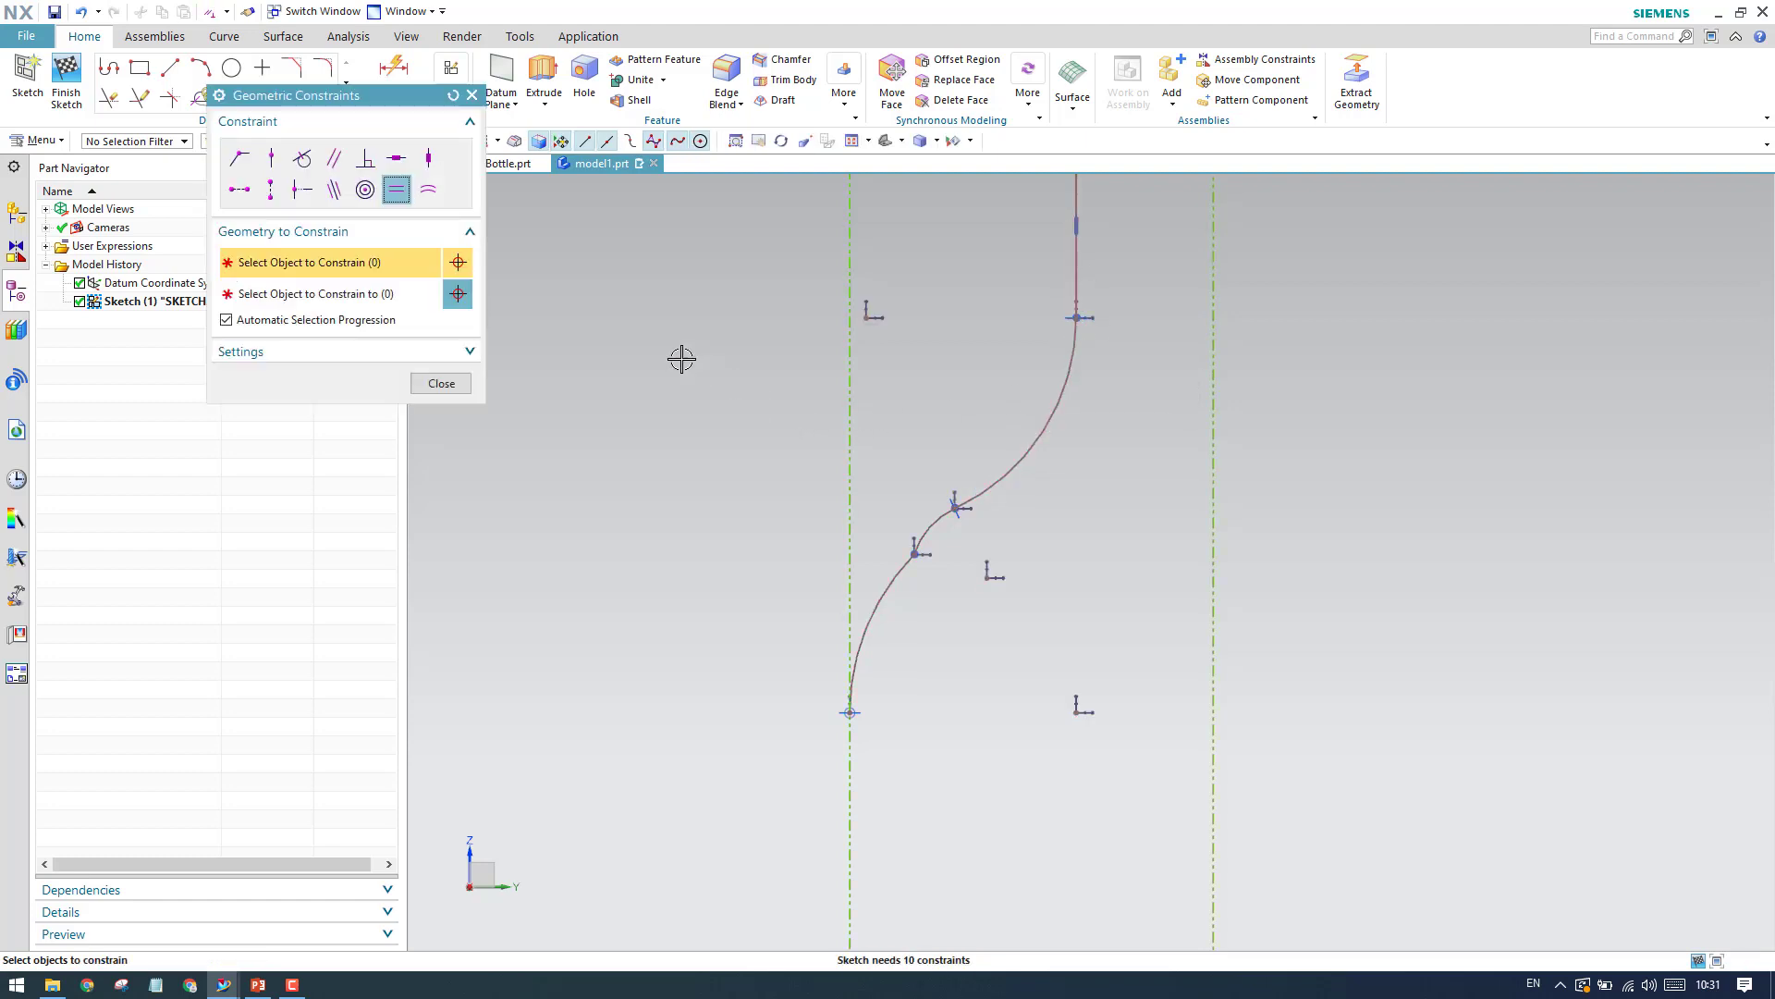
pyautogui.click(303, 164)
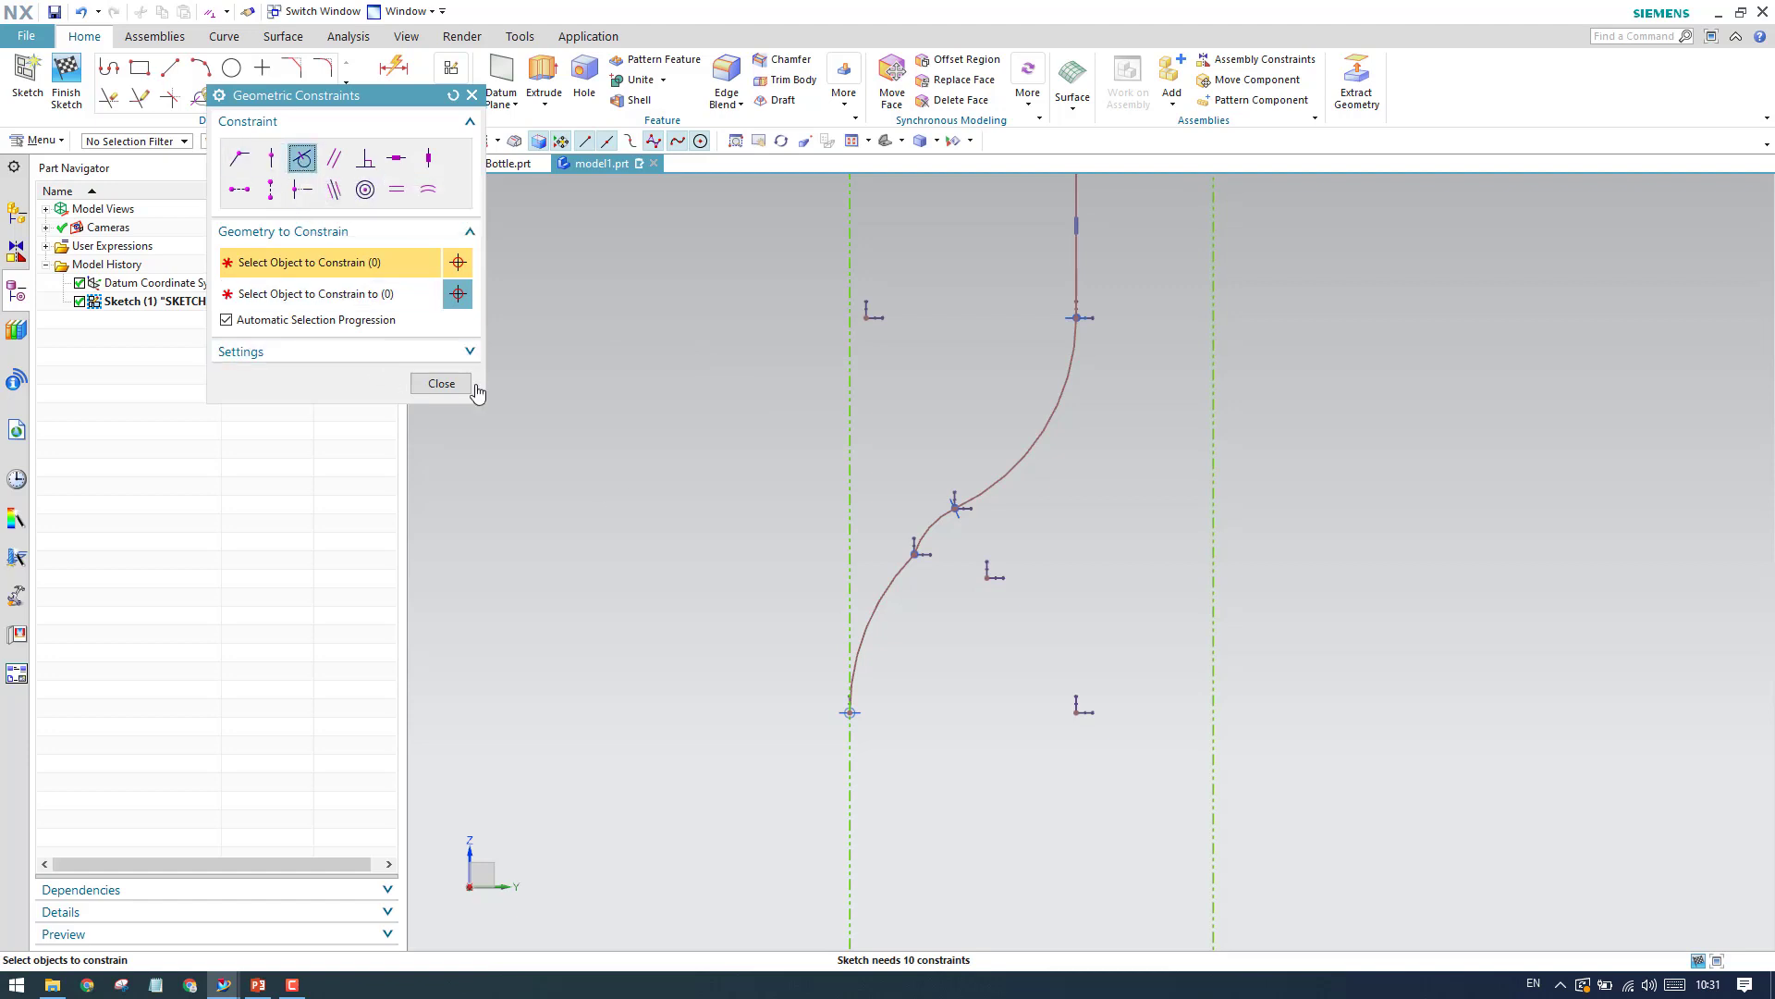
pyautogui.scroll(2, 1005, 580)
pyautogui.click(846, 573)
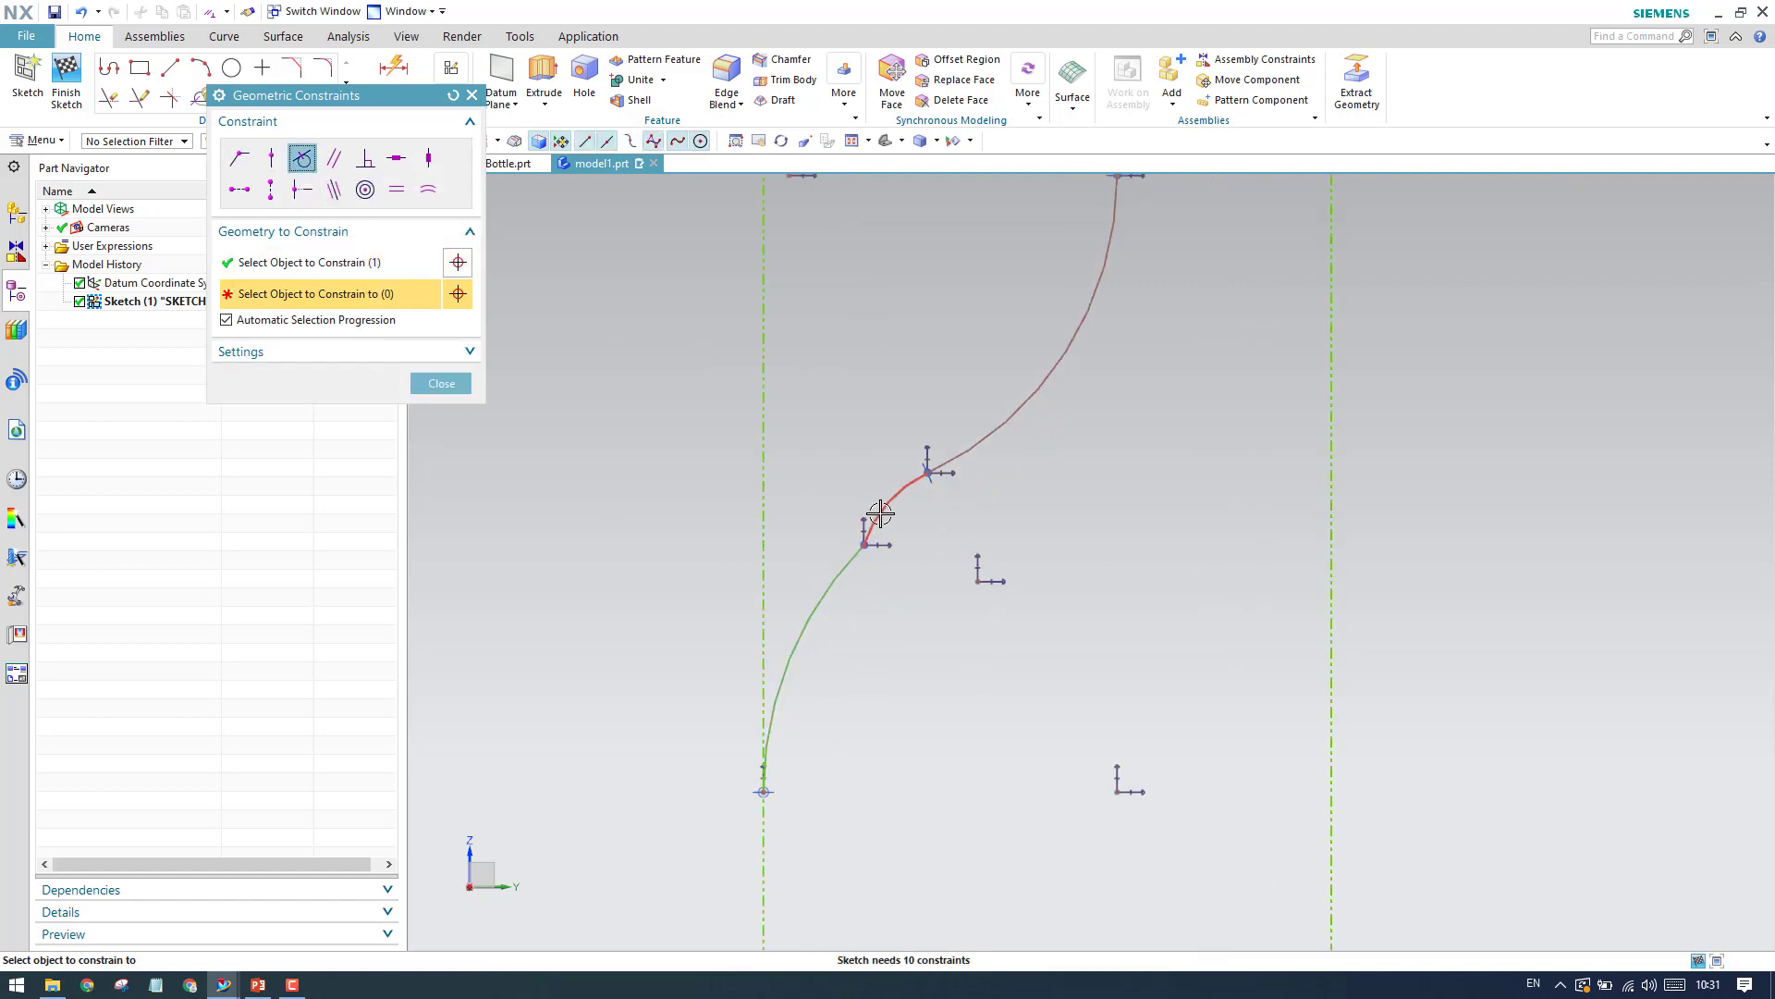
pyautogui.click(886, 504)
pyautogui.scroll(1, 932, 495)
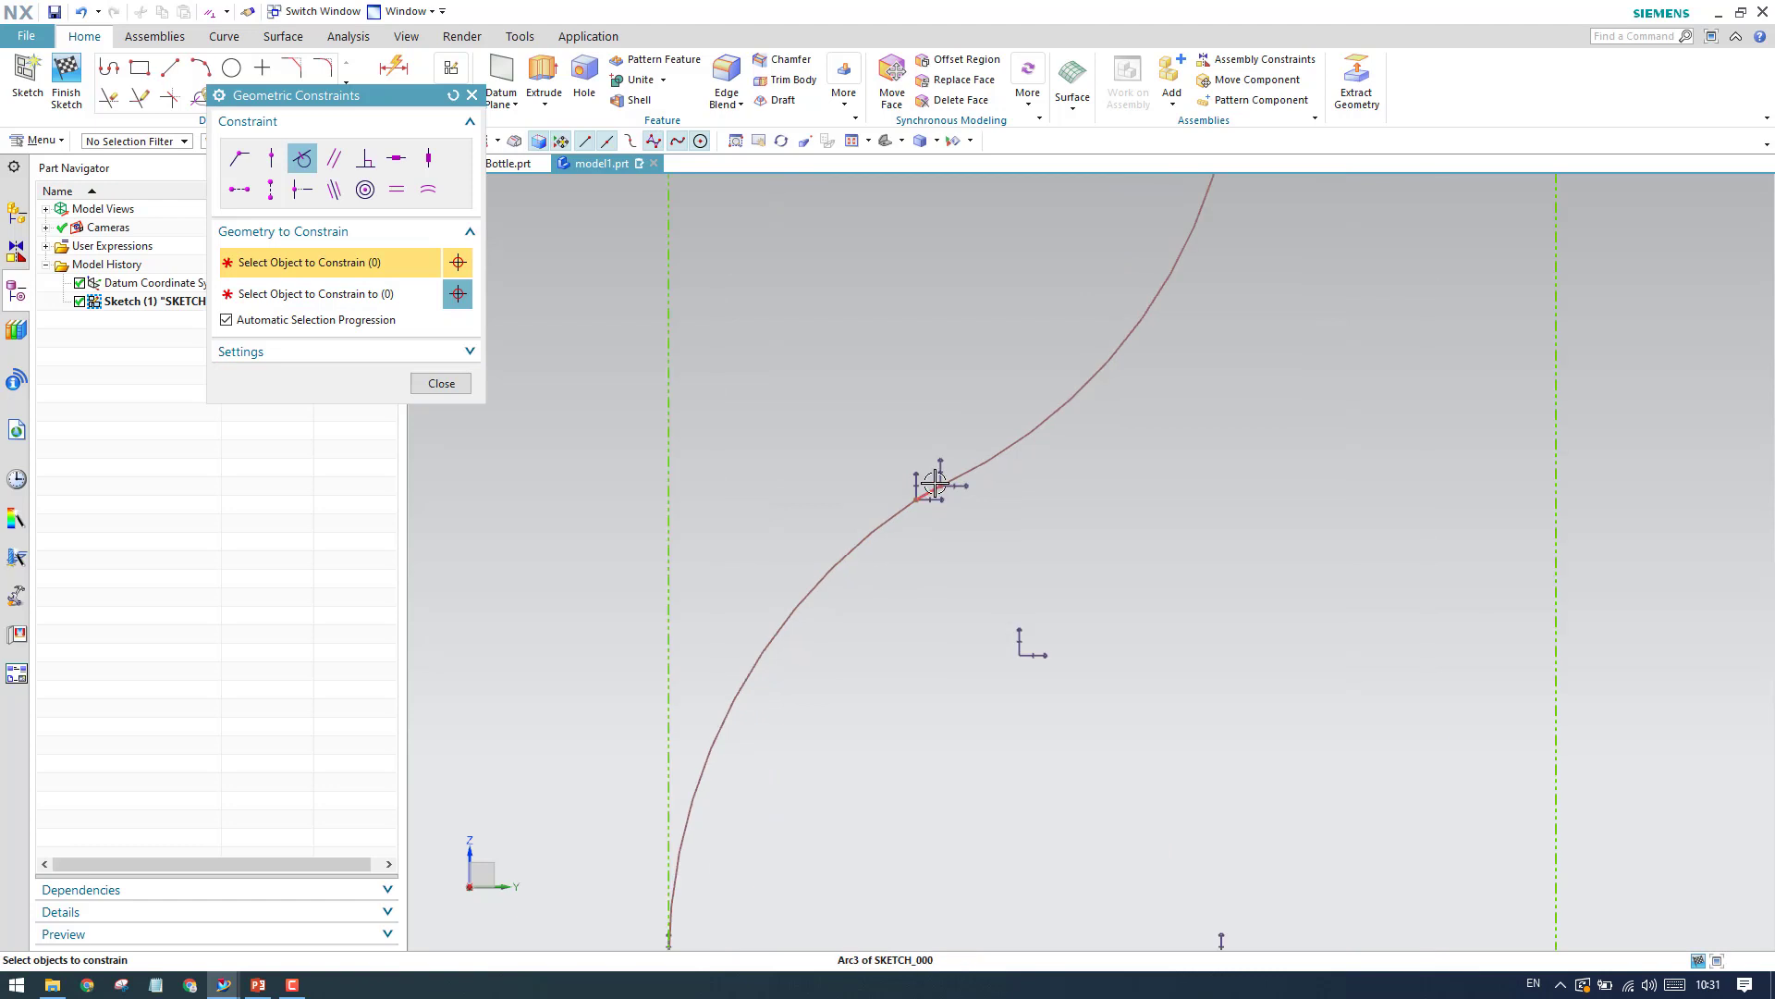
# Apply a Tangent constraint between the short middle arc and the upper arc, and finish constraining.
pyautogui.scroll(1, 934, 497)
pyautogui.click(934, 496)
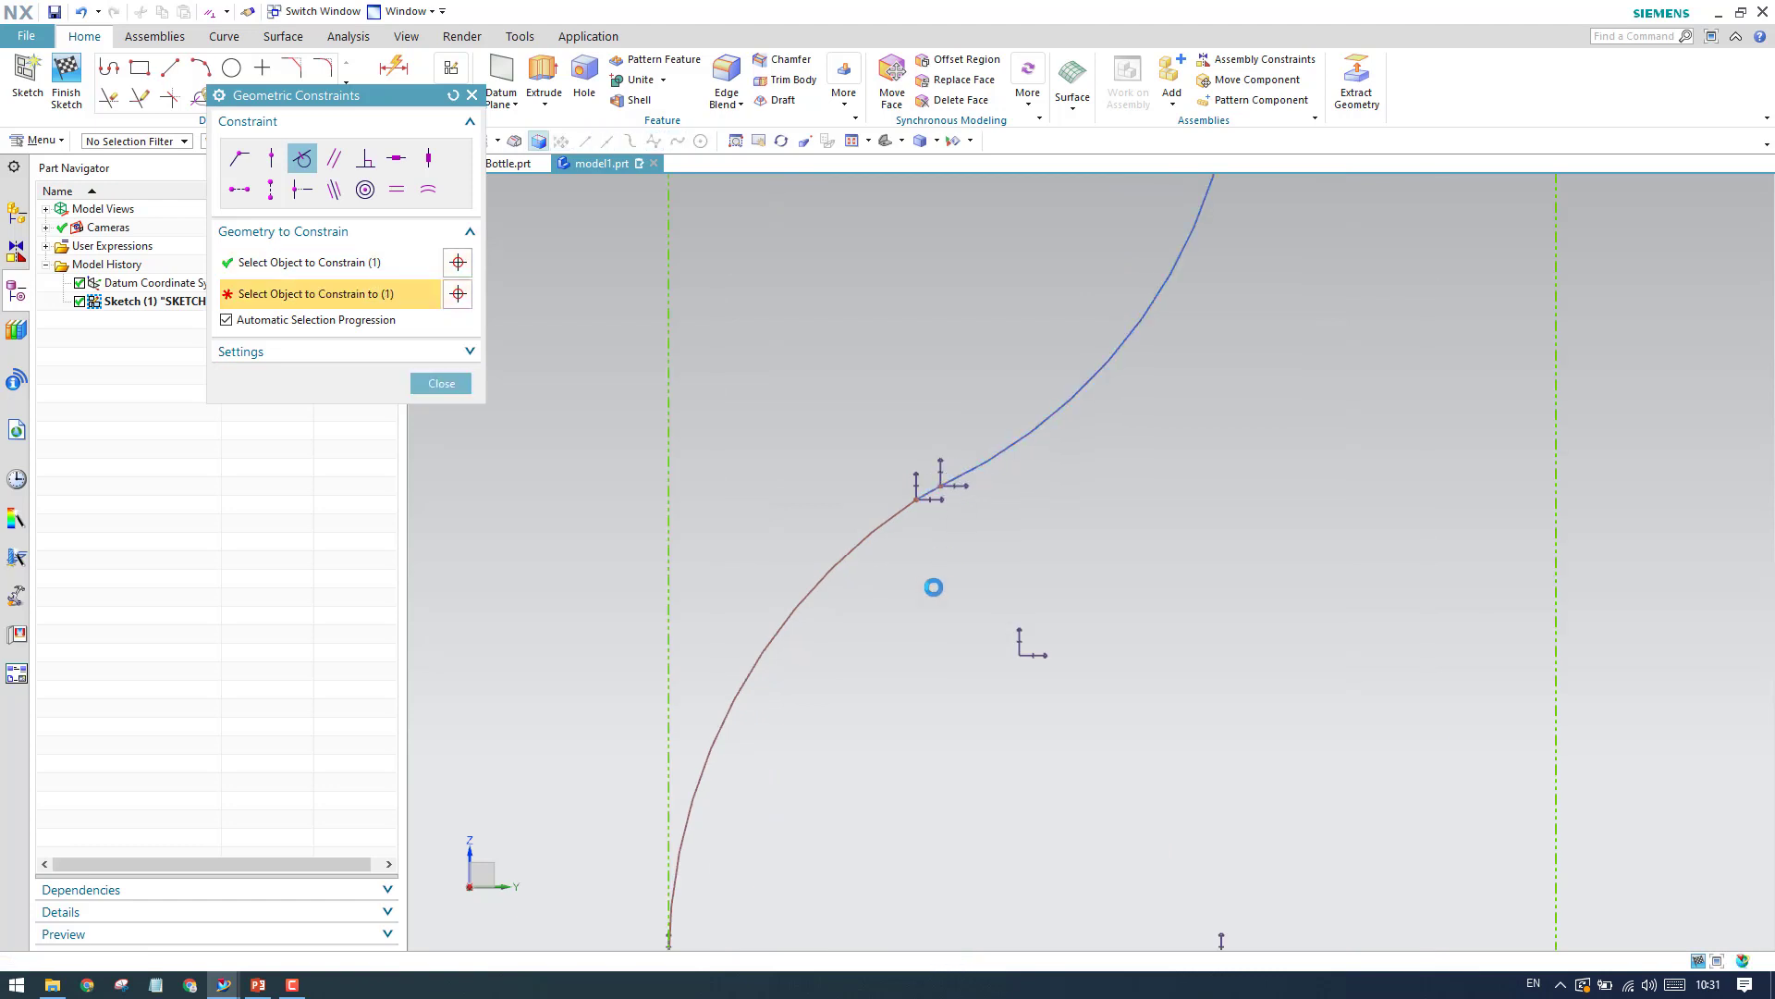
pyautogui.click(887, 516)
pyautogui.scroll(-1, 999, 555)
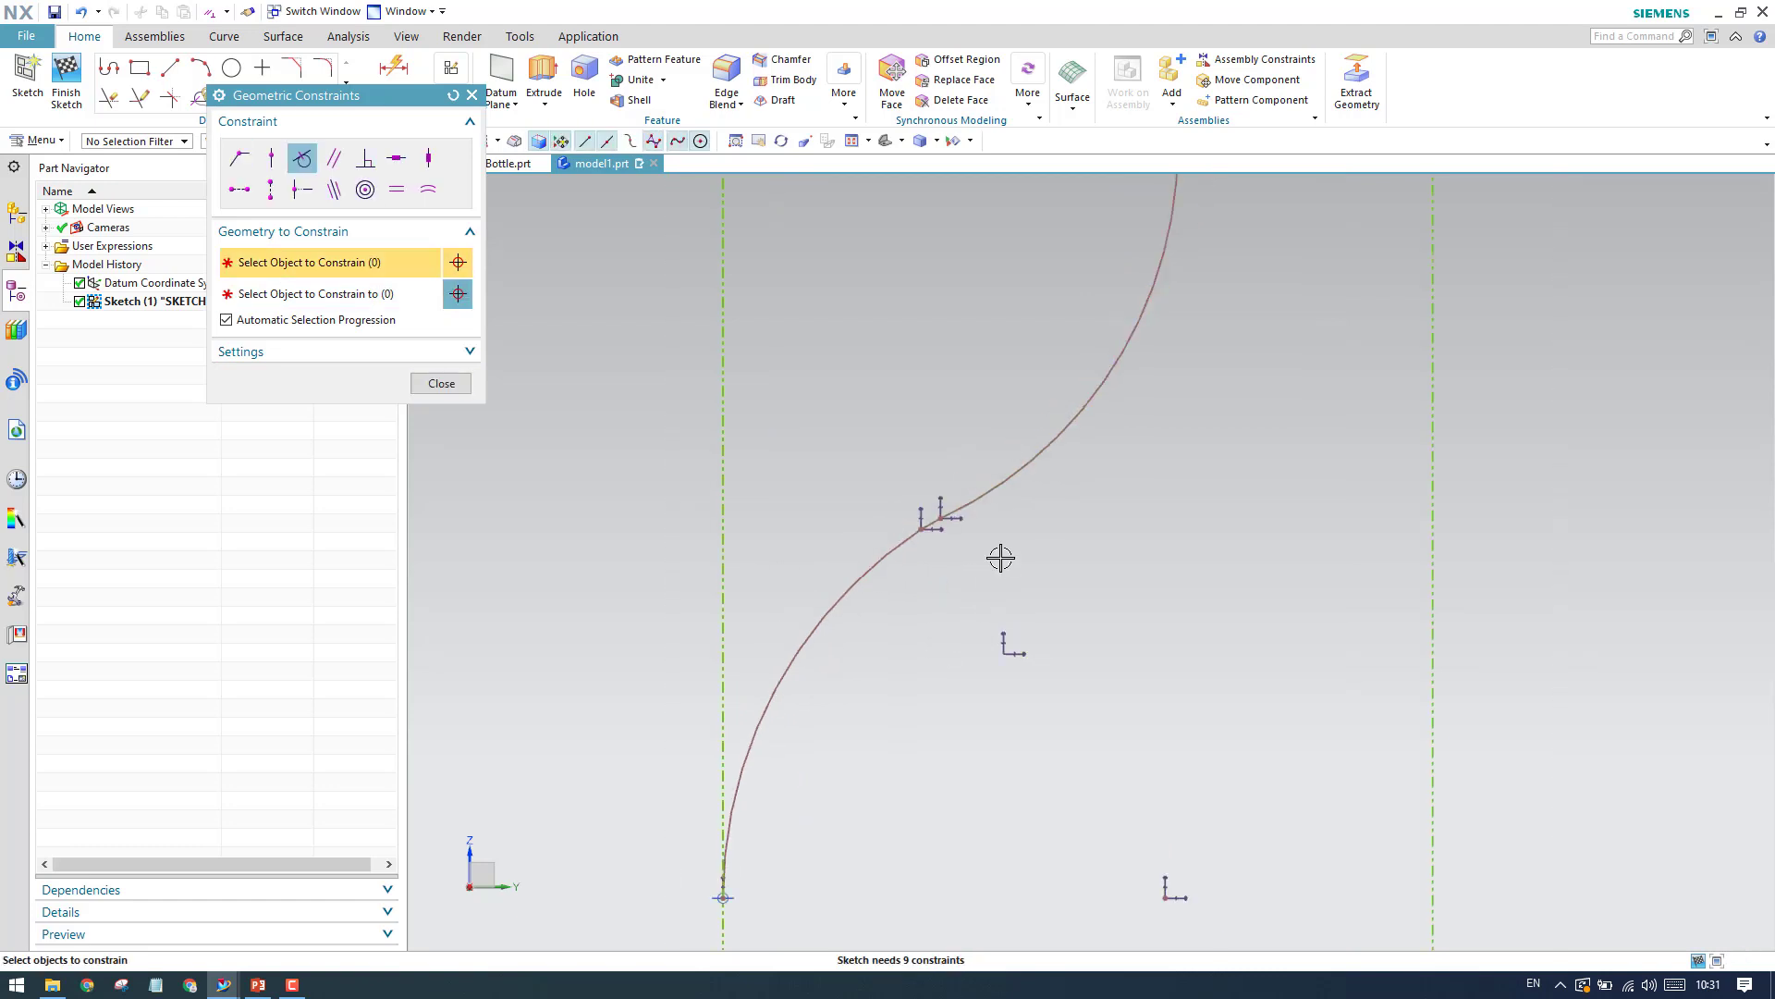
pyautogui.scroll(2, 1051, 468)
pyautogui.scroll(1, 1047, 377)
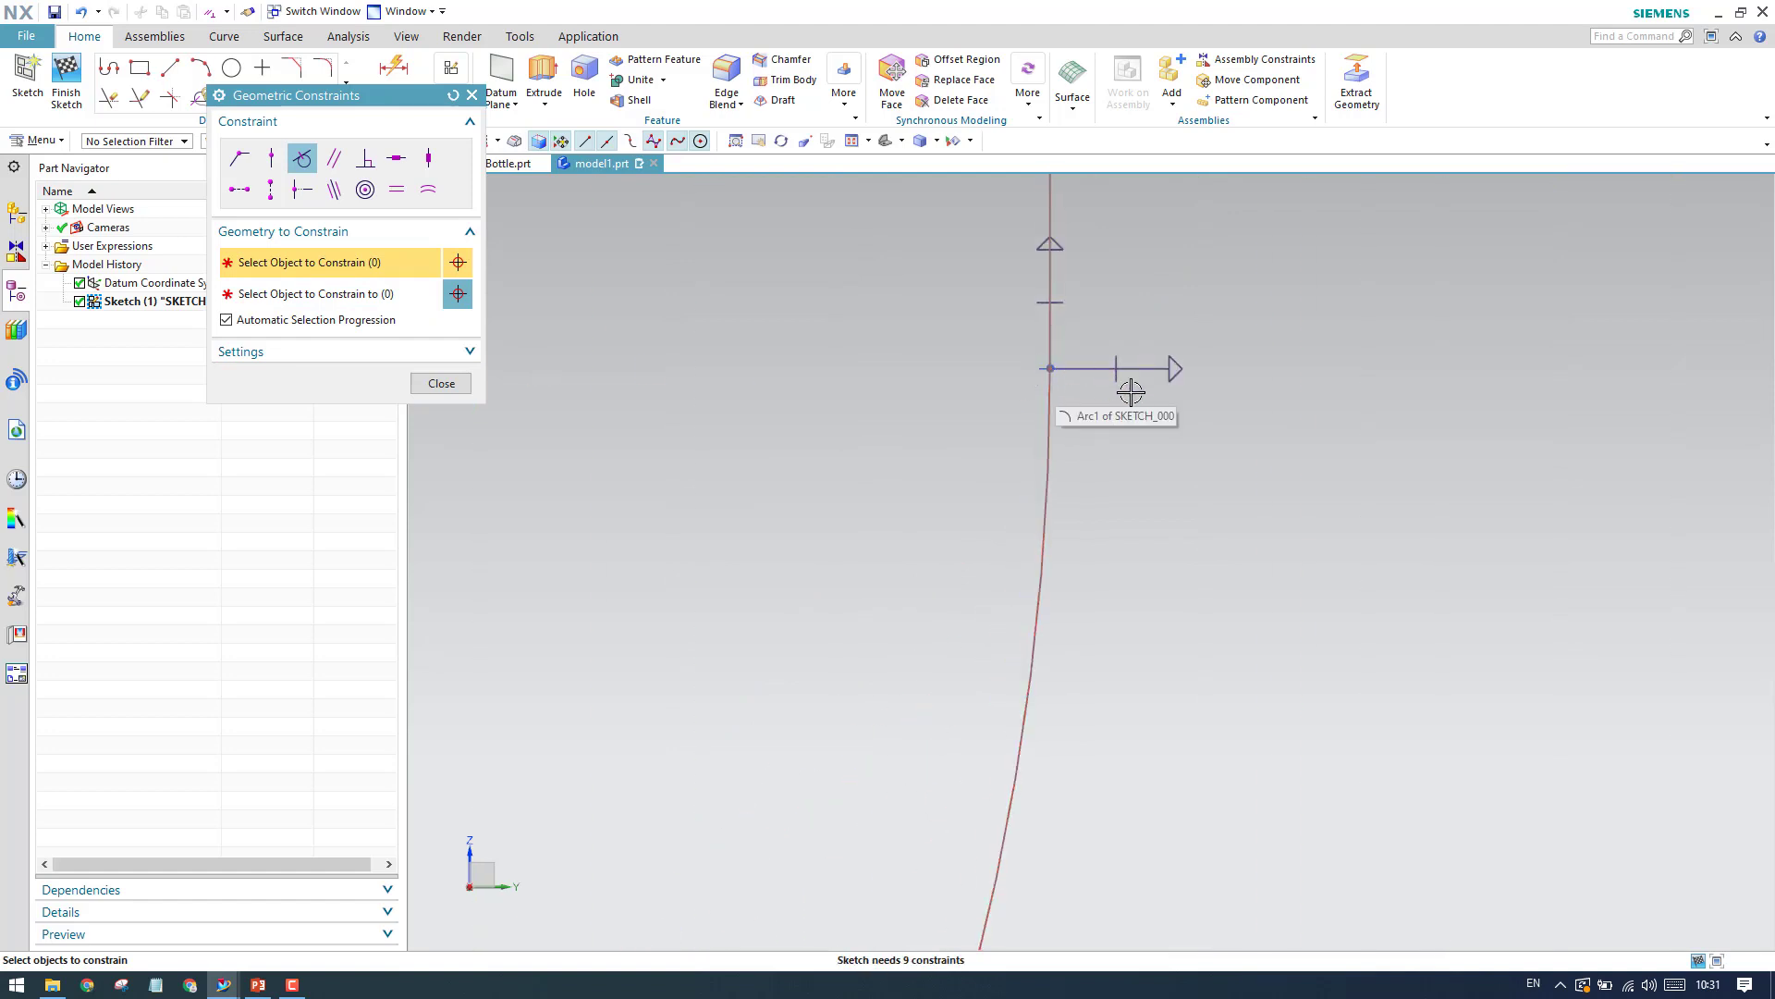
pyautogui.scroll(-3, 1138, 449)
pyautogui.scroll(3, 960, 760)
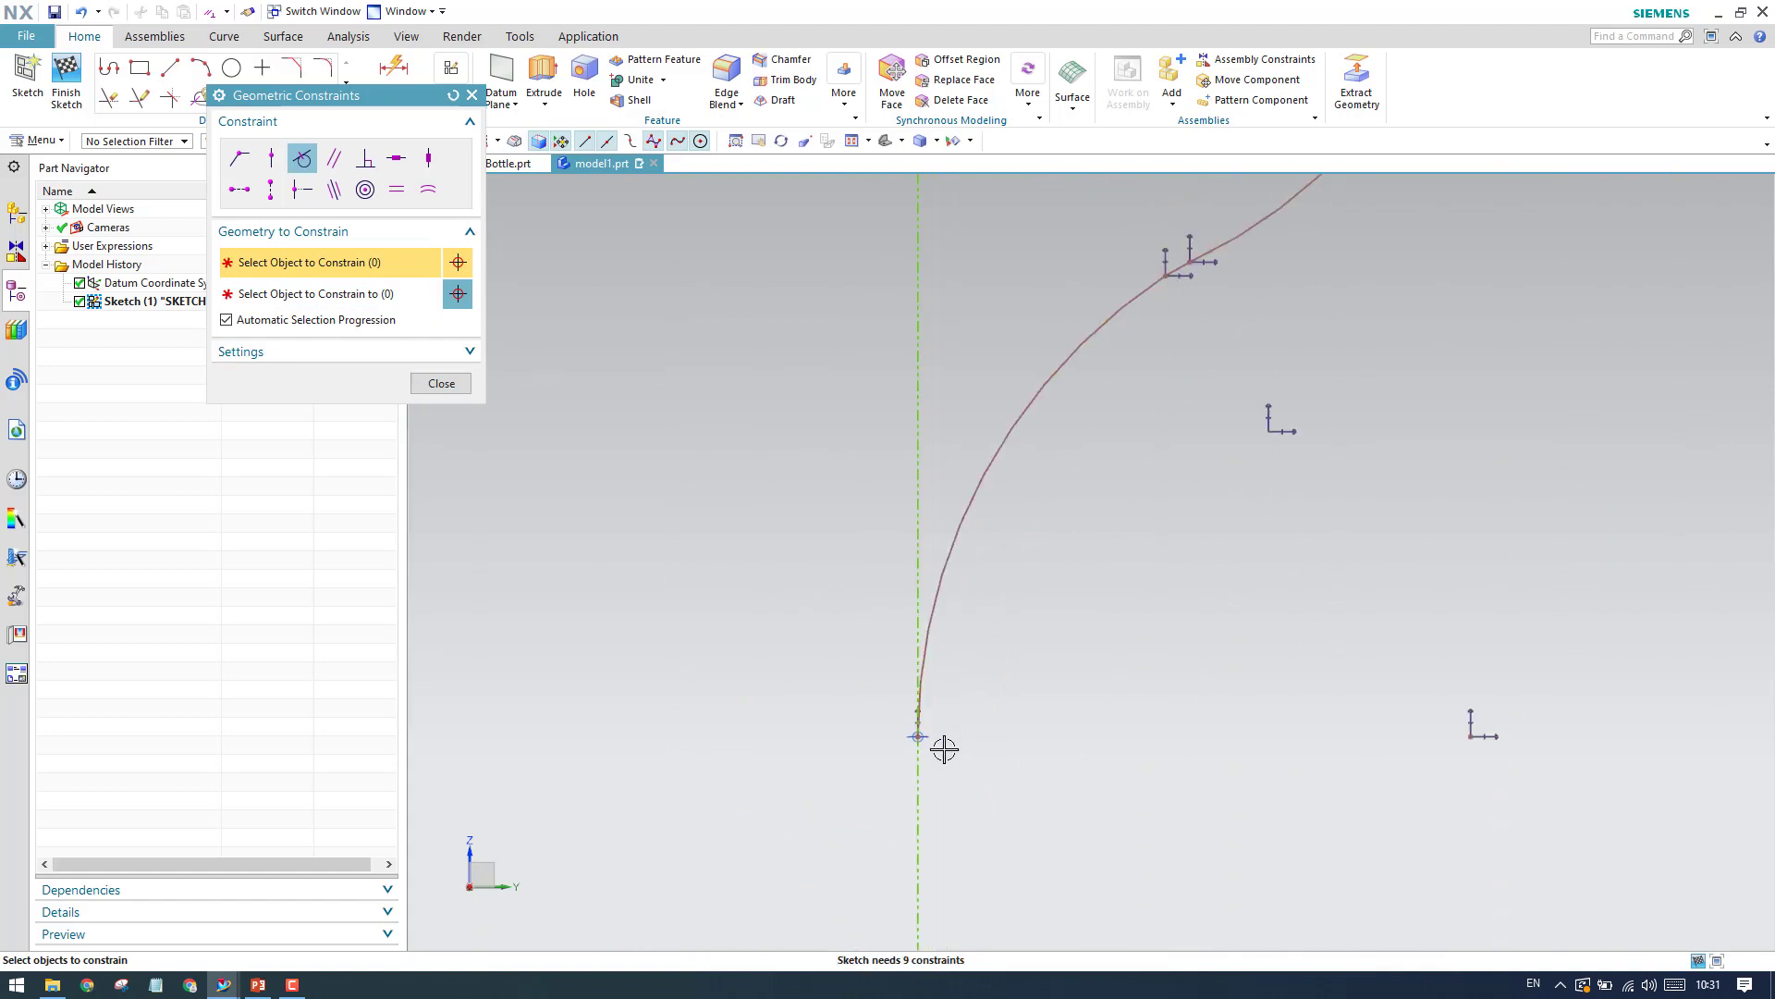
pyautogui.click(442, 383)
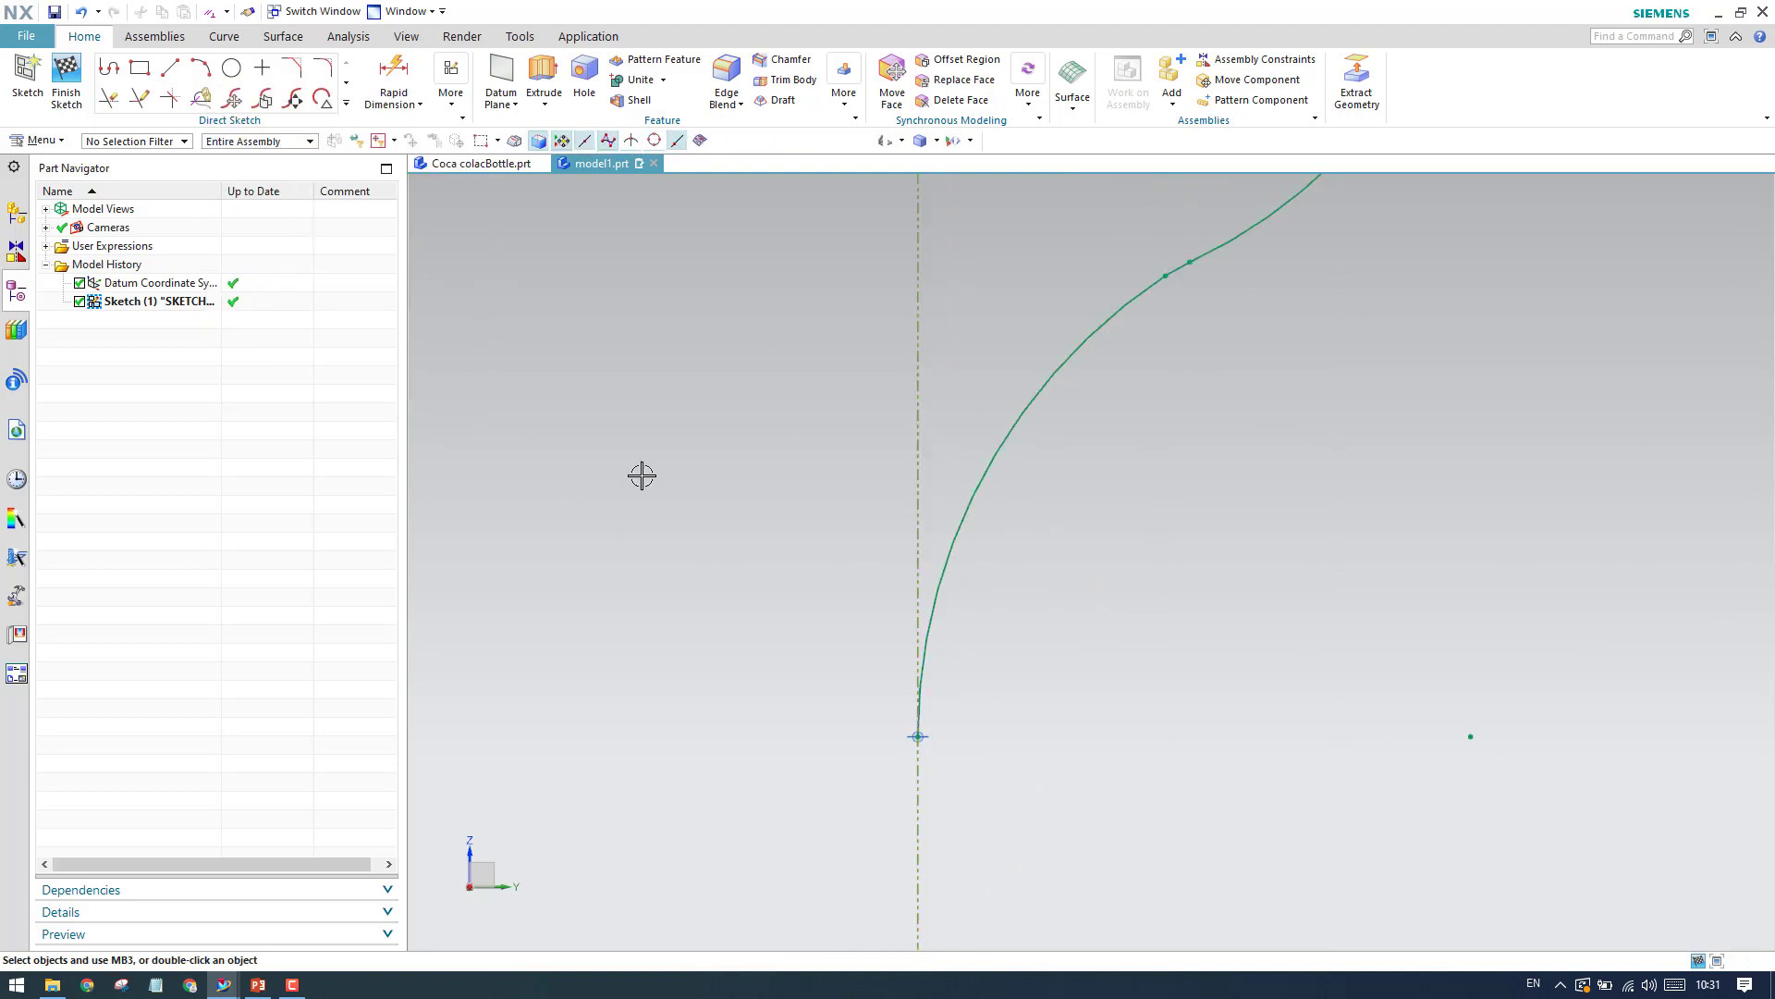
pyautogui.scroll(-3, 678, 476)
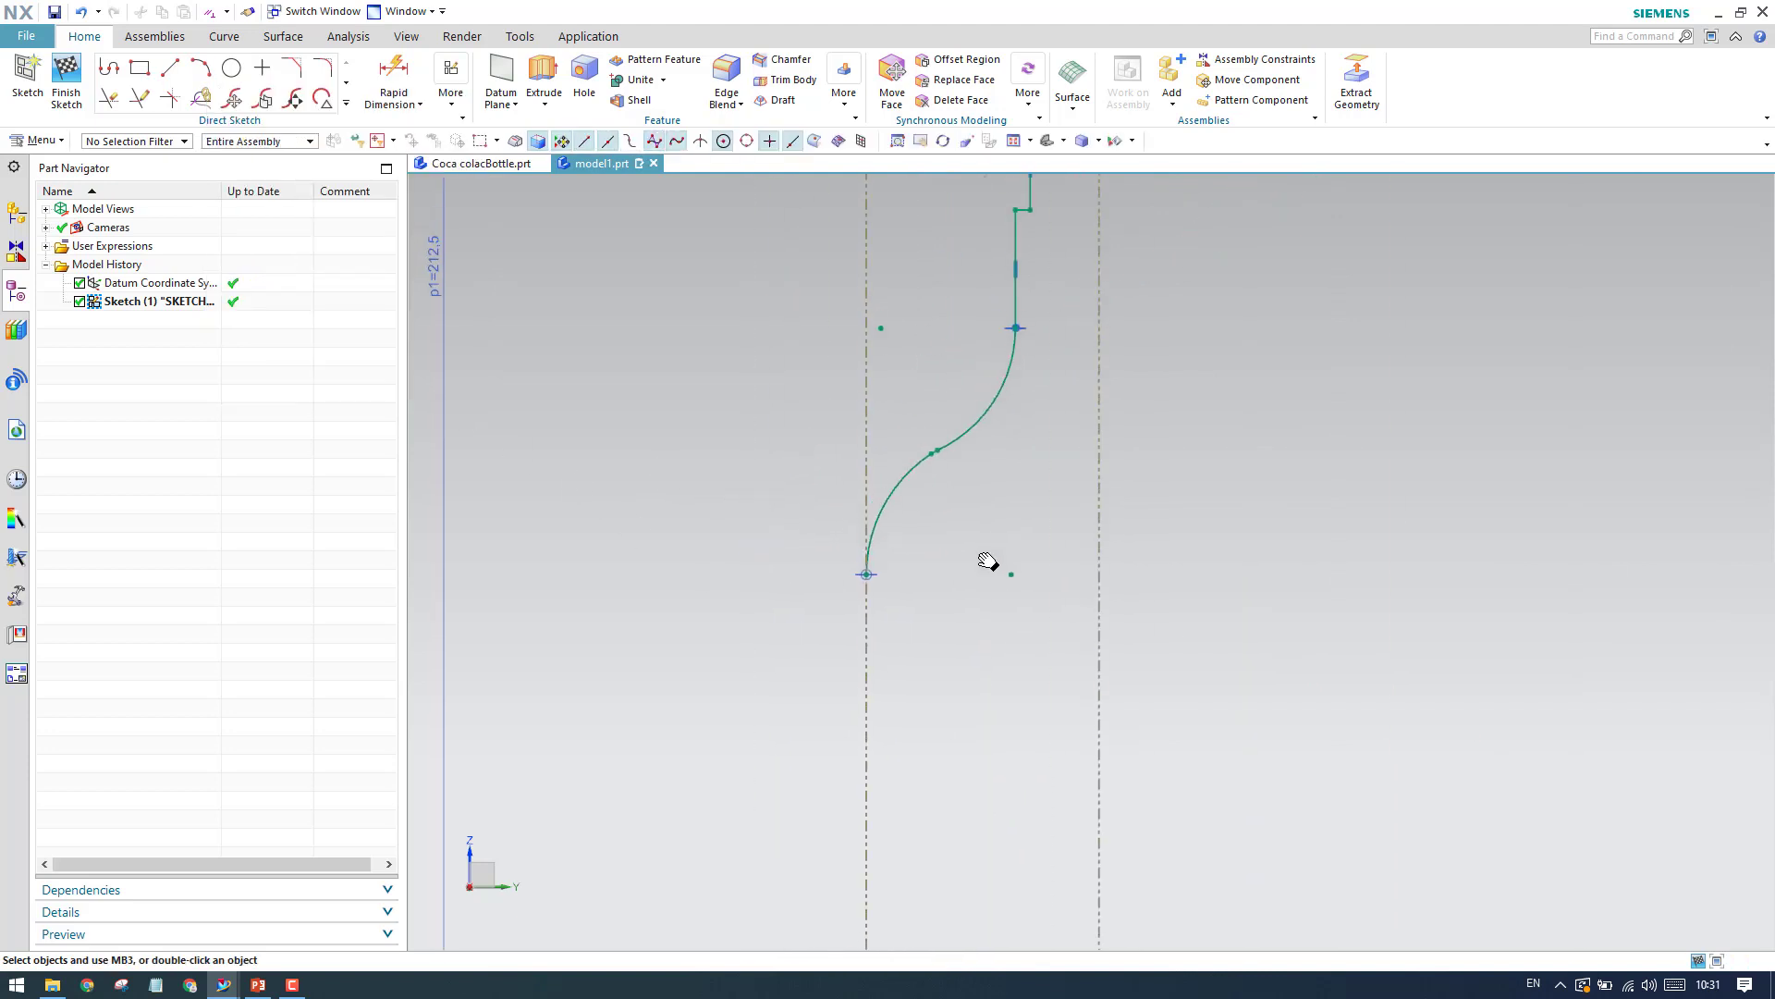
# Lengthen the short middle arc by spreading its end points along the upper and lower arcs.
pyautogui.scroll(2, 935, 462)
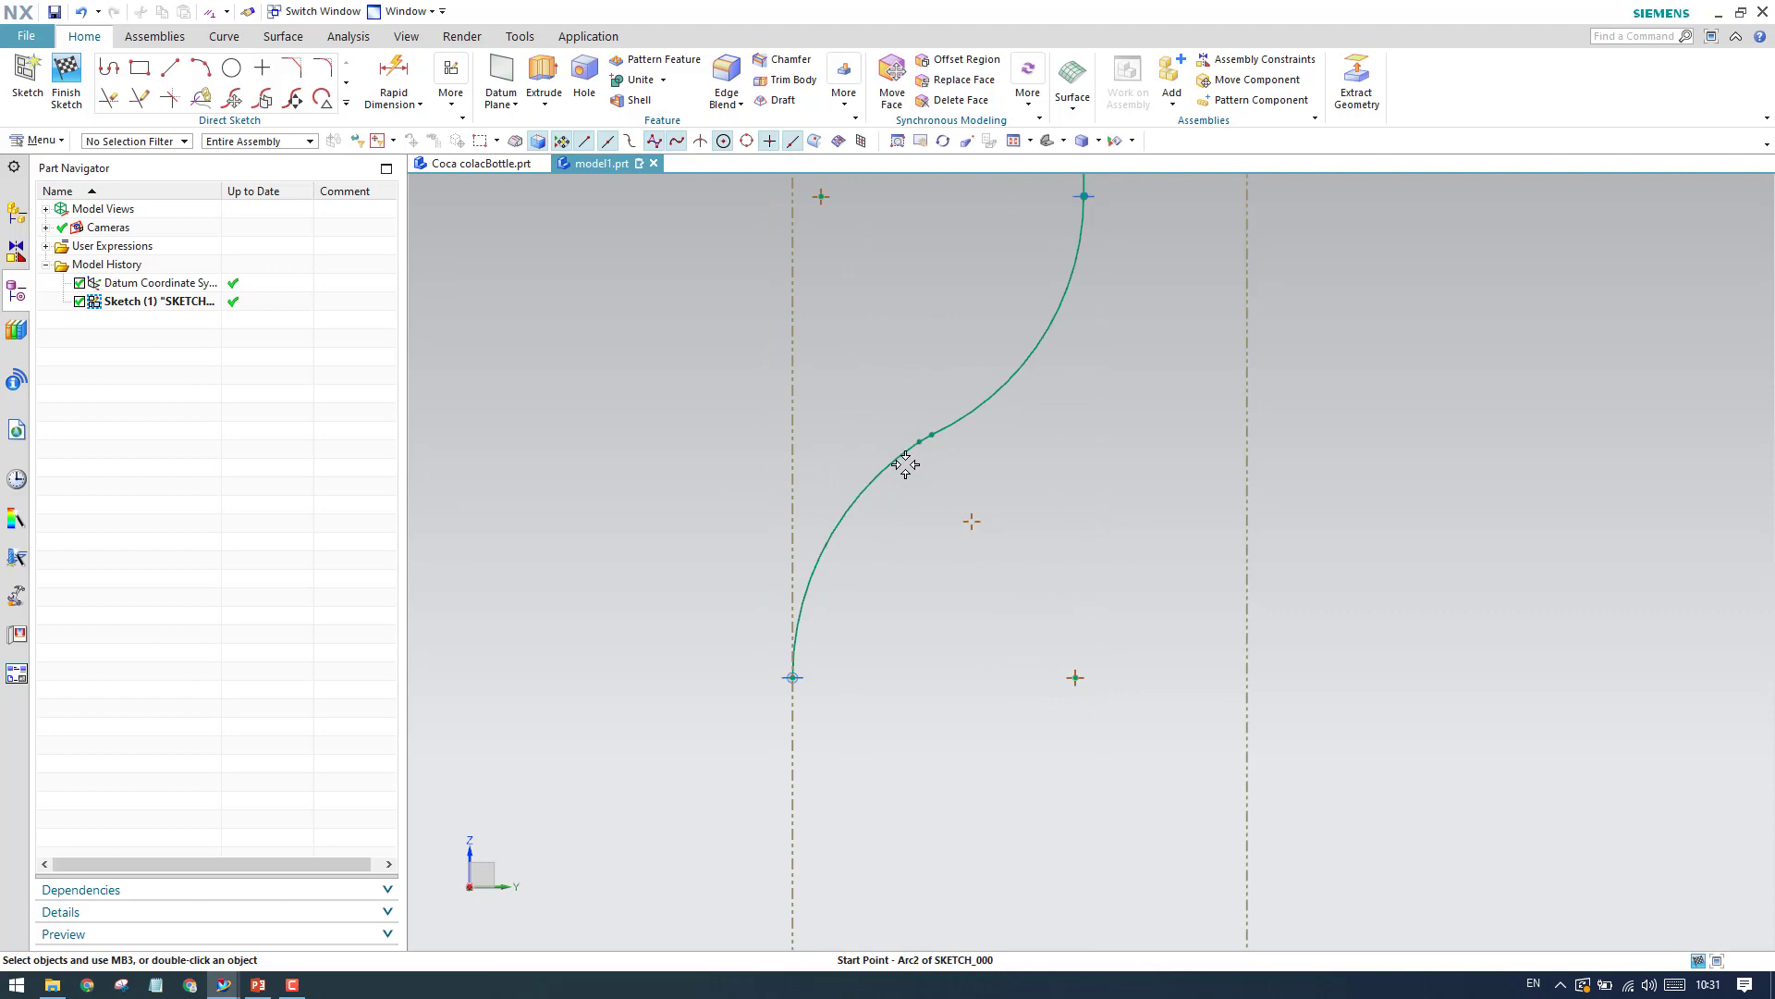
pyautogui.moveTo(884, 480); pyautogui.dragTo(884, 480)
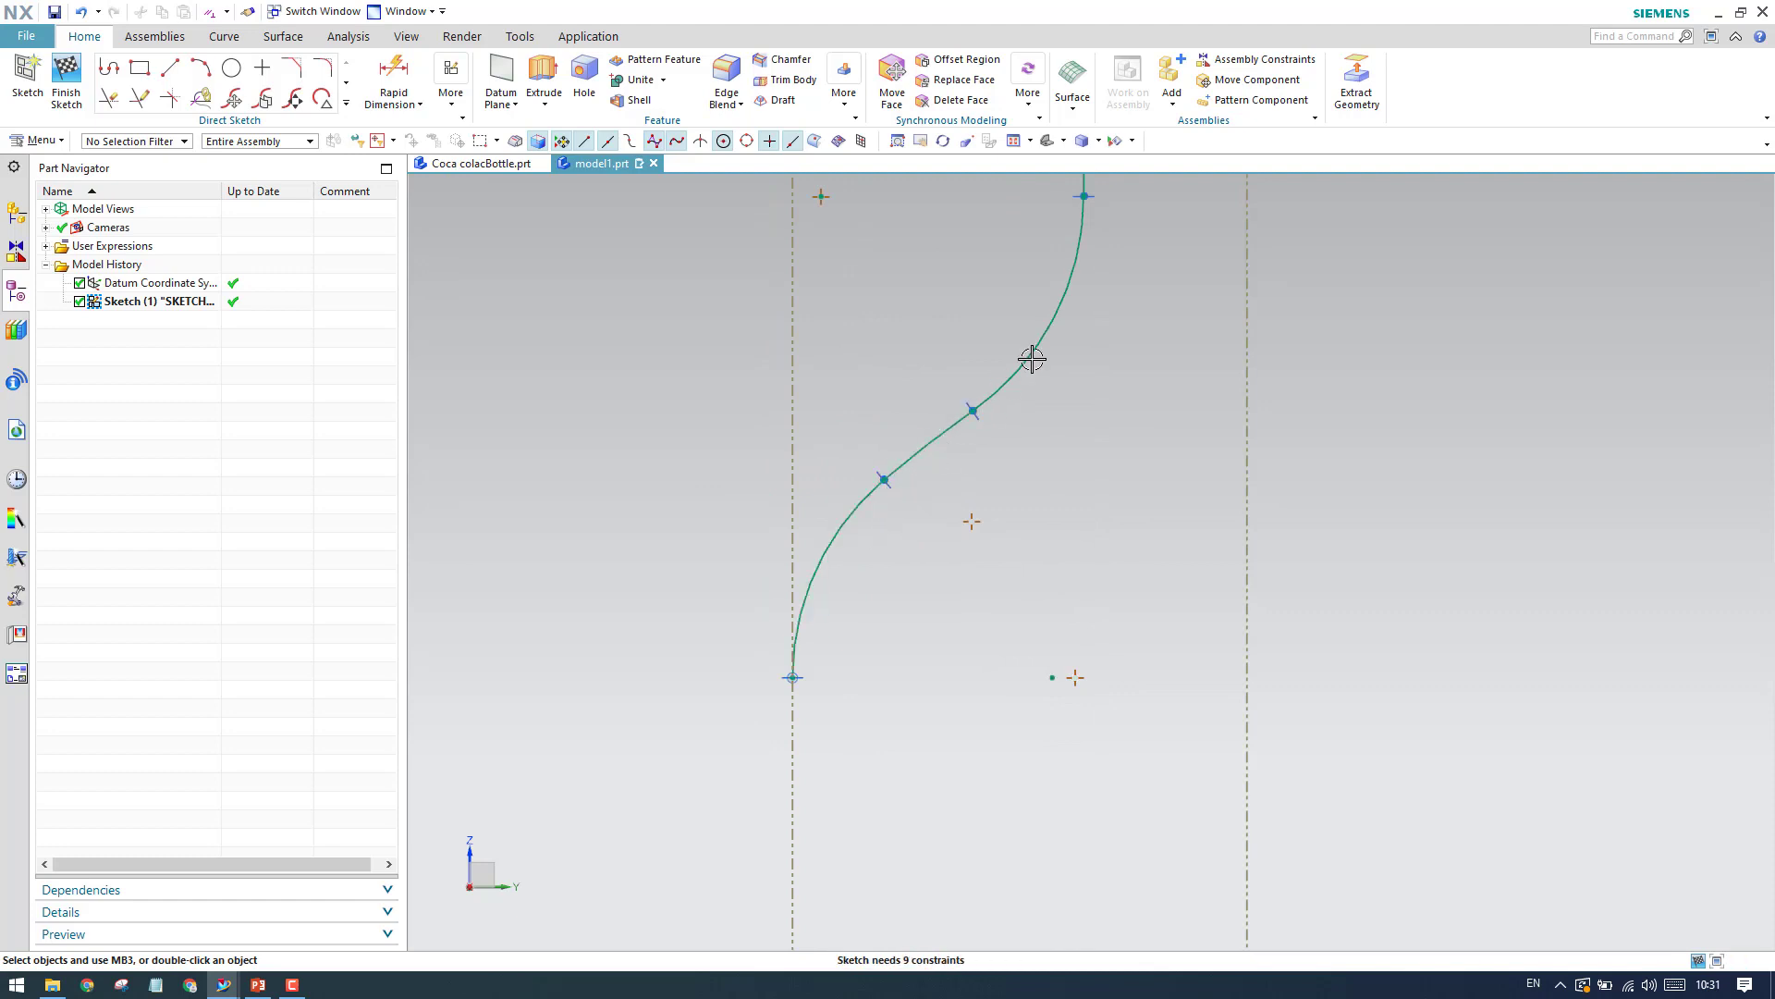
# Dimension the solid horizontal line along the top of the reference rectangle and set its length to 12.5 mm.
pyautogui.scroll(-3, 996, 481)
pyautogui.scroll(-2, 1165, 340)
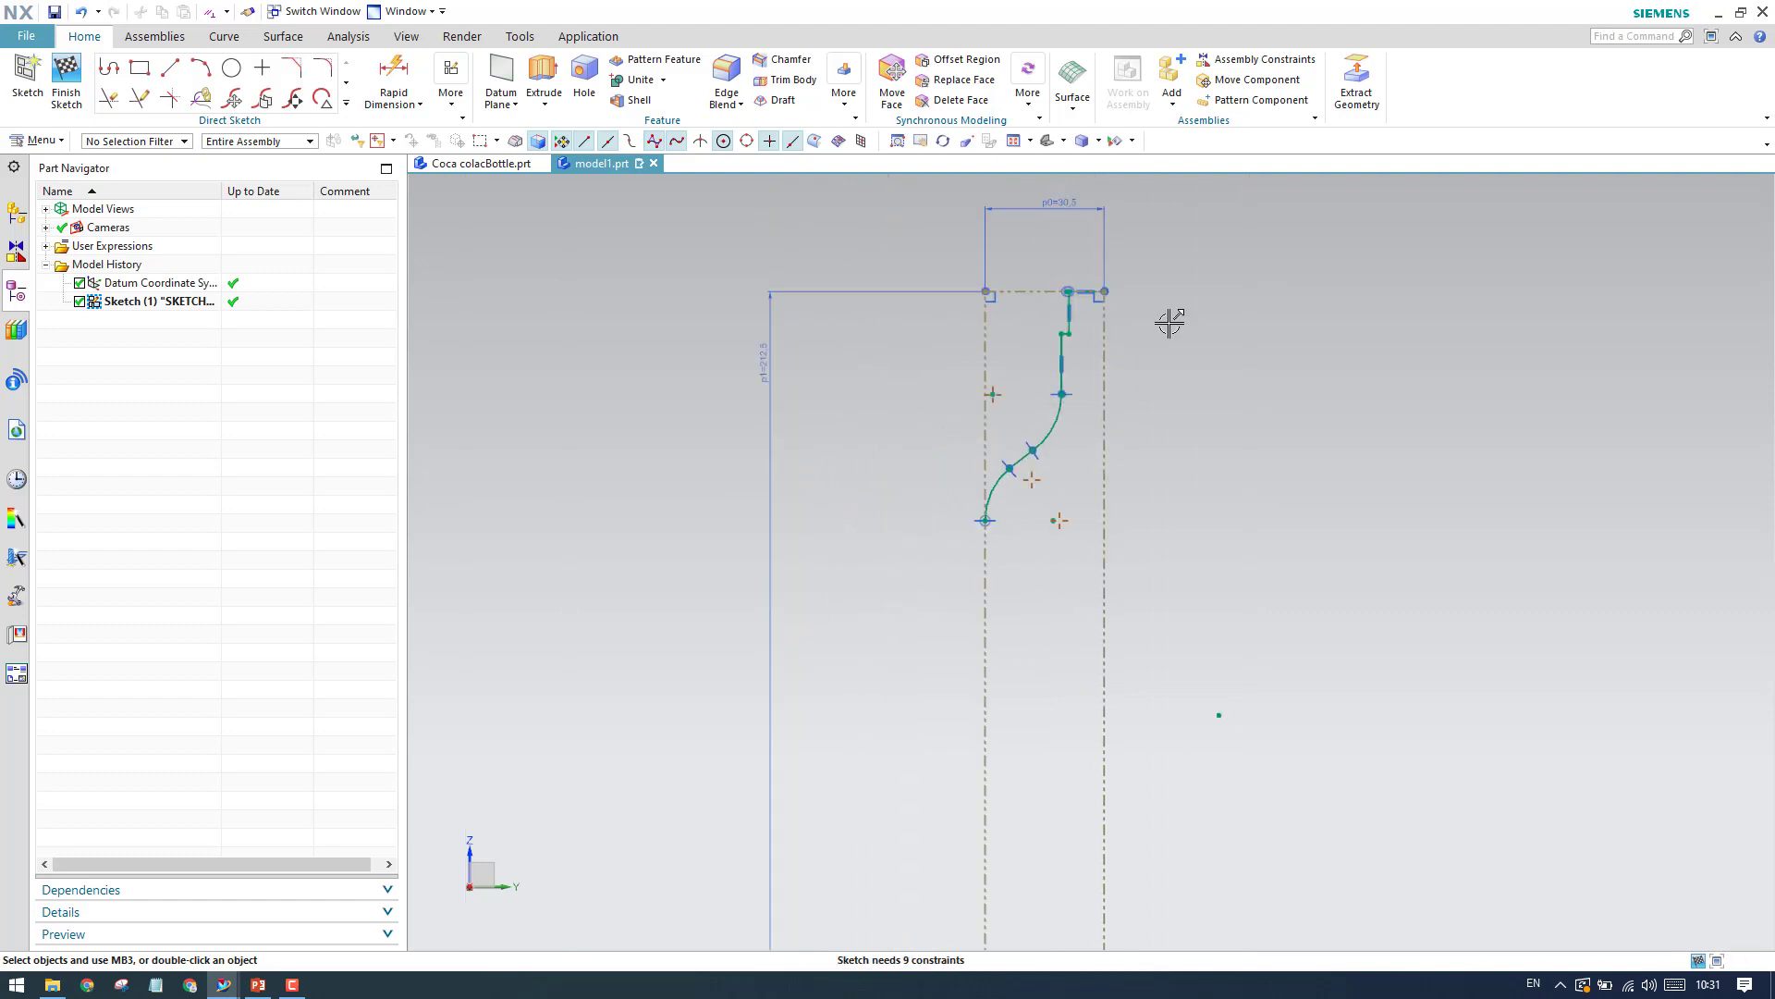
pyautogui.scroll(5, 1109, 319)
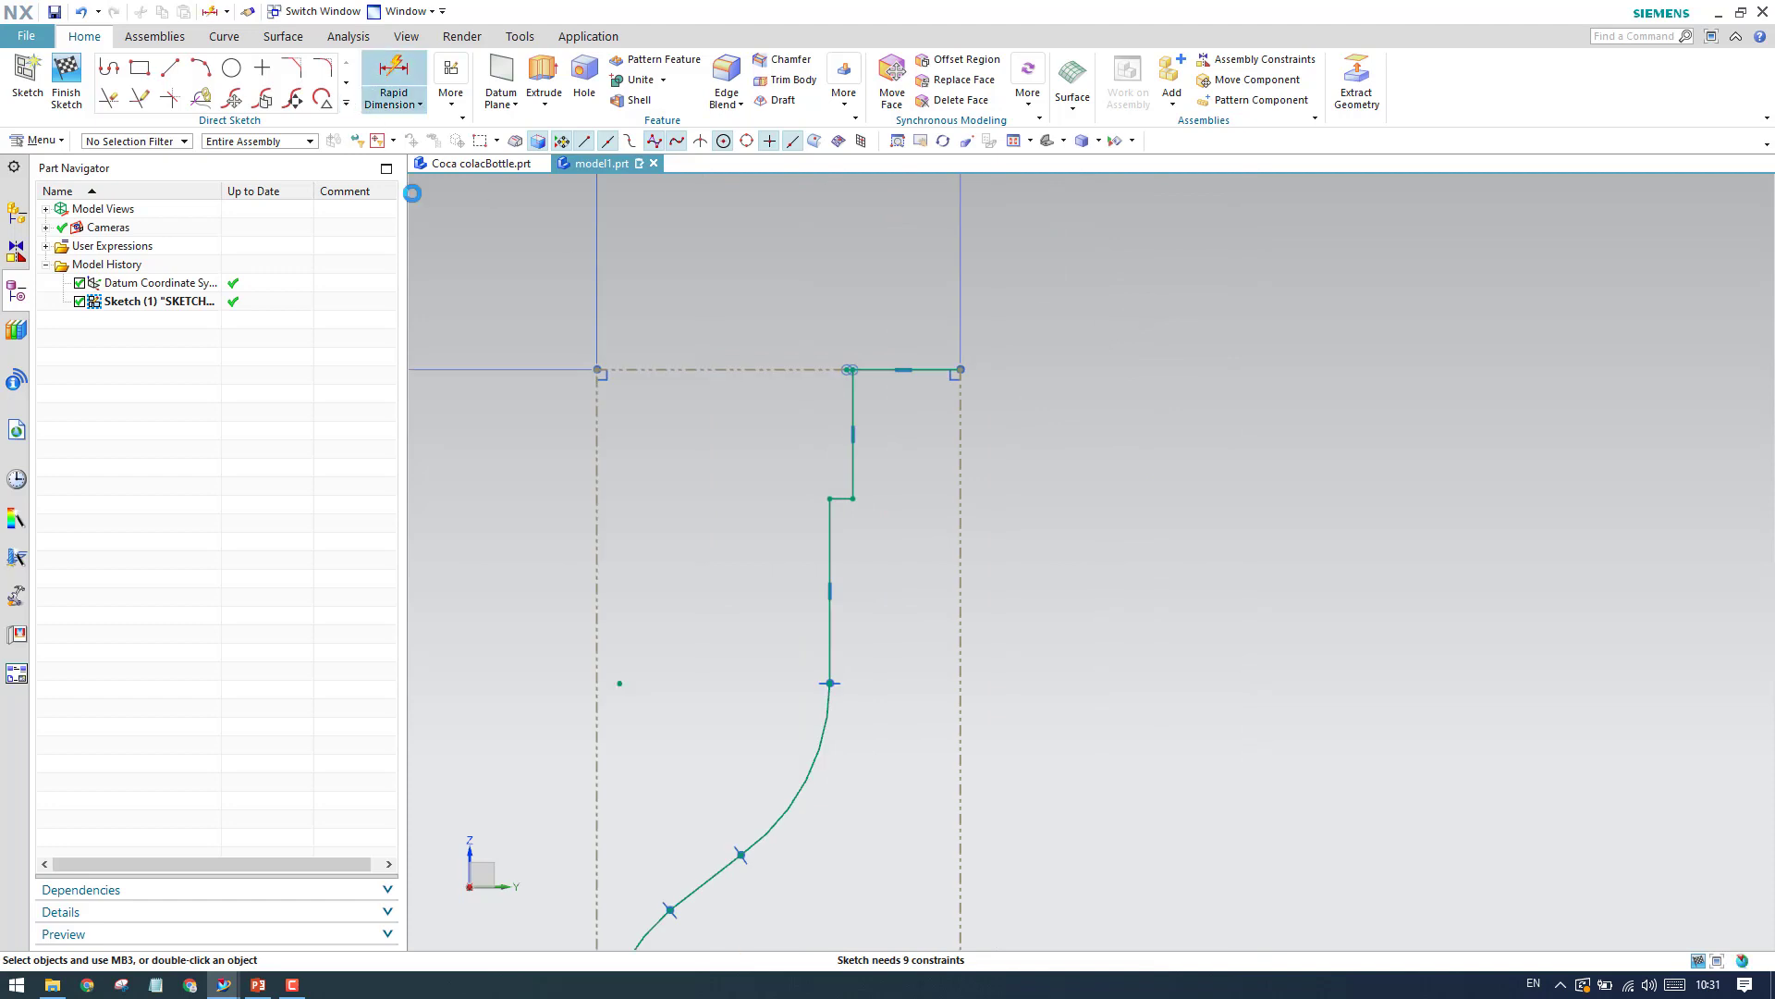
pyautogui.scroll(3, 891, 324)
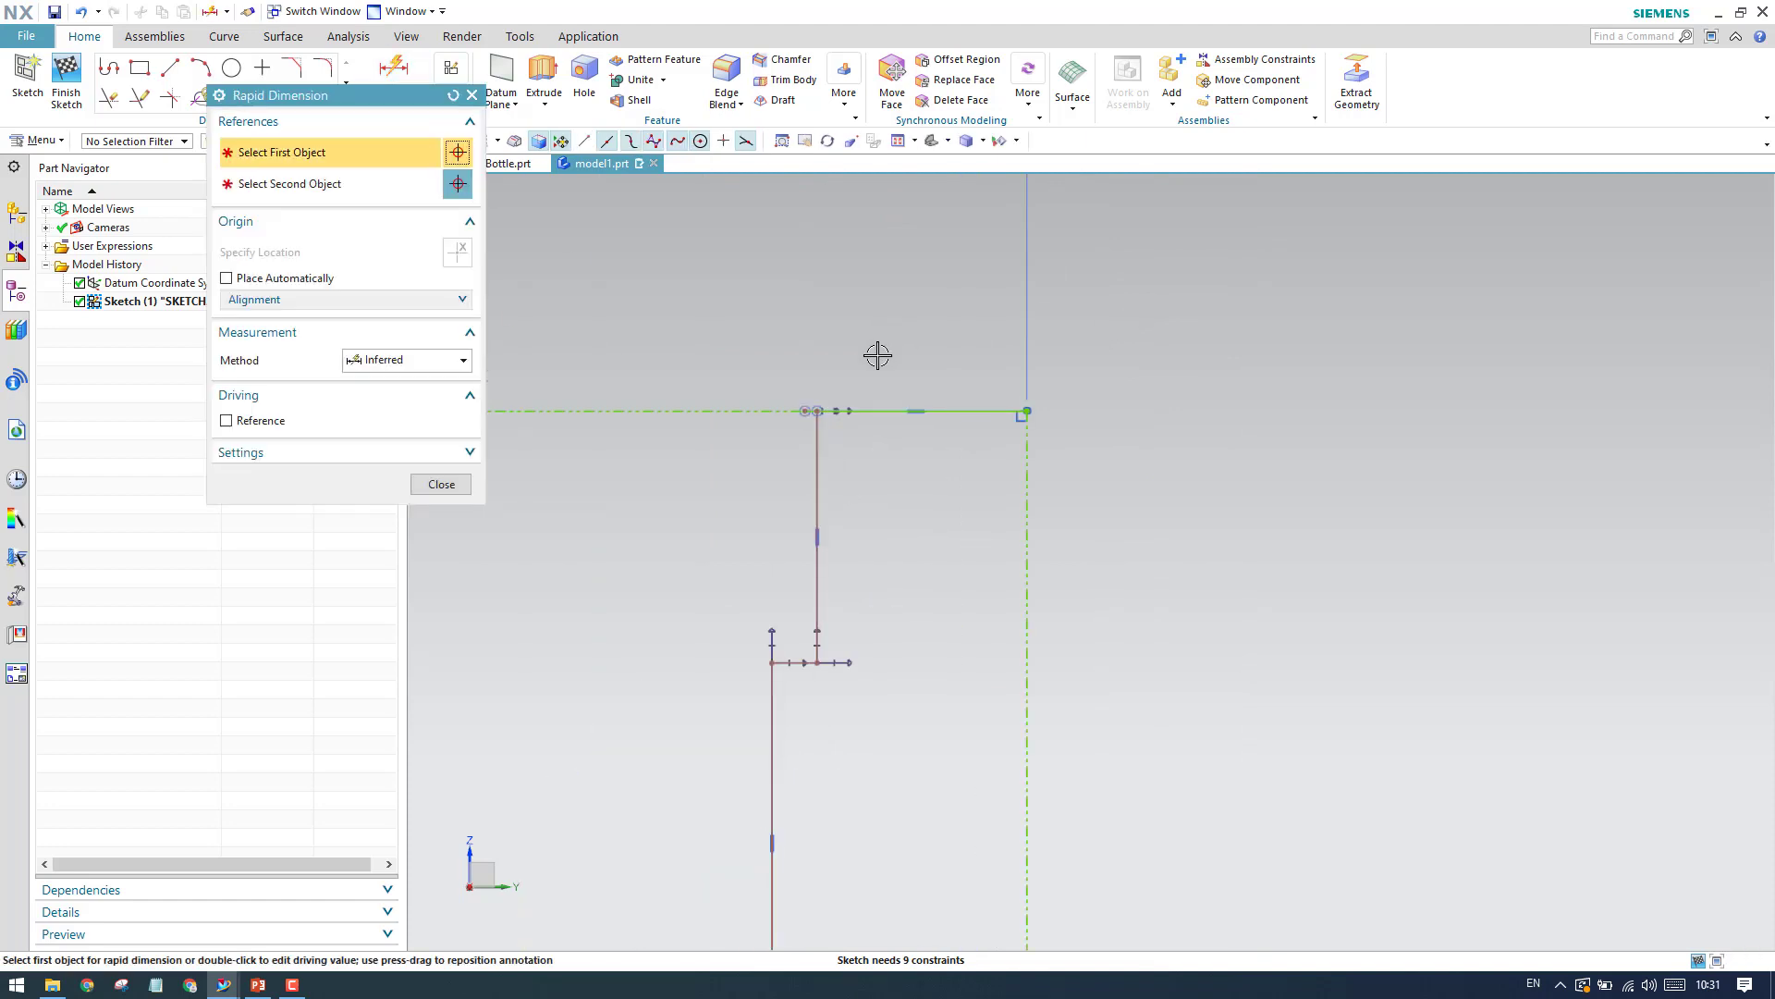
pyautogui.rightClick(856, 417)
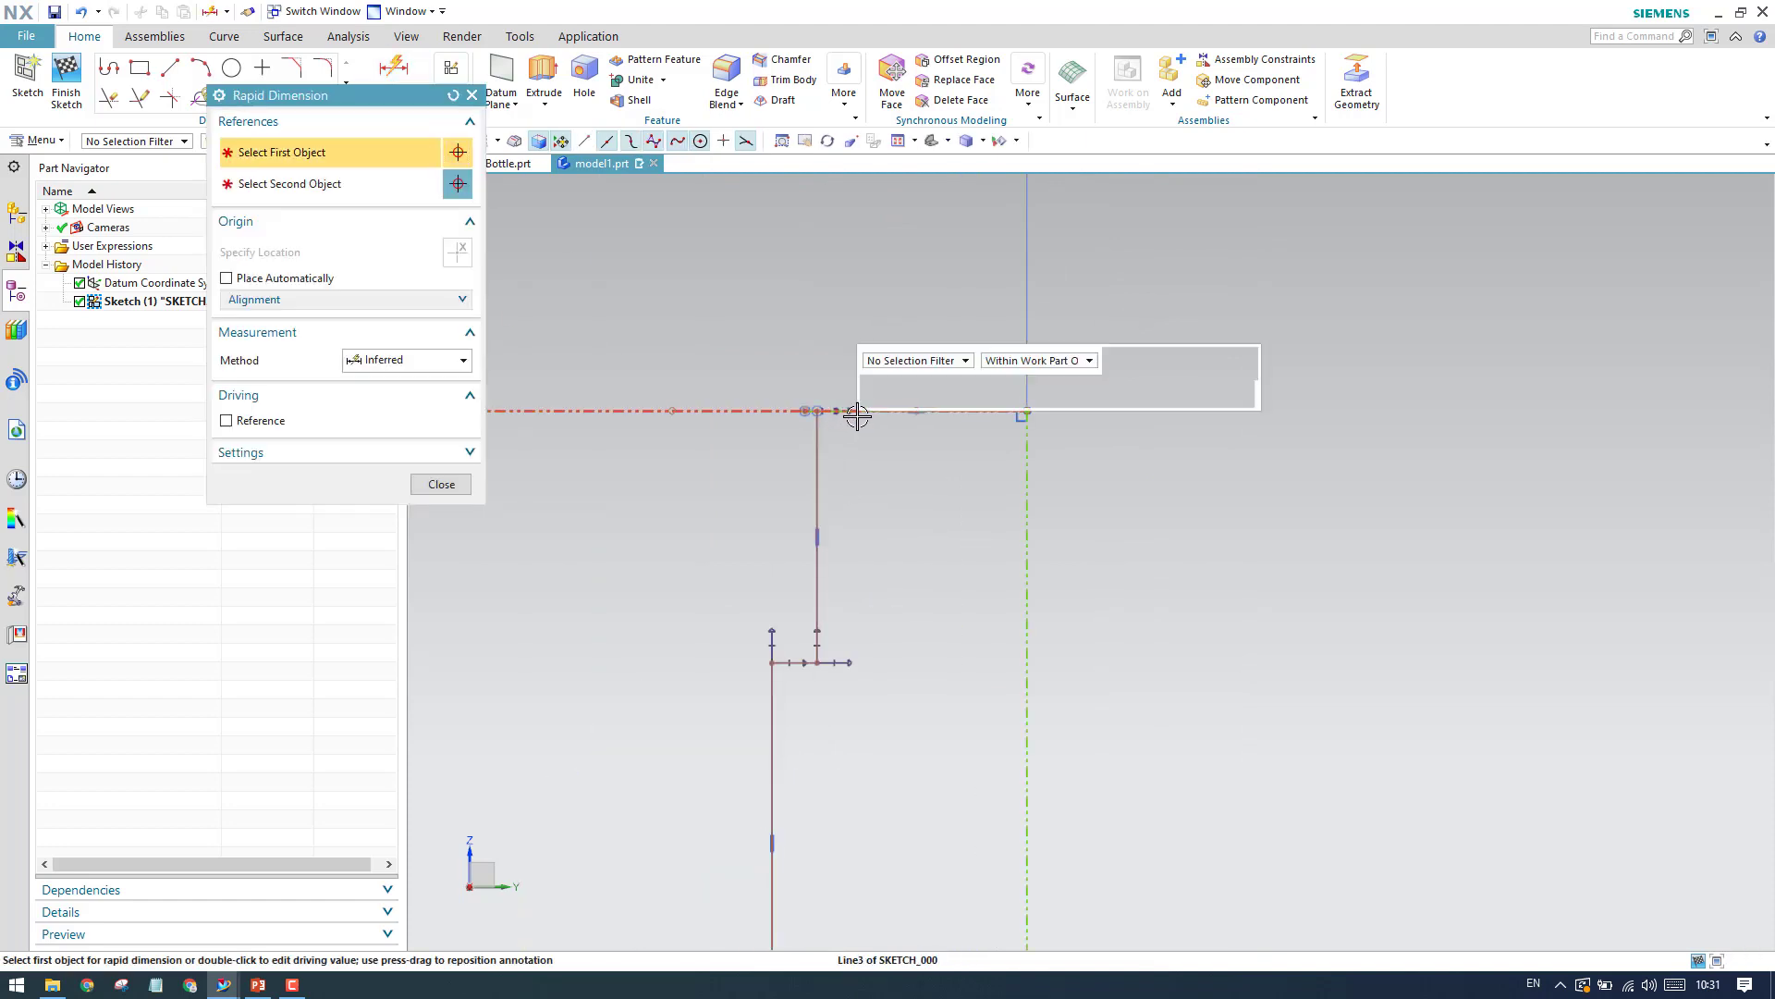
pyautogui.click(897, 431)
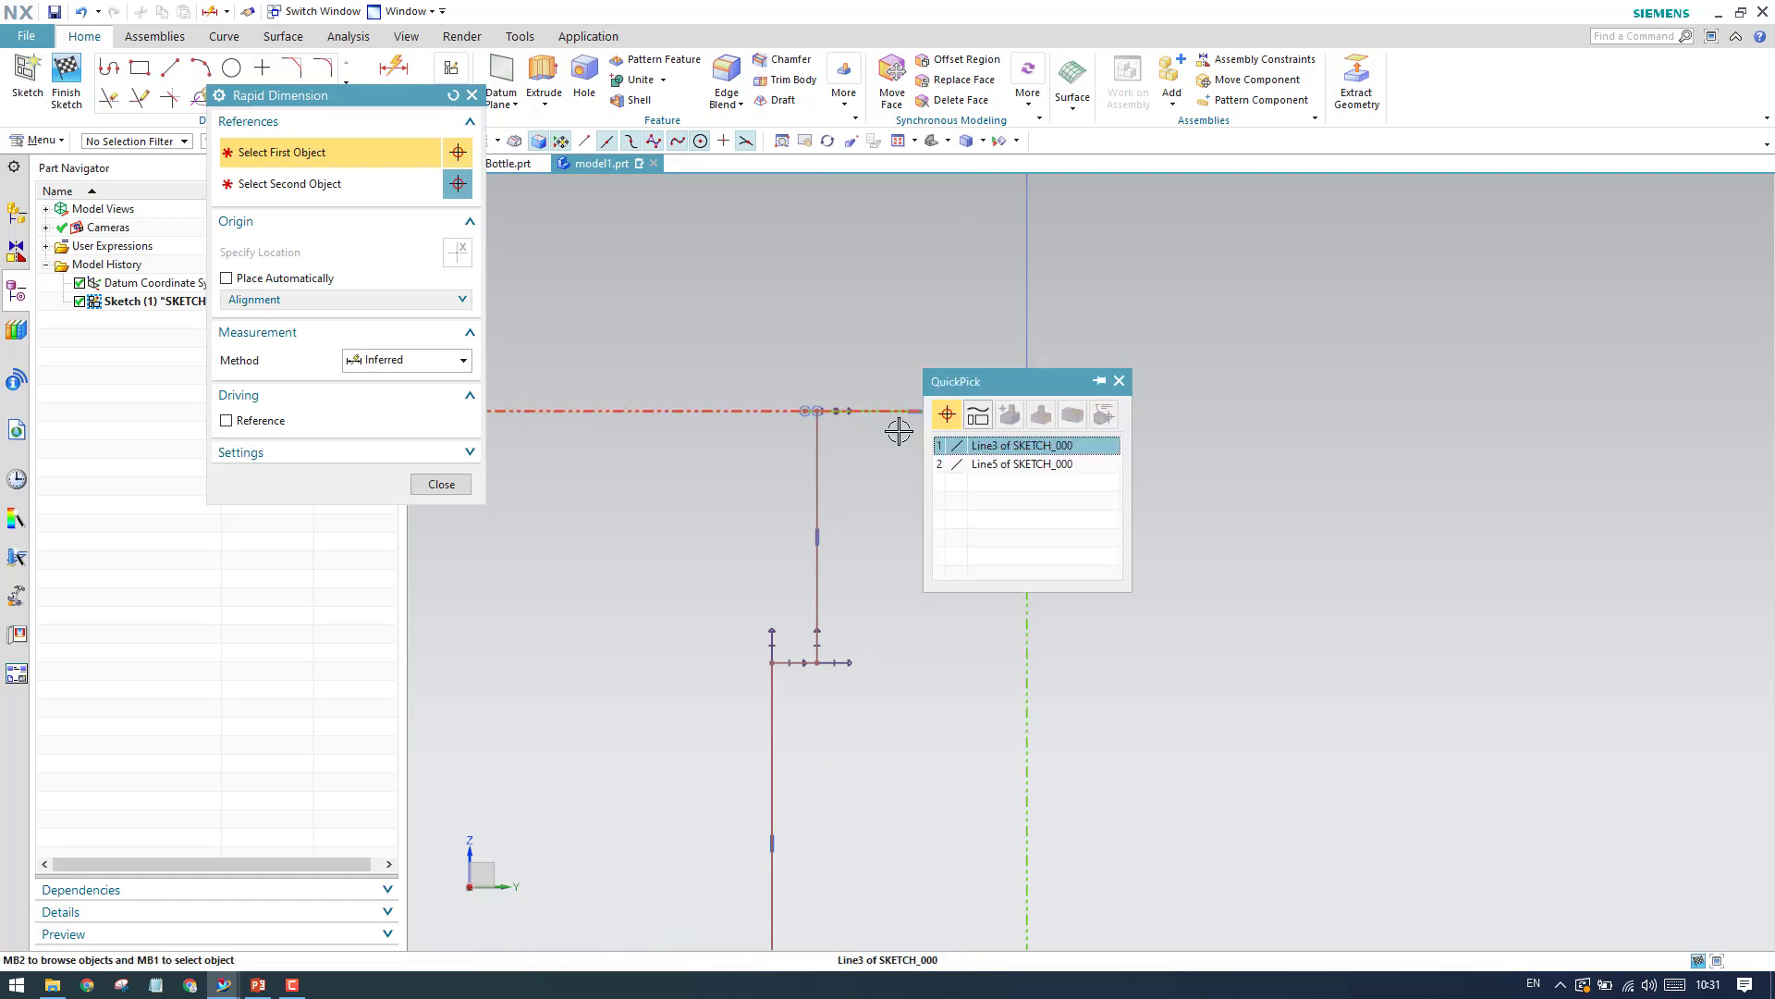
pyautogui.click(975, 464)
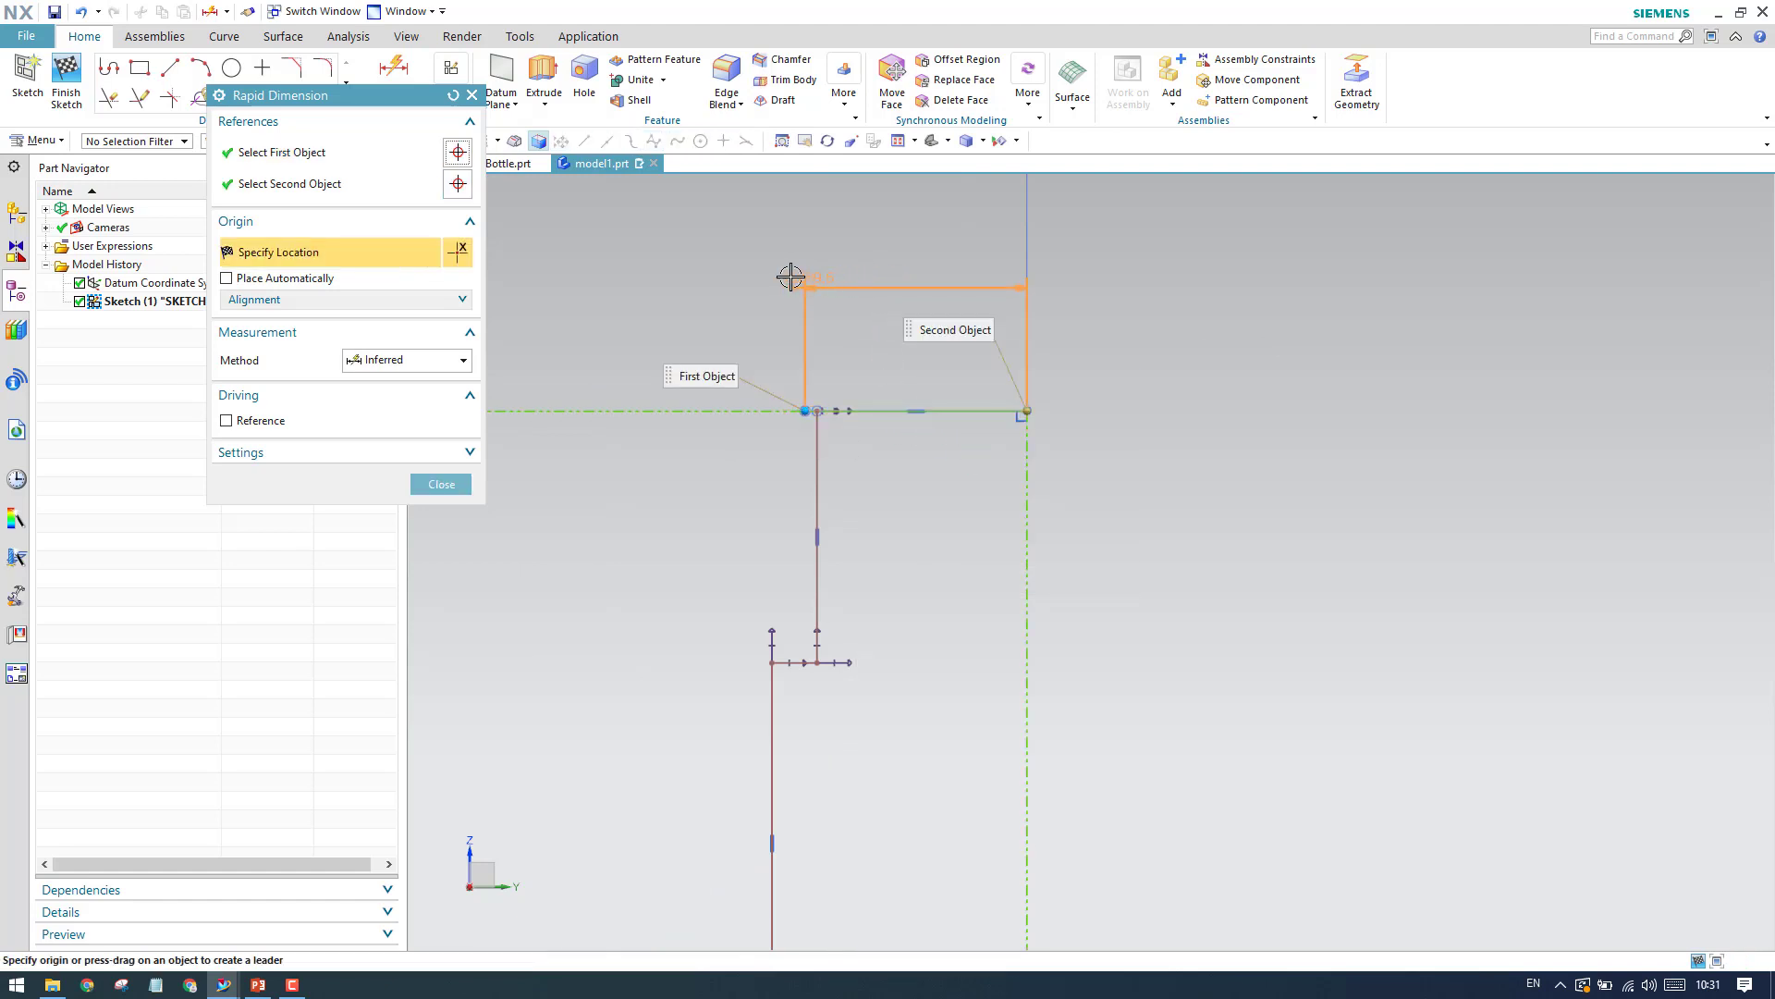
pyautogui.click(738, 265)
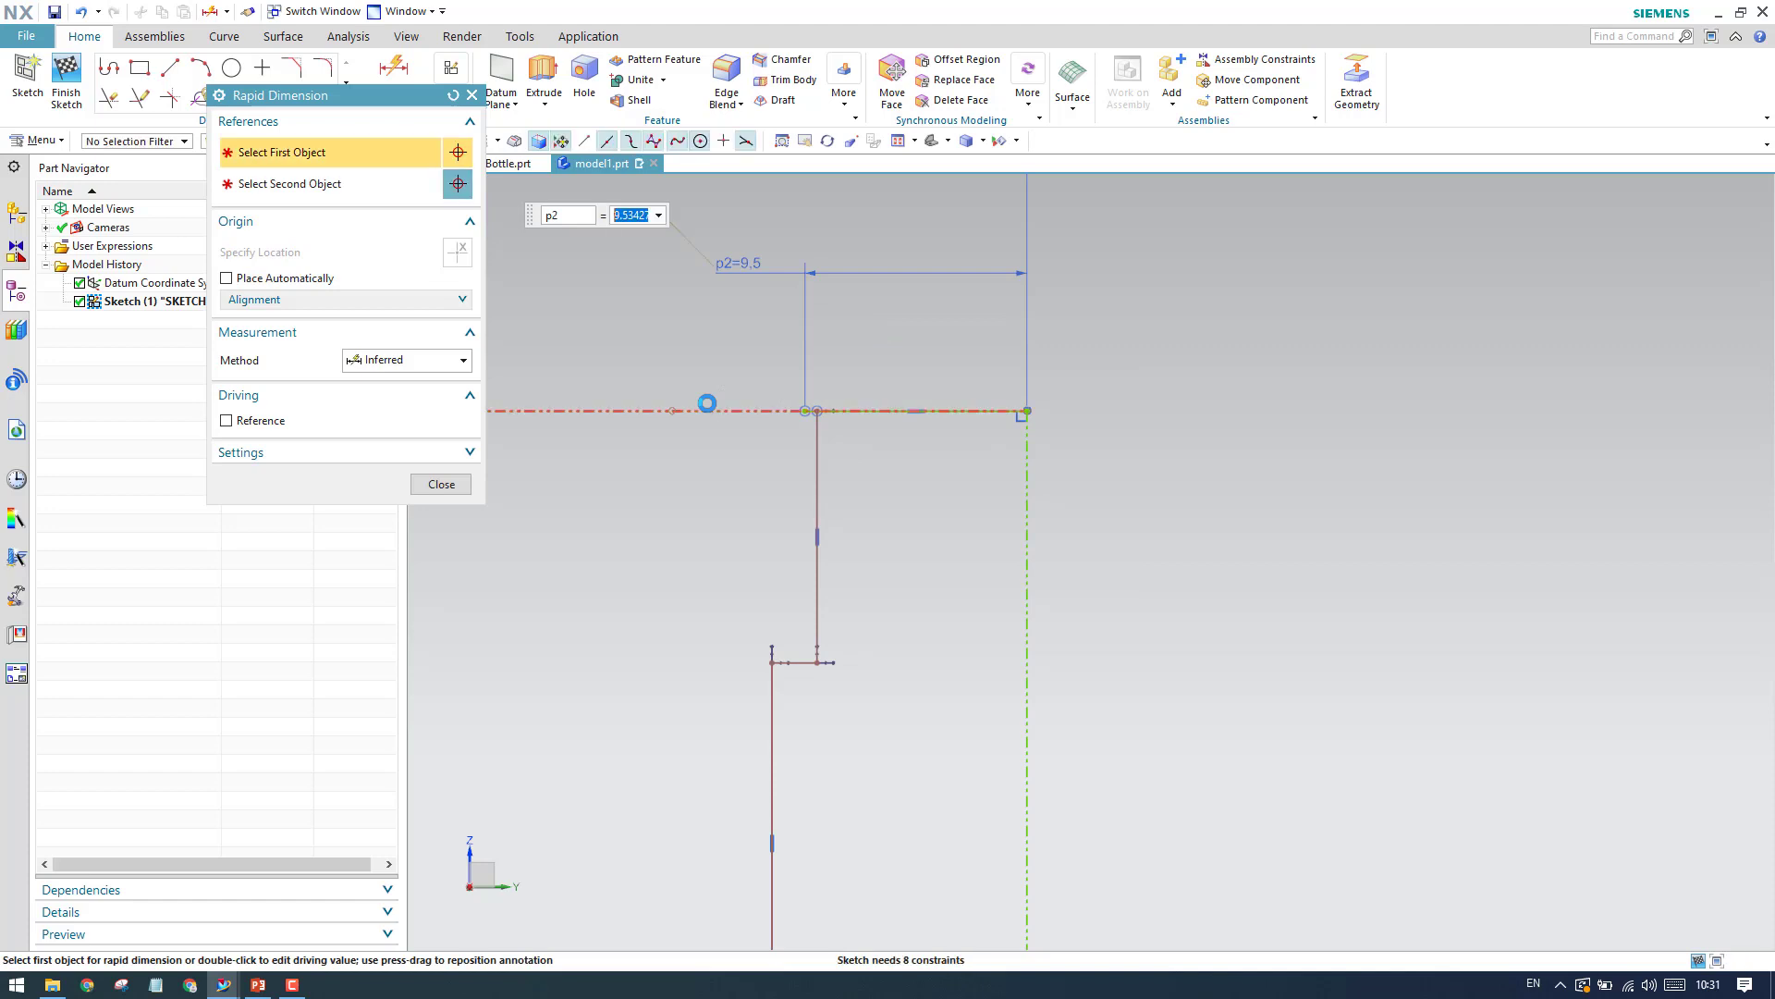
pyautogui.press('Return')
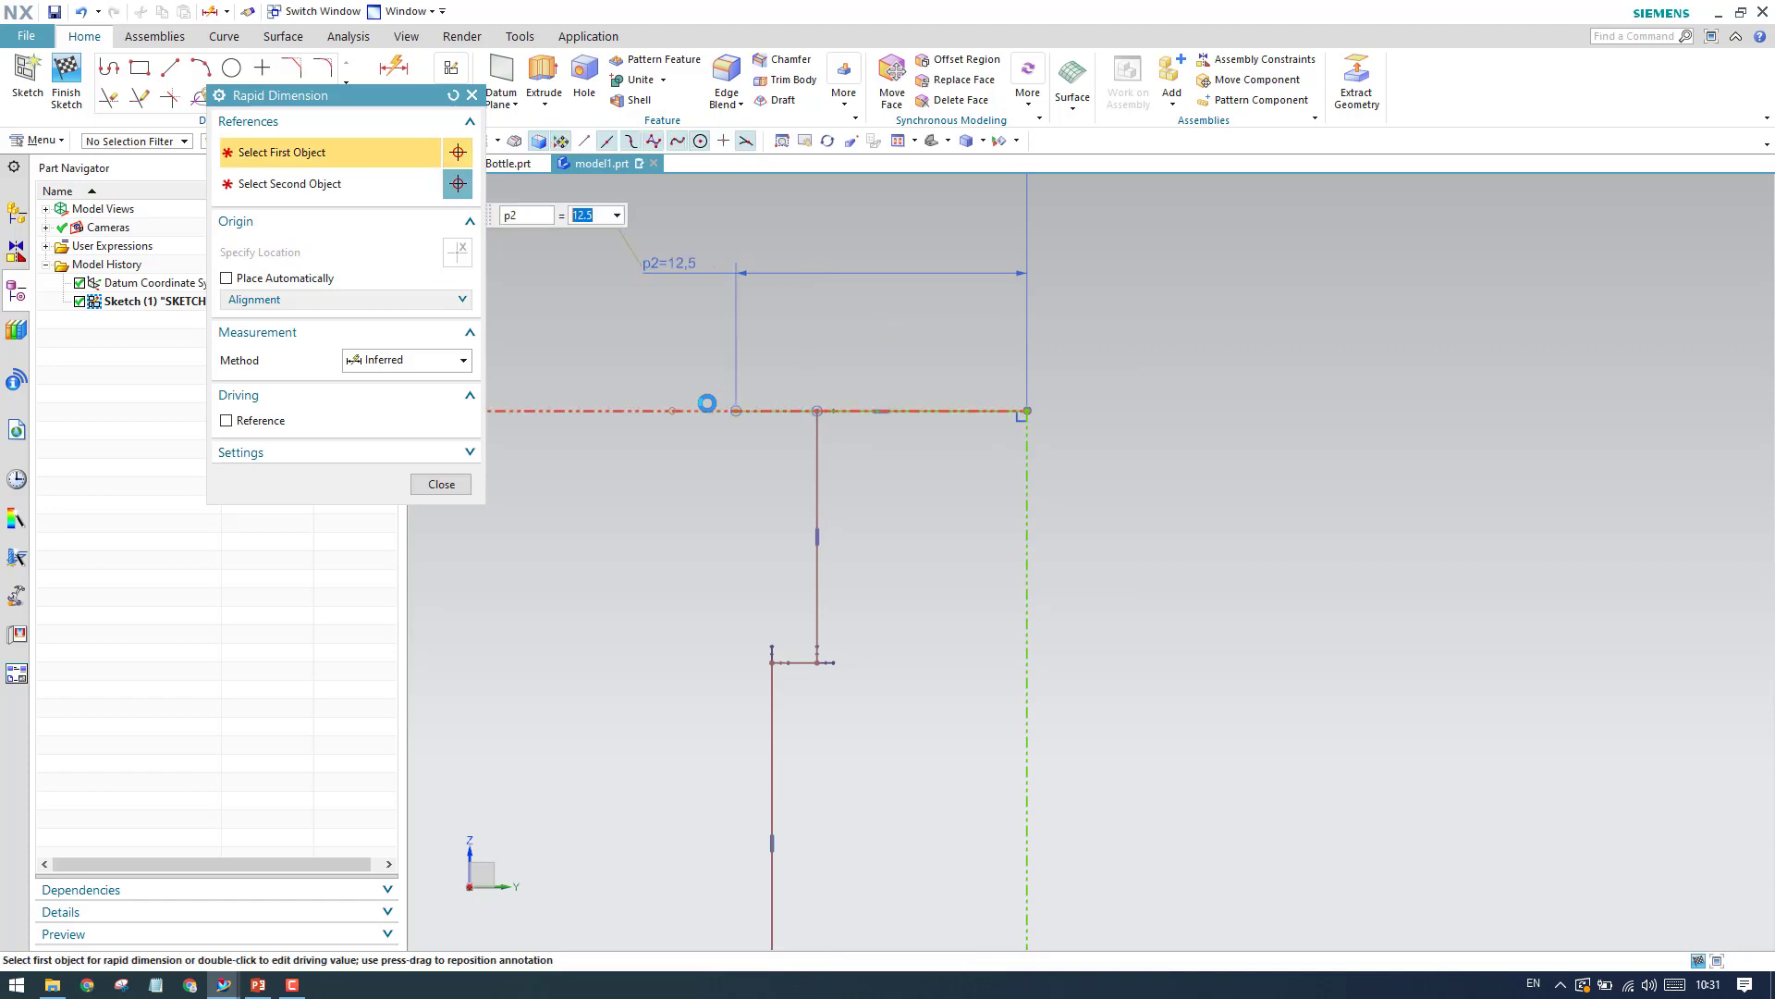
pyautogui.click(427, 488)
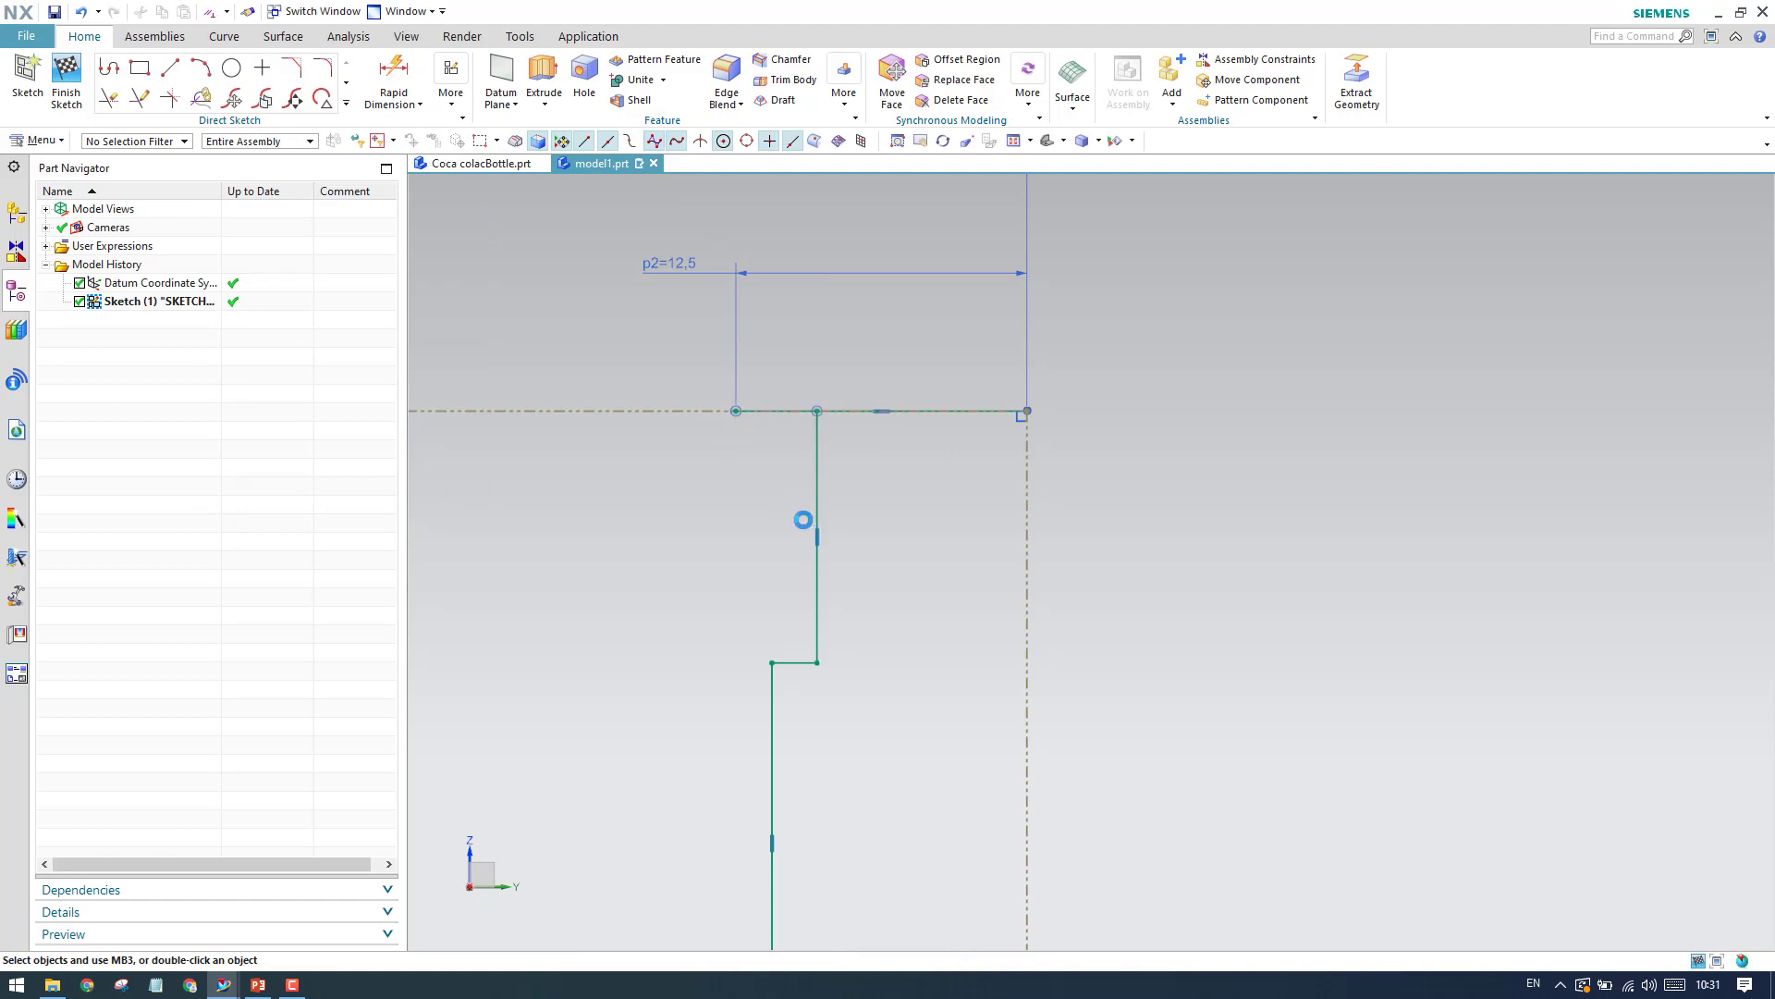
# Apply a Coincident constraint between the upper vertical line's top end and the left end of the 12.5 mm top line.
pyautogui.click(251, 158)
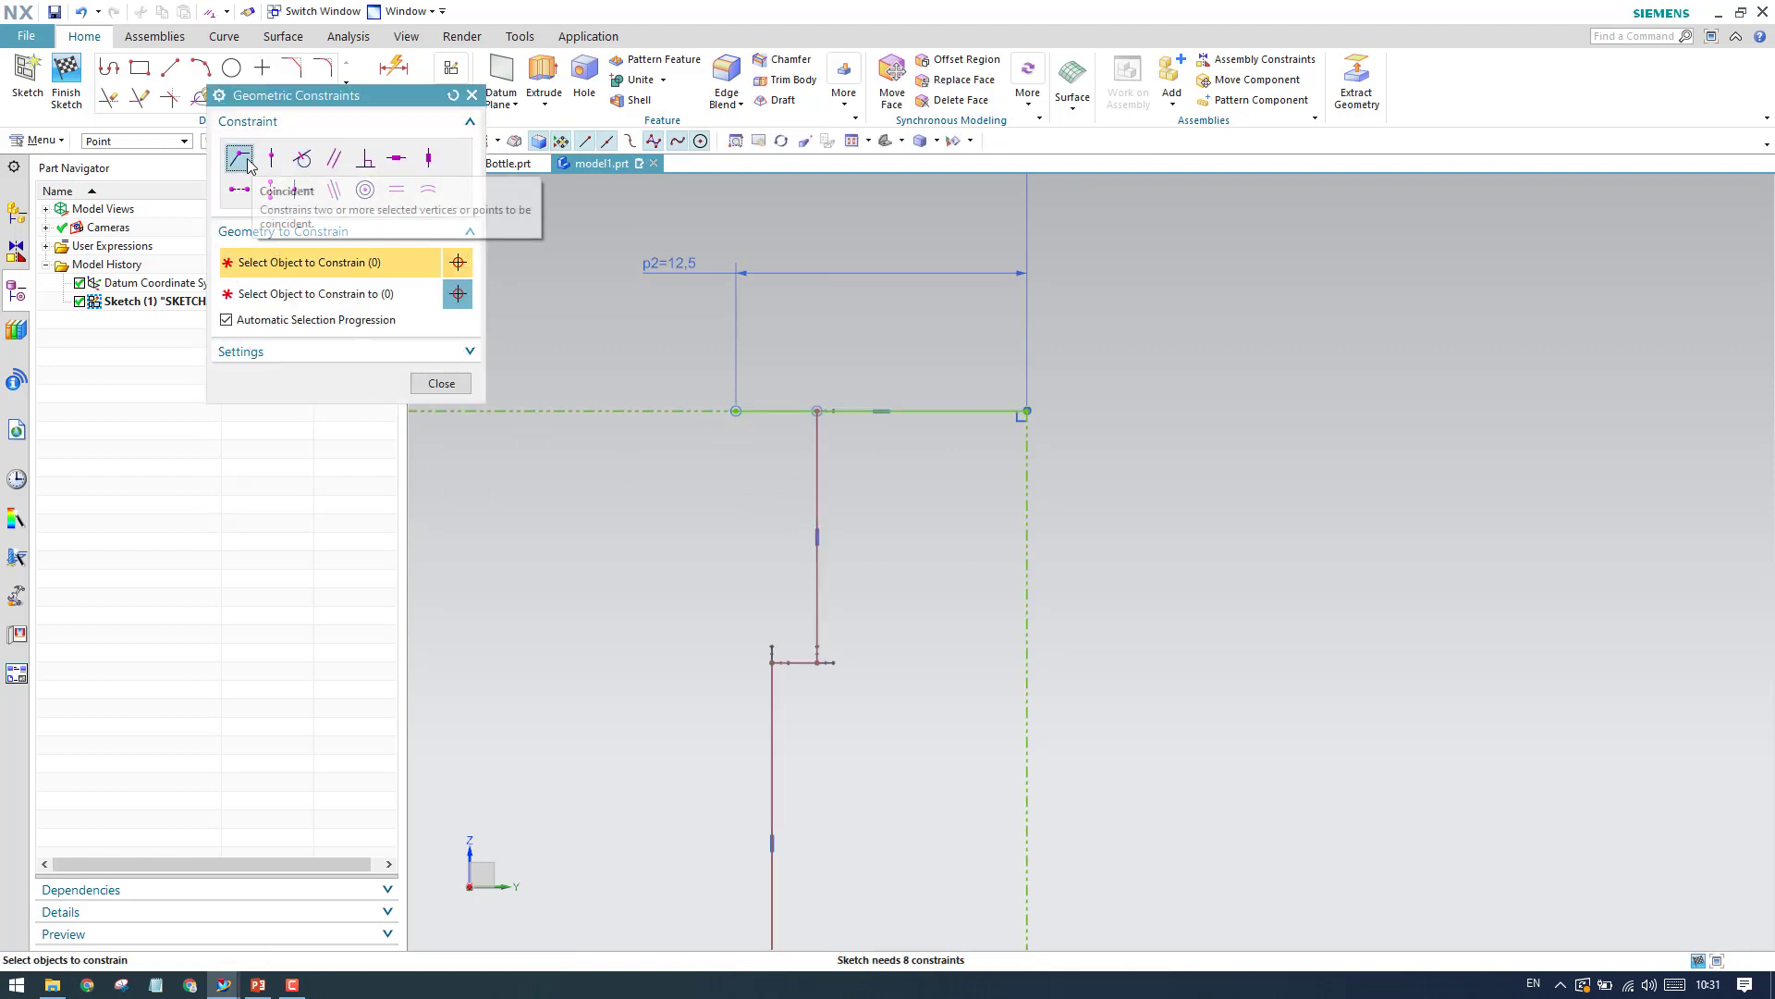
pyautogui.click(817, 410)
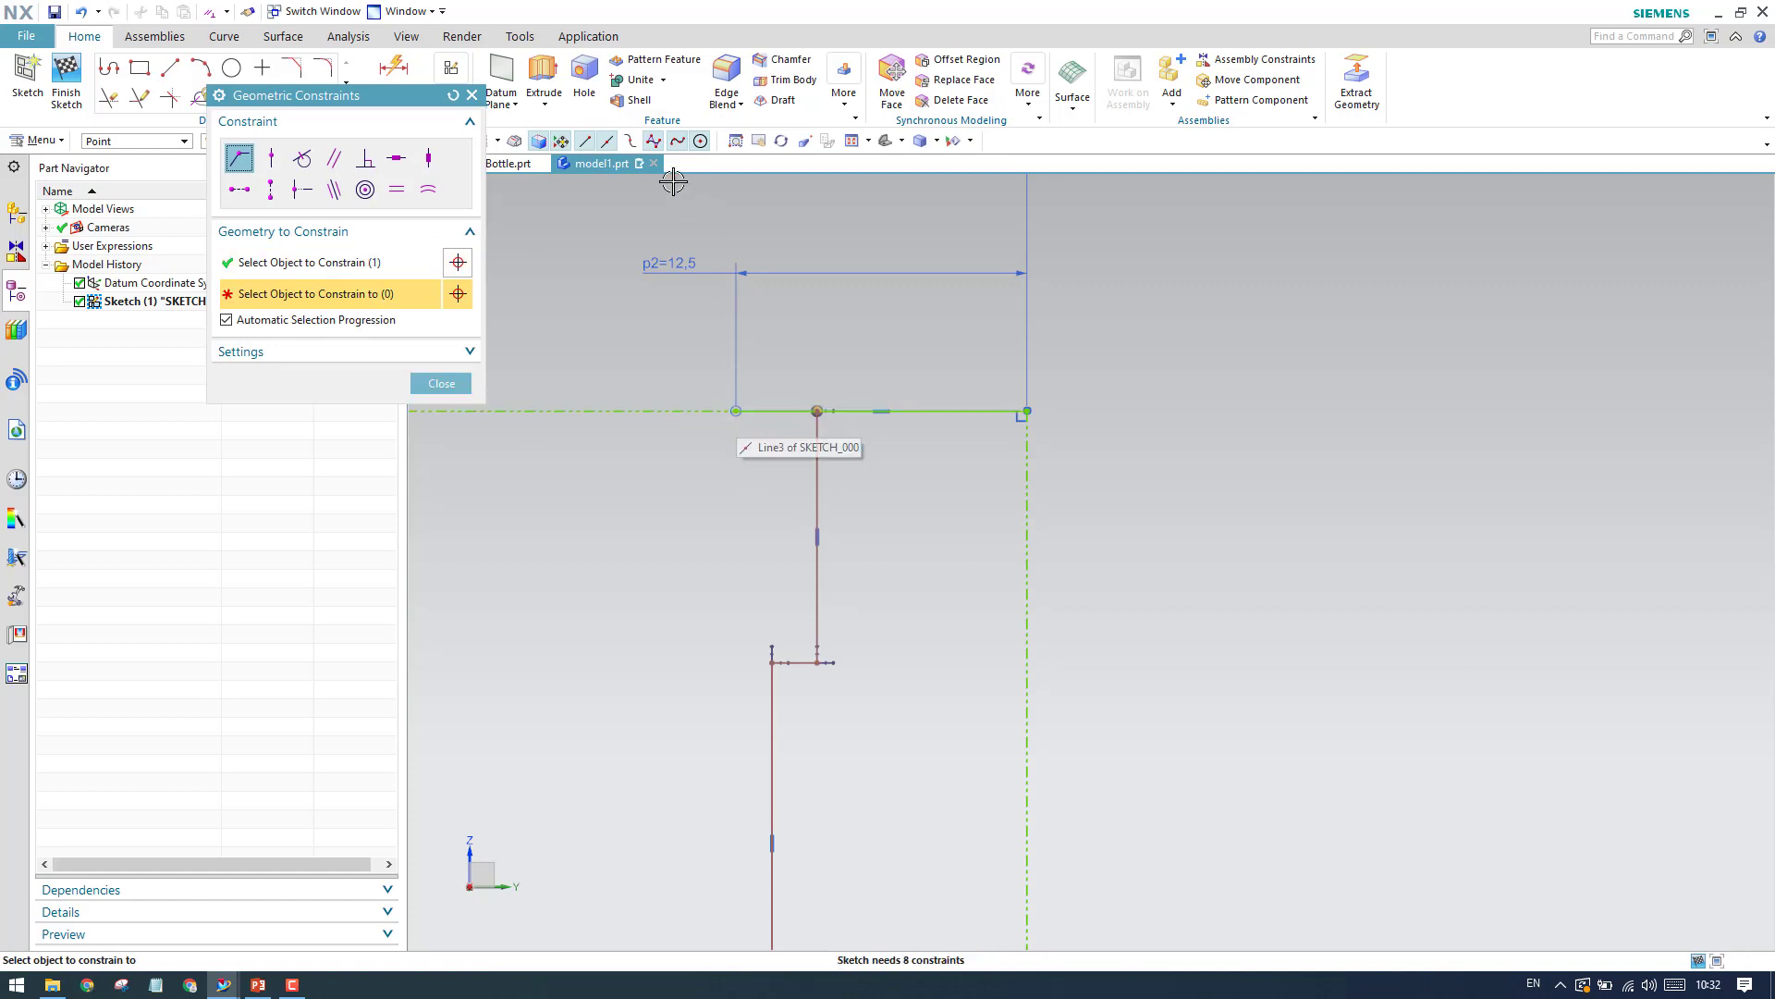
pyautogui.rightClick(736, 410)
pyautogui.click(786, 445)
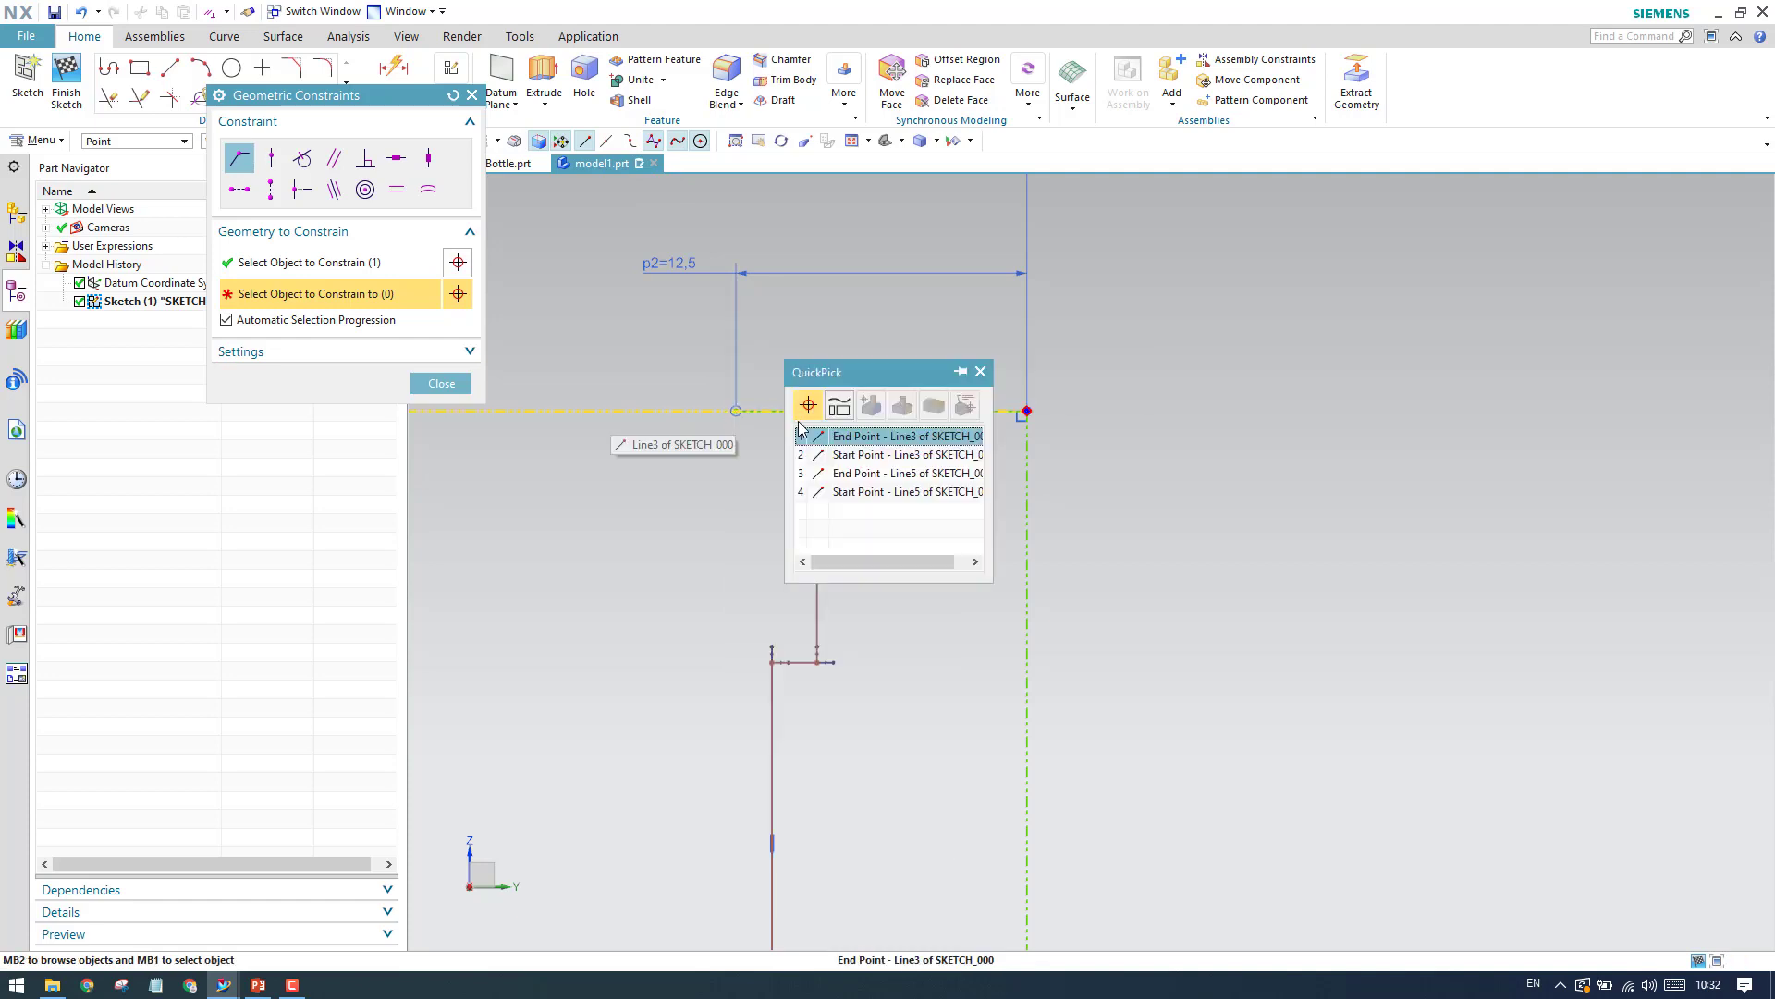
pyautogui.click(850, 455)
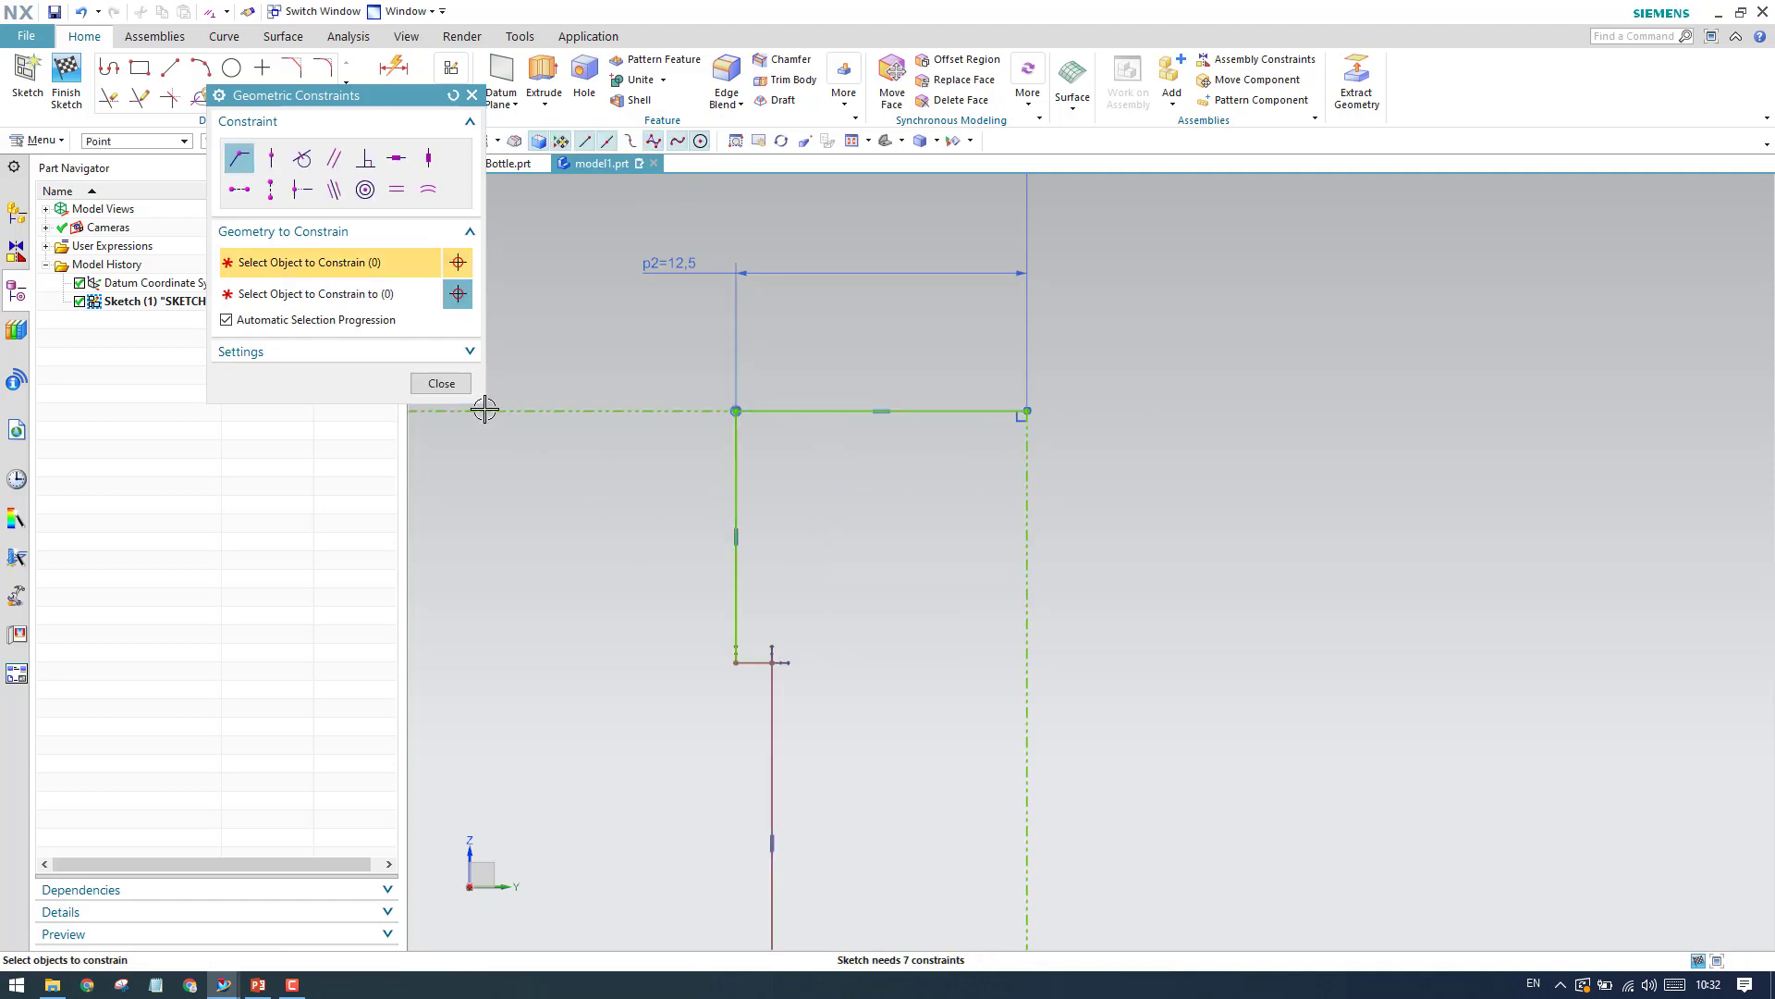
pyautogui.click(465, 382)
# Shift the lower vertical line to the left of the upper vertical line, together with the attached arc.
pyautogui.scroll(-4, 978, 453)
pyautogui.scroll(3, 904, 583)
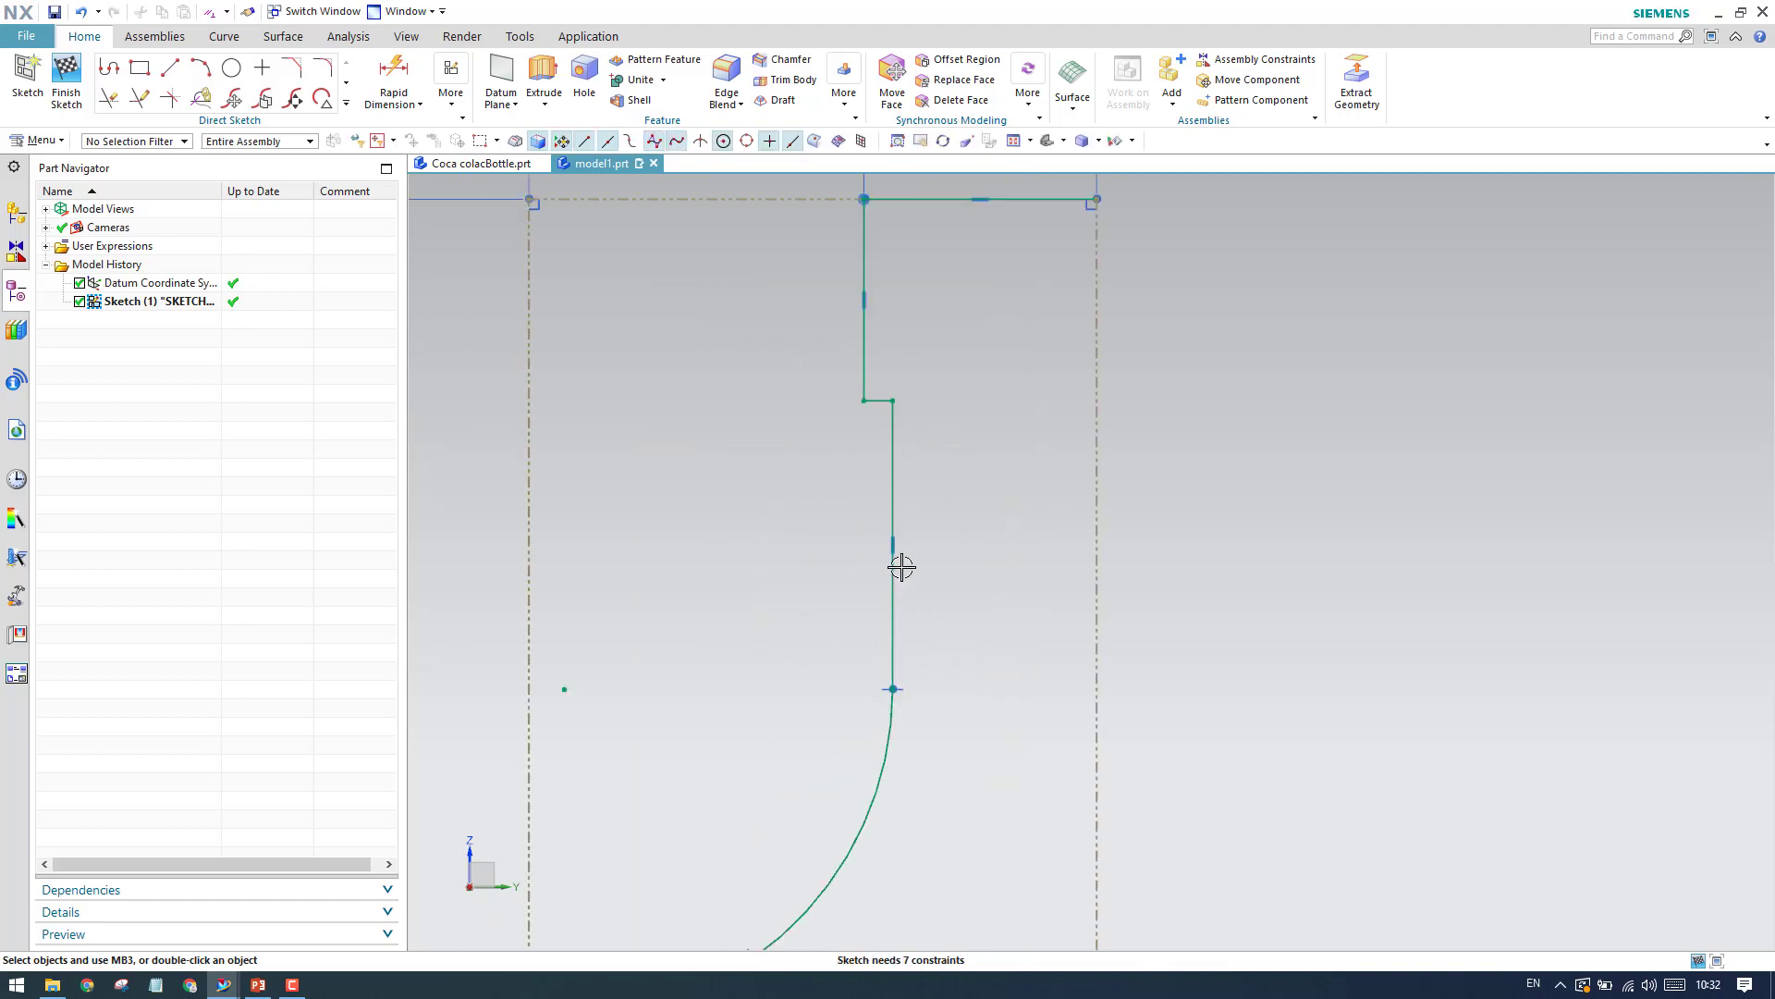
pyautogui.moveTo(895, 499); pyautogui.dragTo(841, 507)
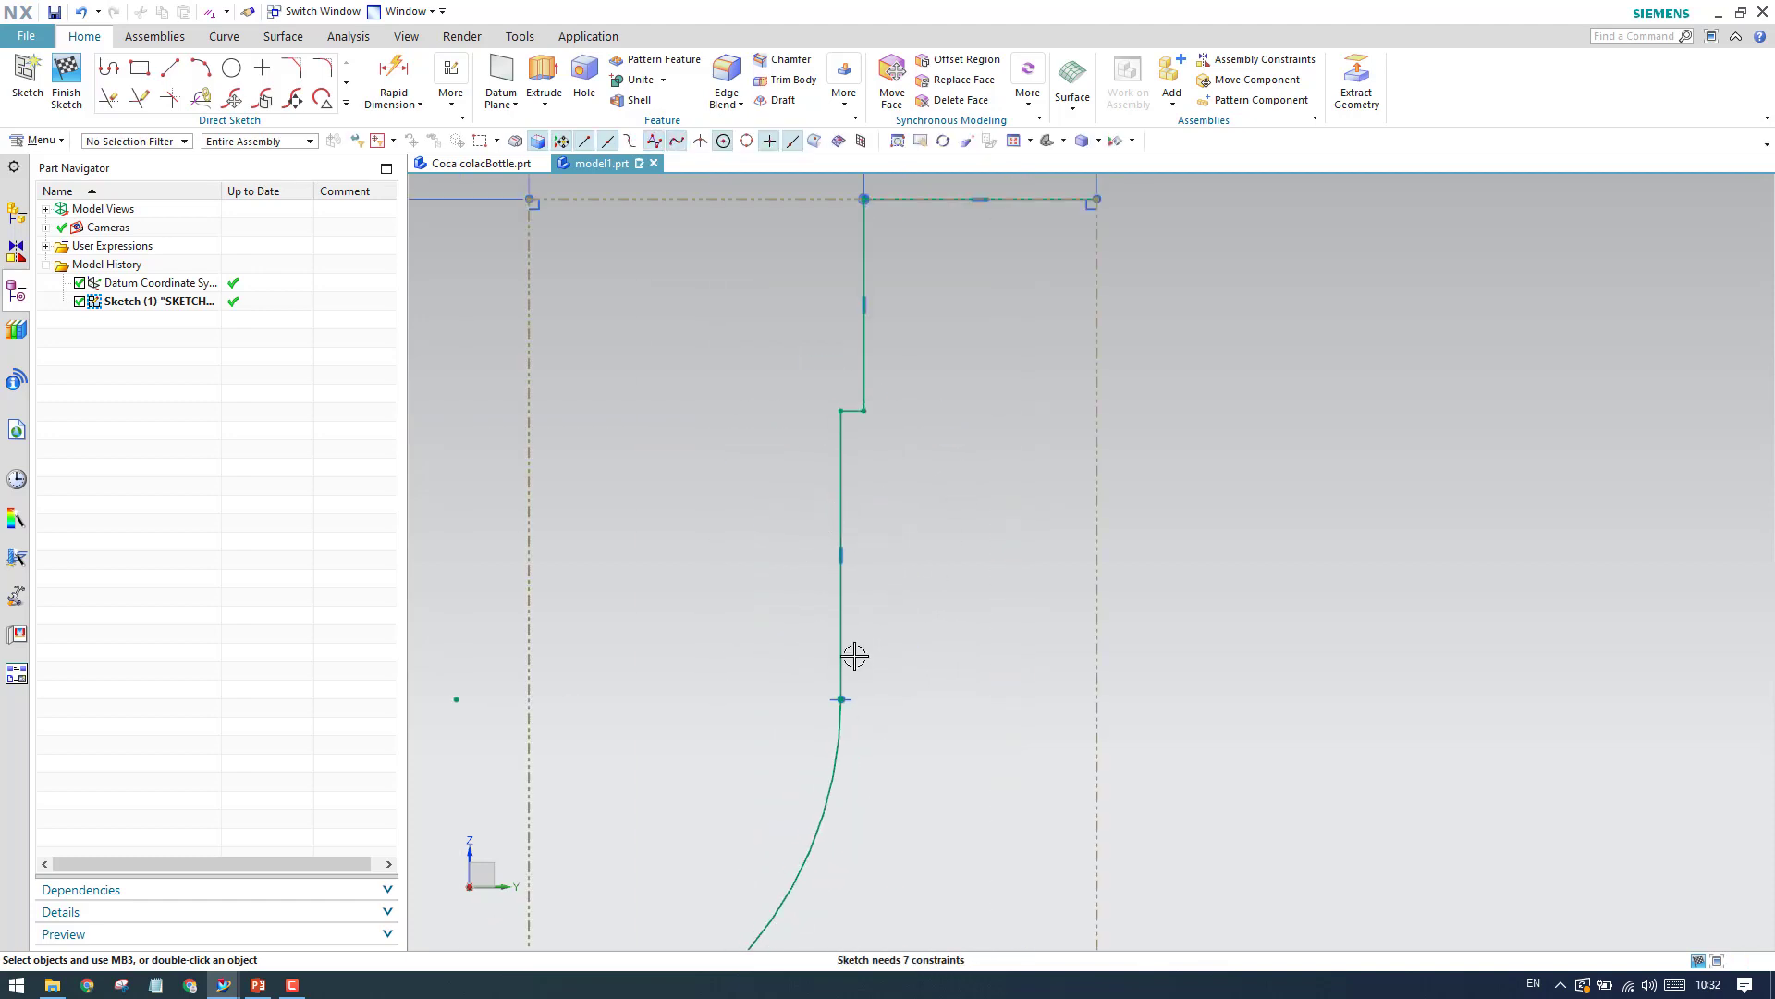
# Dimension the upper vertical line and set its length to 14 mm.
pyautogui.scroll(-3, 919, 537)
pyautogui.scroll(4, 919, 537)
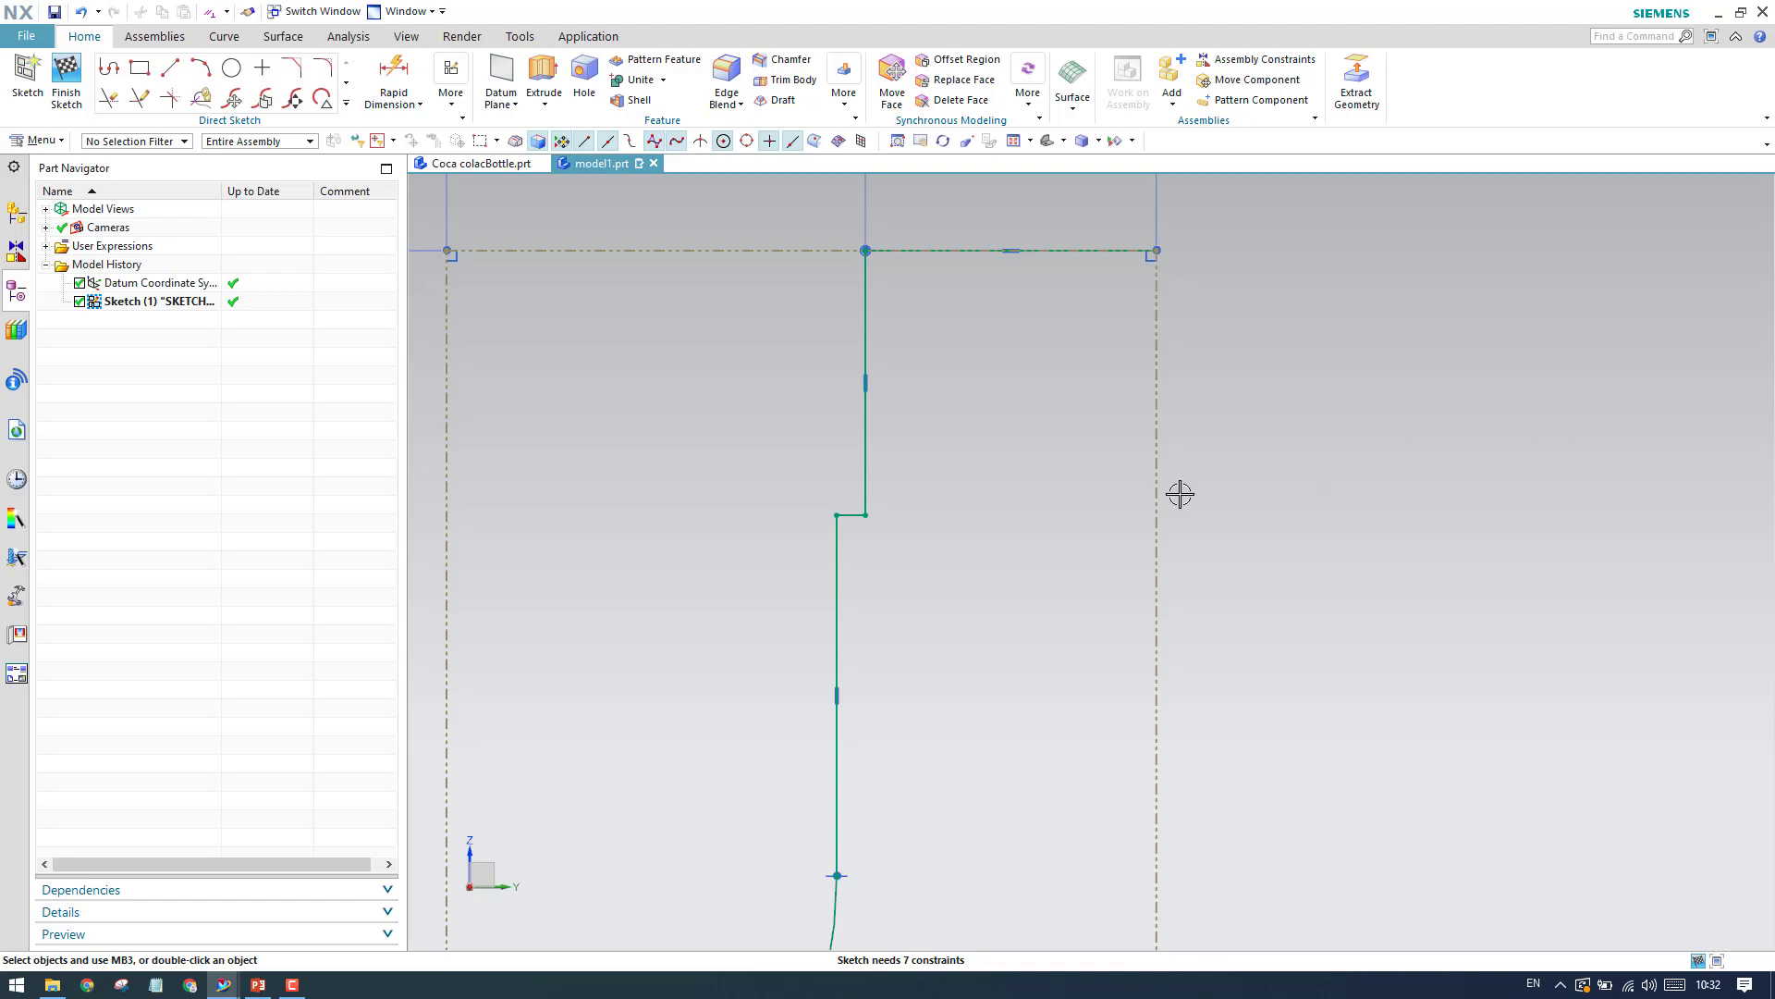
pyautogui.click(393, 74)
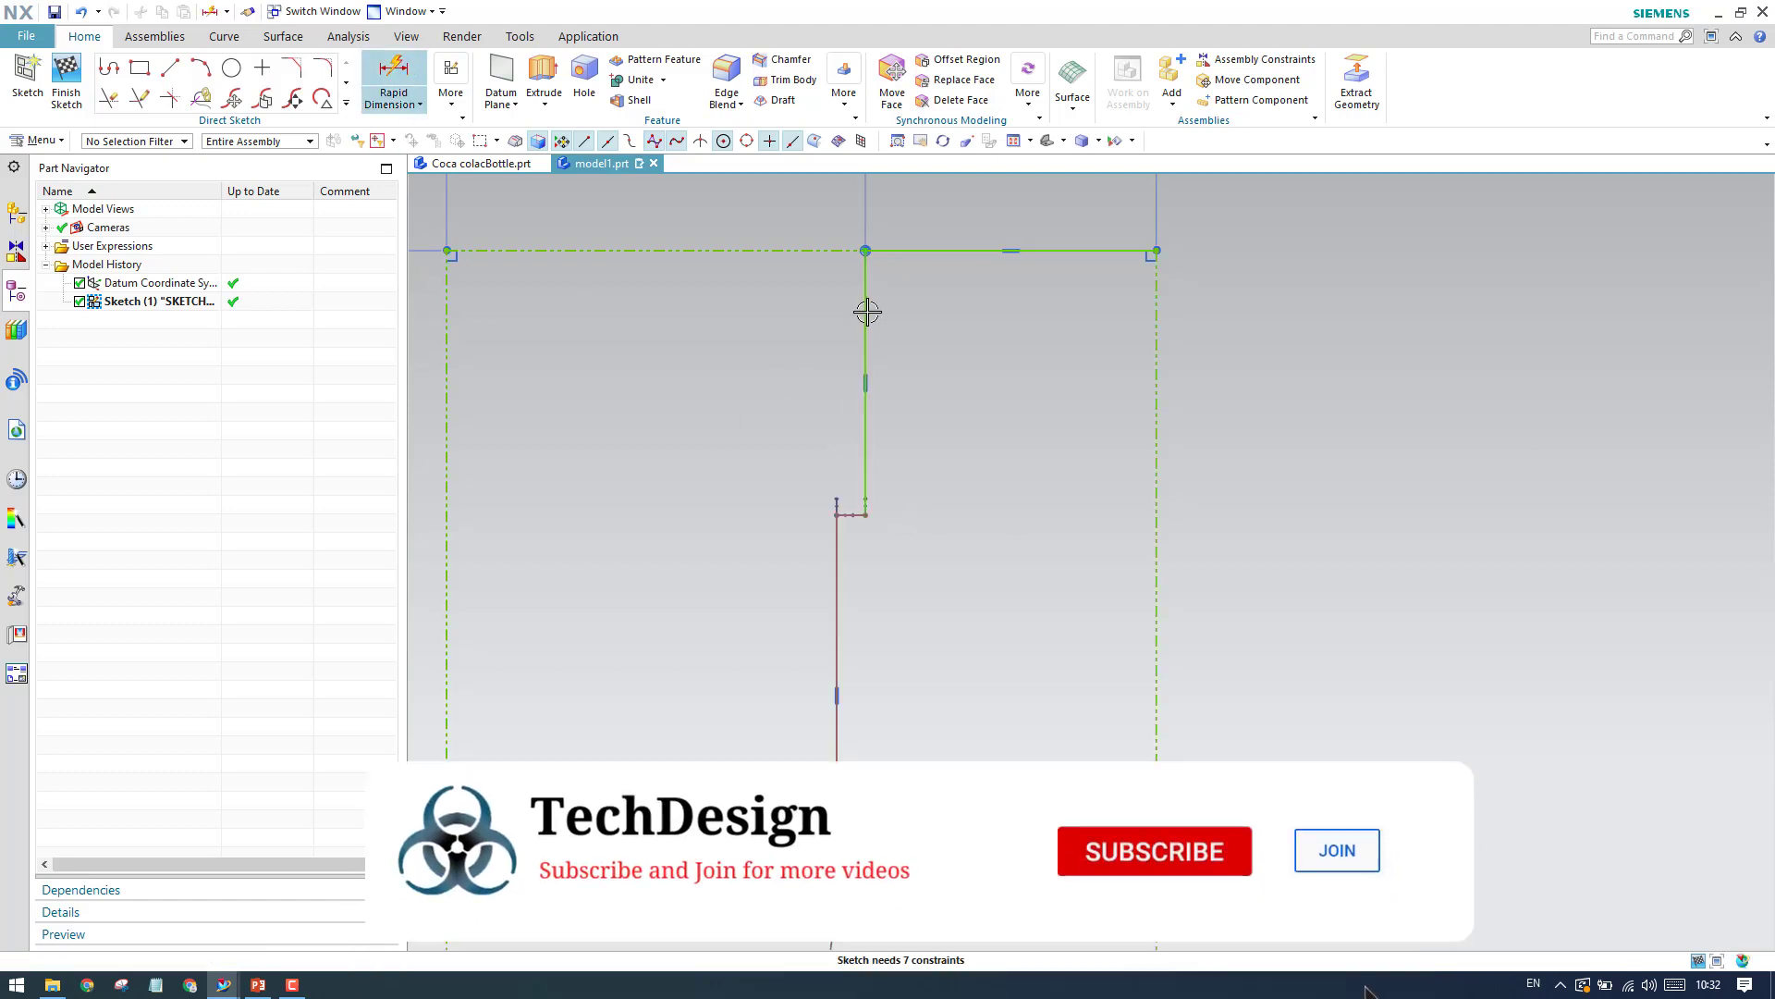
pyautogui.click(868, 311)
pyautogui.click(1363, 367)
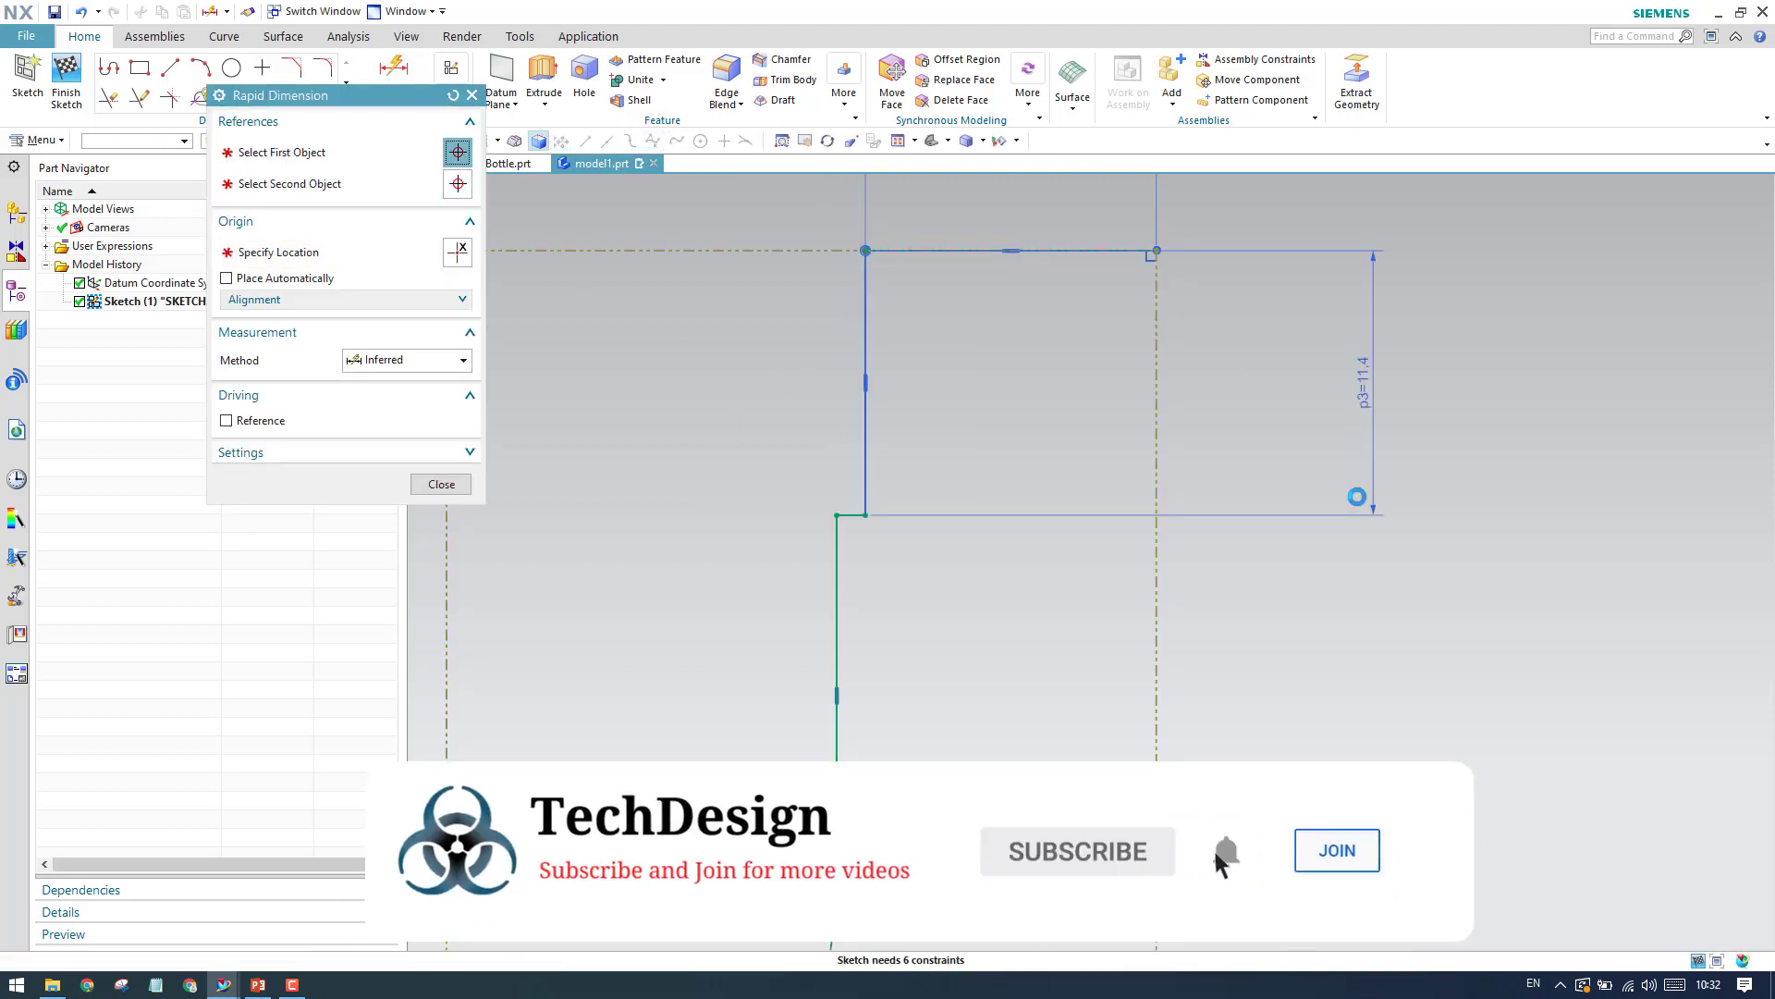
pyautogui.write('14')
pyautogui.press('Return')
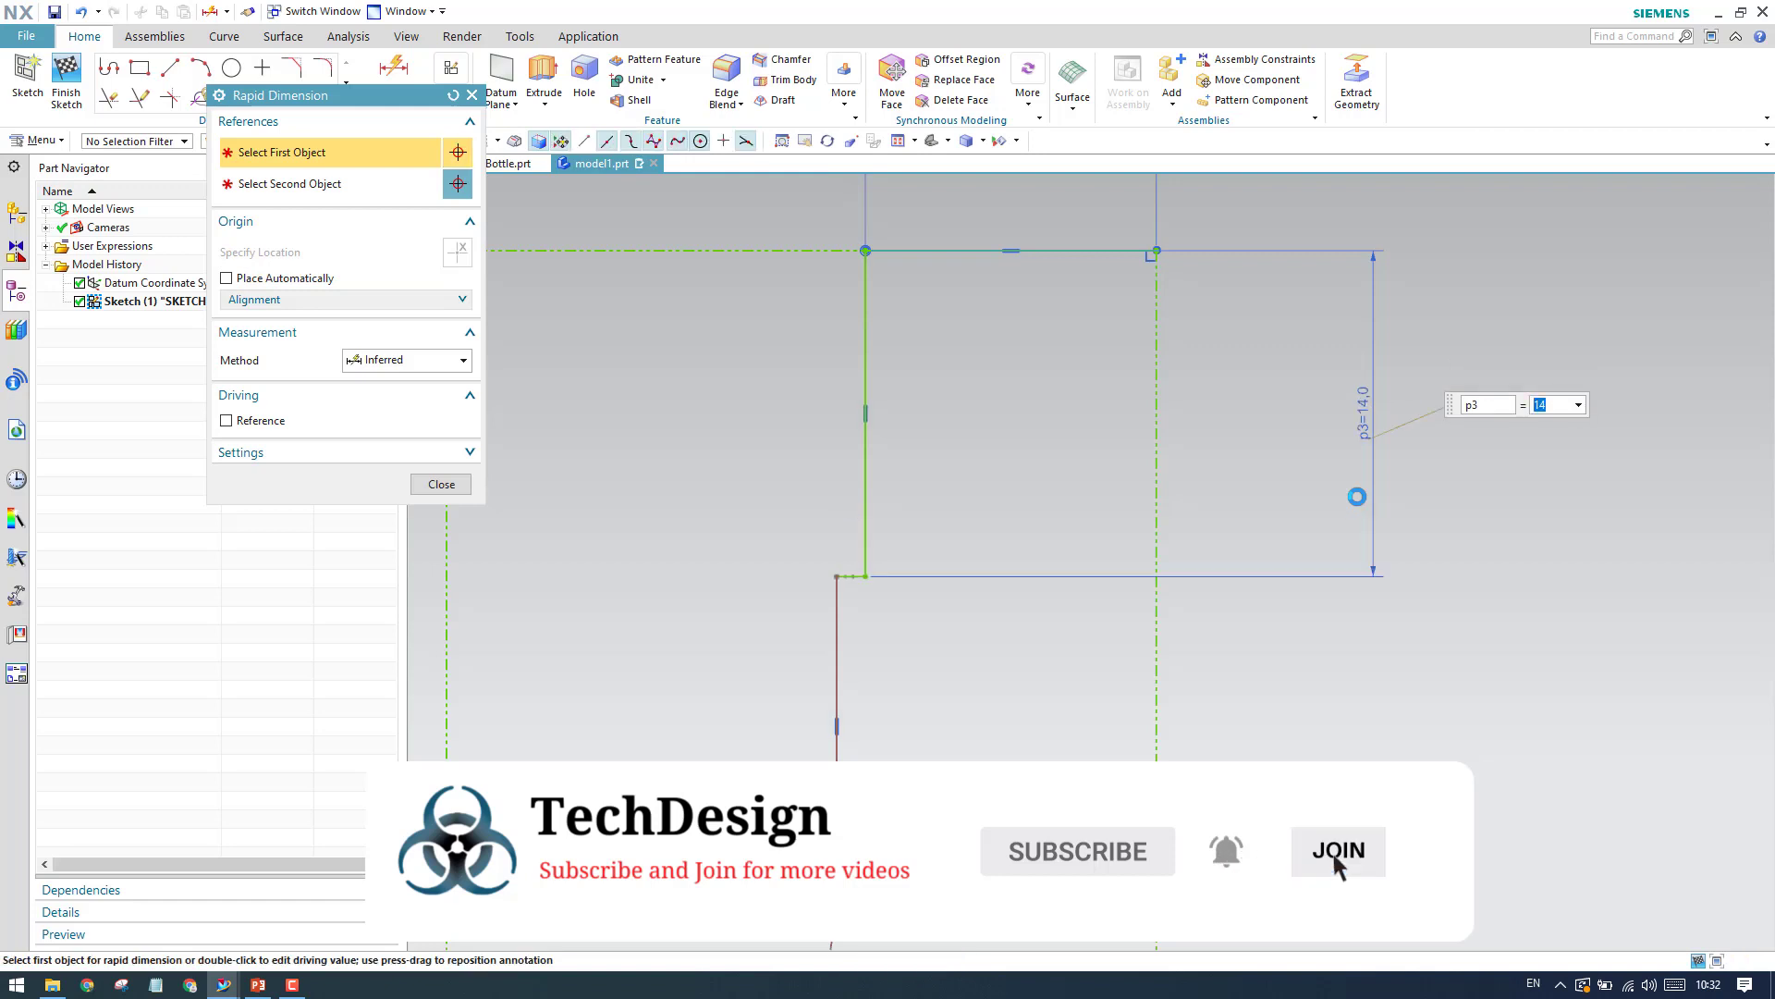
# Dimension the lower vertical line, set its length to 6 mm and finish dimensioning.
pyautogui.click(838, 647)
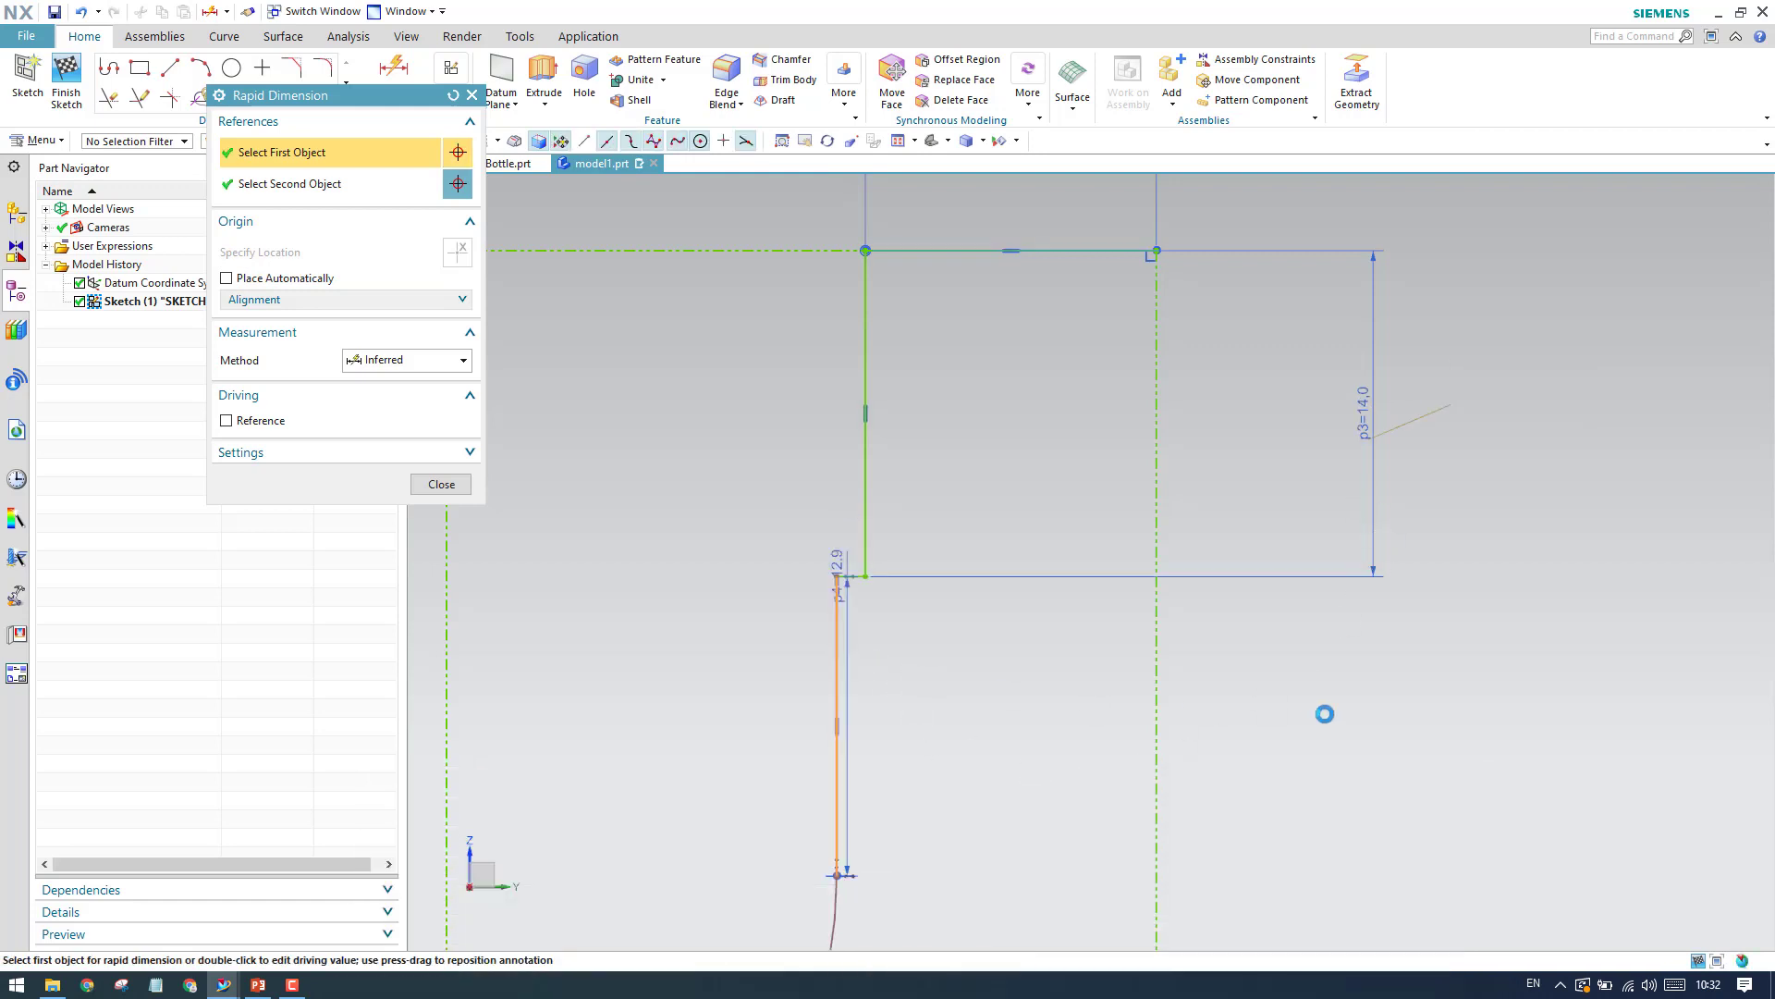
pyautogui.click(1412, 703)
pyautogui.write('6')
pyautogui.press('Return')
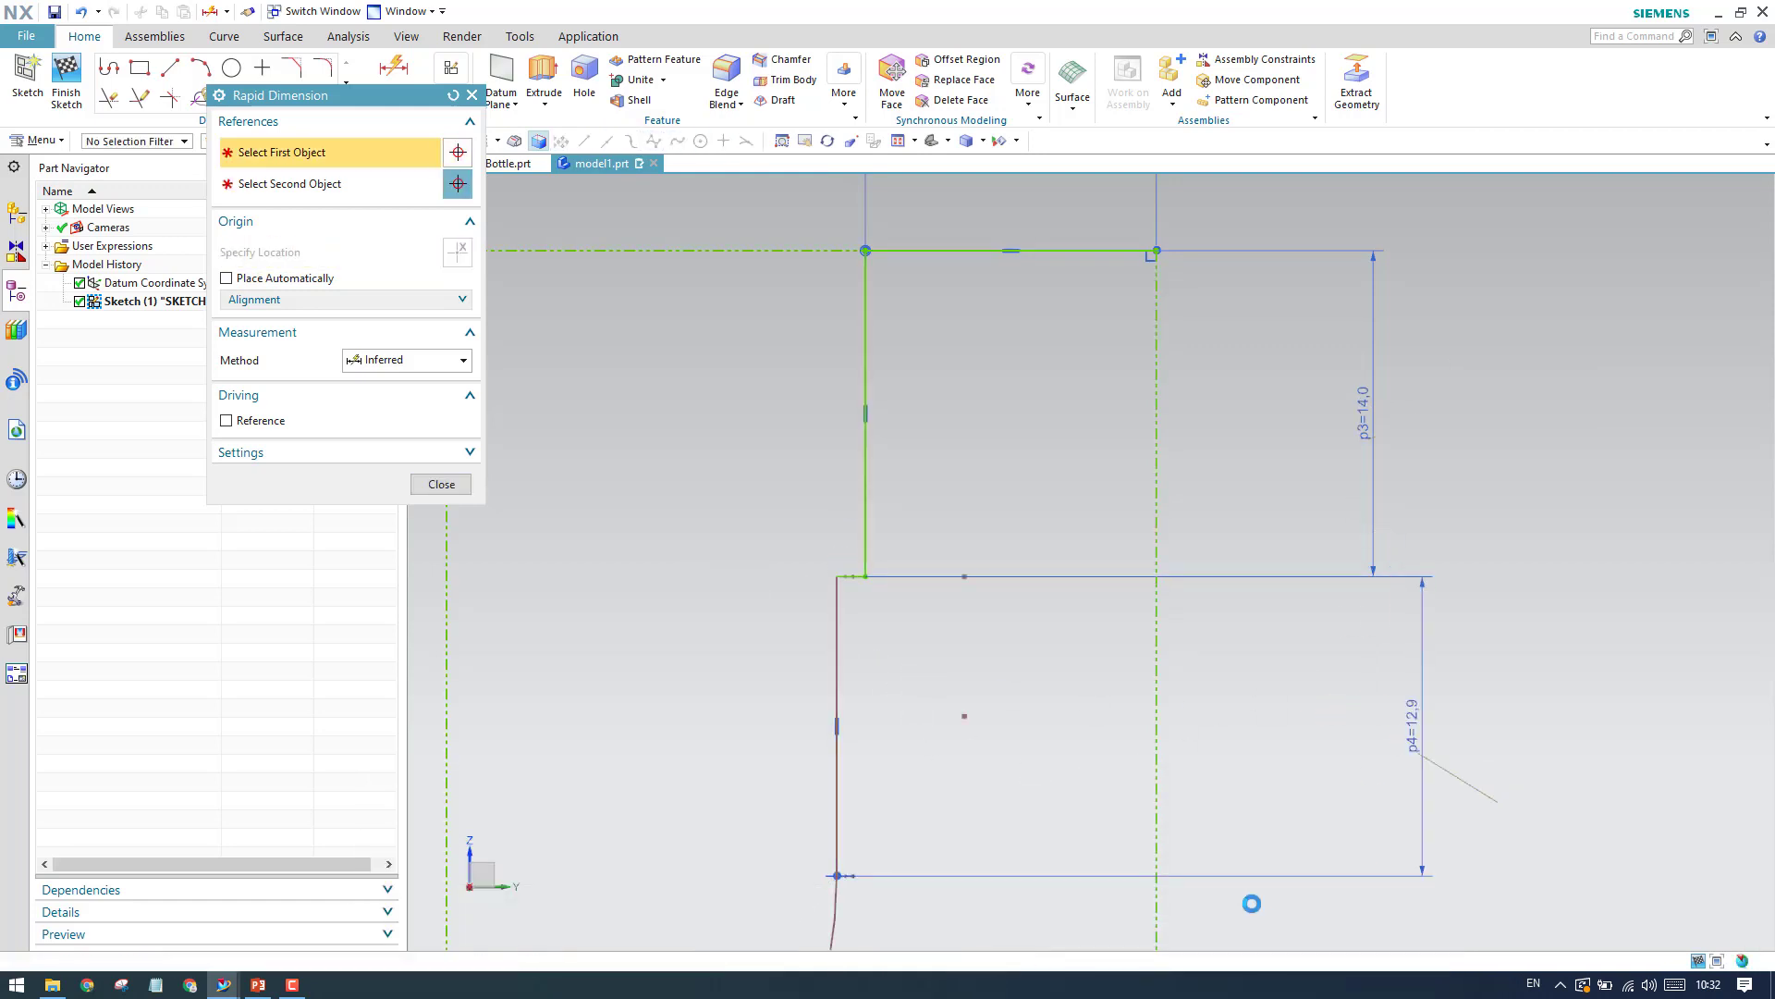
pyautogui.click(441, 483)
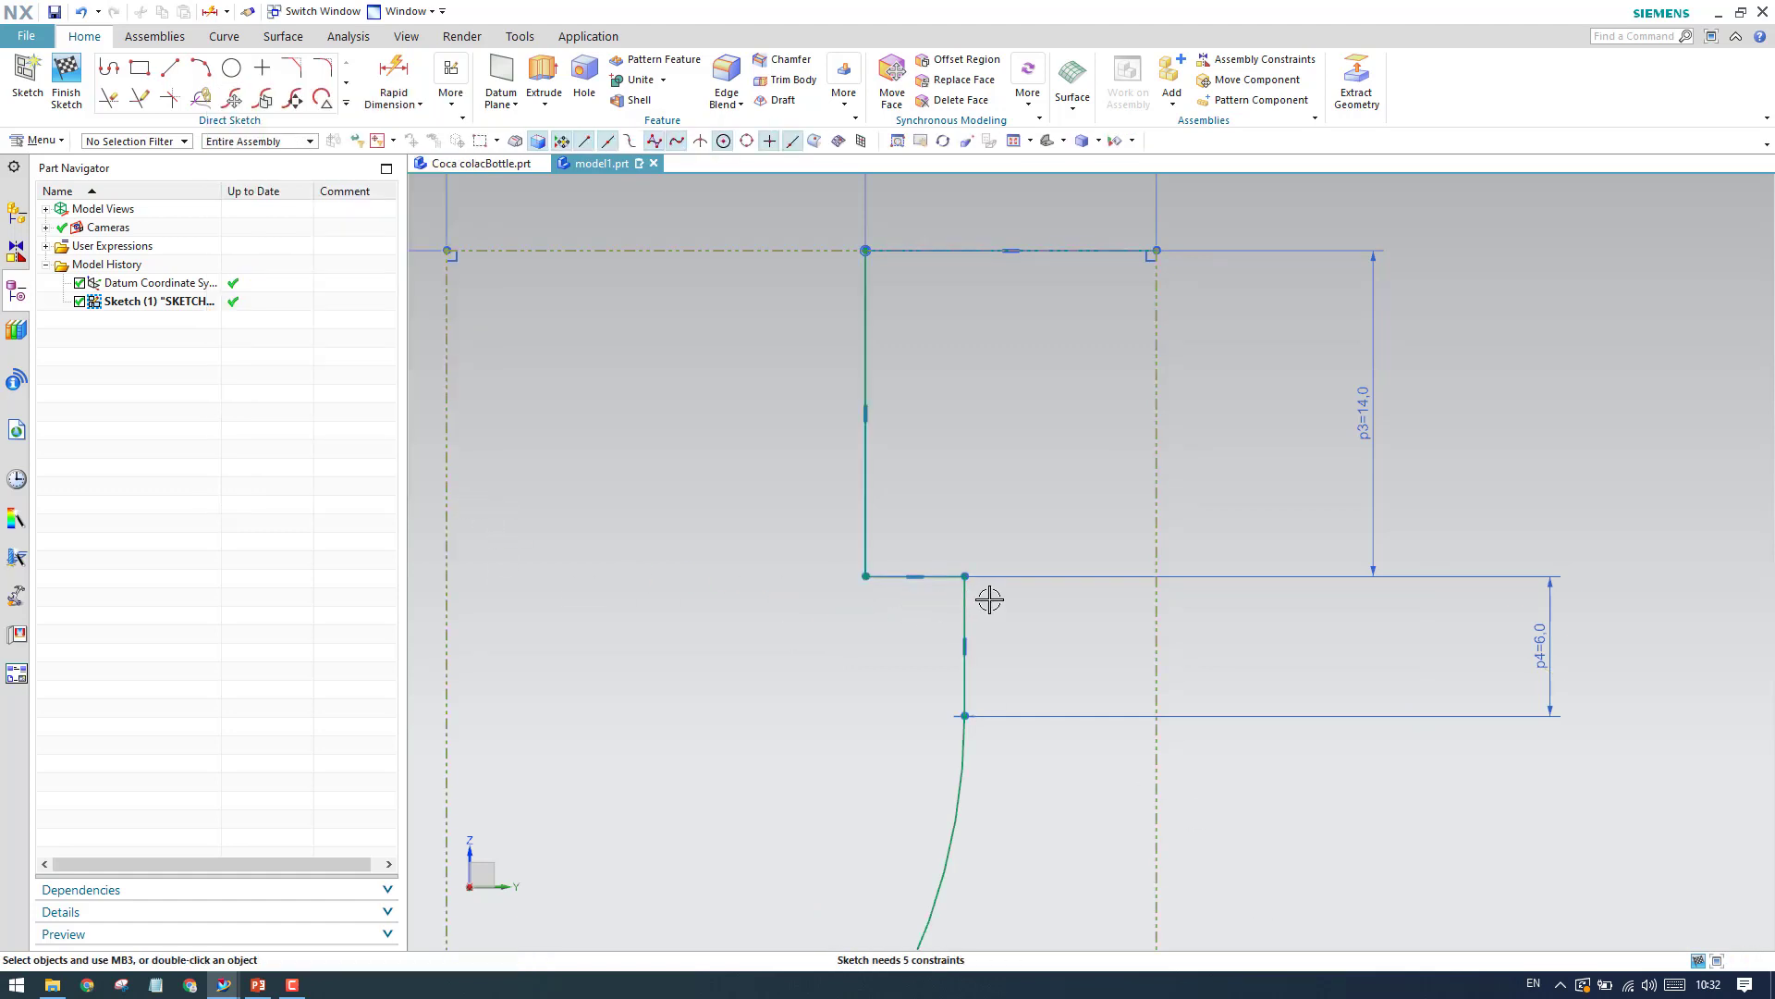
# Move the lower vertical line's top corner back to the left of the 14 mm line.
pyautogui.scroll(-2, 981, 597)
pyautogui.scroll(2, 987, 599)
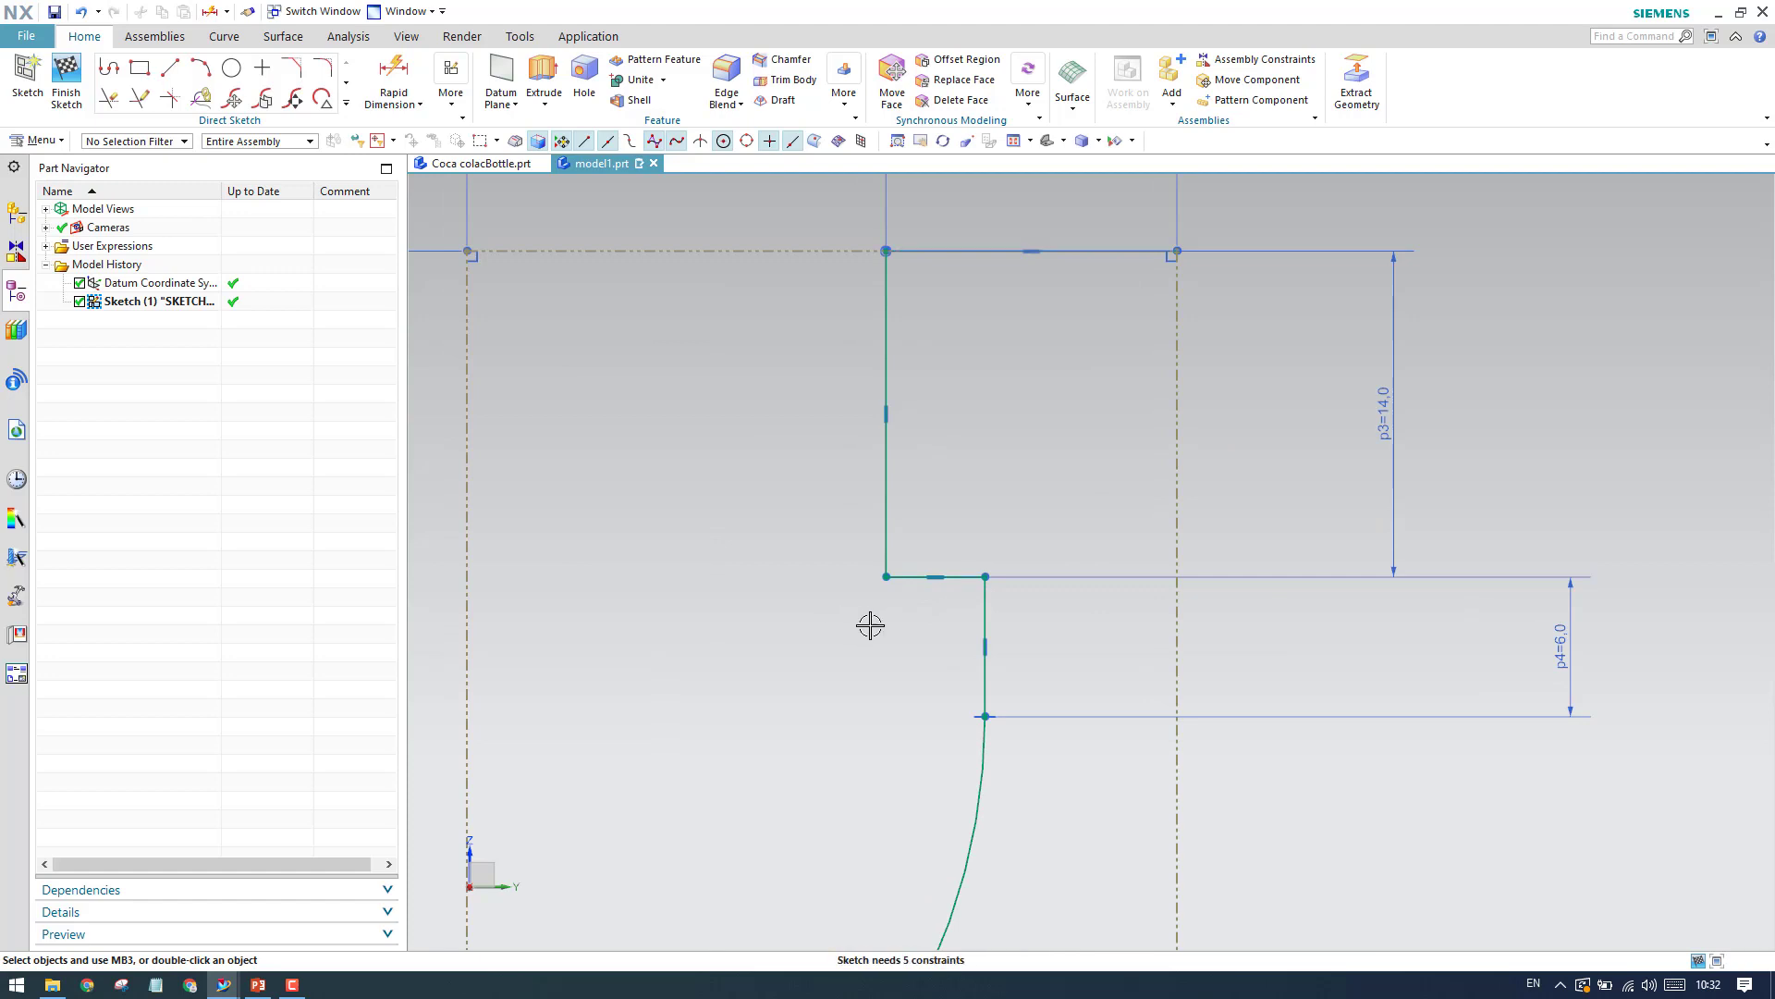
pyautogui.moveTo(988, 578); pyautogui.dragTo(861, 595)
# Delete the oversized arc joining the upper and lower arcs.
pyautogui.scroll(-4, 991, 598)
pyautogui.scroll(-2, 1007, 593)
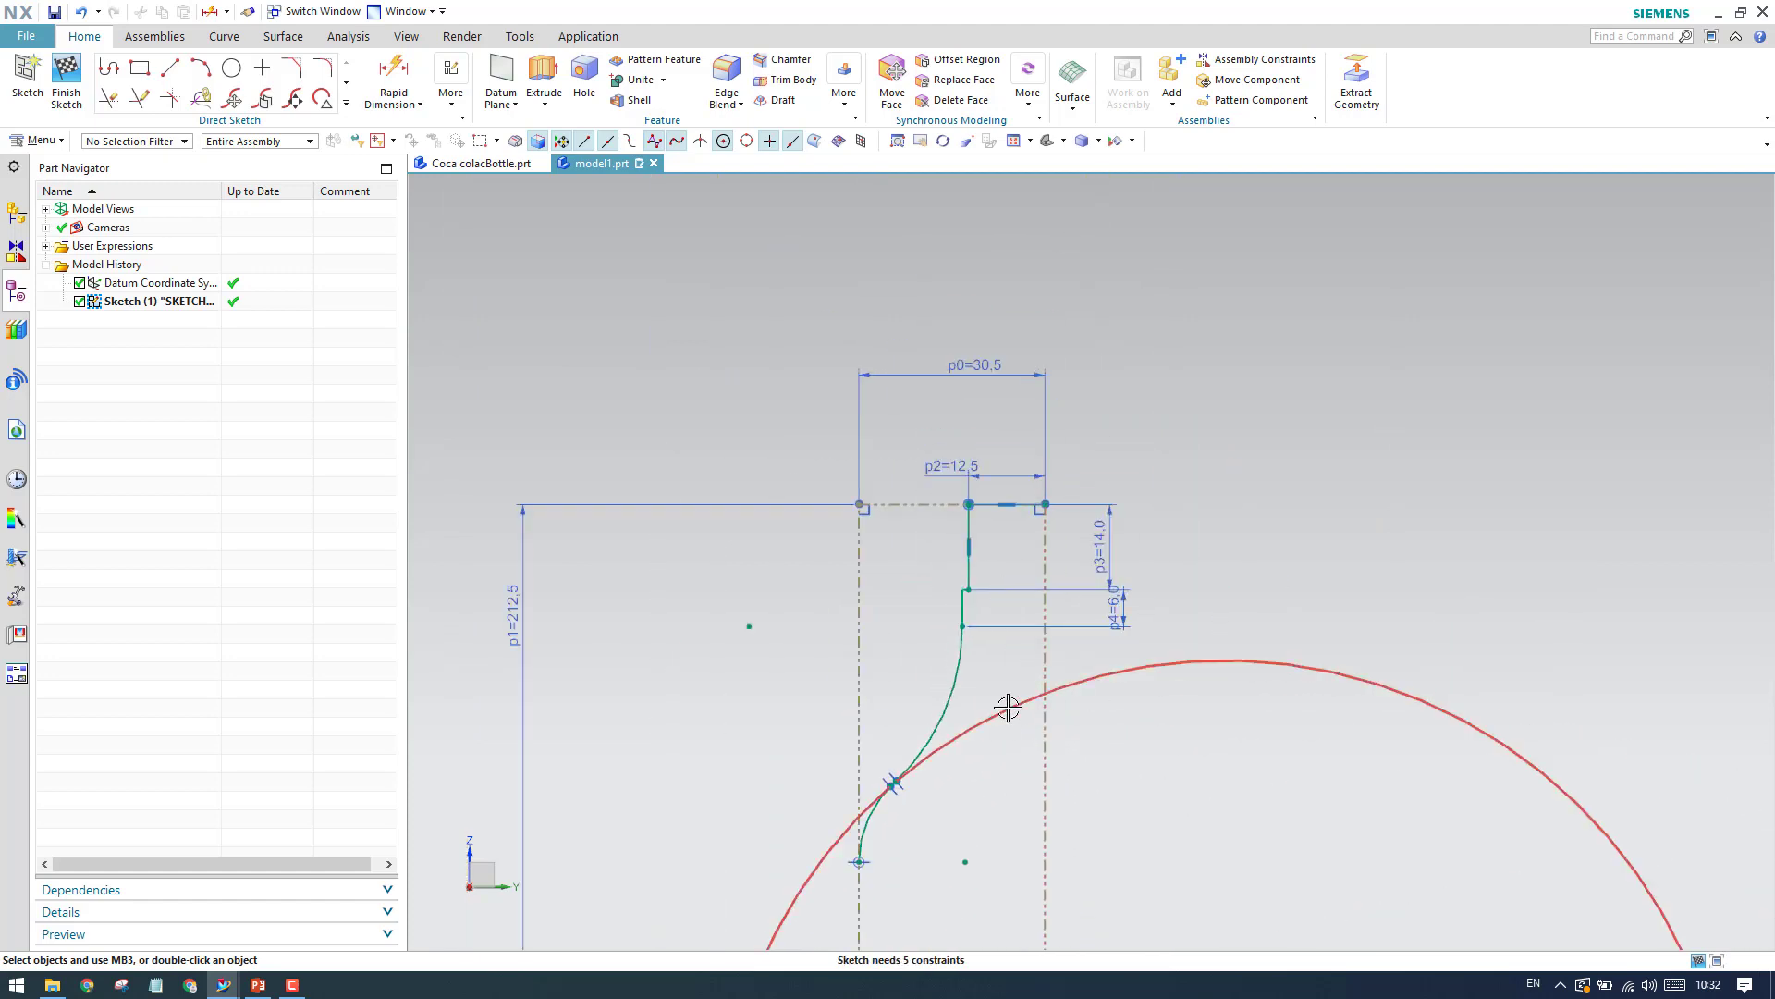
pyautogui.click(1007, 706)
pyautogui.press('Delete')
# Shorten the lower arc at its upper end, leaving a small unconstrained gap between it and the upper arc.
pyautogui.scroll(5, 898, 758)
pyautogui.scroll(3, 898, 758)
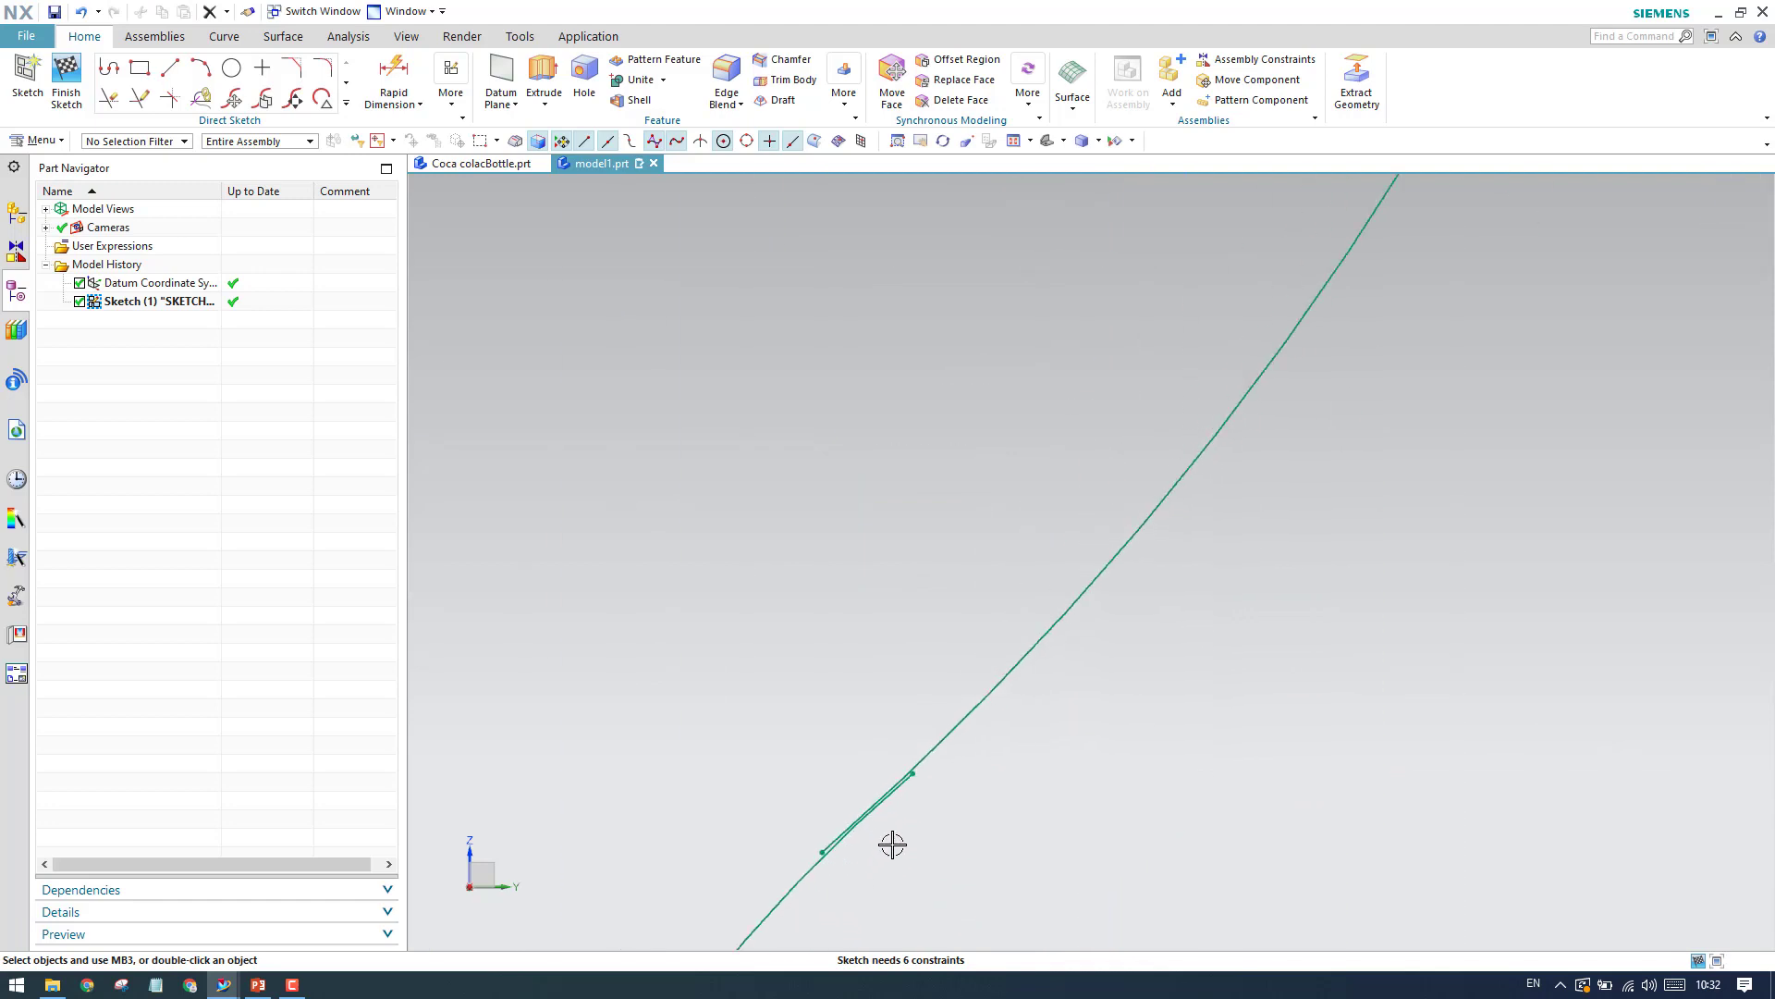
pyautogui.moveTo(914, 776)
pyautogui.mouseDown()
pyautogui.moveTo(752, 935)
pyautogui.moveTo(764, 916)
pyautogui.mouseUp()
pyautogui.scroll(-3, 1044, 547)
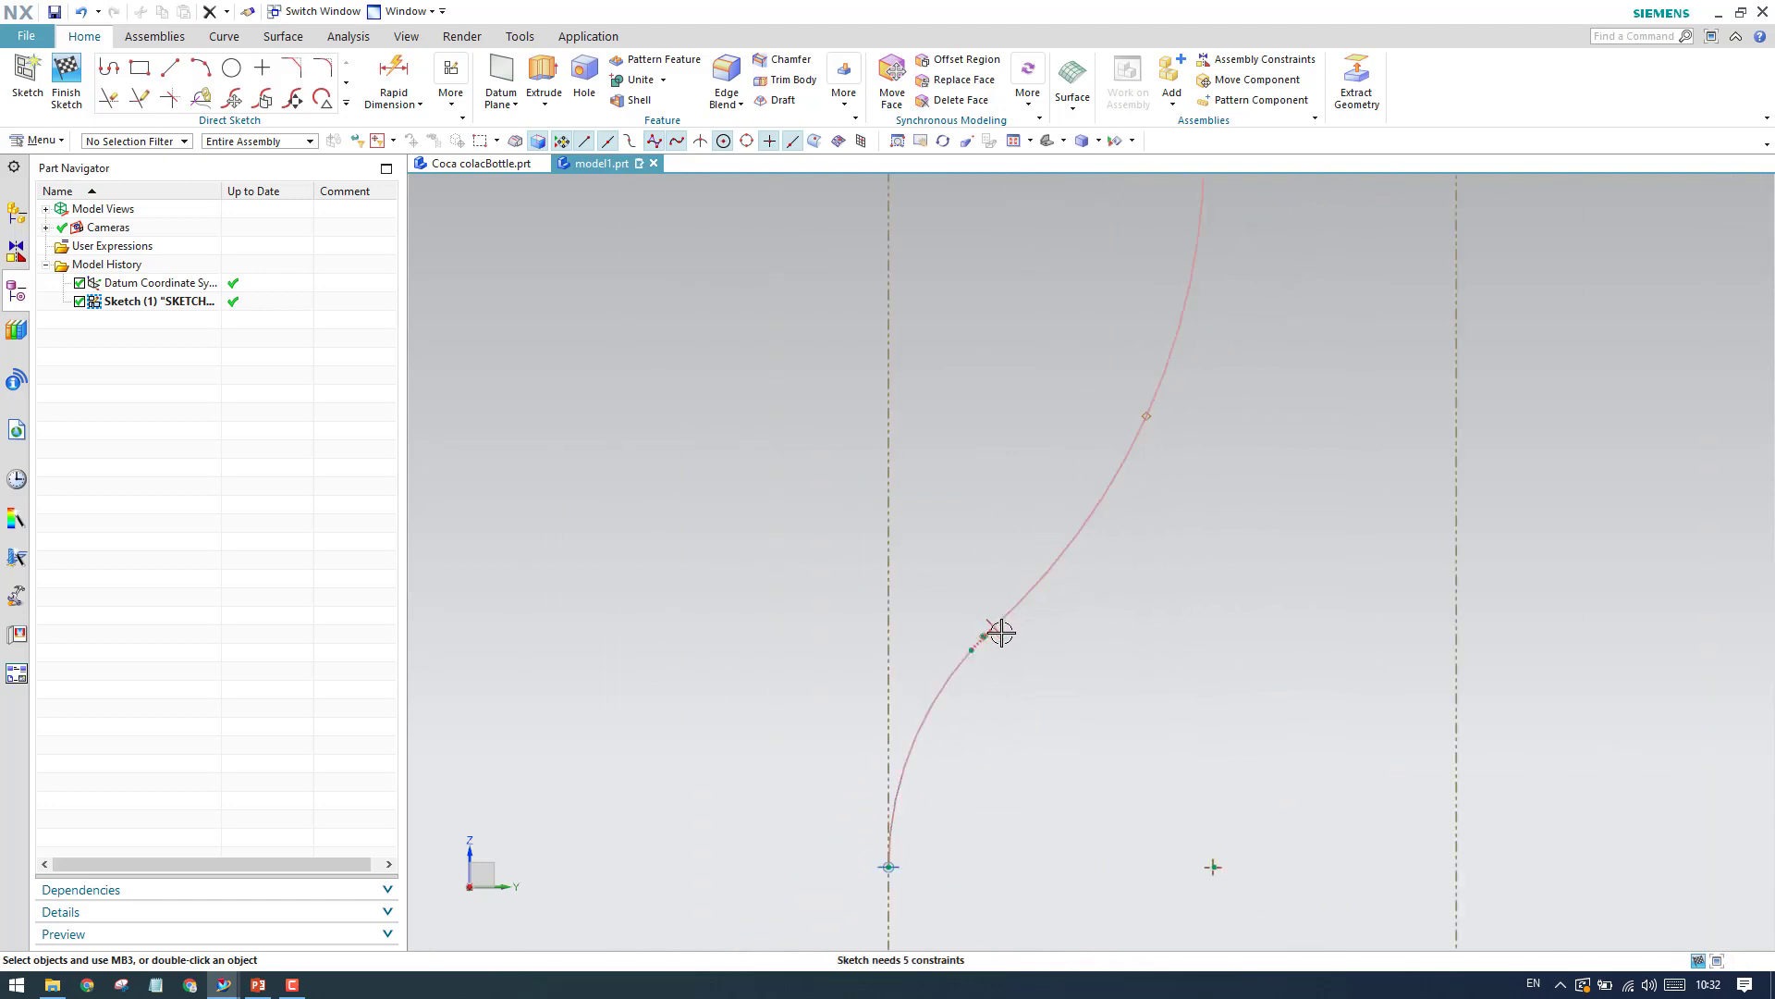
pyautogui.rightClick(1002, 634)
pyautogui.click(1019, 612)
pyautogui.scroll(-4, 1032, 661)
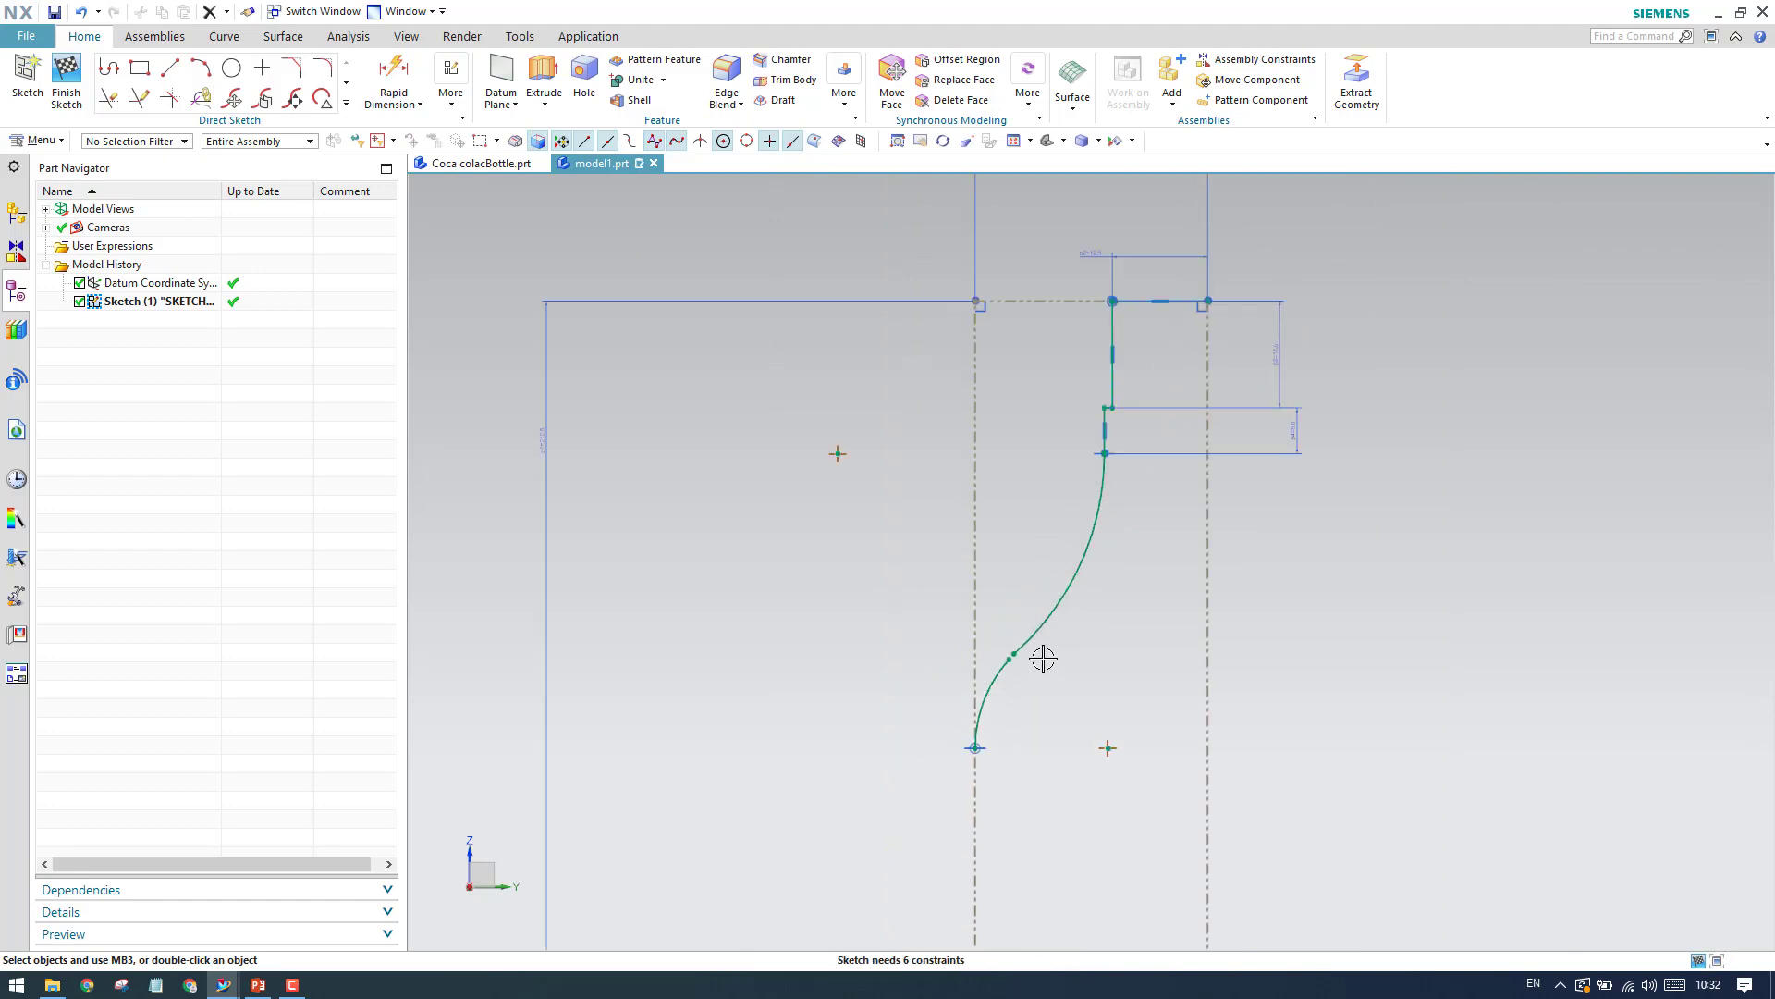
# Dimension the short horizontal step between the two vertical lines and set it to 0.5 mm.
pyautogui.scroll(2, 1108, 425)
pyautogui.scroll(5, 1120, 435)
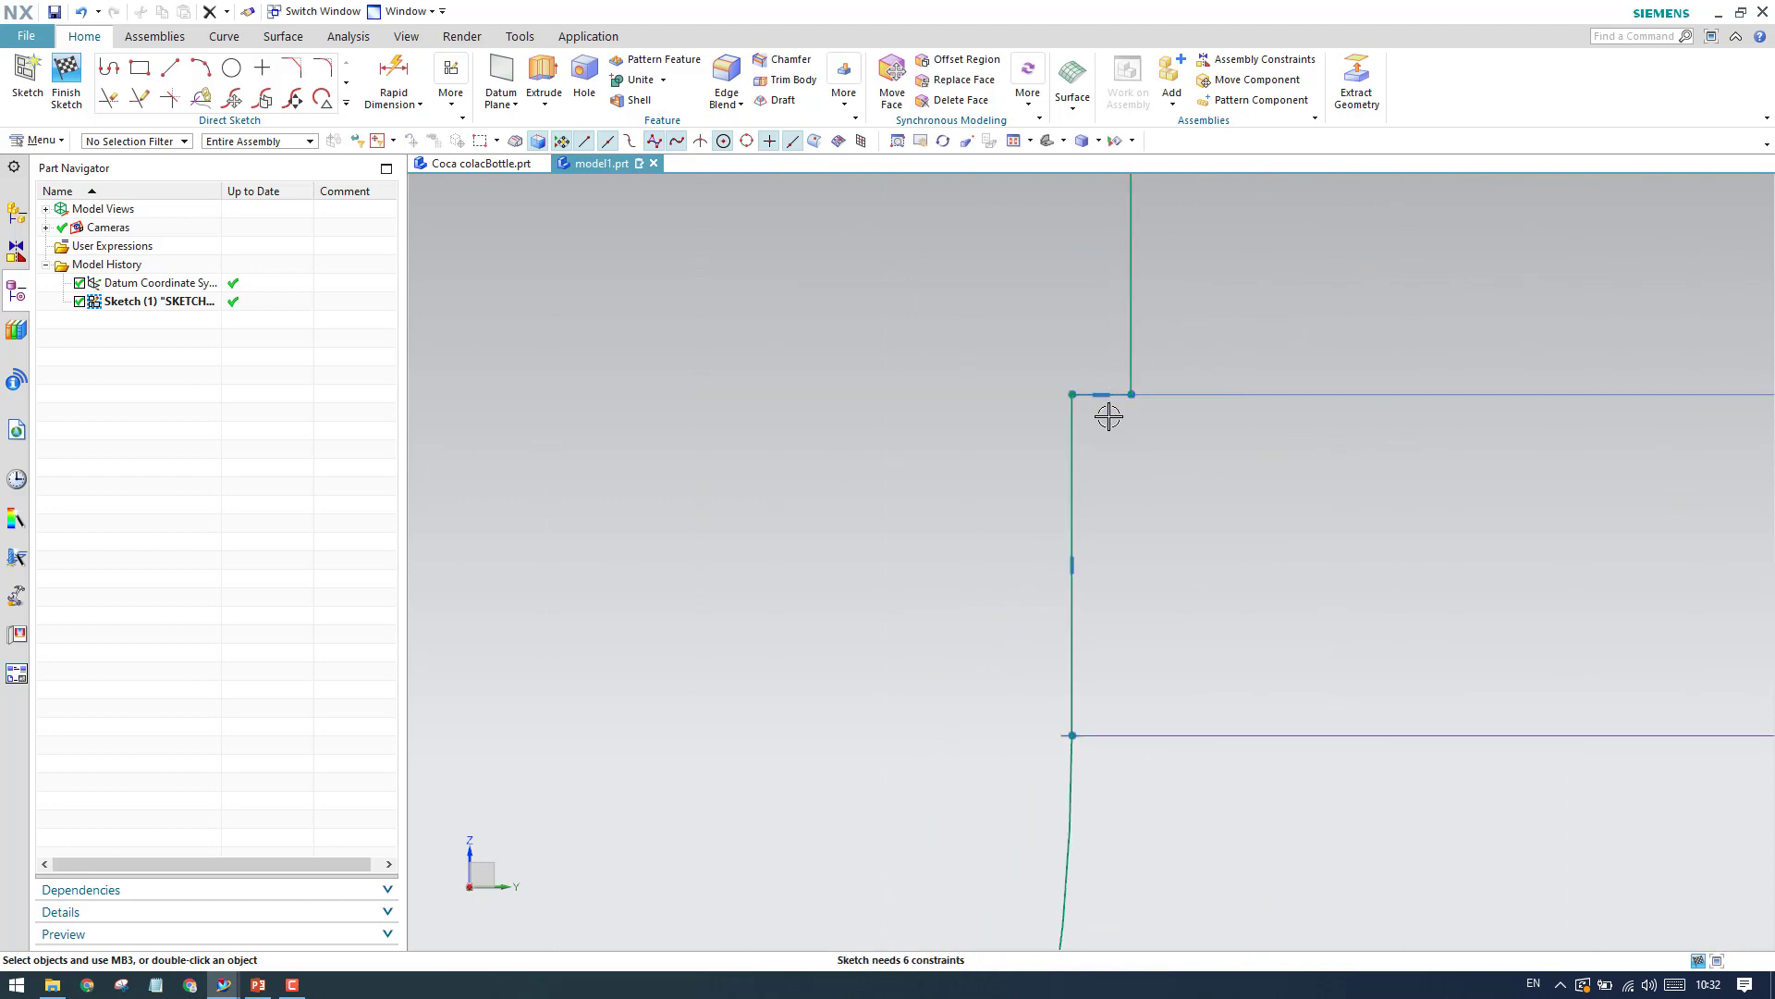
pyautogui.press('d')
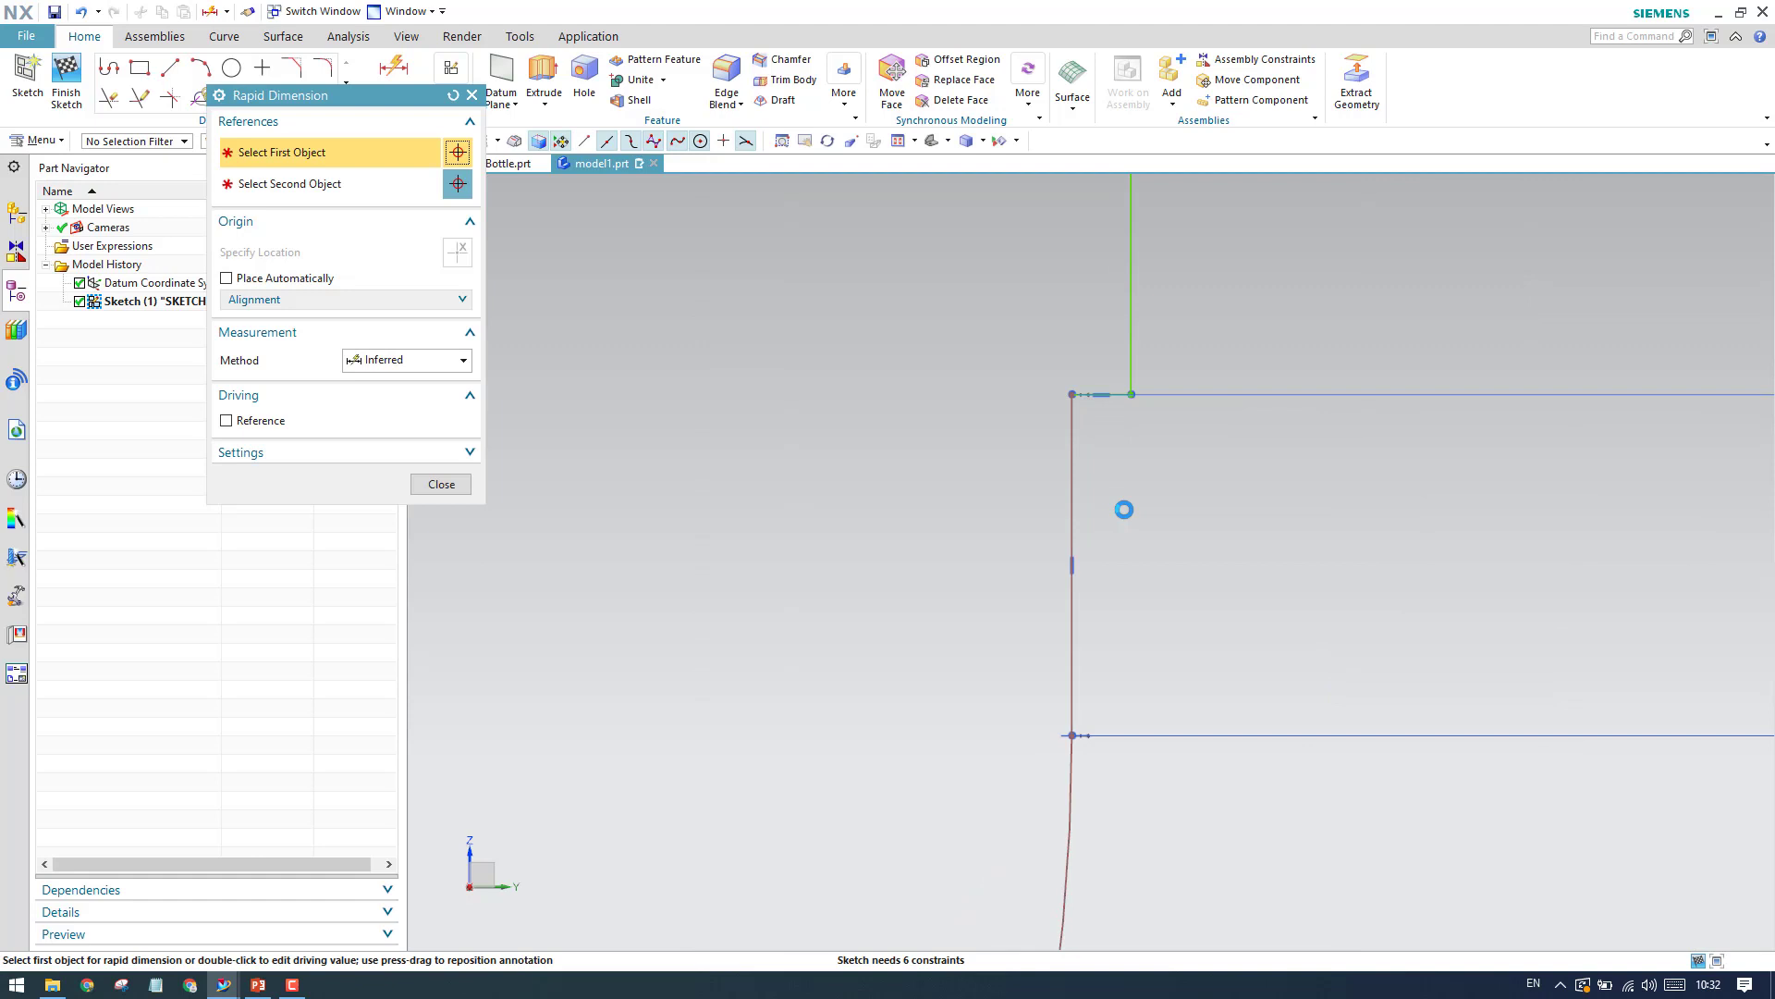
pyautogui.scroll(3, 1116, 396)
pyautogui.click(1122, 400)
pyautogui.click(1083, 260)
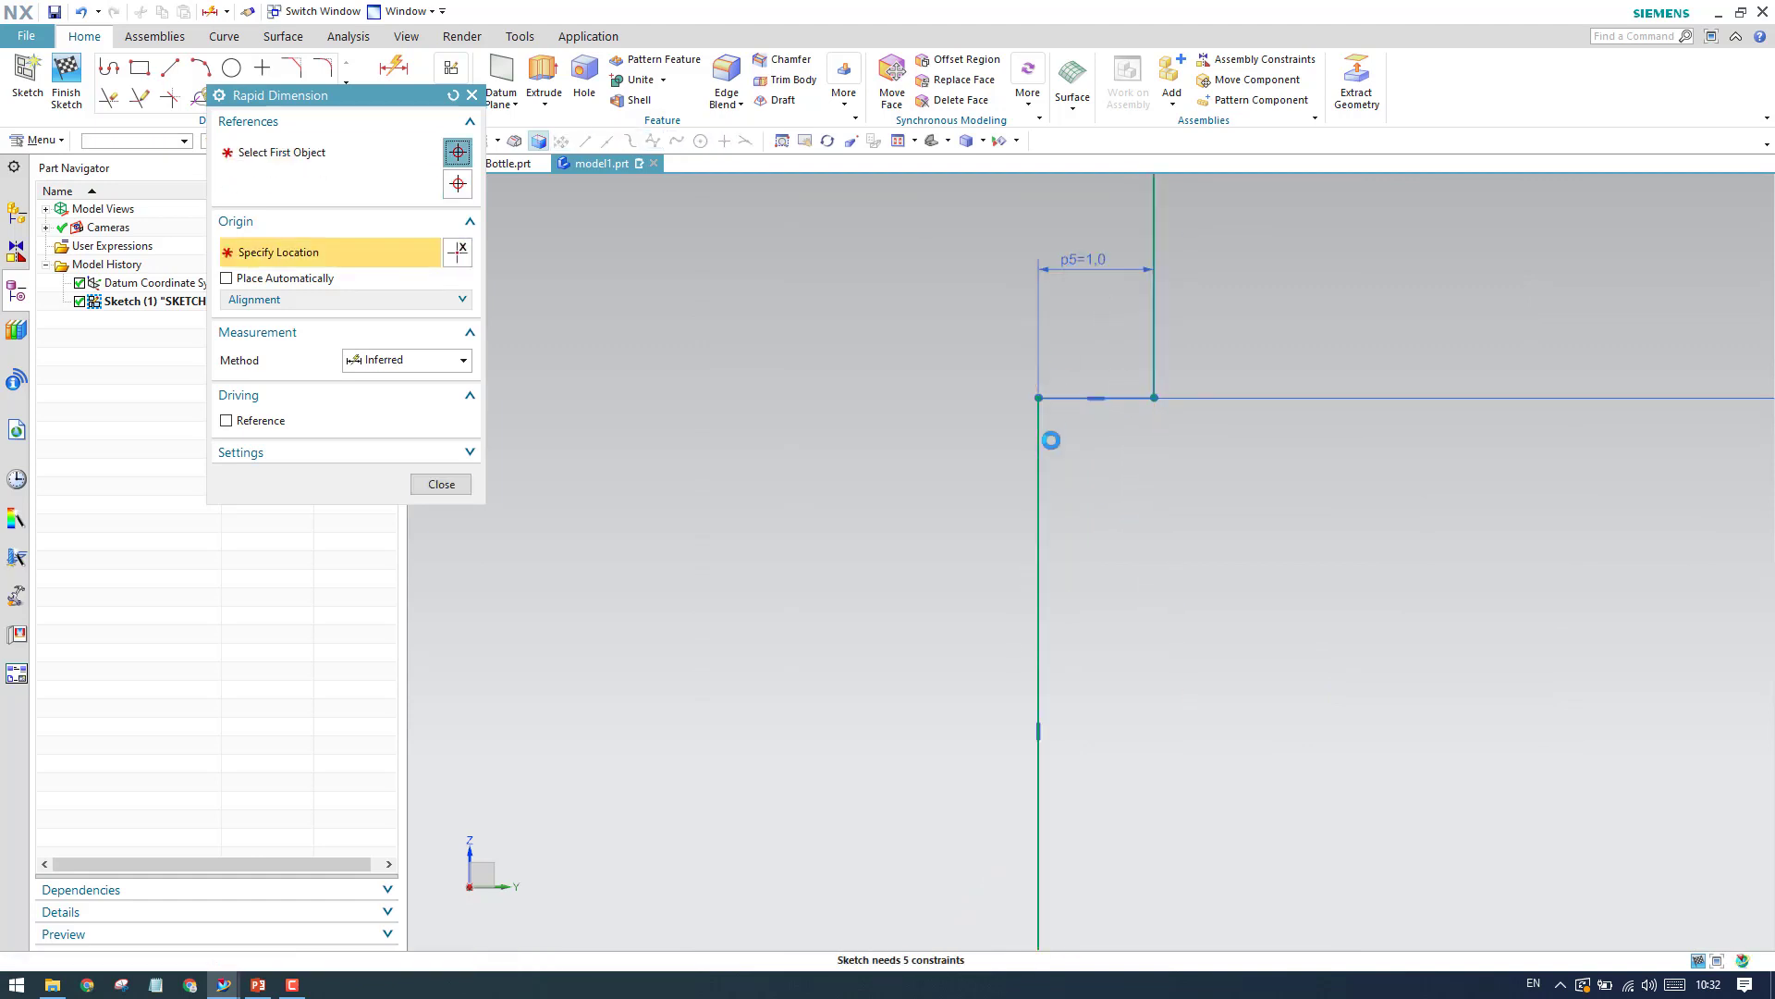
pyautogui.write('.5')
pyautogui.press('Return')
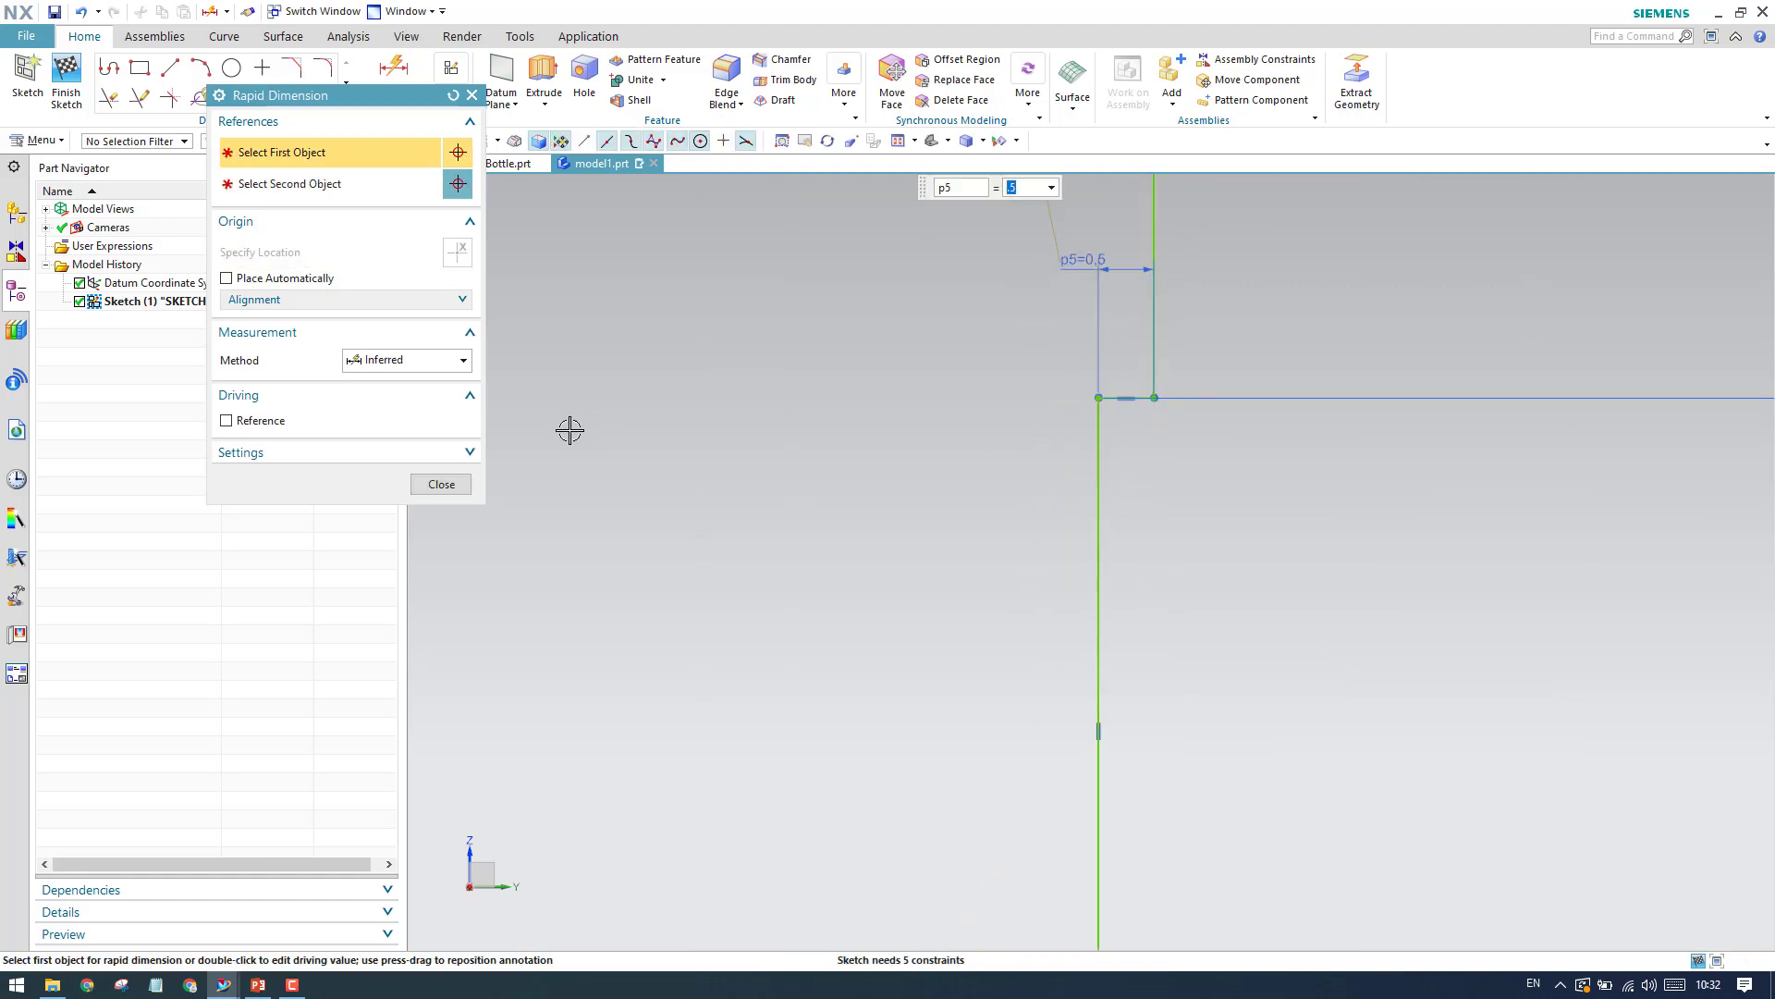
pyautogui.click(440, 484)
pyautogui.scroll(-3, 1051, 503)
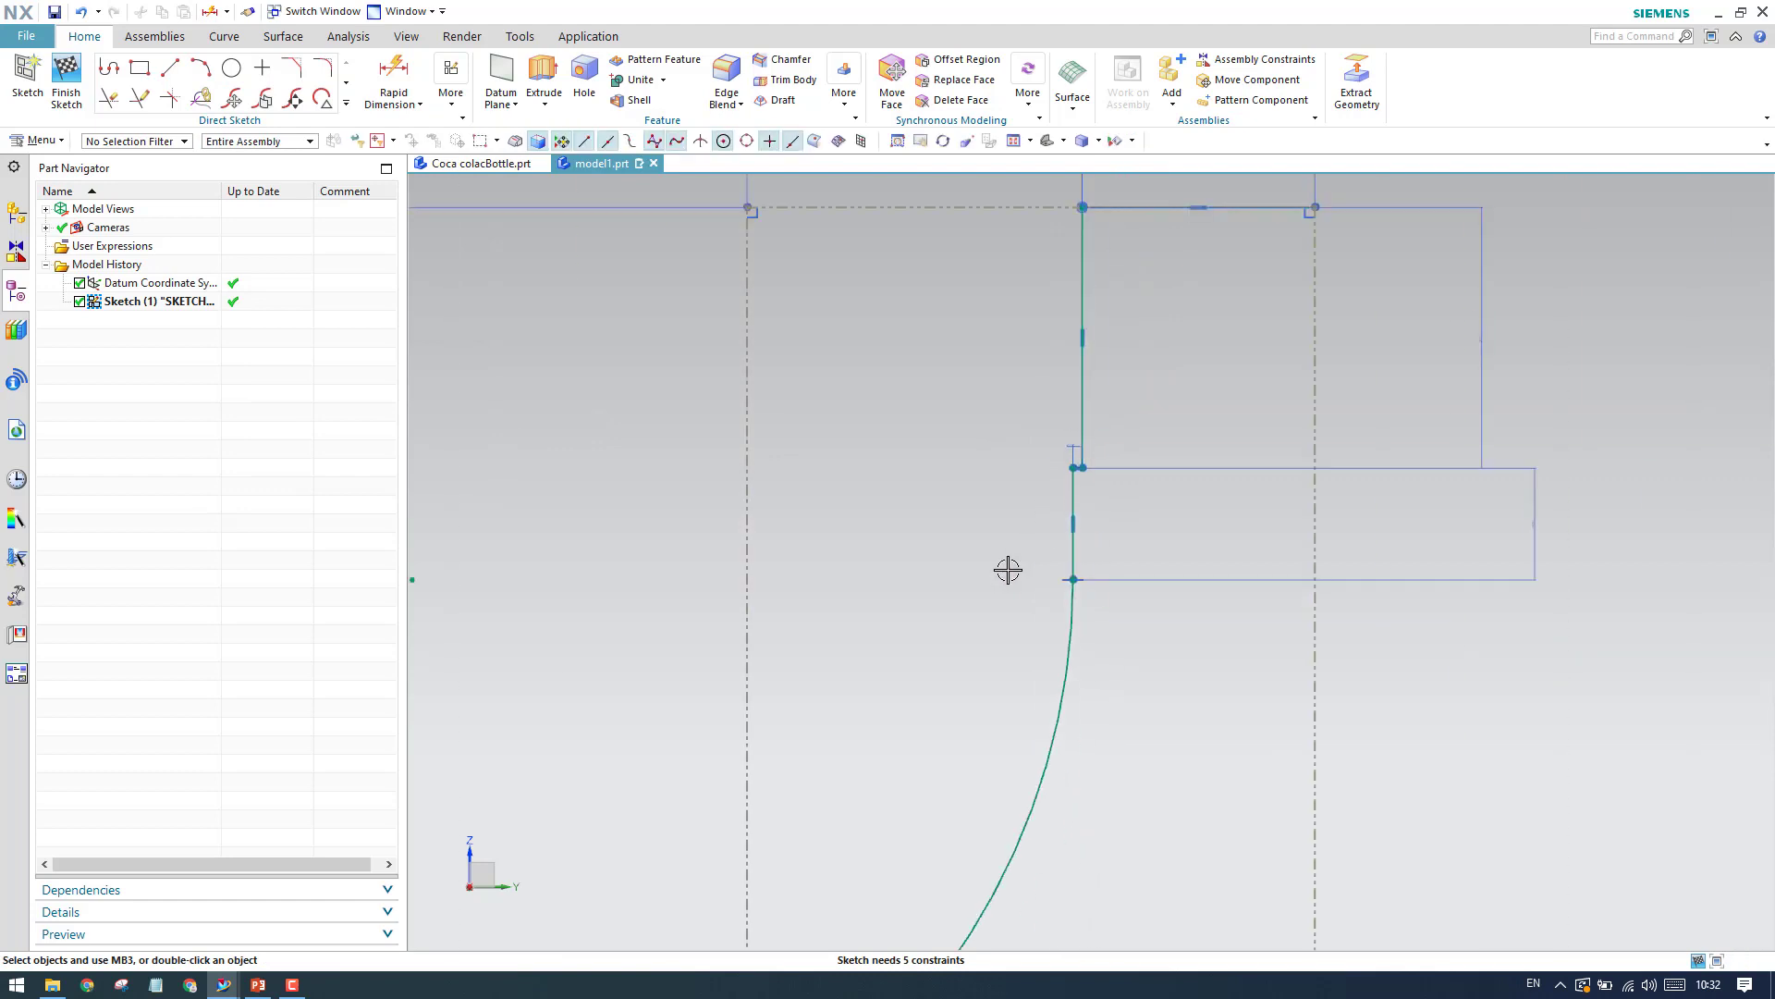
pyautogui.scroll(1, 1140, 401)
pyautogui.scroll(-3, 1140, 400)
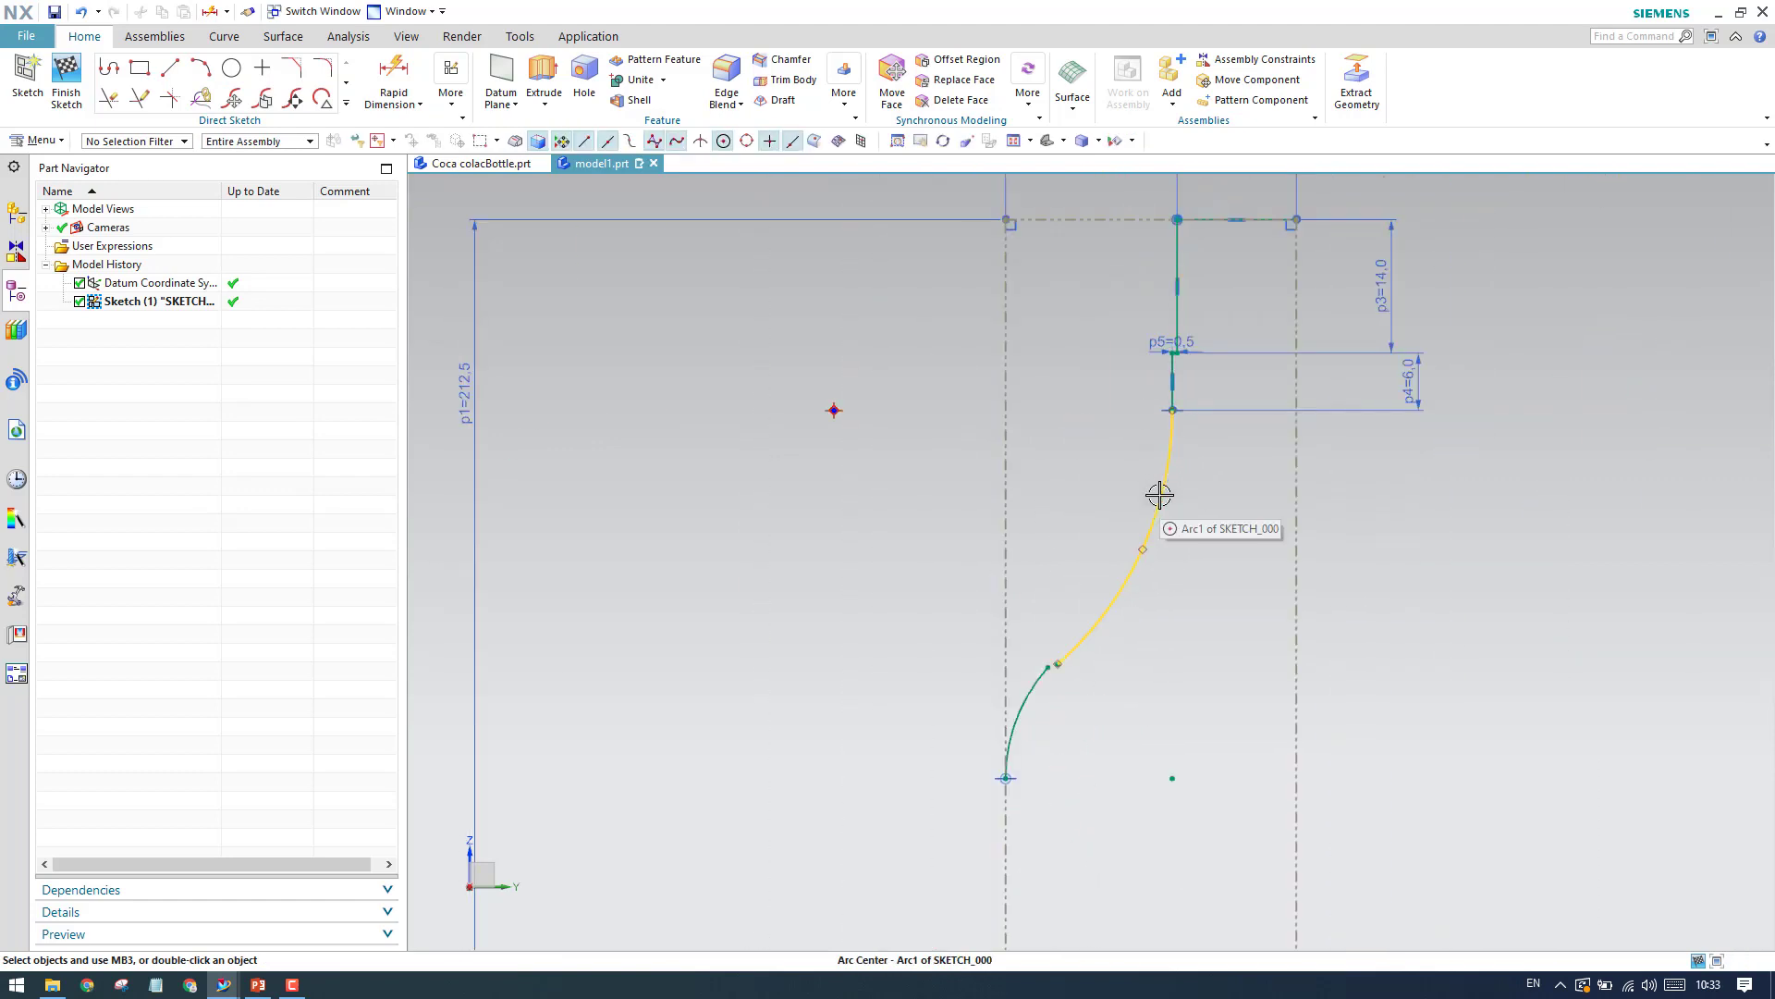
# Add a radial dimension to the upper arc of the profile and set its radius to 40 mm.
pyautogui.click(394, 104)
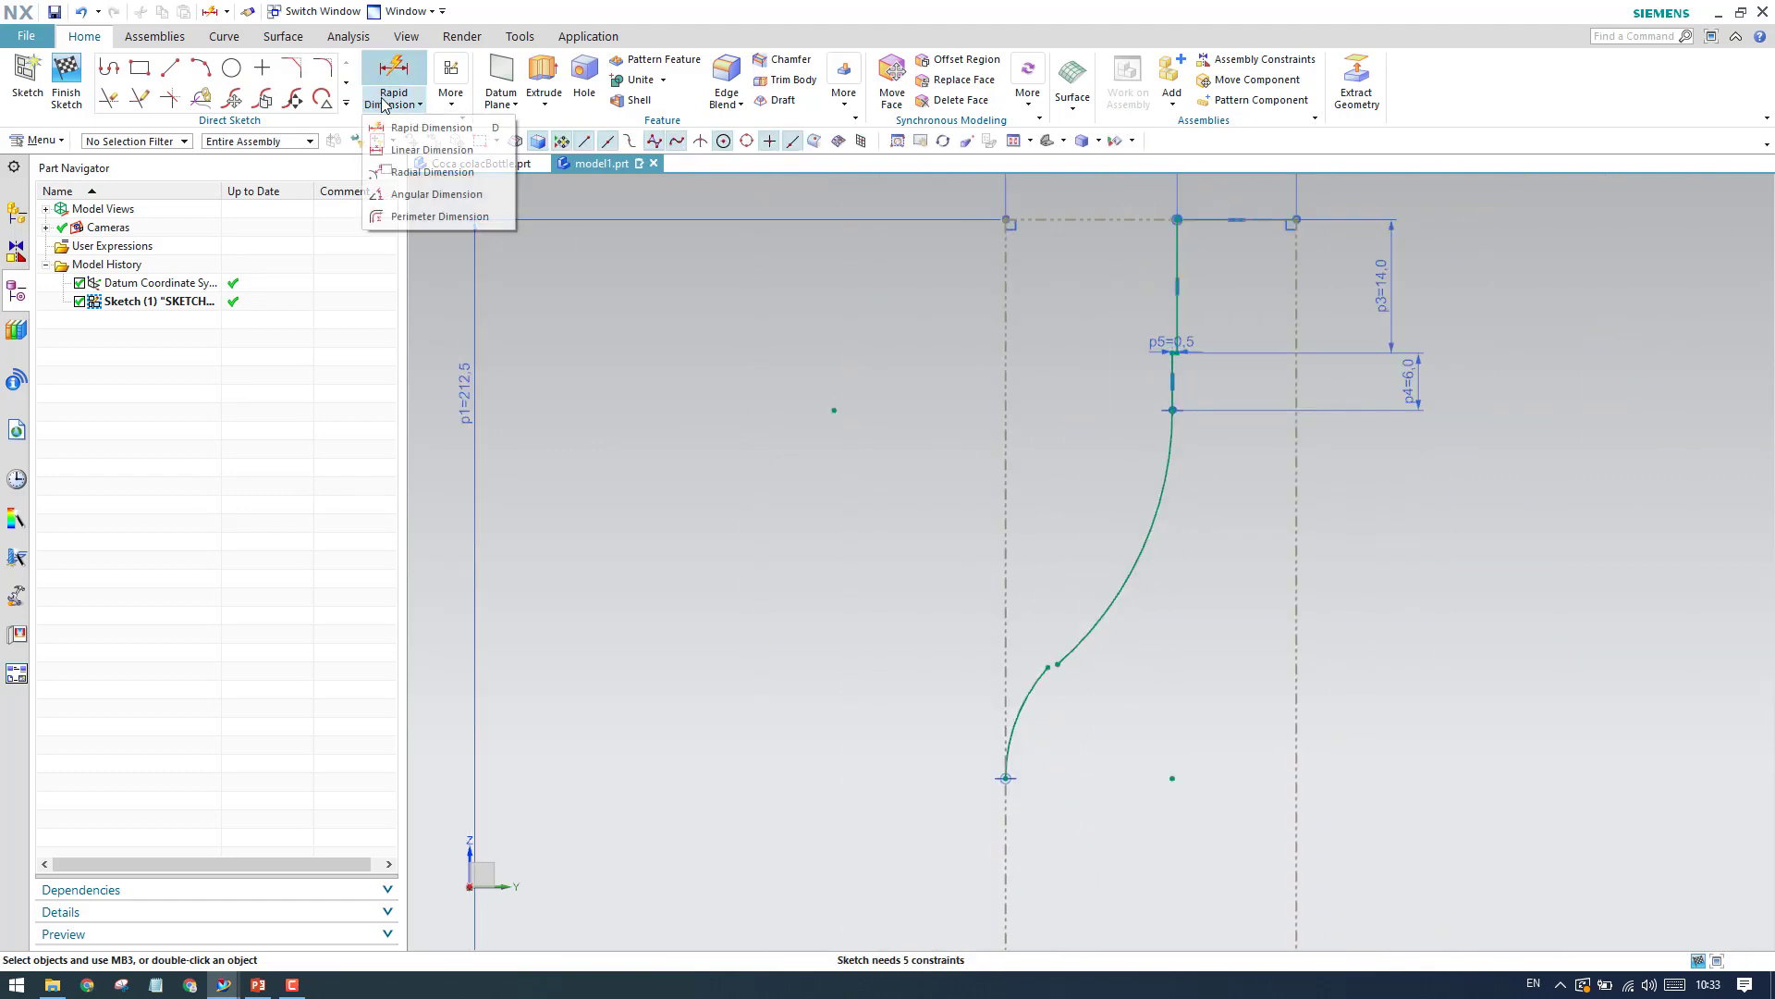
pyautogui.click(416, 185)
pyautogui.click(1208, 506)
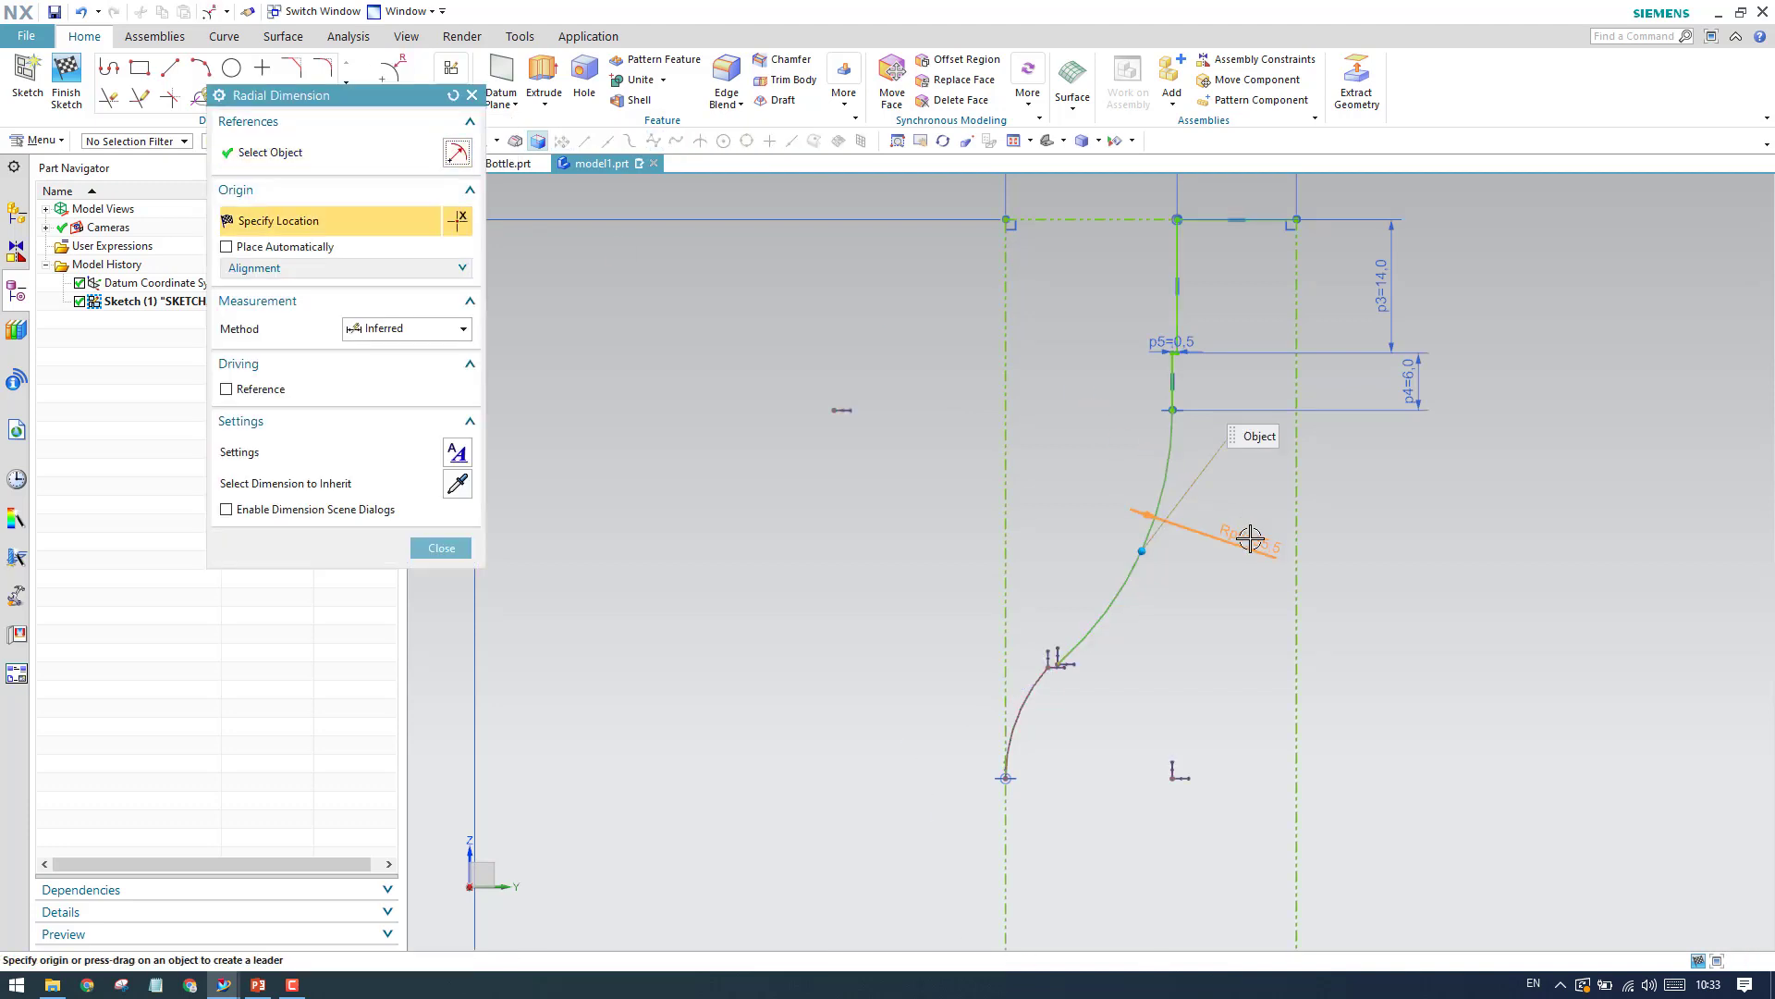
pyautogui.click(1232, 626)
pyautogui.write('40')
pyautogui.press('Return')
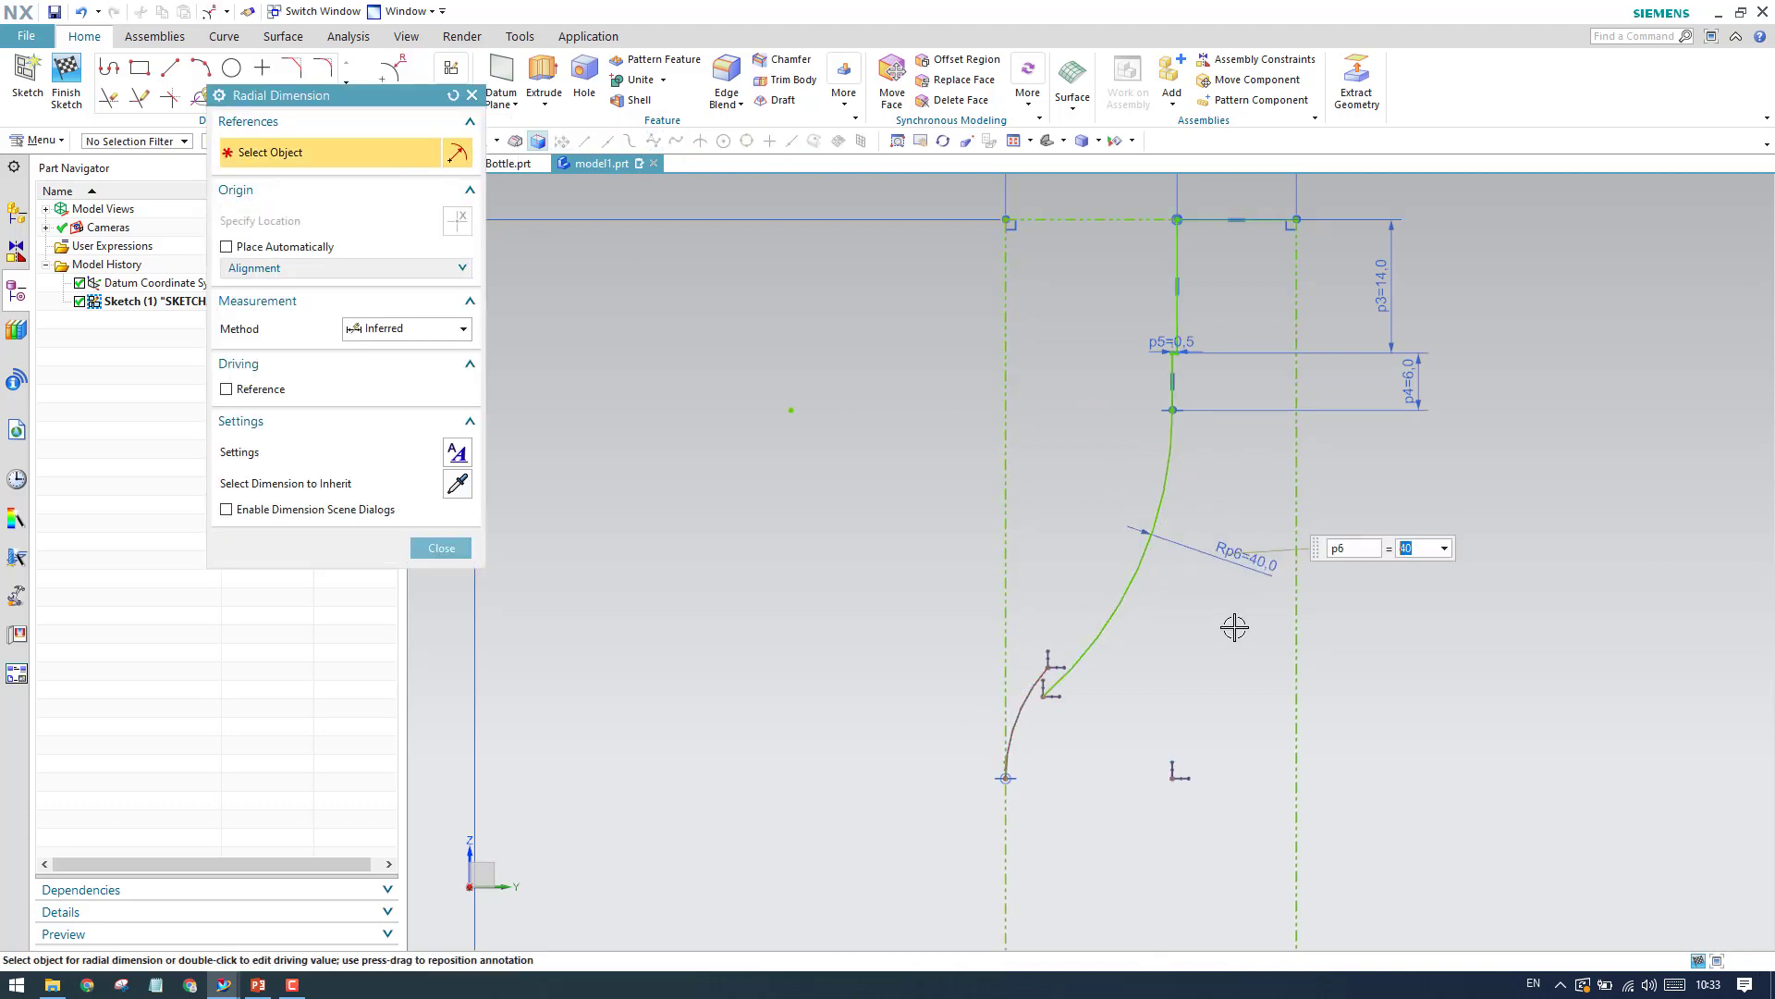
# Add a radial dimension to the lower arc and set its radius to 23 mm.
pyautogui.click(1027, 708)
pyautogui.click(888, 737)
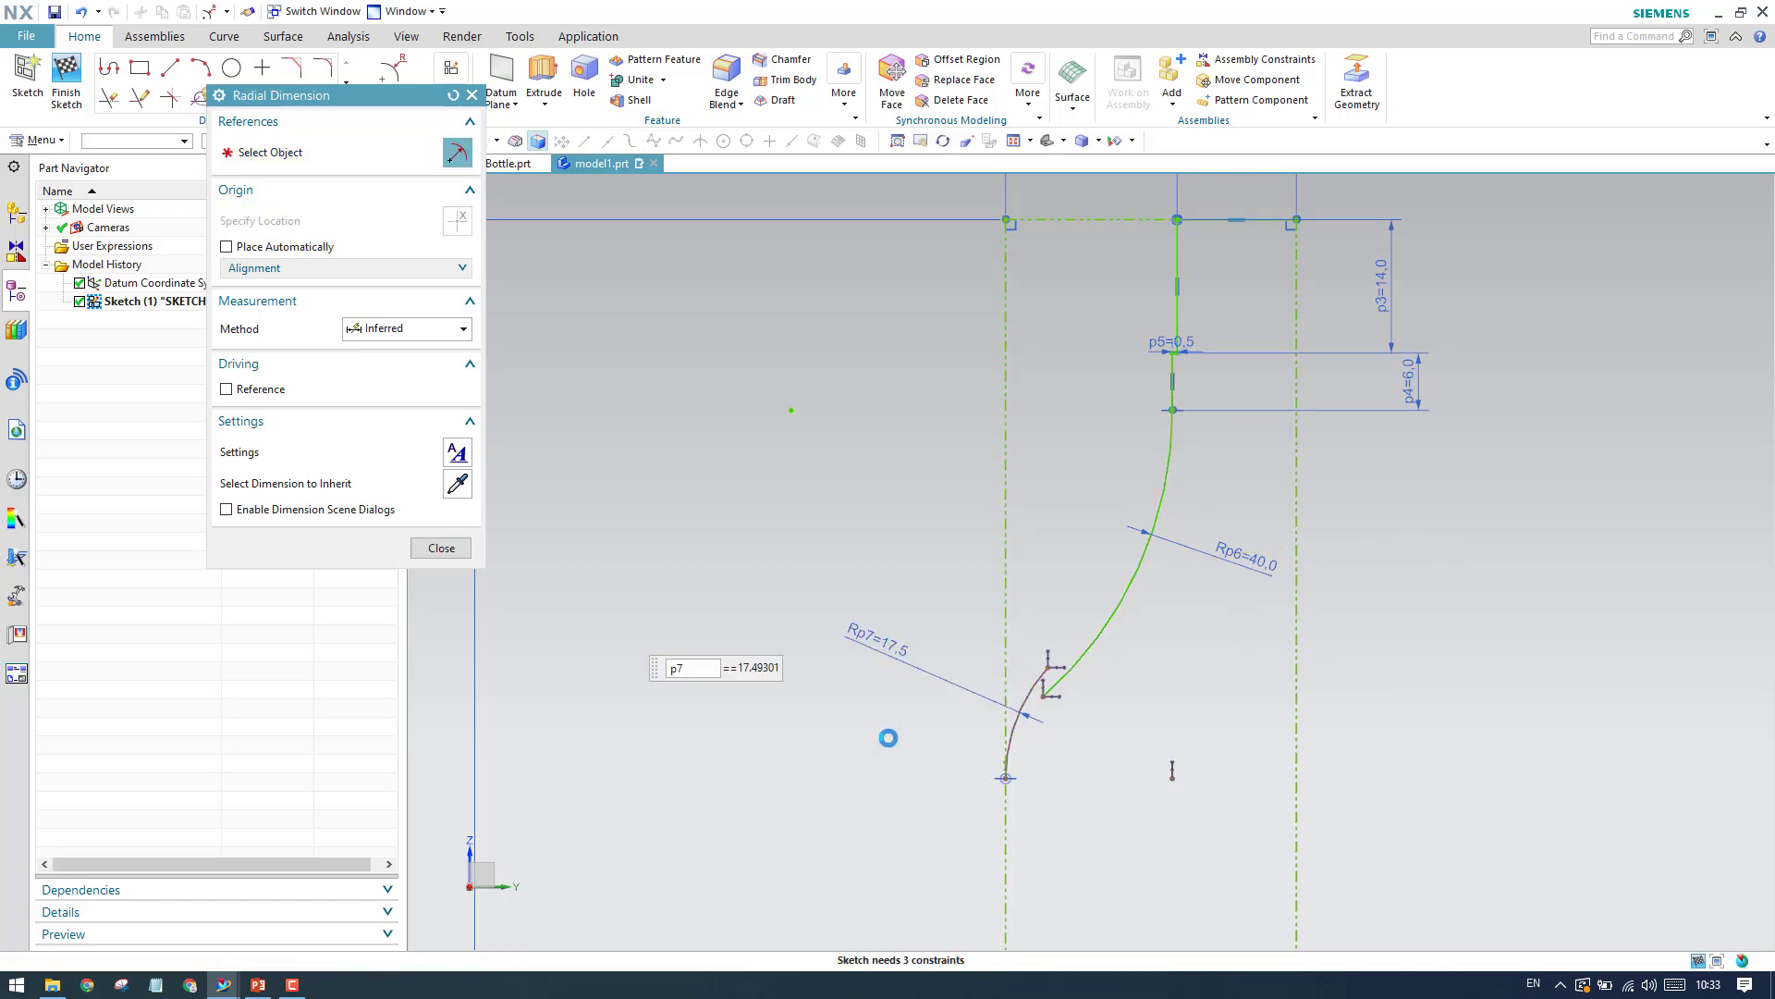
pyautogui.write('23')
pyautogui.press('Return')
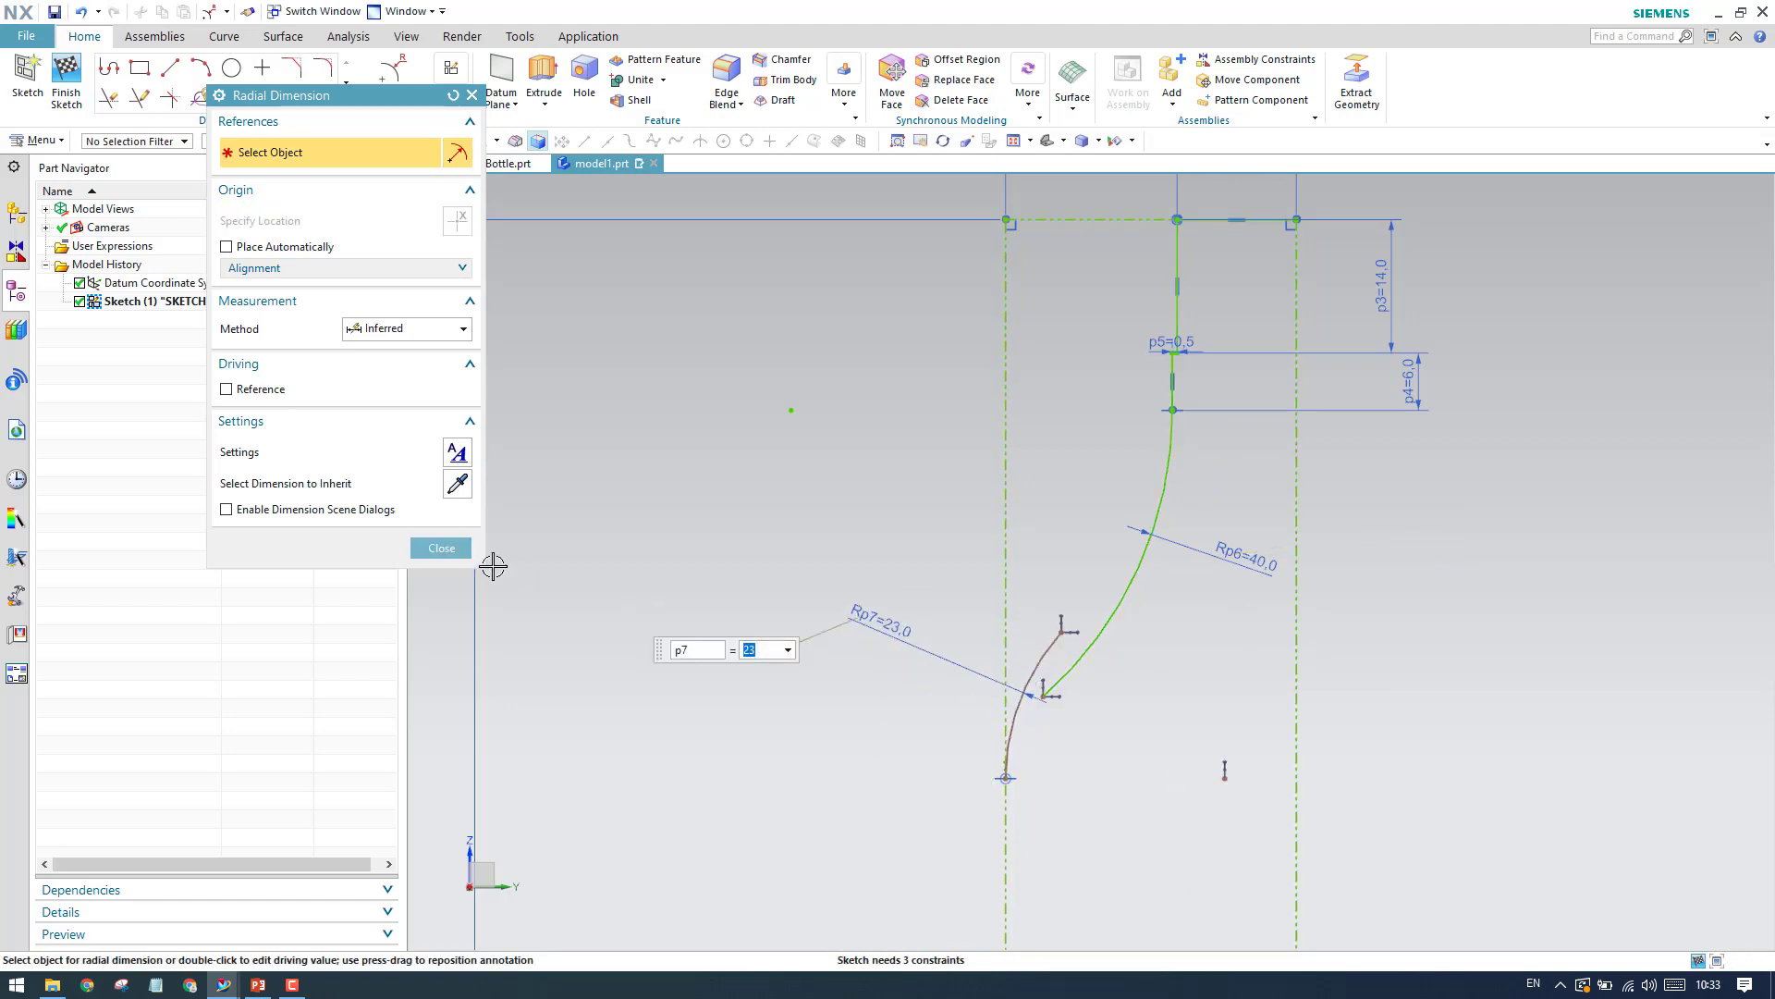
pyautogui.click(441, 548)
# Shorten the overlapping upper arc at its lower end and reposition the lower arc's upper end, leaving a small gap between them.
pyautogui.scroll(3, 1082, 647)
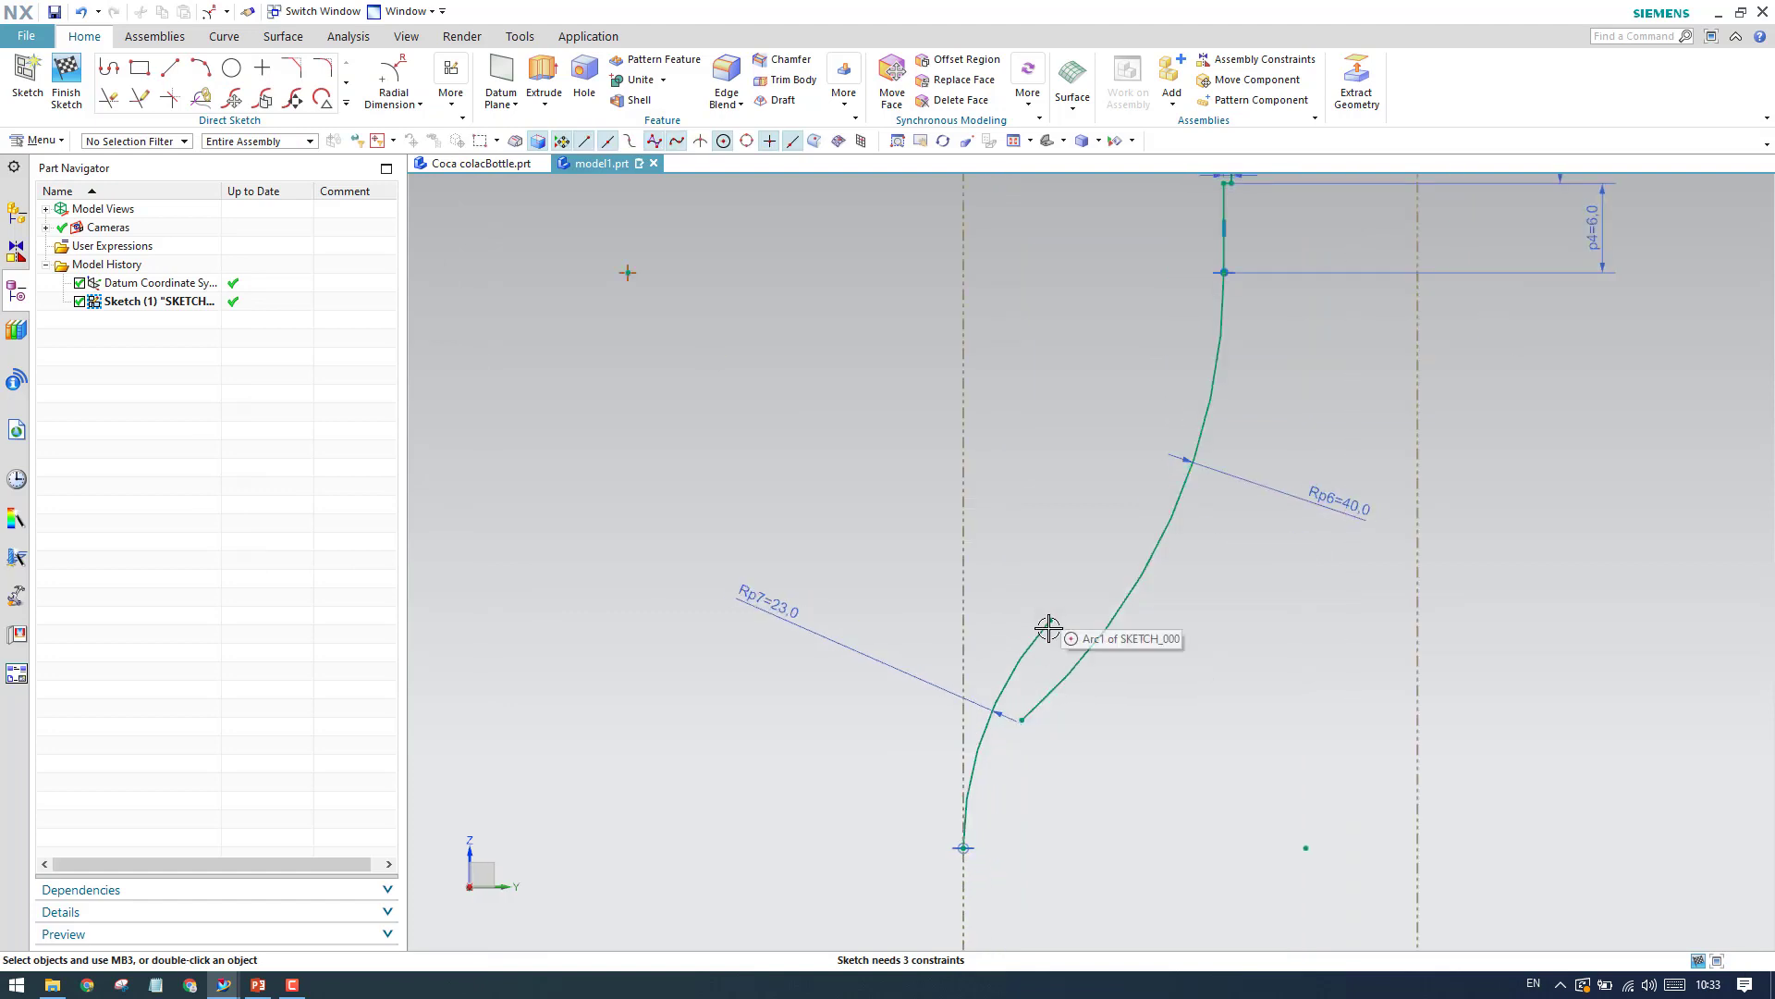
pyautogui.click(1022, 718)
pyautogui.press('Delete')
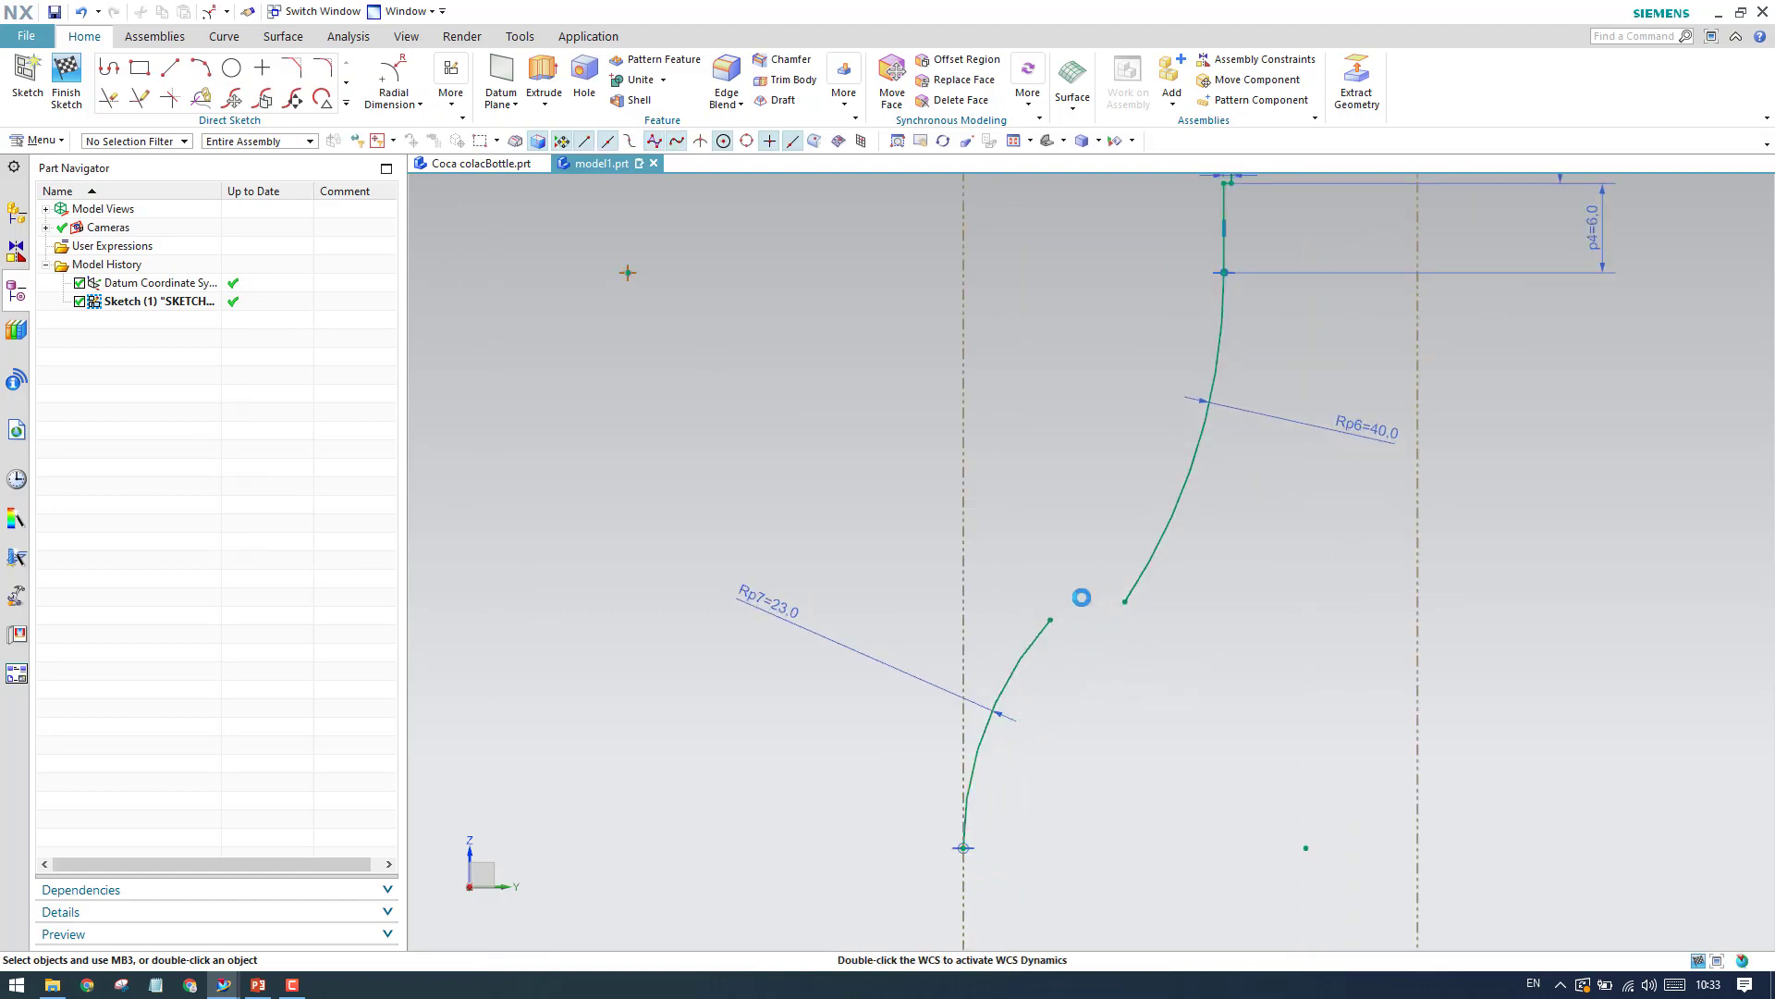
pyautogui.moveTo(1049, 619); pyautogui.dragTo(1081, 661)
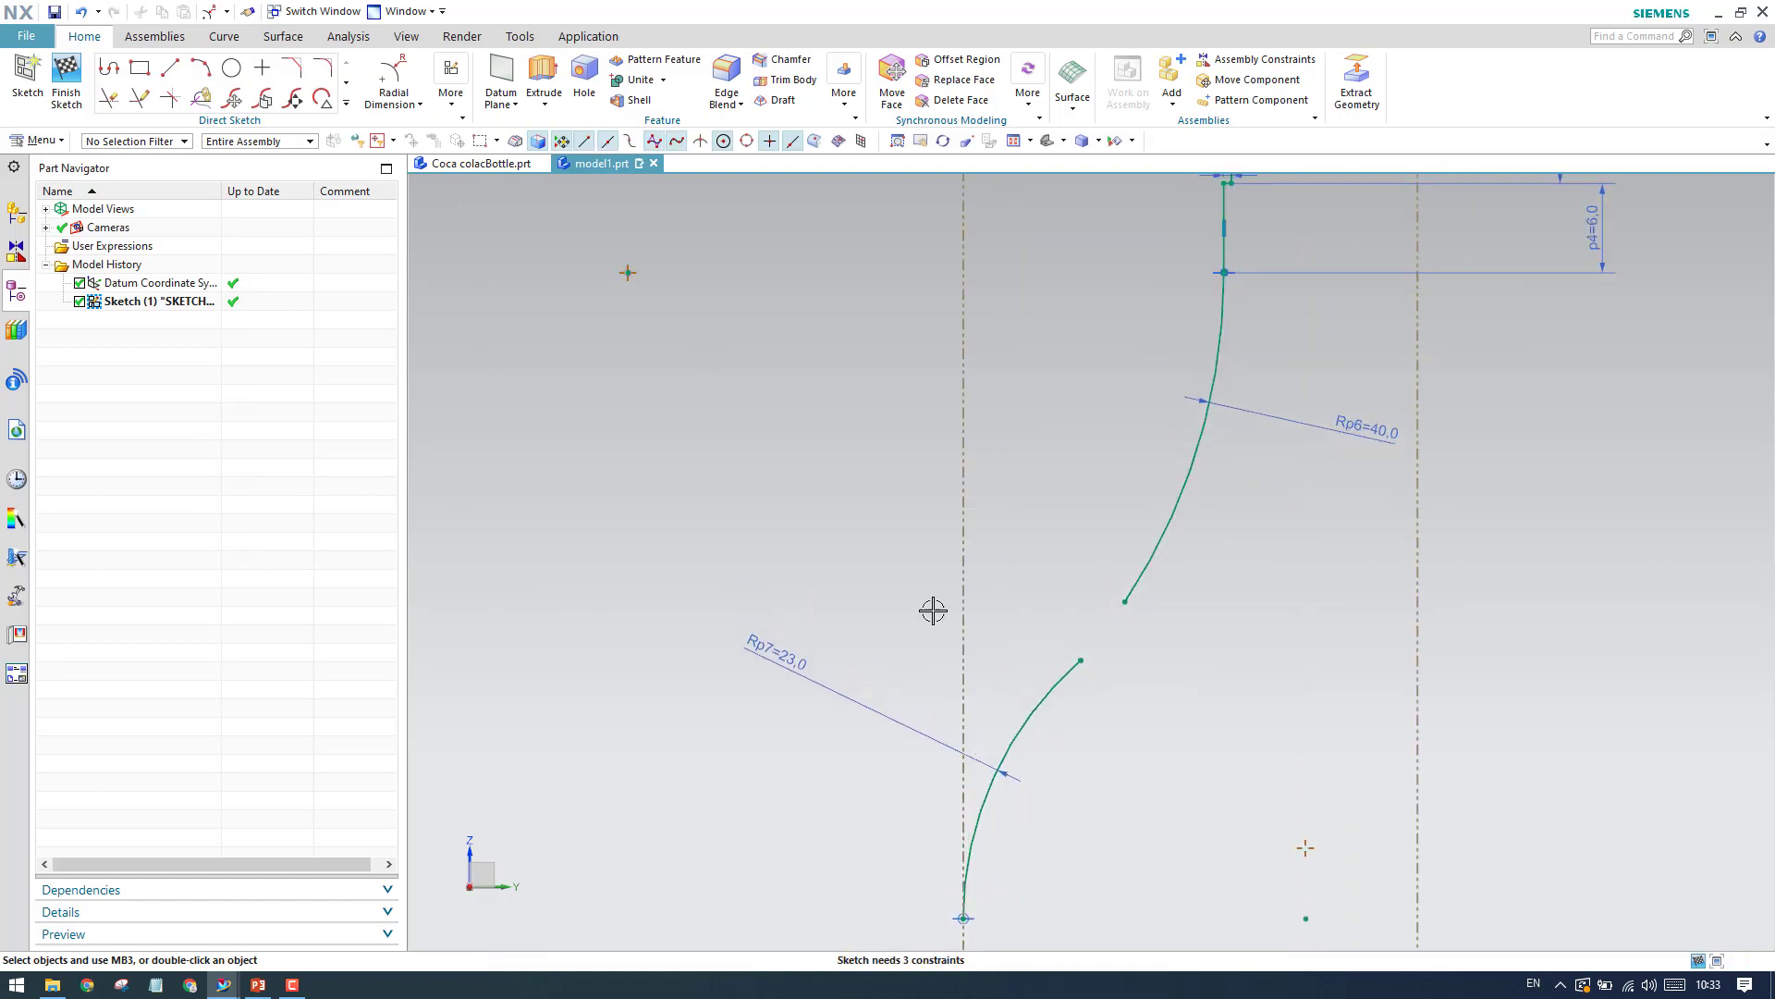
# Draw a short three-point arc bridging the gap between the lower arc's upper end and the upper arc's lower end.
pyautogui.click(200, 68)
pyautogui.scroll(2, 1079, 682)
pyautogui.scroll(1, 1079, 682)
pyautogui.click(1081, 659)
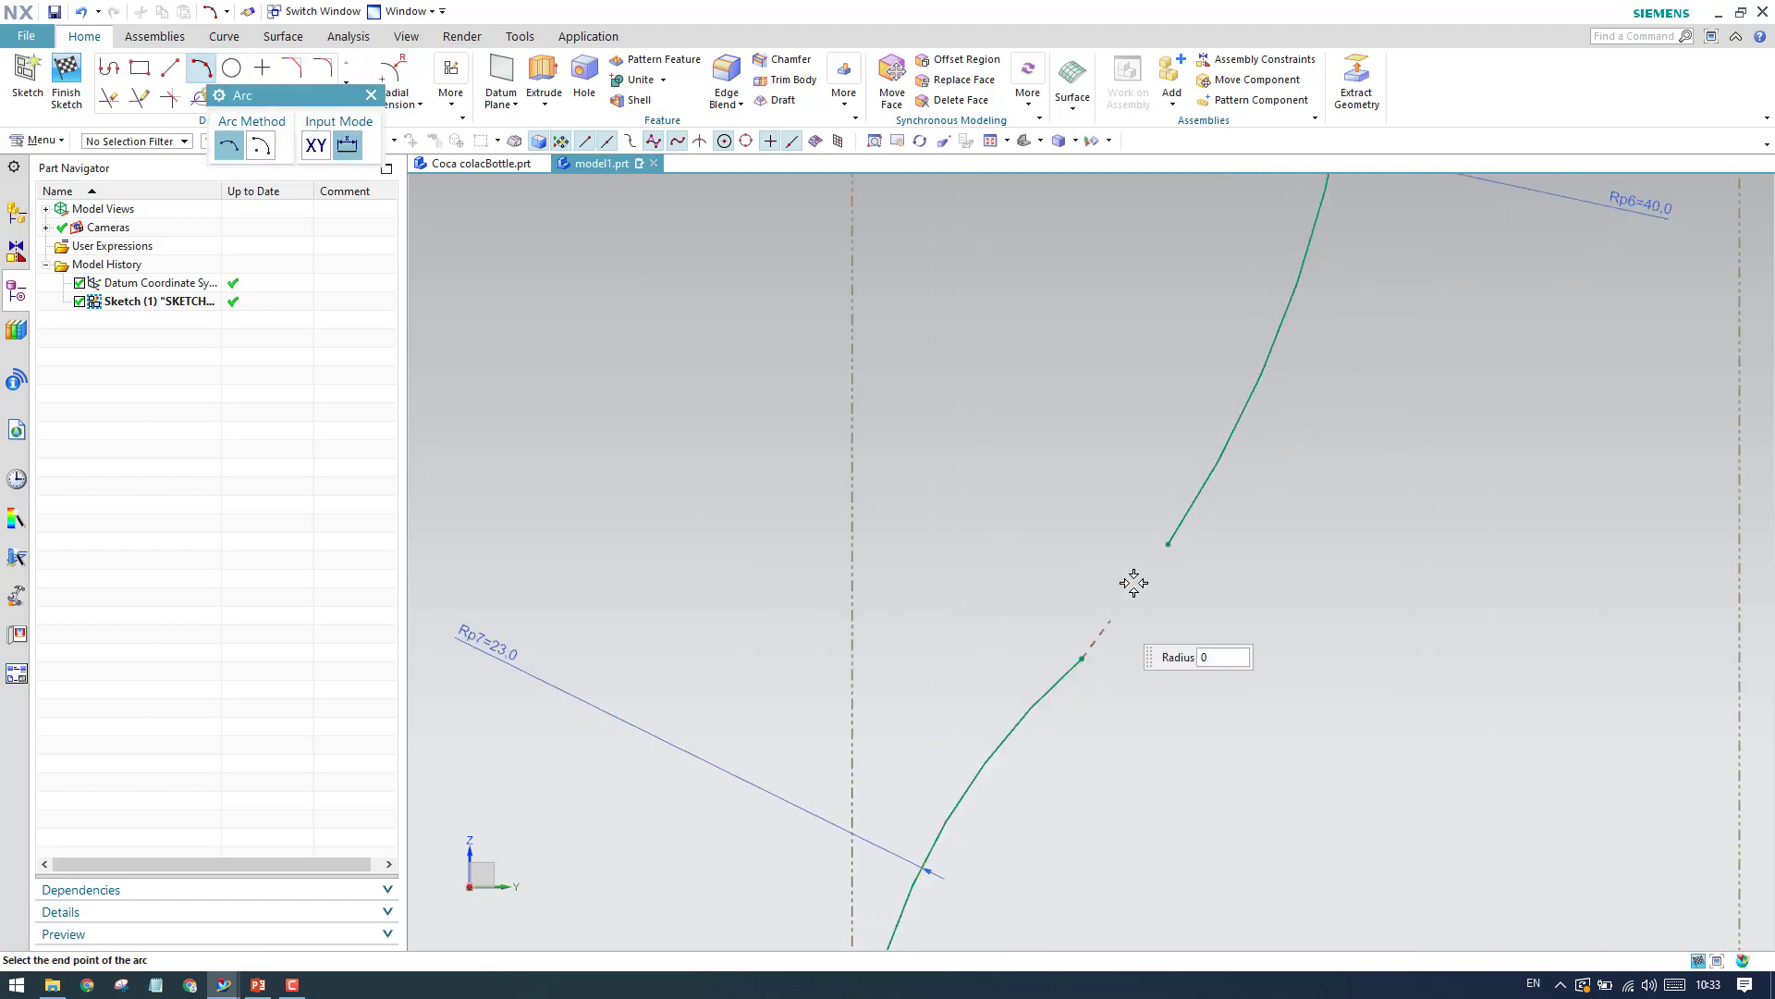
pyautogui.click(1170, 543)
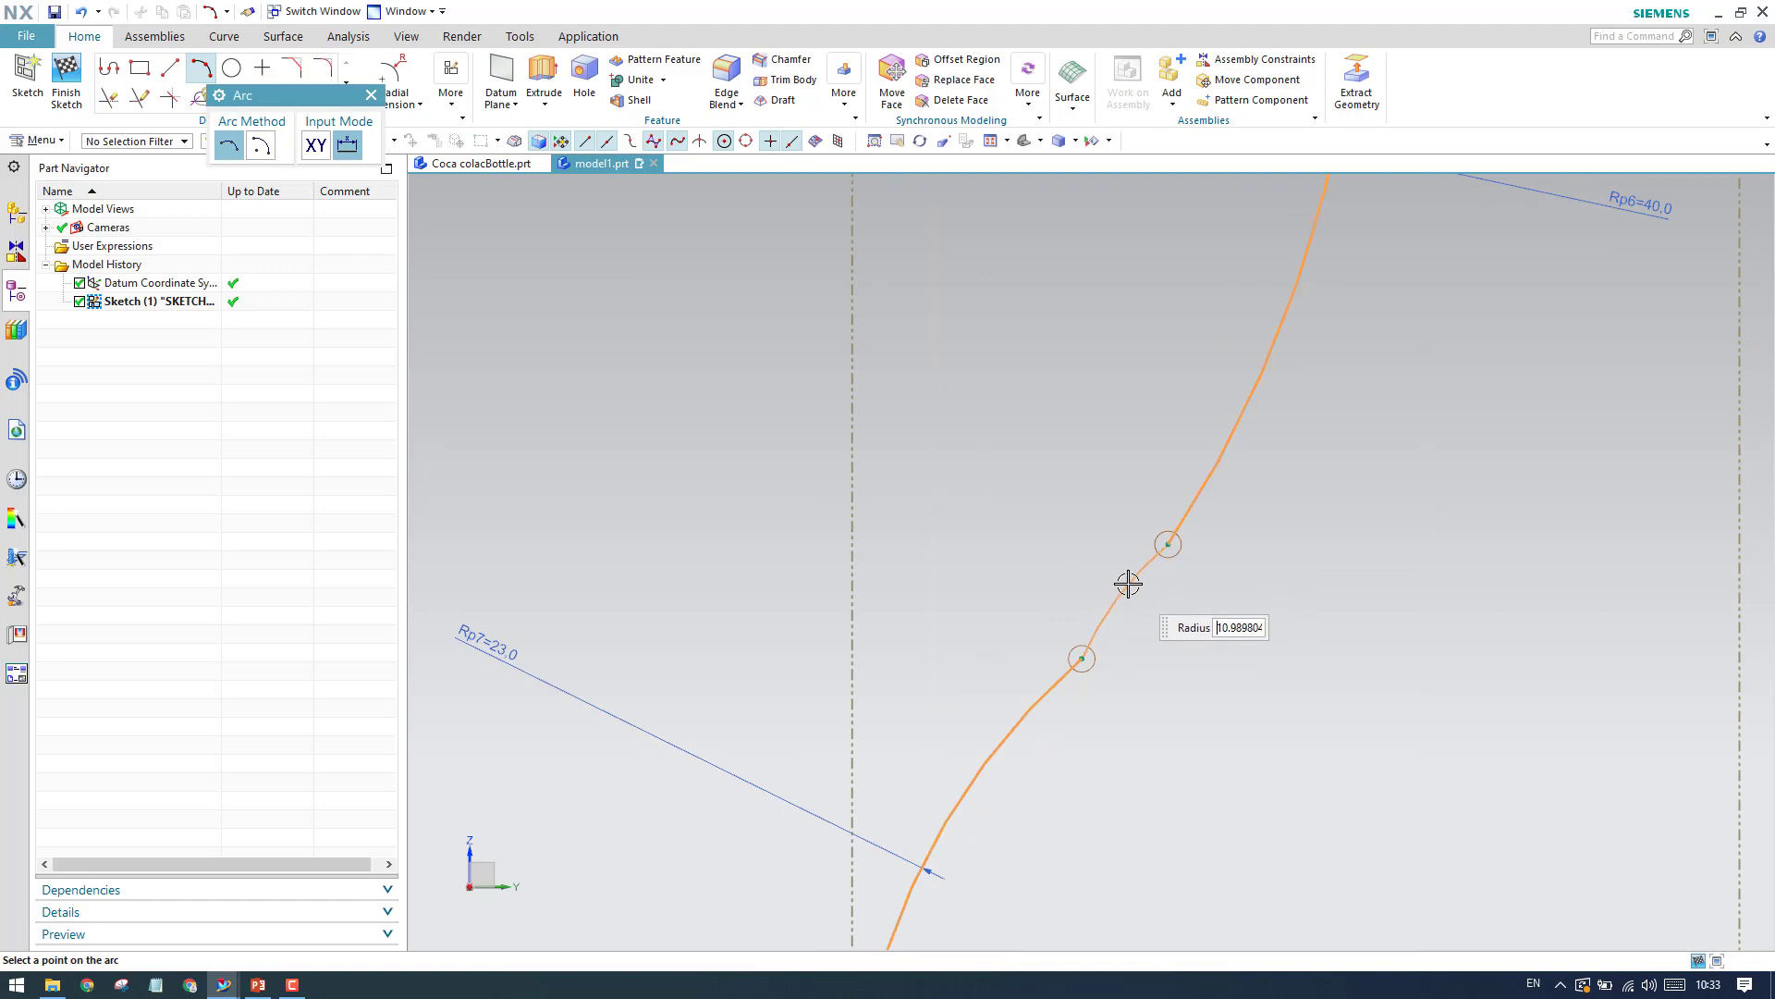
pyautogui.click(1127, 587)
pyautogui.press('Escape')
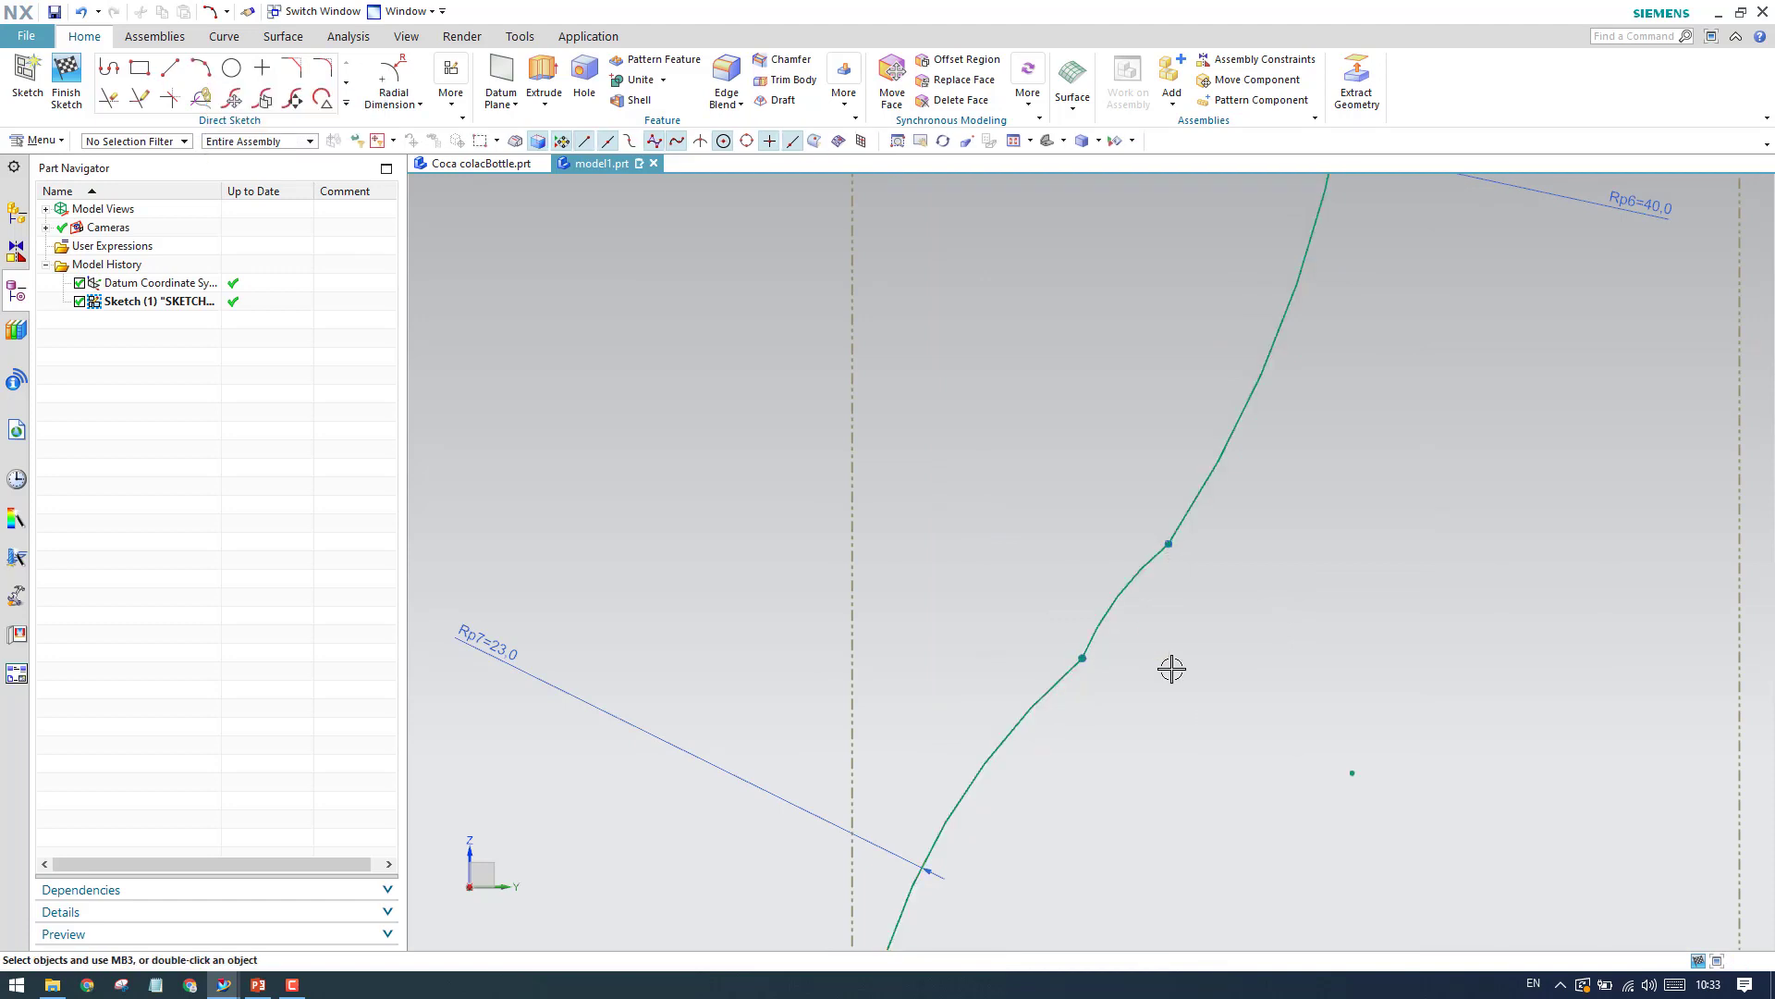
# Dimension the short connecting arc's radius and set it to 200 mm.
pyautogui.press('d')
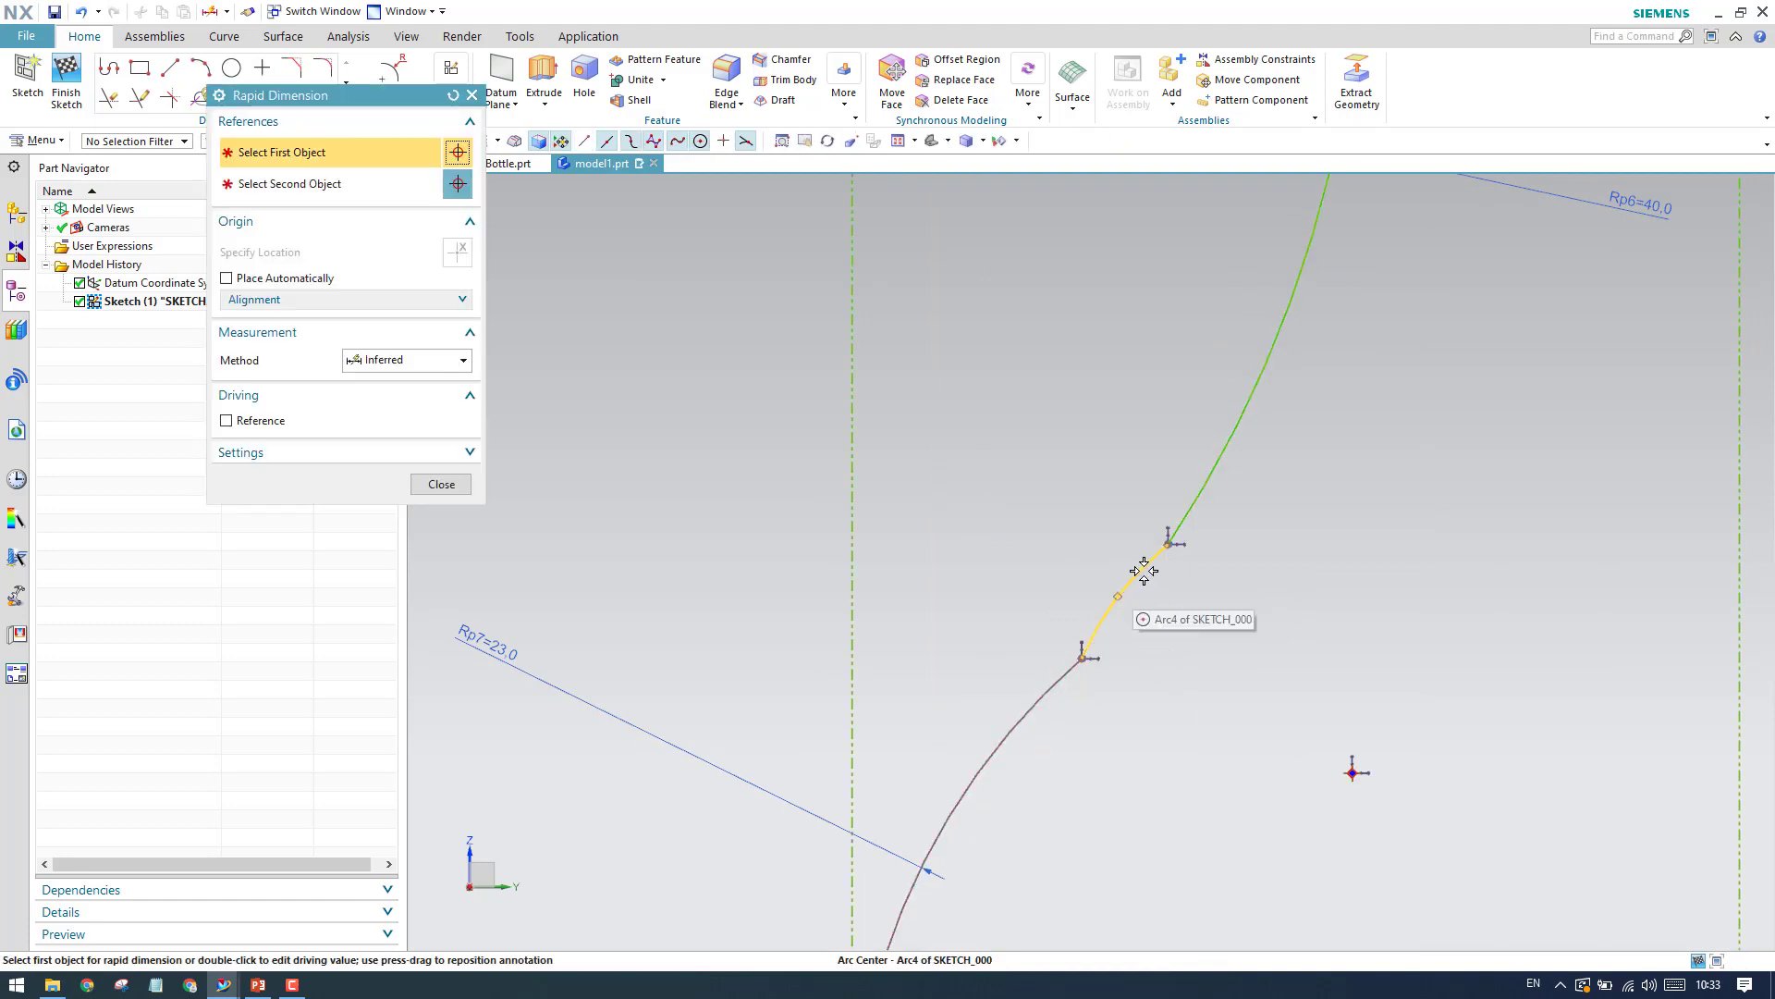
pyautogui.click(1143, 571)
pyautogui.click(1011, 546)
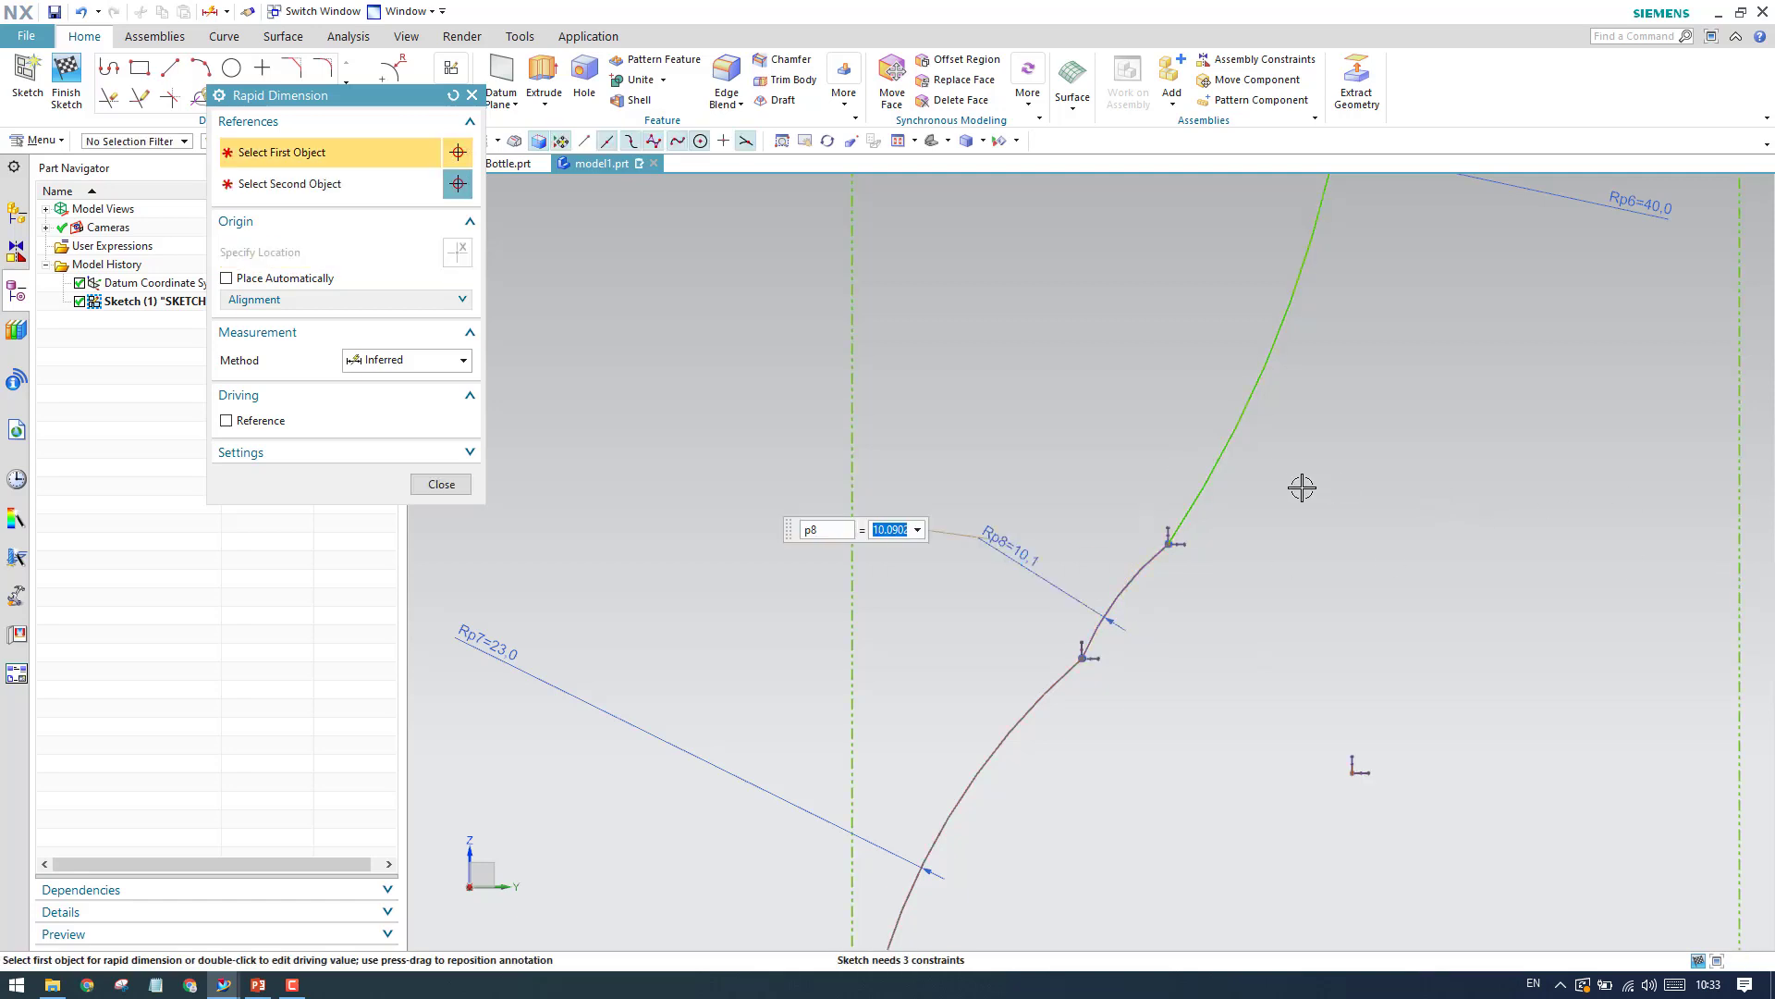
pyautogui.press('Return')
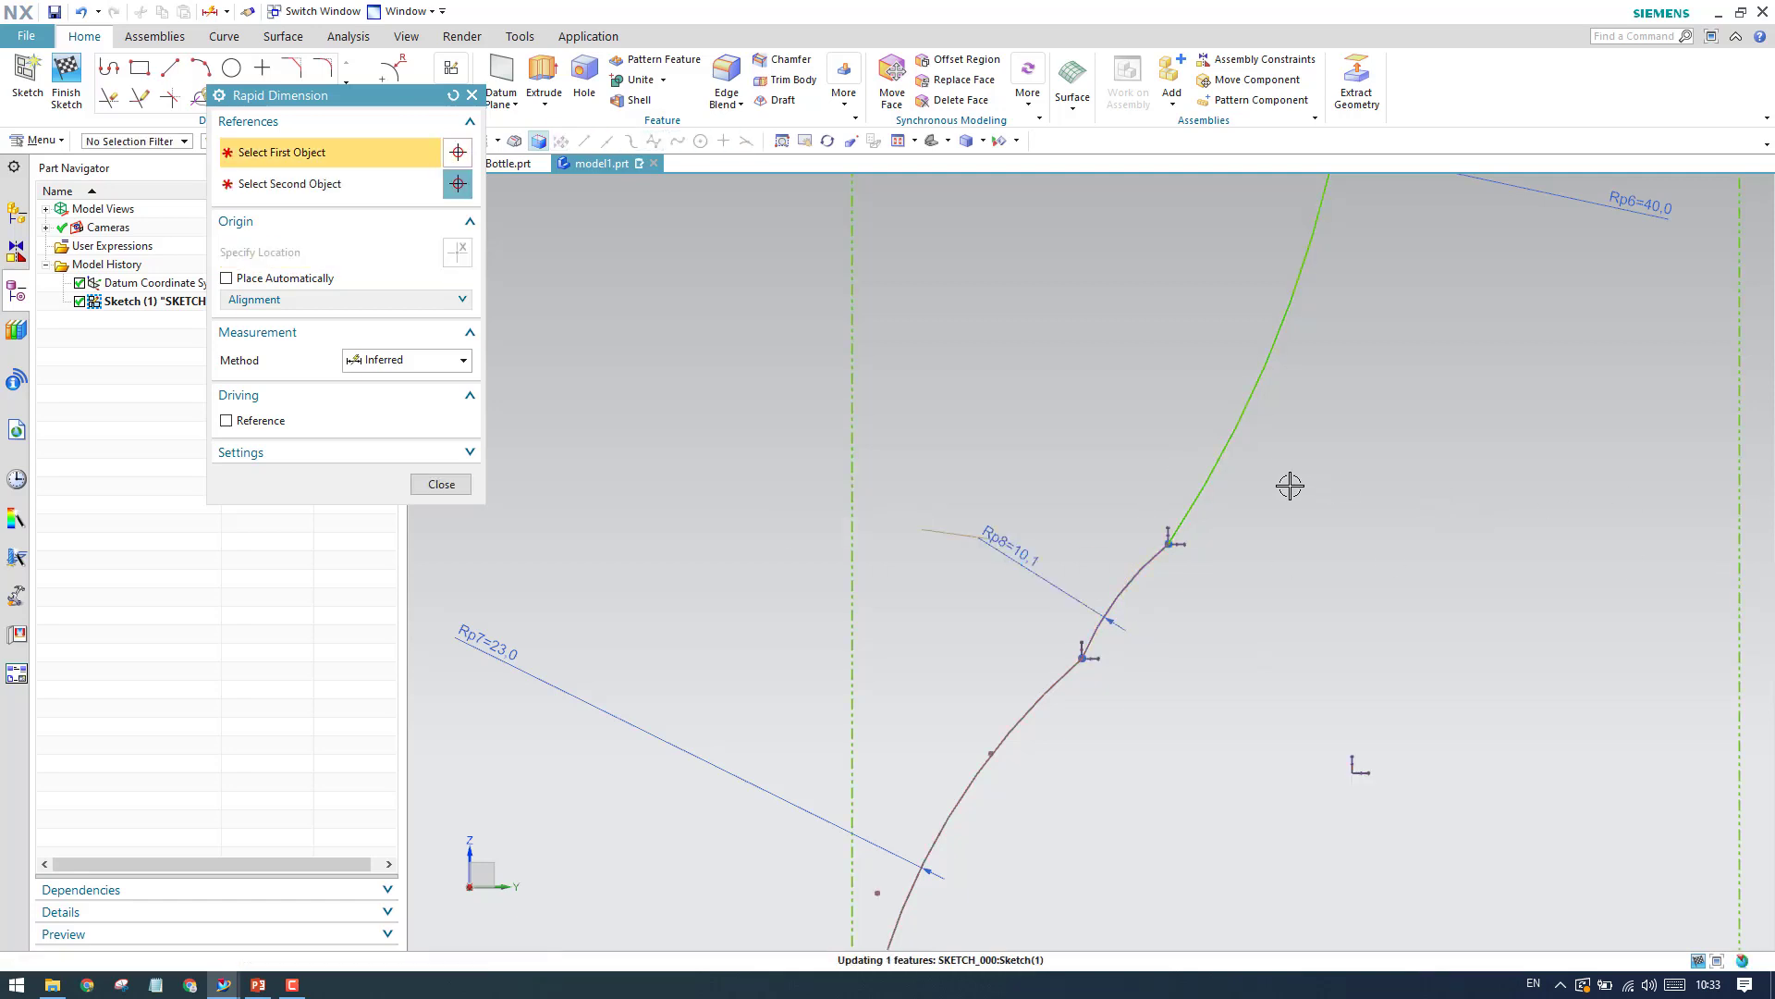
pyautogui.click(463, 484)
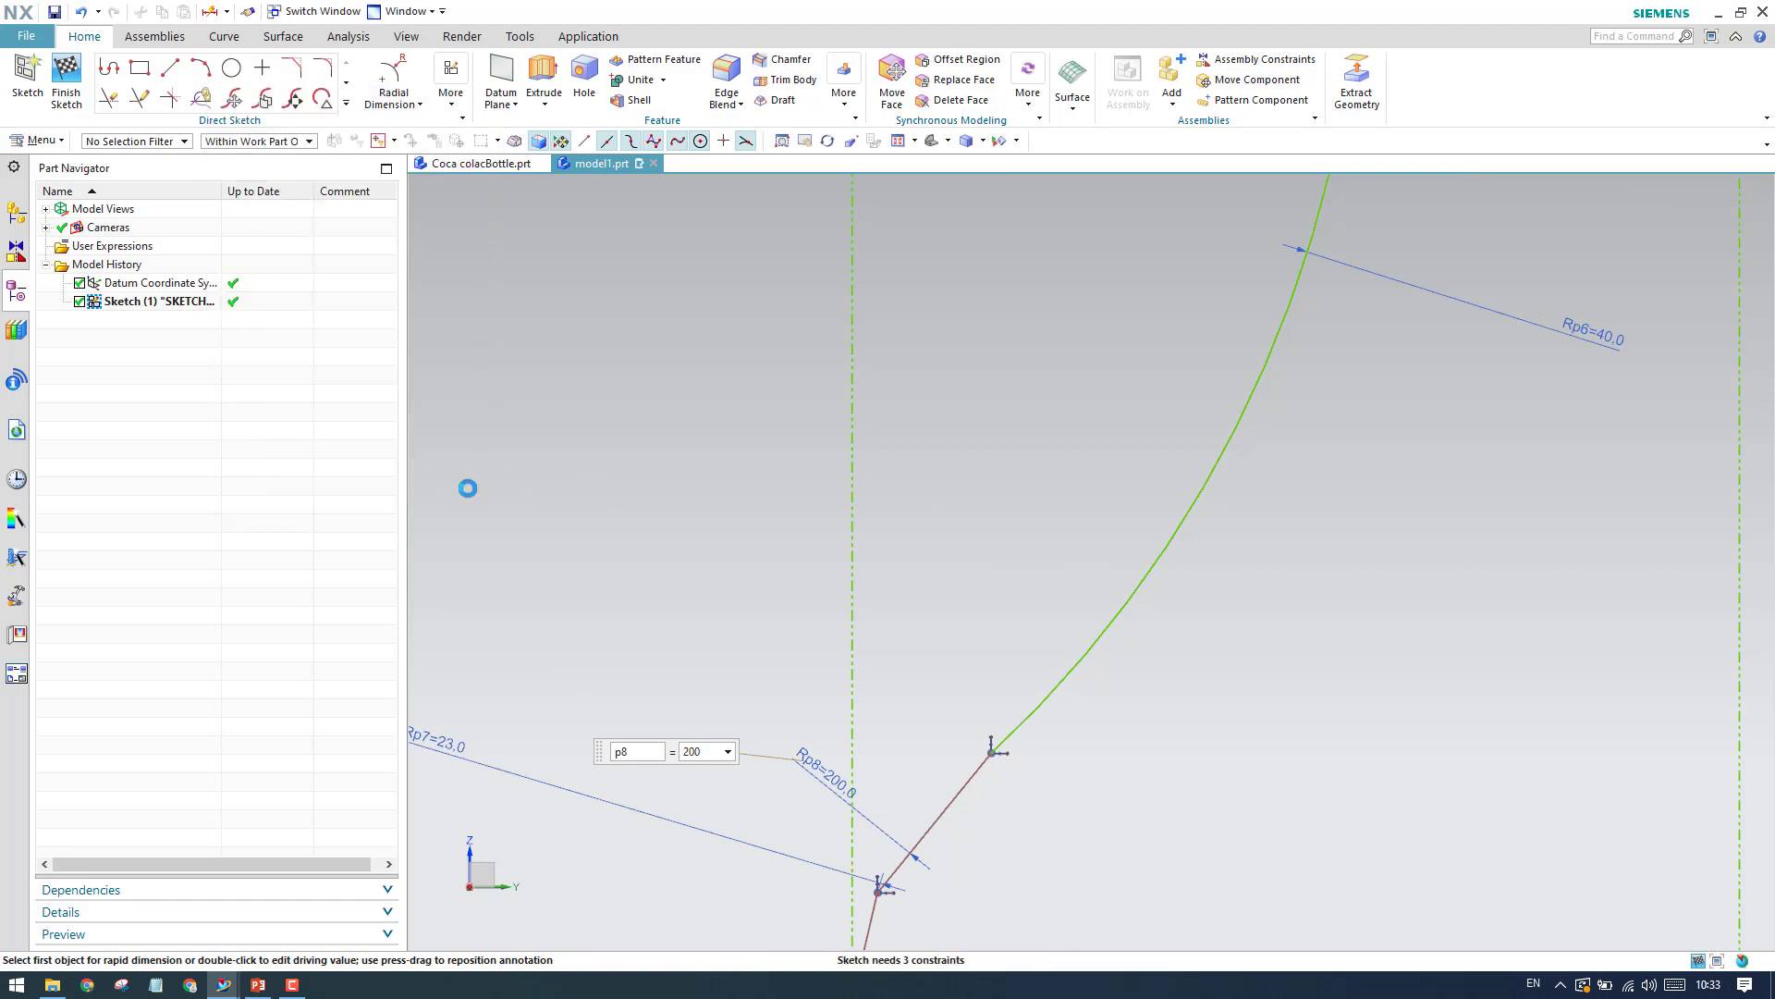
# Try to make the 200 mm connecting arc tangent to the 23 mm lower arc, and undo the constraint.
pyautogui.scroll(-3, 1059, 463)
pyautogui.scroll(2, 1082, 477)
pyautogui.scroll(5, 967, 678)
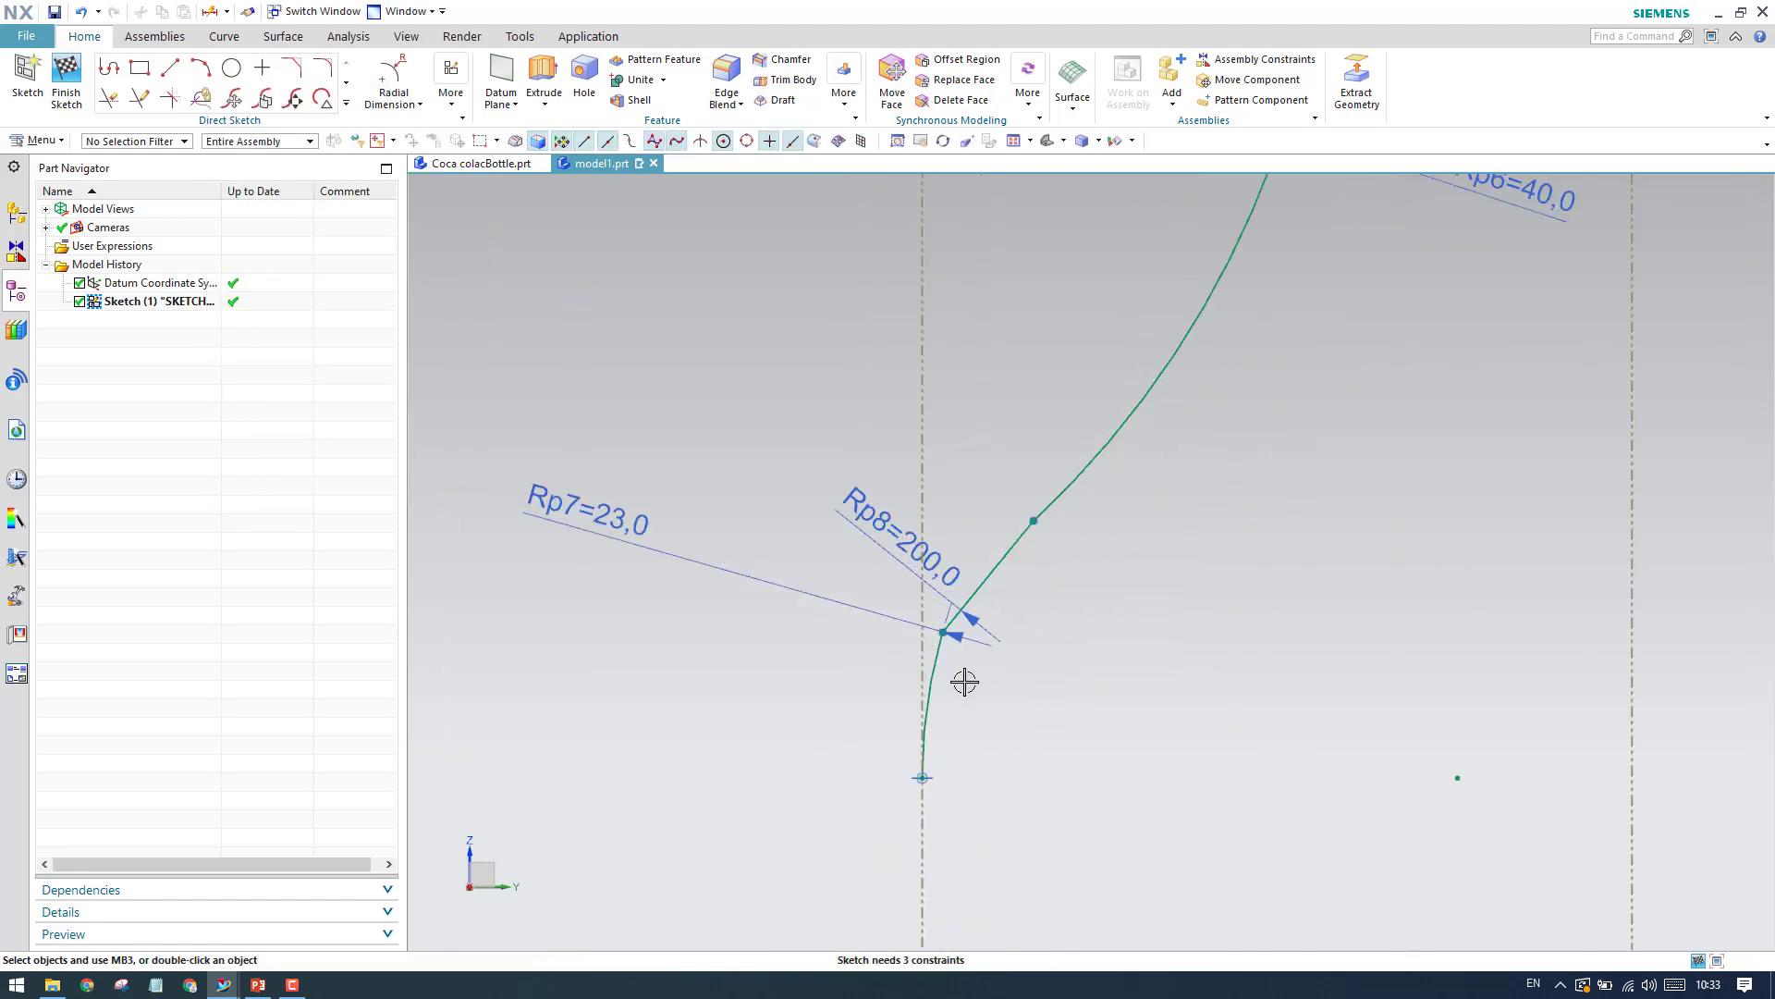
pyautogui.press('c')
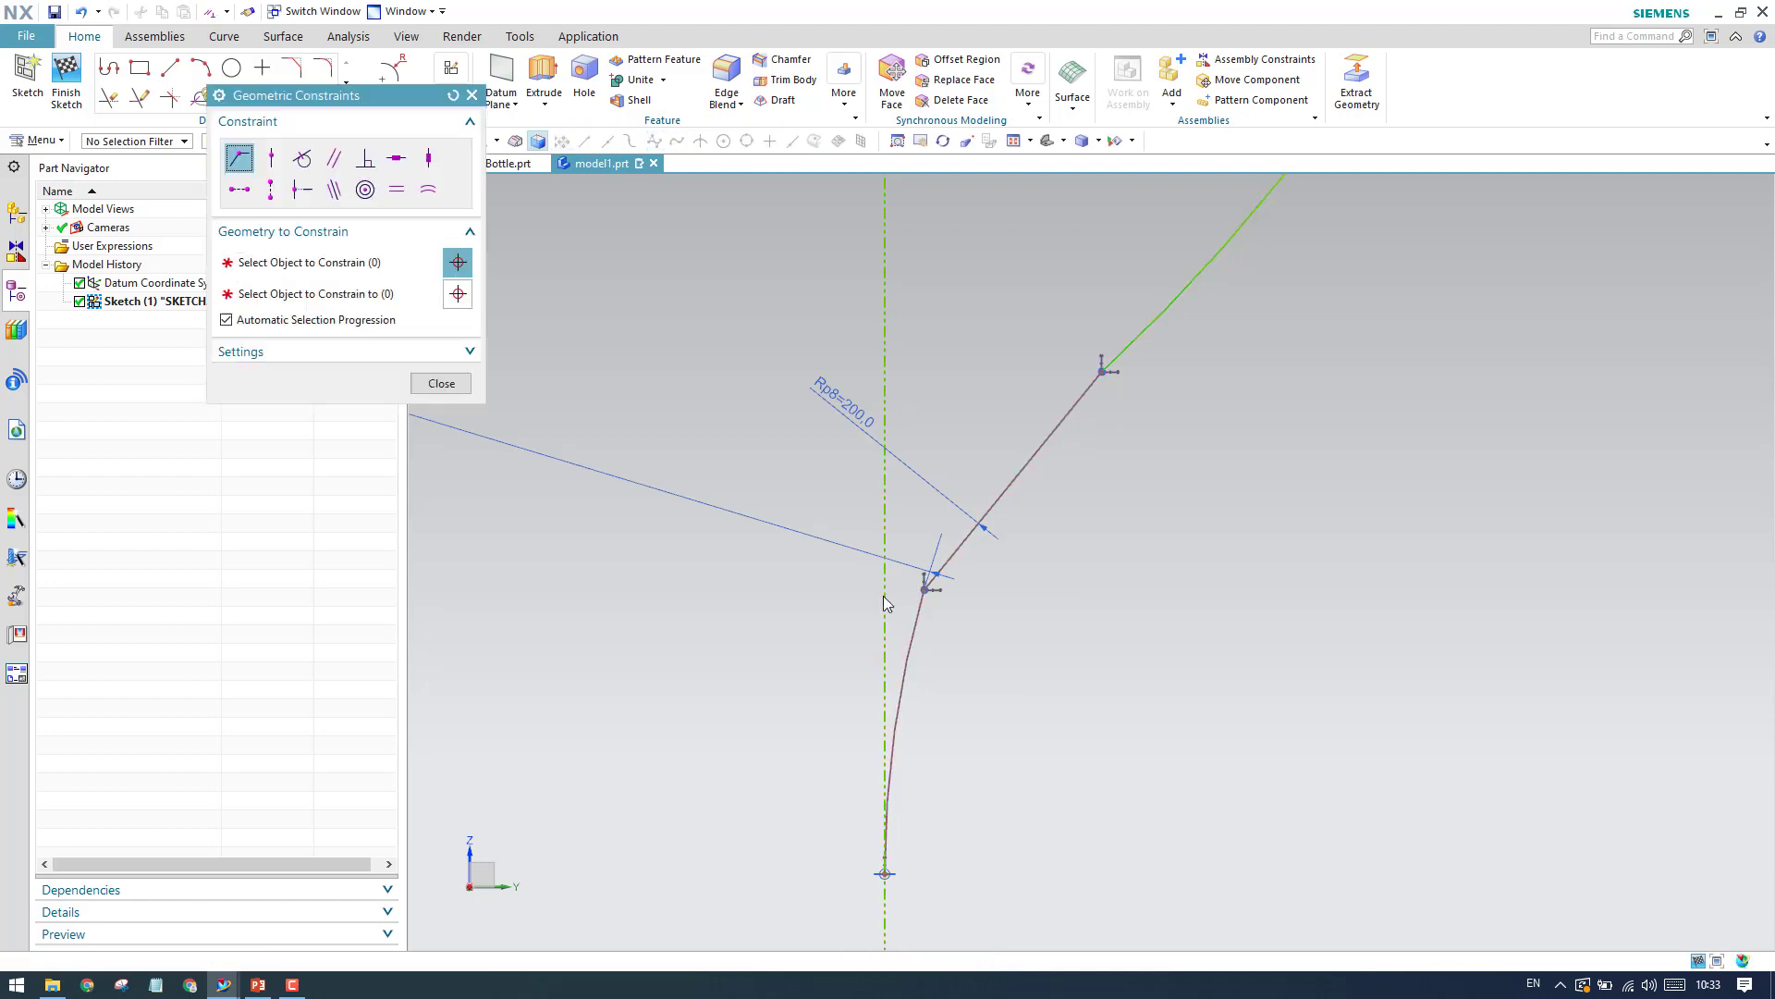
pyautogui.click(304, 160)
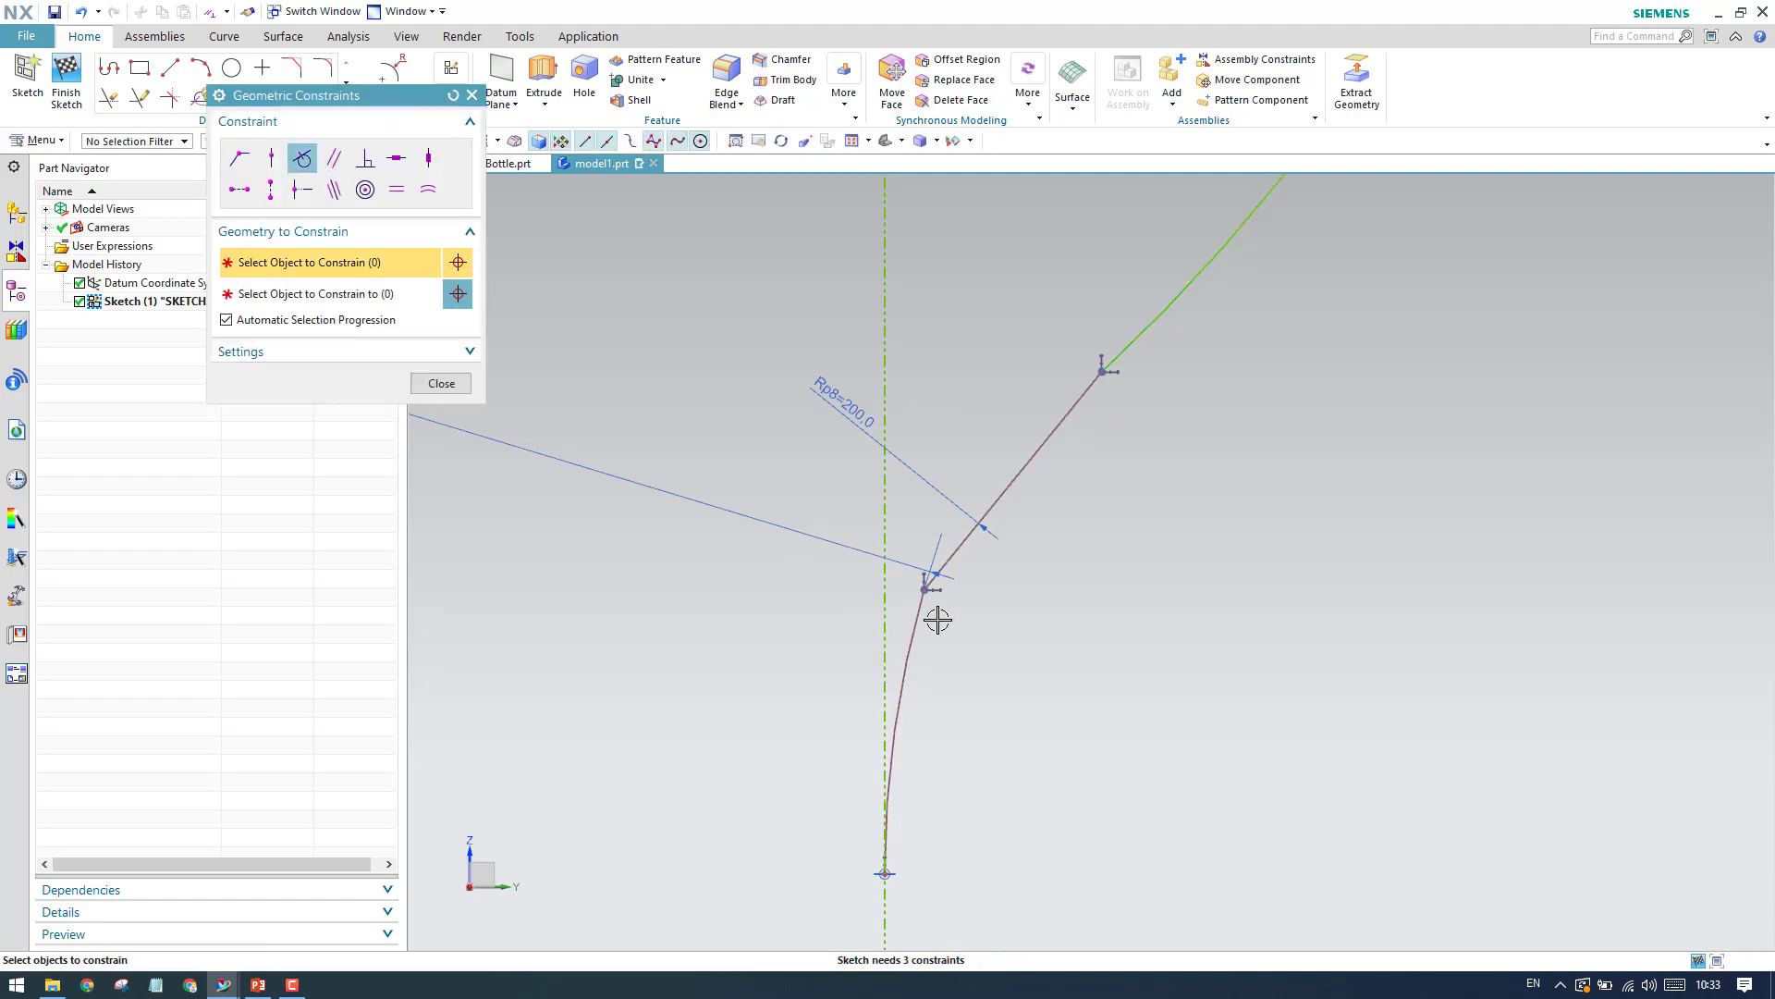
pyautogui.click(957, 586)
pyautogui.click(971, 534)
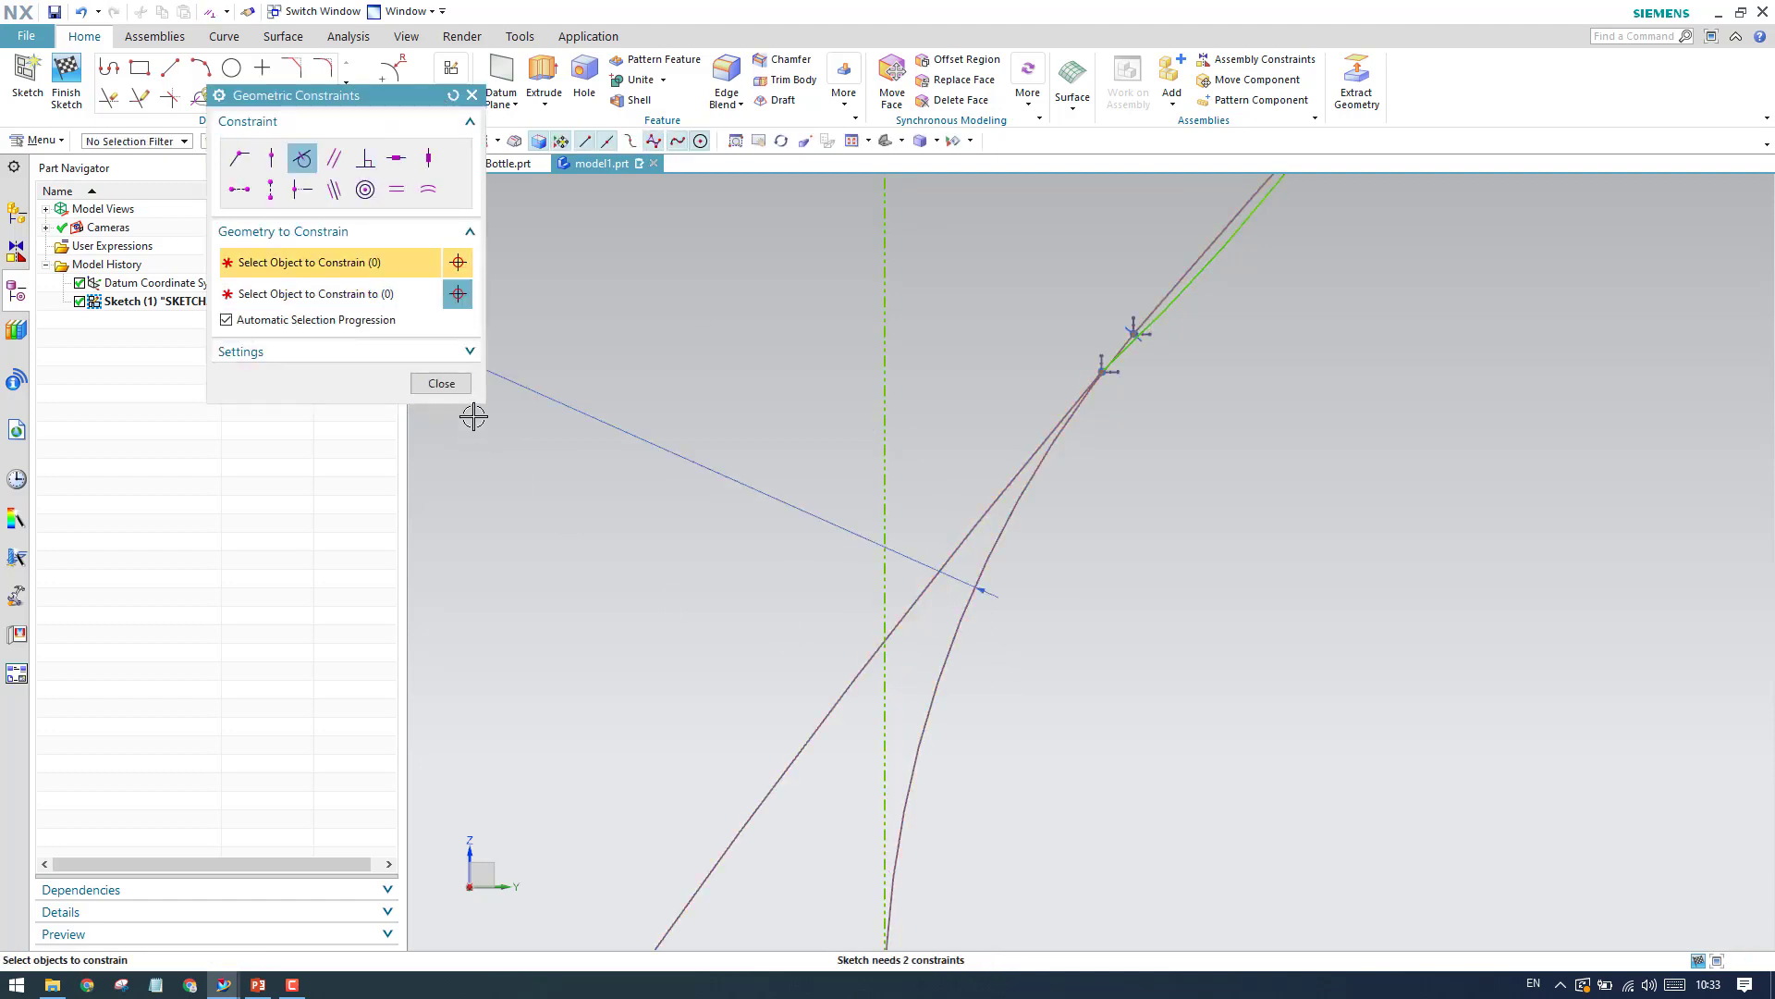
pyautogui.click(460, 386)
pyautogui.scroll(-8, 1203, 536)
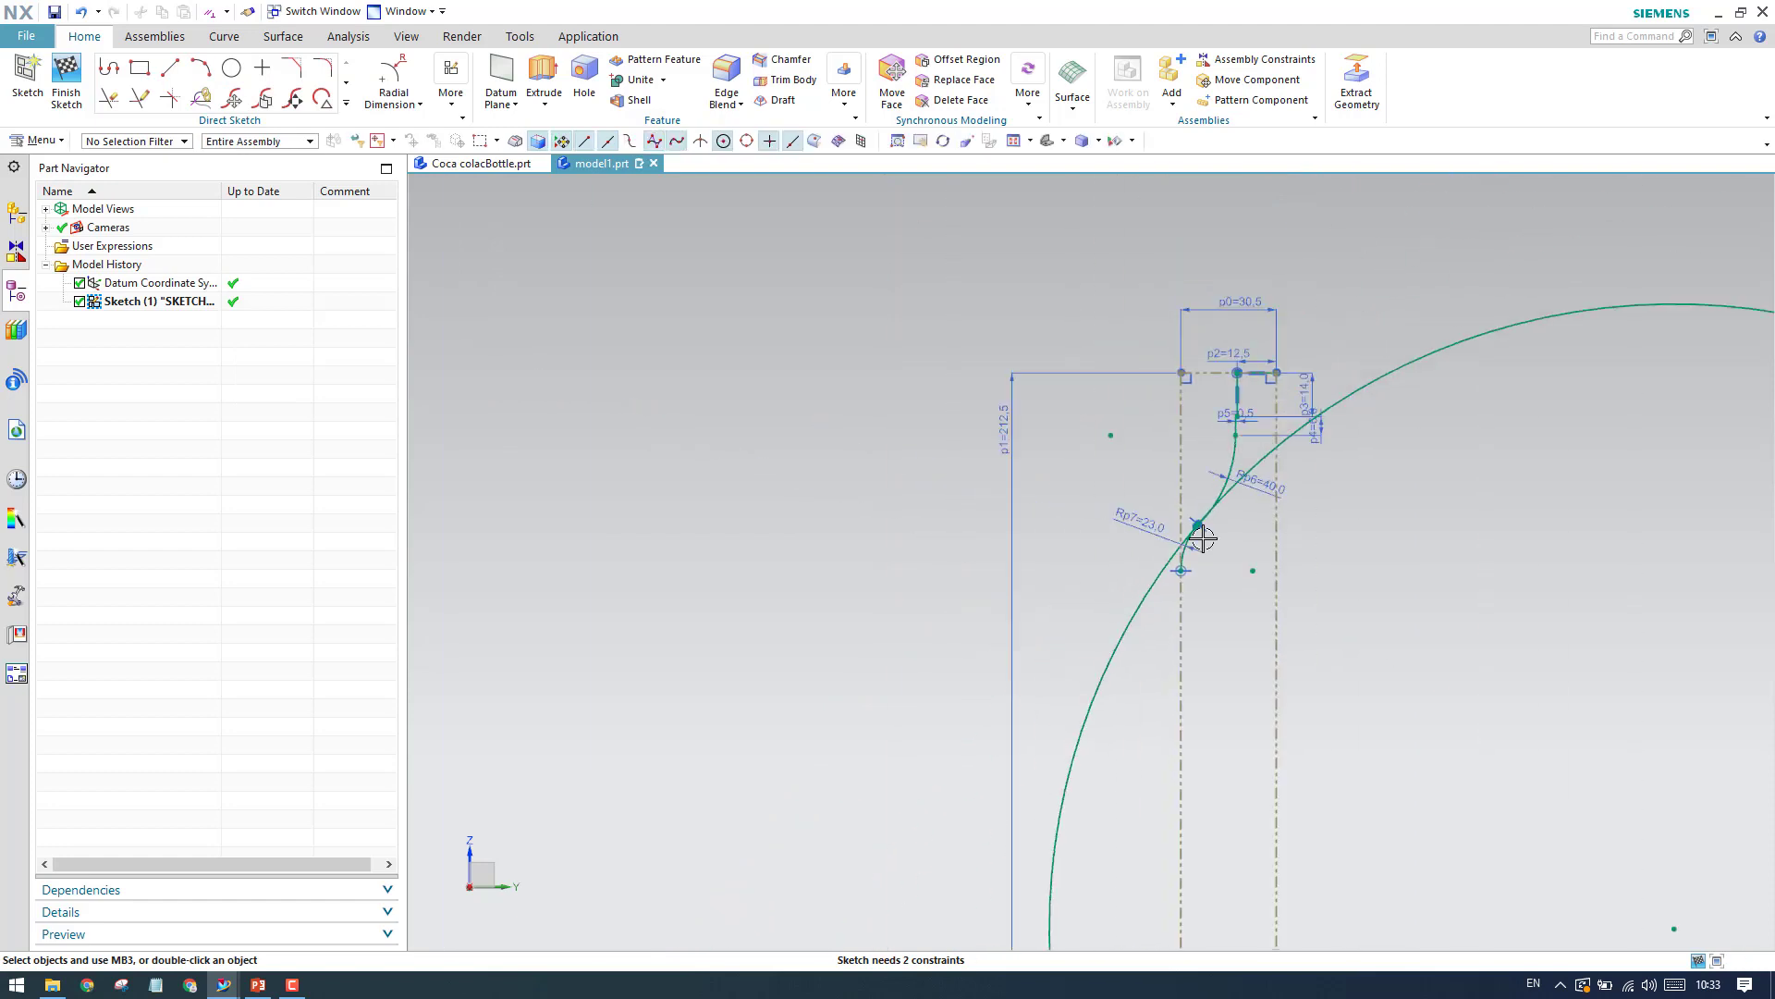
pyautogui.scroll(6, 1183, 535)
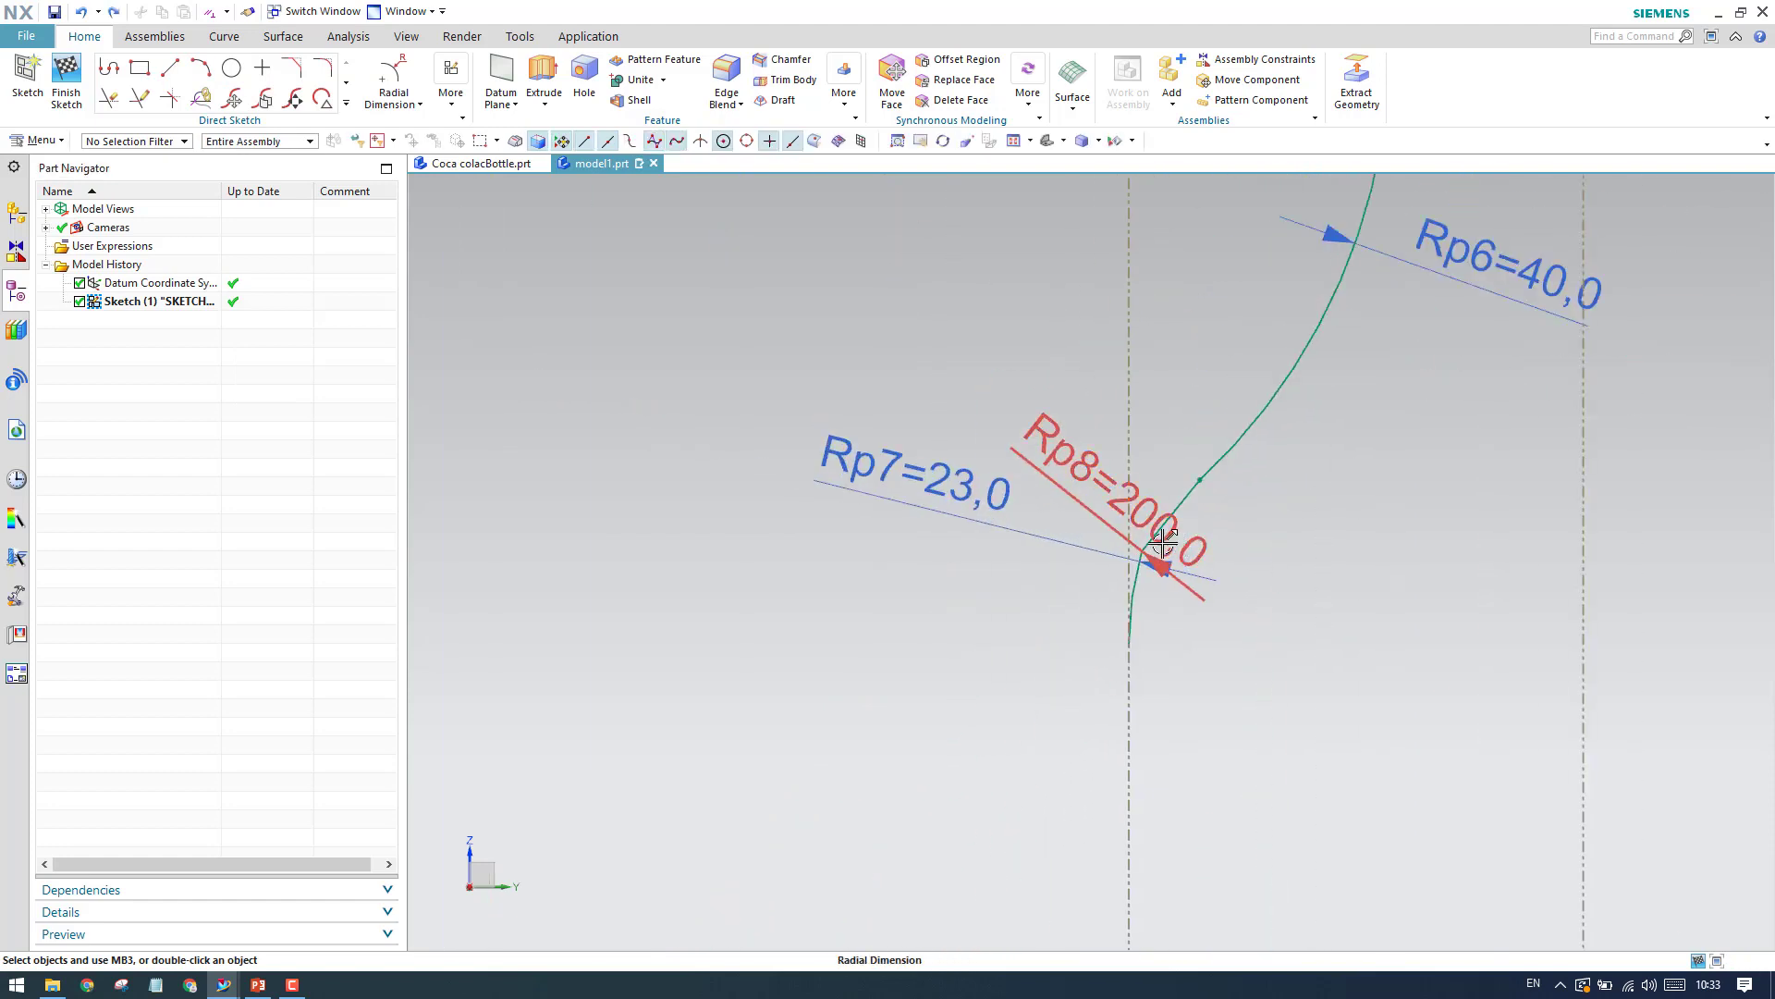
# Move the 200 mm connecting arc's ends farther up the profile and make it tangent to the 23 mm lower arc.
pyautogui.scroll(-3, 1145, 443)
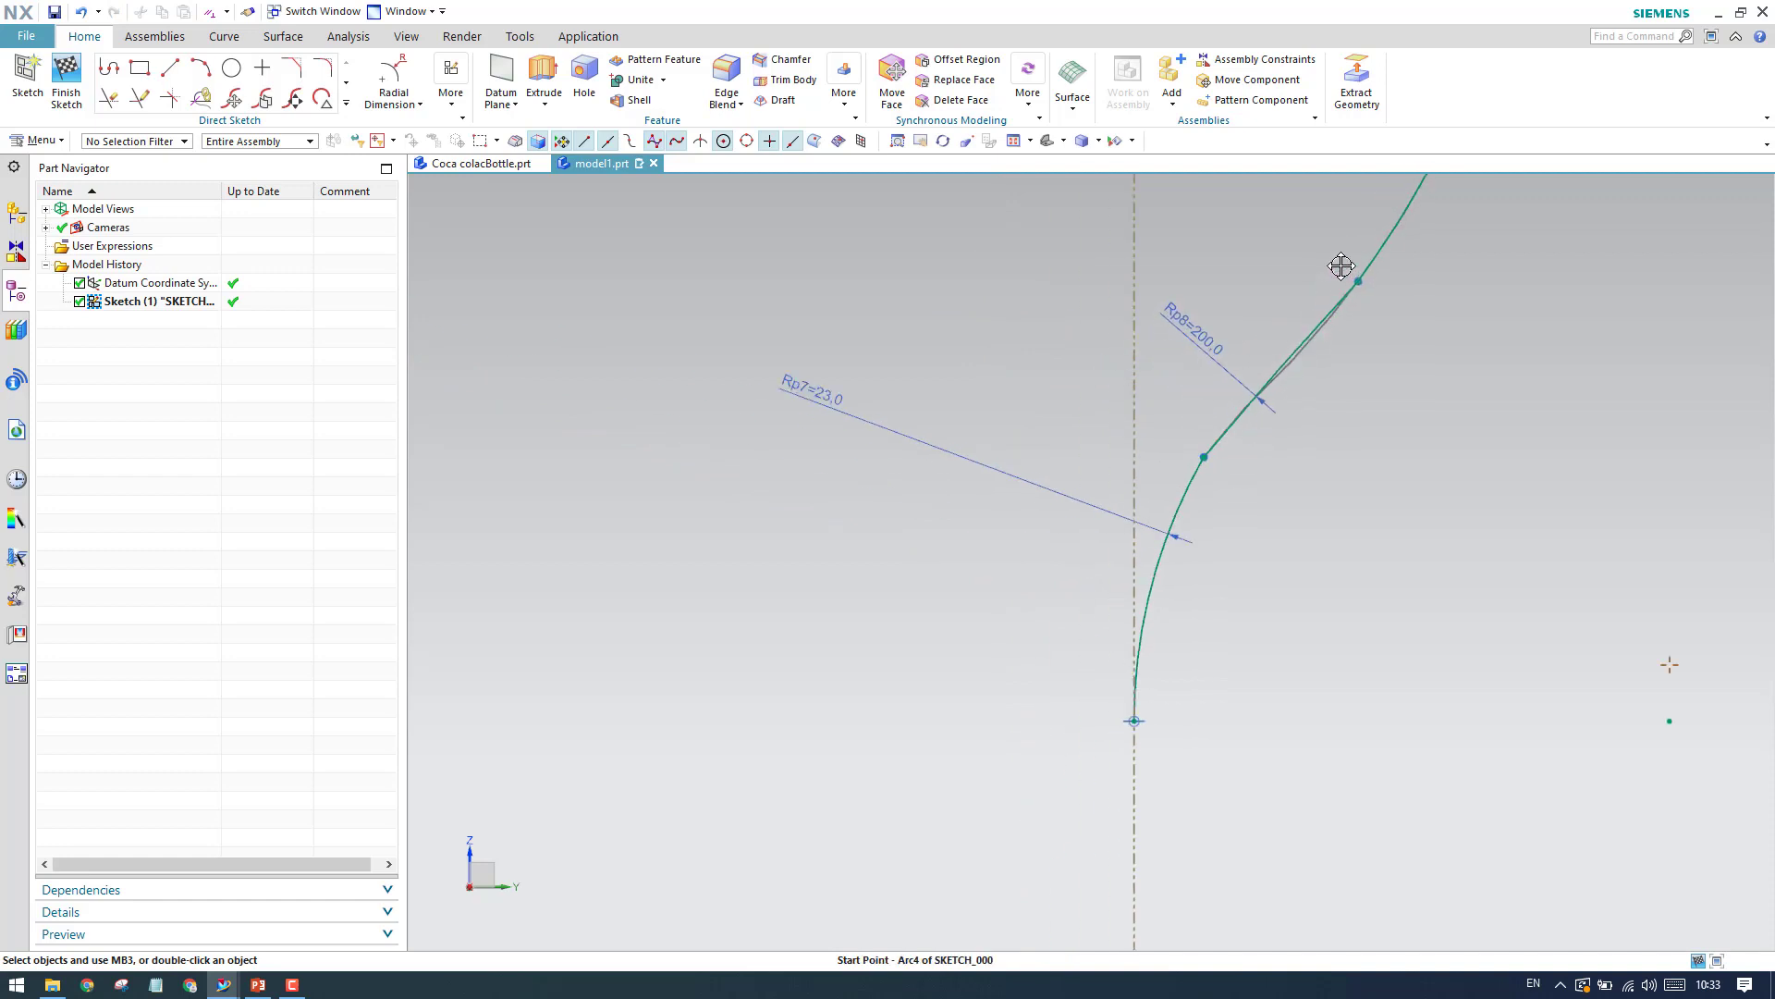
pyautogui.scroll(-4, 1292, 442)
pyautogui.scroll(3, 1352, 396)
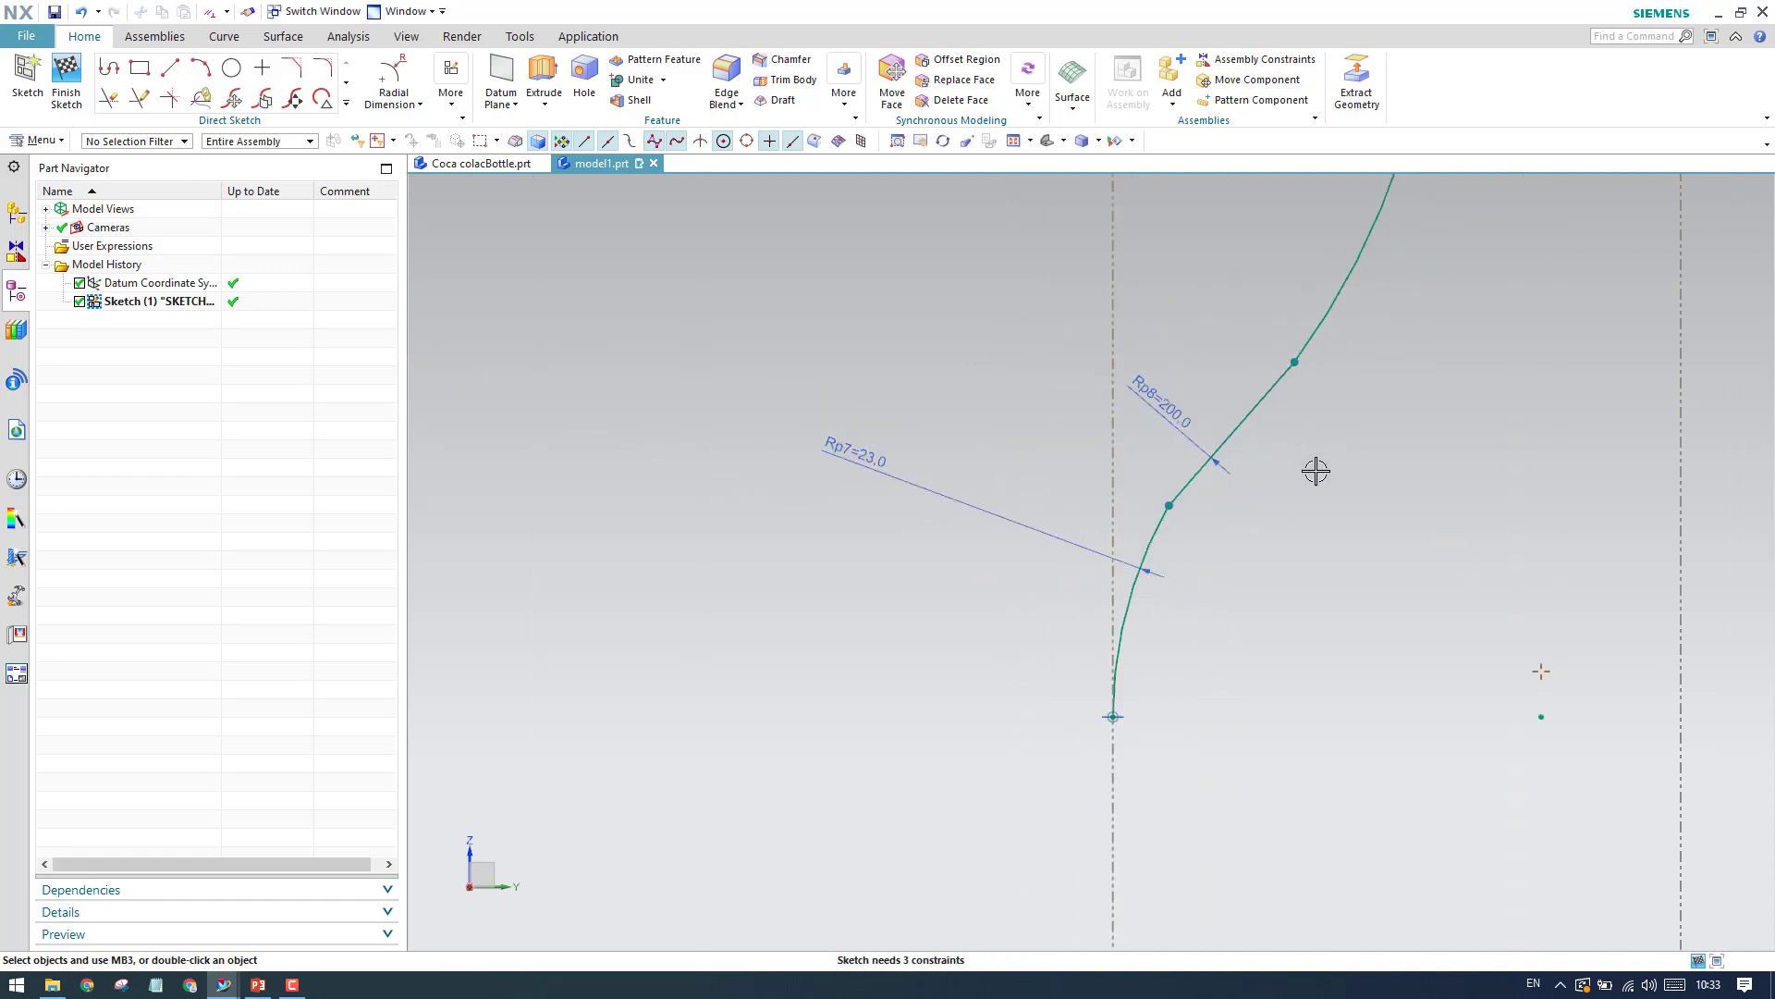
pyautogui.press('c')
pyautogui.click(1165, 519)
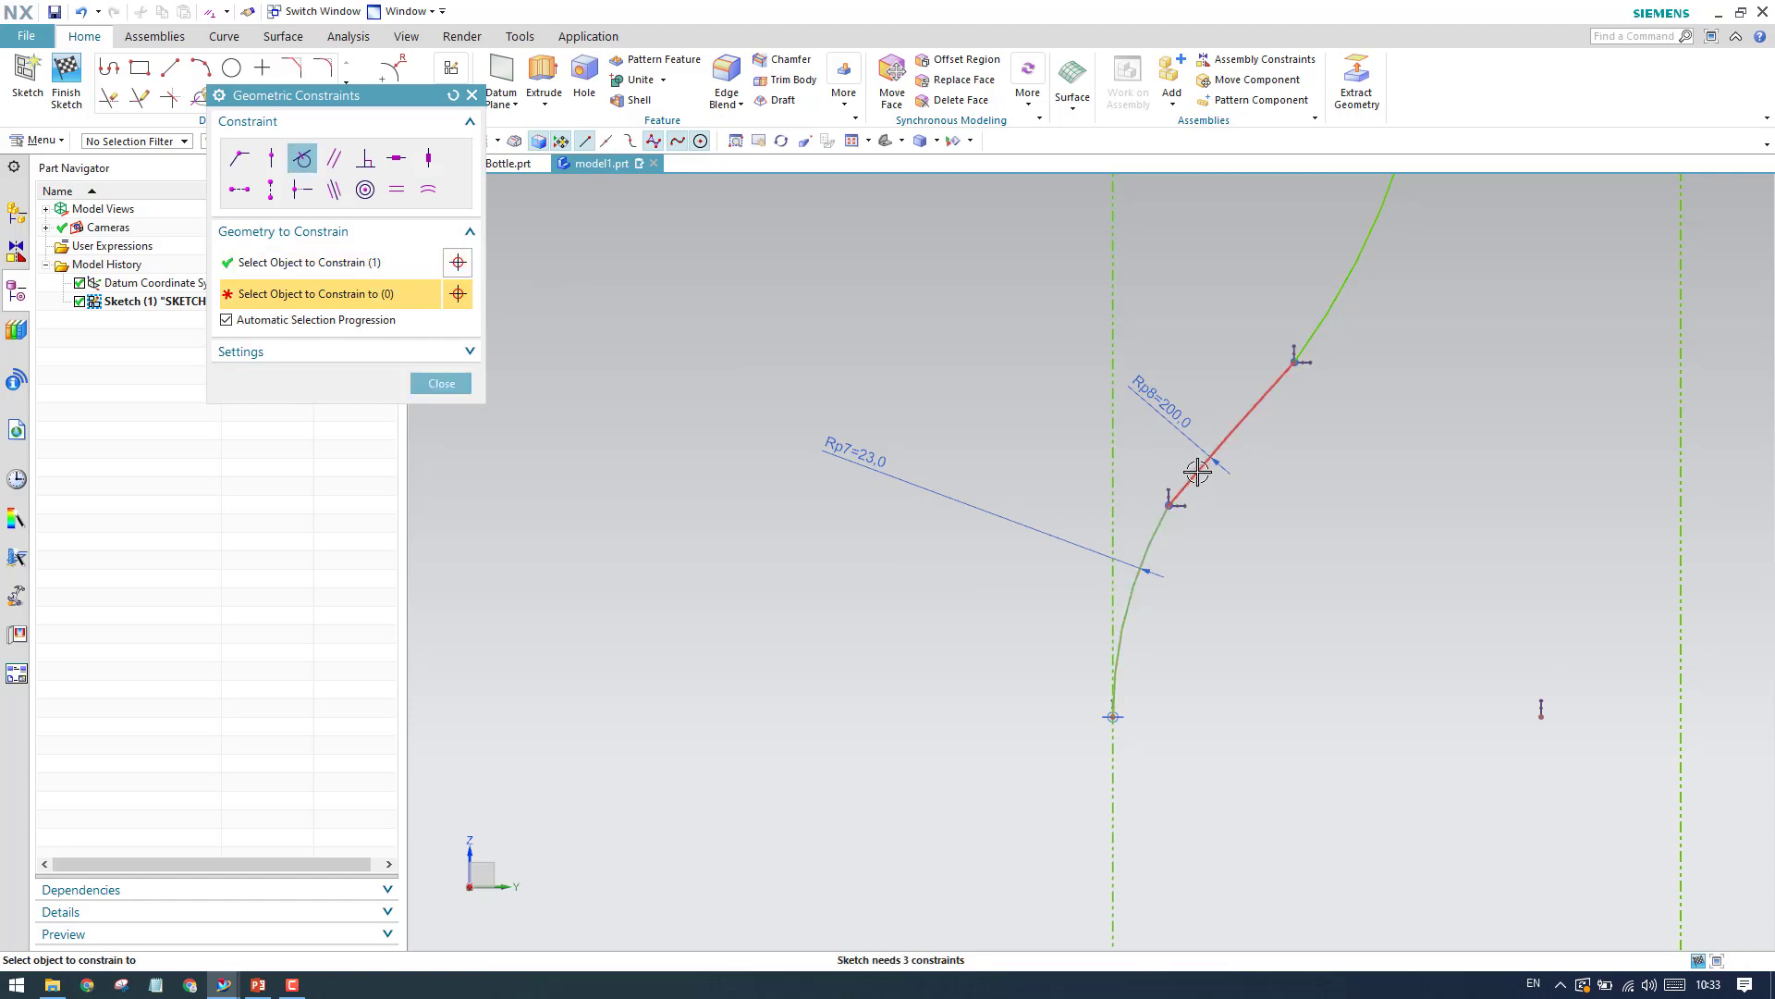
pyautogui.click(1189, 468)
pyautogui.click(441, 383)
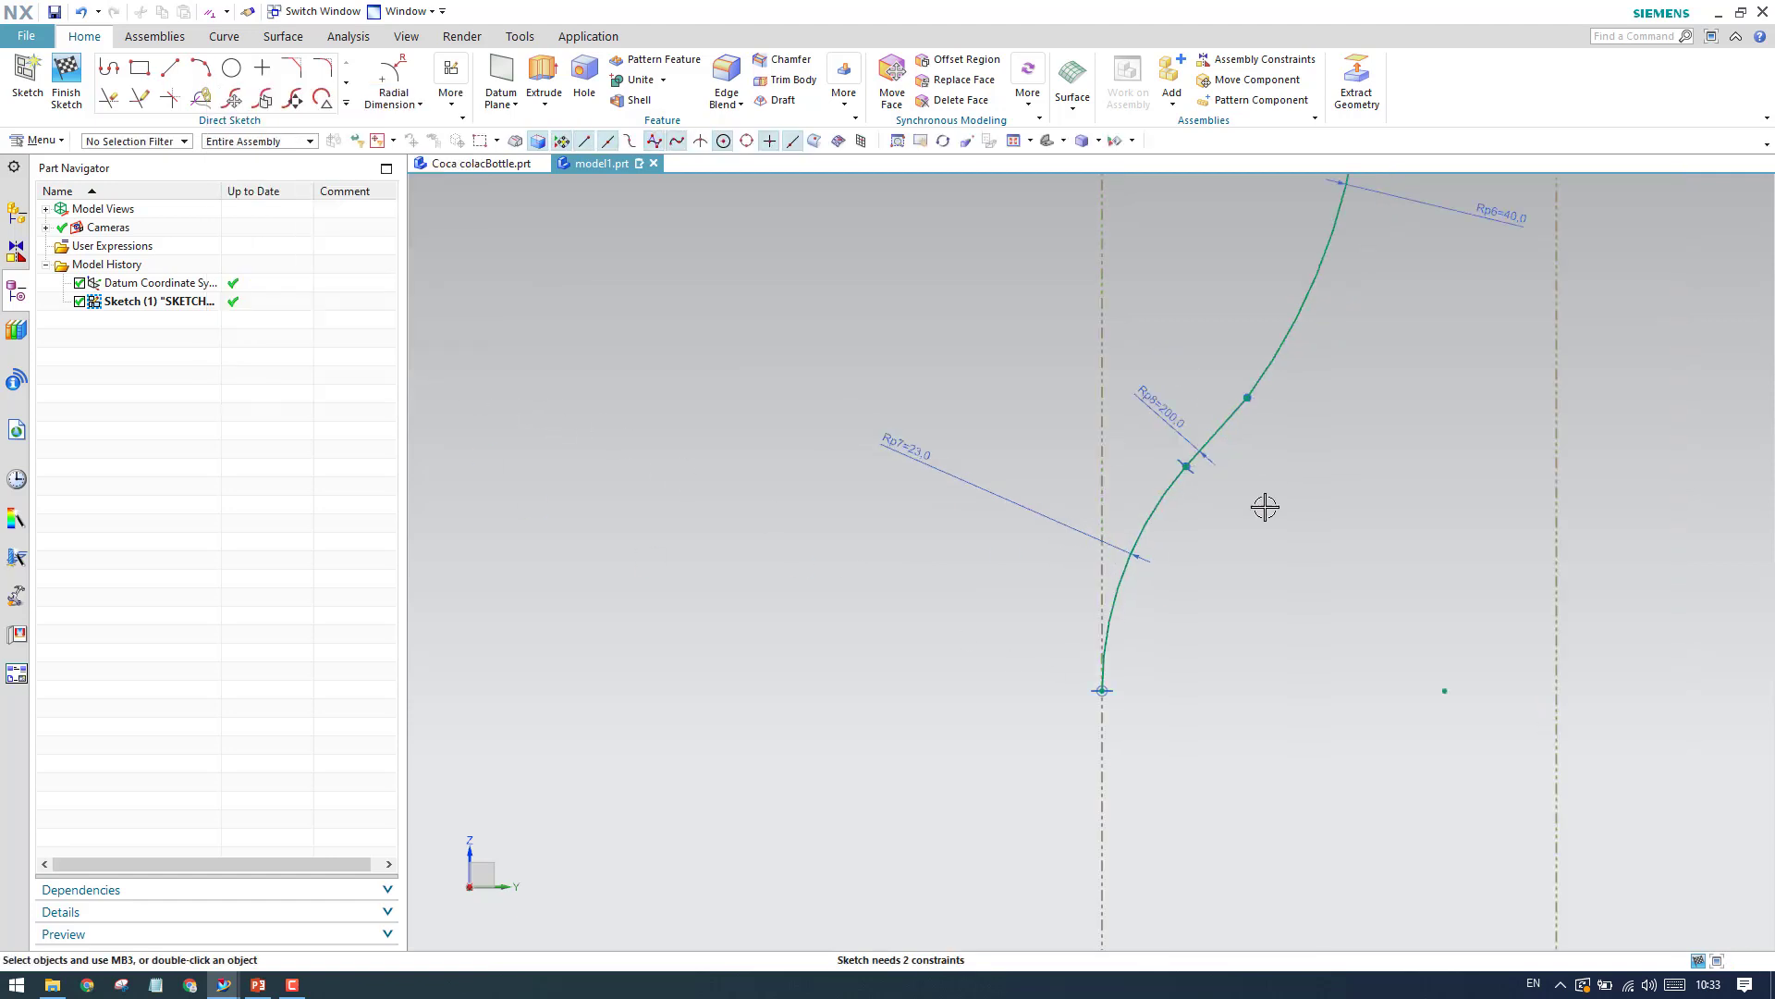
# Add a tangent constraint between the 200 mm connecting arc and the 40 mm upper arc.
pyautogui.scroll(-3, 1340, 492)
pyautogui.scroll(6, 1145, 537)
pyautogui.scroll(3, 1144, 537)
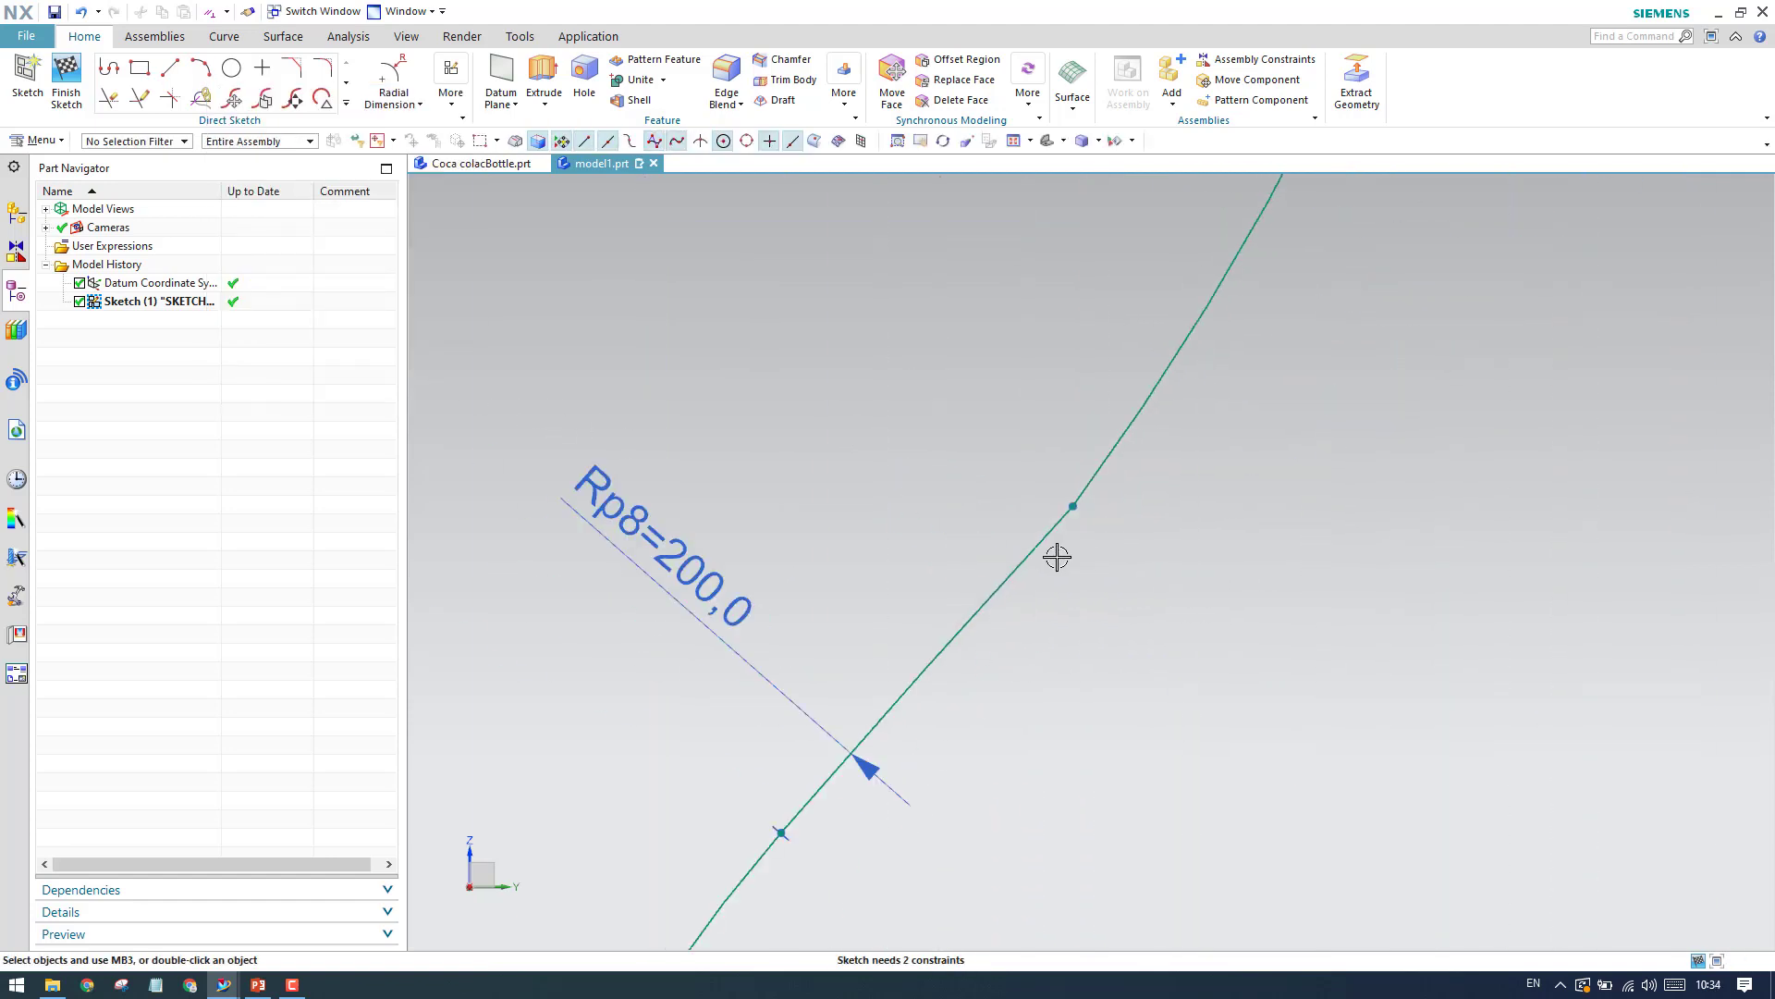
pyautogui.press('c')
pyautogui.click(1040, 534)
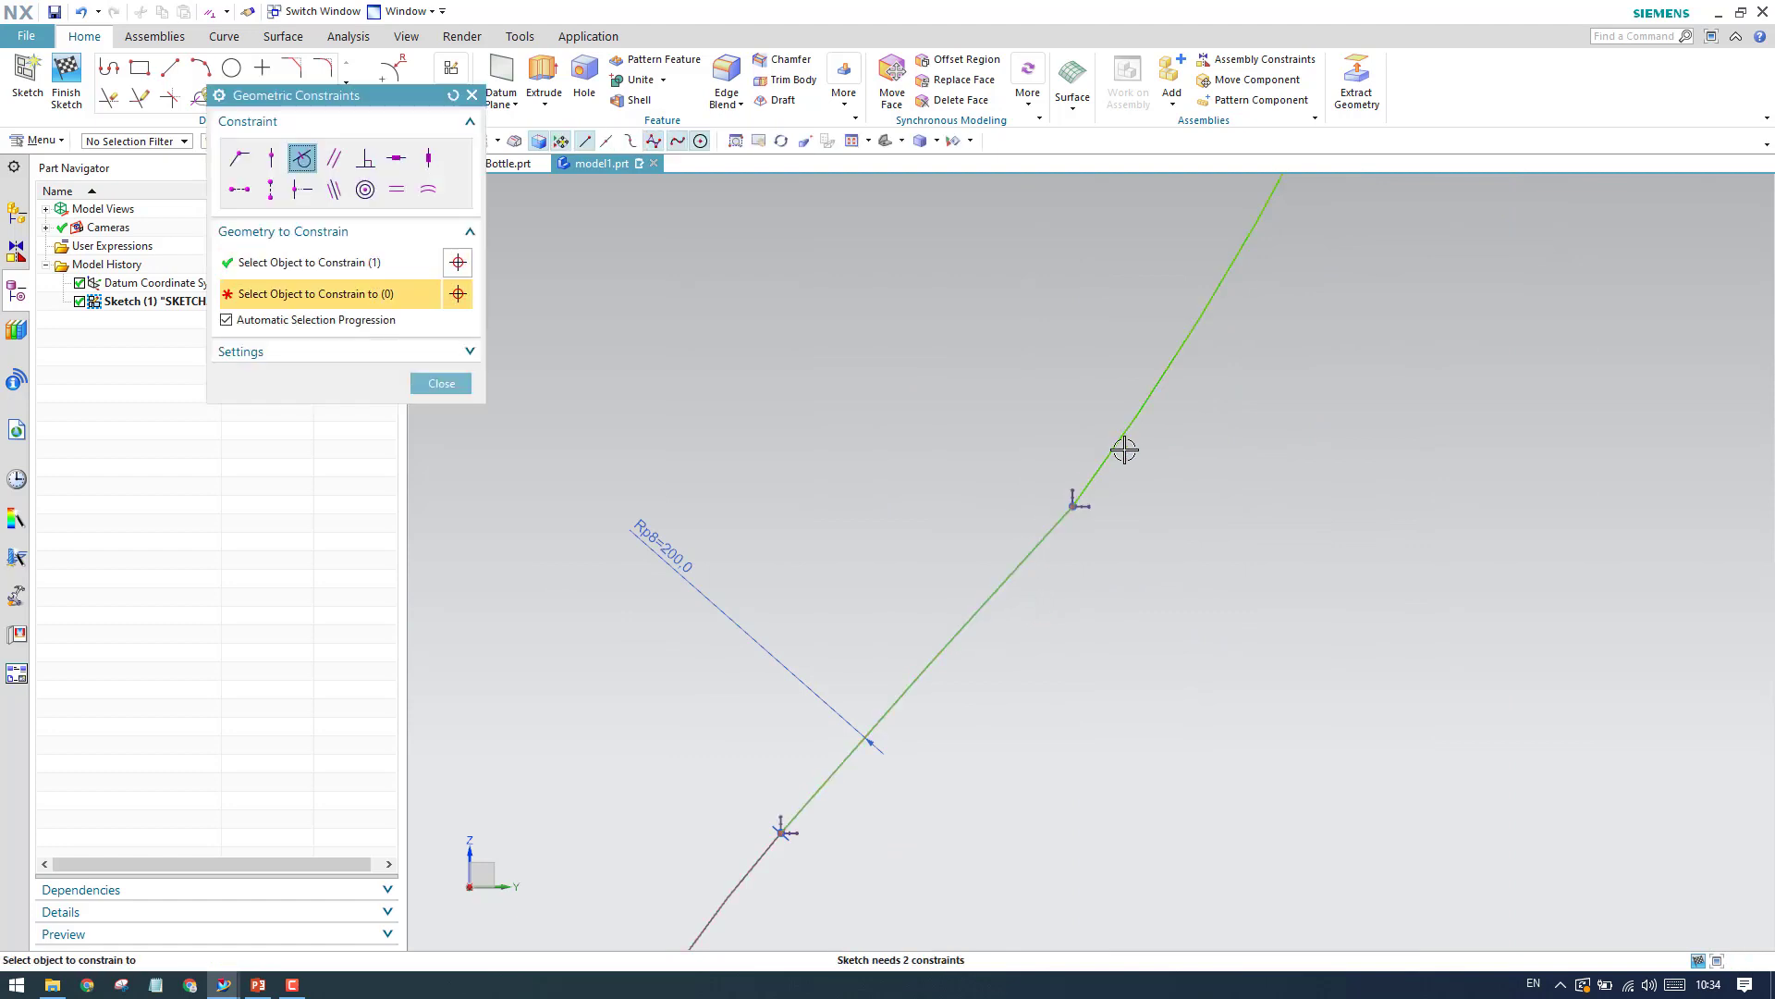
pyautogui.click(1116, 462)
pyautogui.click(441, 383)
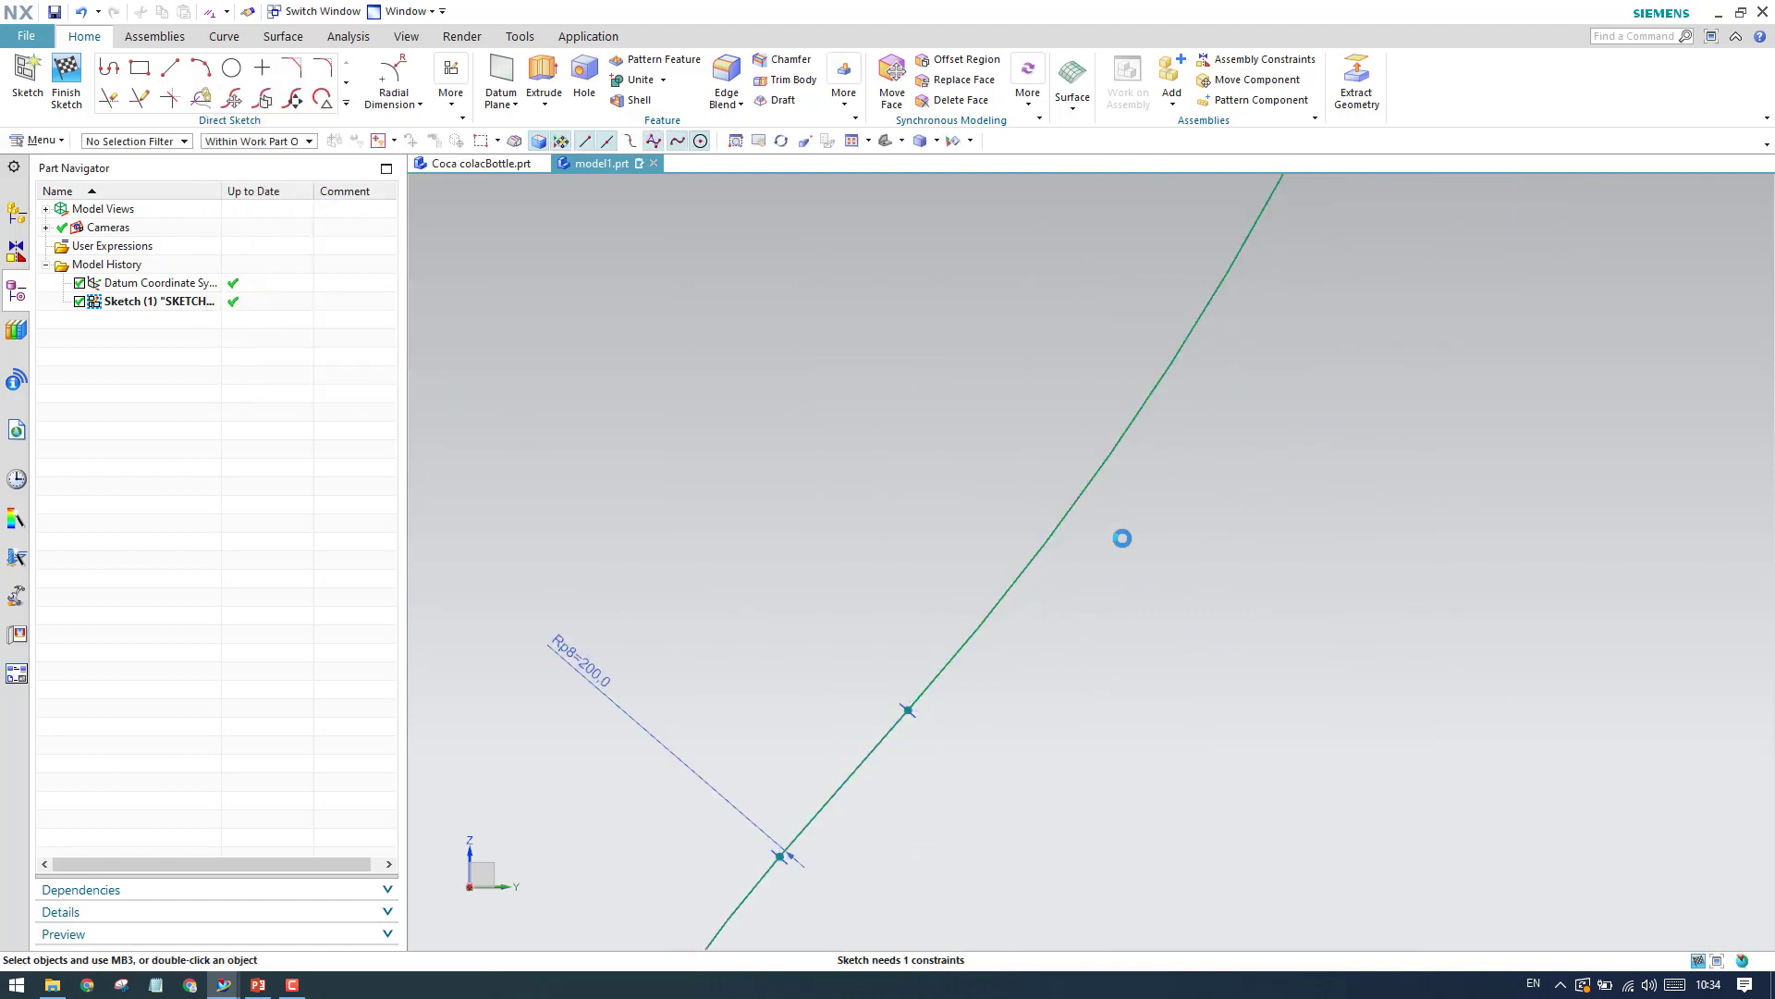
# Dimension the vertical distance from the profile's top edge to the joint between the 200 mm and 23 mm arcs as 57.5 mm.
pyautogui.scroll(-2, 1124, 534)
pyautogui.scroll(-4, 1126, 534)
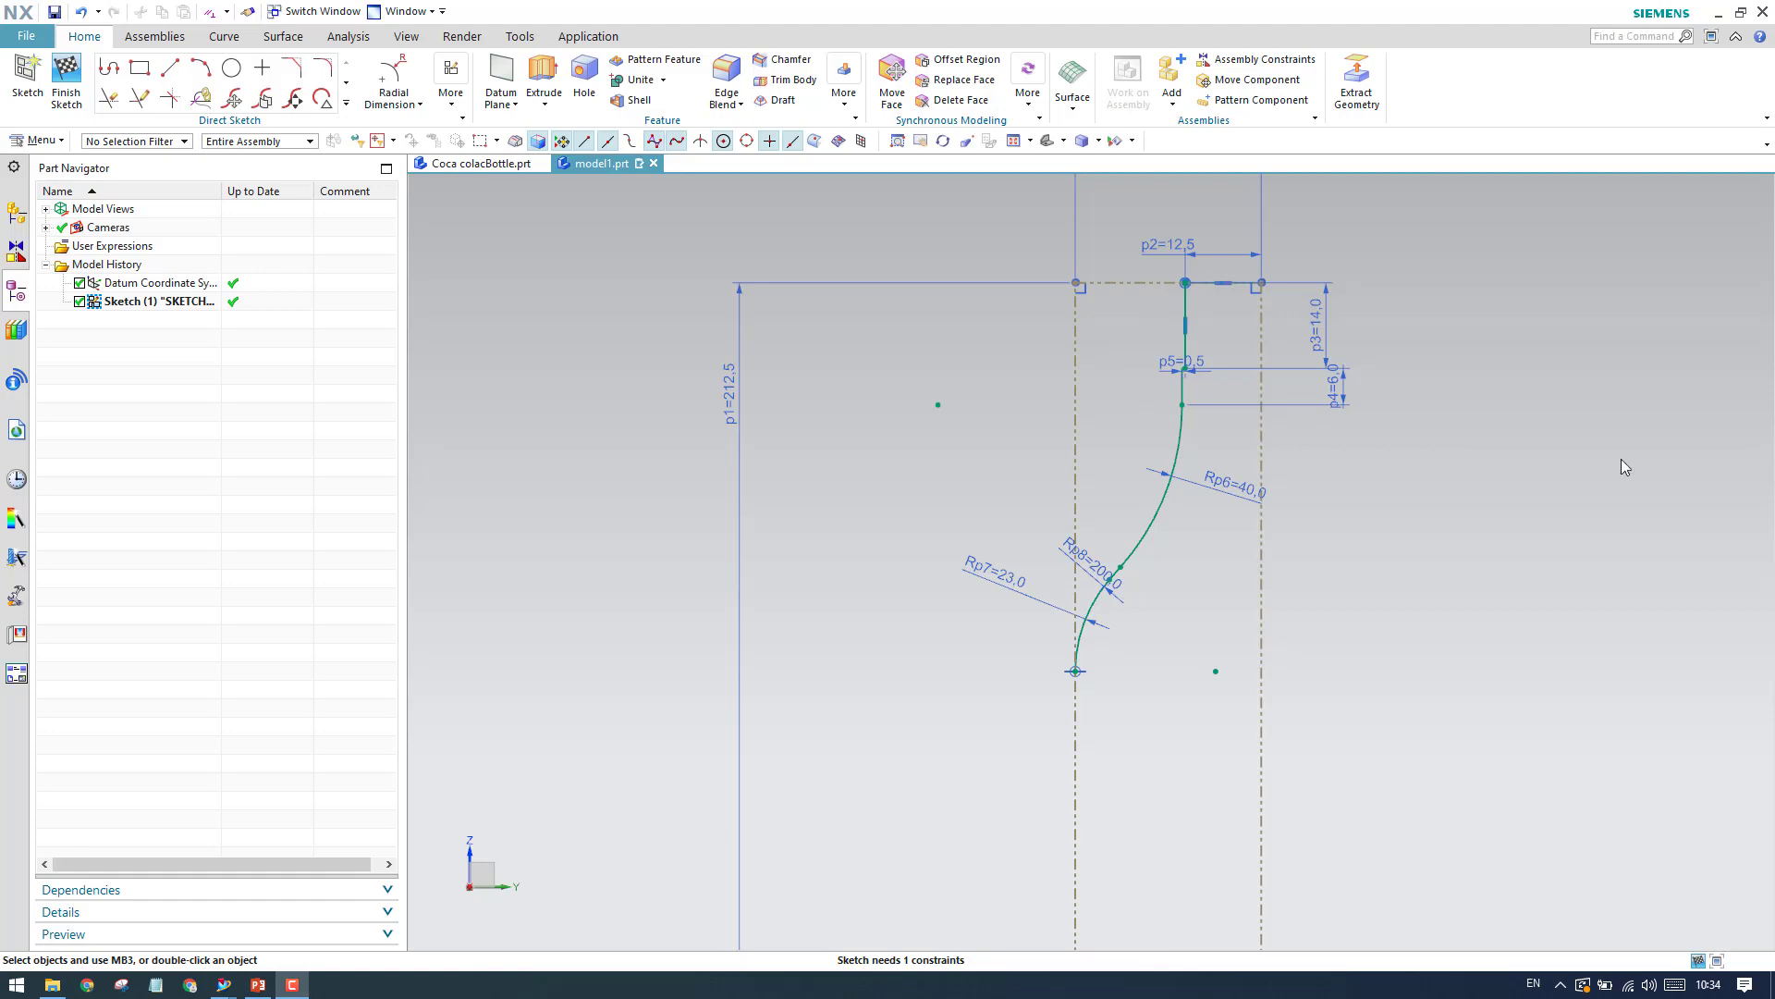
pyautogui.click(394, 74)
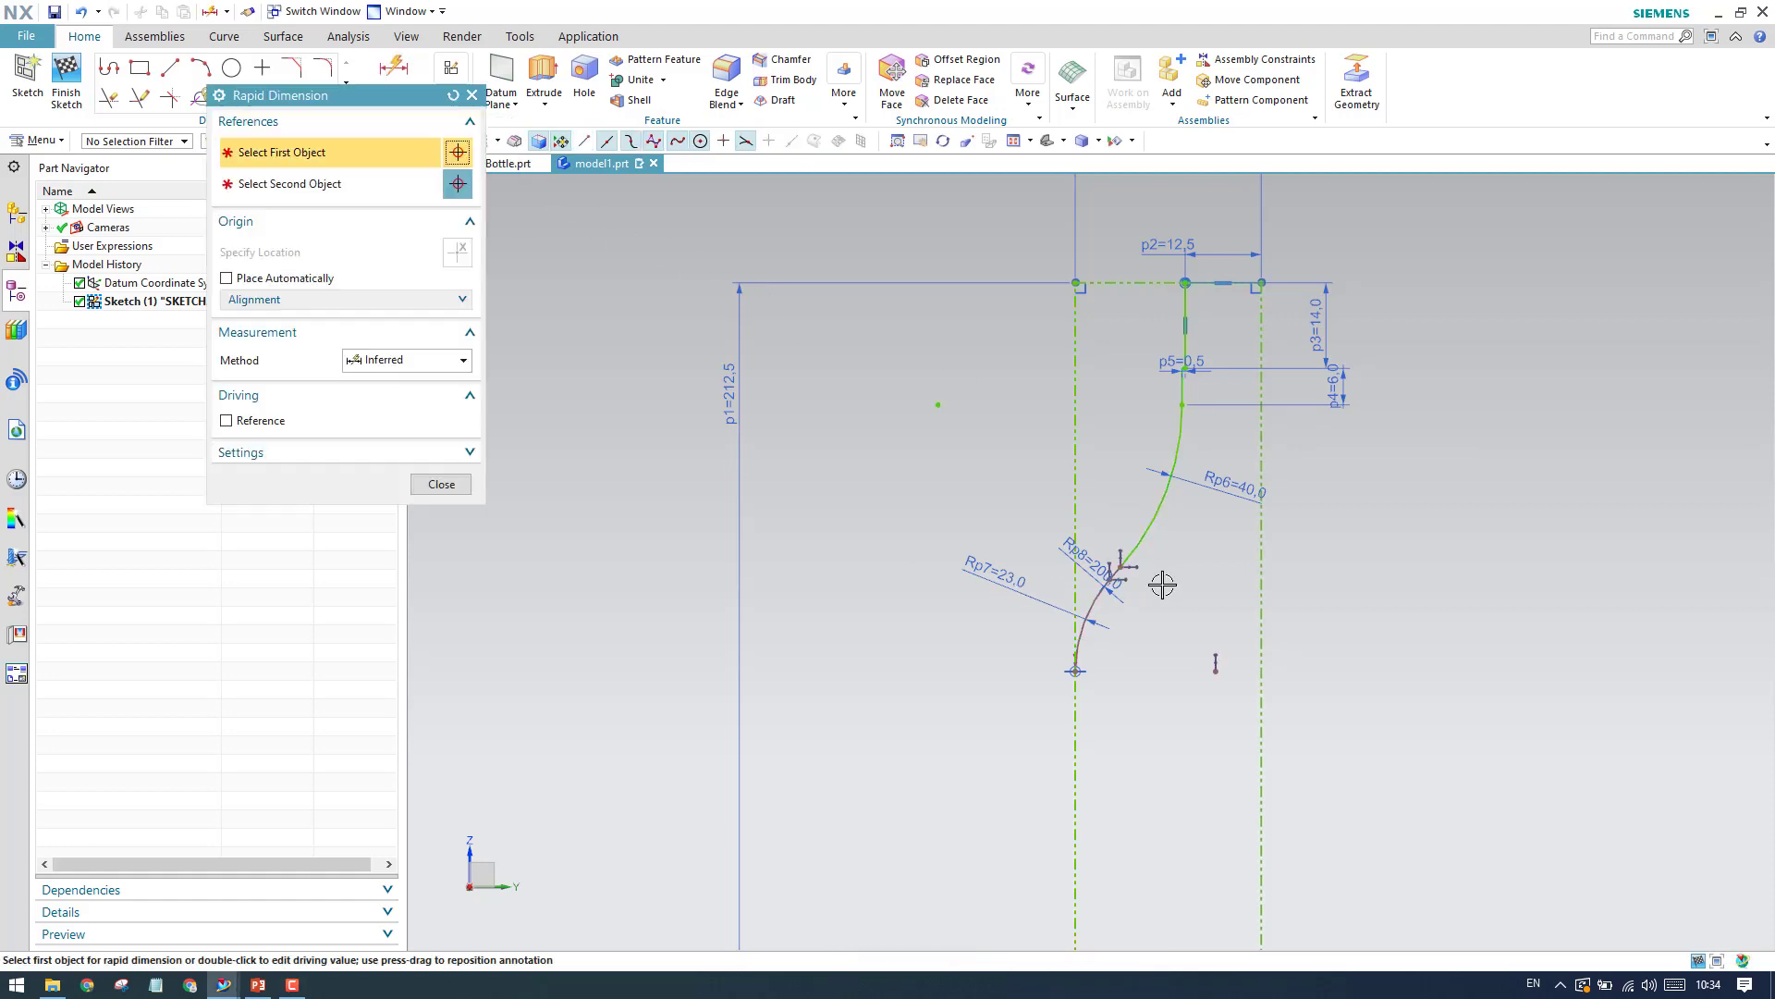
pyautogui.scroll(3, 1110, 592)
pyautogui.click(1038, 539)
pyautogui.scroll(-6, 1114, 588)
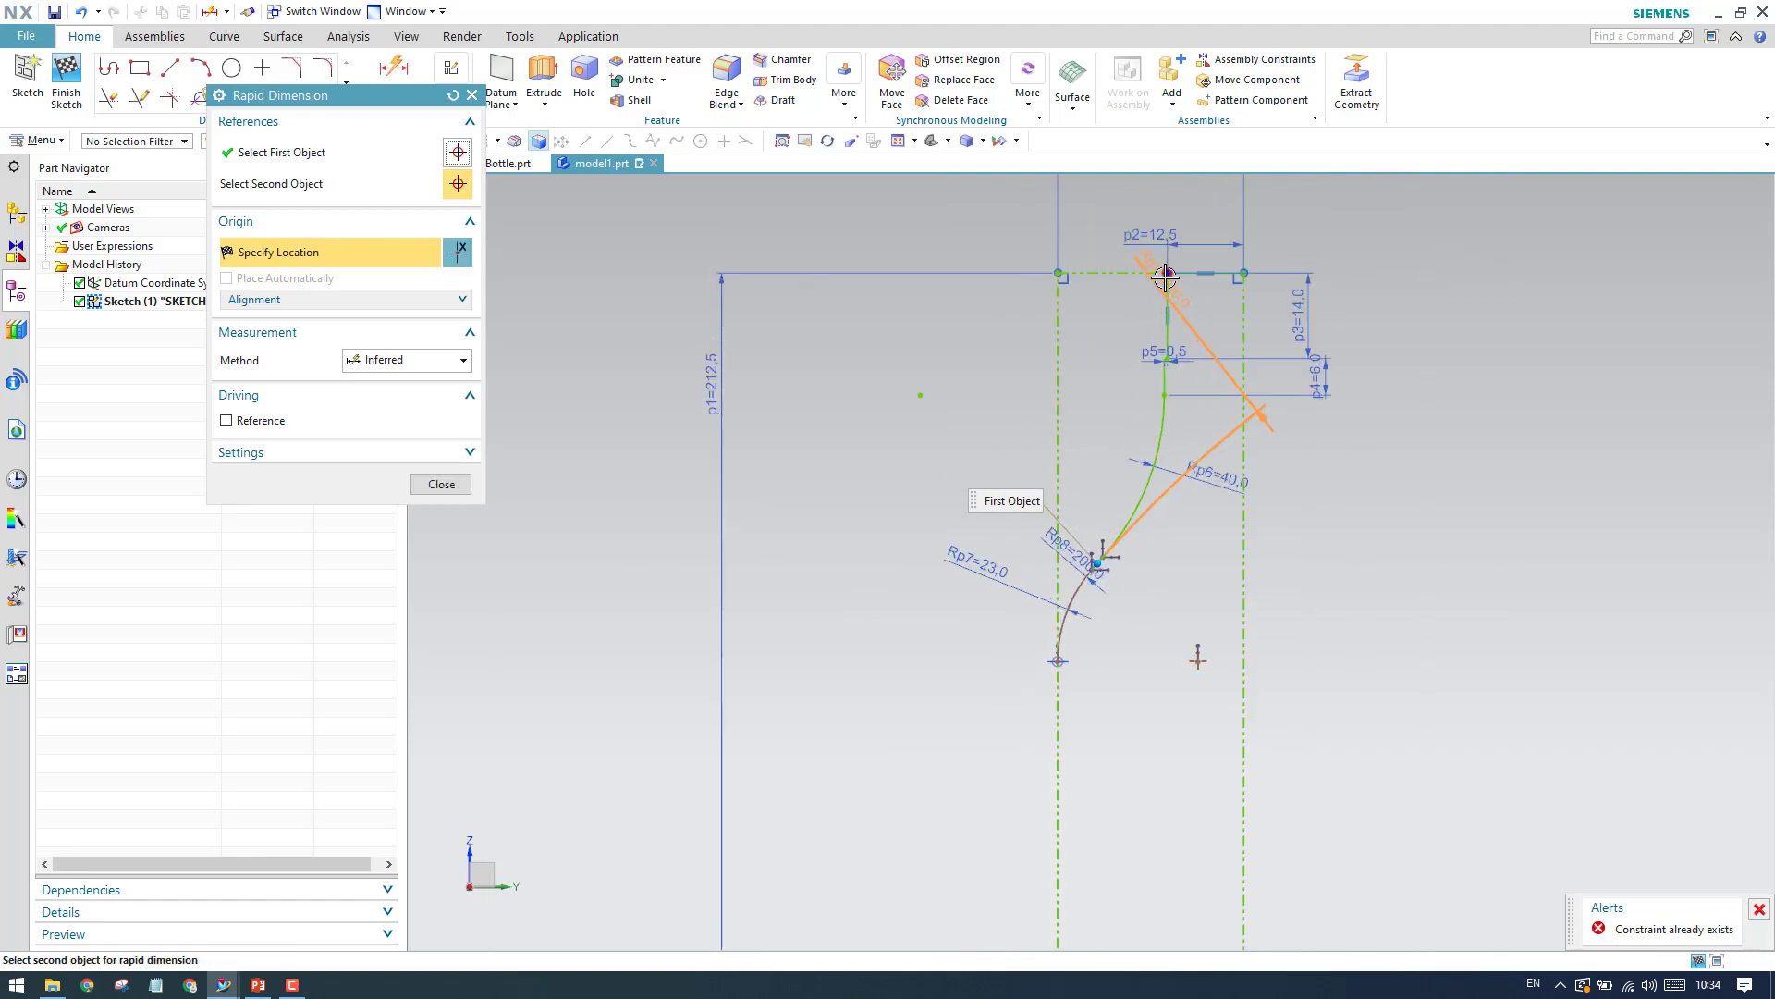
pyautogui.click(1166, 273)
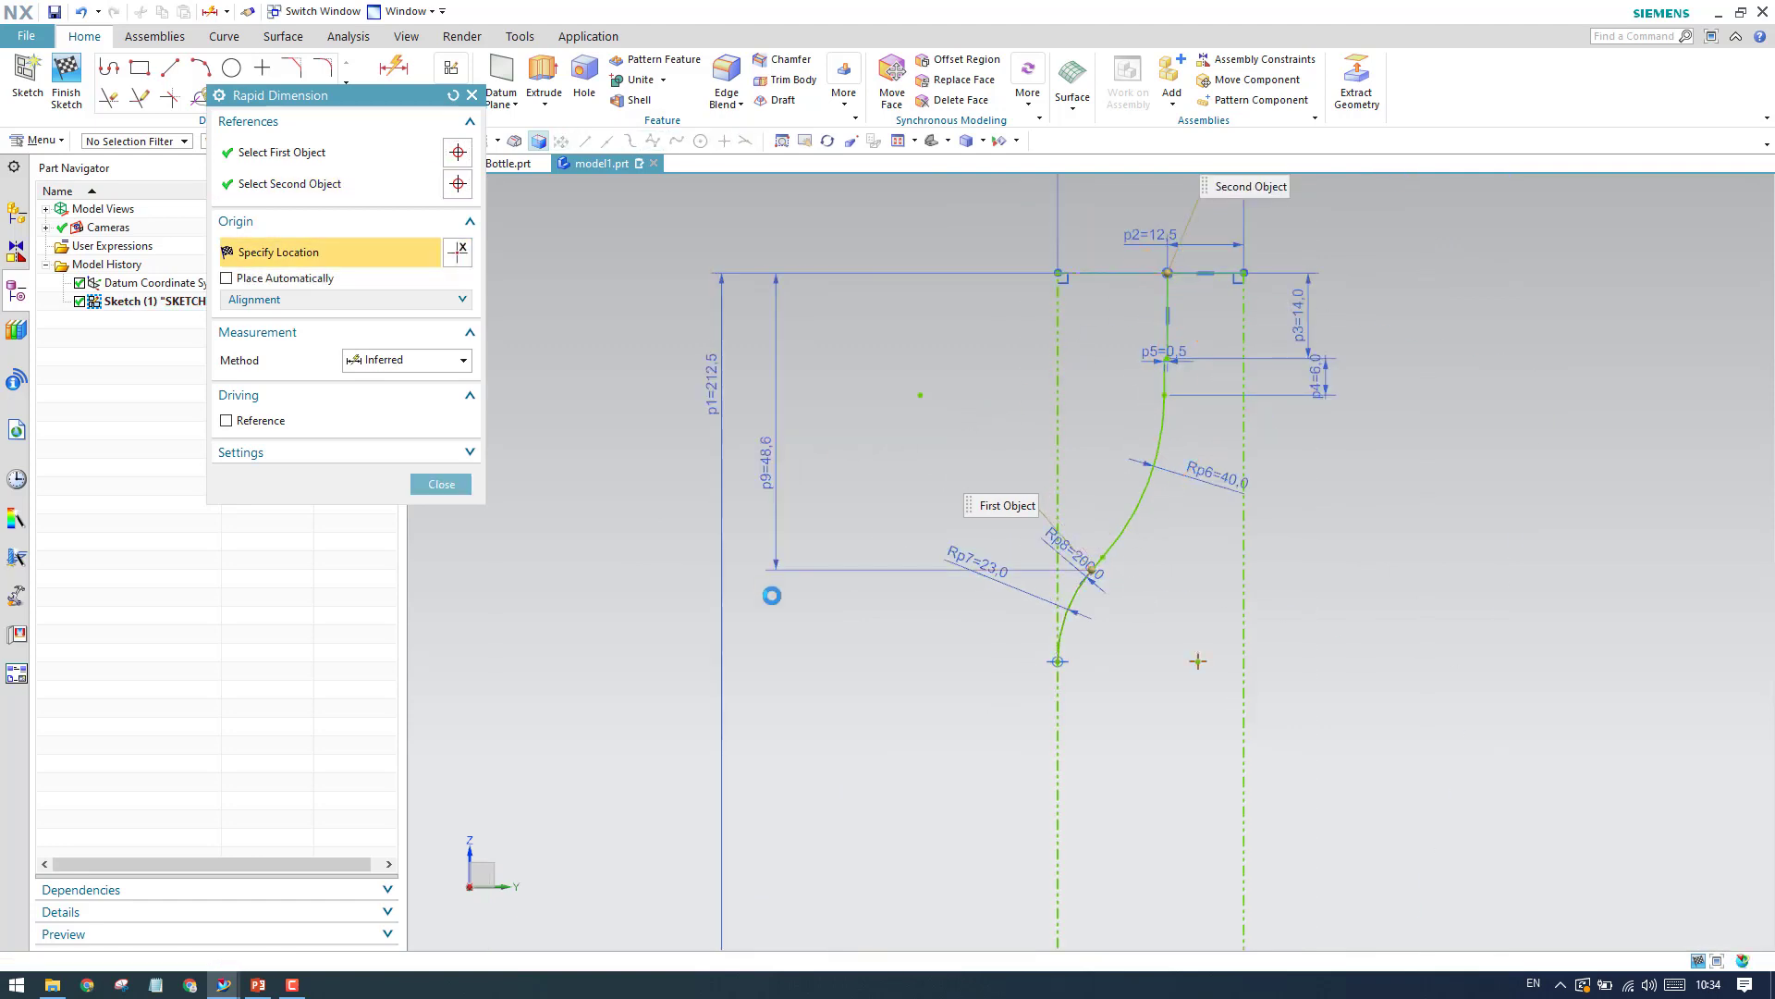
pyautogui.click(772, 594)
pyautogui.write('57.')
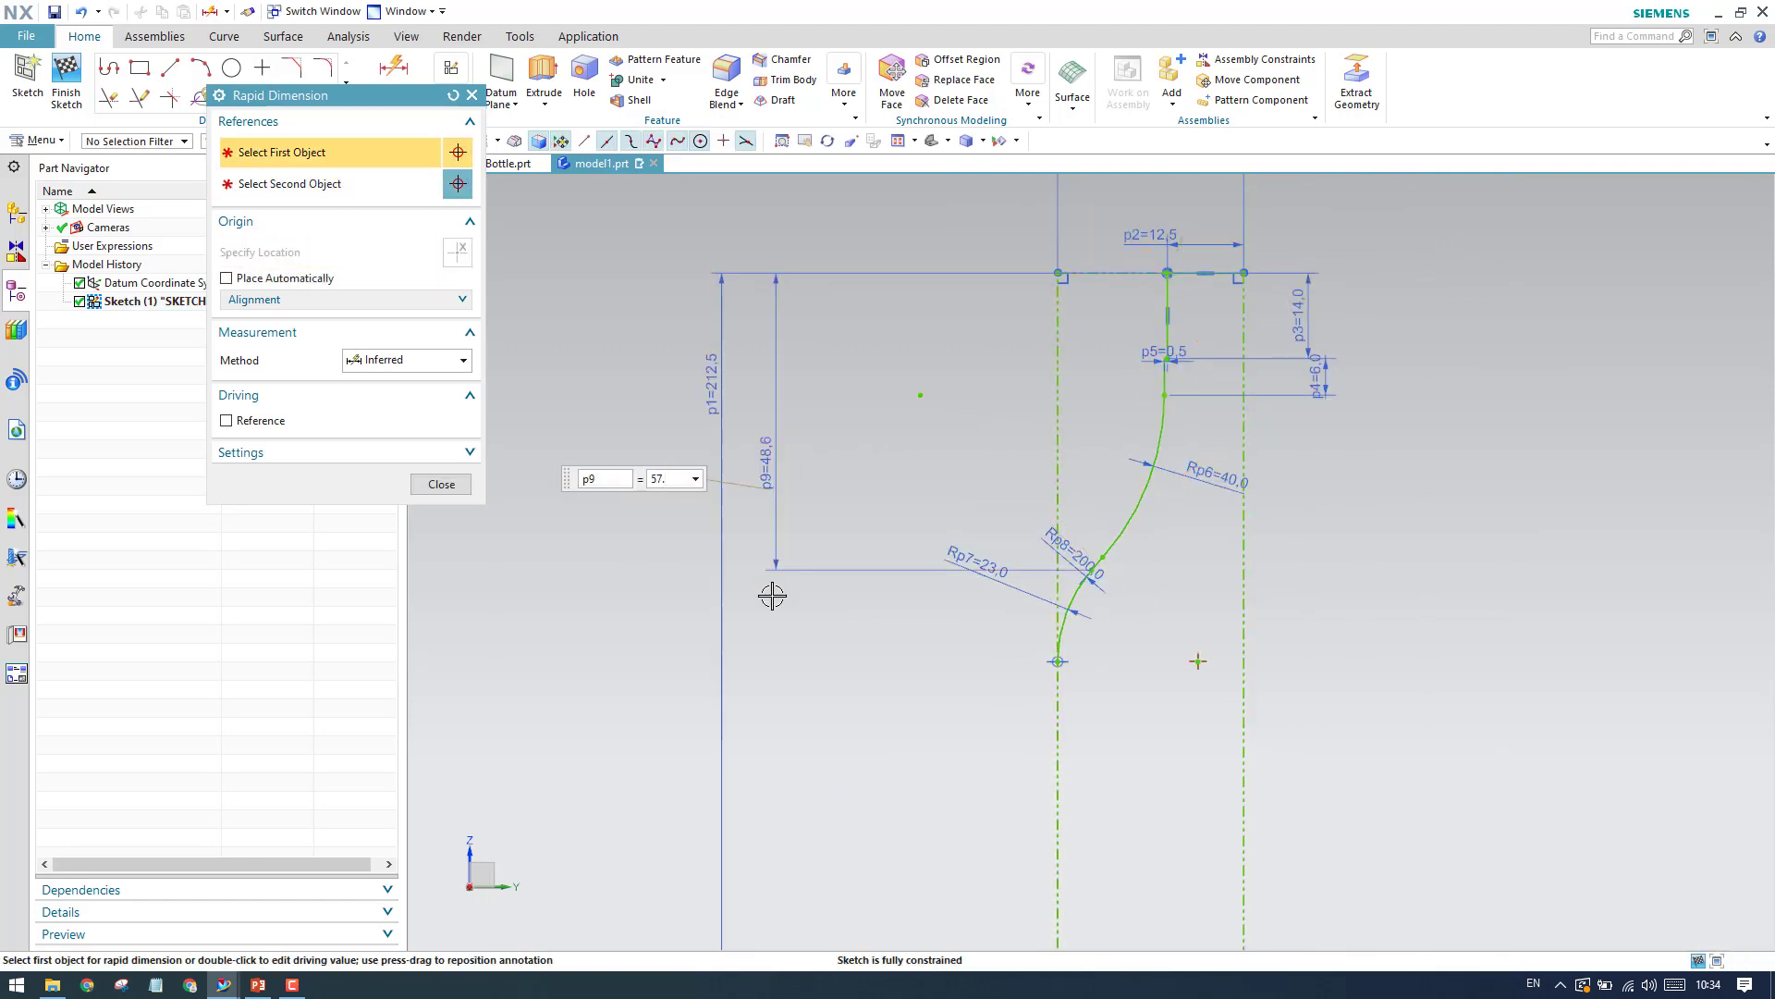
pyautogui.write('7,5')
pyautogui.press('Return')
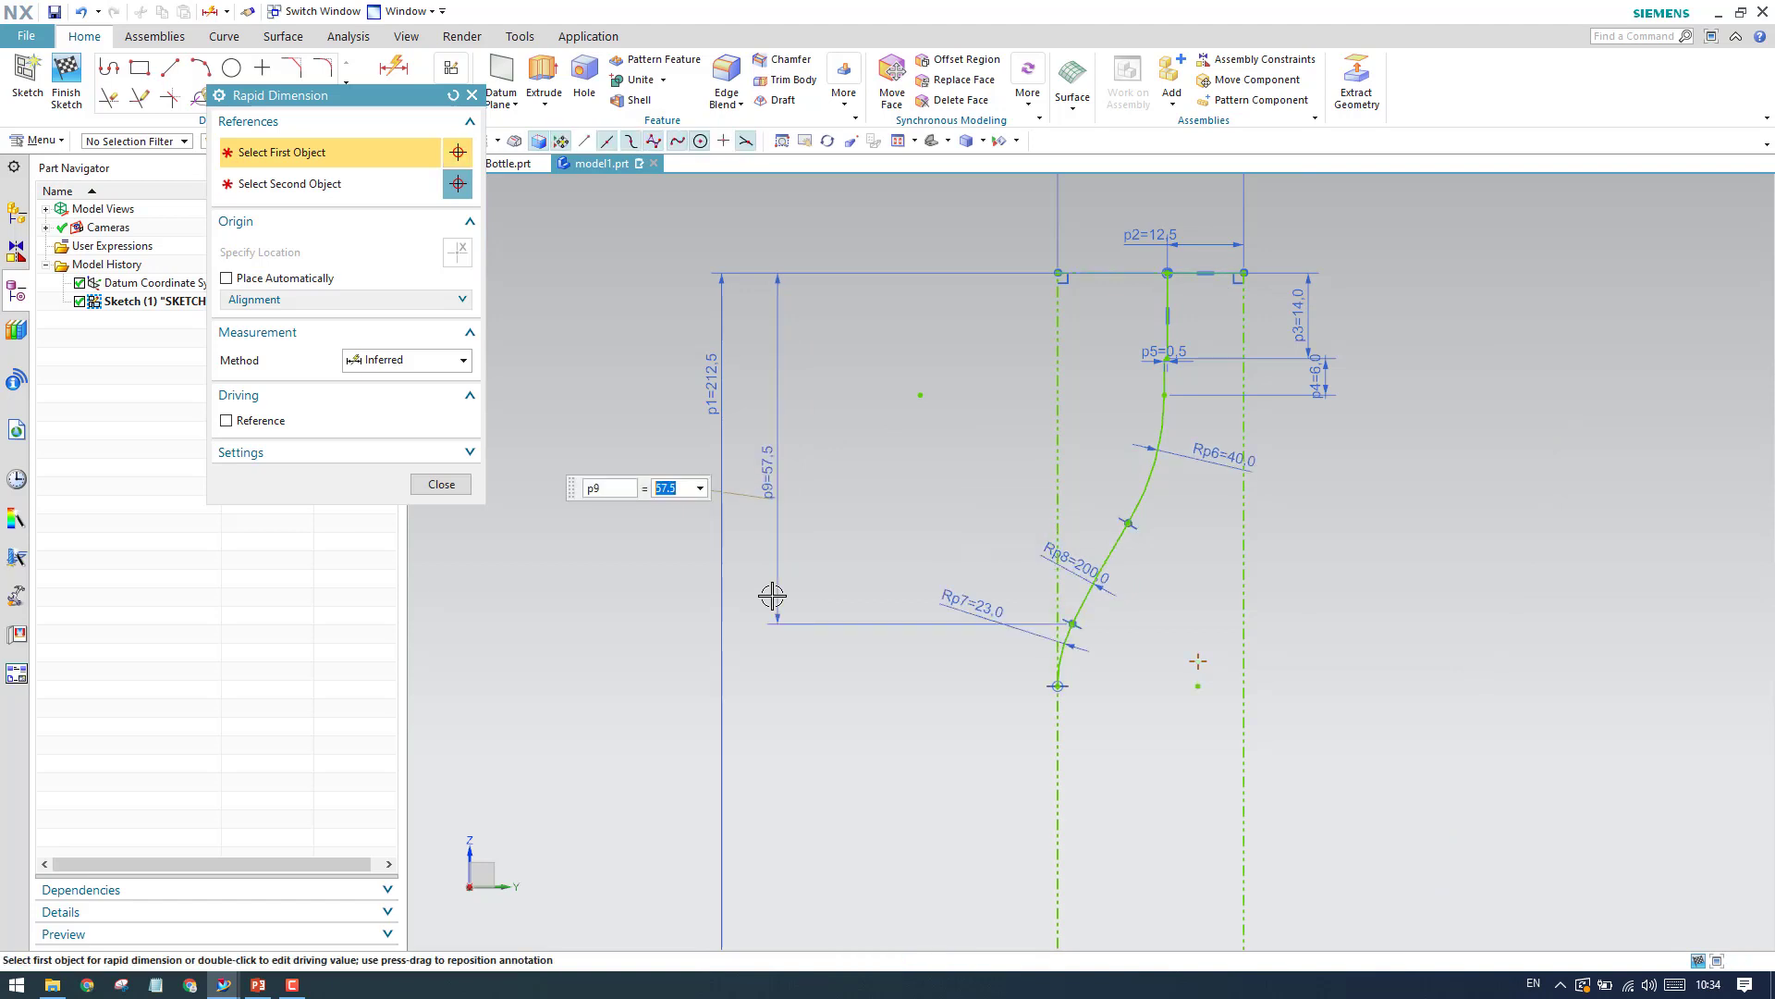
pyautogui.click(441, 484)
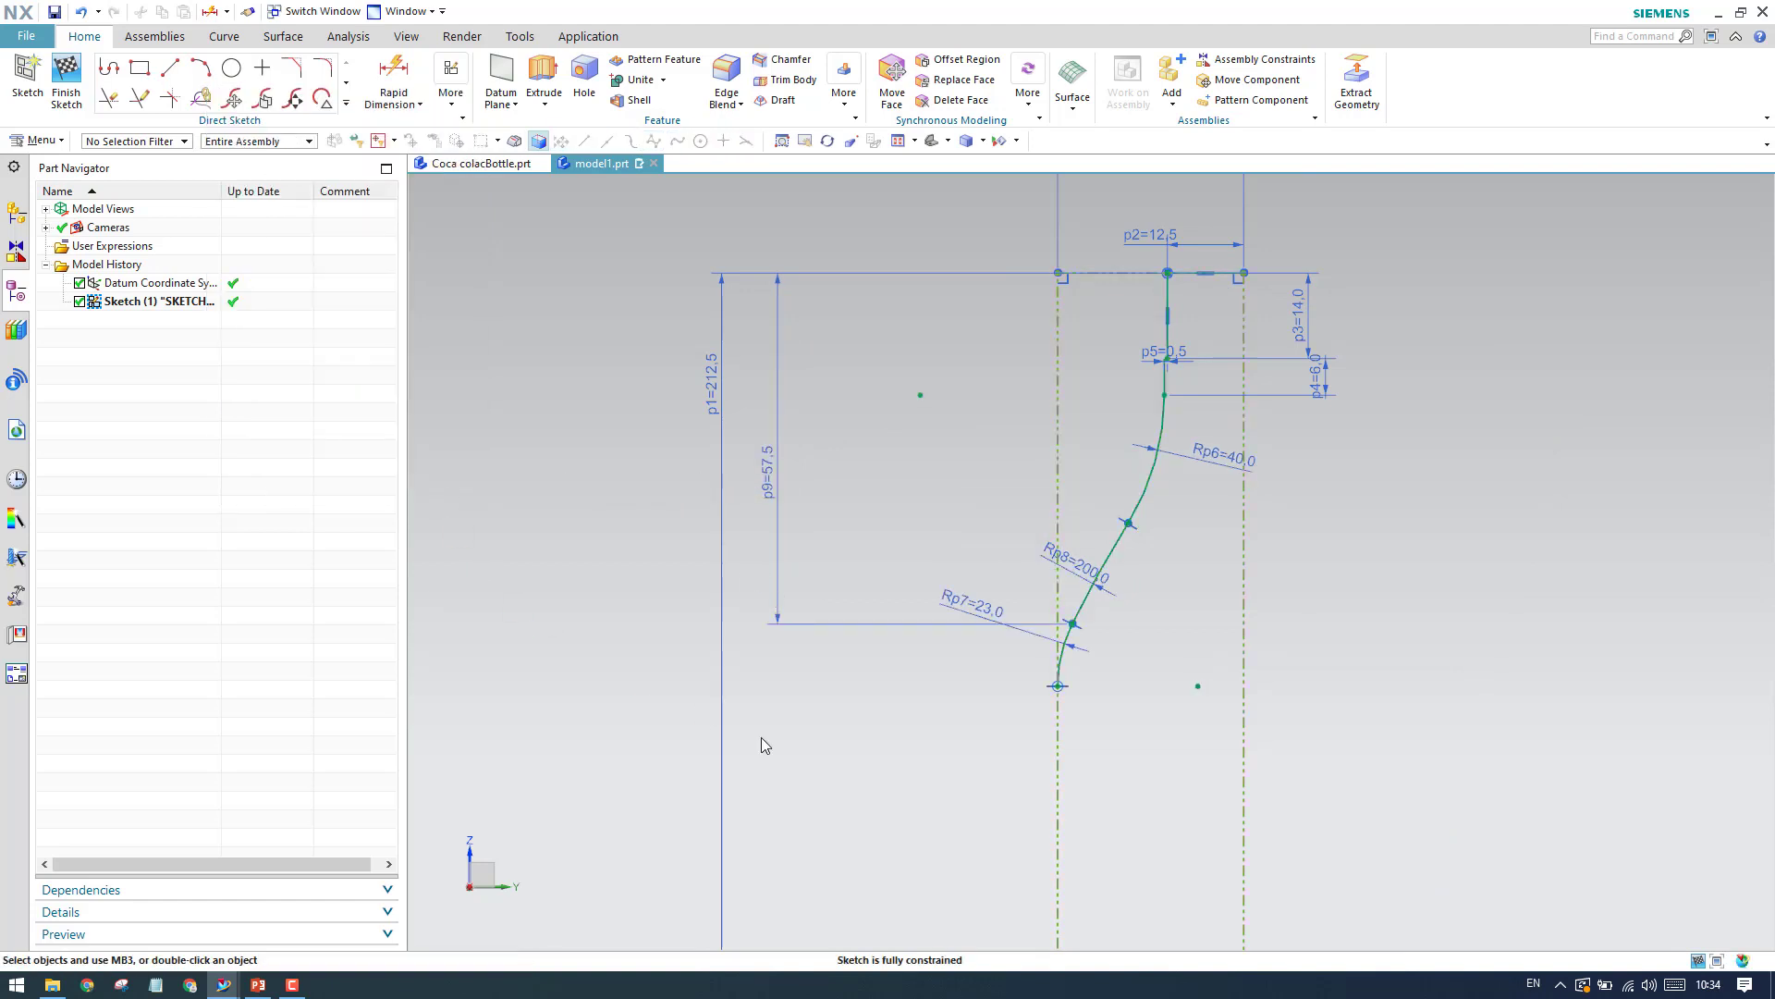
# Draw a horizontal line about 1.9 mm inward from the 23 mm arc's lower end, and a vertical line about 36.7 mm down from it.
pyautogui.scroll(-3, 925, 689)
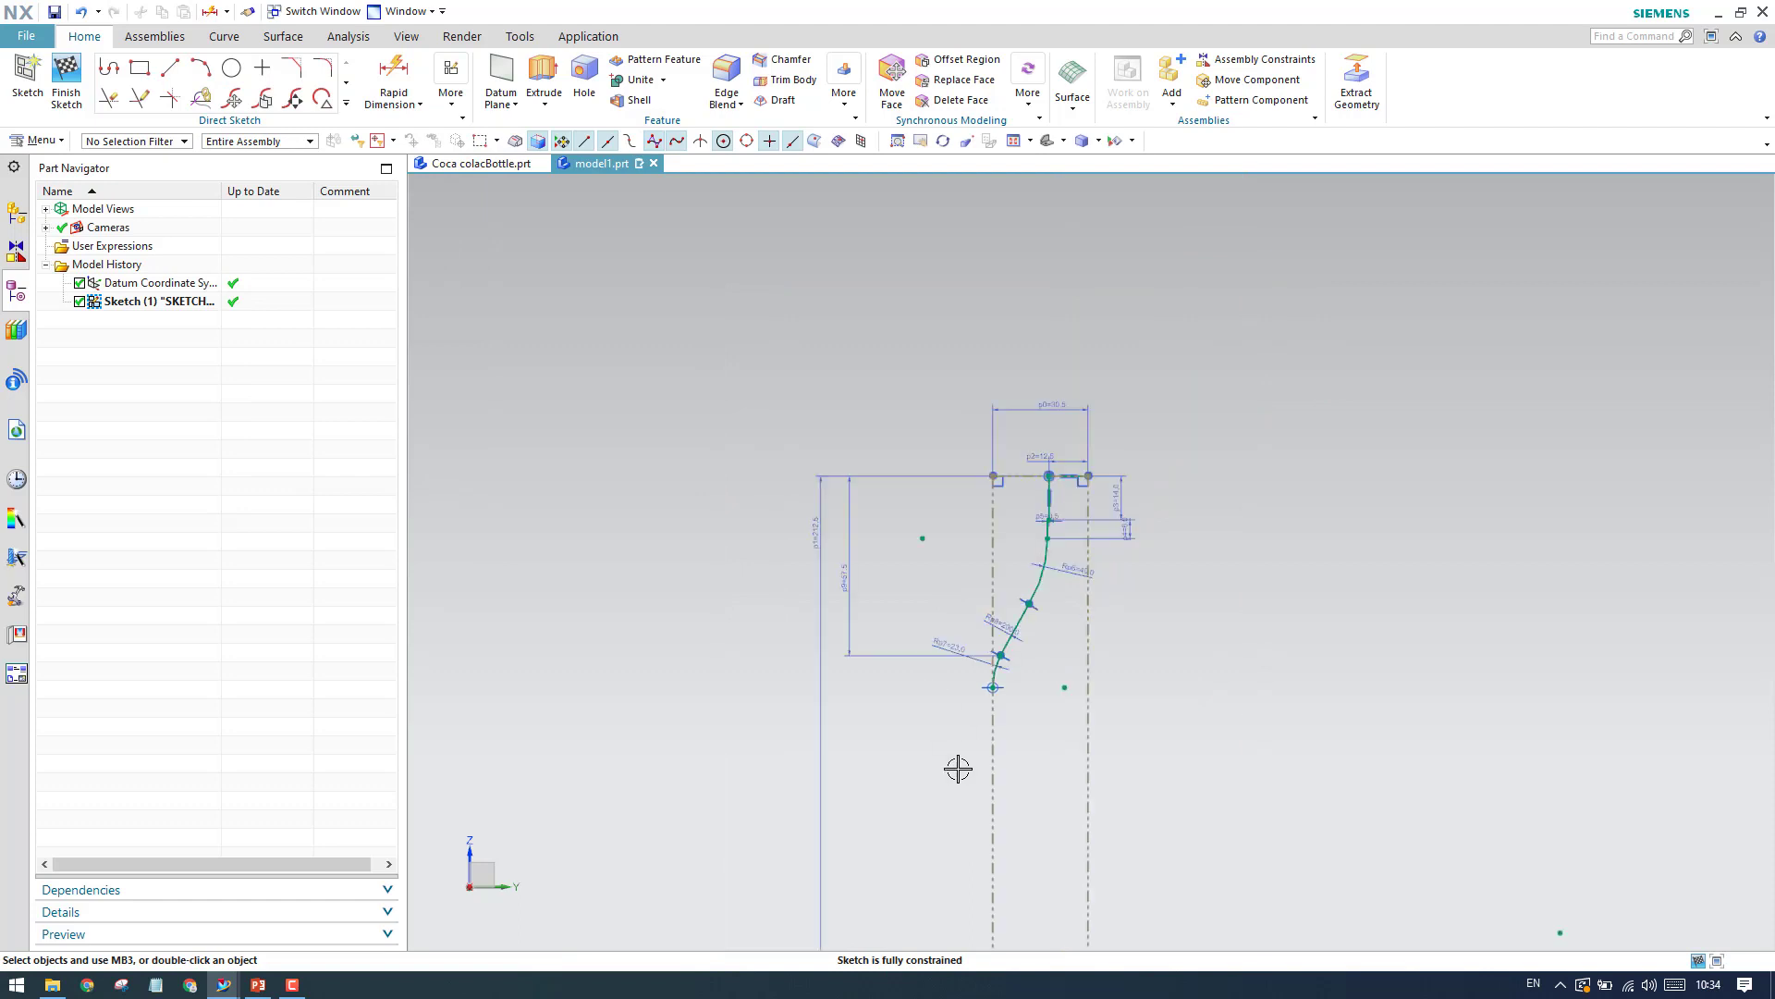
pyautogui.scroll(3, 956, 774)
pyautogui.keyDown('shift'); pyautogui.moveTo(960, 777); pyautogui.dragTo(862, 622, button='middle'); pyautogui.keyUp('shift')
pyautogui.scroll(2, 928, 448)
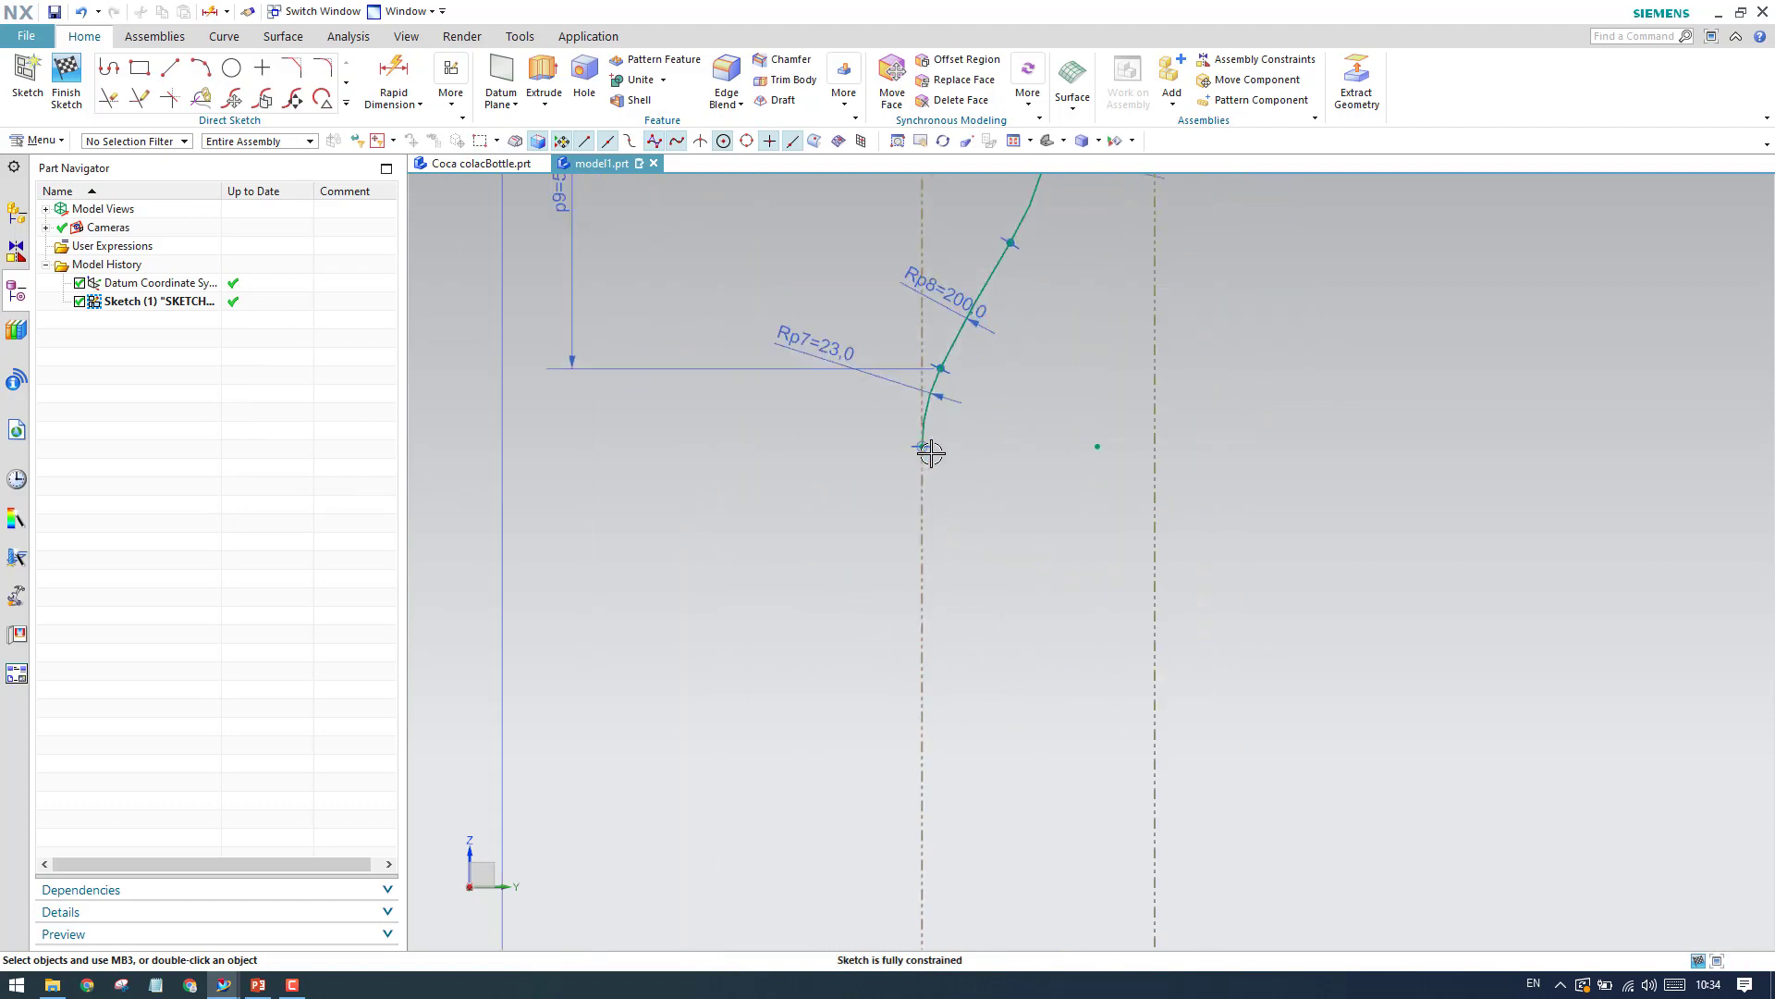
pyautogui.click(170, 67)
pyautogui.scroll(4, 920, 447)
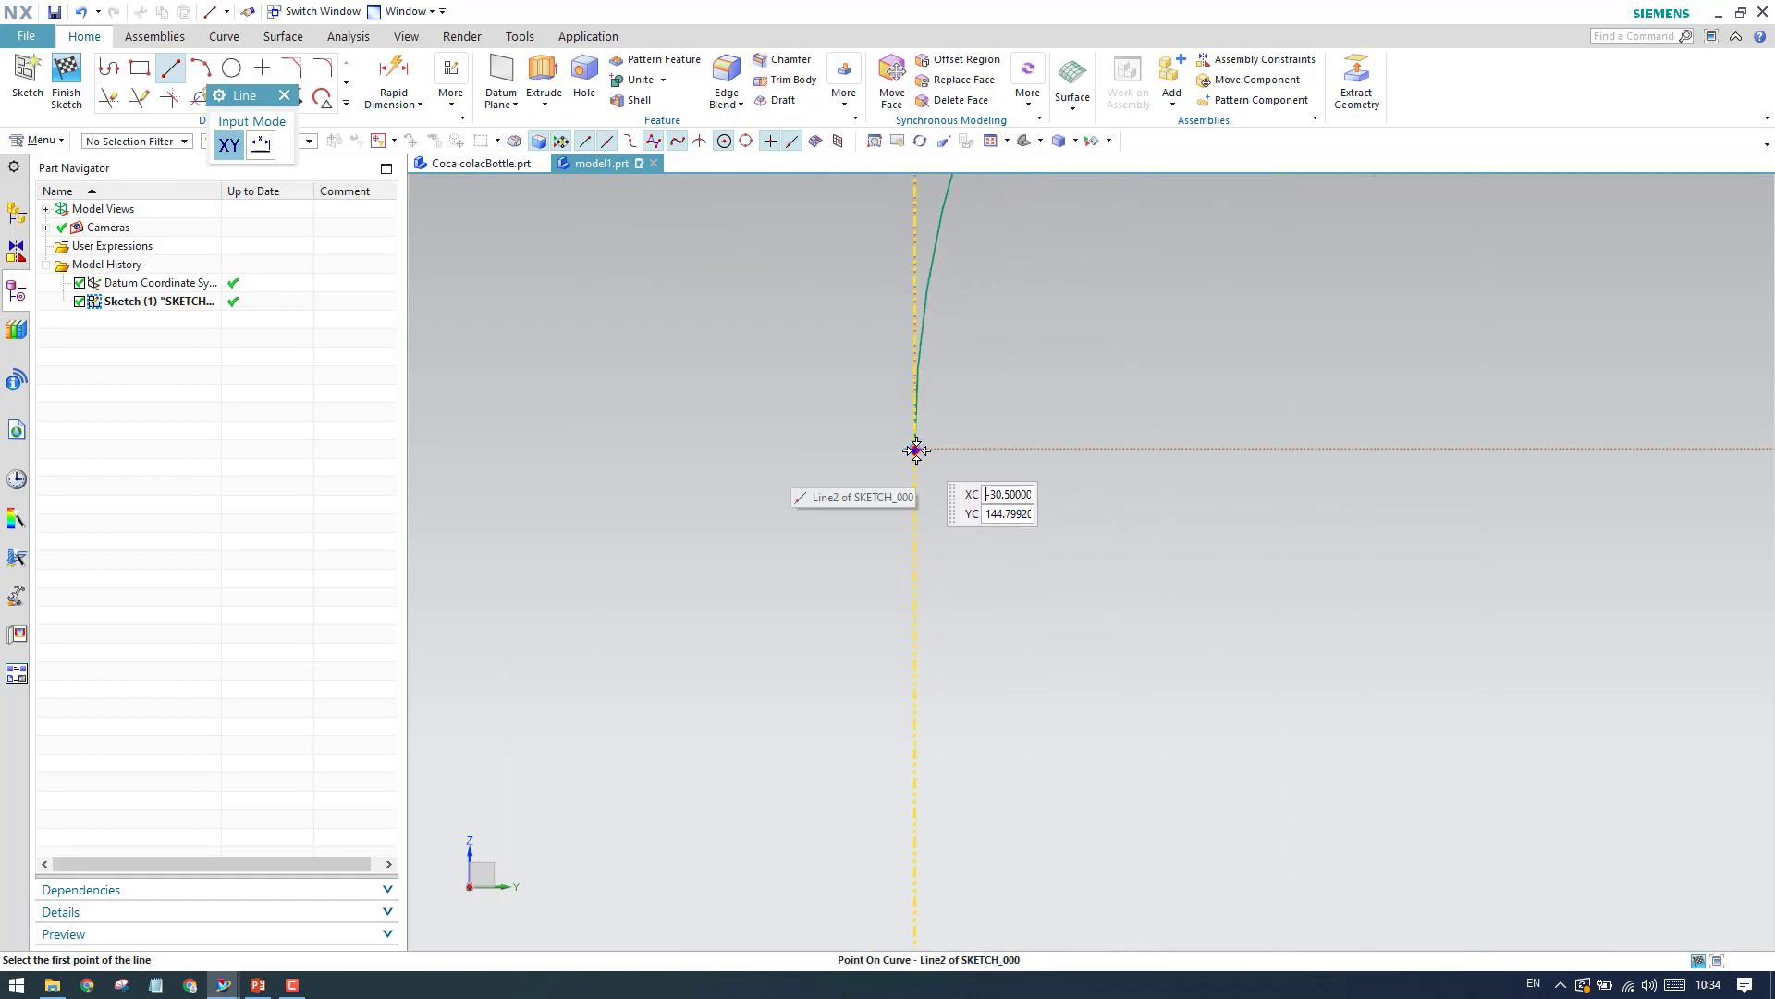
pyautogui.click(915, 449)
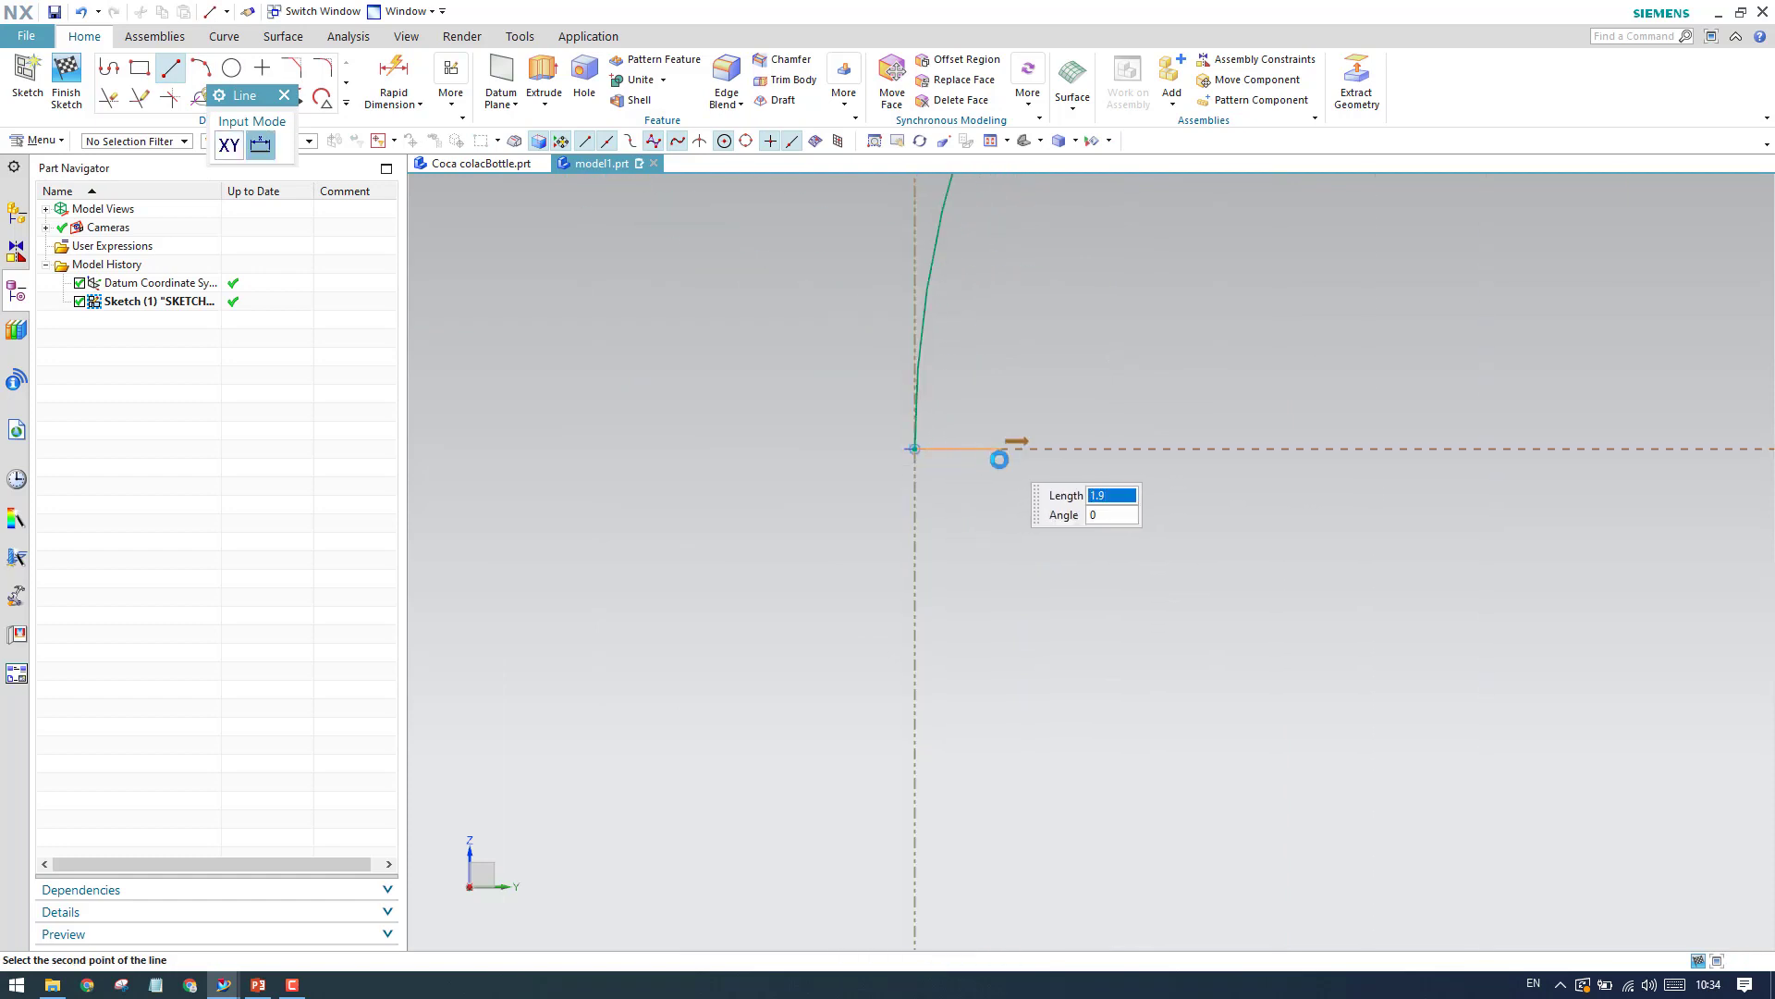
pyautogui.scroll(-5, 1003, 453)
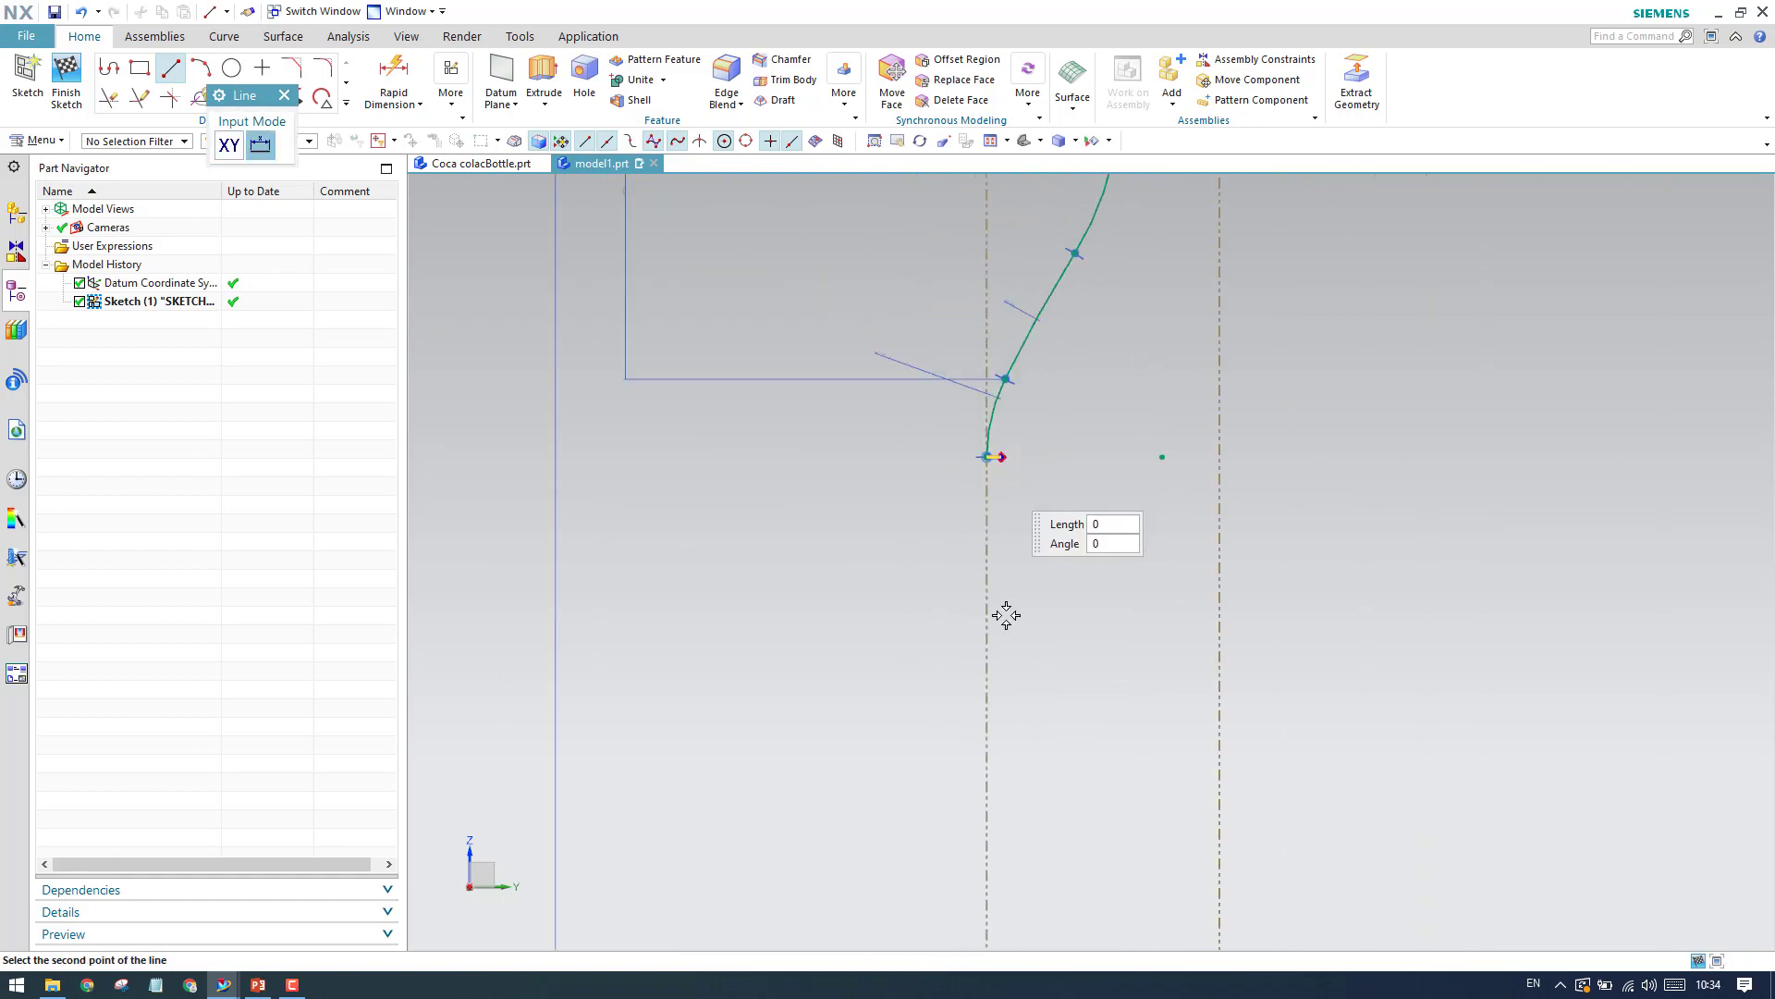
pyautogui.scroll(5, 1005, 647)
pyautogui.click(958, 786)
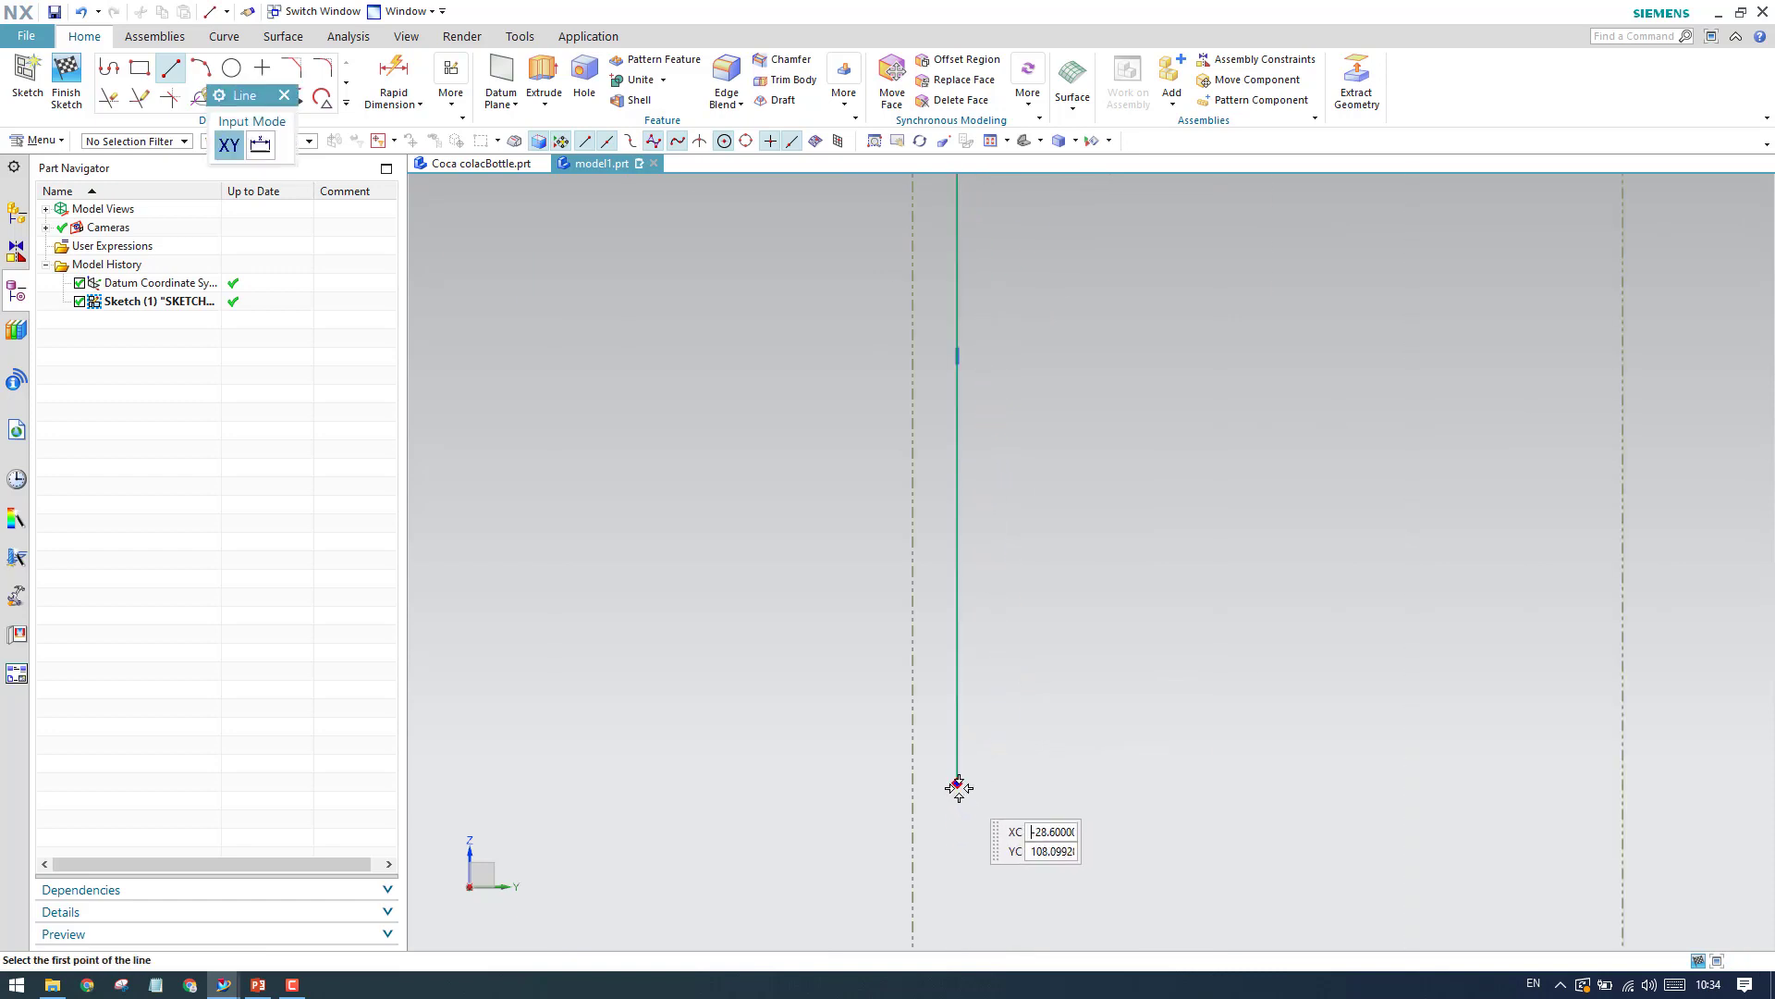
# Draw a horizontal line from the short vertical line's lower end outward across the rectangle's side, and trim the part sticking out.
pyautogui.click(958, 786)
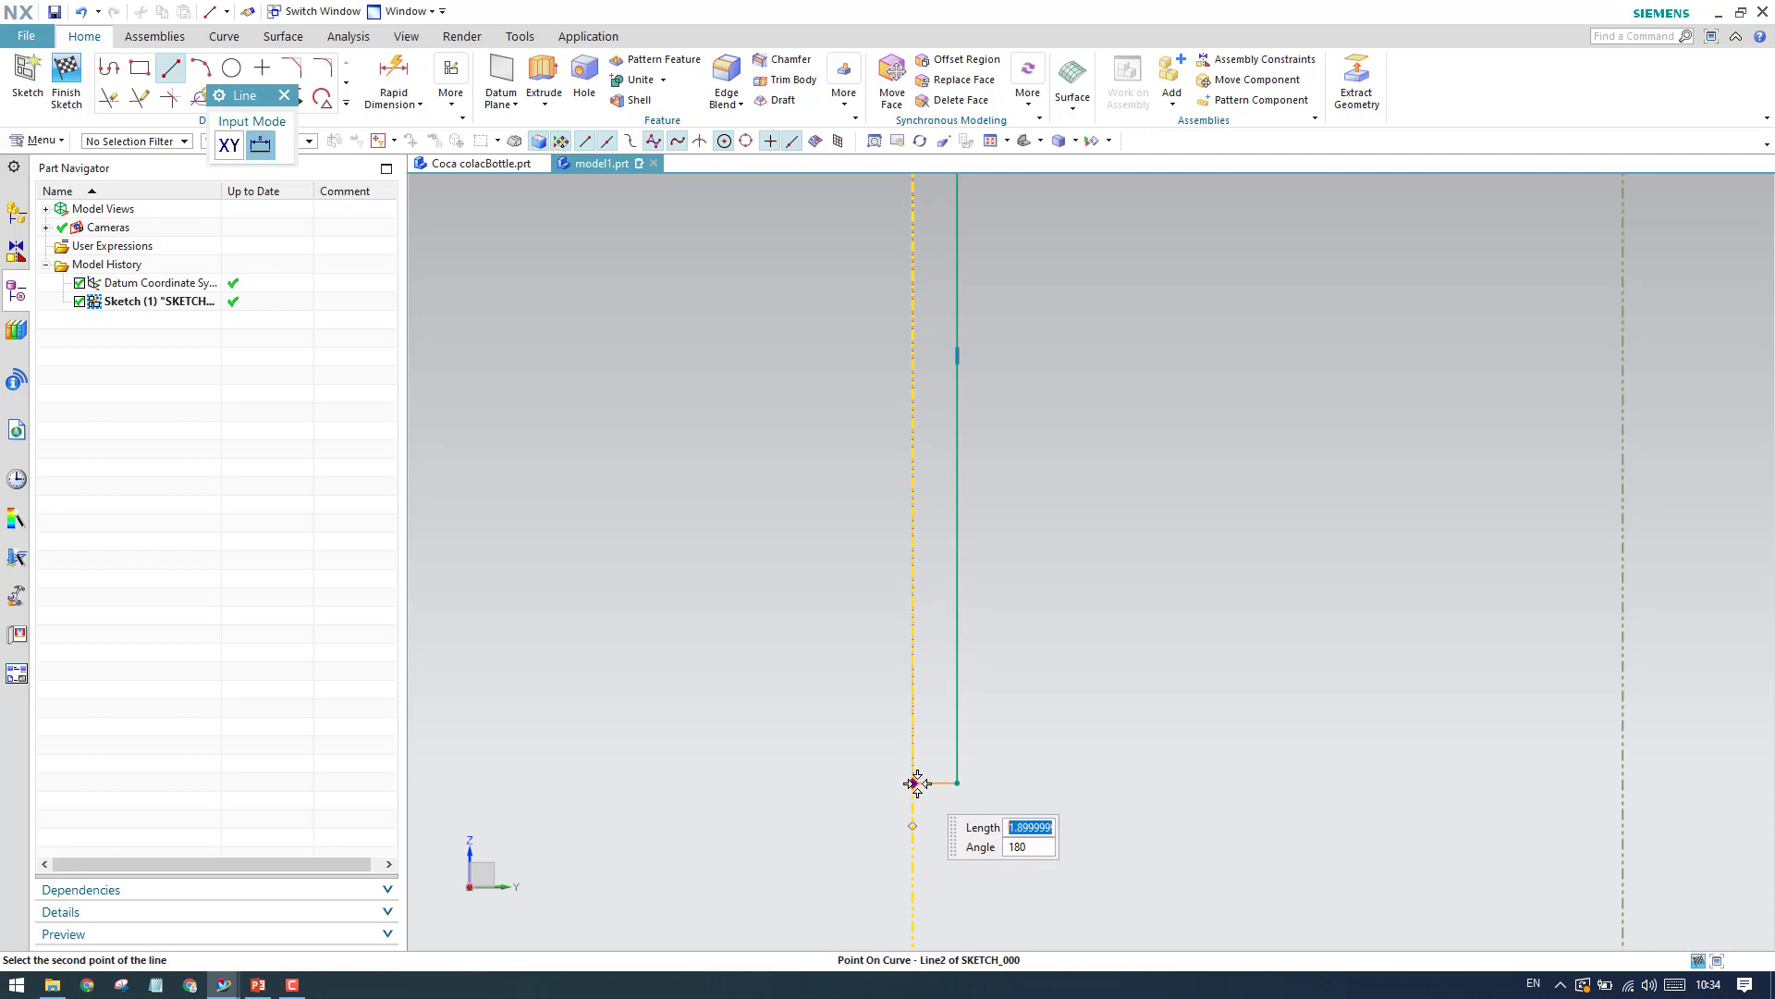
pyautogui.click(845, 782)
pyautogui.scroll(-5, 1126, 574)
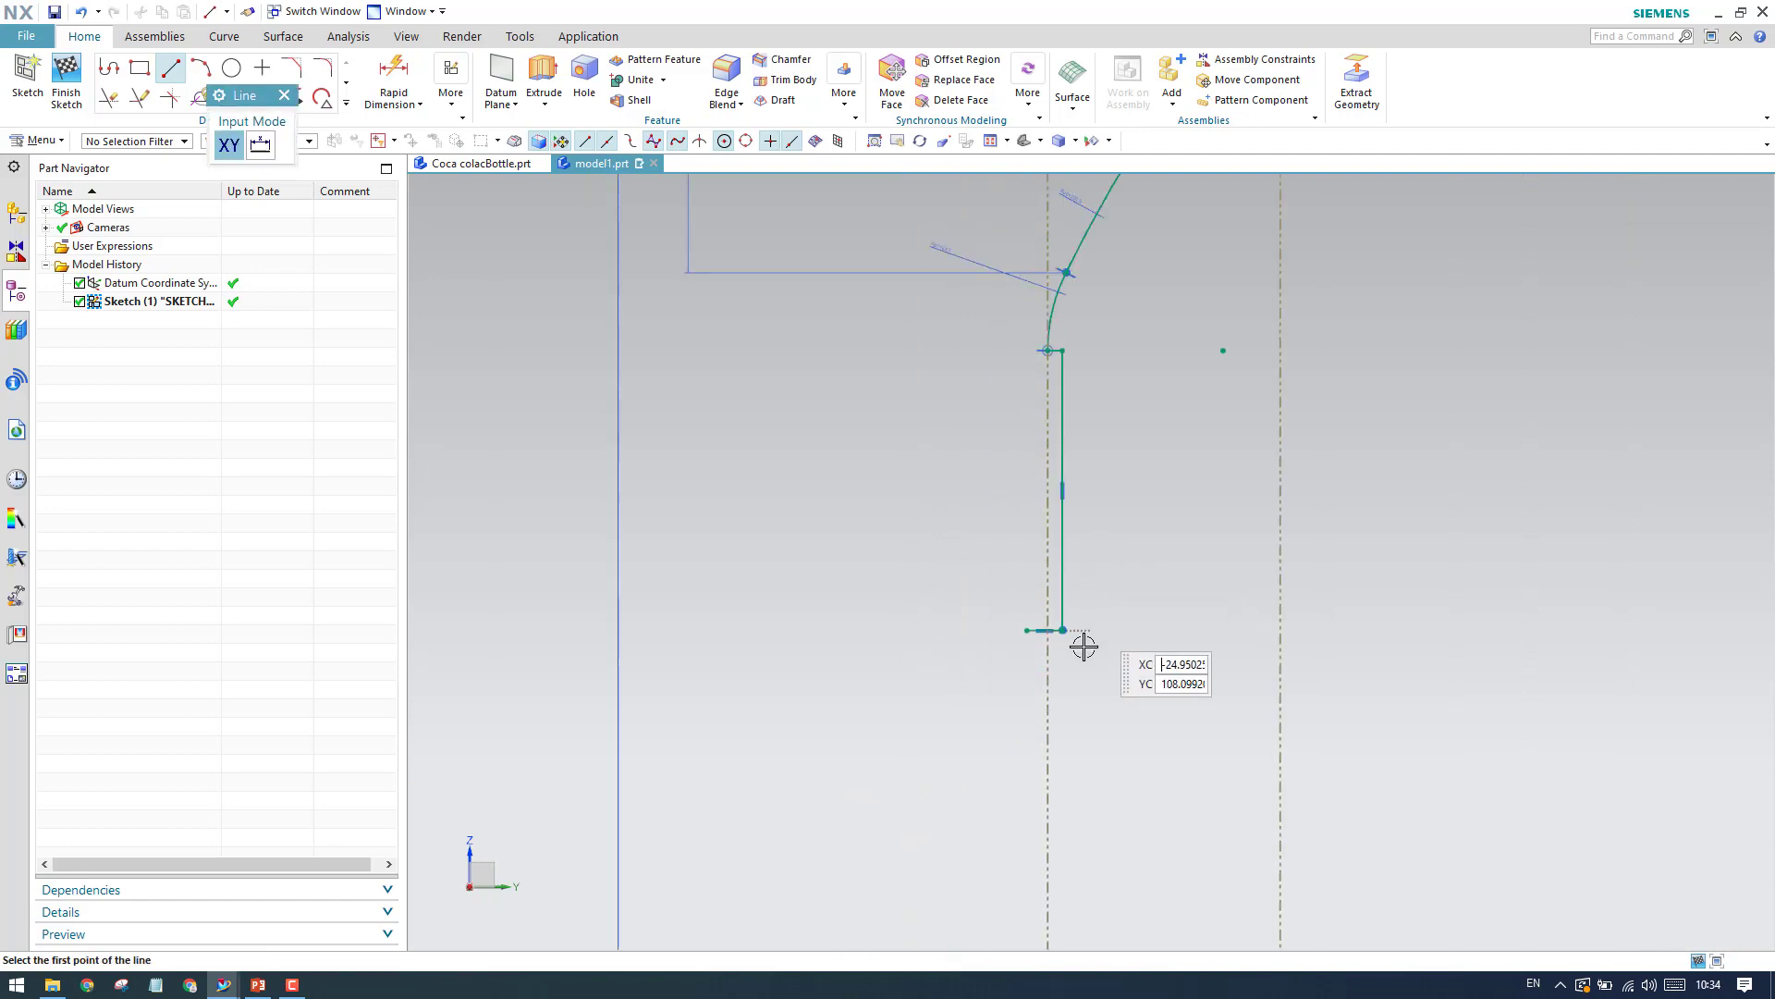
pyautogui.scroll(4, 1084, 646)
pyautogui.press('Escape')
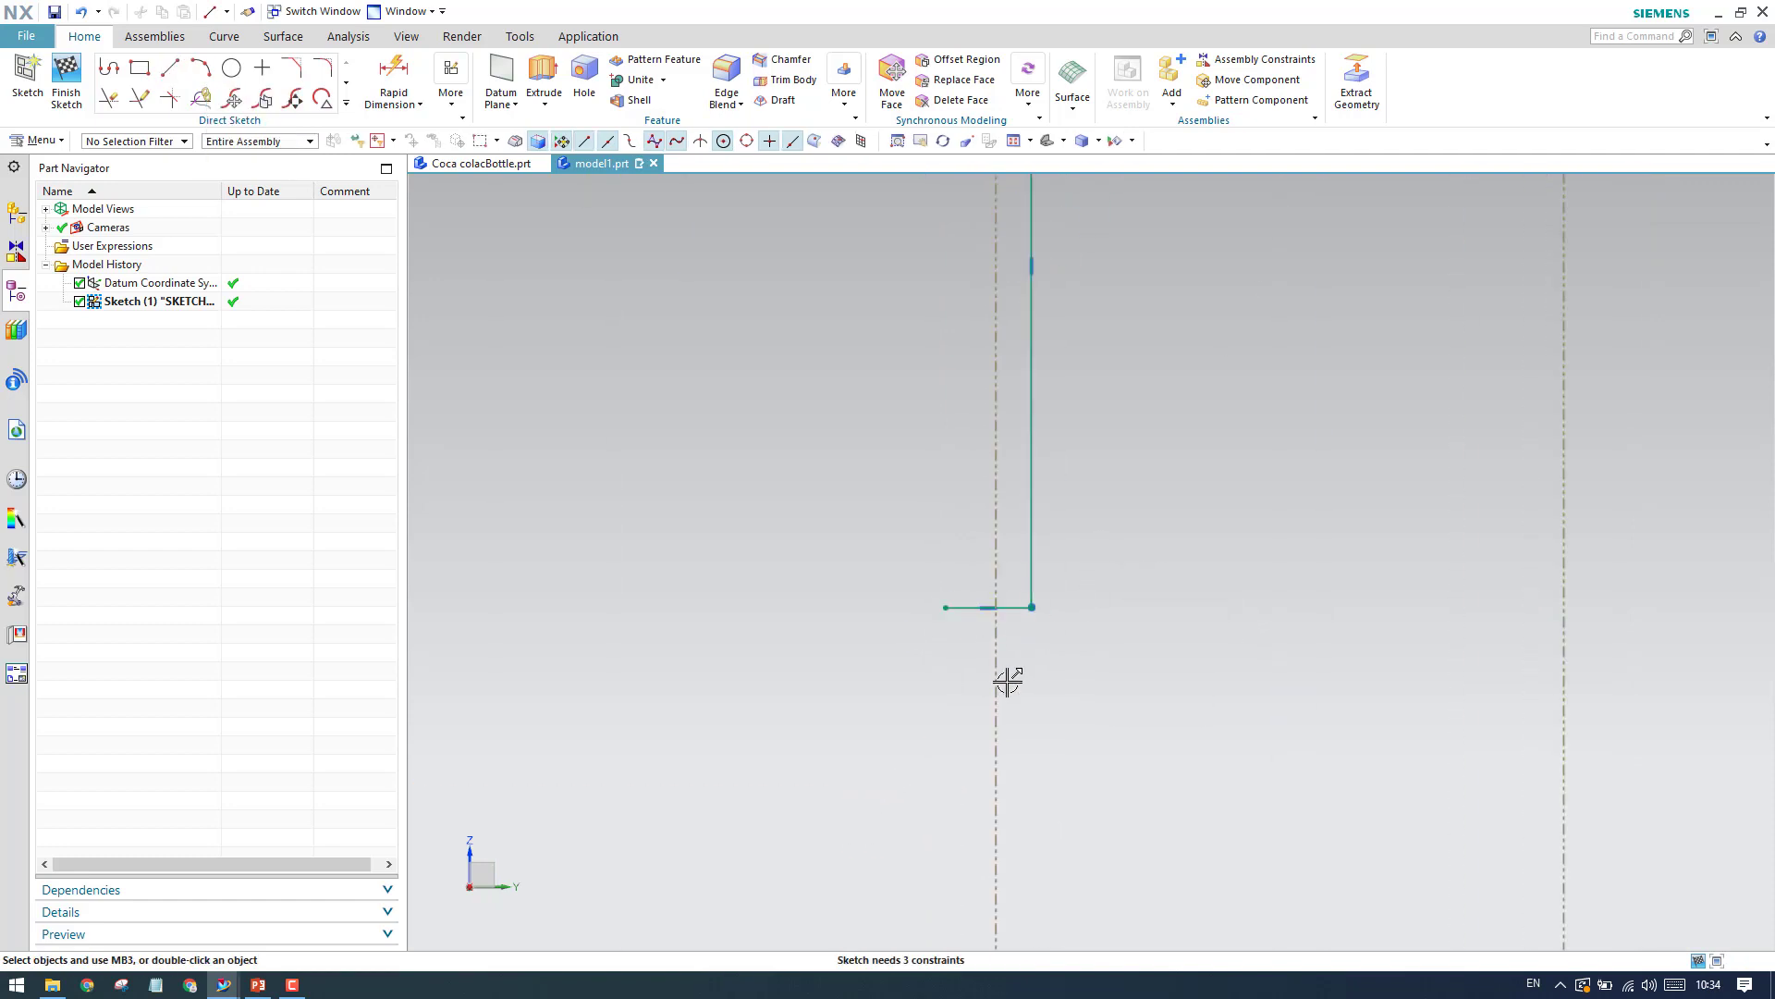
pyautogui.click(966, 609)
pyautogui.press('Escape')
pyautogui.scroll(-1, 1130, 557)
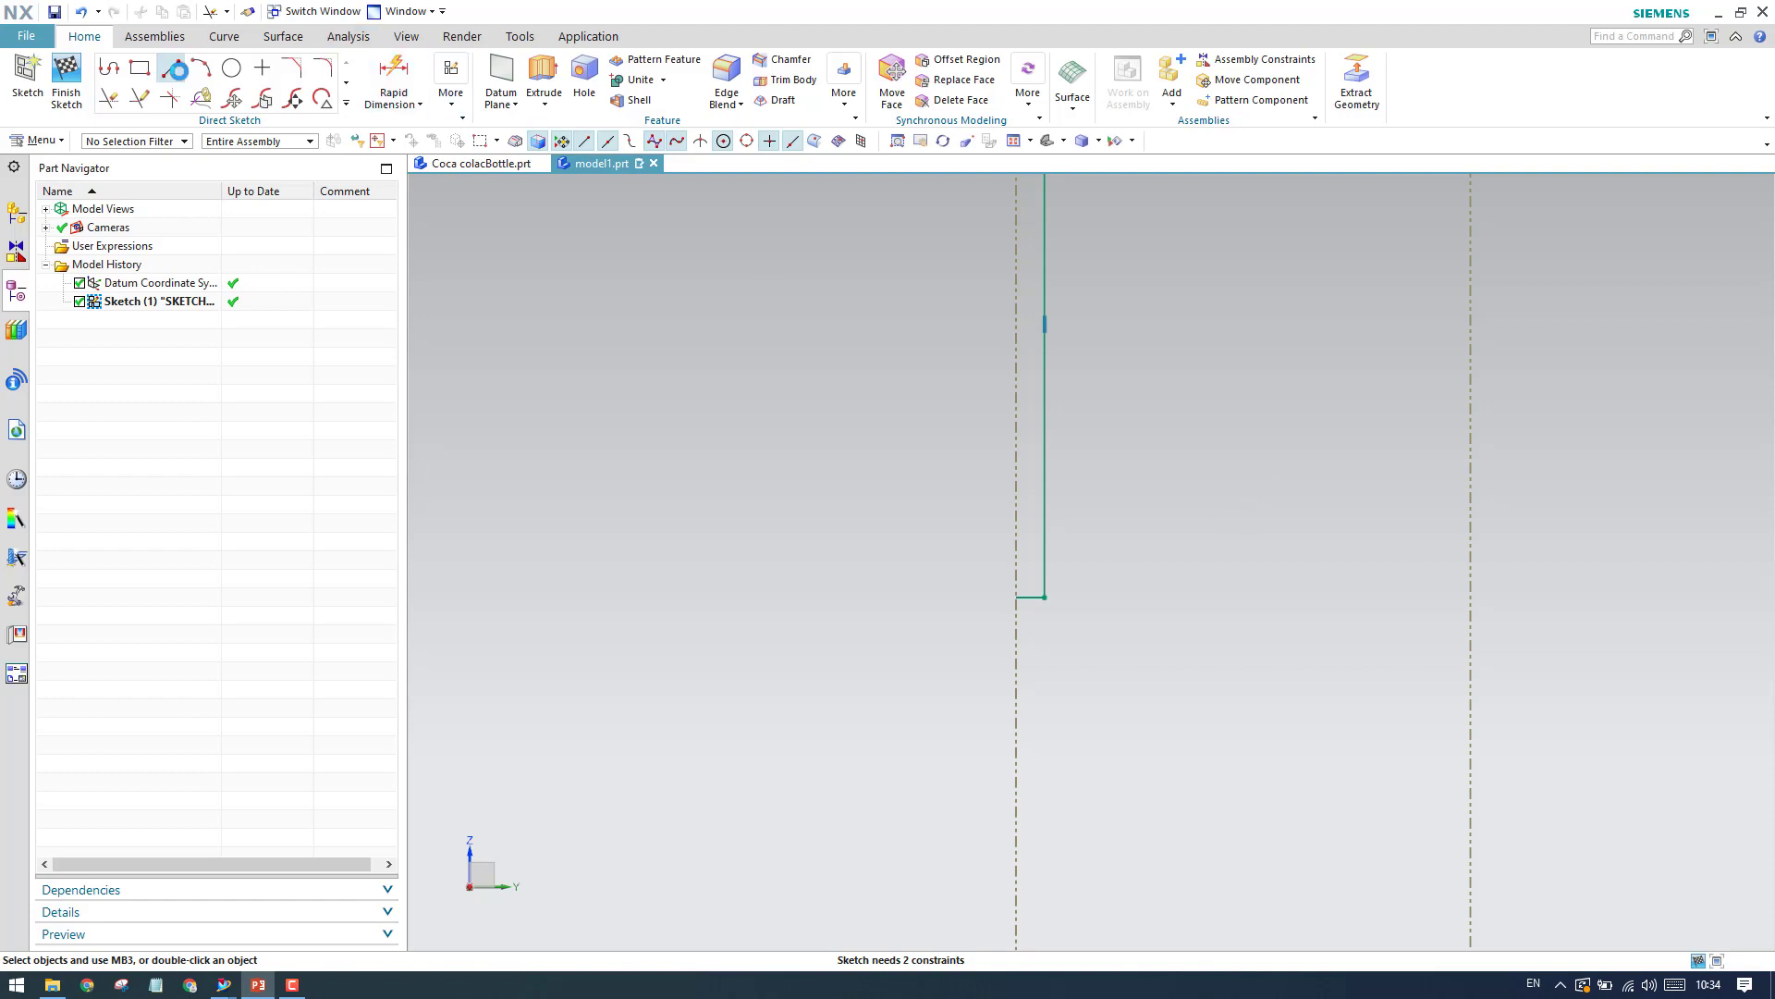
# Draw a vertical line down the rectangle's side from the lower horizontal line's outer end, ending about 25.5 mm above the base.
pyautogui.click(172, 69)
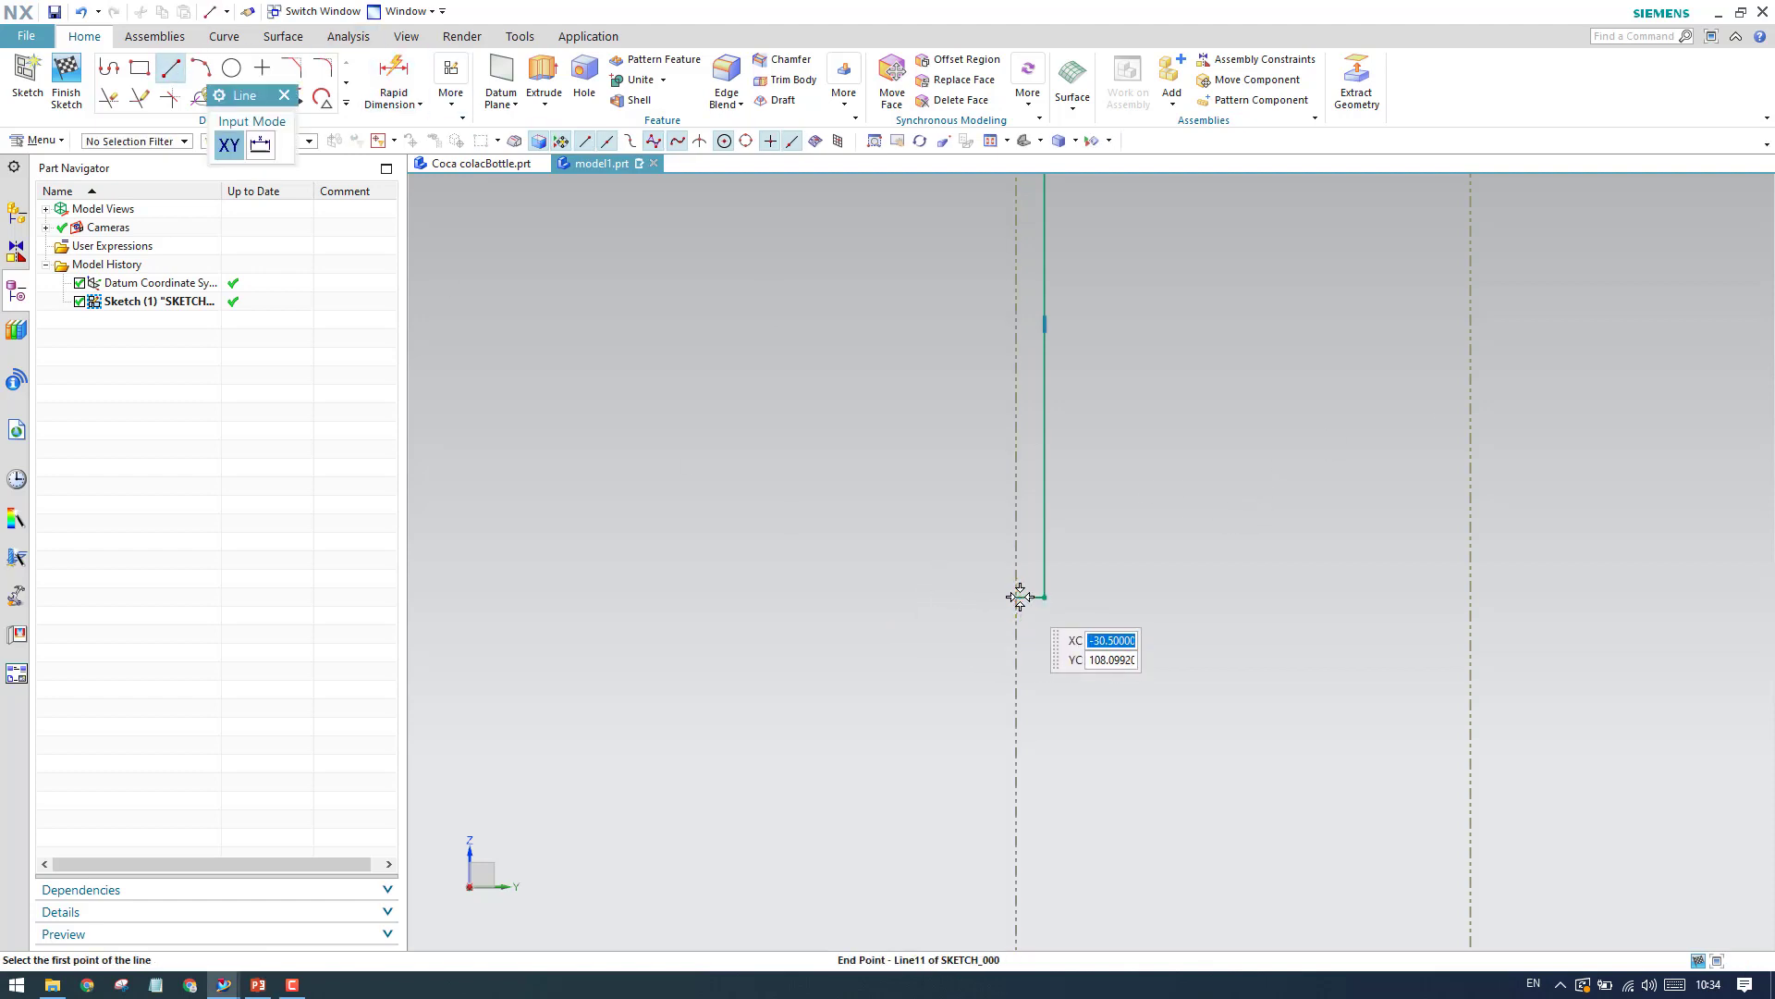
pyautogui.click(1020, 596)
pyautogui.scroll(-3, 1002, 508)
pyautogui.scroll(2, 995, 666)
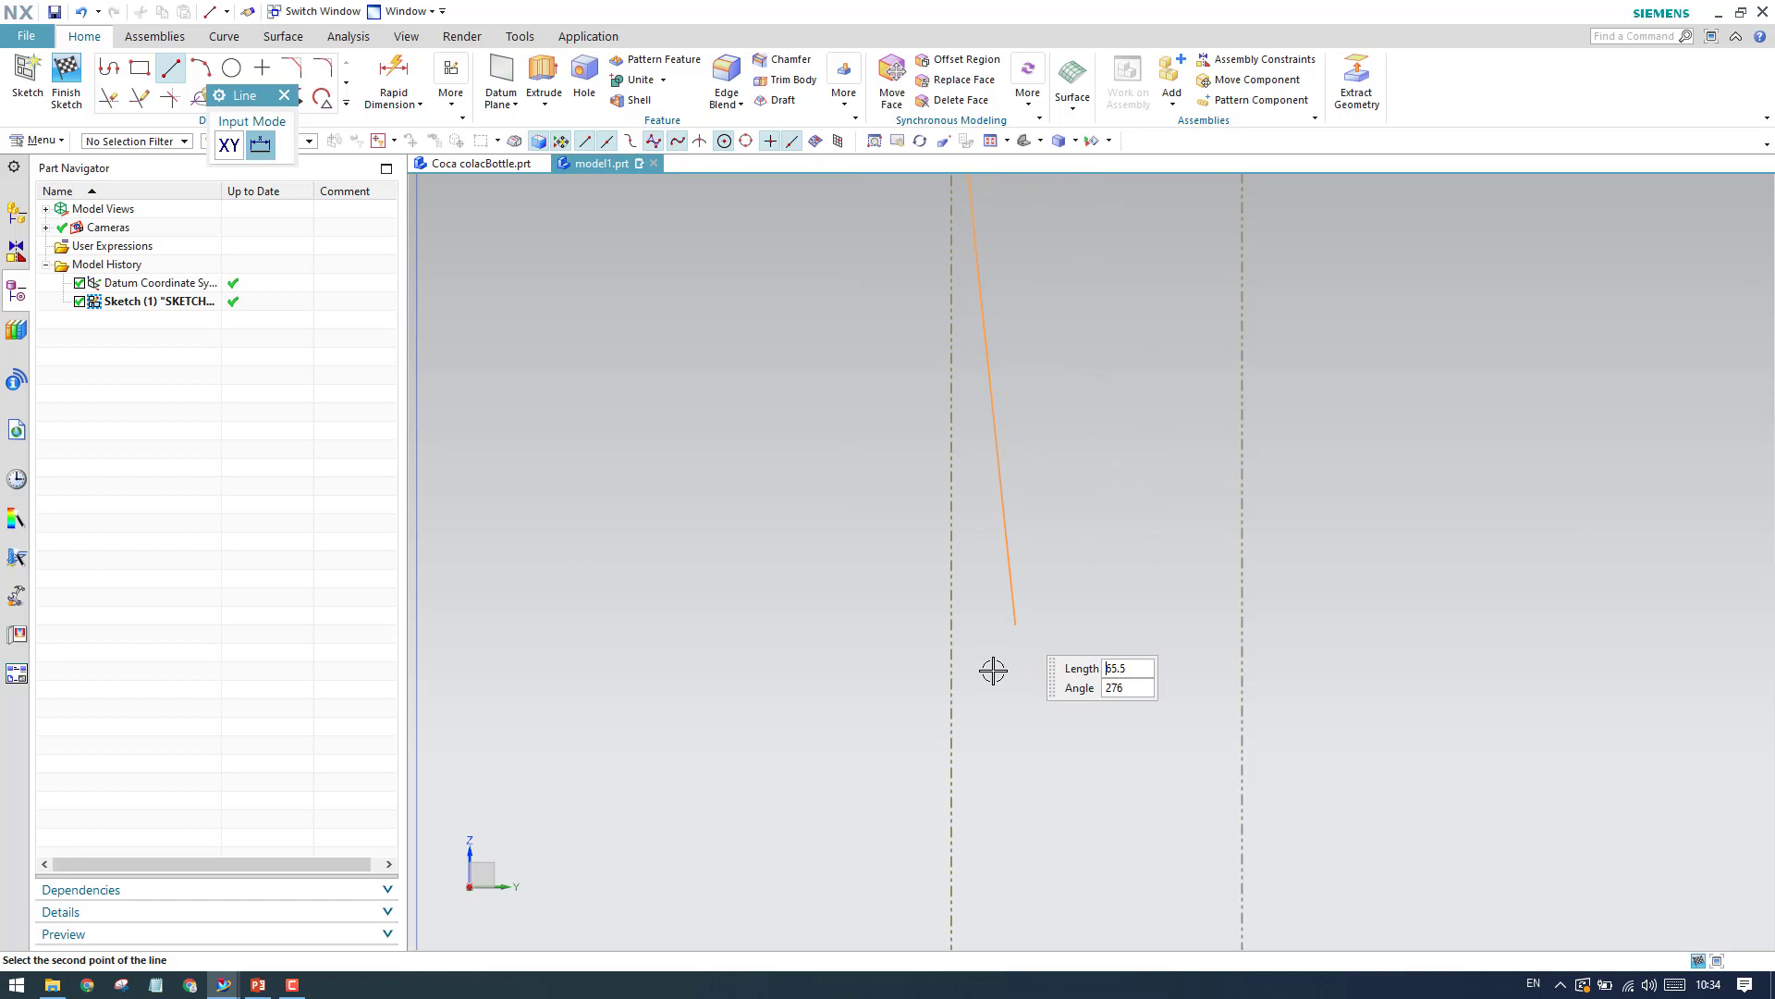
pyautogui.click(952, 799)
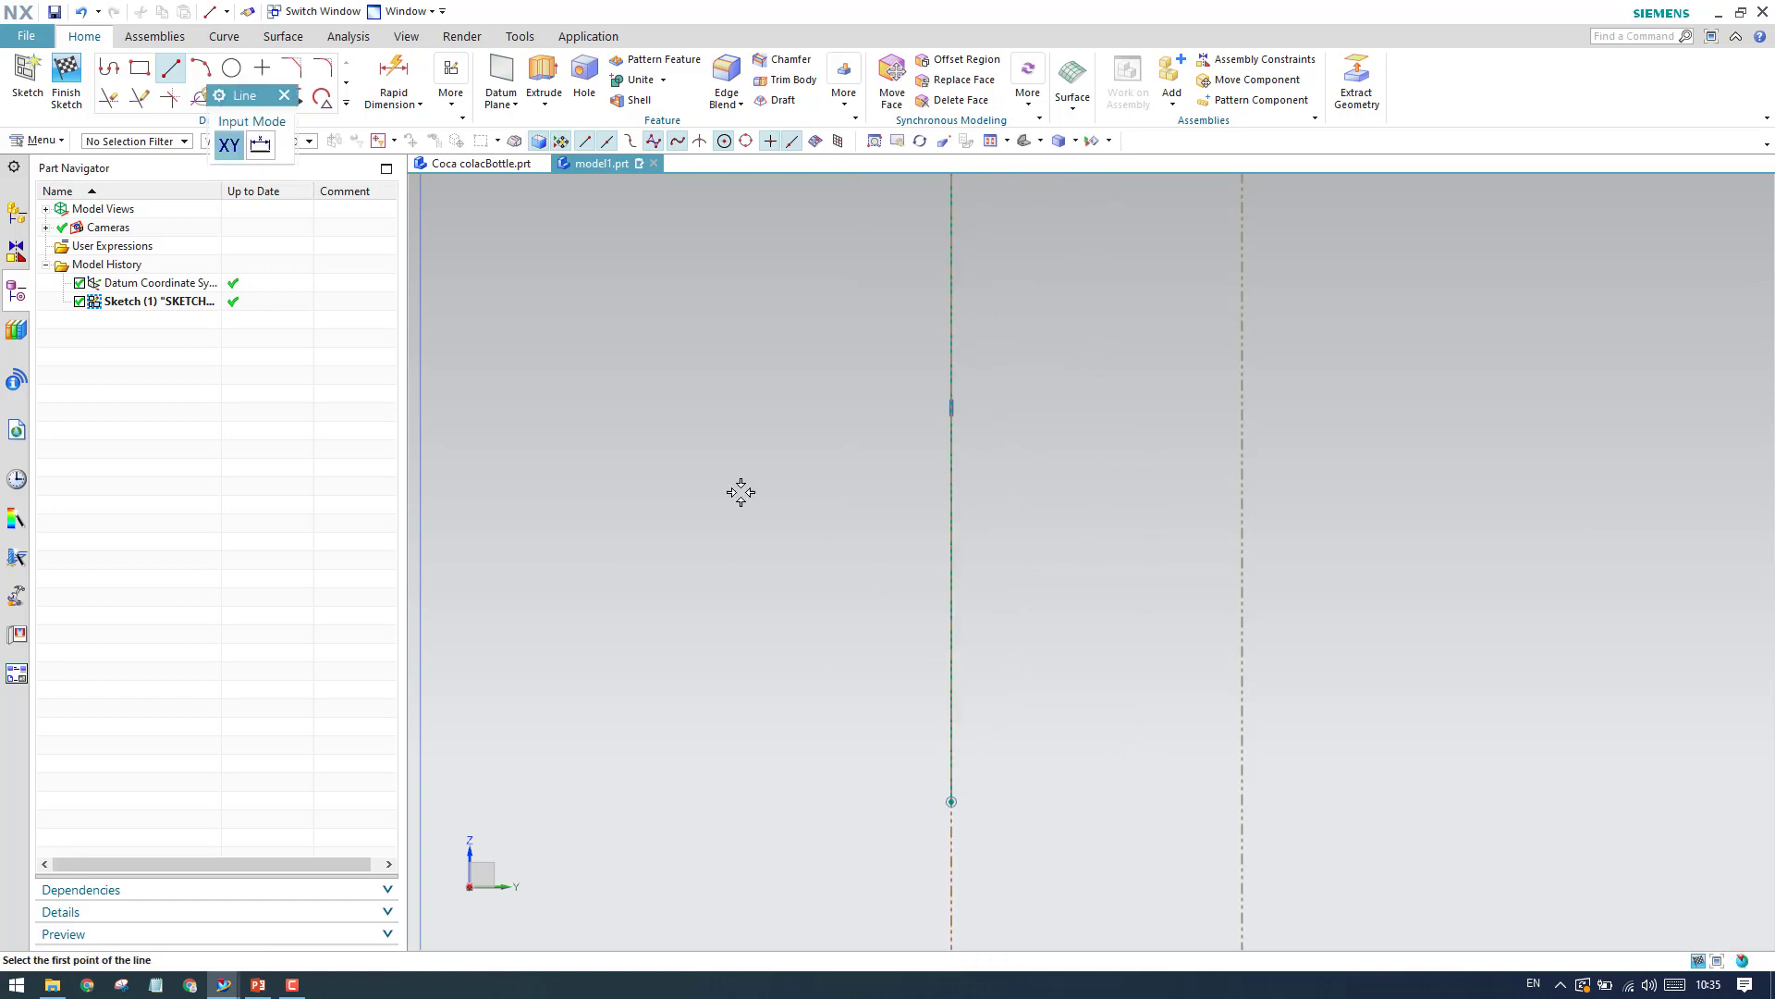
pyautogui.click(285, 96)
# Dimension the vertical distance from the long vertical line's lower end to the origin as 25 mm.
pyautogui.click(400, 104)
pyautogui.click(416, 127)
pyautogui.scroll(-3, 1169, 336)
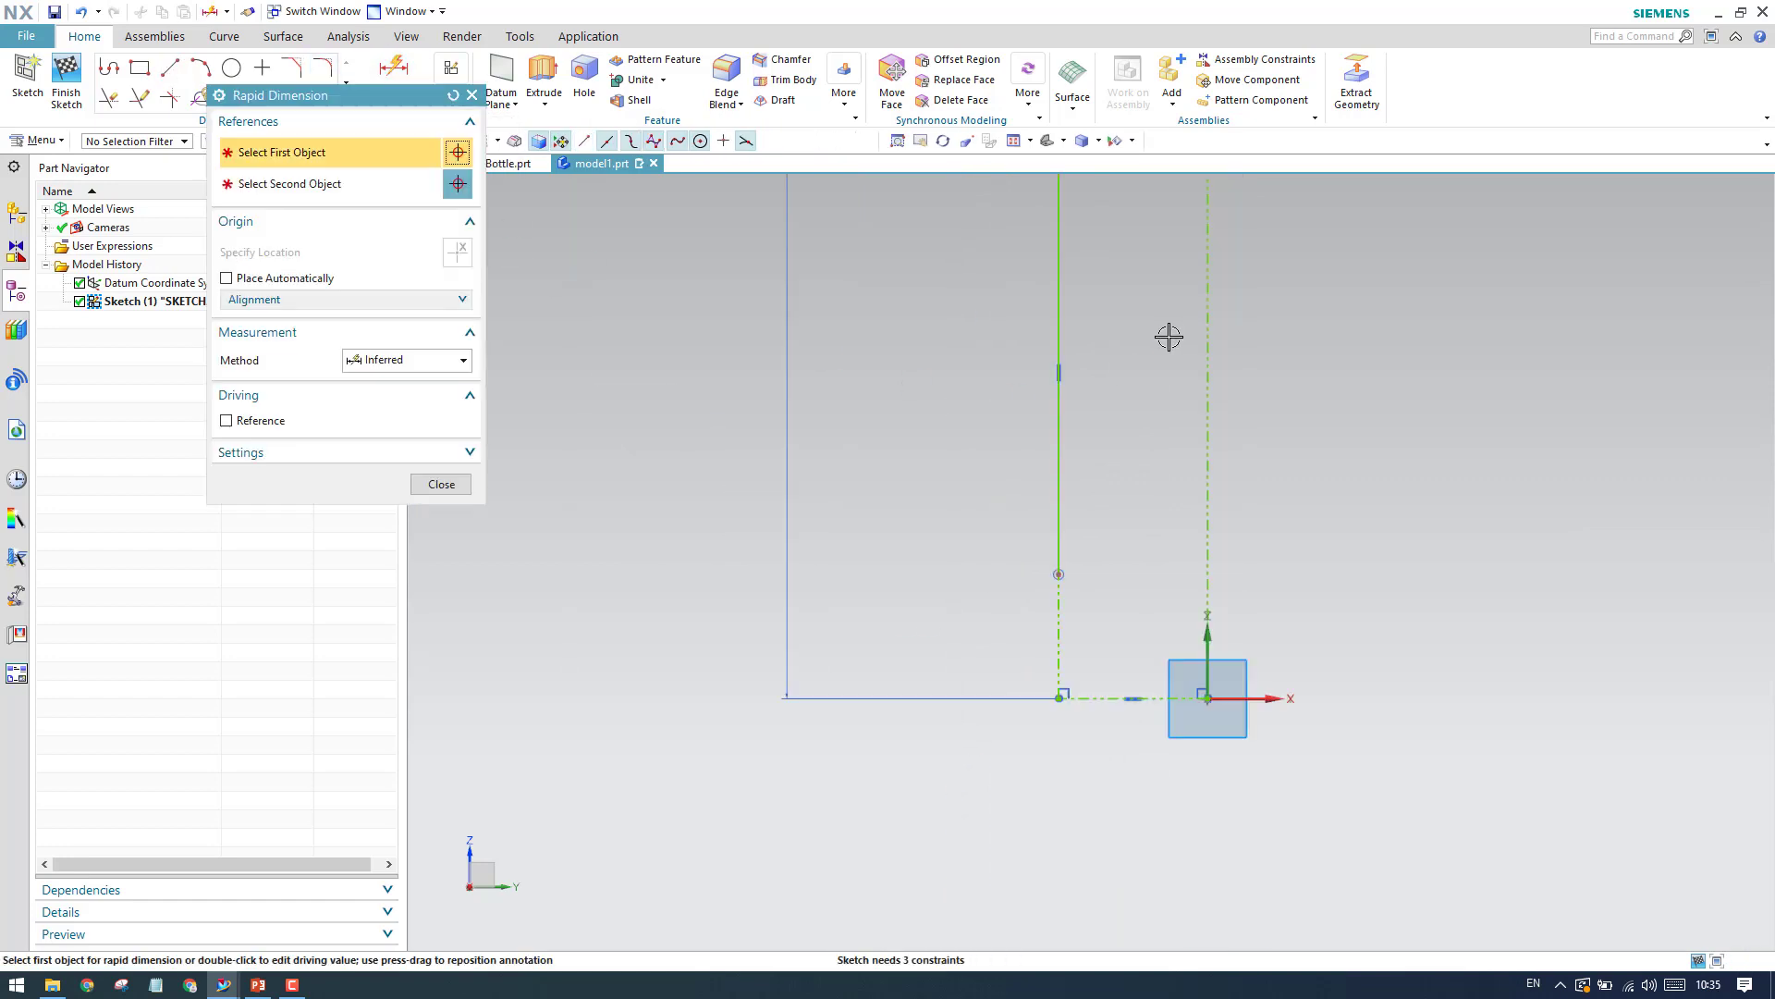
pyautogui.scroll(2, 1073, 532)
pyautogui.click(1064, 527)
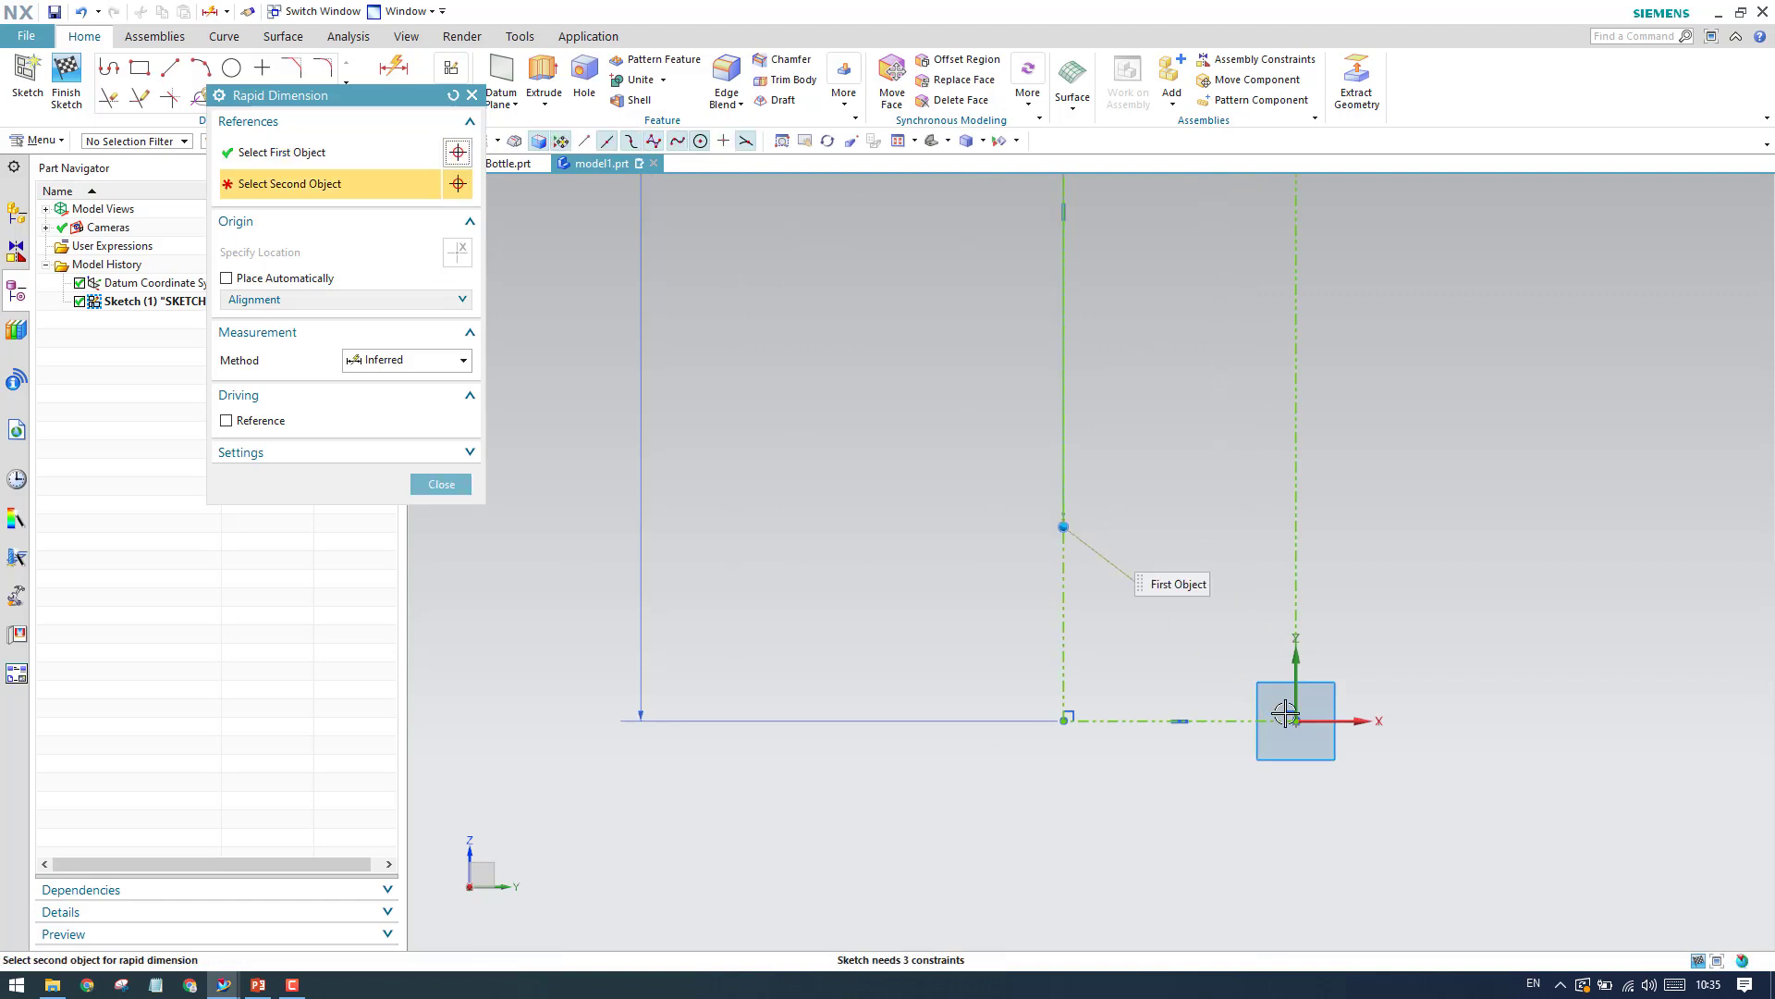
pyautogui.click(1300, 721)
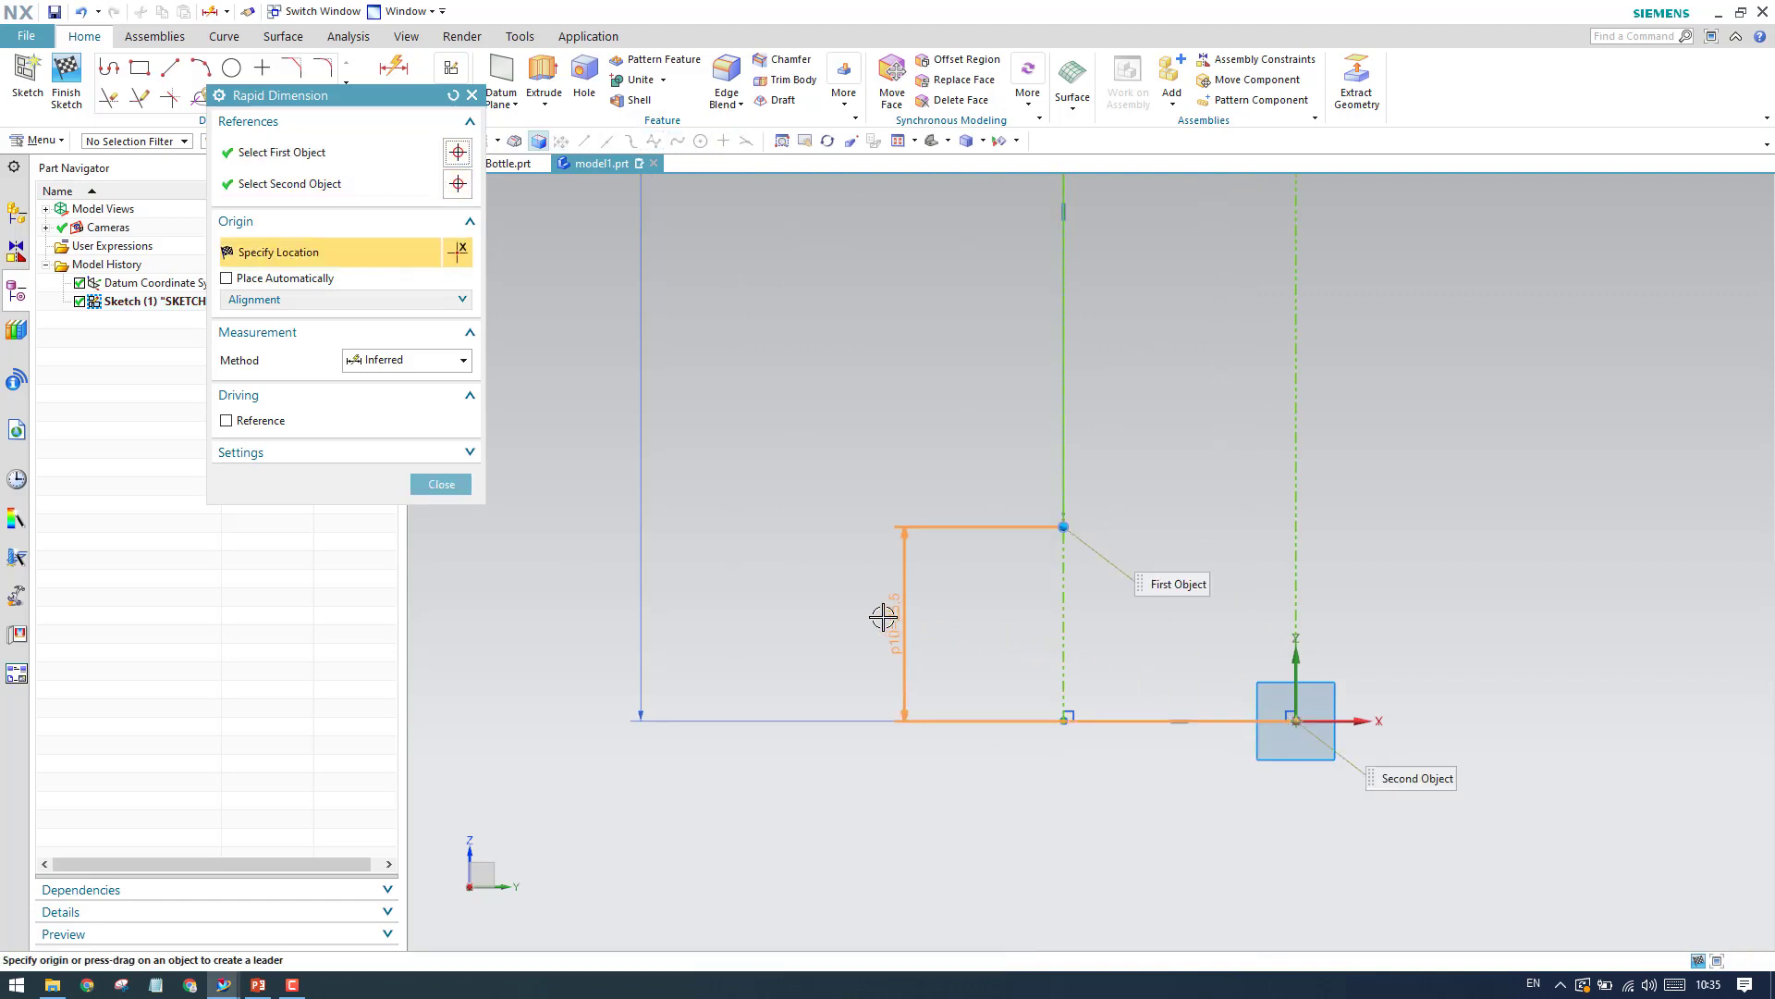
pyautogui.click(891, 692)
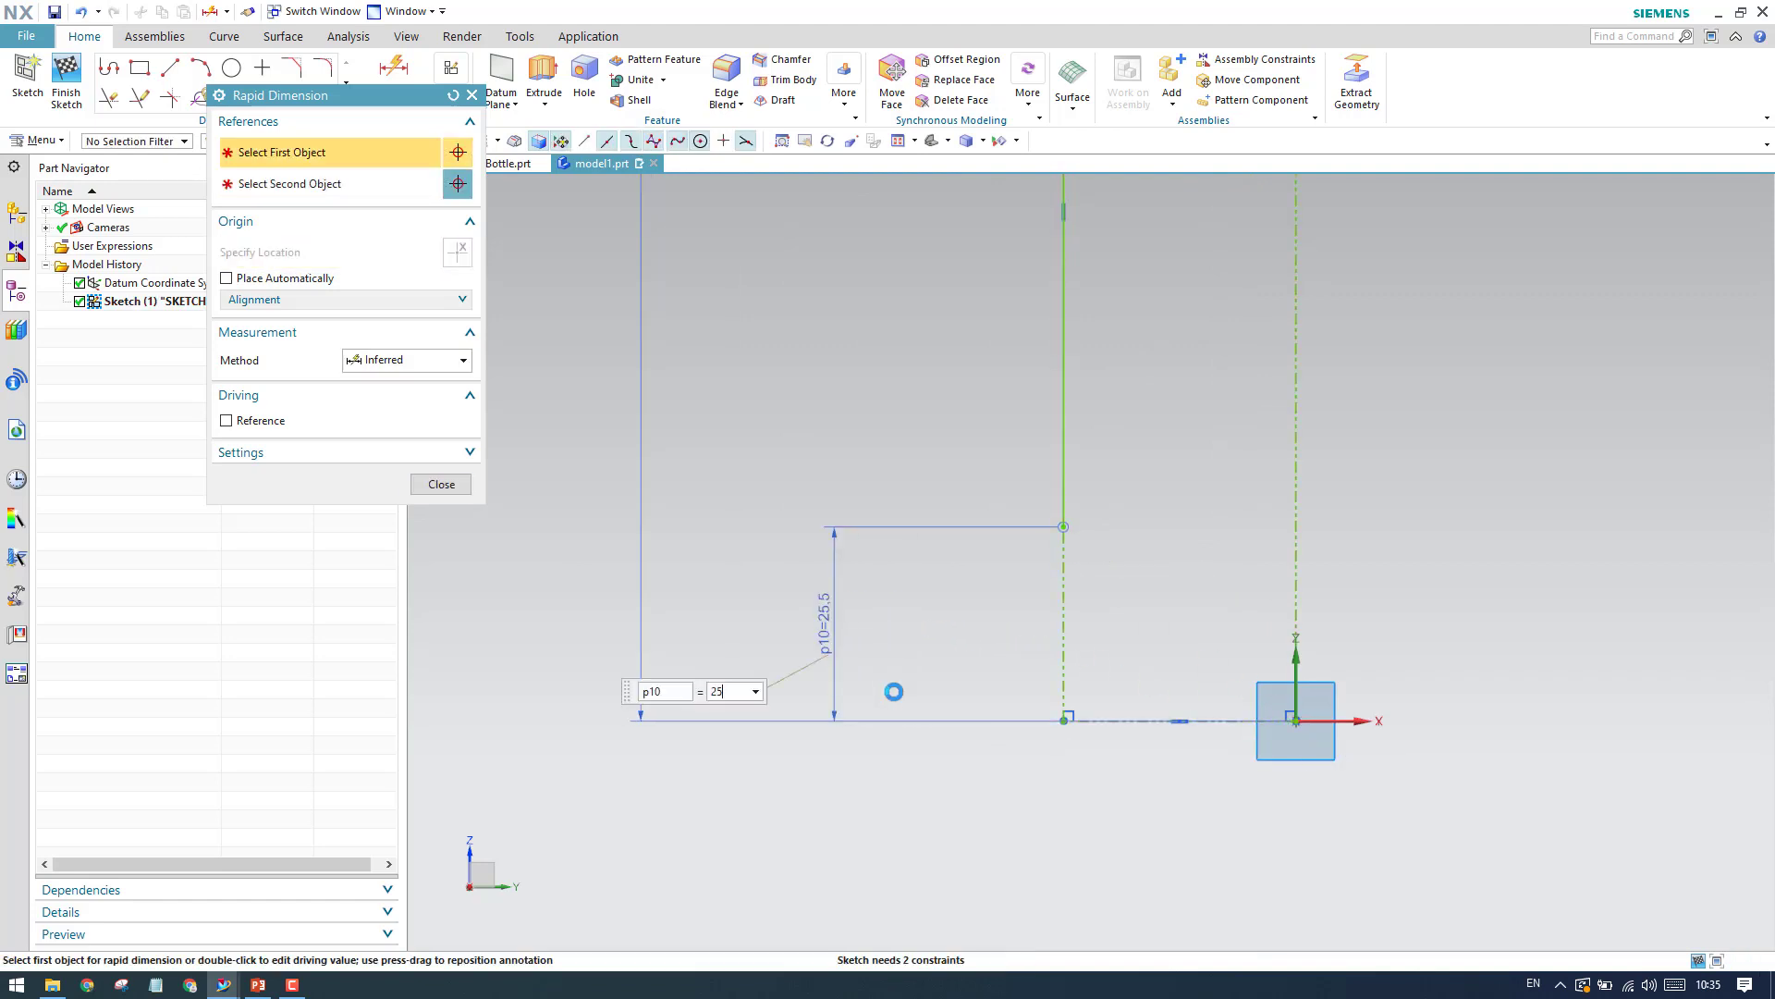
pyautogui.click(441, 484)
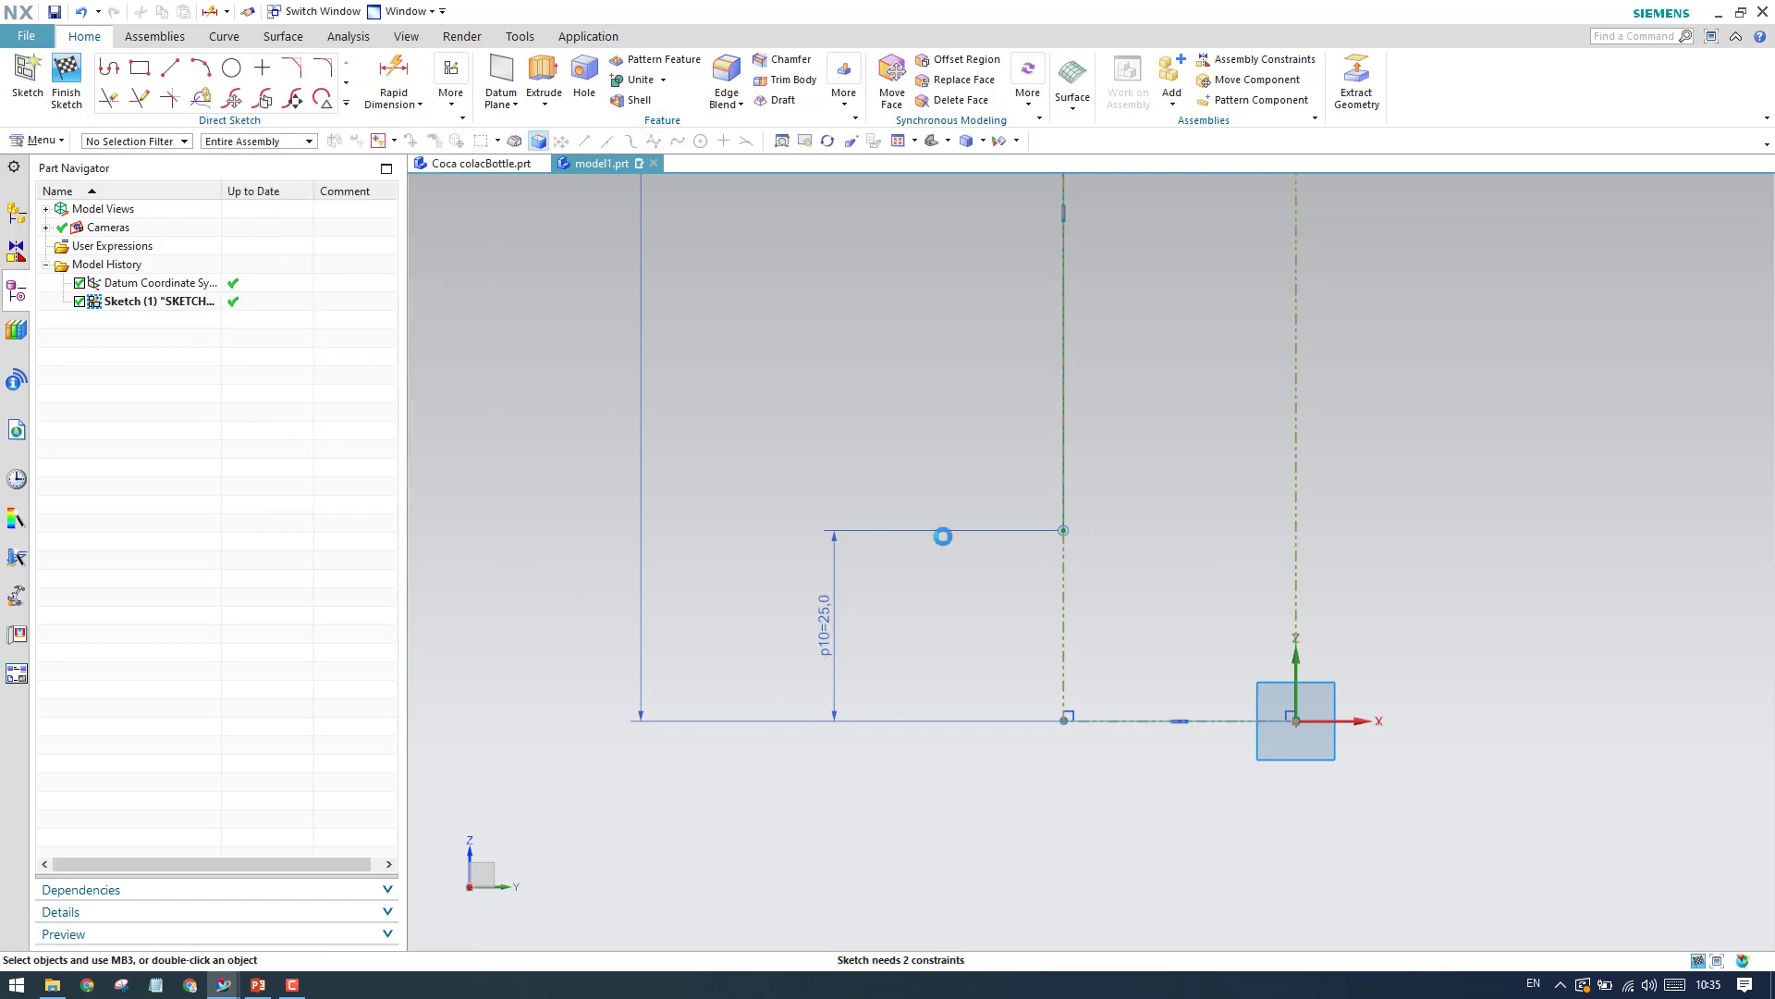
# Dimension the lower short horizontal line of the recess as 1.1 mm.
pyautogui.scroll(-7, 1088, 476)
pyautogui.scroll(7, 1104, 322)
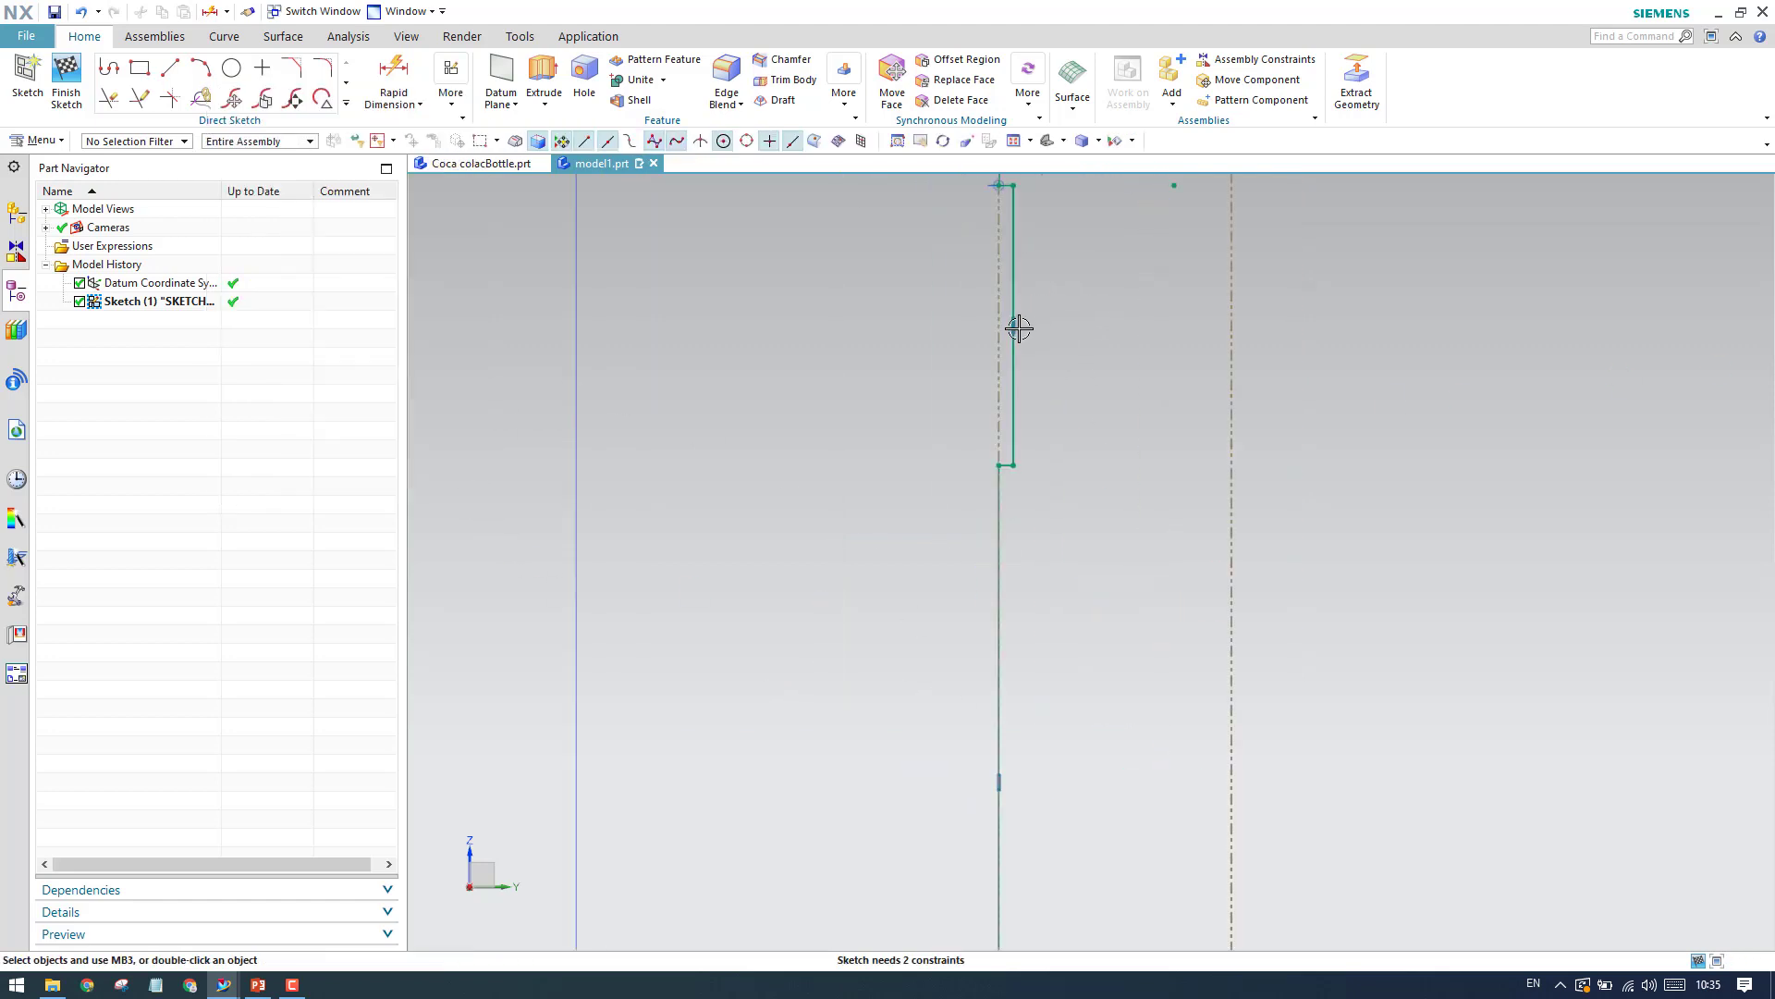
pyautogui.scroll(3, 1008, 395)
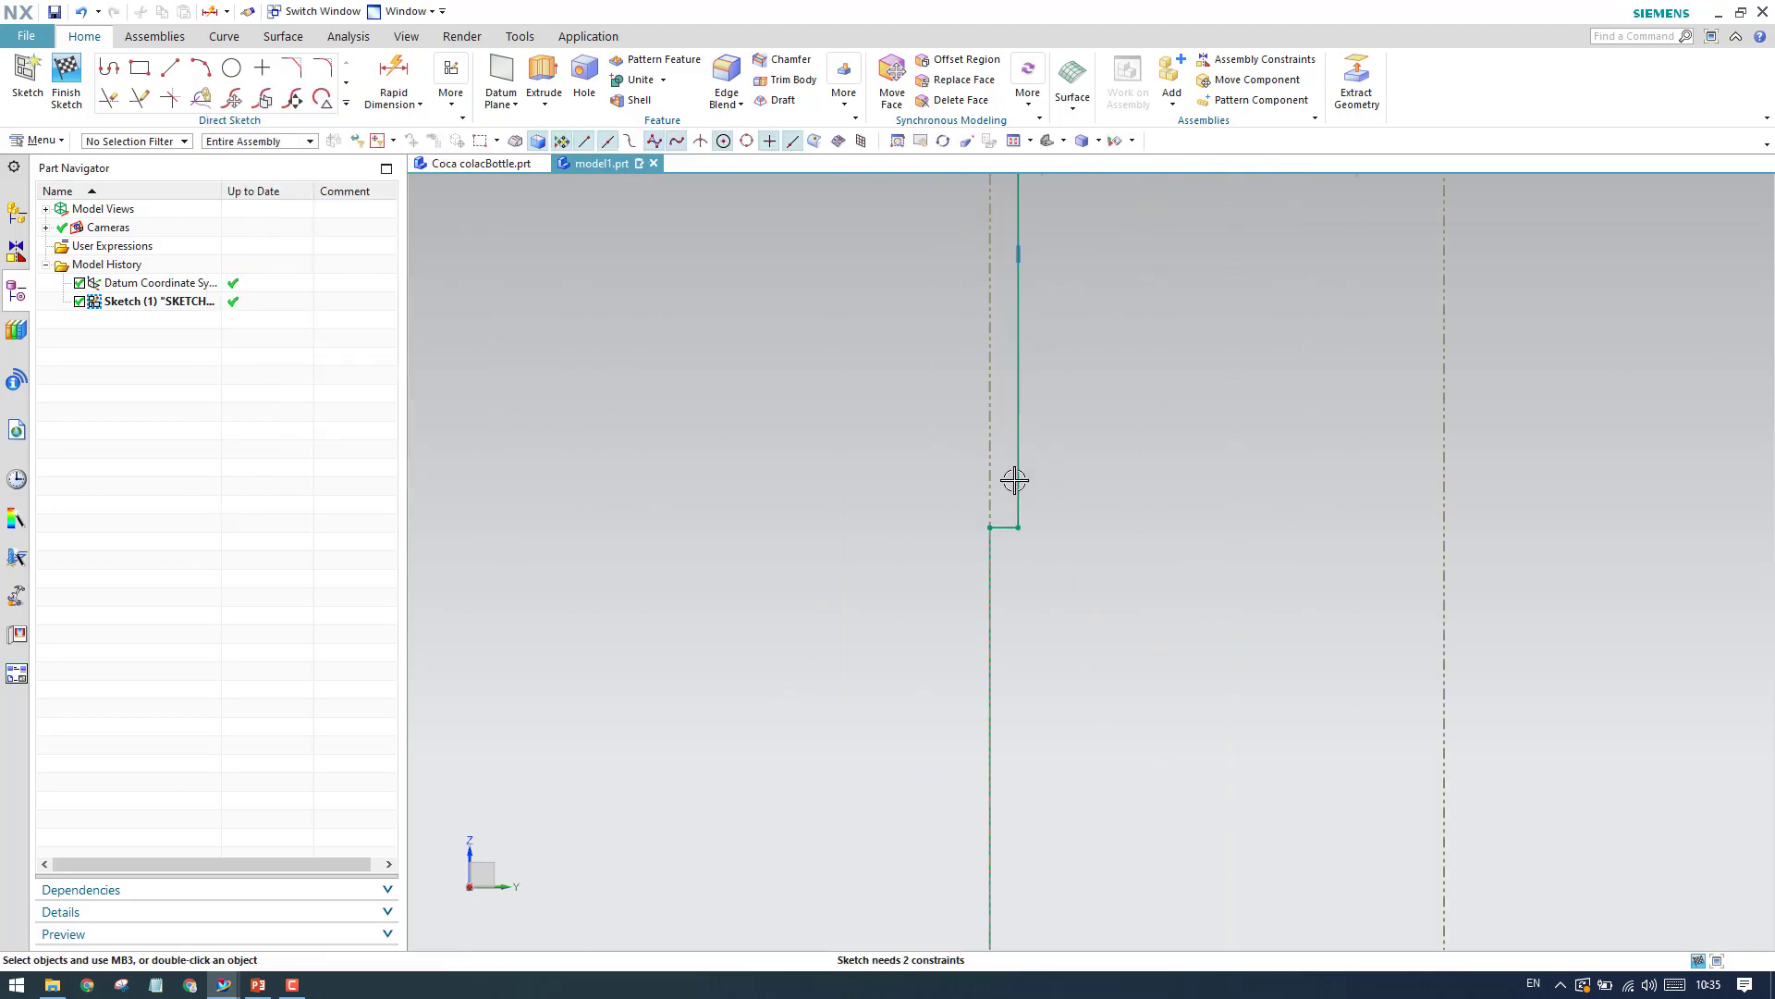
pyautogui.click(420, 104)
pyautogui.click(407, 124)
pyautogui.scroll(4, 1000, 532)
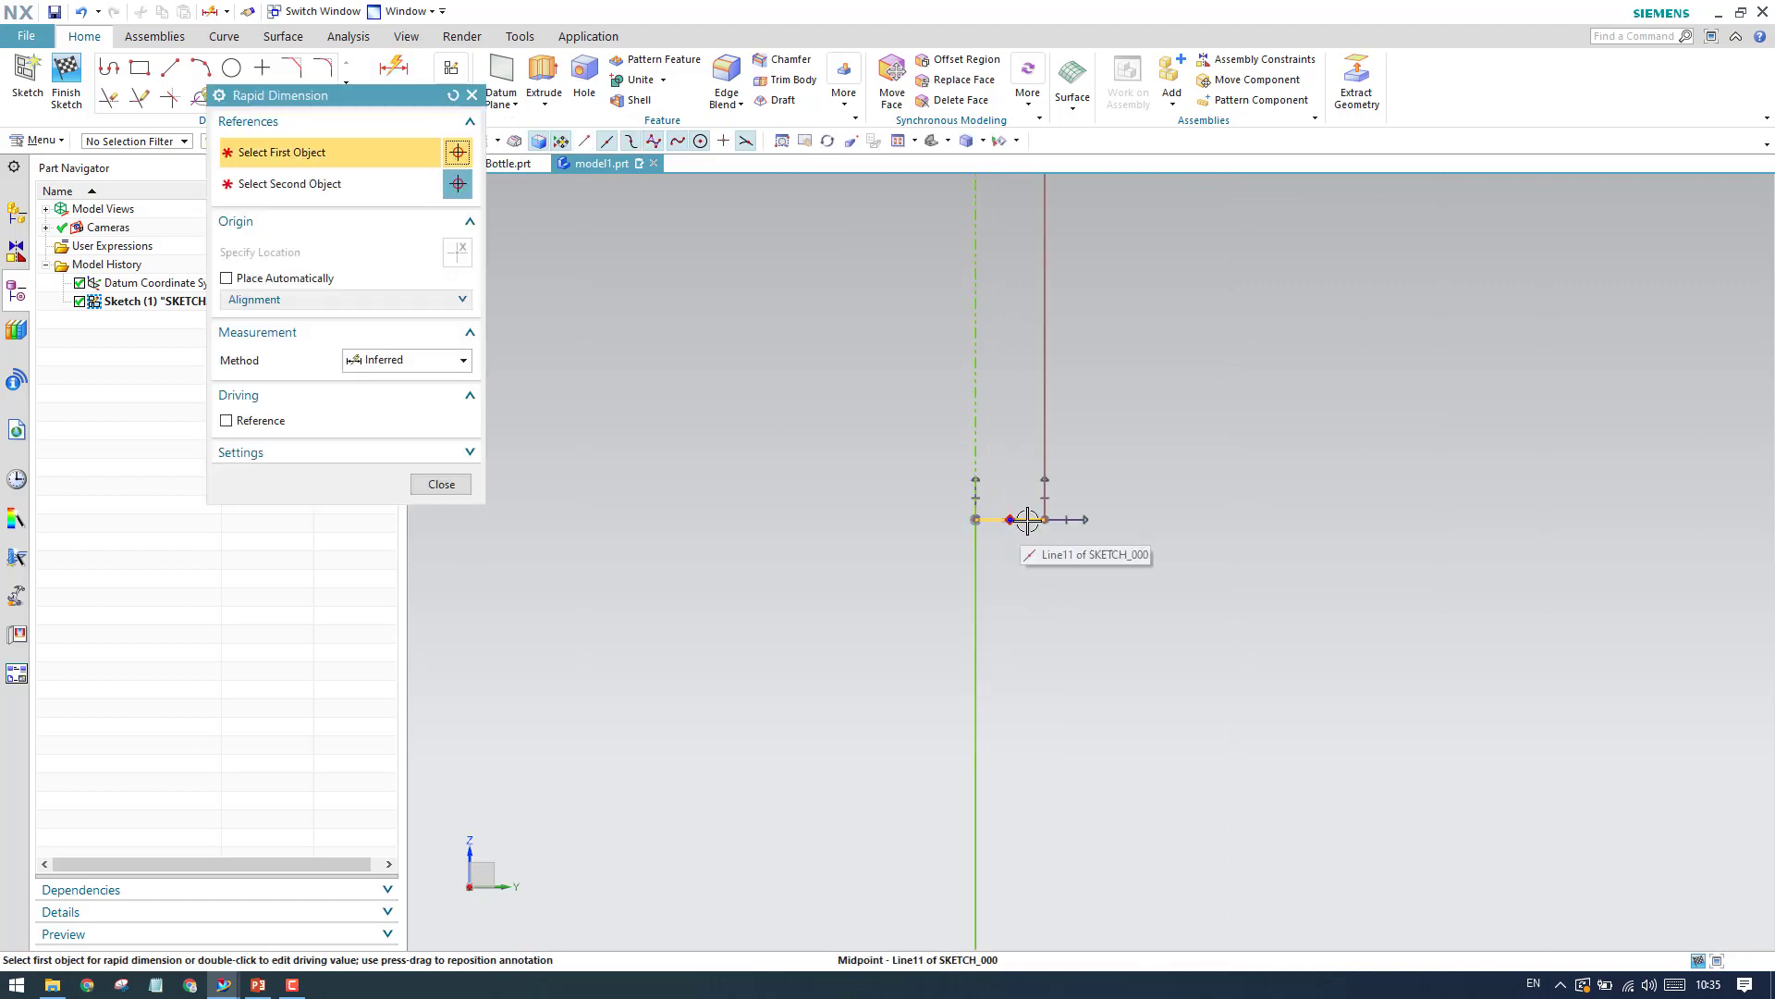
pyautogui.click(1026, 520)
pyautogui.click(1170, 622)
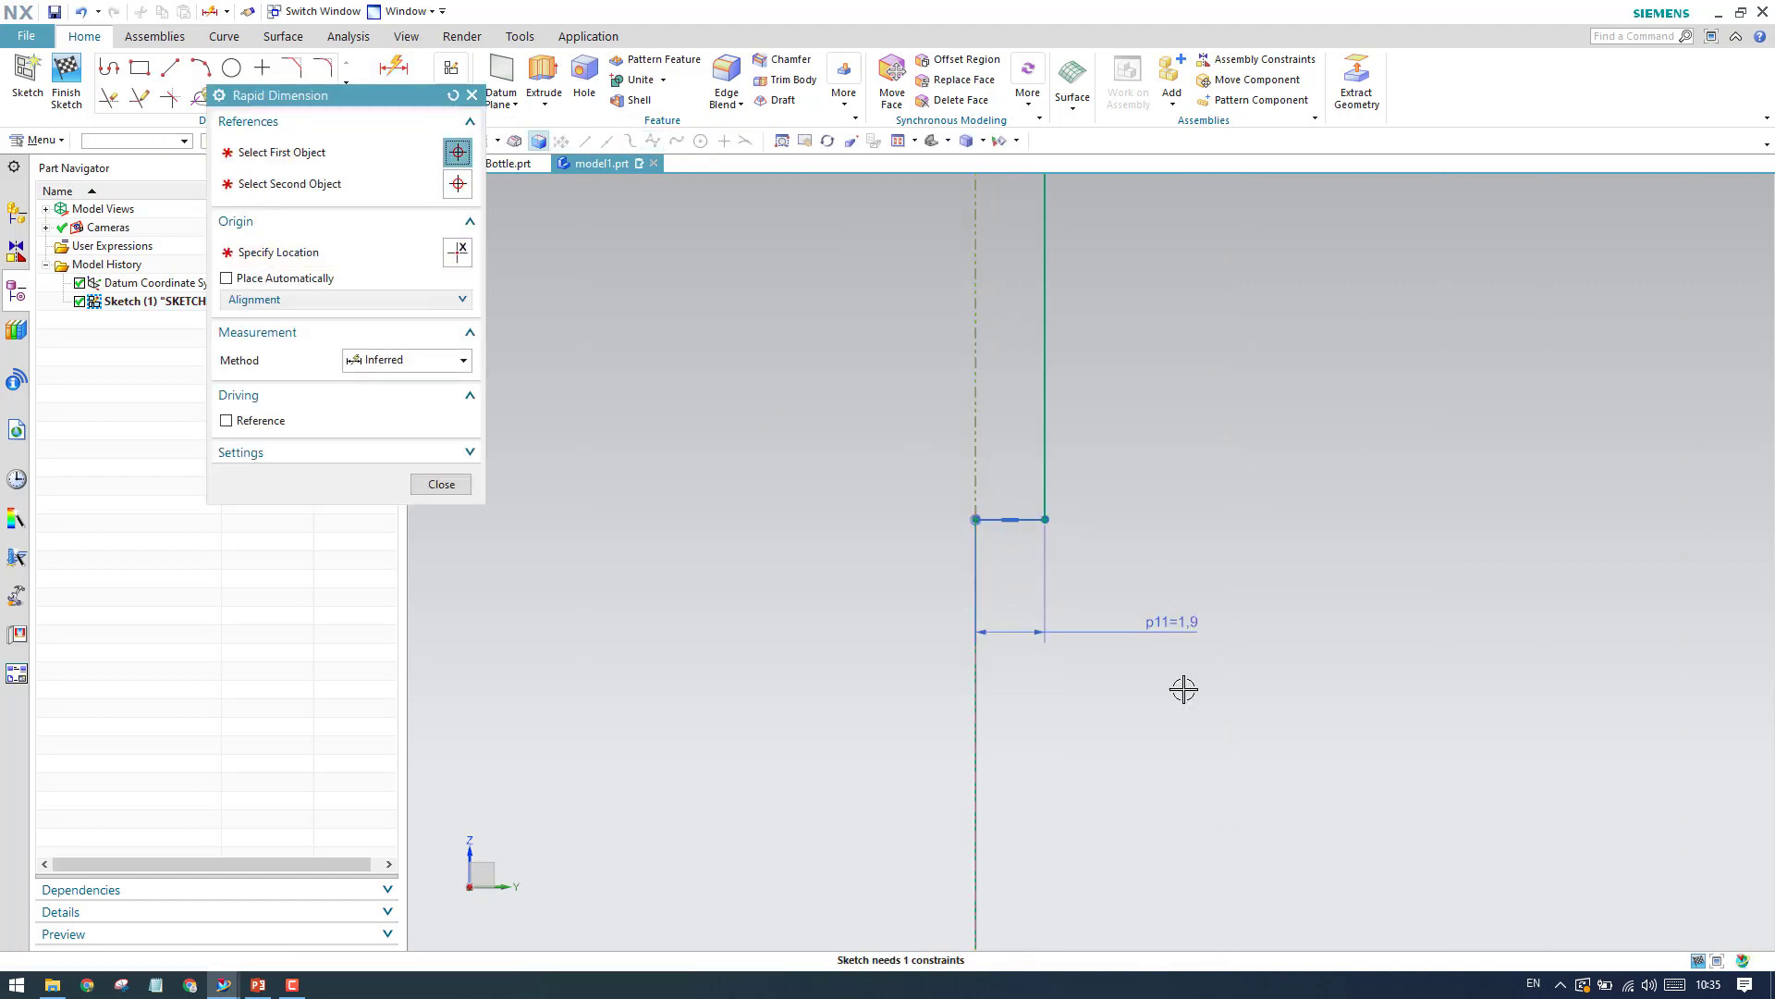
pyautogui.write('1,1')
pyautogui.press('Return')
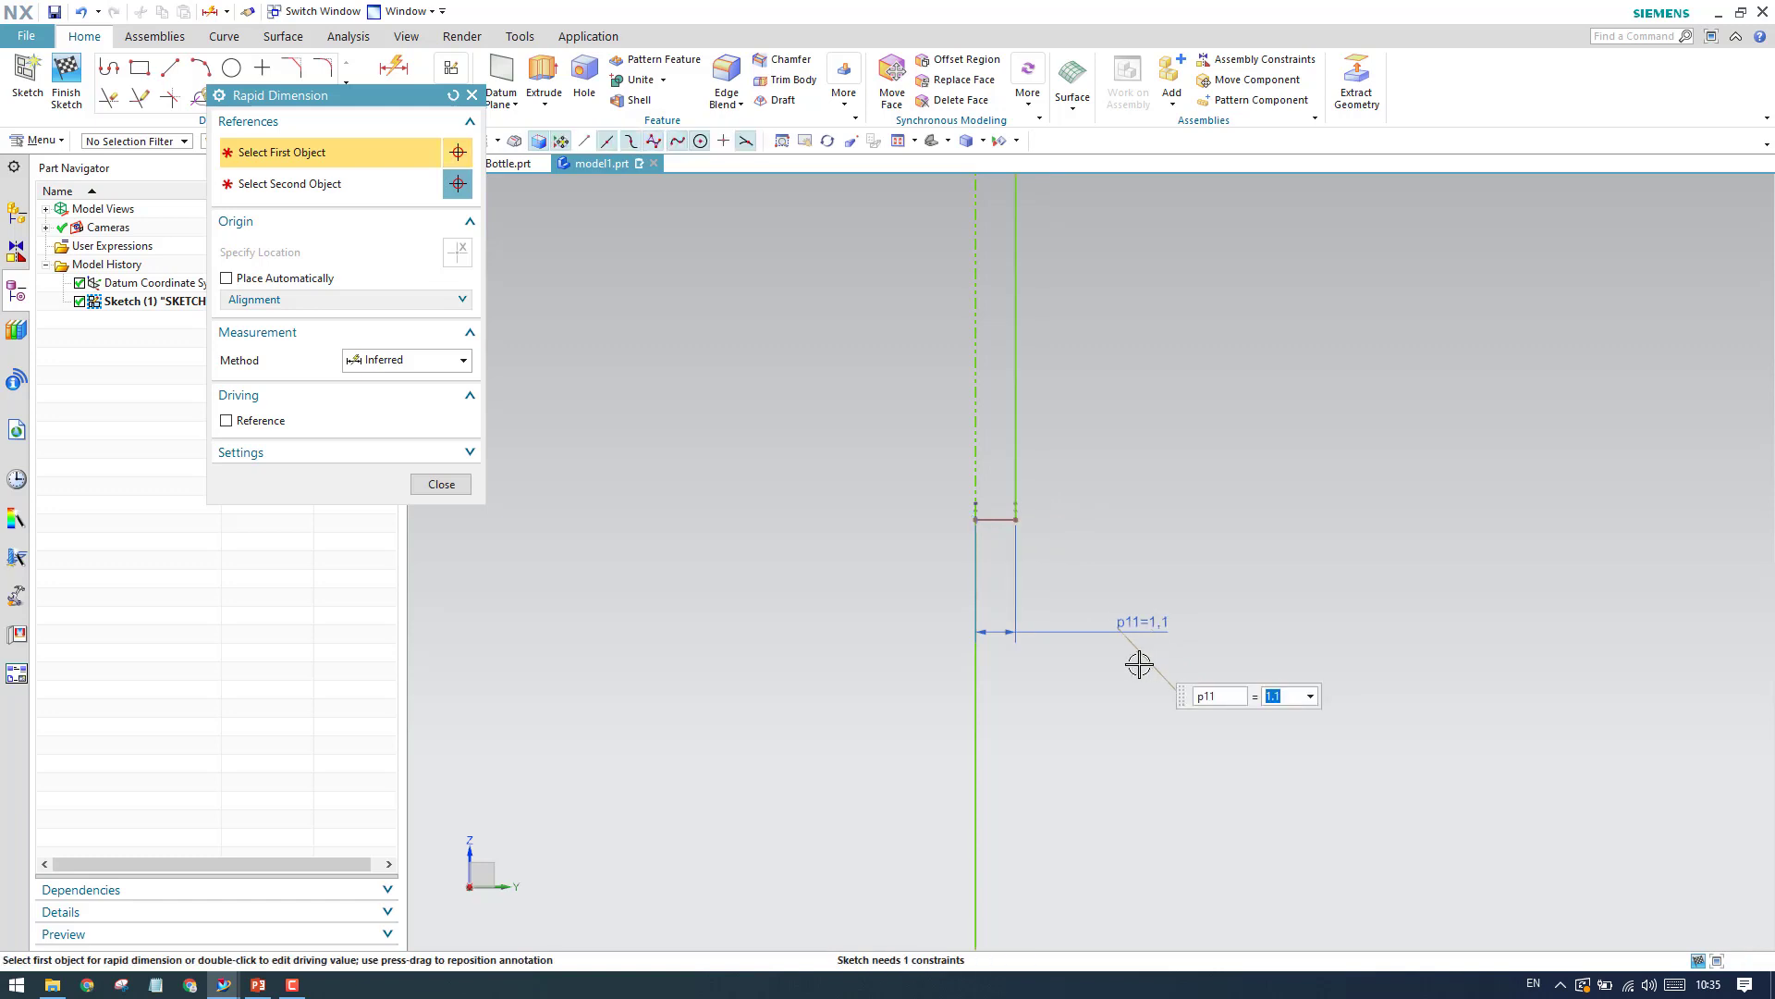
# Set the recess's vertical length to 40 mm with a dimension.
pyautogui.scroll(-2, 1173, 622)
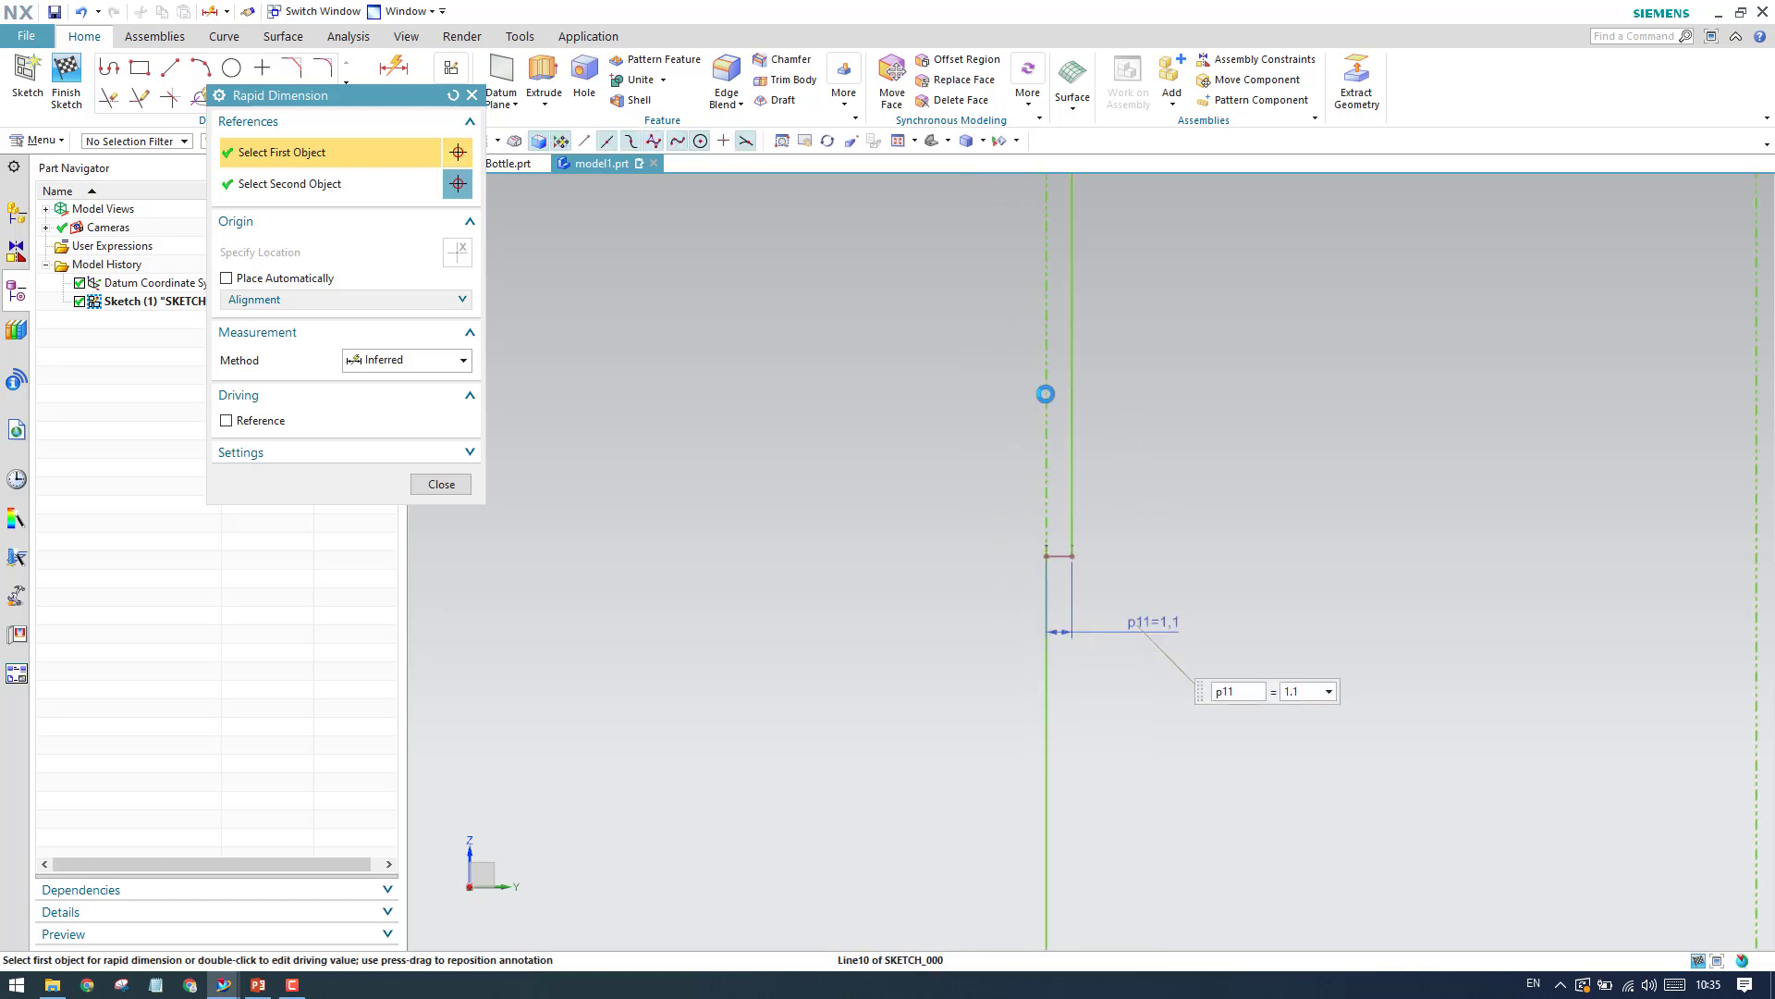
pyautogui.click(1045, 392)
pyautogui.click(817, 620)
pyautogui.write('40')
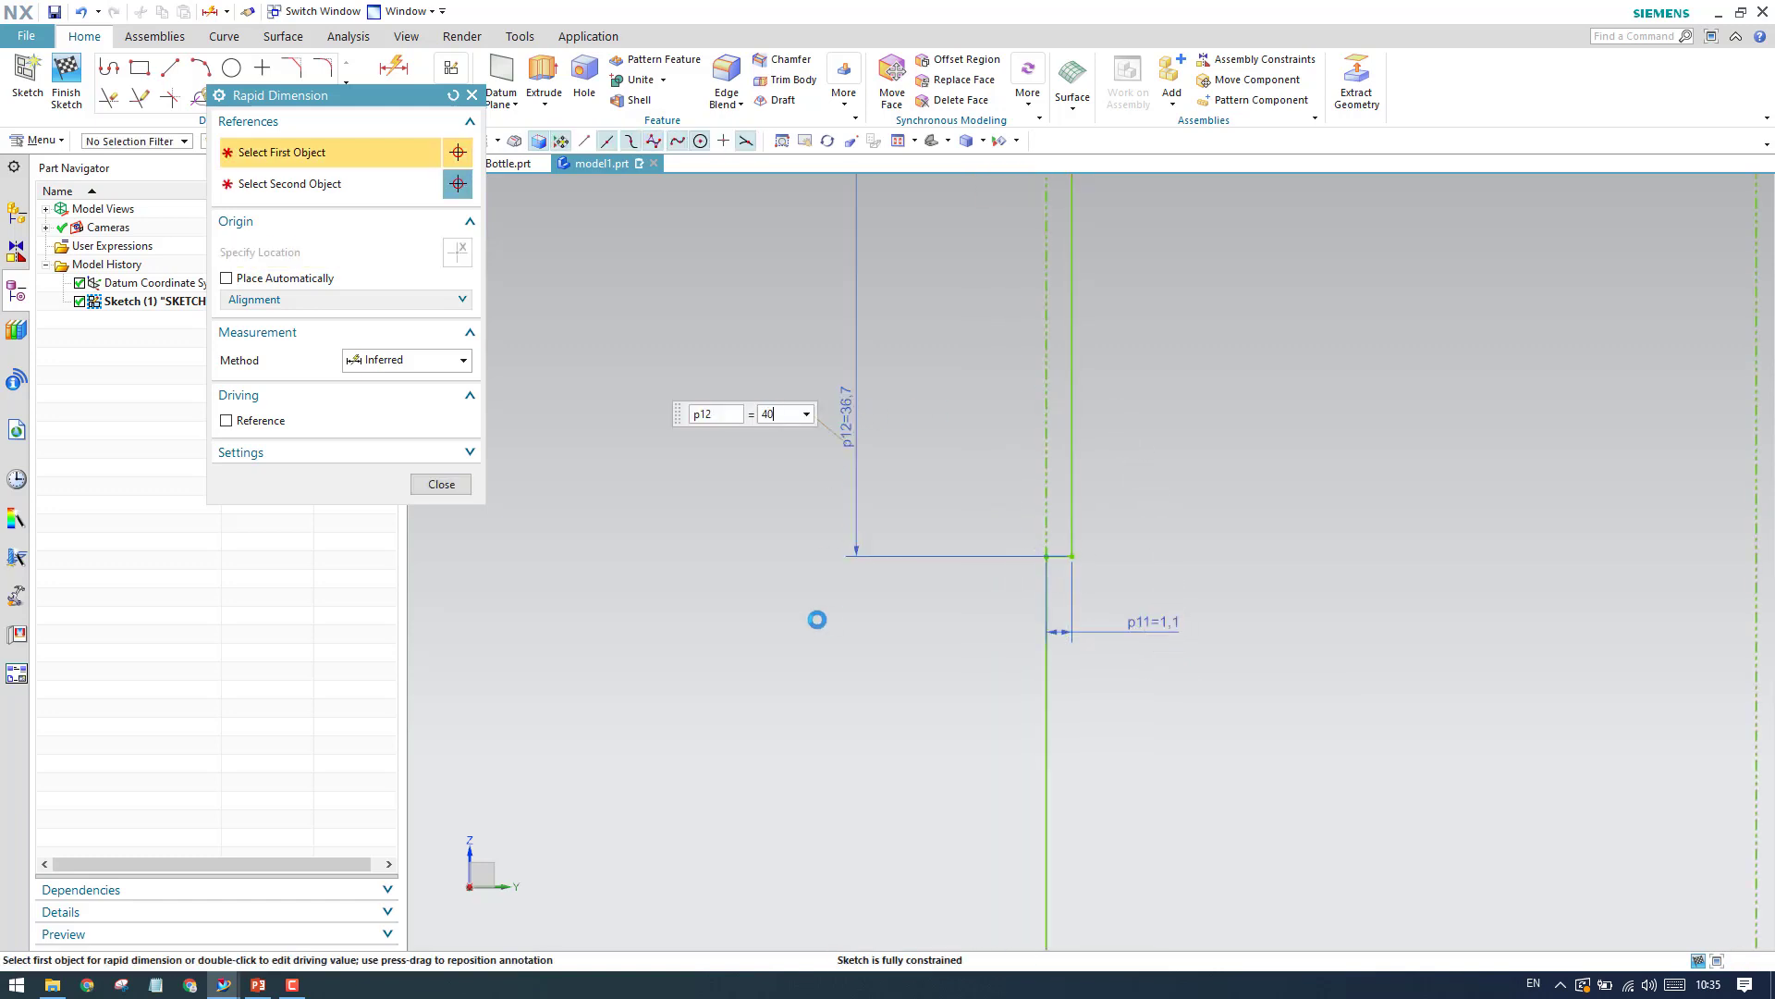
pyautogui.press('Return')
pyautogui.click(465, 492)
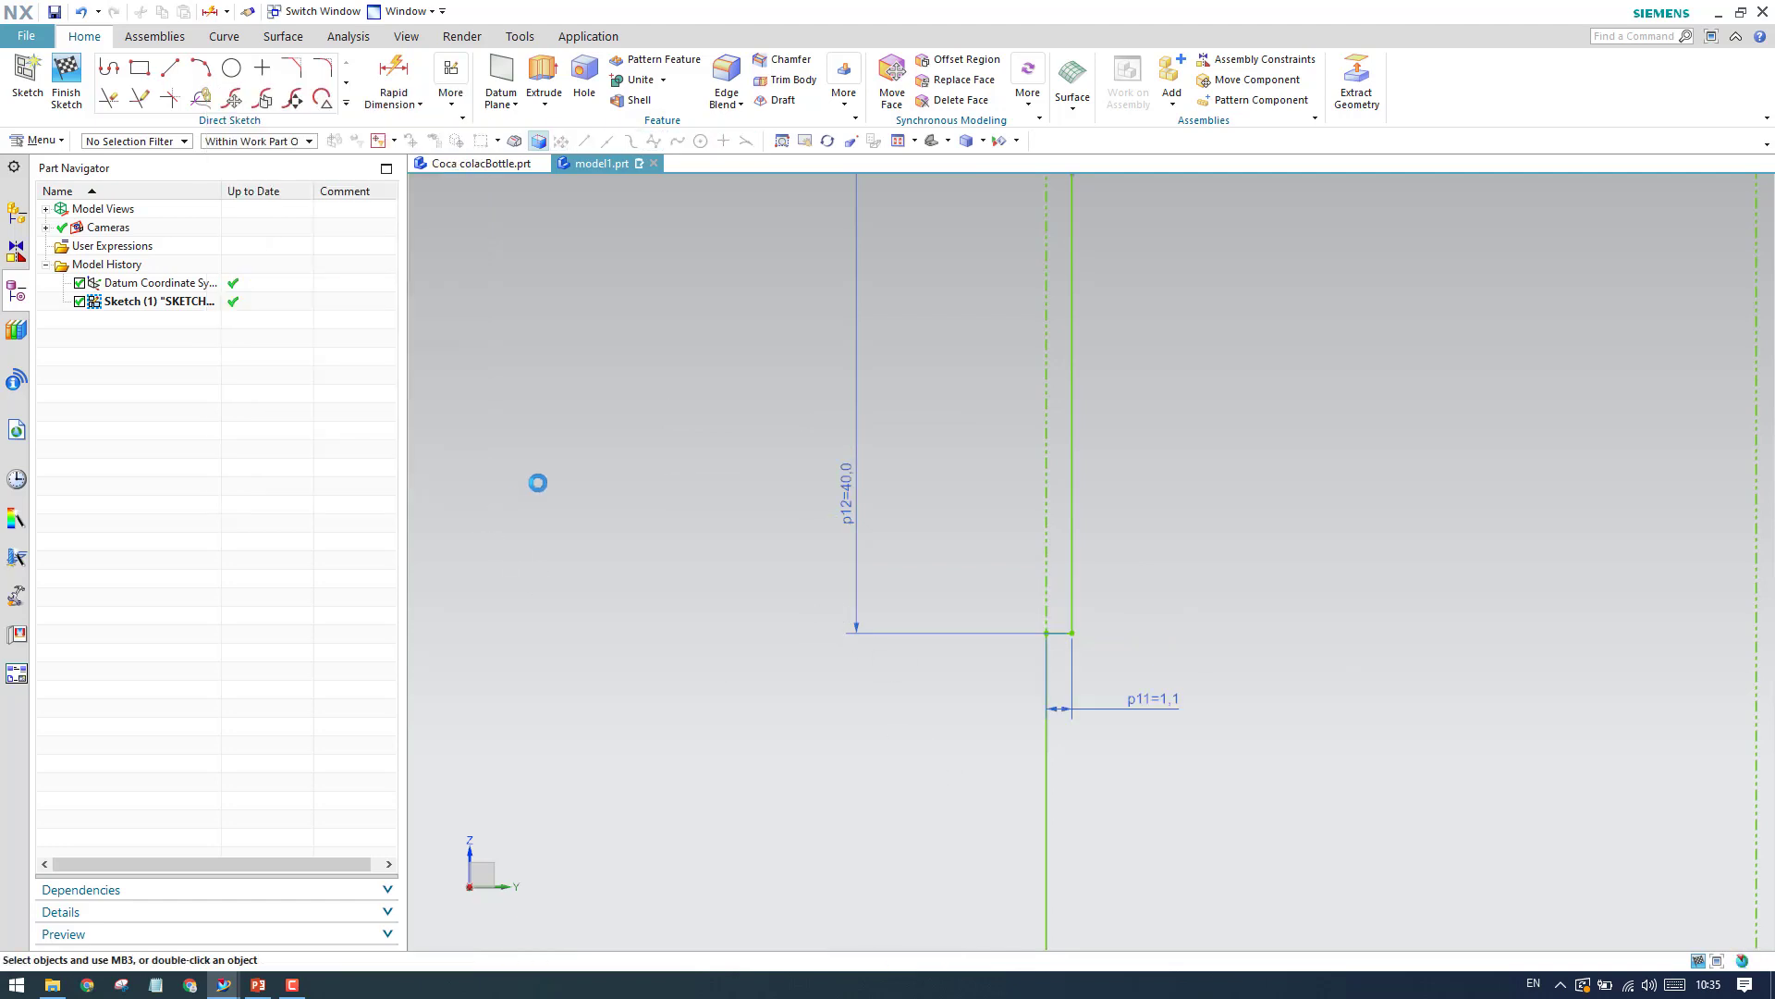
# Examine the dimensioned half profile from the upper arcs past the recess down to the base.
pyautogui.scroll(-3, 943, 587)
pyautogui.scroll(2, 944, 581)
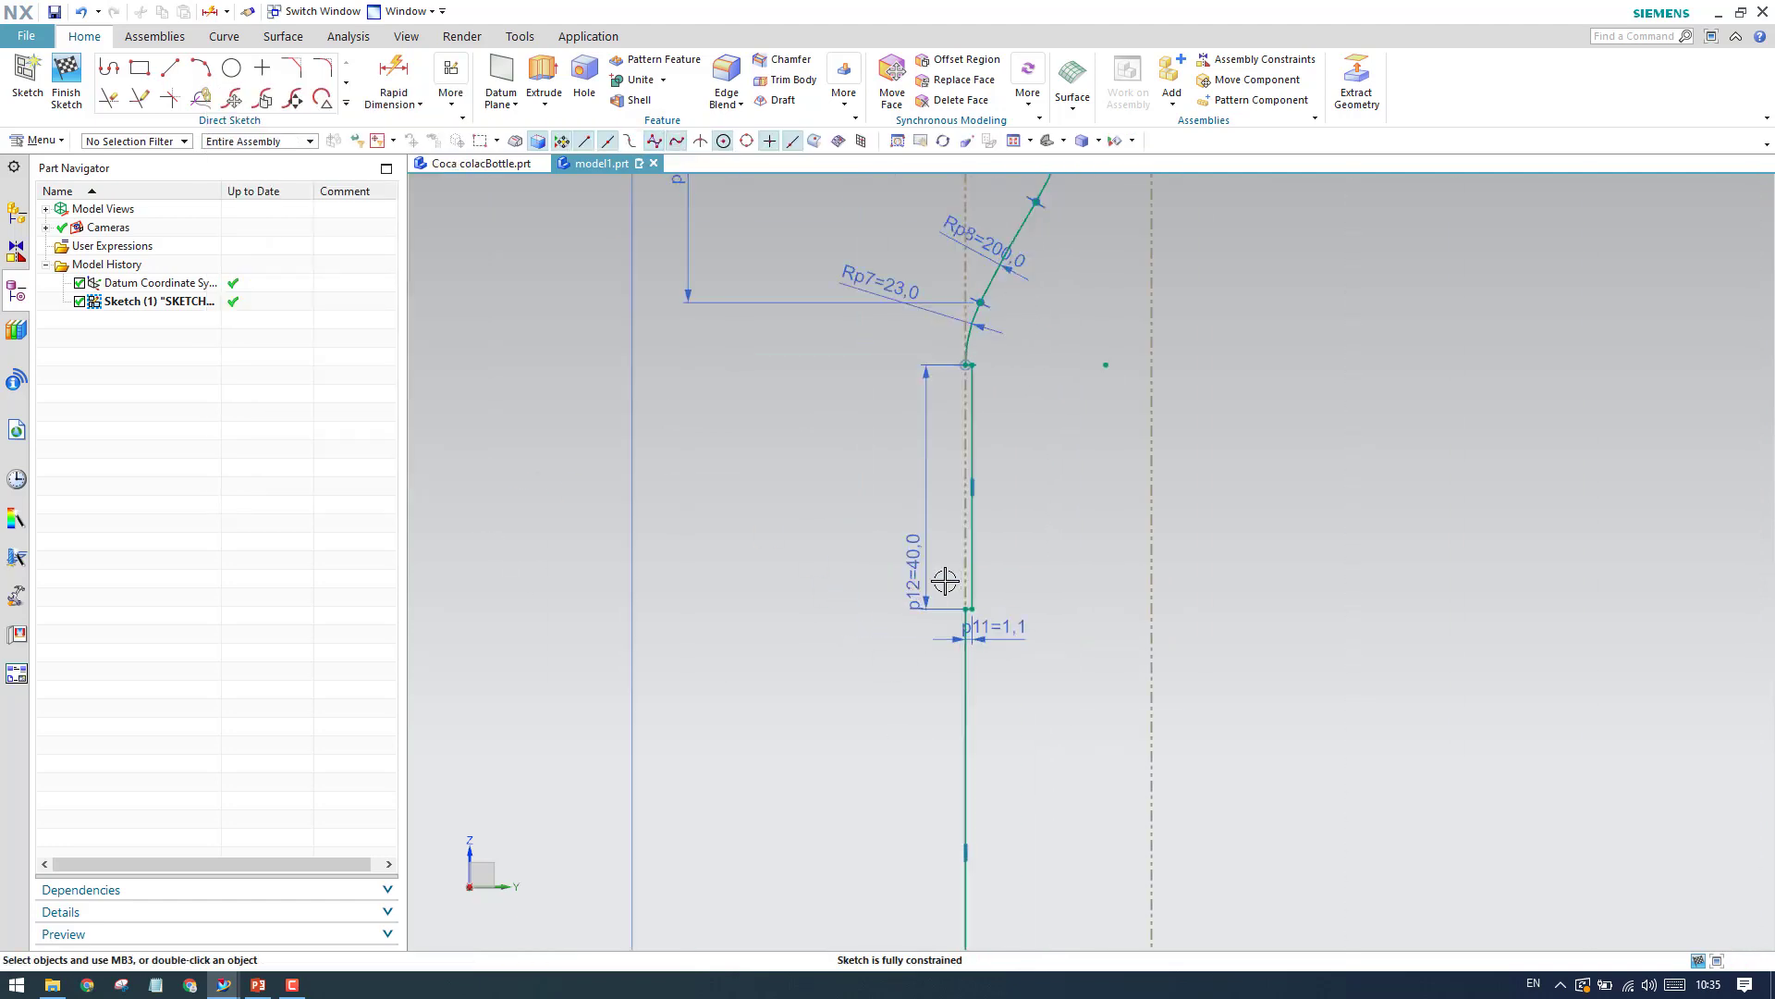
pyautogui.scroll(-4, 818, 455)
pyautogui.scroll(4, 877, 793)
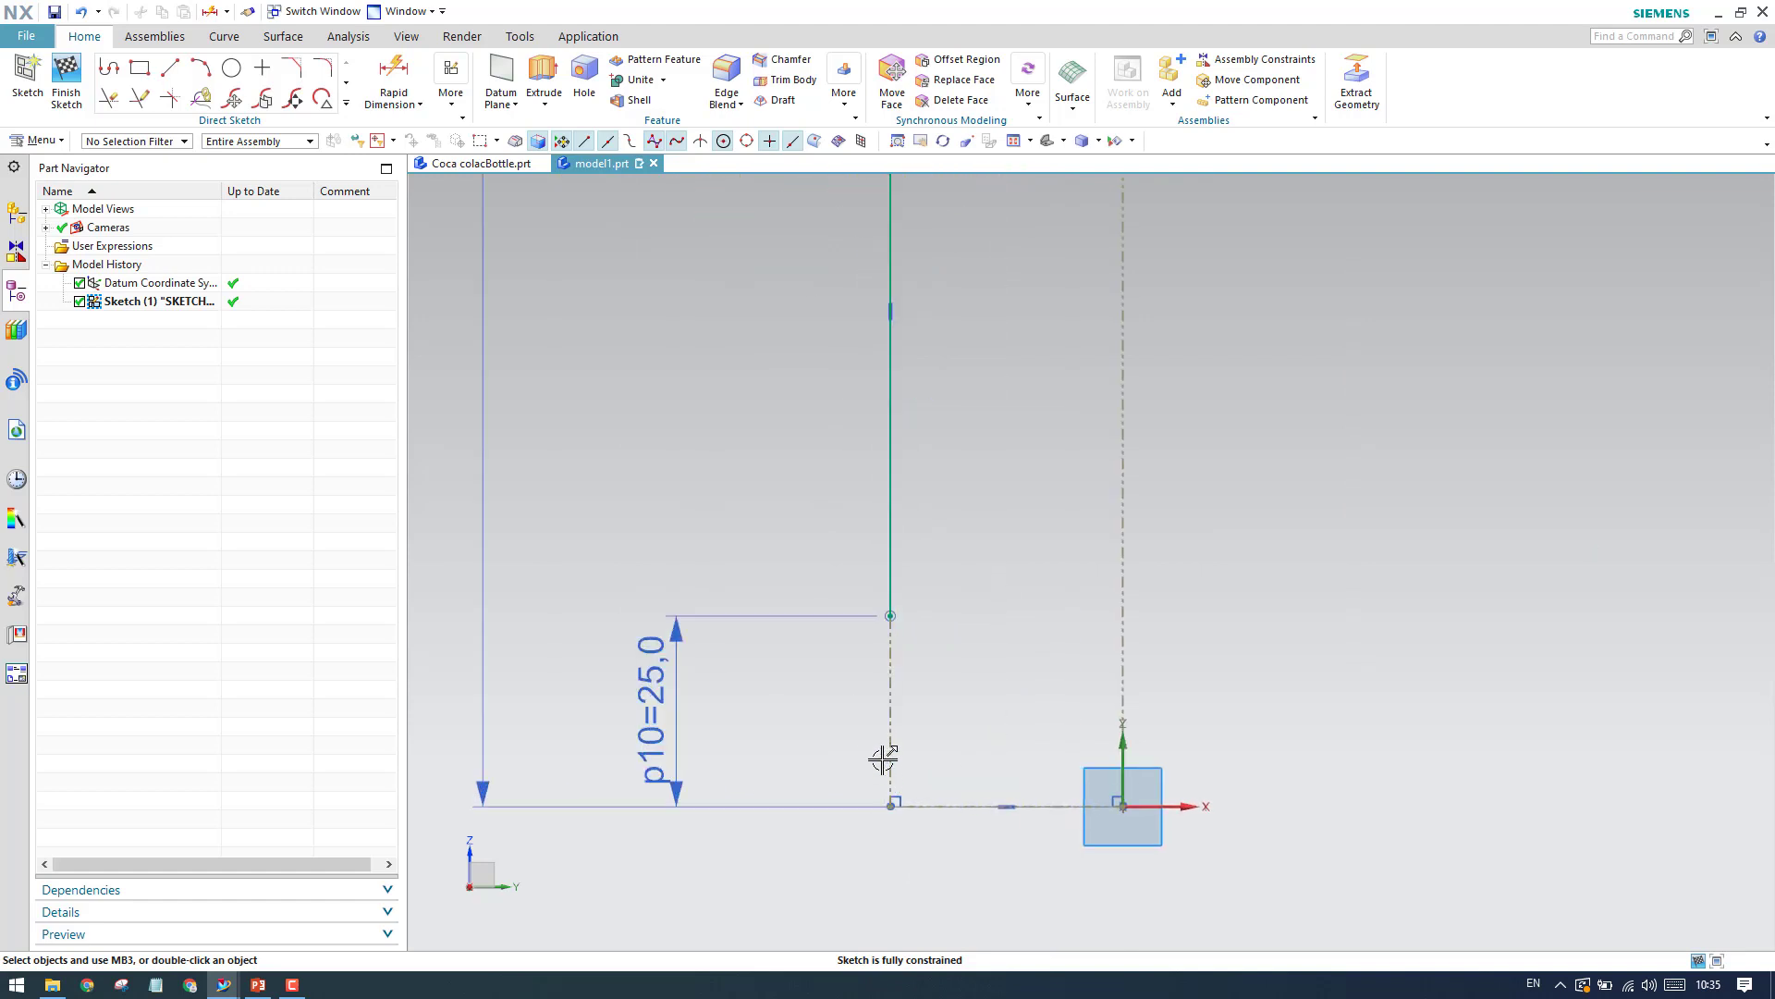
pyautogui.scroll(-4, 885, 728)
pyautogui.scroll(-2, 886, 728)
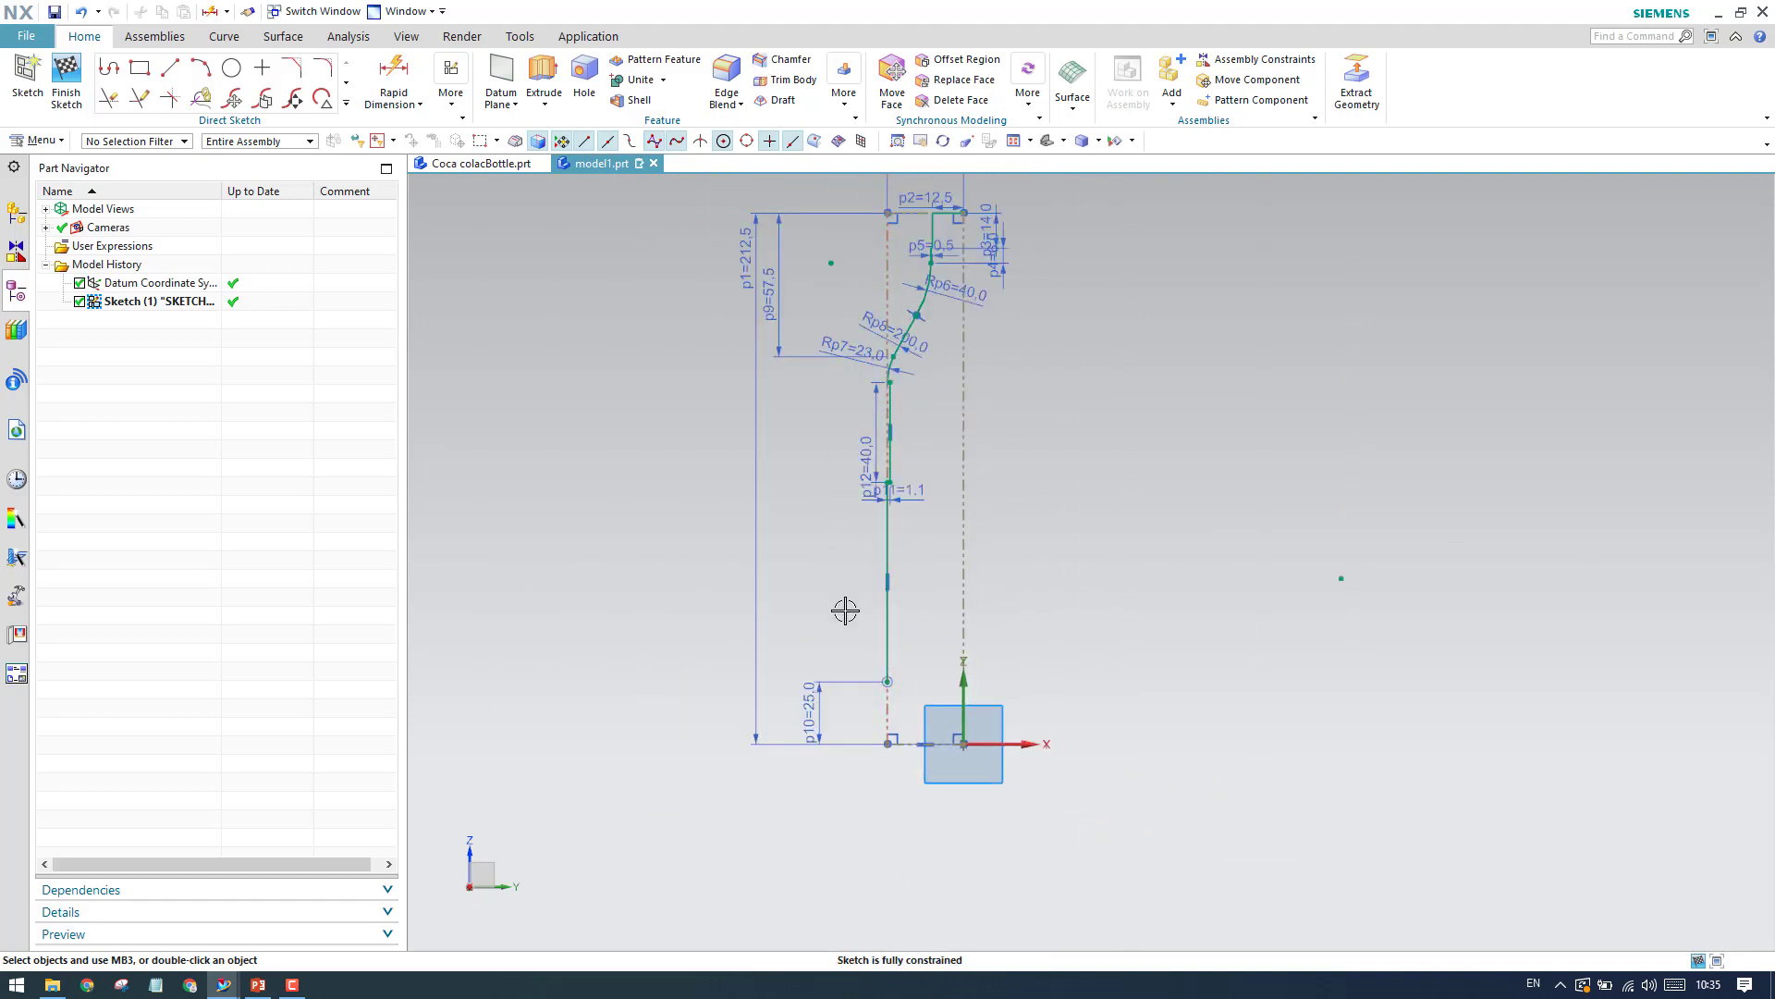
pyautogui.scroll(5, 846, 610)
pyautogui.scroll(-6, 896, 626)
# Draw a three-point arc from the long vertical line's lower end, tangent to that line and curving inward toward the base.
pyautogui.scroll(8, 896, 626)
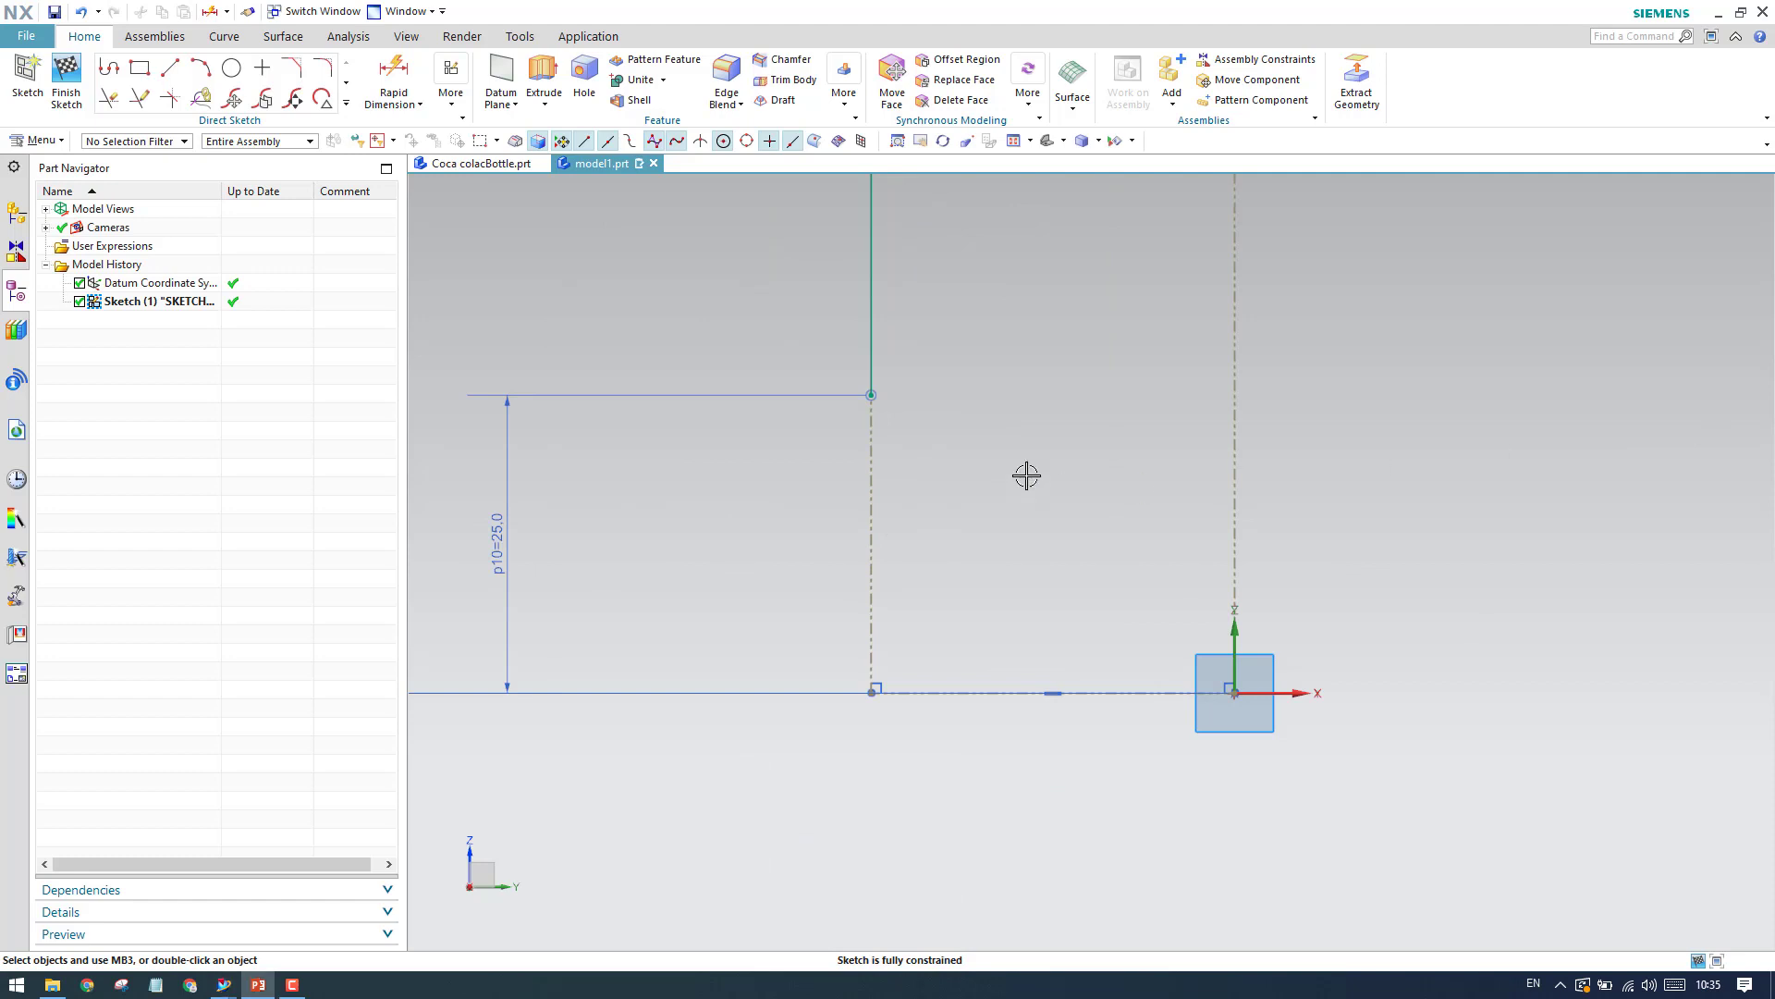
pyautogui.click(200, 68)
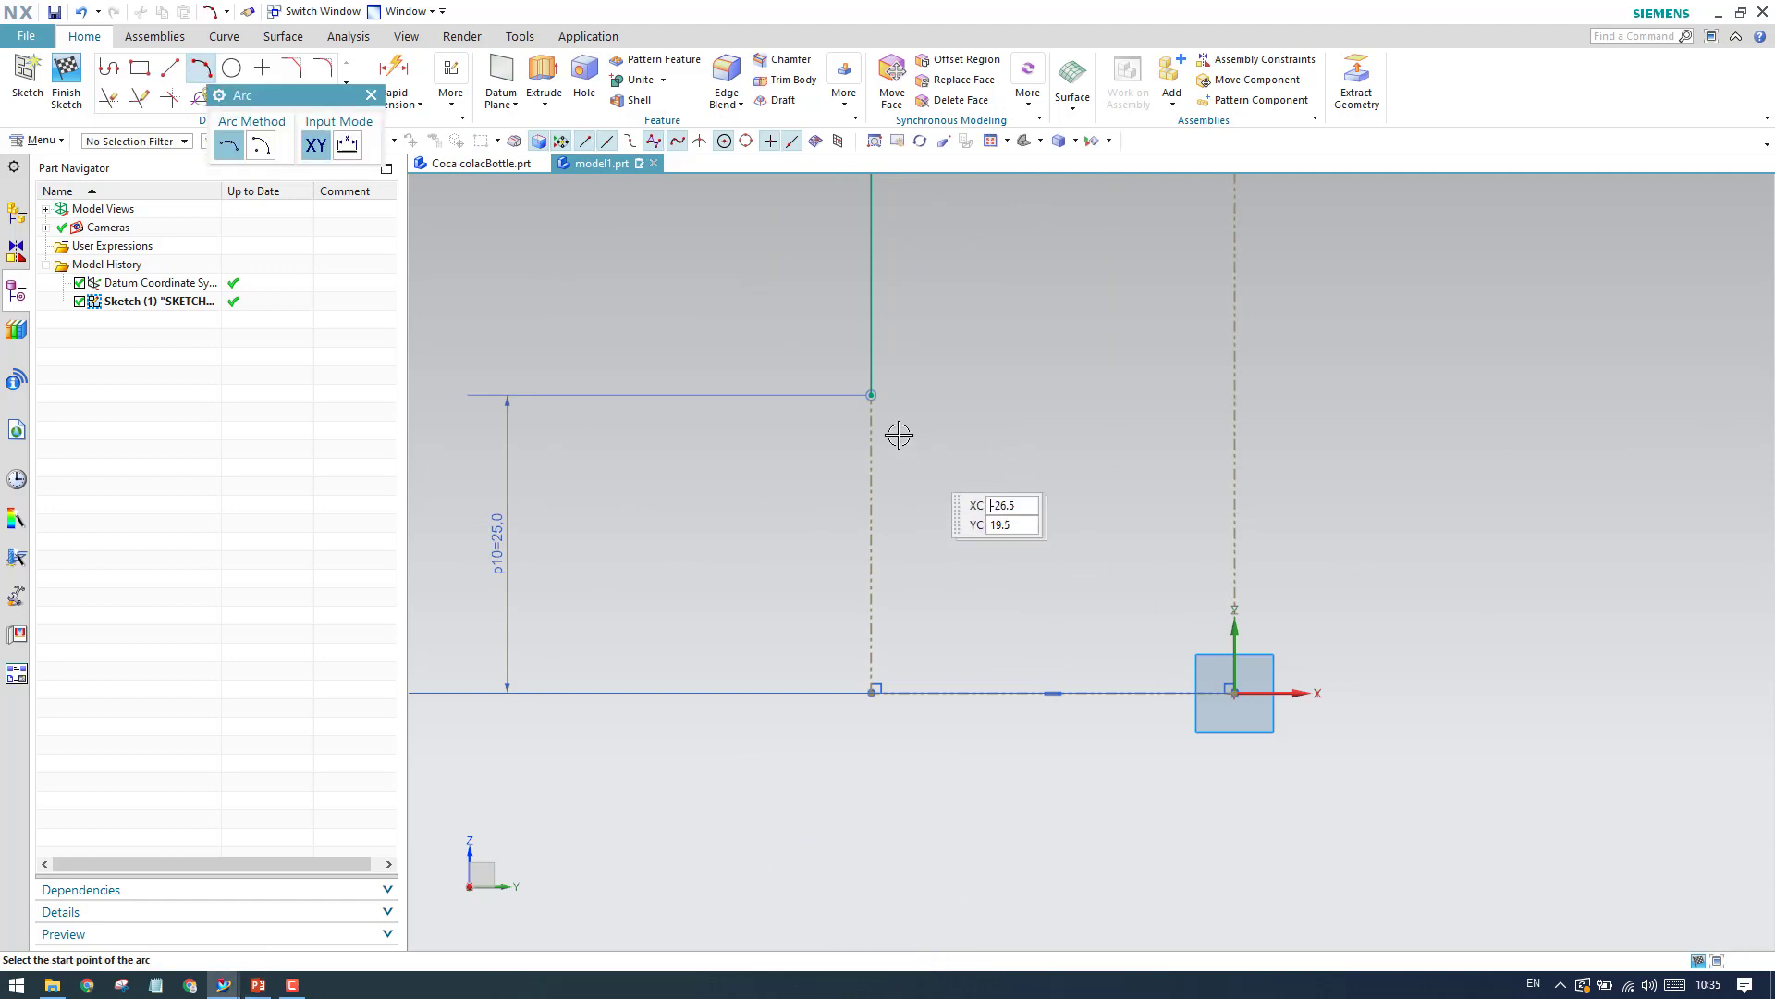
pyautogui.click(871, 396)
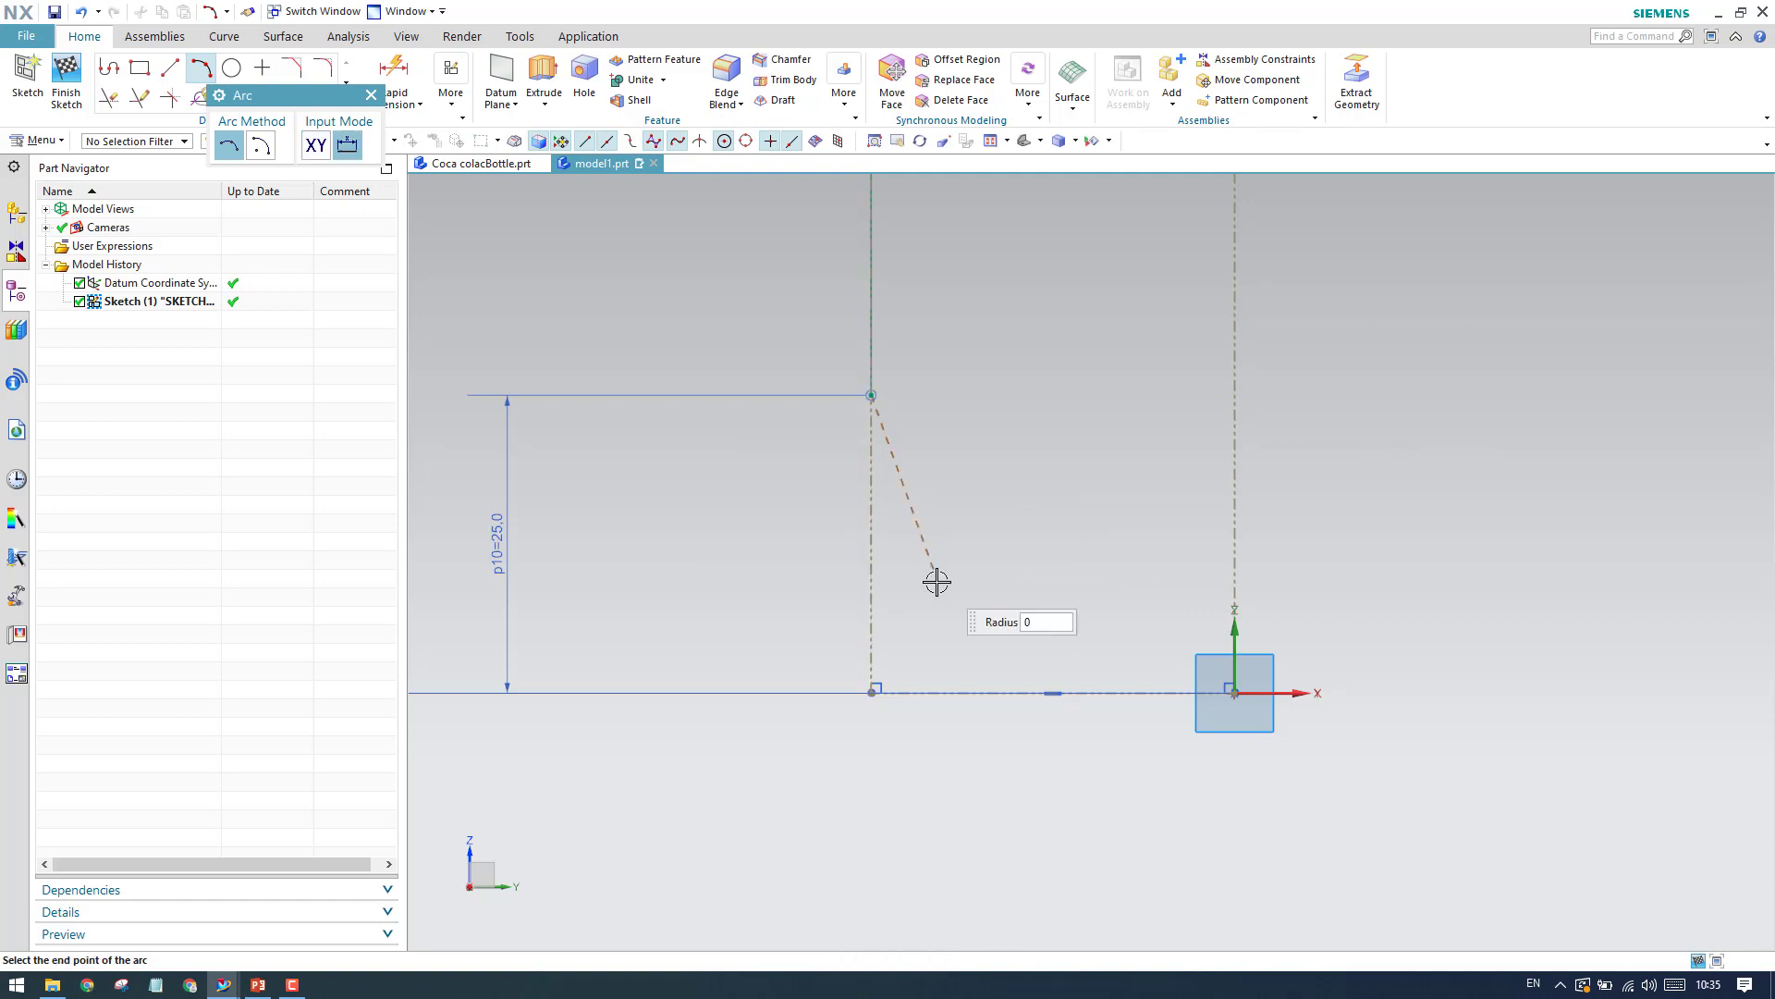
pyautogui.click(980, 591)
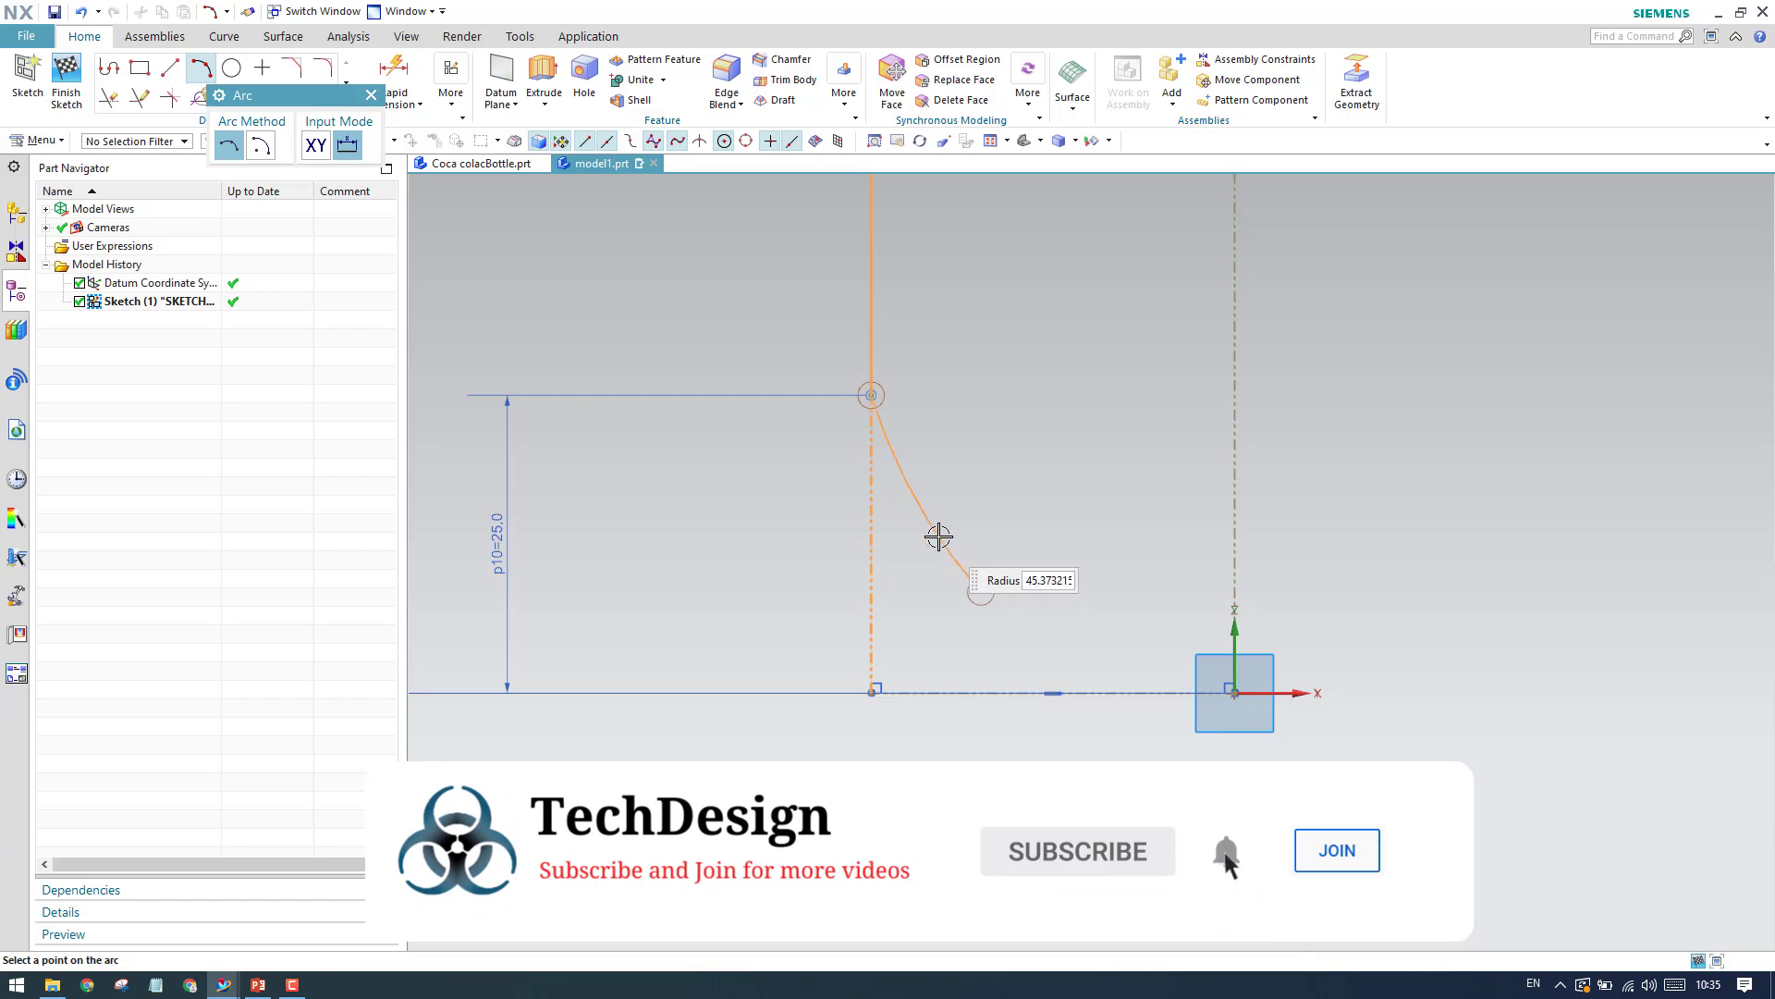
pyautogui.click(936, 541)
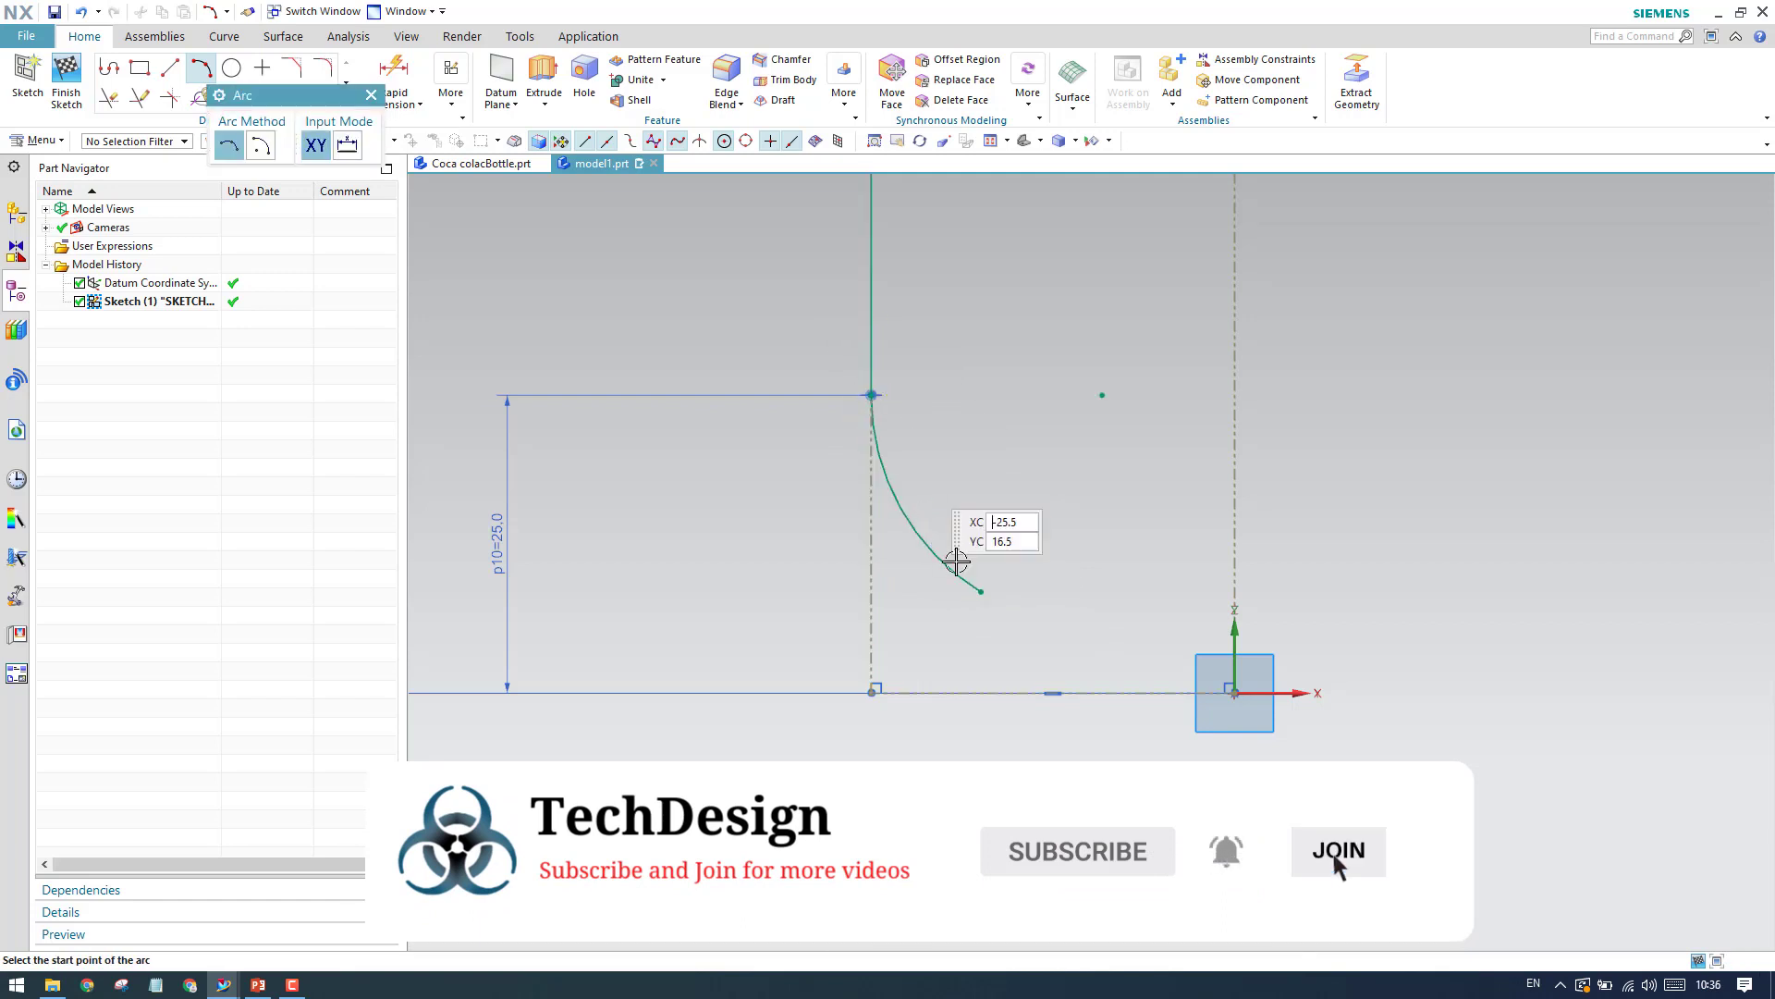
pyautogui.scroll(3, 1039, 626)
pyautogui.scroll(1, 1039, 626)
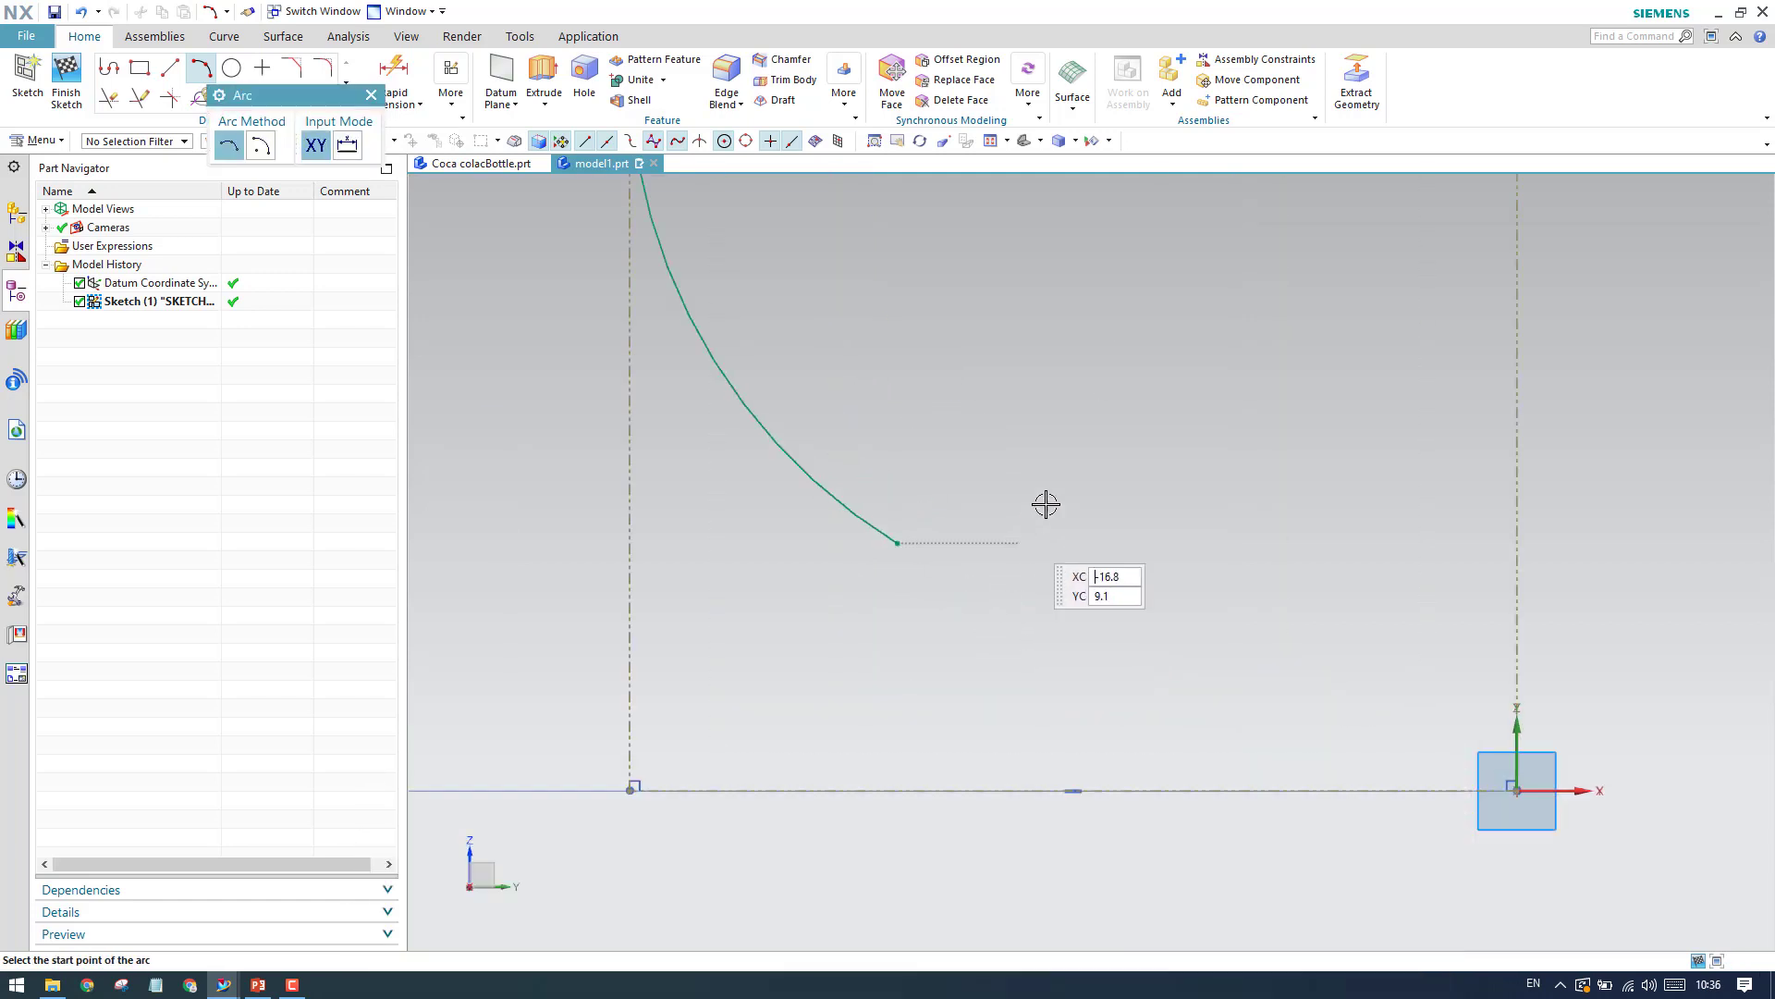
# Draw a three-point arc from the lower end of the side arc, bulging down toward the horizontal base line.
pyautogui.click(897, 543)
pyautogui.click(1227, 545)
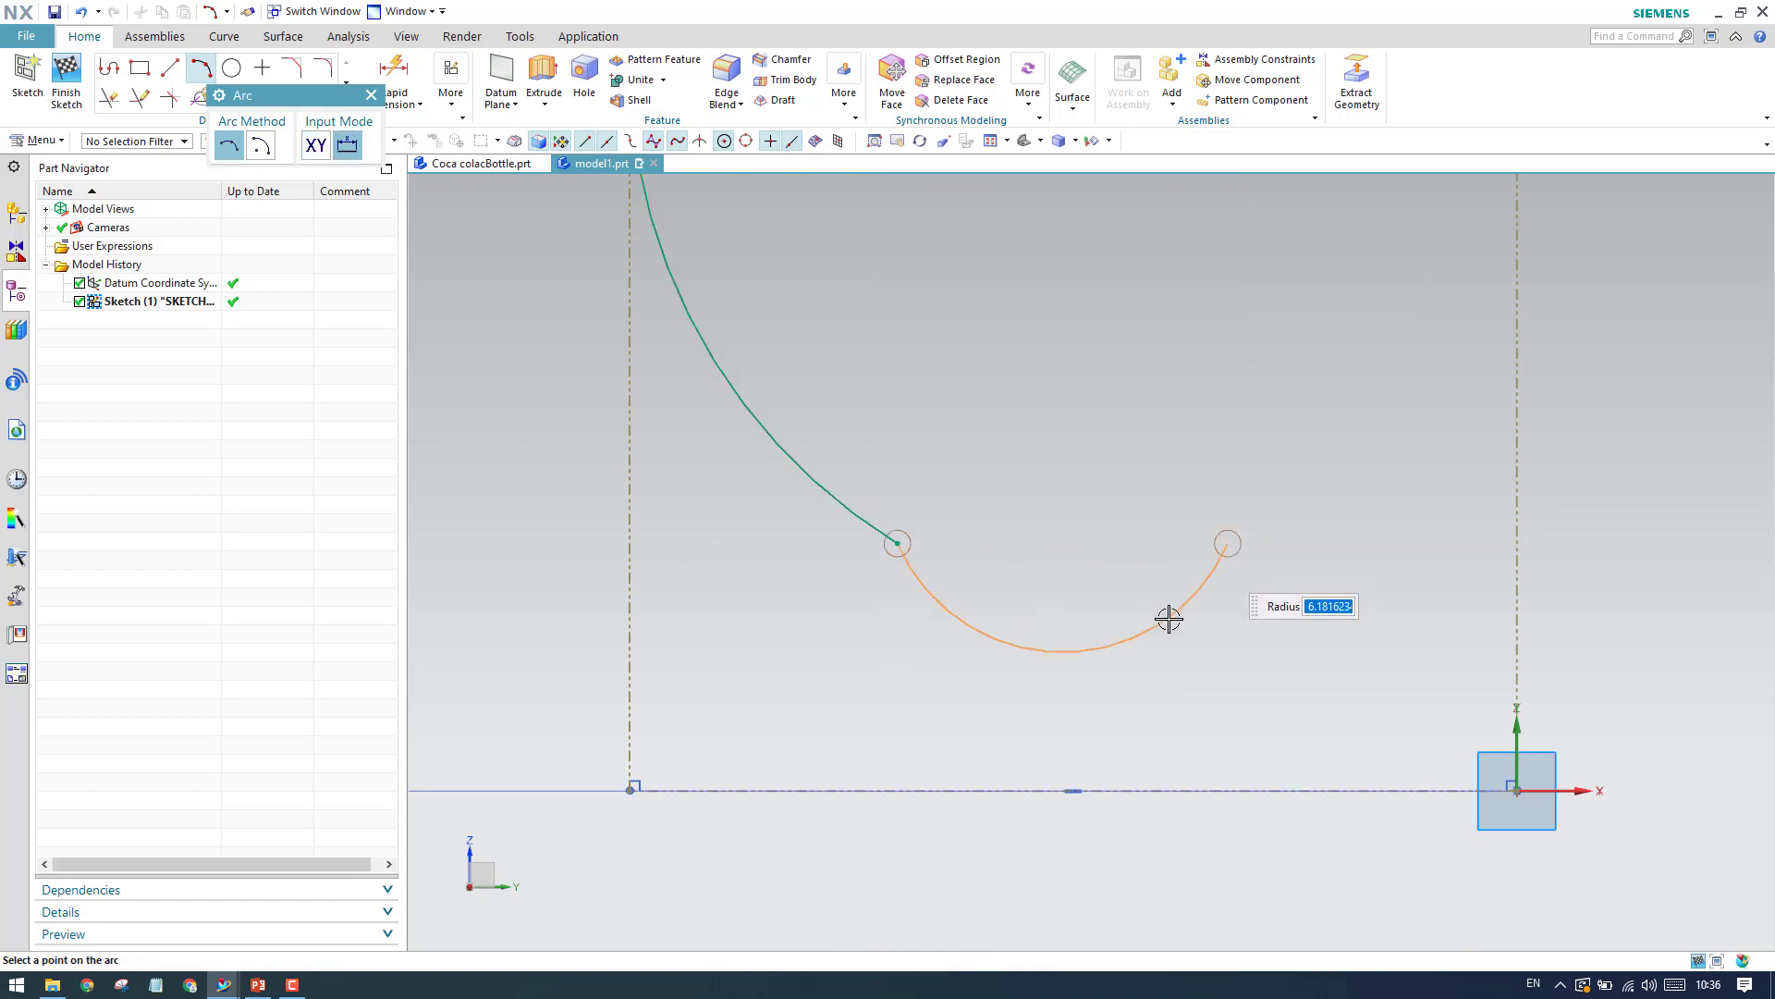
pyautogui.click(1101, 657)
pyautogui.scroll(-3, 1085, 684)
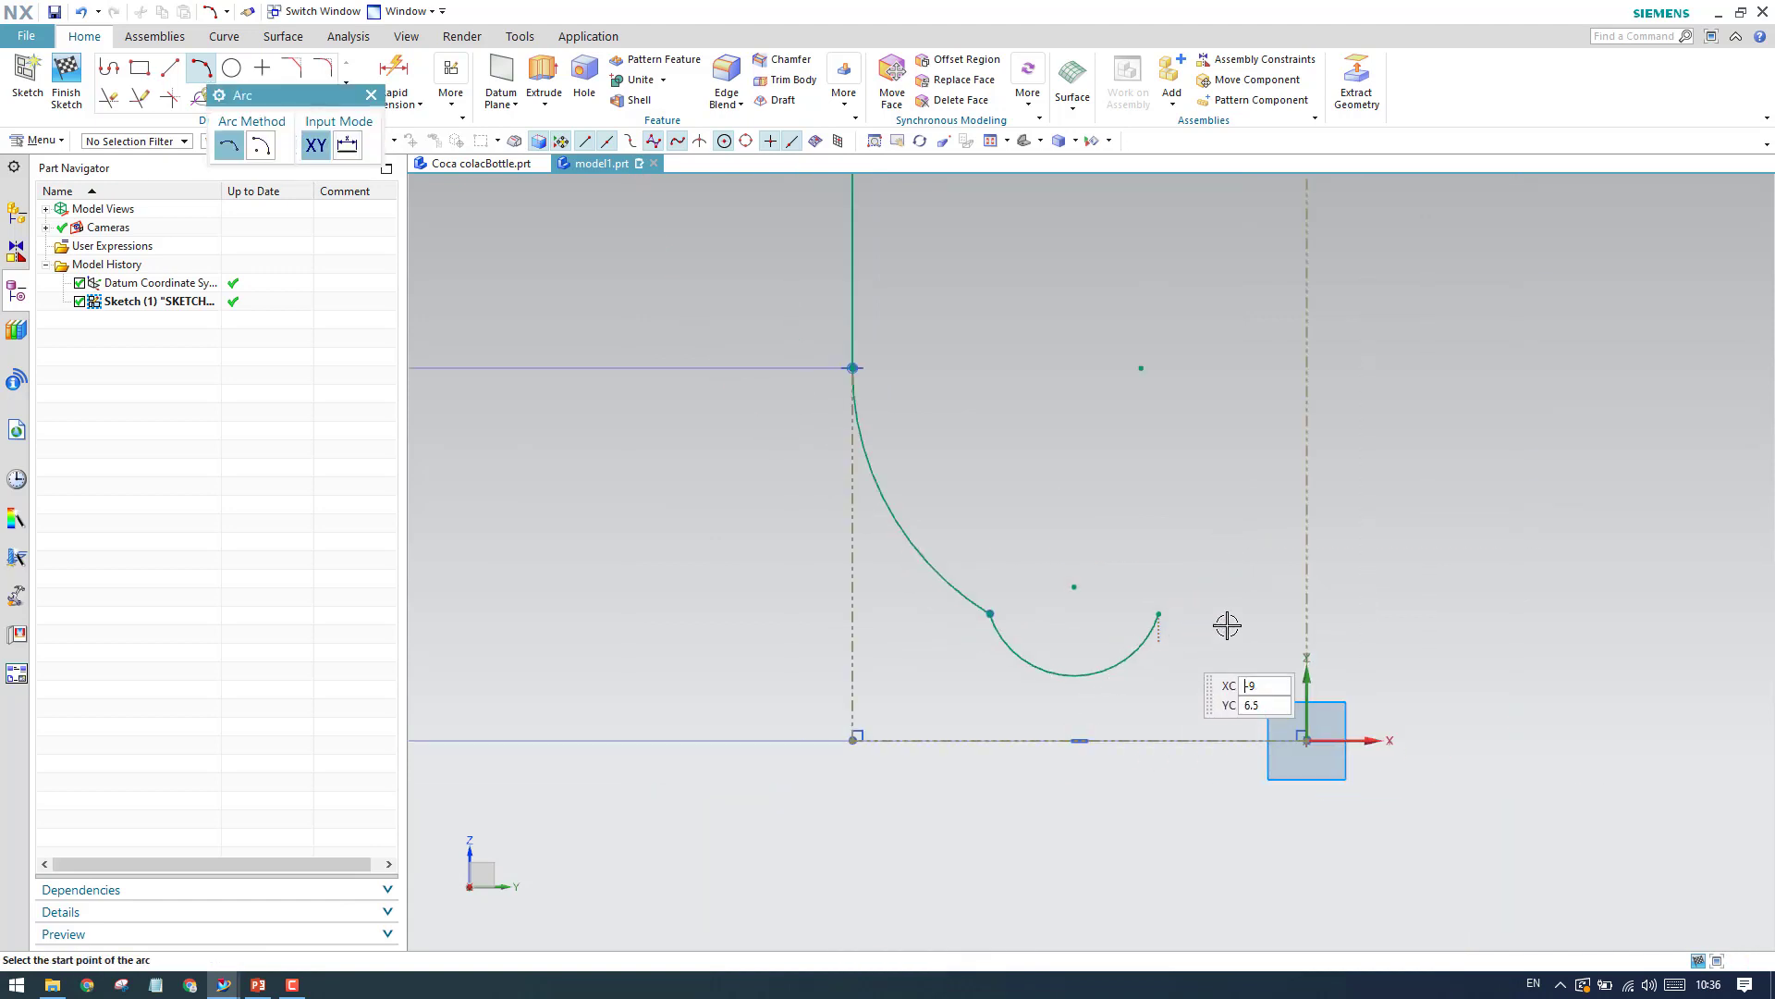
# Draw a three-point arc from the bottom arc's free end up to the vertical centre line, bulging upward, and finish the Arc command.
pyautogui.click(1158, 616)
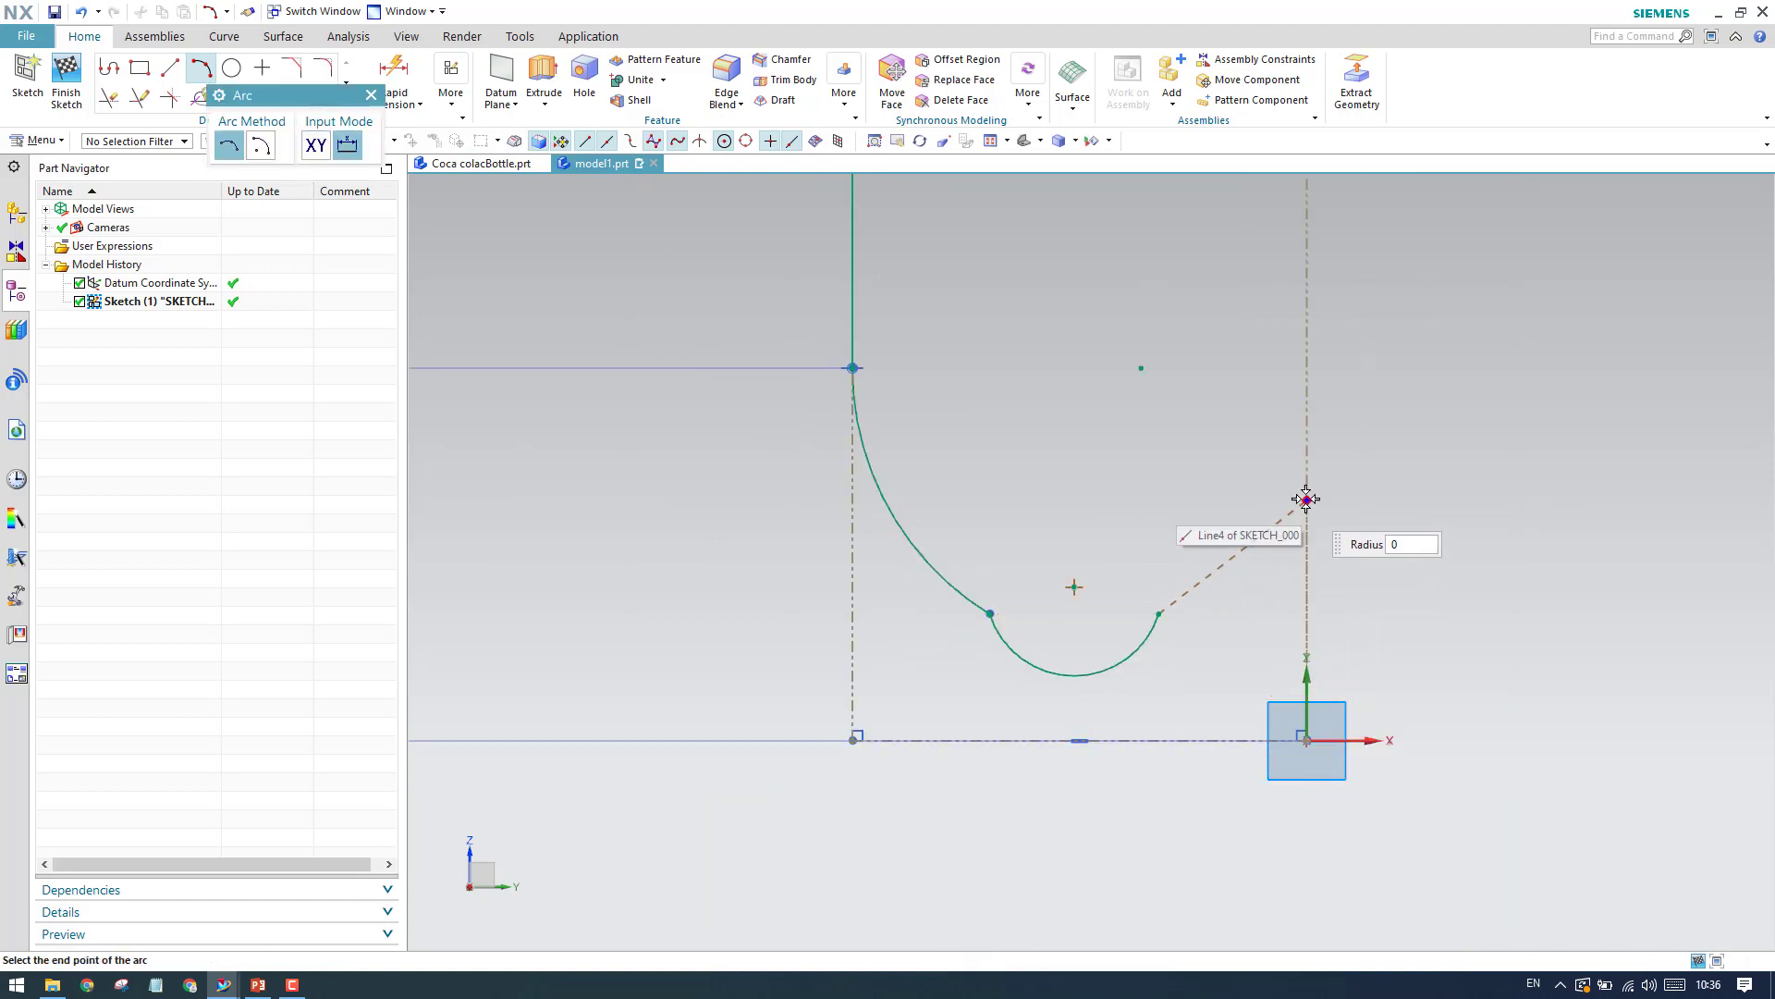
pyautogui.click(1307, 499)
pyautogui.click(1241, 527)
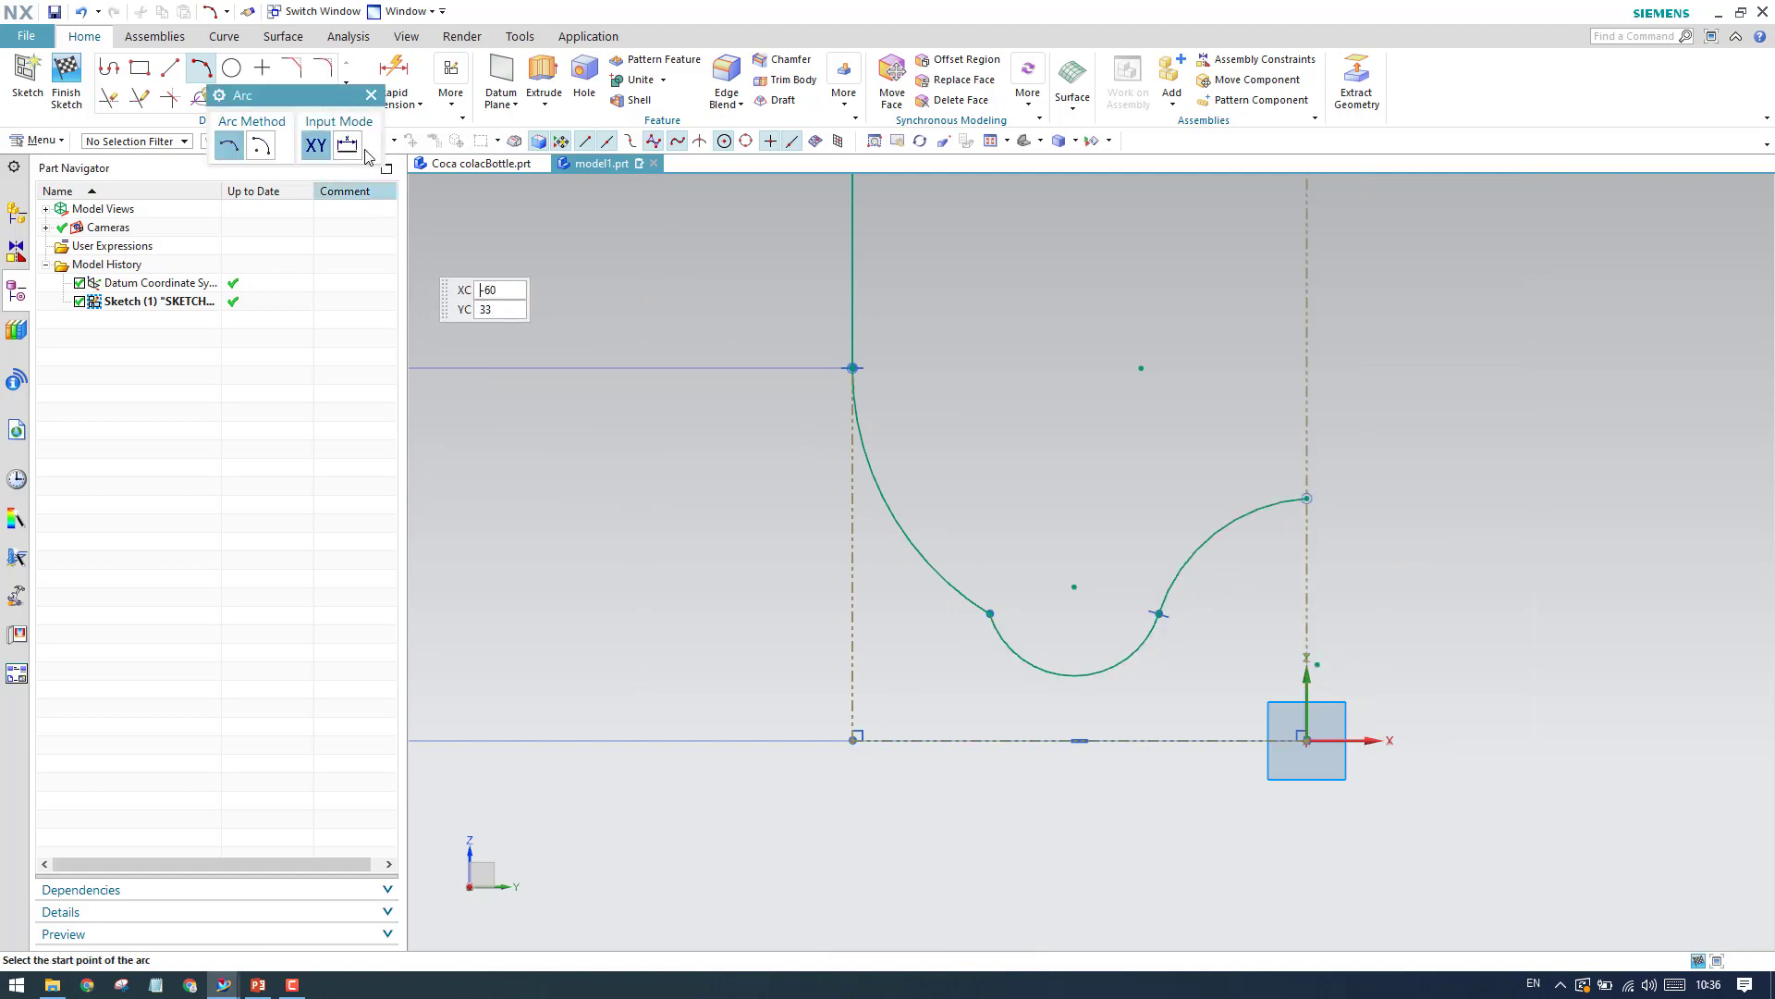
pyautogui.click(371, 96)
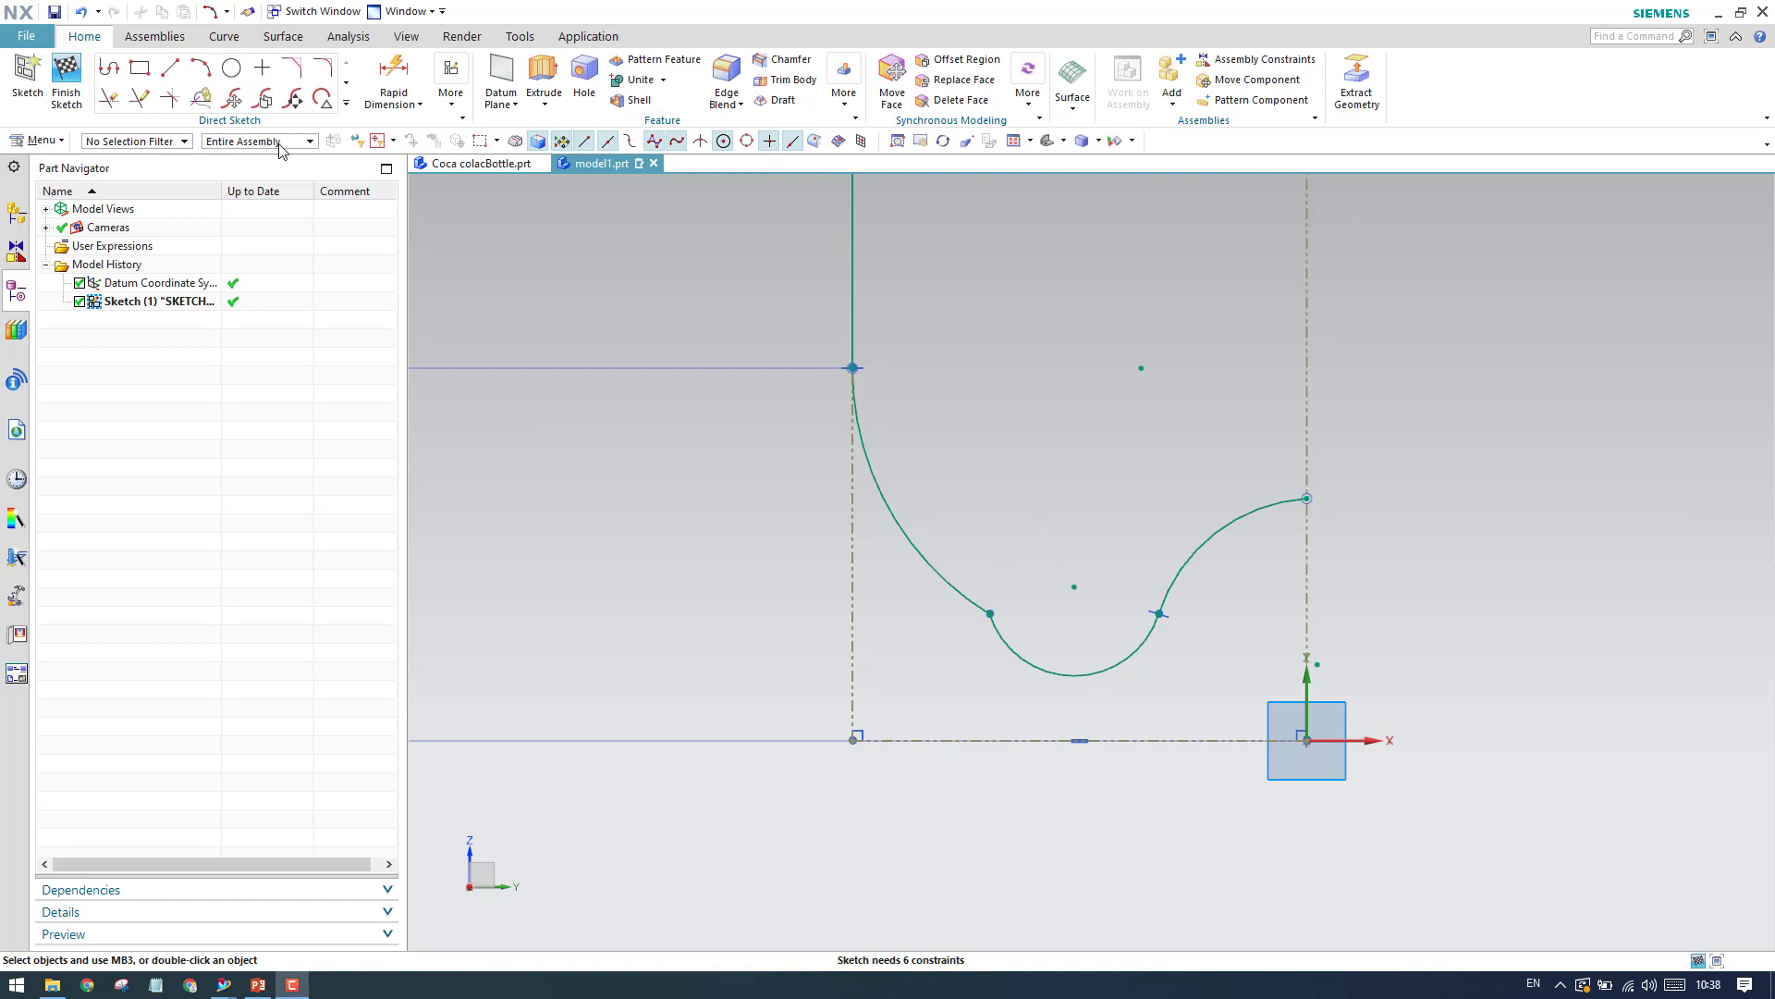
# Make the bottom arc tangent to the side arc and the horizontal base line, and reshape the end arc to rise toward the centre line.
pyautogui.click(393, 107)
pyautogui.click(393, 108)
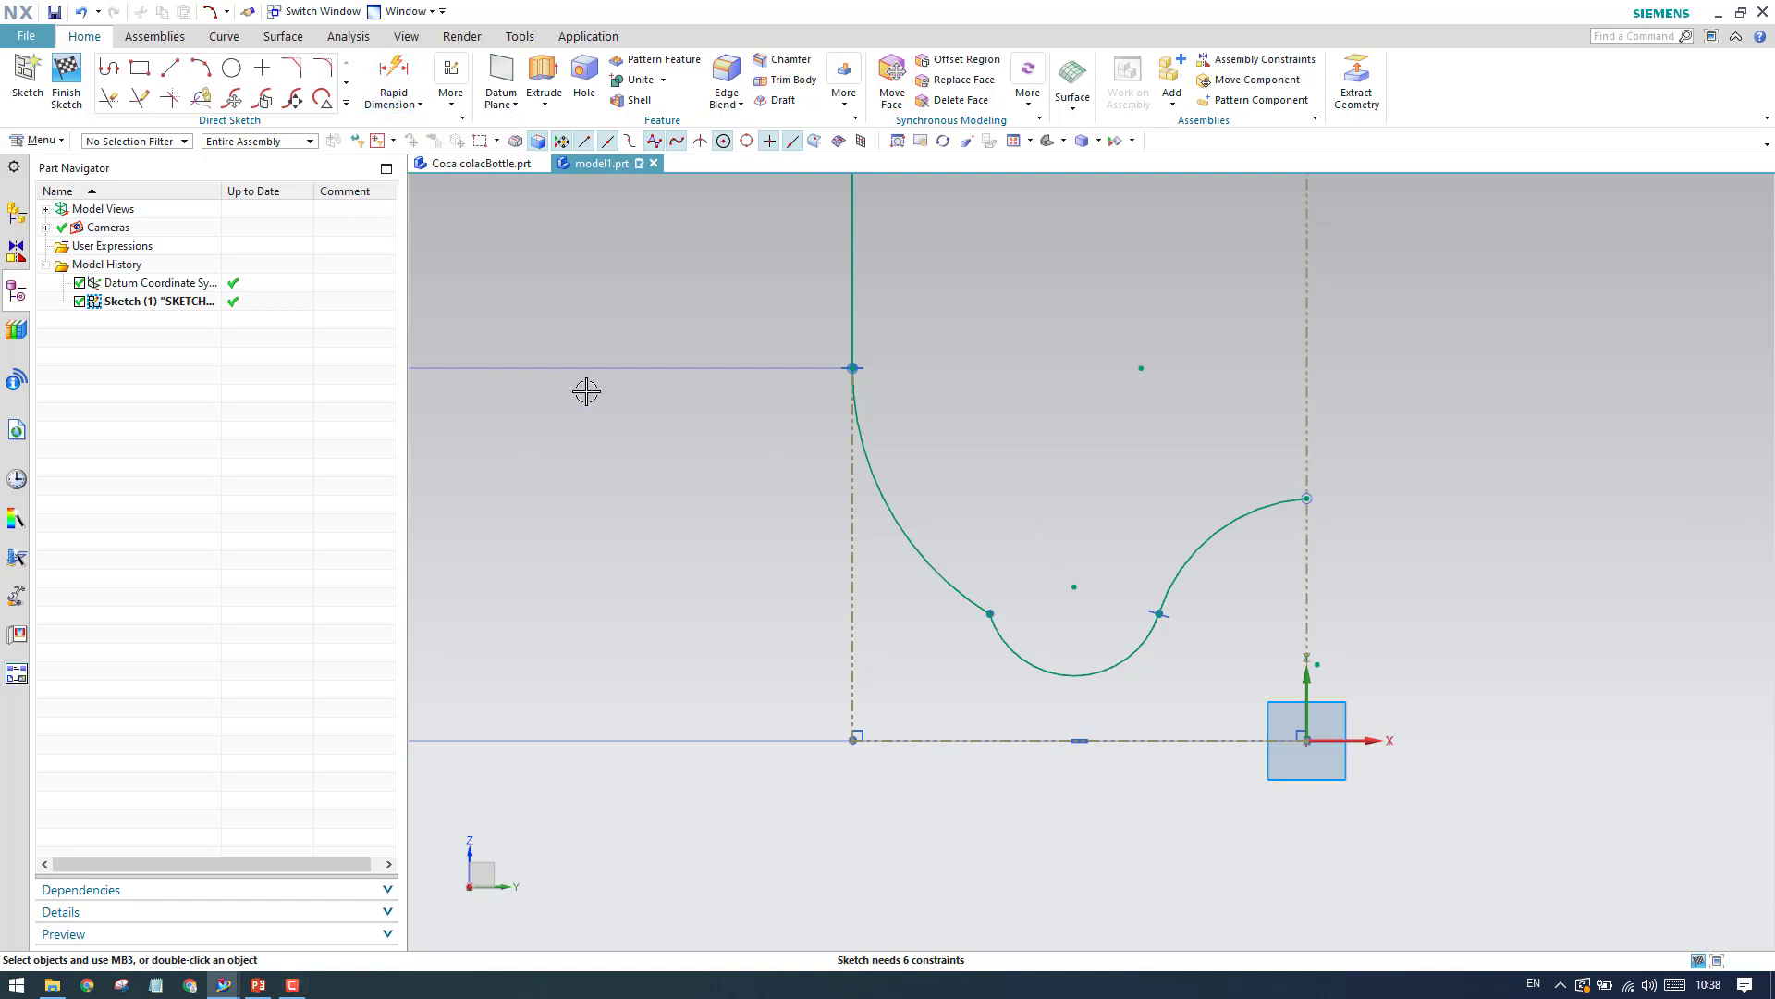
pyautogui.press('c')
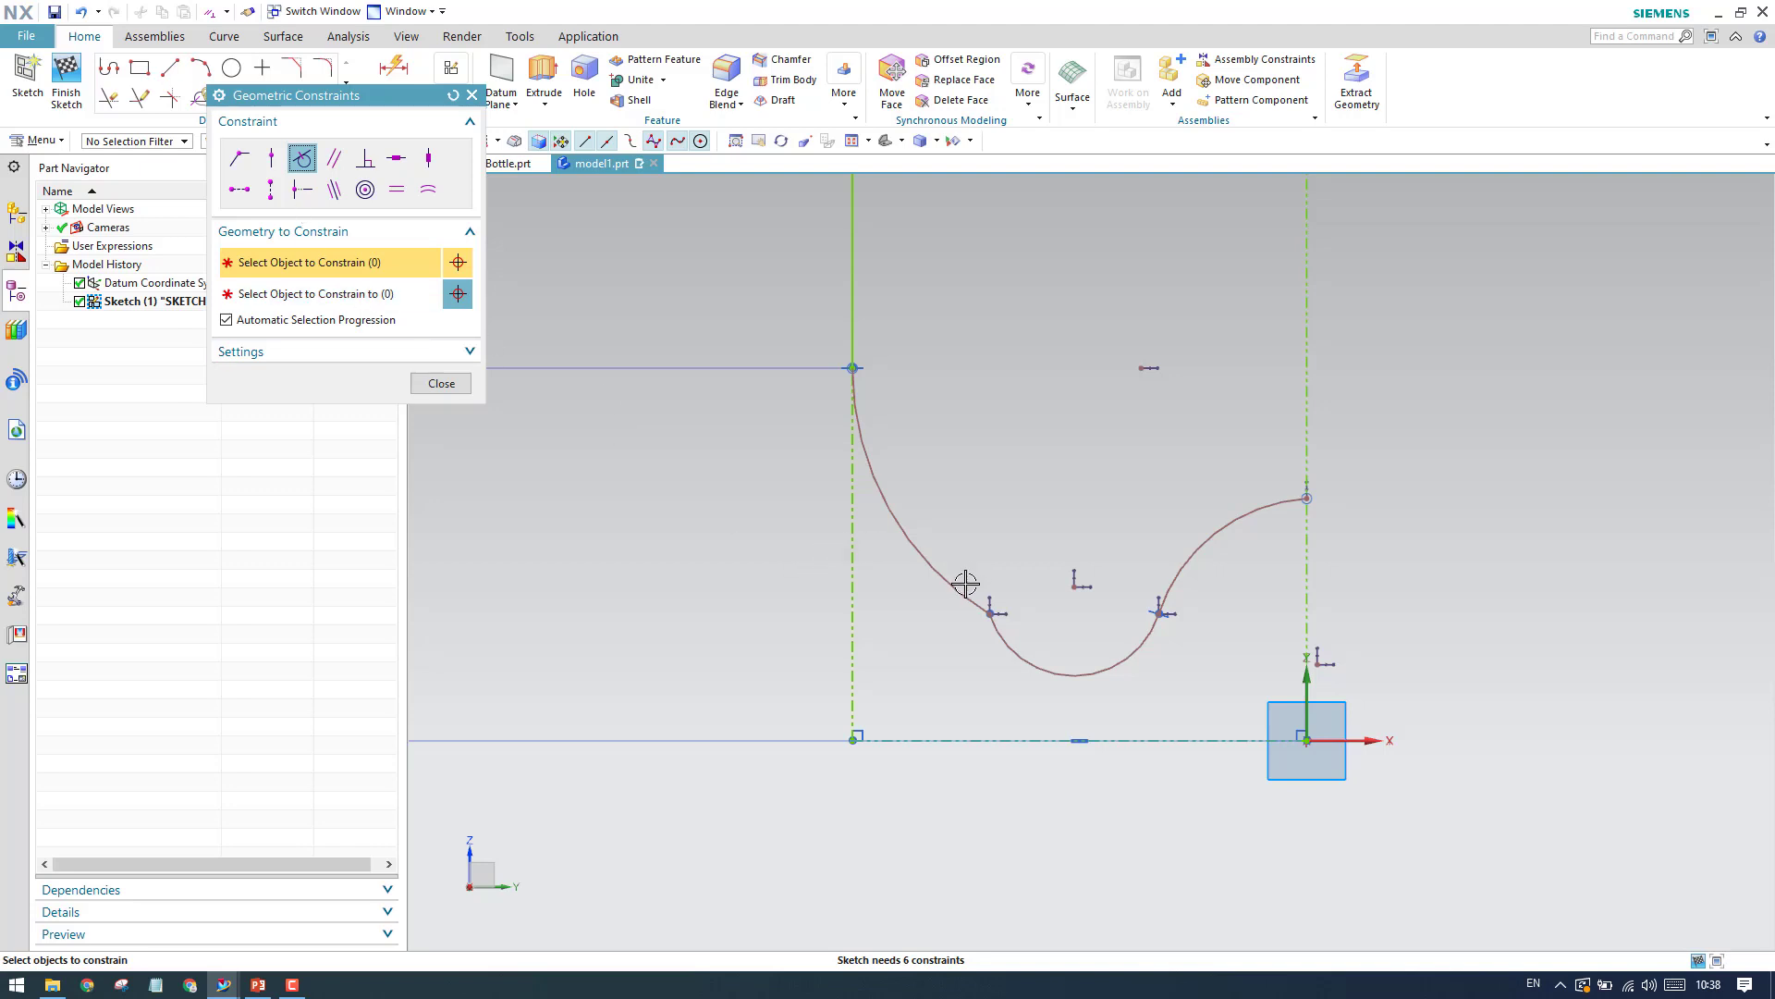
pyautogui.click(964, 582)
pyautogui.click(1006, 658)
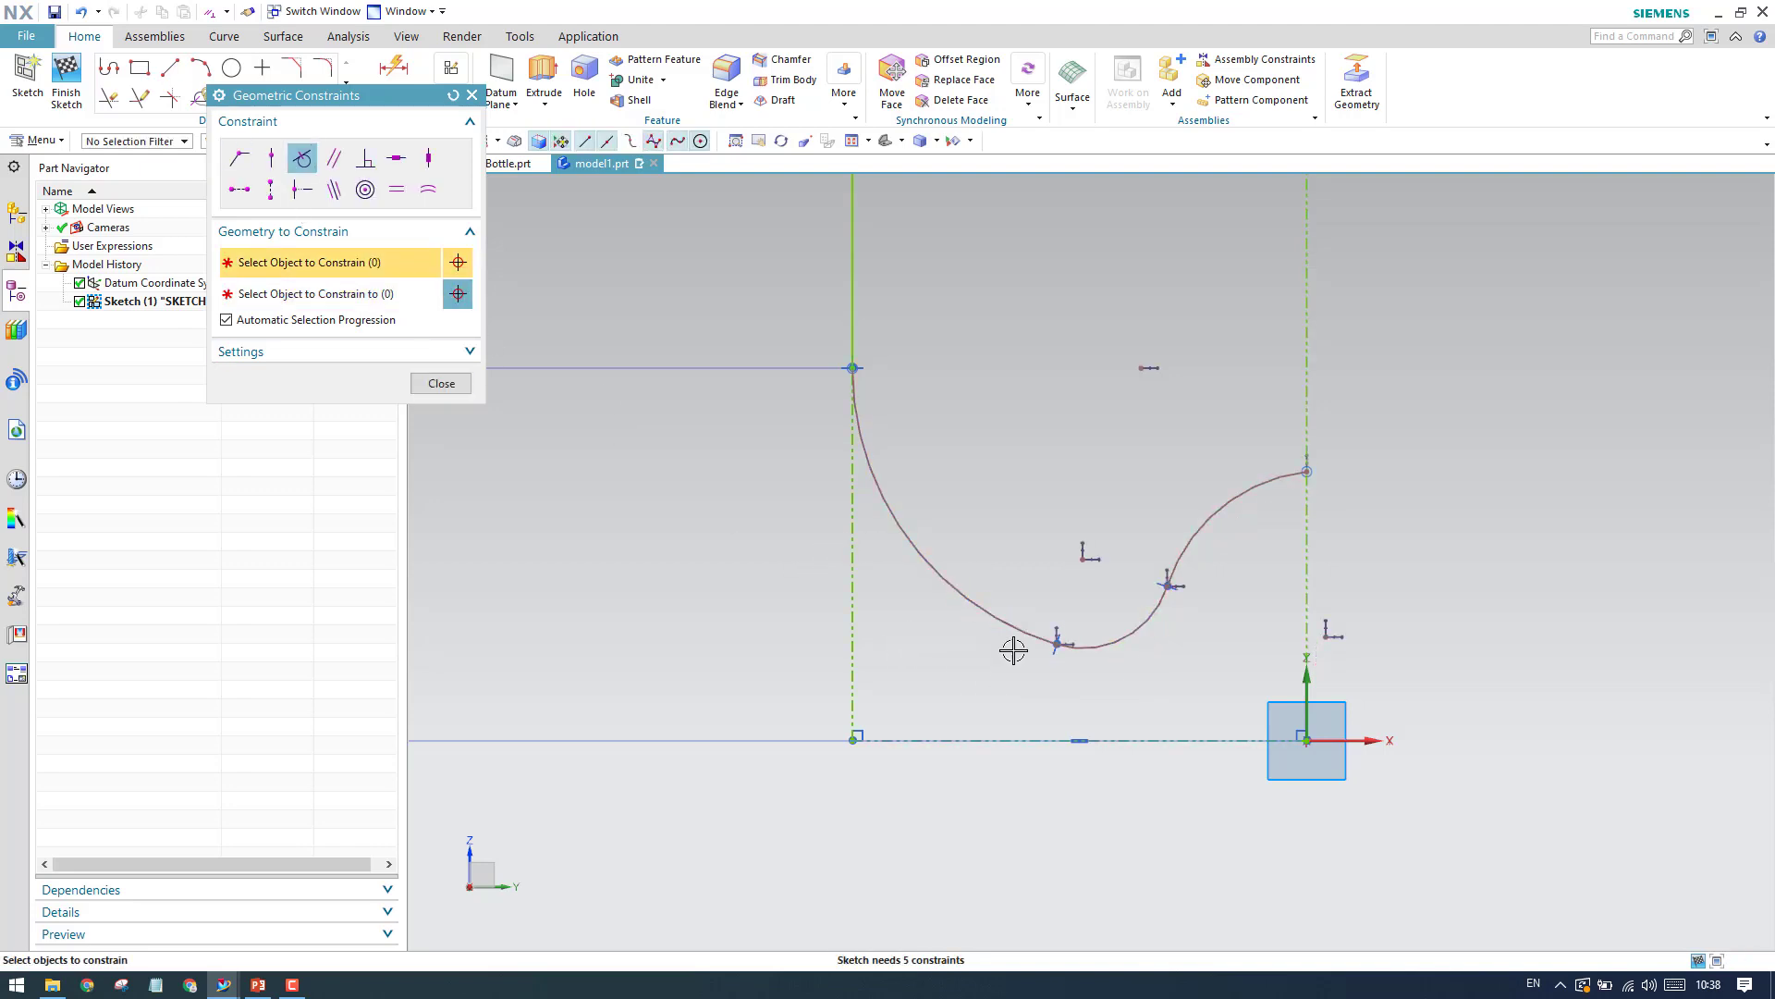
pyautogui.click(1118, 639)
pyautogui.click(1102, 745)
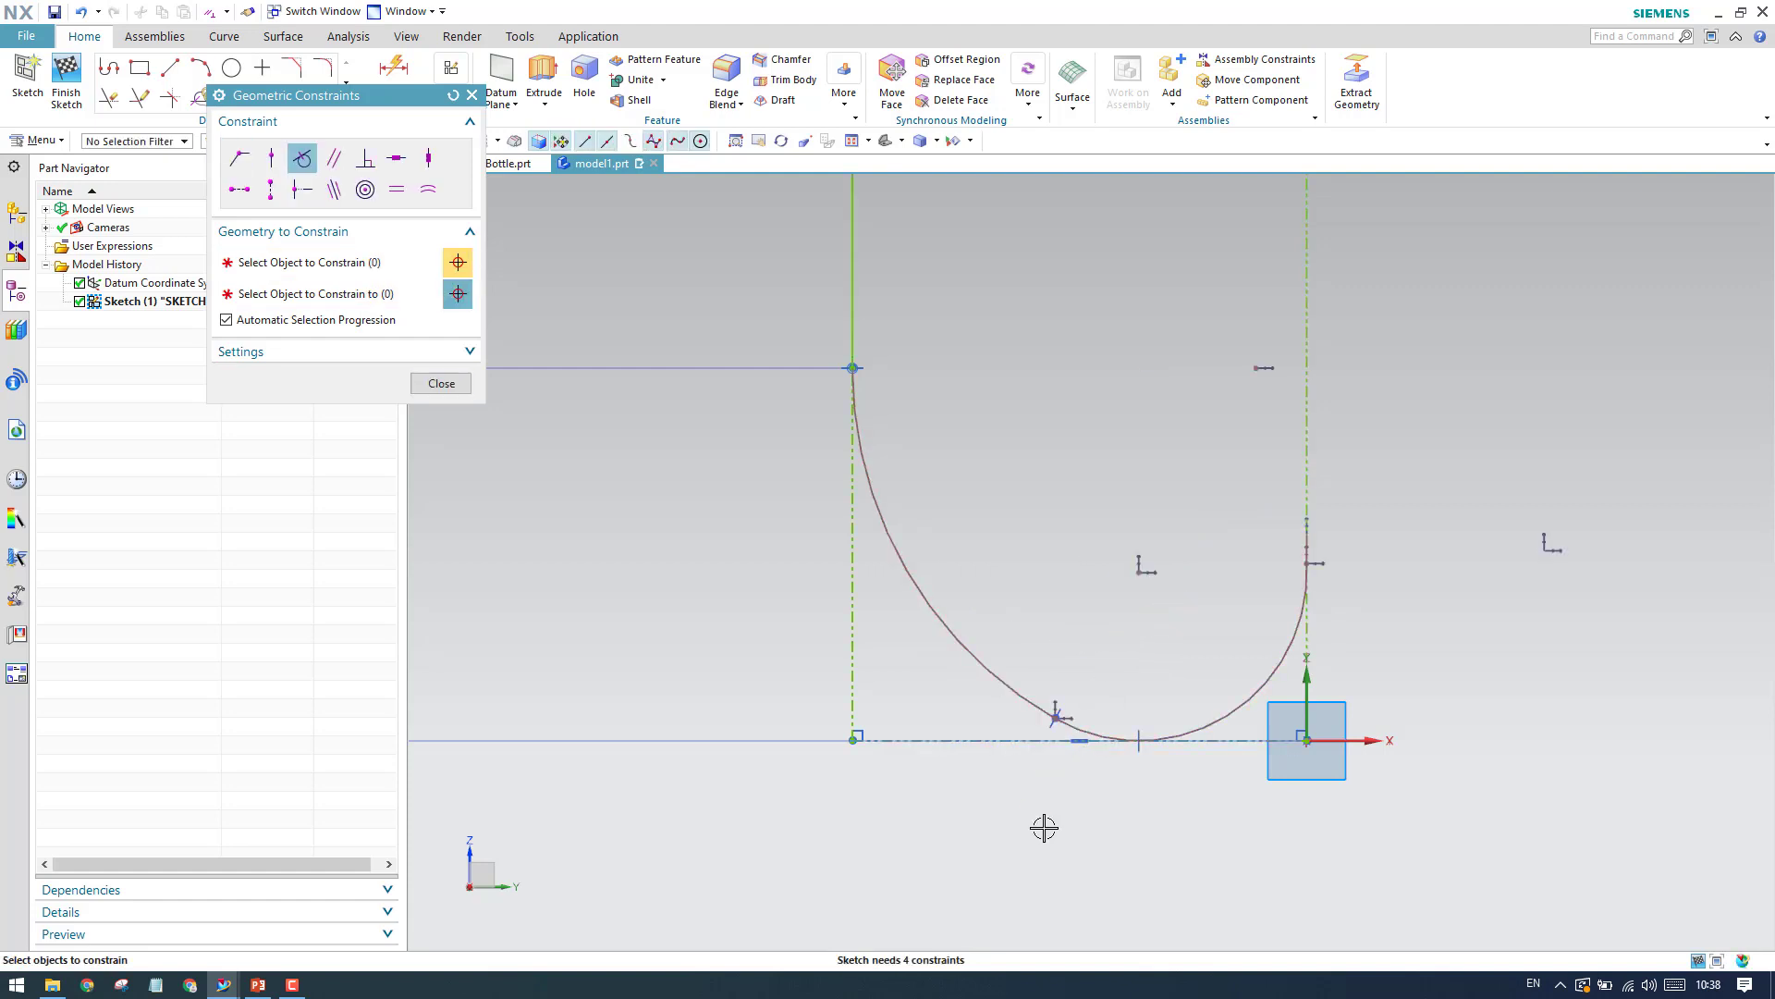
pyautogui.click(440, 385)
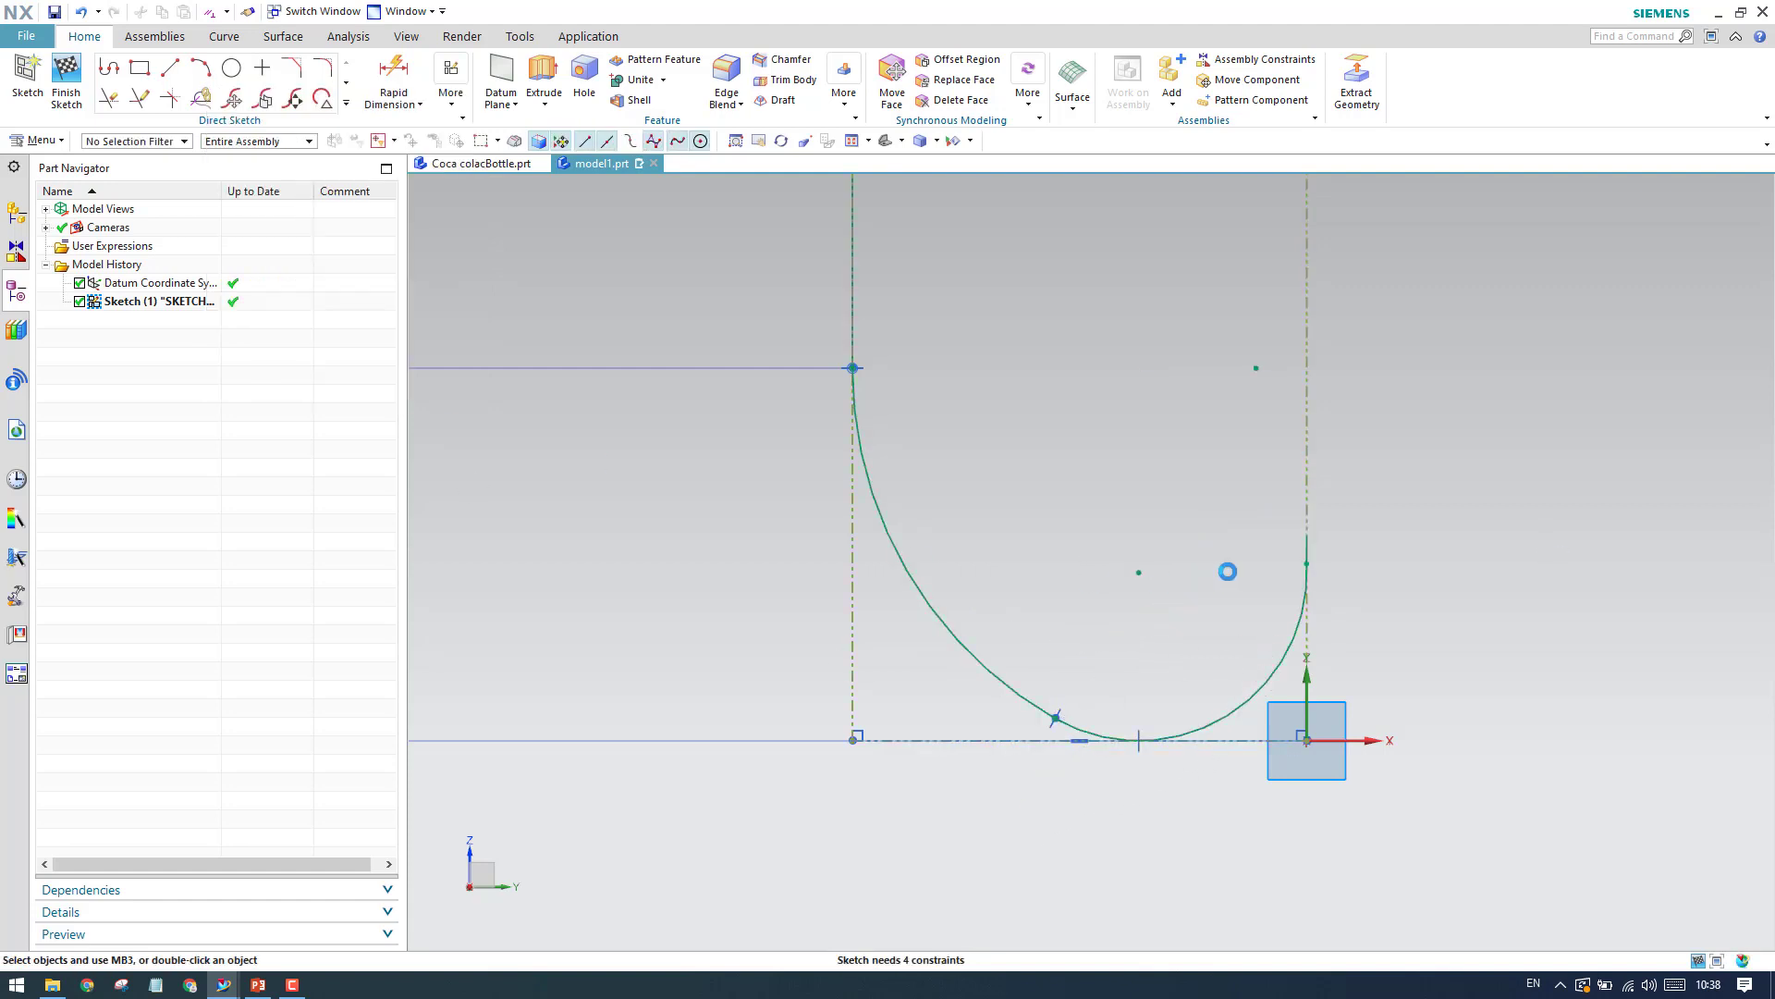
pyautogui.moveTo(1283, 629)
pyautogui.mouseDown()
pyautogui.moveTo(1226, 681)
pyautogui.moveTo(1243, 673)
pyautogui.mouseUp()
pyautogui.scroll(1, 1137, 795)
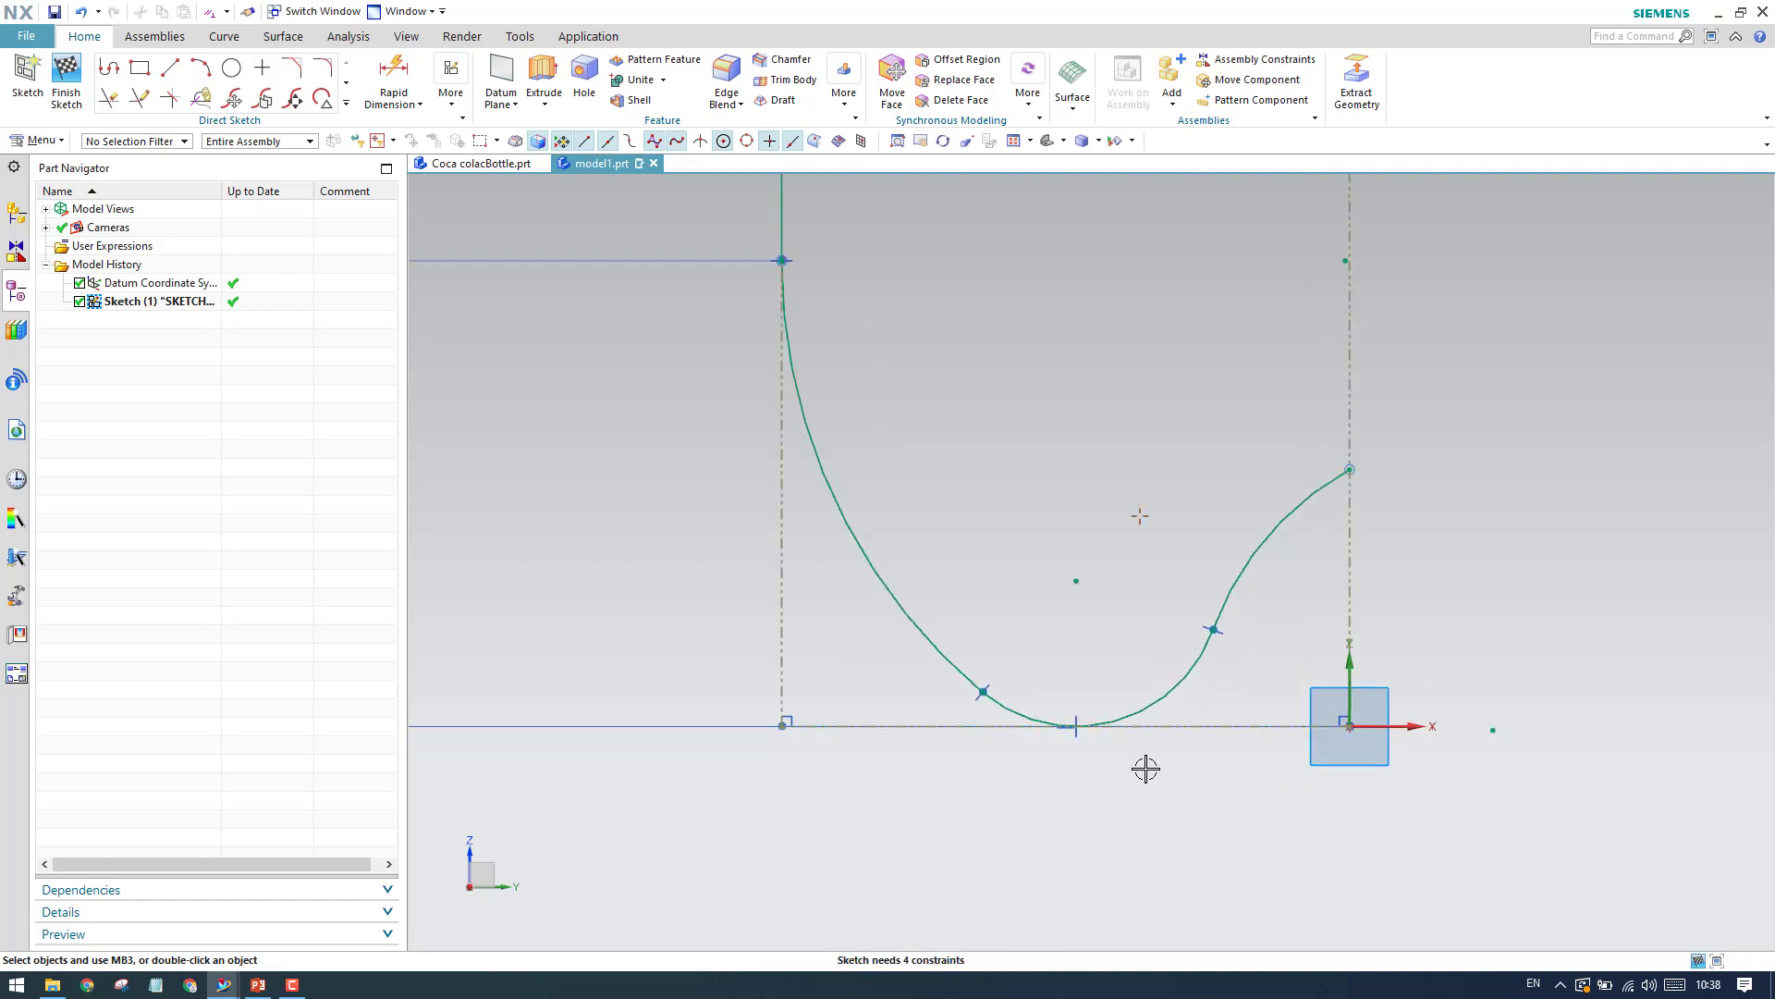
# Add a radial dimension of 46 mm to the side arc below the long vertical line.
pyautogui.click(420, 104)
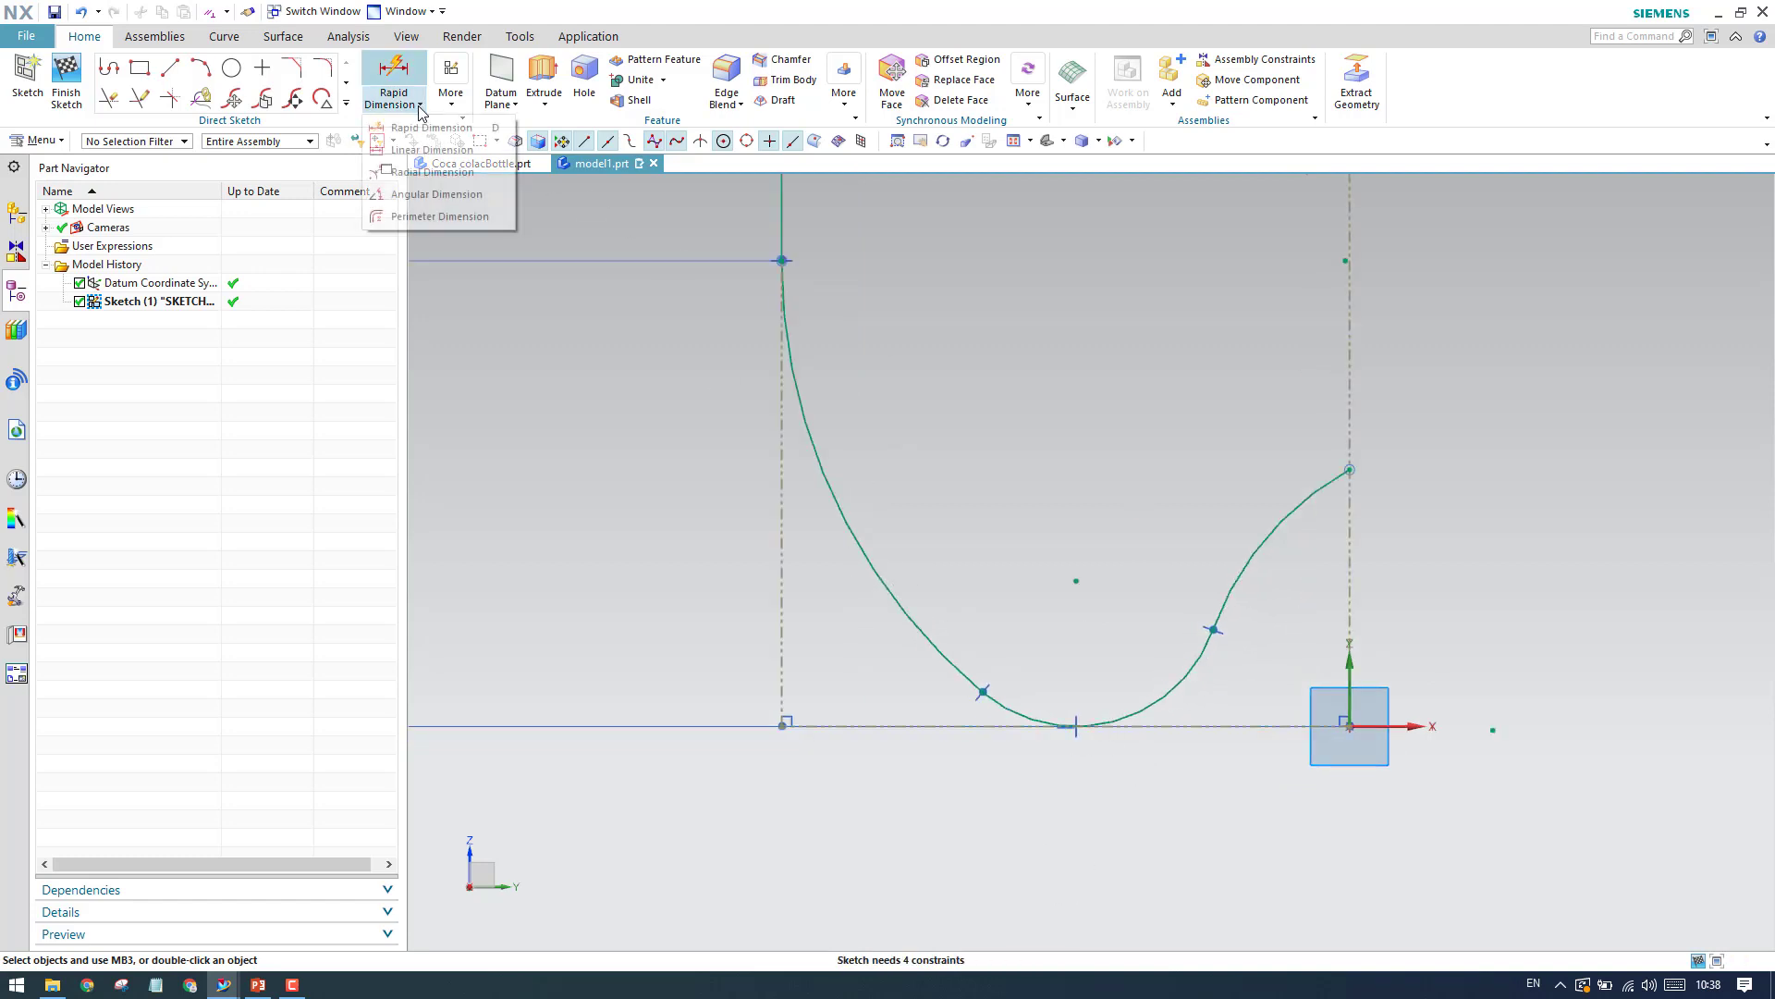
pyautogui.click(407, 170)
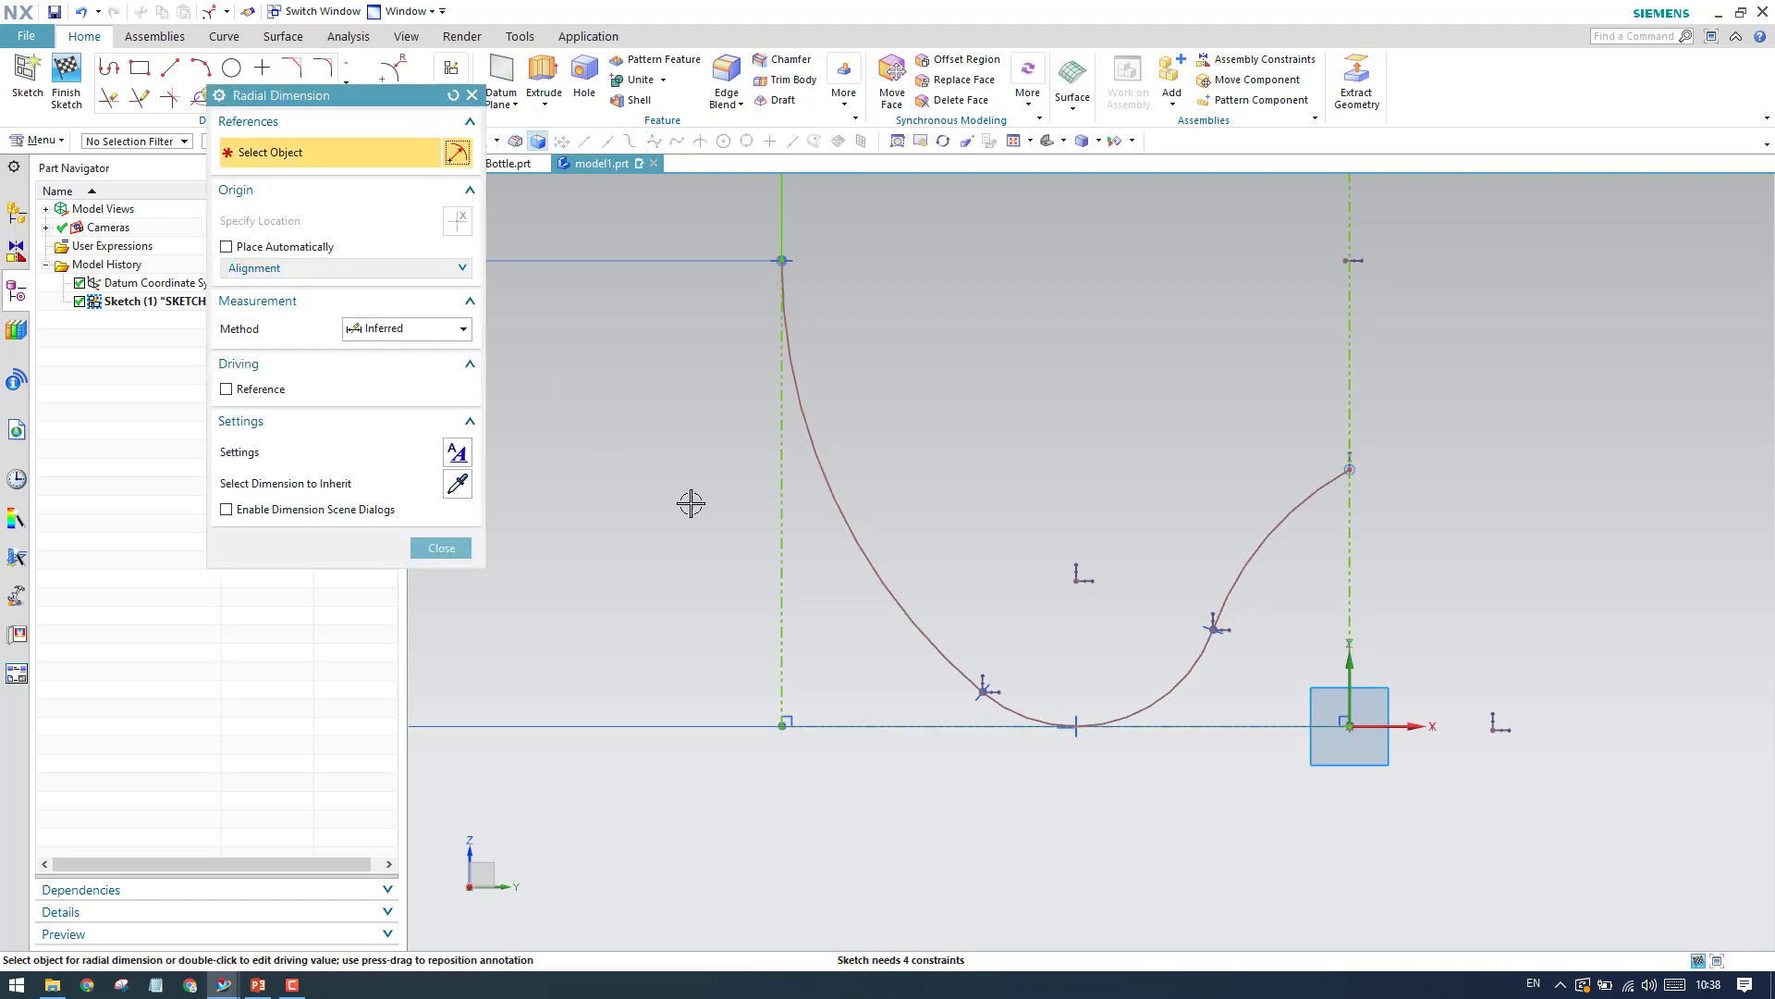
pyautogui.click(815, 429)
pyautogui.click(917, 344)
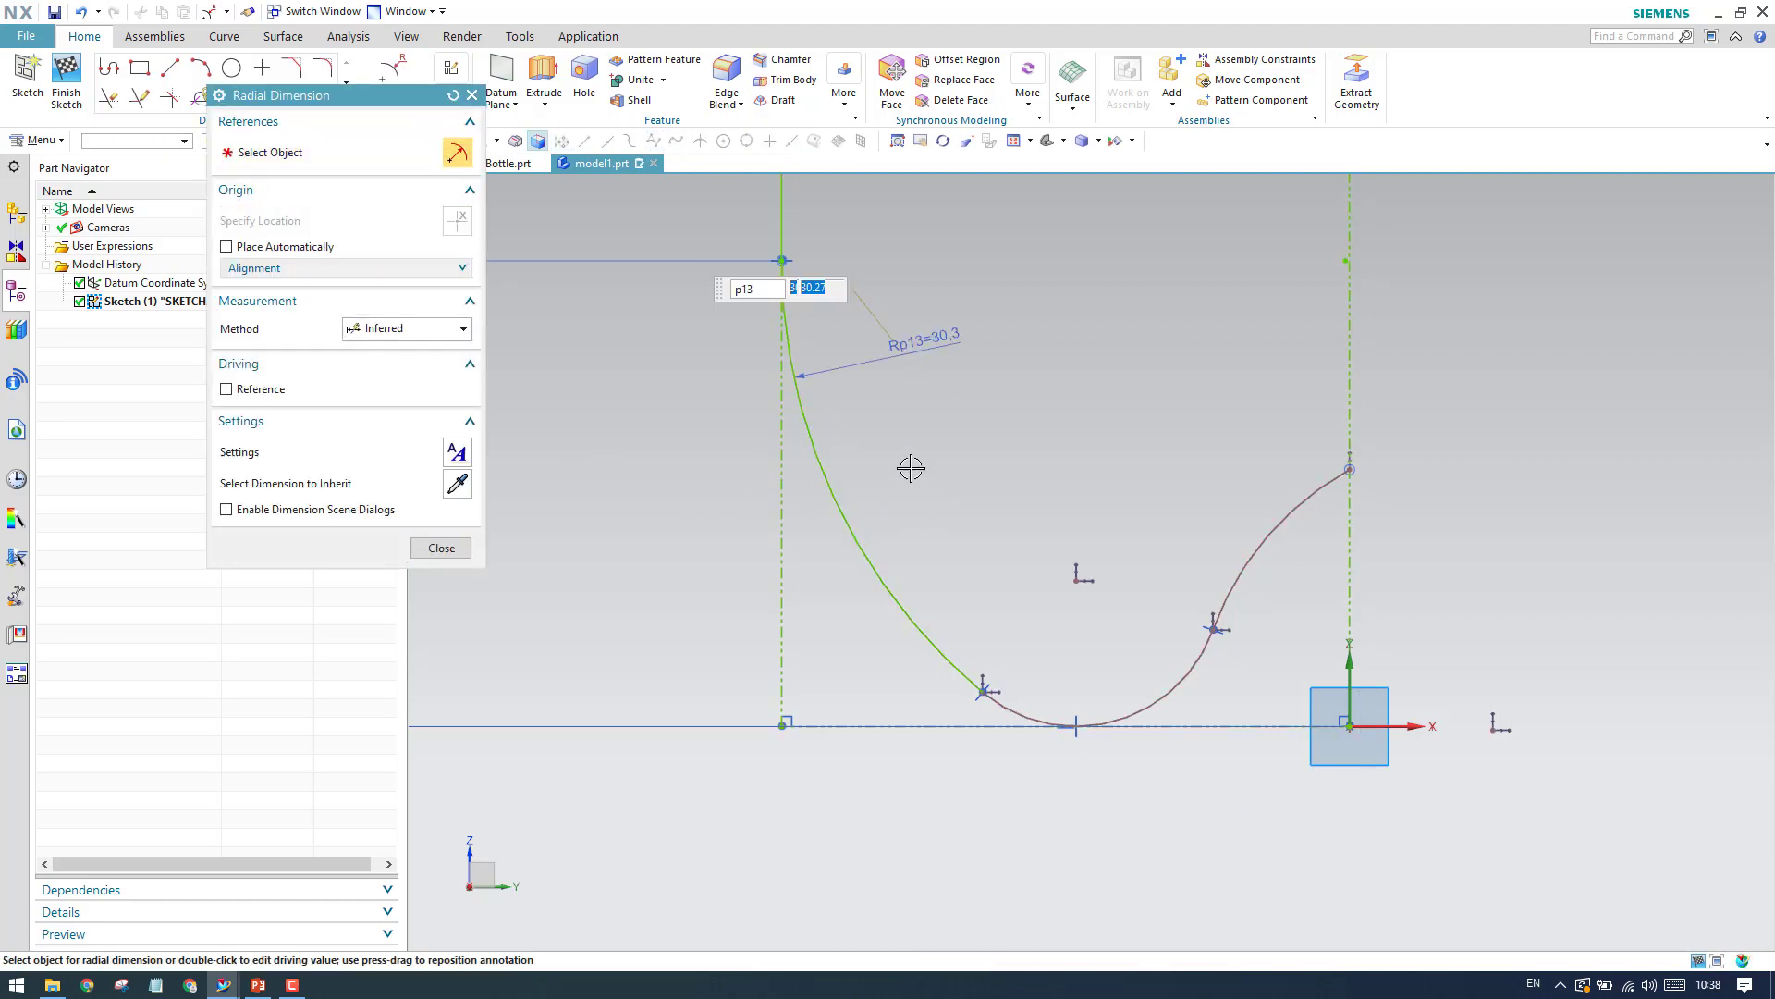
pyautogui.write('46')
pyautogui.press('Return')
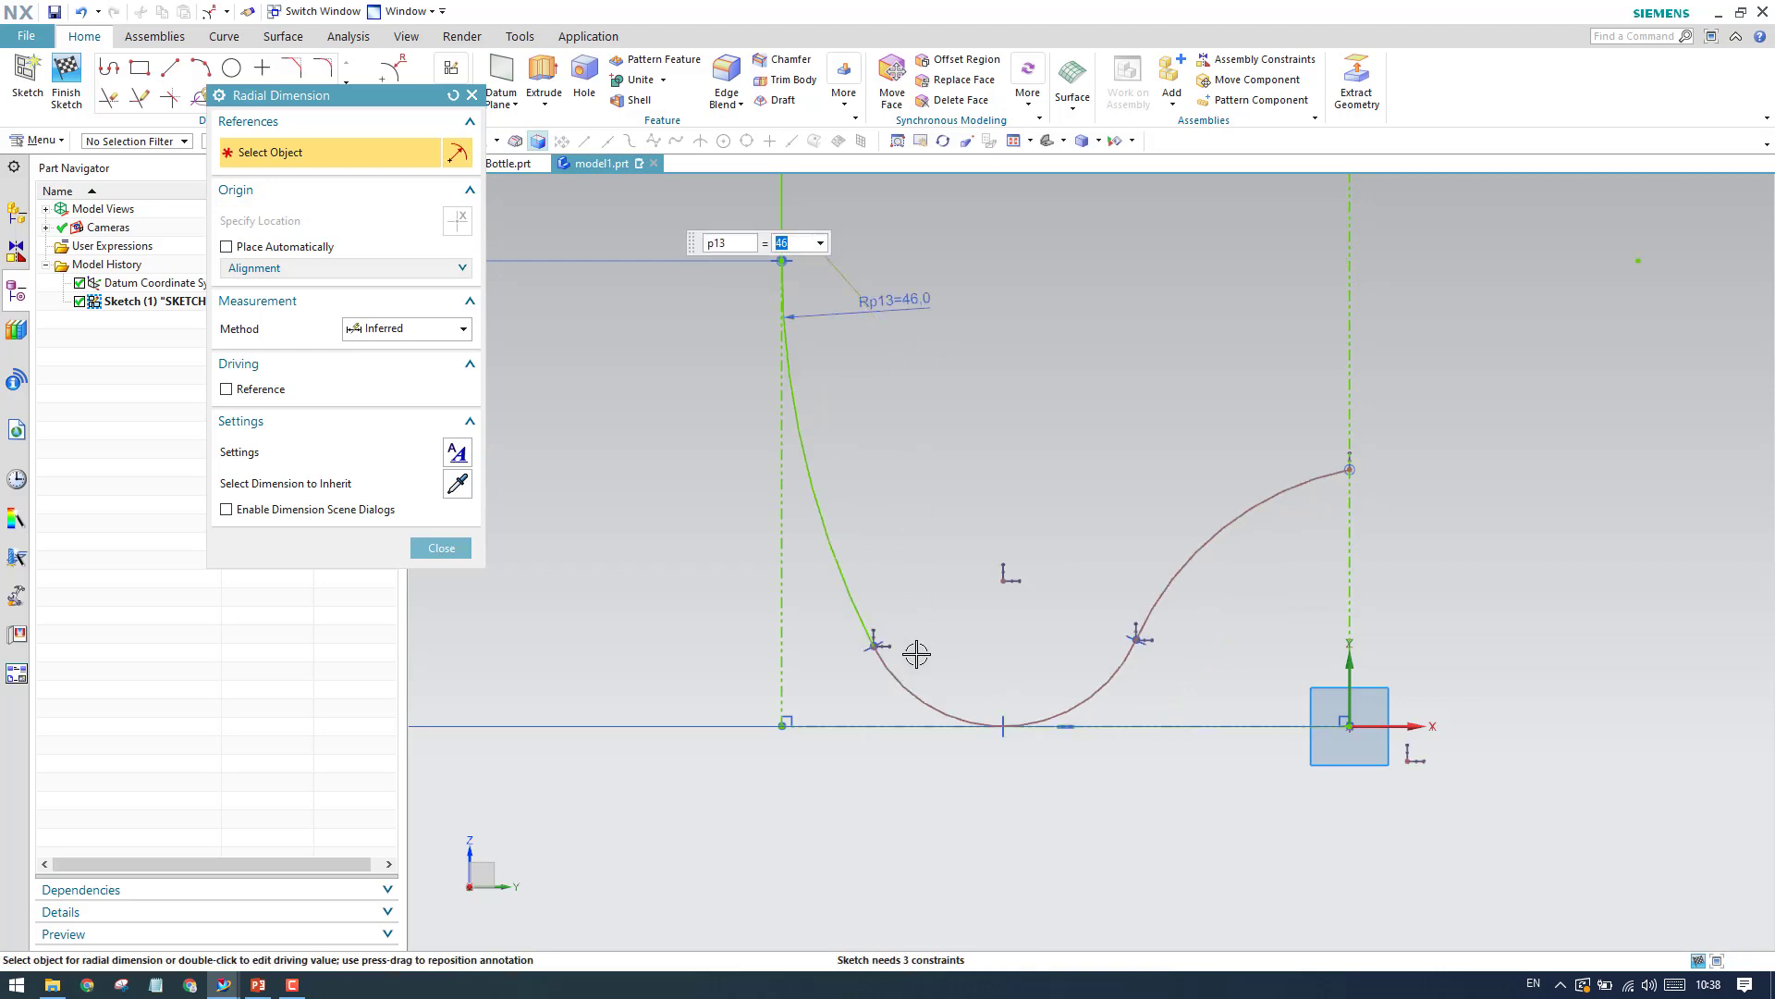
# Dimension the radius of the bottom arc touching the base line as 6 mm.
pyautogui.click(917, 685)
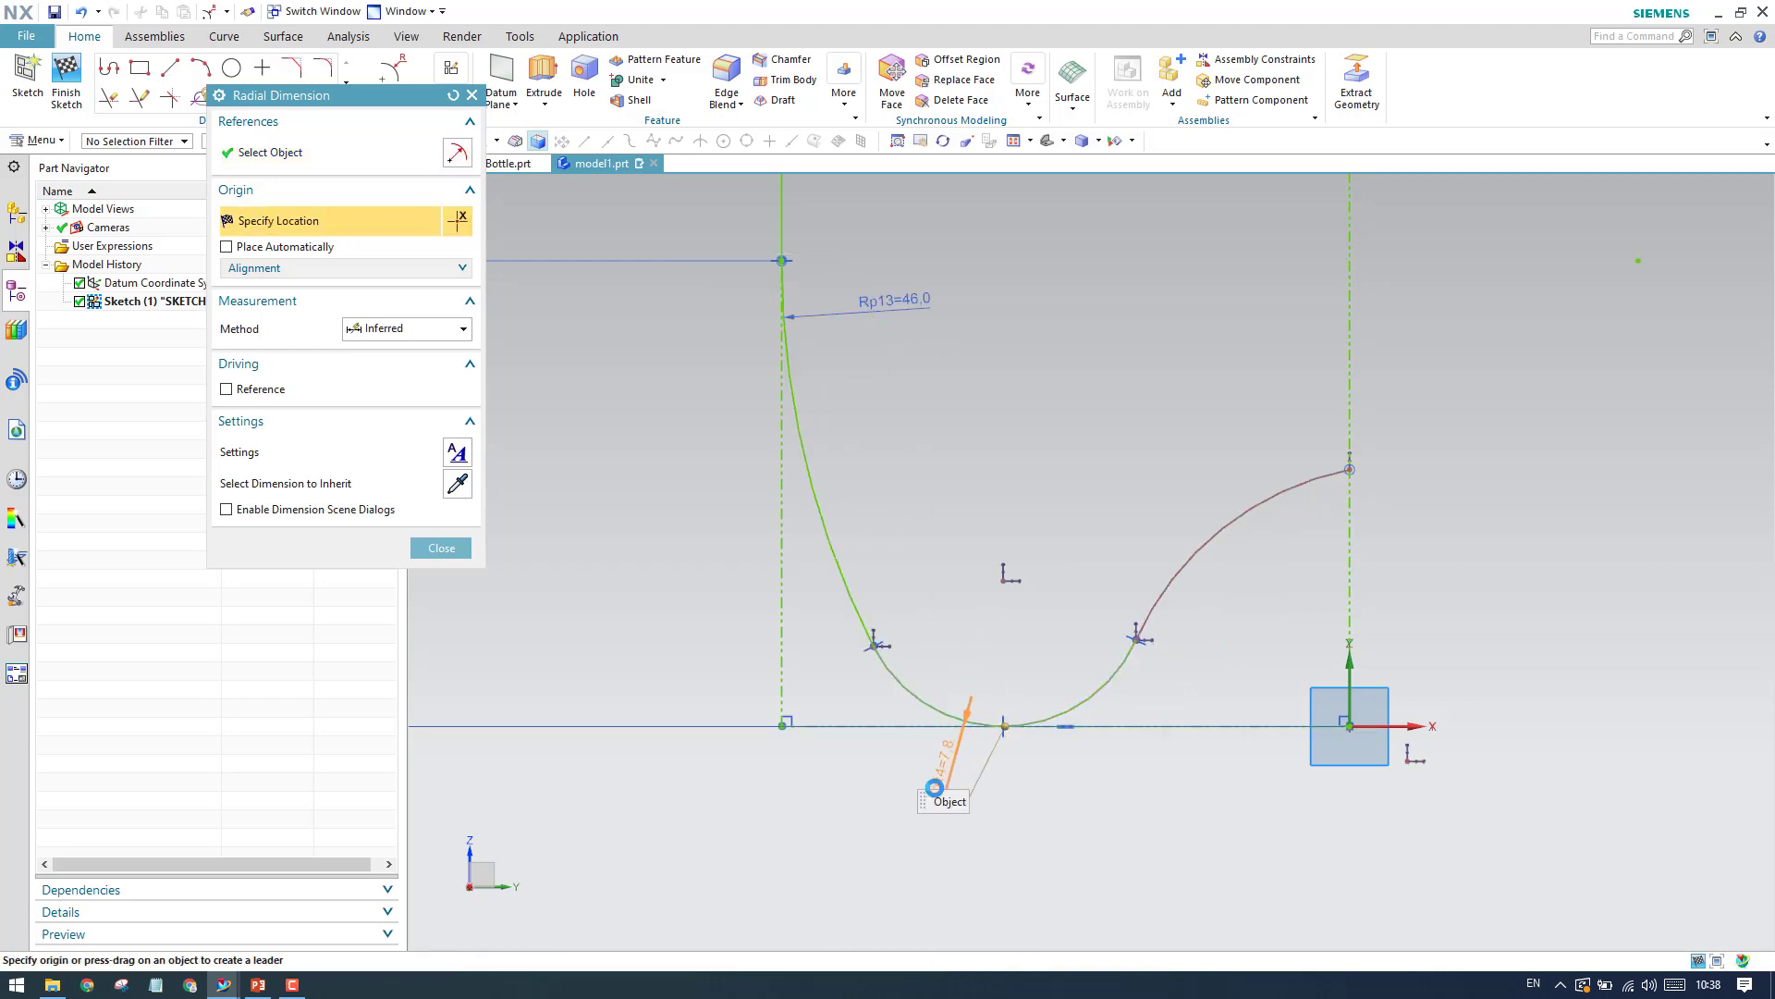
pyautogui.click(901, 793)
pyautogui.write('6')
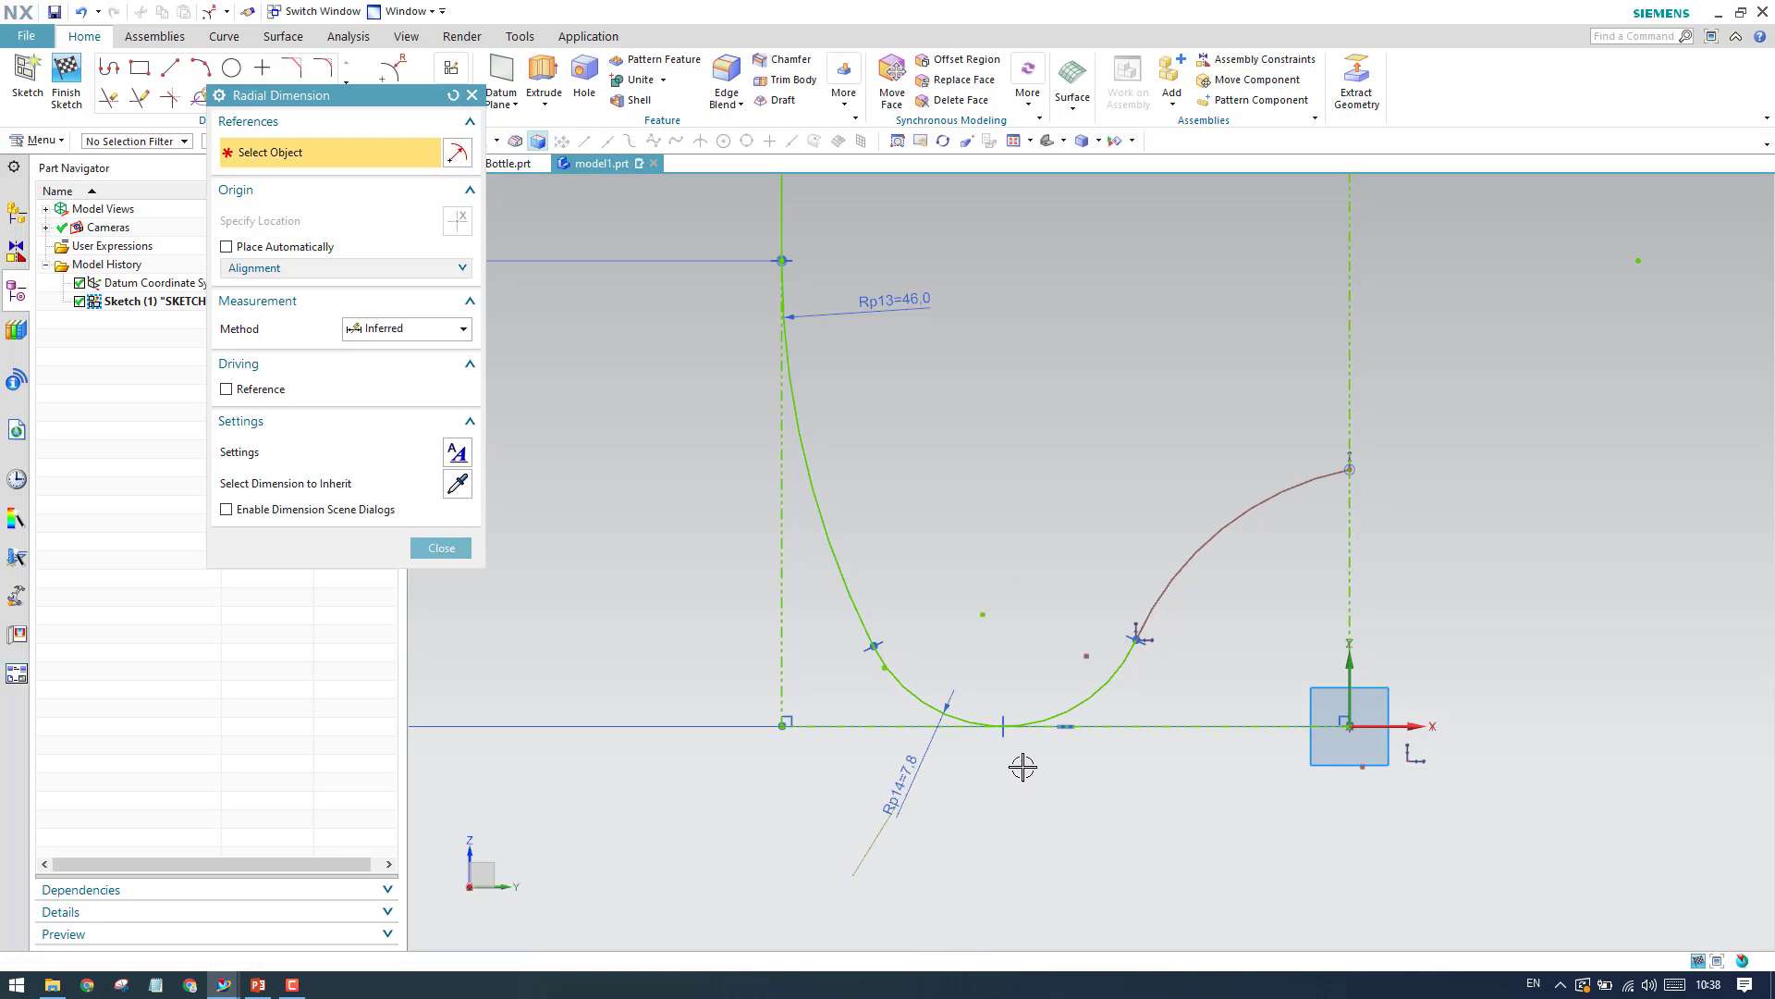
pyautogui.press('Return')
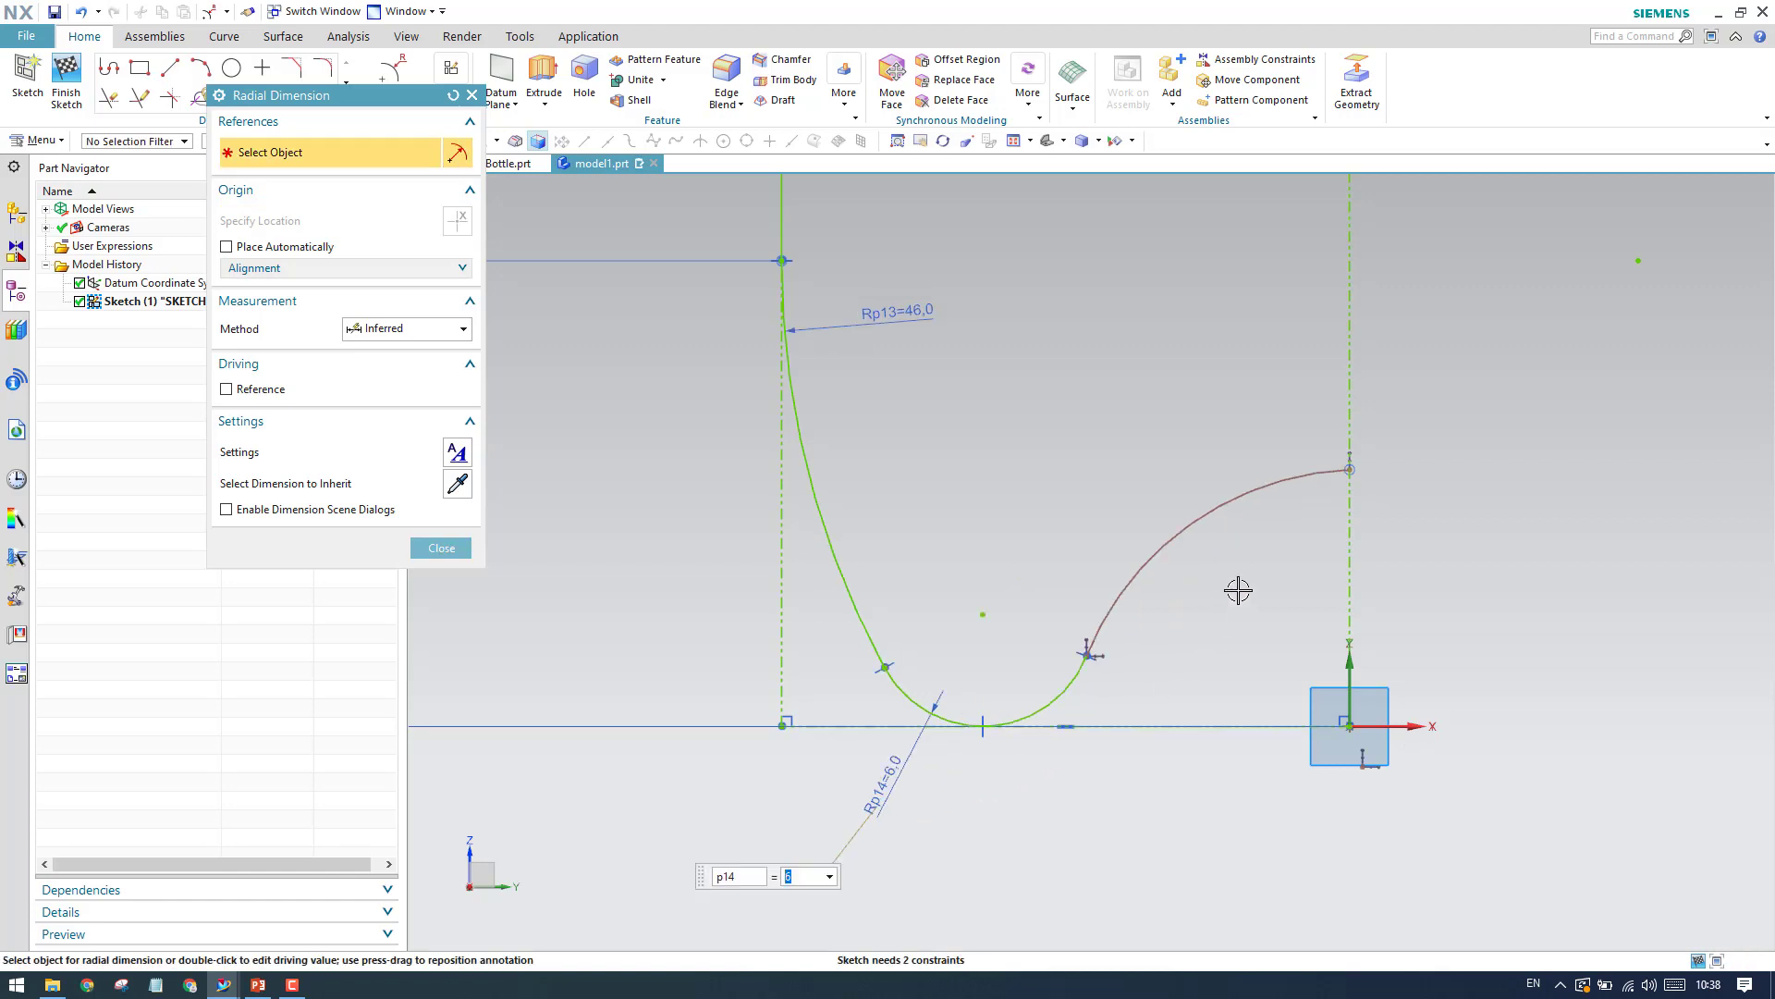
# Dimension the radius of the arc ending on the centre line as 25 mm.
pyautogui.click(1208, 517)
pyautogui.click(1130, 469)
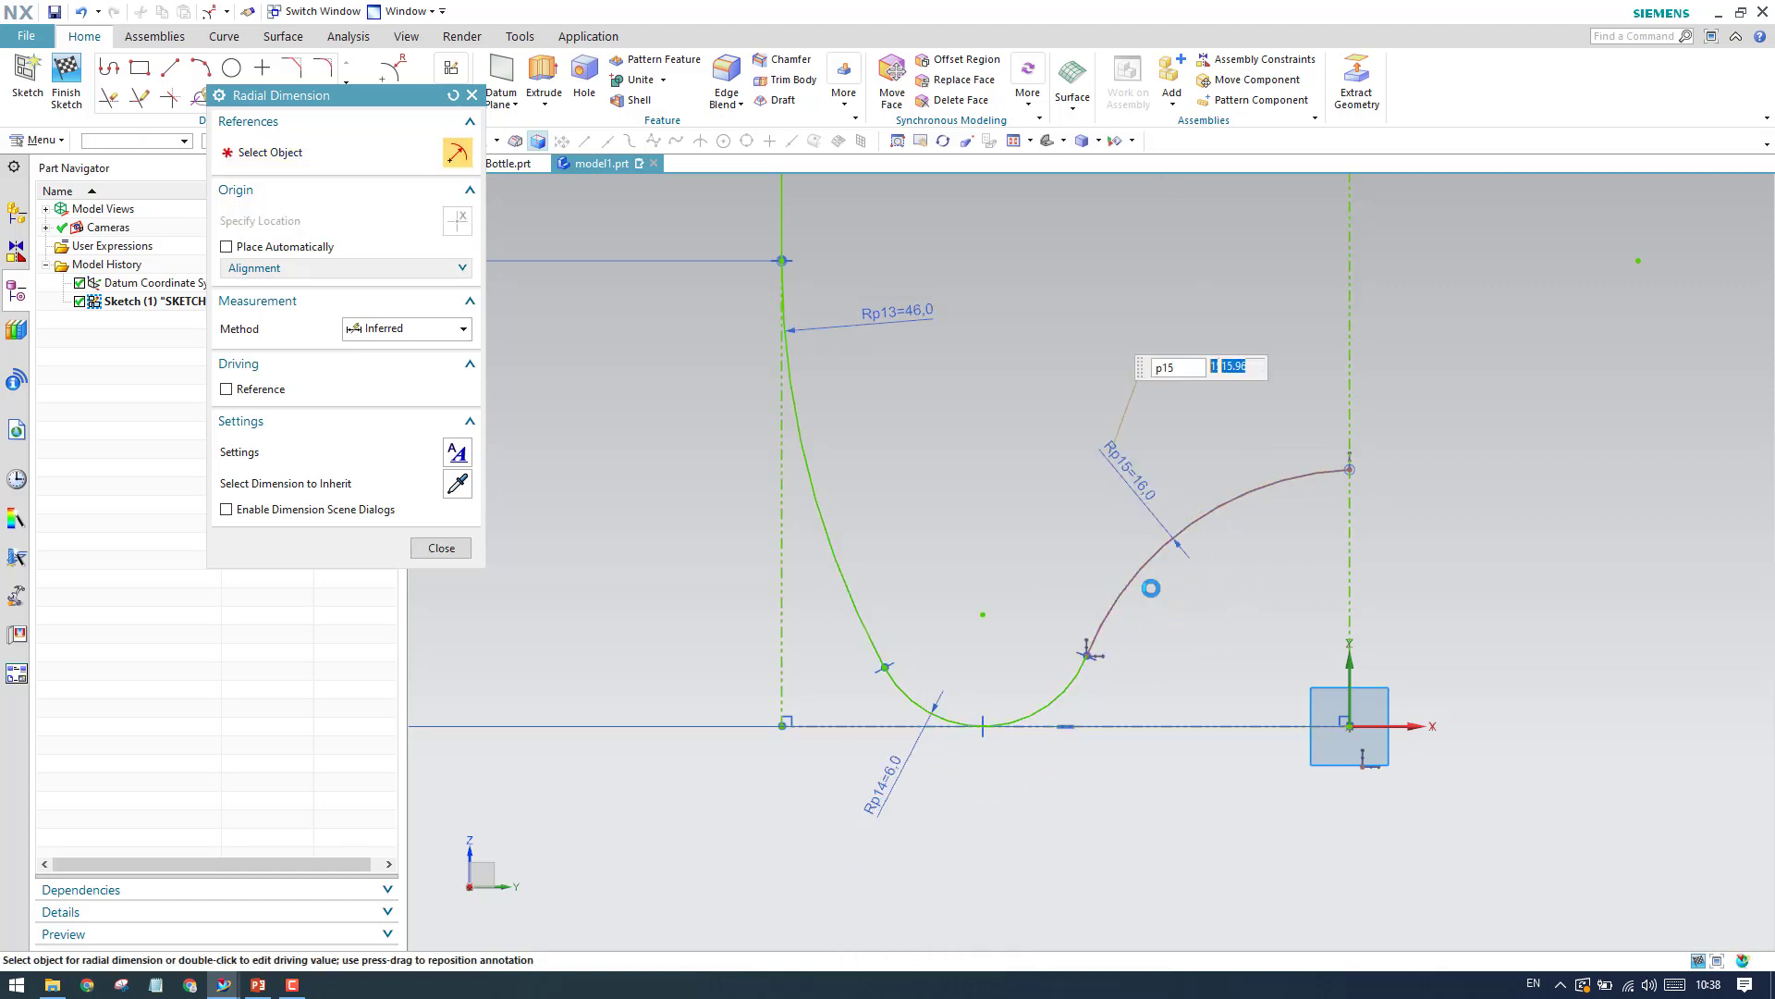
pyautogui.write('25')
pyautogui.press('Return')
pyautogui.click(442, 548)
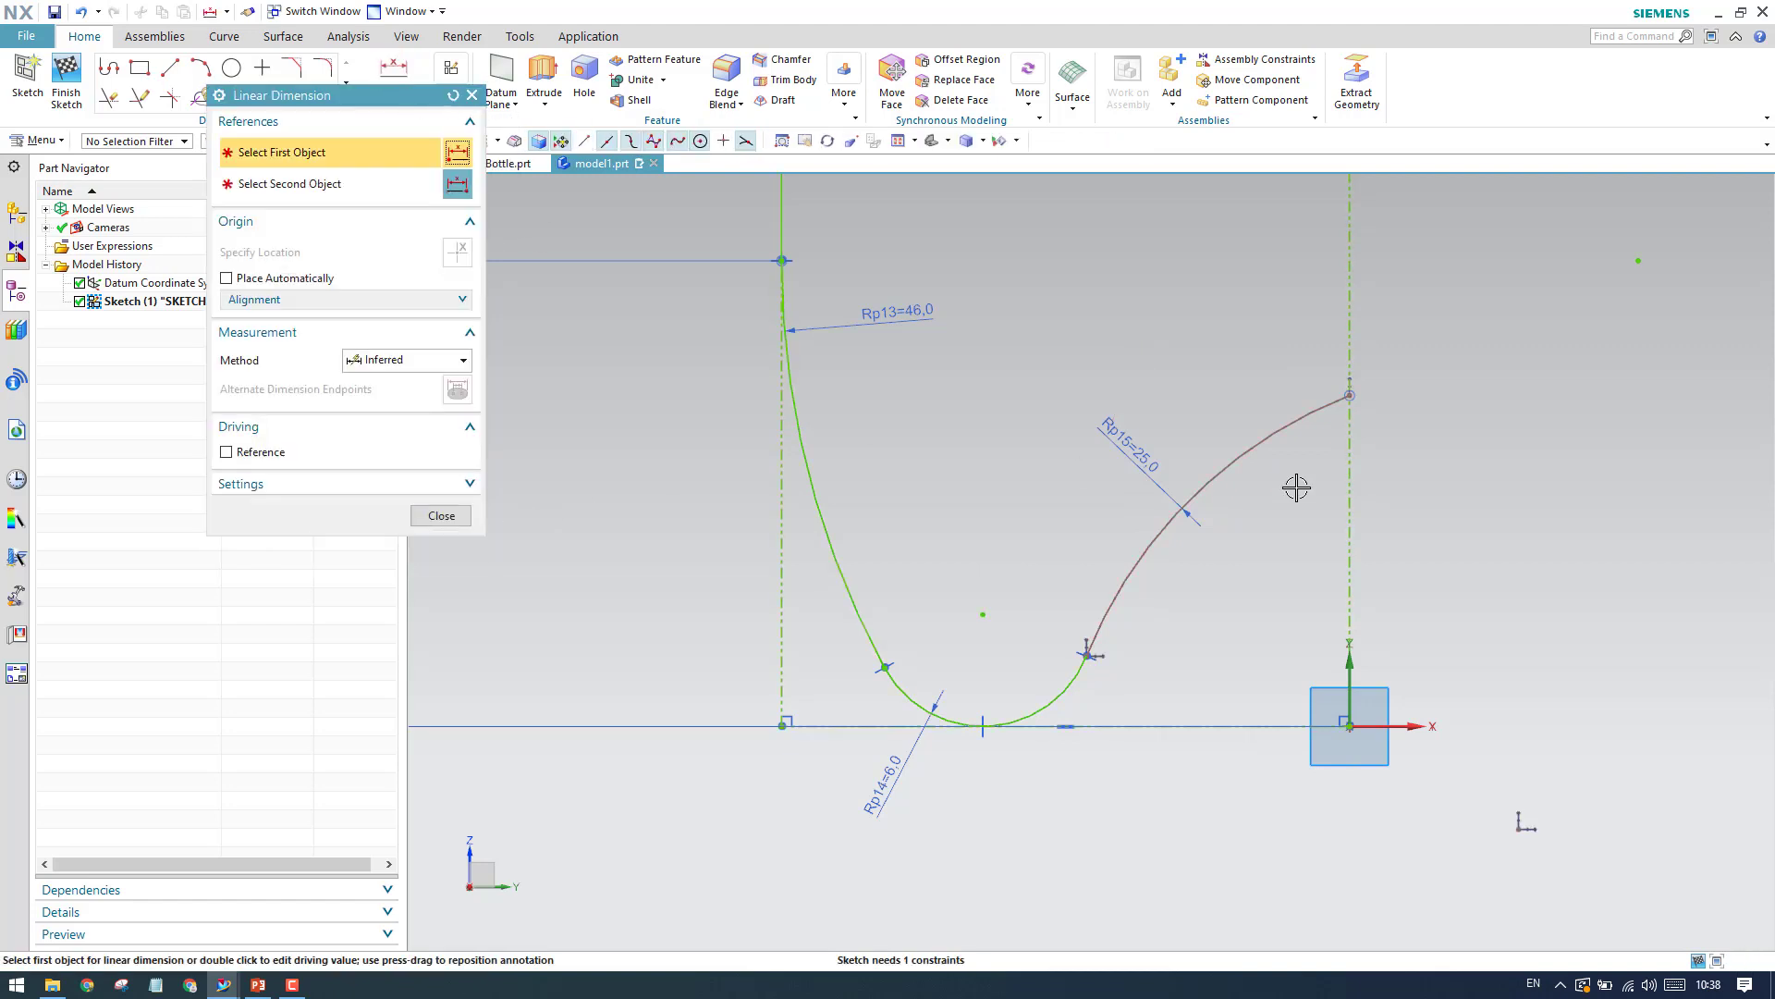
# Set the vertical distance from the origin to the last arc's end on the centre line to 7.5 mm.
pyautogui.click(1349, 398)
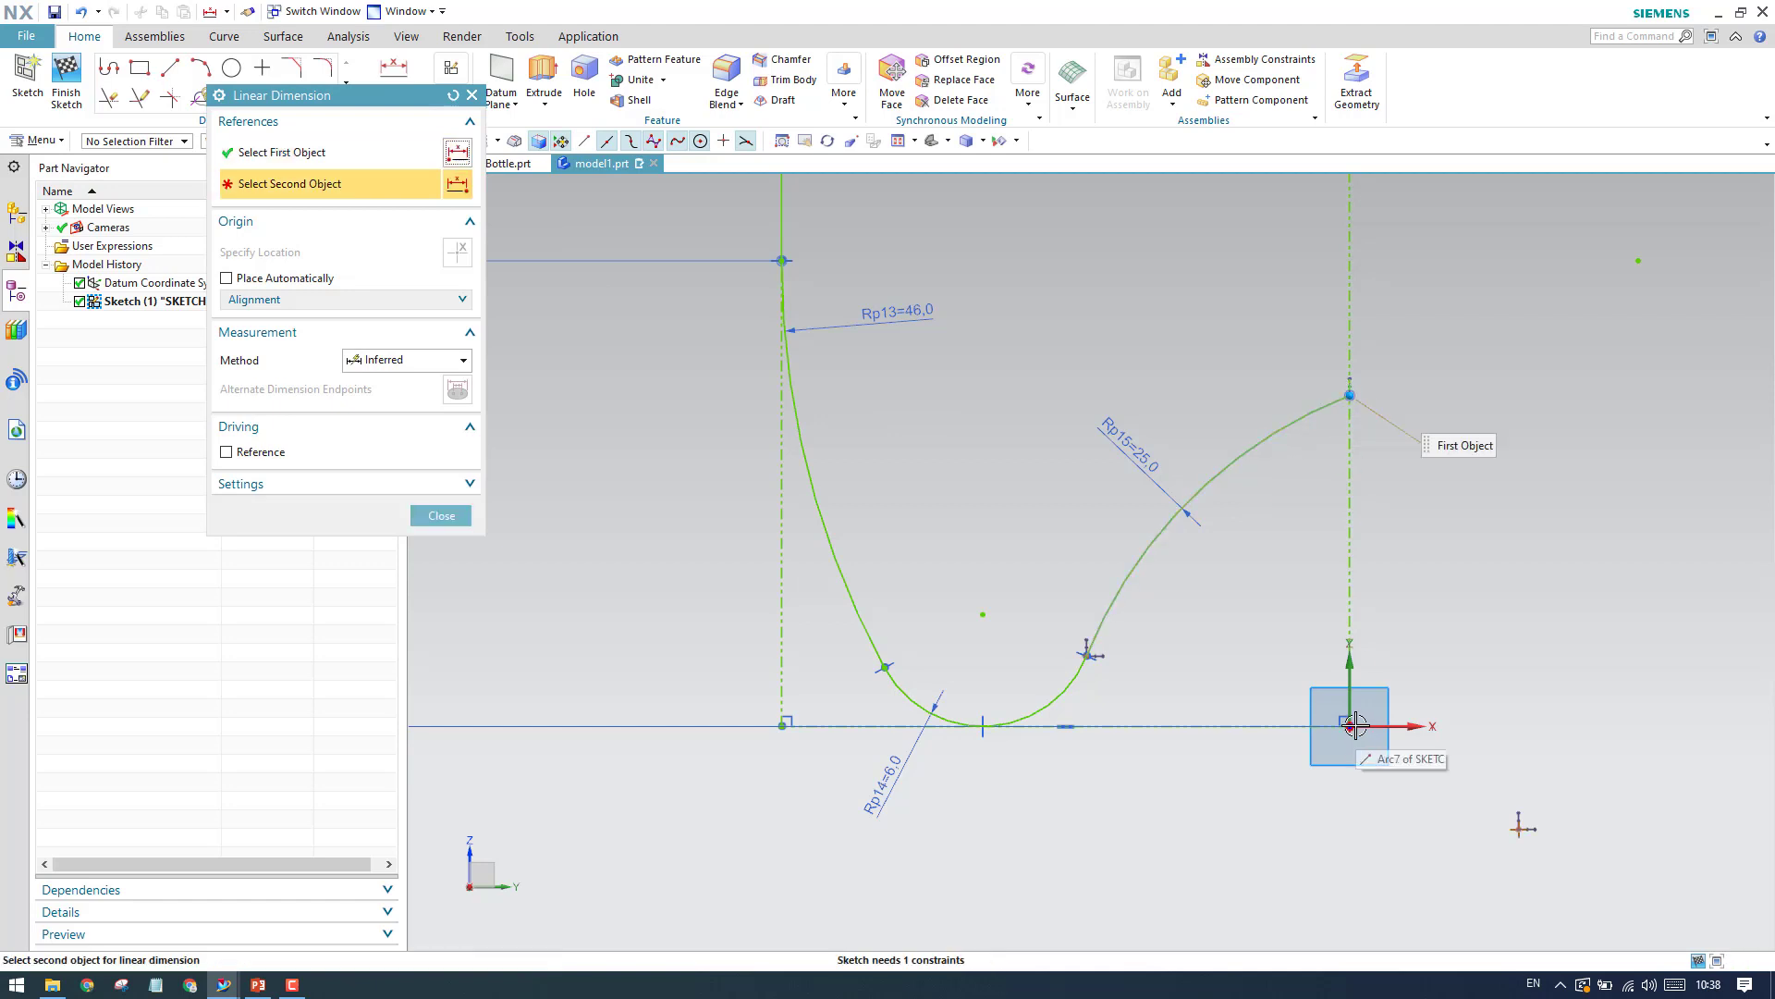
pyautogui.click(1354, 725)
pyautogui.click(1623, 560)
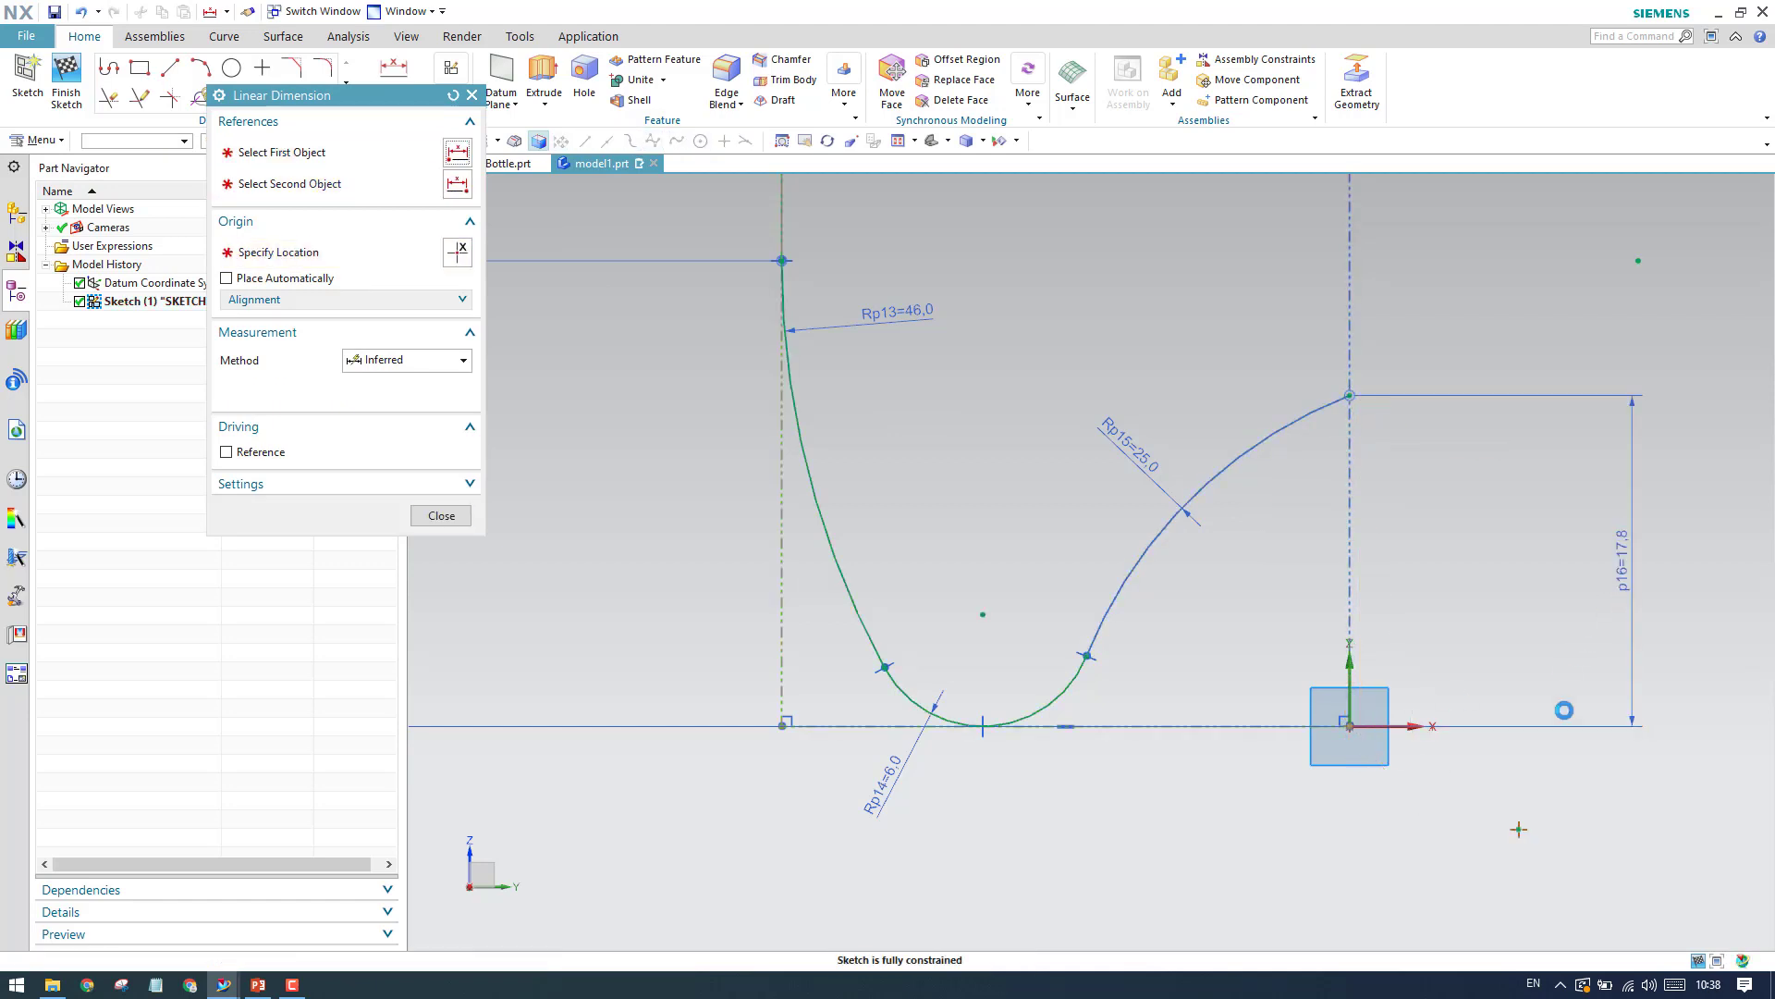
pyautogui.write('7.5')
pyautogui.press('Return')
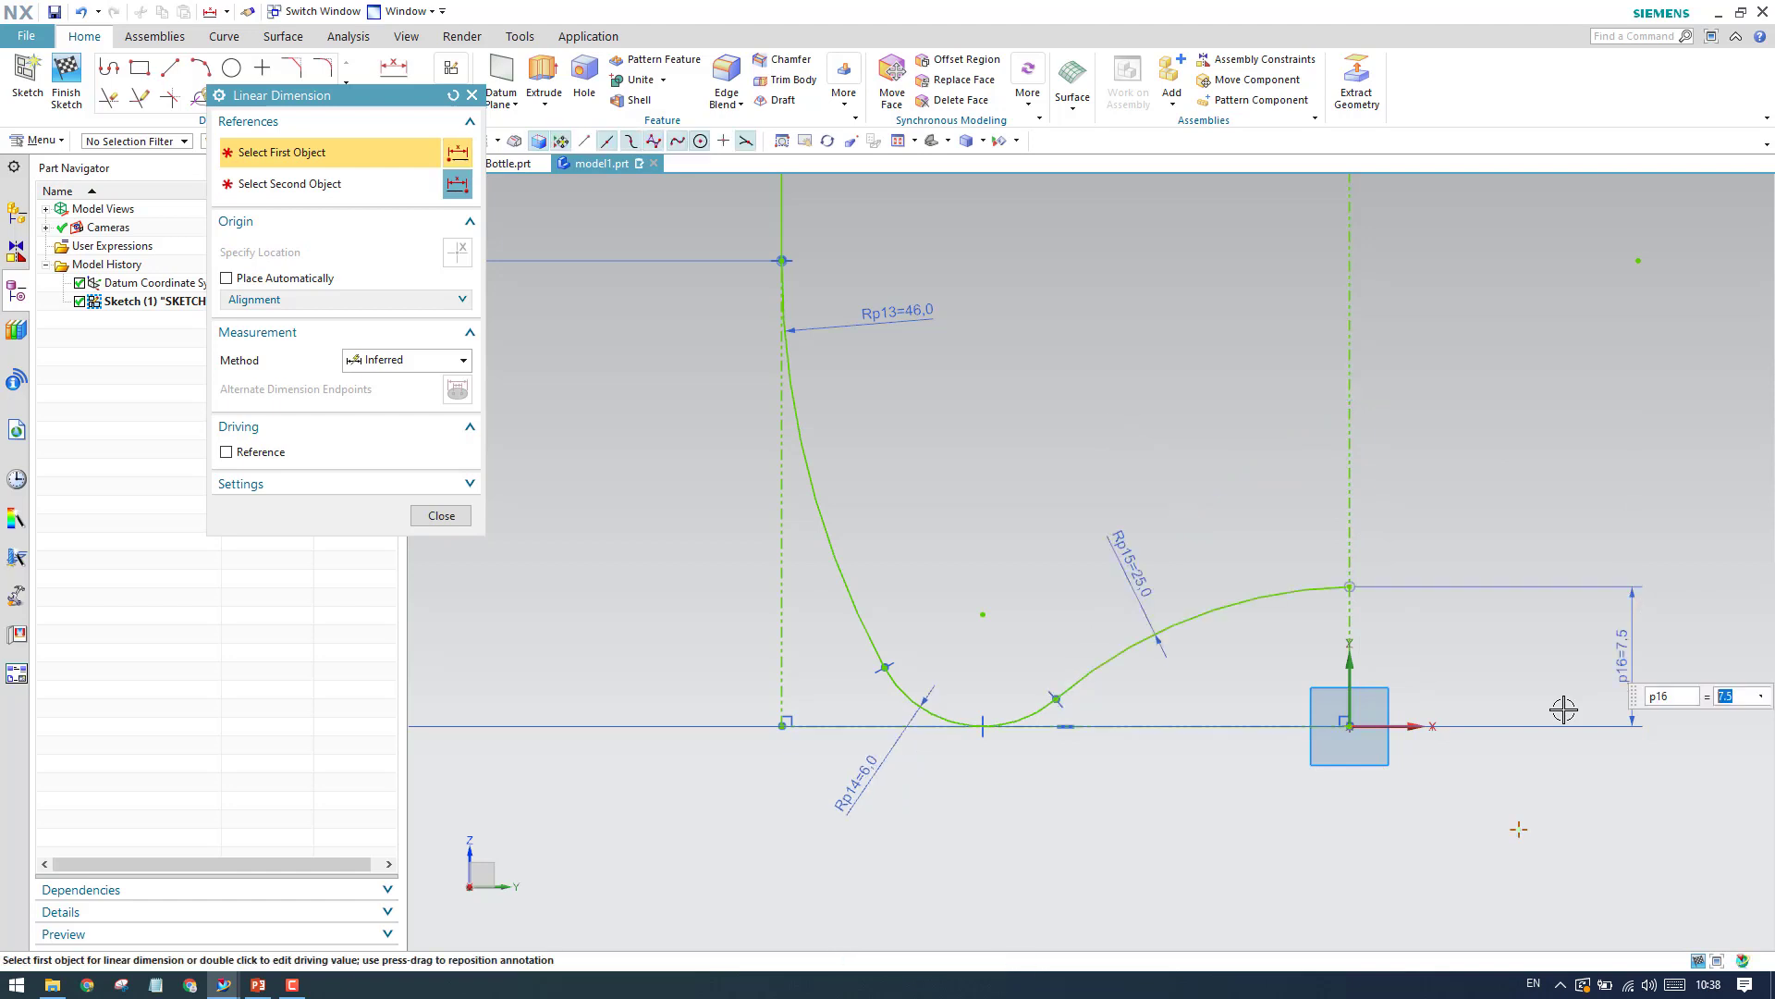
pyautogui.click(441, 515)
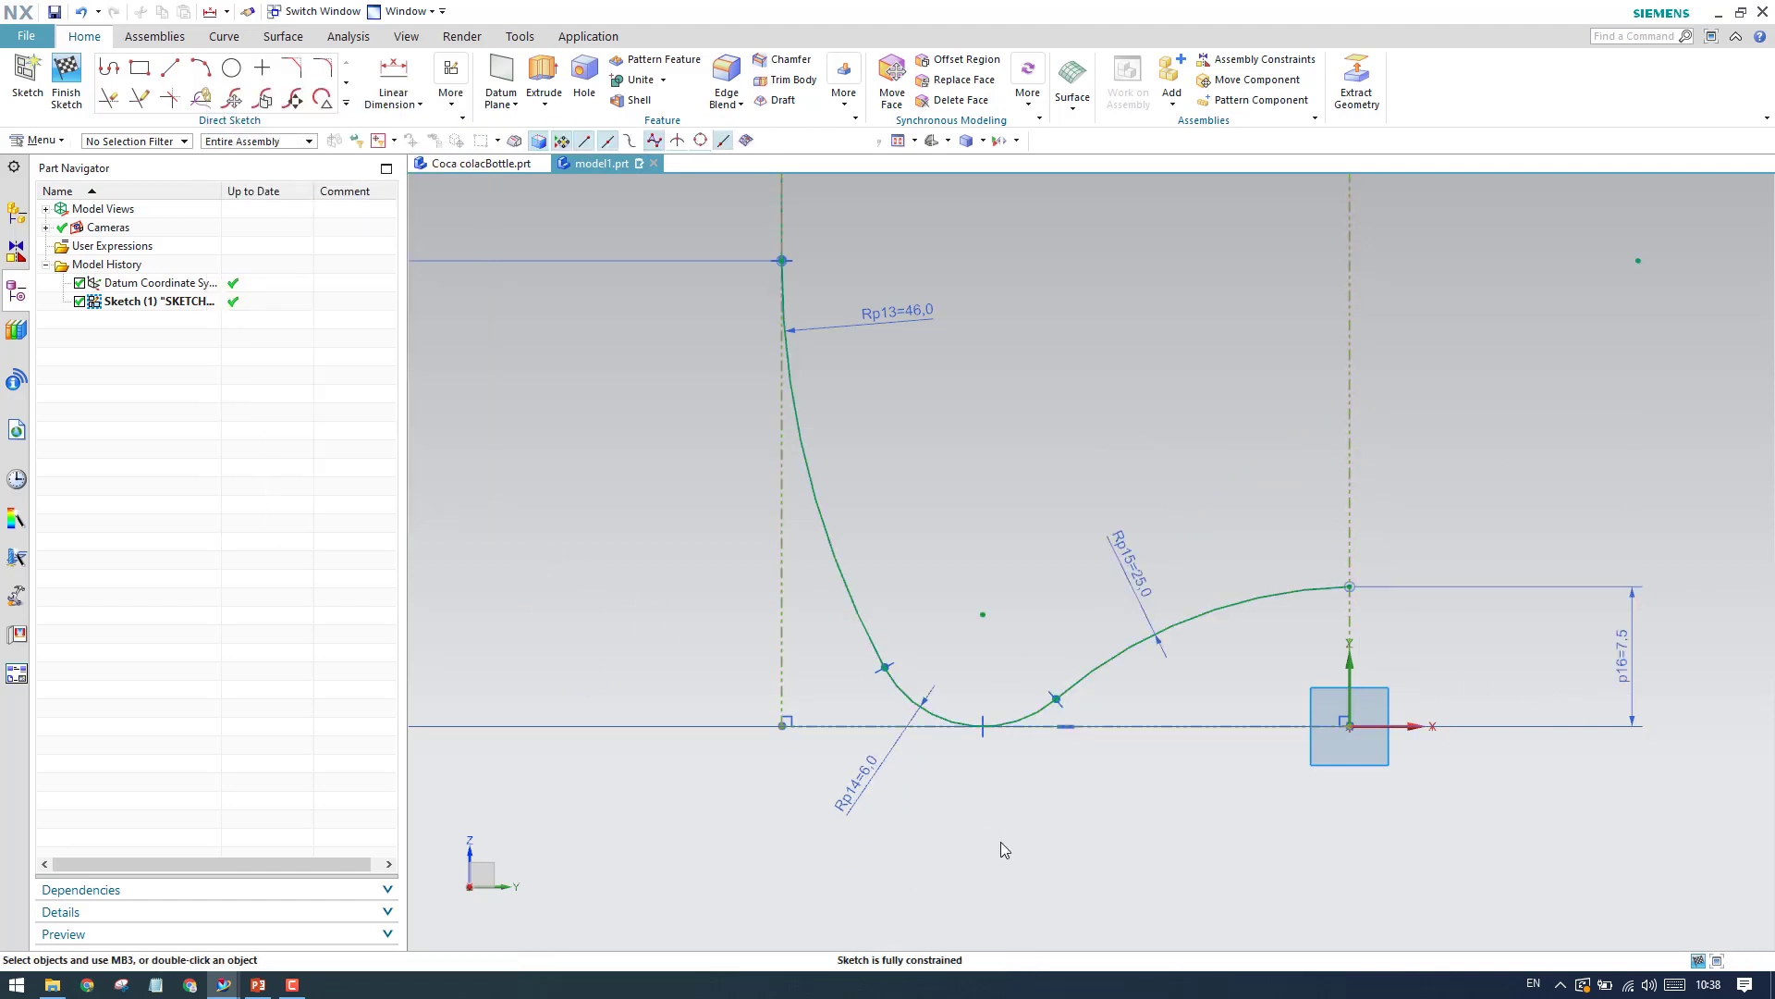
# Examine the dimensioned half profile from the base up past the recess to the neck.
pyautogui.scroll(-6, 1000, 841)
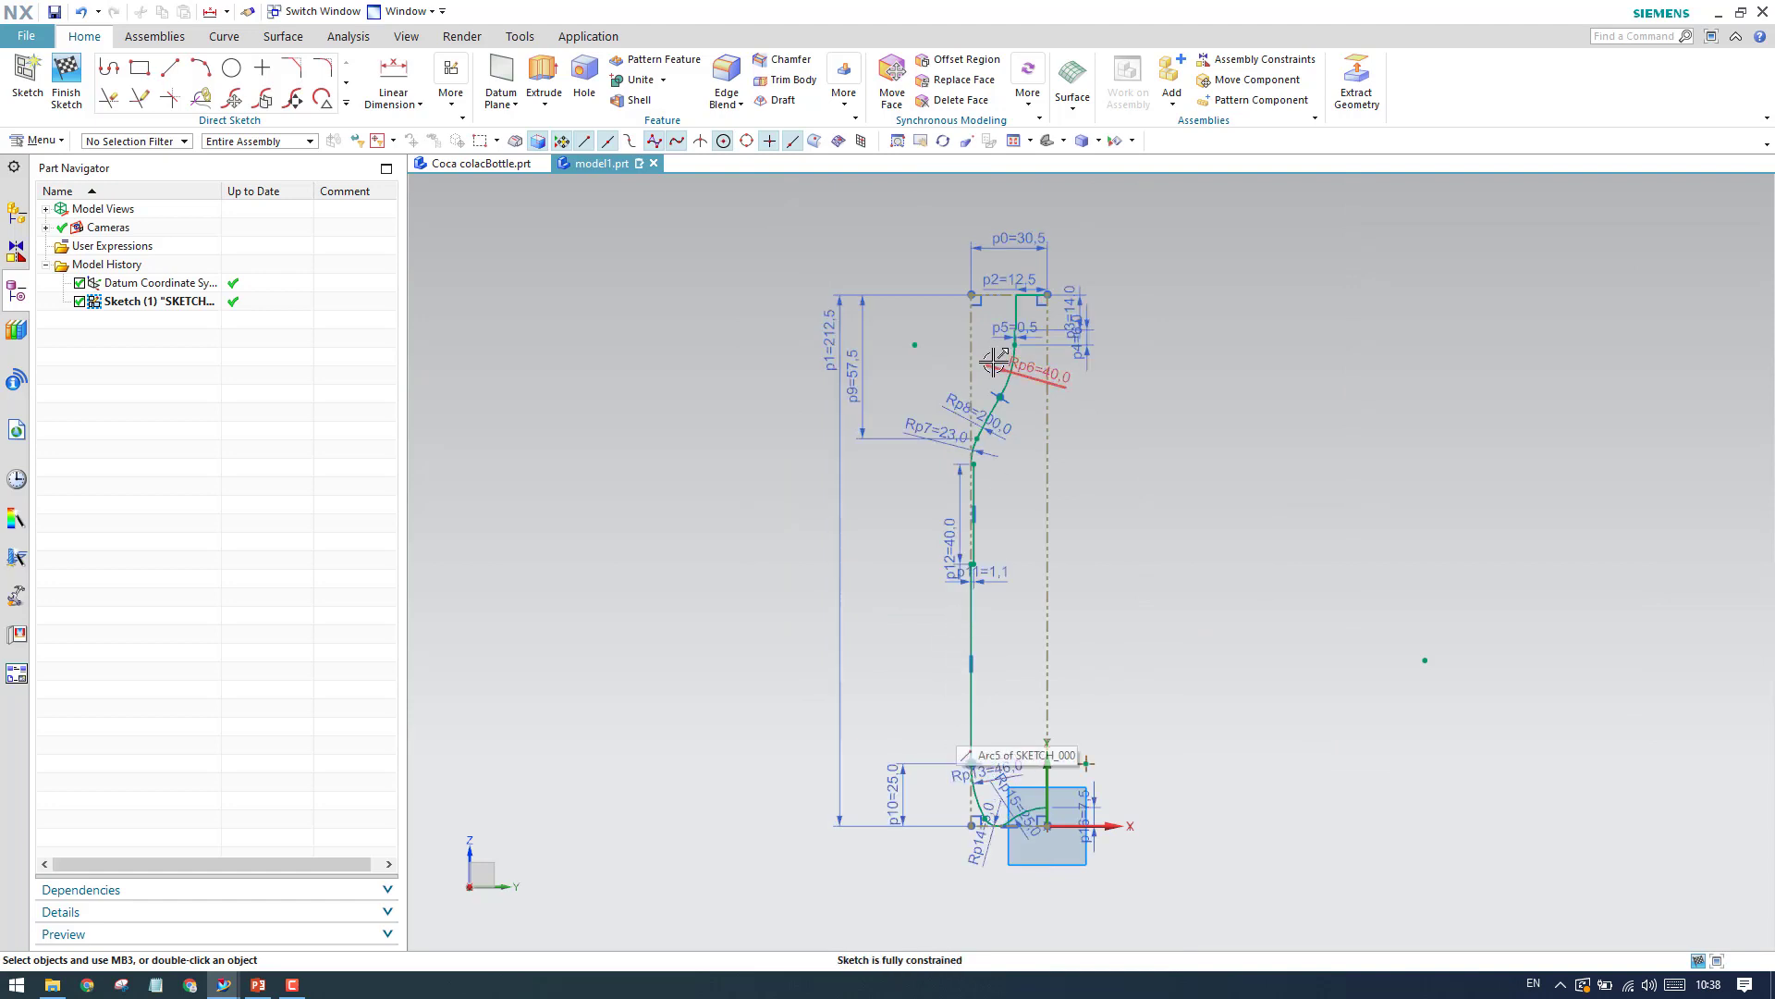
pyautogui.scroll(2, 999, 356)
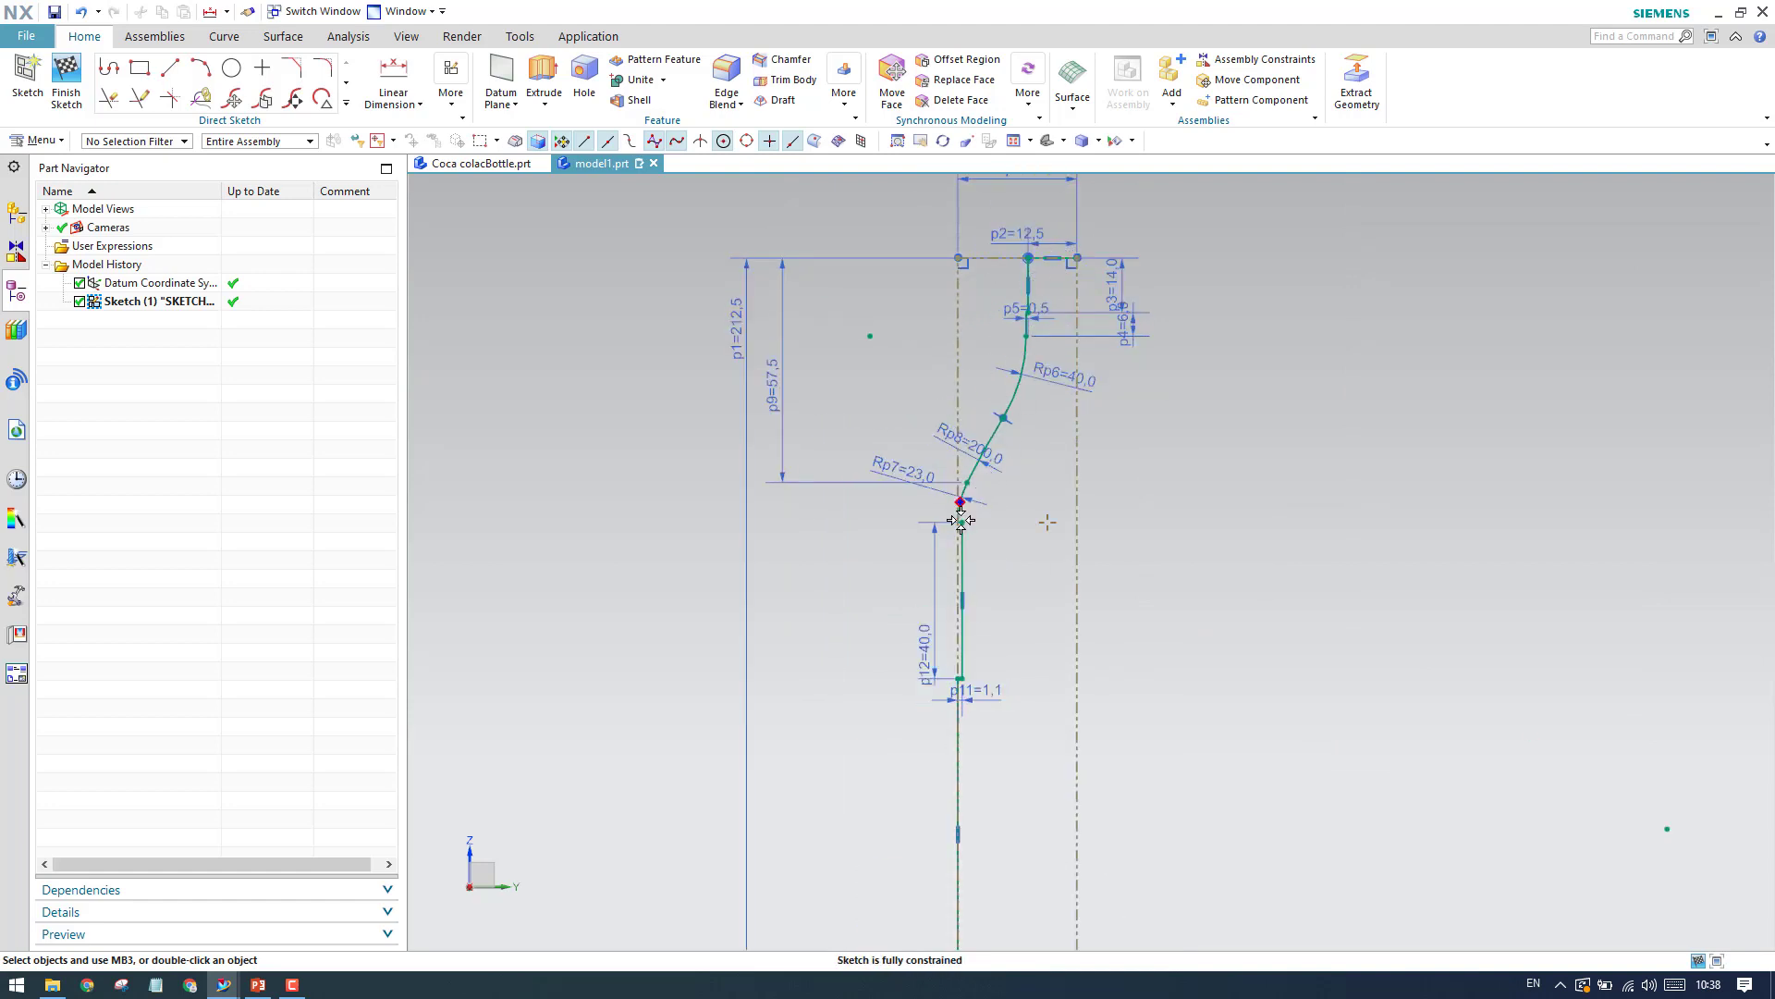
pyautogui.scroll(-2, 977, 786)
pyautogui.scroll(2, 984, 555)
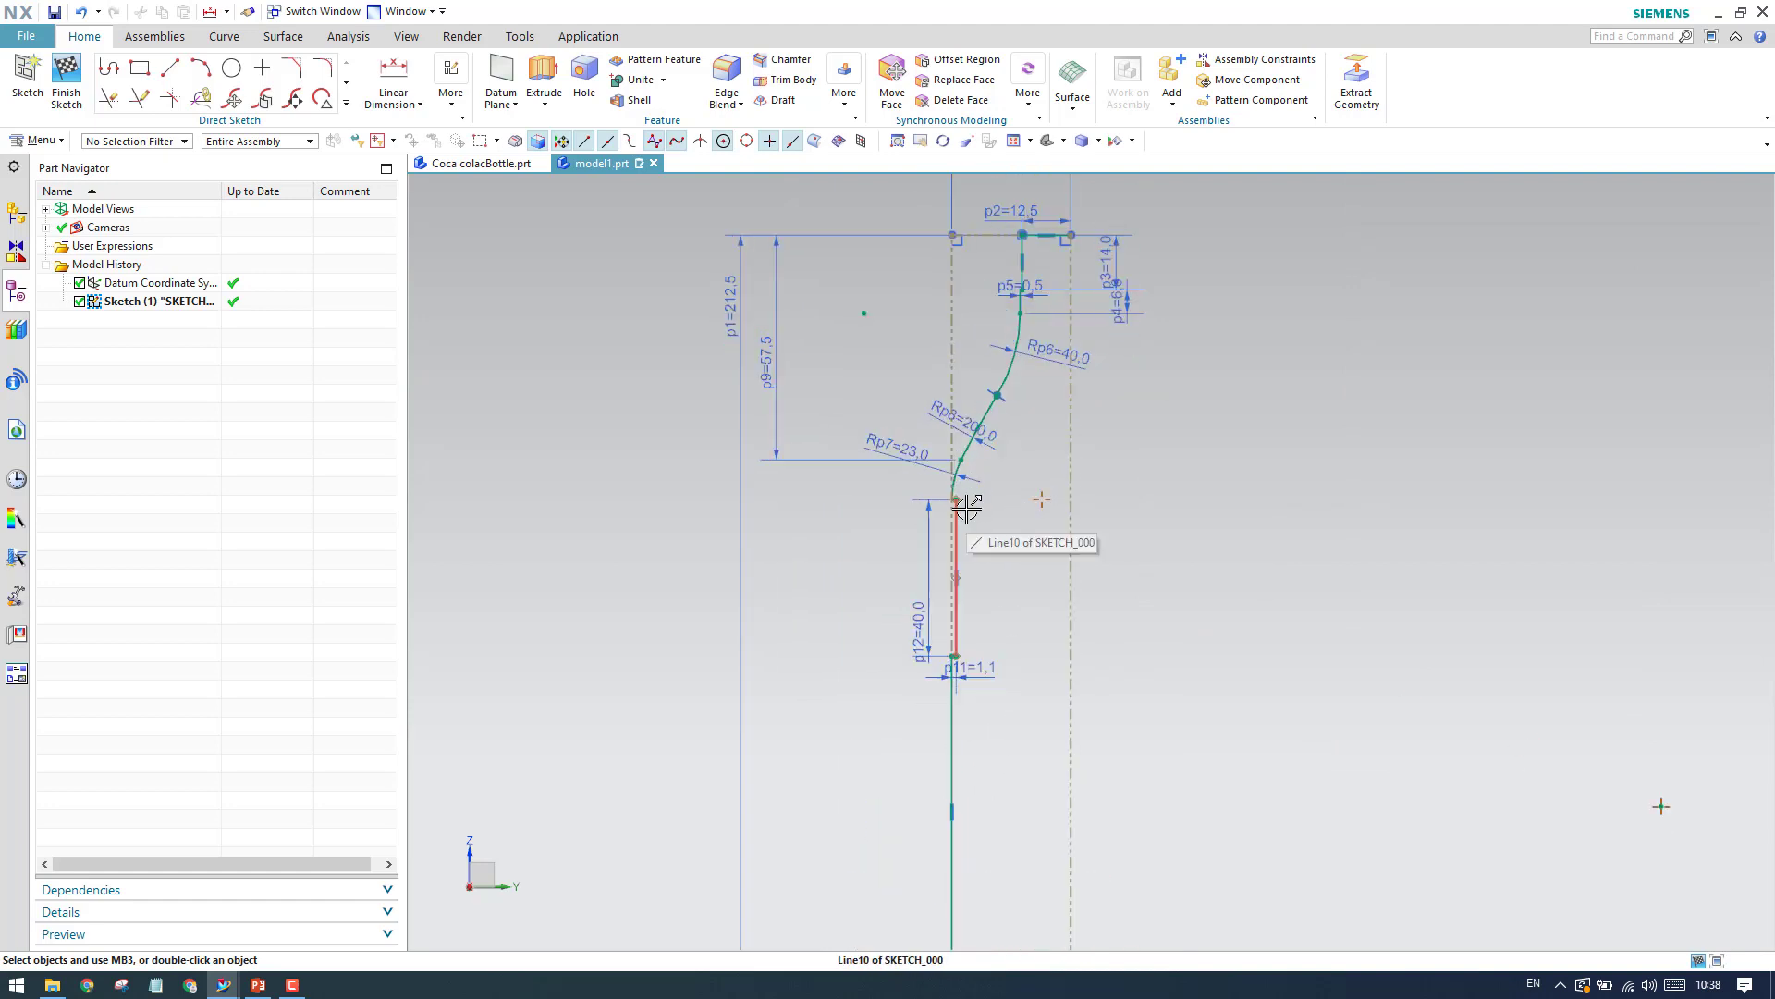
pyautogui.scroll(-1, 999, 669)
pyautogui.hotkey('ctrl', 'f')
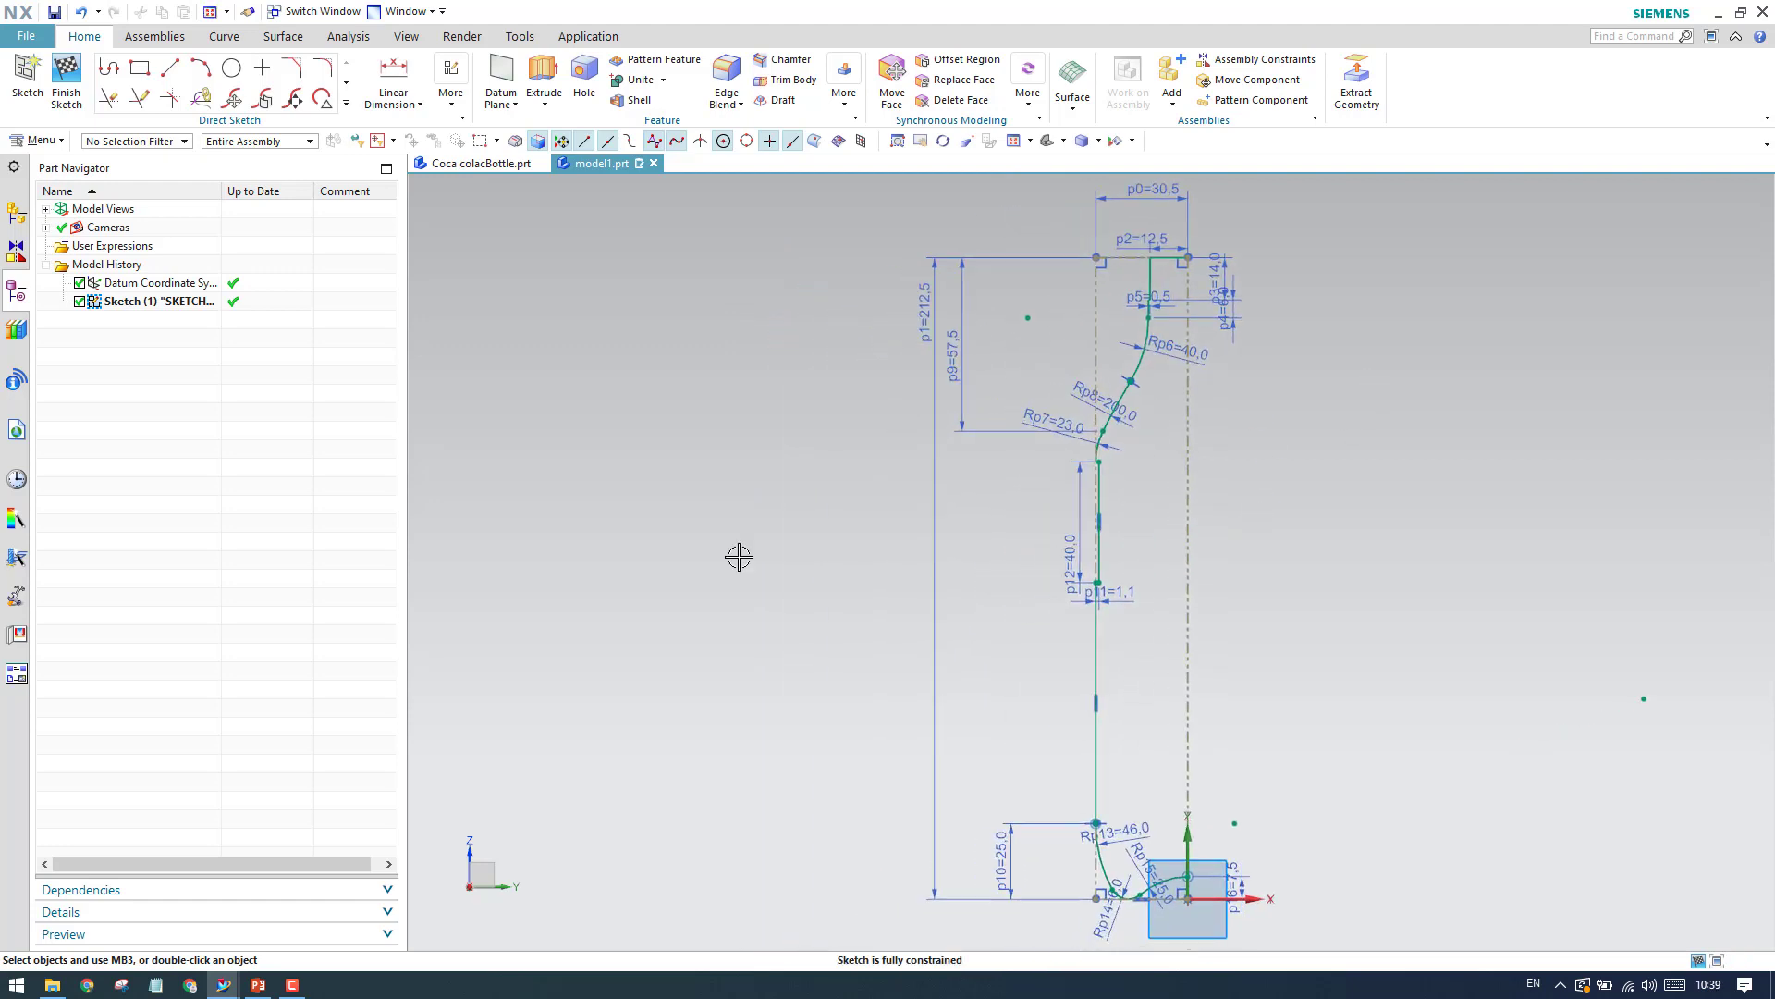
pyautogui.scroll(4, 1180, 256)
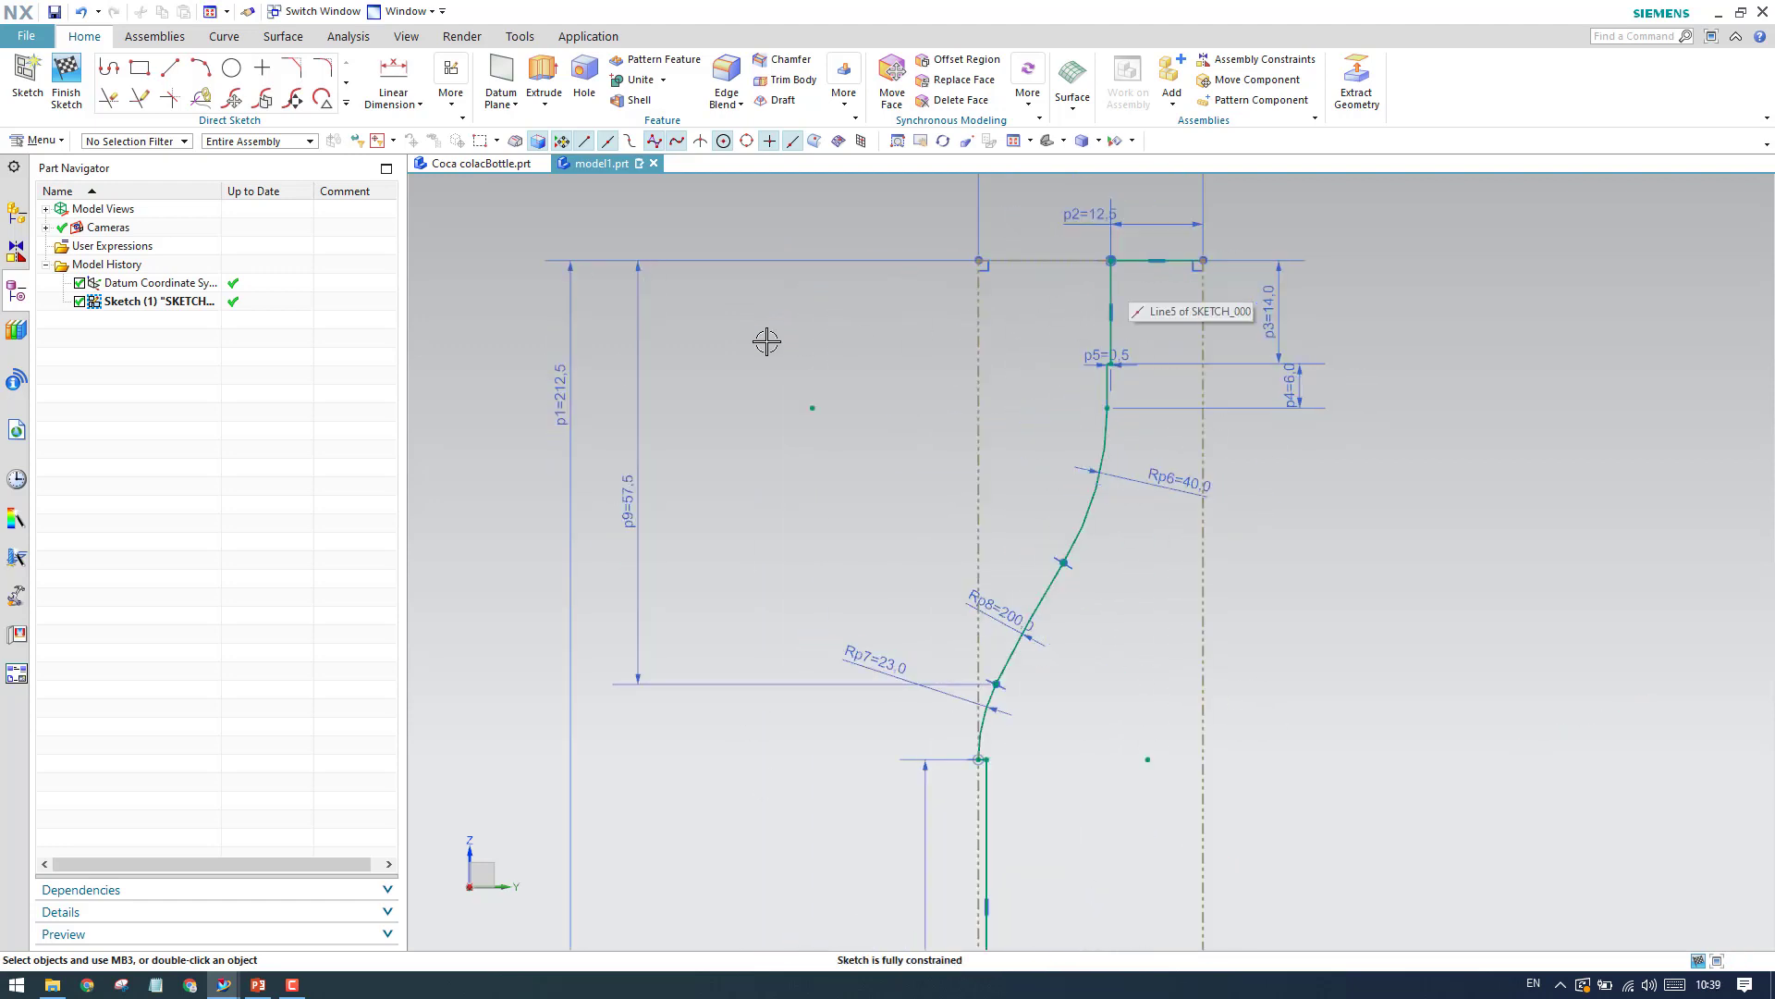
pyautogui.scroll(2, 1082, 305)
pyautogui.scroll(-1, 1080, 304)
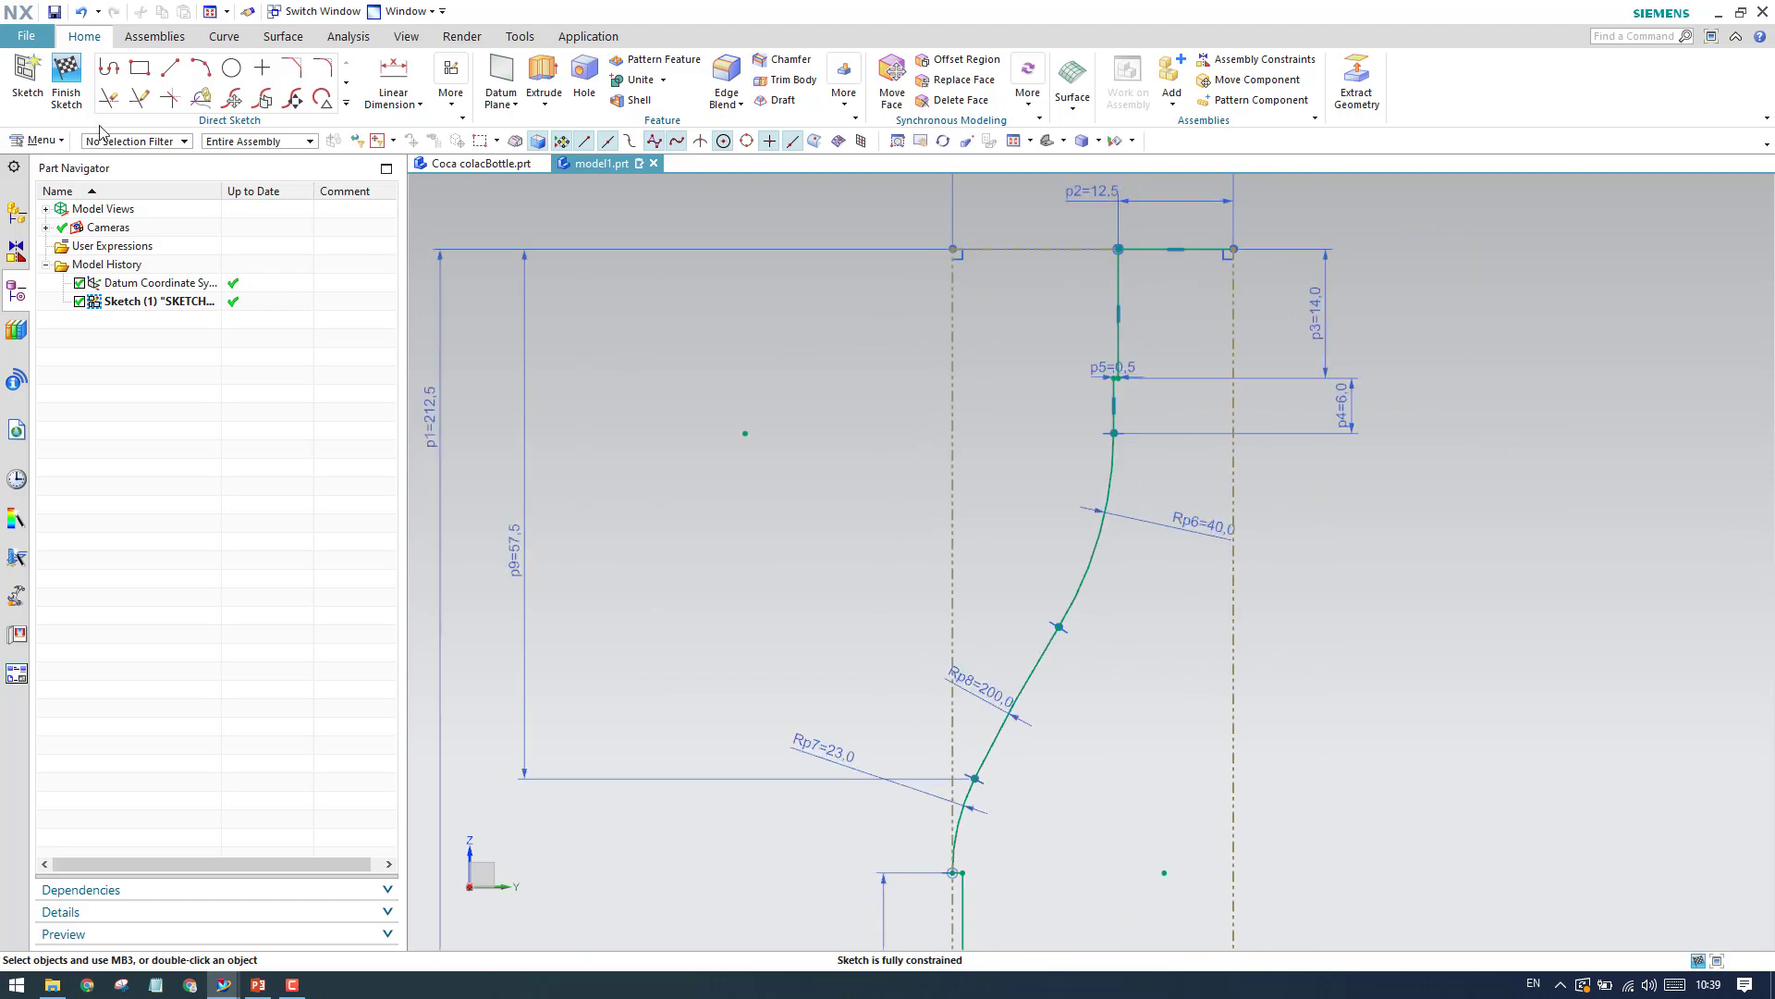
# Finish the bottle's half-profile sketch and return to the 3D model.
pyautogui.click(67, 81)
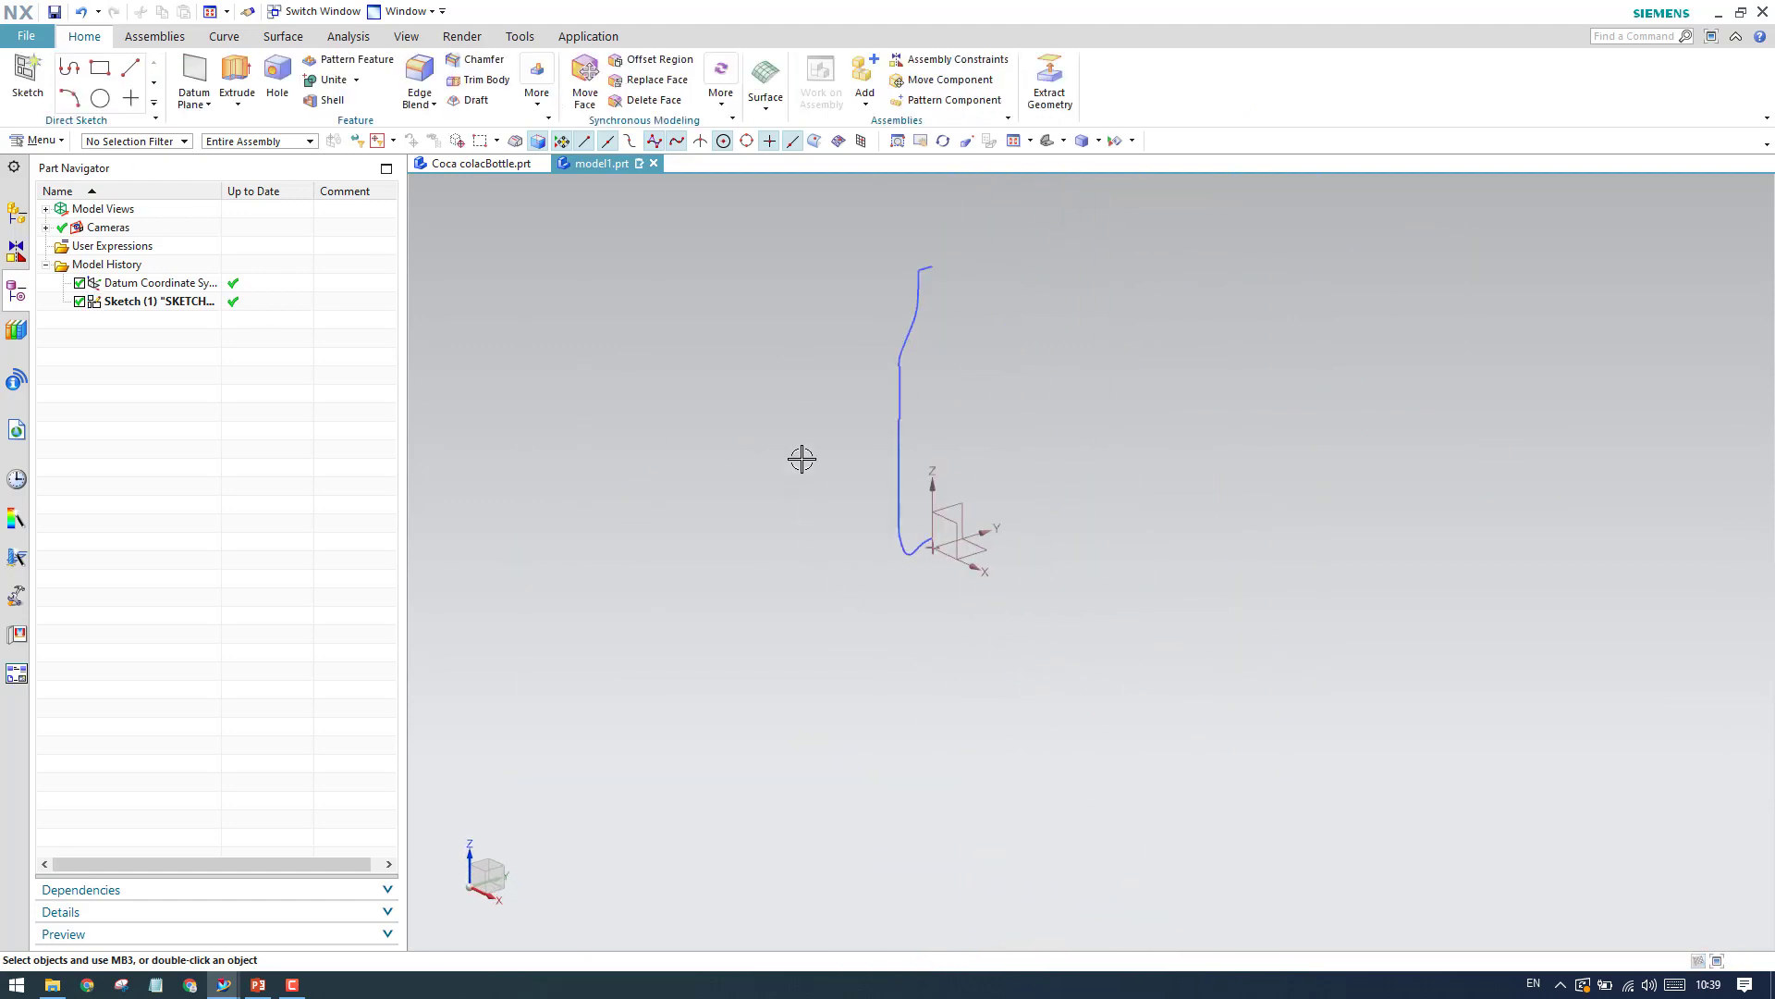
pyautogui.hotkey('ctrl', 'f')
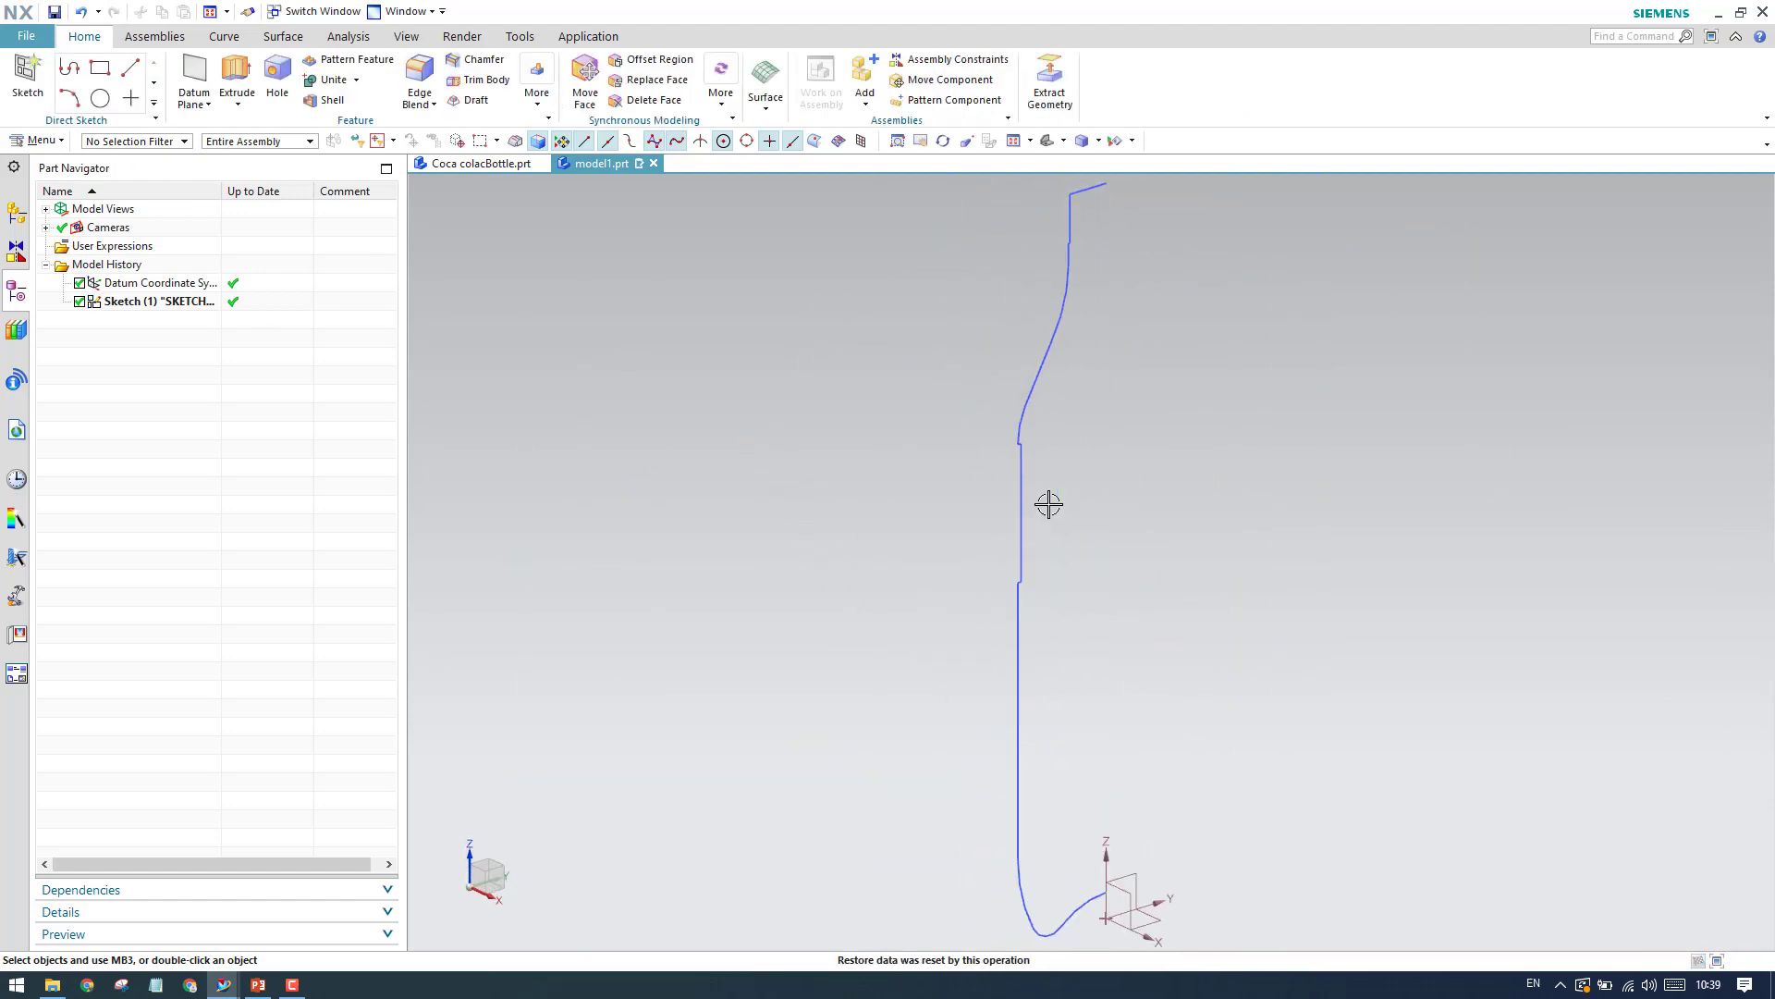
pyautogui.click(240, 110)
pyautogui.click(264, 148)
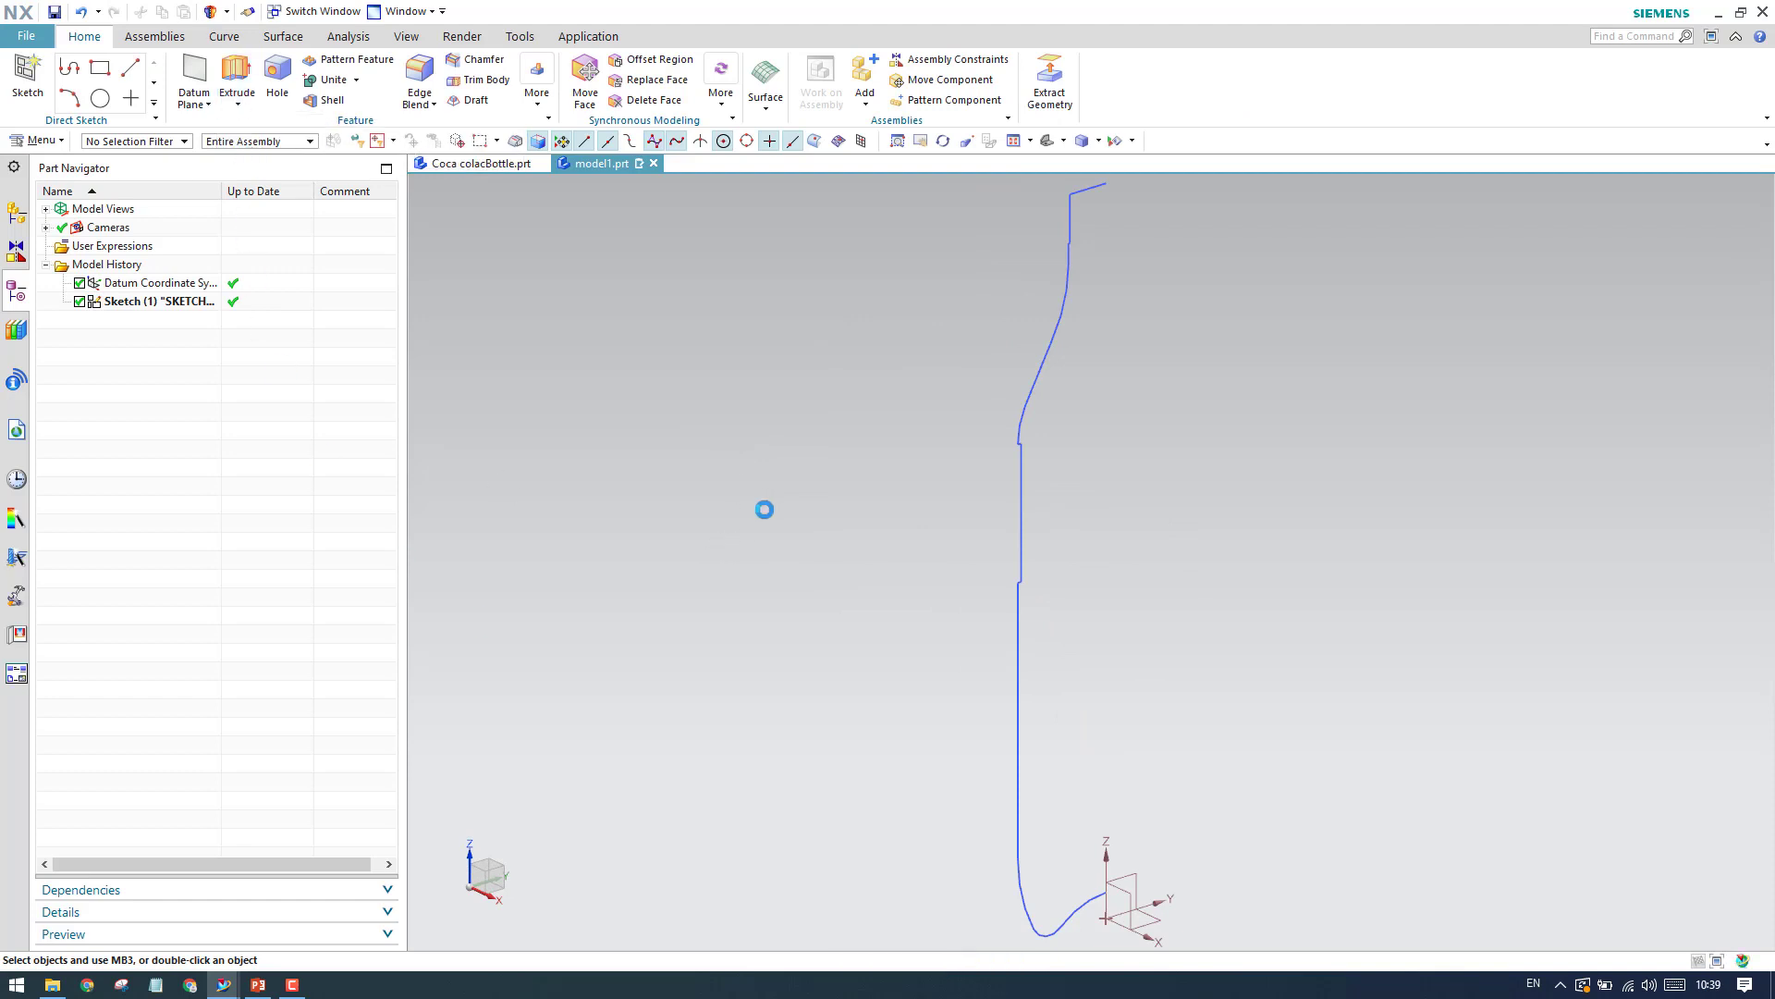
pyautogui.scroll(-2, 787, 499)
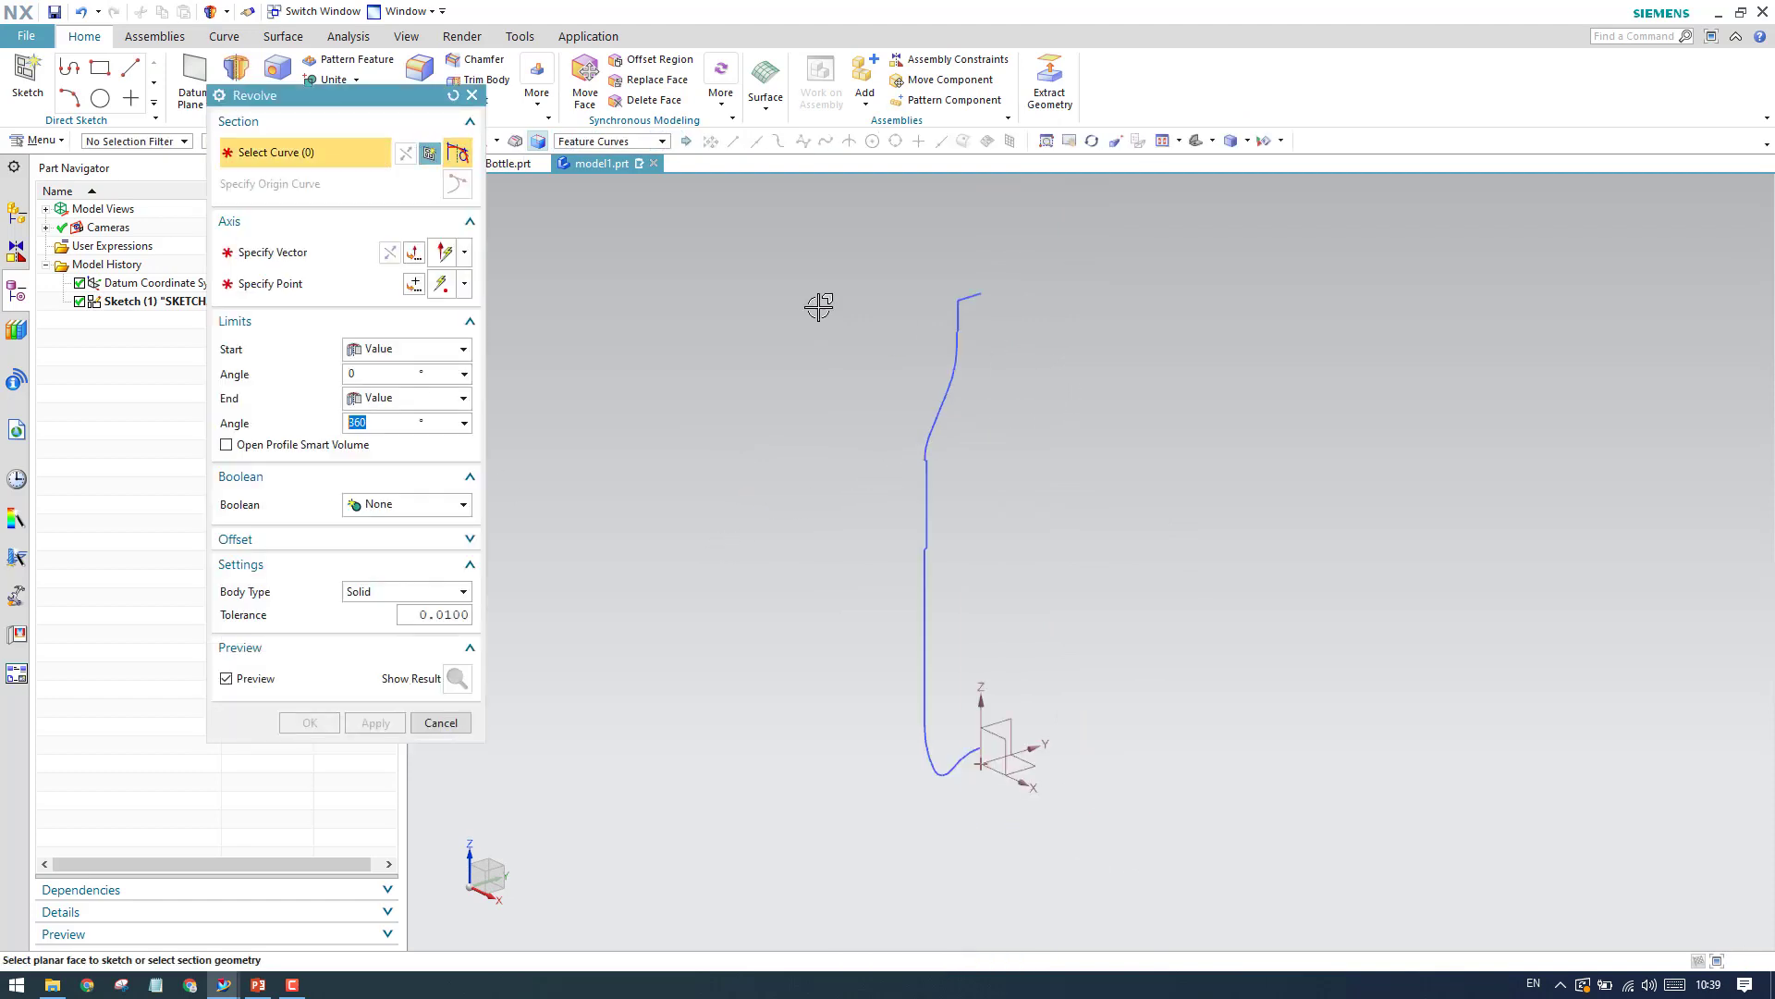
pyautogui.click(647, 142)
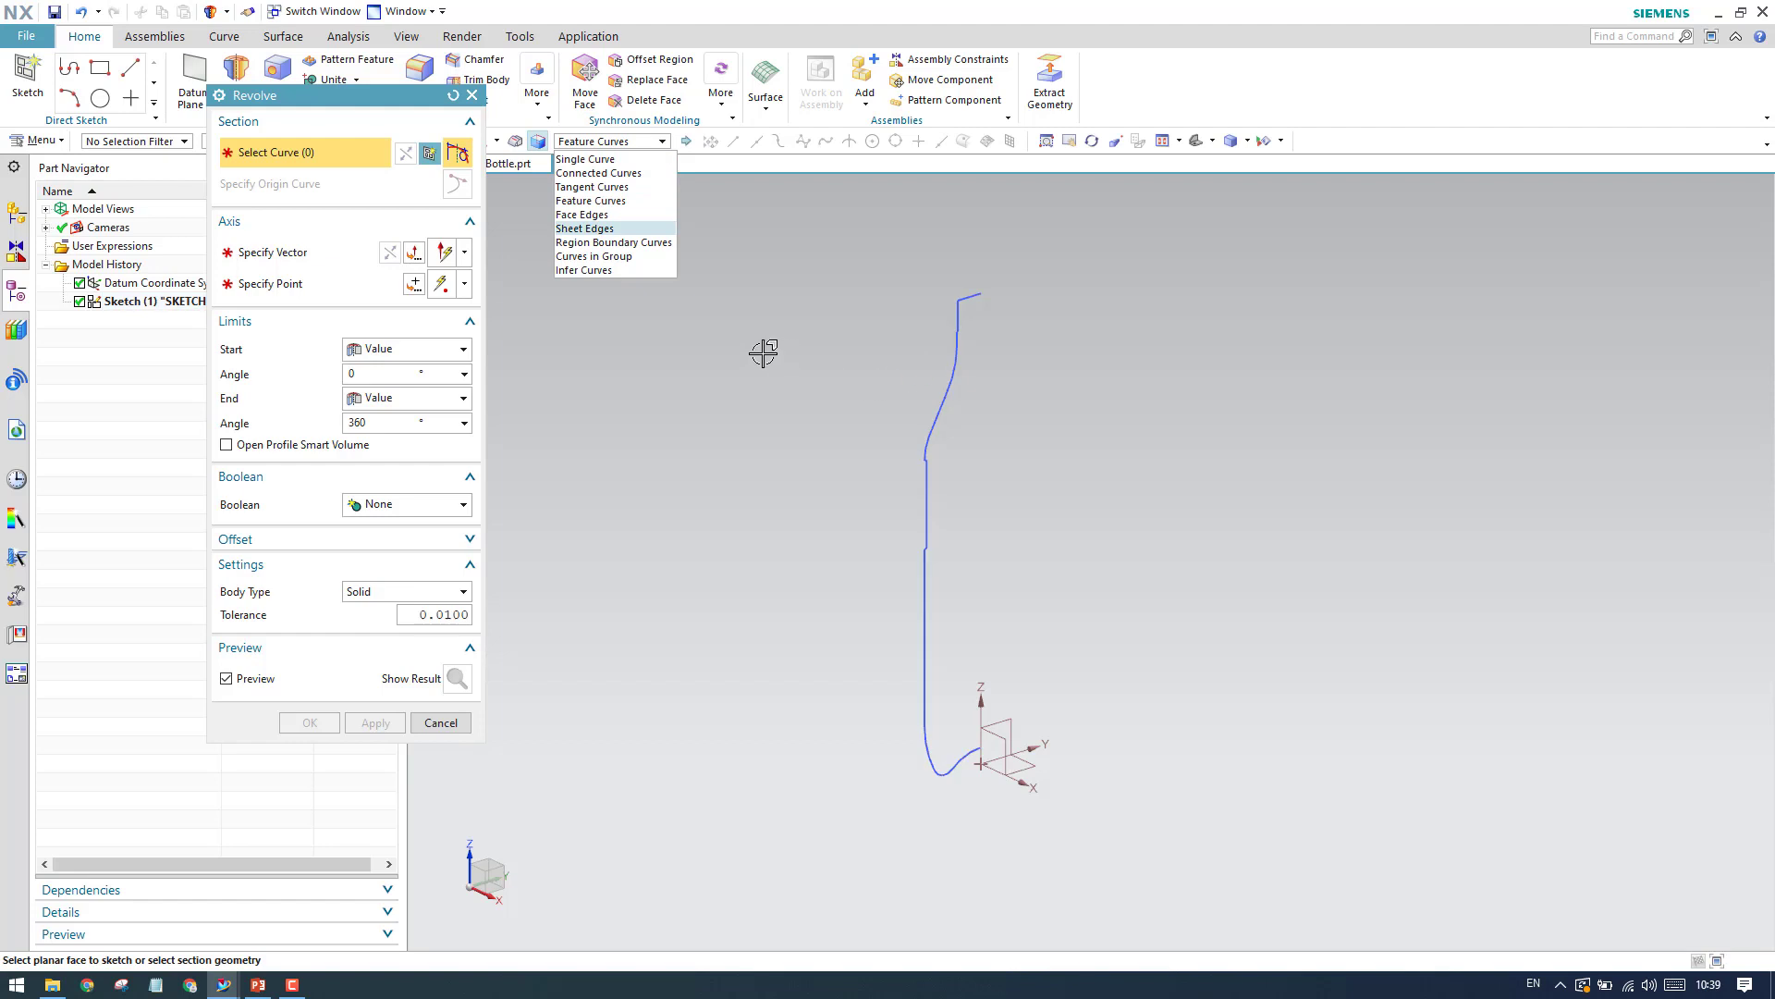
pyautogui.click(584, 159)
pyautogui.scroll(3, 973, 277)
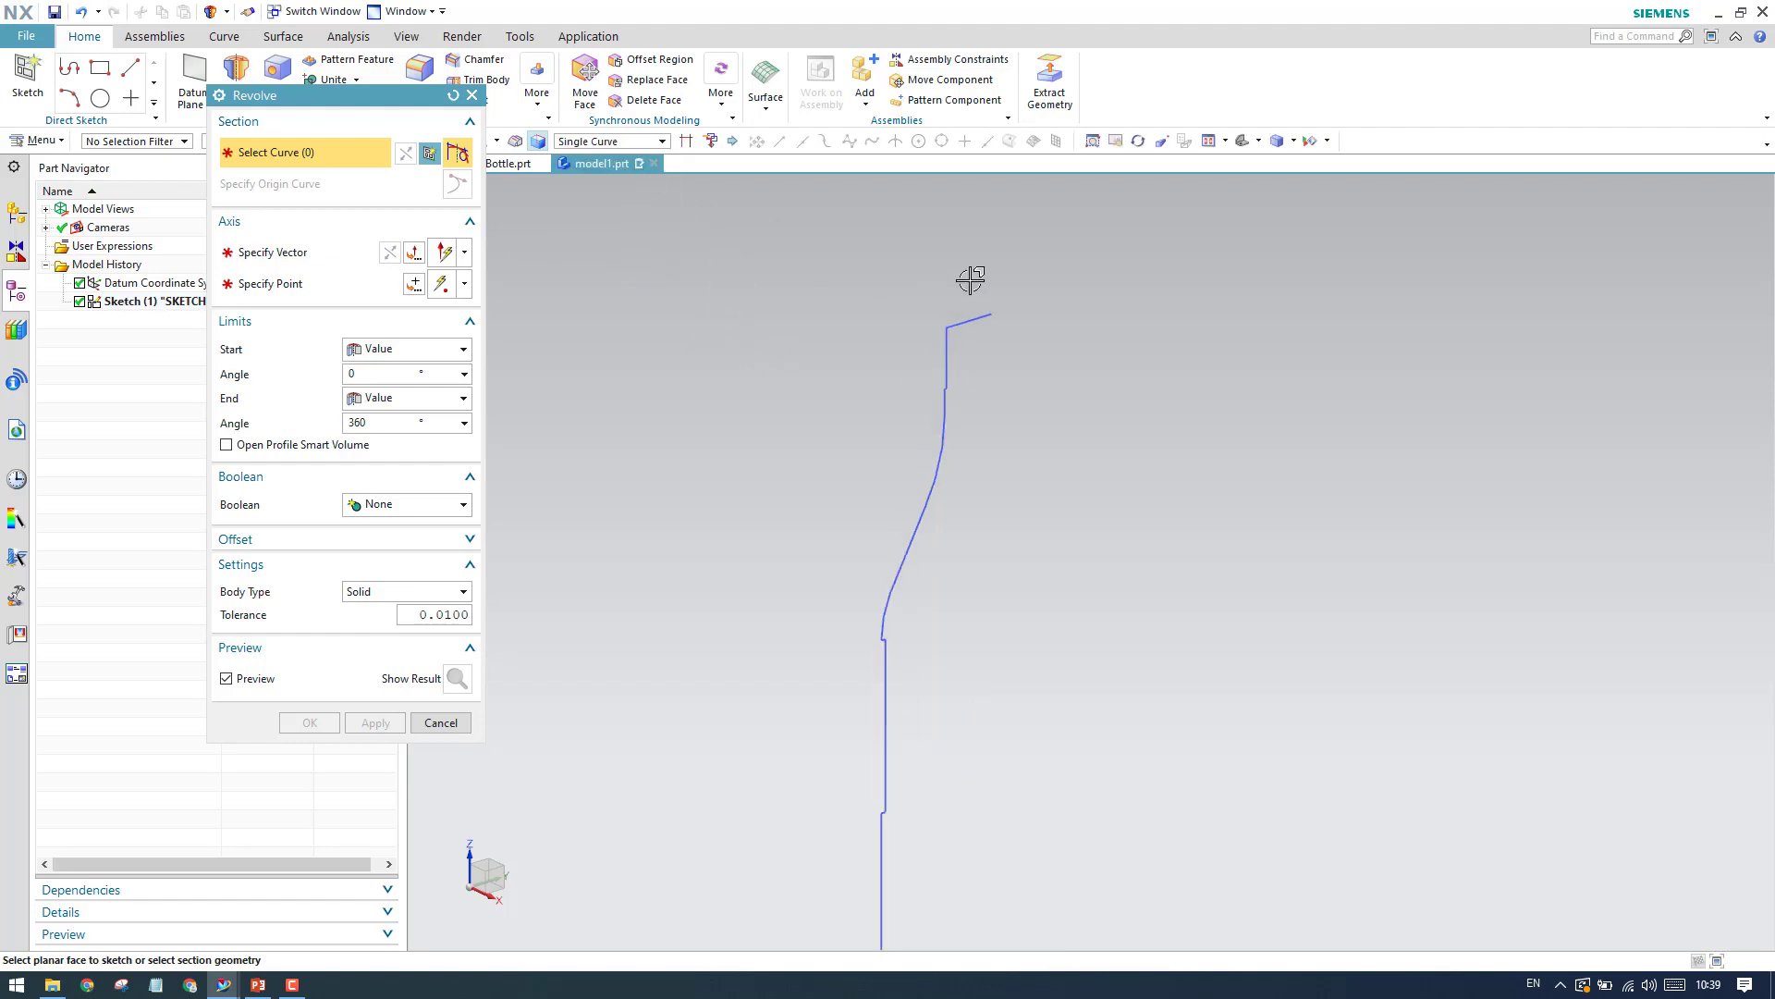
pyautogui.click(978, 343)
pyautogui.click(933, 407)
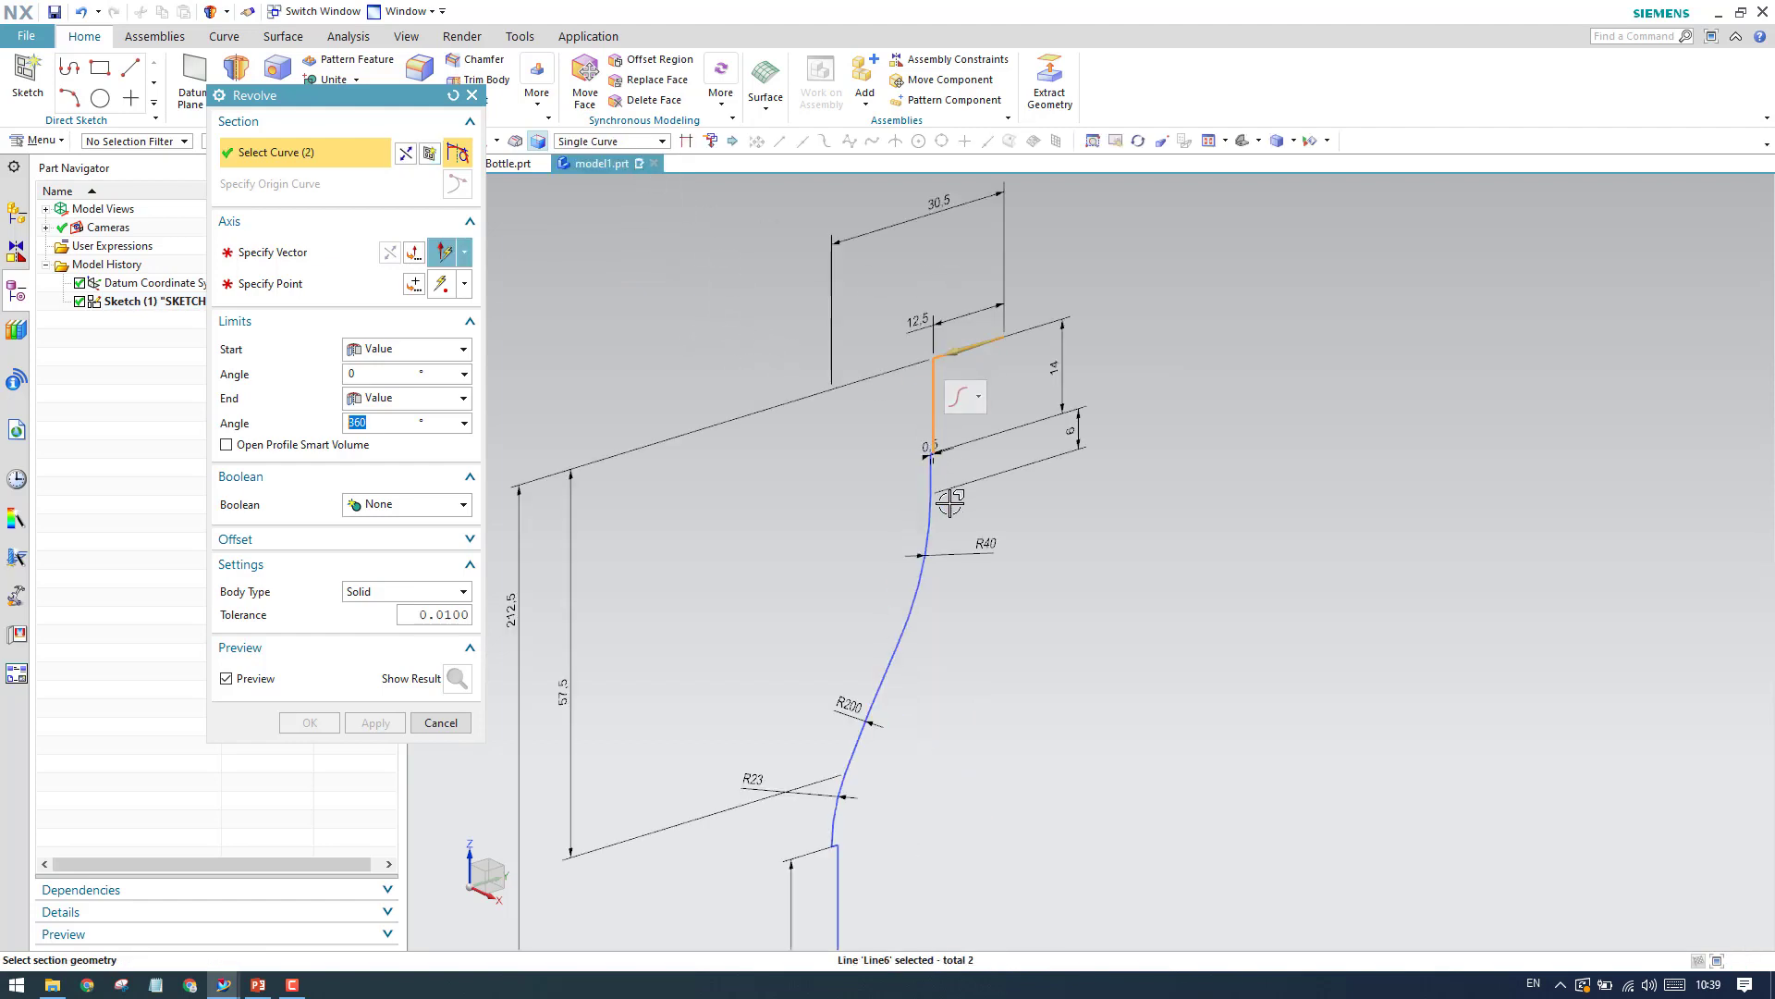
pyautogui.click(452, 723)
# Start a Revolve and take the whole half-profile sketch as its section using the Feature Curves rule.
pyautogui.click(236, 69)
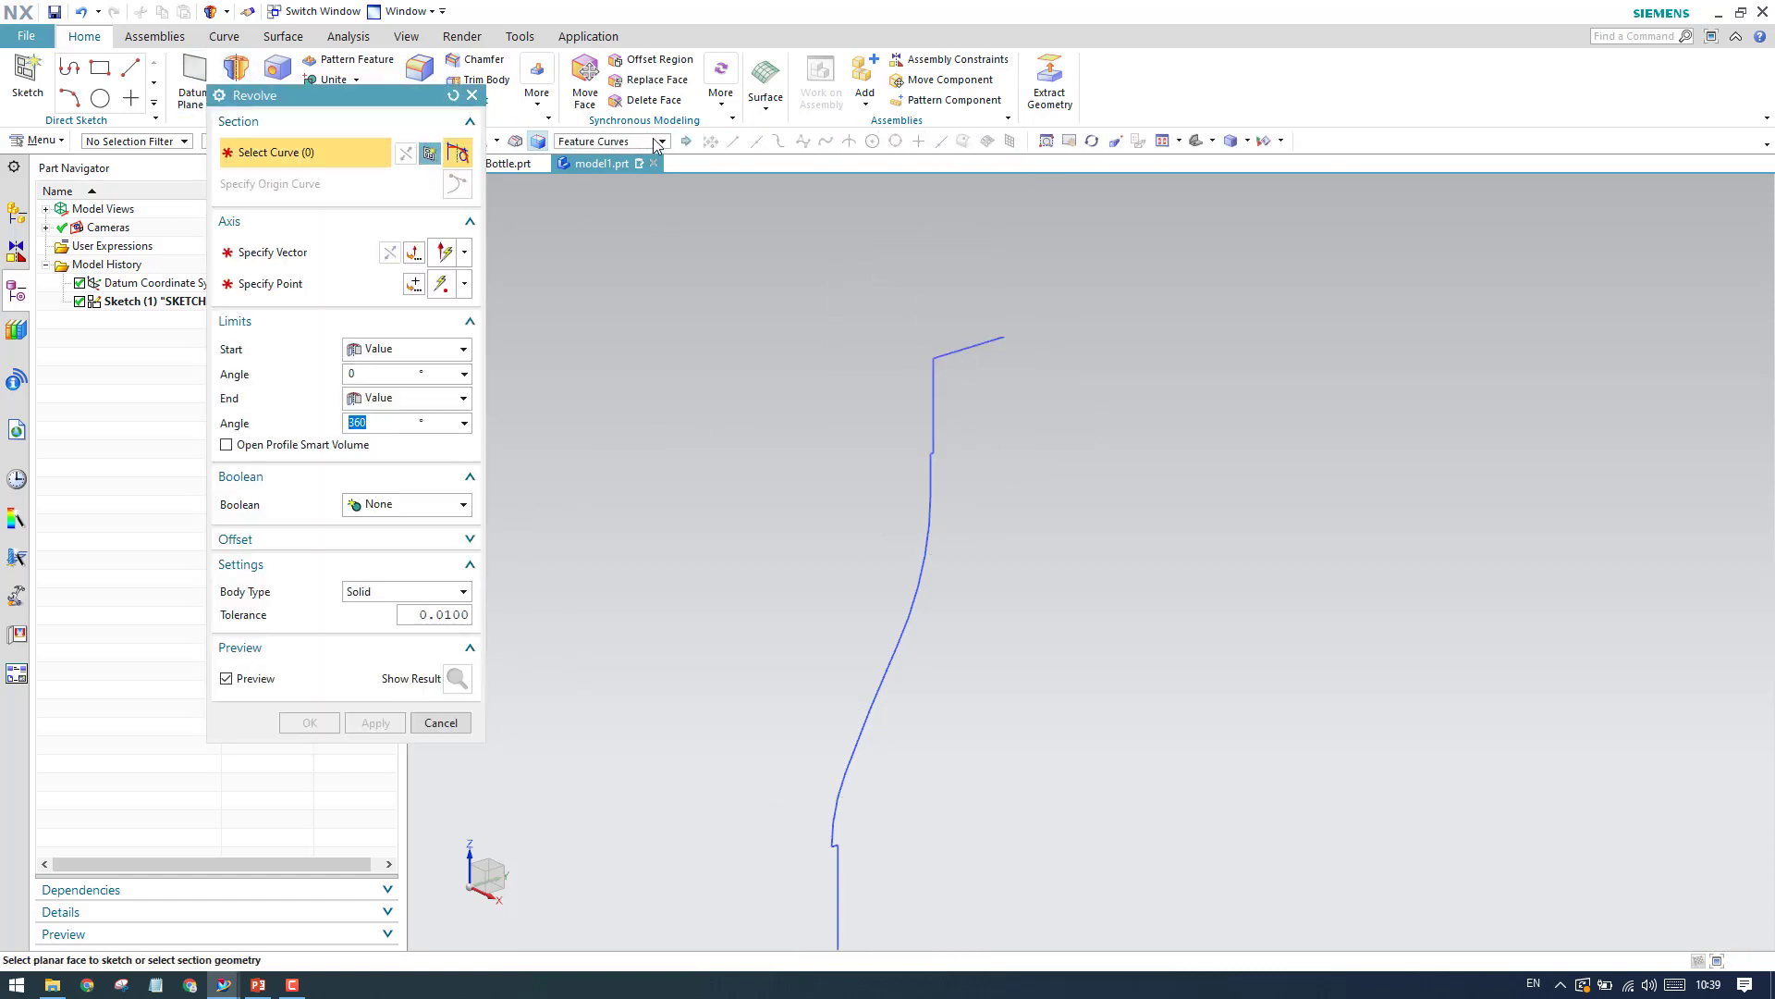
pyautogui.click(660, 142)
pyautogui.click(634, 199)
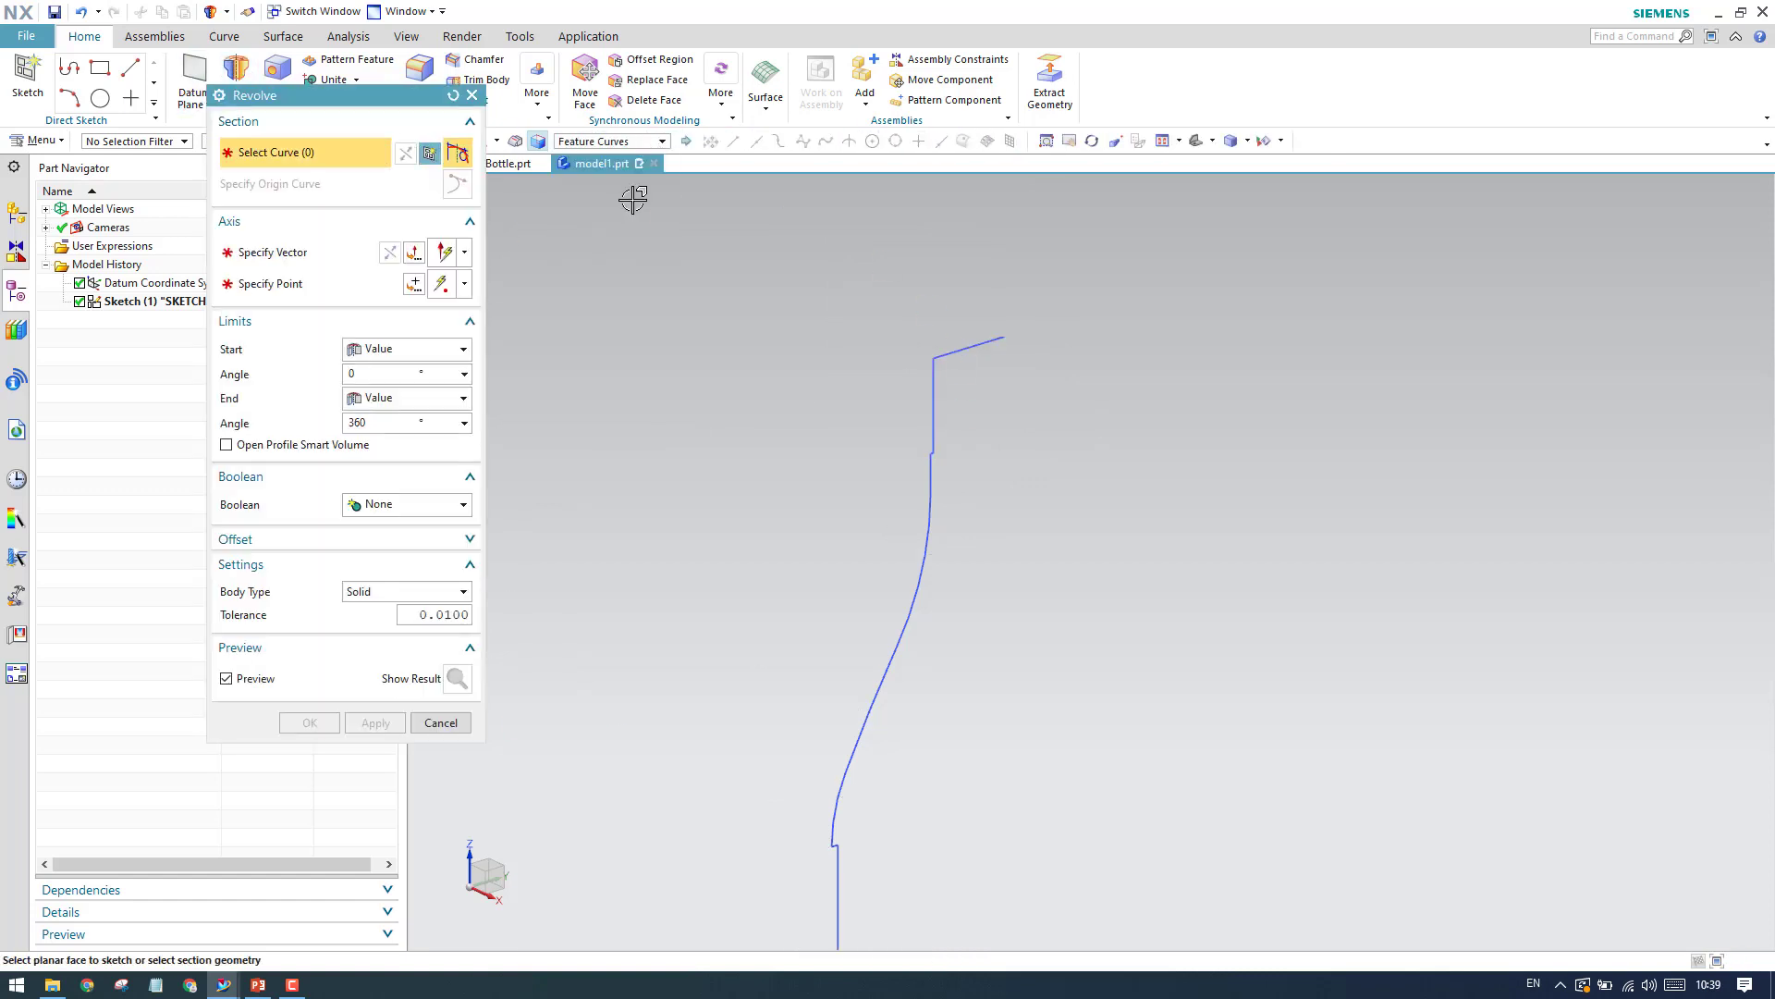
pyautogui.click(995, 342)
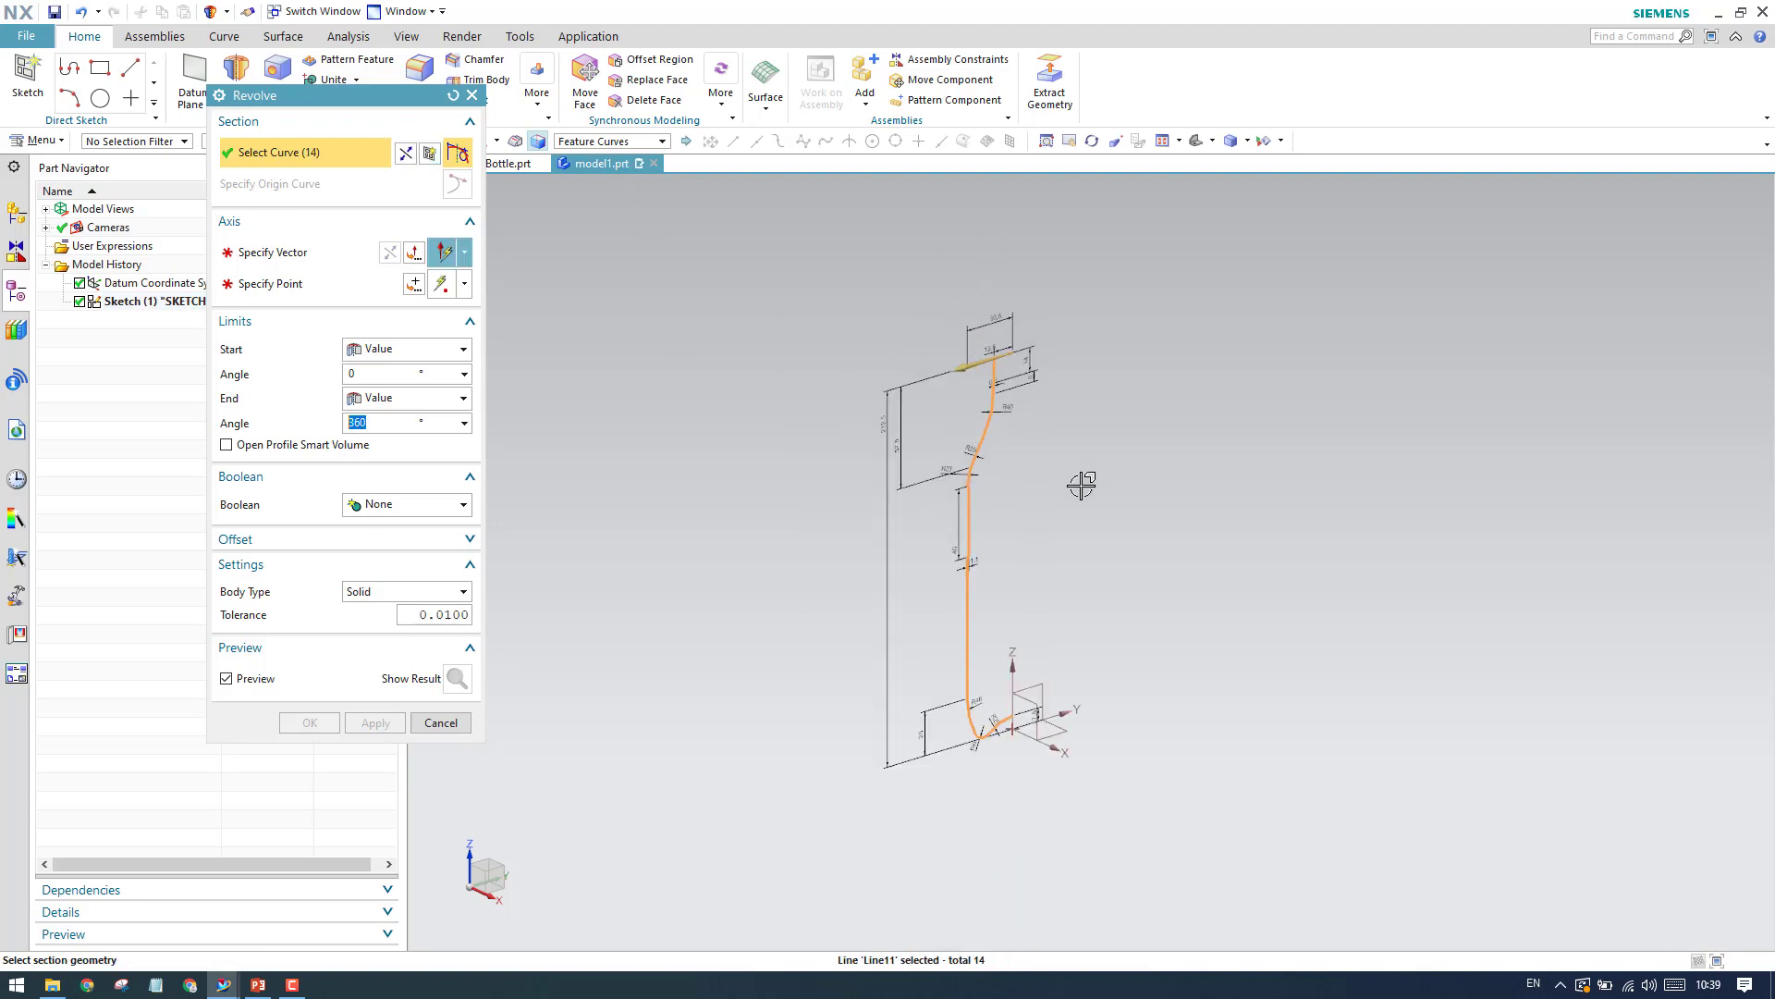
pyautogui.scroll(3, 1052, 589)
# Set the revolve axis to the Z direction through the origin point (0, 0, 0).
pyautogui.click(294, 253)
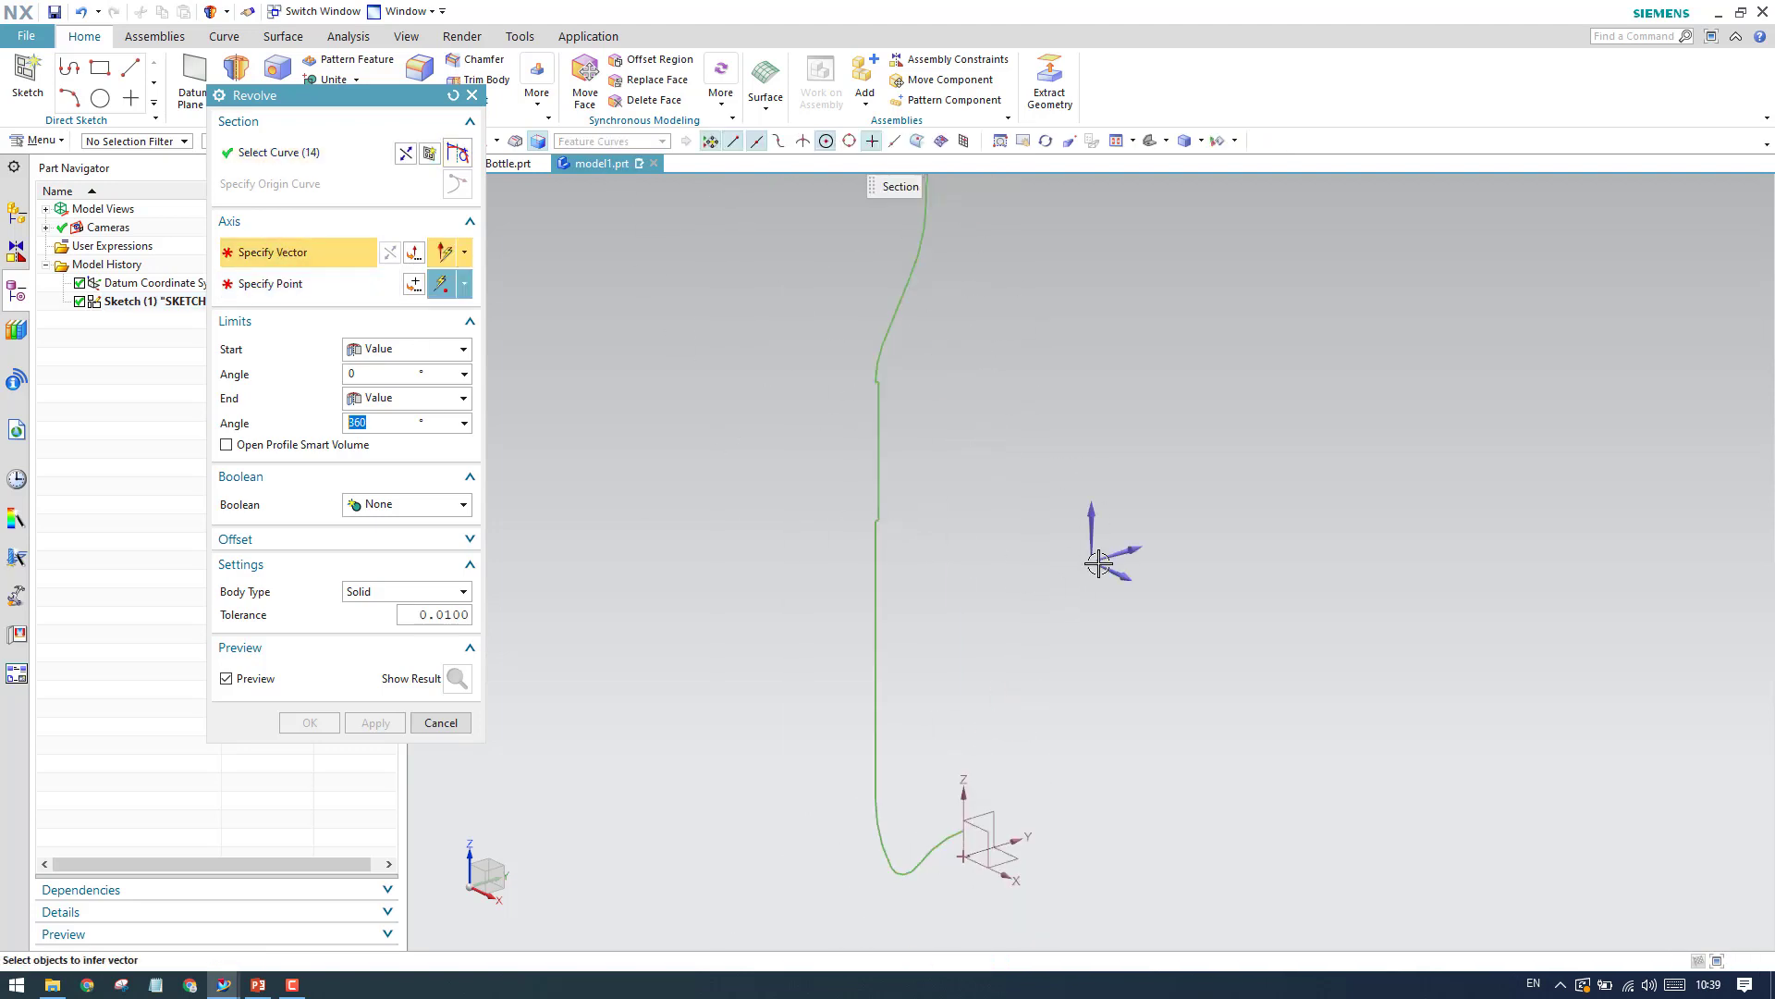
pyautogui.click(1092, 517)
pyautogui.middleClick(1038, 478)
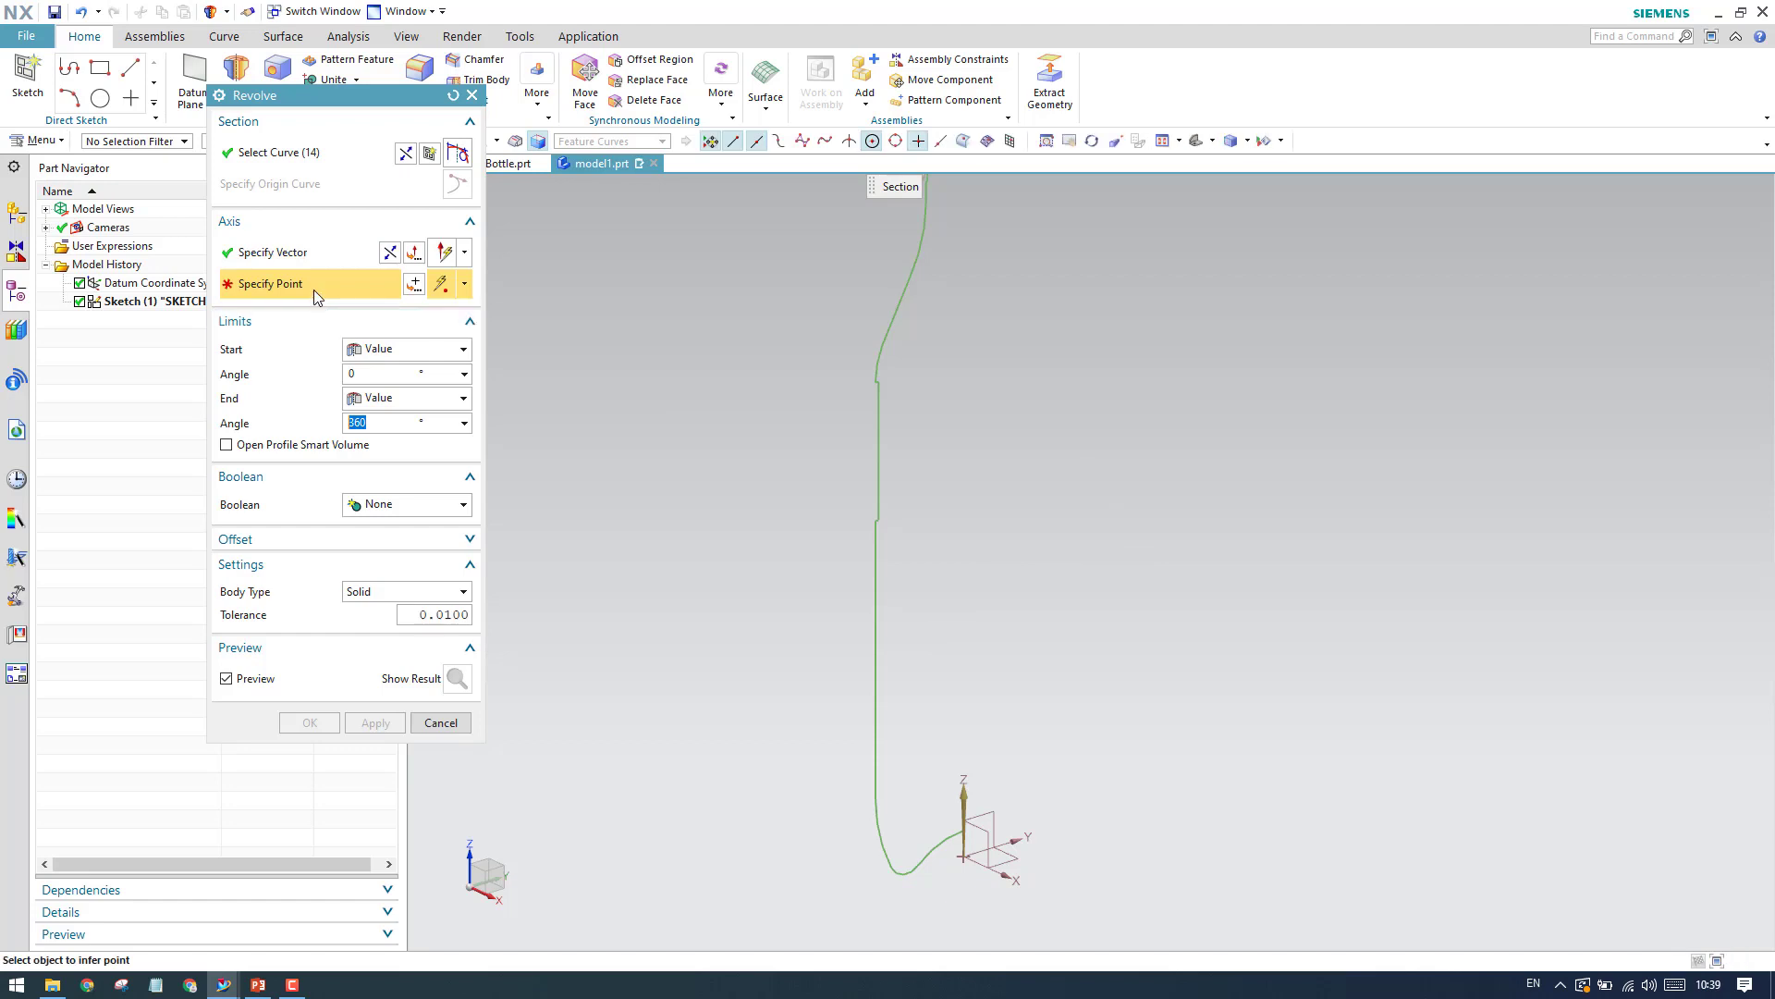
pyautogui.click(414, 285)
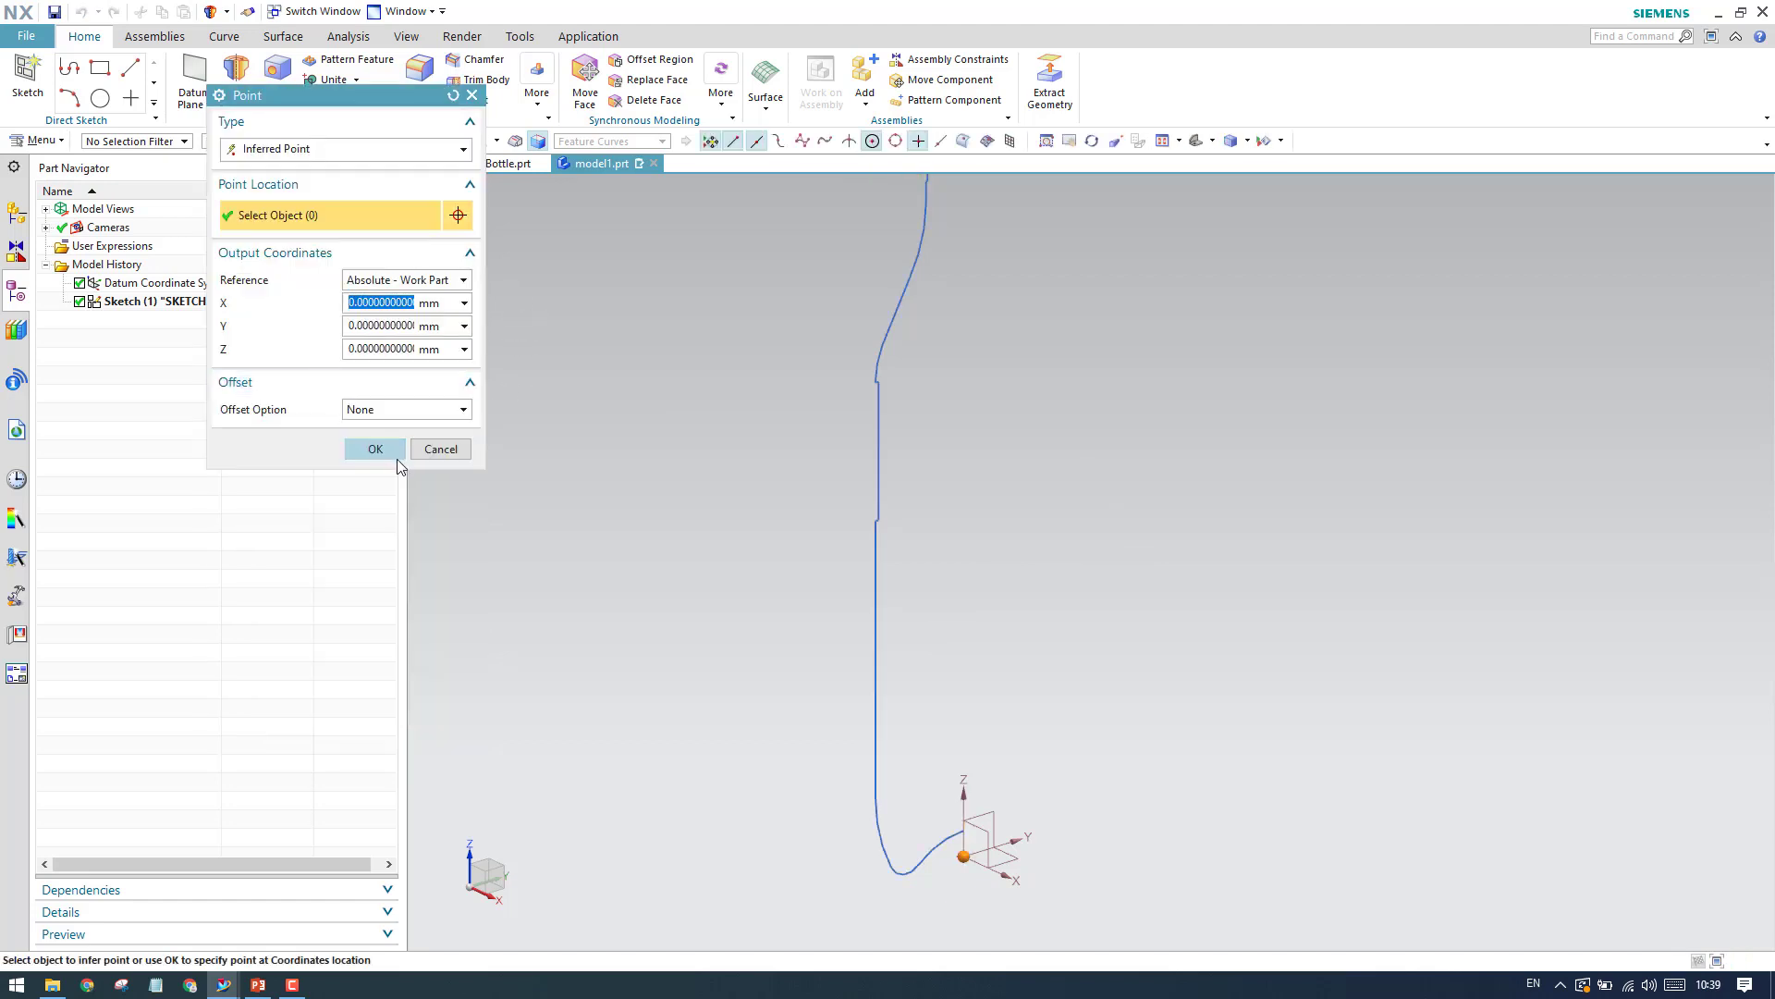
pyautogui.click(371, 450)
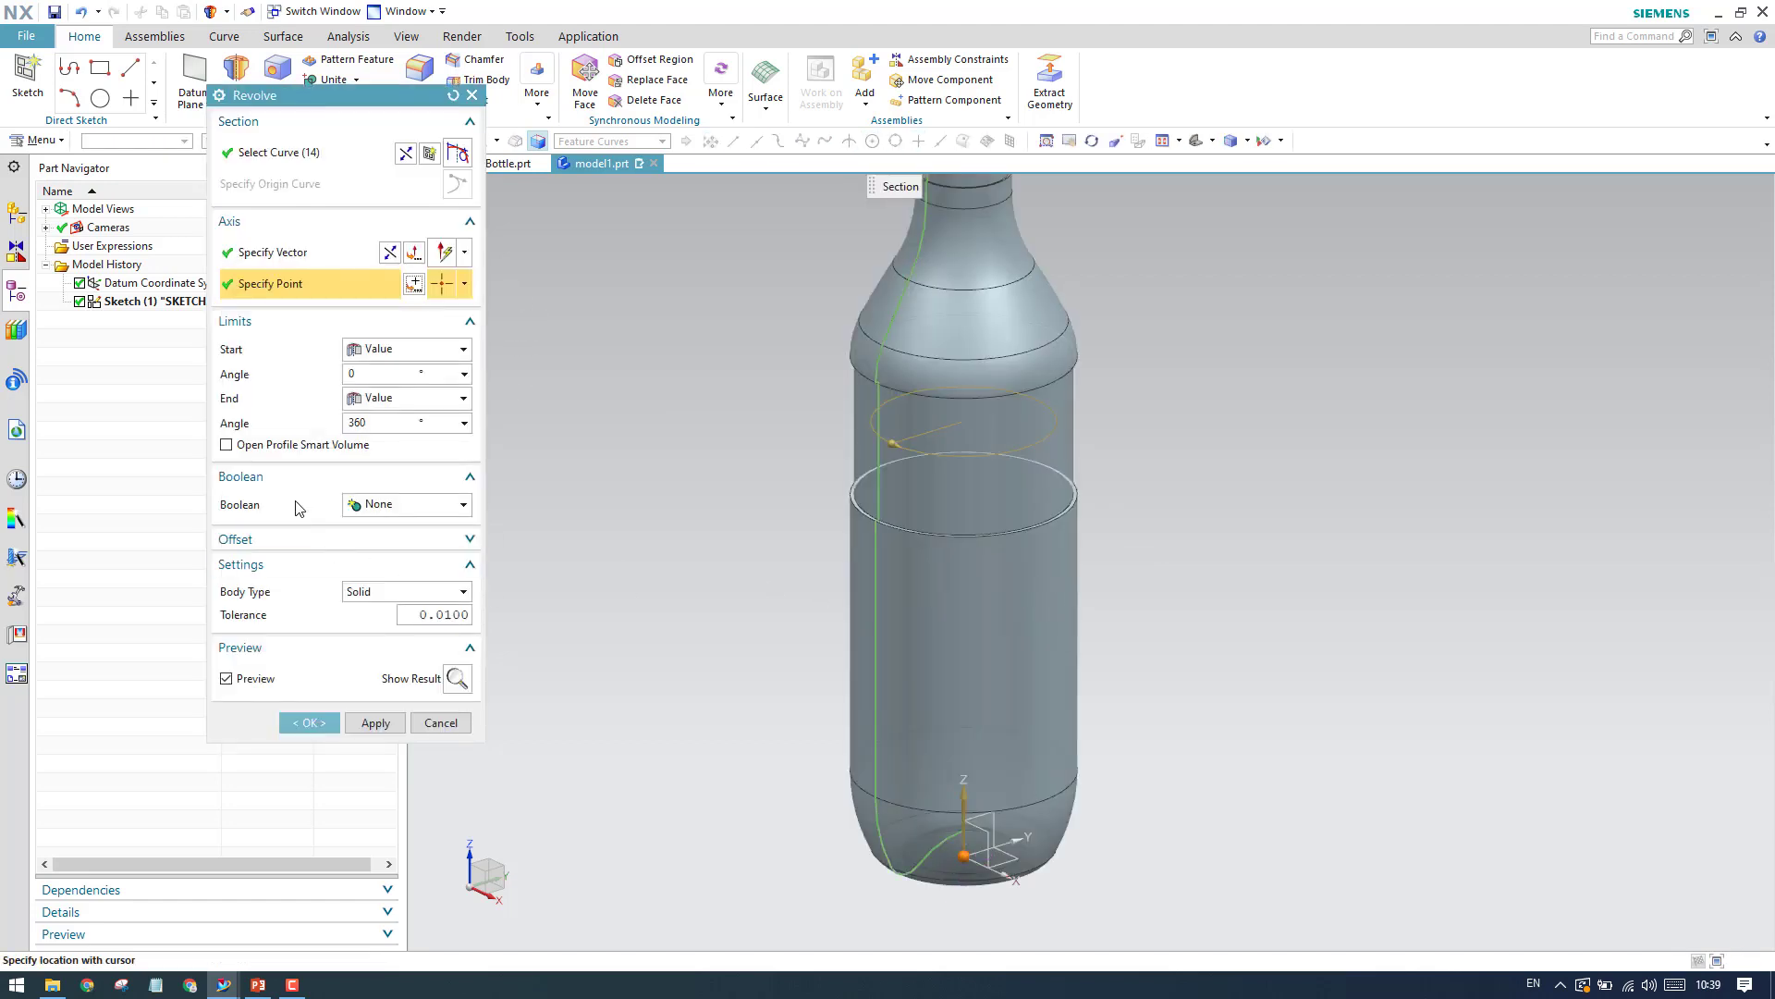
# Set the revolve's body type to Sheet and create the 360° bottle surface.
pyautogui.click(375, 593)
pyautogui.click(379, 631)
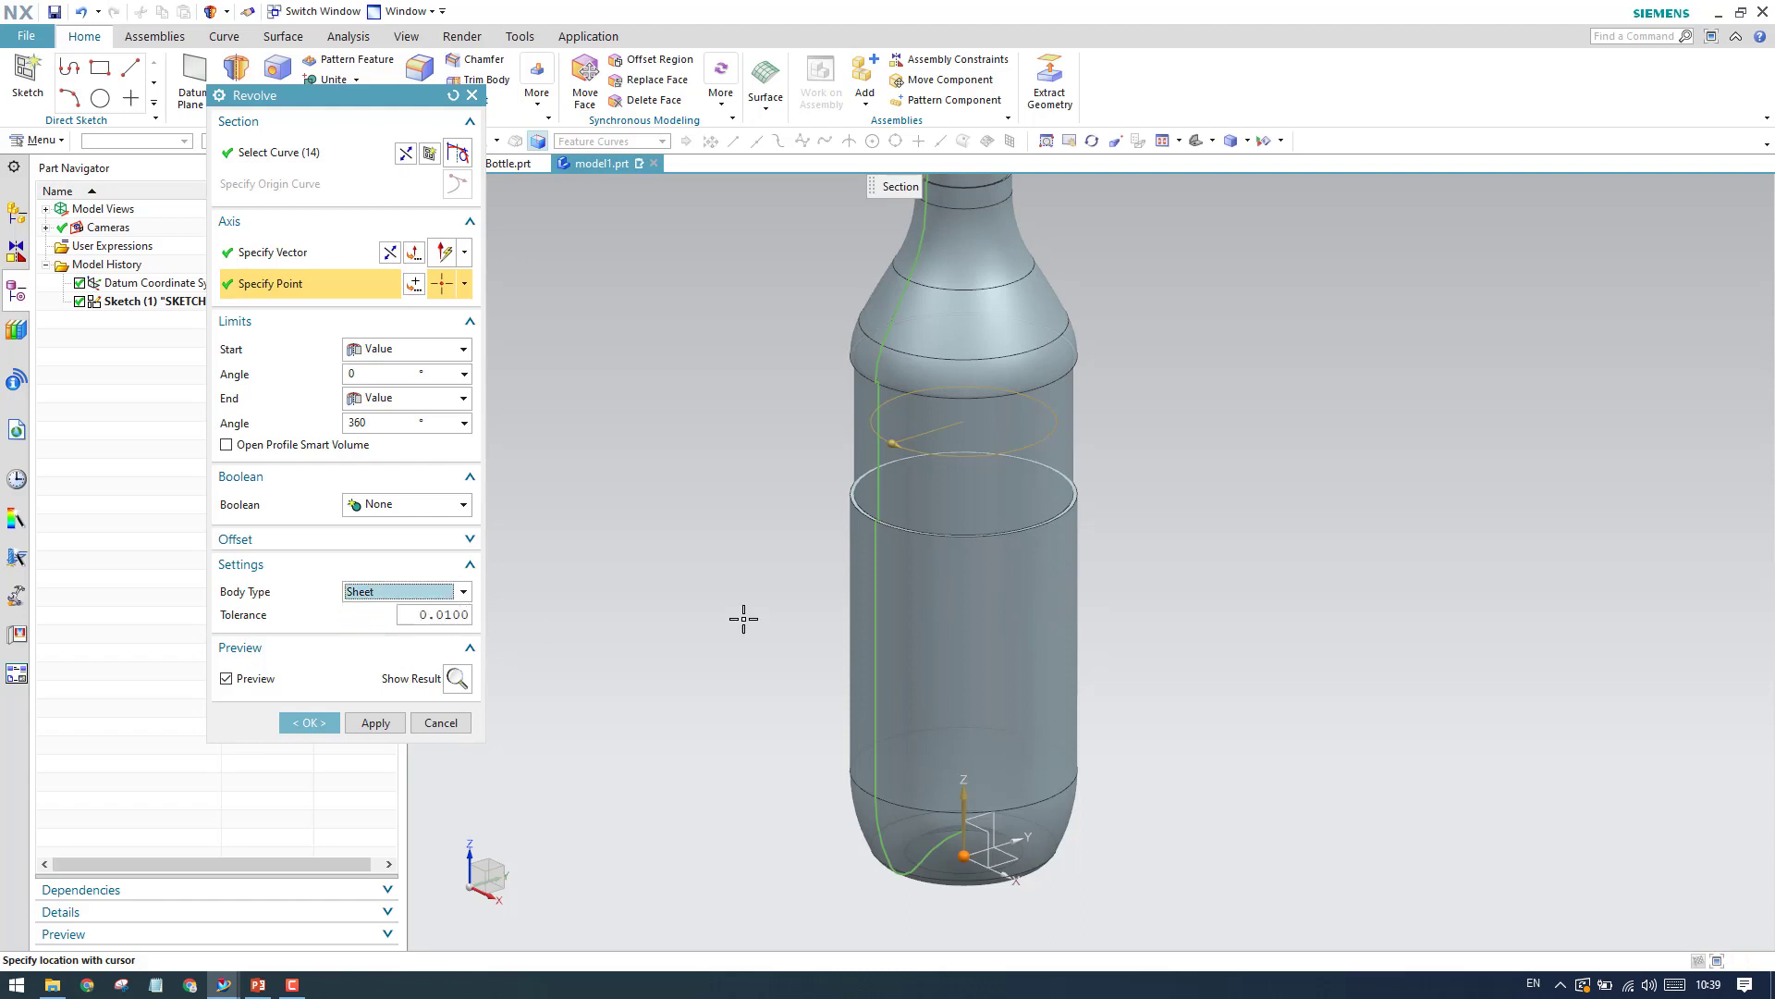
pyautogui.scroll(-4, 808, 567)
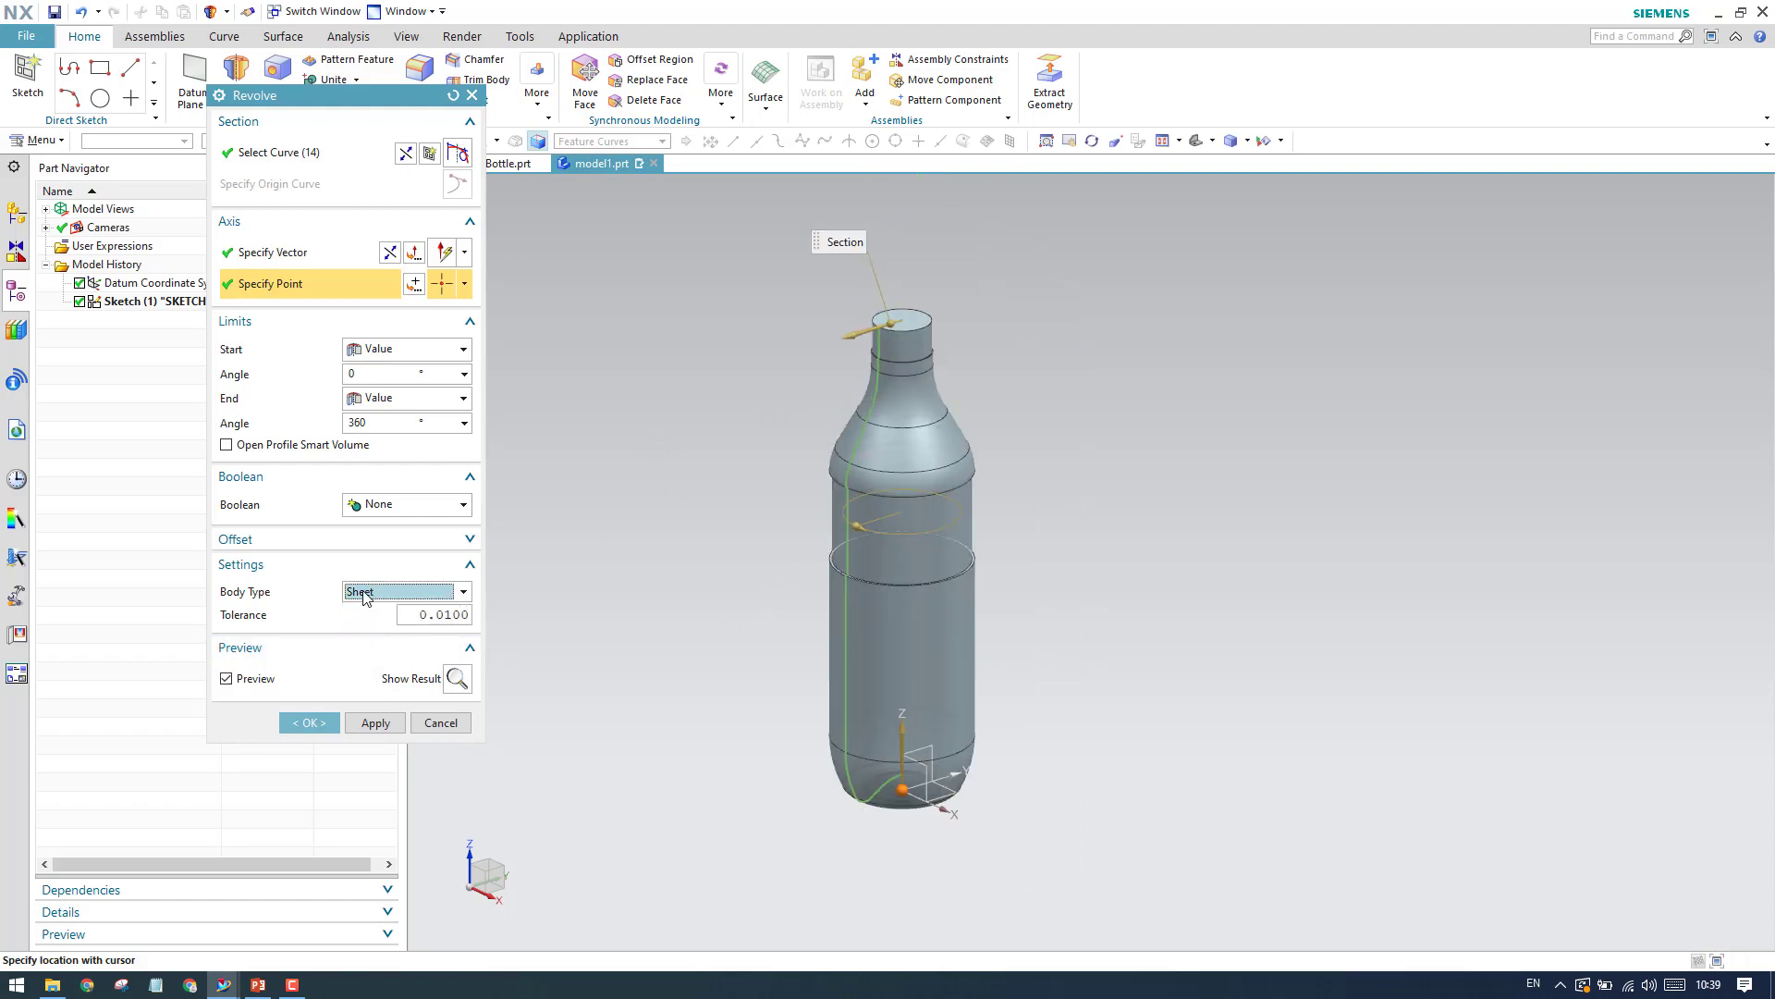
pyautogui.click(311, 723)
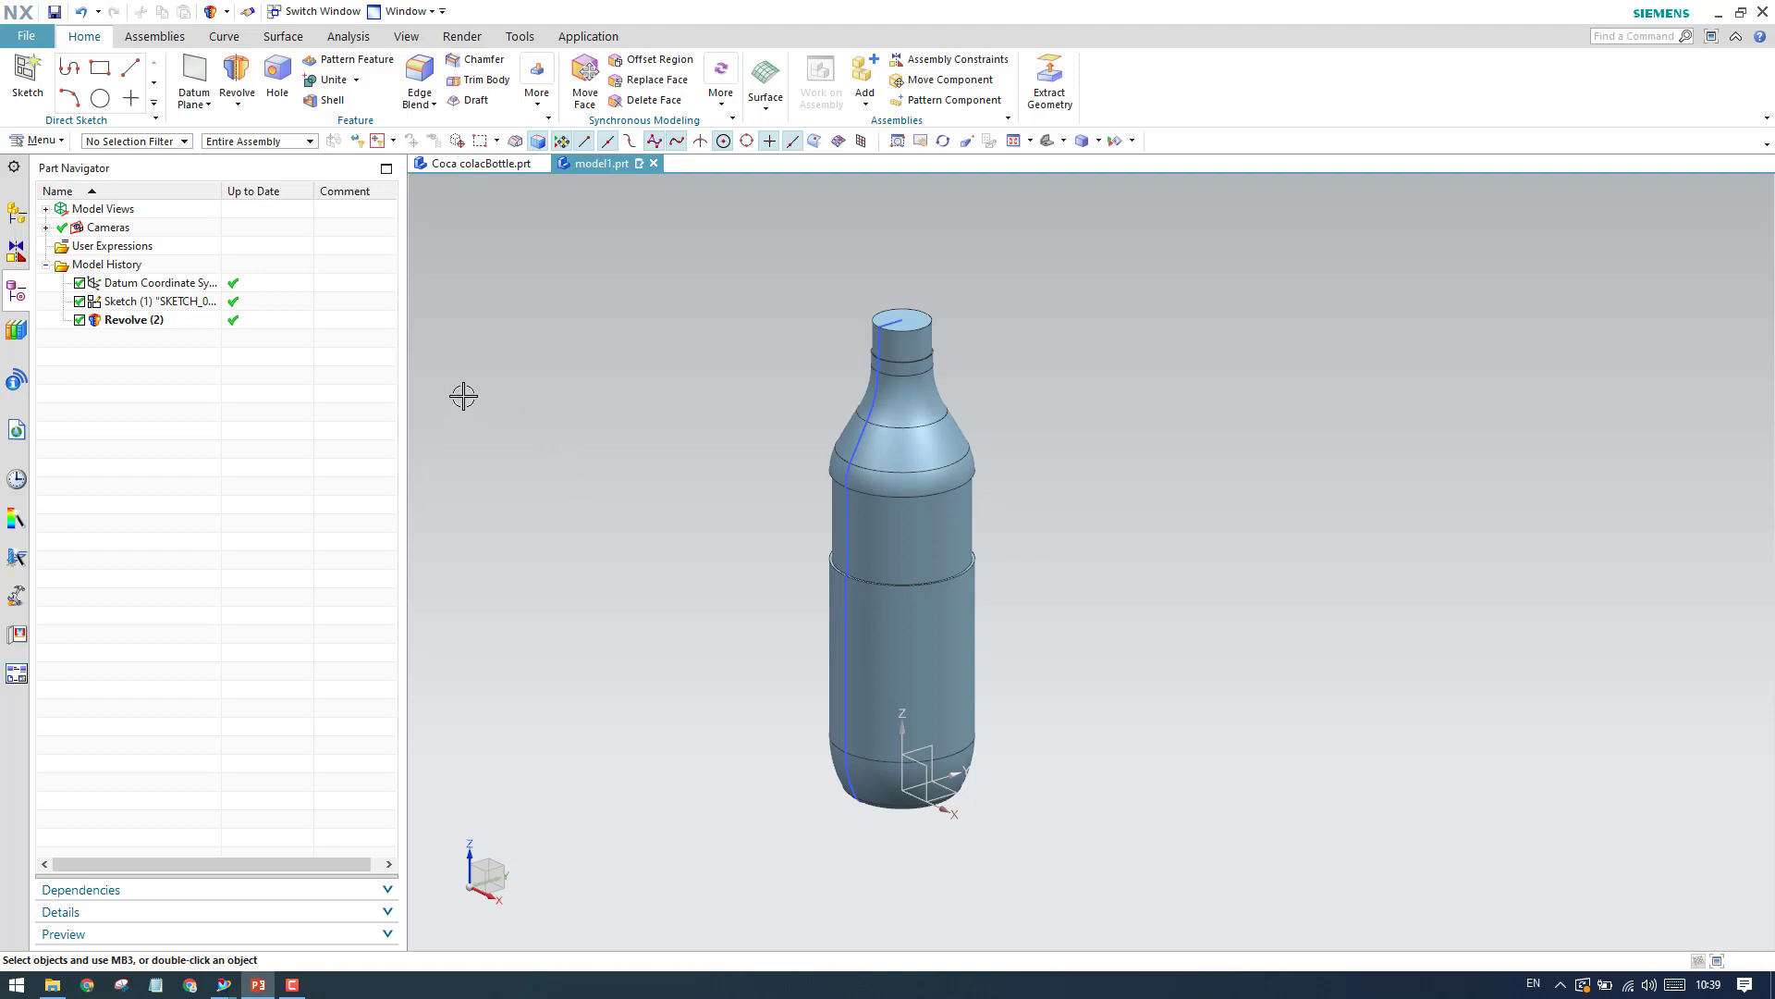
# Create a new sketch on the YZ datum plane at the bottle's base.
pyautogui.click(42, 88)
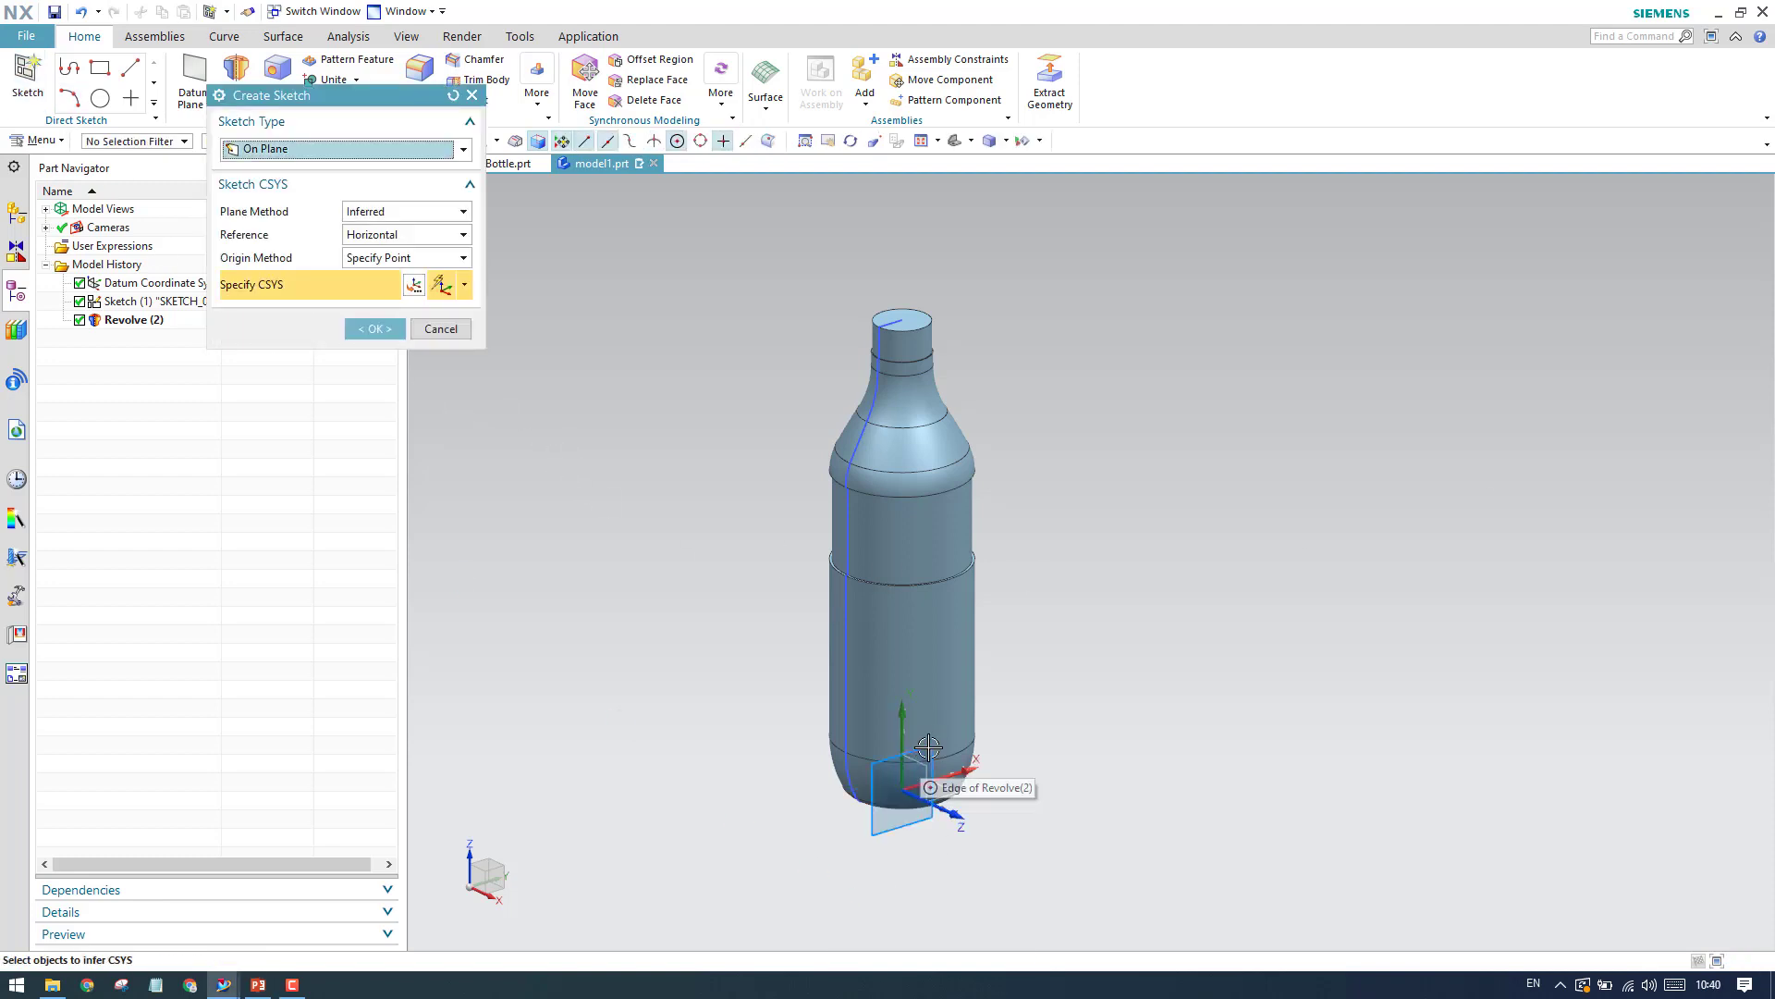
pyautogui.click(916, 761)
pyautogui.click(381, 329)
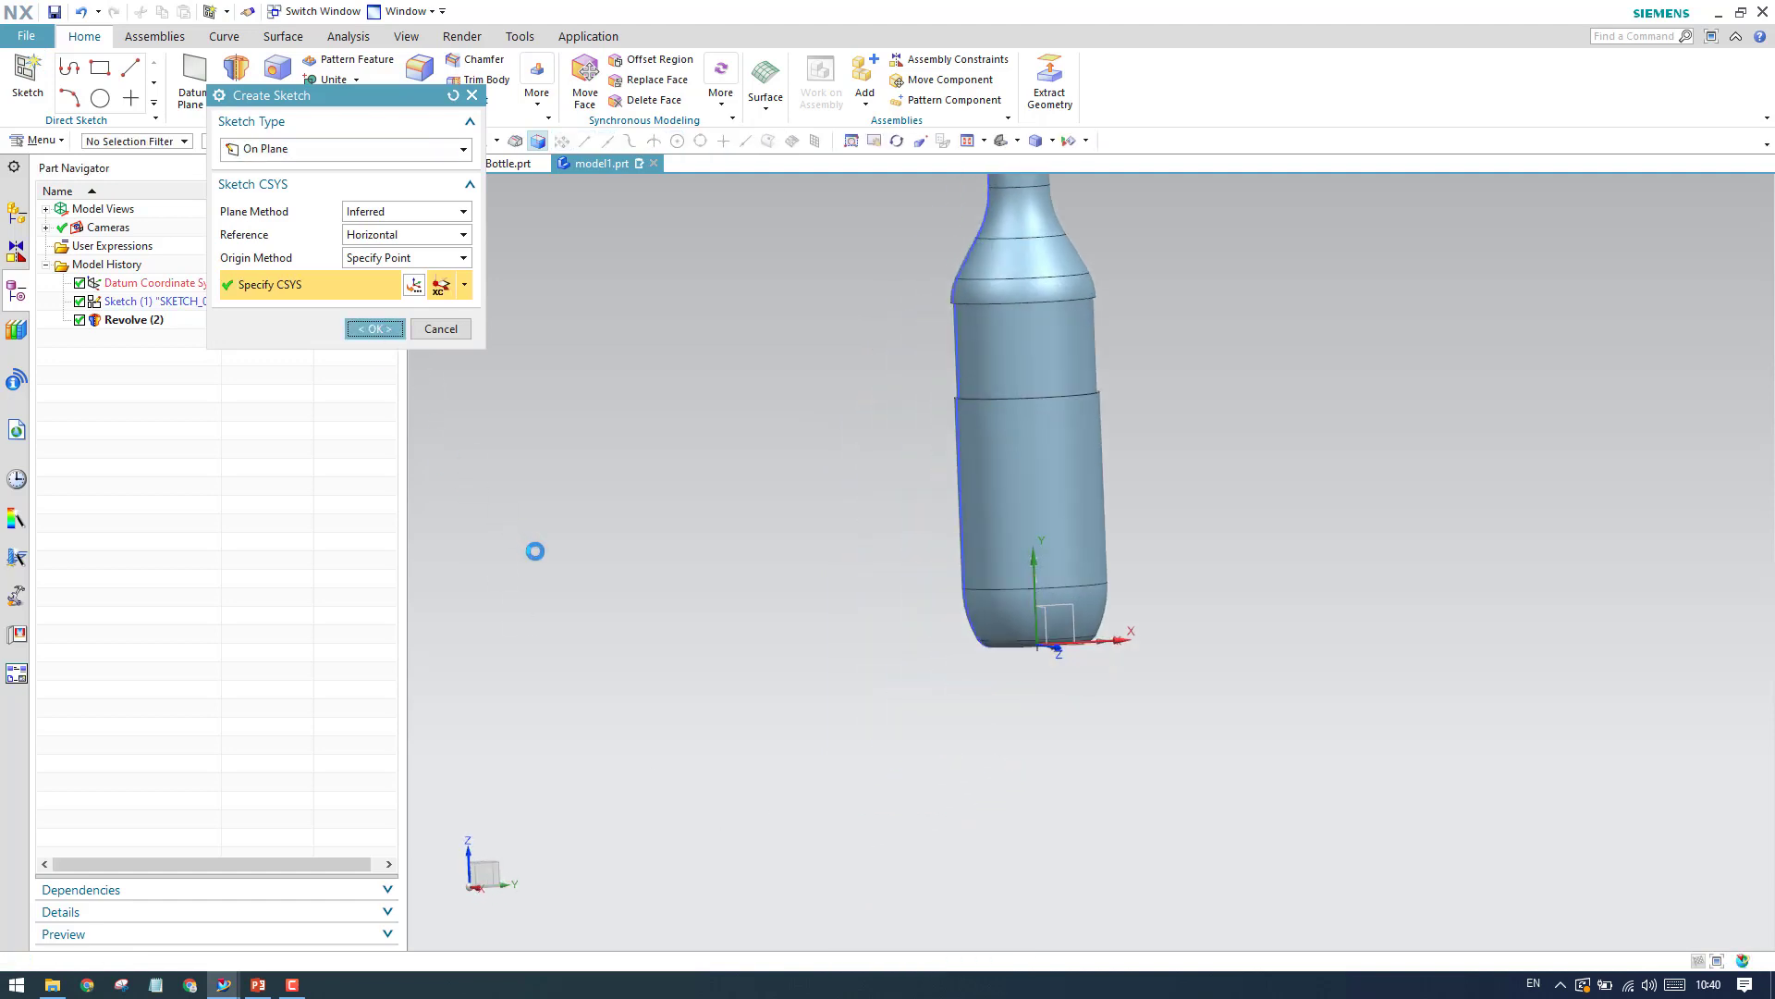
pyautogui.scroll(5, 922, 477)
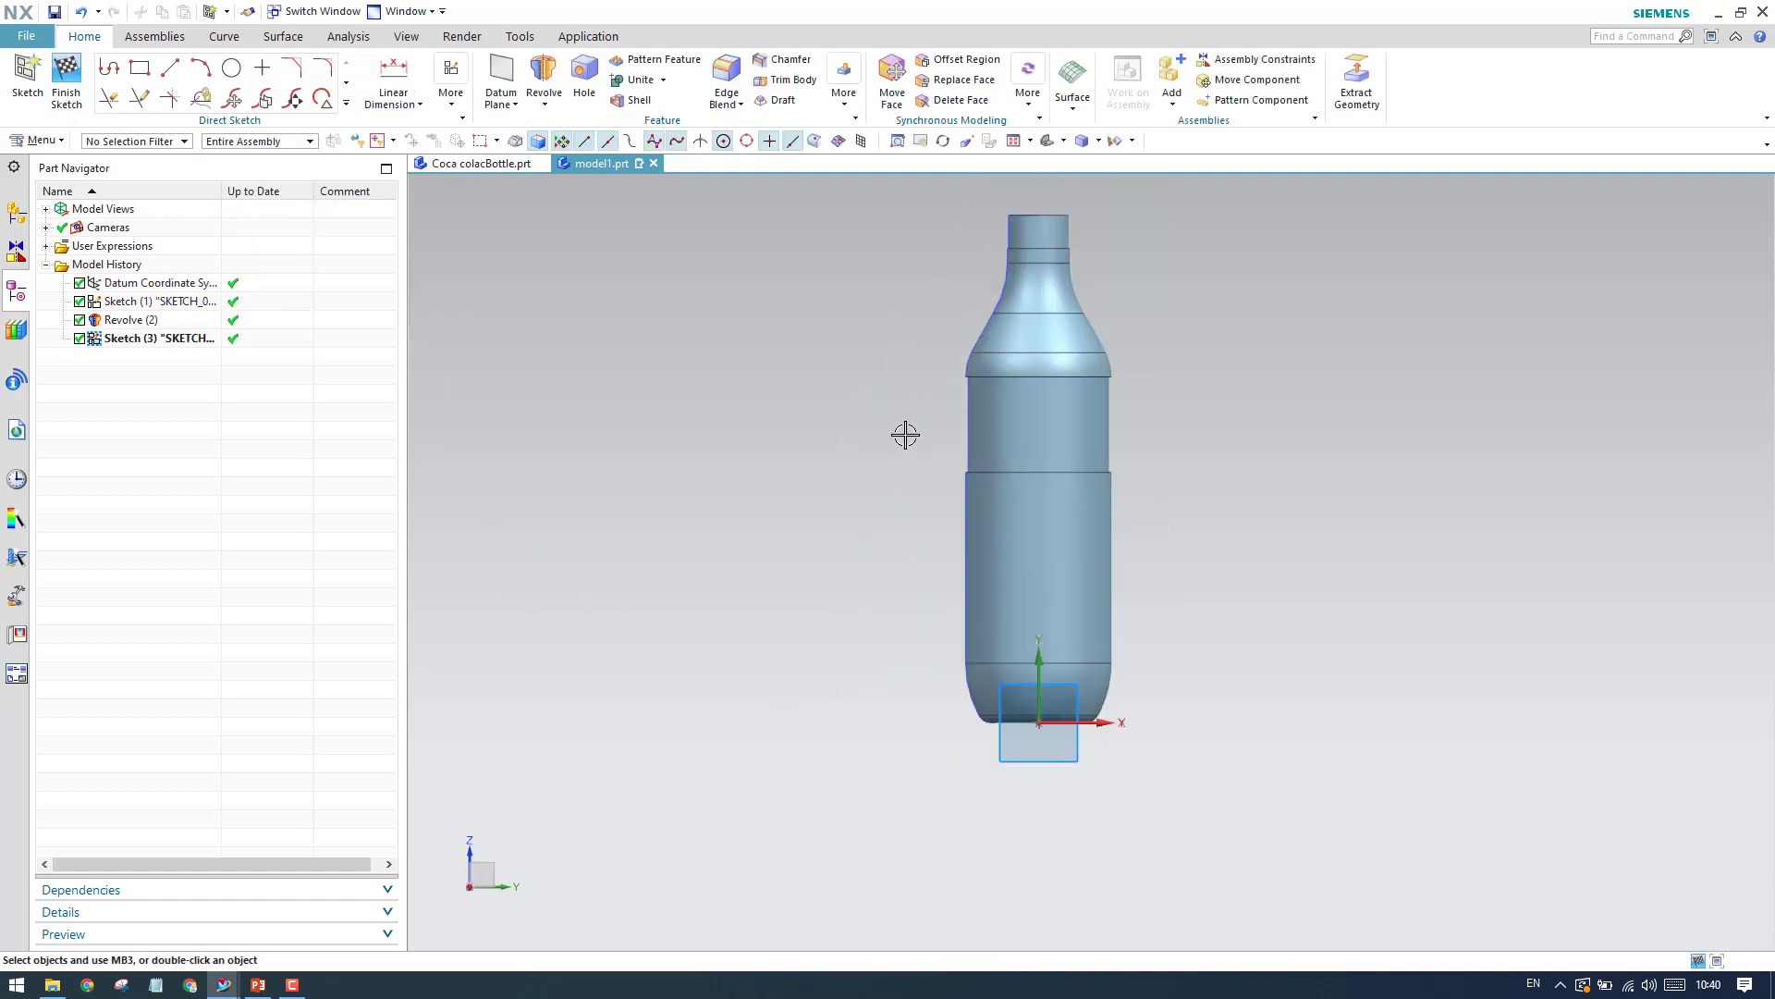
# Sketch a horizontal line across the lower bottle body, extending past both sides, and a vertical line just outside each side.
pyautogui.click(172, 70)
pyautogui.click(964, 582)
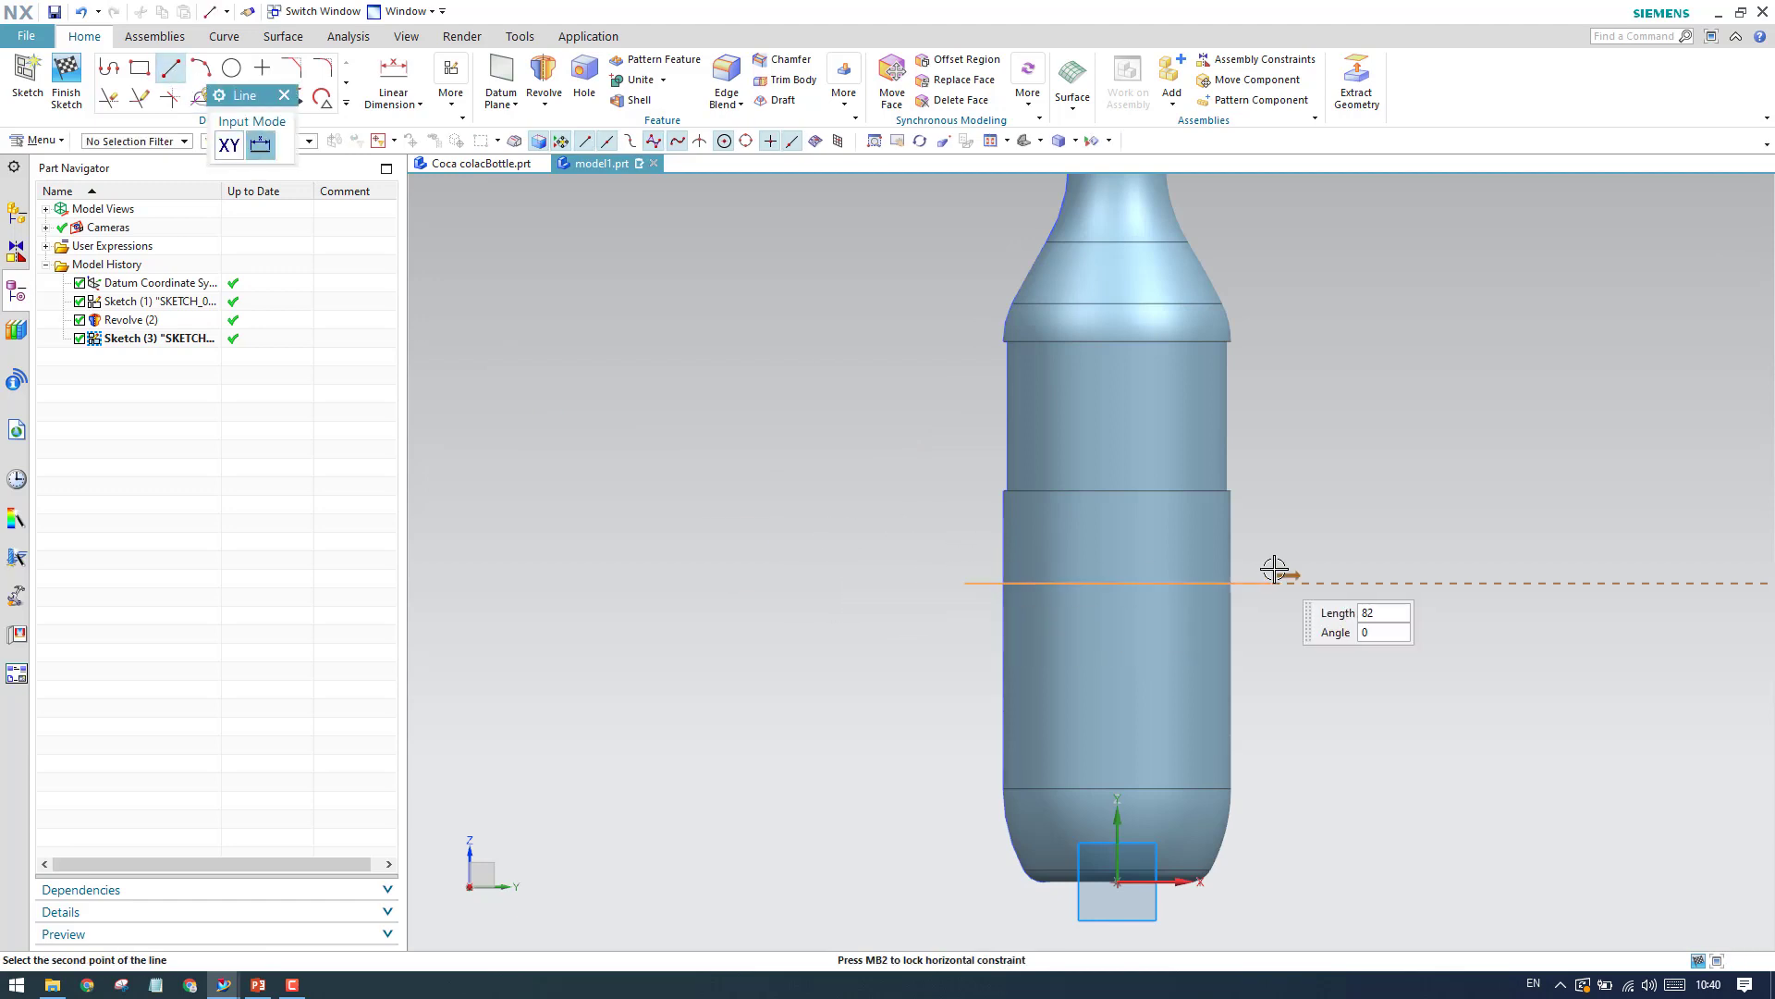
pyautogui.click(1289, 583)
pyautogui.click(987, 561)
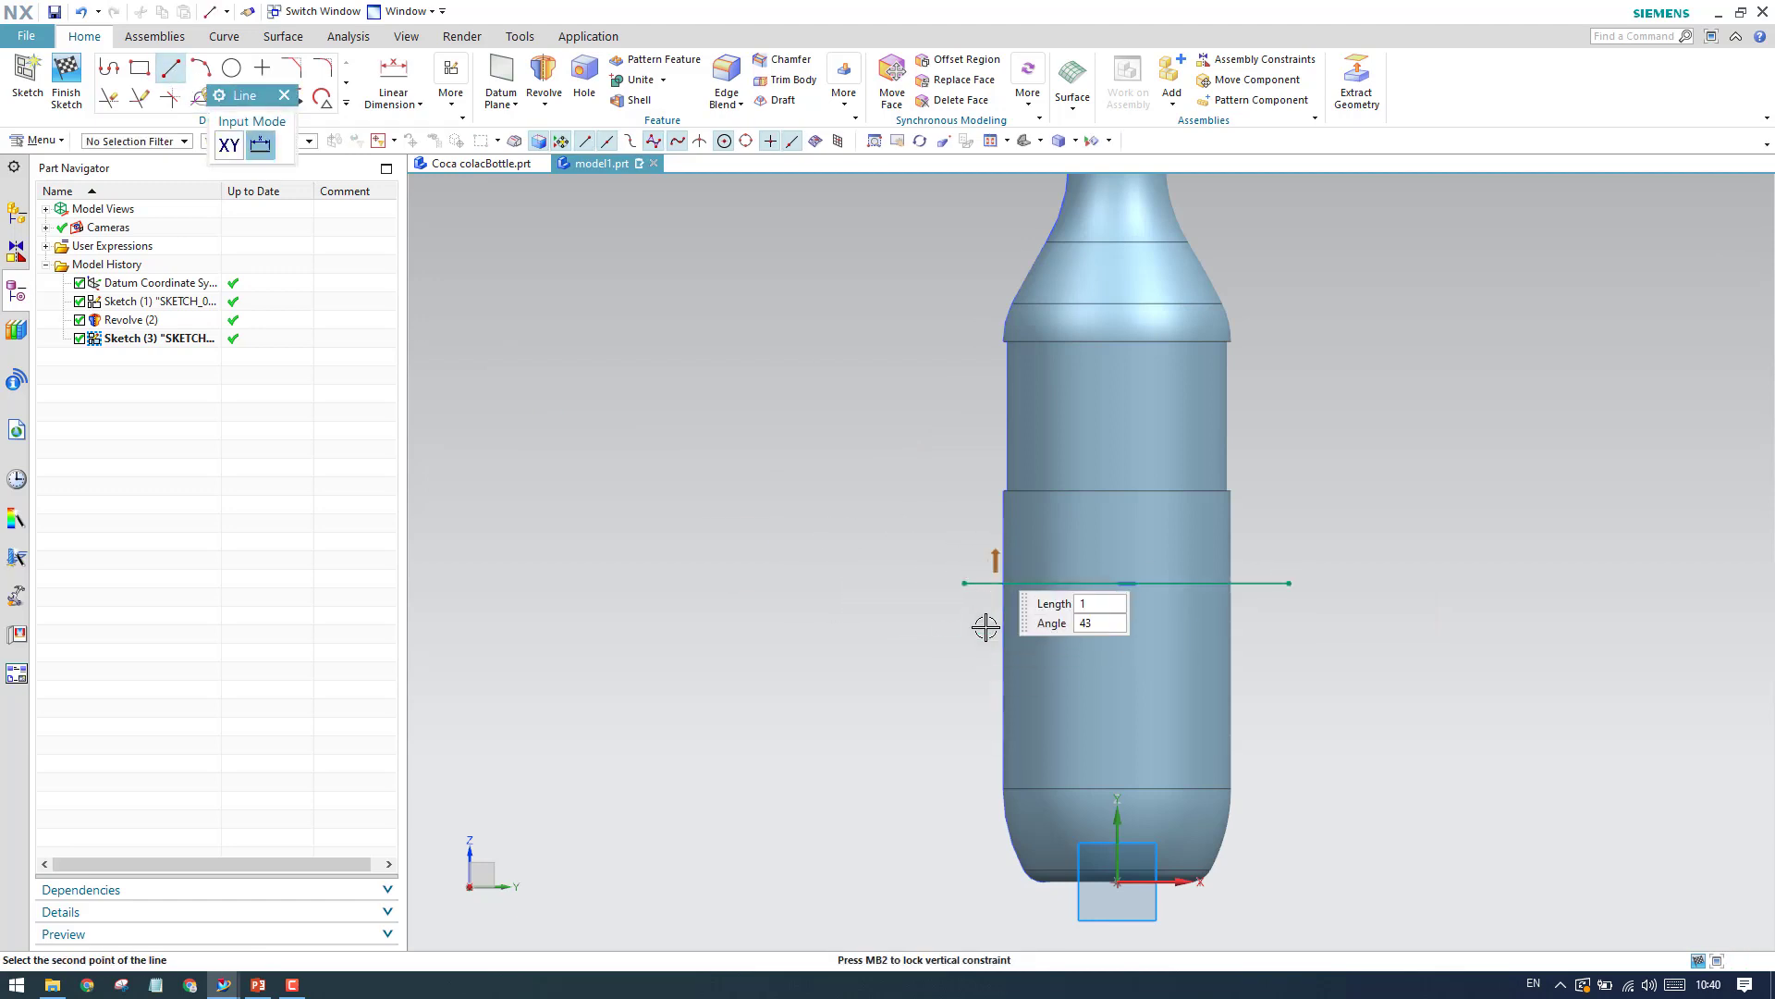
pyautogui.click(987, 680)
pyautogui.click(1252, 561)
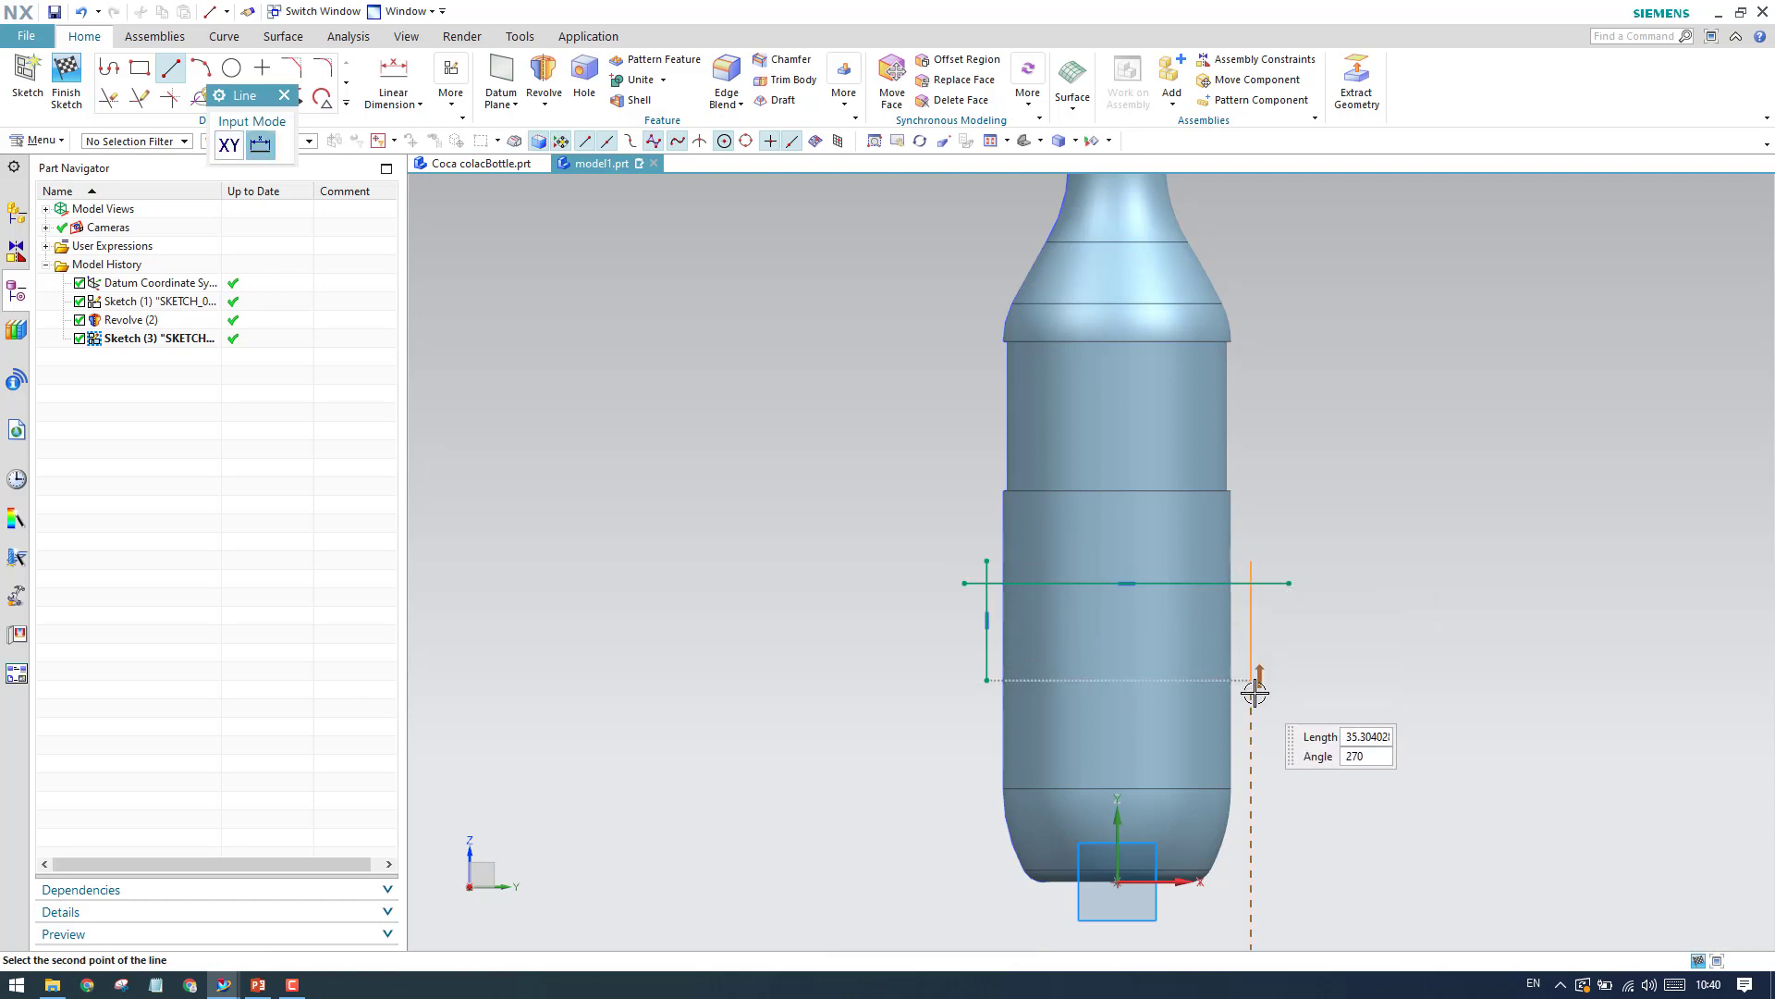
pyautogui.click(1251, 680)
pyautogui.press('Escape')
# Sketch a downward-bulging three-point arc across the bottle below the horizontal line, crossing both vertical lines.
pyautogui.press('a')
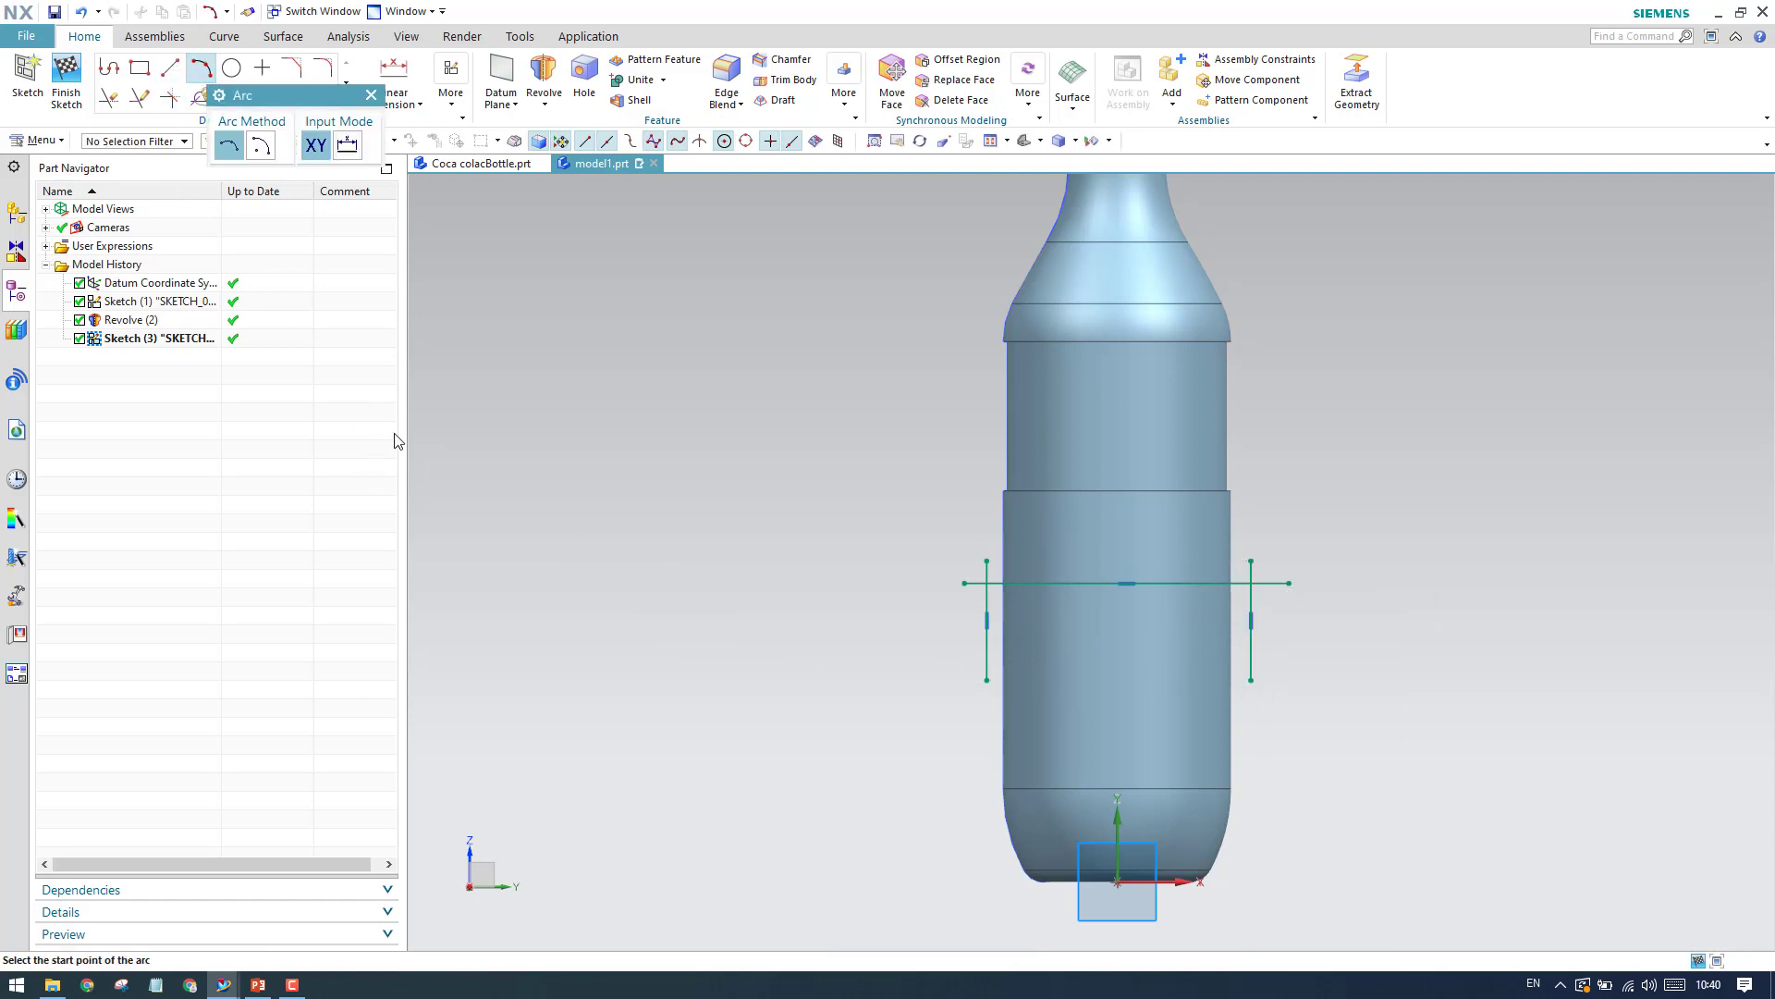
pyautogui.scroll(4, 952, 647)
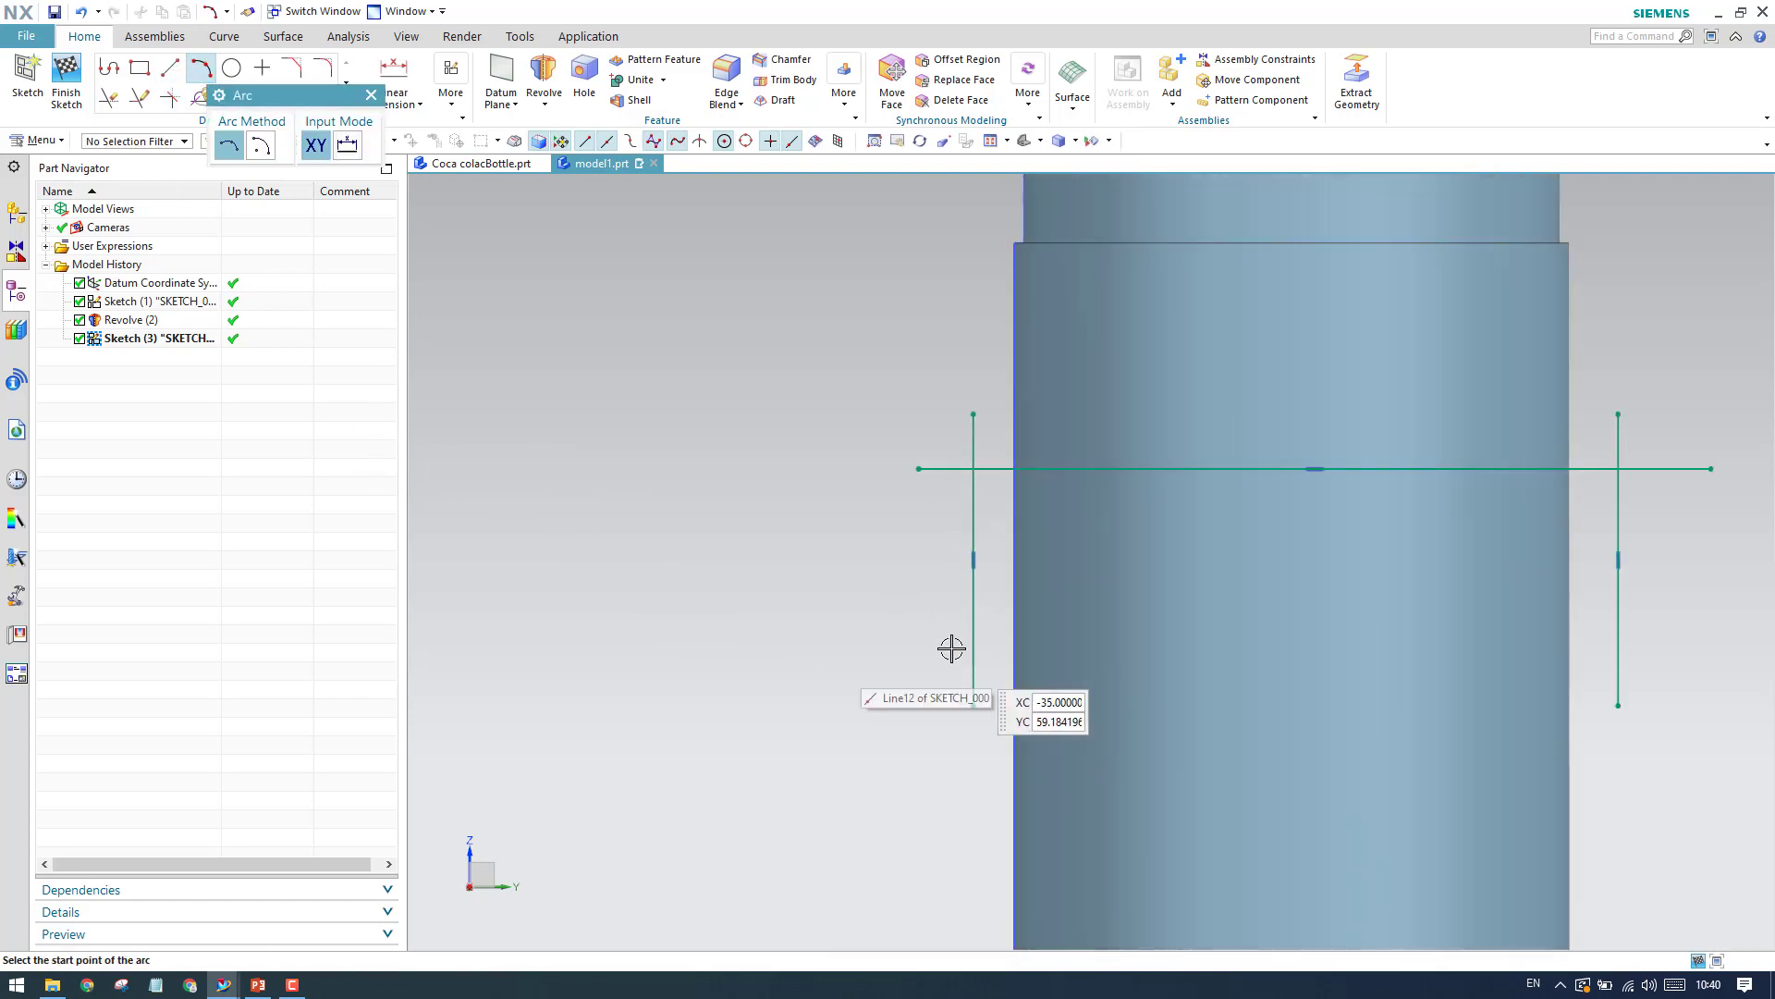
pyautogui.click(887, 537)
pyautogui.click(1697, 537)
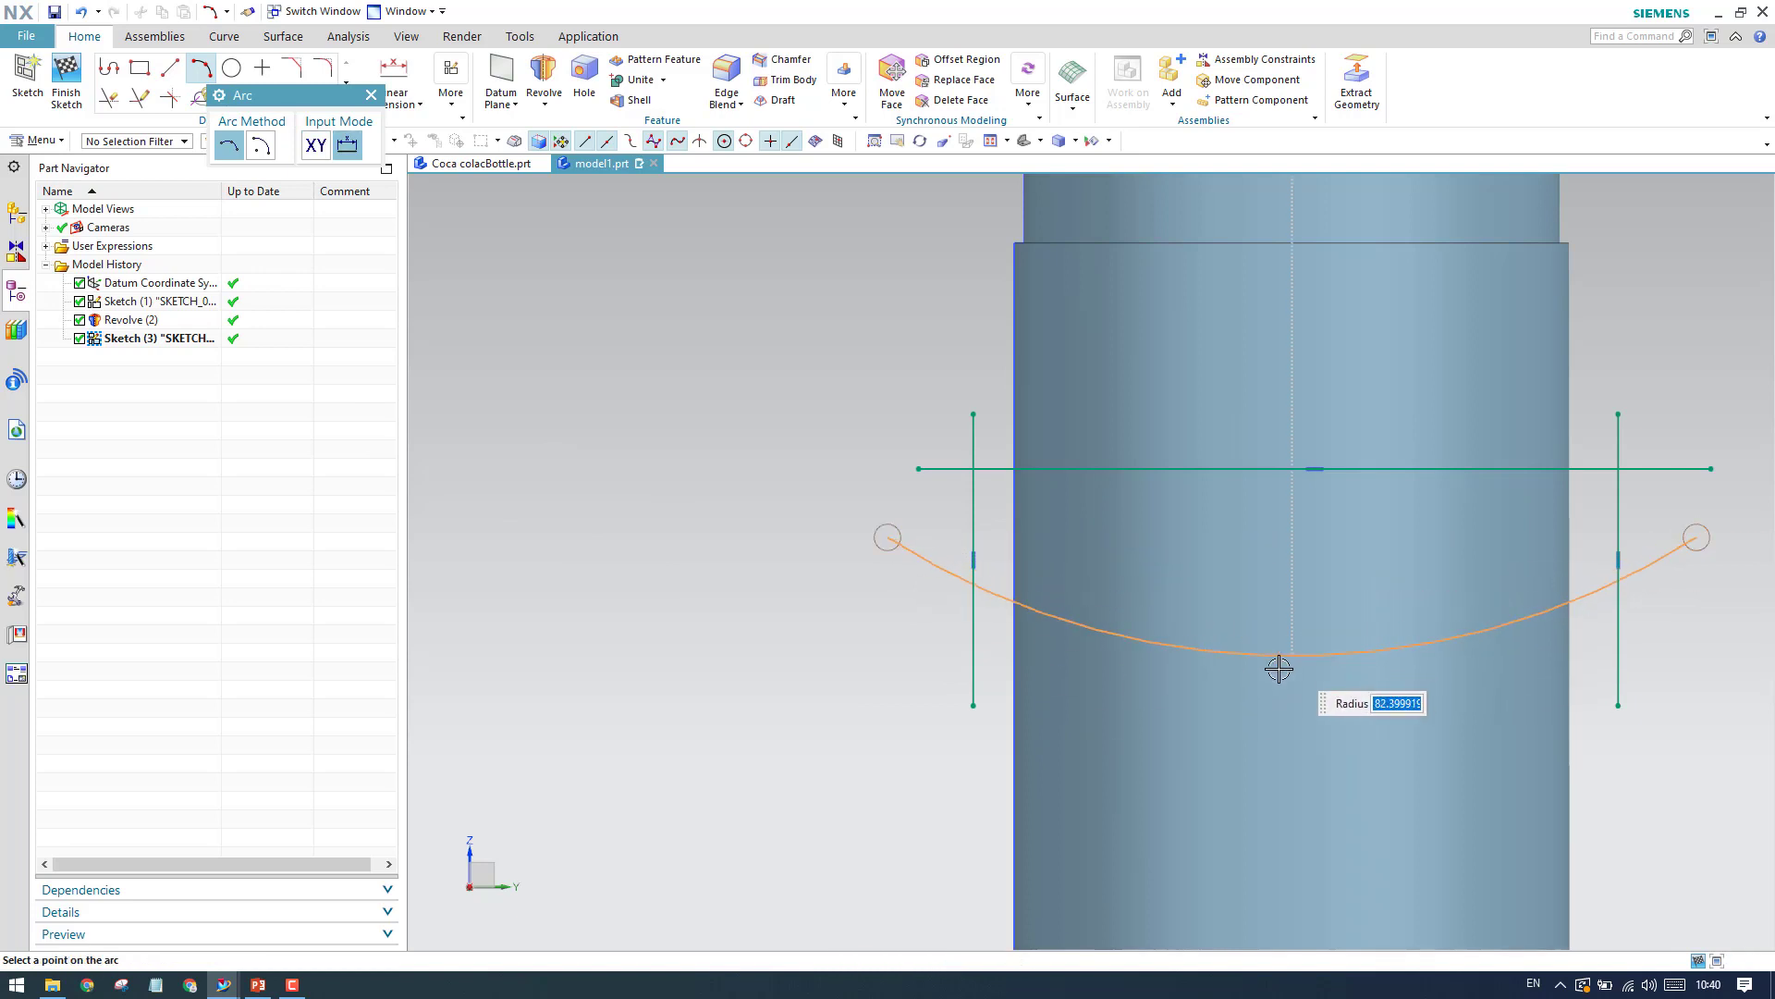
pyautogui.click(1273, 682)
pyautogui.press('Escape')
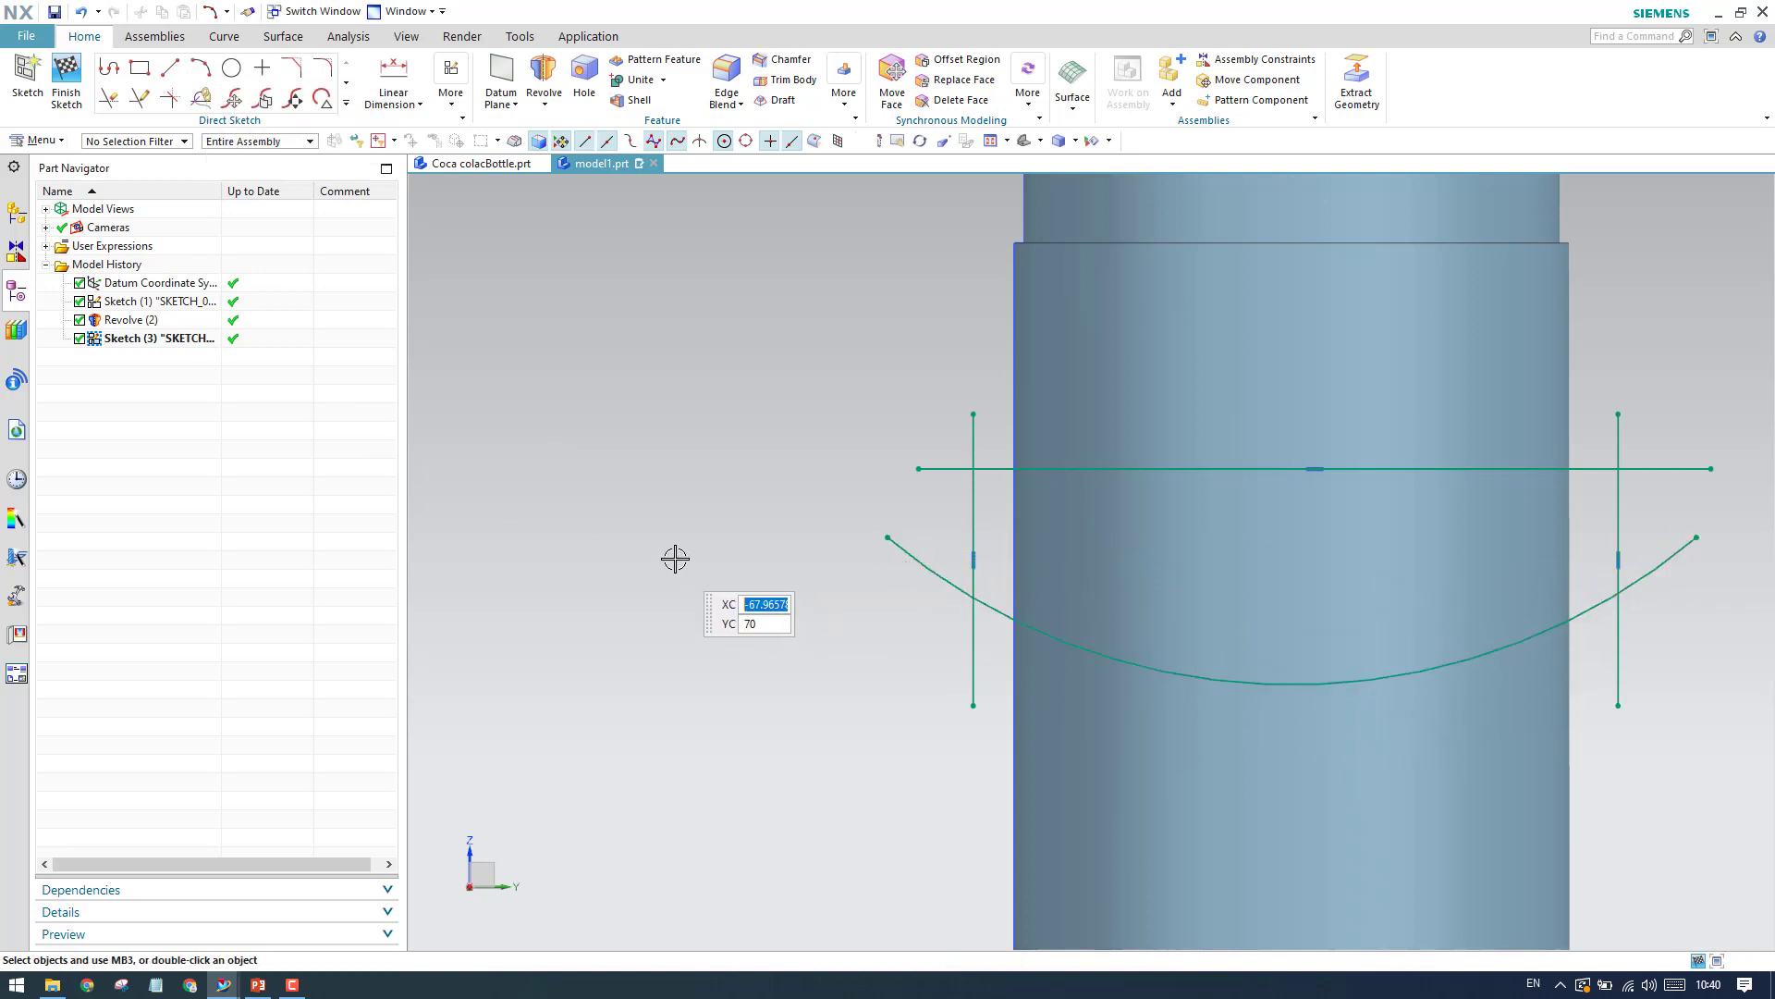
# Constrain the lower endpoints of both vertical lines to lie on the arc with Point on Curve.
pyautogui.scroll(-2, 675, 558)
pyautogui.scroll(2, 840, 602)
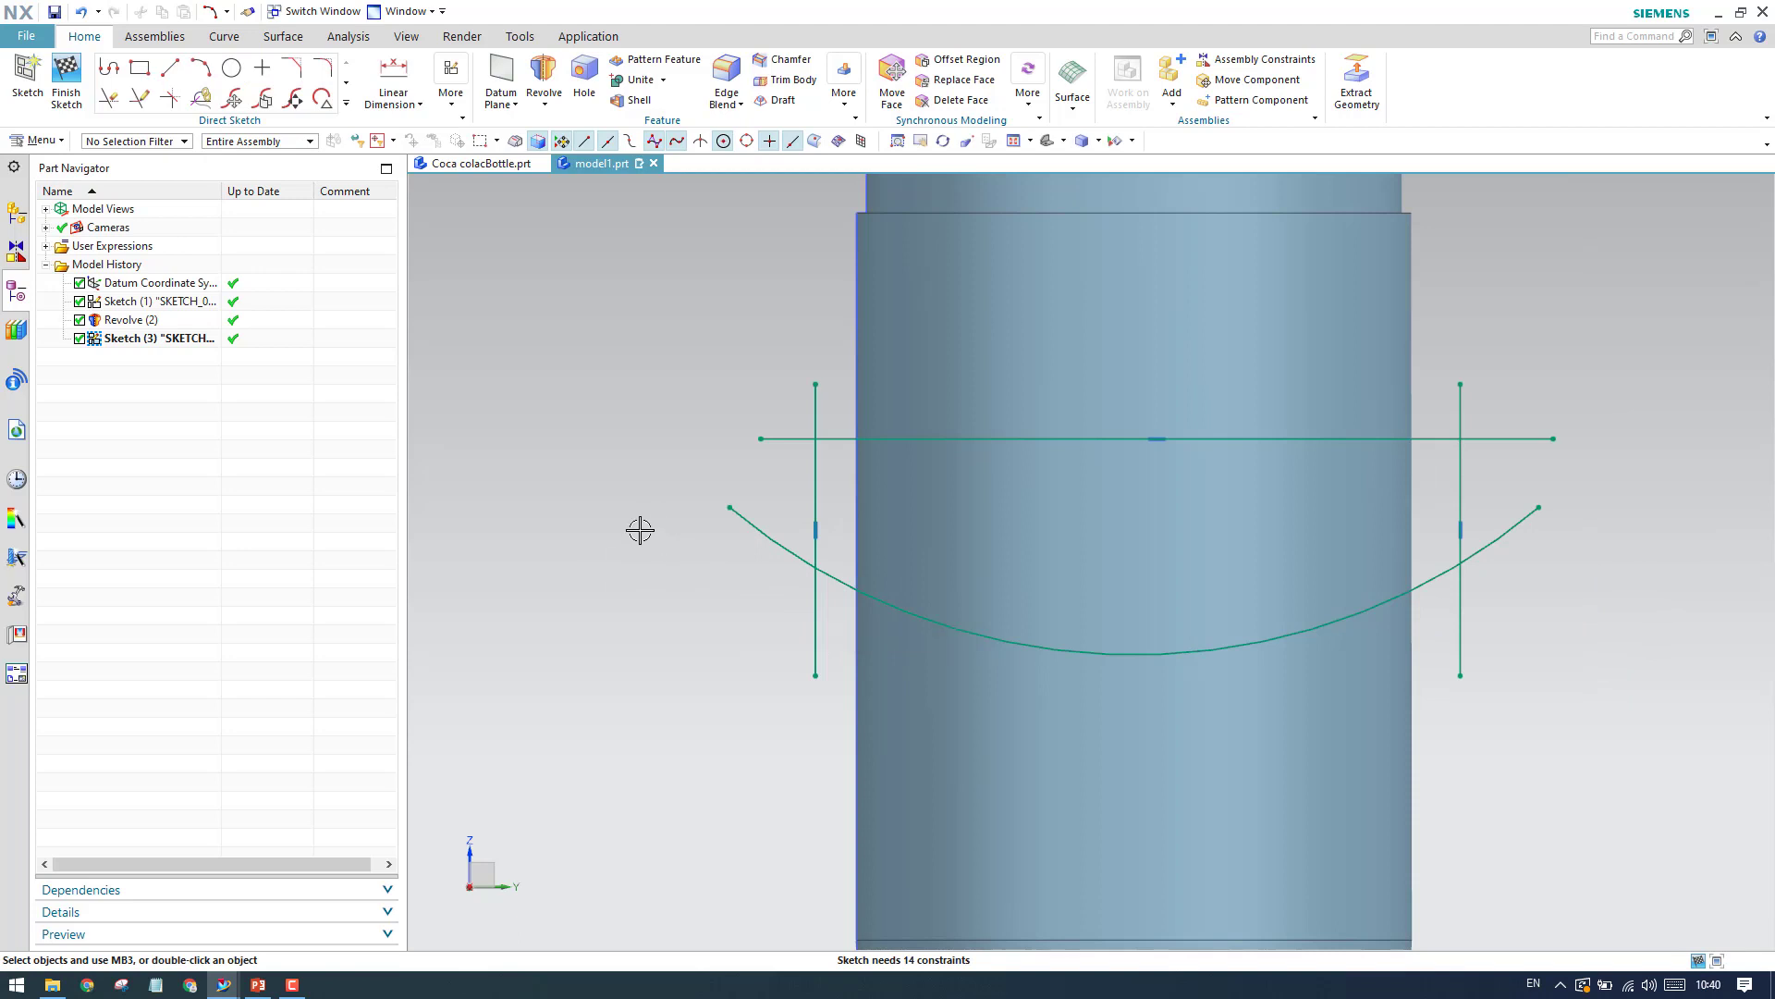
pyautogui.scroll(-2, 640, 530)
pyautogui.keyDown('shift'); pyautogui.moveTo(638, 560); pyautogui.dragTo(664, 546, button='middle'); pyautogui.keyUp('shift')
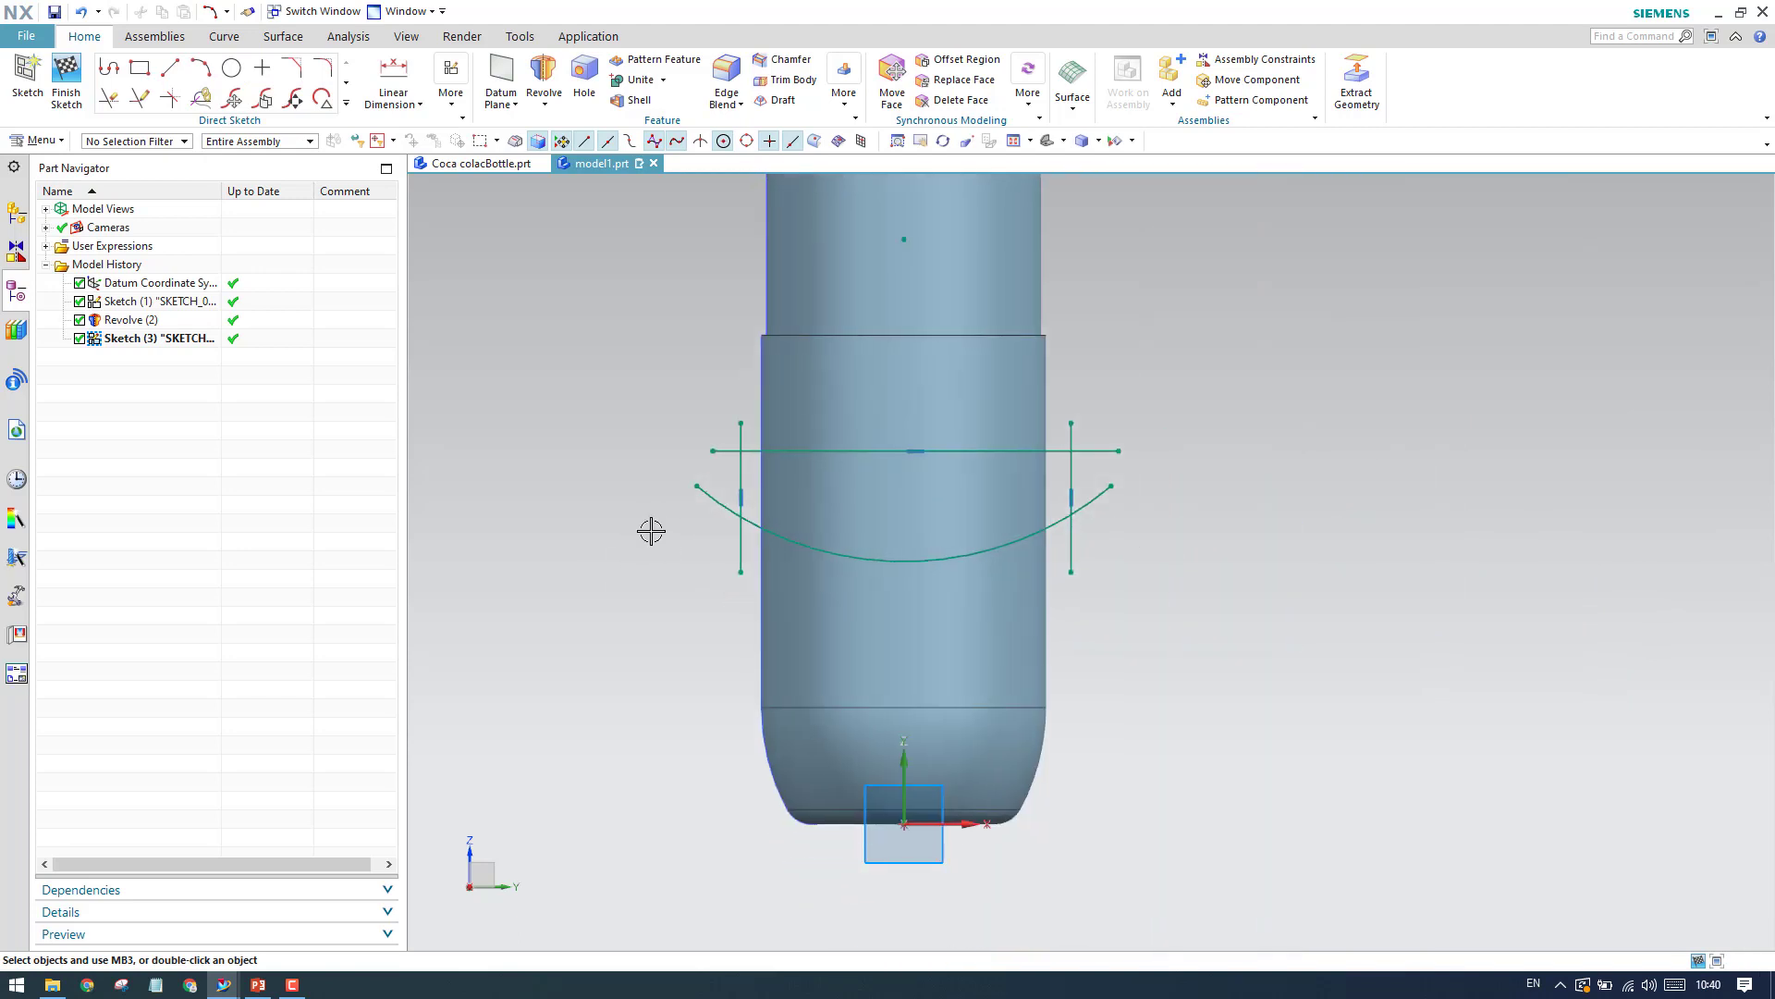
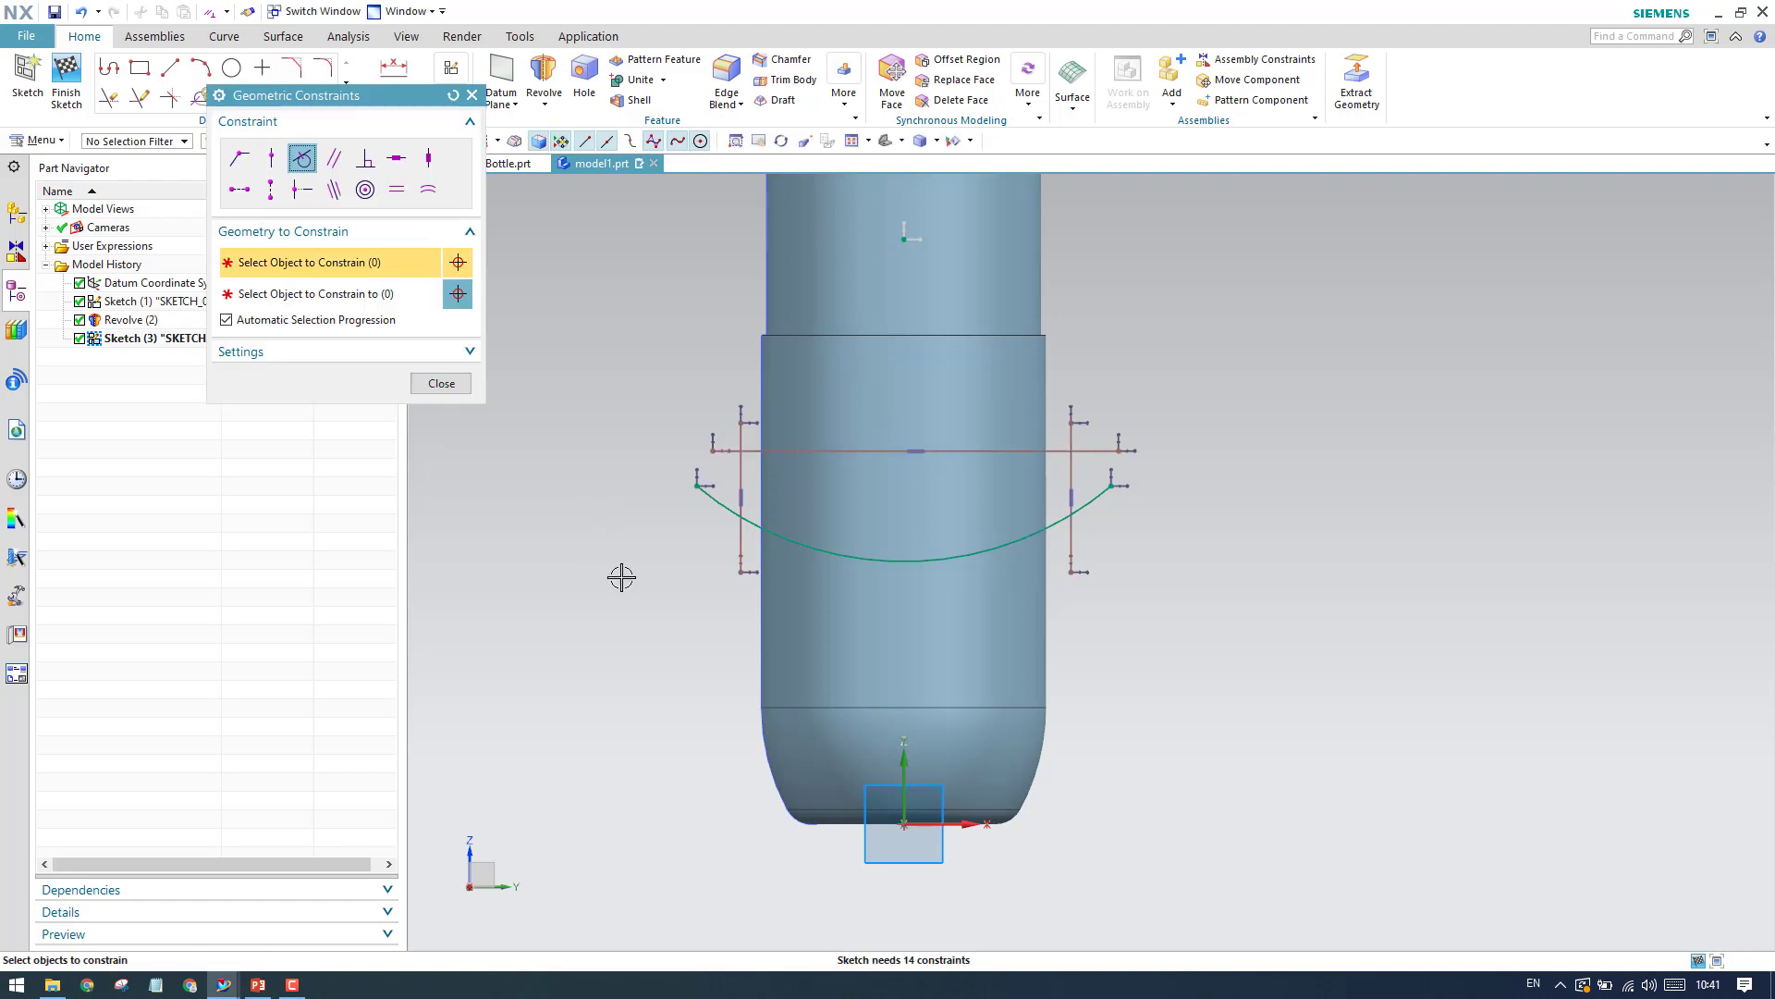
pyautogui.click(271, 158)
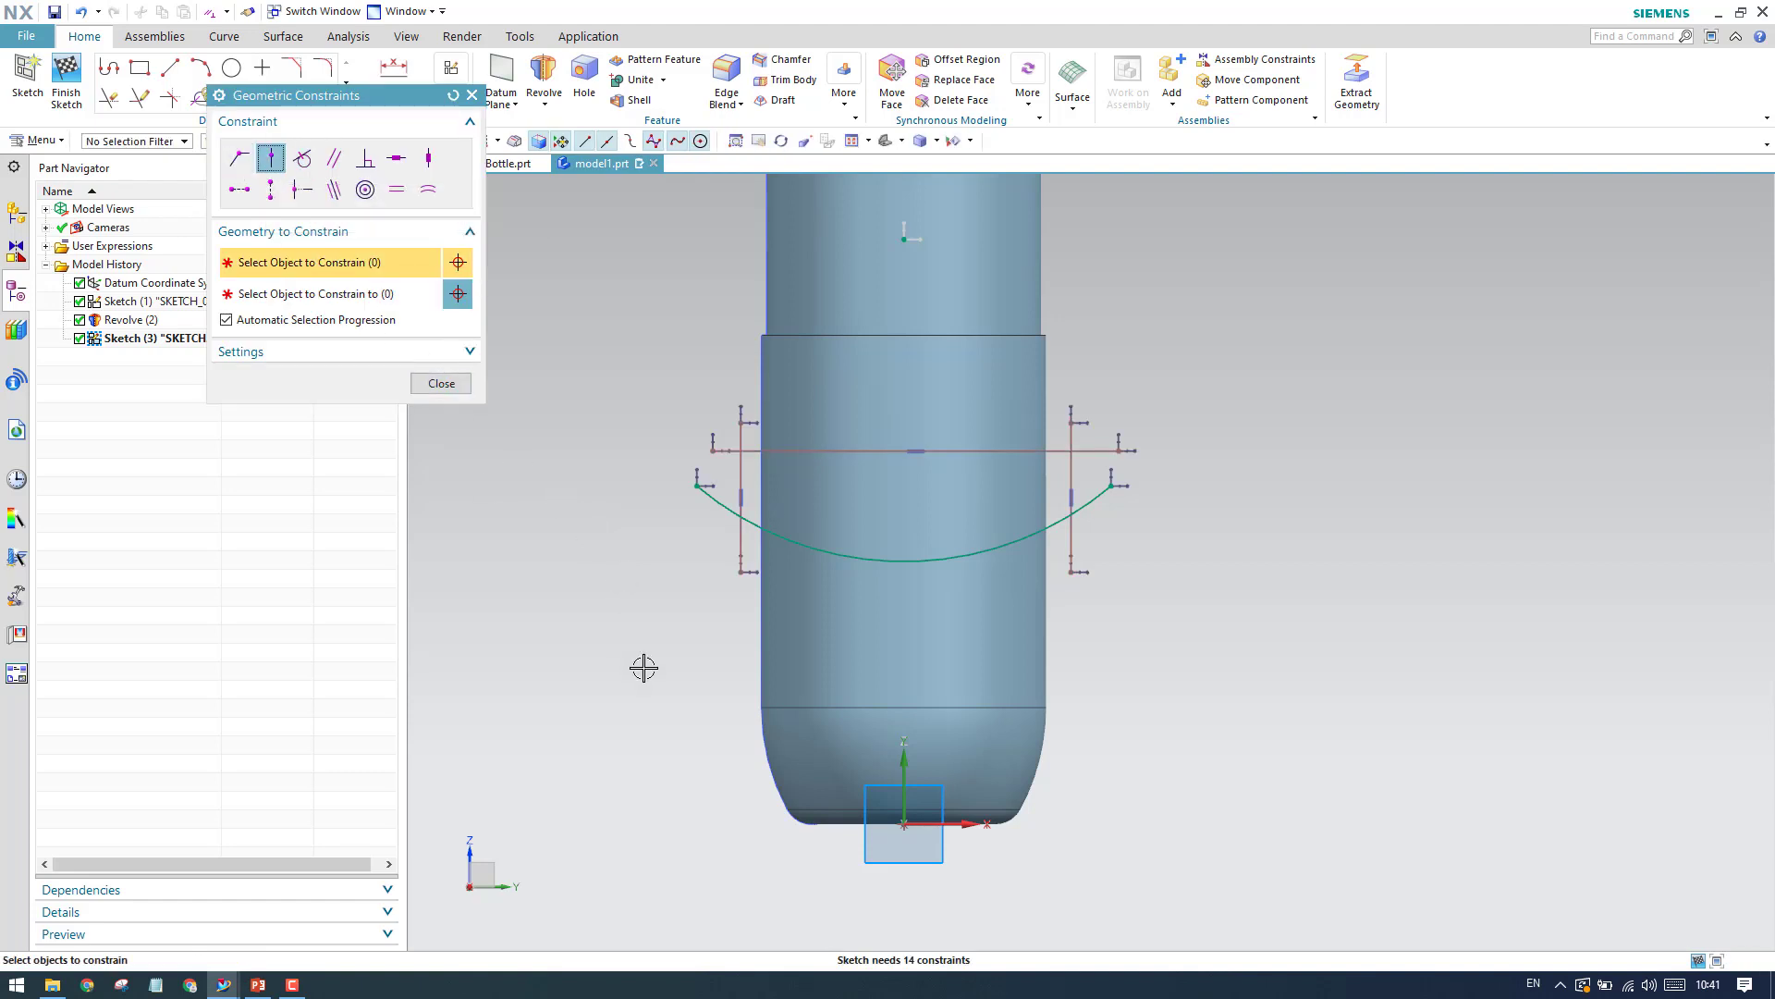
pyautogui.scroll(3, 752, 571)
pyautogui.scroll(1, 752, 570)
pyautogui.click(765, 587)
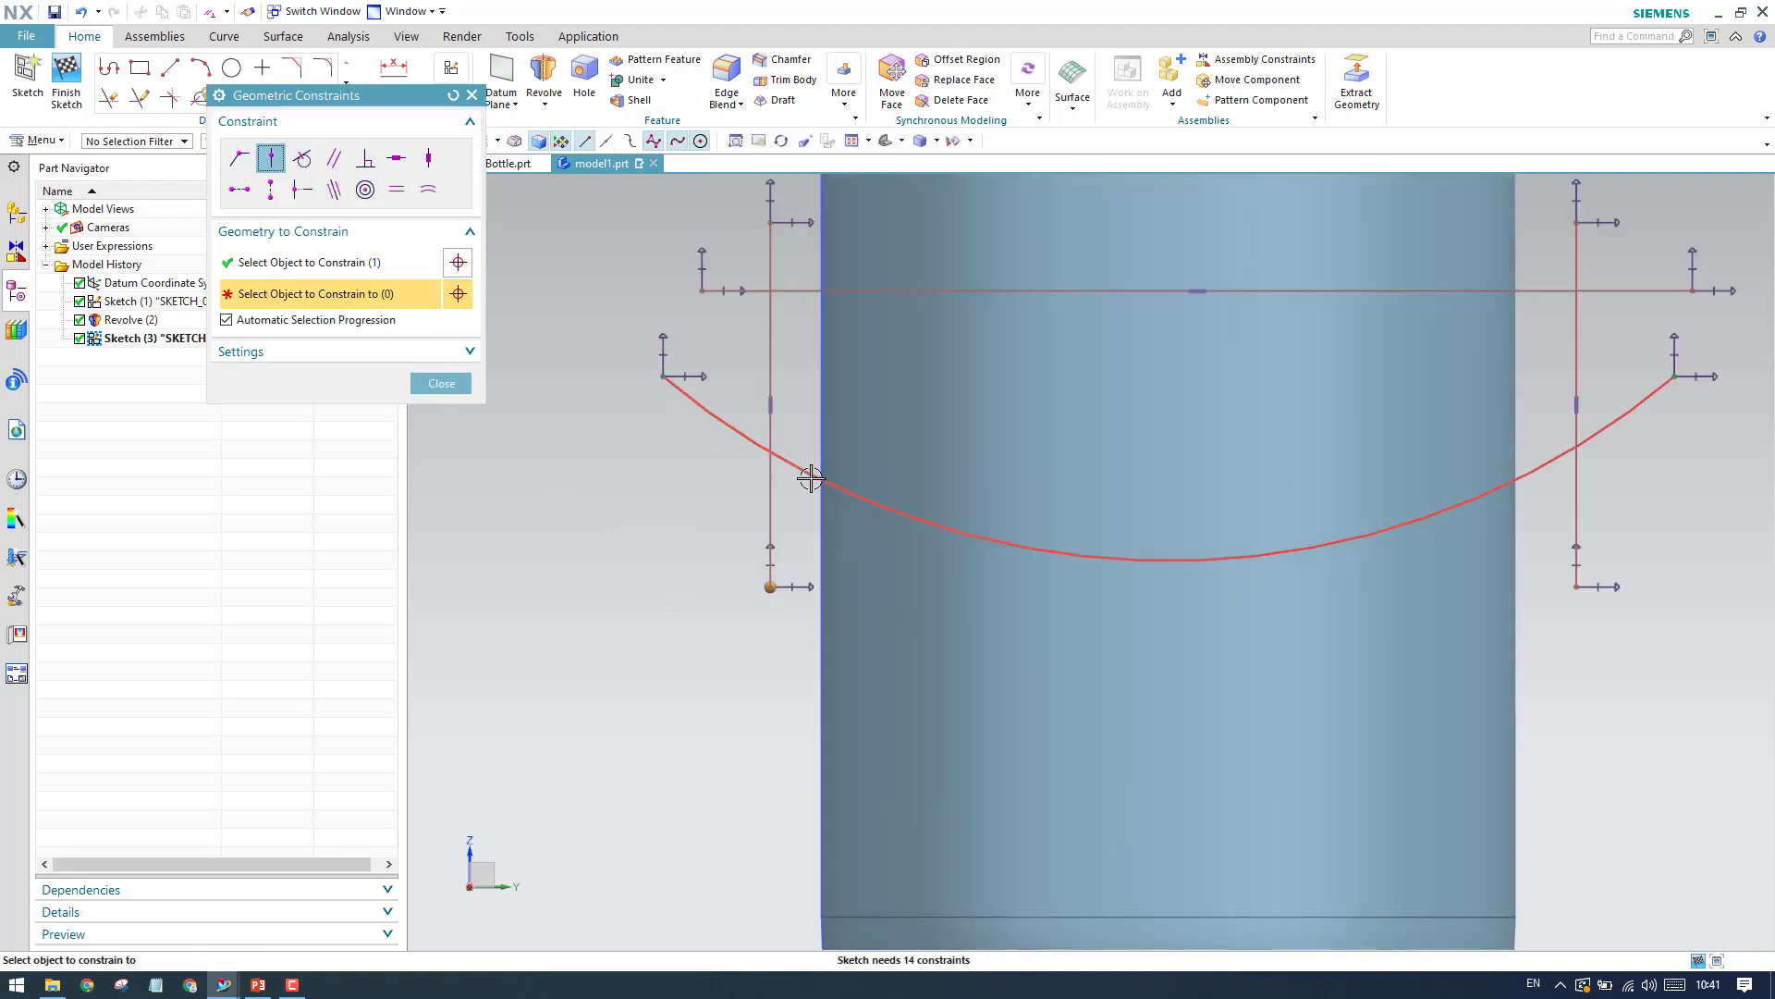
pyautogui.click(809, 475)
pyautogui.click(1586, 583)
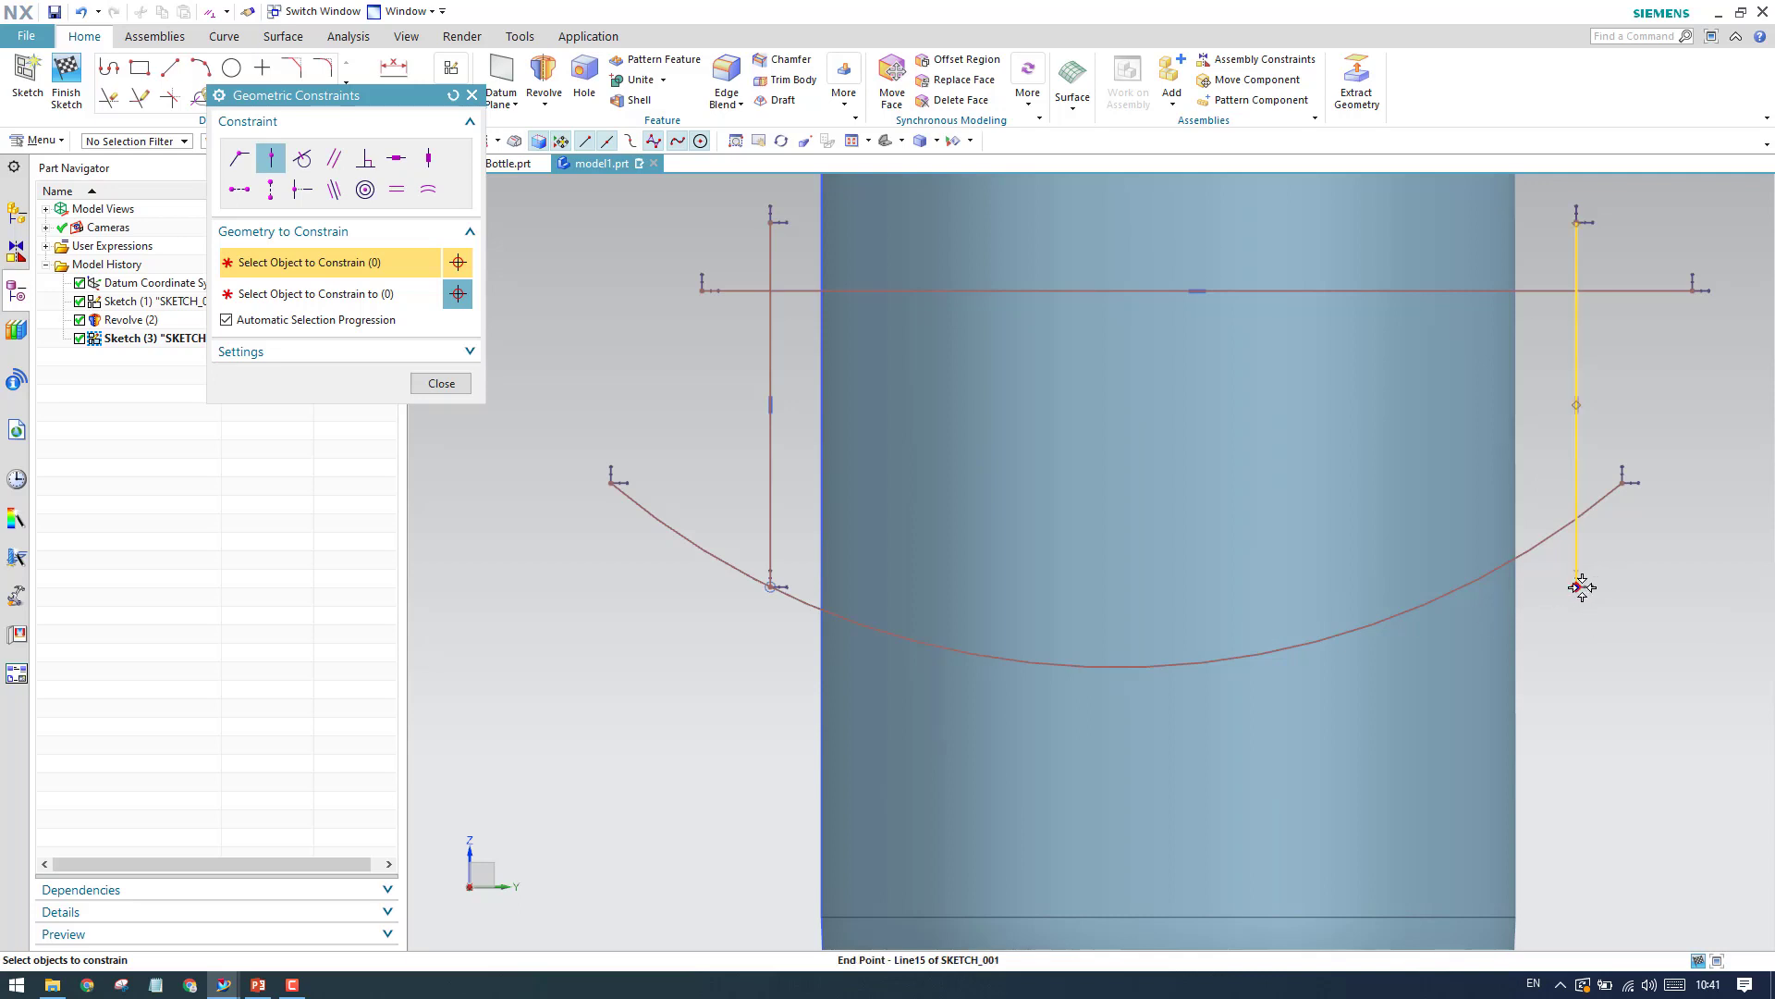
pyautogui.click(1557, 529)
# Constrain the two vertical sketch lines beside the bottle to equal length.
pyautogui.scroll(-1, 1587, 689)
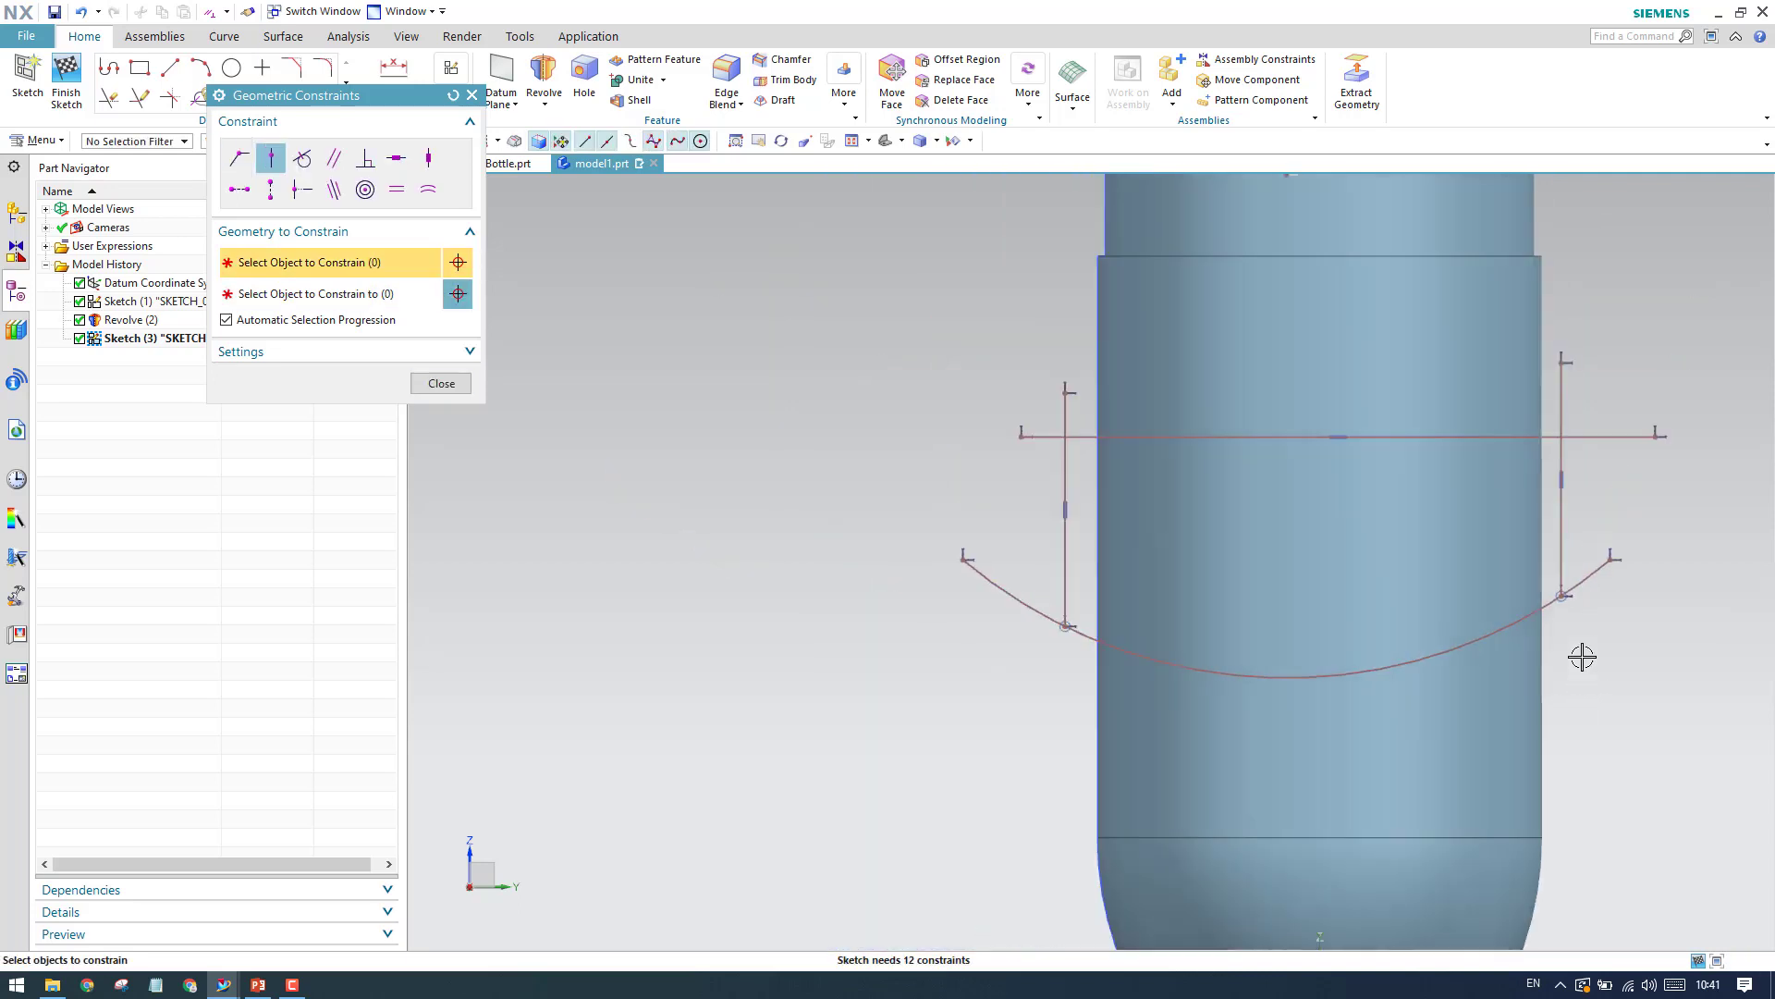
pyautogui.click(396, 189)
pyautogui.click(1066, 546)
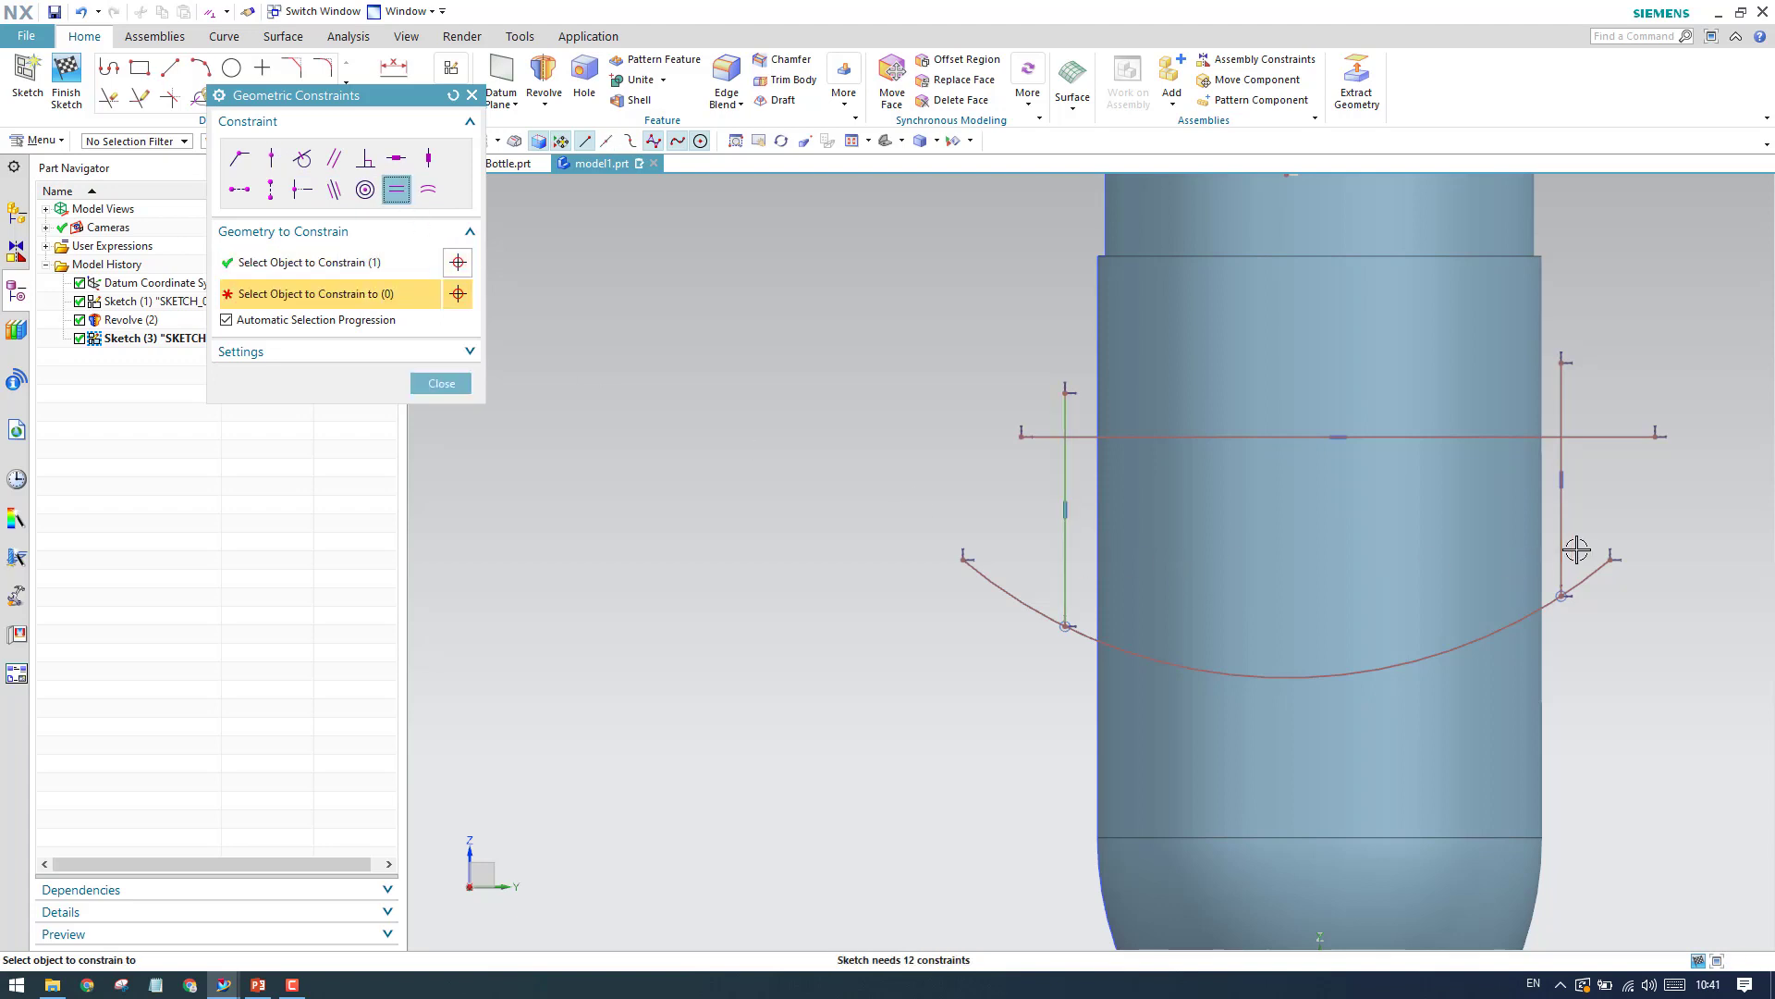
pyautogui.click(1561, 546)
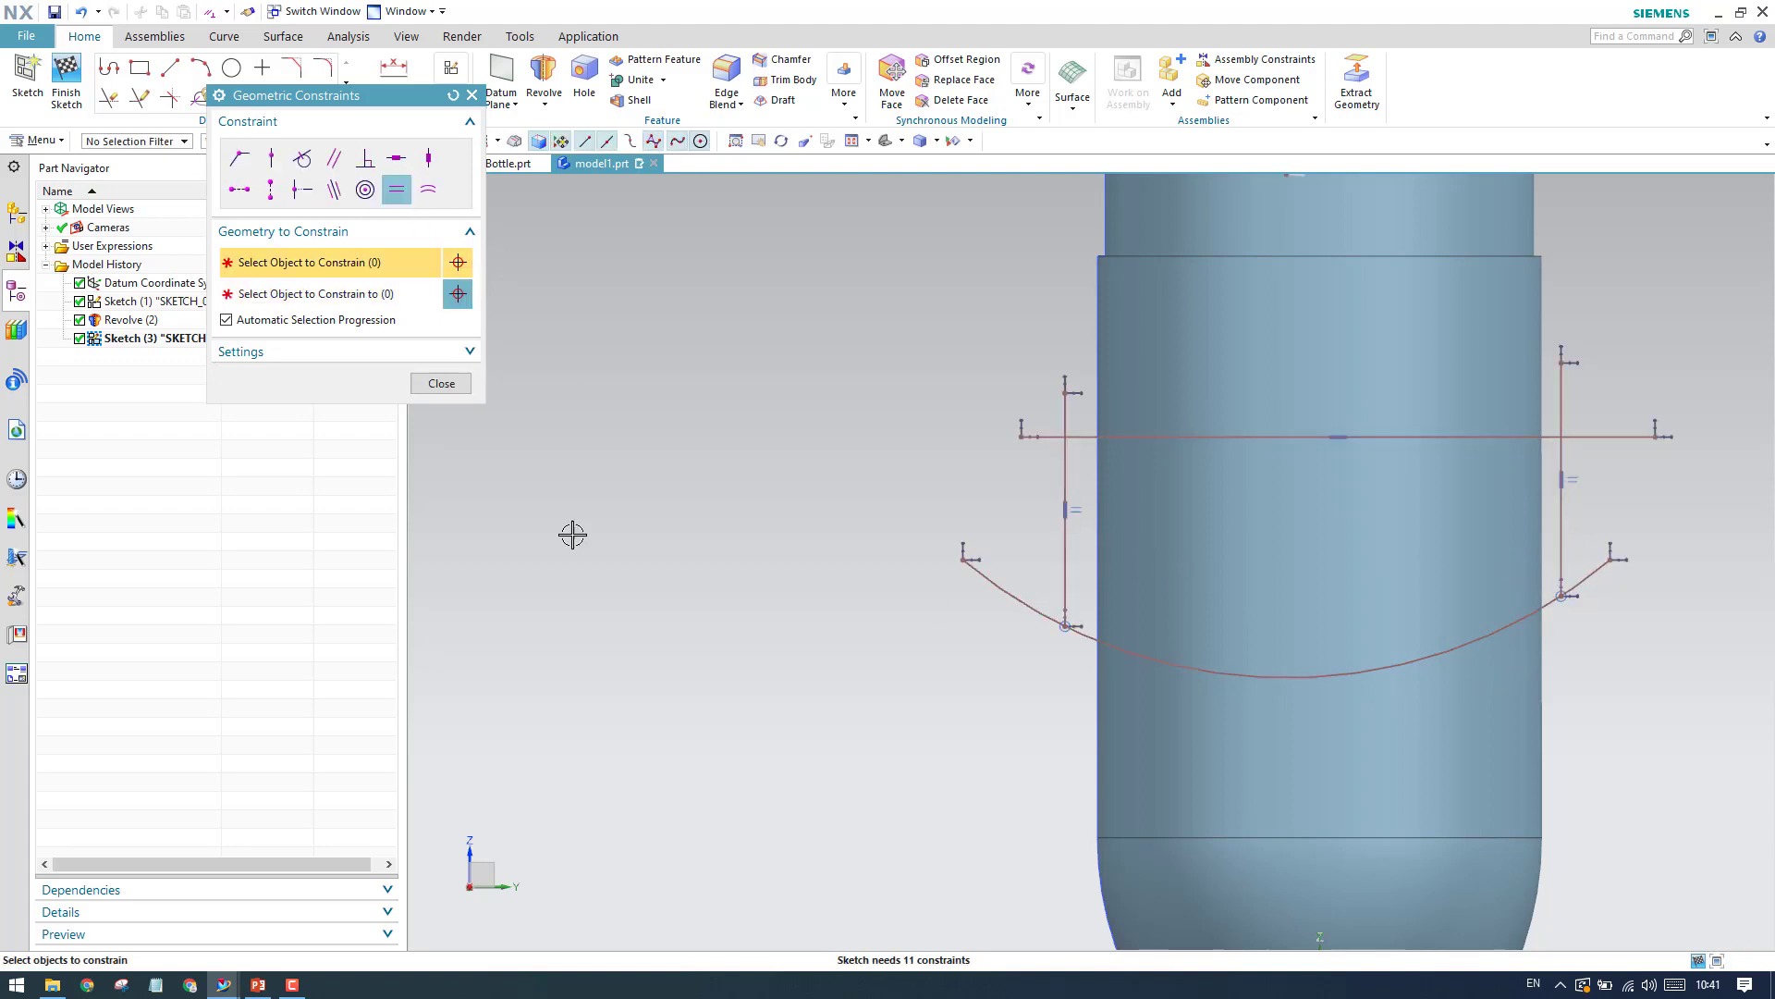
pyautogui.click(442, 385)
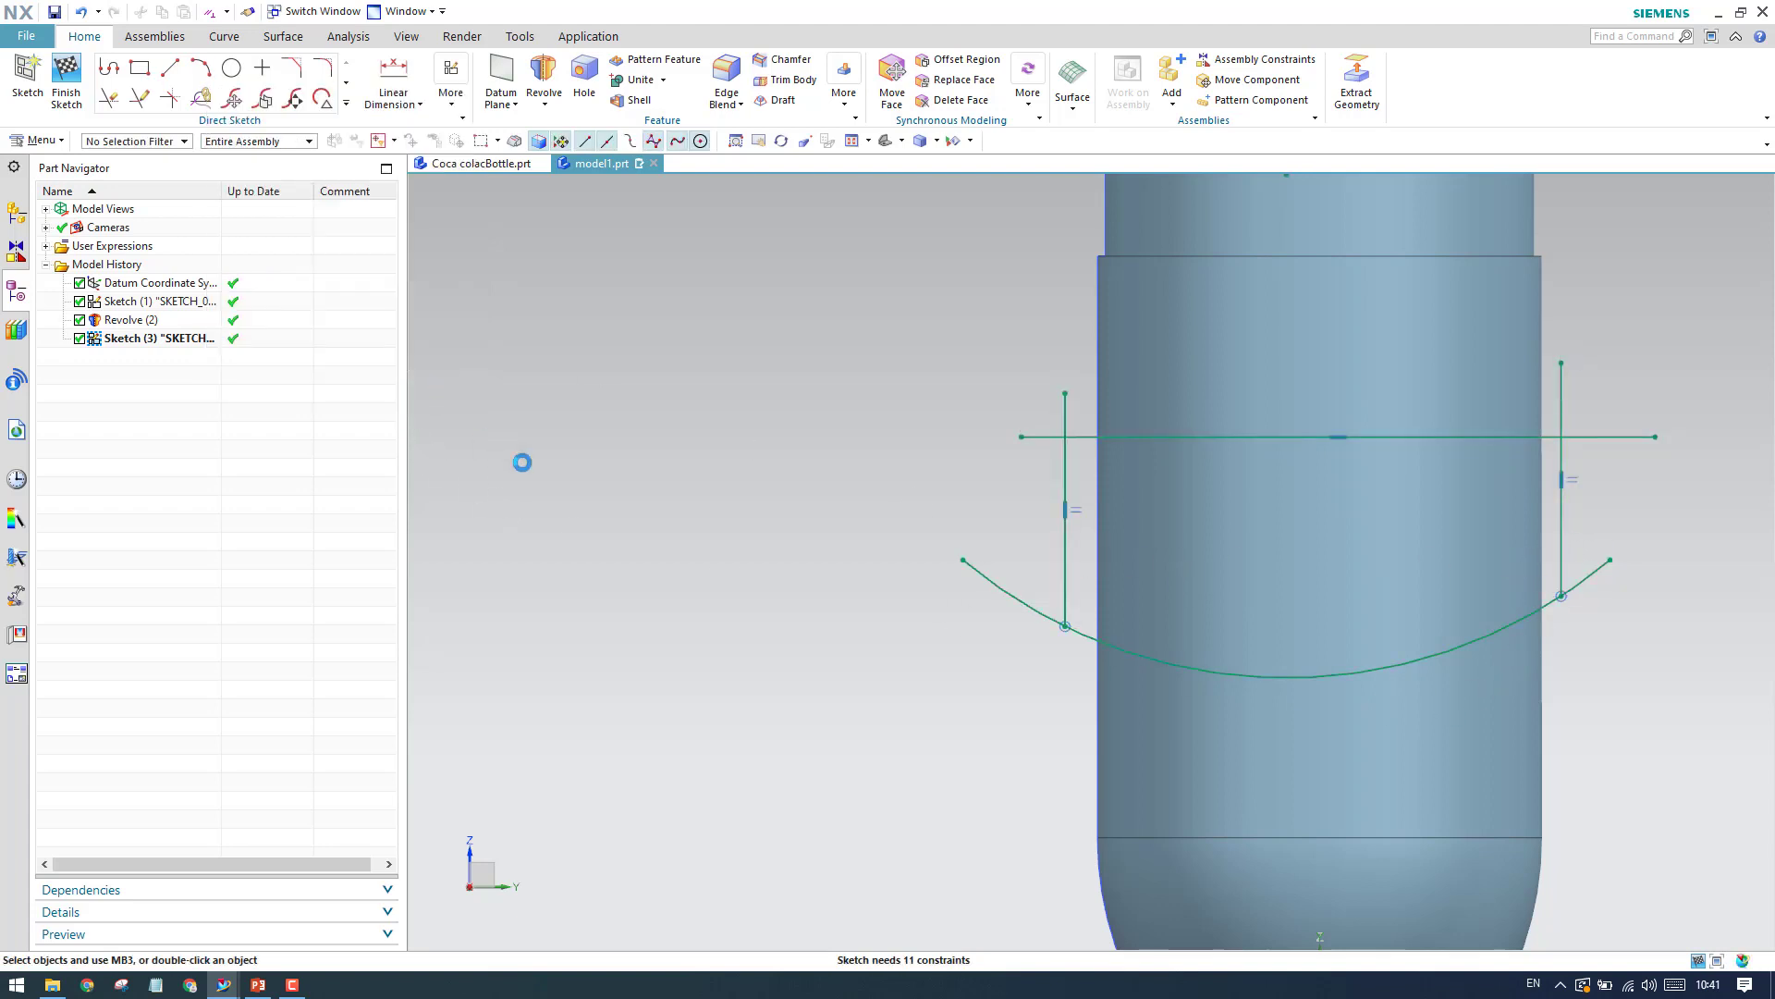
# Dimension the horizontal line's height above the sketch origin and set it to 65.
pyautogui.click(419, 105)
pyautogui.click(412, 140)
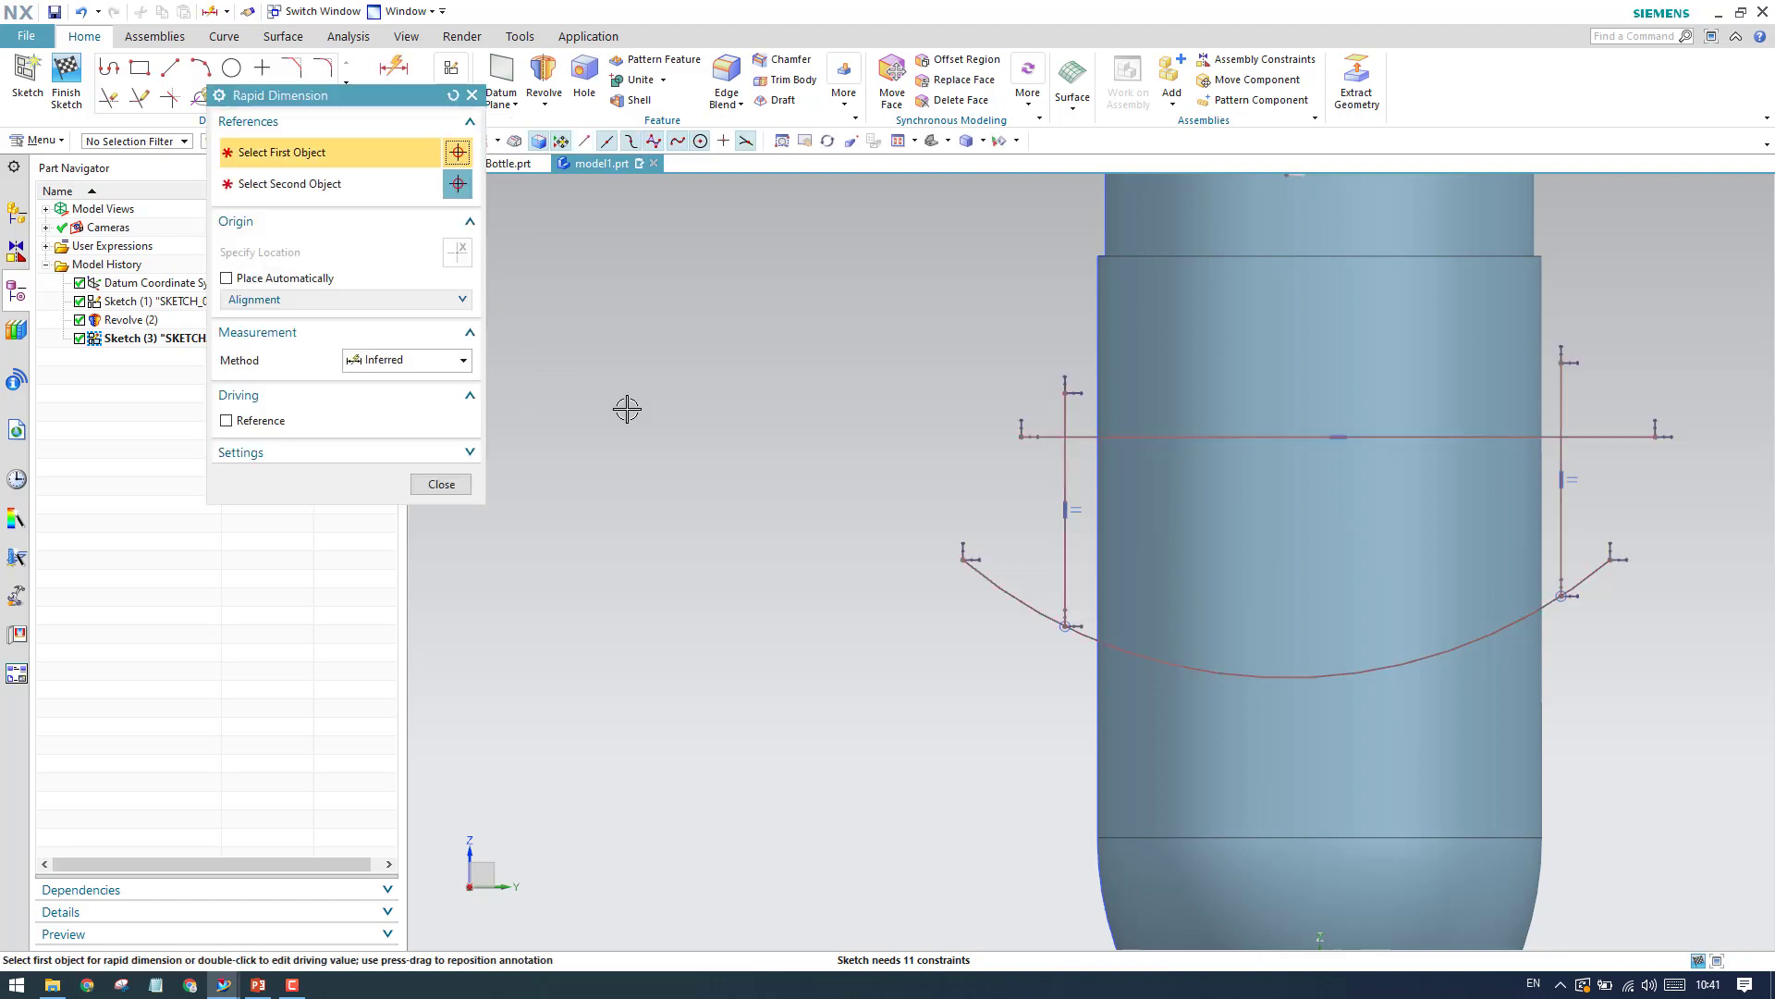
pyautogui.click(1023, 433)
pyautogui.scroll(-3, 943, 385)
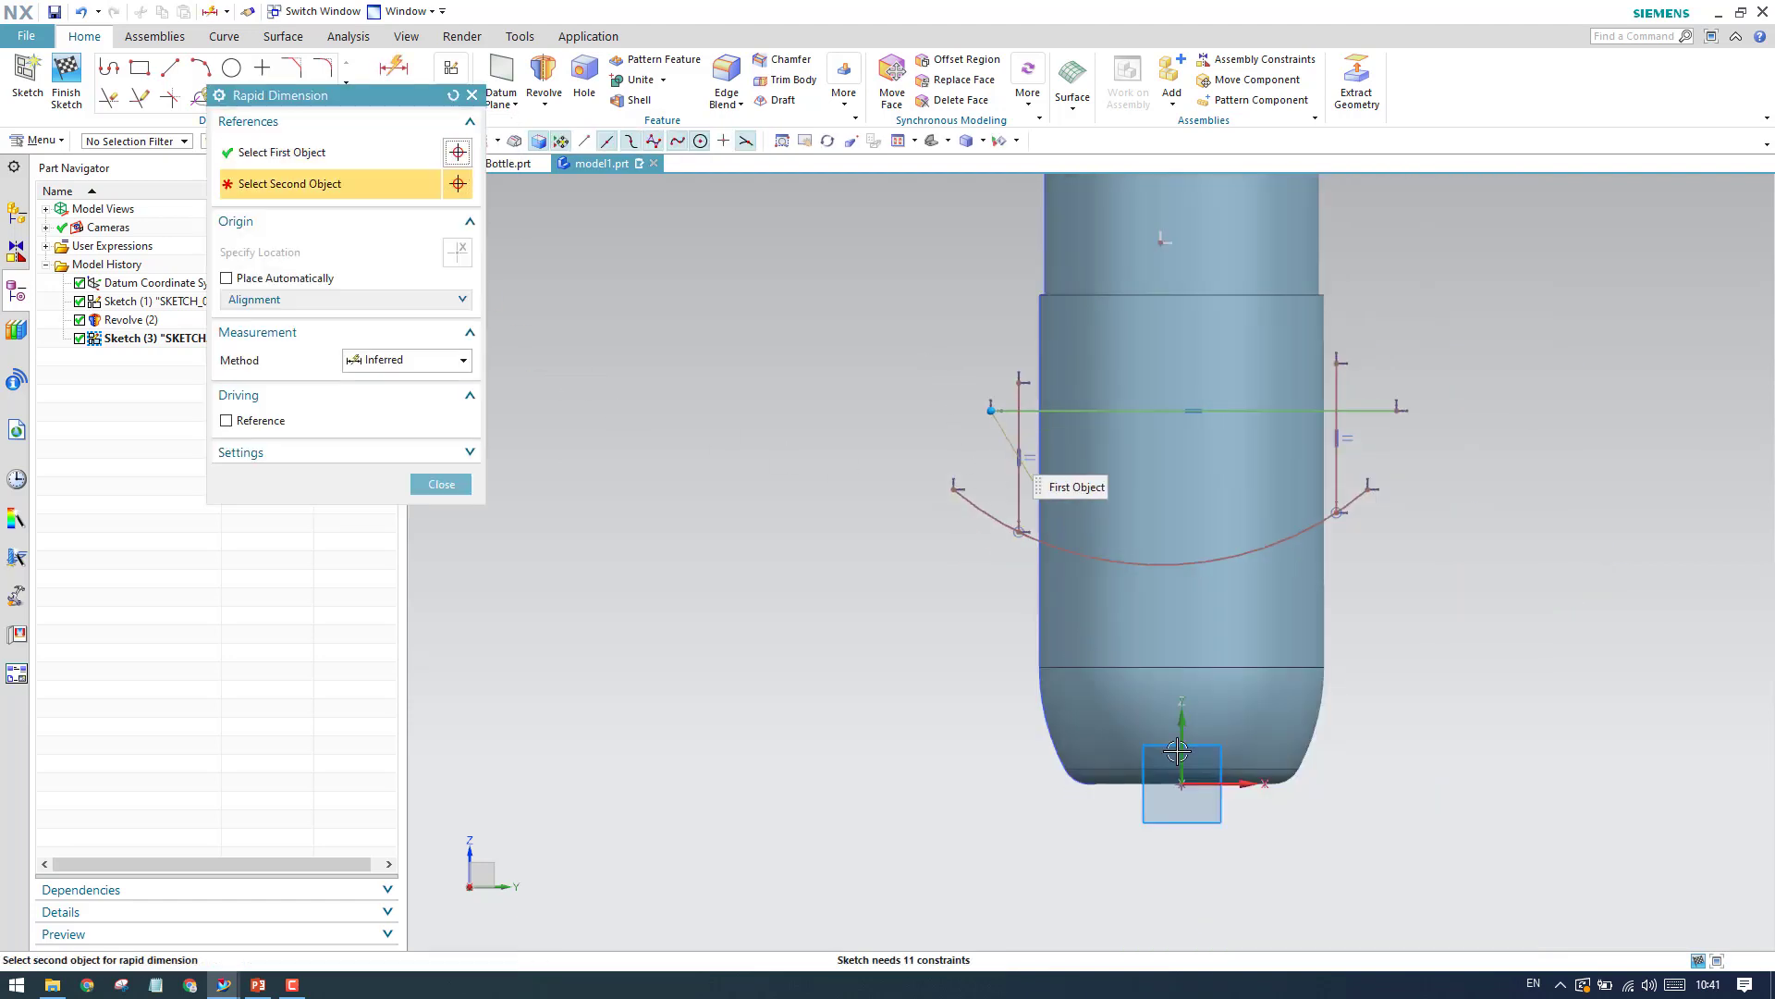
pyautogui.click(1186, 787)
pyautogui.click(672, 625)
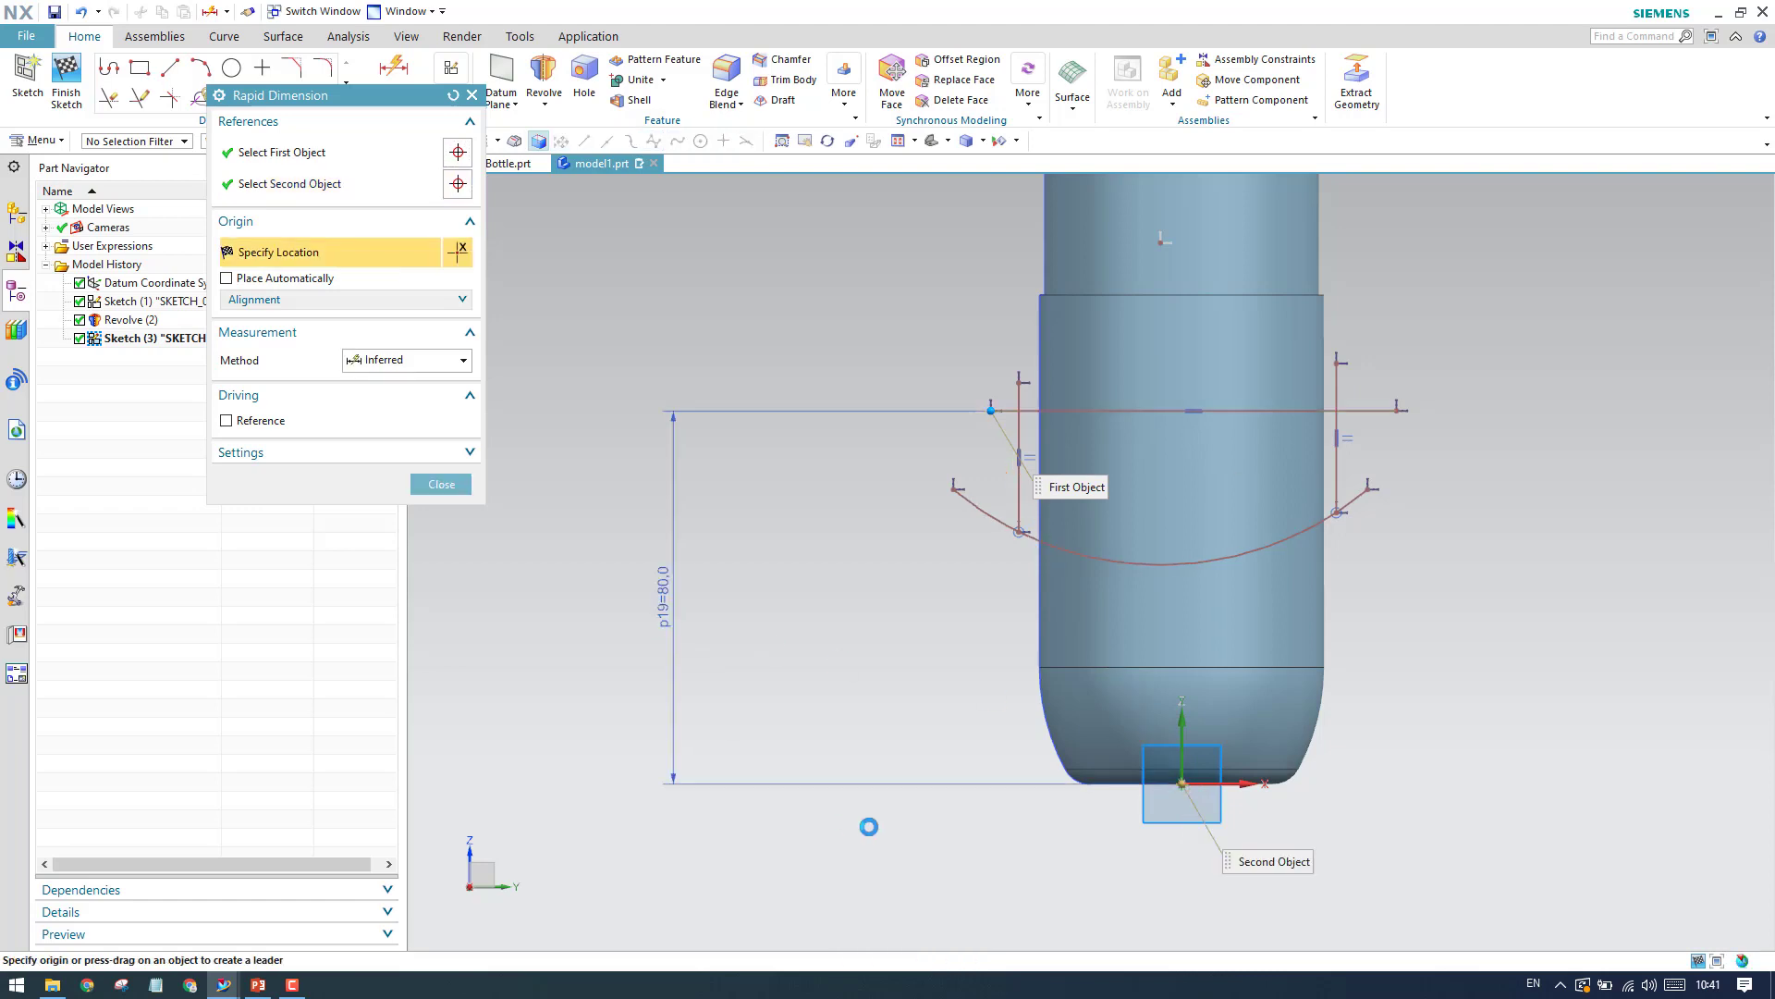
pyautogui.write('65')
pyautogui.press('Return')
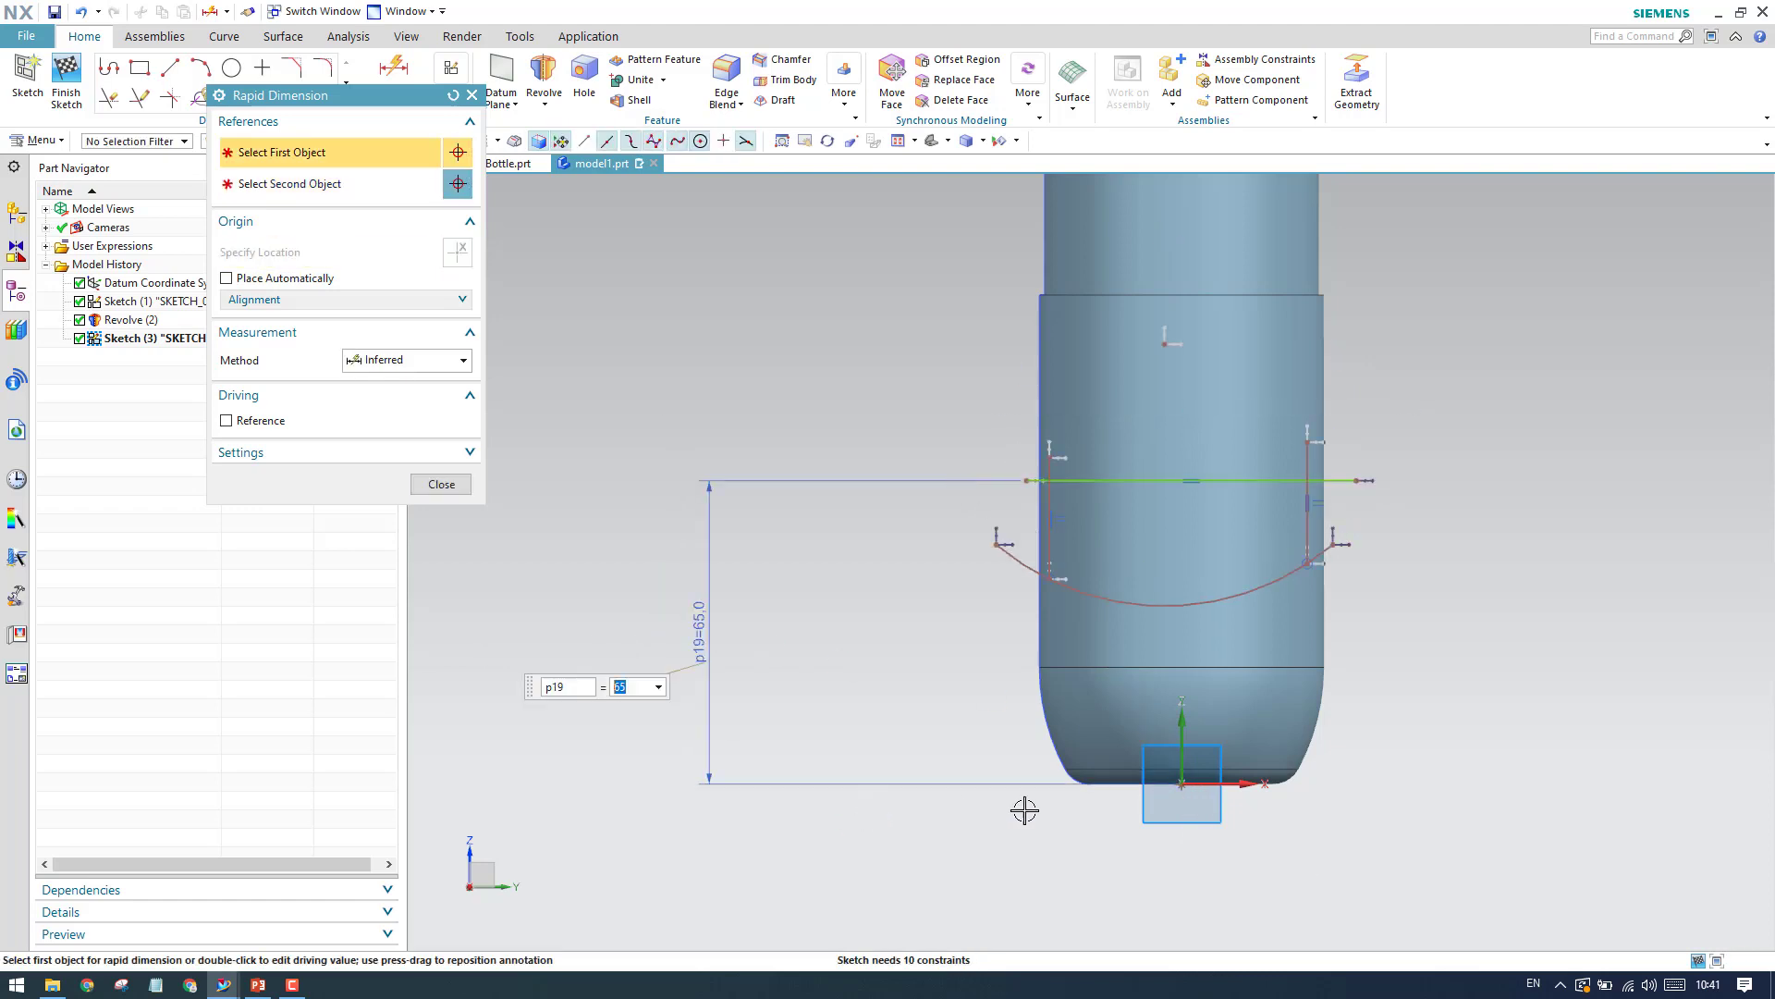
# Dimension the horizontal distance between the two vertical lines and set it to 60.
pyautogui.scroll(1, 1066, 586)
pyautogui.scroll(2, 1066, 586)
pyautogui.click(1027, 381)
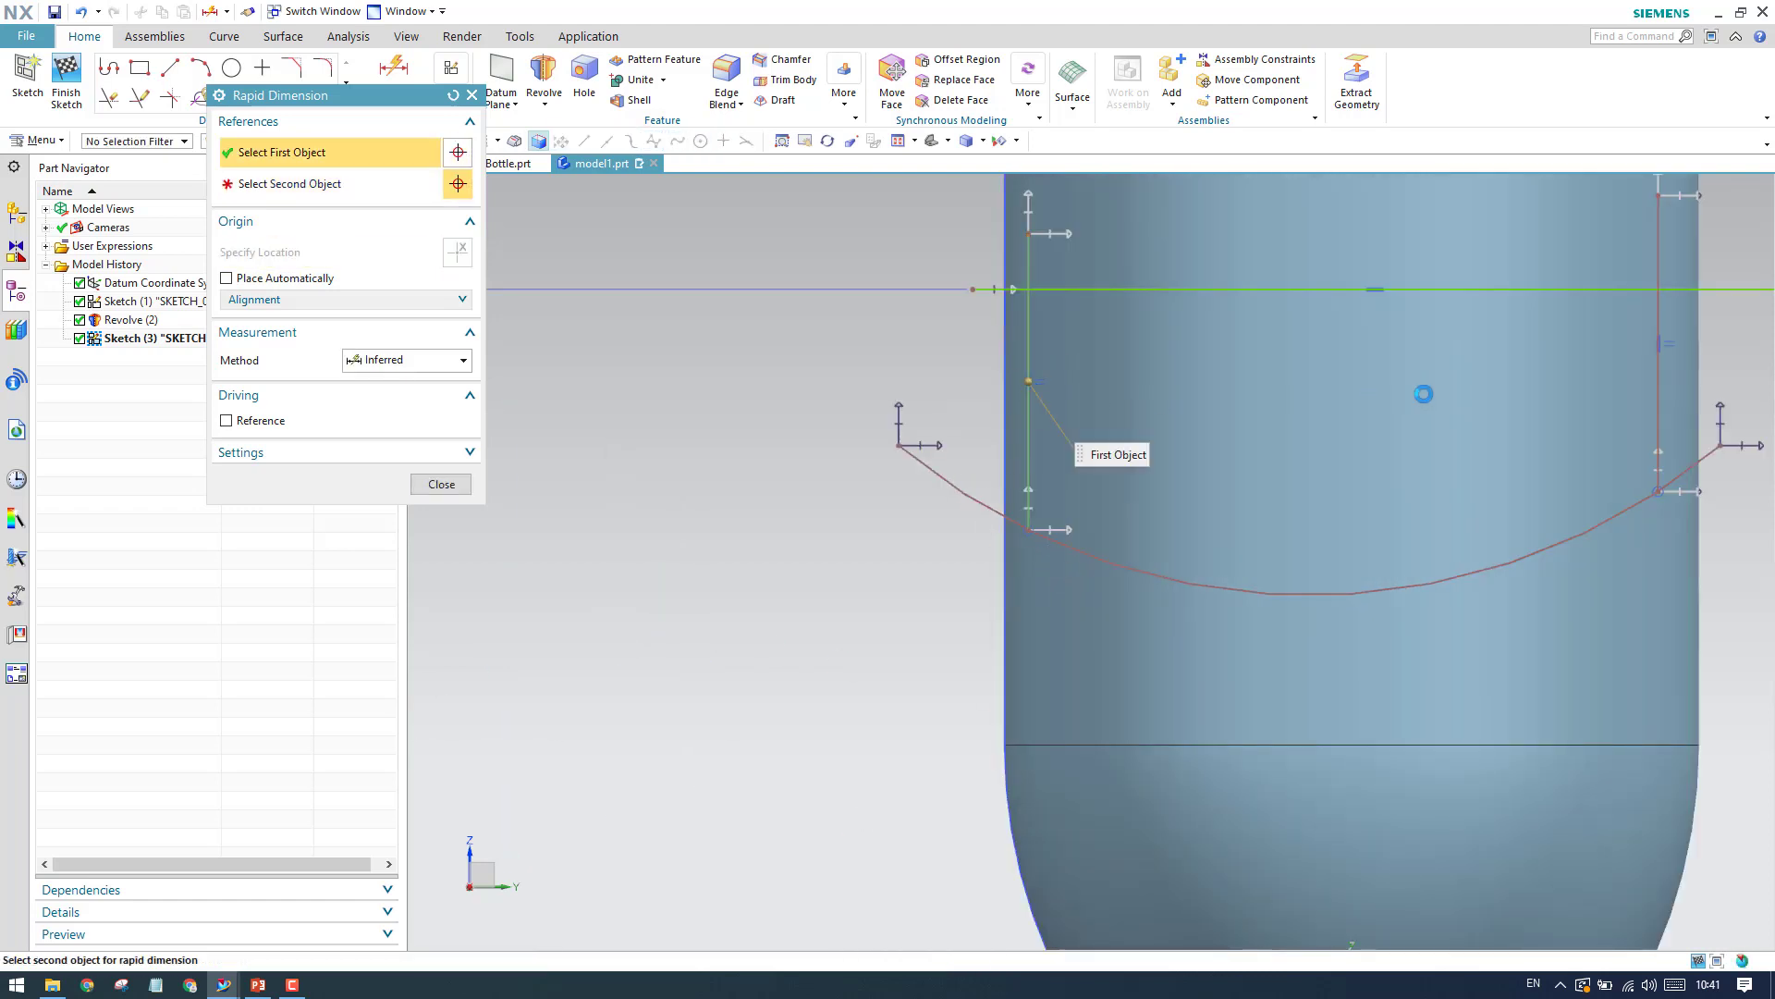
pyautogui.click(1654, 368)
pyautogui.scroll(-3, 1345, 453)
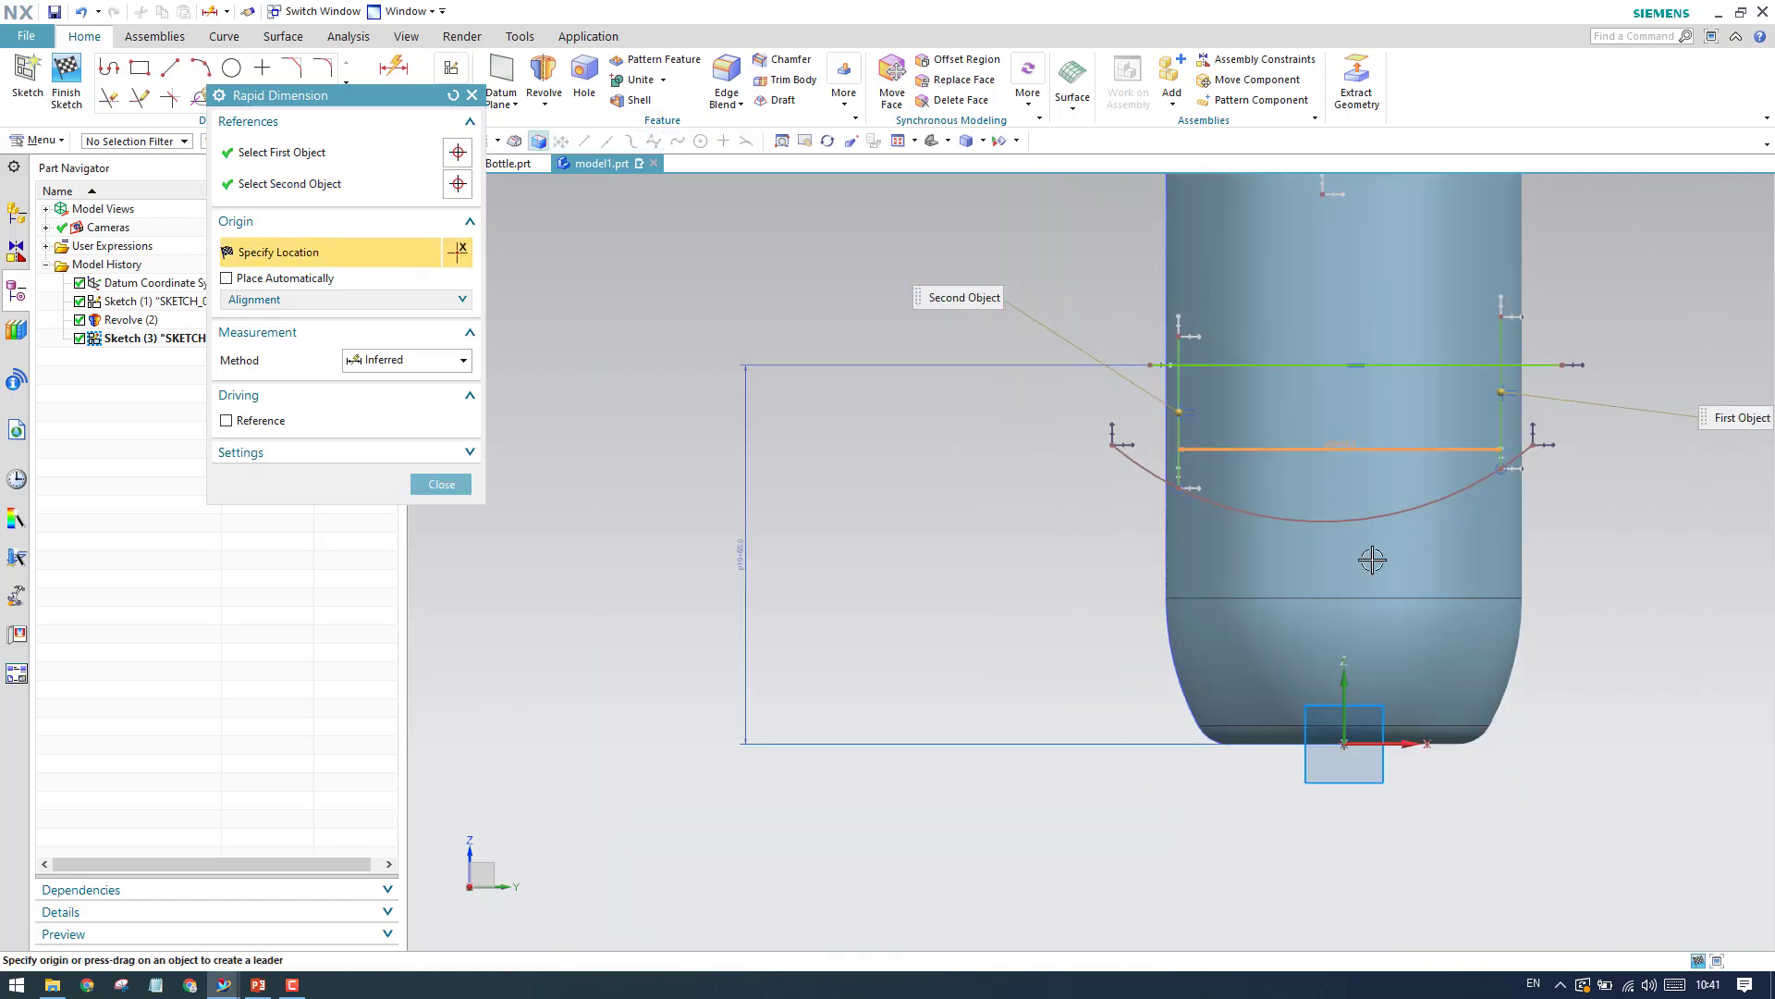
pyautogui.click(1603, 586)
pyautogui.write('60')
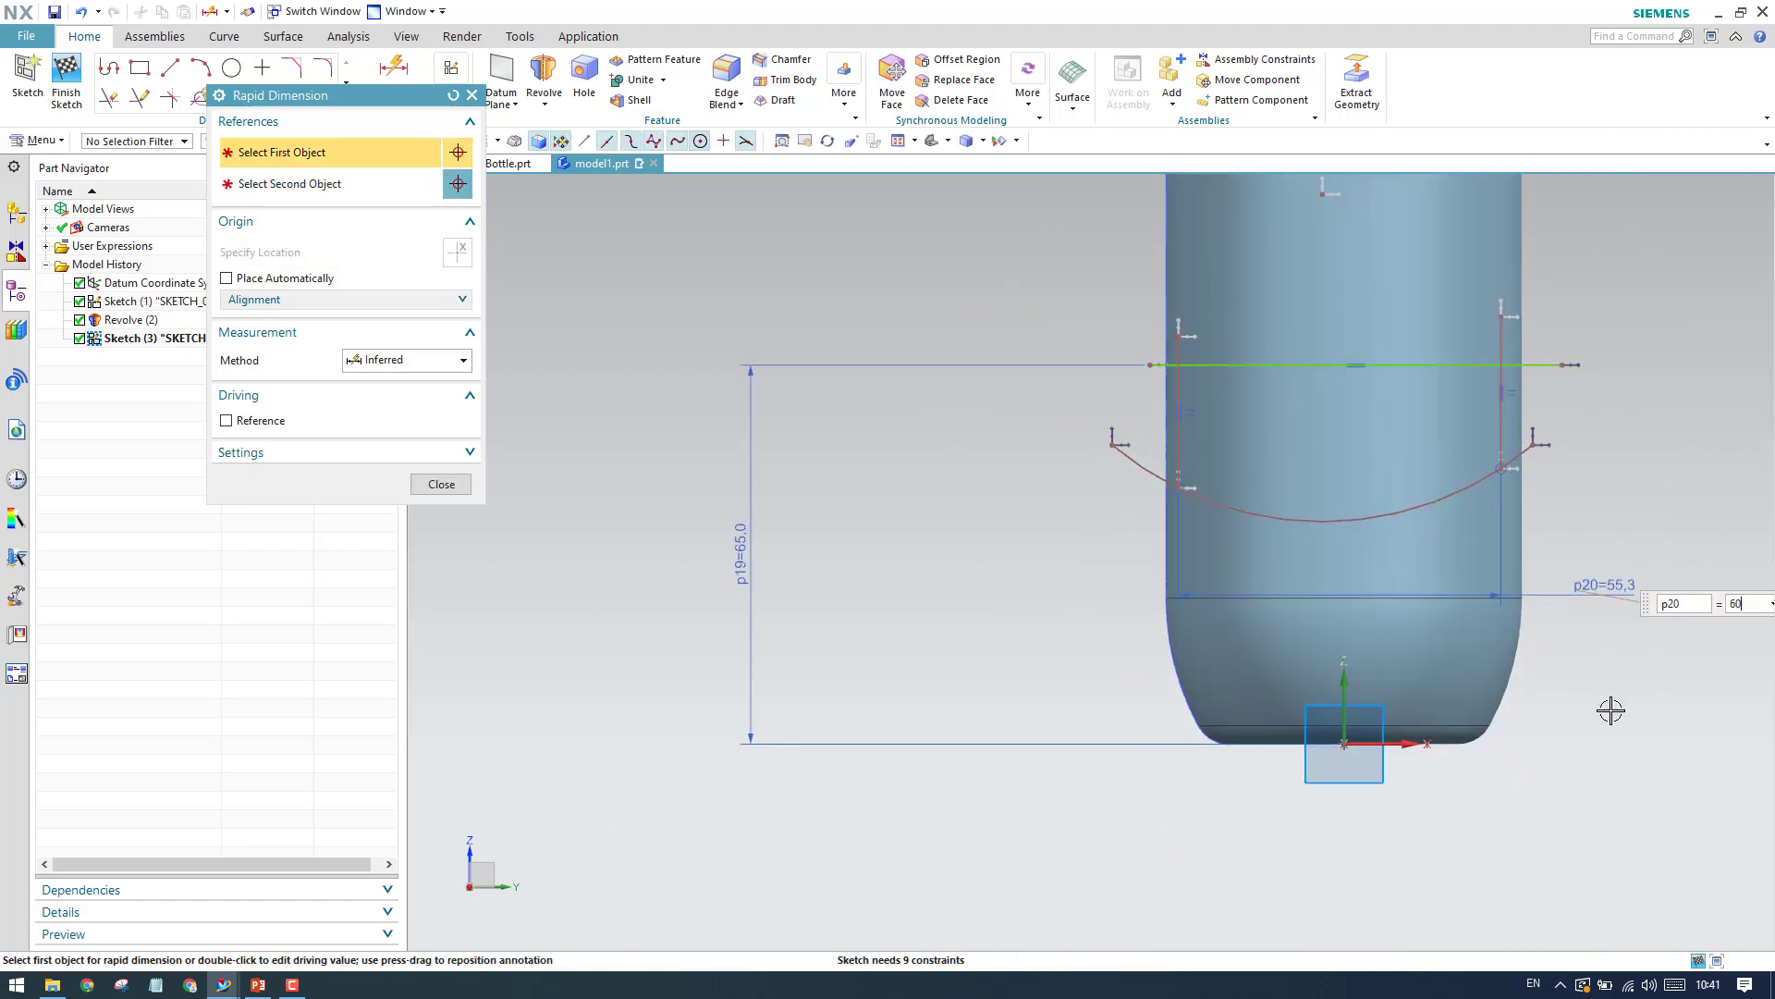
pyautogui.press('Return')
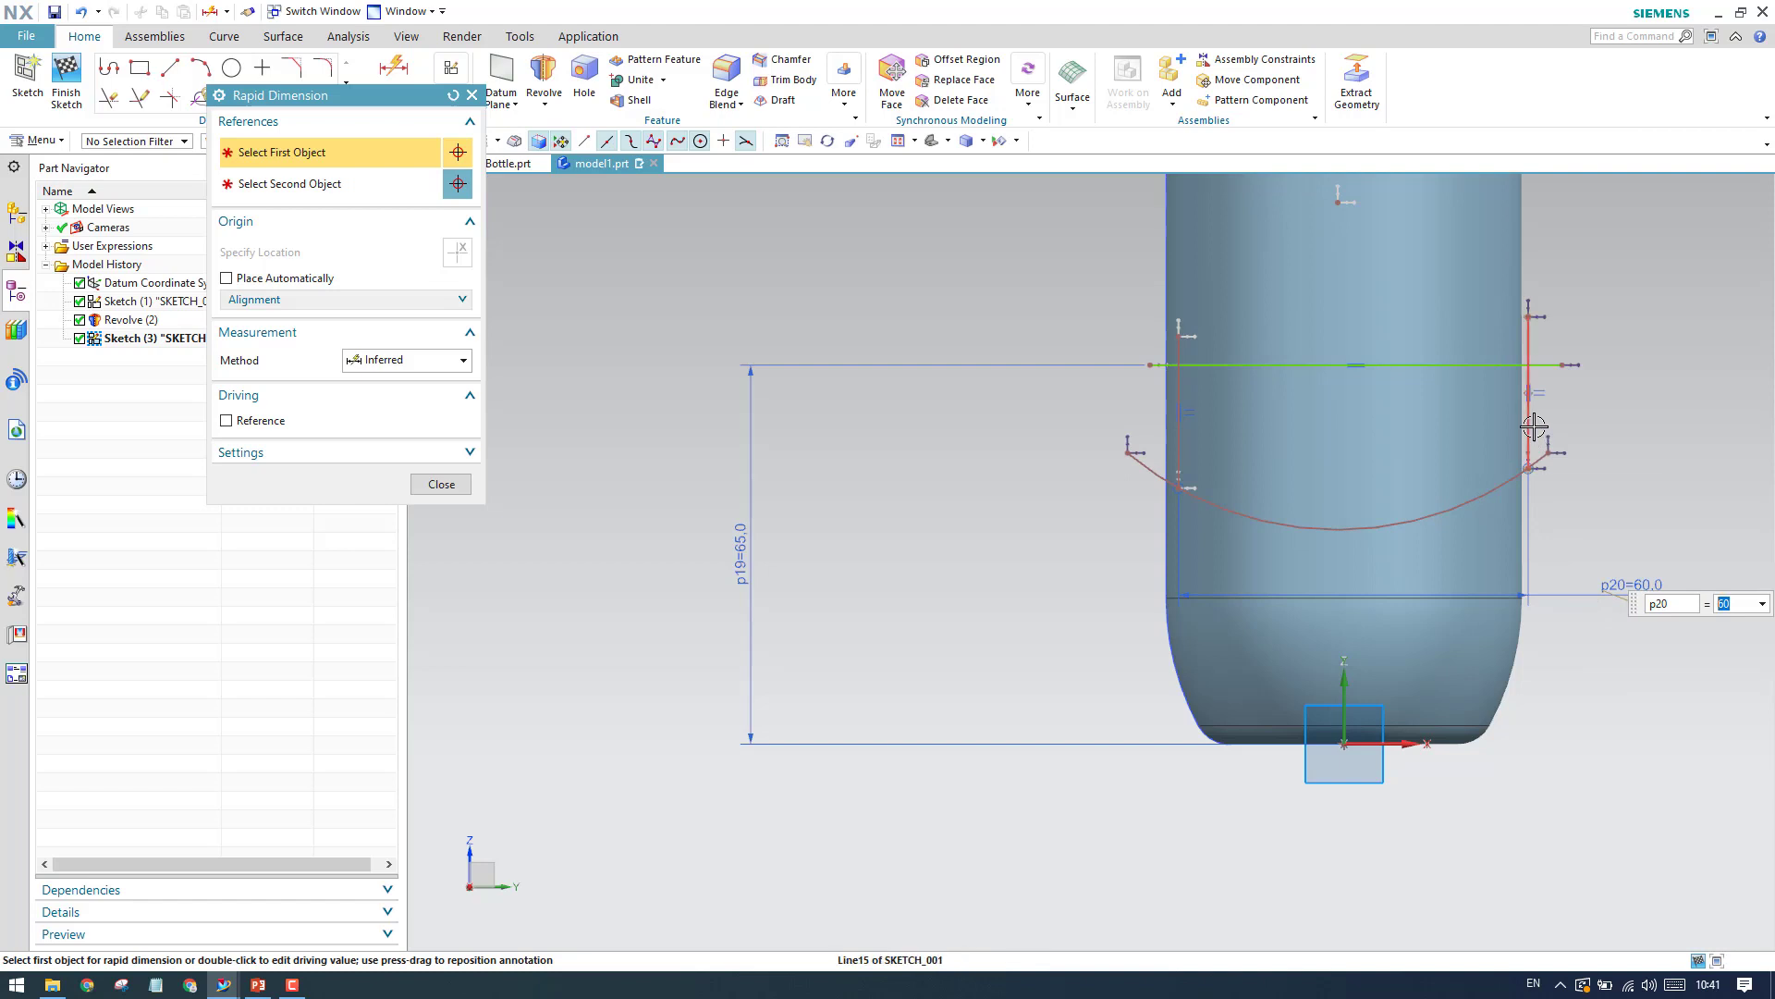
# Dimension the right-hand vertical line's distance from the bottle's vertical Z axis as 30.
pyautogui.click(1534, 427)
pyautogui.click(1344, 691)
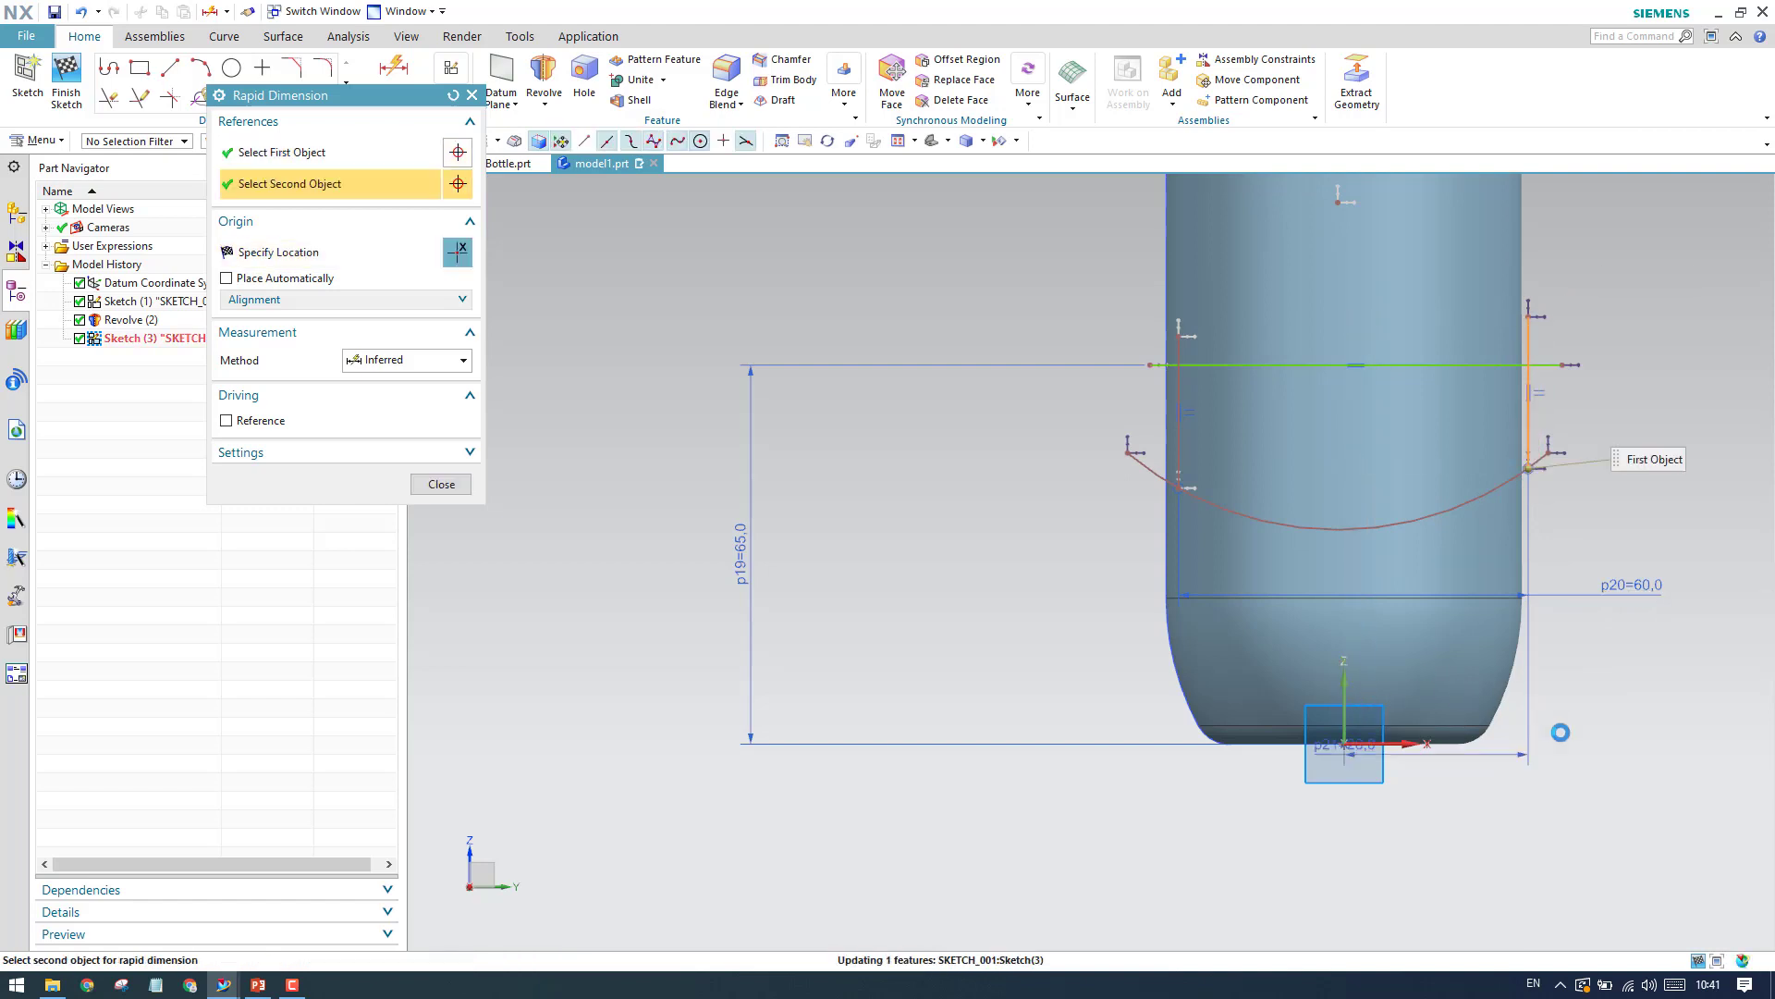
pyautogui.click(1477, 869)
pyautogui.write('30')
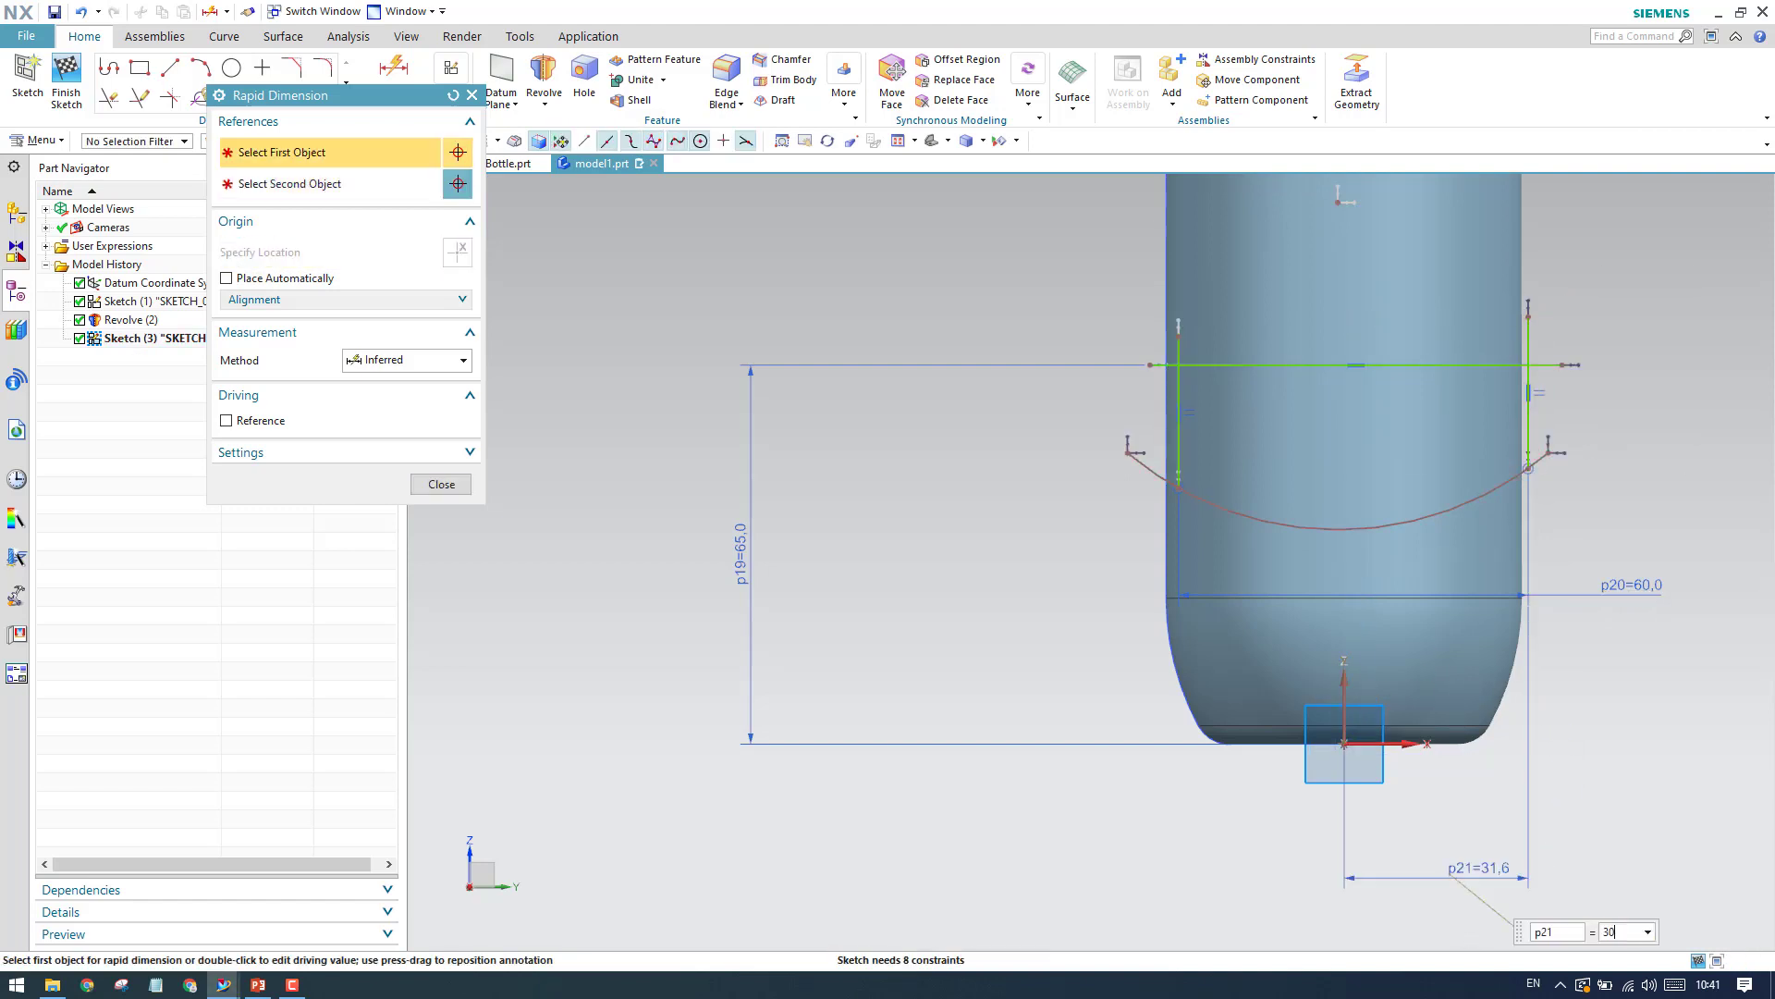
pyautogui.press('Return')
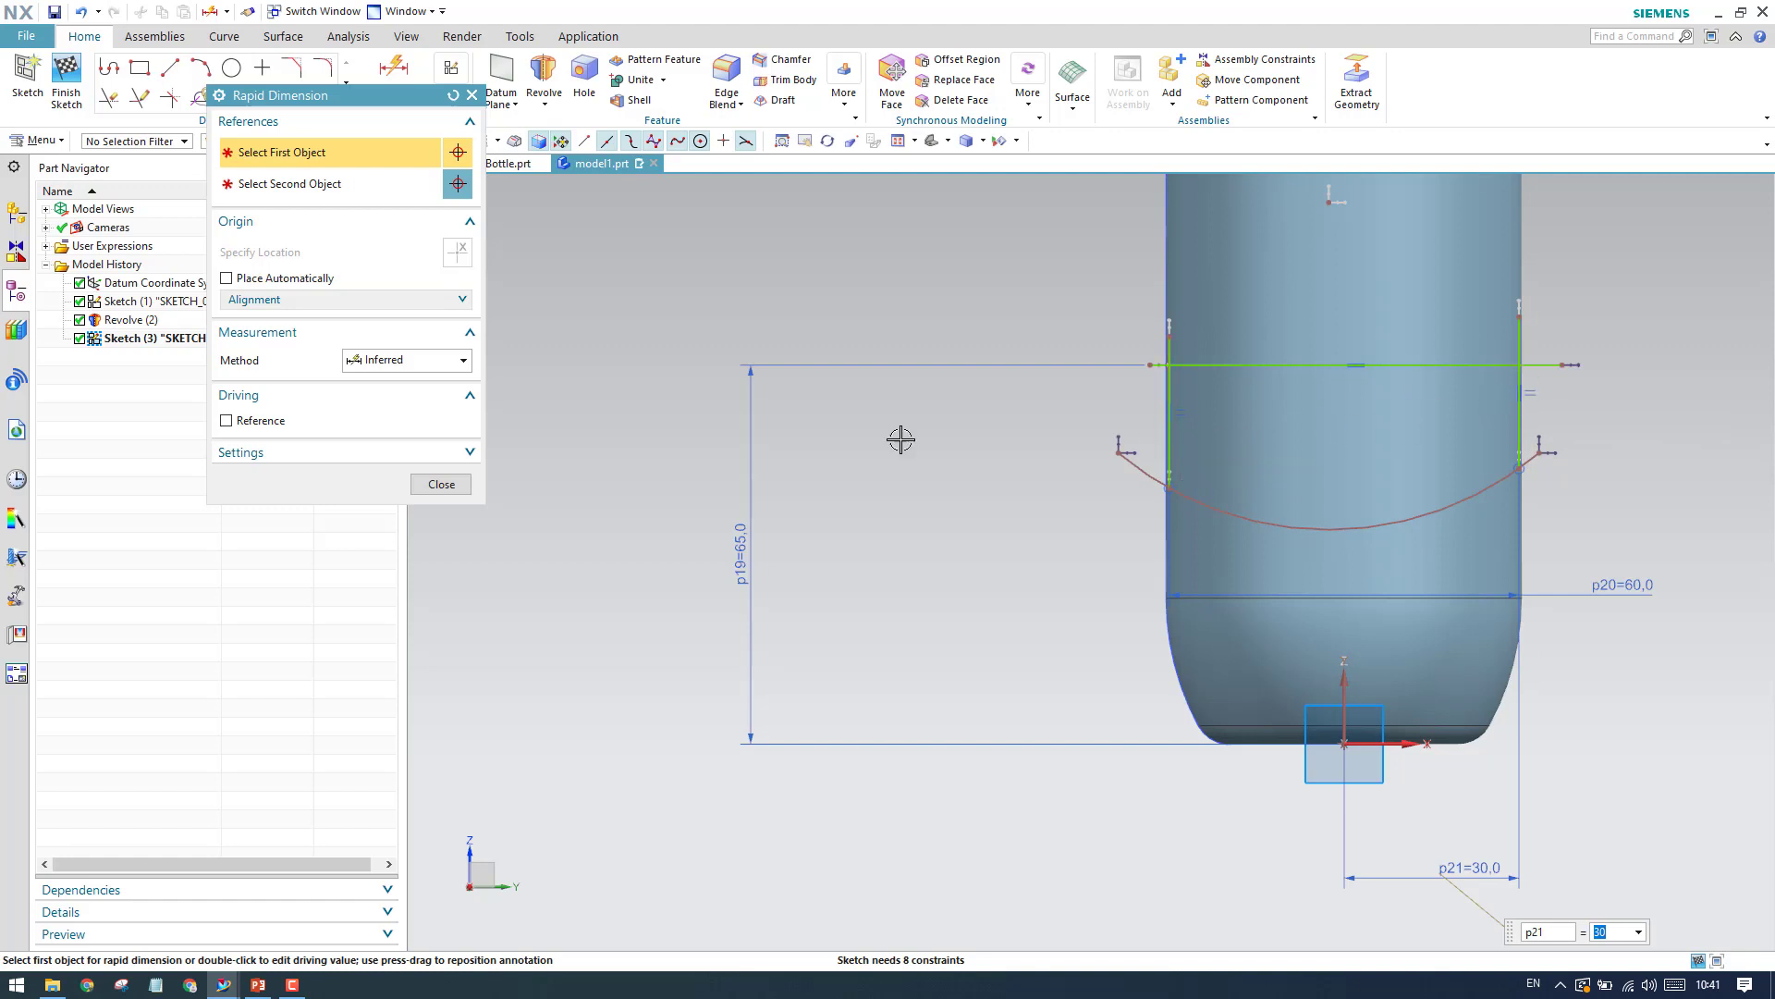
pyautogui.click(441, 490)
# Trim off the part of the right-hand vertical line that extends above the horizontal line with Quick Trim.
pyautogui.scroll(-2, 792, 572)
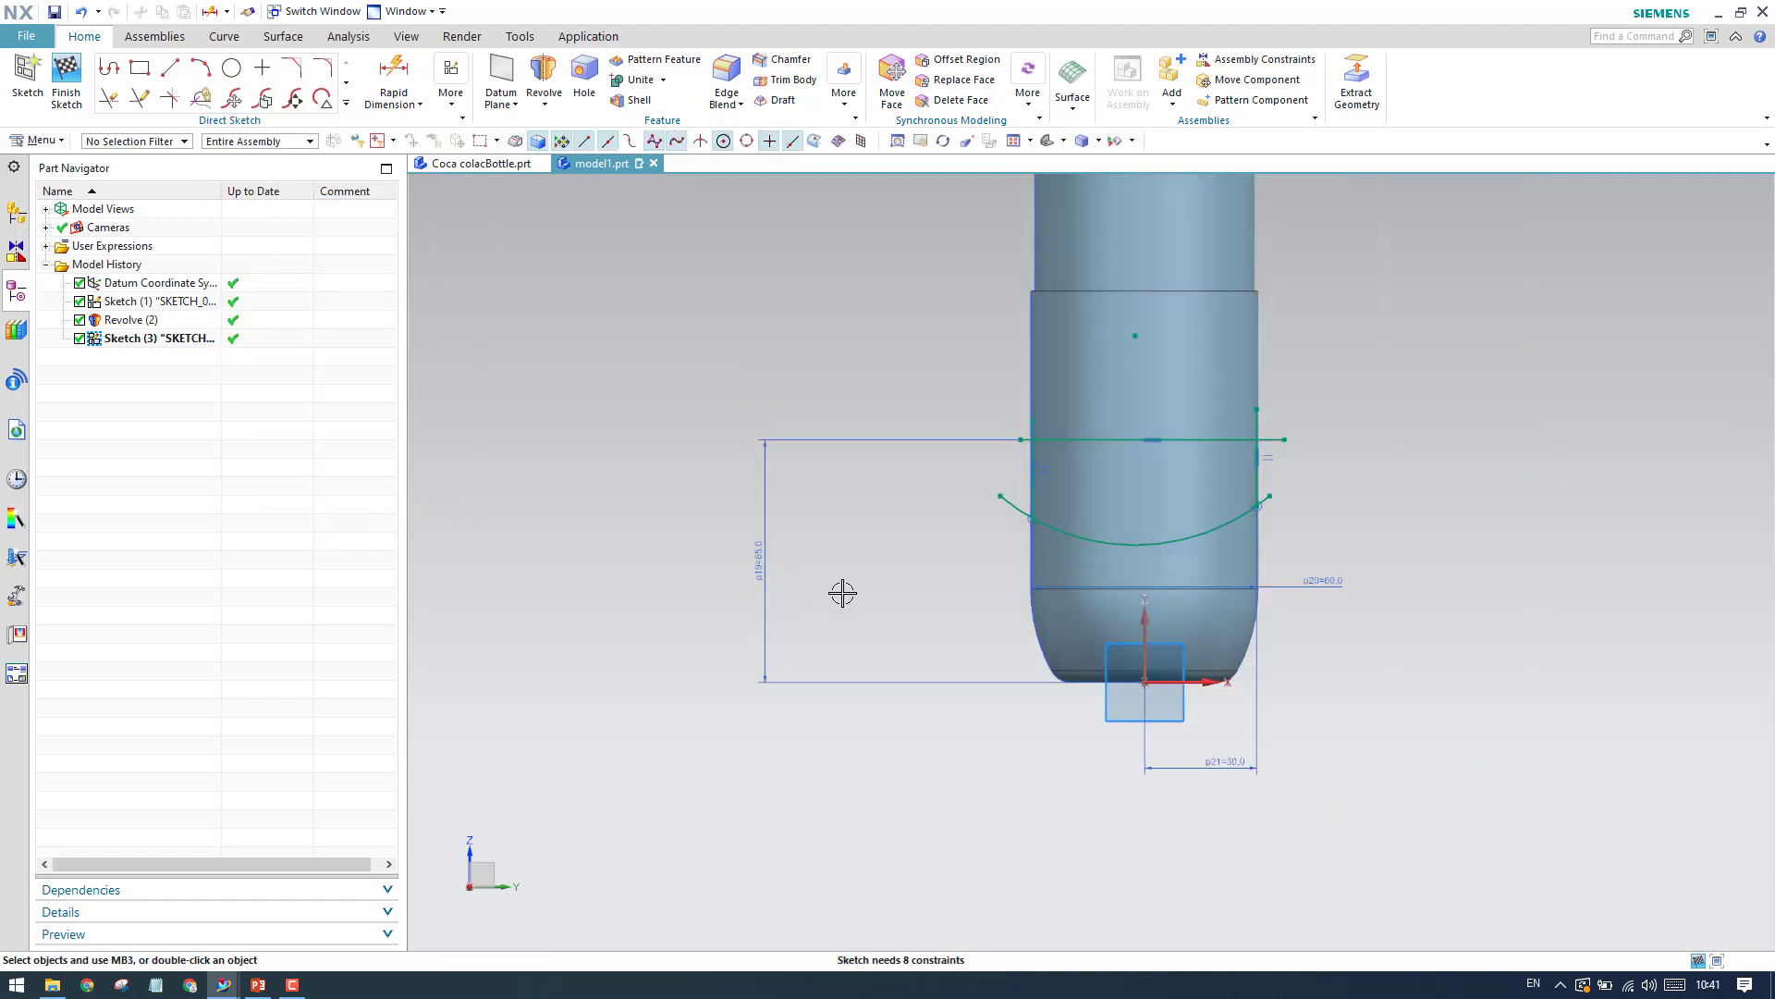
pyautogui.scroll(3, 1276, 481)
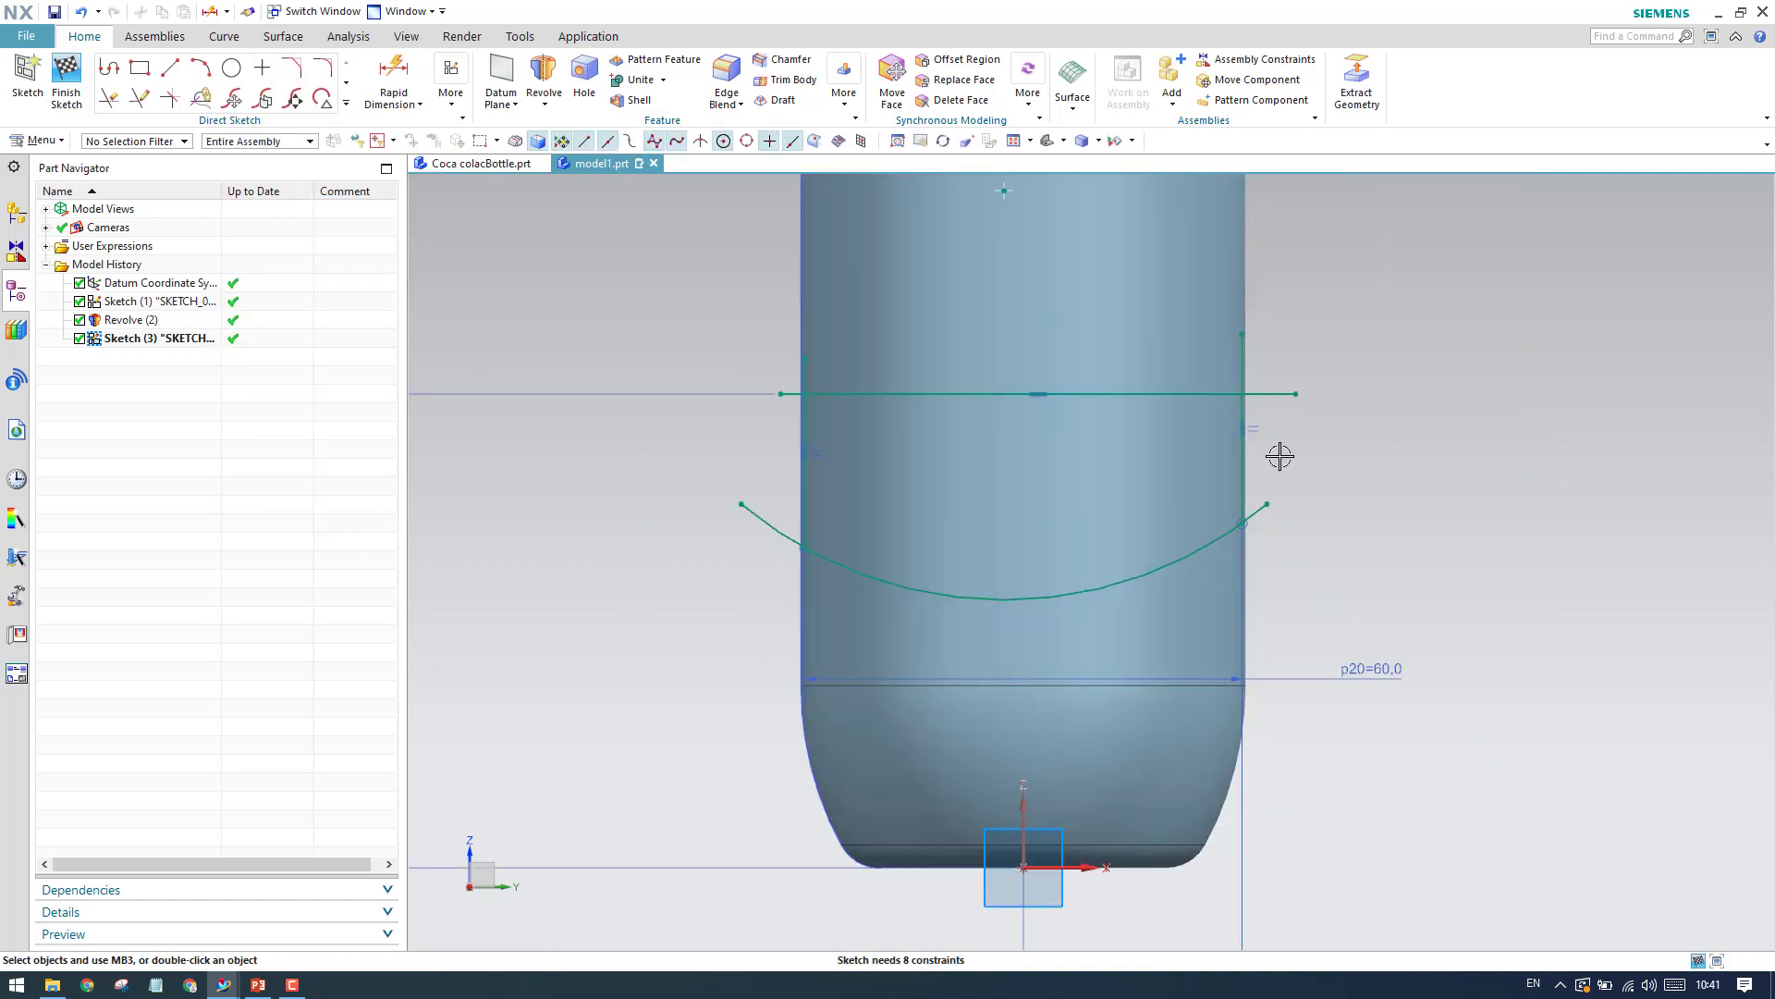
pyautogui.press('t')
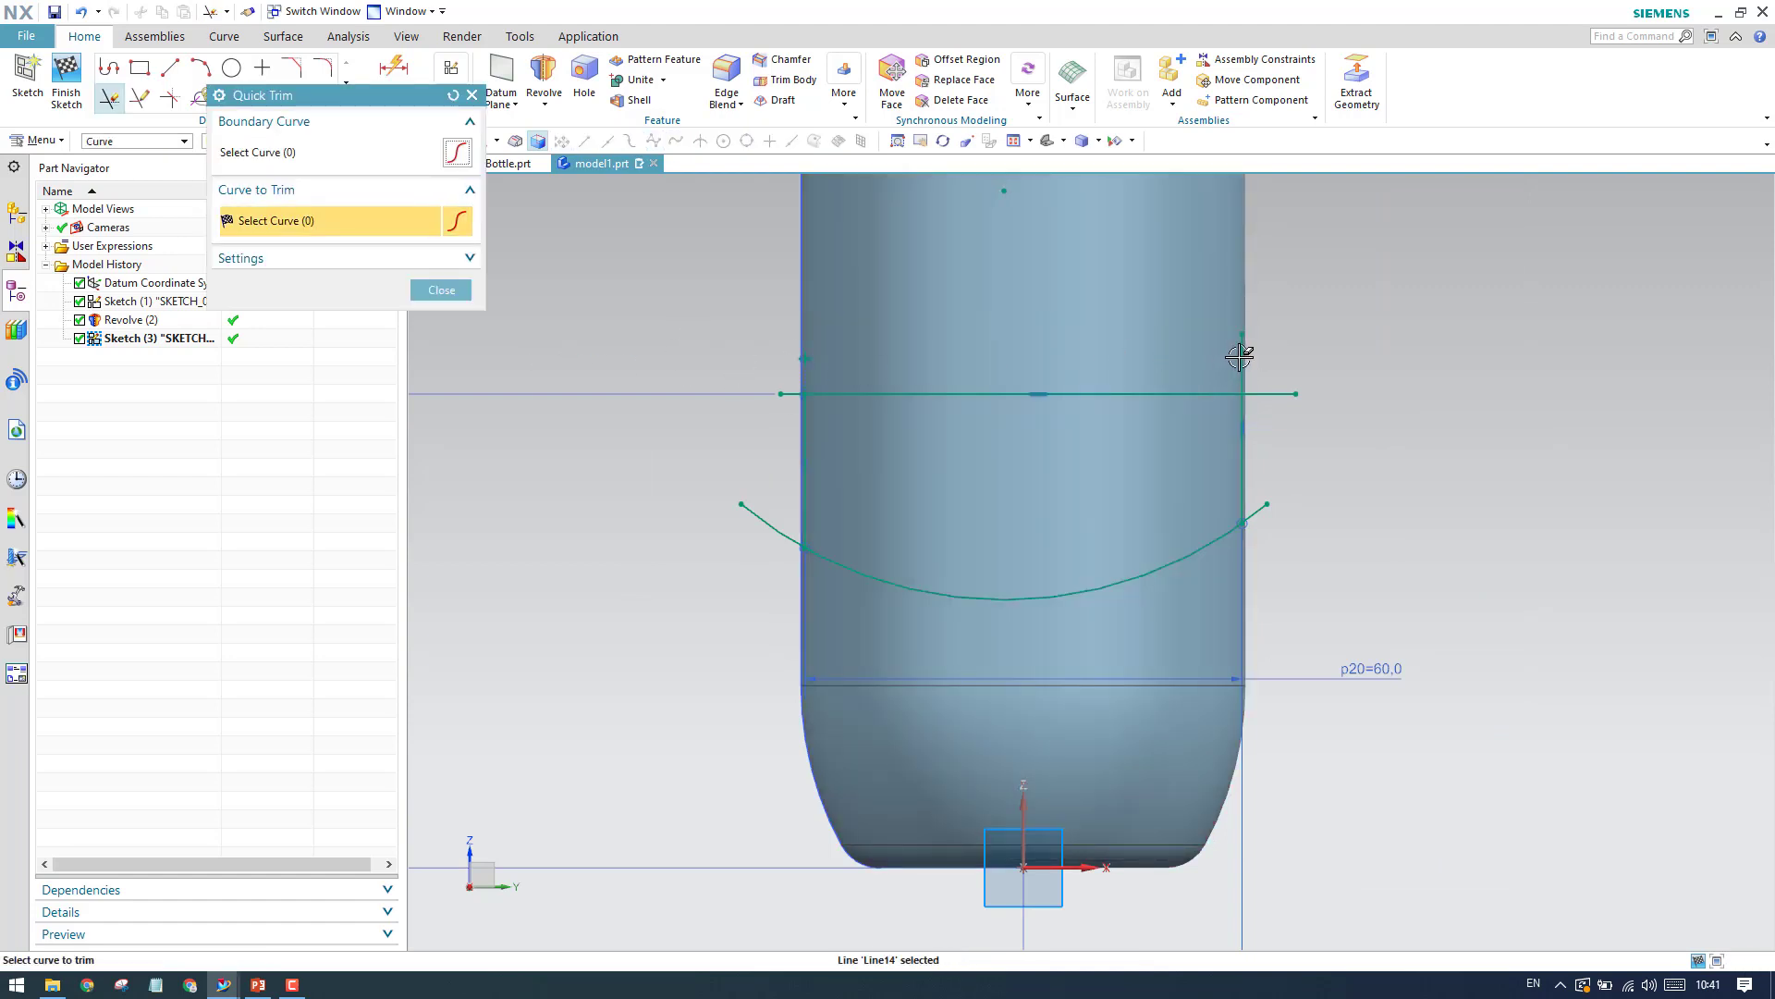
pyautogui.click(1225, 369)
pyautogui.click(441, 289)
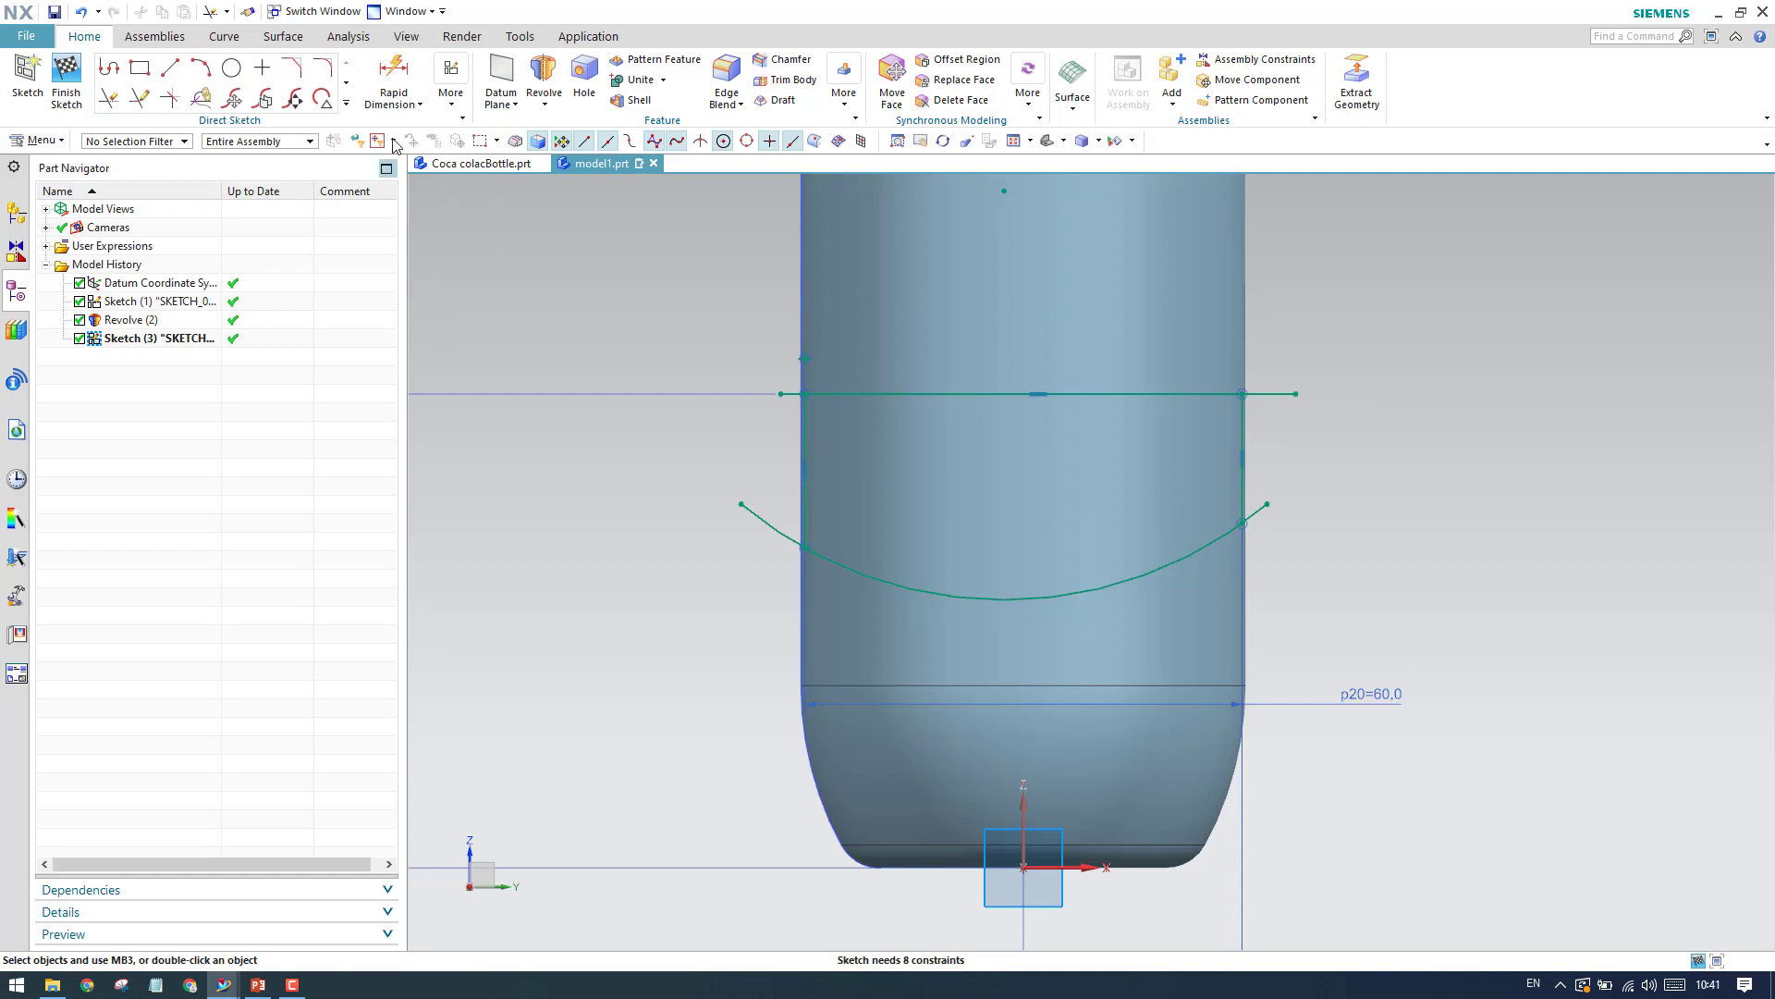
# Dimension the left-hand vertical line from the horizontal line down to the arc and set it to 25.
pyautogui.click(393, 76)
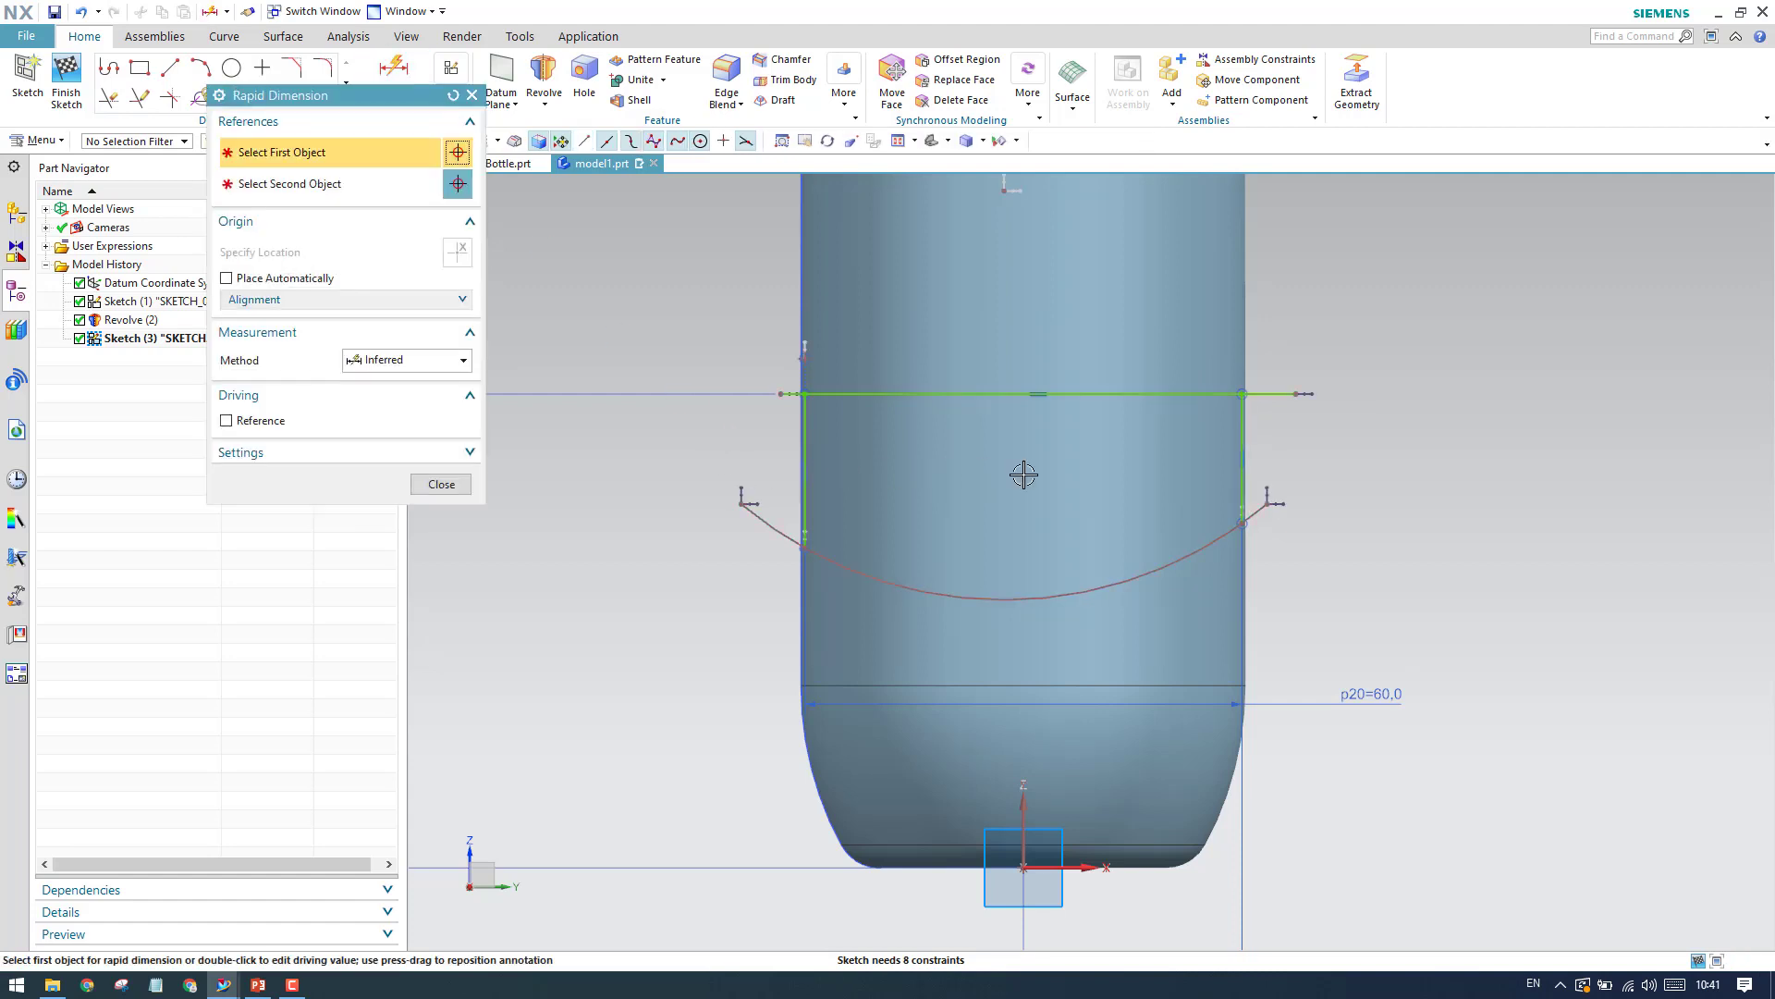
pyautogui.click(808, 452)
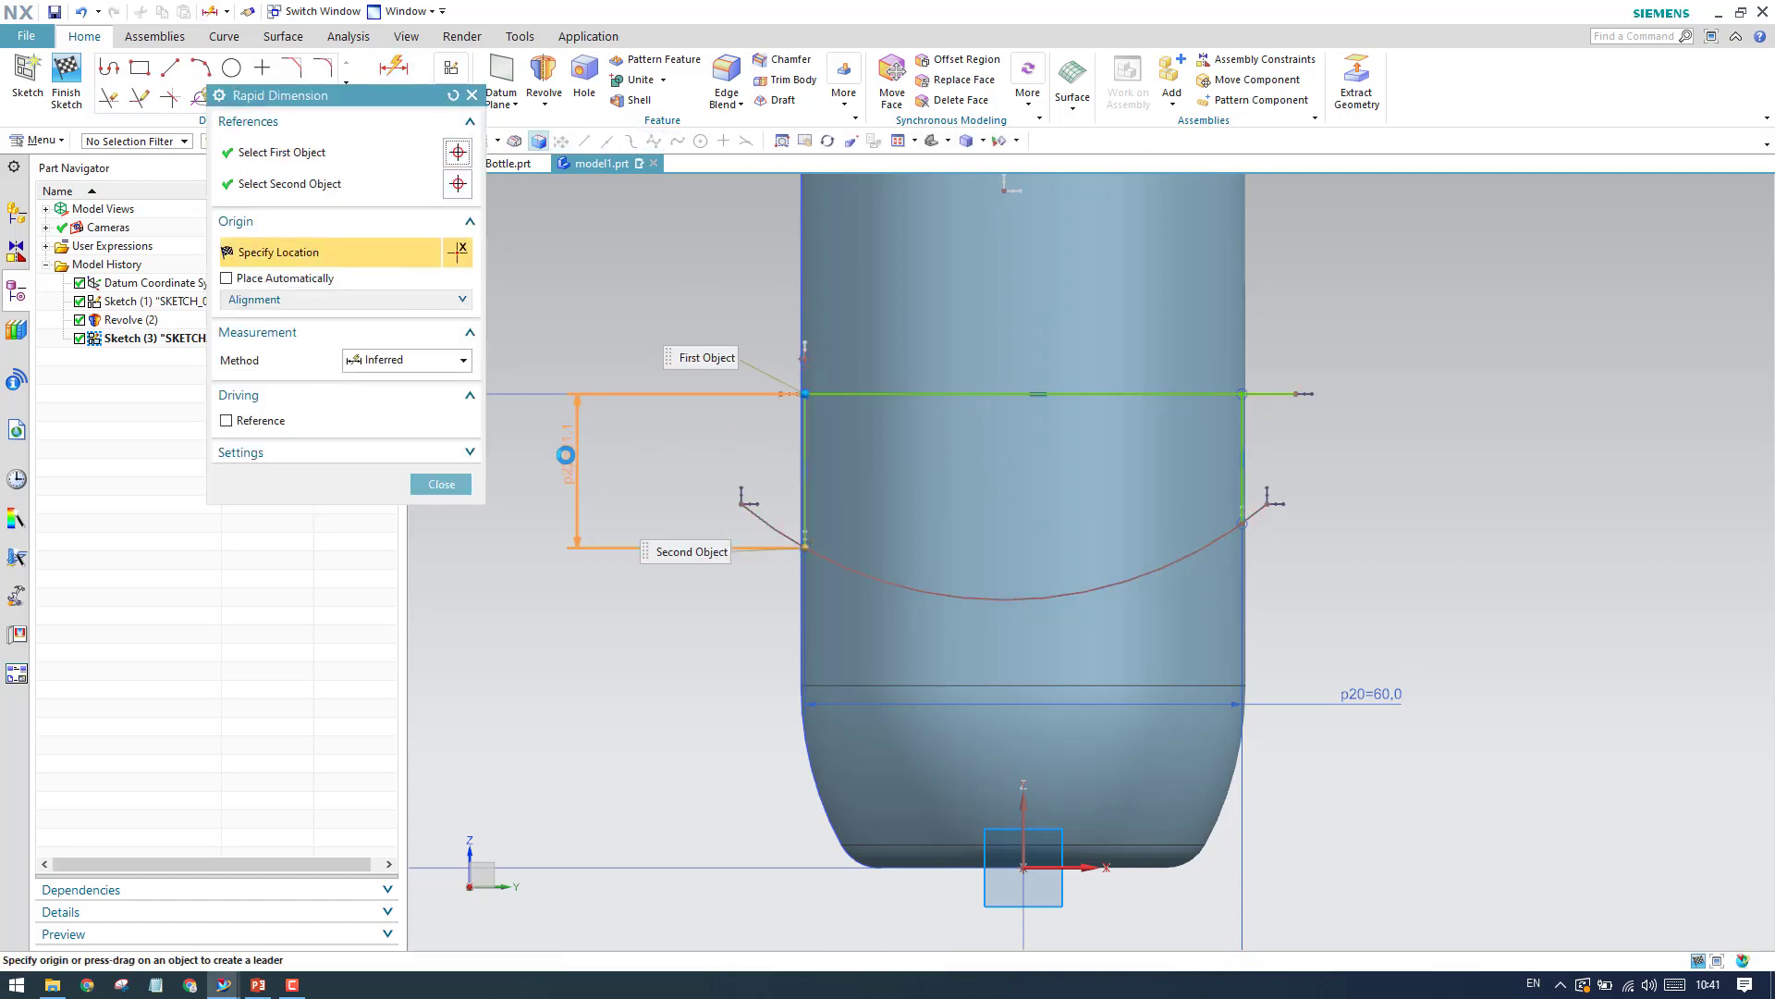
pyautogui.click(576, 624)
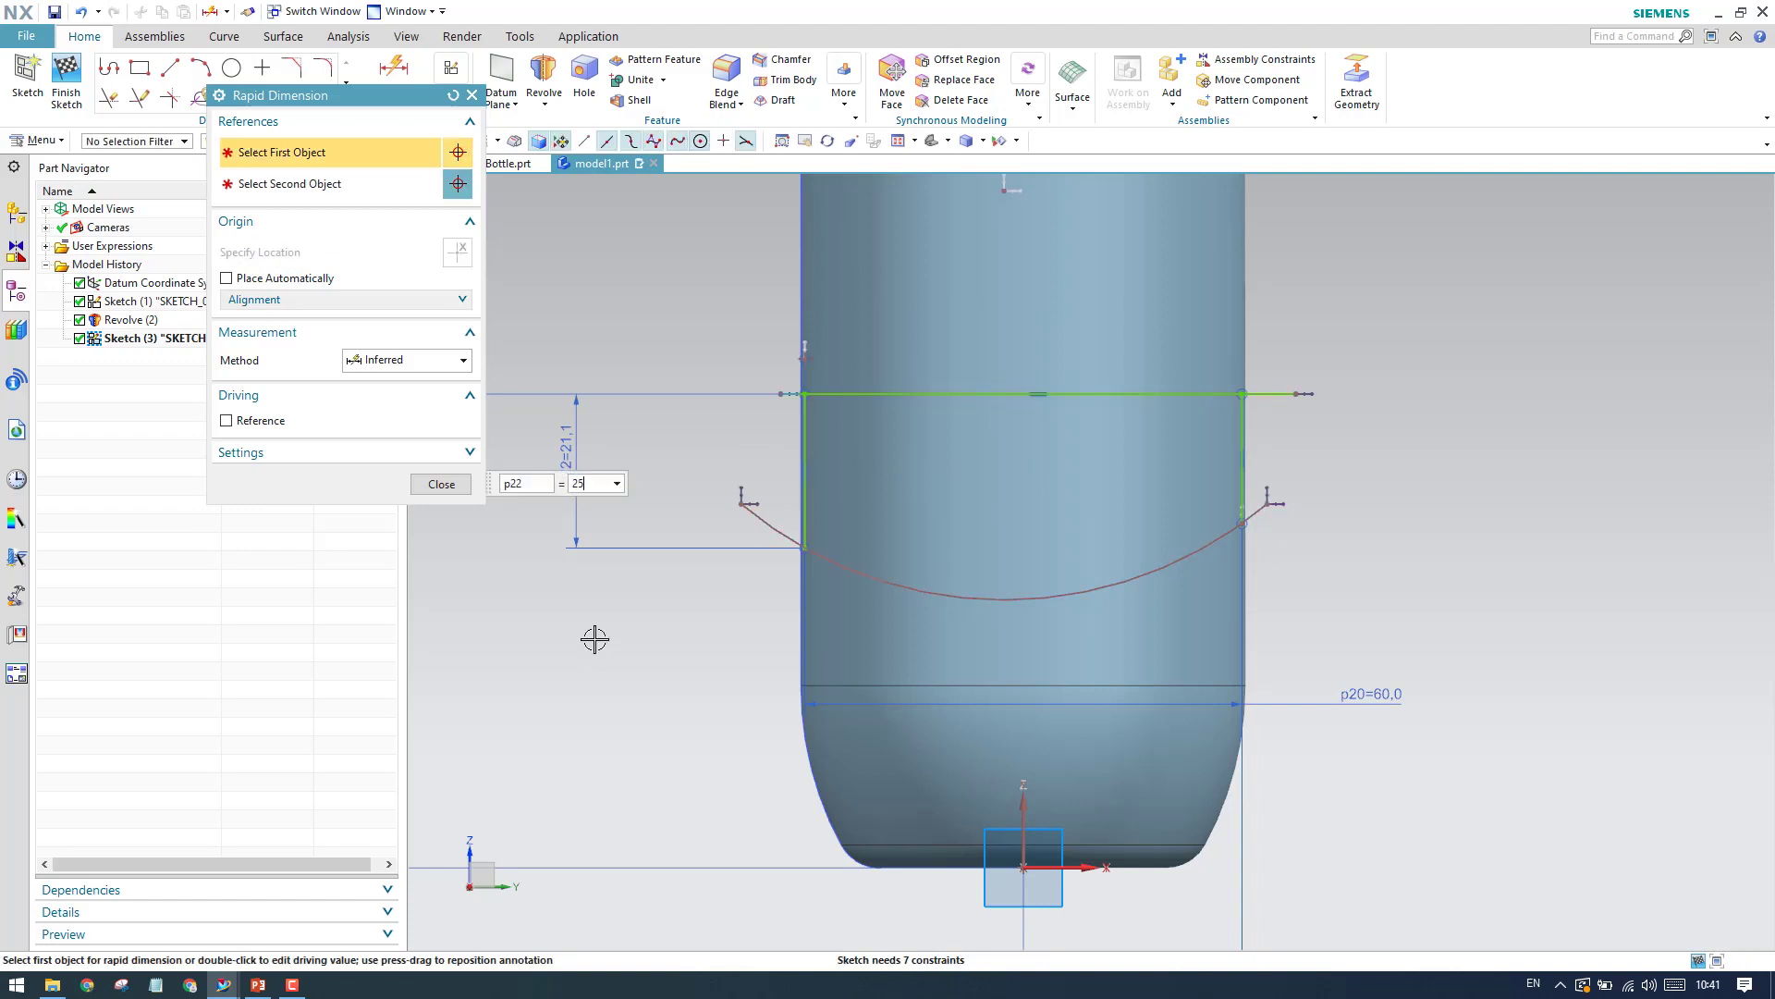
pyautogui.click(441, 483)
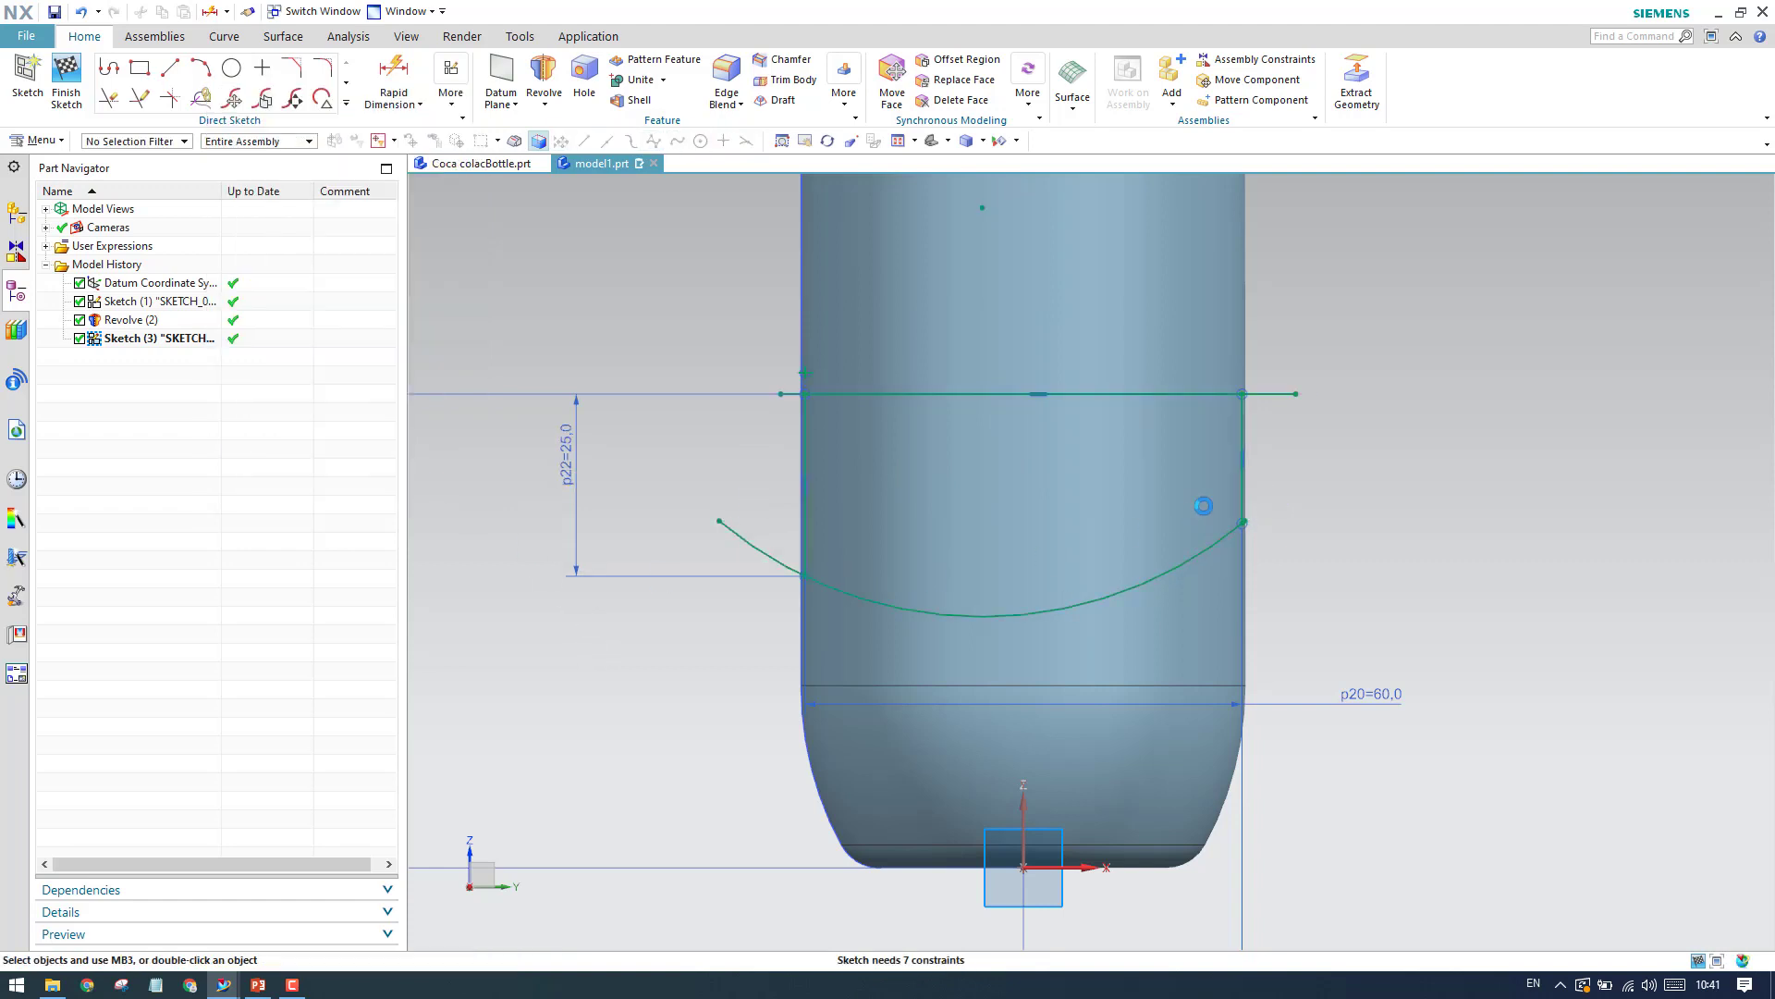
# Pull both free ends of the arc outward and upward so they extend well past the bottle's sides.
pyautogui.scroll(6, 1258, 527)
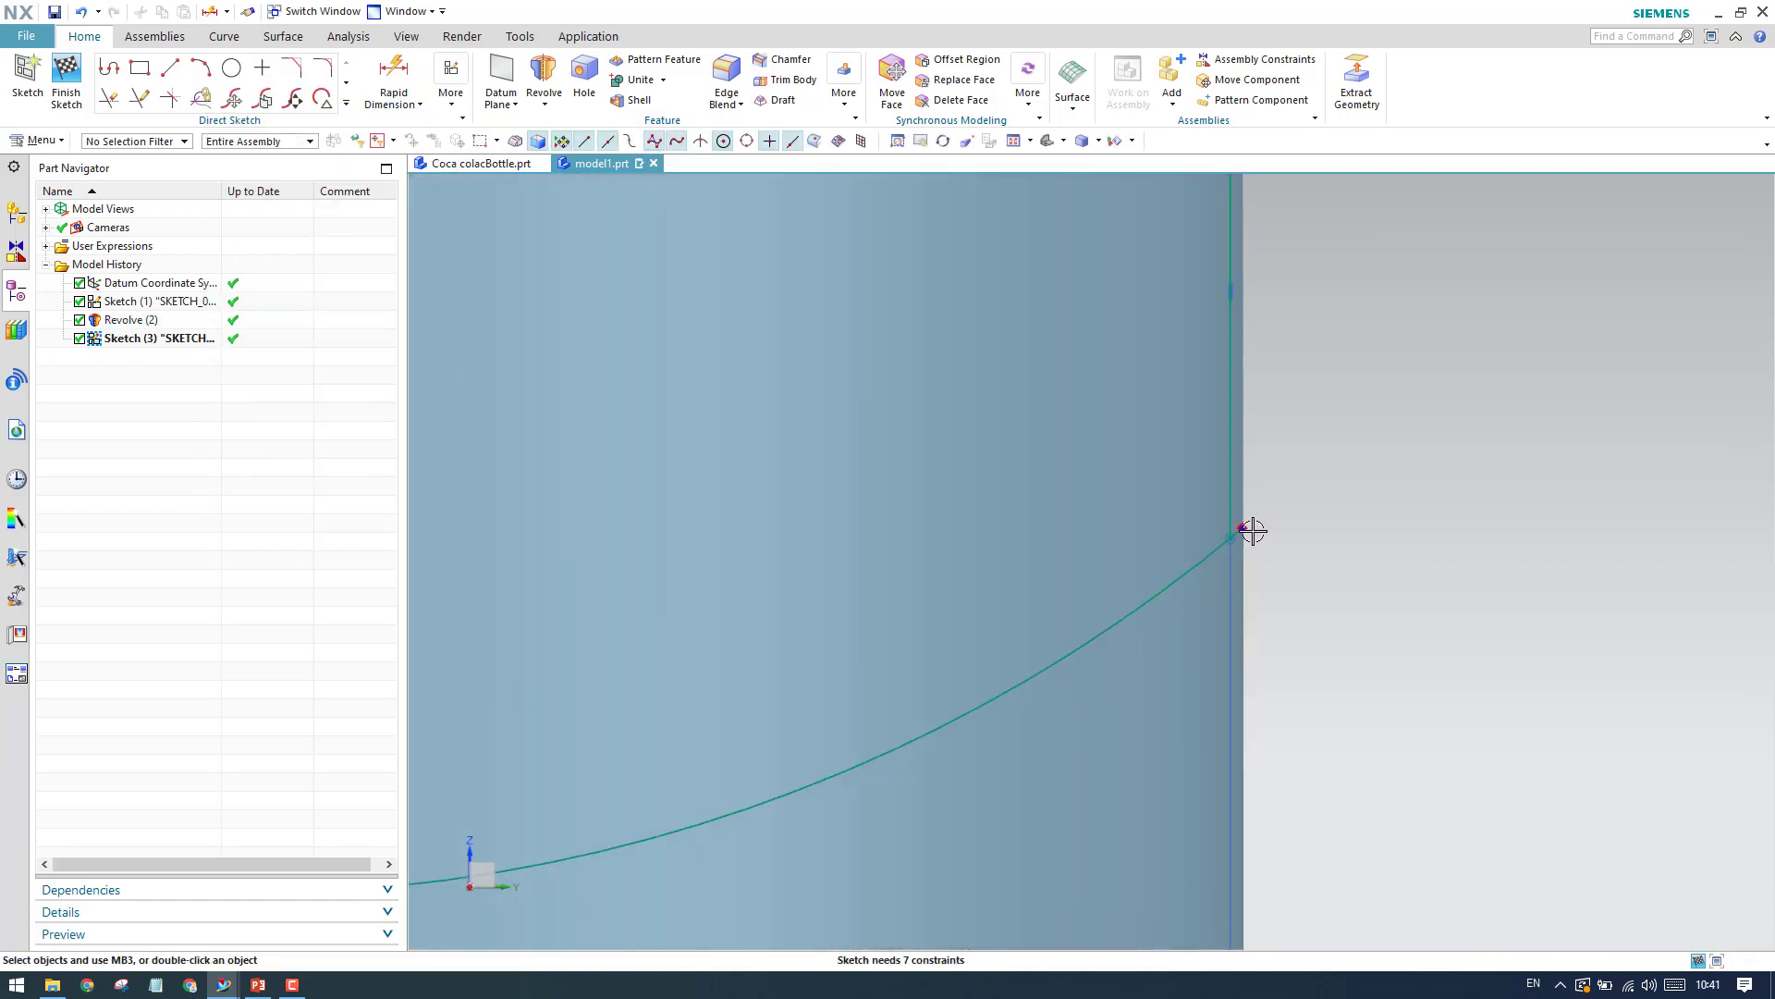
pyautogui.scroll(-6, 1253, 530)
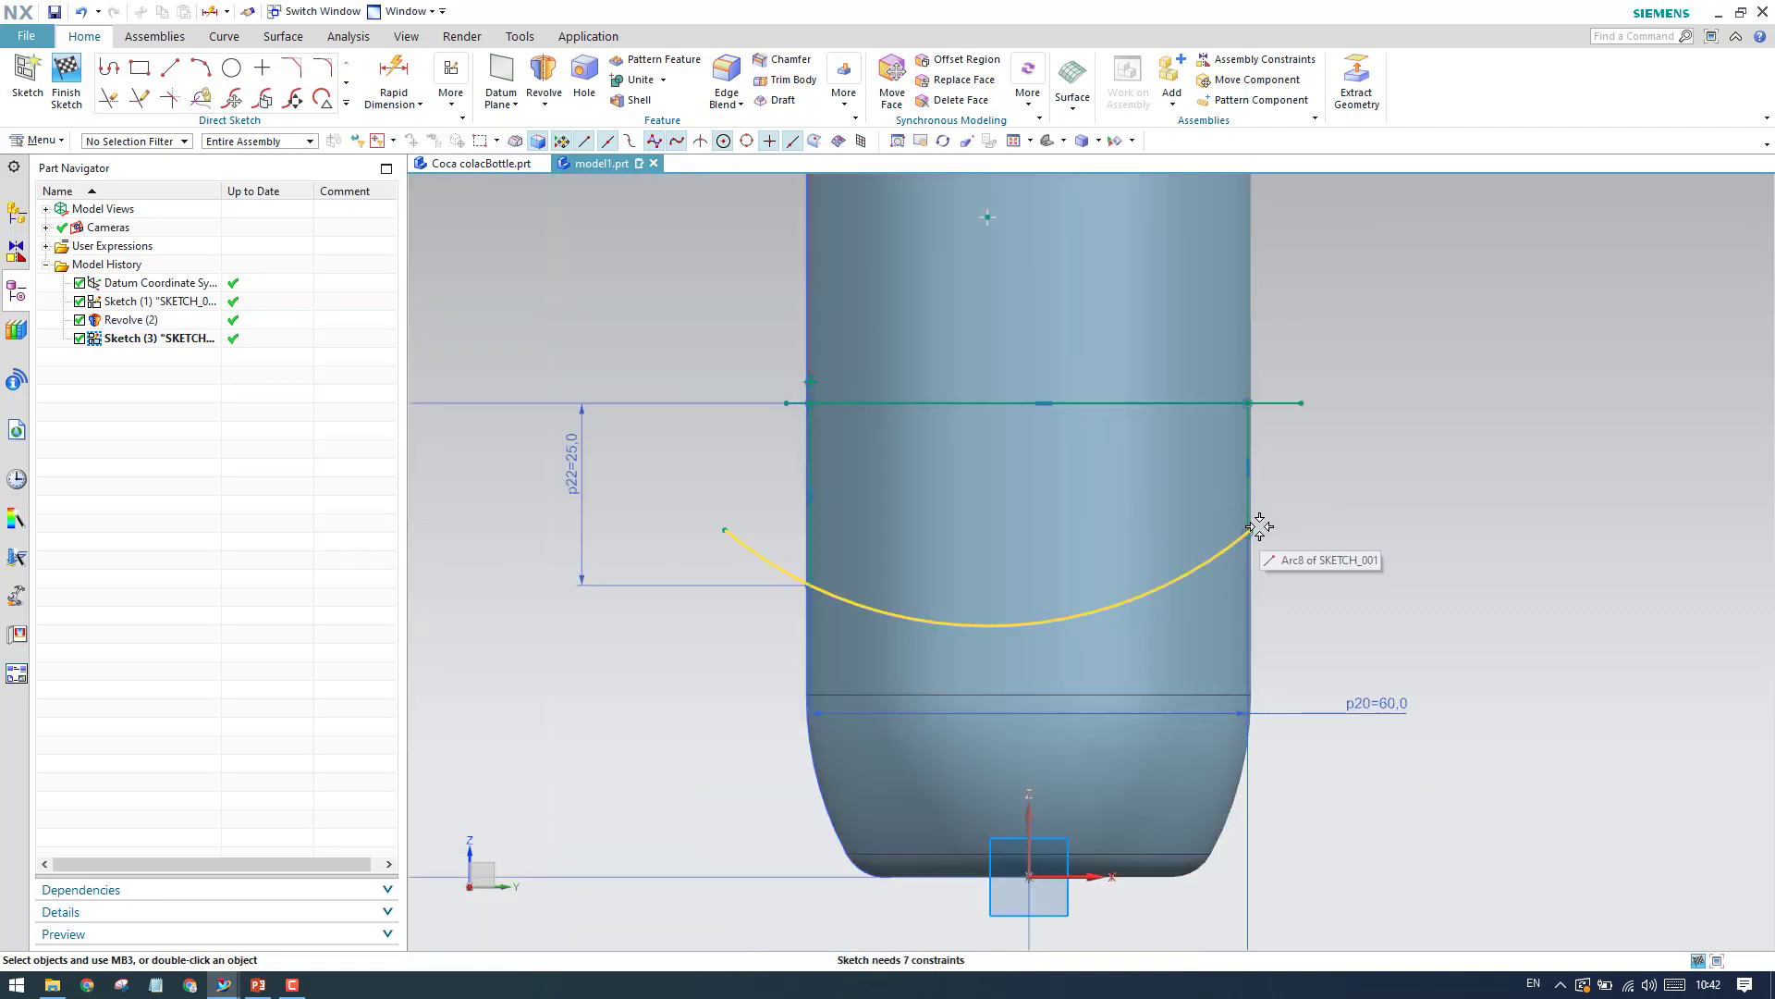
pyautogui.moveTo(1262, 517); pyautogui.dragTo(1304, 471)
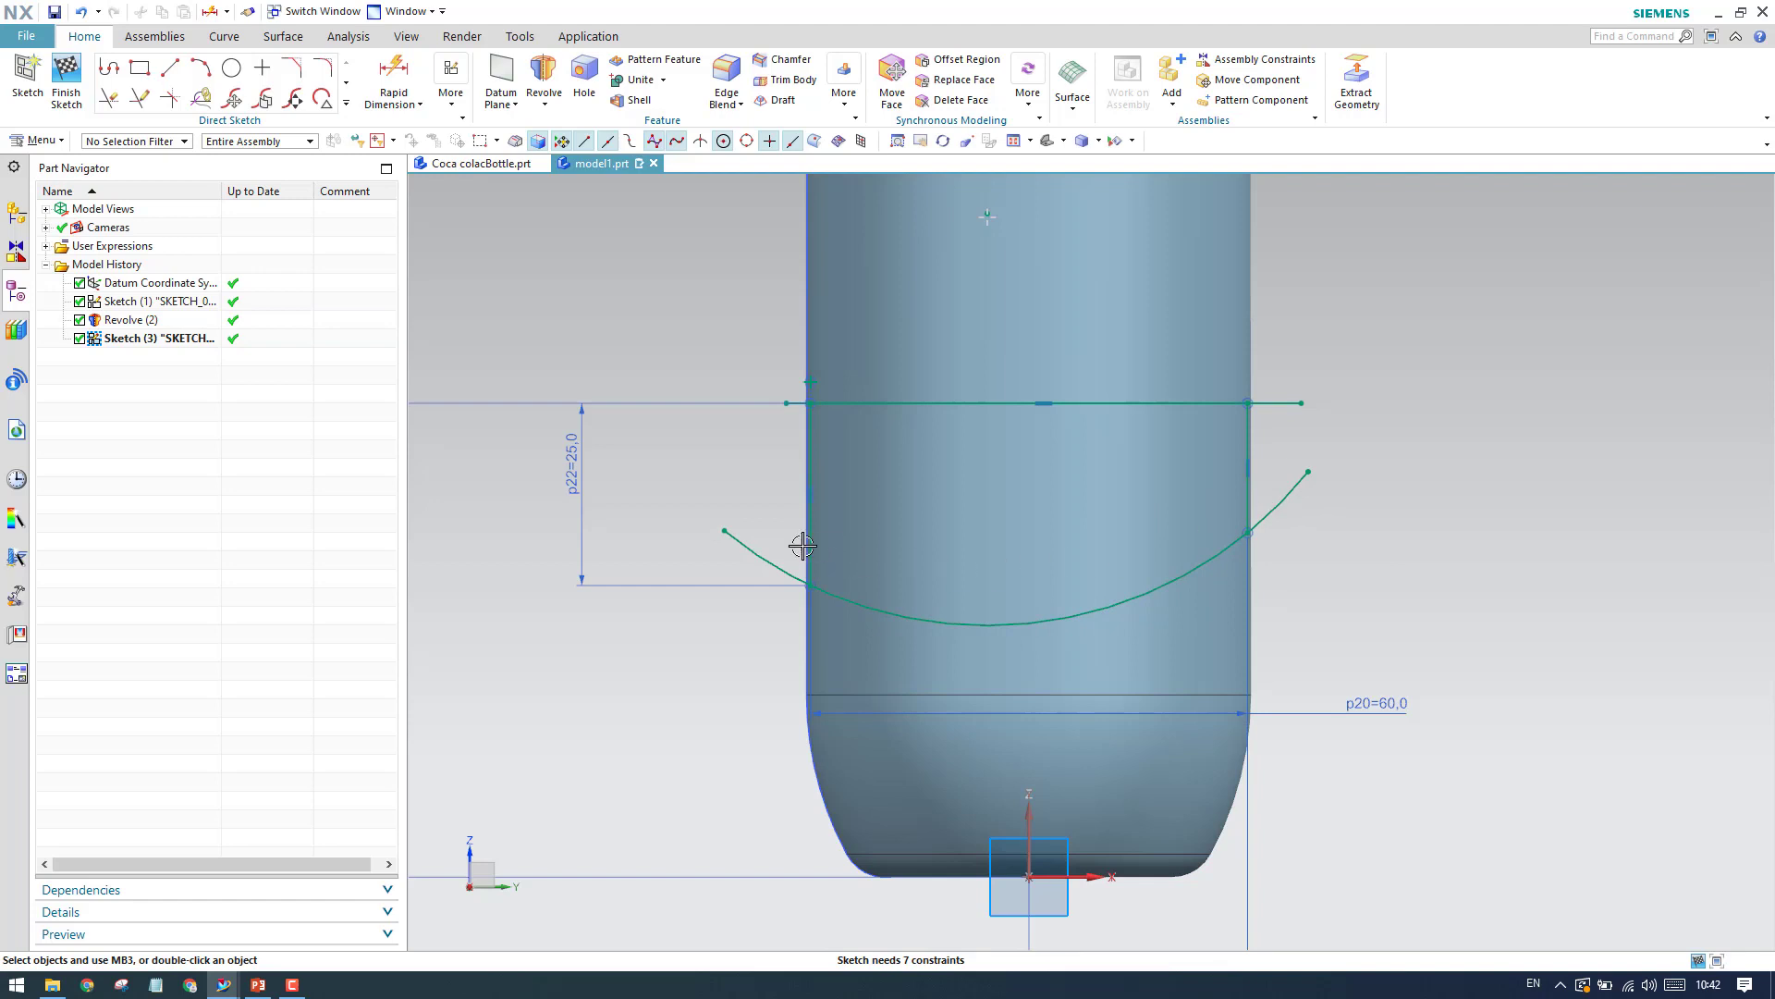
pyautogui.moveTo(726, 531); pyautogui.dragTo(696, 490)
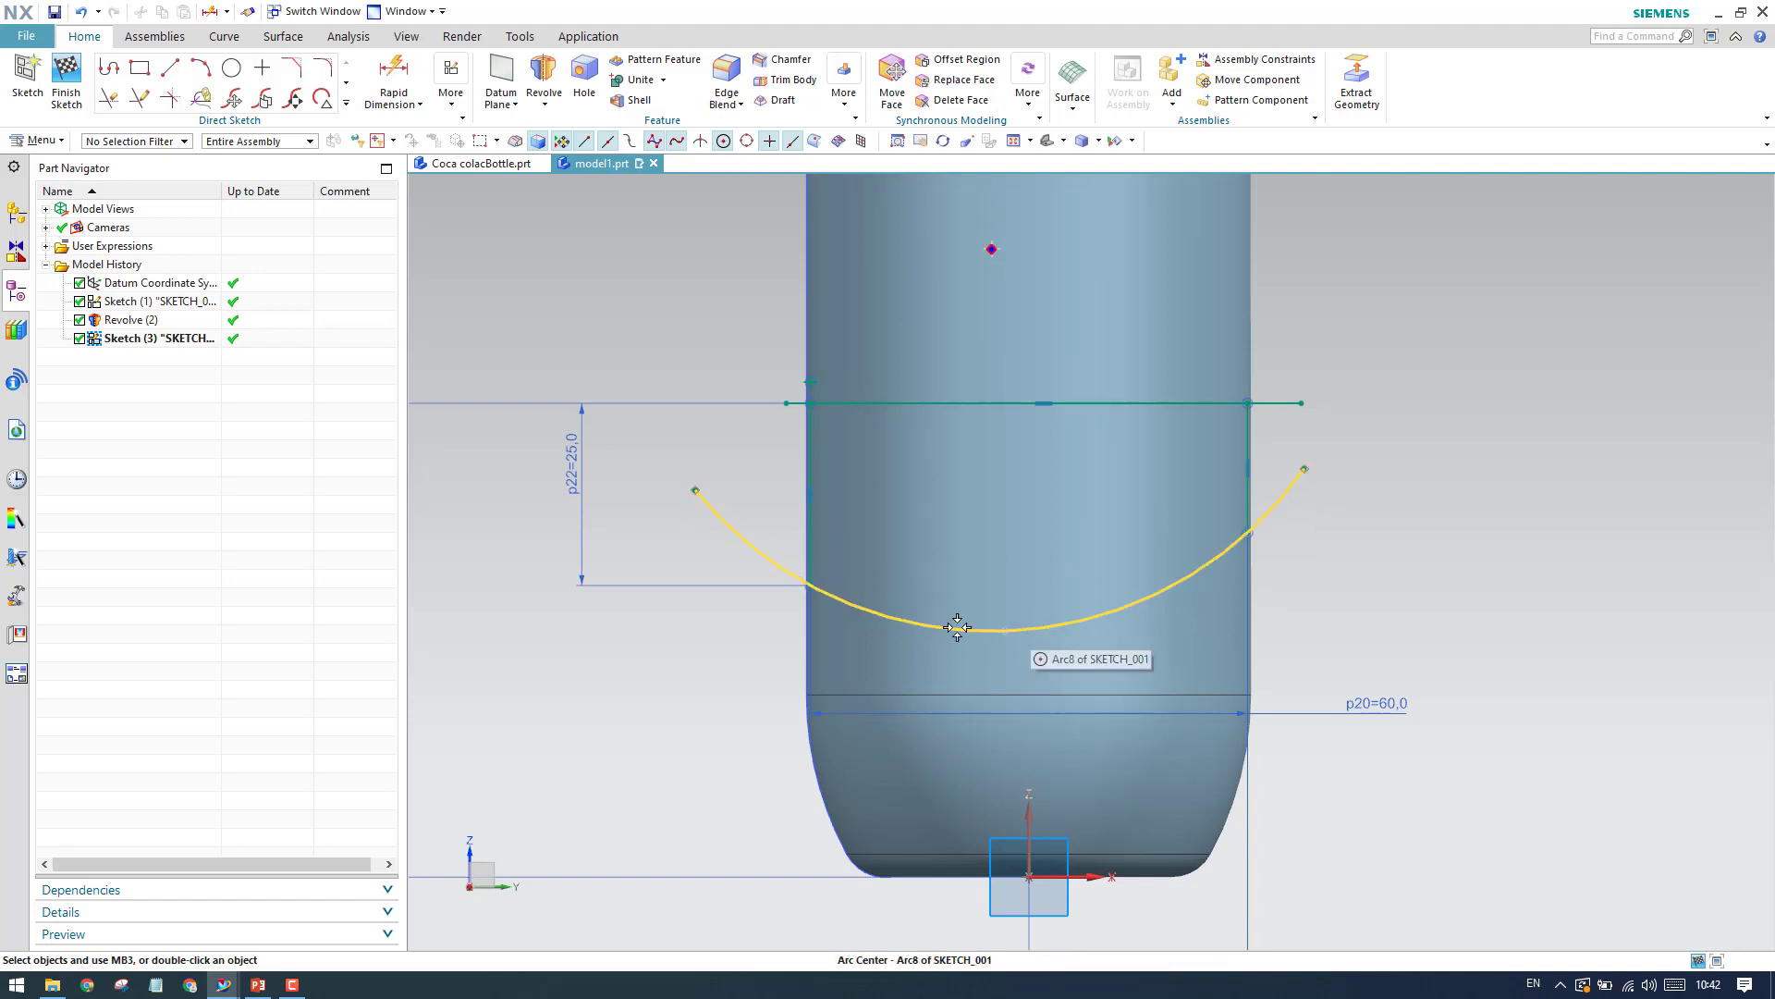
# Add a radial dimension to the arc below the horizontal line and set its radius to 46.
pyautogui.click(418, 103)
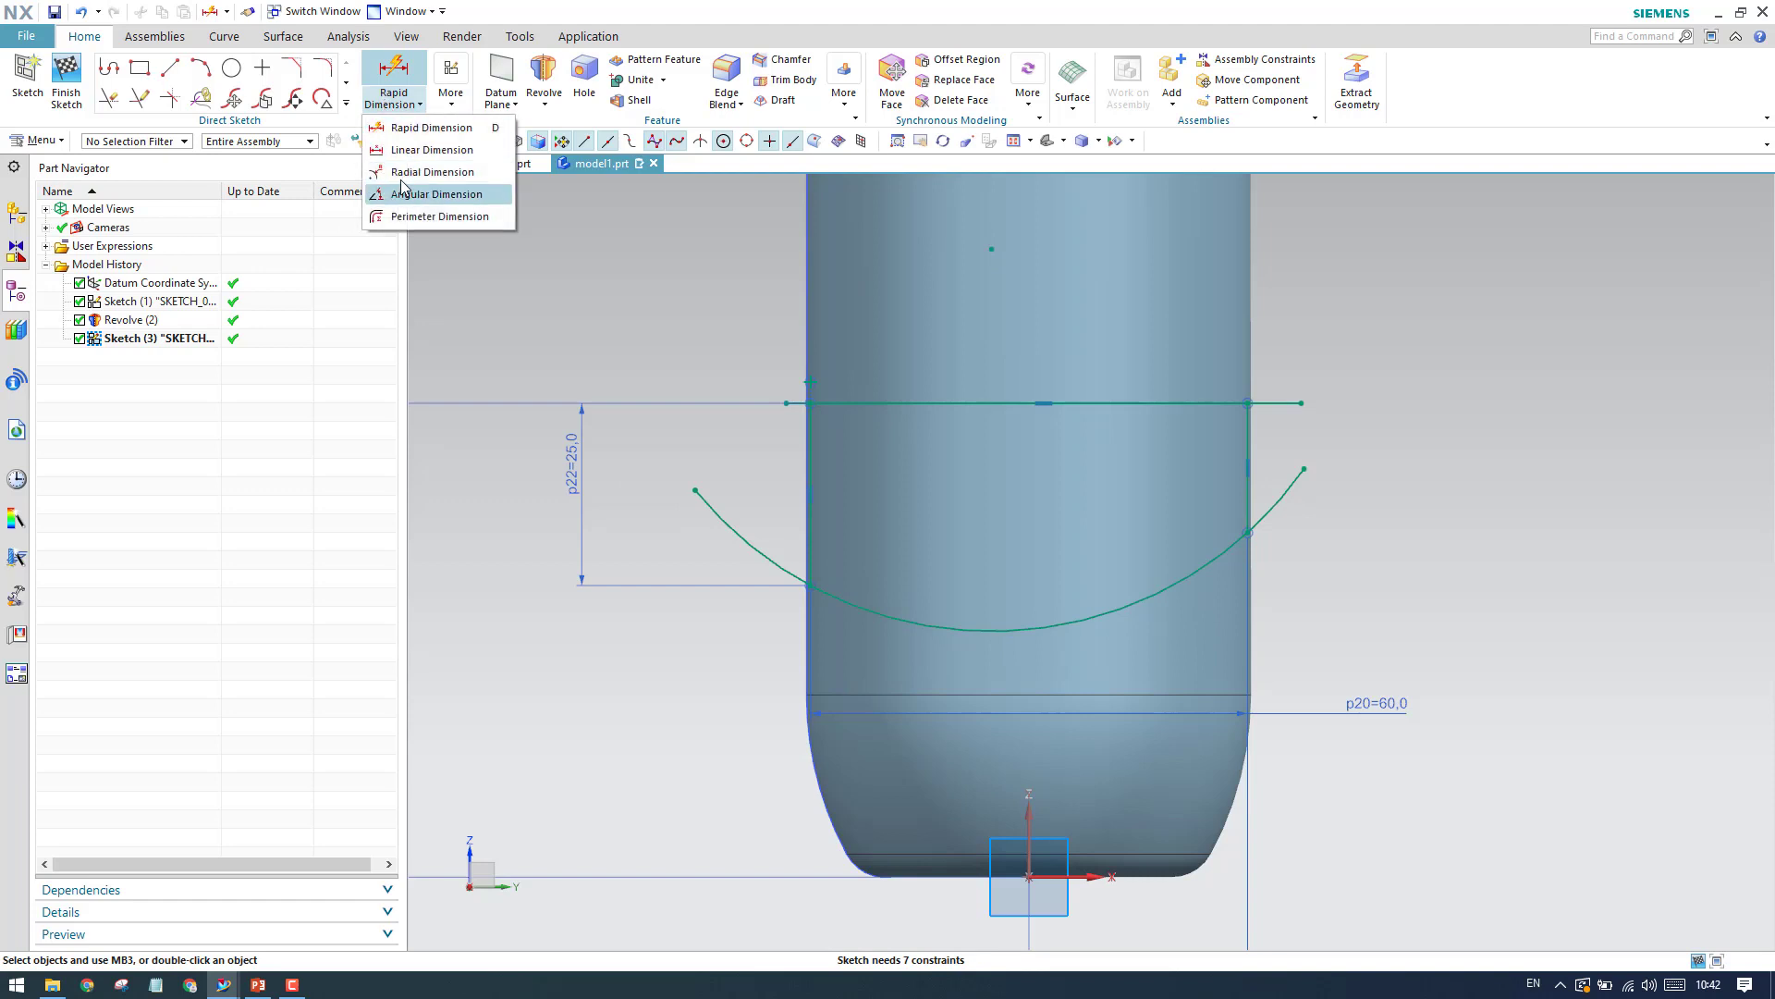
pyautogui.click(412, 172)
pyautogui.click(999, 630)
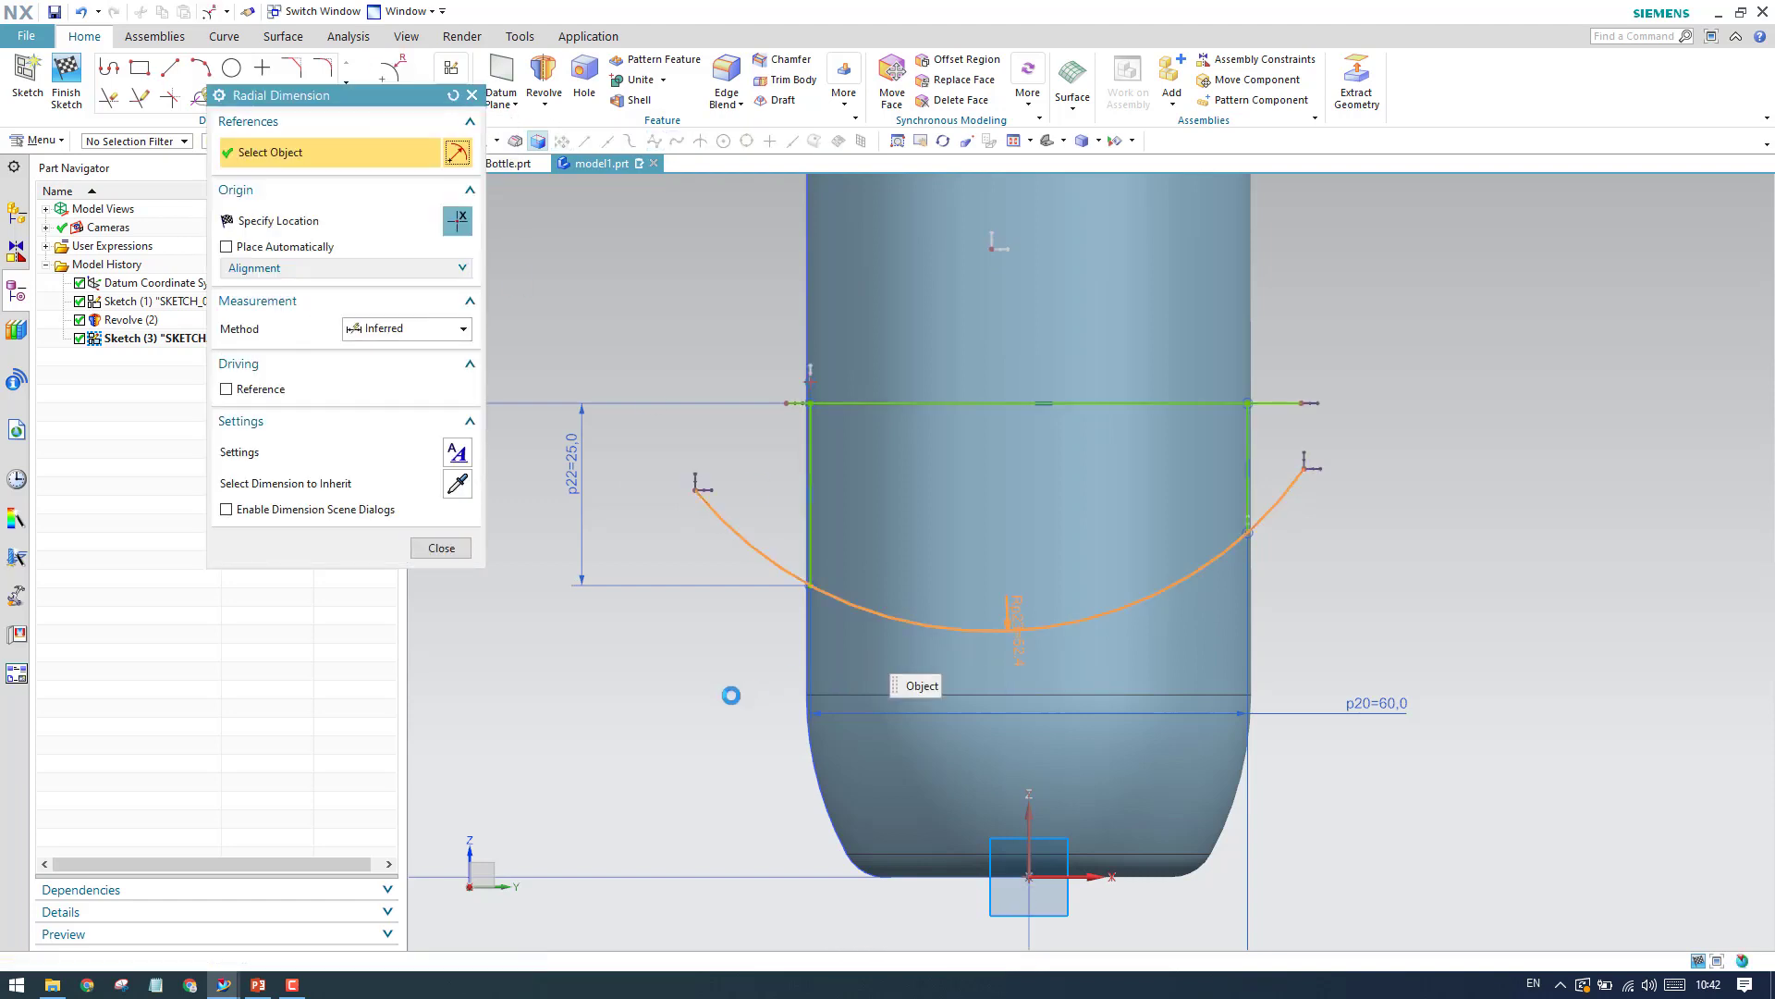
pyautogui.click(1356, 654)
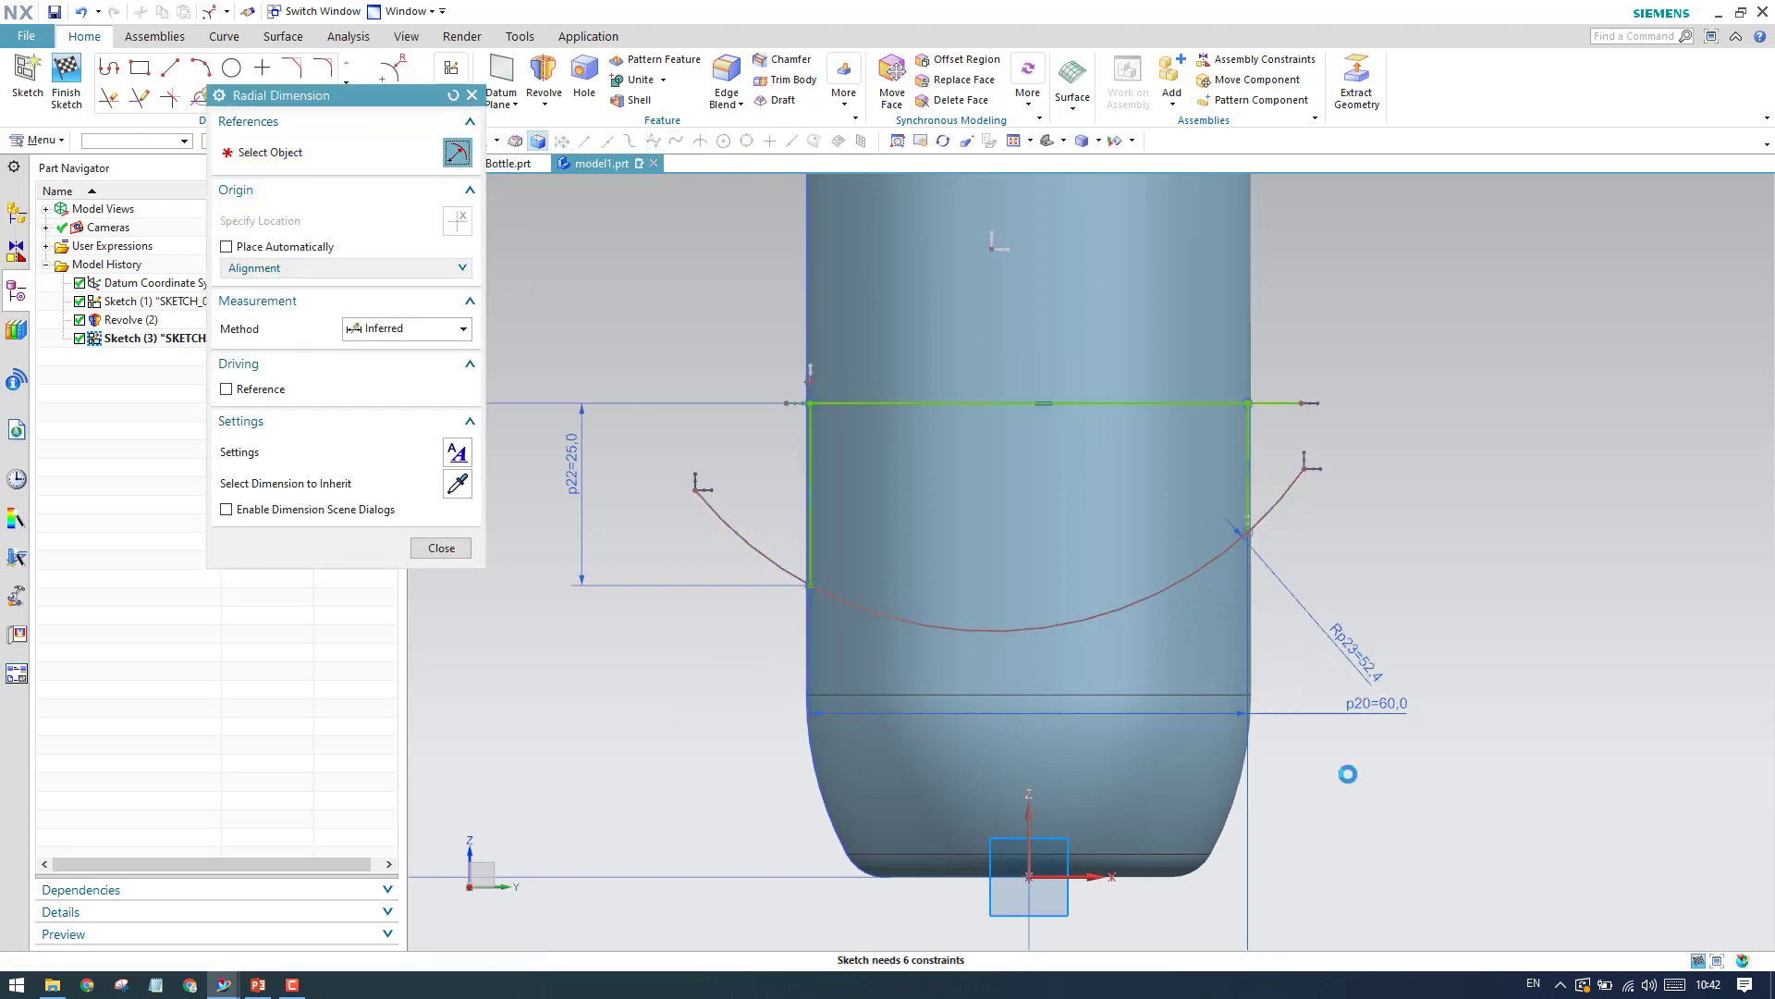
pyautogui.write('46')
pyautogui.press('Return')
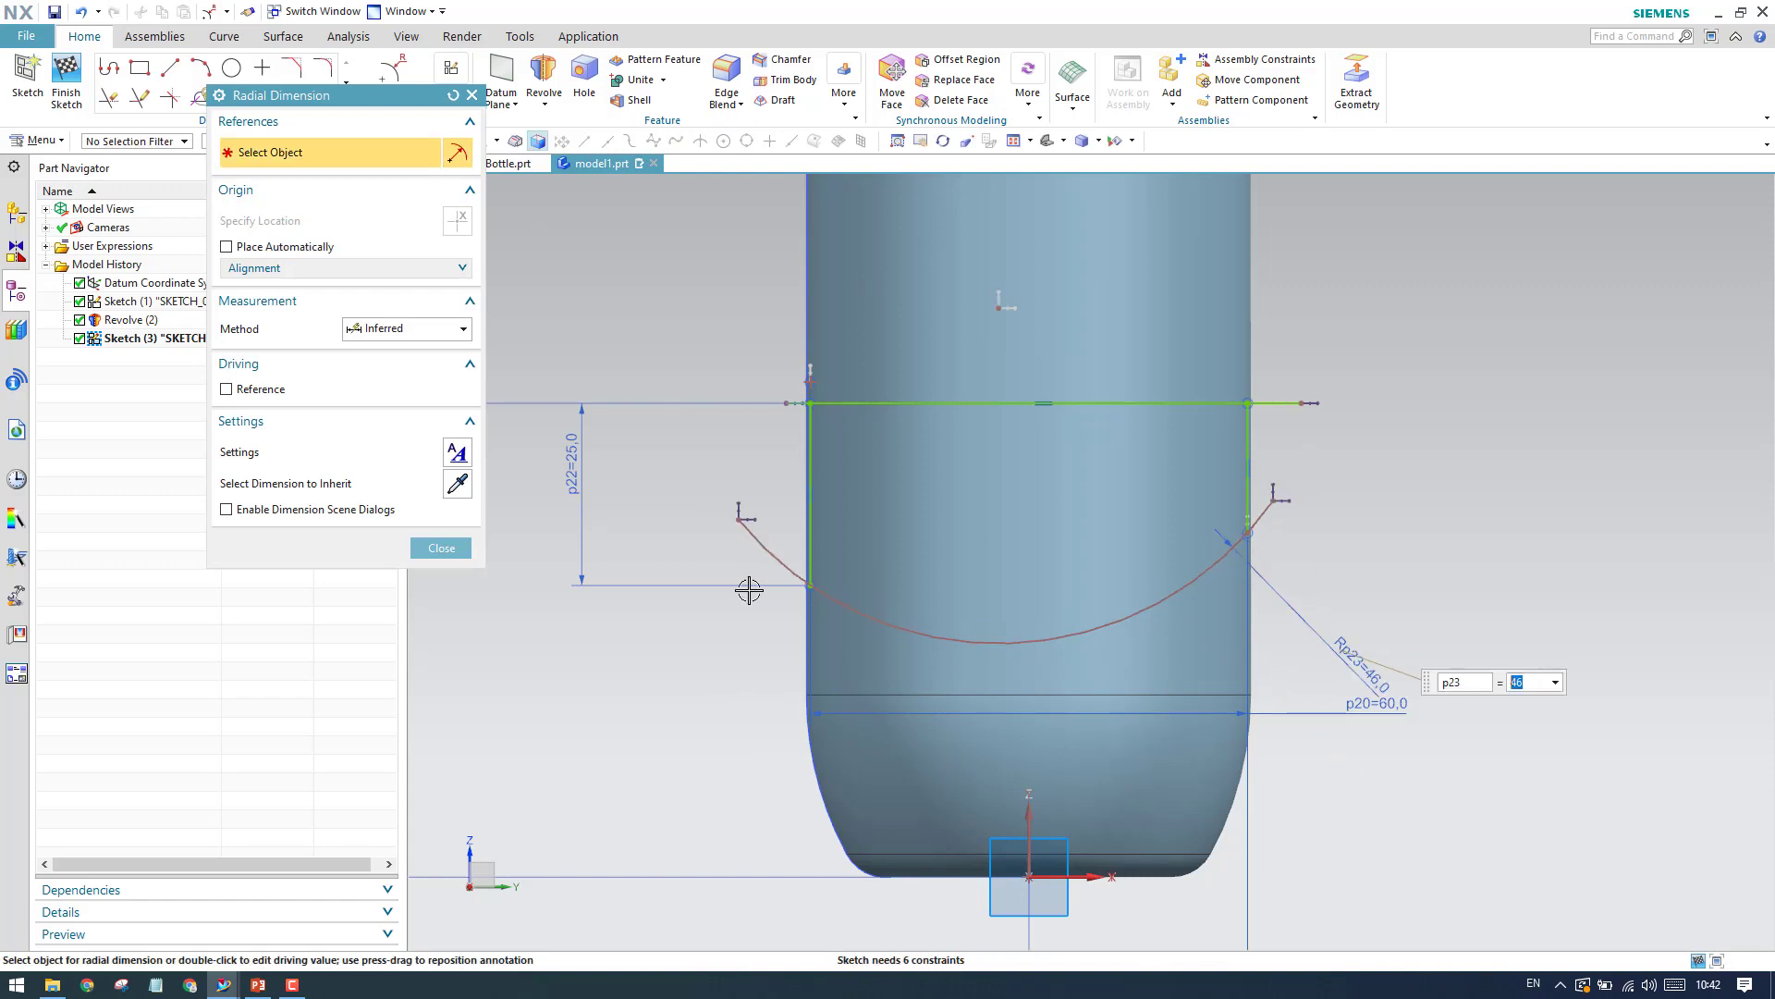
pyautogui.click(441, 547)
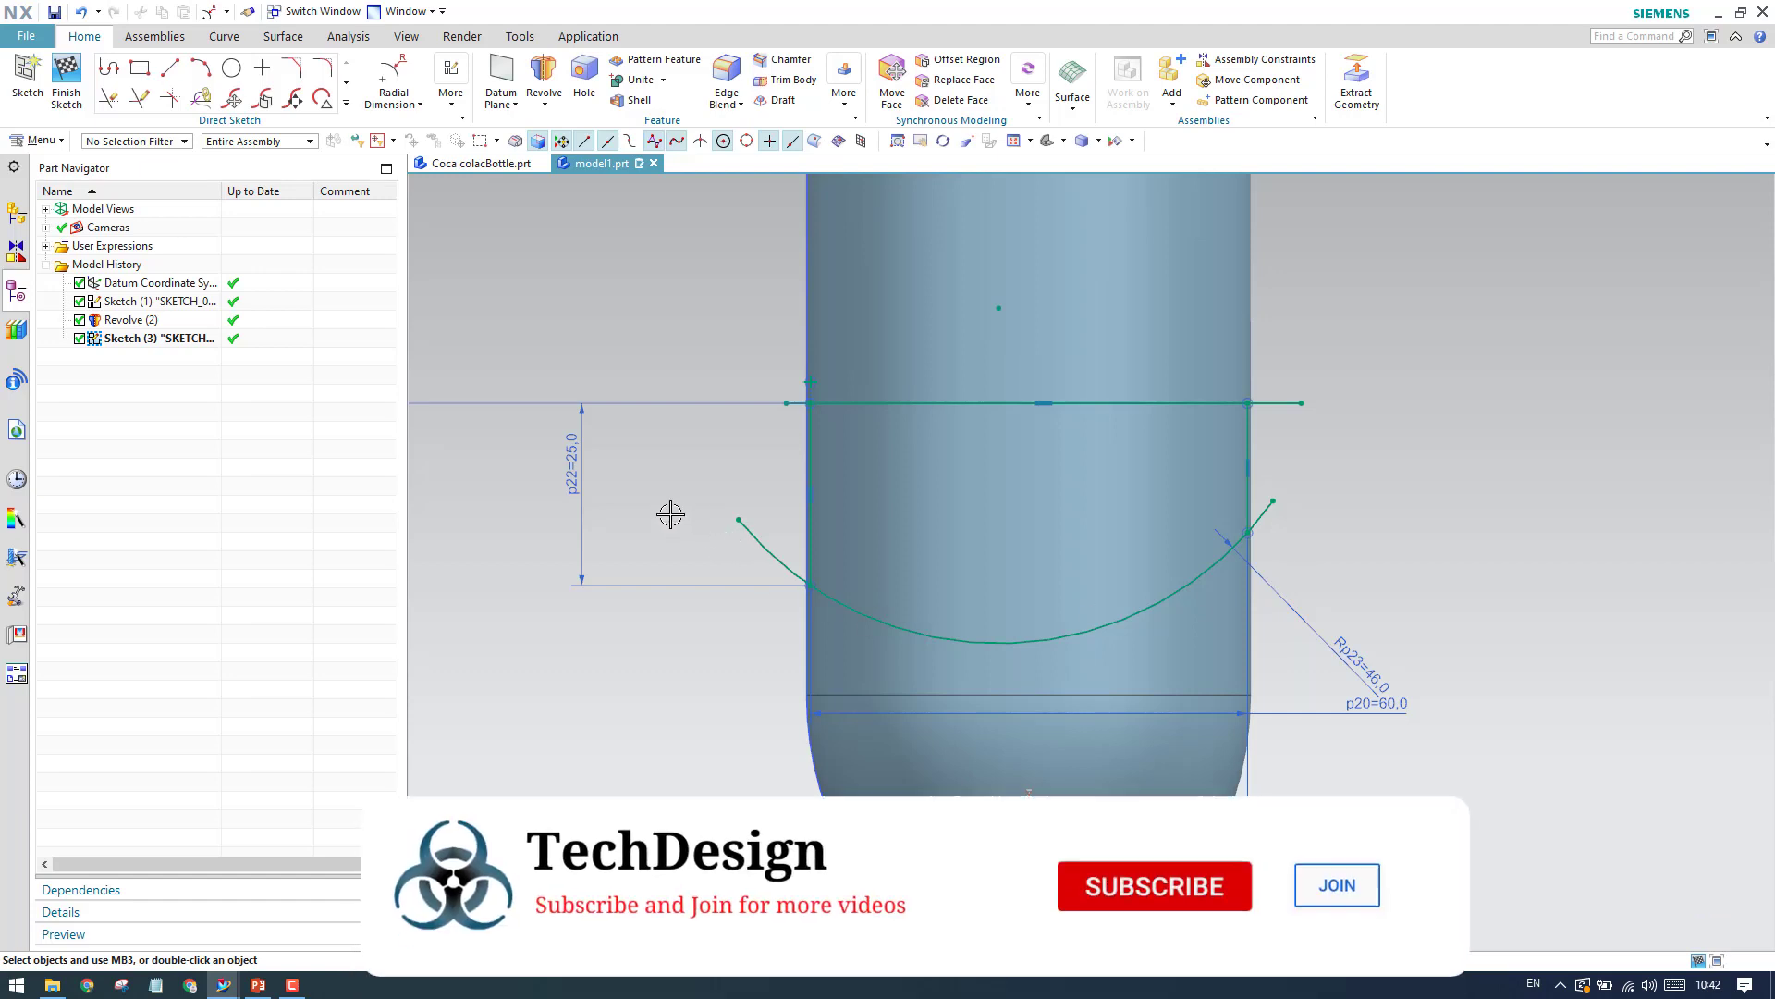
# Finish the sketch and inspect its lines and arc across the lower bottle body in 3D.
pyautogui.scroll(-1, 1062, 546)
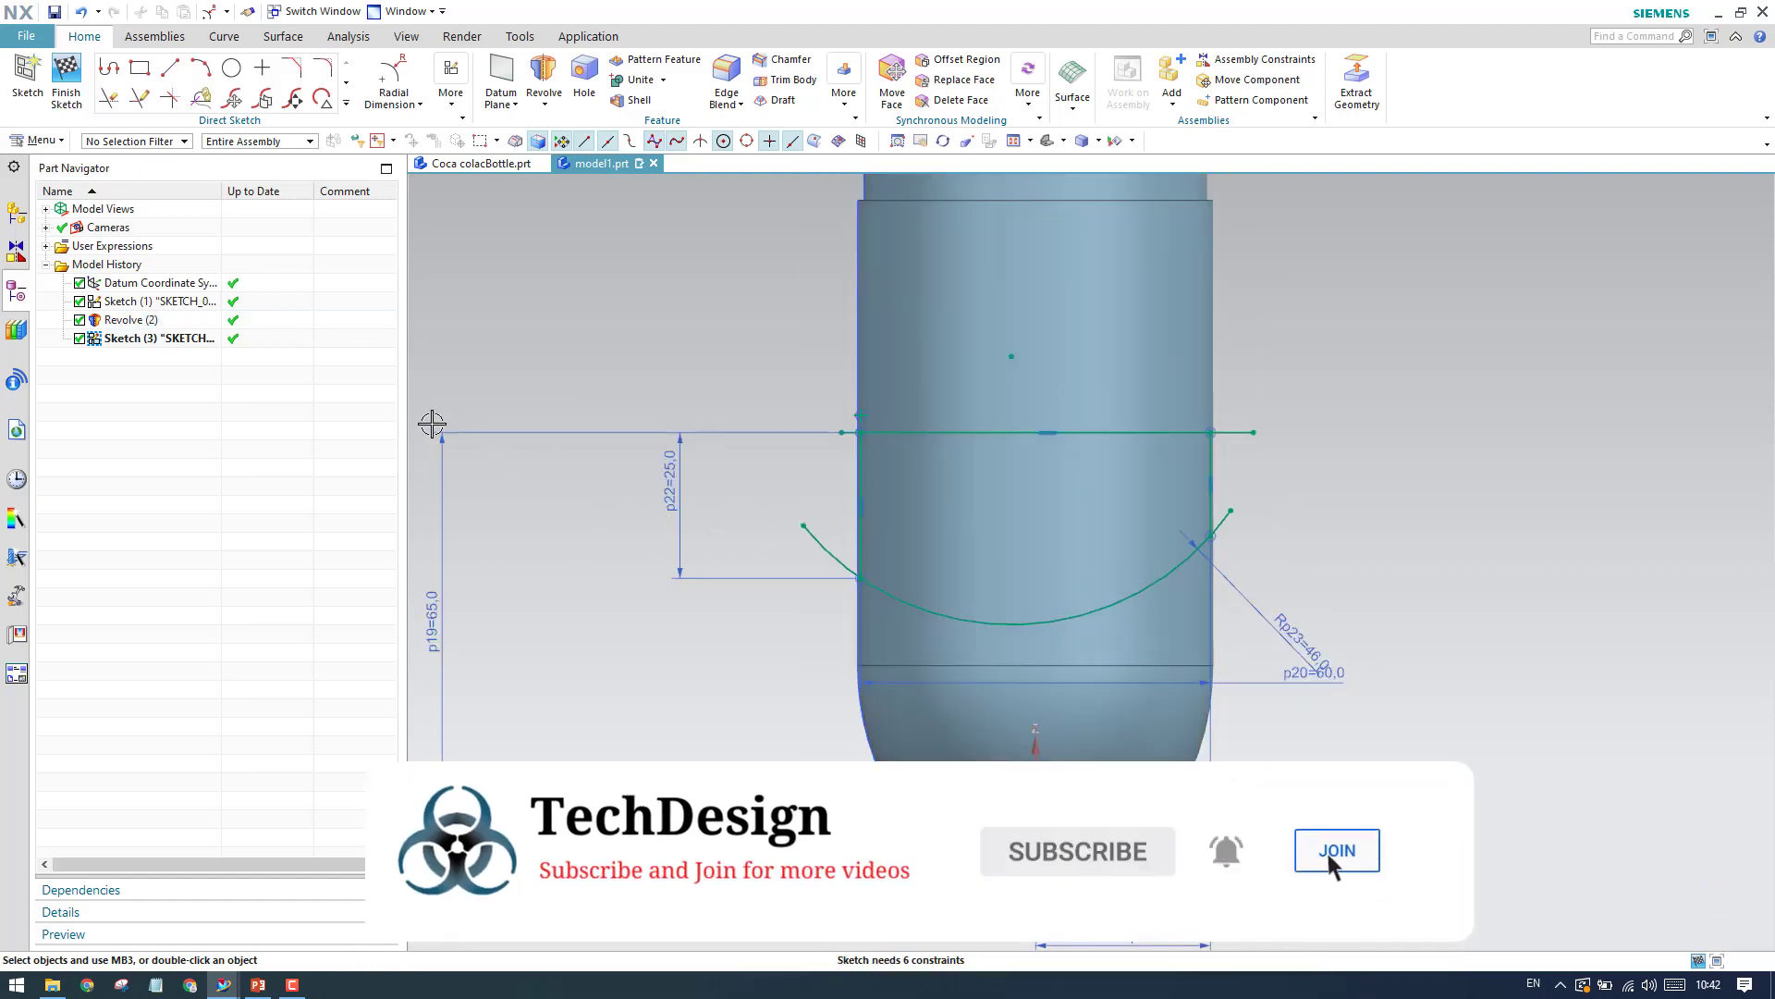
pyautogui.click(79, 92)
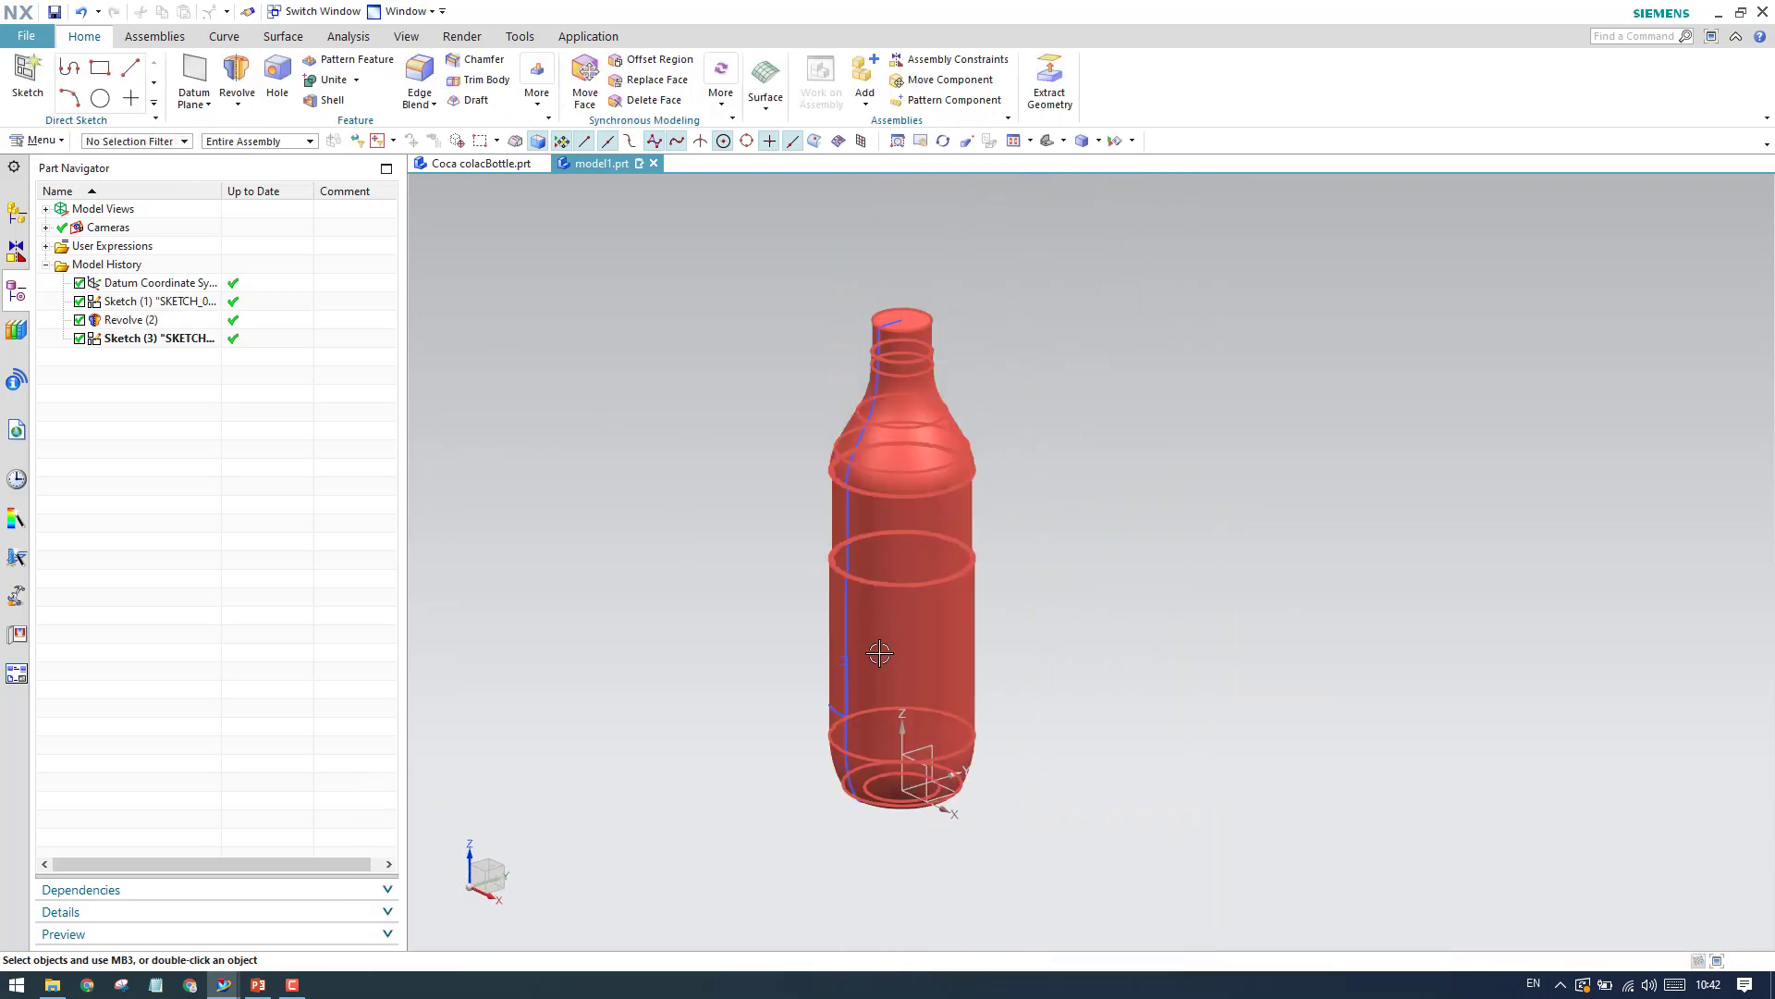
pyautogui.scroll(3, 880, 654)
pyautogui.moveTo(813, 614)
pyautogui.mouseDown(button='middle')
pyautogui.moveTo(725, 583)
pyautogui.moveTo(756, 594)
pyautogui.mouseUp(button='middle')
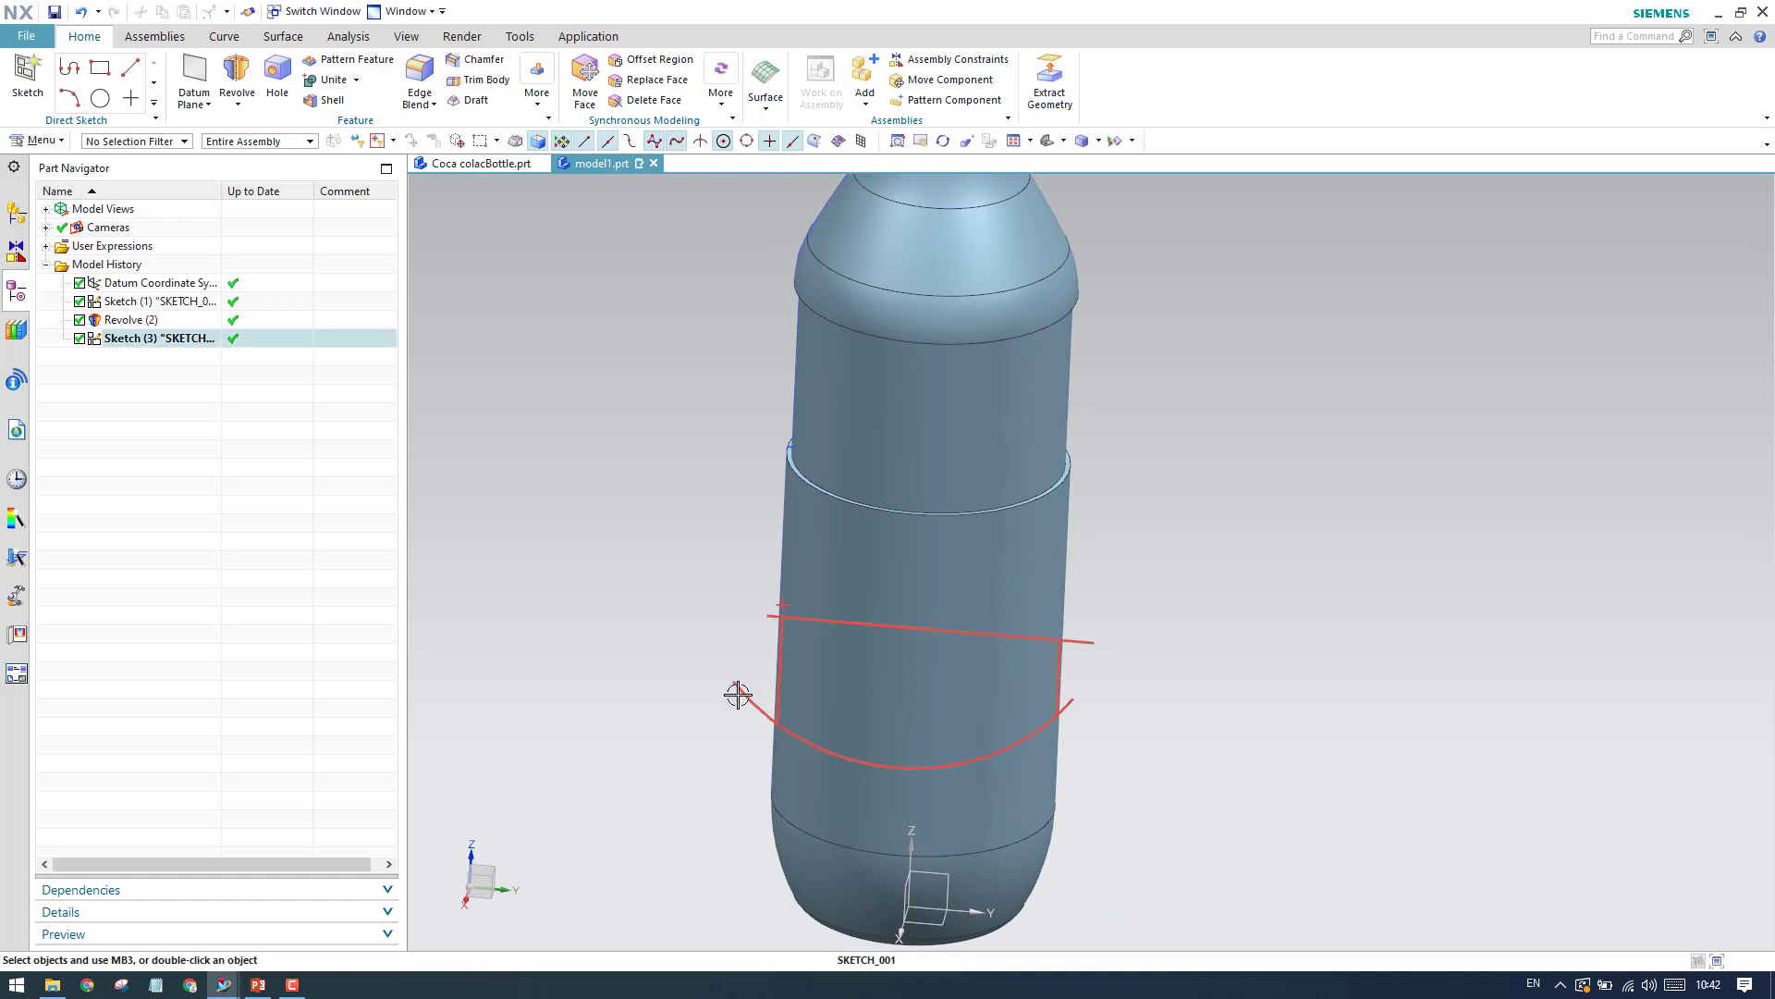
# Start an Extrude of the horizontal line and the arc as single curves, with Stop at Intersection turned off.
pyautogui.scroll(4, 721, 670)
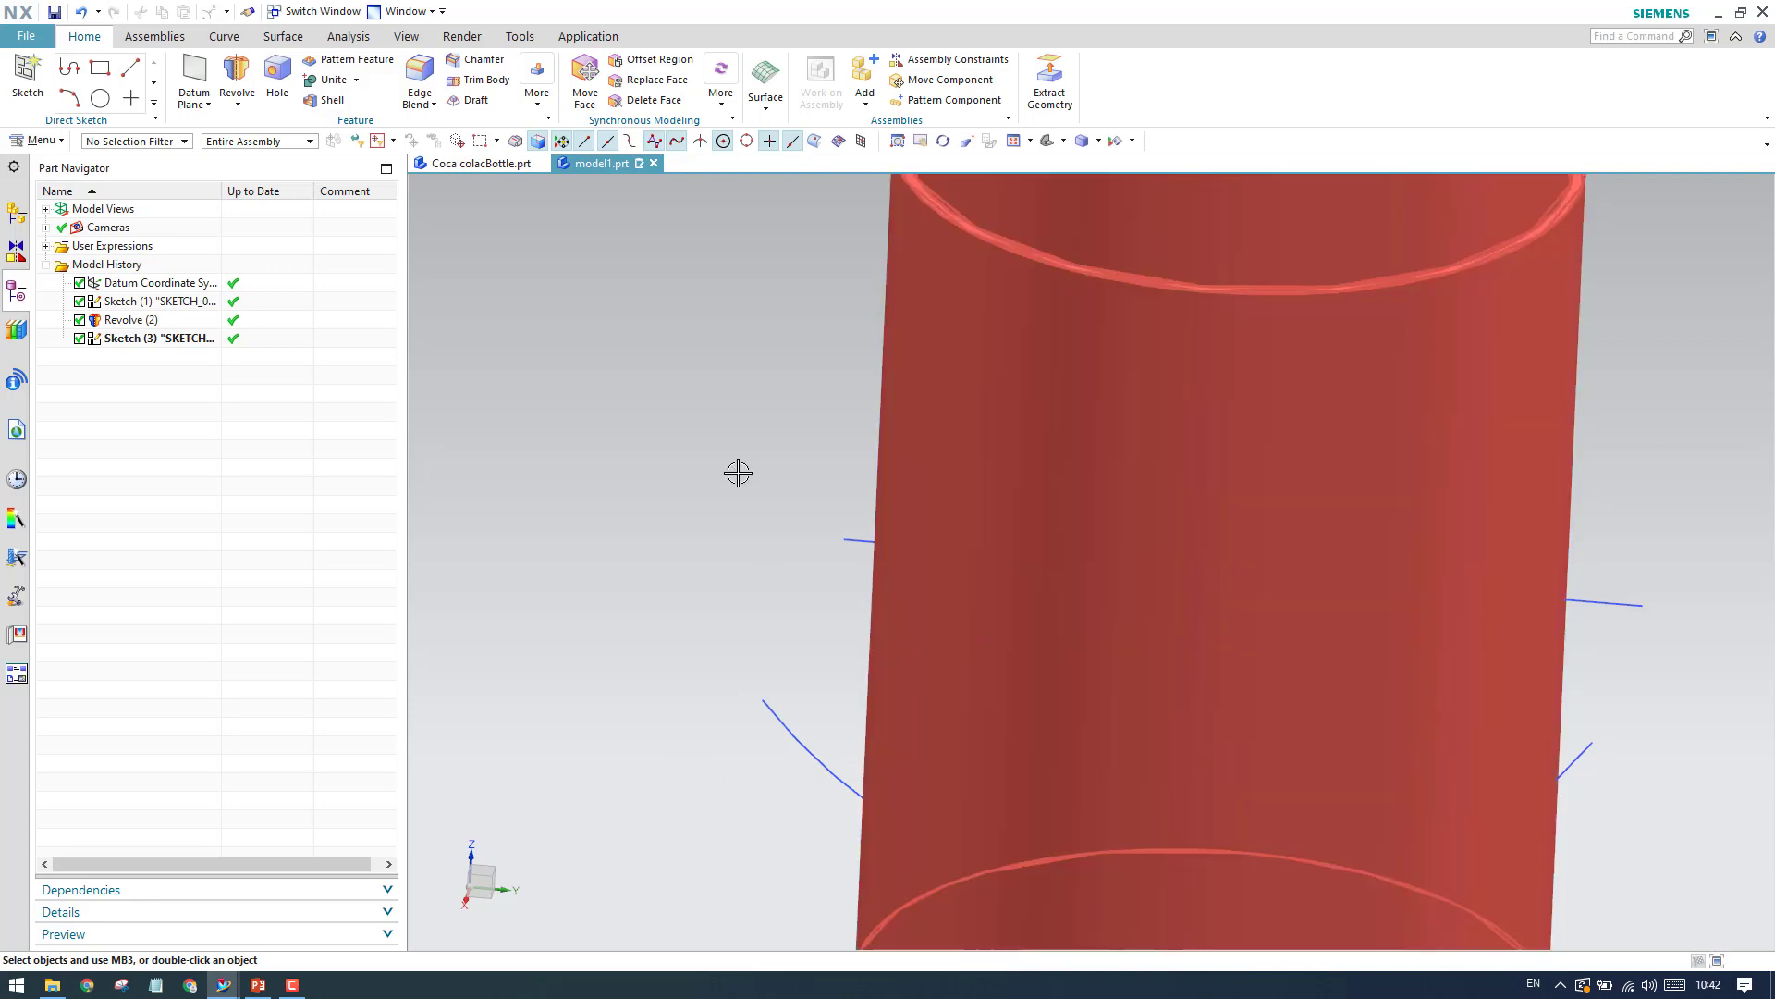
pyautogui.scroll(-3, 515, 343)
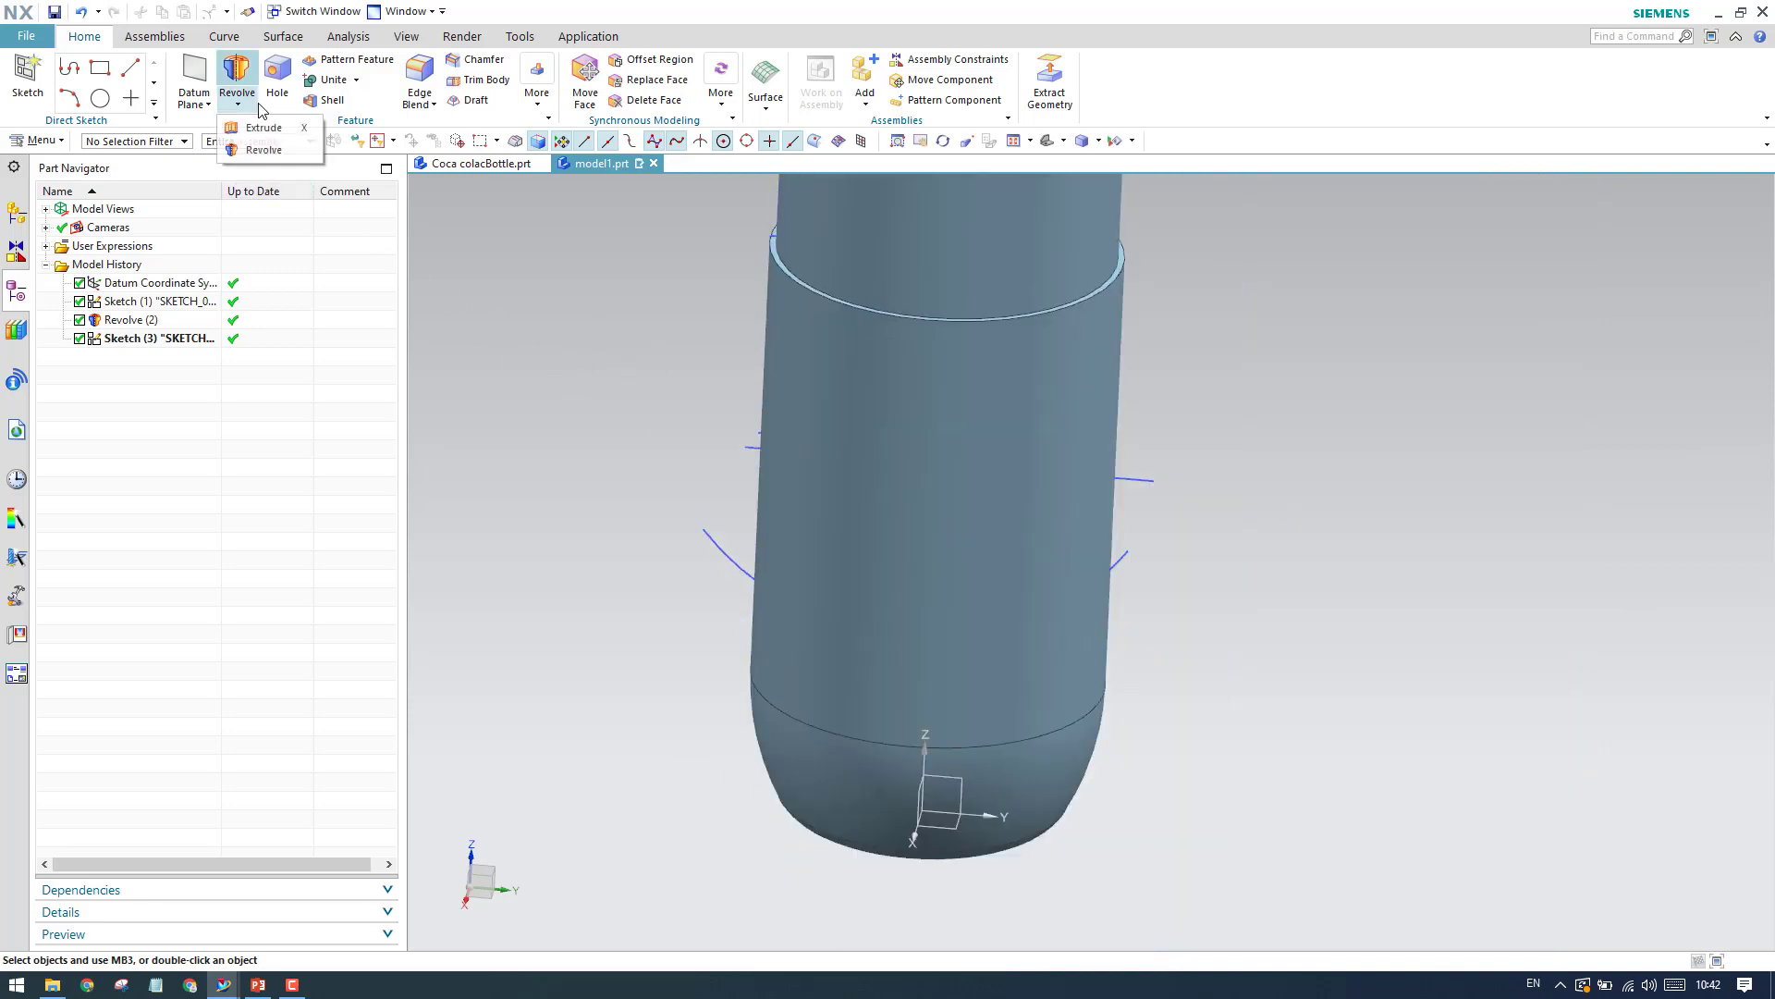
pyautogui.press('x')
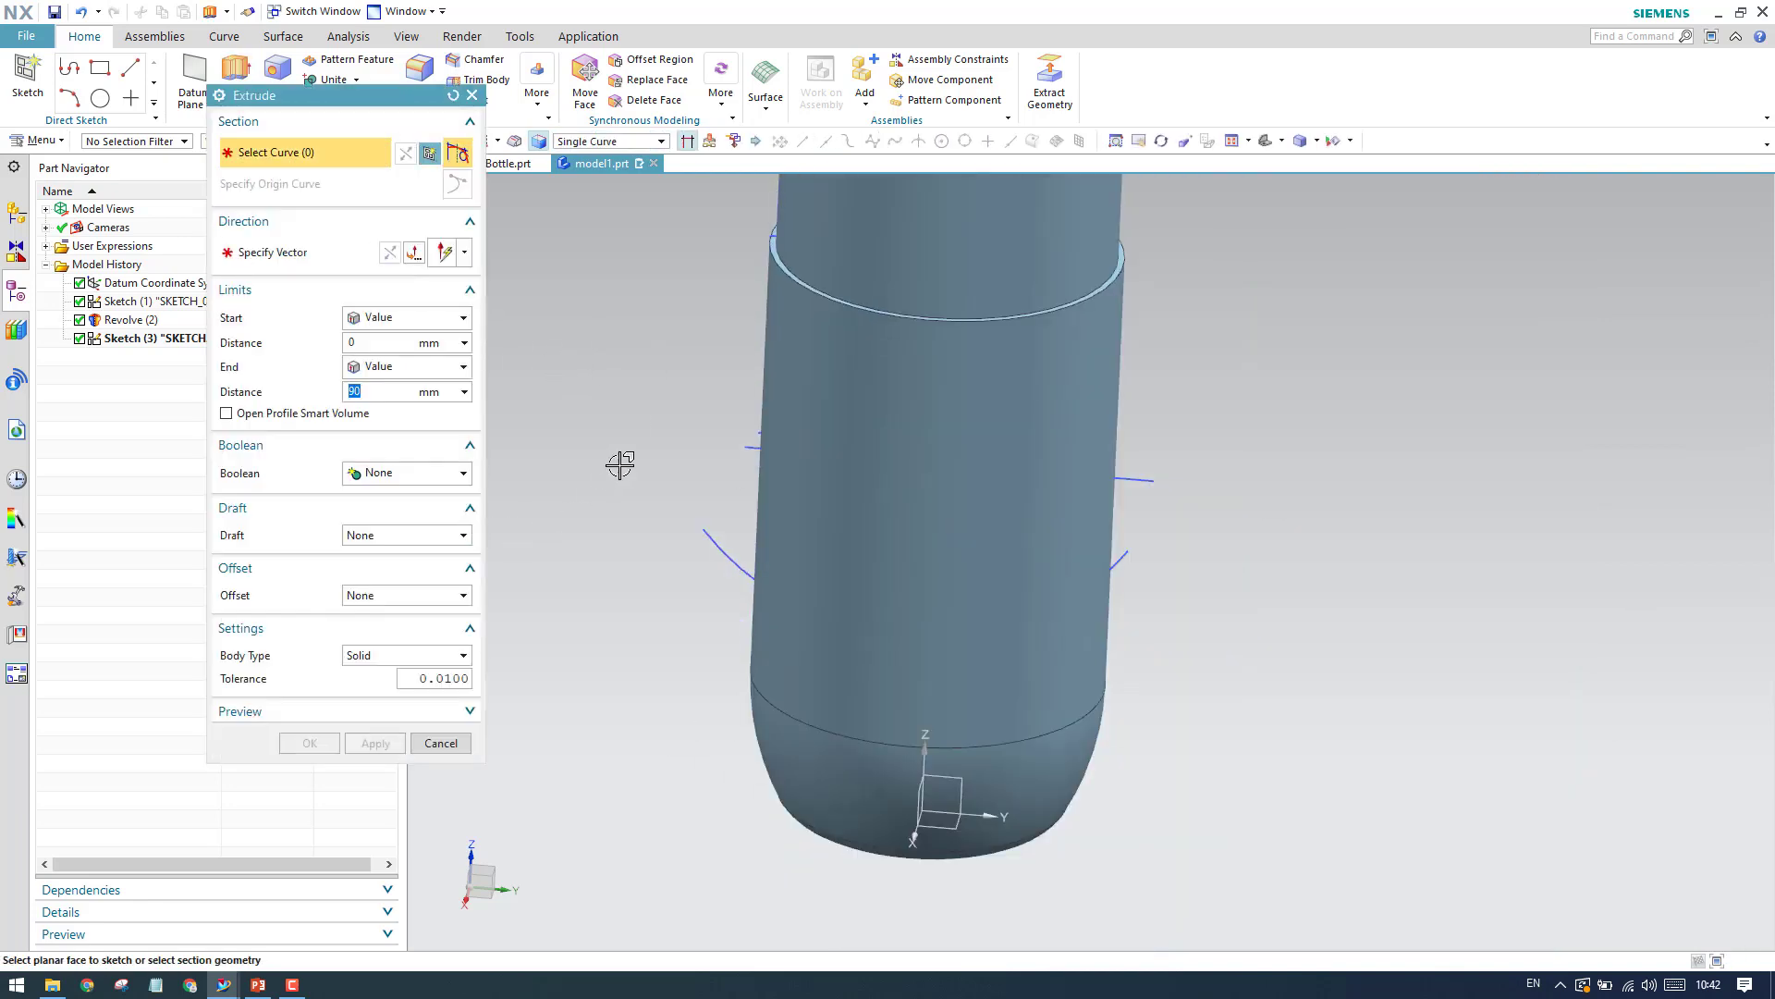
pyautogui.click(606, 141)
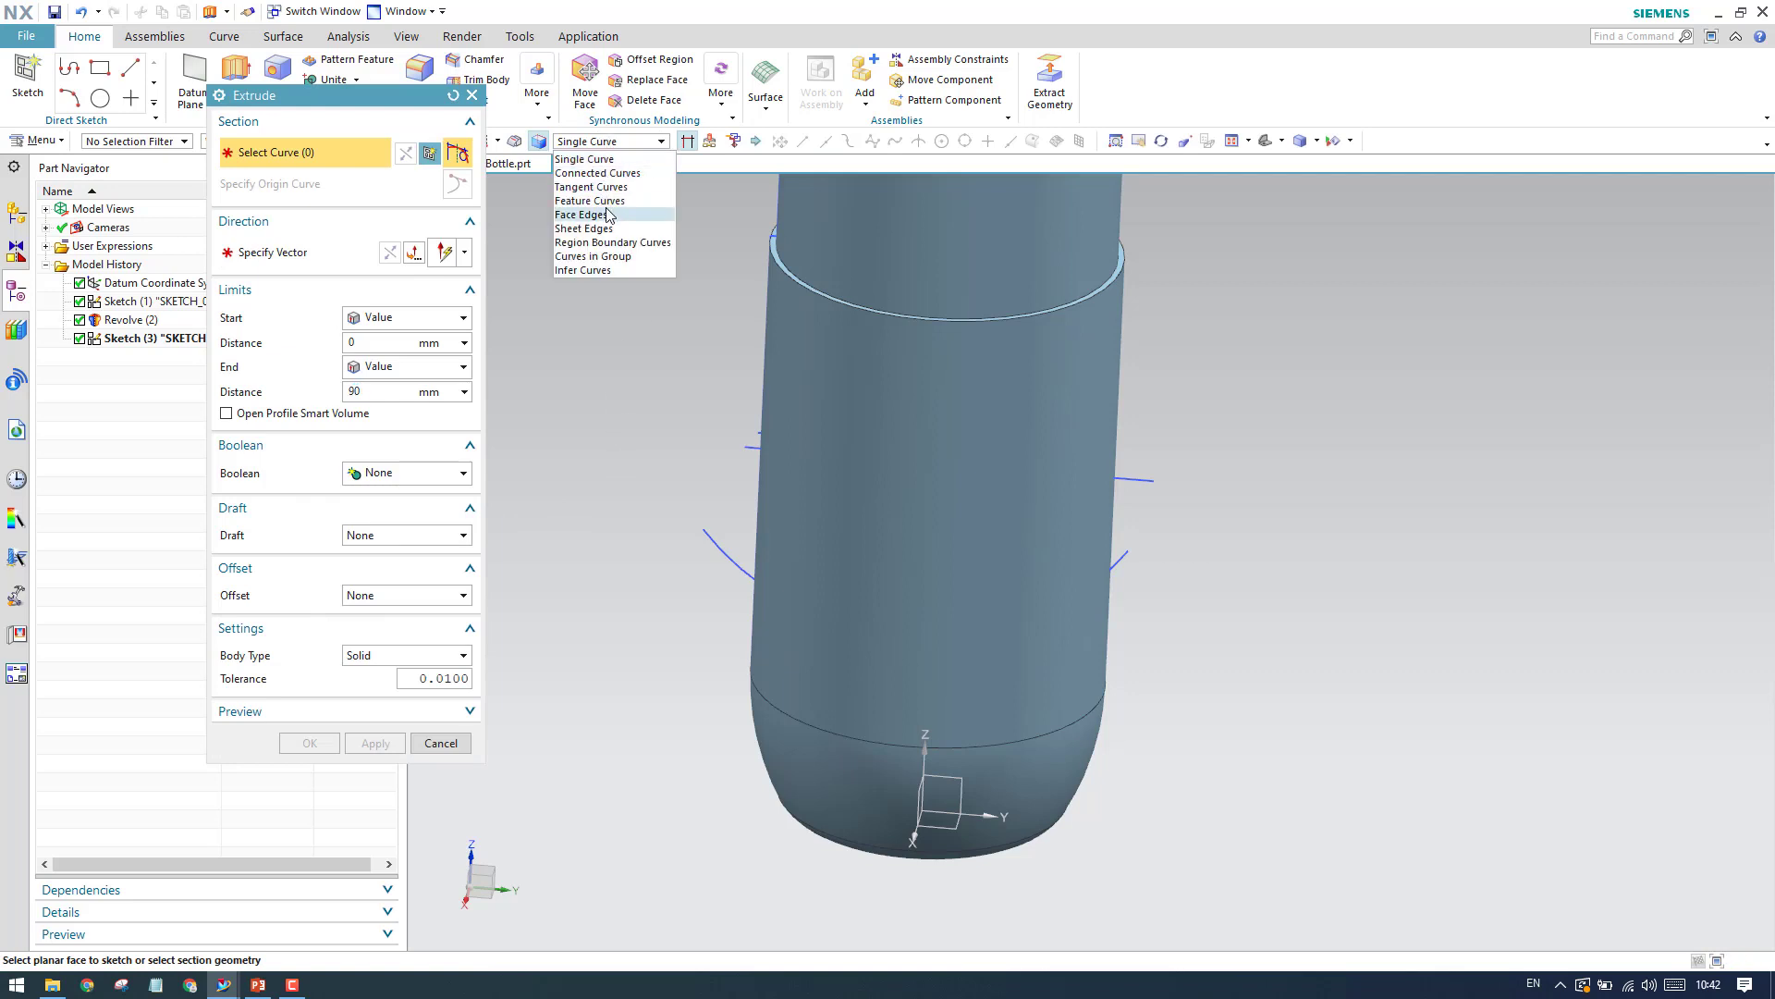
pyautogui.click(610, 233)
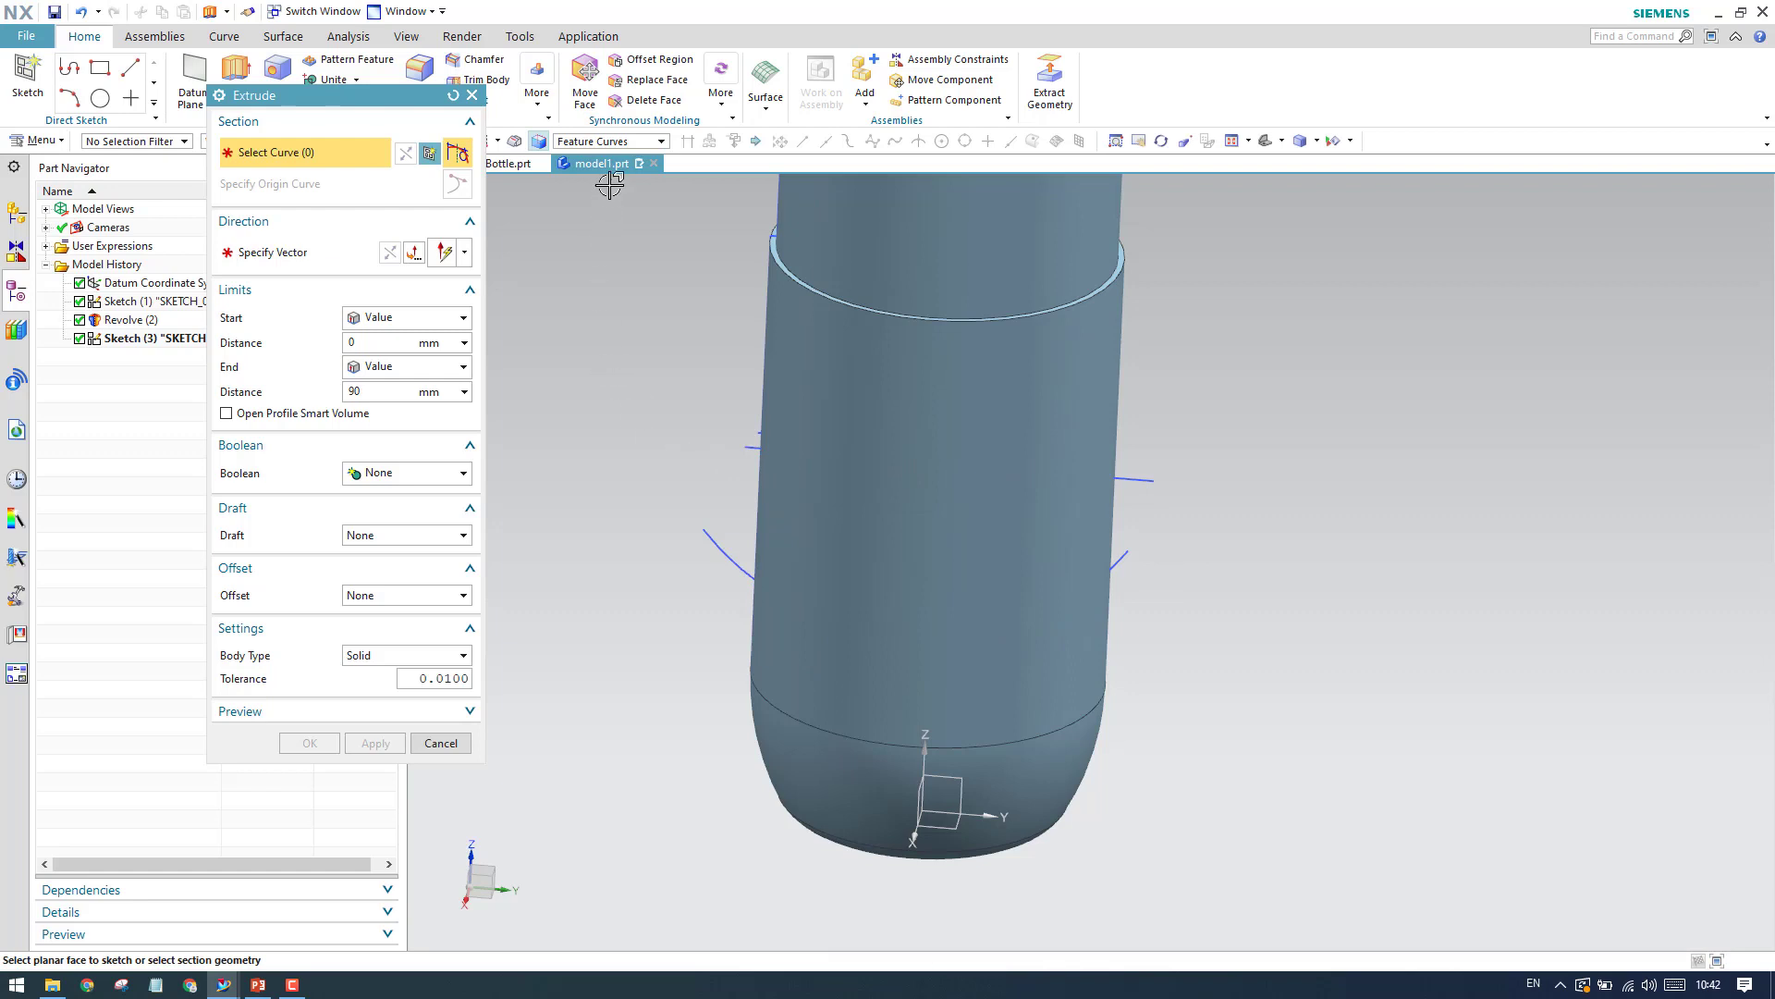
pyautogui.click(618, 144)
pyautogui.click(603, 158)
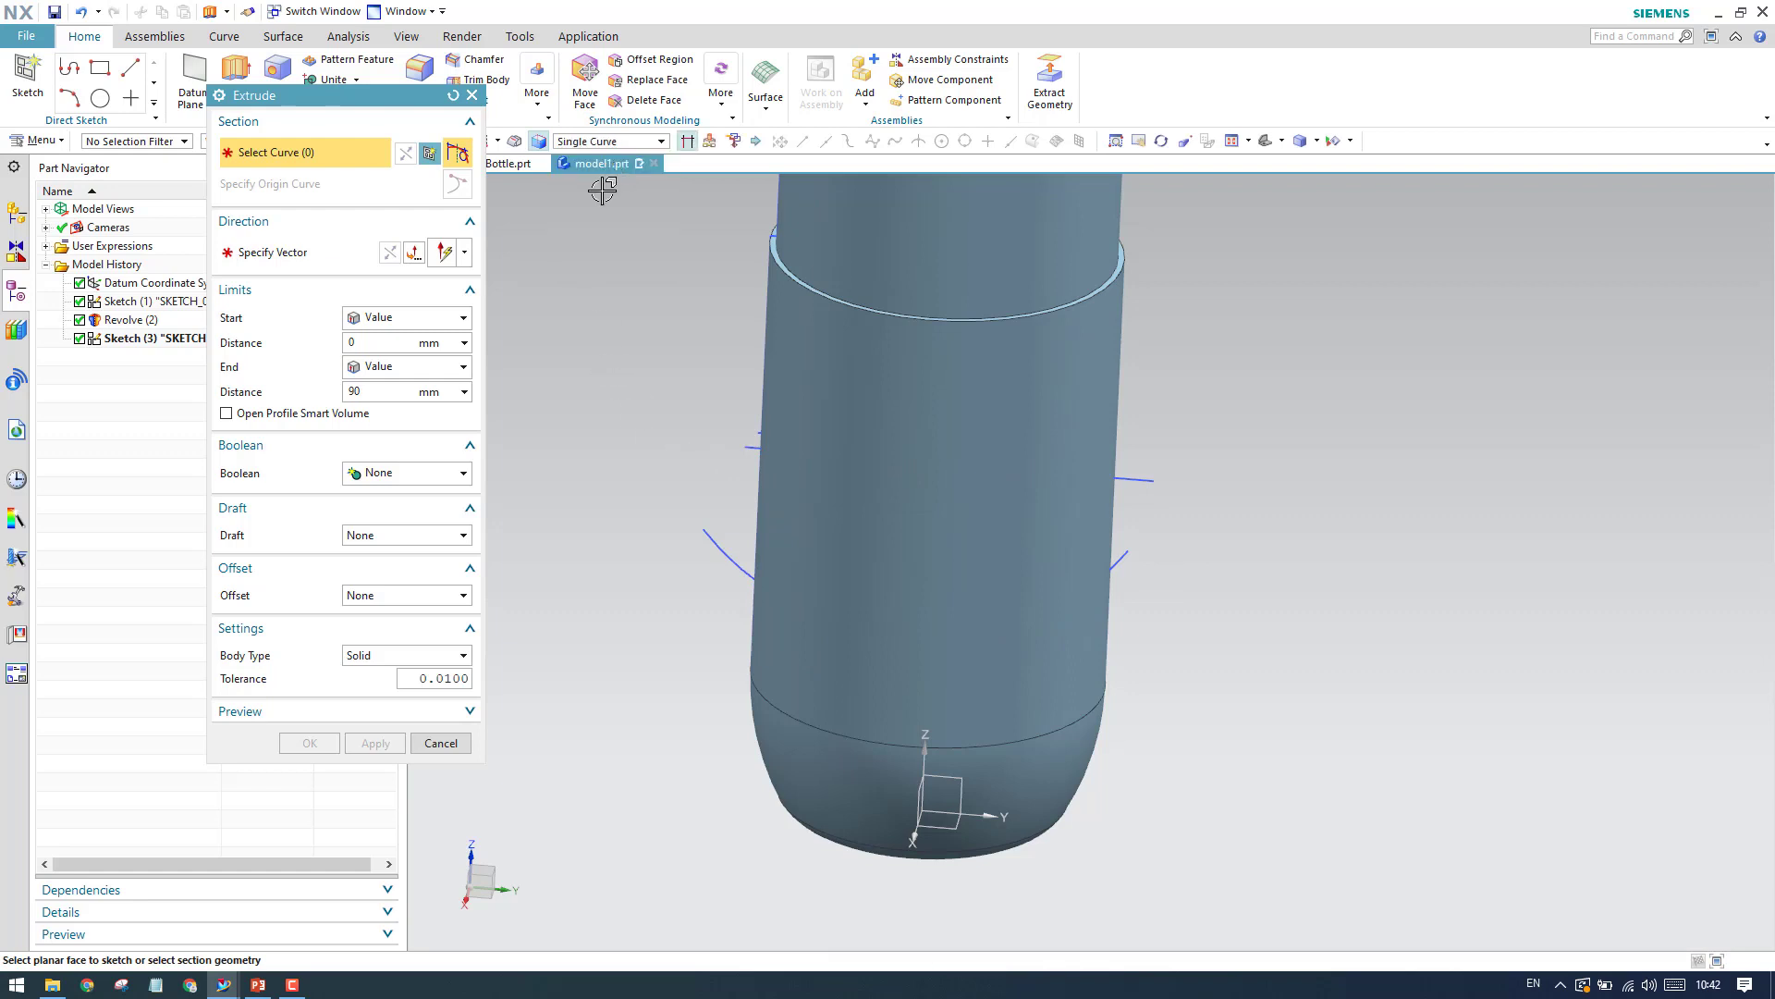
pyautogui.click(687, 140)
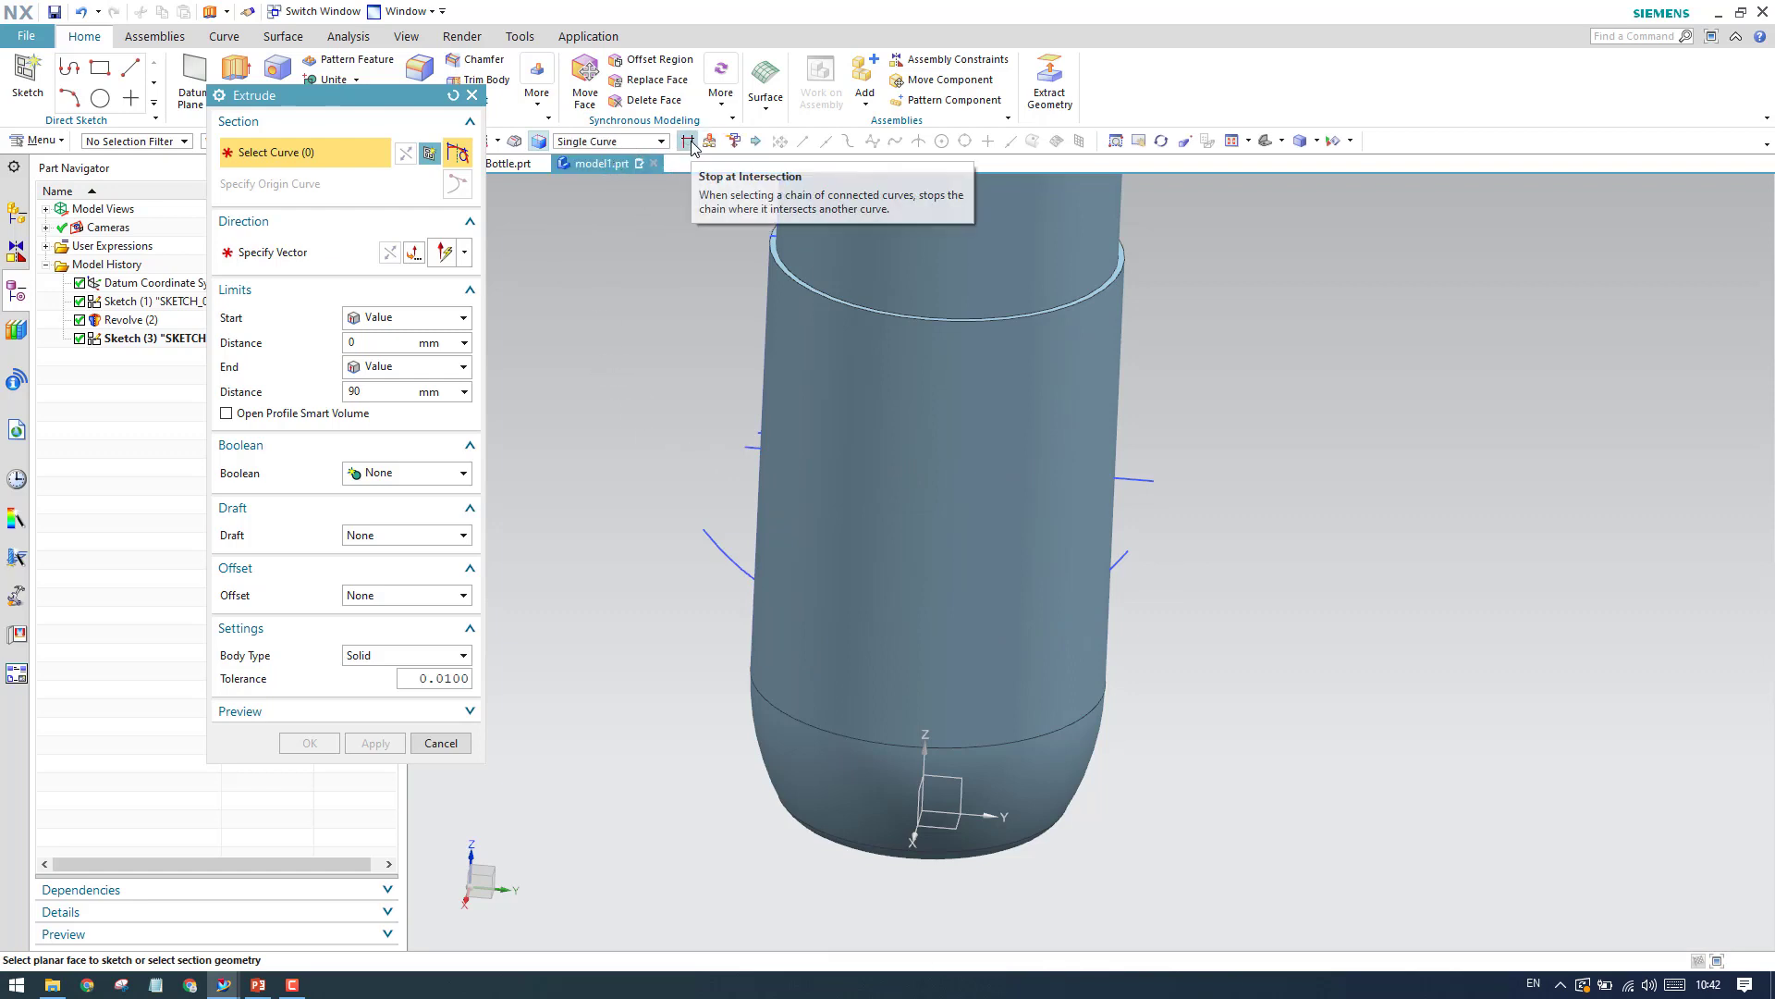
pyautogui.click(742, 450)
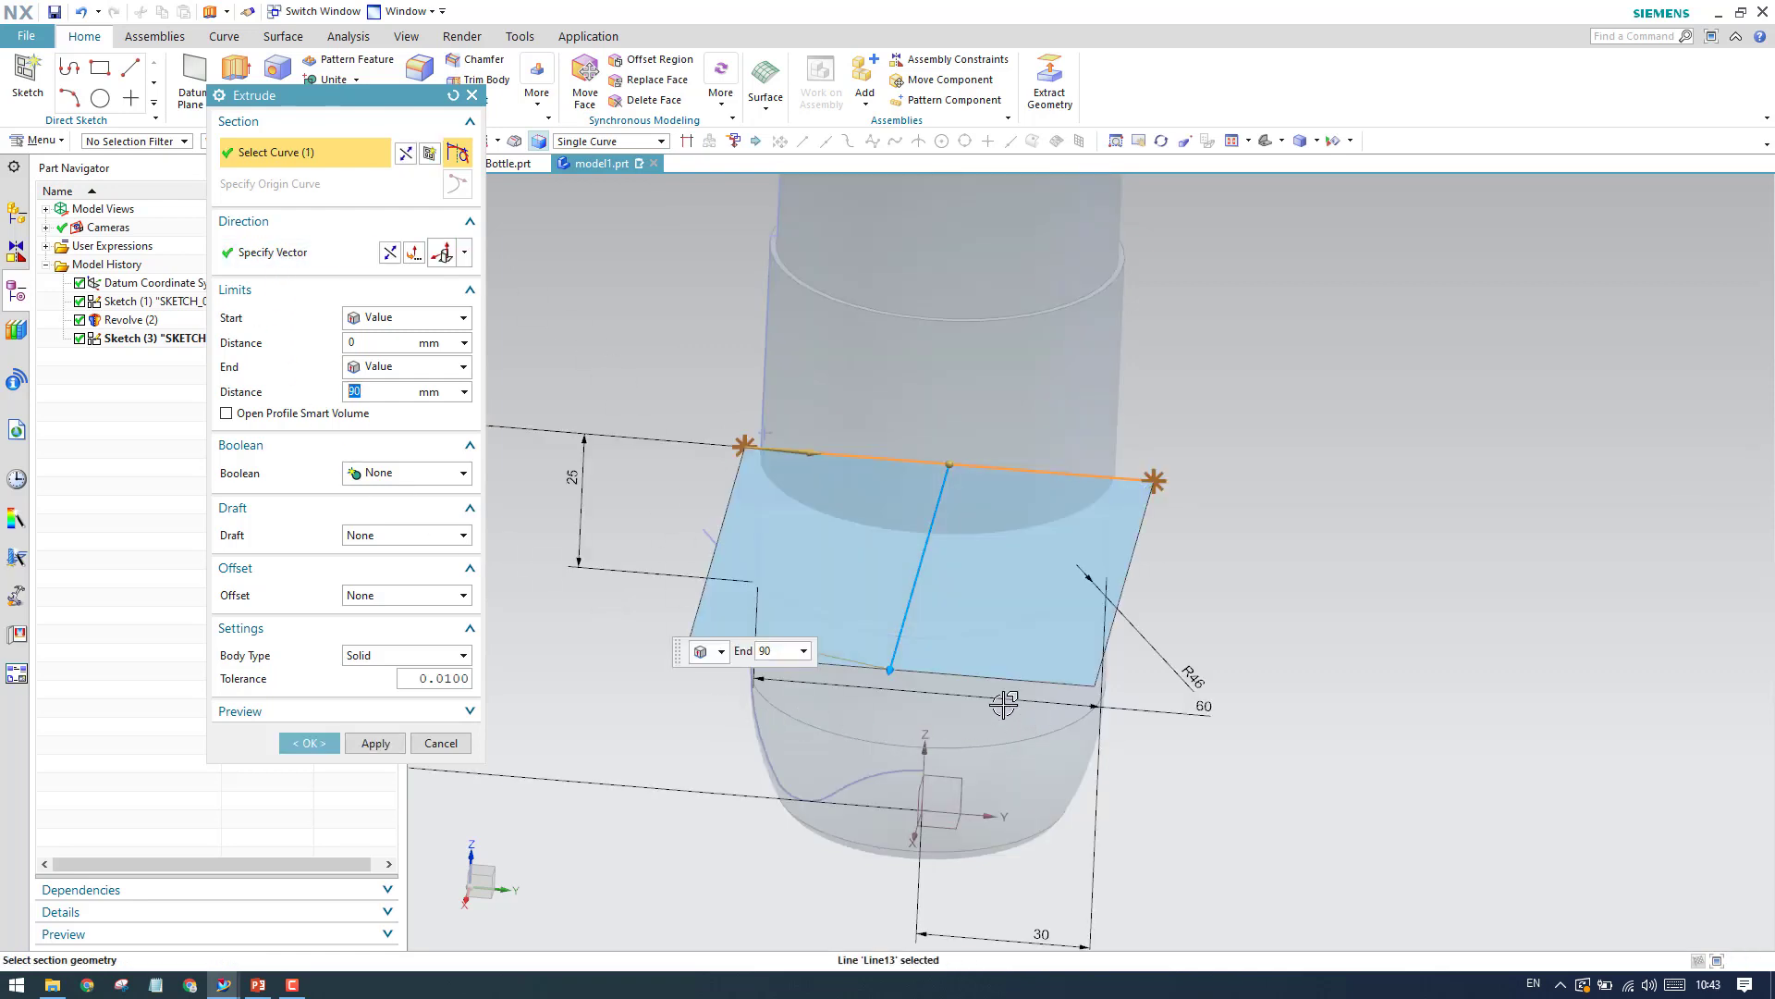
pyautogui.click(843, 612)
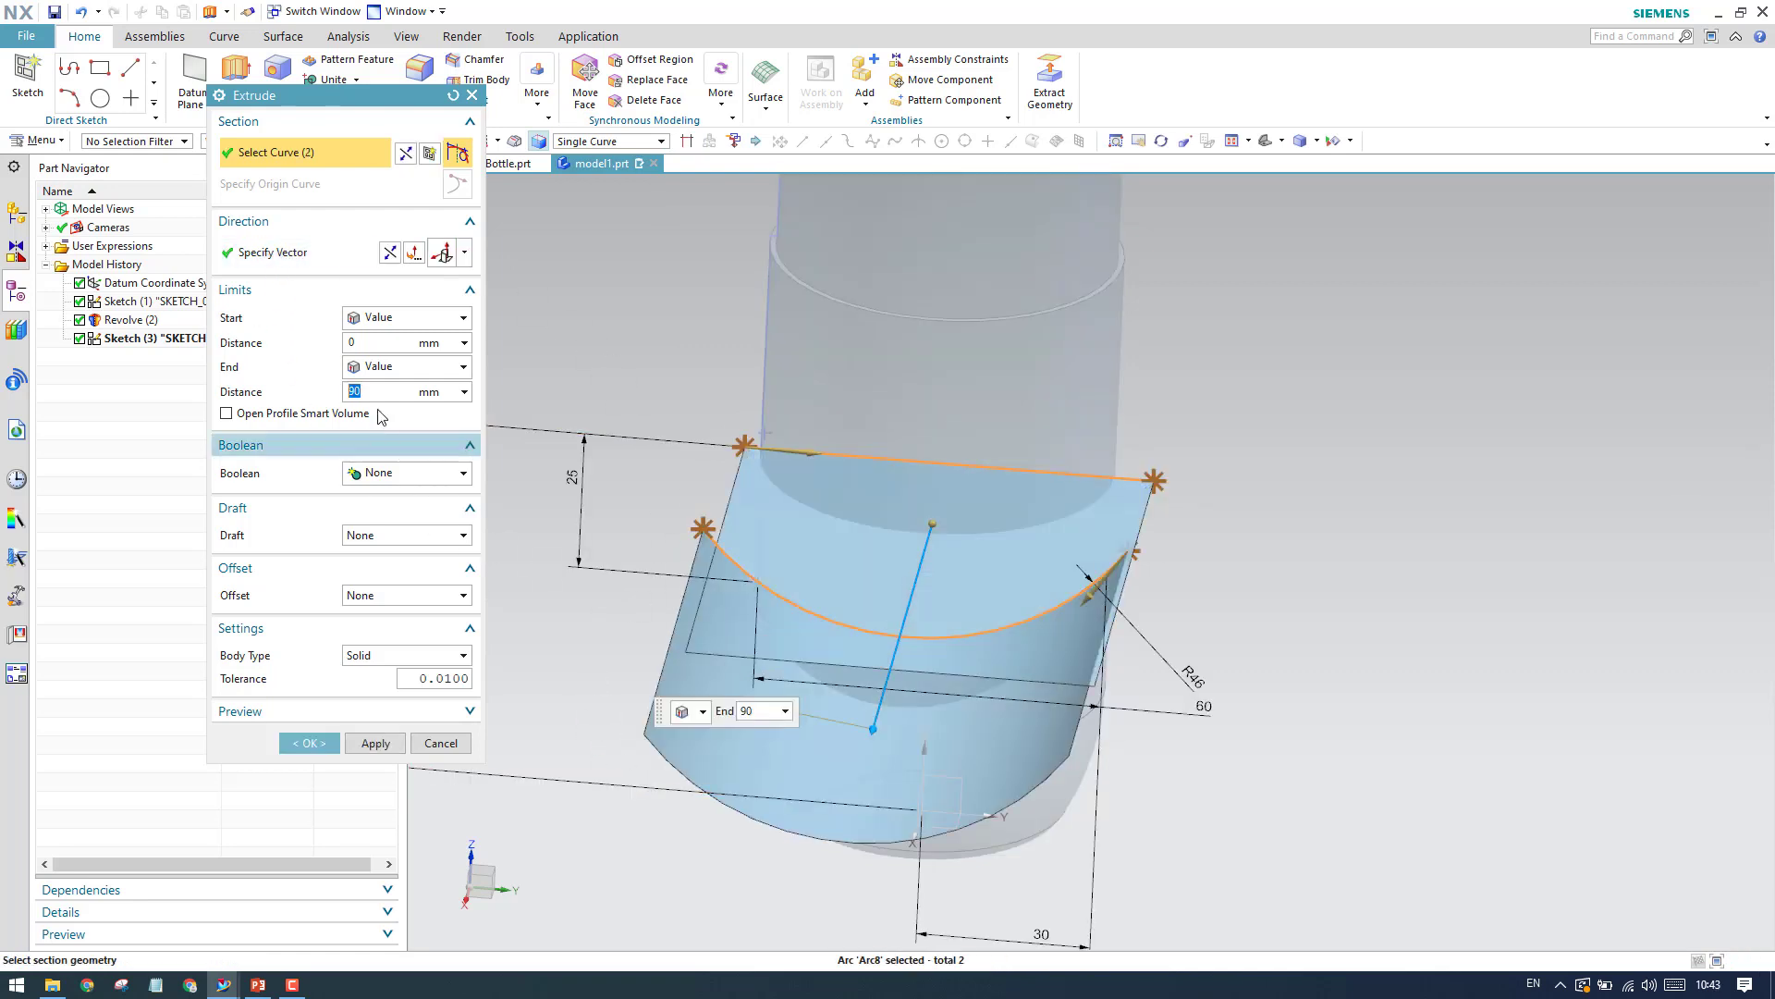
# Extrude the selected line and arc as sheet bodies with a symmetric distance of 90 mm.
pyautogui.click(398, 318)
pyautogui.click(393, 351)
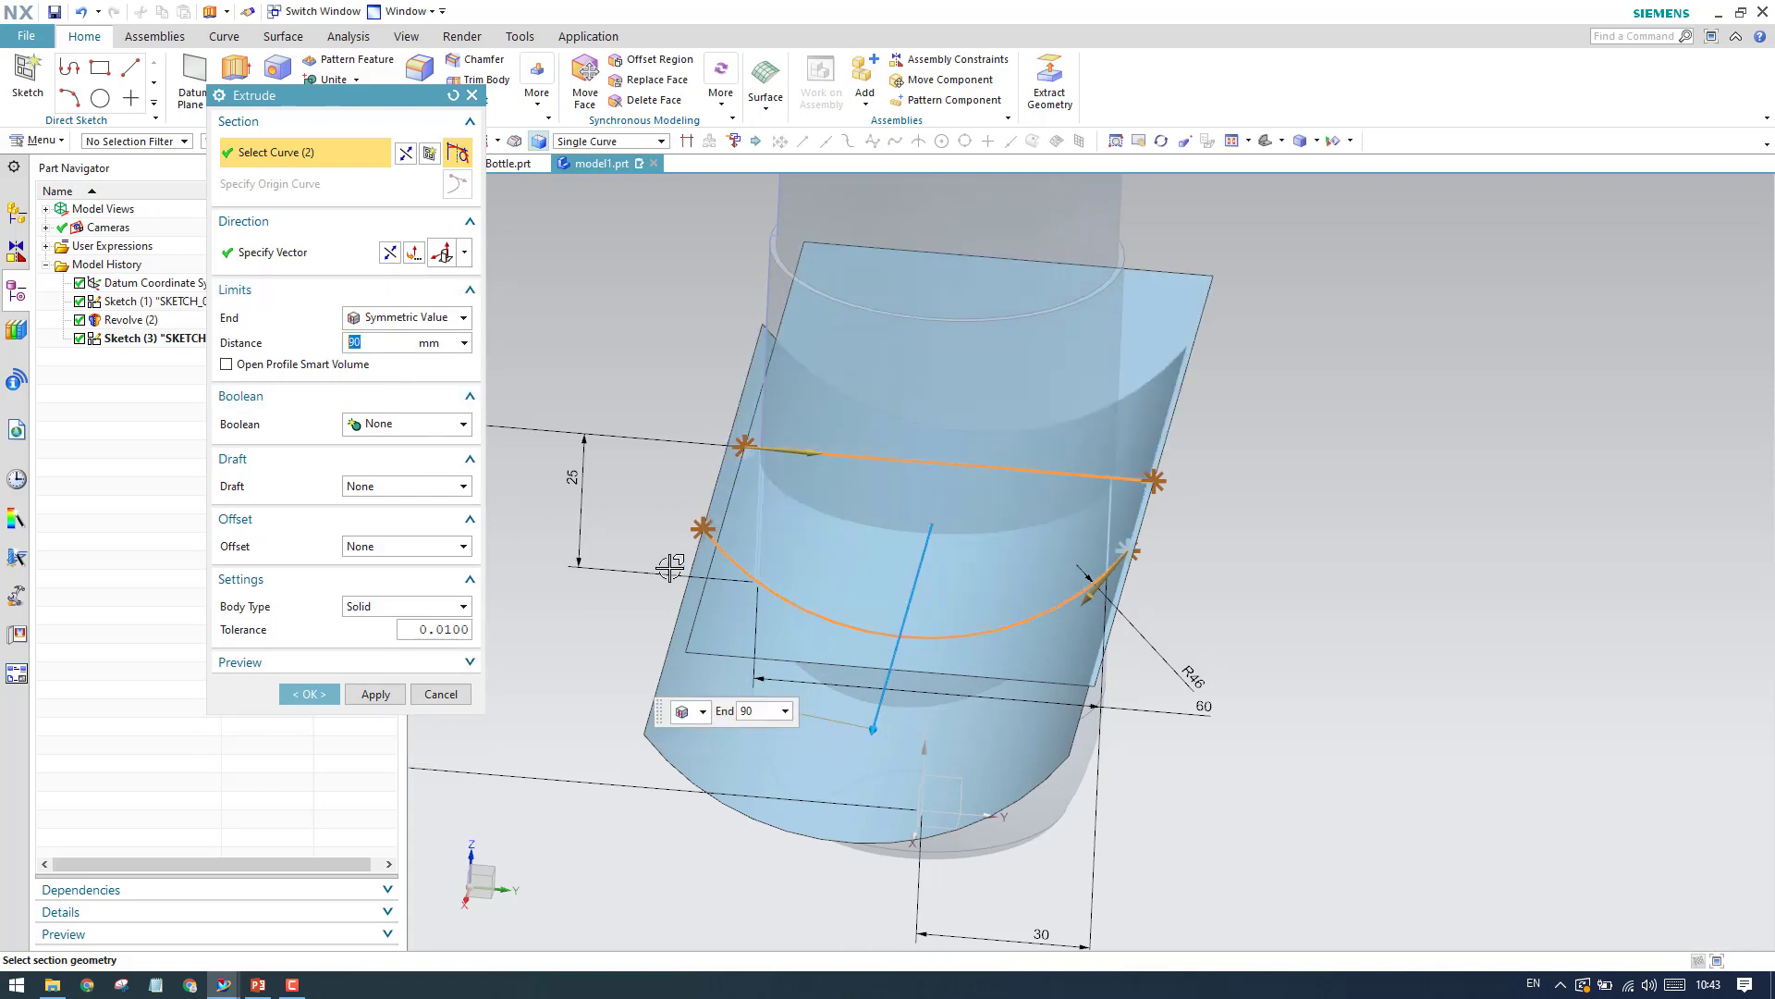
pyautogui.click(406, 606)
pyautogui.click(361, 633)
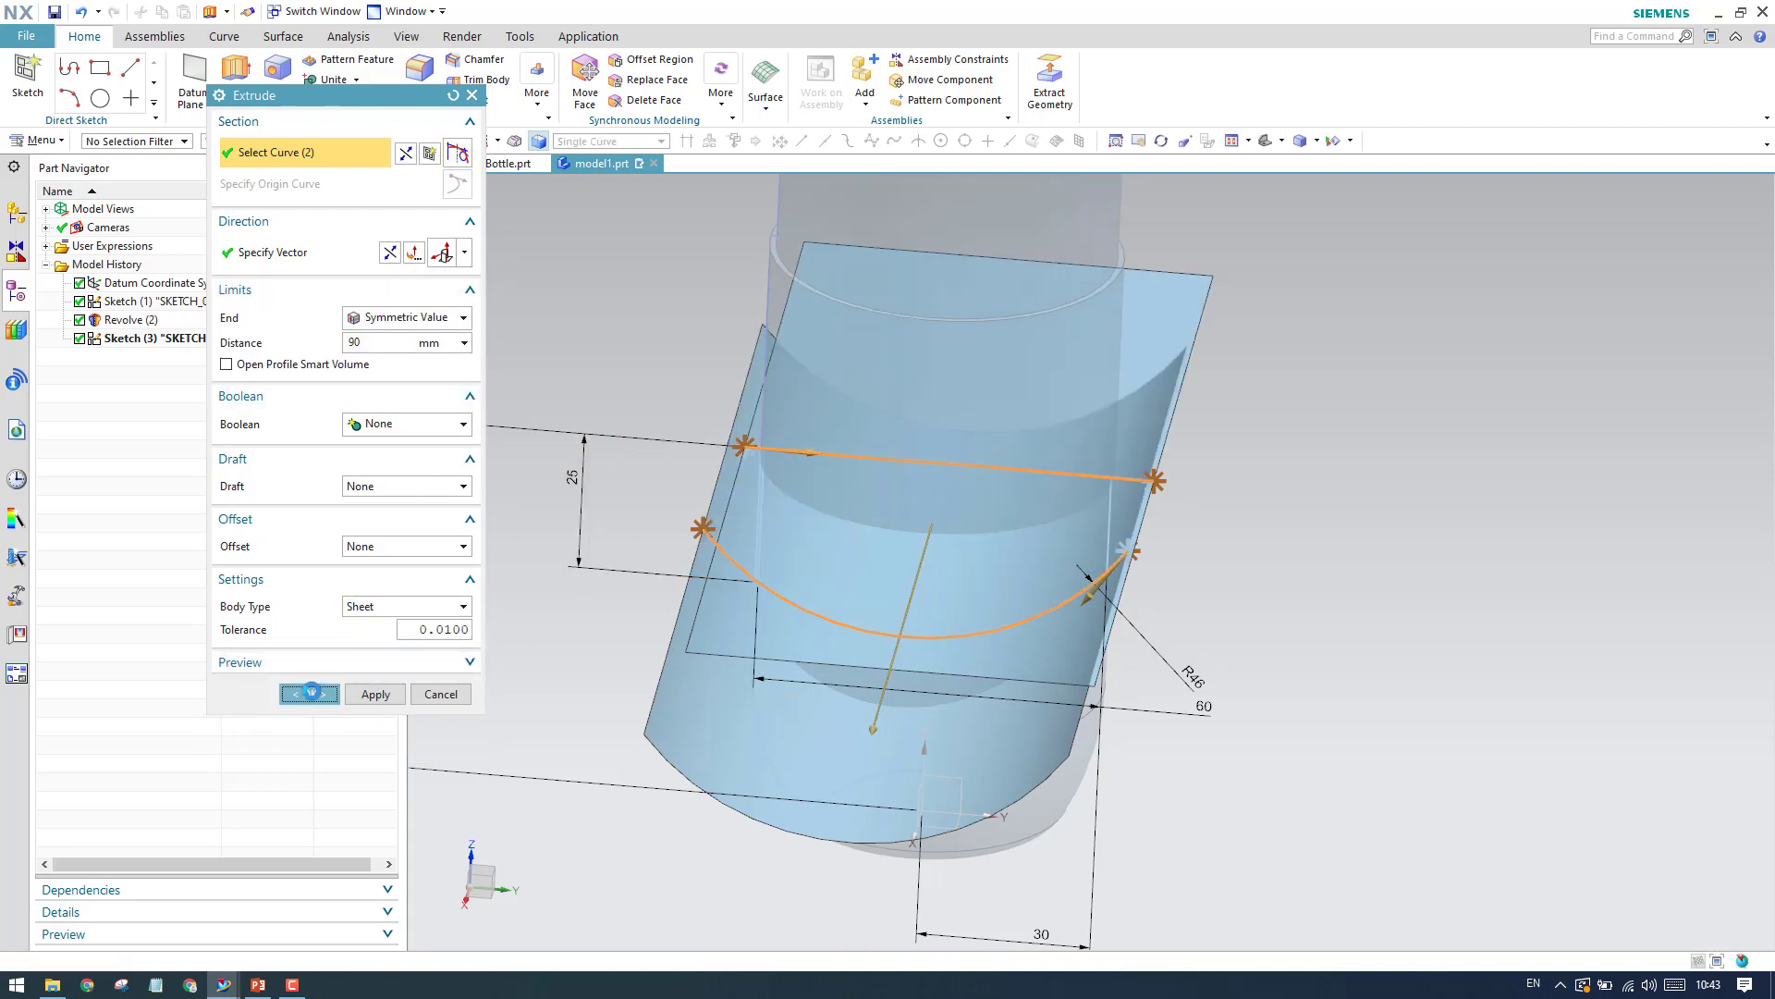
pyautogui.click(311, 691)
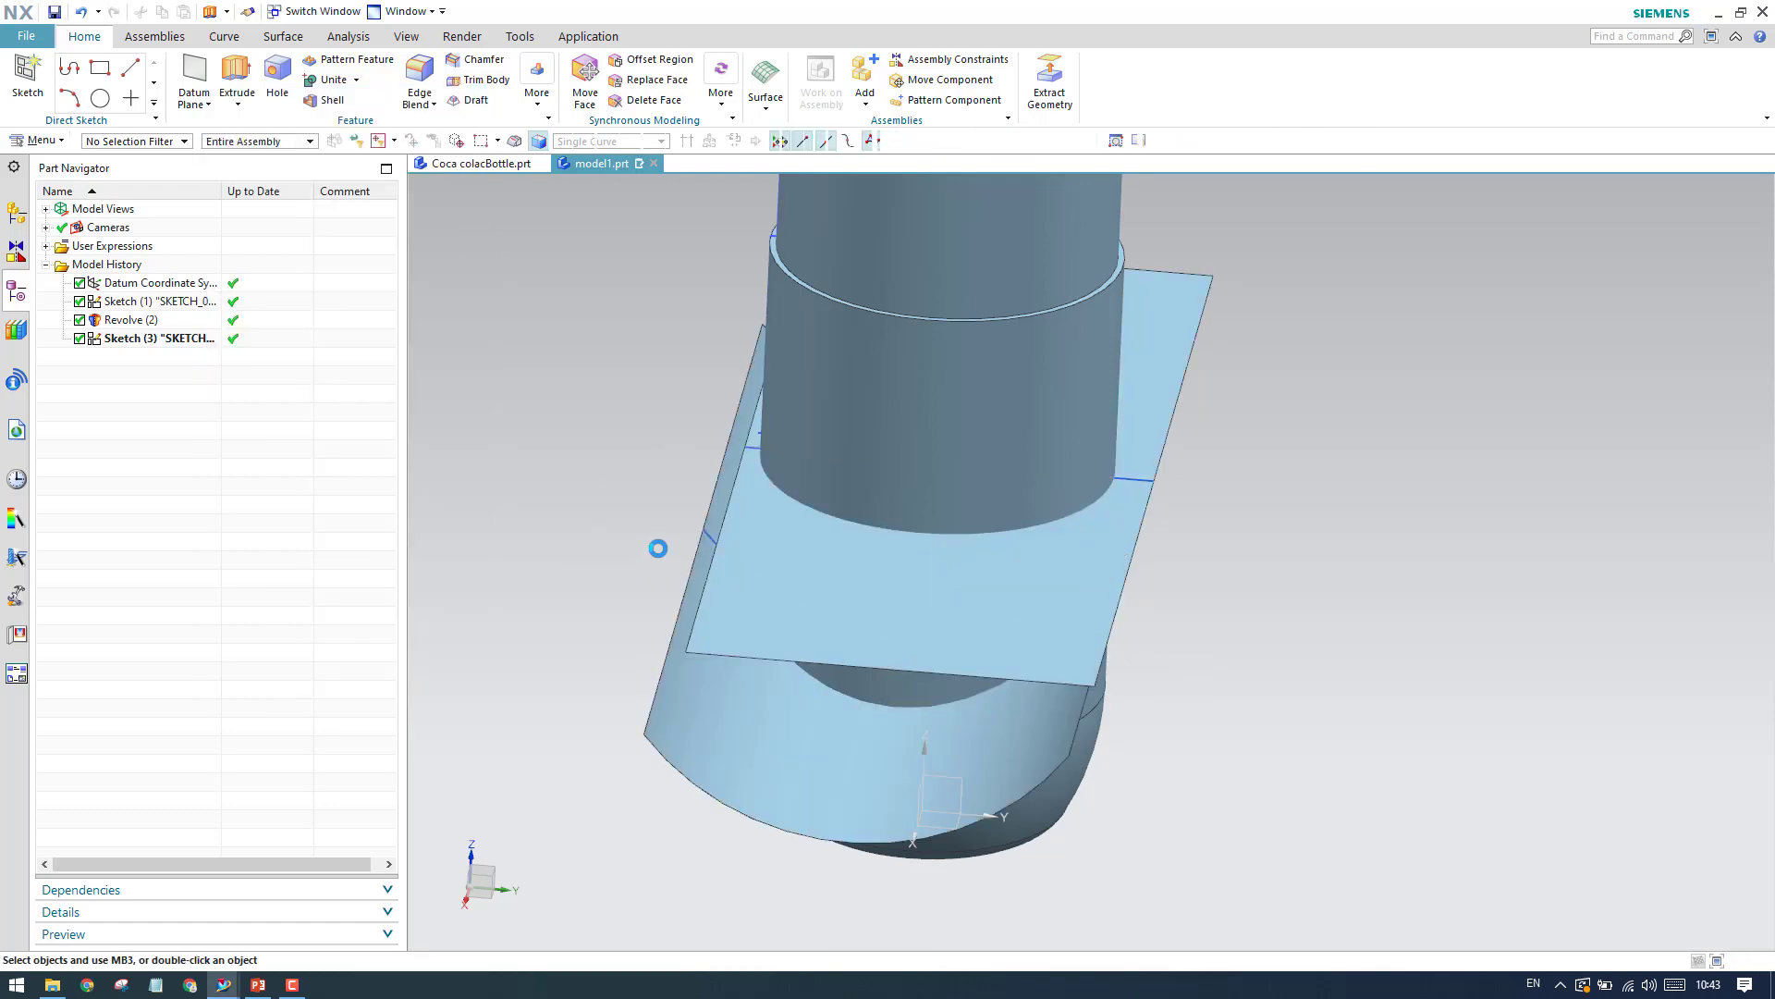
# Examine from several angles how the flat and curved extruded sheets cross the lower bottle body.
pyautogui.moveTo(650, 543); pyautogui.dragTo(706, 495, button='middle')
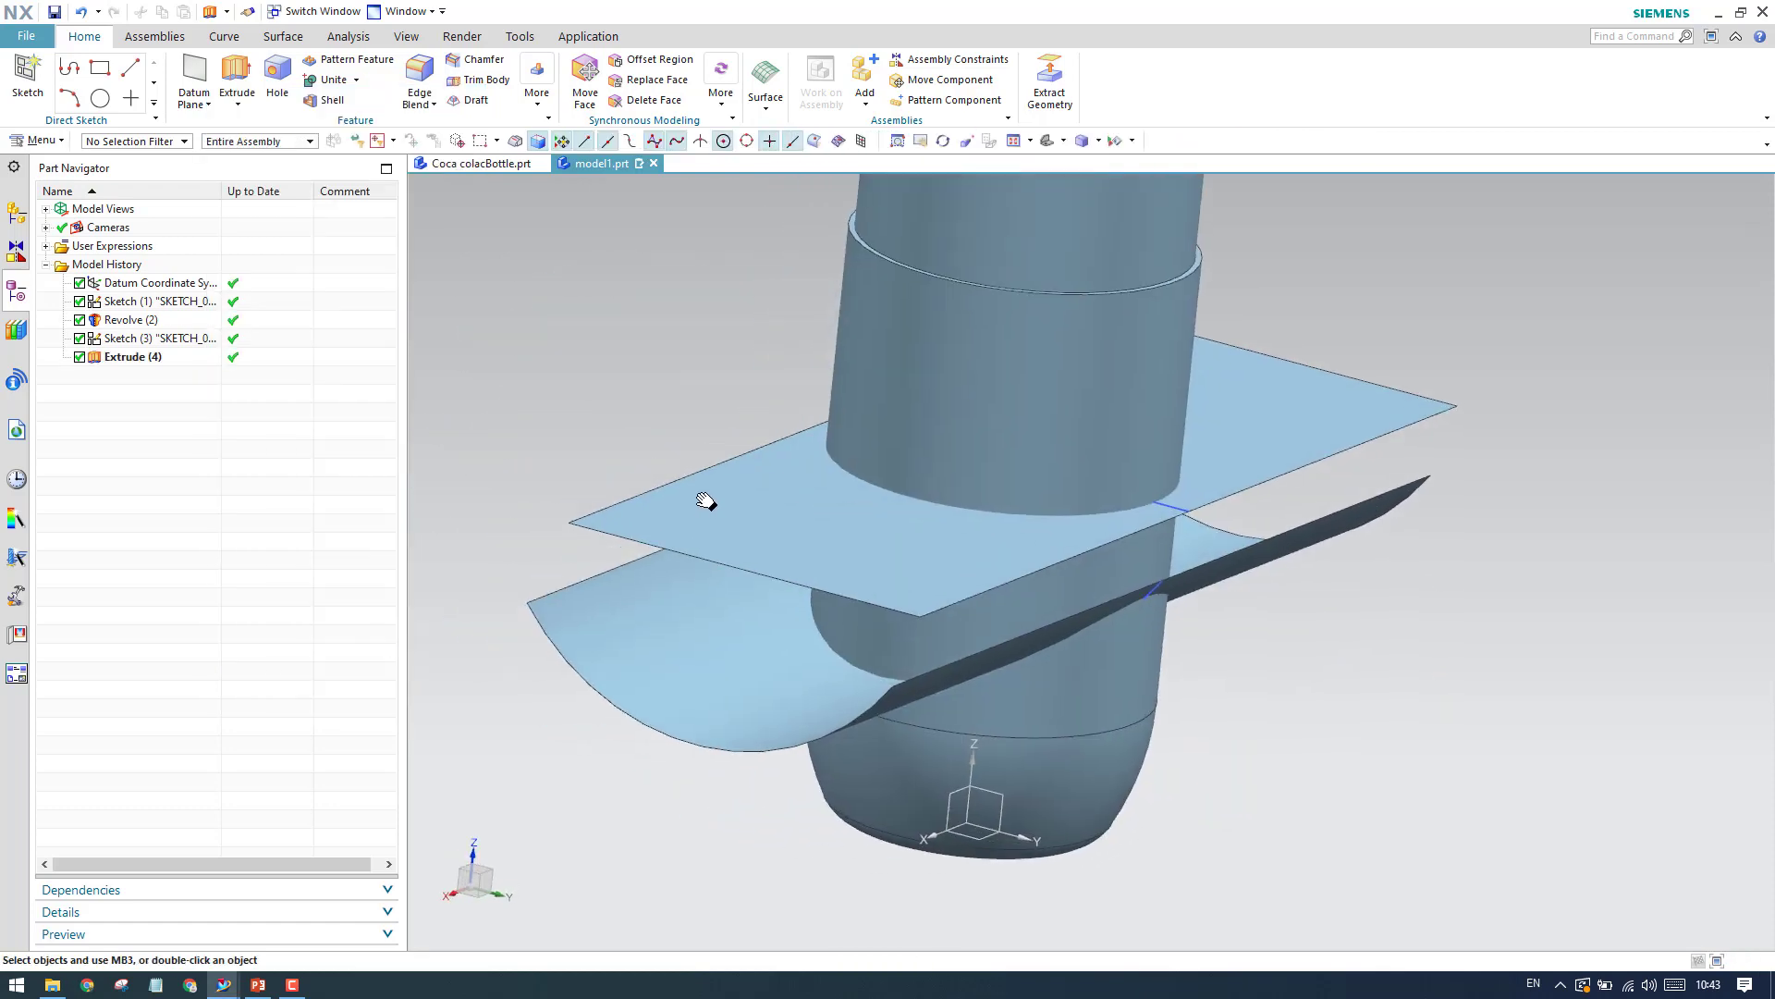
pyautogui.click(749, 605)
pyautogui.click(901, 629)
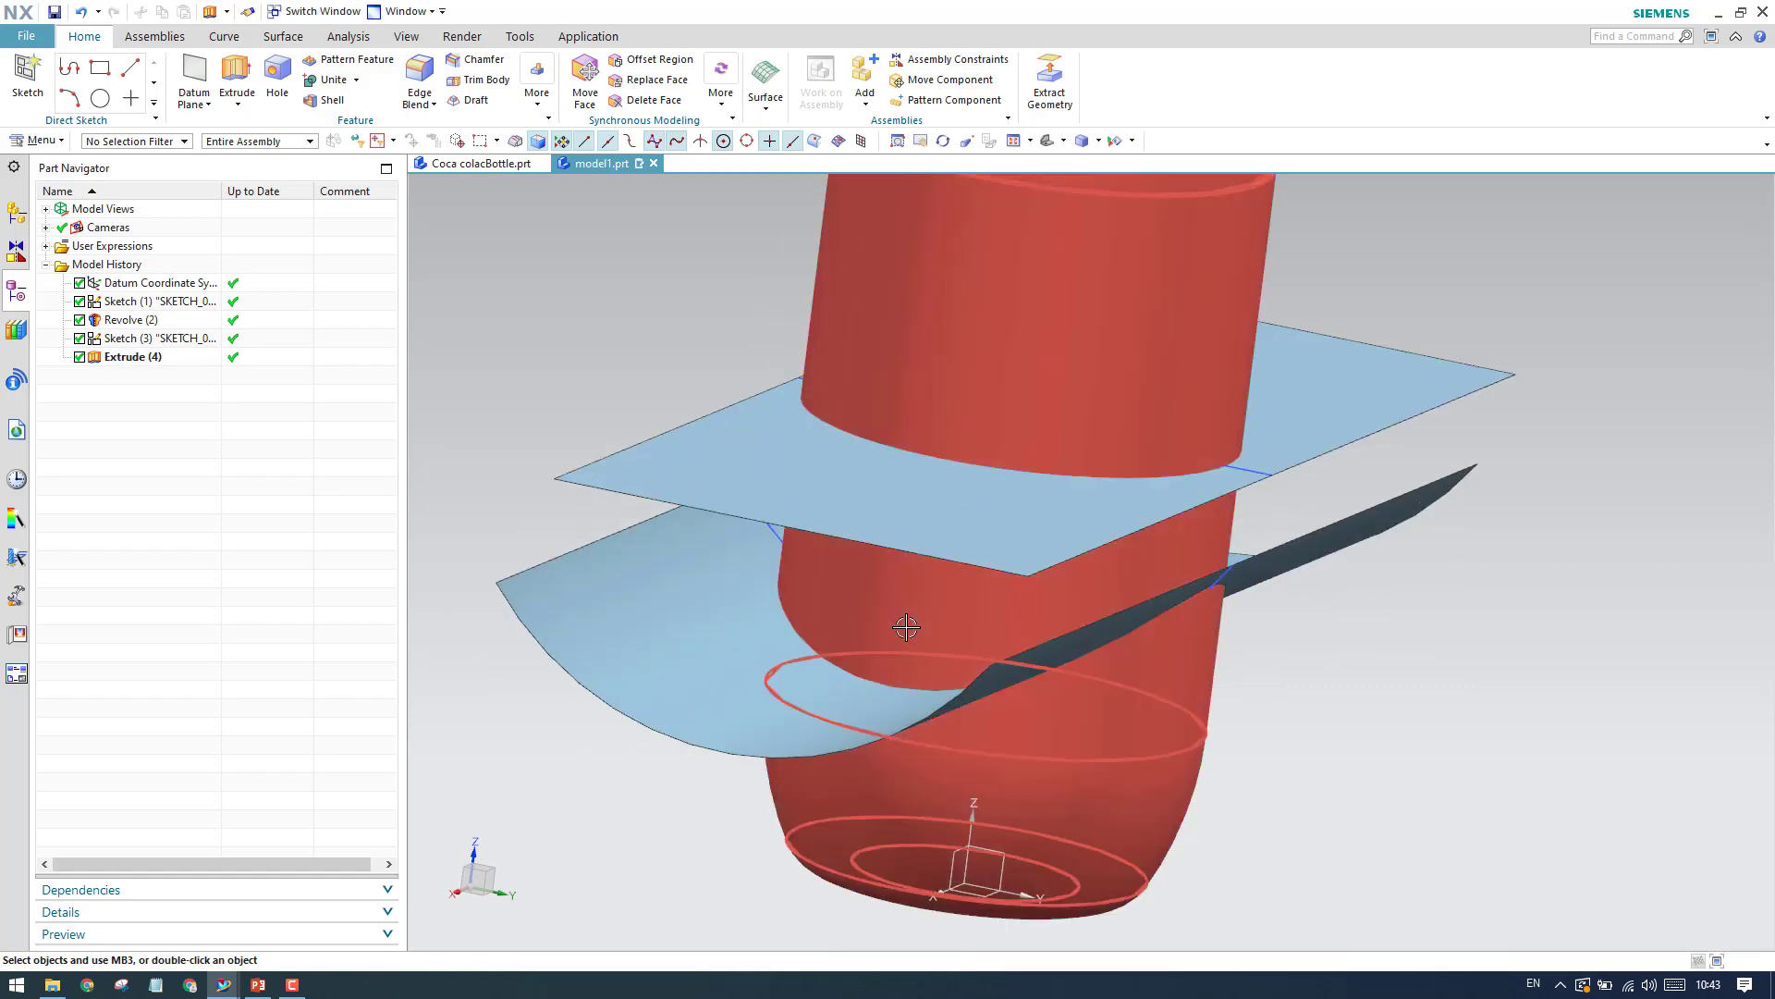
pyautogui.scroll(3, 850, 558)
pyautogui.moveTo(791, 532); pyautogui.dragTo(823, 516, button='middle')
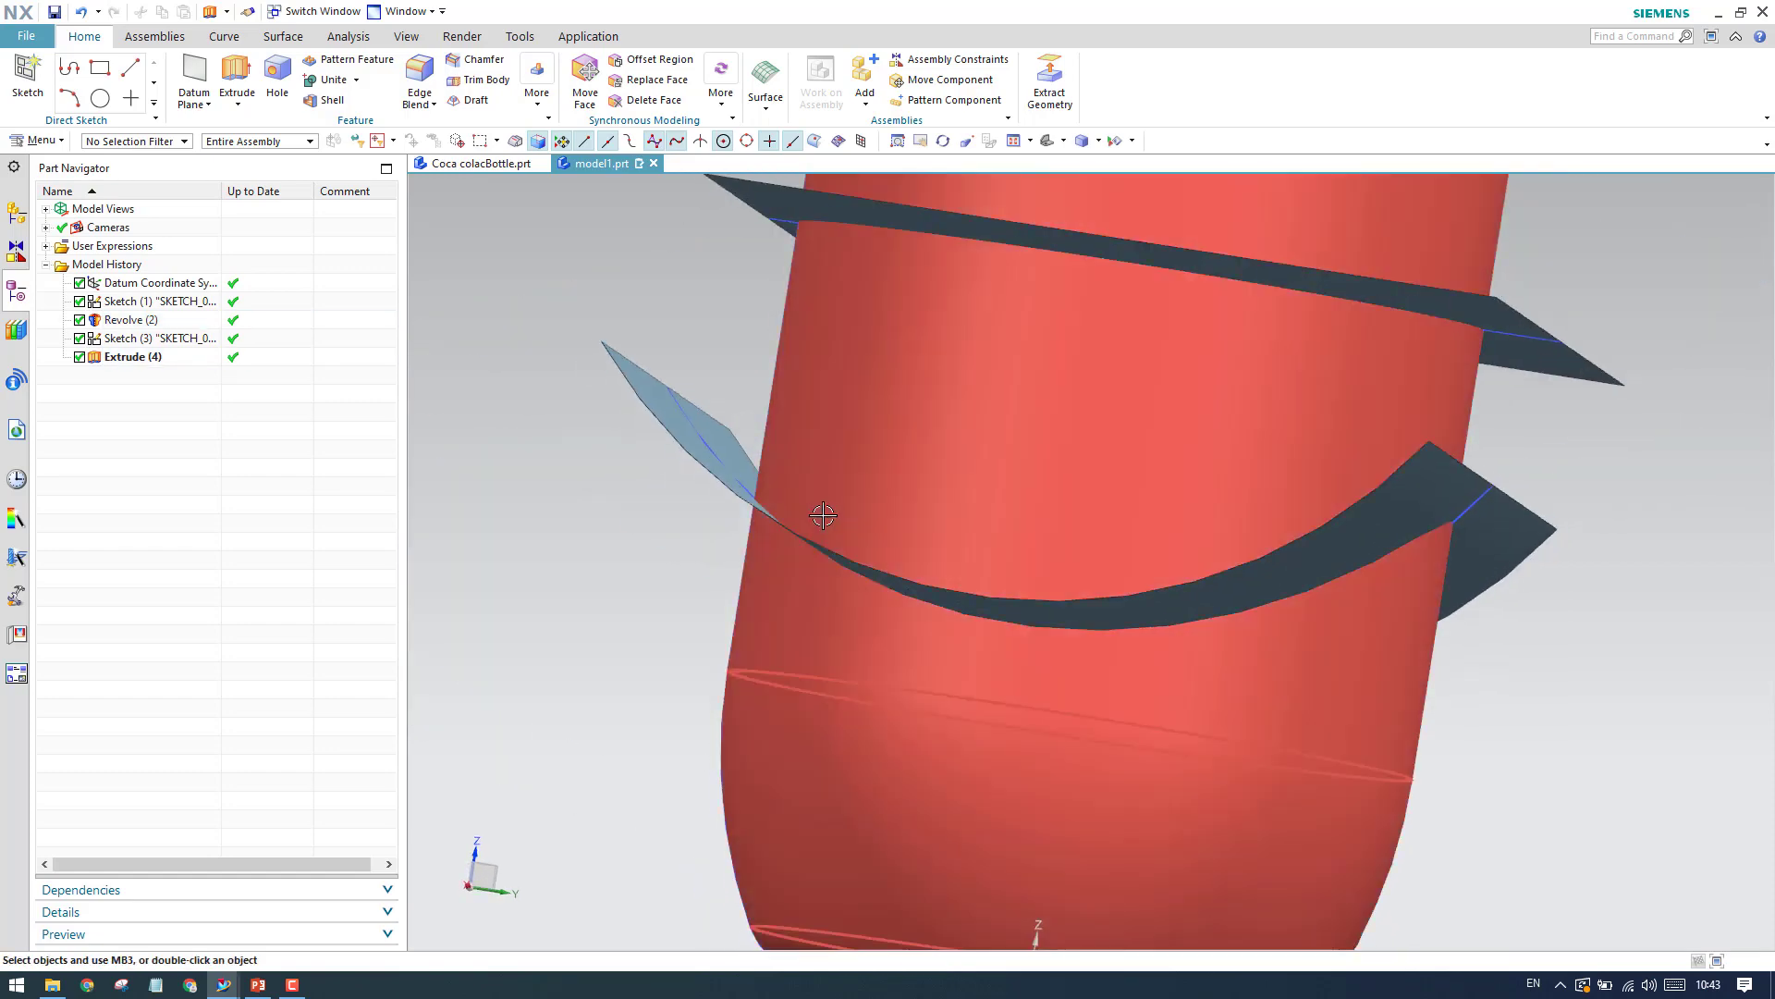
pyautogui.scroll(-4, 822, 516)
pyautogui.press('F8')
pyautogui.scroll(4, 892, 477)
pyautogui.scroll(-2, 891, 477)
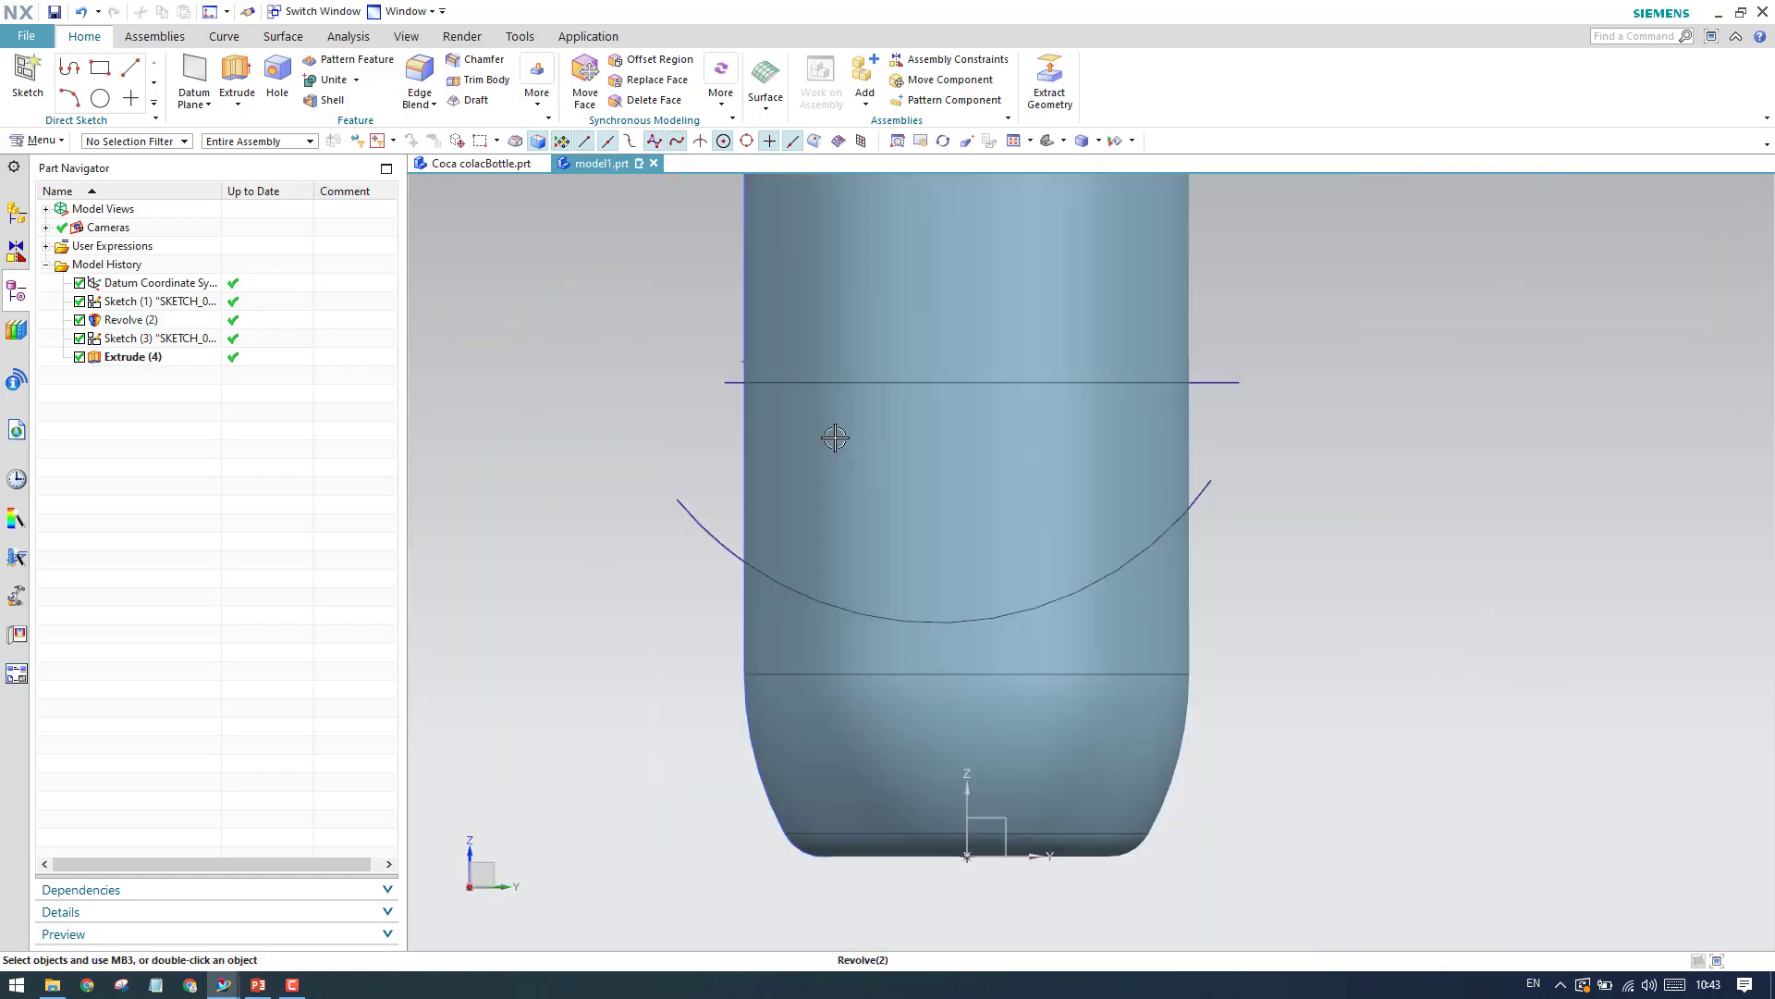
pyautogui.moveTo(919, 456); pyautogui.dragTo(899, 501, button='middle')
pyautogui.scroll(-3, 971, 491)
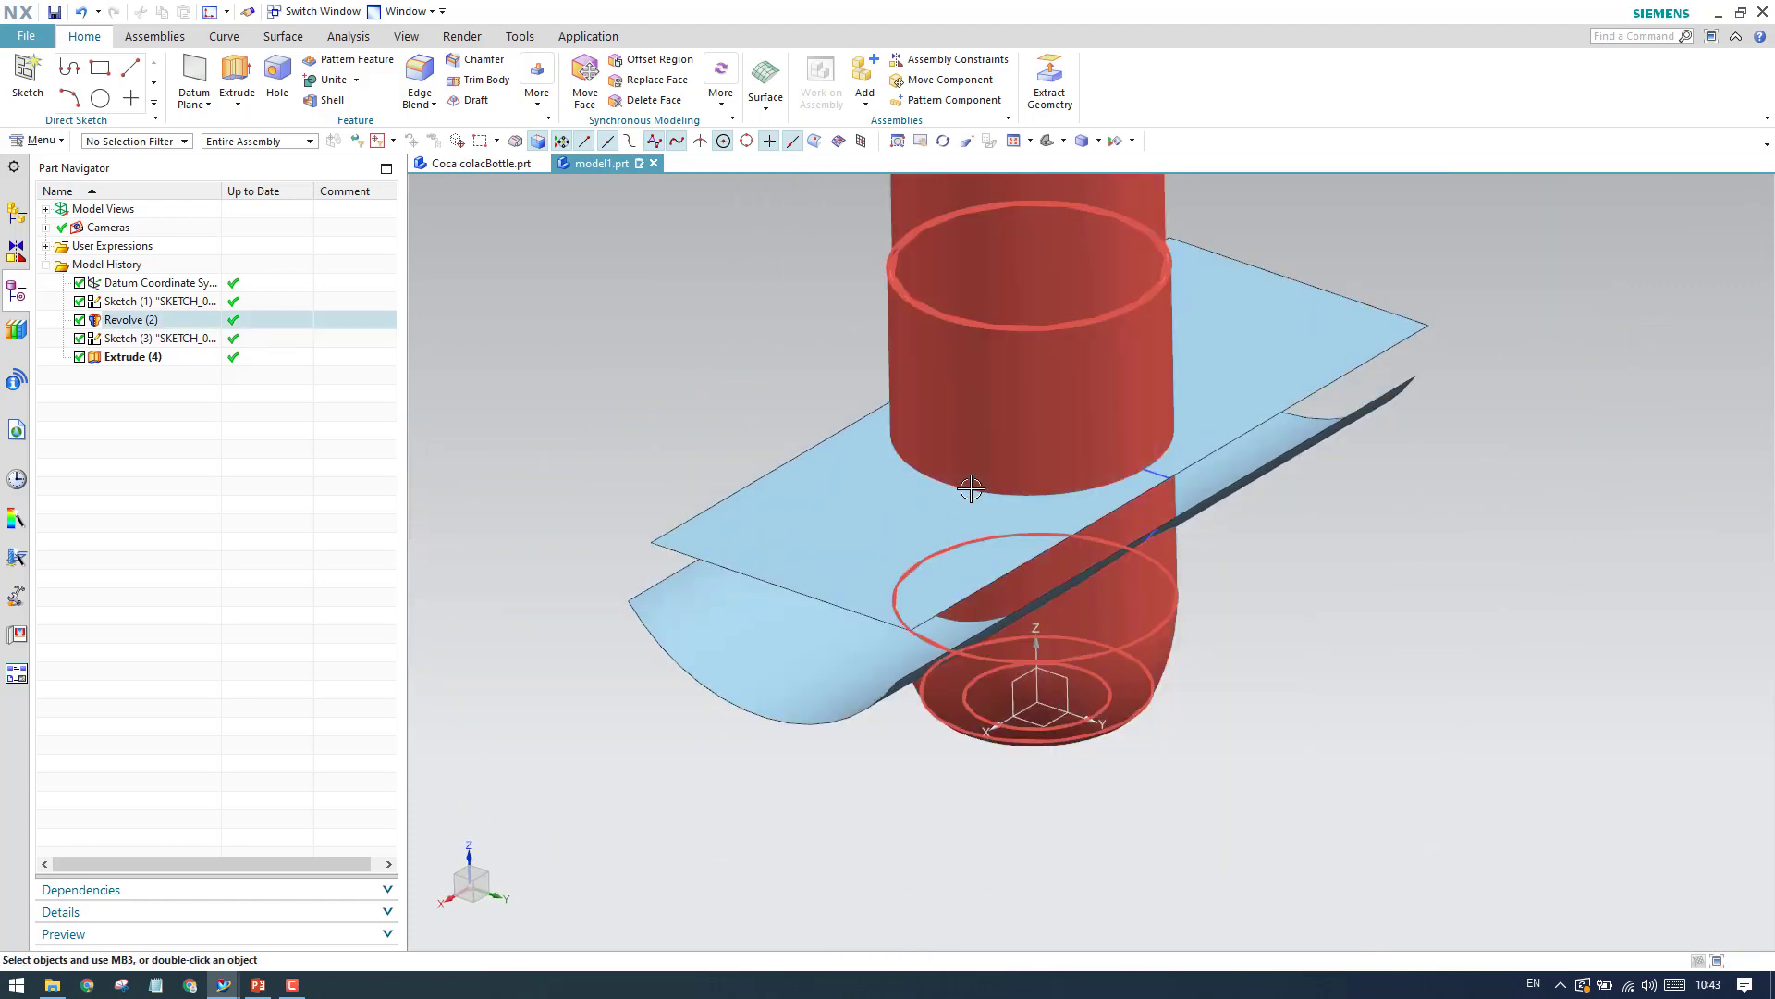
pyautogui.moveTo(997, 468); pyautogui.dragTo(1032, 381, button='middle')
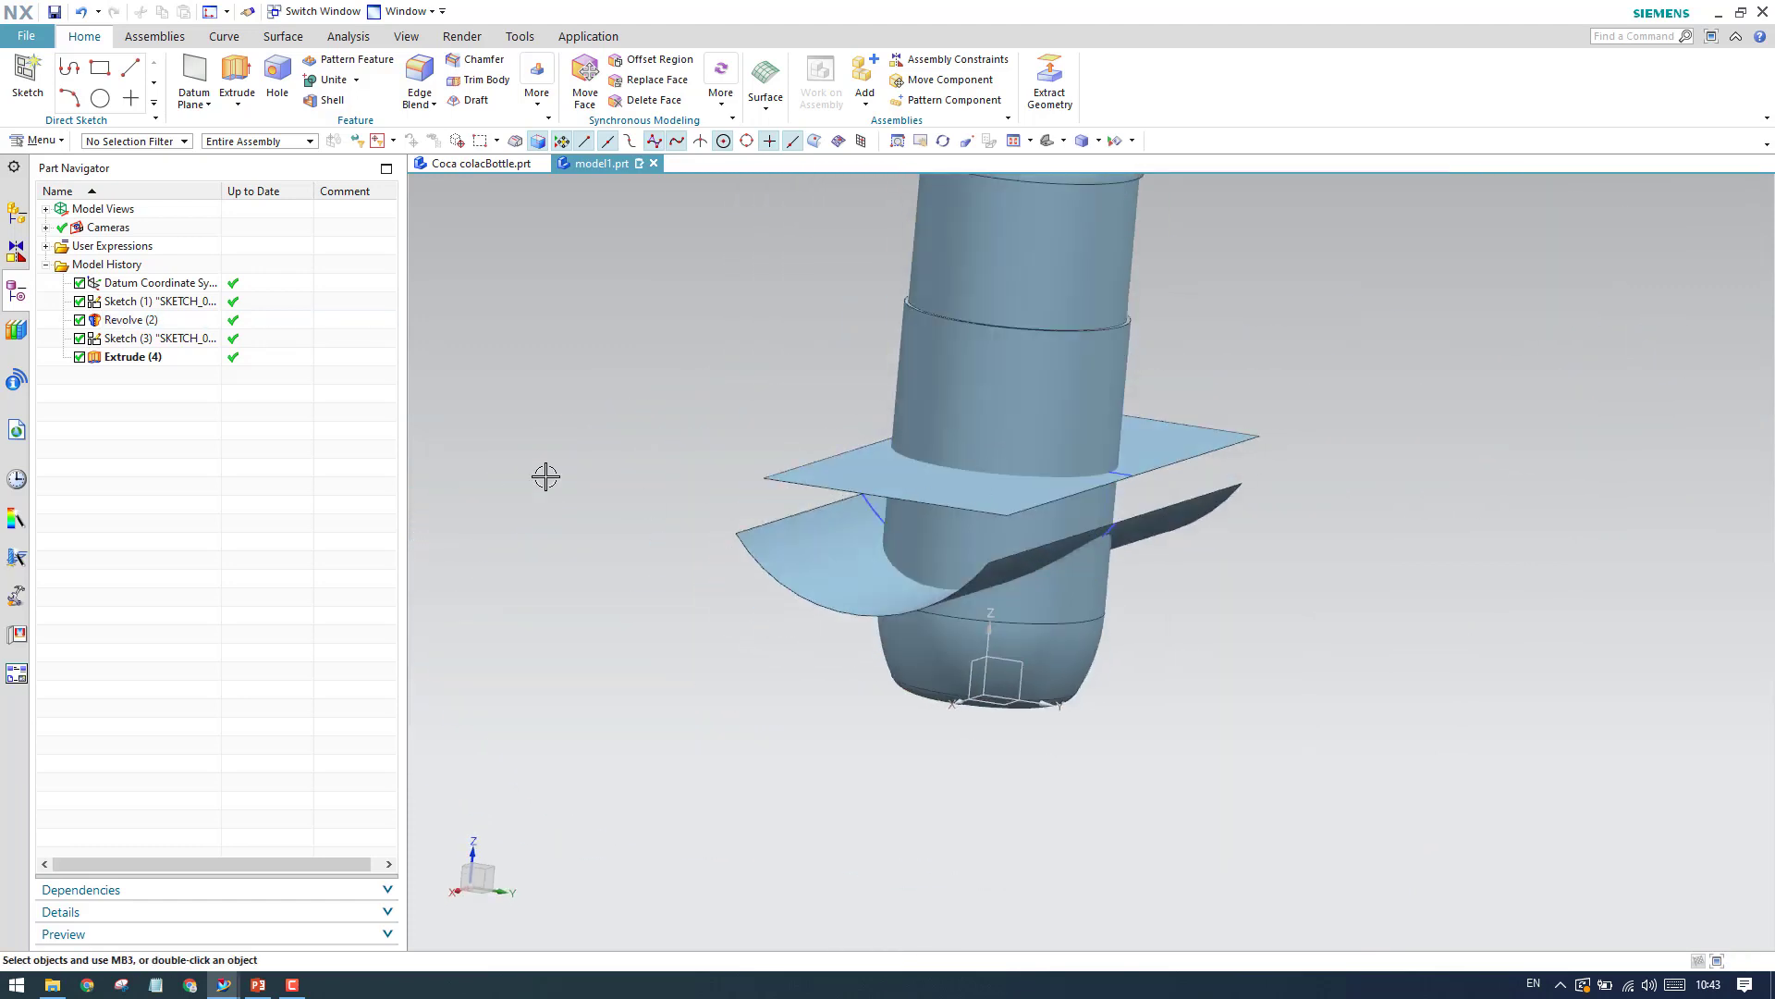
# Trim the bottle's sheet body with the flat and curved sheets as boundaries, discarding the band between them.
pyautogui.click(296, 41)
pyautogui.click(678, 65)
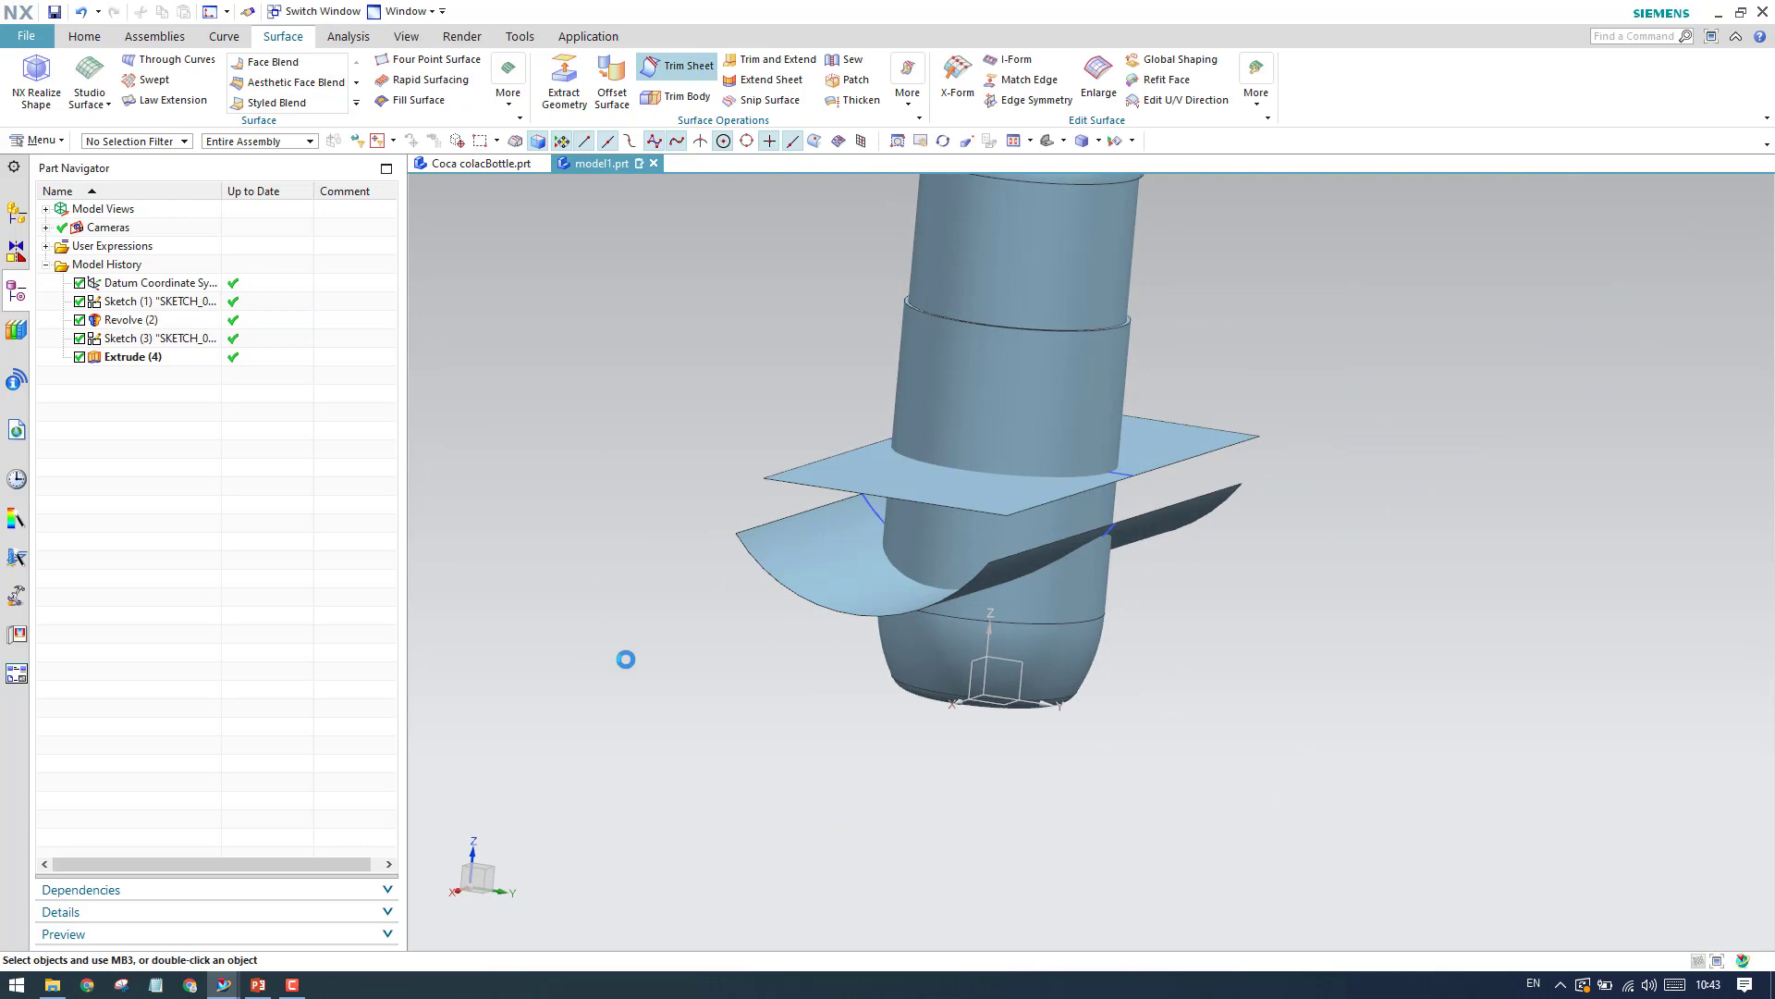
pyautogui.scroll(-4, 646, 666)
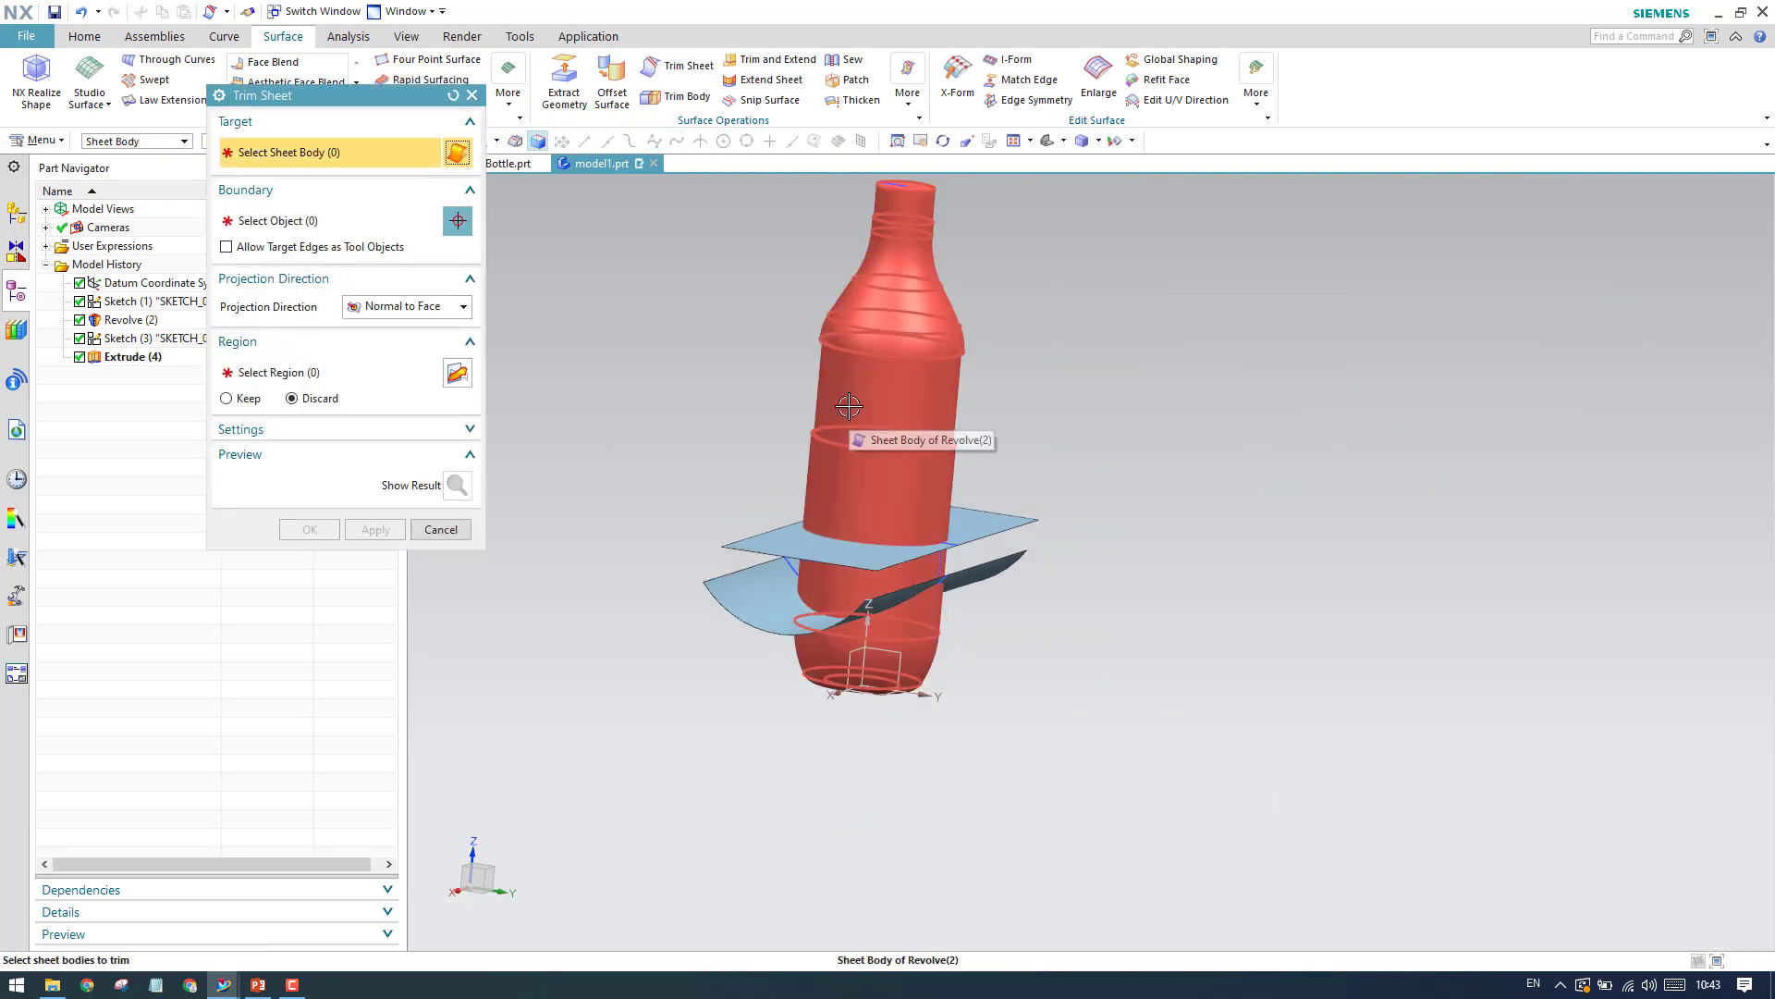
pyautogui.scroll(5, 848, 592)
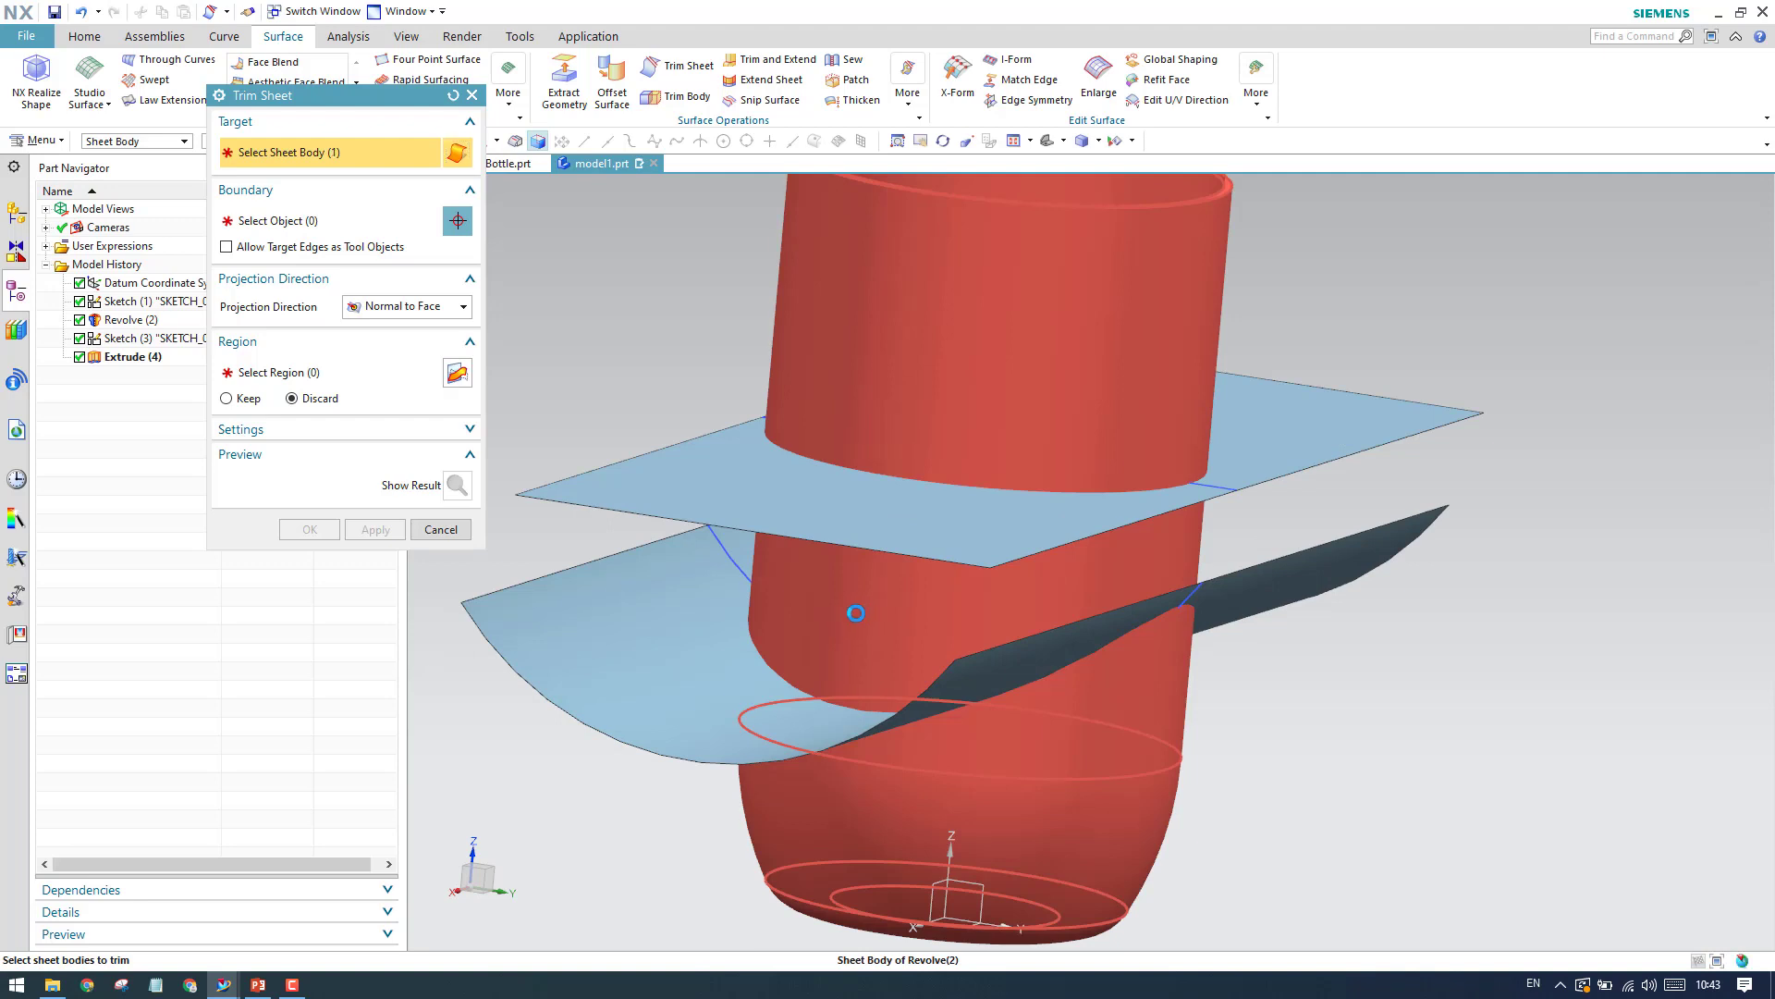
pyautogui.click(858, 610)
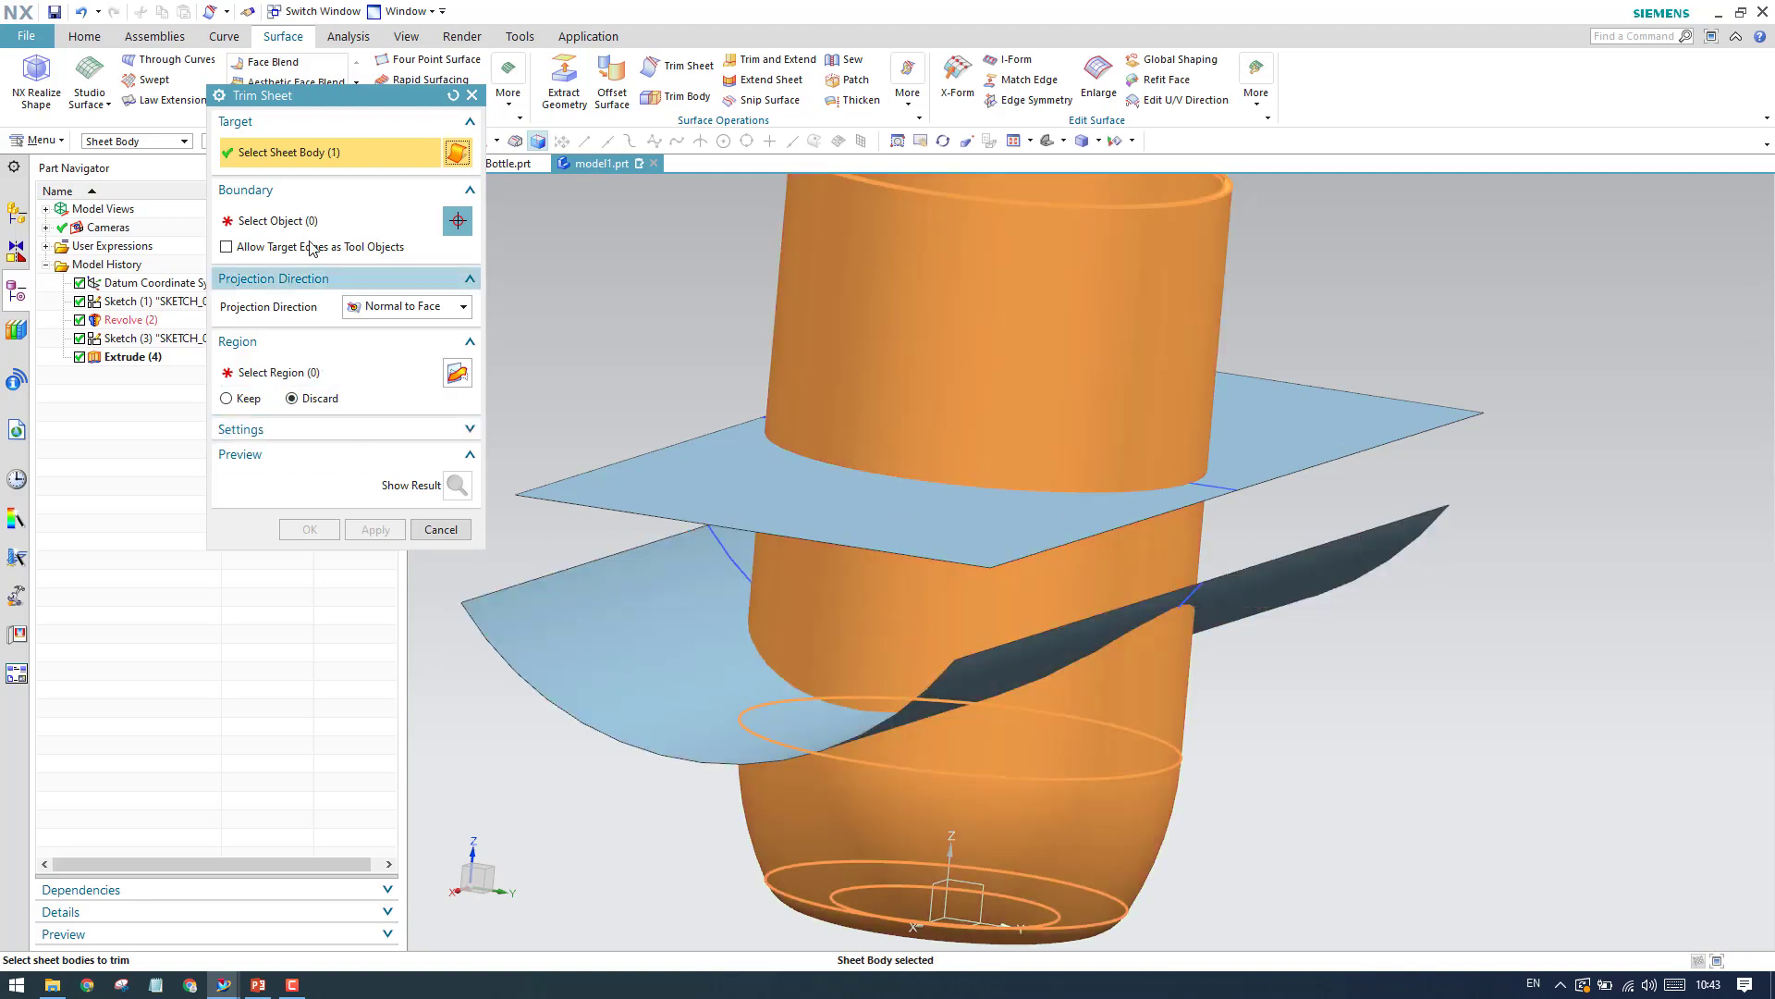
pyautogui.click(277, 220)
pyautogui.click(678, 487)
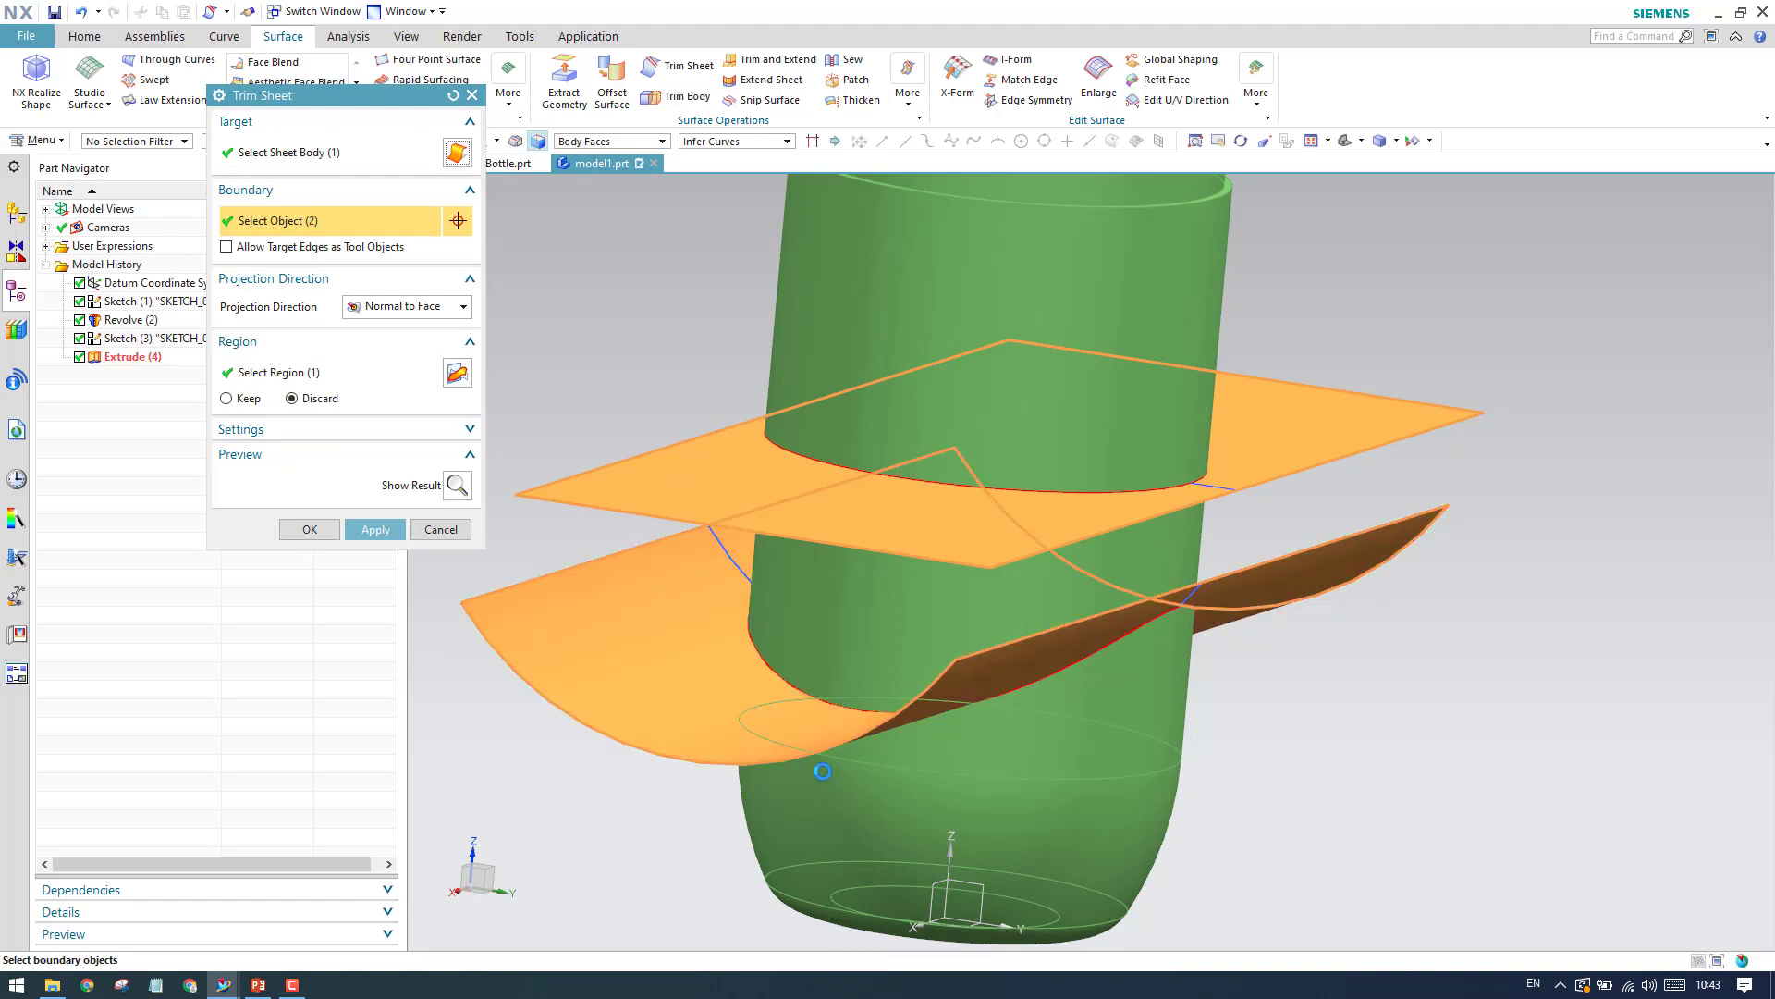
pyautogui.click(644, 678)
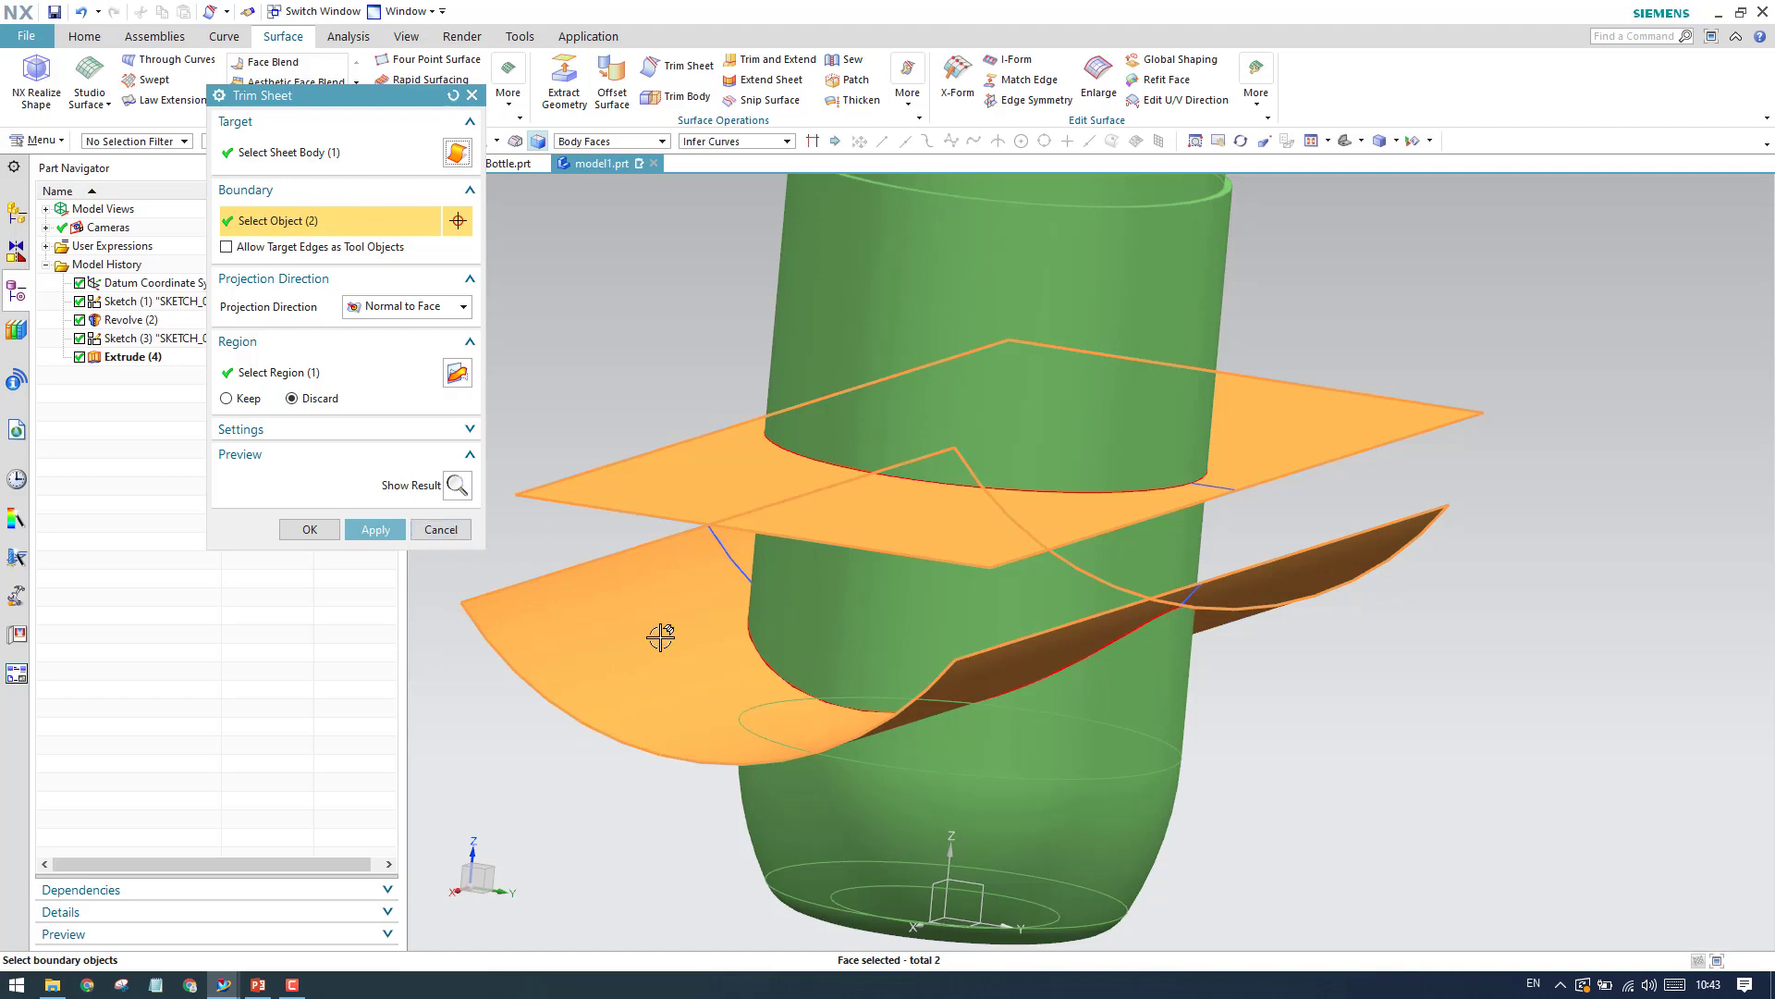
pyautogui.click(407, 533)
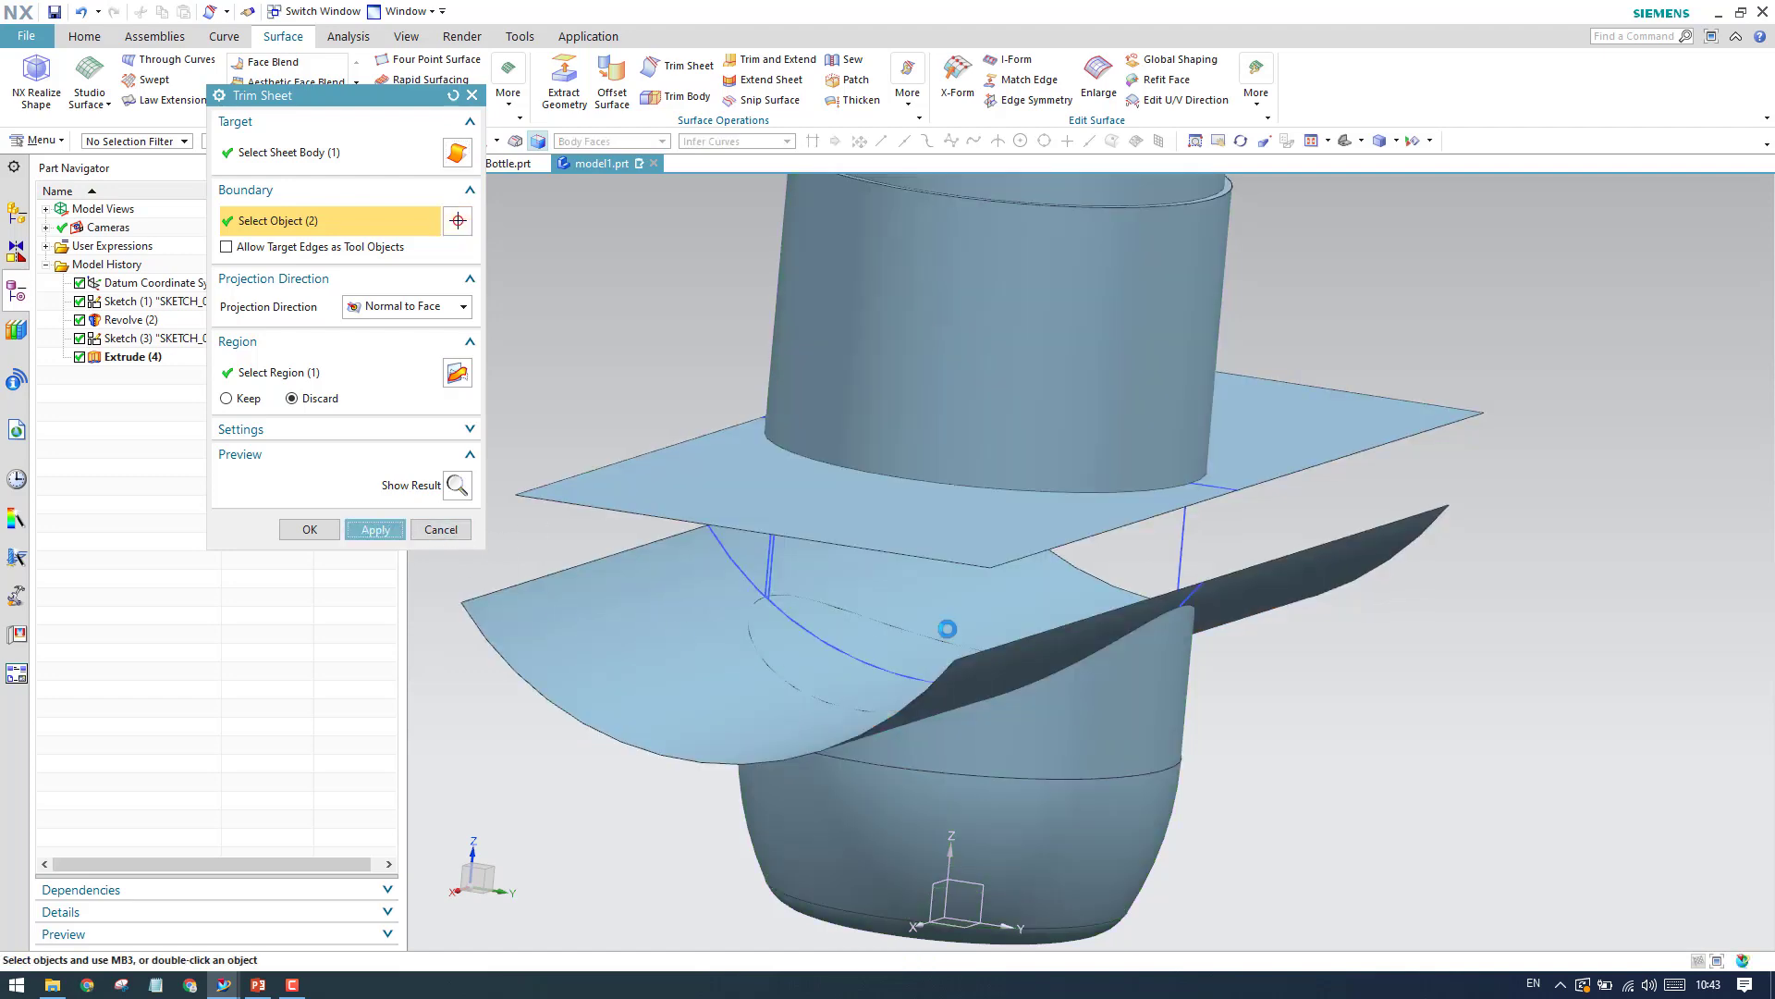
# Trim the curved sheet against the lower bottle body's faces, discarding the portion outside the bottle.
pyautogui.moveTo(879, 607); pyautogui.dragTo(915, 607, button='middle')
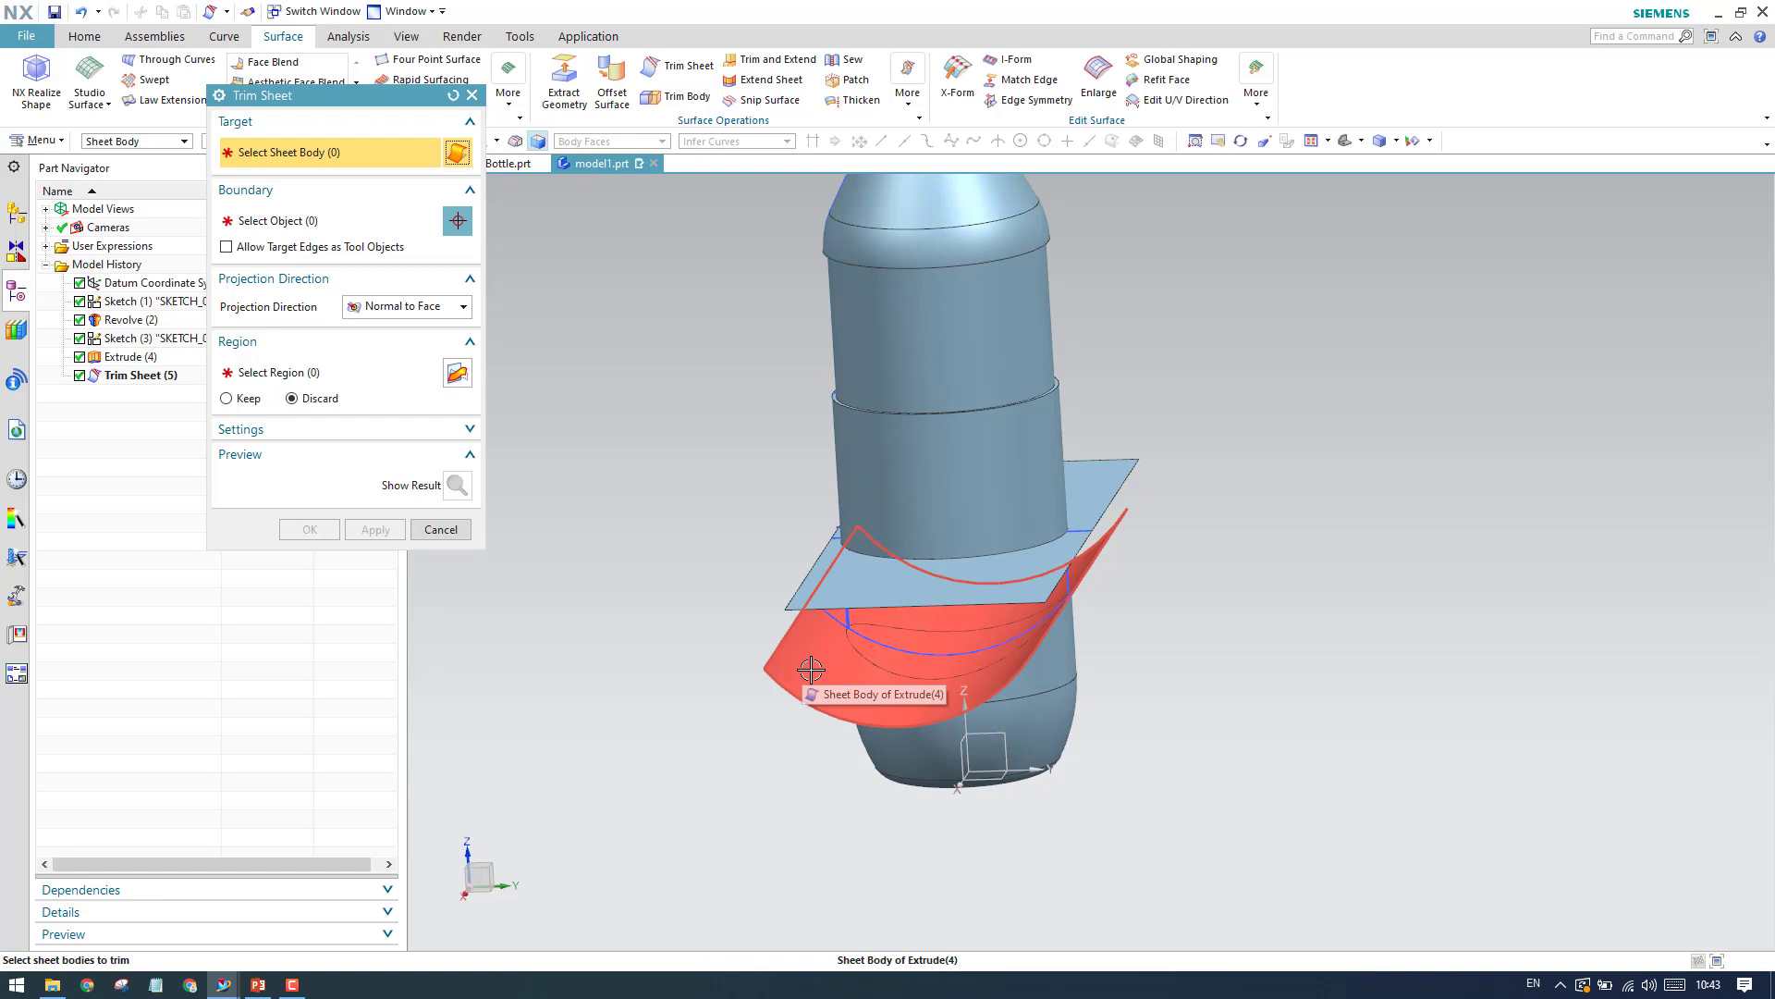
pyautogui.scroll(3, 808, 669)
pyautogui.click(790, 711)
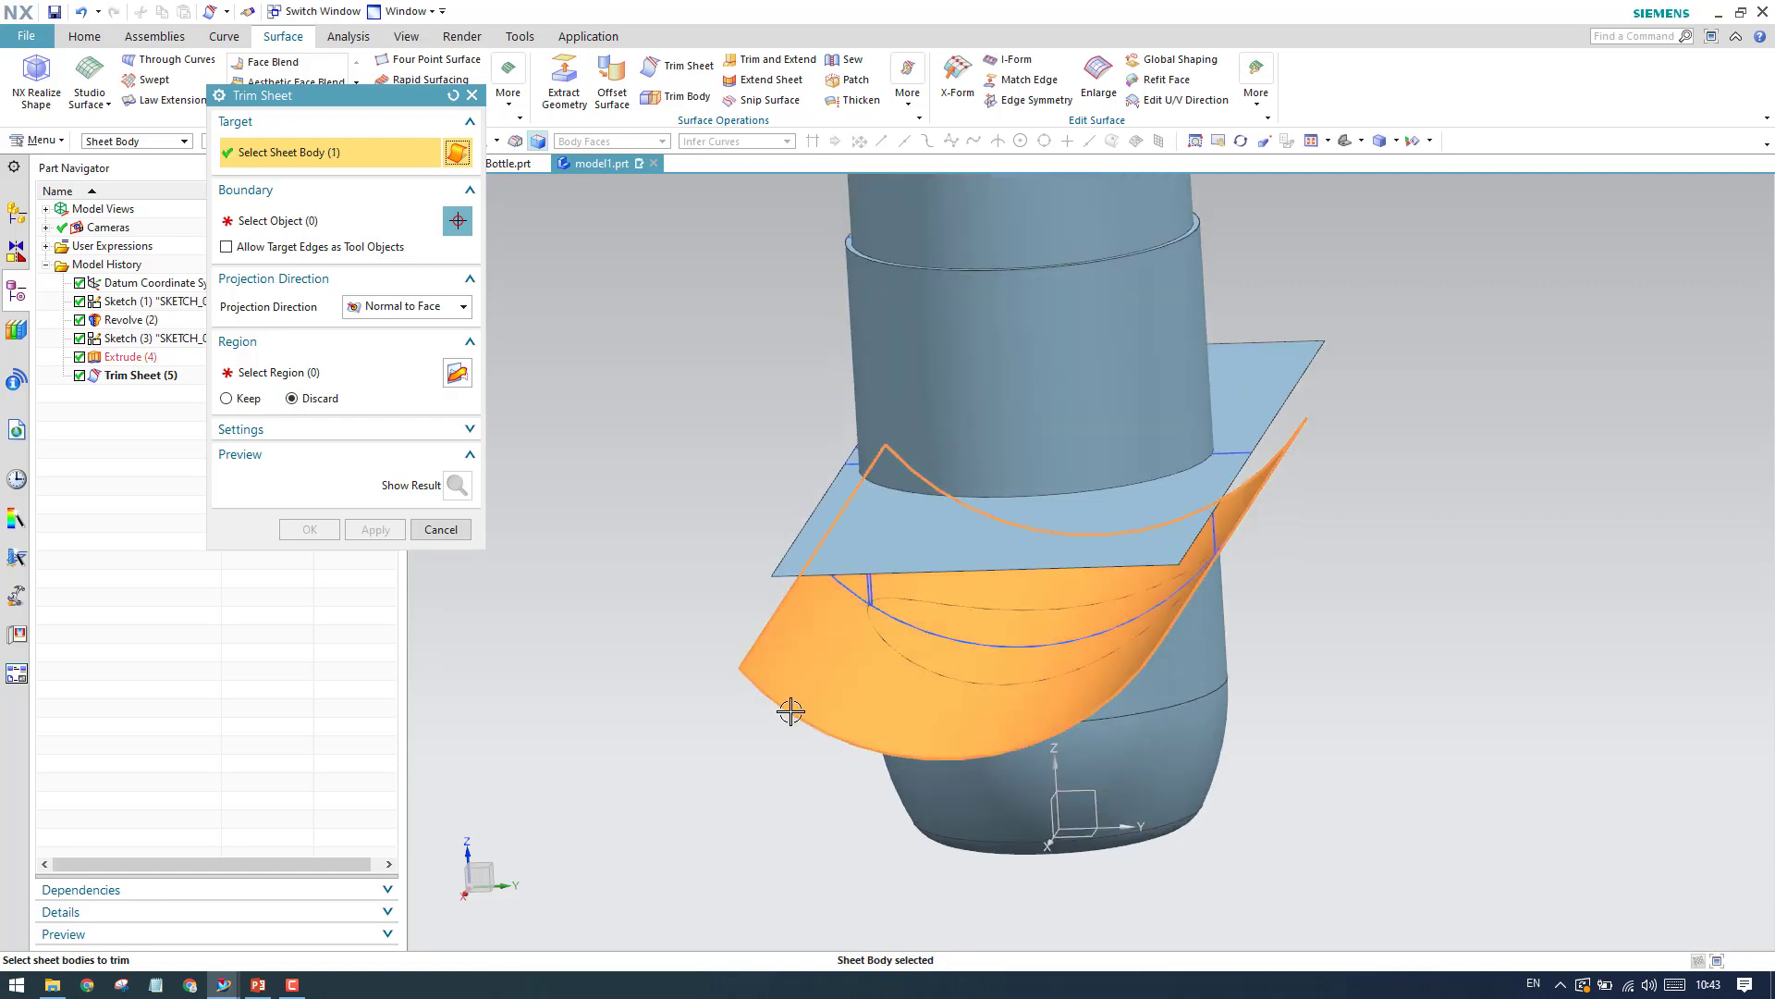
pyautogui.click(275, 222)
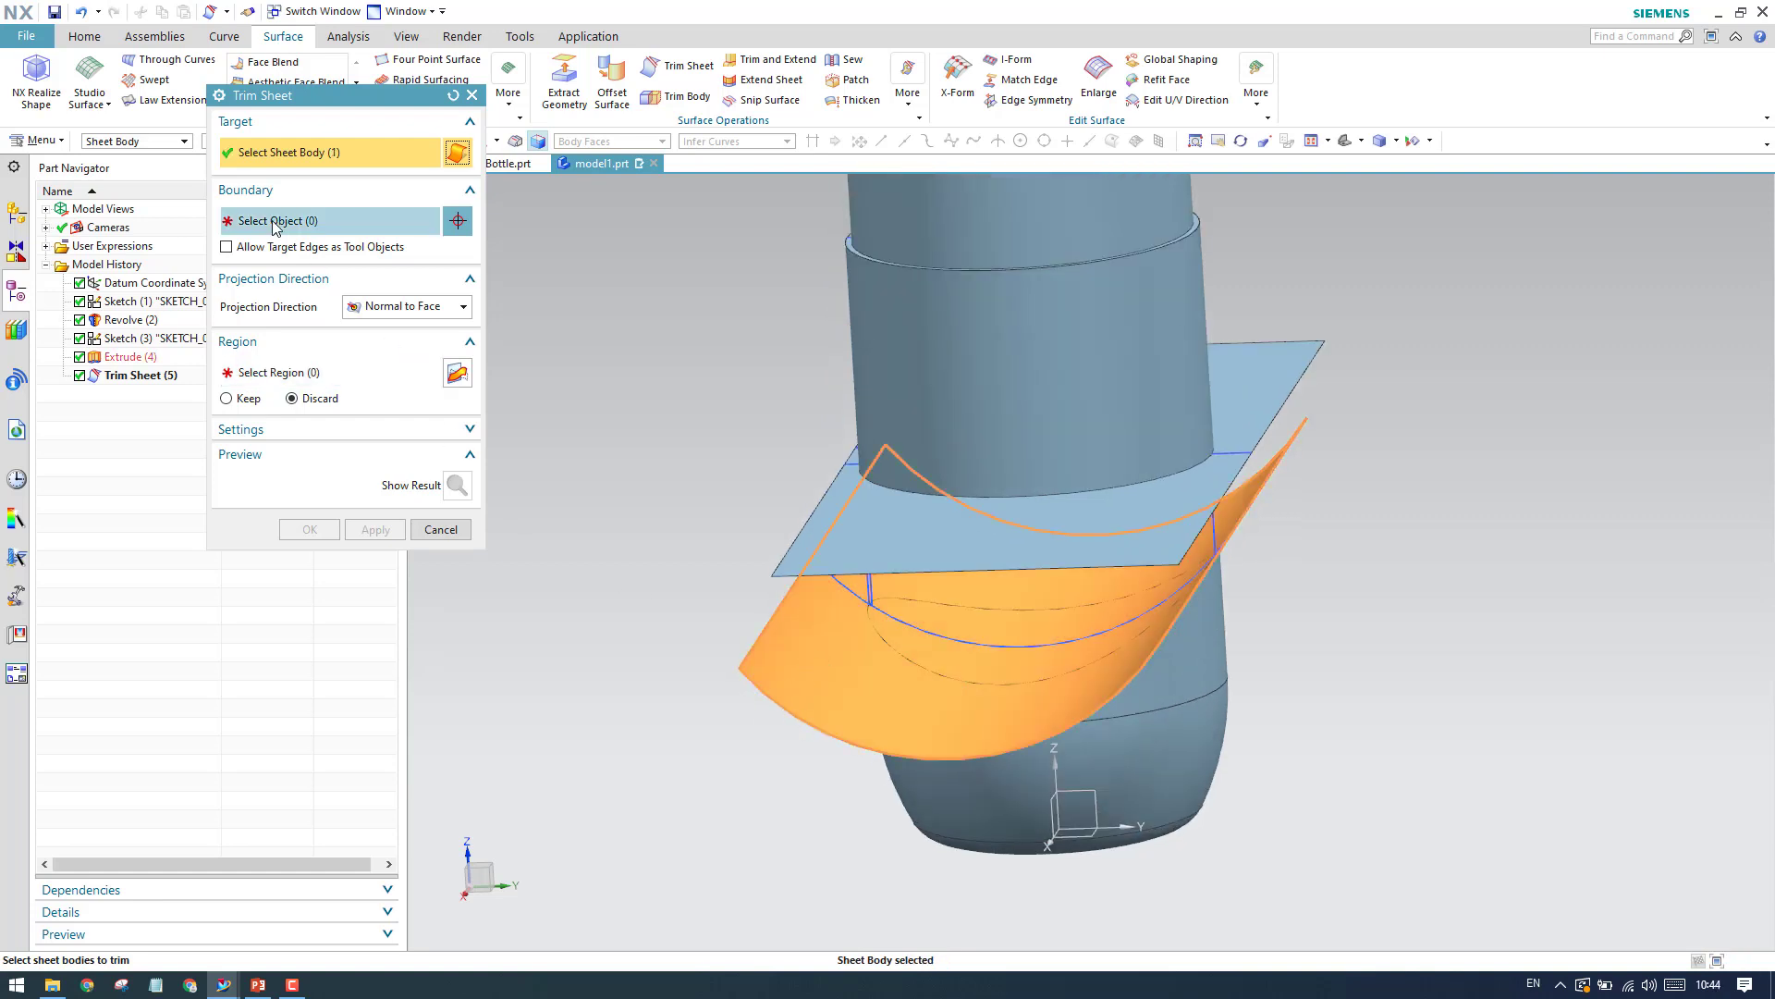
pyautogui.click(1199, 658)
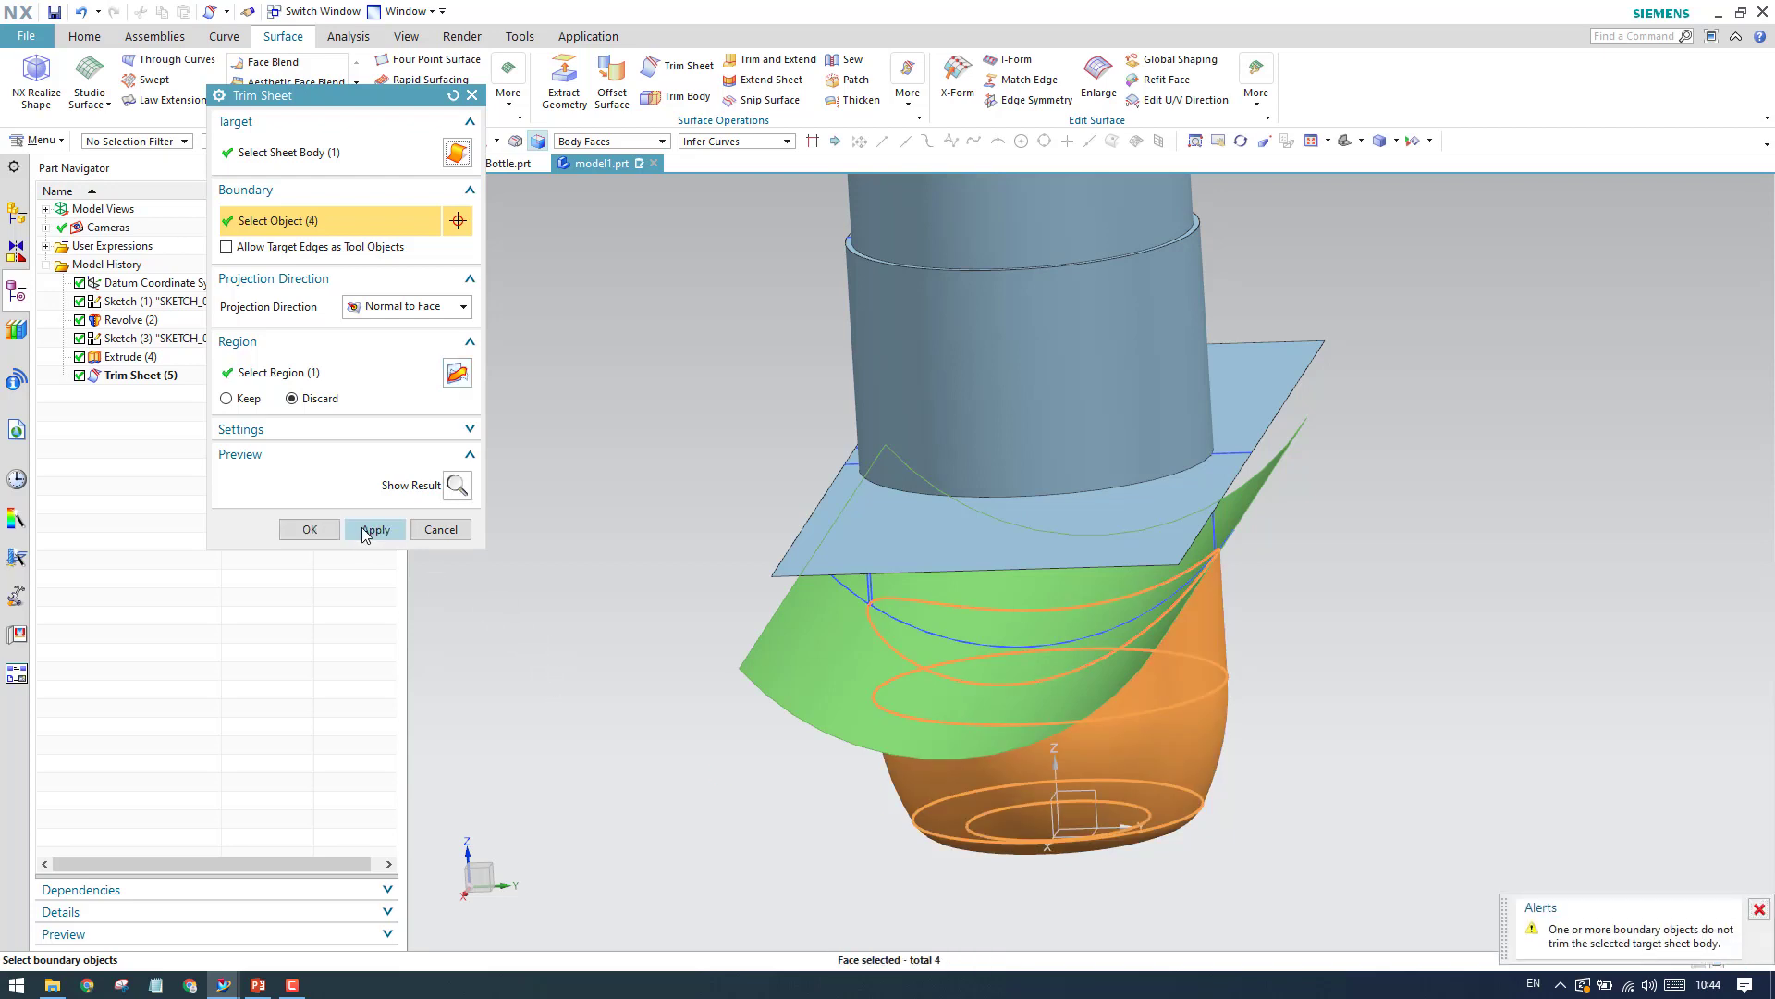
pyautogui.click(374, 530)
# Trim the flat sheet against the upper bottle body's faces, discarding the portion outside the bottle.
pyautogui.scroll(-3, 789, 746)
pyautogui.scroll(4, 940, 610)
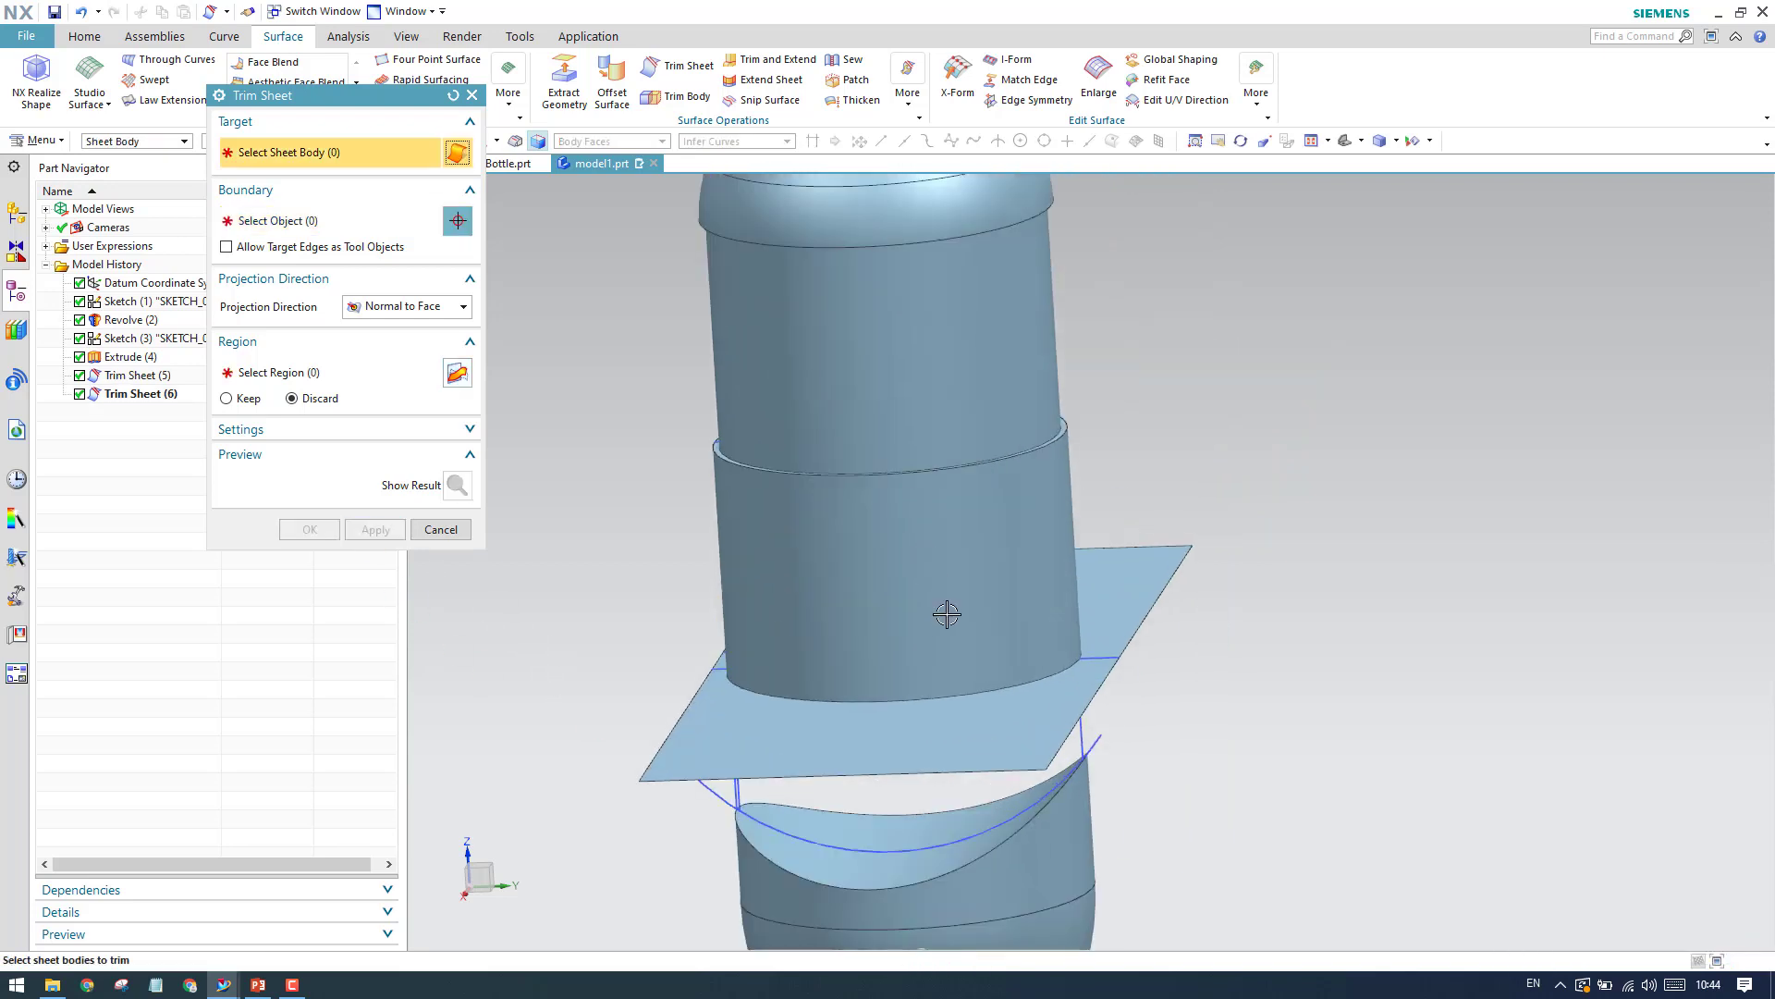
pyautogui.click(918, 749)
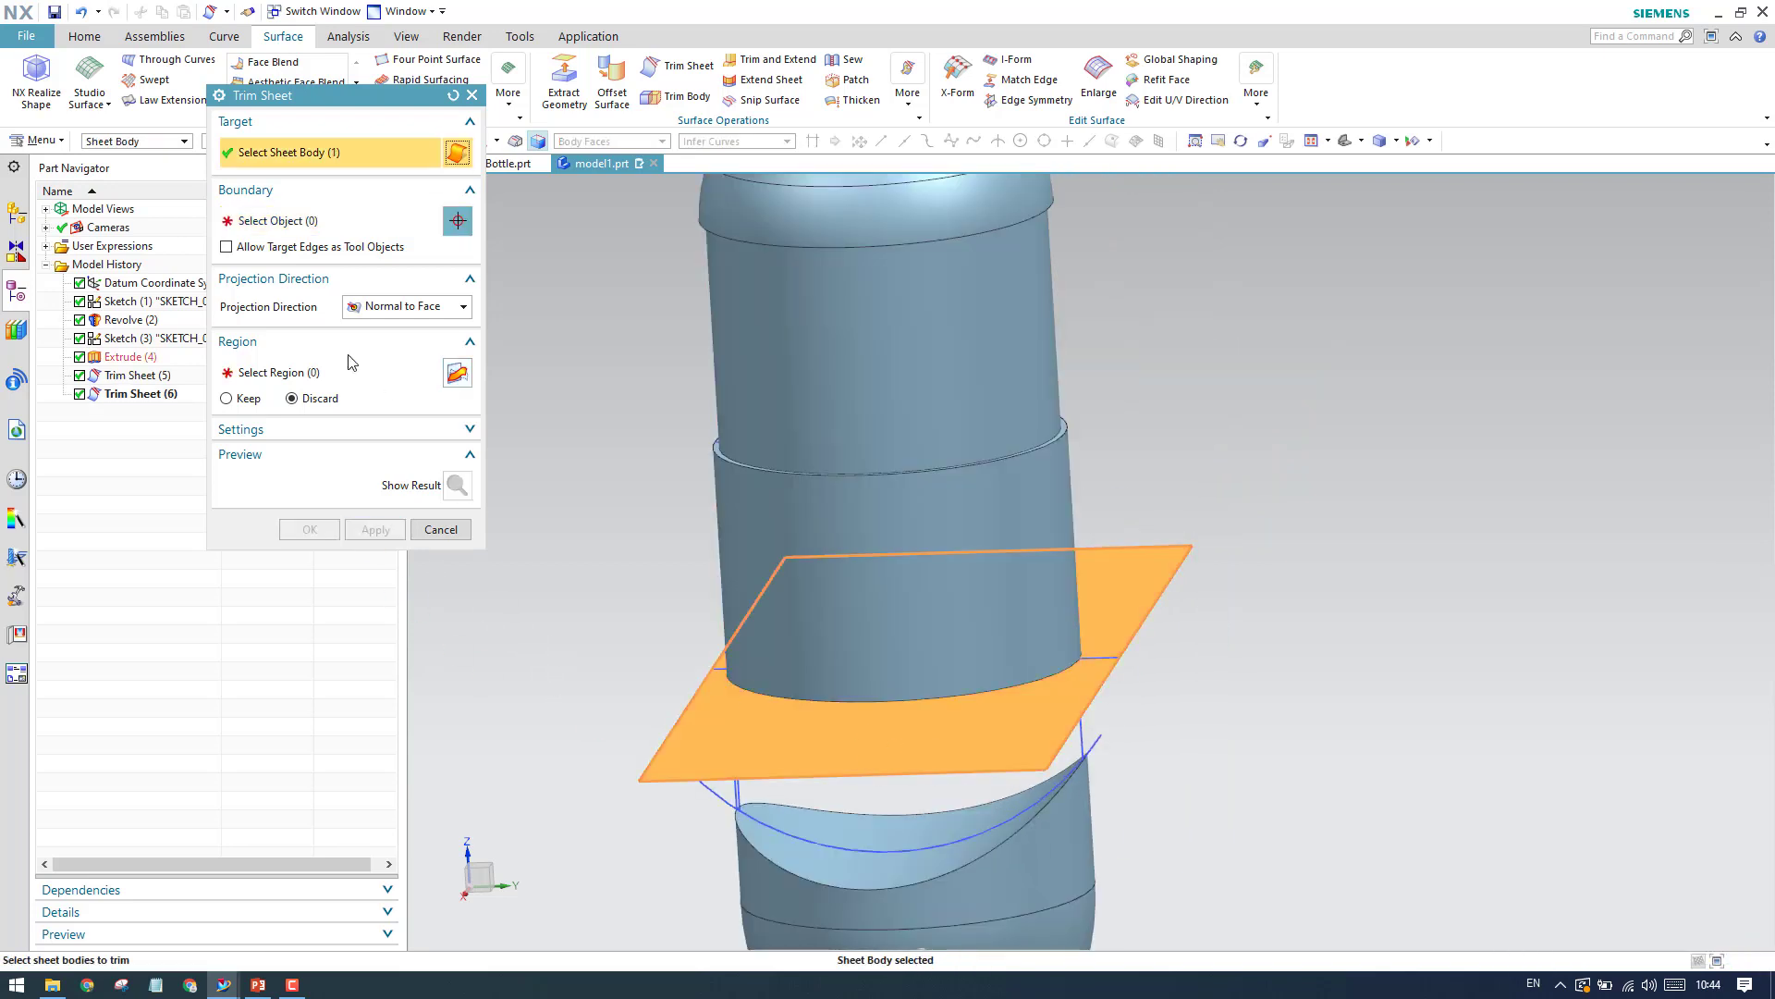
pyautogui.click(325, 231)
pyautogui.click(906, 626)
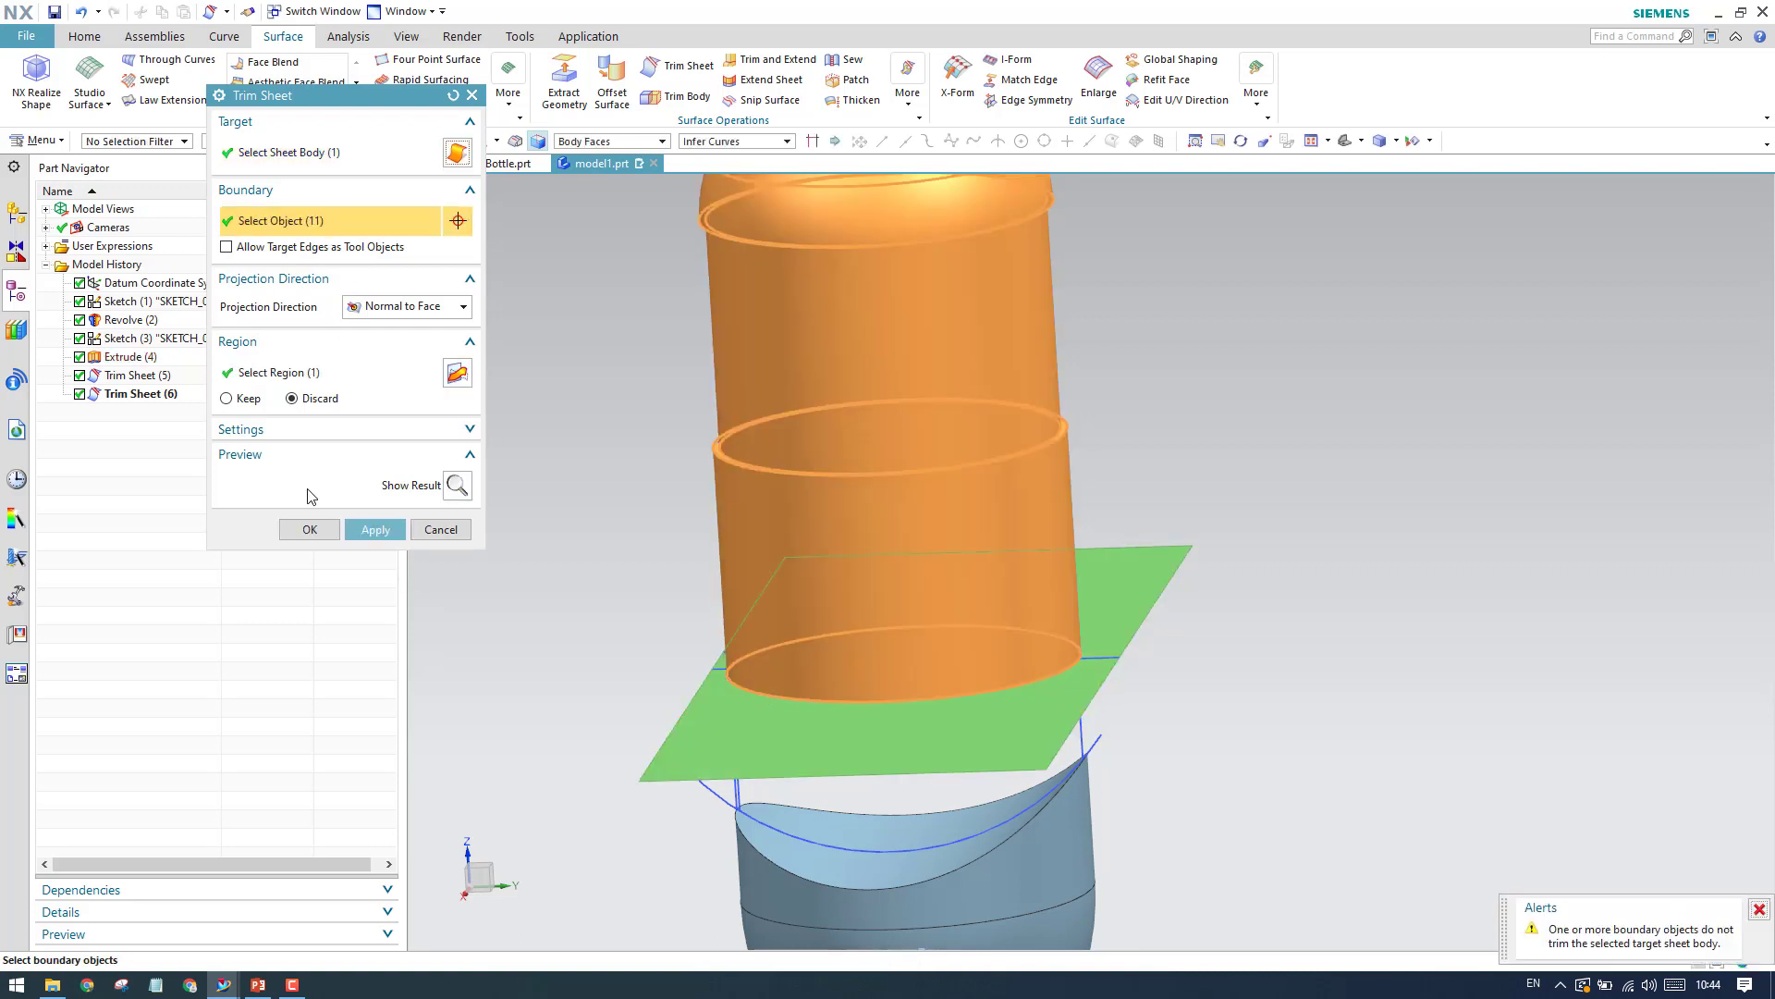
pyautogui.click(310, 530)
# Inspect the trimmed gap between the upper and lower bottle bodies and the sketch curves spanning it.
pyautogui.scroll(-3, 907, 626)
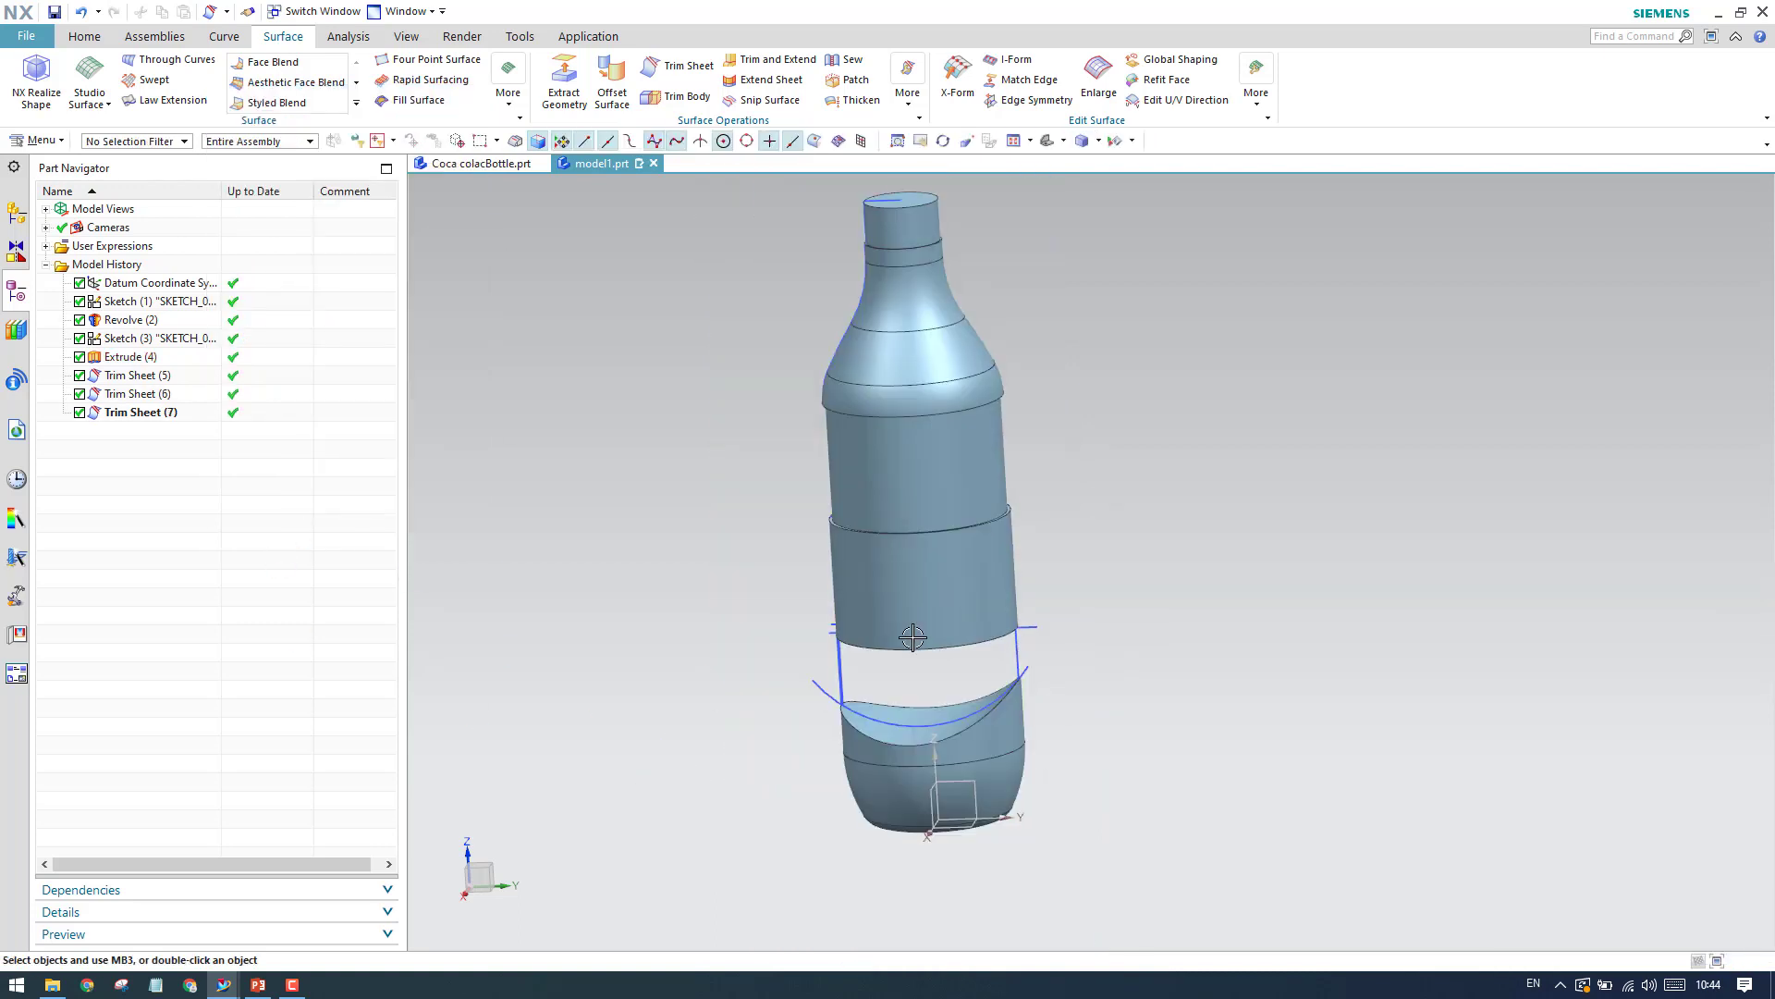
pyautogui.moveTo(907, 626)
pyautogui.mouseDown(button='middle')
pyautogui.moveTo(847, 598)
pyautogui.moveTo(904, 634)
pyautogui.moveTo(888, 646)
pyautogui.mouseUp(button='middle')
pyautogui.scroll(5, 970, 694)
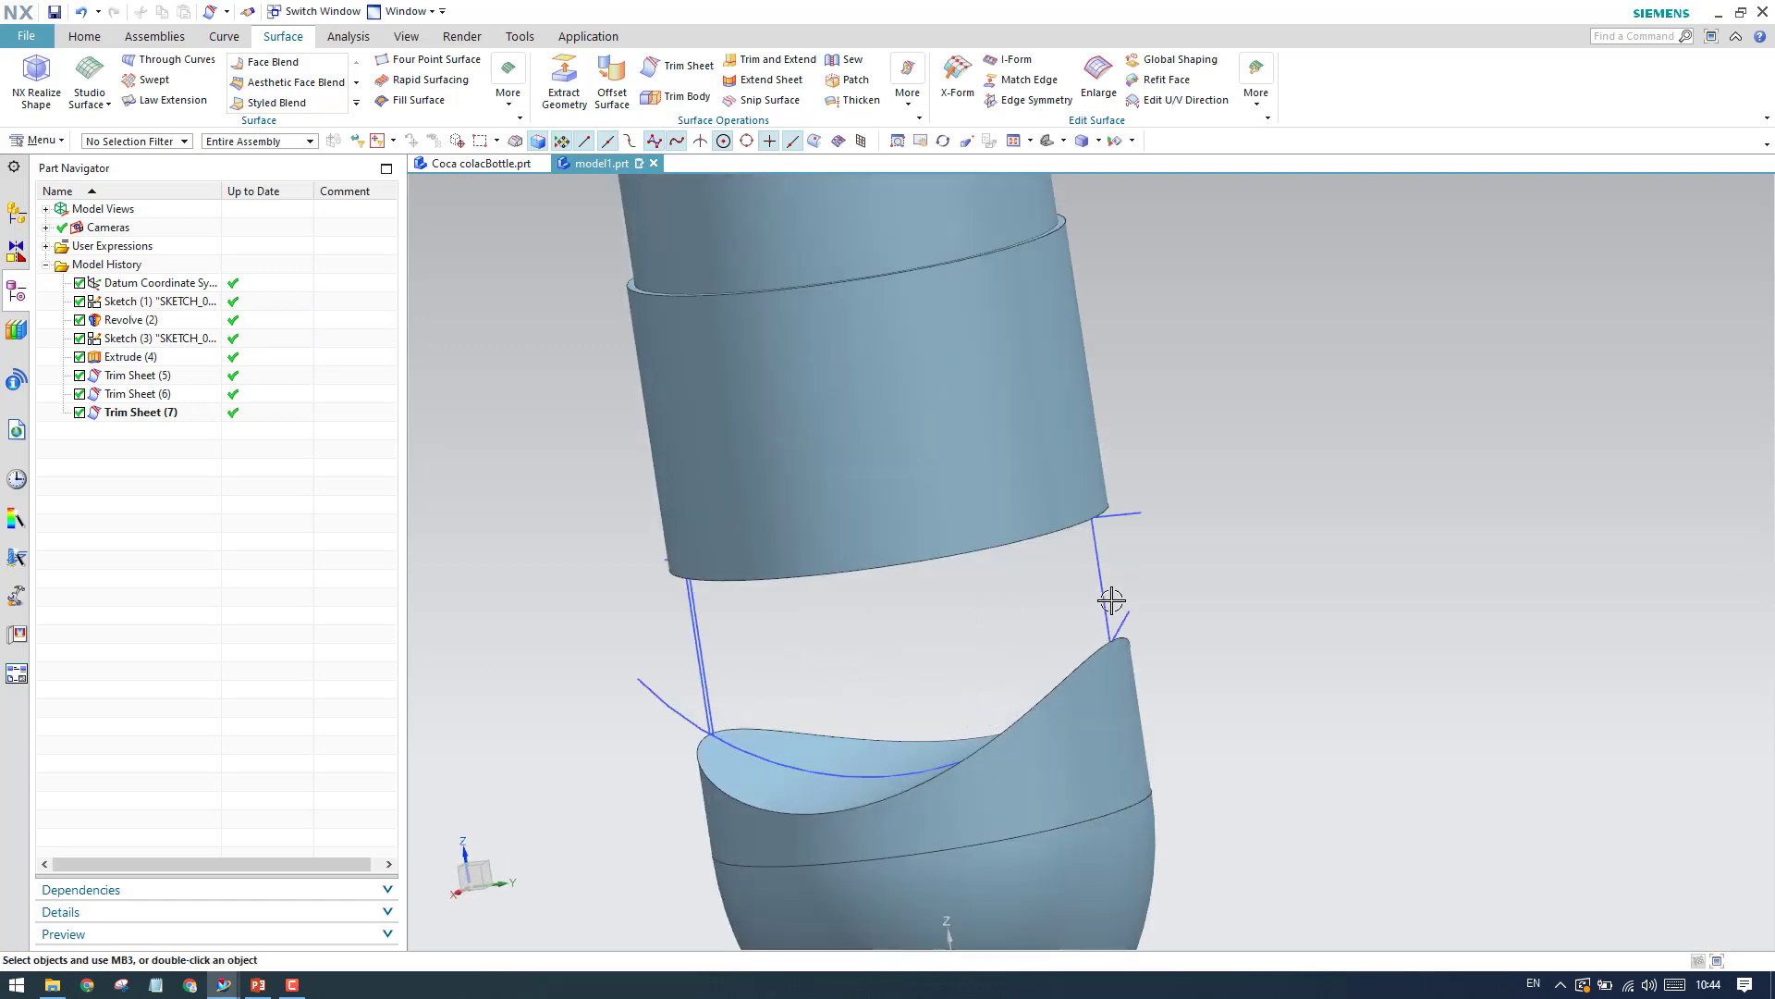
pyautogui.scroll(-5, 1129, 614)
pyautogui.moveTo(1042, 602); pyautogui.dragTo(992, 636, button='middle')
pyautogui.scroll(2, 950, 681)
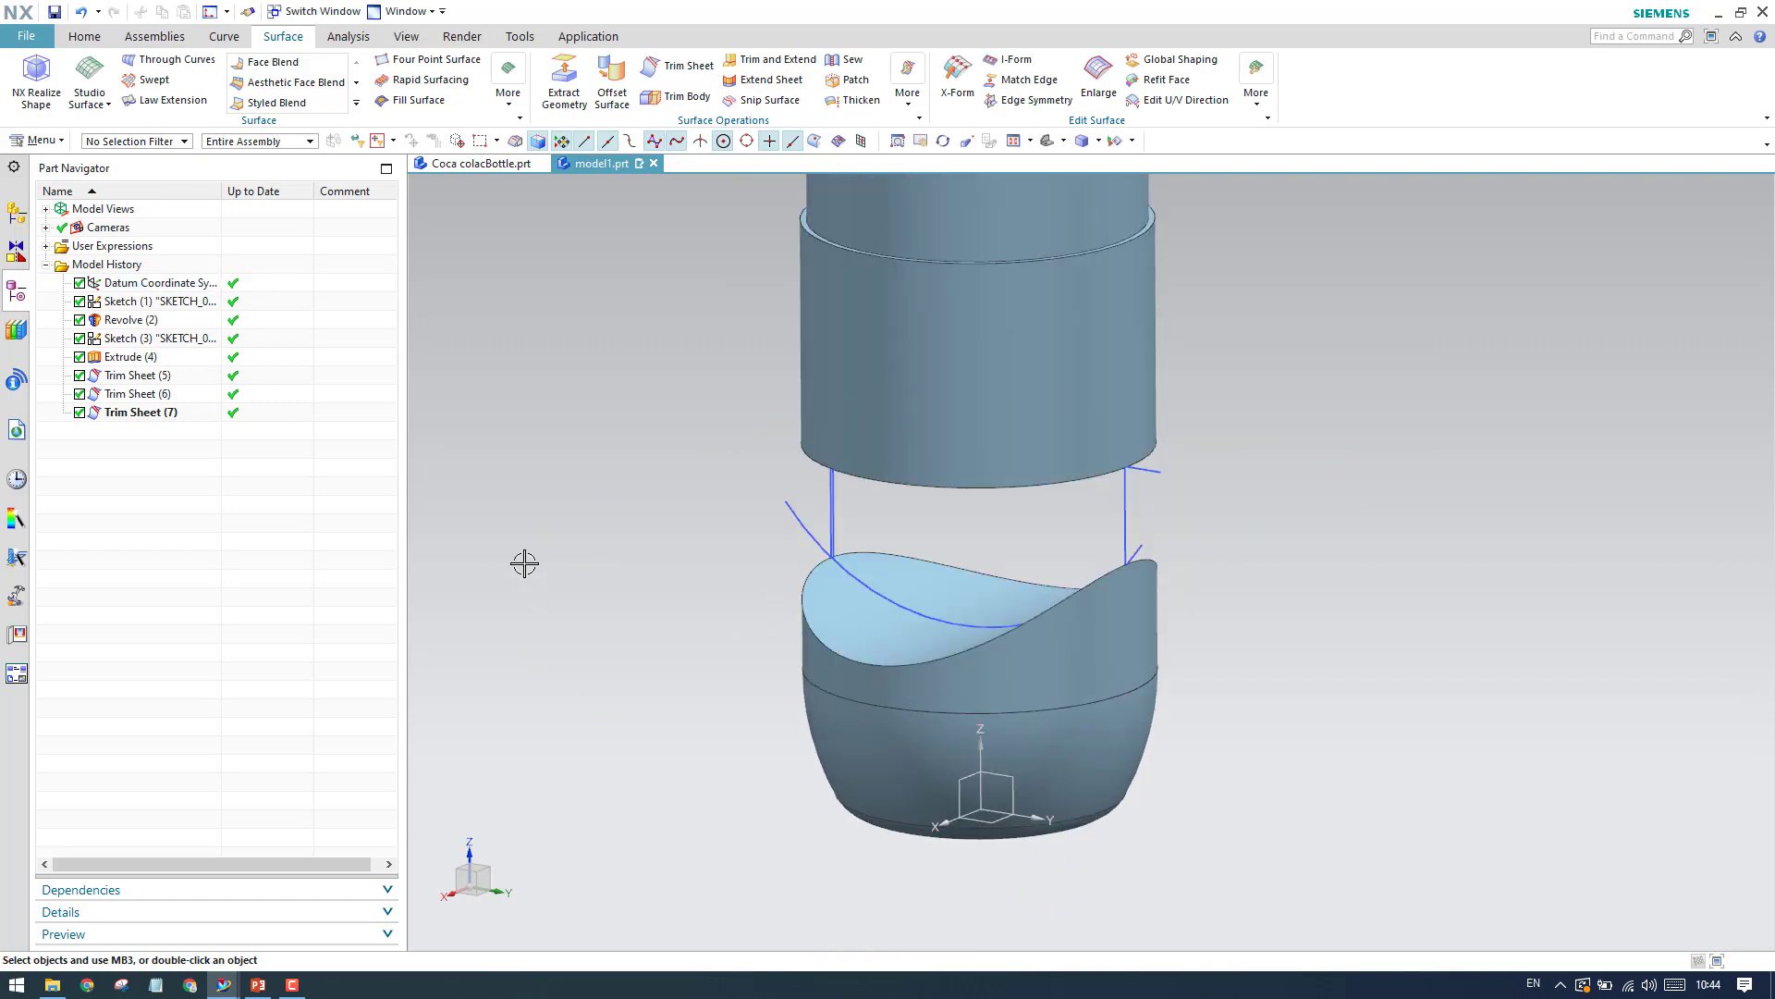
# Begin a datum plane for the gap between the upper and lower bottle bodies, keeping the Inferred type.
pyautogui.press('F8')
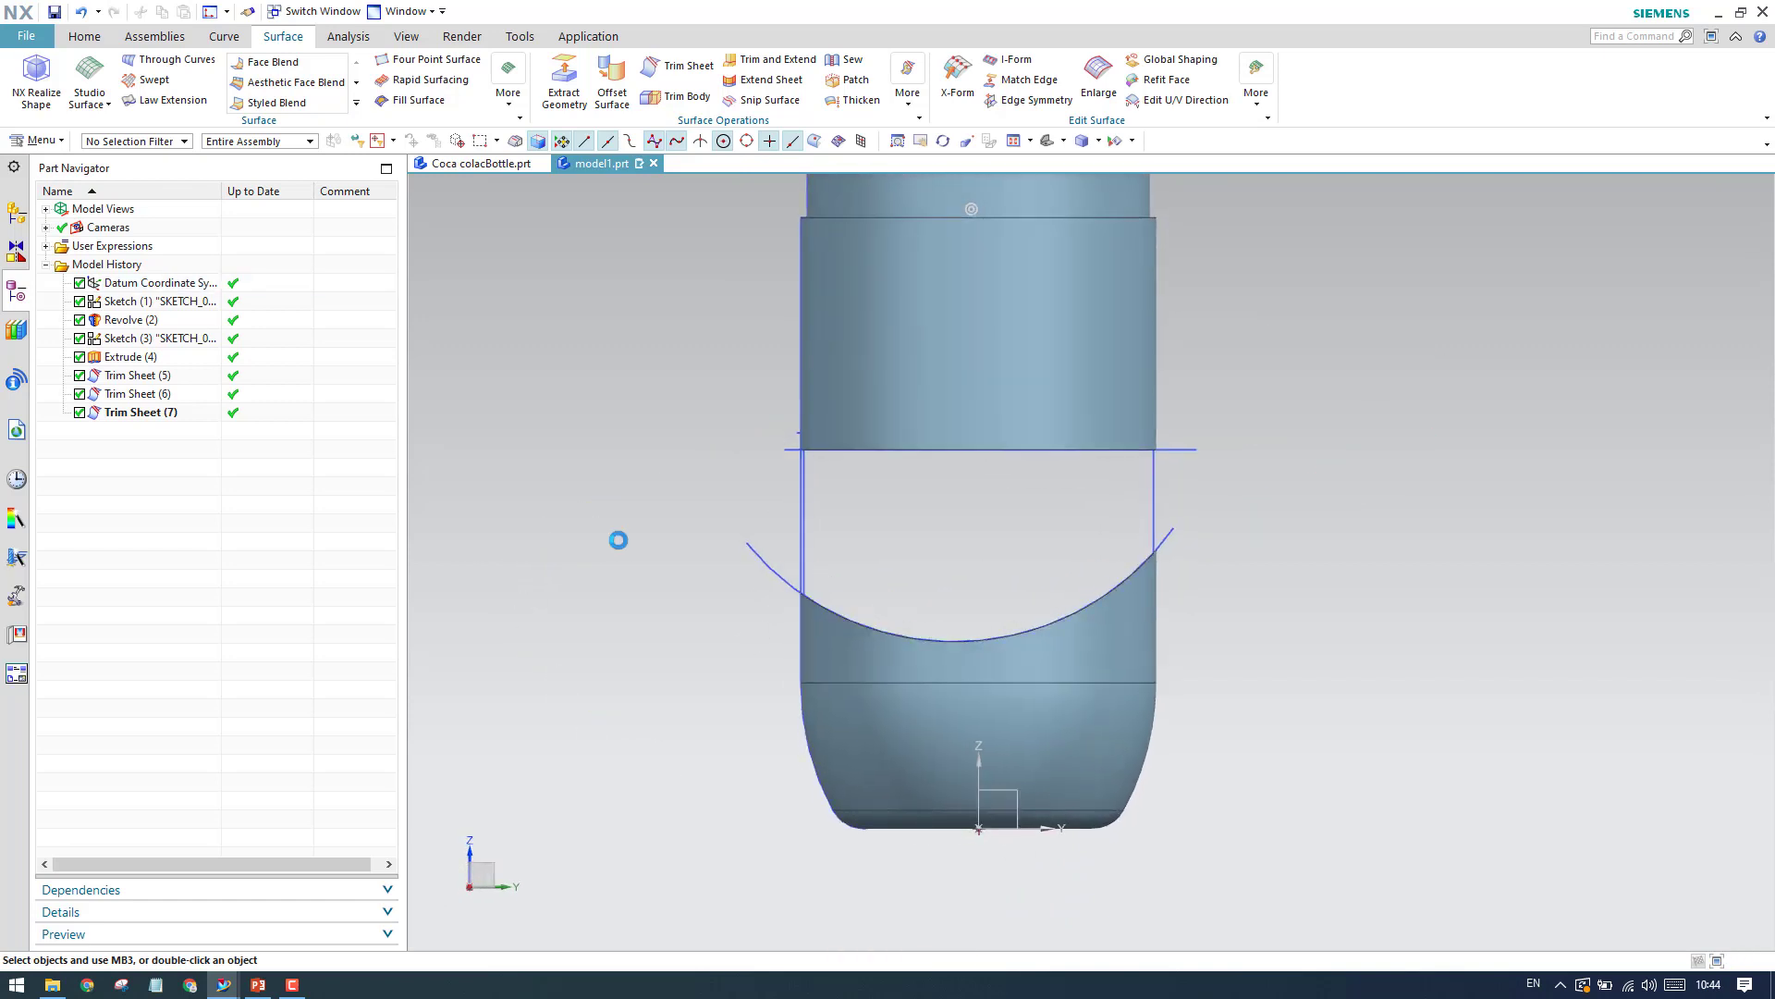
pyautogui.scroll(3, 962, 796)
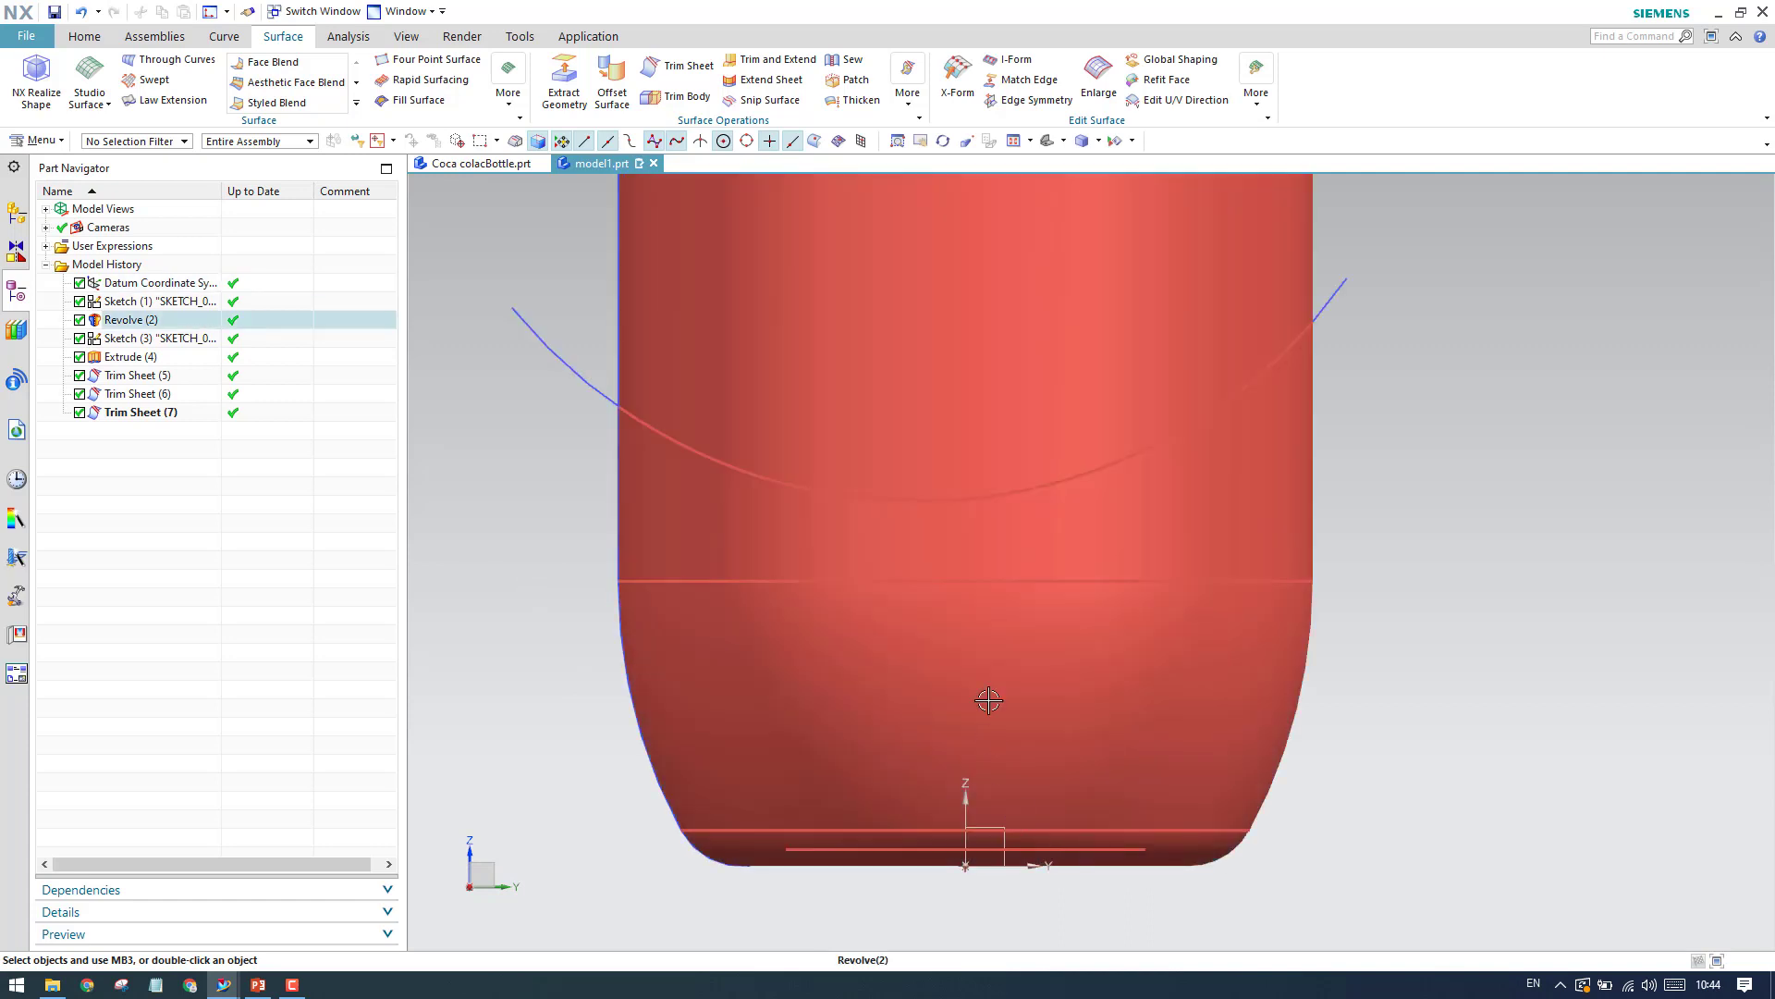
pyautogui.moveTo(987, 596); pyautogui.dragTo(888, 646, button='middle')
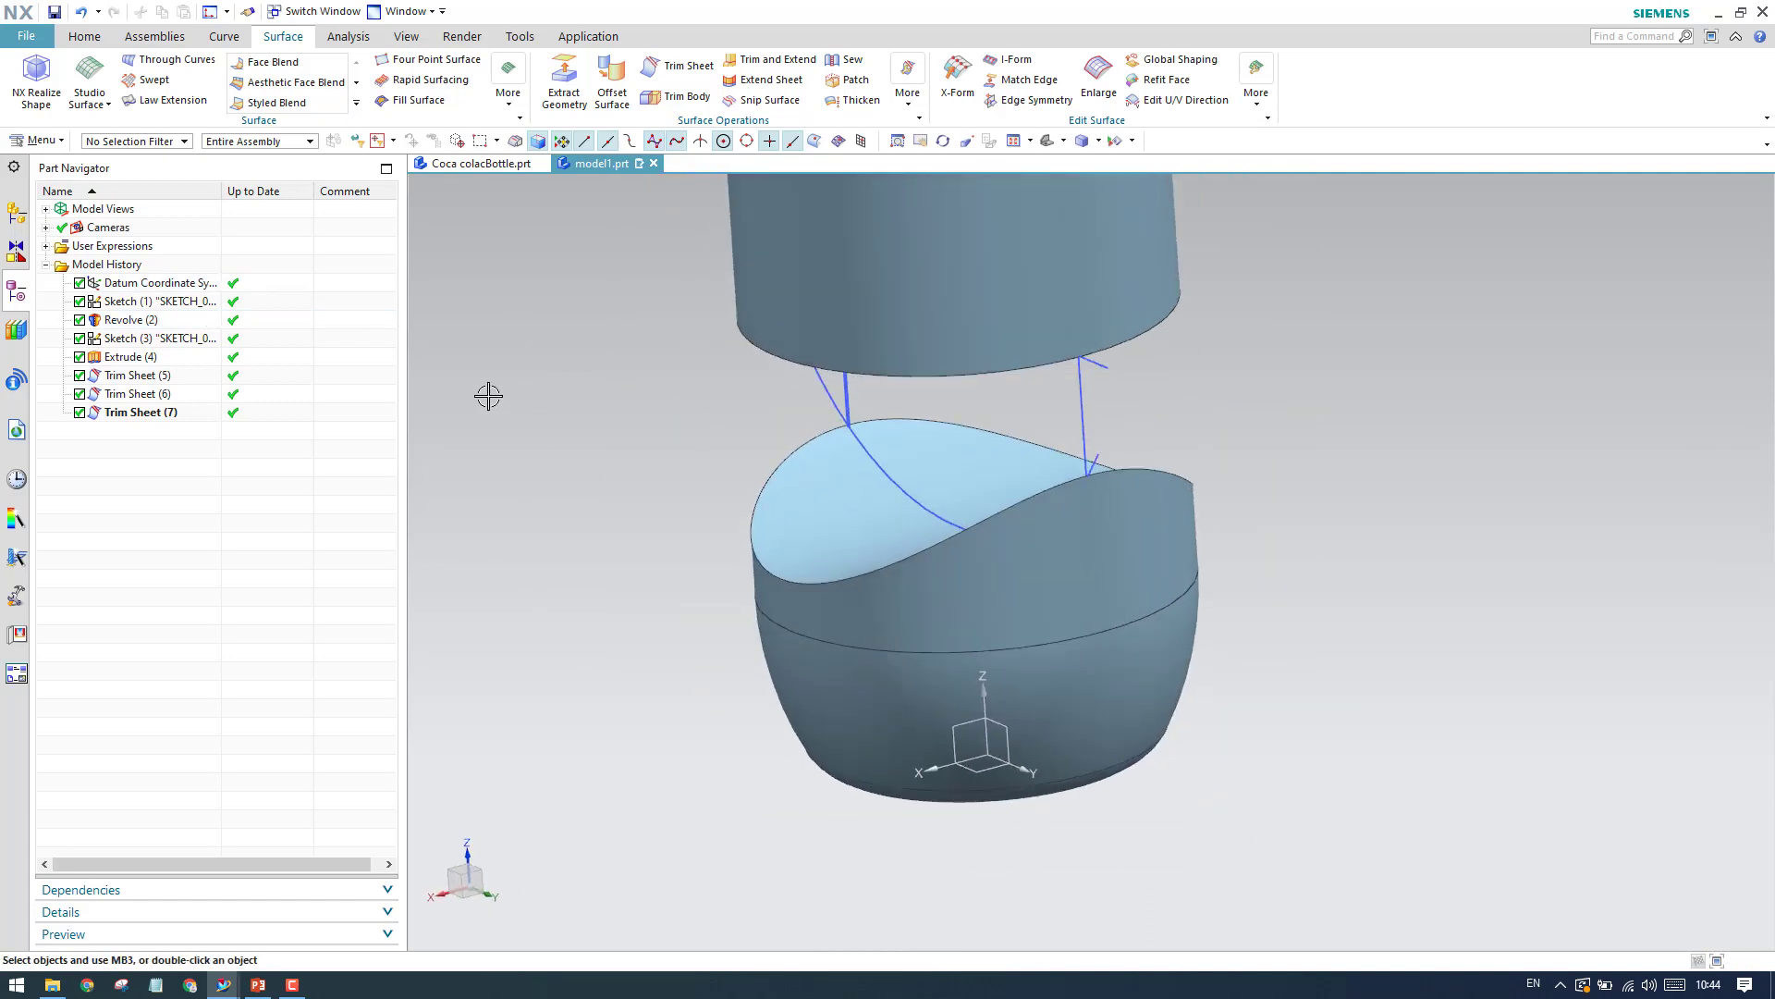
pyautogui.click(95, 41)
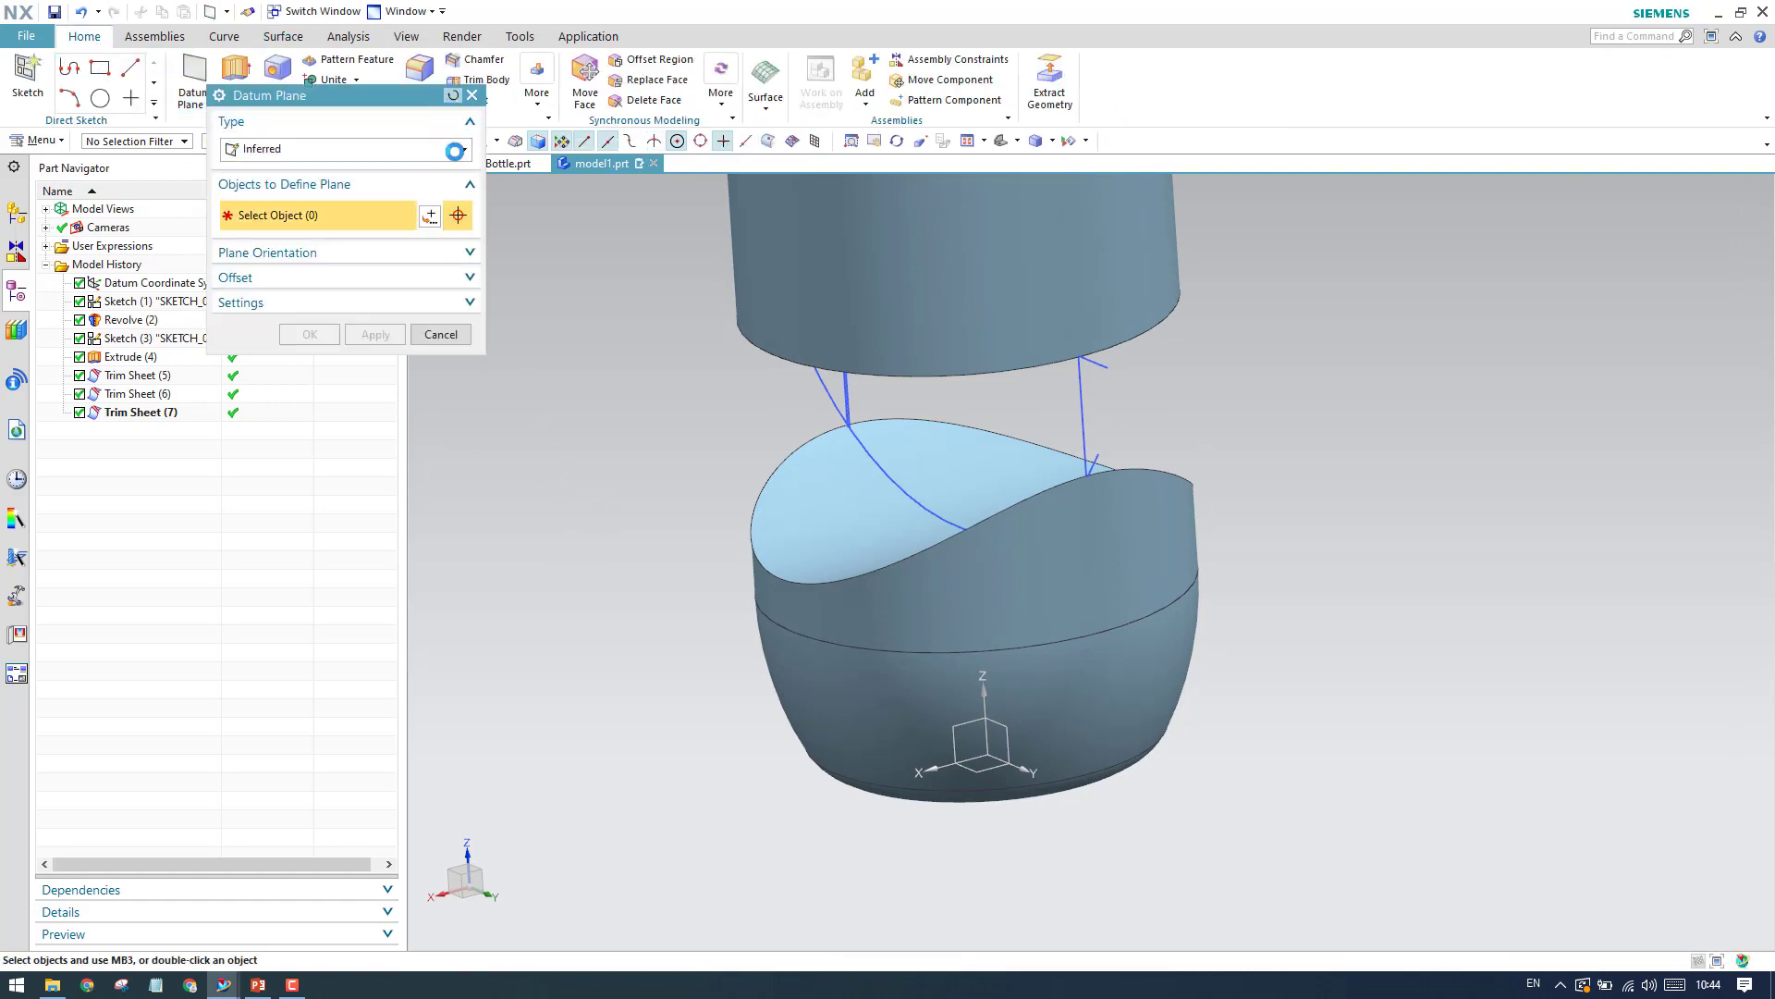
pyautogui.click(463, 151)
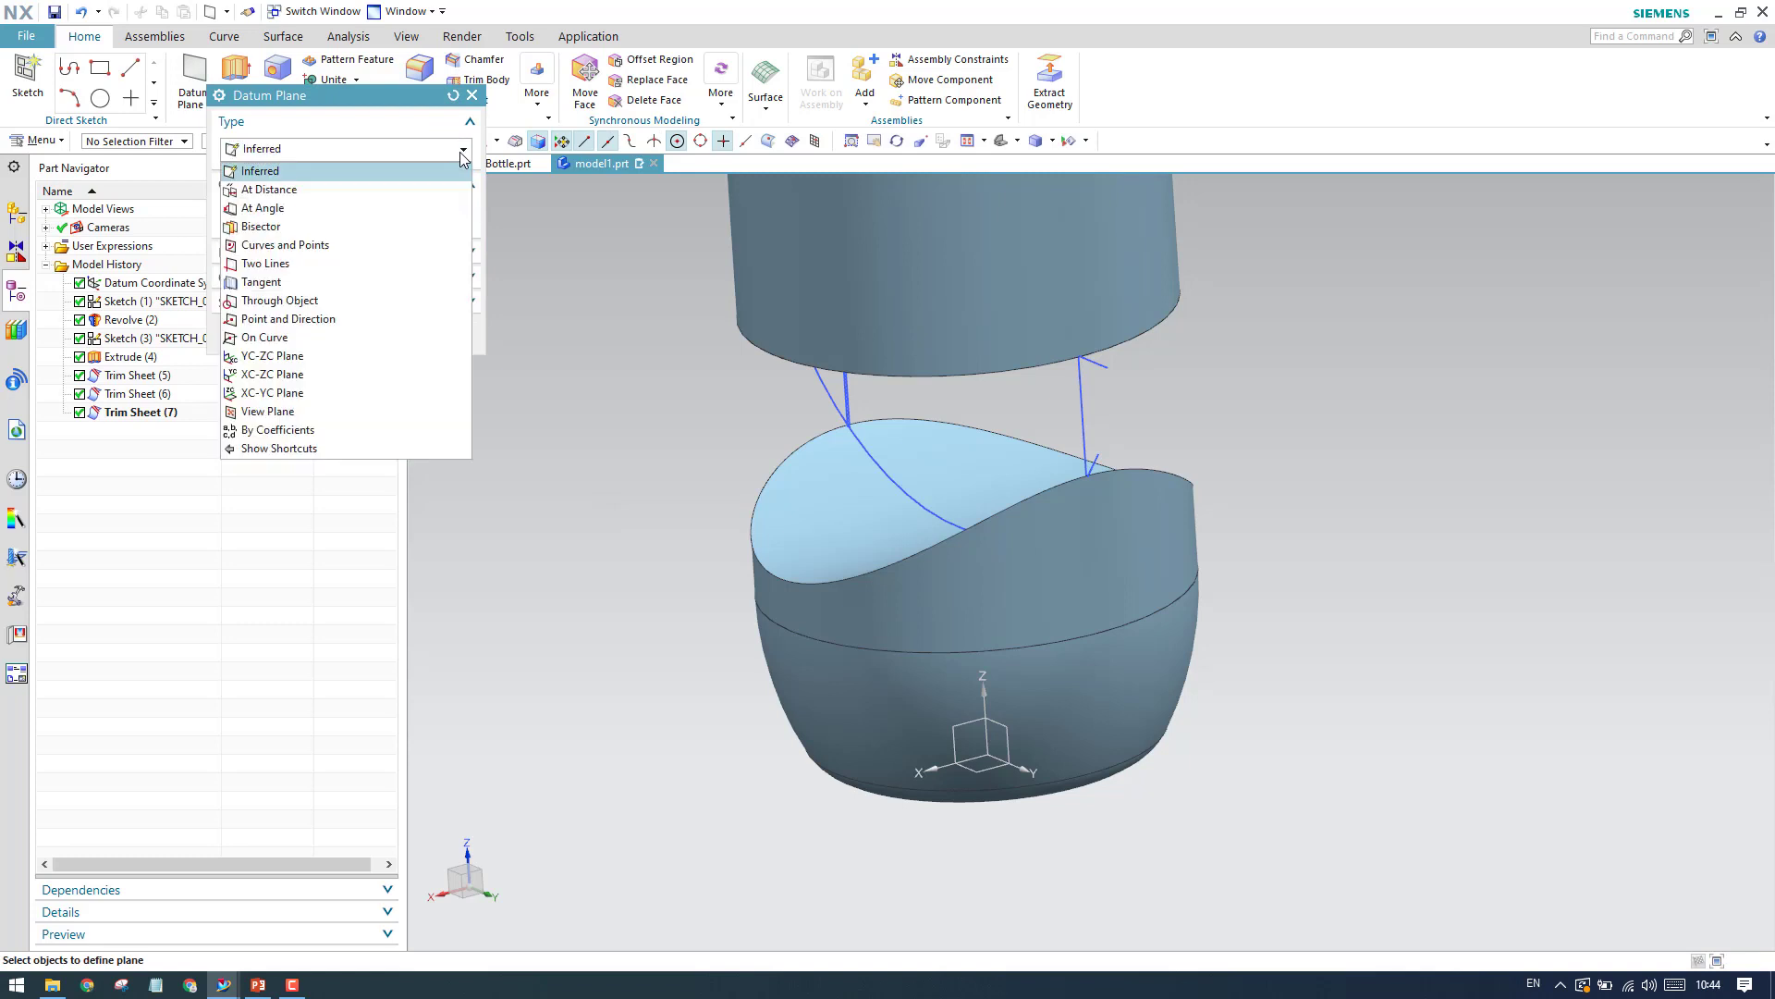
pyautogui.click(396, 207)
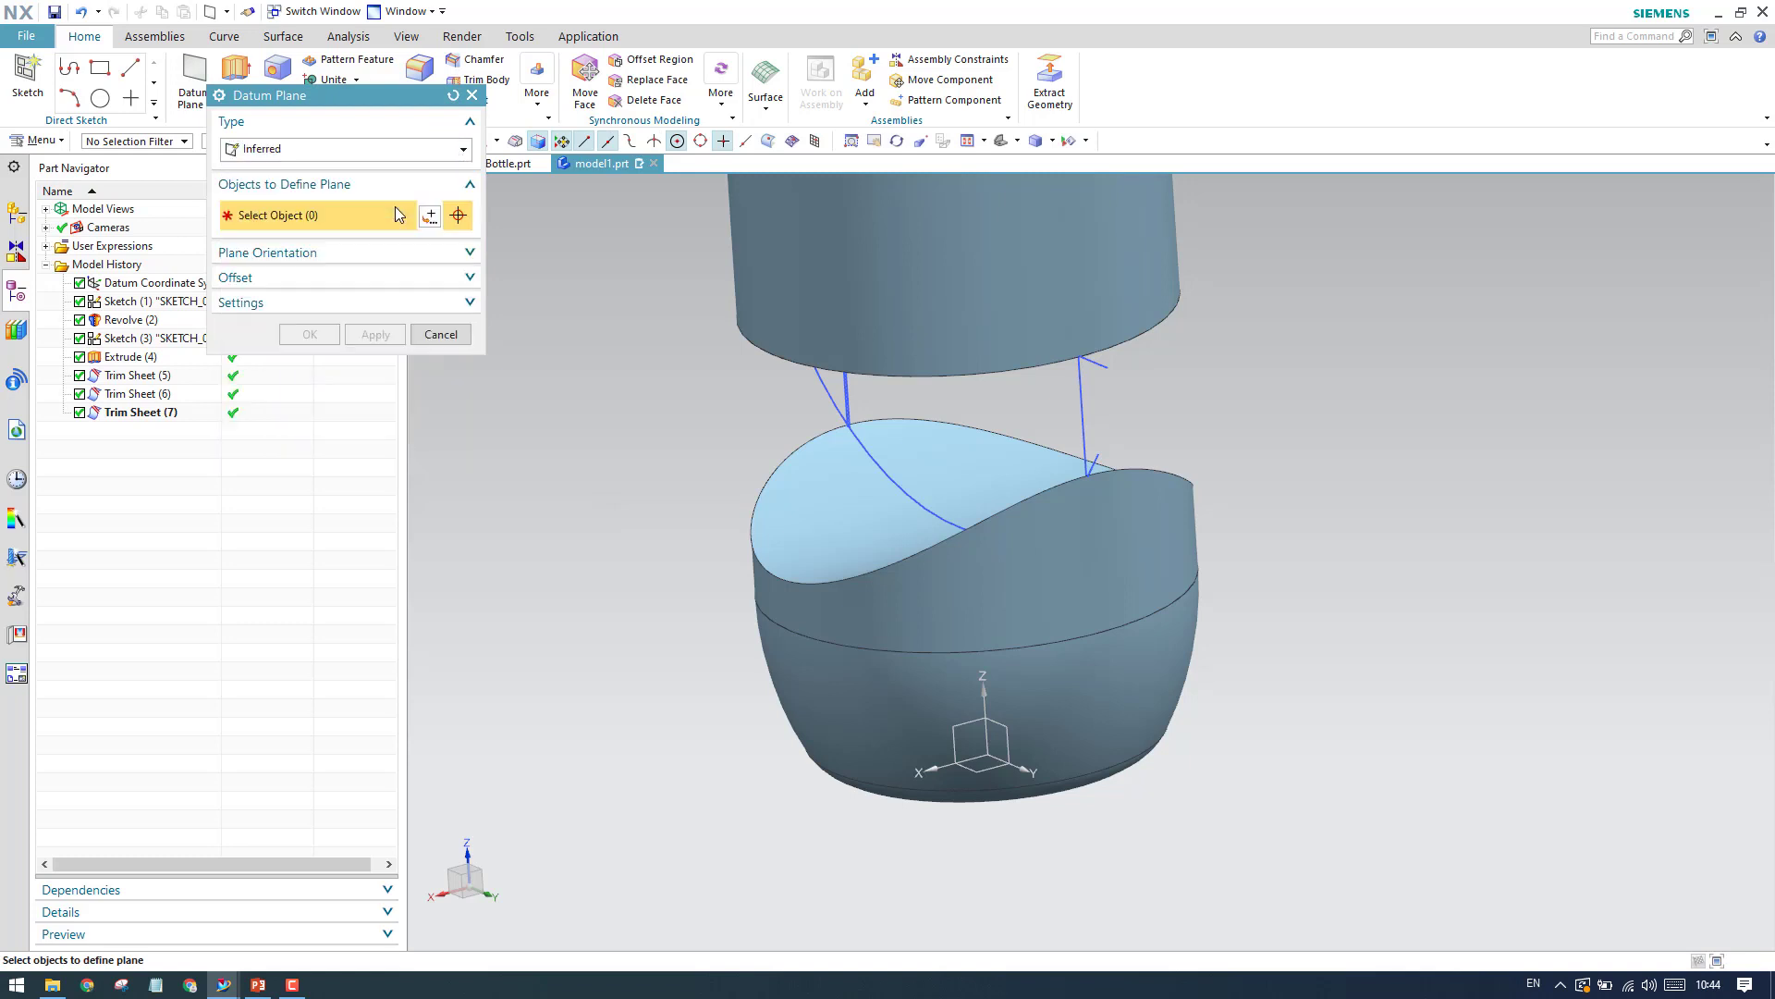
# Create a datum plane through the vertical Z axis at an angle of 45° to the coordinate system's vertical plane.
pyautogui.click(960, 743)
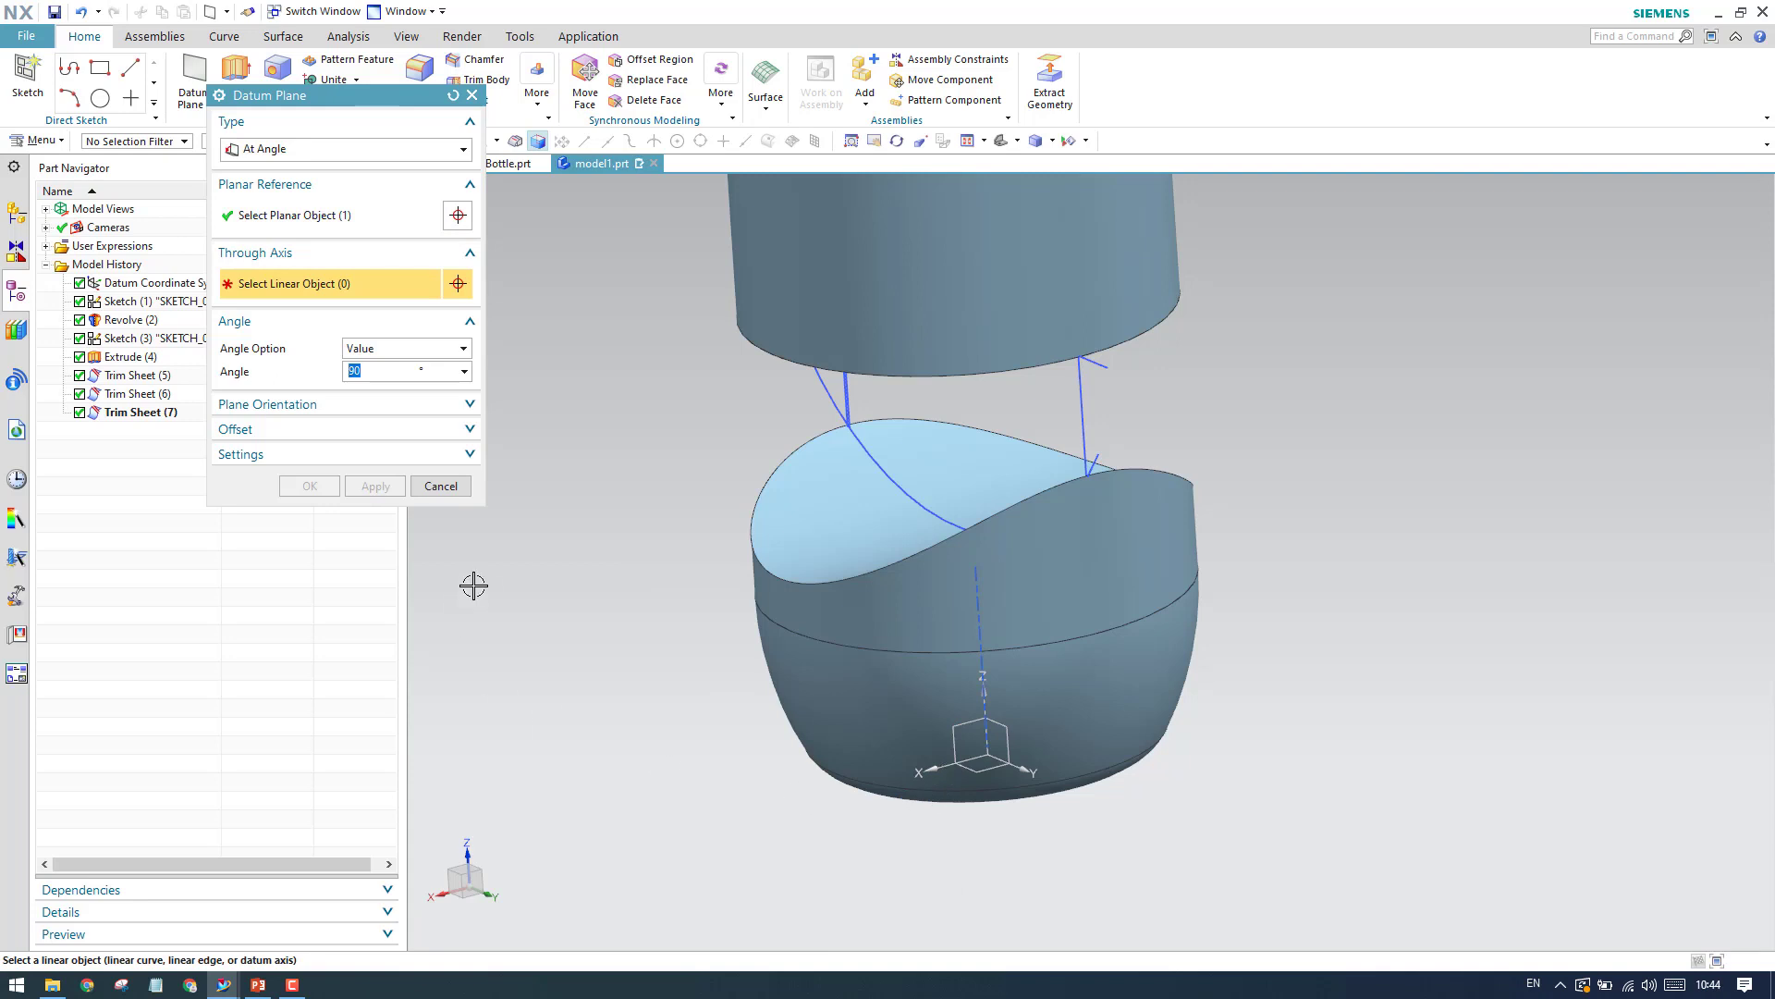
pyautogui.click(983, 707)
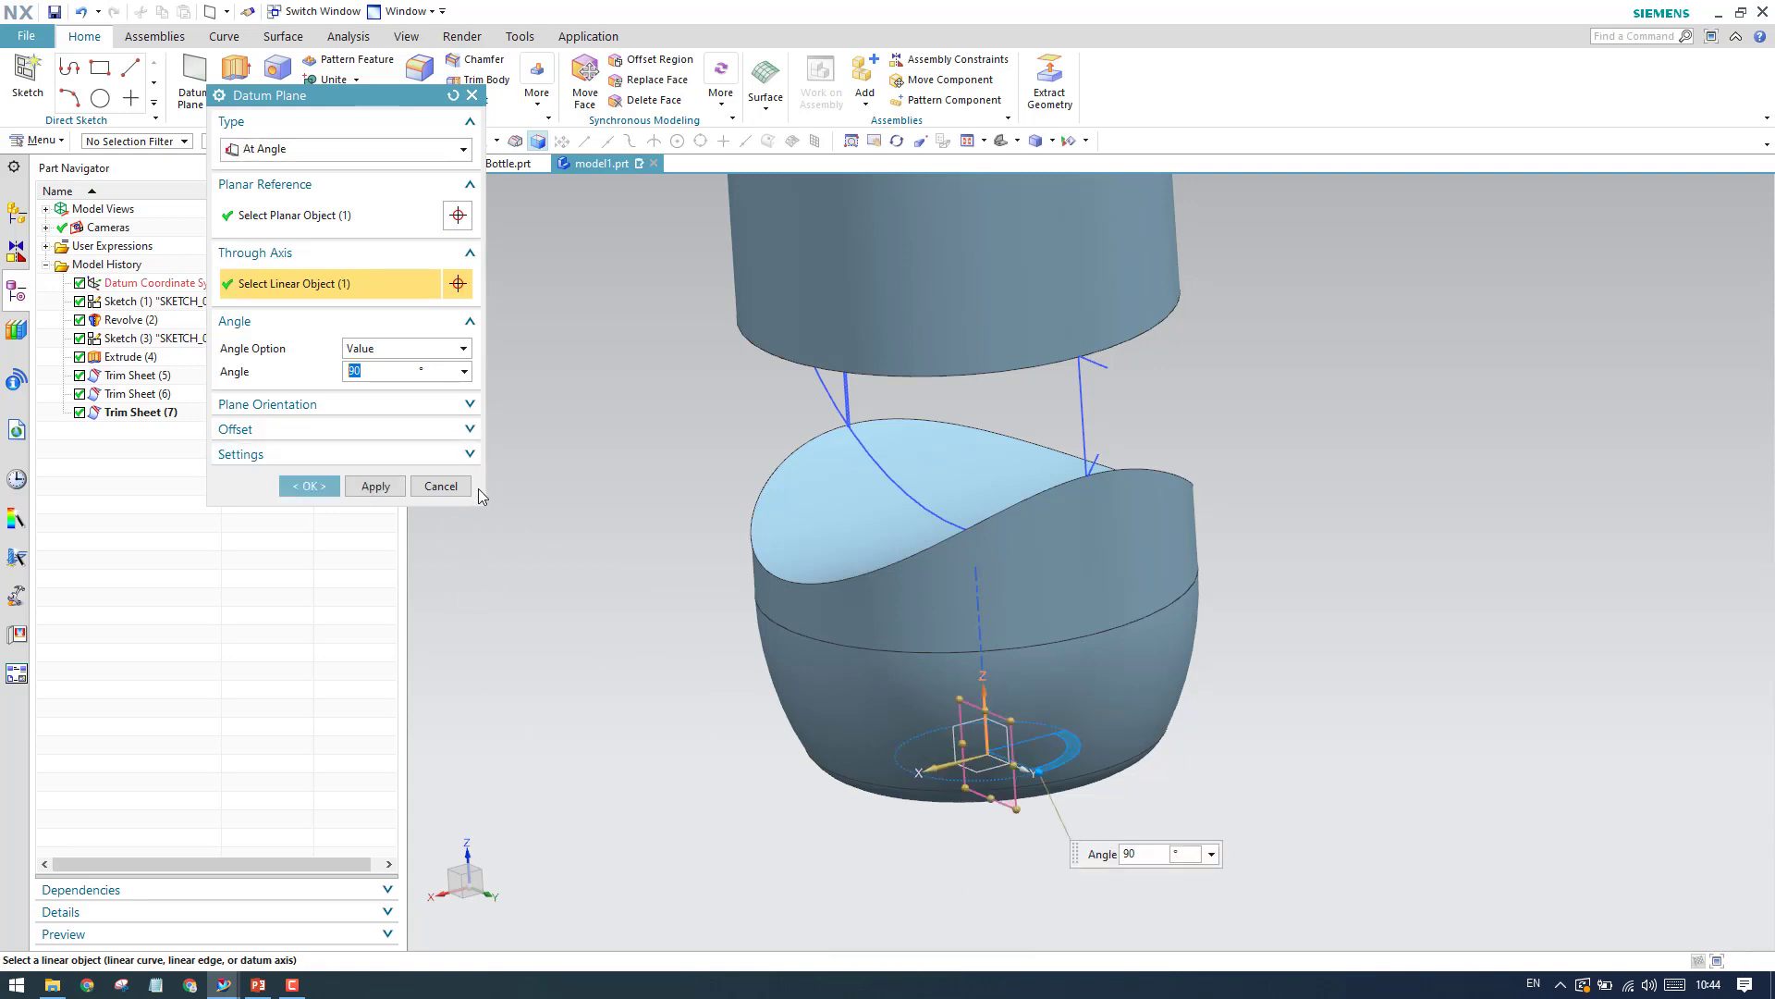
pyautogui.write('45')
pyautogui.press('Return')
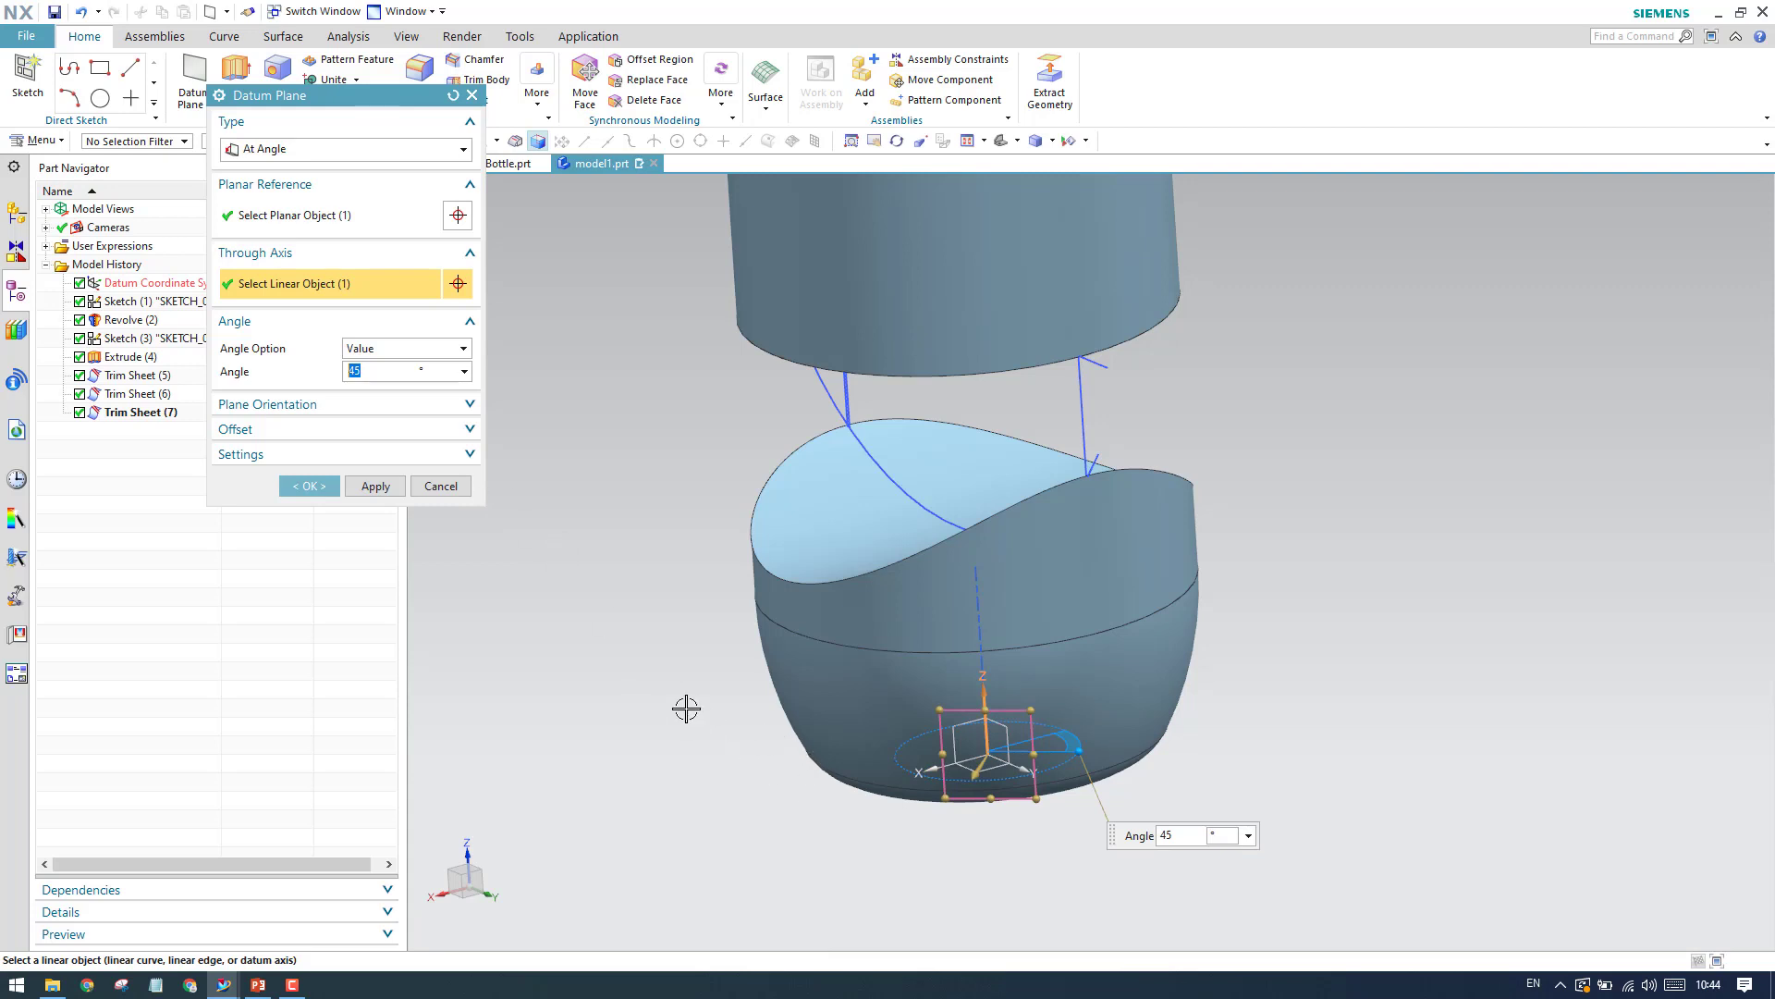
pyautogui.click(309, 486)
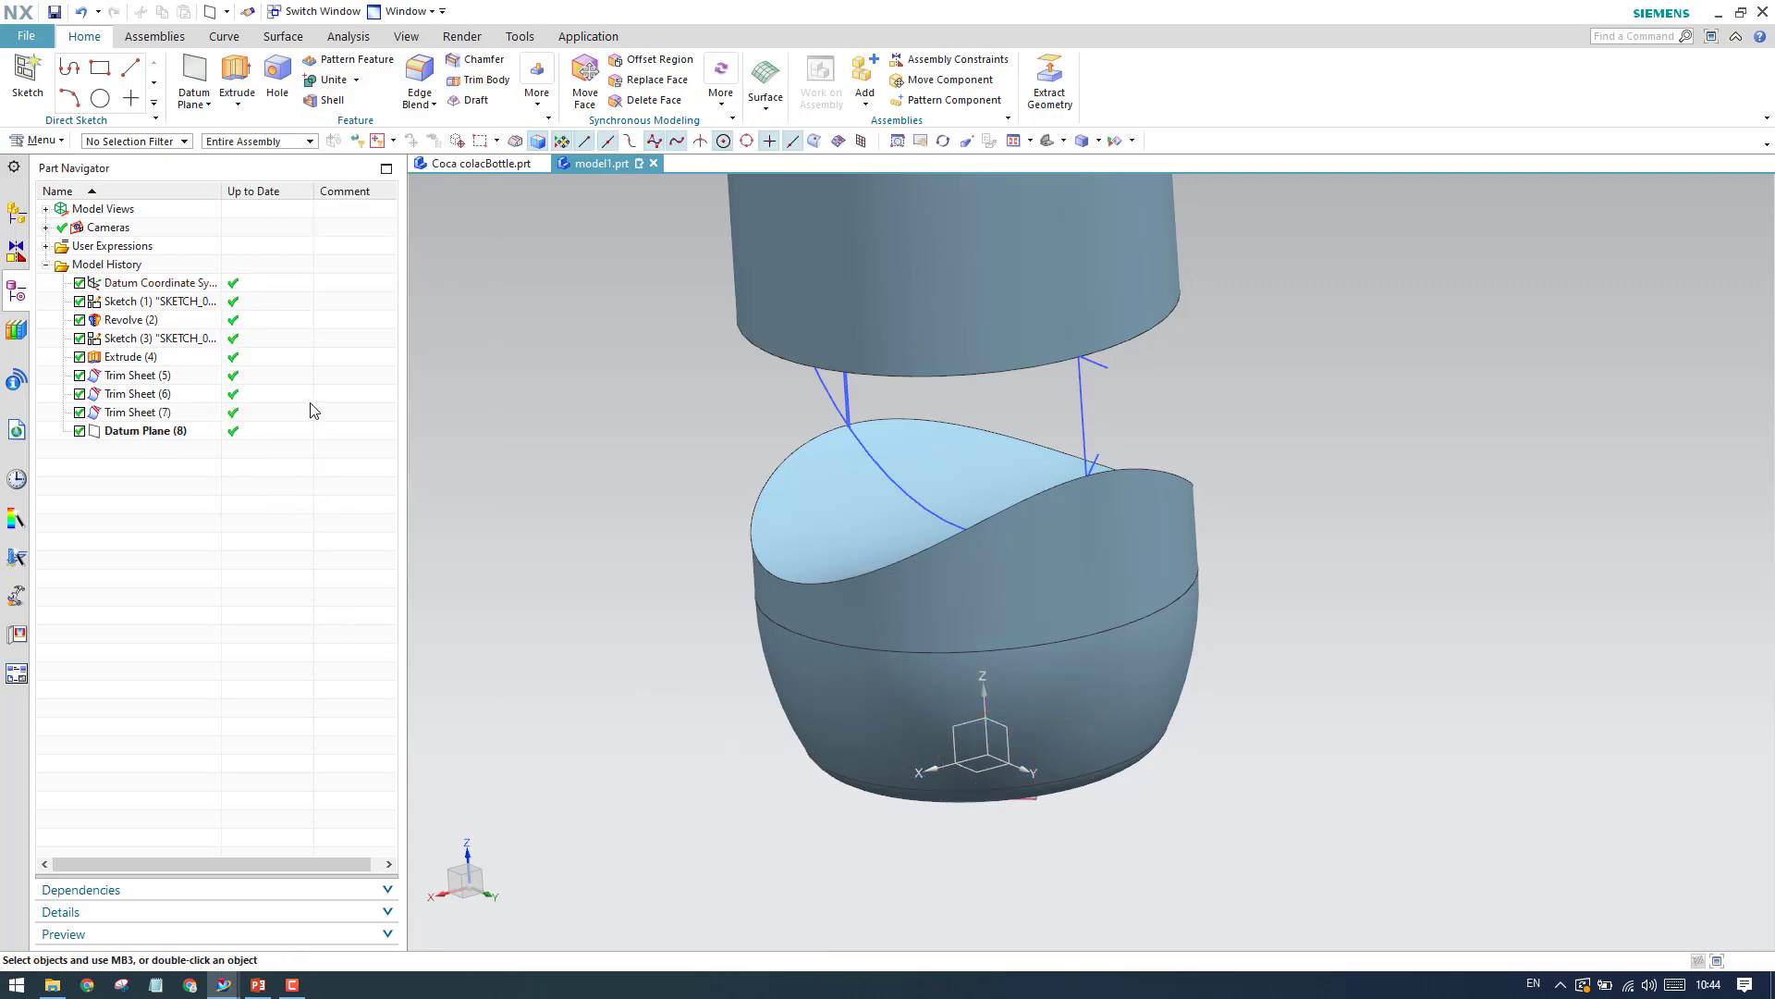
pyautogui.click(195, 100)
pyautogui.click(222, 128)
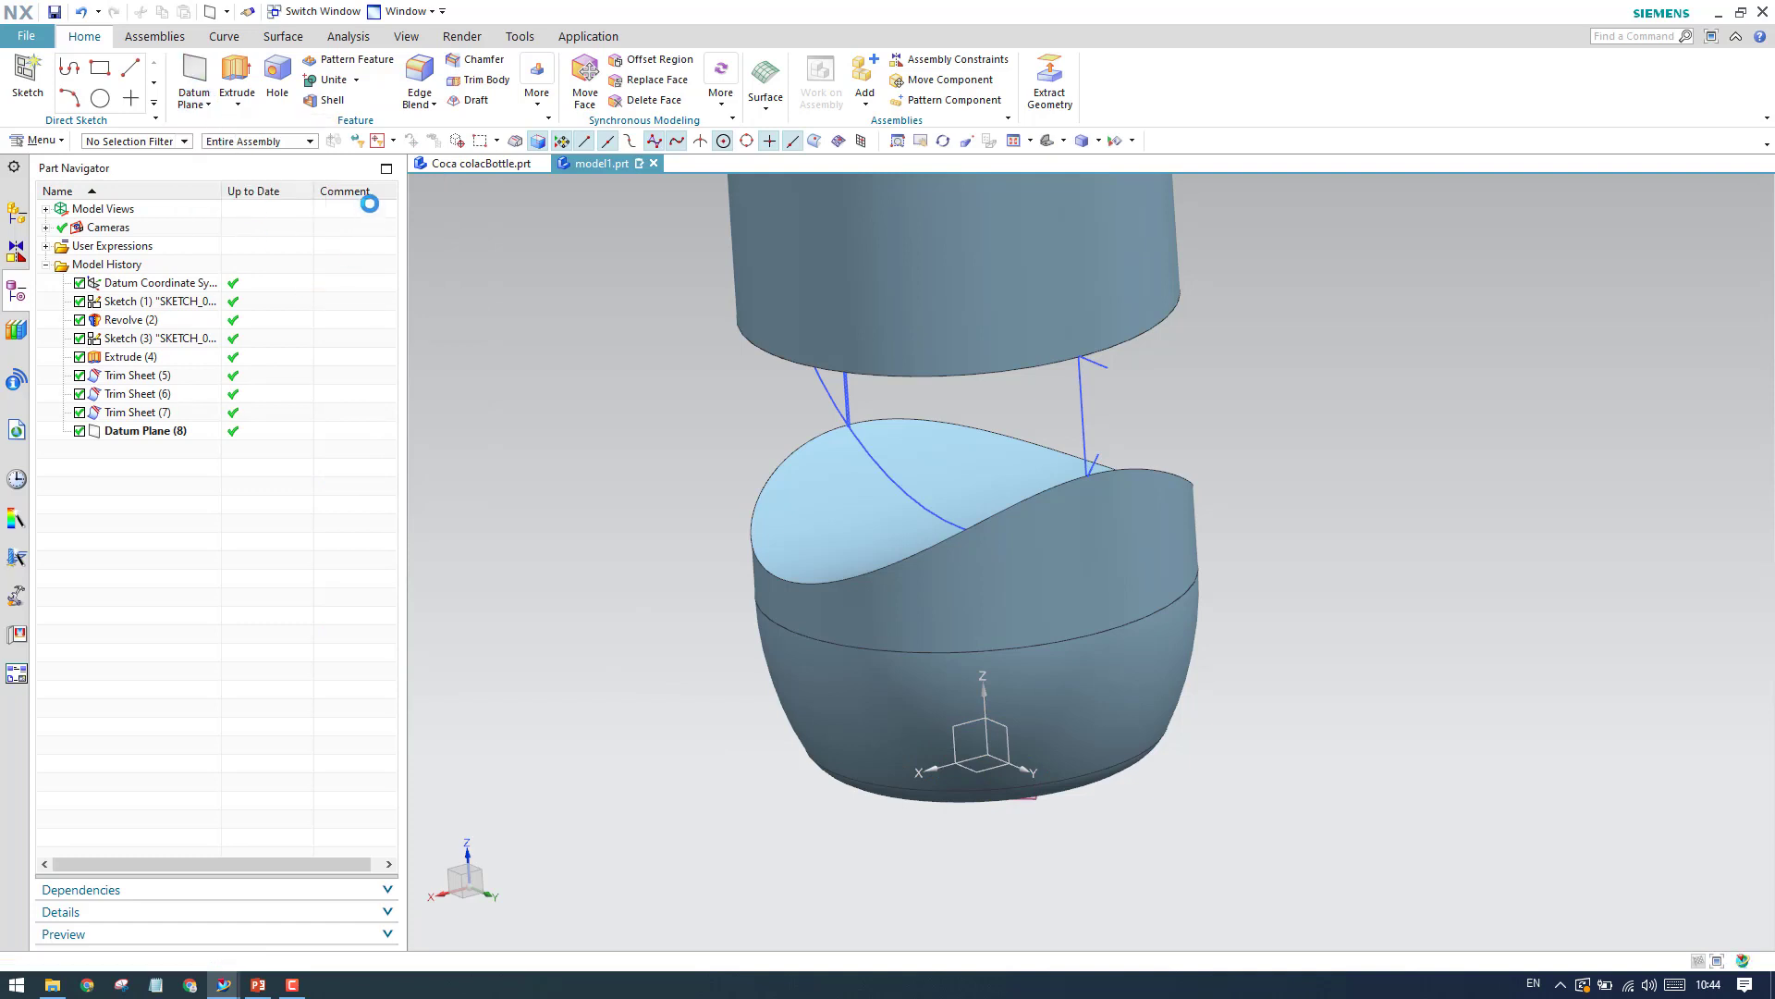
pyautogui.click(431, 151)
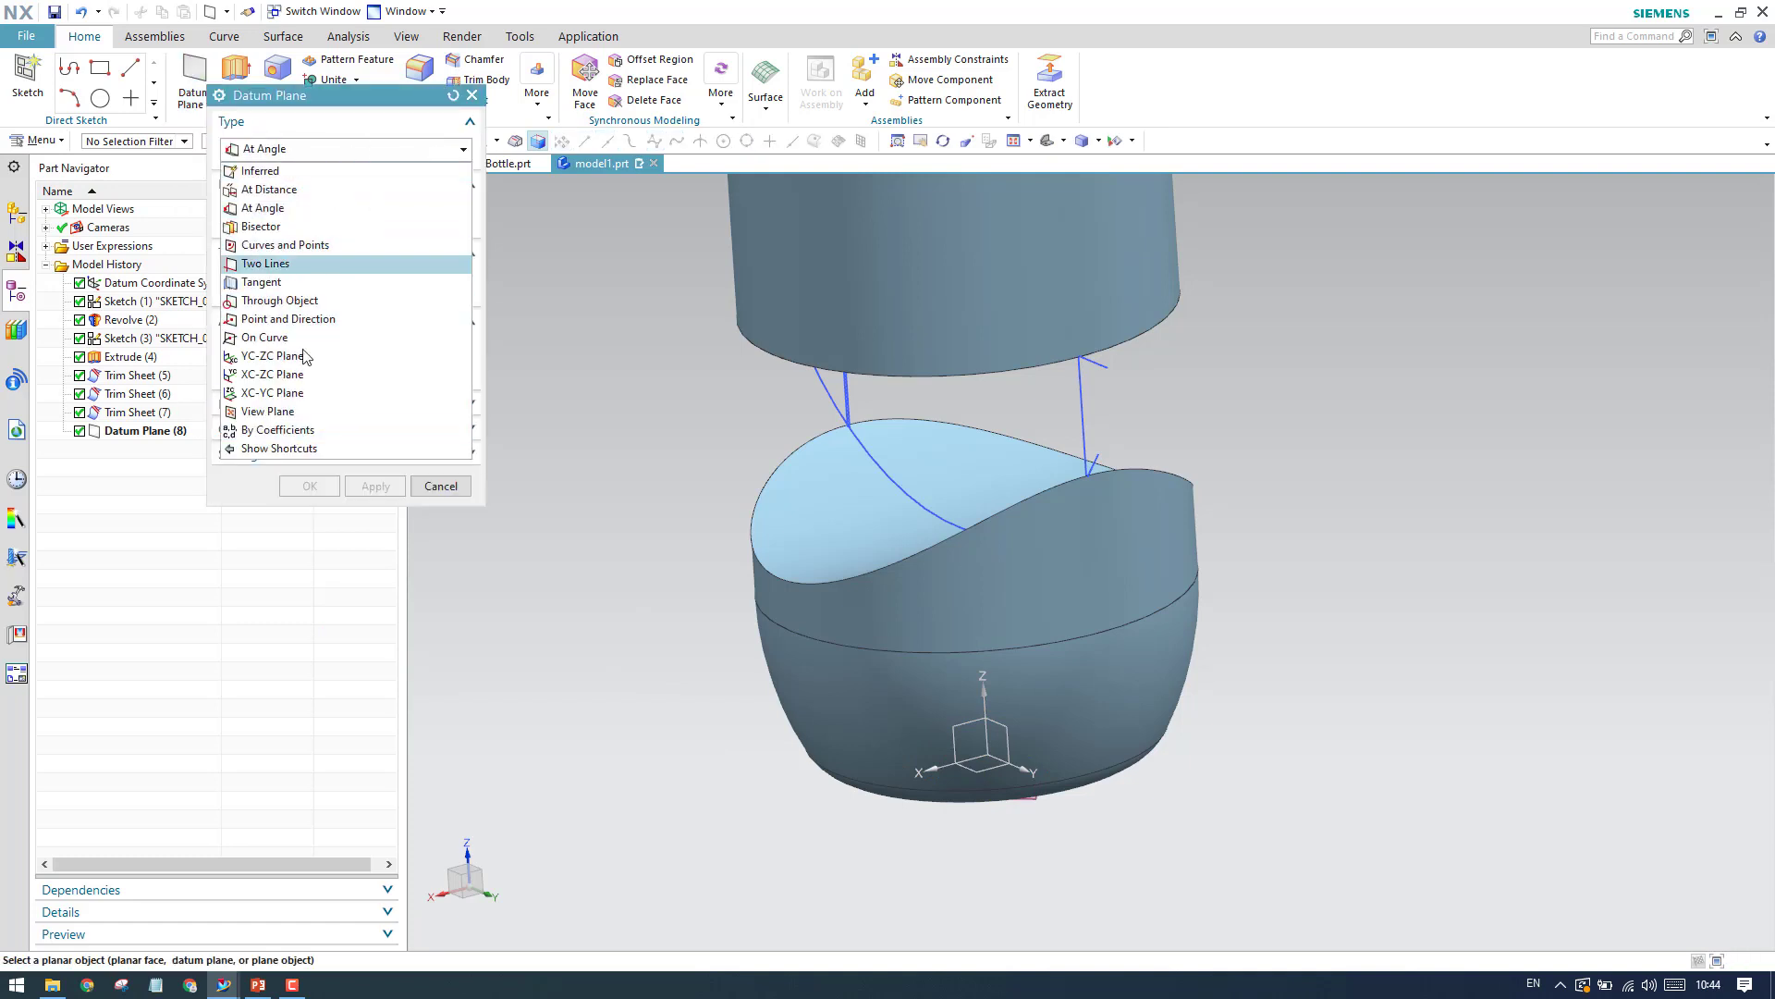
pyautogui.click(435, 490)
pyautogui.click(434, 488)
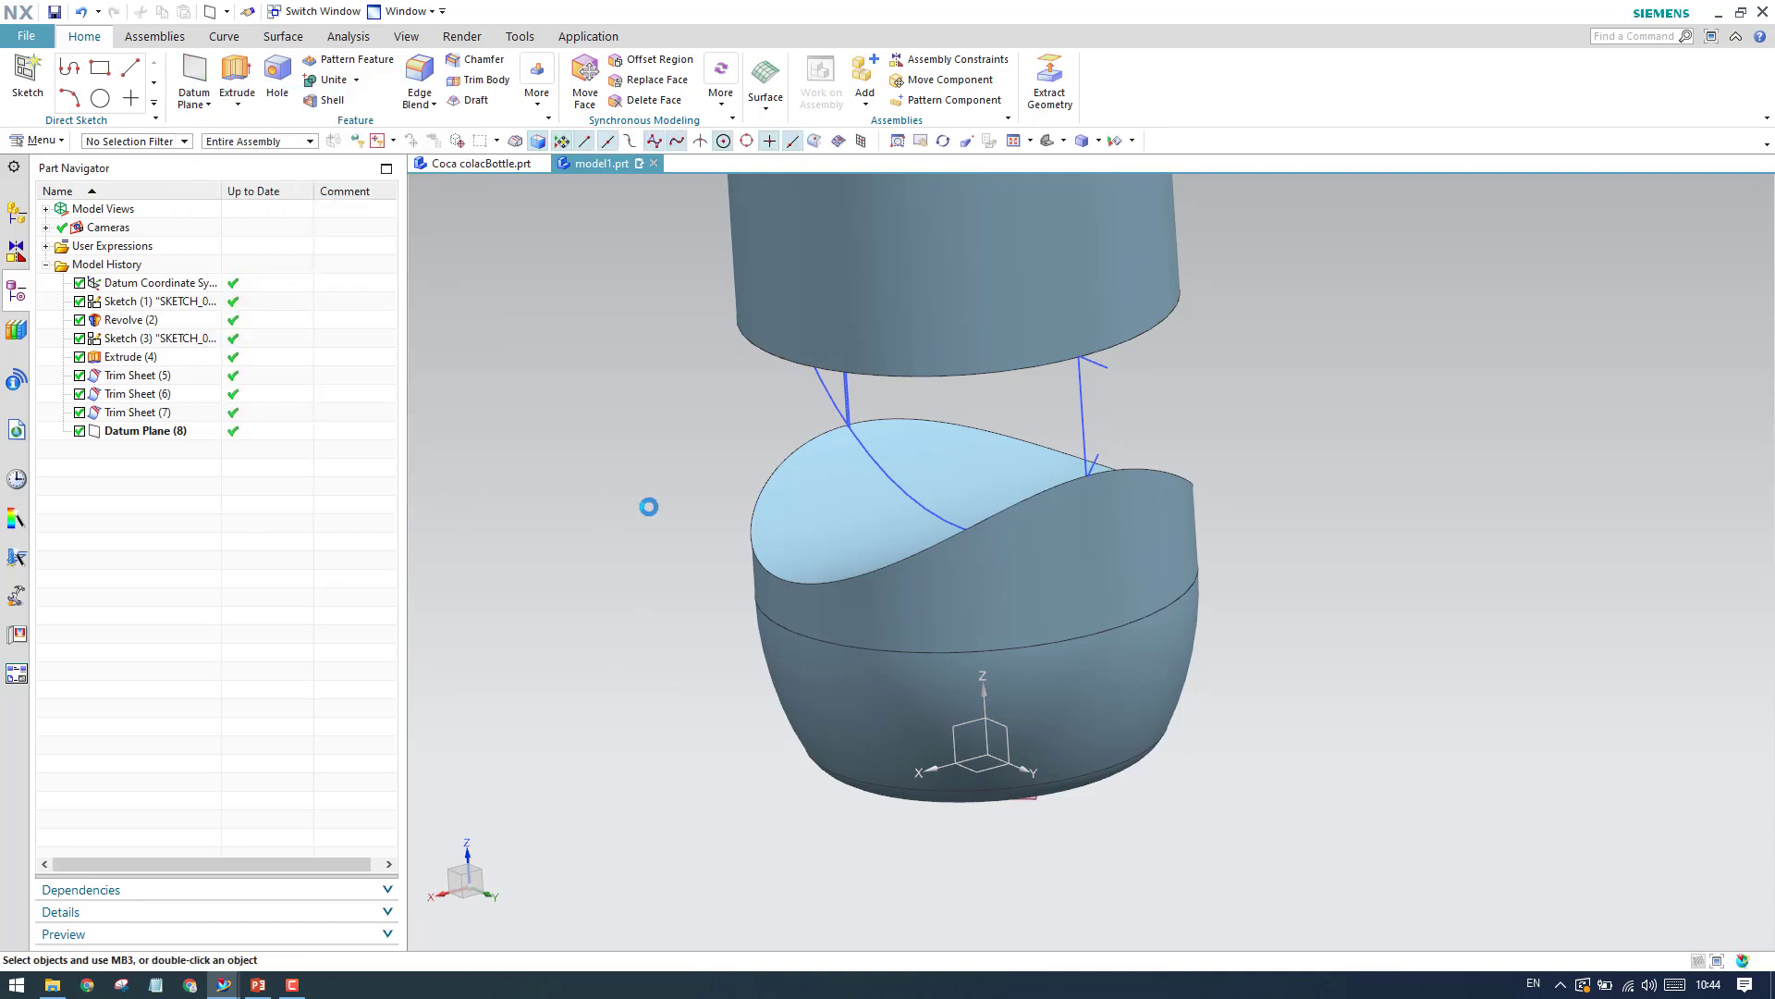
pyautogui.click(181, 435)
pyautogui.press('F2')
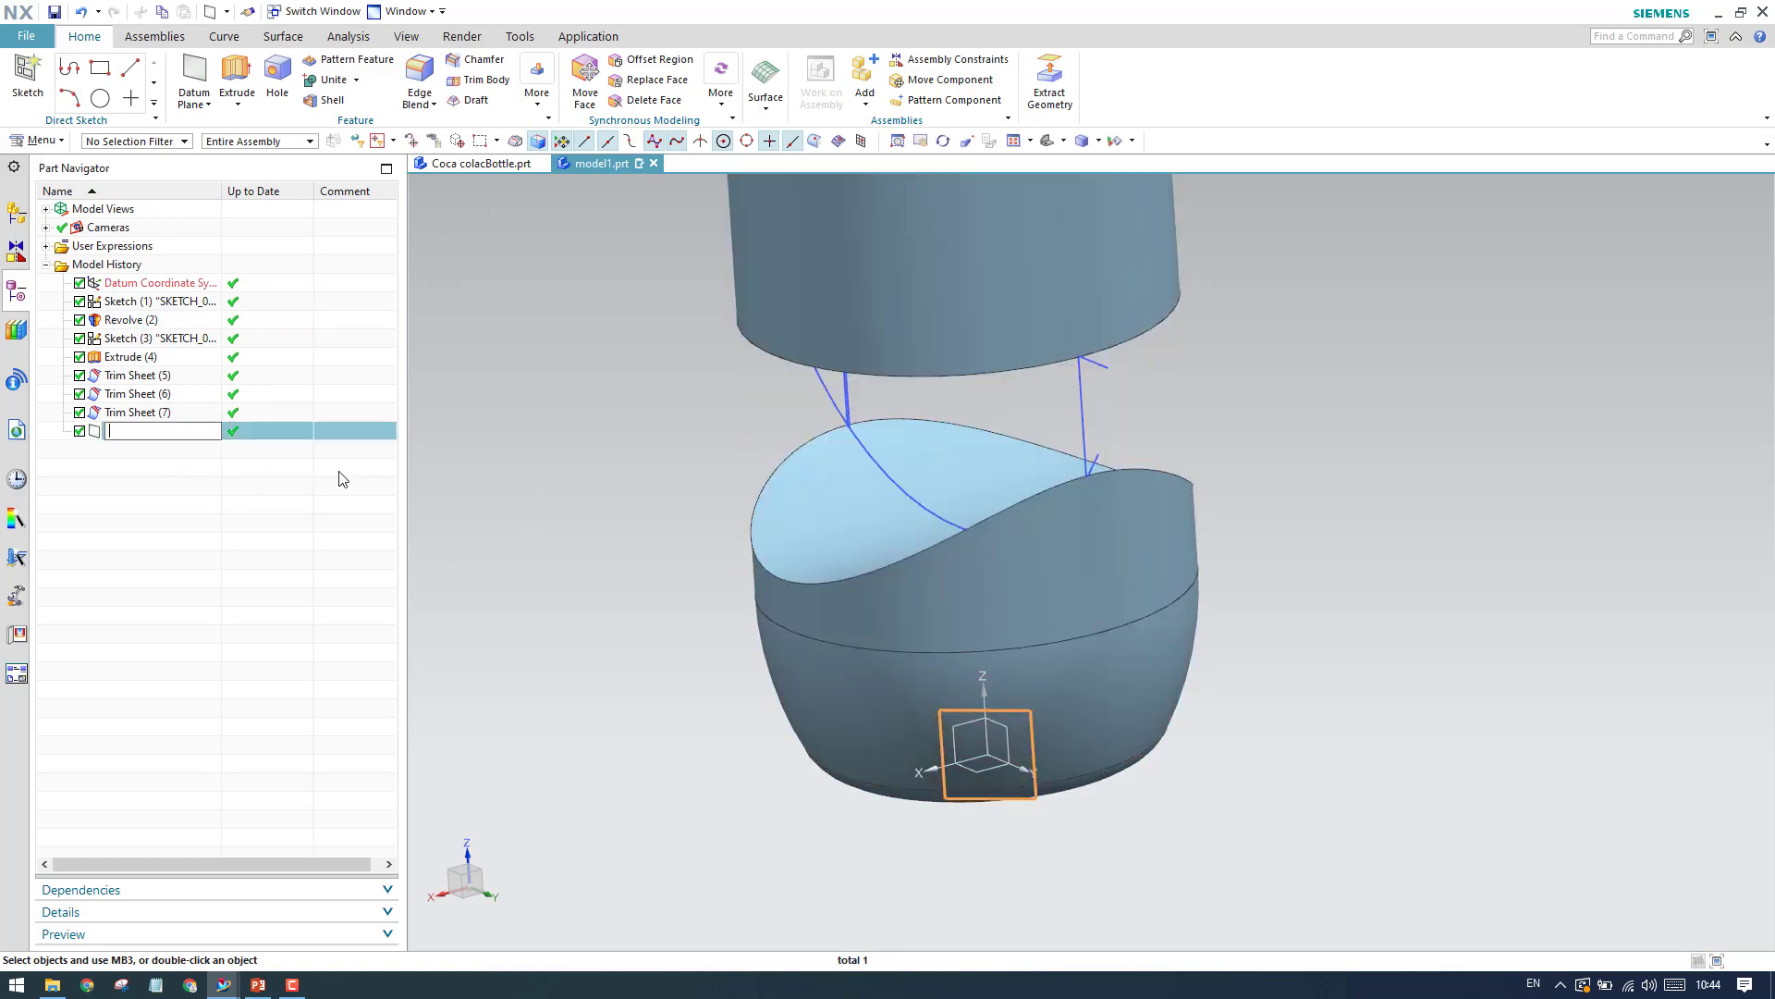
pyautogui.click(157, 496)
# Enlarge the 45° datum plane so that it extends beyond the sides of the bottle's lower body.
pyautogui.doubleClick(143, 436)
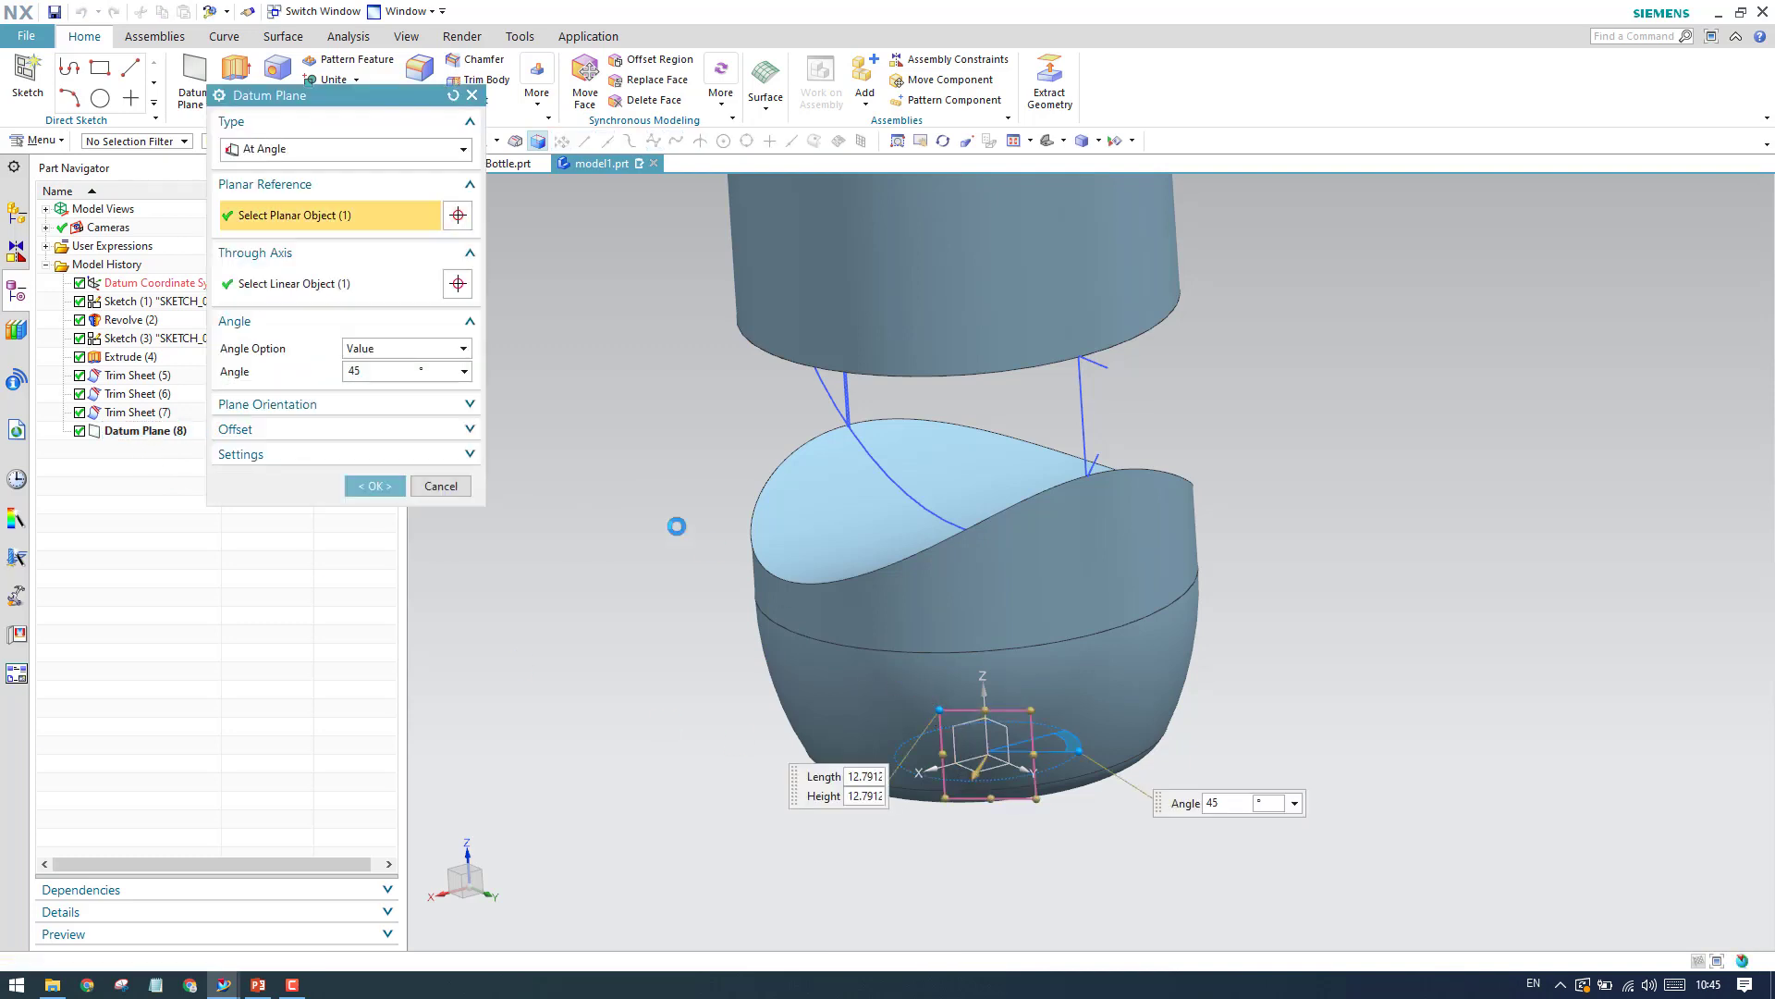
pyautogui.moveTo(1049, 818); pyautogui.dragTo(1281, 961)
pyautogui.click(375, 486)
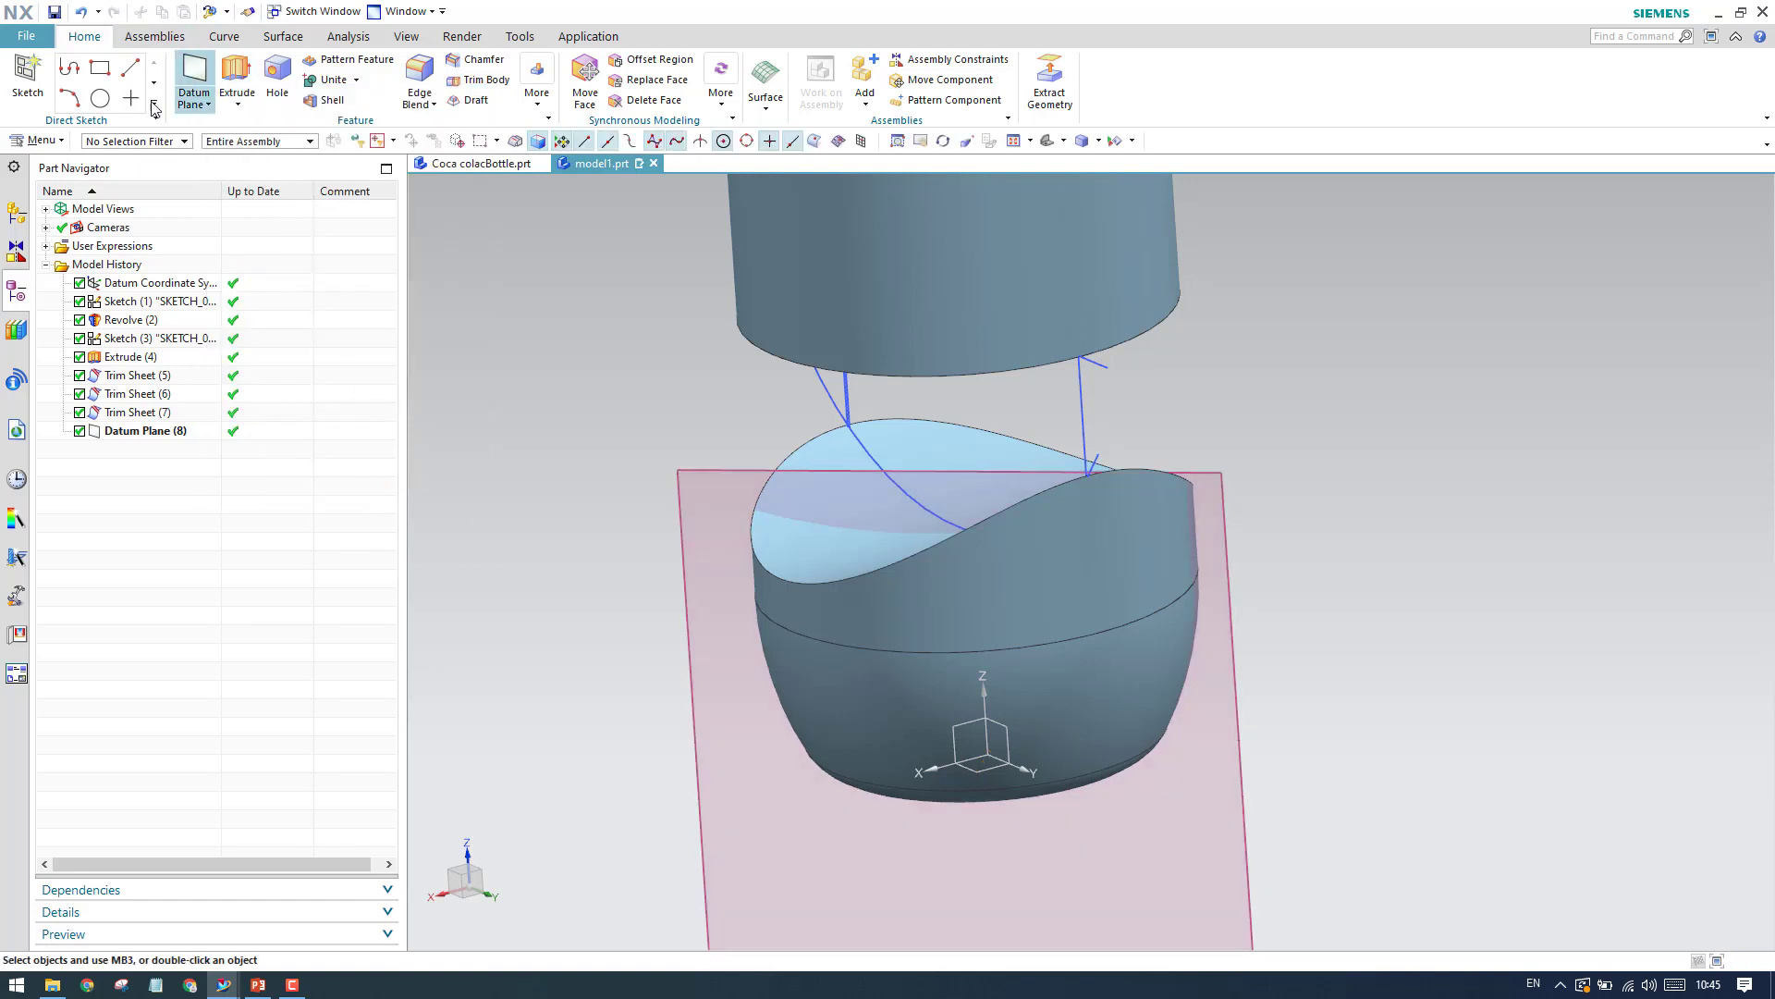
# Create a new sketch on the 45° datum plane, keeping the inferred plane method and horizontal reference.
pyautogui.click(27, 78)
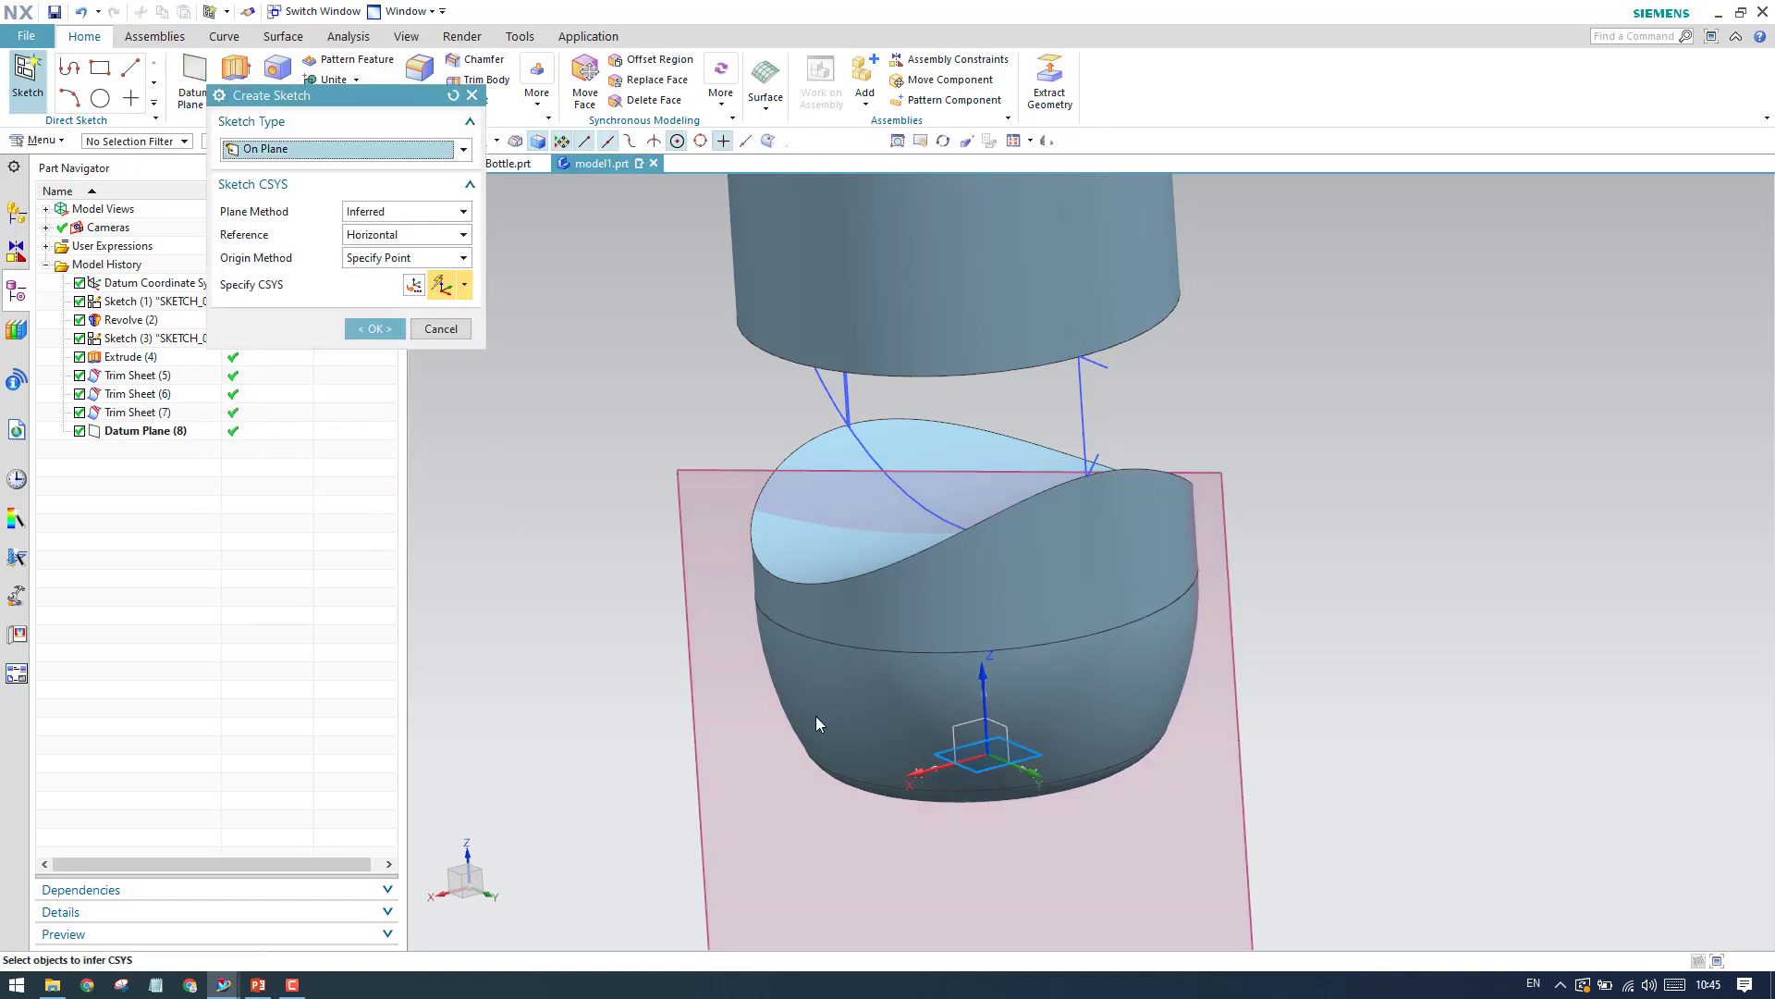
pyautogui.click(1228, 504)
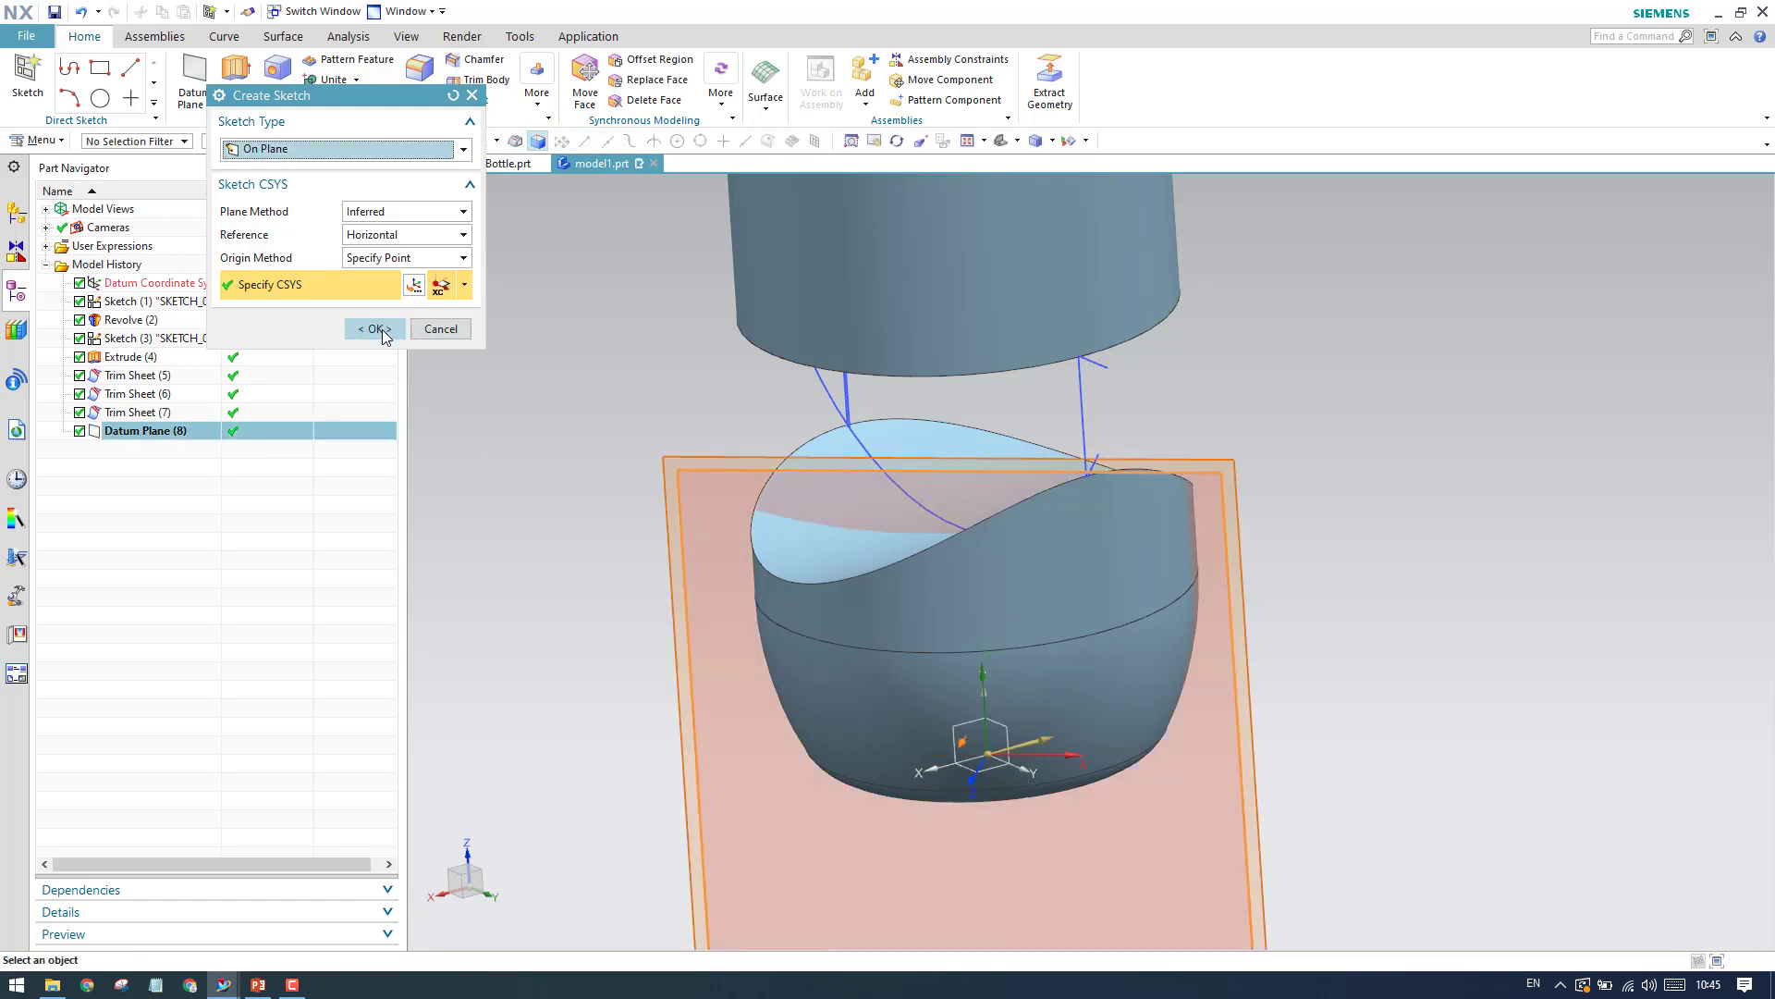
pyautogui.click(375, 329)
# Sketch a shallow, upward-bulging three-point arc across the upper bottle body, with level ends extending slightly past both sides.
pyautogui.scroll(4, 1133, 864)
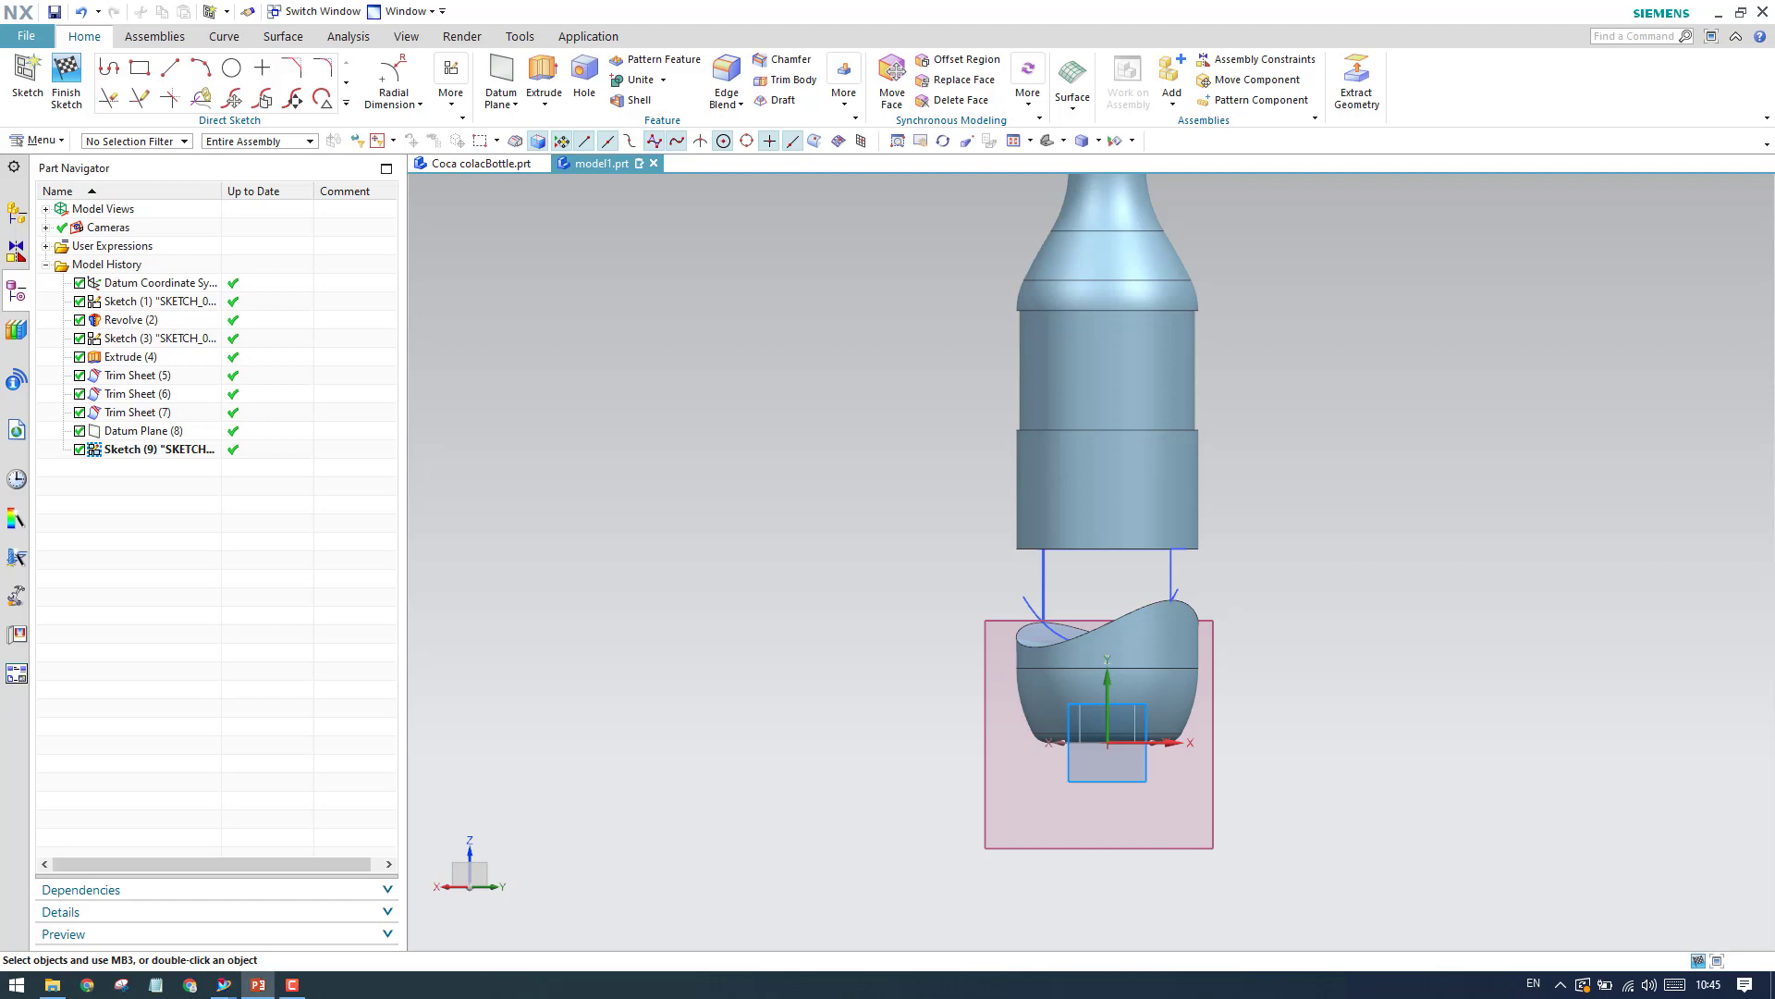
pyautogui.scroll(-4, 1180, 578)
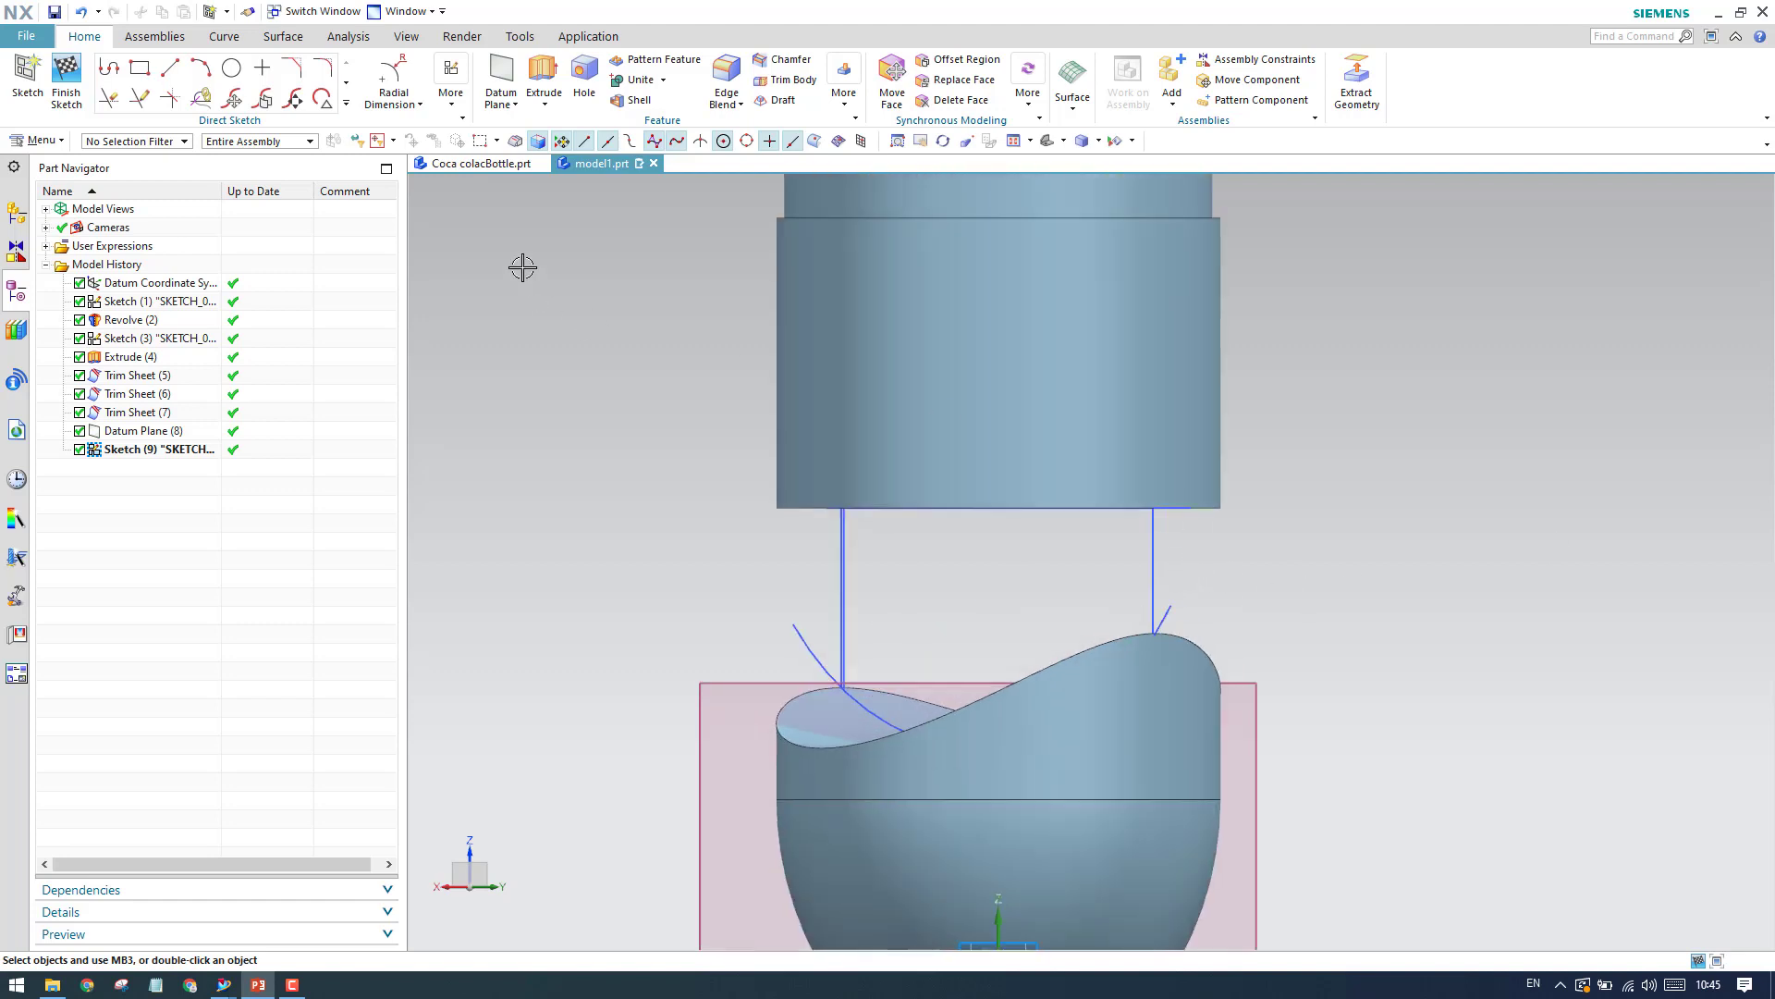
pyautogui.click(200, 67)
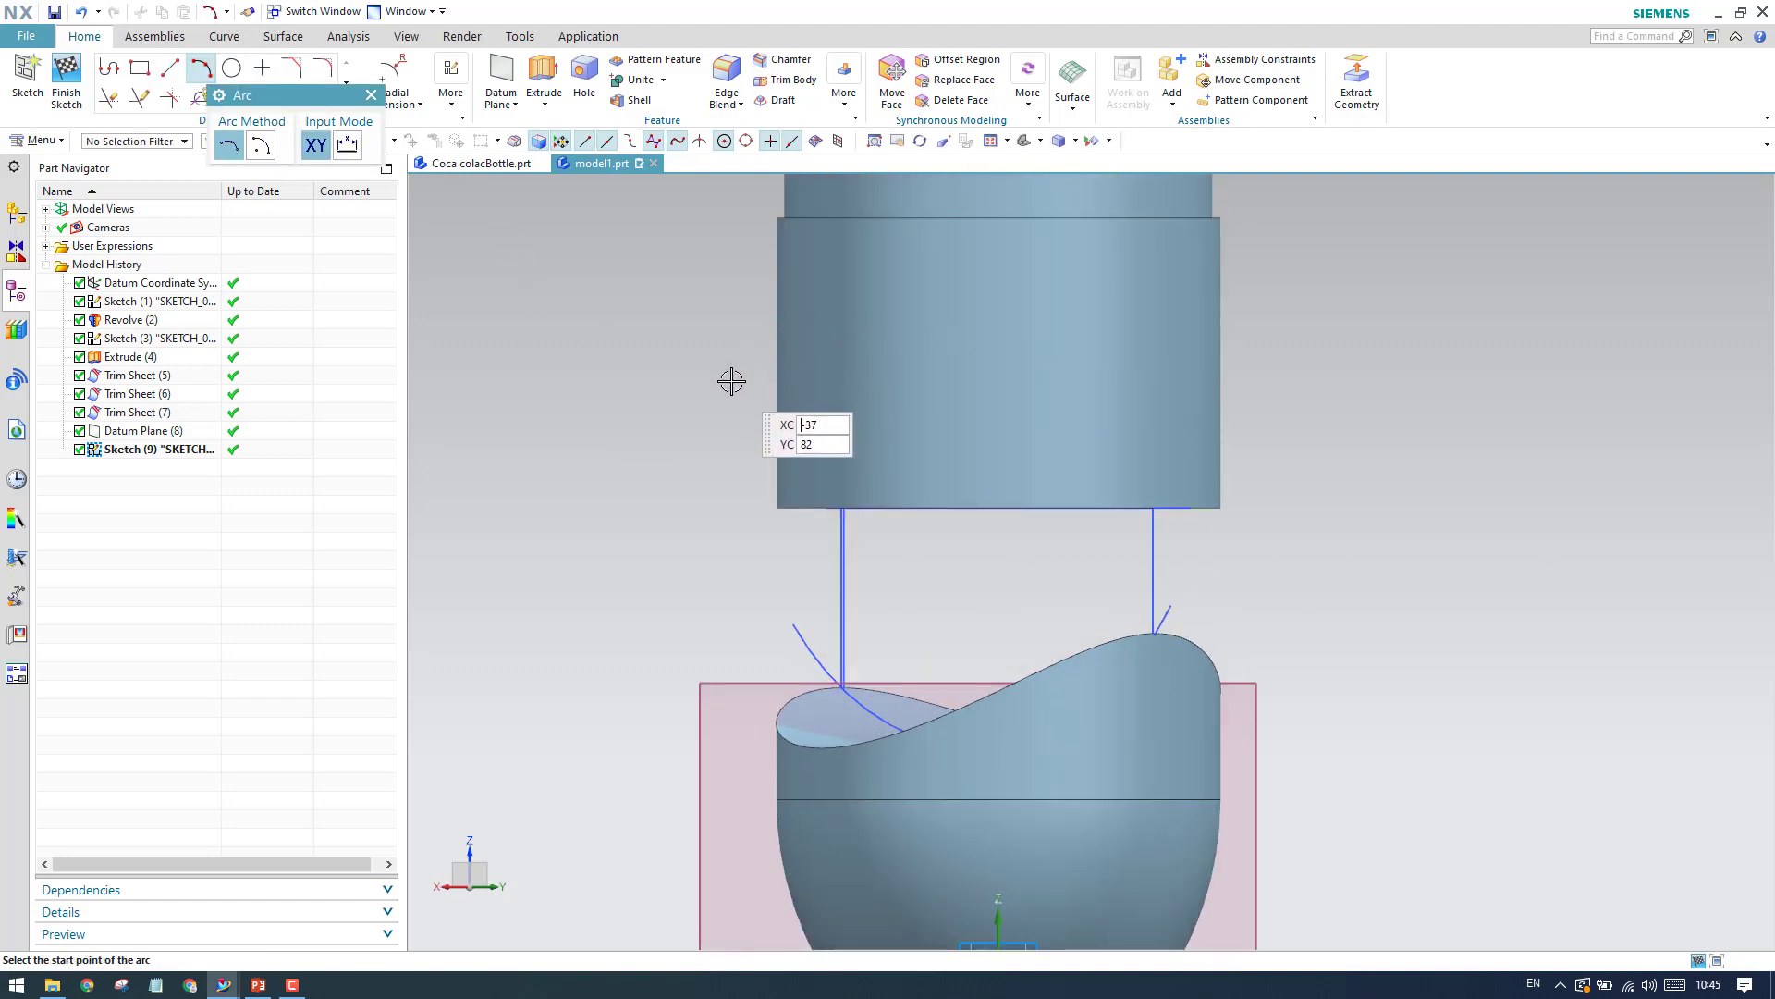
pyautogui.scroll(-2, 927, 345)
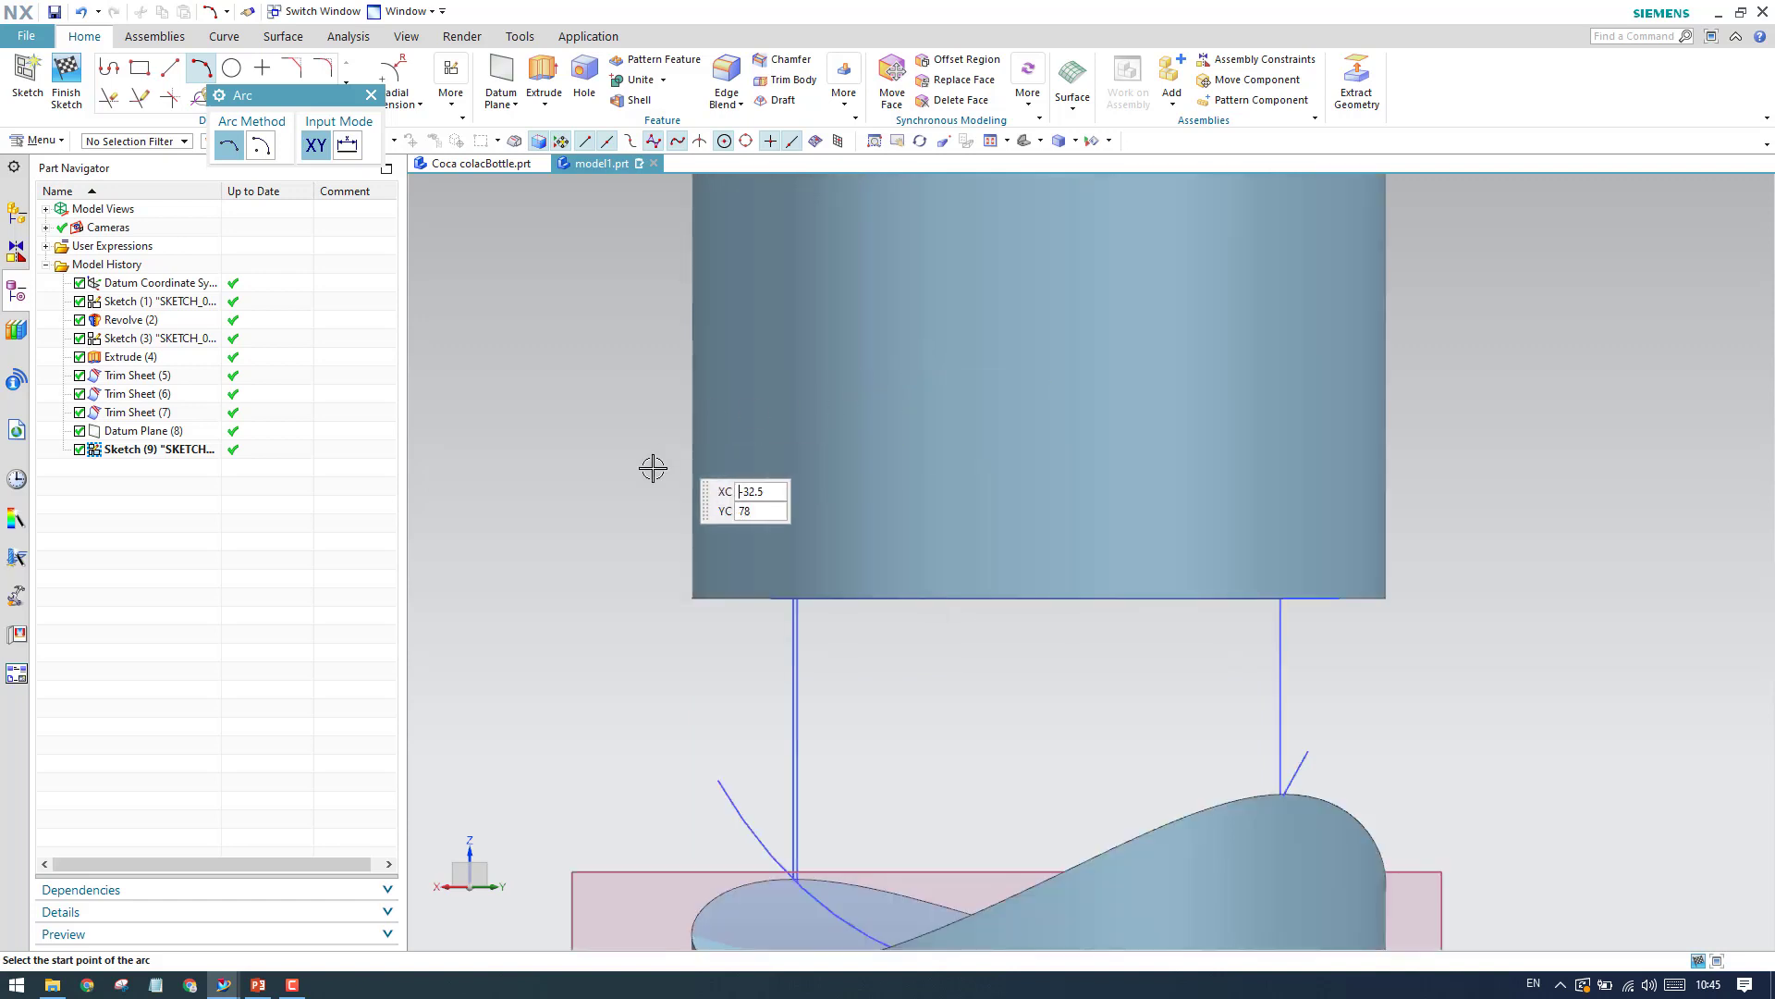
pyautogui.scroll(2, 654, 469)
pyautogui.click(644, 413)
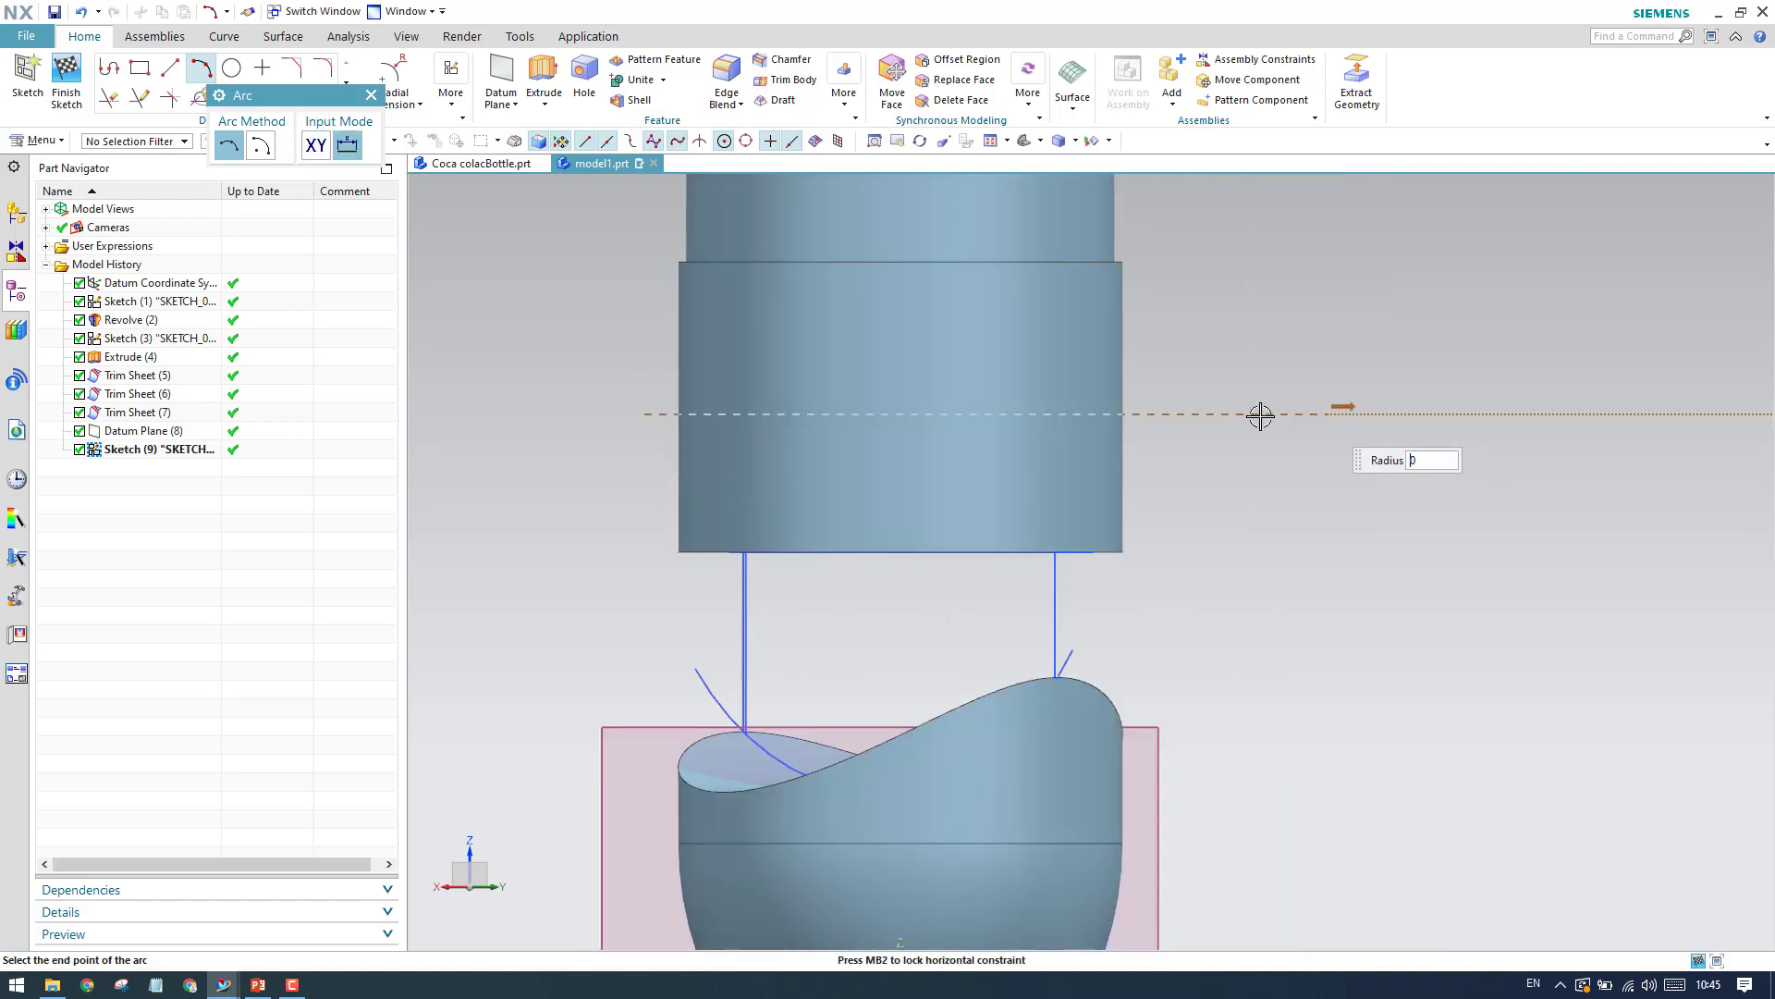
pyautogui.click(1221, 415)
pyautogui.click(904, 329)
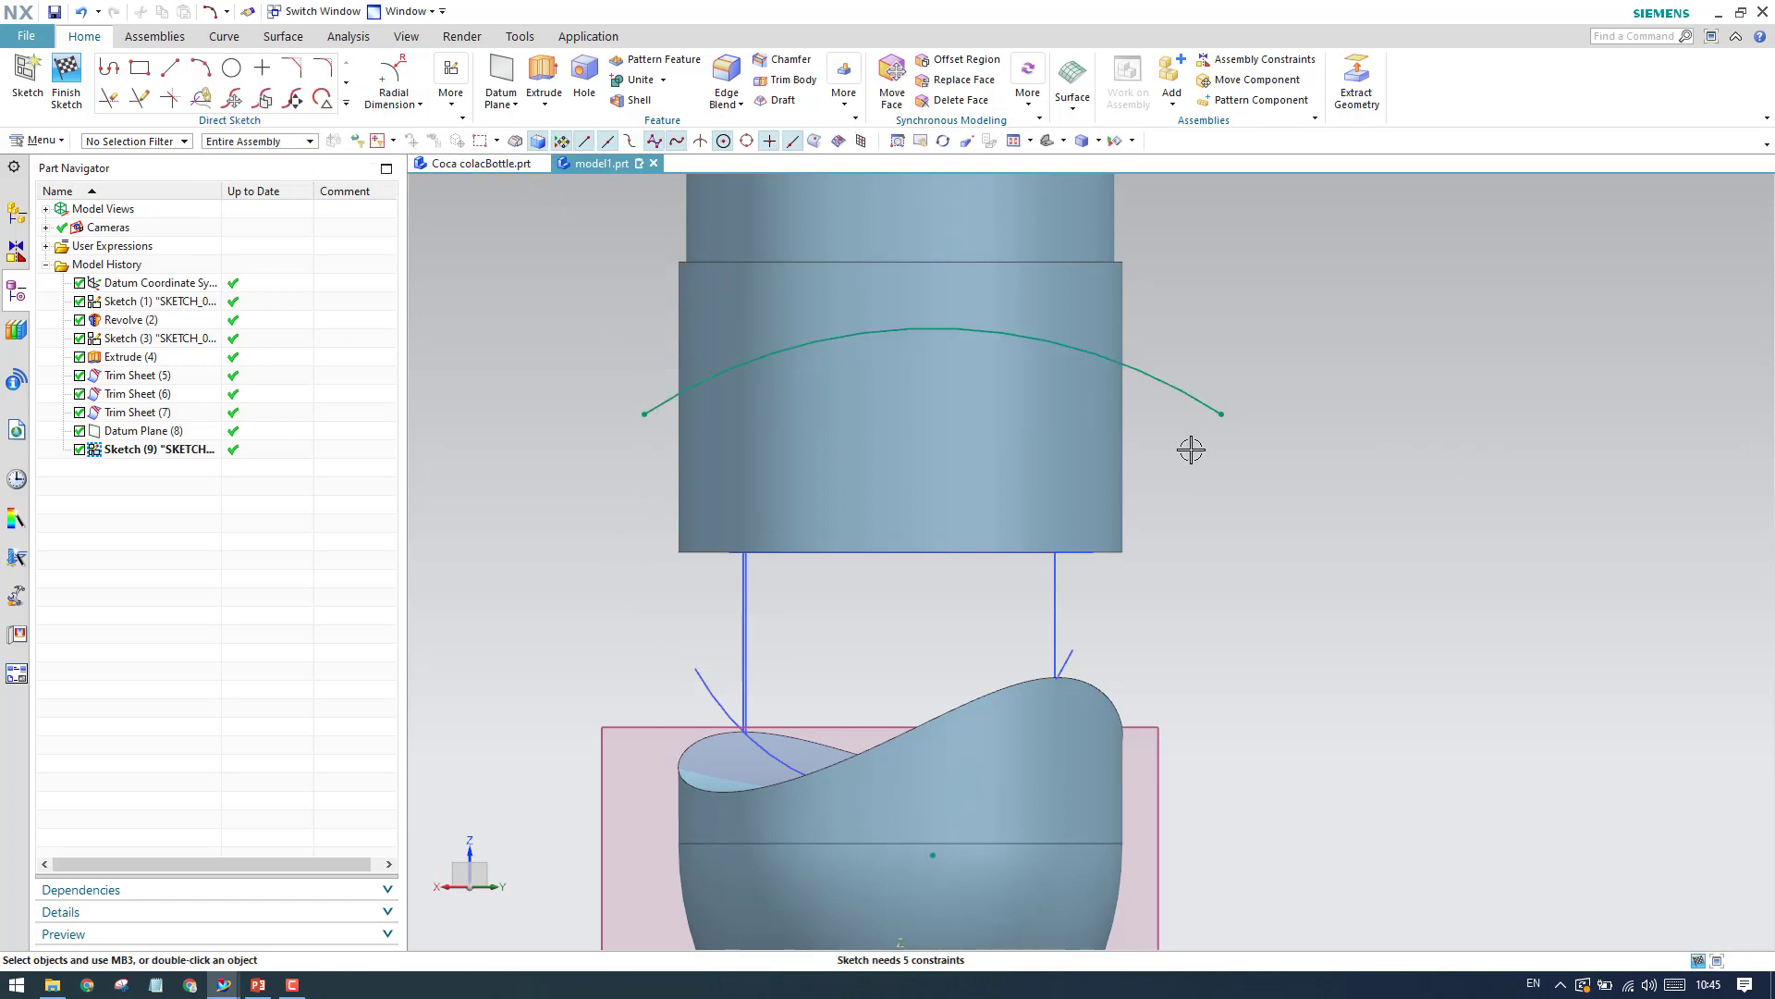
# Sketch two vertical lines, one just outside each side of the upper bottle body, both crossing the arc.
pyautogui.scroll(-1, 1197, 447)
pyautogui.scroll(1, 1191, 474)
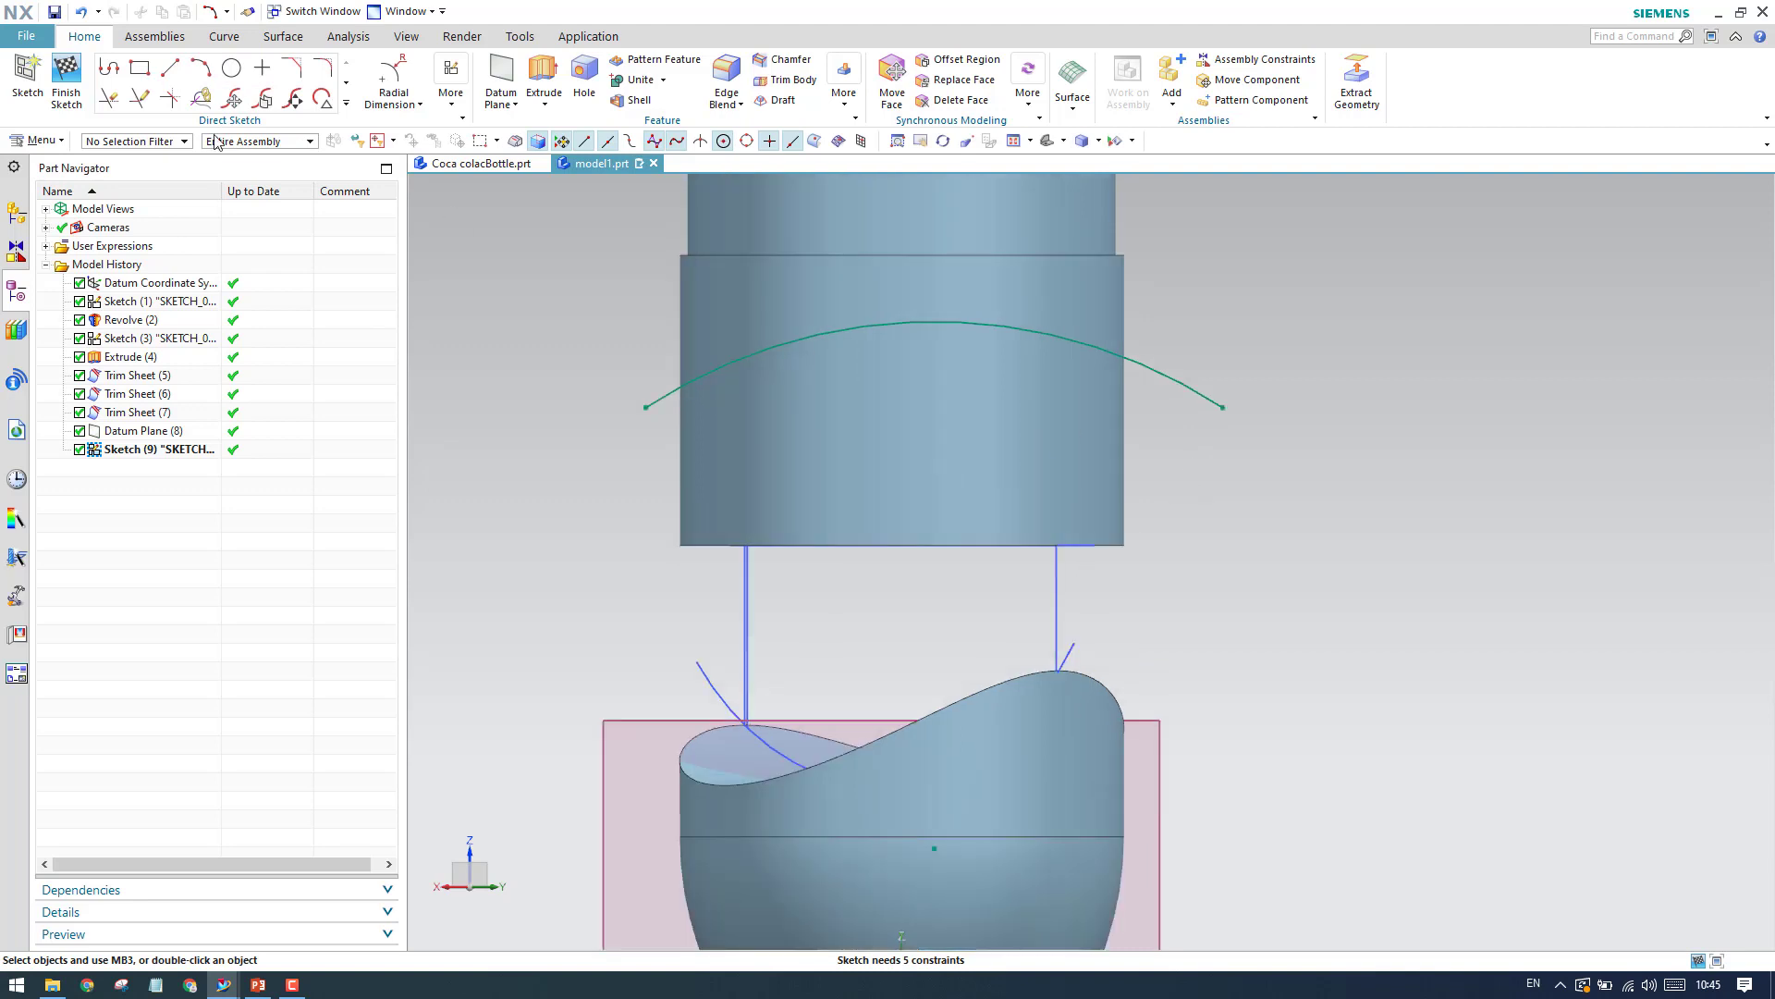
pyautogui.click(170, 68)
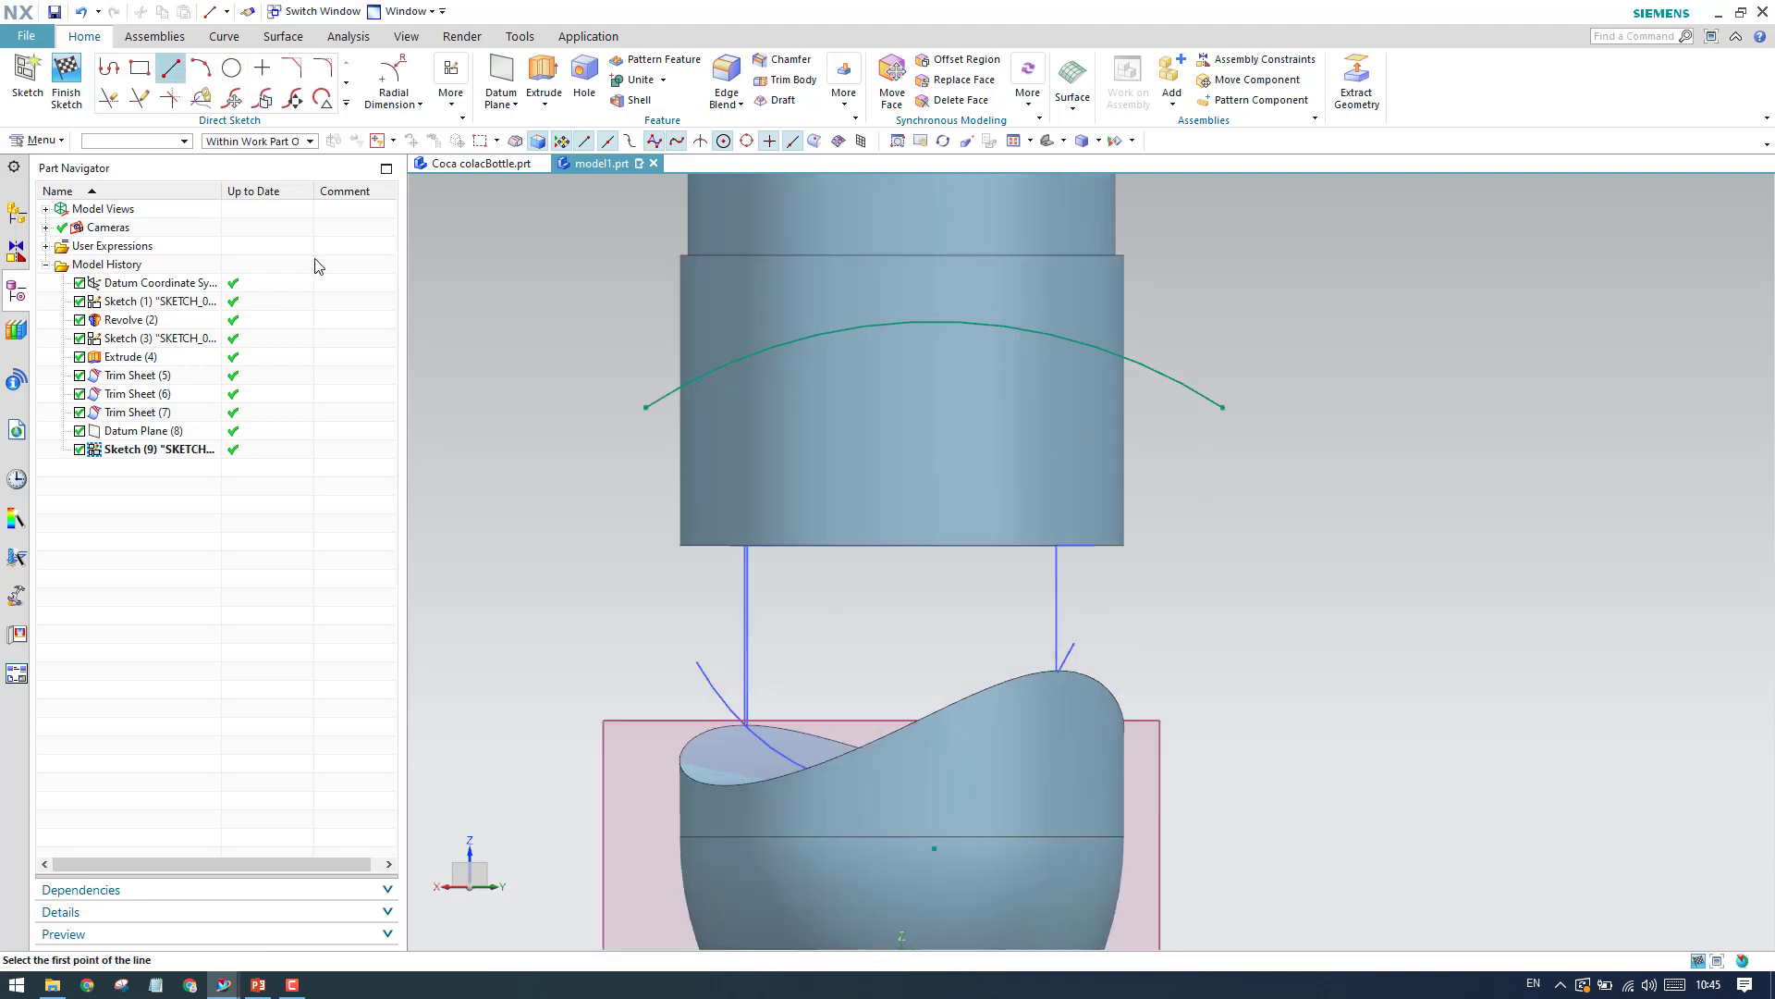
pyautogui.click(669, 356)
pyautogui.click(668, 596)
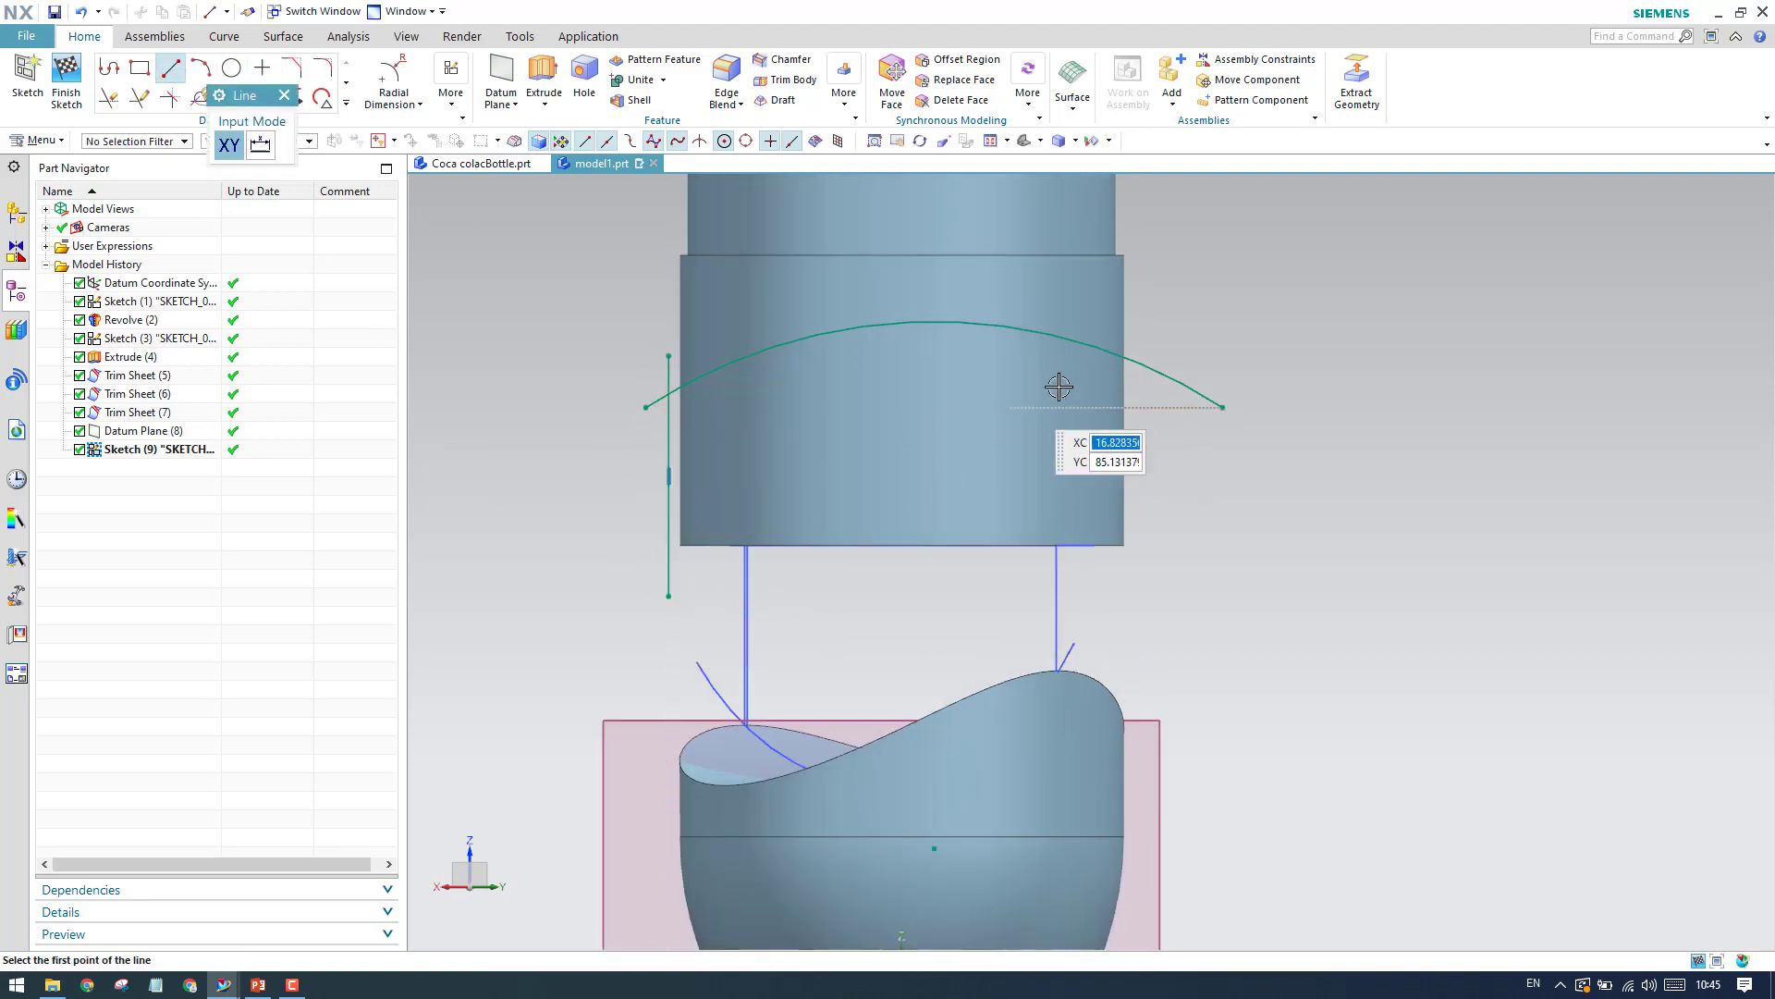
pyautogui.click(1151, 327)
pyautogui.click(1150, 534)
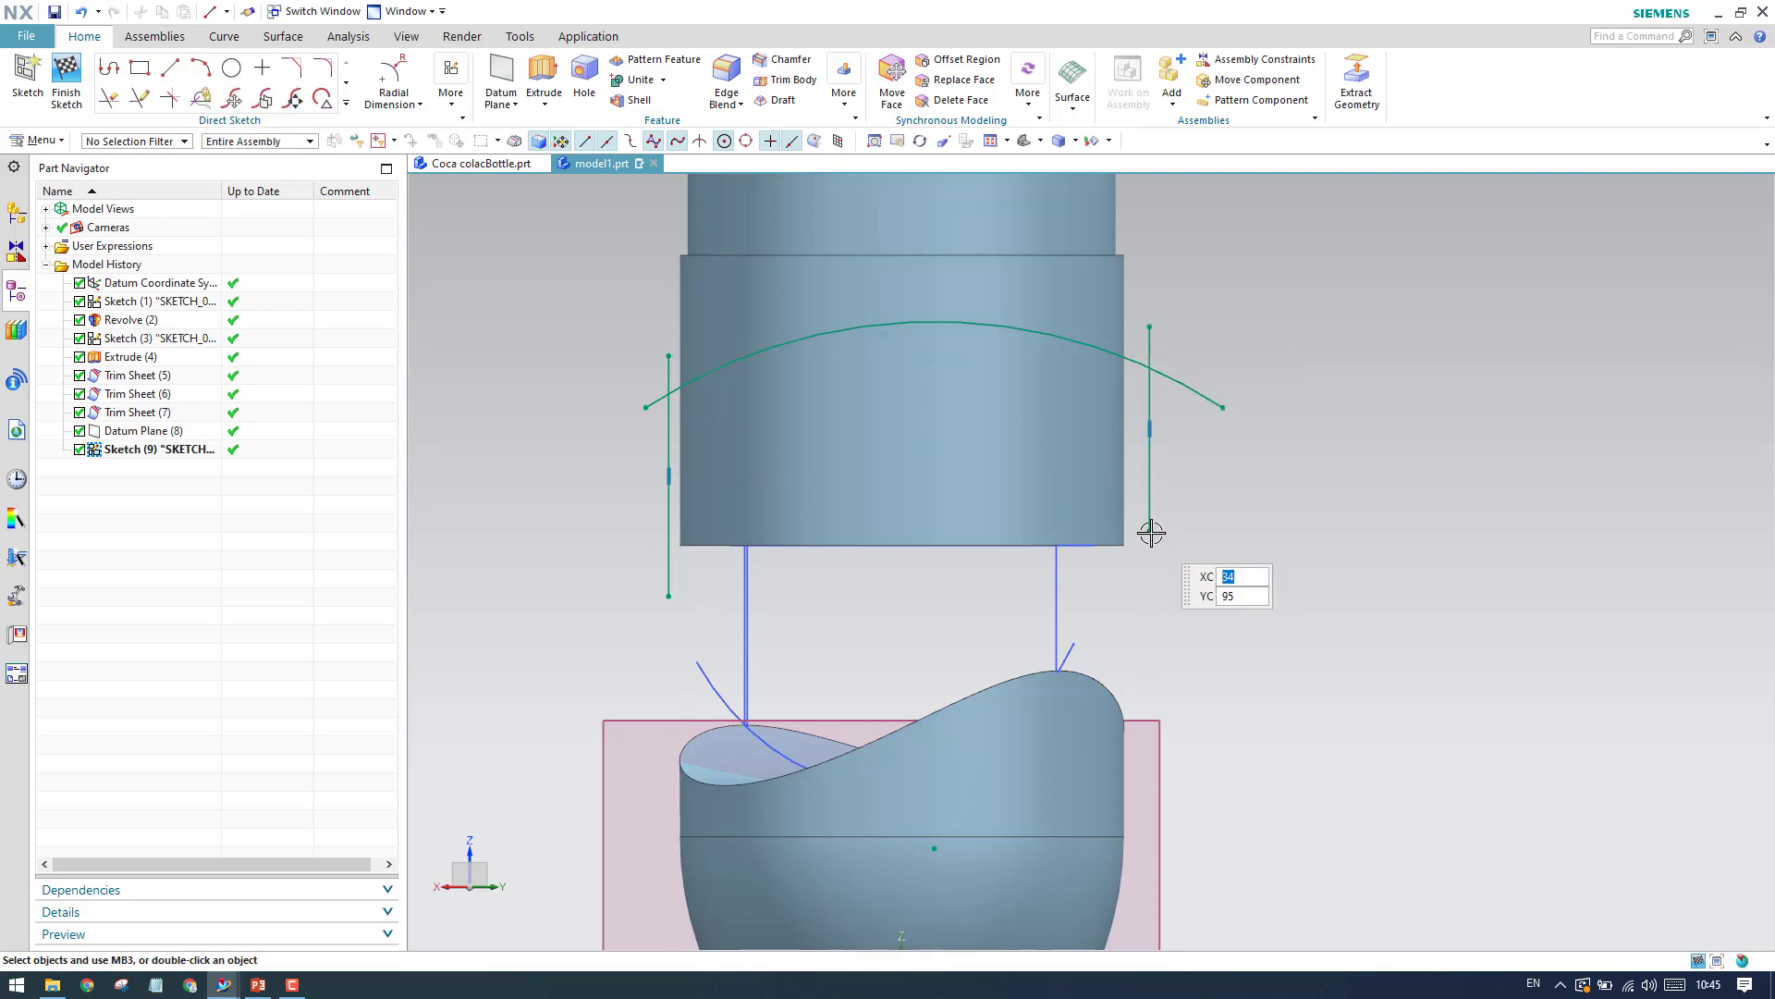
# Make the two vertical sketch lines symmetric about the sketch's vertical axis.
pyautogui.click(394, 99)
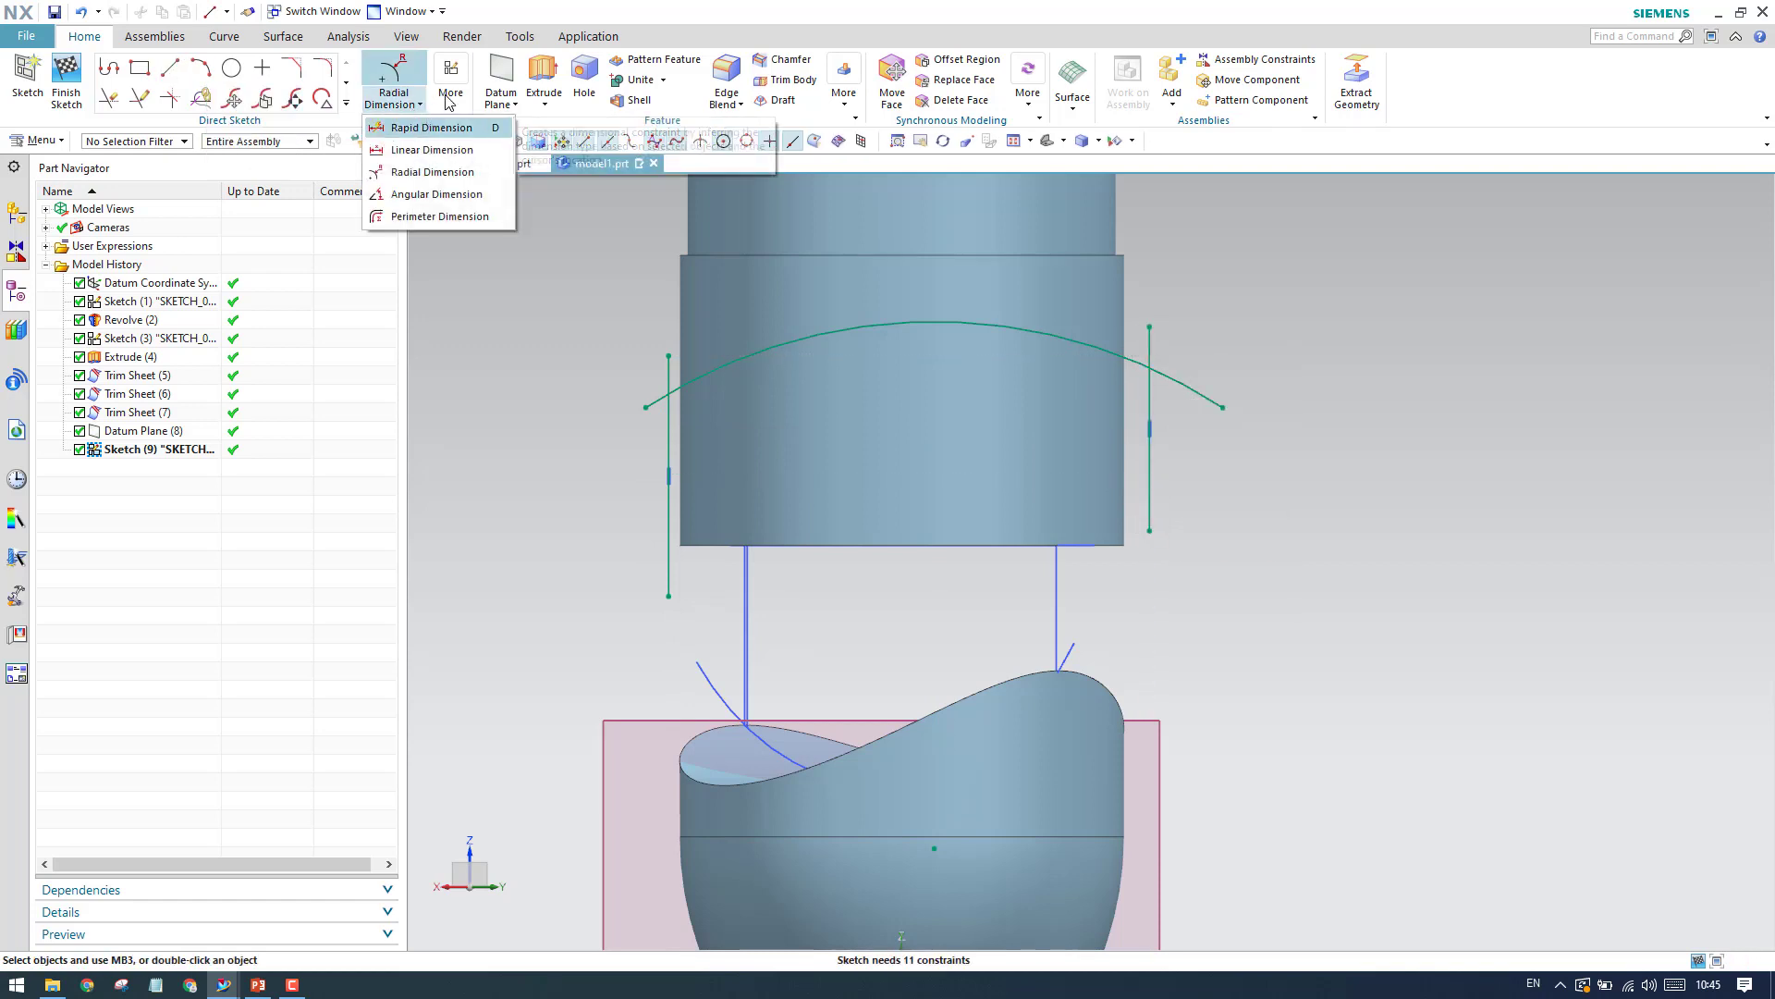
pyautogui.click(448, 97)
pyautogui.click(474, 156)
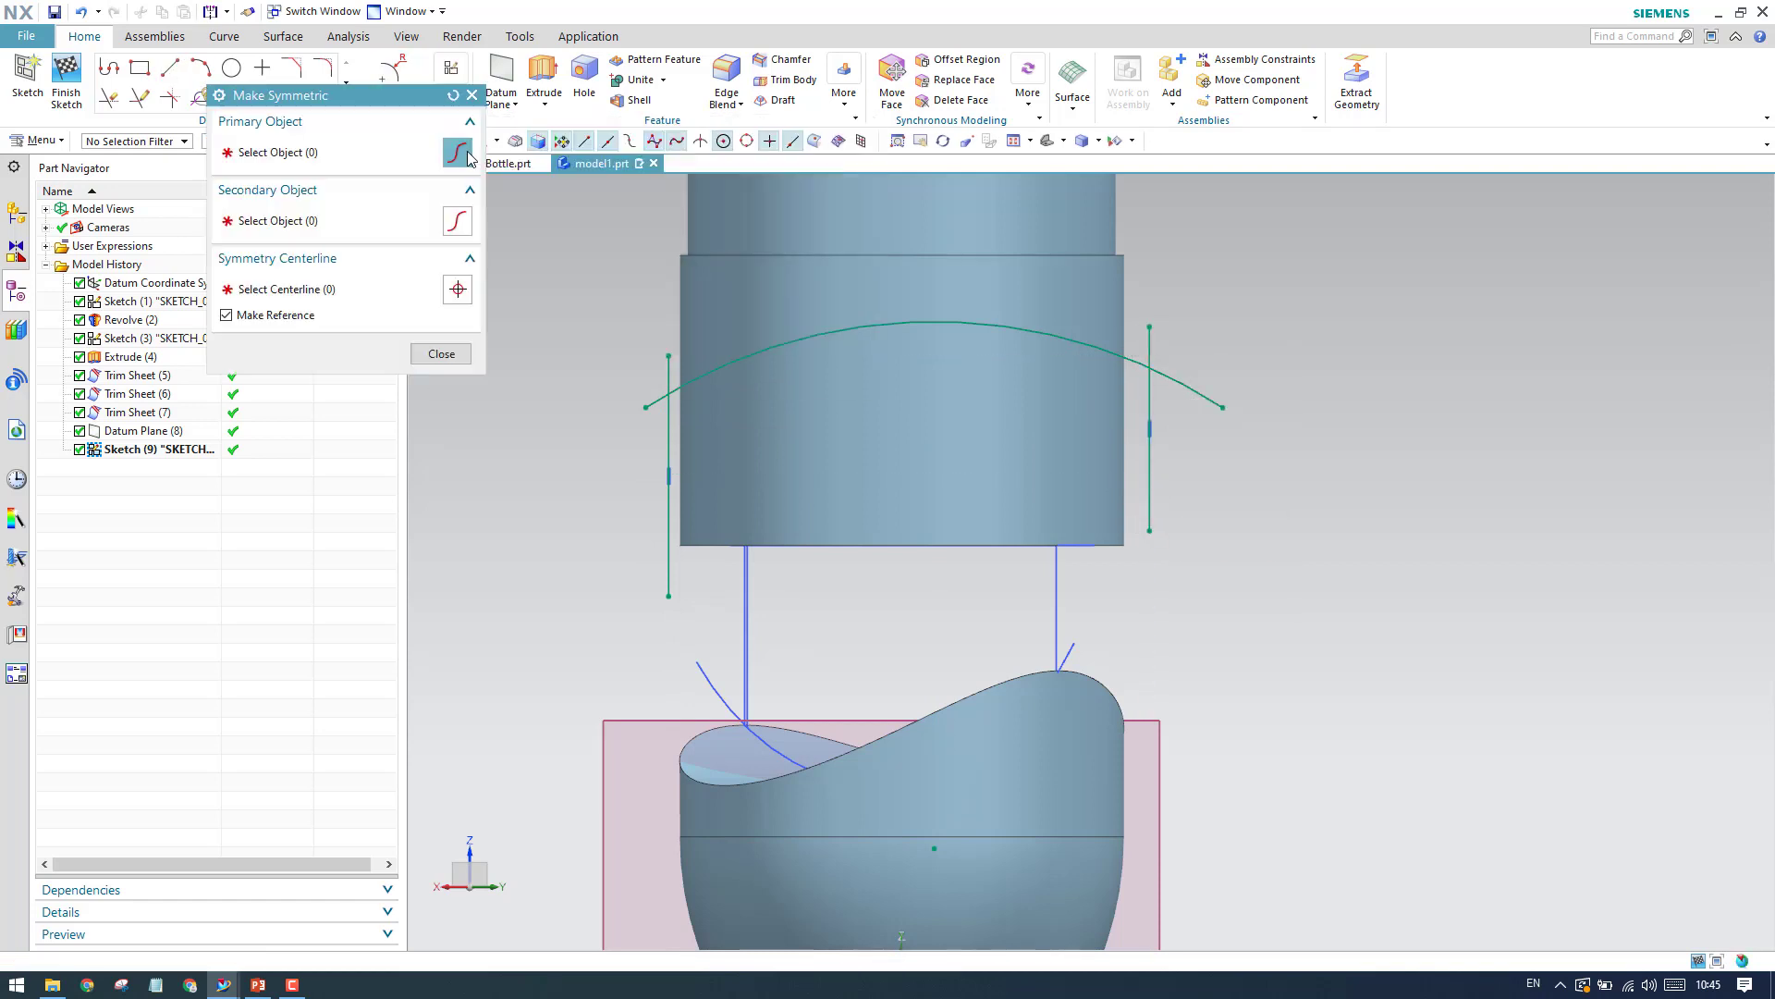
pyautogui.click(669, 485)
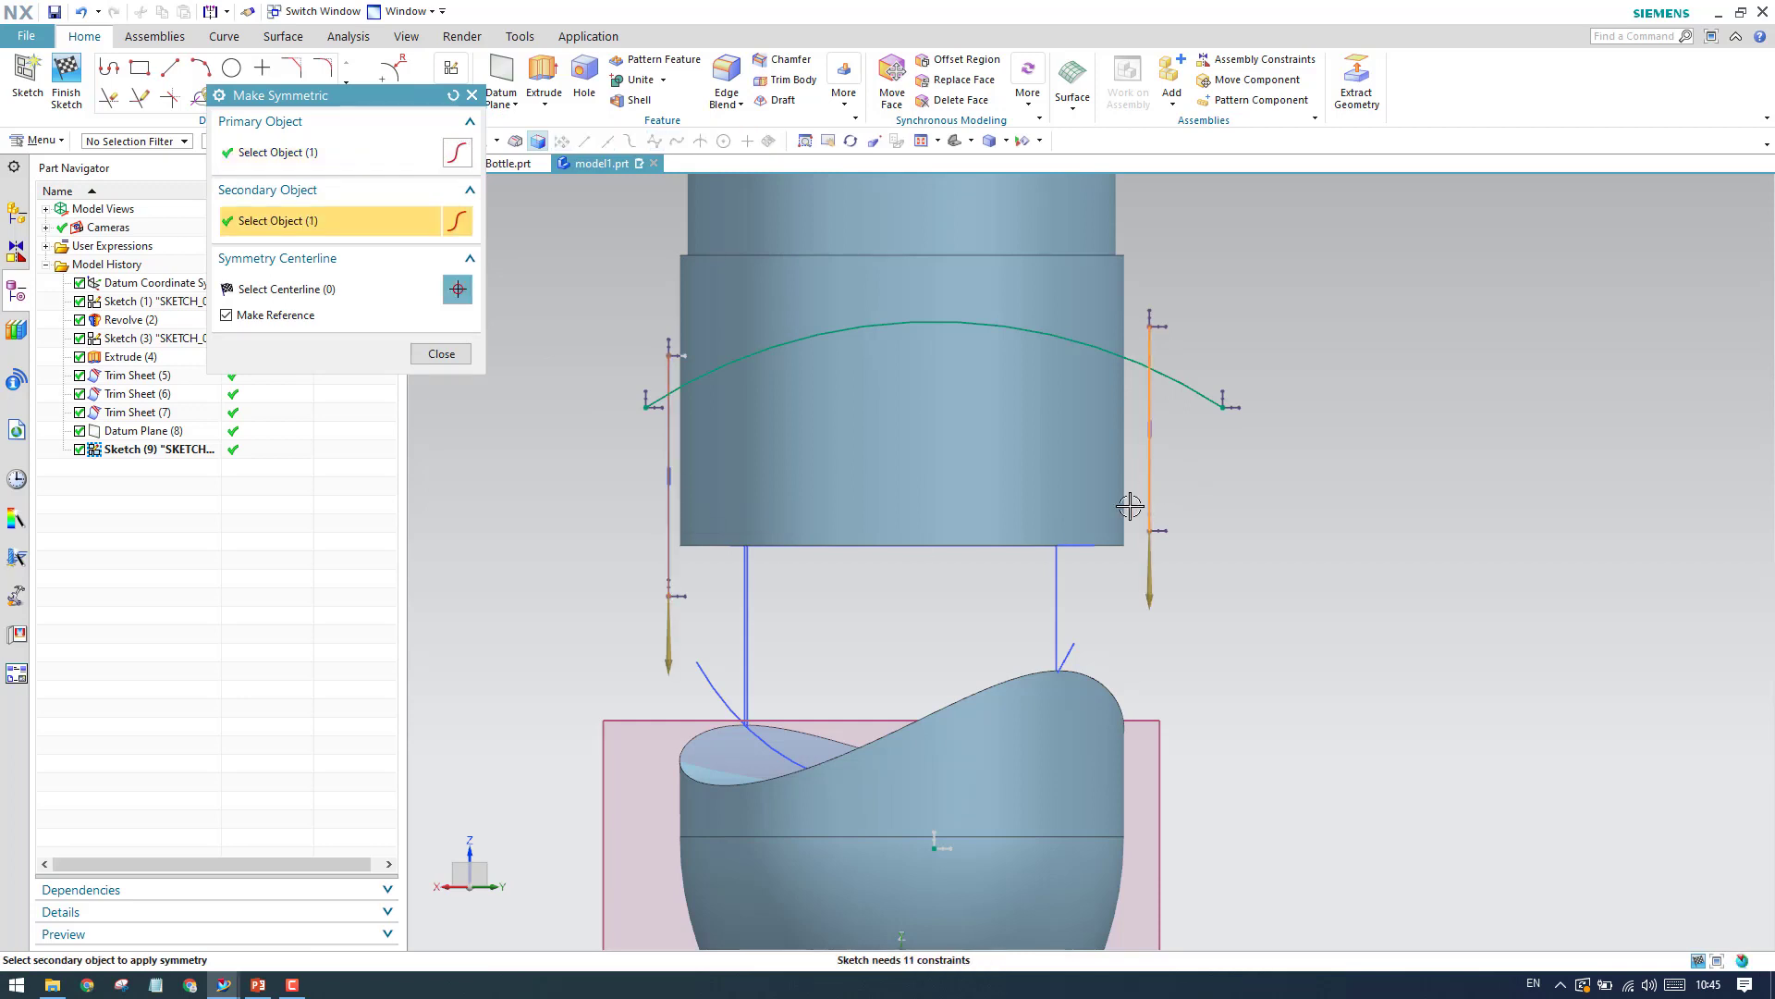
pyautogui.click(1151, 490)
pyautogui.scroll(-3, 872, 543)
pyautogui.click(888, 715)
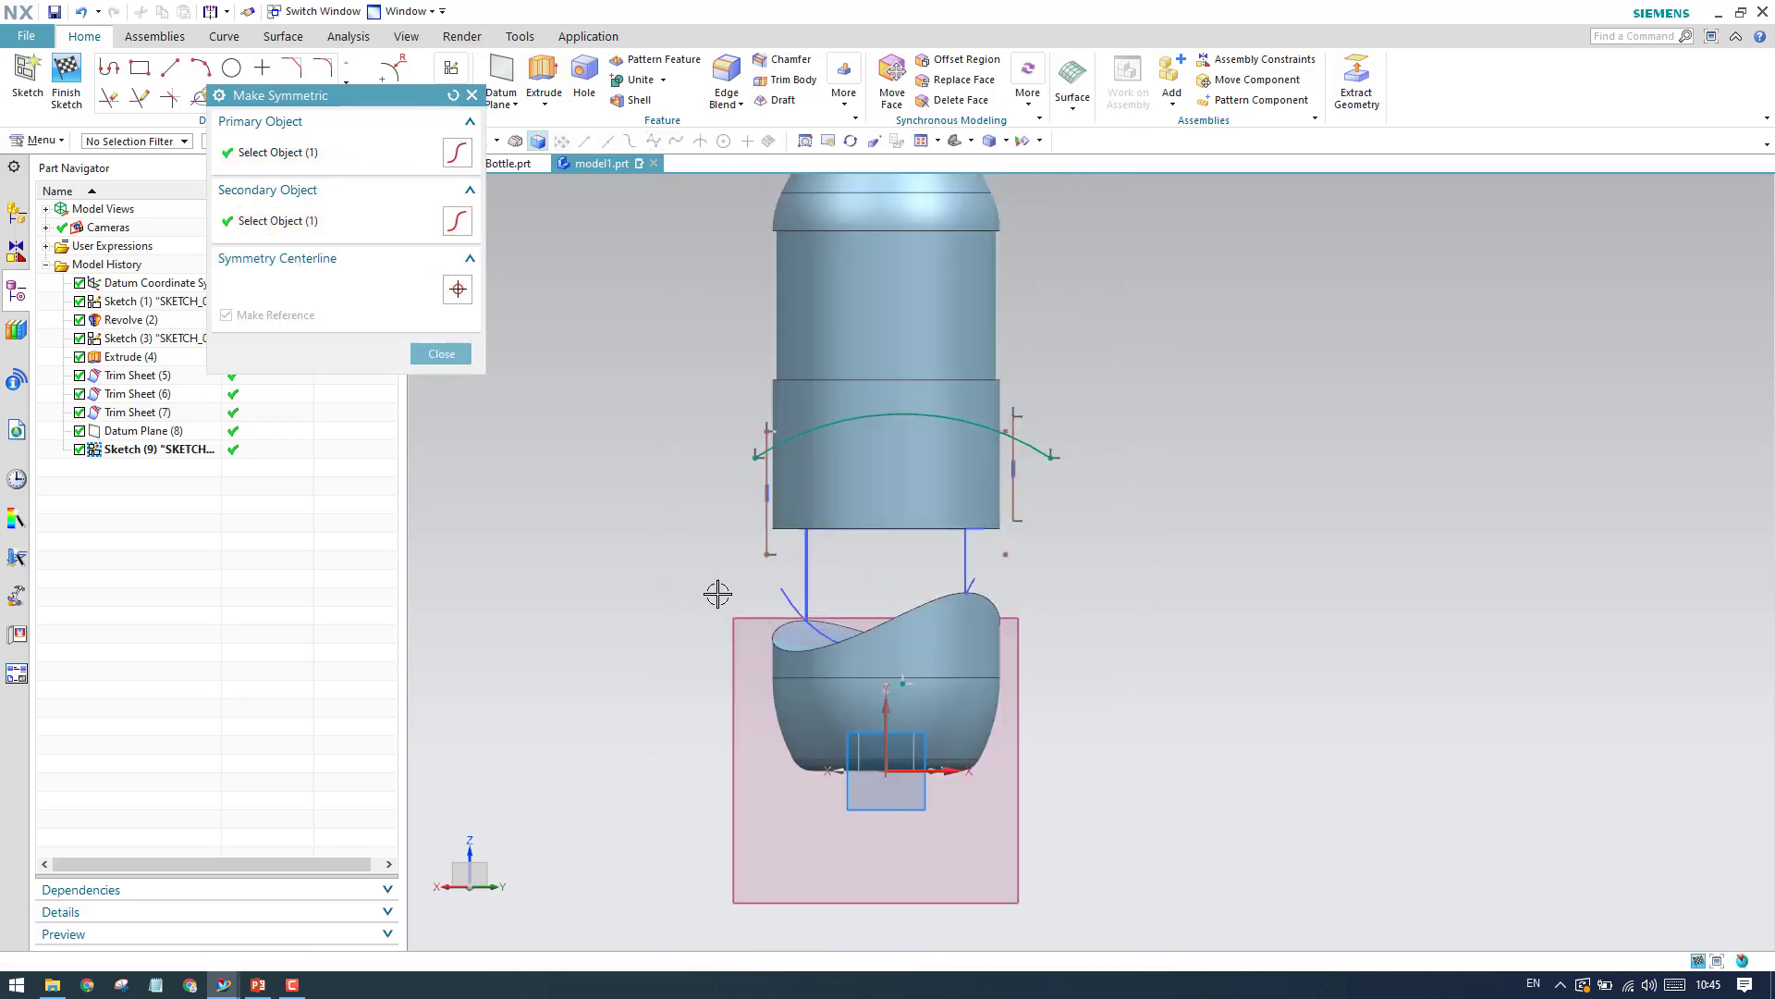
pyautogui.click(441, 354)
# Dimension the horizontal distance from the vertical axis to the vertical line on the bottle's left side as 30.
pyautogui.press('d')
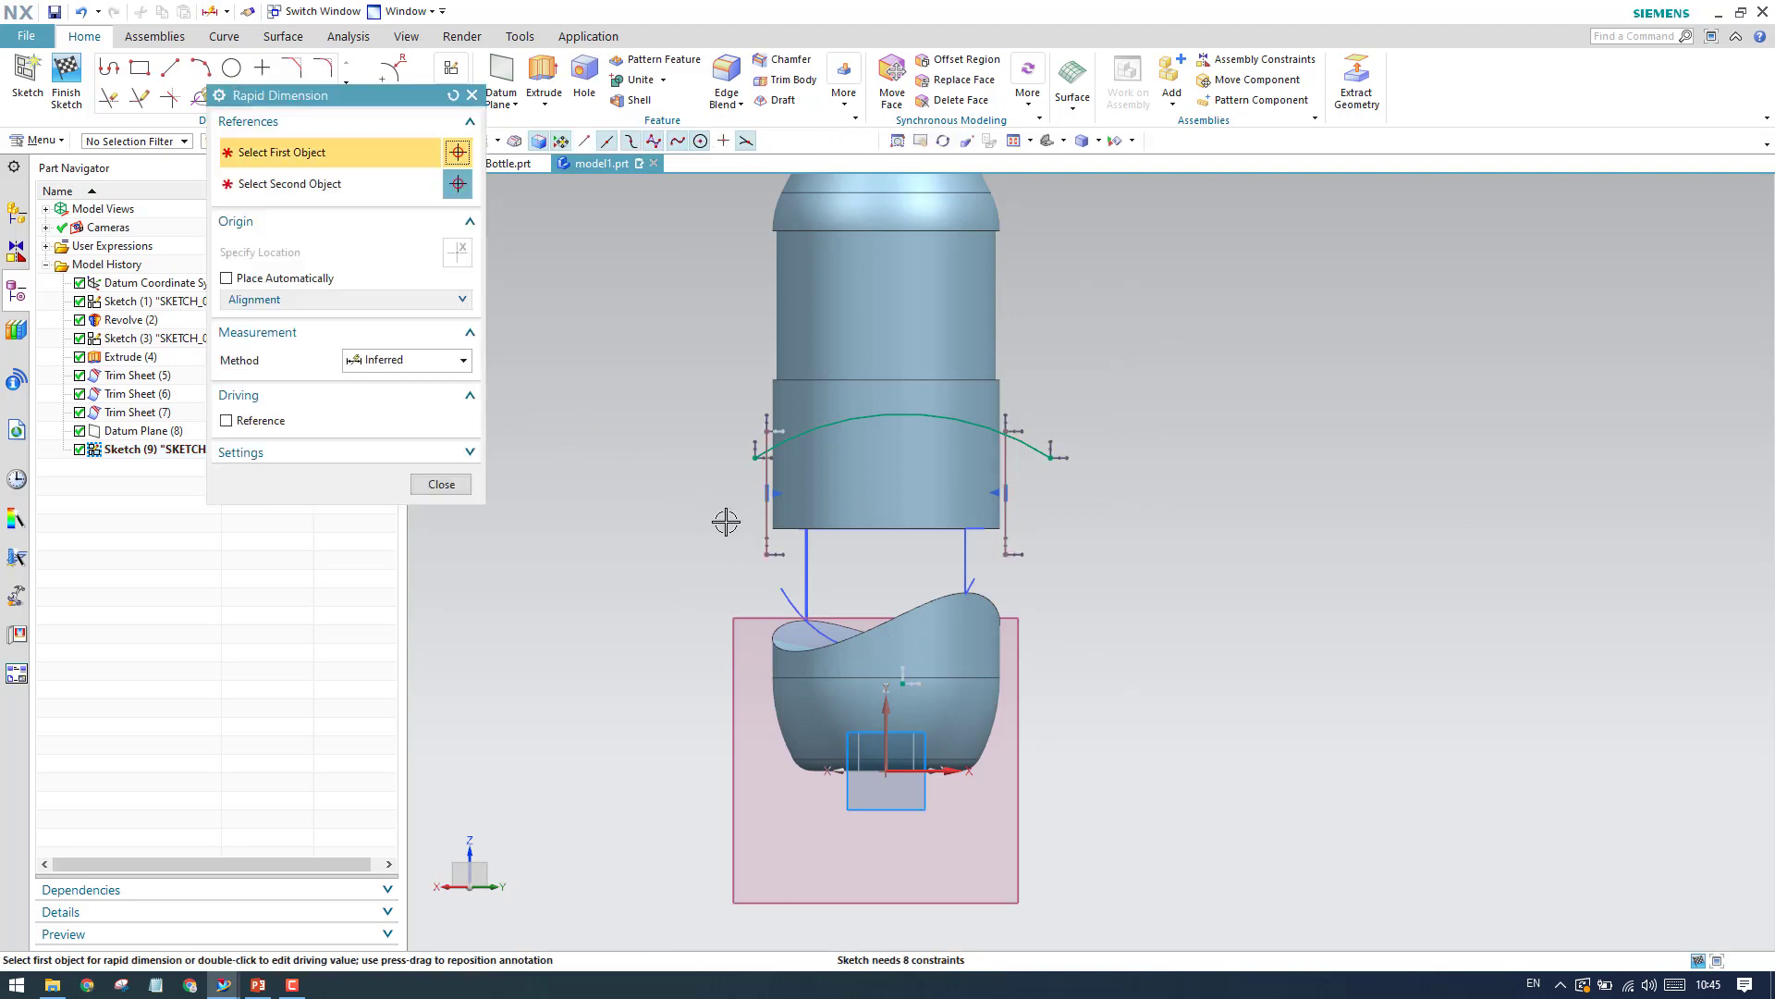
pyautogui.scroll(3, 771, 533)
pyautogui.click(771, 525)
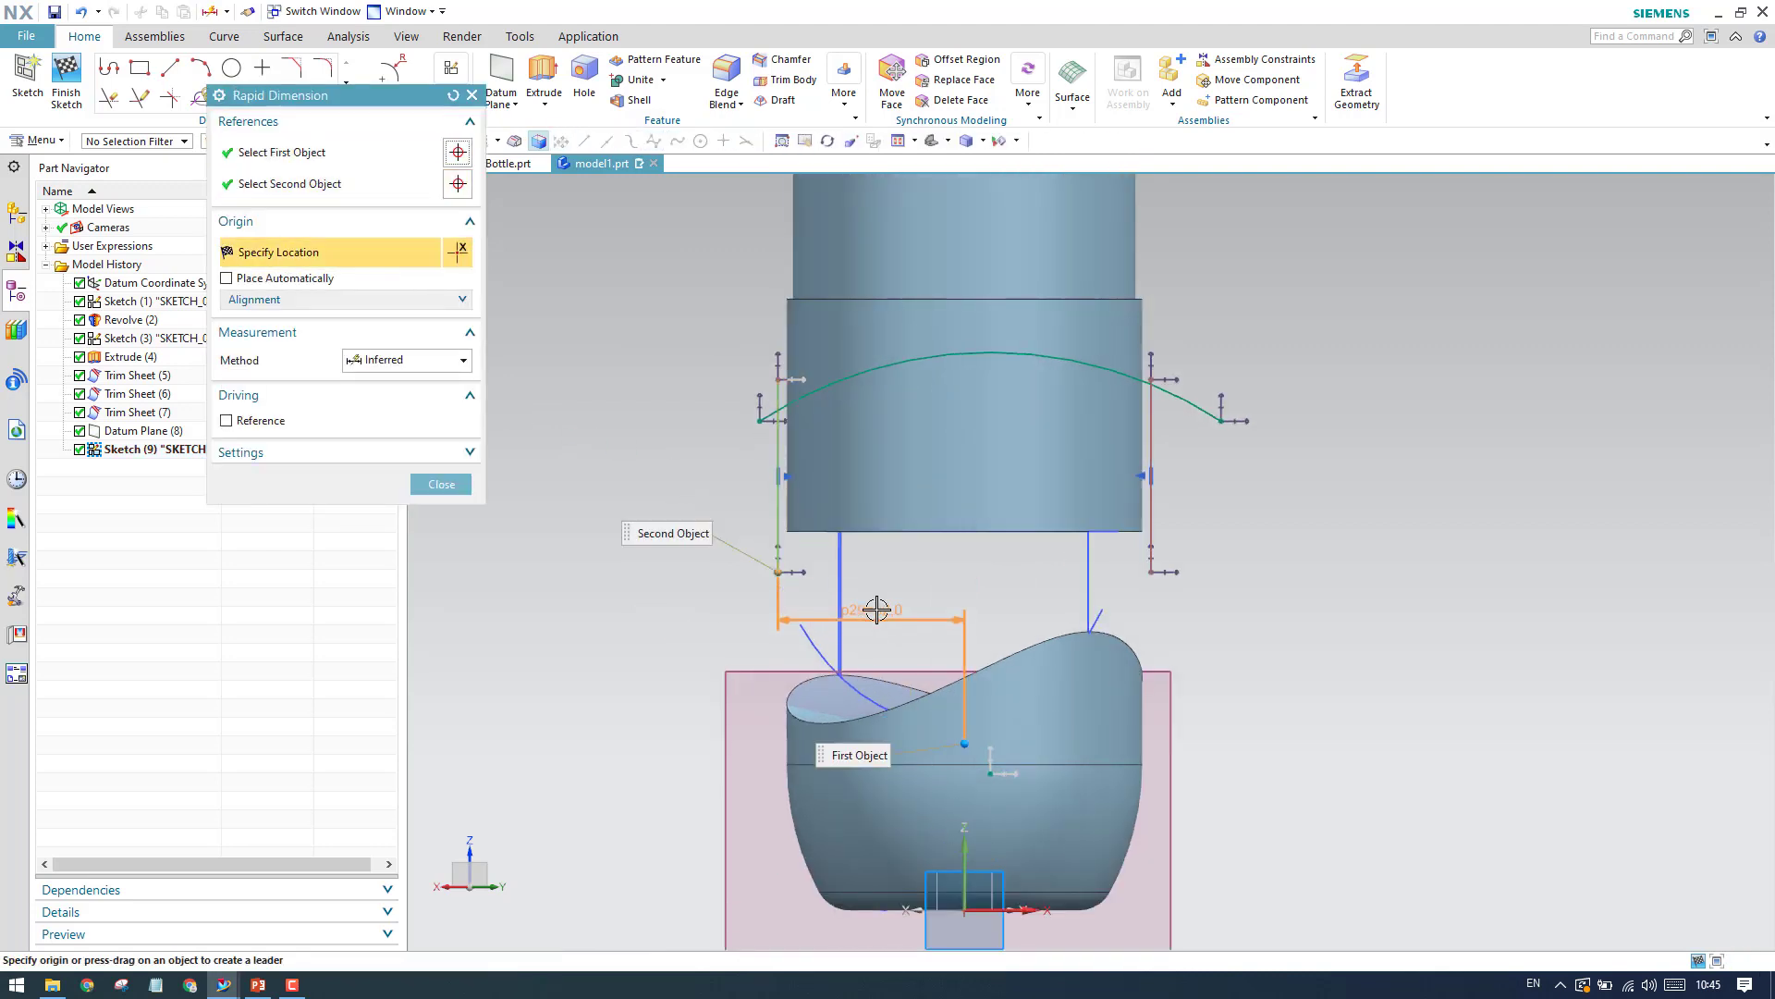
pyautogui.click(875, 610)
pyautogui.write('30')
pyautogui.press('Return')
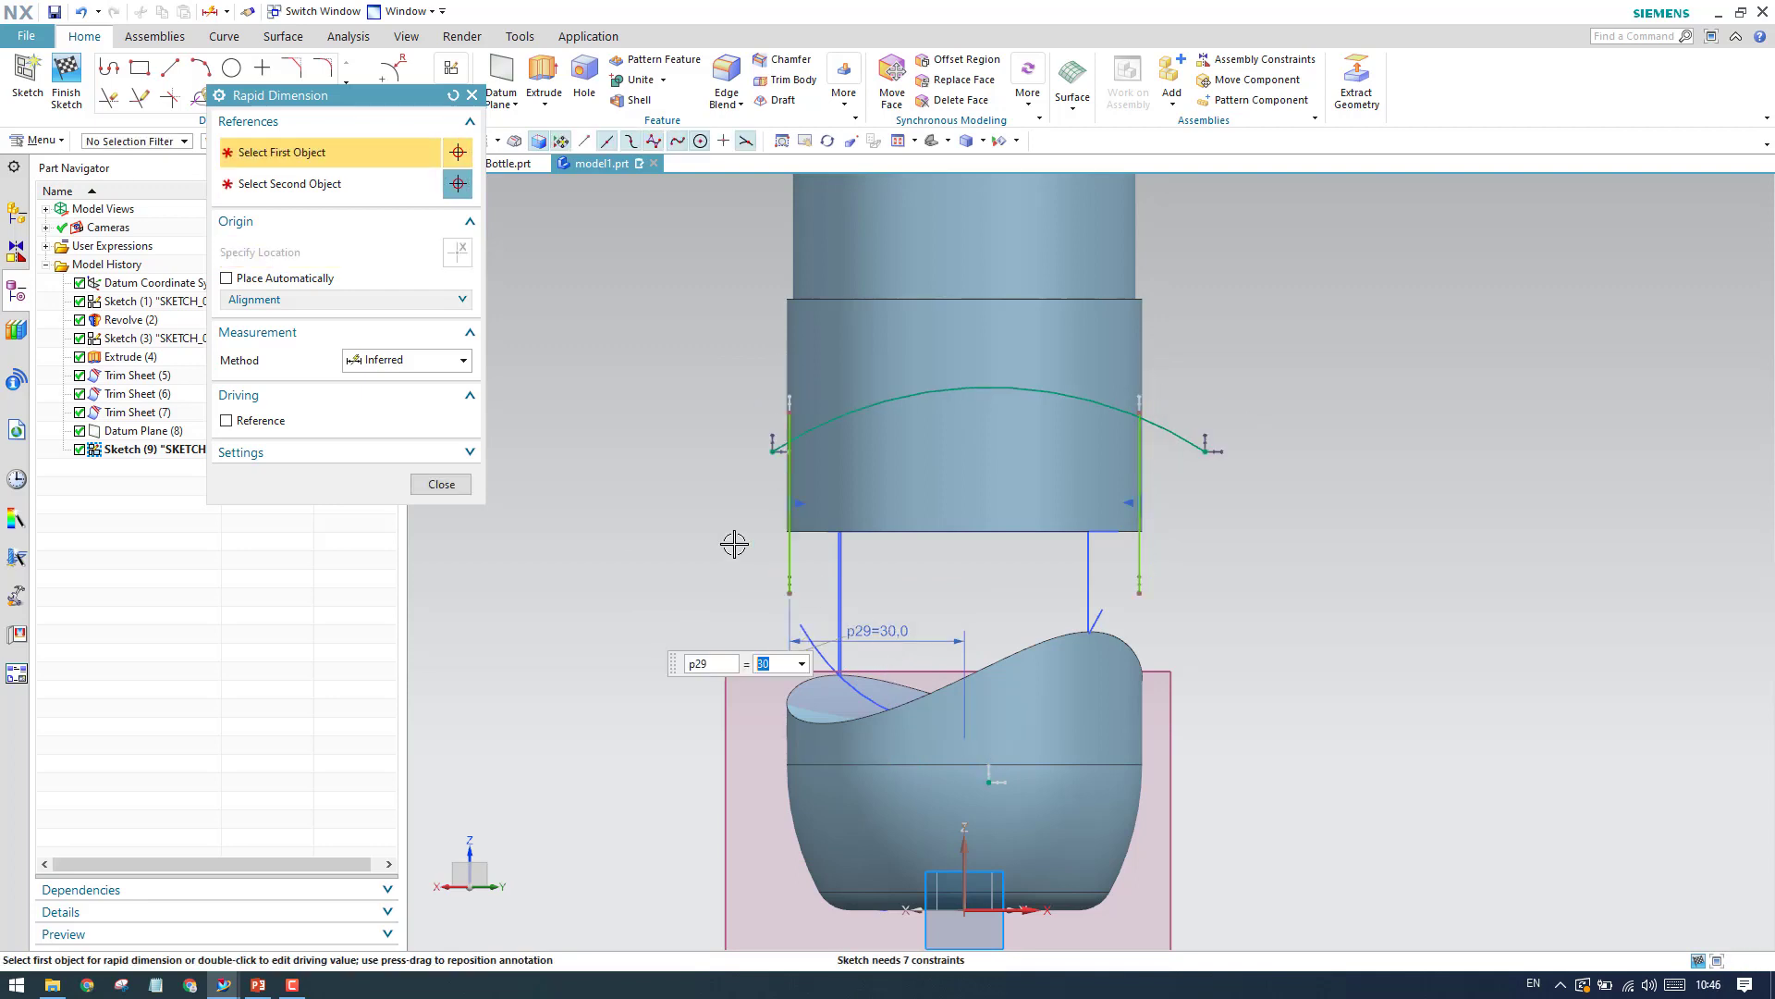
pyautogui.click(440, 483)
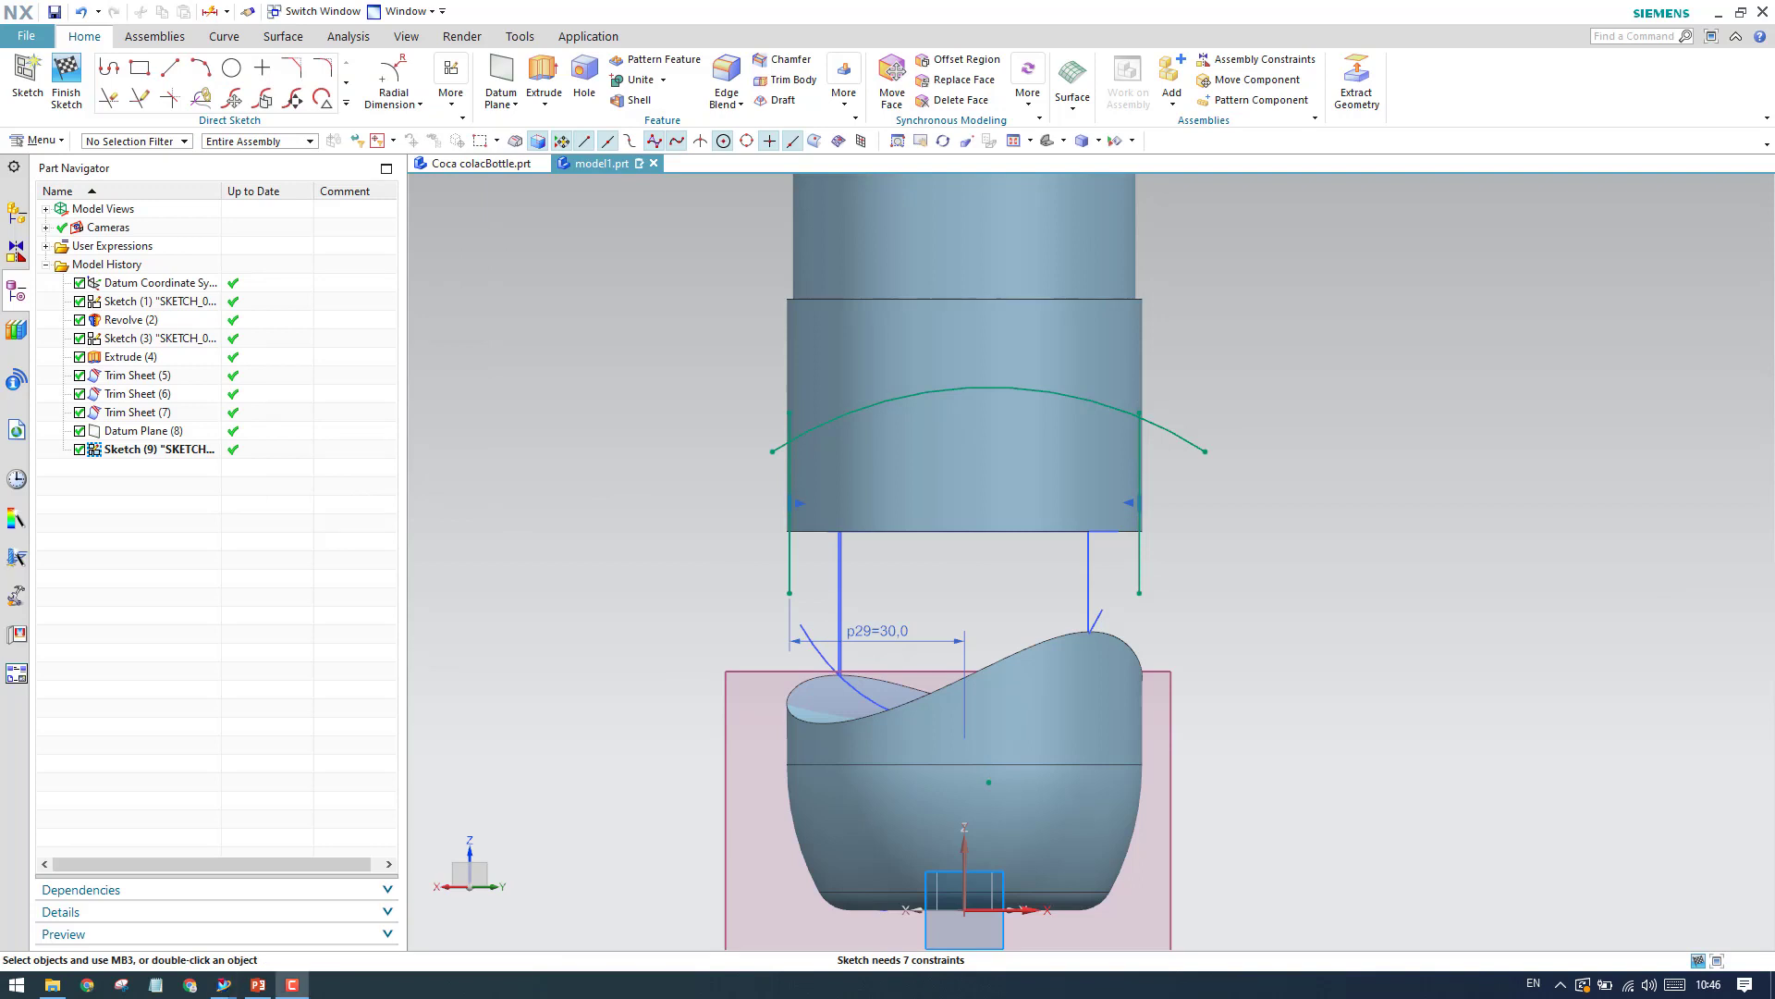
# Create an associative intersection point where the upper bottle body's lower edge crosses the sketch plane on the bottle's left side.
pyautogui.scroll(2, 1064, 574)
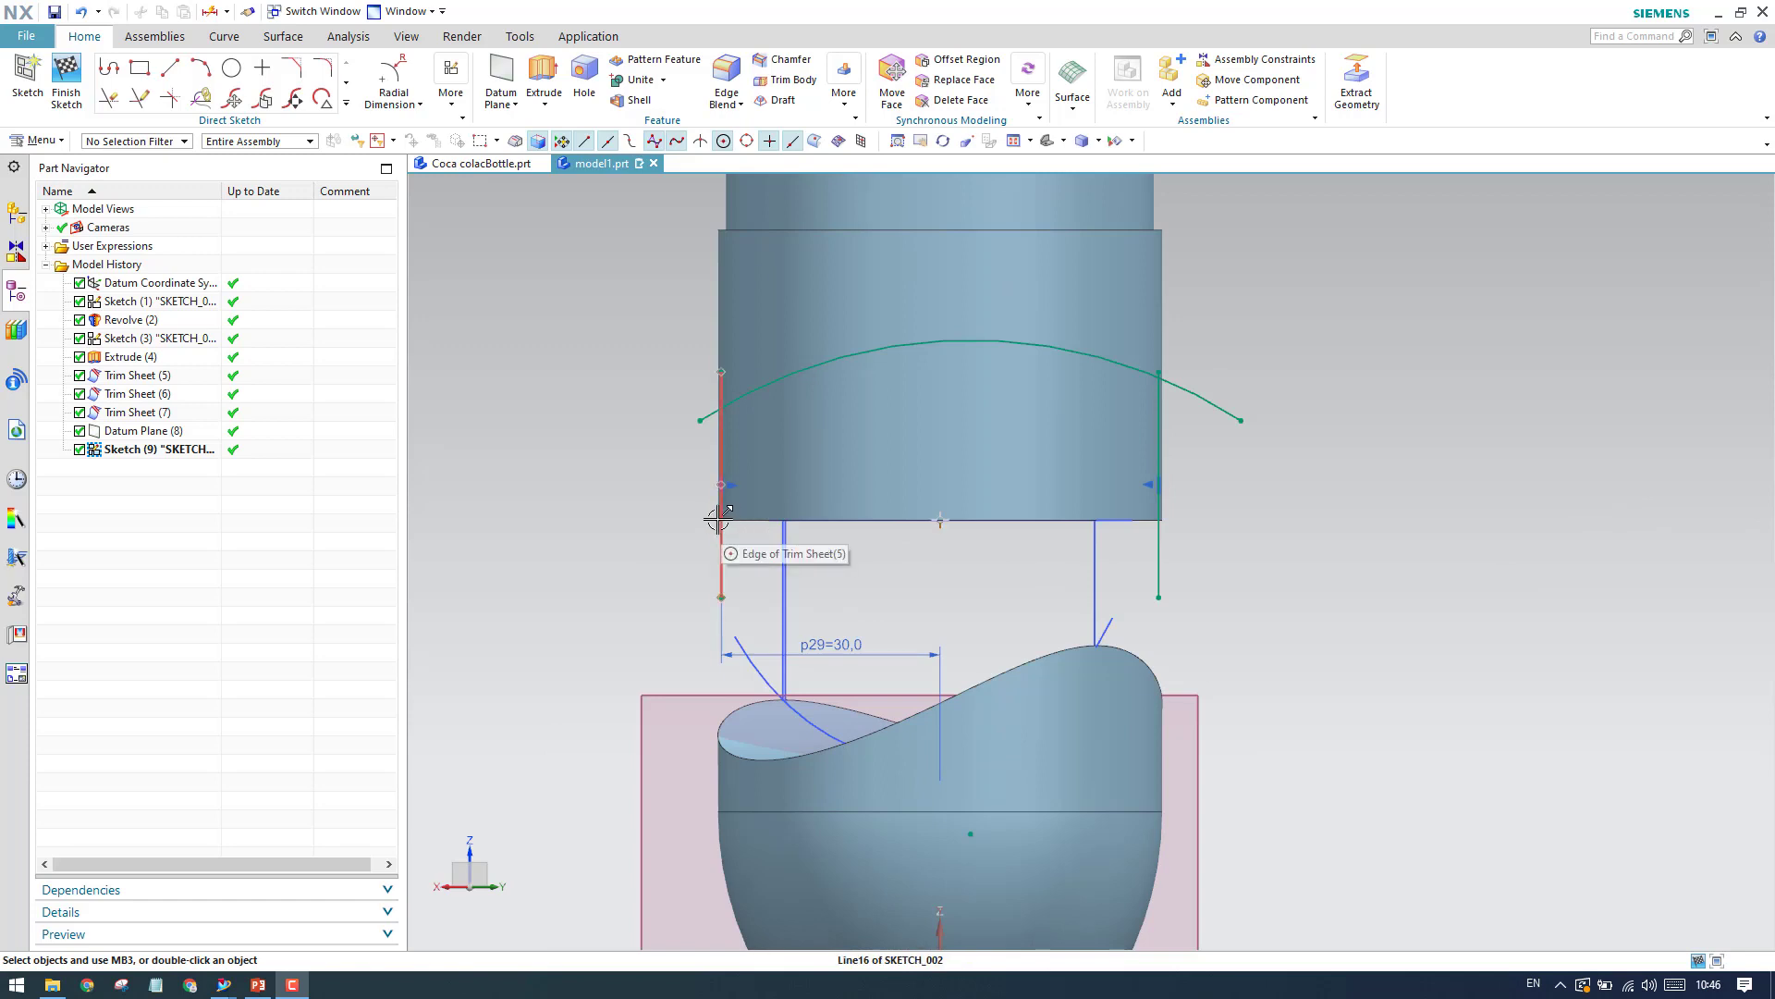
pyautogui.scroll(4, 721, 519)
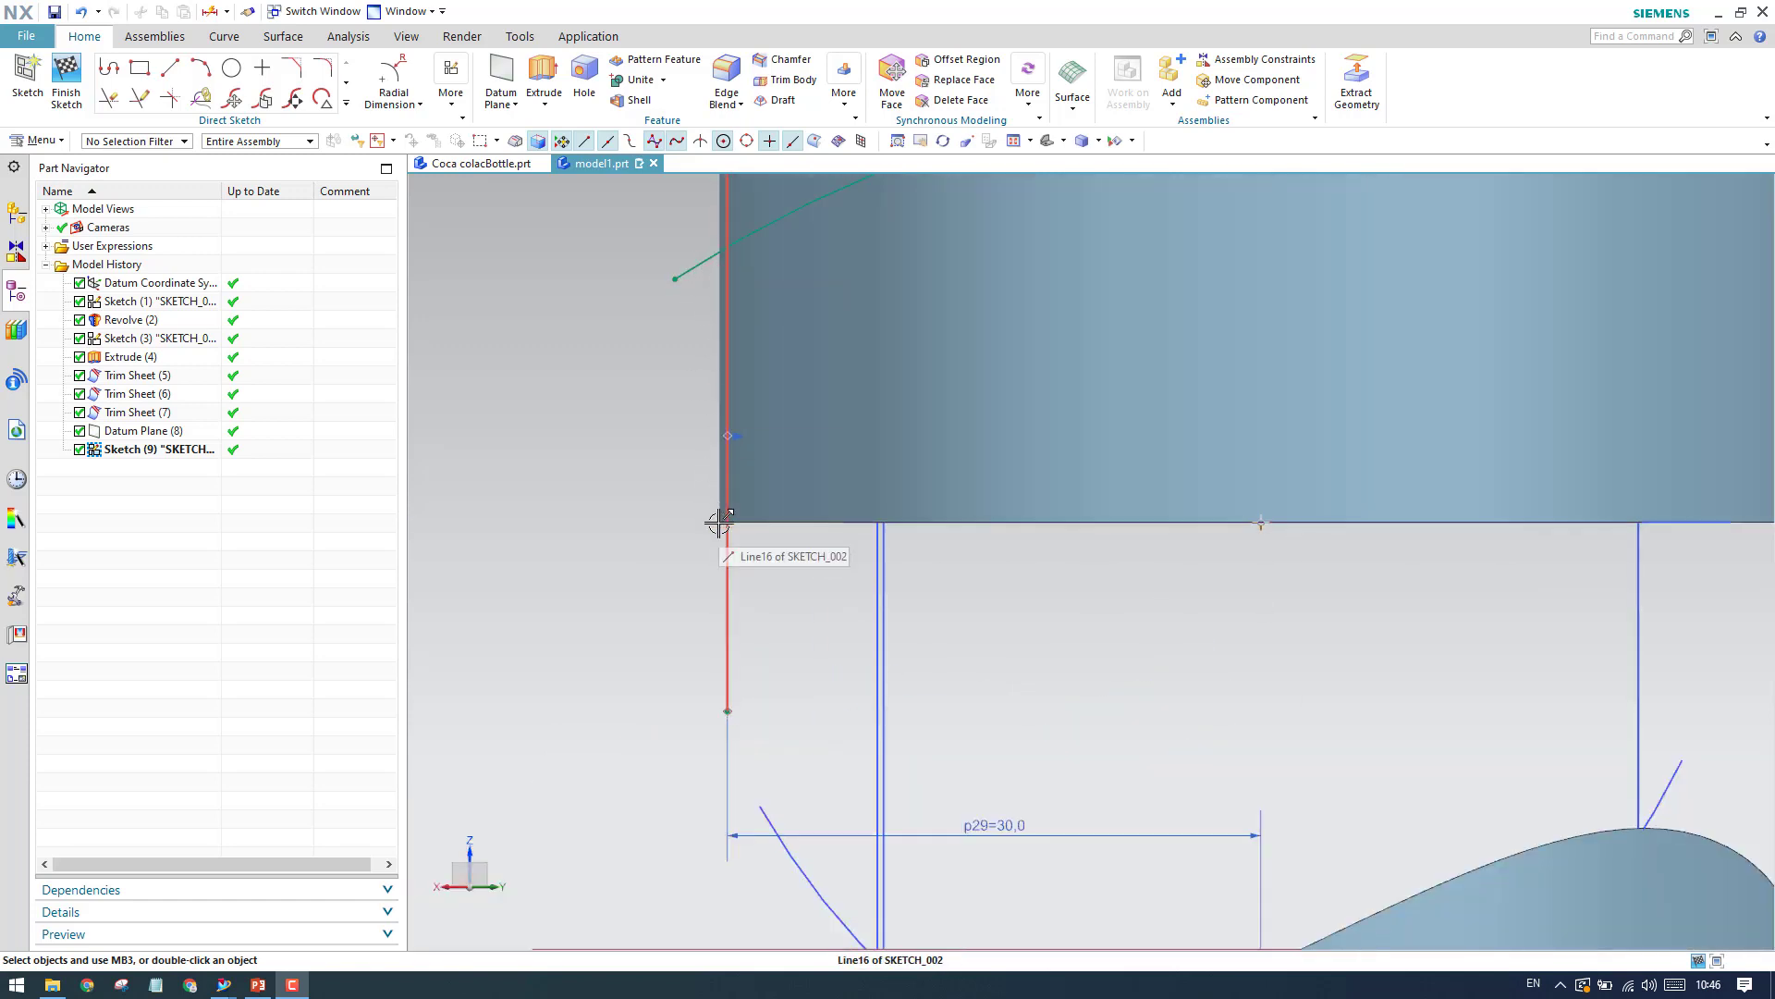
pyautogui.click(348, 106)
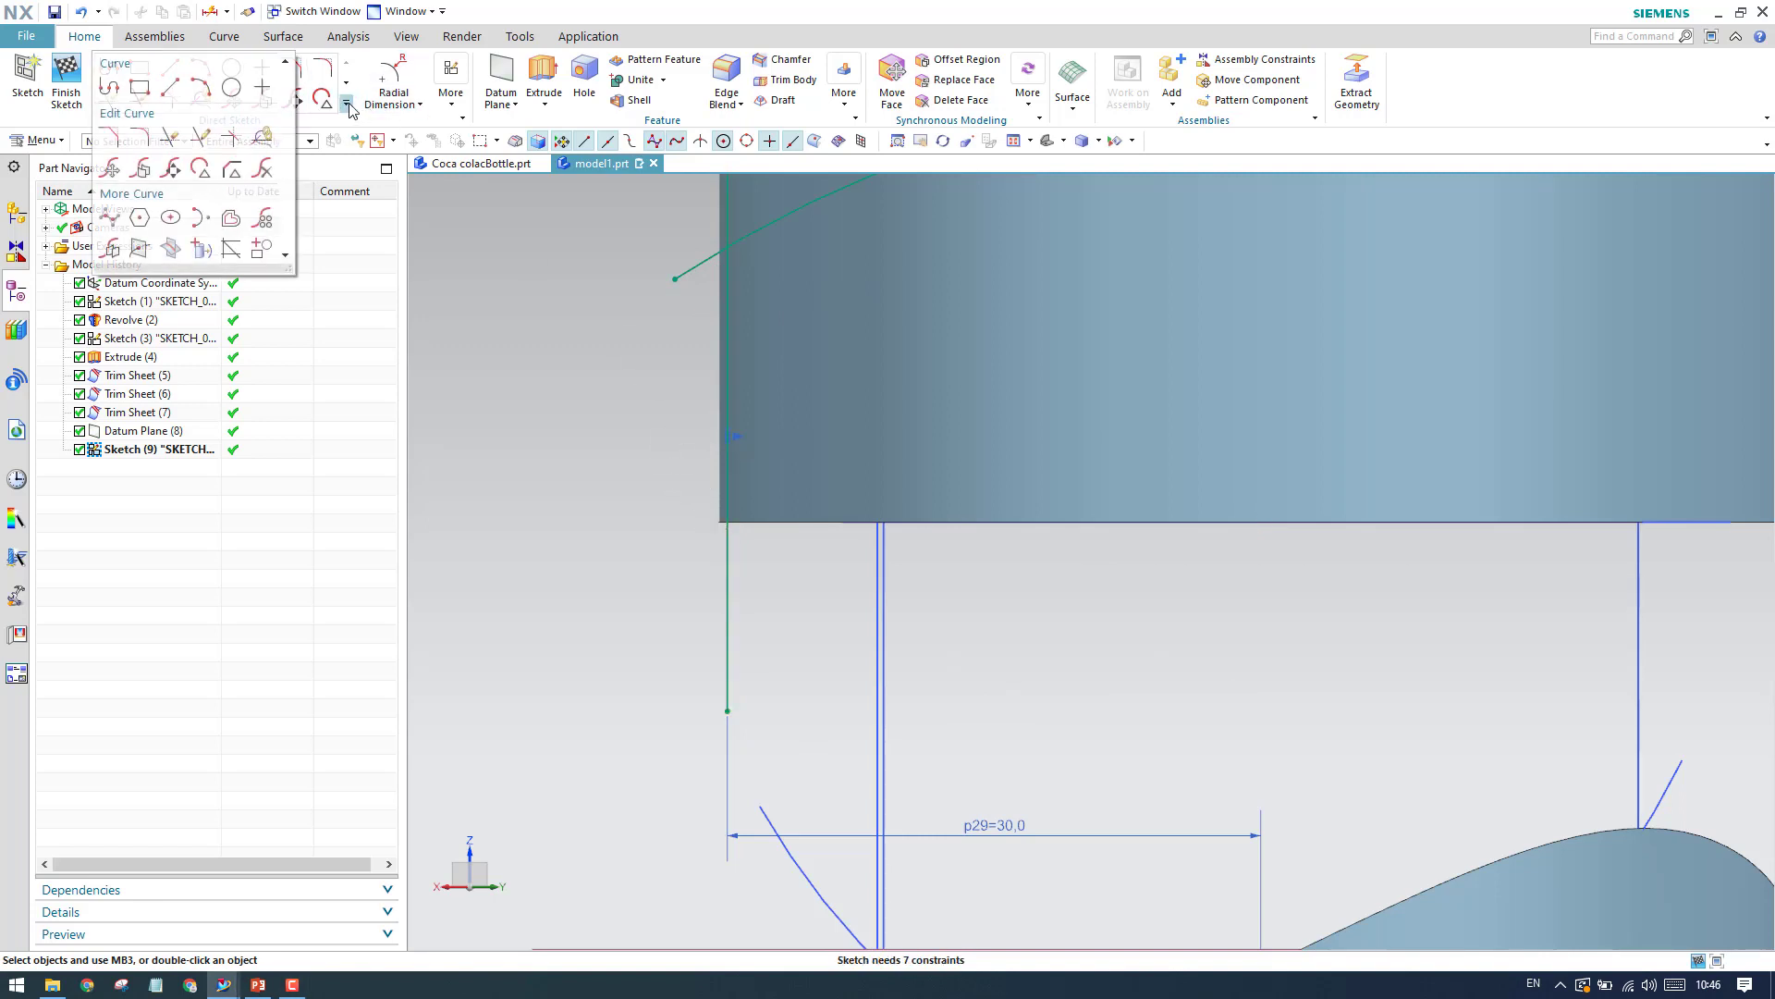
pyautogui.click(142, 250)
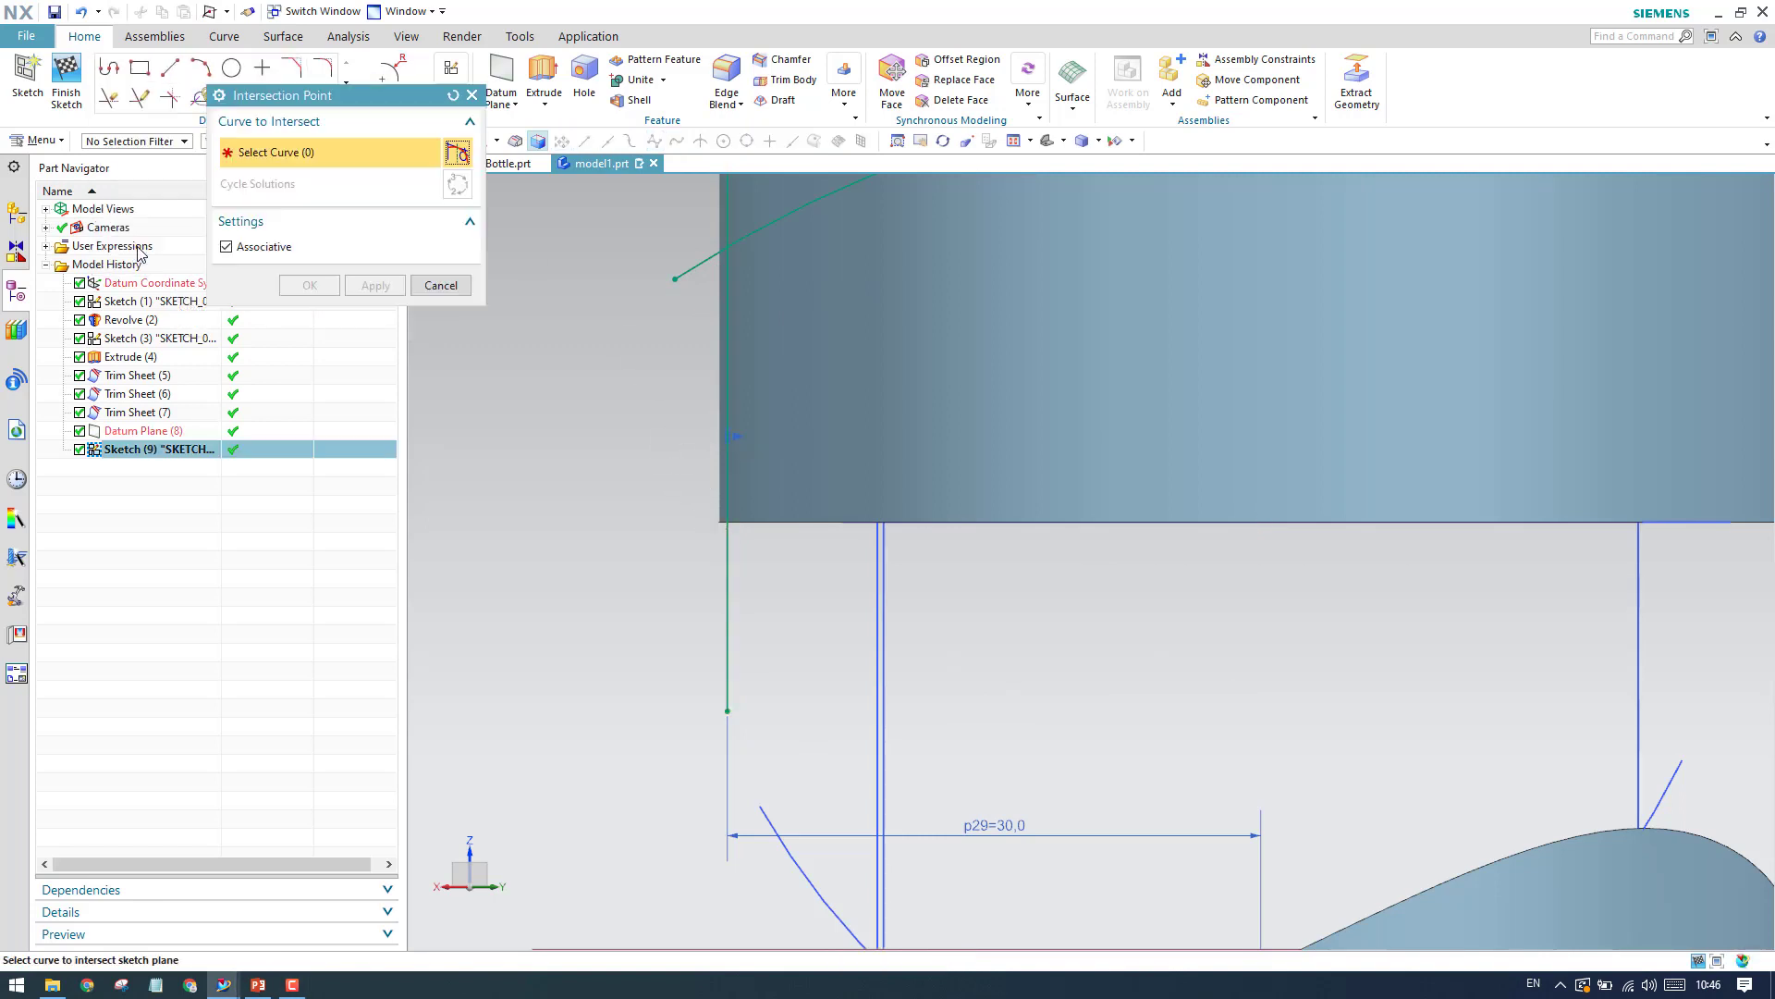
pyautogui.click(788, 524)
pyautogui.scroll(-1, 723, 534)
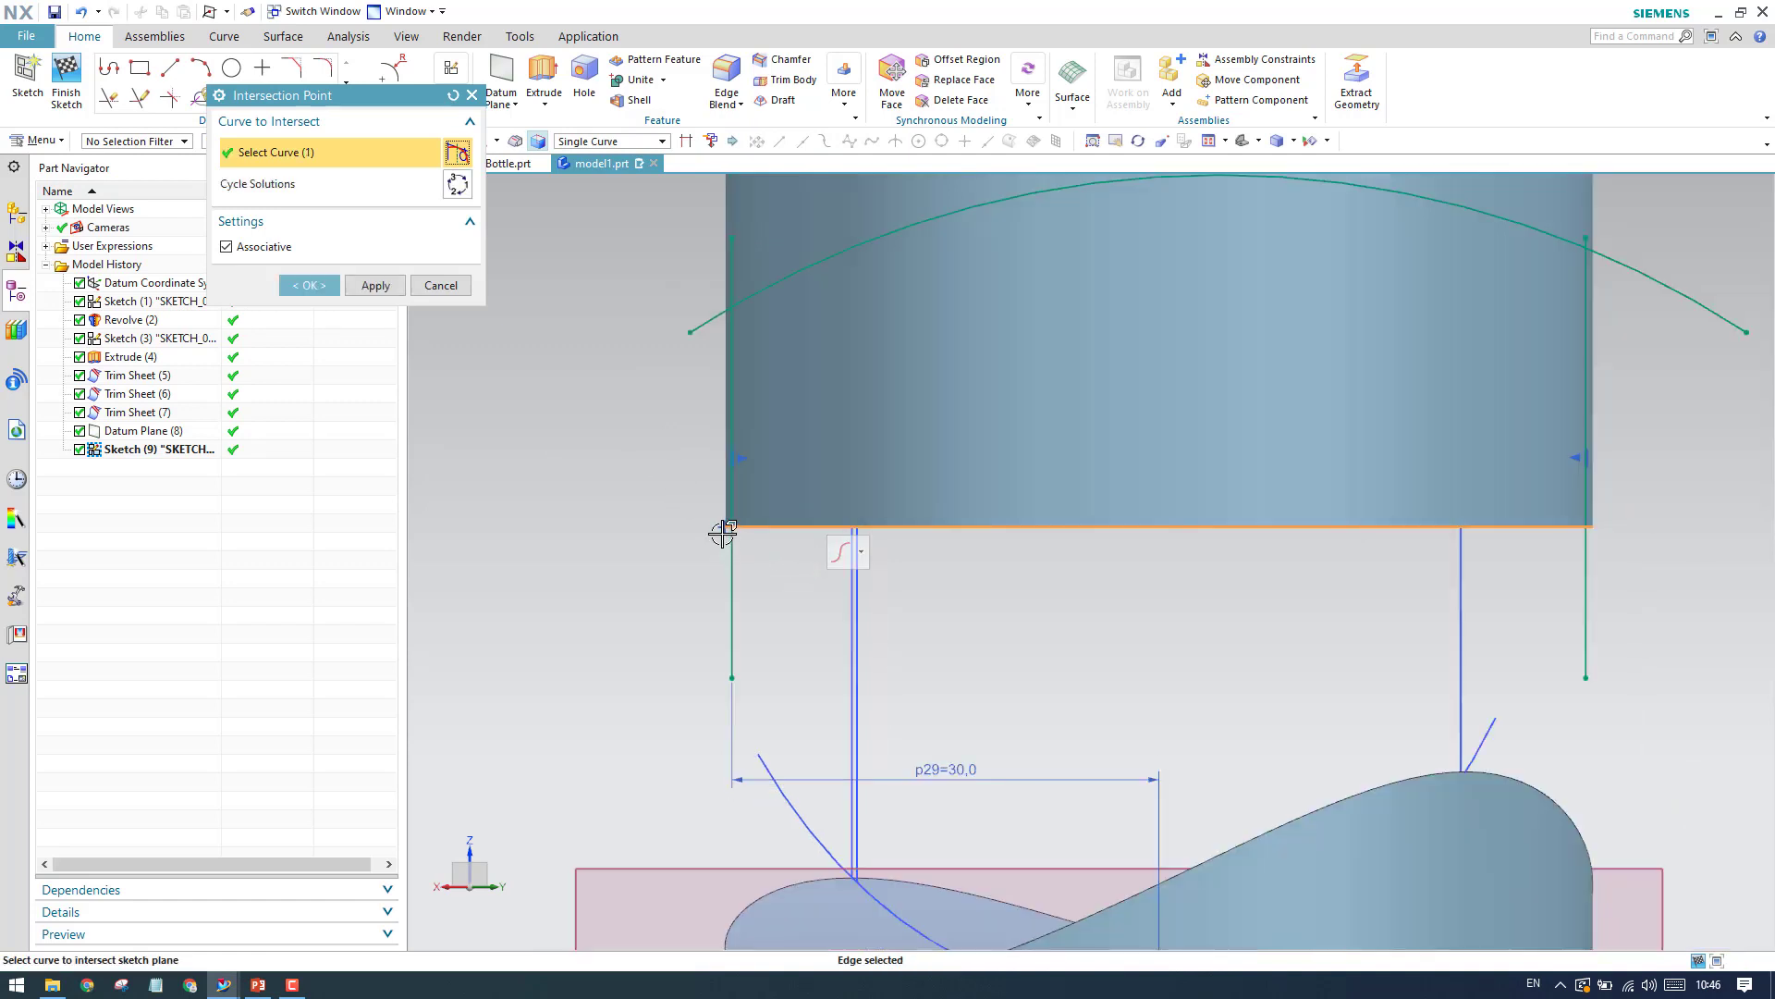
pyautogui.scroll(2, 723, 535)
pyautogui.click(309, 285)
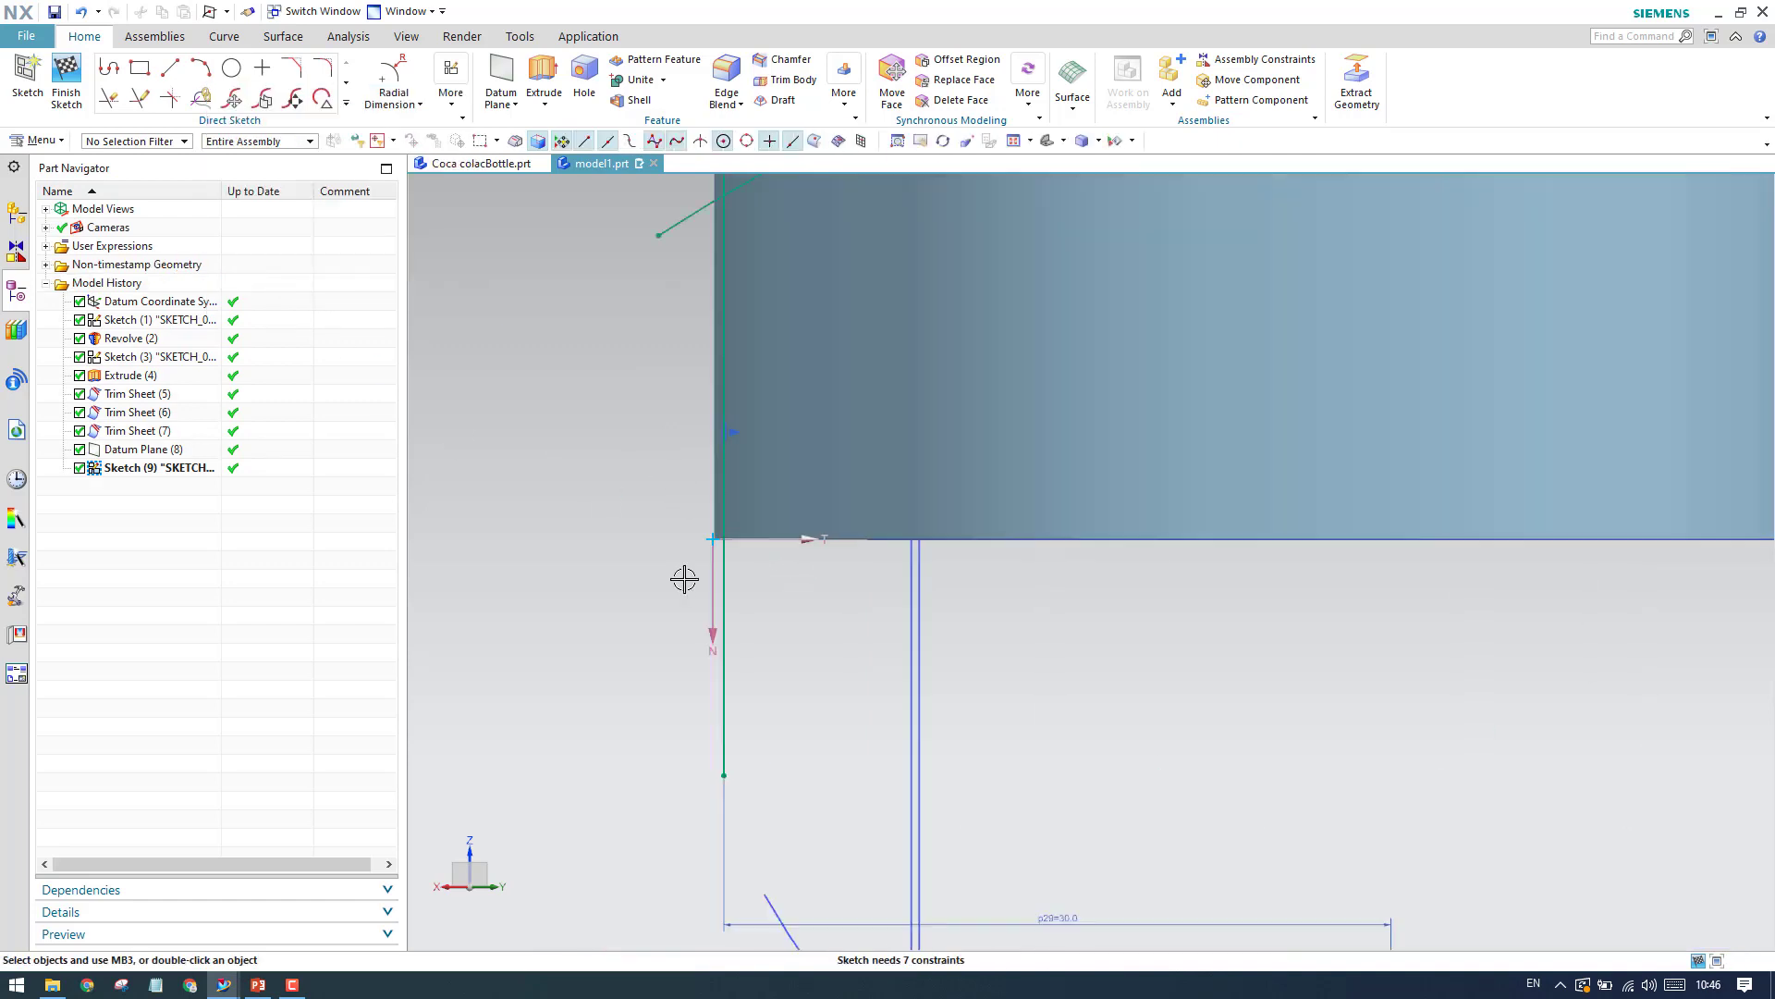
# Dimension the vertical distance from the intersection point to the upper end of the left vertical line as 20.
pyautogui.click(414, 102)
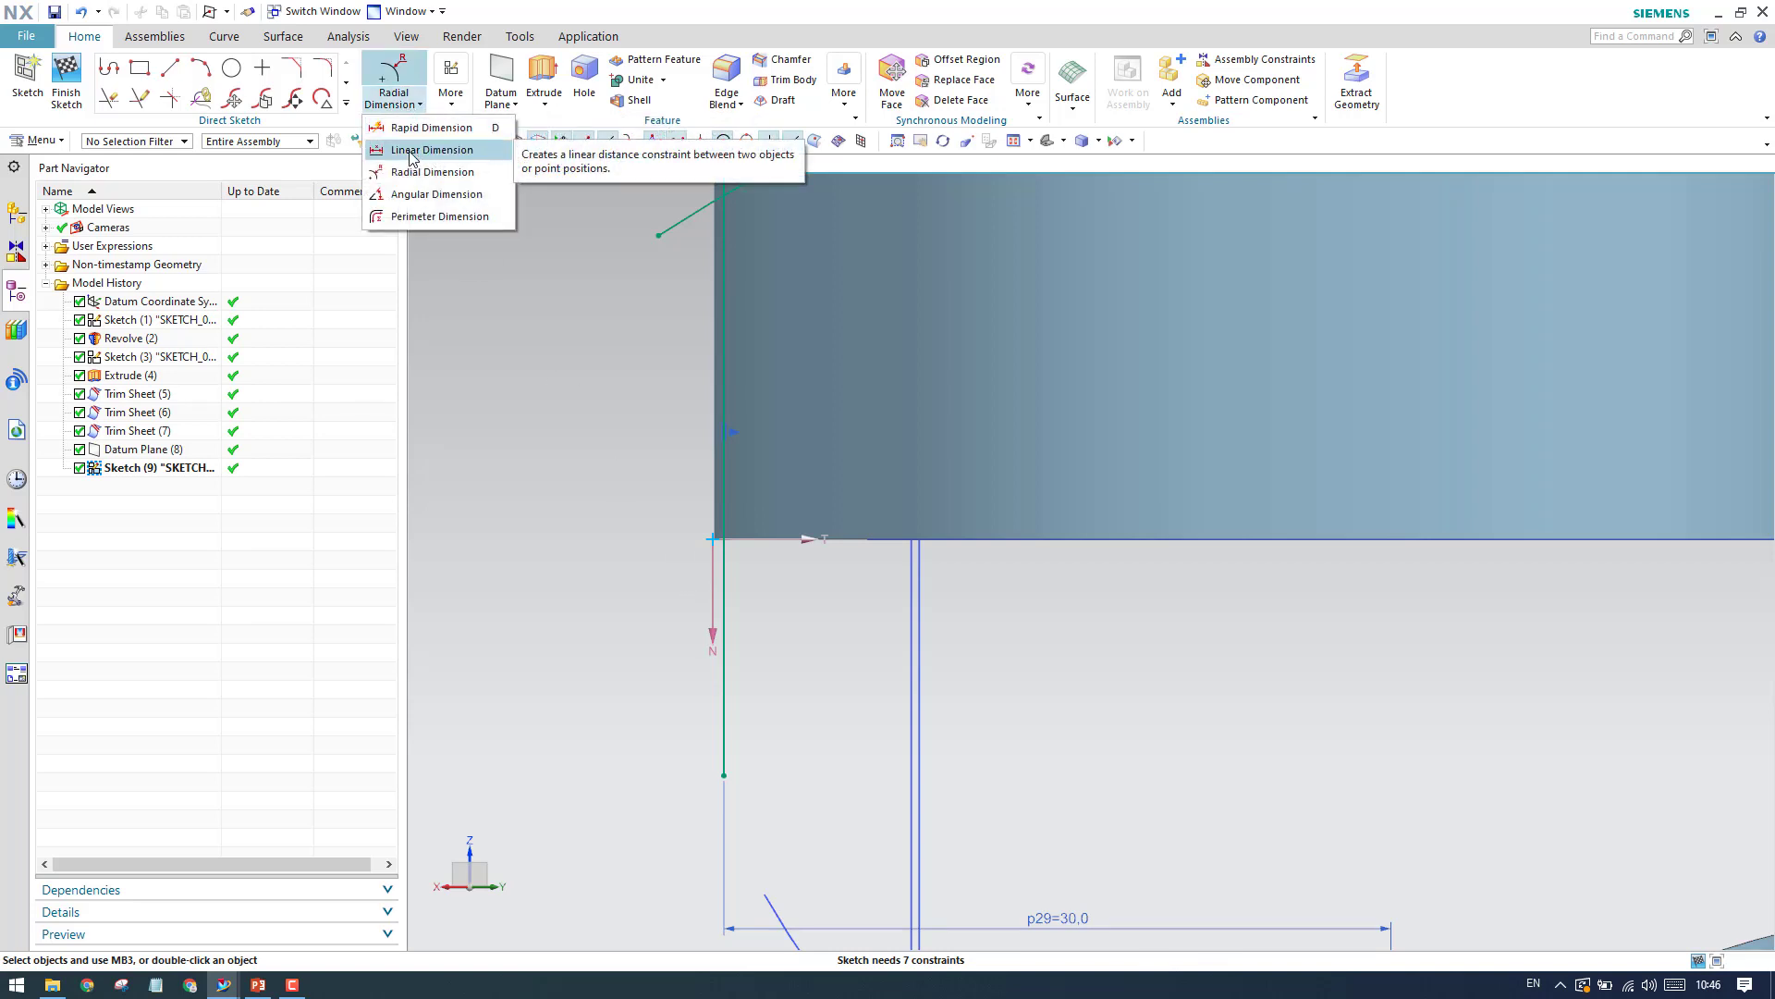
pyautogui.click(425, 150)
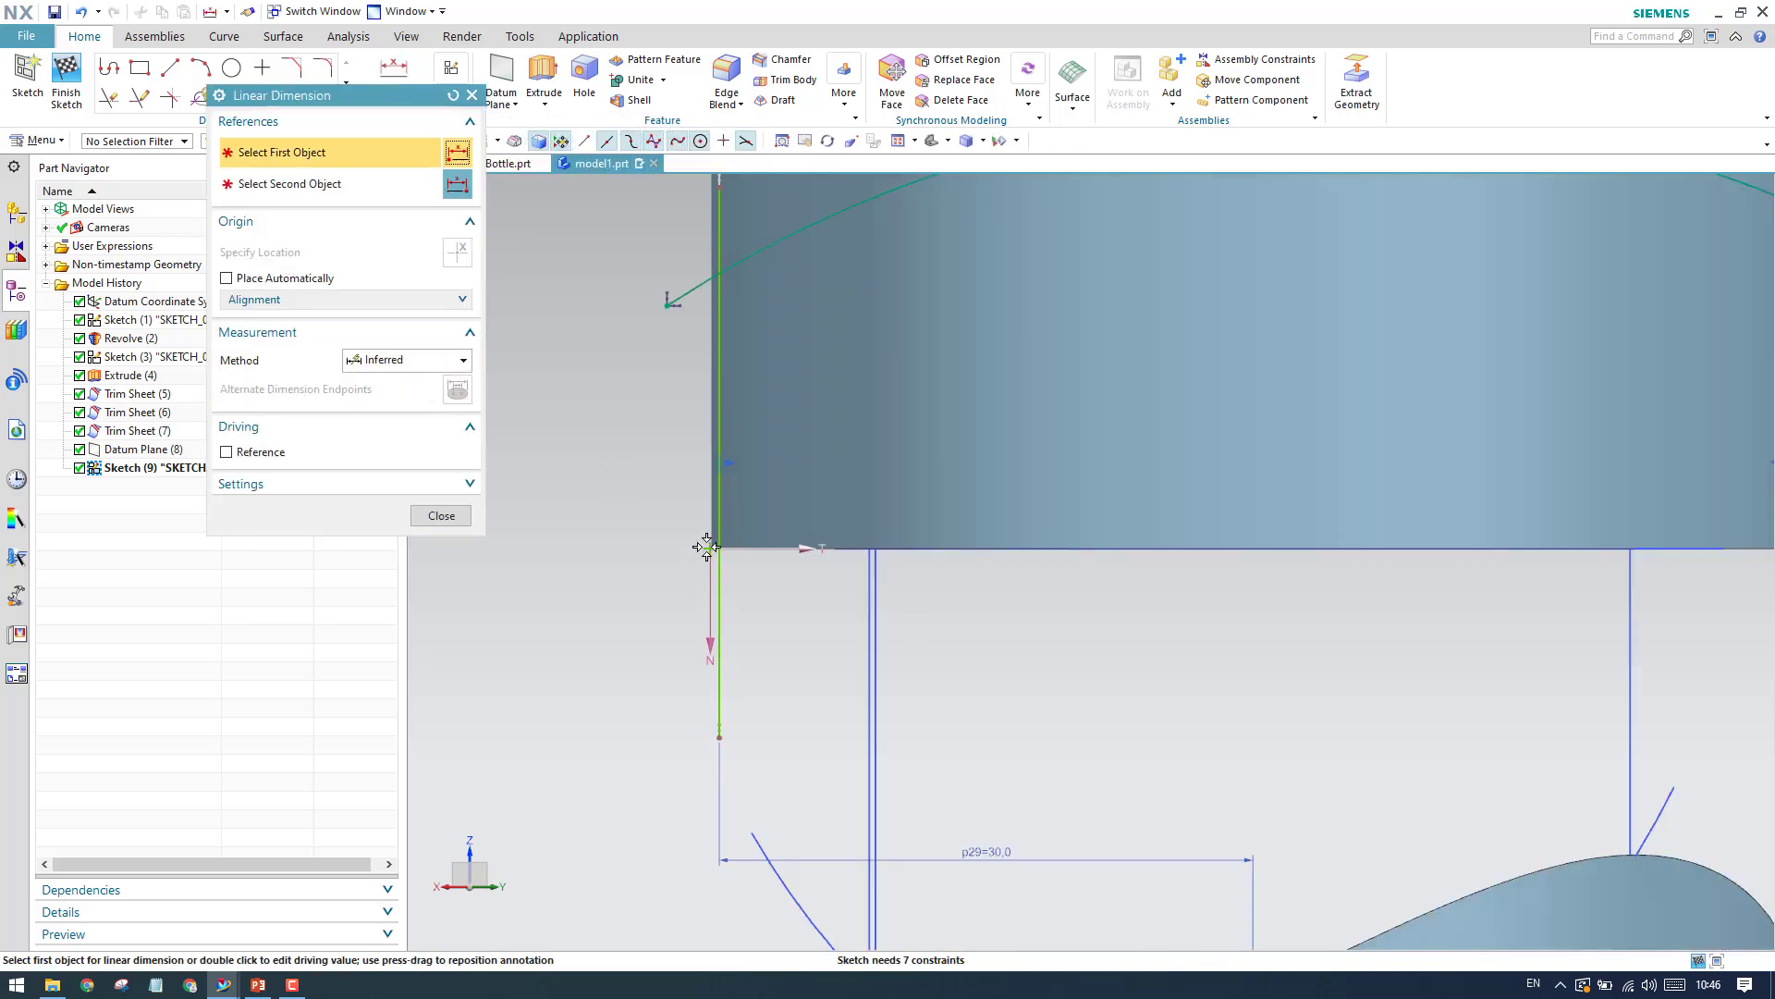
pyautogui.click(711, 558)
pyautogui.scroll(-2, 710, 558)
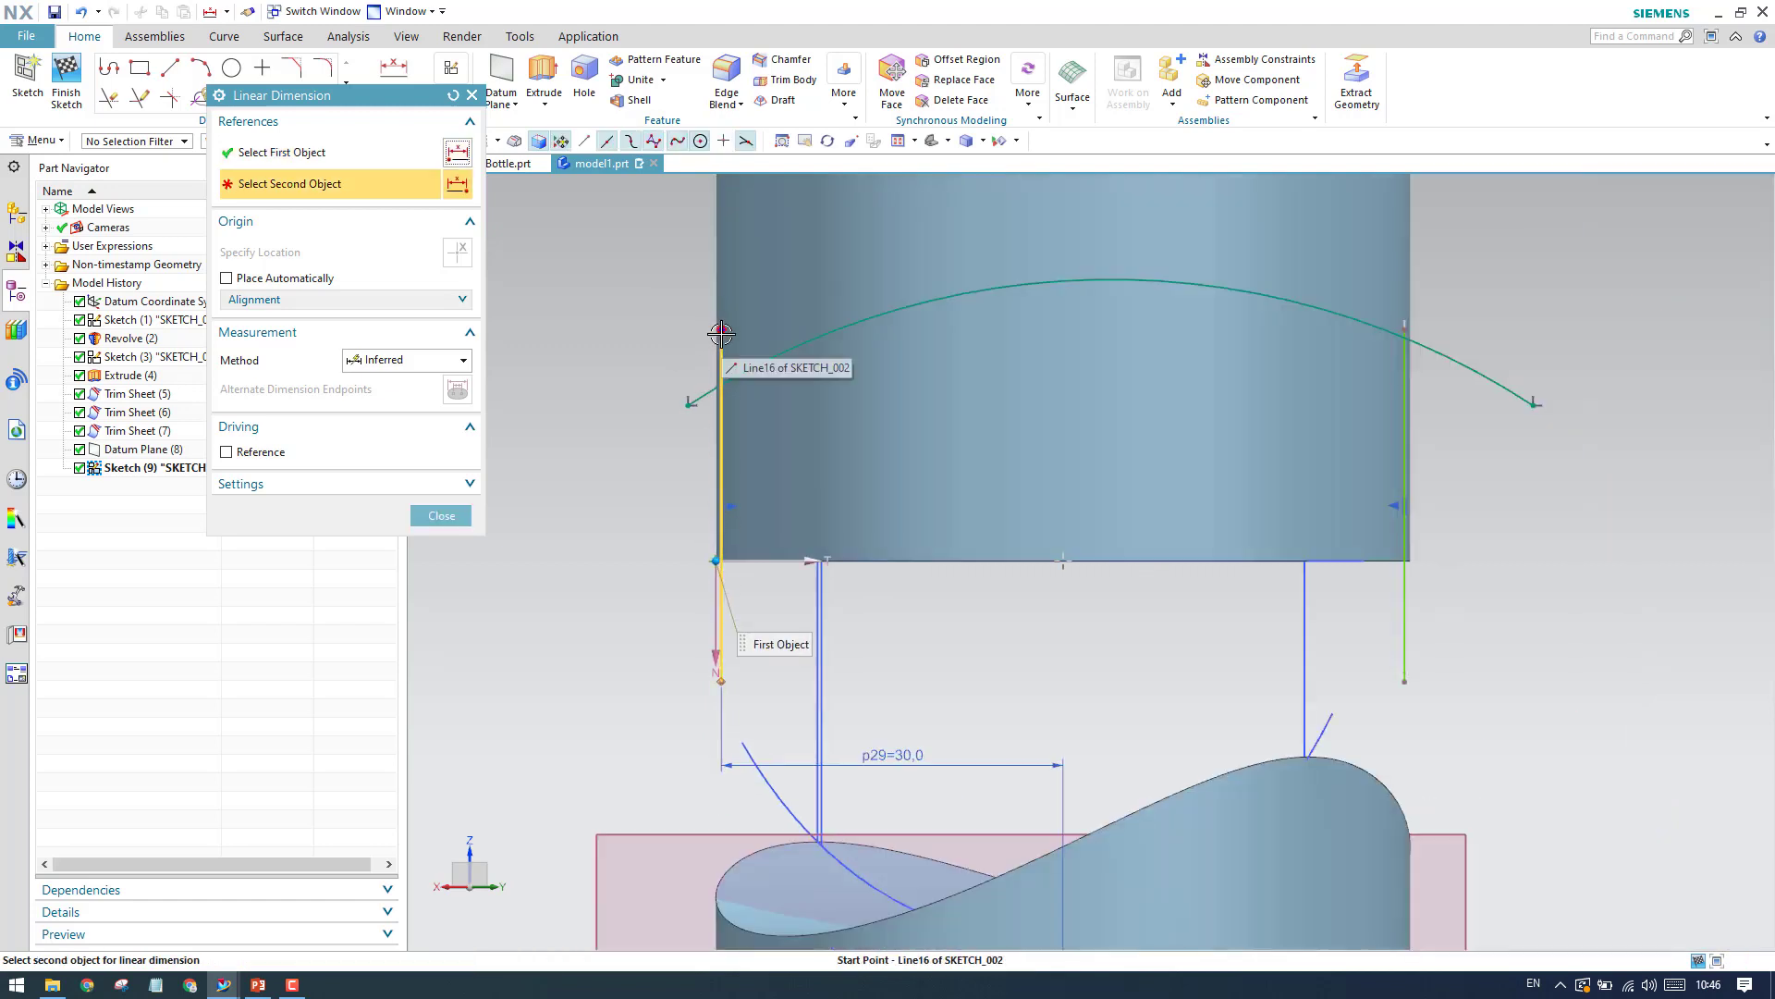
pyautogui.click(584, 541)
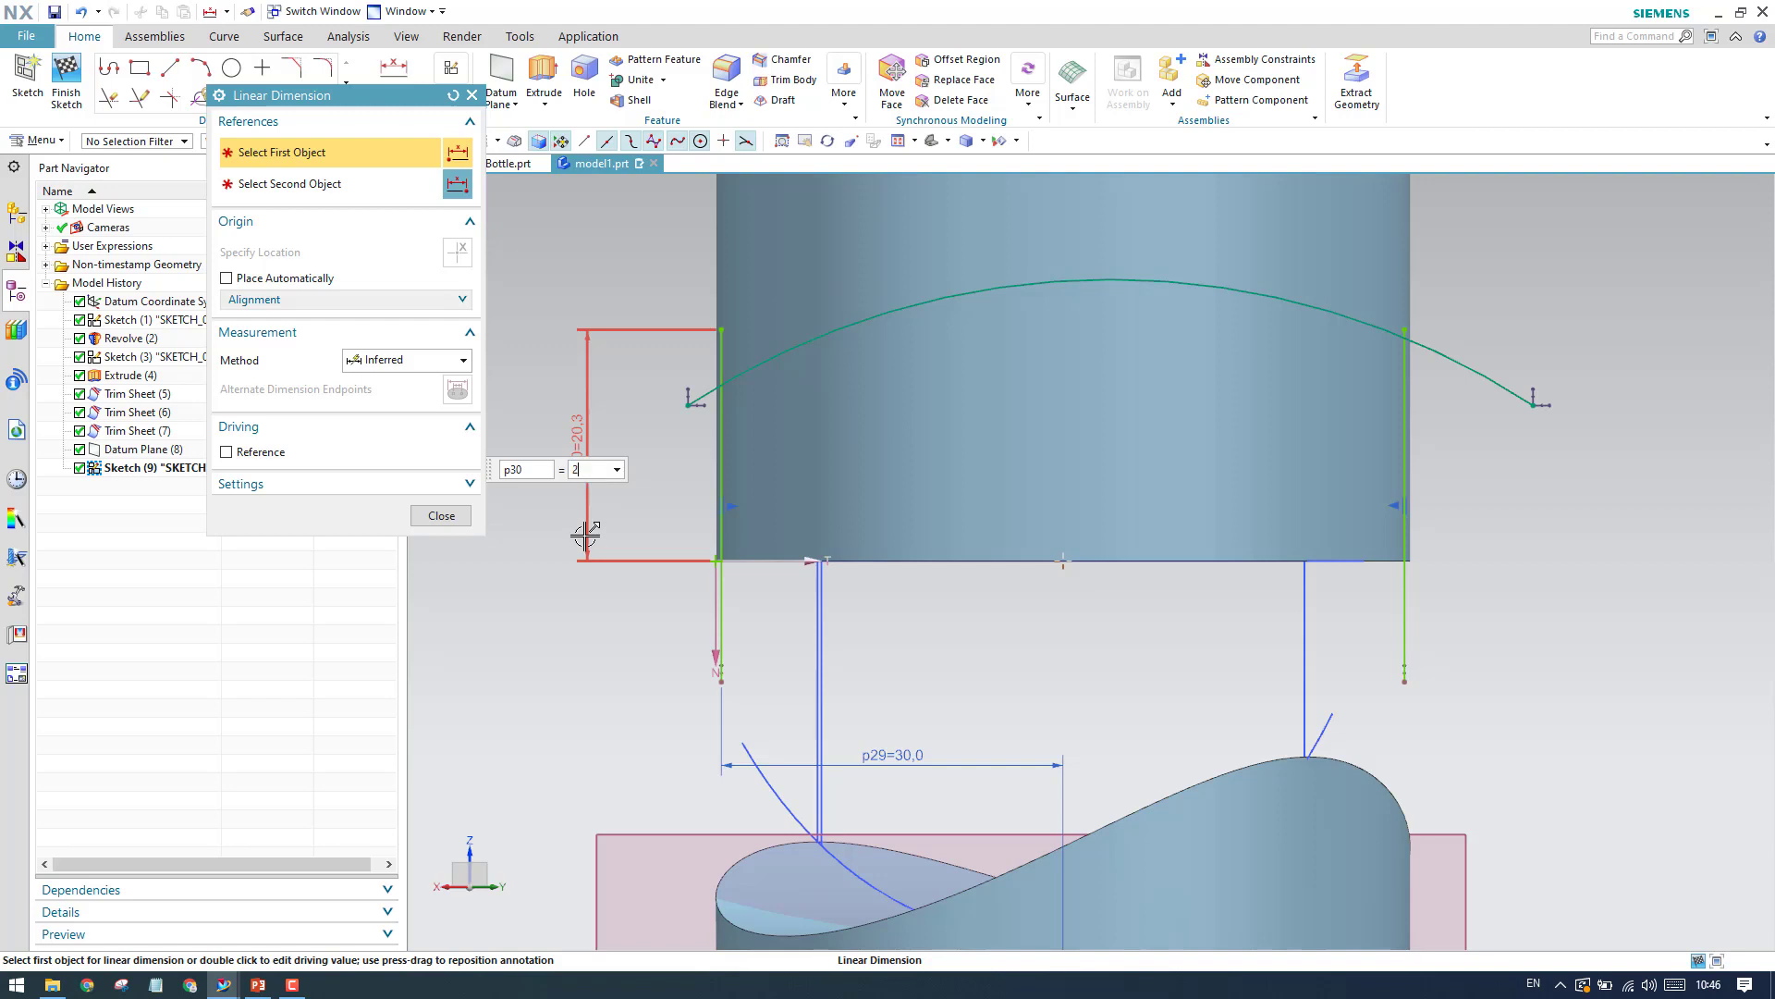
pyautogui.write('20')
pyautogui.press('Return')
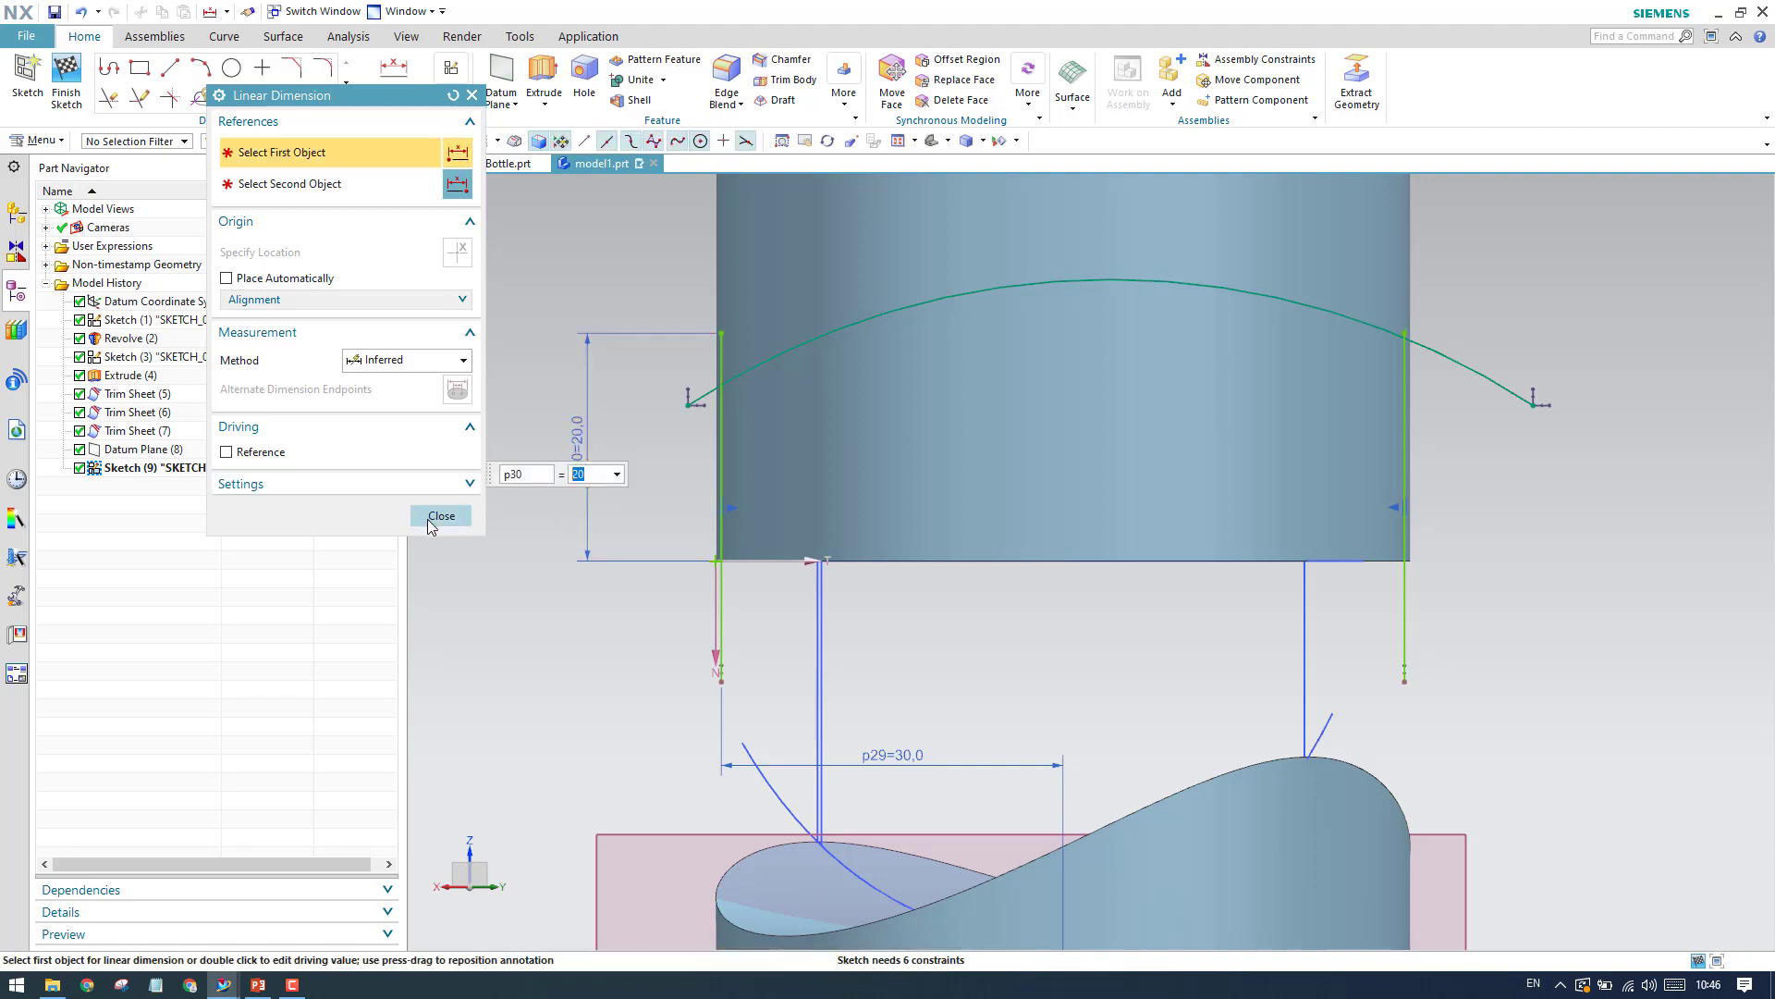
pyautogui.click(429, 518)
# Add a radial dimension of 40 to the arc across the upper bottle body.
pyautogui.scroll(2, 689, 388)
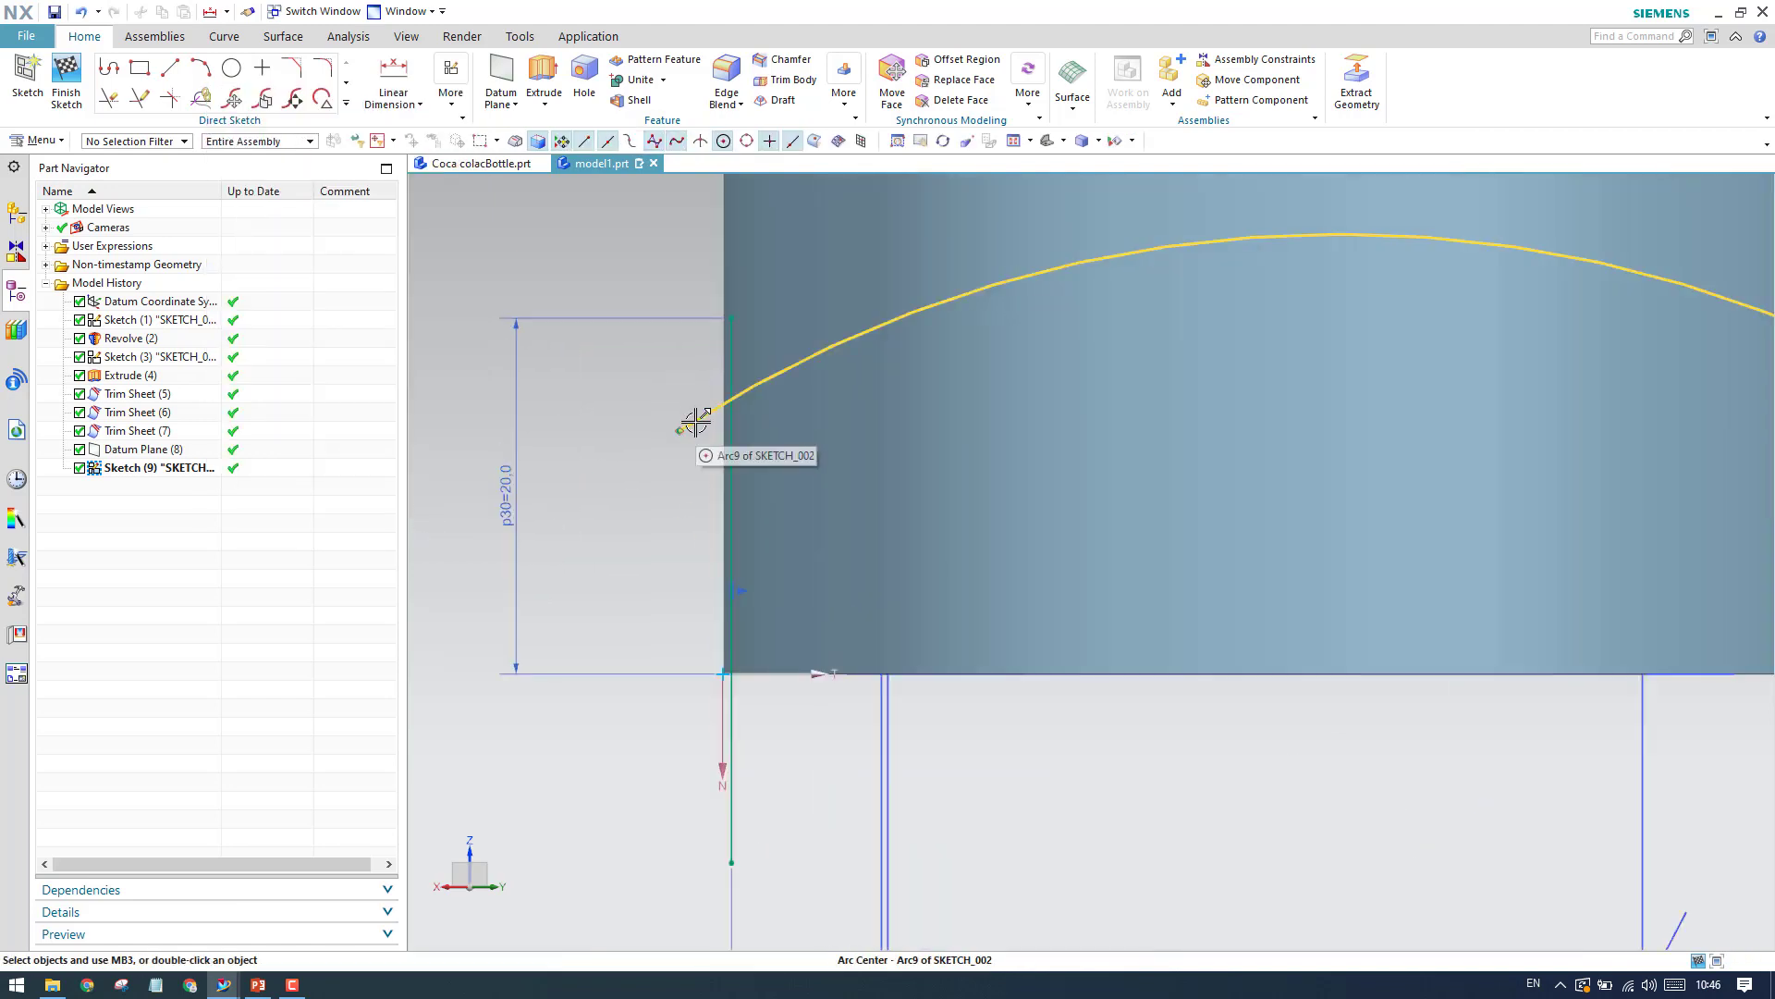
pyautogui.scroll(-3, 695, 420)
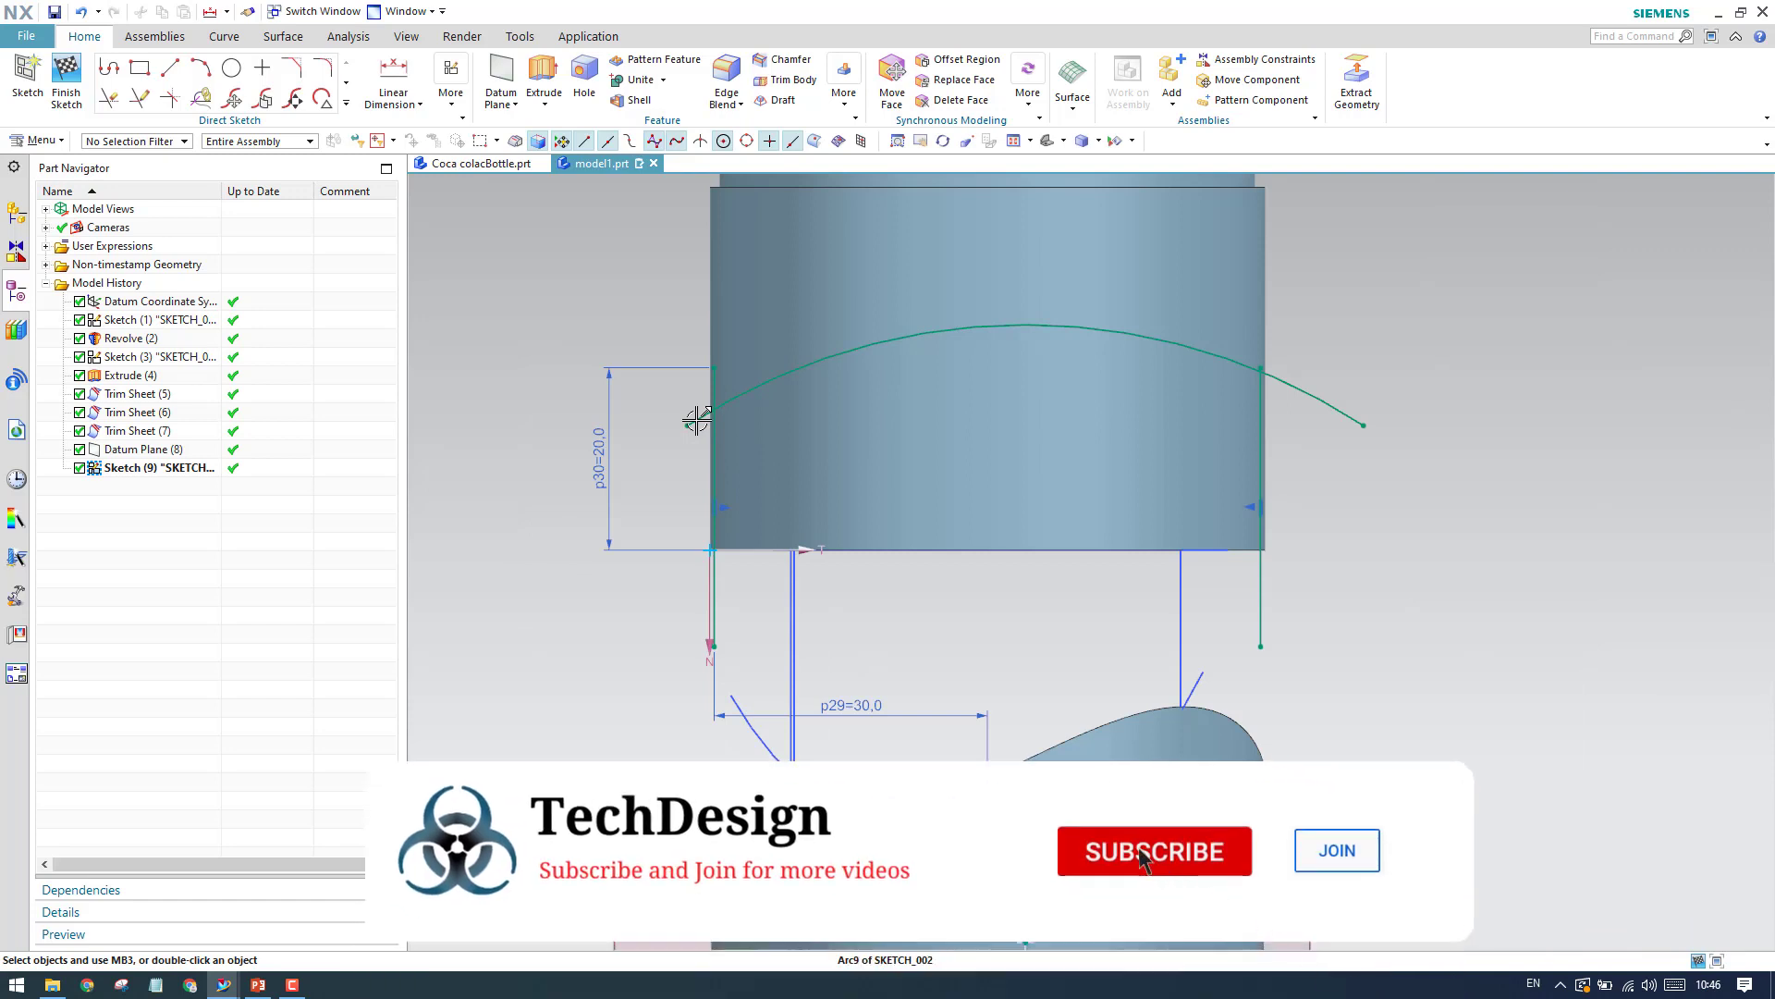
pyautogui.click(396, 100)
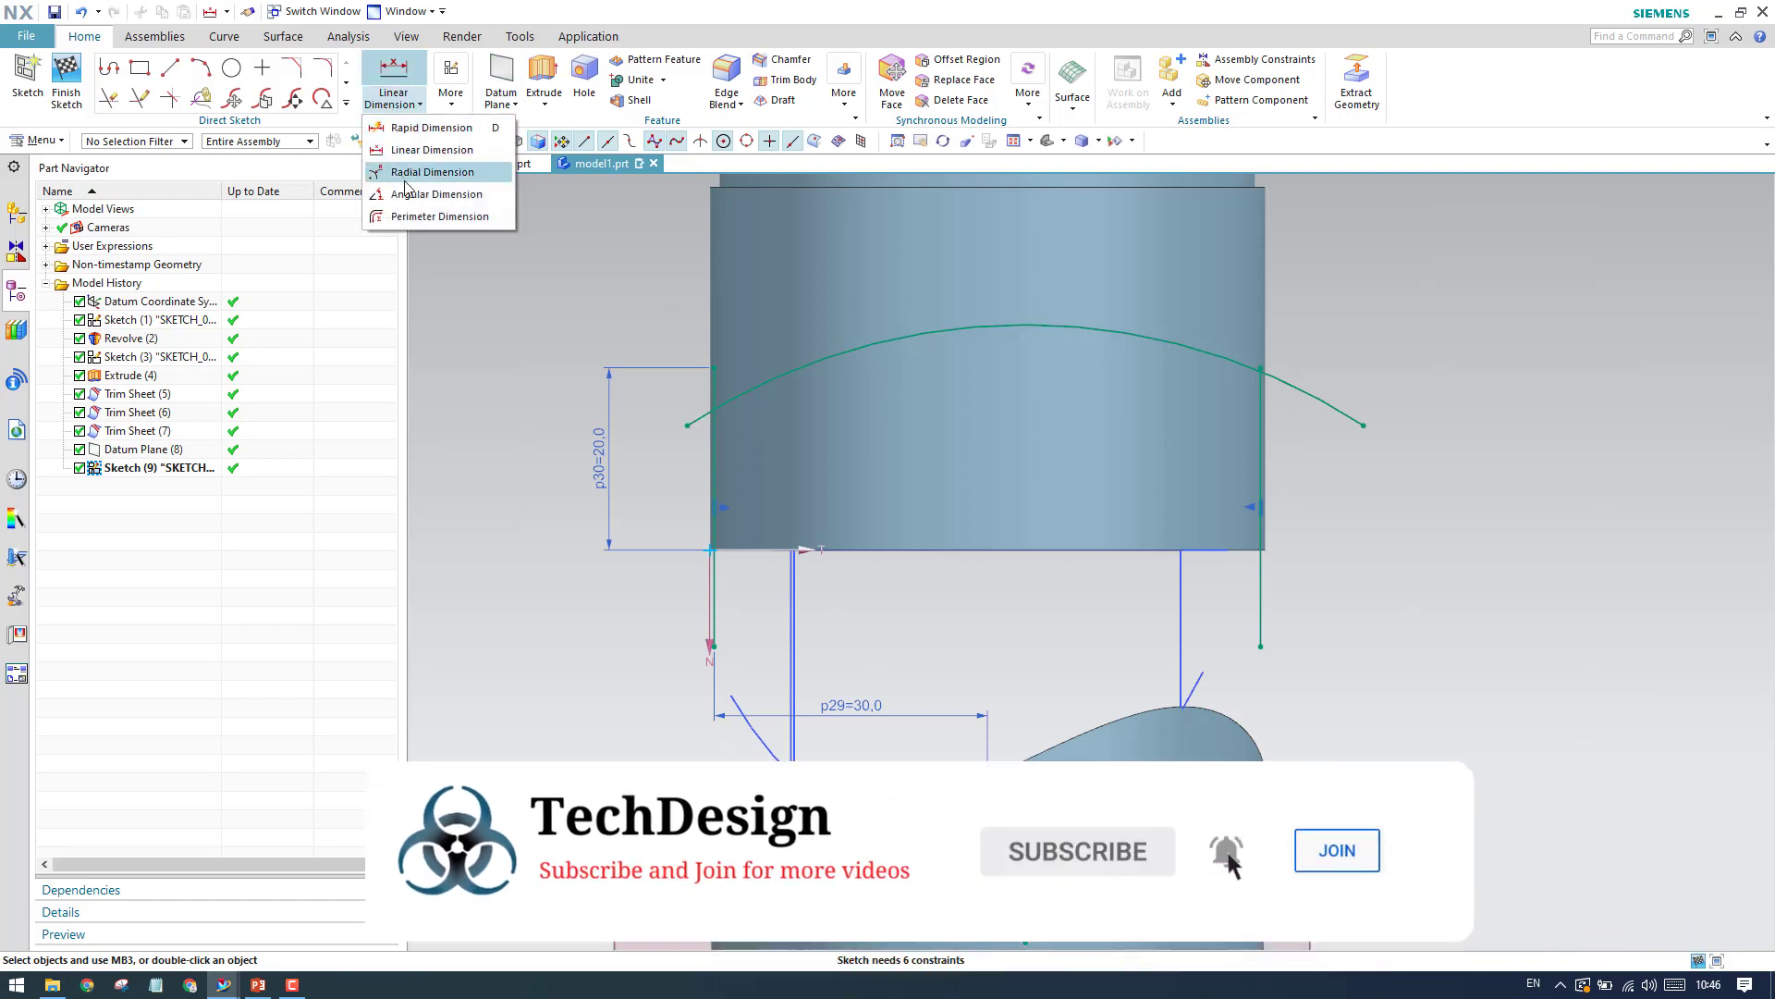
pyautogui.click(407, 174)
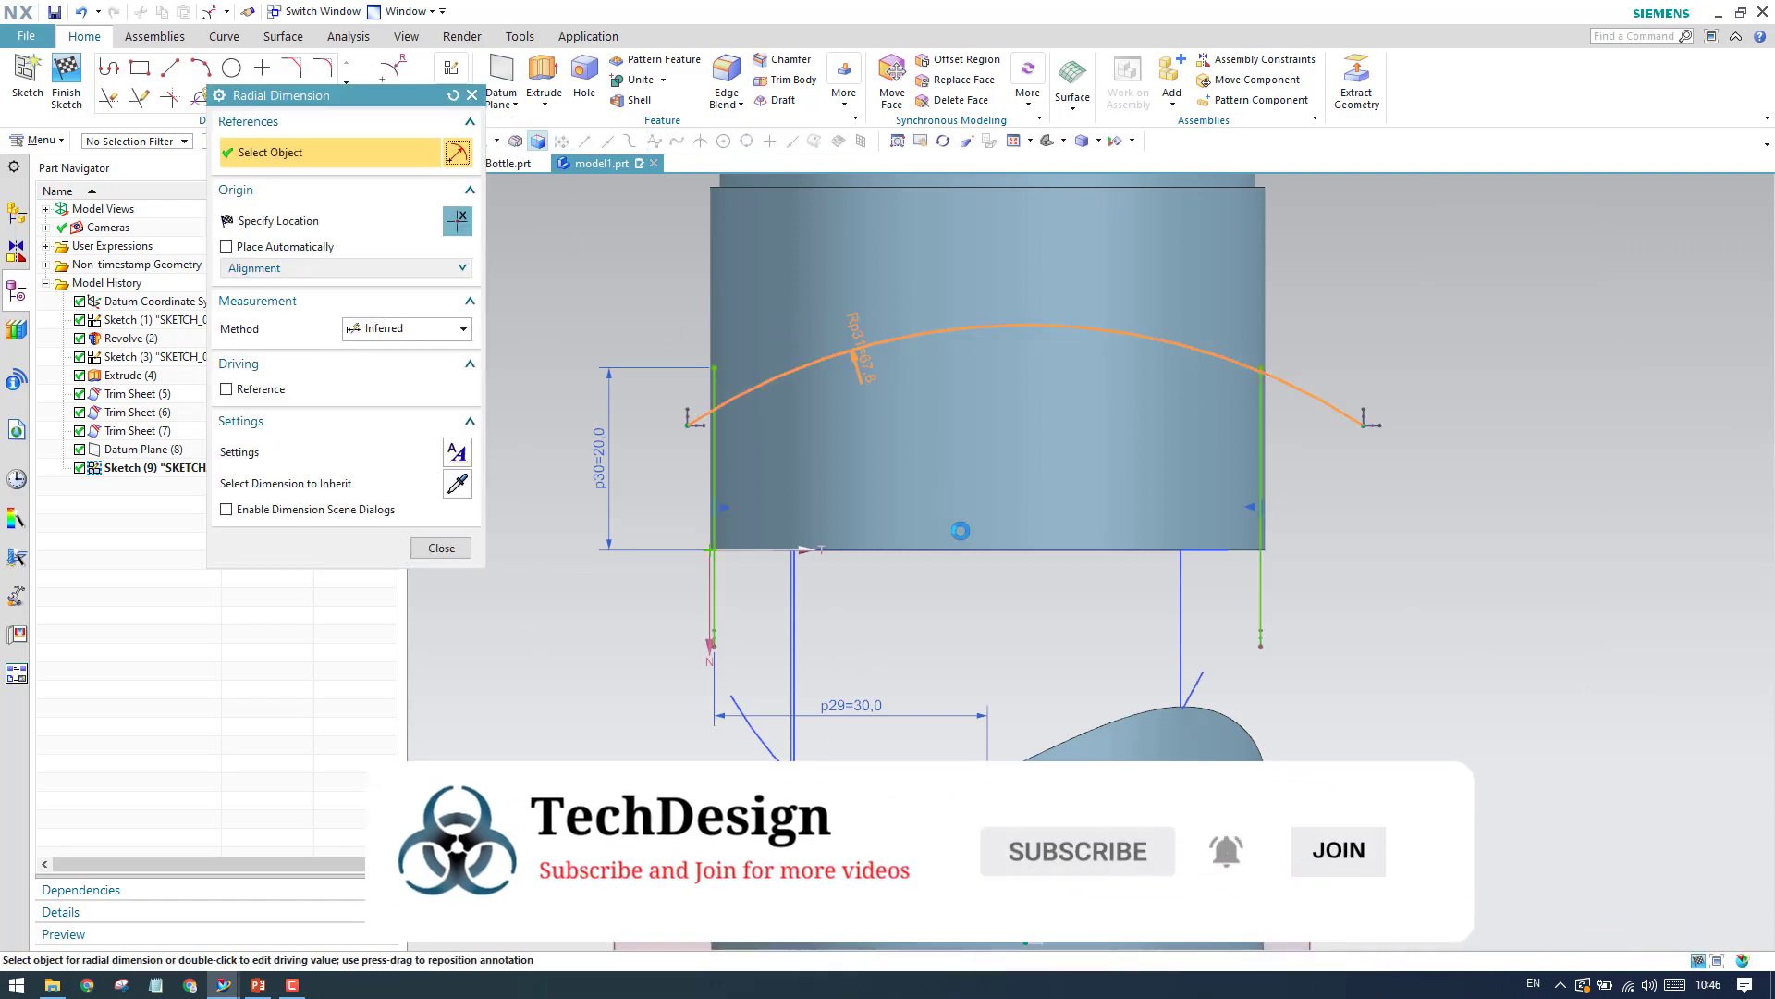
pyautogui.click(1130, 612)
pyautogui.write('40')
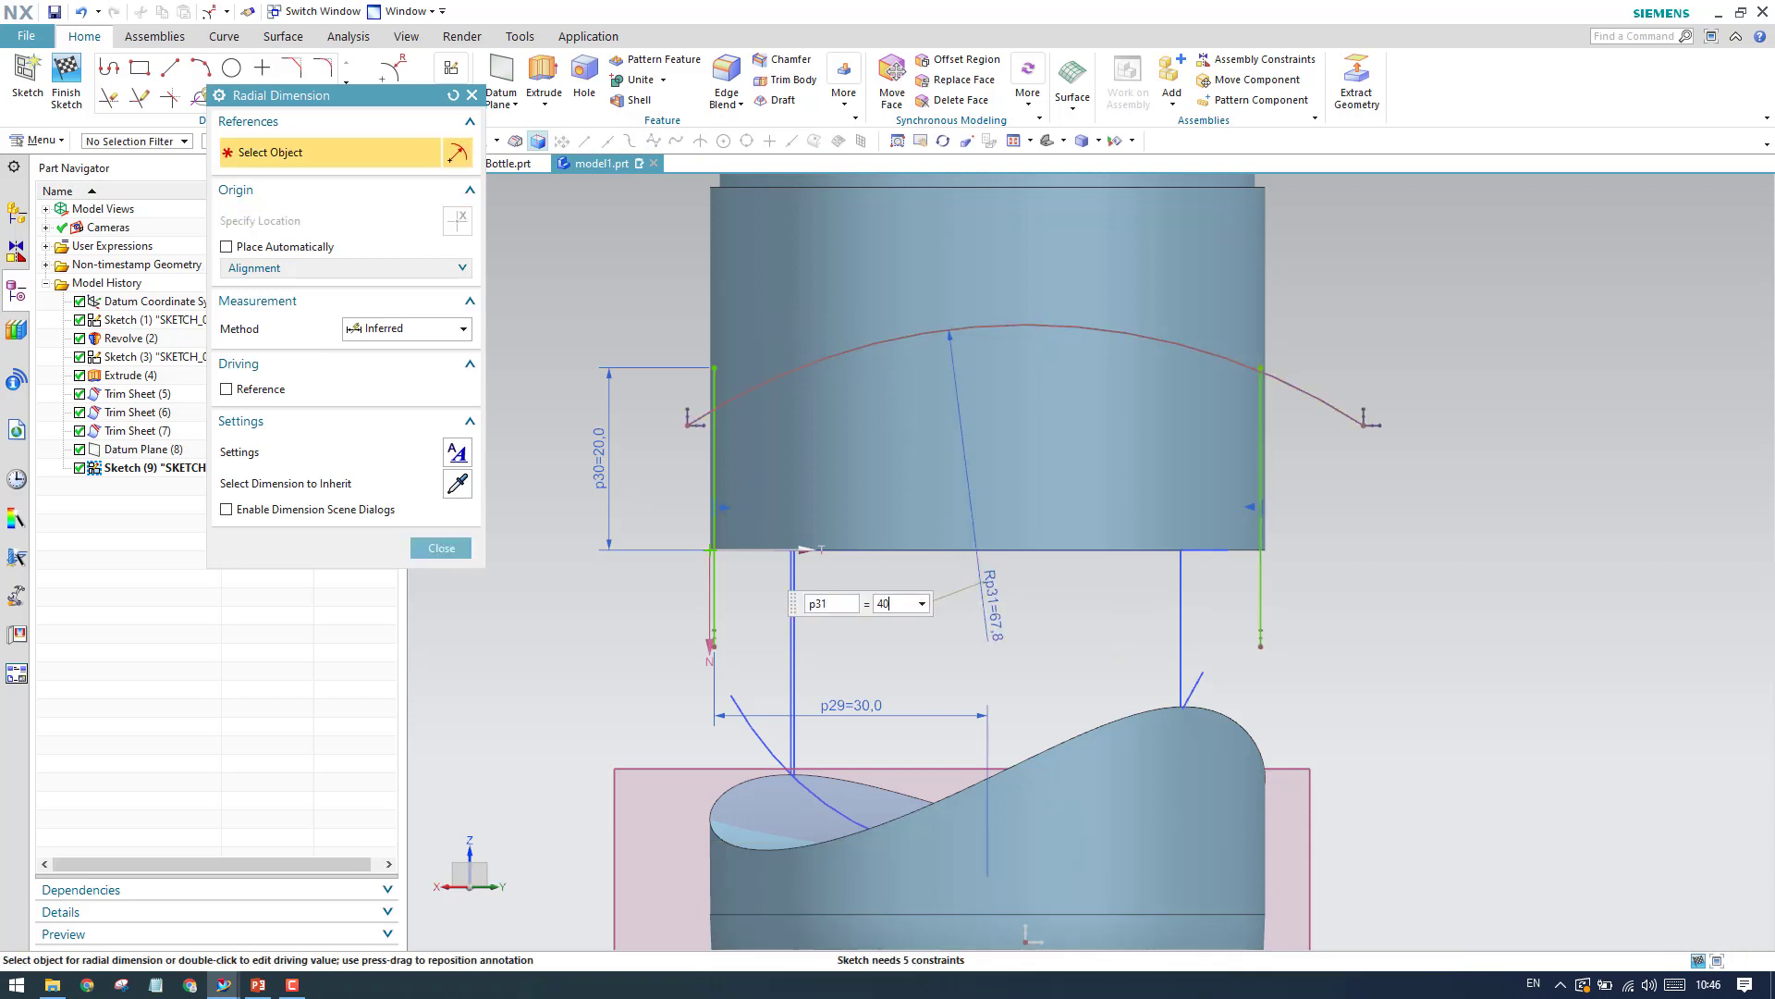
pyautogui.press('Return')
pyautogui.click(459, 548)
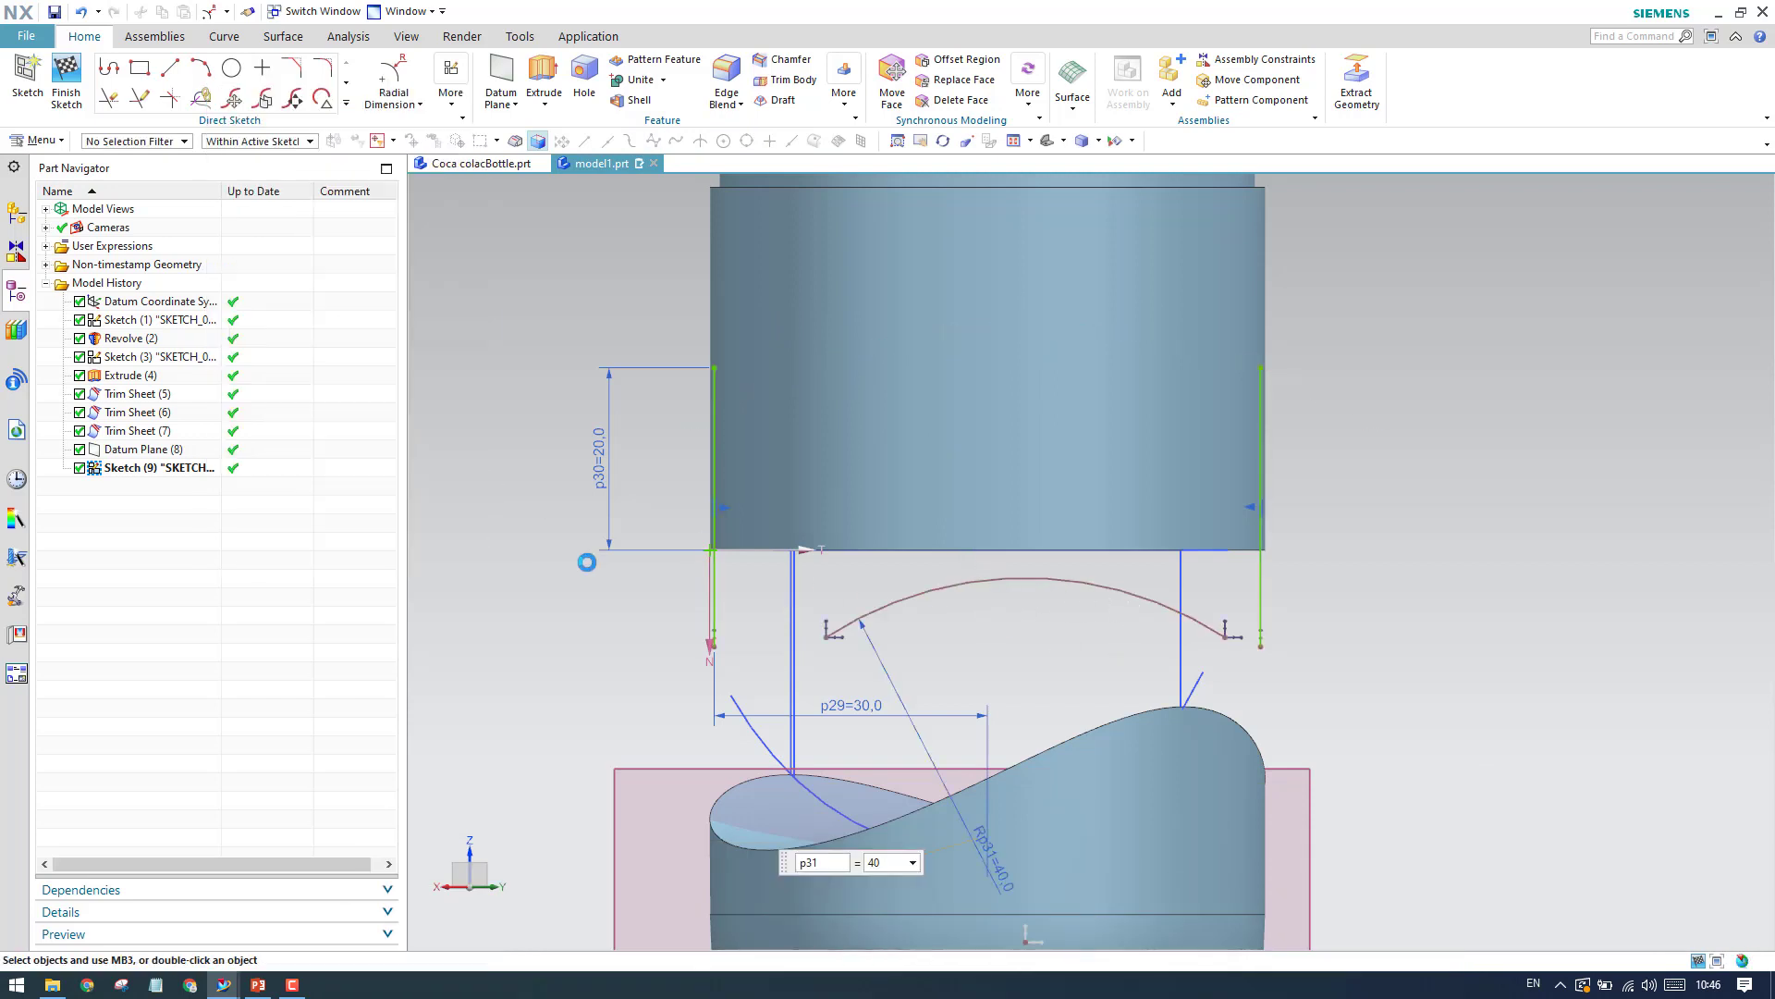
# Move the arc back up over the upper bottle body and stretch its ends past both vertical lines.
pyautogui.moveTo(957, 584); pyautogui.dragTo(877, 341)
pyautogui.moveTo(1299, 625)
pyautogui.mouseDown()
pyautogui.moveTo(1306, 430)
pyautogui.moveTo(1334, 557)
pyautogui.mouseUp()
pyautogui.scroll(-2, 1335, 508)
pyautogui.scroll(3, 1138, 398)
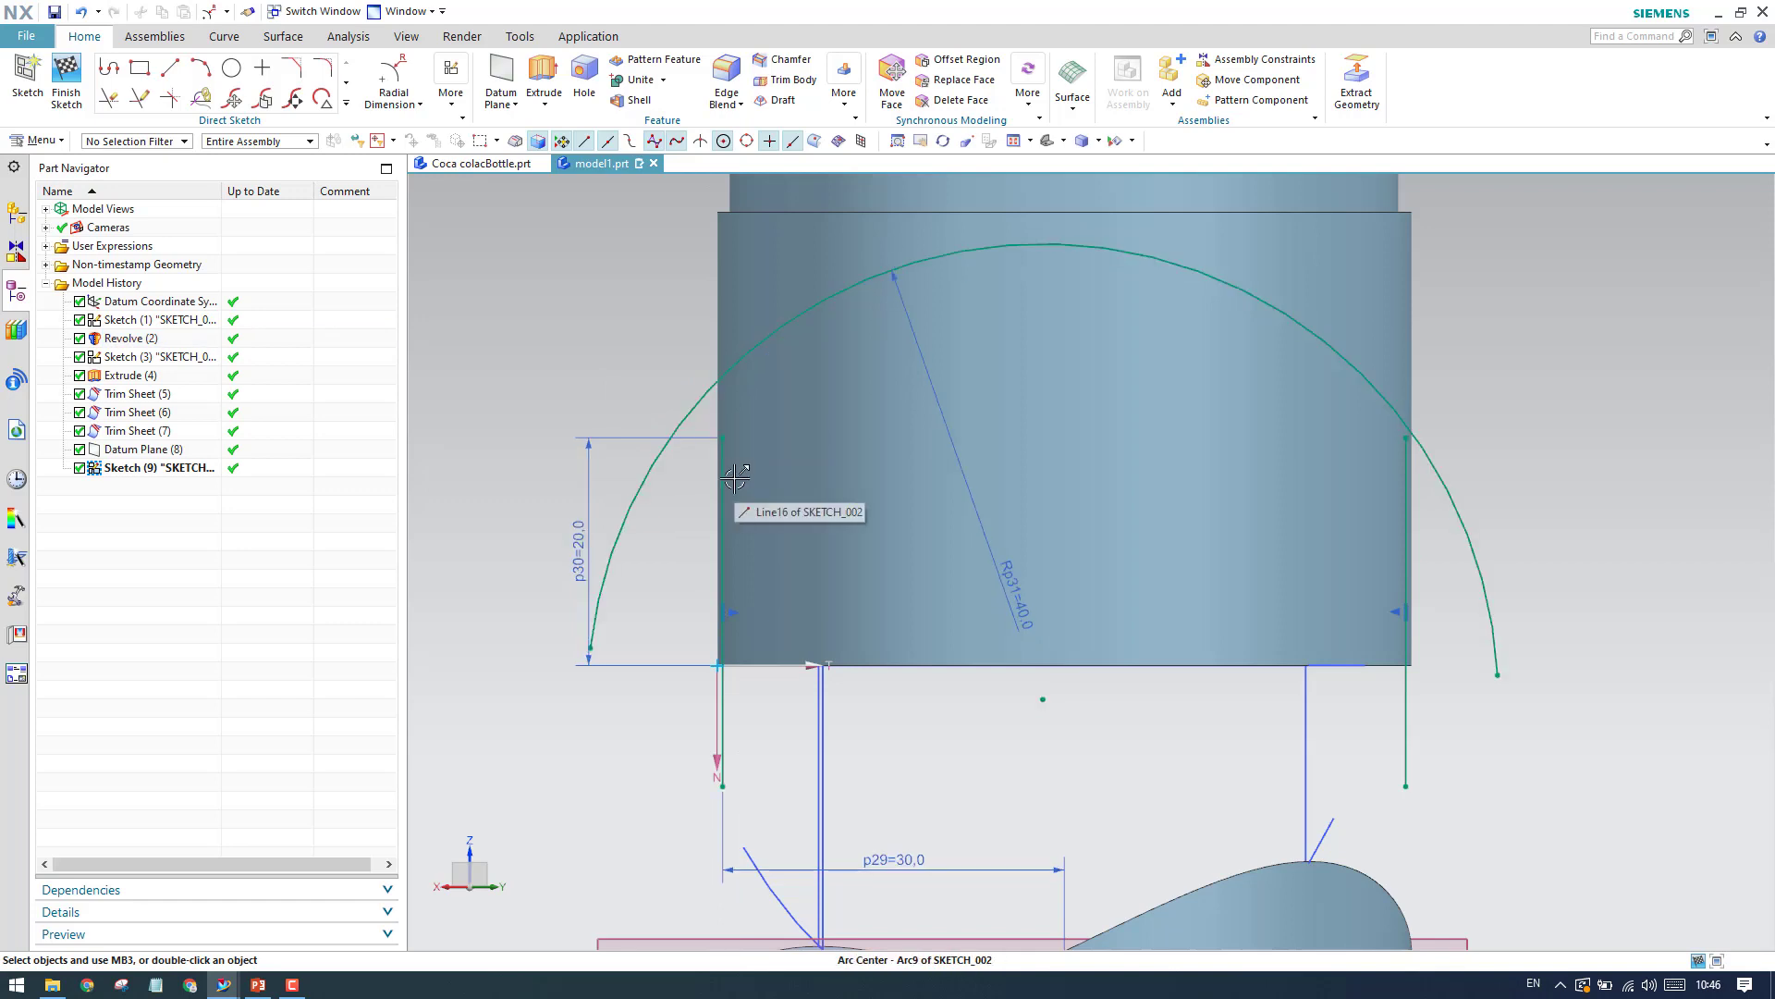
# Constrain the upper end of the left vertical line to lie on the arc with a Point on Curve constraint.
pyautogui.press('c')
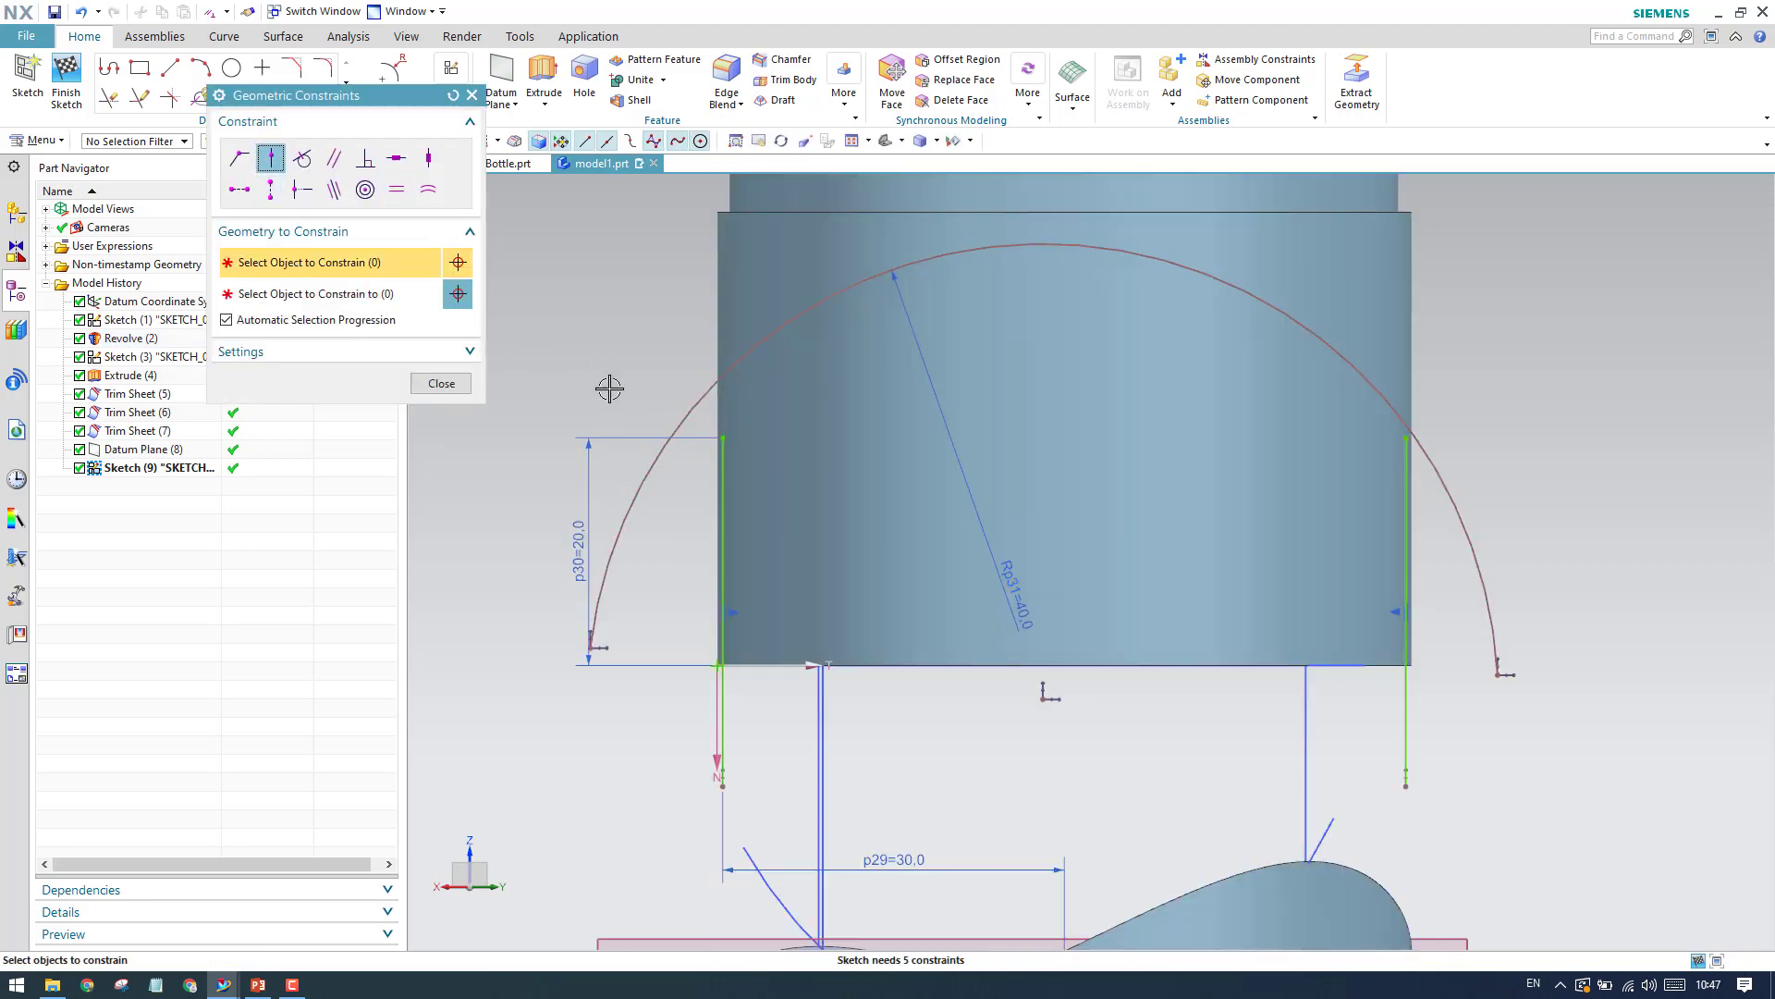
pyautogui.click(722, 437)
pyautogui.click(701, 408)
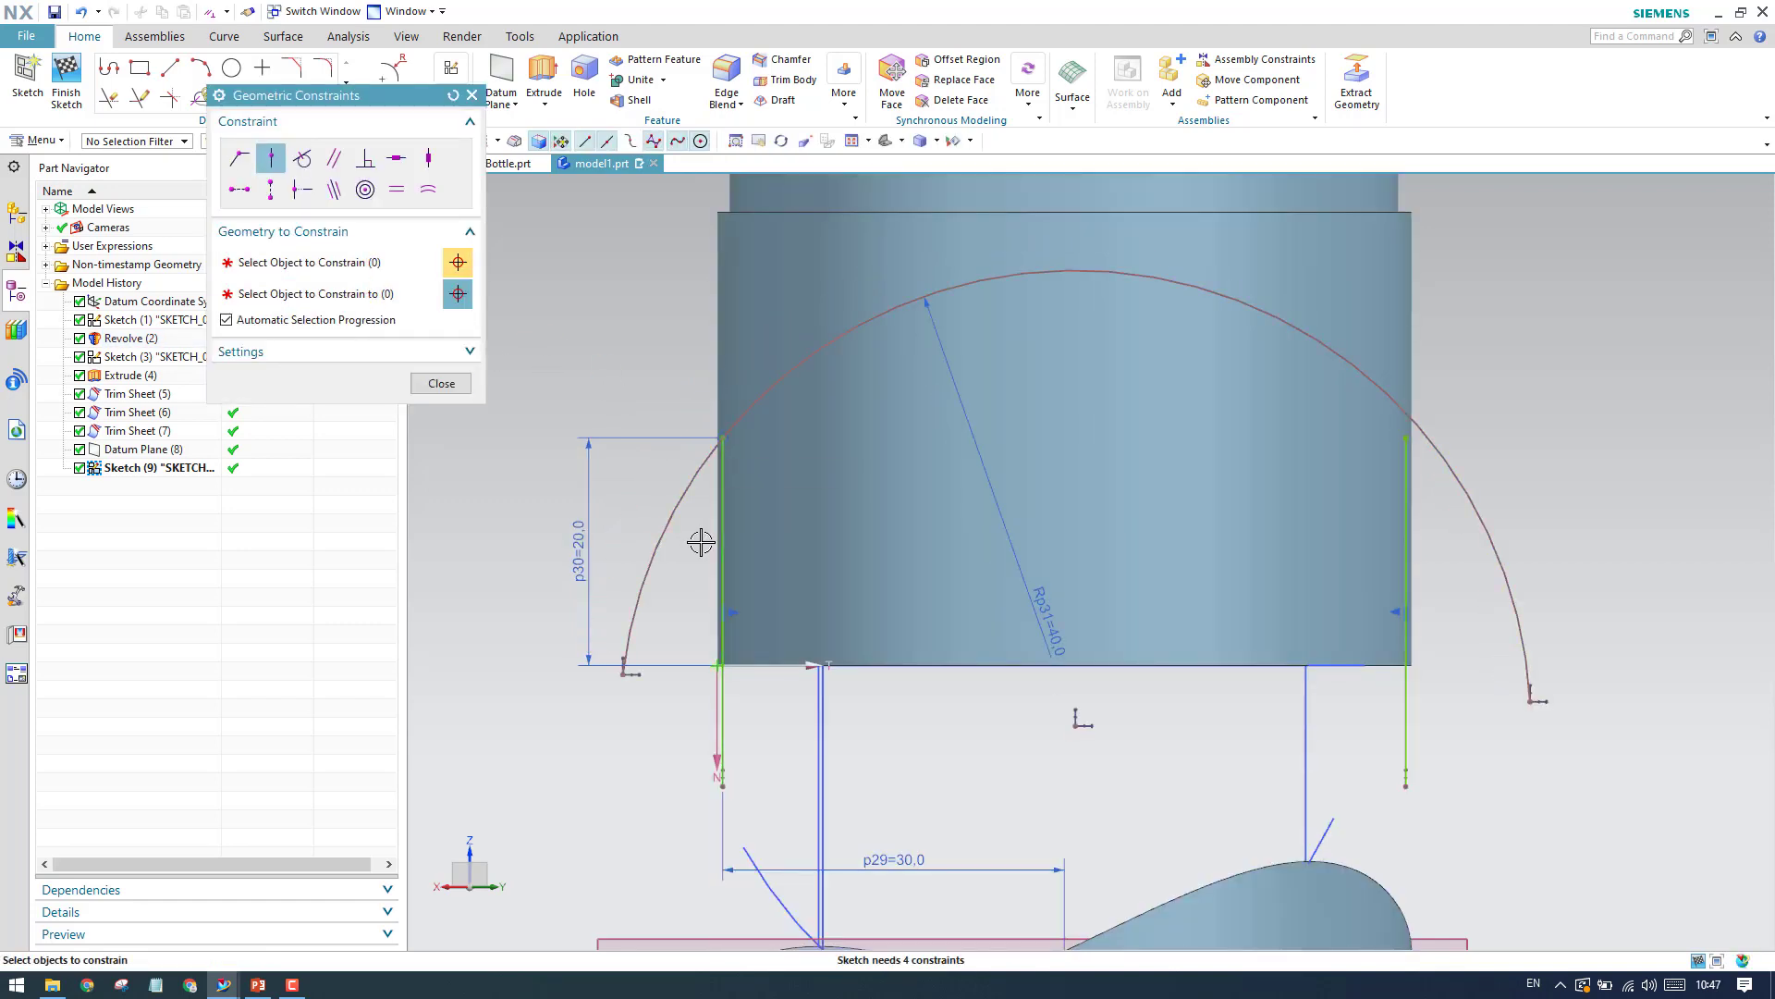
pyautogui.click(441, 383)
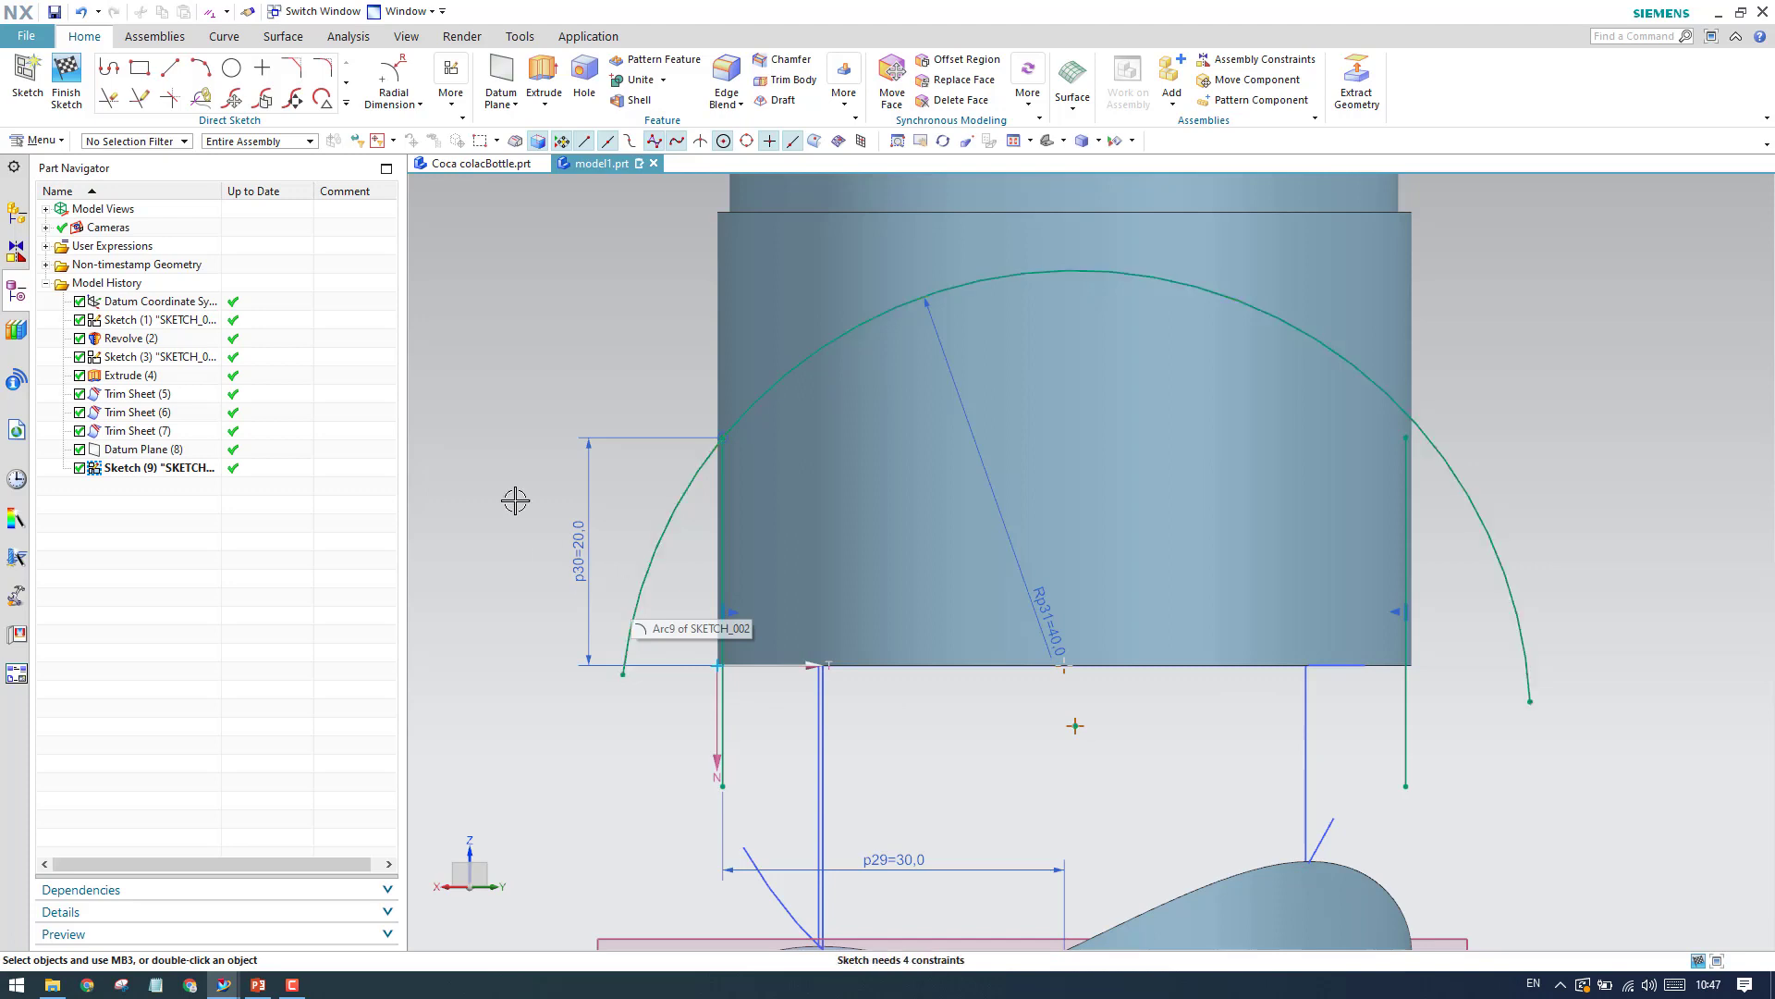
# Sketch a horizontal line connecting the lower ends of the two vertical lines.
pyautogui.click(170, 68)
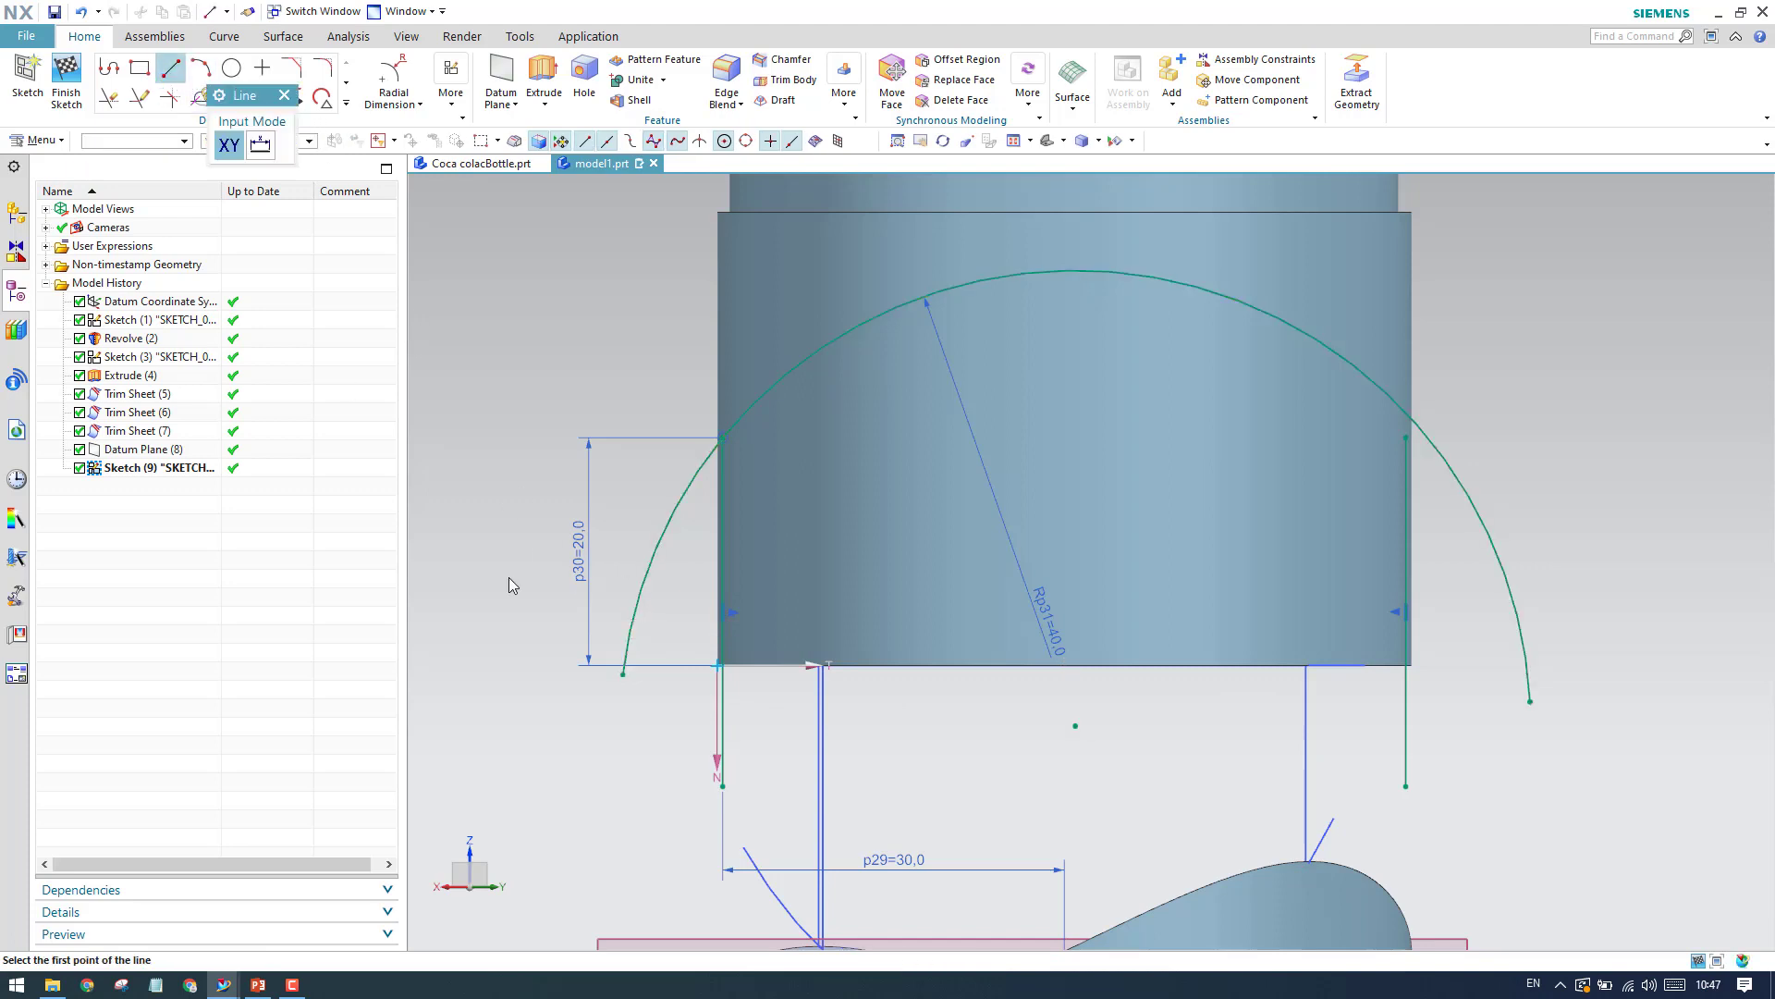
pyautogui.click(722, 786)
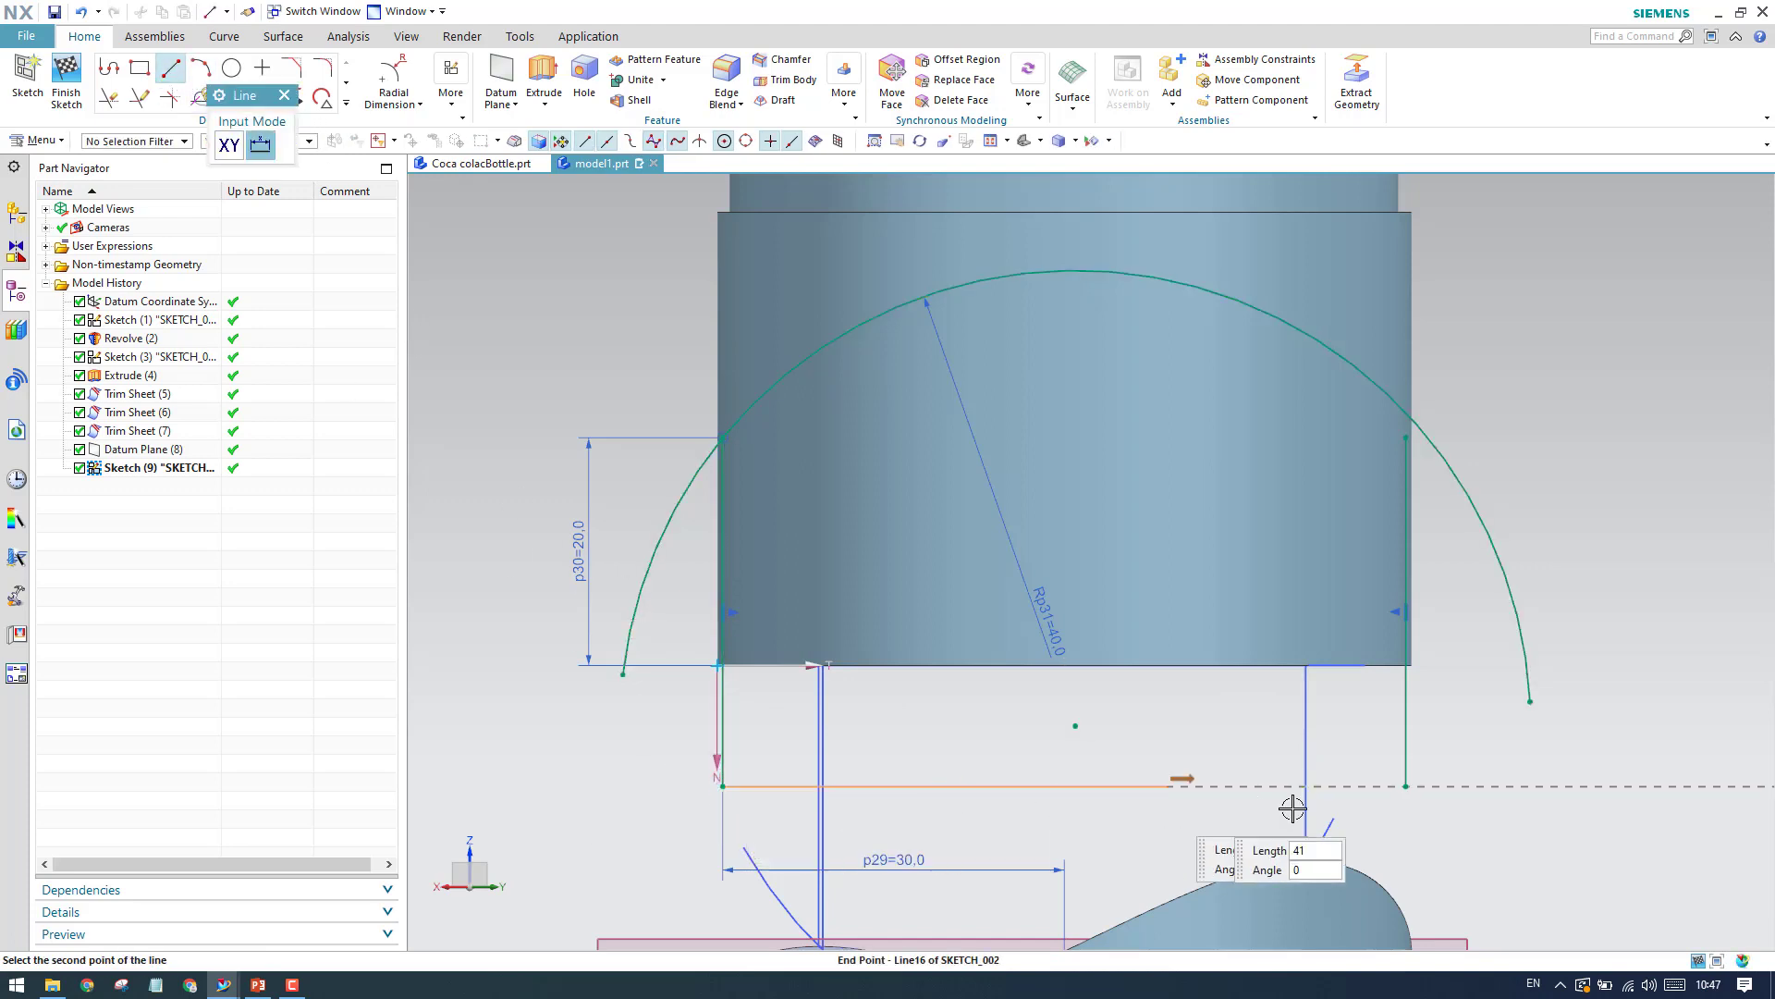
pyautogui.click(1406, 786)
pyautogui.press('Escape')
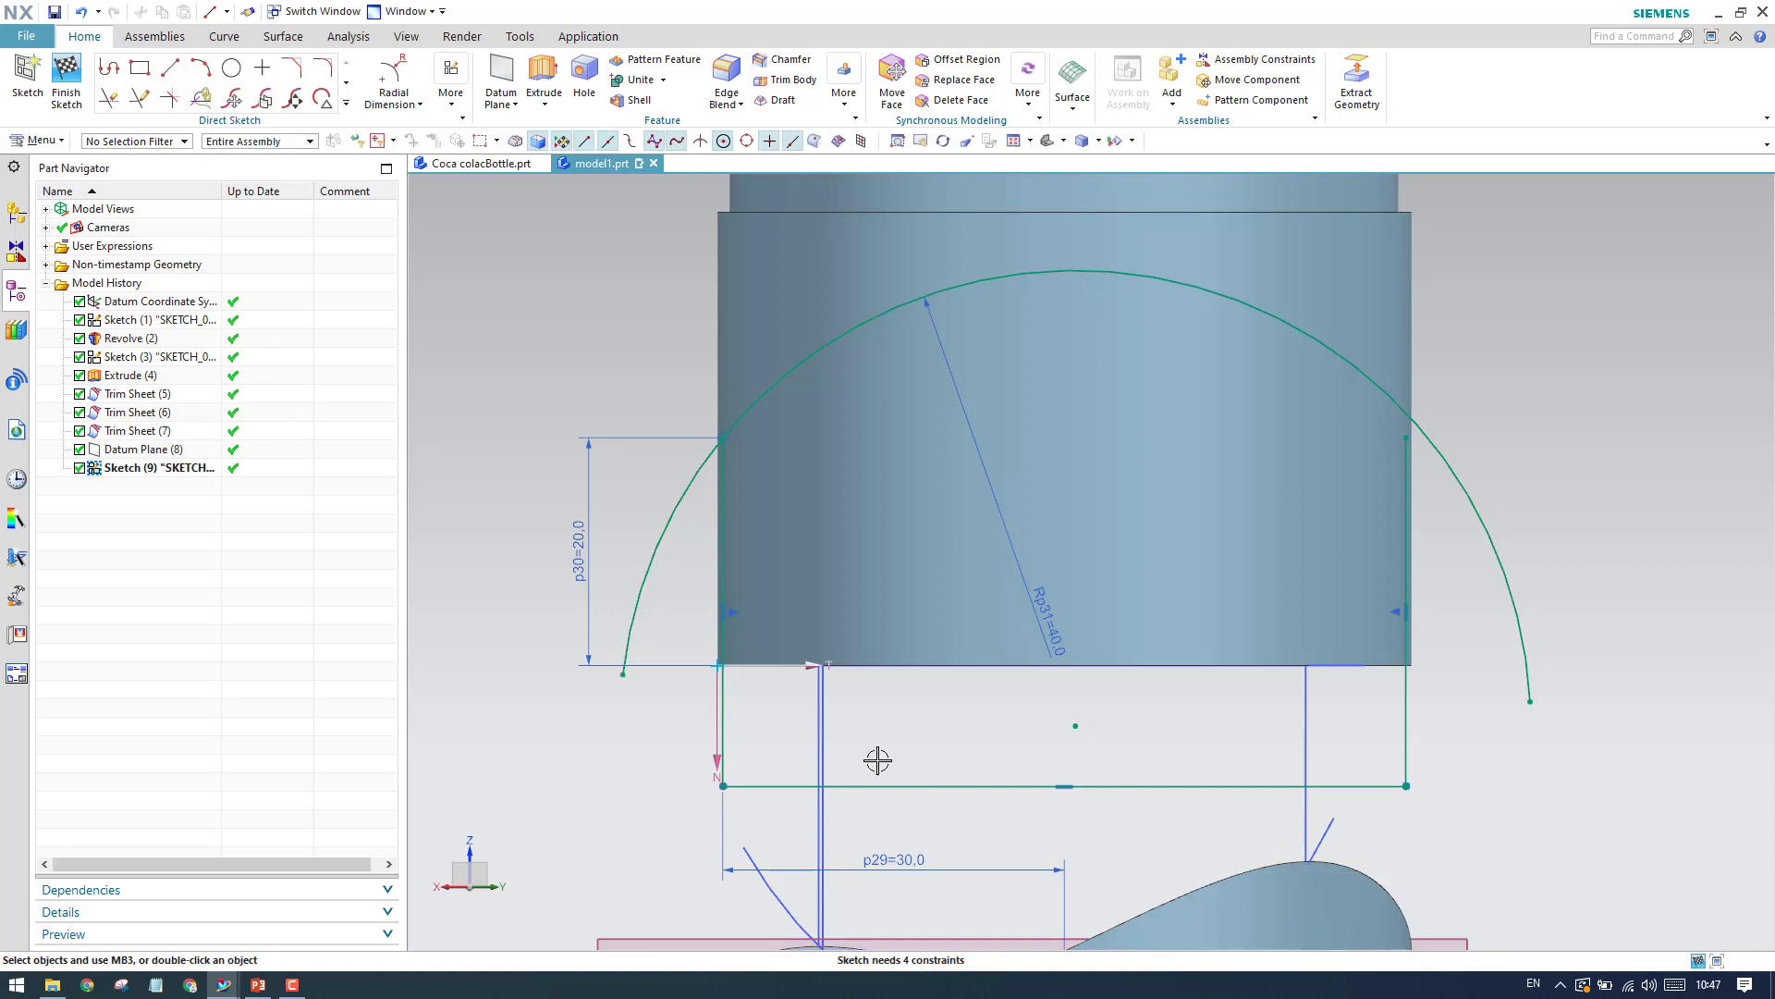
# Apply an Equal Length constraint to the left and right vertical lines.
pyautogui.press('c')
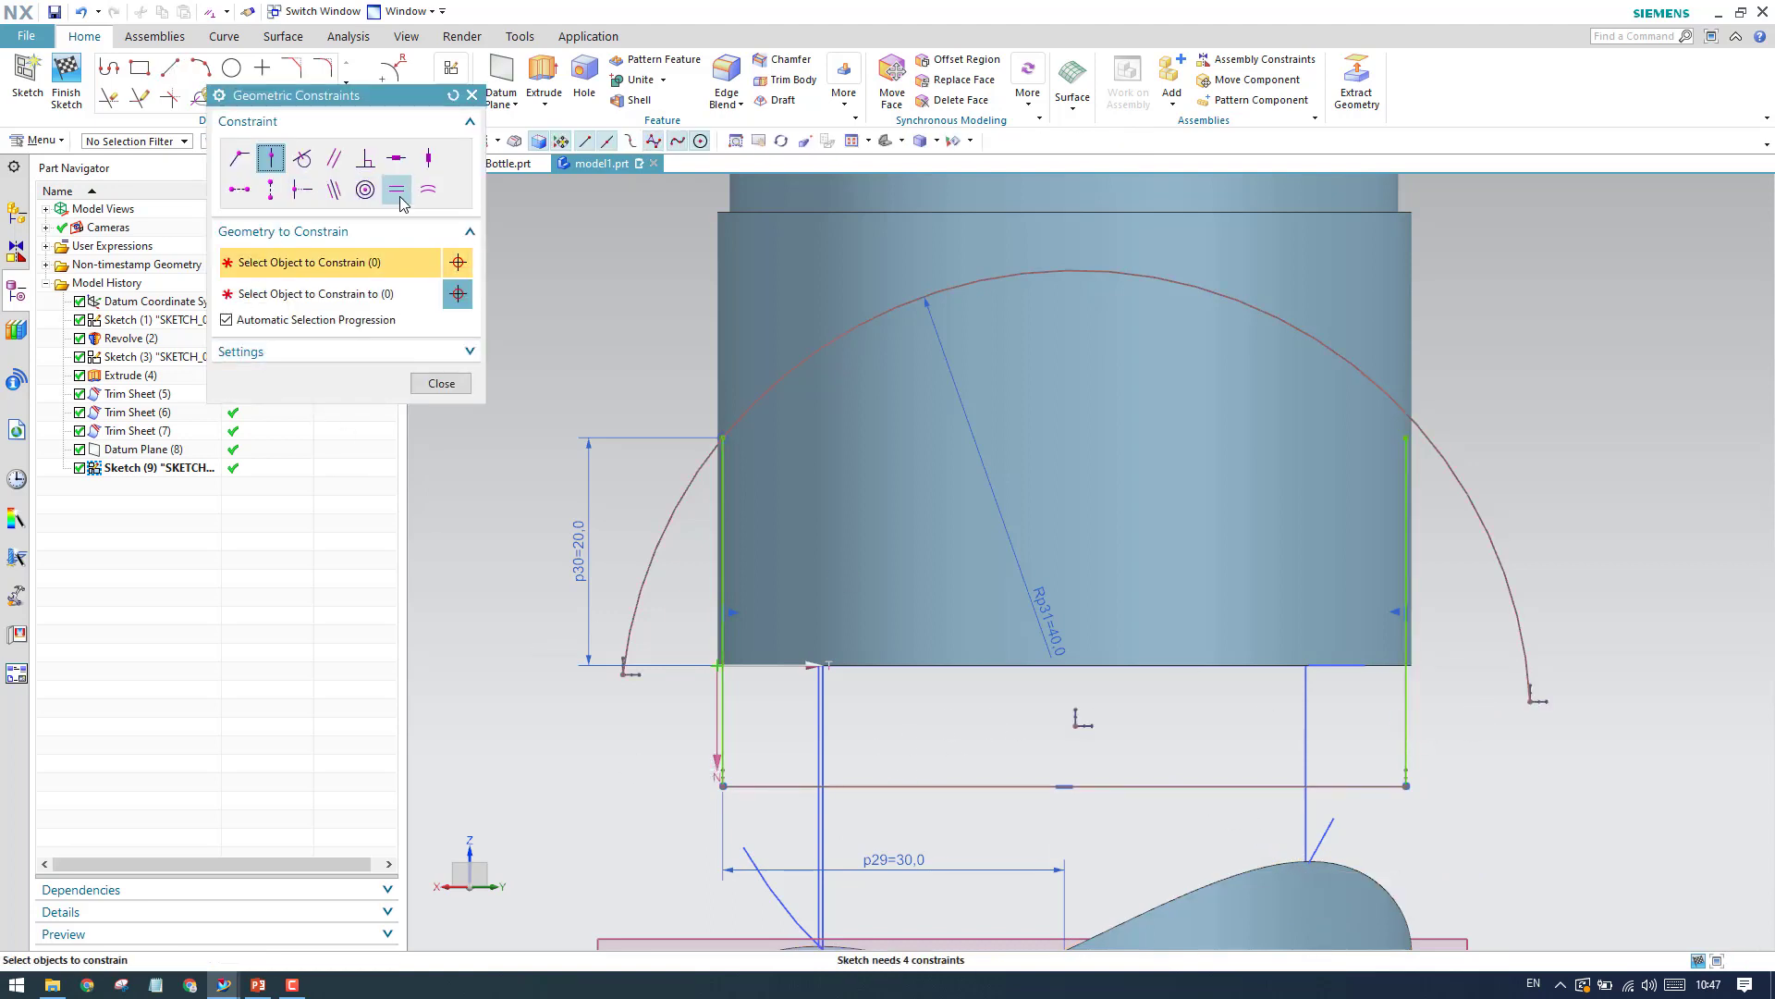
pyautogui.click(722, 729)
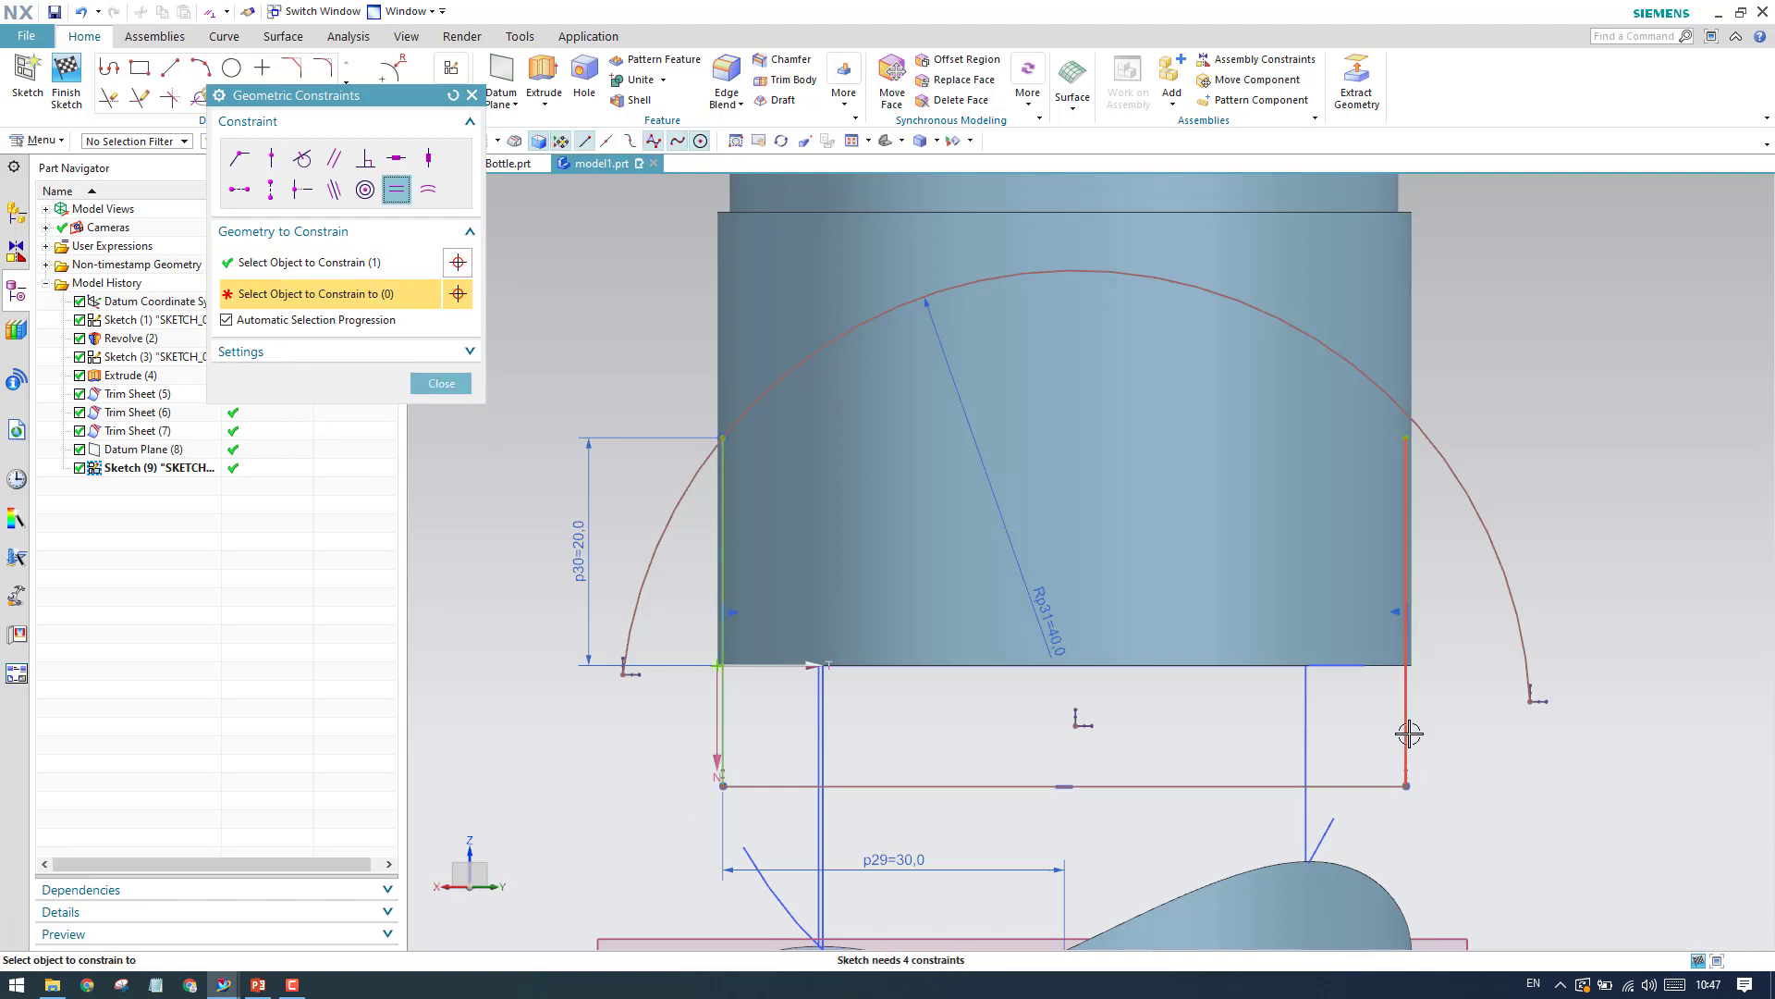
pyautogui.click(1409, 733)
pyautogui.press('Escape')
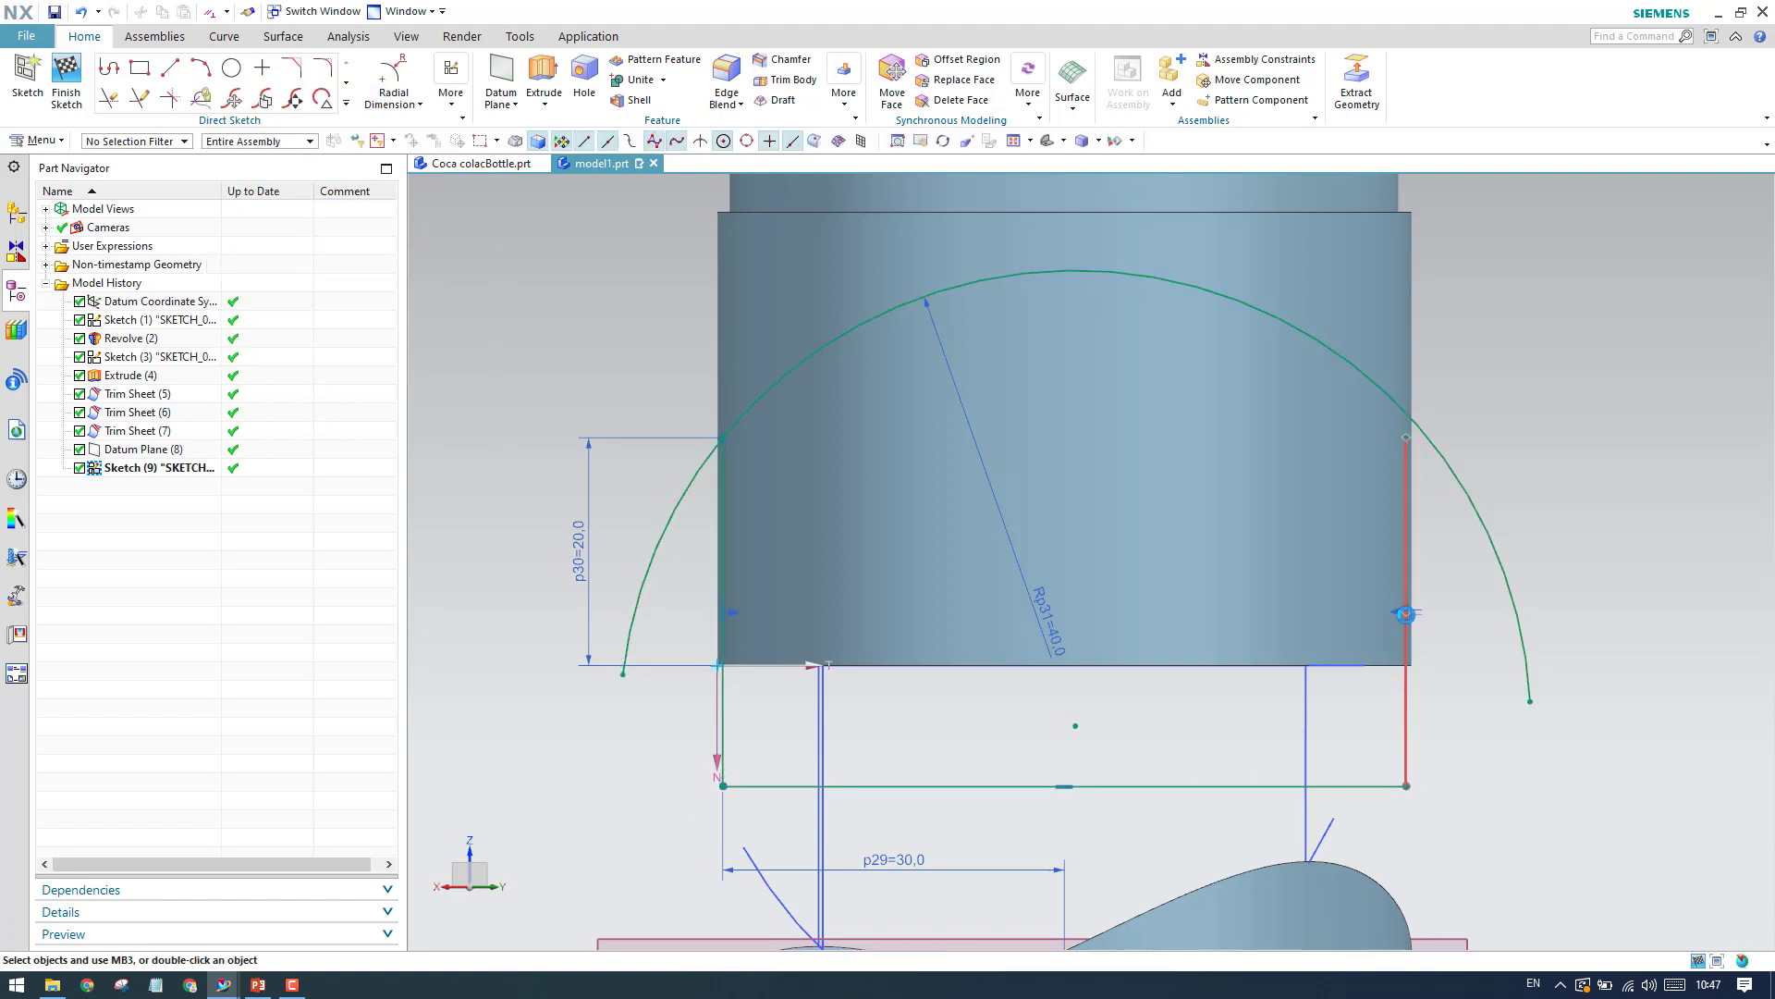
# Constrain the upper end of the right vertical line to lie on the arc with a Point on Curve constraint.
pyautogui.press('c')
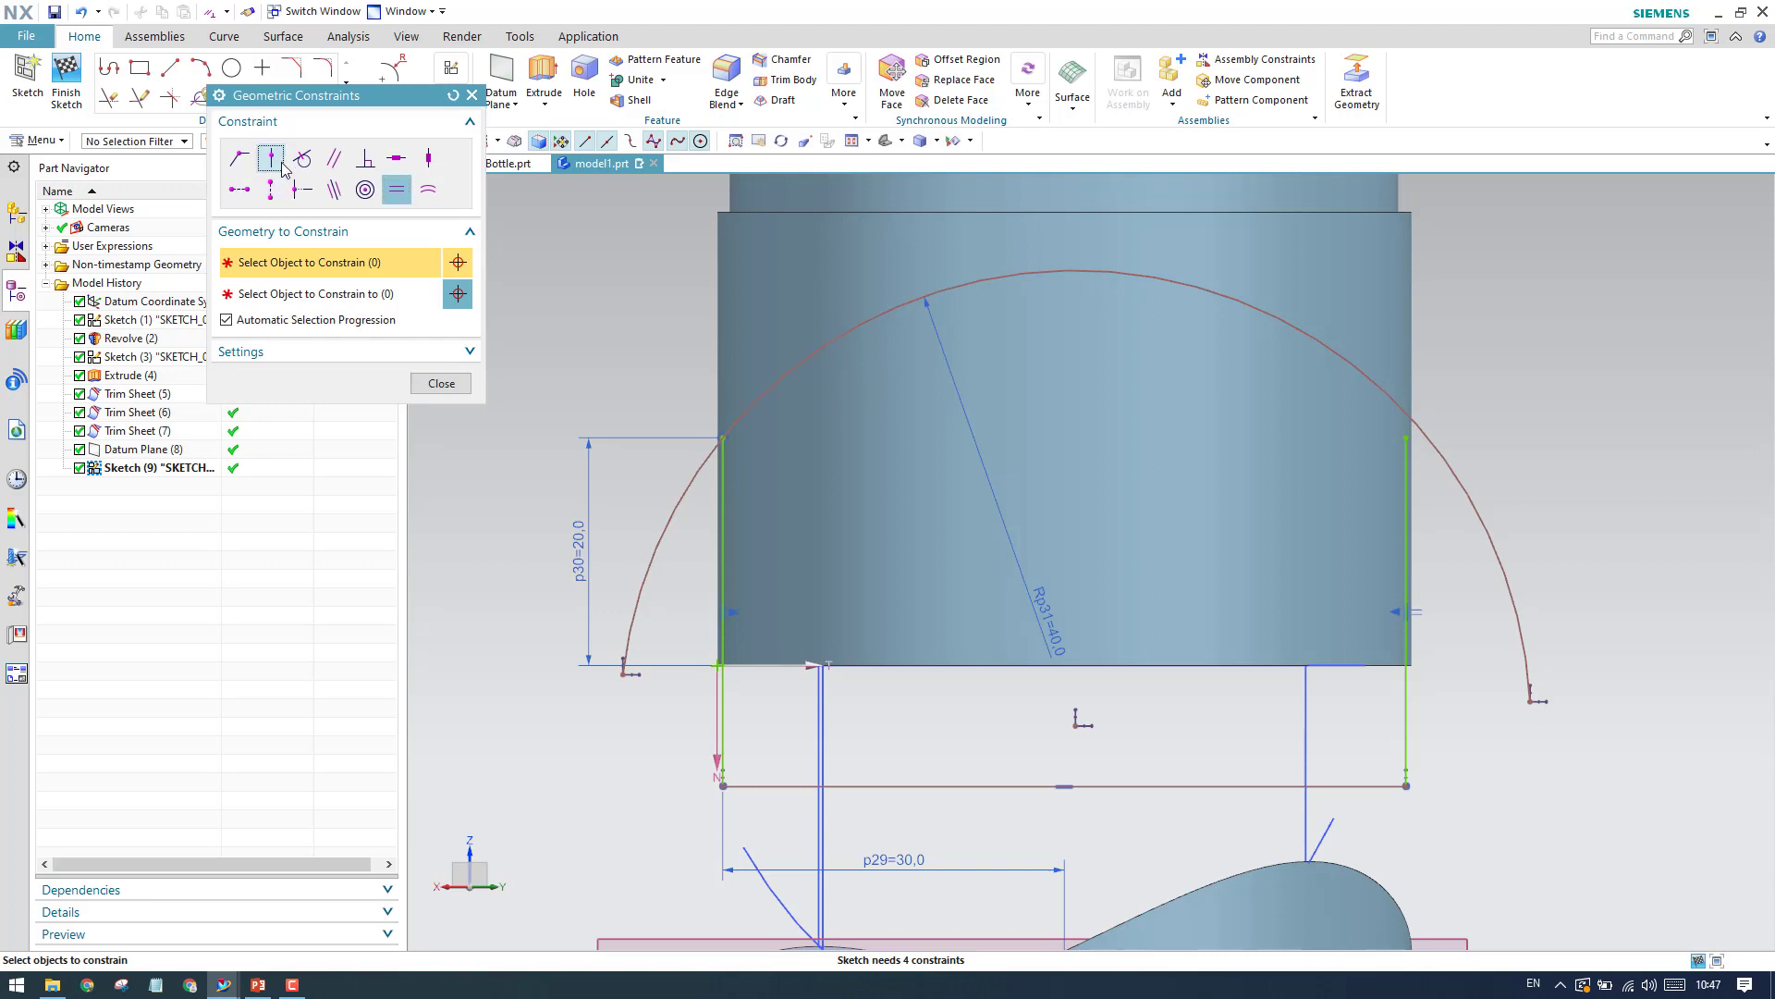
pyautogui.click(1408, 439)
pyautogui.click(1407, 435)
pyautogui.click(443, 383)
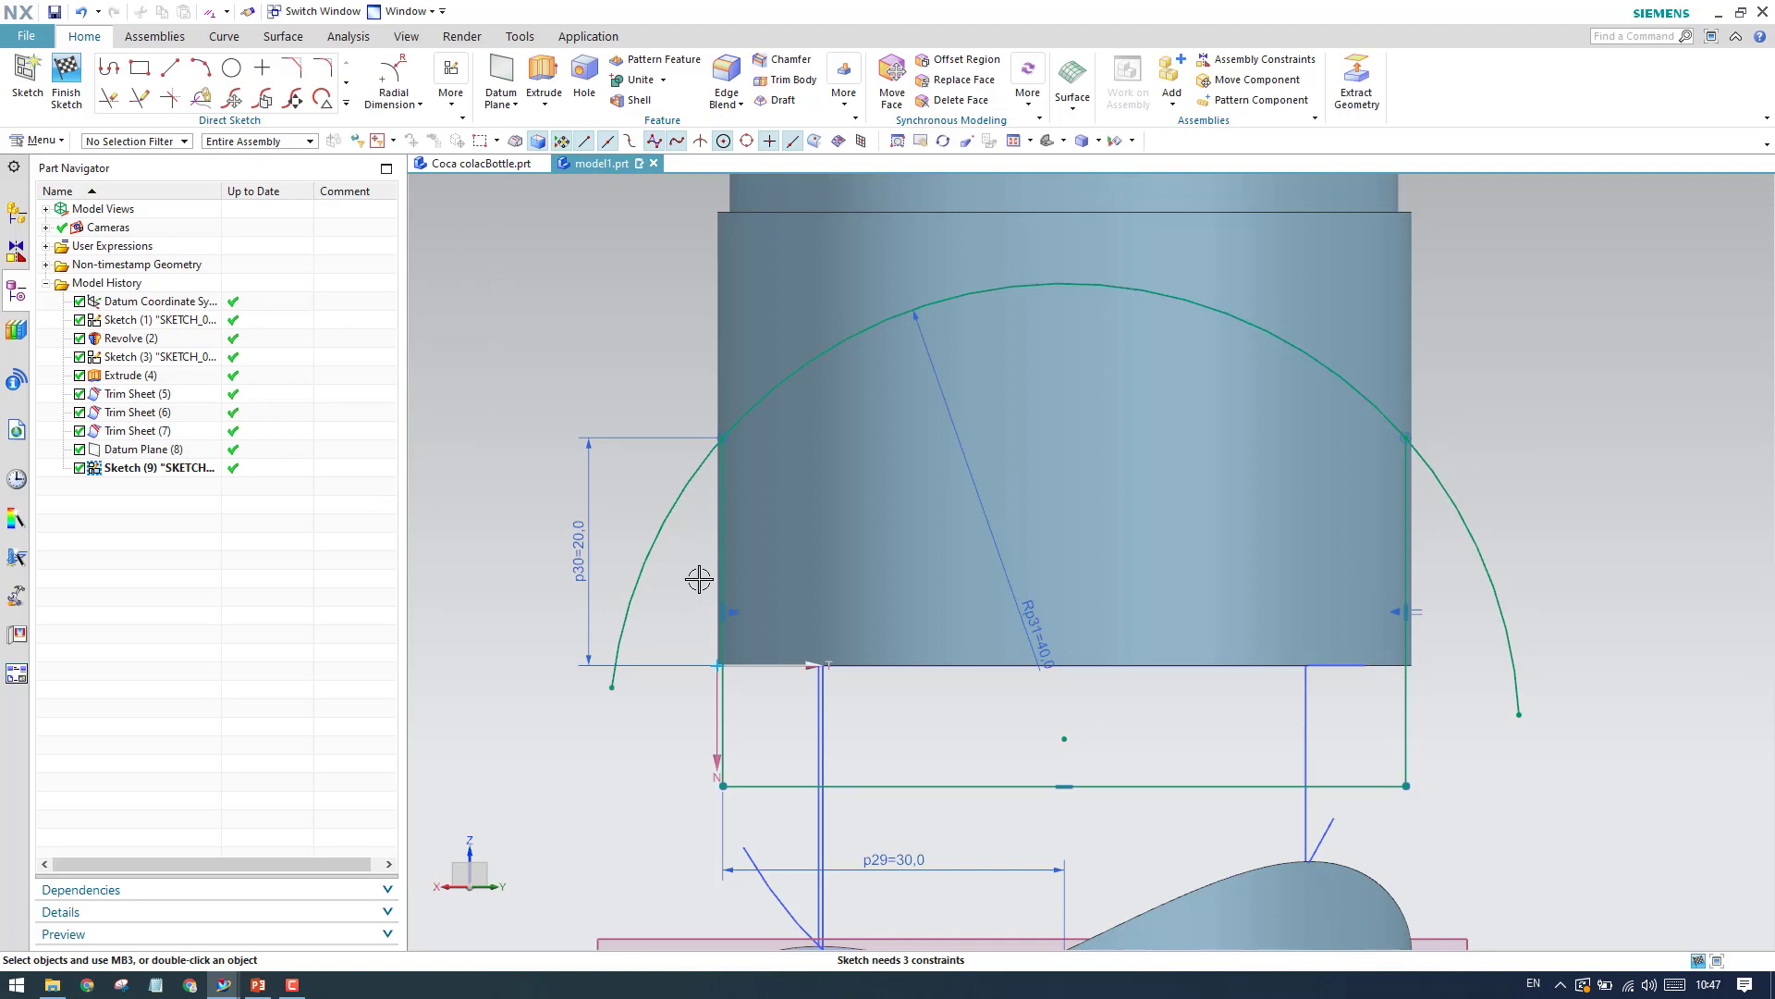
# Raise the horizontal line closer to the upper body's lower edge and finish the sketch.
pyautogui.scroll(-1, 700, 578)
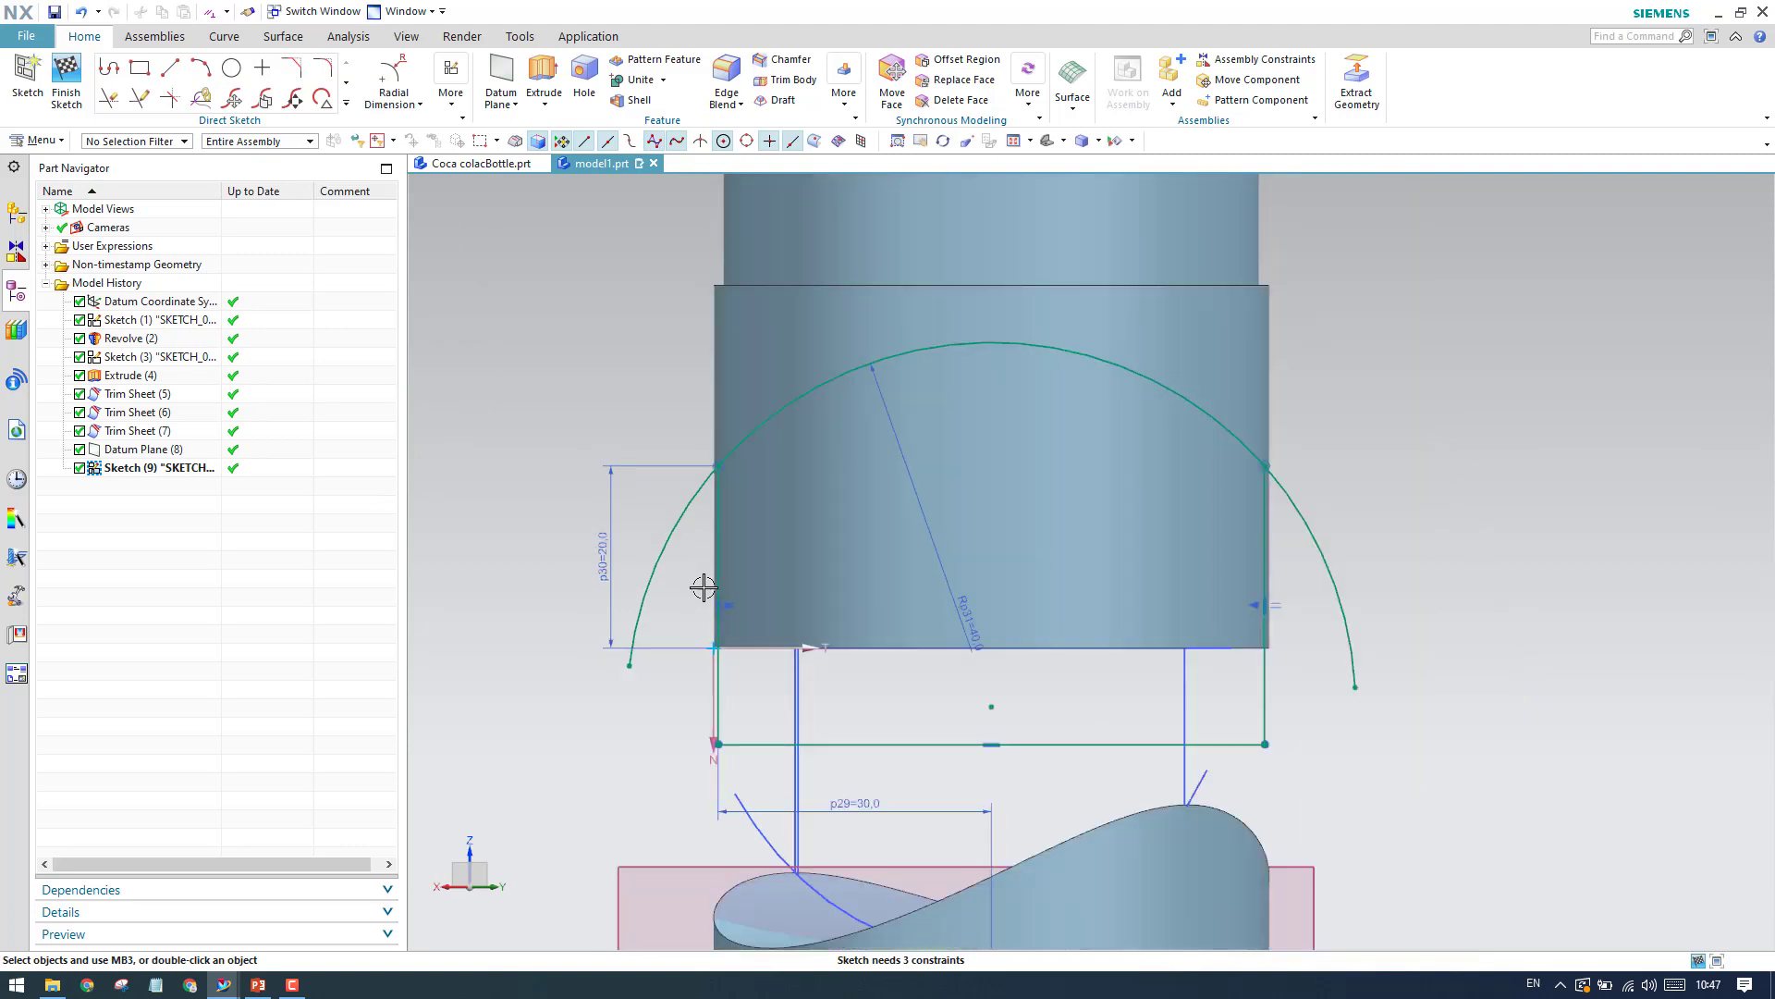
pyautogui.moveTo(969, 744)
pyautogui.mouseDown()
pyautogui.moveTo(974, 678)
pyautogui.moveTo(980, 703)
pyautogui.mouseUp()
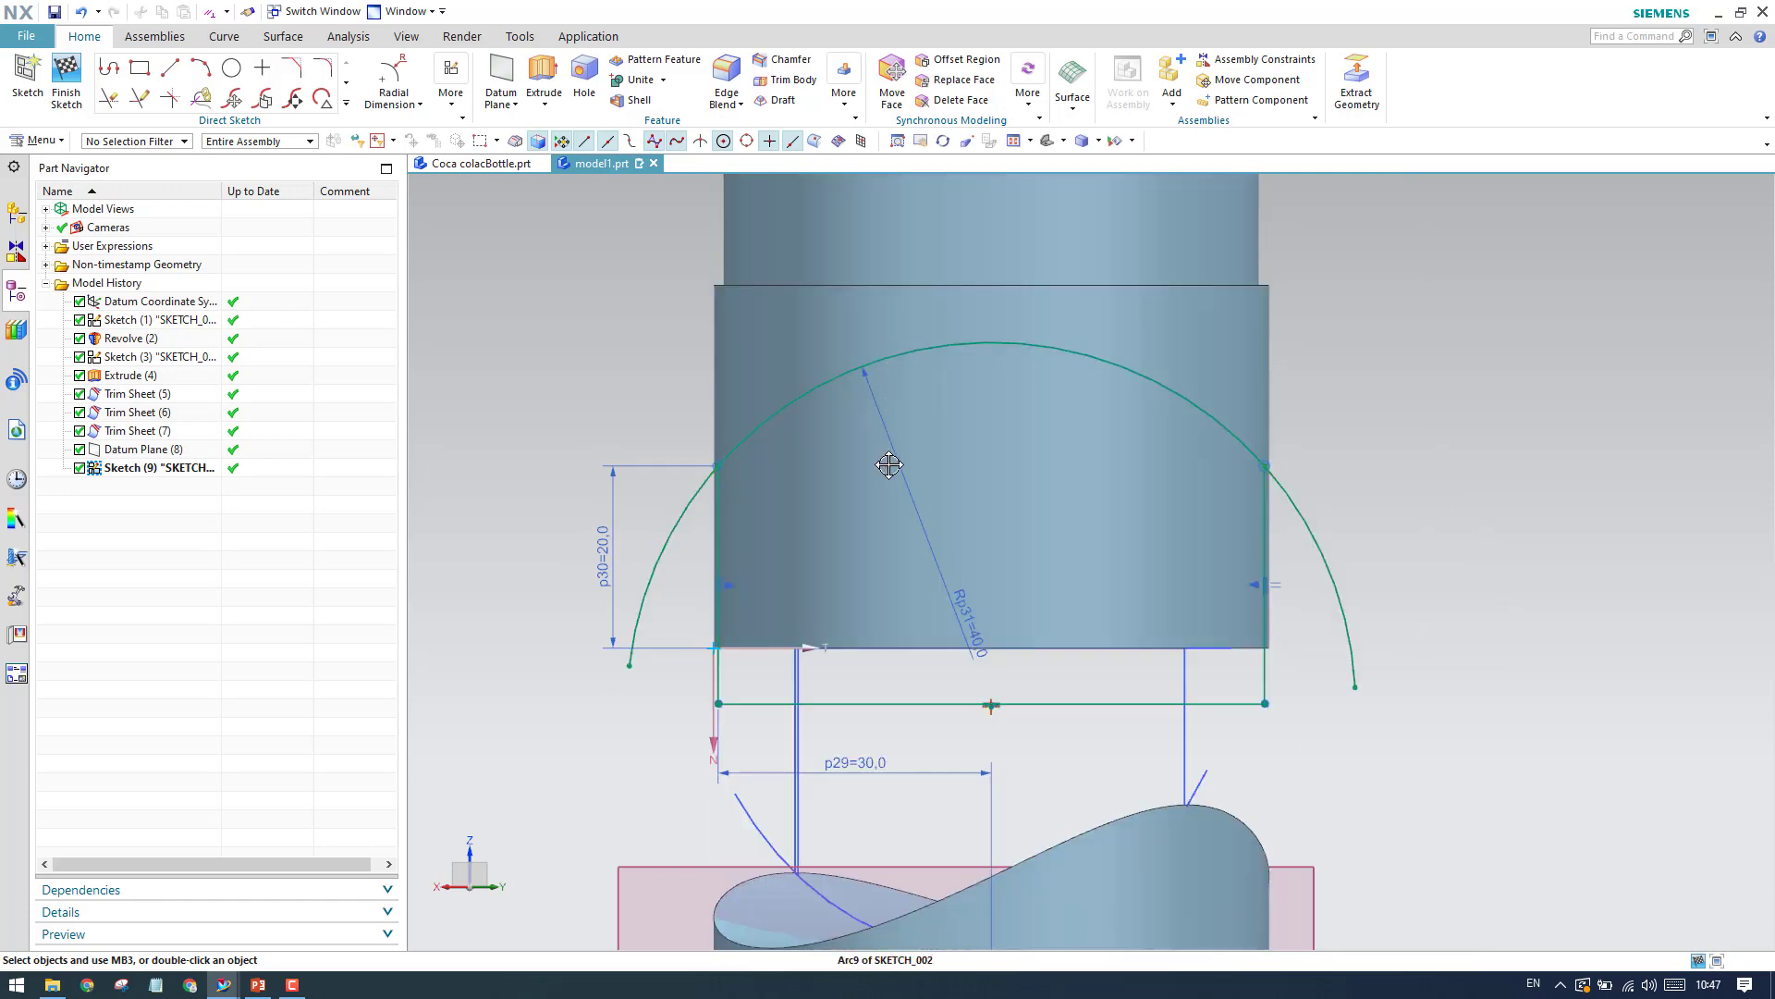
pyautogui.click(76, 96)
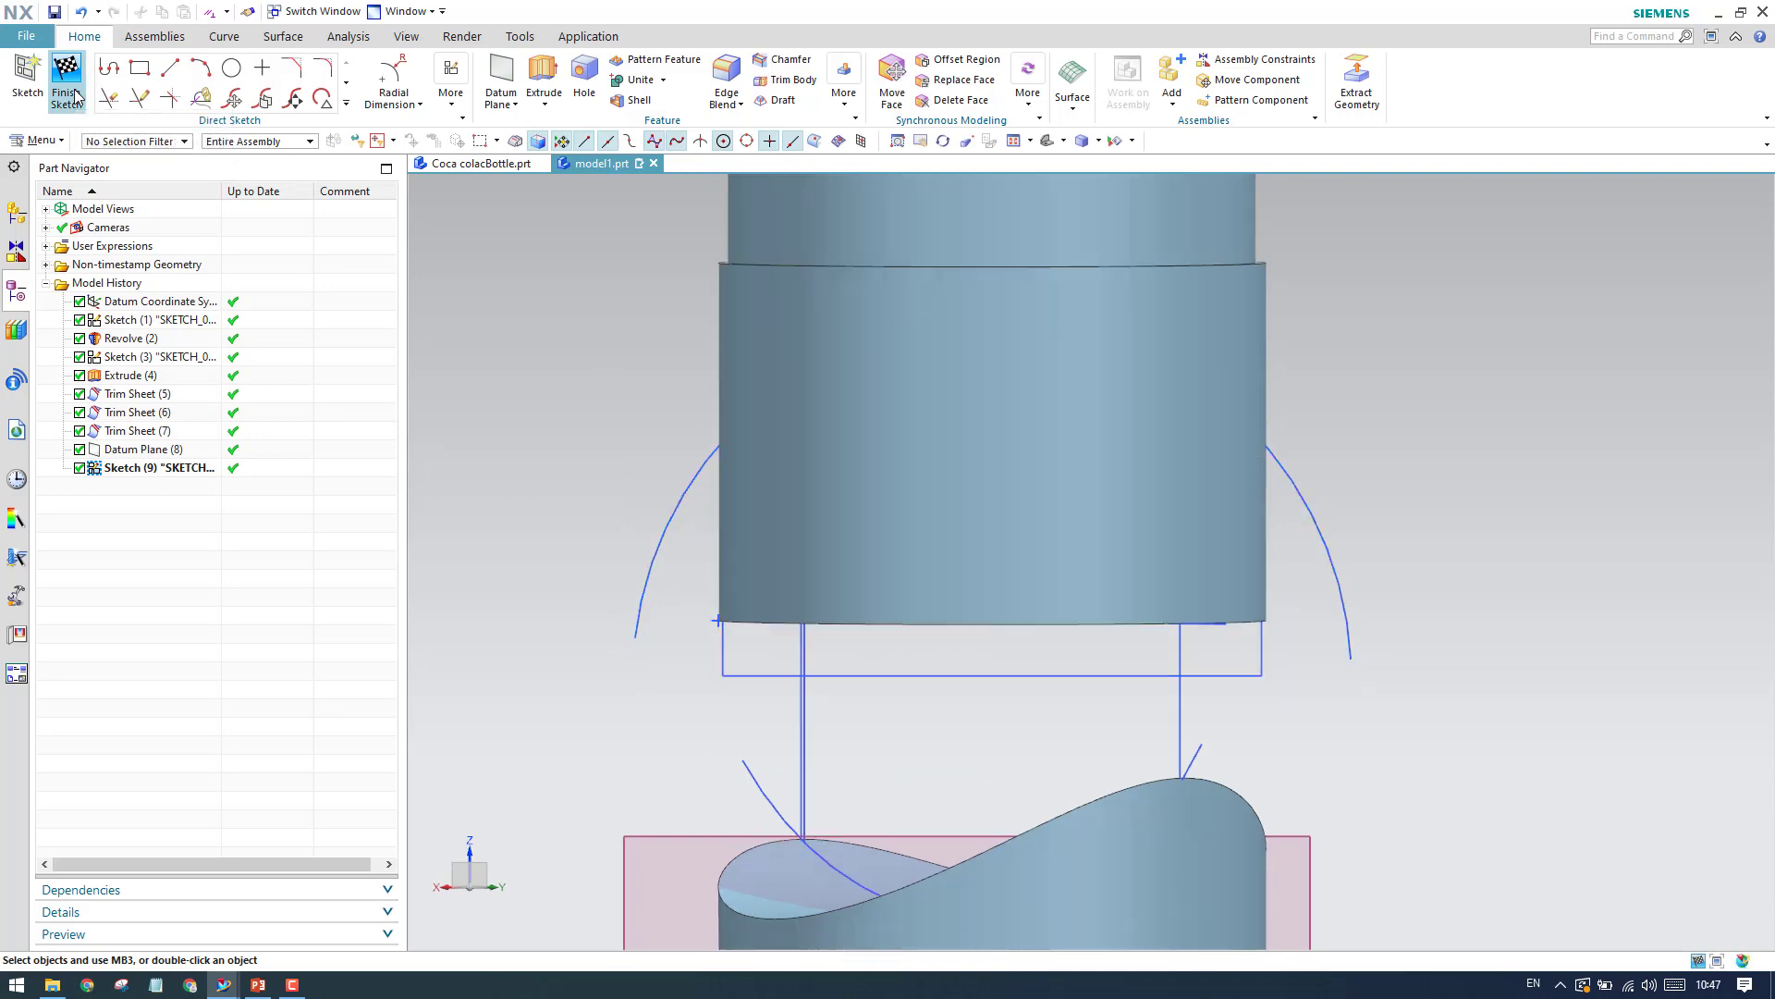
# Extrude the R40 arc across the upper bottle body as a sheet with a symmetric distance of 90 mm.
pyautogui.scroll(4, 884, 428)
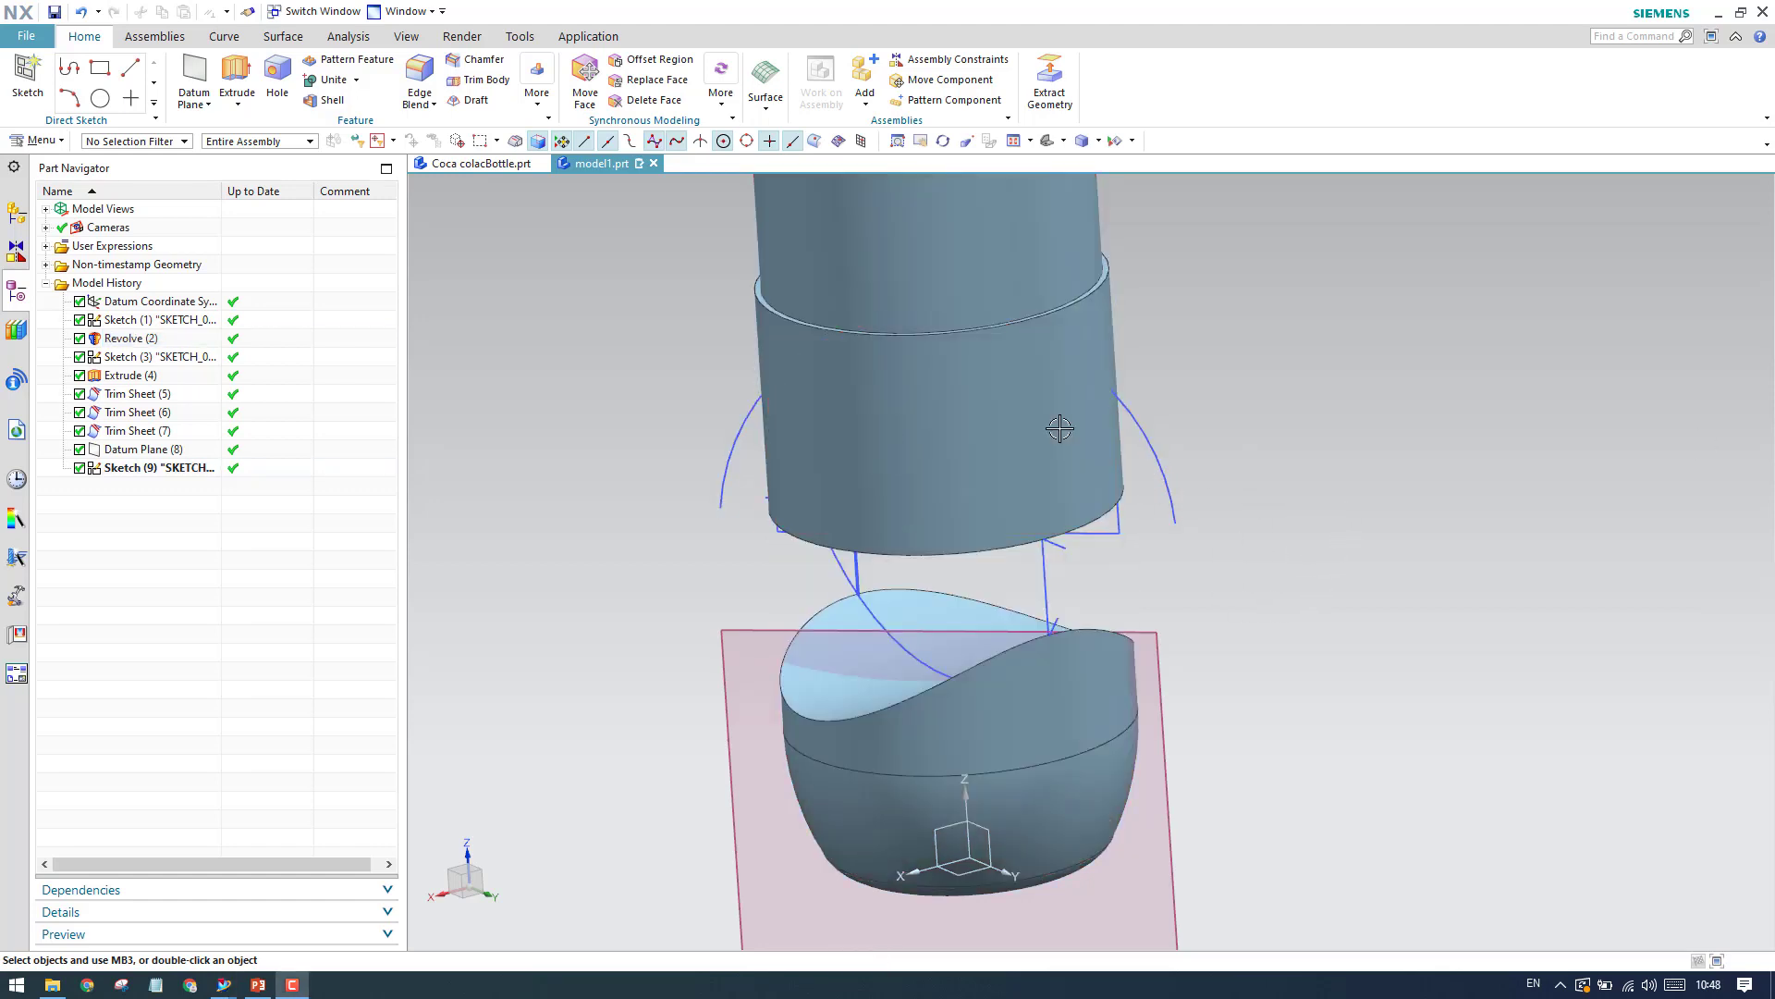
pyautogui.click(237, 76)
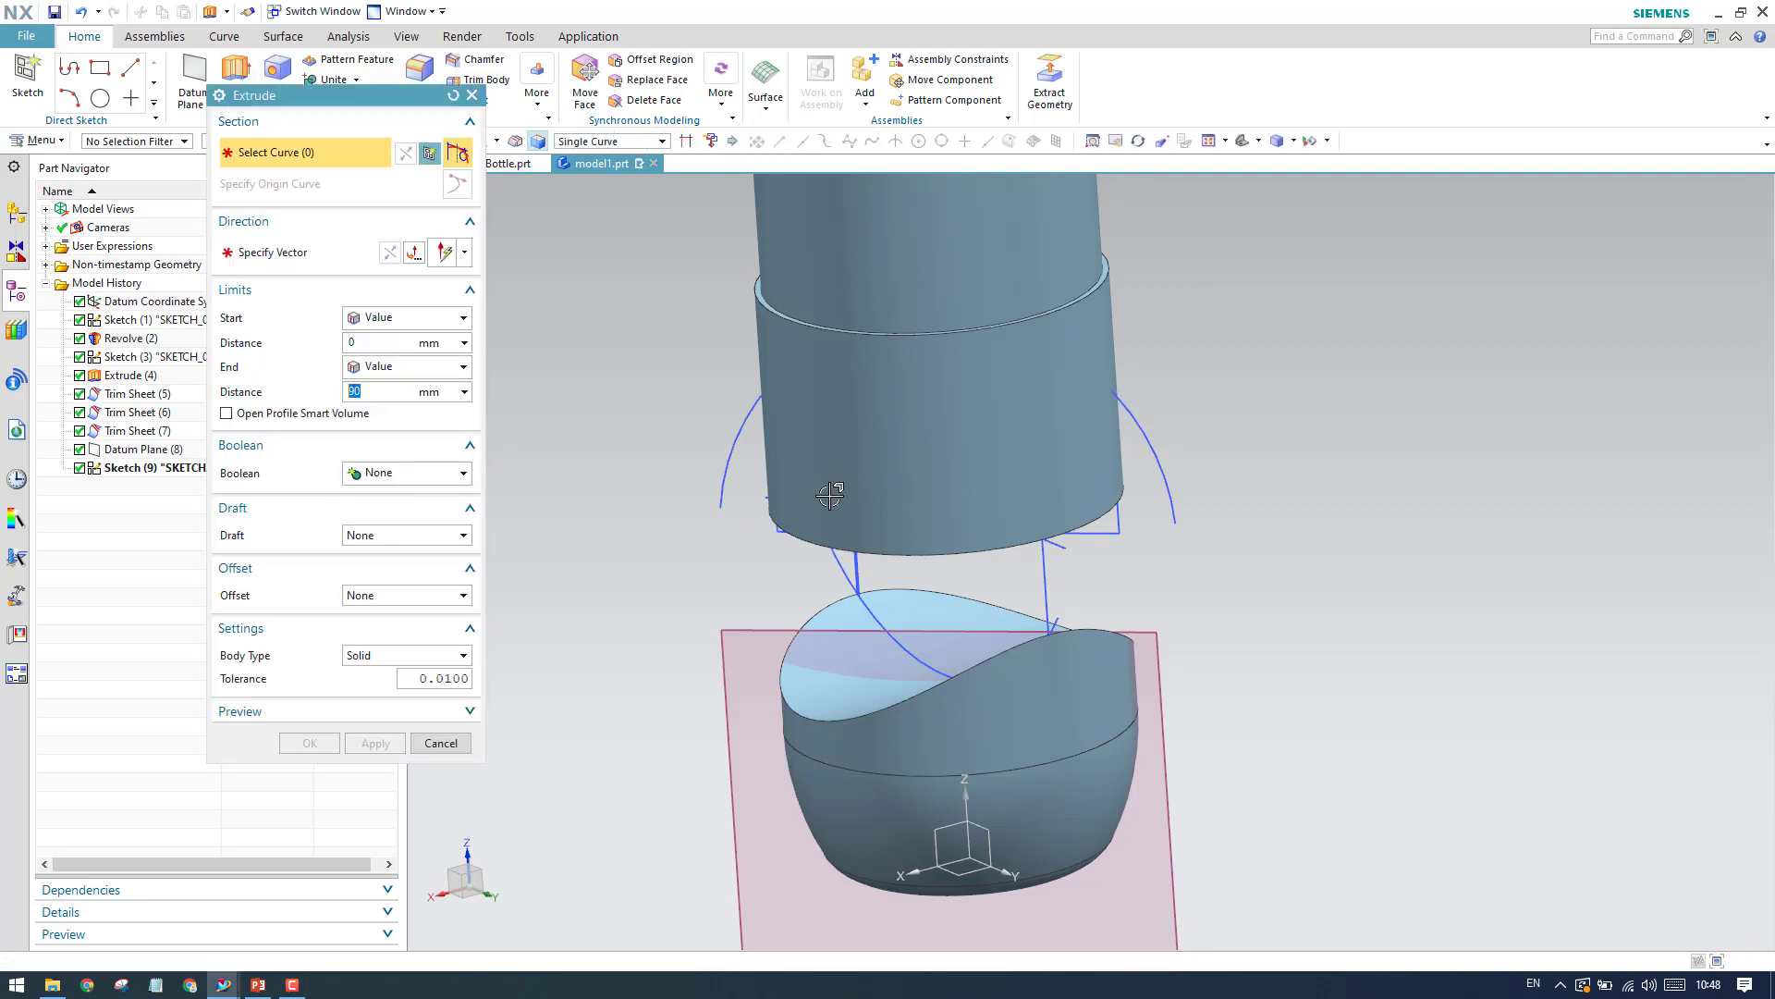
pyautogui.click(1164, 485)
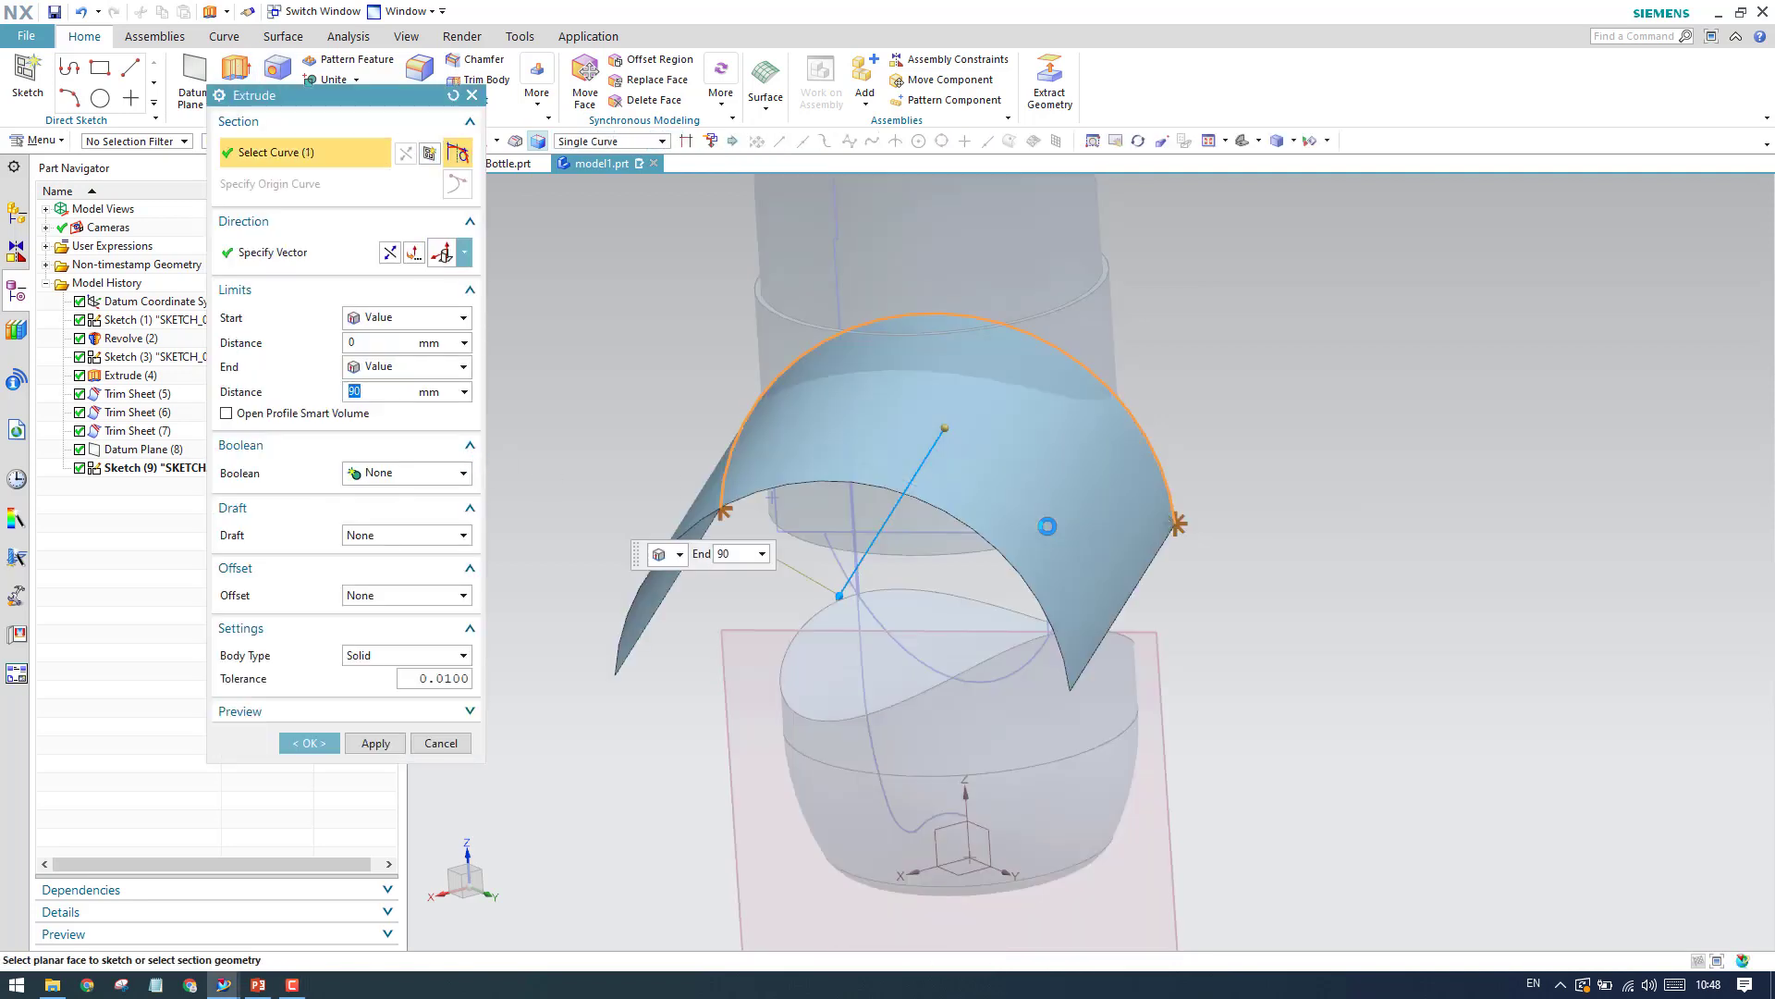
pyautogui.click(430, 319)
pyautogui.click(423, 363)
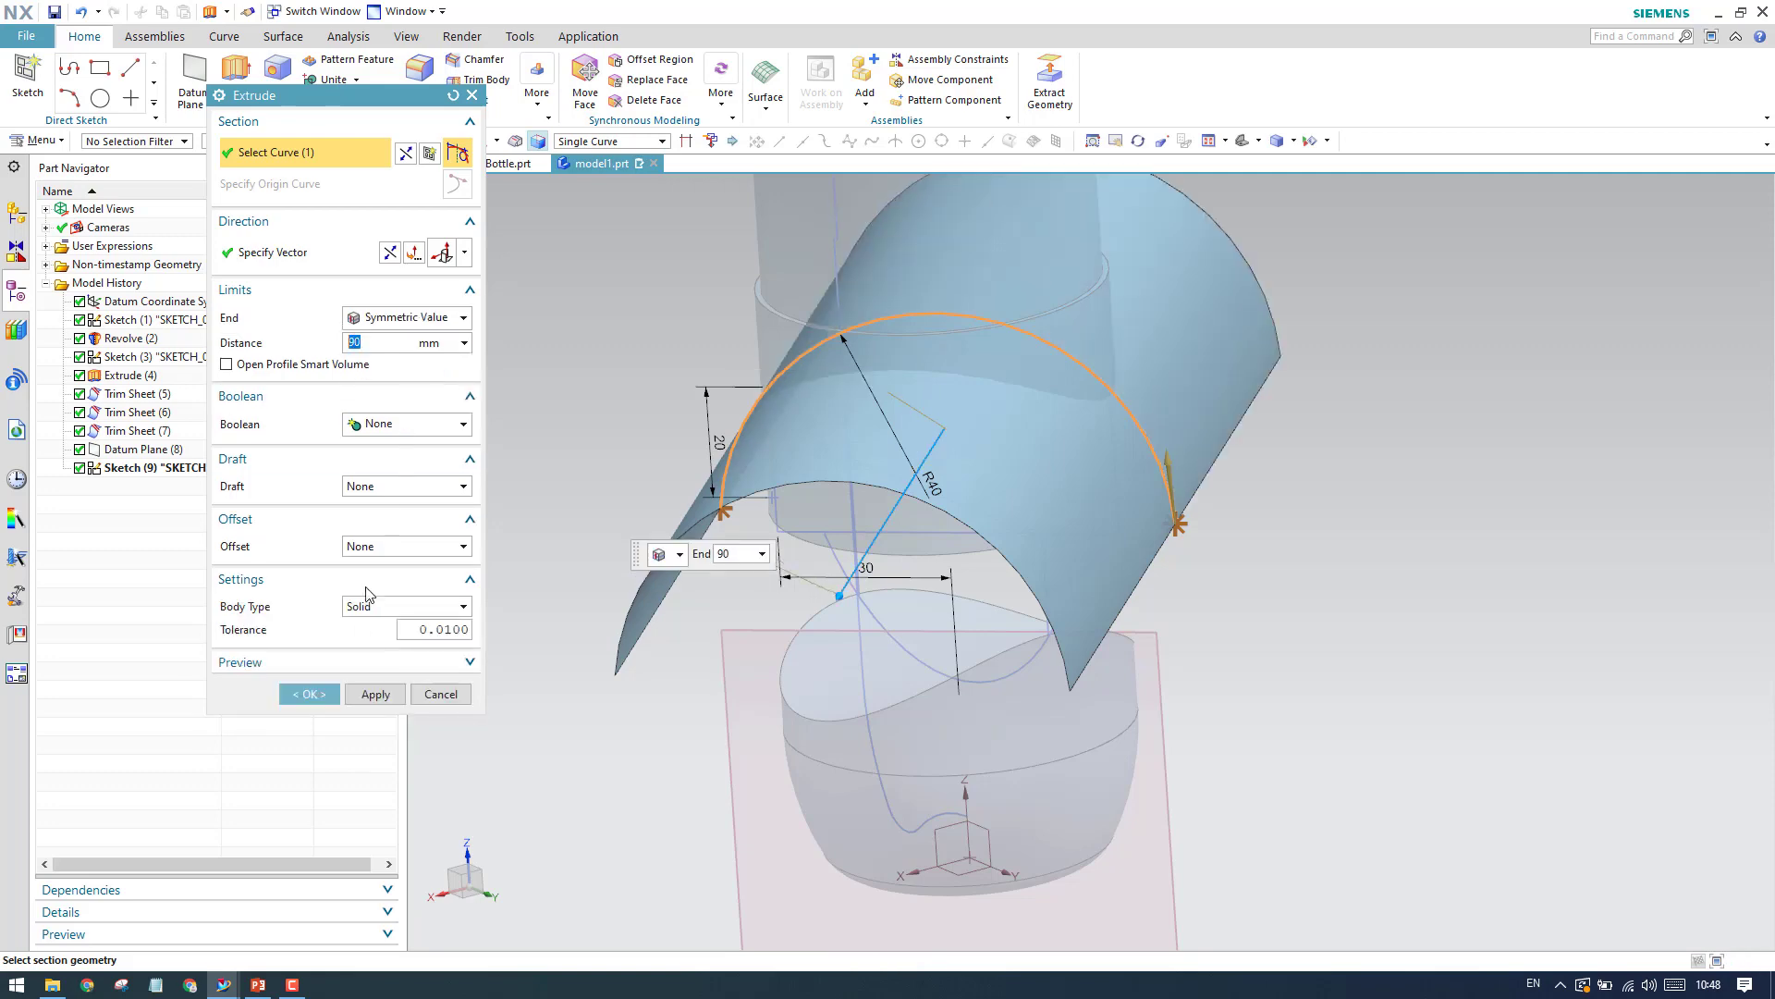
pyautogui.click(407, 606)
pyautogui.click(362, 638)
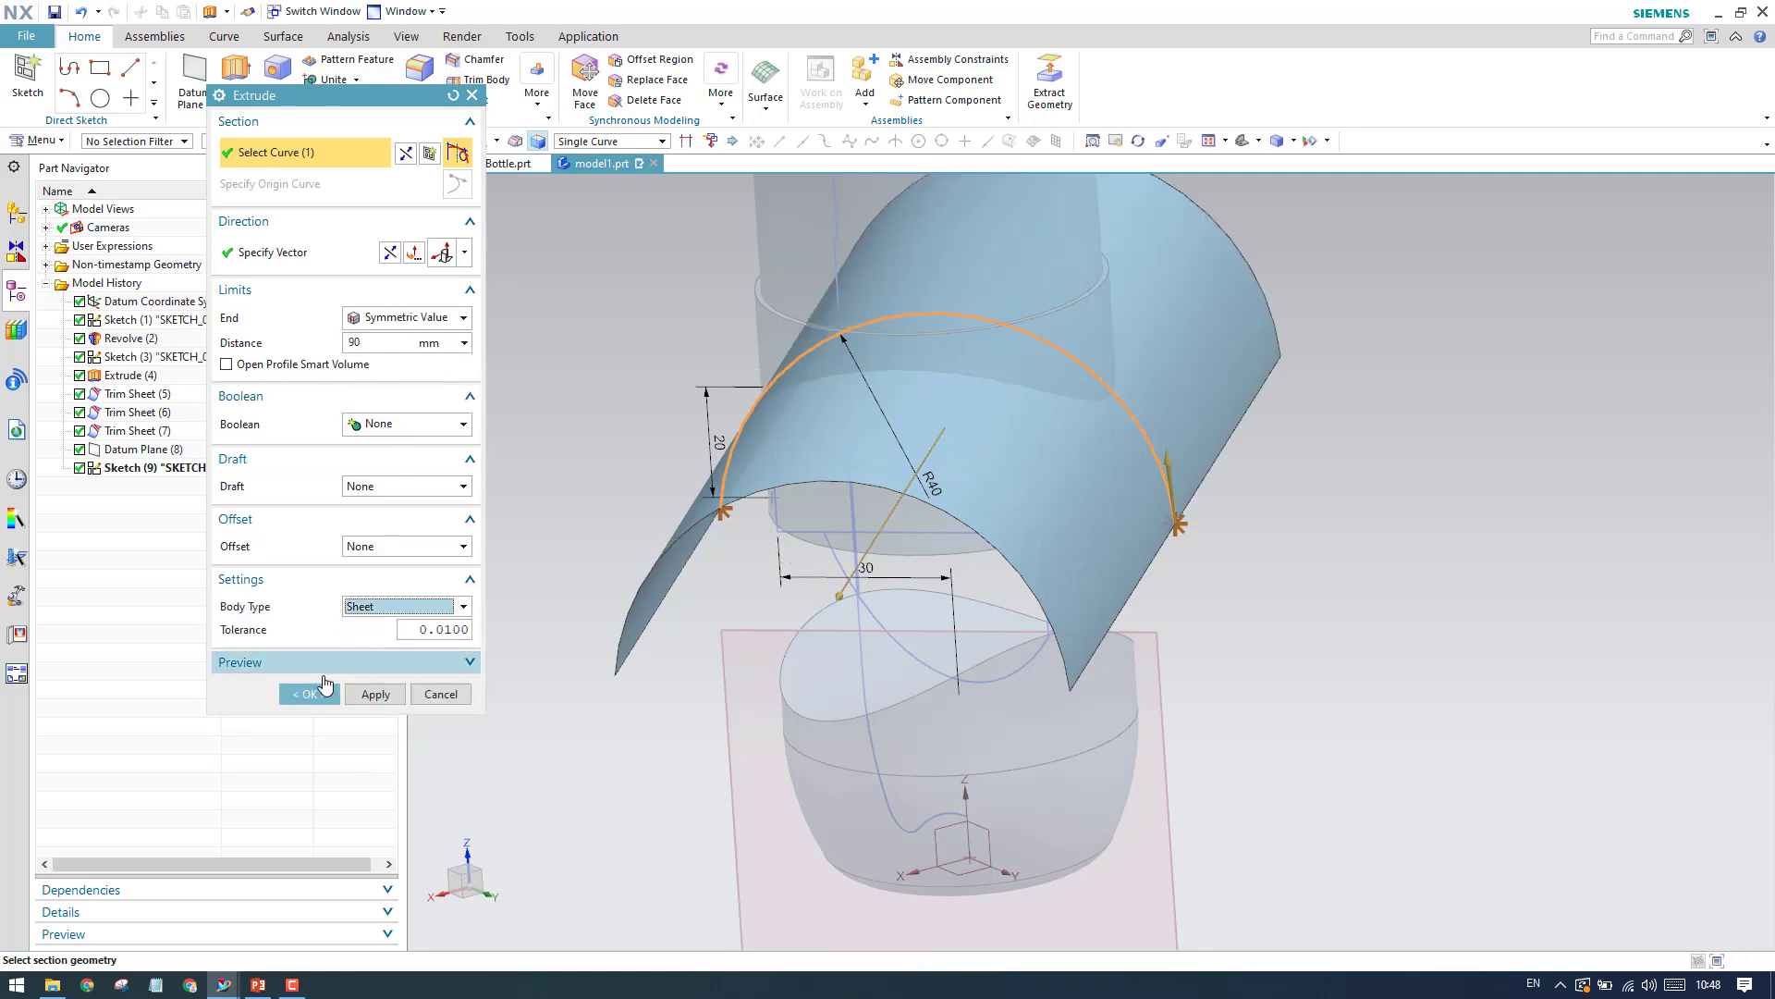
pyautogui.click(309, 694)
# Trim the upper bottle body with the extruded arc sheet as boundary, discarding the portion below the arc.
pyautogui.moveTo(881, 569); pyautogui.dragTo(578, 214, button='middle')
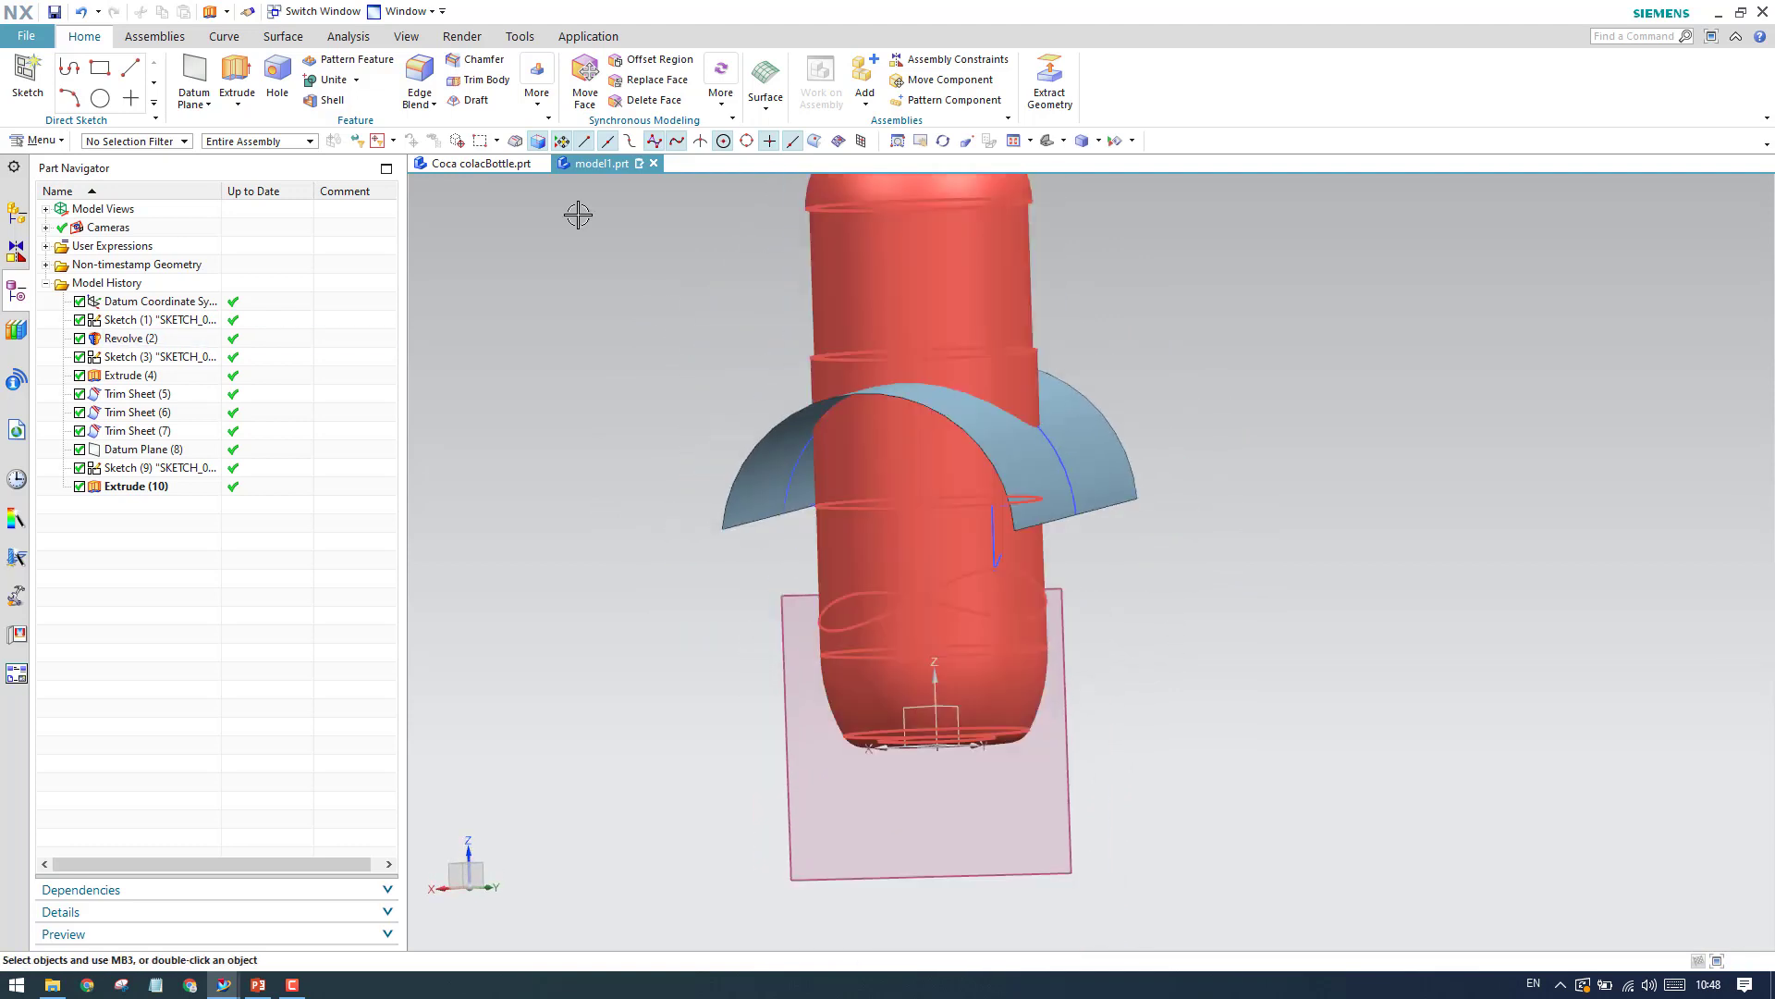
pyautogui.click(310, 39)
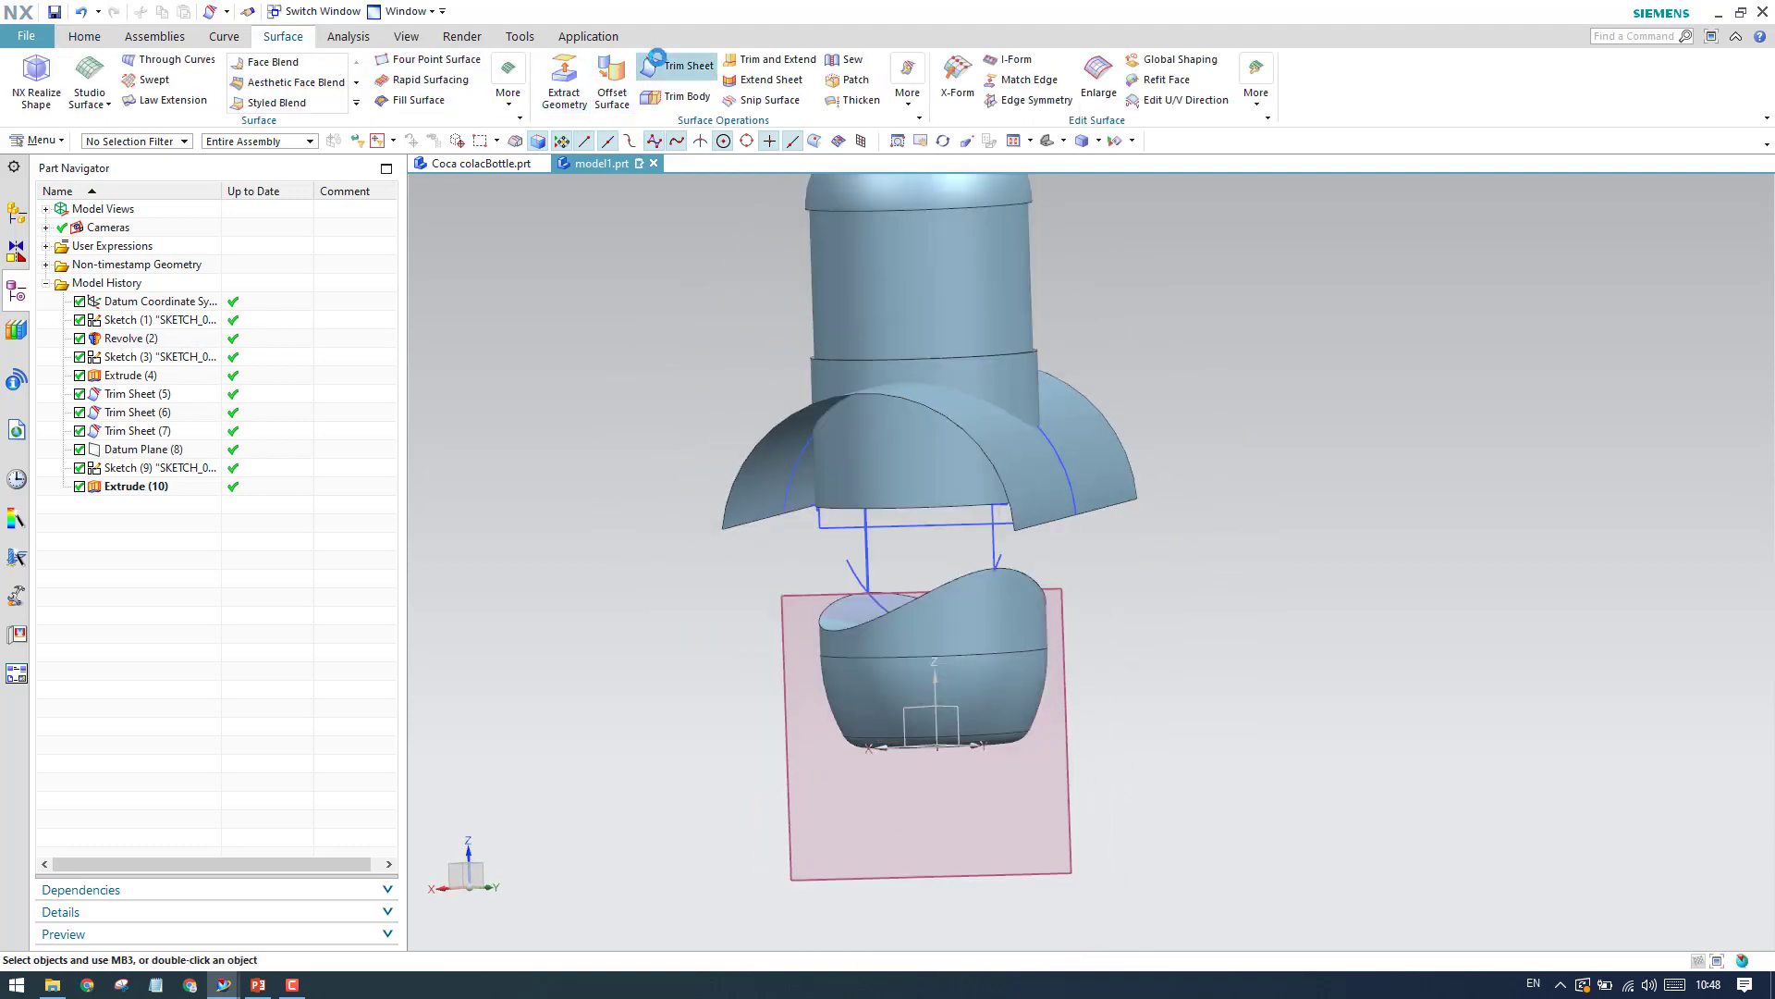
pyautogui.click(680, 65)
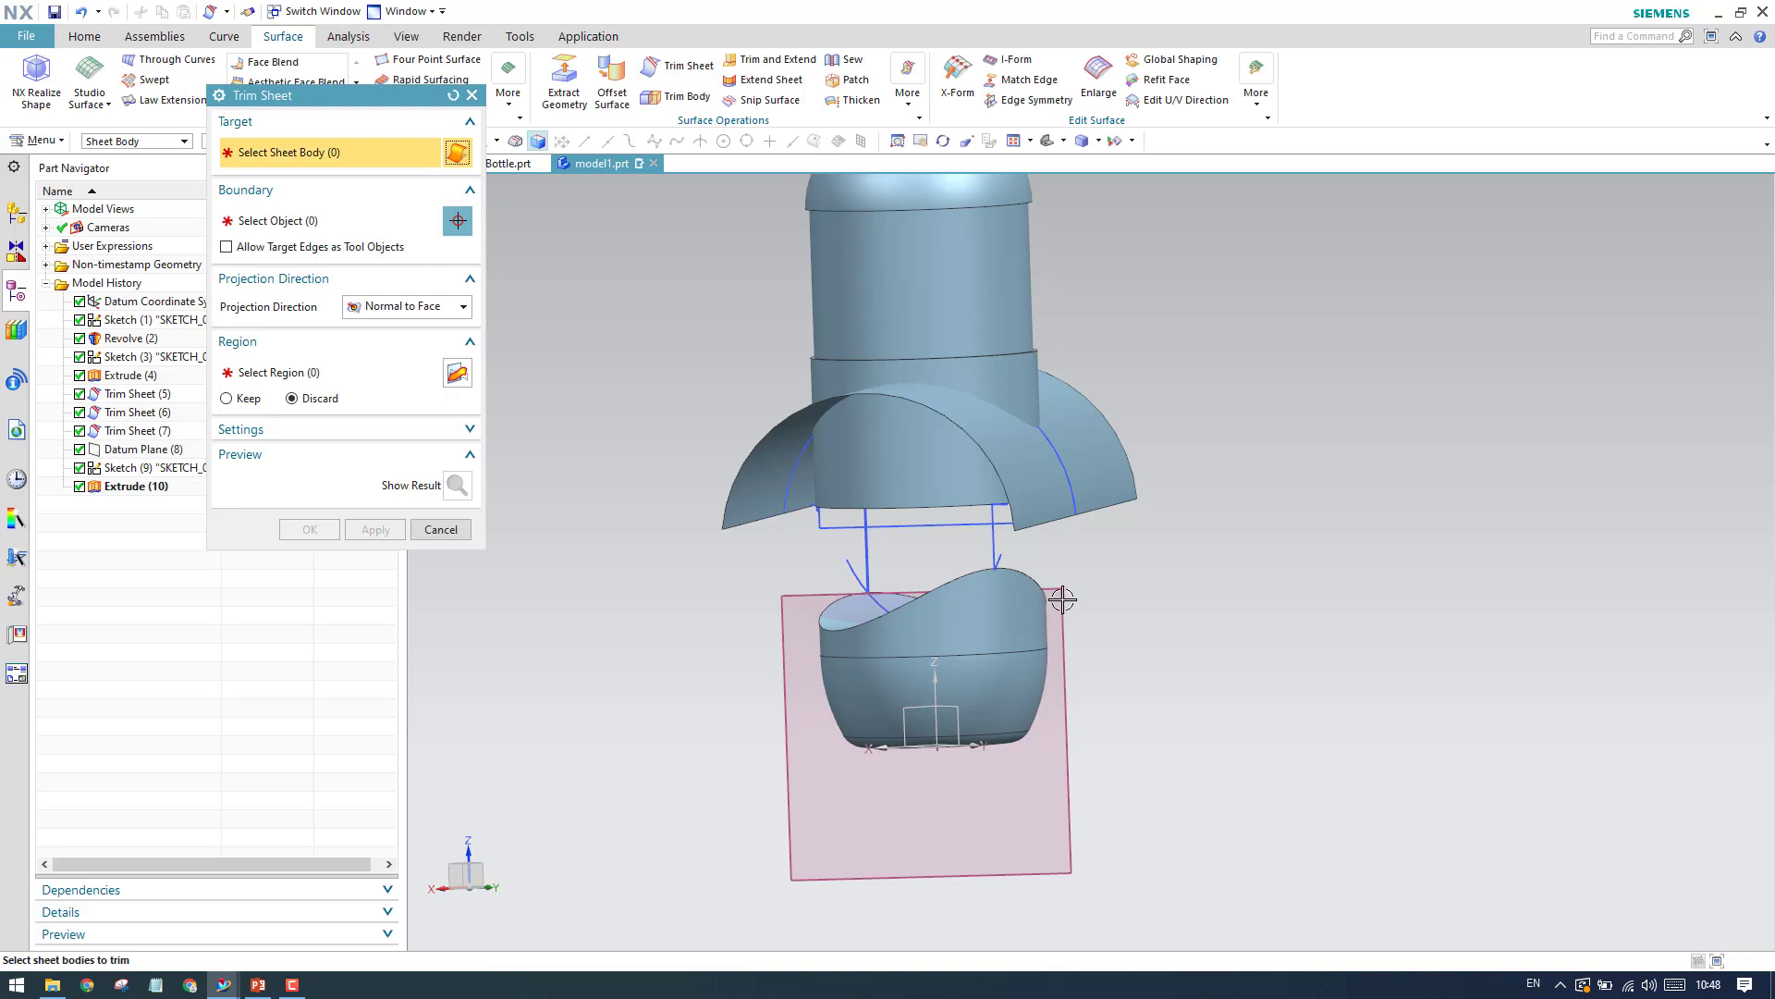
pyautogui.click(909, 453)
pyautogui.click(300, 220)
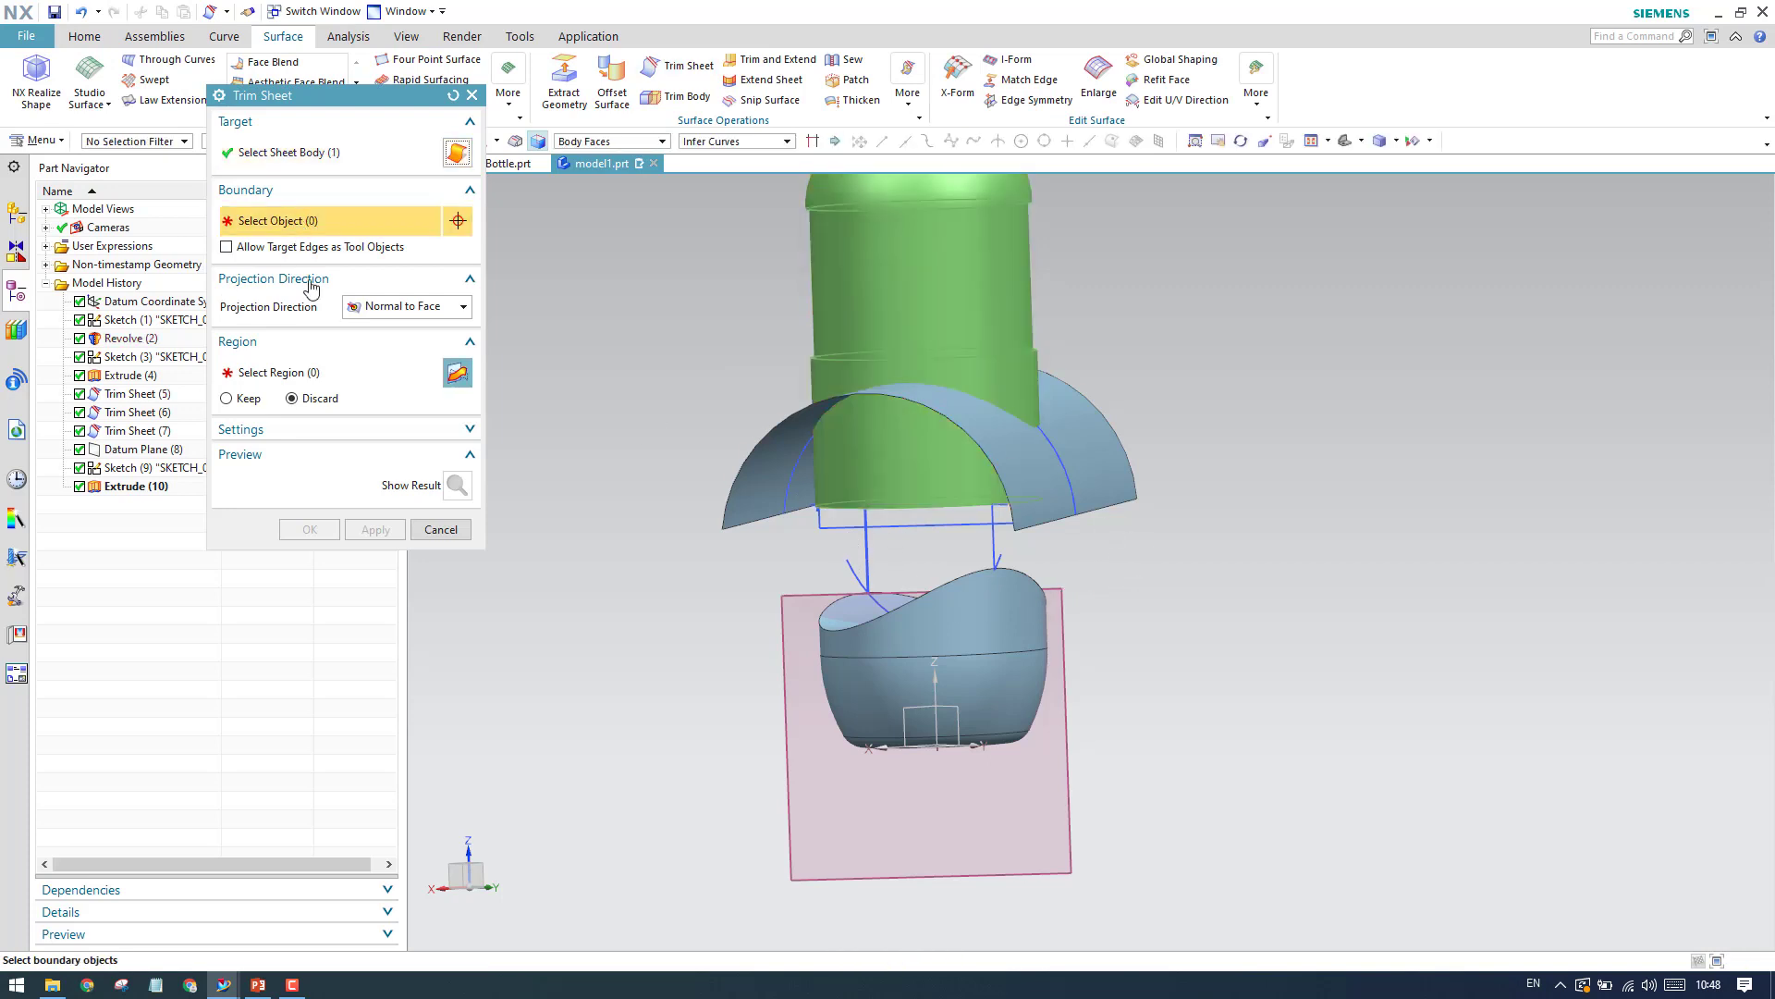
pyautogui.click(1075, 453)
pyautogui.click(375, 529)
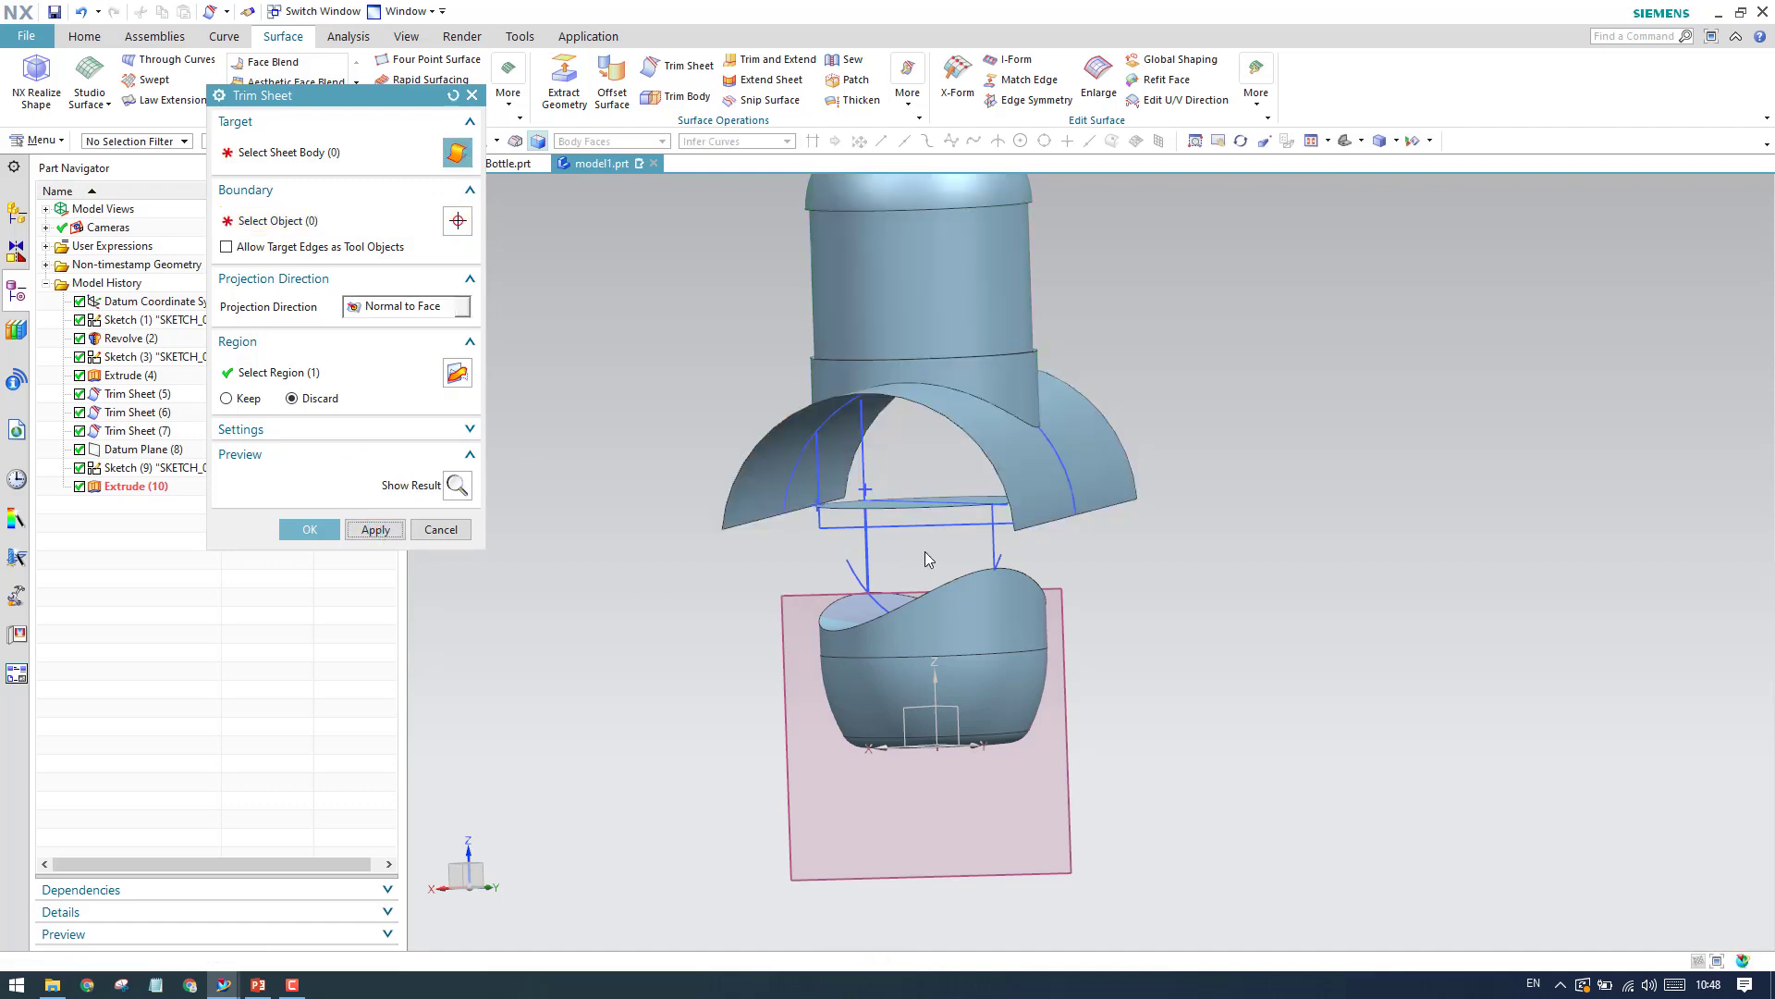
# Trim the extruded arc sheet with the upper bottle body as boundary, discarding the portion outside the bottle.
pyautogui.scroll(2, 934, 507)
pyautogui.moveTo(934, 507); pyautogui.dragTo(944, 516, button='middle')
pyautogui.moveTo(943, 516); pyautogui.dragTo(941, 619, button='right')
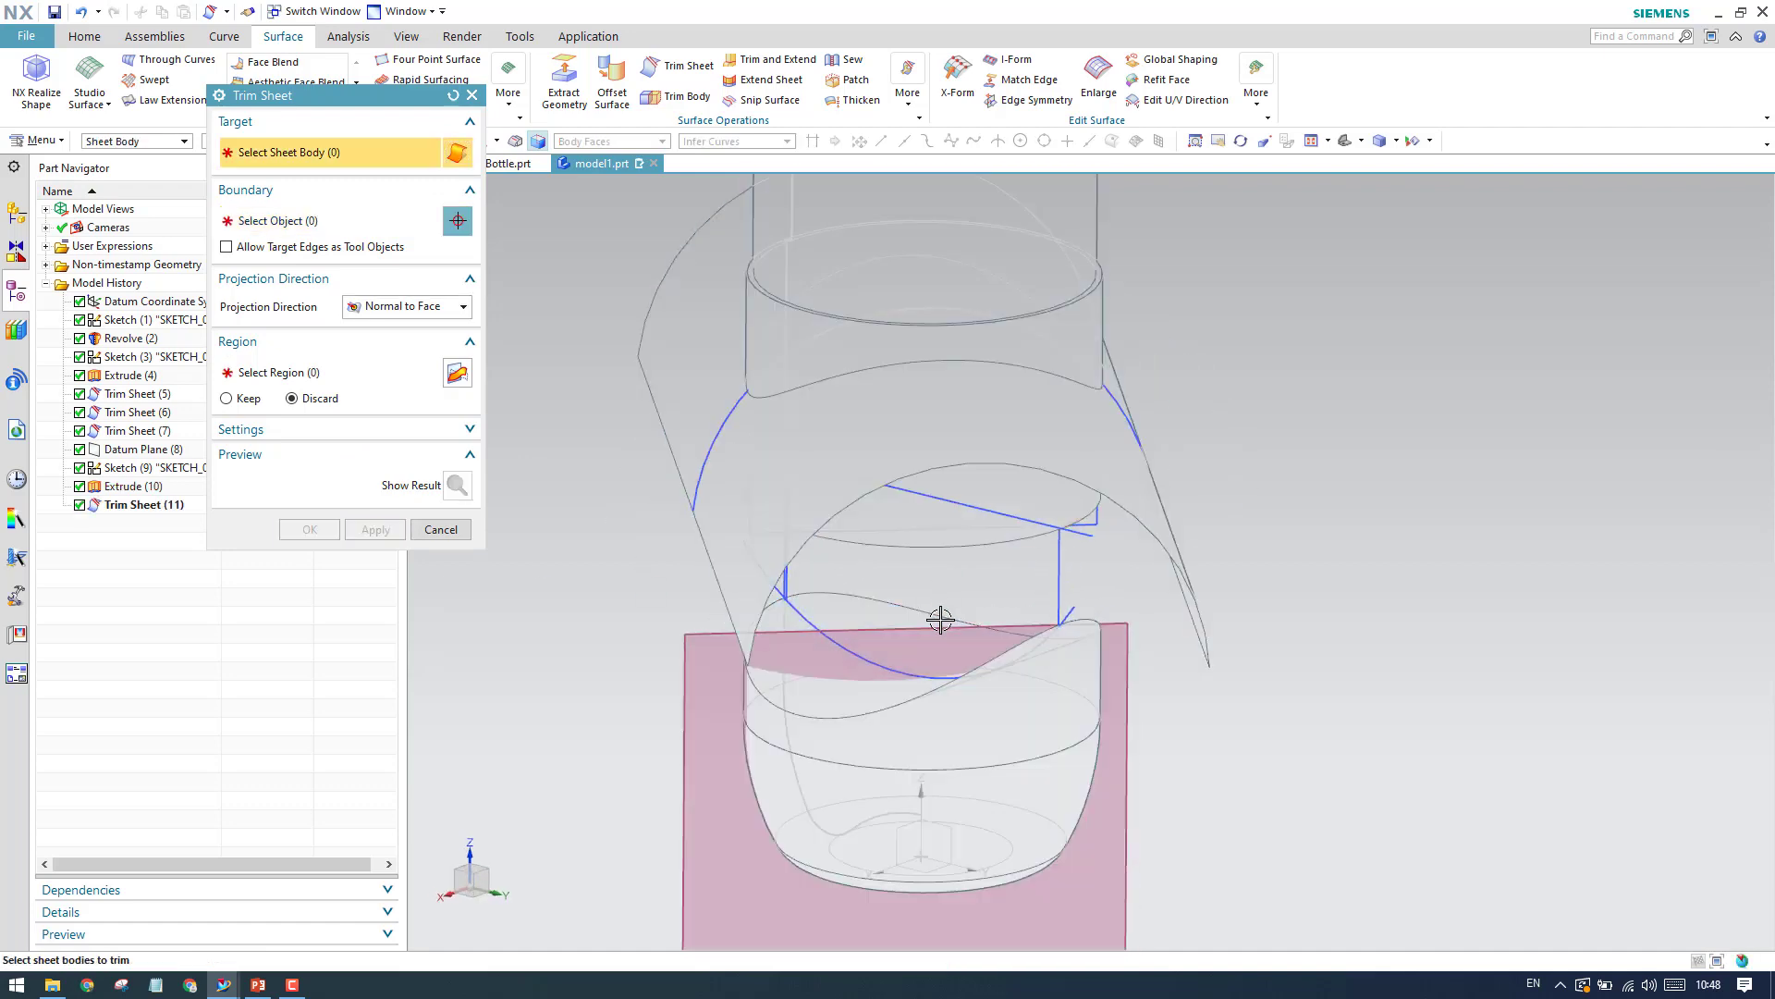
pyautogui.moveTo(1297, 457); pyautogui.dragTo(1193, 474, button='right')
pyautogui.moveTo(960, 508)
pyautogui.mouseDown(button='middle')
pyautogui.moveTo(931, 448)
pyautogui.moveTo(907, 491)
pyautogui.moveTo(923, 486)
pyautogui.mouseUp(button='middle')
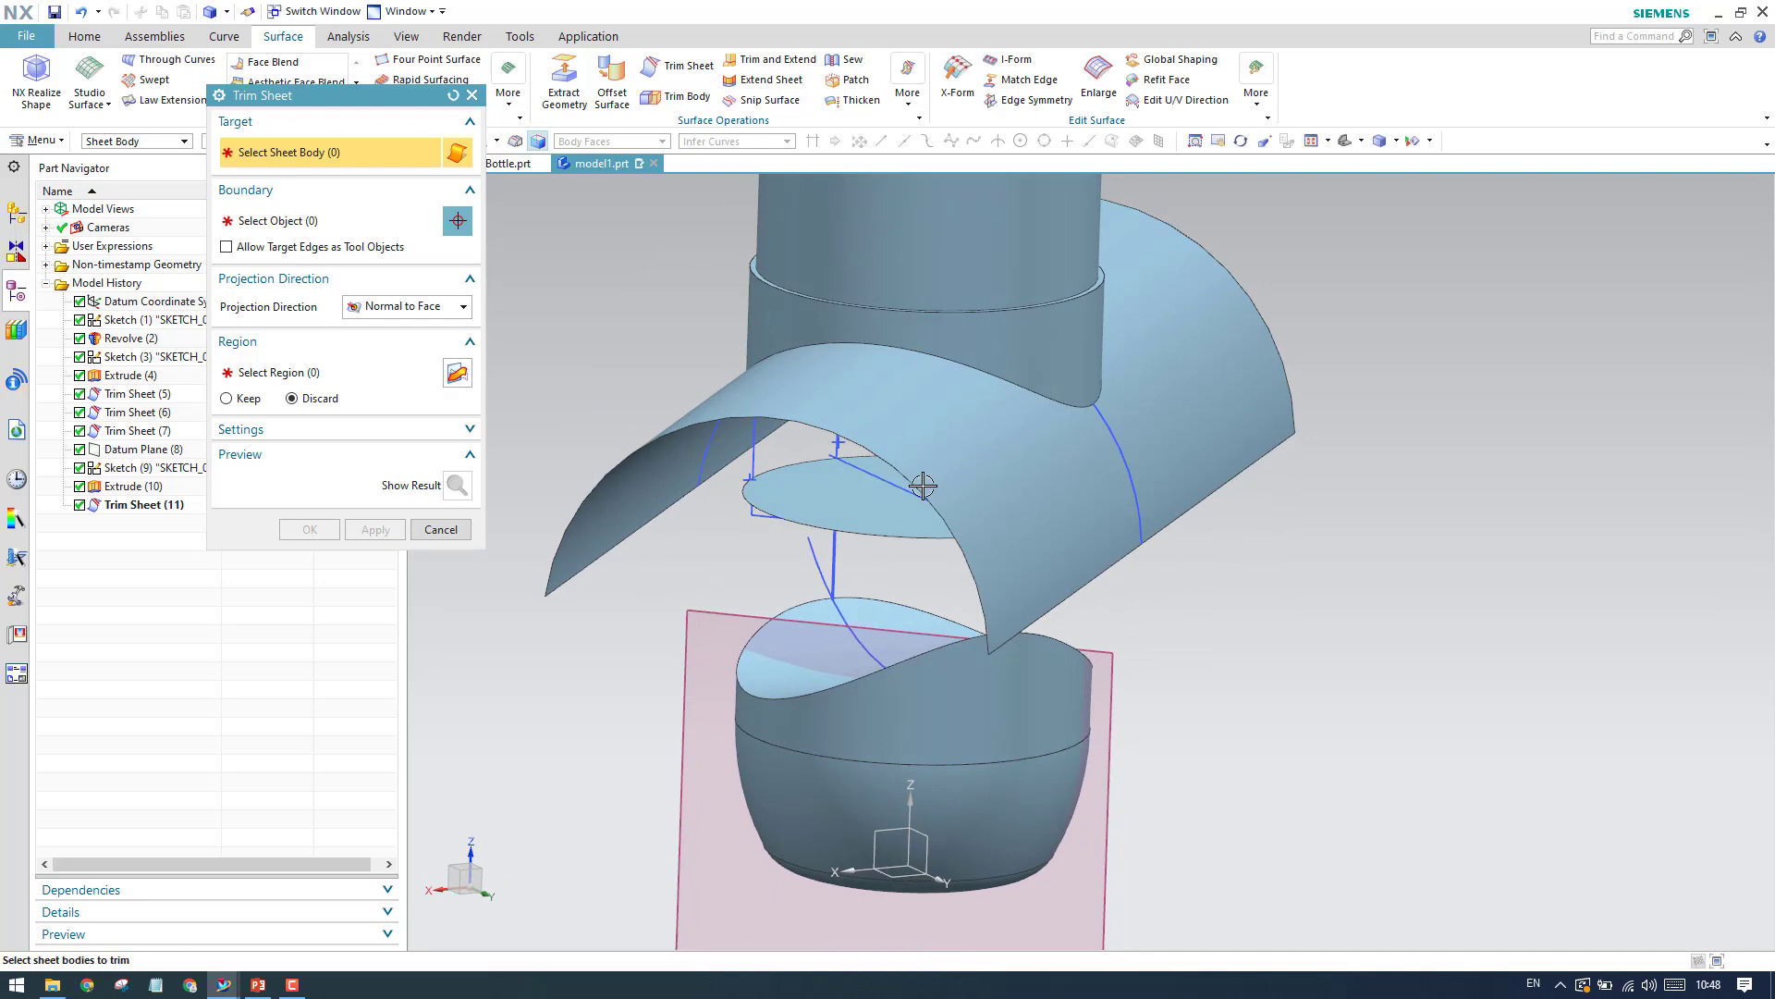
pyautogui.click(980, 435)
pyautogui.click(374, 224)
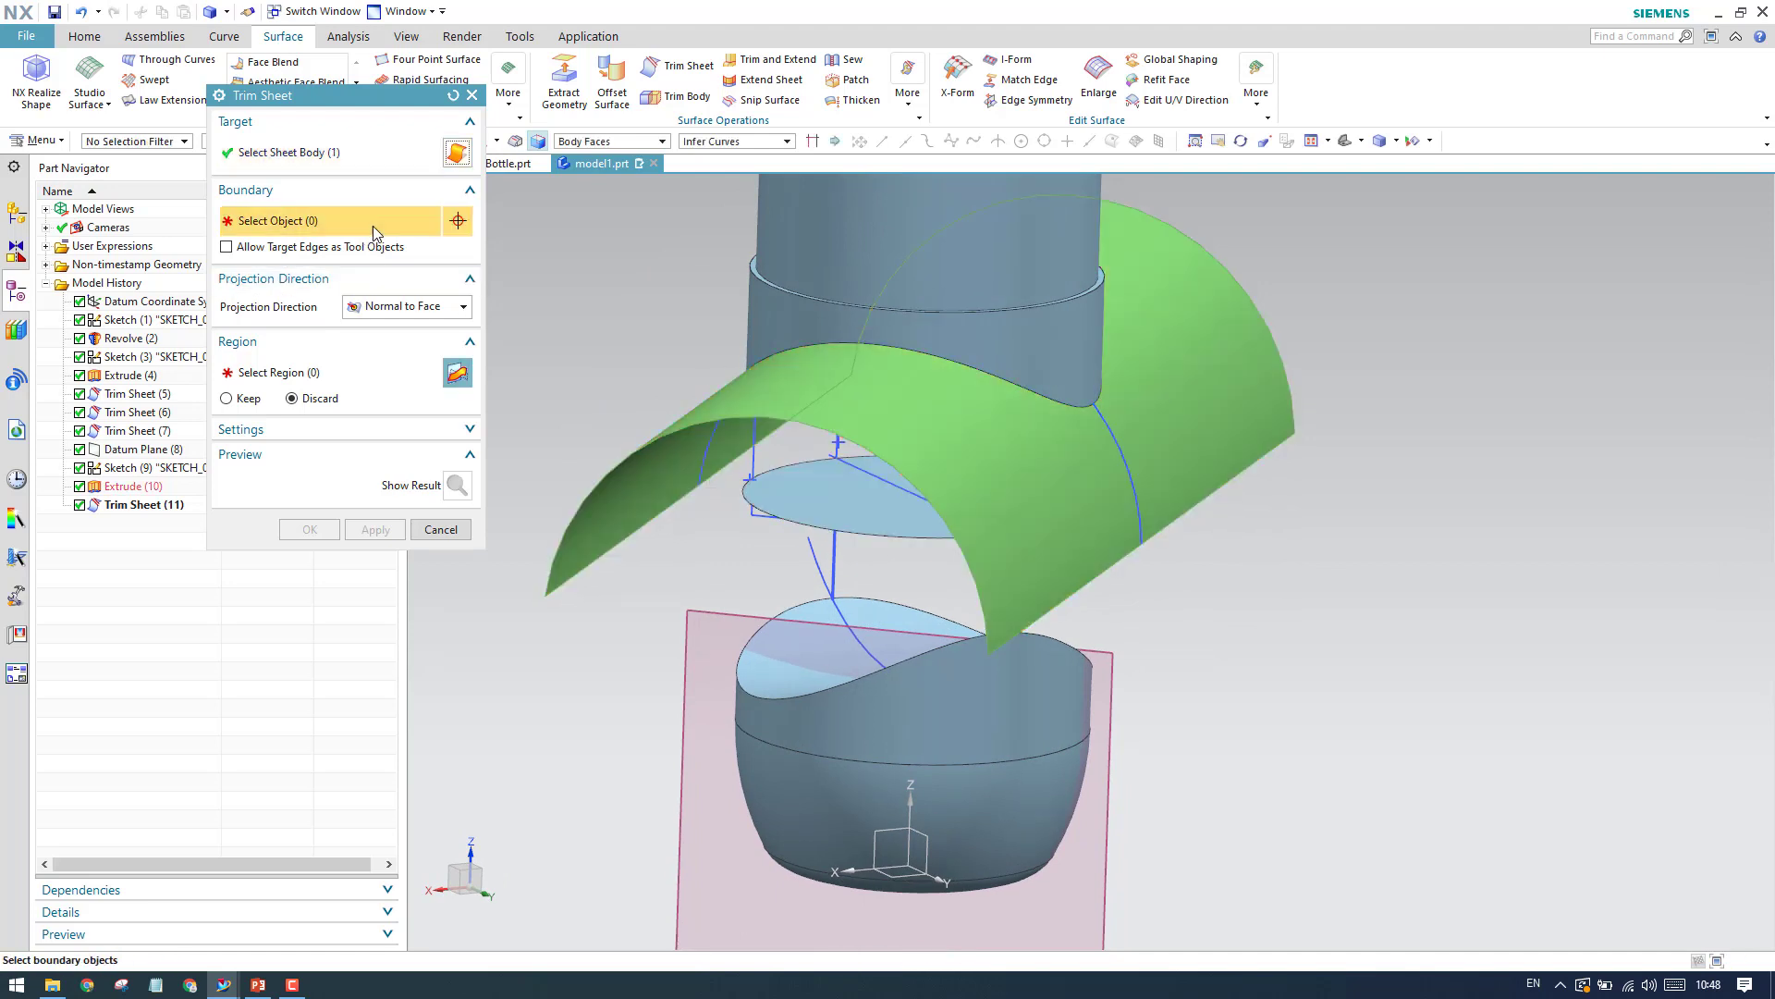
pyautogui.click(1061, 360)
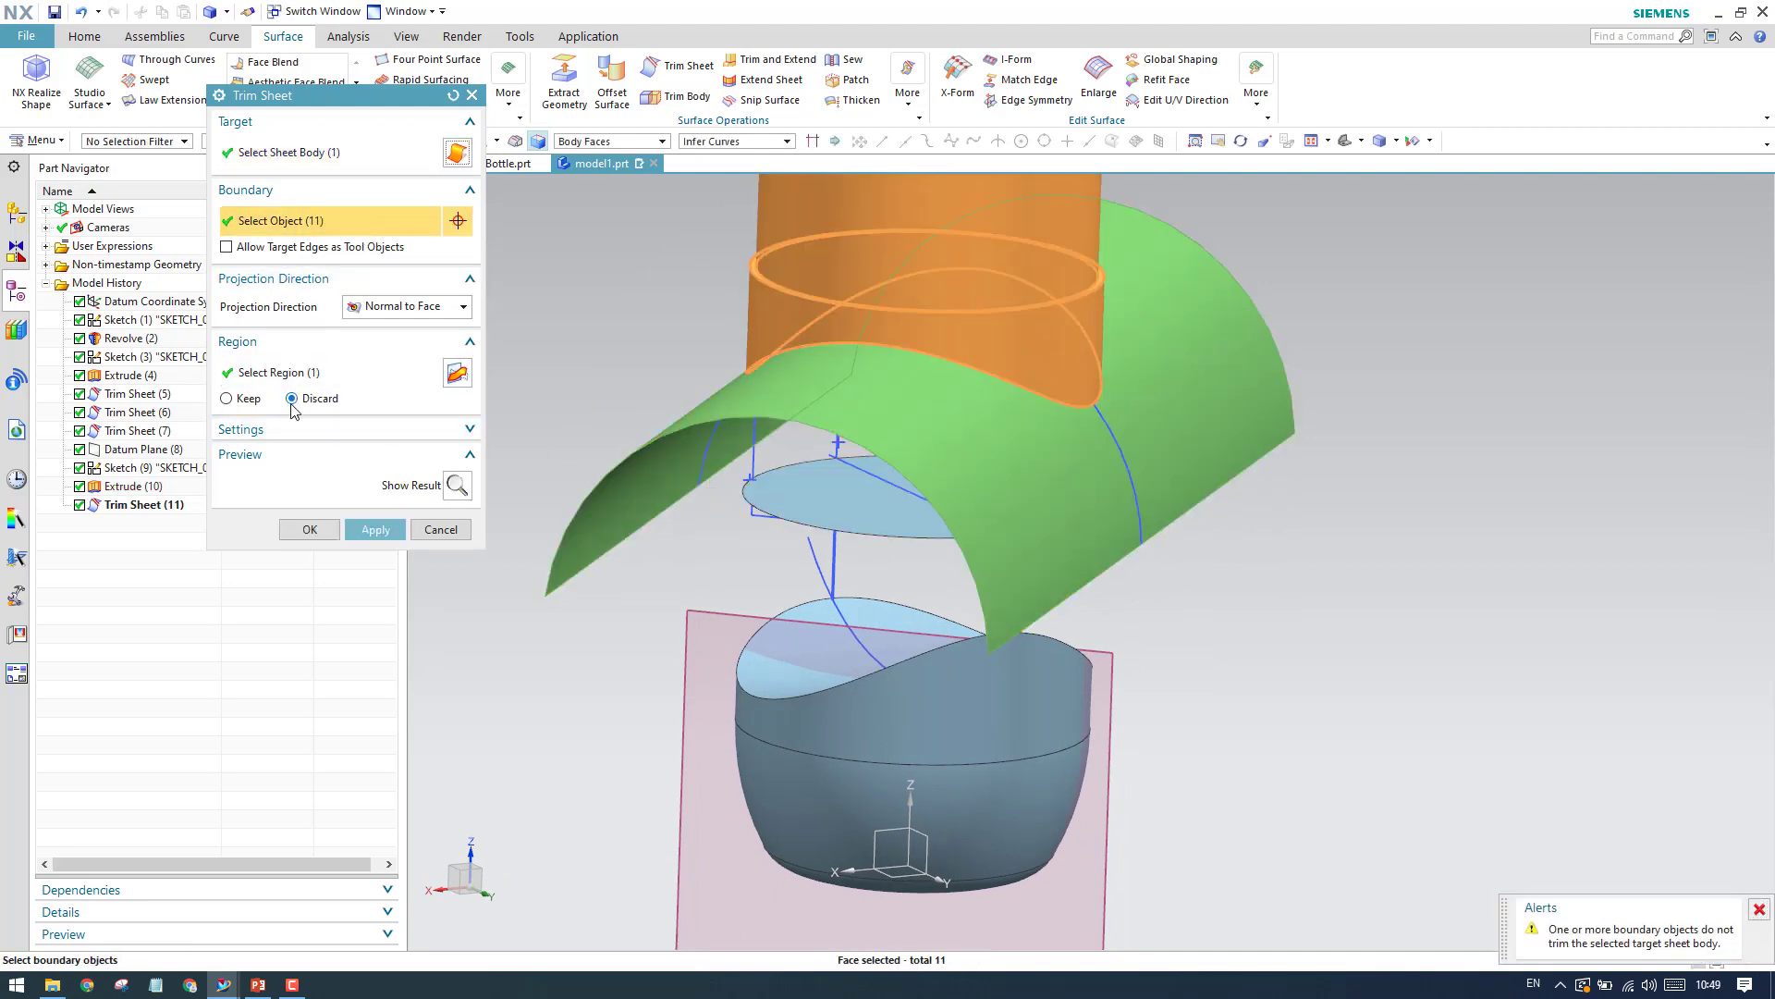
pyautogui.click(333, 533)
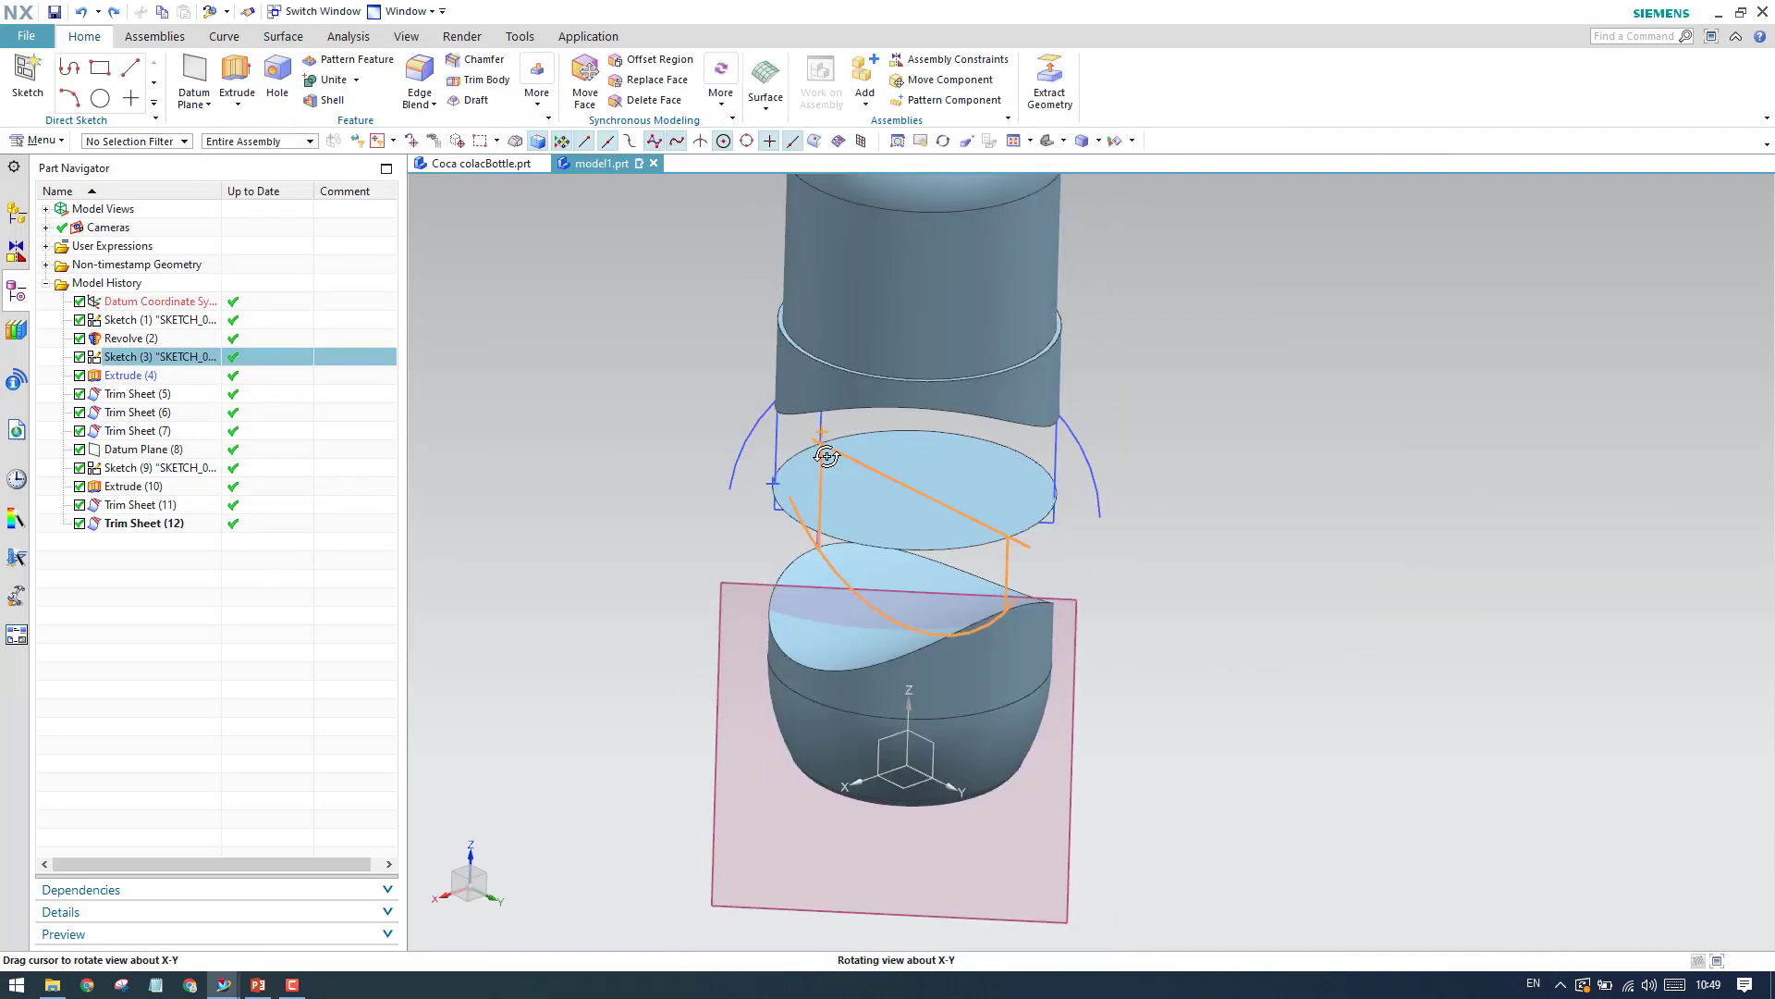
pyautogui.click(118, 376)
pyautogui.press('Escape')
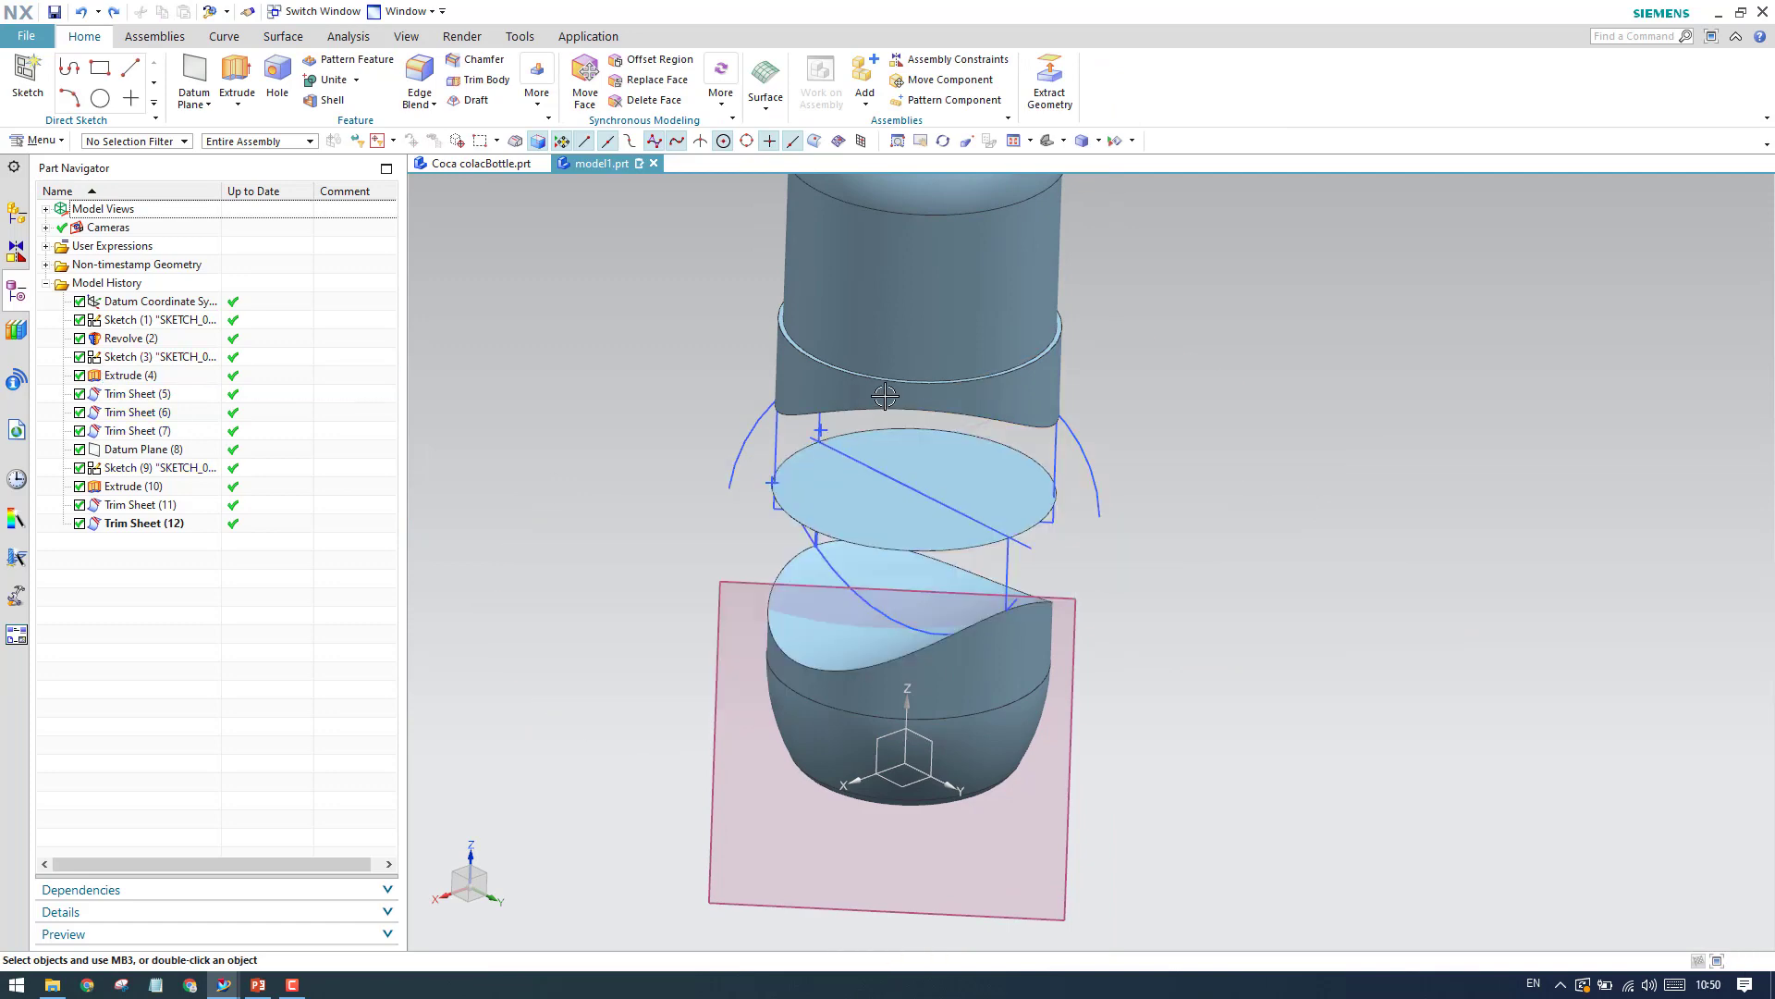
pyautogui.moveTo(885, 396); pyautogui.dragTo(896, 333, button='middle')
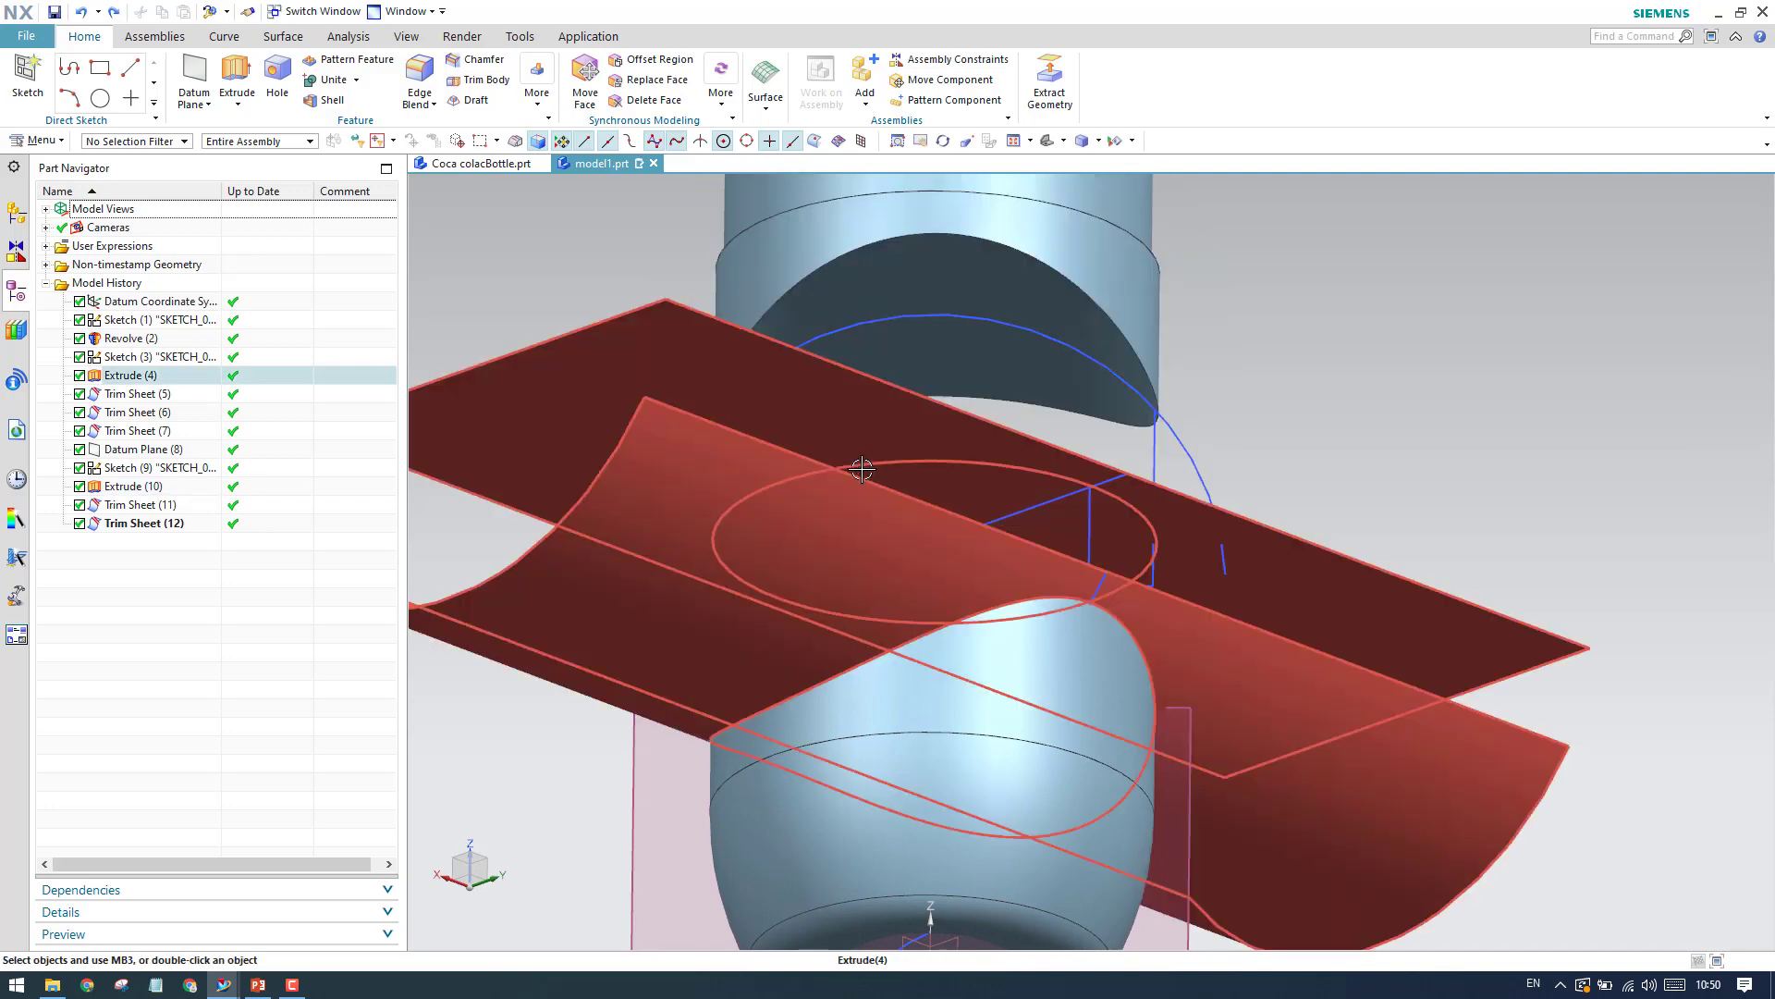
pyautogui.moveTo(859, 473); pyautogui.dragTo(857, 537, button='middle')
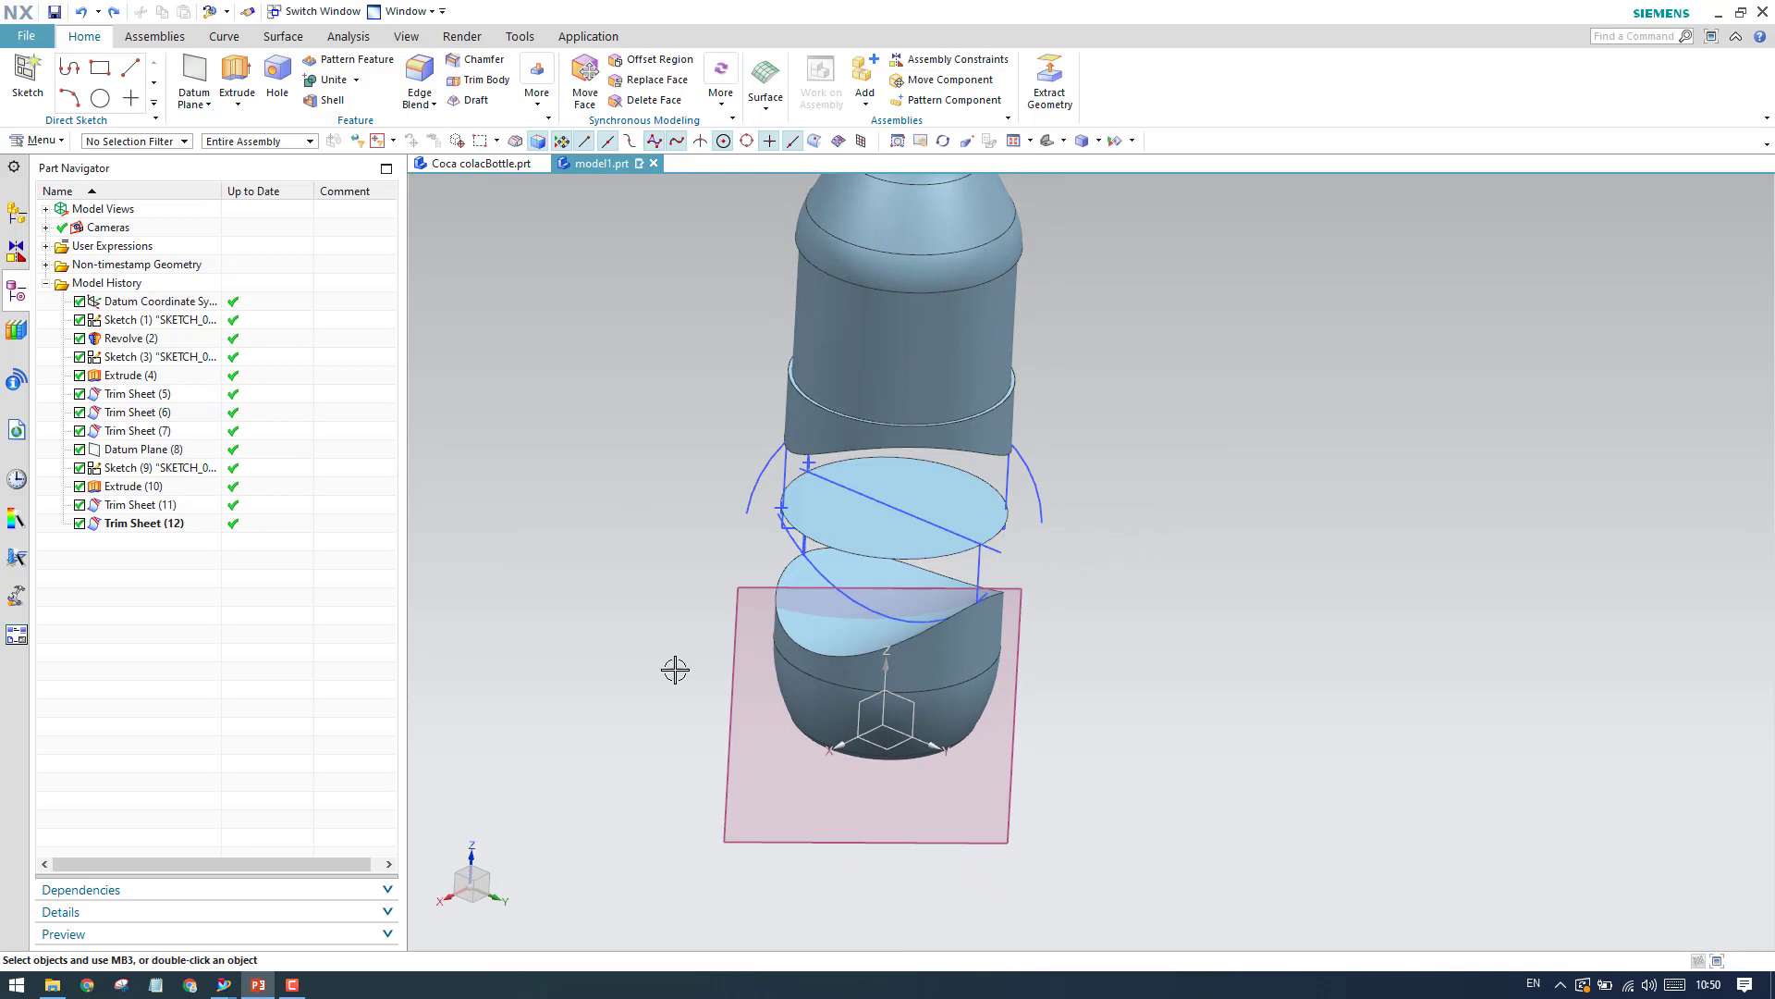
pyautogui.scroll(1, 675, 670)
pyautogui.scroll(-1, 654, 579)
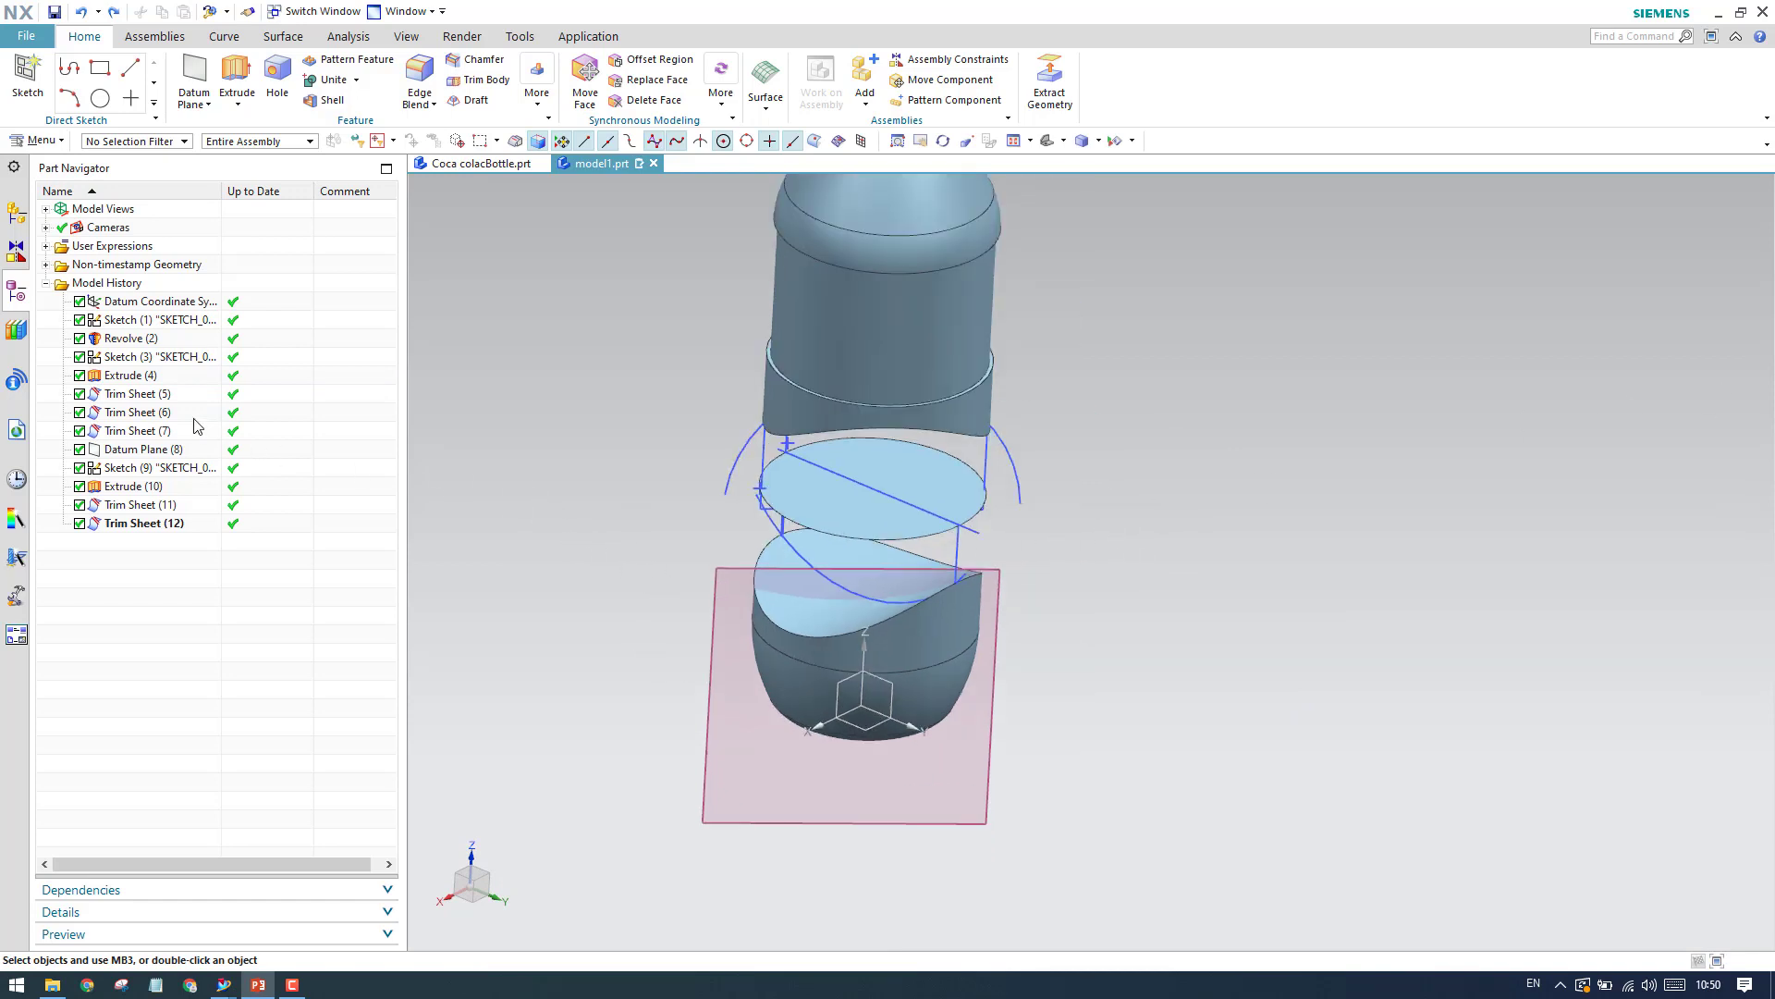
# Hide the two arc guide sketches, Sketch (3) and Sketch (9).
pyautogui.click(178, 357)
pyautogui.keyDown('ctrl'); pyautogui.click(171, 467); pyautogui.keyUp('ctrl')
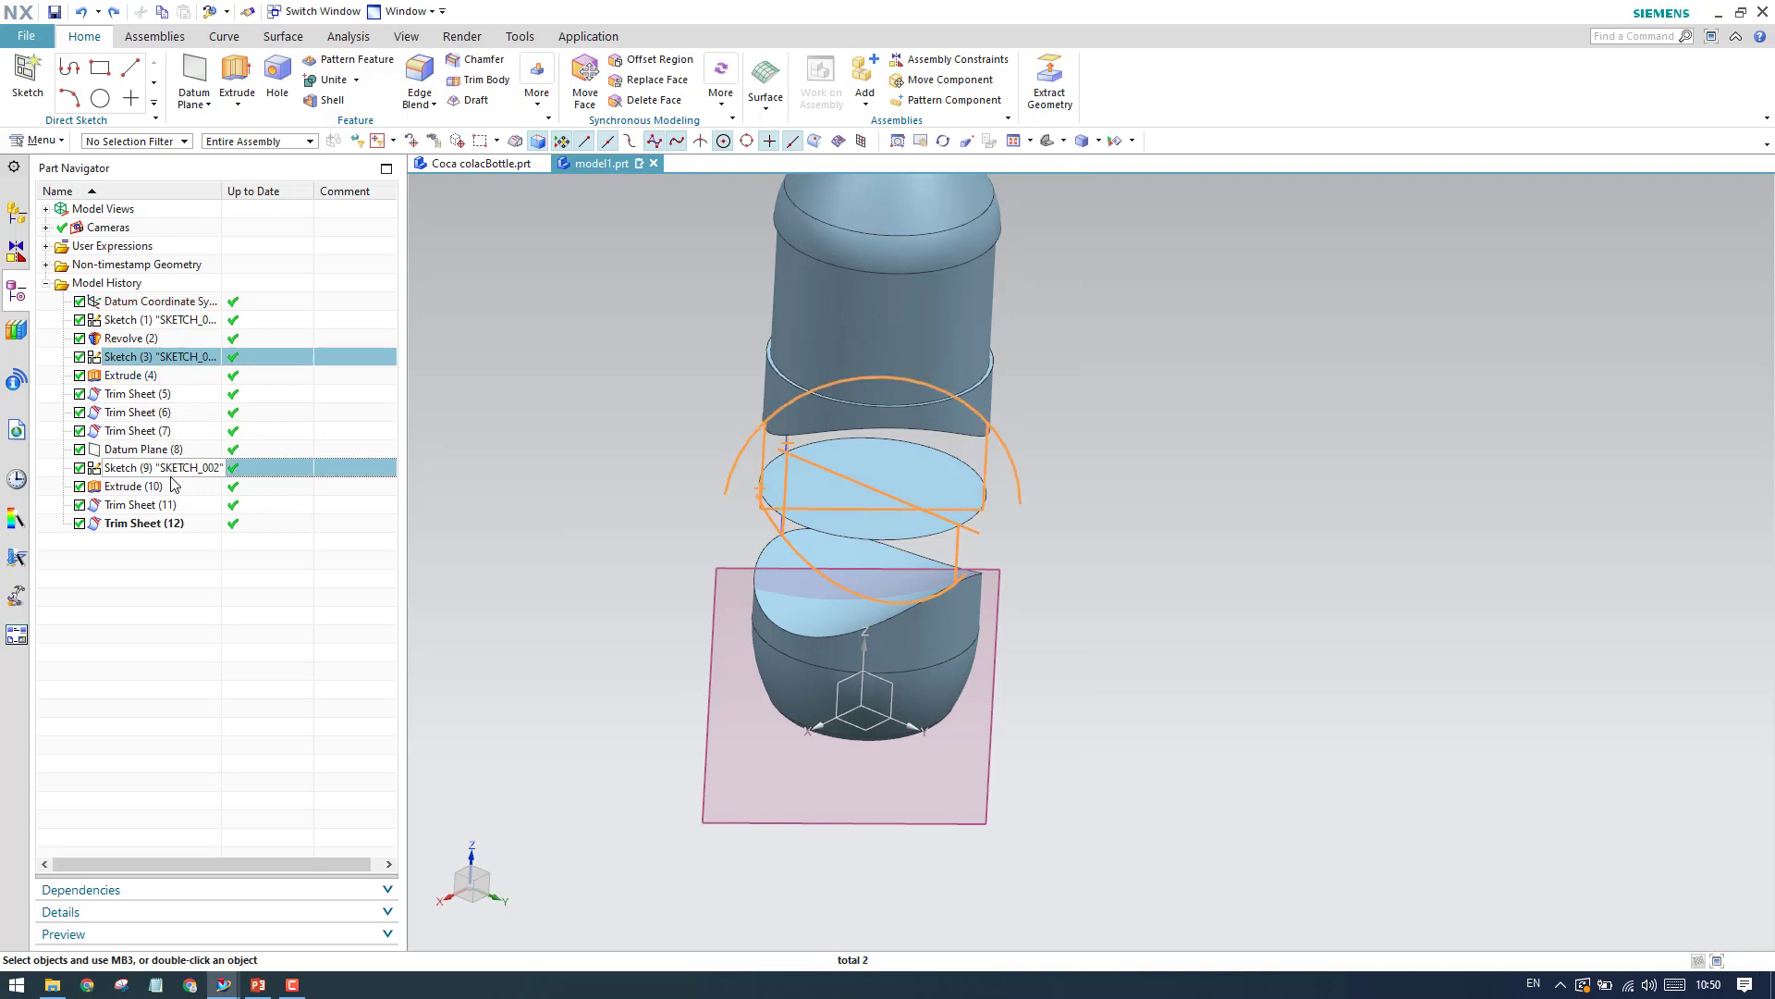
pyautogui.rightClick(203, 467)
pyautogui.click(246, 456)
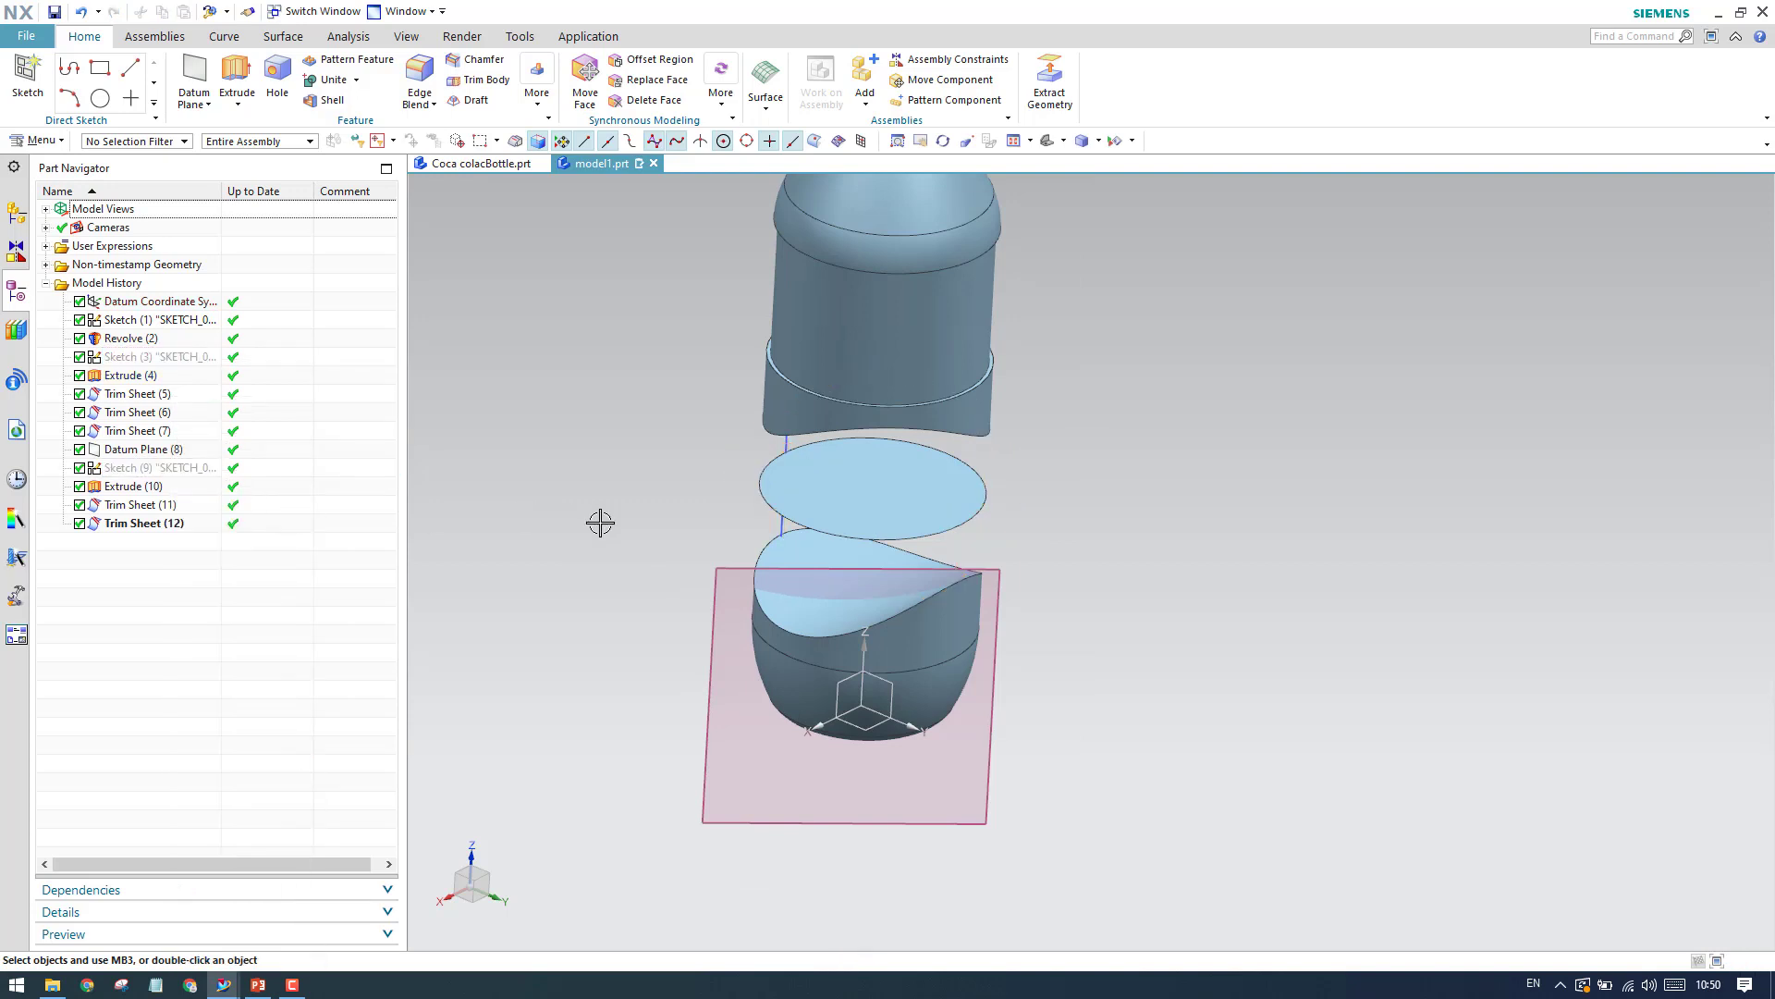
# Sketch a 59 mm diameter circle centred on the origin of the XY plane and finish the sketch.
pyautogui.click(22, 74)
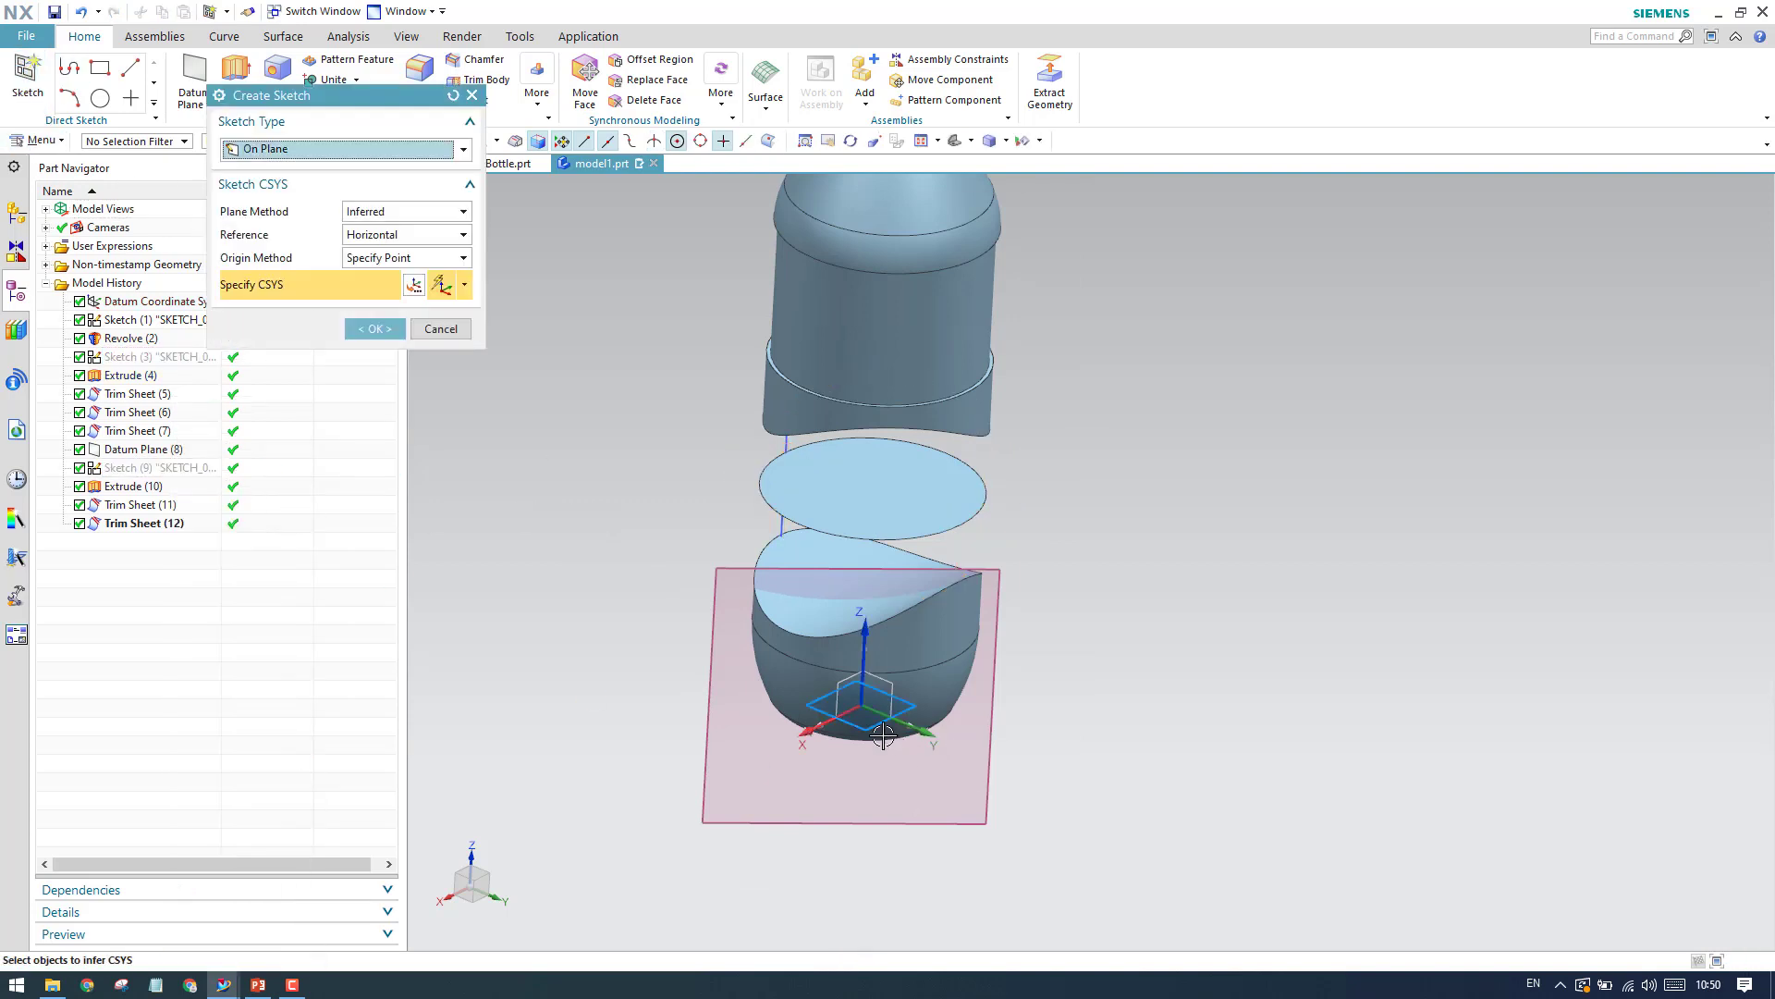
pyautogui.click(379, 330)
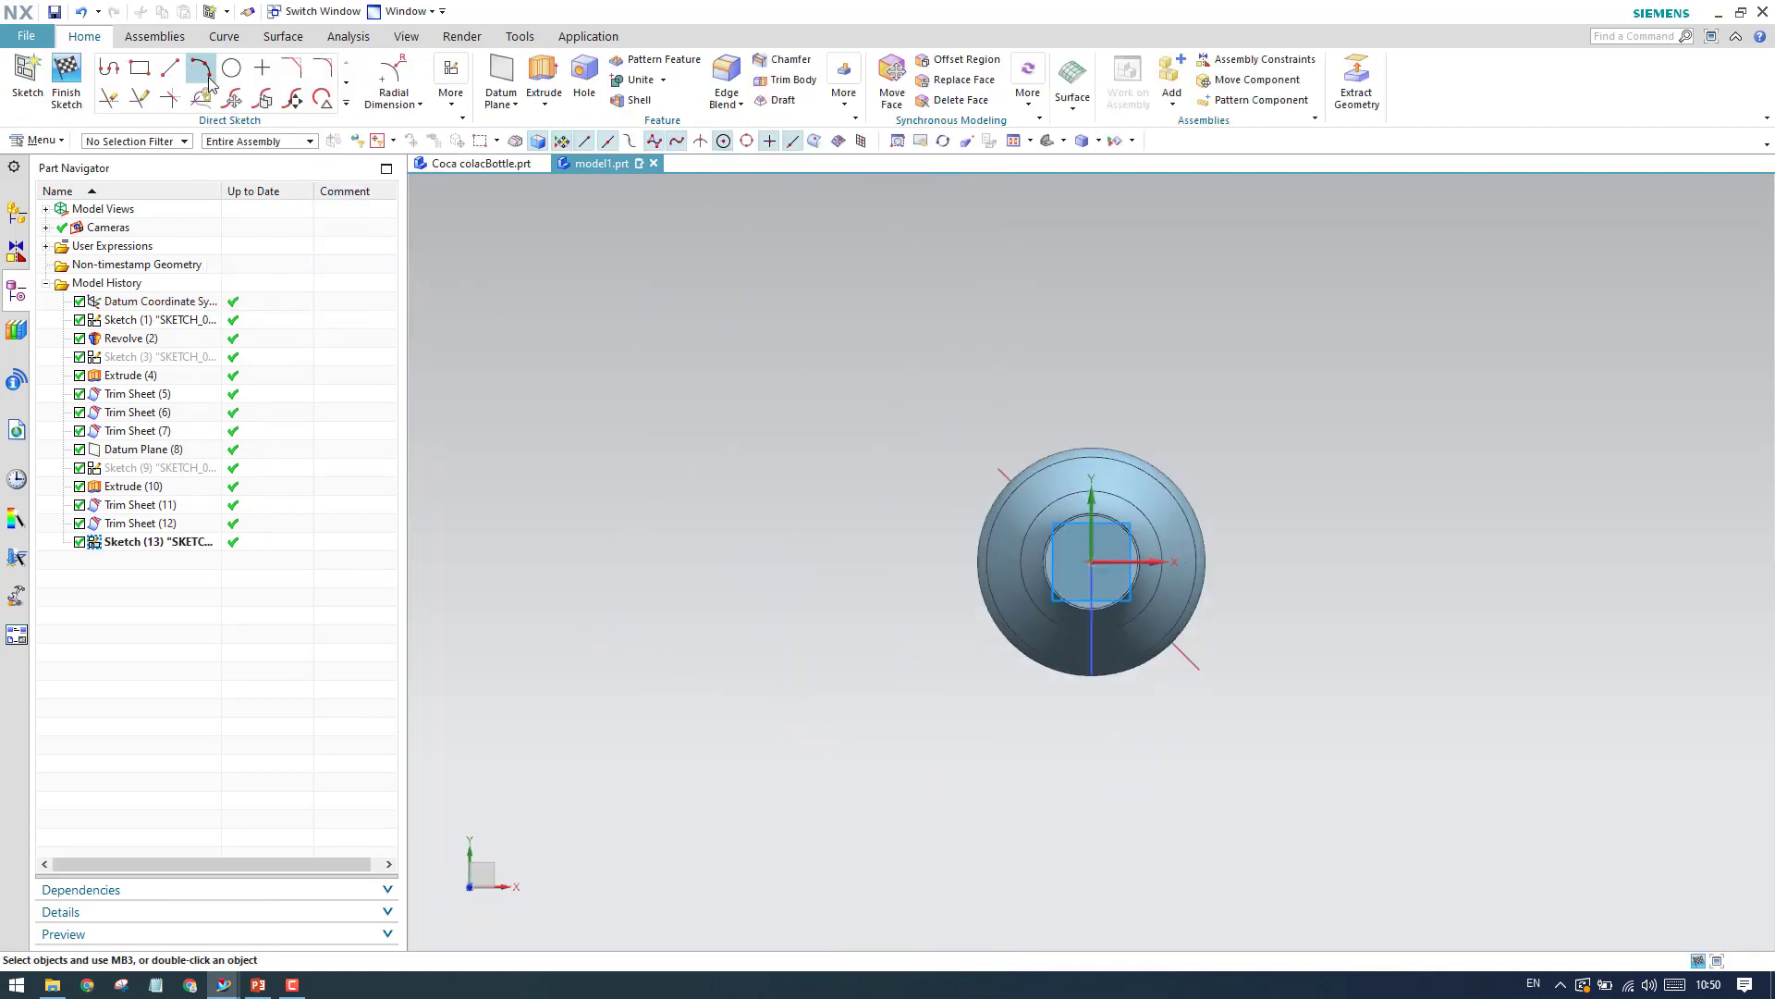
pyautogui.click(226, 81)
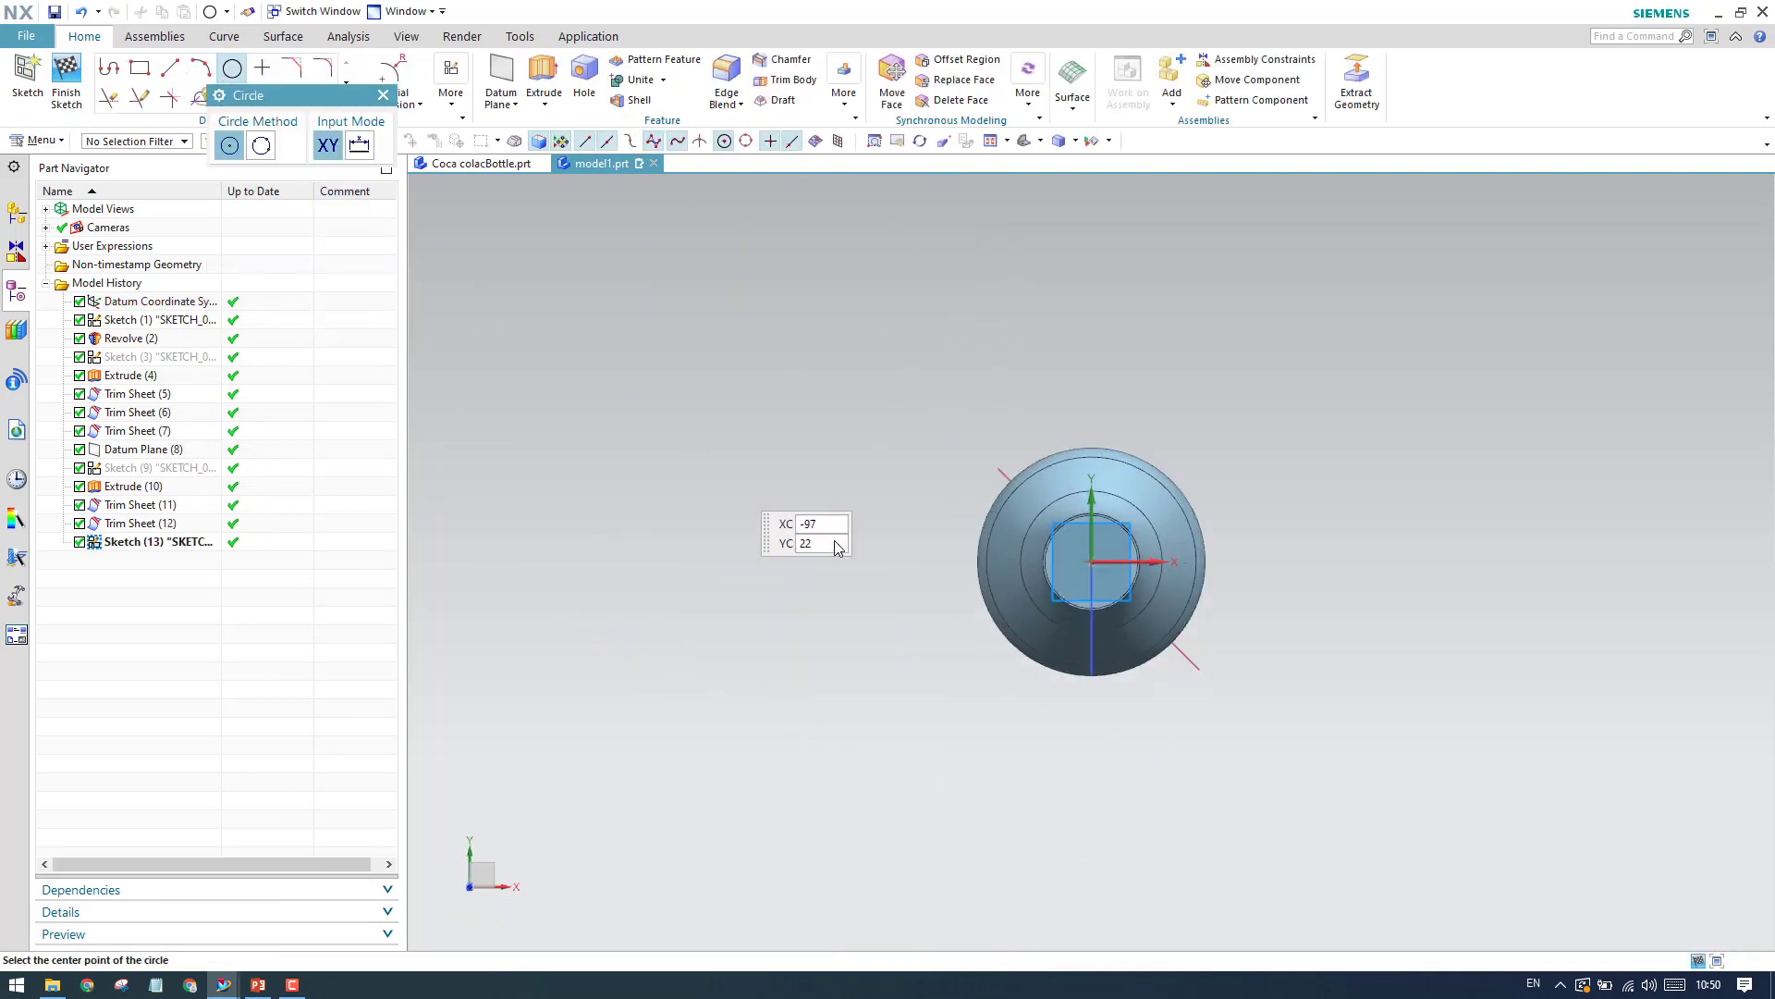
pyautogui.click(1094, 562)
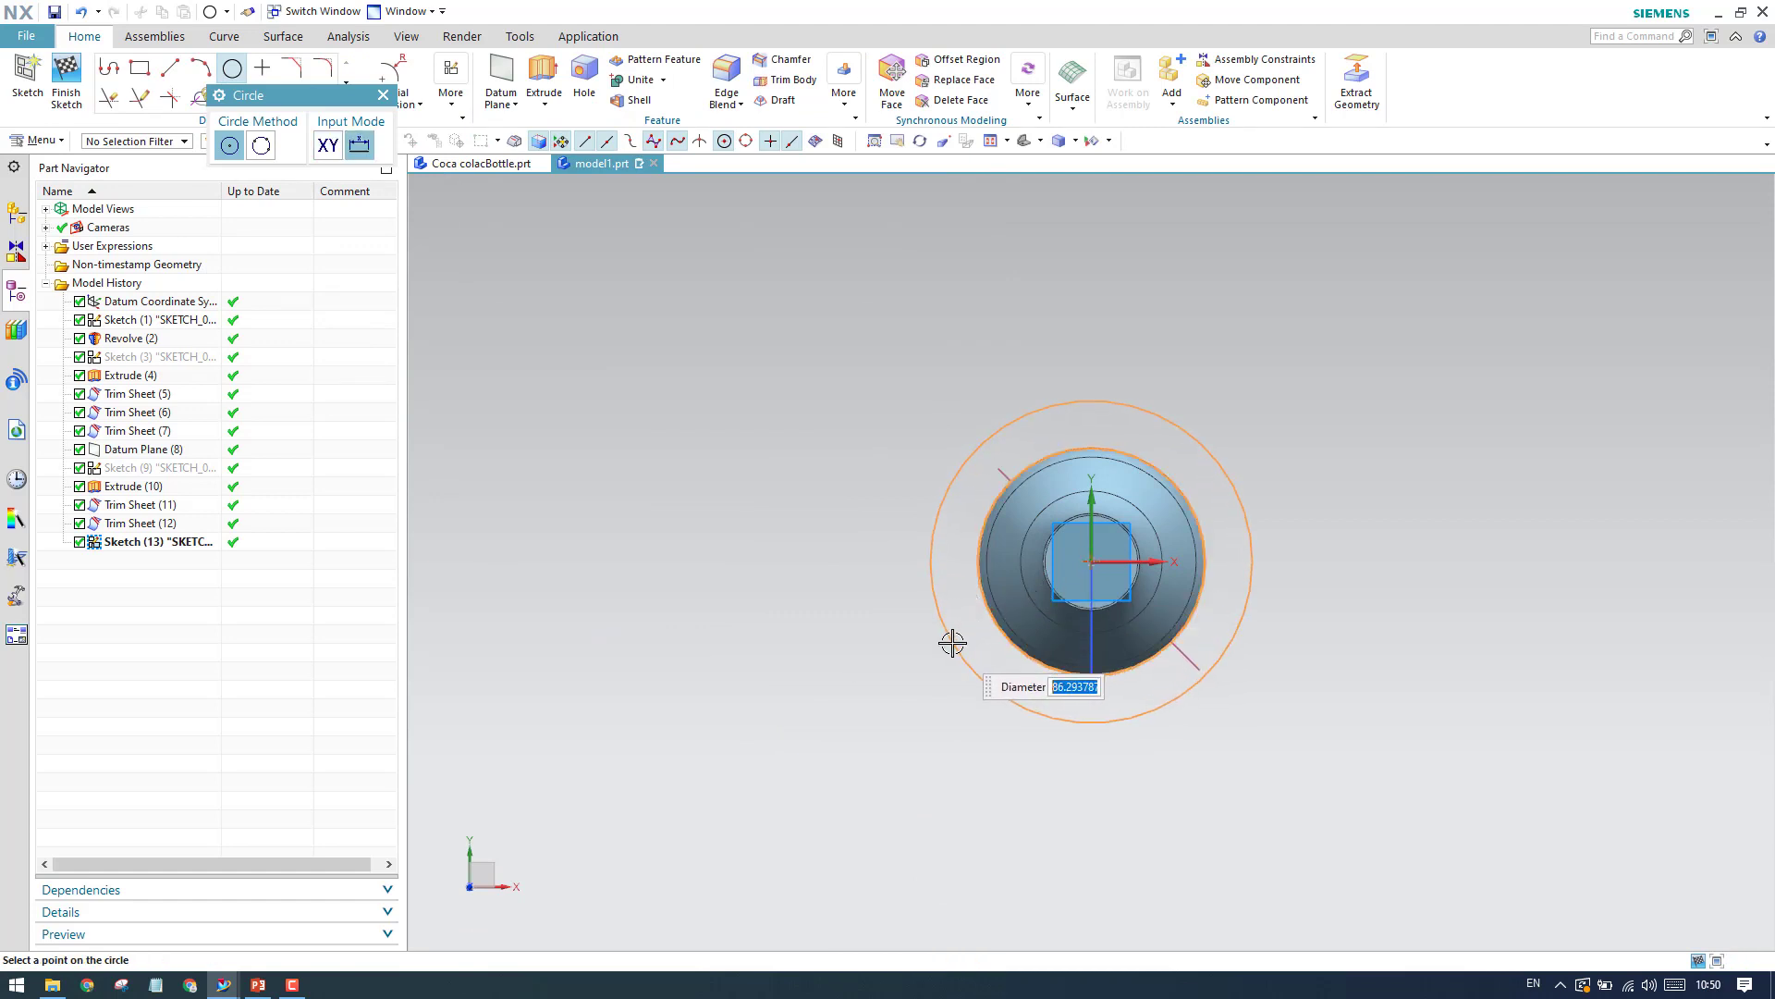
pyautogui.write('59')
pyautogui.press('Return')
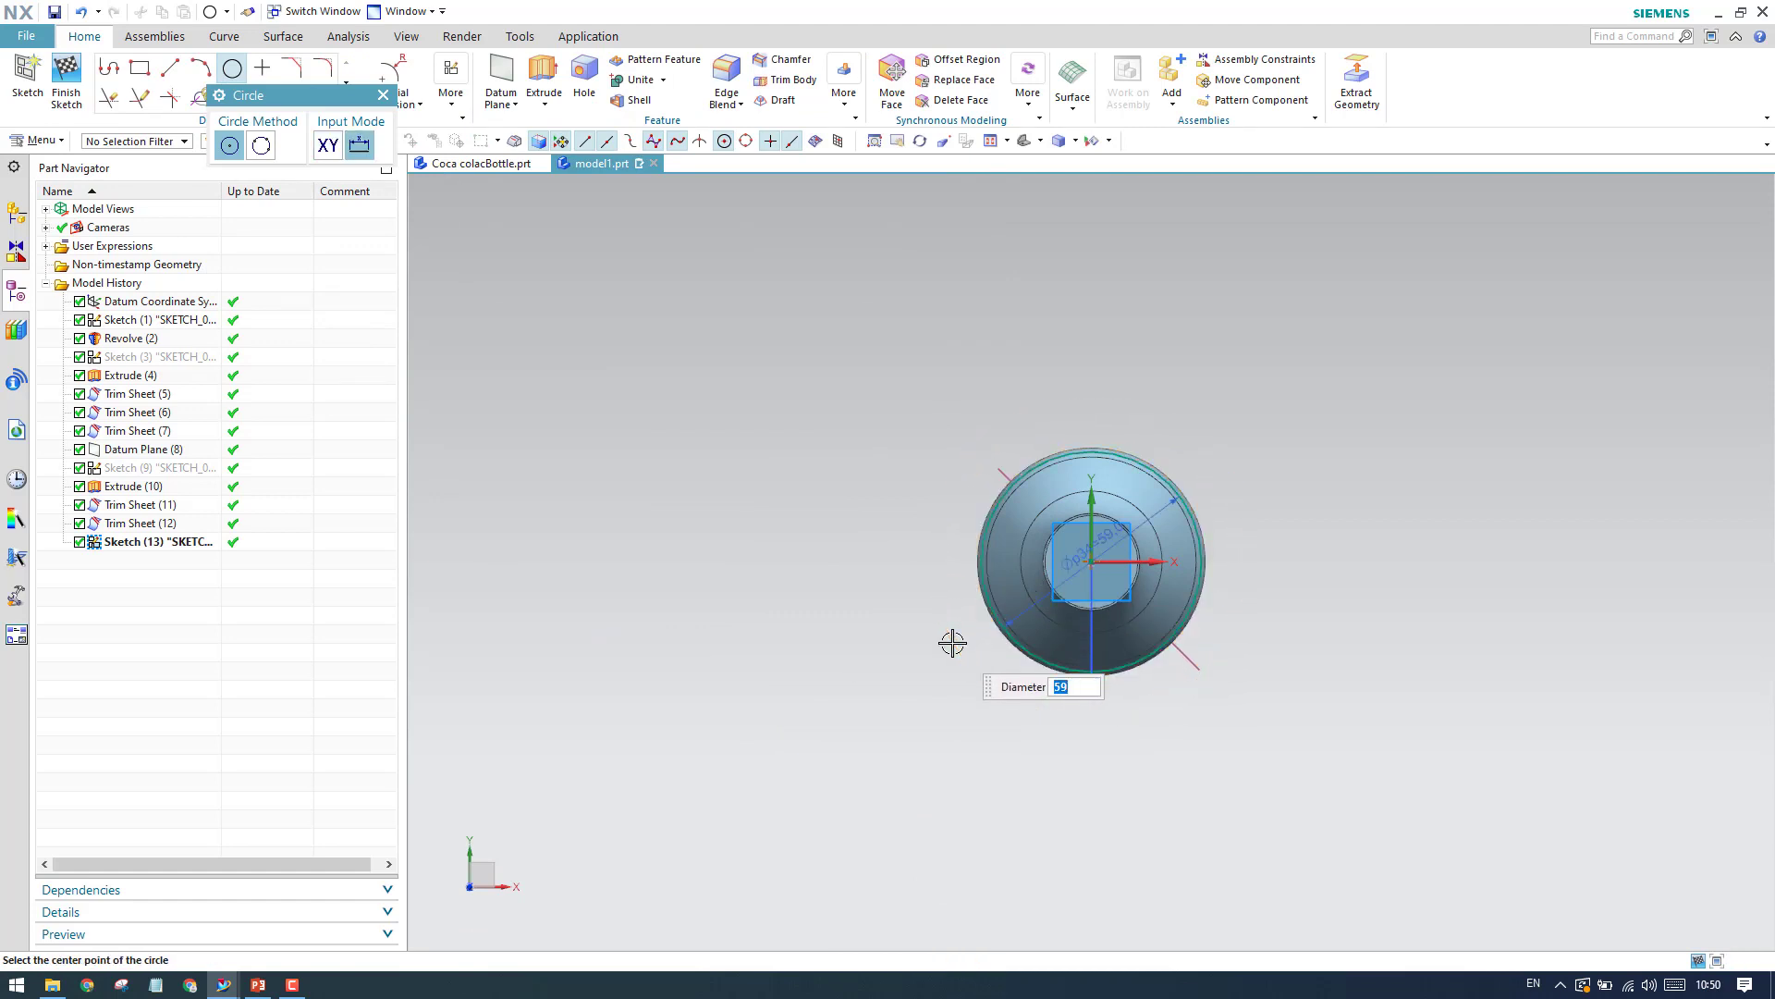
pyautogui.click(104, 70)
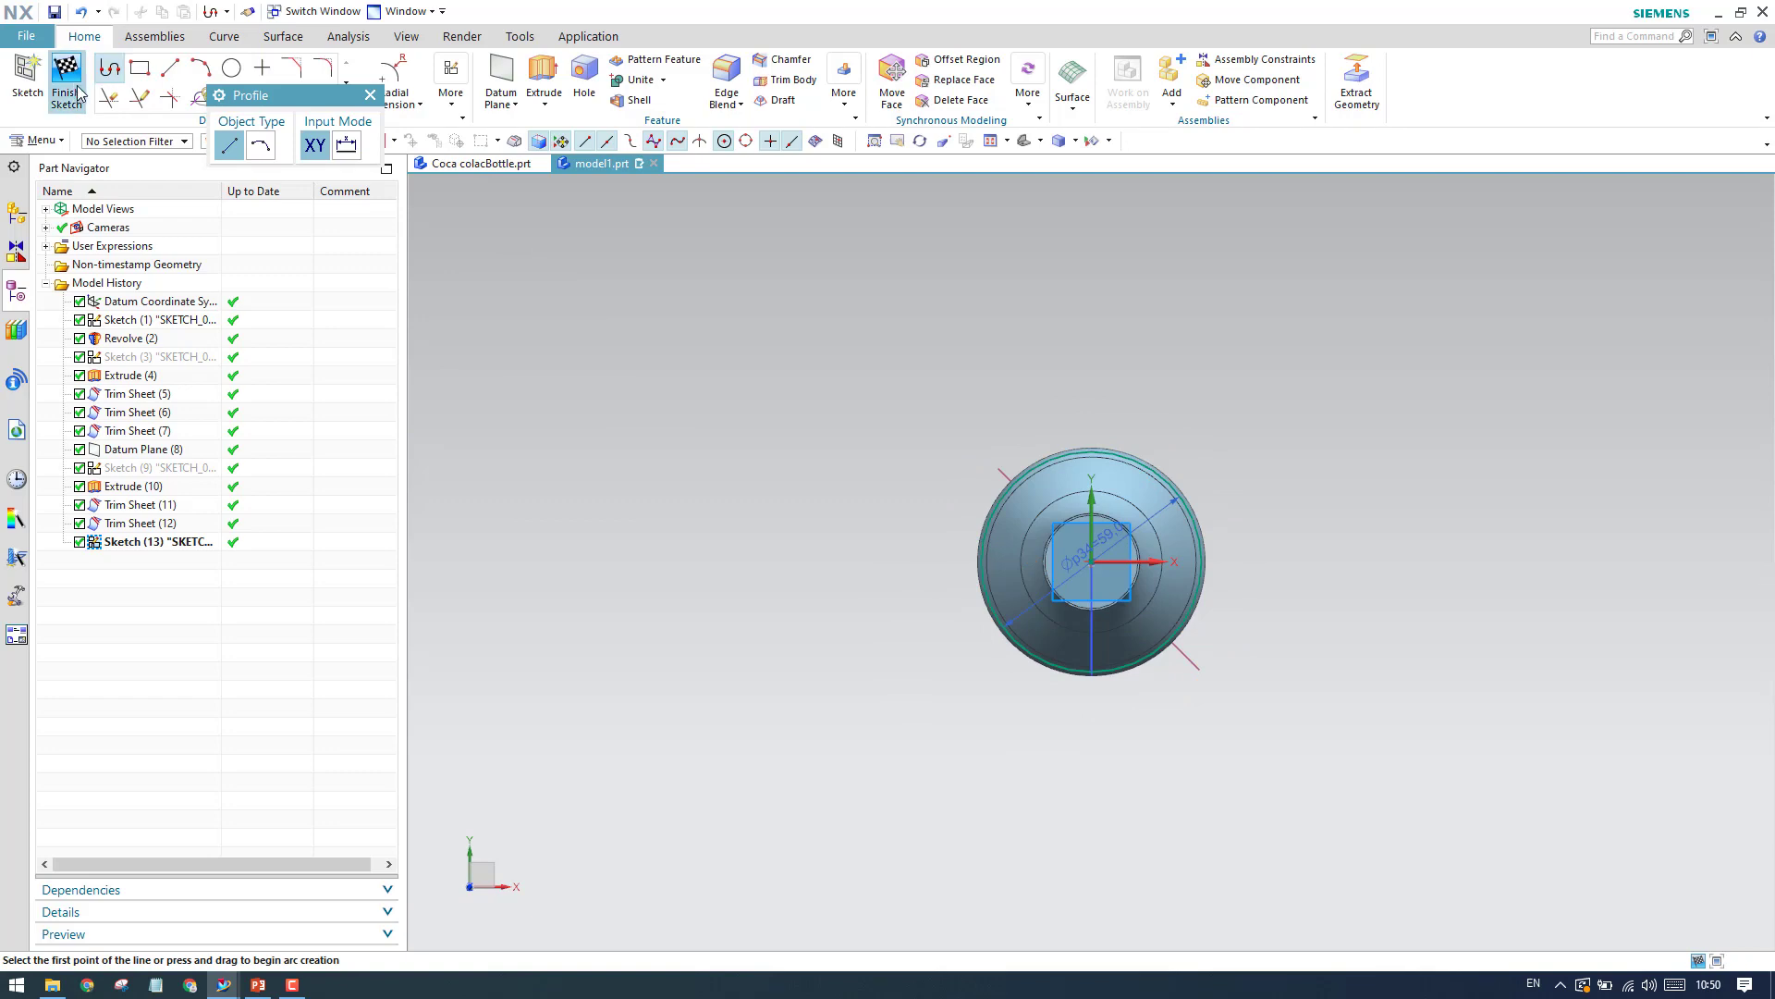
pyautogui.click(67, 88)
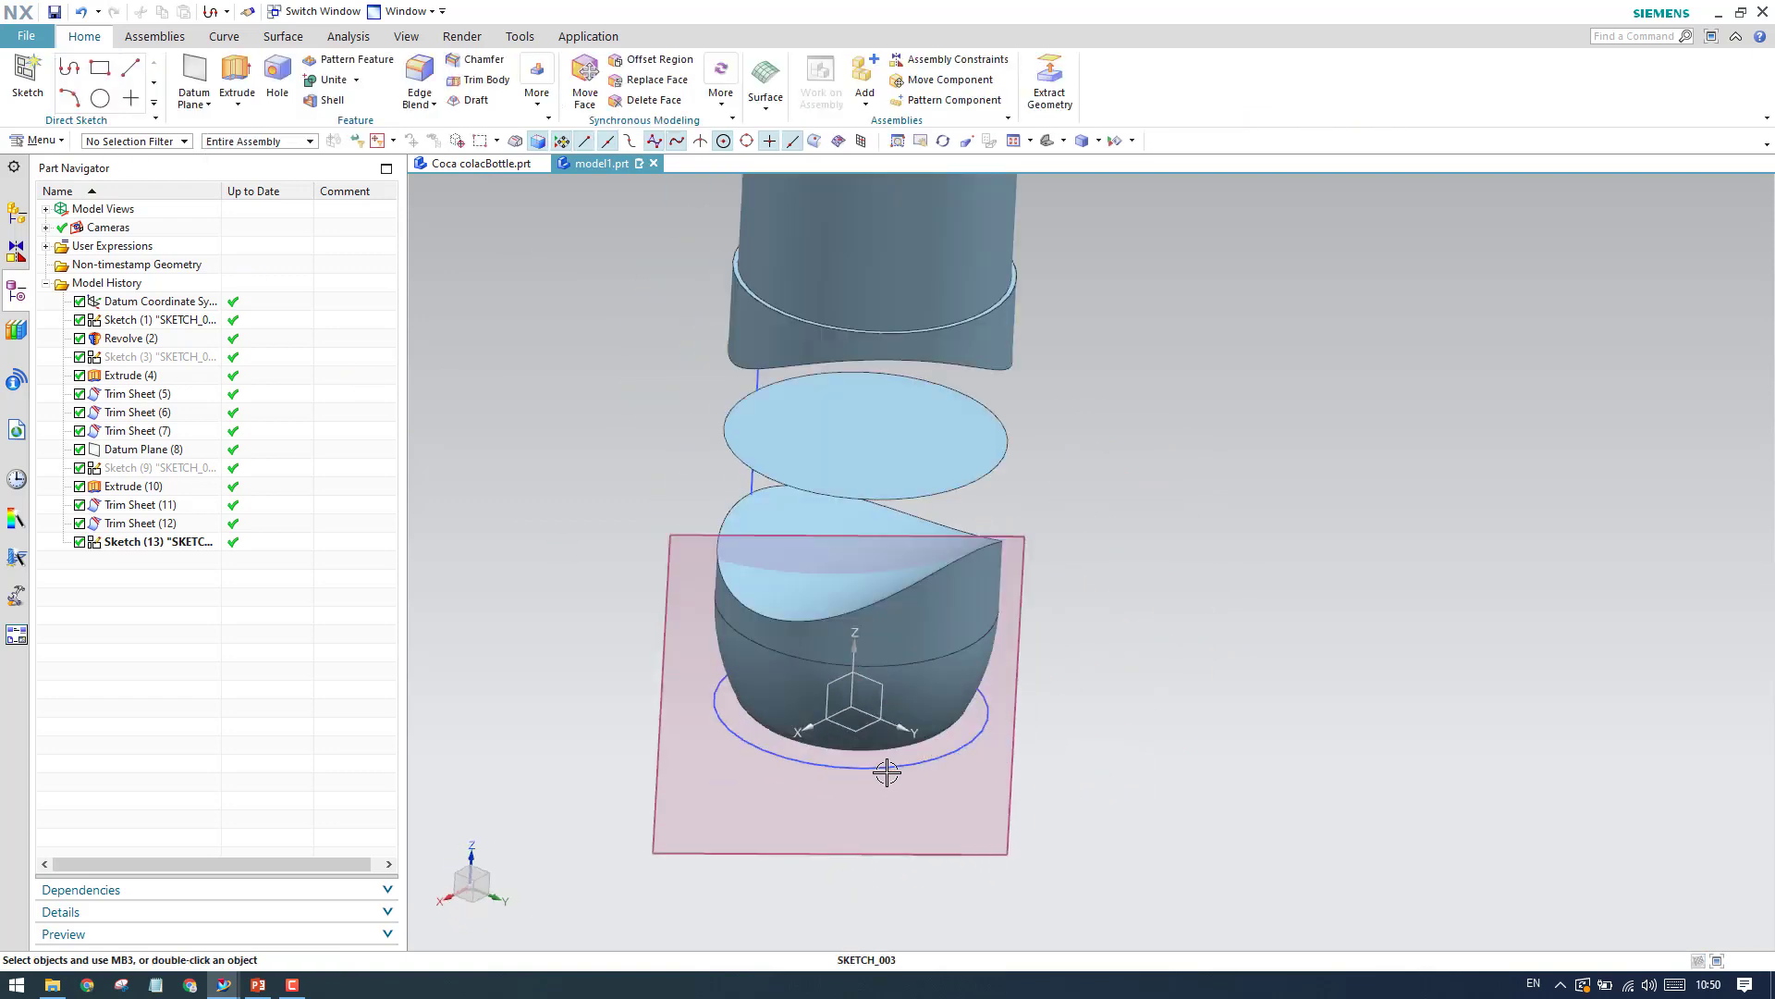
# Project the 59 mm circle along the Z axis onto the upper body's arched end face as a non-associative copy.
pyautogui.scroll(1, 886, 772)
pyautogui.scroll(-2, 886, 771)
pyautogui.moveTo(866, 617); pyautogui.dragTo(868, 575, button='middle')
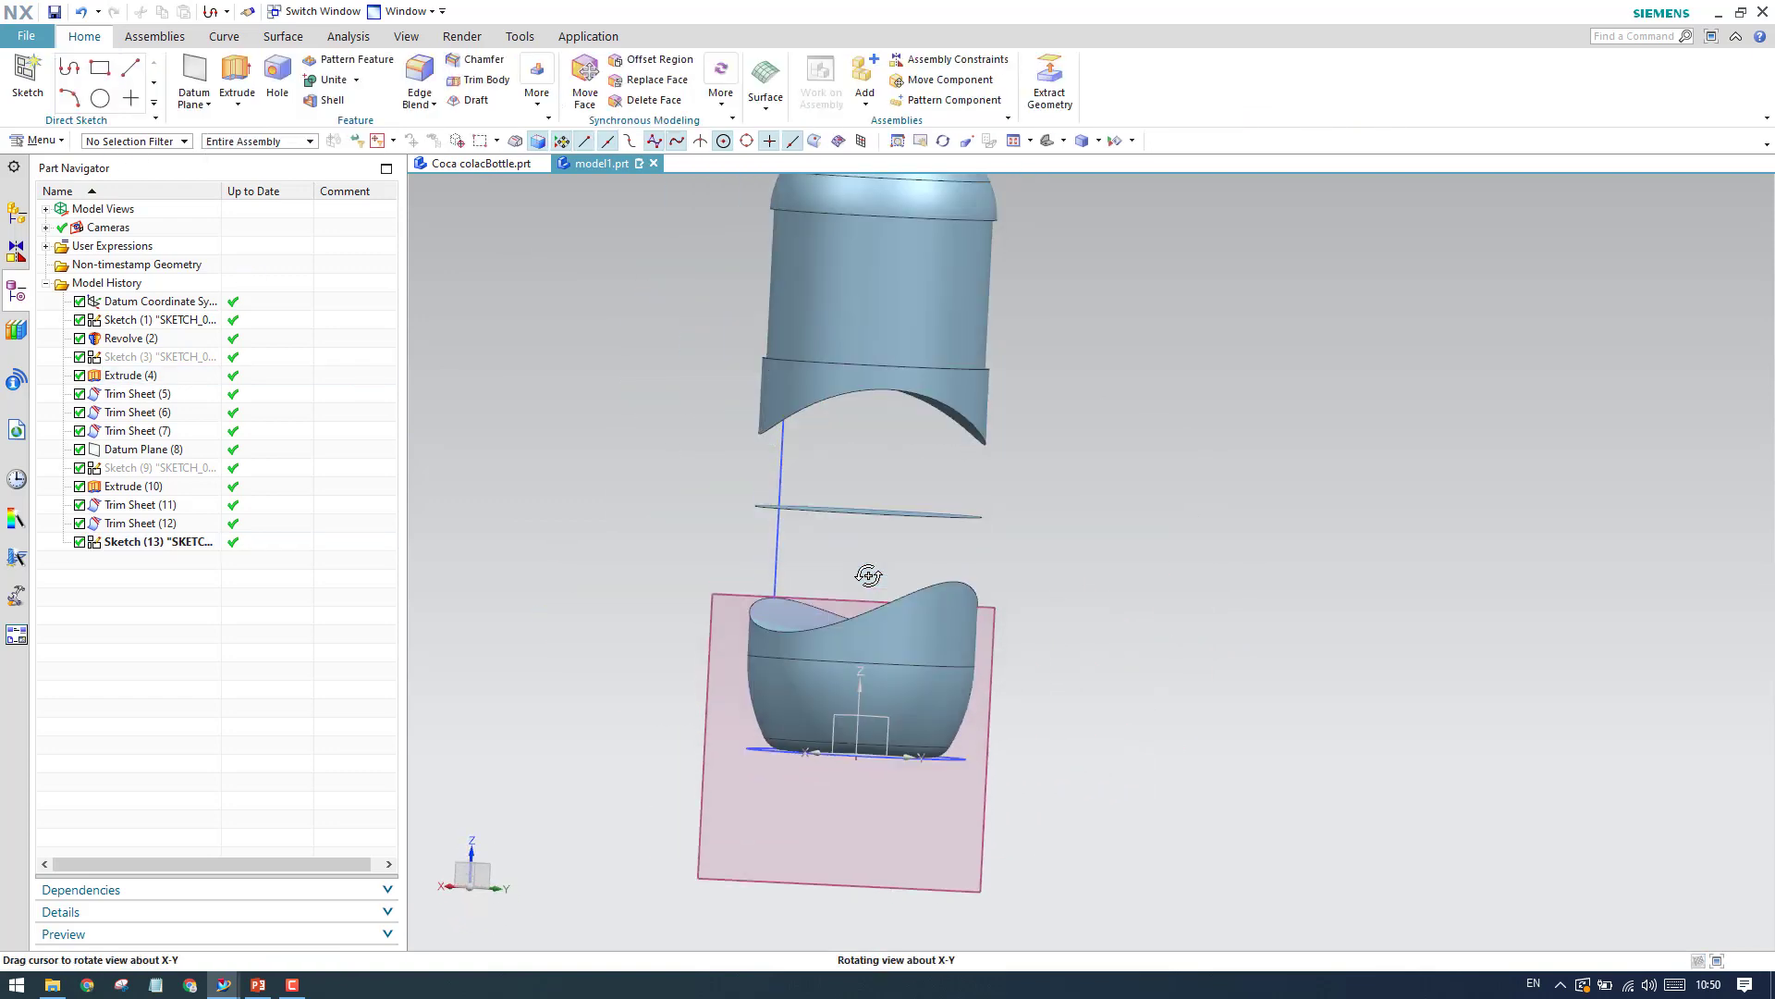
pyautogui.moveTo(863, 404); pyautogui.dragTo(900, 366, button='middle')
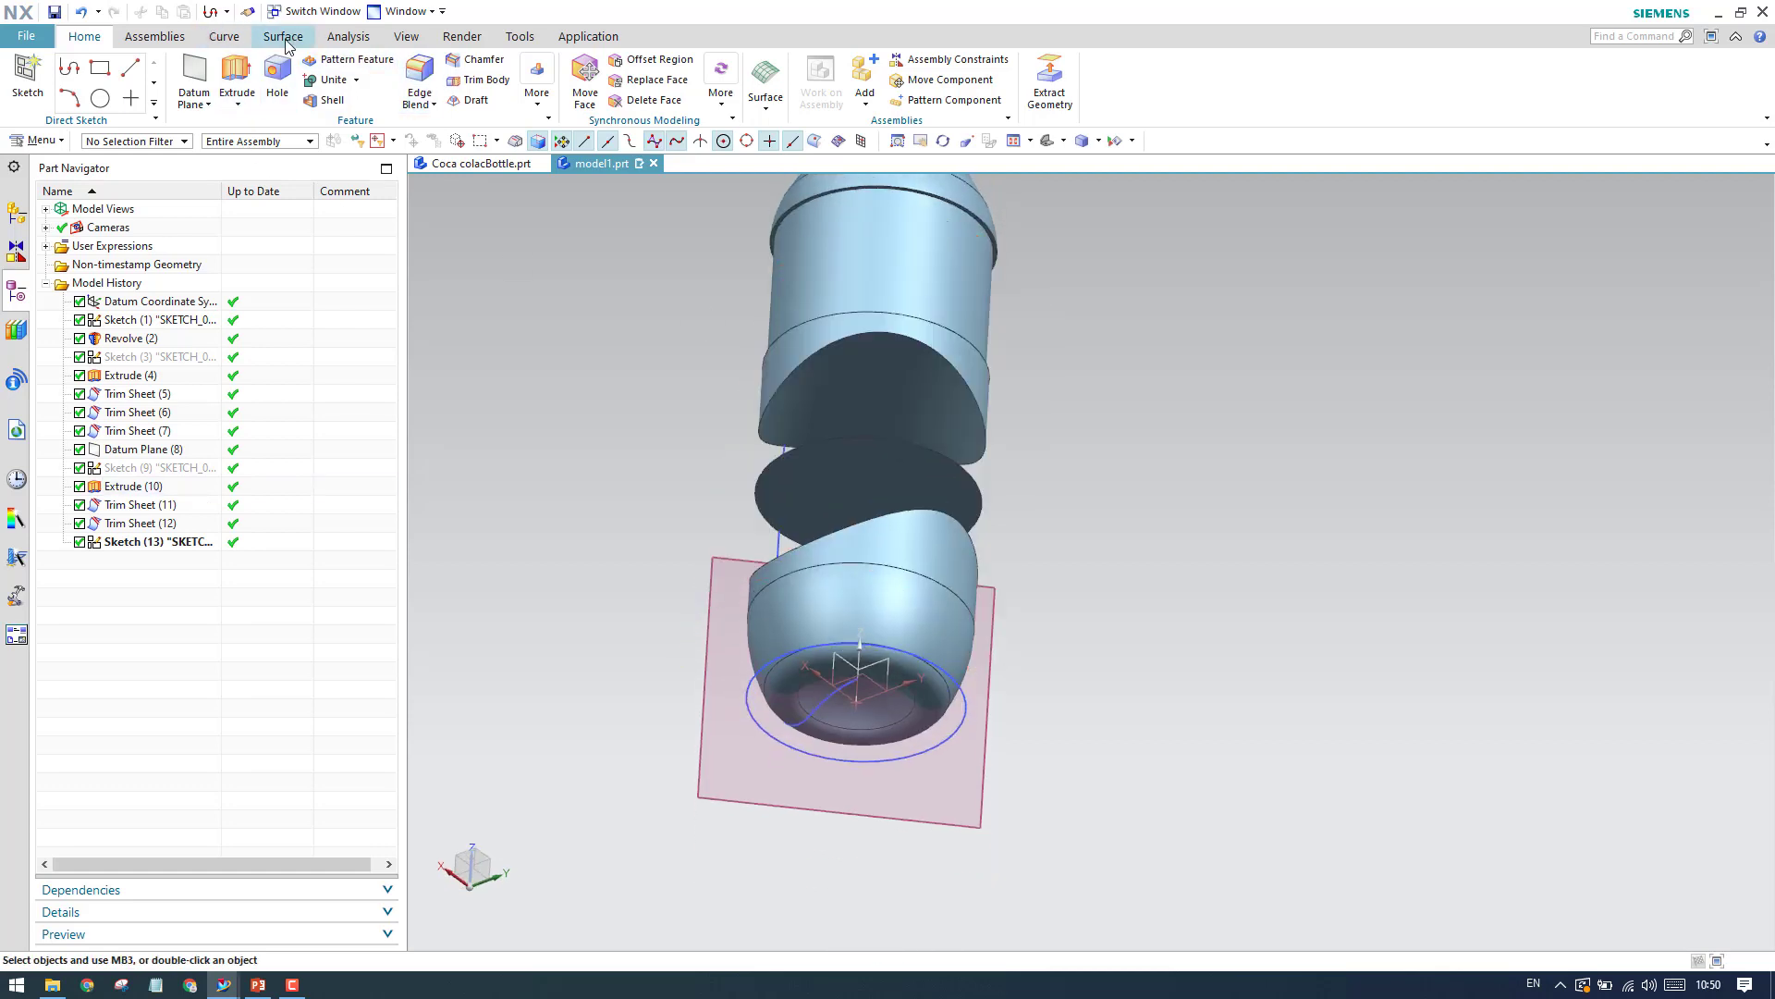
pyautogui.click(241, 34)
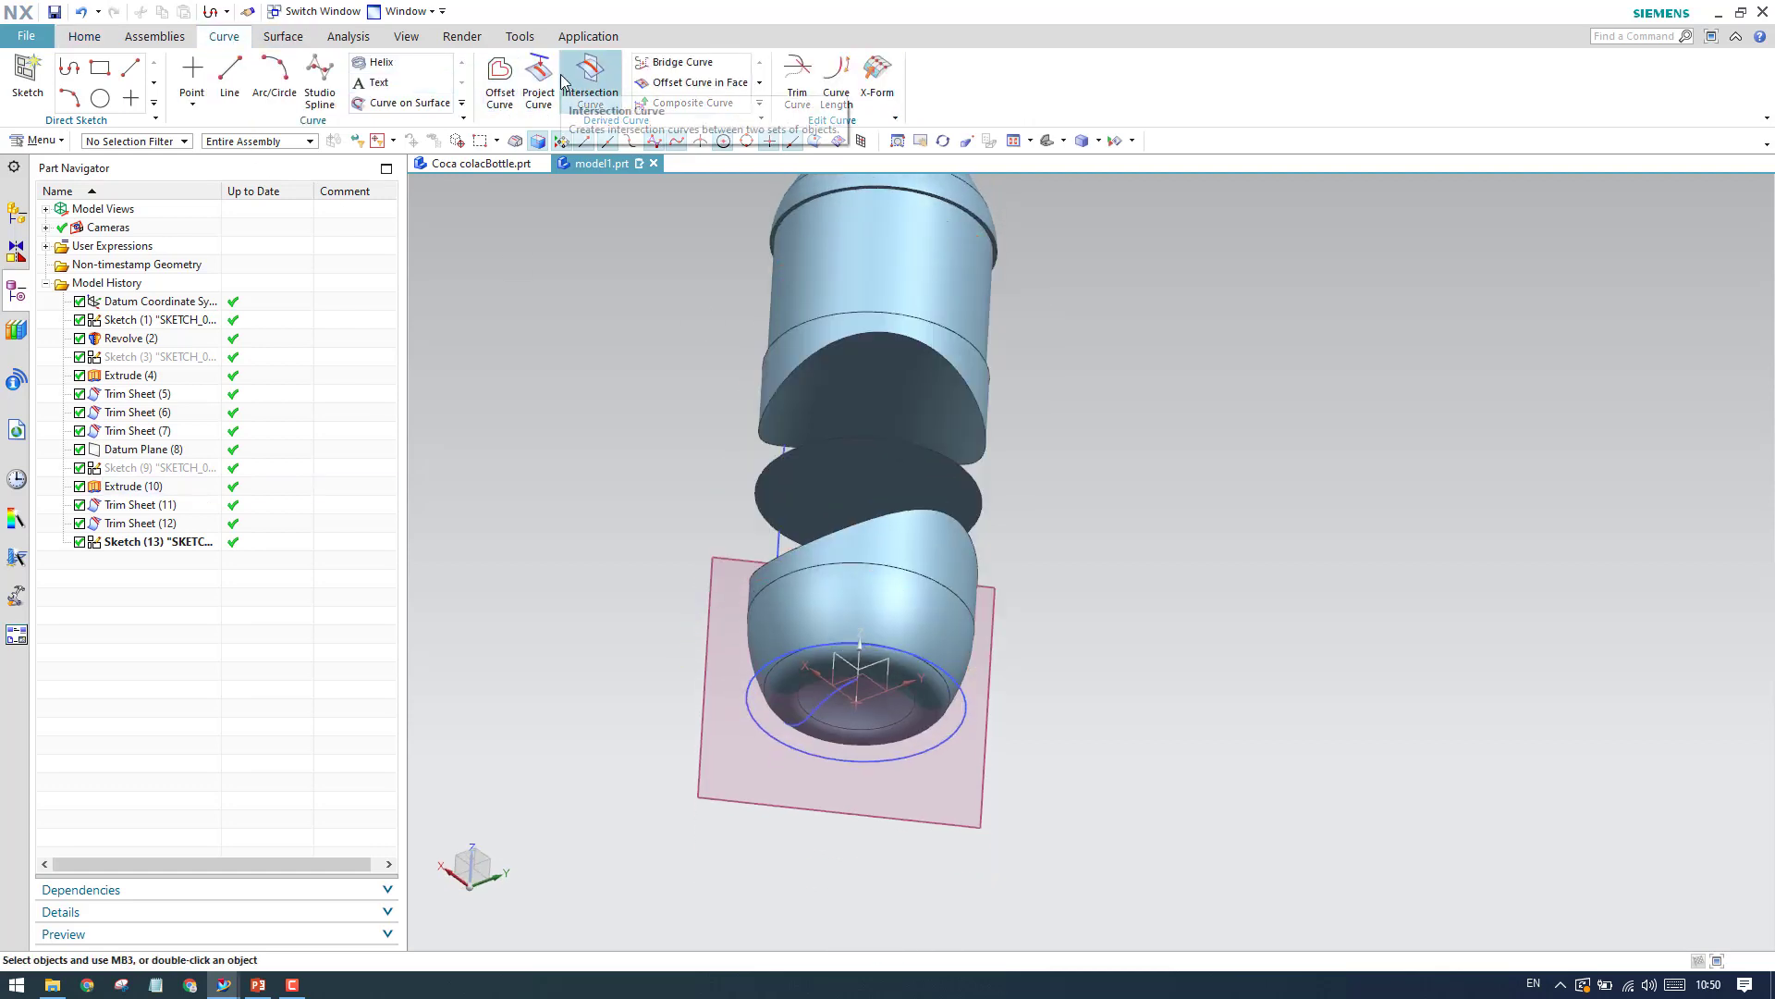
pyautogui.click(545, 72)
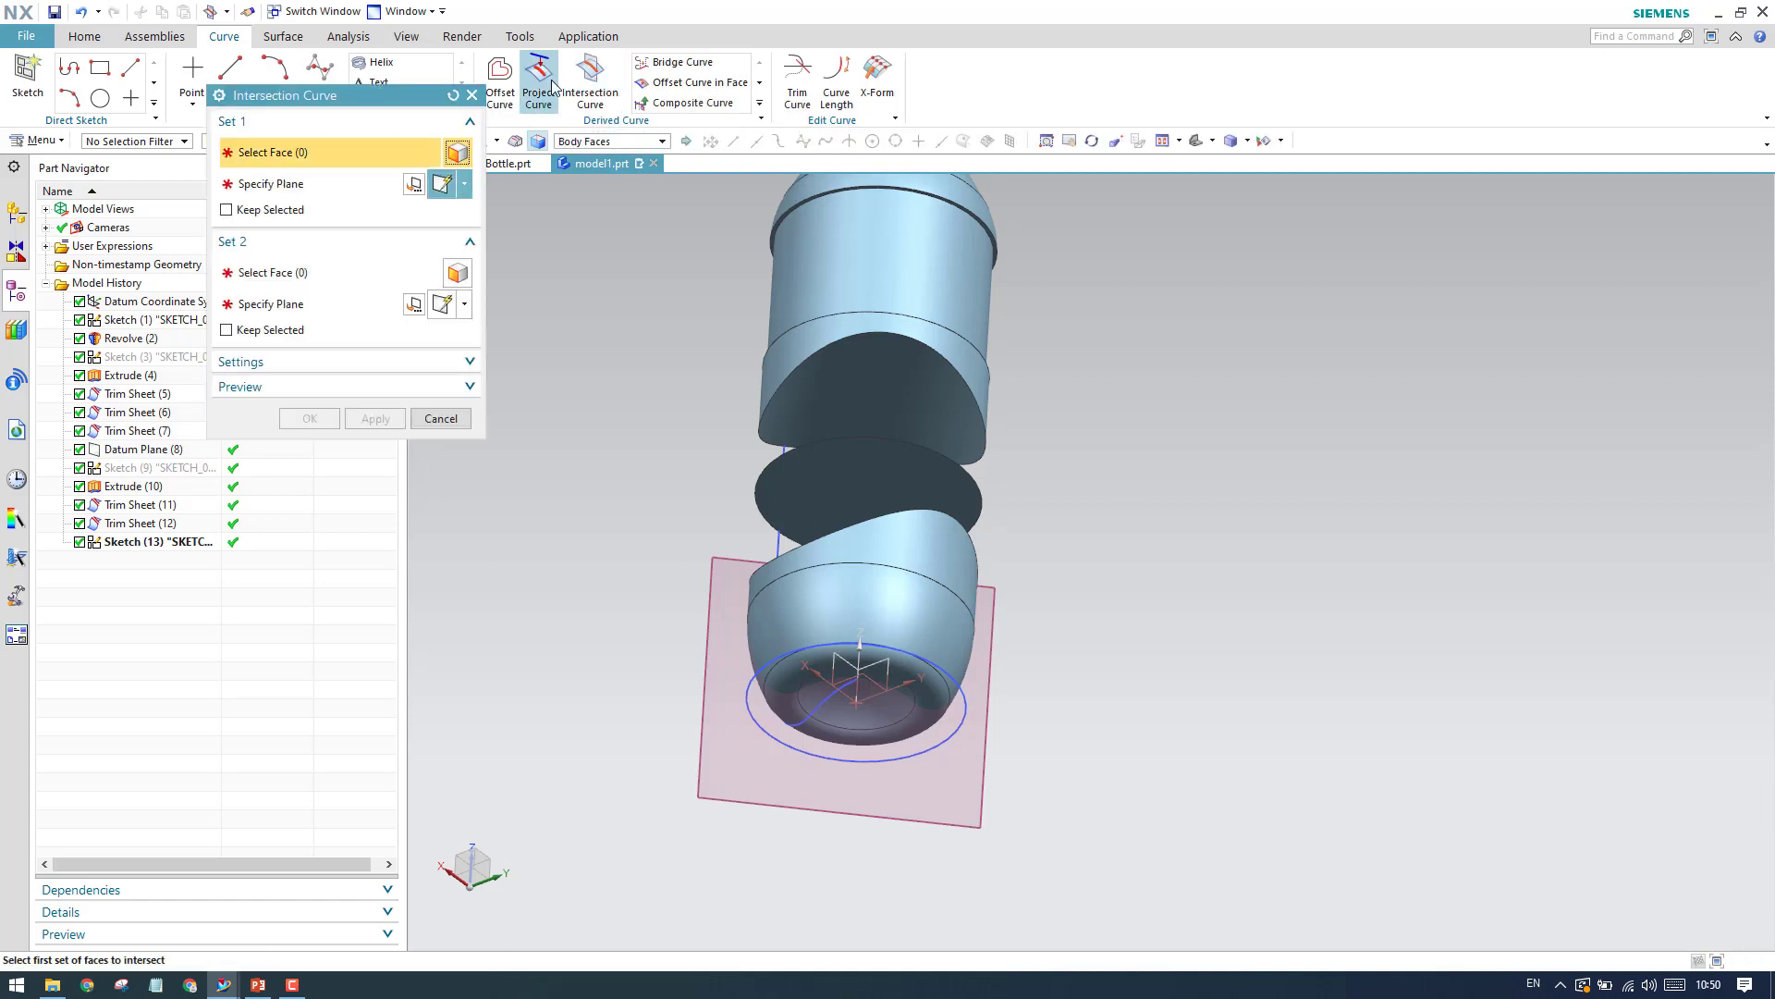
pyautogui.click(750, 723)
pyautogui.click(296, 252)
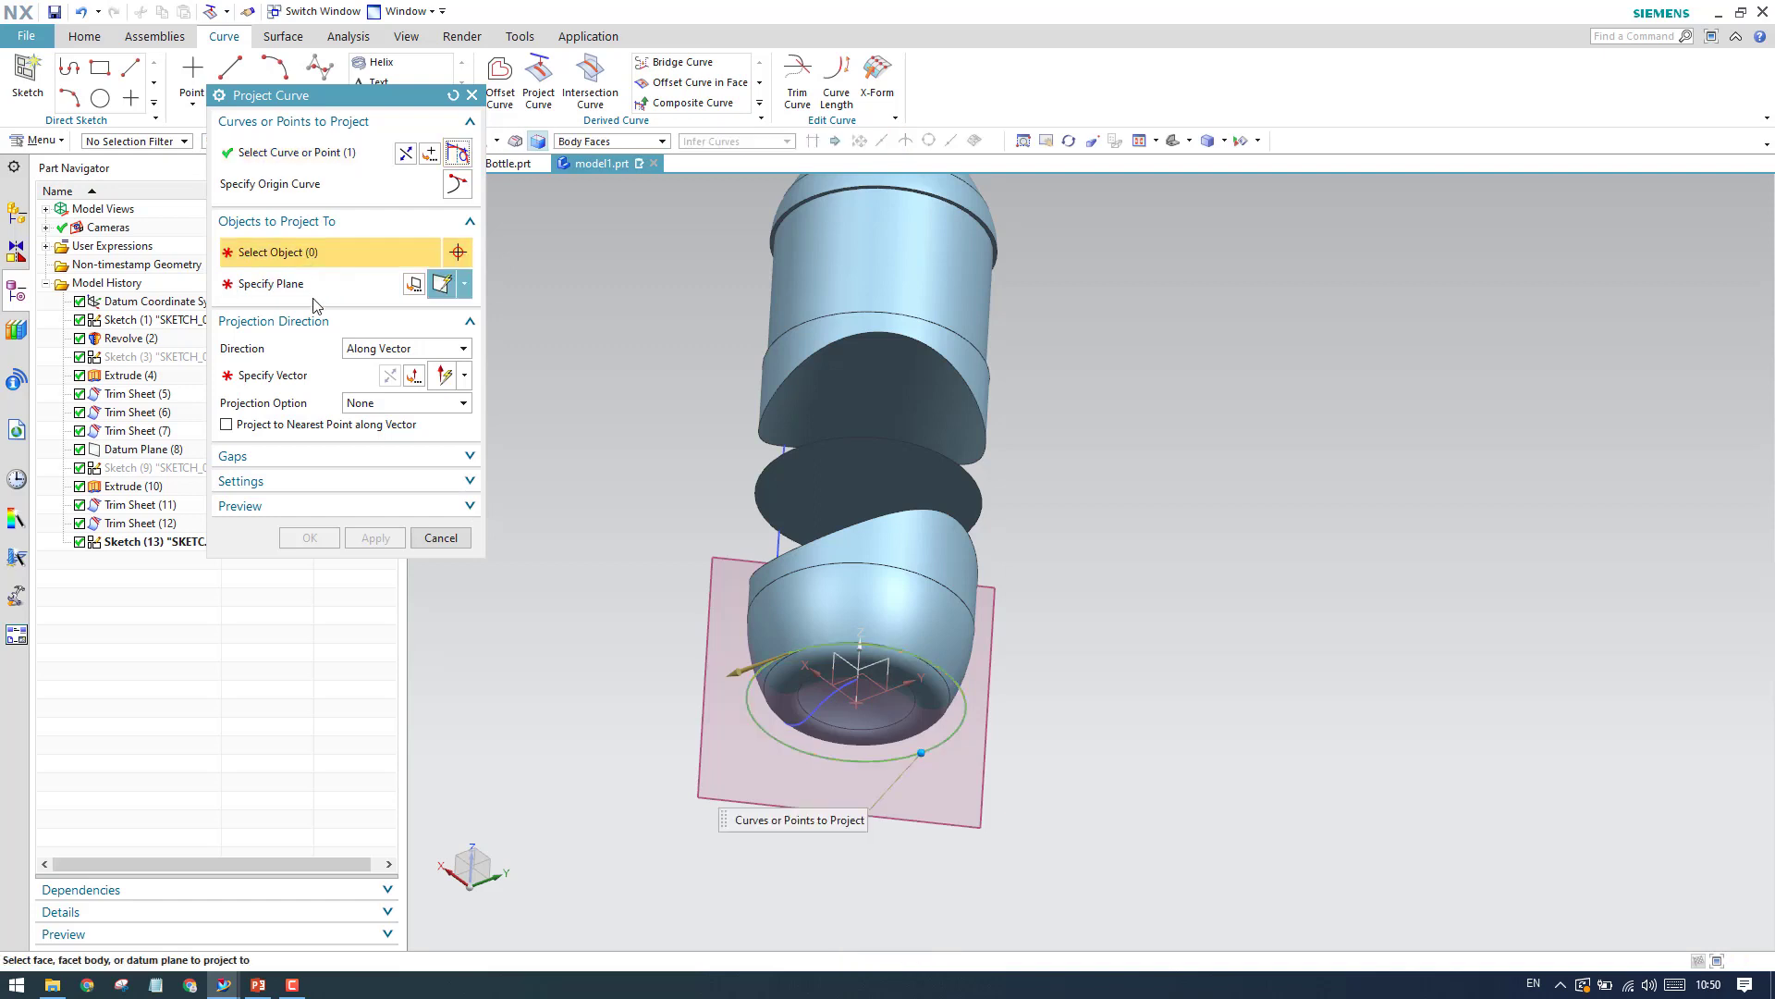
pyautogui.scroll(3, 858, 370)
pyautogui.click(846, 483)
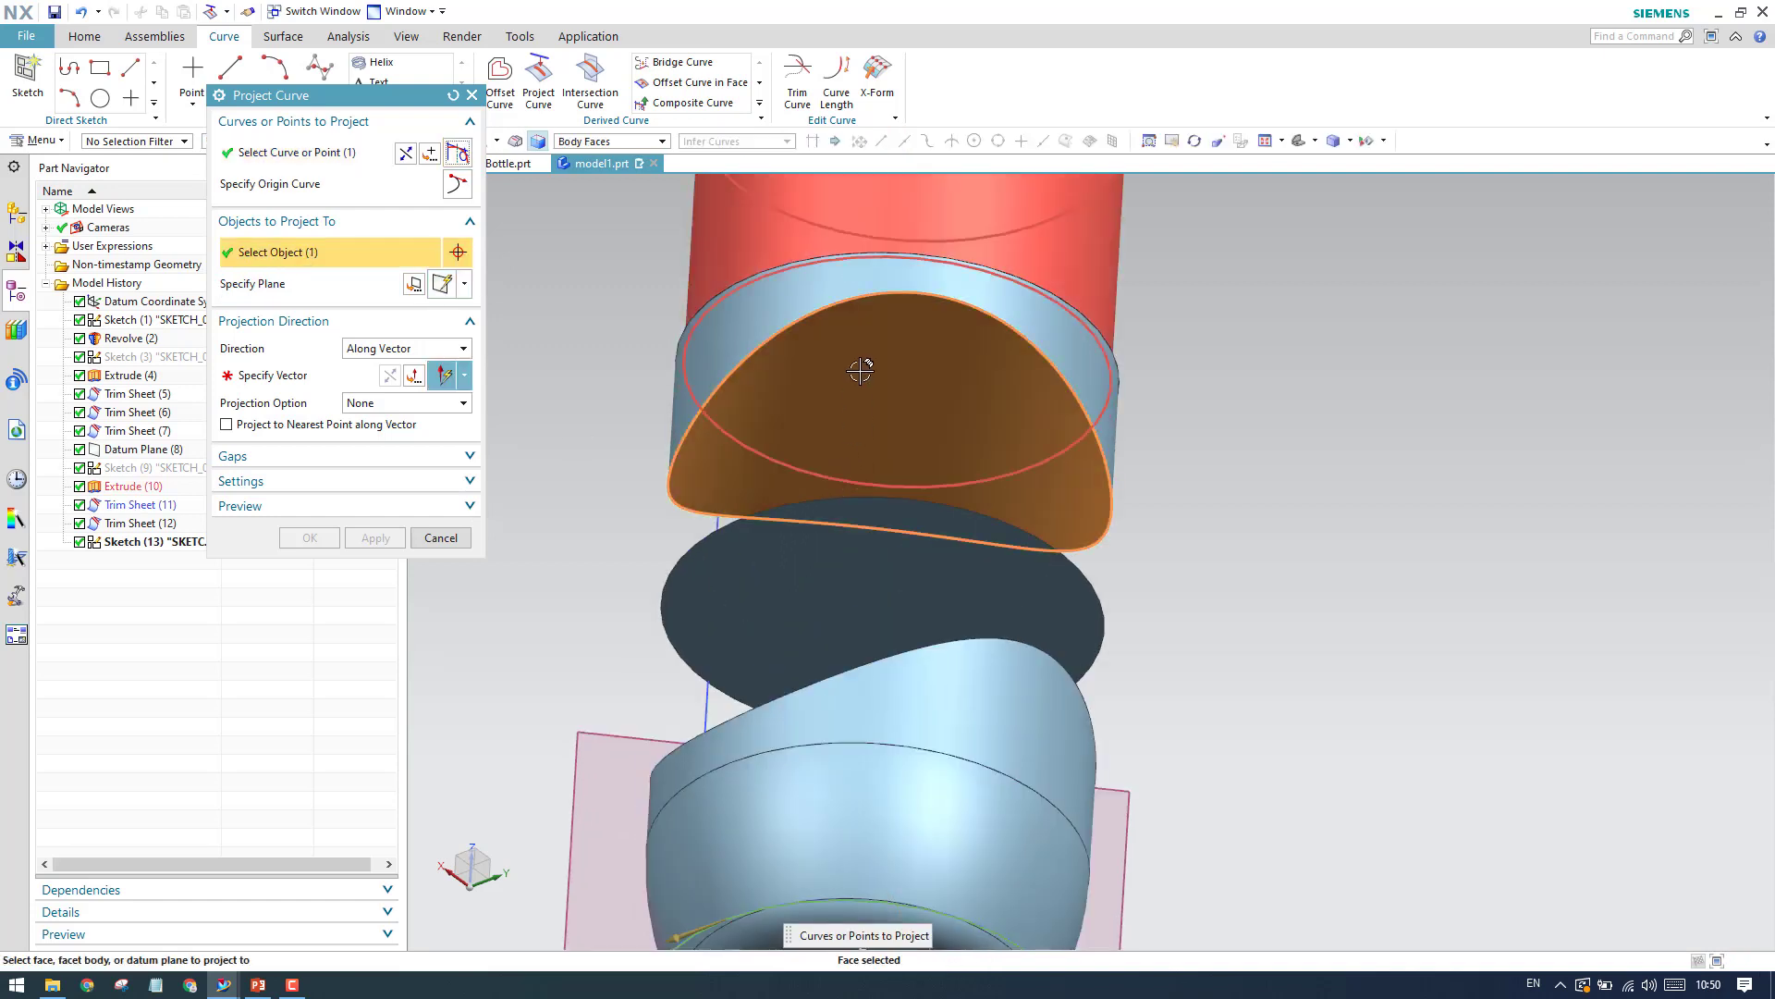
pyautogui.click(275, 376)
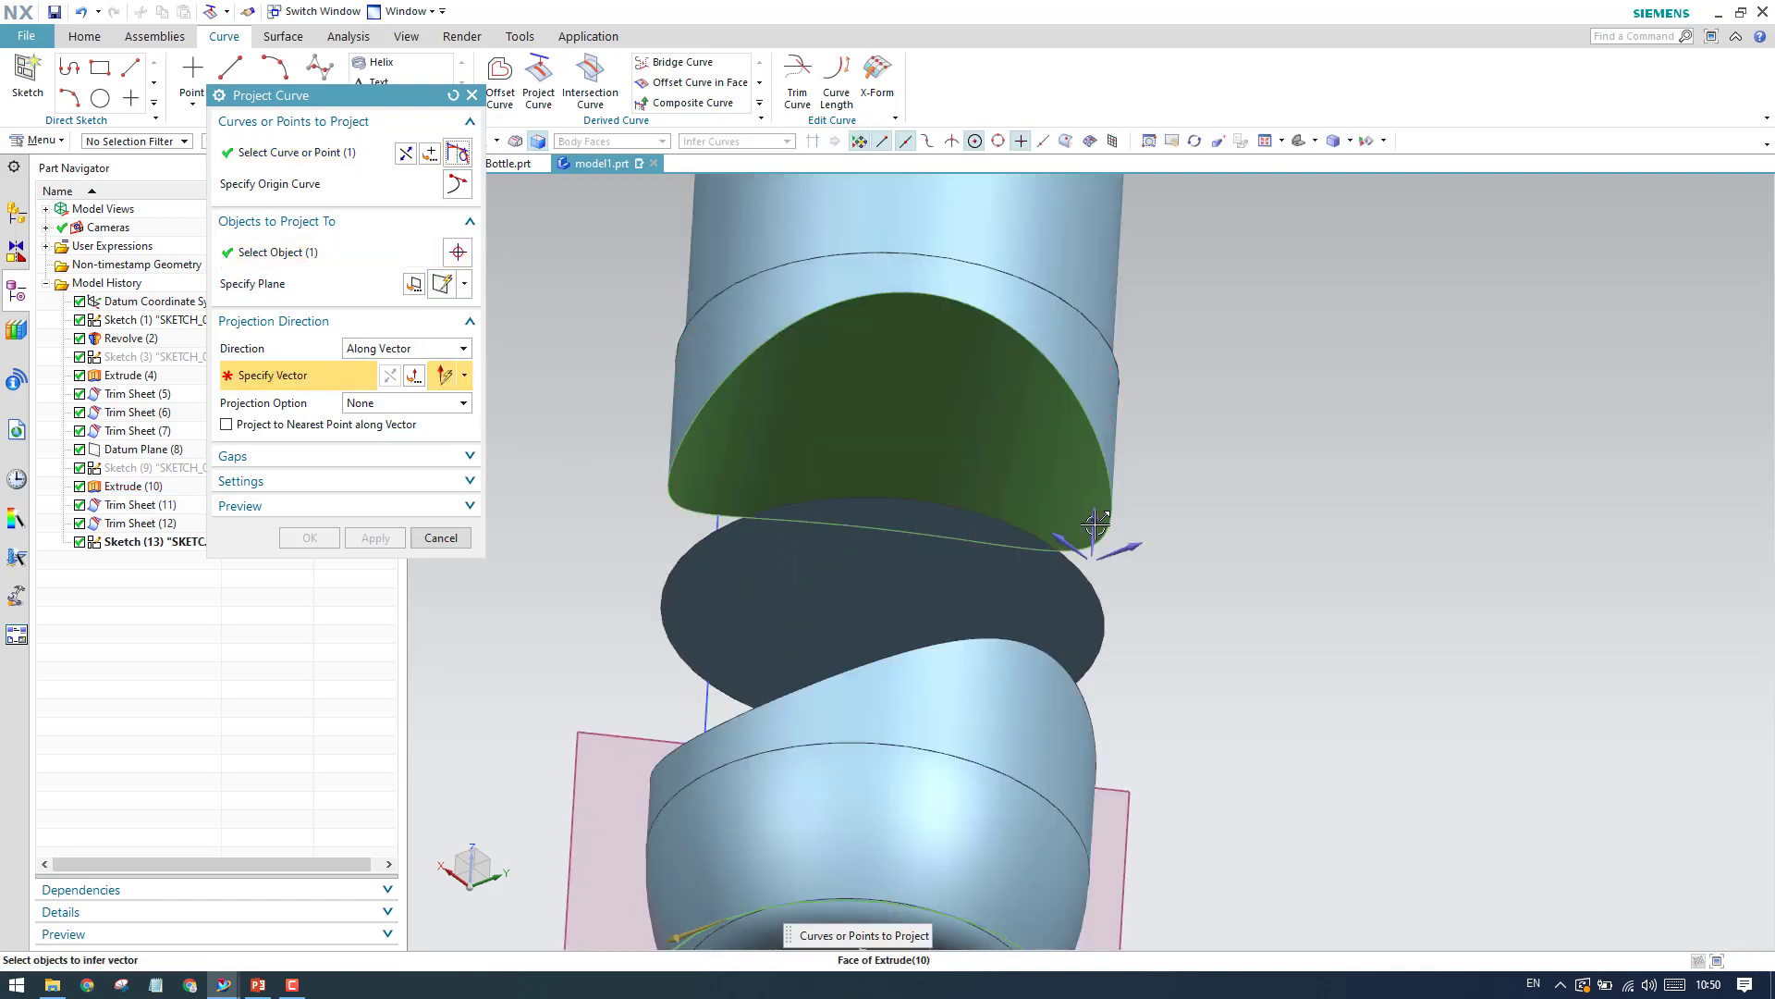
pyautogui.click(1095, 524)
pyautogui.scroll(4, 718, 465)
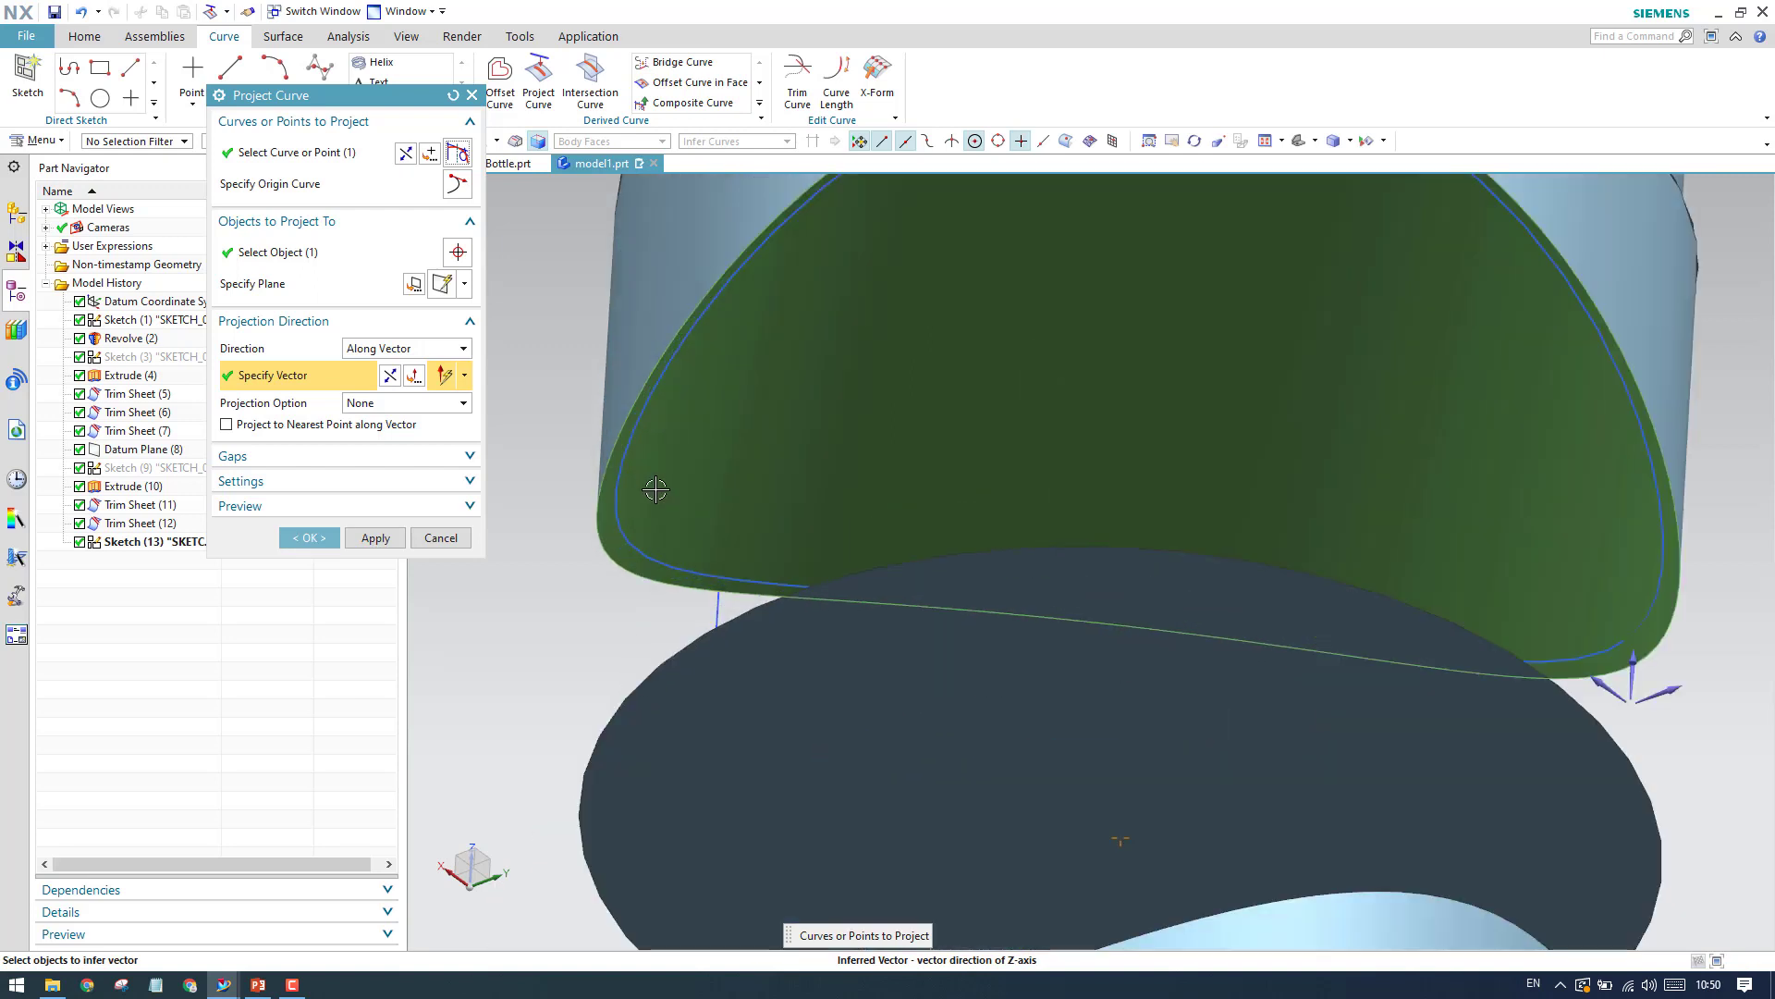
pyautogui.scroll(-4, 647, 405)
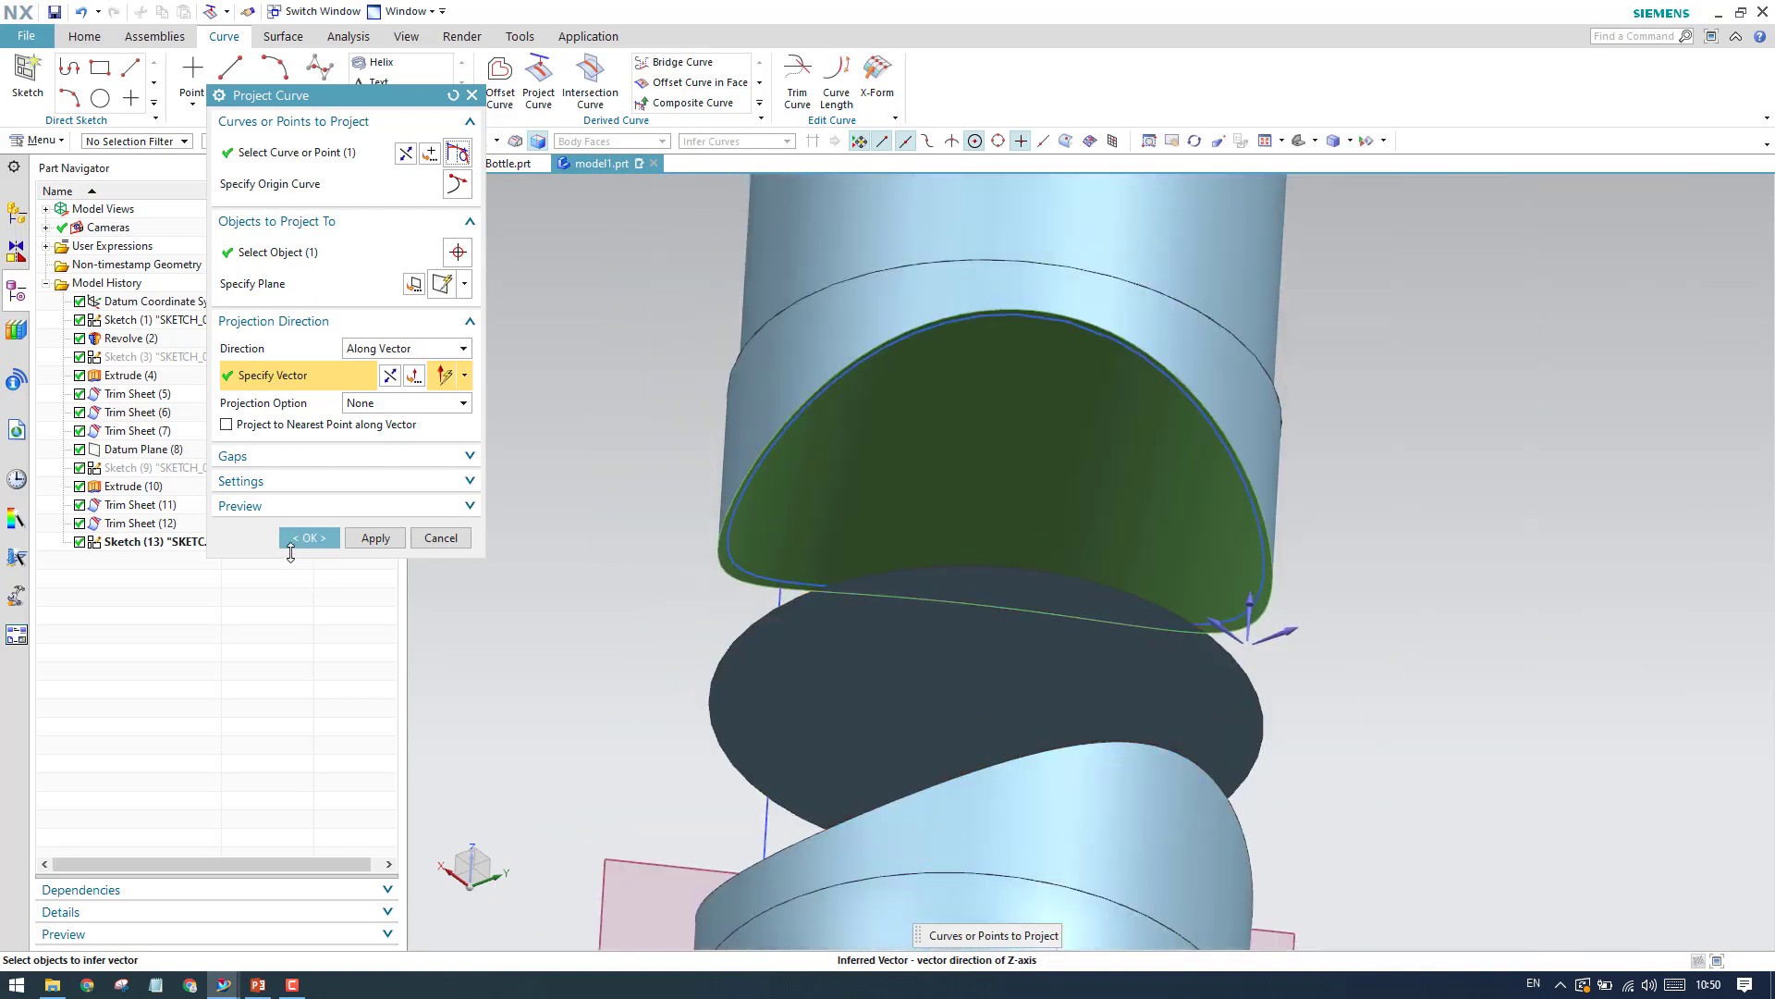
pyautogui.click(294, 482)
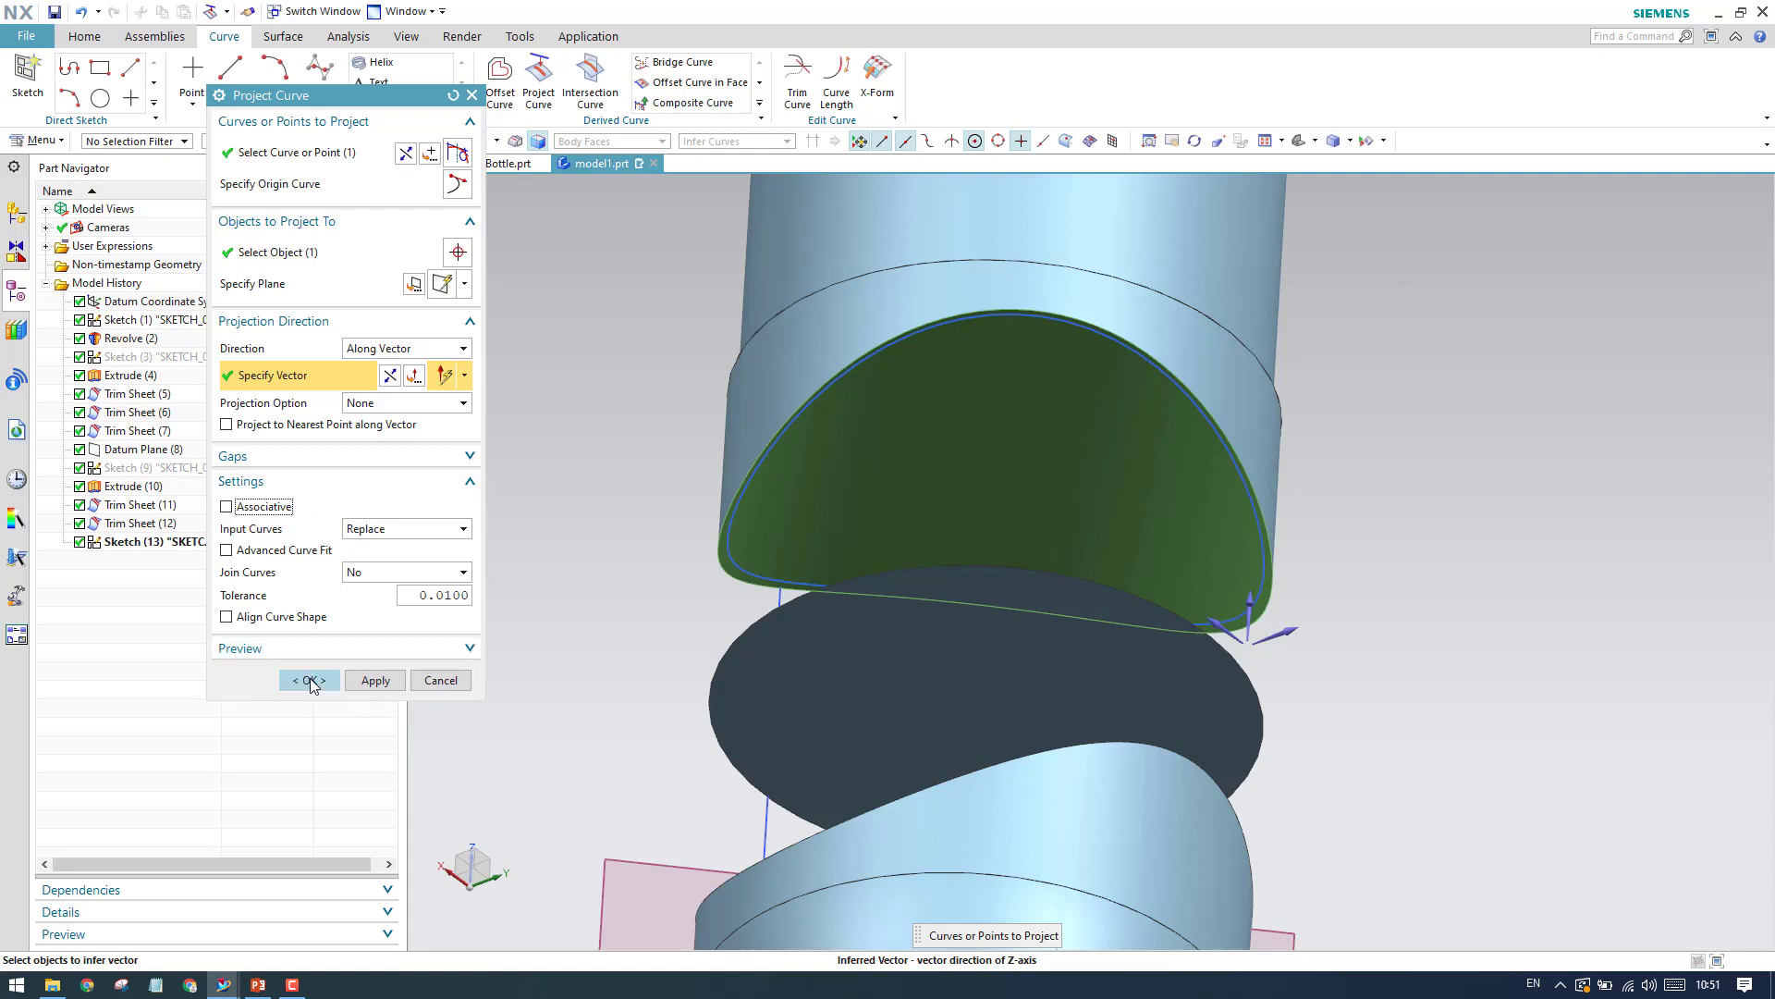
pyautogui.click(311, 681)
pyautogui.click(767, 525)
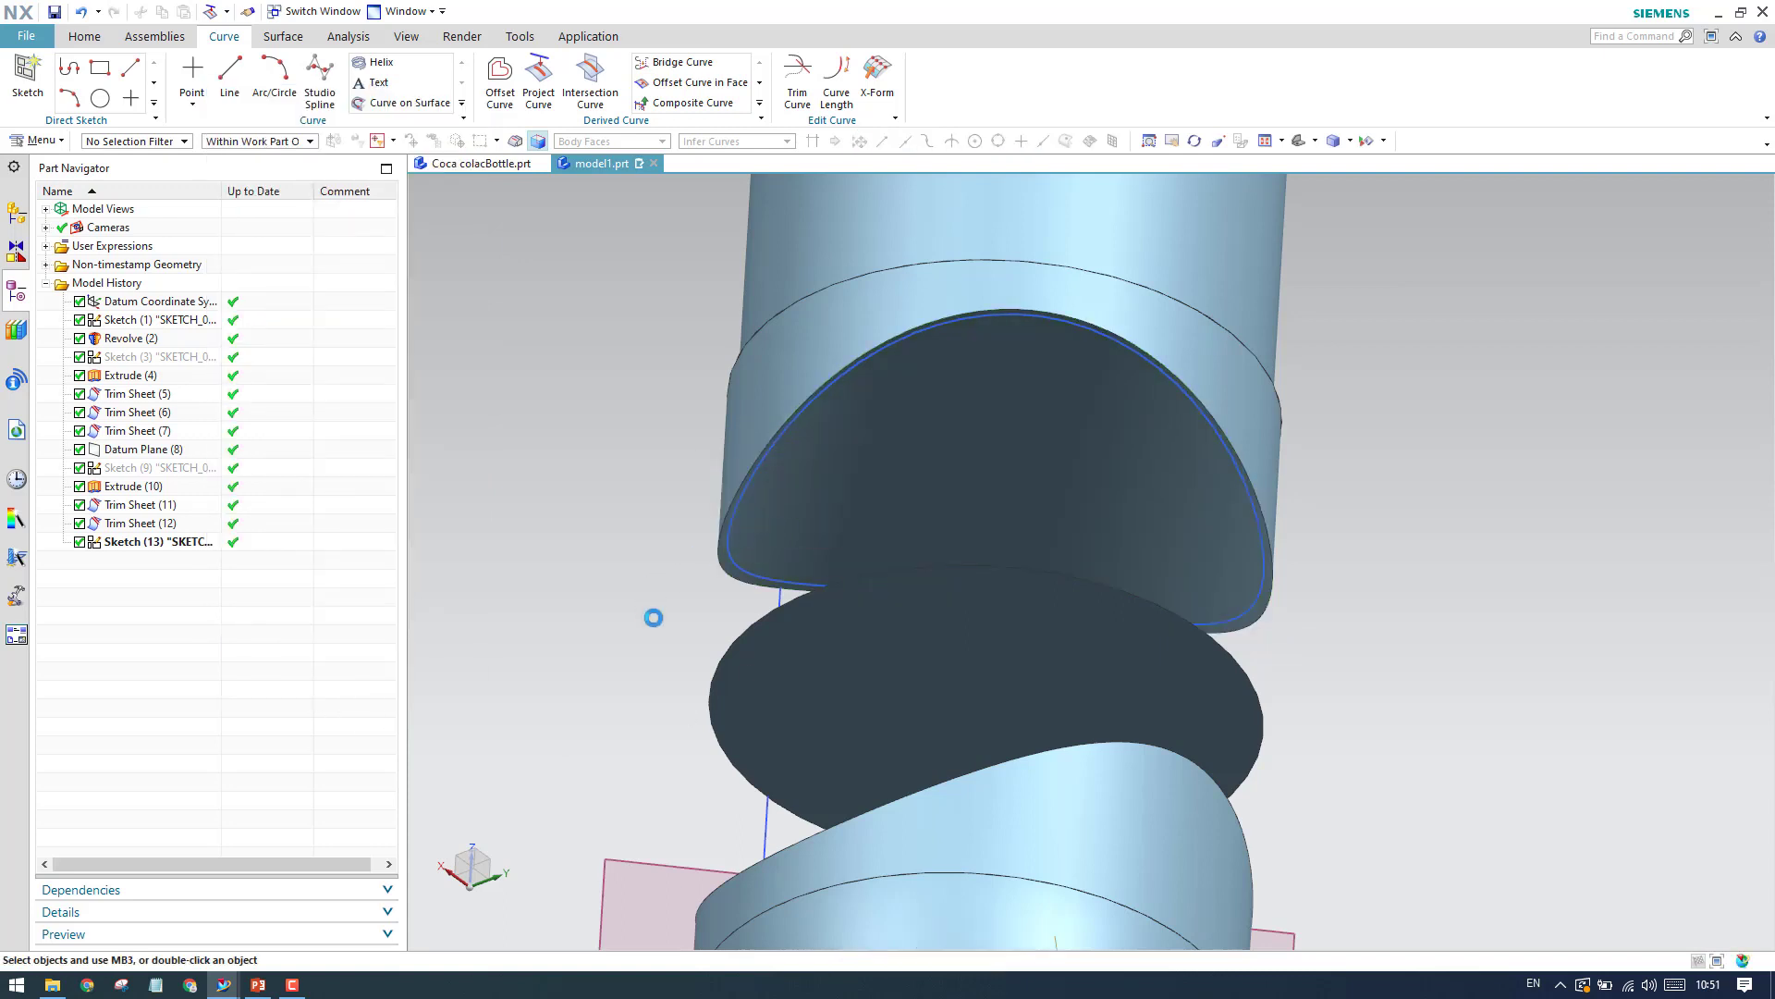
# Project the 59 mm circle along the Z axis onto the lower body's arched end face as a non-associative copy.
pyautogui.scroll(-5, 844, 475)
pyautogui.moveTo(844, 380); pyautogui.dragTo(874, 535, button='middle')
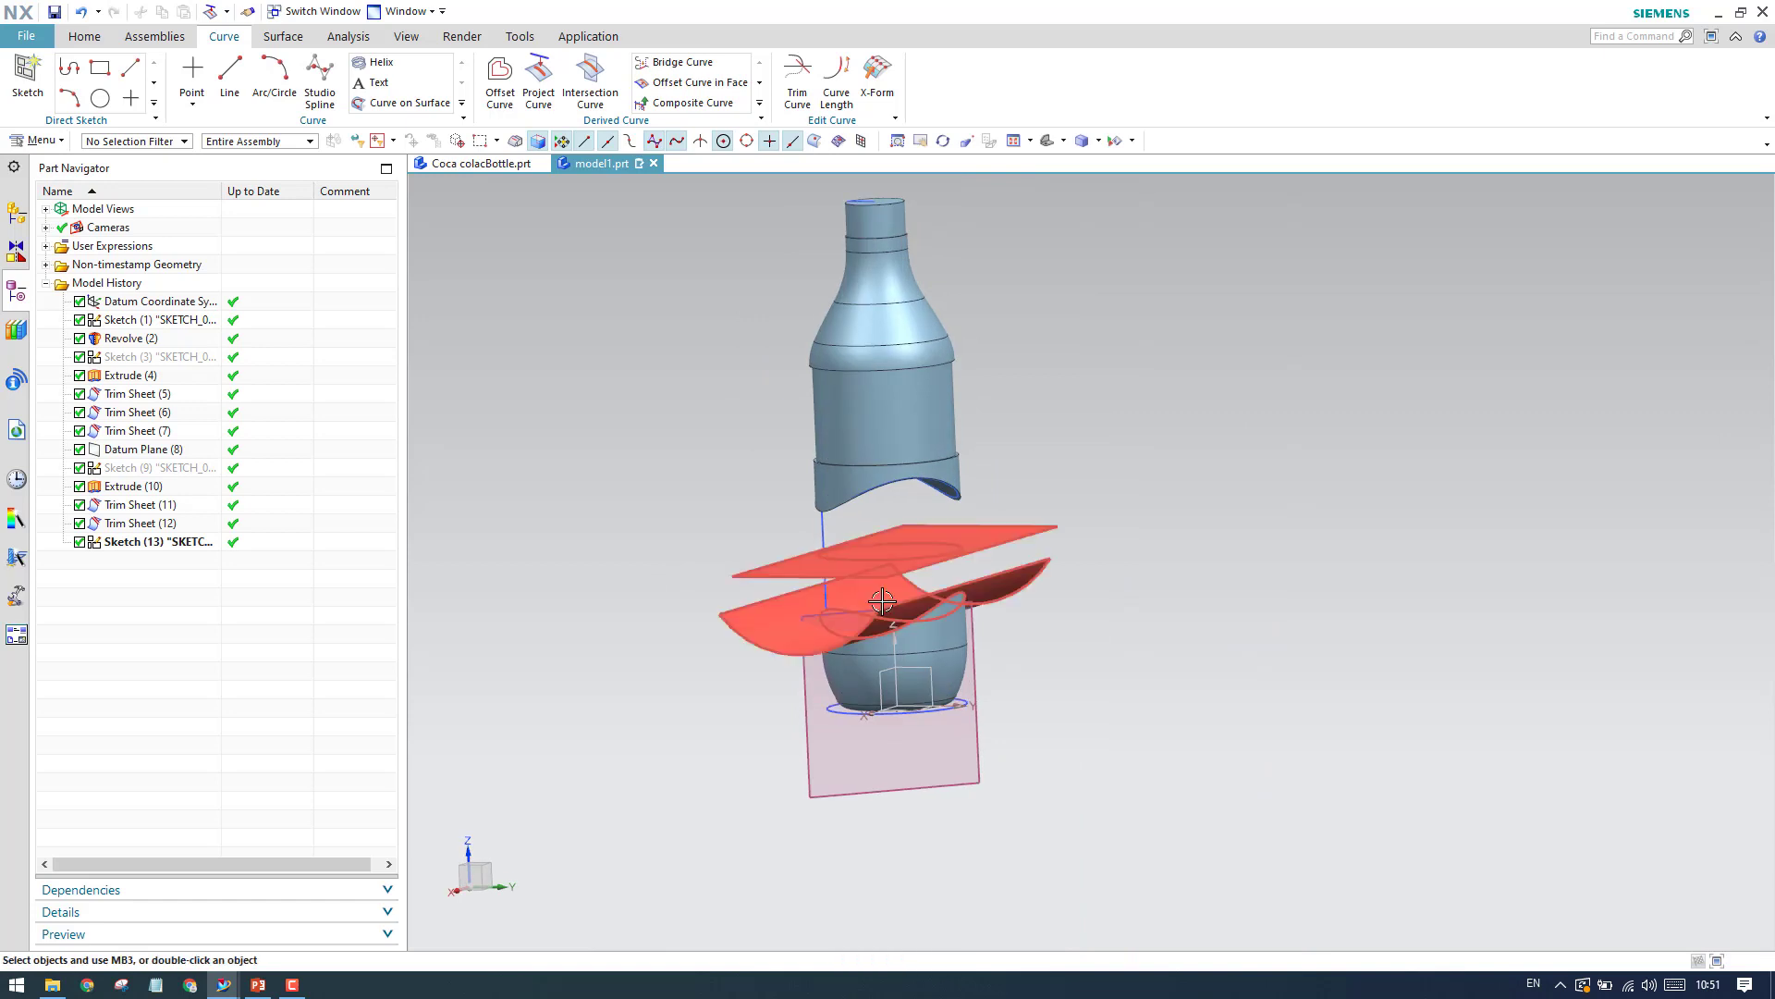
pyautogui.scroll(5, 813, 560)
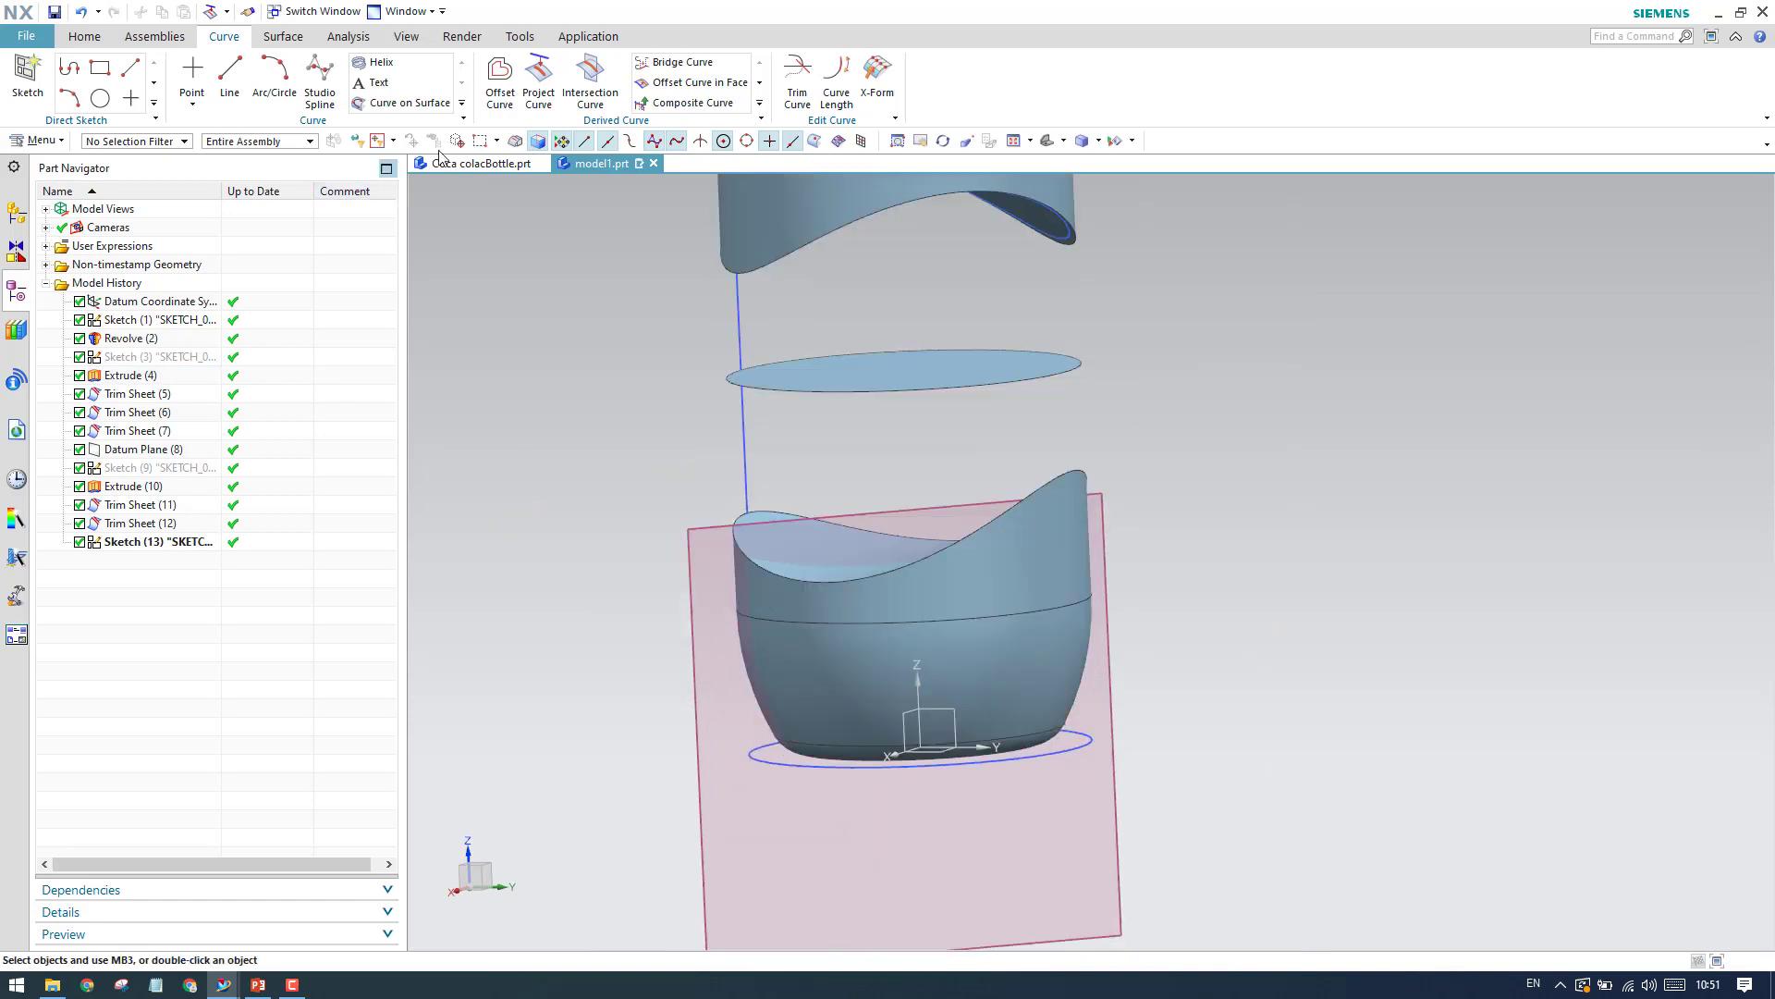
pyautogui.click(539, 82)
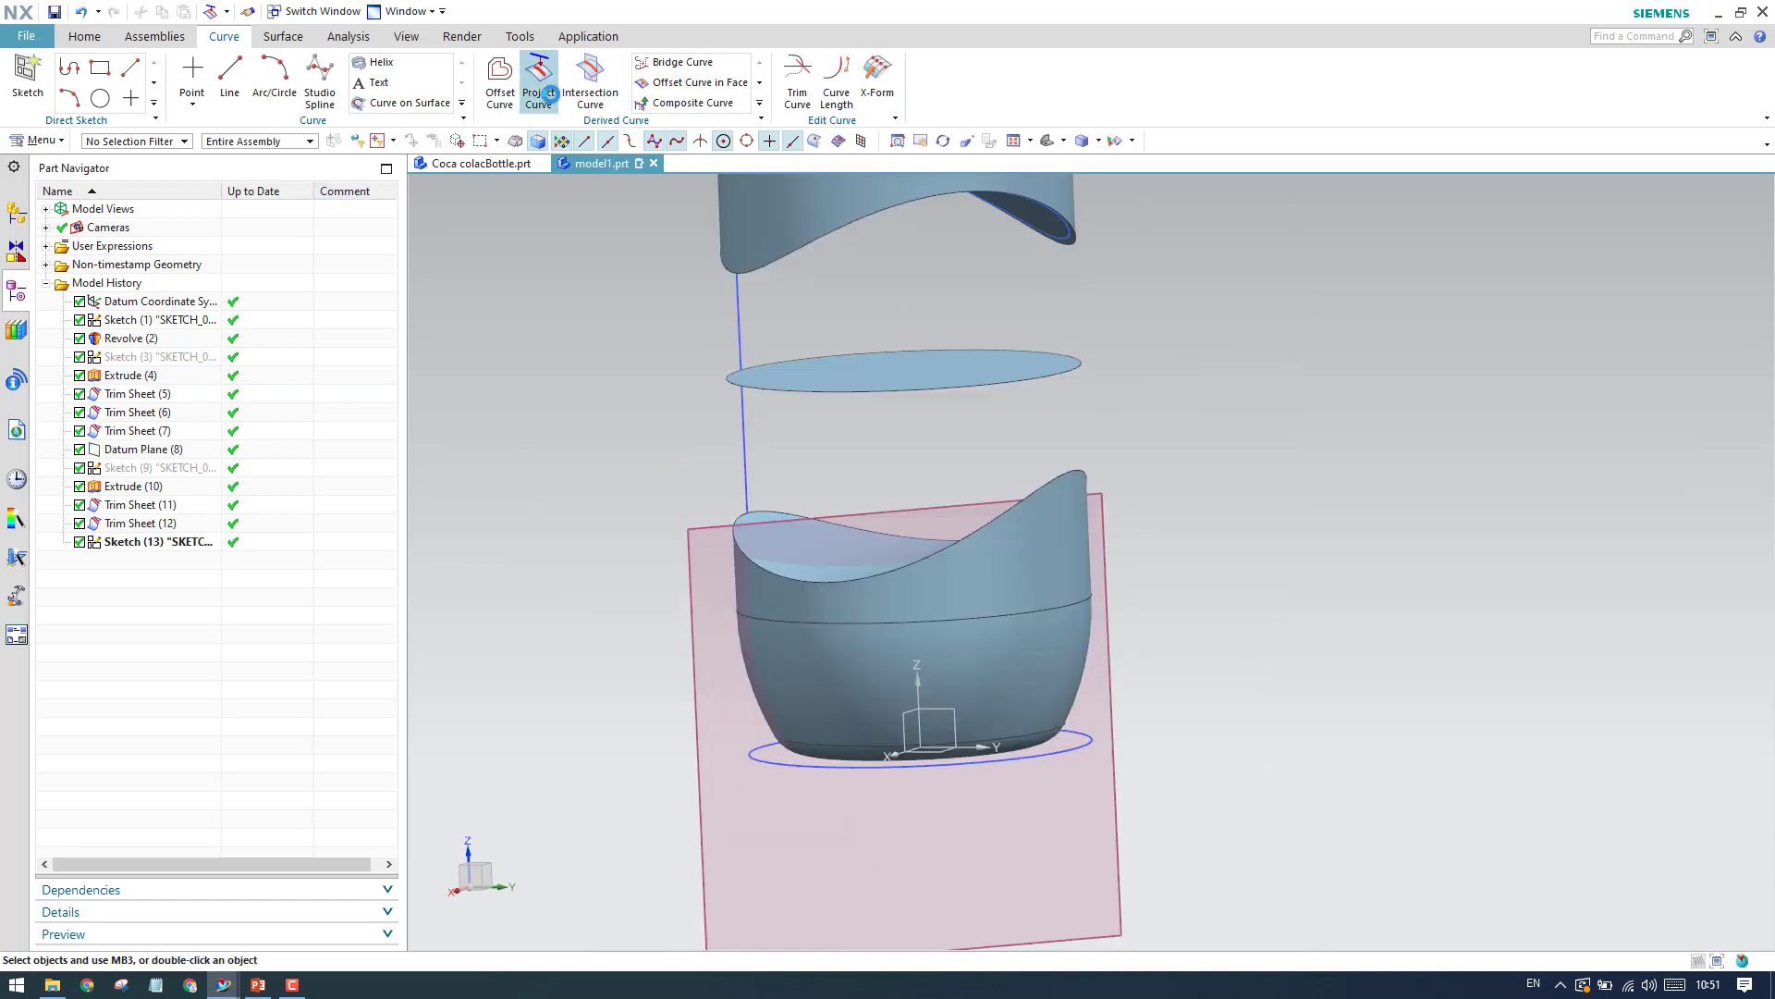
pyautogui.click(743, 772)
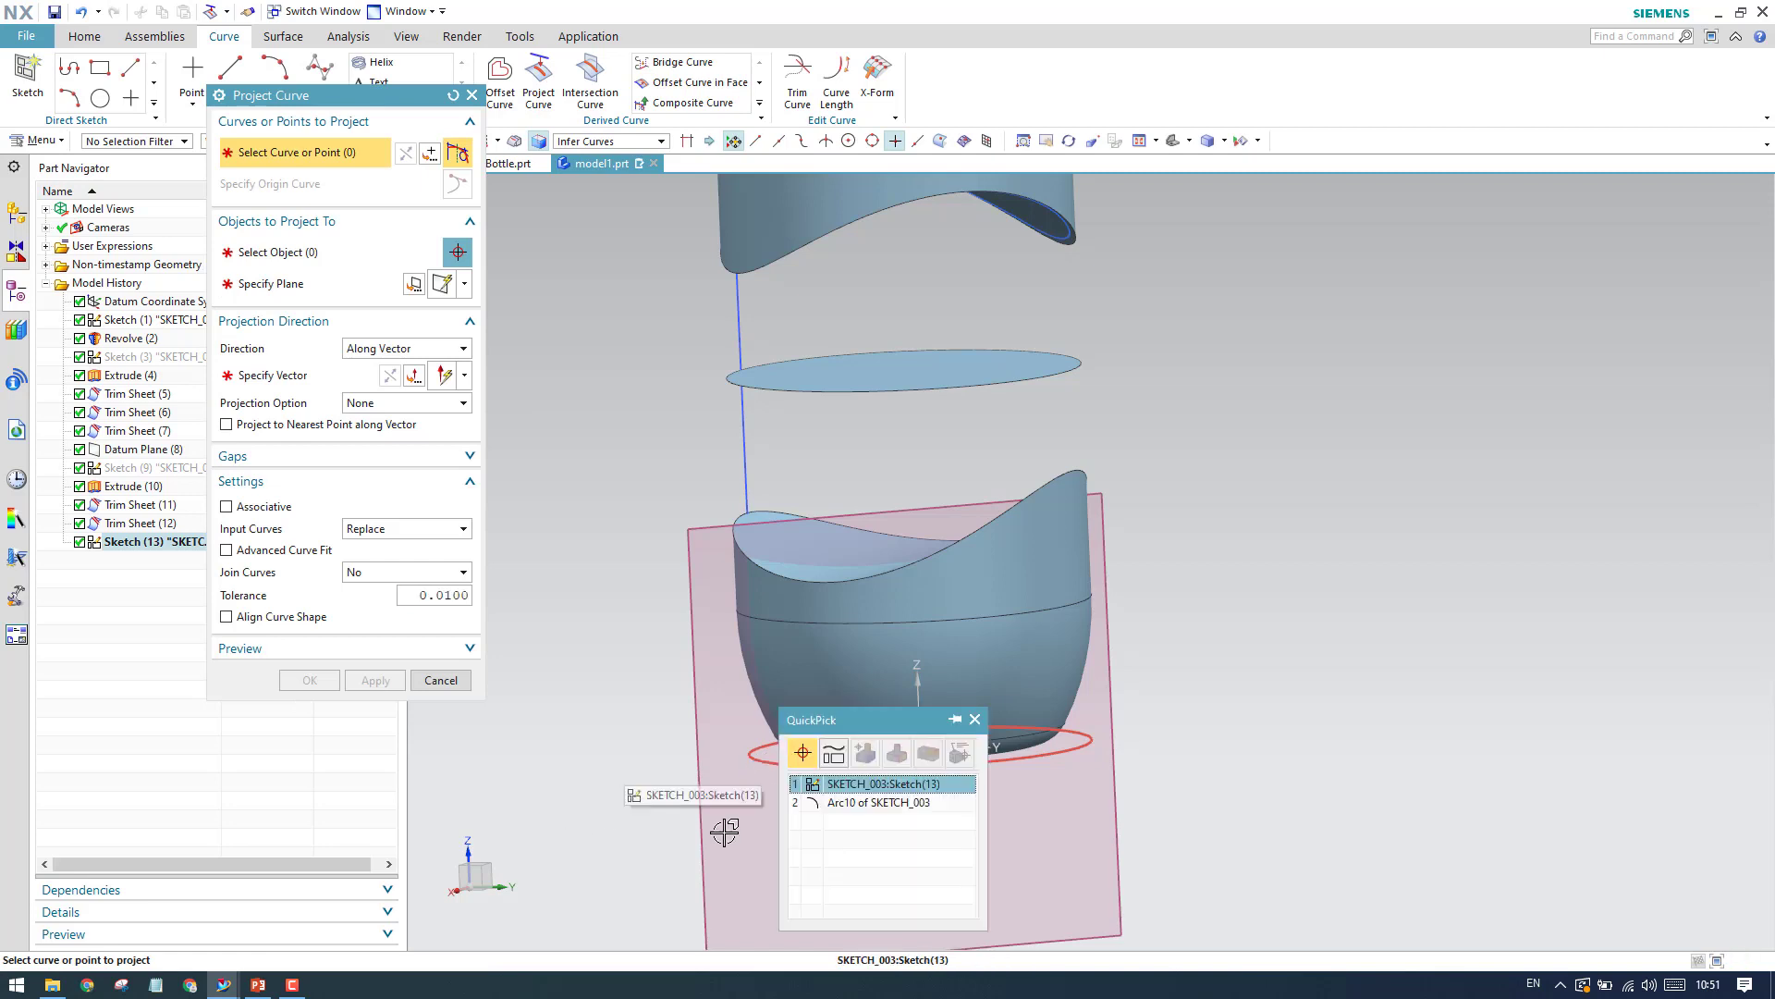
pyautogui.click(793, 780)
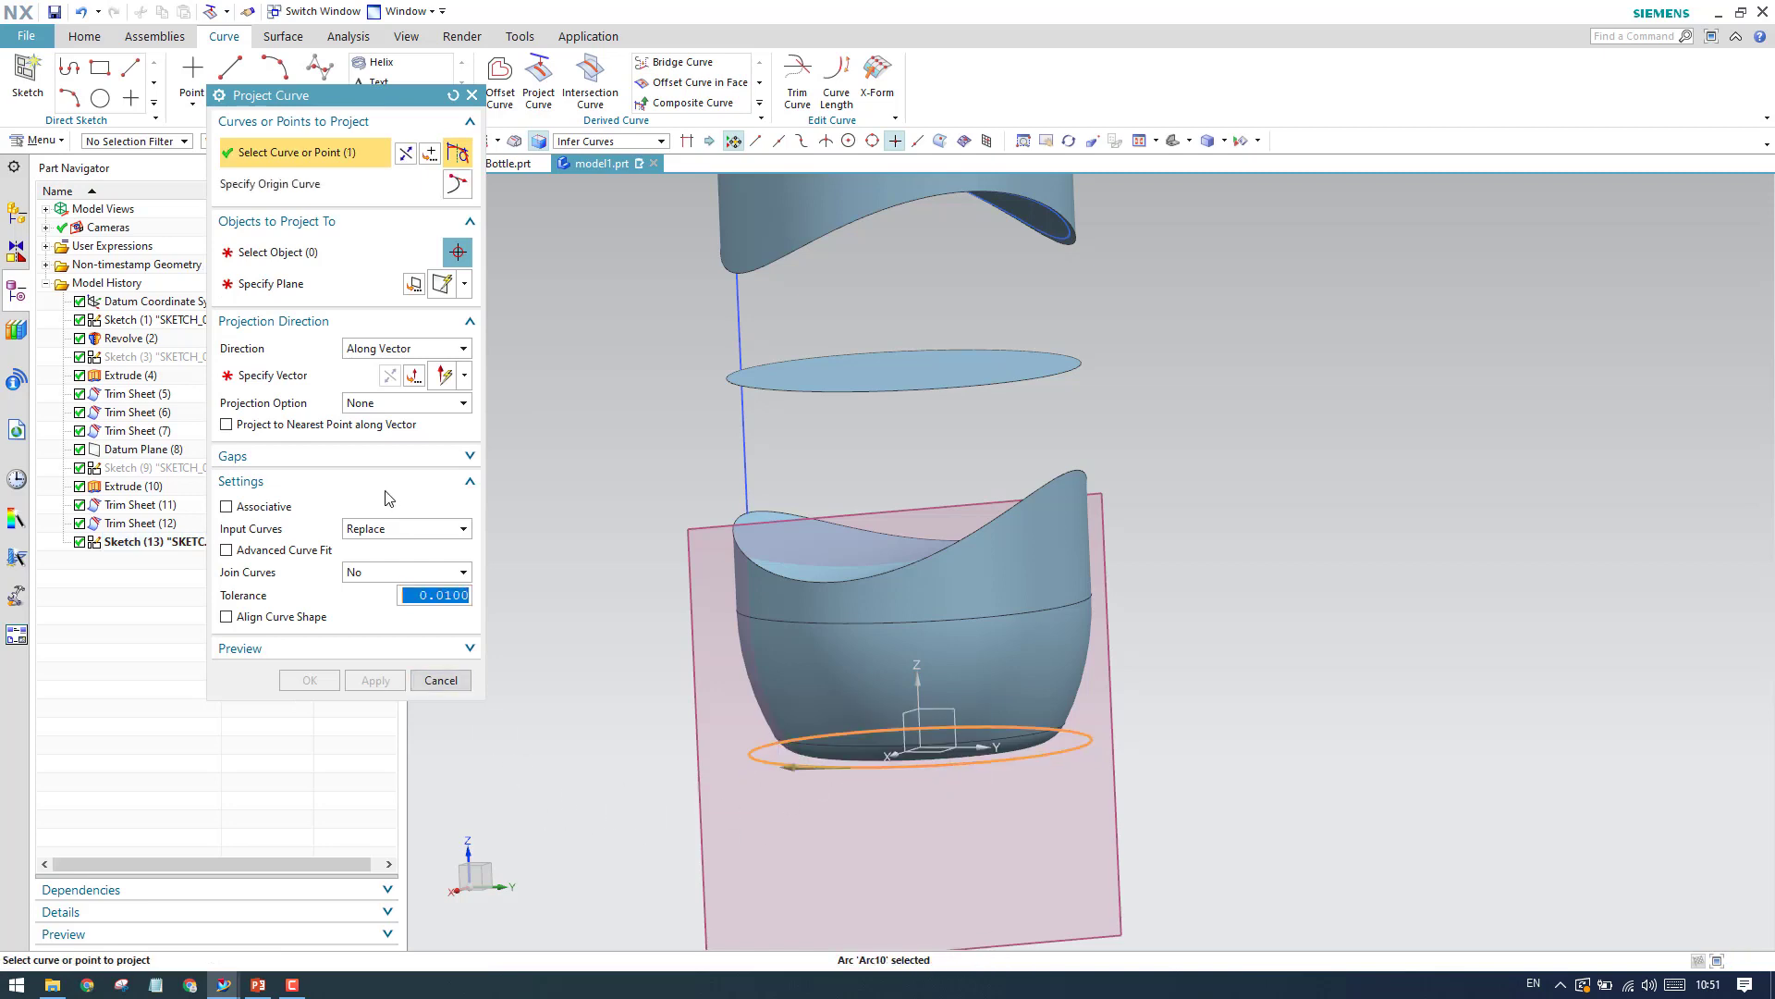
pyautogui.click(303, 254)
pyautogui.scroll(1, 801, 563)
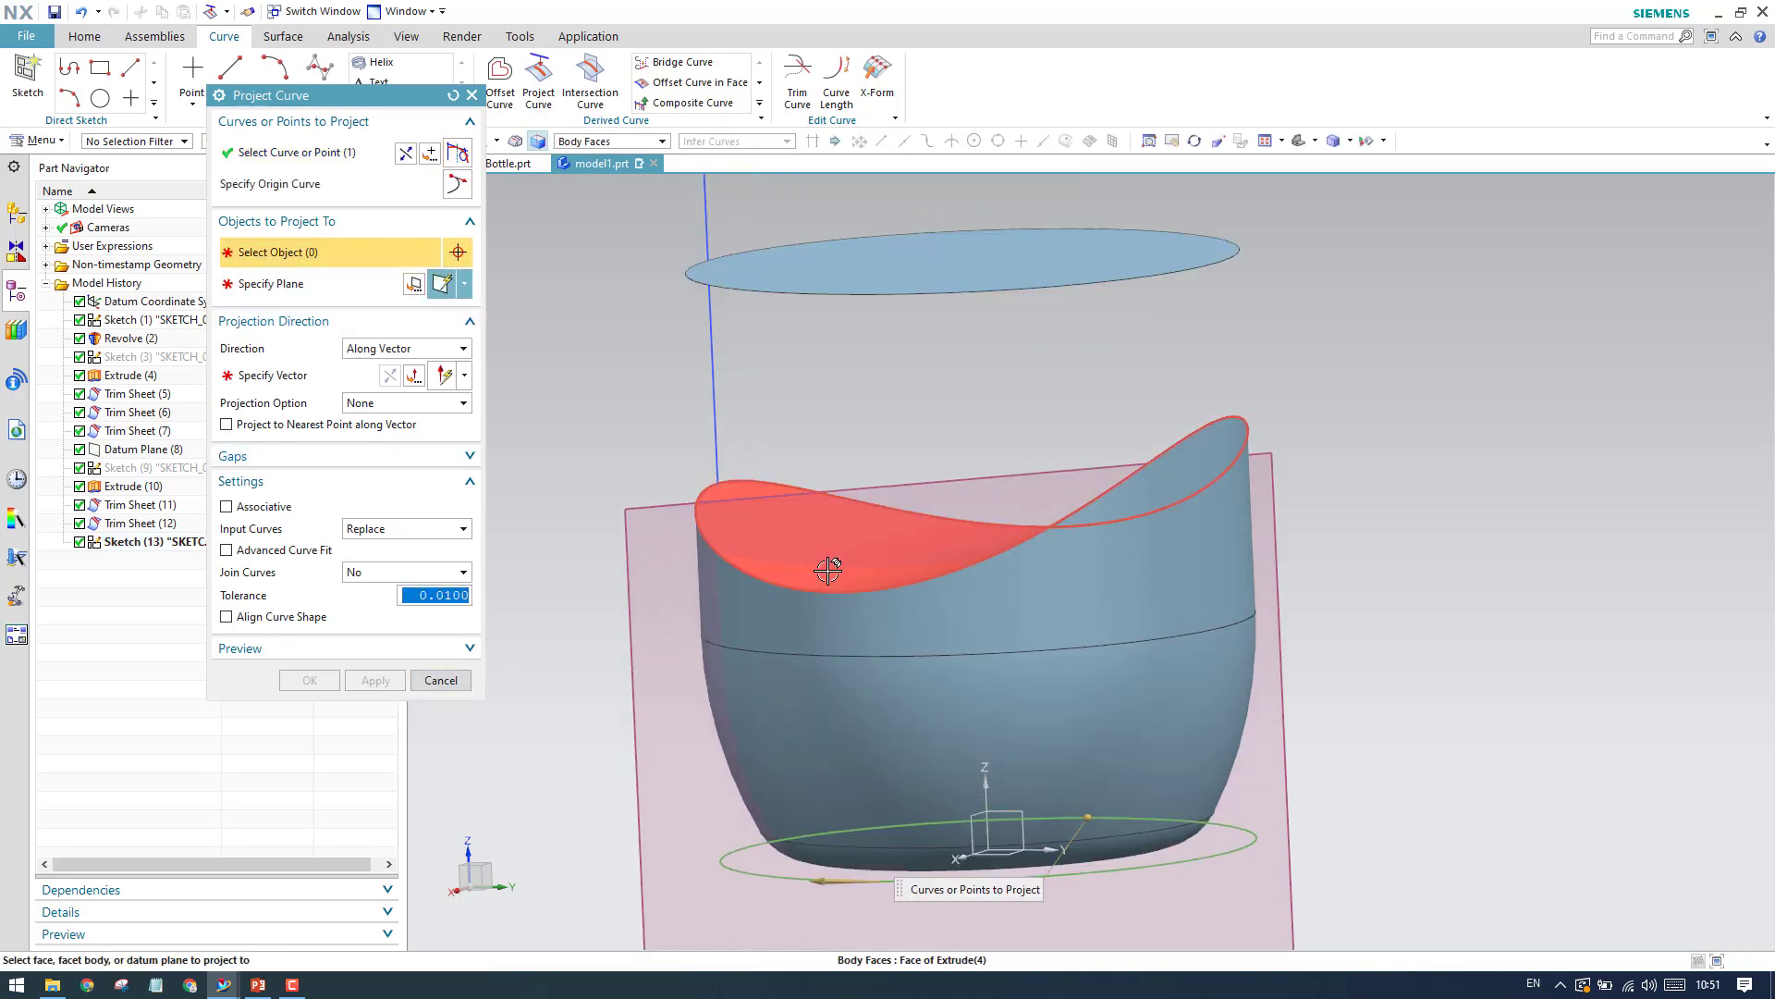
pyautogui.click(829, 568)
pyautogui.scroll(-2, 850, 604)
pyautogui.click(318, 374)
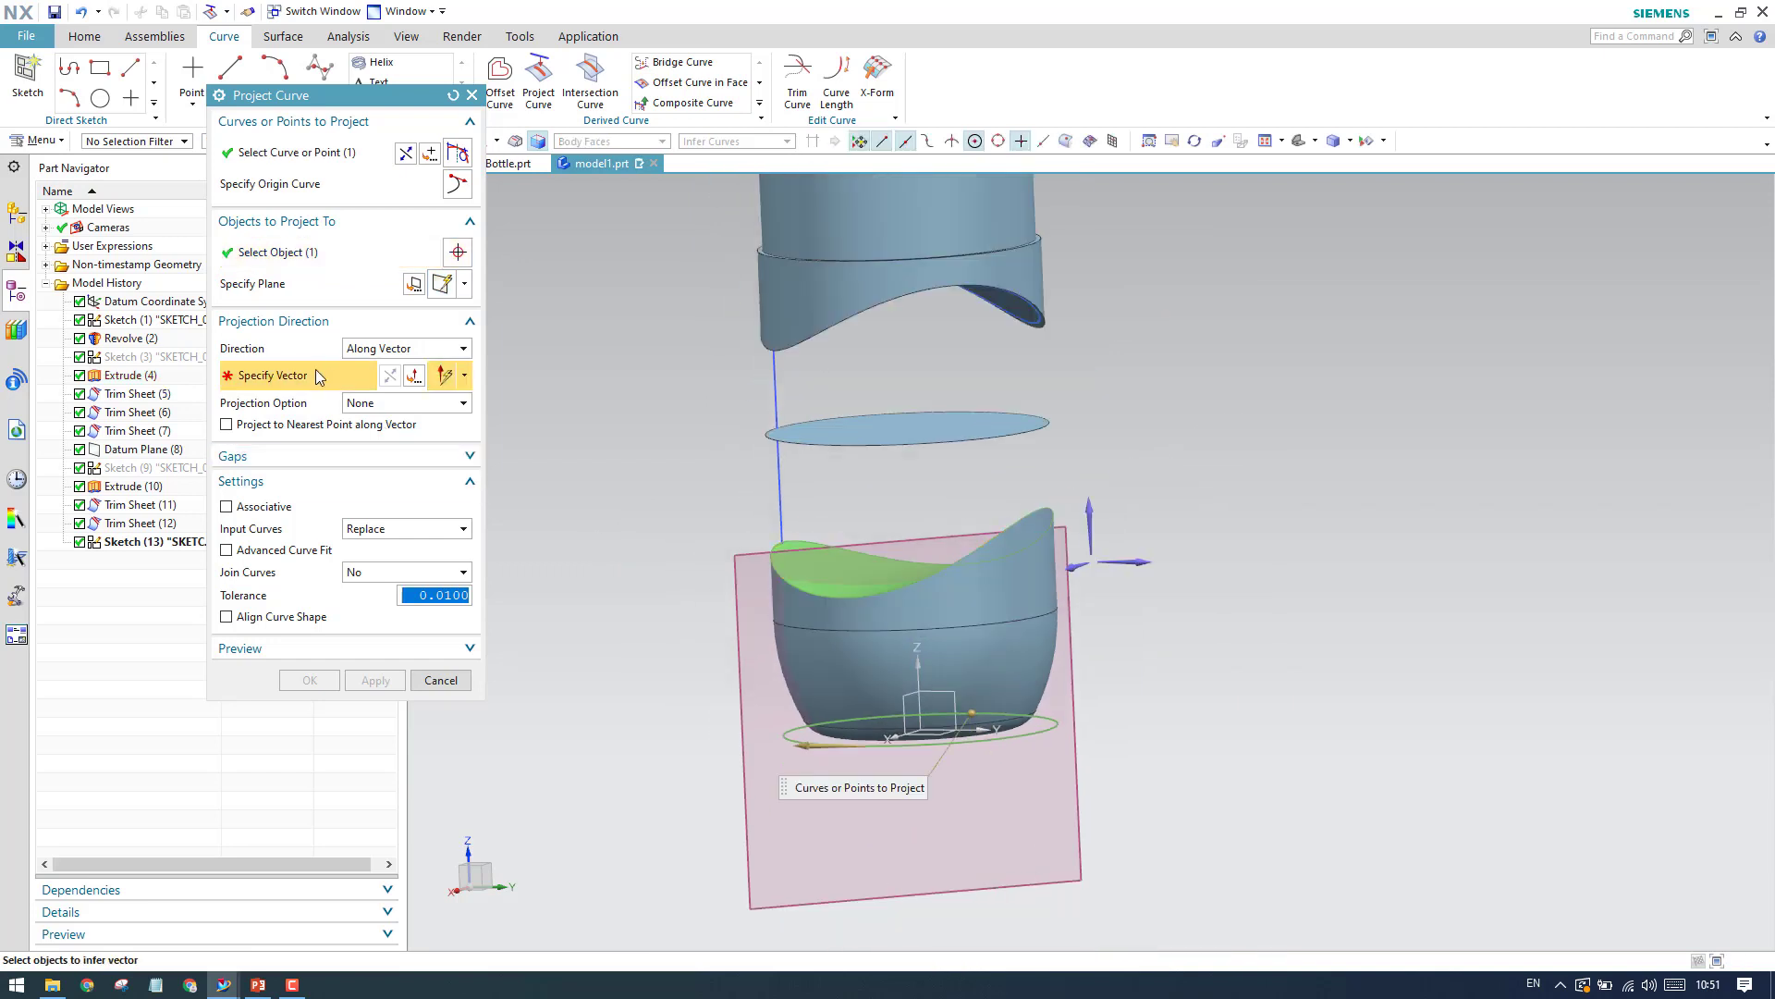
pyautogui.click(1088, 521)
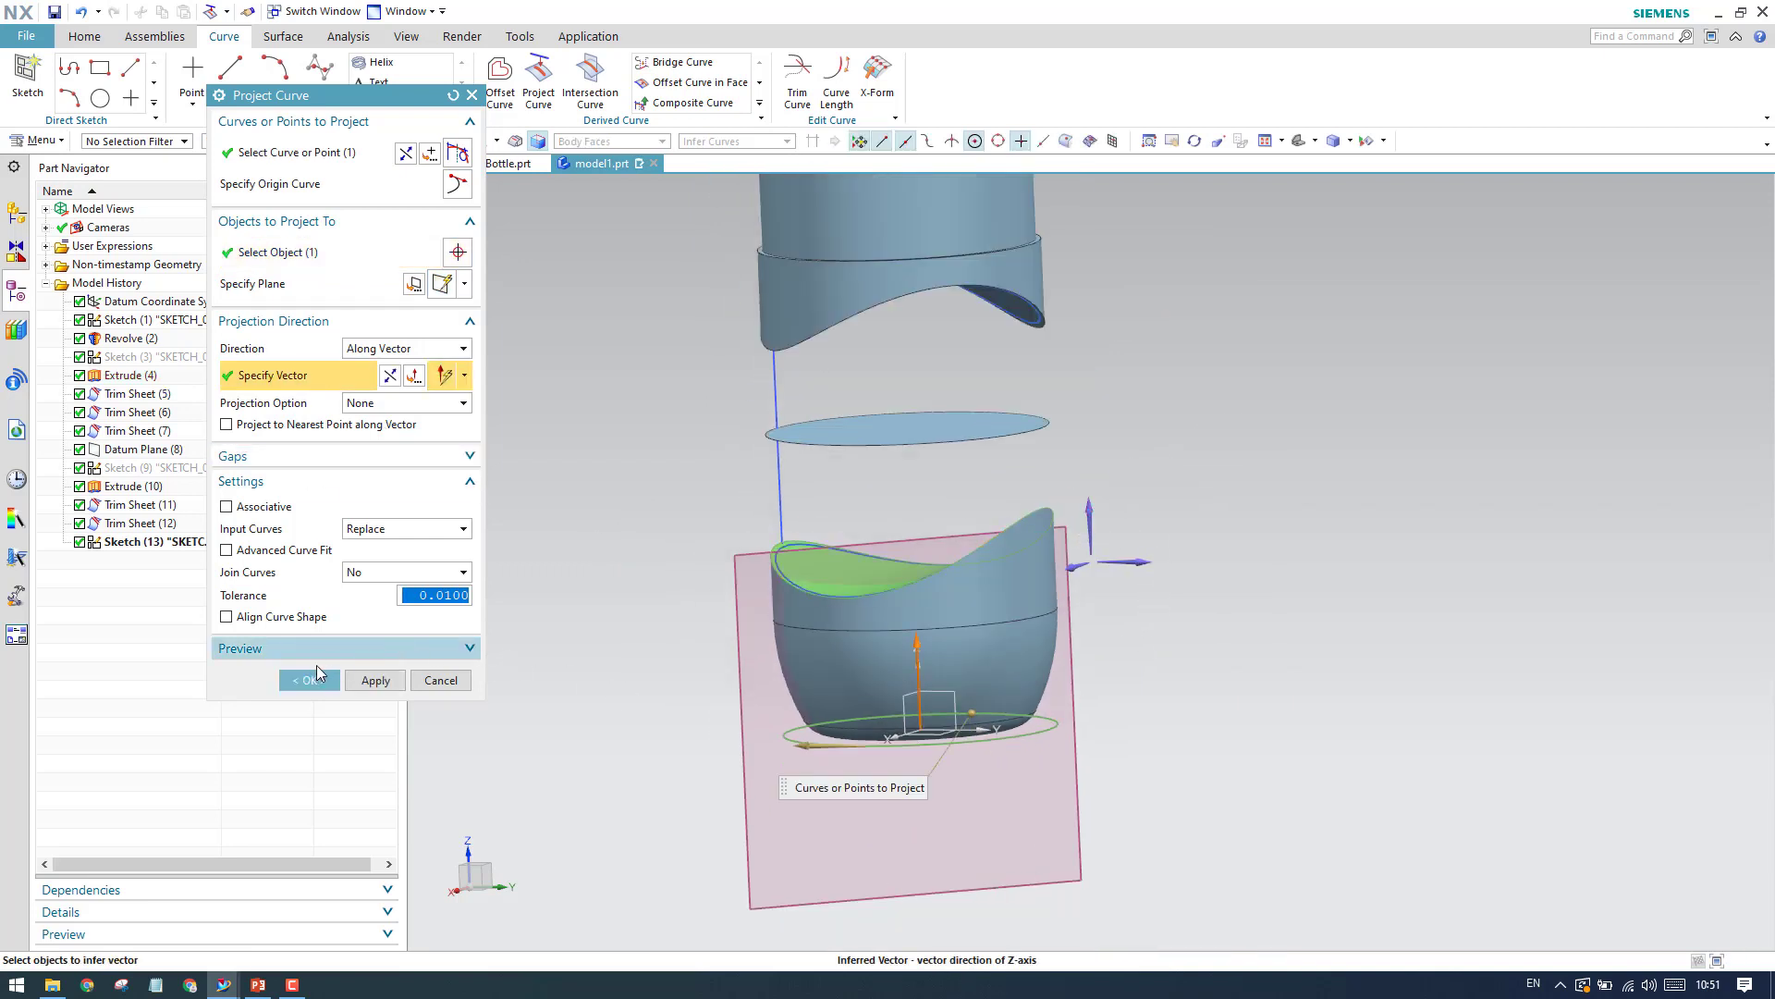
pyautogui.click(298, 683)
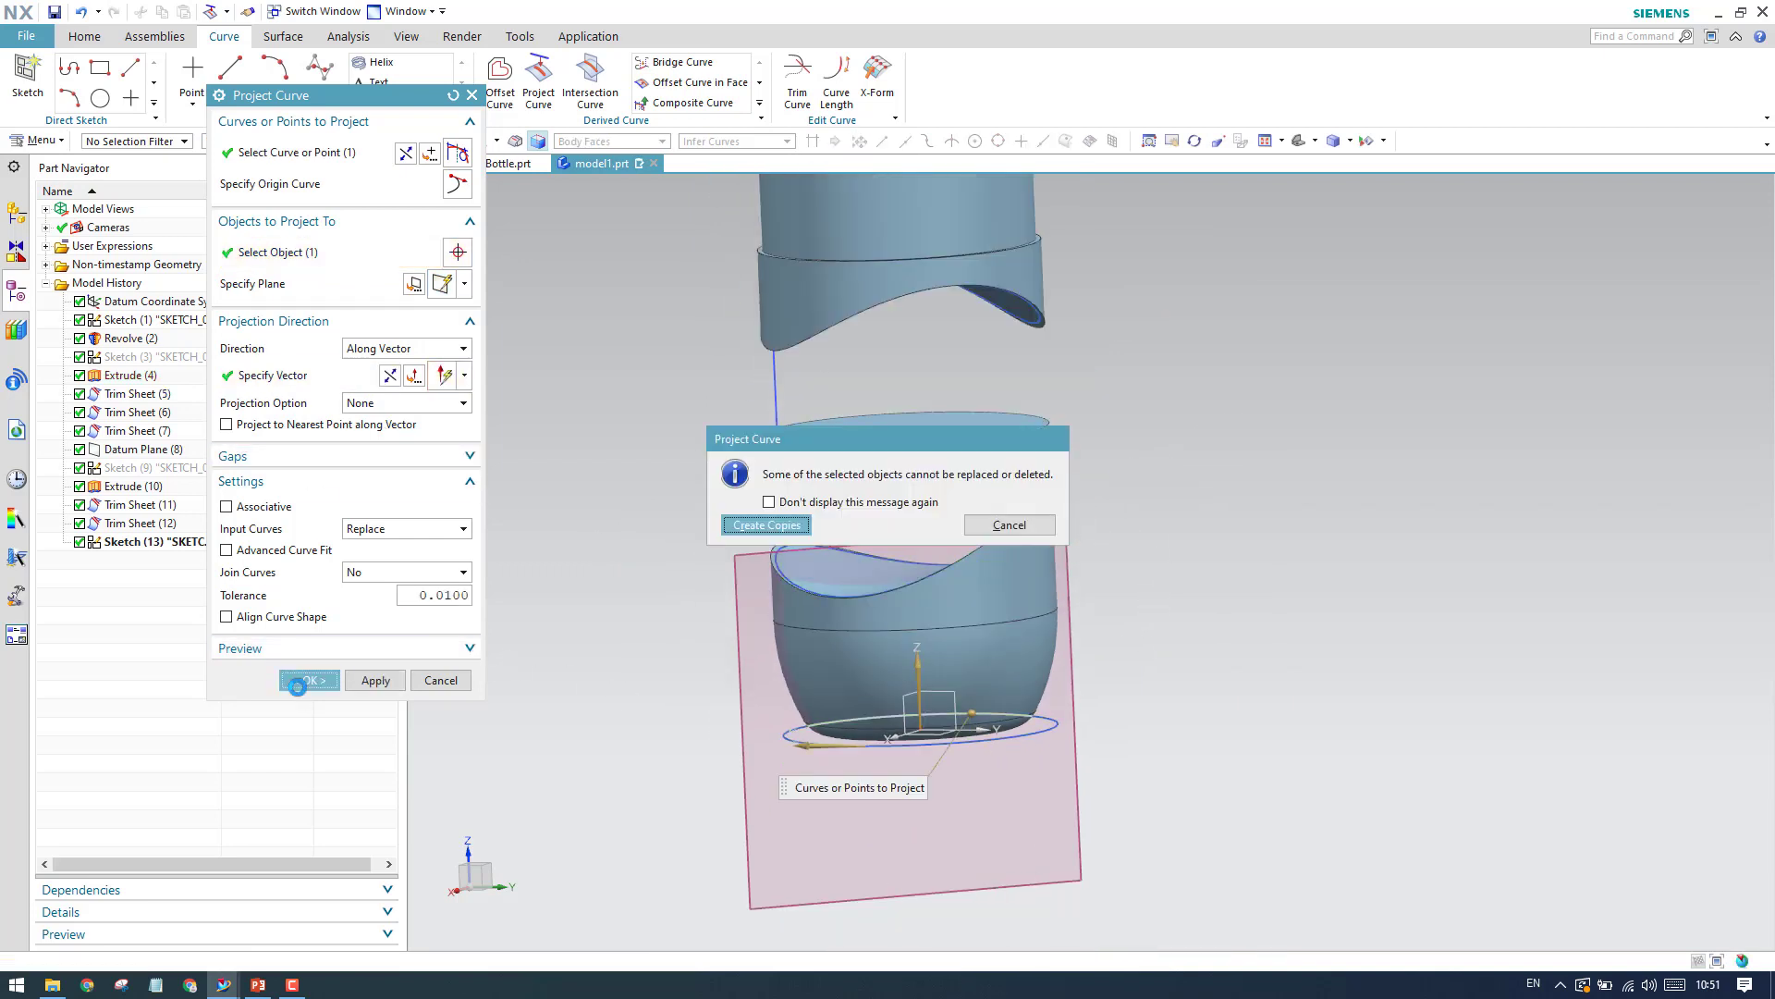
pyautogui.click(767, 523)
# Examine the projected curves on the arched end faces of the upper and lower bottle bodies.
pyautogui.moveTo(693, 674); pyautogui.dragTo(739, 721, button='middle')
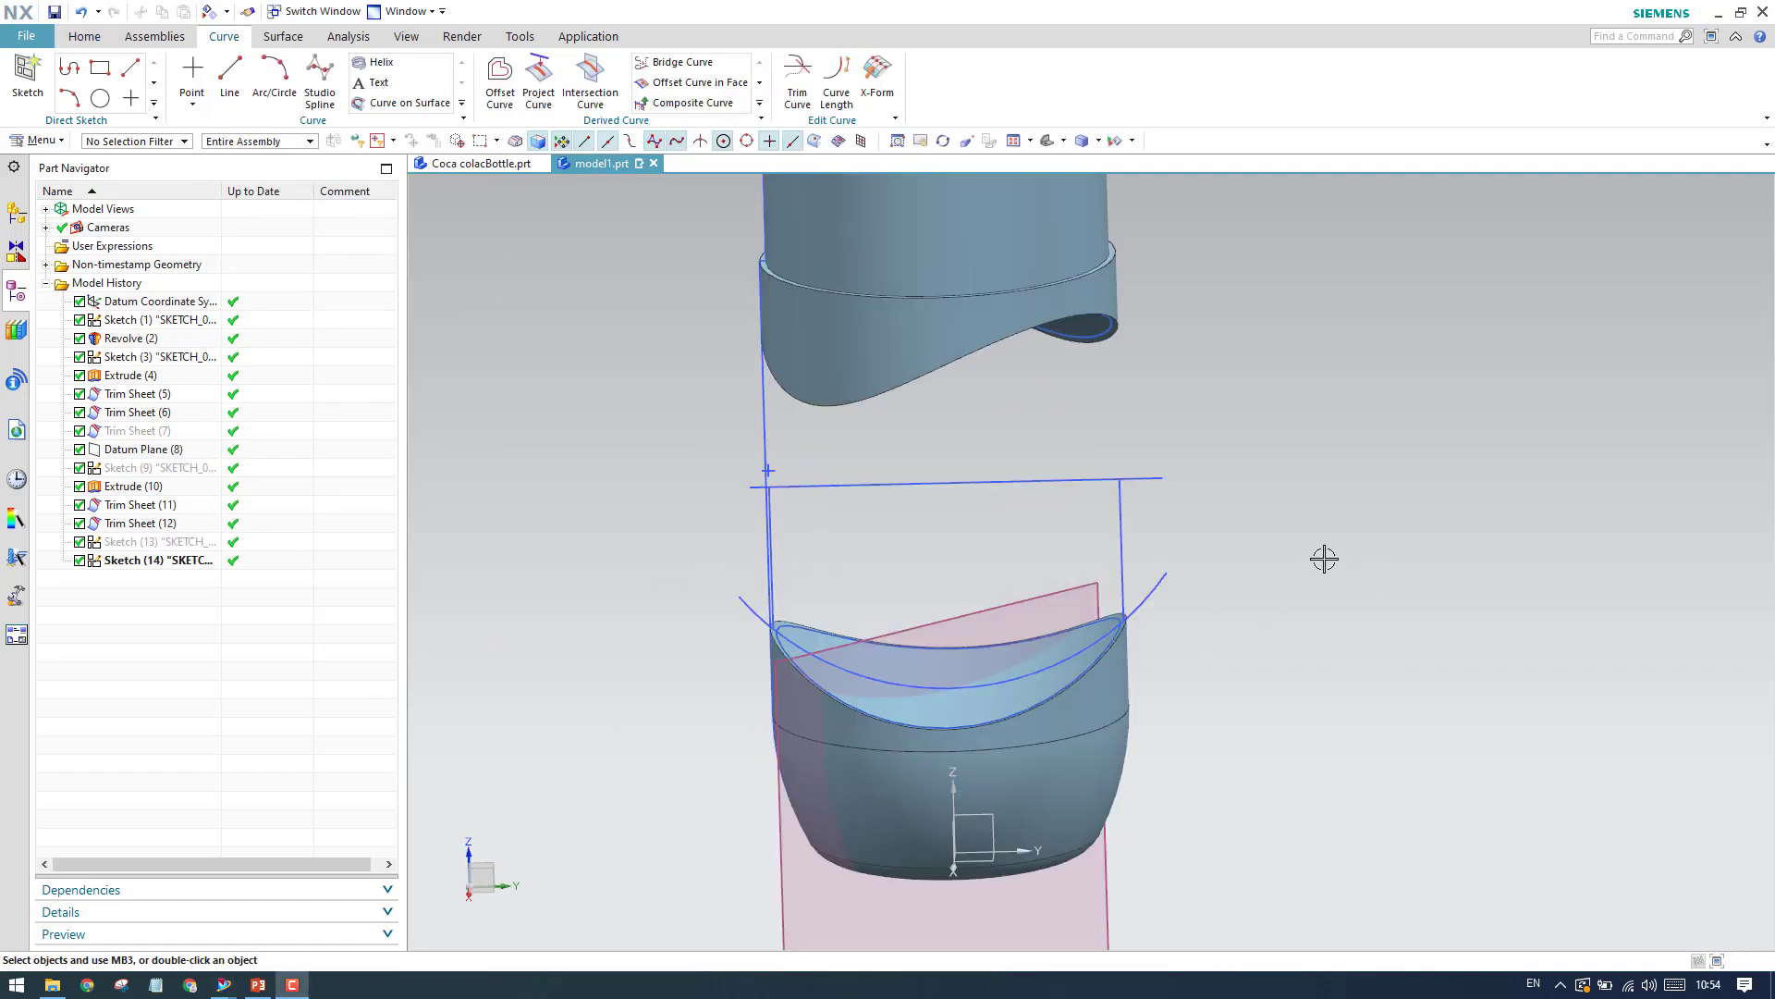
pyautogui.moveTo(1324, 559); pyautogui.dragTo(1212, 448, button='middle')
pyautogui.scroll(3, 1116, 347)
pyautogui.scroll(3, 1115, 347)
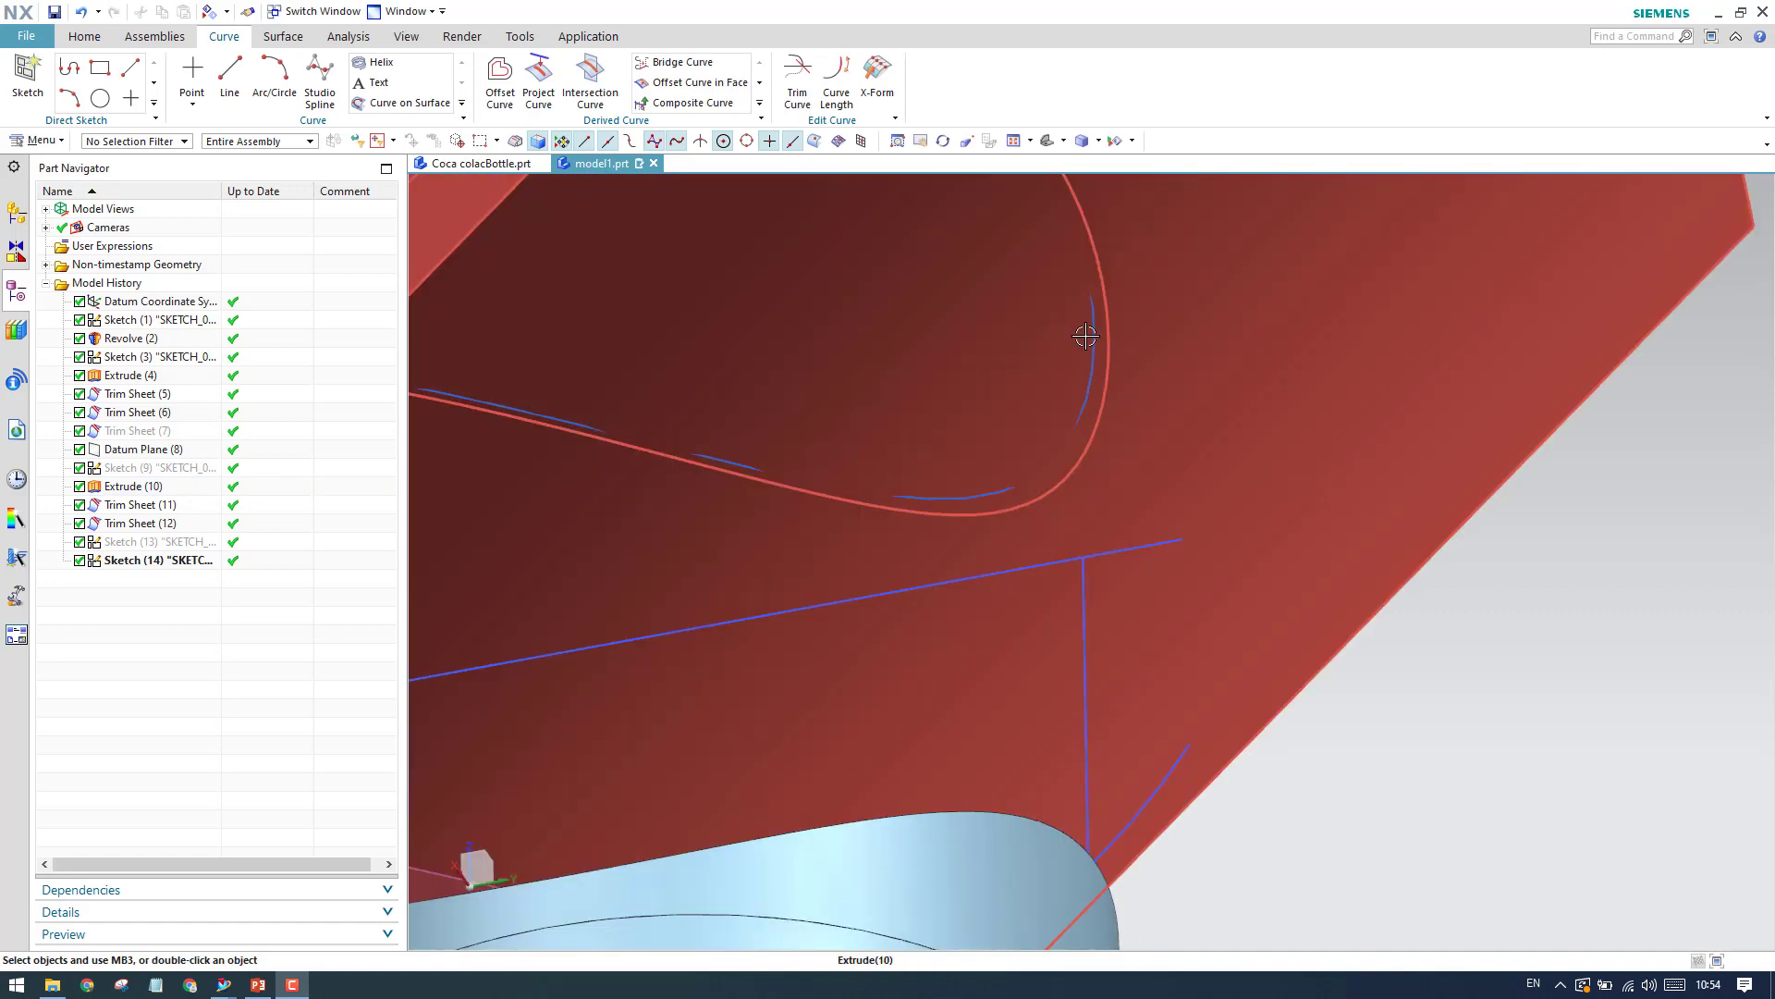
pyautogui.scroll(-2, 1100, 340)
pyautogui.moveTo(1101, 339); pyautogui.dragTo(1090, 420, button='middle')
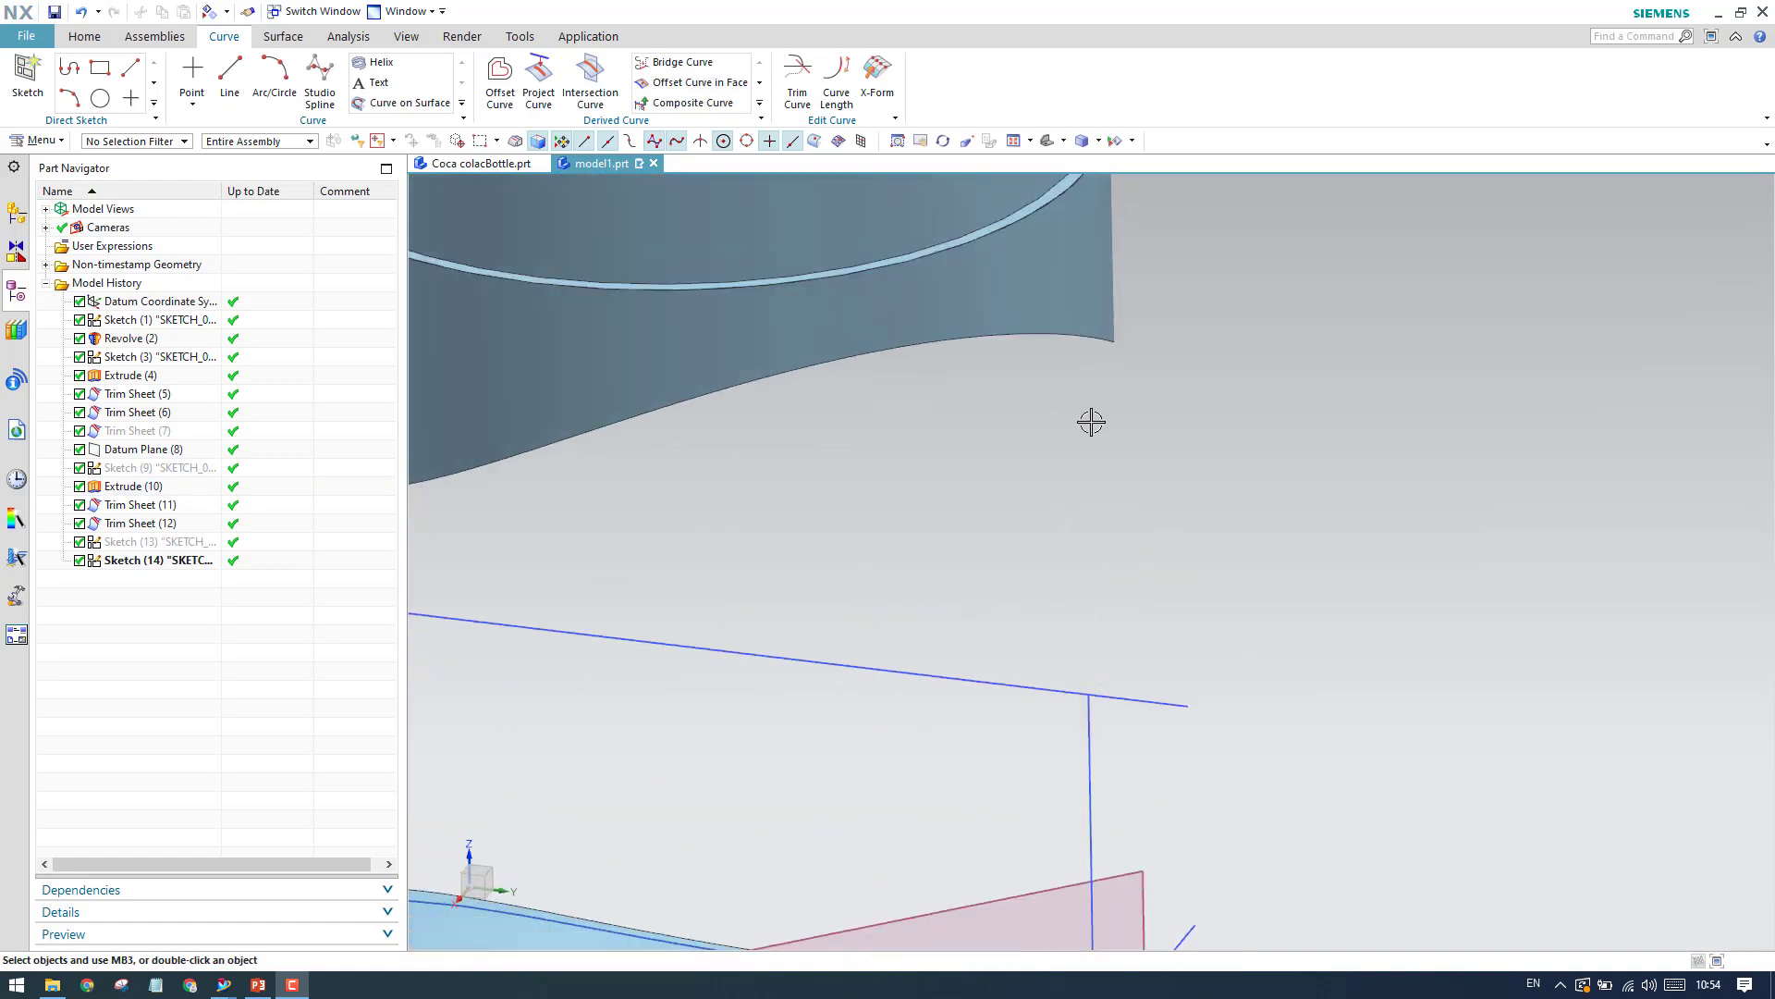
pyautogui.scroll(-4, 1086, 462)
pyautogui.scroll(3, 1028, 679)
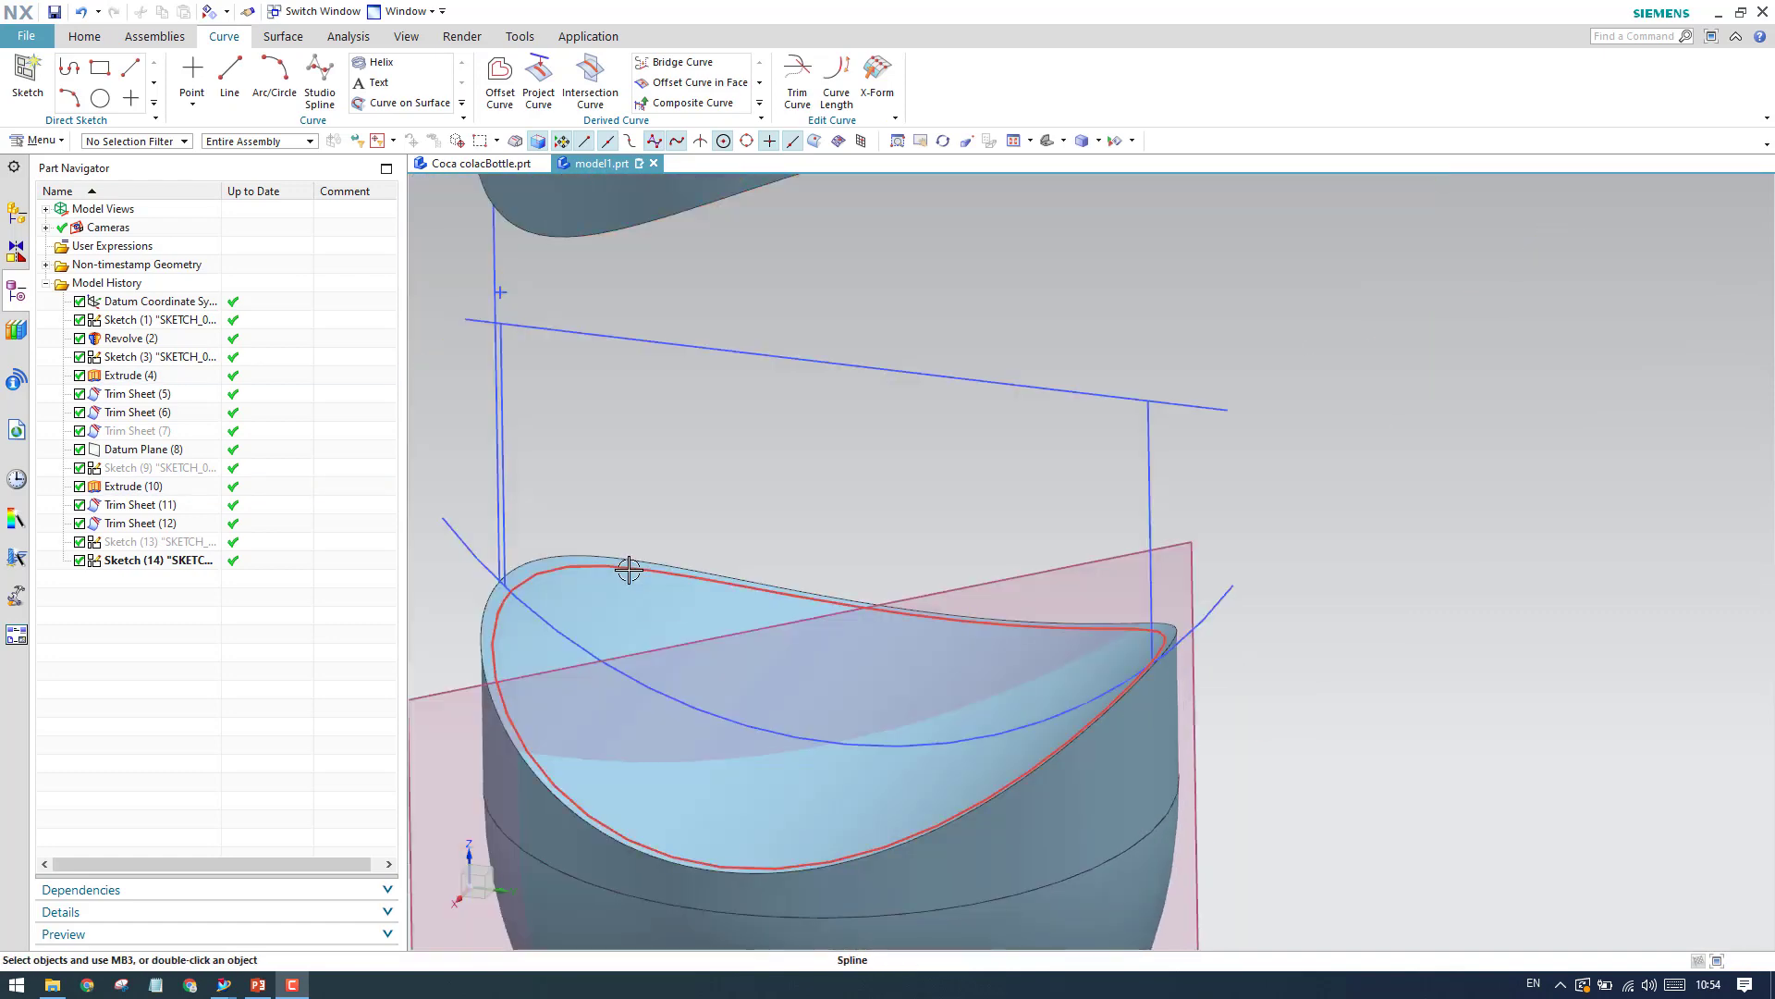
pyautogui.scroll(-6, 1217, 448)
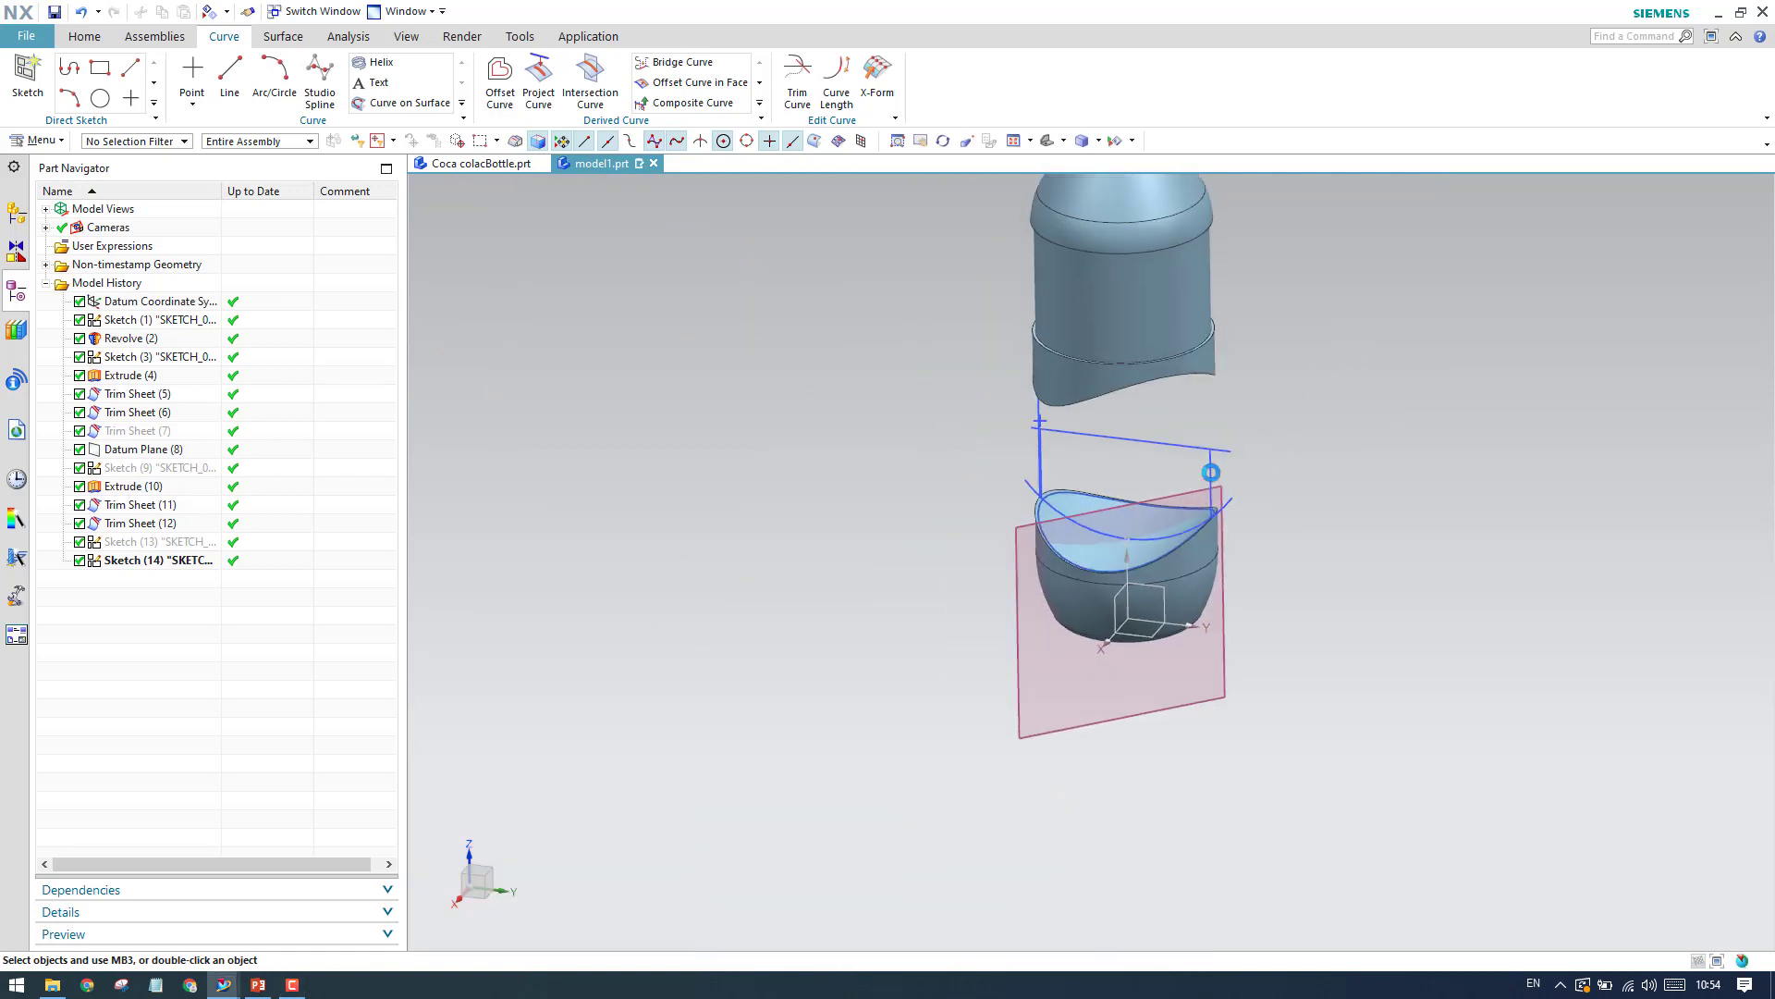
# Start a new sketch on the vertical YZ datum plane through the bottle's axis.
pyautogui.hotkey('ctrl', 'f')
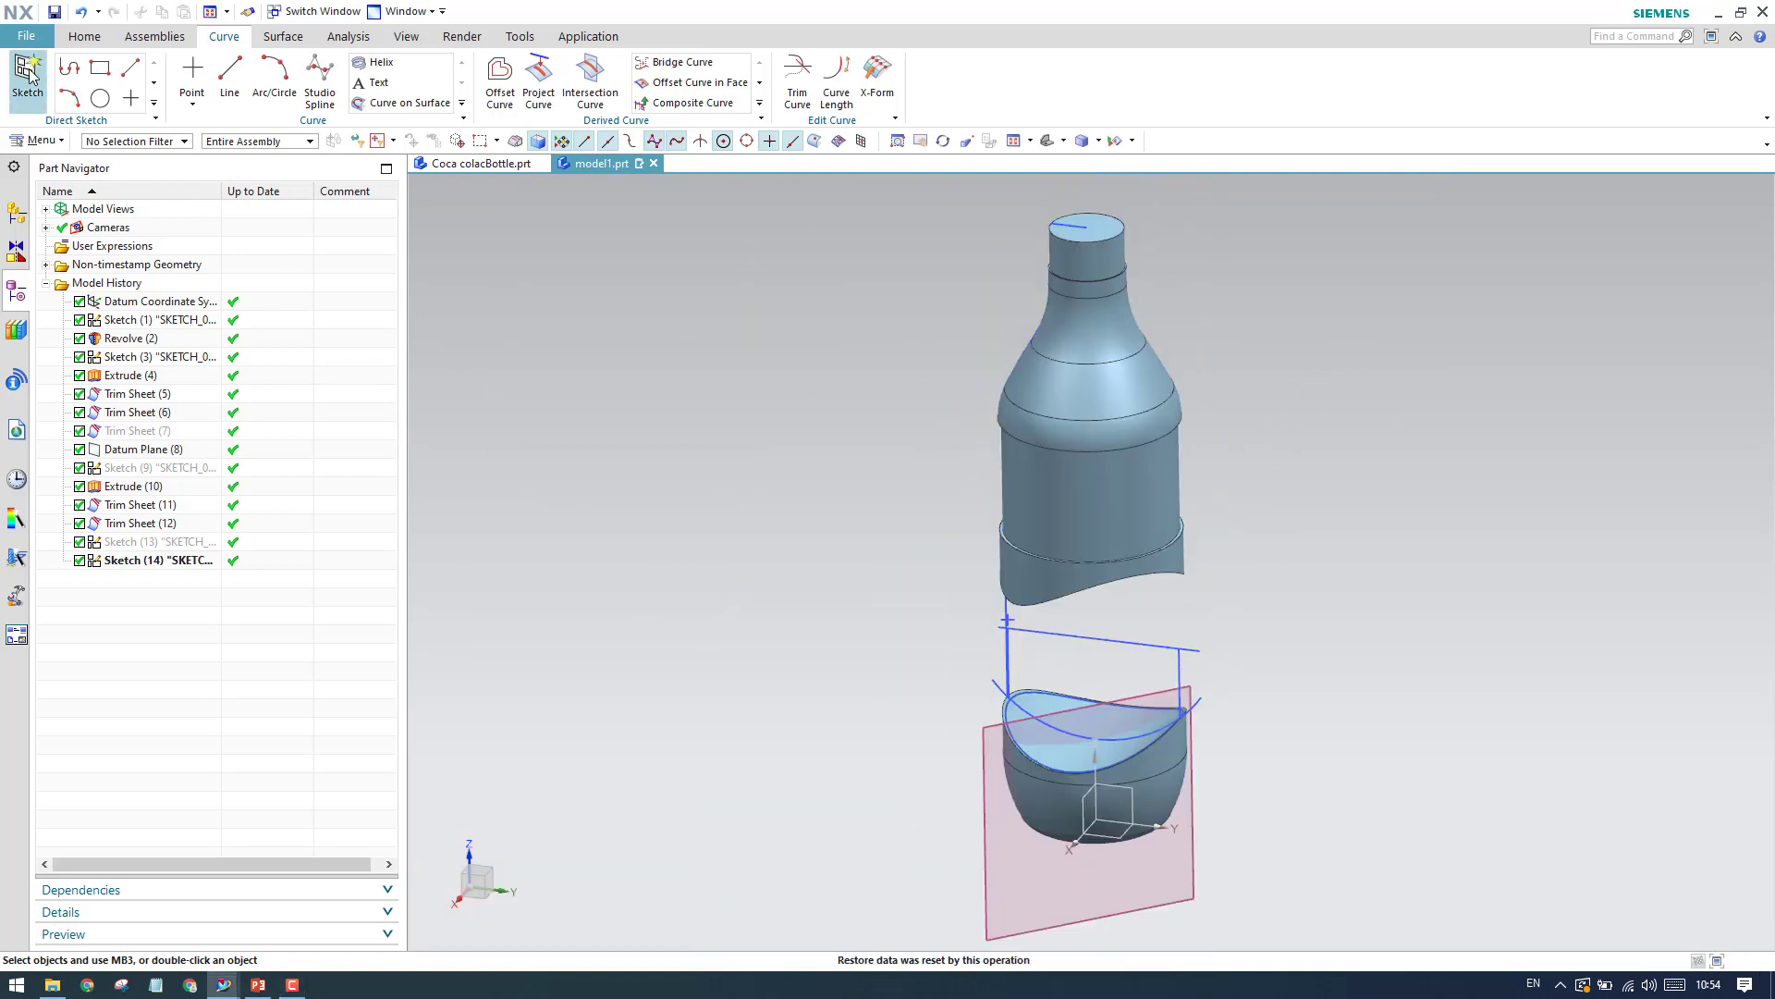
pyautogui.click(1133, 795)
pyautogui.click(374, 328)
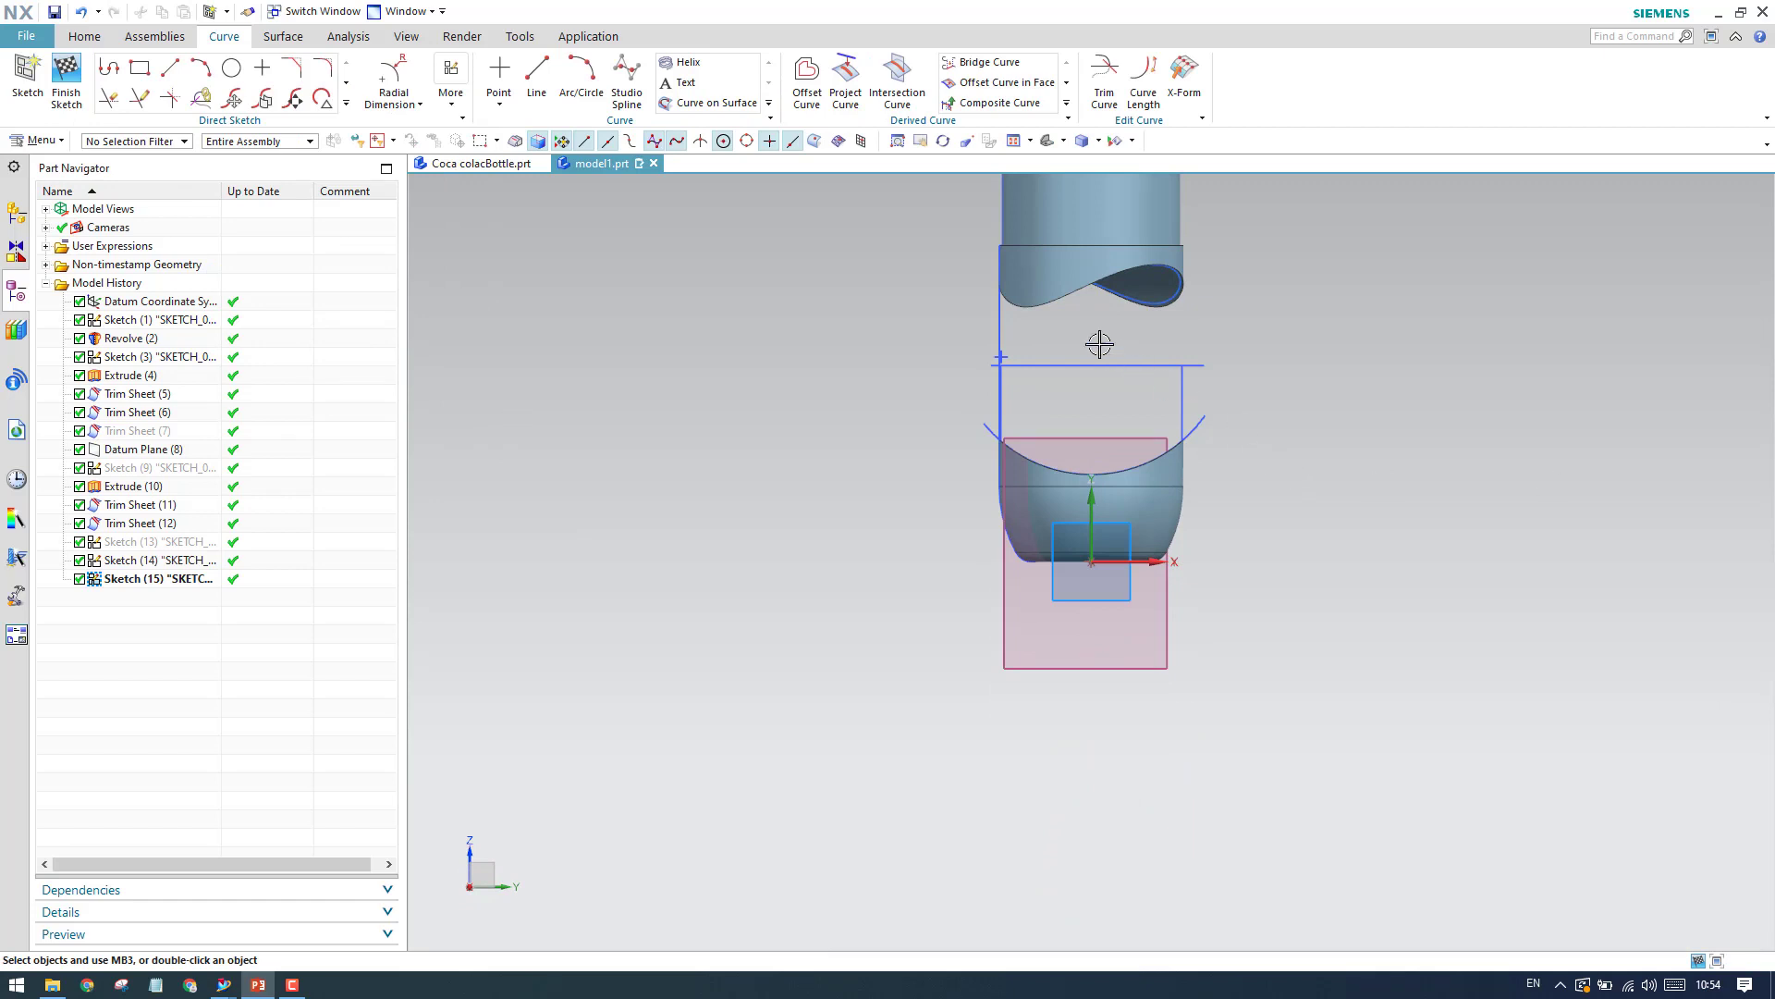
# Add an associative intersection point where the lower body's projected curve crosses the sketch plane on the positive Y side.
pyautogui.scroll(3, 1099, 344)
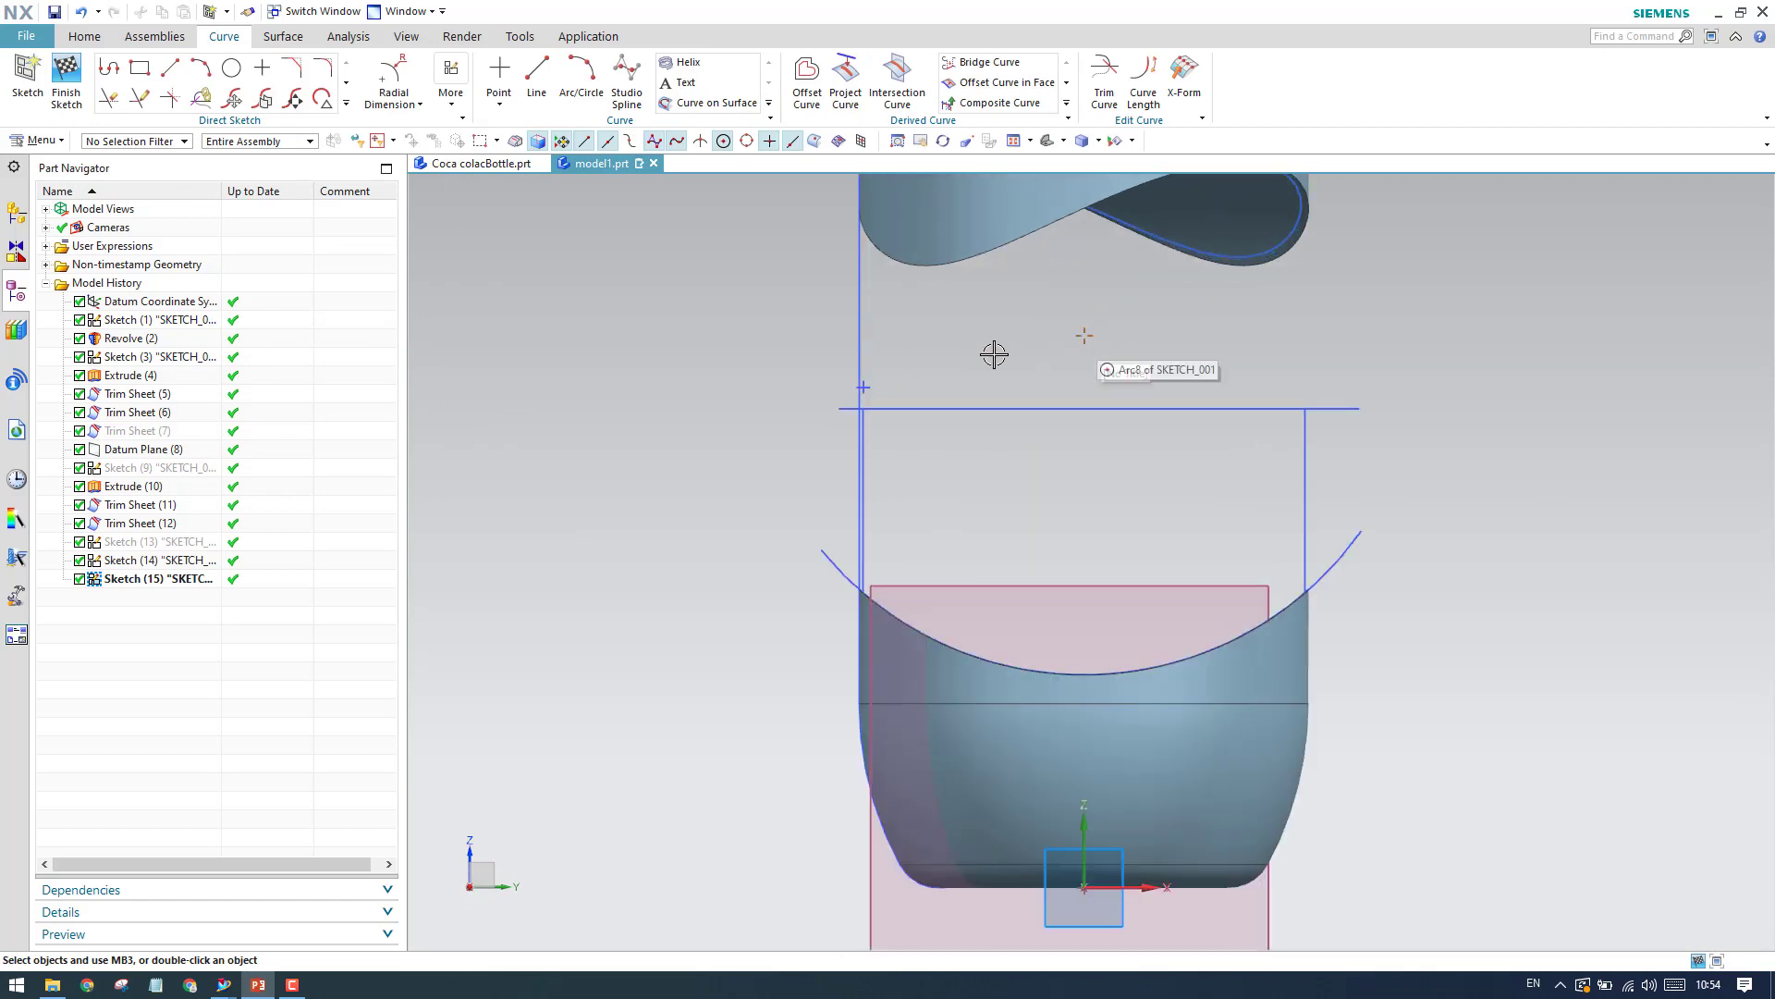
pyautogui.click(348, 105)
pyautogui.click(141, 249)
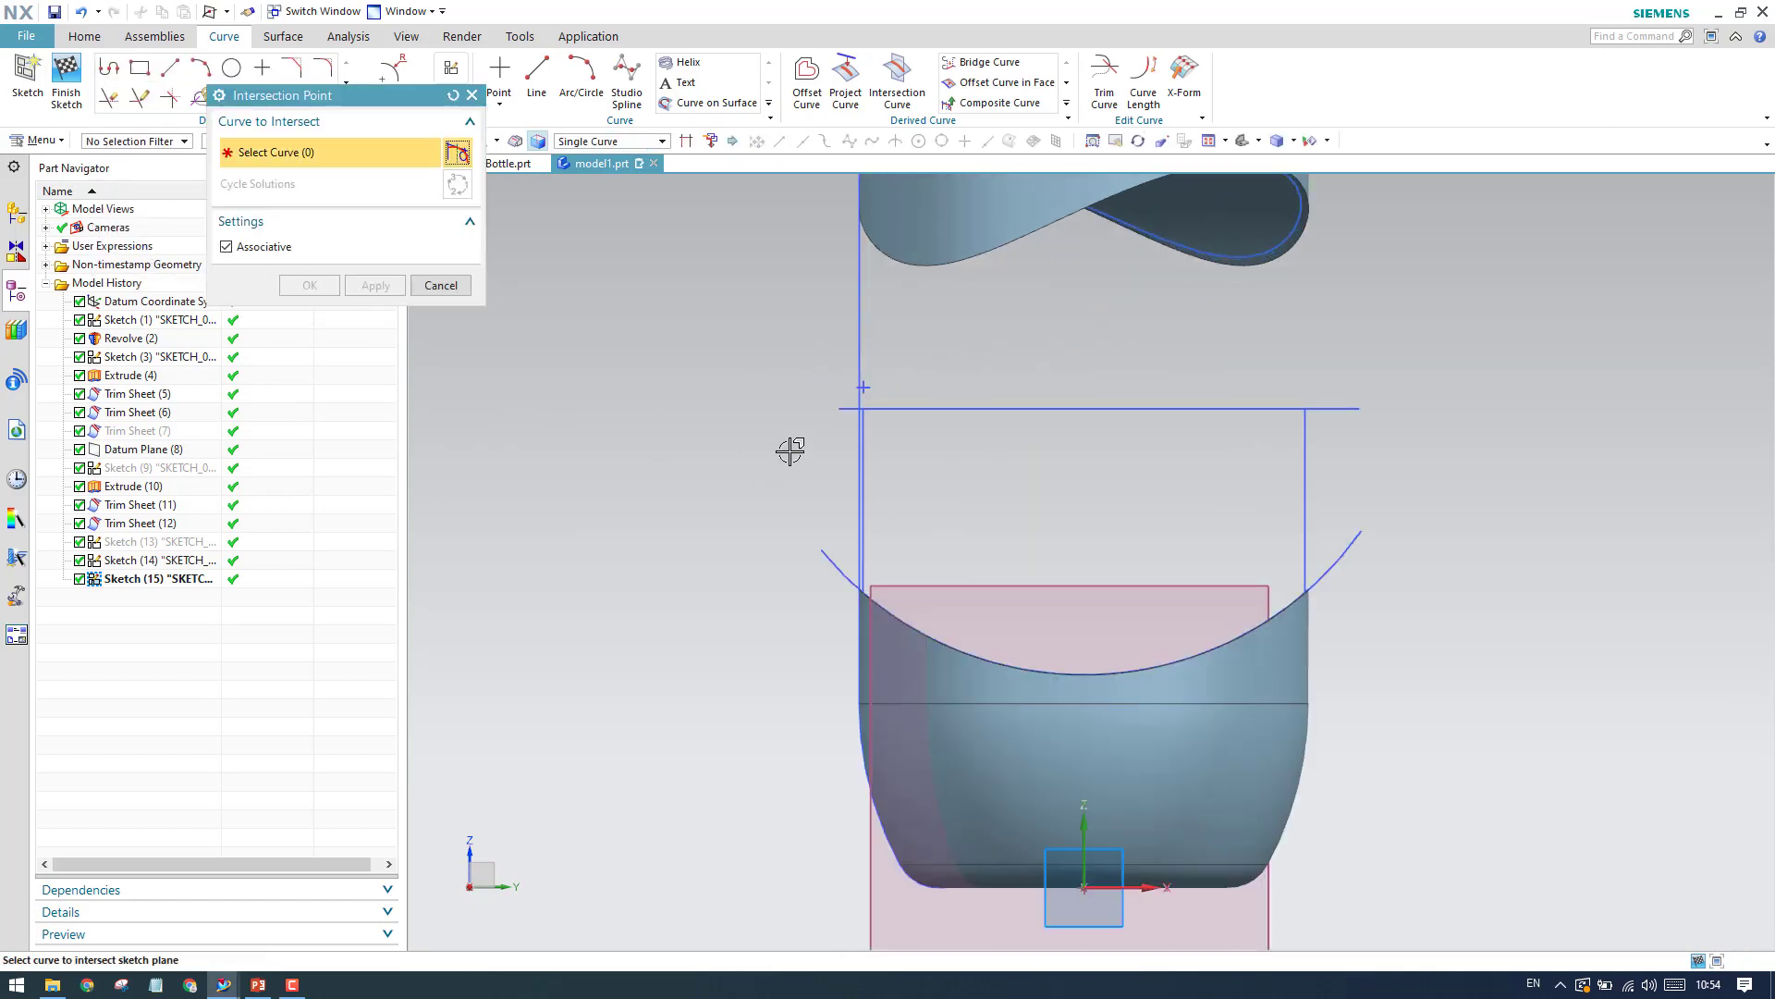
pyautogui.moveTo(807, 413); pyautogui.dragTo(786, 464, button='middle')
pyautogui.scroll(4, 901, 572)
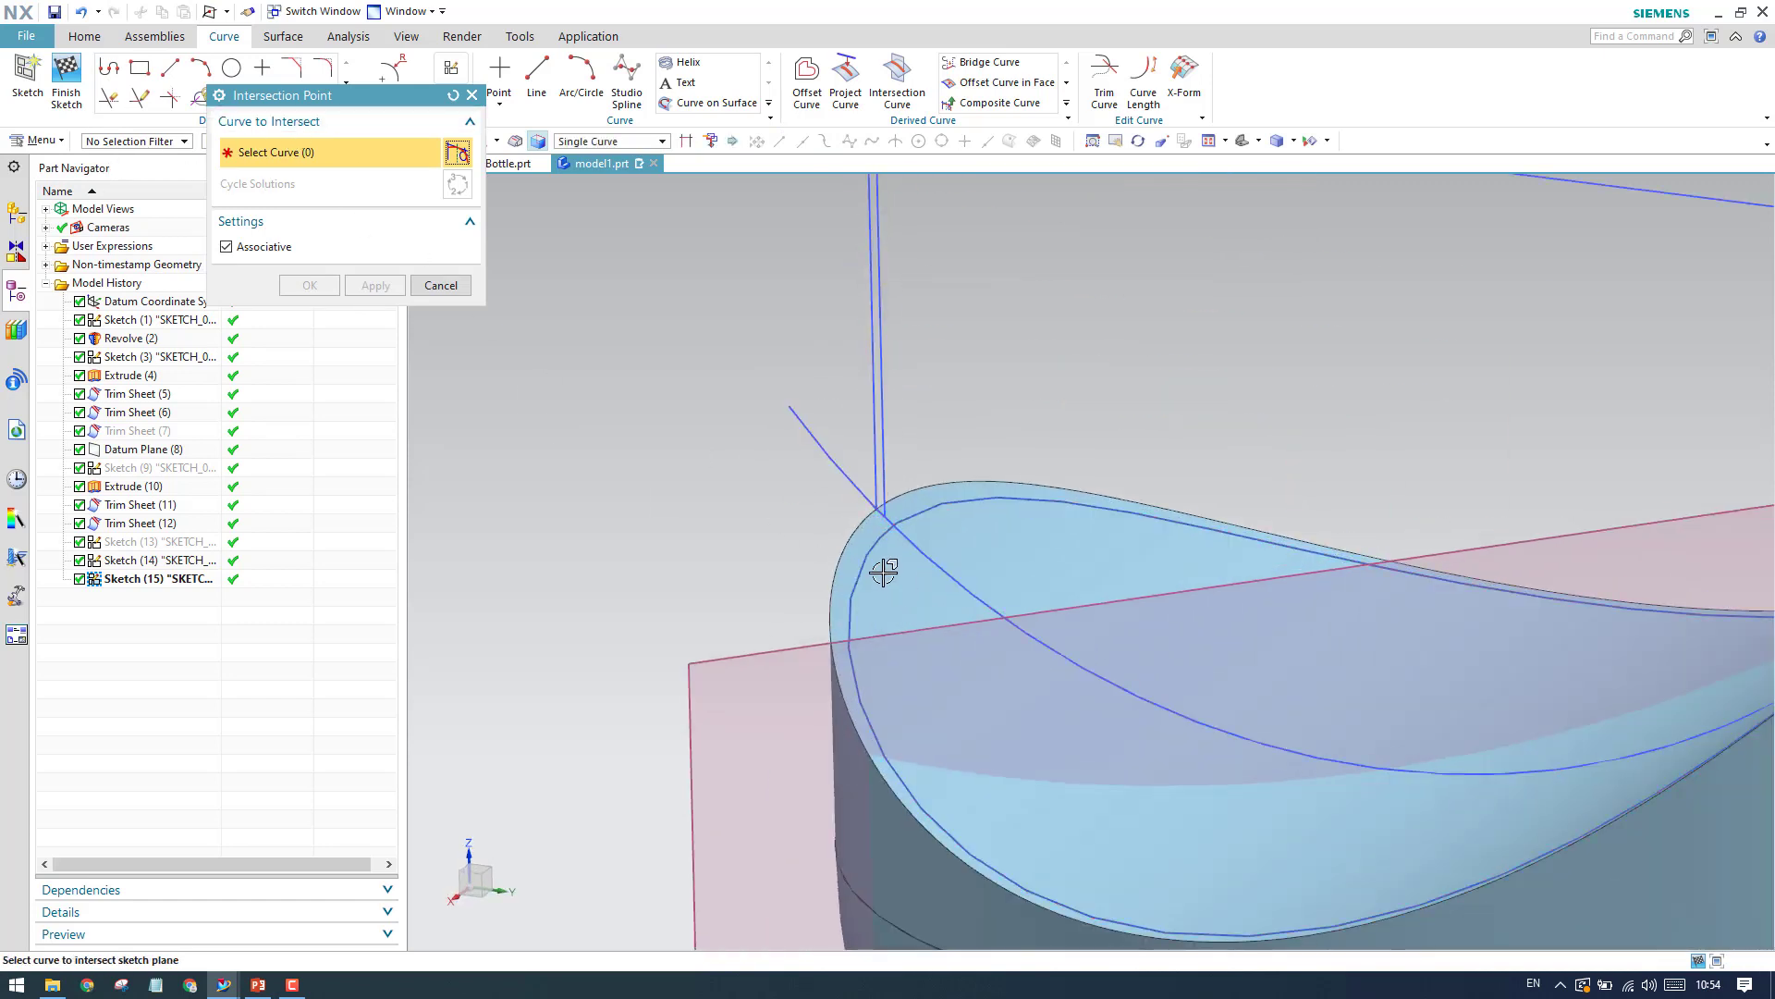
pyautogui.click(848, 623)
pyautogui.scroll(-3, 768, 543)
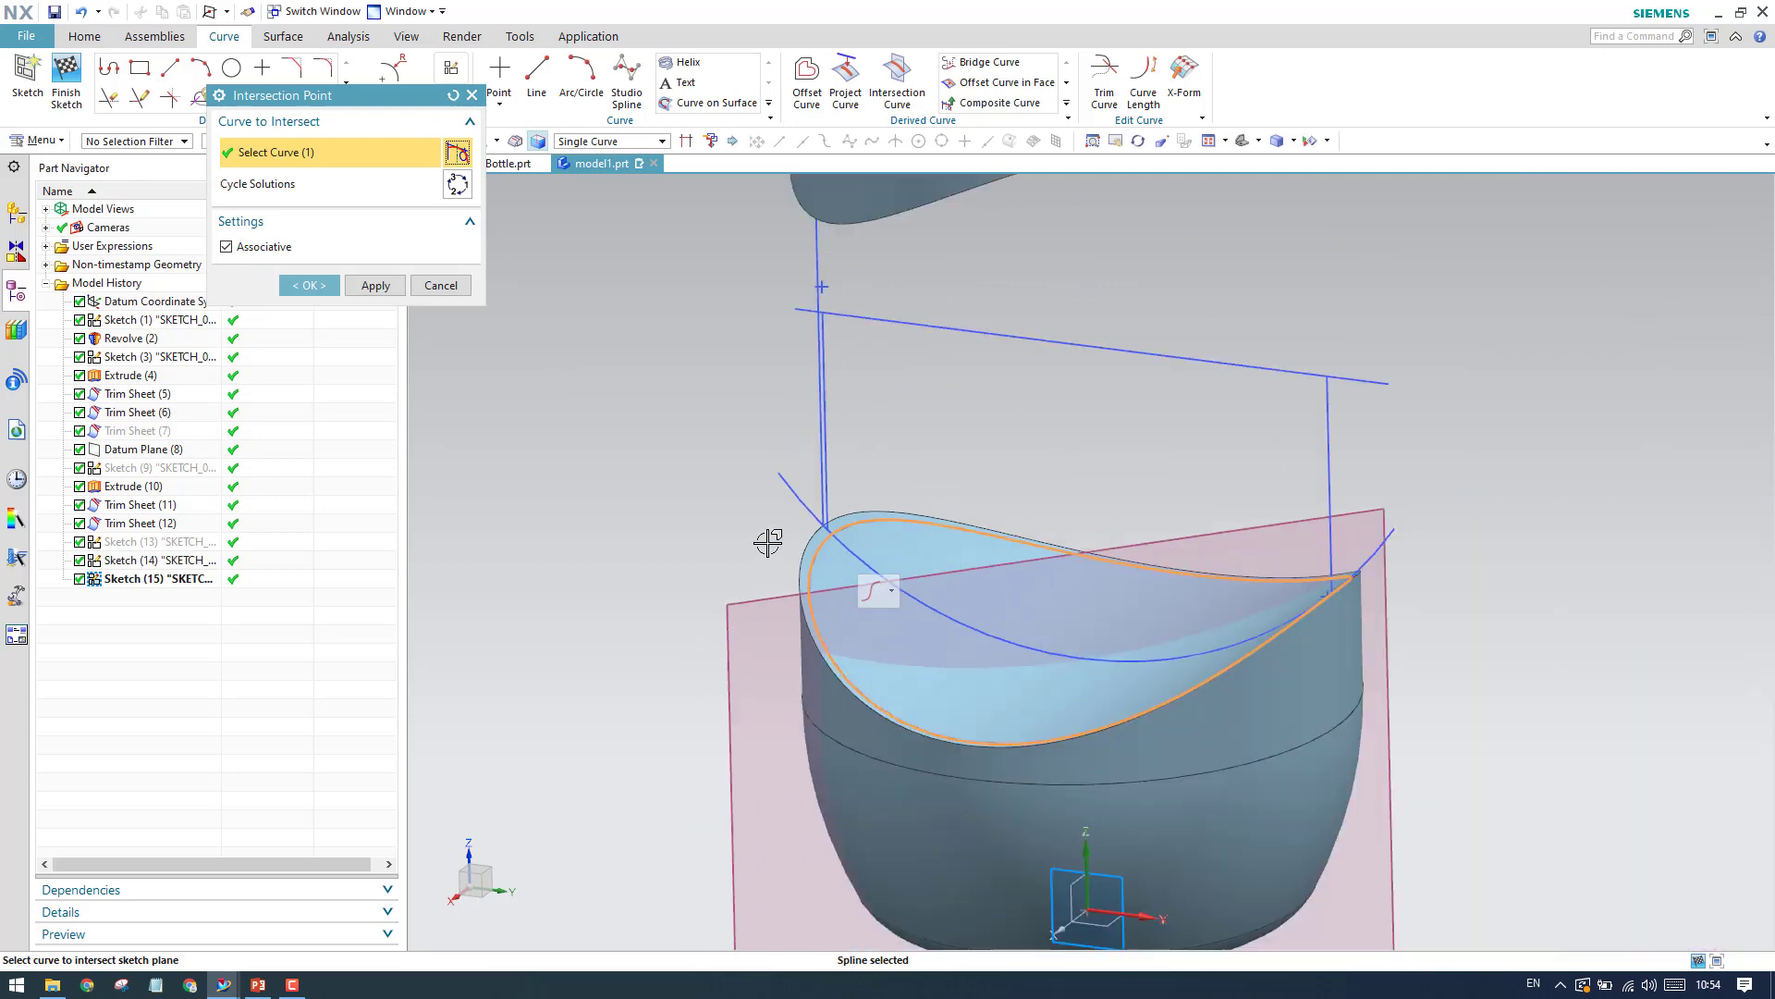
pyautogui.scroll(3, 1271, 613)
pyautogui.scroll(-3, 1424, 595)
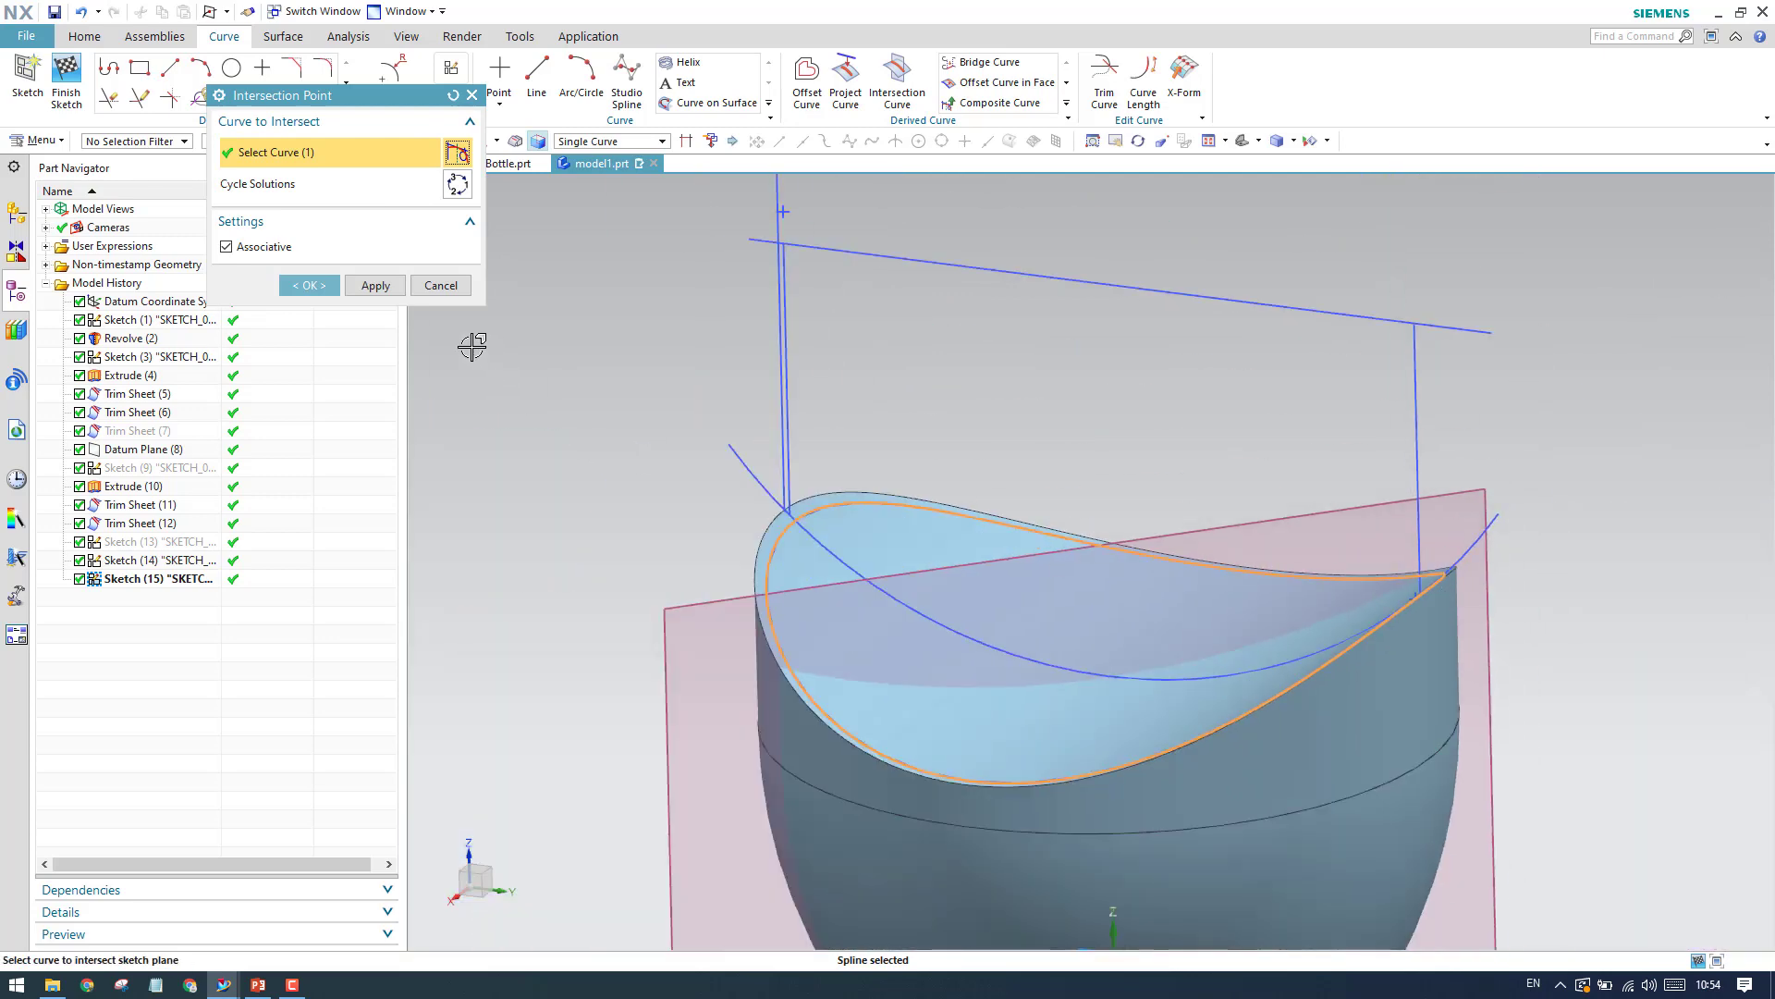
pyautogui.click(375, 285)
# Add an associative intersection point where the lower body's projected curve crosses the sketch plane on the negative Y side.
pyautogui.scroll(3, 1438, 612)
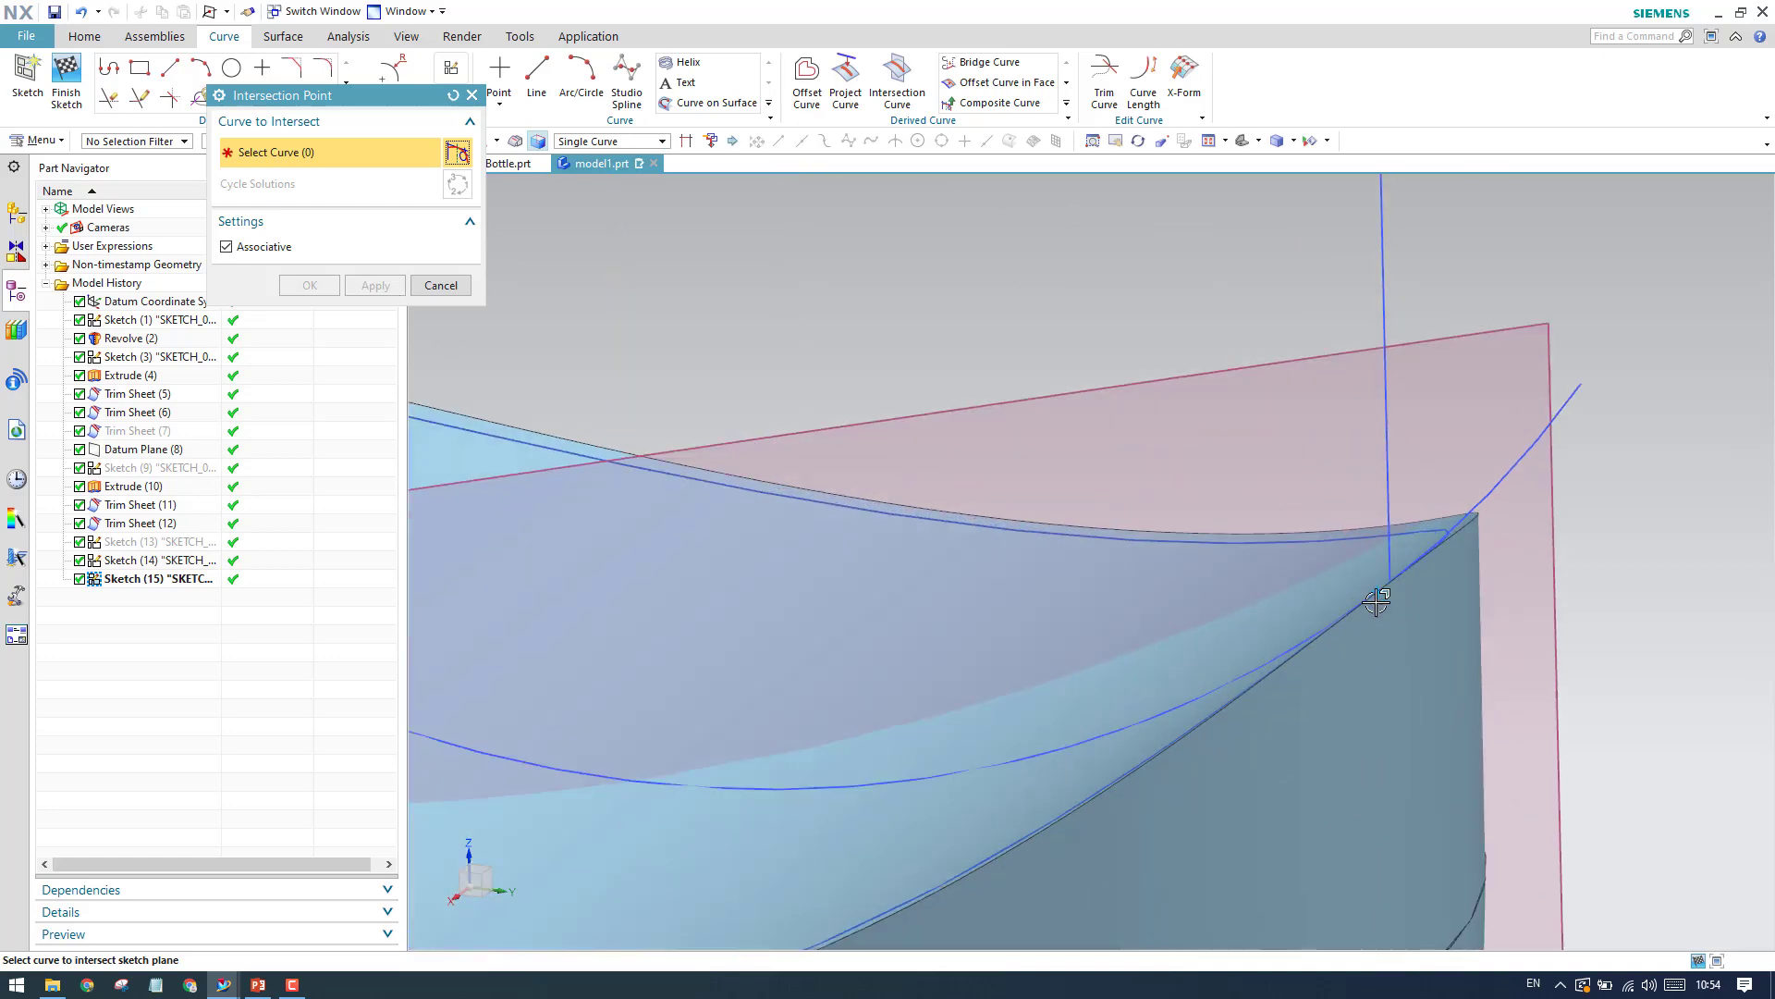
pyautogui.scroll(-5, 1380, 594)
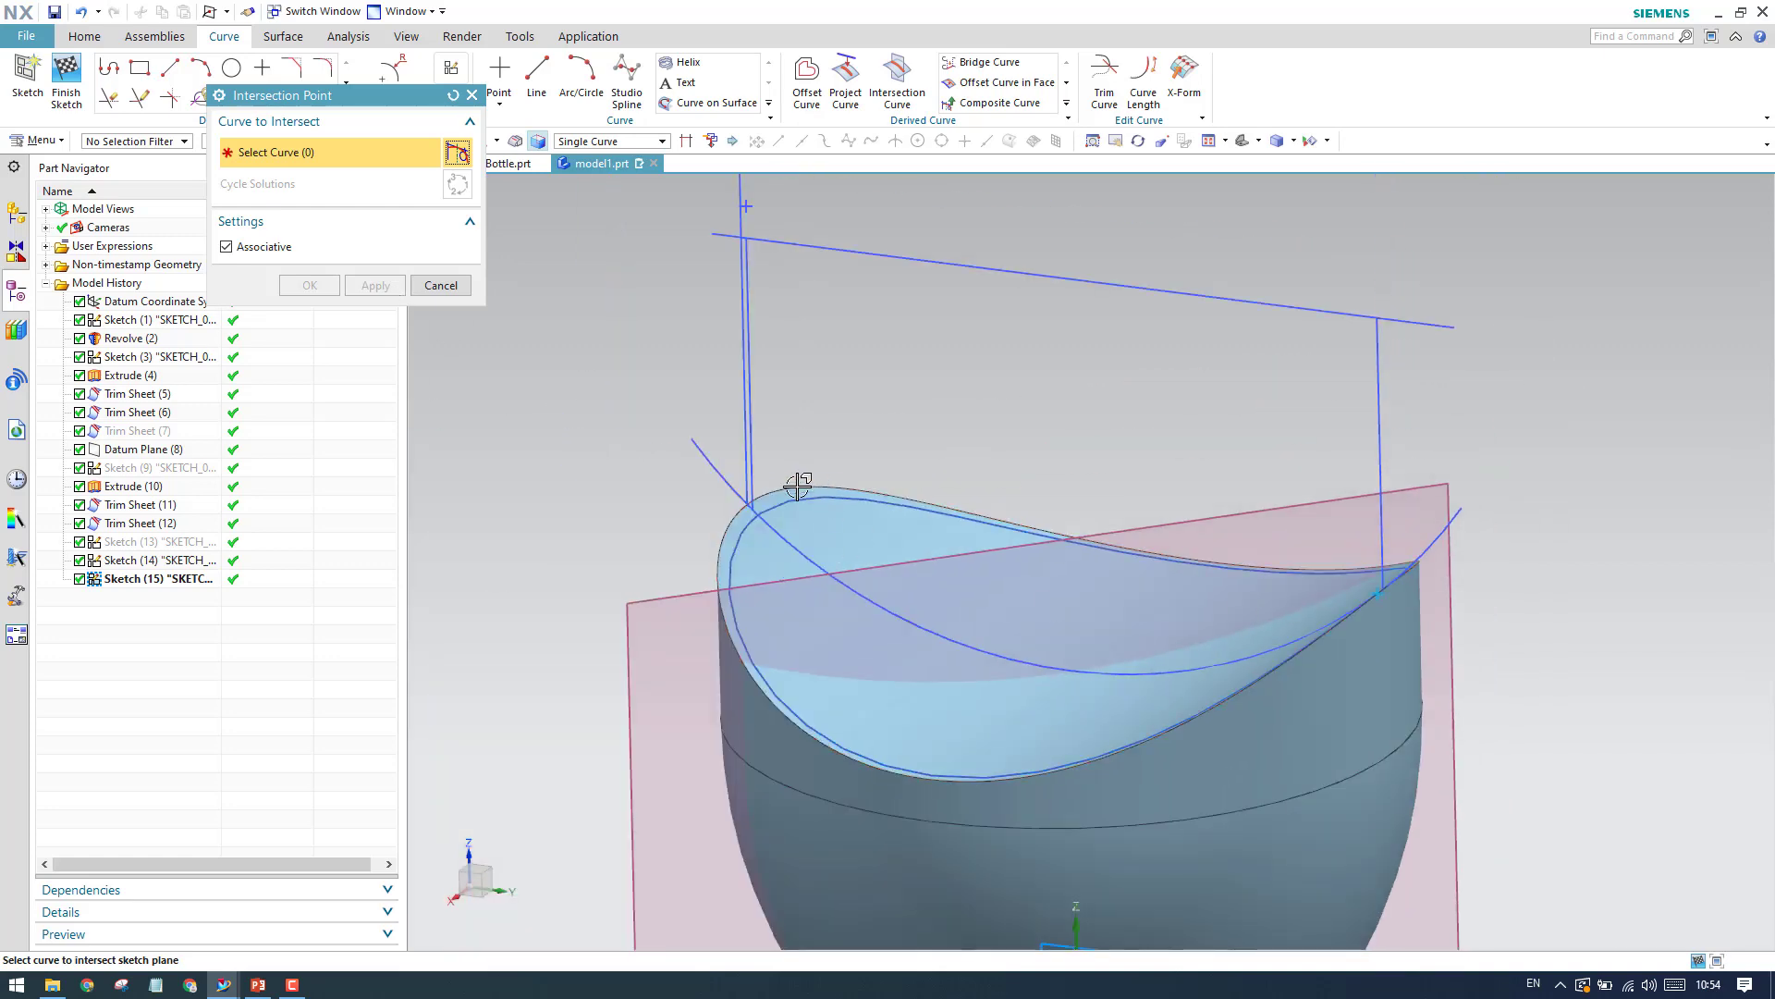
pyautogui.click(797, 497)
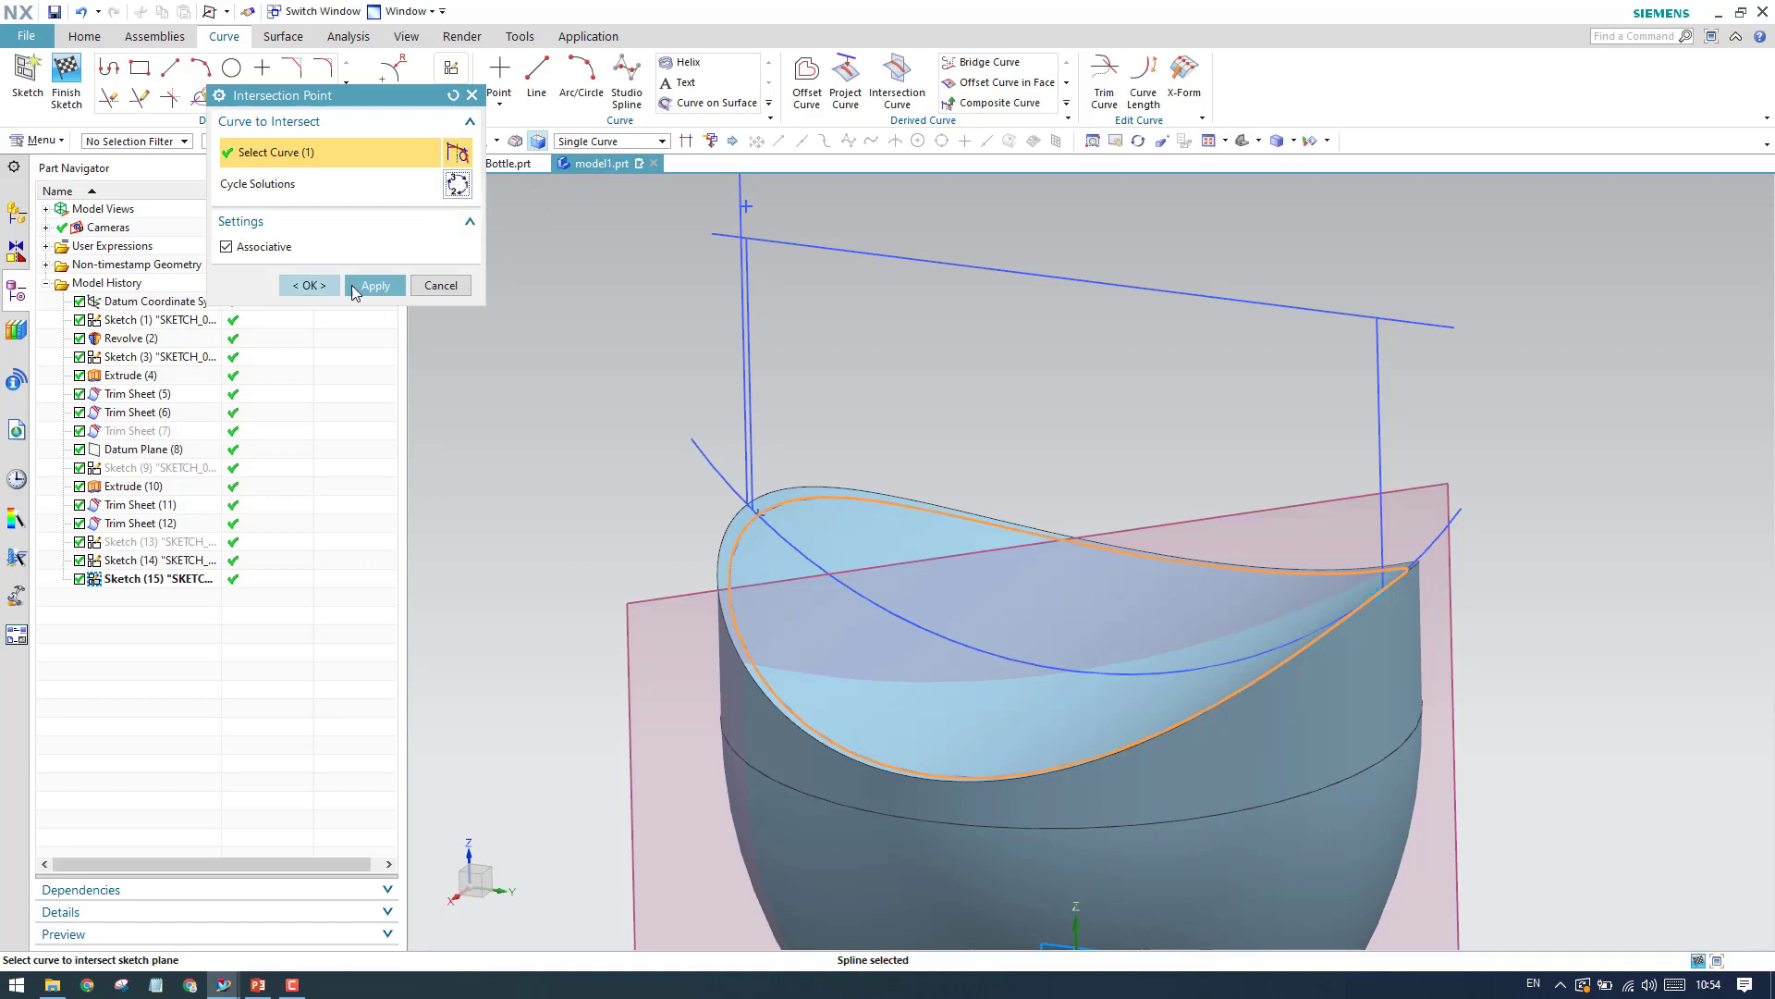
pyautogui.click(352, 292)
pyautogui.scroll(4, 776, 547)
pyautogui.scroll(2, 834, 458)
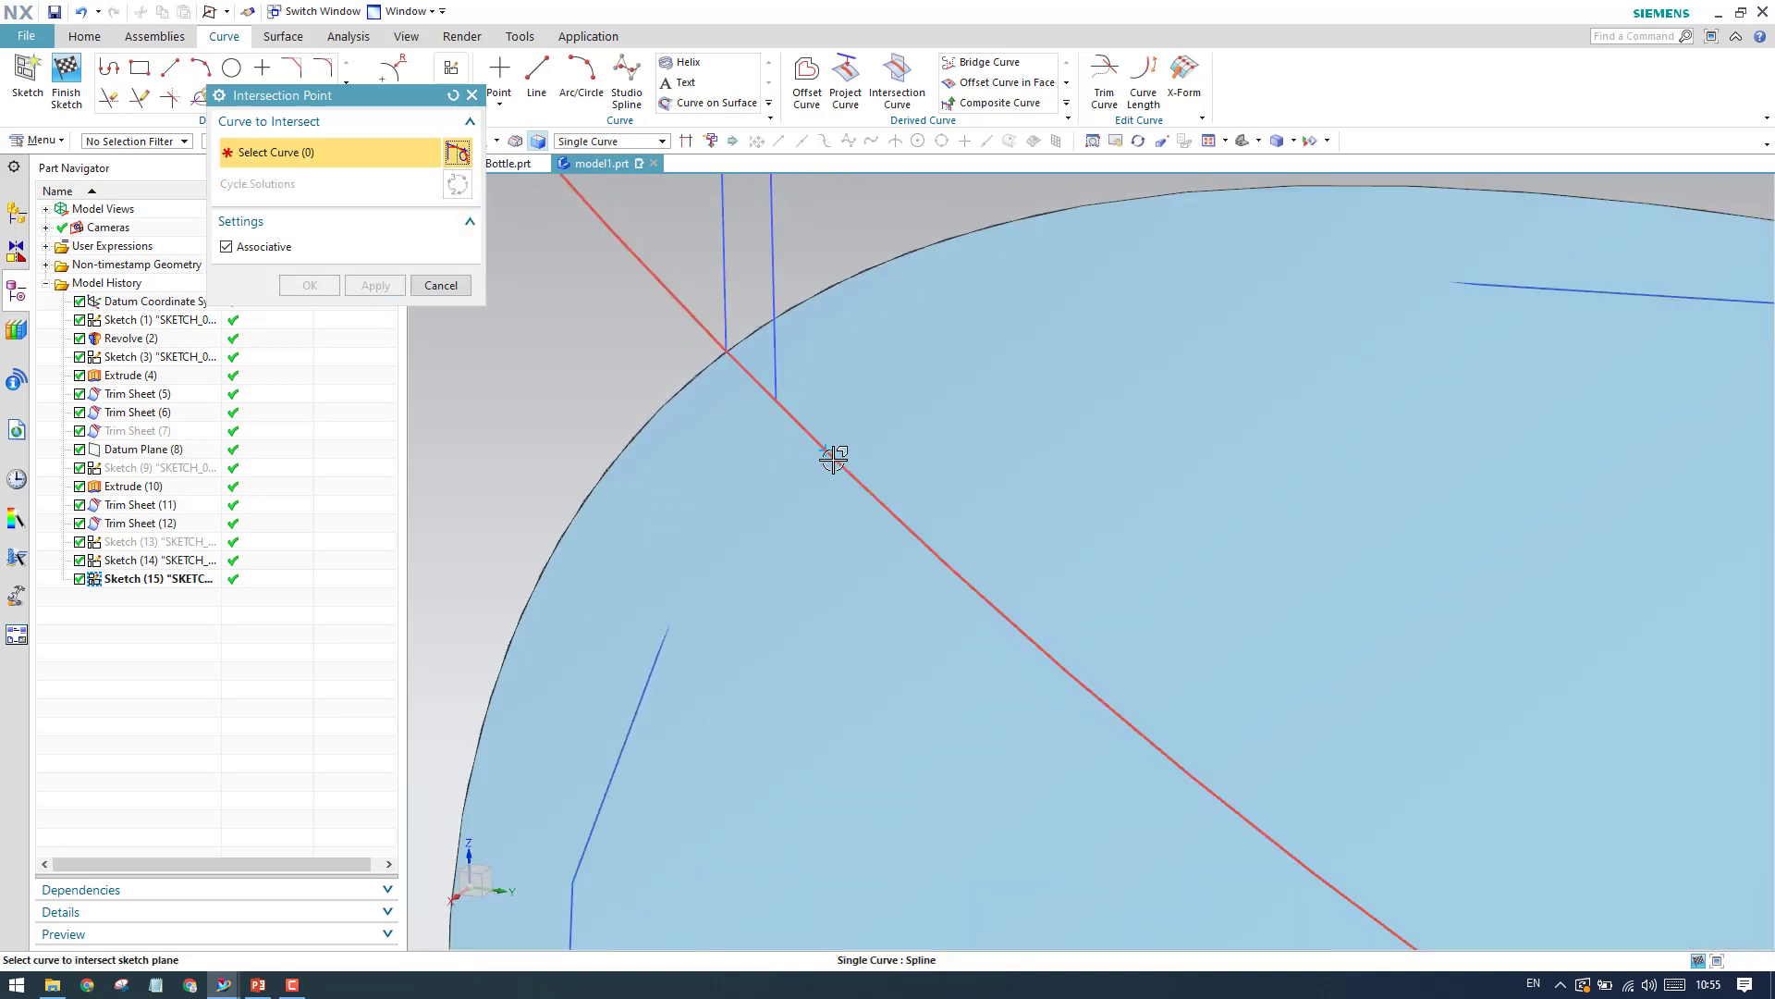
pyautogui.scroll(-8, 834, 457)
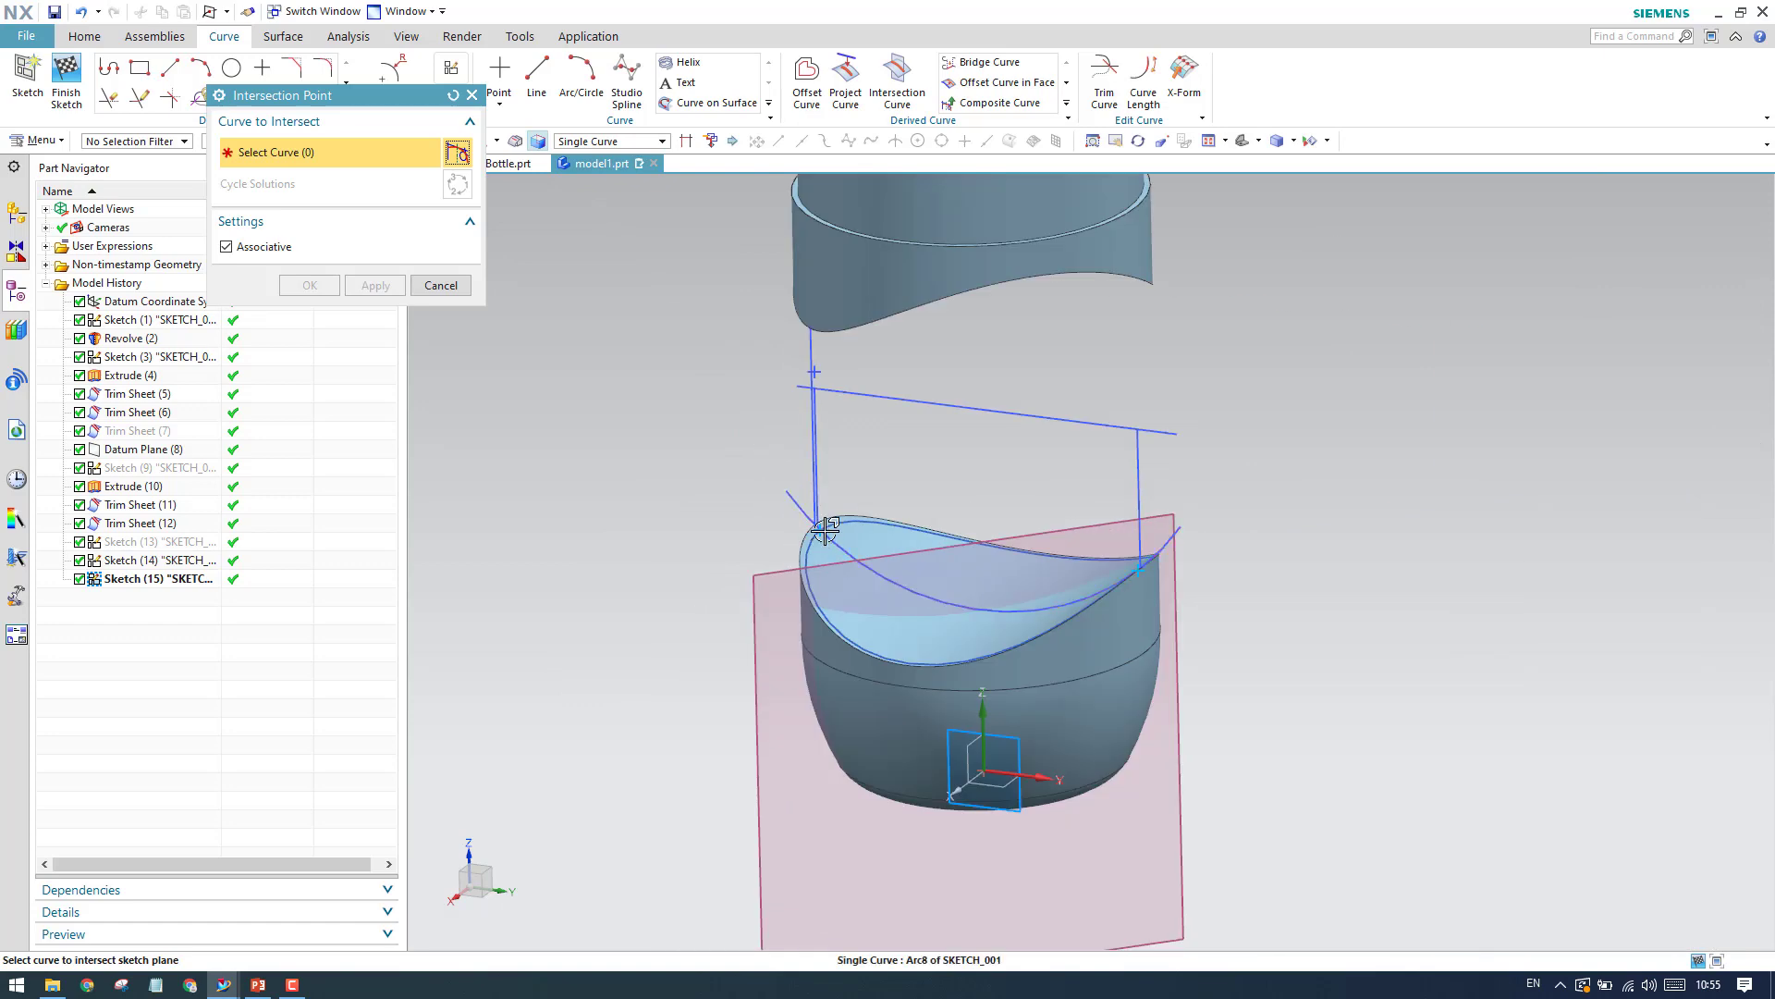
# Add associative intersection points on both Y sides where the upper body's projected curve crosses the sketch plane, using the alternate solution for the second.
pyautogui.moveTo(826, 530); pyautogui.dragTo(831, 454, button='middle')
pyautogui.keyDown('shift'); pyautogui.moveTo(831, 453); pyautogui.dragTo(838, 560, button='middle'); pyautogui.keyUp('shift')
pyautogui.scroll(5, 843, 371)
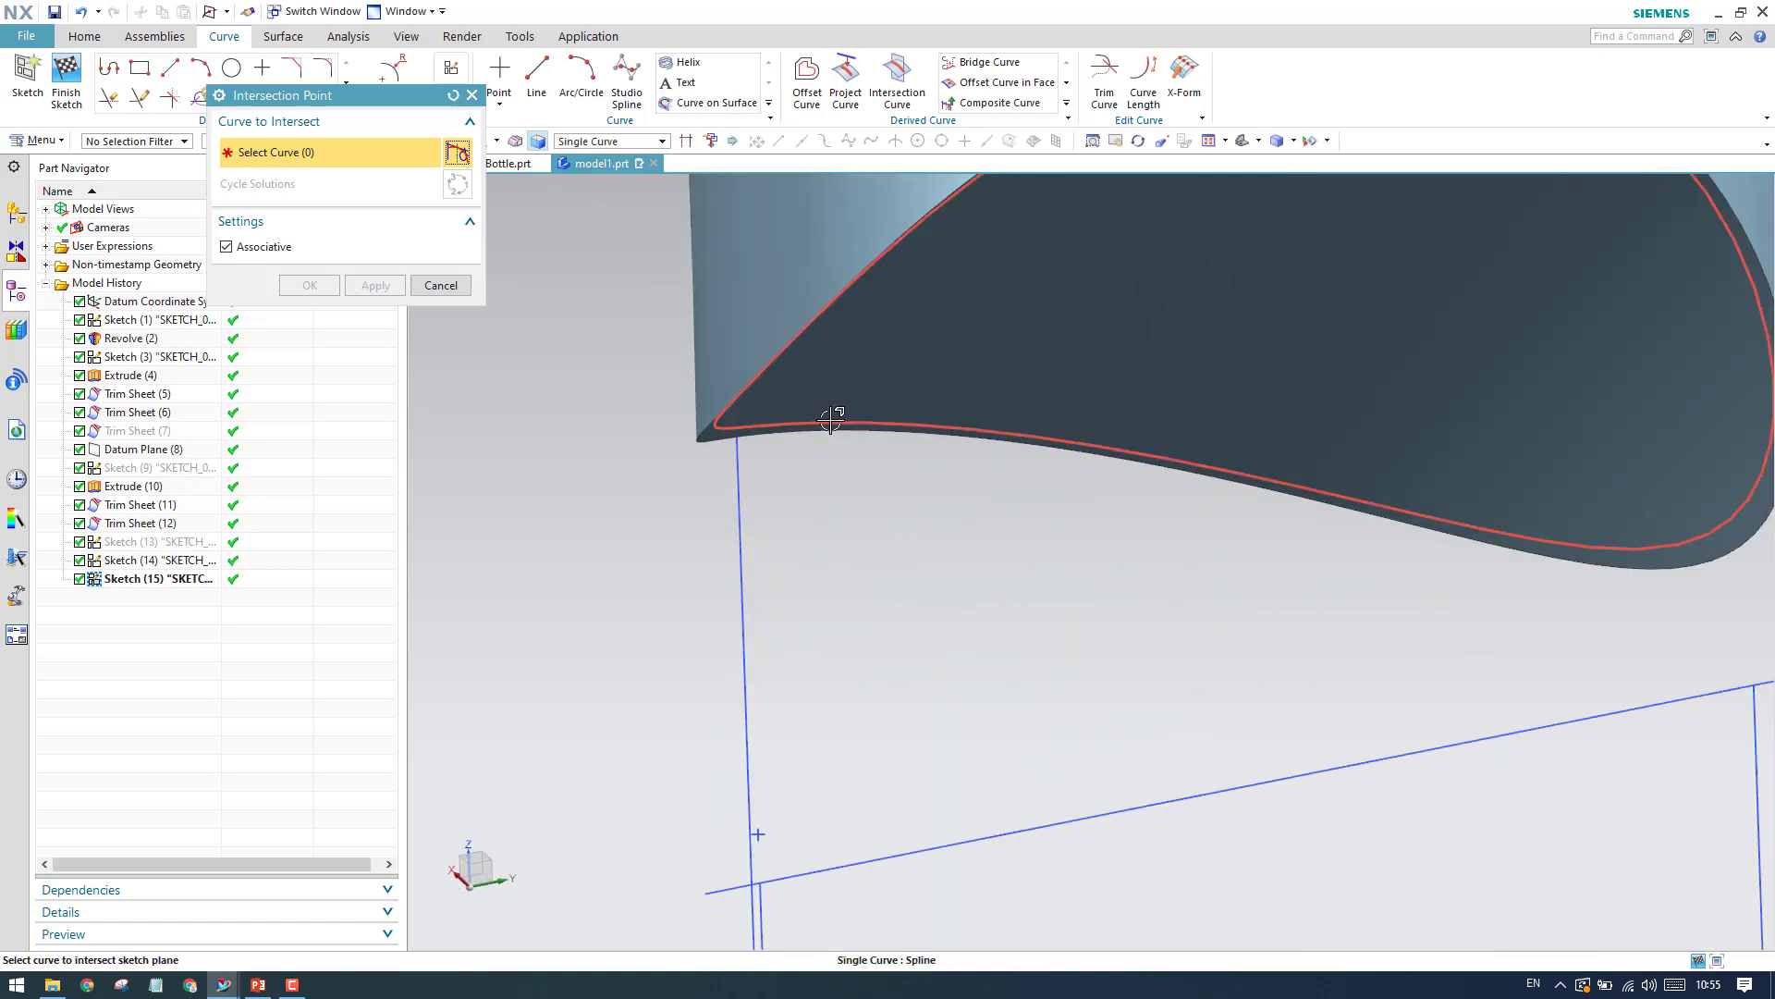
pyautogui.click(831, 423)
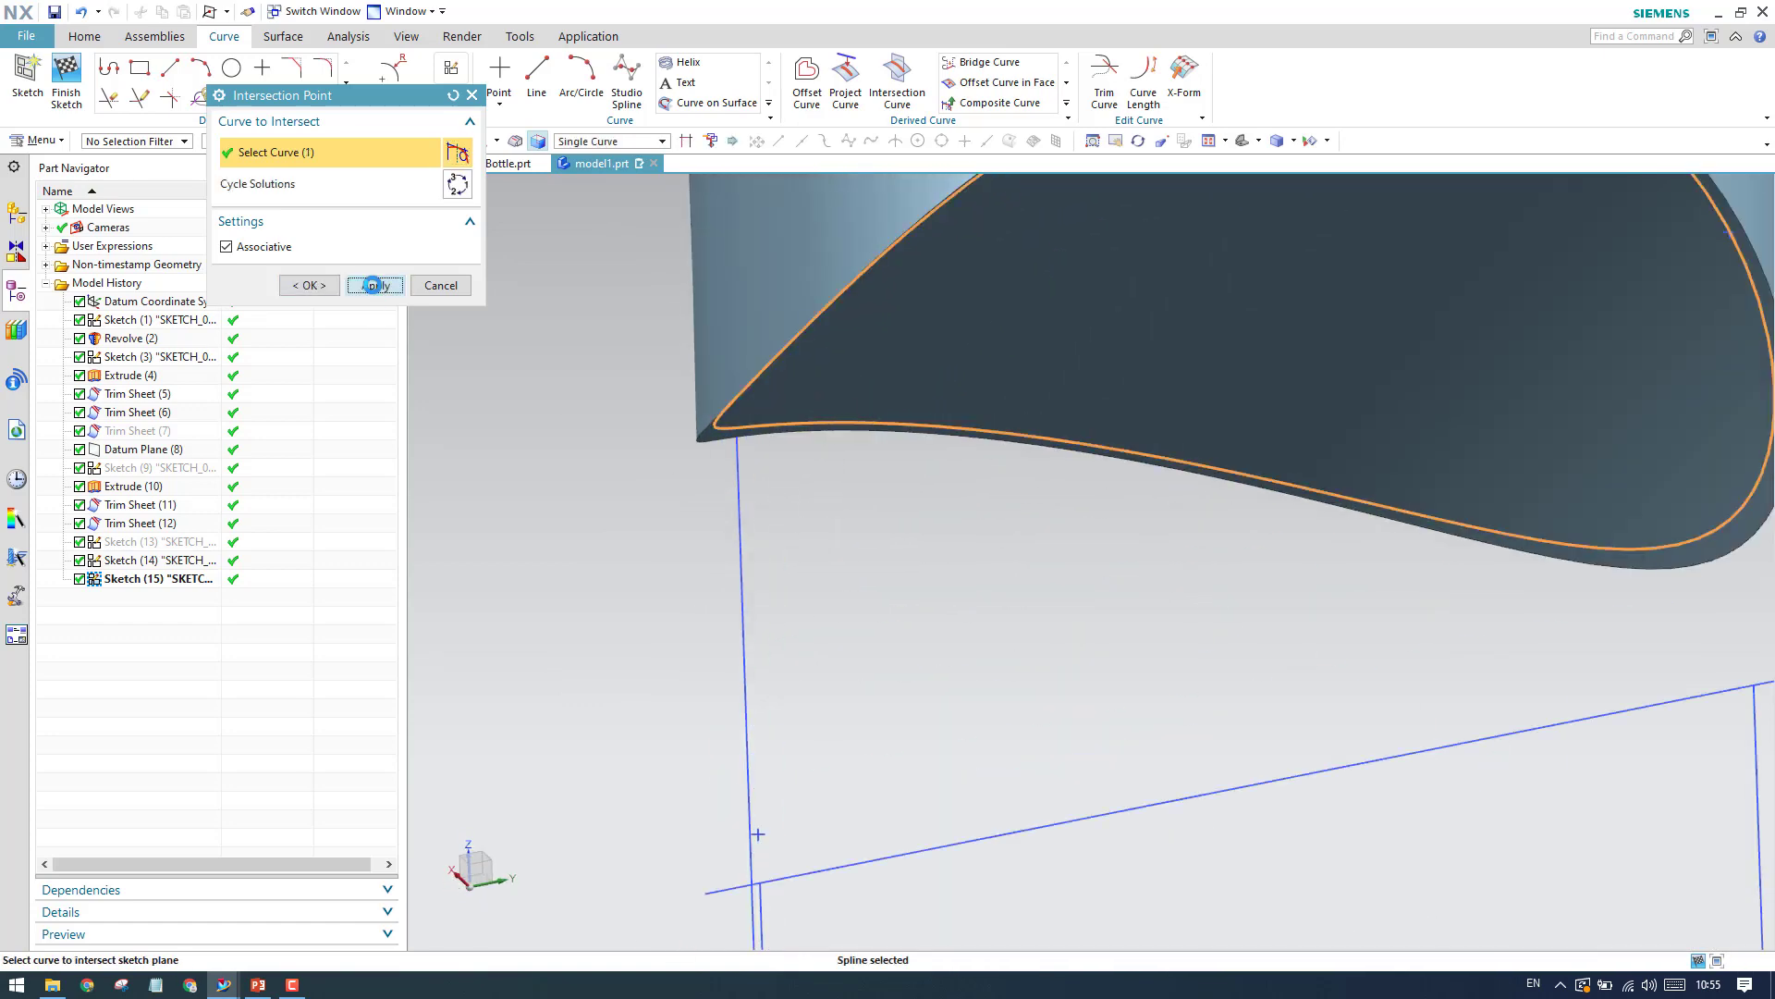
pyautogui.click(372, 285)
pyautogui.click(790, 423)
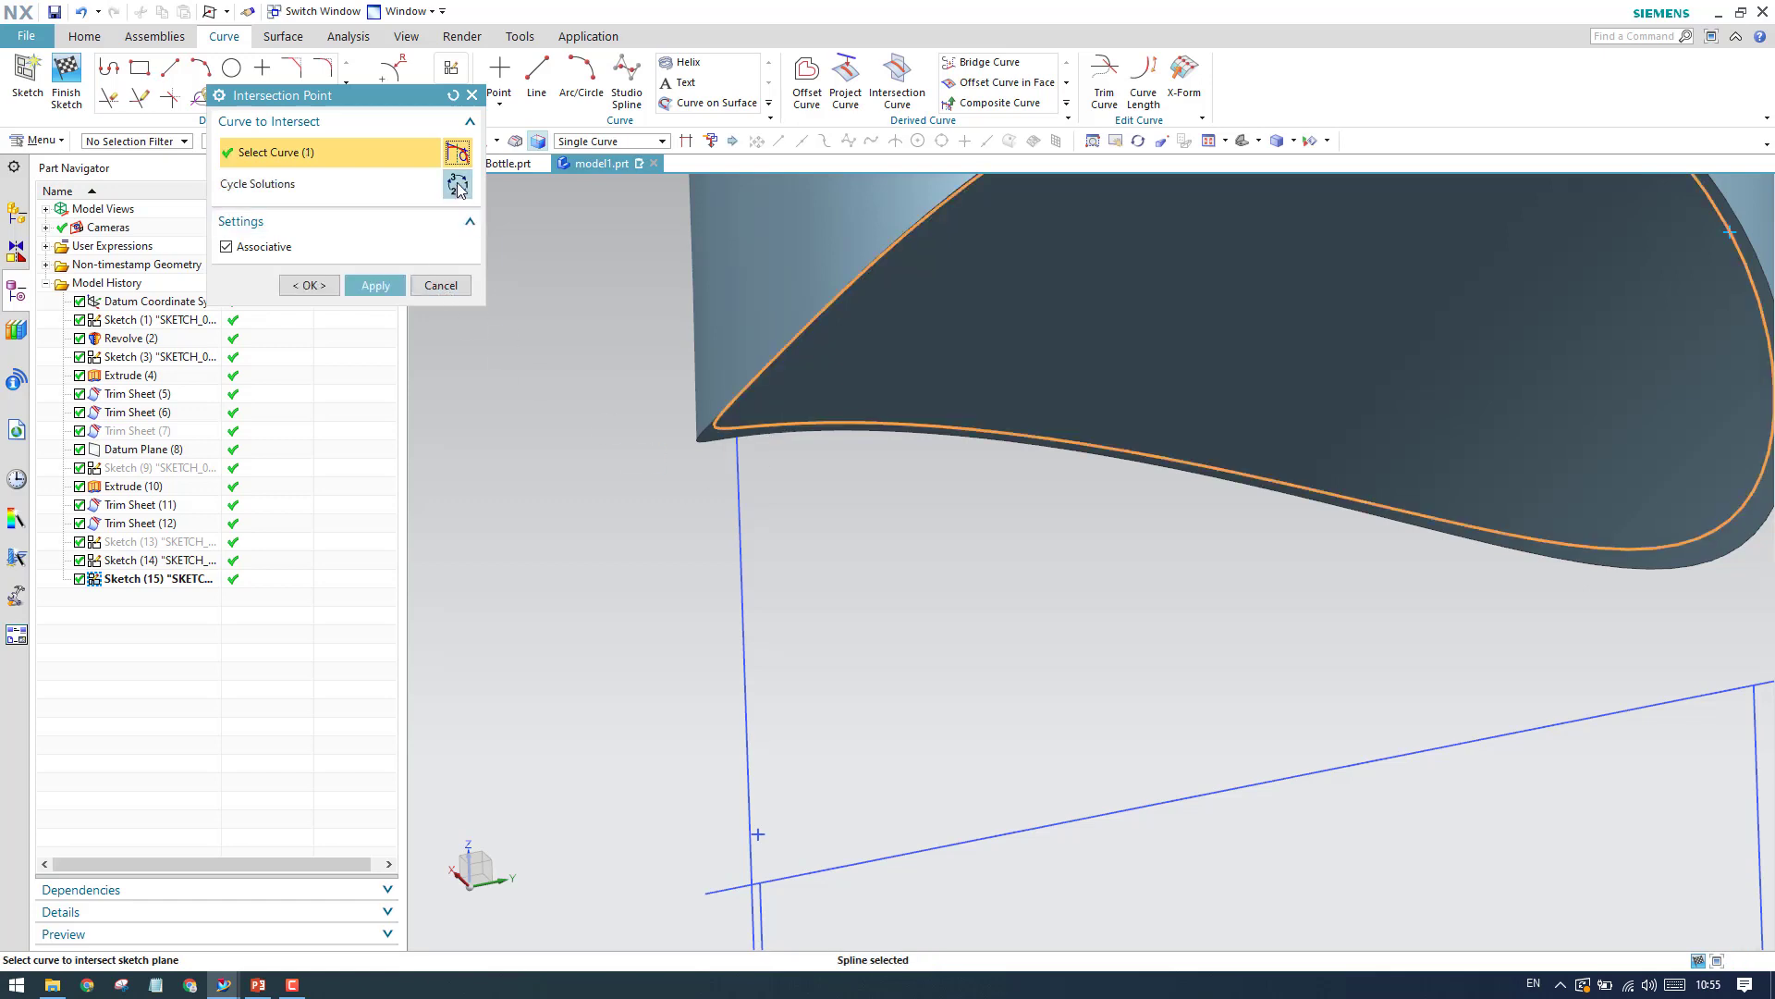
pyautogui.click(377, 287)
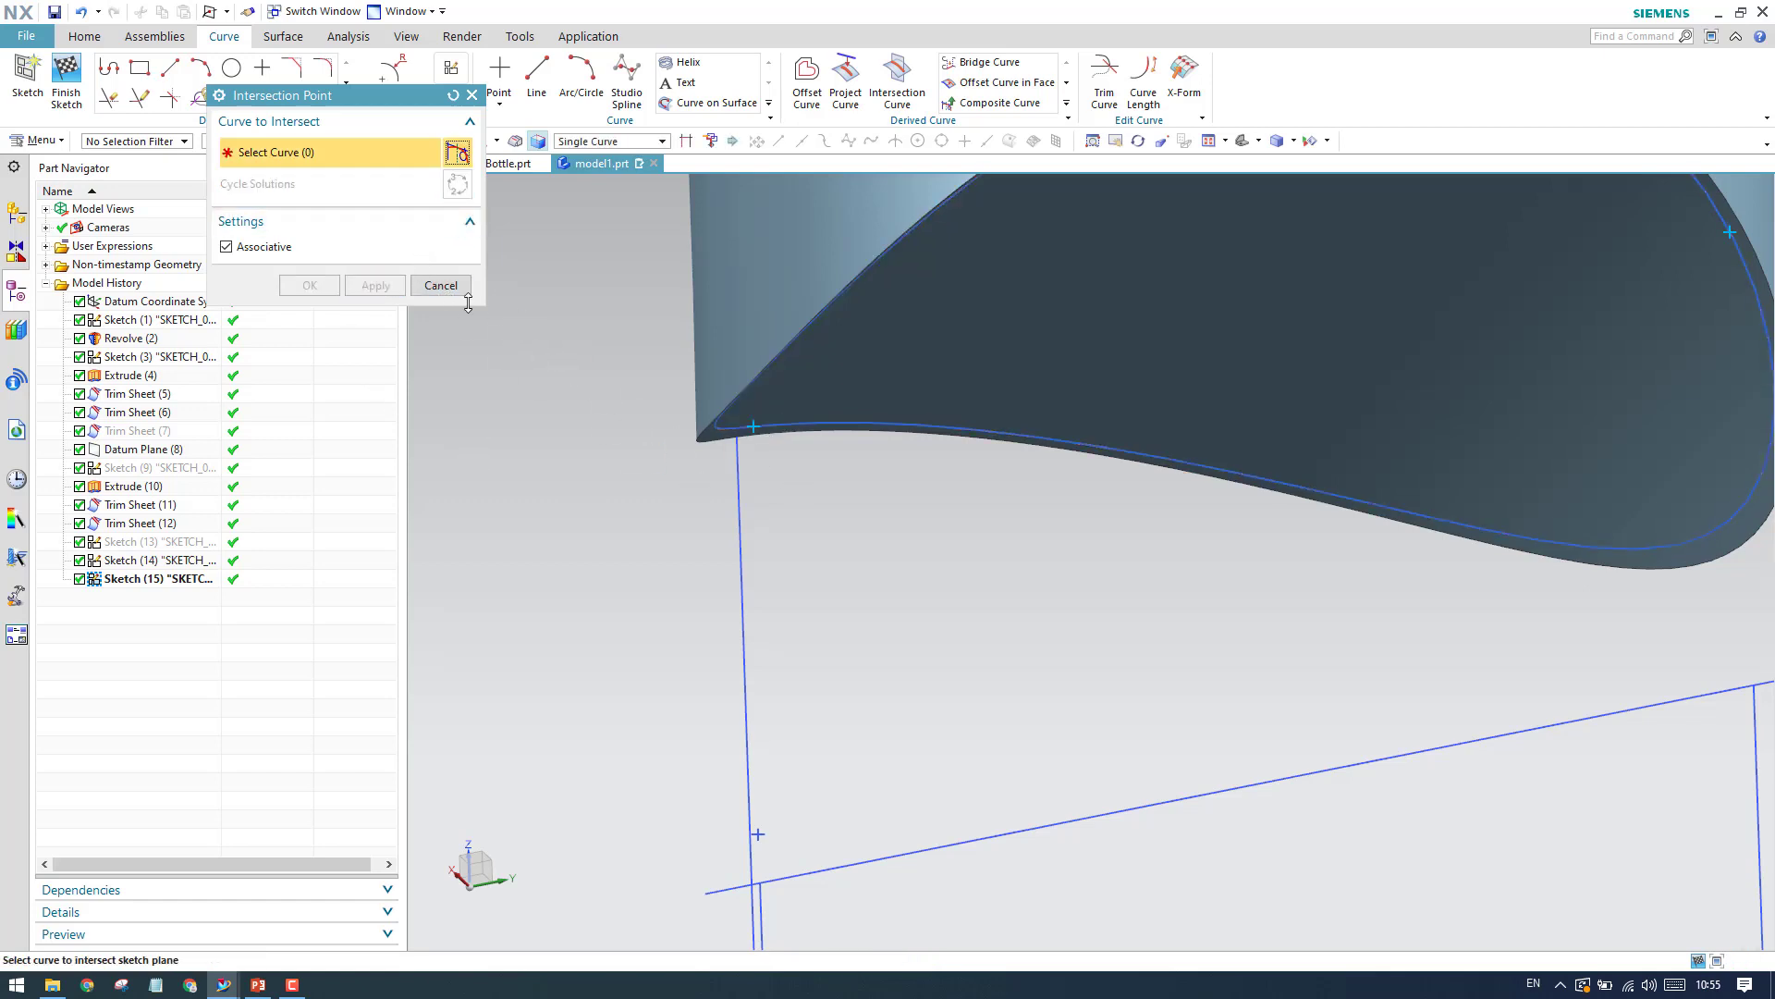
pyautogui.click(442, 285)
# Check the four intersection points on the upper and lower bodies in a view oriented square to the sketch plane.
pyautogui.scroll(2, 753, 431)
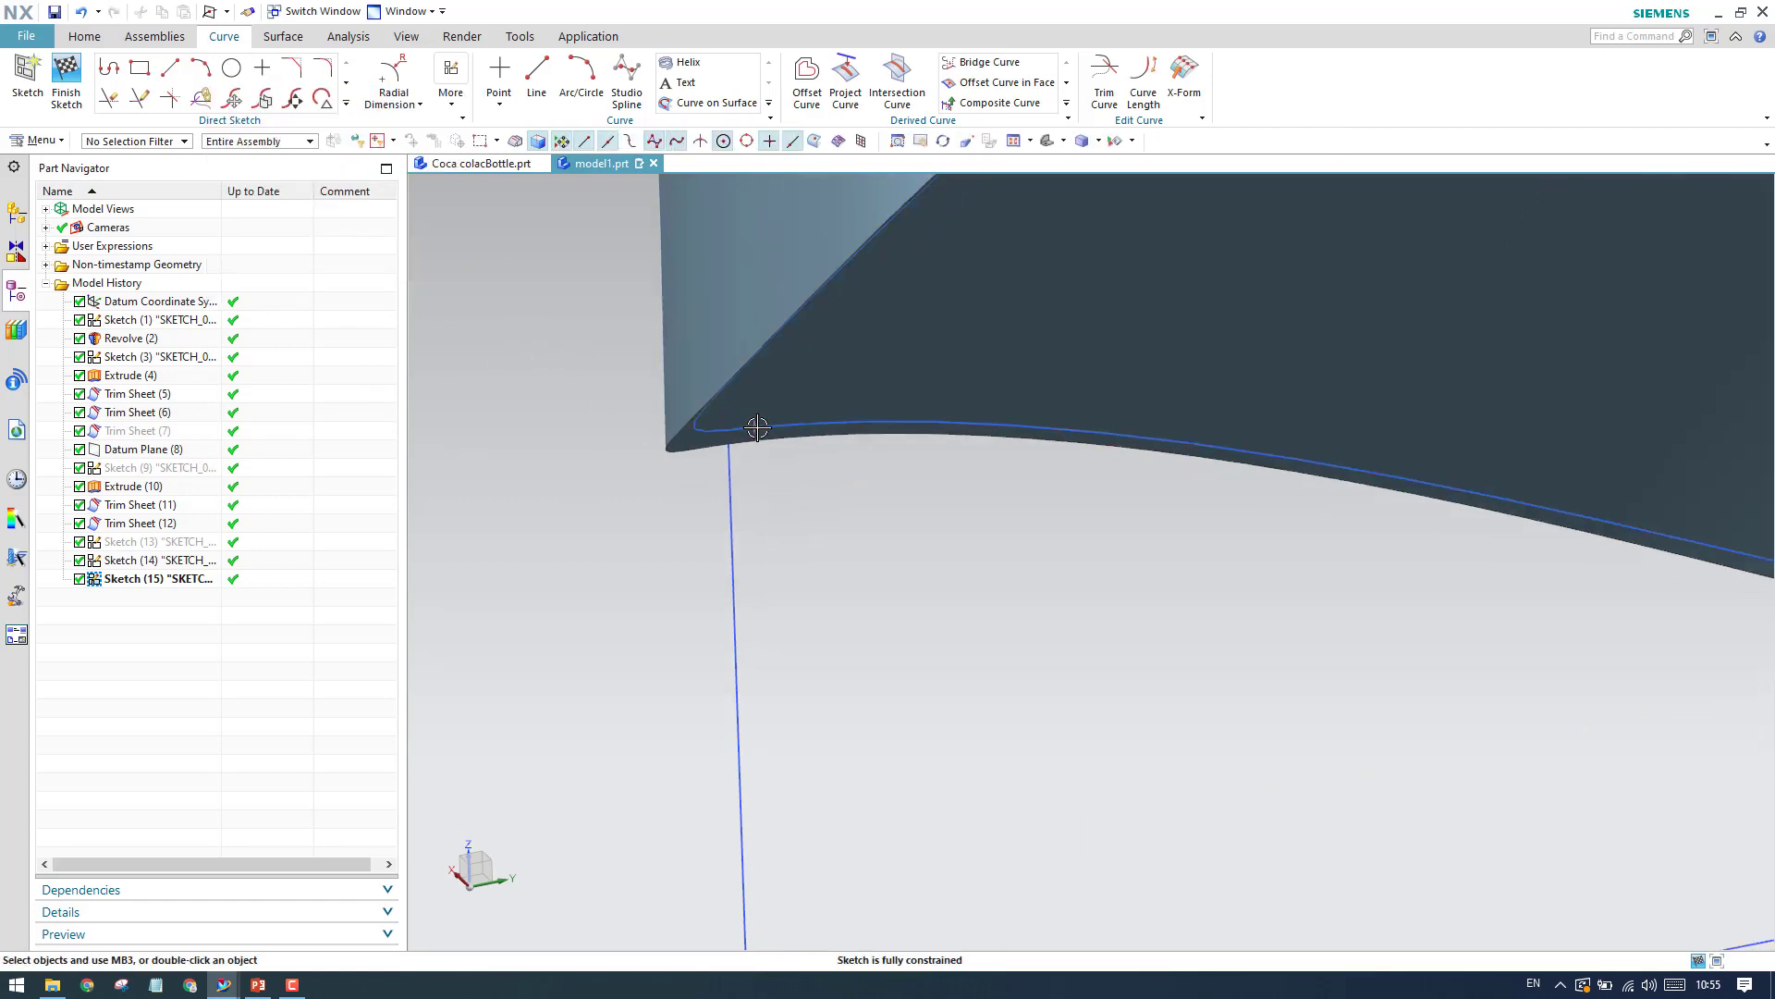
pyautogui.scroll(-3, 758, 428)
pyautogui.moveTo(971, 450); pyautogui.dragTo(996, 497, button='middle')
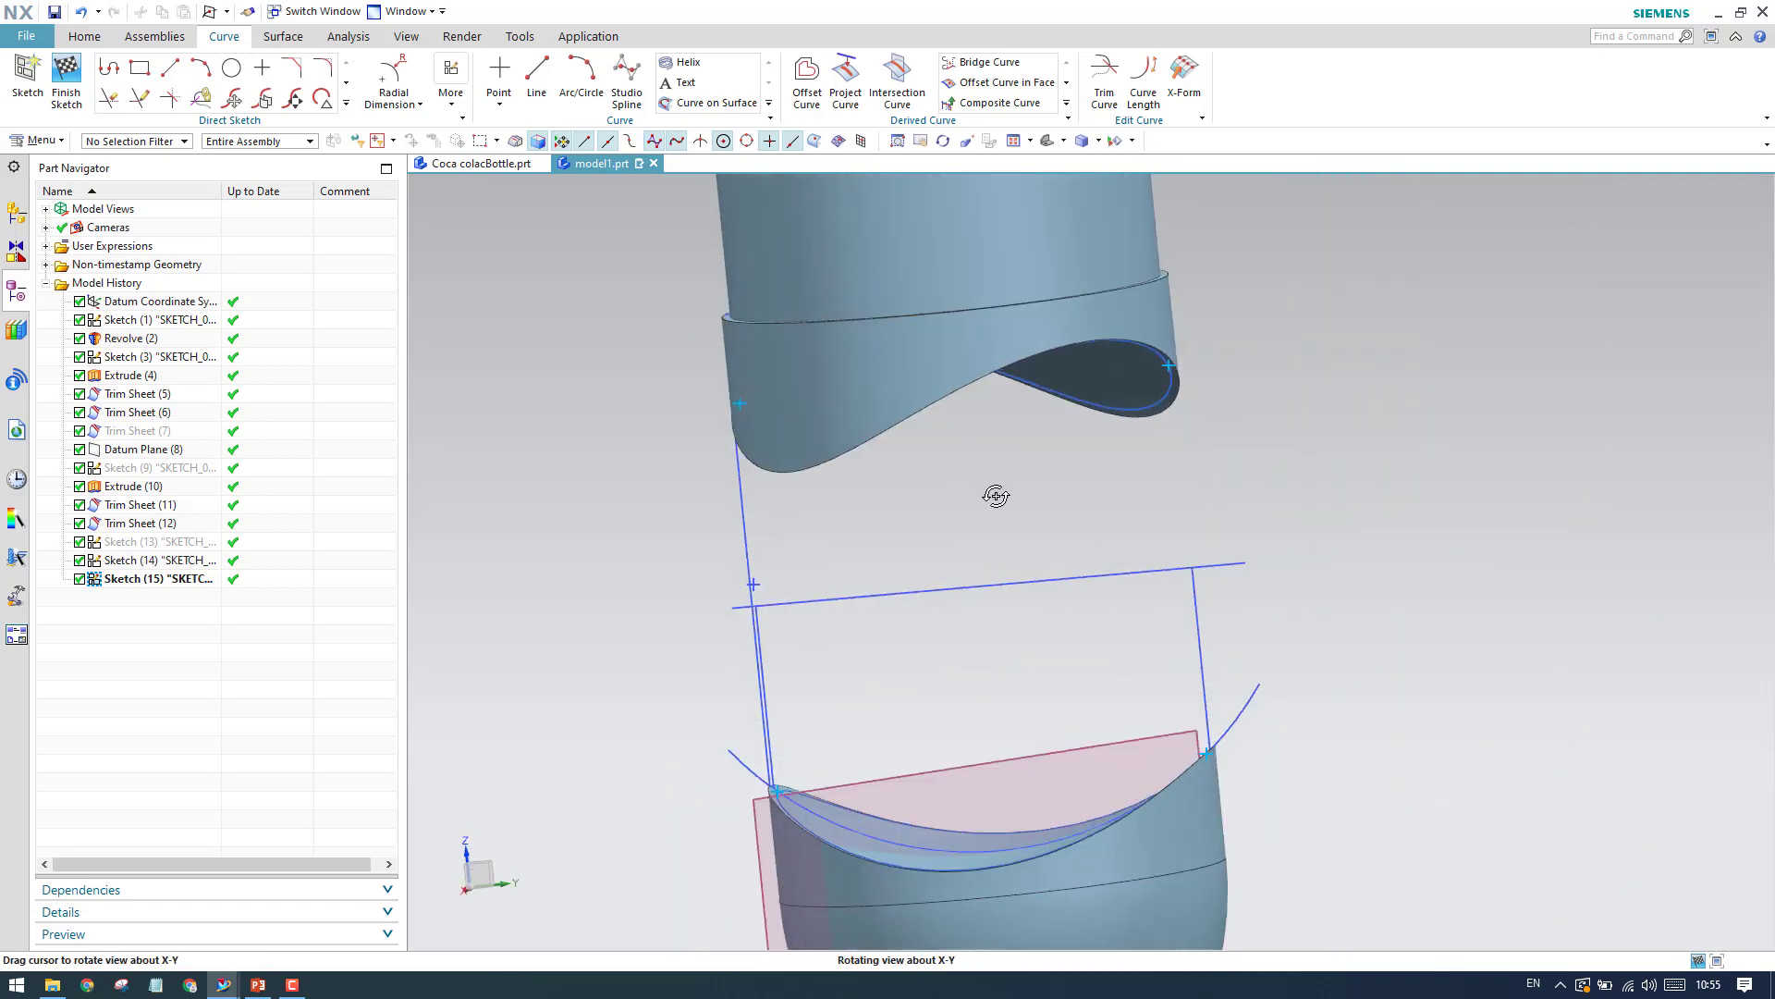
pyautogui.hotkey('shift', 'F8')
pyautogui.scroll(2, 1281, 490)
pyautogui.scroll(-3, 1196, 476)
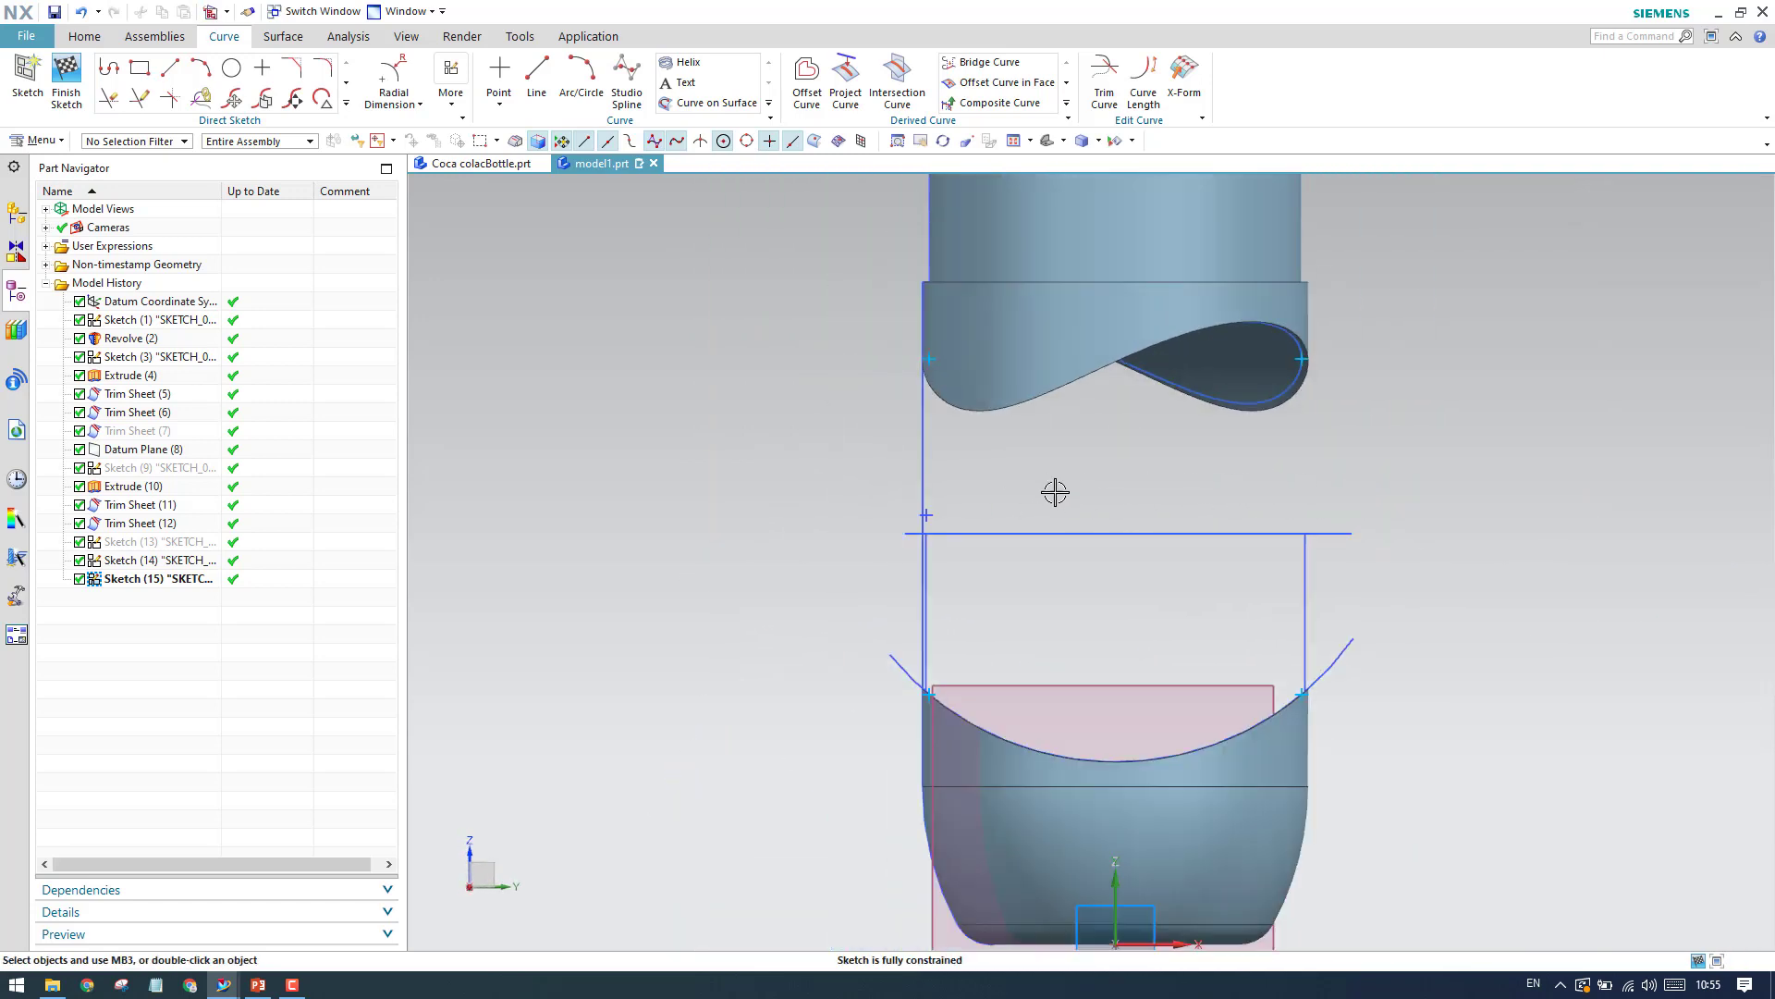
# Draw an inward-curving arc of about 85 mm radius from the upper to the lower body's intersection point on the negative Y side.
pyautogui.scroll(2, 1129, 510)
pyautogui.click(209, 75)
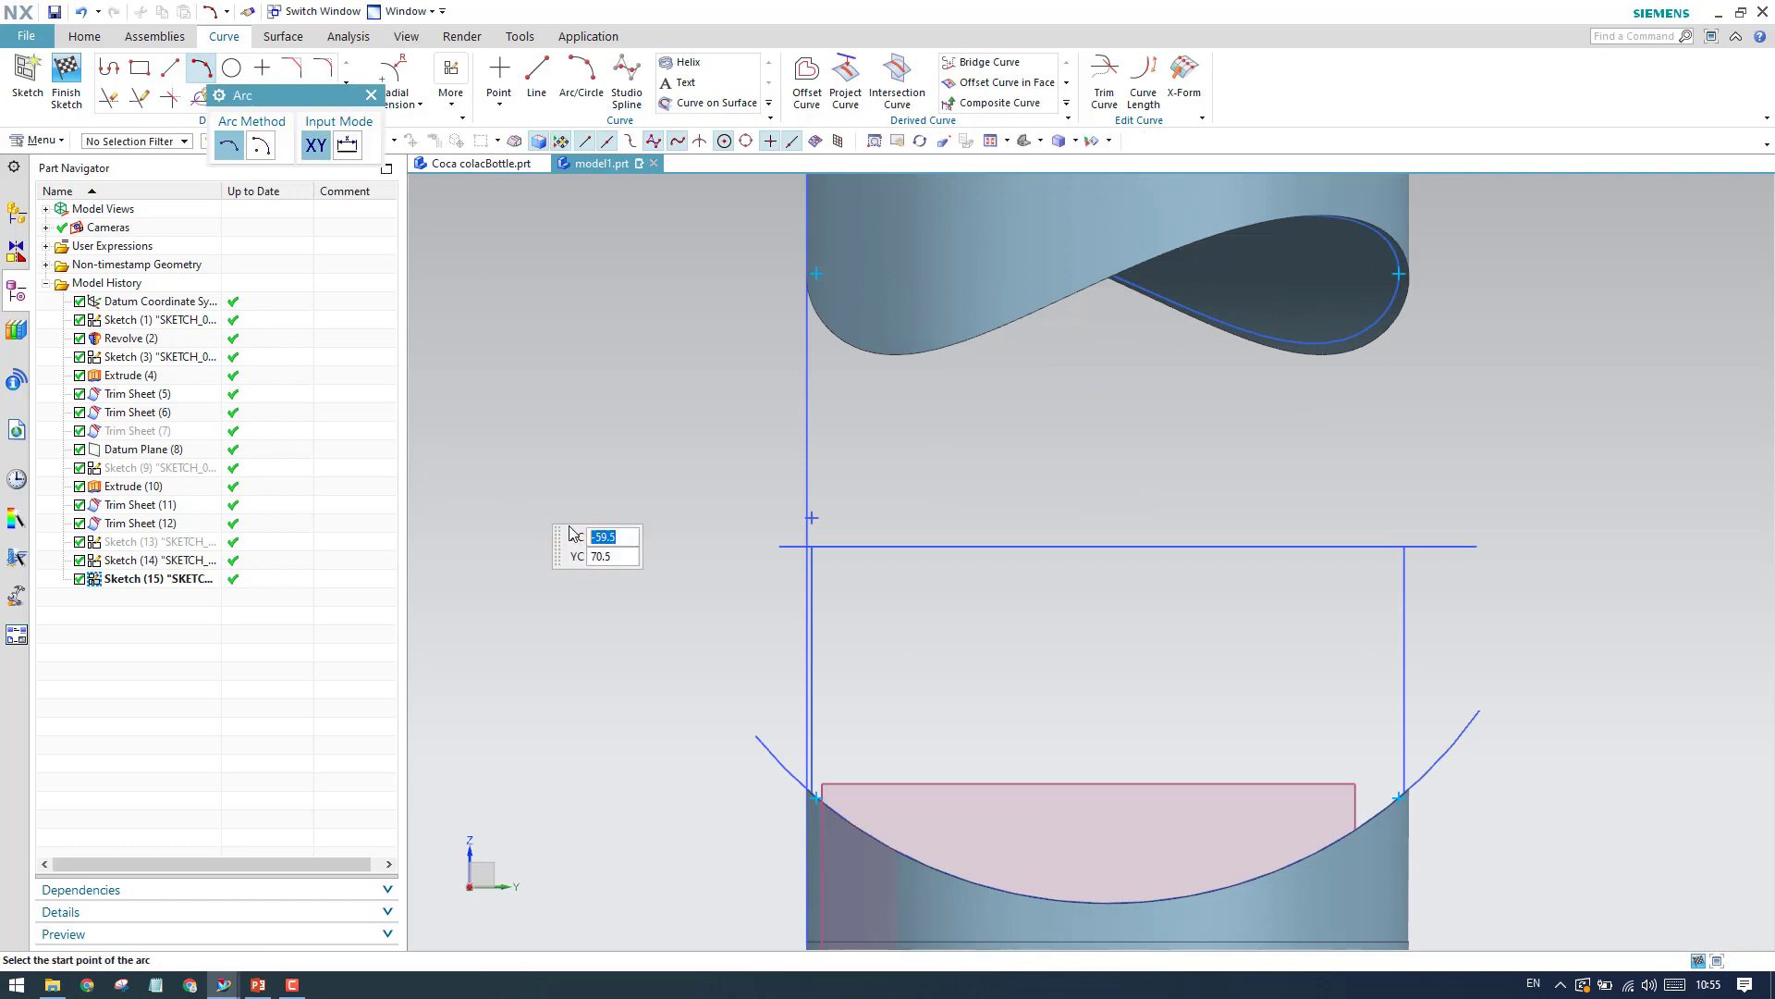
pyautogui.rightClick(817, 270)
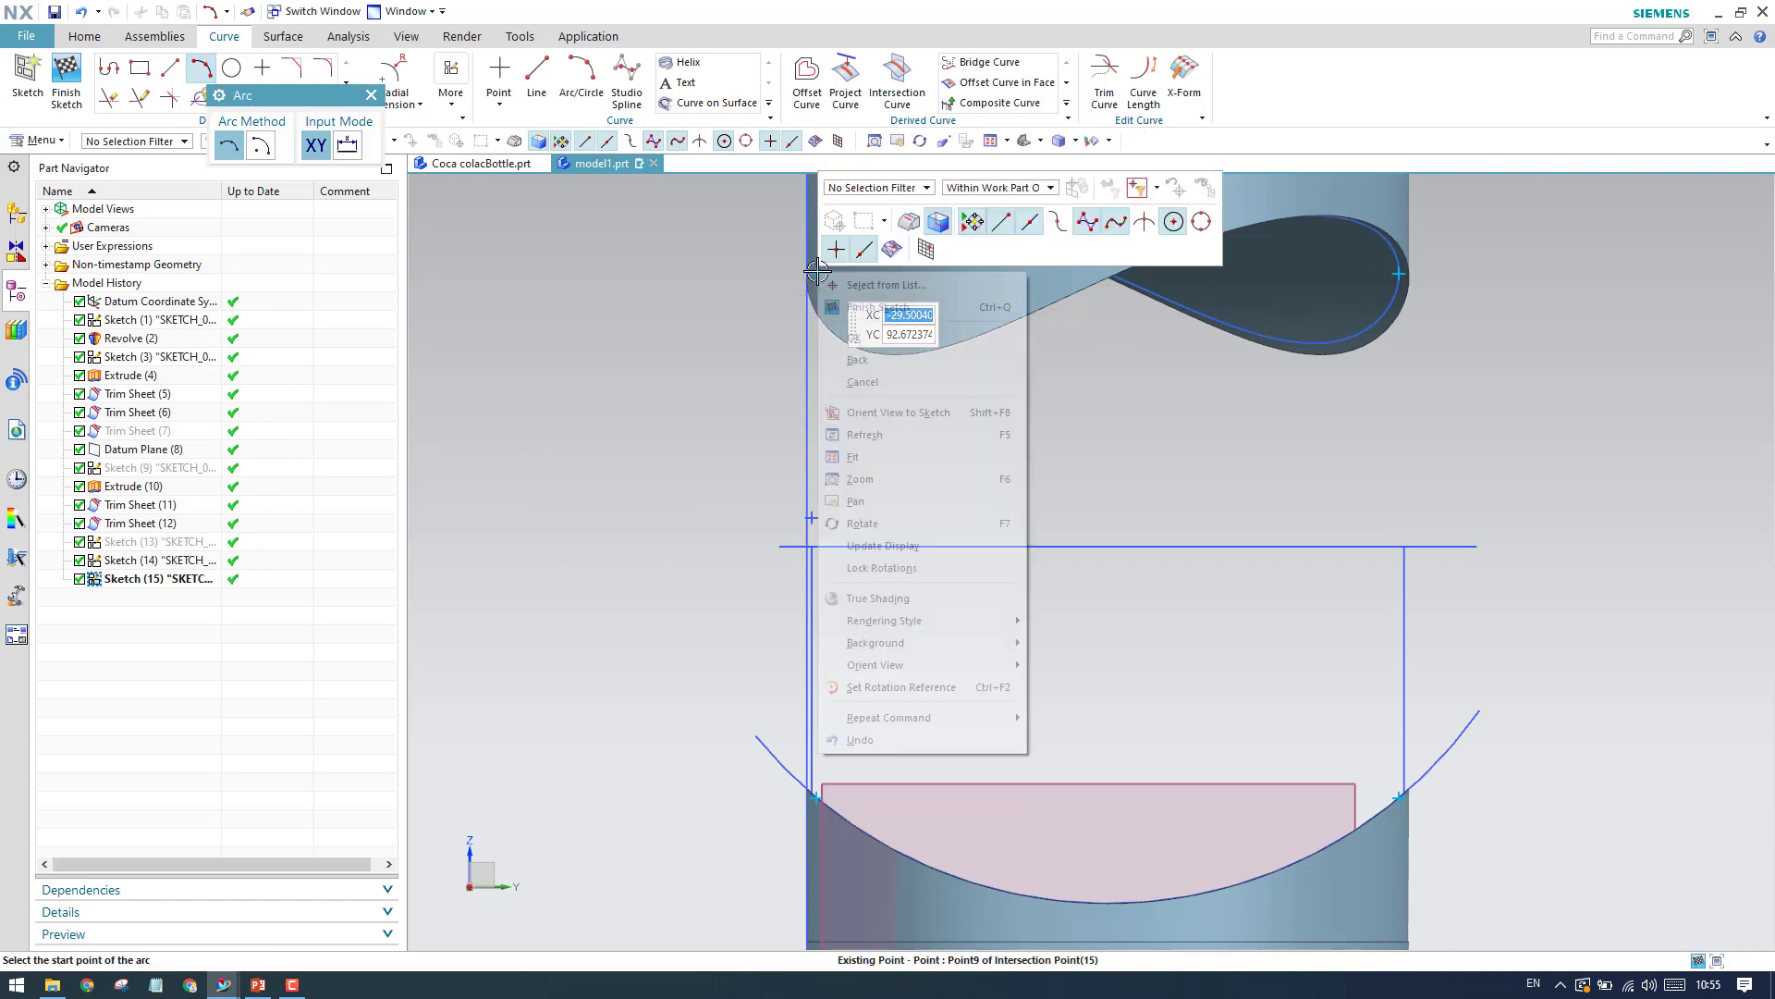
pyautogui.click(845, 285)
pyautogui.click(888, 295)
pyautogui.scroll(-2, 841, 546)
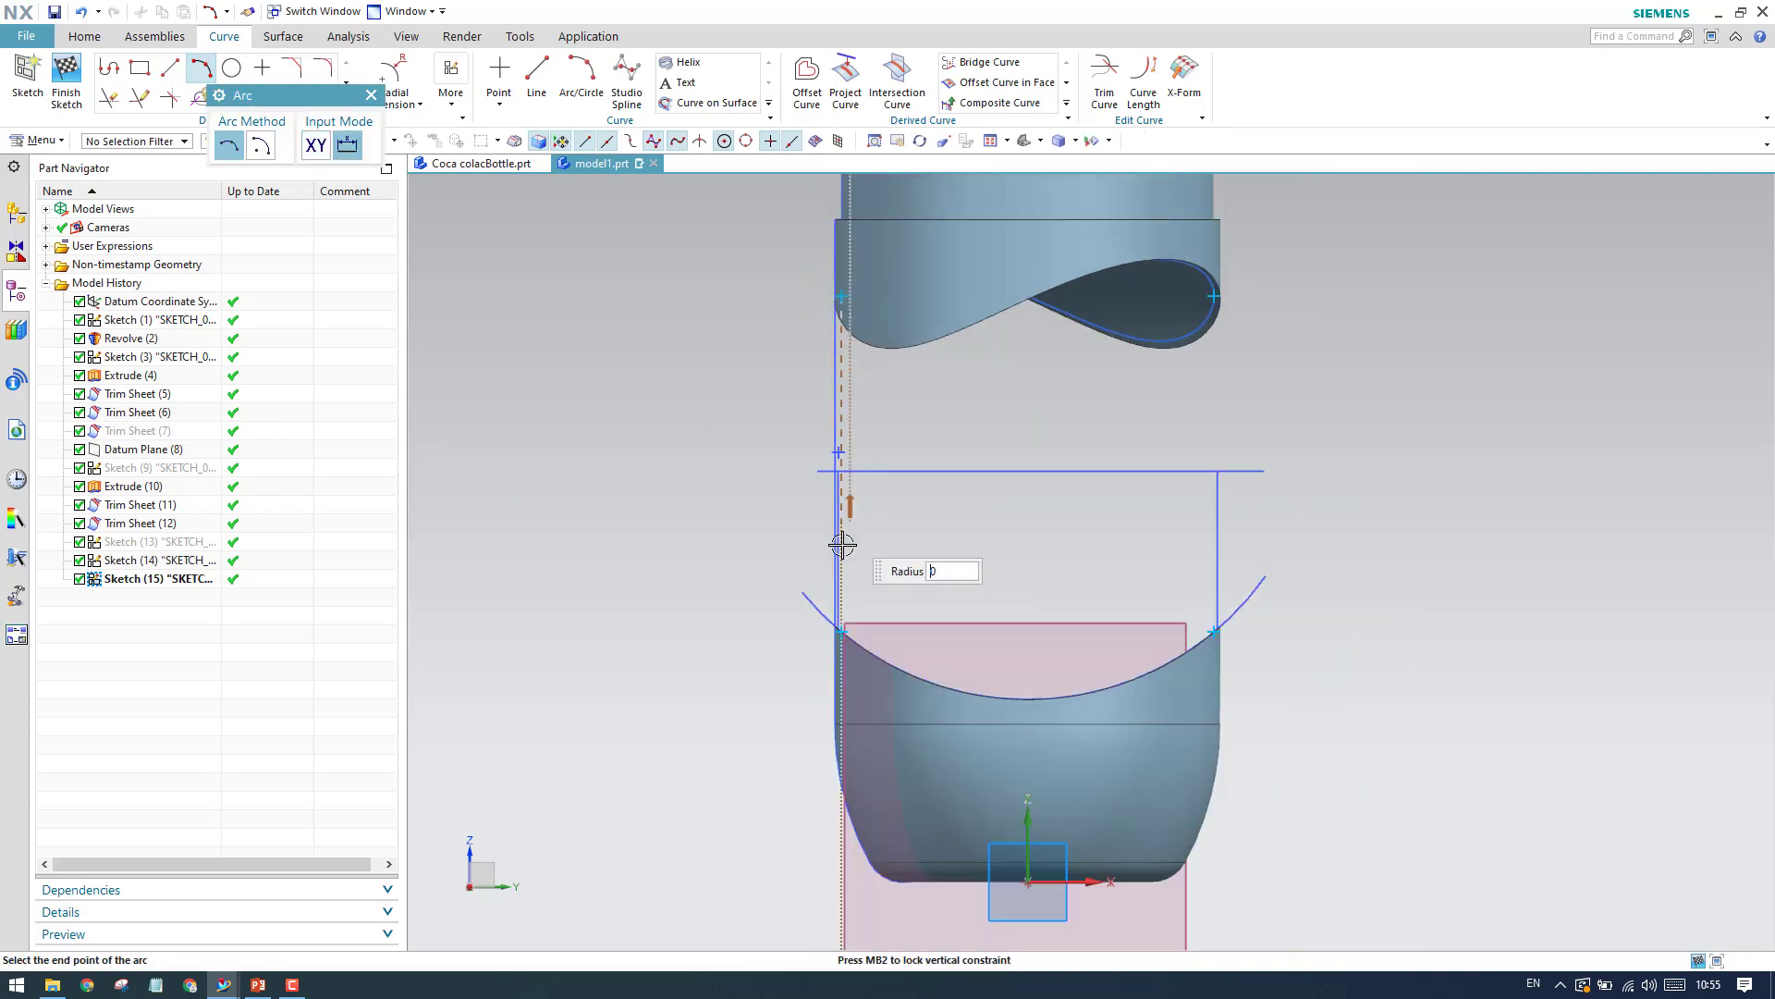
pyautogui.scroll(4, 844, 706)
pyautogui.rightClick(859, 740)
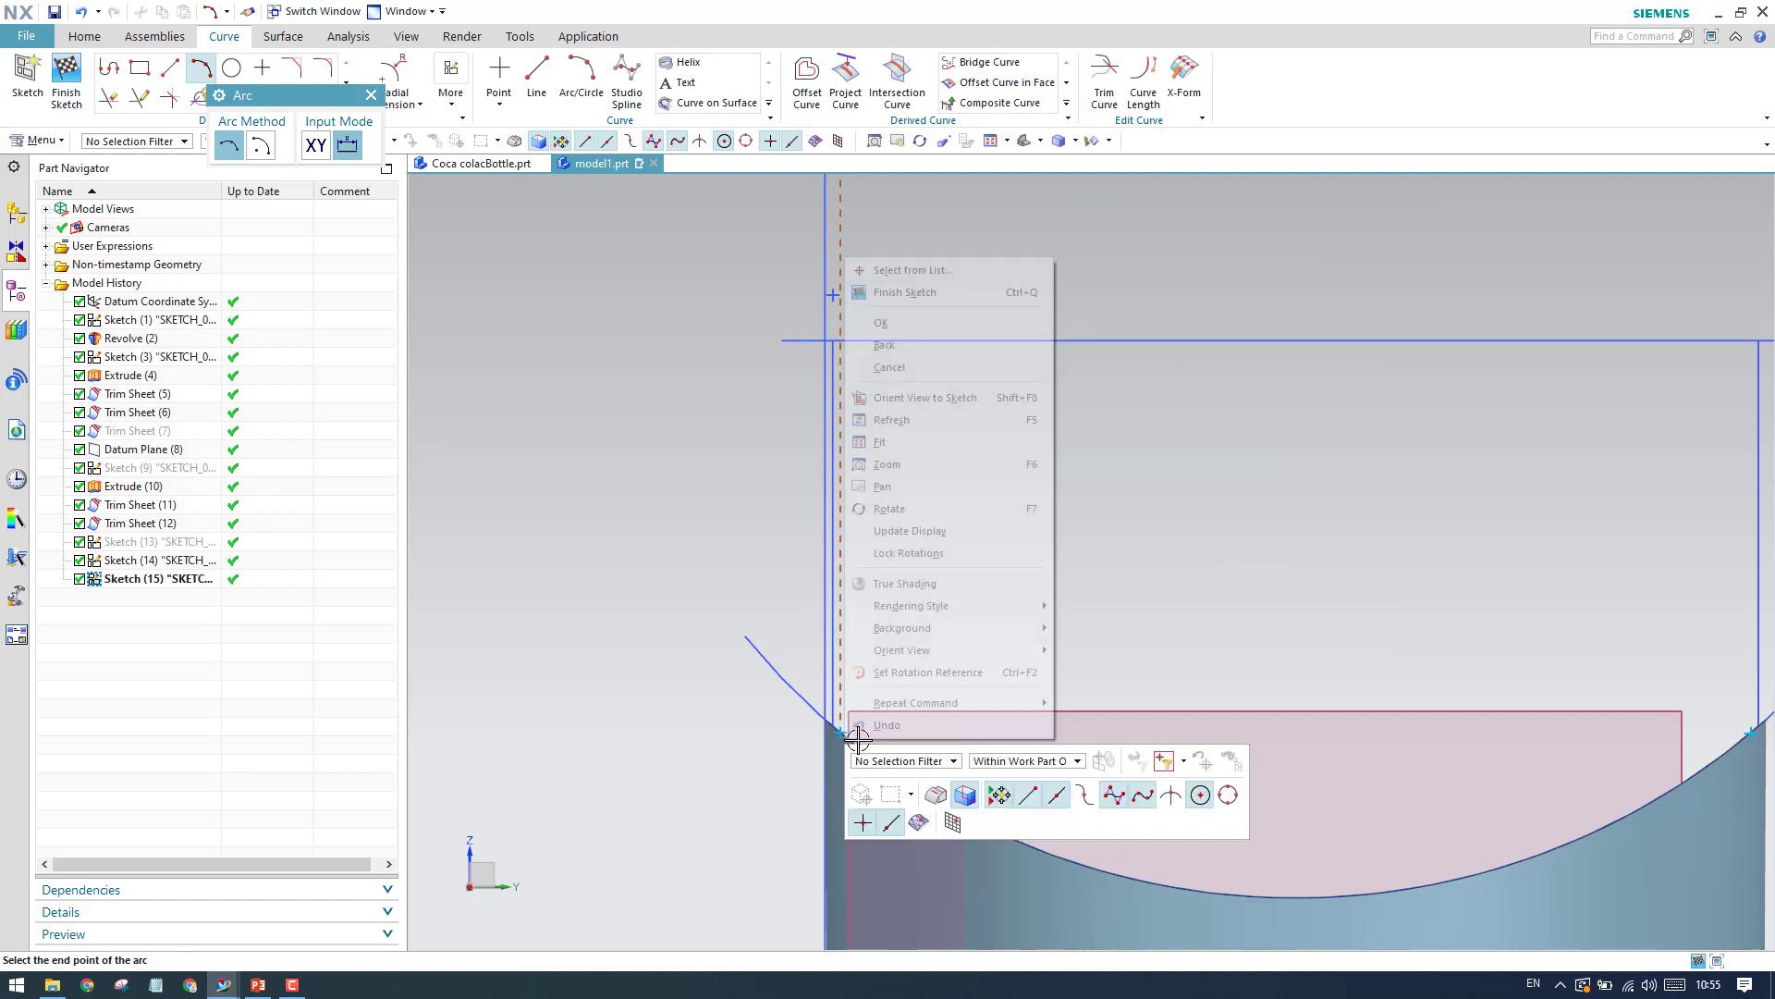
pyautogui.click(921, 270)
pyautogui.click(997, 298)
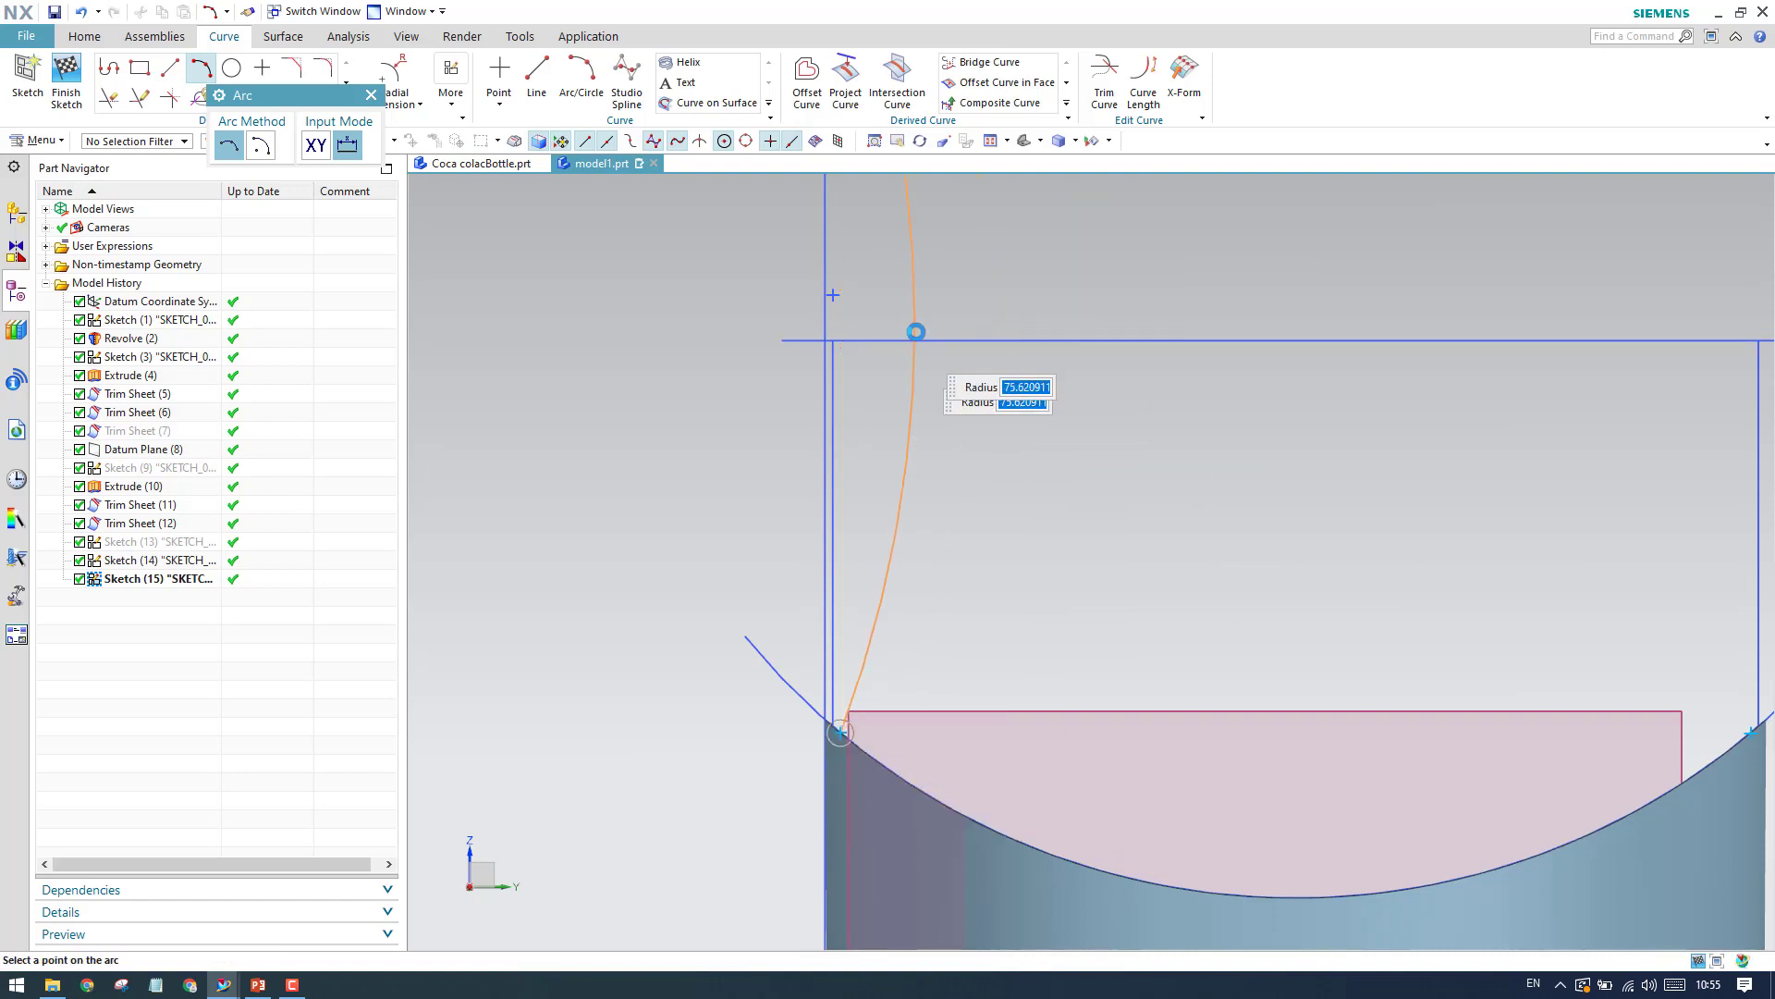
pyautogui.click(905, 307)
pyautogui.scroll(-3, 761, 424)
pyautogui.scroll(3, 1073, 315)
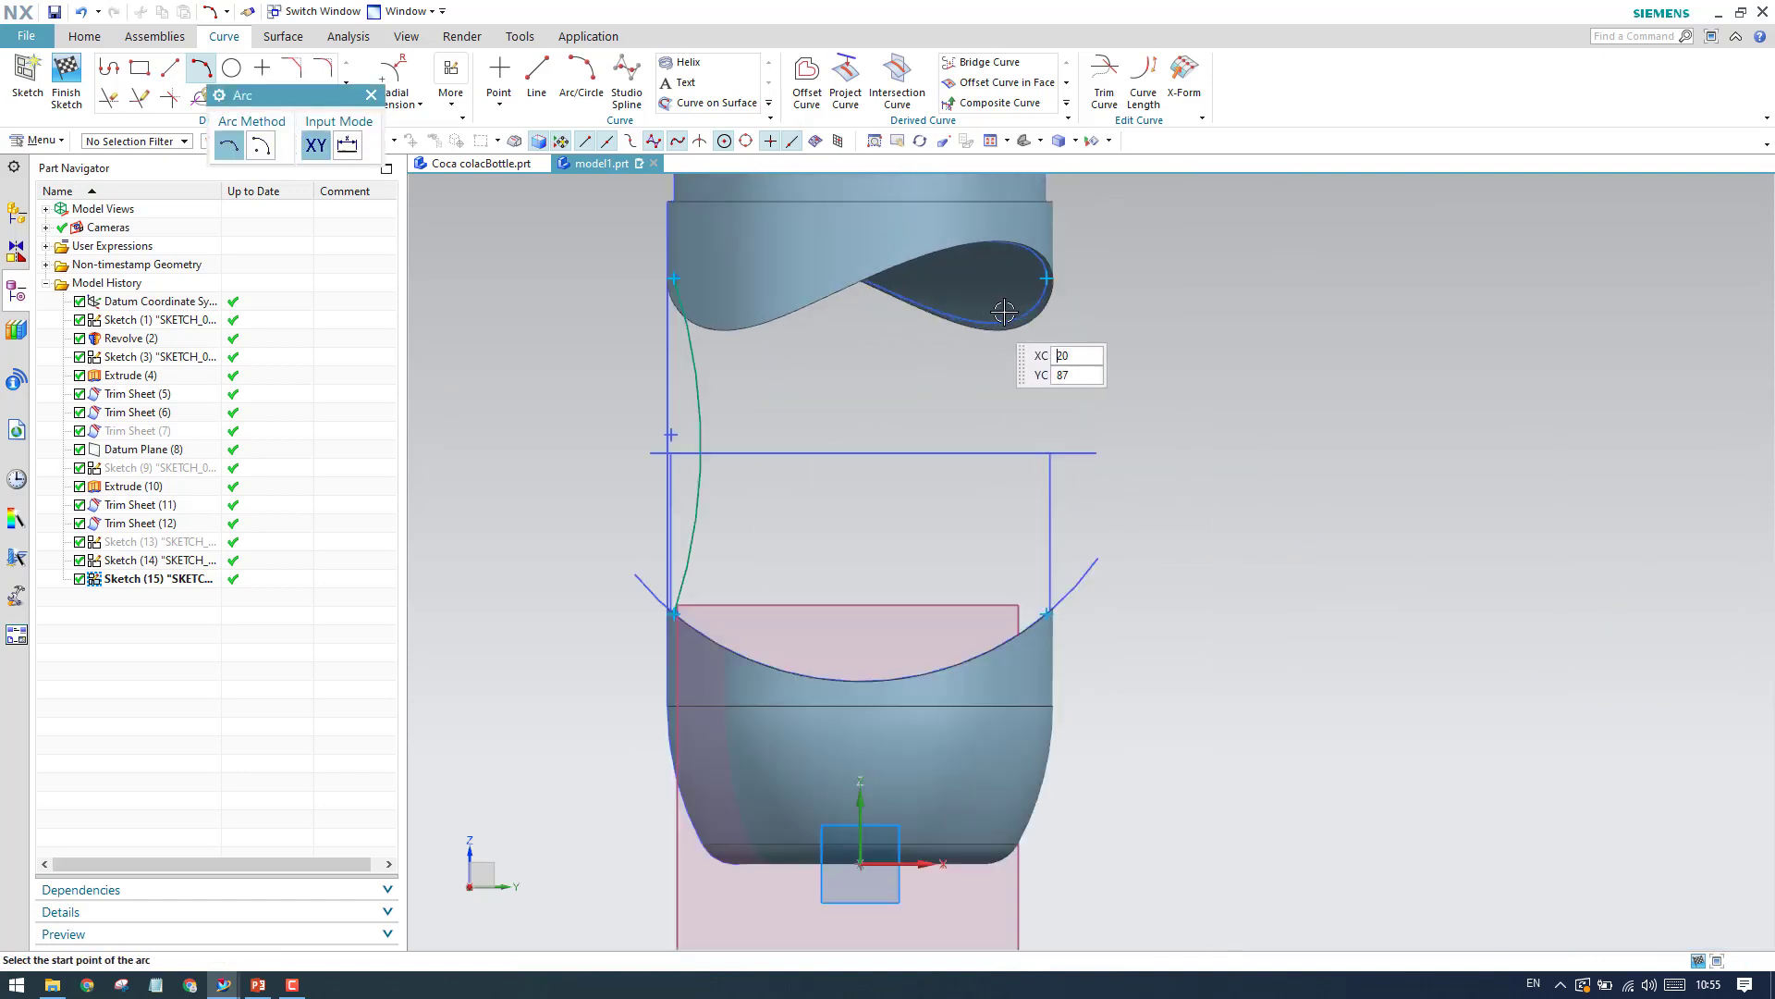
pyautogui.rightClick(1066, 271)
pyautogui.click(1091, 278)
pyautogui.click(1141, 296)
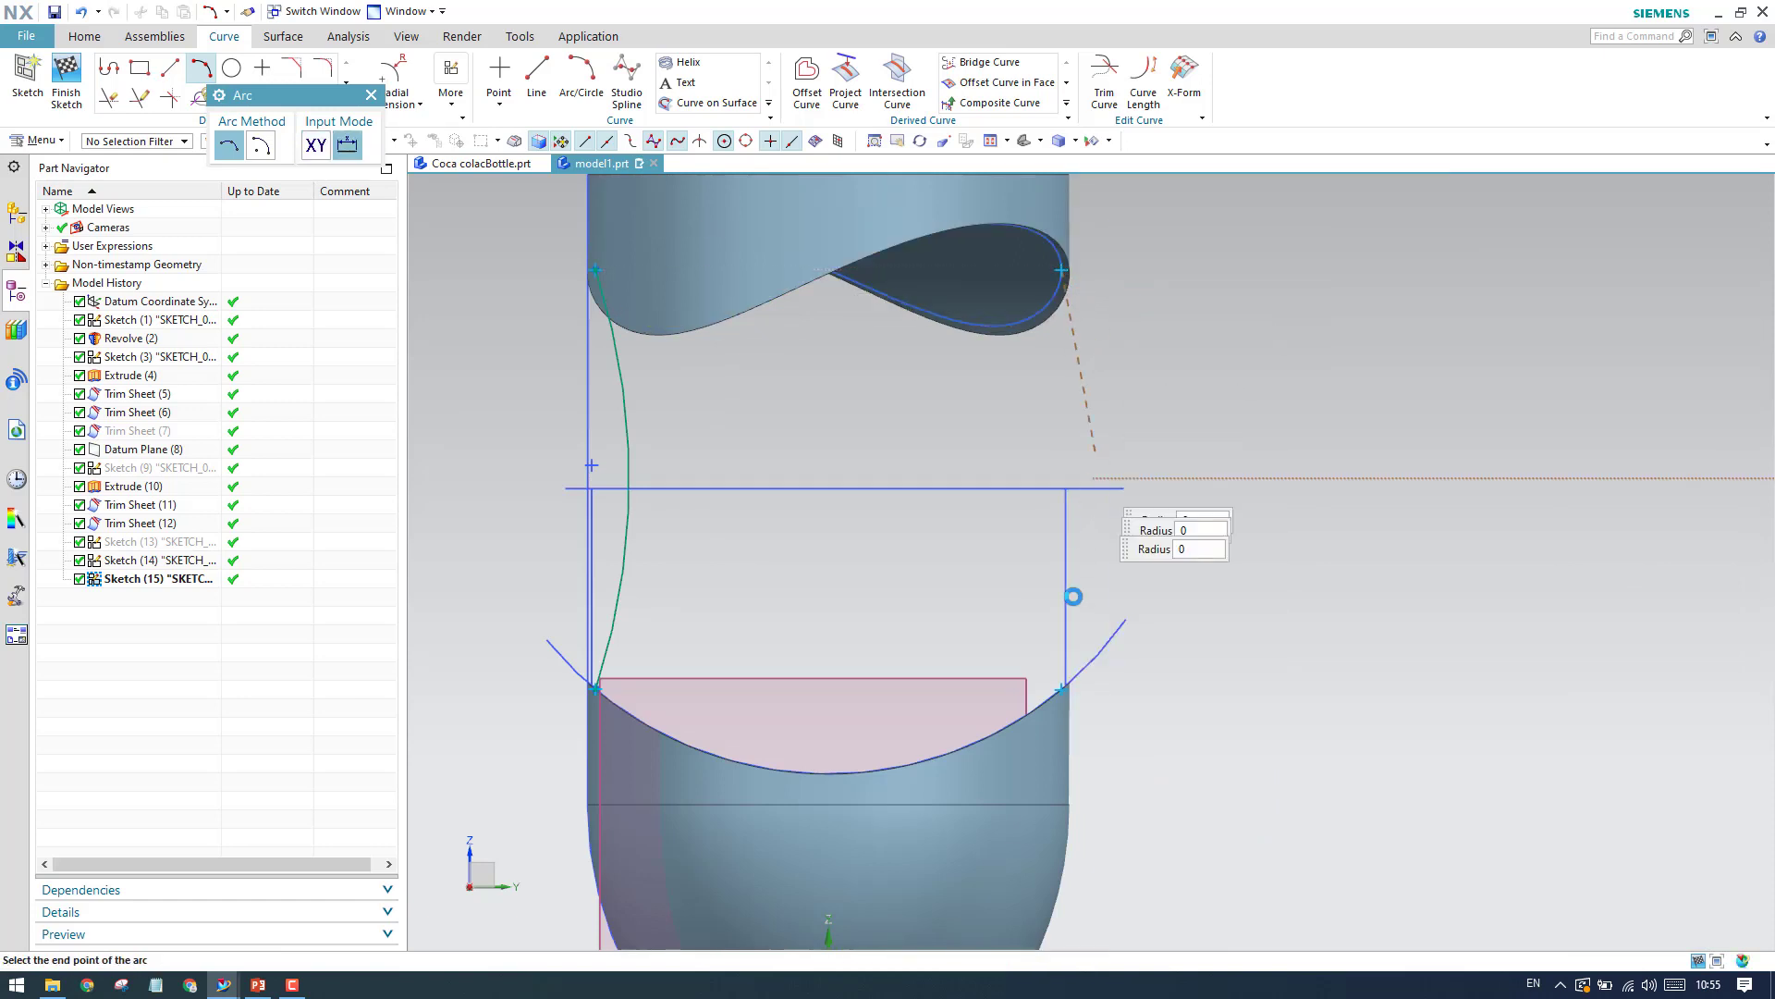
pyautogui.rightClick(1065, 692)
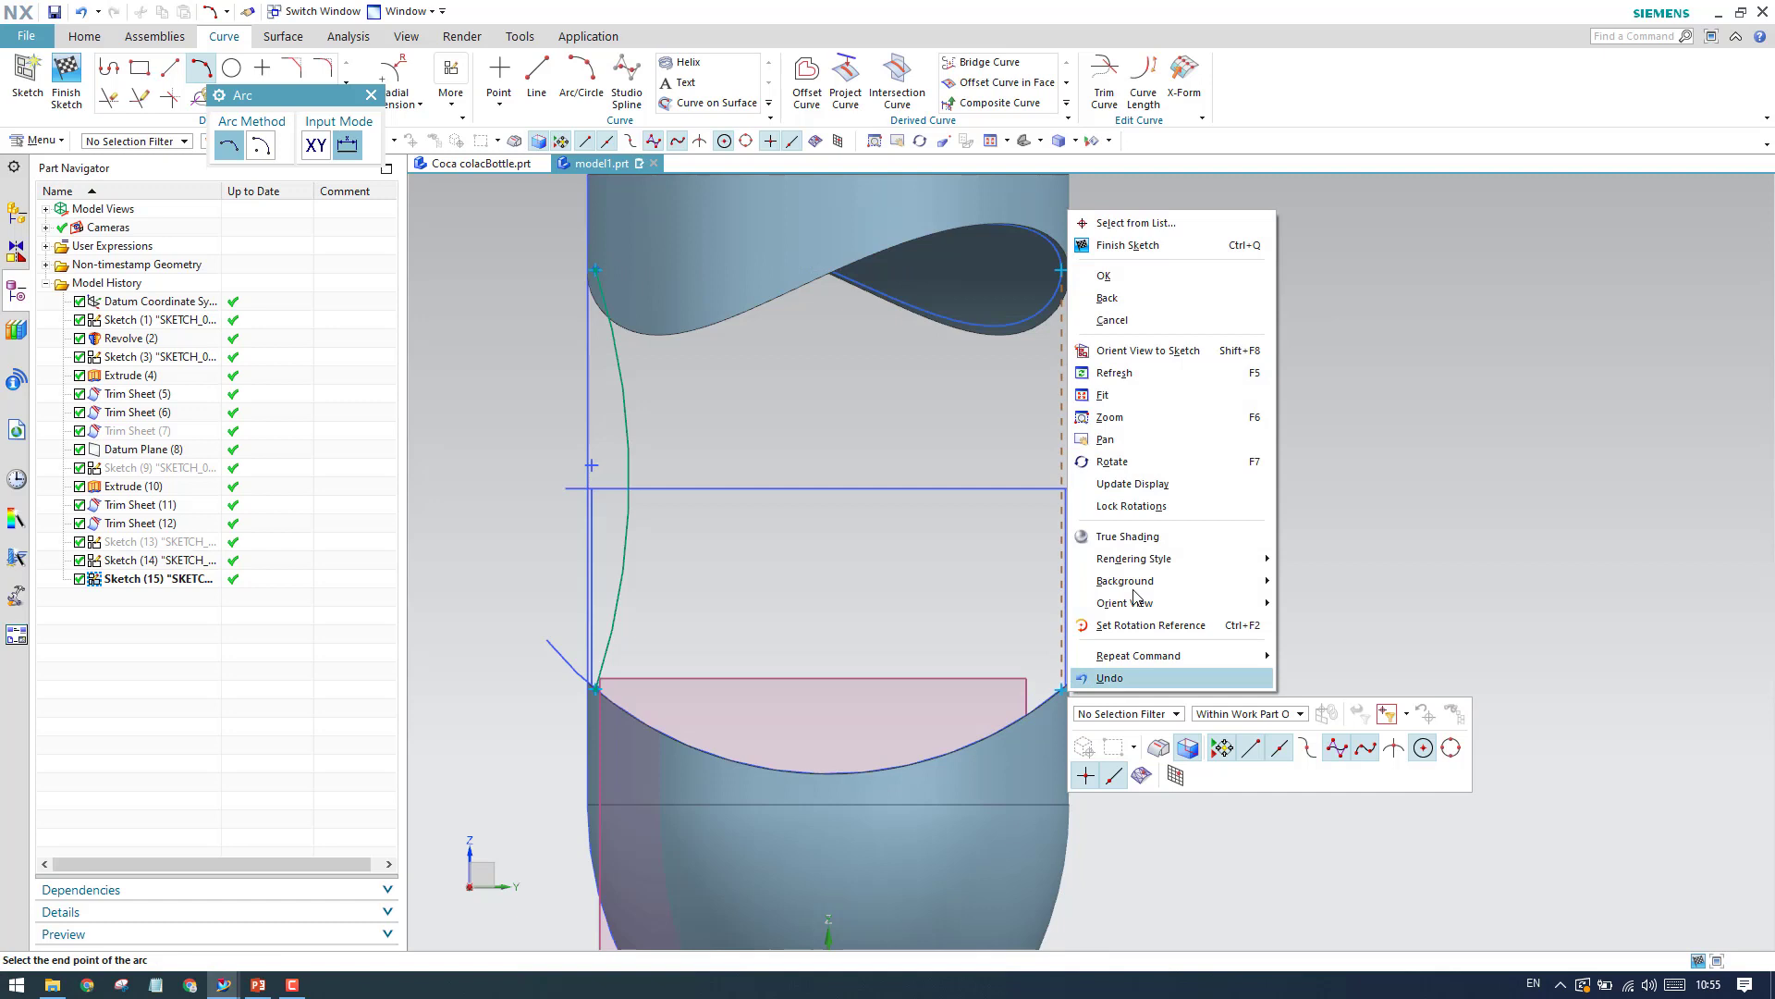
pyautogui.click(1135, 223)
pyautogui.click(1187, 242)
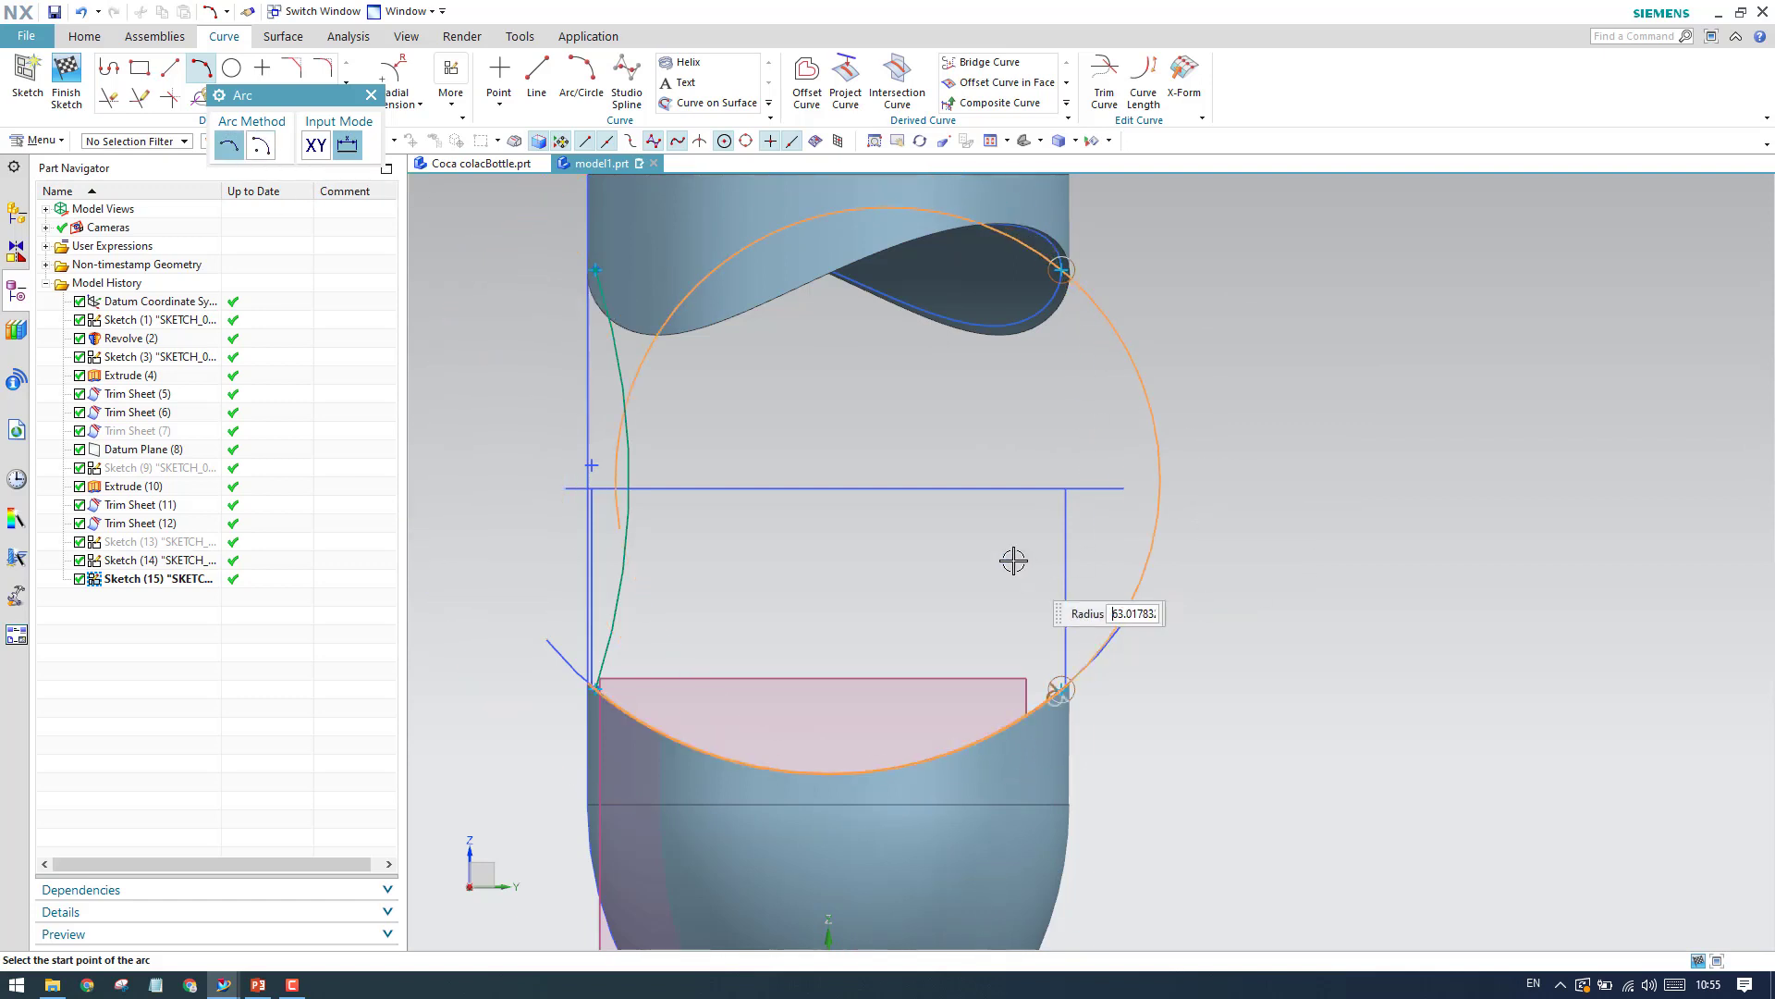
pyautogui.click(372, 96)
pyautogui.click(200, 67)
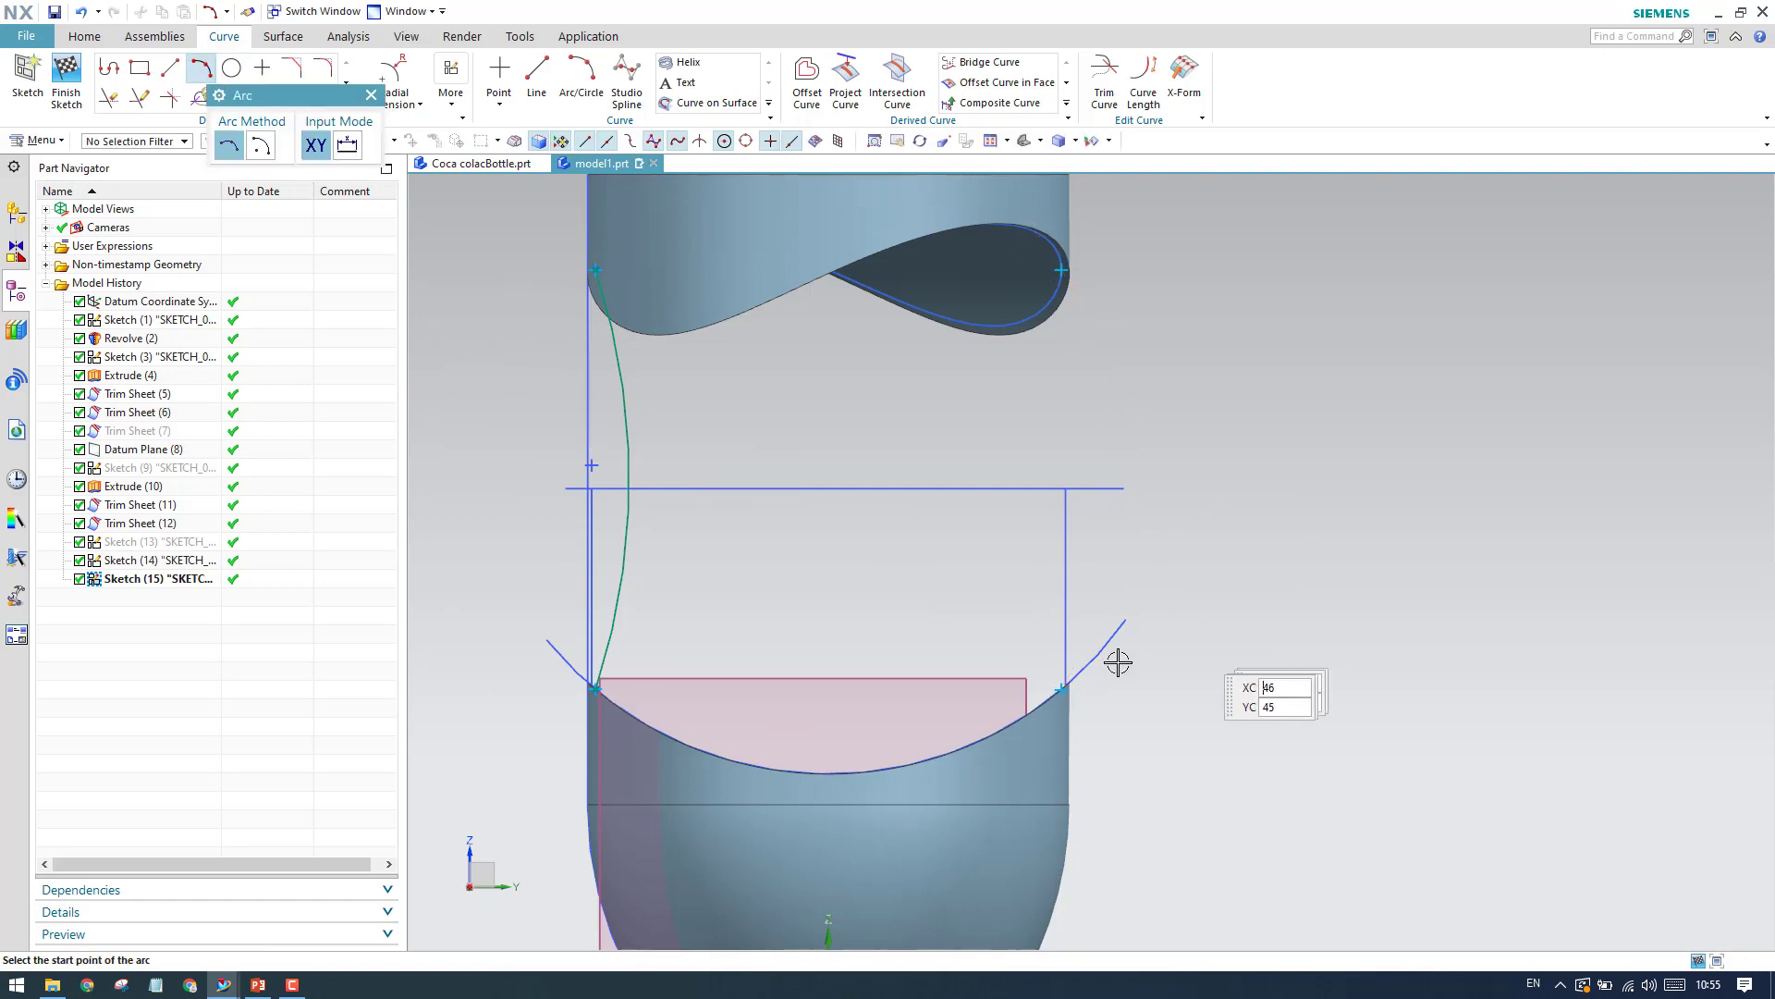
pyautogui.rightClick(1064, 687)
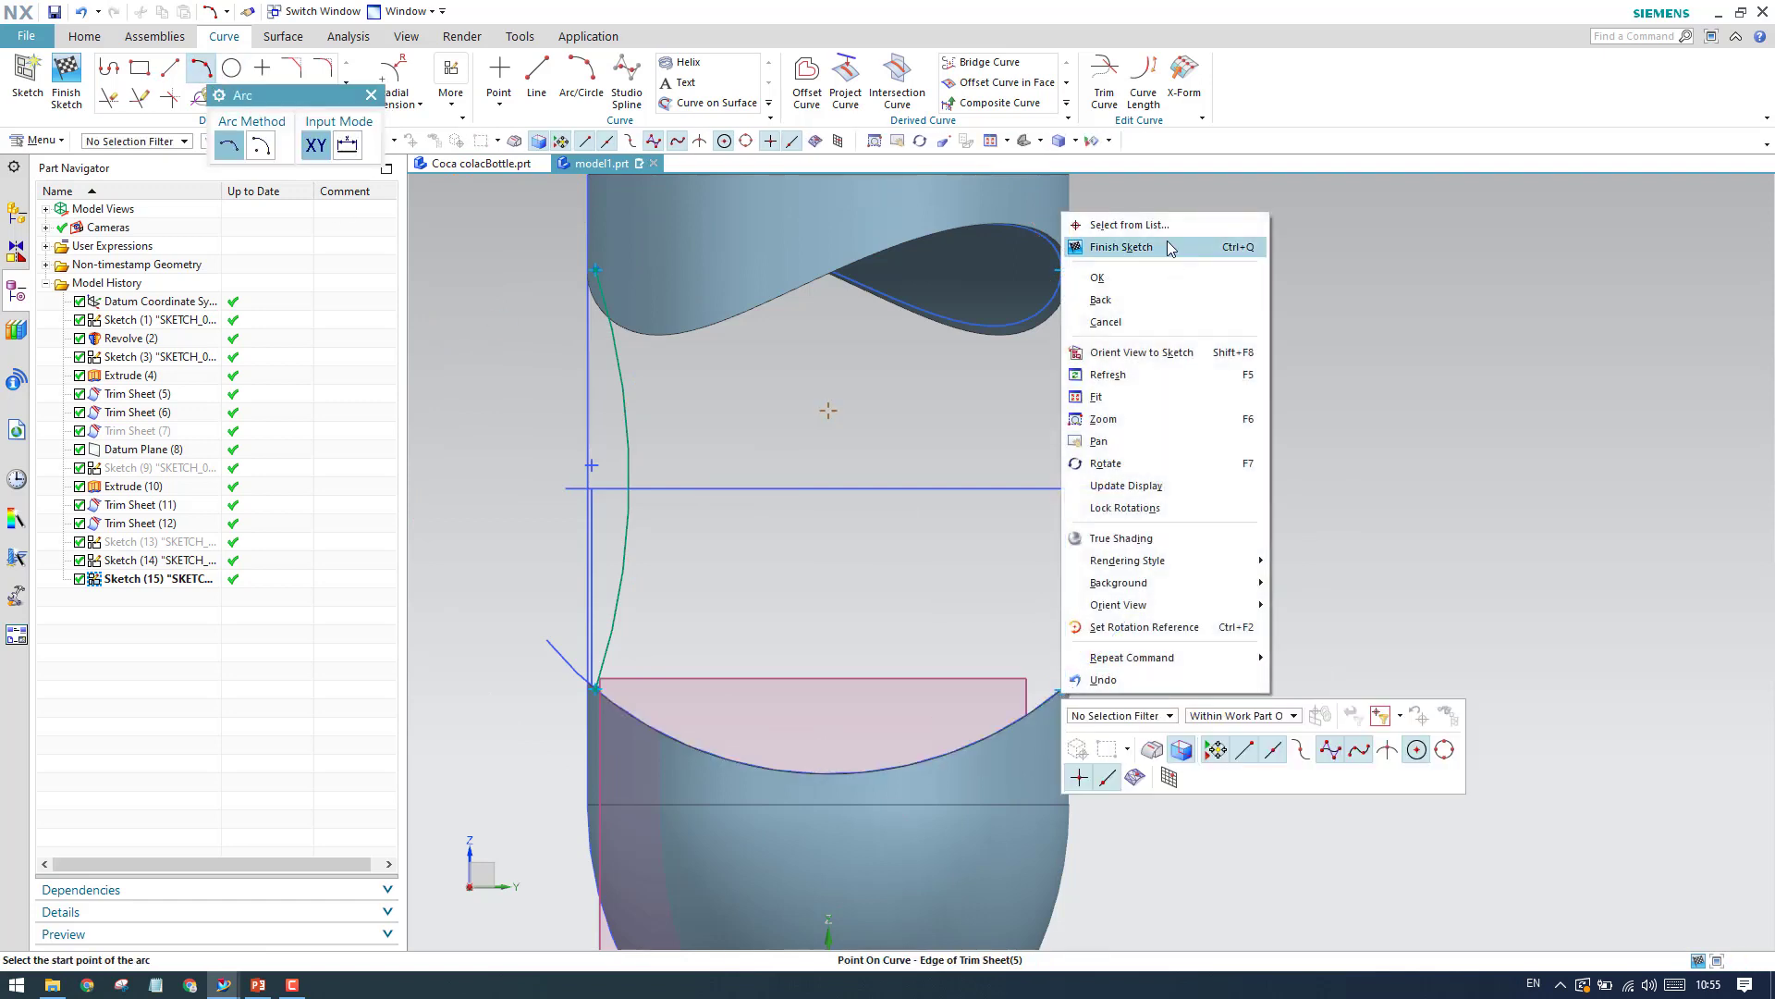
pyautogui.click(1167, 238)
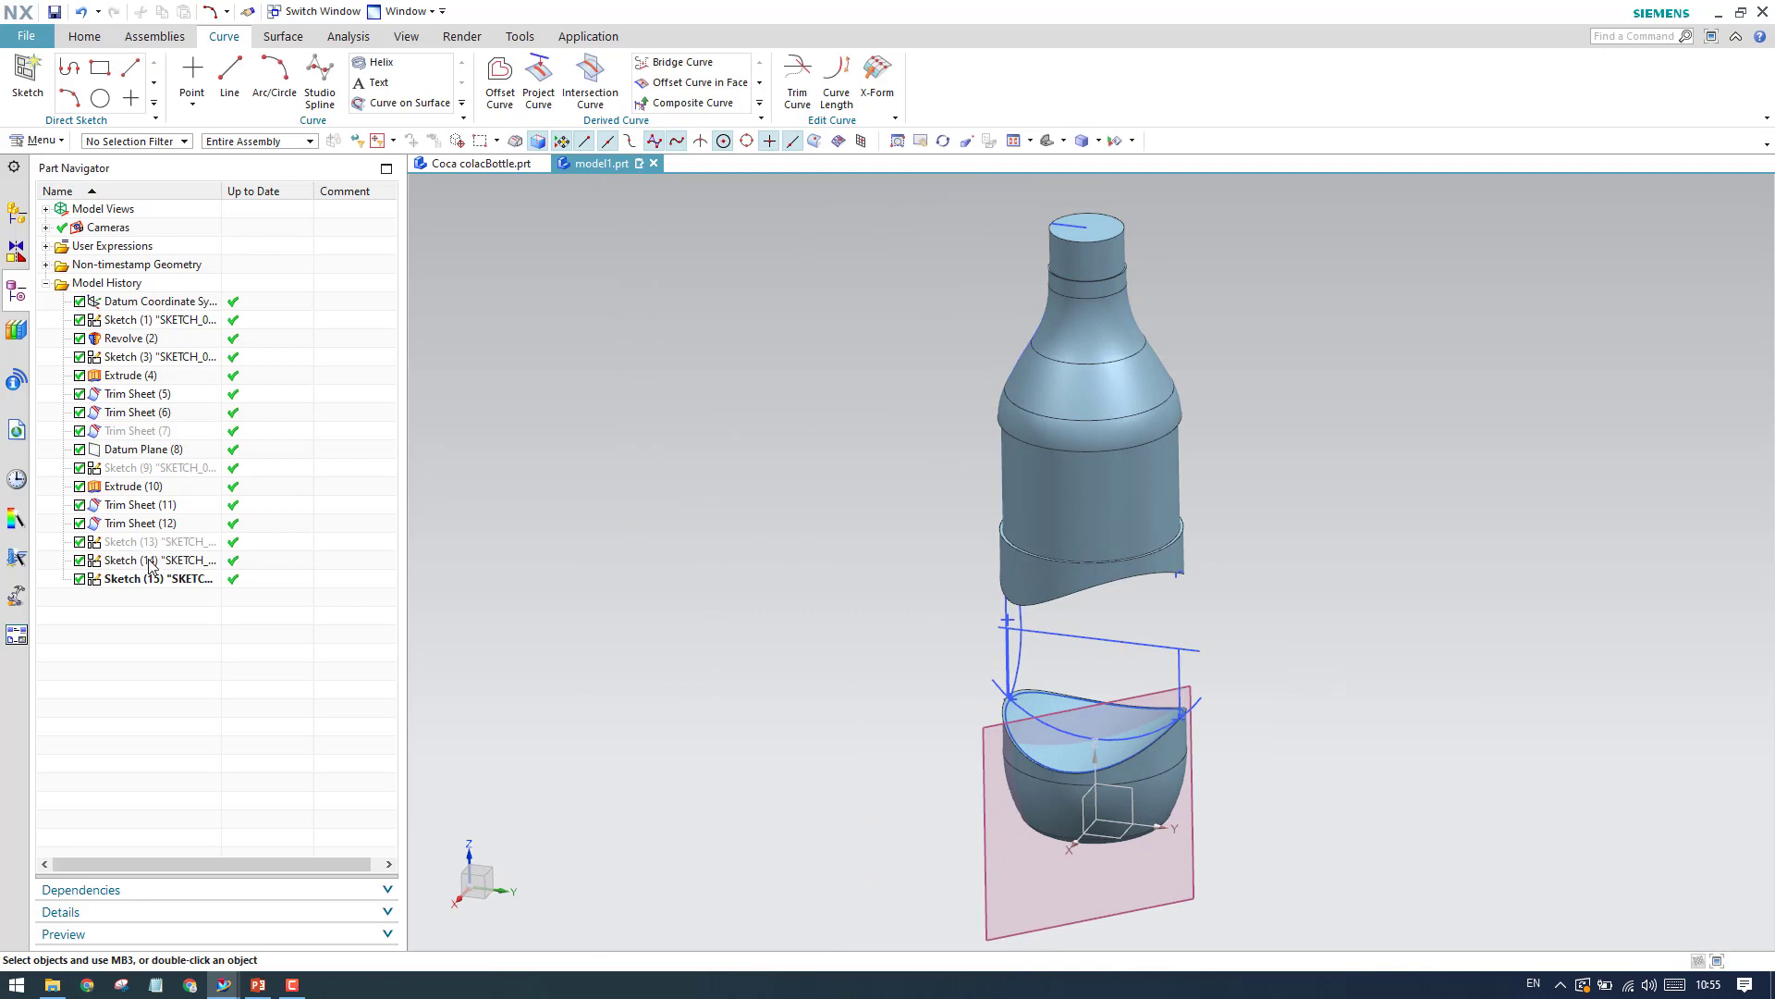
pyautogui.doubleClick(152, 578)
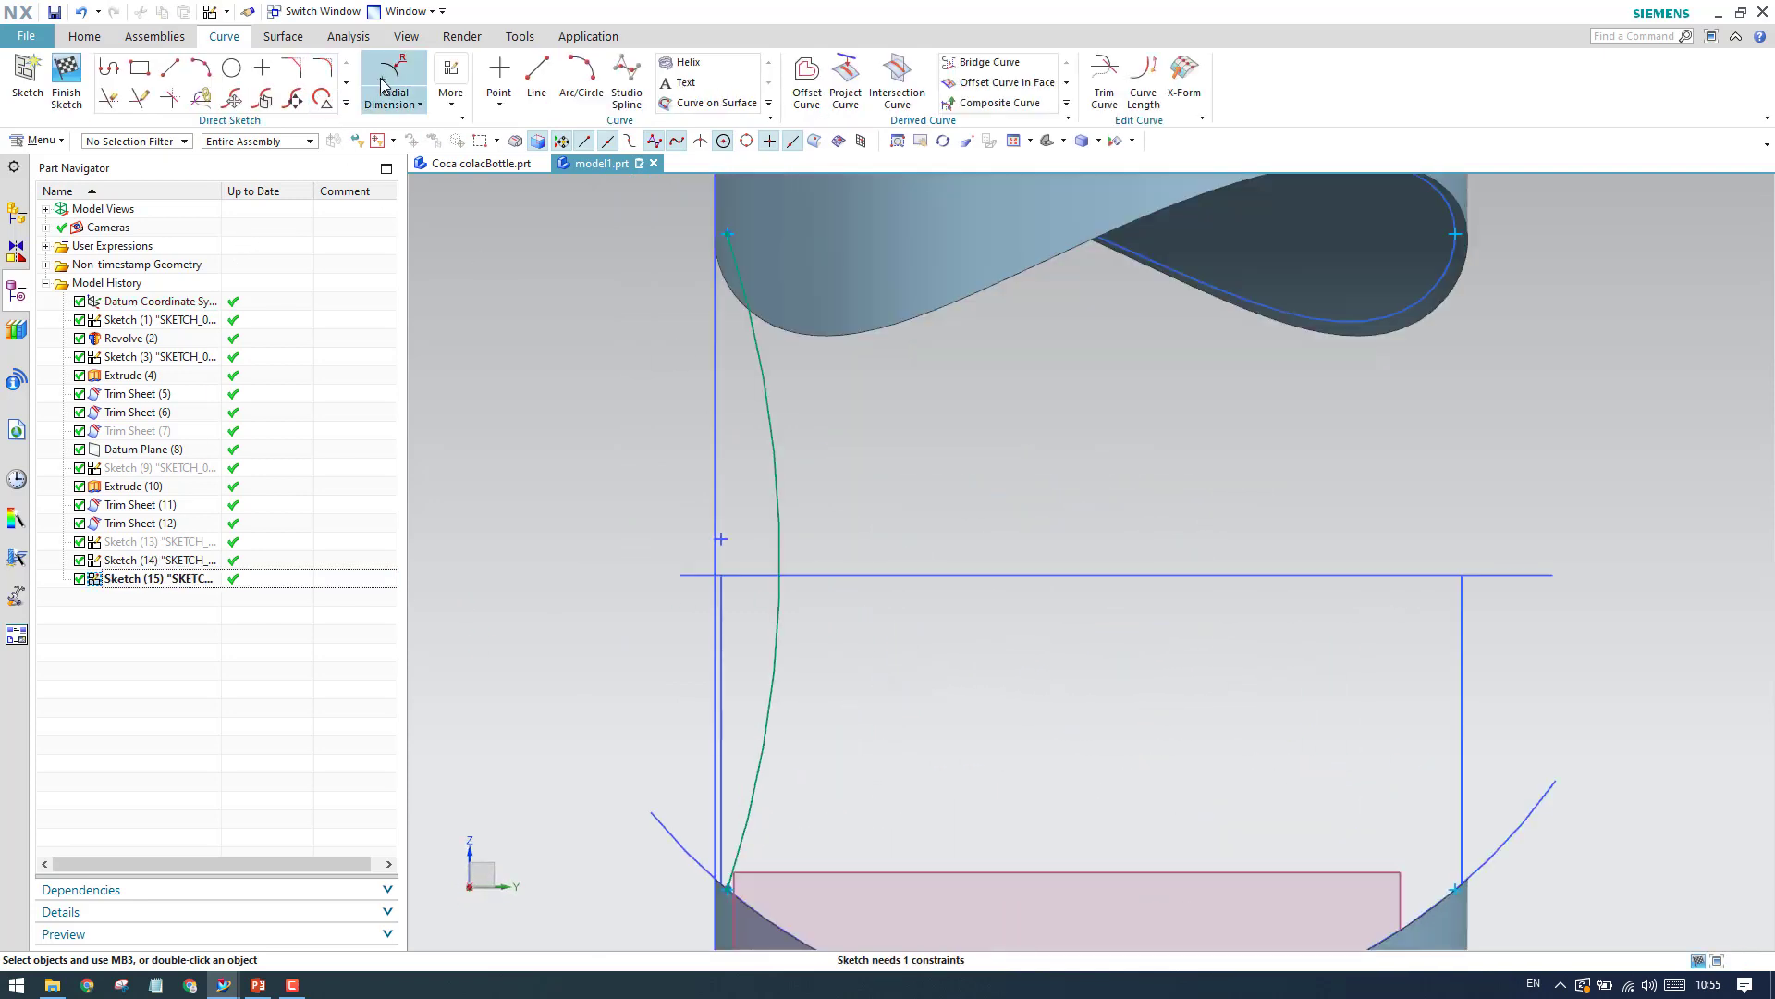
# Draw an inward-curving three-point arc from the lower to the upper body's intersection point on the positive Y side.
pyautogui.click(200, 67)
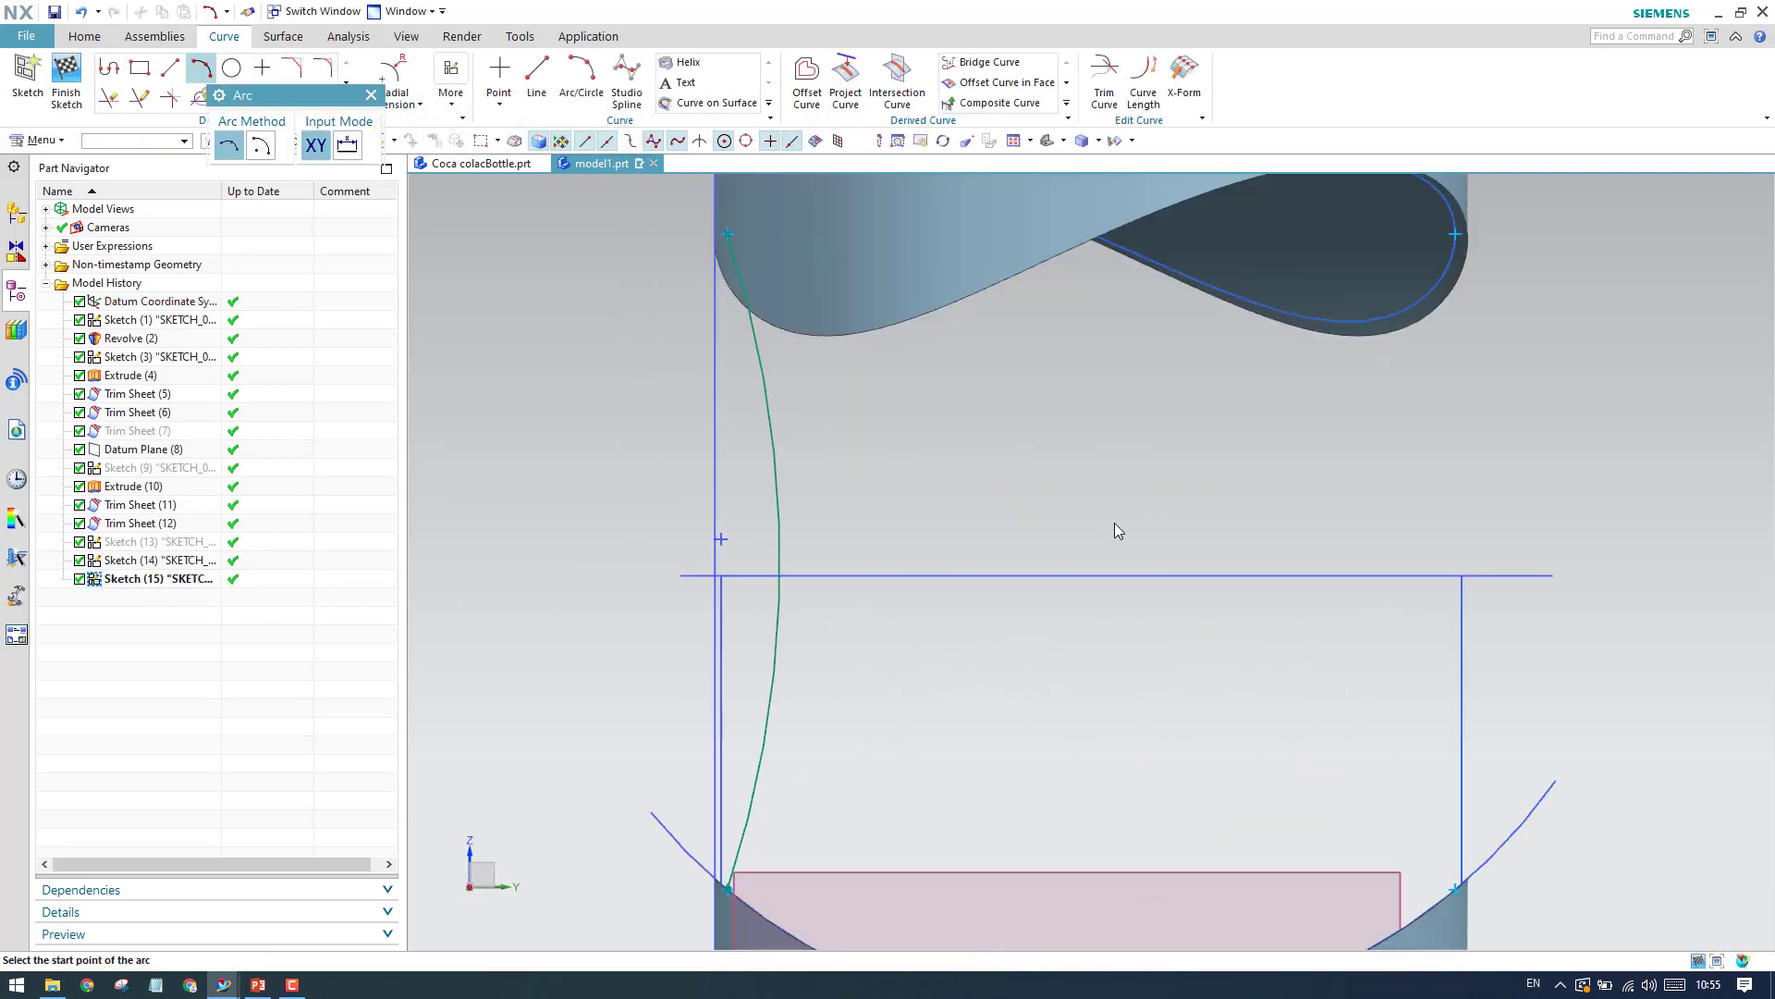
pyautogui.scroll(-2, 1114, 529)
pyautogui.rightClick(1331, 756)
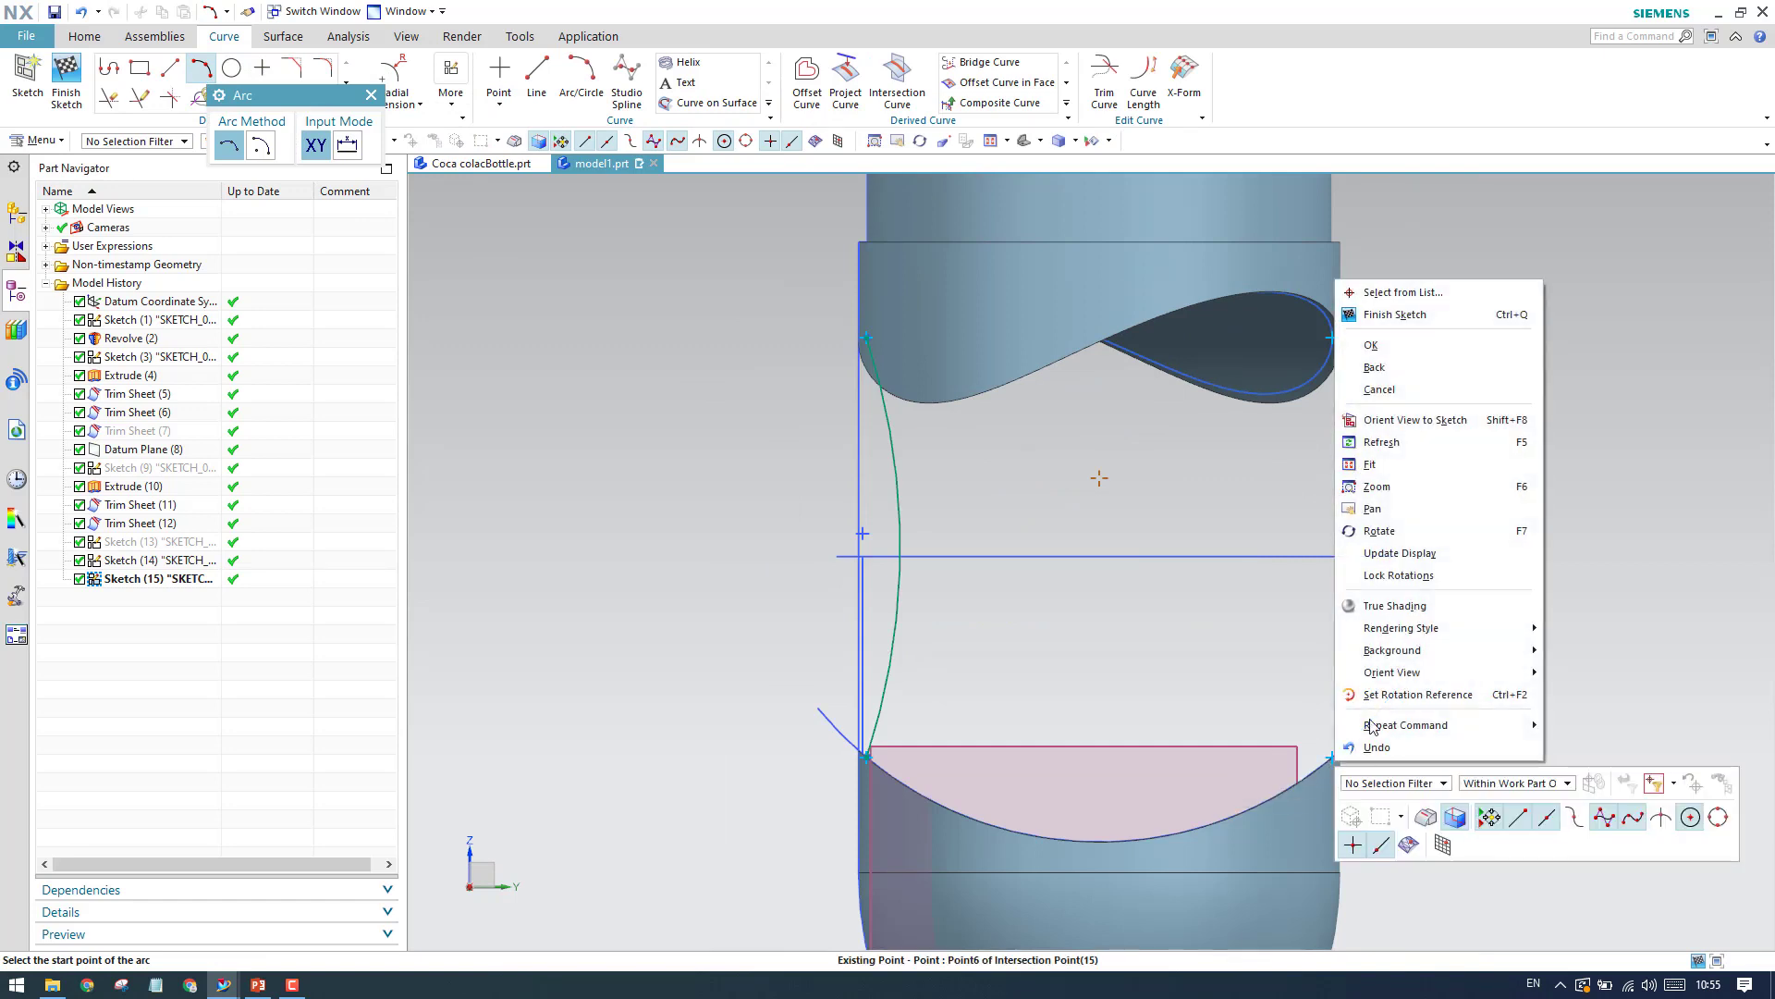
pyautogui.click(1403, 292)
pyautogui.click(1460, 304)
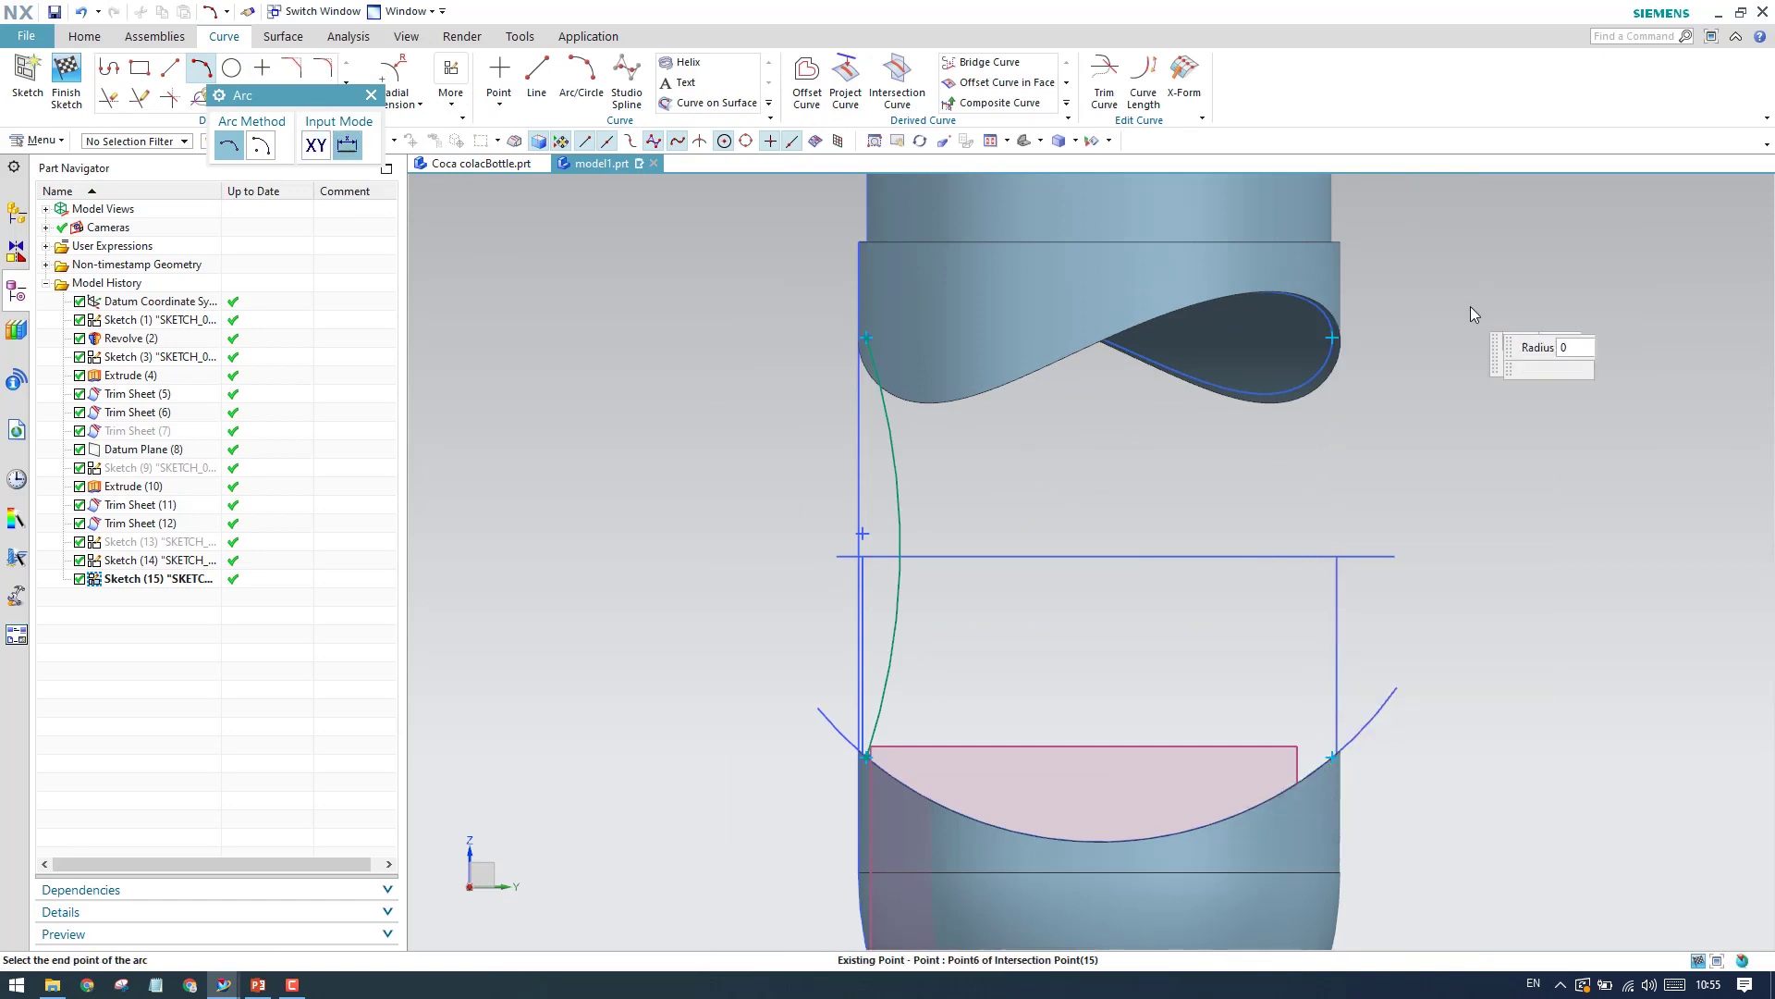
pyautogui.rightClick(1331, 338)
pyautogui.click(1396, 343)
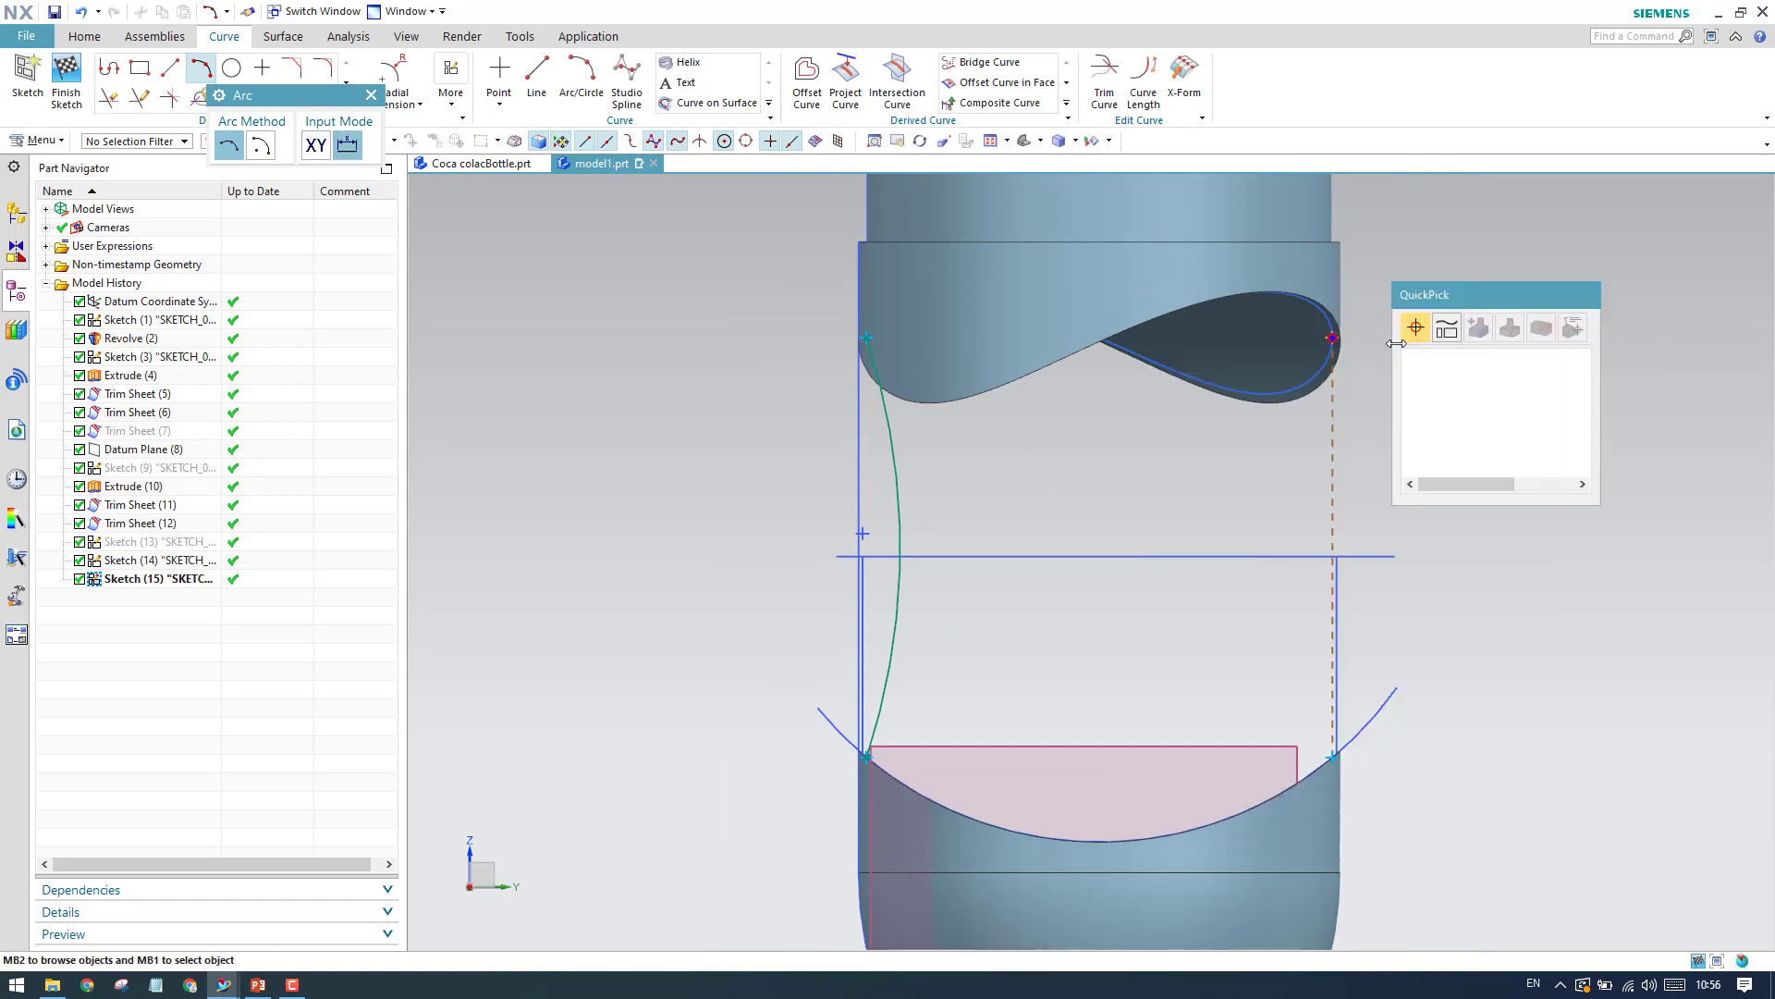
pyautogui.click(1466, 359)
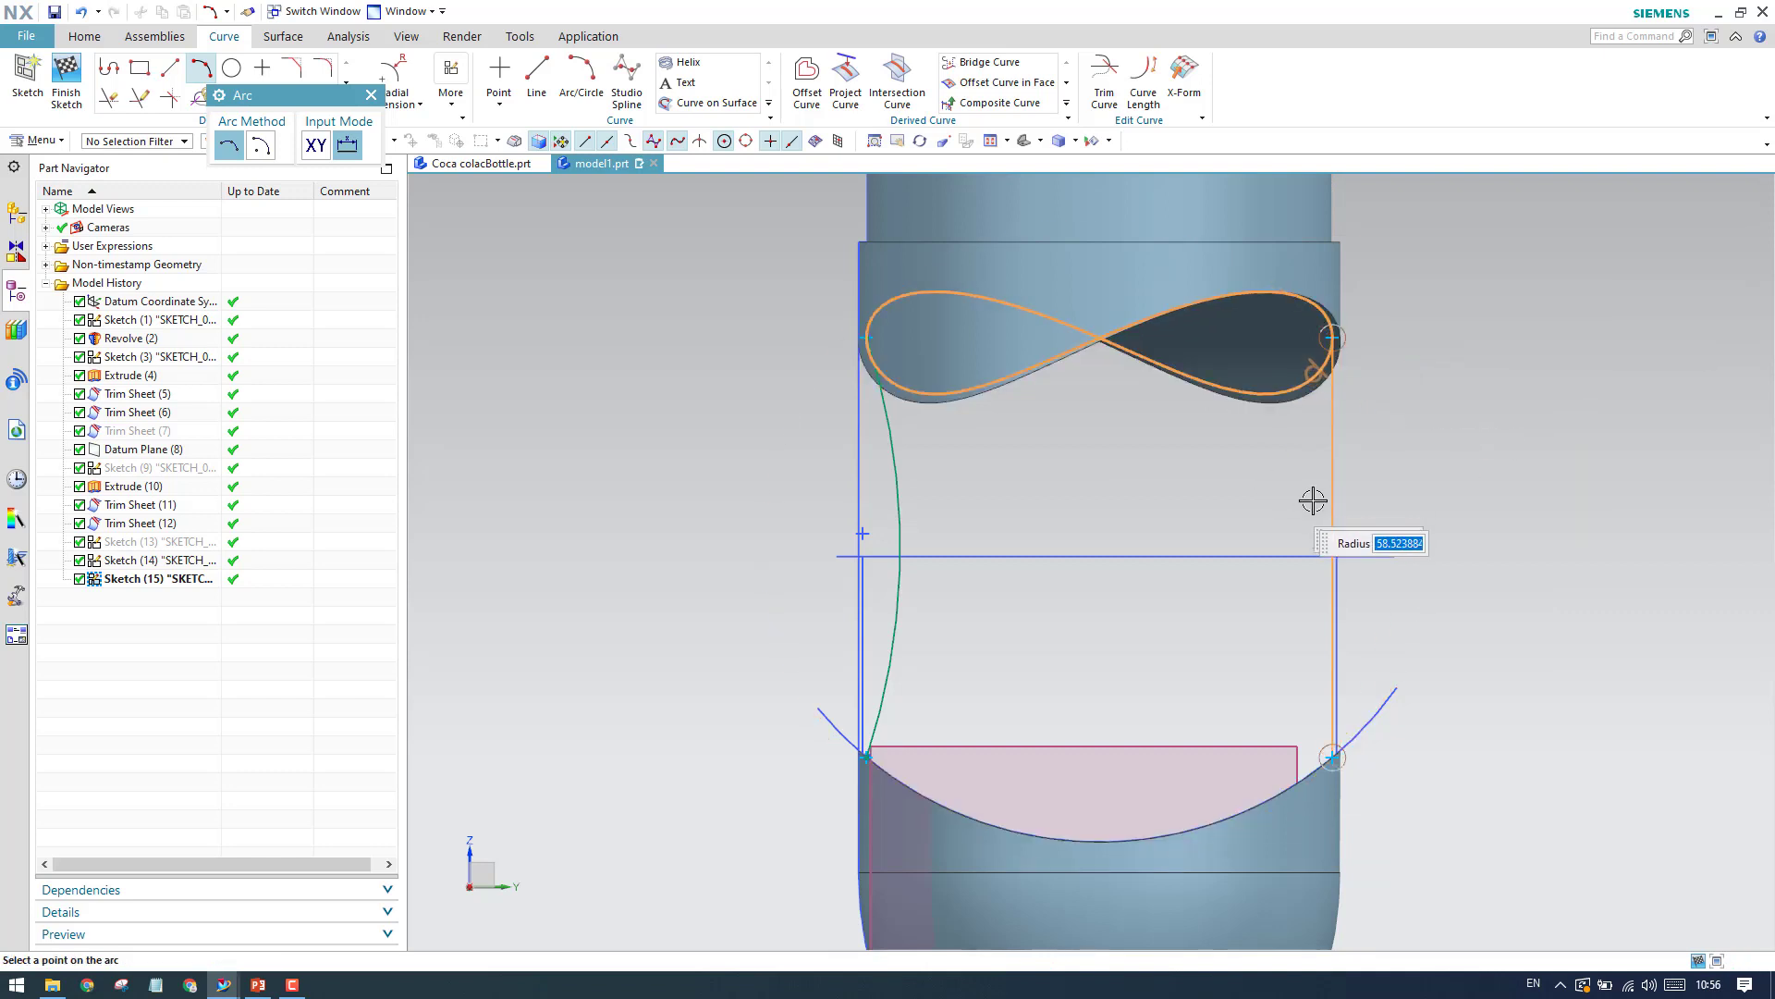
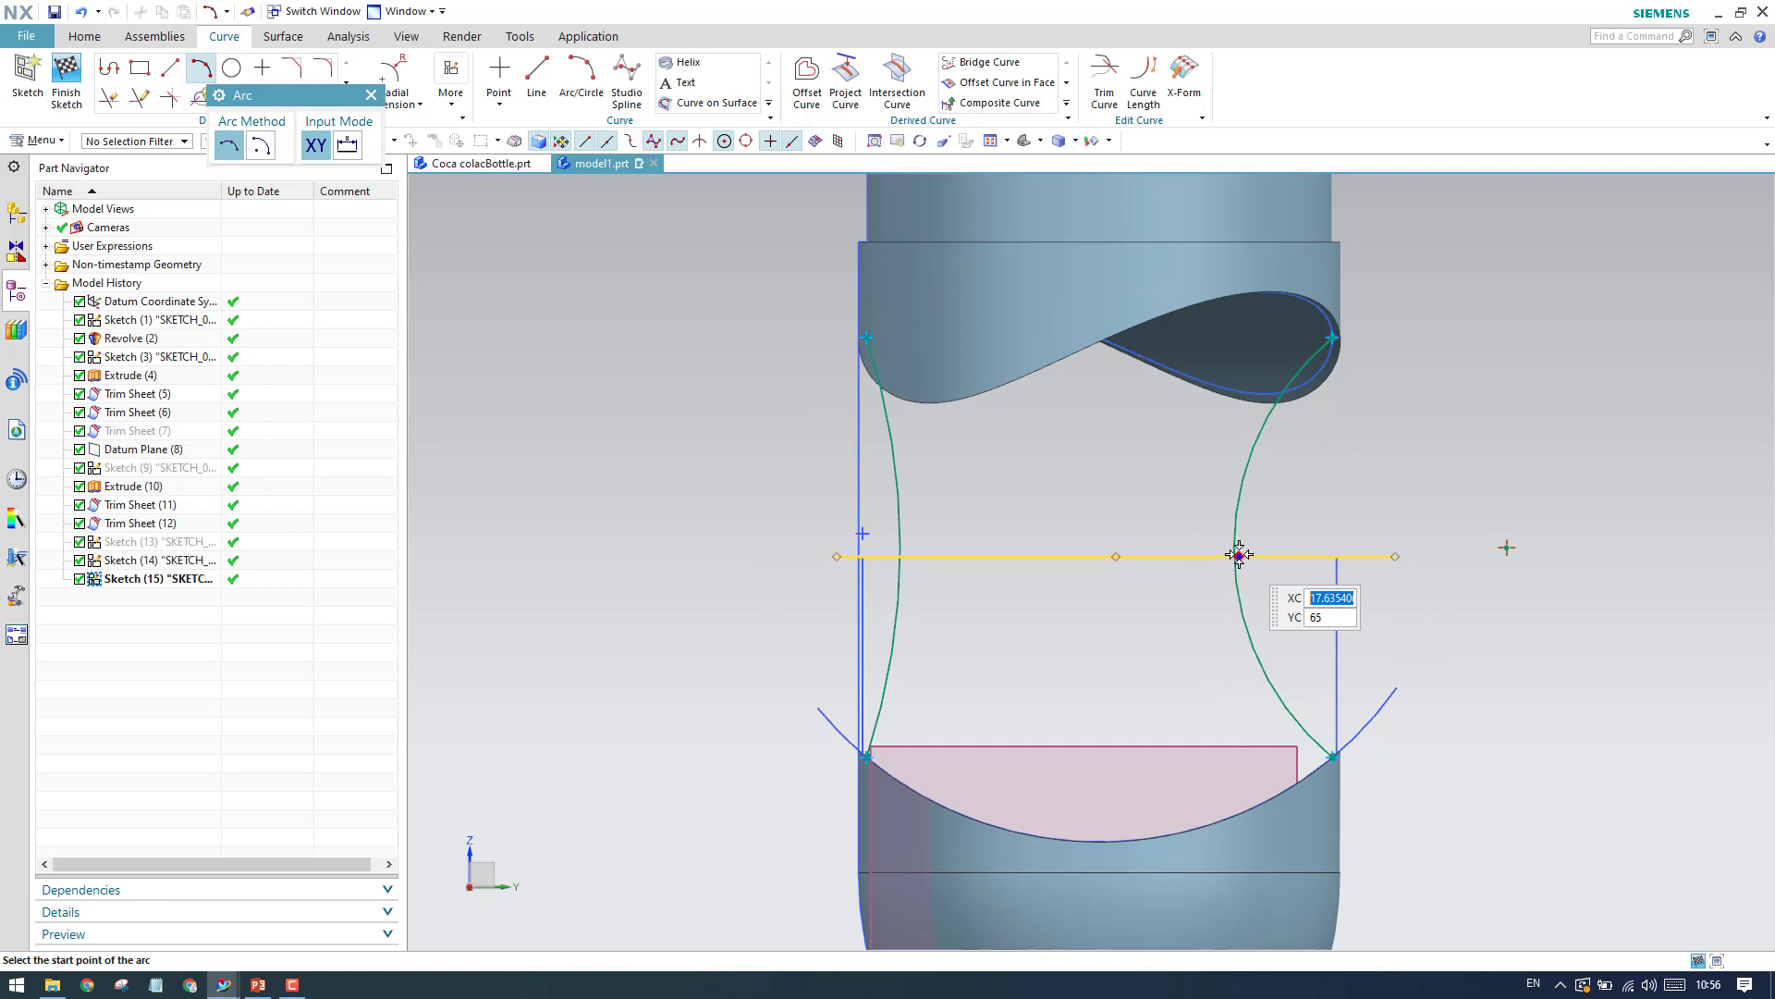
pyautogui.press('Escape')
pyautogui.press('c')
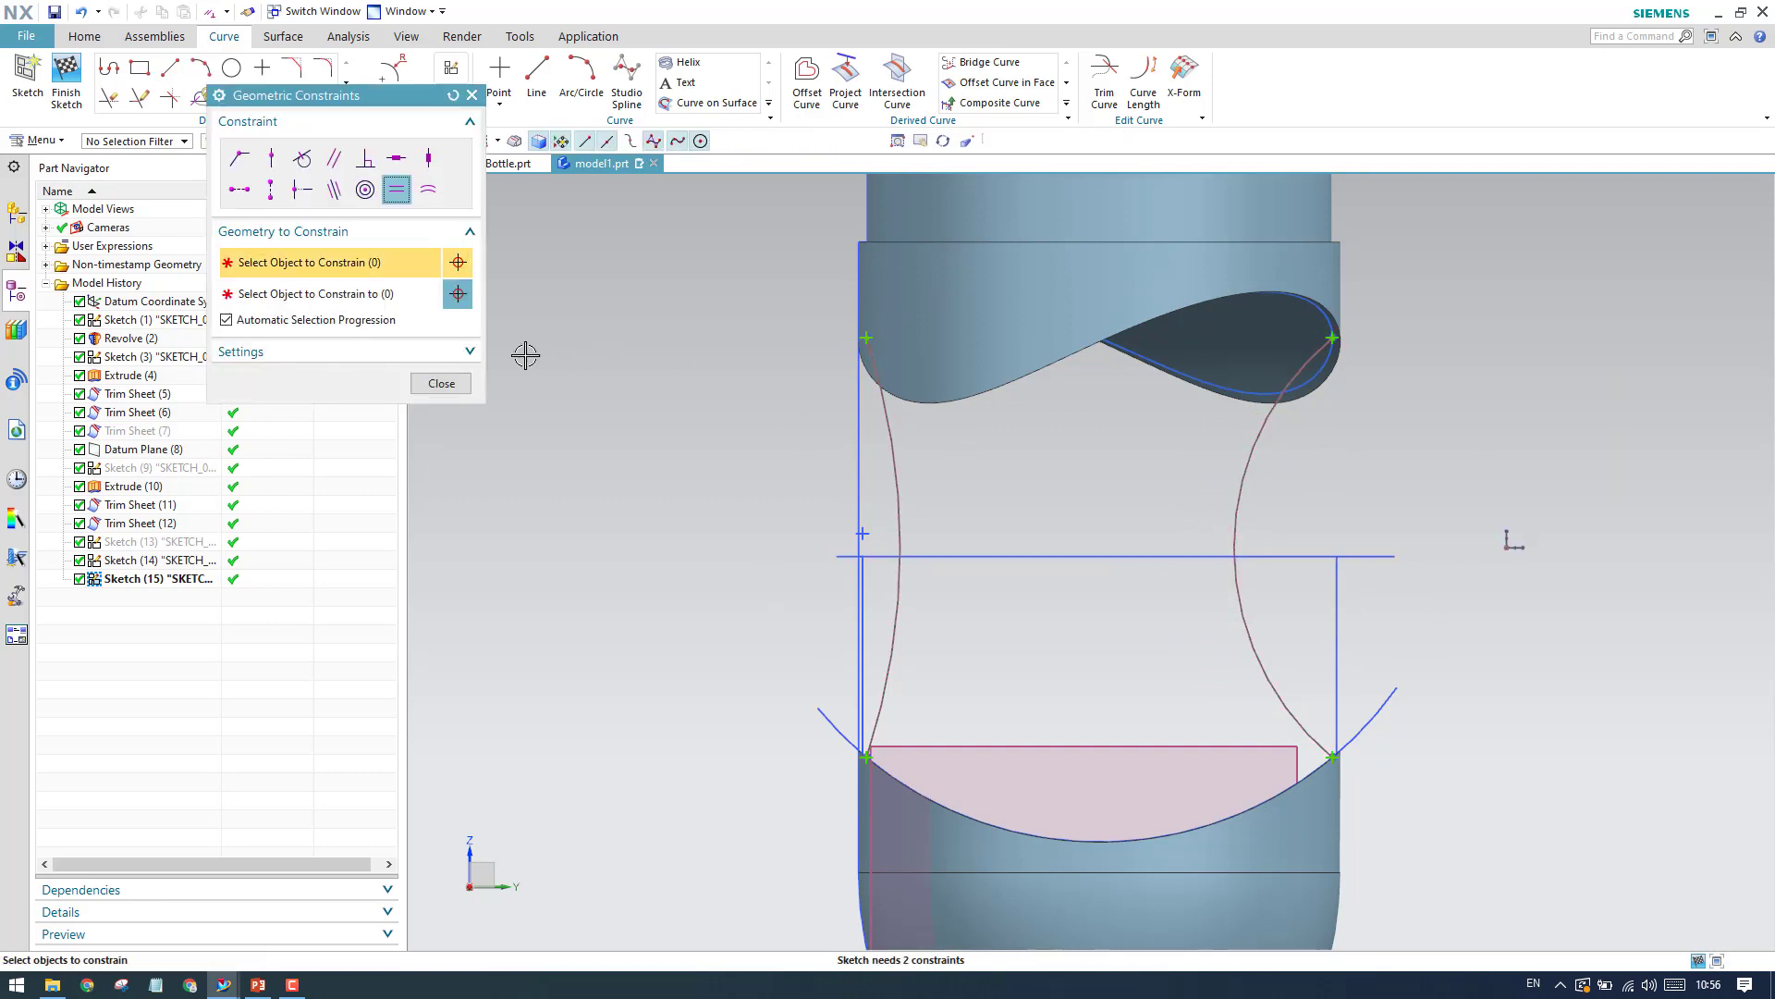
pyautogui.click(396, 190)
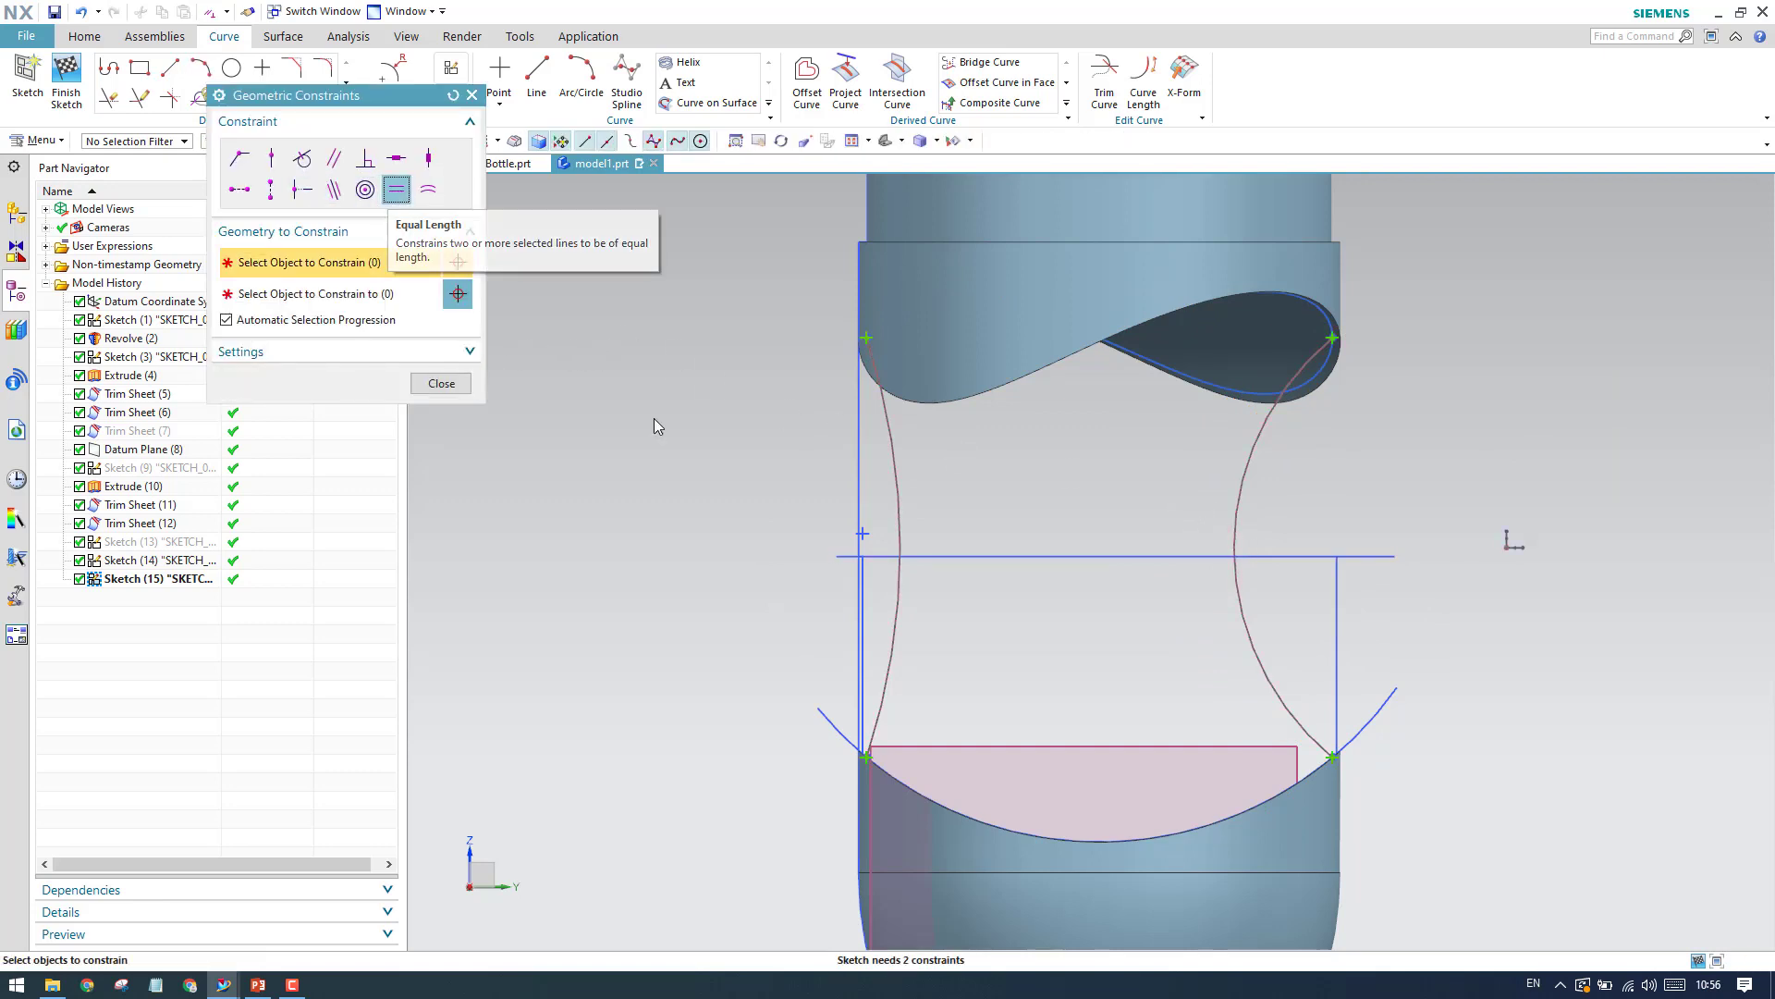
pyautogui.click(441, 383)
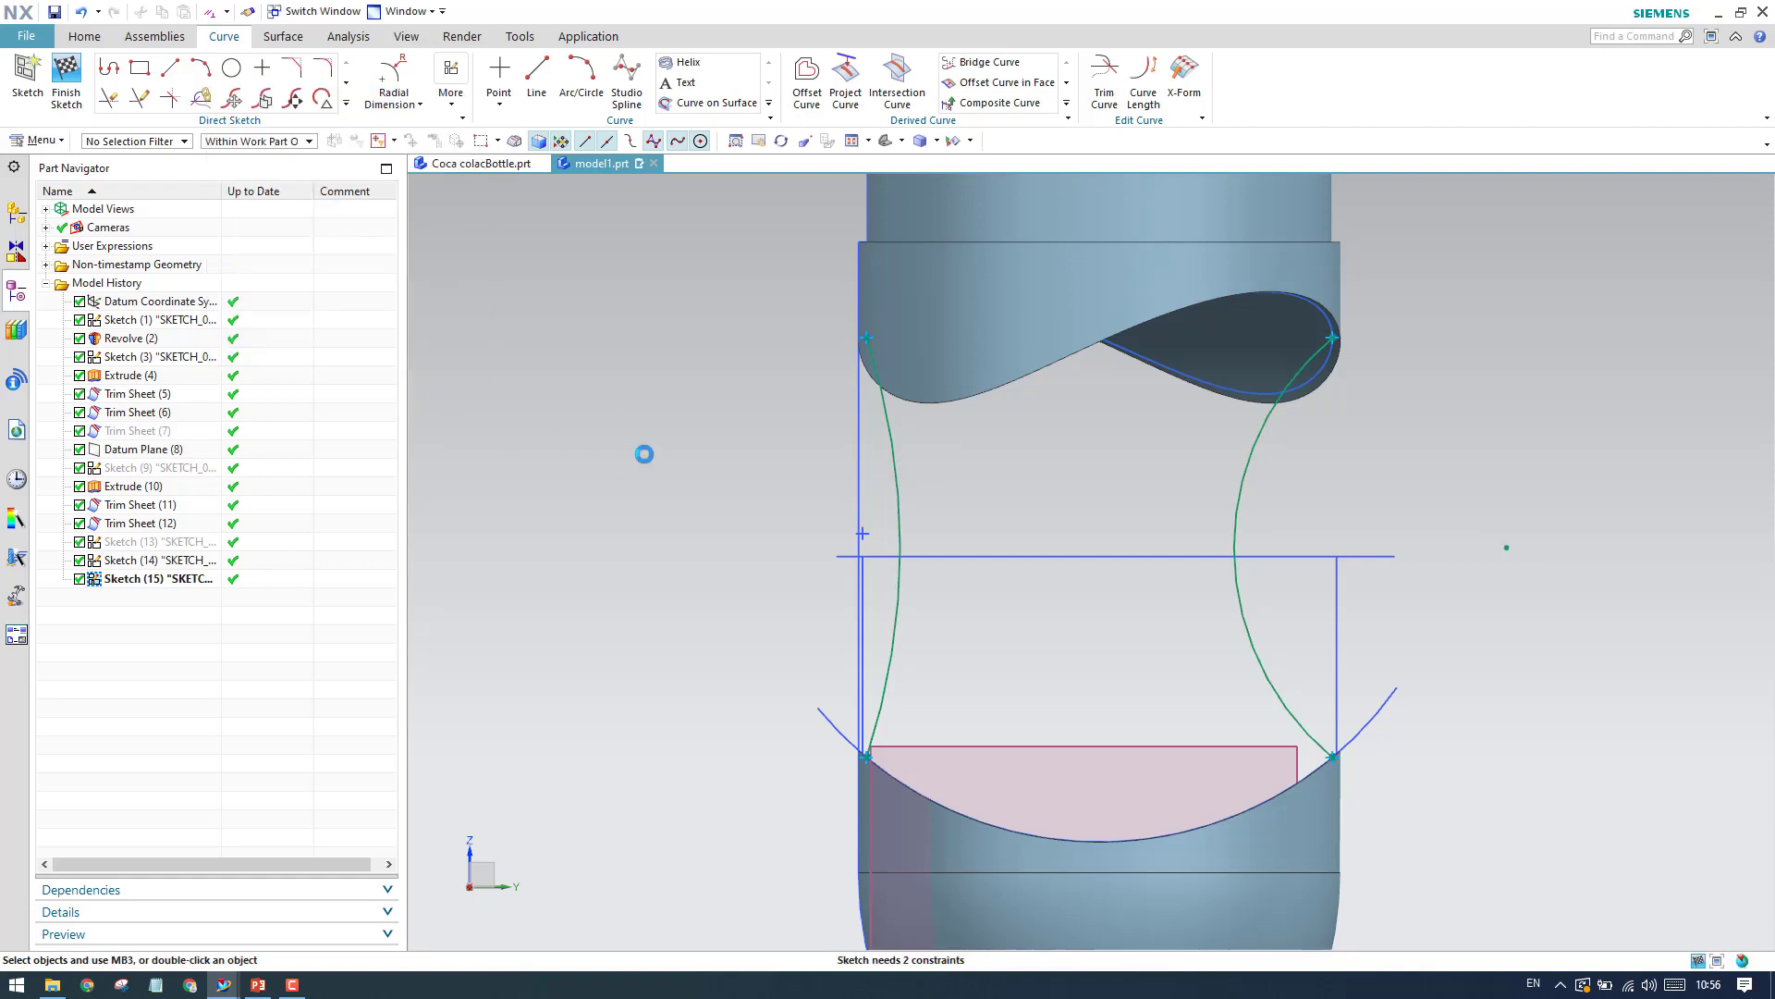
# Add a radial dimension to the arc on the negative Y side and set its radius to 76 mm.
pyautogui.click(394, 74)
pyautogui.click(901, 480)
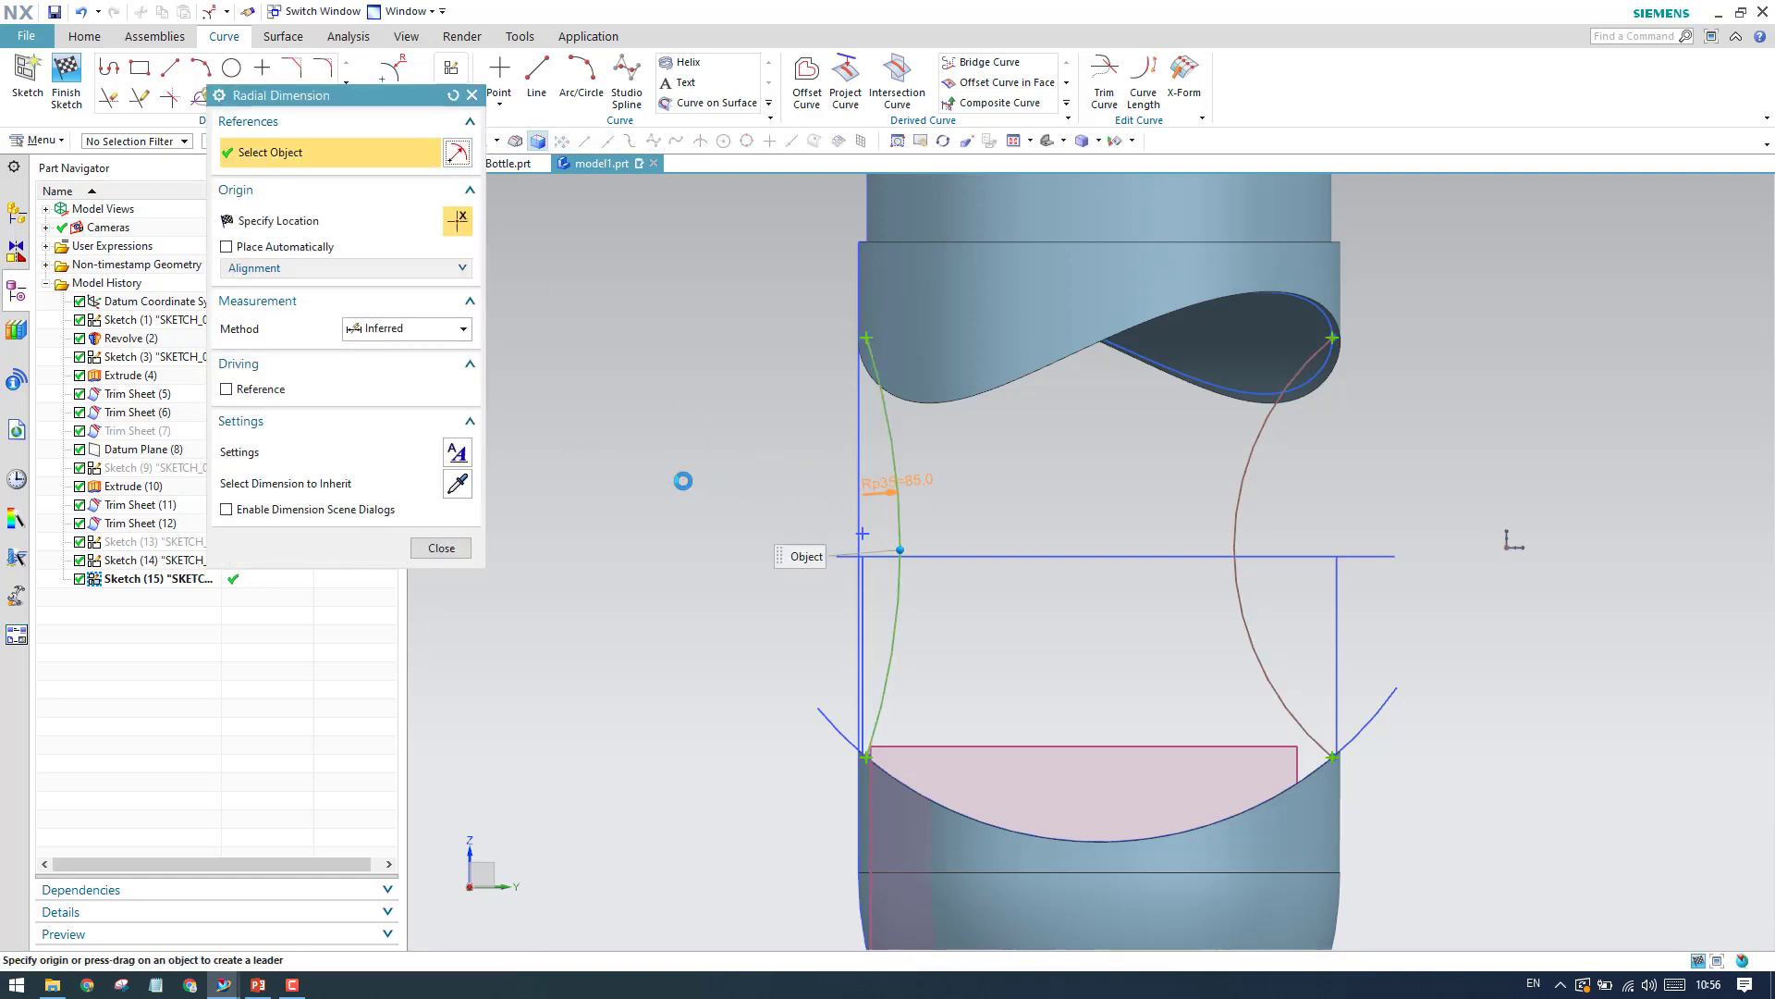
pyautogui.click(682, 480)
pyautogui.write('76')
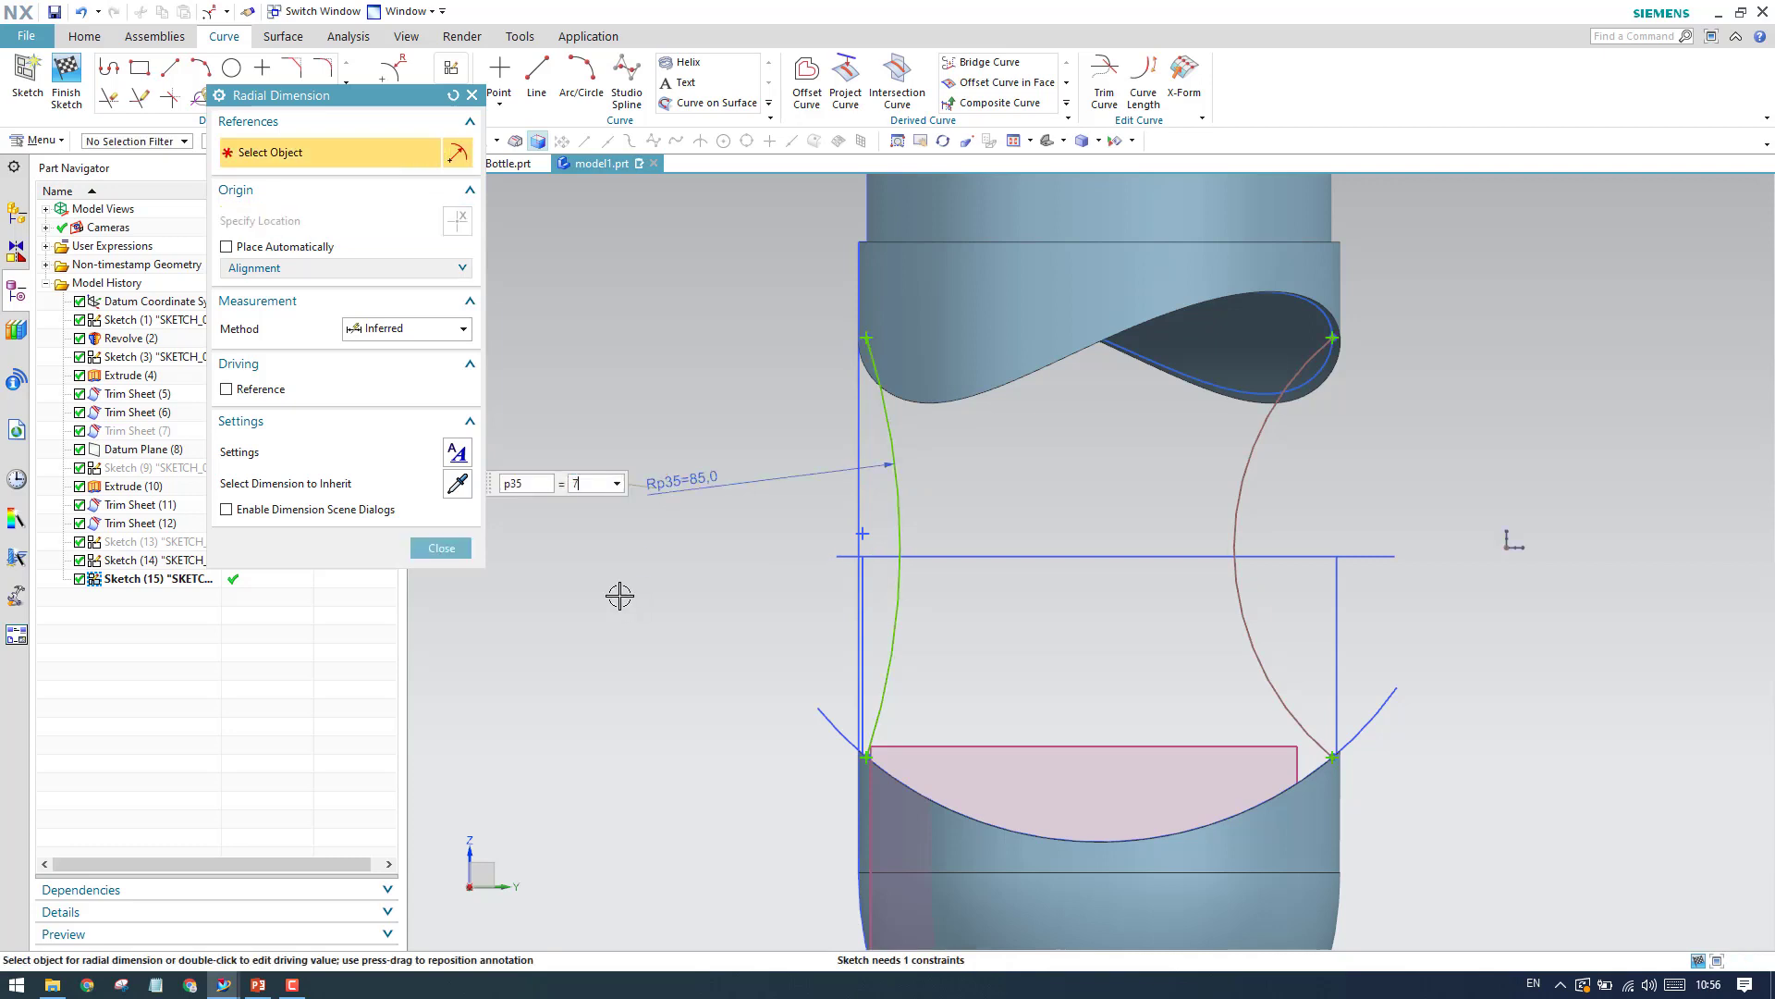
pyautogui.press('Return')
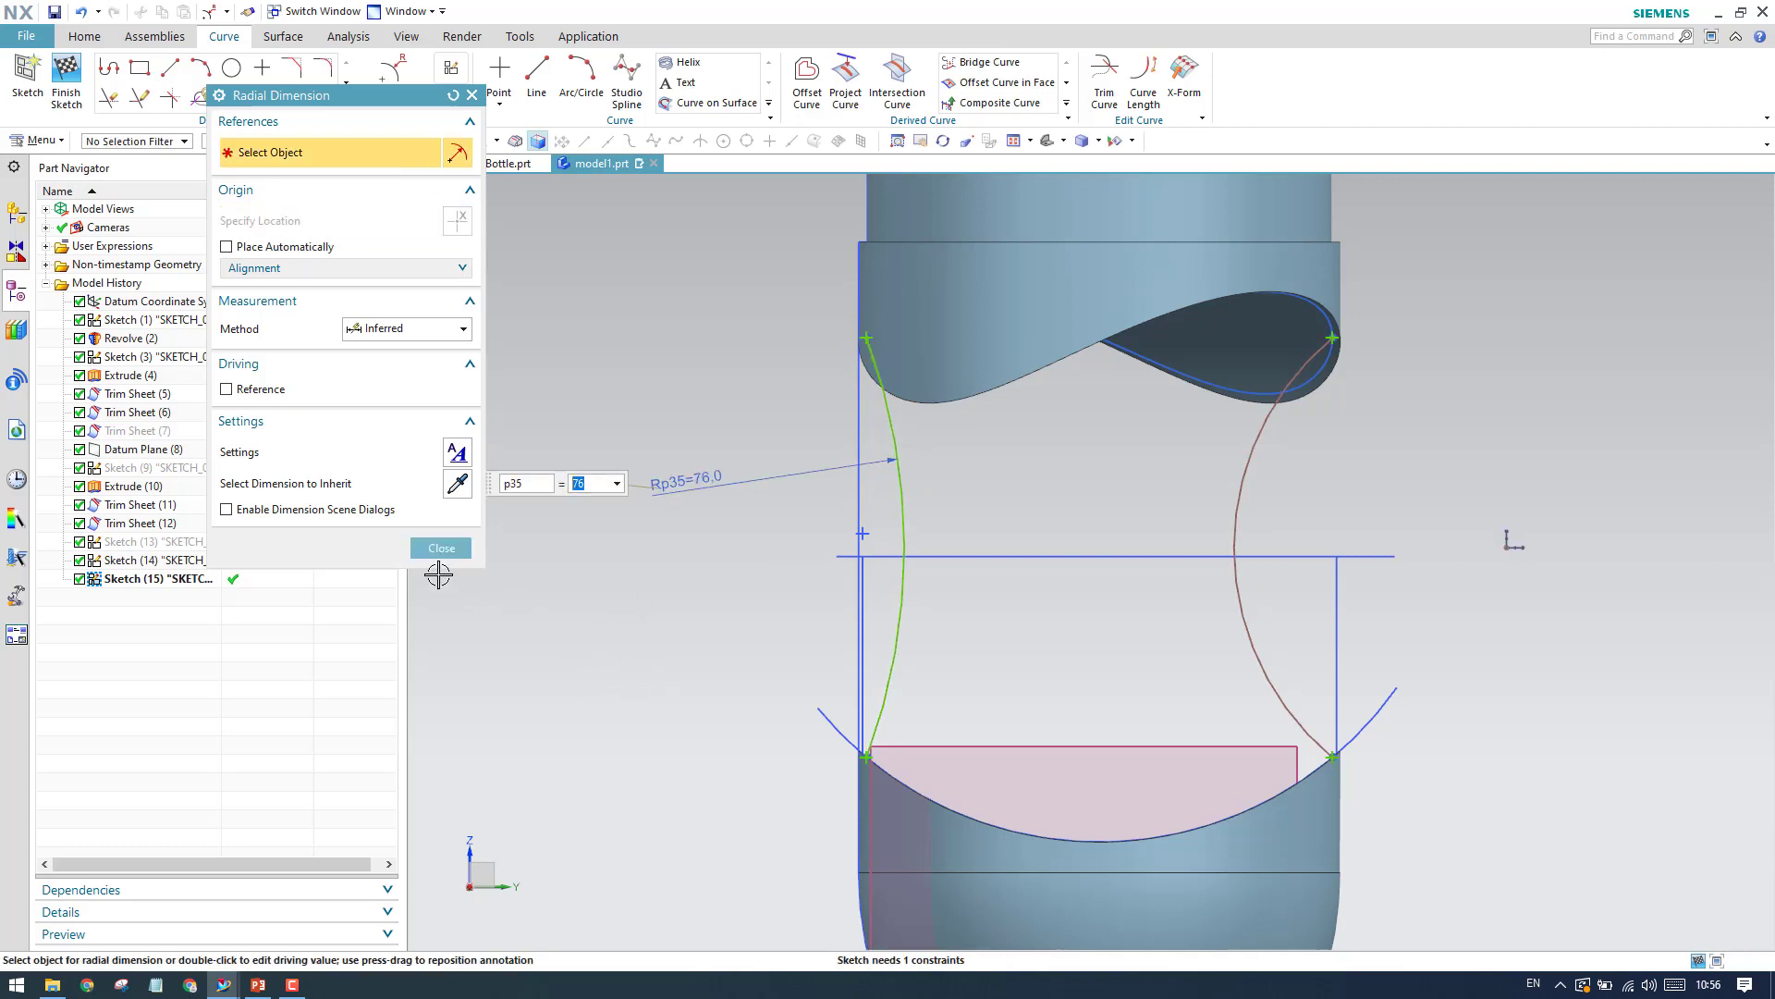
pyautogui.click(441, 550)
# Add a radial dimension to the arc on the positive Y side and set its radius to 76 mm.
pyautogui.click(395, 78)
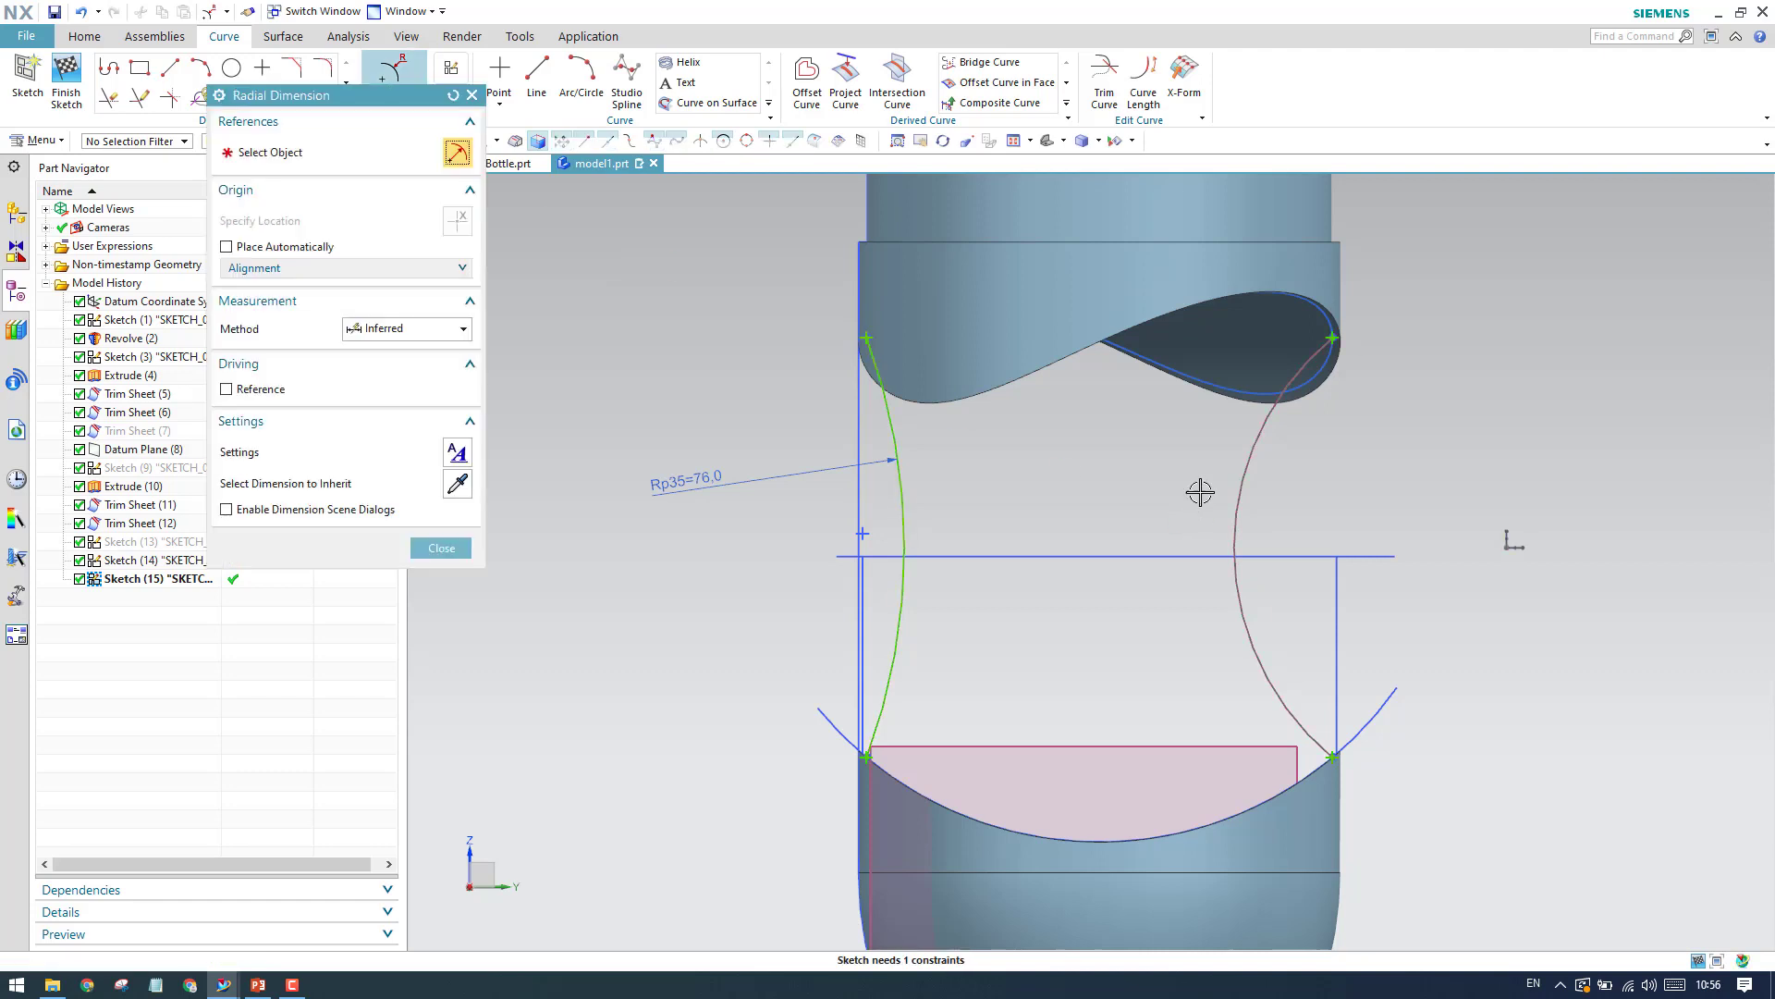
pyautogui.click(1237, 490)
pyautogui.click(1123, 482)
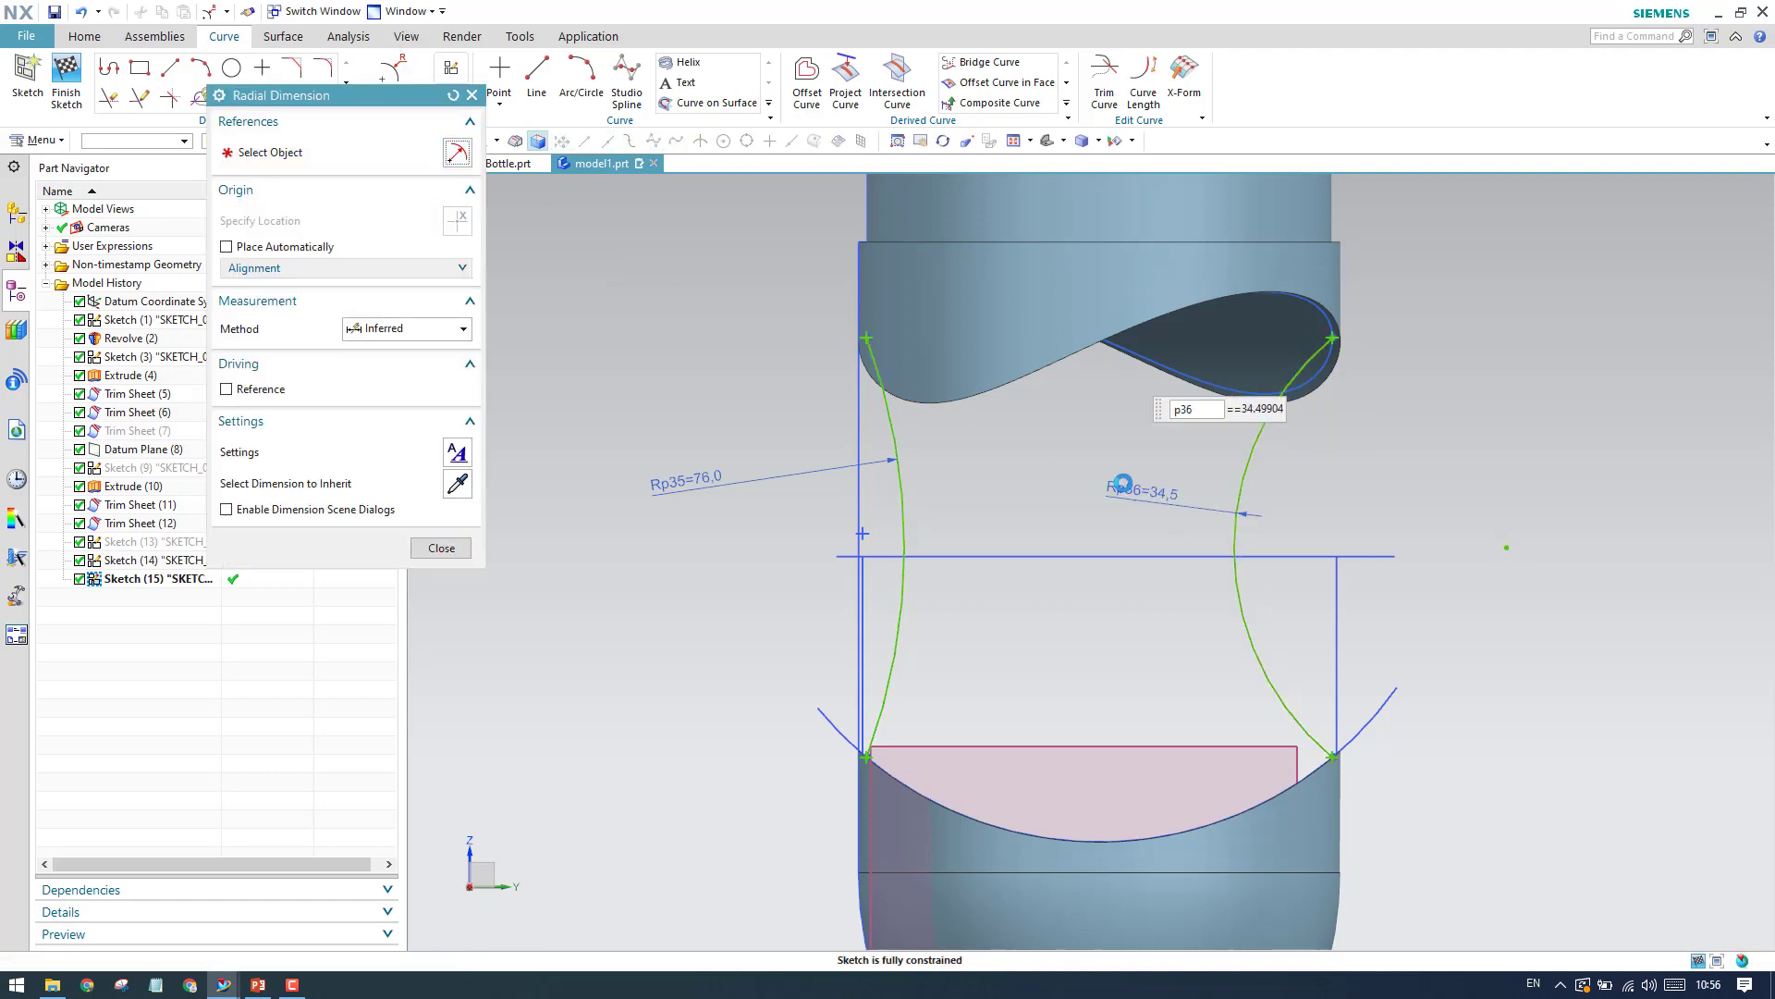
pyautogui.write('76')
pyautogui.press('Return')
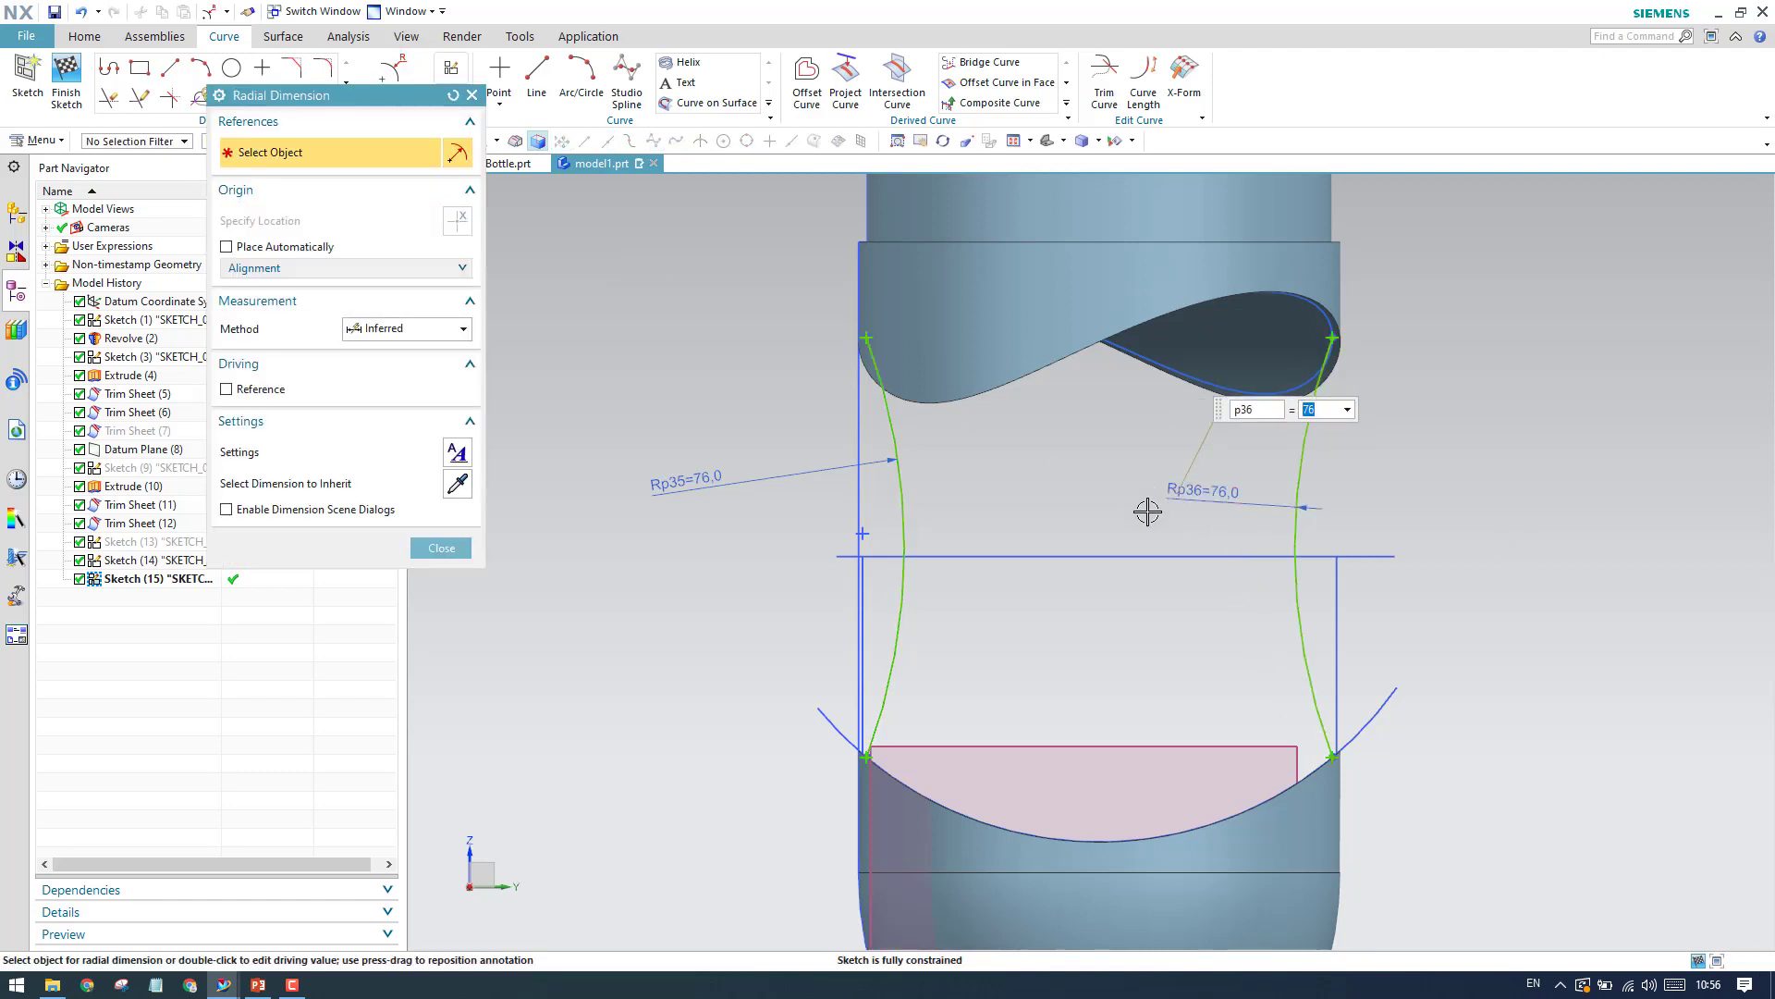
pyautogui.click(441, 548)
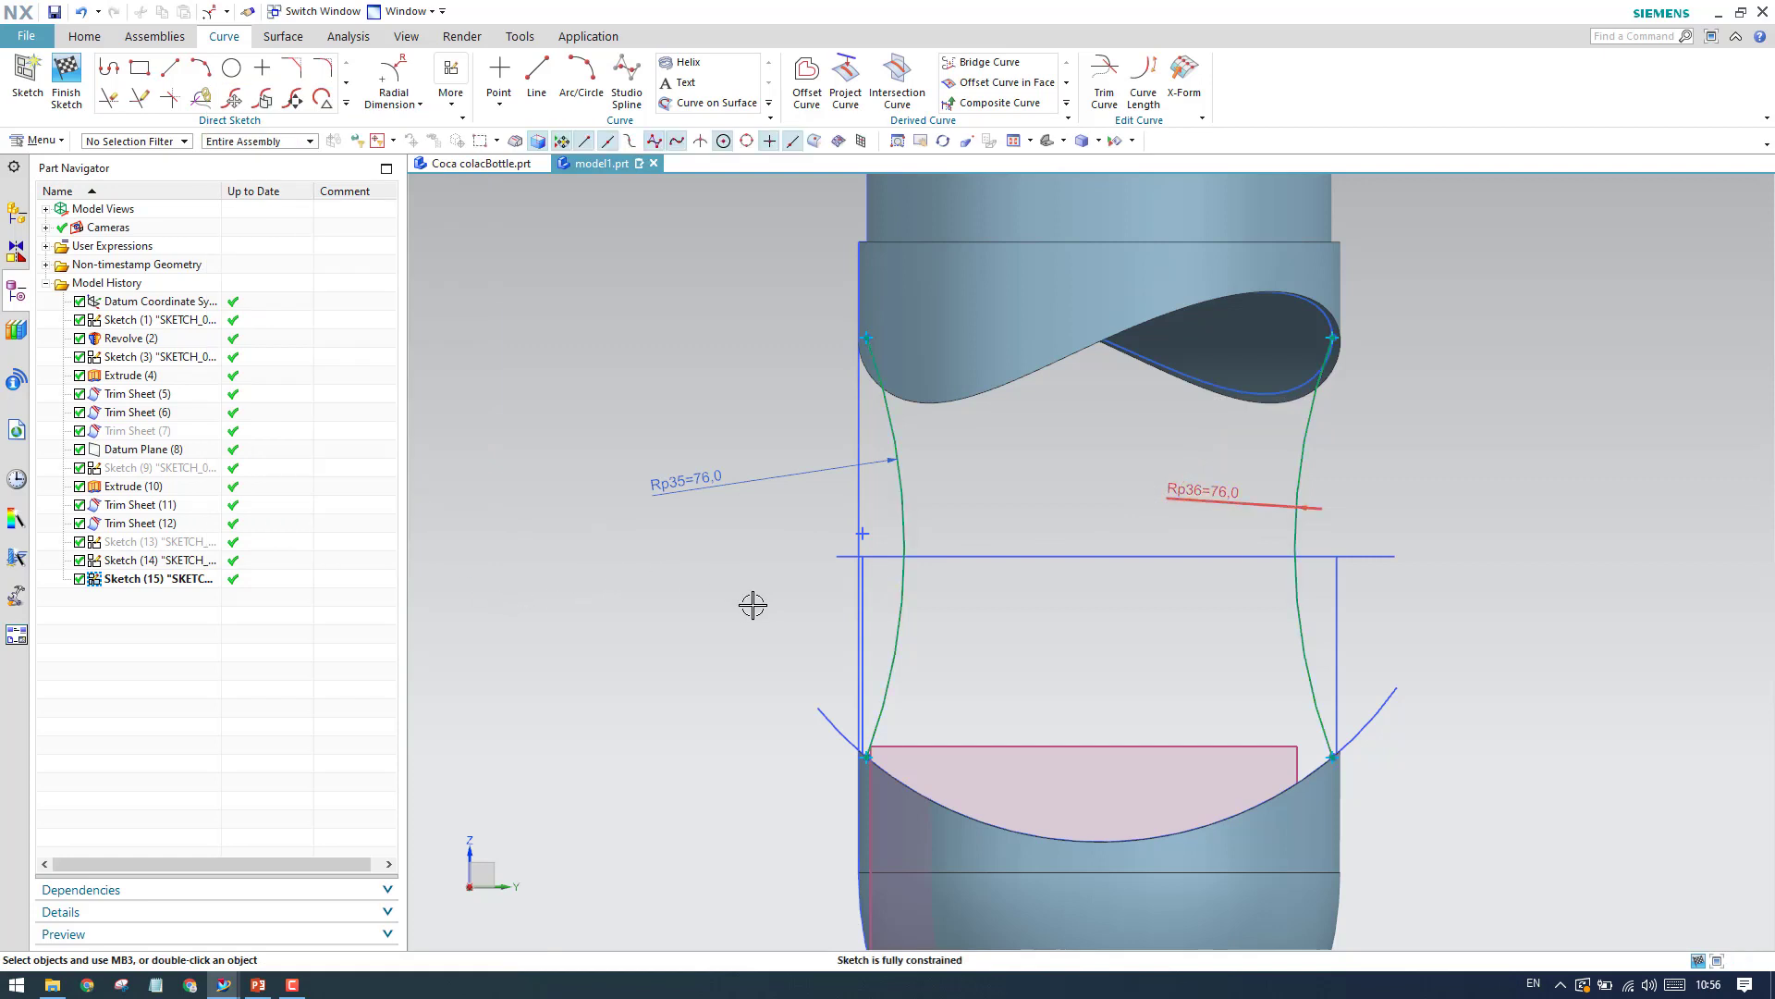
# Finish the side-arc sketch and start a new sketch on the XZ plane of the datum coordinate system.
pyautogui.scroll(-2, 722, 614)
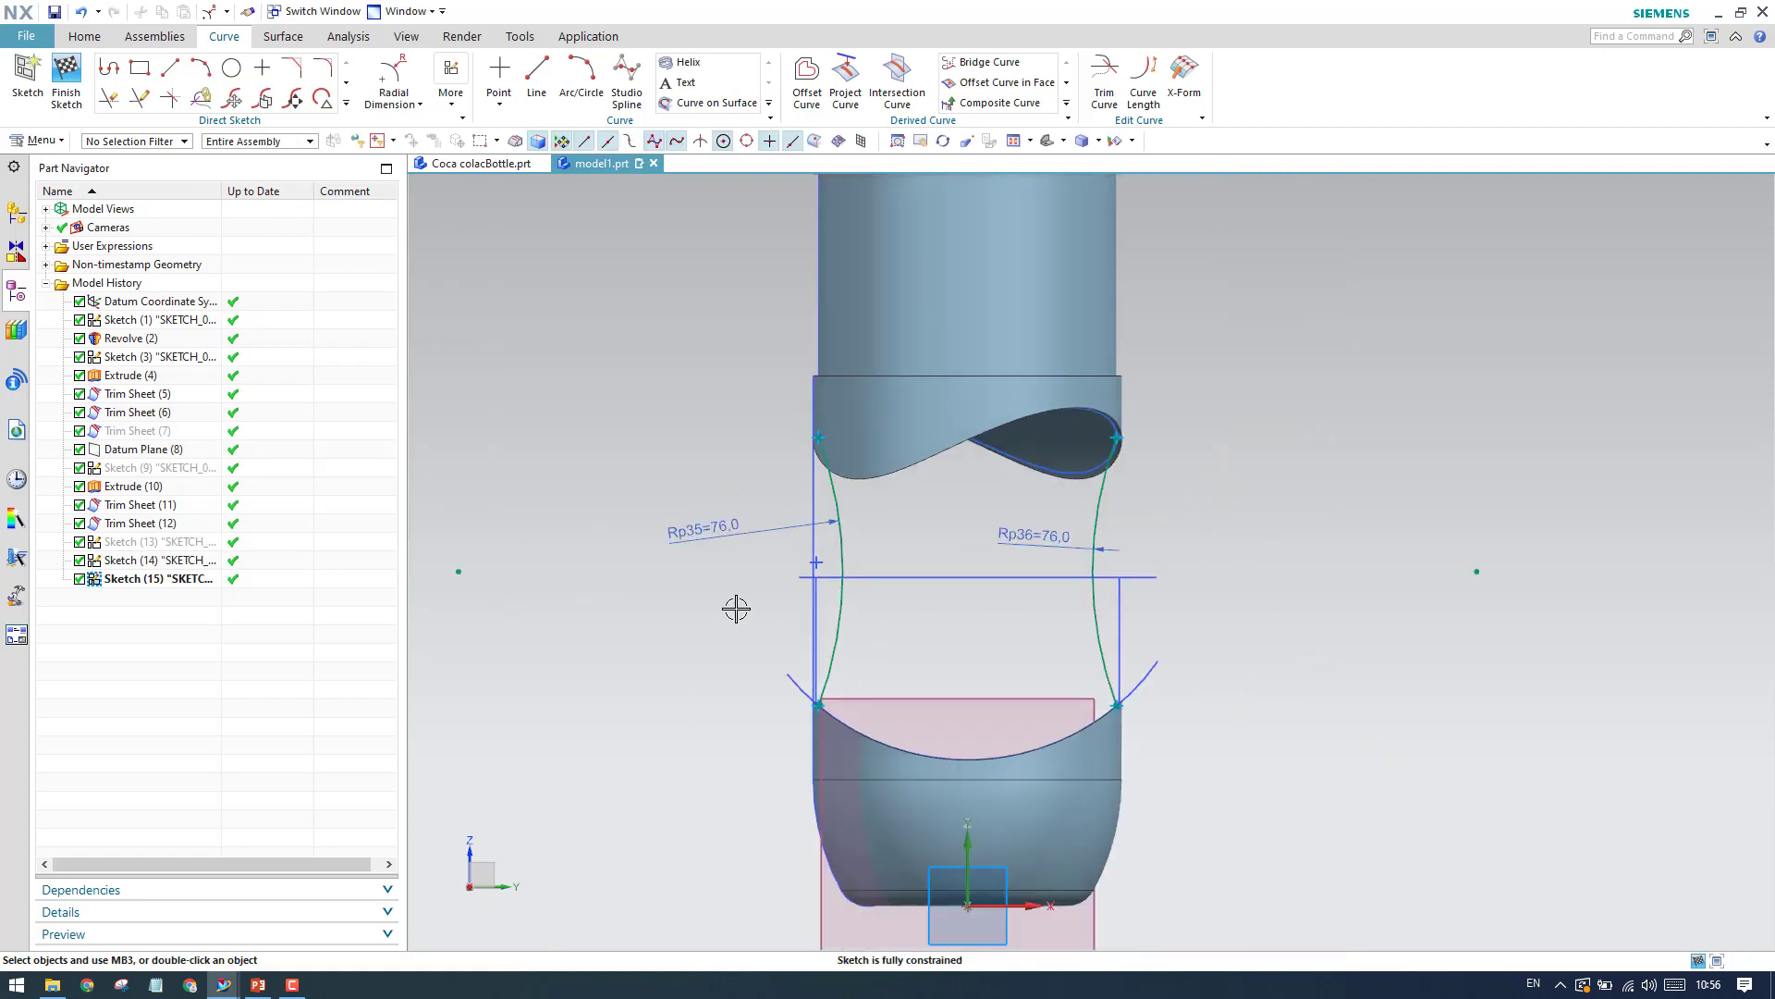
pyautogui.click(66, 99)
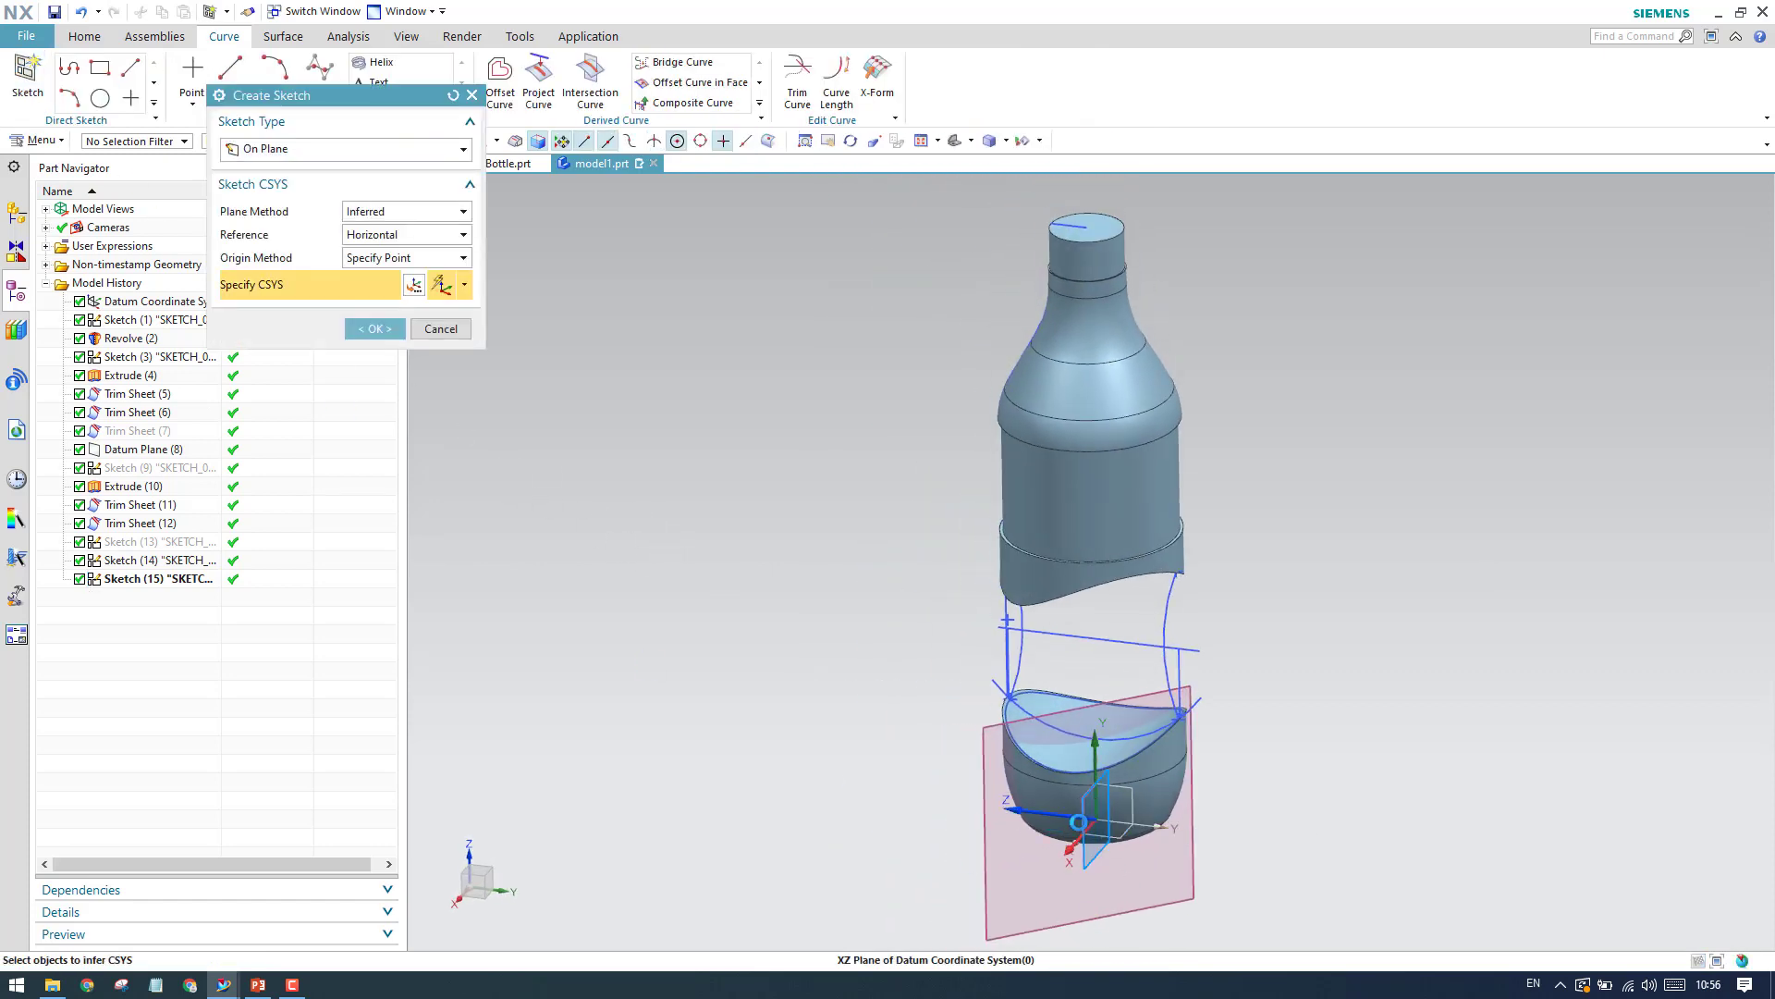
pyautogui.click(1087, 805)
pyautogui.click(376, 330)
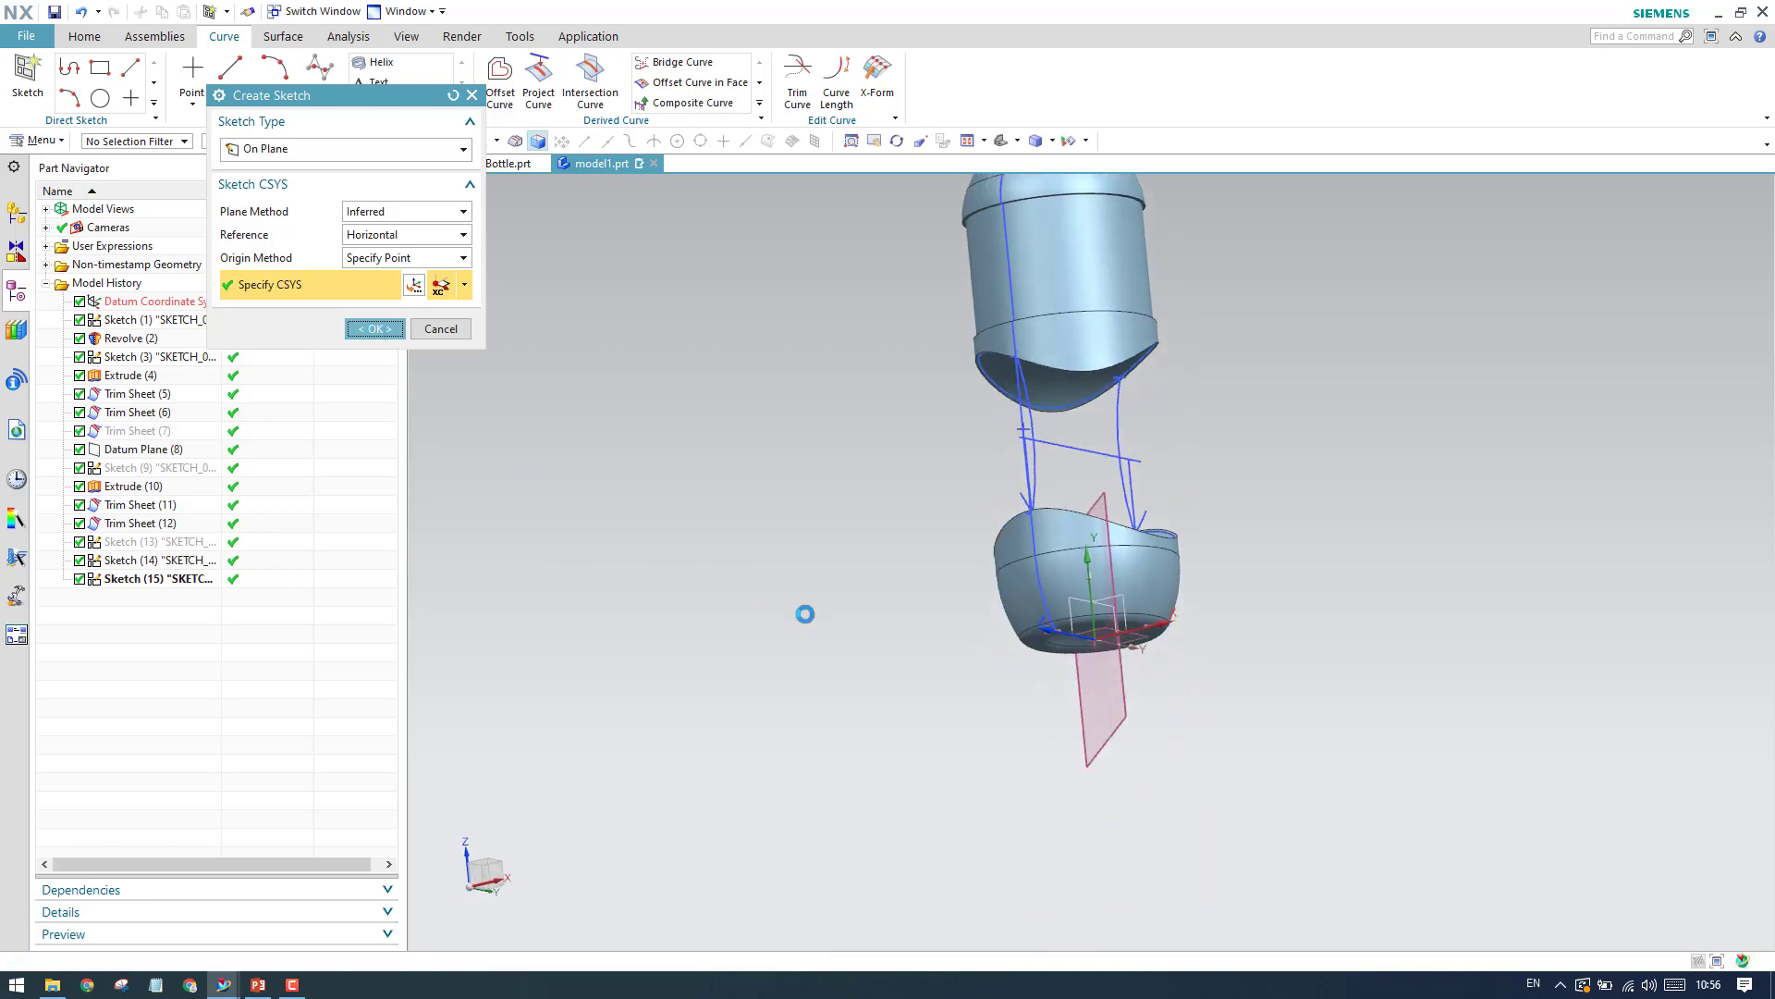
# Add associative intersection points on both X sides where the upper body's projected curve crosses the sketch plane.
pyautogui.scroll(5, 1089, 509)
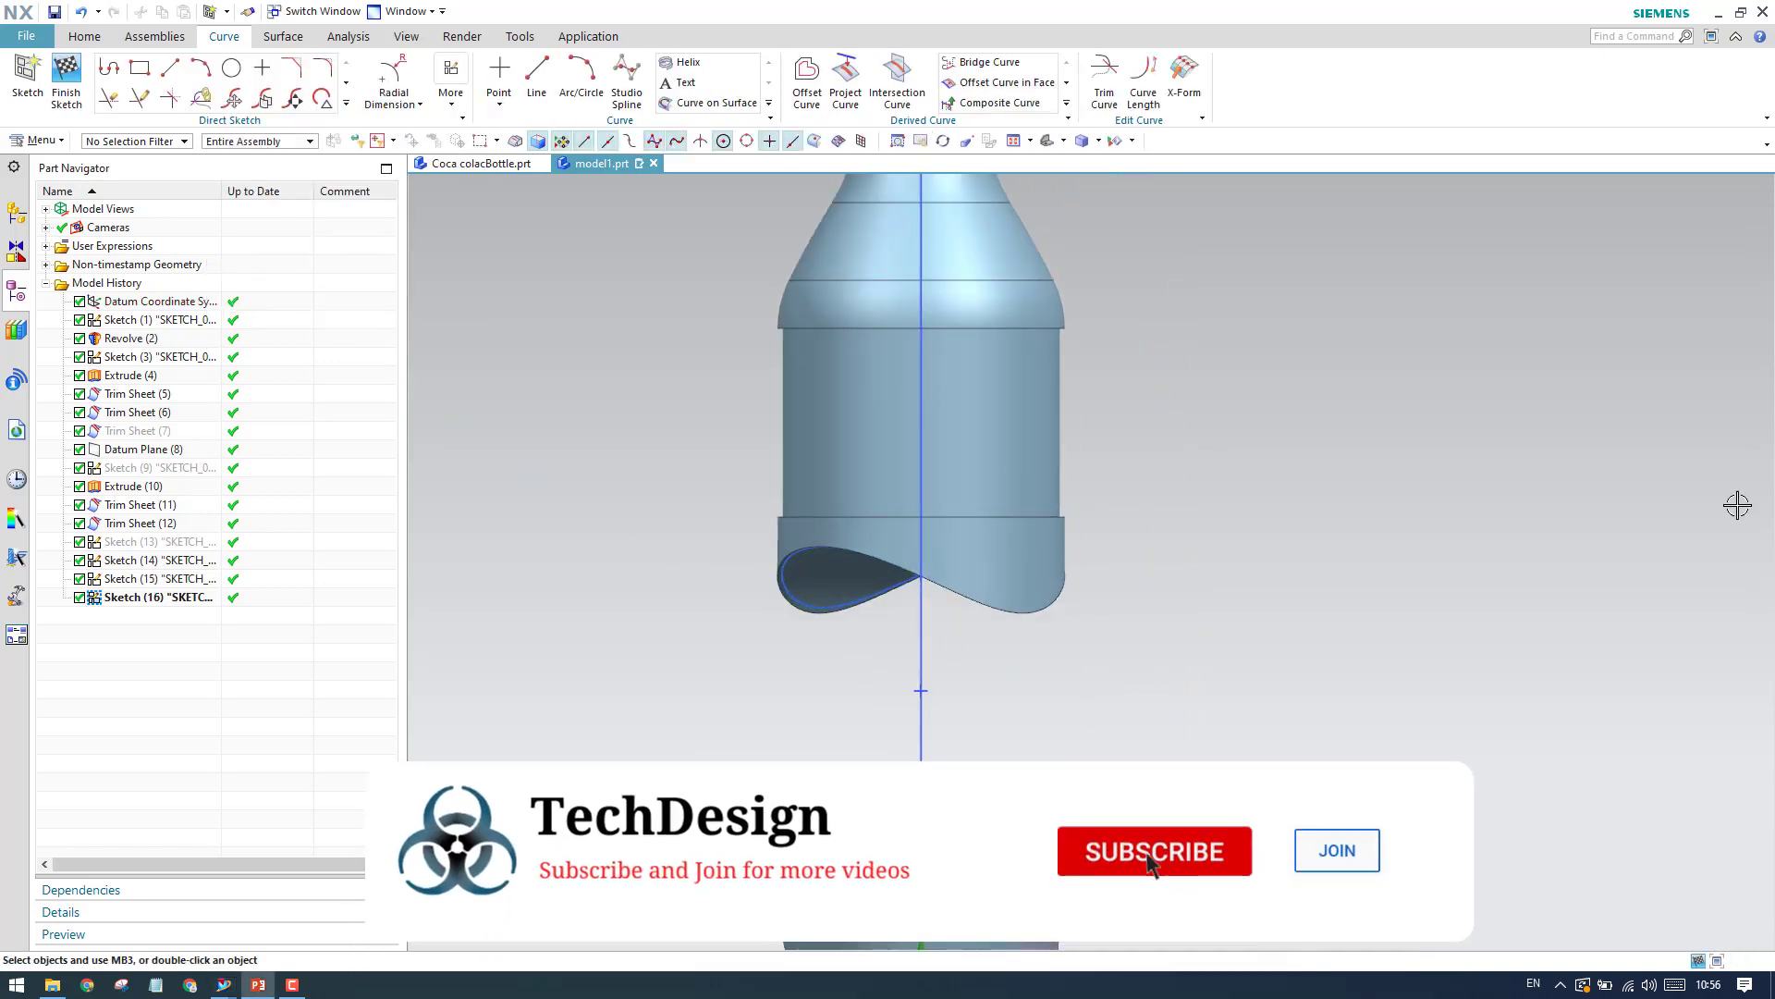
pyautogui.click(346, 103)
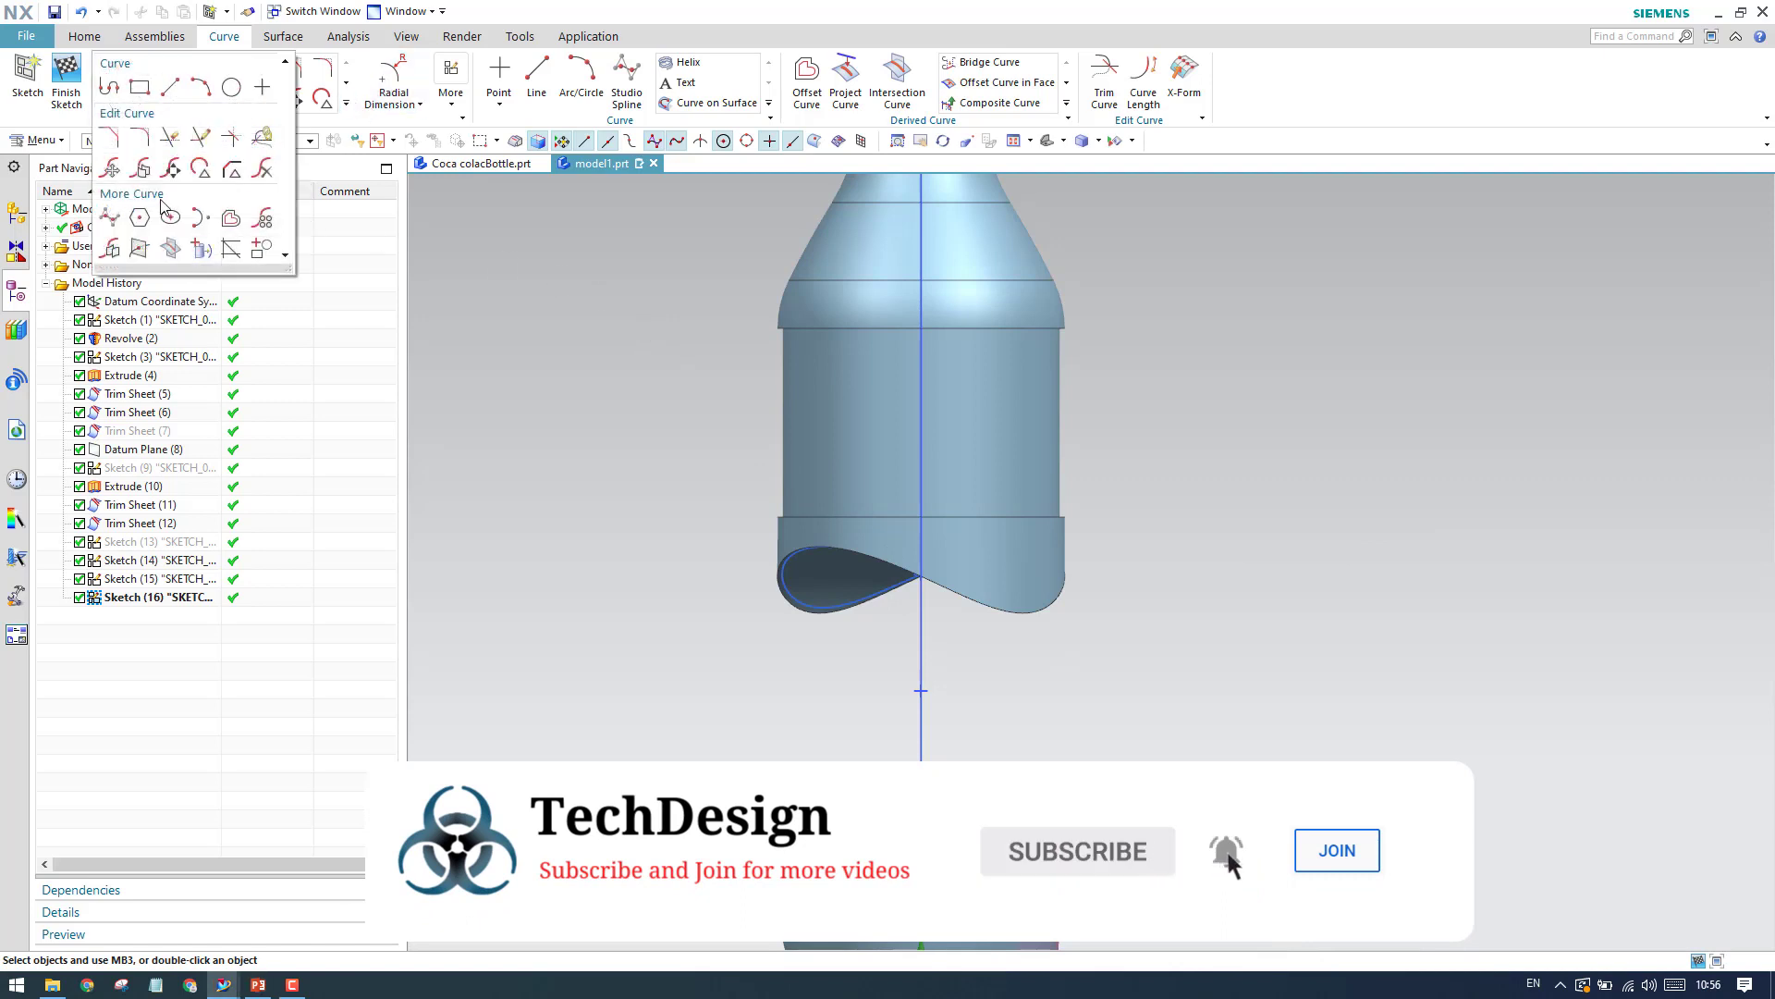
pyautogui.click(131, 253)
pyautogui.scroll(4, 804, 611)
pyautogui.click(783, 588)
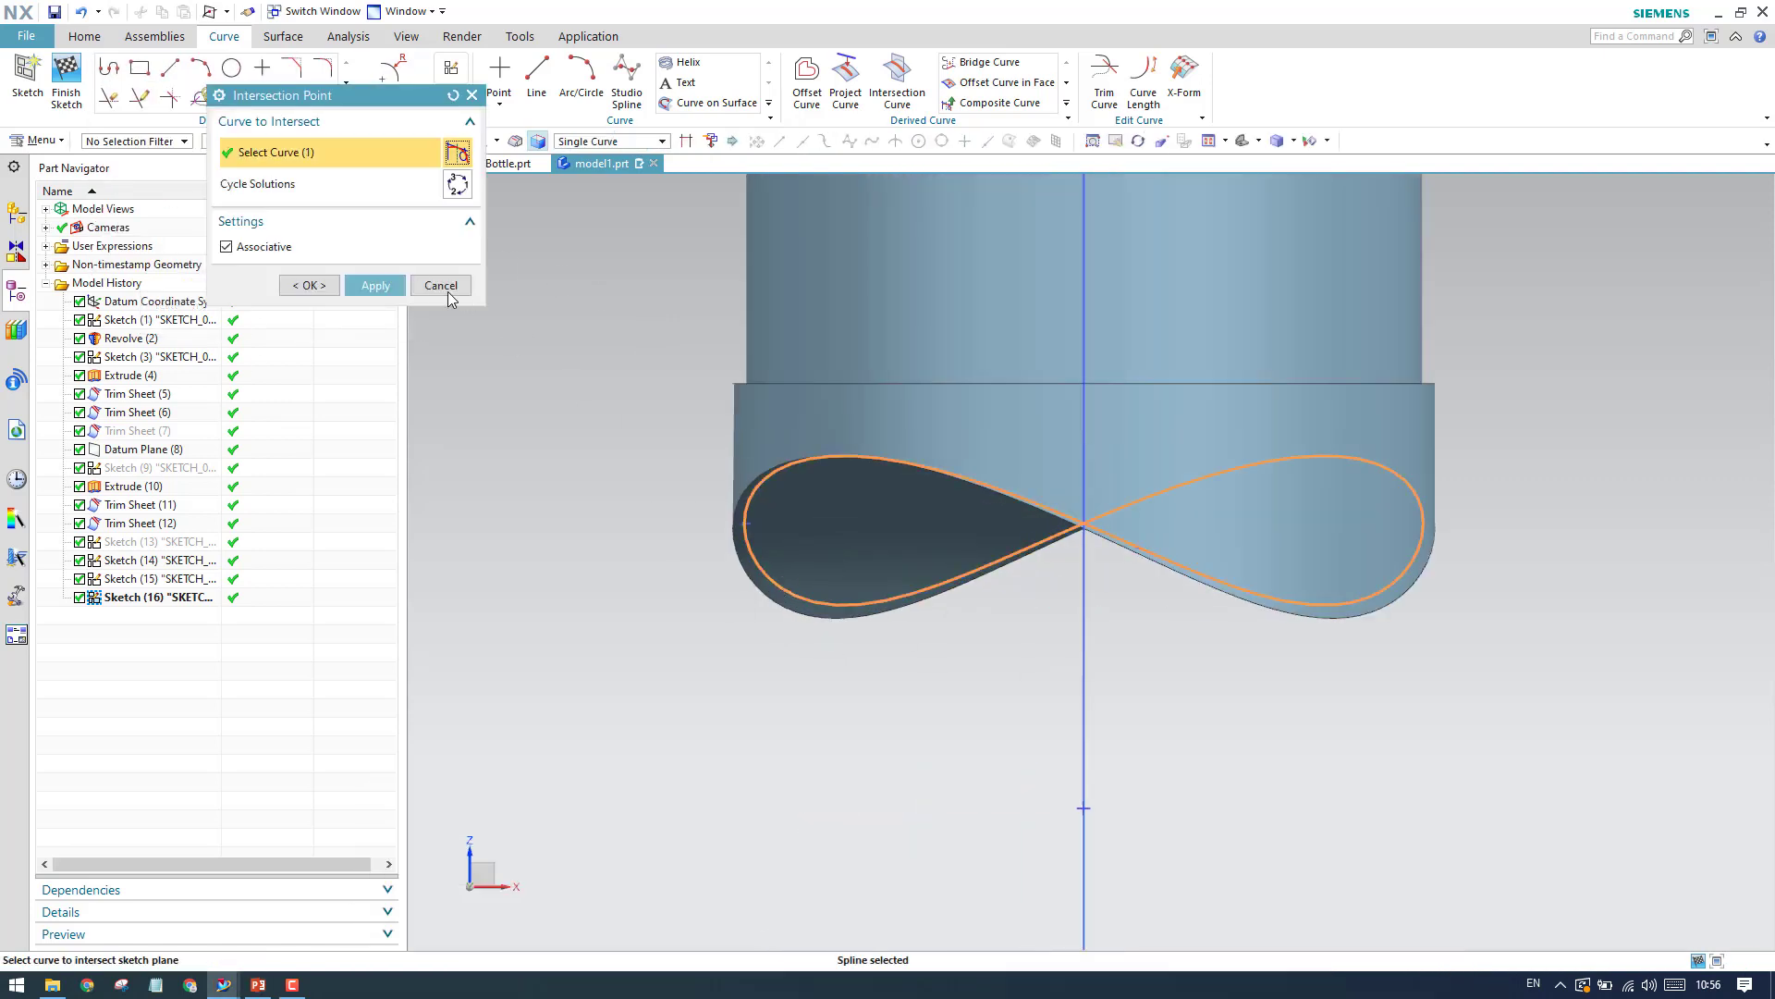
pyautogui.click(385, 289)
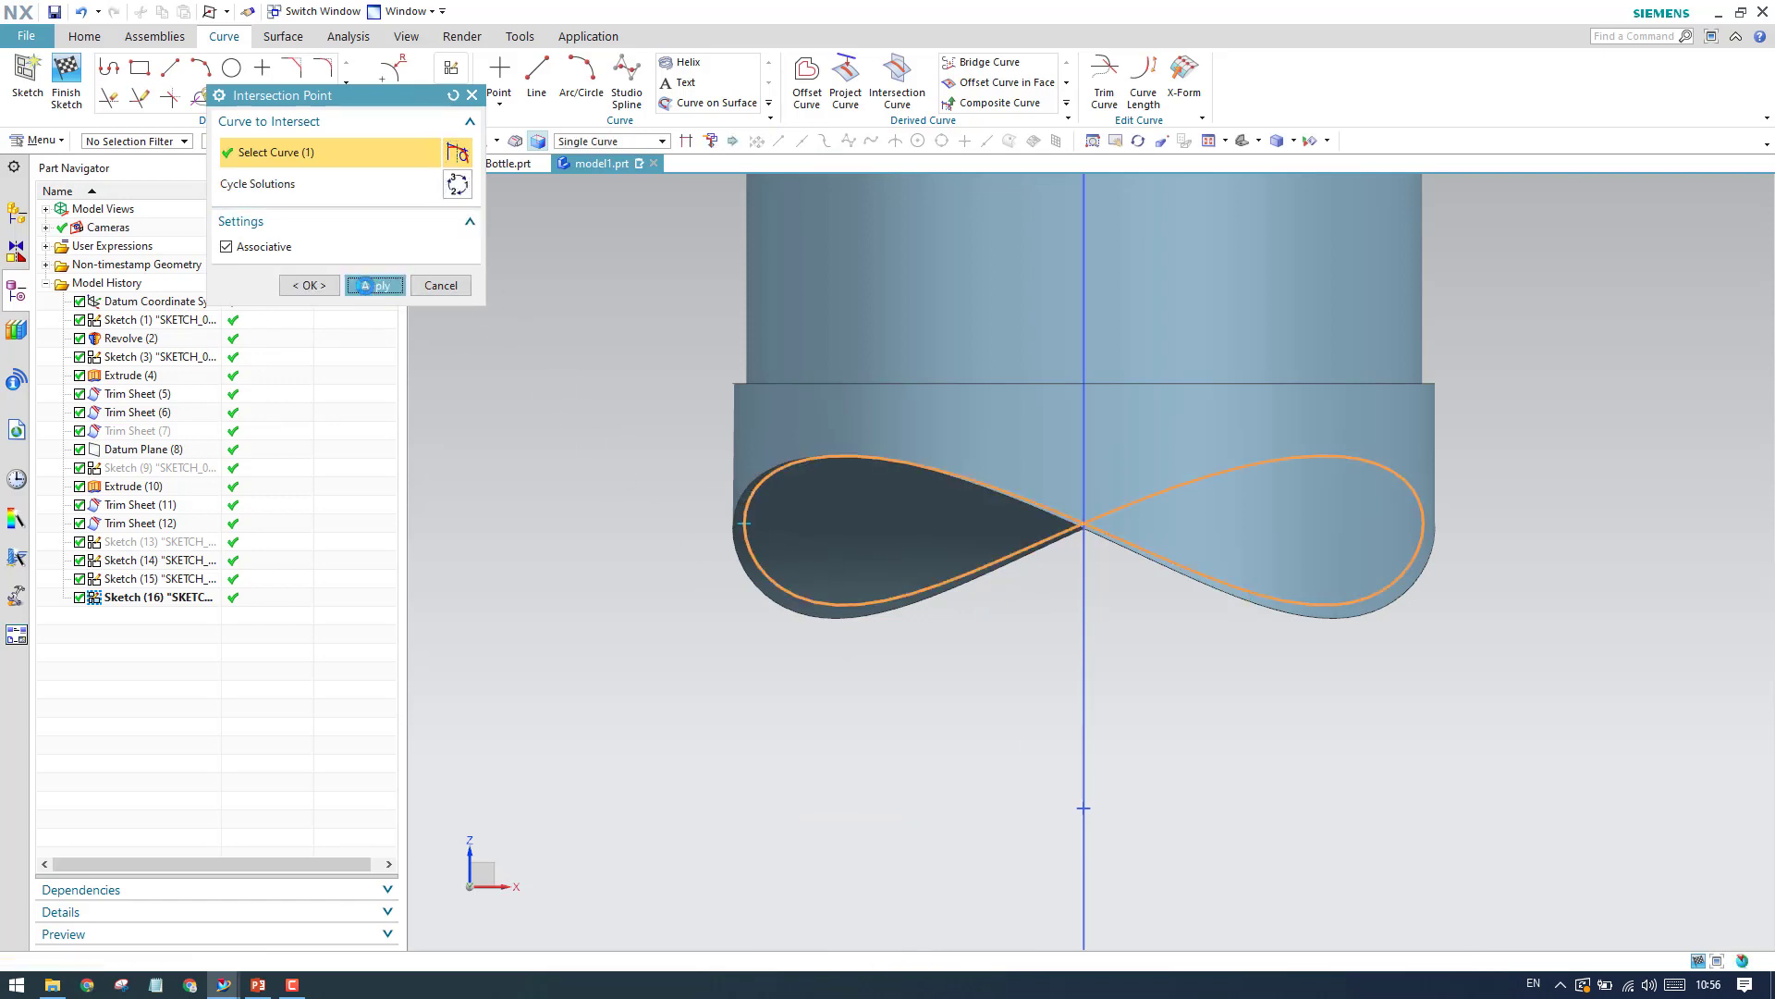
pyautogui.click(365, 286)
# Add associative intersection points where the lower body's projected curve crosses the sketch plane on the positive X side.
pyautogui.moveTo(744, 526); pyautogui.dragTo(930, 674, button='middle')
pyautogui.scroll(4, 864, 561)
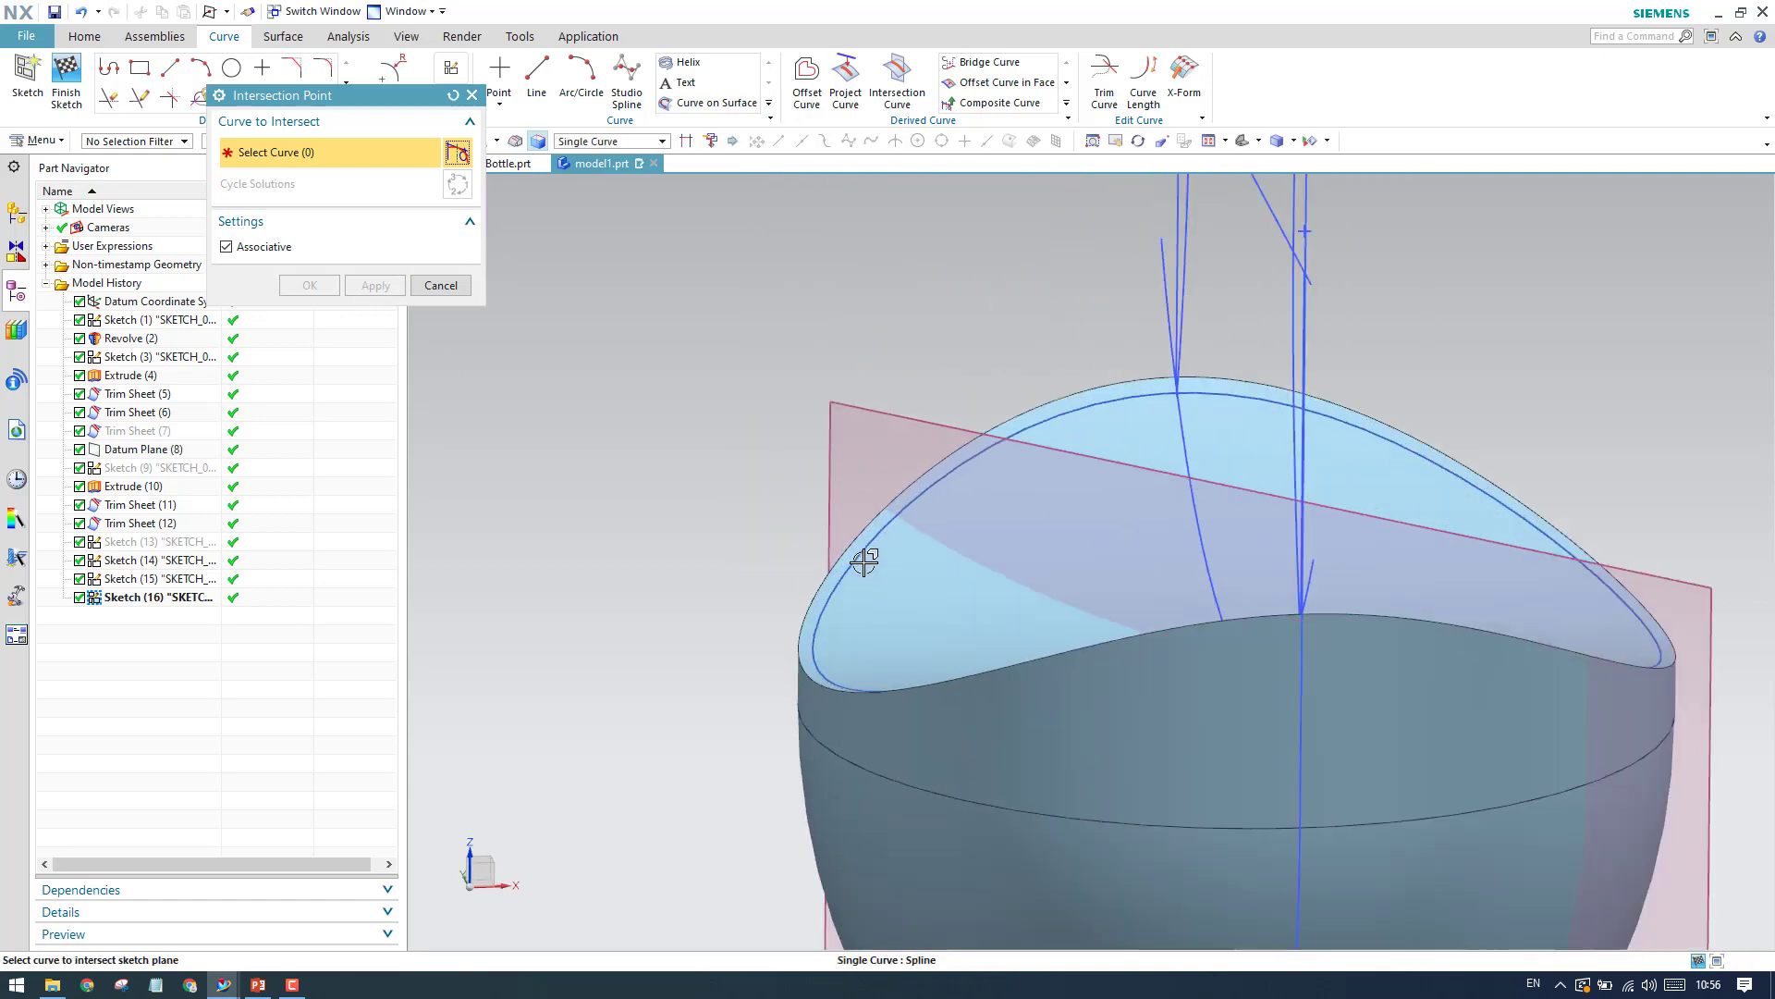
pyautogui.click(853, 561)
pyautogui.click(375, 286)
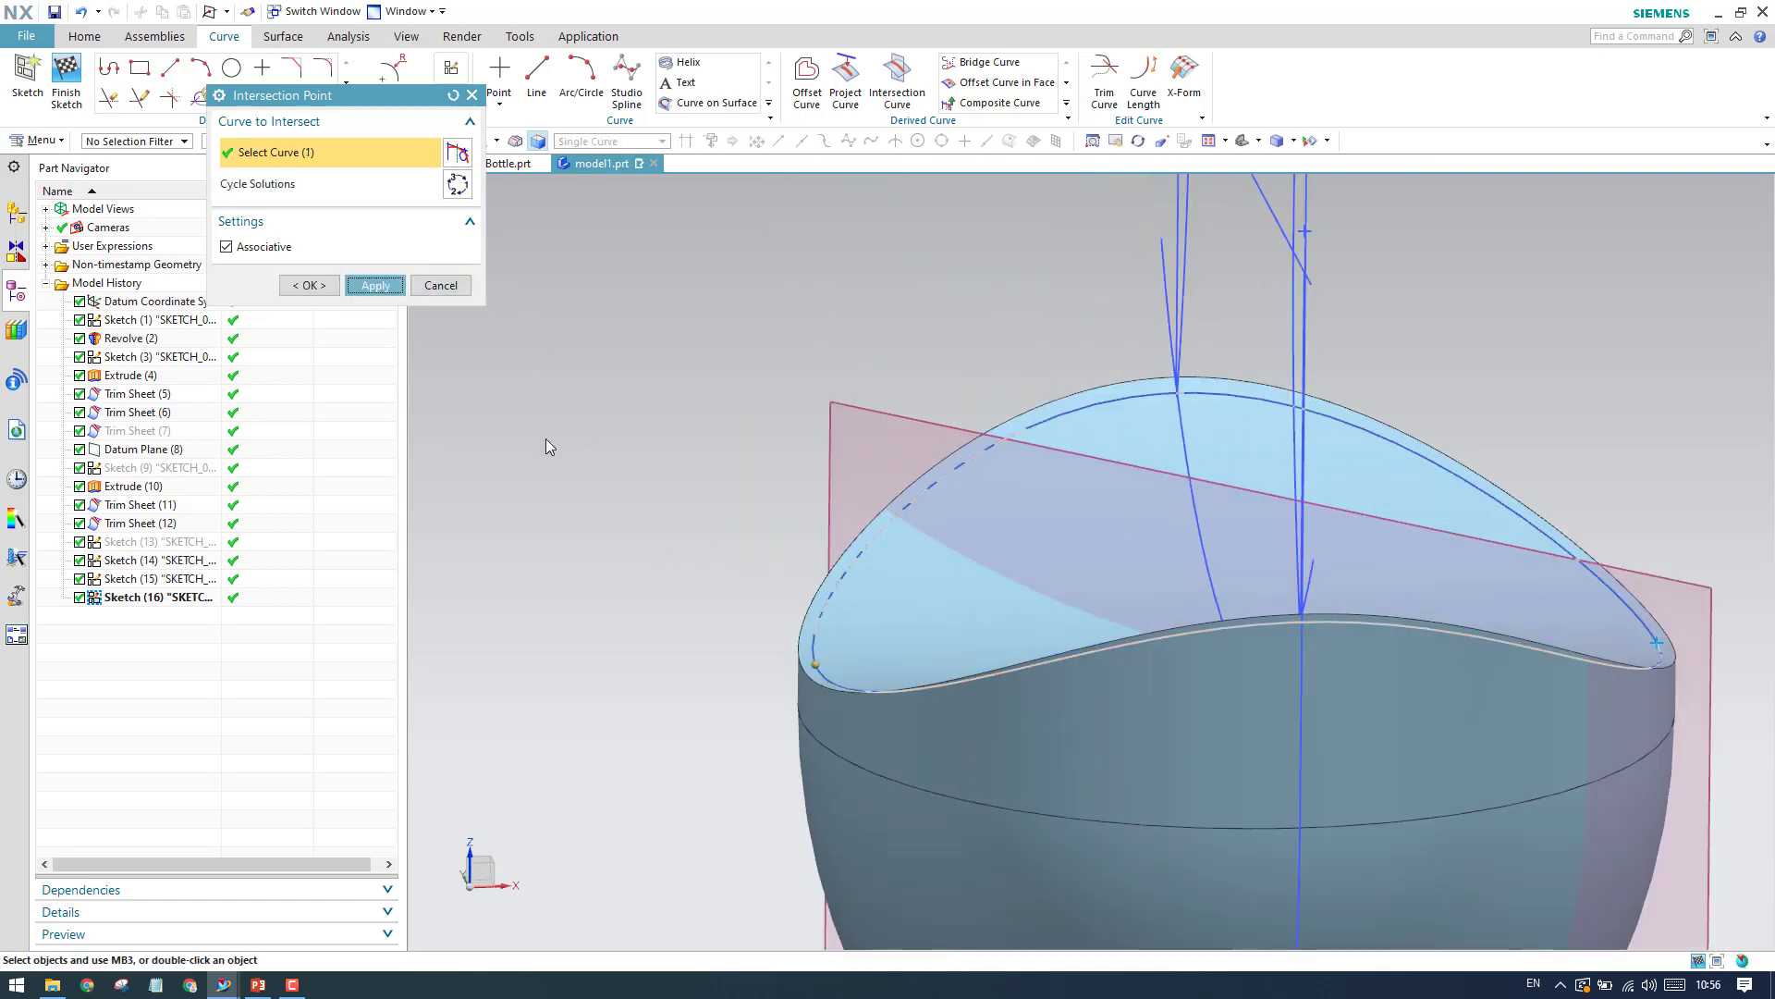
pyautogui.click(880, 530)
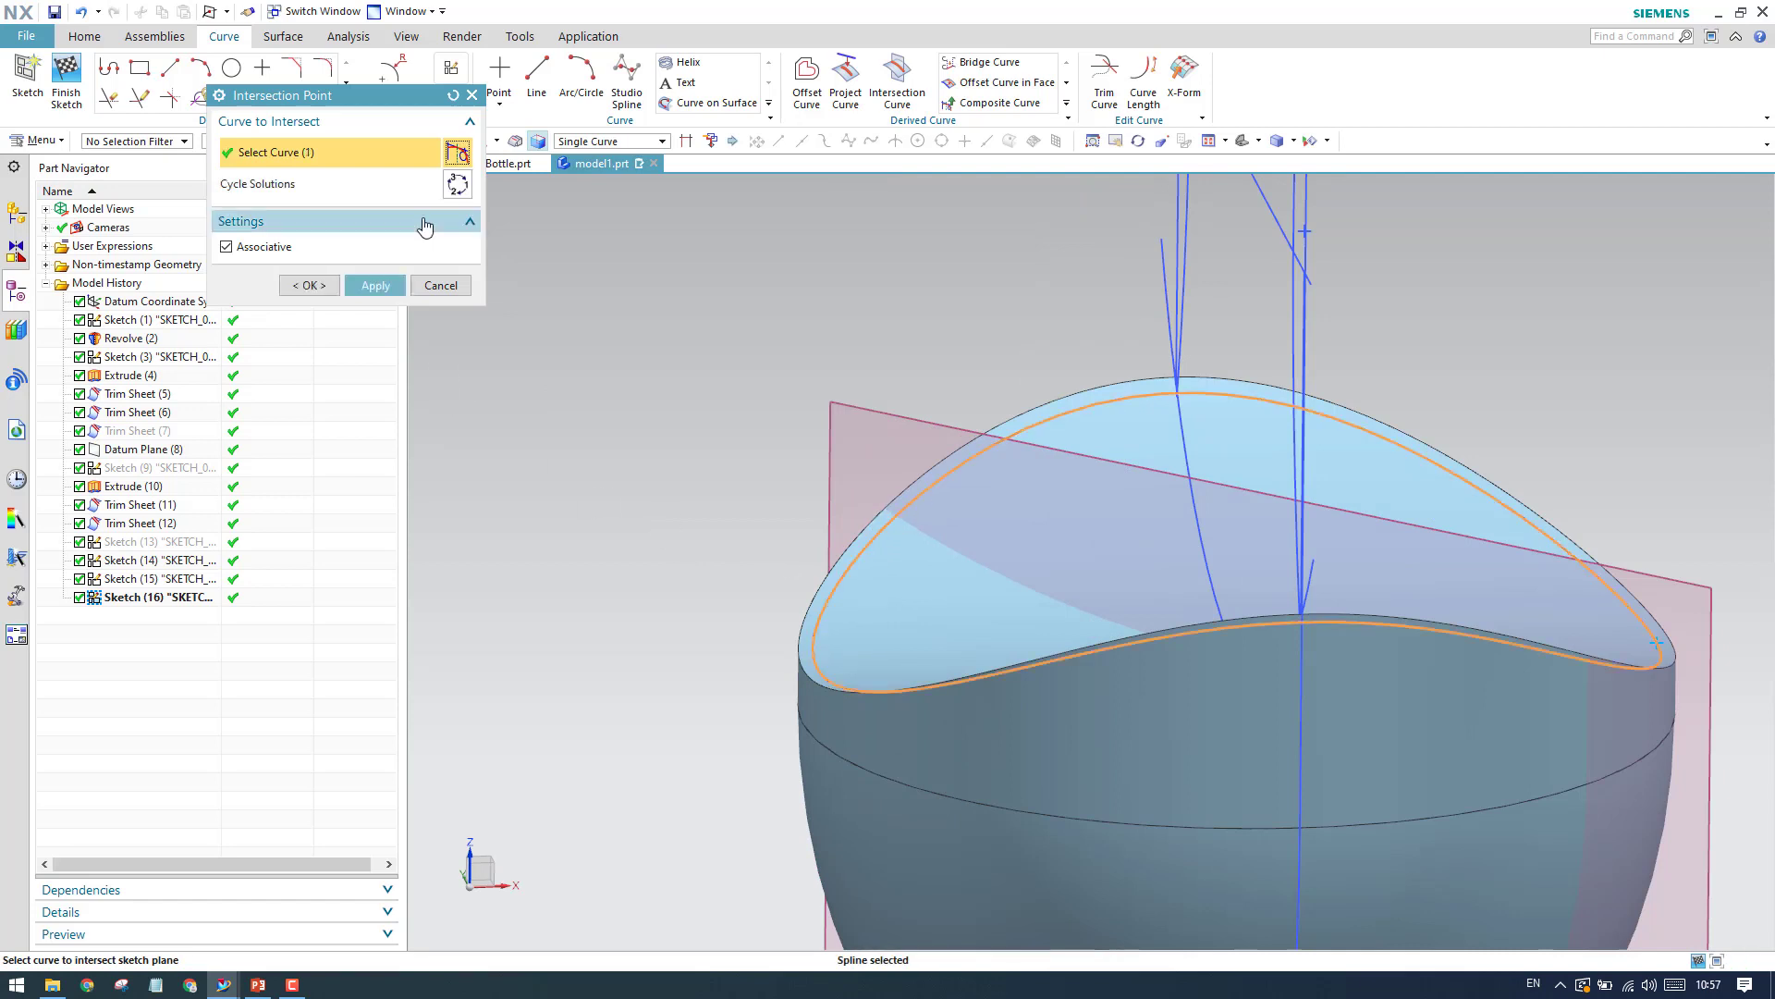
pyautogui.click(326, 290)
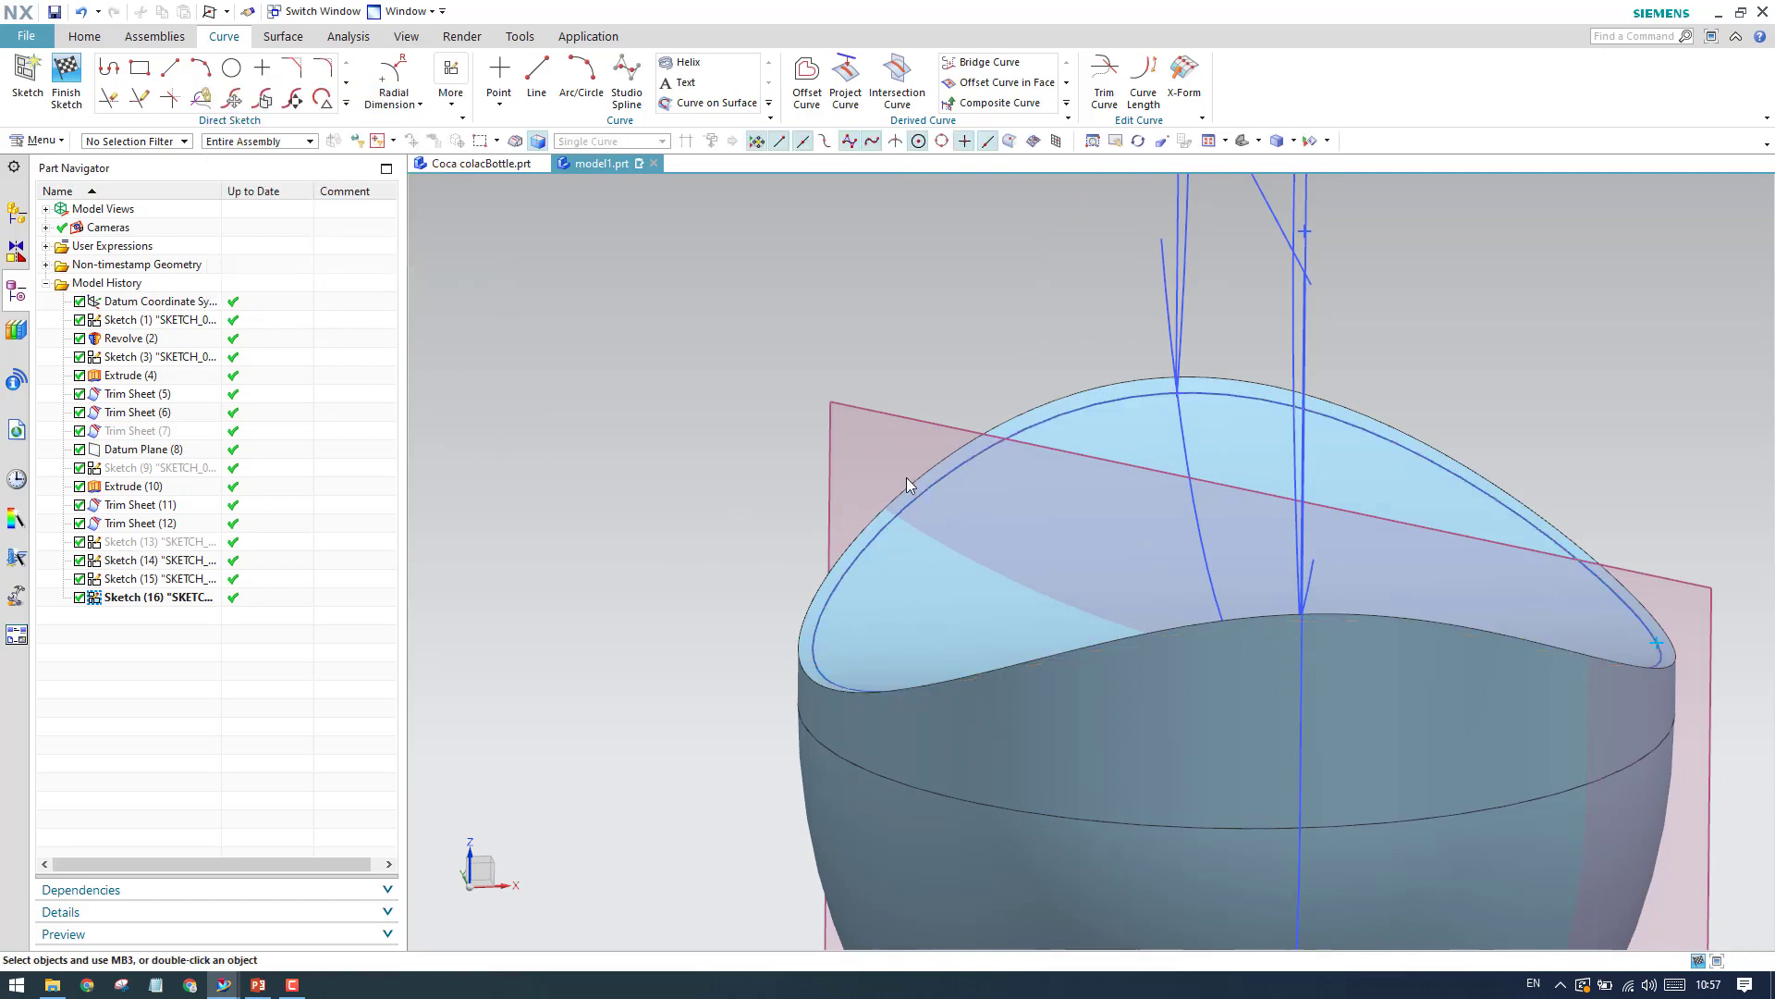
# Add the missing associative intersection point on the negative X side of the lower body's projected curve.
pyautogui.scroll(-3, 795, 476)
pyautogui.press('F8')
pyautogui.scroll(3, 794, 539)
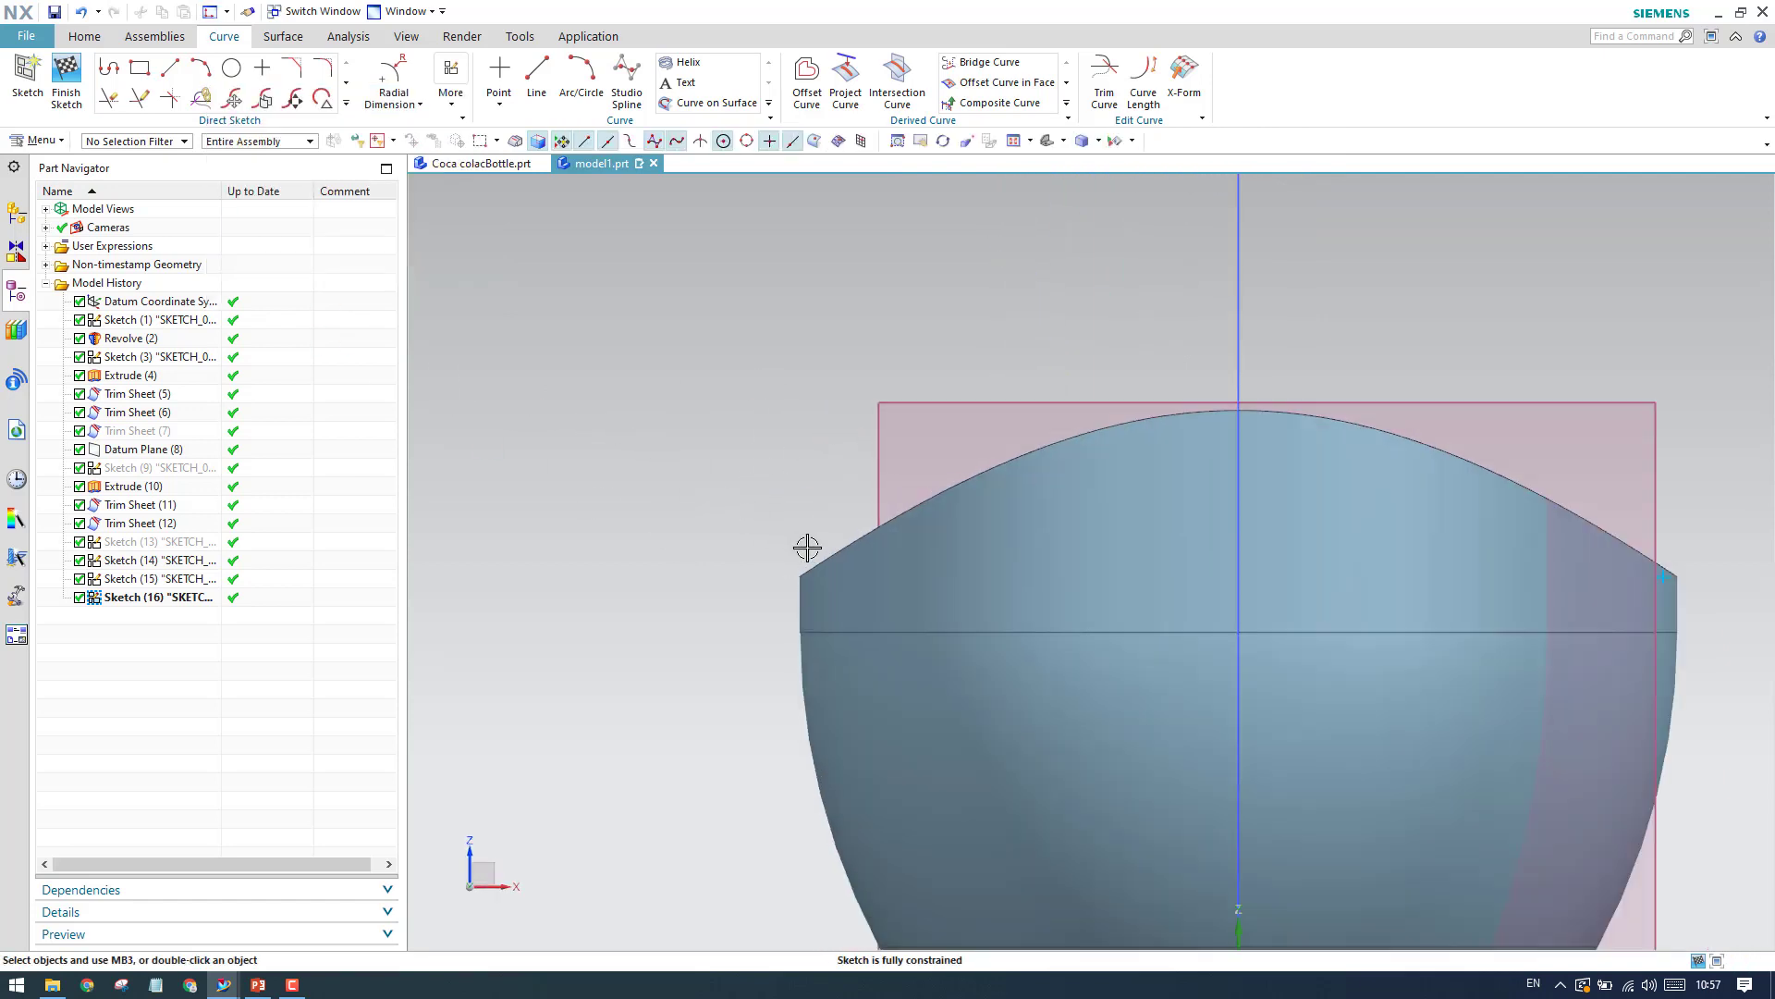
pyautogui.moveTo(804, 546); pyautogui.dragTo(822, 584, button='middle')
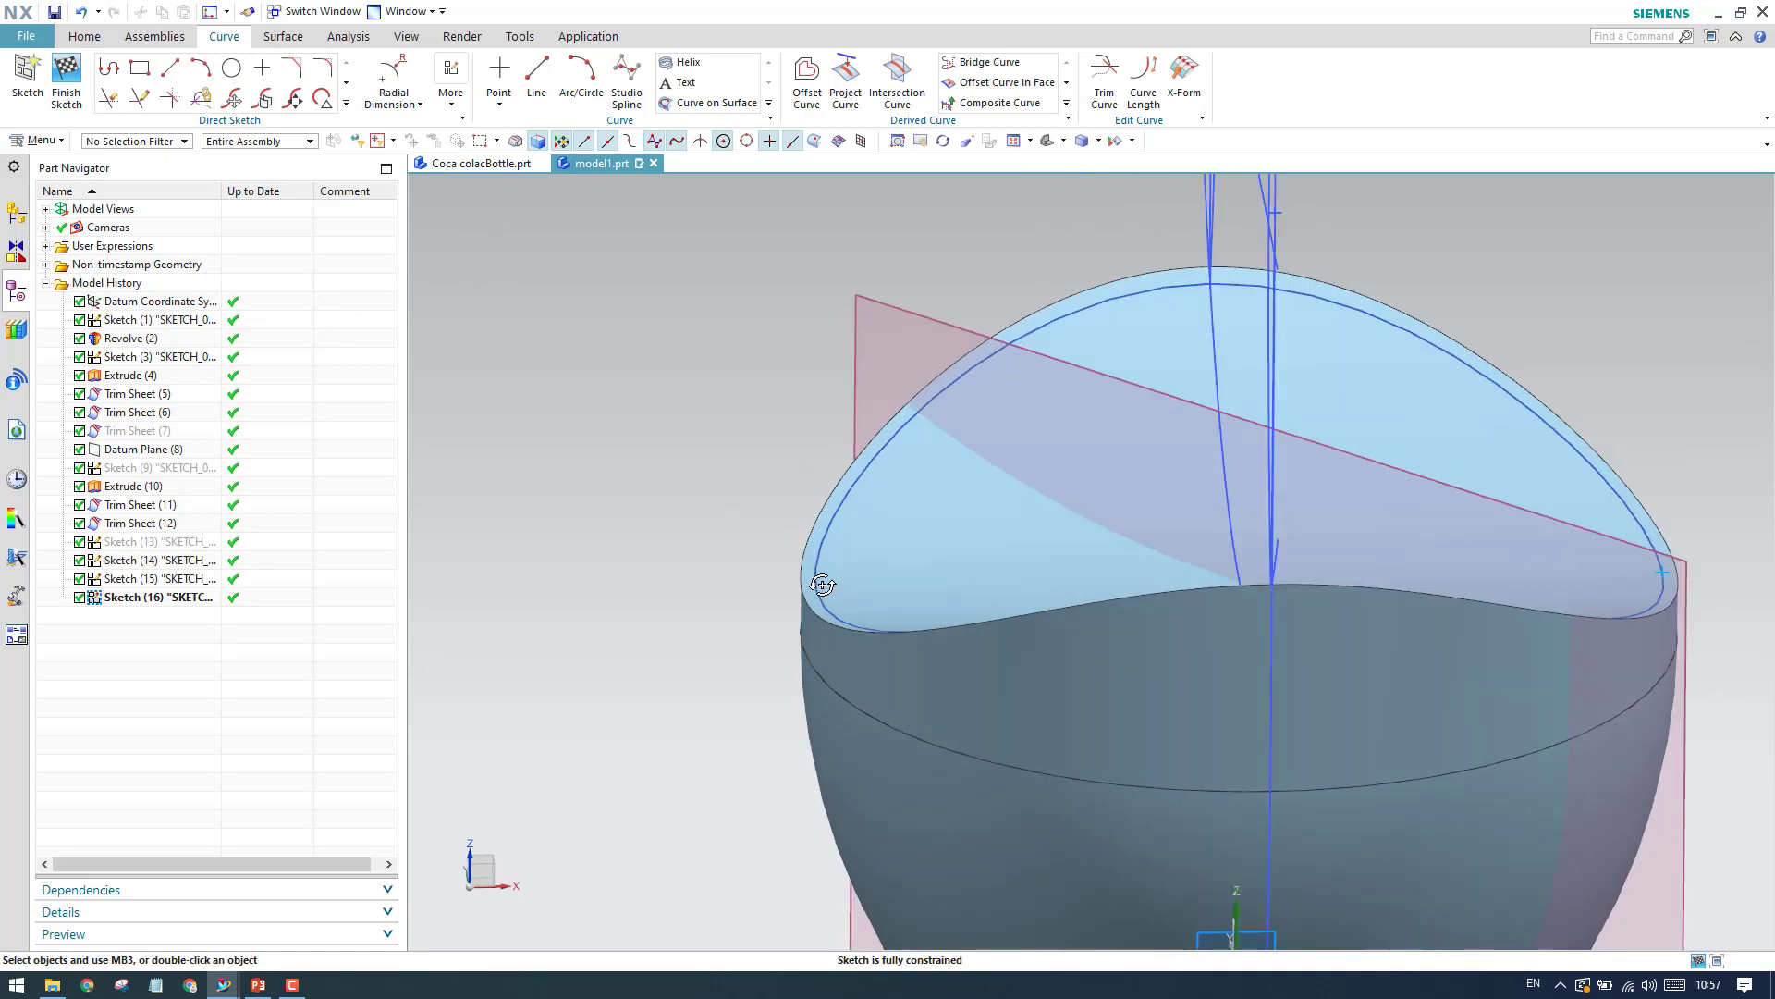
pyautogui.click(350, 105)
pyautogui.click(139, 250)
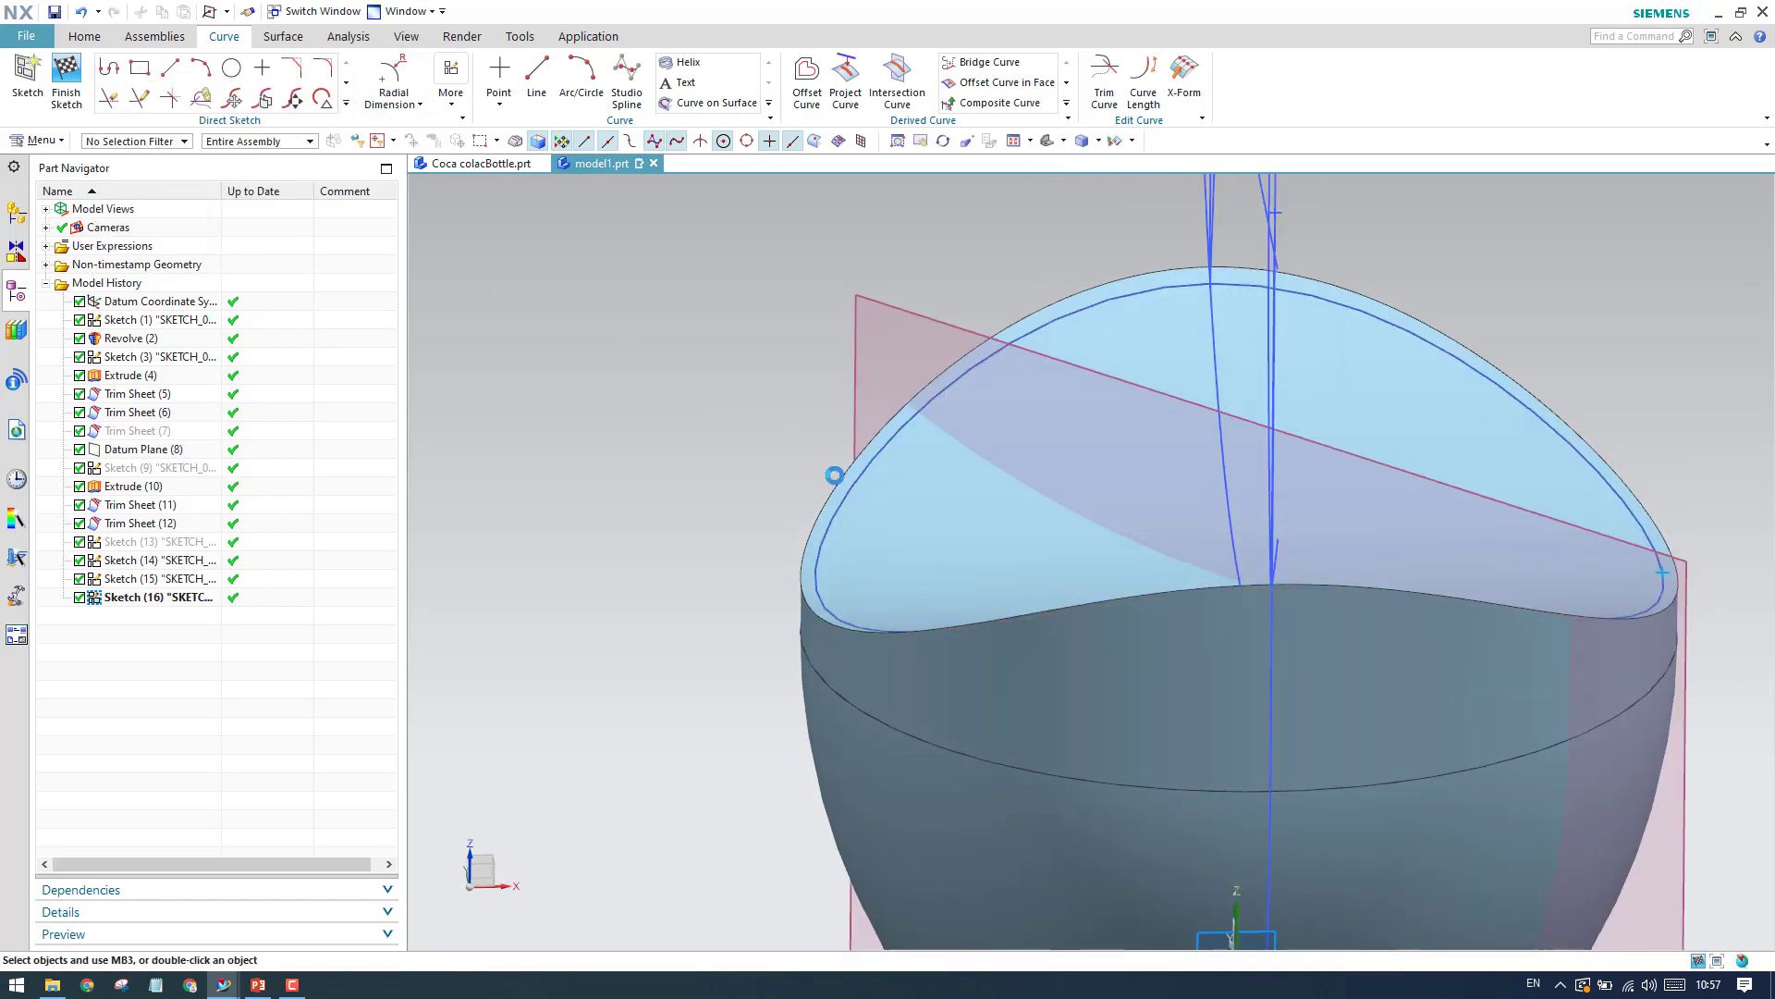
pyautogui.click(803, 500)
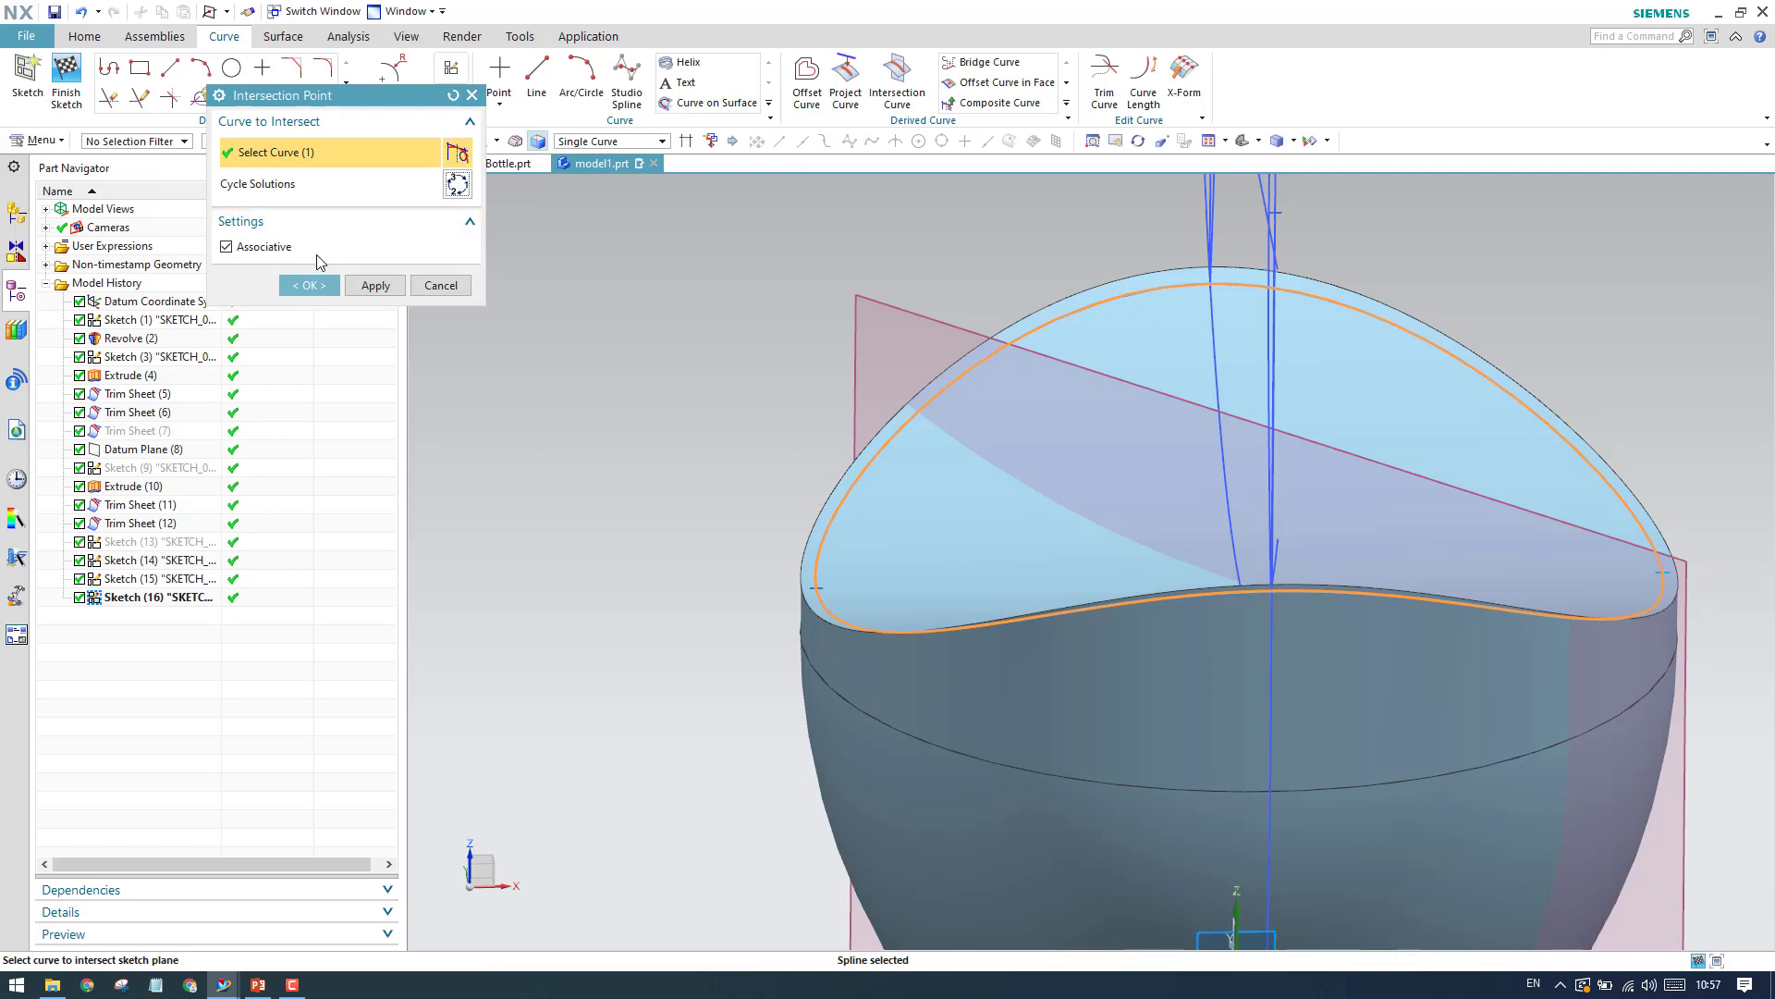
pyautogui.click(335, 285)
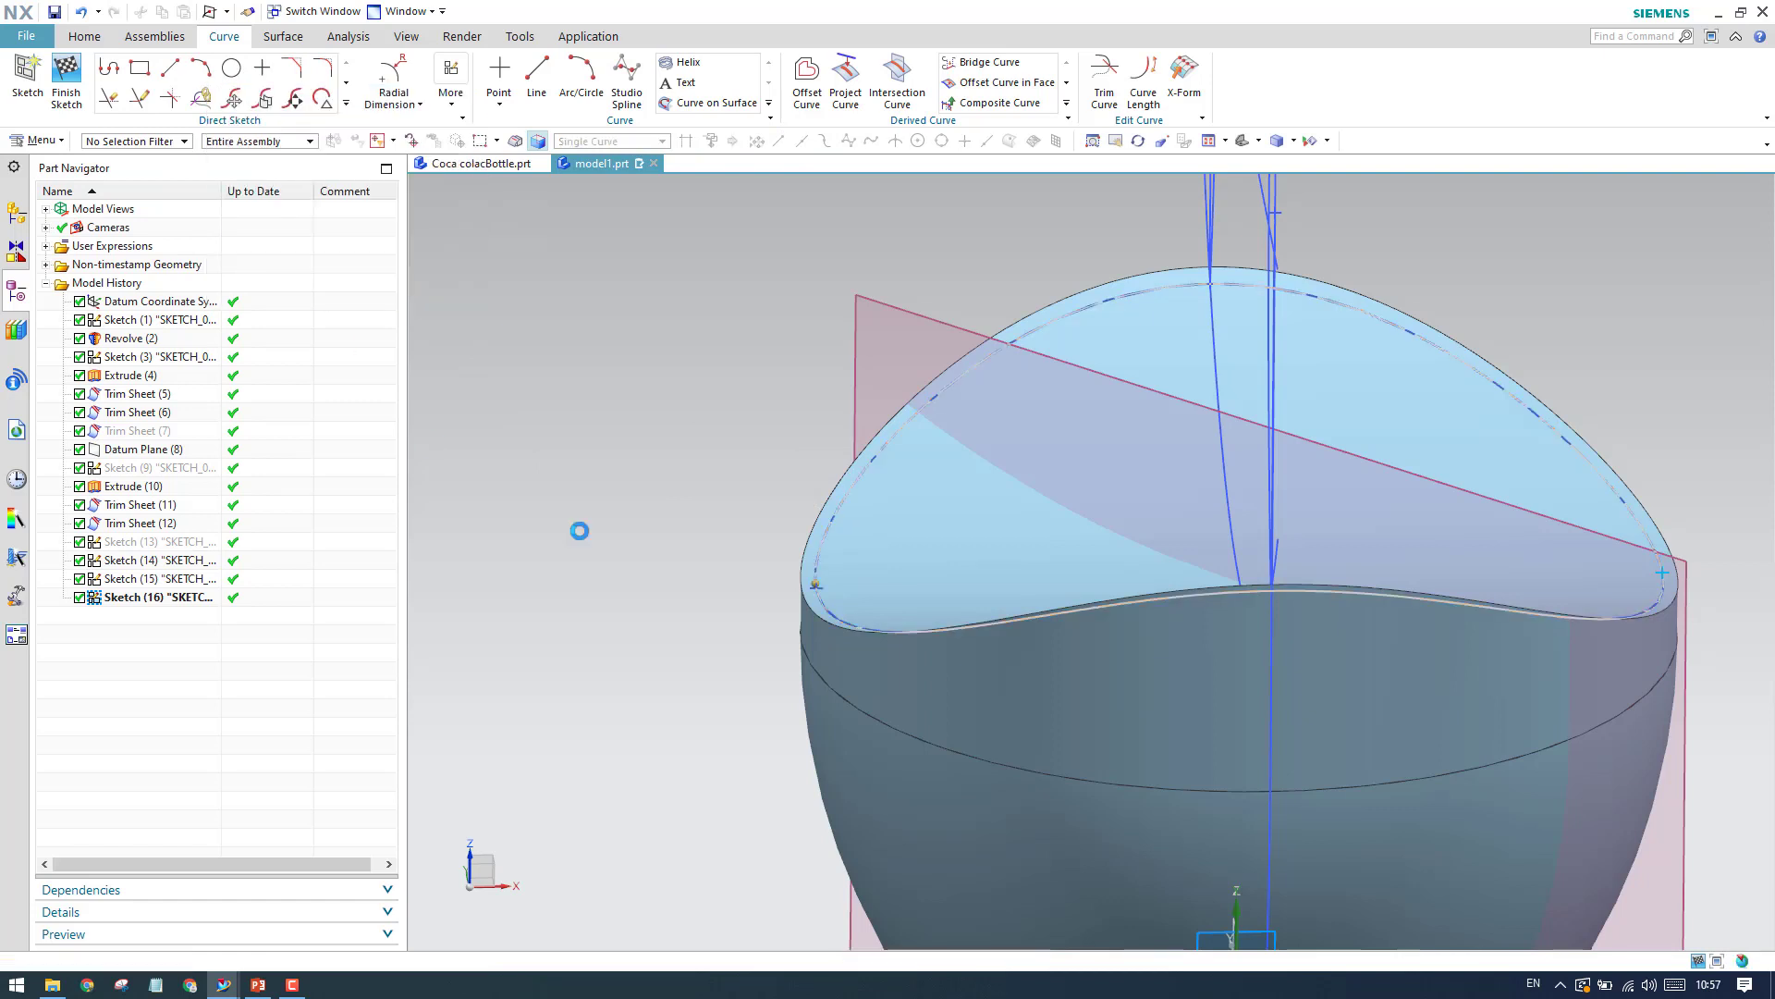
# Draw an inward-curving three-point arc from the upper to the lower body's intersection point on the negative X side.
pyautogui.scroll(-7, 772, 492)
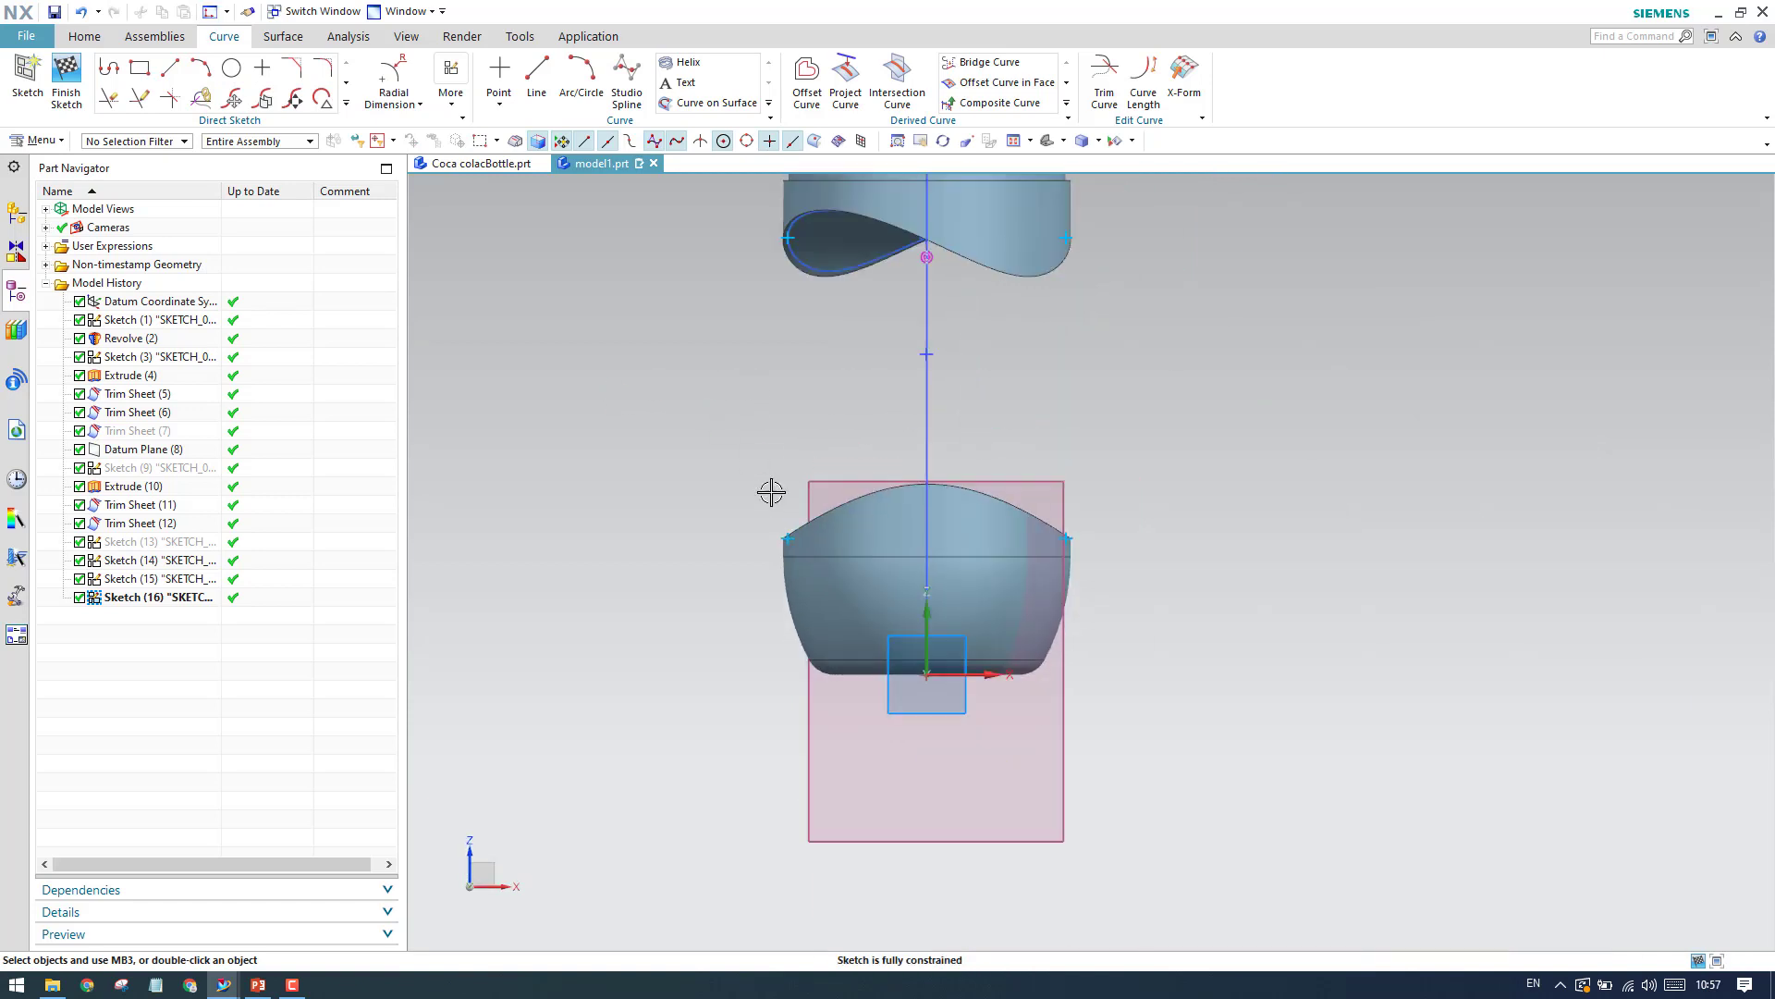
pyautogui.scroll(3, 787, 351)
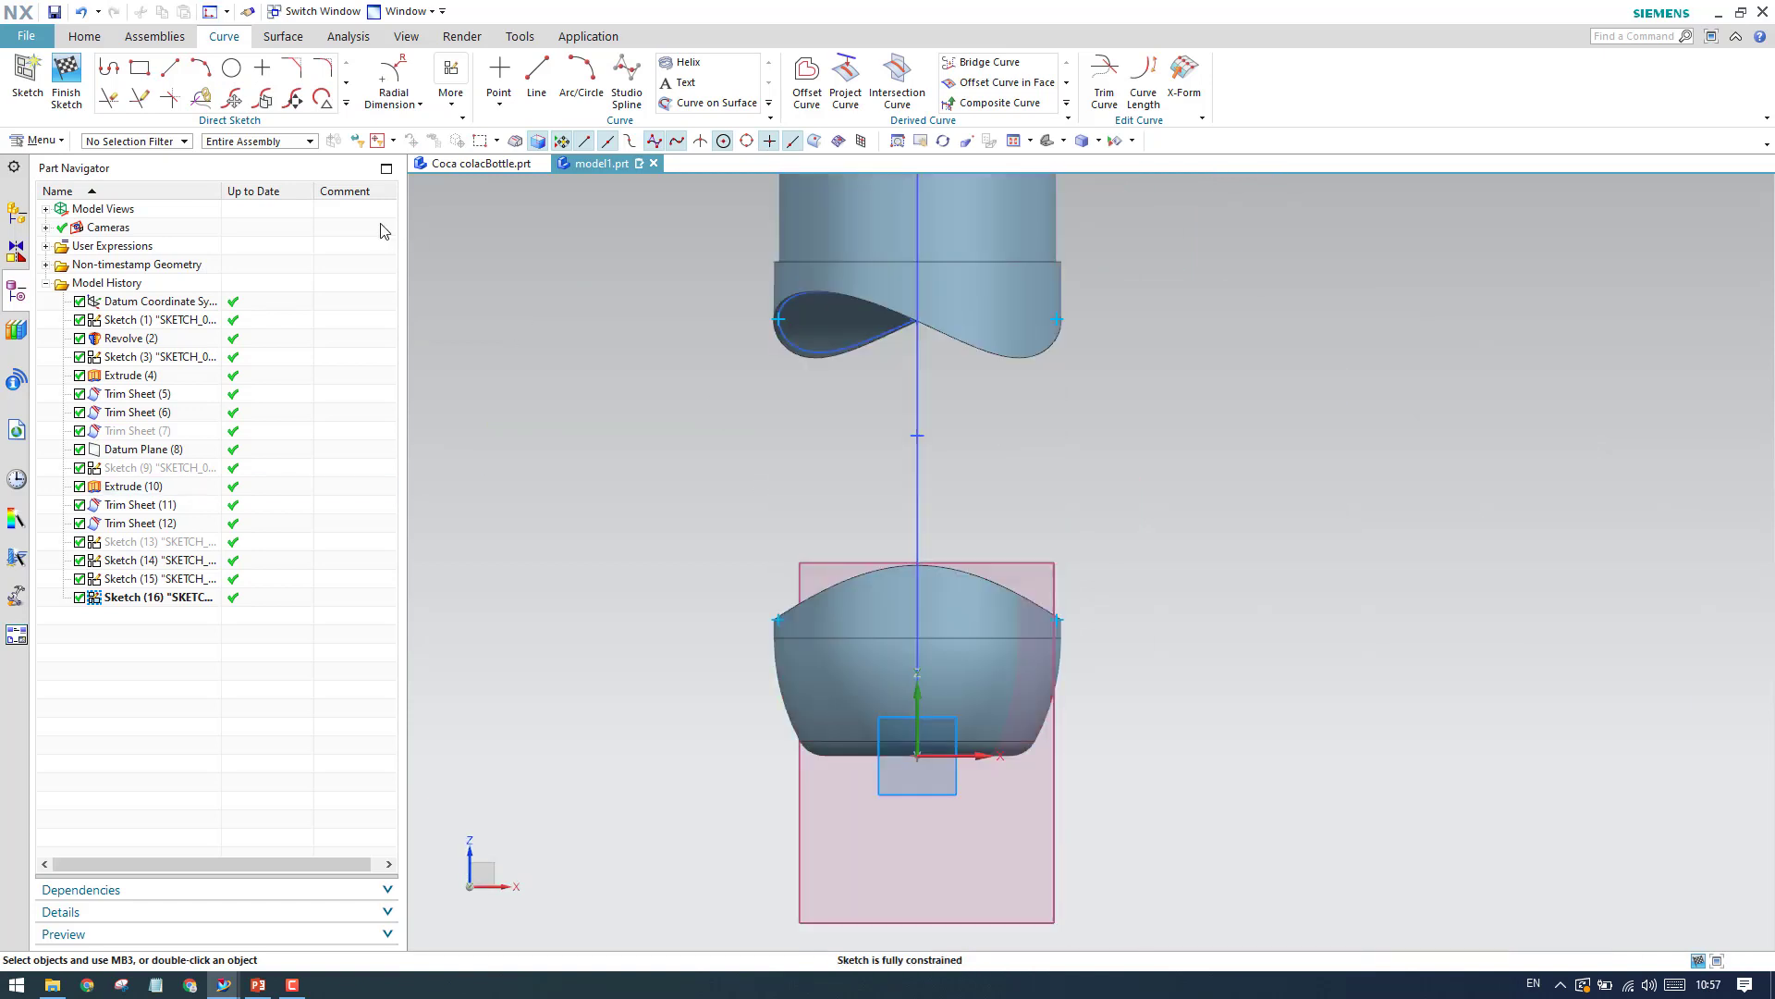
pyautogui.press('a')
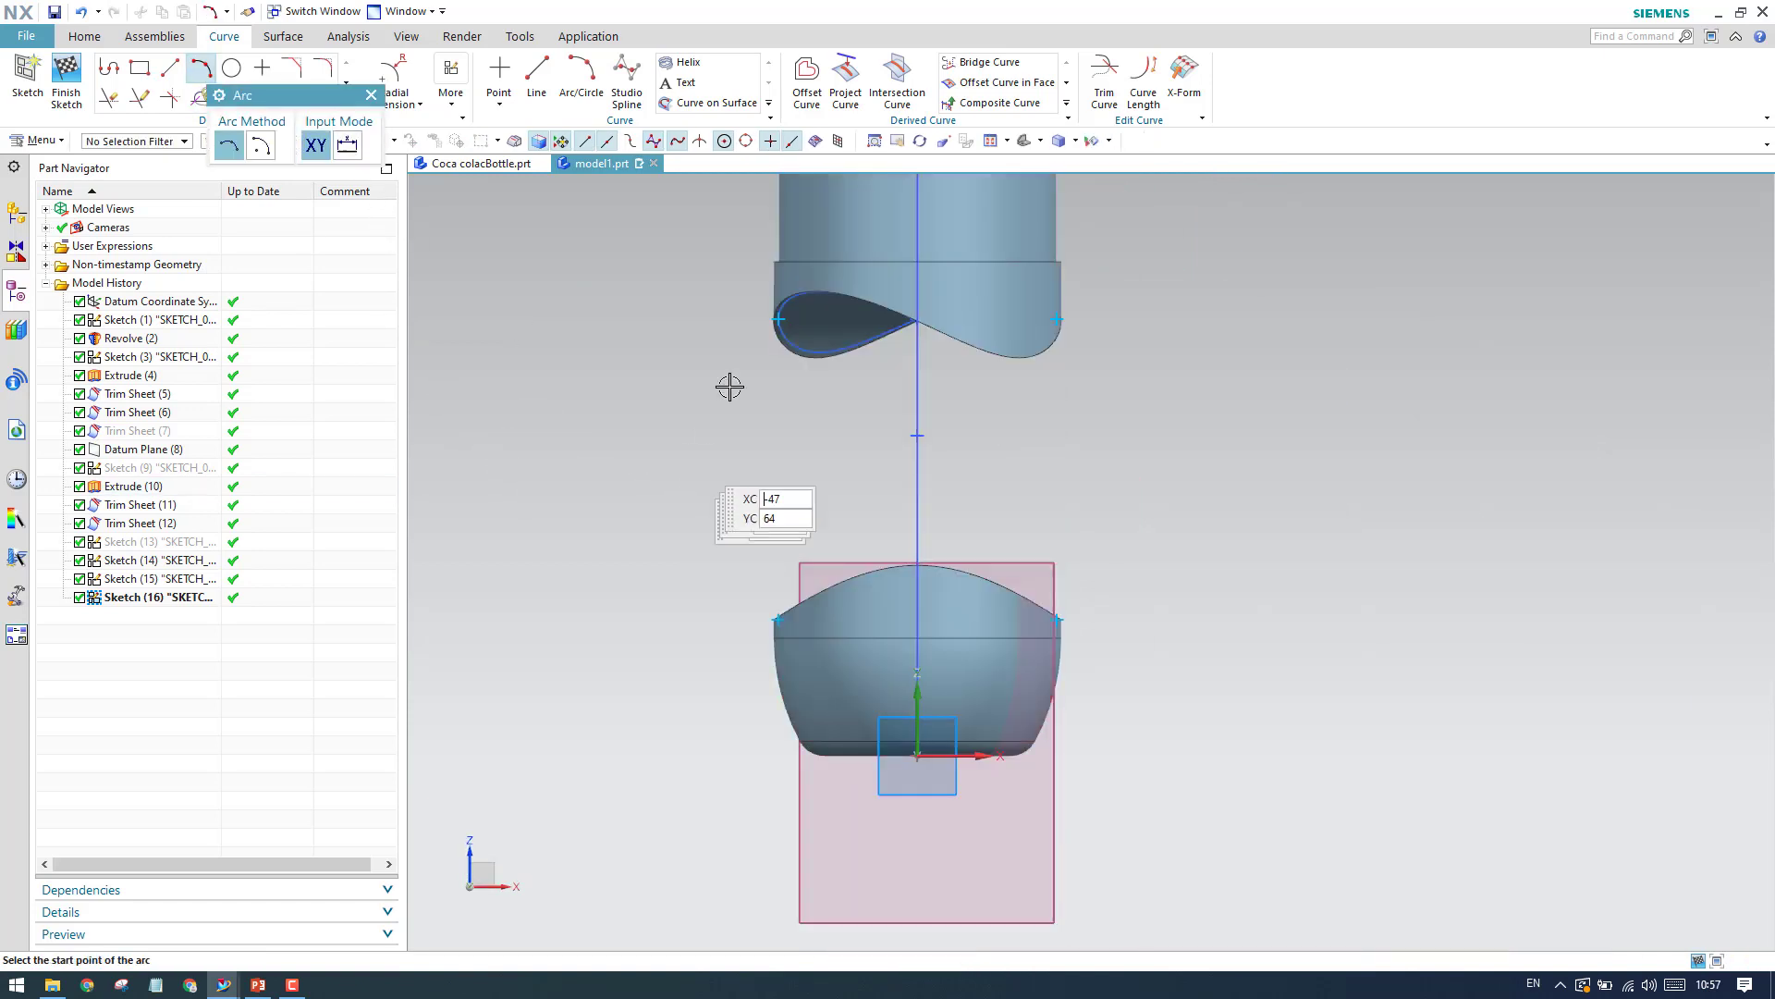
pyautogui.scroll(3, 731, 365)
pyautogui.rightClick(822, 281)
pyautogui.click(842, 296)
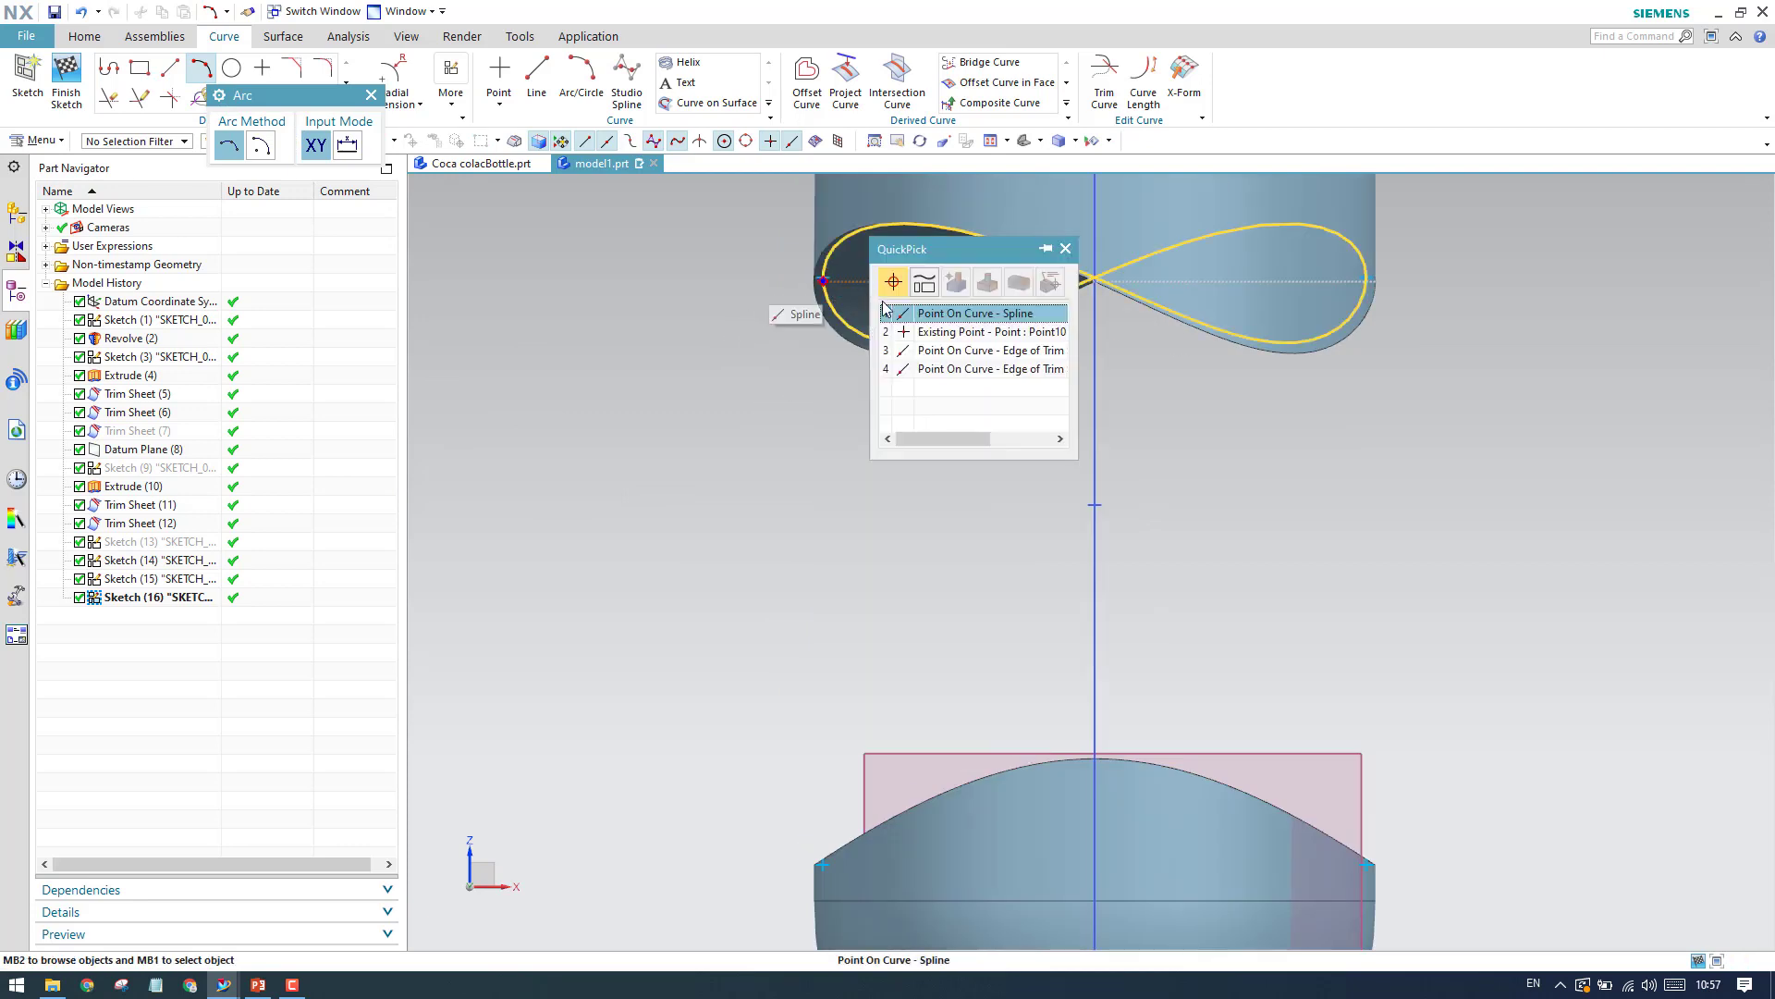
pyautogui.click(952, 333)
pyautogui.scroll(-2, 813, 638)
pyautogui.scroll(4, 814, 646)
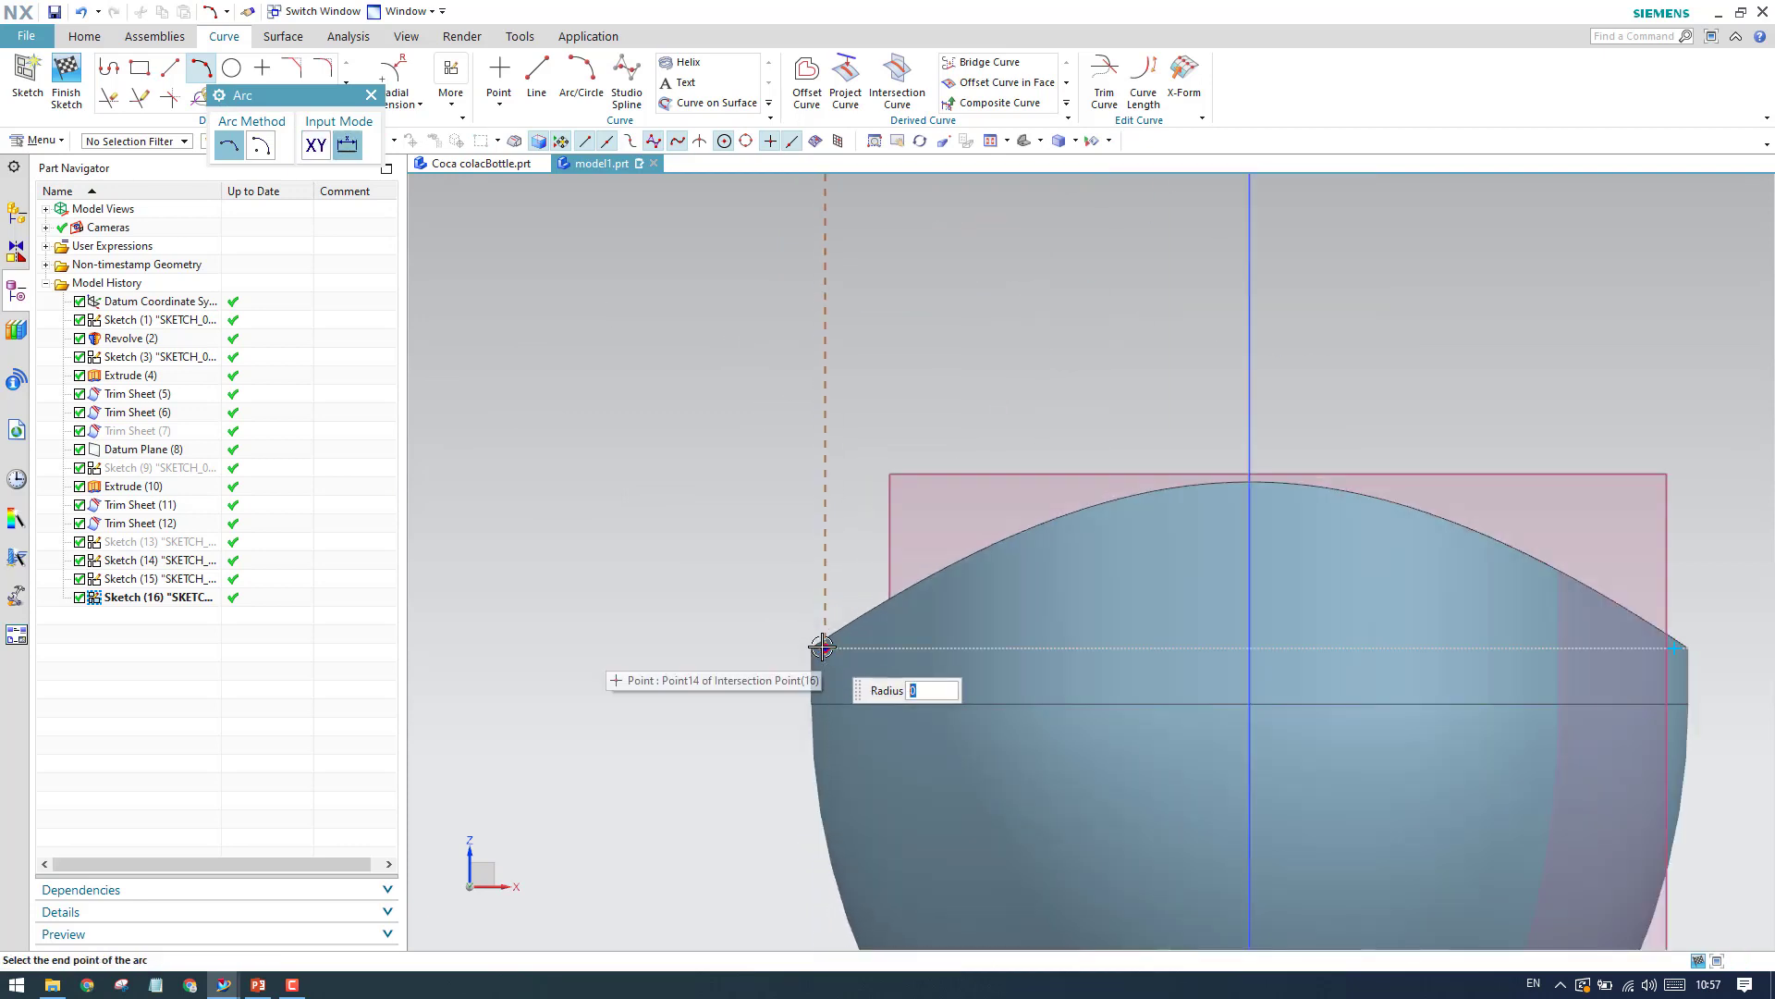
pyautogui.rightClick(816, 647)
pyautogui.click(917, 180)
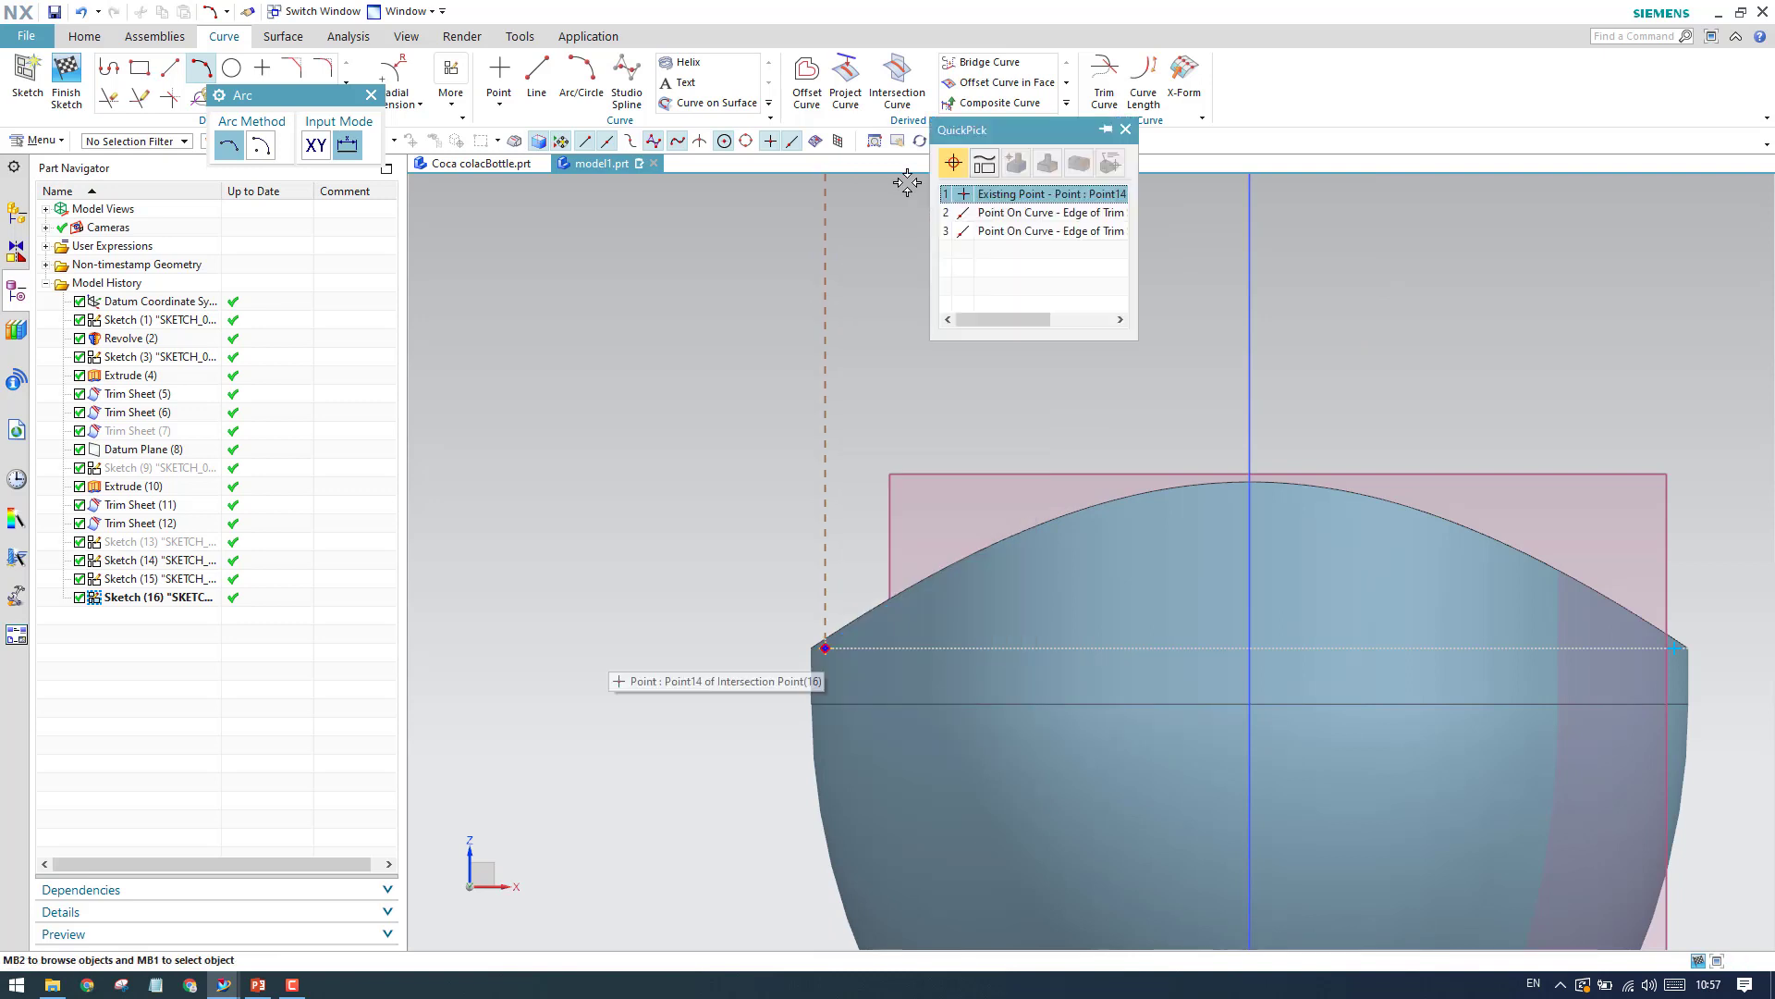
pyautogui.click(977, 200)
pyautogui.scroll(-3, 814, 518)
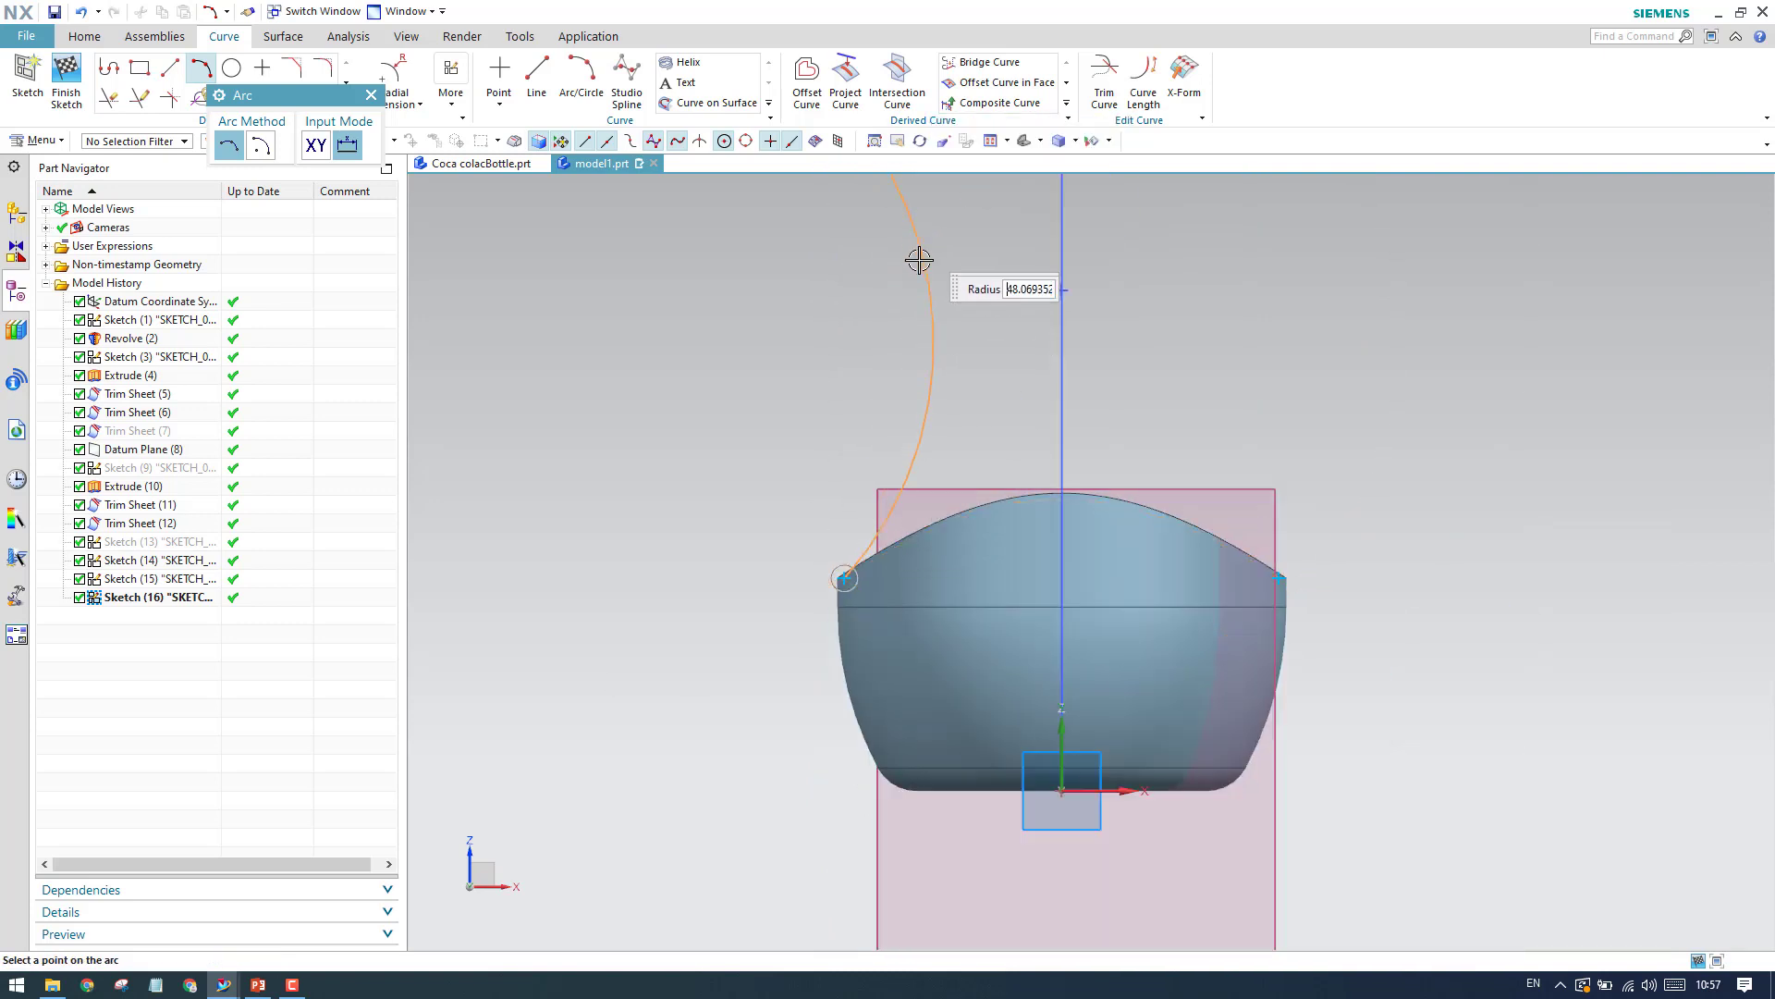
pyautogui.scroll(-3, 919, 264)
pyautogui.scroll(4, 921, 305)
pyautogui.scroll(-3, 777, 444)
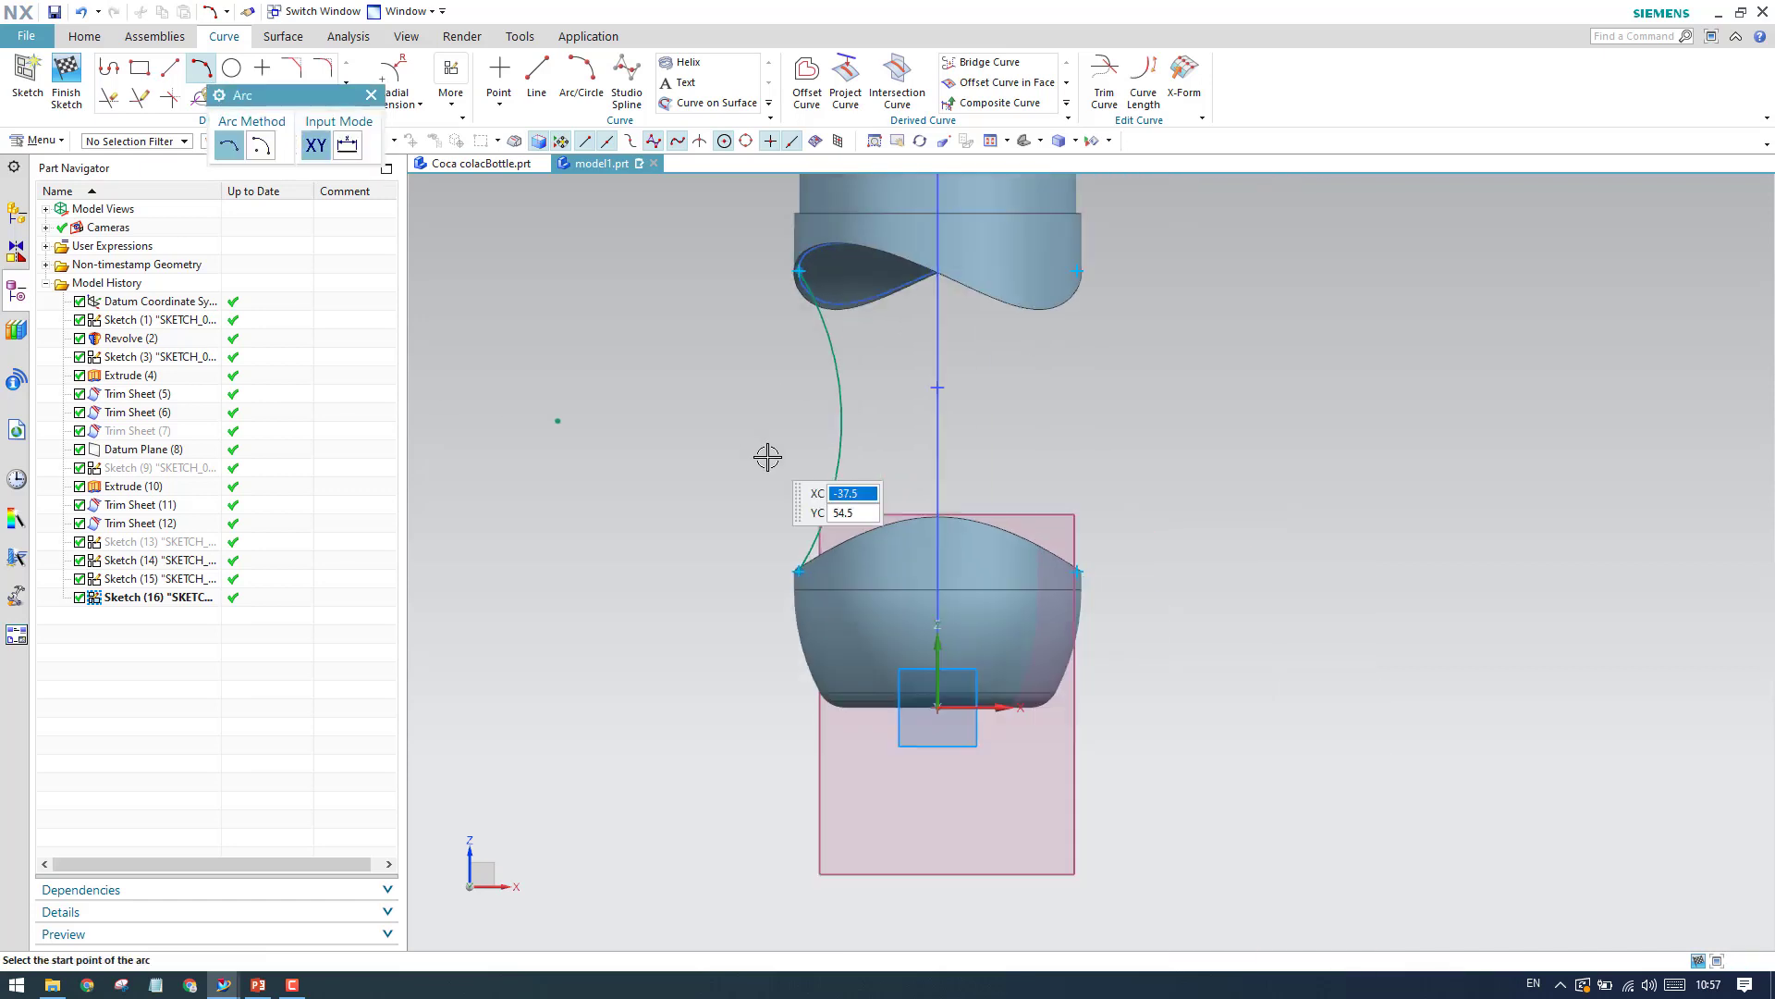
# Draw a slightly inward-curving three-point arc from the upper to the lower body's intersection point on the positive X side.
pyautogui.scroll(5, 995, 305)
pyautogui.rightClick(990, 303)
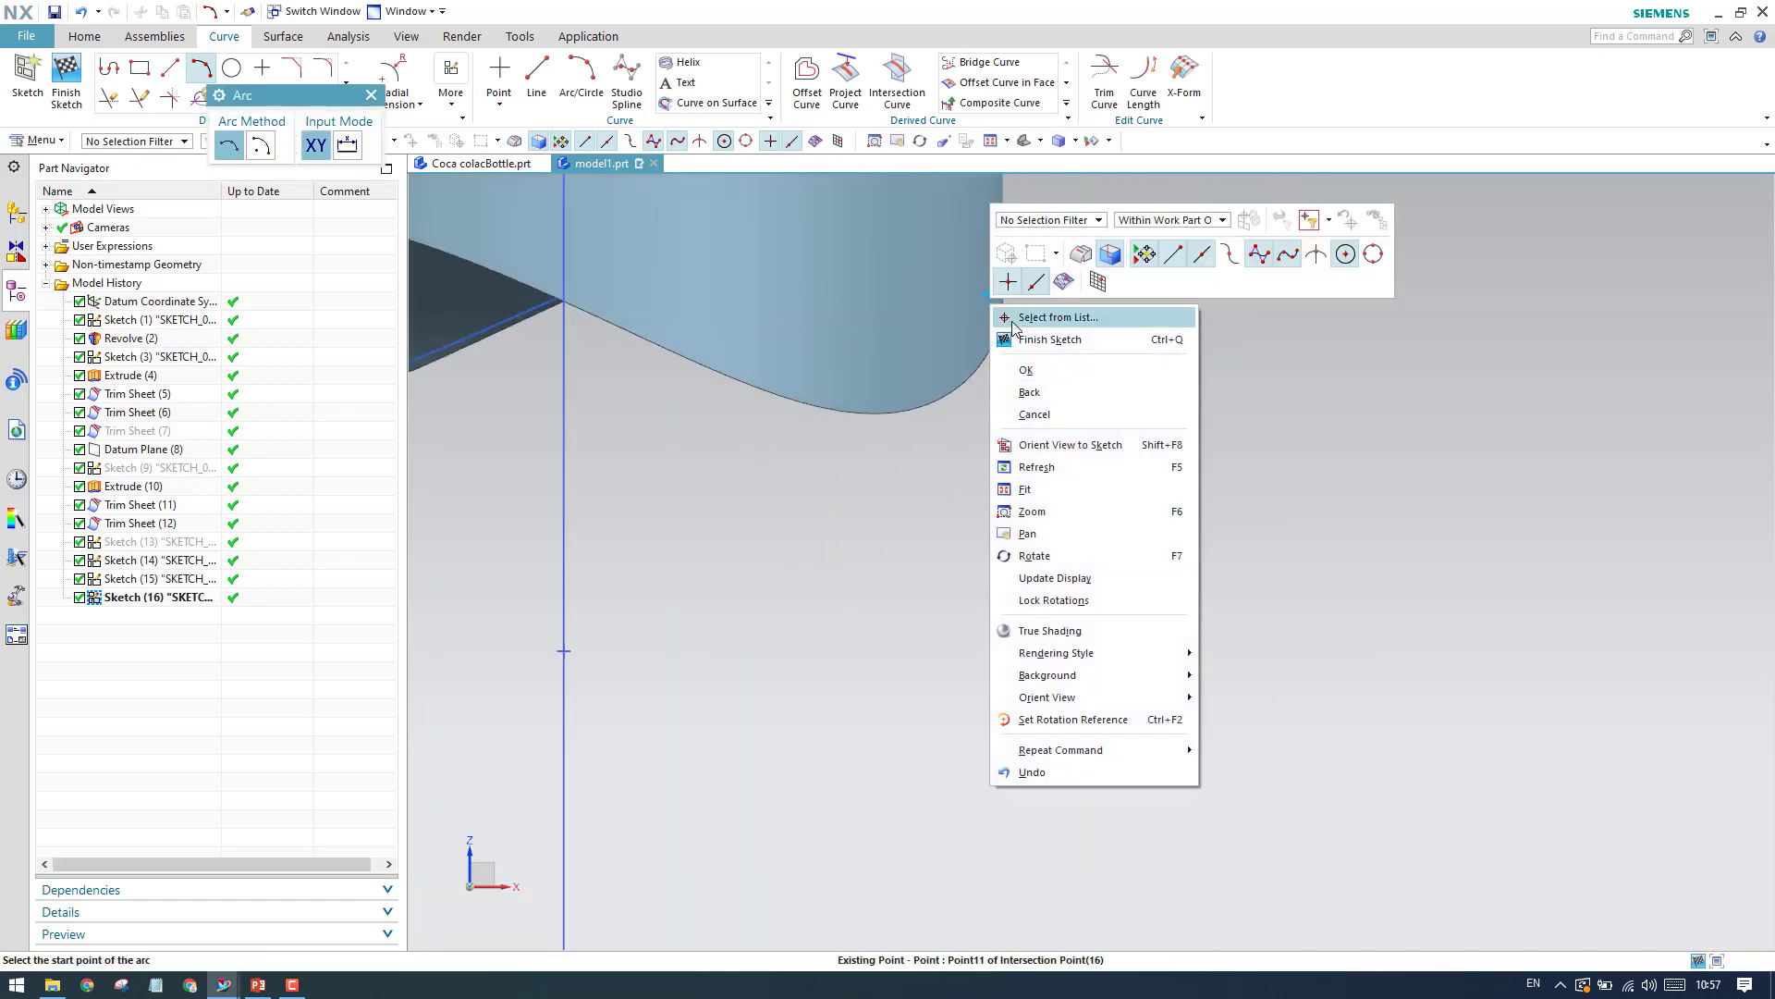
pyautogui.click(1028, 317)
pyautogui.click(1078, 336)
pyautogui.scroll(-4, 1079, 337)
pyautogui.scroll(4, 1056, 433)
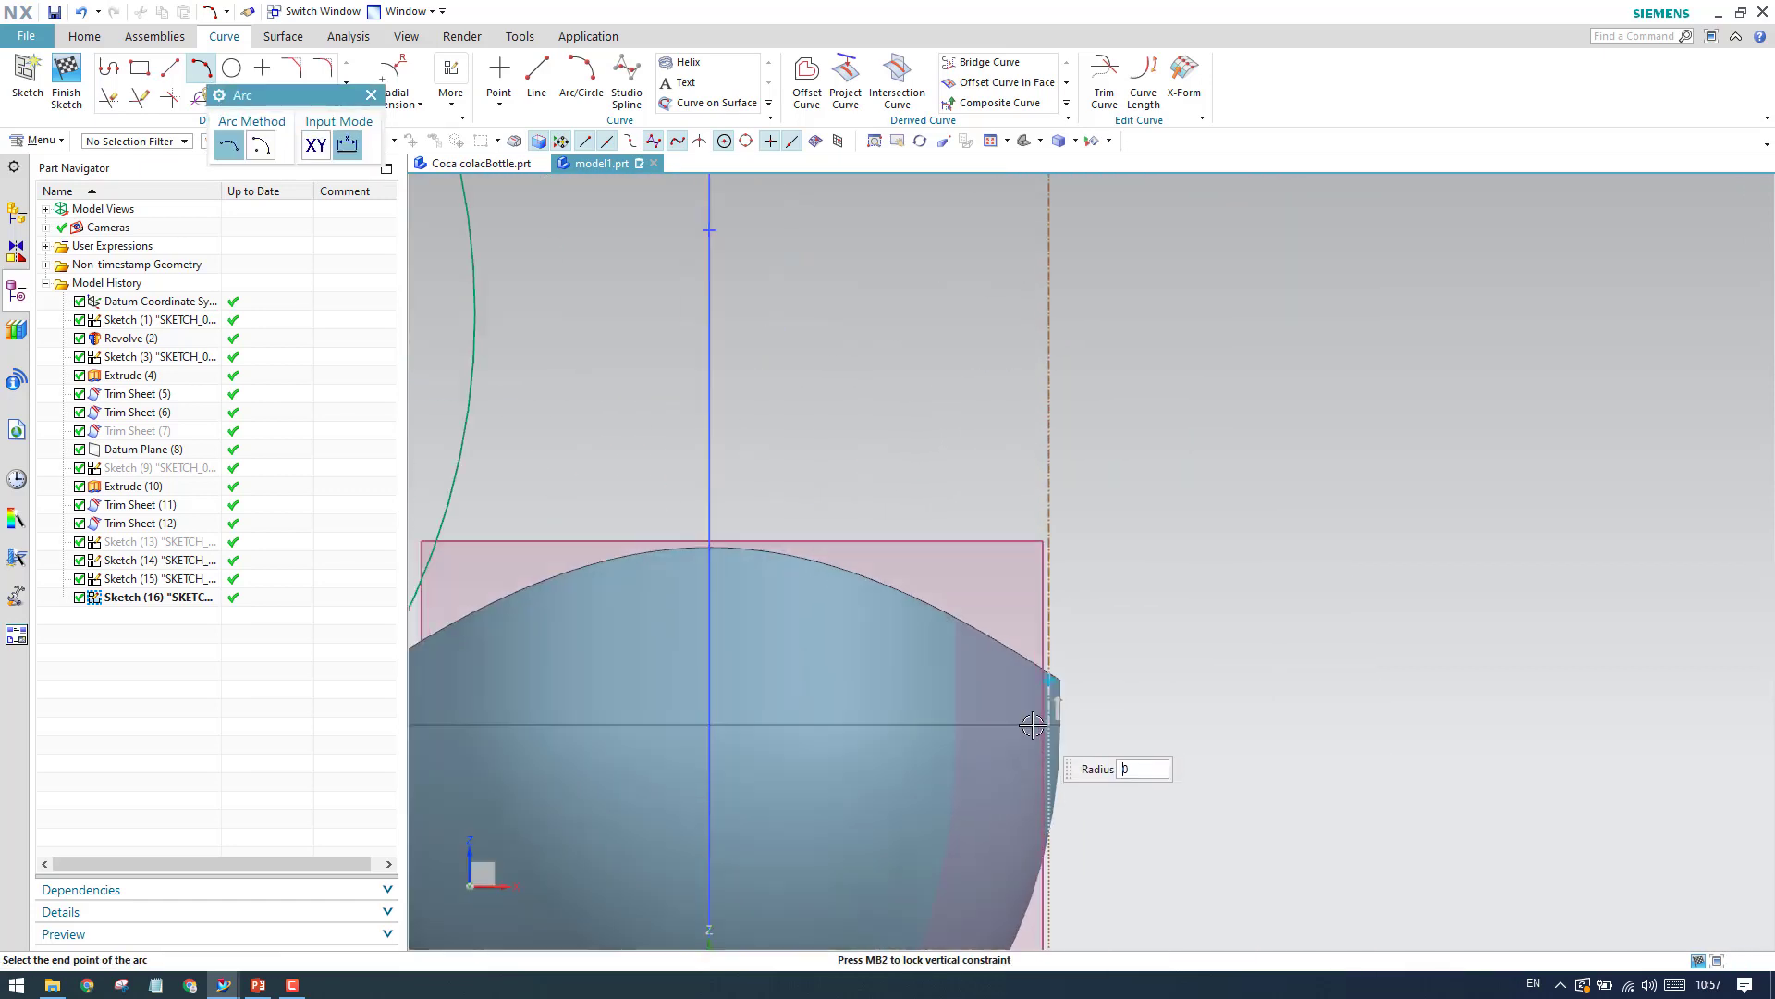
pyautogui.rightClick(1054, 674)
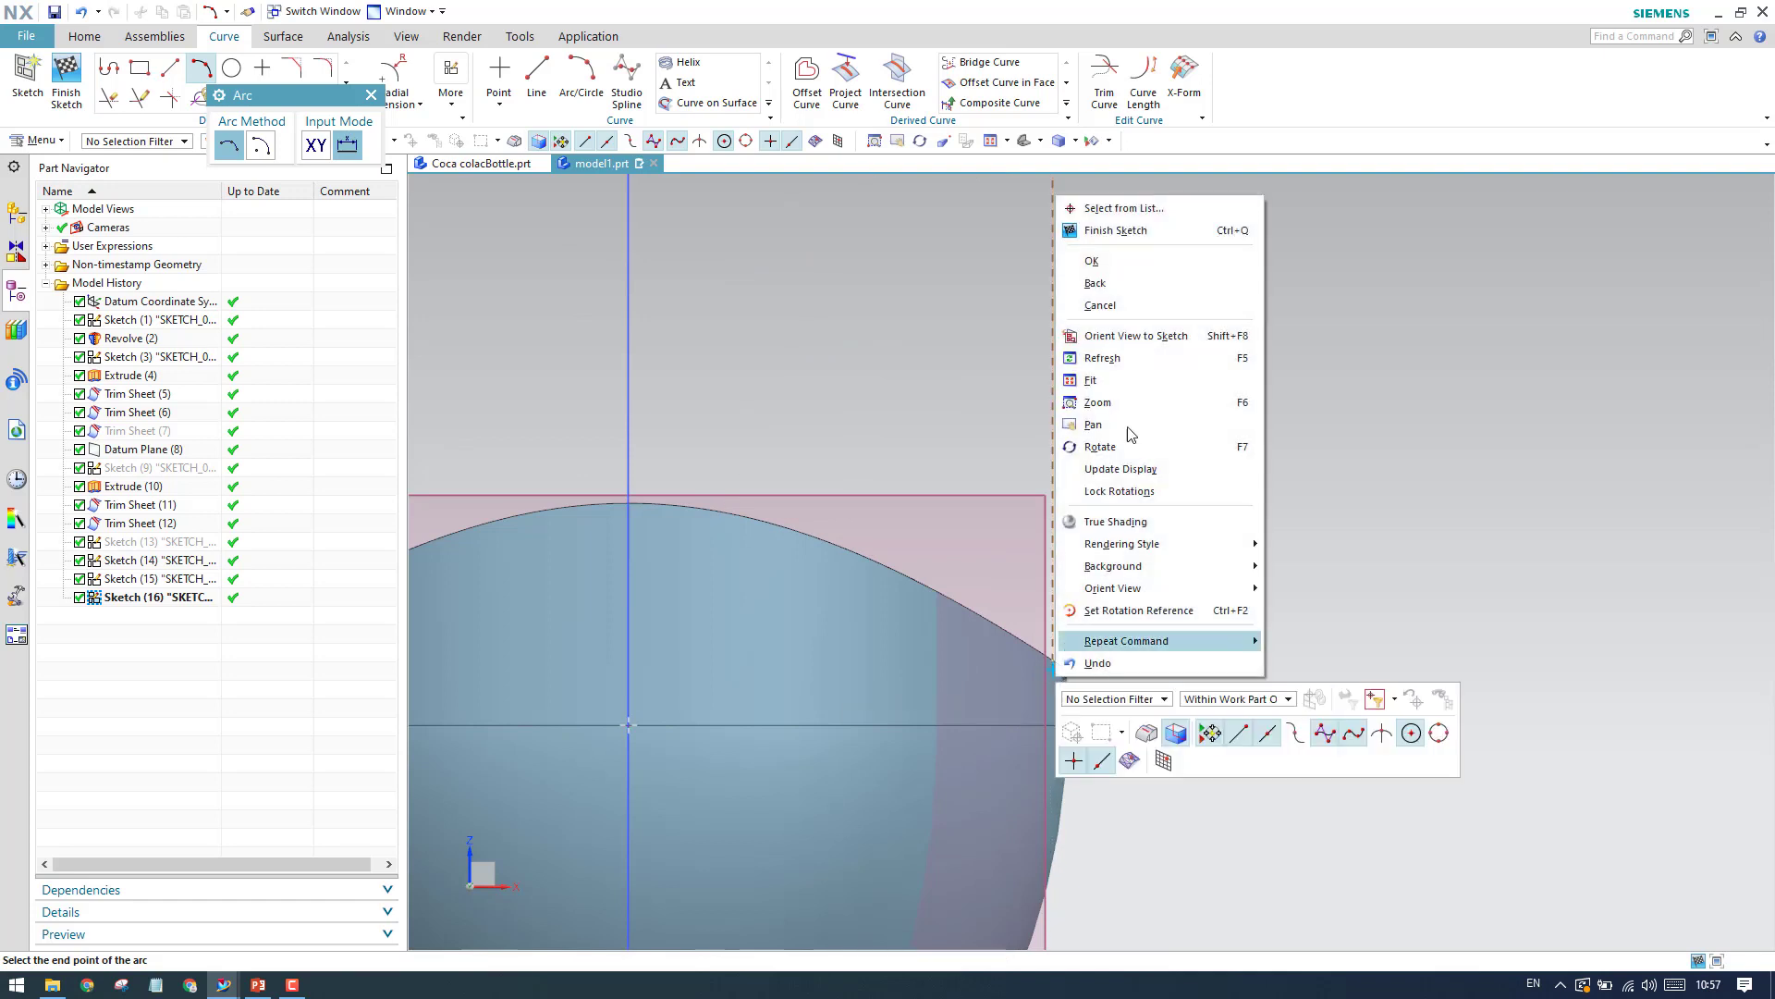
pyautogui.click(1124, 209)
pyautogui.click(1239, 225)
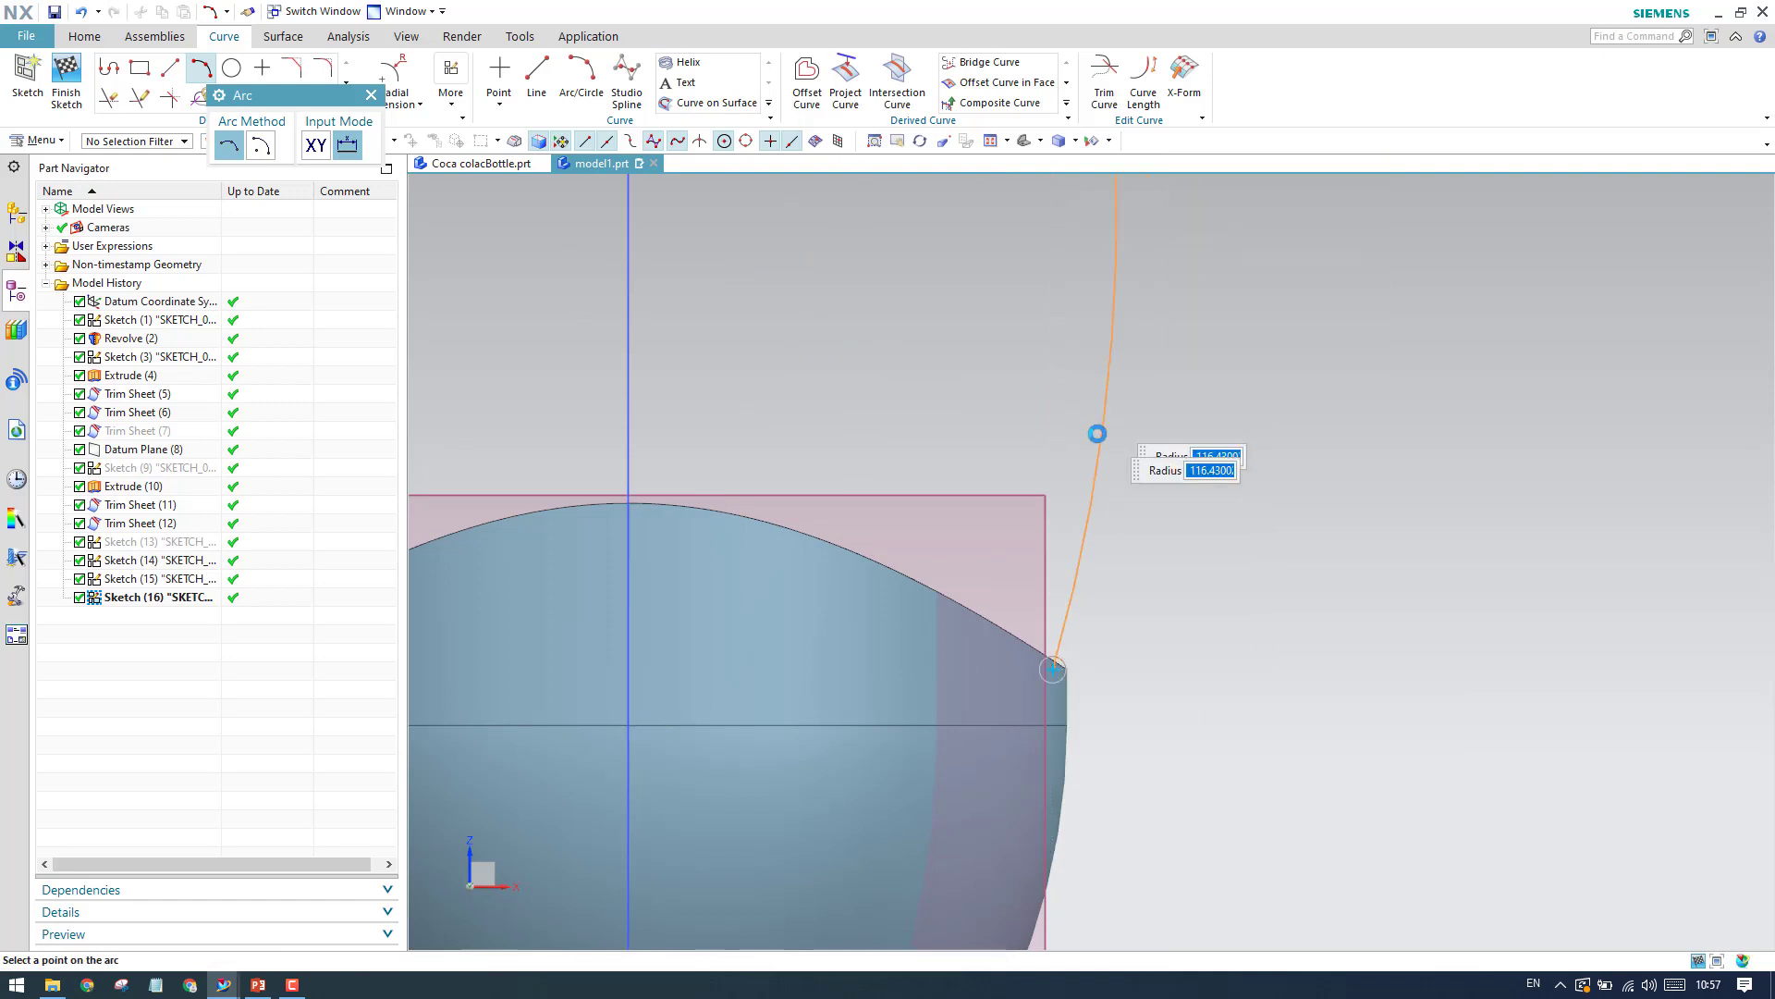
pyautogui.scroll(-4, 1093, 433)
pyautogui.click(1063, 325)
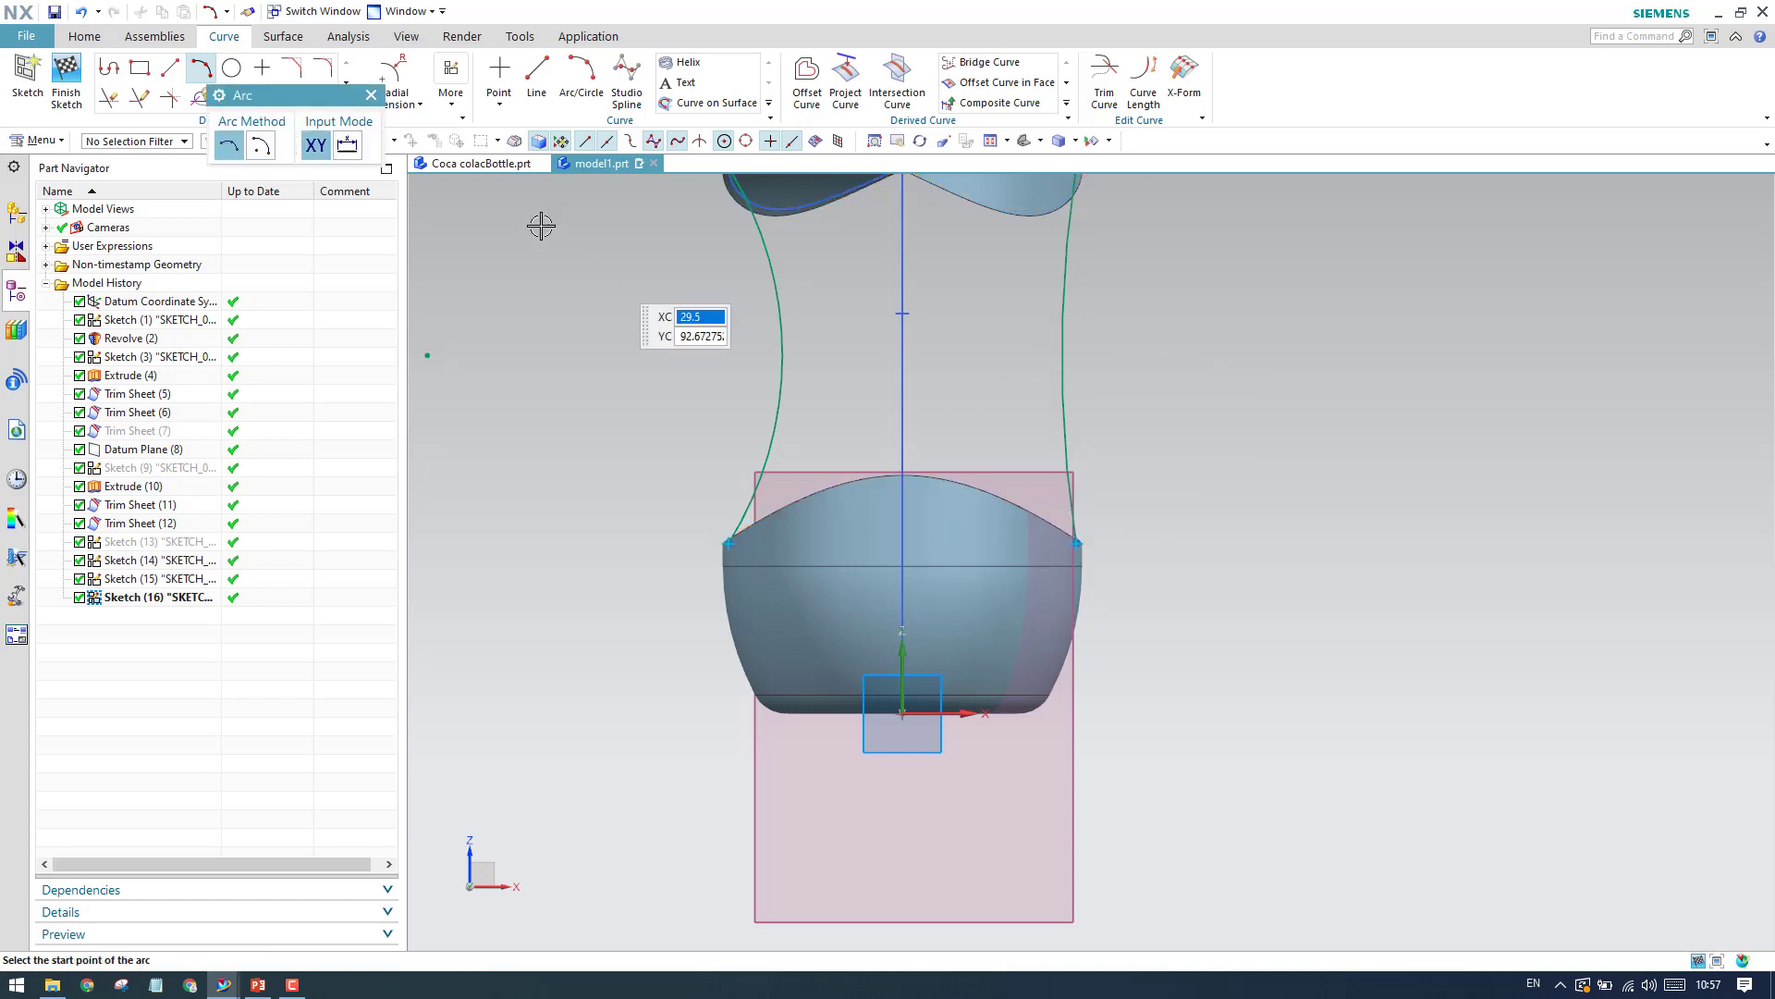
pyautogui.scroll(2, 904, 357)
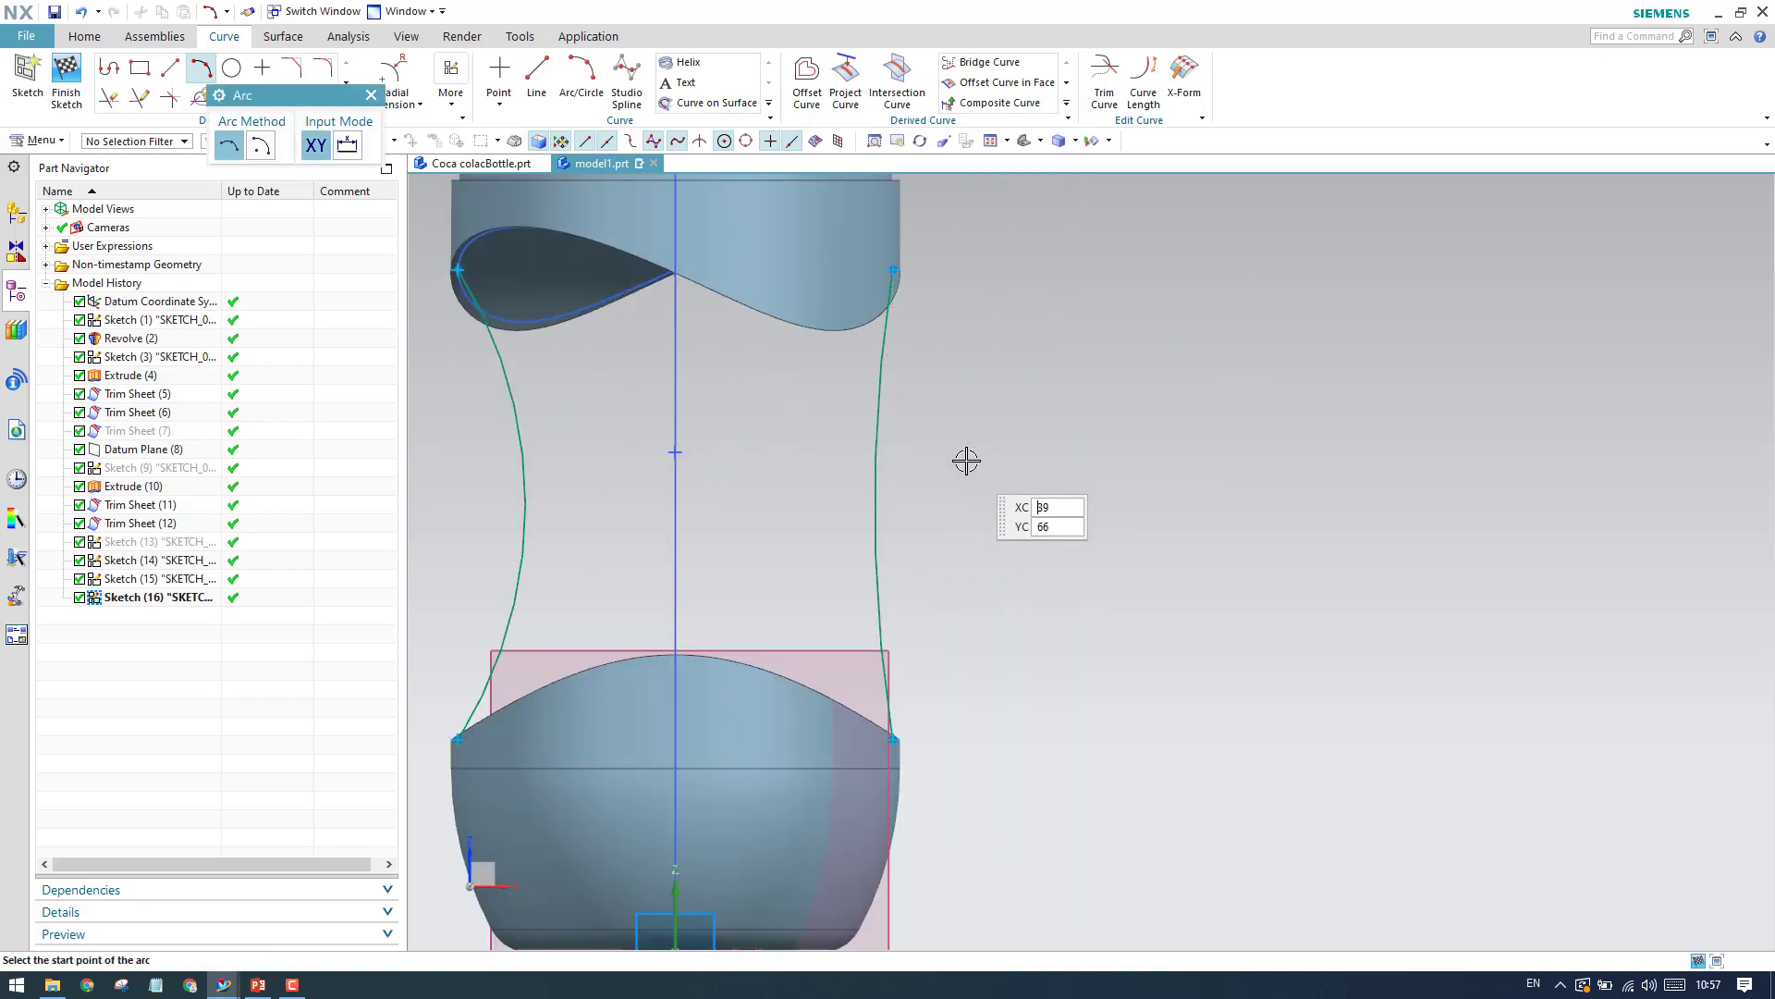
pyautogui.press('Escape')
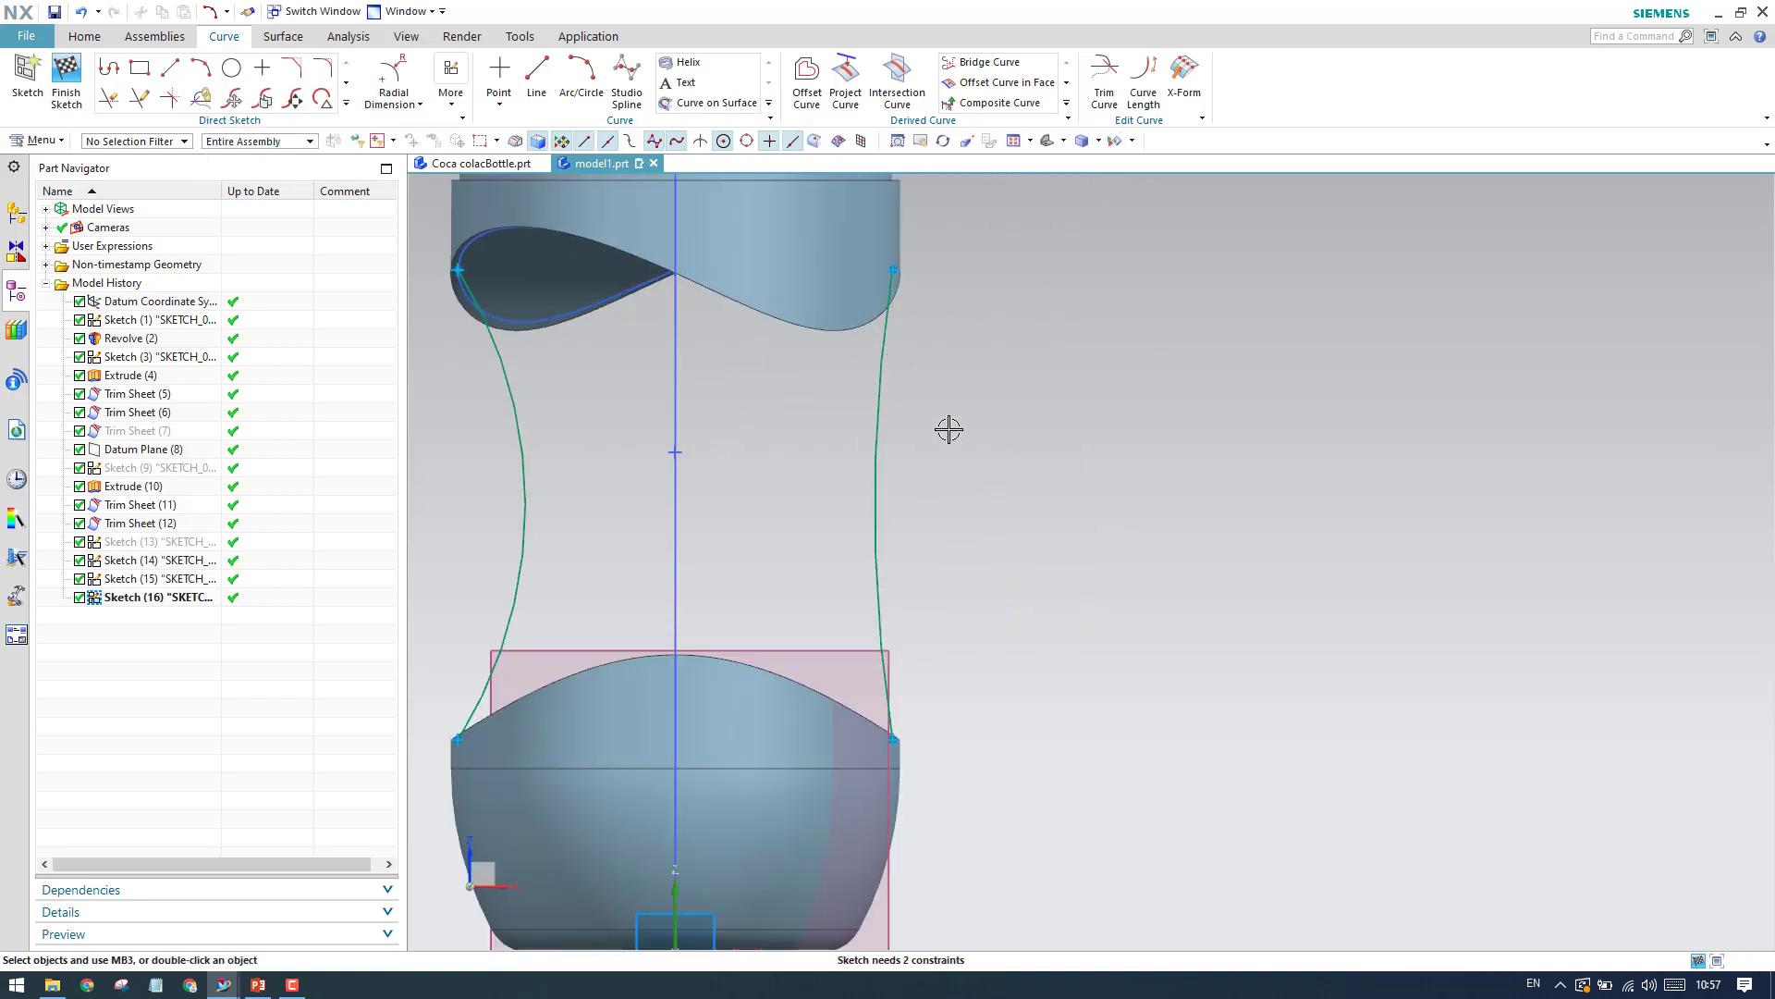
# Add a radial dimension to the positive X side arc and set its radius to 110.
pyautogui.click(393, 76)
pyautogui.click(875, 441)
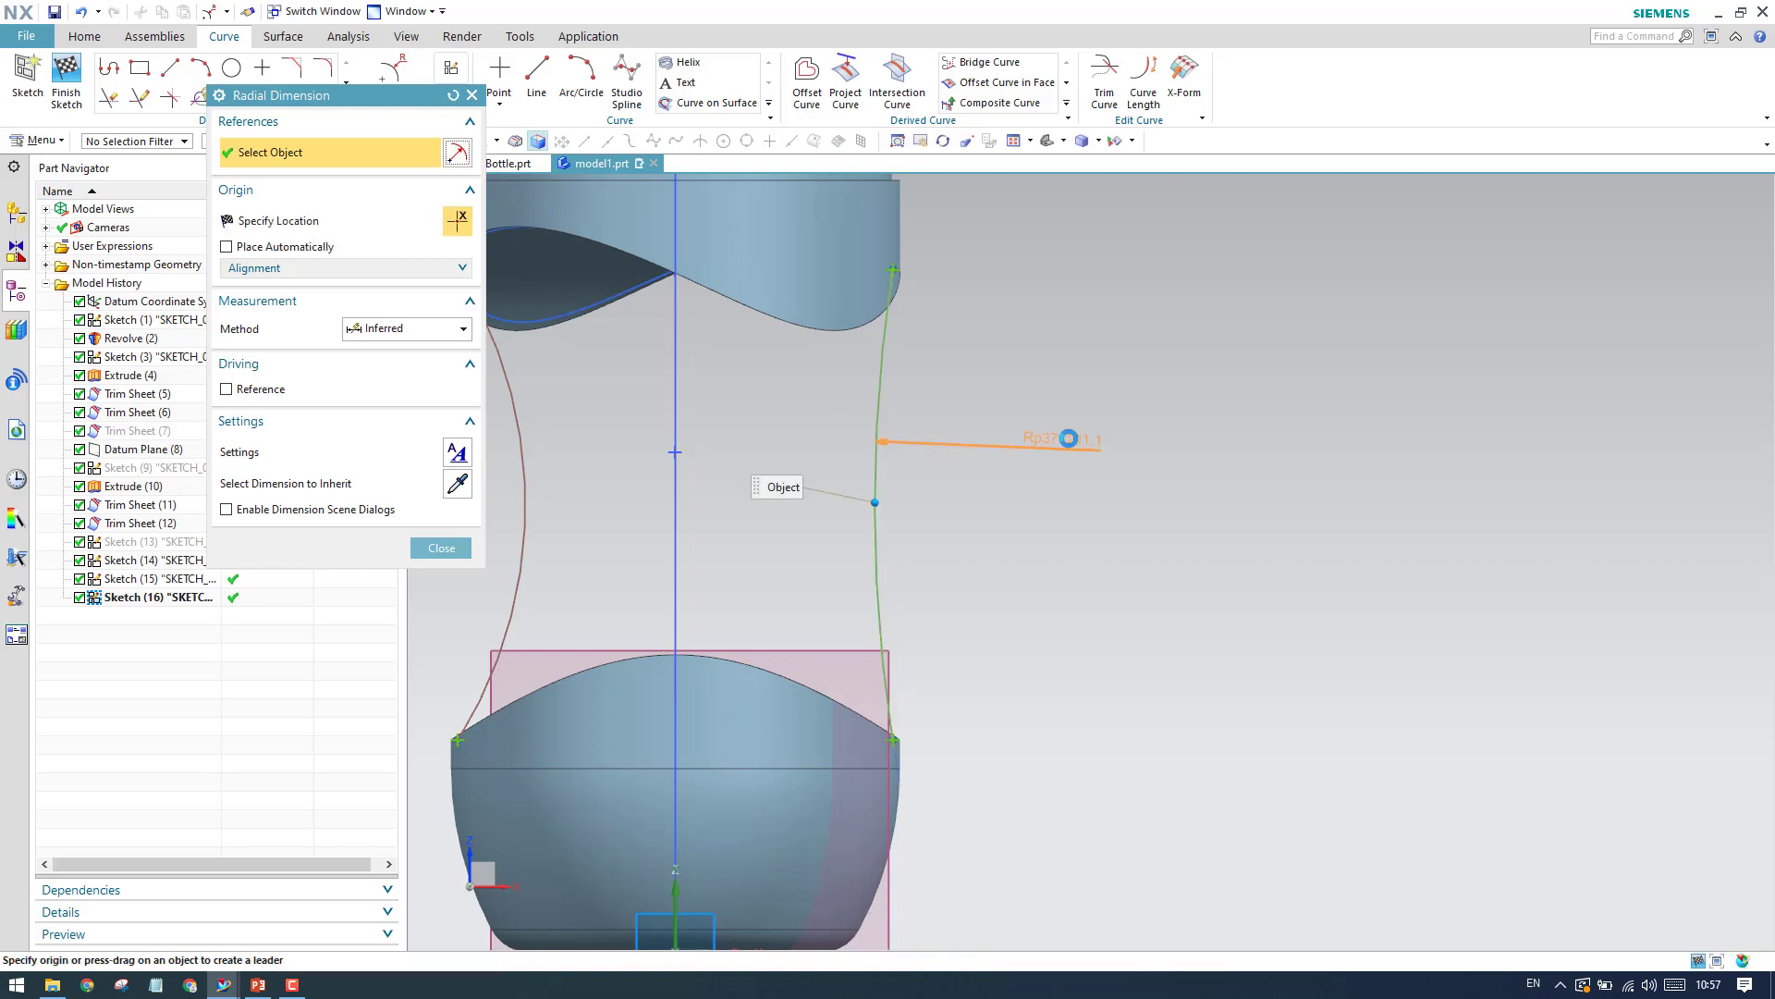
pyautogui.click(1066, 436)
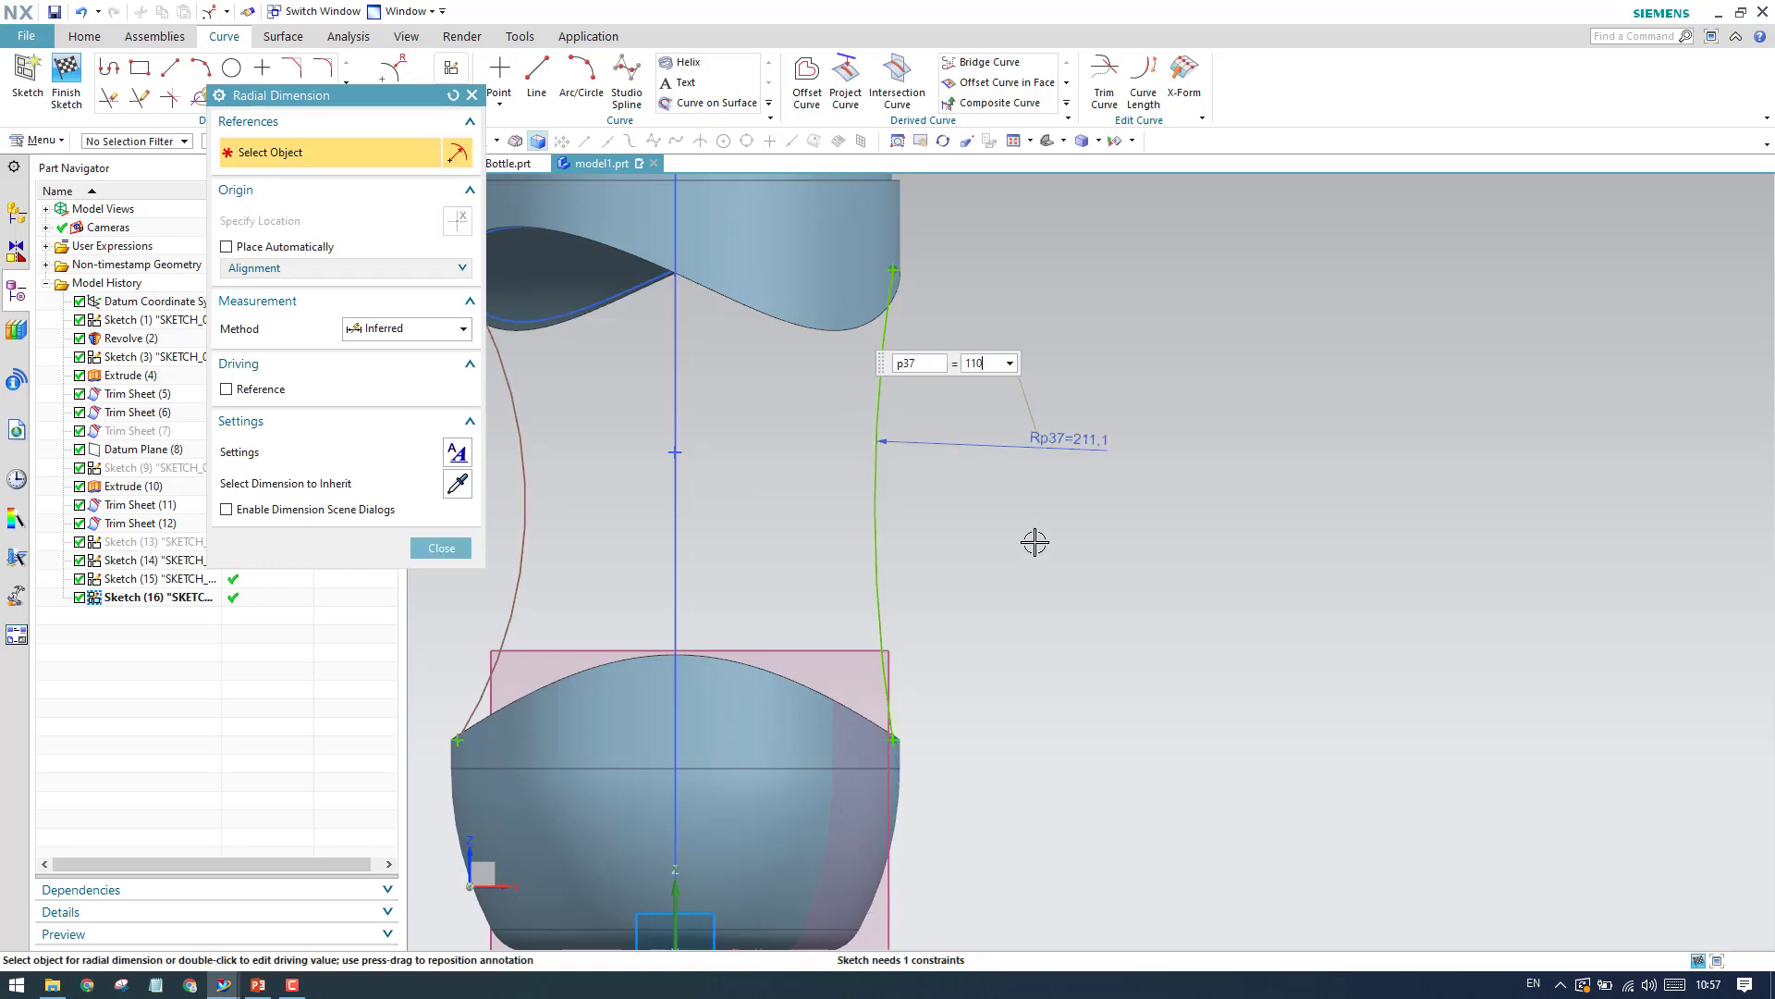
pyautogui.write('110')
pyautogui.press('Return')
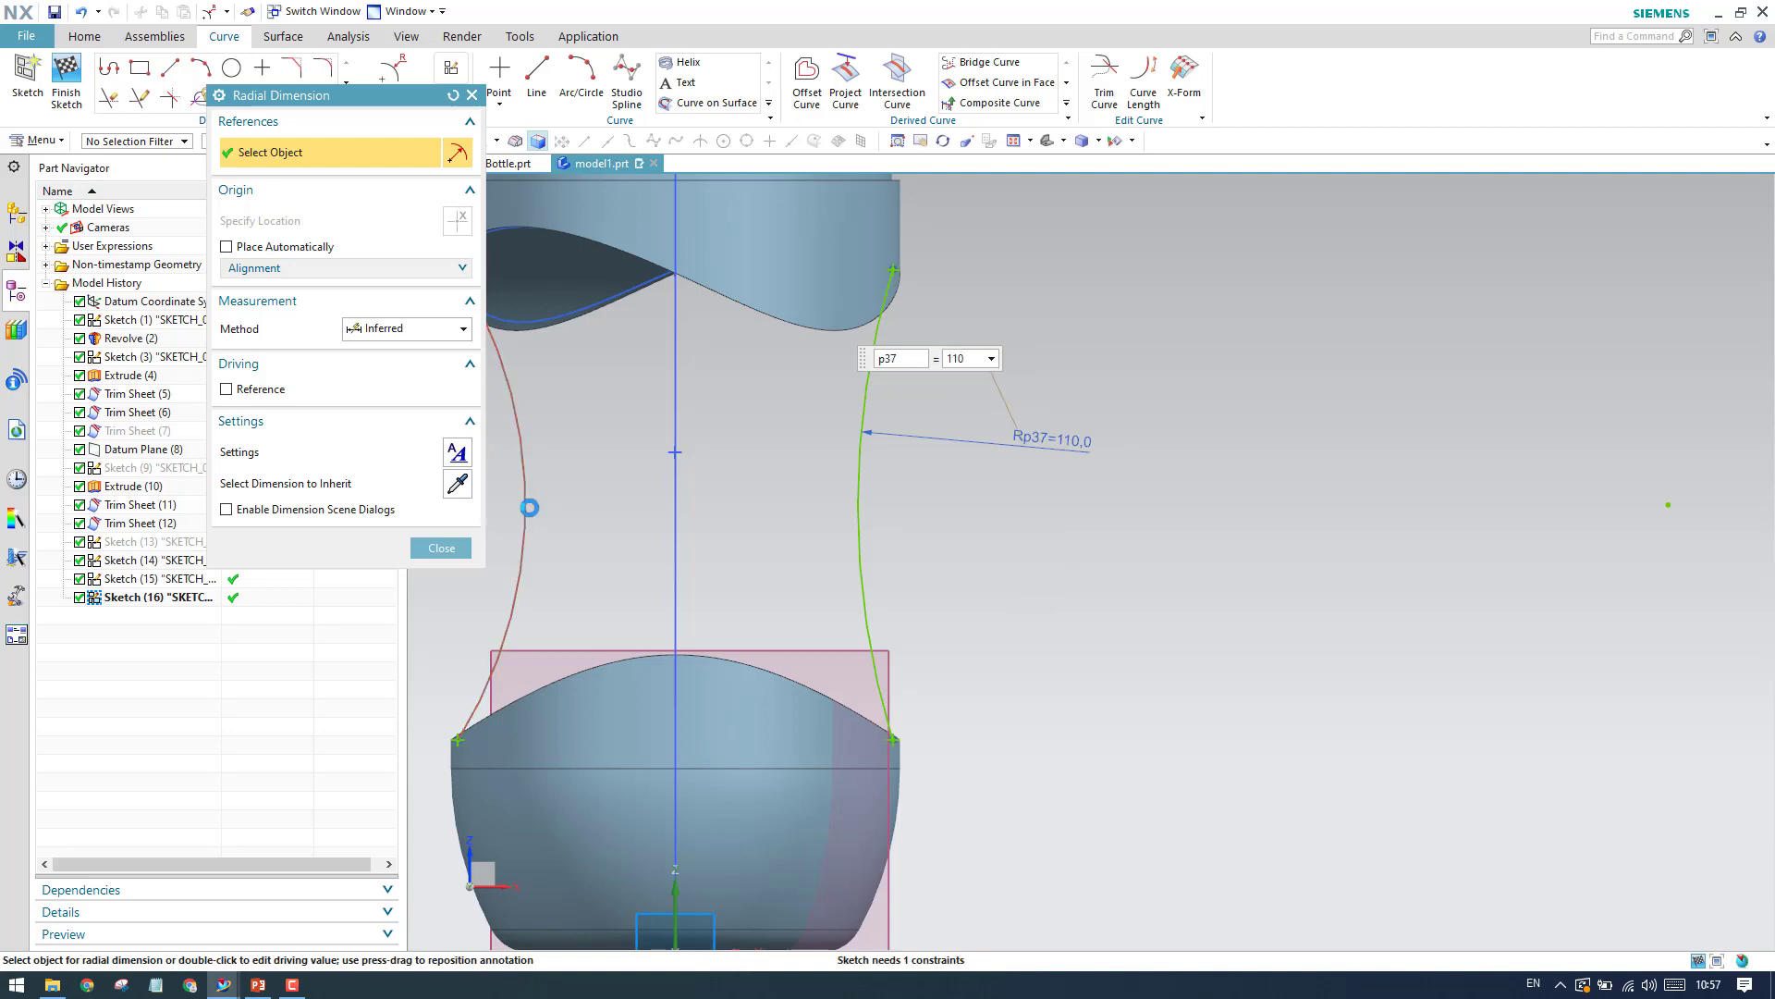
# Dimension the negative X side arc with a radius of 110 and finish the sketch.
pyautogui.click(529, 507)
pyautogui.click(611, 507)
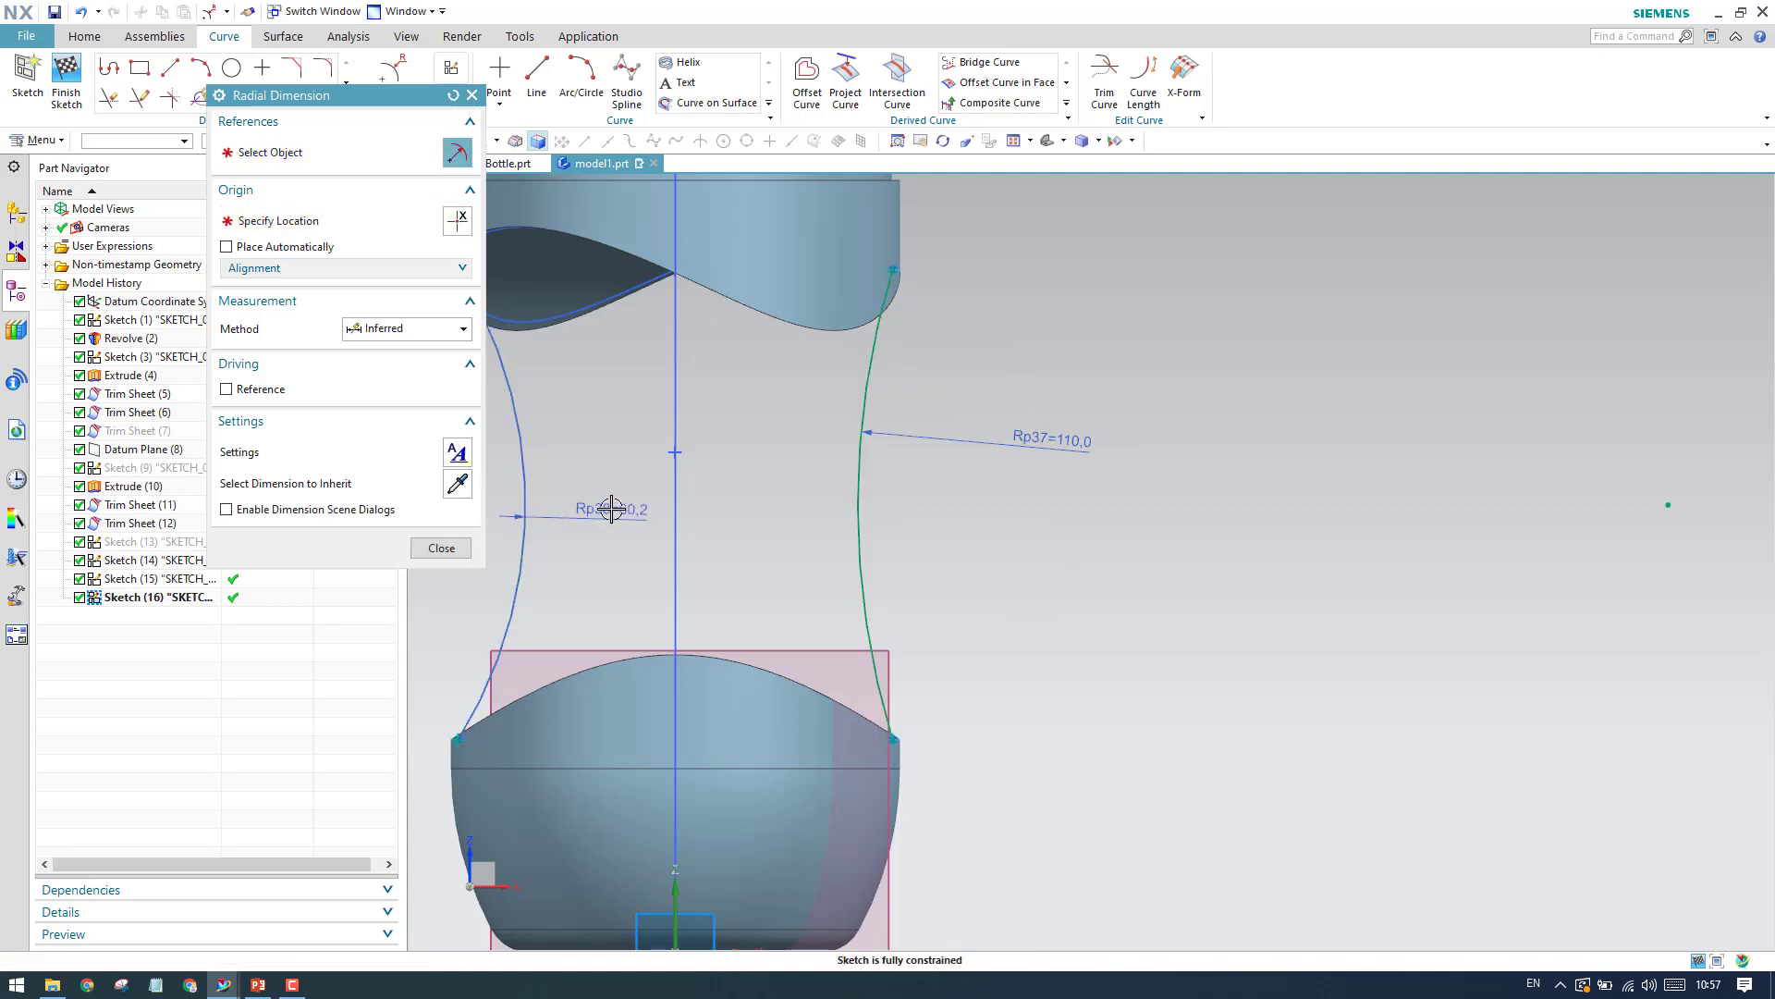
pyautogui.write('110')
pyautogui.press('Return')
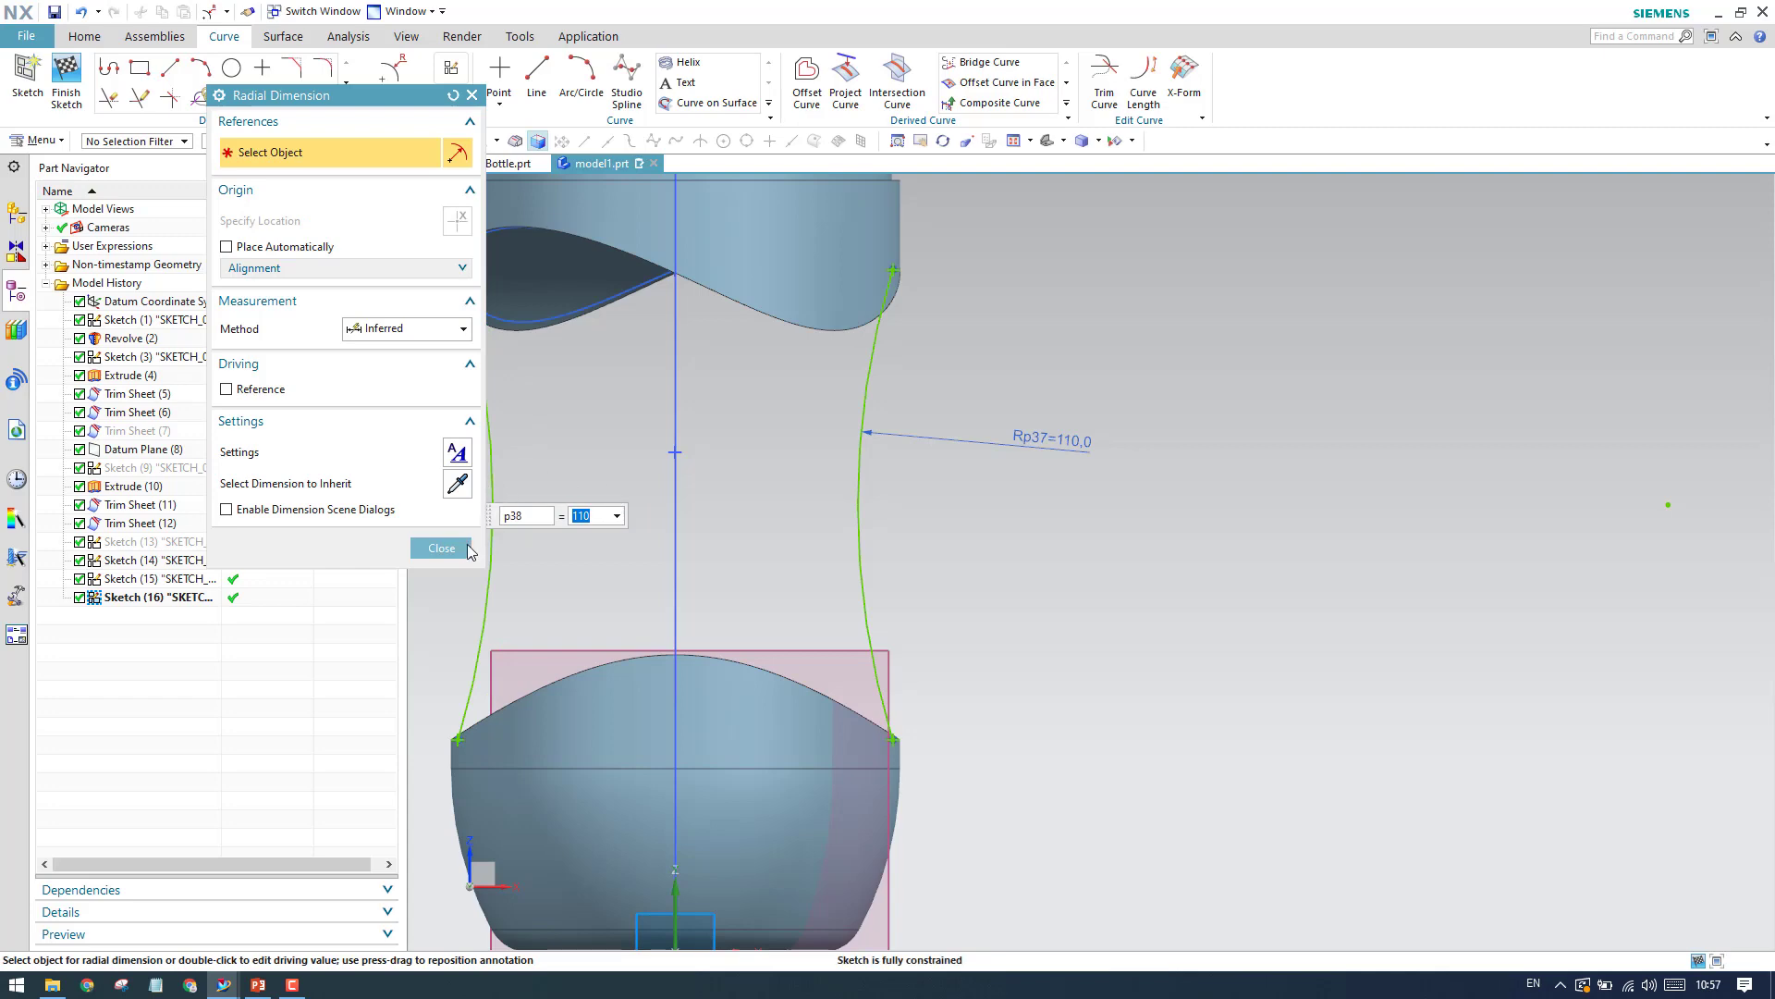
pyautogui.click(468, 548)
pyautogui.click(64, 90)
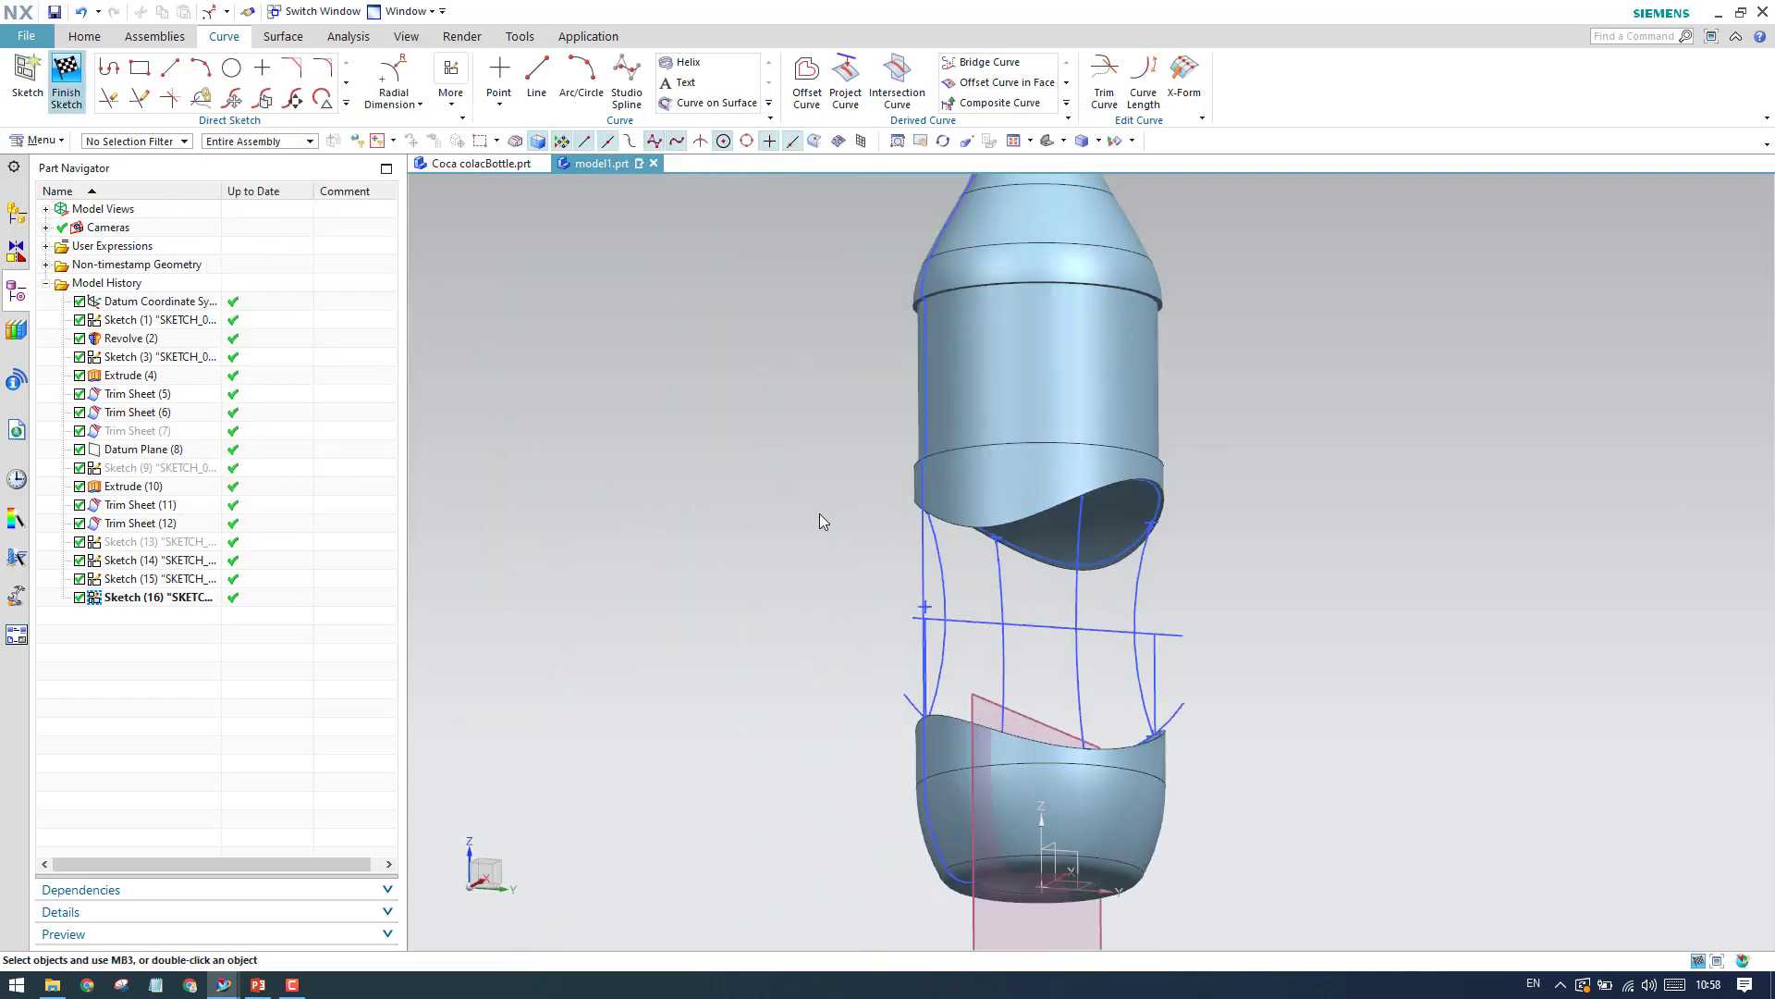
# Hide Sketch (1) and Sketch (3) so that only the curves for the middle section stay displayed.
pyautogui.moveTo(912, 567)
pyautogui.mouseDown(button='middle')
pyautogui.moveTo(931, 496)
pyautogui.moveTo(975, 549)
pyautogui.mouseUp(button='middle')
pyautogui.scroll(5, 979, 573)
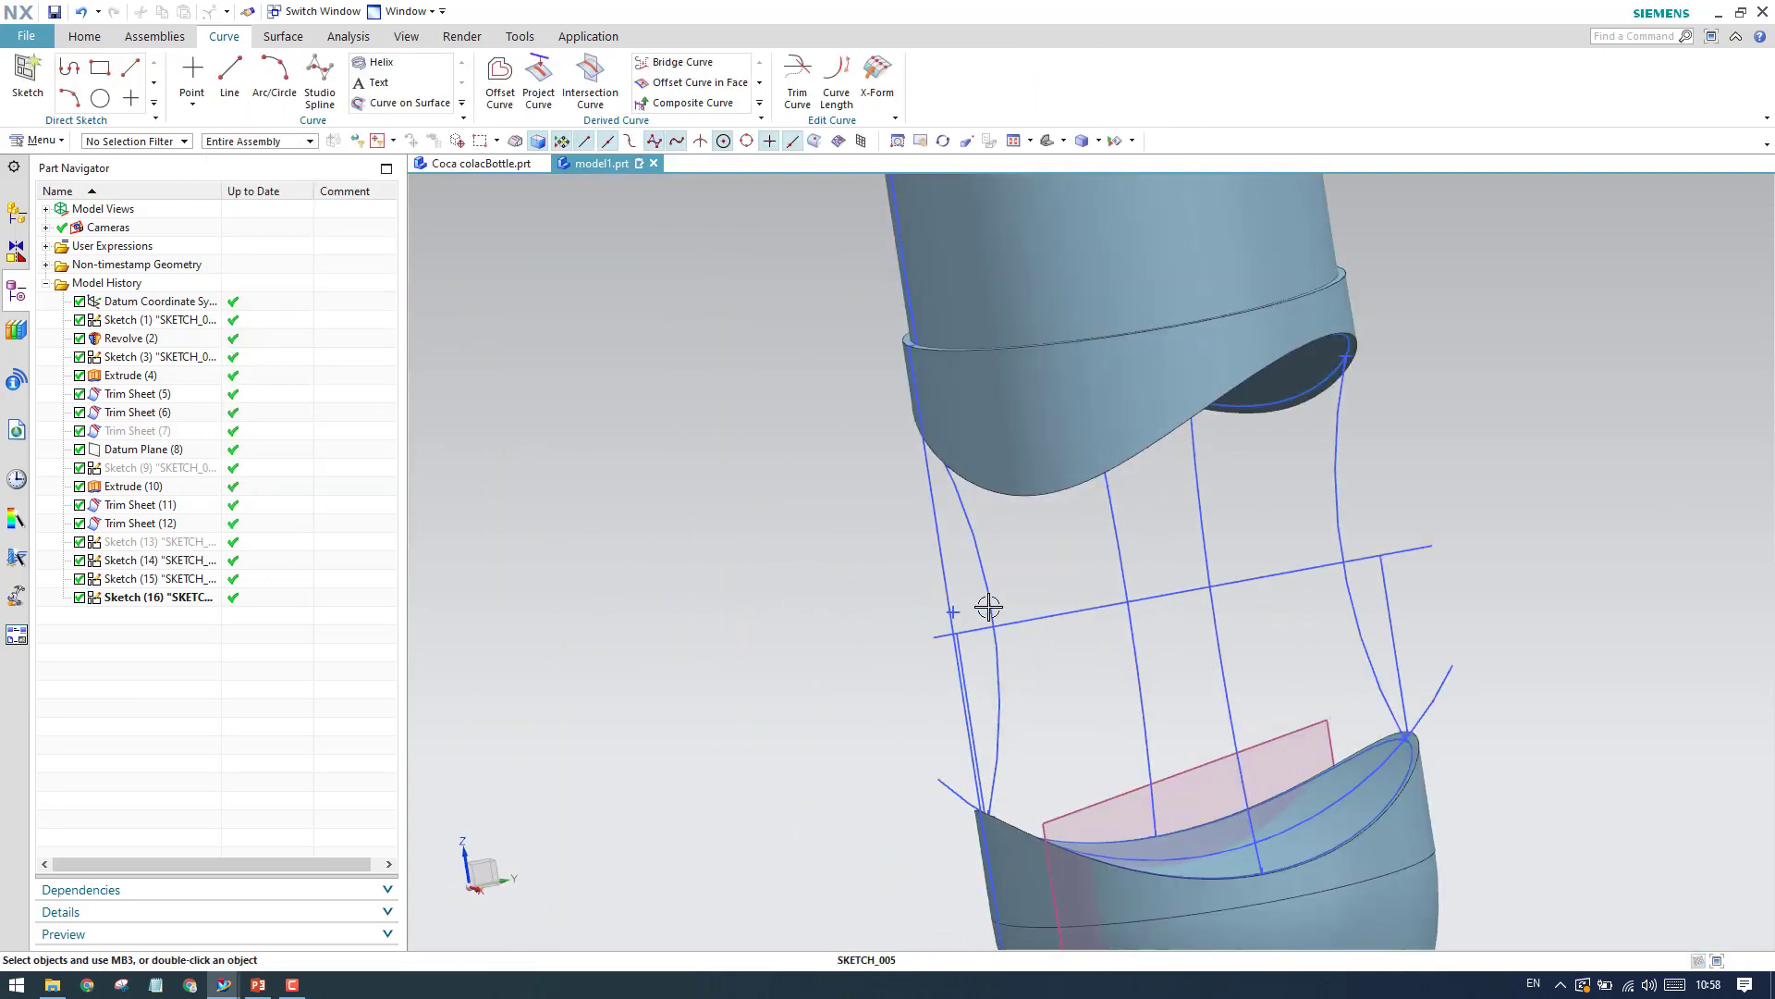
pyautogui.rightClick(143, 320)
pyautogui.click(184, 332)
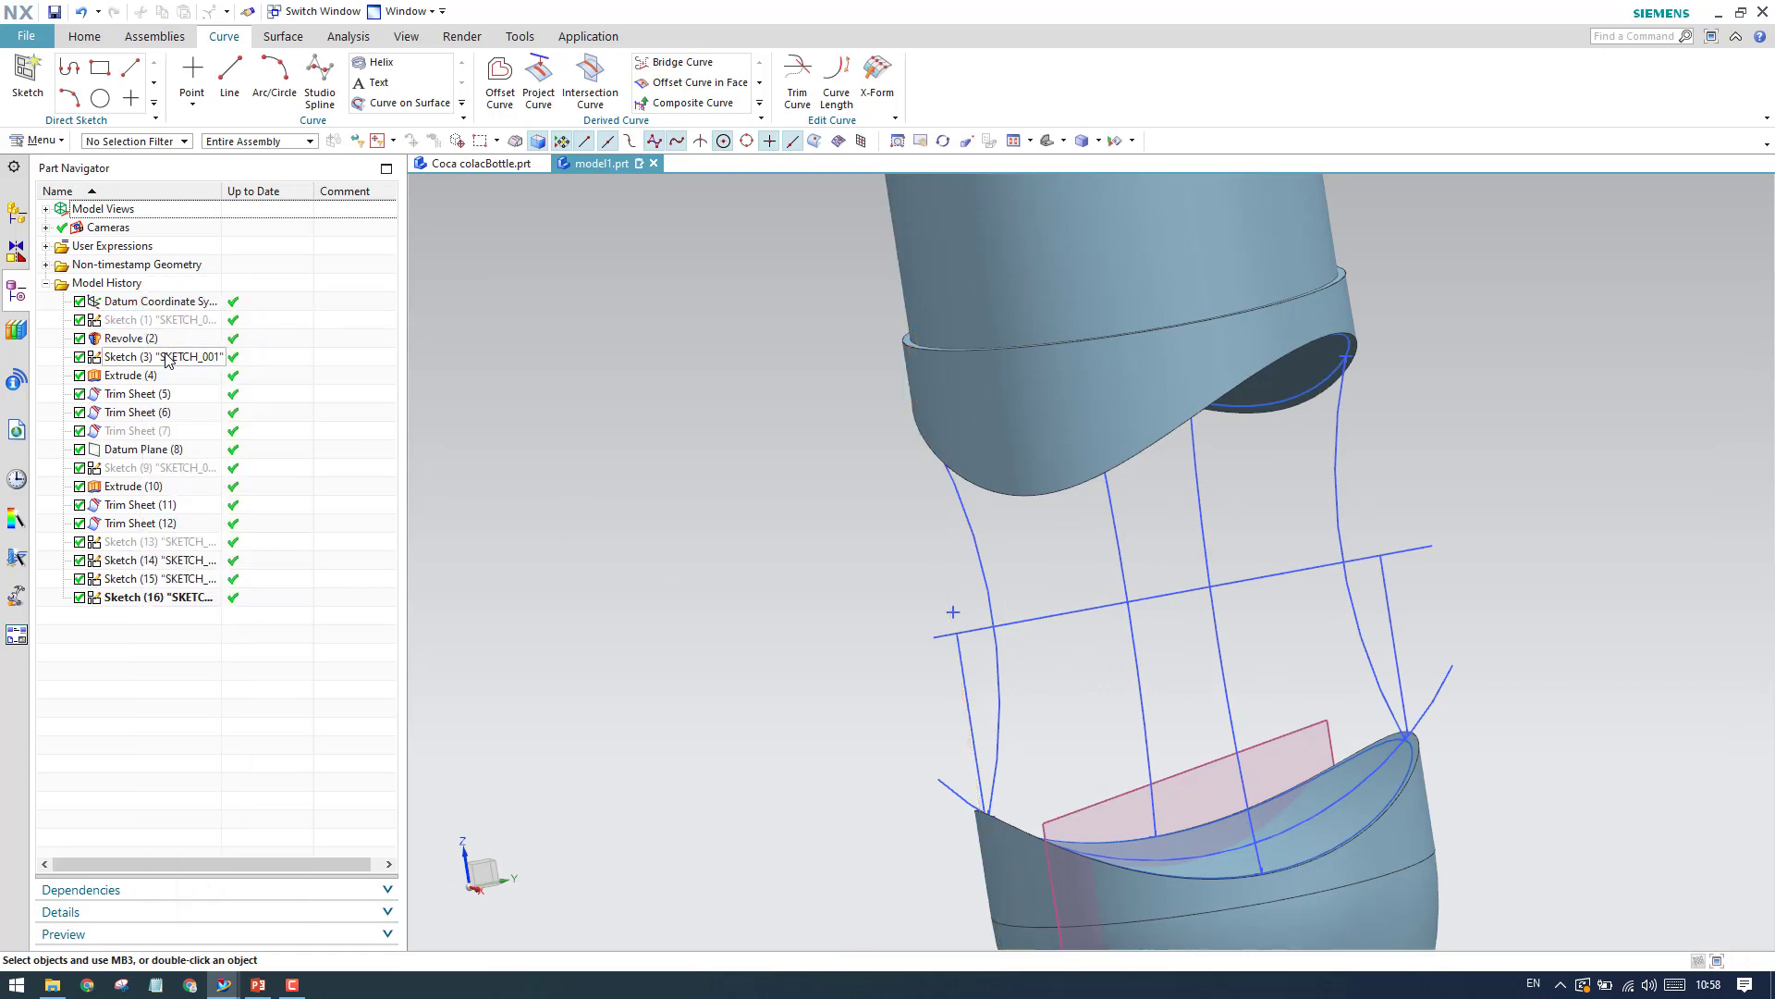
pyautogui.rightClick(168, 361)
pyautogui.click(198, 371)
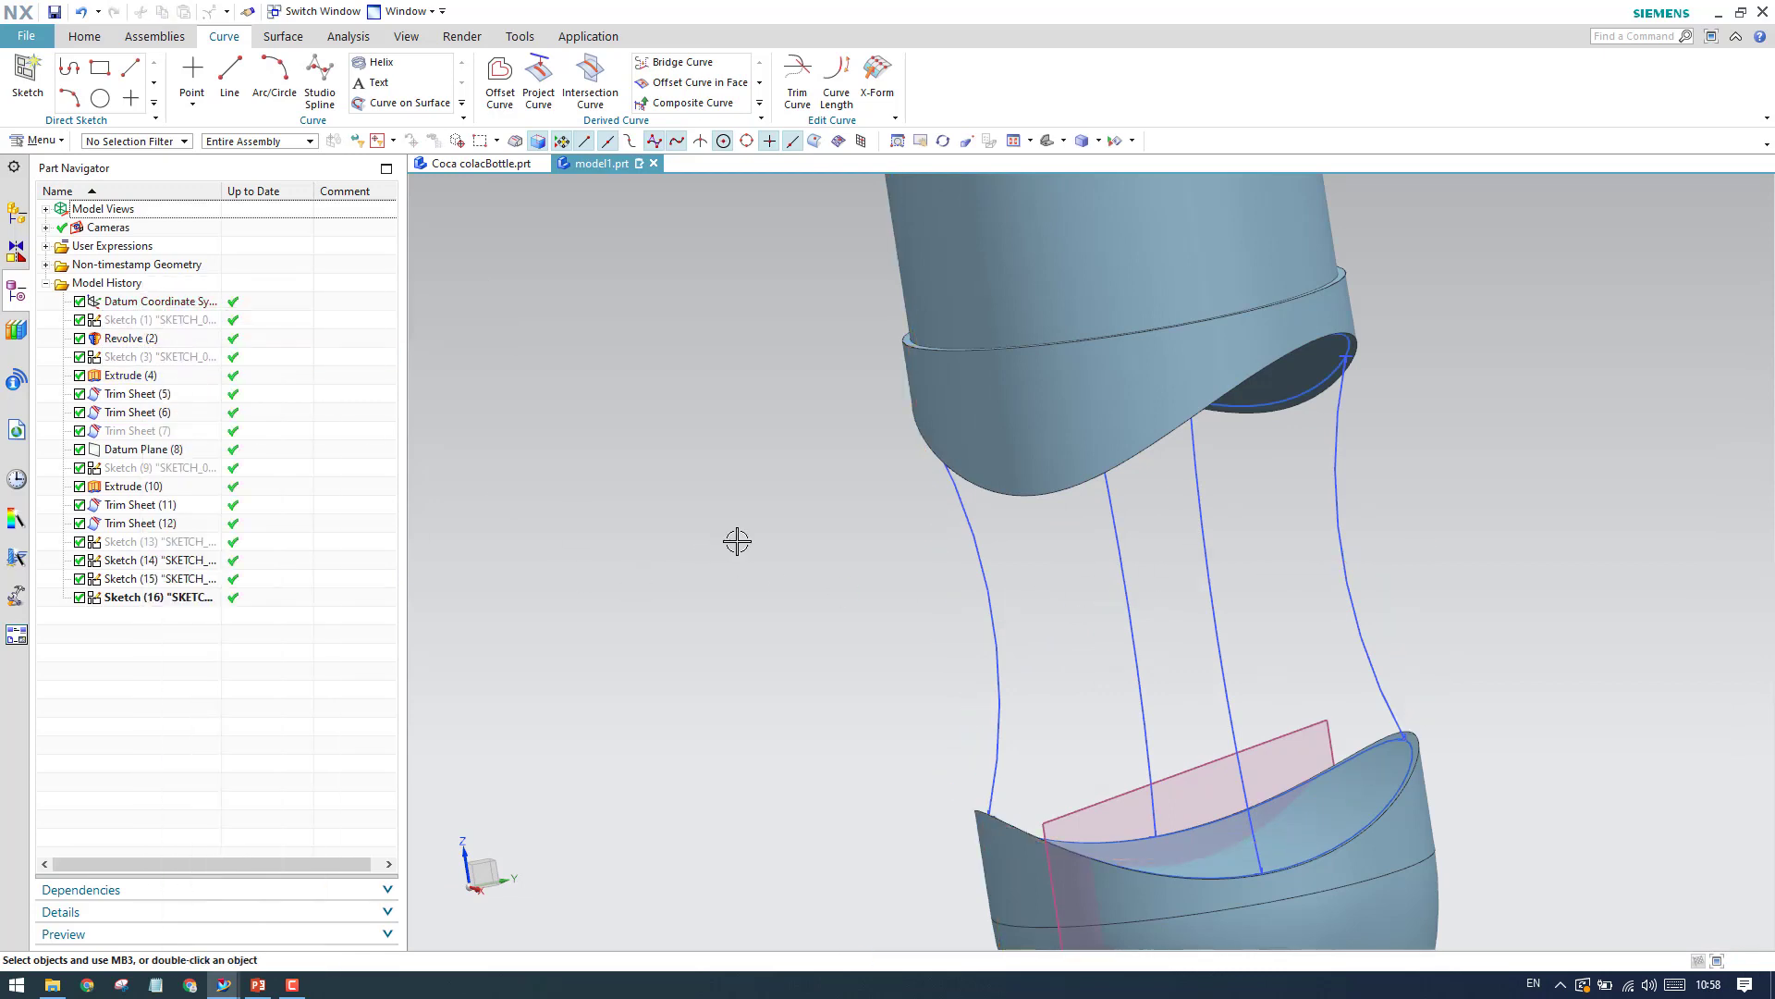
# Hide the datum plane that crosses the lower body.
pyautogui.moveTo(737, 541); pyautogui.dragTo(854, 578, button='middle')
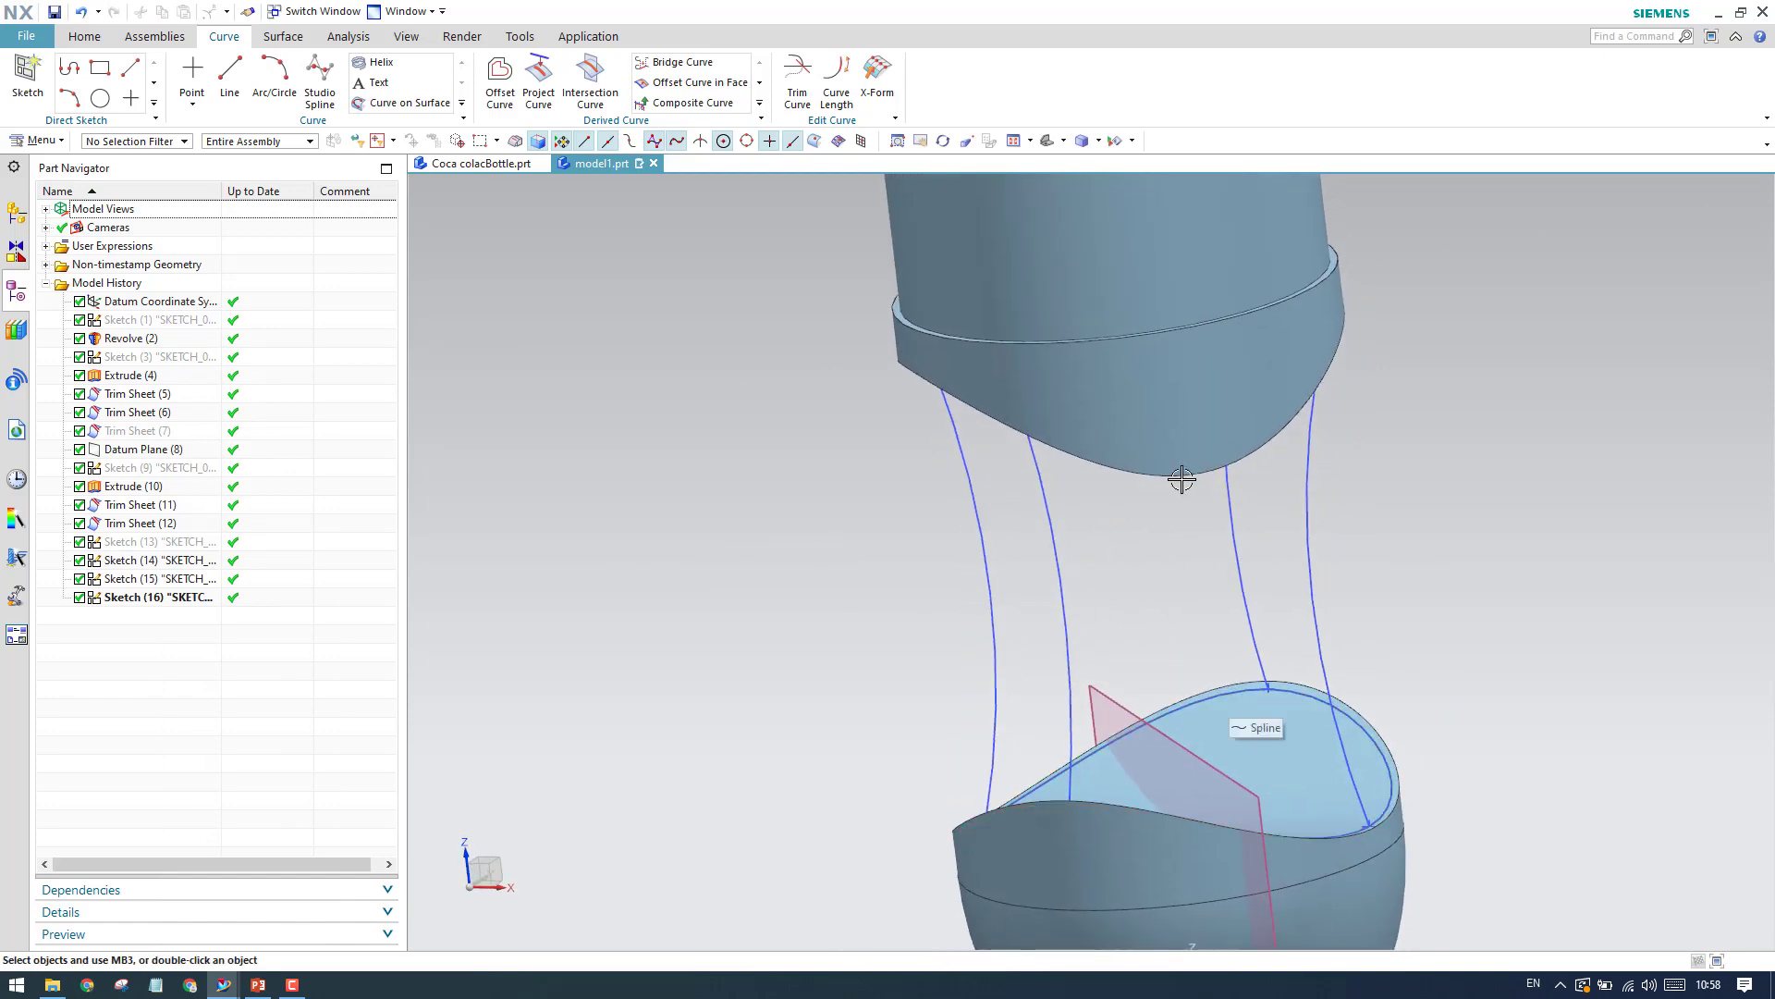
pyautogui.moveTo(1181, 479)
pyautogui.mouseDown(button='middle')
pyautogui.moveTo(1180, 337)
pyautogui.moveTo(895, 414)
pyautogui.moveTo(832, 373)
pyautogui.moveTo(878, 439)
pyautogui.moveTo(912, 407)
pyautogui.moveTo(864, 440)
pyautogui.mouseUp(button='middle')
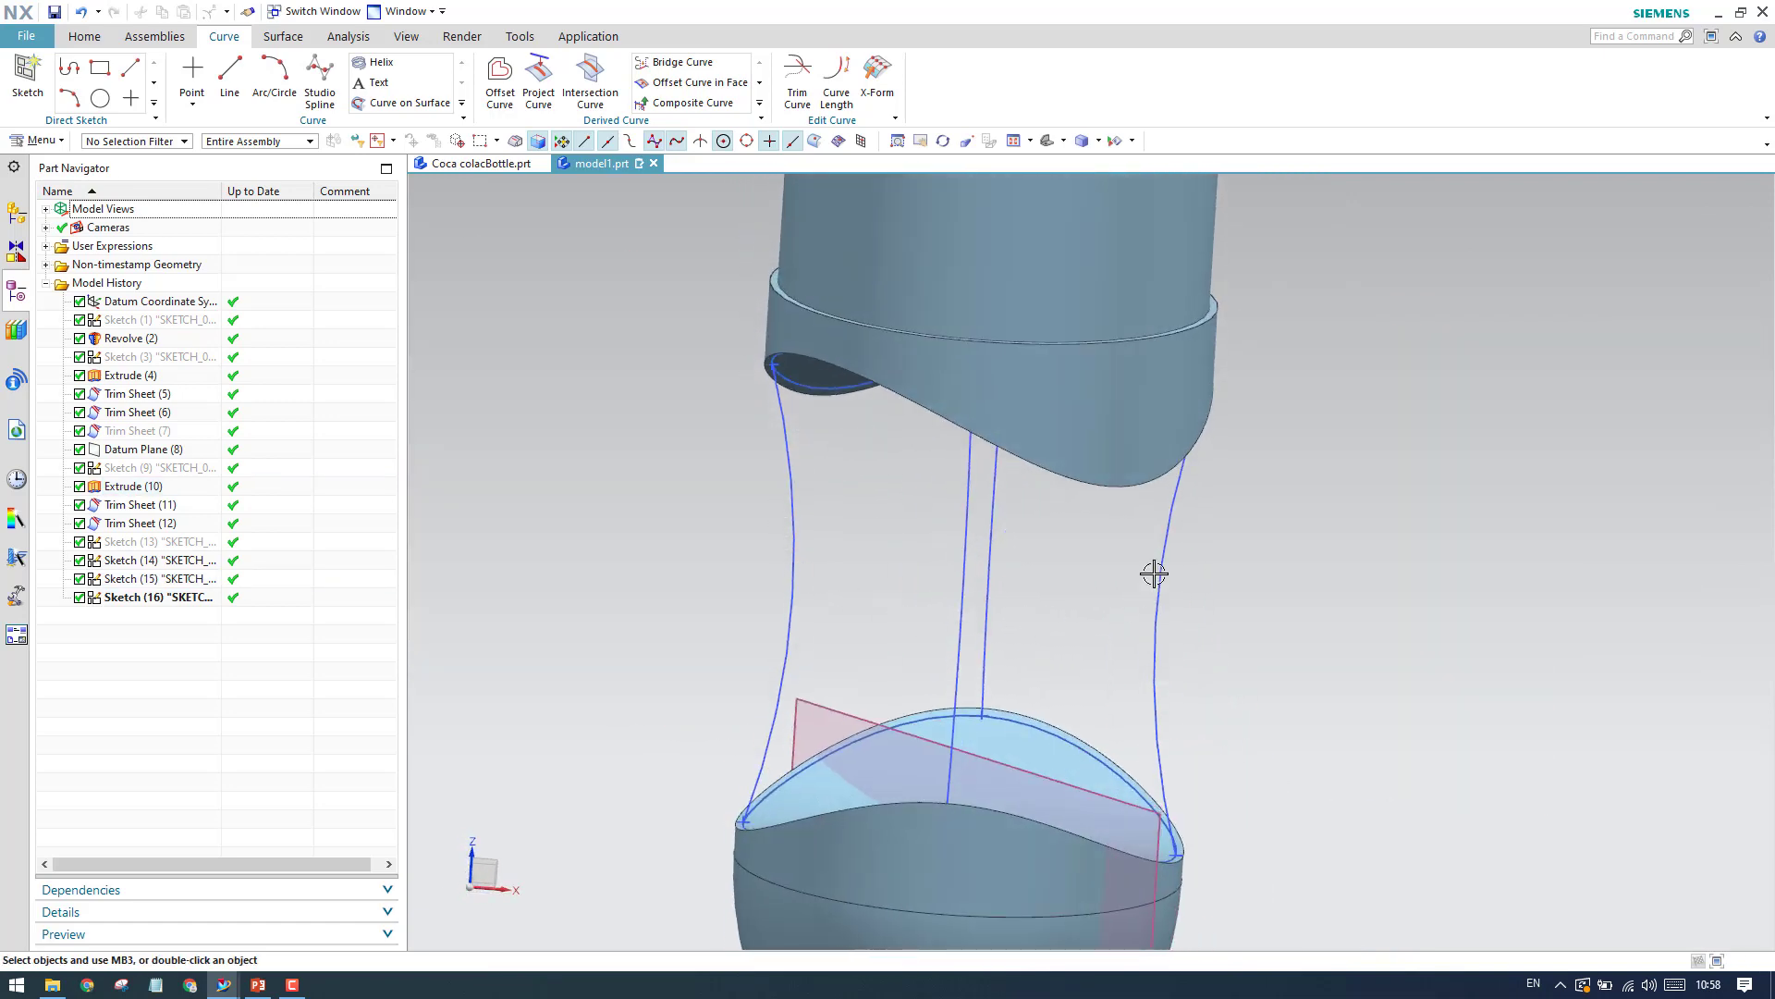
pyautogui.click(826, 718)
pyautogui.hotkey('ctrl', 'b')
pyautogui.scroll(-3, 967, 599)
pyautogui.moveTo(967, 599)
pyautogui.mouseDown(button='middle')
pyautogui.moveTo(904, 599)
pyautogui.moveTo(927, 602)
pyautogui.mouseUp(button='middle')
# Start a Through Curve Mesh surface and reset its selections and settings to the defaults.
pyautogui.click(282, 37)
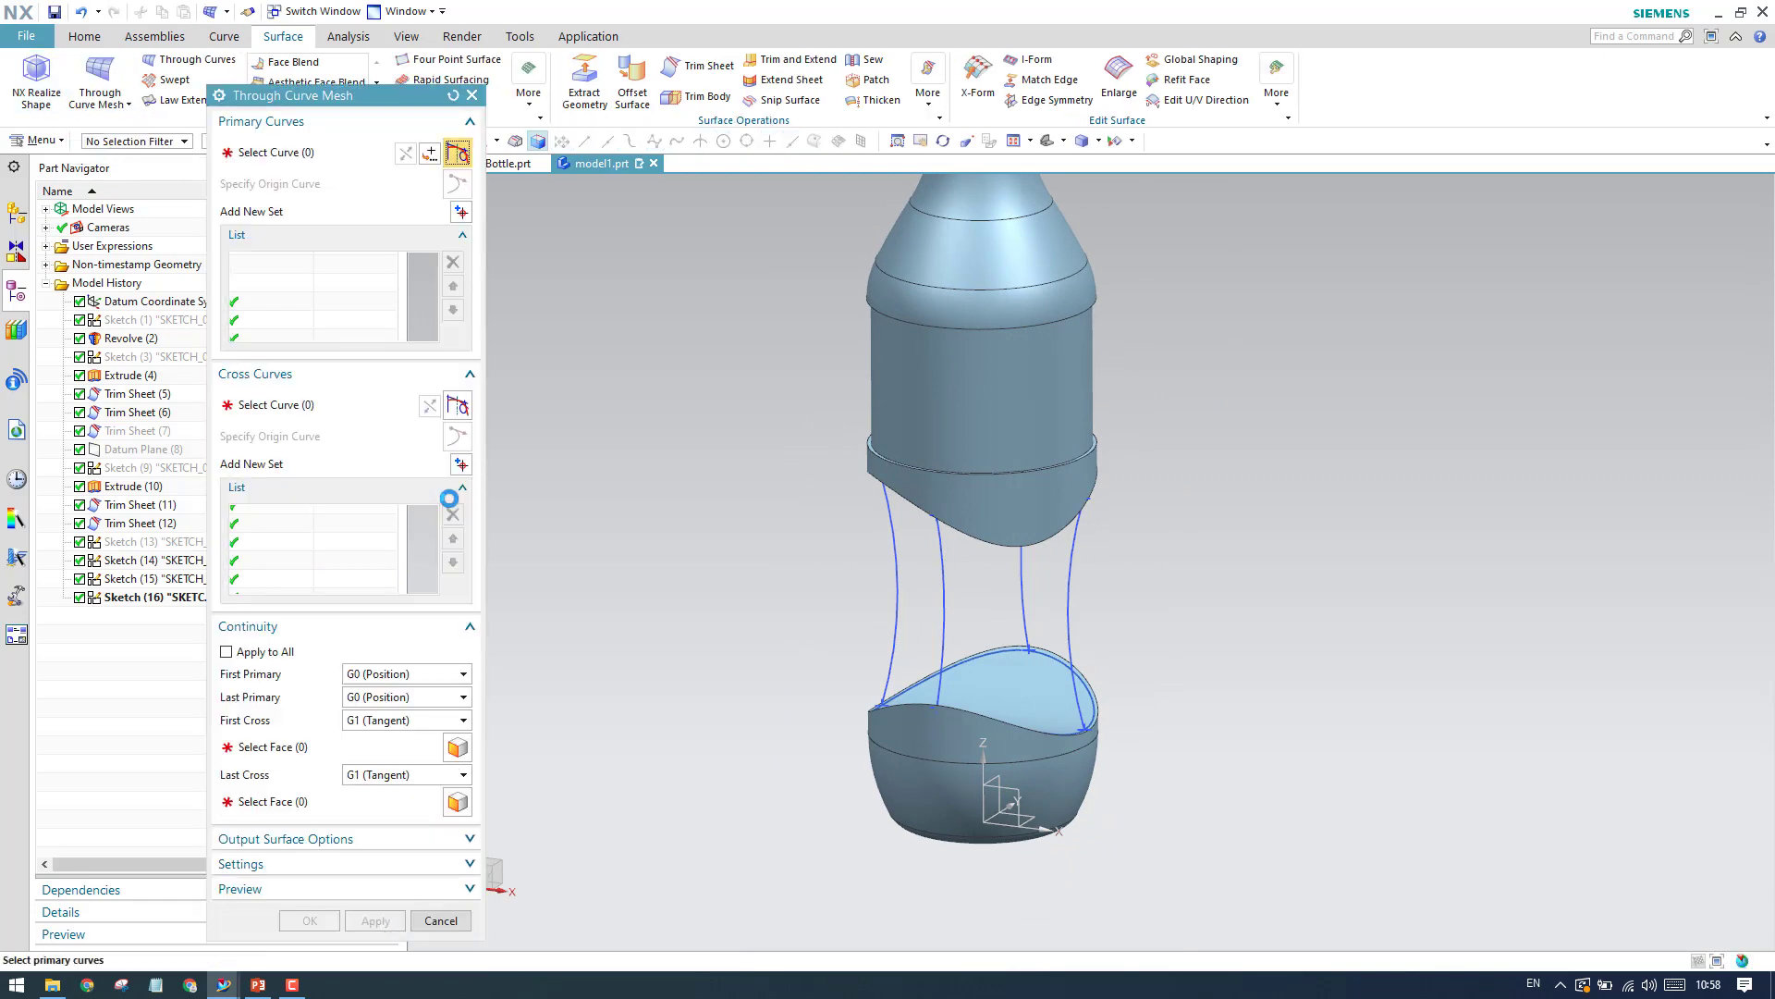
pyautogui.scroll(2, 898, 660)
pyautogui.click(878, 665)
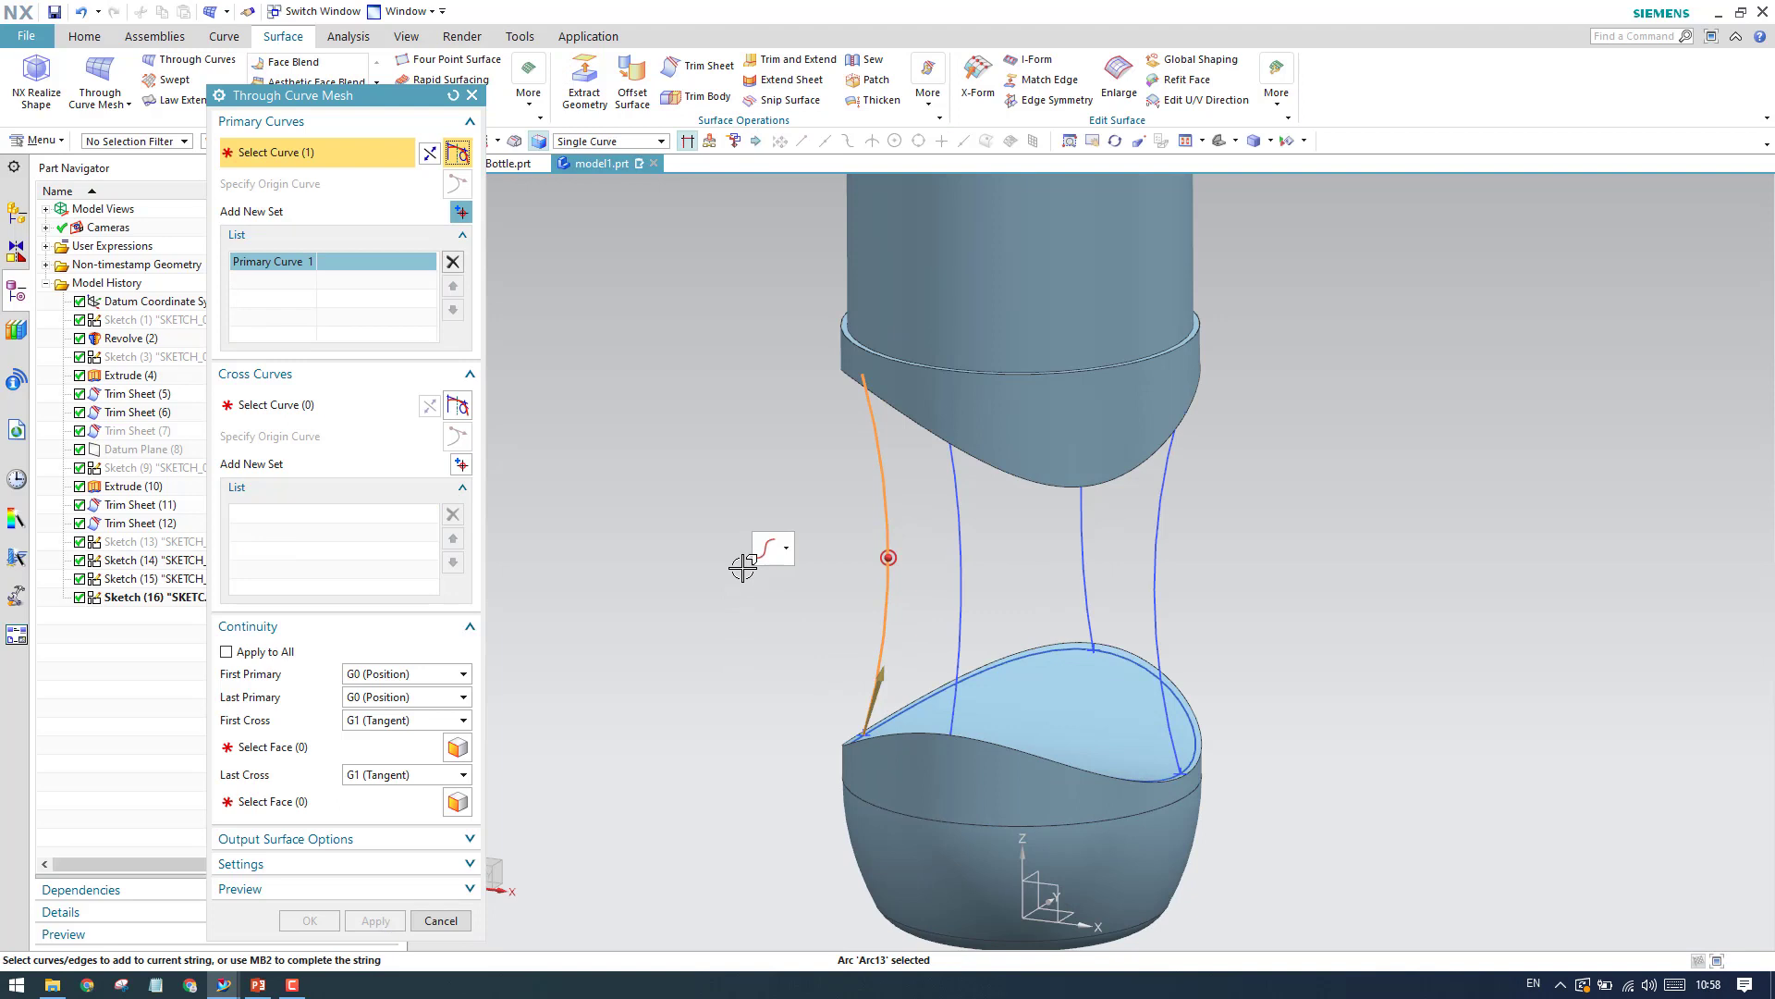
pyautogui.click(453, 95)
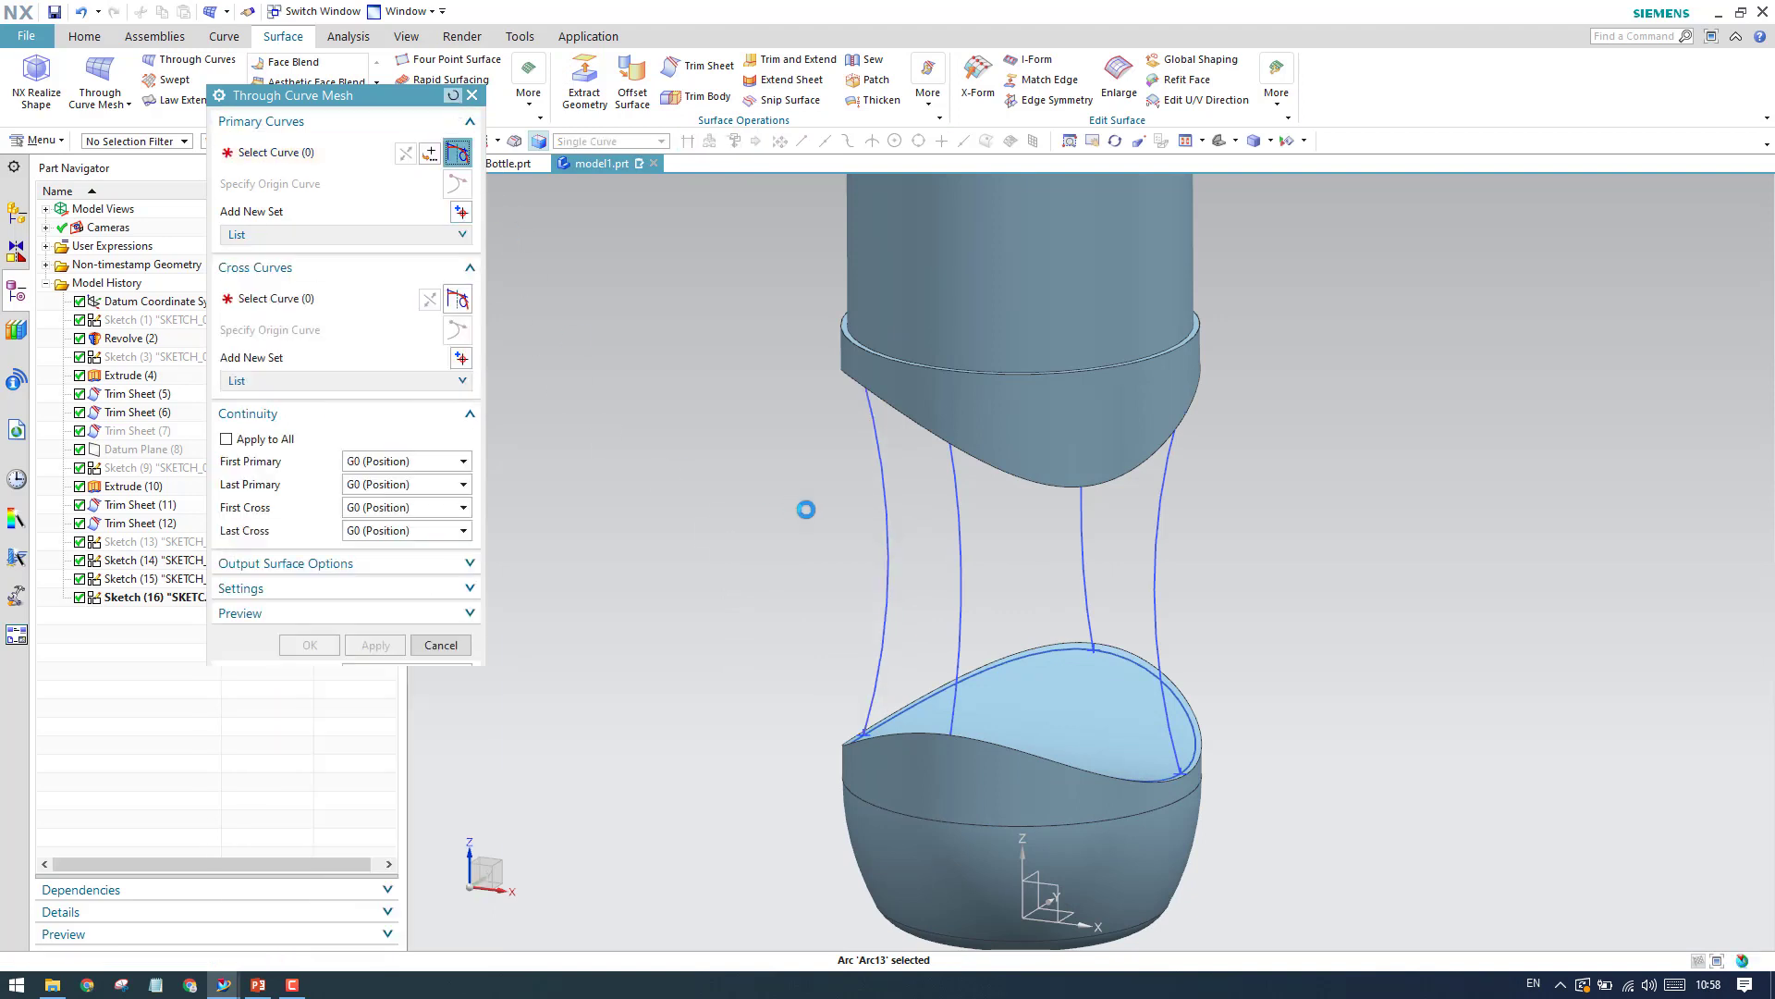
# Select the projected spline segment on the upper body's edge as the first primary curve, using the Single Curve rule.
pyautogui.moveTo(807, 509); pyautogui.dragTo(692, 249, button='middle')
pyautogui.click(636, 142)
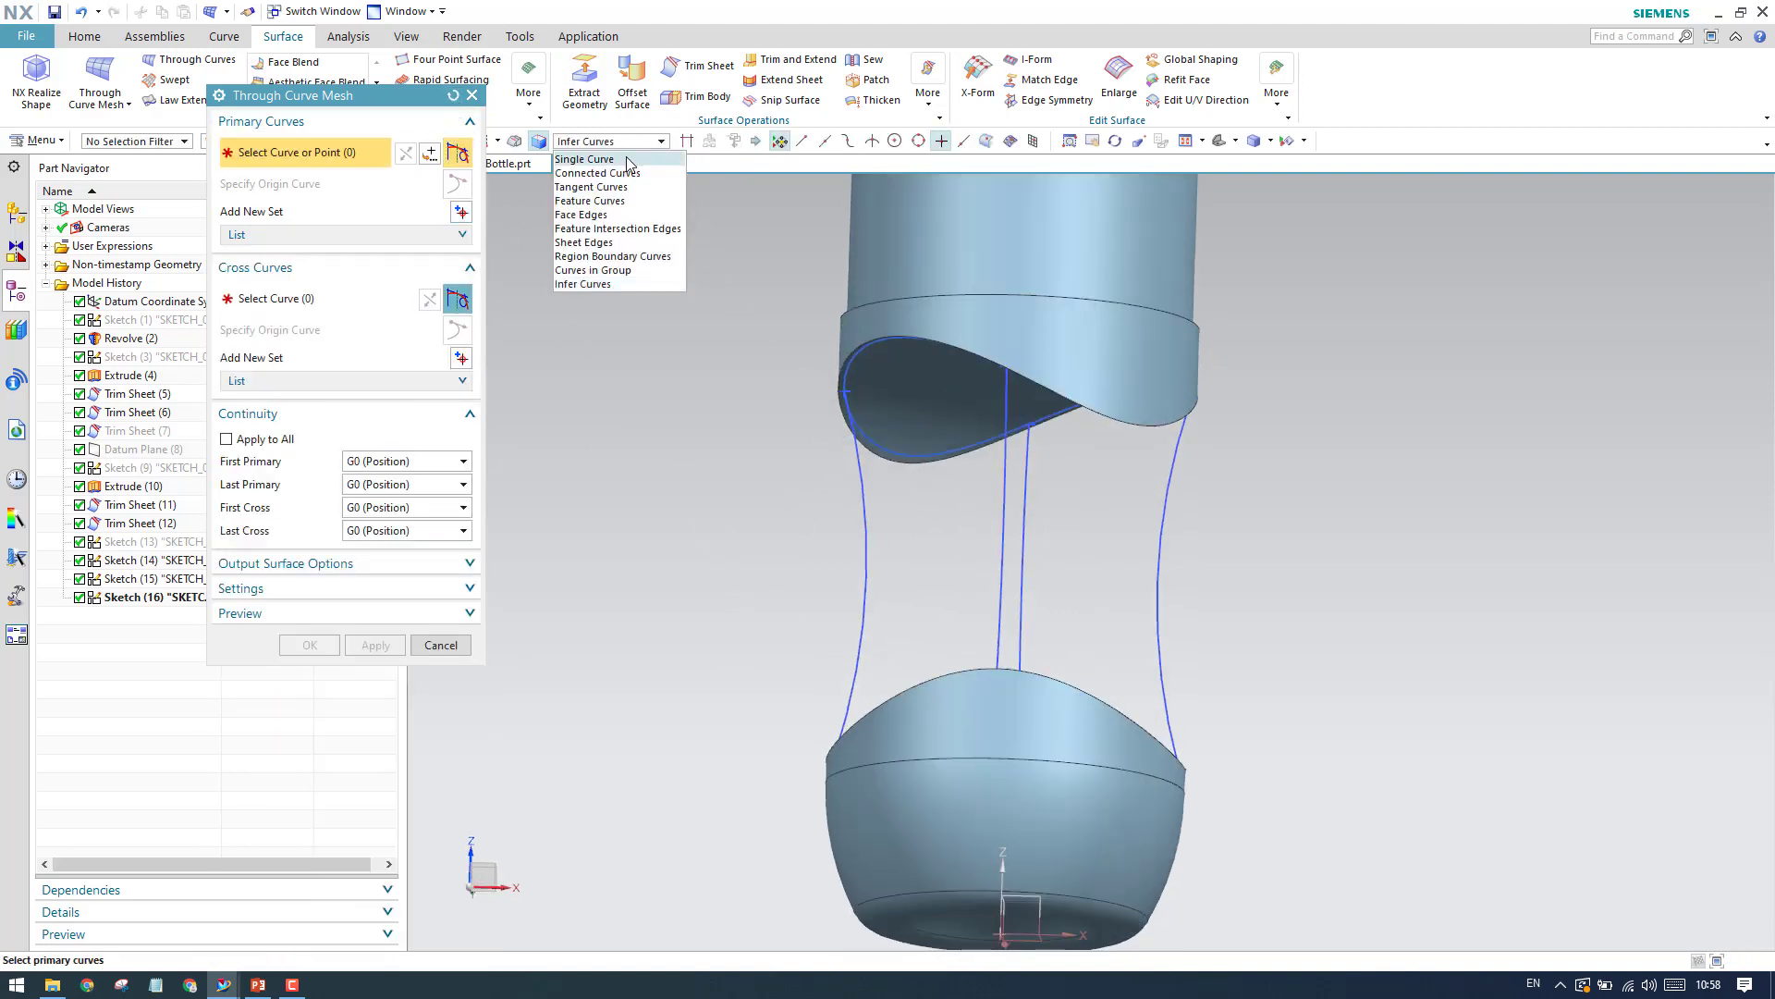
pyautogui.click(647, 156)
pyautogui.scroll(5, 879, 393)
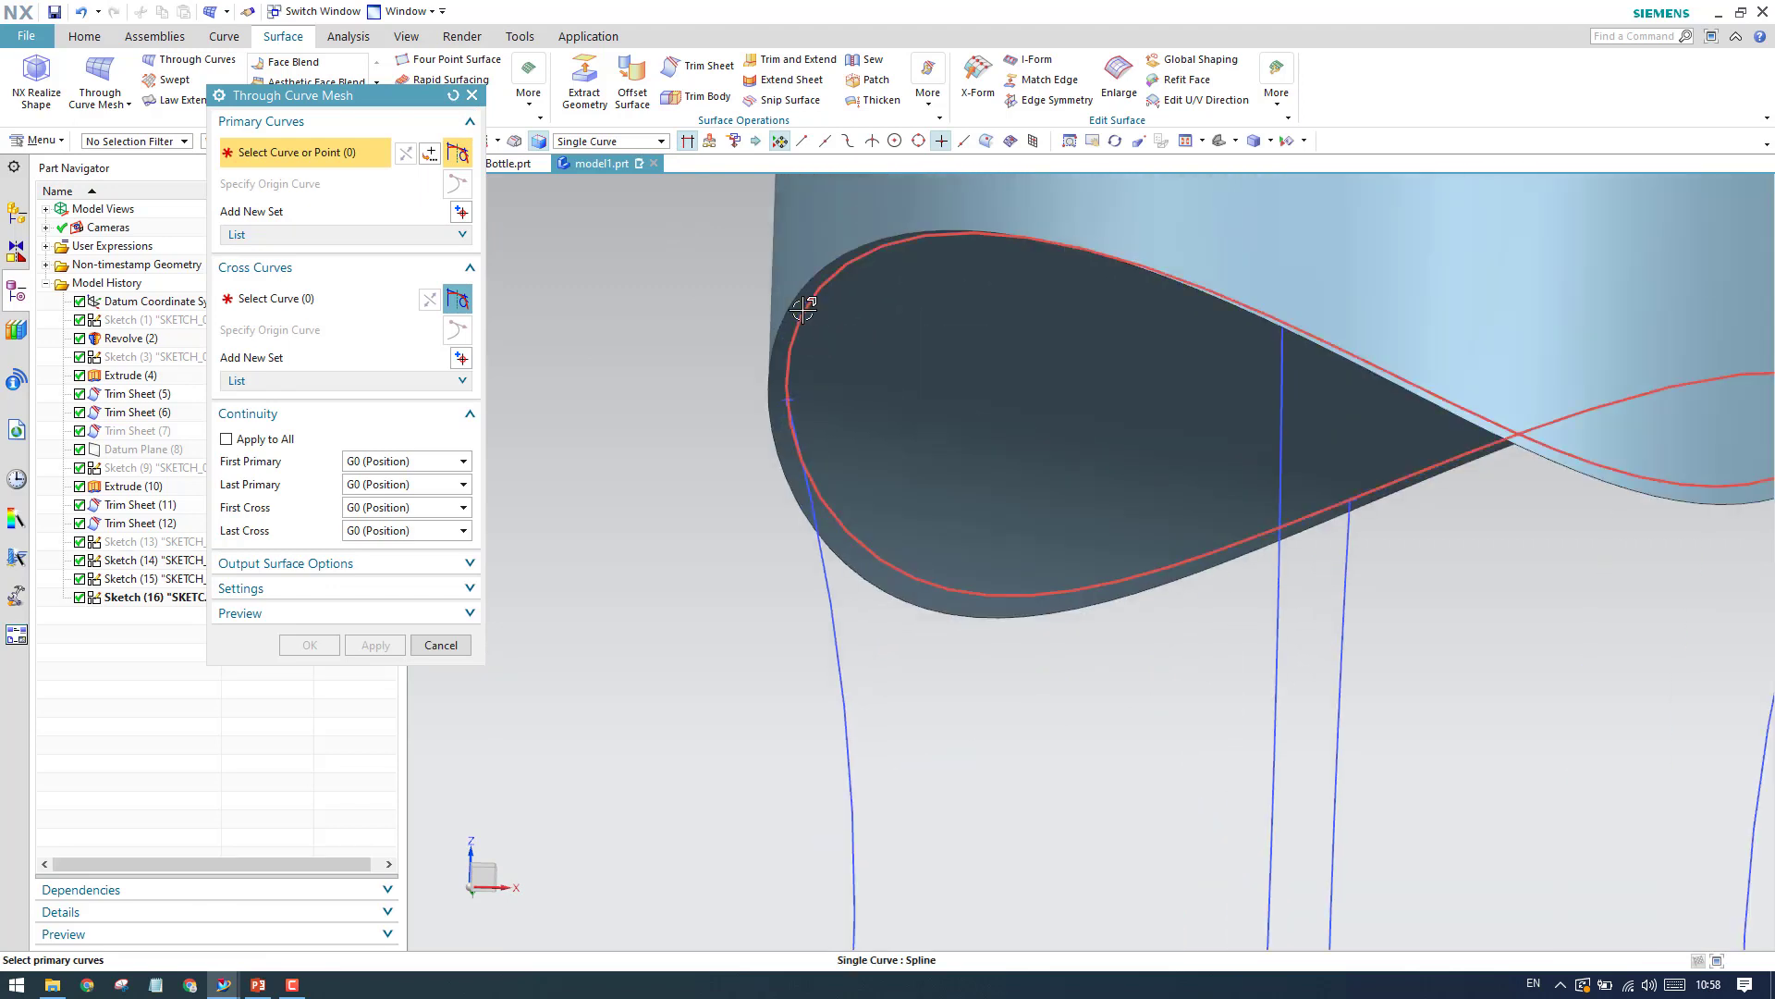
pyautogui.click(804, 315)
pyautogui.scroll(-3, 839, 422)
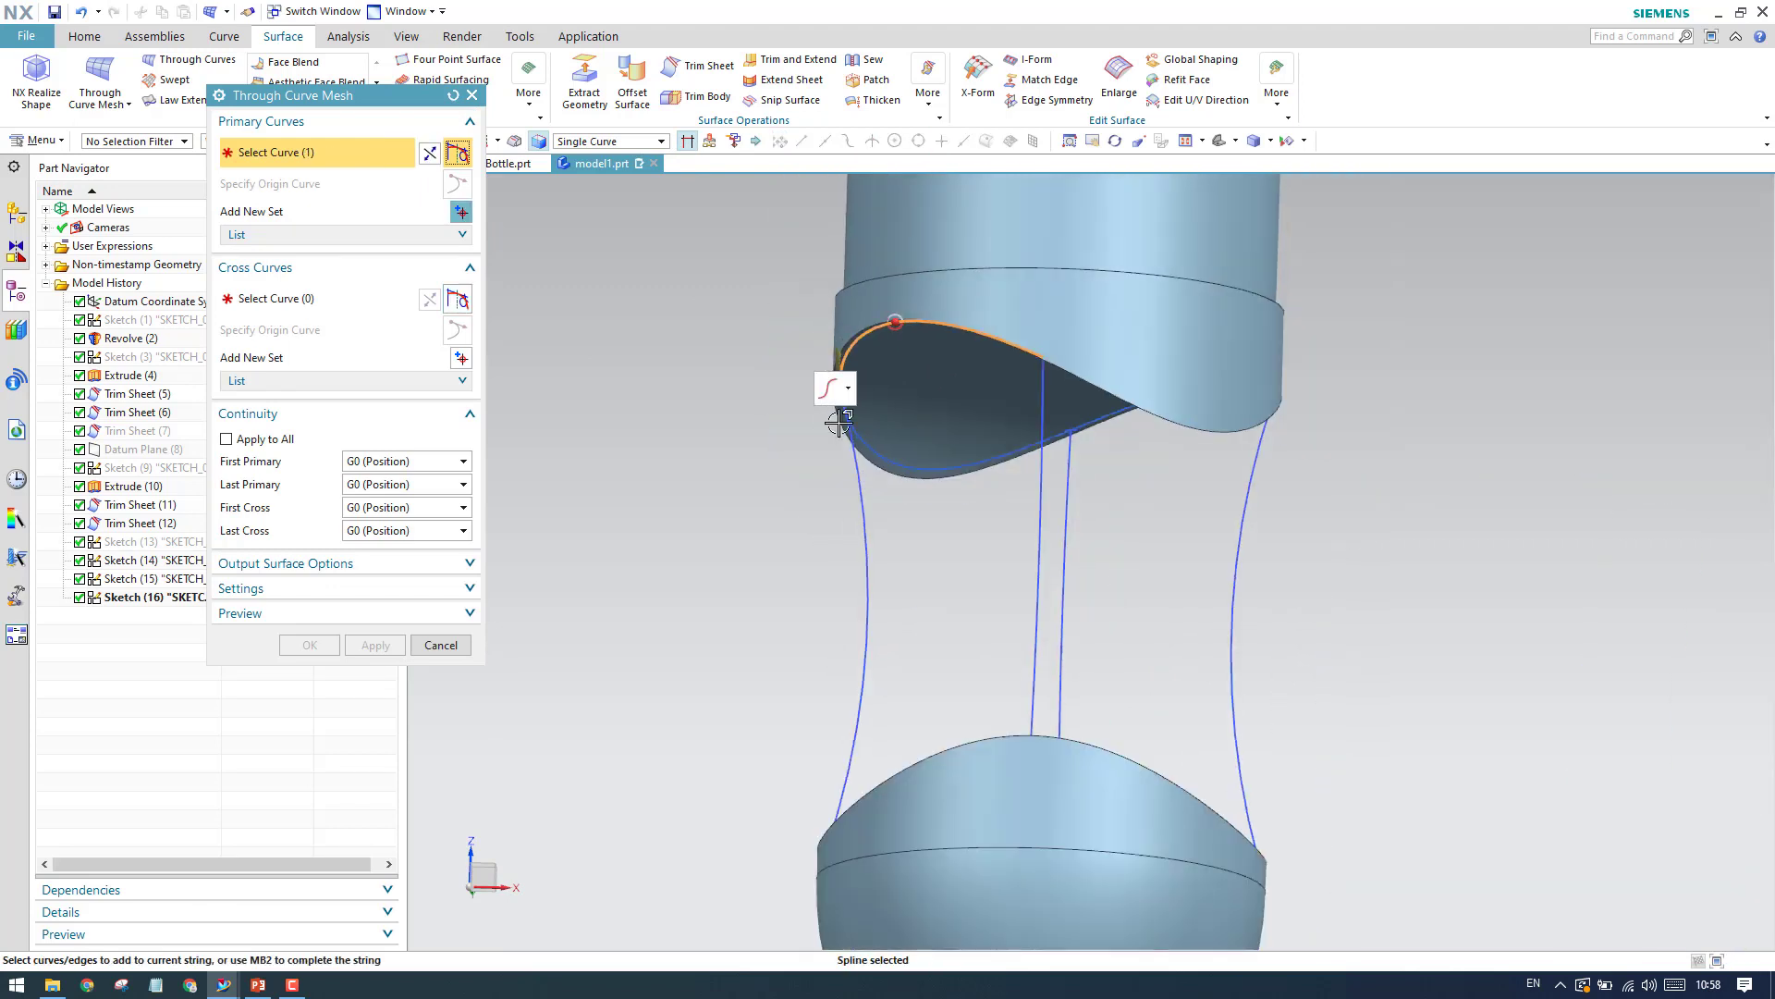
pyautogui.moveTo(778, 446); pyautogui.dragTo(832, 479, button='middle')
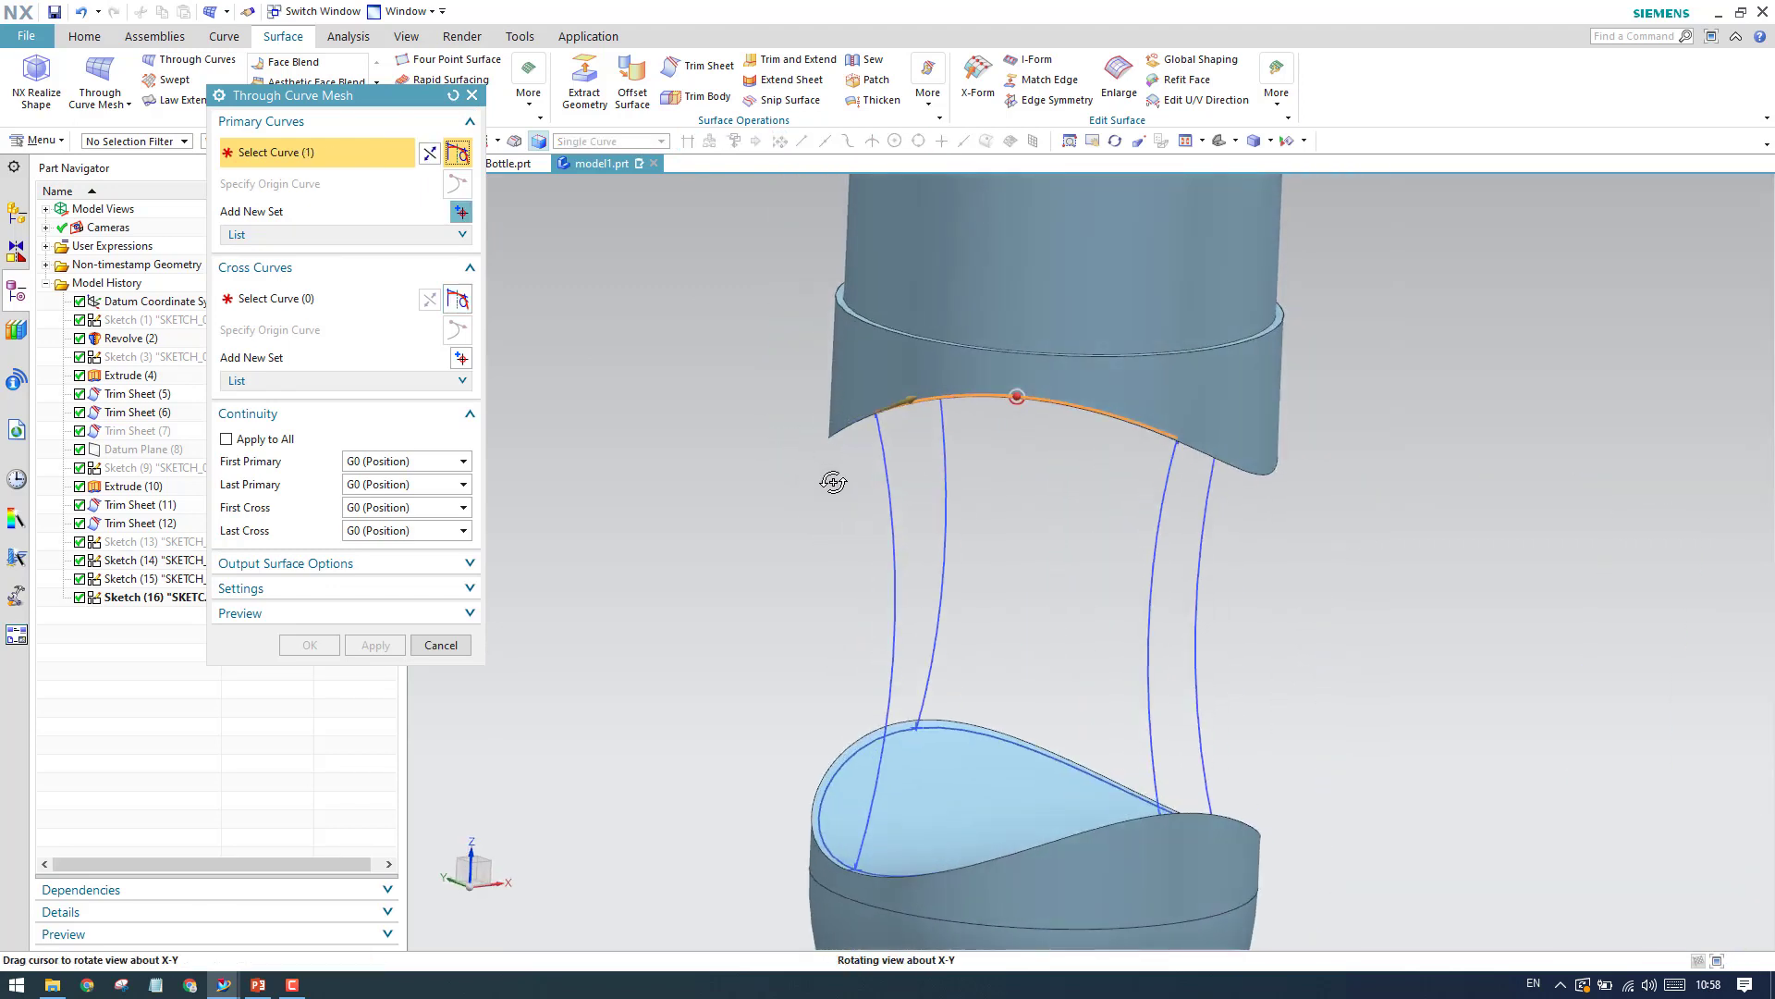
# Add a new primary set with the matching spline segment on the lower body's edge as the second primary curve.
pyautogui.click(376, 235)
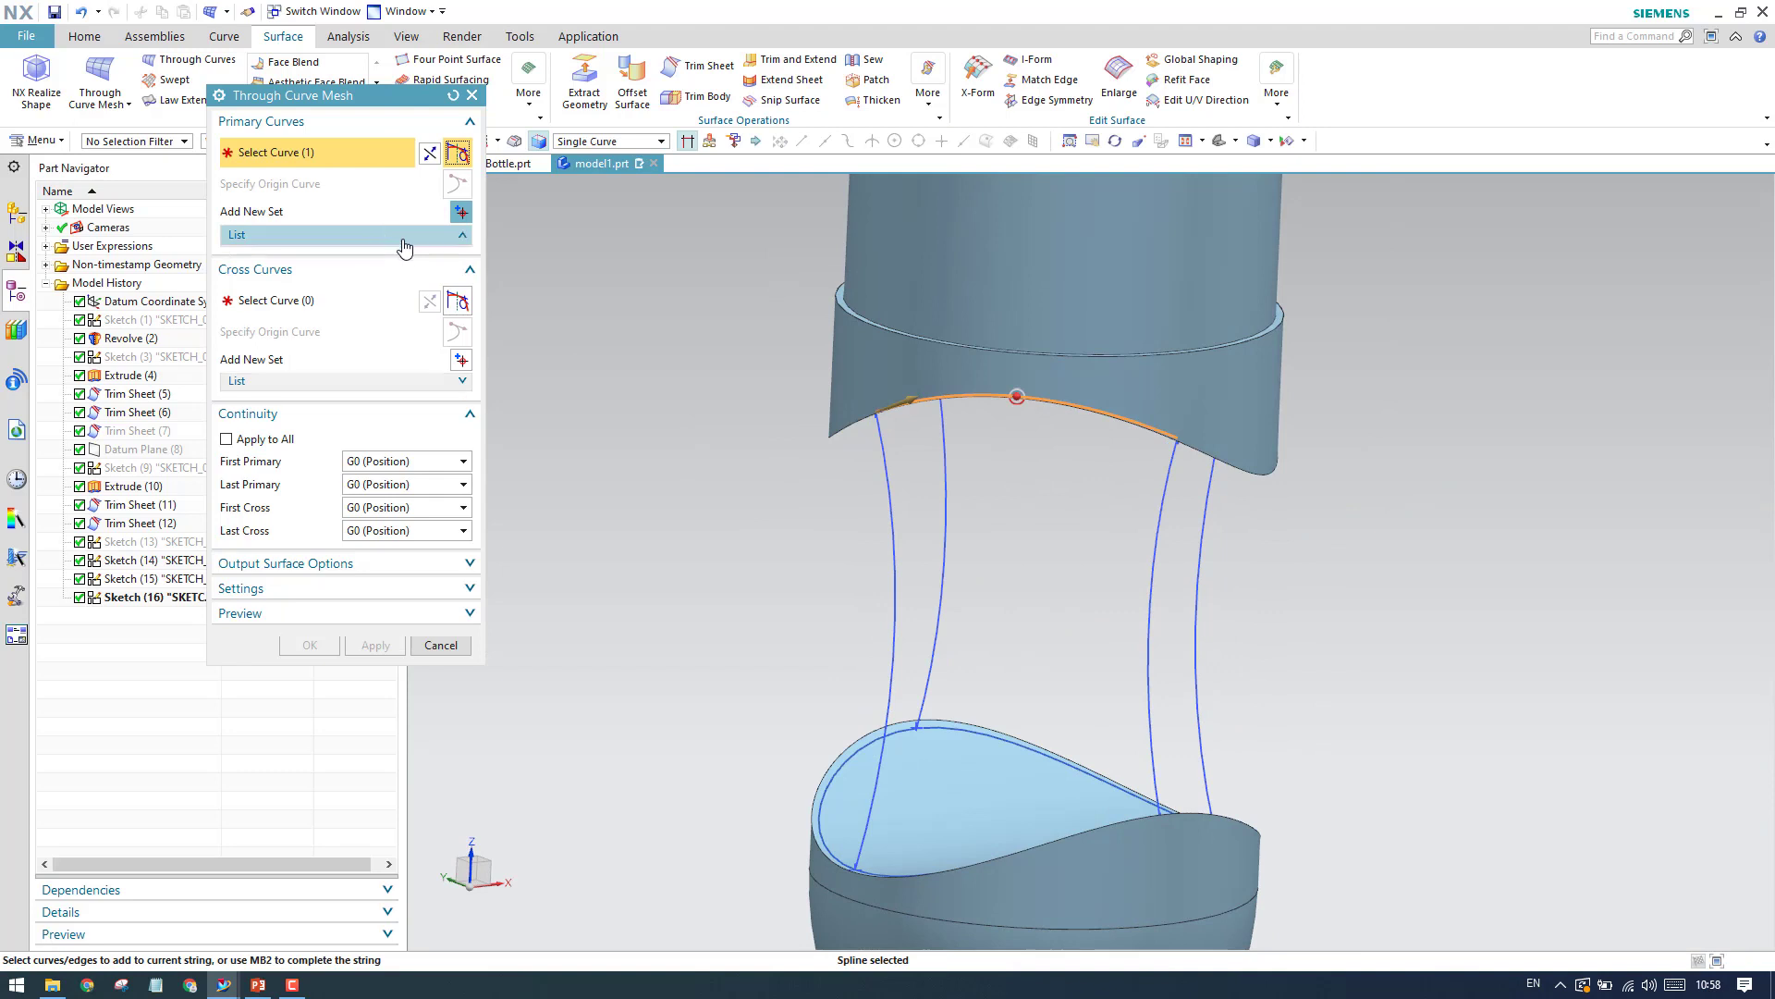
pyautogui.click(460, 212)
pyautogui.moveTo(602, 400); pyautogui.dragTo(744, 754, button='middle')
pyautogui.click(827, 784)
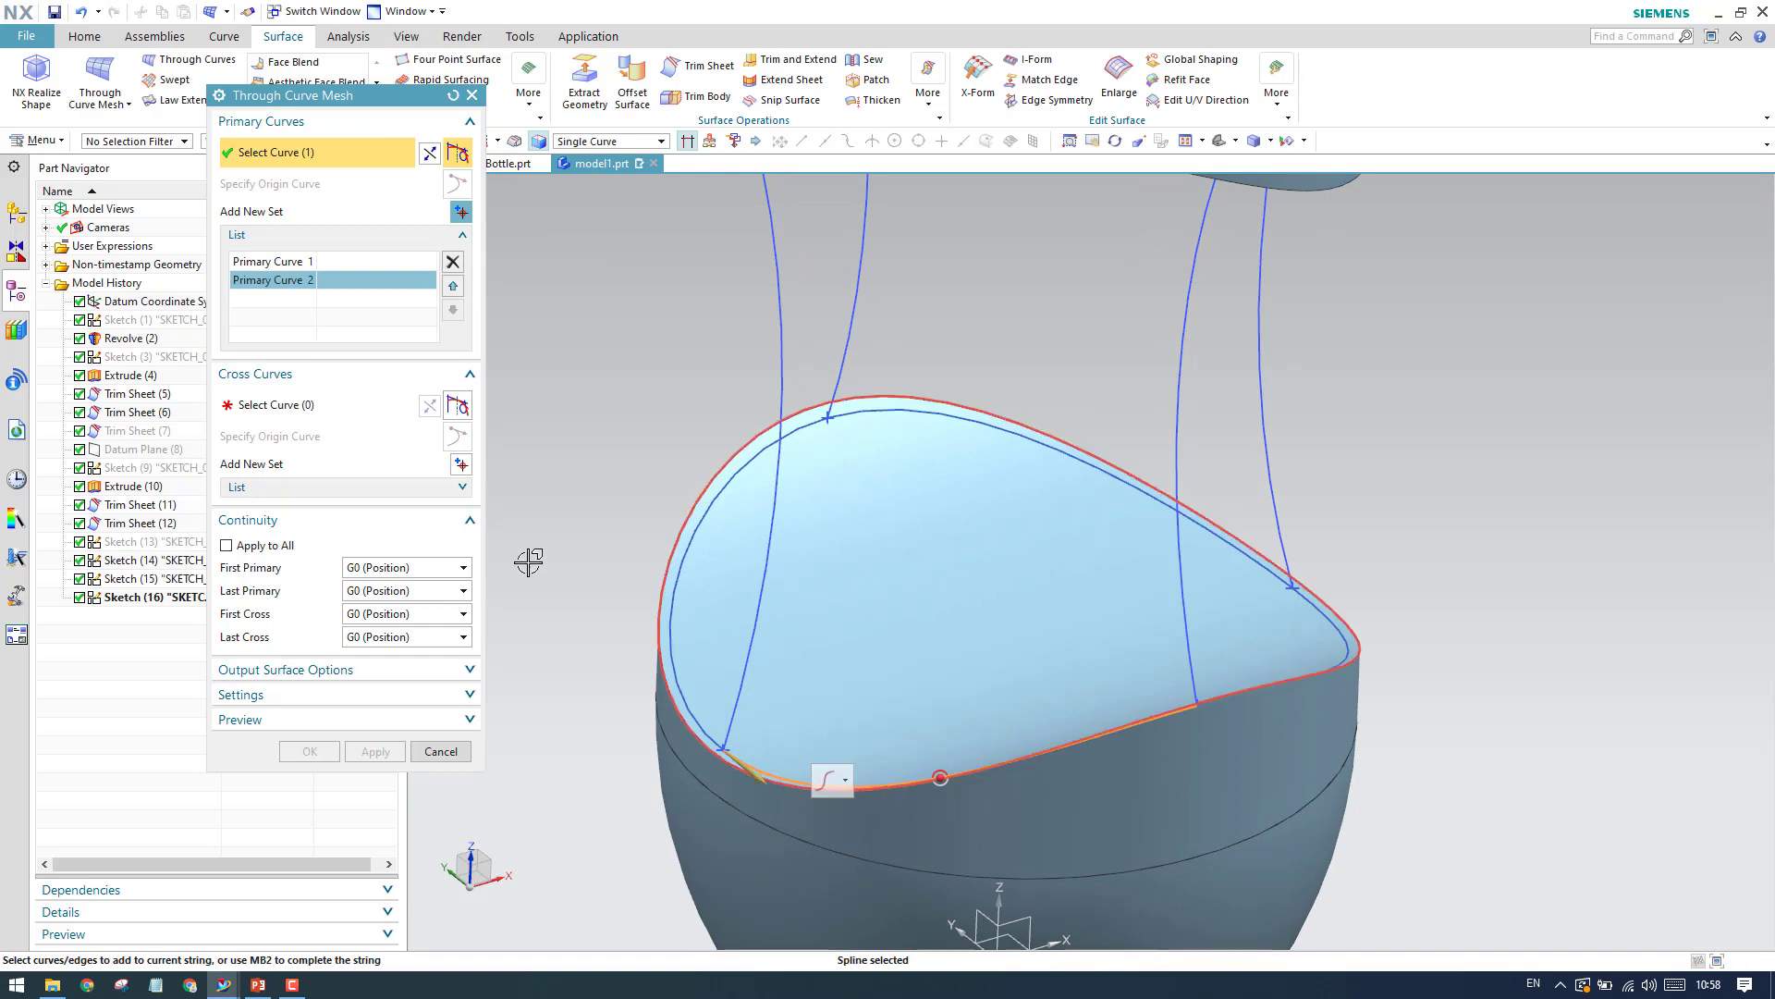
# Select the negative X side arc alone as the first cross curve, using the Single Curve rule.
pyautogui.click(340, 413)
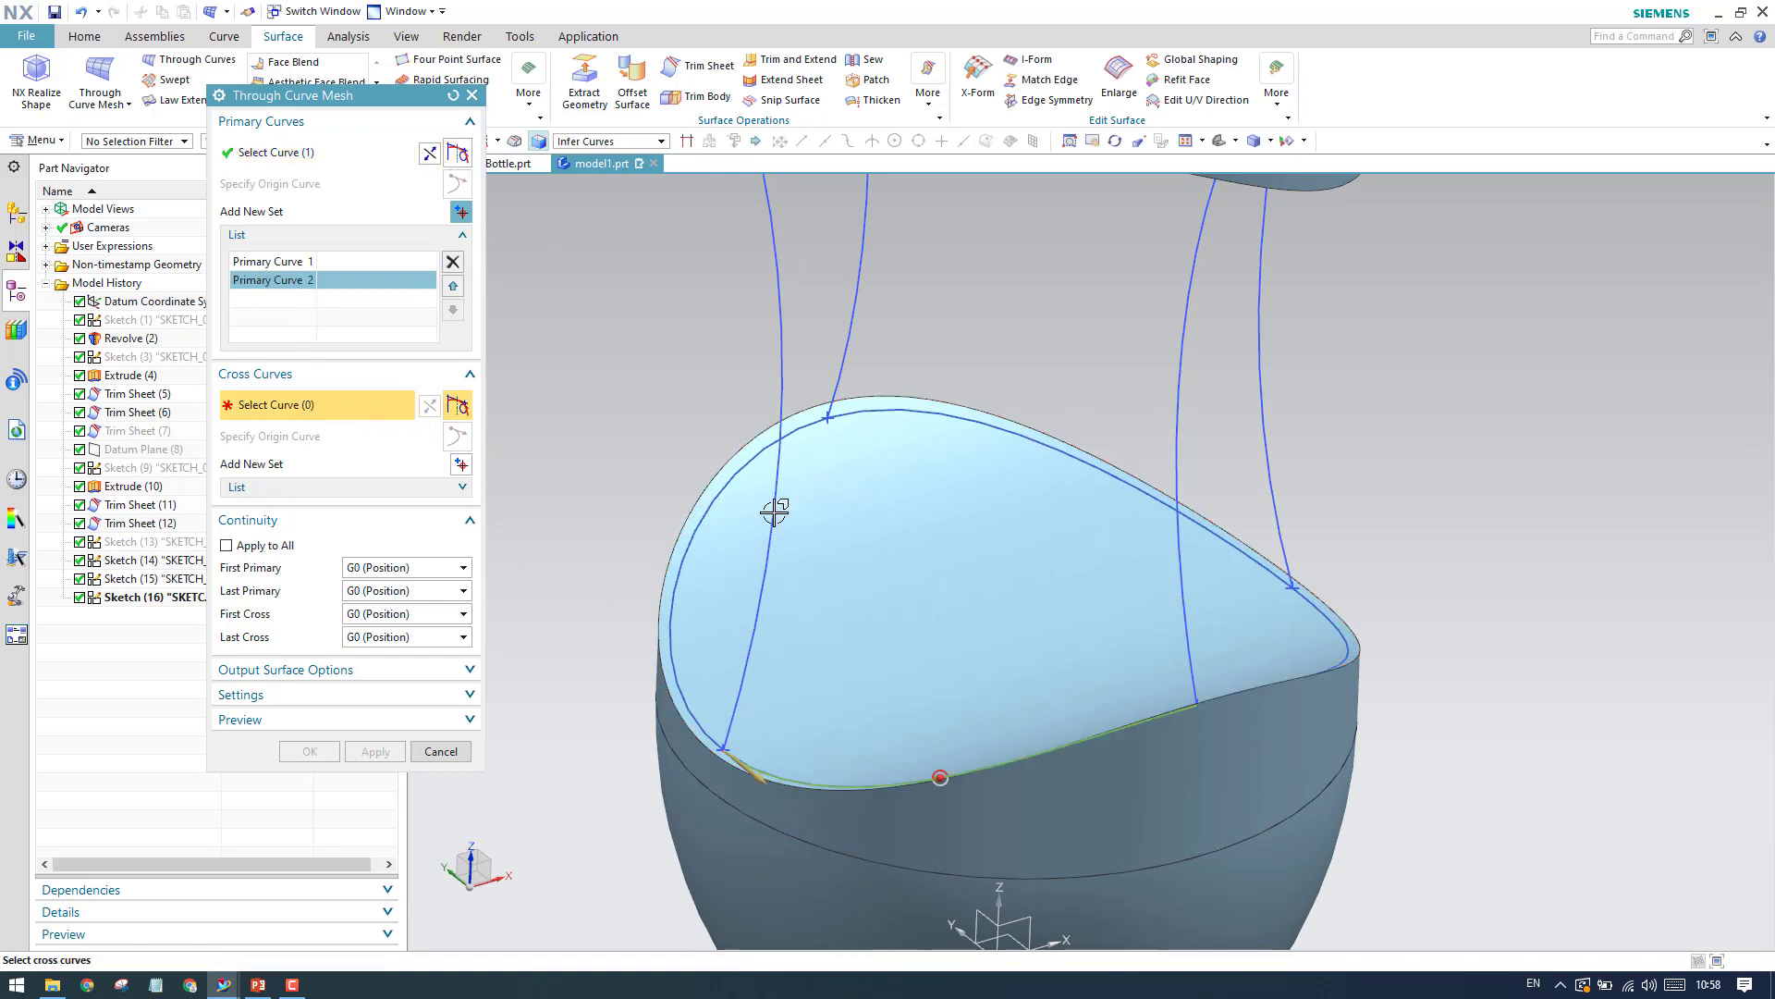
pyautogui.scroll(-5, 777, 508)
pyautogui.click(782, 393)
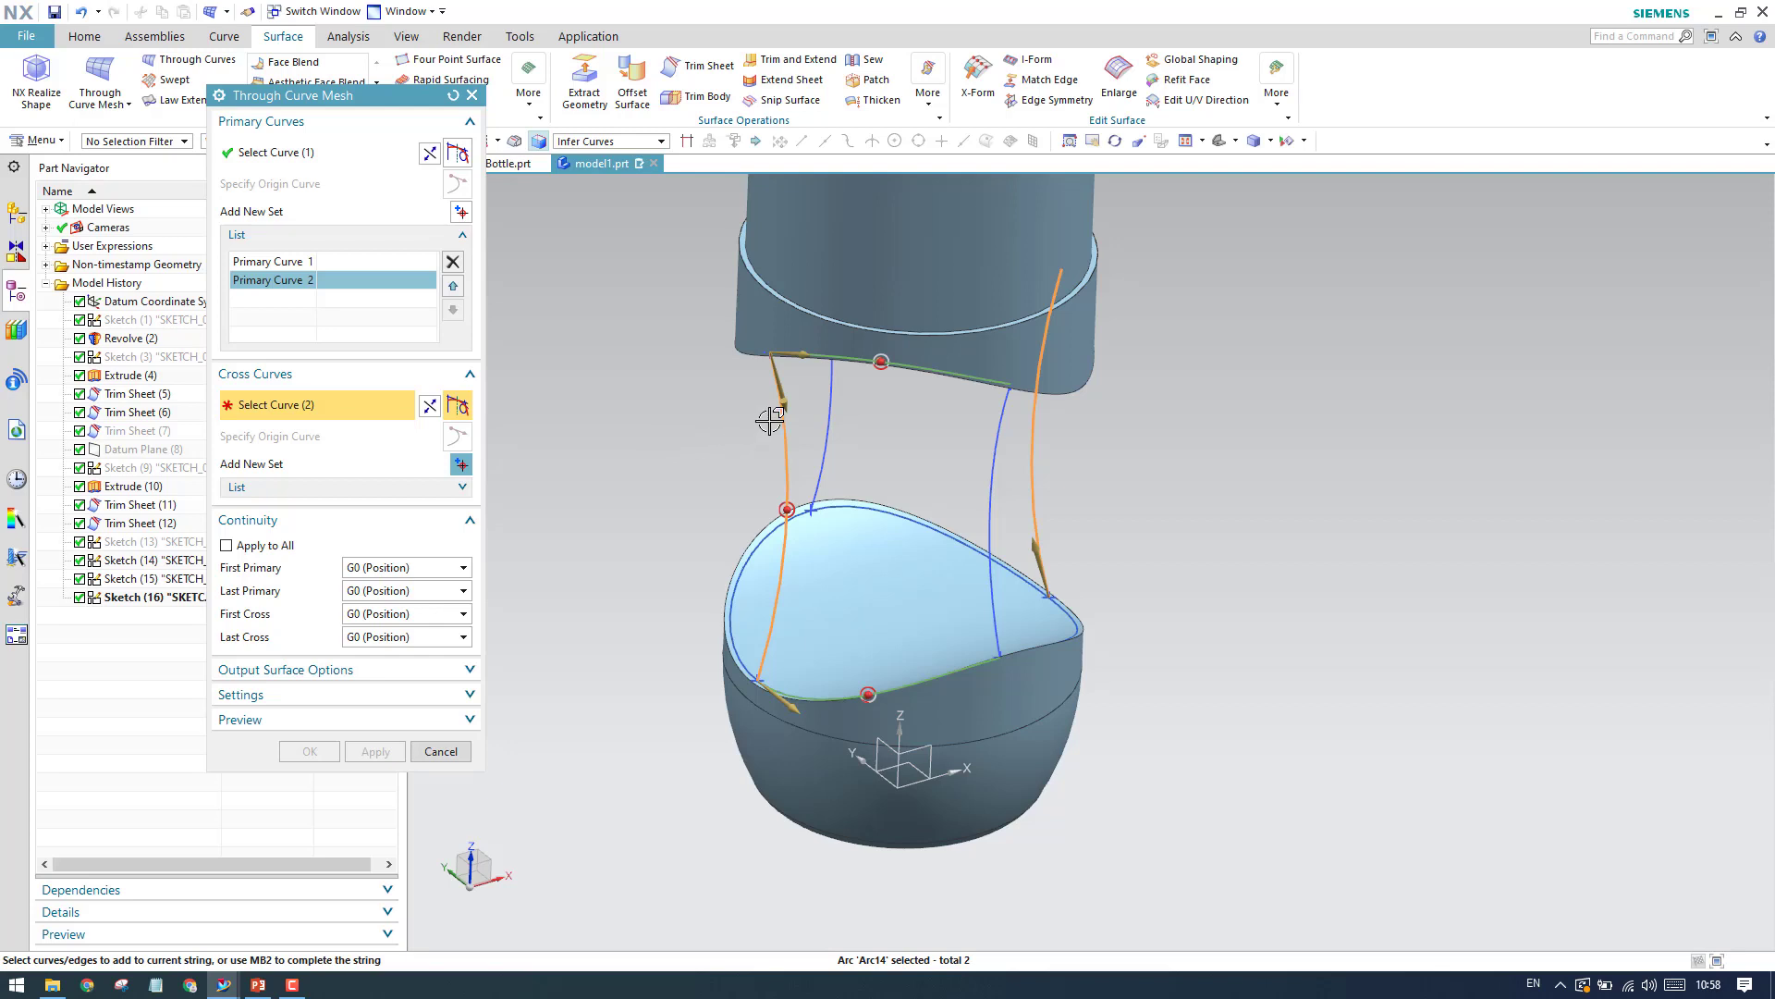
pyautogui.press('Escape')
pyautogui.click(652, 140)
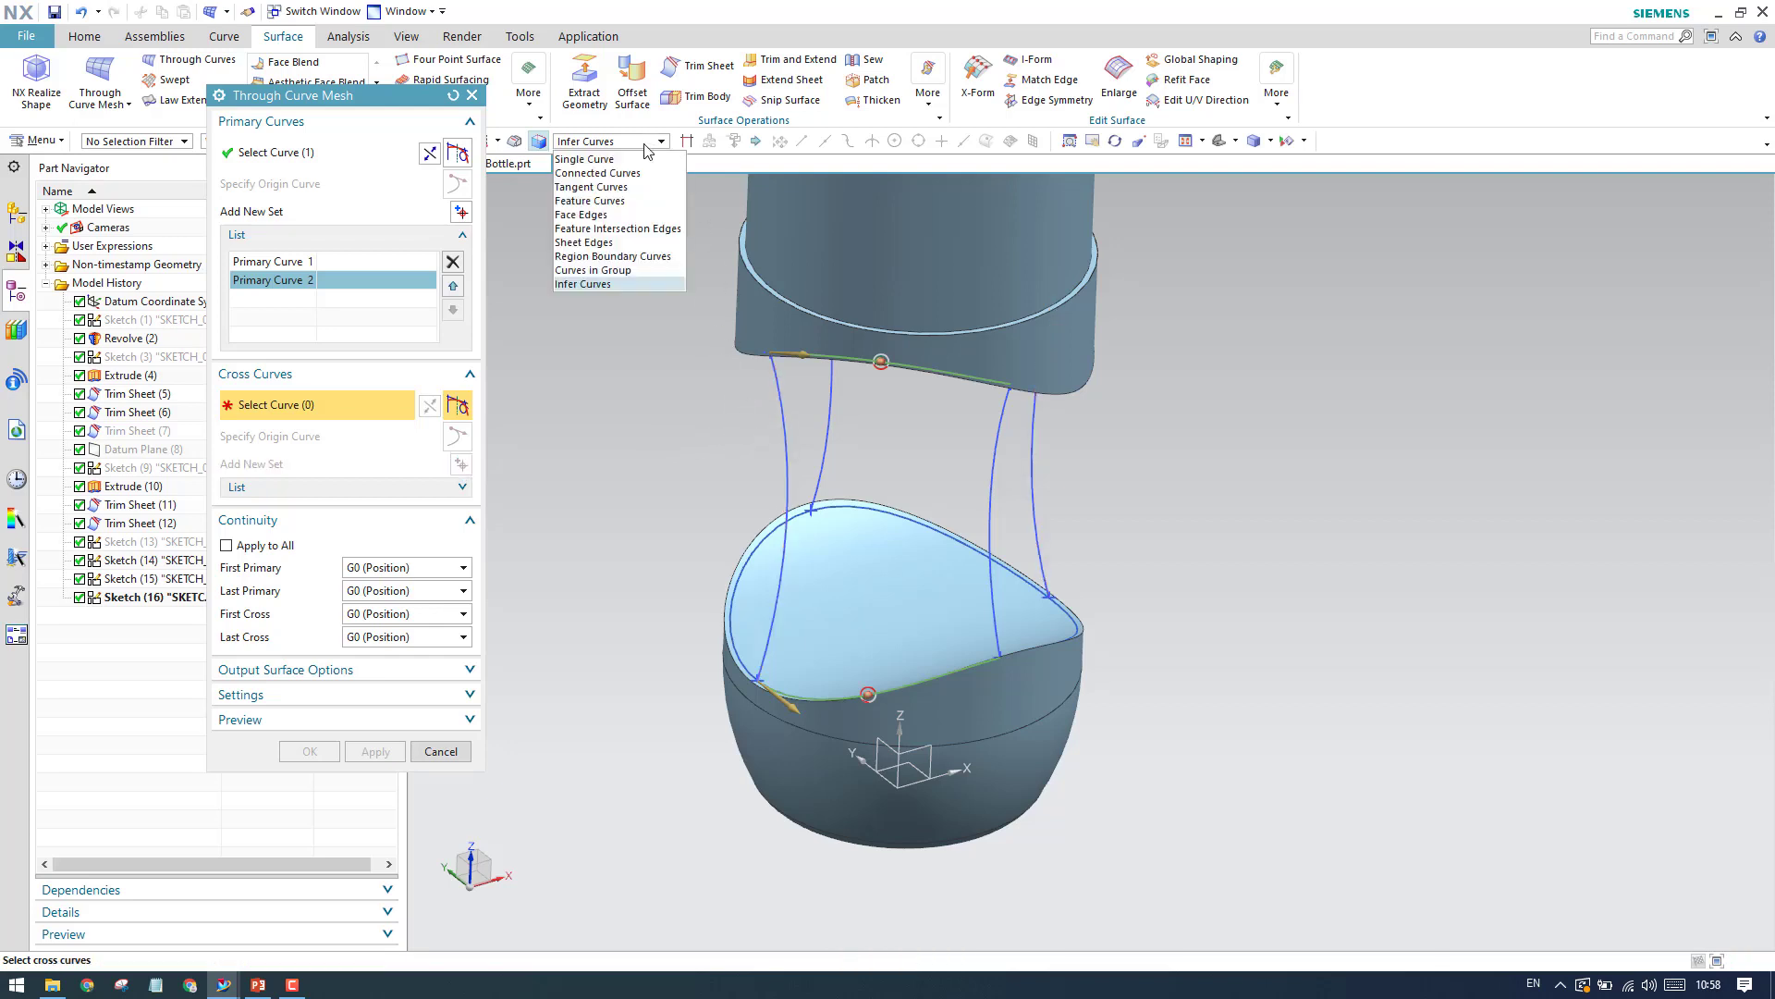
pyautogui.click(640, 163)
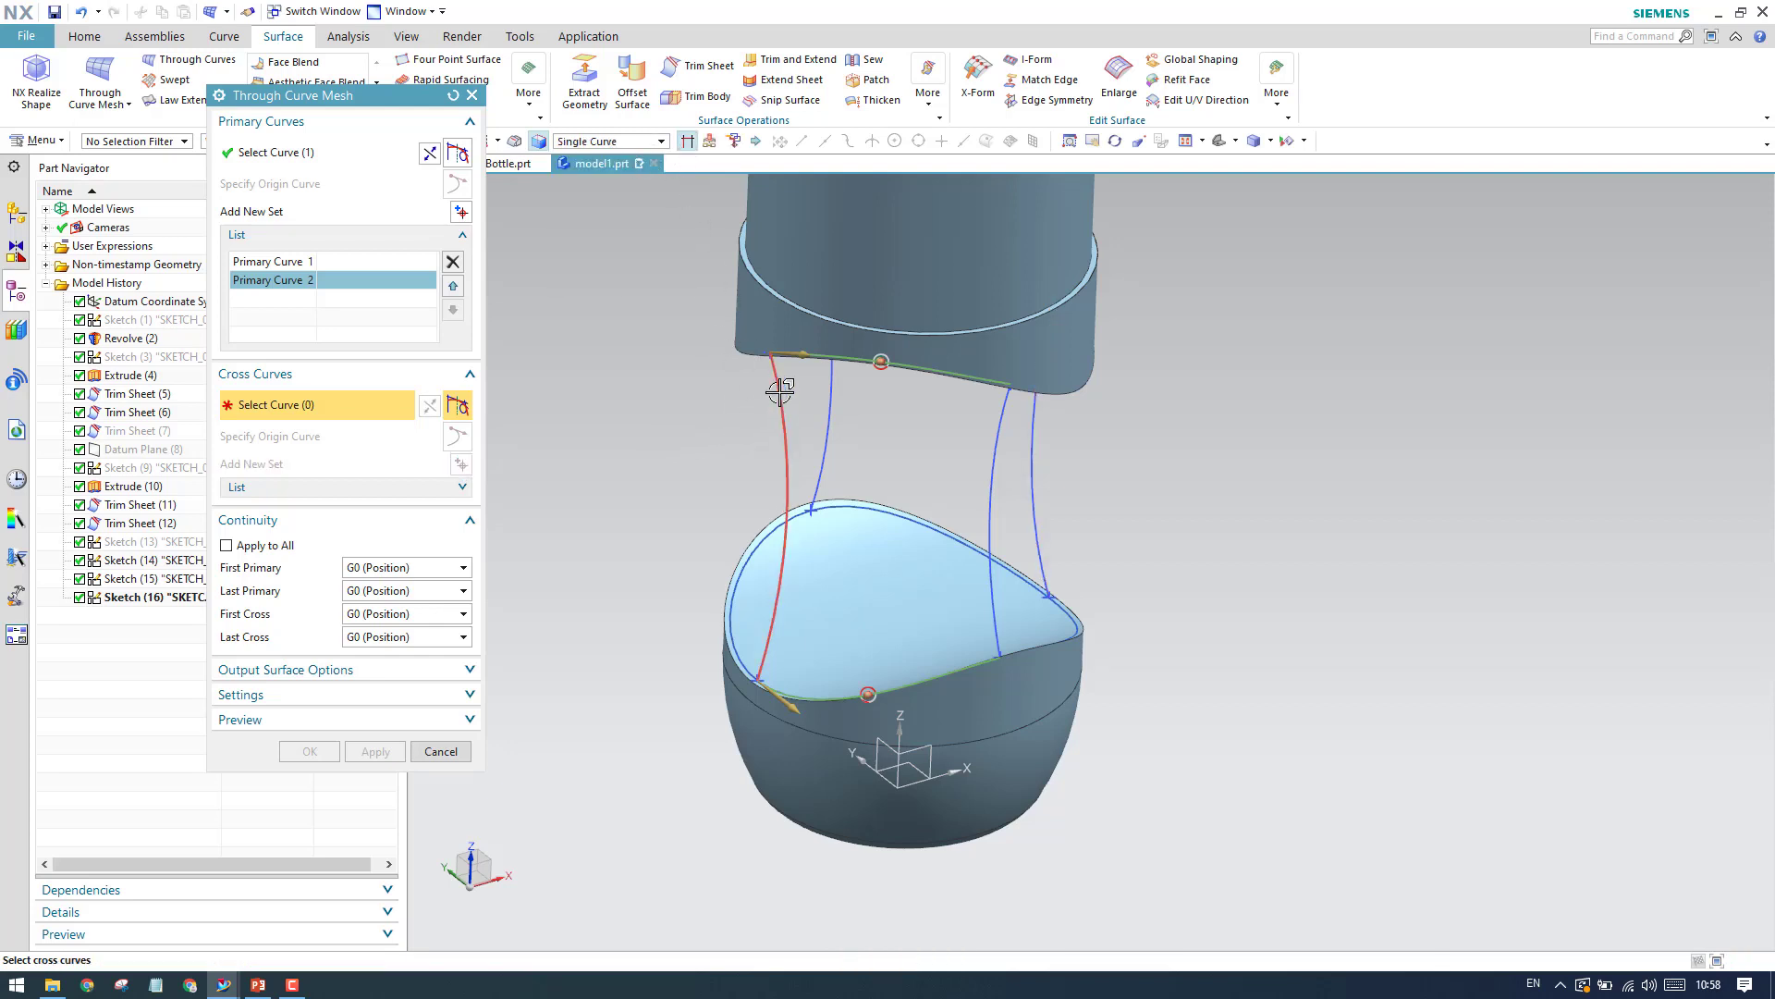
pyautogui.click(780, 392)
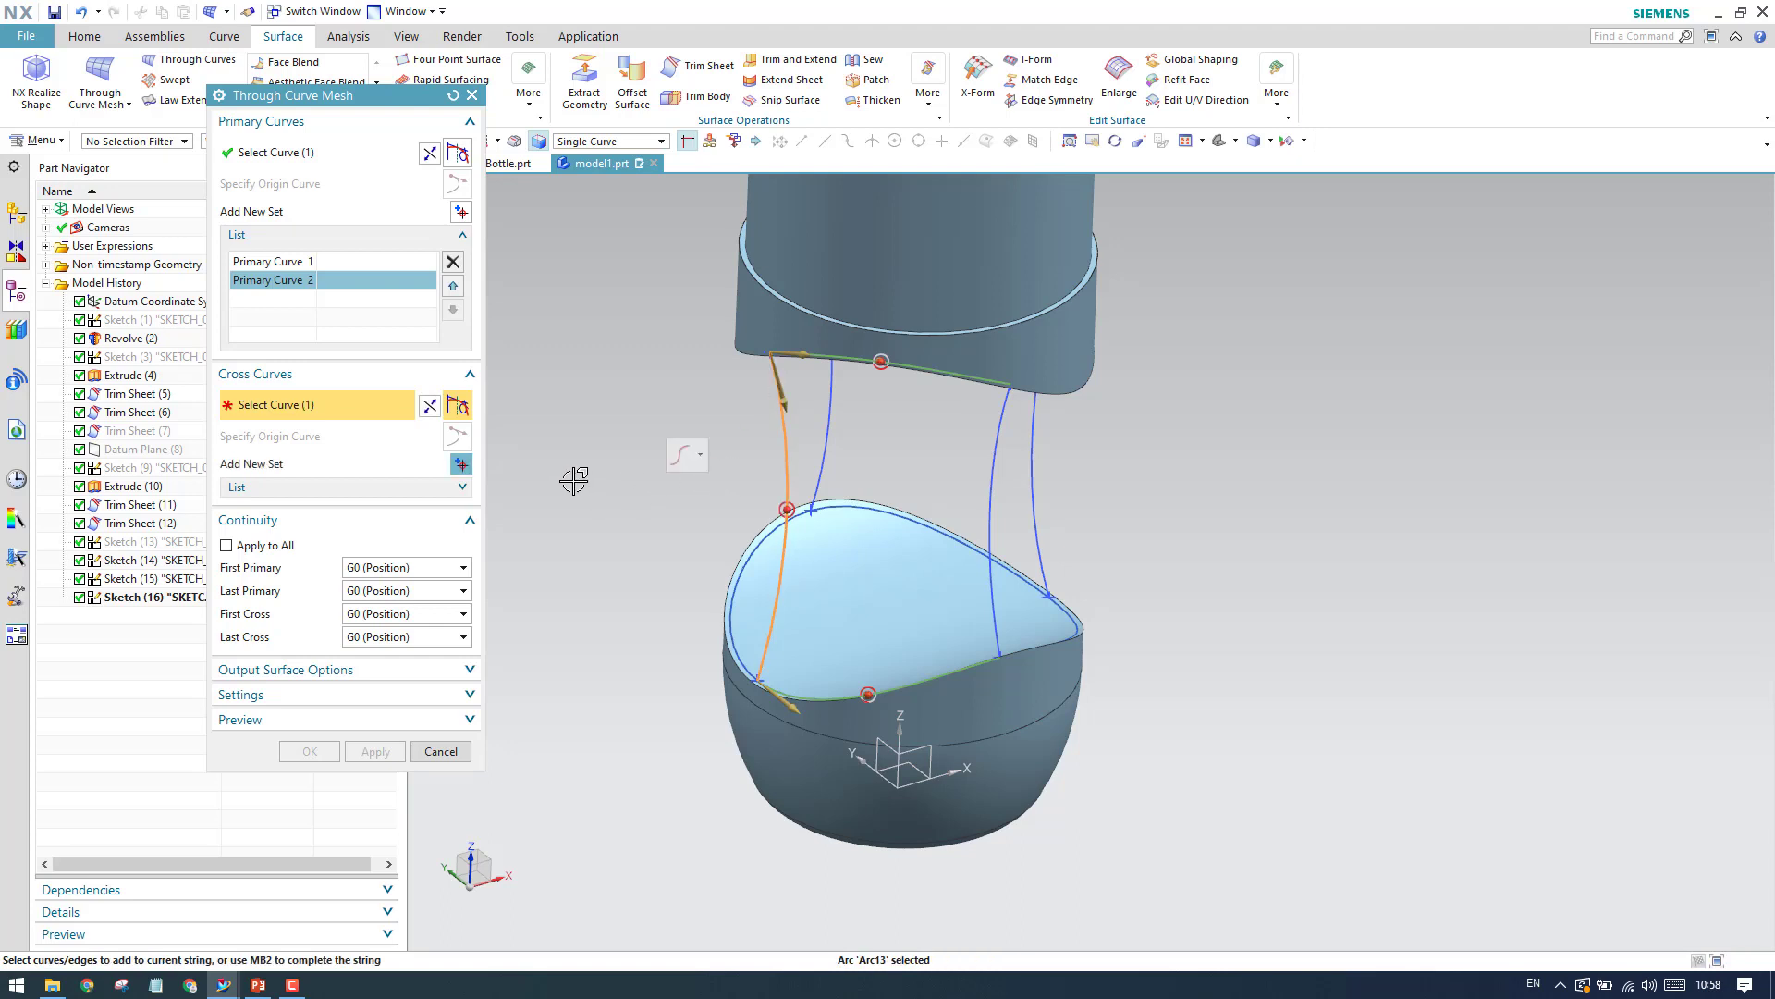
pyautogui.press('Escape')
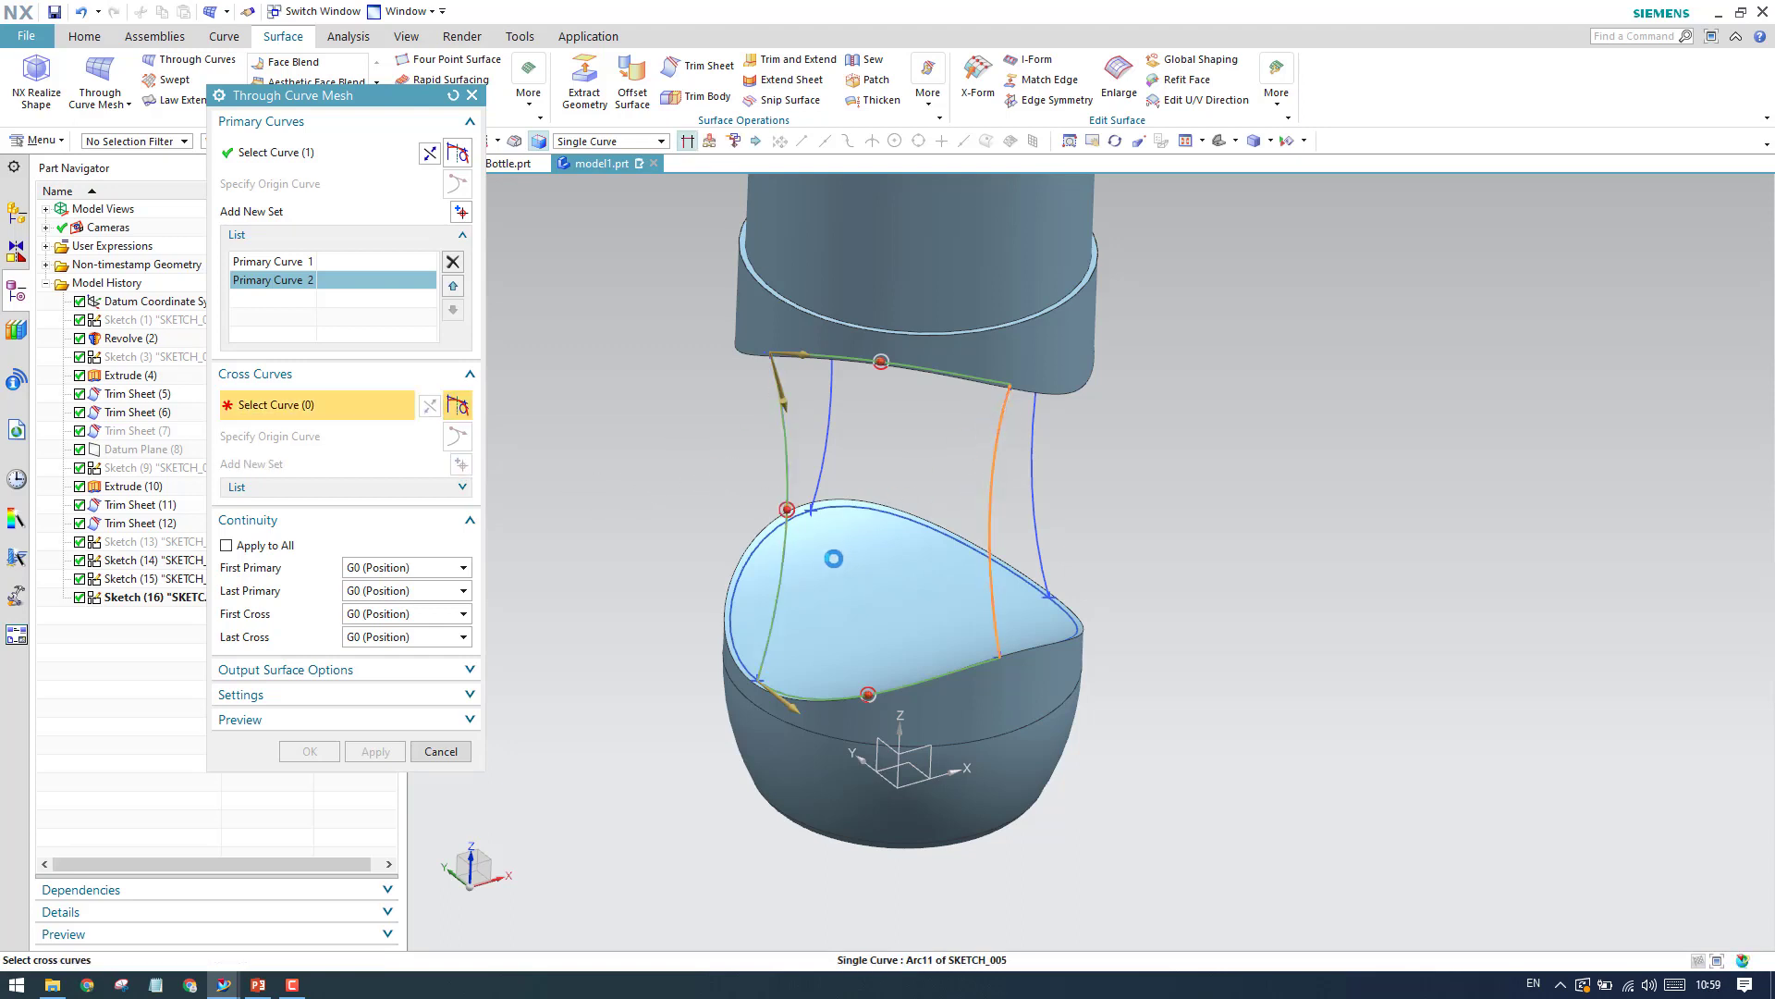
# Select the adjacent YZ-plane arc as the second cross curve and create the mesh surface with G0 (Position) continuity.
pyautogui.click(994, 555)
pyautogui.moveTo(627, 467); pyautogui.dragTo(546, 444, button='middle')
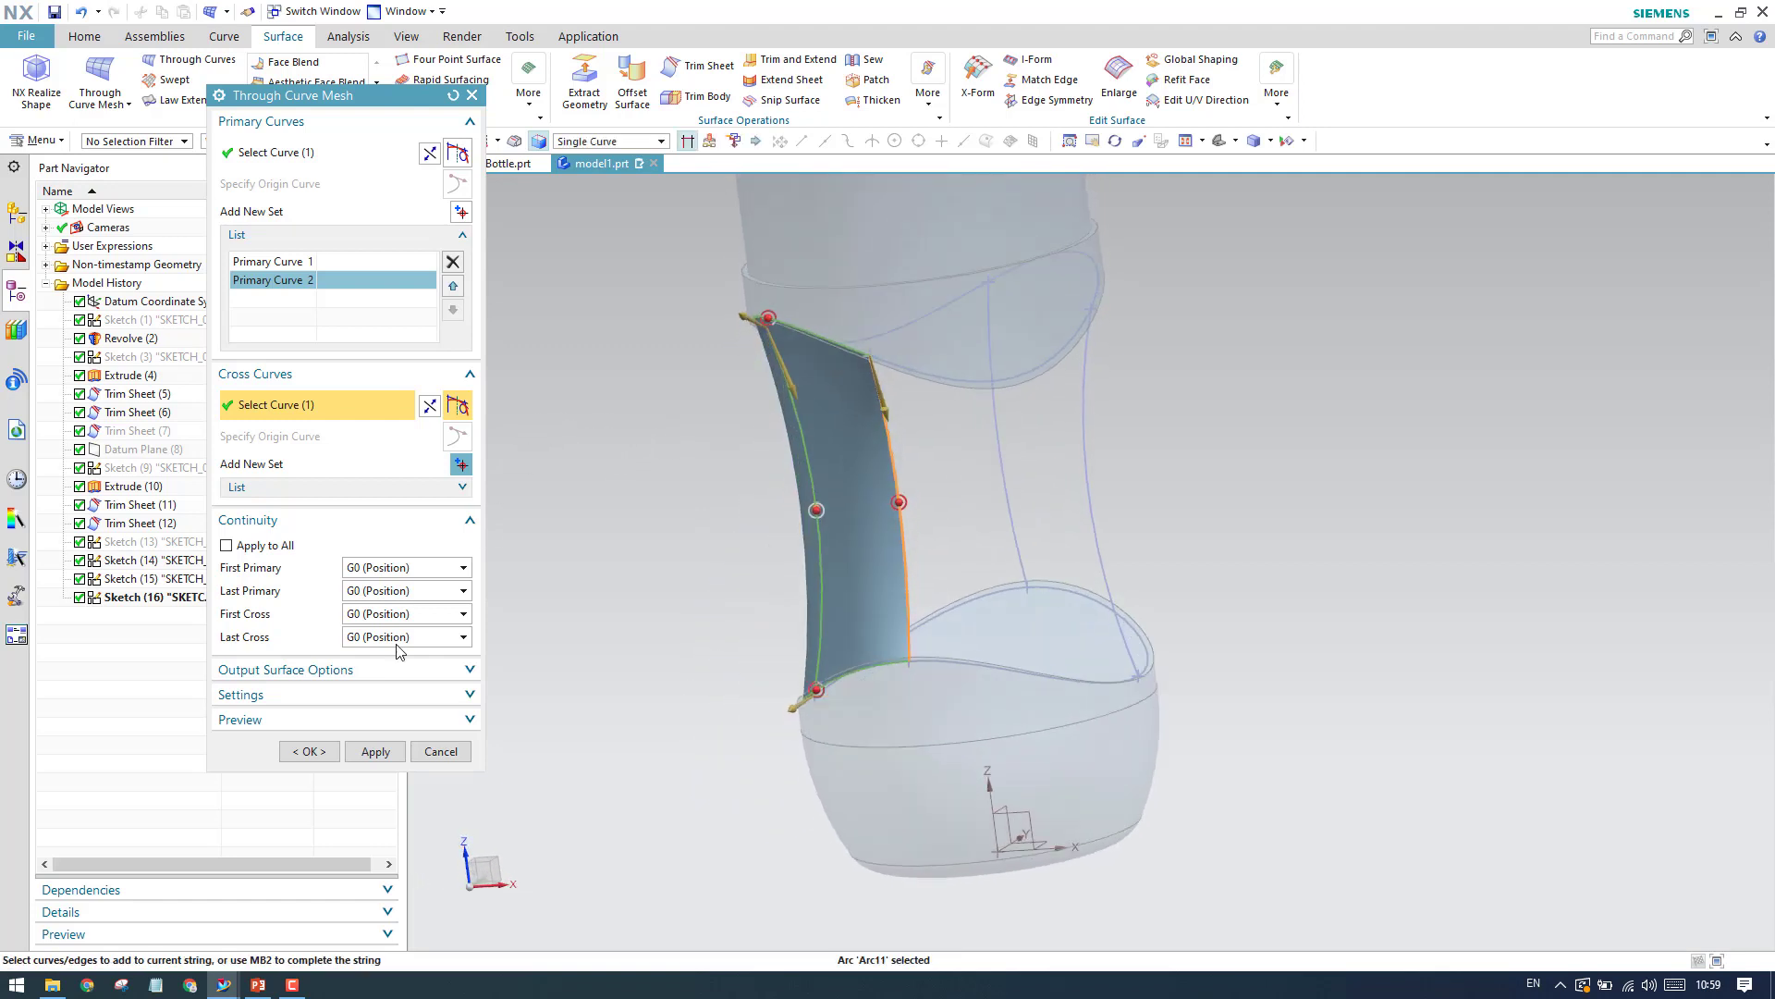
pyautogui.click(319, 752)
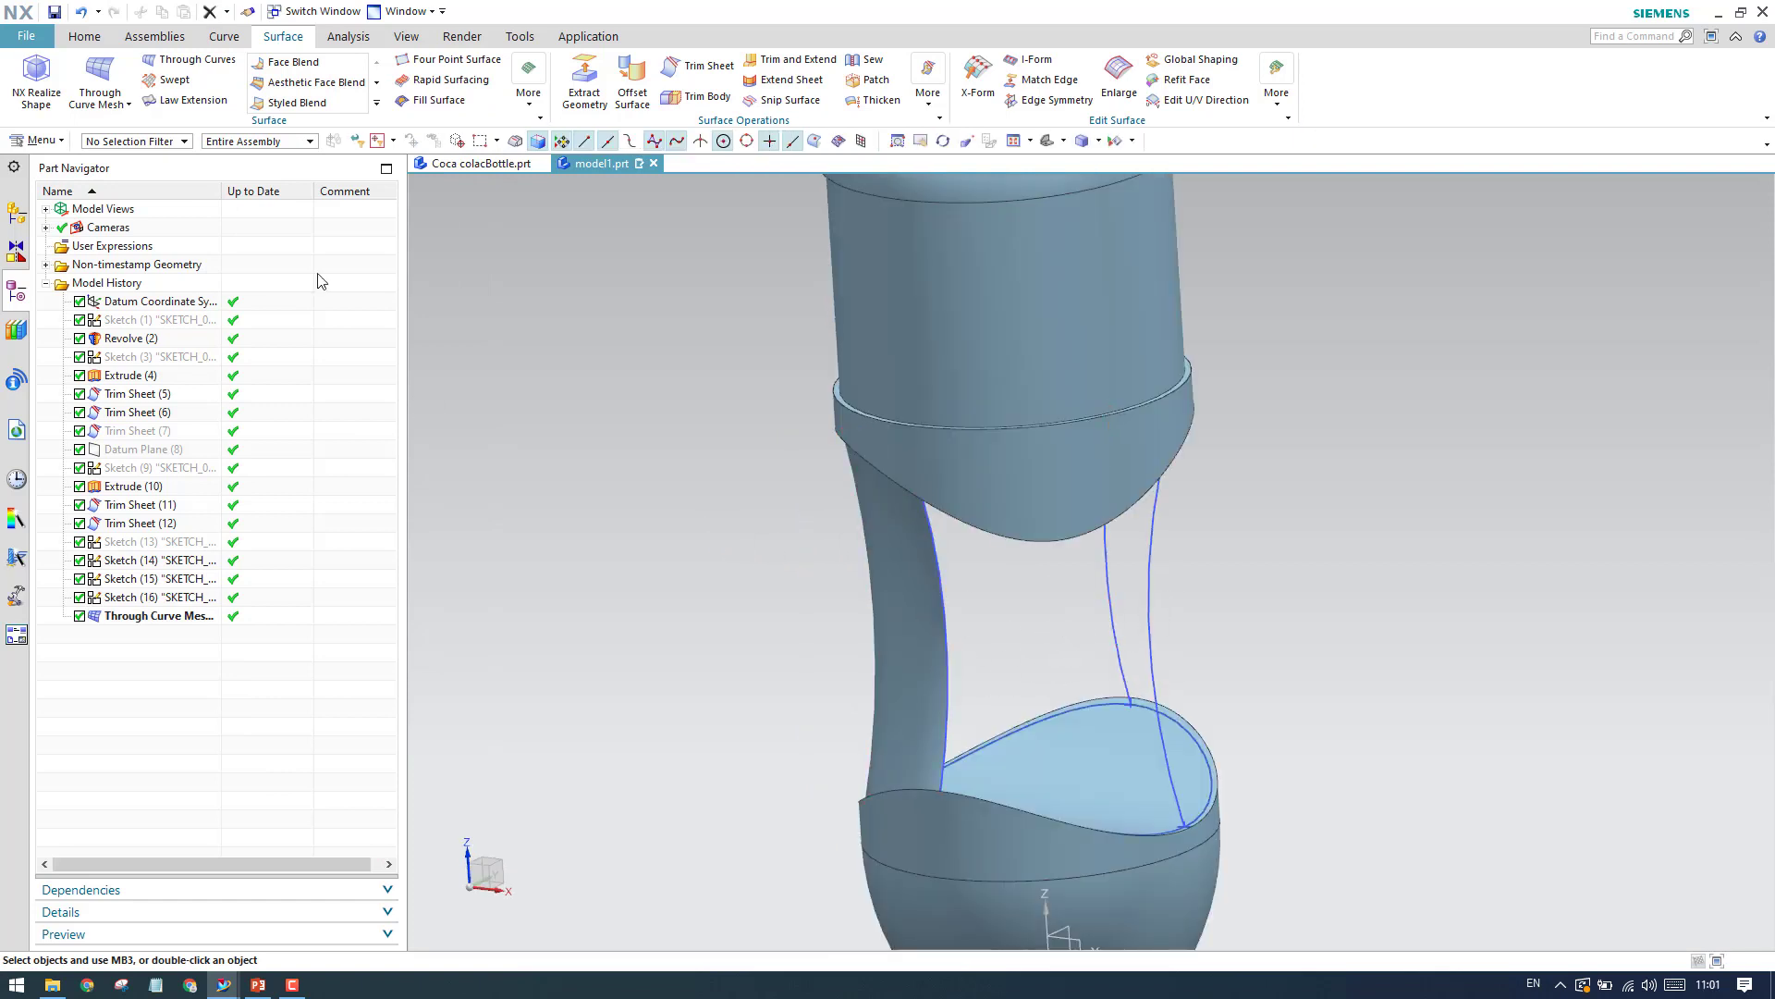
# Start a second Through Curve Mesh and select the upper and lower edge splines beside the existing mesh surface as its two primary curves.
pyautogui.click(83, 41)
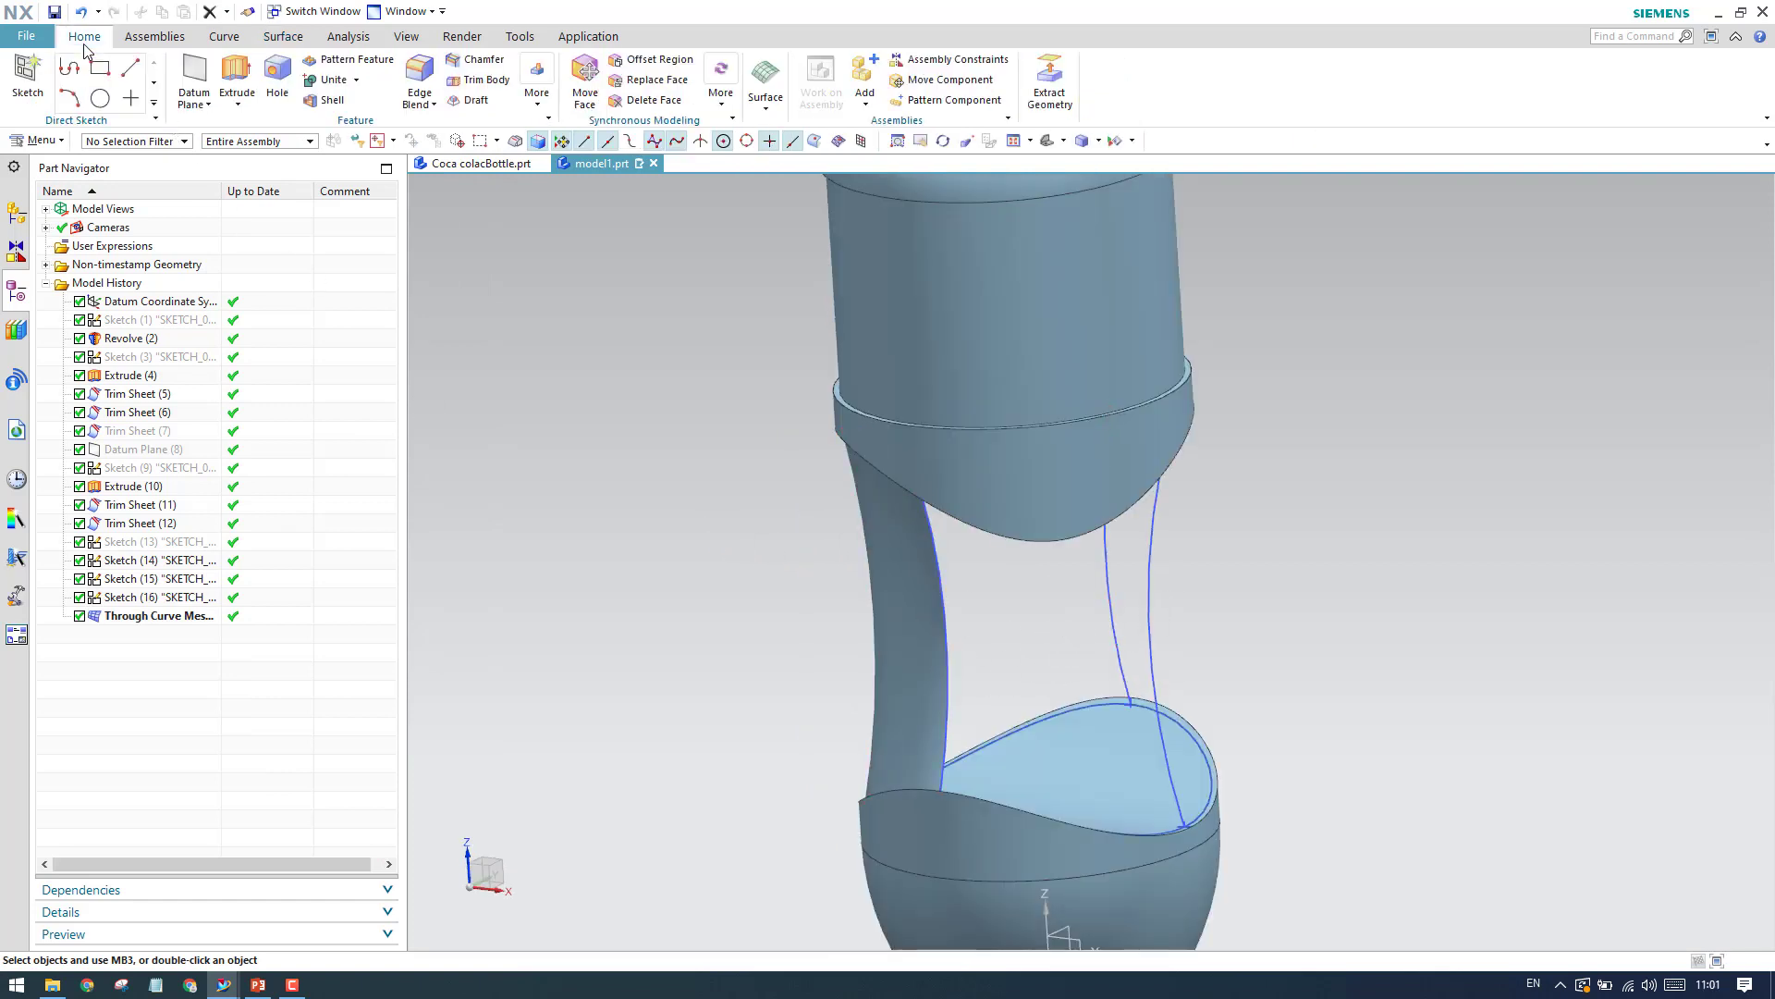
pyautogui.click(281, 38)
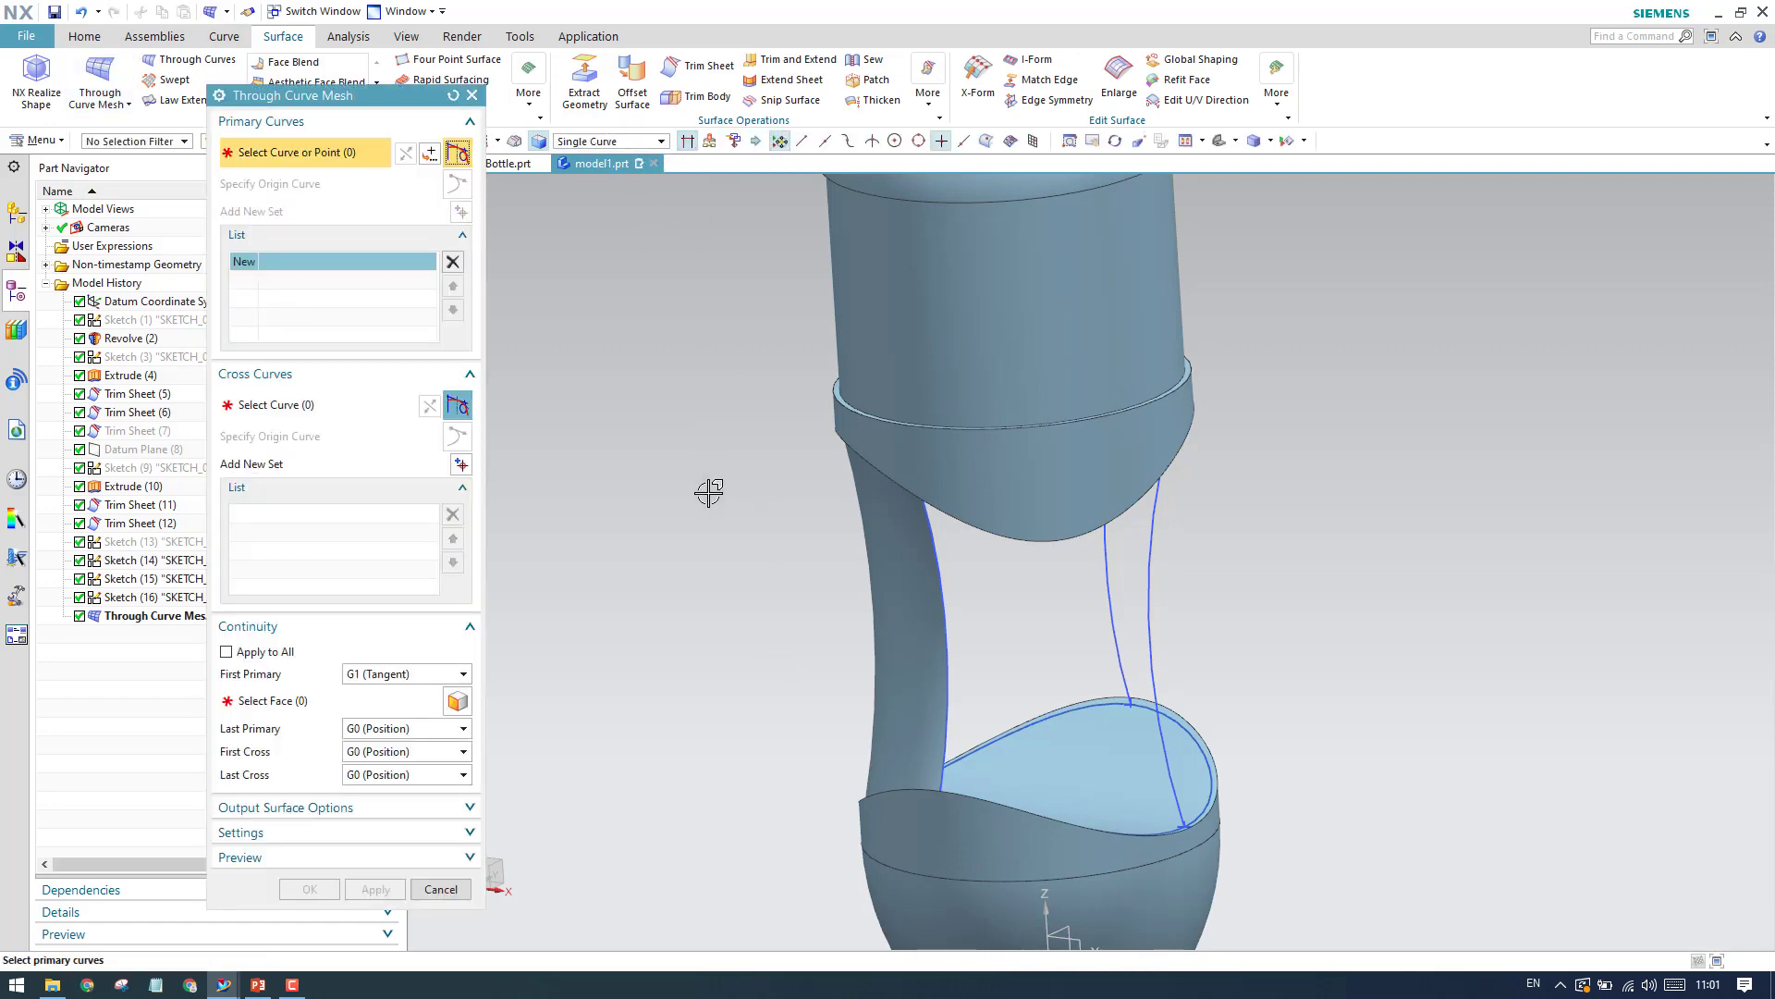
pyautogui.moveTo(719, 454); pyautogui.dragTo(764, 540, button='middle')
pyautogui.scroll(4, 997, 294)
pyautogui.click(869, 322)
pyautogui.middleClick(659, 540)
pyautogui.scroll(5, 865, 752)
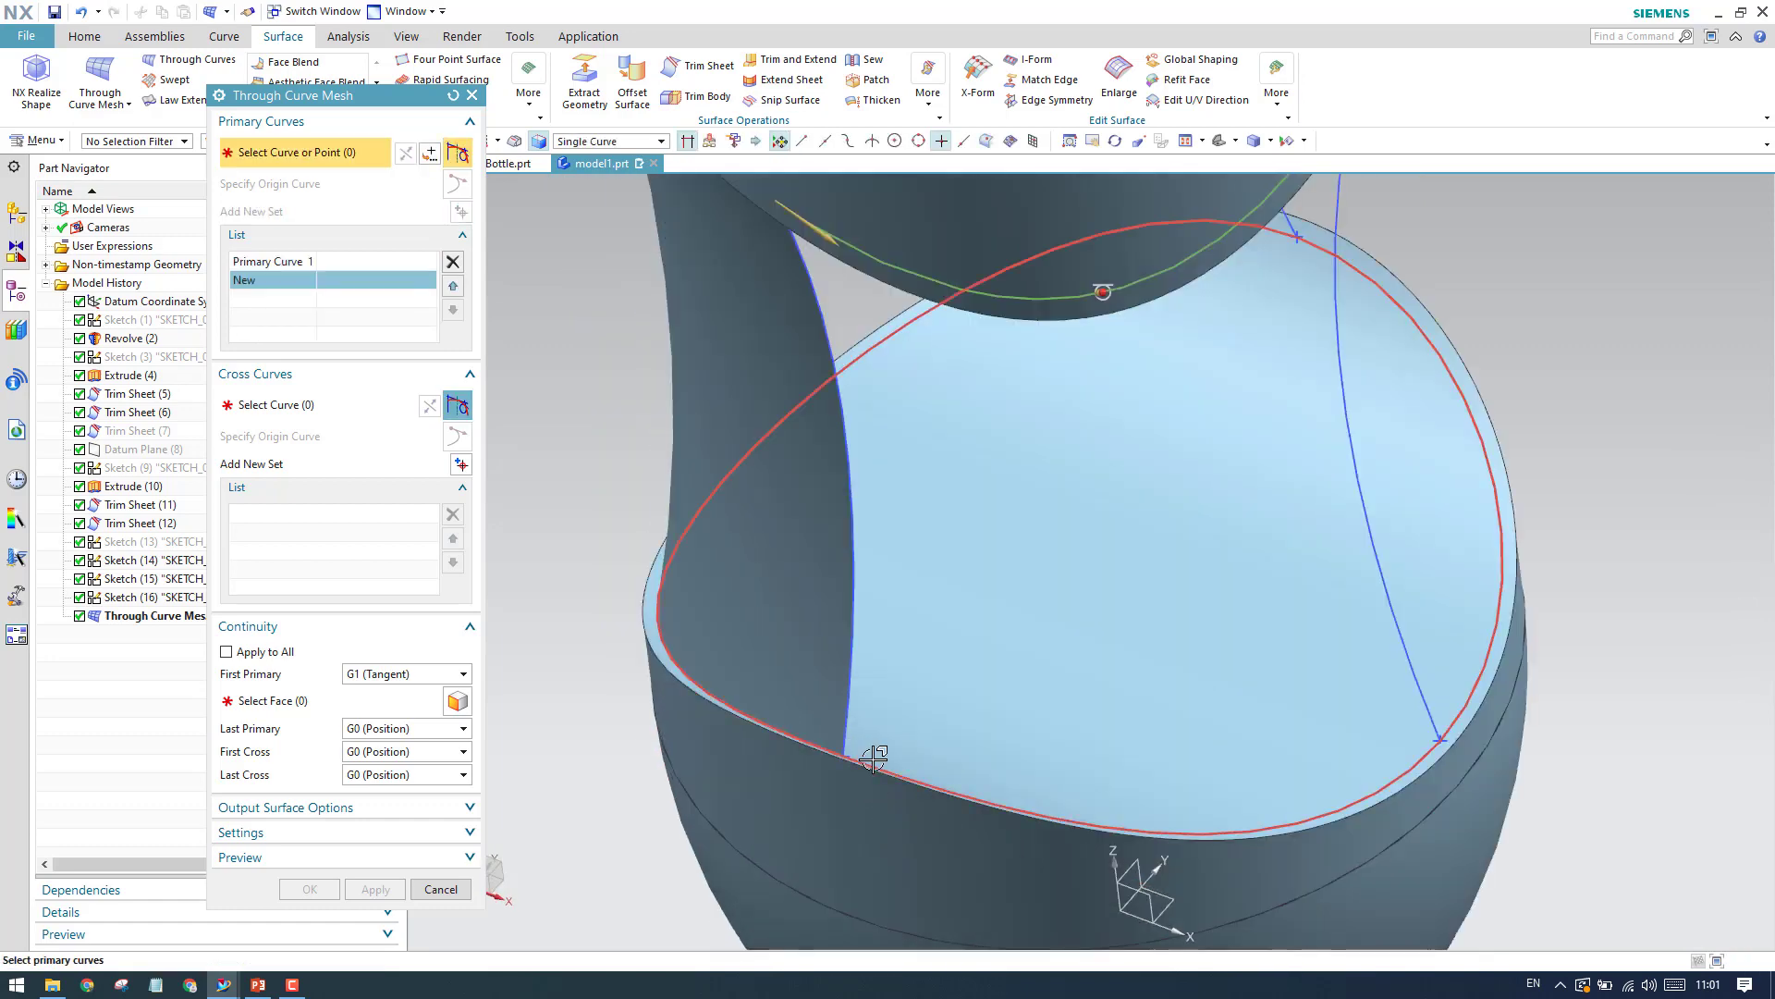
pyautogui.click(972, 766)
pyautogui.scroll(-5, 1014, 741)
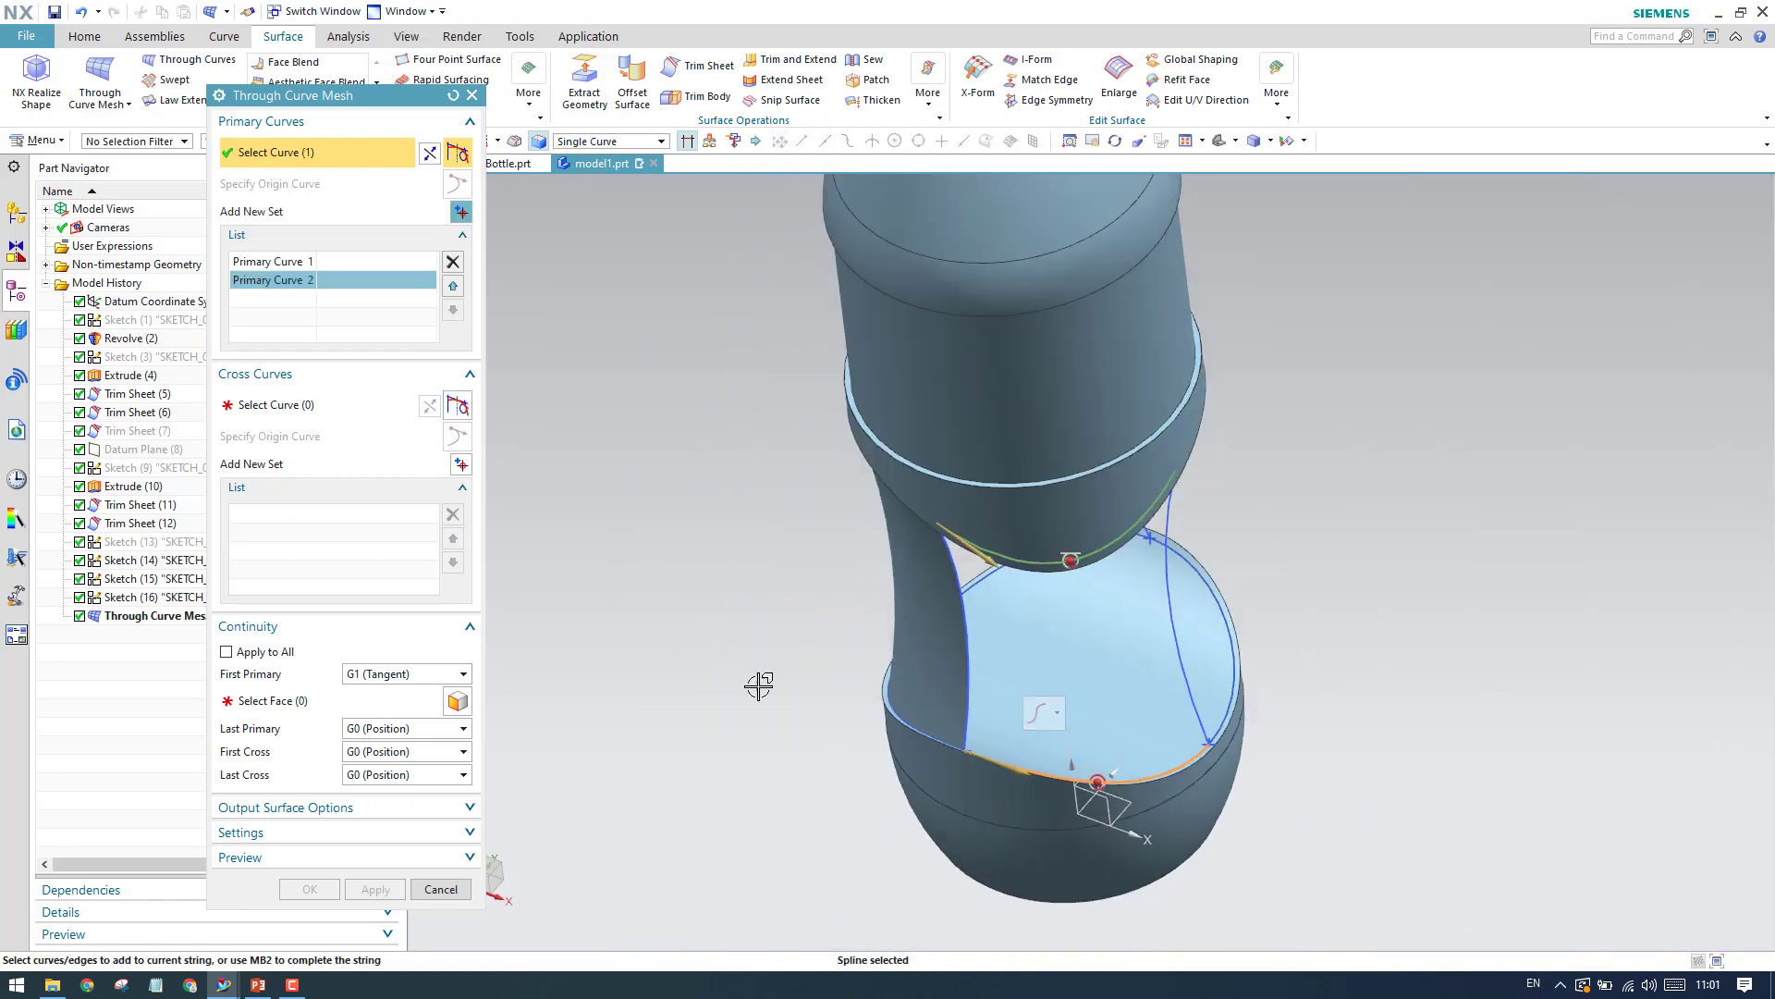
# Select the arc bordering the existing mesh surface as the first cross curve and the adjacent positive X side arc as the second.
pyautogui.middleClick(361, 451)
pyautogui.moveTo(656, 561); pyautogui.dragTo(658, 494, button='middle')
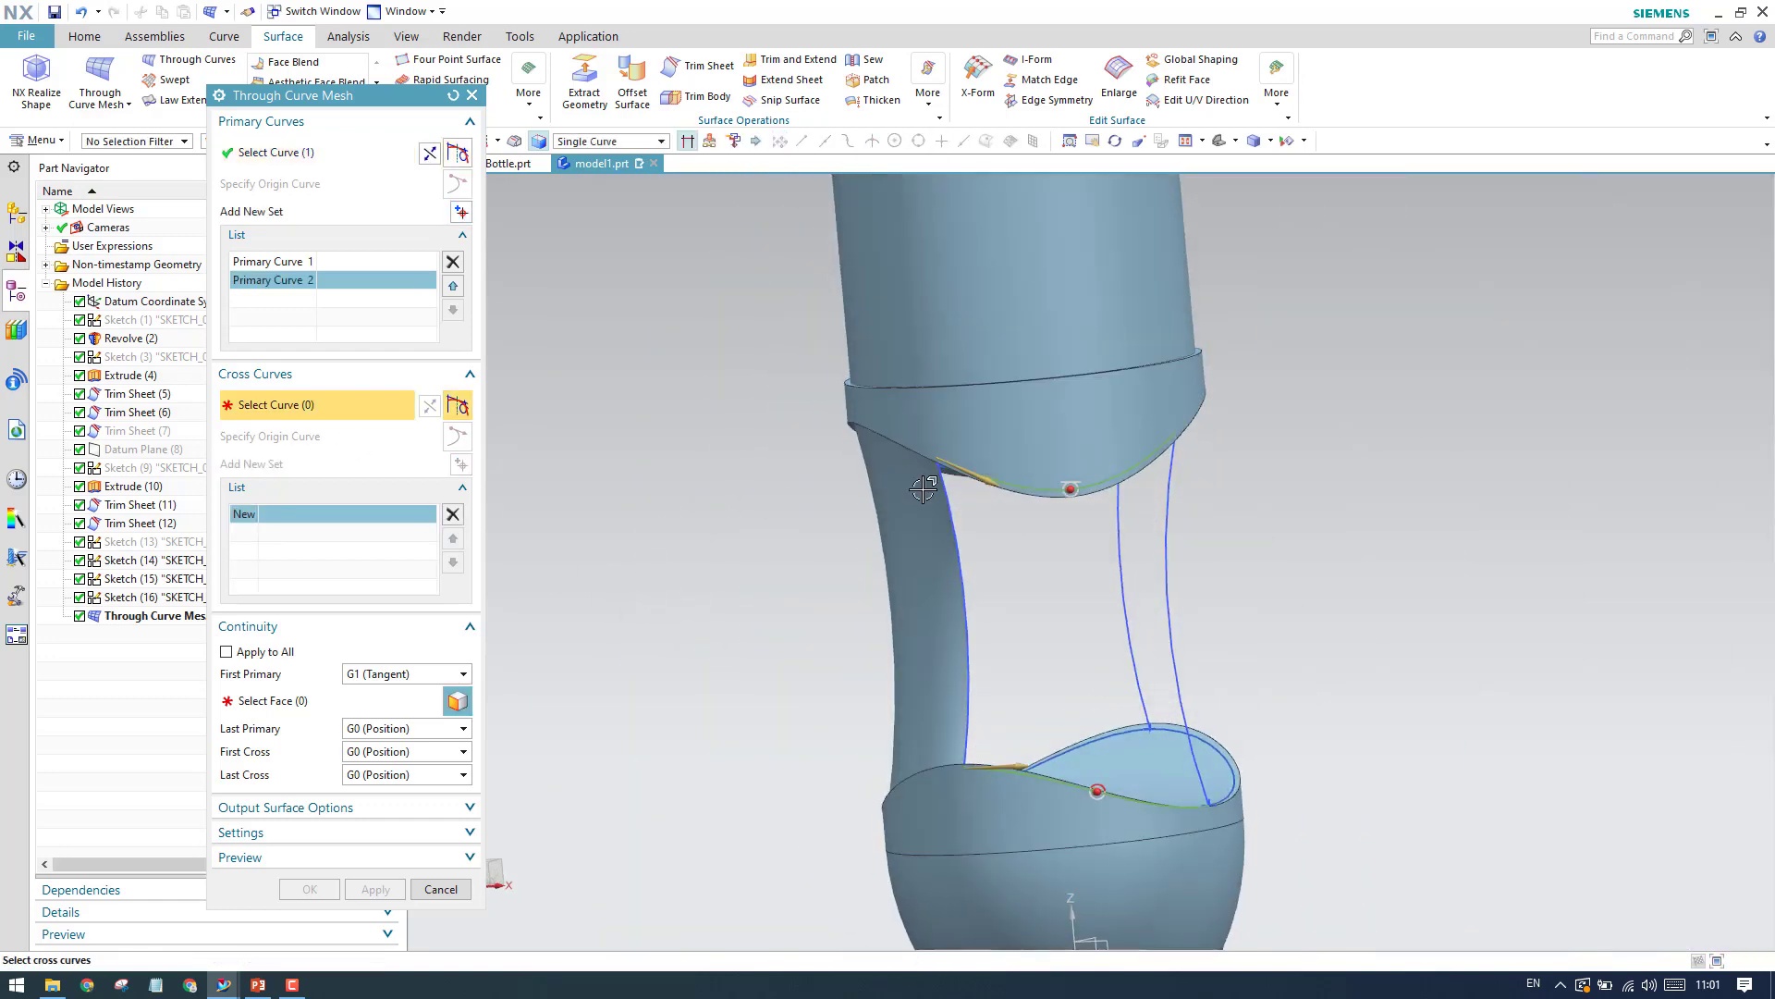
pyautogui.scroll(5, 973, 470)
pyautogui.click(965, 485)
pyautogui.scroll(-3, 956, 534)
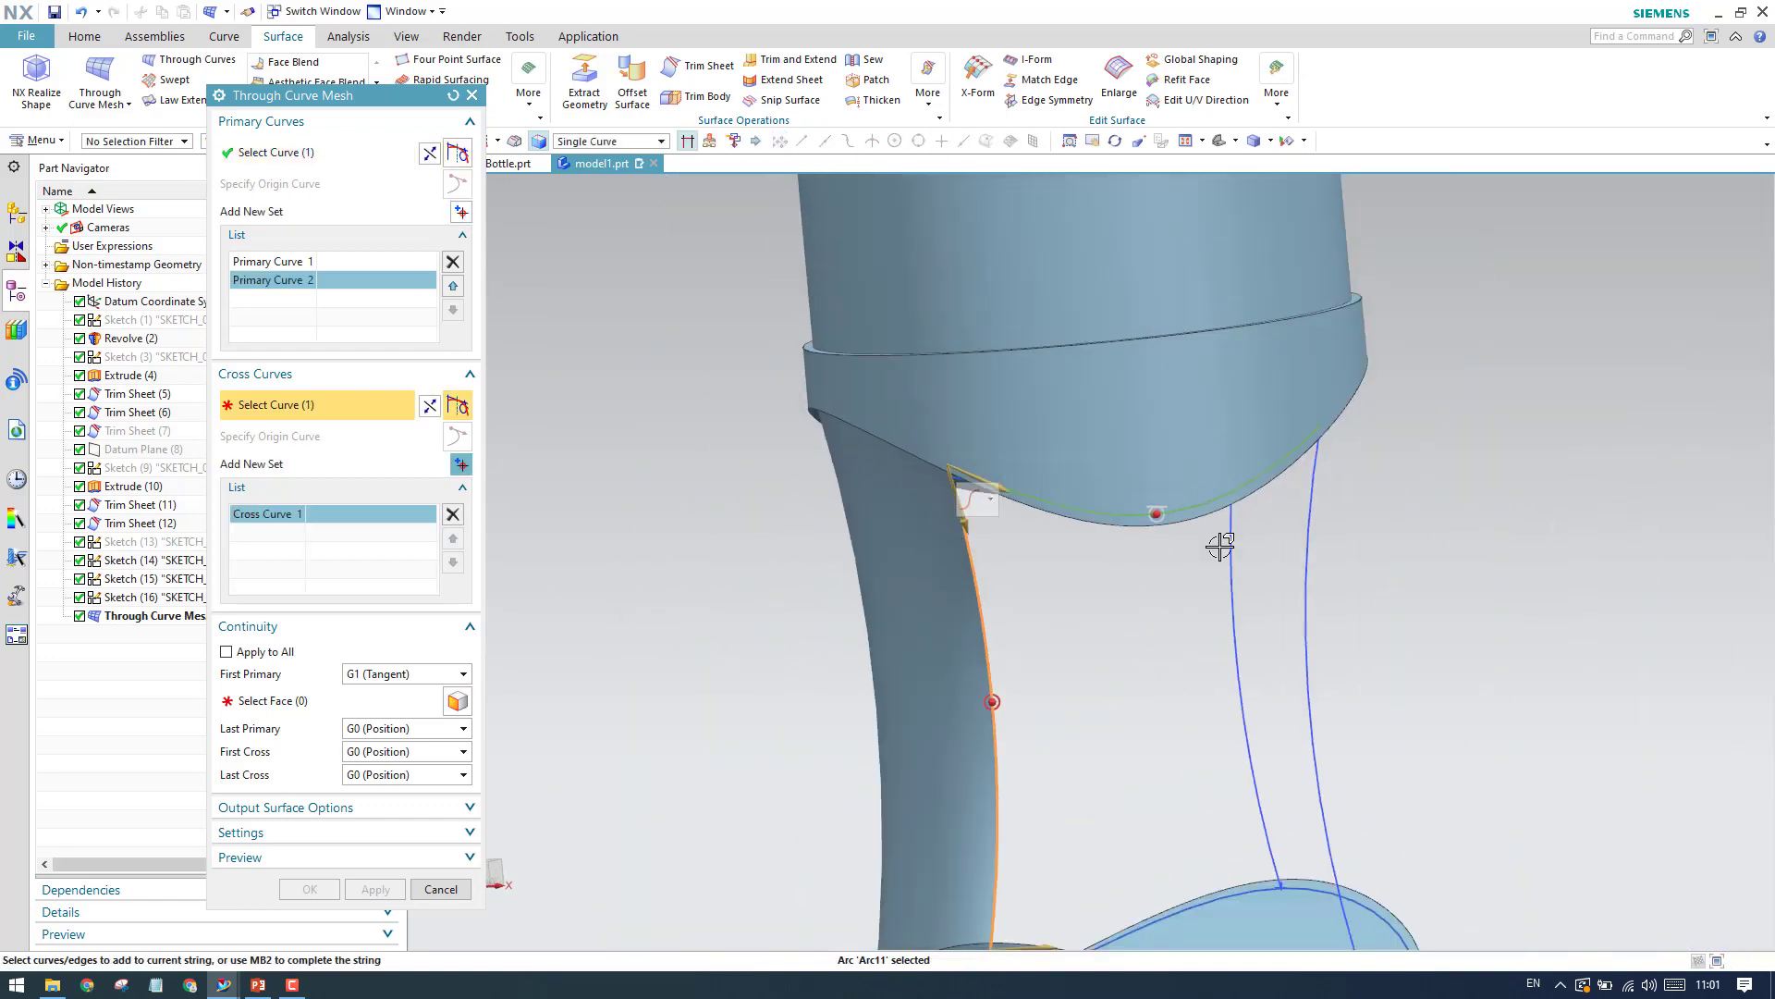
pyautogui.middleClick(1220, 547)
pyautogui.moveTo(1220, 548); pyautogui.dragTo(1110, 602, button='middle')
pyautogui.click(1095, 606)
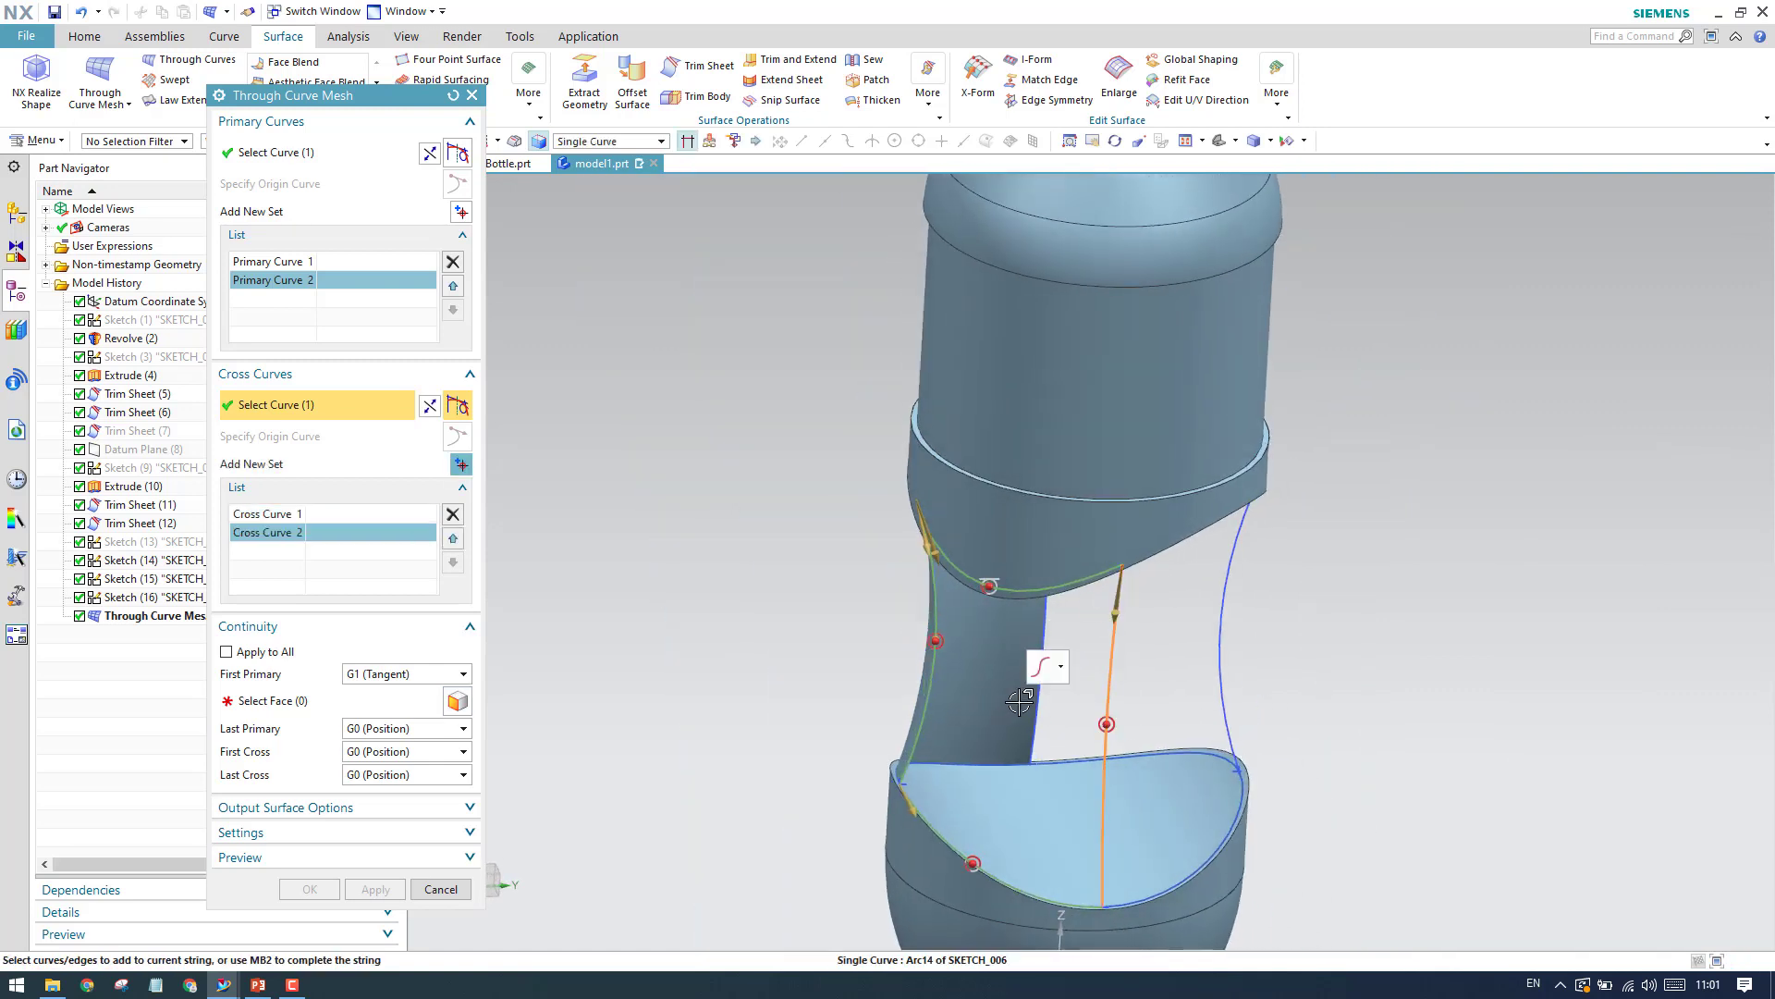
# Set the First Primary continuity to G0 (Position) and check the previewed surface.
pyautogui.click(411, 674)
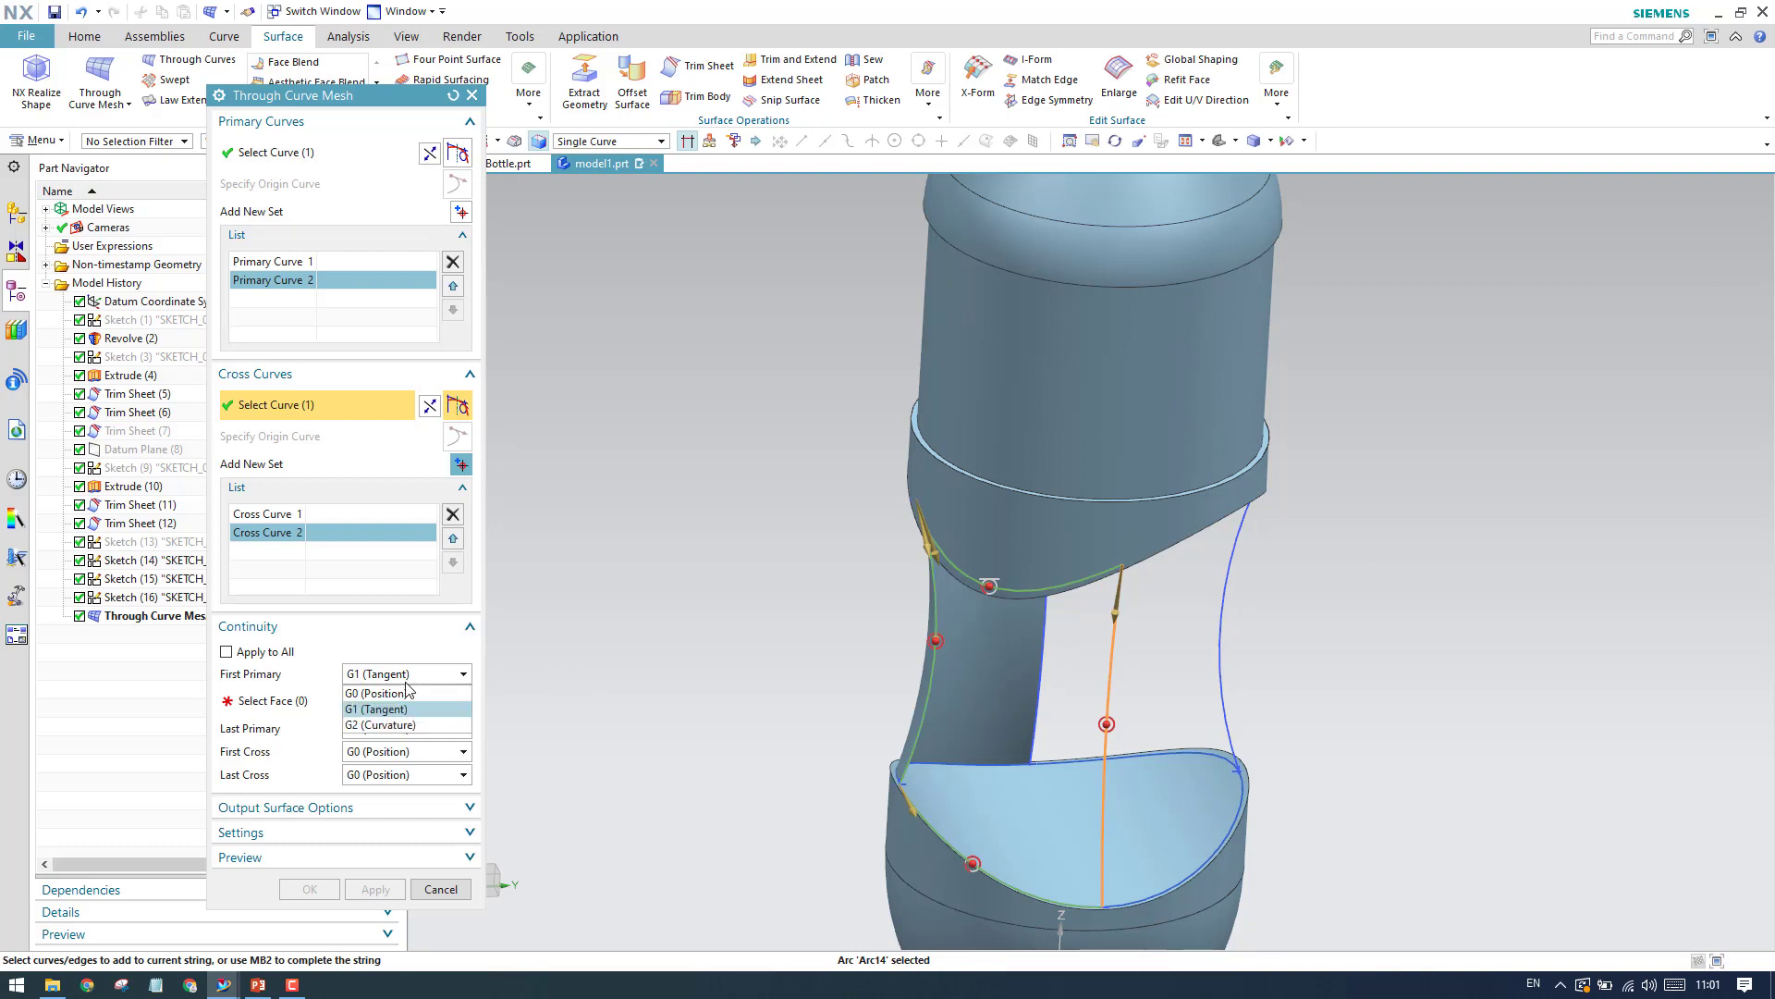
pyautogui.click(406, 688)
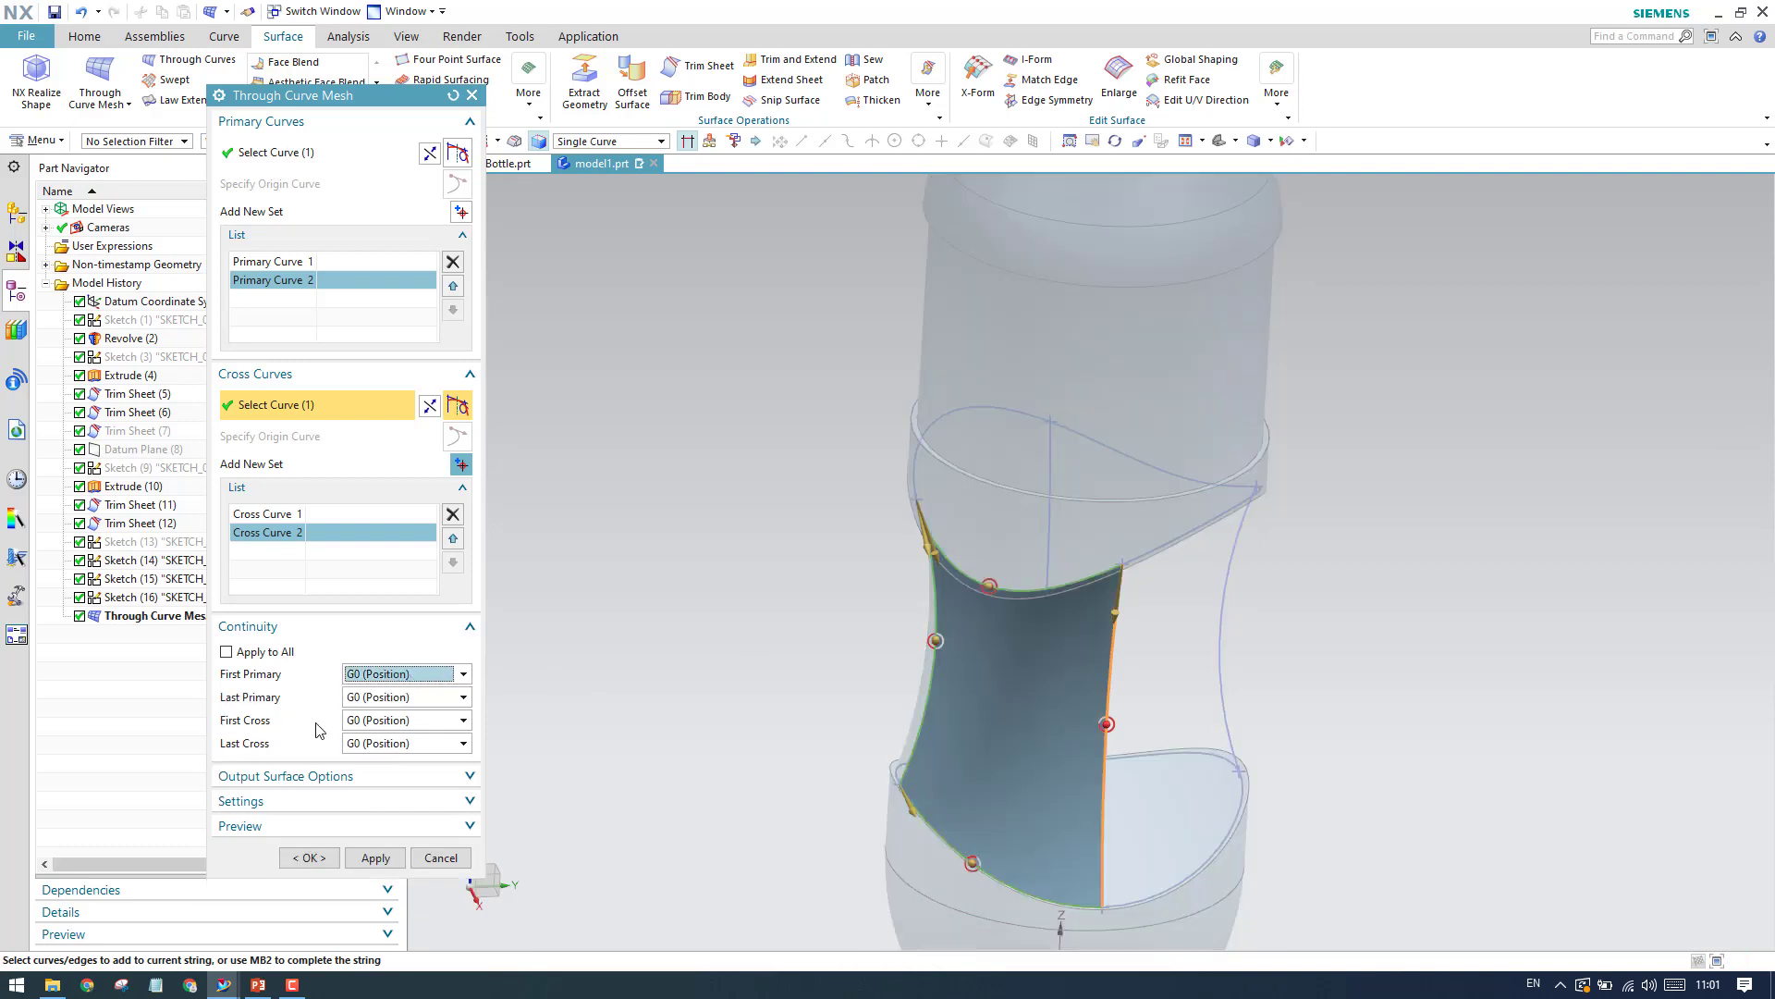
pyautogui.moveTo(693, 622); pyautogui.dragTo(820, 608, button='middle')
pyautogui.scroll(3, 1034, 710)
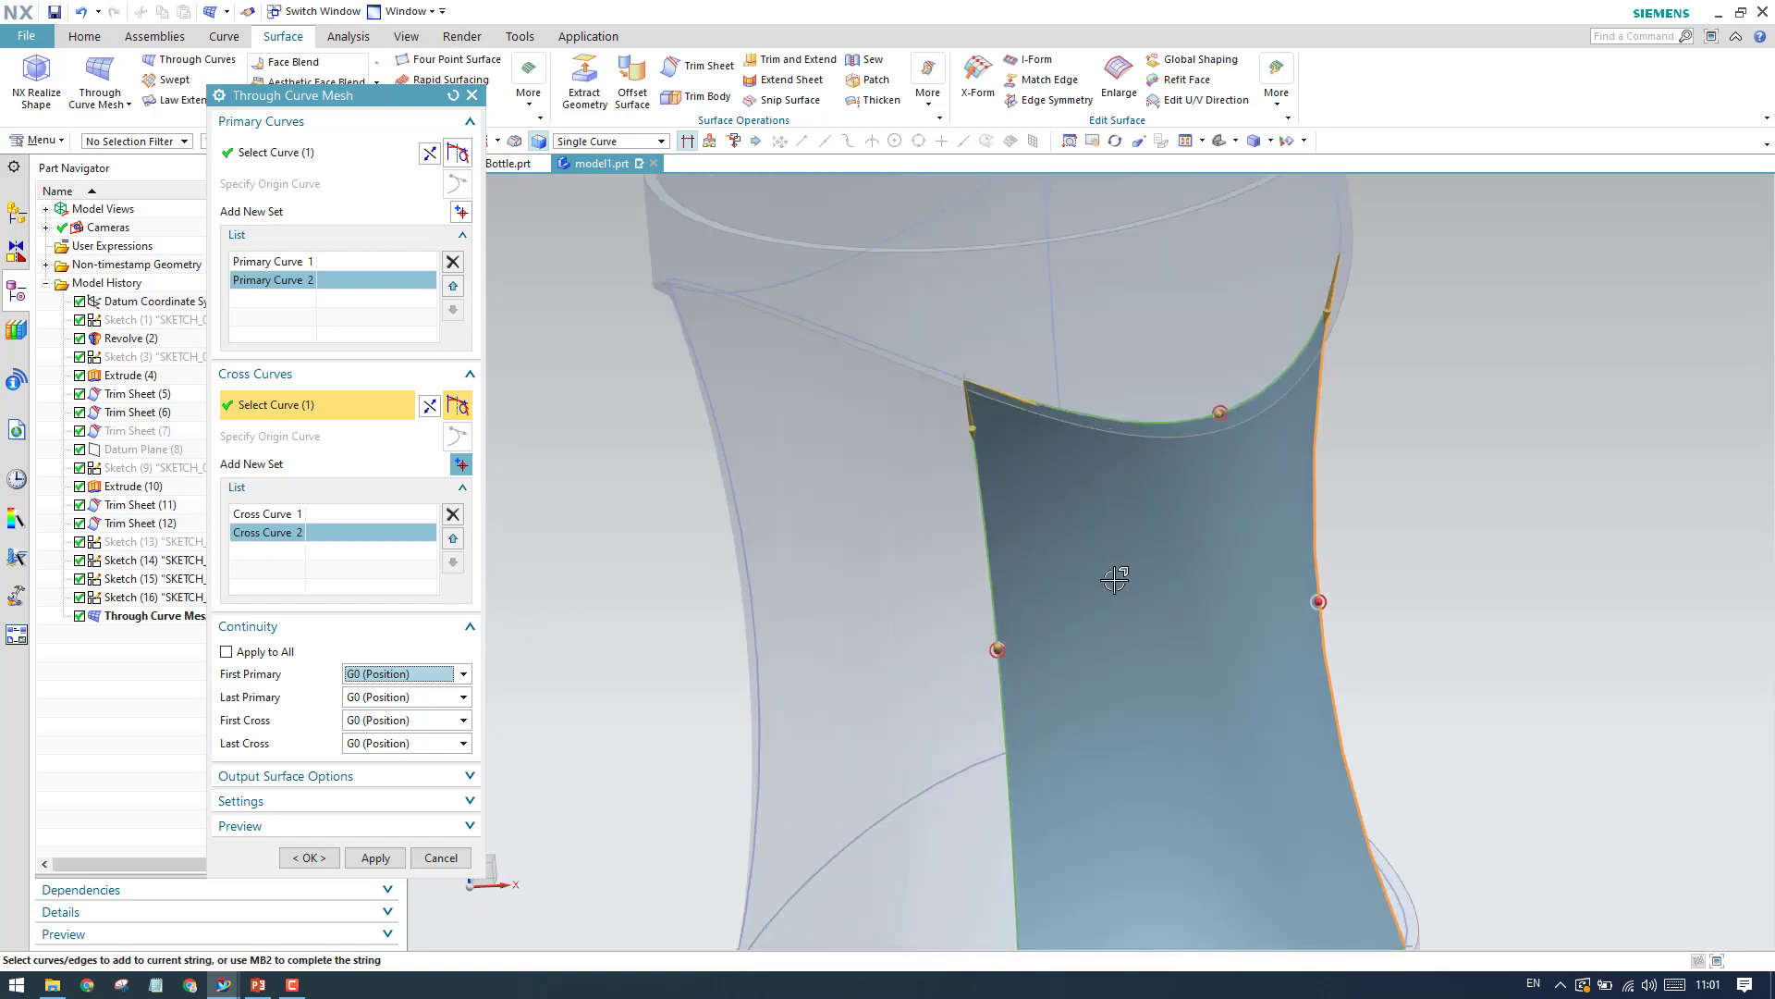
pyautogui.scroll(-2, 1097, 552)
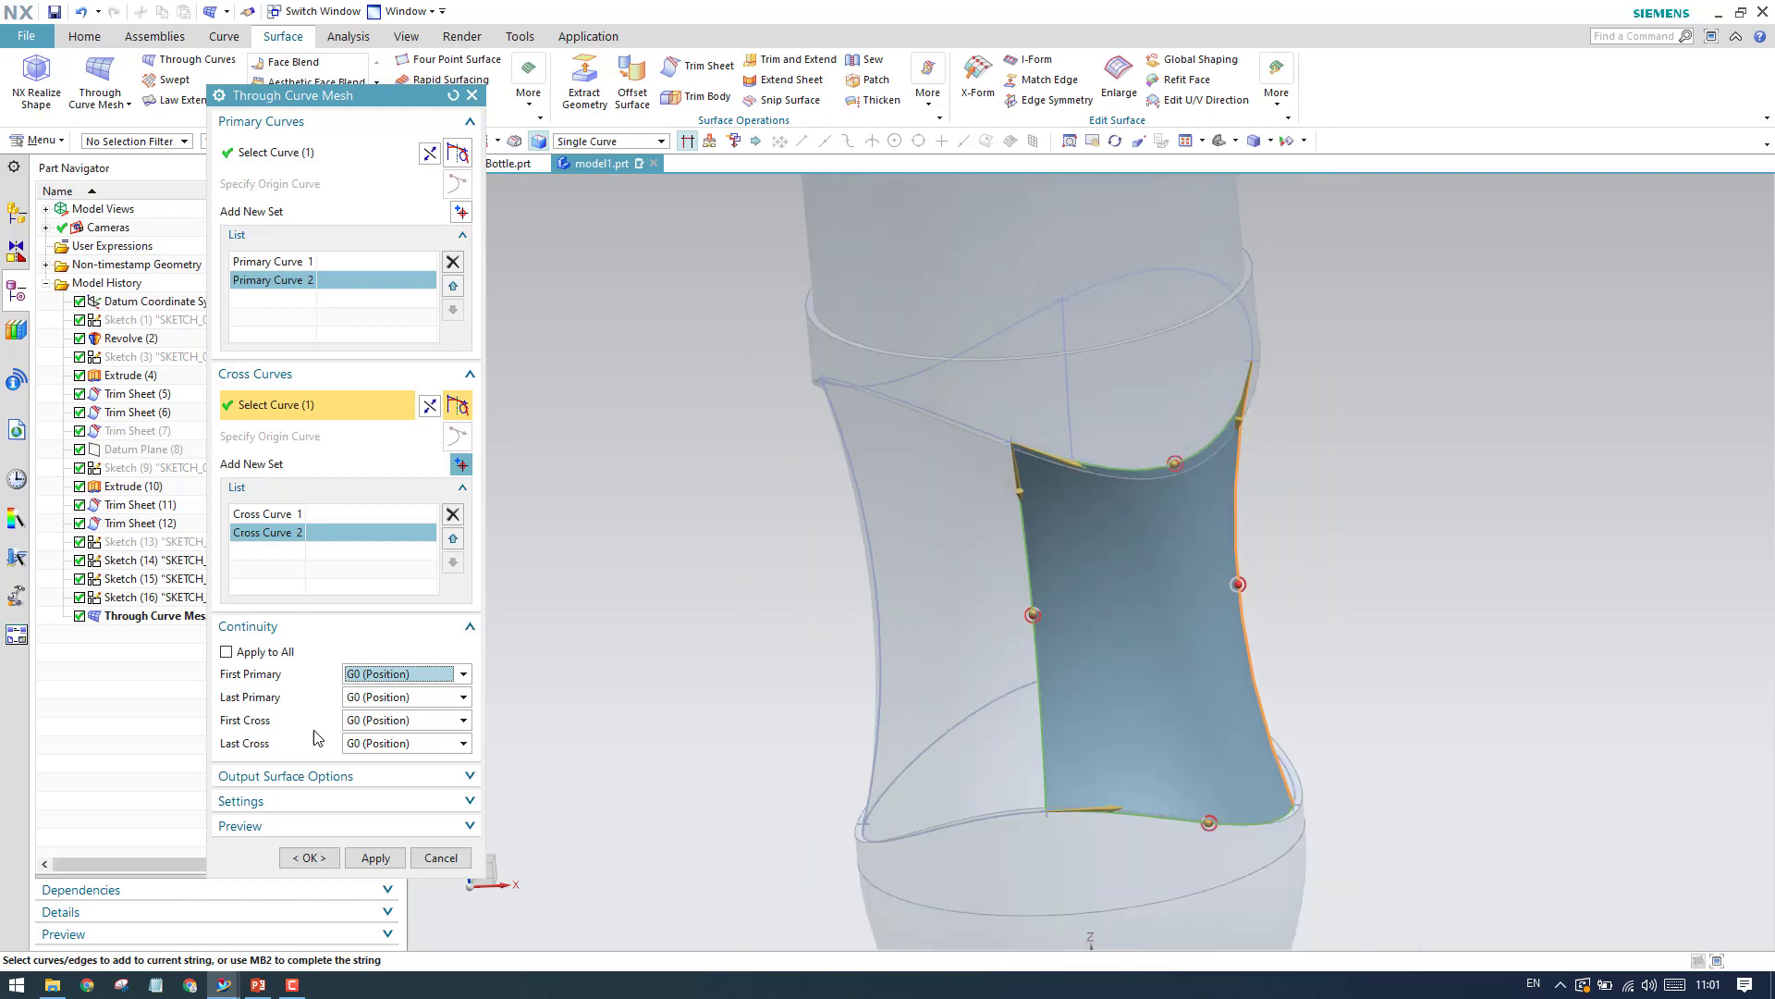
# Set the First Cross continuity to G1 (Tangent) against the adjacent mesh surface's face and create the second mesh surface.
pyautogui.click(401, 721)
pyautogui.click(399, 755)
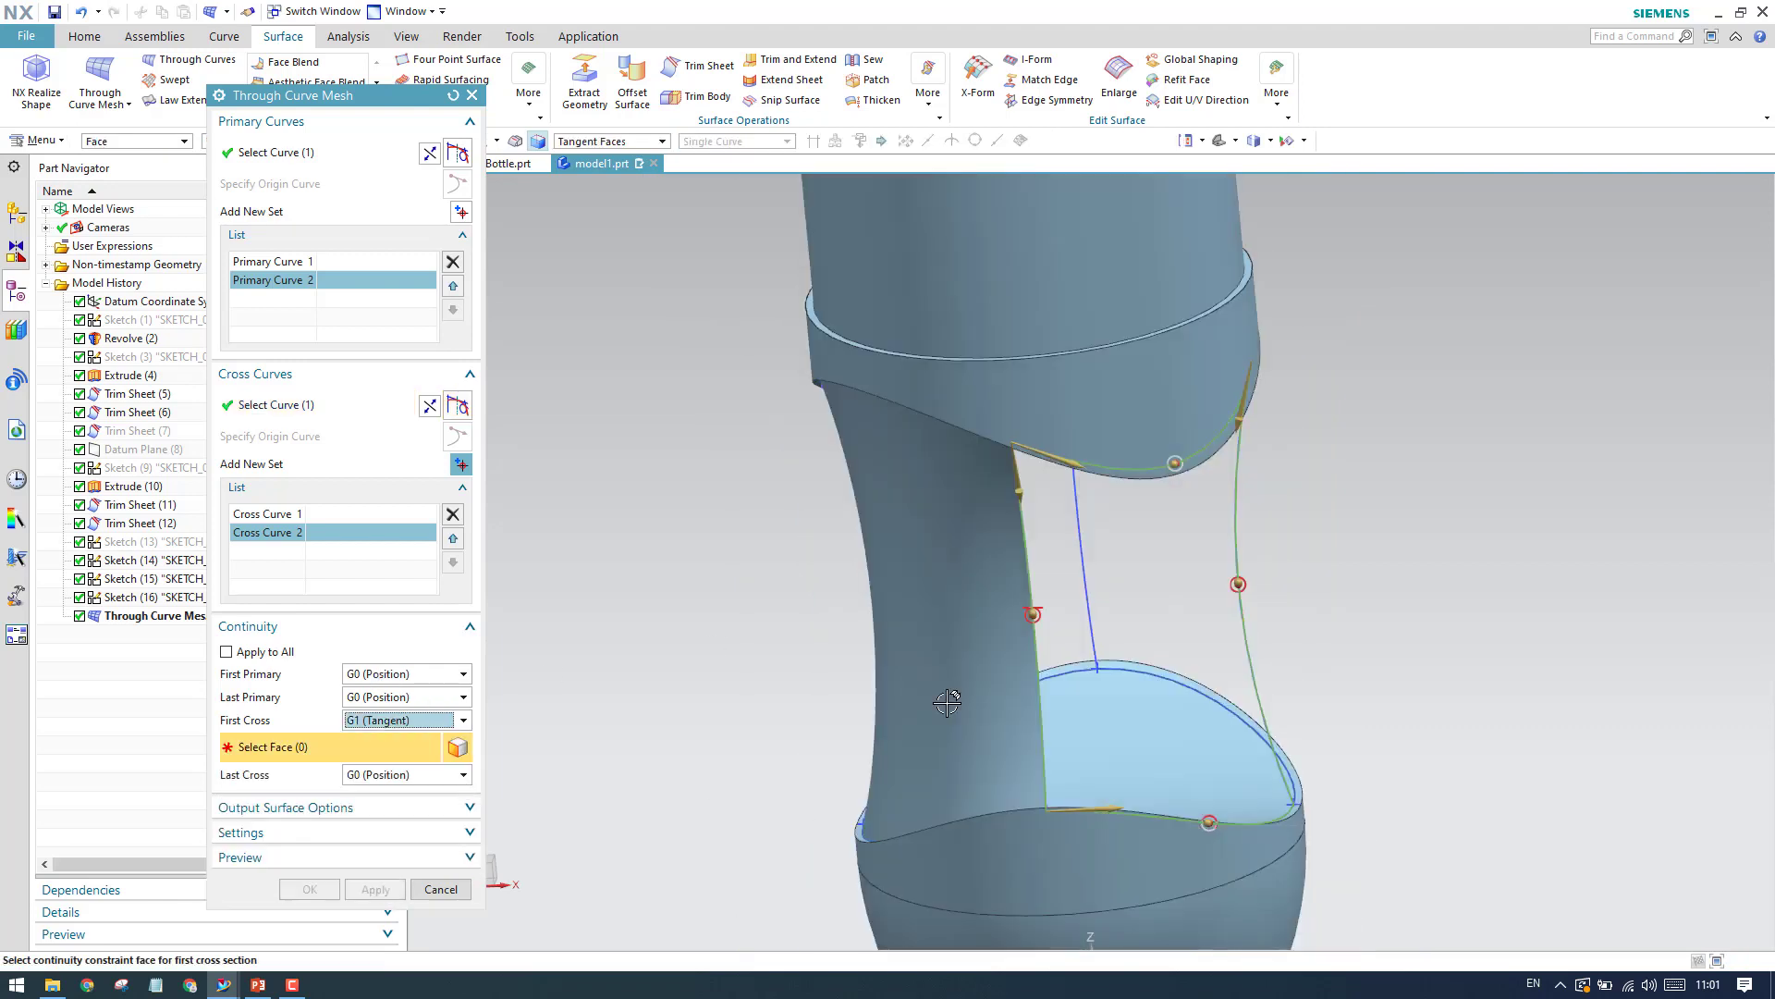
pyautogui.click(993, 607)
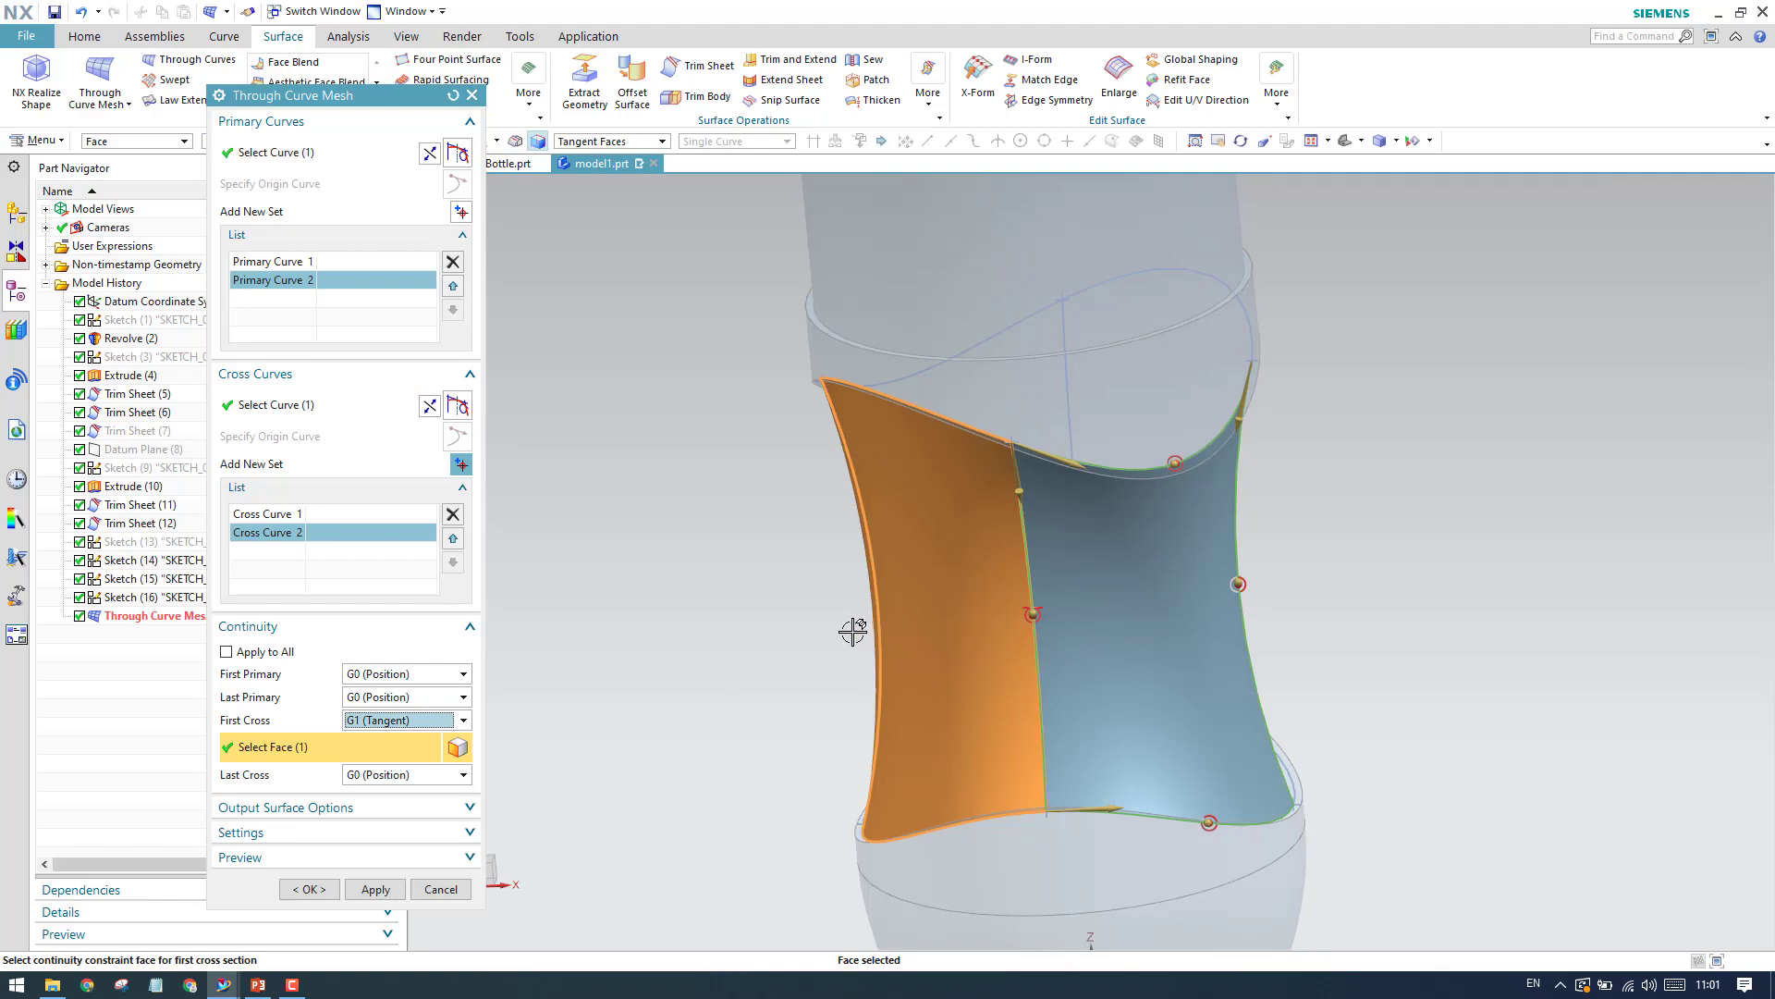
pyautogui.moveTo(852, 632); pyautogui.dragTo(937, 586, button='middle')
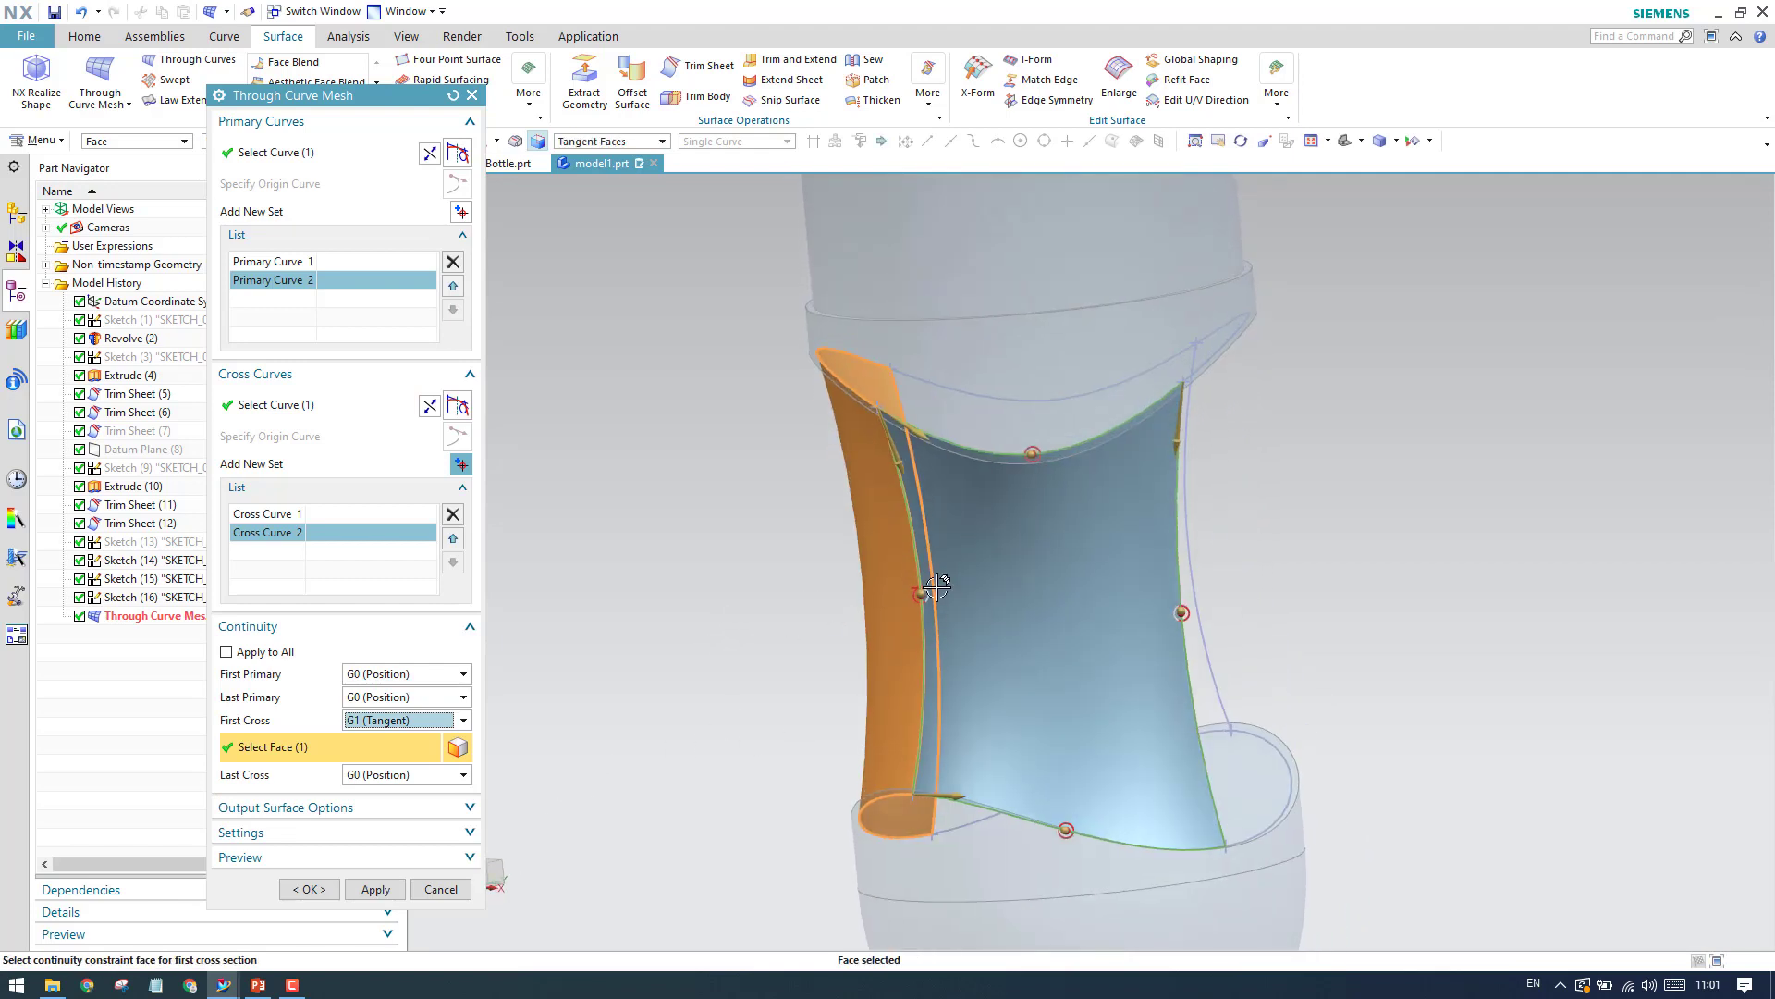
pyautogui.middleClick(676, 786)
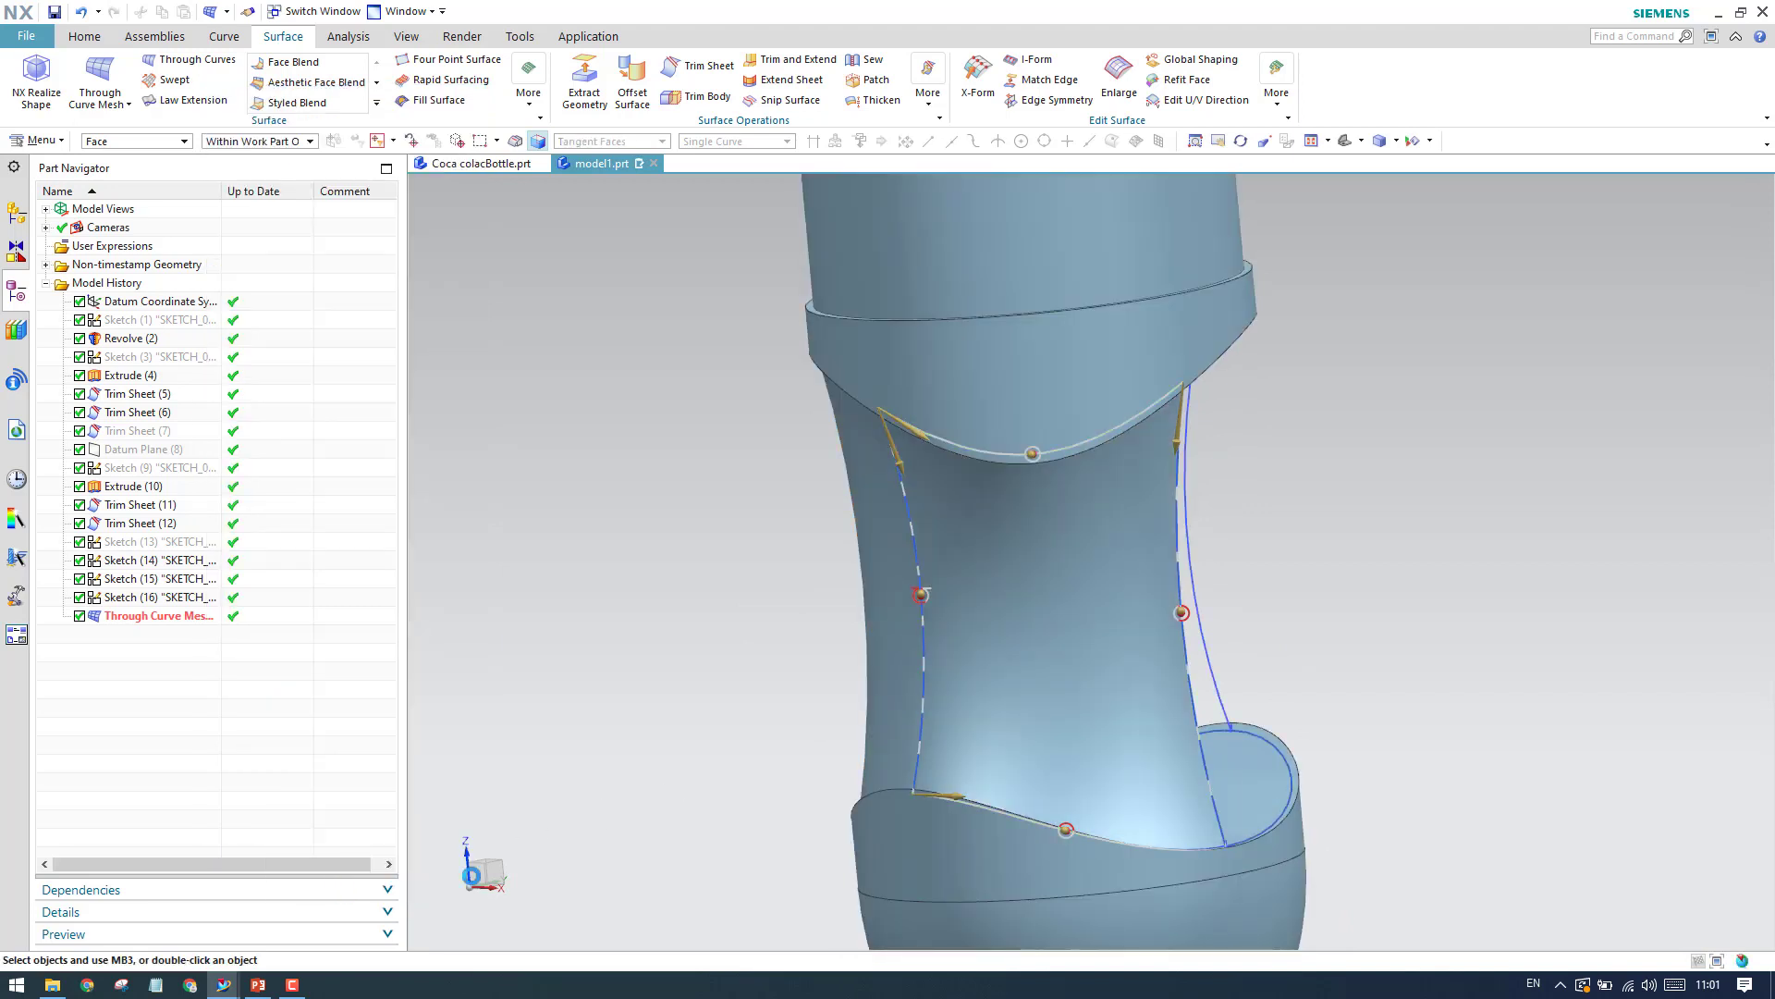
# Start a third Through Curve Mesh and select the upper body's spline segment over the next opening as its first primary curve.
pyautogui.moveTo(685, 614); pyautogui.dragTo(626, 622, button='middle')
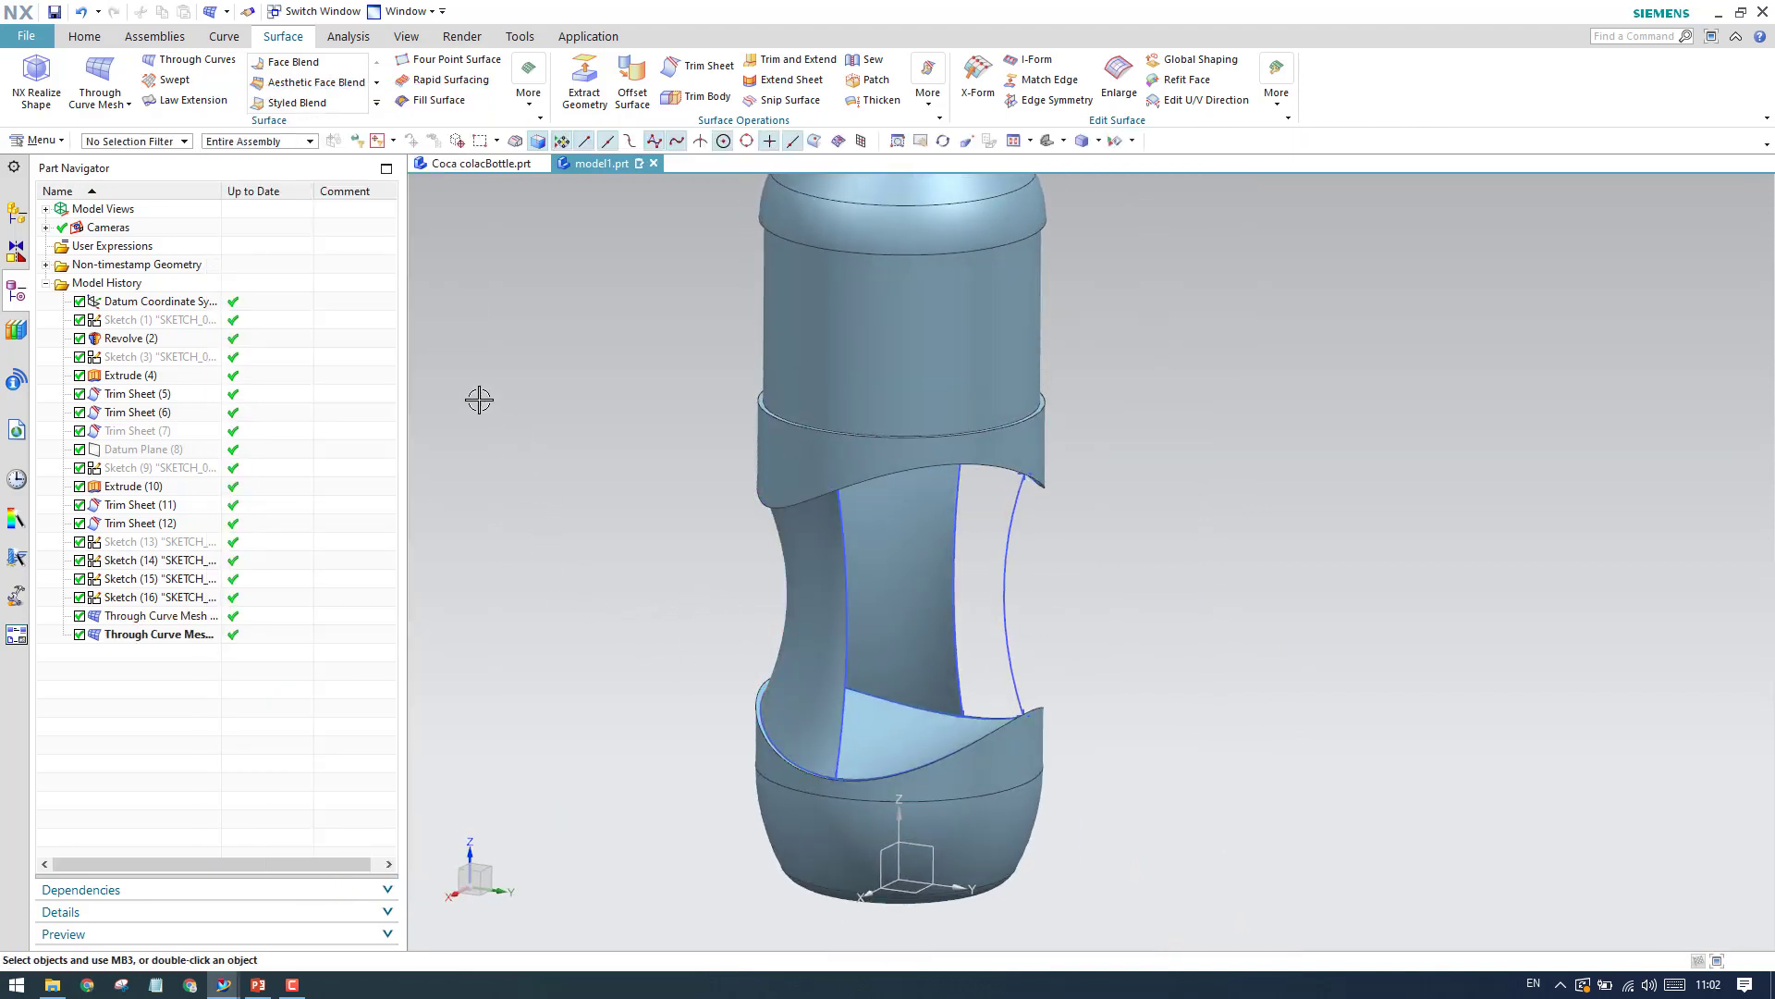
pyautogui.click(106, 92)
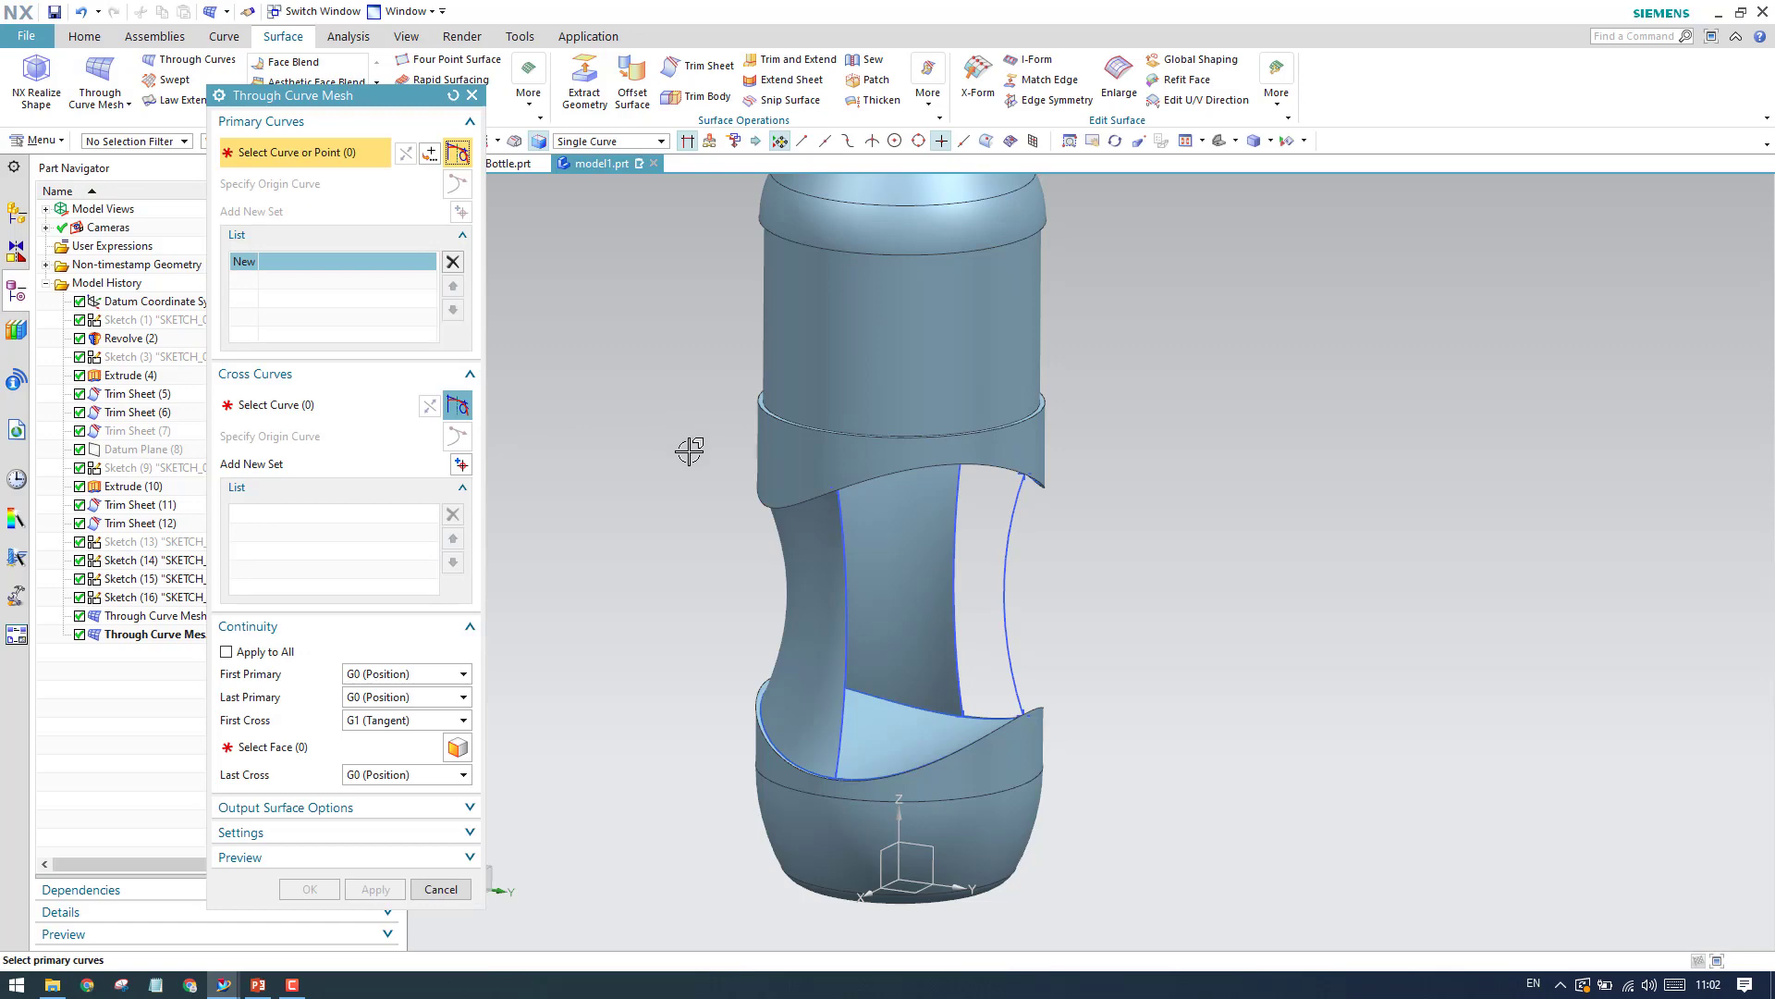
pyautogui.moveTo(689, 450); pyautogui.dragTo(705, 342, button='middle')
pyautogui.scroll(5, 861, 362)
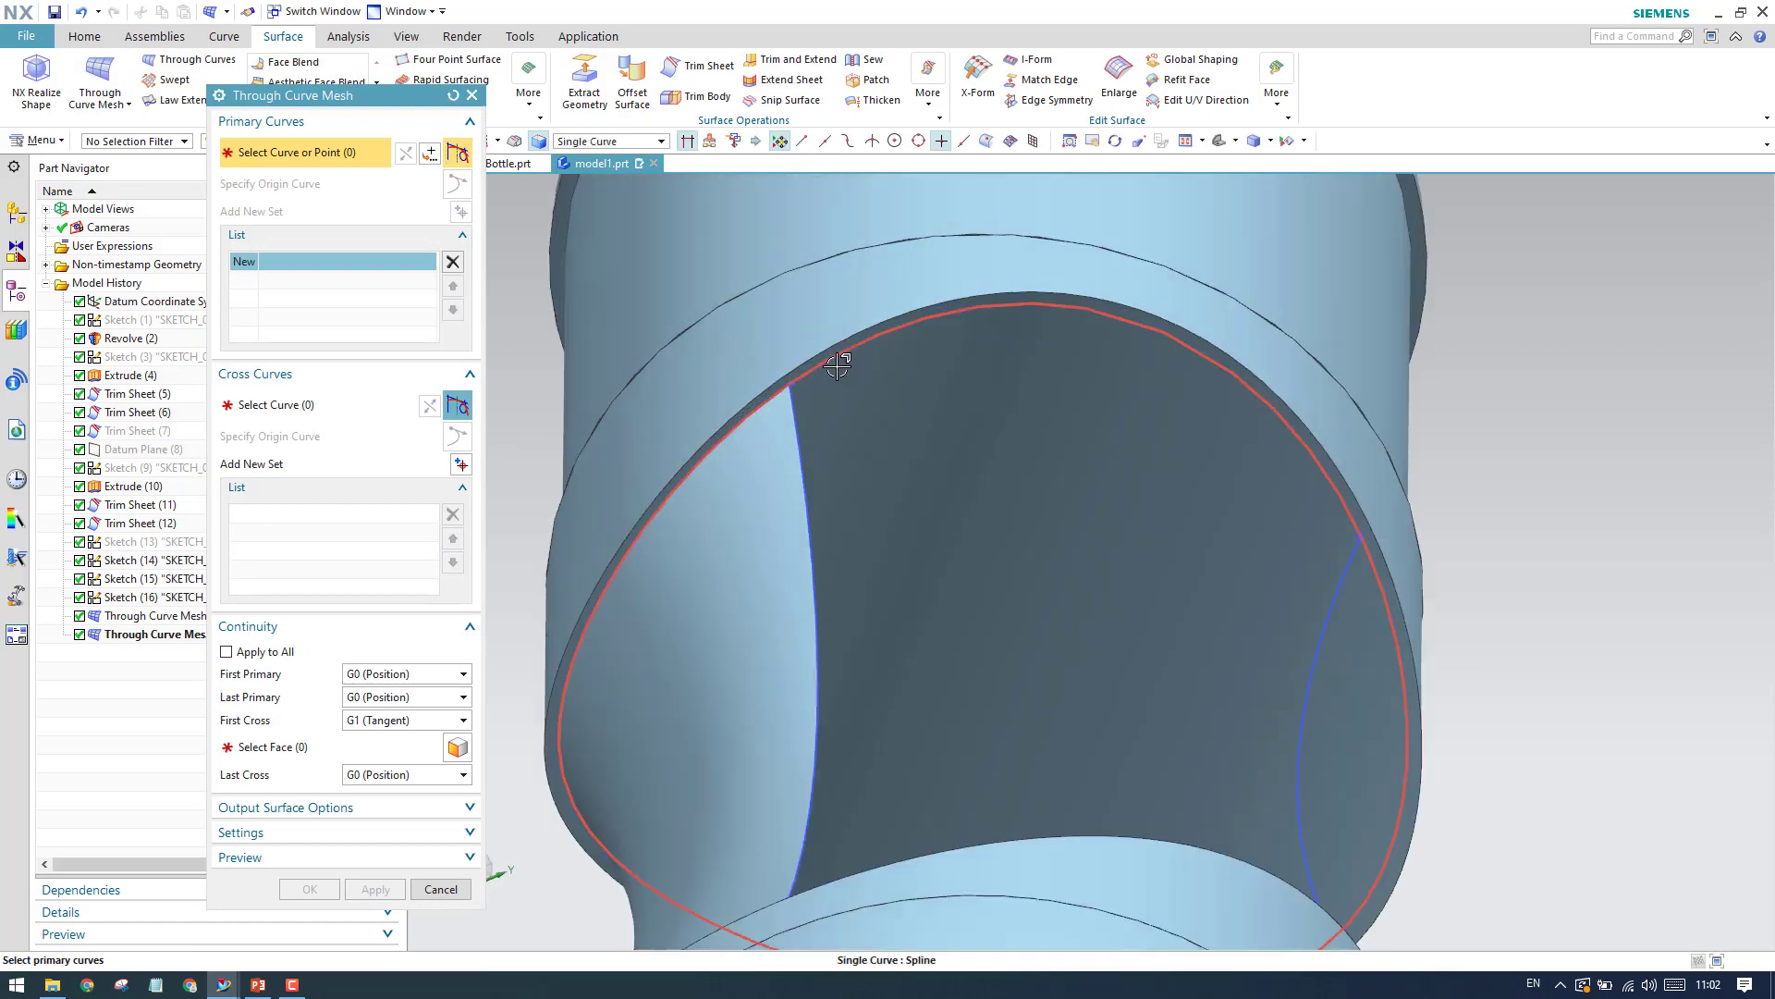
pyautogui.click(836, 366)
pyautogui.scroll(-5, 919, 374)
# Add a new primary set with the matching spline segment on the lower body's edge under the same opening.
pyautogui.moveTo(943, 340); pyautogui.dragTo(888, 507, button='middle')
pyautogui.scroll(-5, 884, 513)
pyautogui.scroll(8, 903, 579)
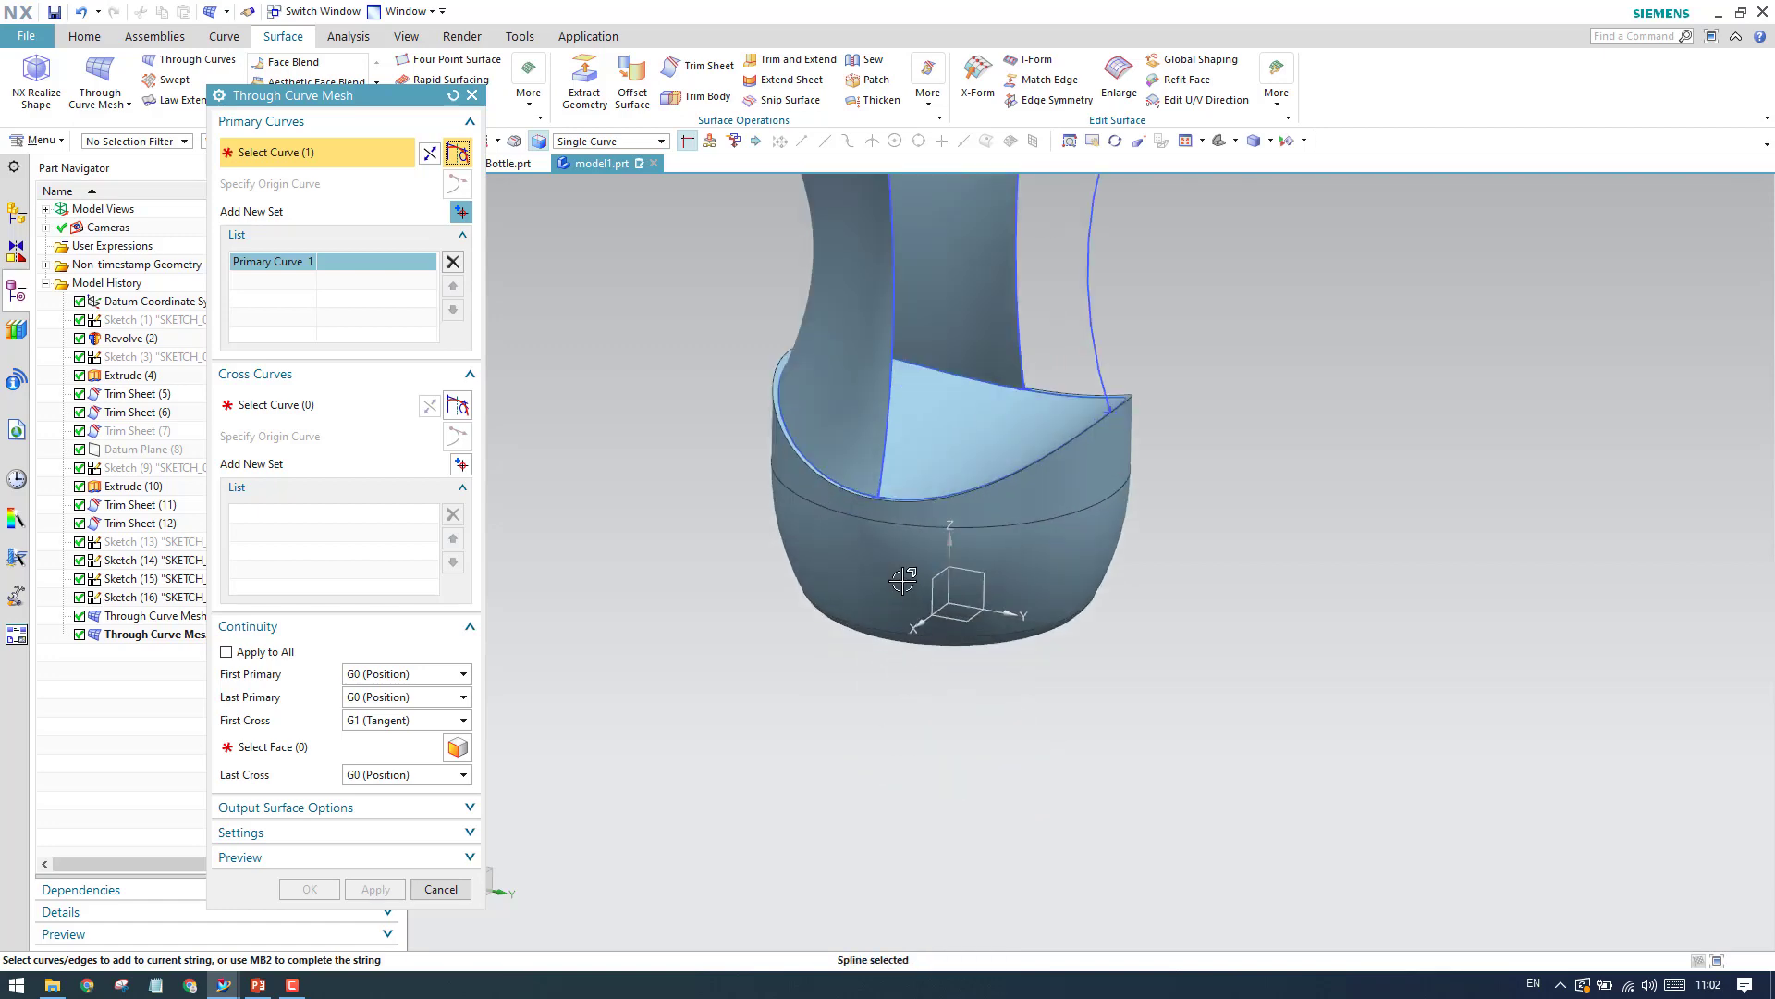
pyautogui.scroll(3, 904, 580)
pyautogui.middleClick(976, 419)
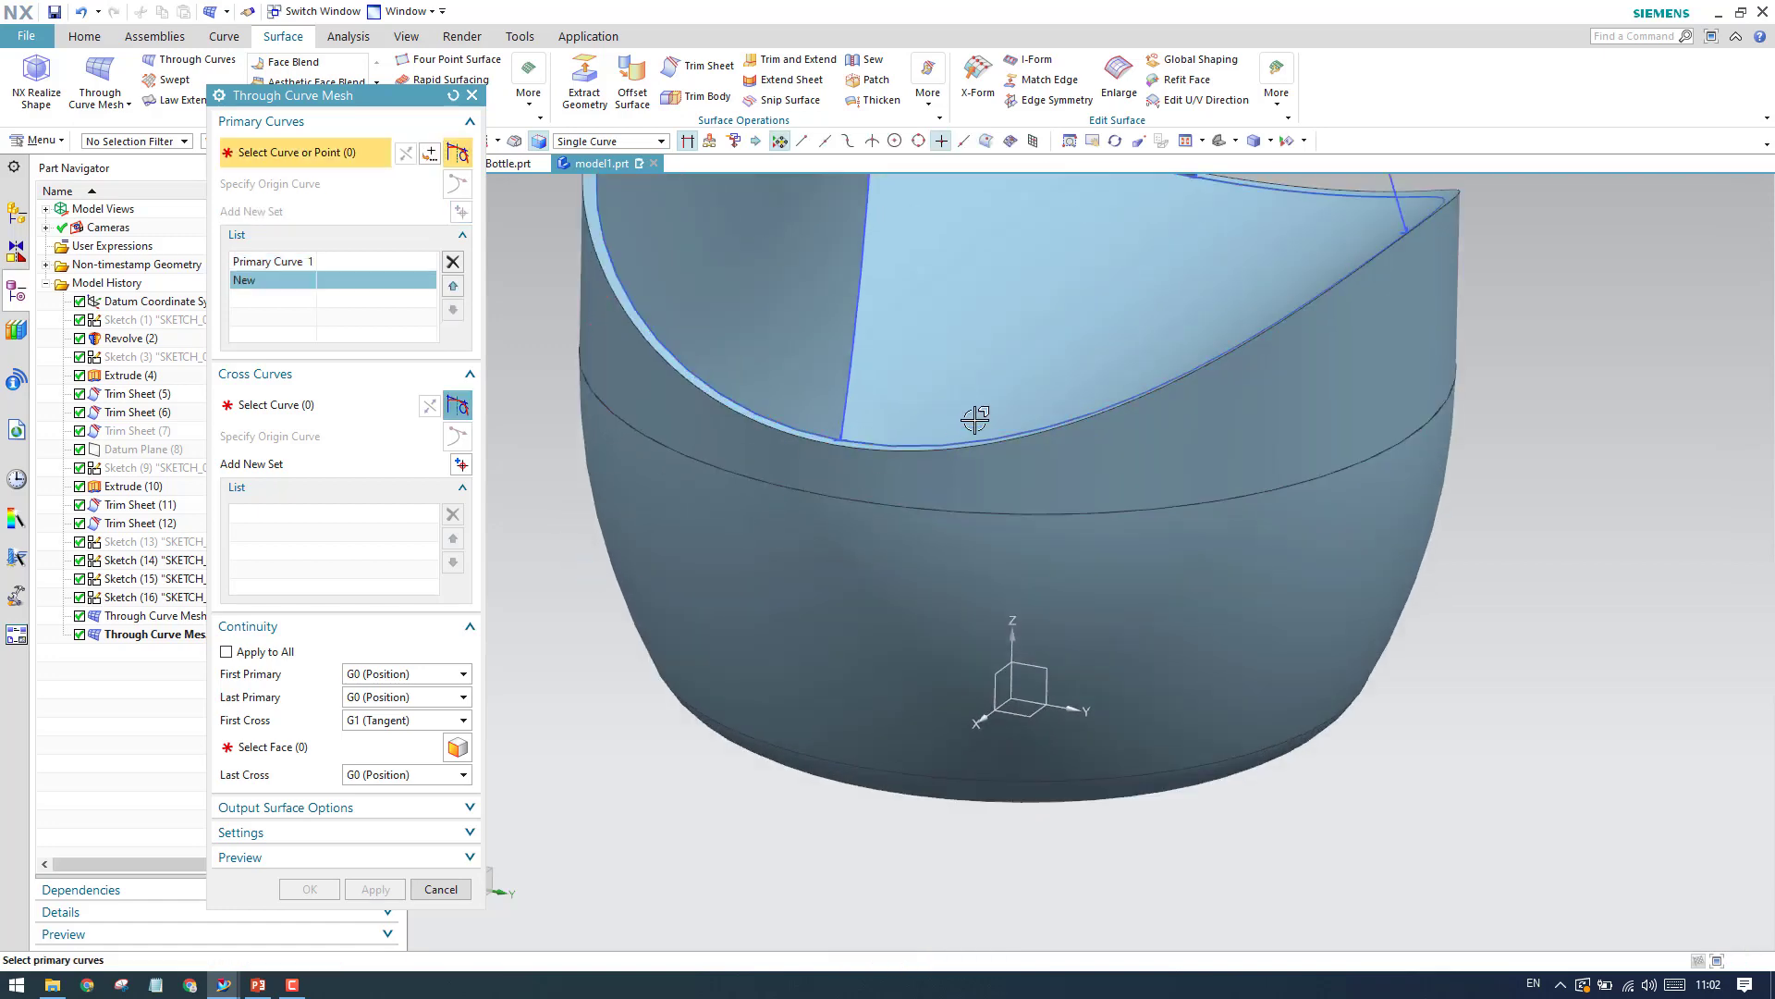
pyautogui.scroll(2, 868, 458)
pyautogui.click(869, 454)
pyautogui.scroll(-4, 1090, 602)
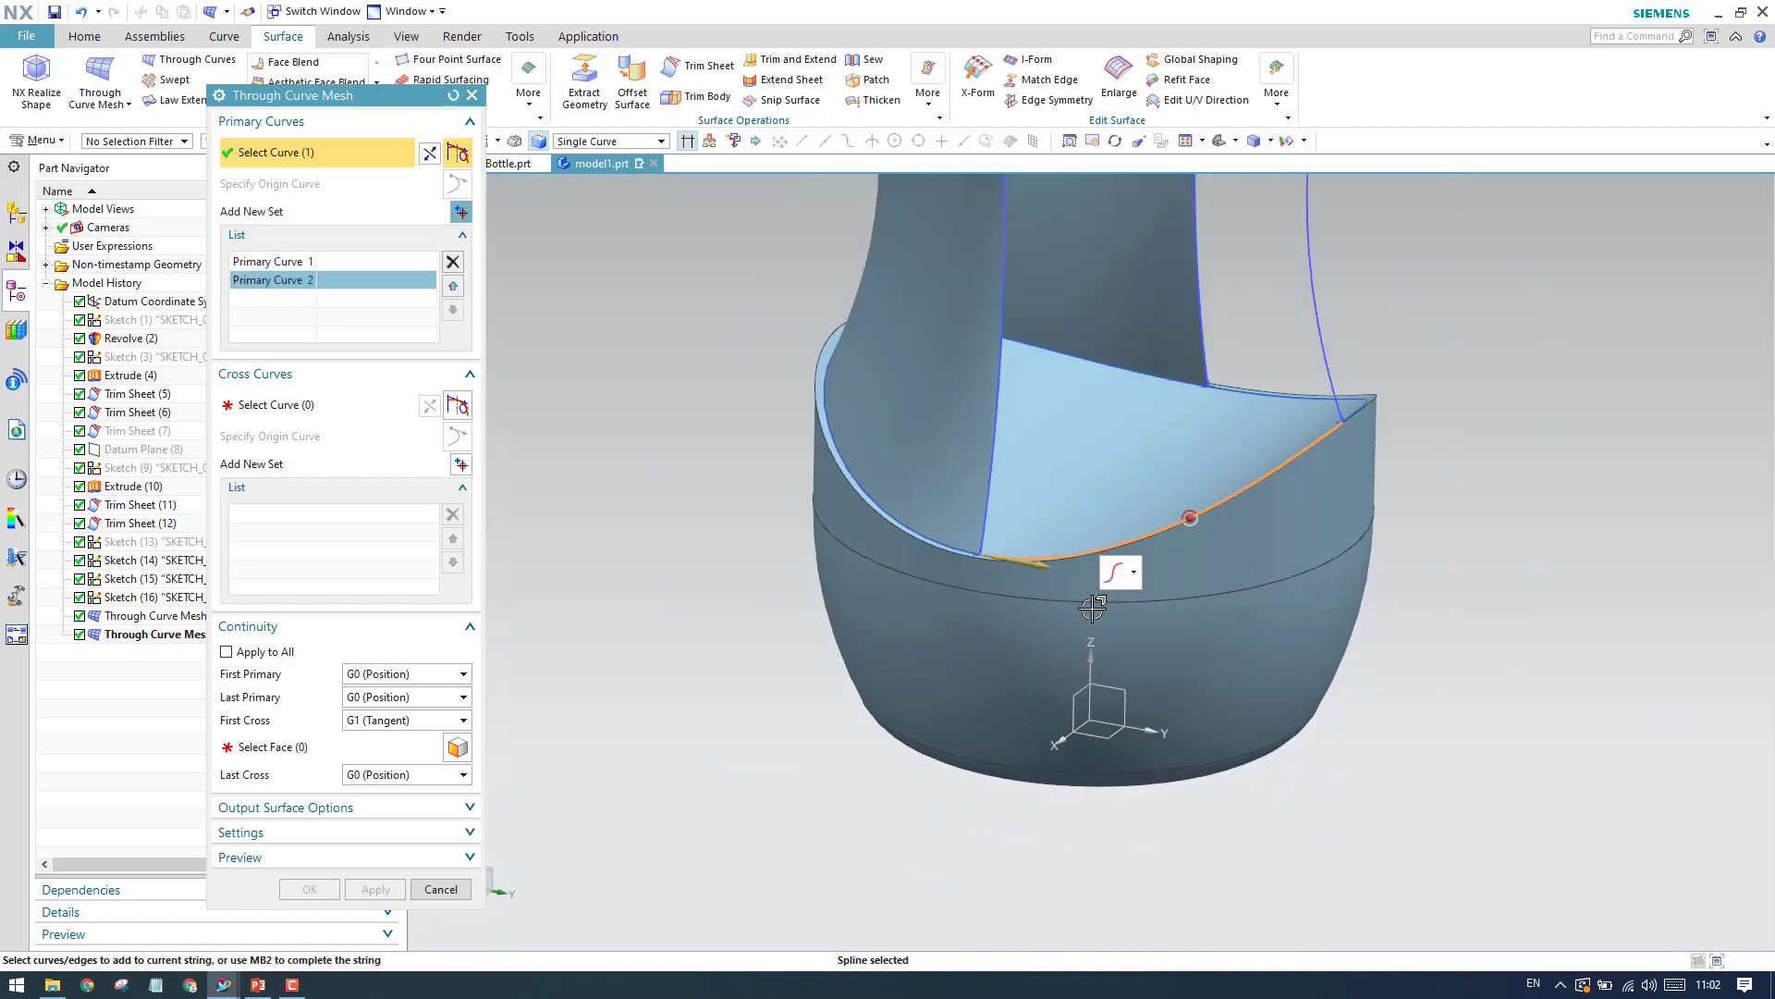
# Select the positive X side arc as the first cross curve and the adjacent YZ-plane arc as the second for the third mesh.
pyautogui.click(356, 409)
pyautogui.scroll(-4, 836, 650)
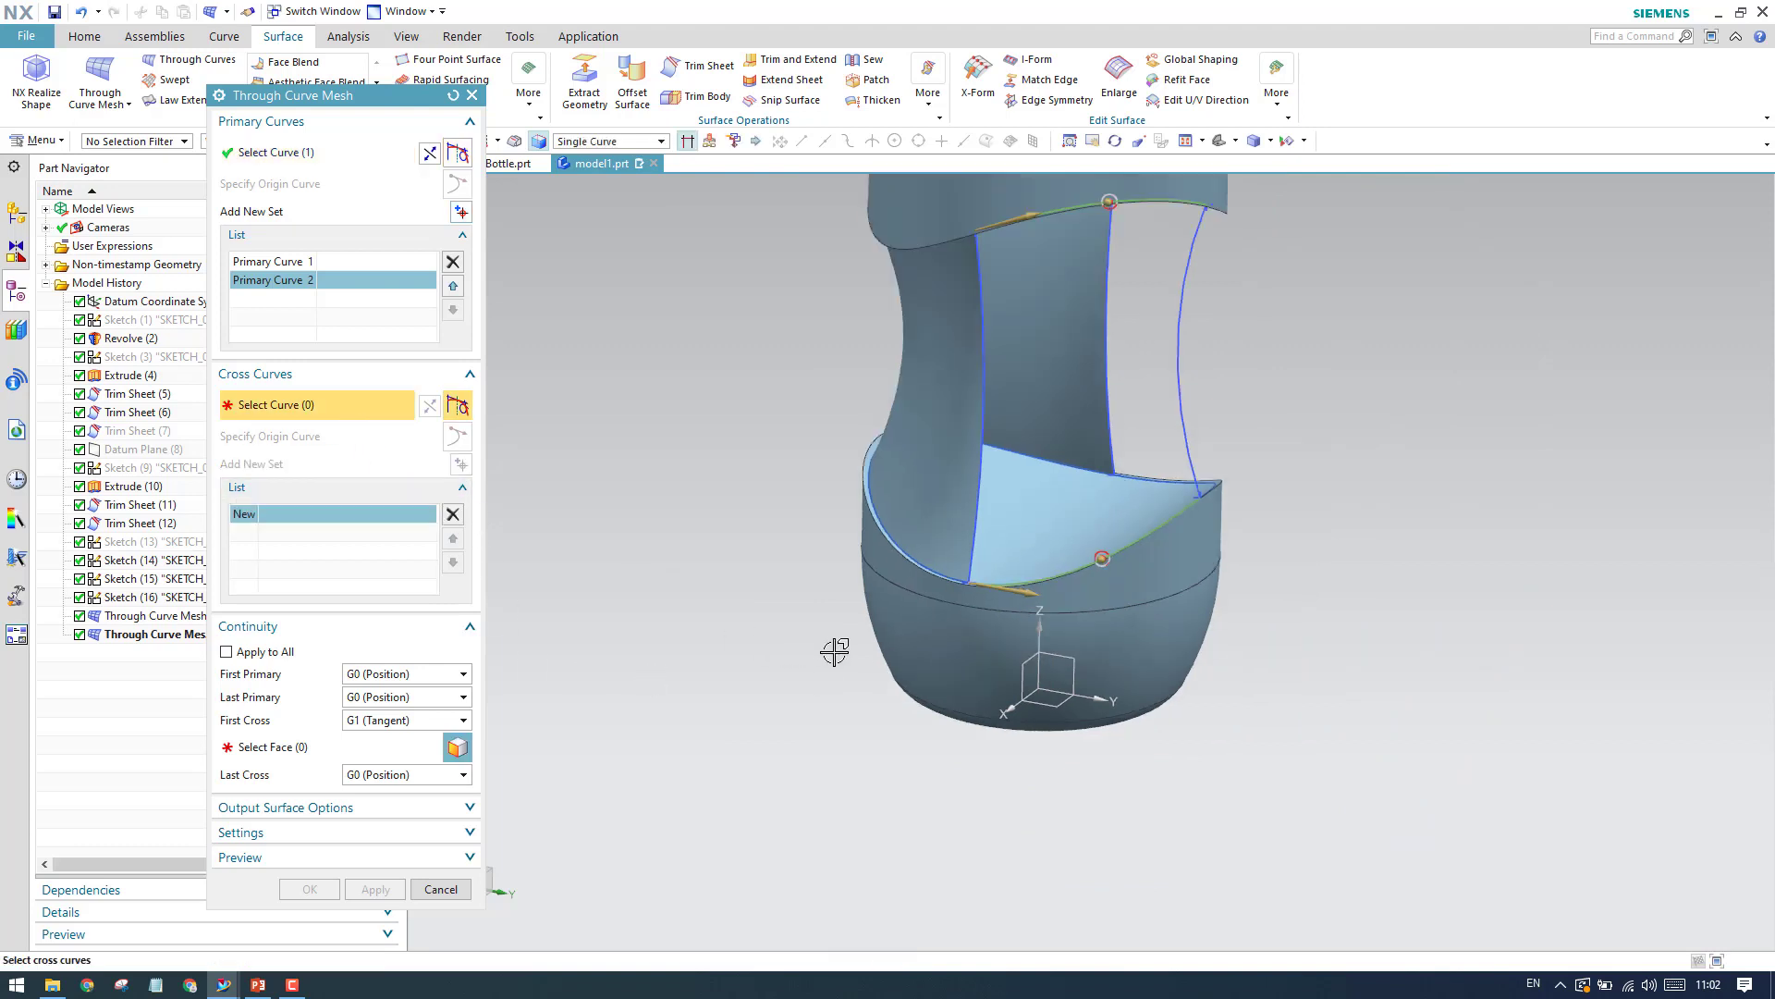
pyautogui.scroll(4, 931, 497)
pyautogui.click(934, 572)
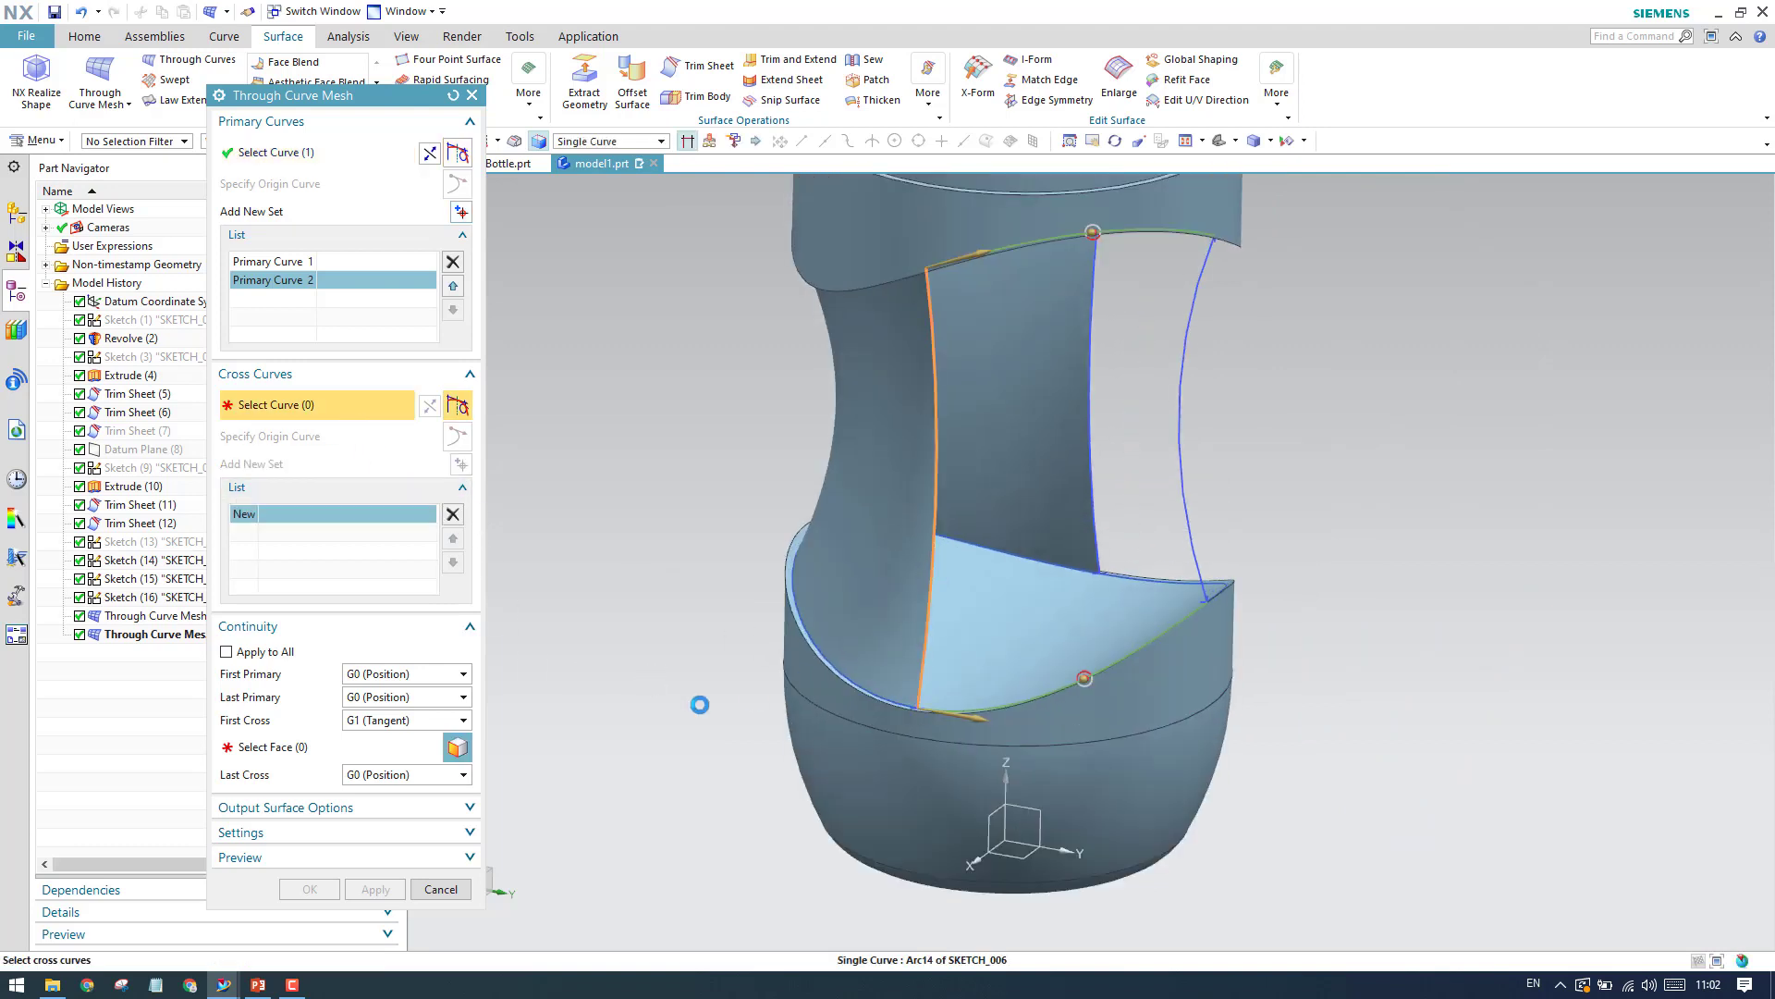
pyautogui.middleClick(634, 666)
pyautogui.click(1195, 555)
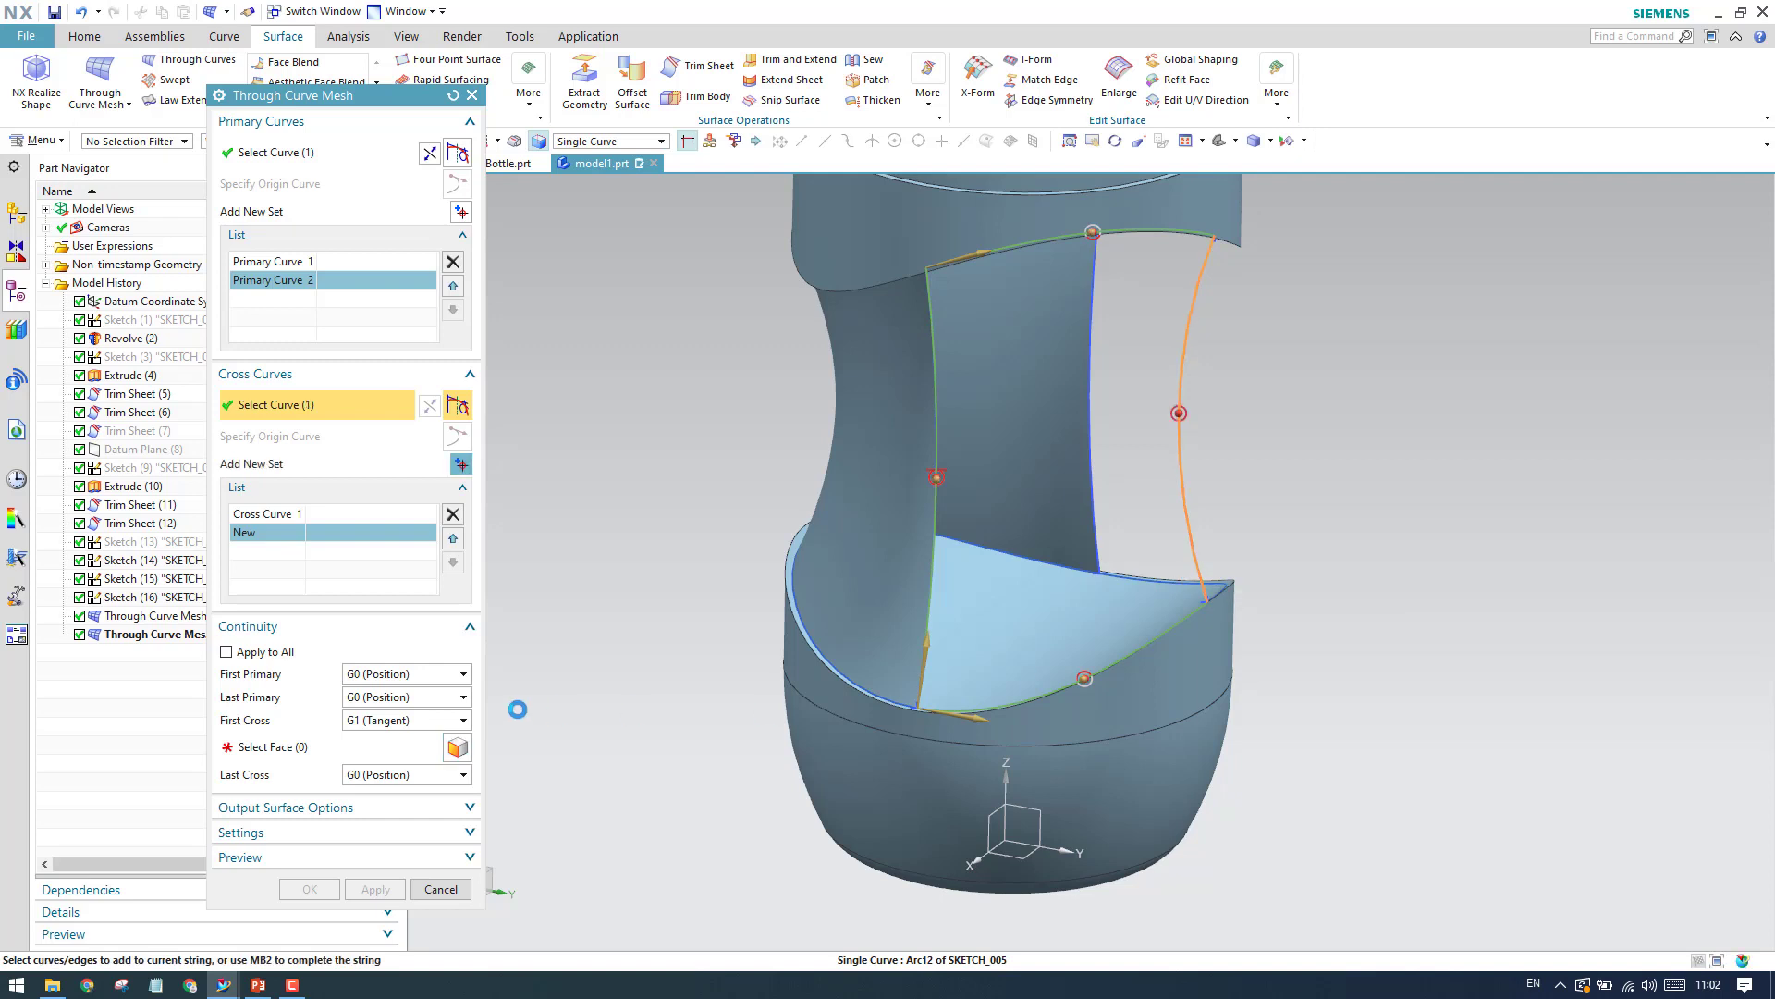
# Select the neighbouring mesh surface as the First Cross tangency face and create the third mesh surface.
pyautogui.click(345, 748)
pyautogui.click(874, 425)
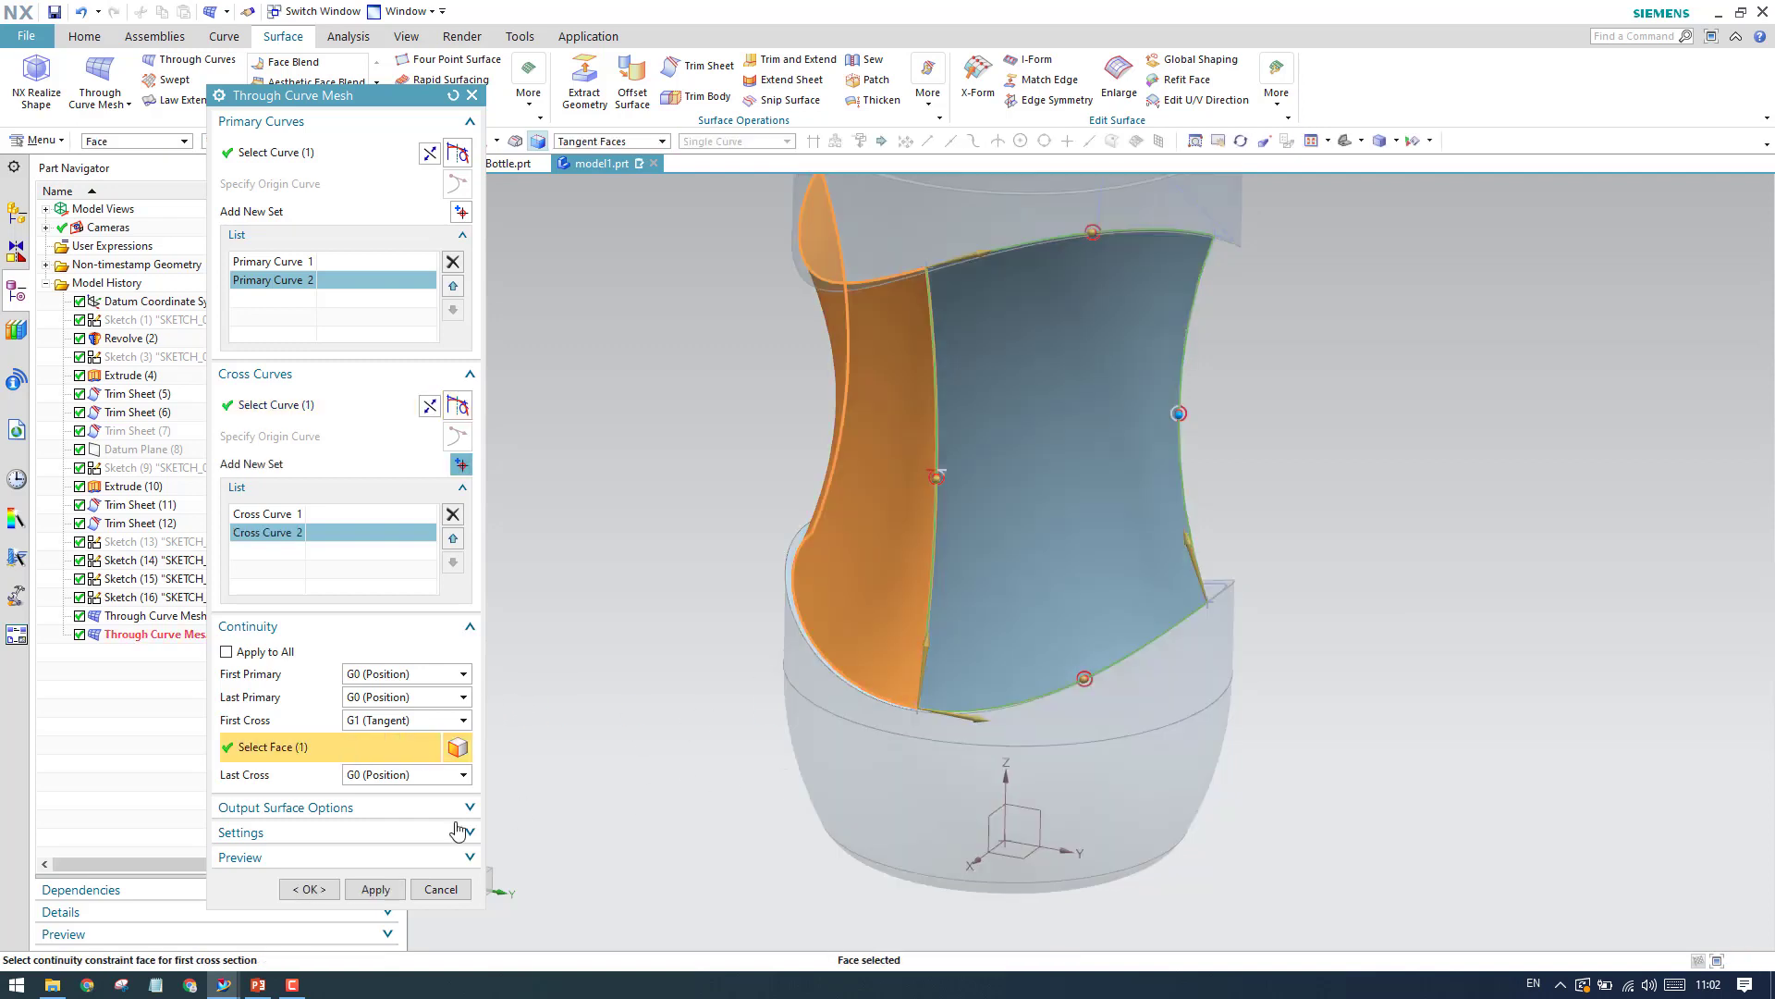
pyautogui.click(311, 888)
# Start a fourth Through Curve Mesh and select the upper body's spline segment over the last opening as its first primary curve.
pyautogui.scroll(-3, 709, 763)
pyautogui.moveTo(721, 705); pyautogui.dragTo(606, 713, button='middle')
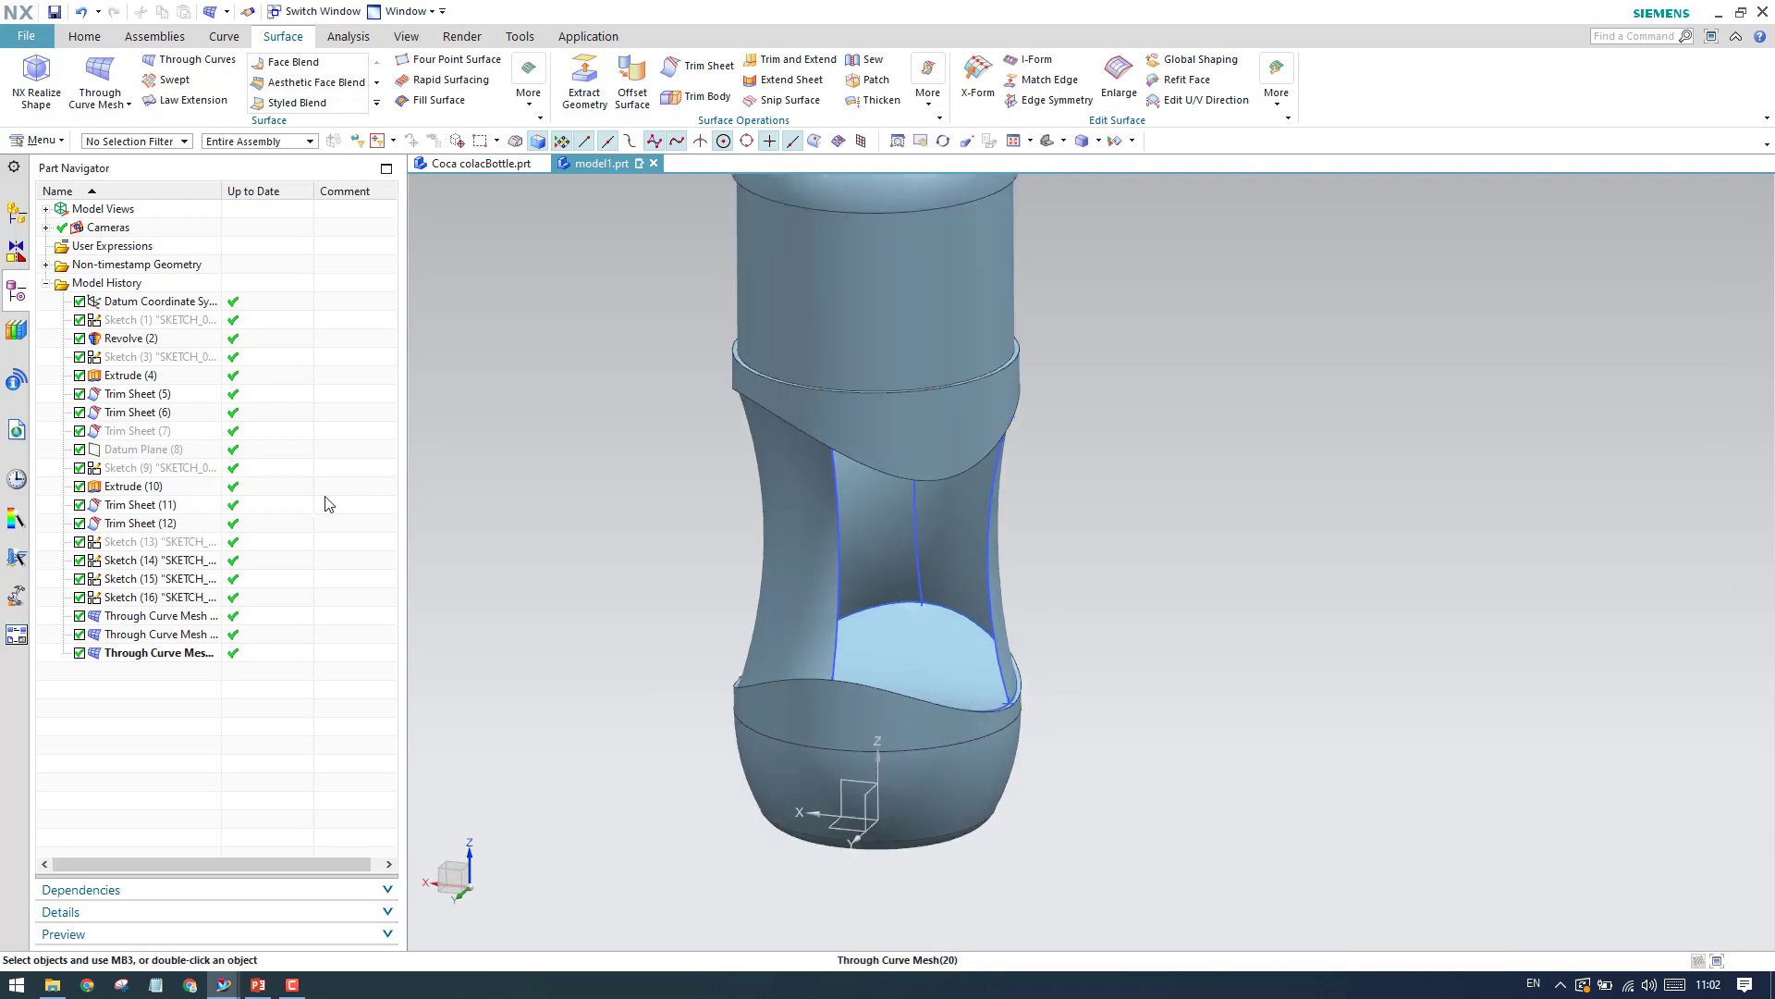
pyautogui.click(99, 81)
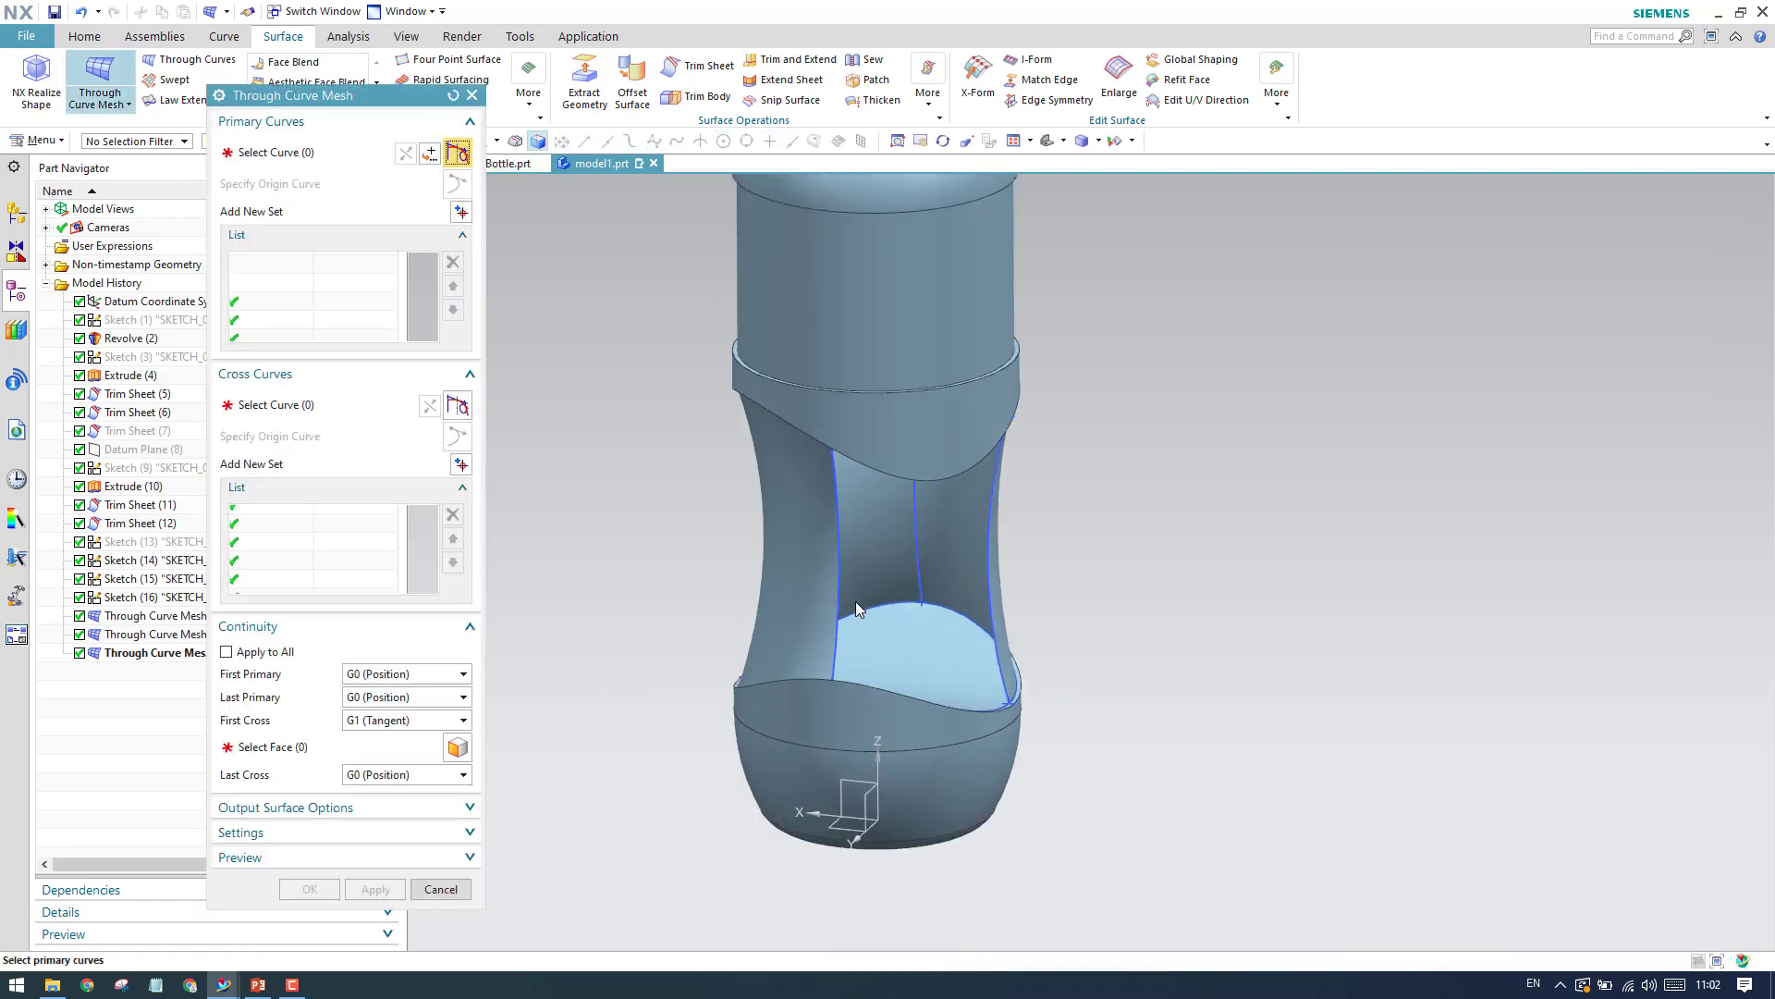
pyautogui.scroll(3, 842, 597)
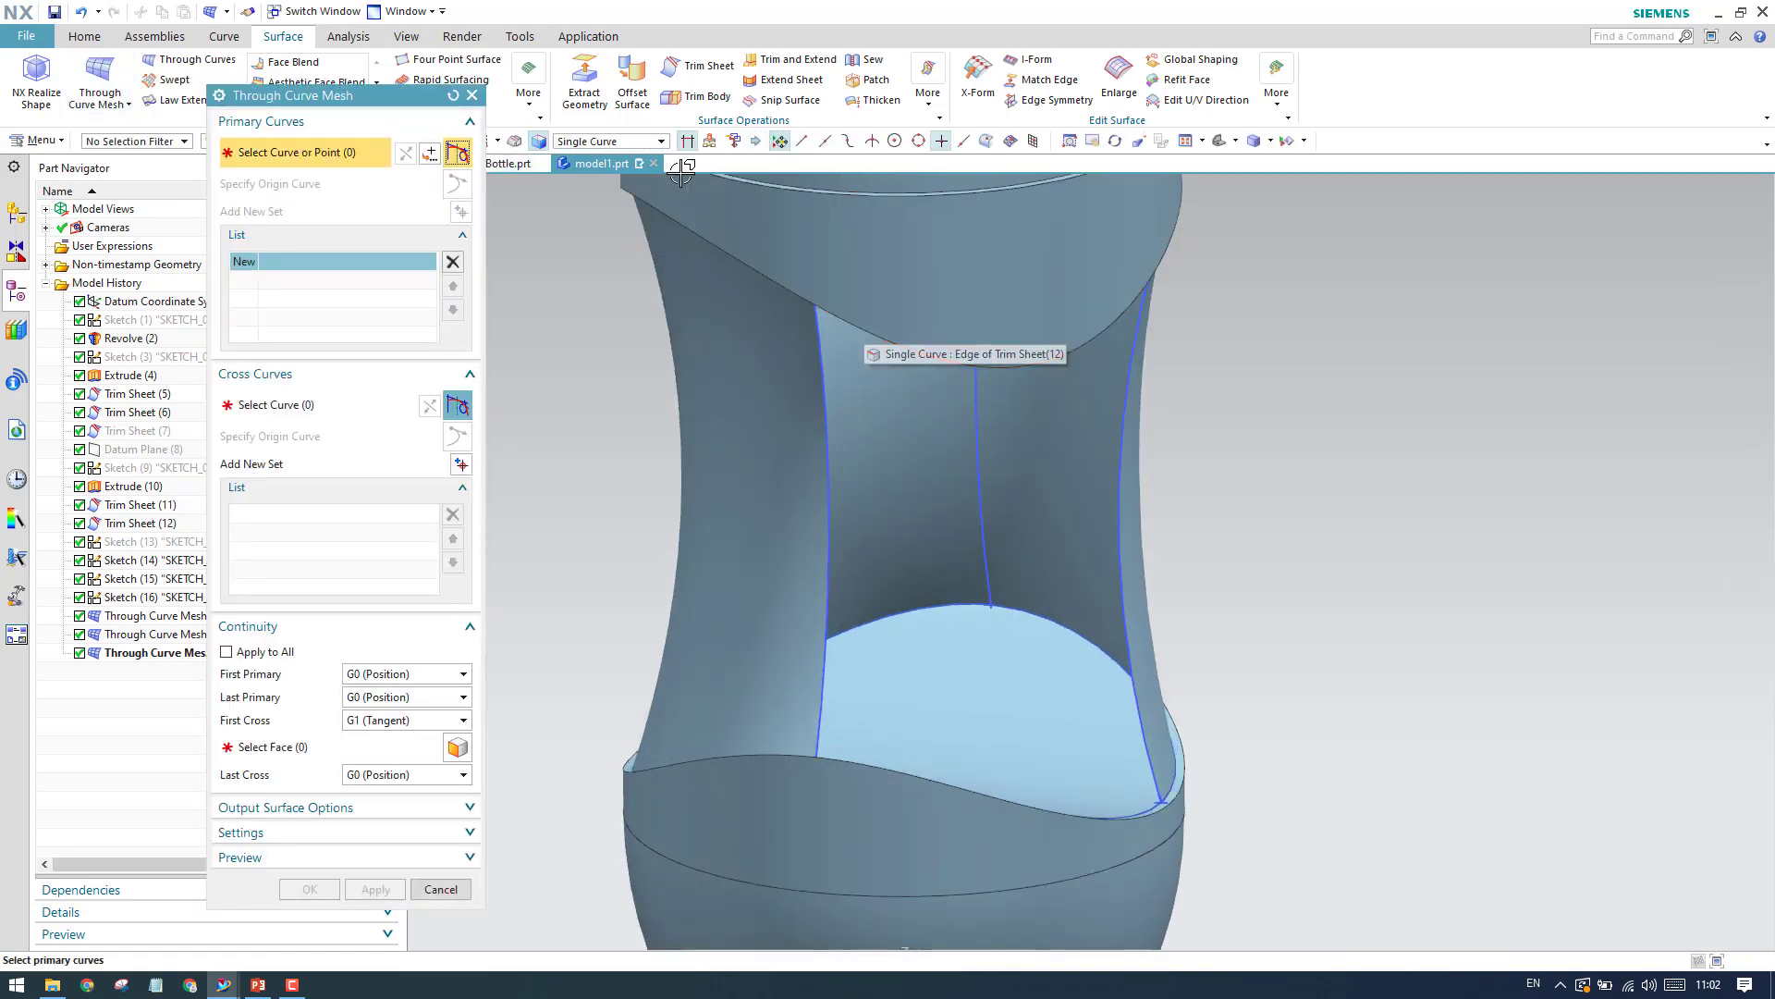
pyautogui.moveTo(666, 308); pyautogui.dragTo(813, 615, button='middle')
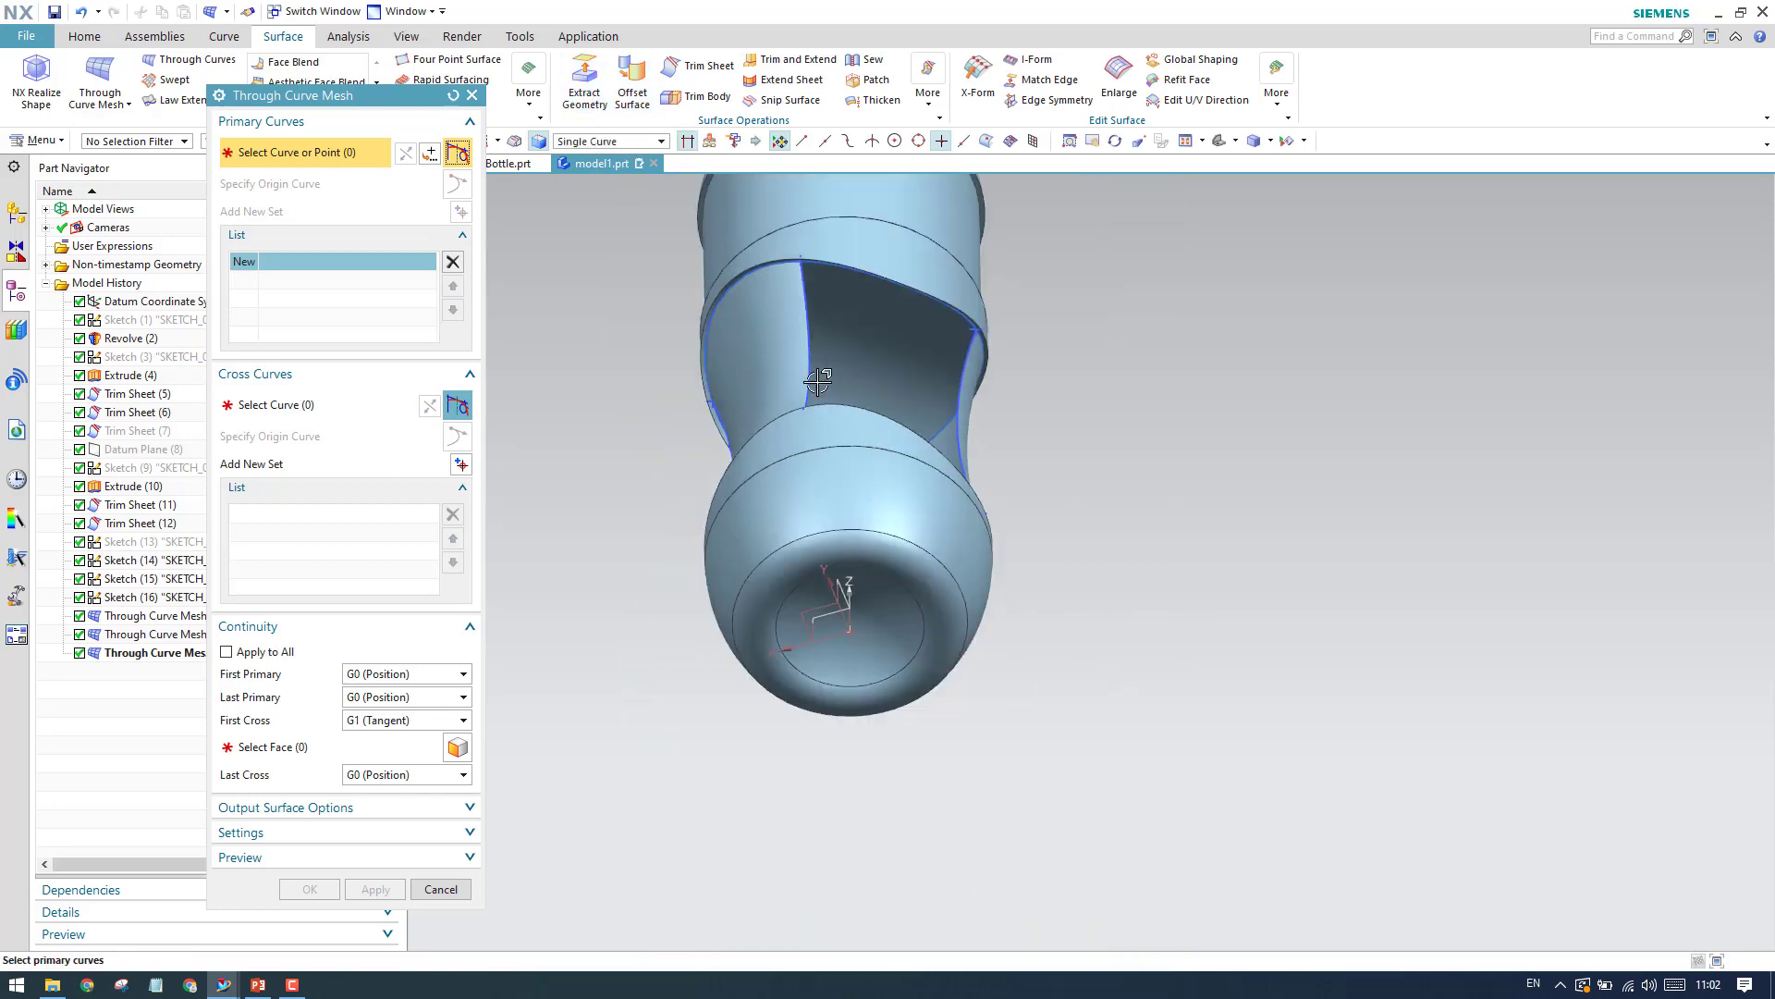
pyautogui.scroll(5, 795, 372)
pyautogui.scroll(4, 798, 416)
pyautogui.click(837, 549)
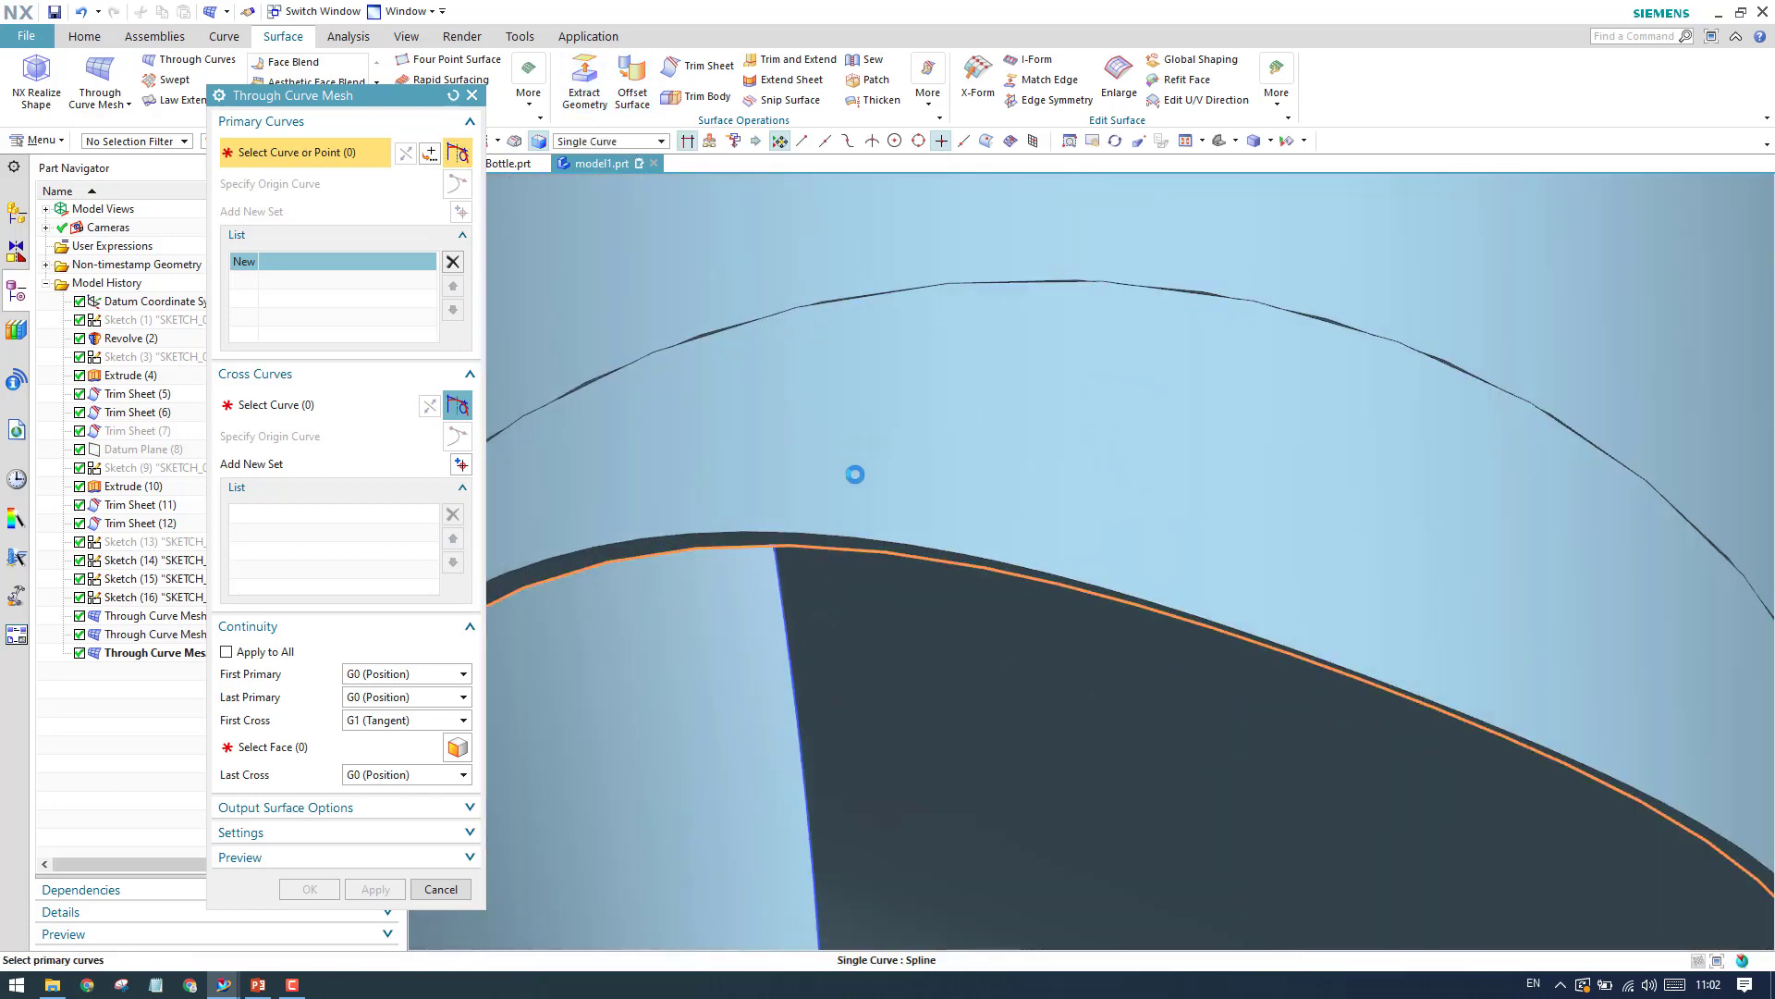
# Add the lower body's matching spline segment at the last opening as the second primary curve.
pyautogui.scroll(-8, 860, 444)
pyautogui.moveTo(872, 428); pyautogui.dragTo(758, 645, button='middle')
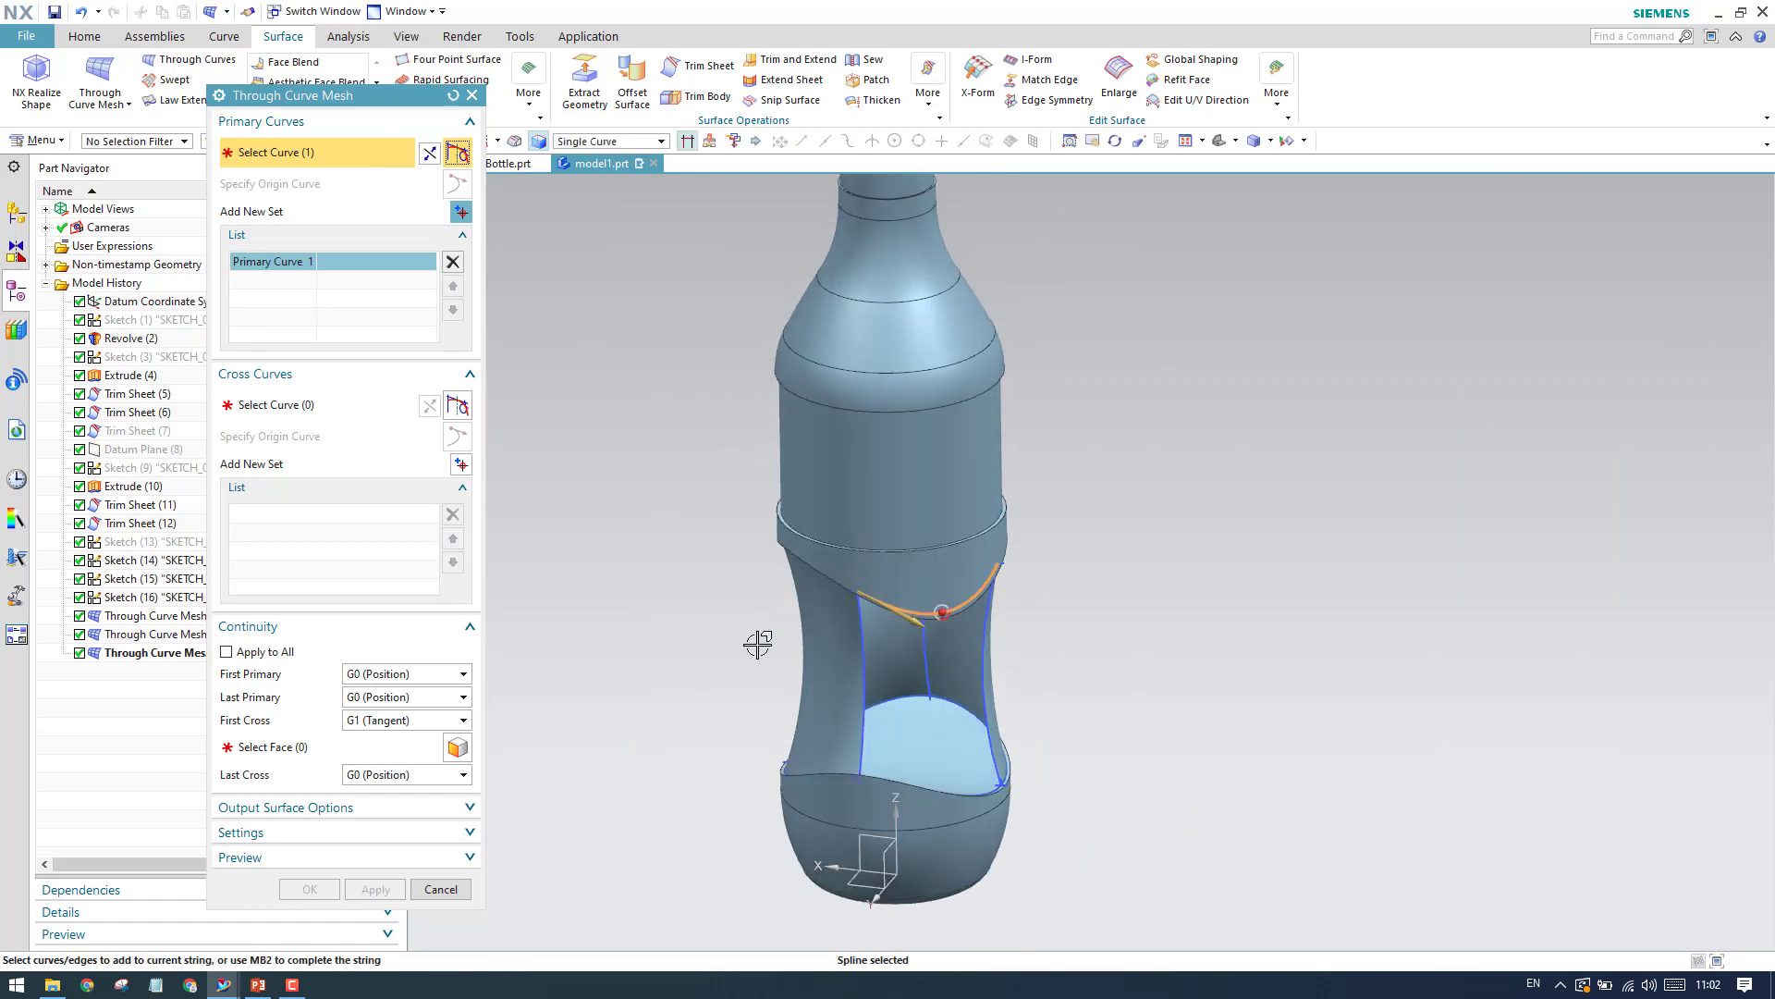
pyautogui.middleClick(625, 531)
pyautogui.scroll(6, 864, 729)
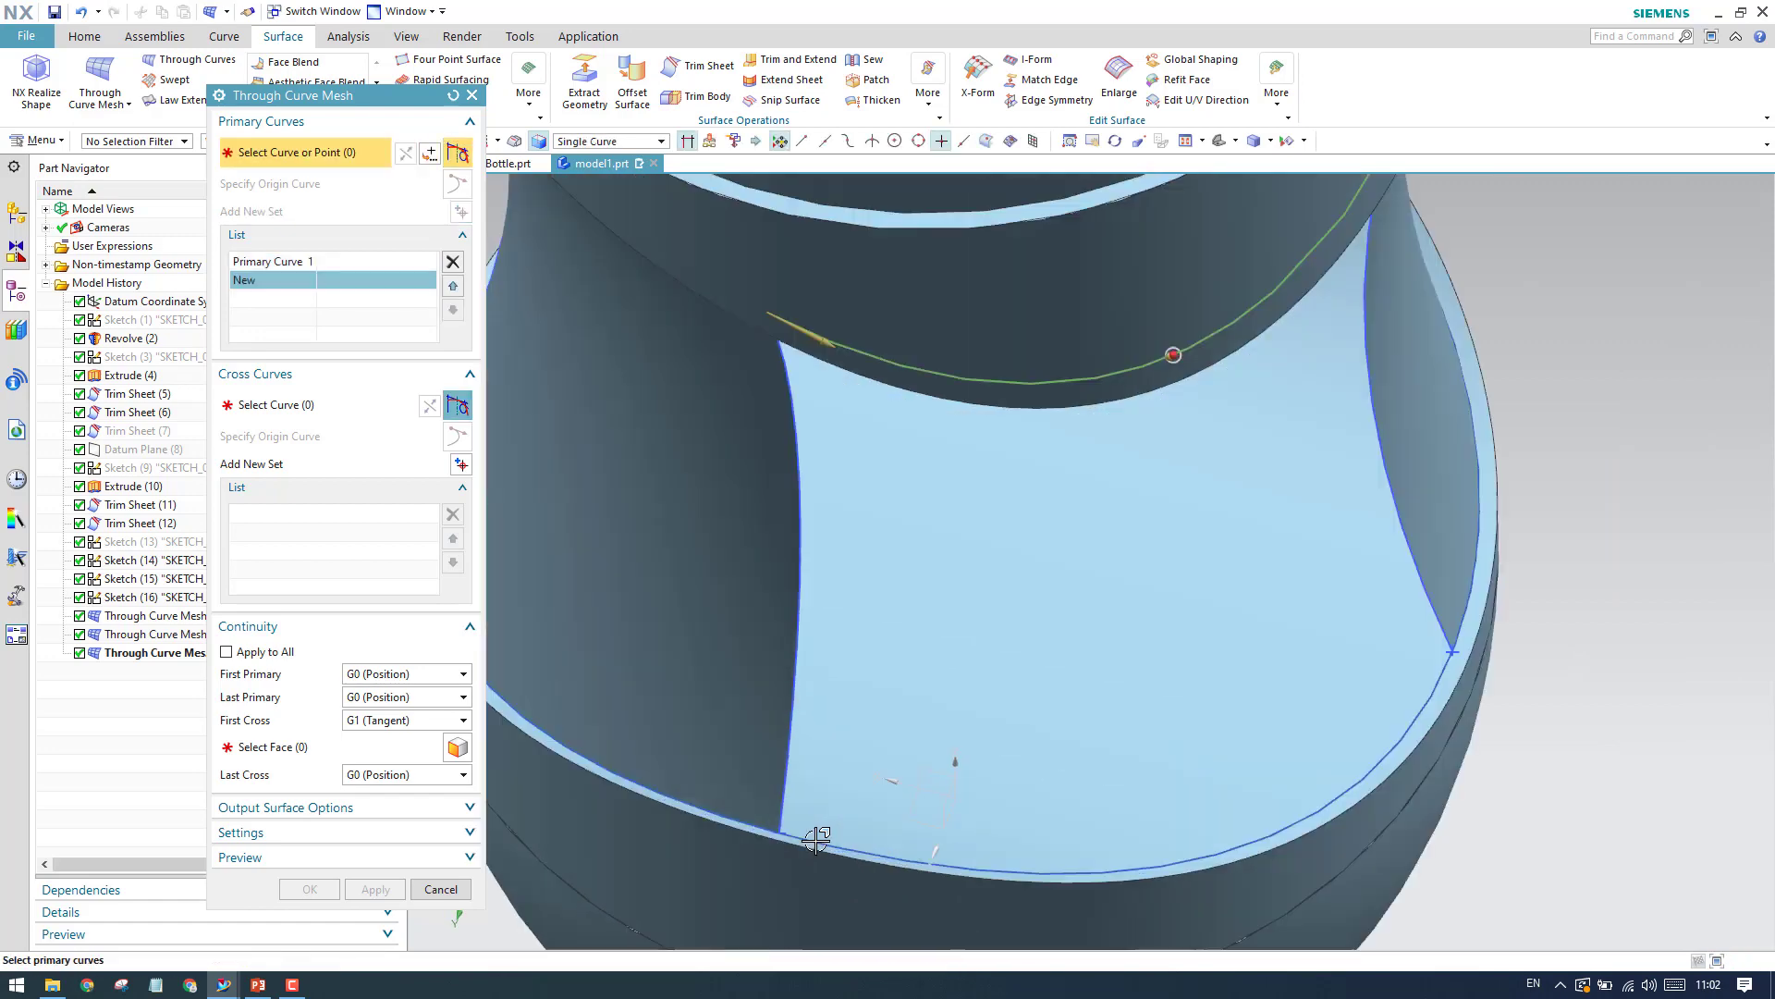
pyautogui.click(816, 839)
pyautogui.scroll(-6, 811, 663)
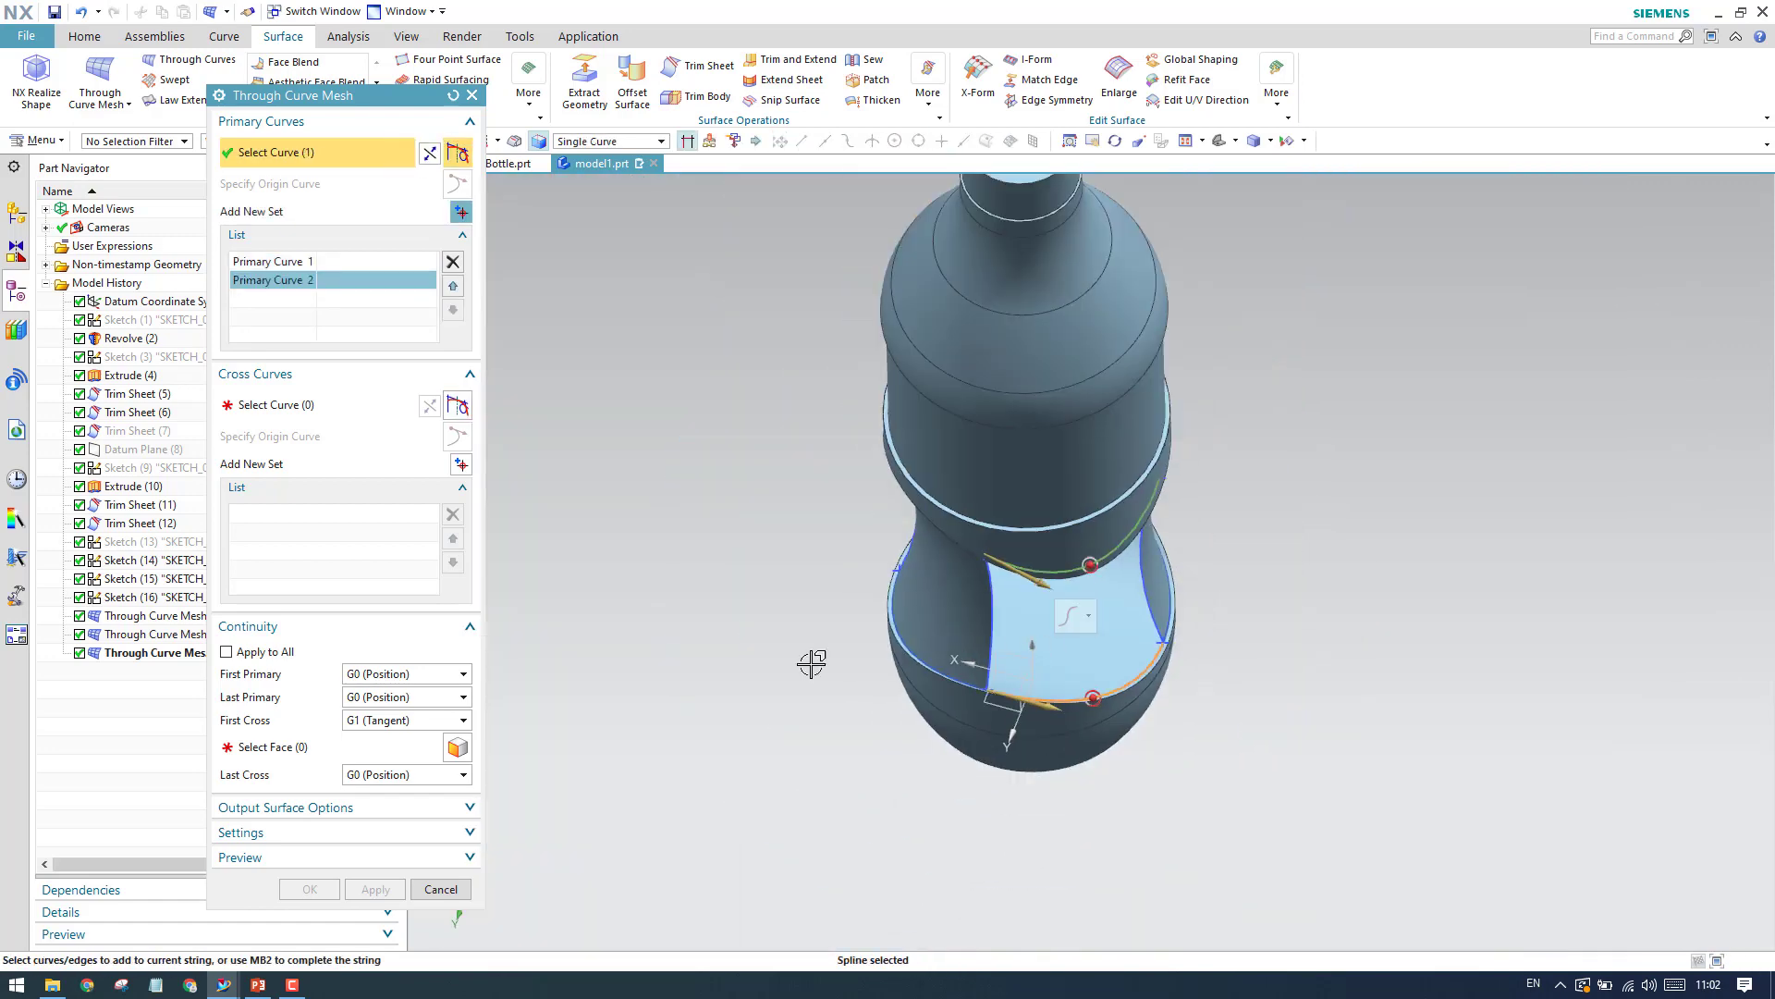
# Select the two side arcs bounding the last opening as the first and second cross curves of the fourth mesh.
pyautogui.click(347, 404)
pyautogui.scroll(3, 998, 653)
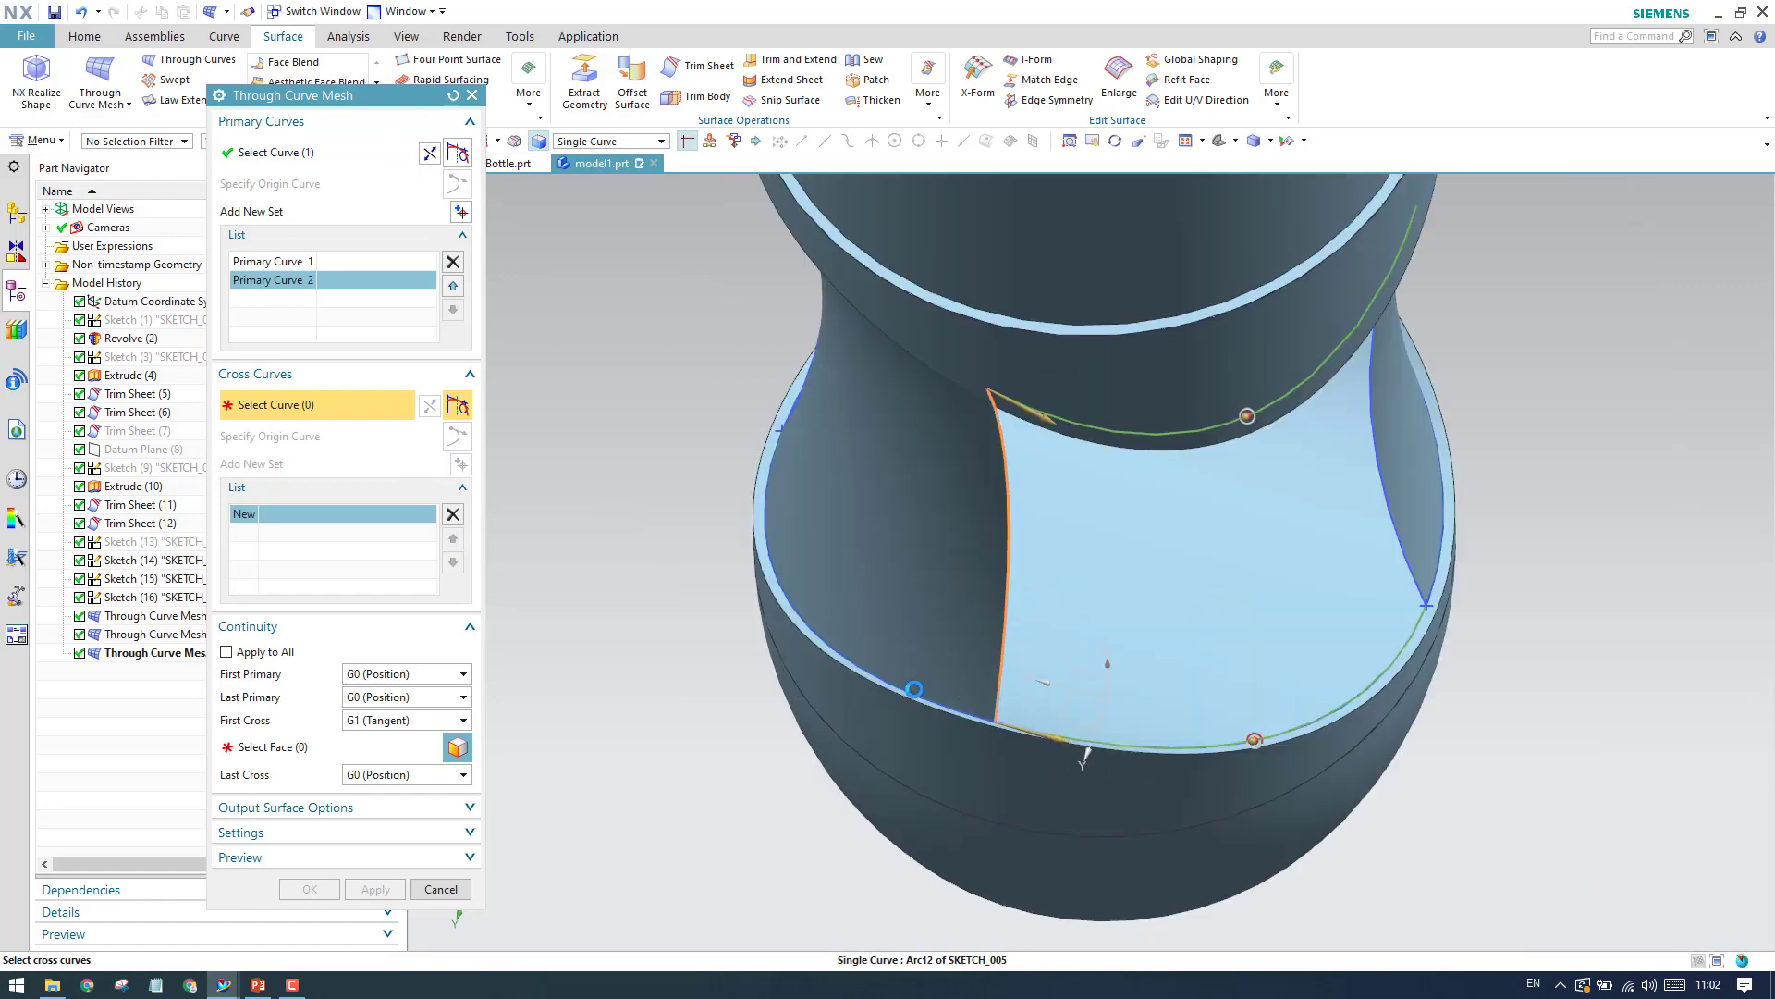
pyautogui.middleClick(642, 622)
pyautogui.moveTo(1393, 615); pyautogui.dragTo(1296, 625, button='middle')
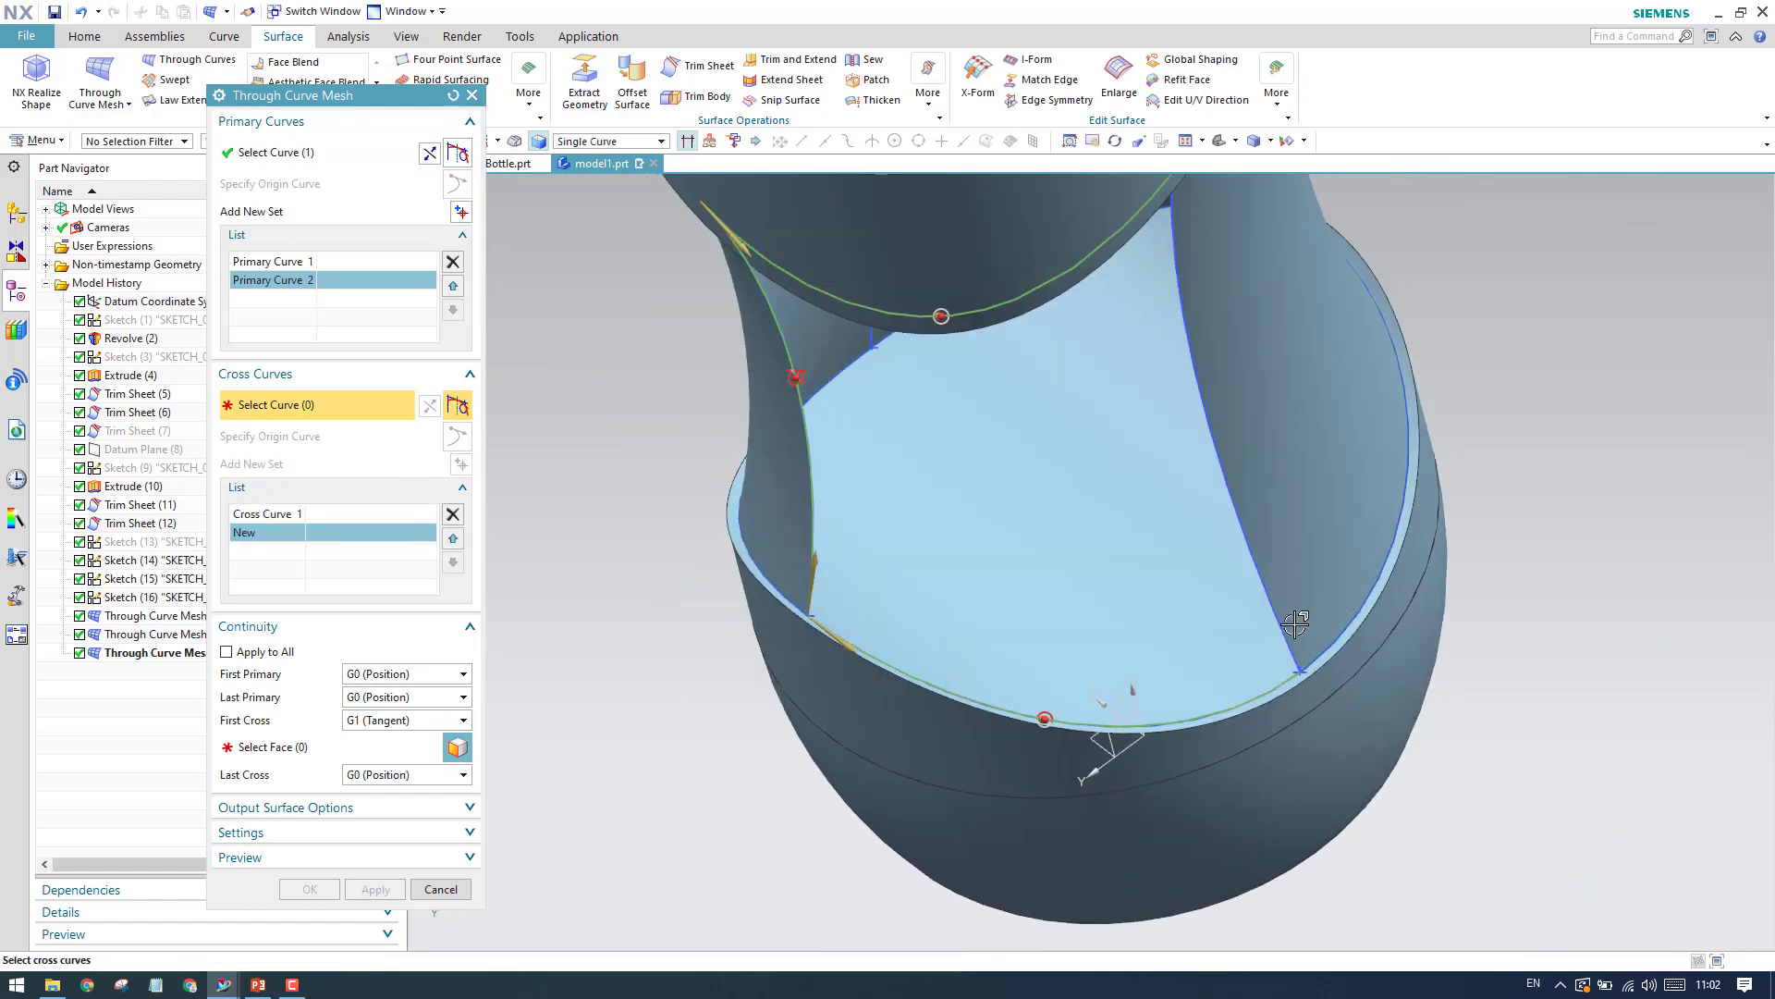
pyautogui.click(1355, 700)
pyautogui.scroll(-4, 1356, 700)
# Set the Last Cross continuity to G1 (Tangent) and select the adjoining mesh surface as the First Cross tangency face.
pyautogui.click(278, 748)
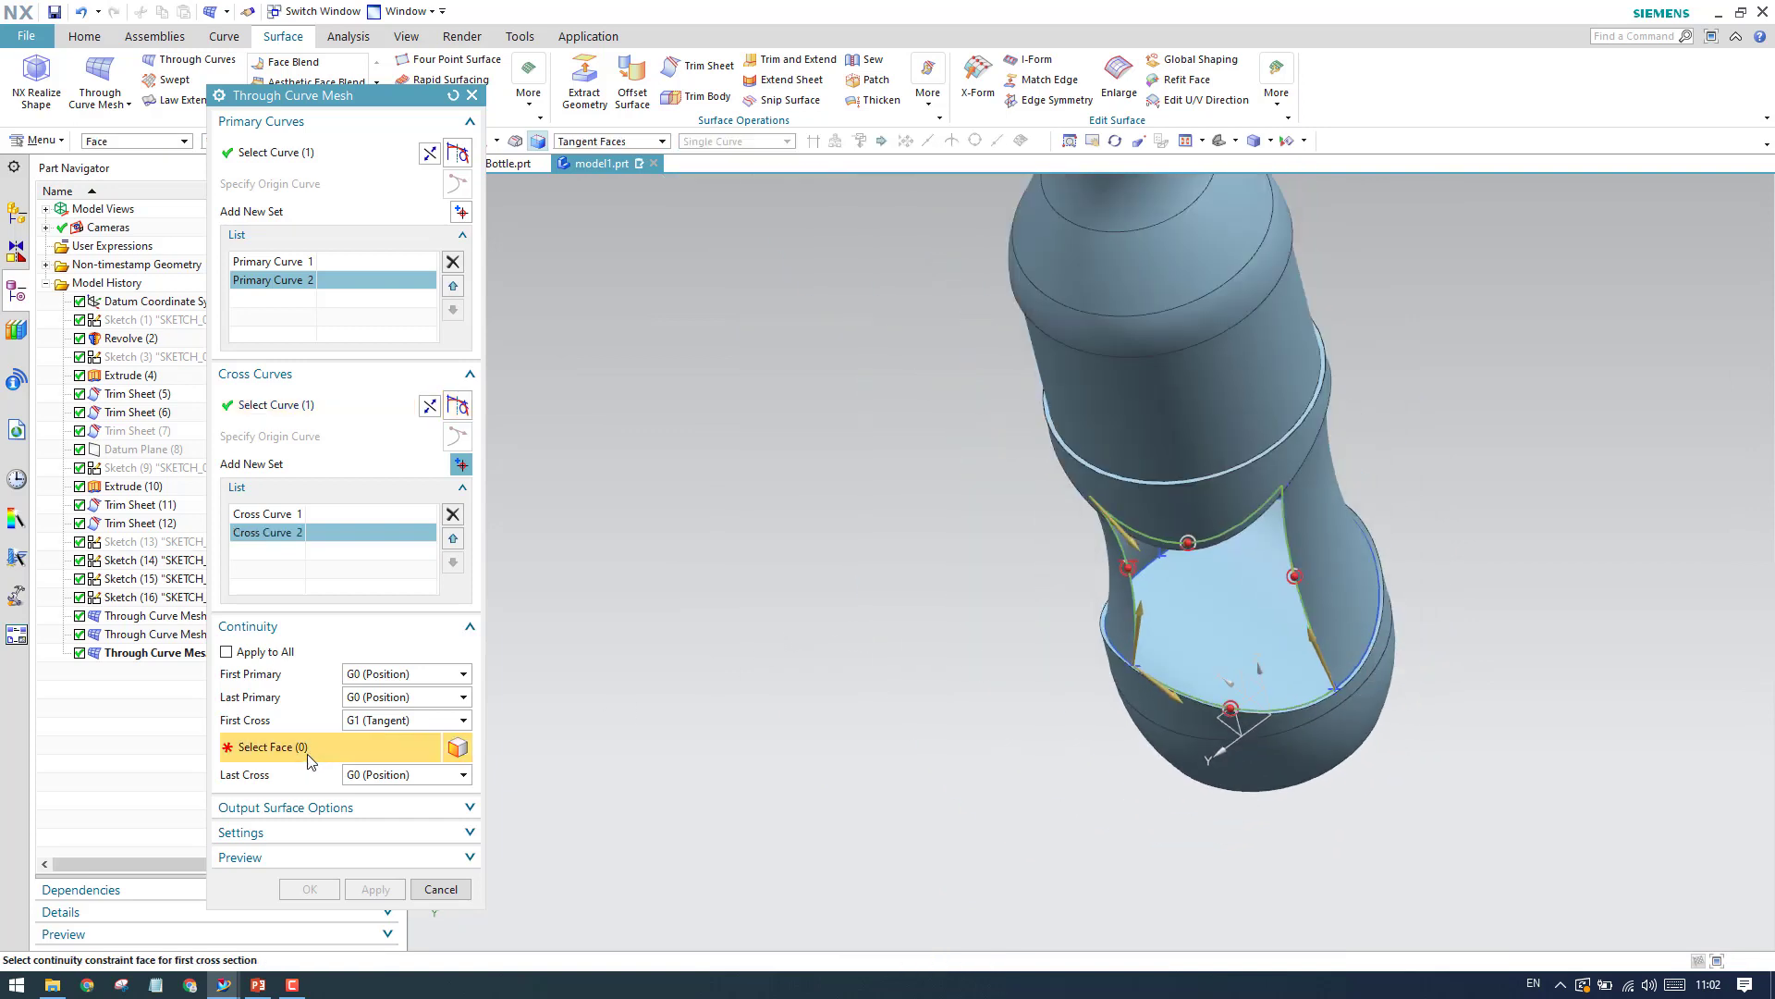
pyautogui.moveTo(1041, 656); pyautogui.dragTo(1130, 578, button='middle')
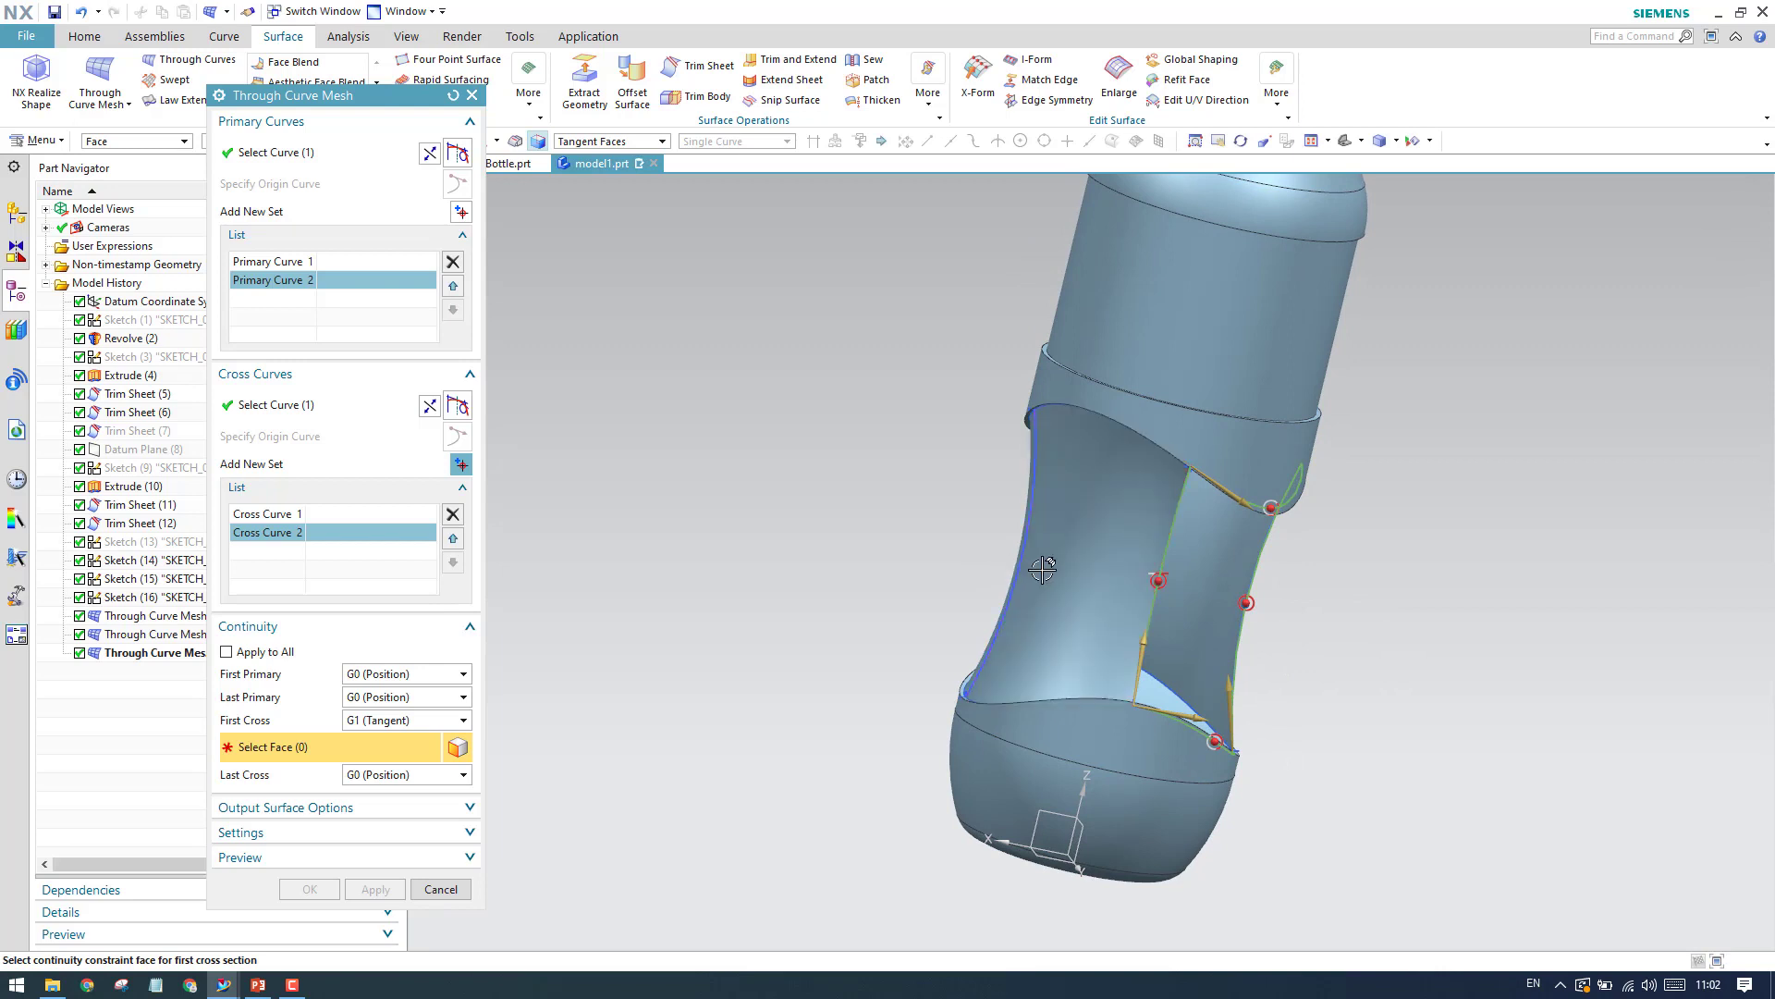
pyautogui.click(416, 775)
pyautogui.click(407, 807)
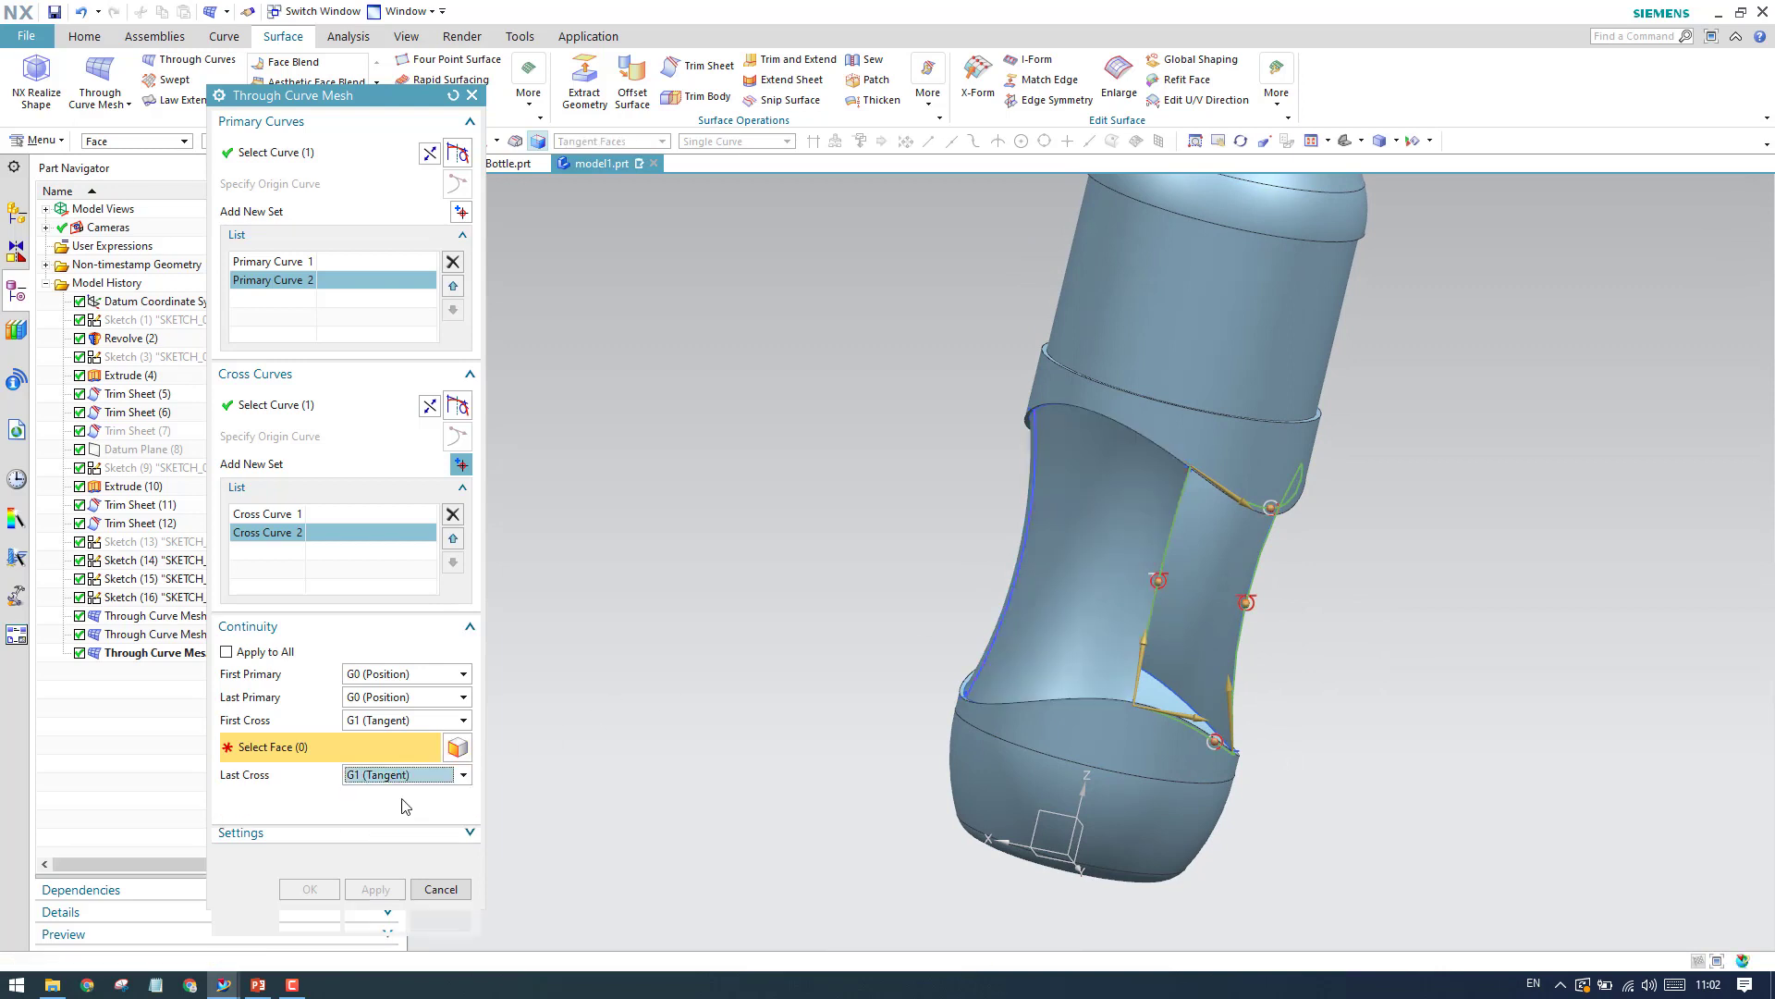
pyautogui.click(1045, 602)
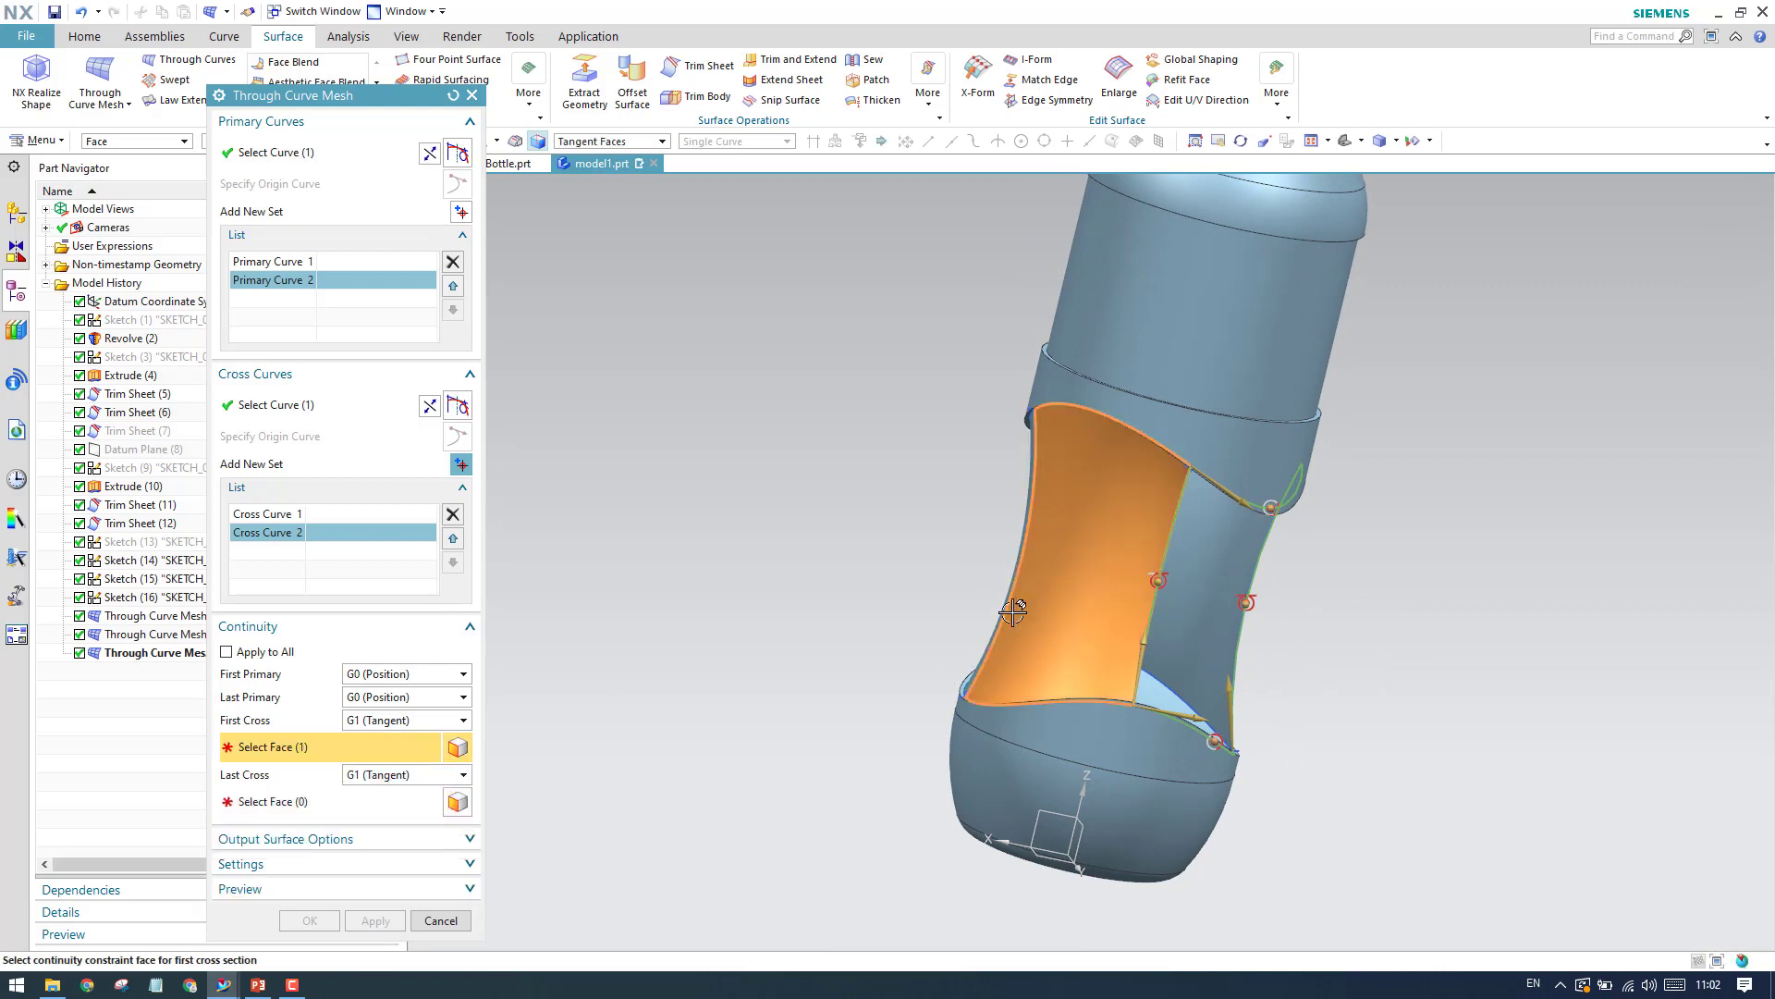
# Select the mesh surface beyond the second cross arc as the Last Cross tangency face and create the fourth mesh surface.
pyautogui.moveTo(938, 611); pyautogui.dragTo(801, 608, button='middle')
pyautogui.click(407, 801)
pyautogui.click(1275, 581)
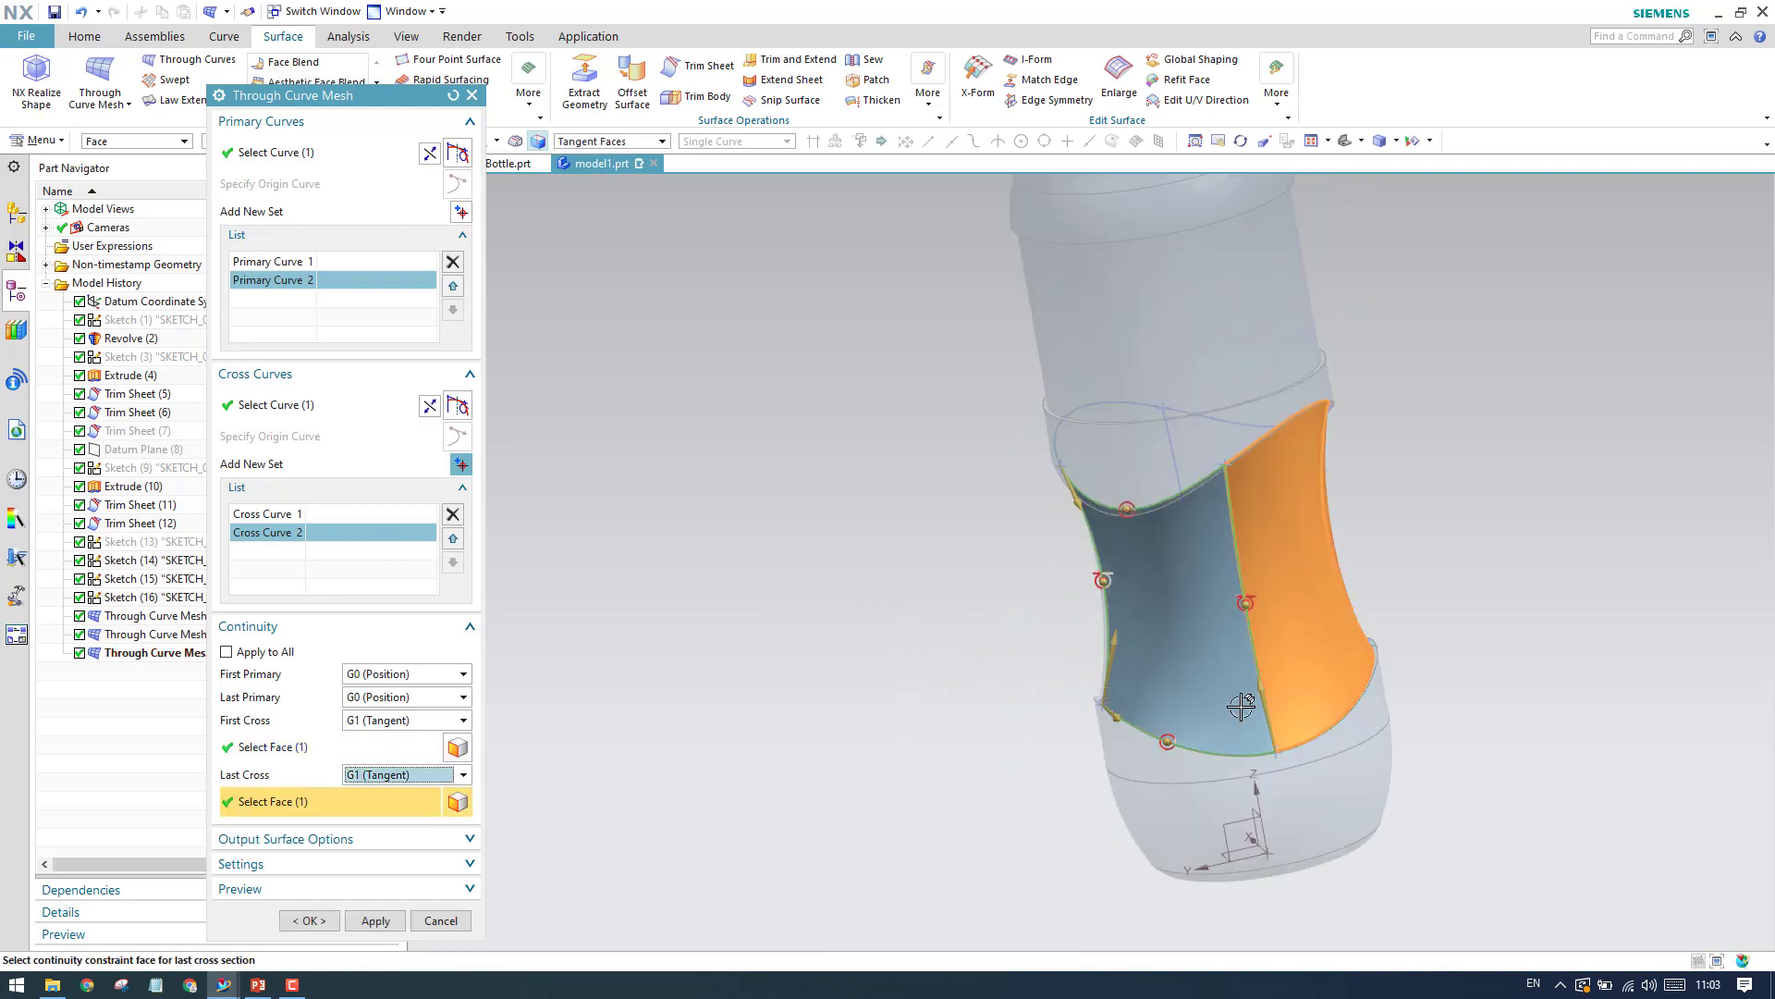
pyautogui.click(325, 922)
pyautogui.moveTo(895, 608); pyautogui.dragTo(910, 643, button='middle')
pyautogui.scroll(3, 1109, 611)
pyautogui.scroll(-3, 1236, 603)
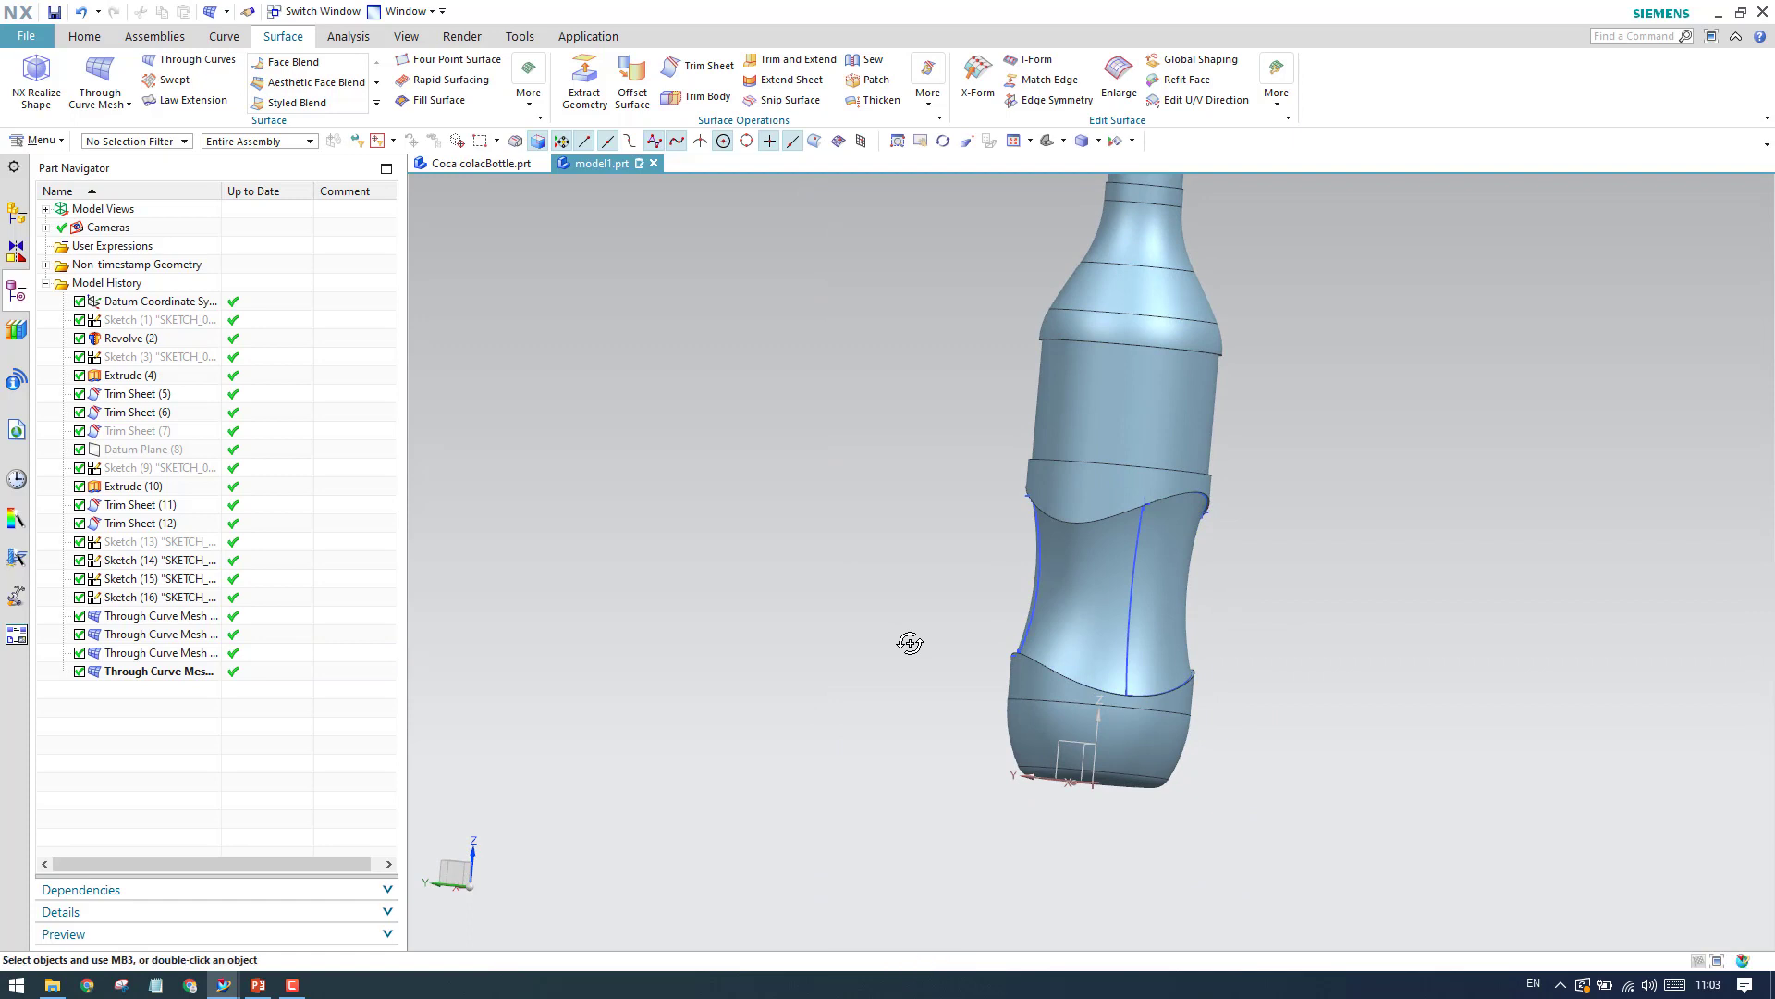
# Hide the four Through Curve Mesh surfaces to expose the gap between the upper and lower bodies.
pyautogui.click(177, 678)
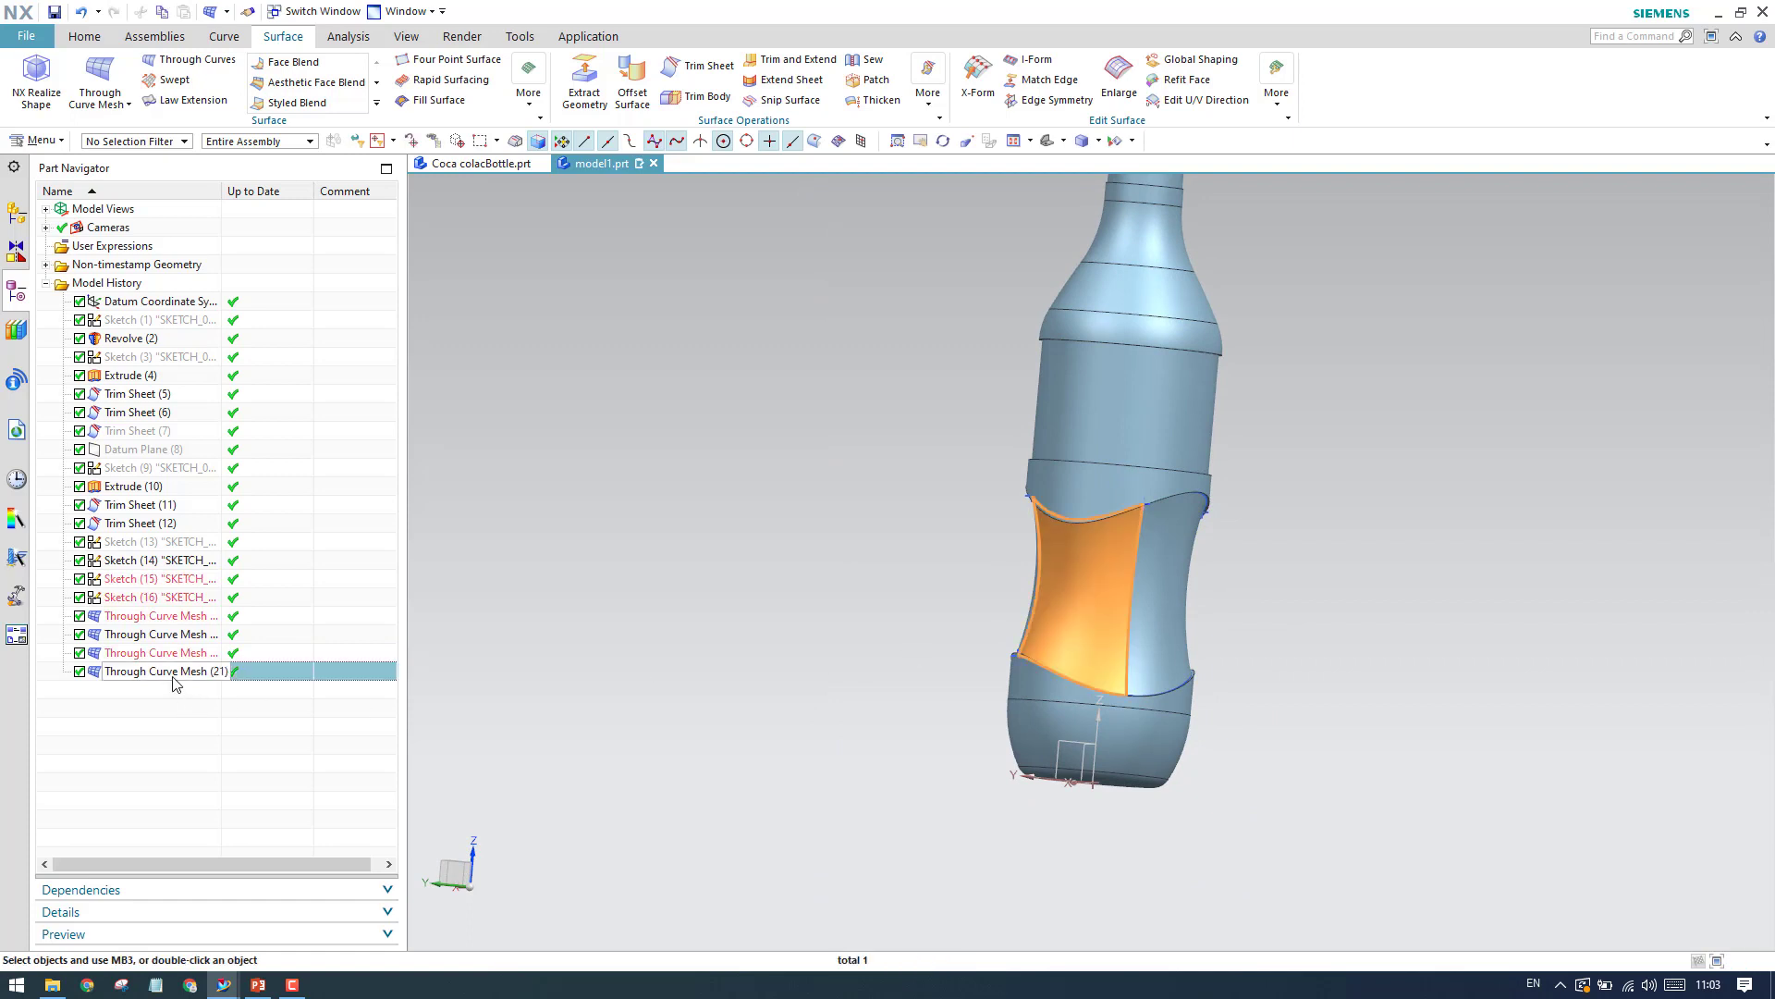
pyautogui.keyDown('shift'); pyautogui.click(172, 616); pyautogui.keyUp('shift')
pyautogui.rightClick(172, 625)
pyautogui.click(211, 629)
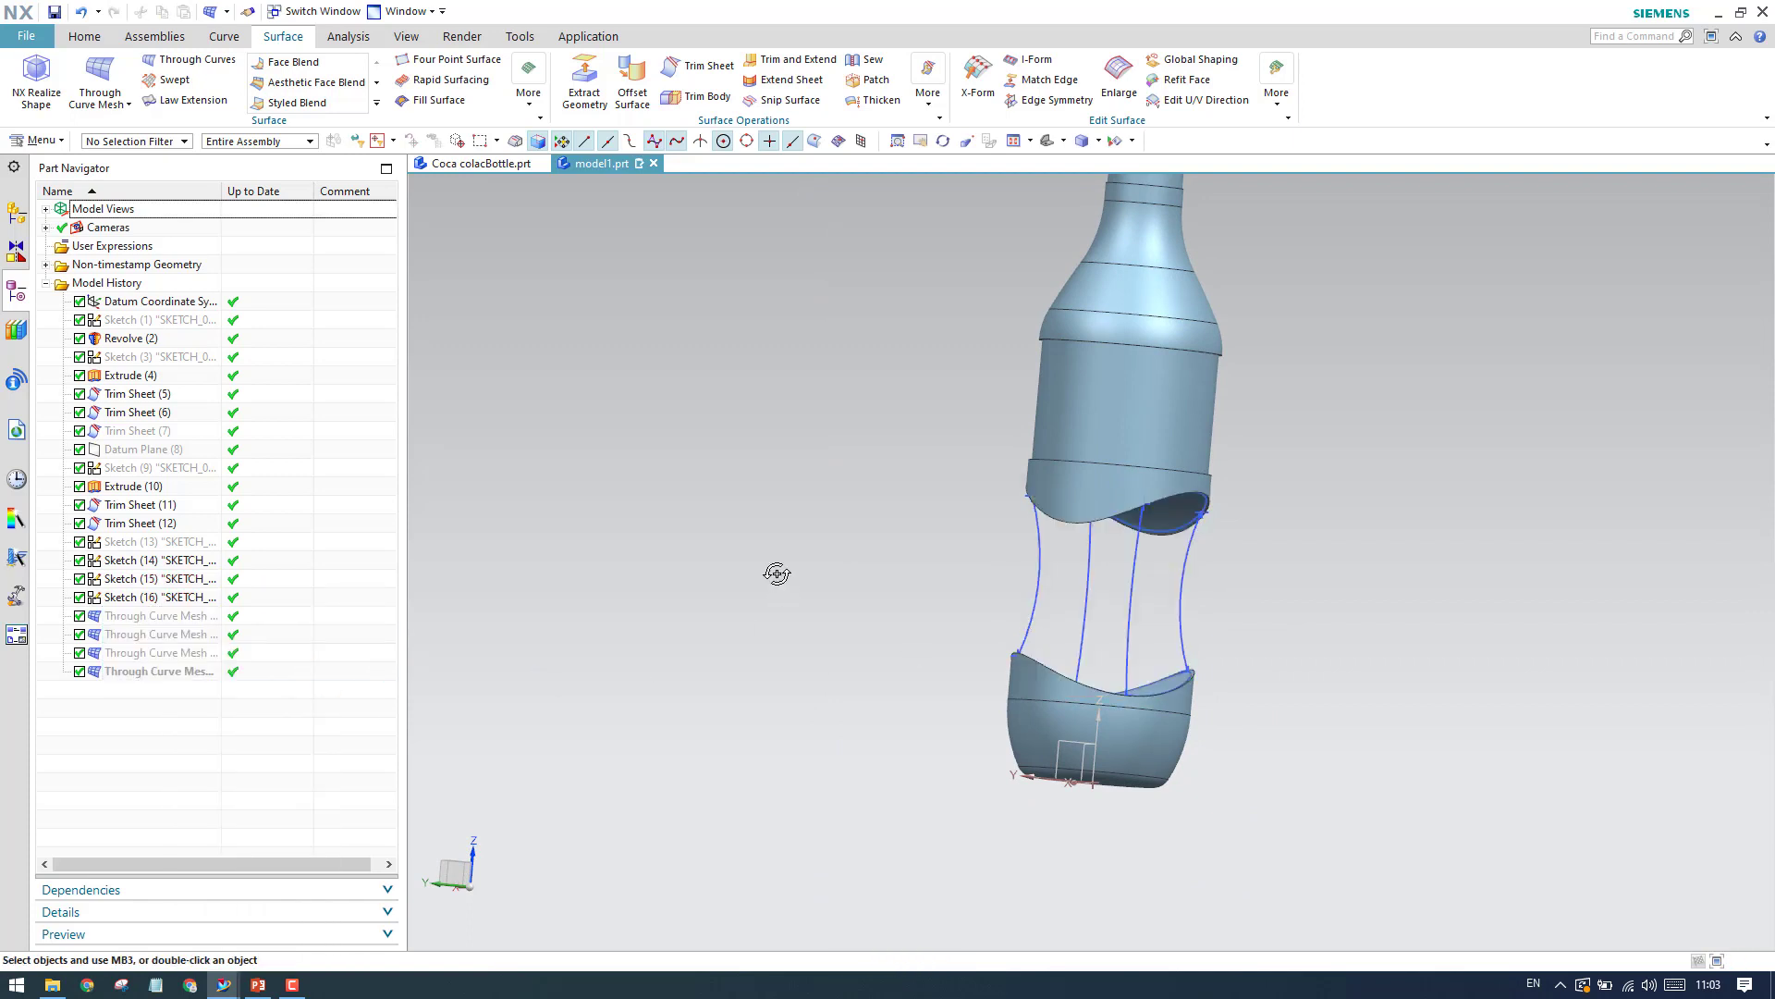
# Trim the upper body's sheet at its lower end with the projected spline, Normal to Face, discarding the region inside the spline.
pyautogui.moveTo(782, 575); pyautogui.dragTo(865, 472, button='middle')
pyautogui.scroll(3, 1135, 454)
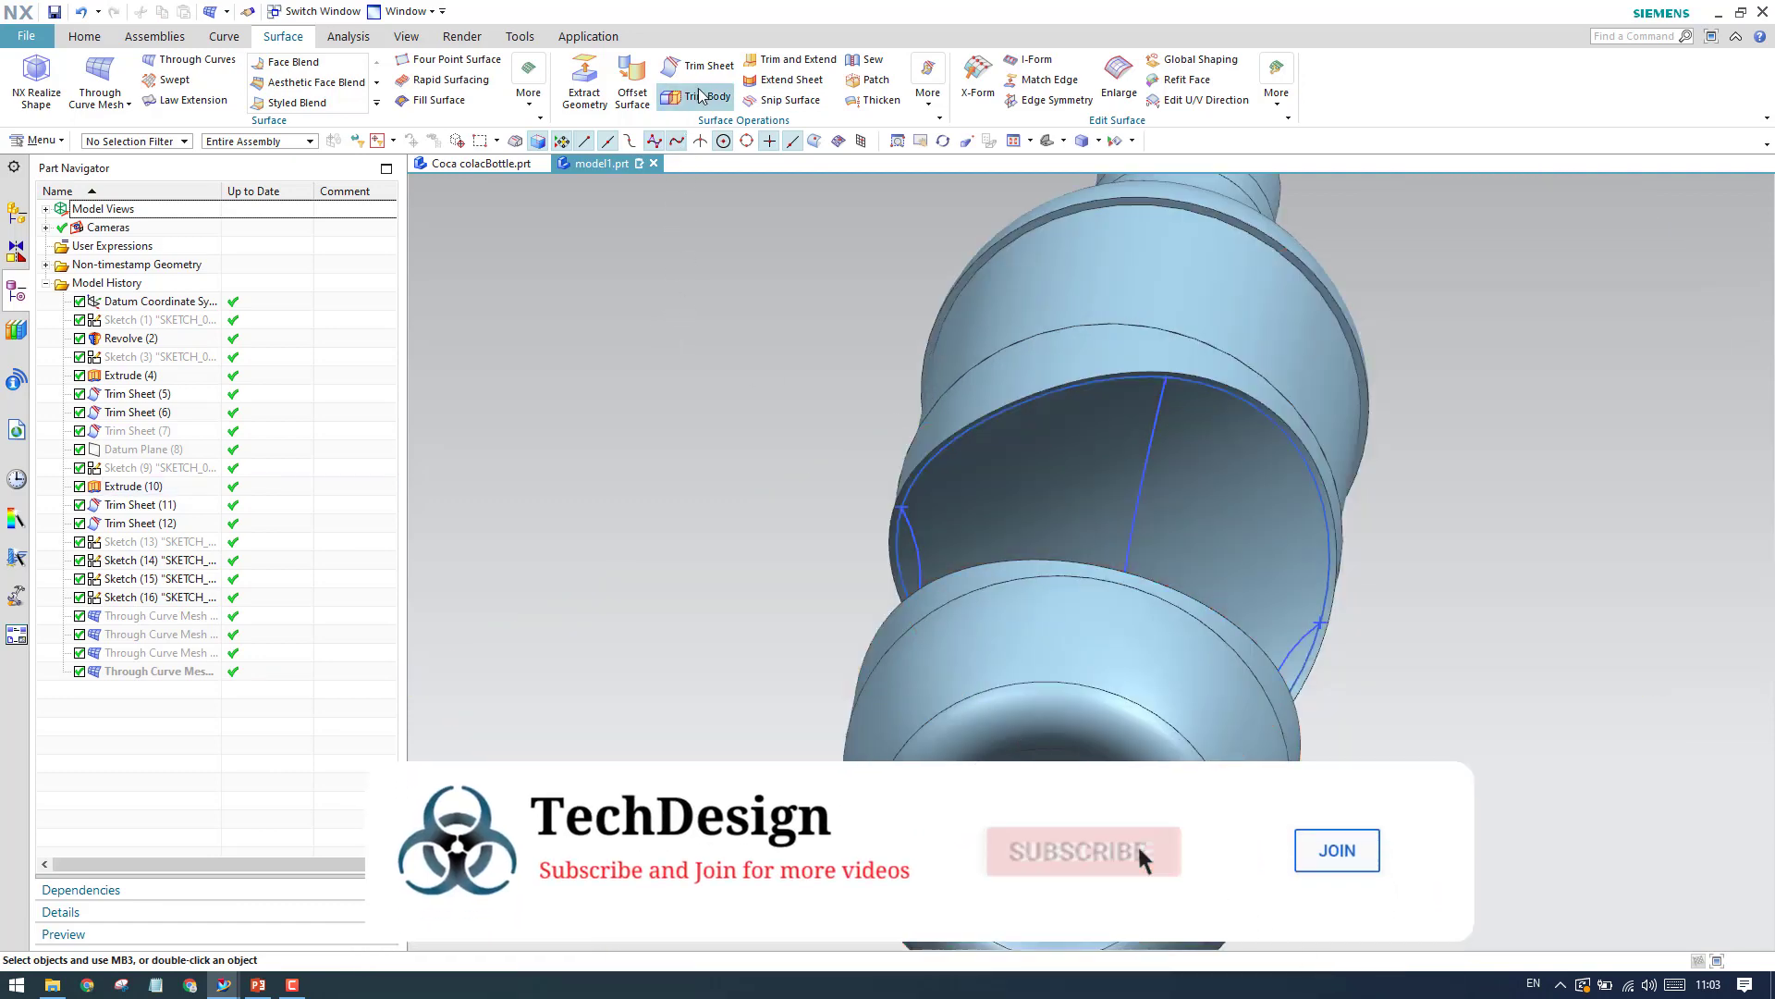
pyautogui.click(708, 65)
pyautogui.click(1011, 491)
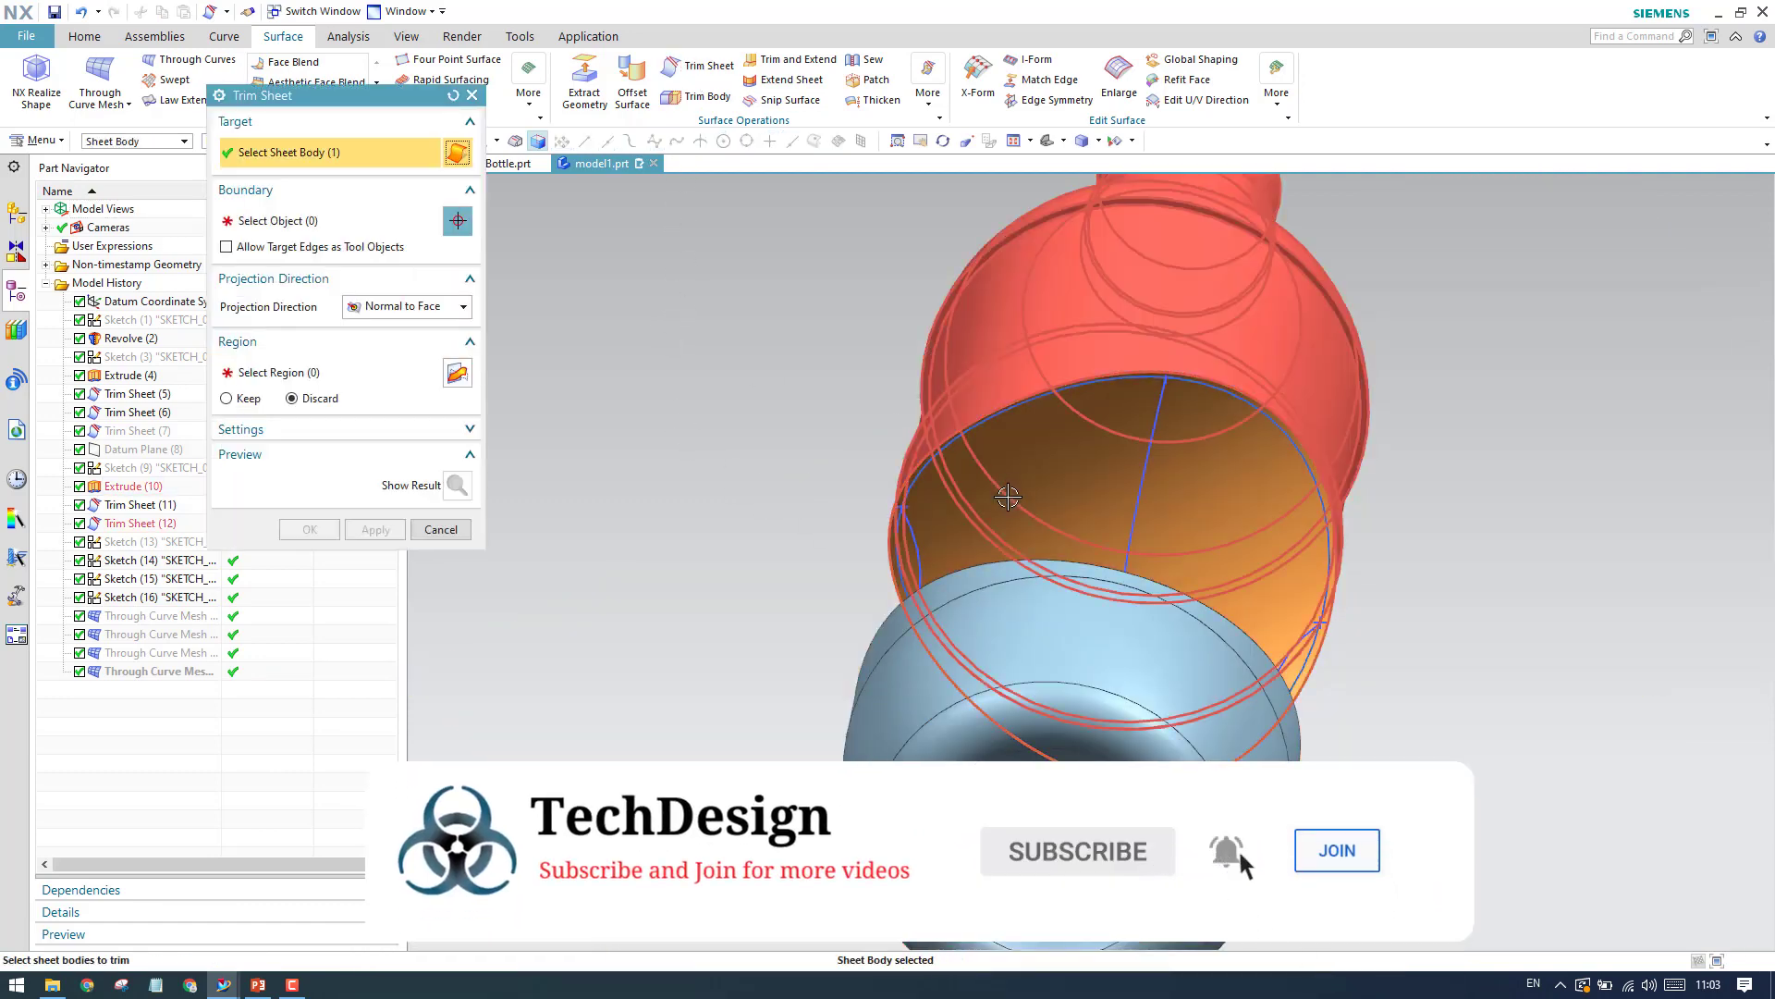
pyautogui.click(291, 227)
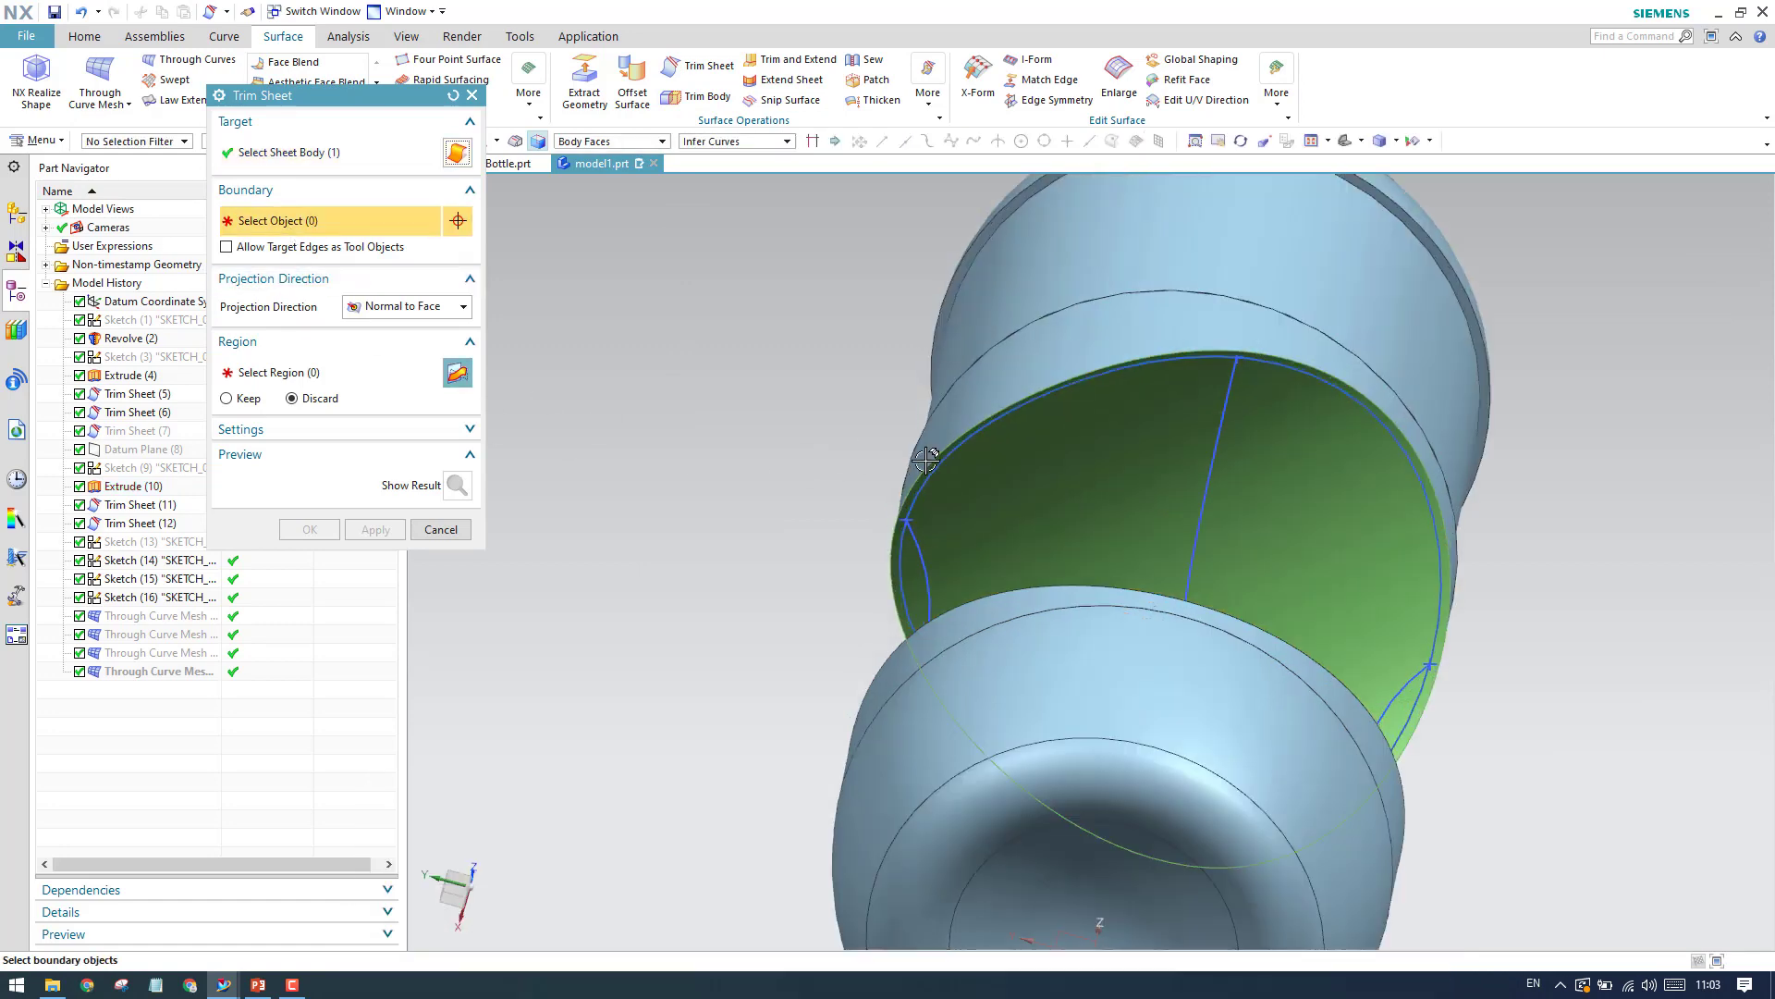
pyautogui.scroll(5, 987, 447)
pyautogui.click(989, 450)
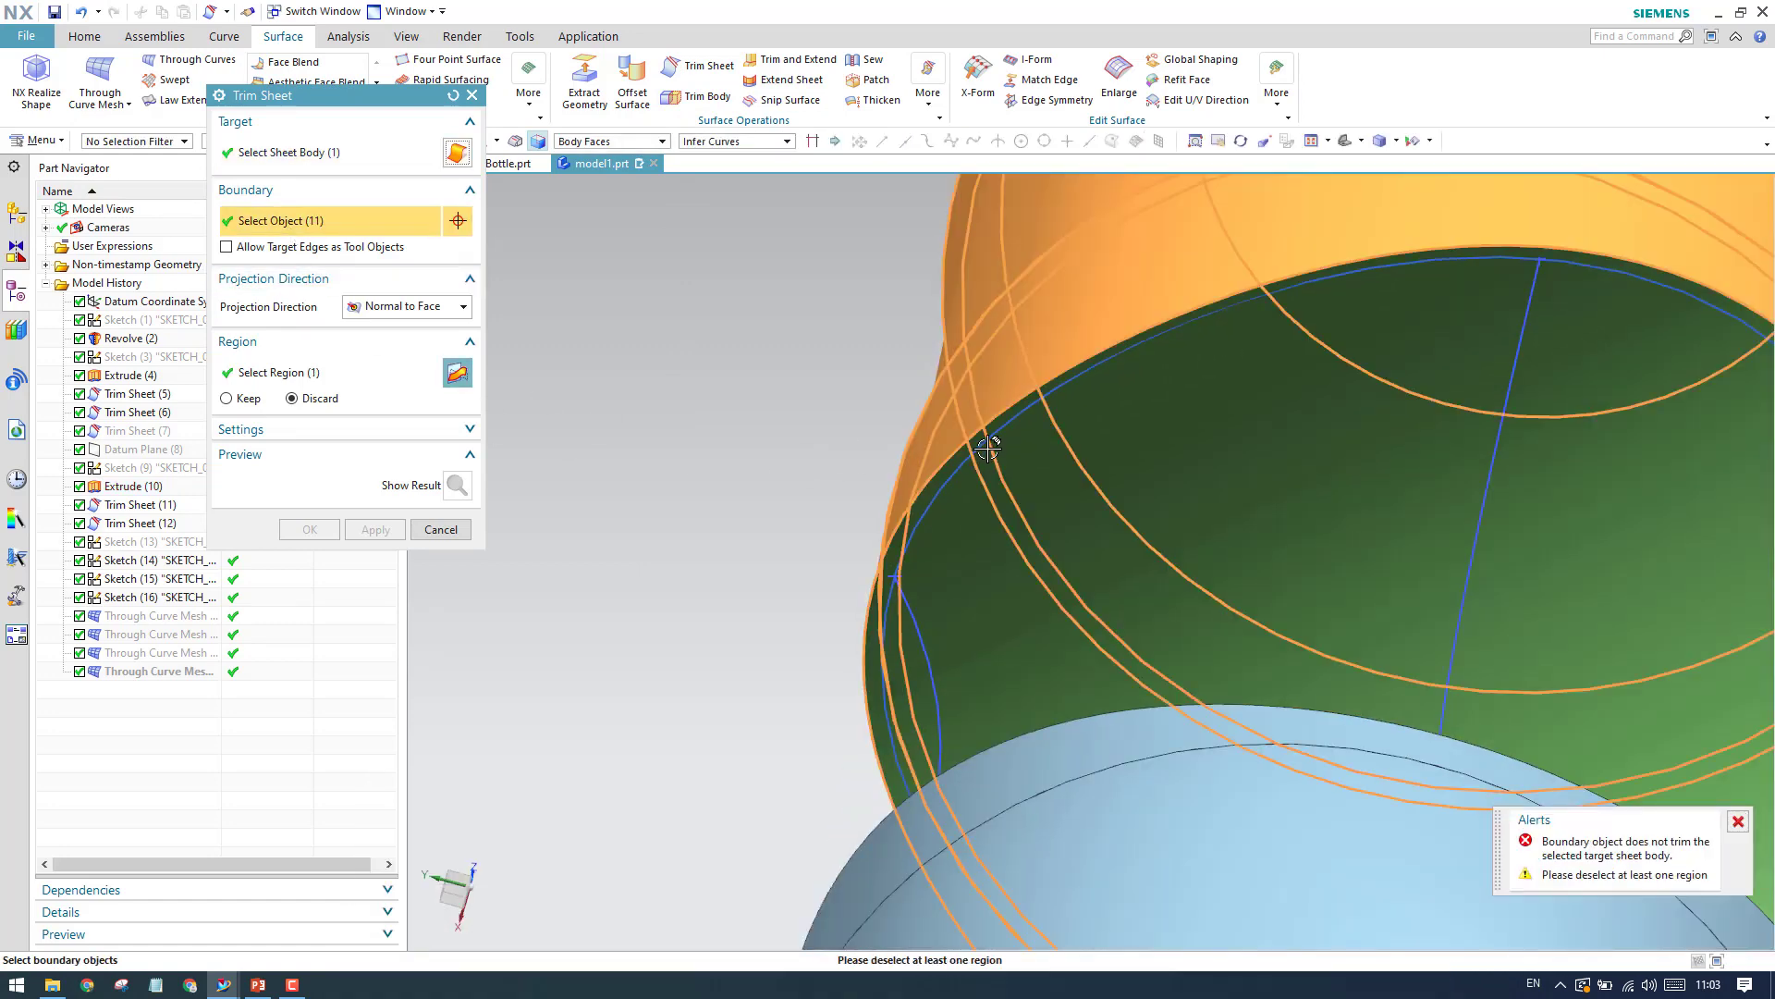
pyautogui.keyDown('shift'); pyautogui.click(988, 448); pyautogui.keyUp('shift')
pyautogui.click(967, 458)
pyautogui.scroll(-3, 969, 531)
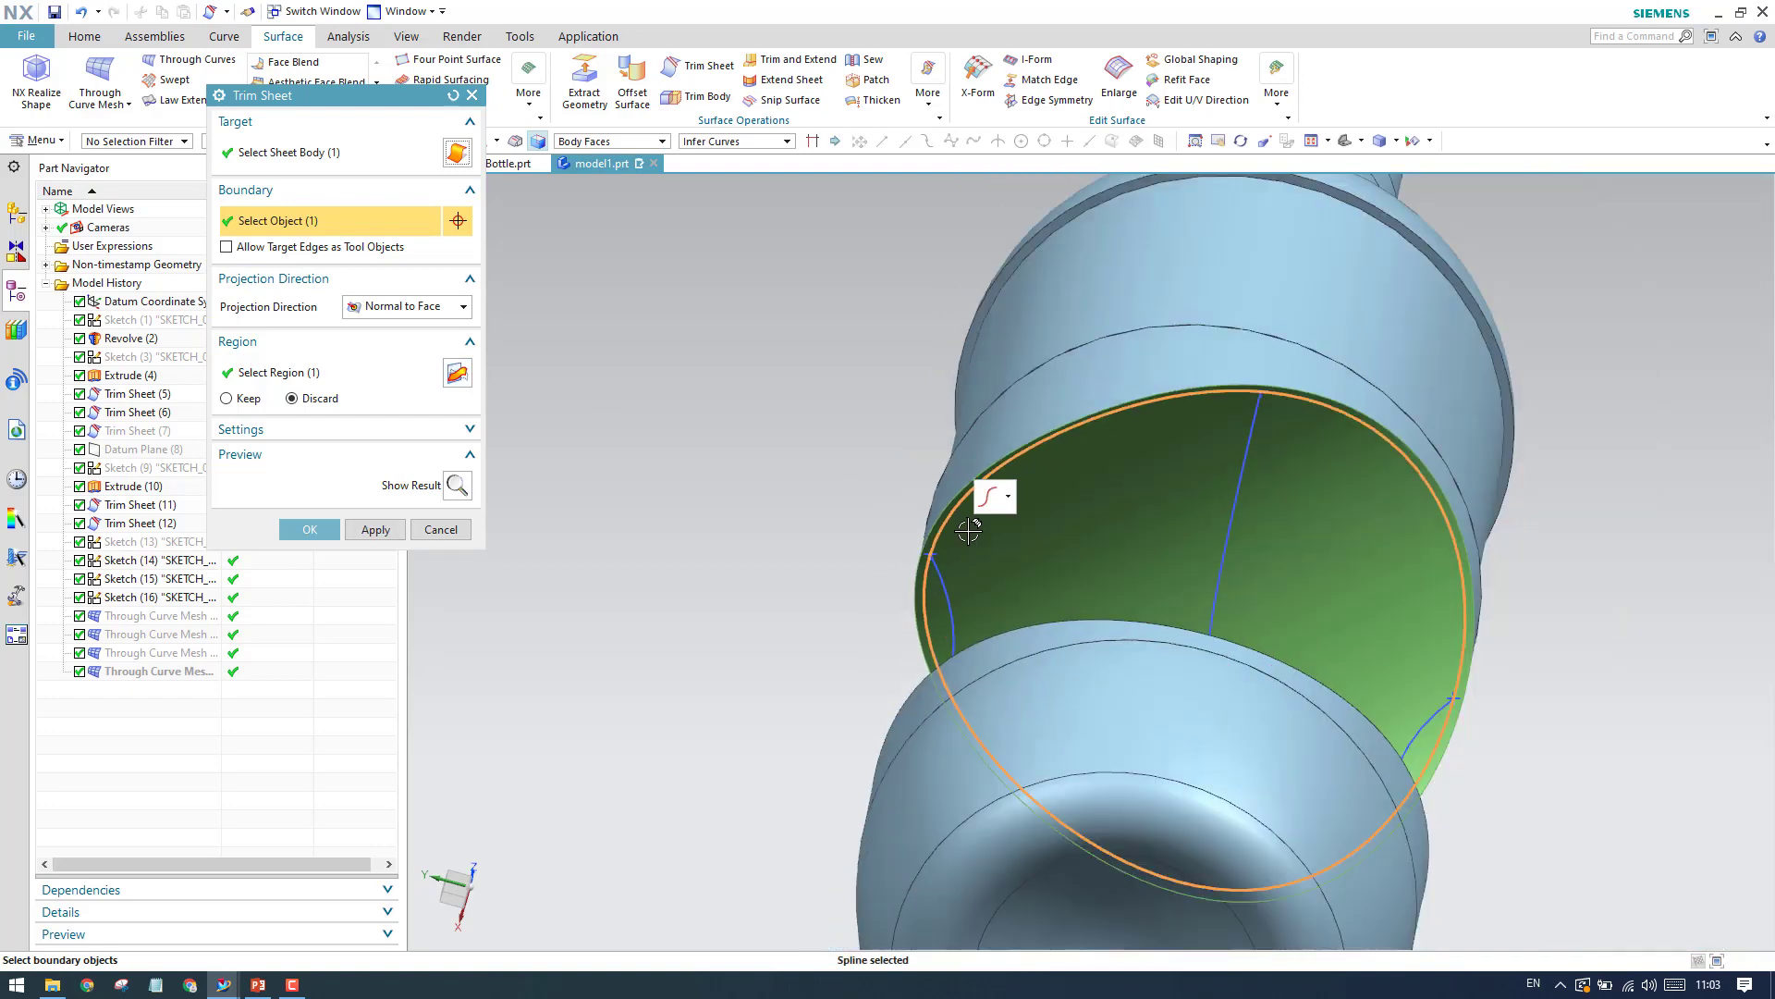
pyautogui.click(375, 529)
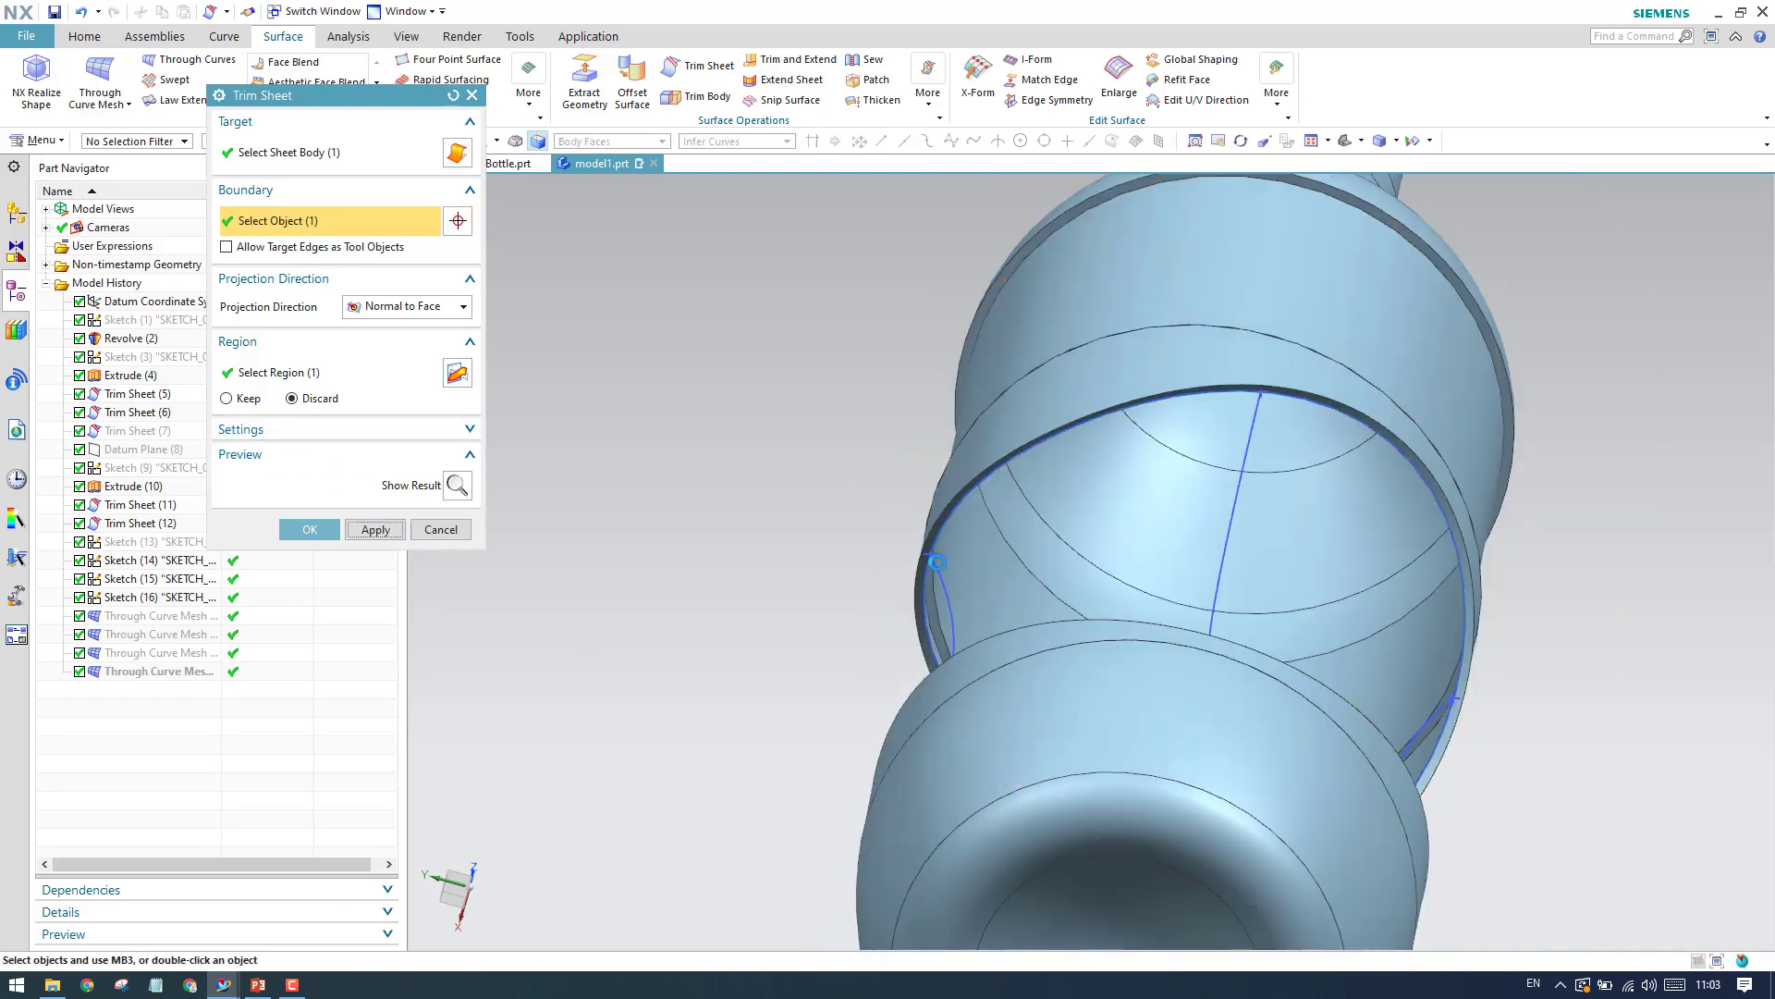
# Trim the lower body's top sheet with its projected spline as boundary, discarding the region inside the spline.
pyautogui.scroll(-4, 940, 504)
pyautogui.moveTo(939, 501); pyautogui.dragTo(986, 737, button='middle')
pyautogui.scroll(5, 991, 738)
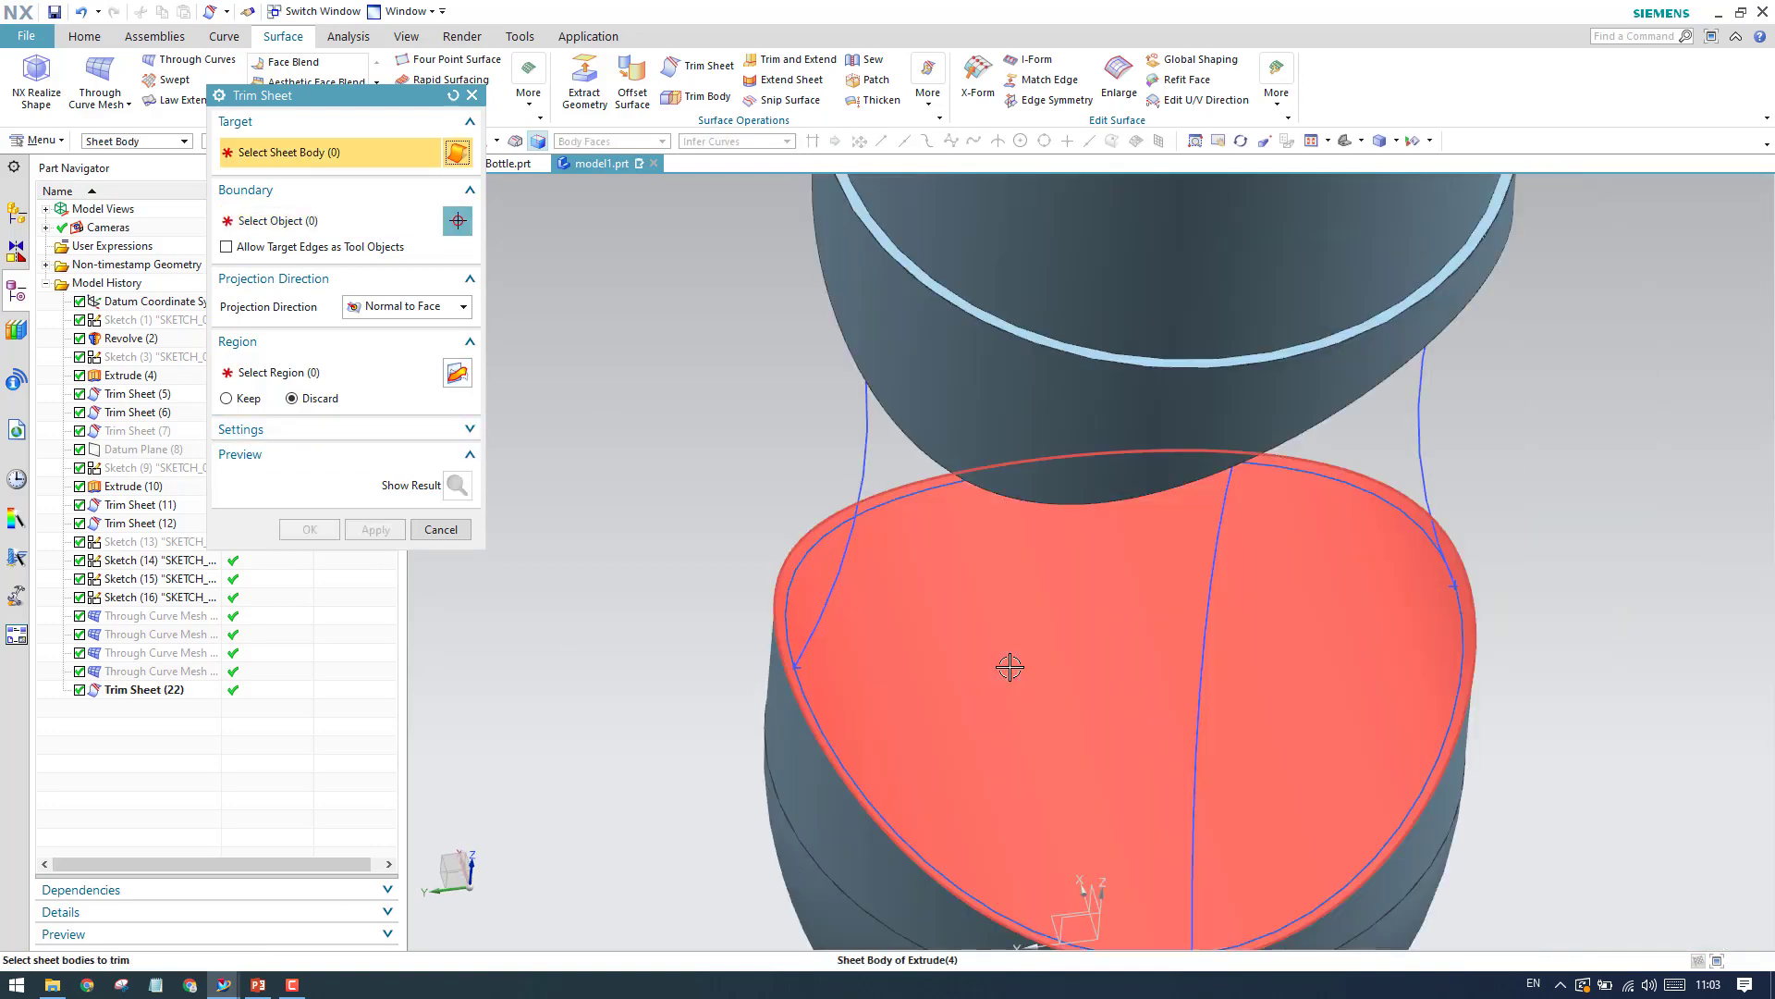
pyautogui.click(1010, 666)
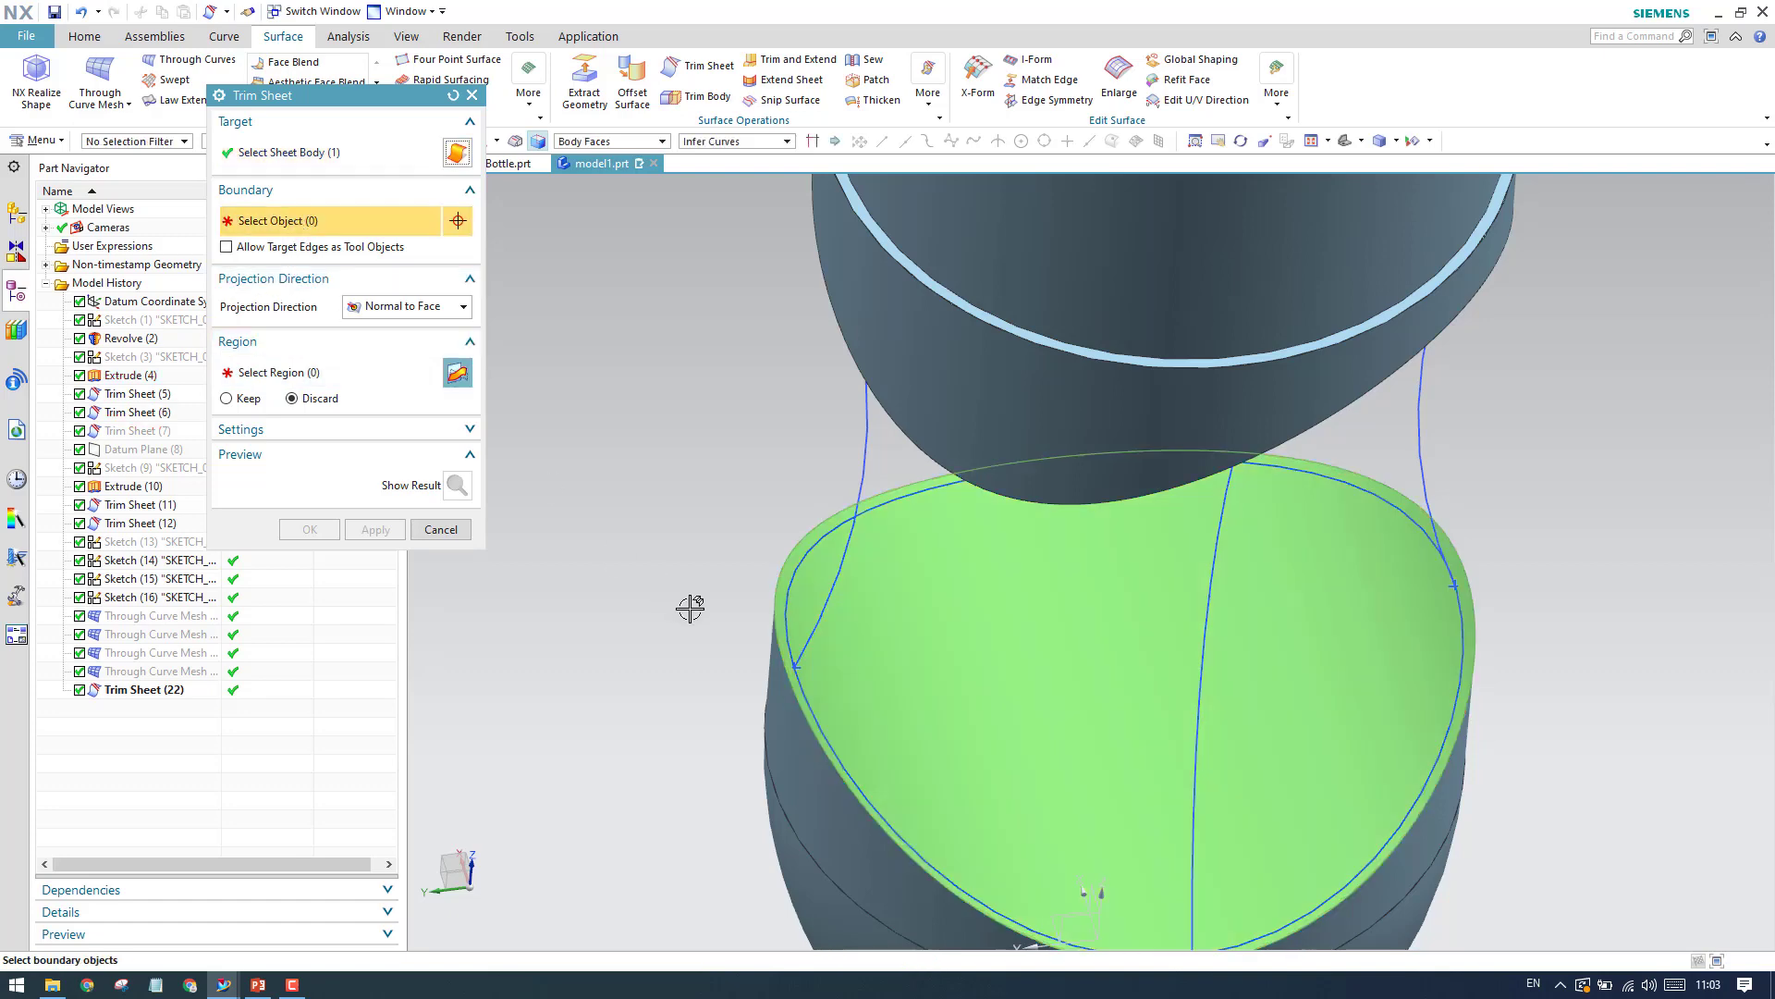
pyautogui.scroll(3, 832, 558)
pyautogui.click(845, 551)
pyautogui.scroll(-3, 793, 642)
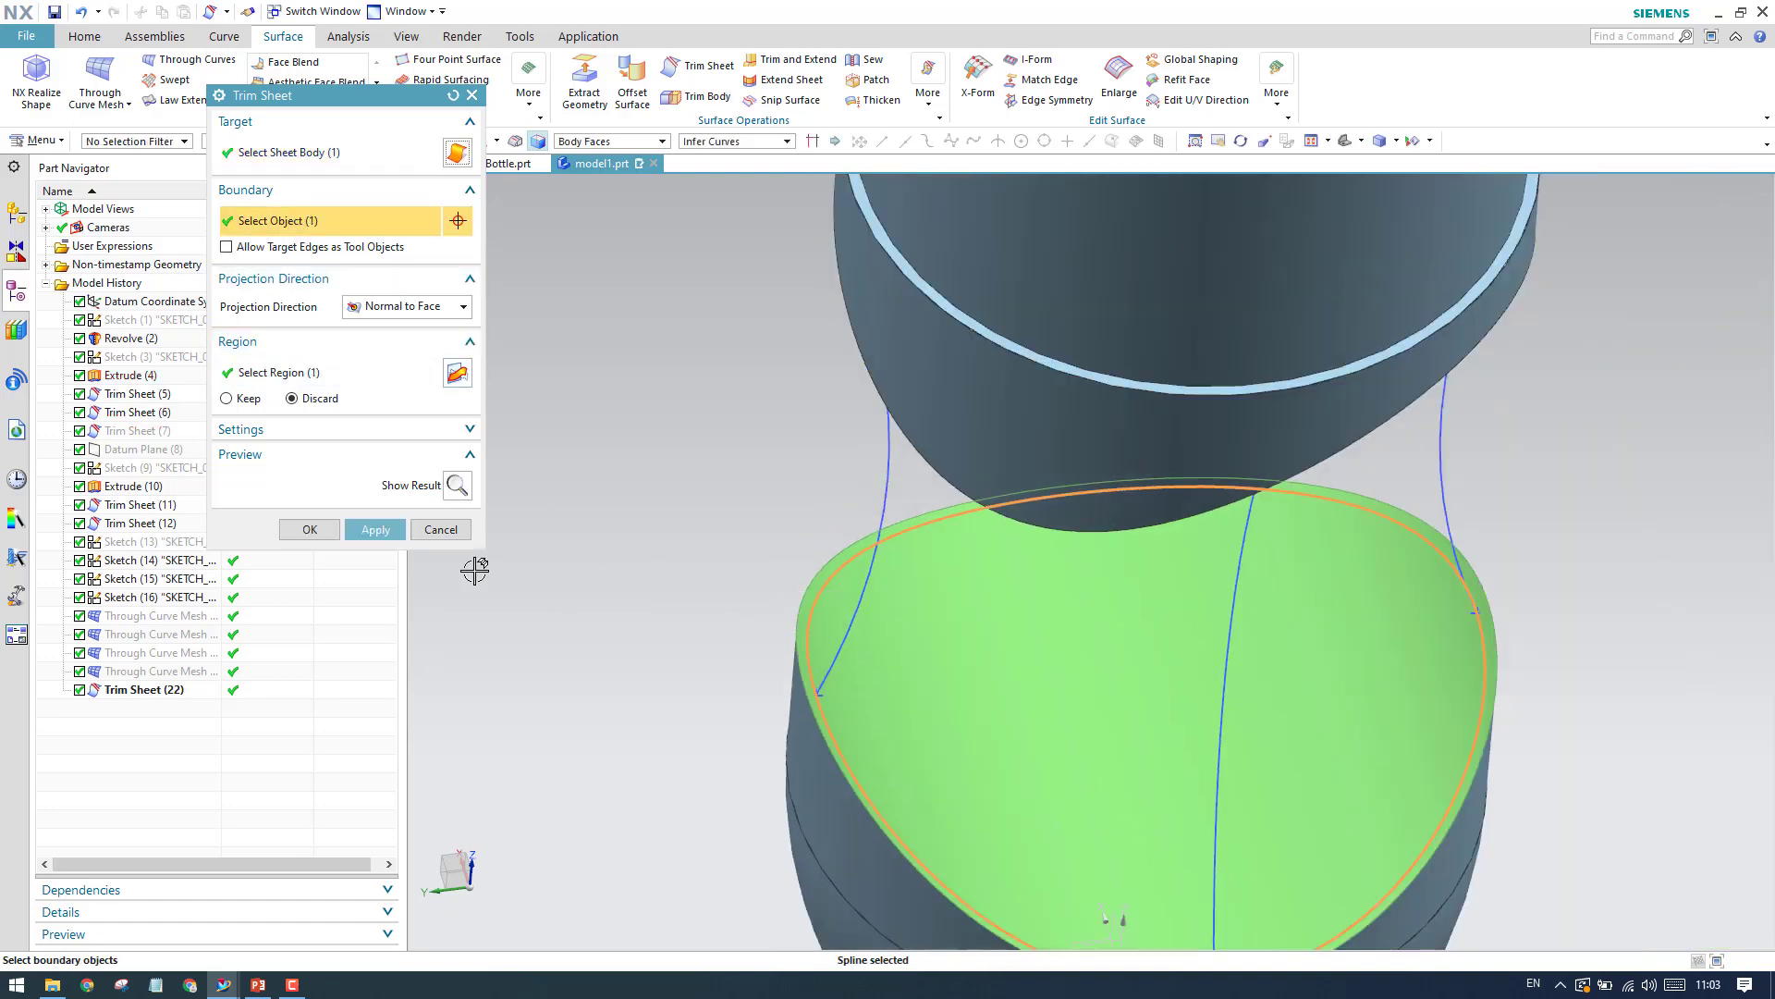
pyautogui.click(368, 536)
pyautogui.click(465, 530)
pyautogui.scroll(-1, 677, 615)
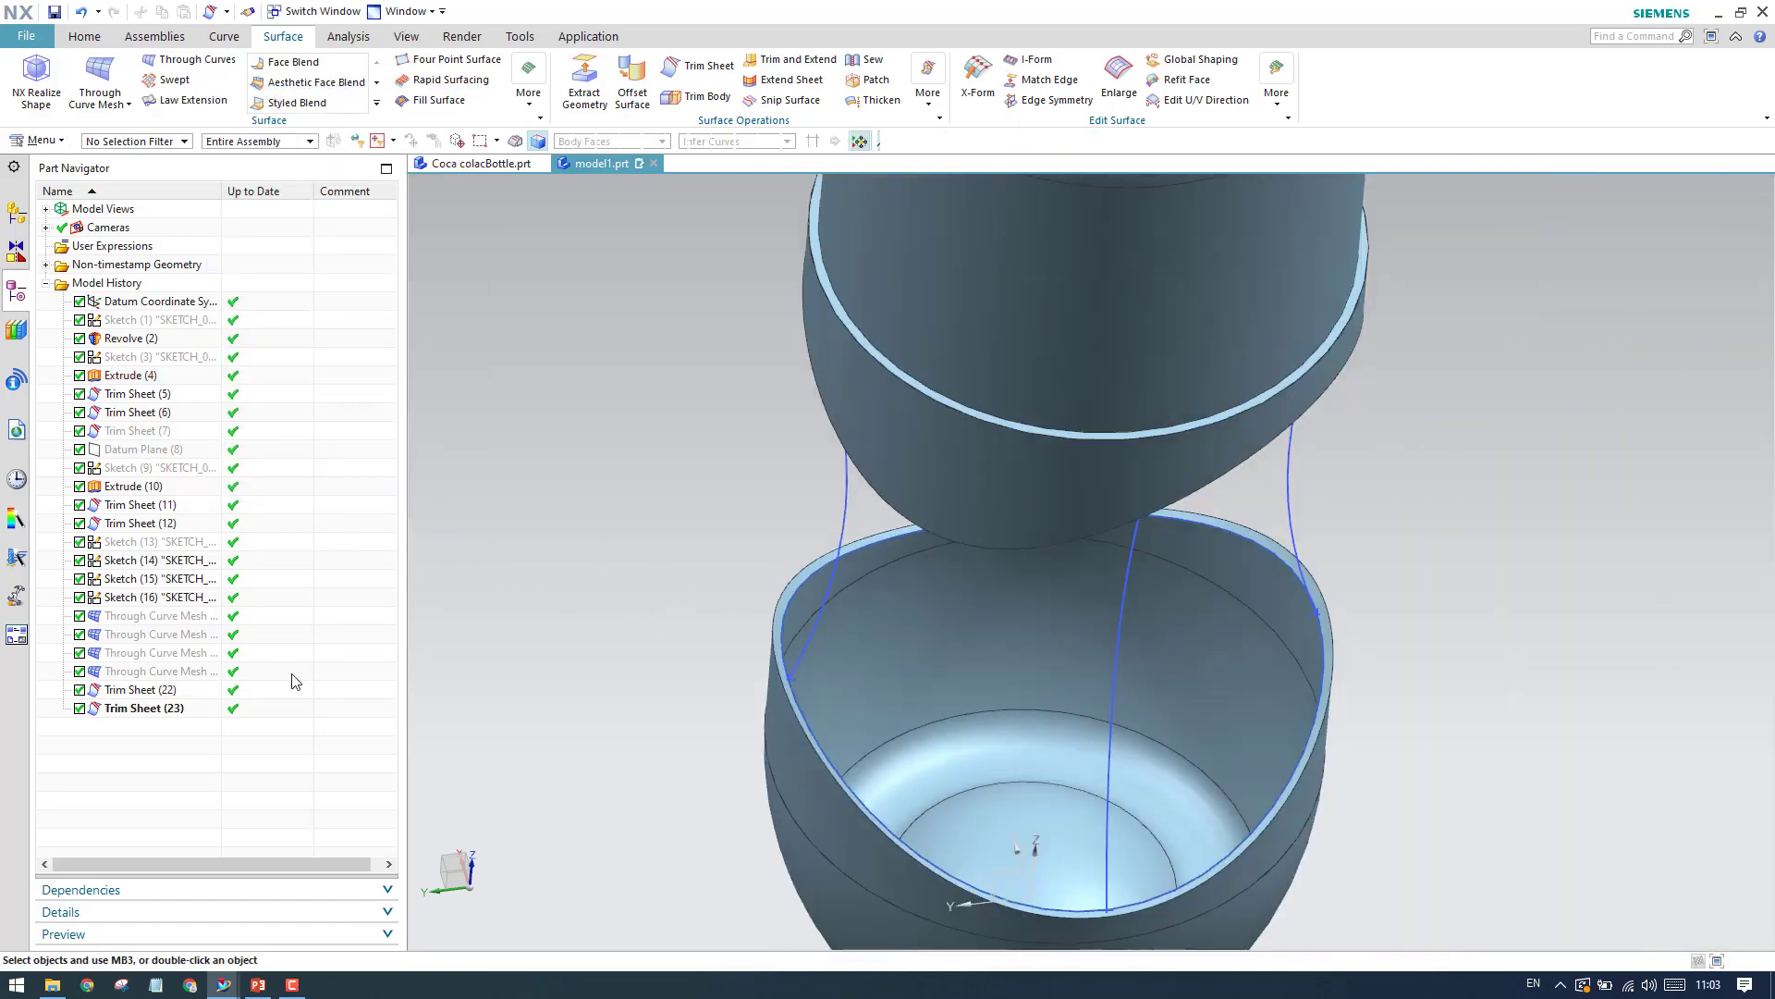
# Show the four Through Curve Mesh surfaces again between the trimmed bodies.
pyautogui.click(198, 679)
pyautogui.keyDown('shift'); pyautogui.click(166, 616); pyautogui.keyUp('shift')
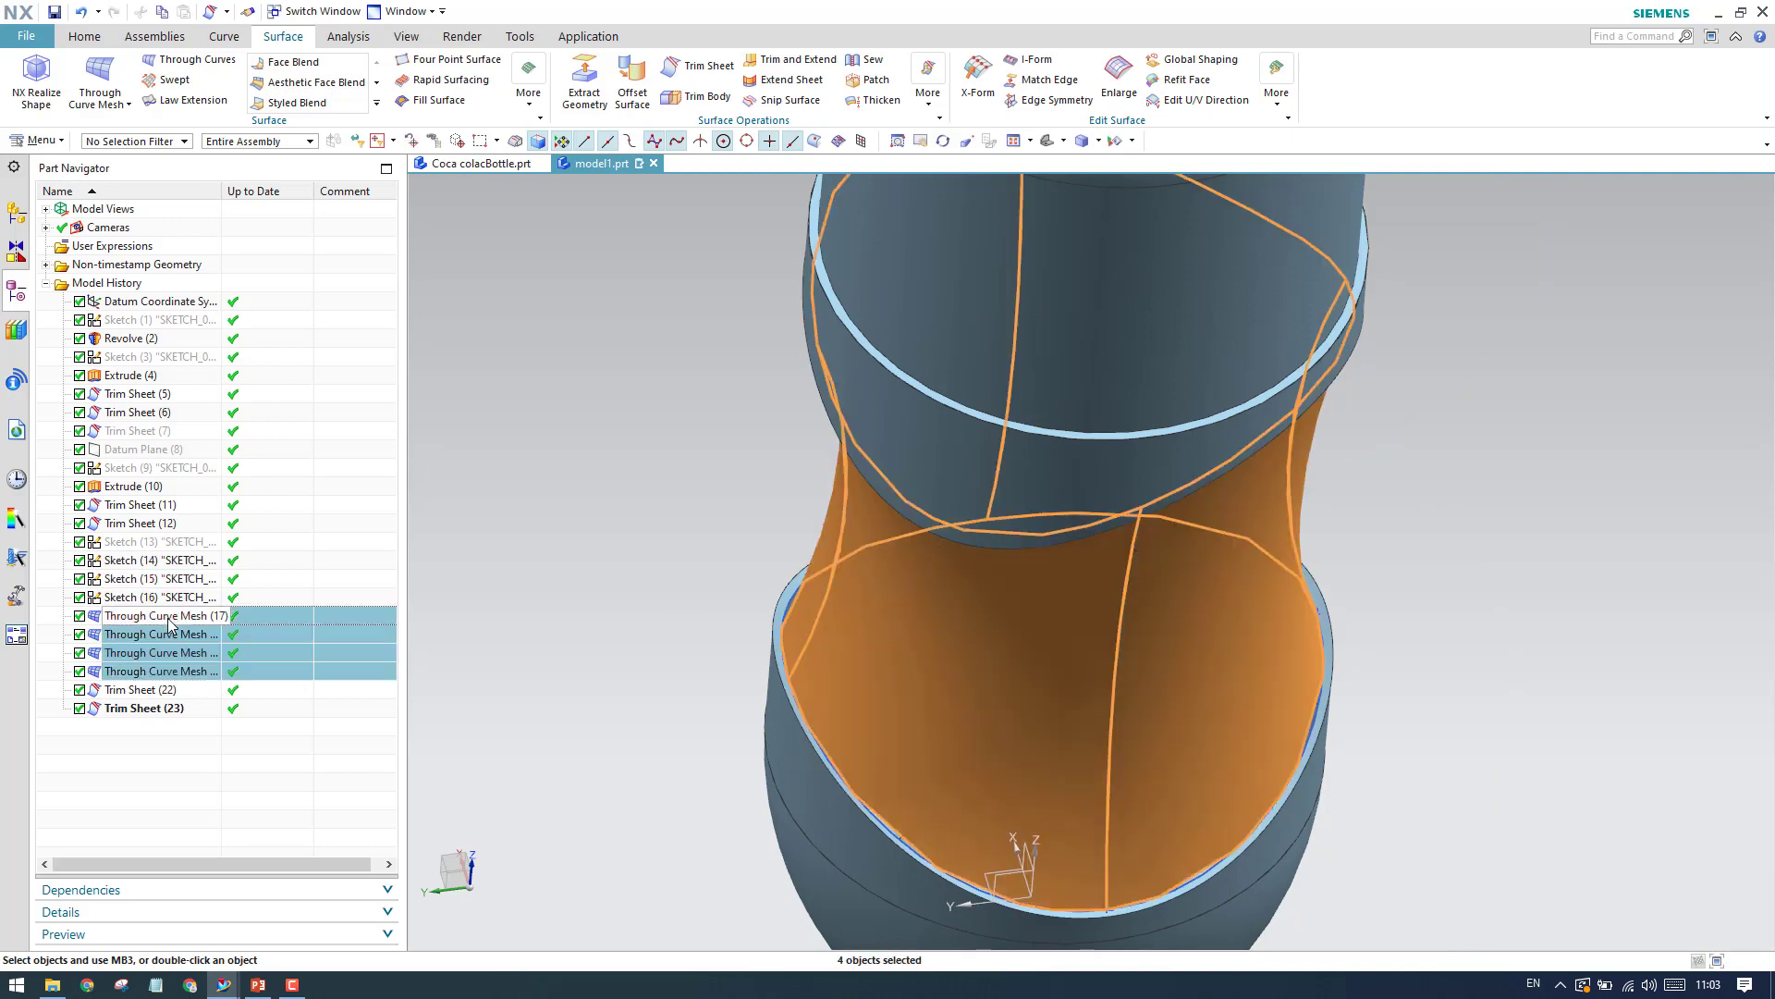
pyautogui.rightClick(170, 623)
pyautogui.click(221, 240)
pyautogui.scroll(-4, 539, 555)
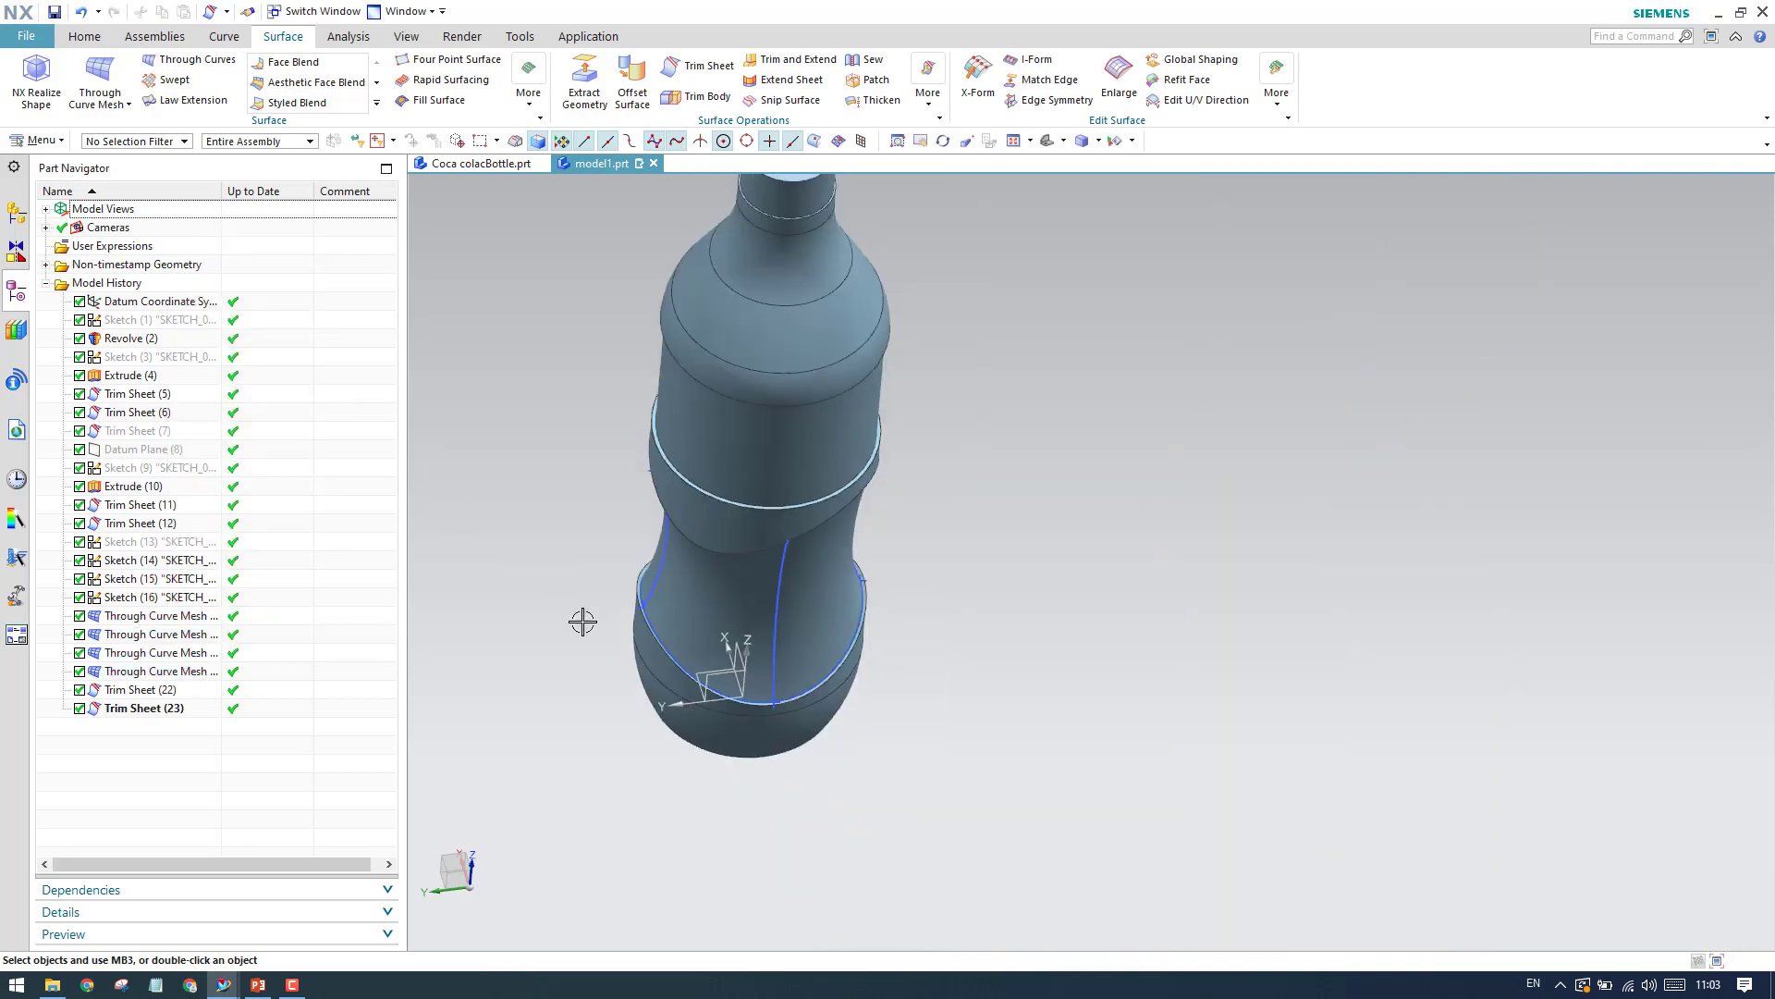
# Hide the side-arc sketches 15 and 16 and the datum coordinate system.
pyautogui.moveTo(583, 623); pyautogui.dragTo(703, 628, button='middle')
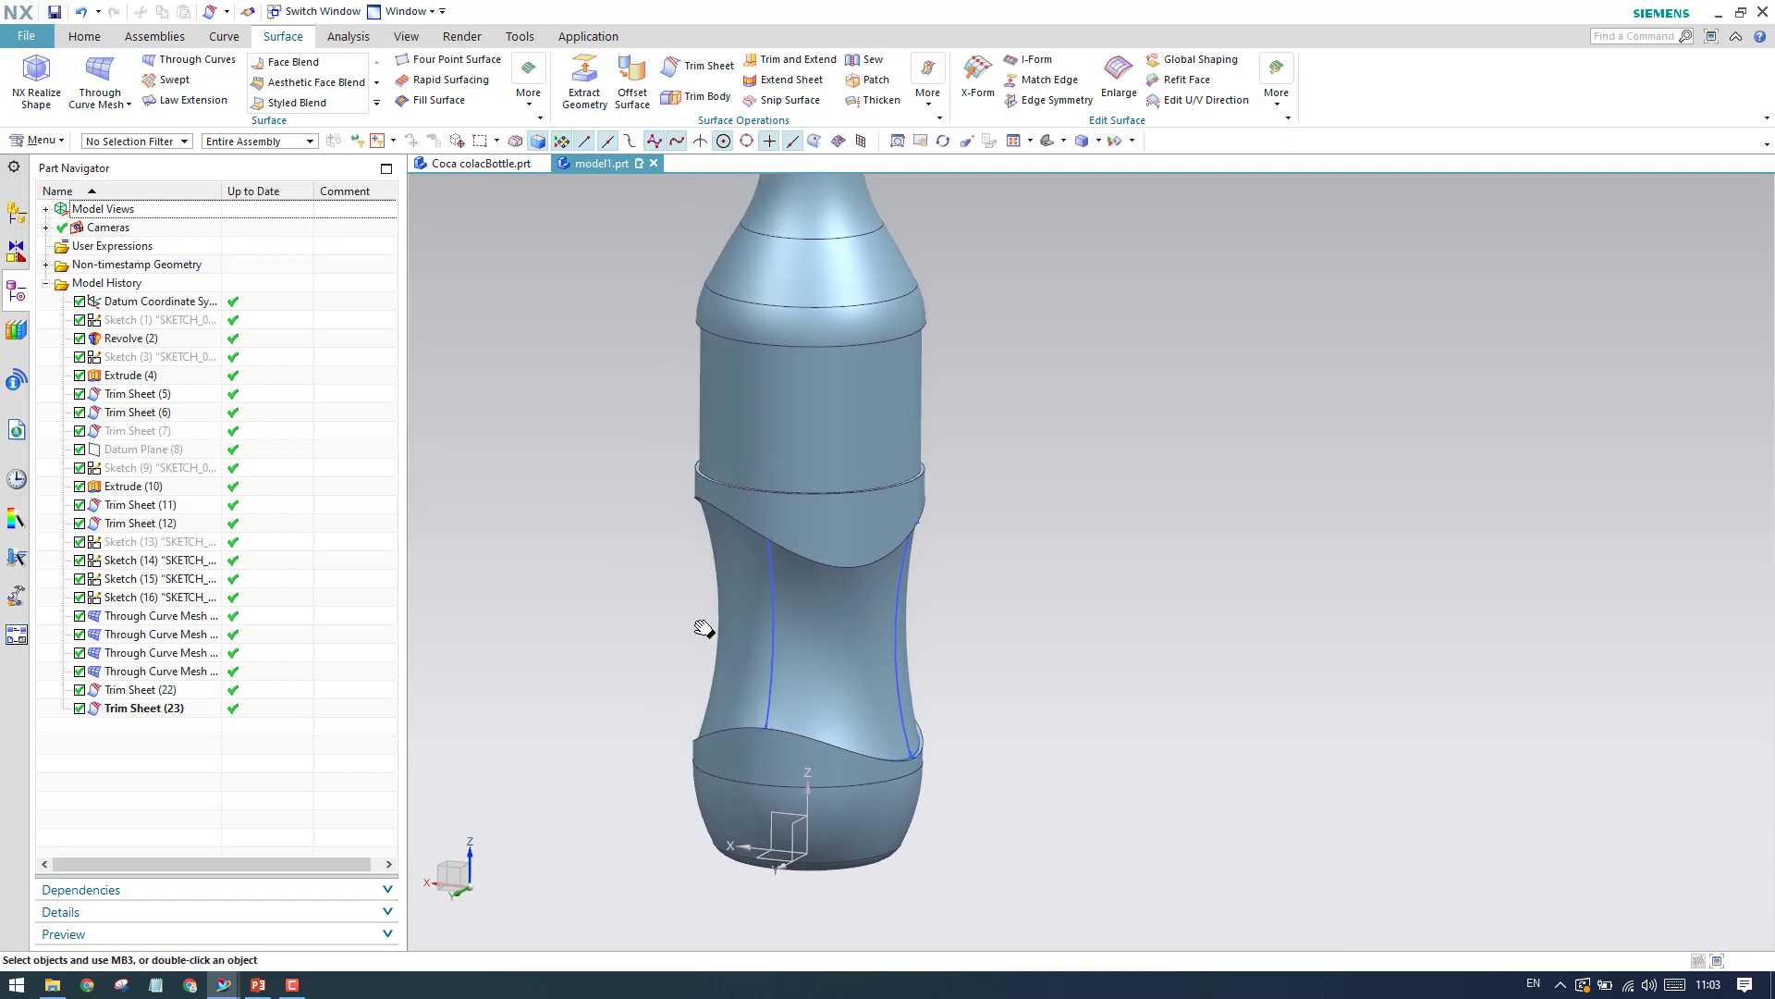
pyautogui.click(144, 578)
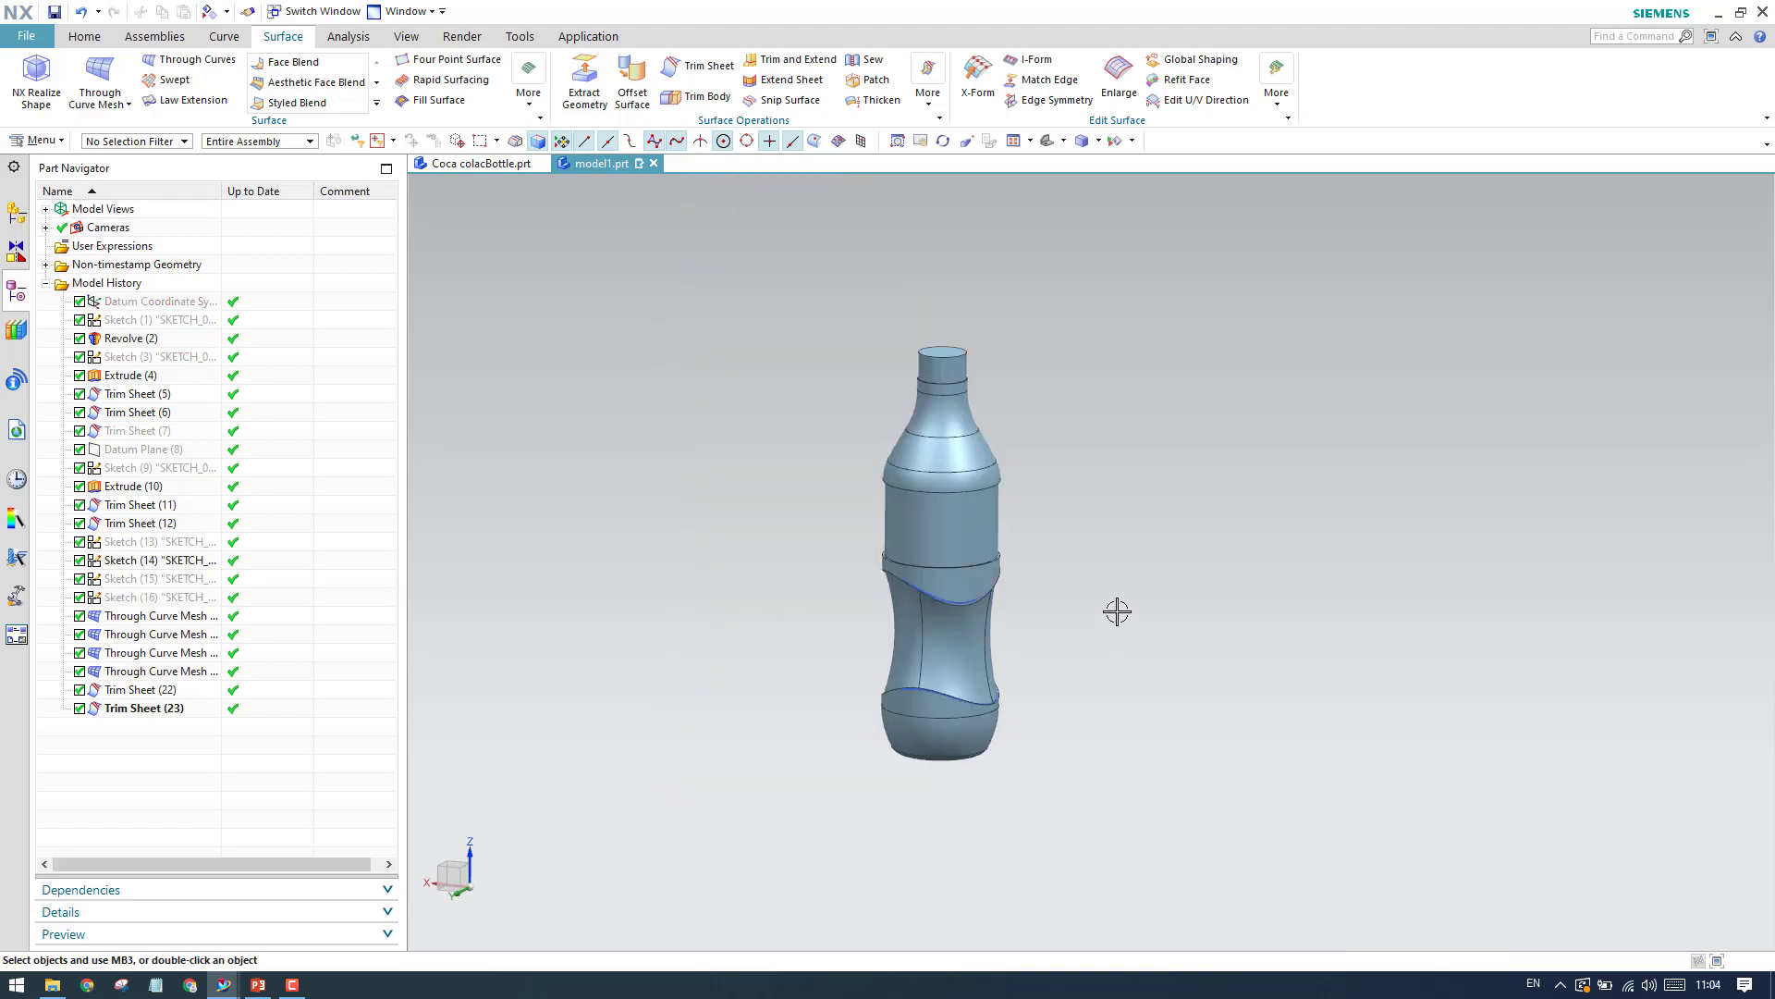
pyautogui.scroll(4, 860, 607)
pyautogui.moveTo(832, 578); pyautogui.dragTo(924, 562, button='middle')
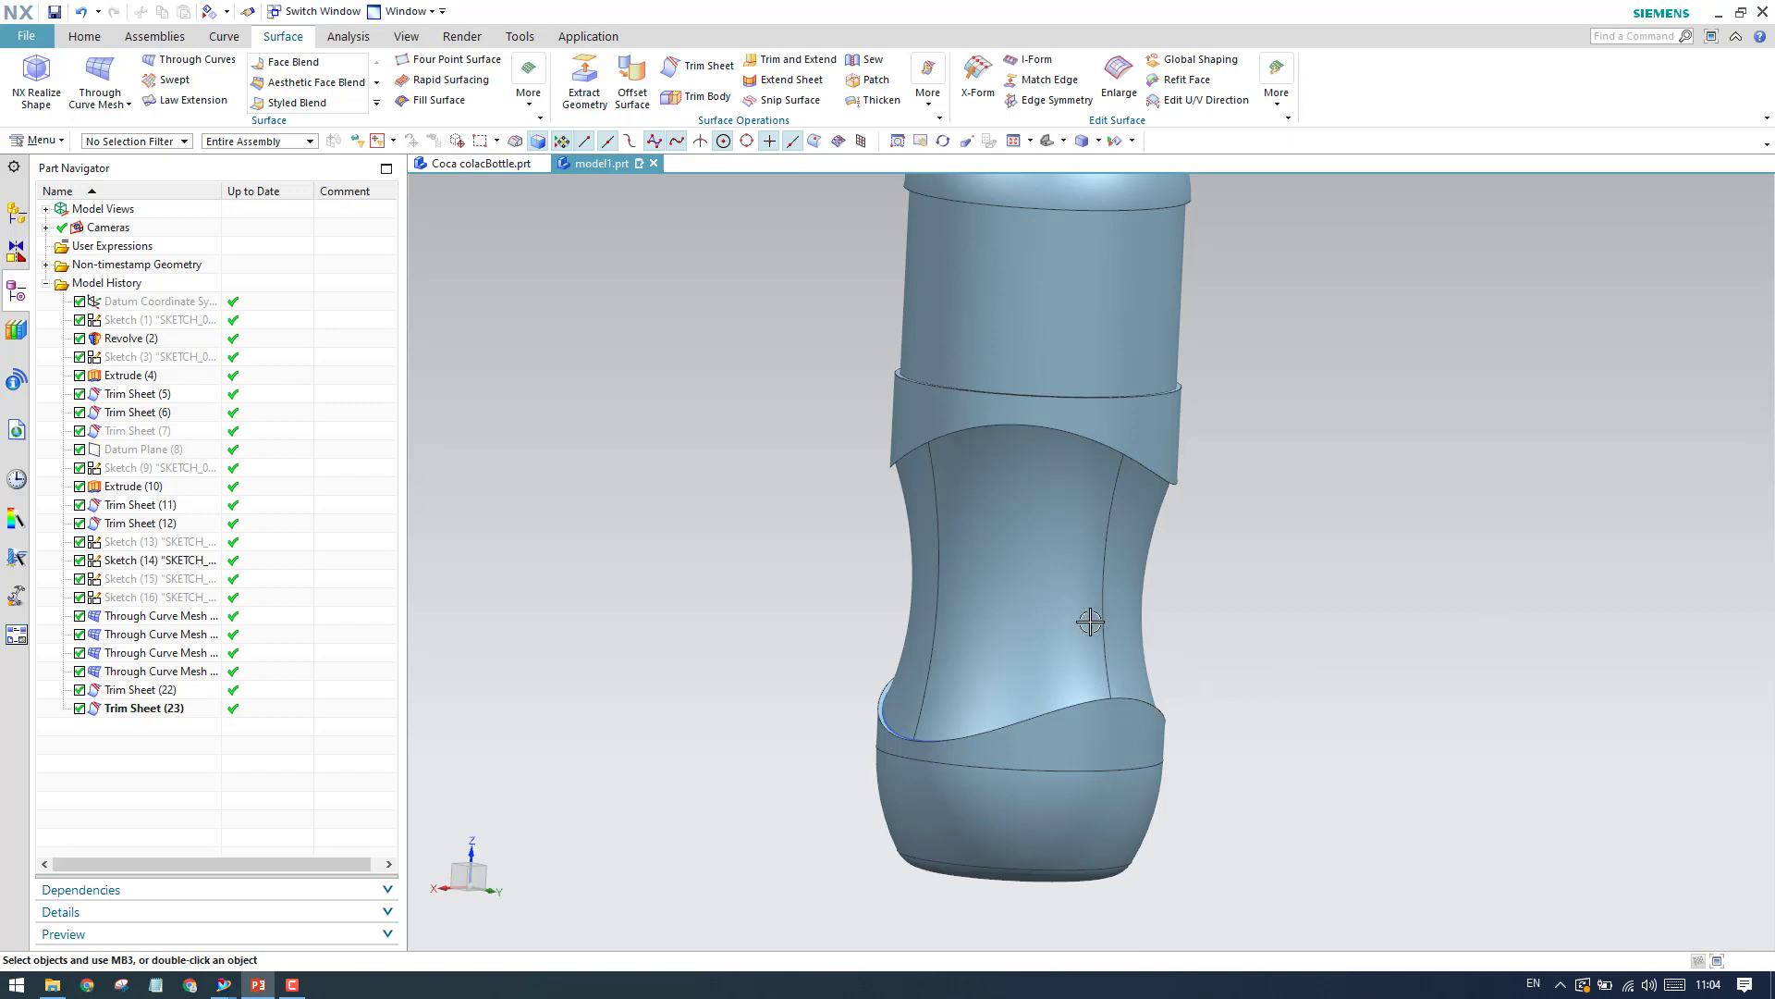
pyautogui.scroll(-3, 1090, 622)
pyautogui.moveTo(1113, 580); pyautogui.dragTo(1051, 619, button='middle')
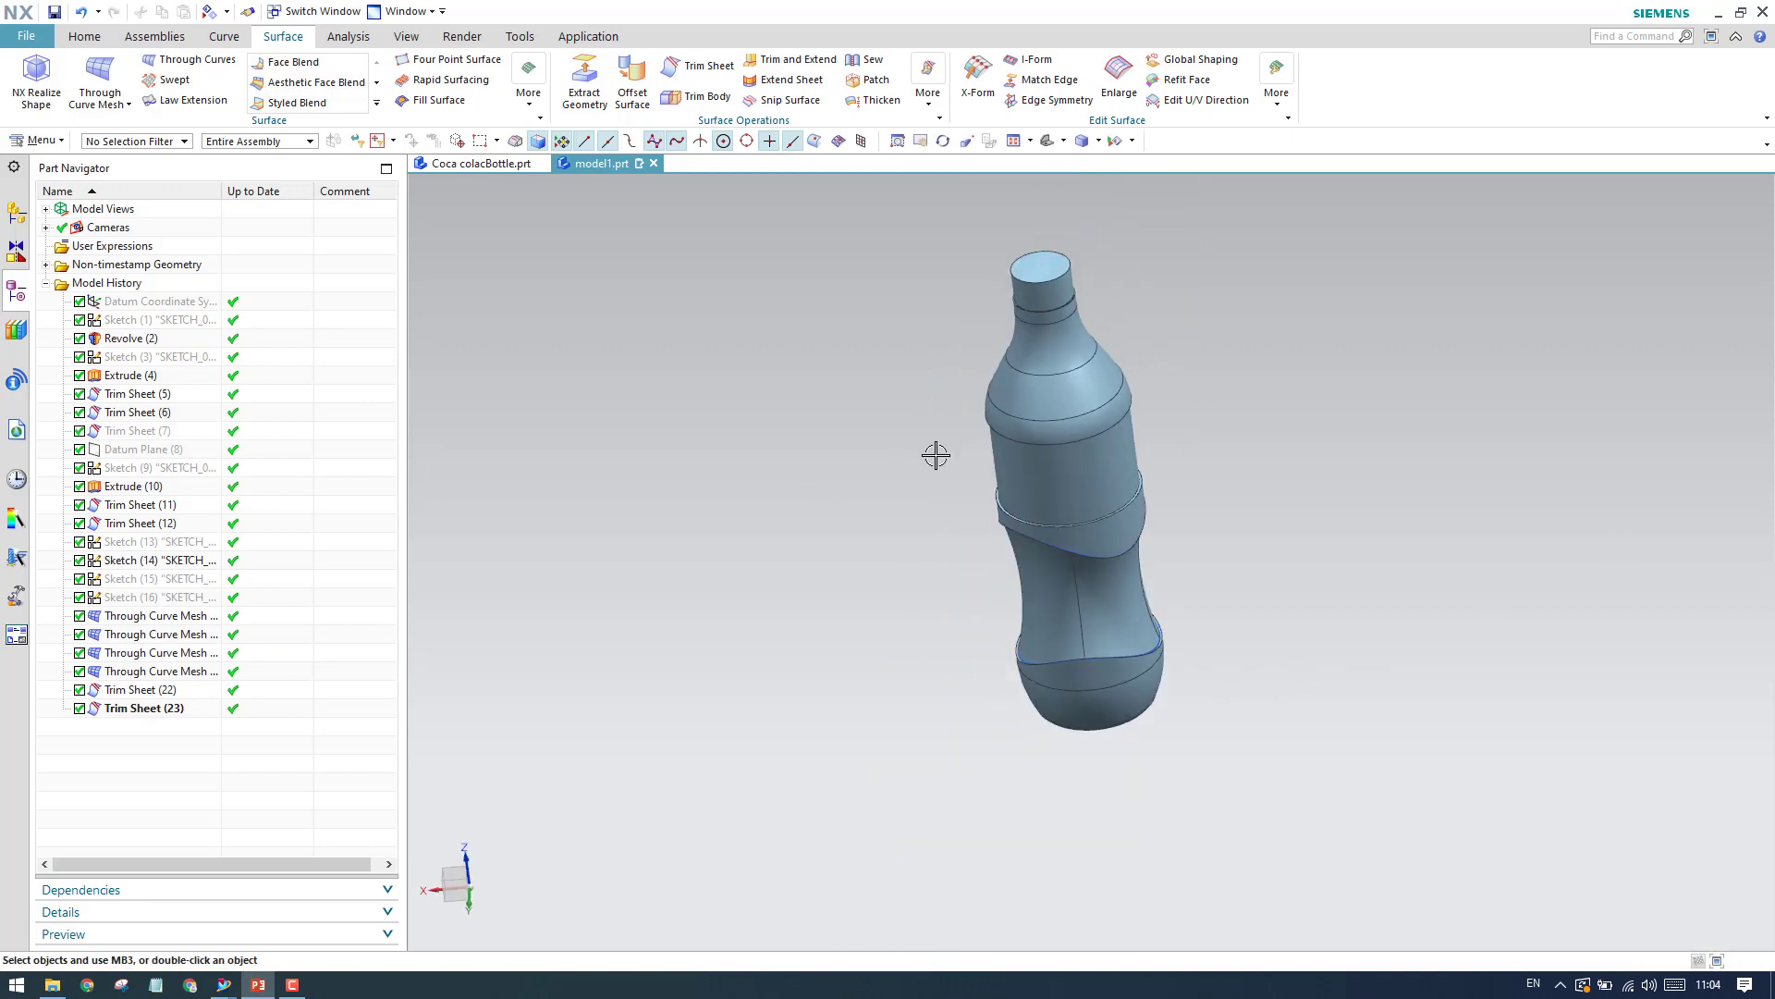
# Sew the sheets with the upper body as target and all remaining bottle surfaces as tools.
pyautogui.click(870, 63)
pyautogui.click(1027, 497)
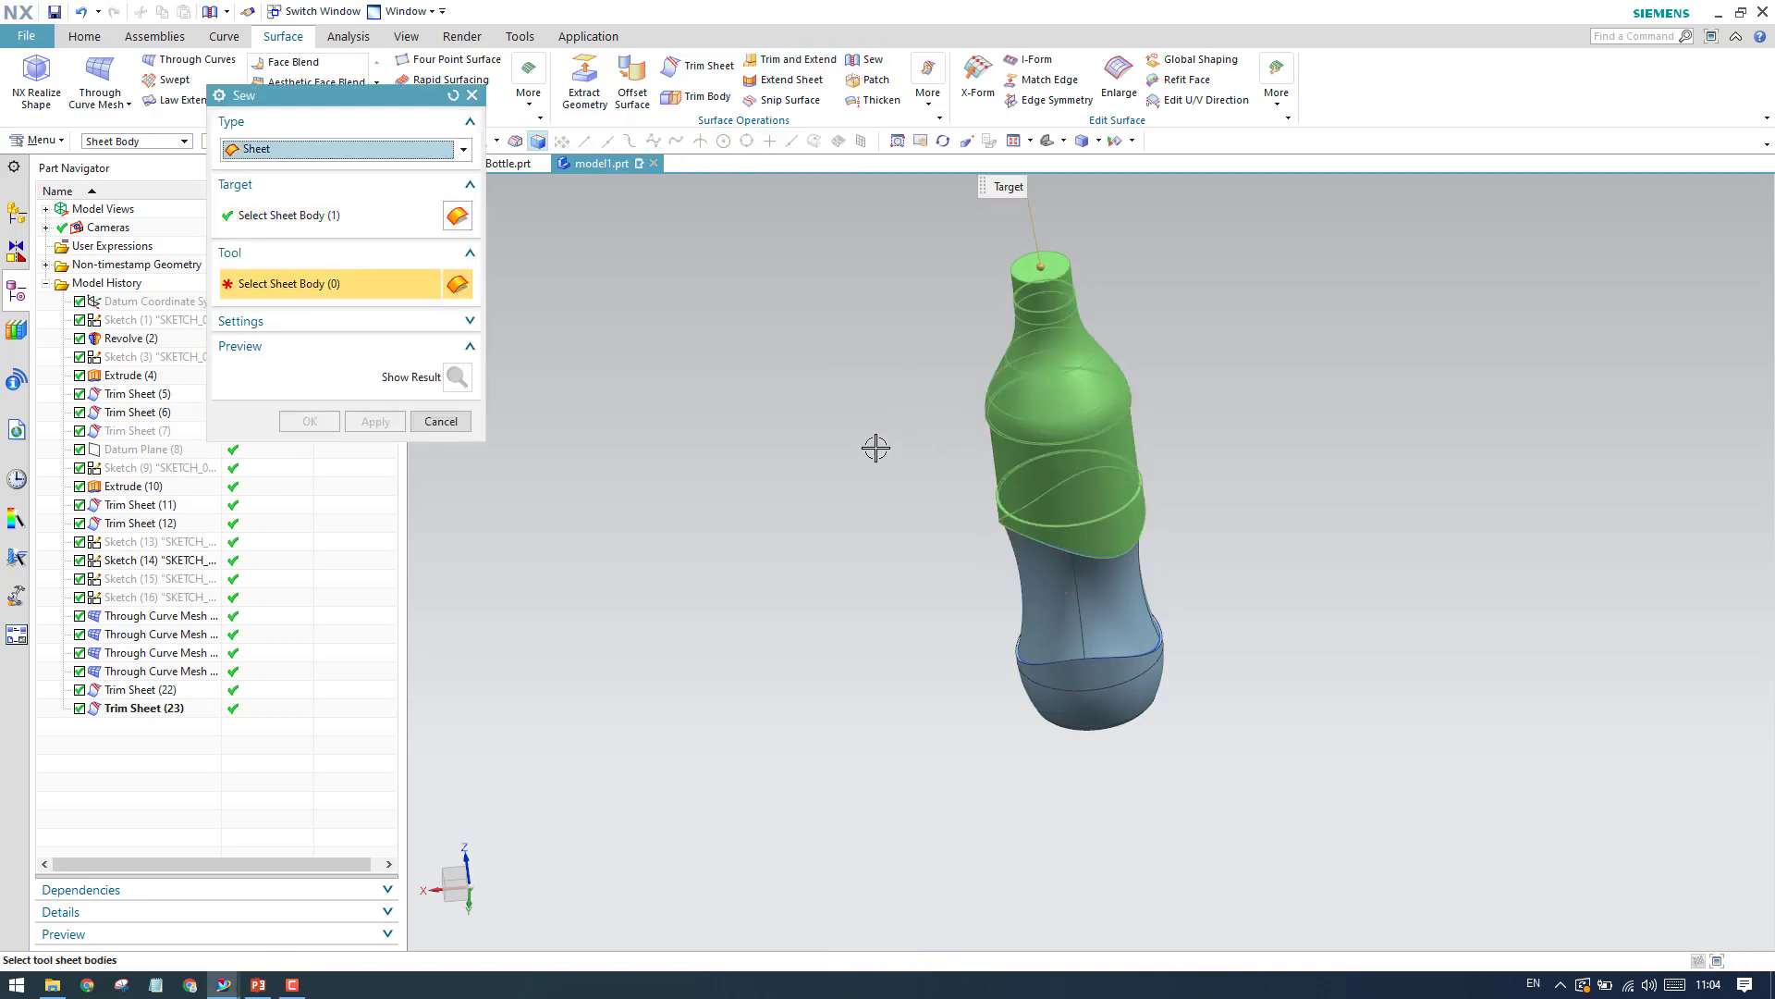
pyautogui.scroll(-3, 876, 443)
pyautogui.moveTo(770, 280); pyautogui.dragTo(1197, 679)
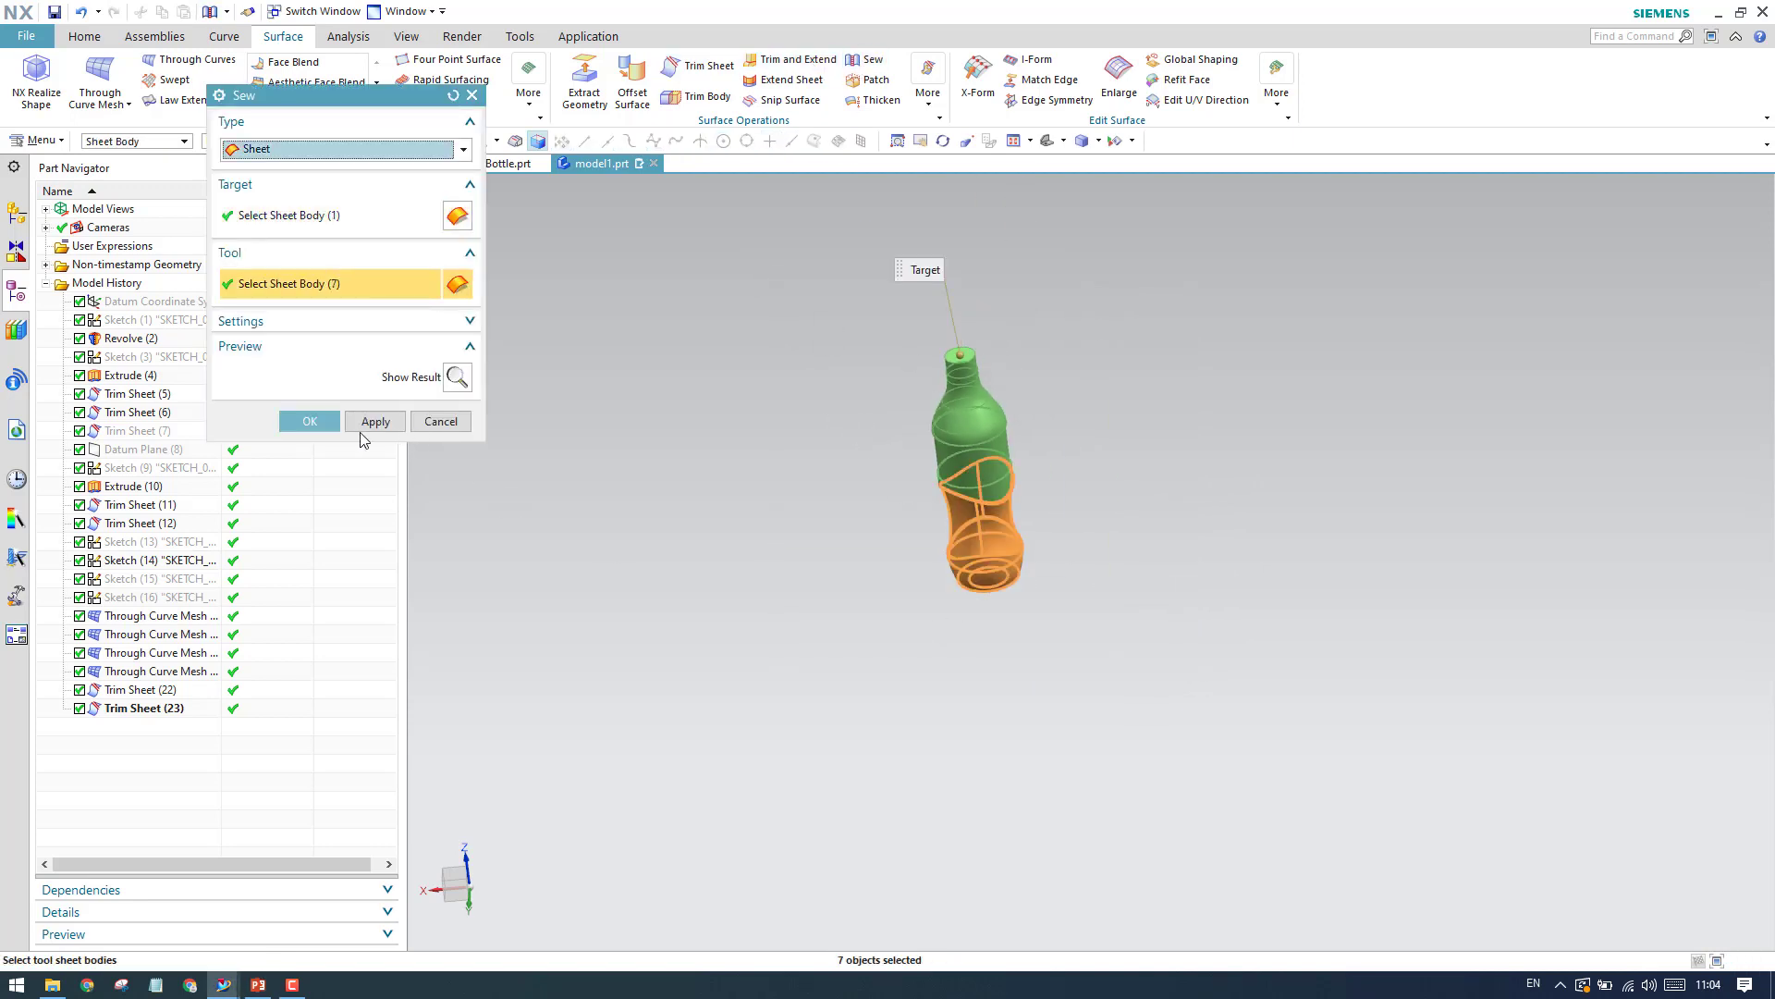
pyautogui.click(309, 421)
pyautogui.click(139, 729)
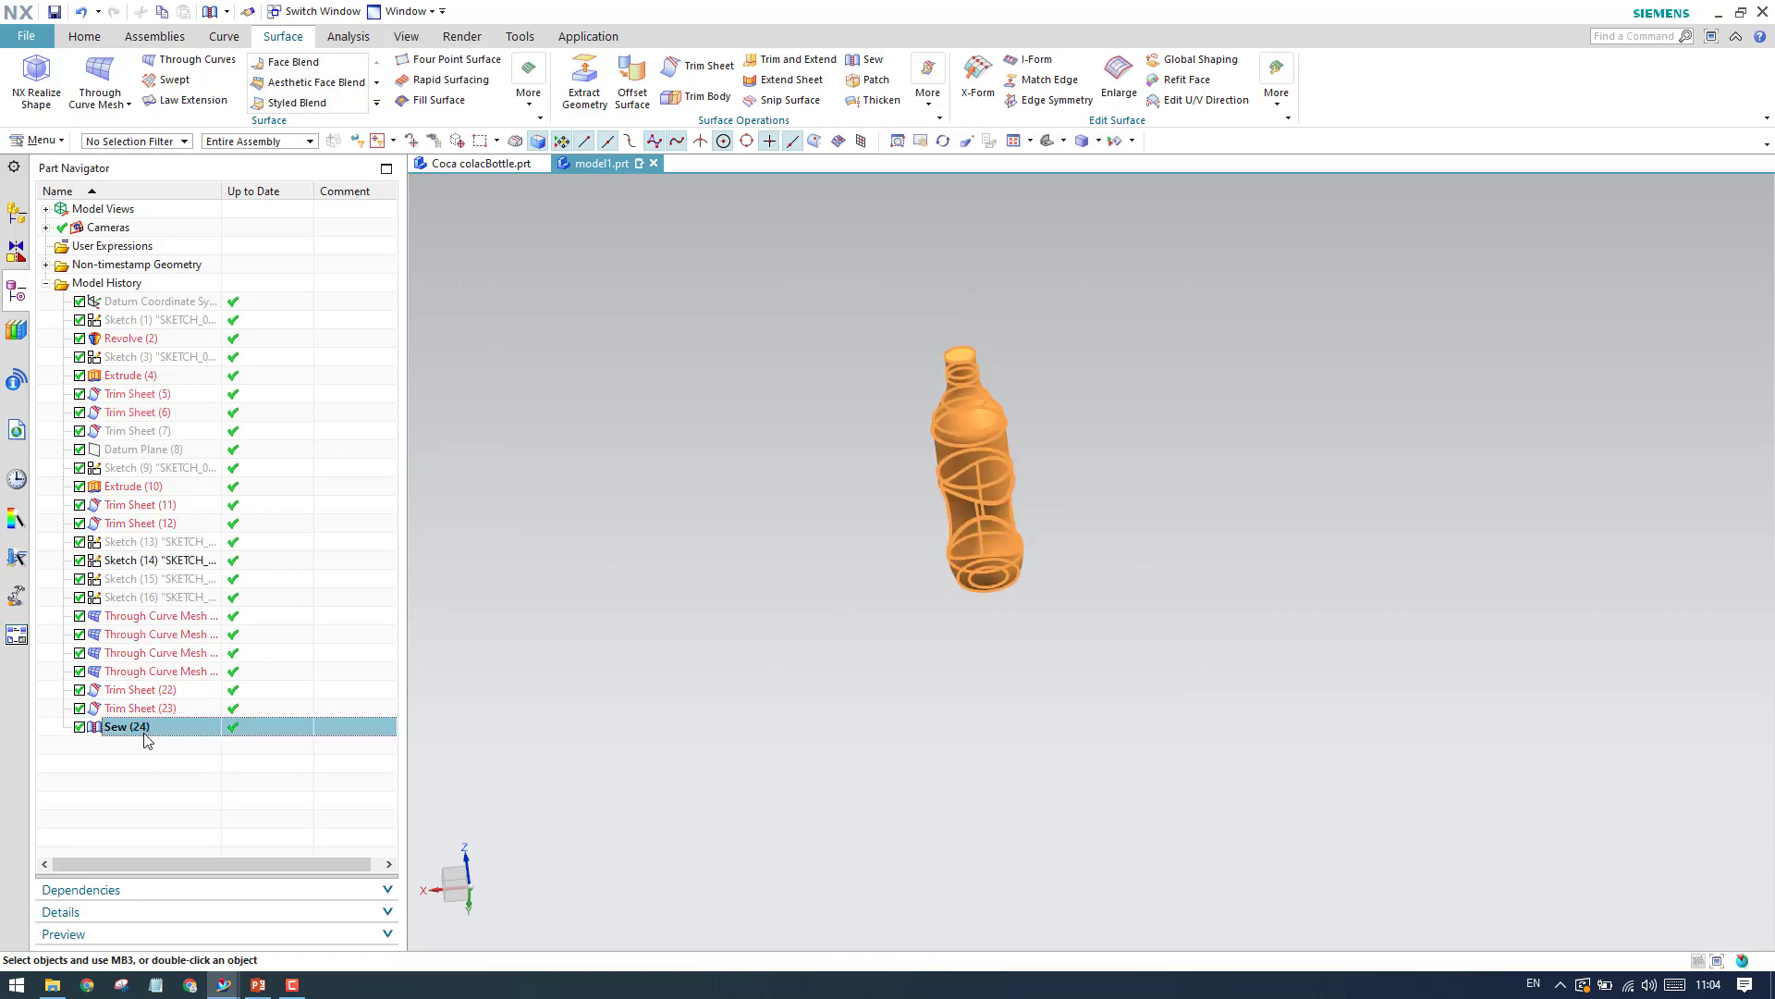
pyautogui.click(846, 563)
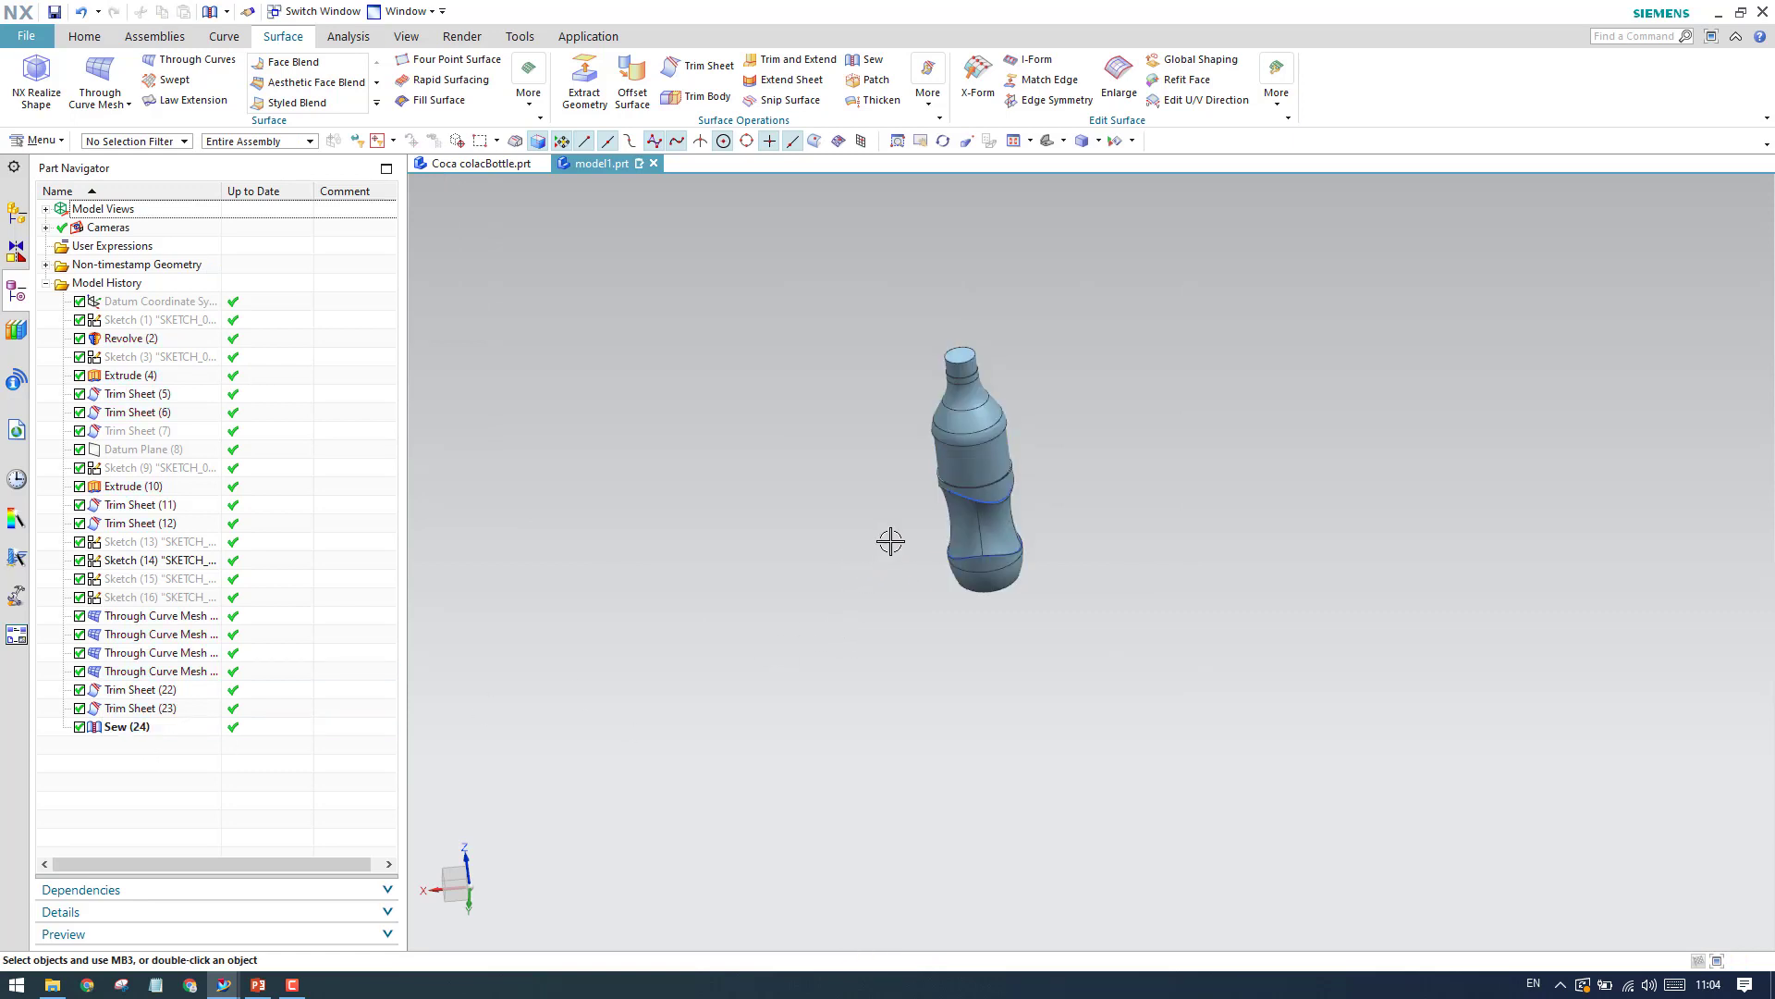
# Examine the inside of the sewn bottle with a one-plane Z section moved along its axis, and discard the section.
pyautogui.click(407, 36)
pyautogui.scroll(-3, 925, 356)
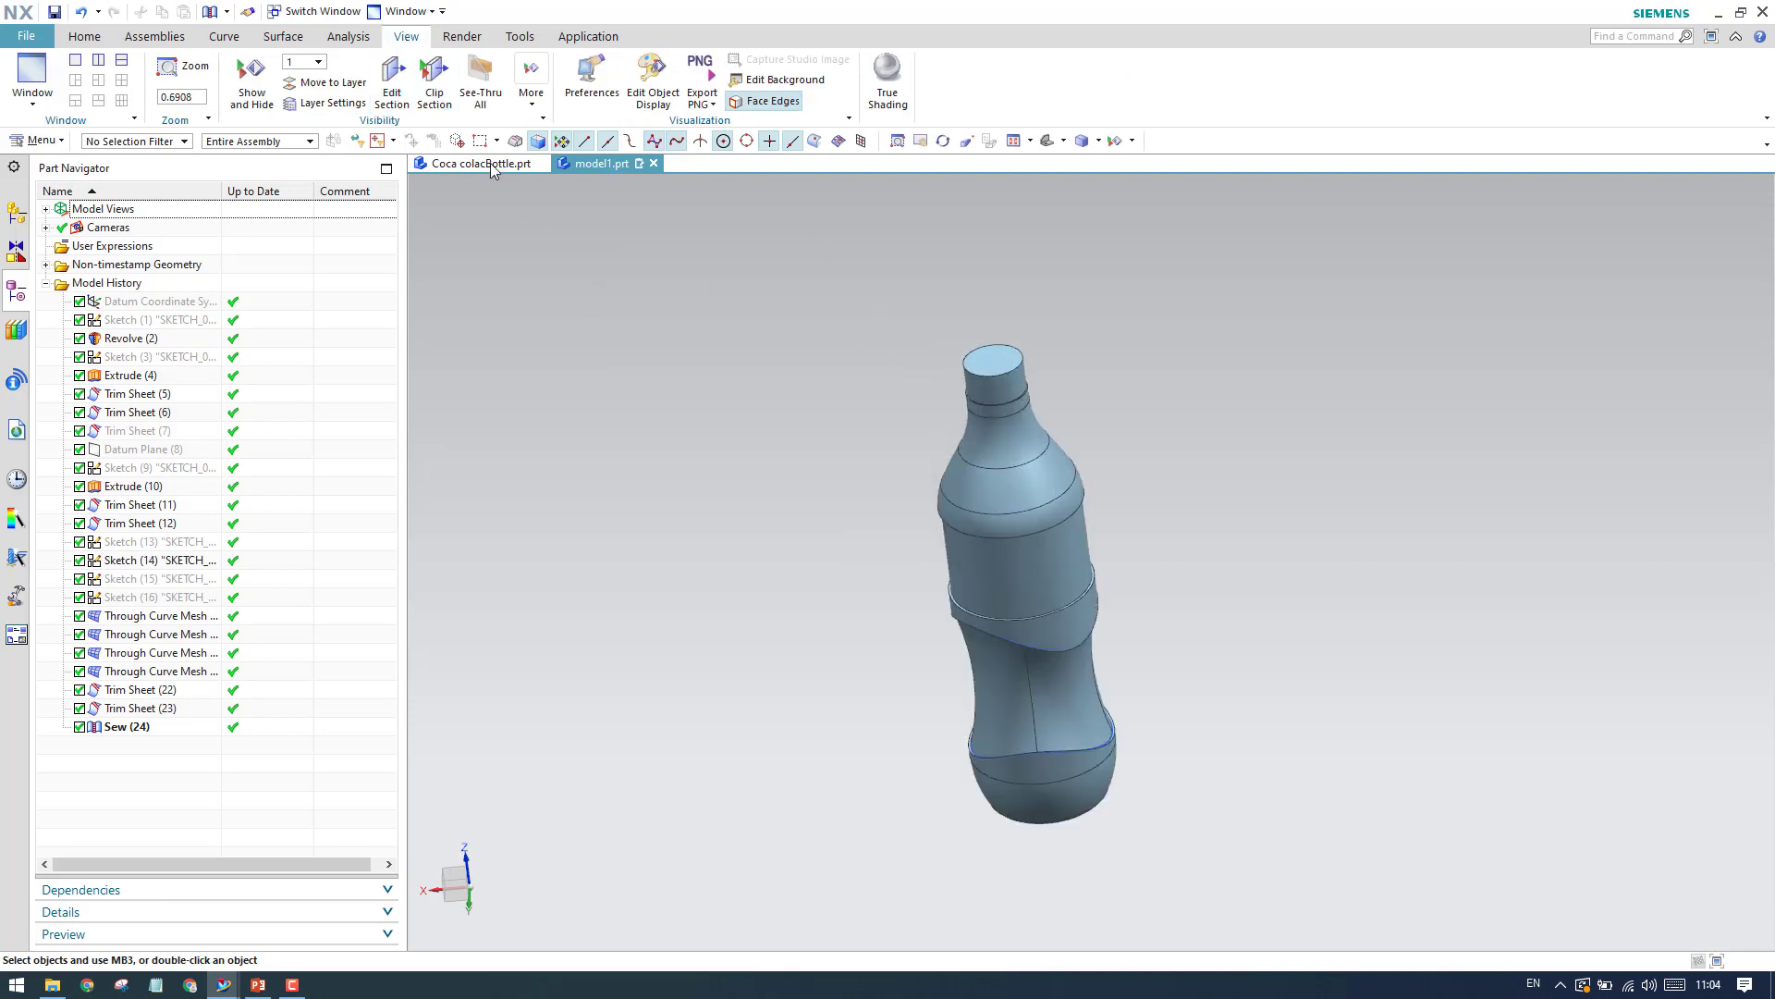
pyautogui.click(395, 83)
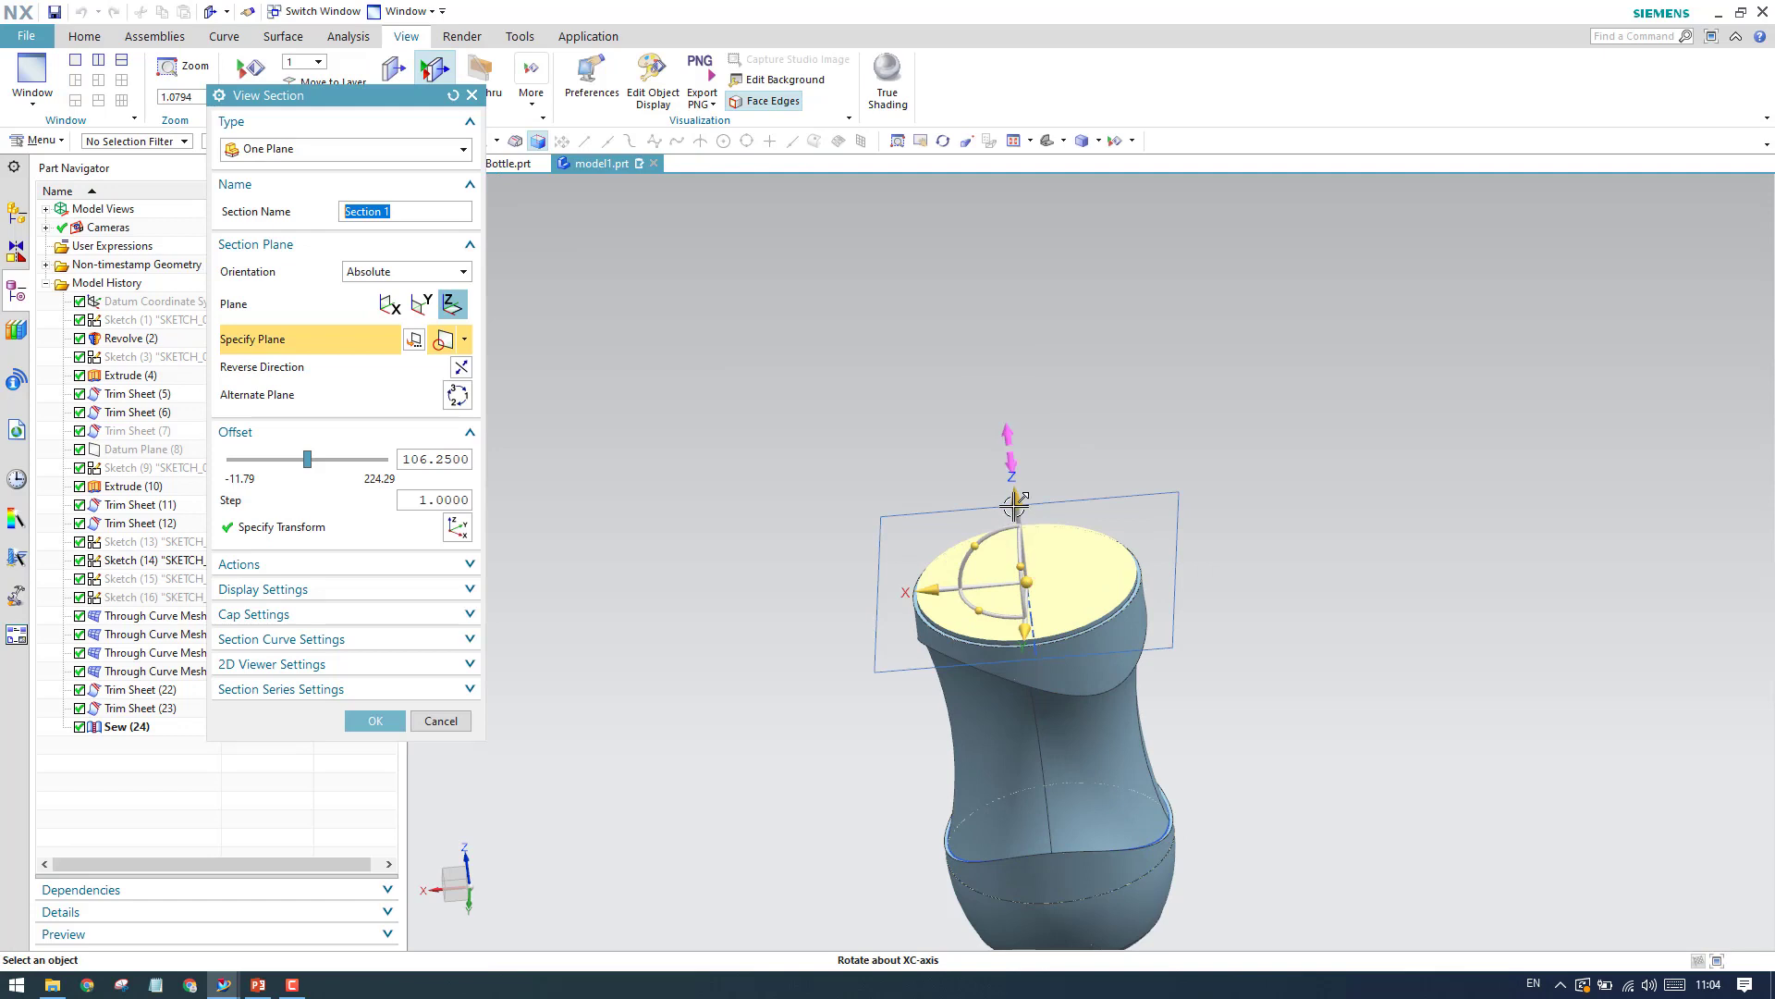
pyautogui.moveTo(1015, 504); pyautogui.dragTo(1039, 355)
pyautogui.click(443, 721)
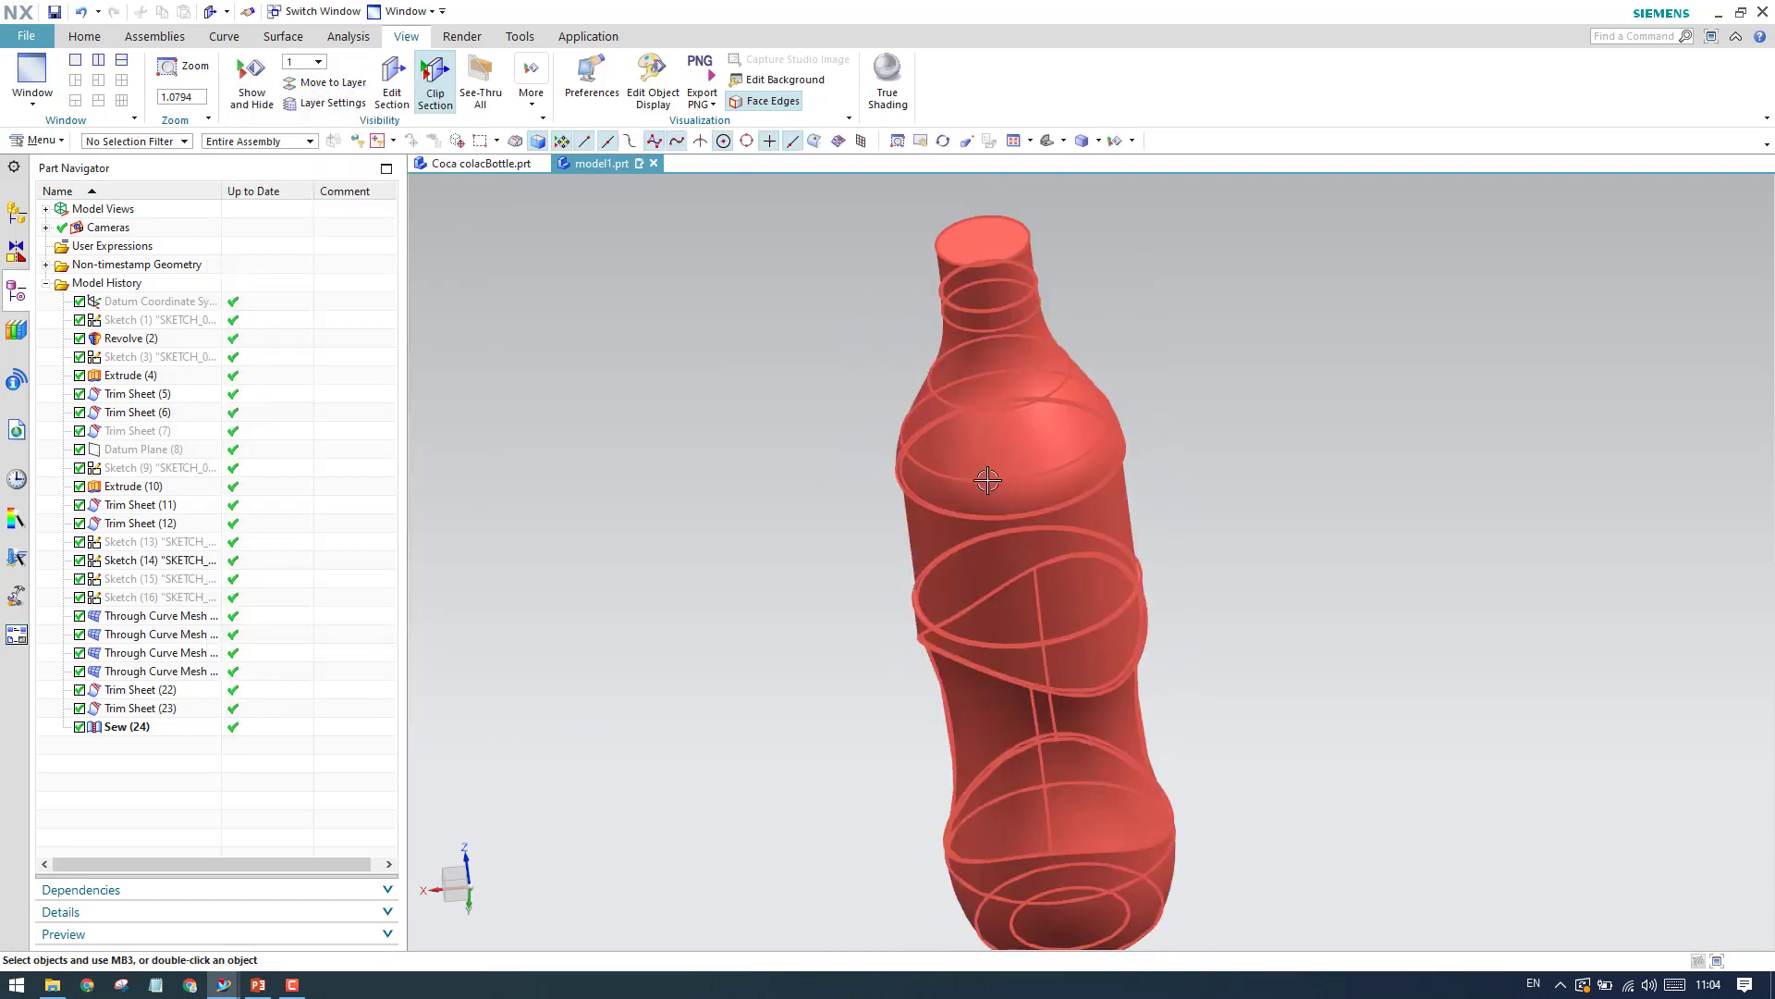
pyautogui.click(523, 40)
pyautogui.click(283, 37)
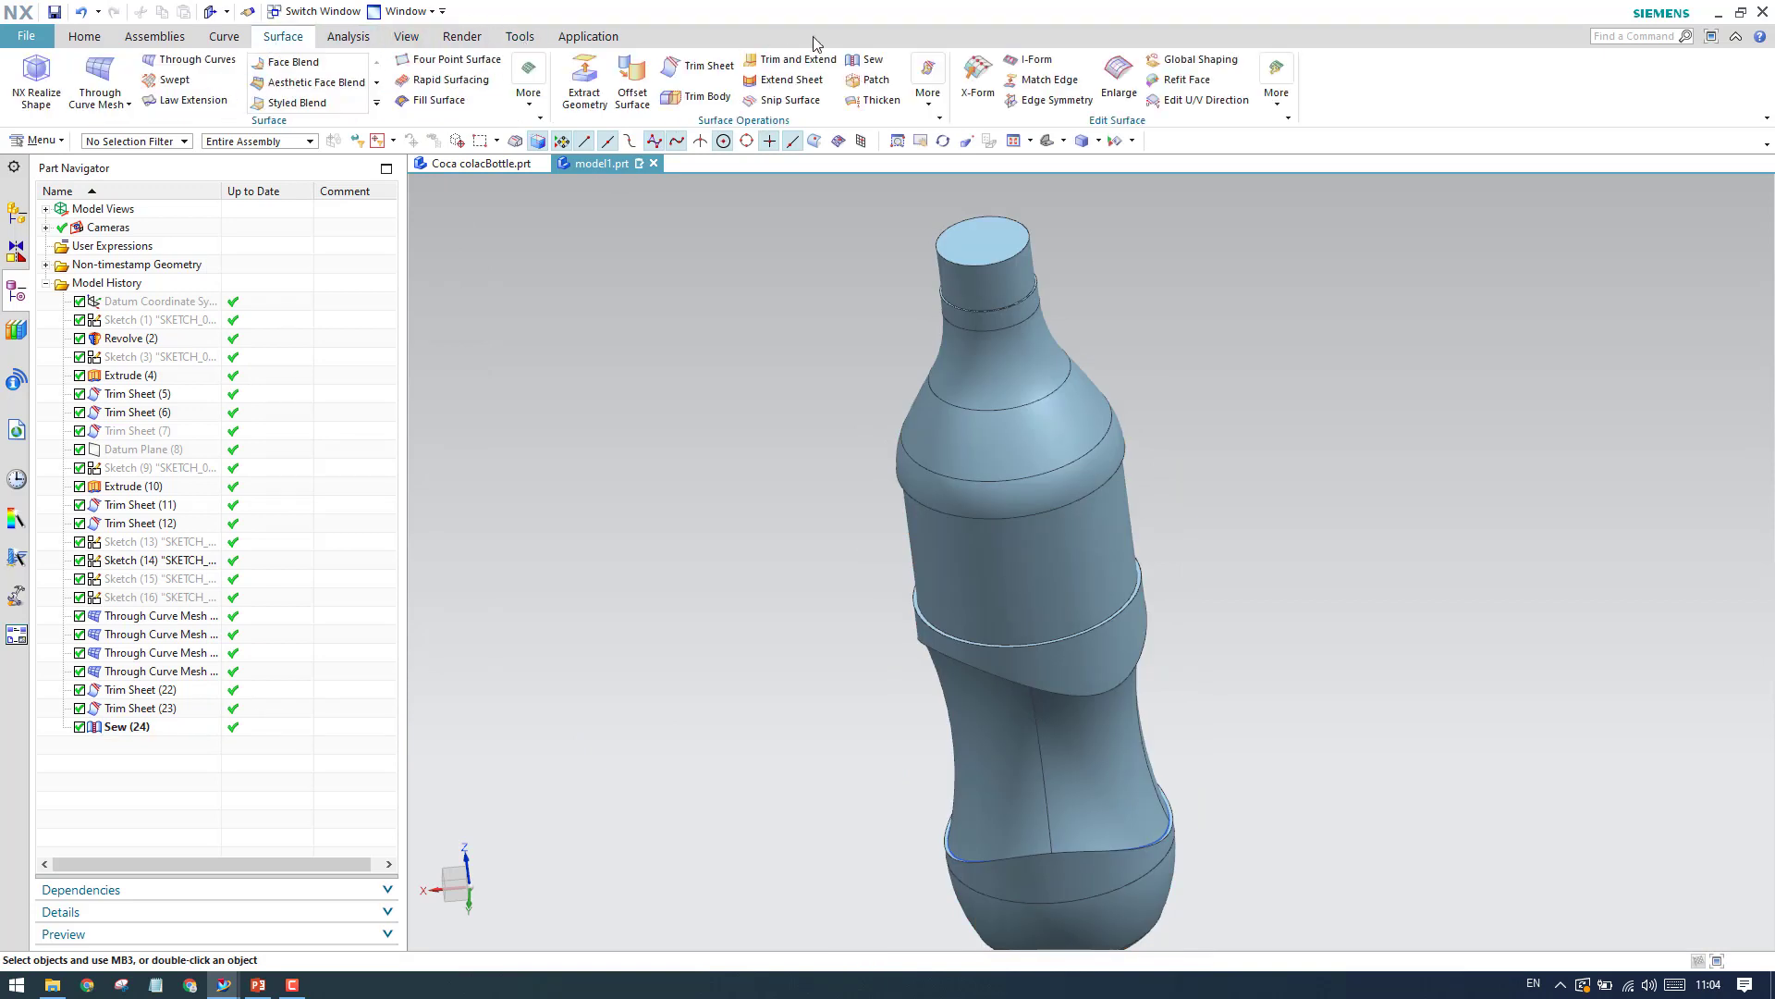
pyautogui.scroll(-3, 883, 319)
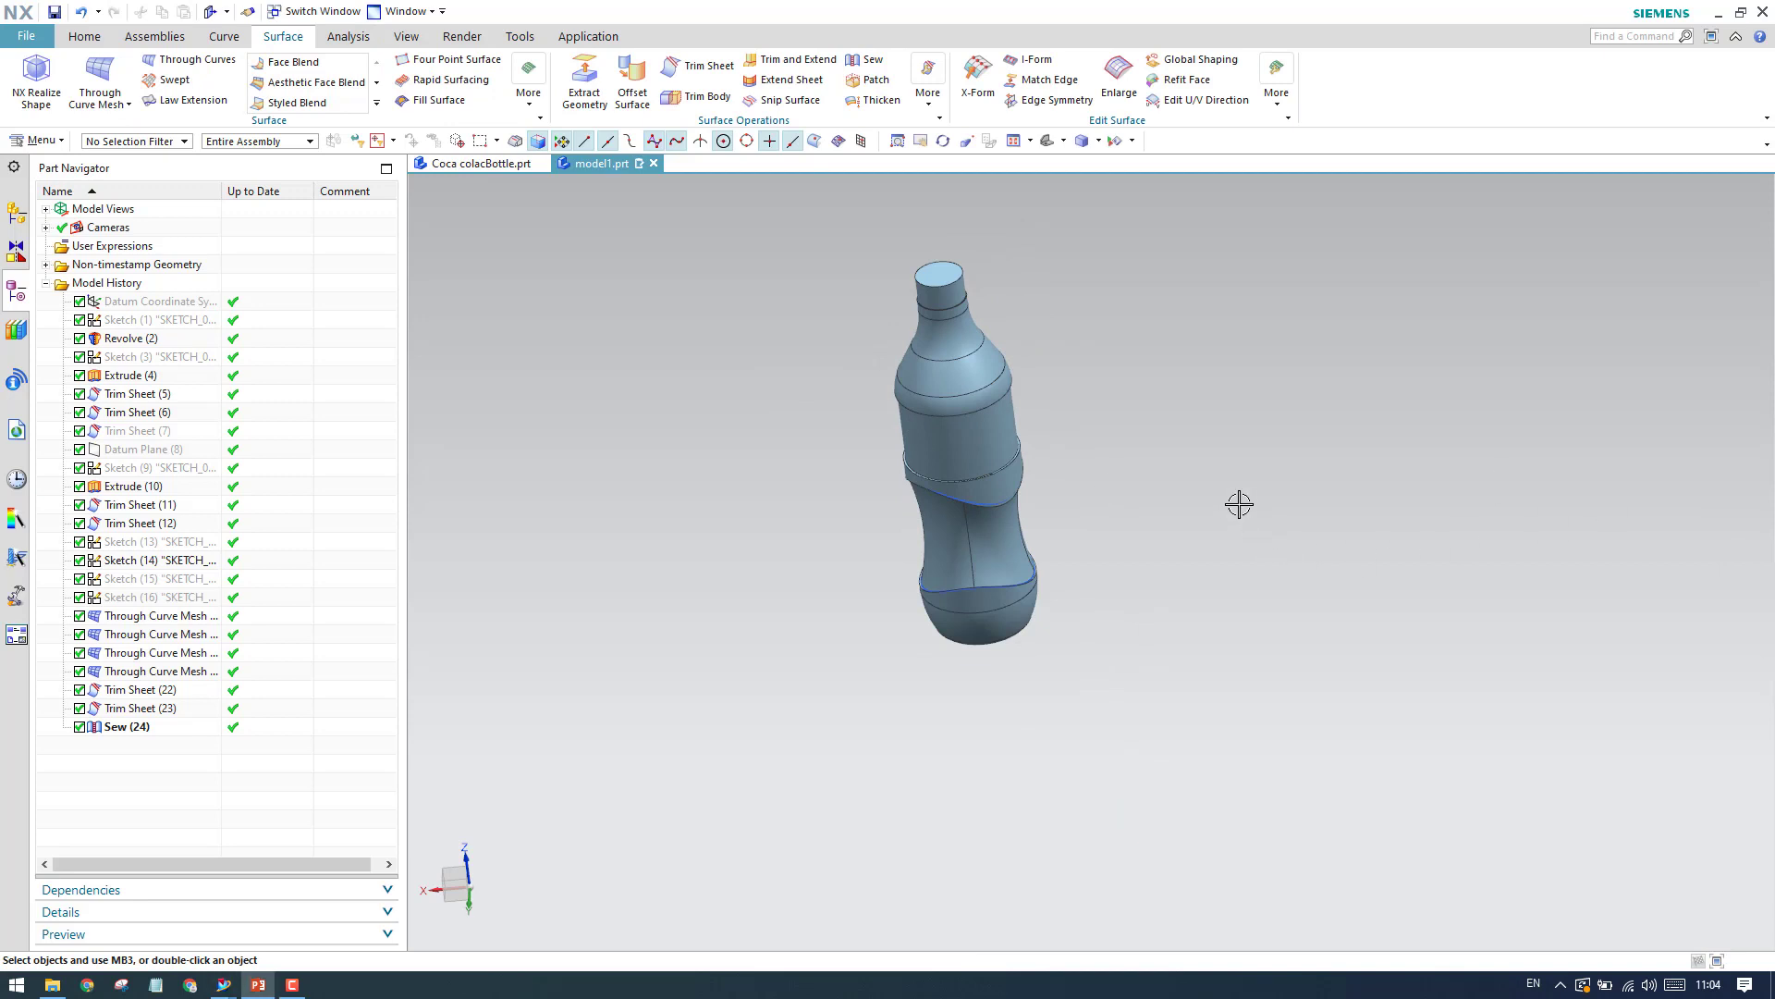
pyautogui.scroll(5, 974, 617)
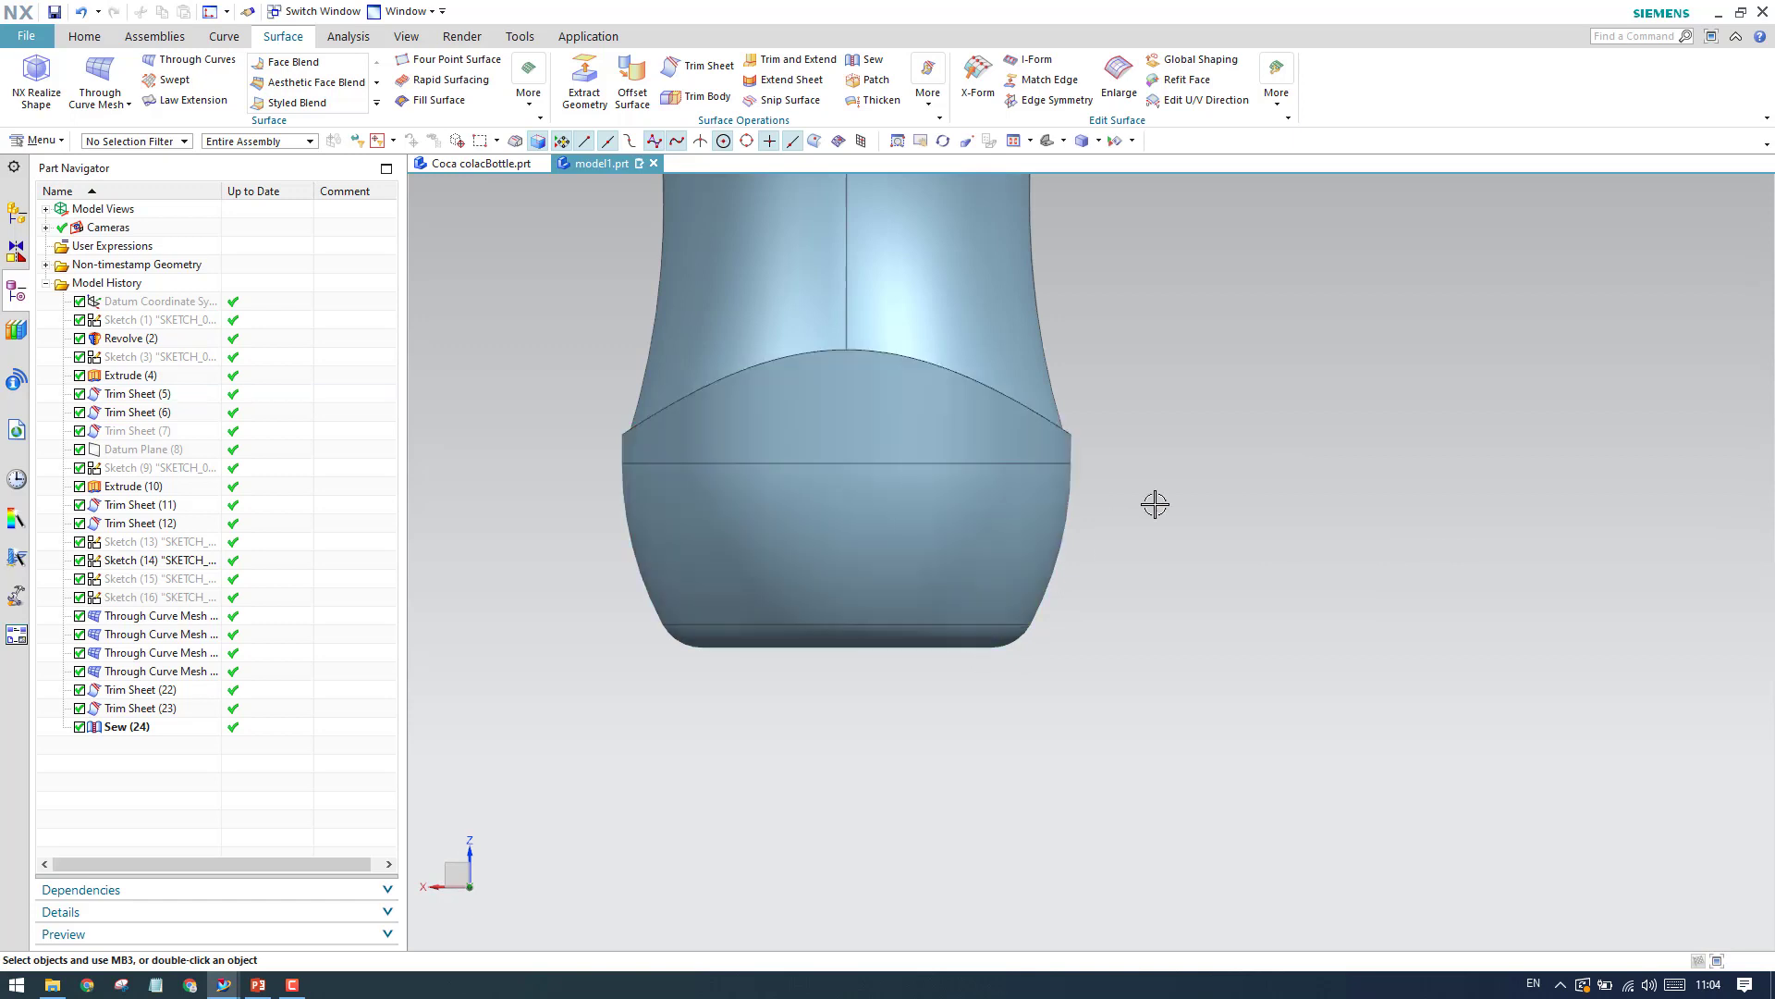
pyautogui.scroll(-2, 1312, 416)
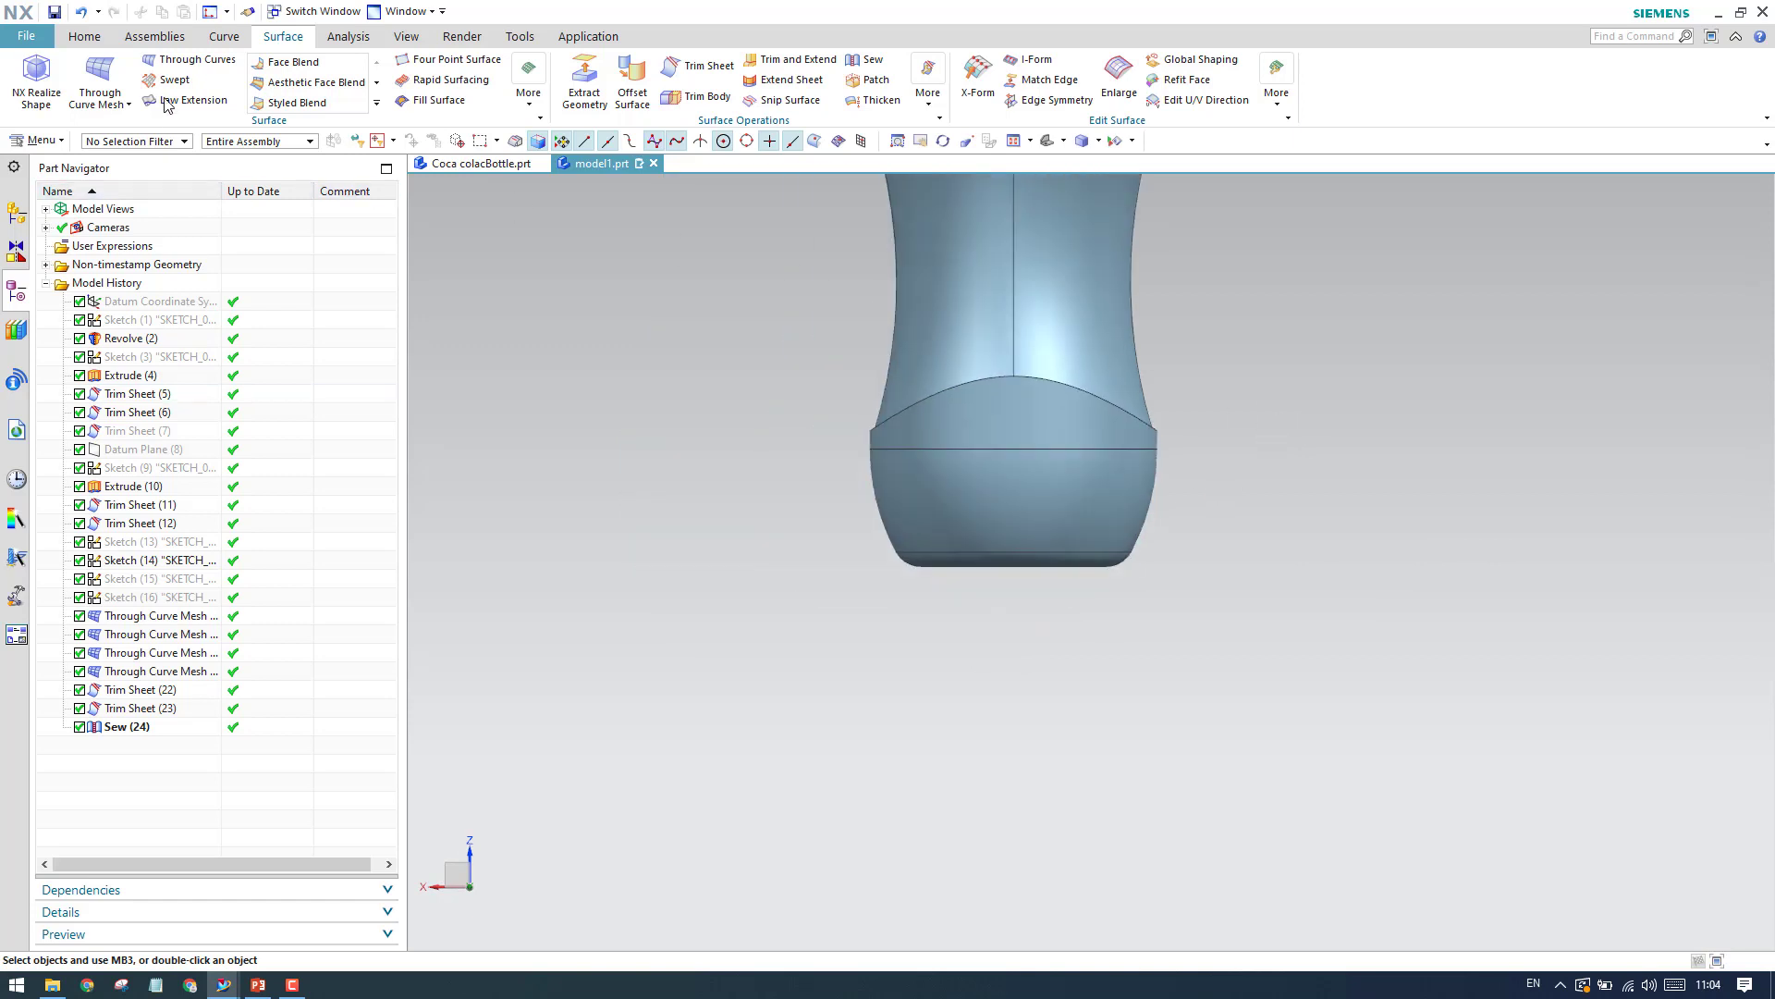
pyautogui.click(84, 36)
pyautogui.click(28, 76)
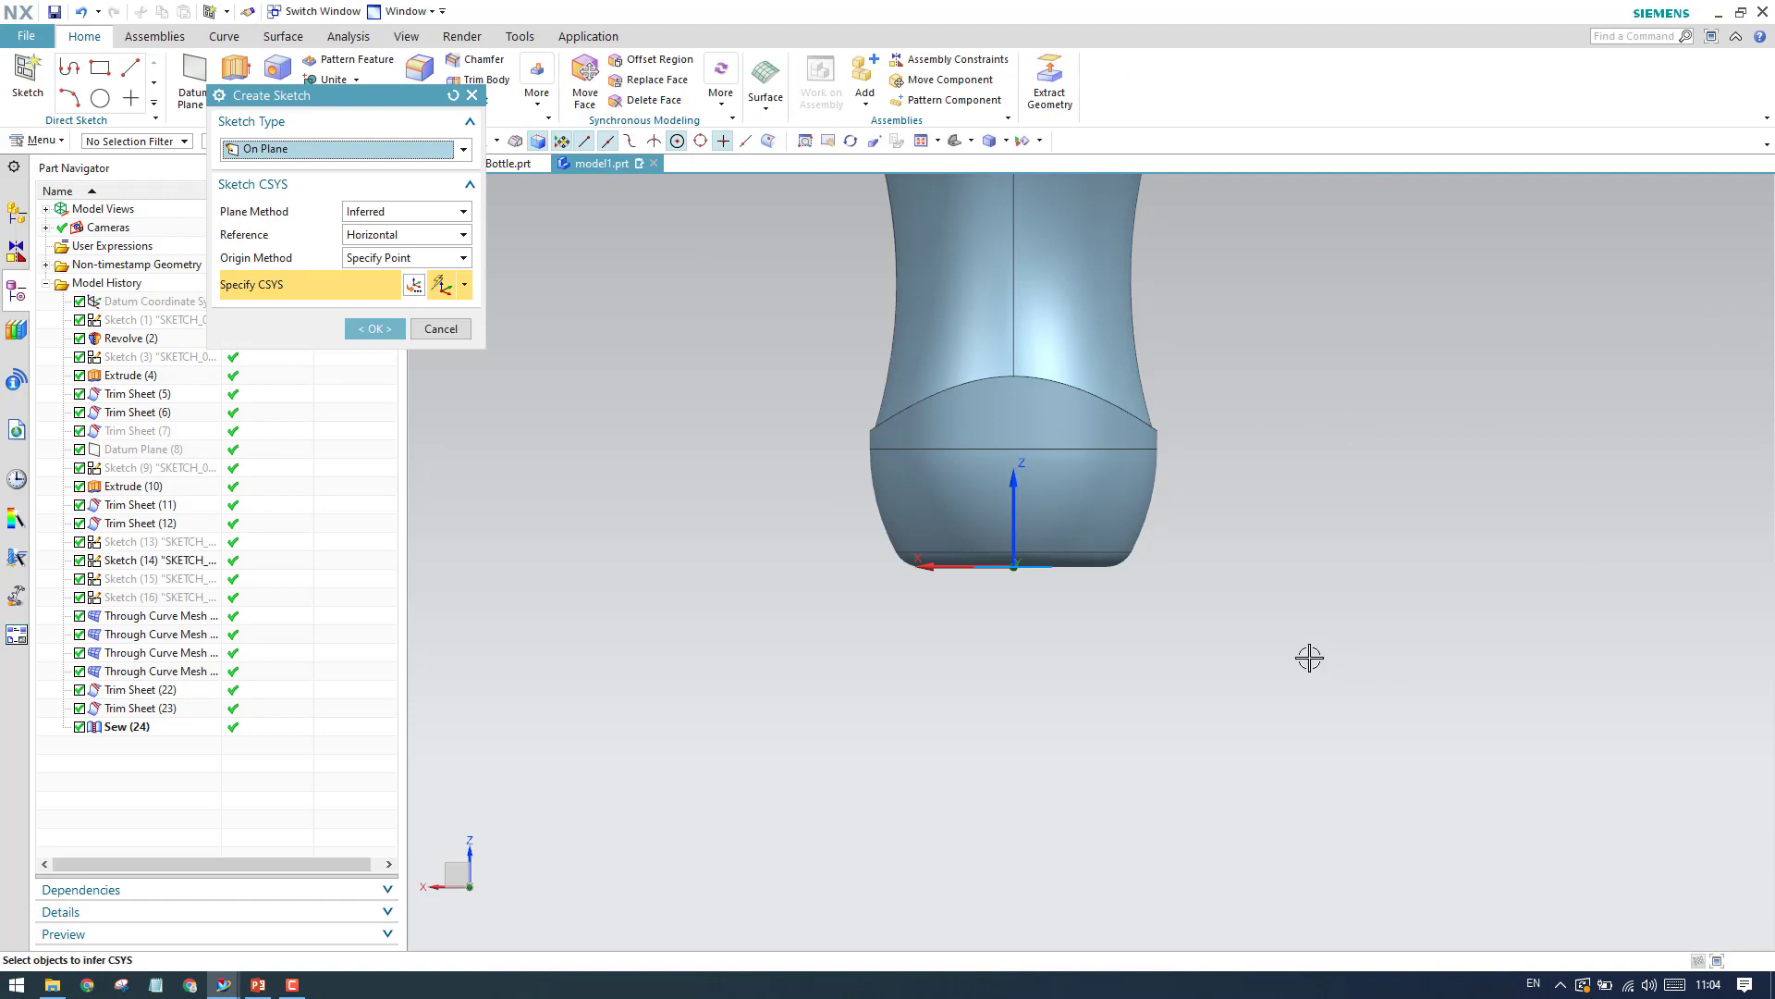
pyautogui.moveTo(1011, 555); pyautogui.dragTo(917, 518, button='middle')
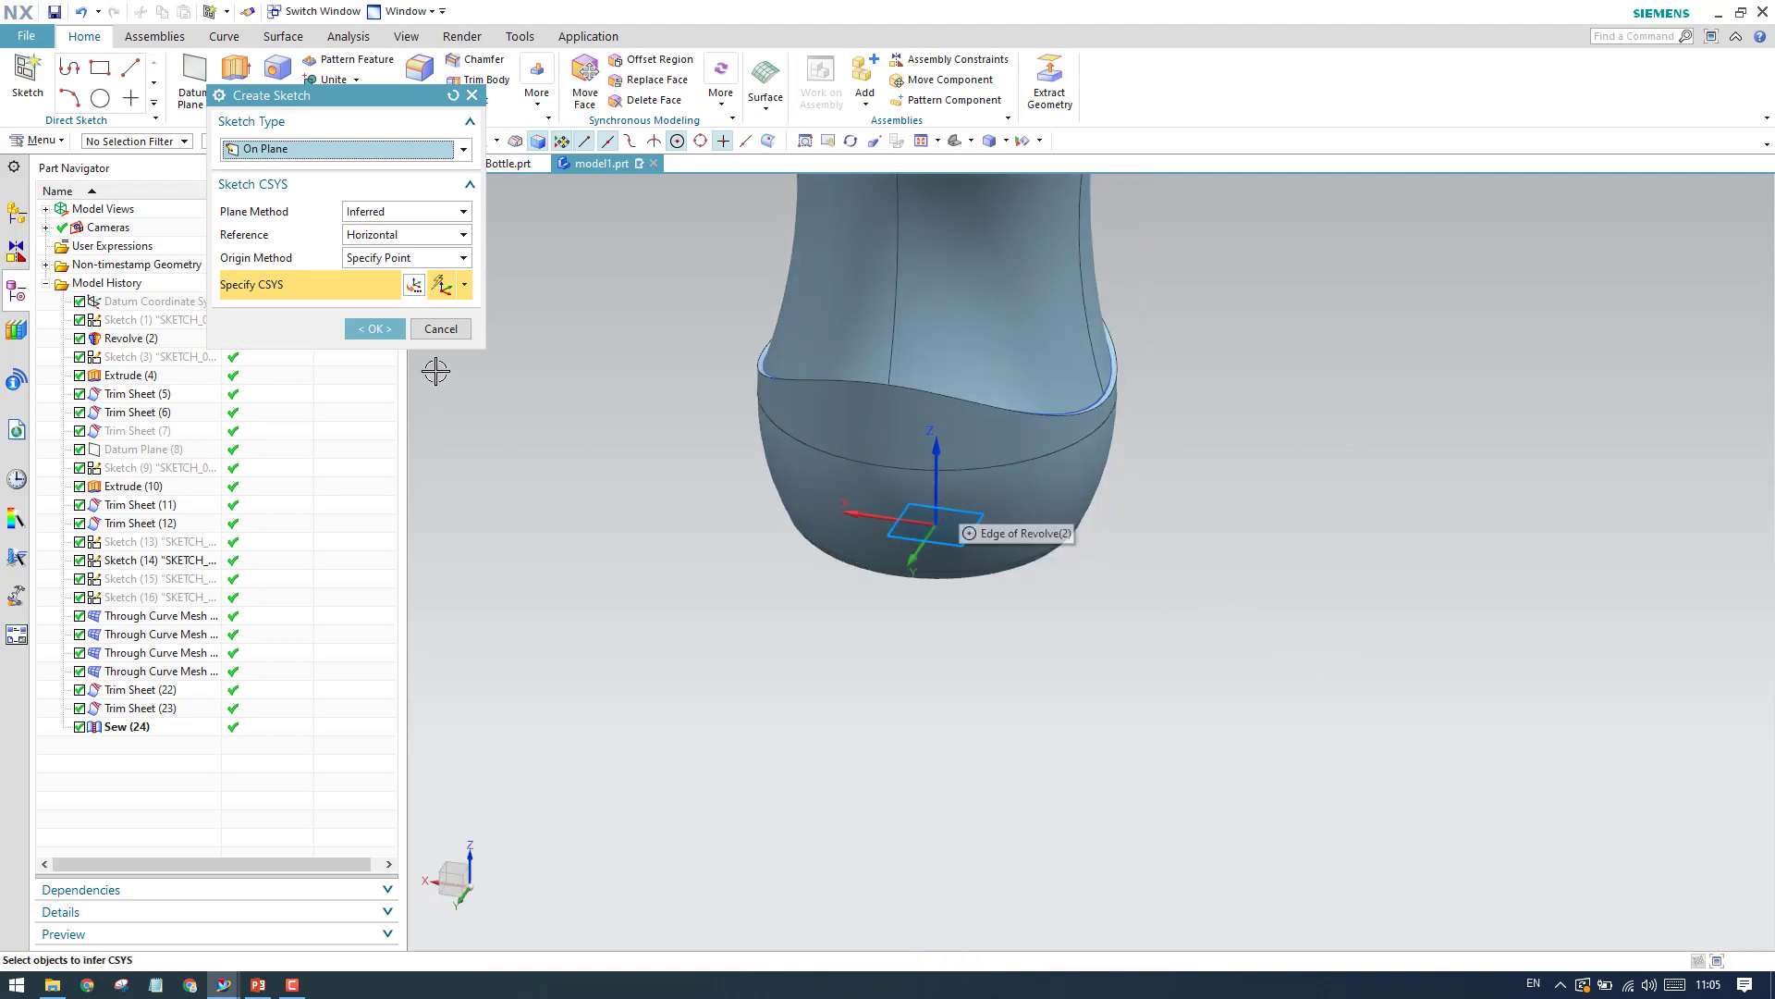
pyautogui.click(440, 328)
# Show the datum coordinate system again and start a new sketch on its XZ plane.
pyautogui.rightClick(178, 315)
pyautogui.click(278, 318)
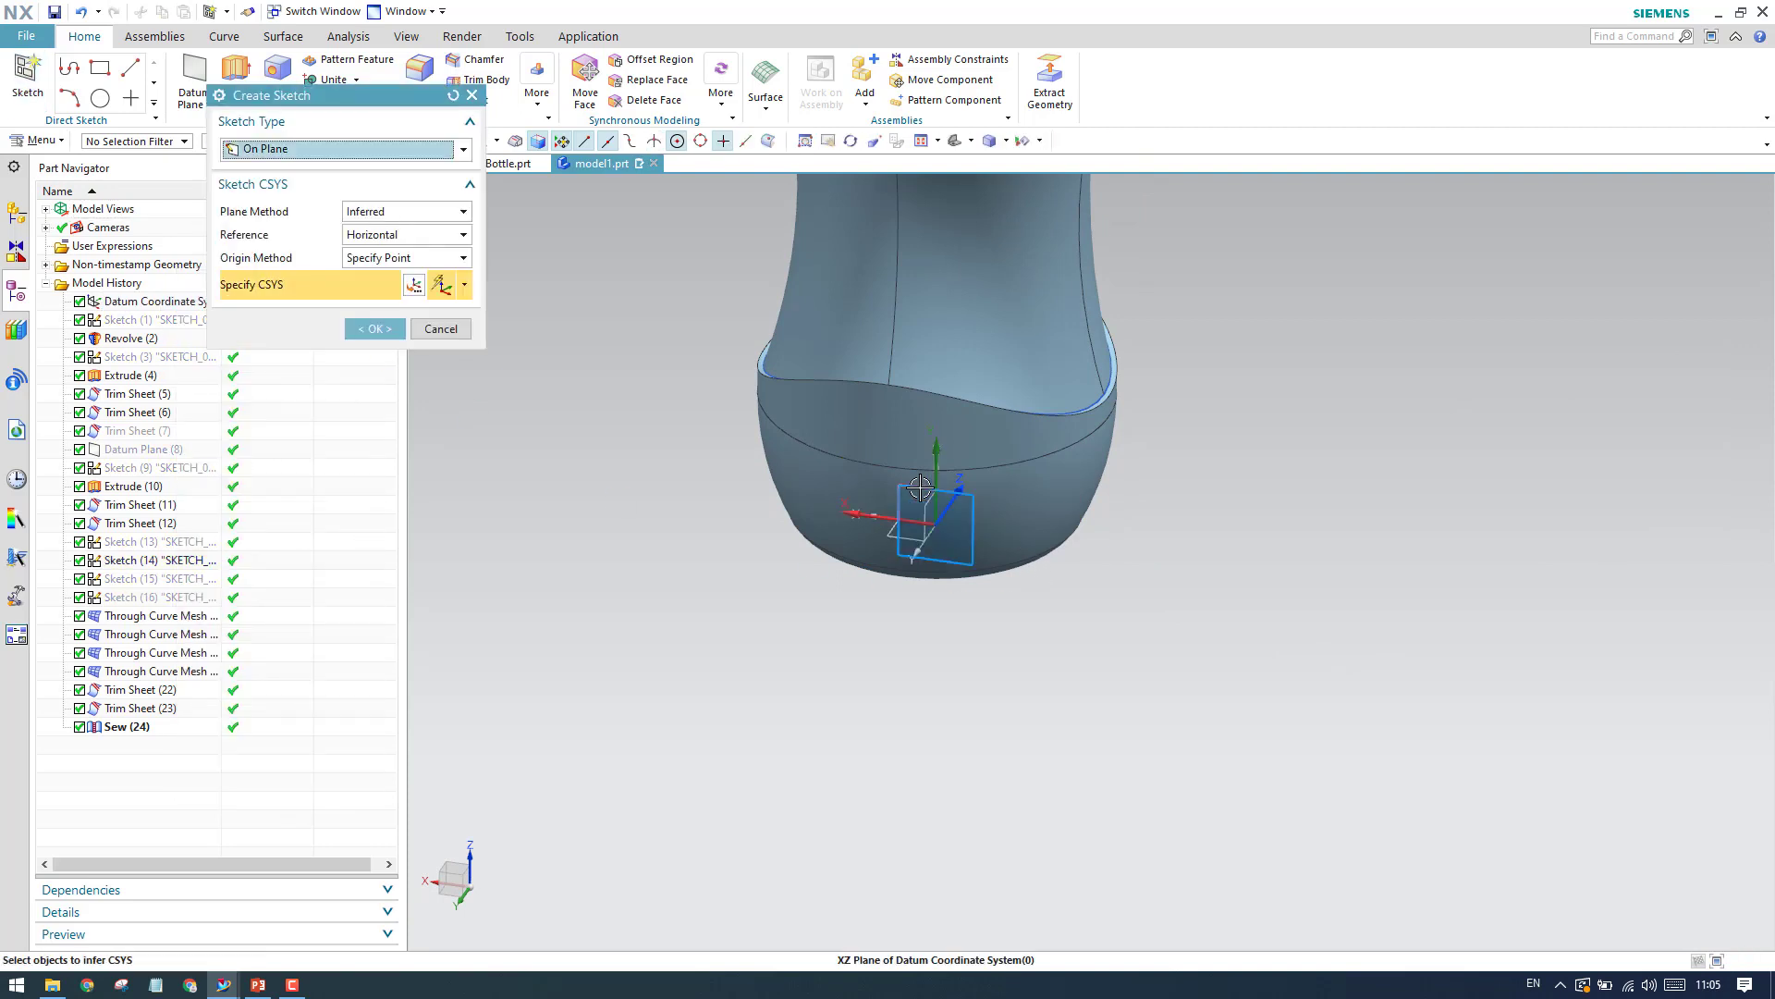
pyautogui.click(382, 332)
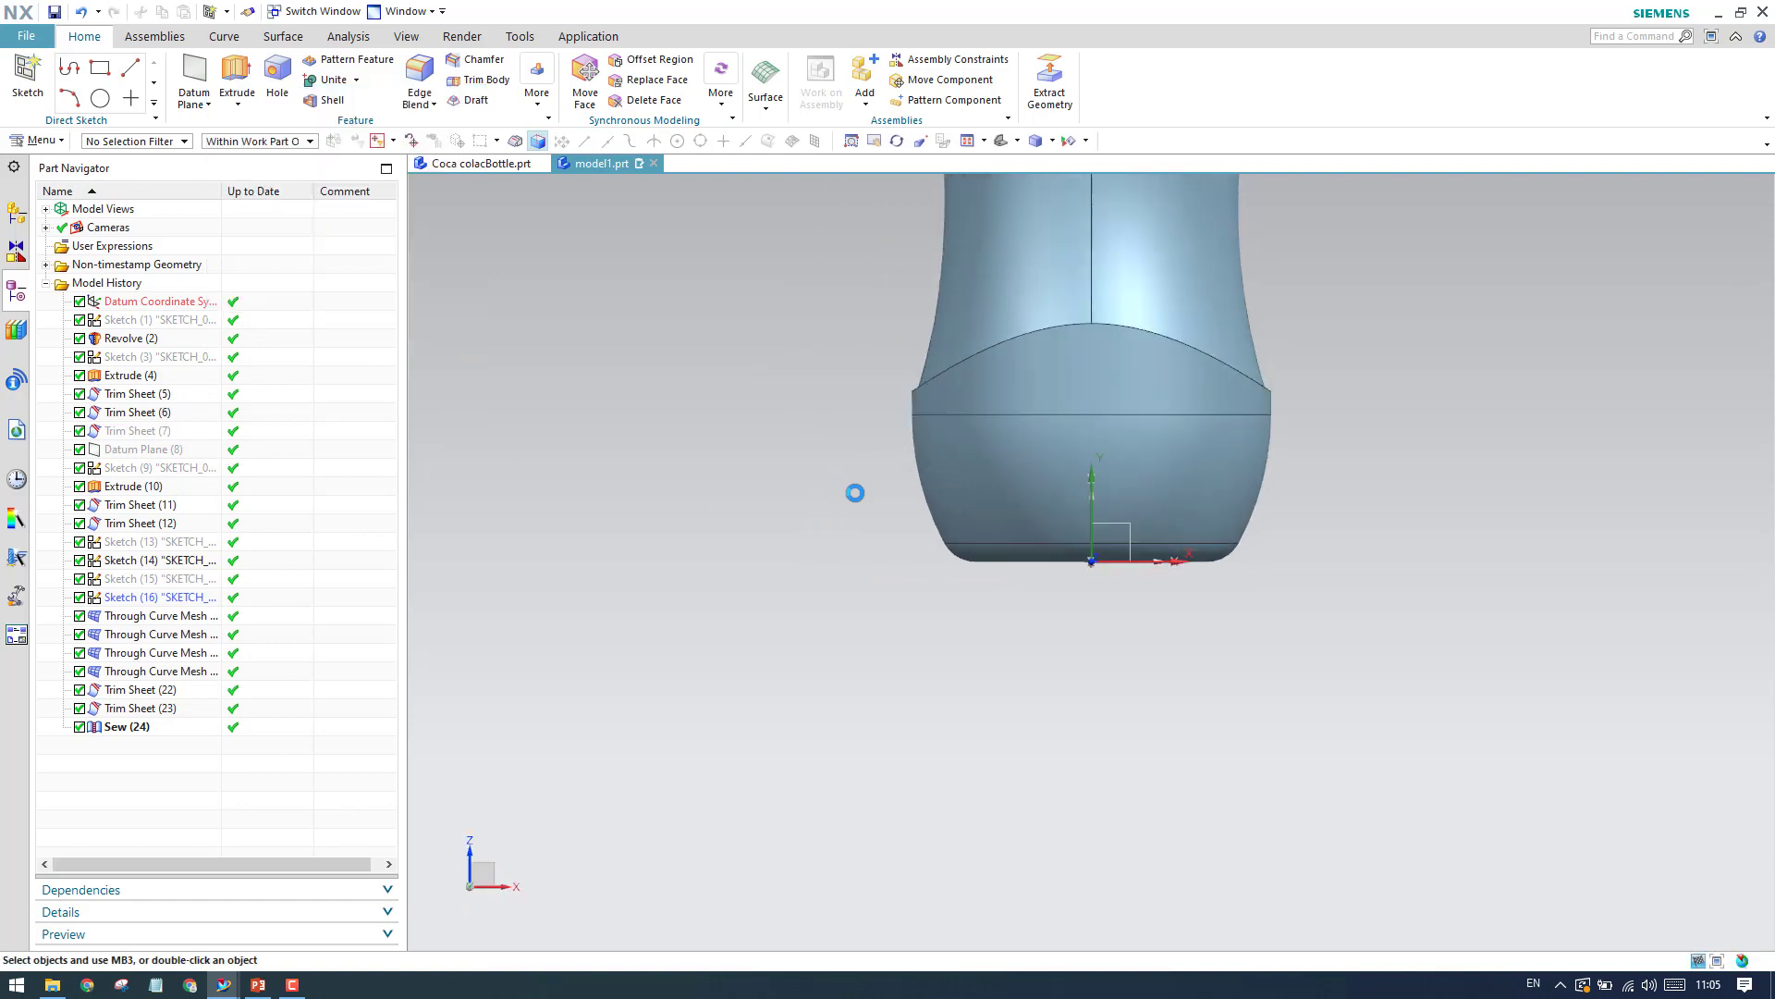
# Sketch a slanted line about 22.5 long at about 53° beside the lower side wall of the bottle's base.
pyautogui.click(170, 67)
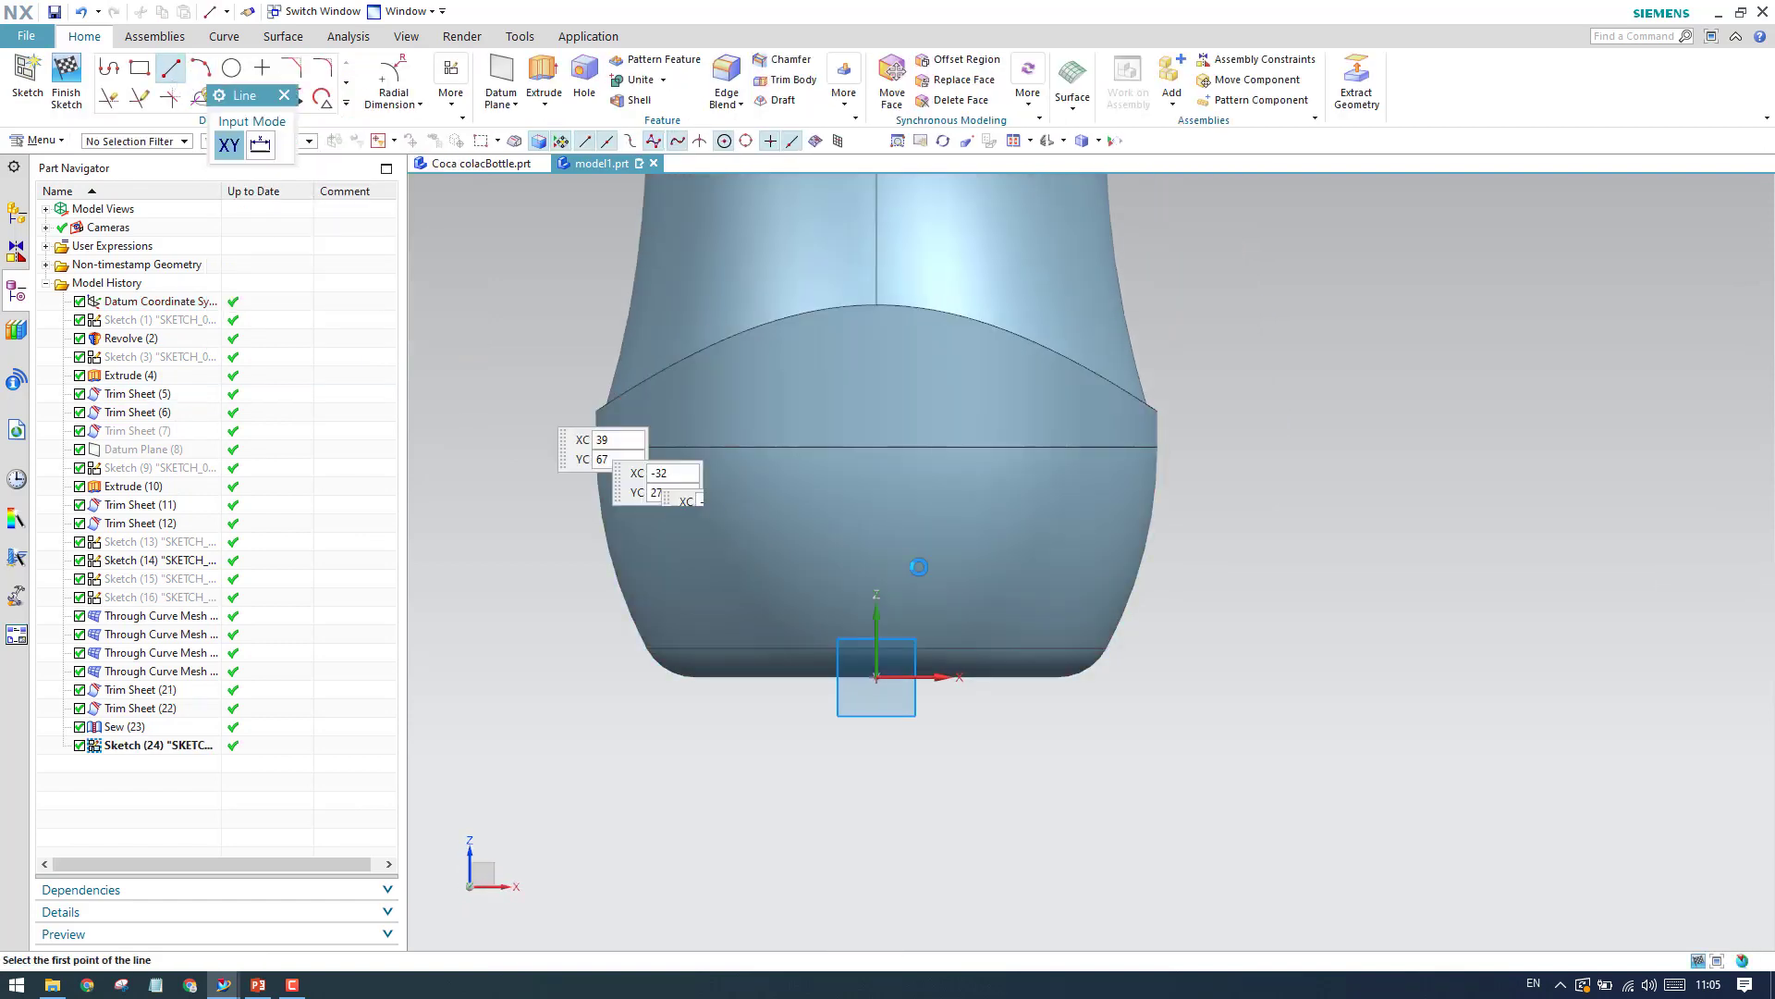
pyautogui.click(1134, 630)
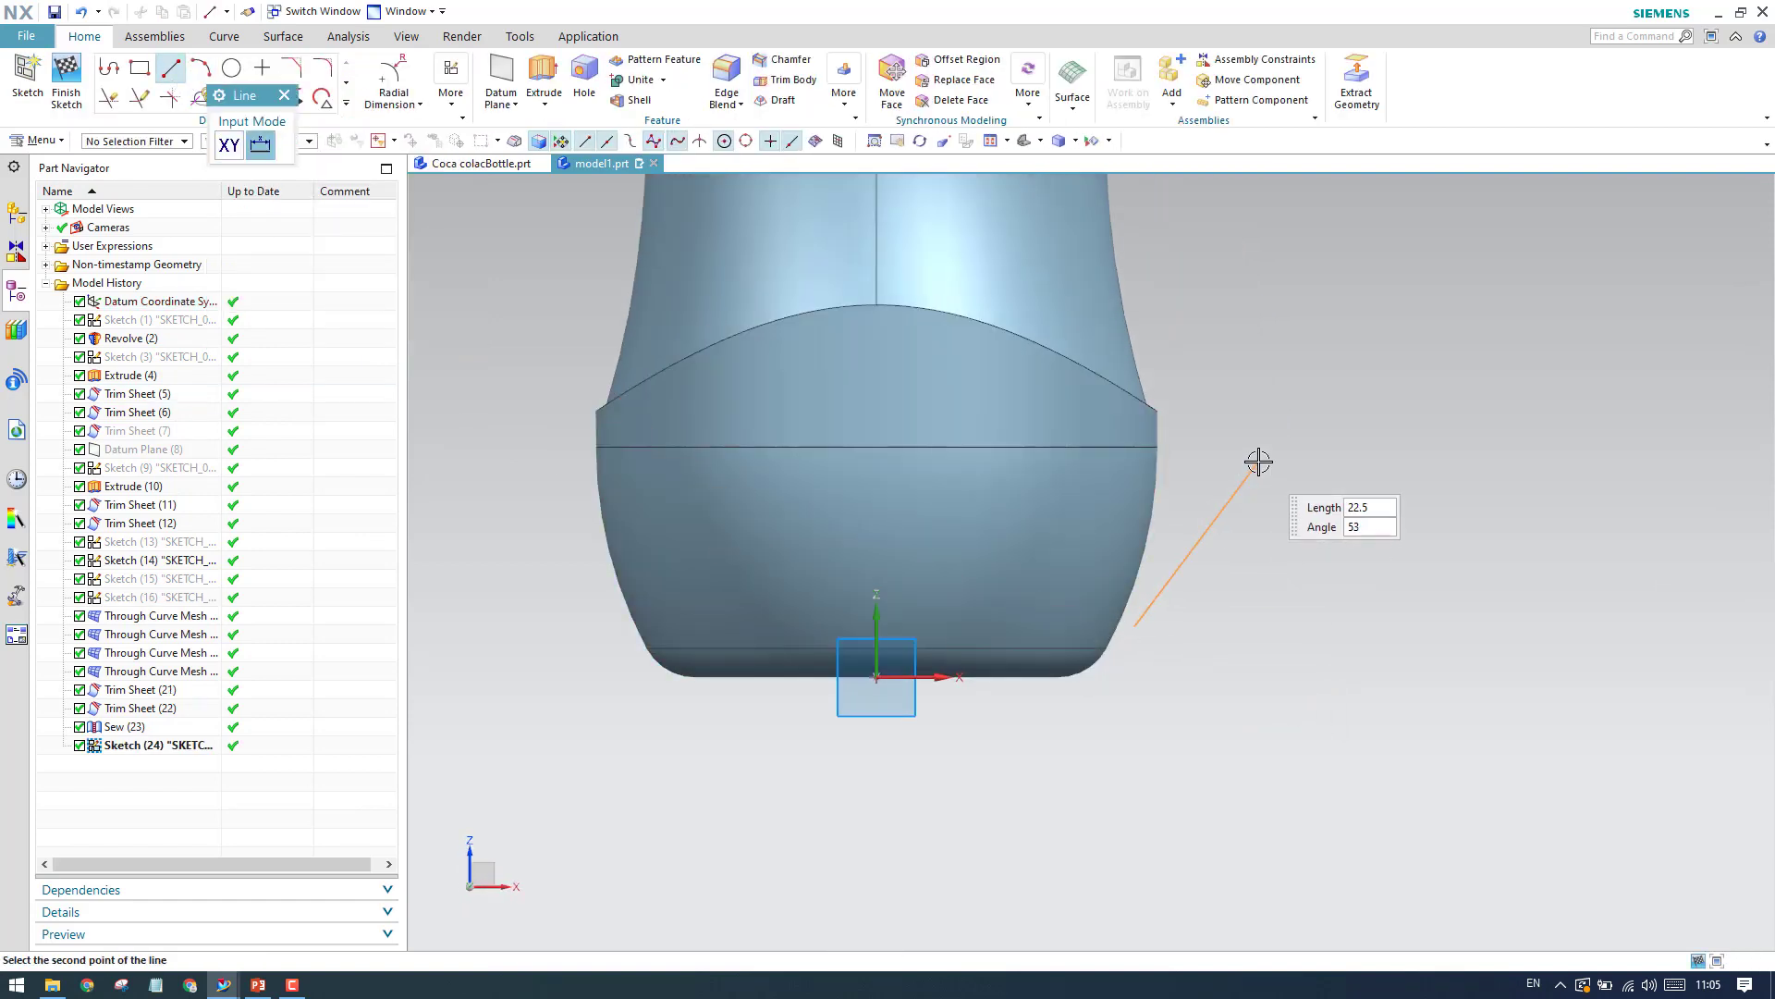
pyautogui.click(1259, 461)
pyautogui.click(284, 95)
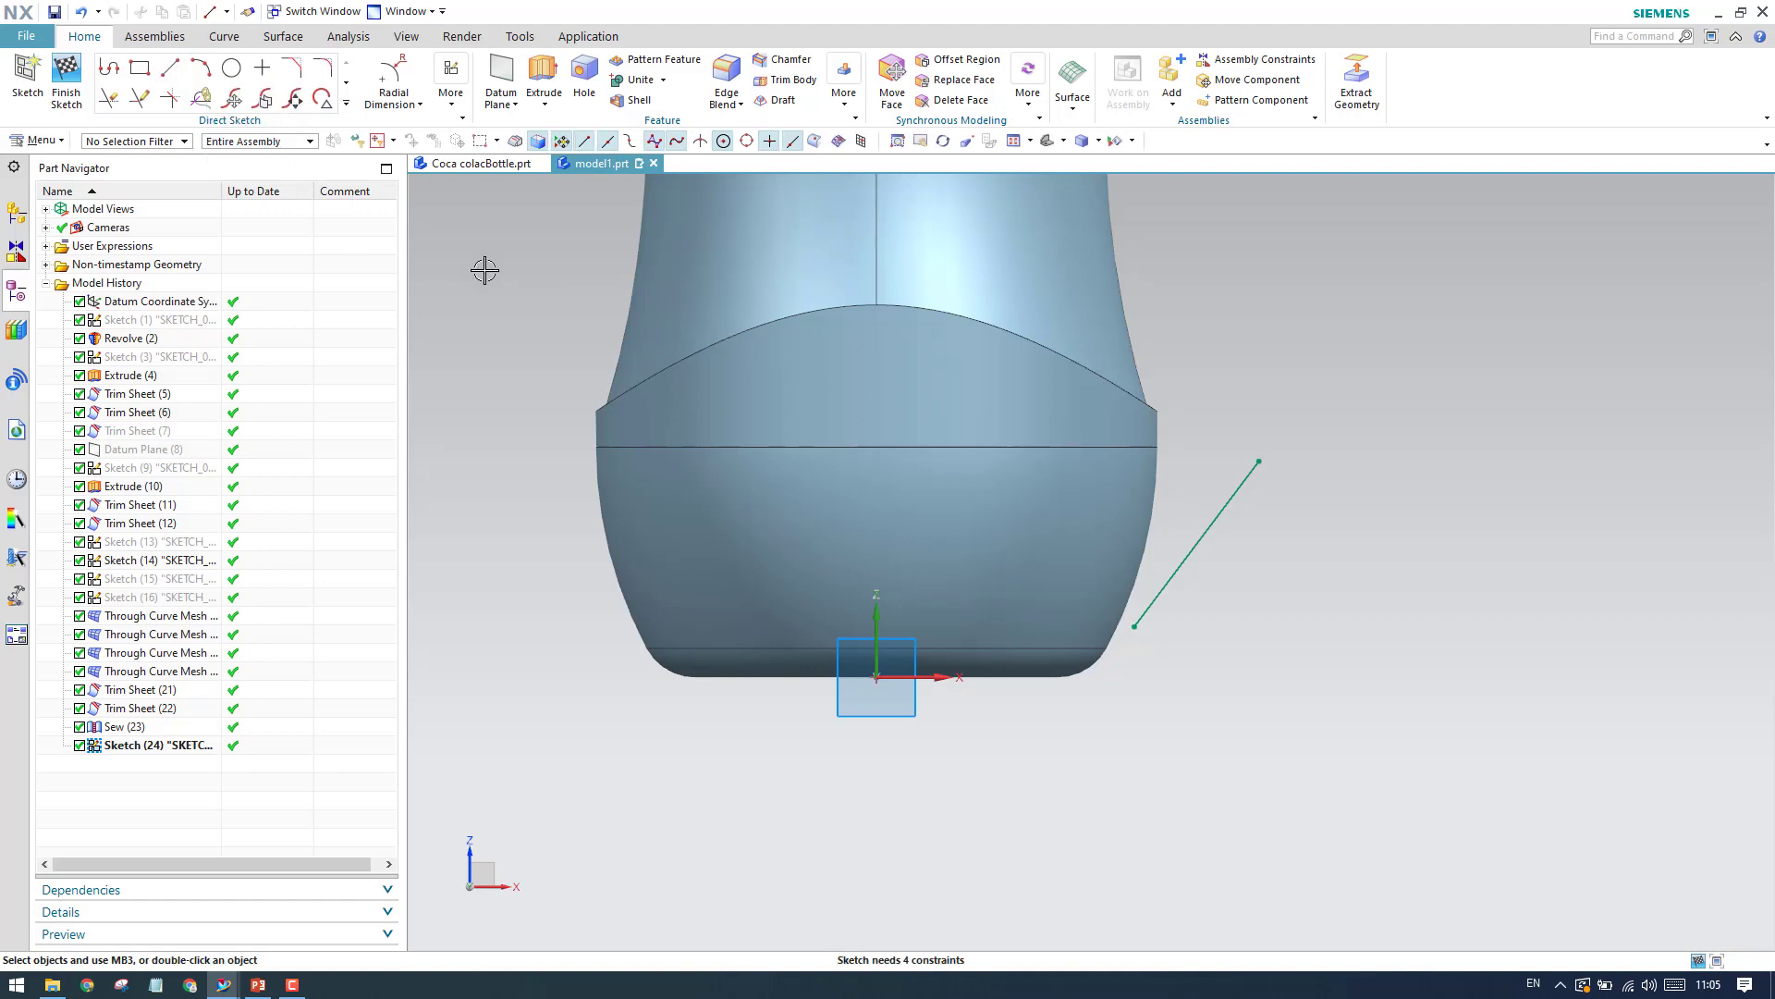
# Add an angular dimension of 122.3° between the slanted line and the horizontal axis.
pyautogui.click(390, 101)
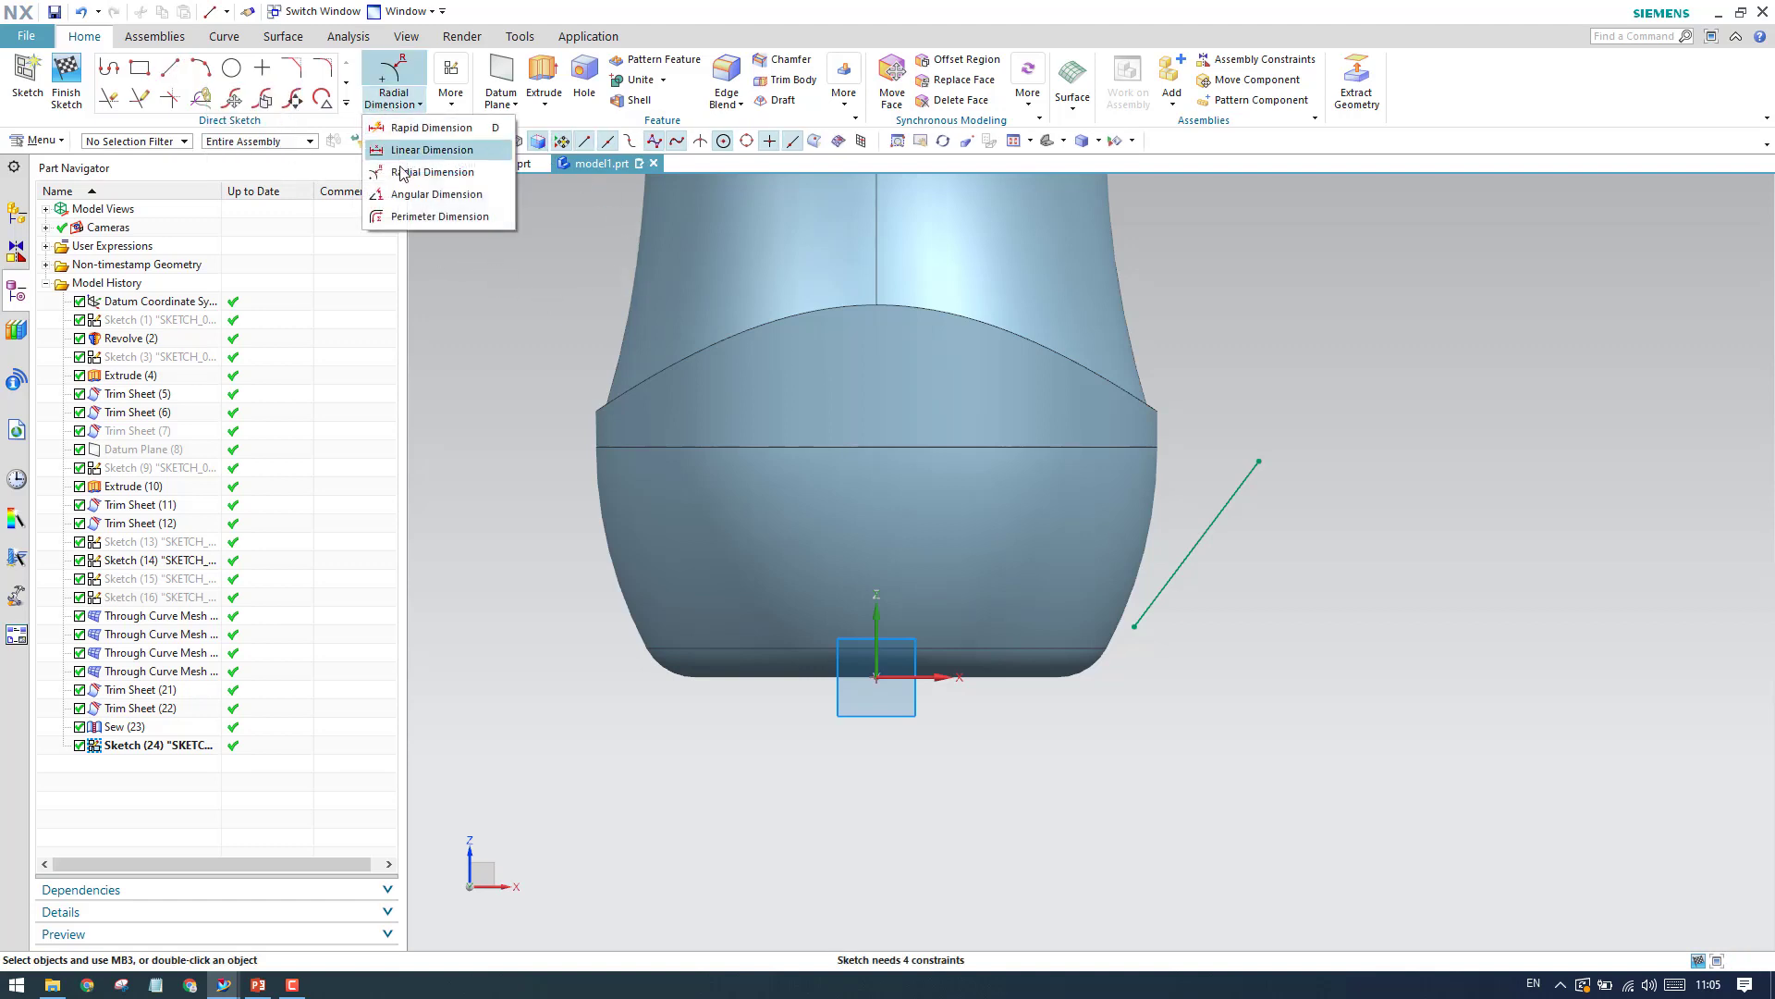
pyautogui.click(406, 193)
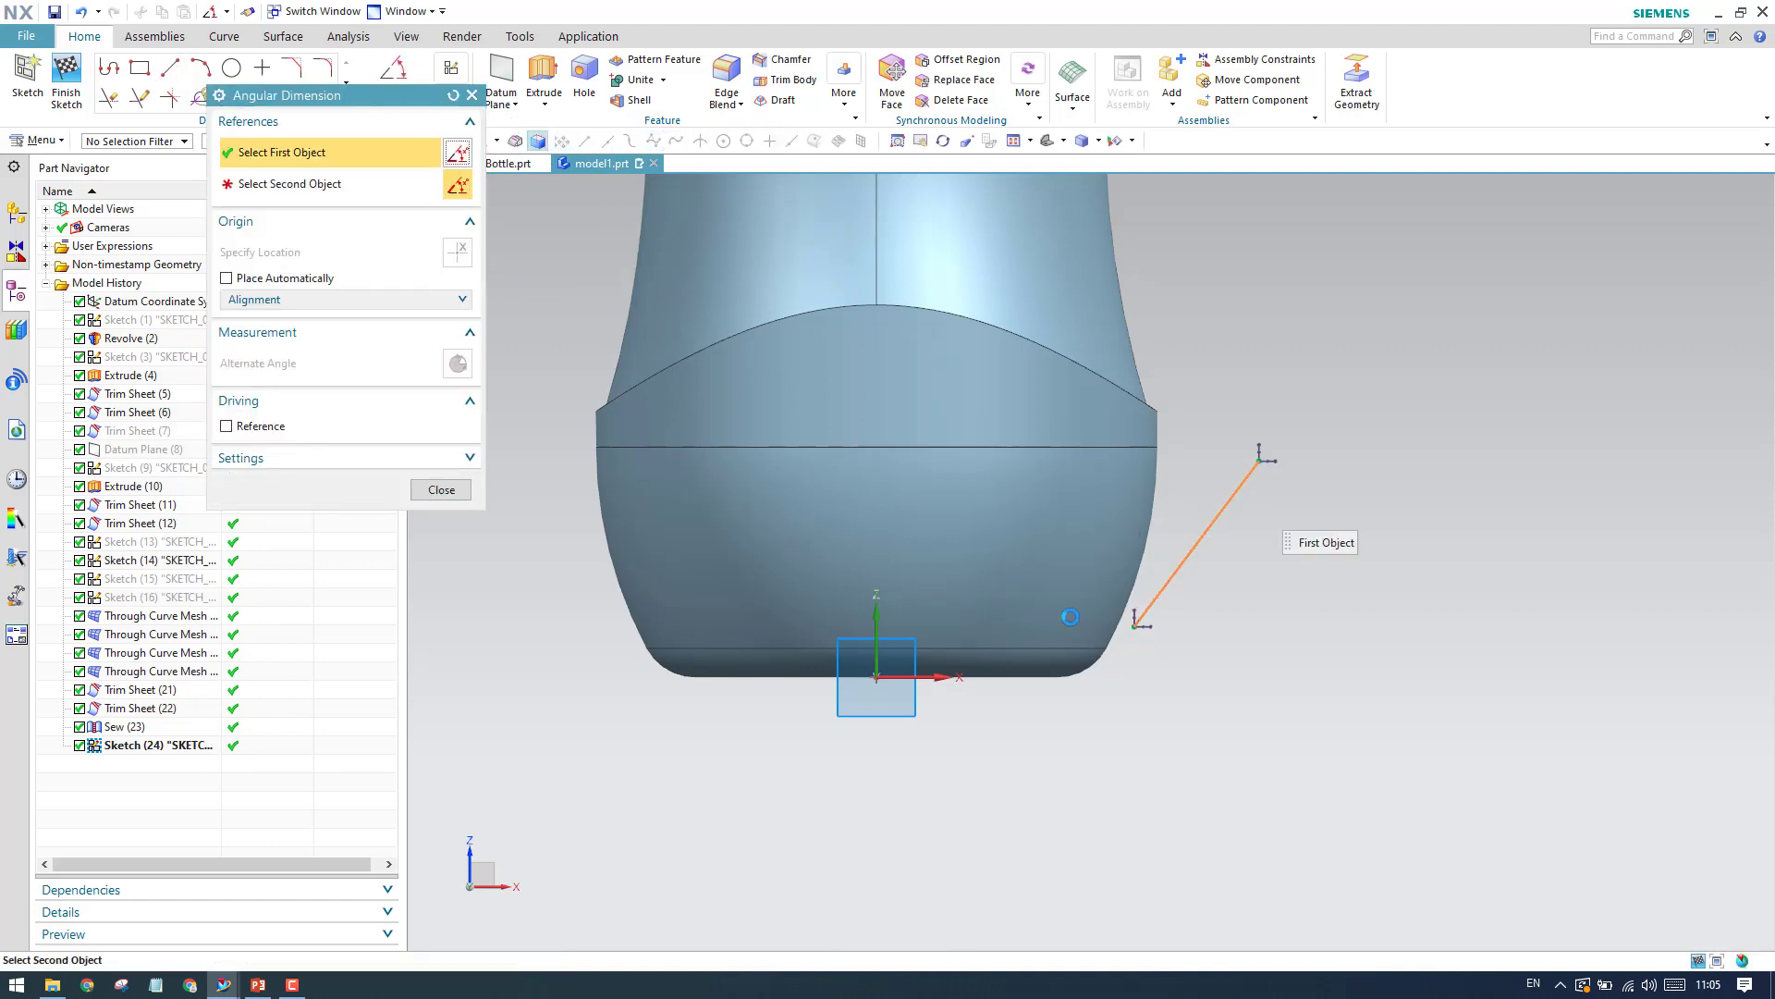
pyautogui.click(1195, 544)
pyautogui.click(897, 683)
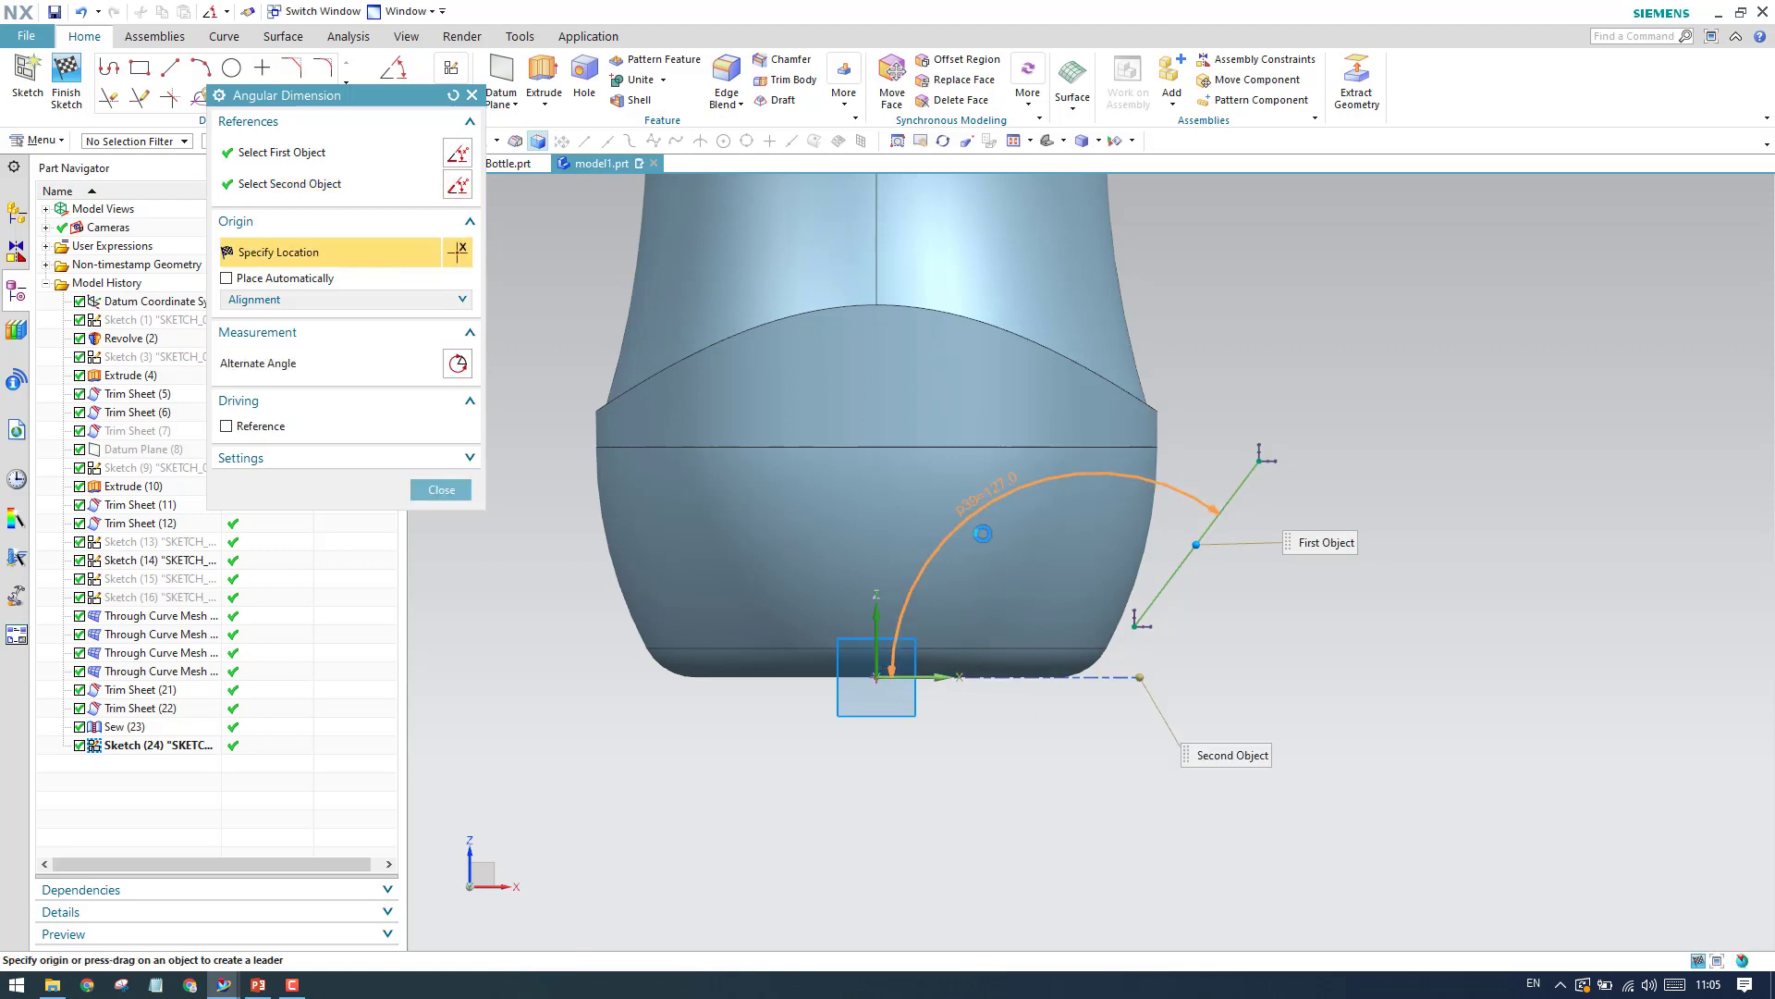
pyautogui.click(986, 492)
pyautogui.write('122')
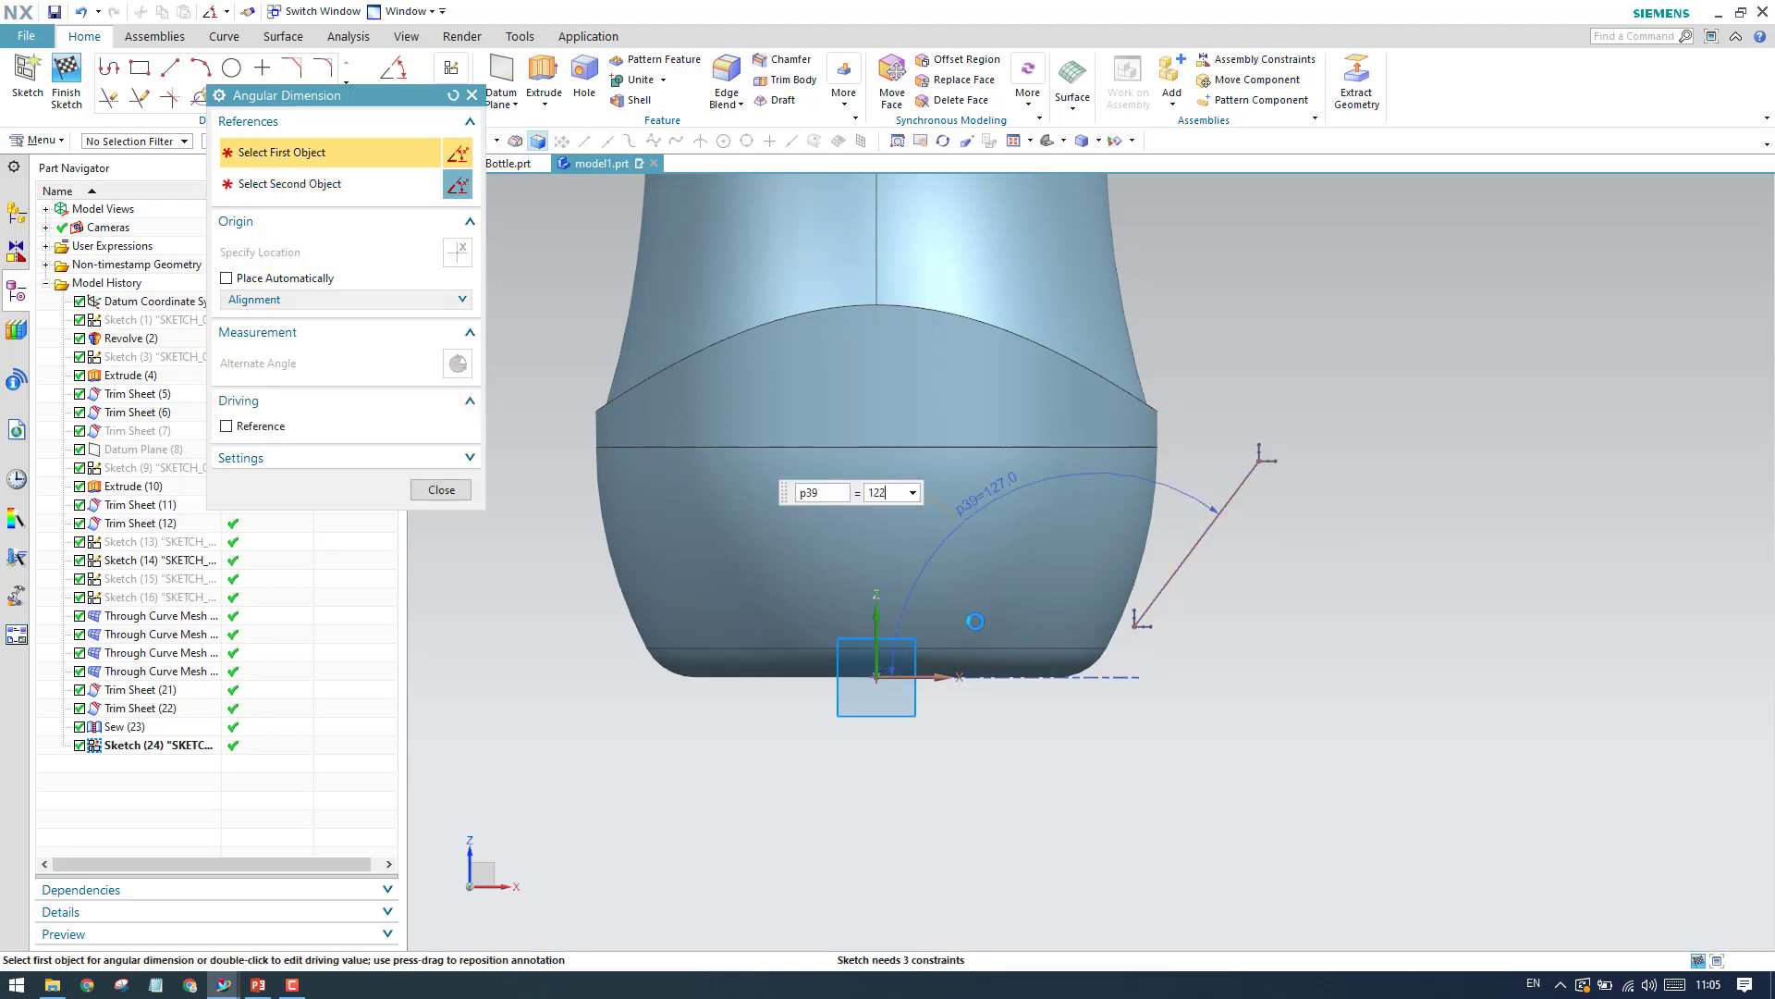
pyautogui.write('.3')
pyautogui.press('Return')
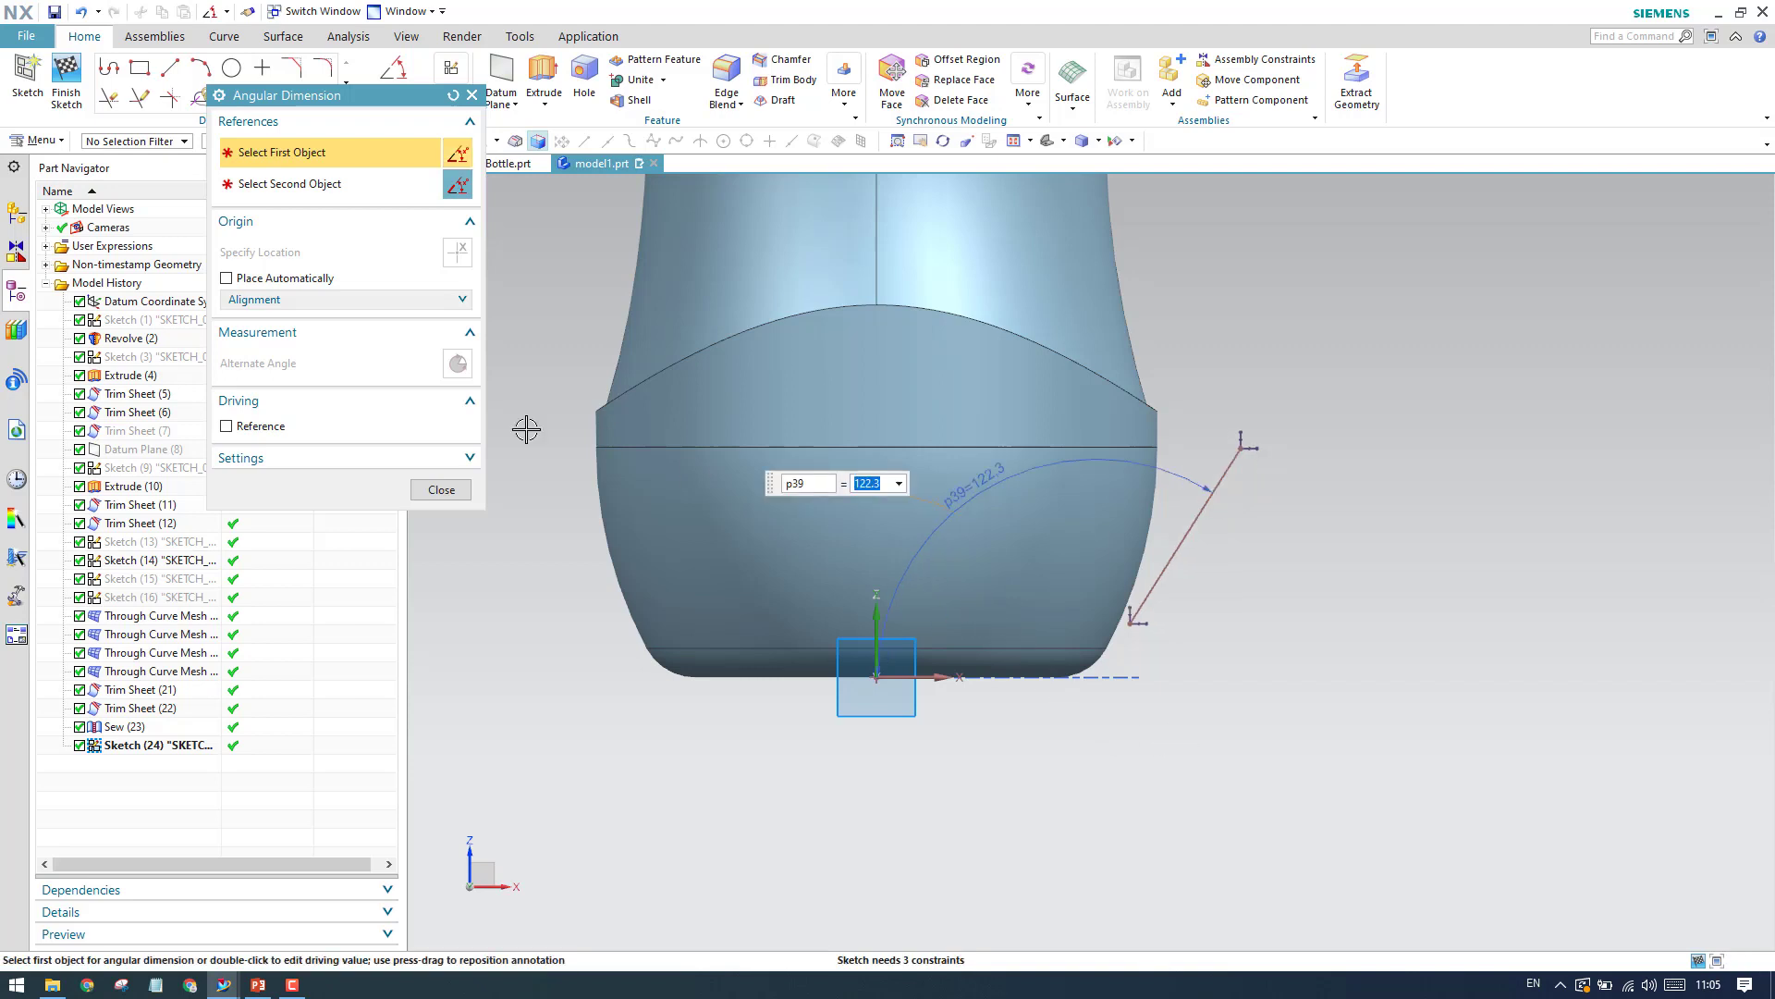
pyautogui.click(441, 489)
# Dimension the line's lower endpoint 3.1 above the horizontal axis.
pyautogui.click(394, 100)
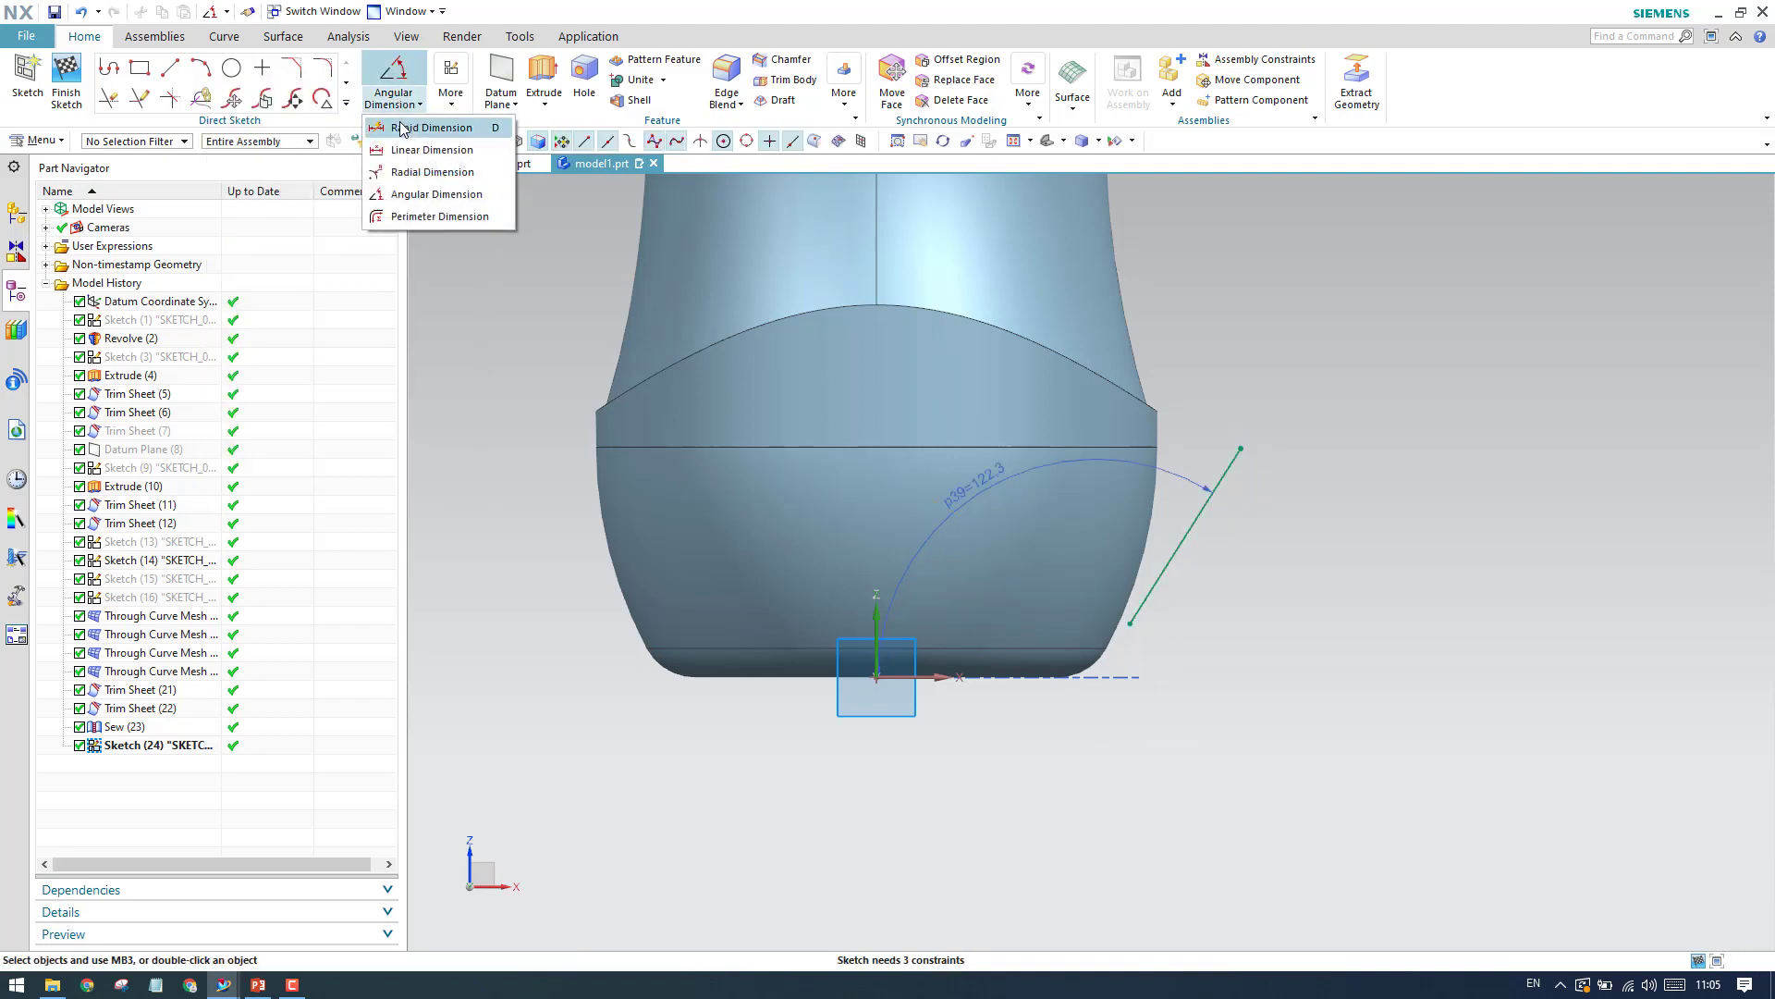
pyautogui.click(401, 129)
pyautogui.click(1036, 673)
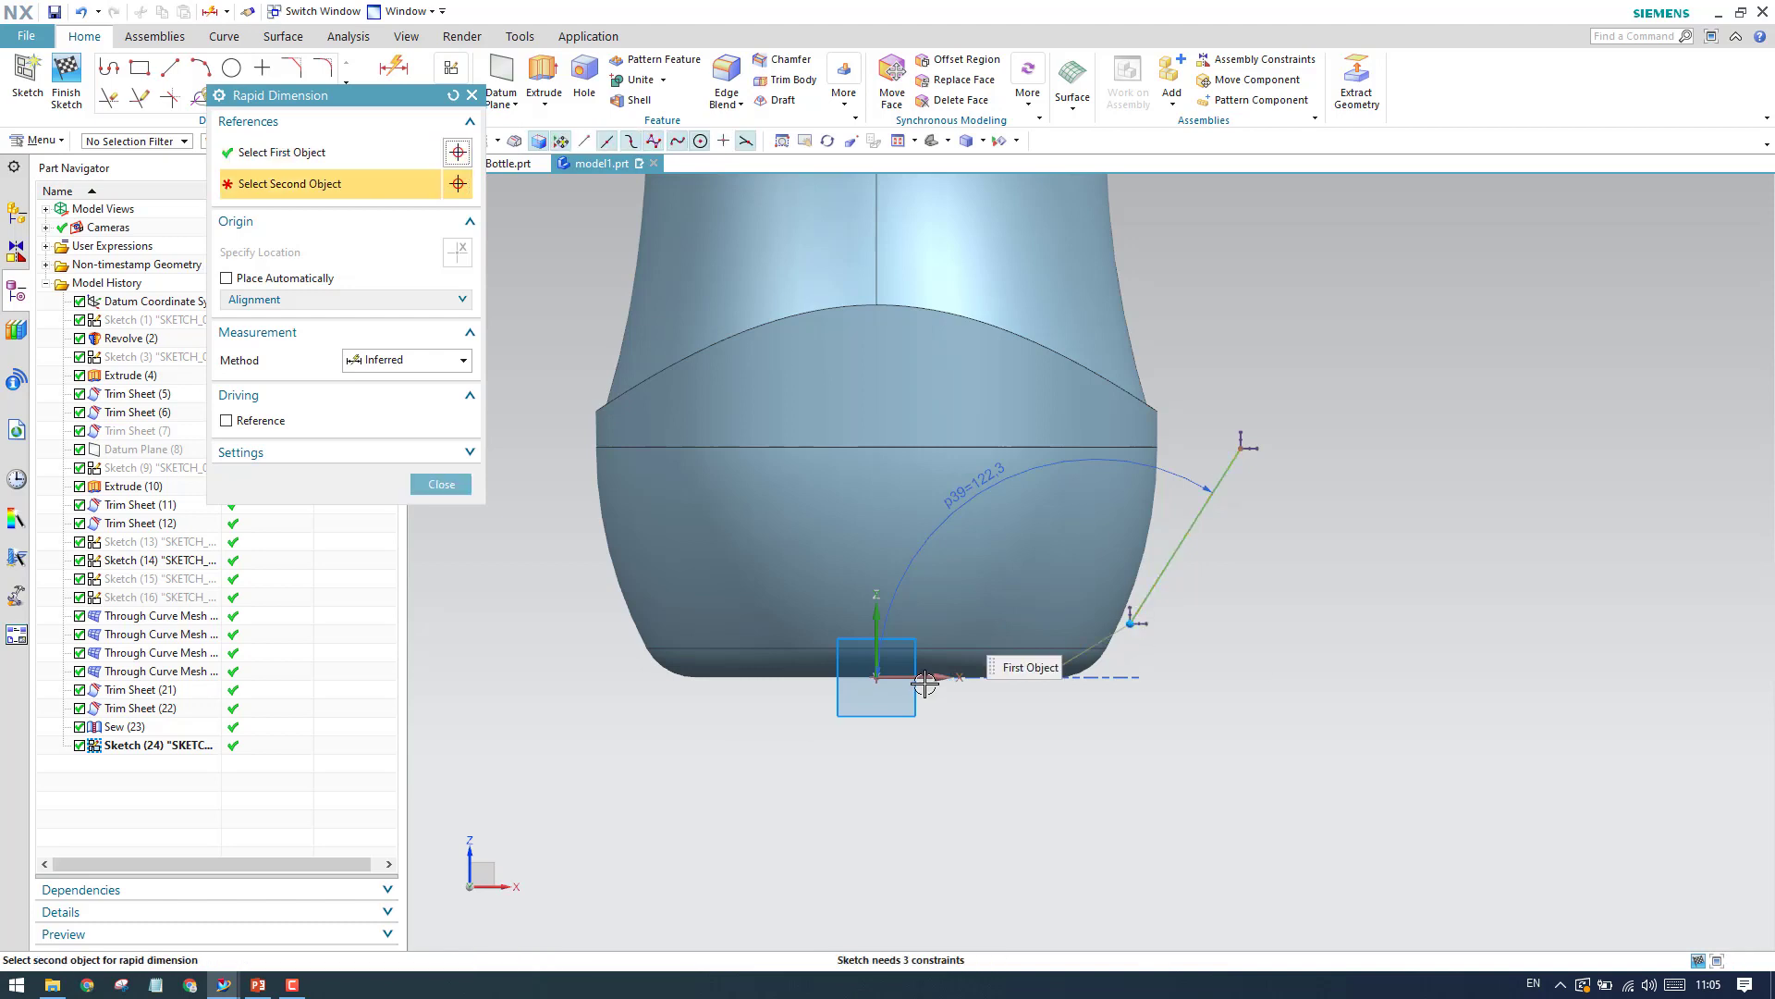
pyautogui.click(1130, 623)
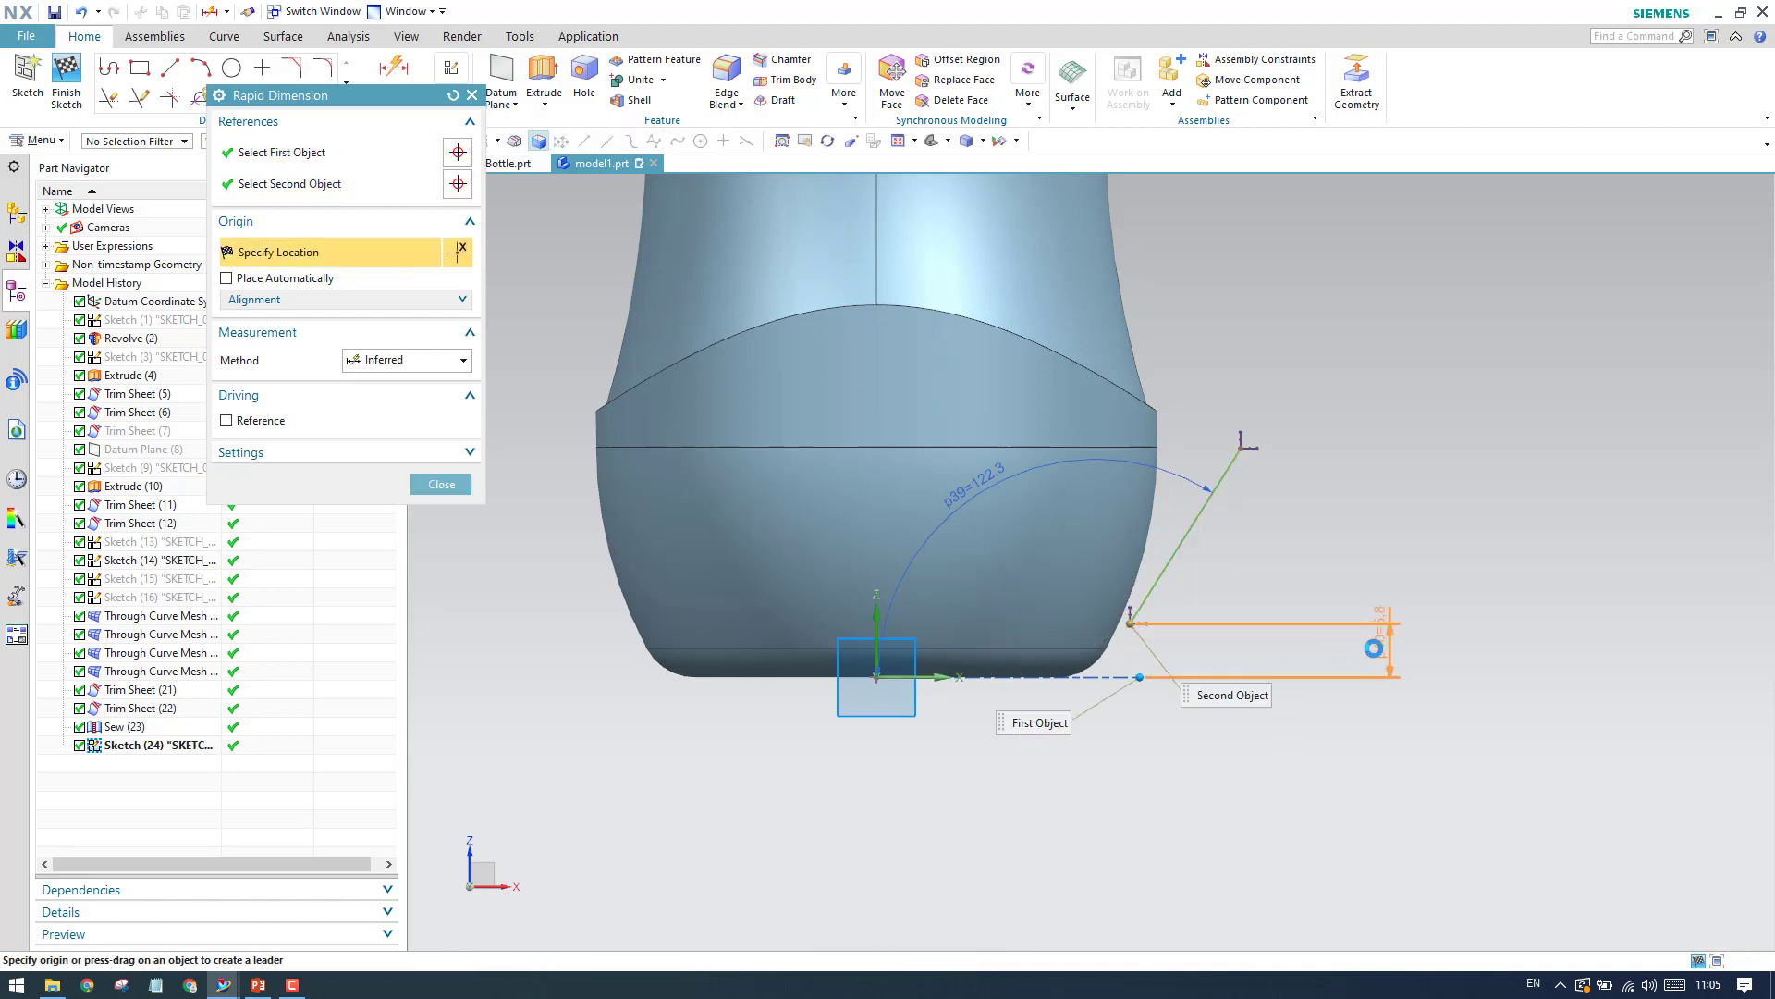
pyautogui.click(1374, 649)
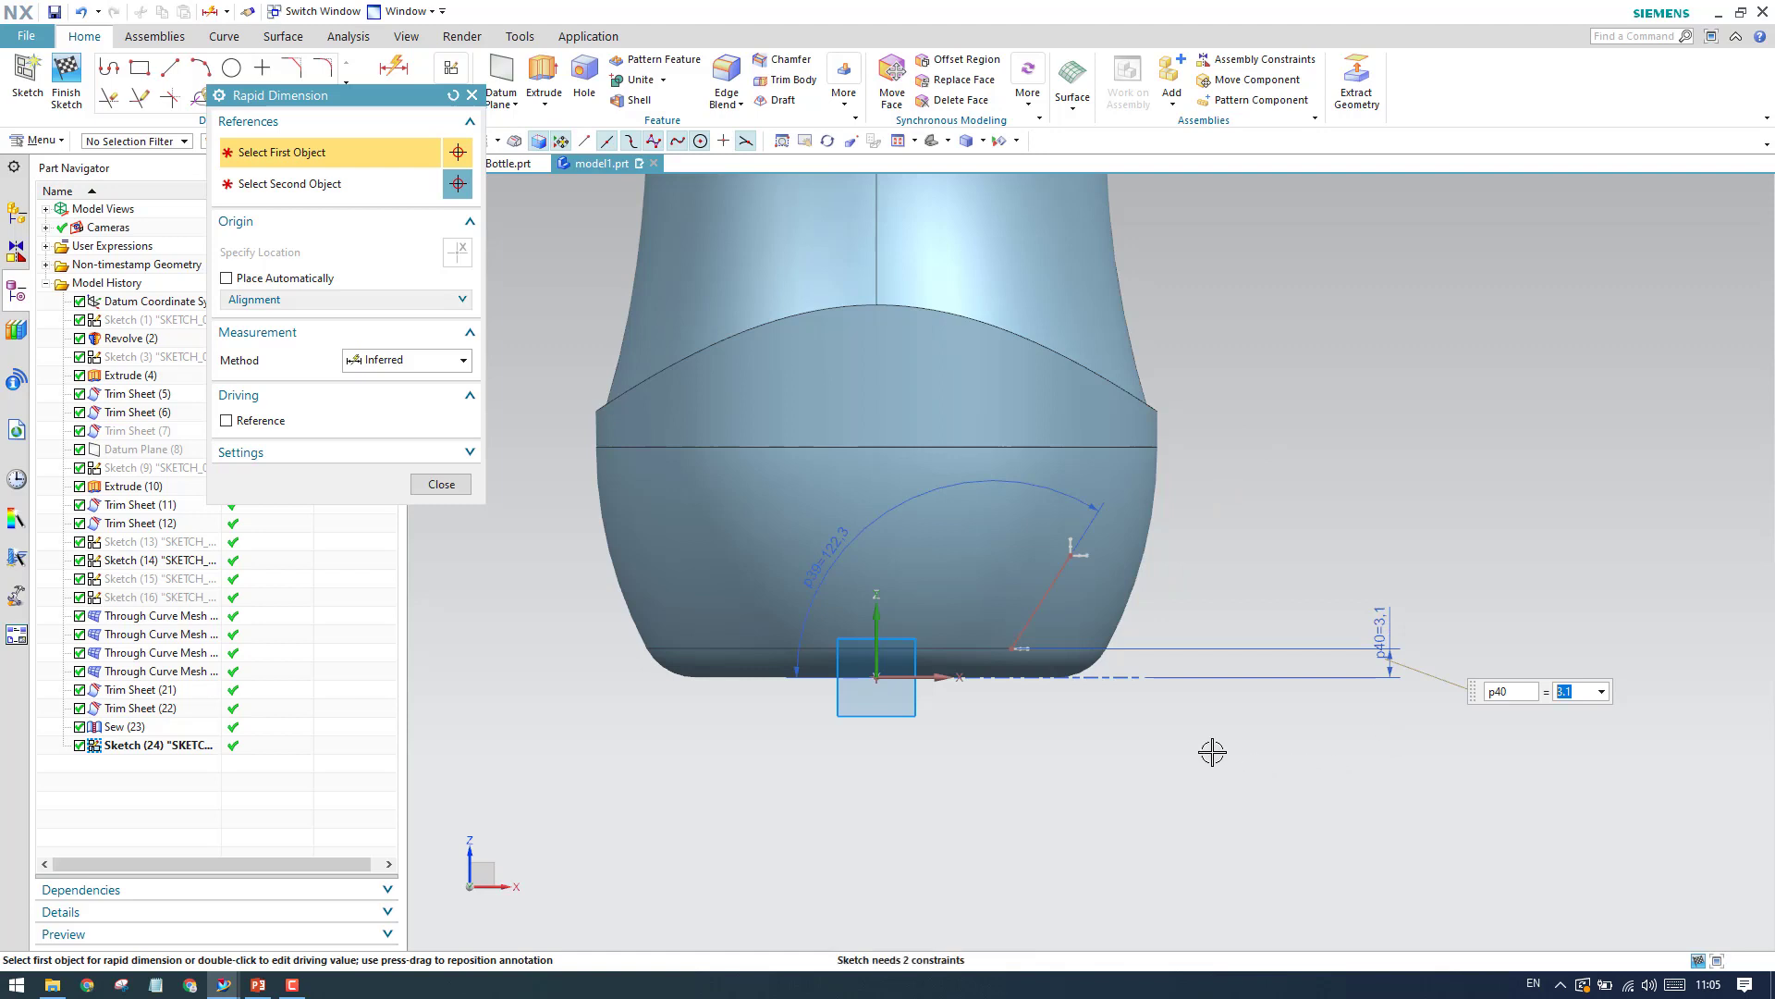
# Dimension the line's lower endpoint 25 from the vertical axis.
pyautogui.click(869, 668)
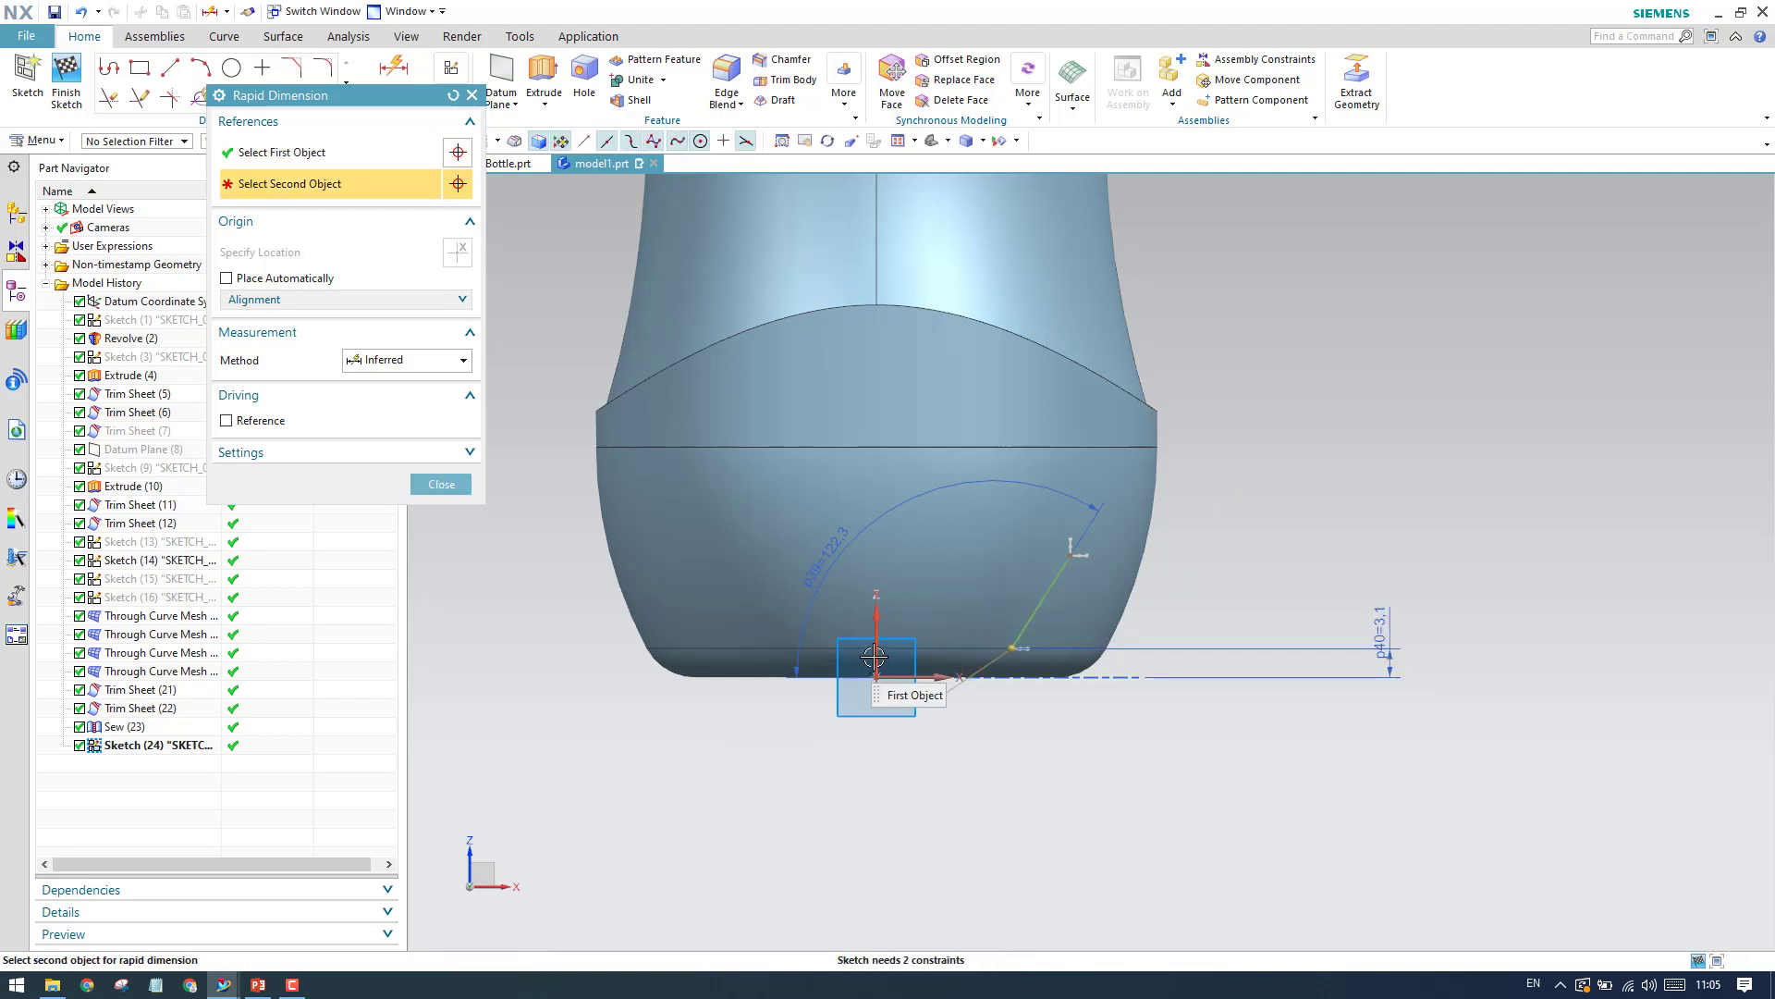
pyautogui.click(1012, 648)
pyautogui.click(844, 830)
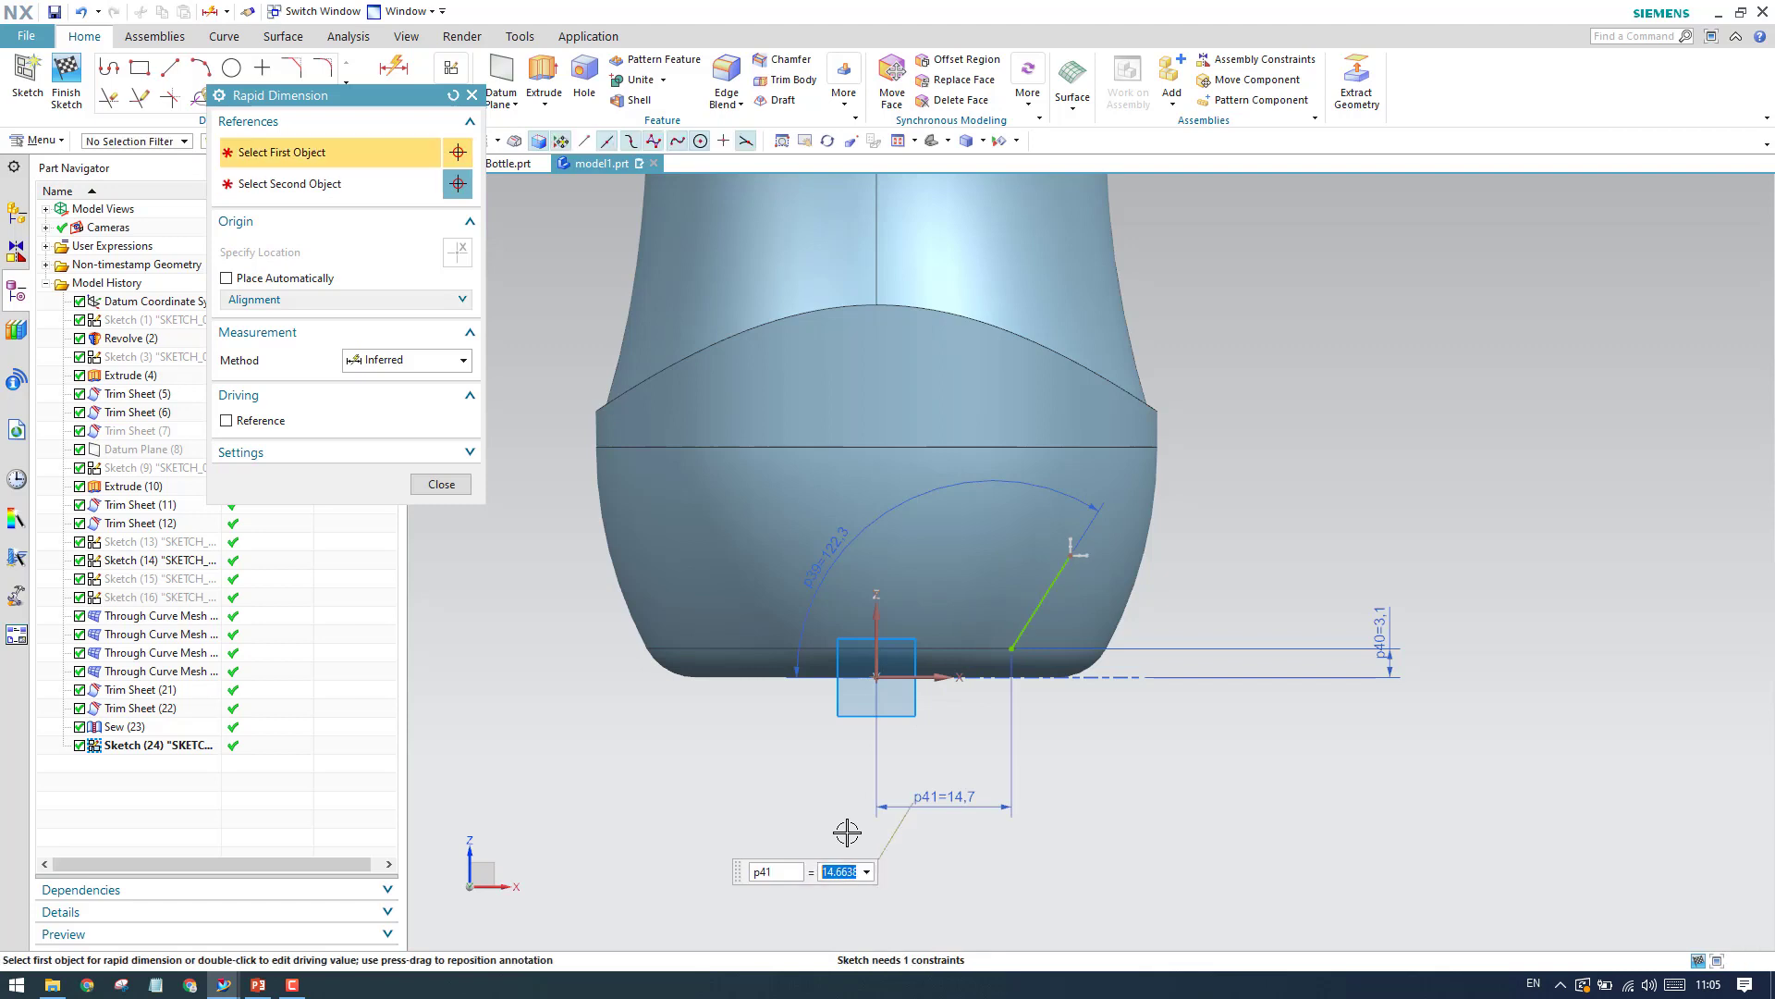
pyautogui.write('25')
pyautogui.press('Return')
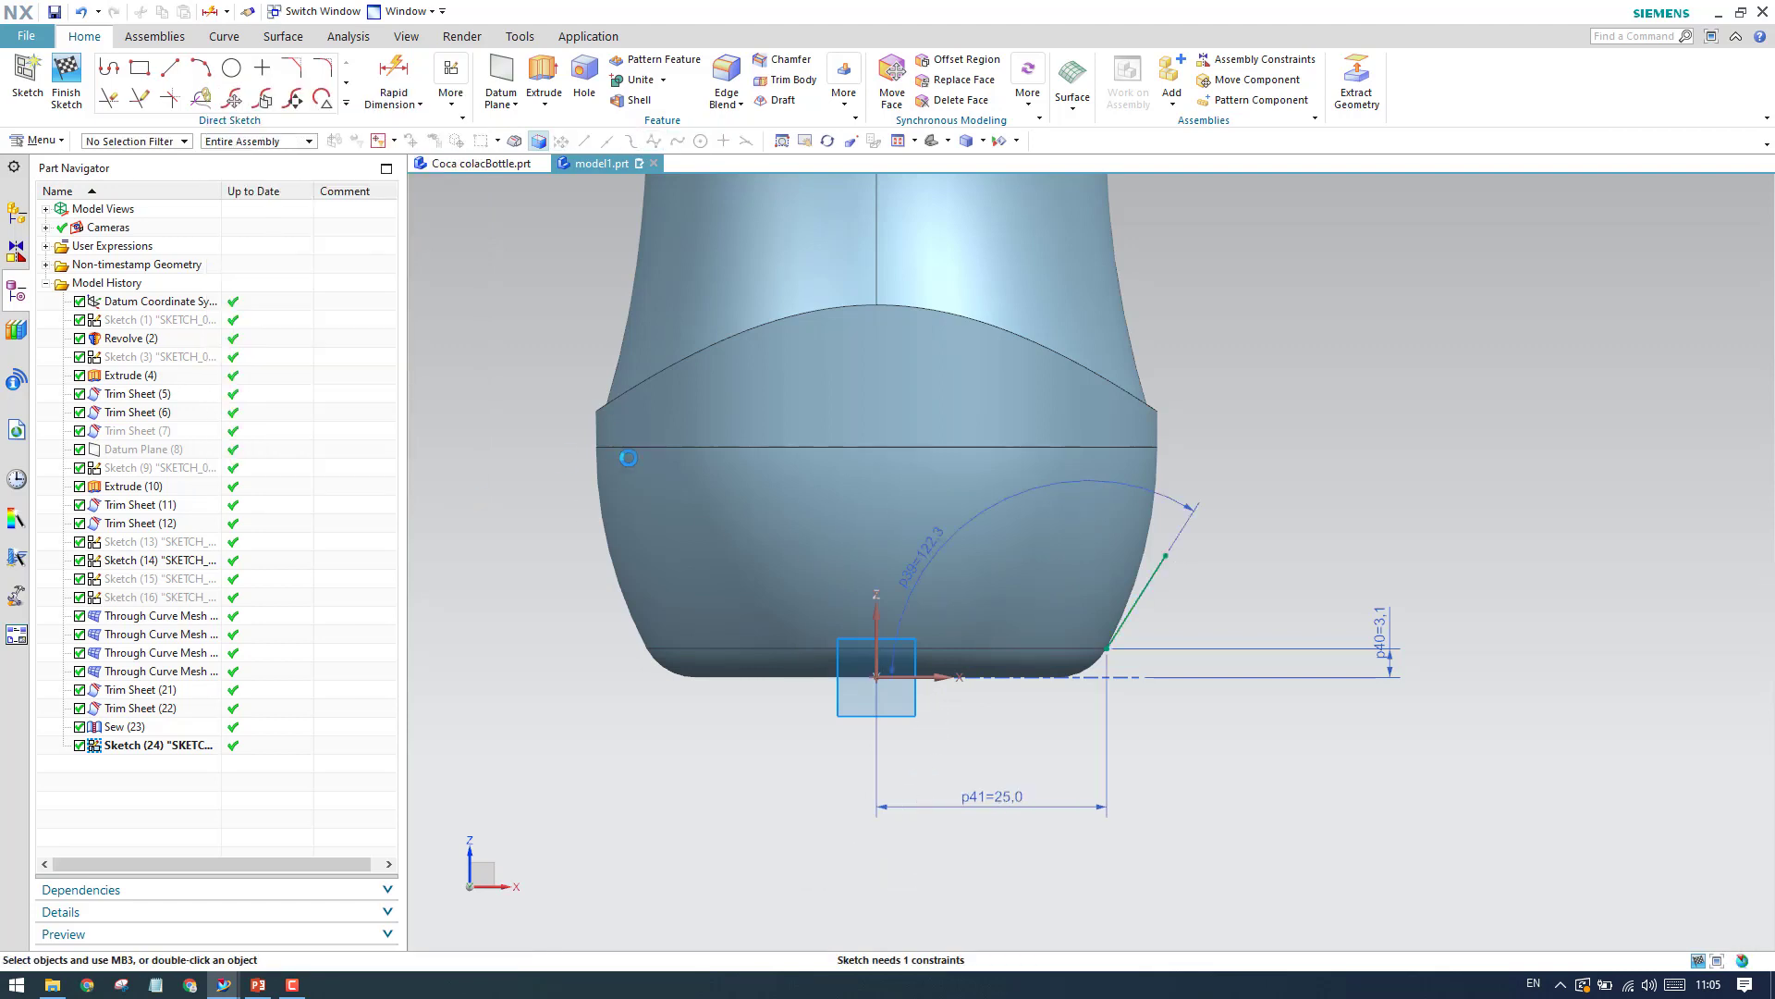
# Dimension the slanted line's length between its two endpoints as 19.5 and finish the sketch.
pyautogui.click(442, 483)
pyautogui.click(407, 85)
pyautogui.click(1165, 556)
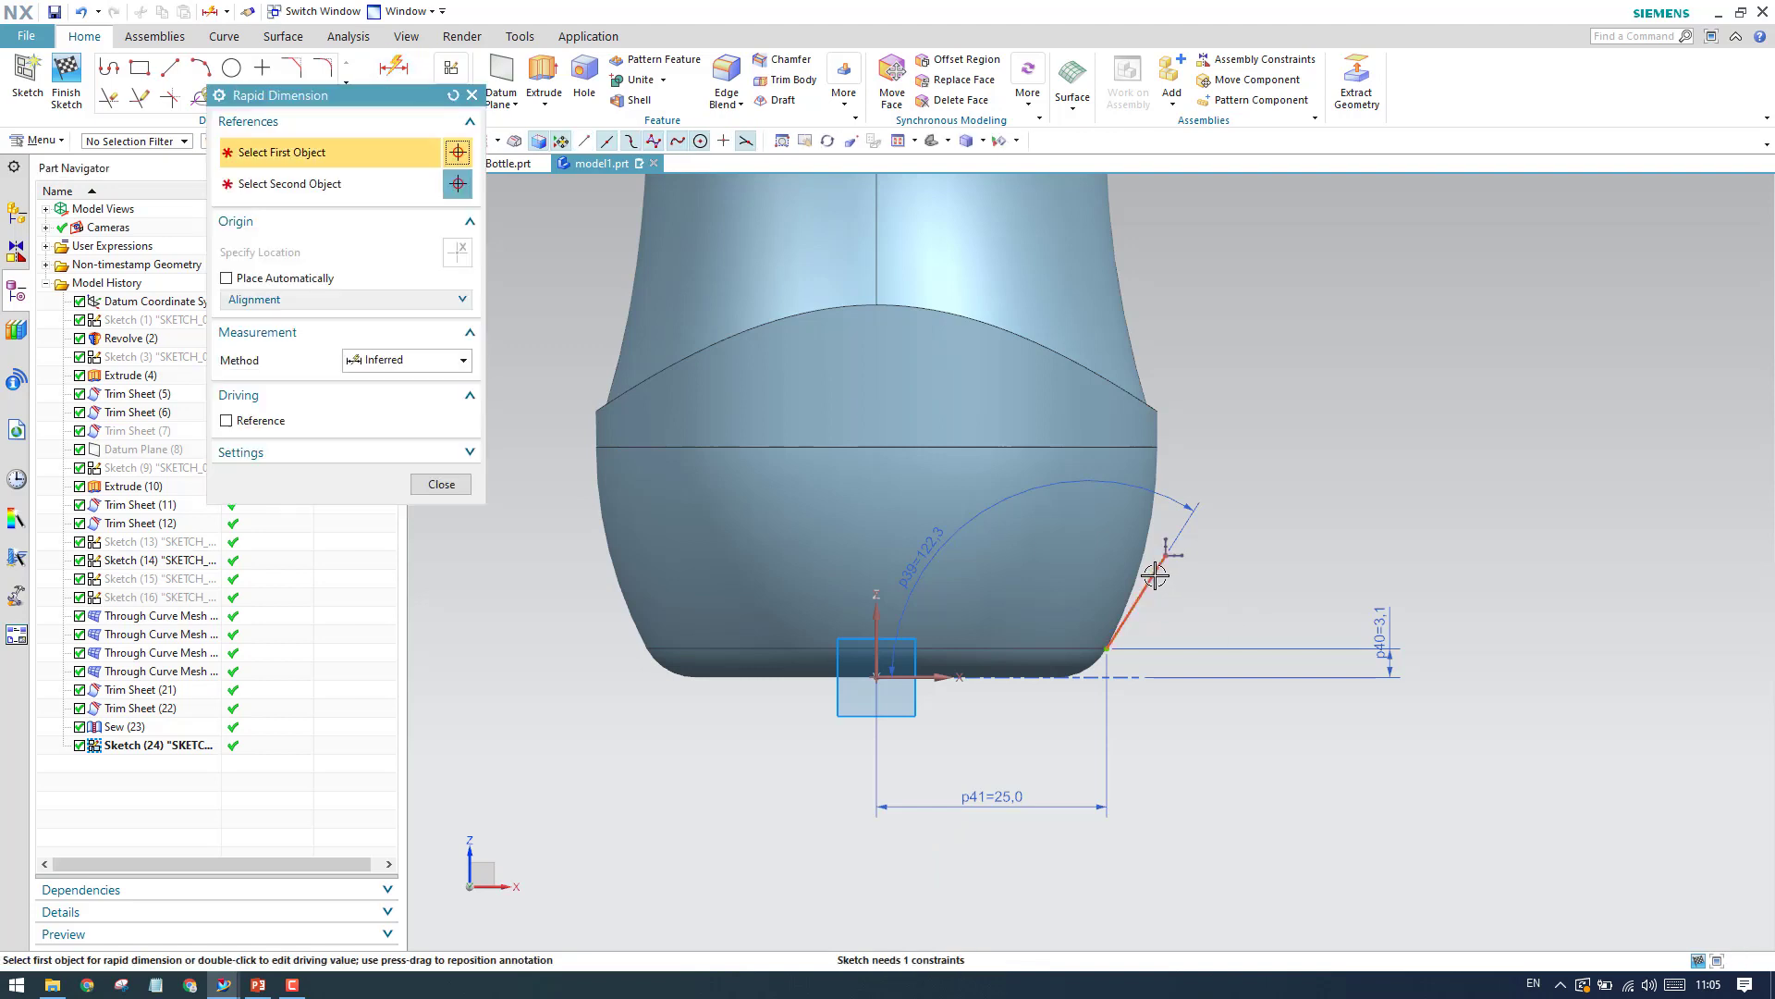
pyautogui.click(1107, 649)
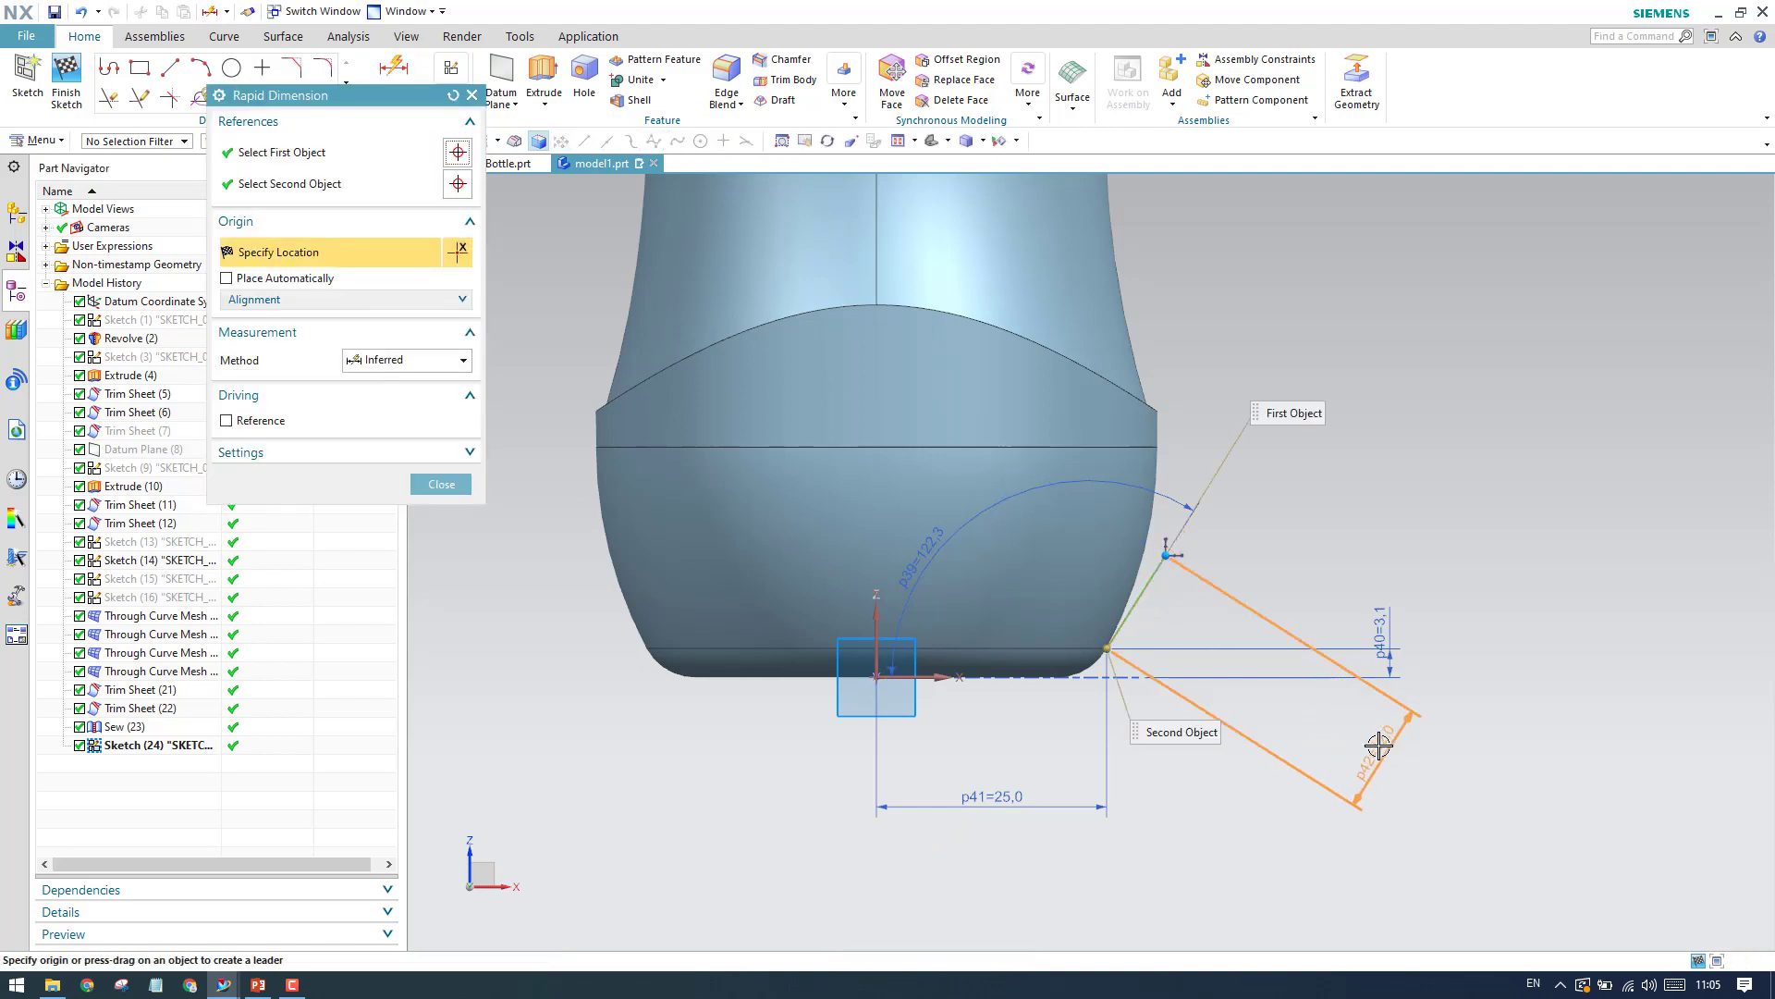
pyautogui.click(1379, 745)
pyautogui.write('19')
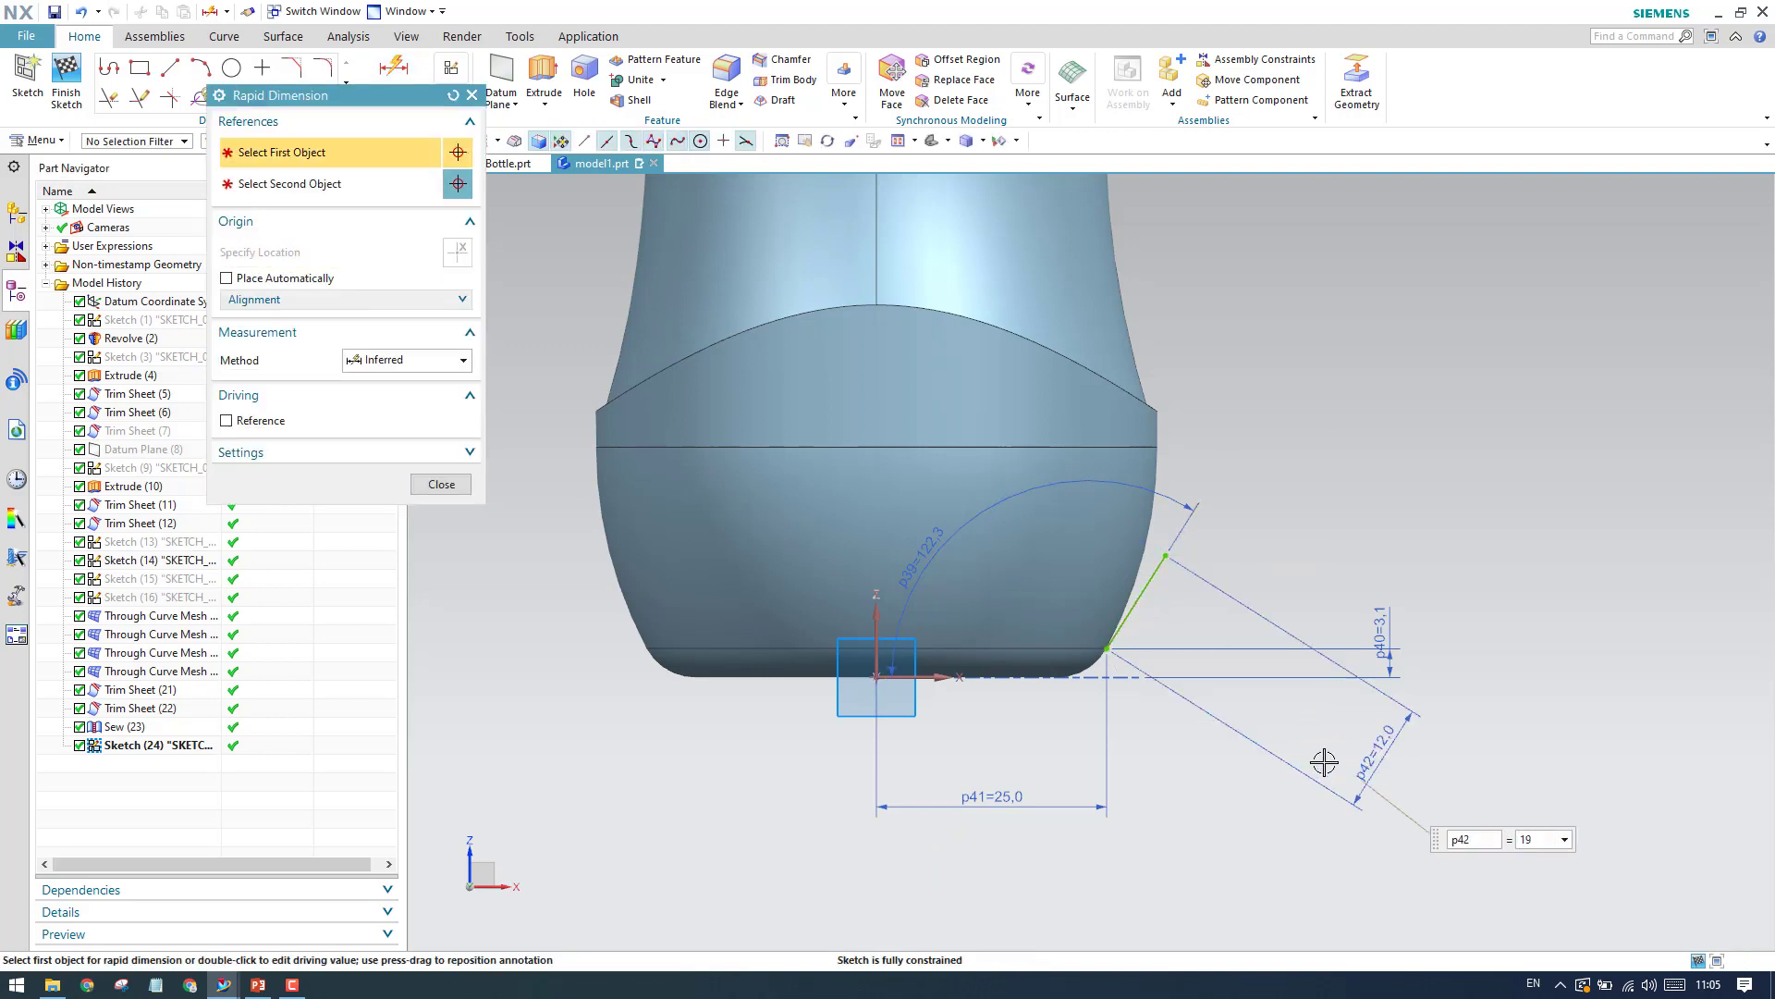
pyautogui.write('.5')
pyautogui.press('Return')
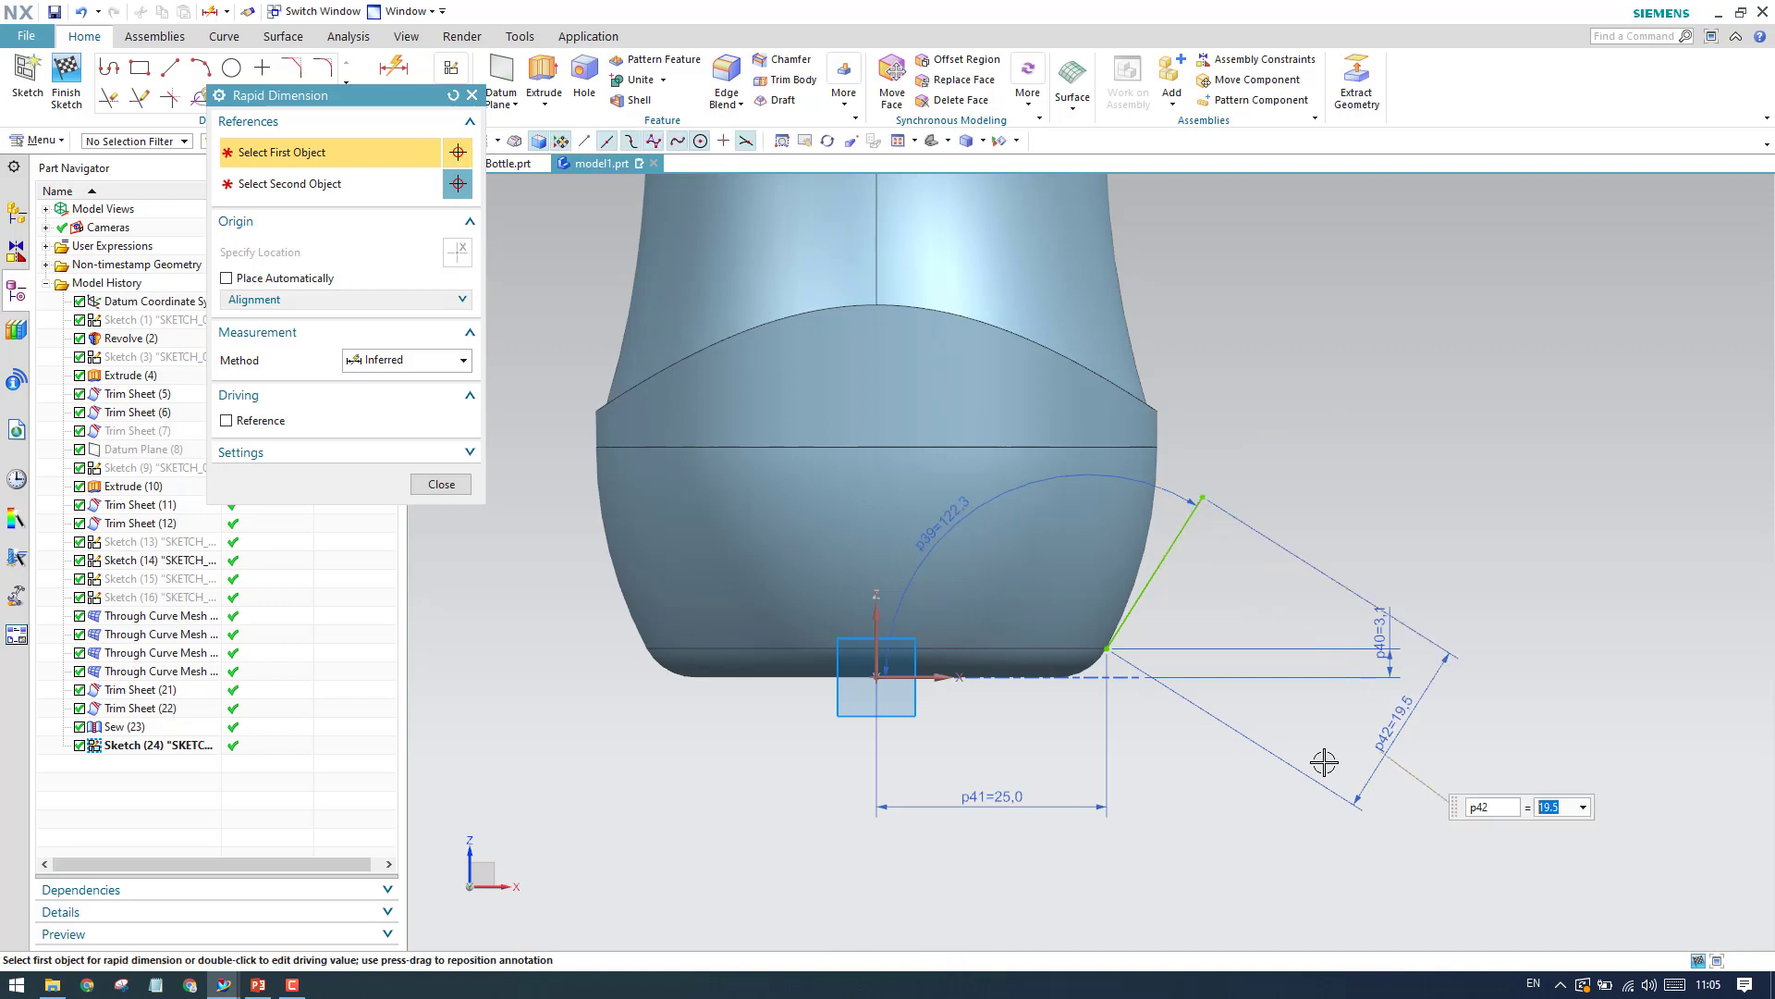
pyautogui.click(440, 490)
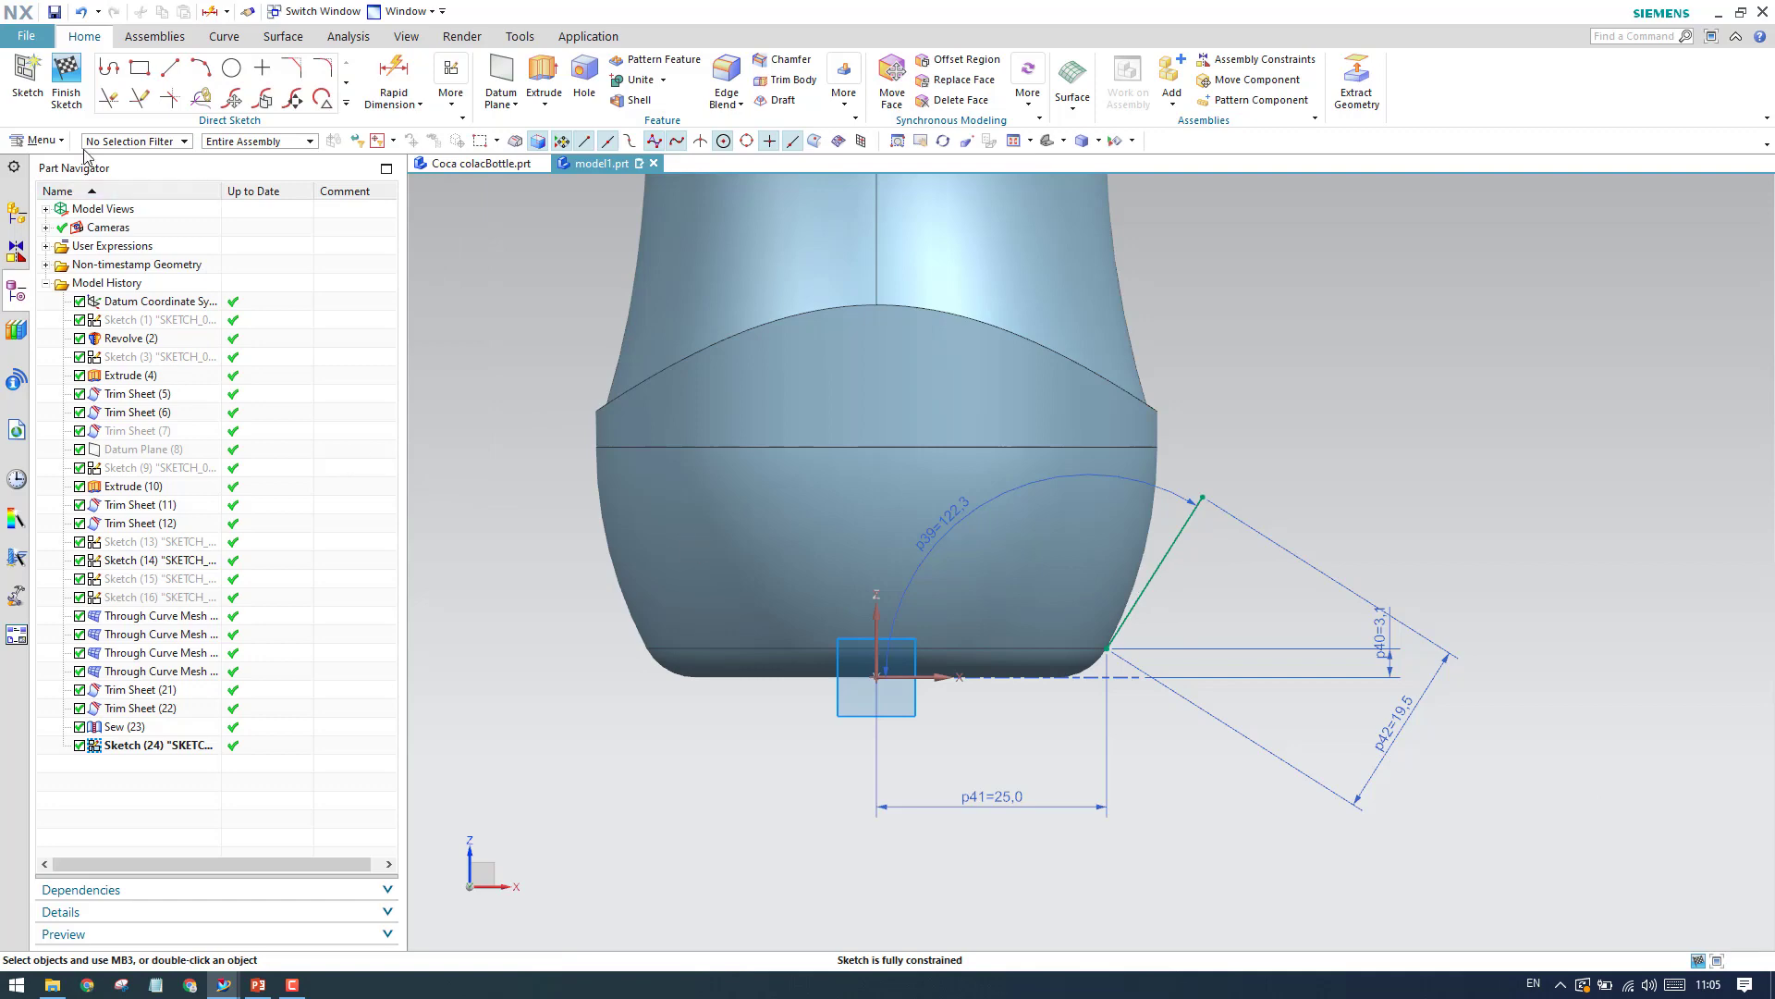
pyautogui.click(66, 76)
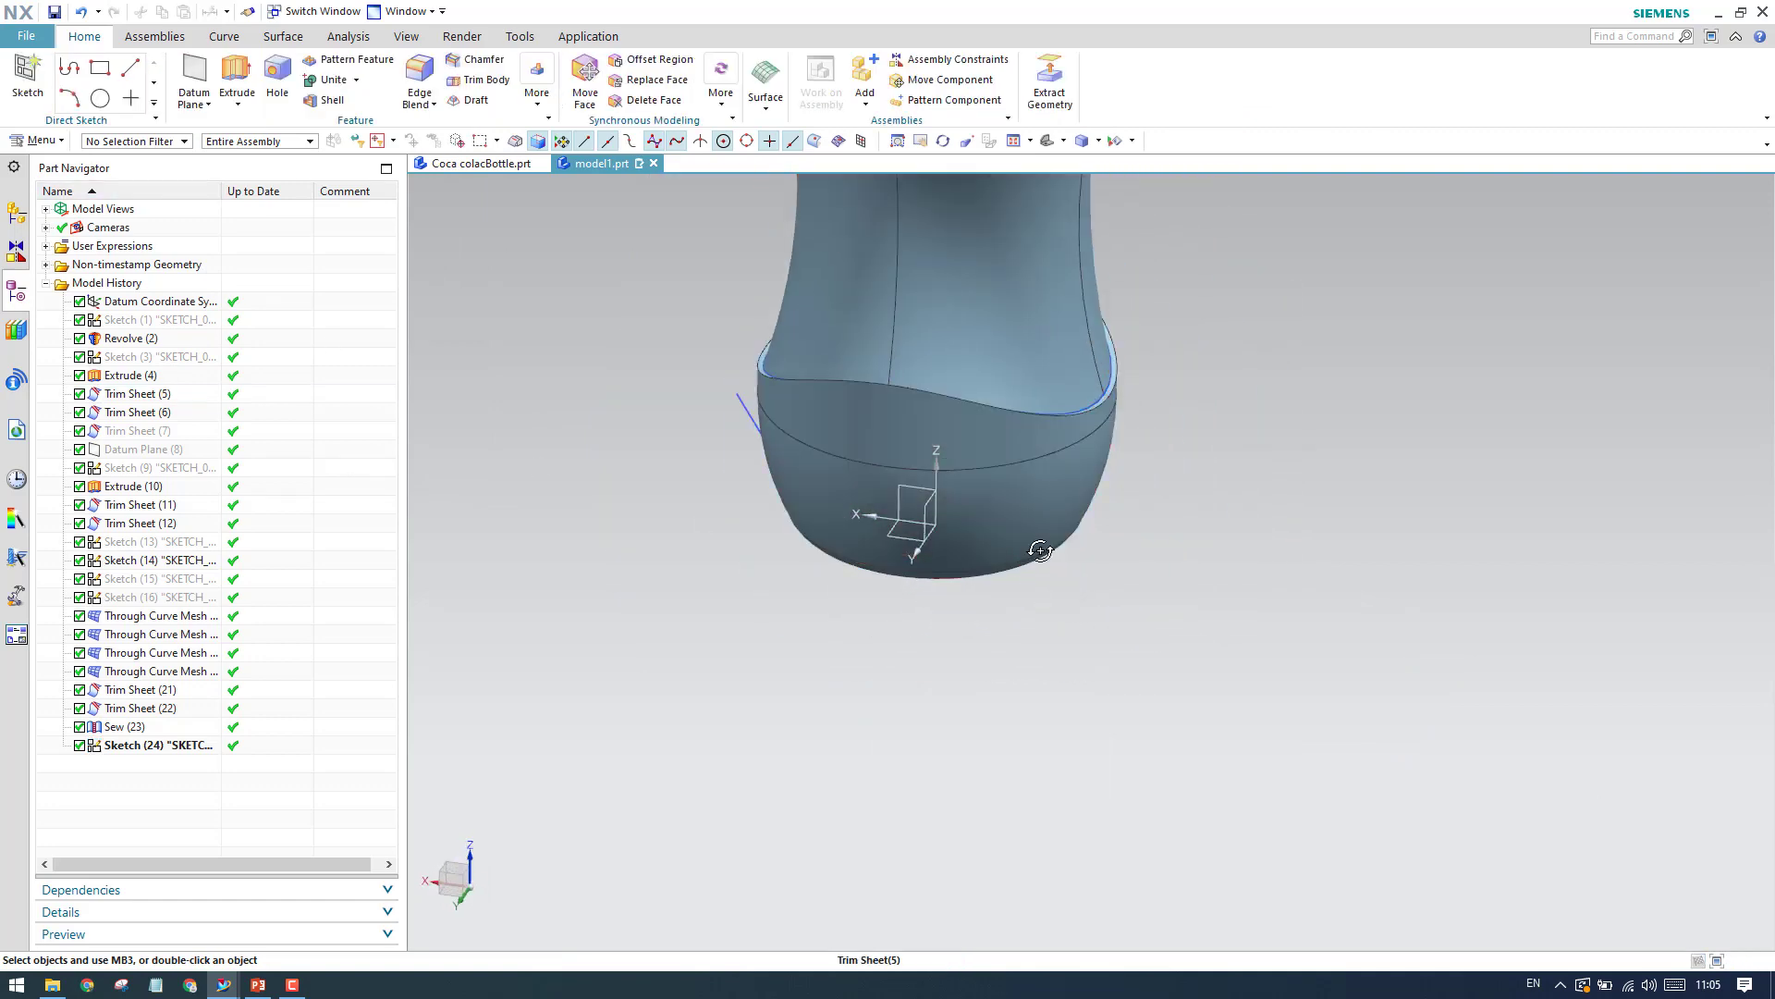
pyautogui.moveTo(1040, 552)
pyautogui.mouseDown(button='middle')
pyautogui.moveTo(1139, 540)
pyautogui.moveTo(1149, 556)
pyautogui.mouseUp(button='middle')
pyautogui.scroll(5, 840, 472)
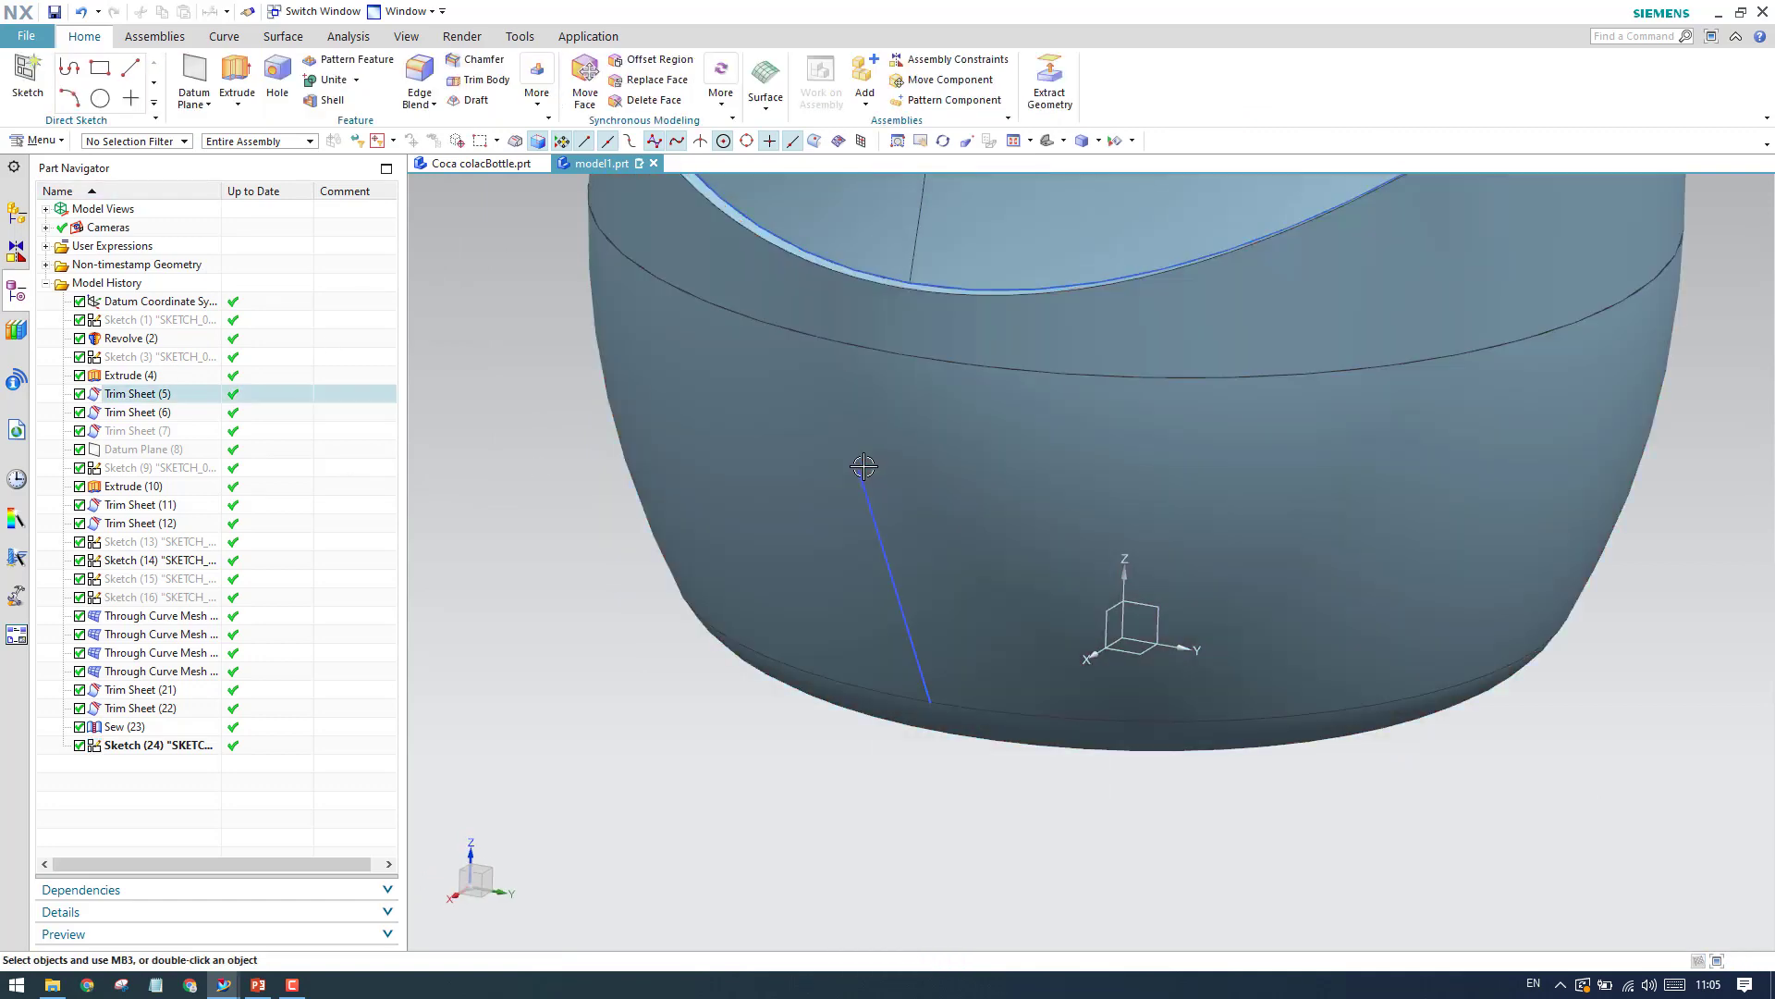
pyautogui.click(860, 469)
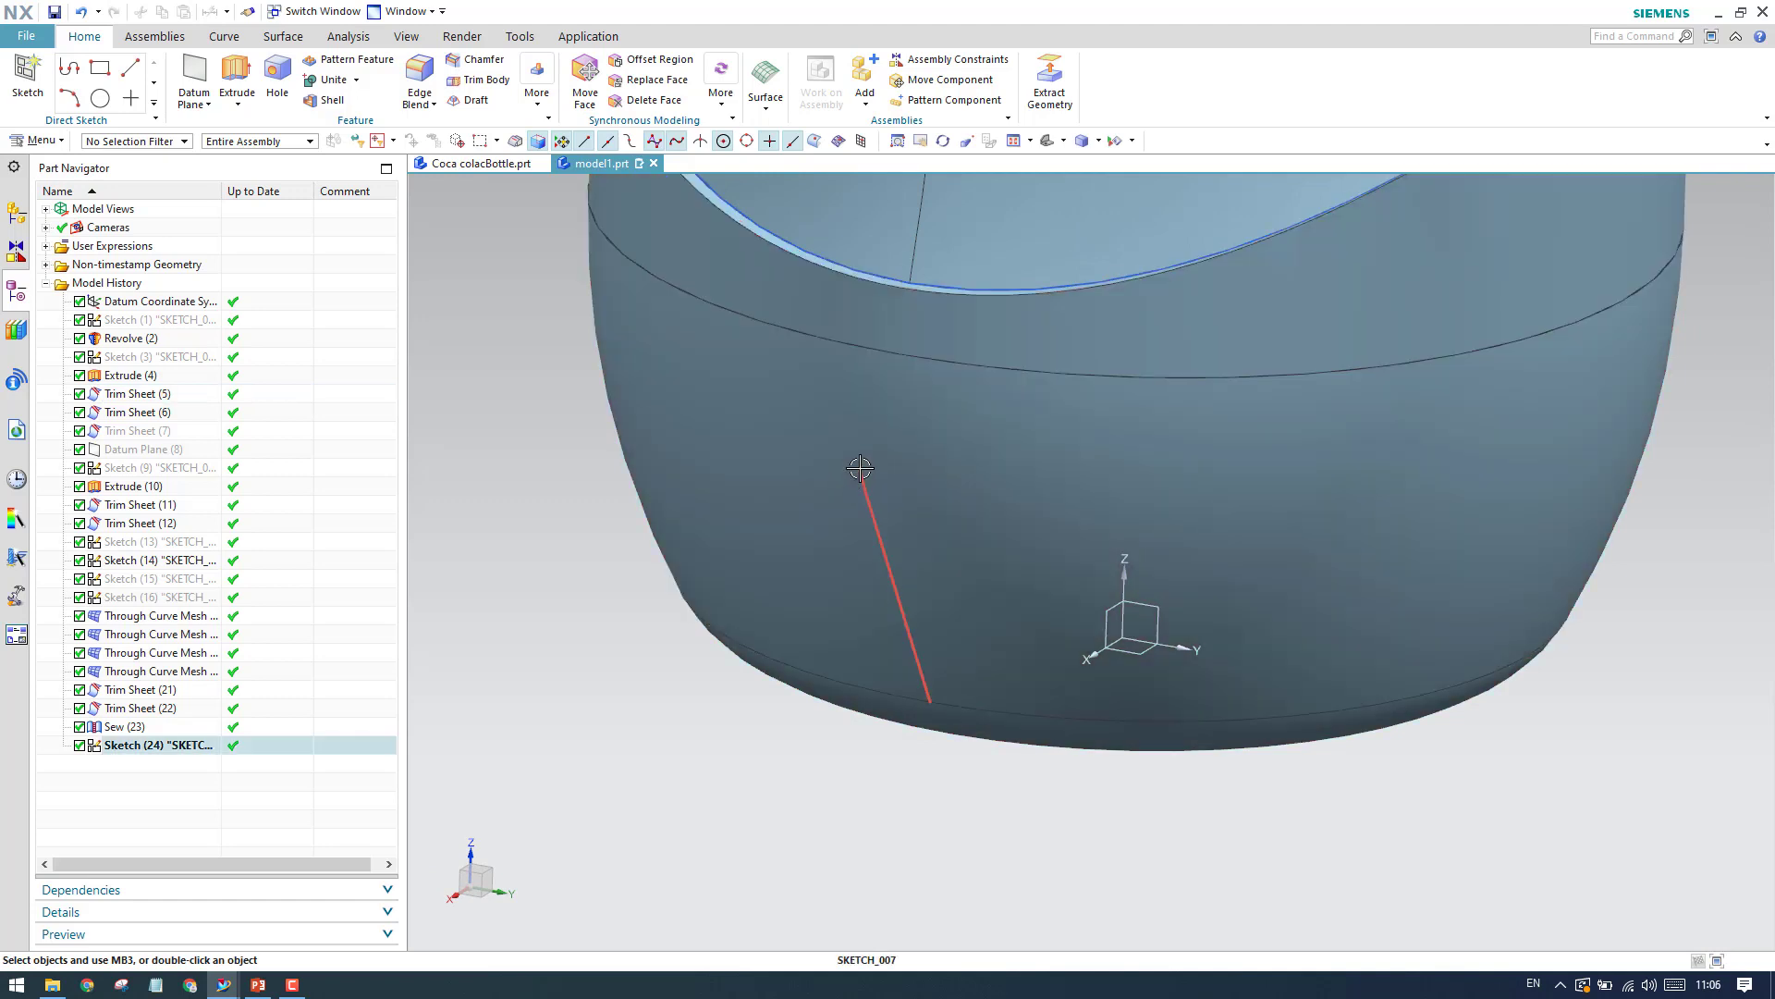
pyautogui.press('Escape')
pyautogui.click(223, 38)
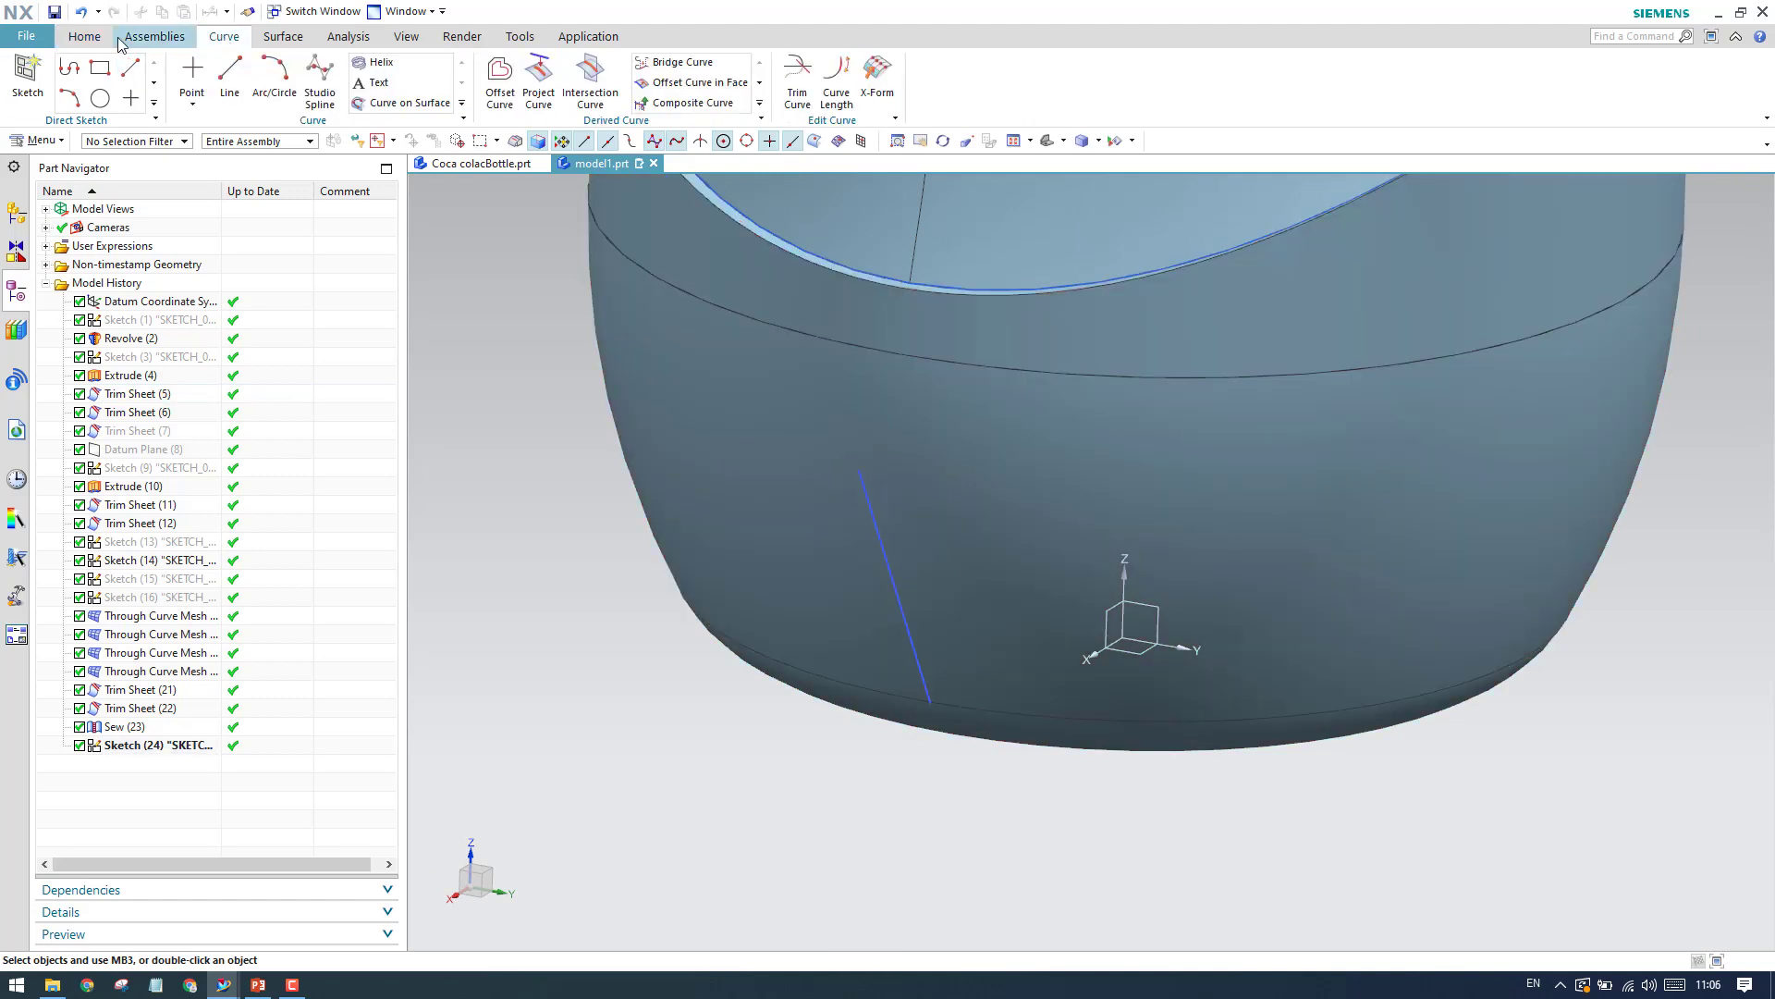
pyautogui.click(97, 39)
pyautogui.click(196, 92)
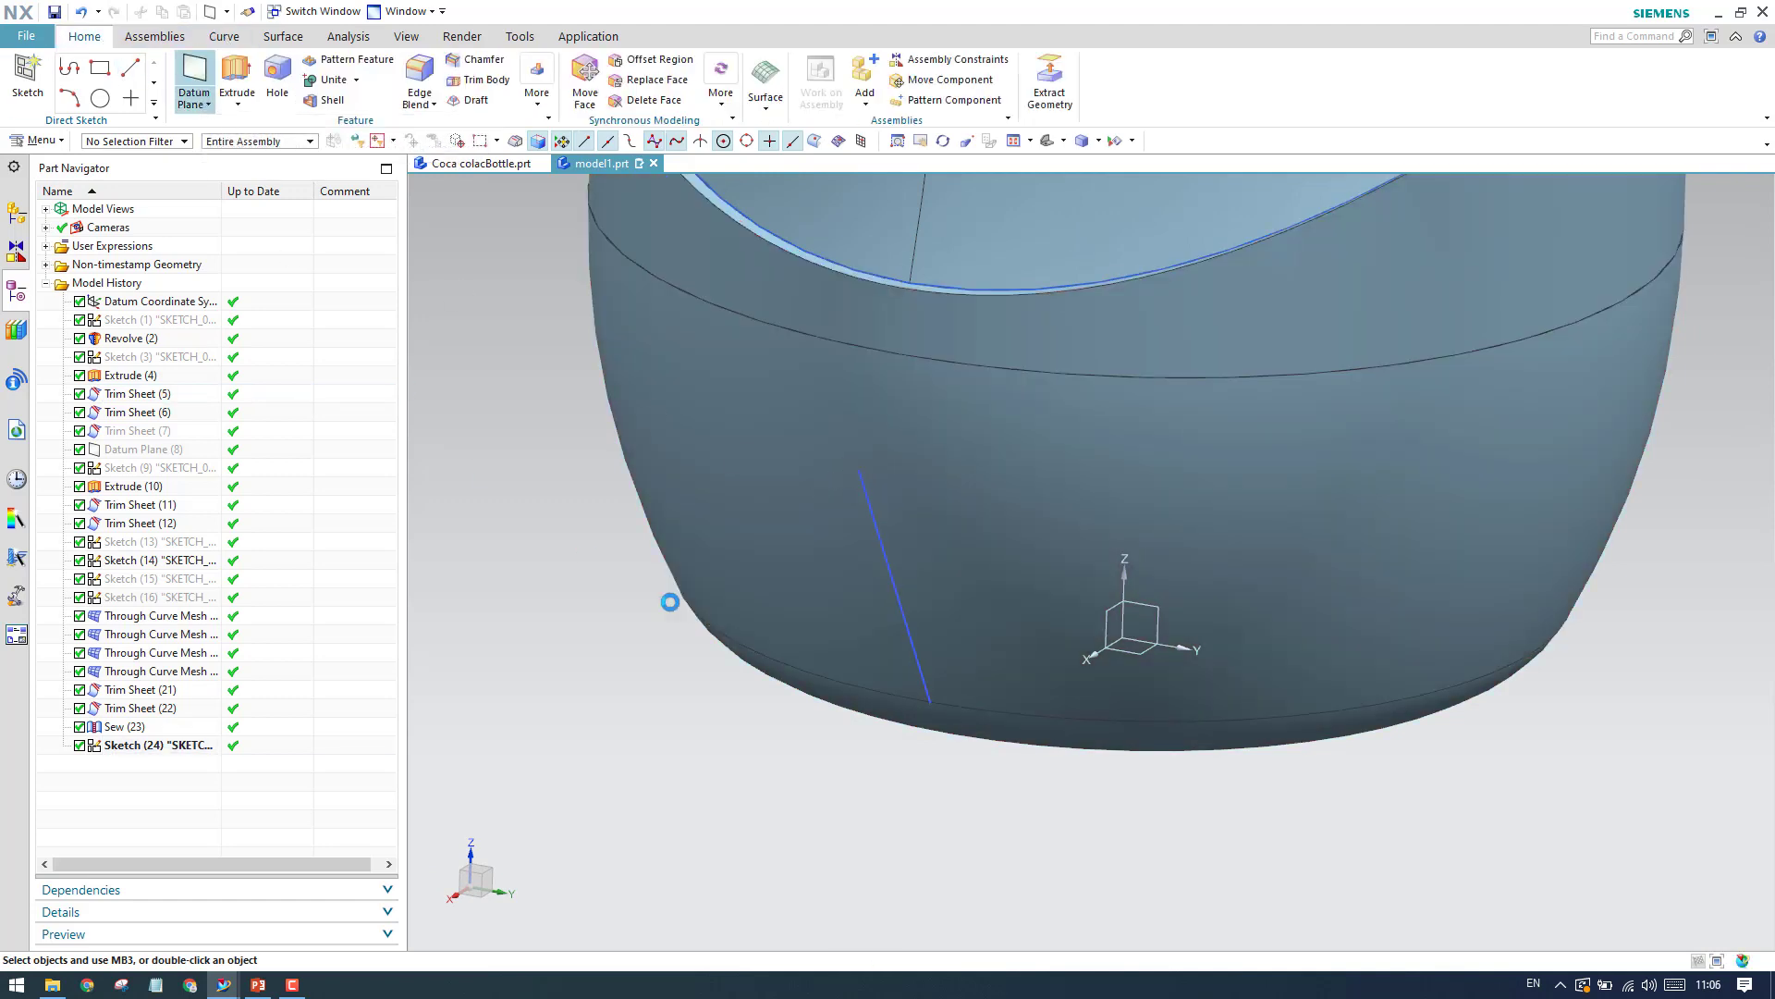
pyautogui.scroll(2, 869, 508)
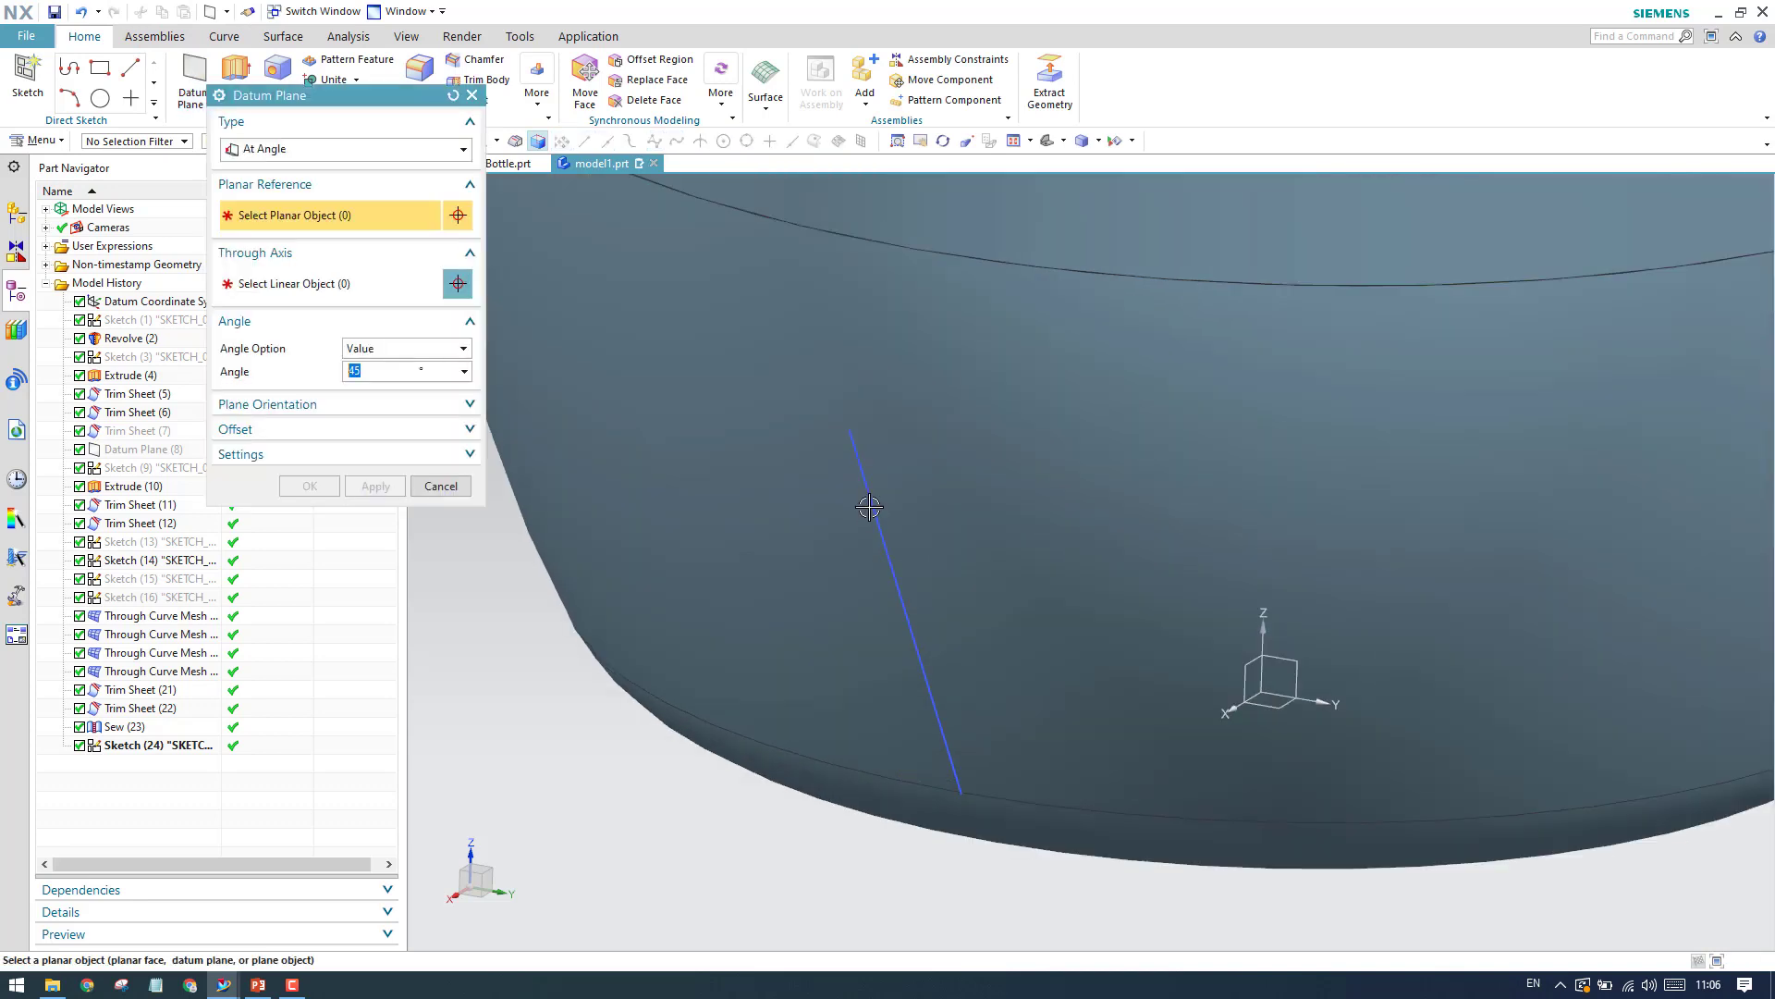
pyautogui.click(452, 94)
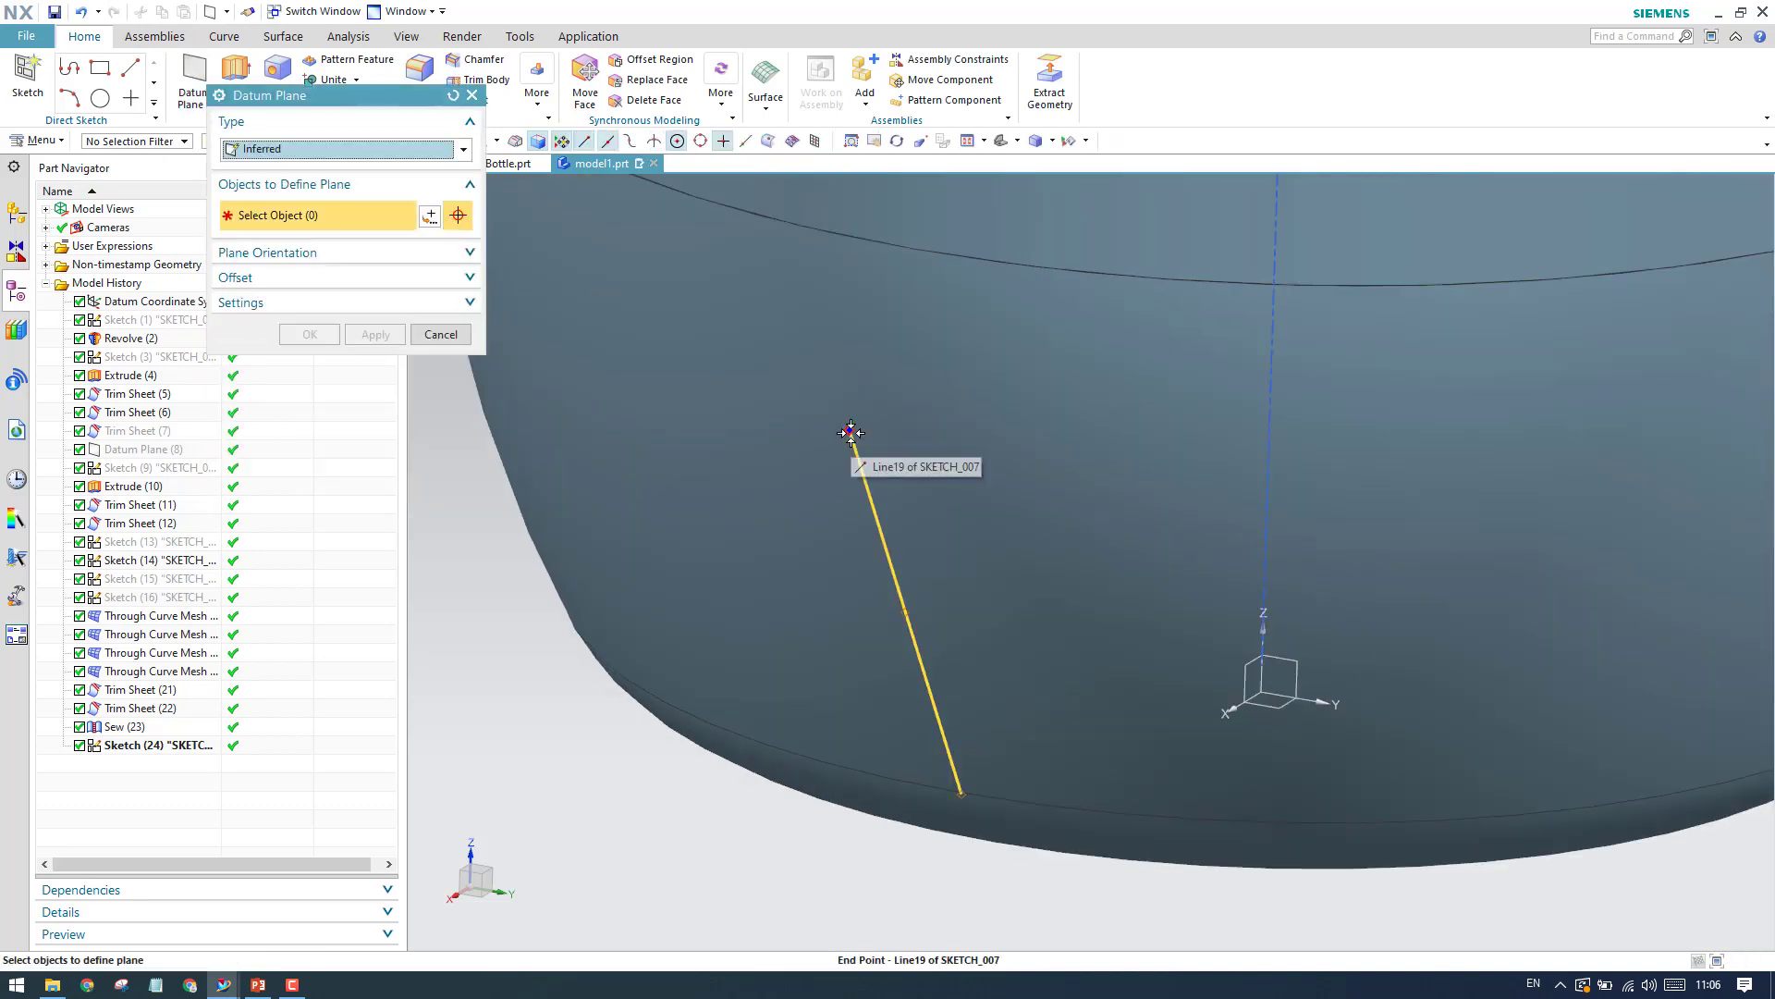
pyautogui.click(849, 430)
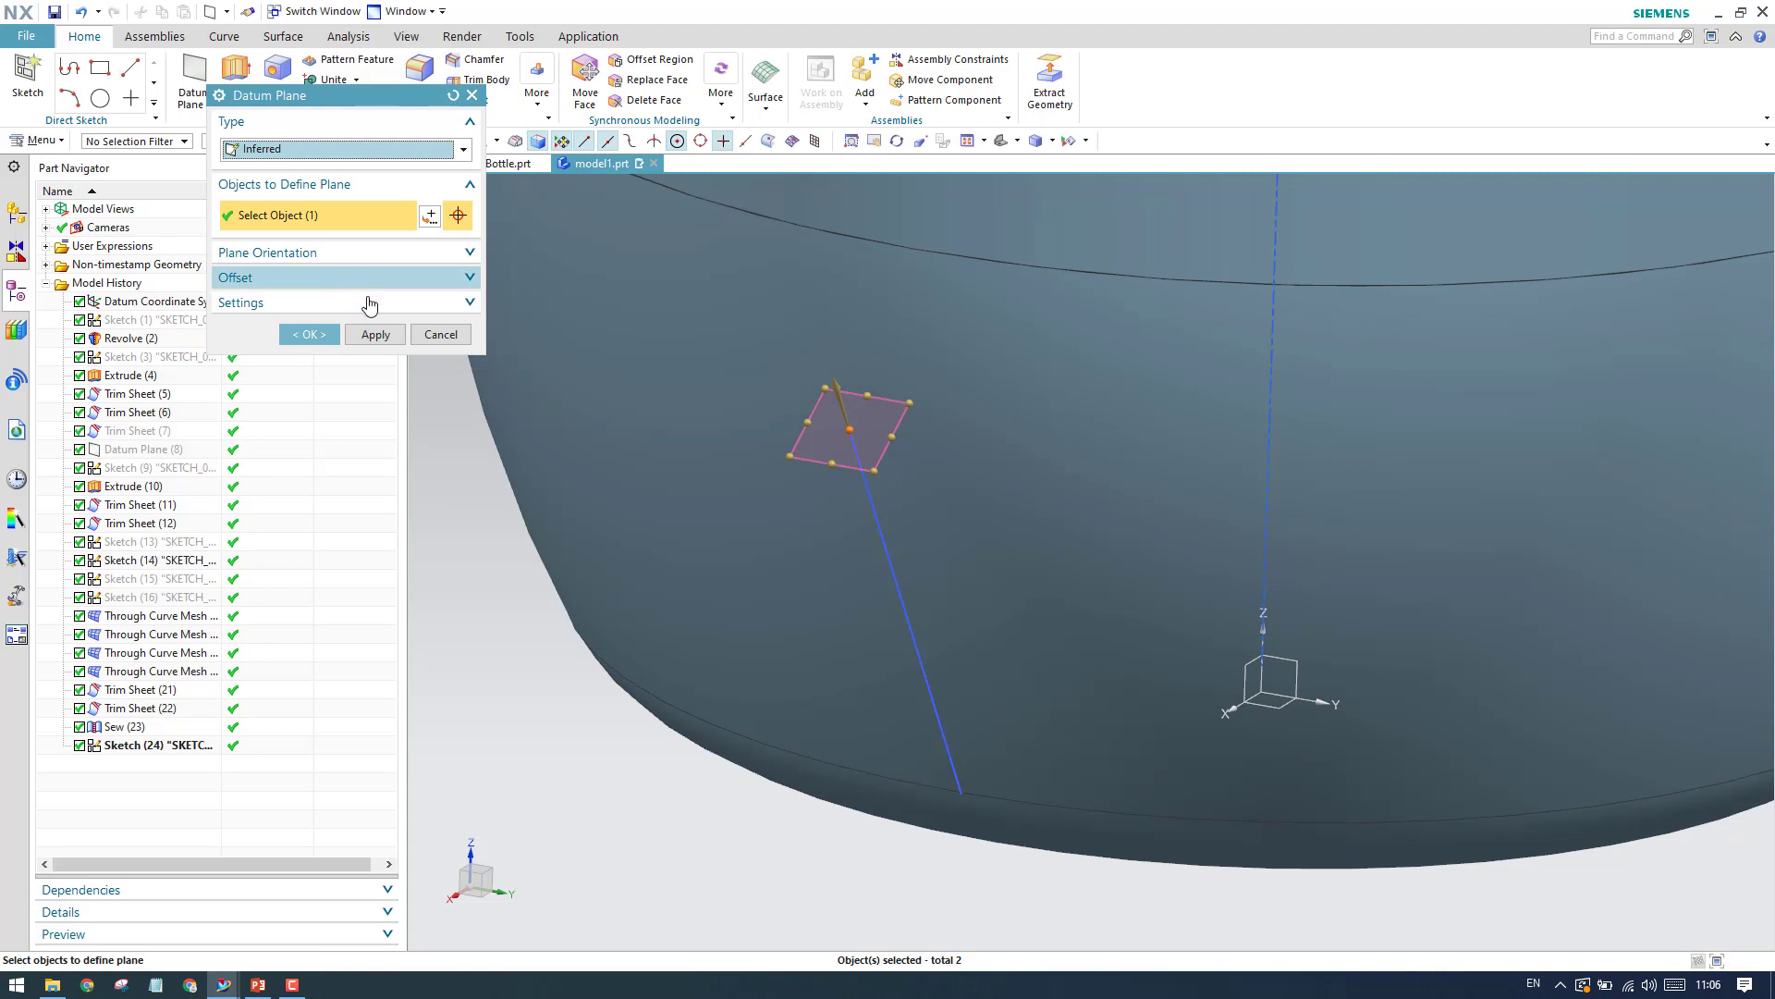
pyautogui.click(852, 432)
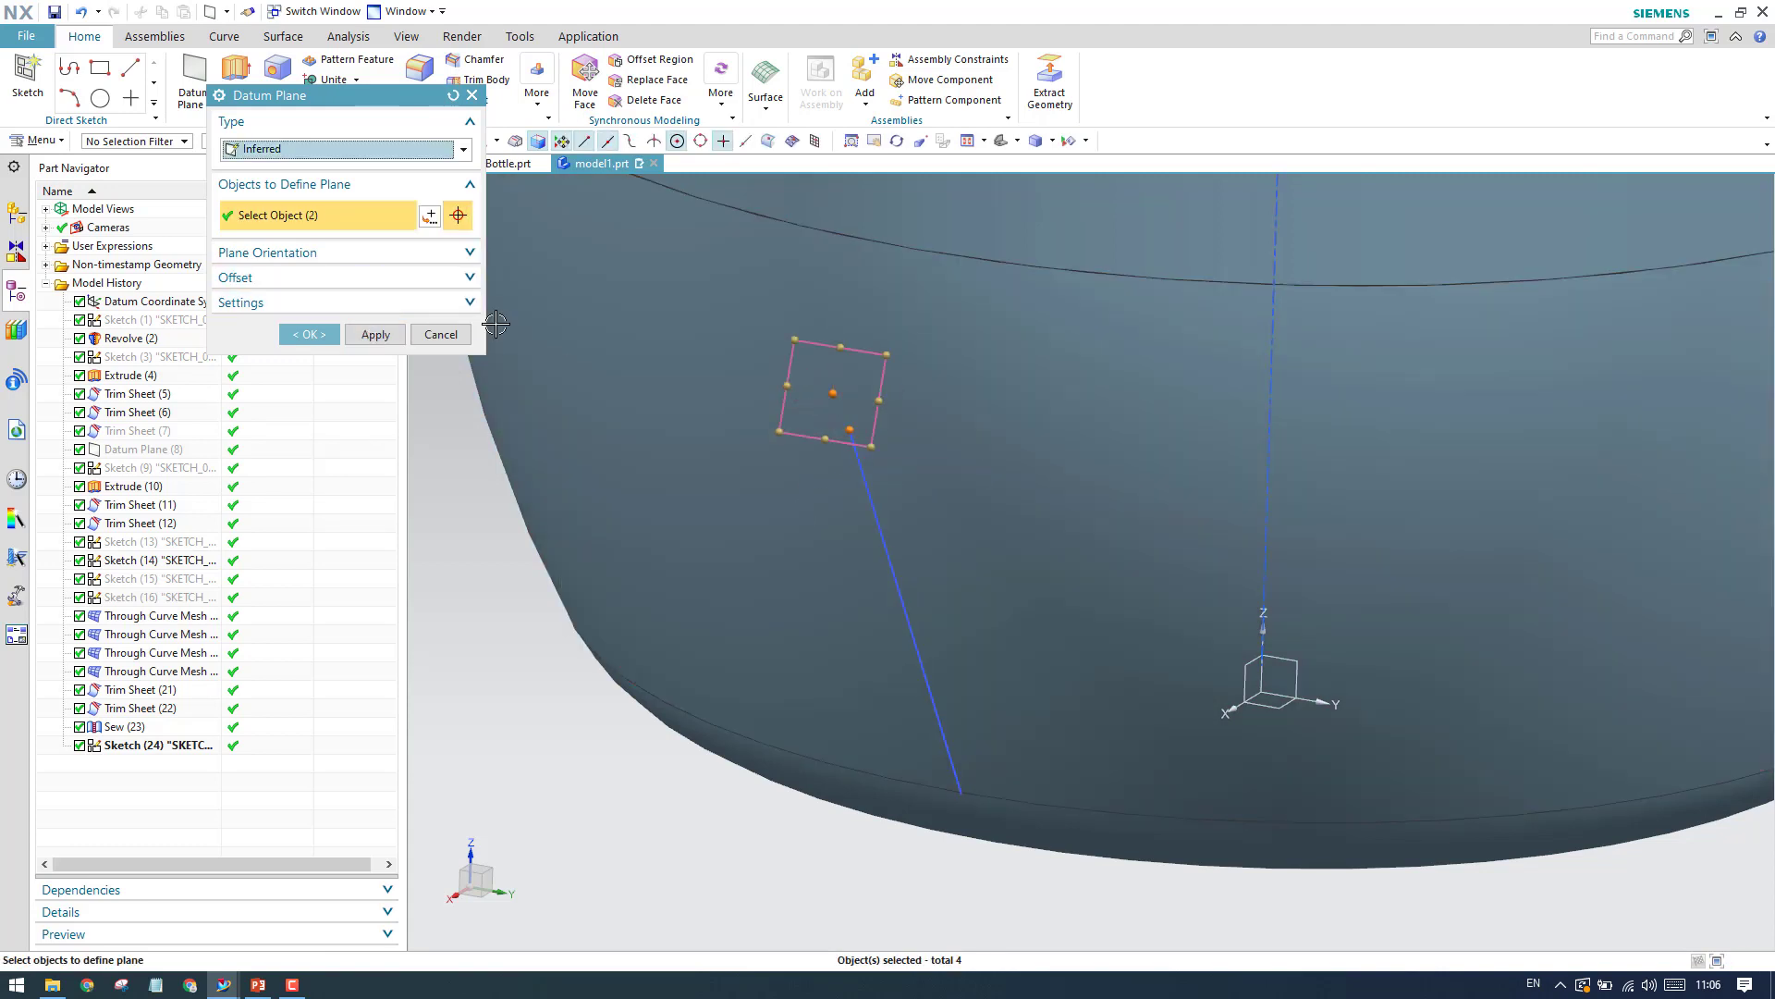
pyautogui.click(445, 334)
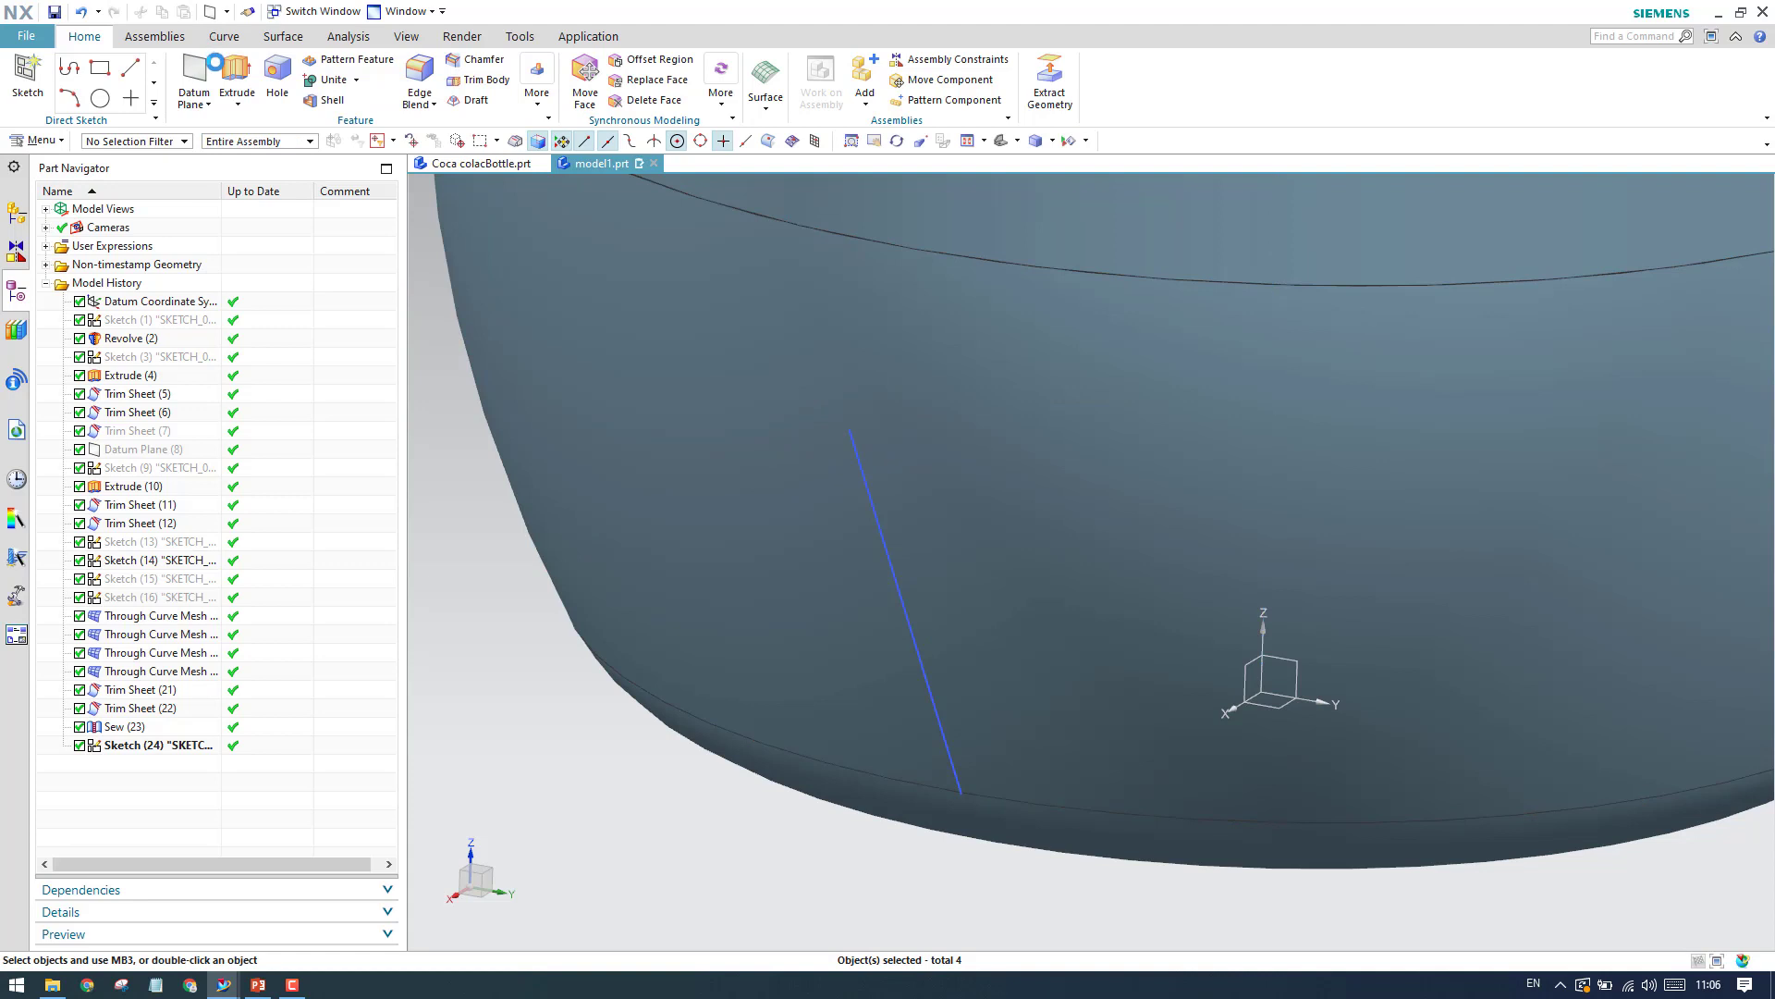
# Create an inferred datum plane normal to the slanted line at its upper endpoint and start a sketch on that plane.
pyautogui.click(850, 431)
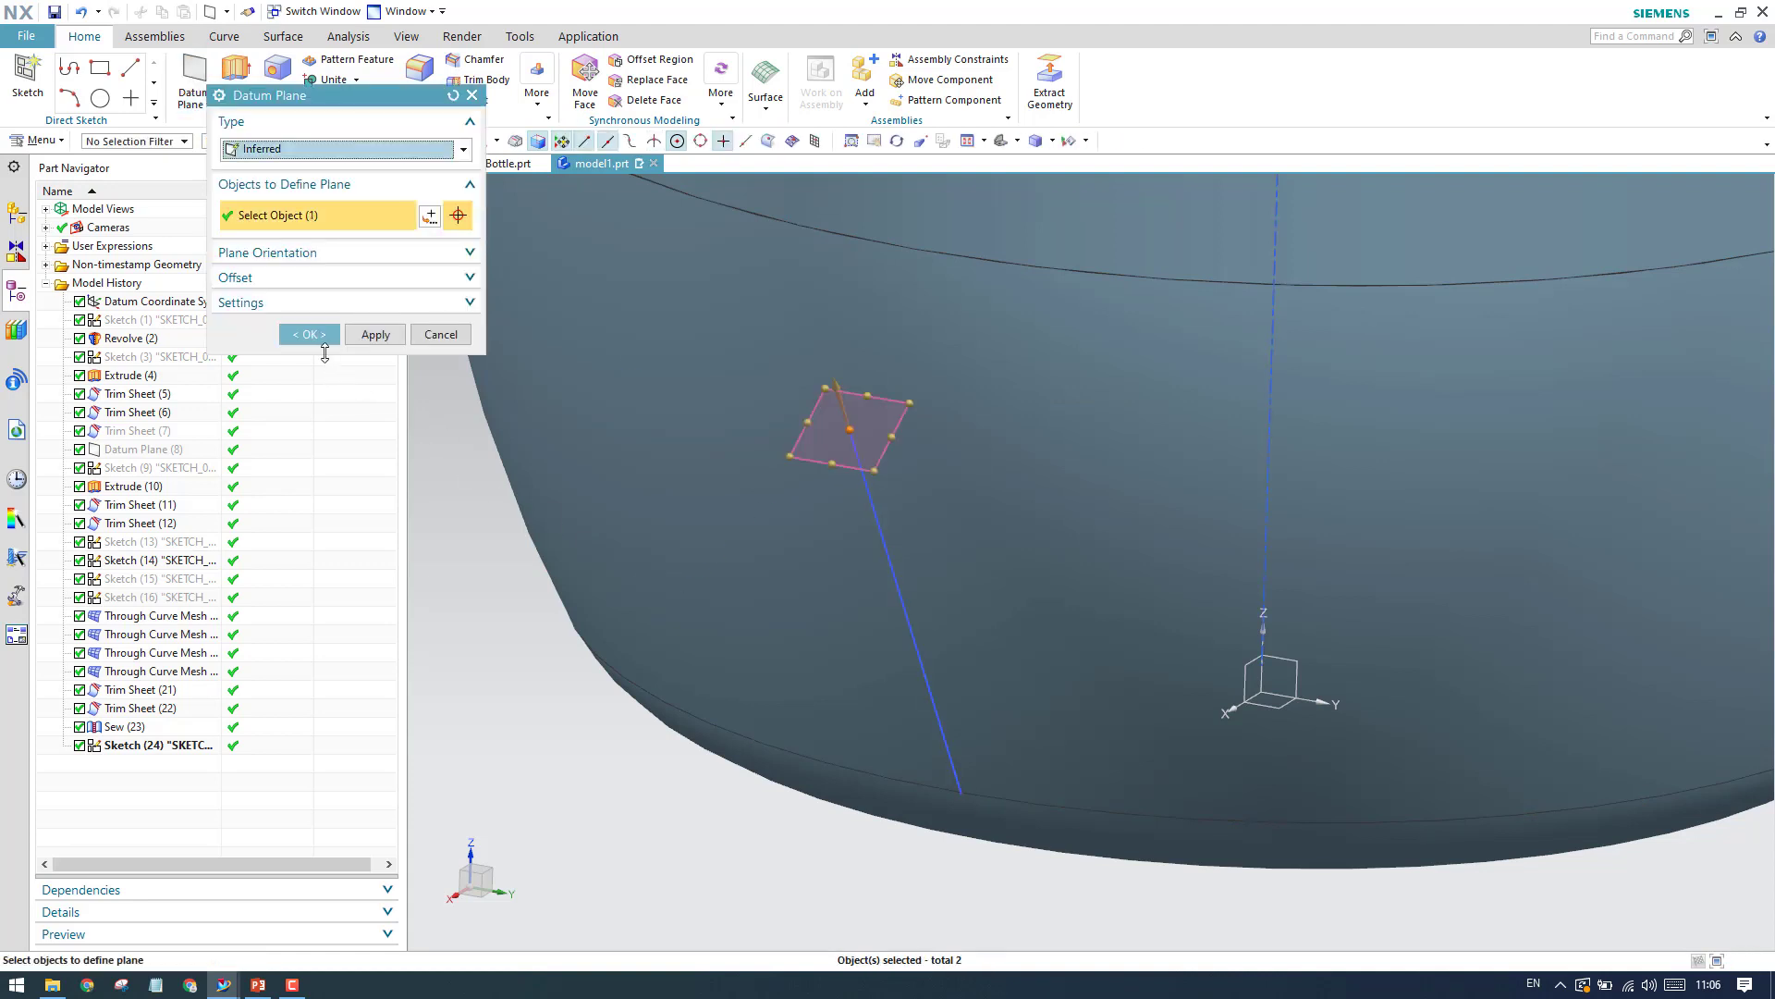
pyautogui.click(305, 335)
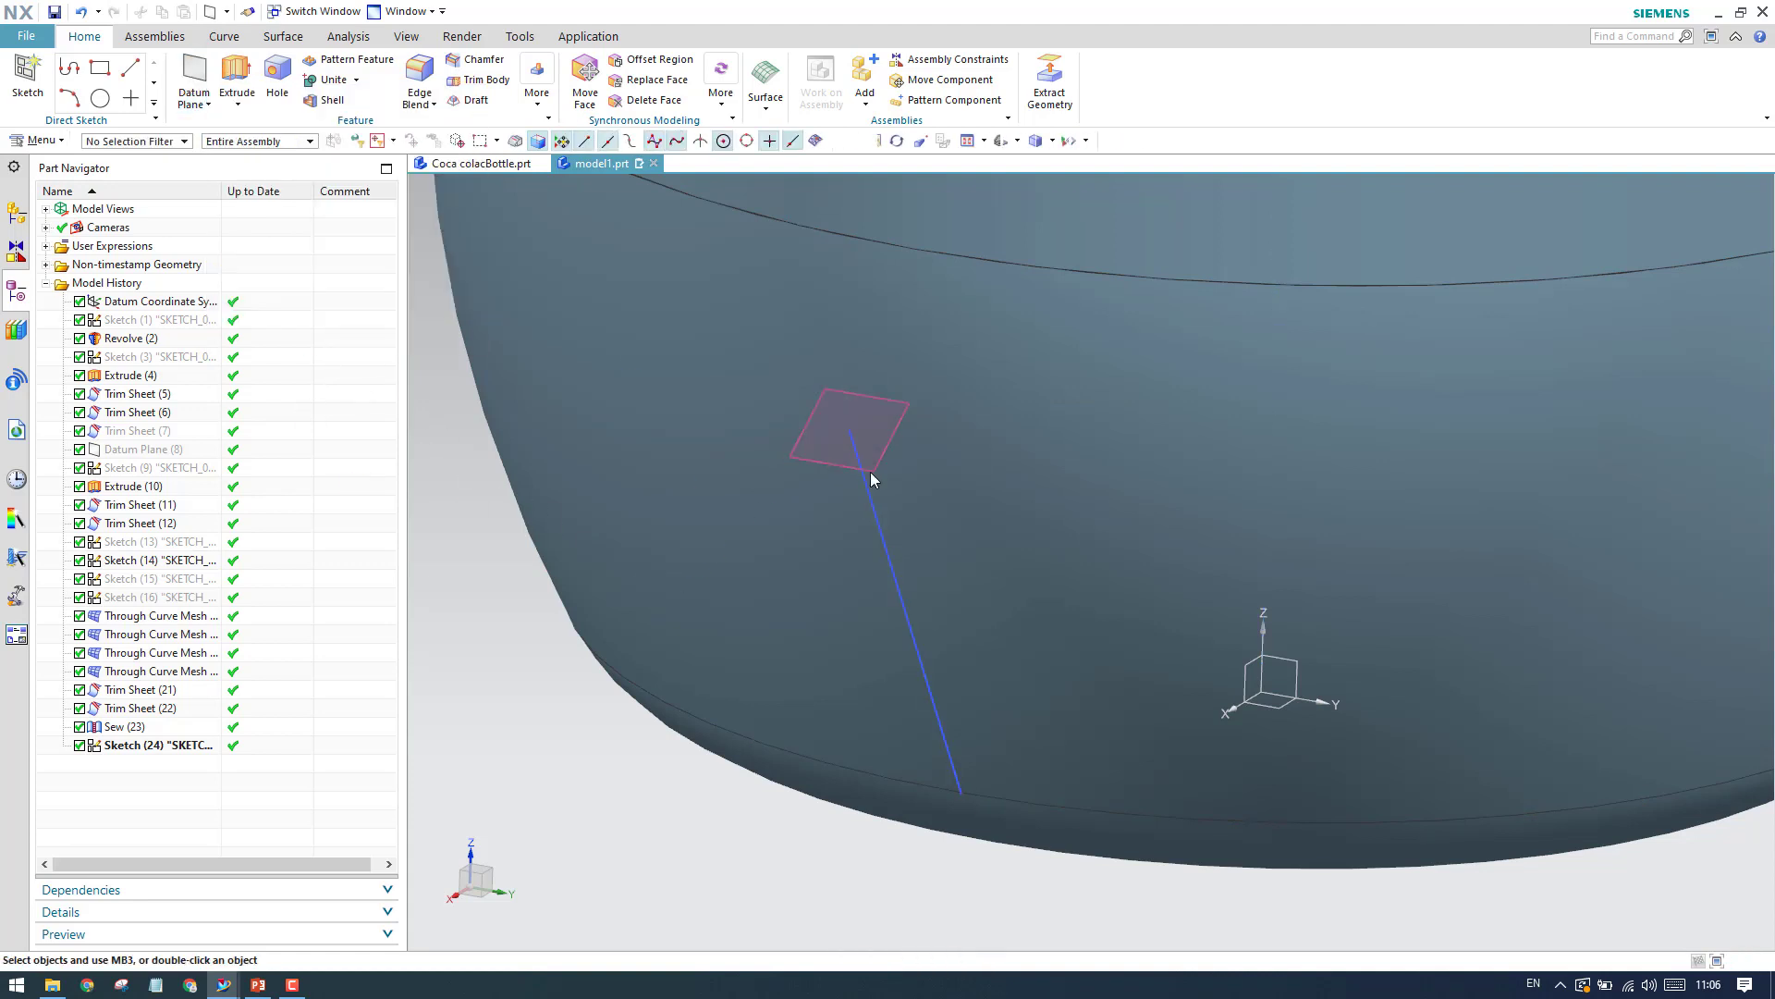
pyautogui.click(22, 85)
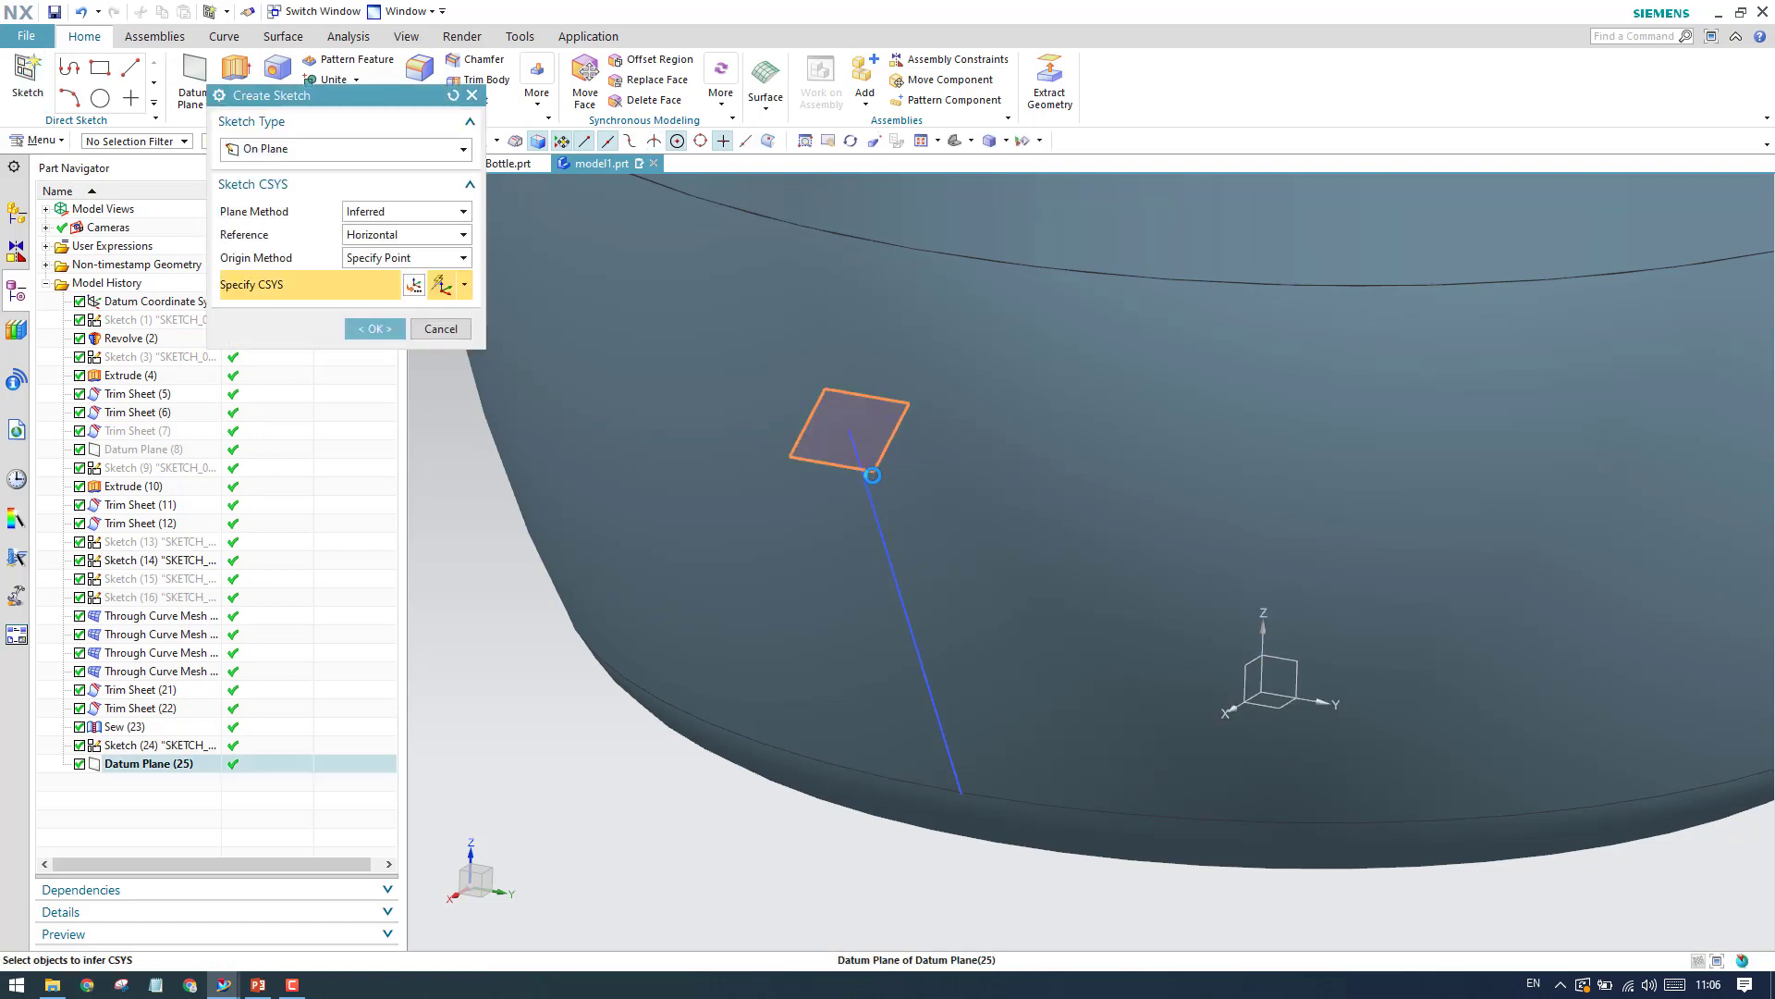
pyautogui.click(872, 475)
pyautogui.click(370, 330)
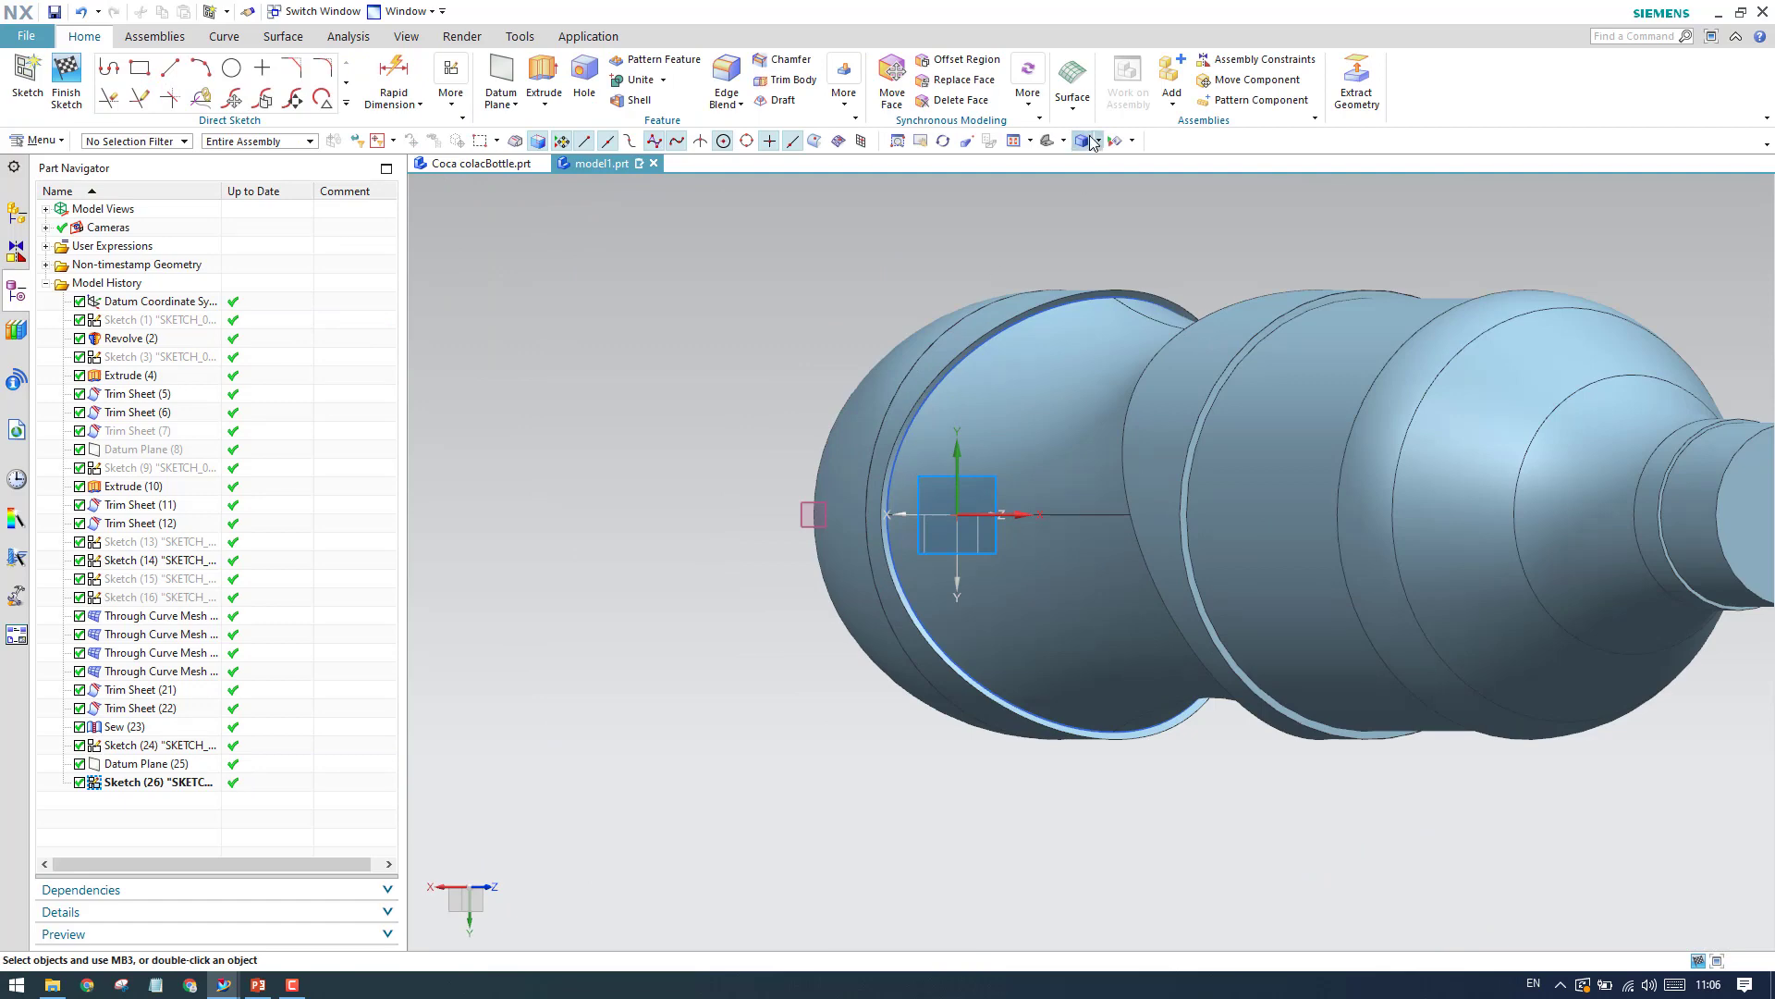
# Switch the bottle model's display to wireframe.
pyautogui.click(1093, 141)
pyautogui.click(1128, 248)
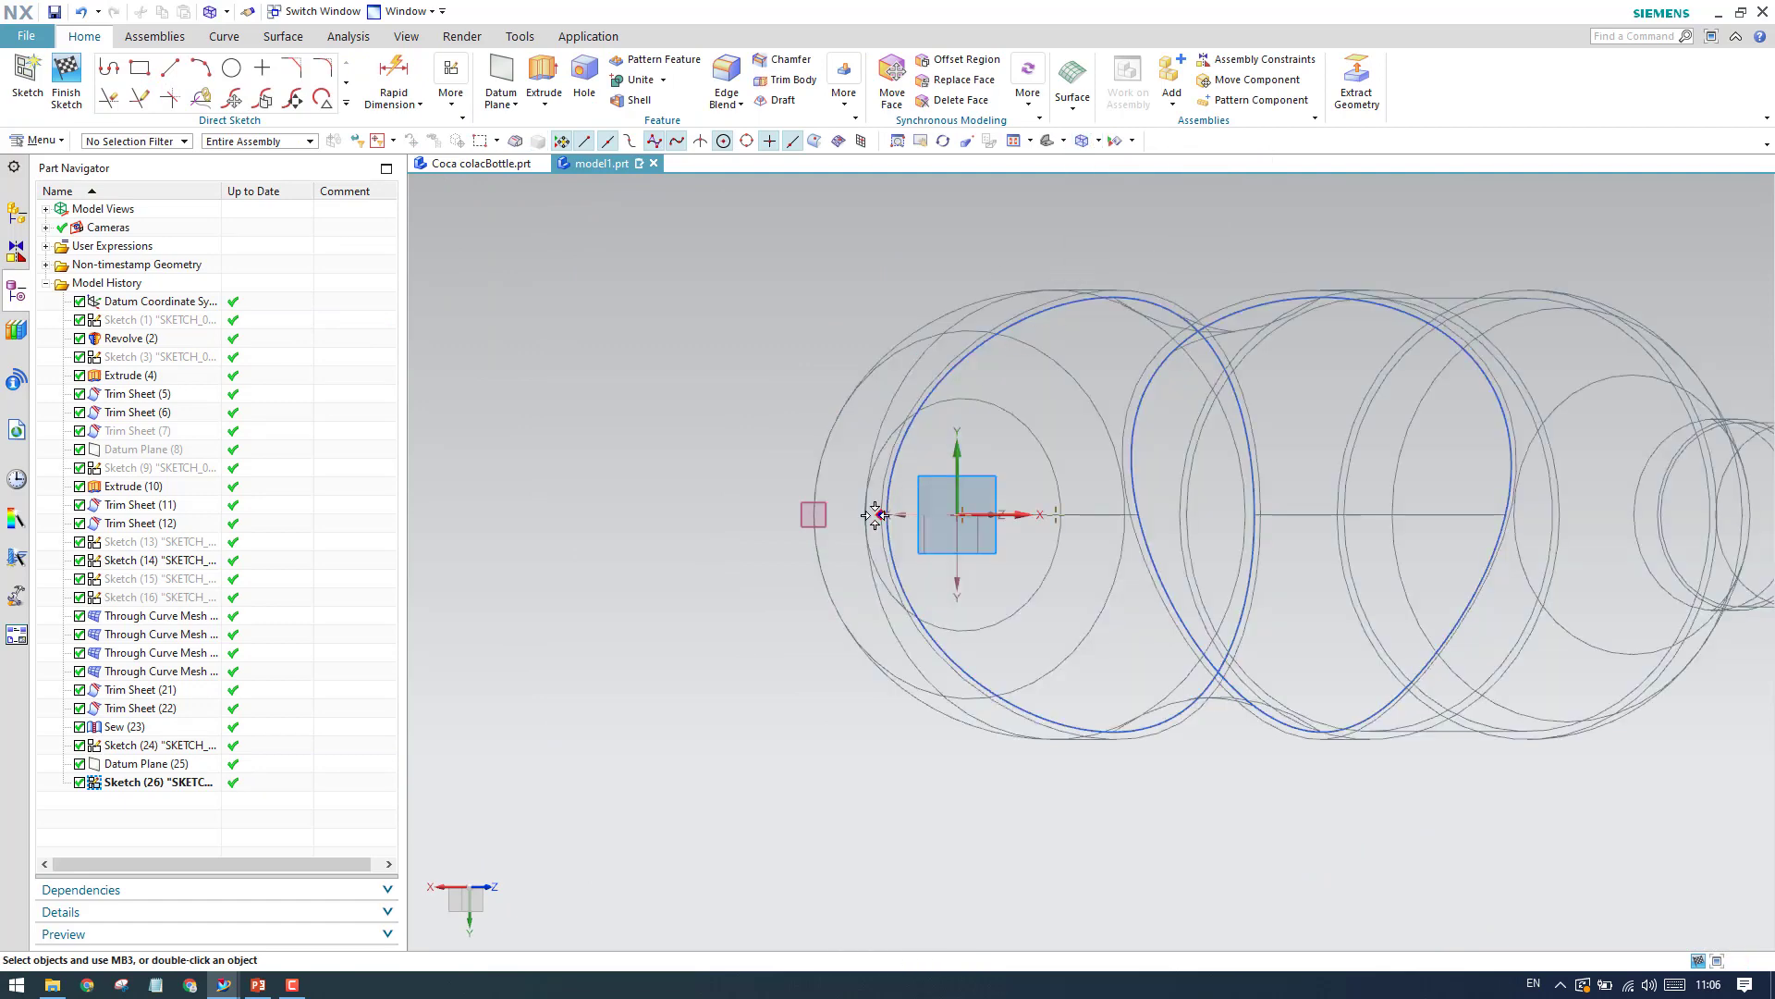
pyautogui.scroll(4, 875, 516)
pyautogui.scroll(-2, 1175, 480)
pyautogui.scroll(-3, 928, 482)
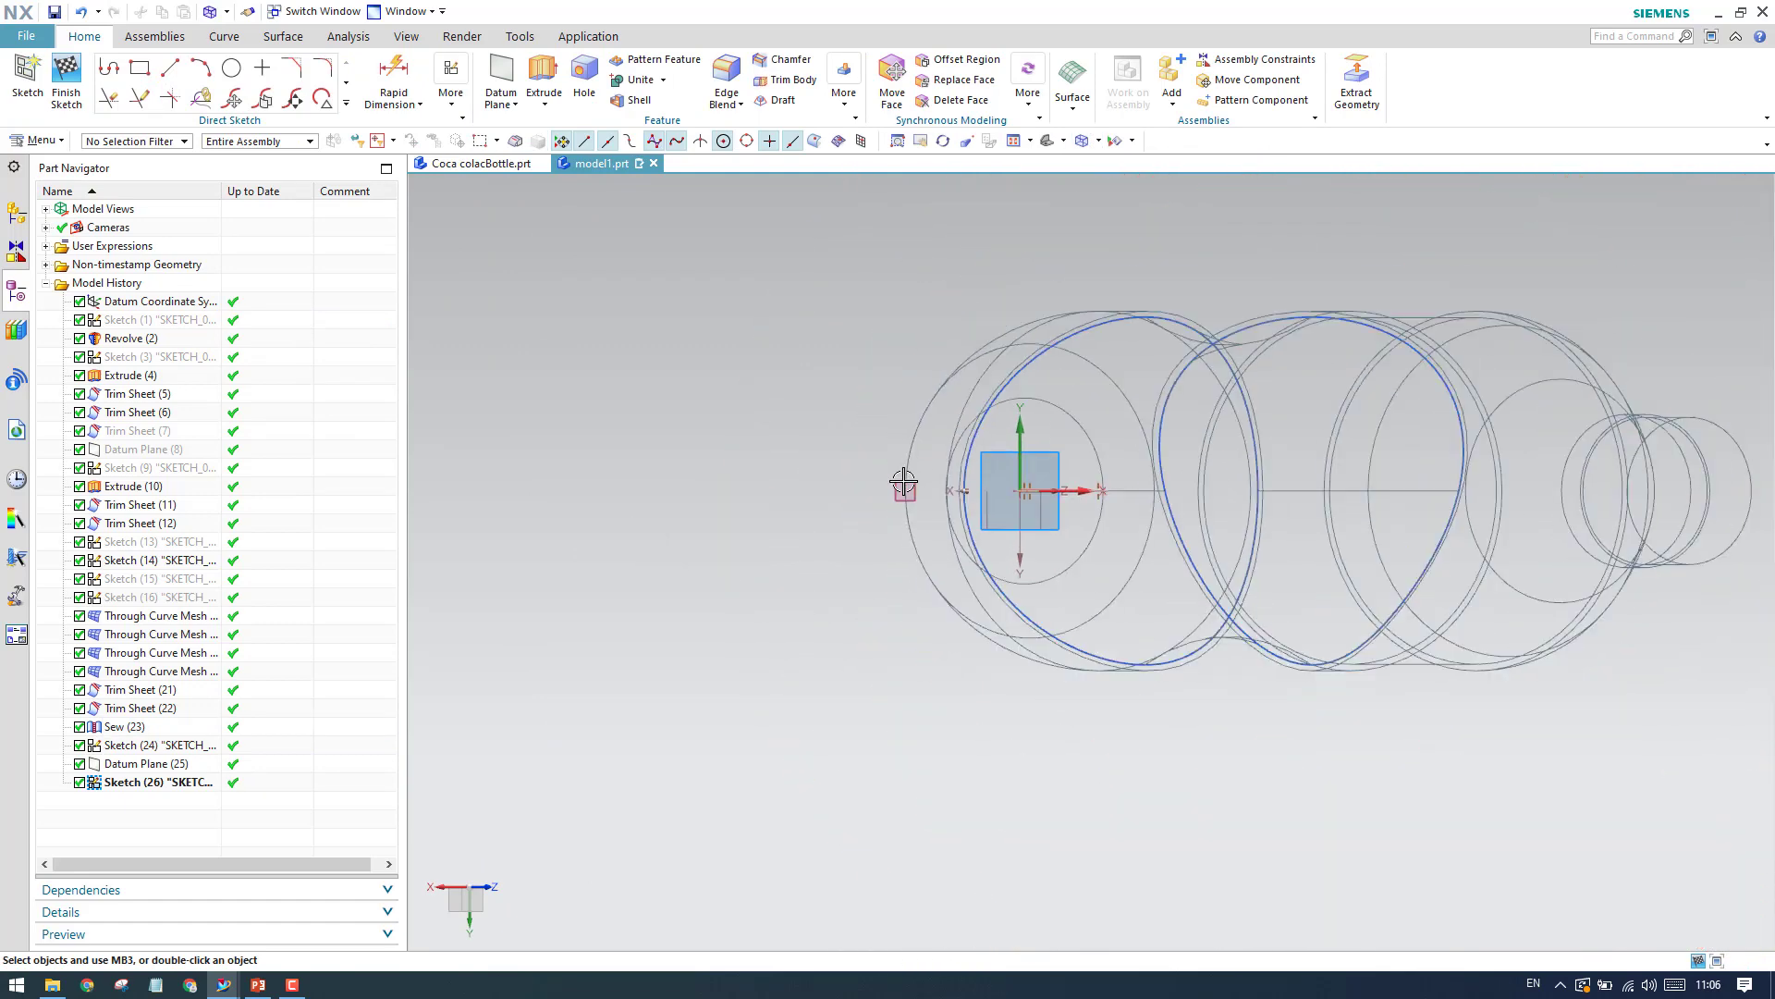
pyautogui.scroll(2, 903, 482)
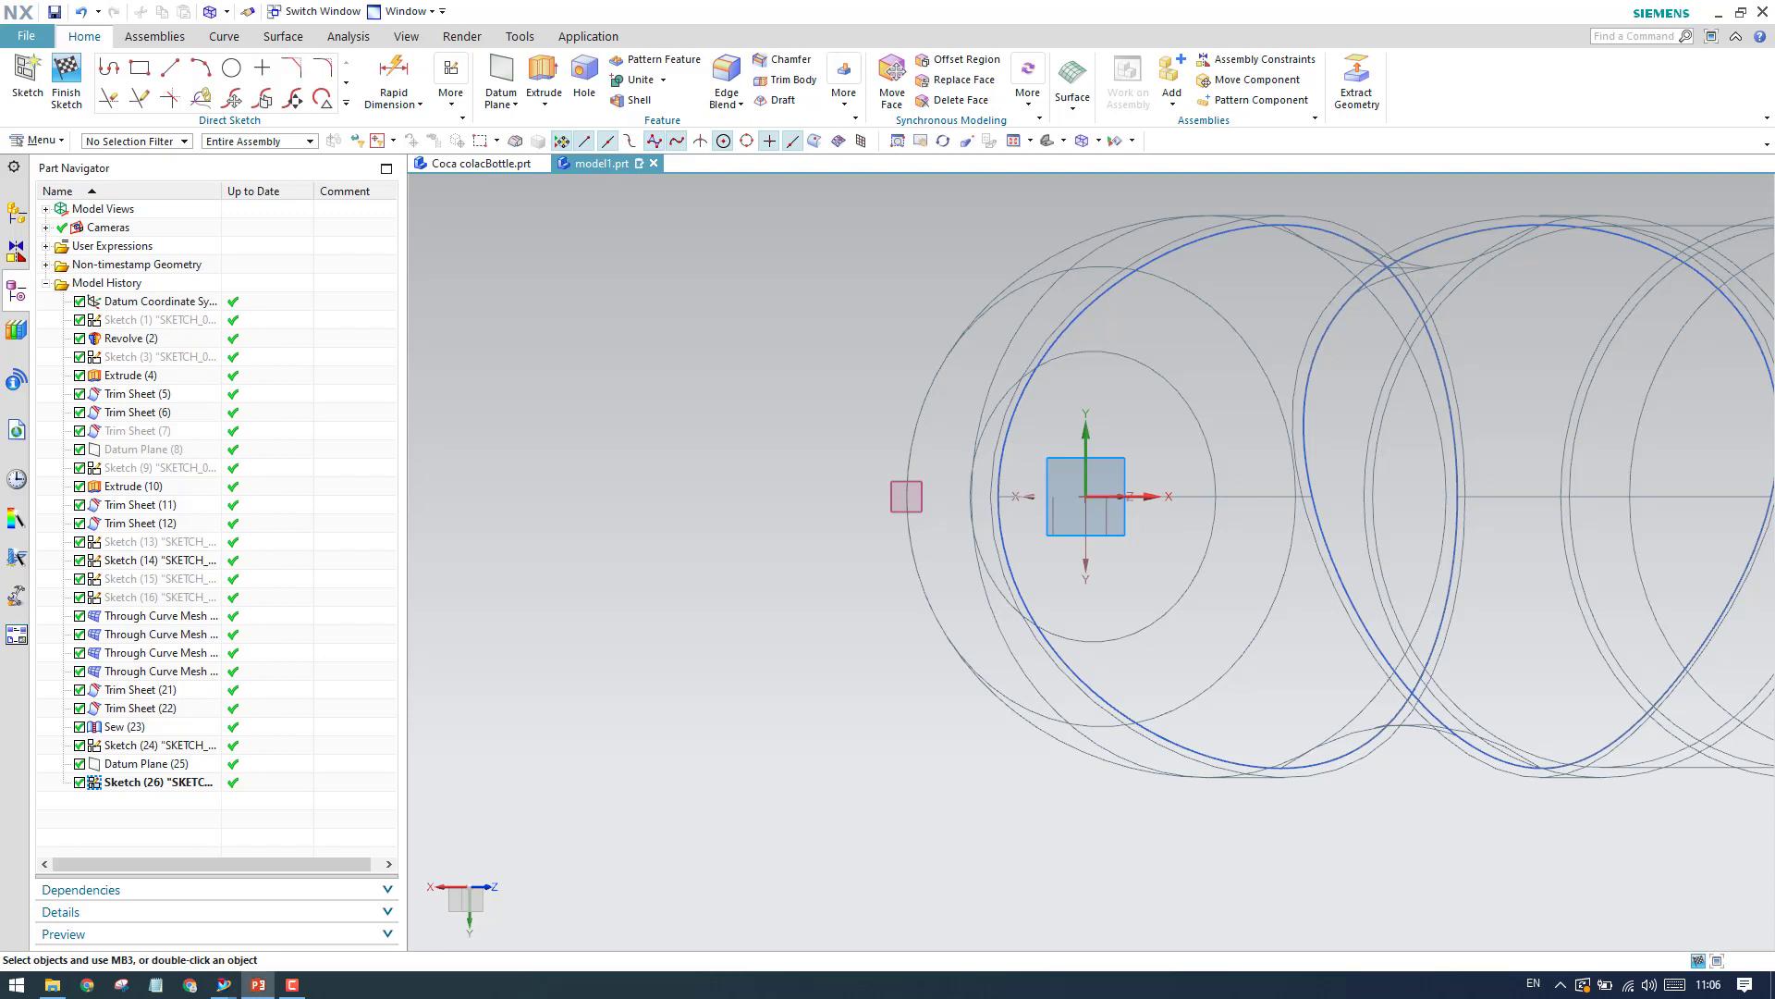
pyautogui.scroll(1, 828, 501)
# Sketch two separate slanted lines around the datum plane, one on each side of the horizontal axis, converging toward the sketch origin.
pyautogui.click(170, 68)
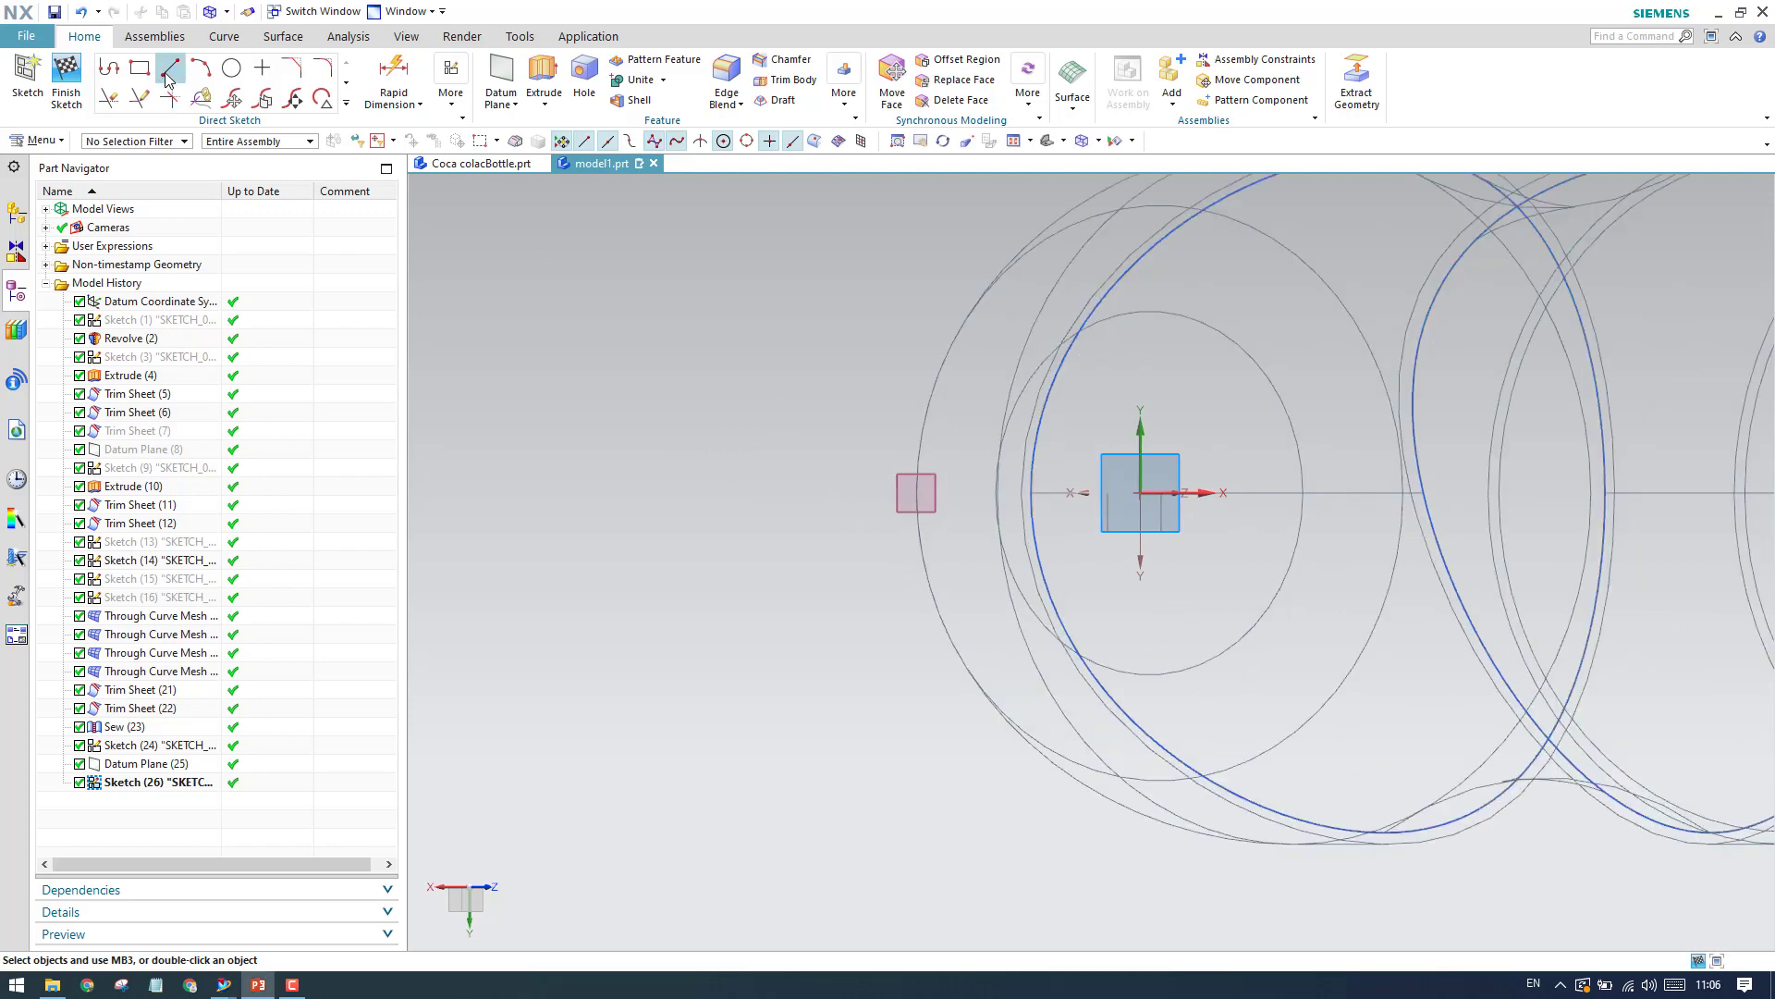
pyautogui.scroll(2, 924, 460)
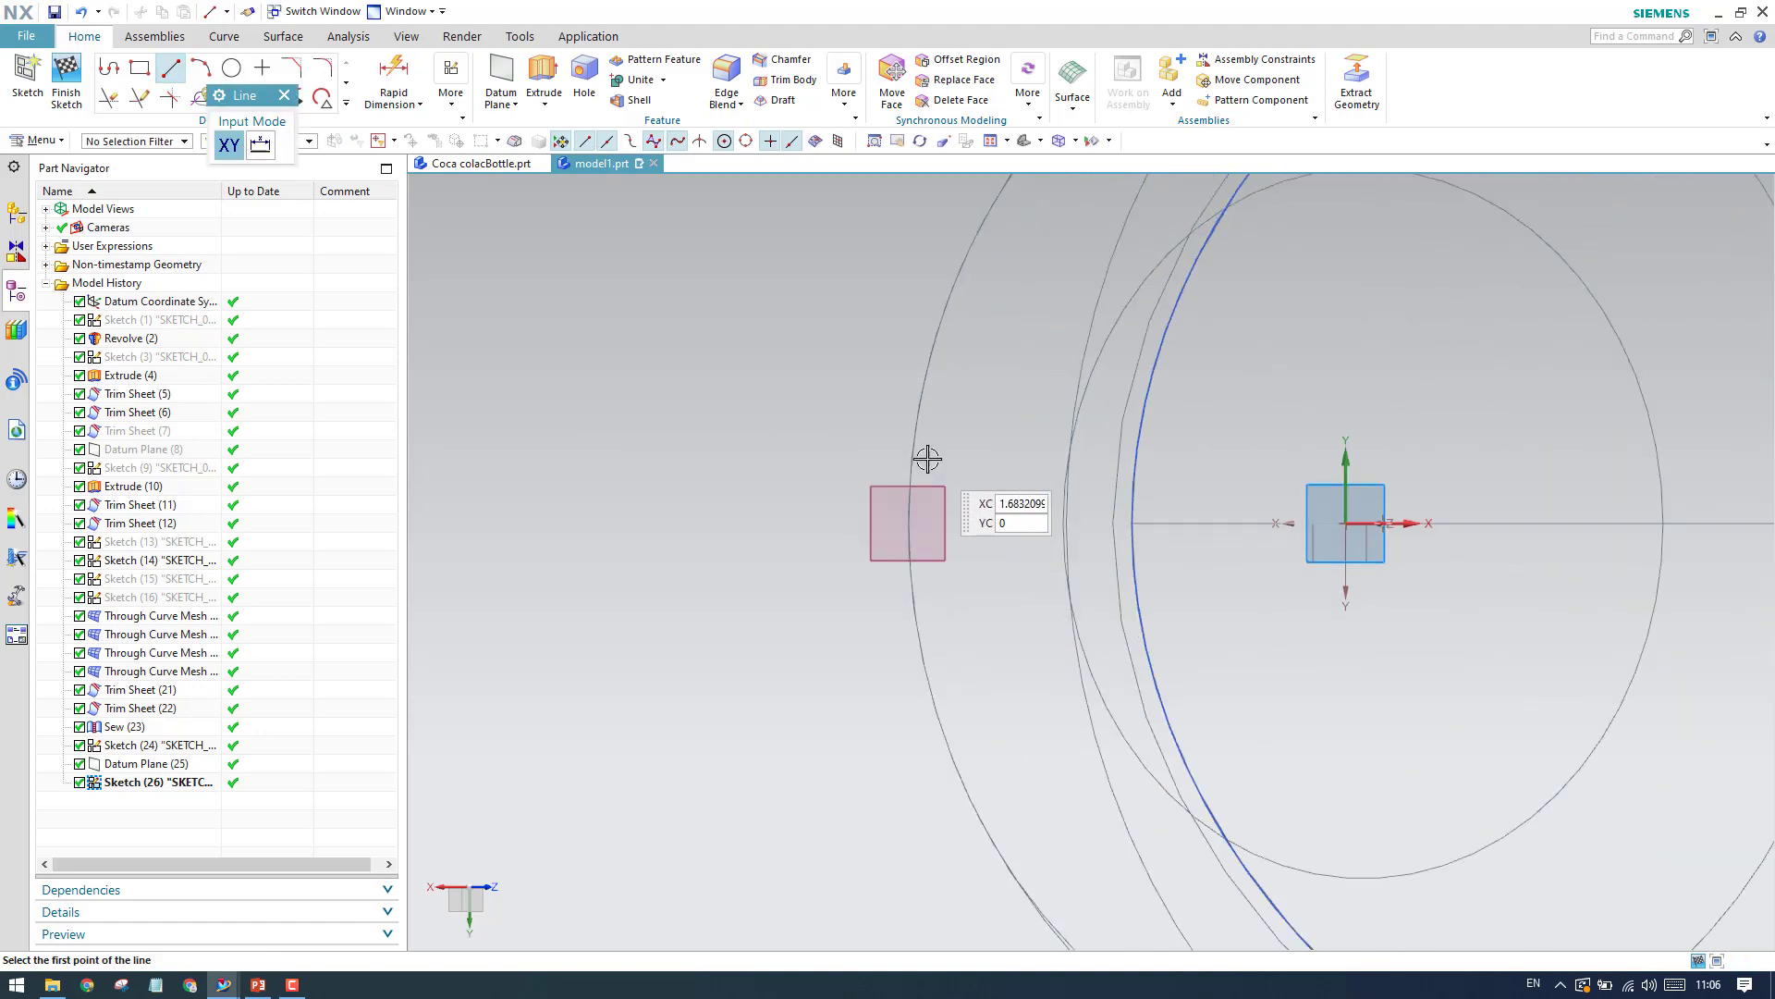
pyautogui.click(775, 344)
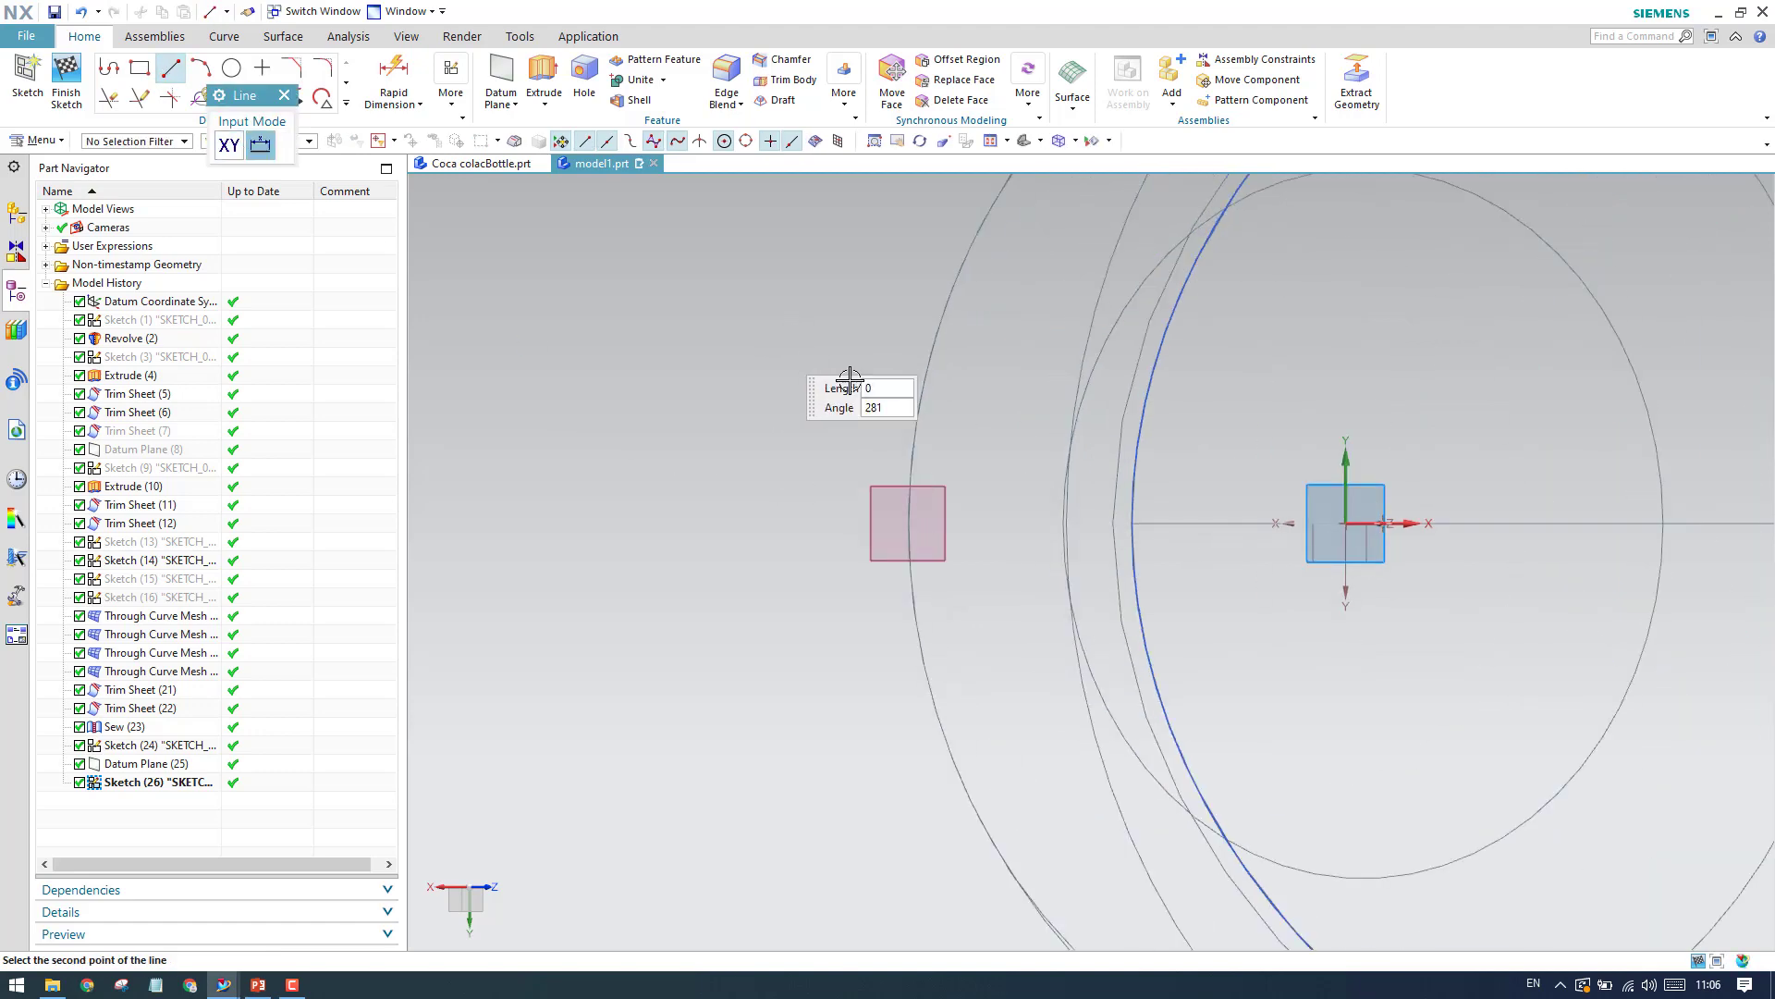
pyautogui.click(1040, 467)
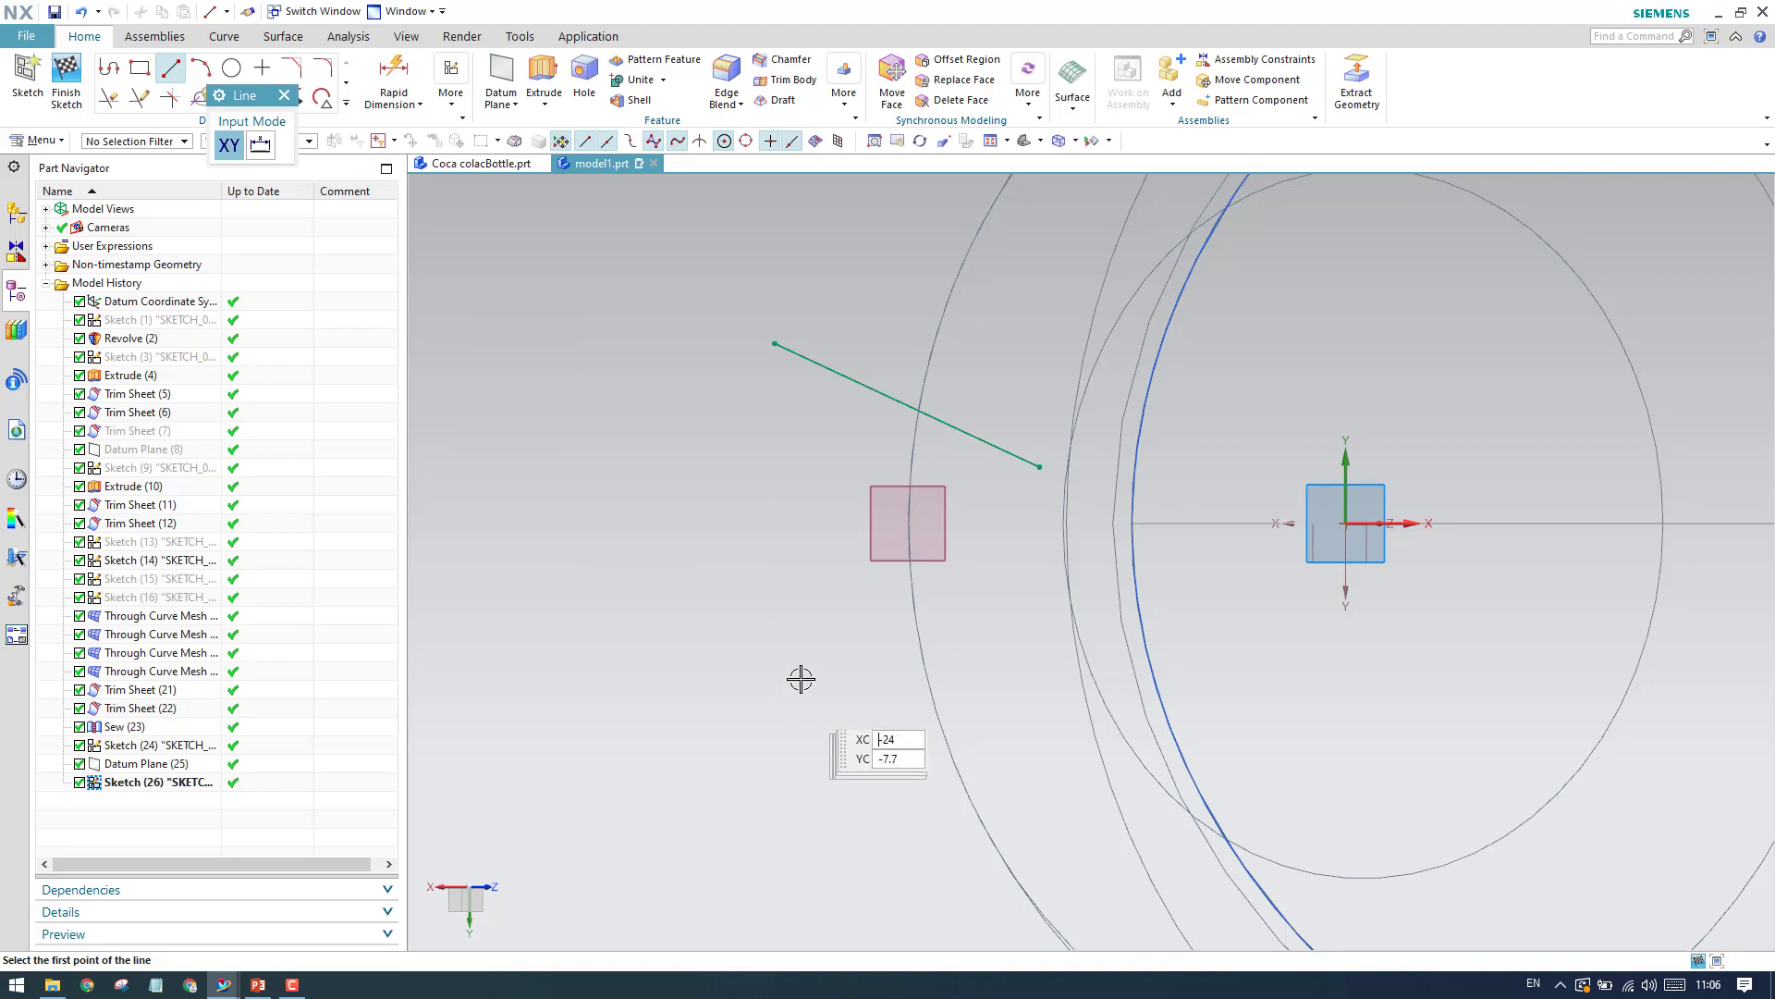
pyautogui.click(775, 668)
pyautogui.click(1040, 568)
pyautogui.press('Escape')
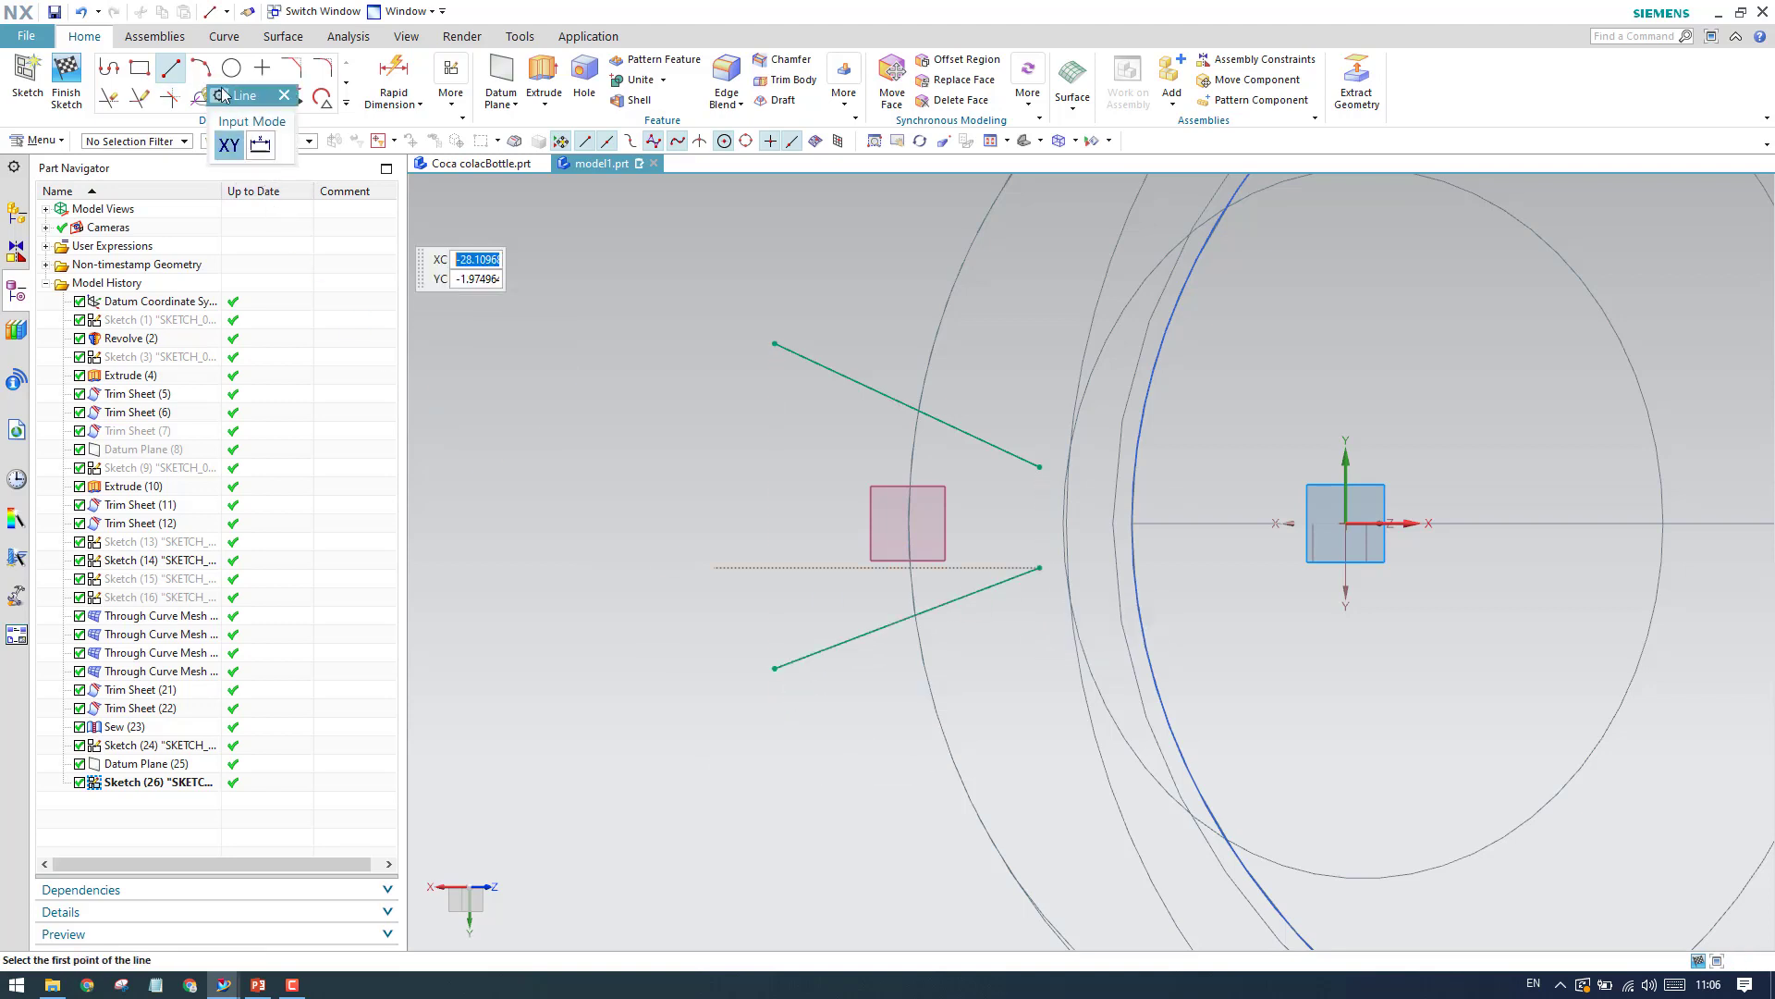
# Join the inner endpoints of the two lines with a three-point arc of about 2.3 radius bulging toward the sketch origin.
pyautogui.click(201, 68)
pyautogui.click(1039, 467)
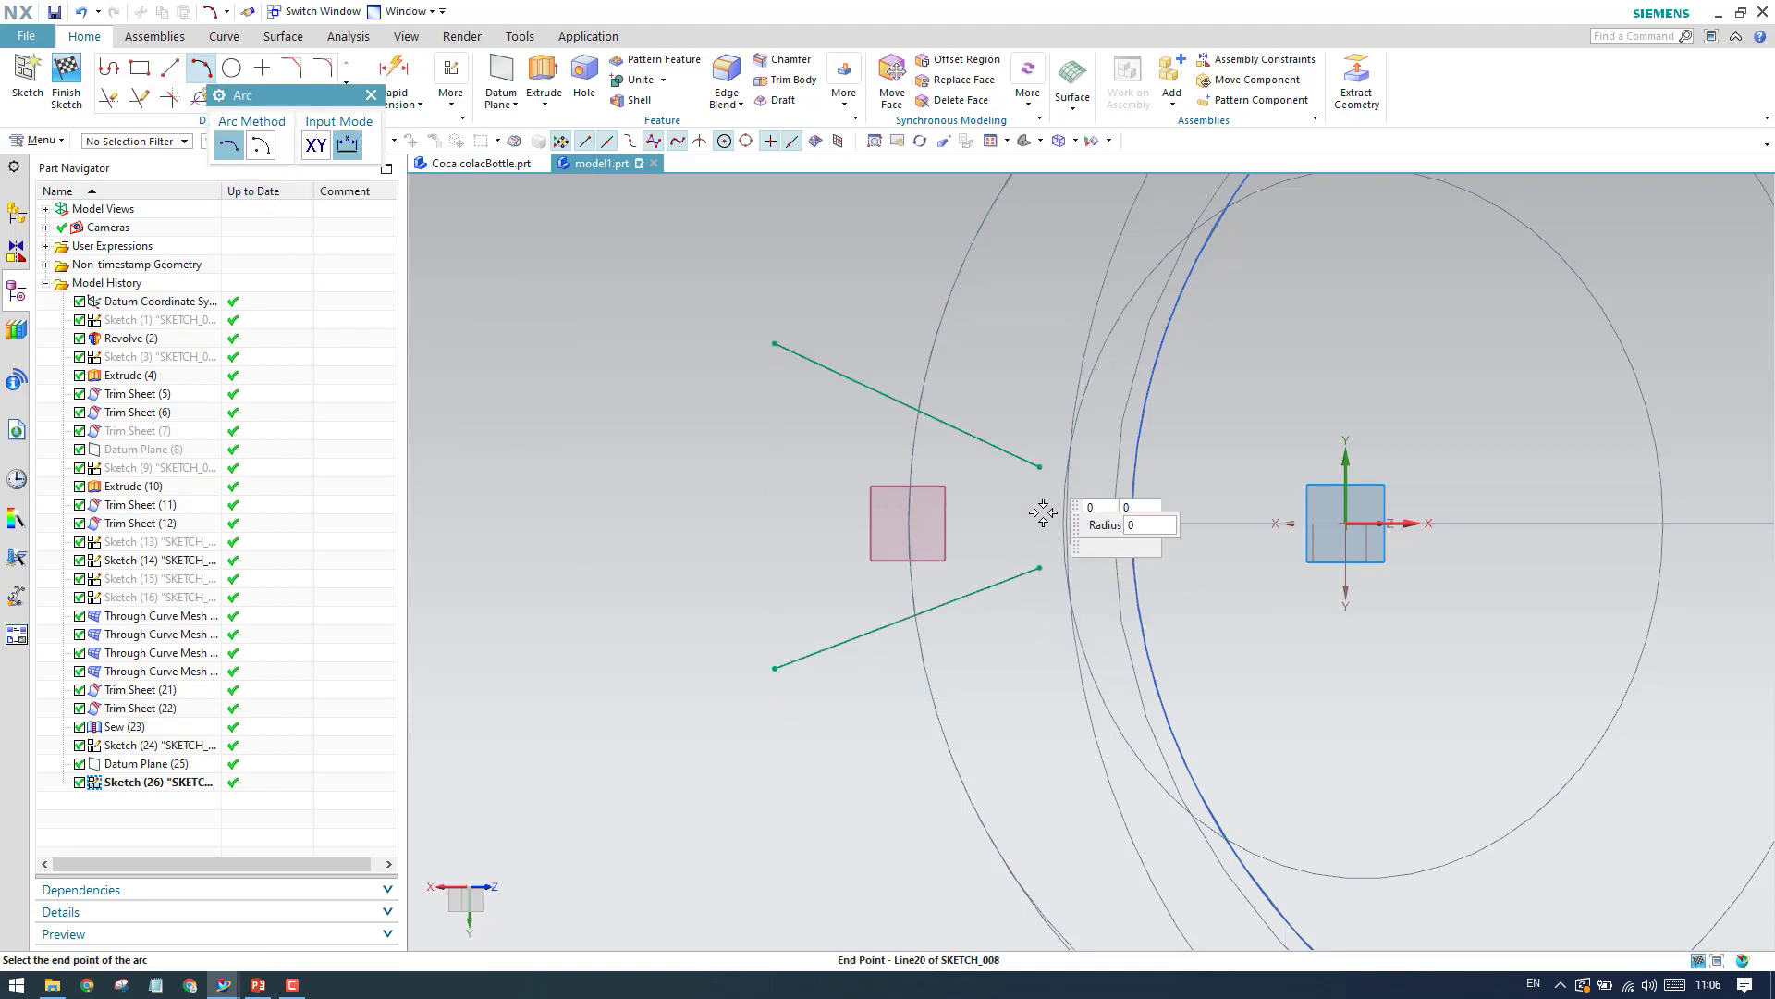
pyautogui.click(1040, 568)
pyautogui.click(1085, 531)
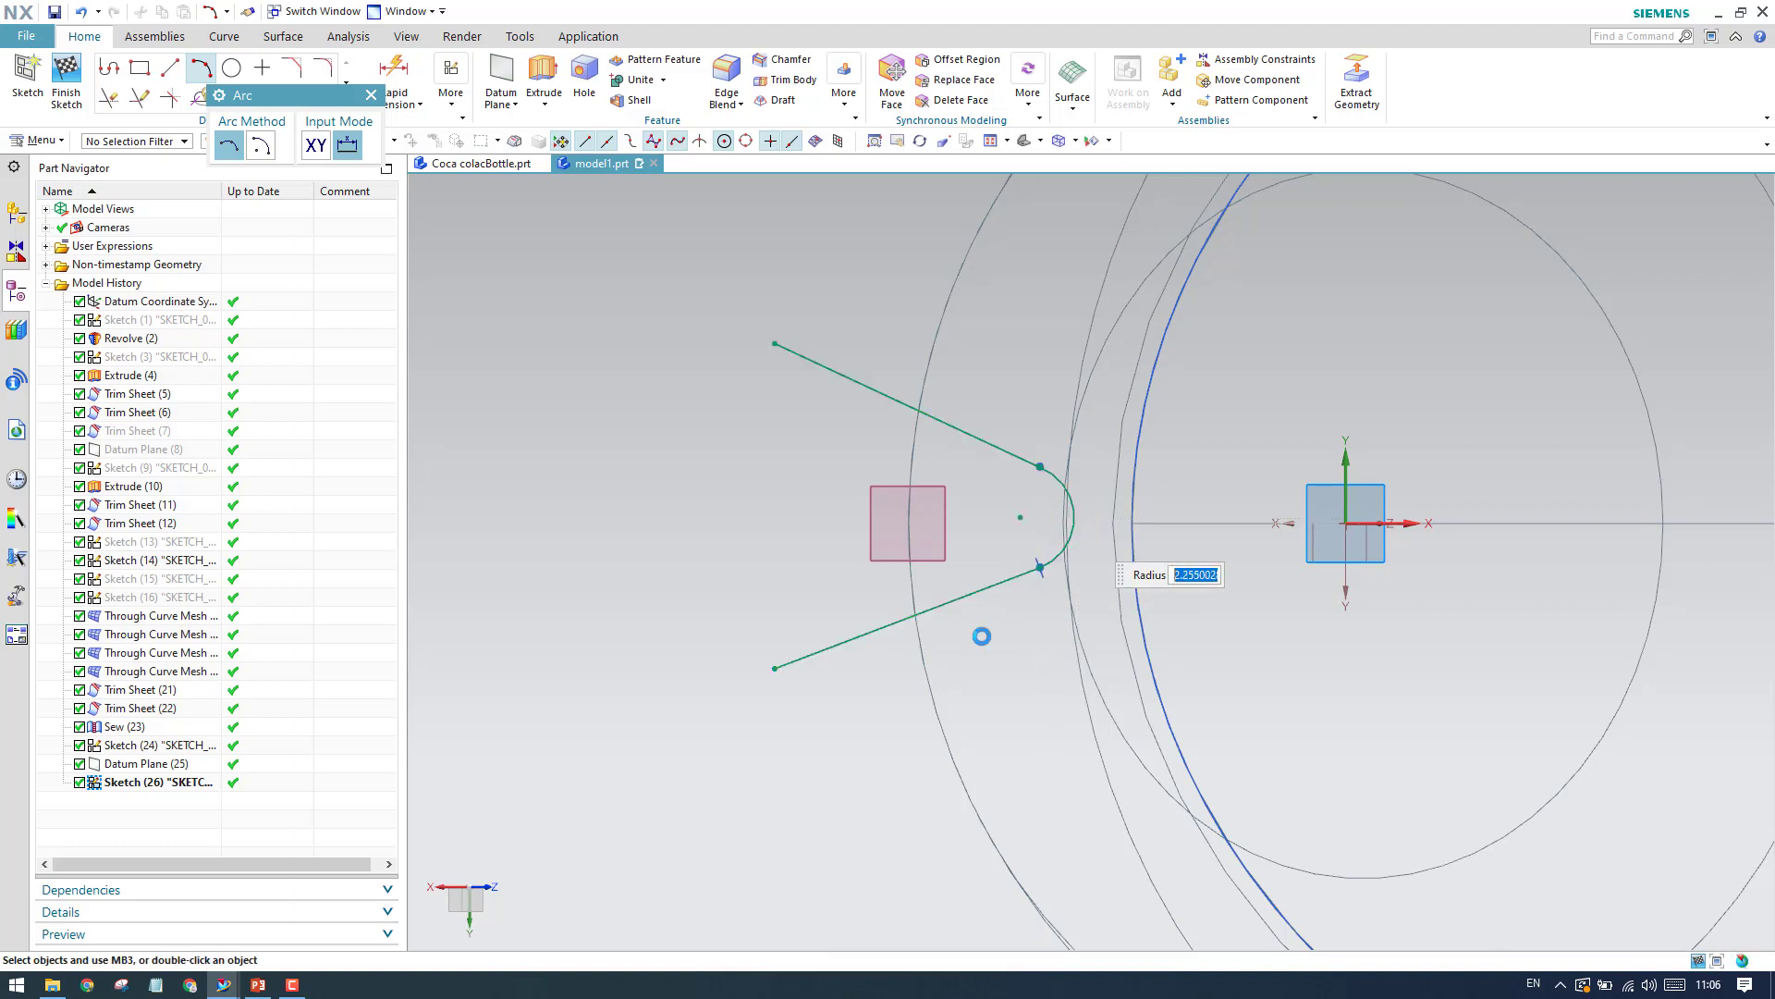
pyautogui.press('Escape')
# Add a tangent constraint between the arc and the upper slanted line.
pyautogui.press('c')
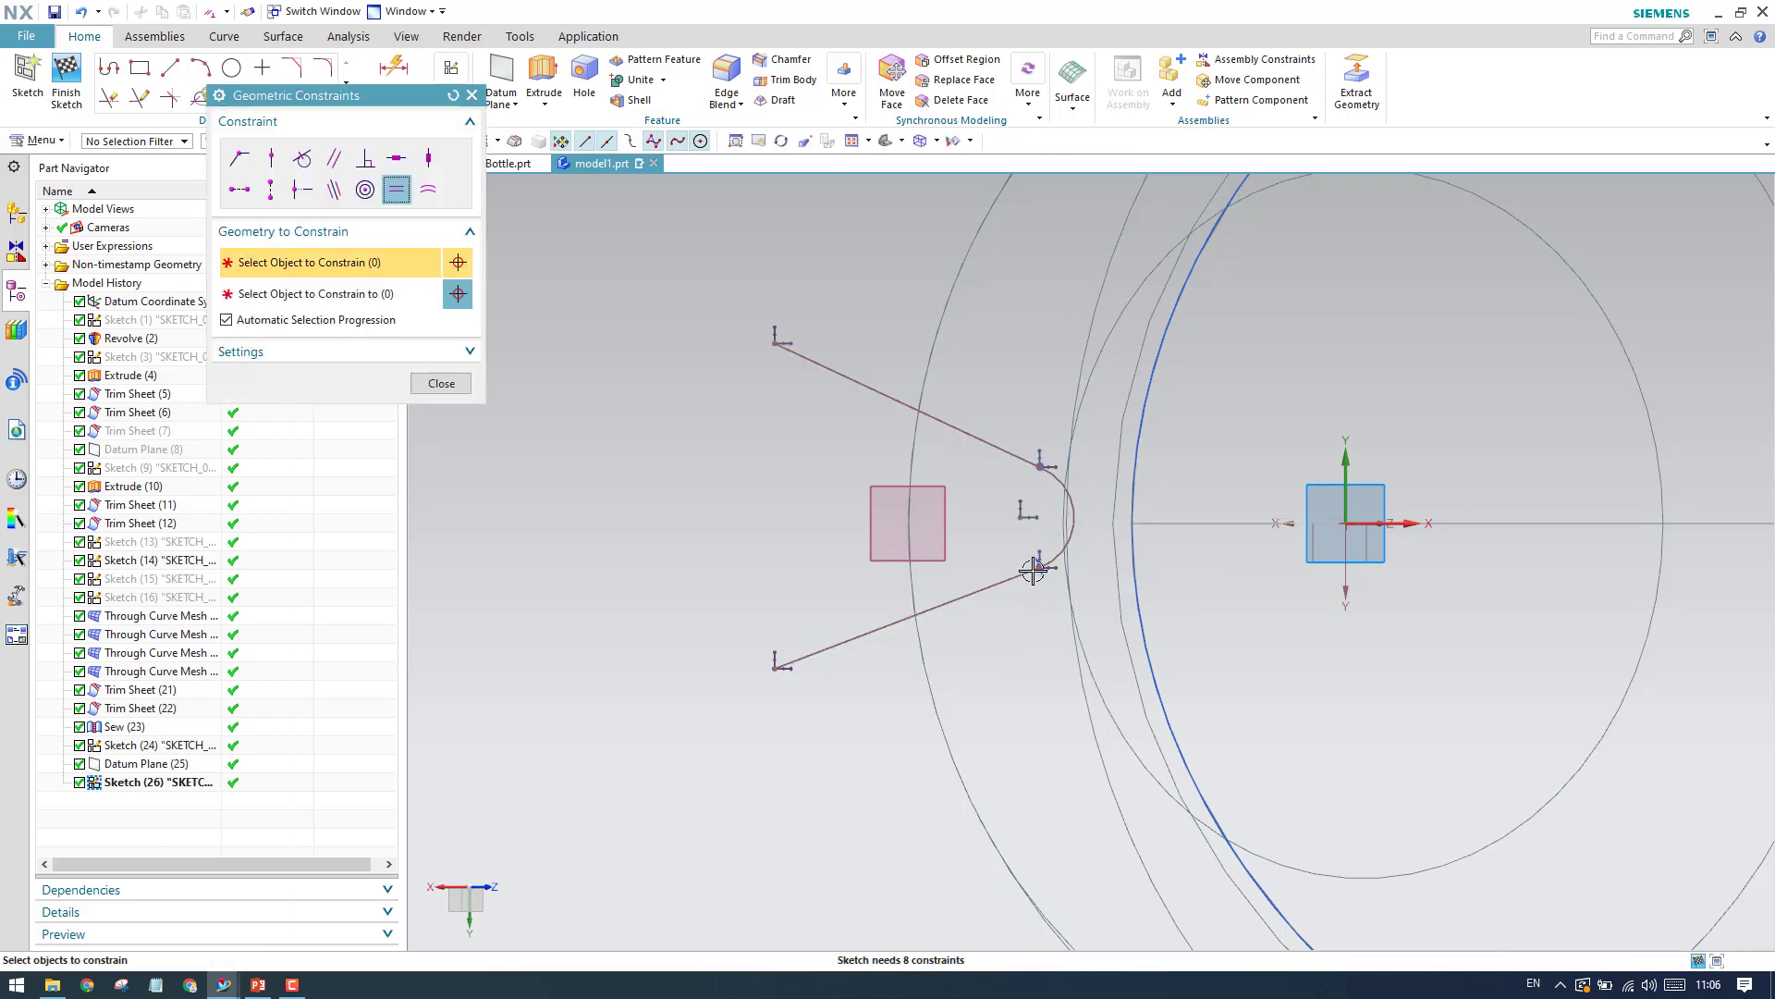
pyautogui.click(302, 158)
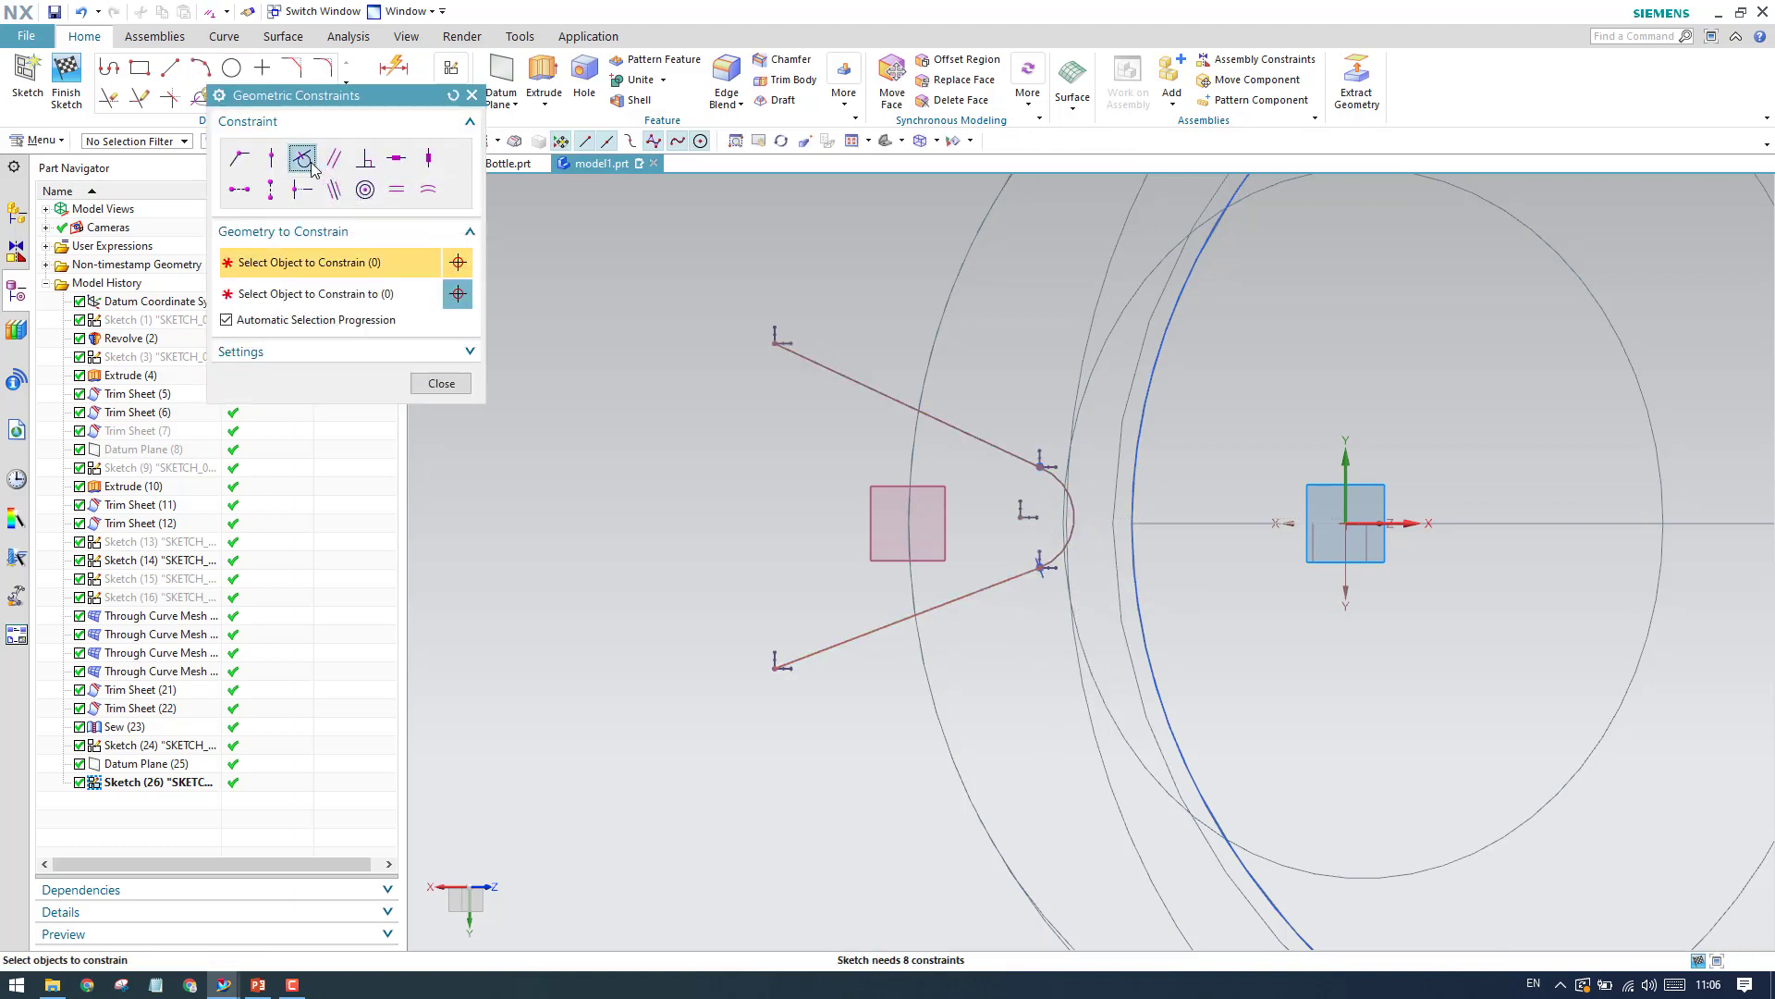
pyautogui.click(1065, 480)
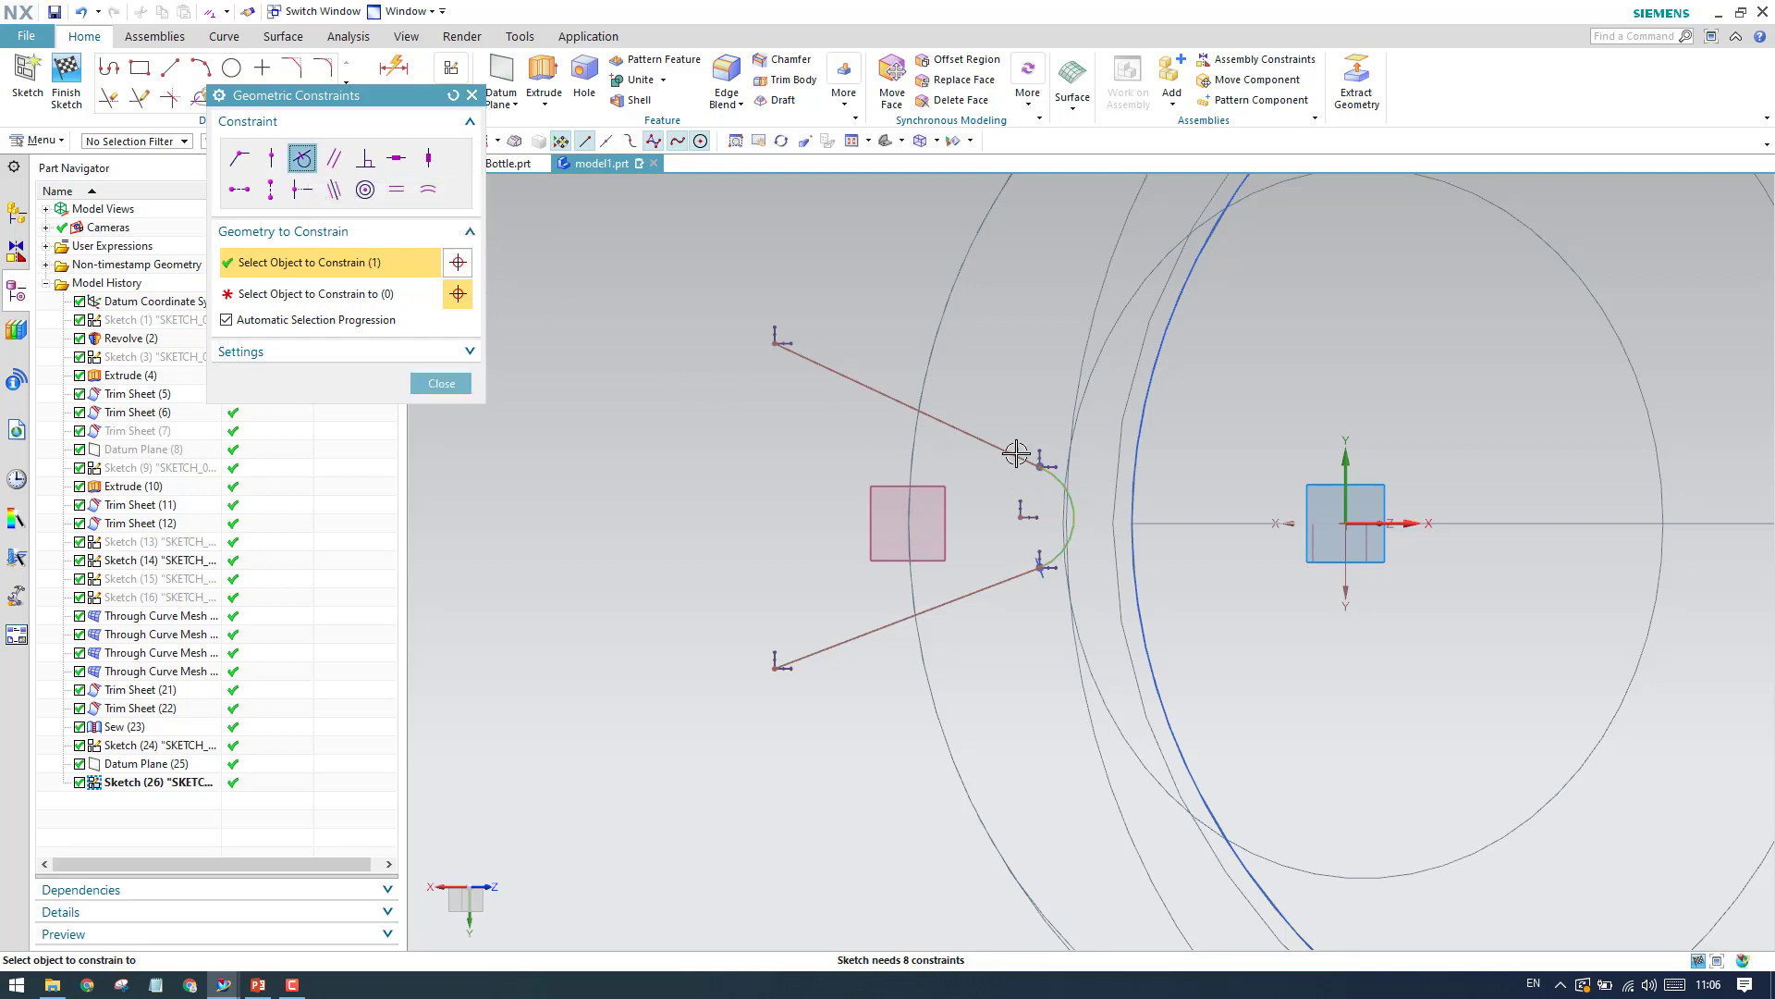
pyautogui.click(1018, 455)
pyautogui.click(442, 384)
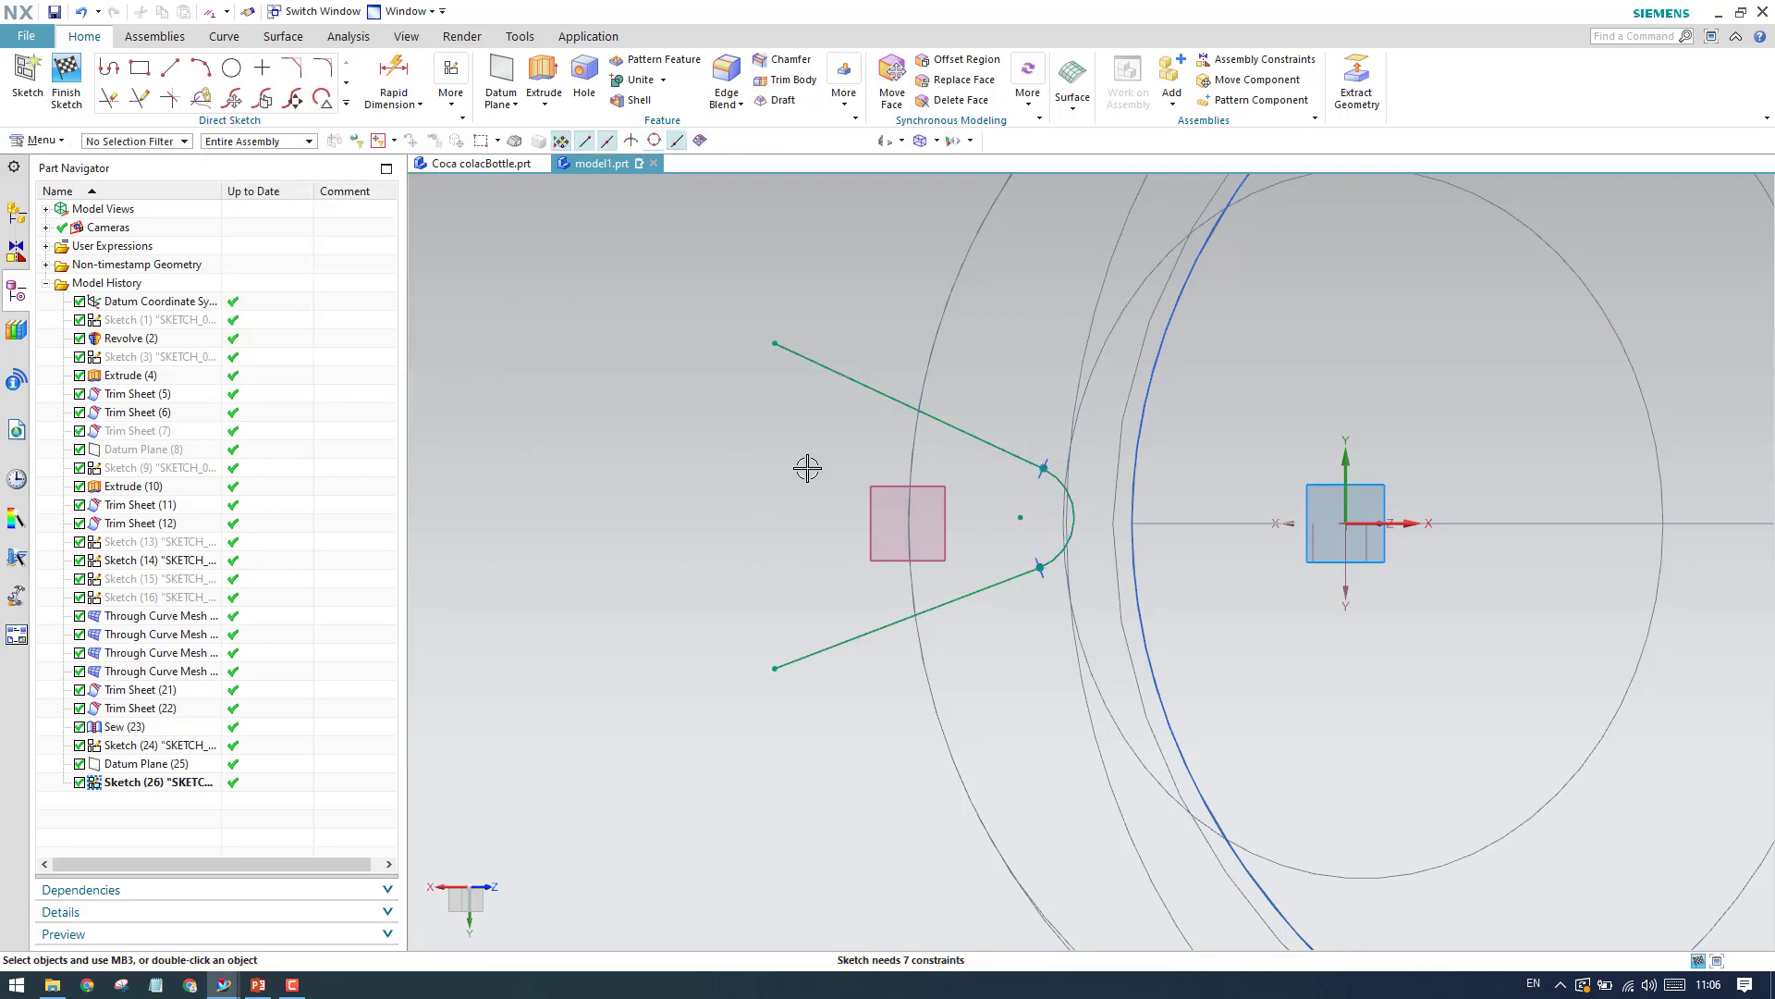
# Make the two slanted lines symmetric about the sketch's horizontal axis.
pyautogui.click(450, 83)
pyautogui.click(554, 159)
pyautogui.click(808, 657)
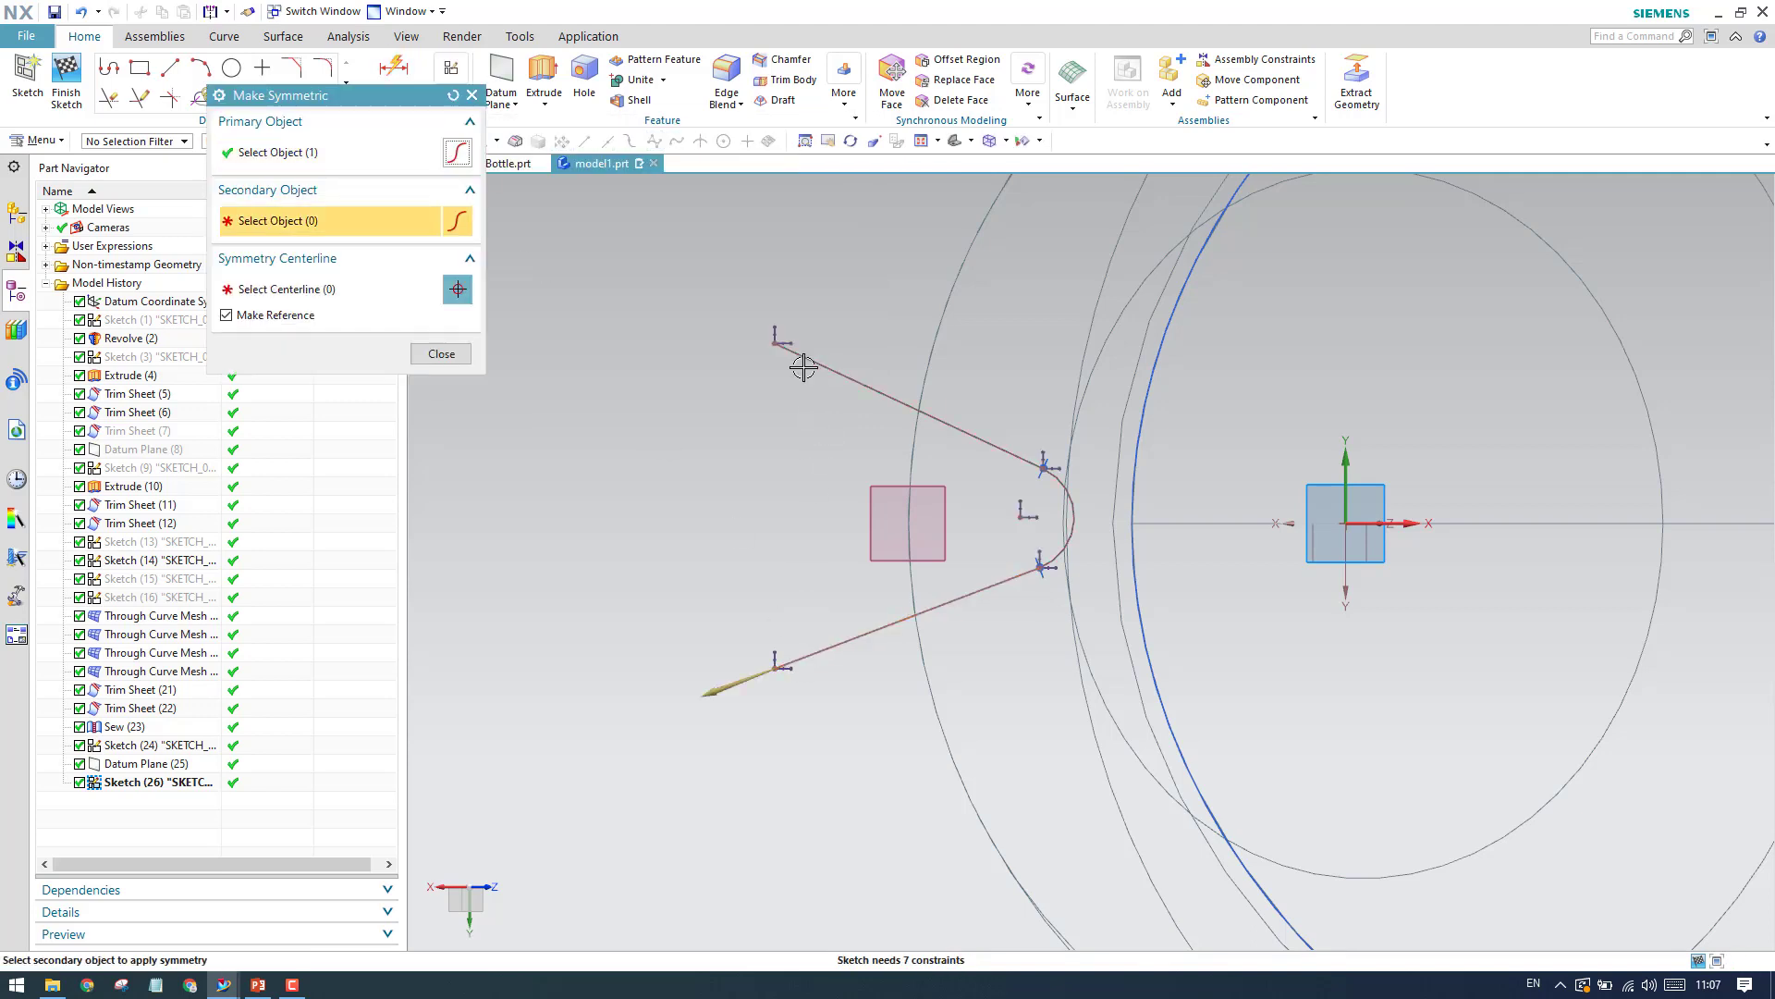
pyautogui.click(802, 362)
pyautogui.click(1378, 523)
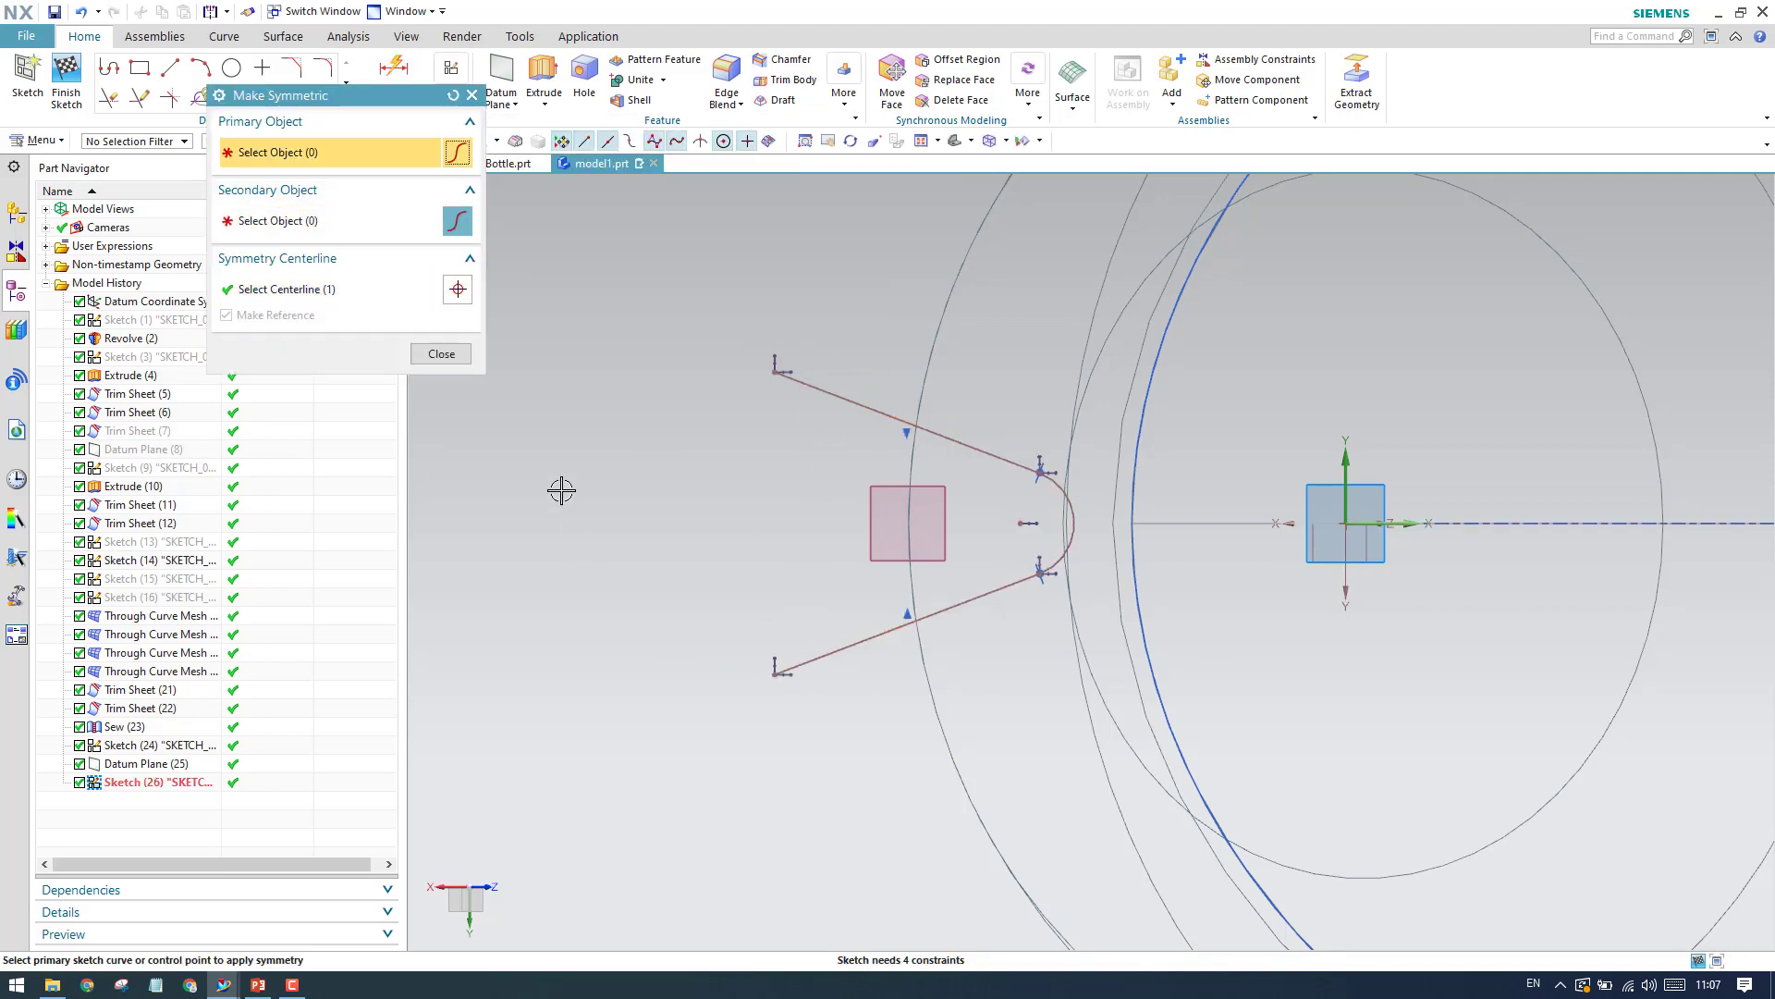
# Project the curved bottle edge that passes through the datum plane into the sketch and apply a Fixed constraint to it.
pyautogui.click(441, 355)
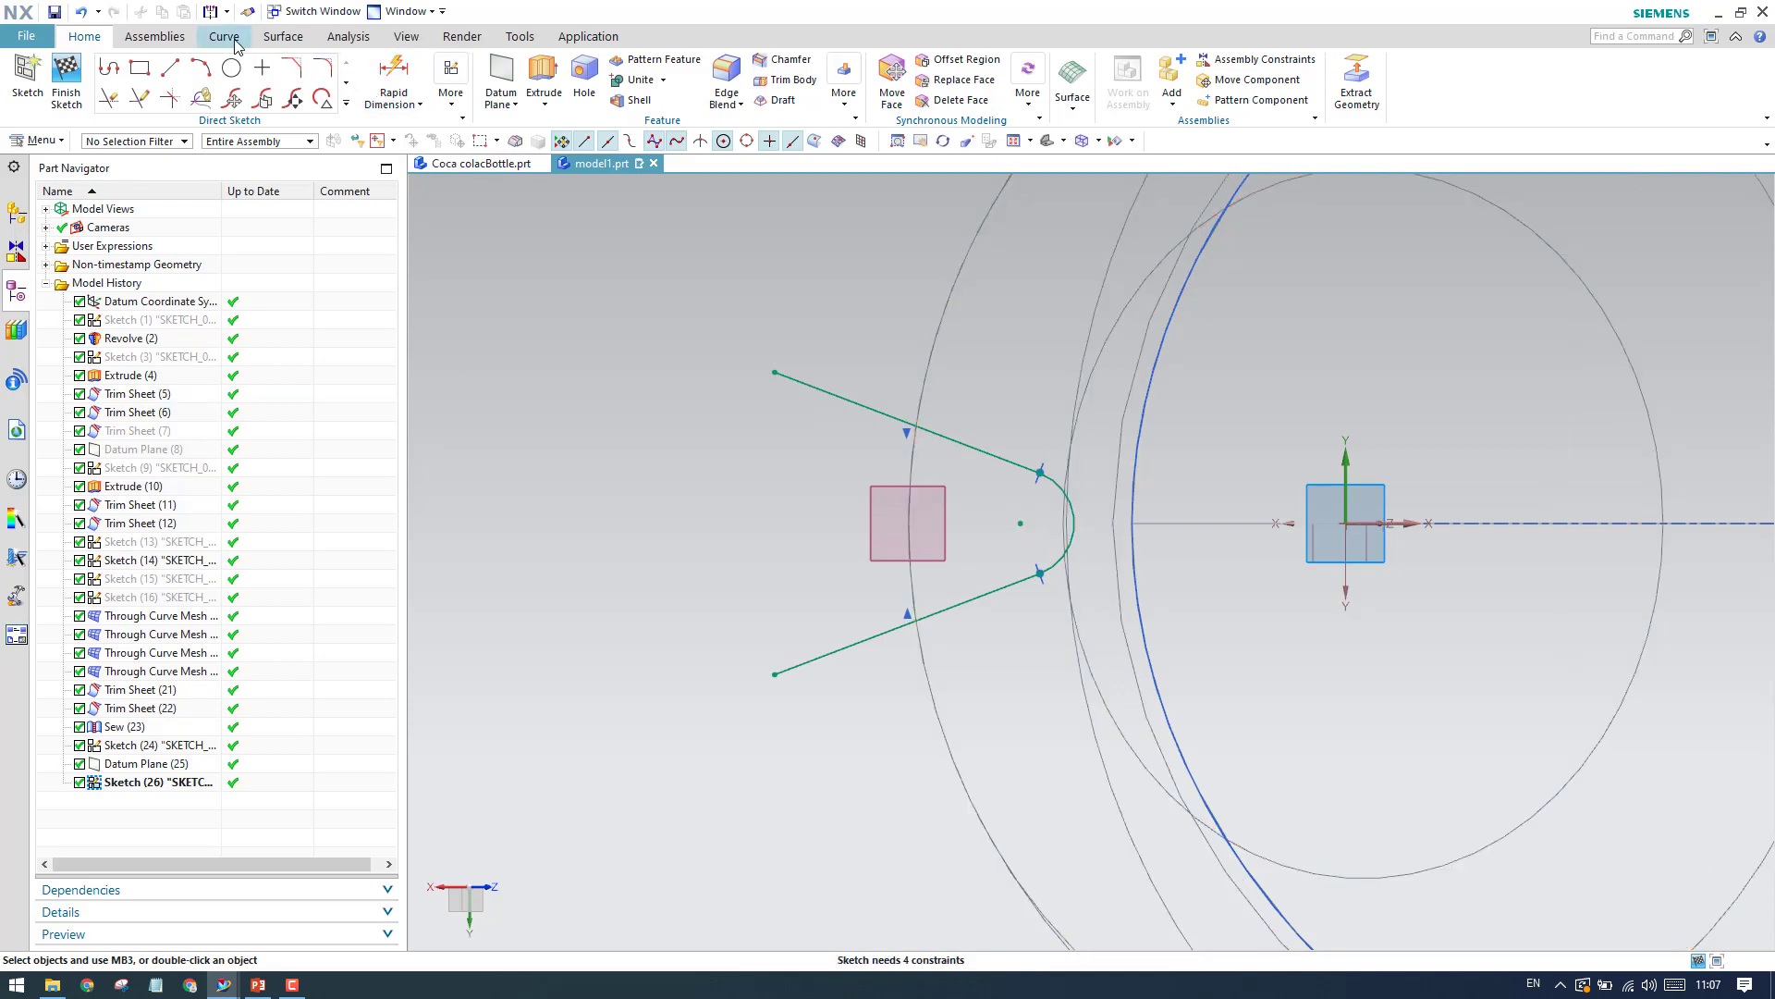
pyautogui.click(347, 103)
pyautogui.click(199, 250)
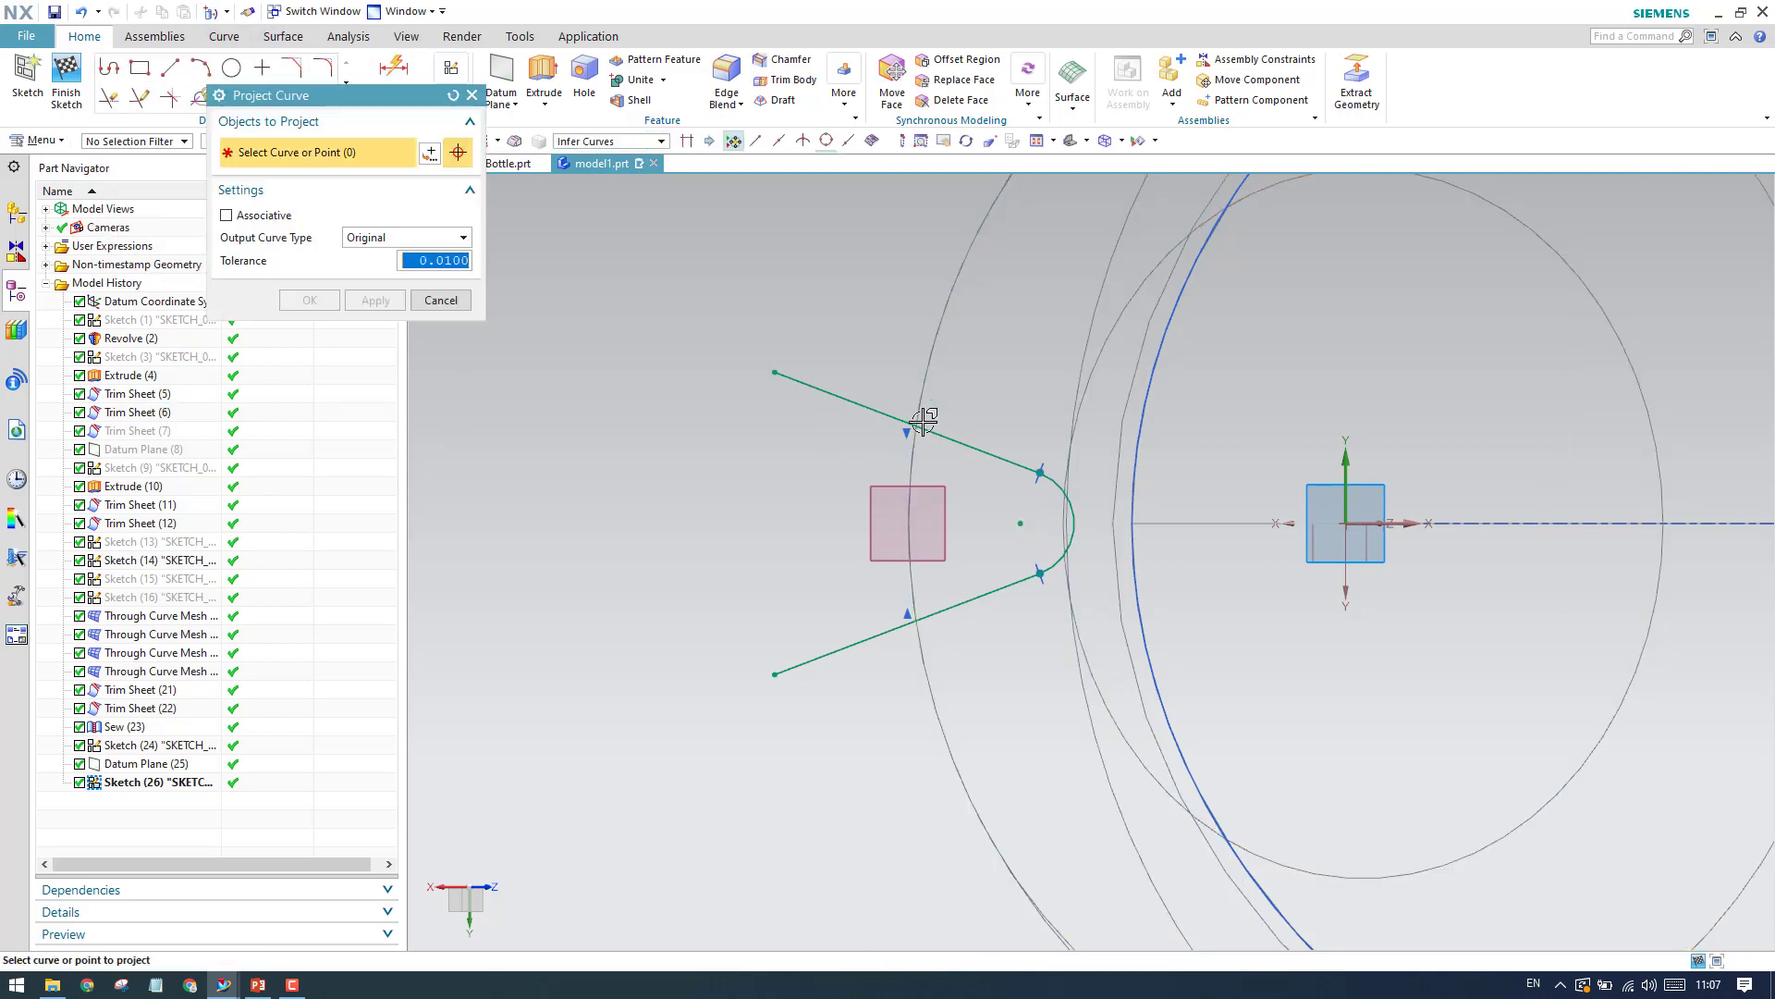
pyautogui.click(927, 328)
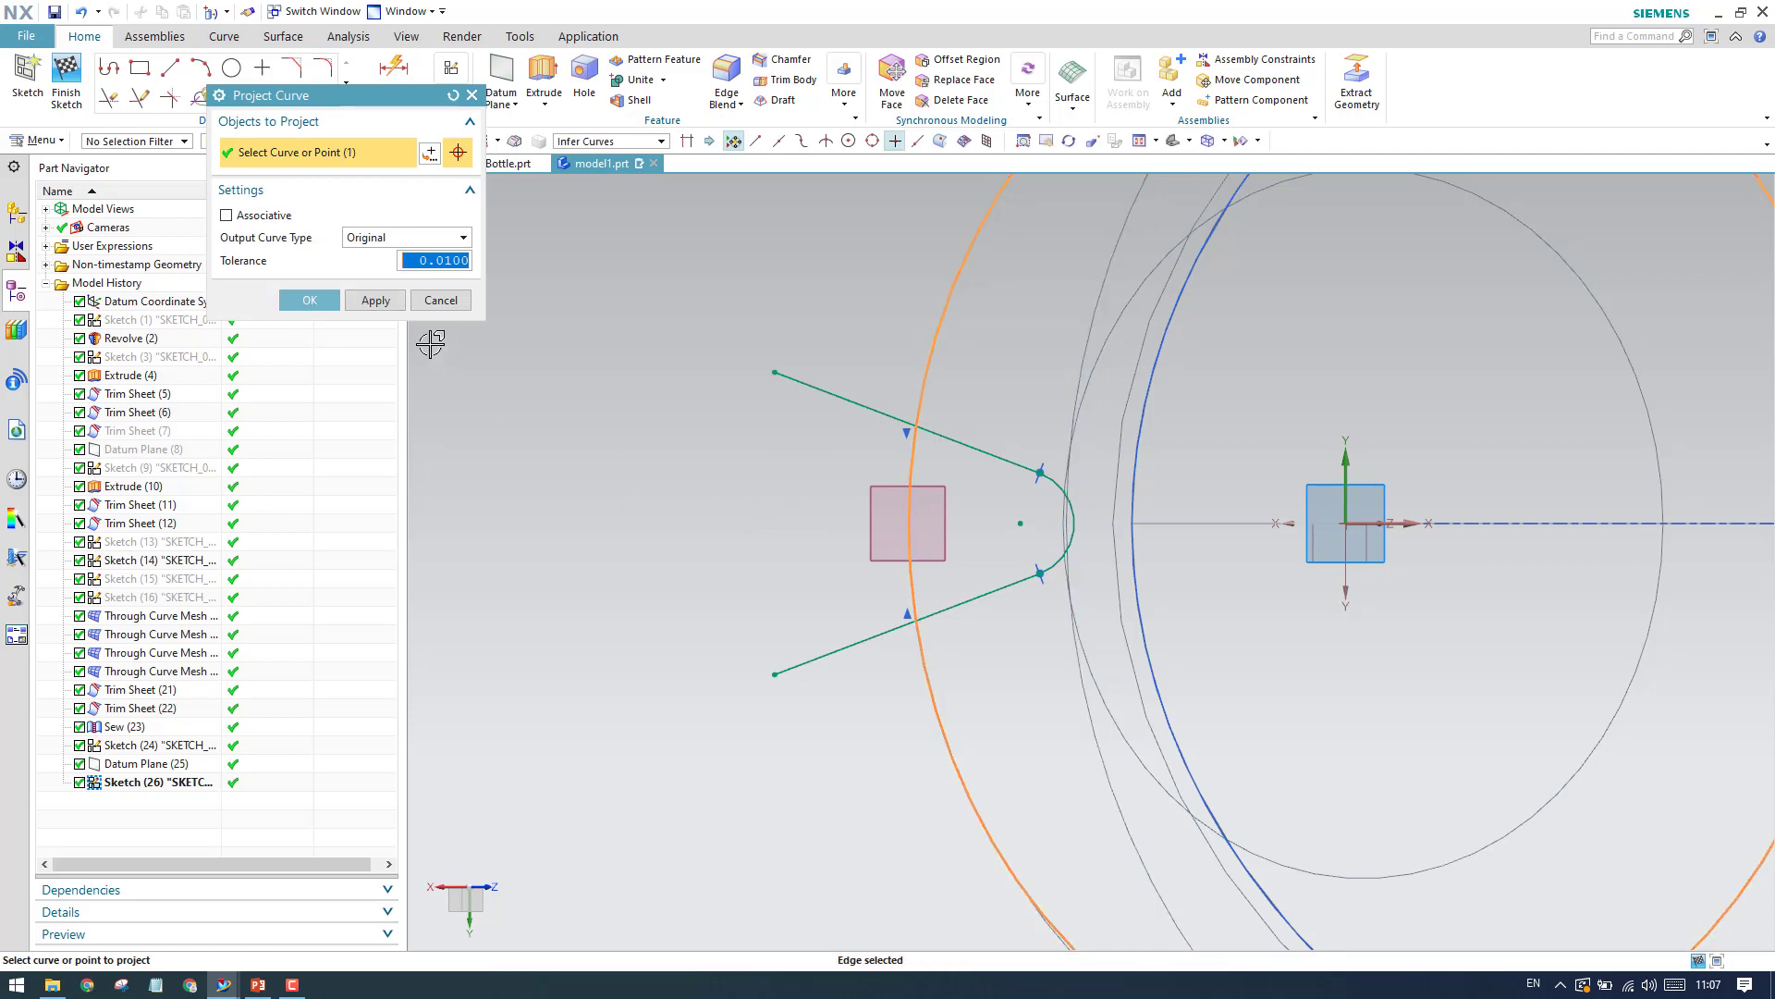
pyautogui.click(308, 302)
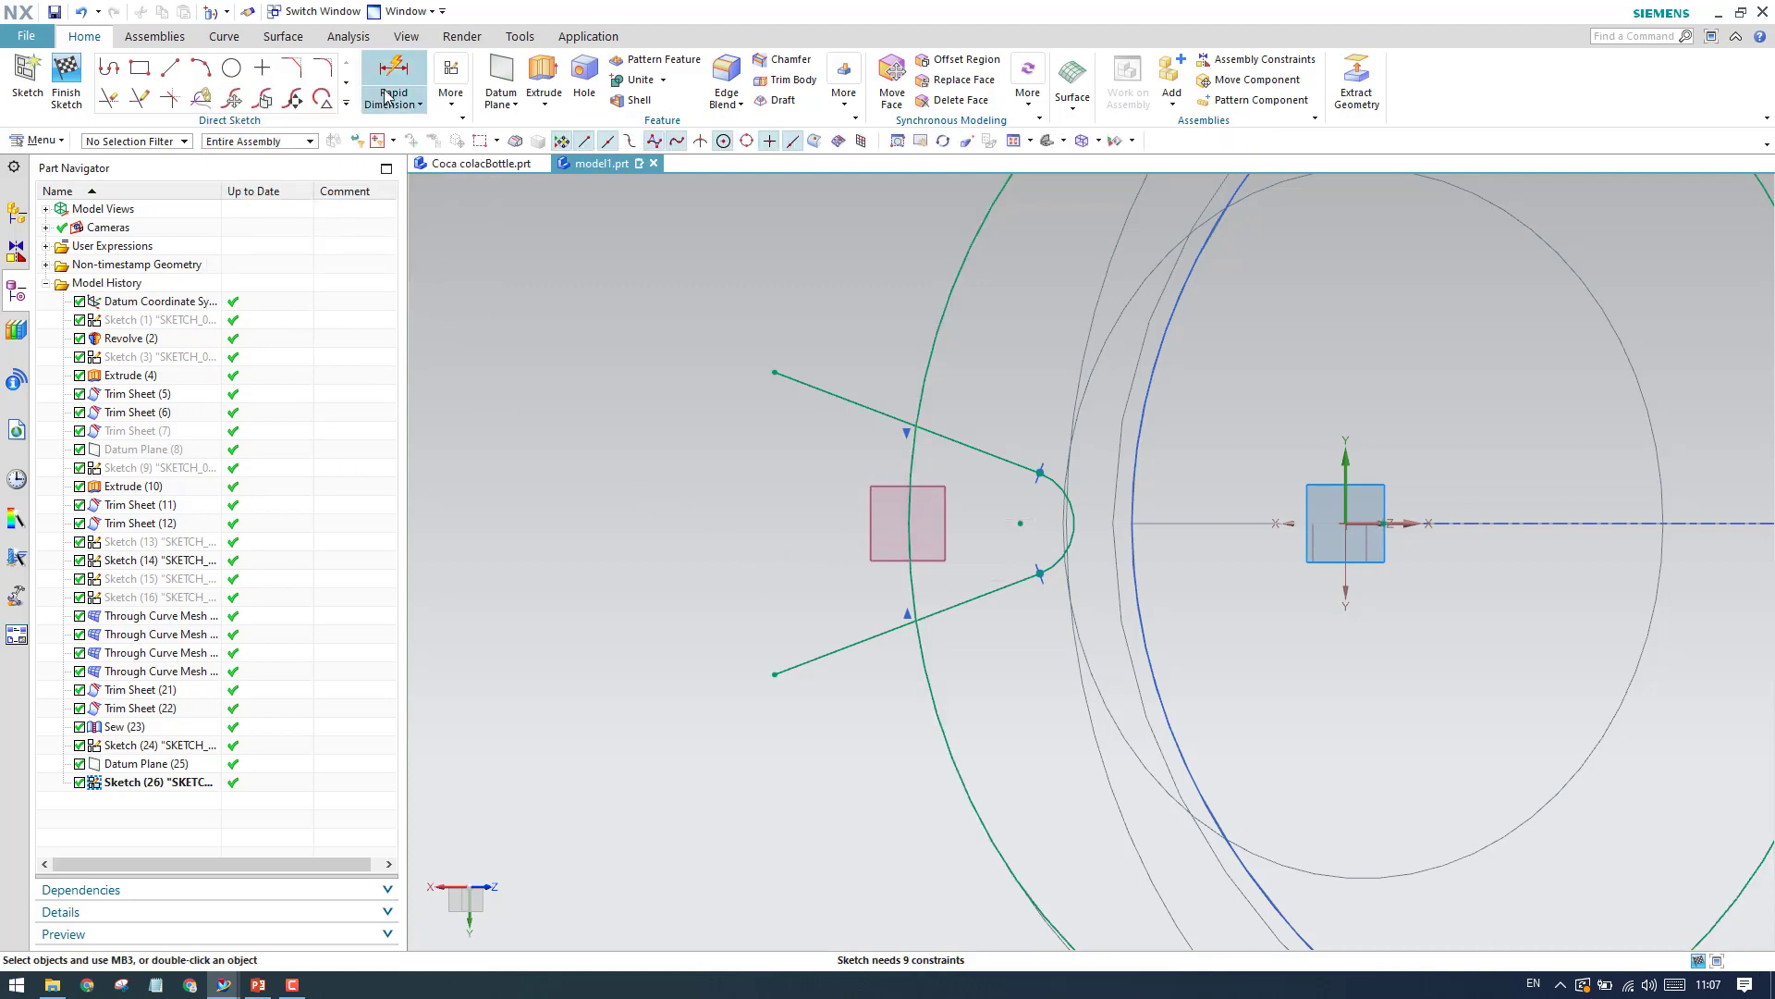
pyautogui.rightClick(946, 310)
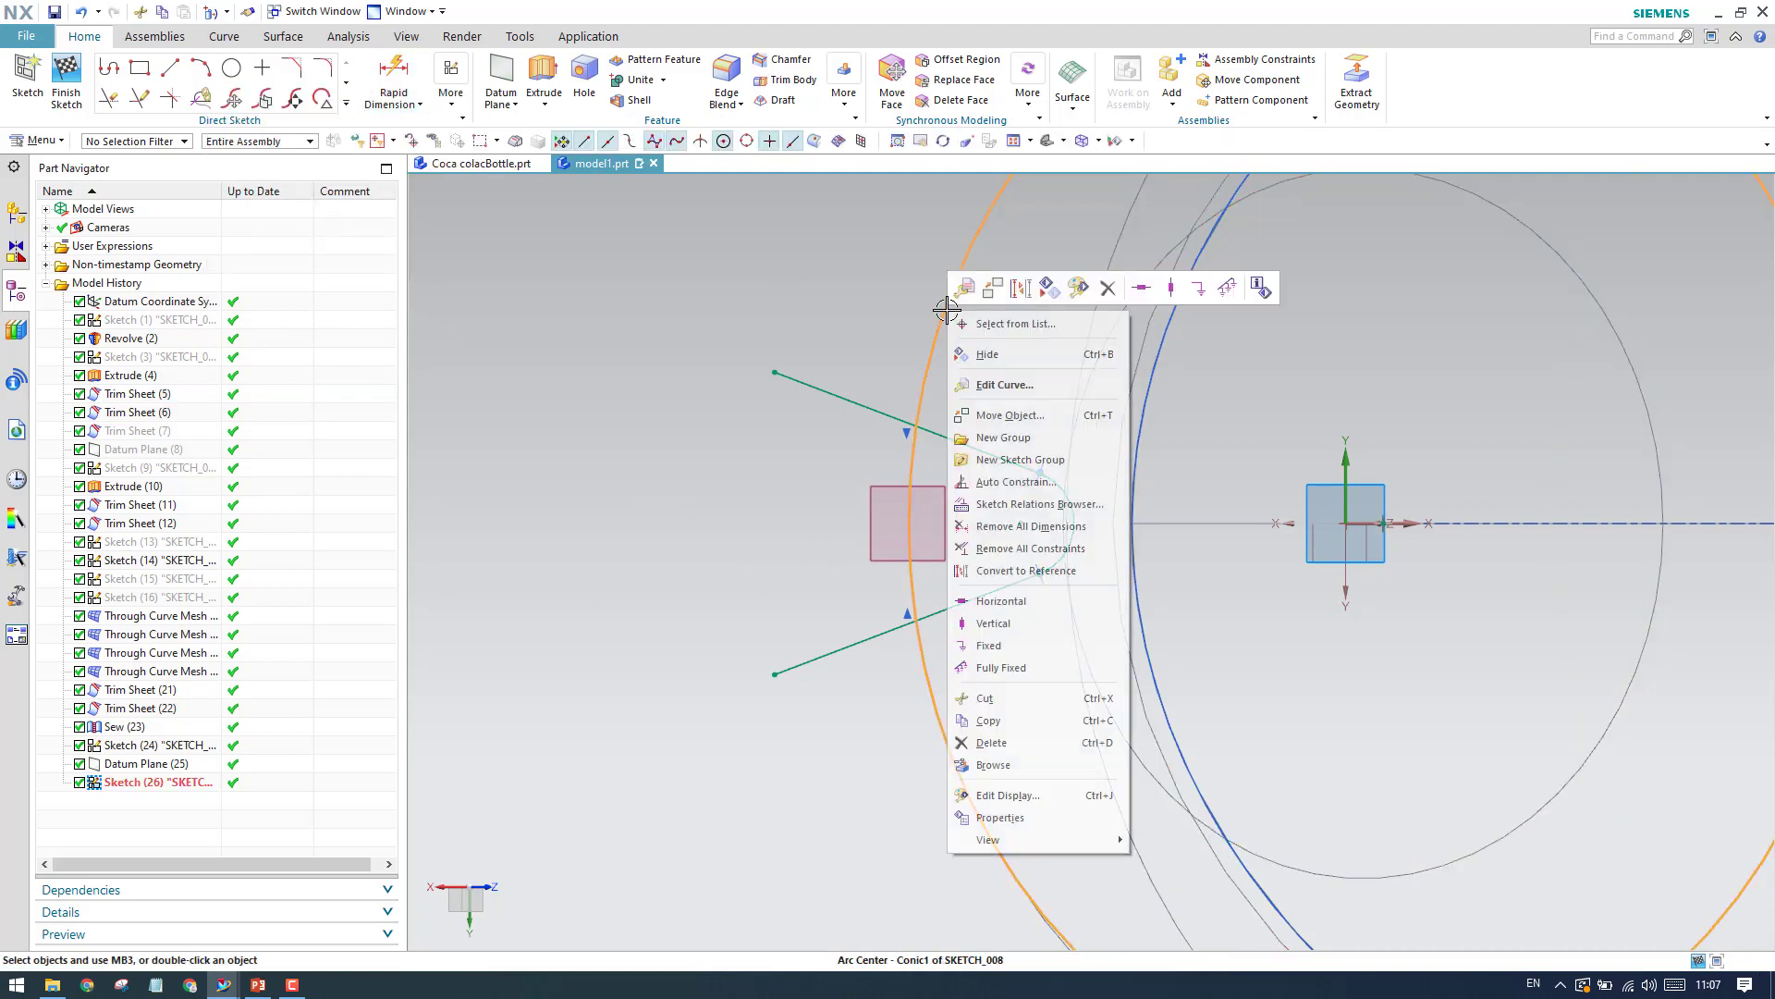
pyautogui.click(1199, 297)
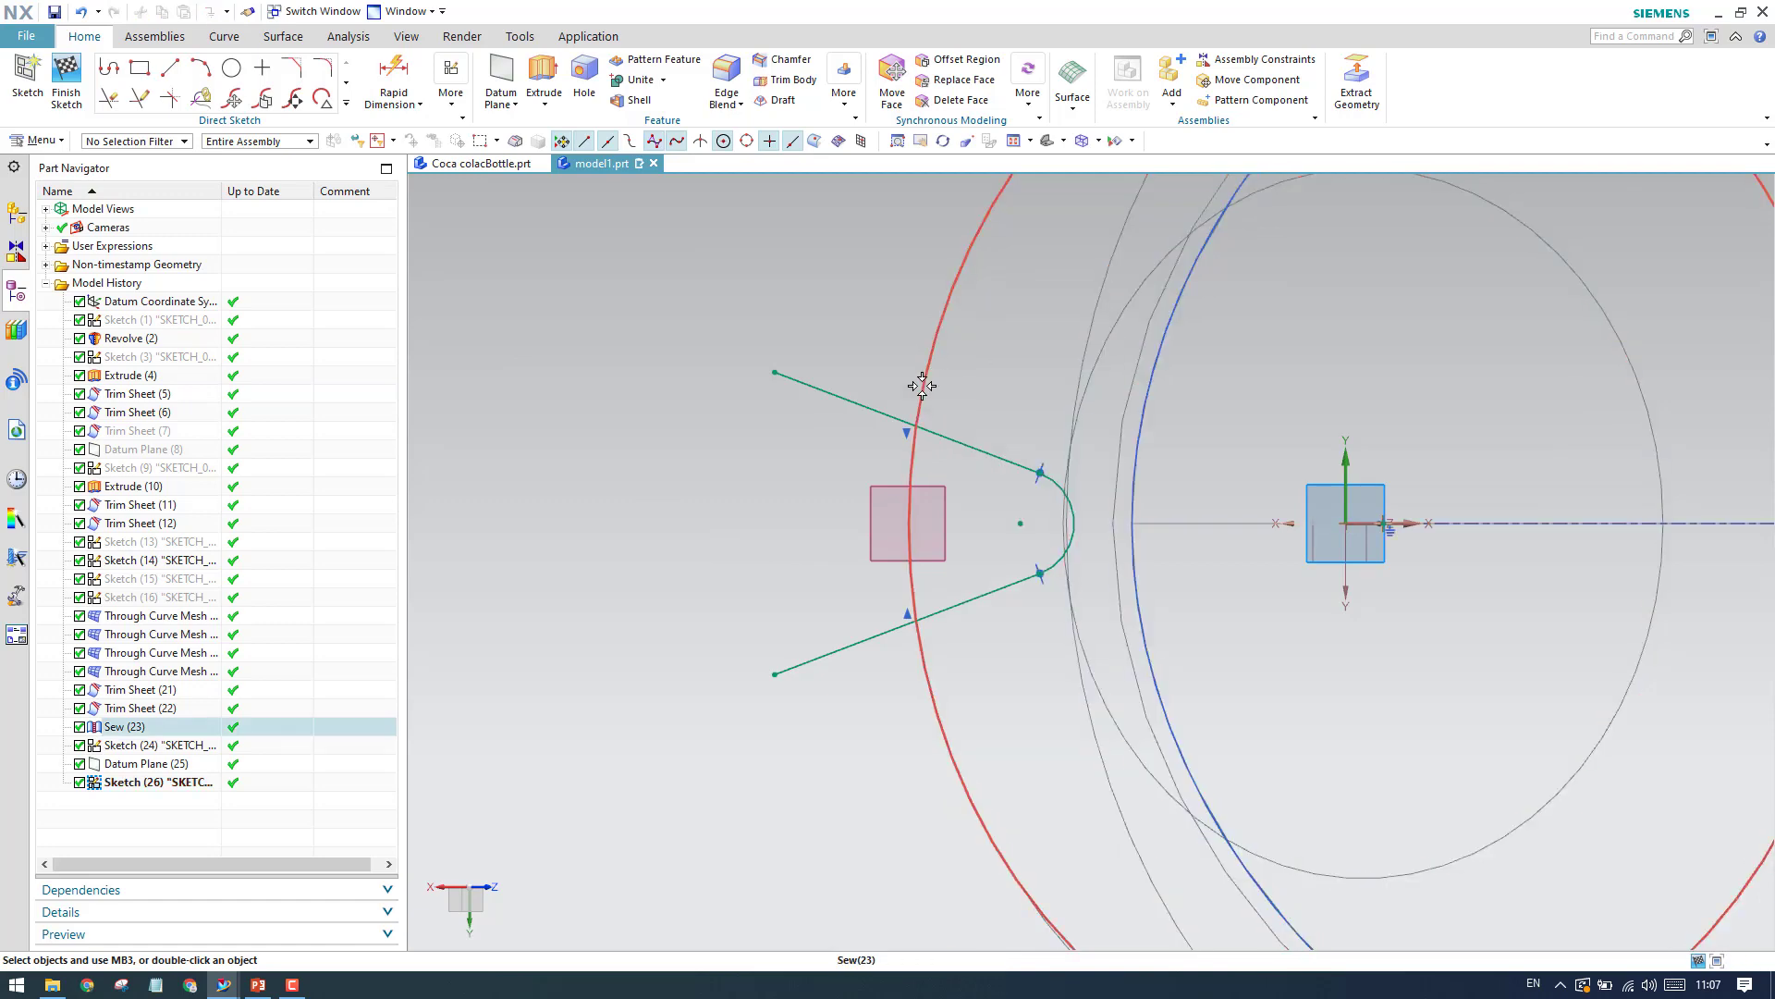
# Dimension the horizontal distance between the arc's center and the projected bottle edge.
pyautogui.press('d')
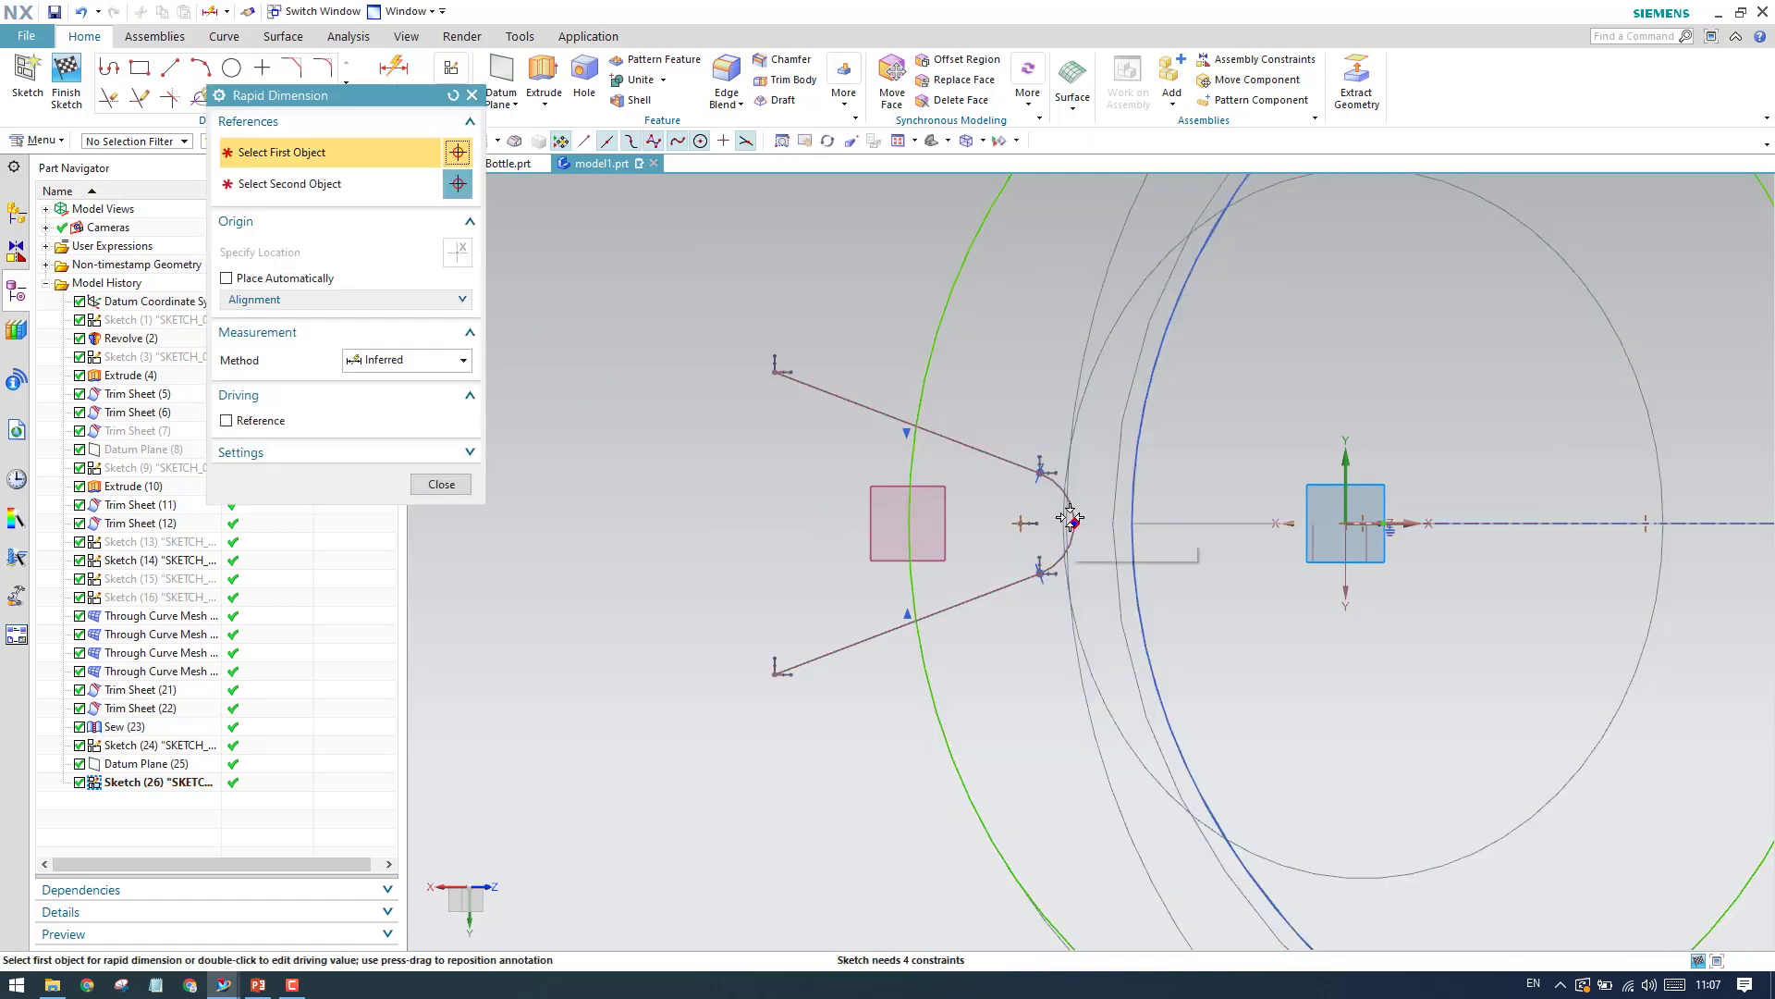
pyautogui.click(1021, 524)
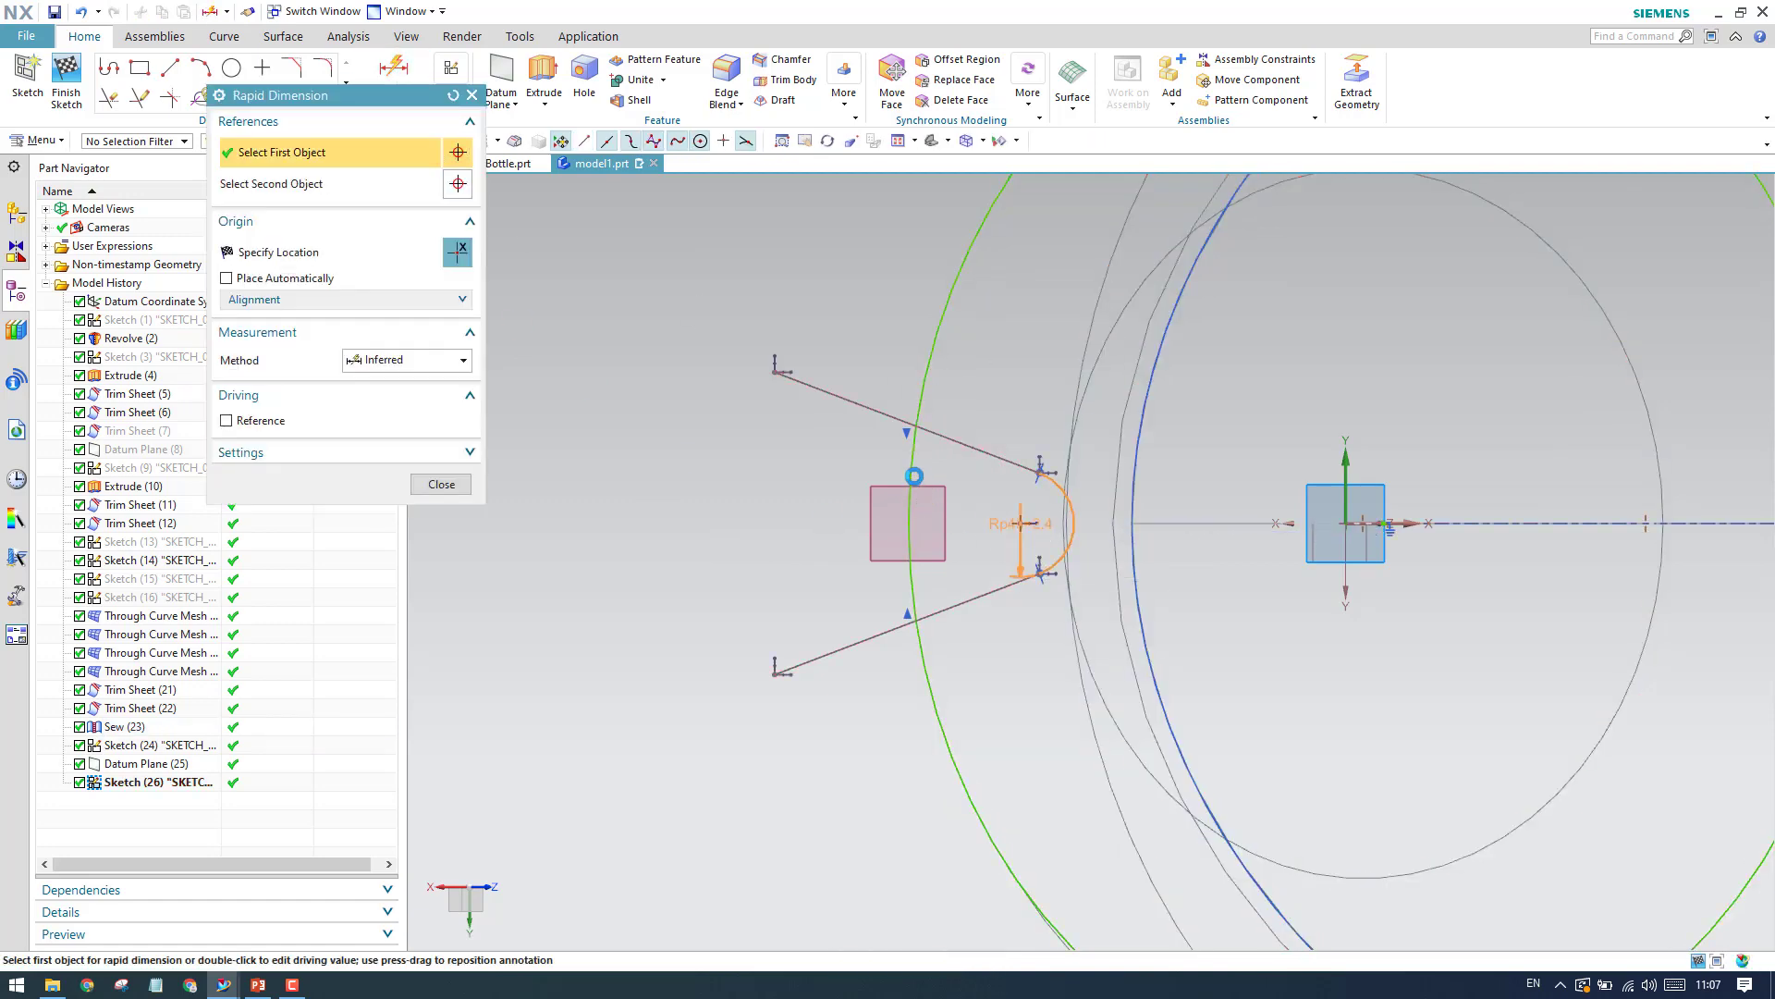
pyautogui.click(912, 472)
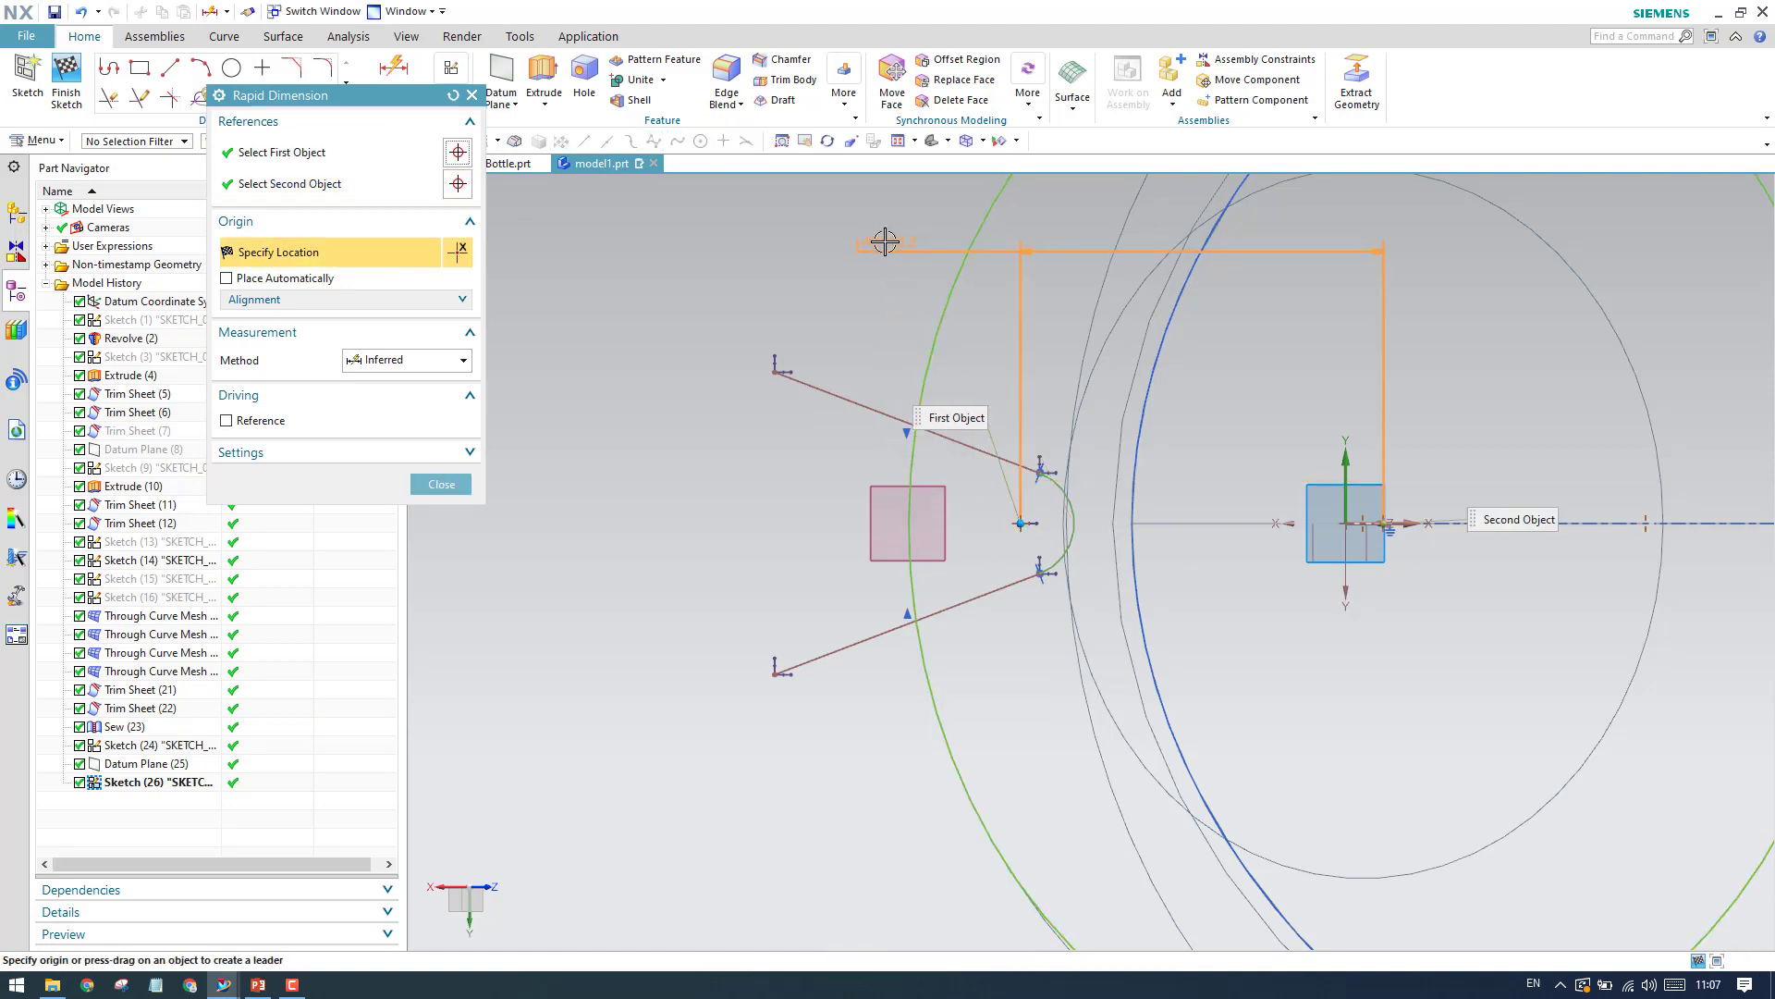
pyautogui.click(374, 184)
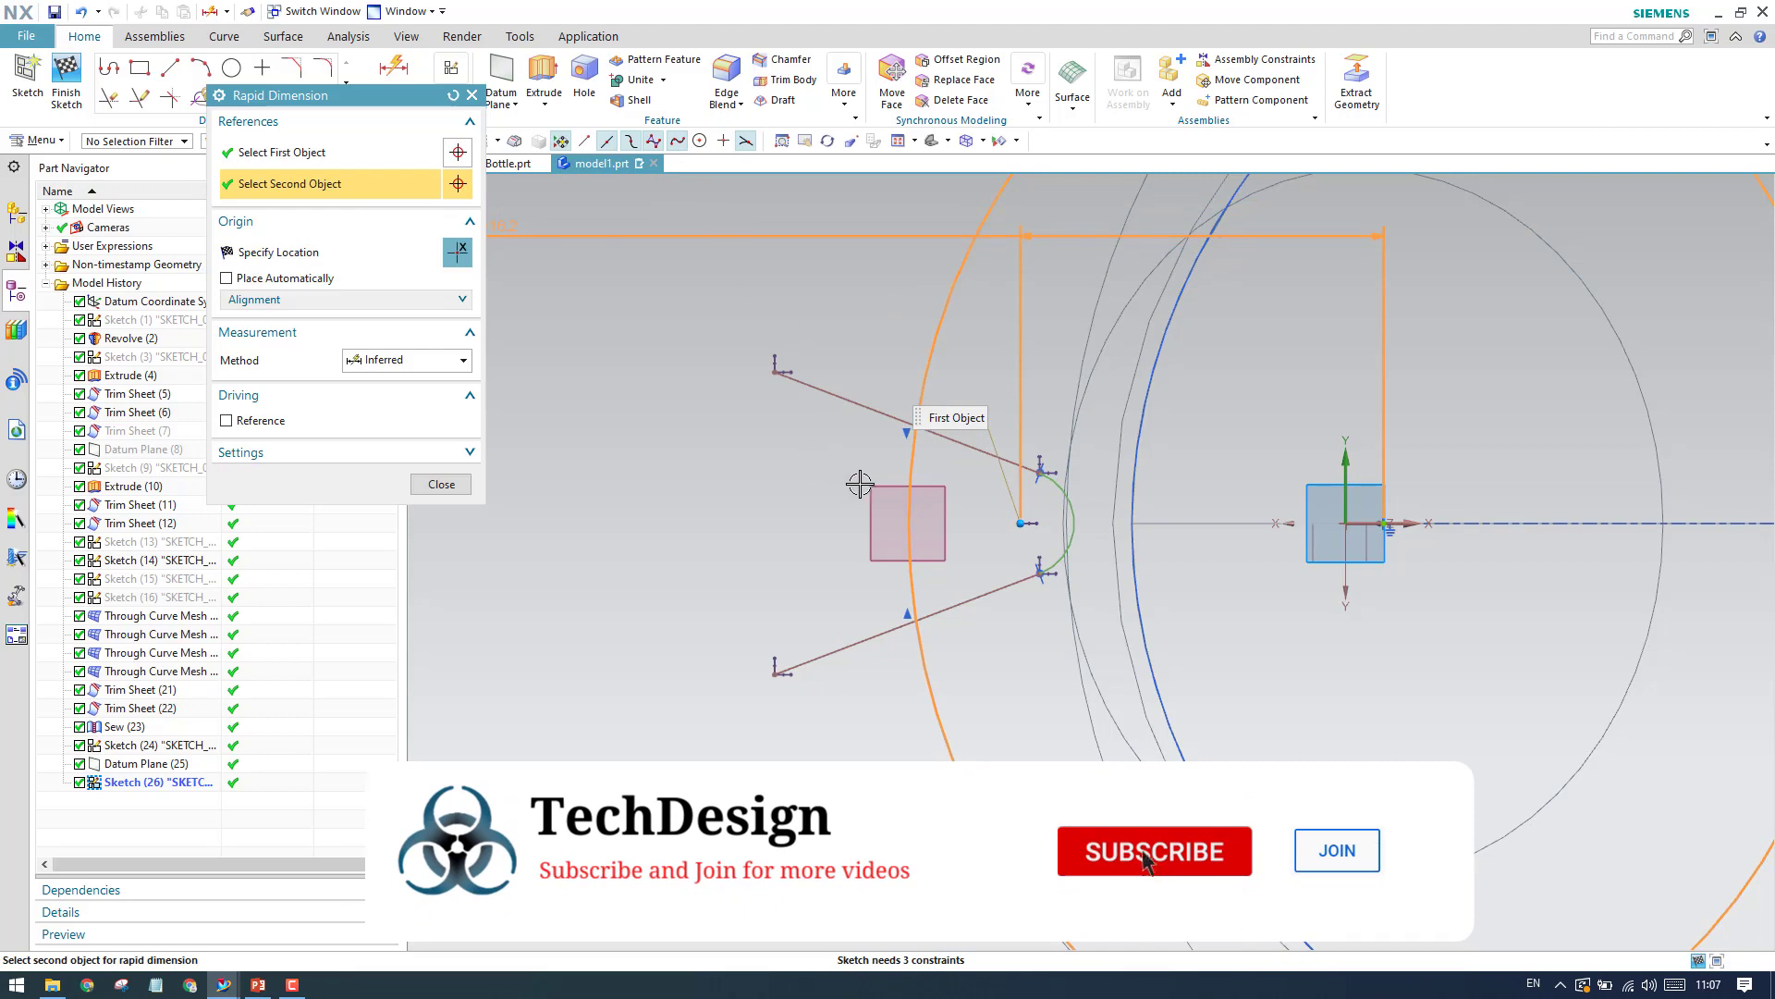
pyautogui.click(908, 518)
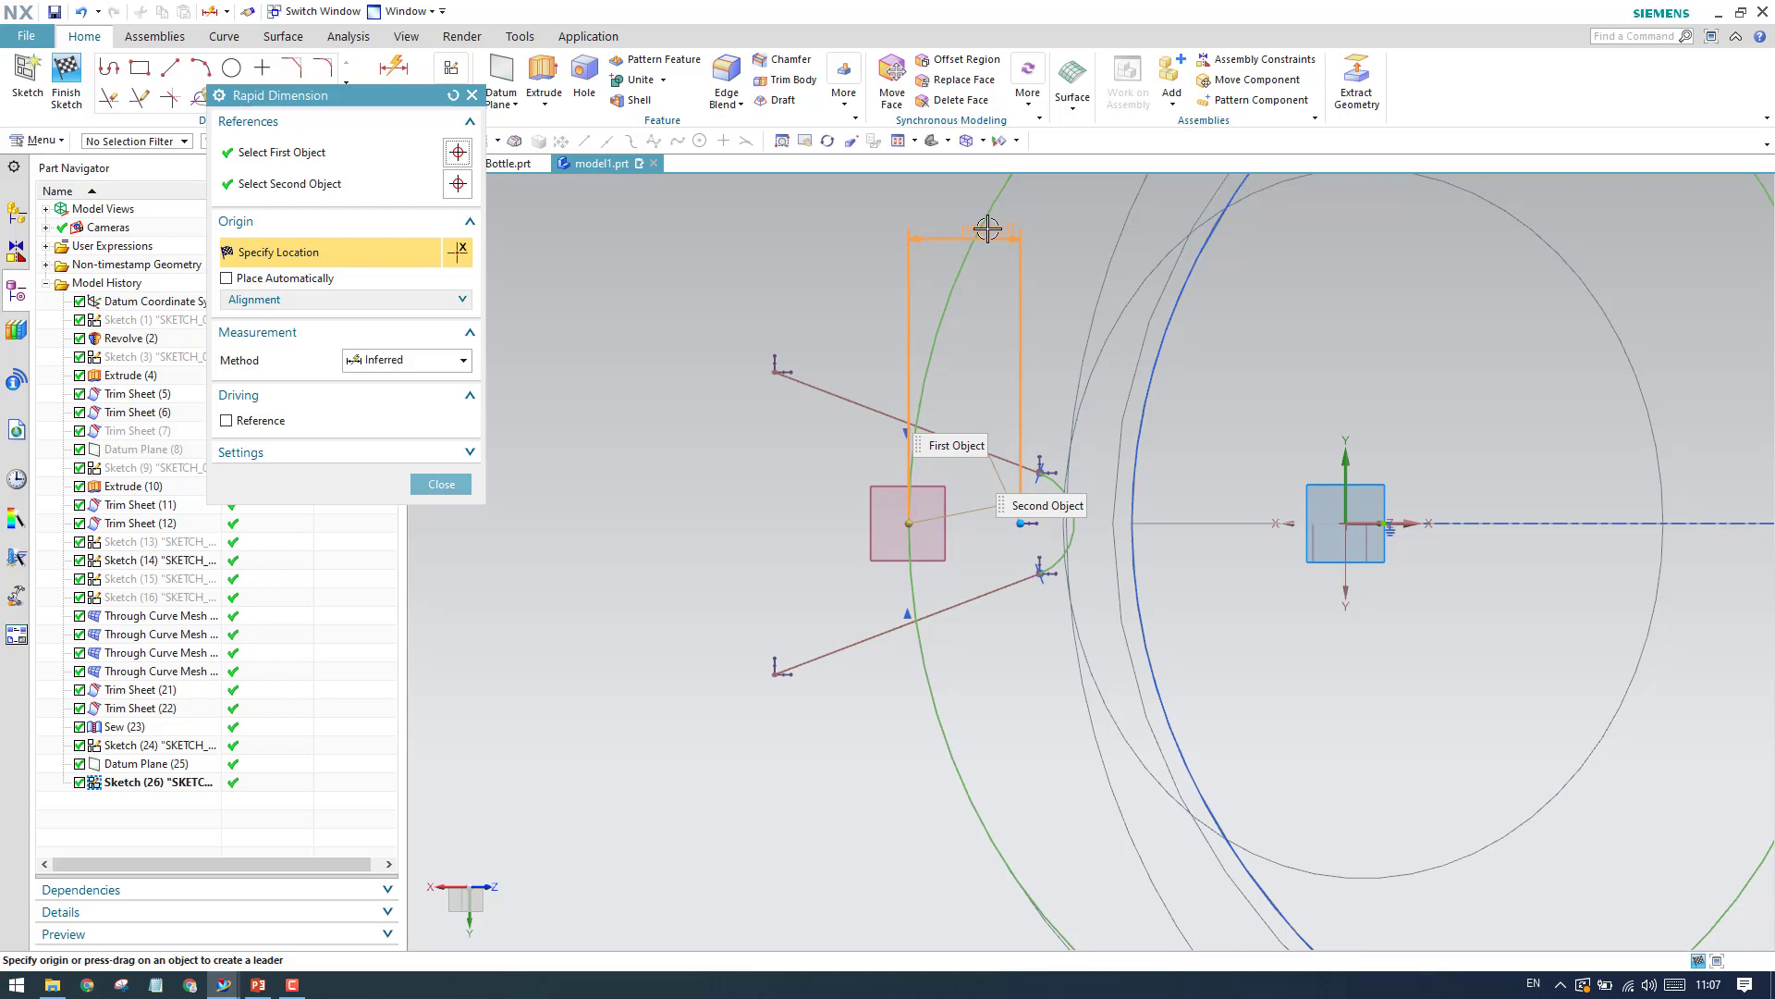
pyautogui.click(988, 228)
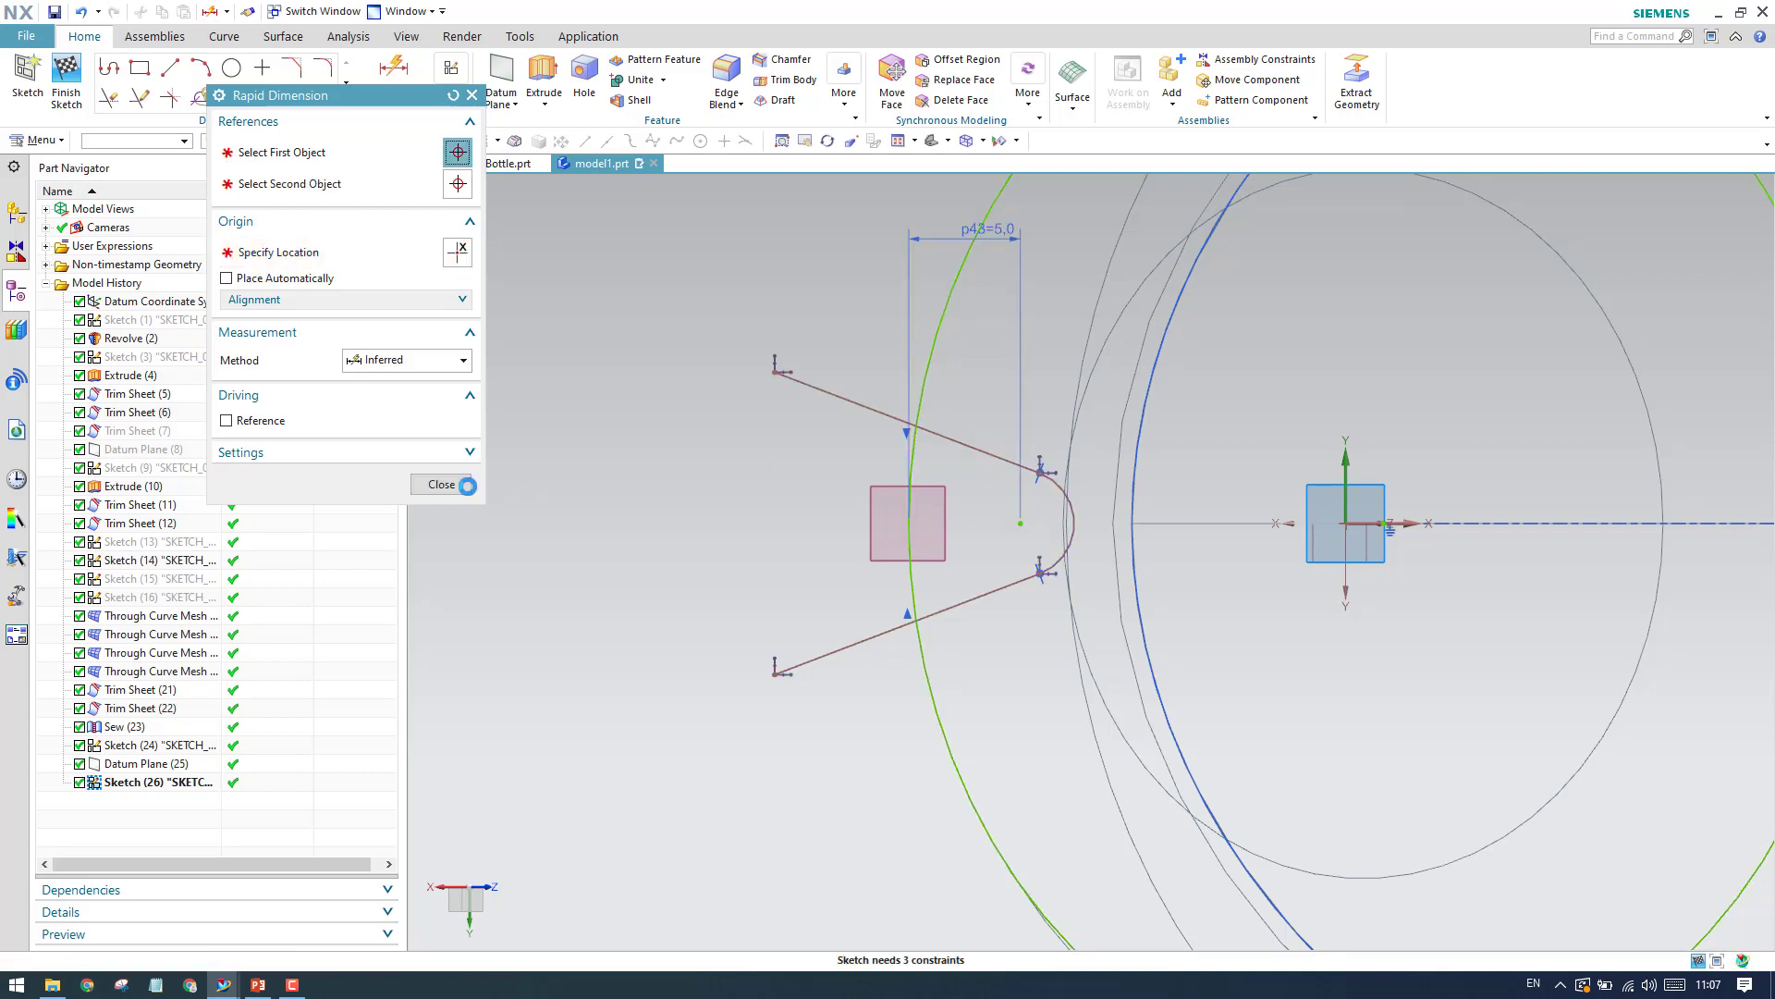
pyautogui.click(446, 393)
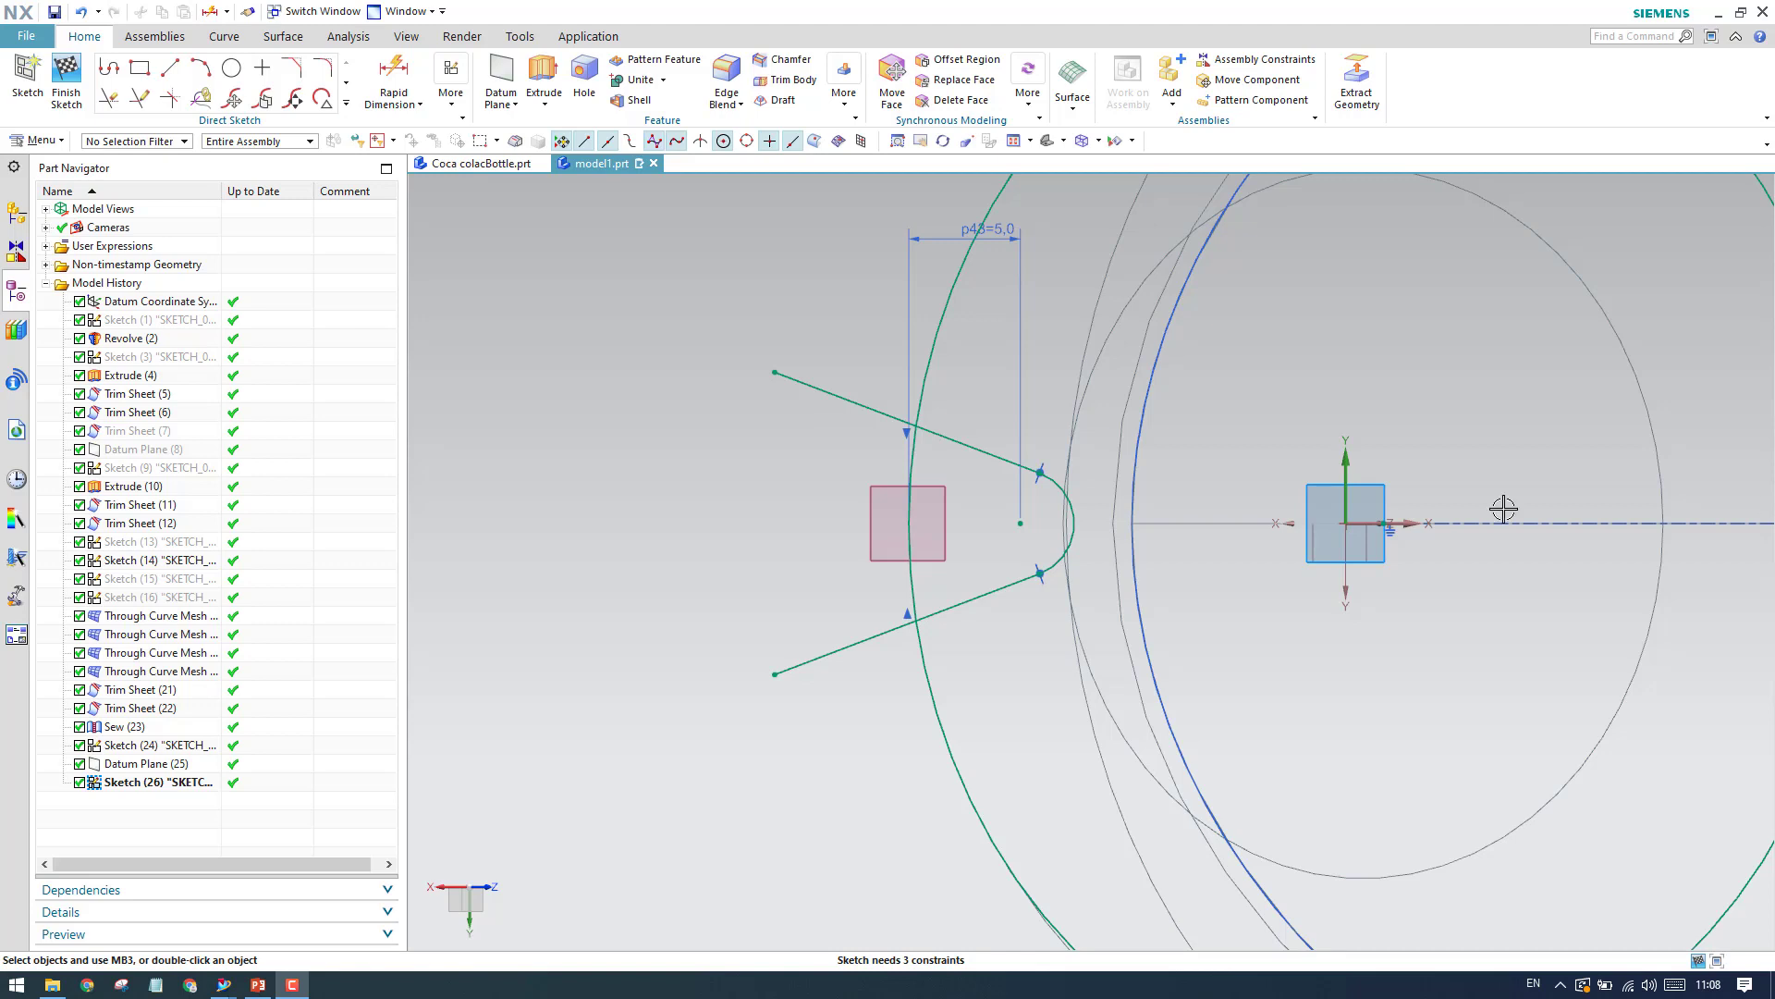
# Delete the arc center's horizontal dimension and try closing the profile with a vertical line between the slanted lines' outer endpoints.
pyautogui.click(994, 228)
pyautogui.press('Delete')
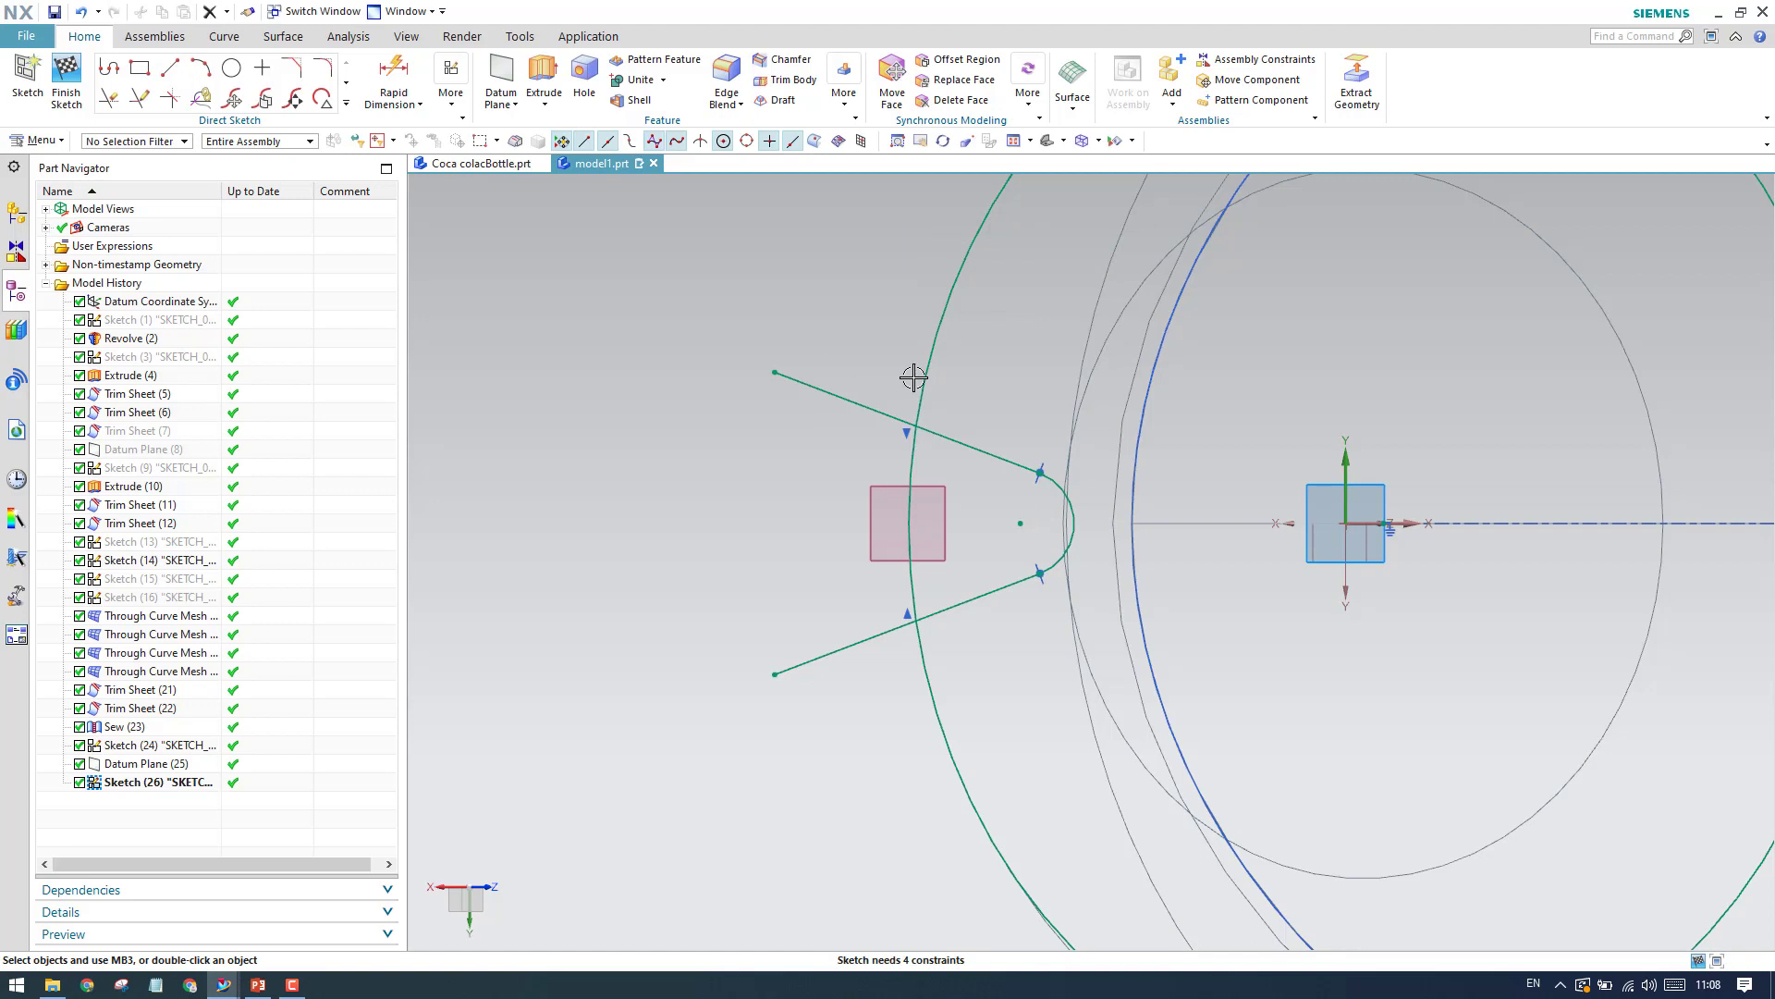
pyautogui.click(176, 71)
pyautogui.click(775, 373)
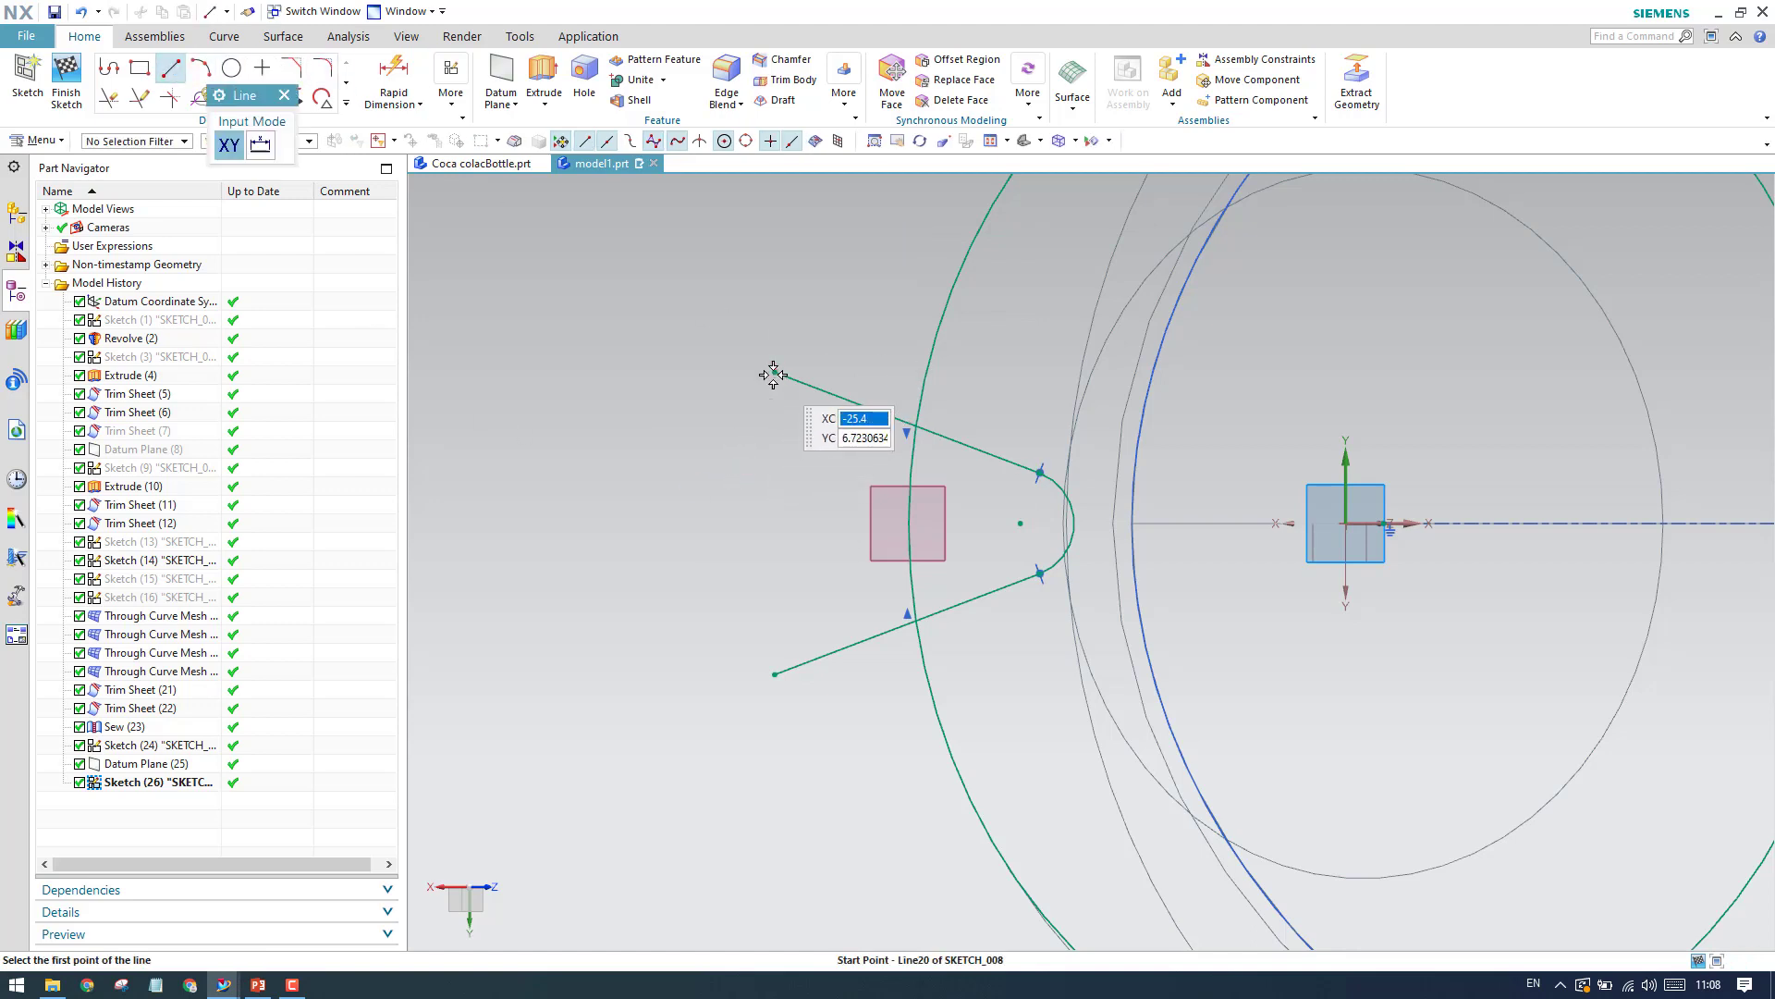
pyautogui.click(775, 673)
pyautogui.click(284, 95)
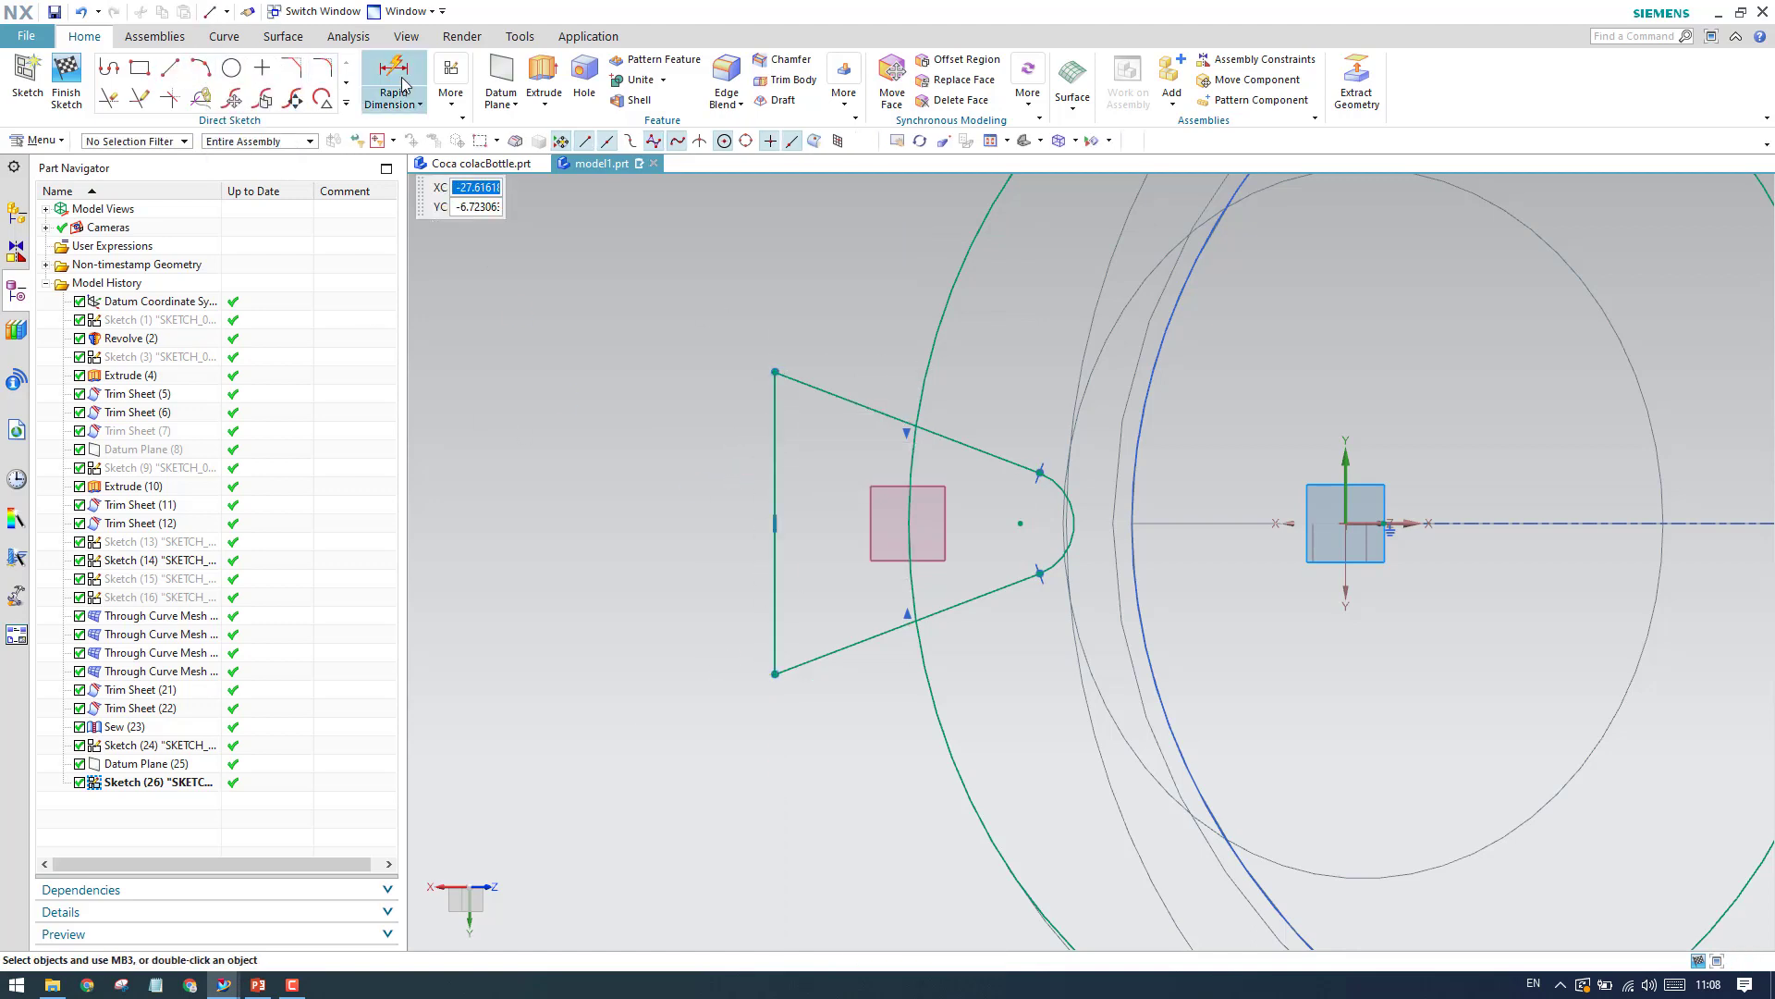
pyautogui.click(393, 74)
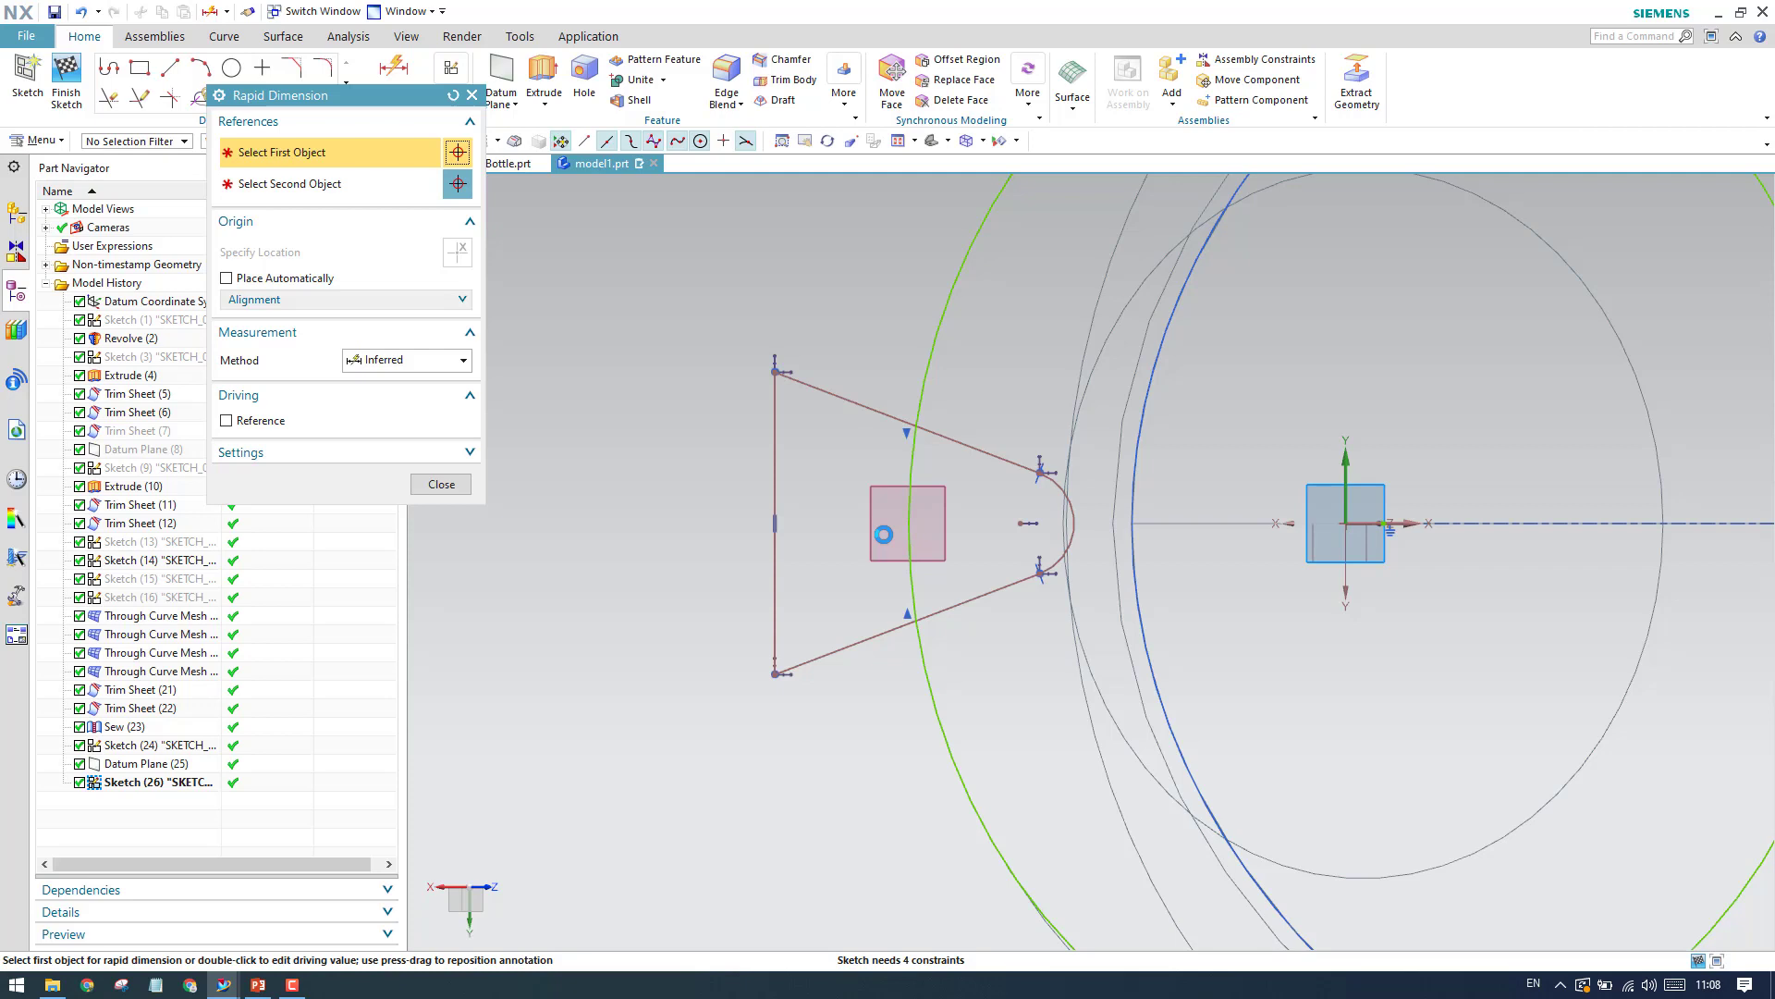
pyautogui.click(460, 489)
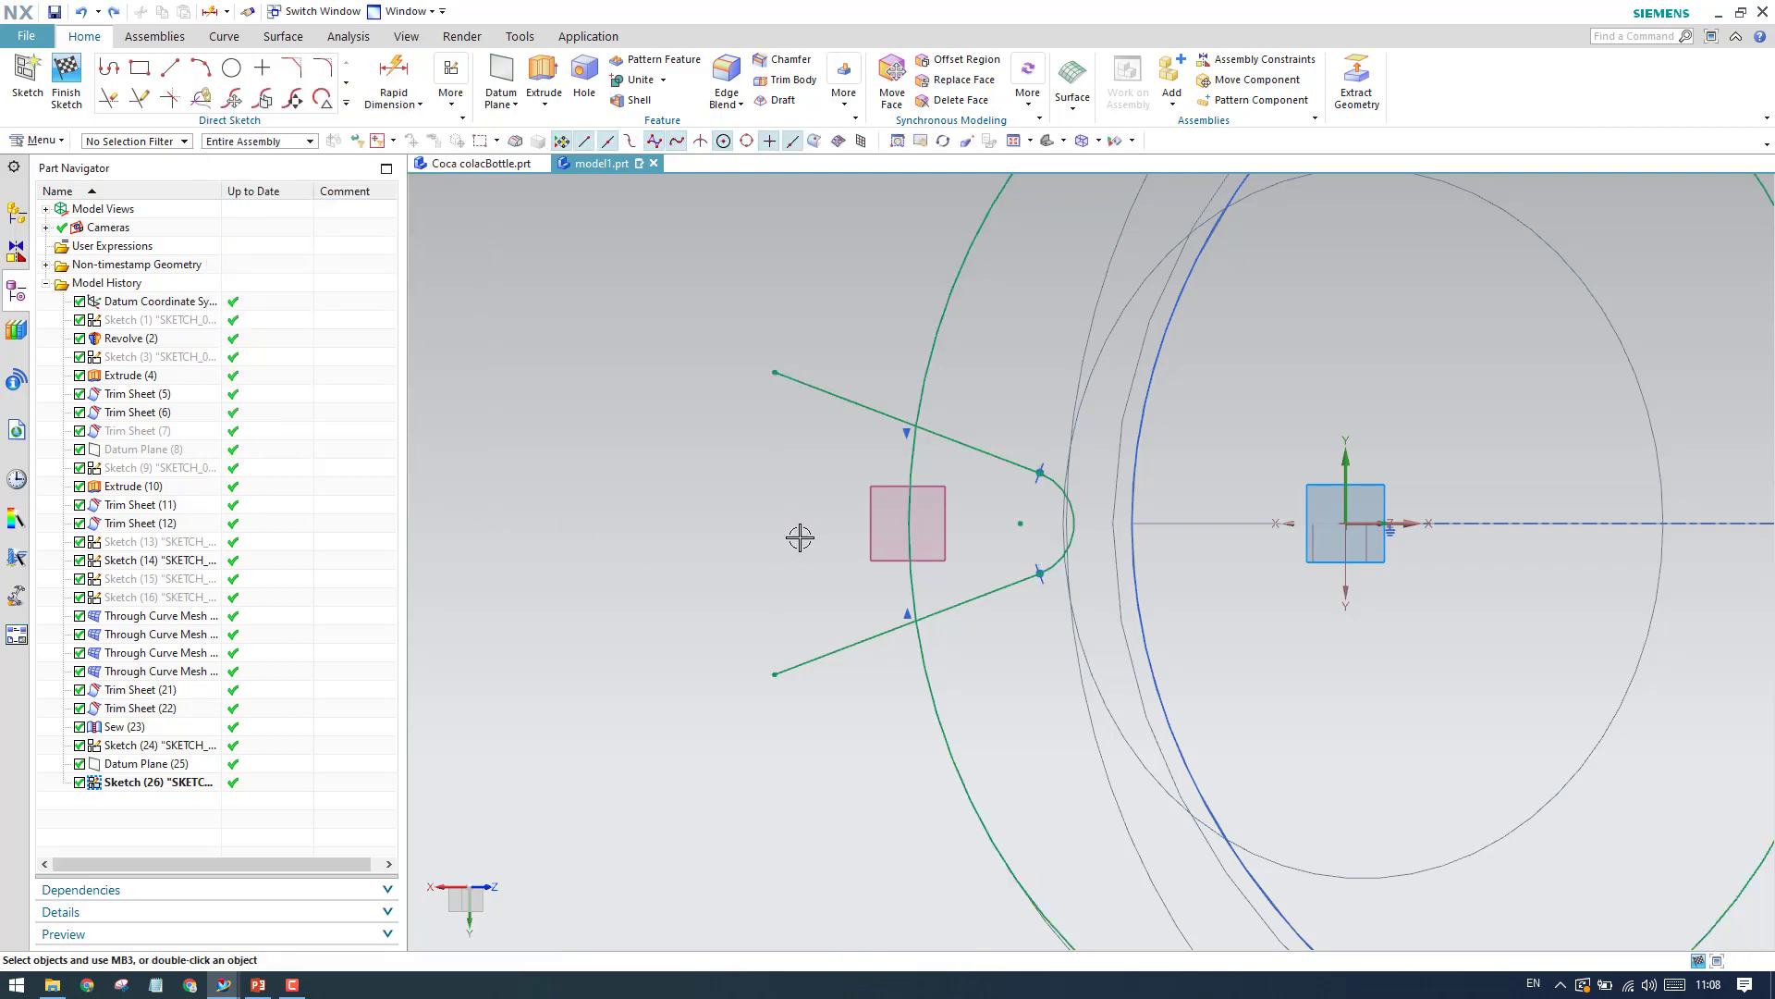
# Set the horizontal distance between the arc's center and the projected edge to 2.8 mm.
pyautogui.doubleClick(903, 269)
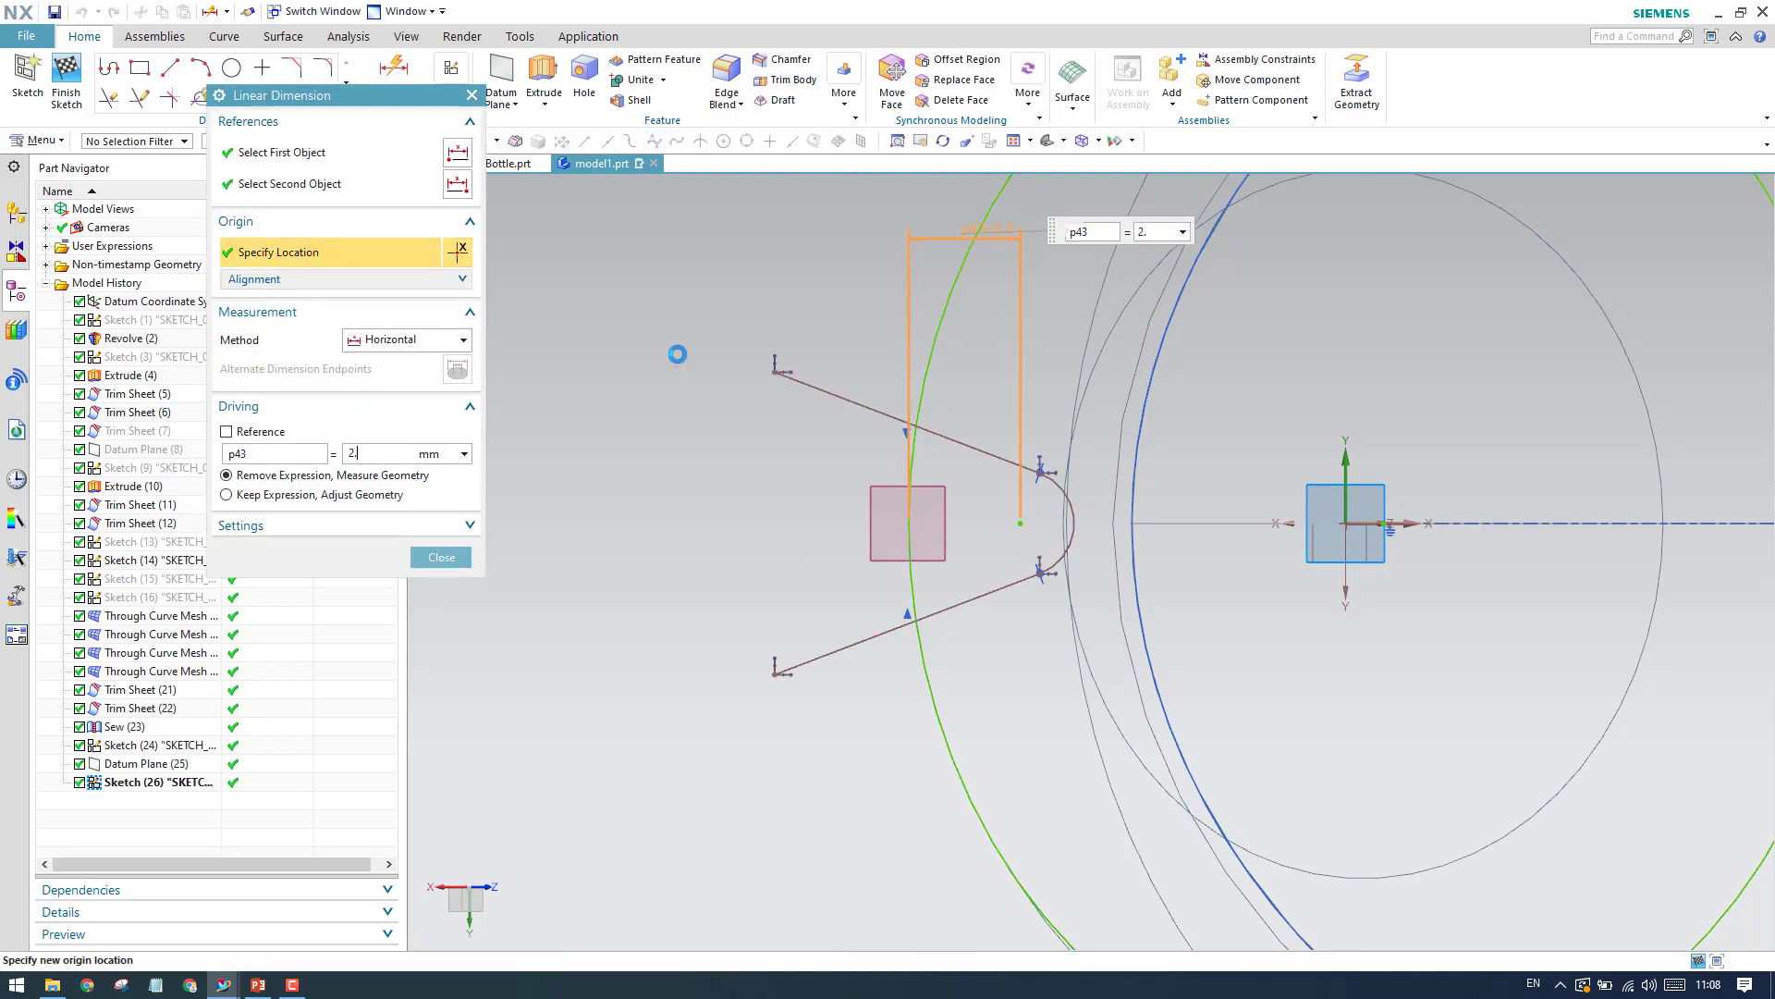
pyautogui.press('Return')
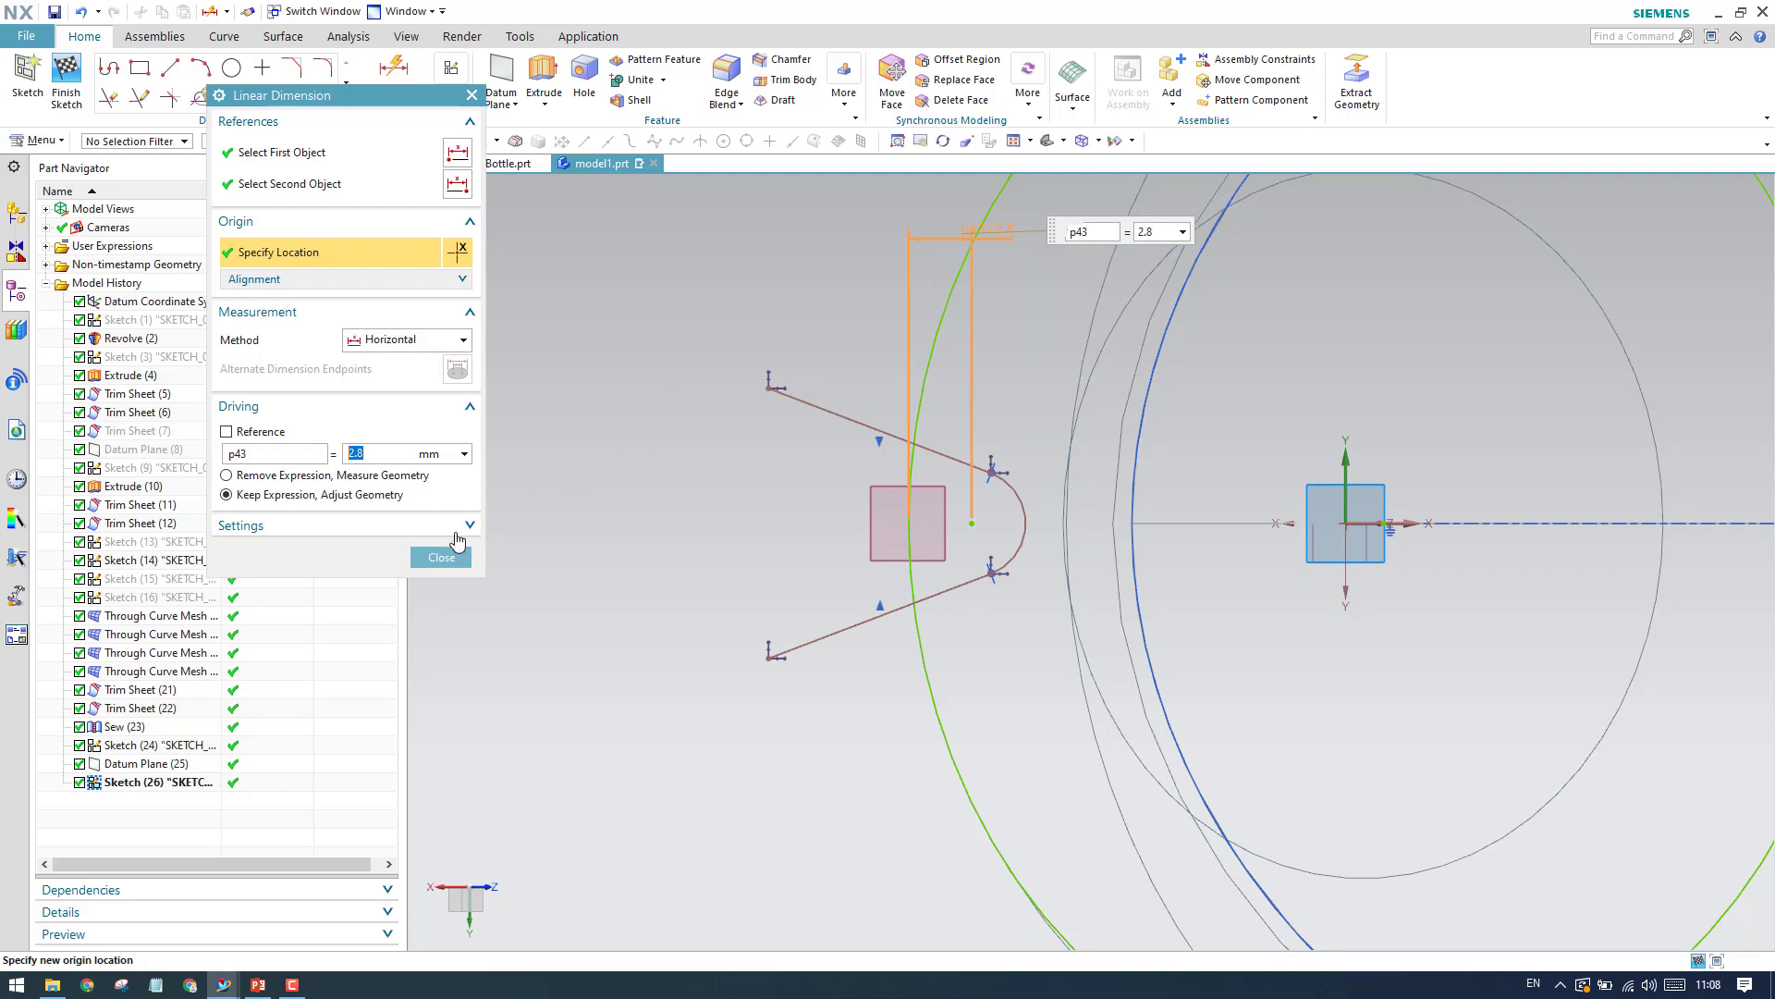
pyautogui.click(442, 557)
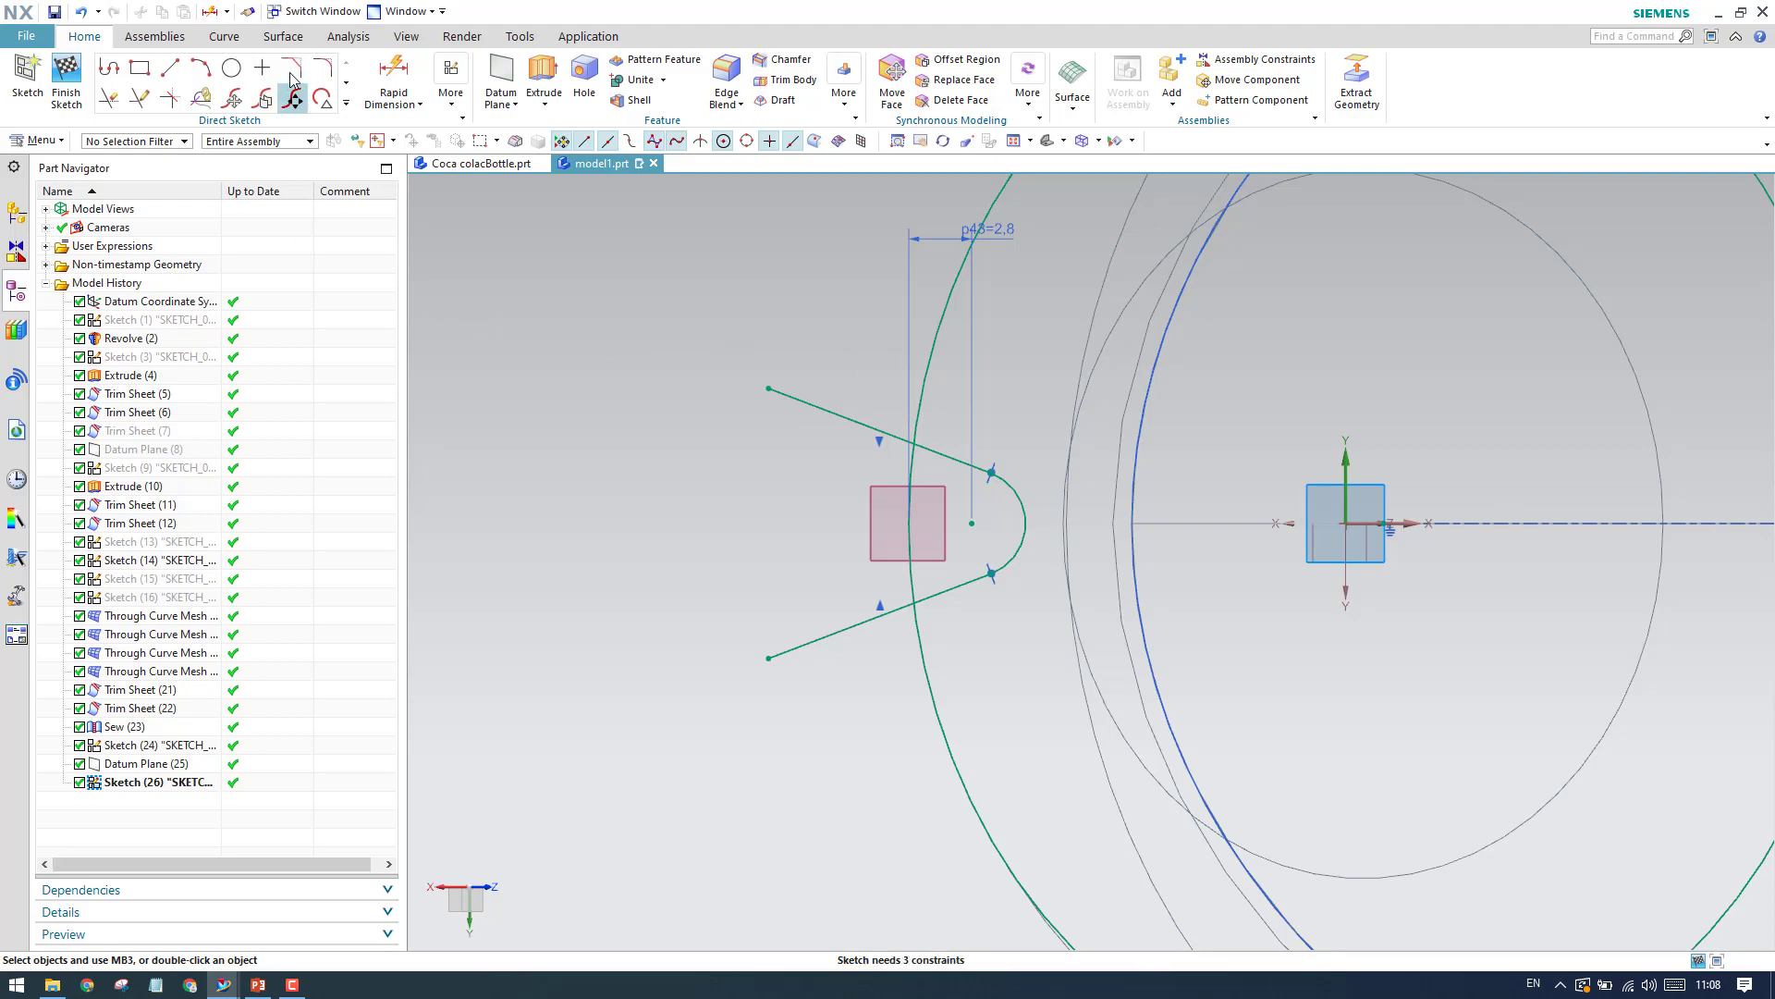
# Add a 45° angular dimension between the two slanted lines.
pyautogui.click(395, 100)
pyautogui.click(416, 194)
pyautogui.click(879, 431)
pyautogui.click(812, 615)
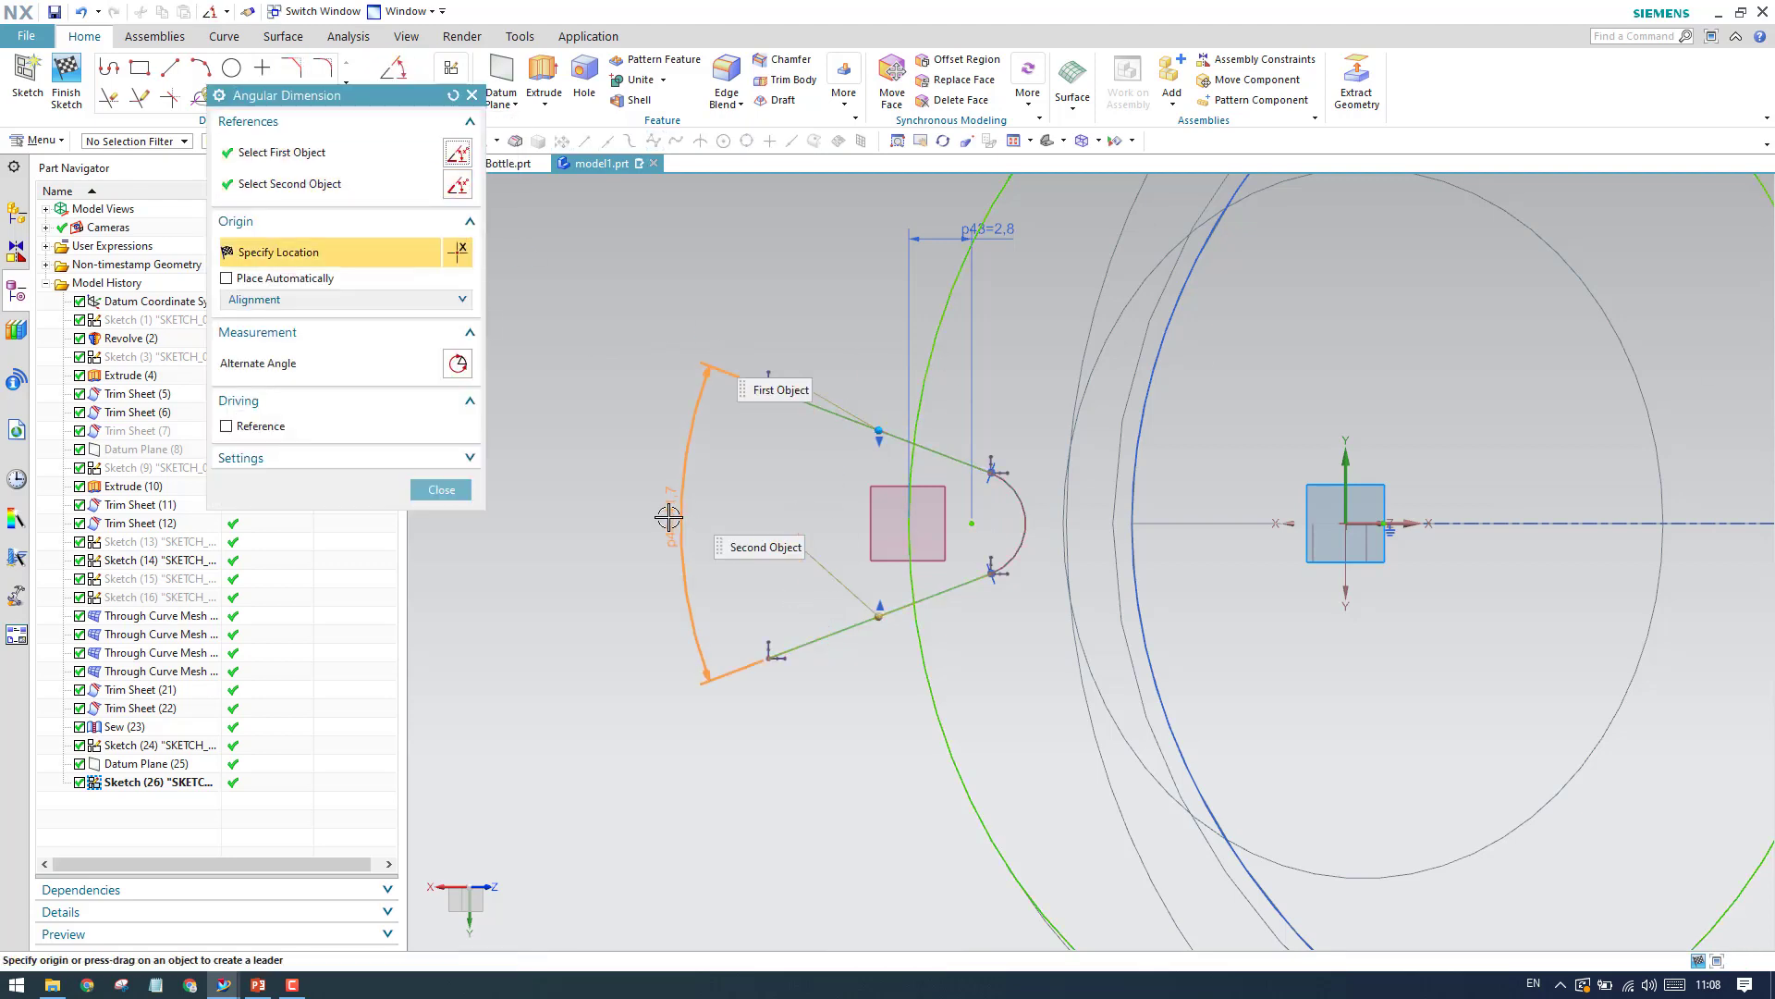
pyautogui.click(601, 607)
pyautogui.write('45')
pyautogui.press('Return')
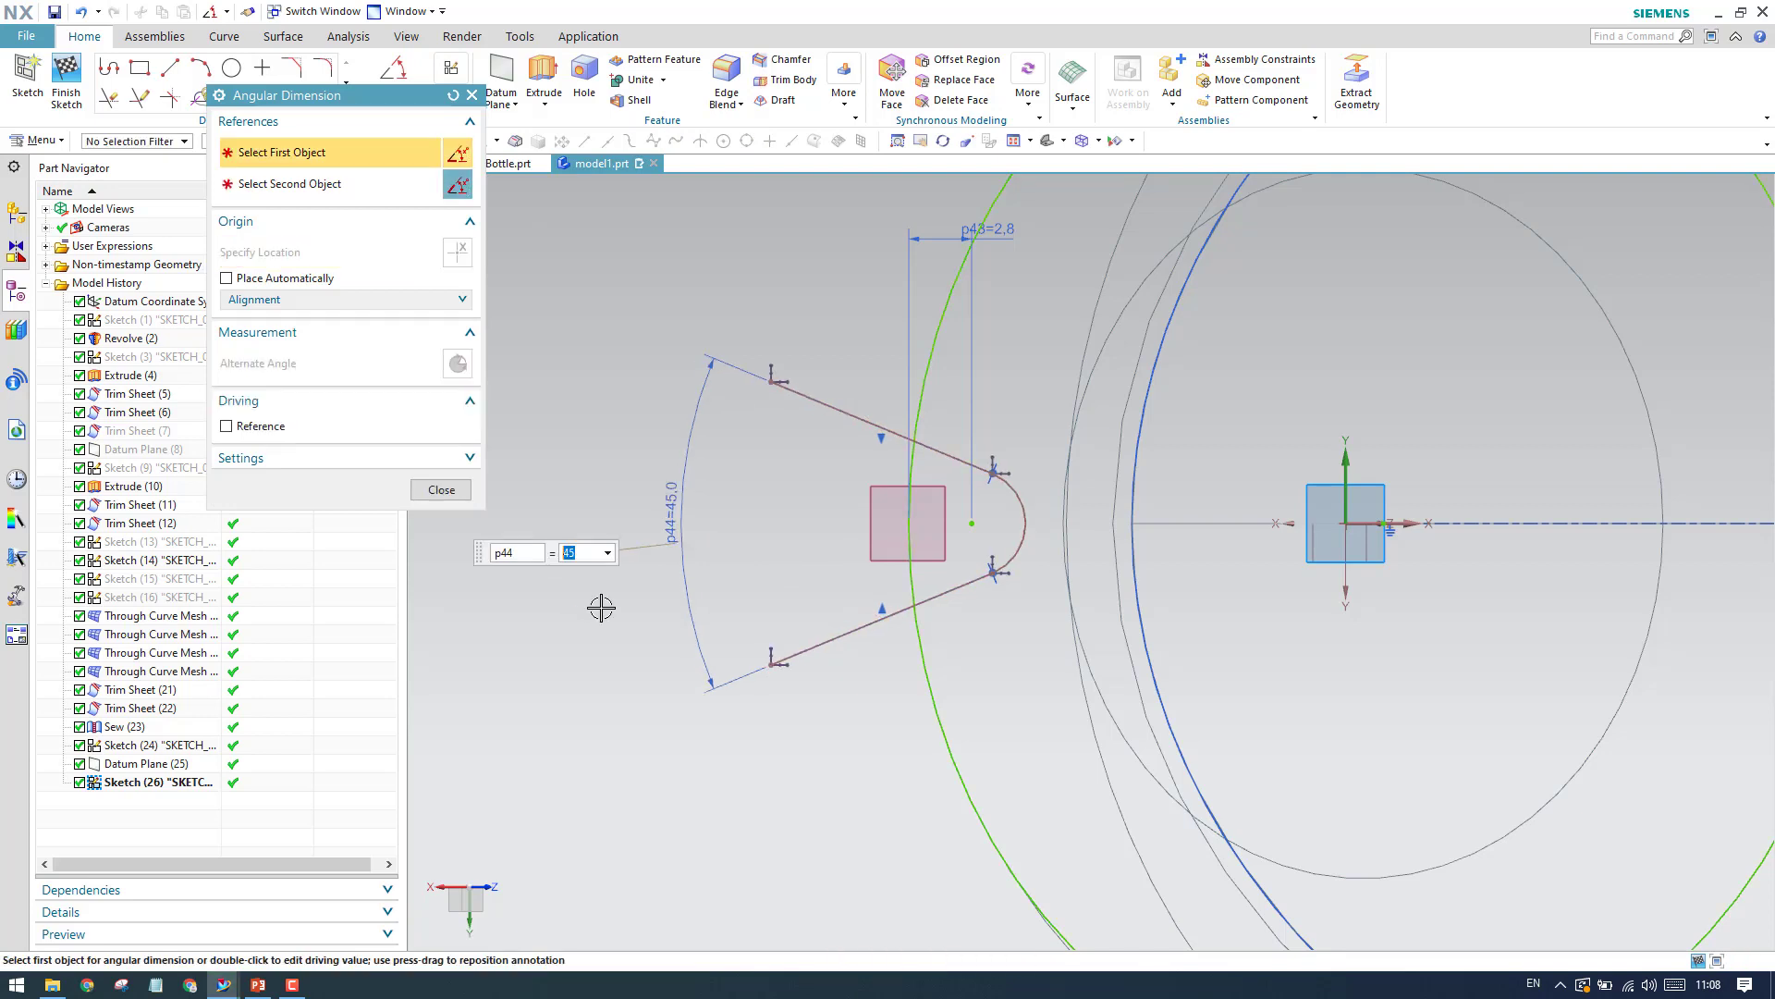
pyautogui.click(442, 489)
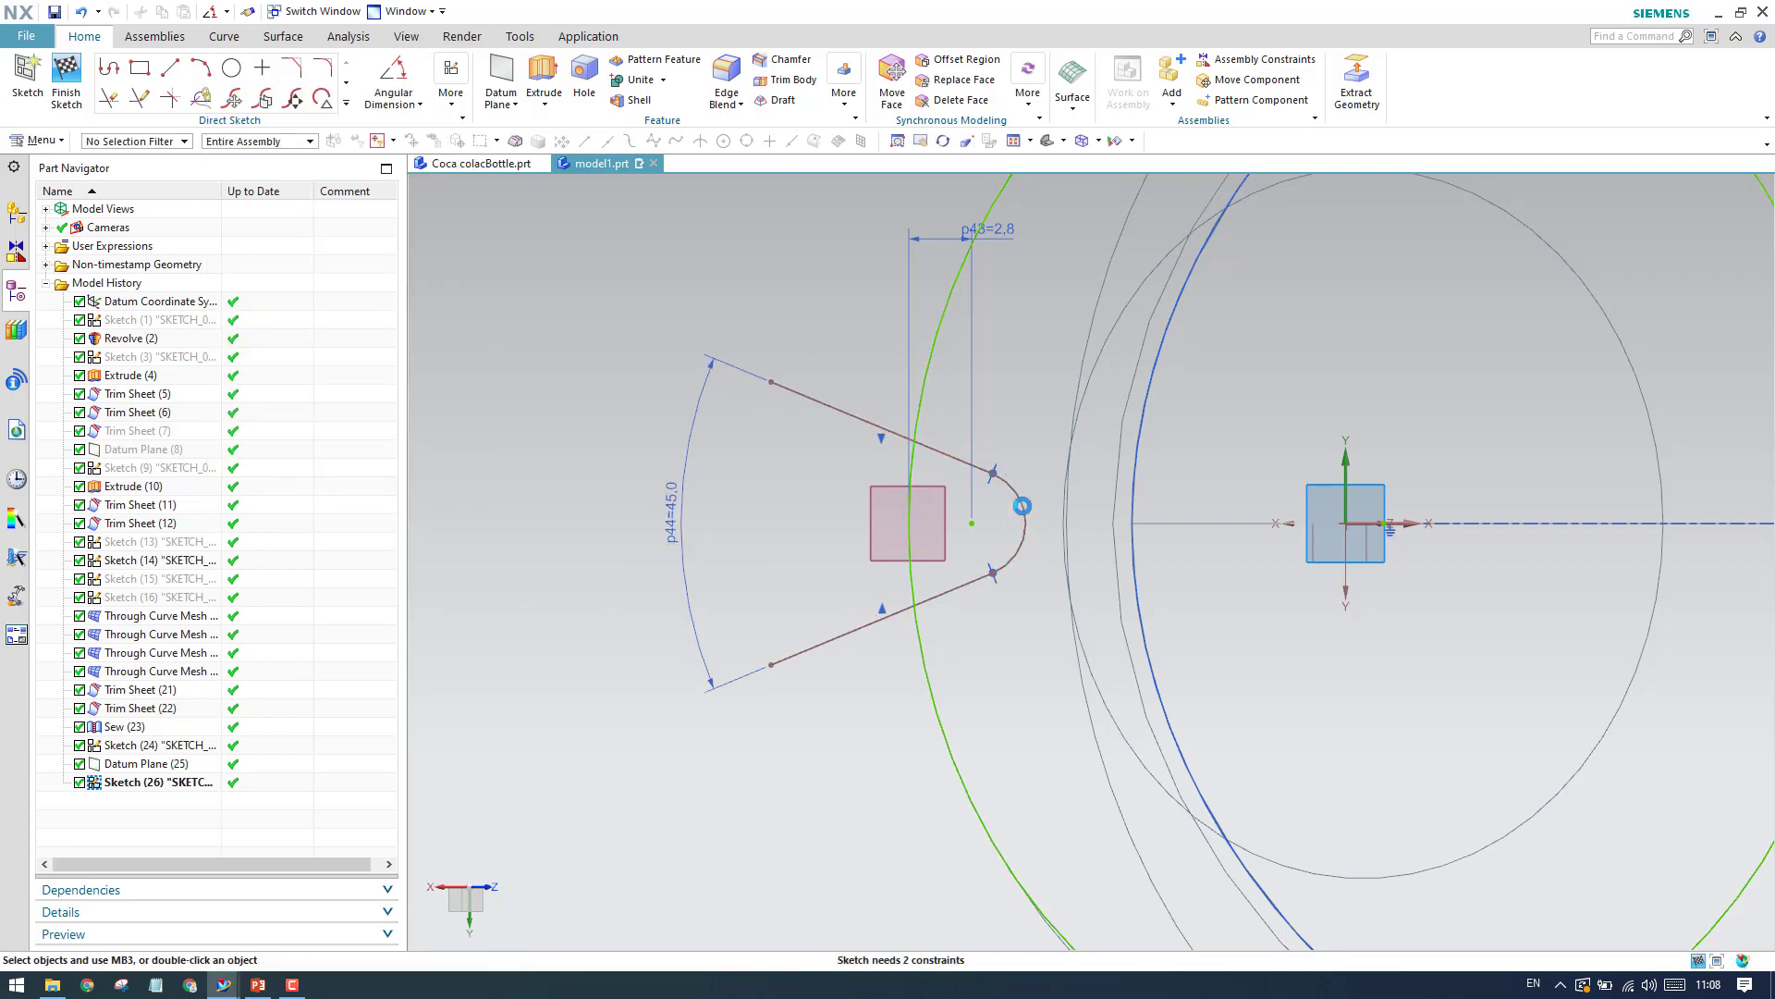
# Add a radial dimension of 3 mm to the arc joining the two slanted lines.
pyautogui.click(419, 104)
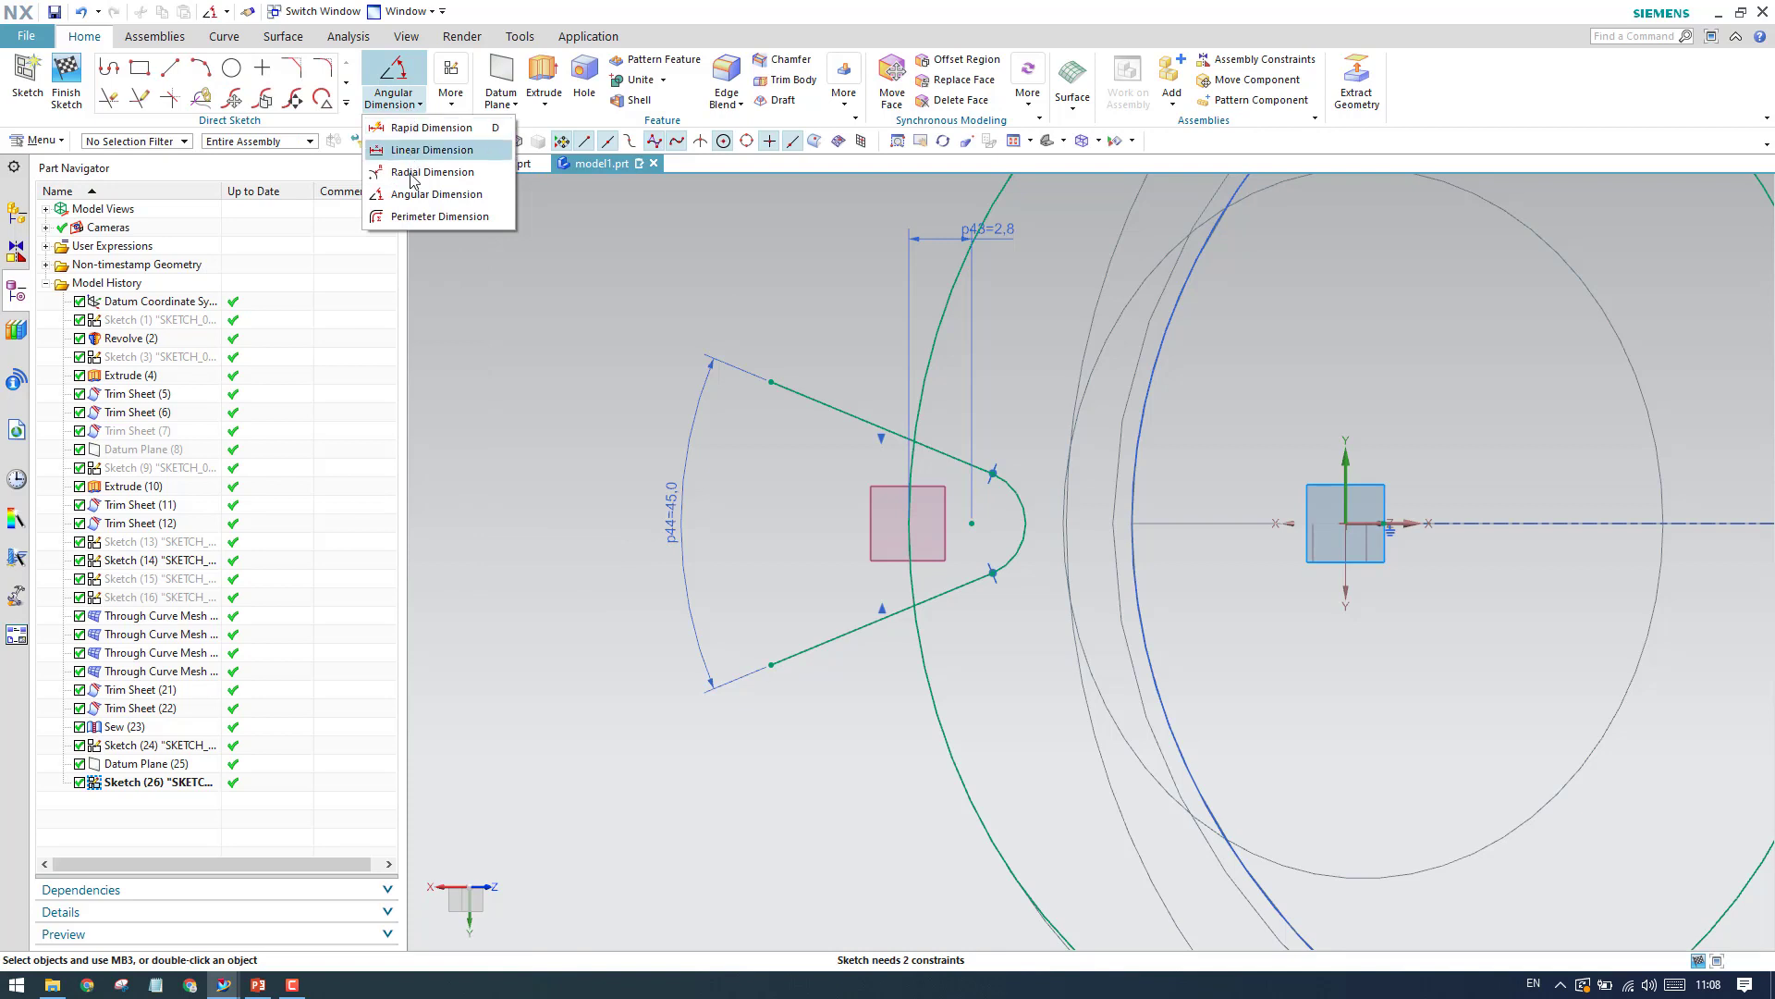
pyautogui.click(442, 179)
pyautogui.click(412, 104)
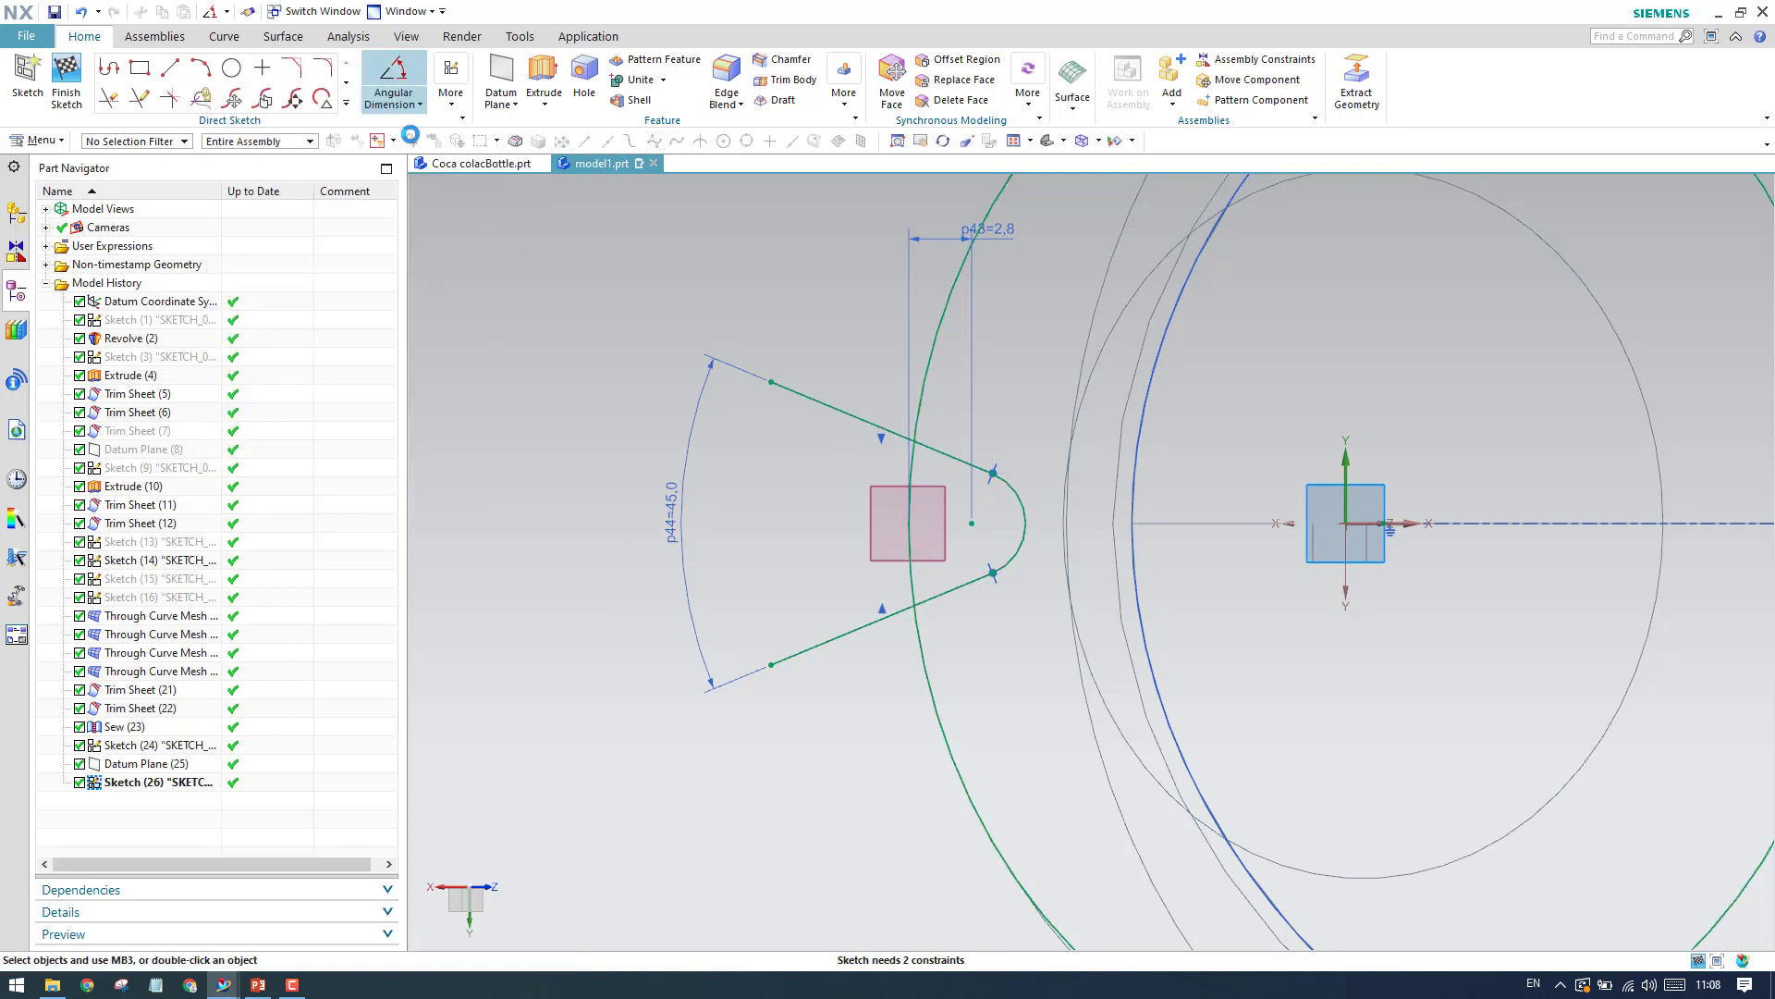
pyautogui.click(420, 105)
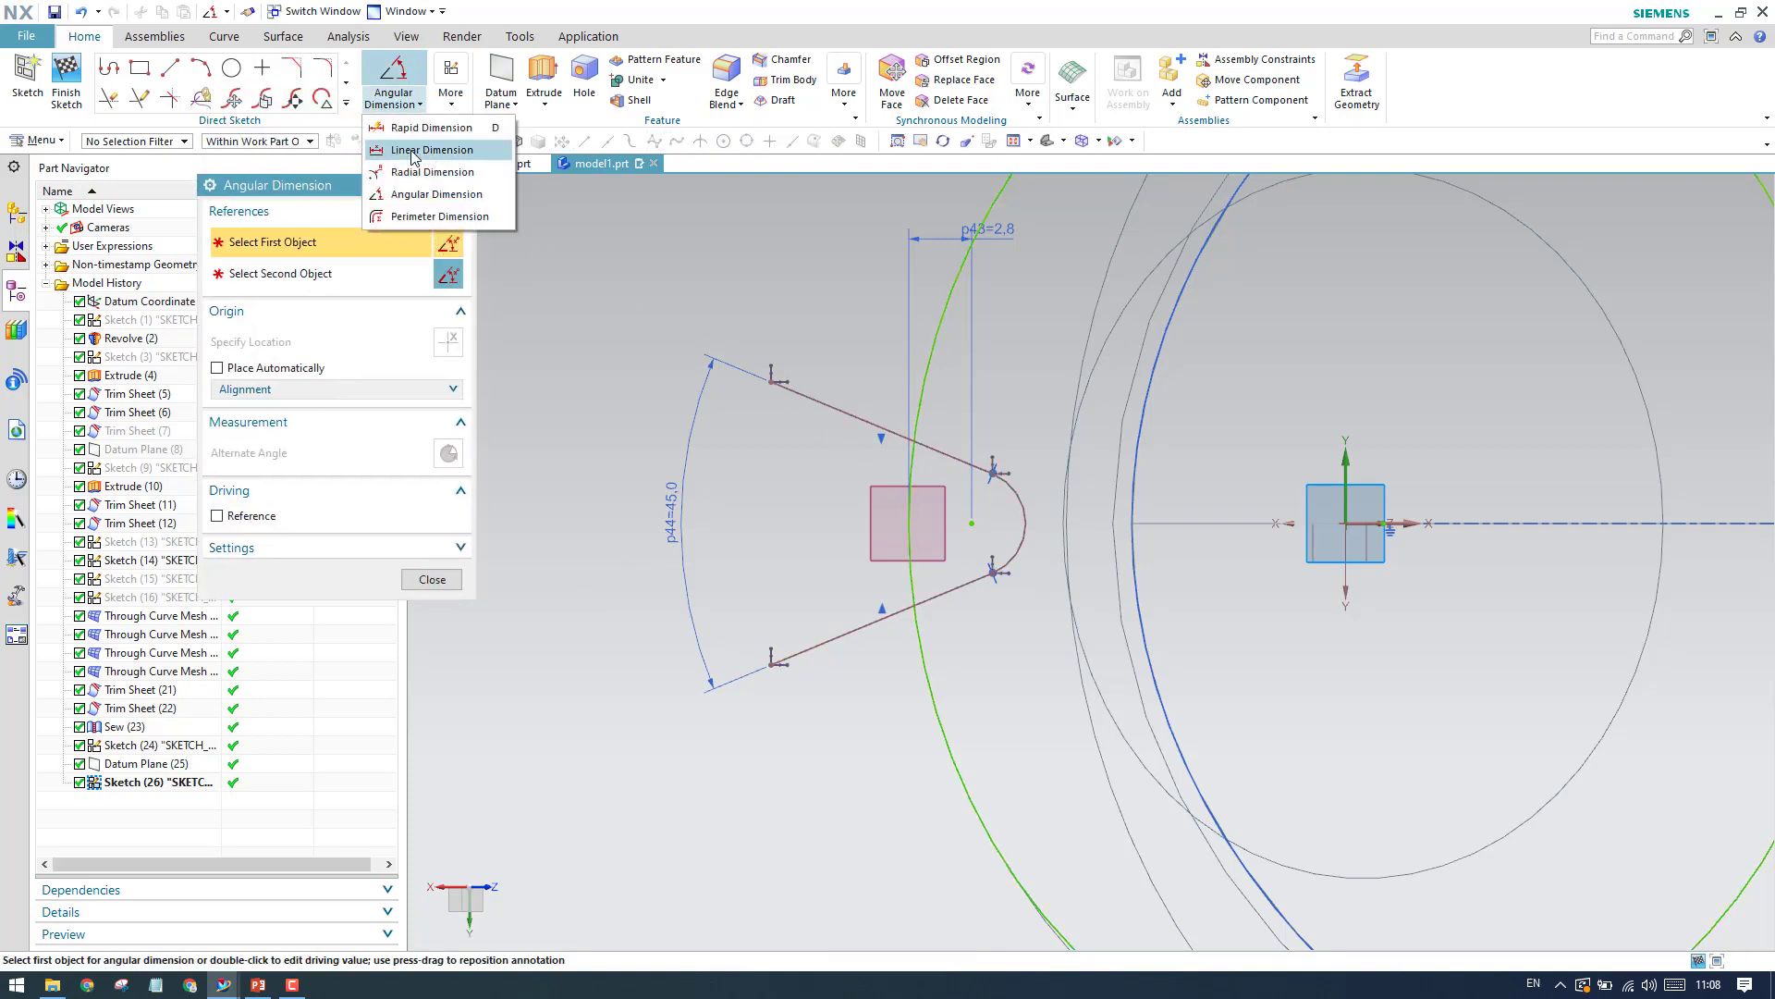
pyautogui.click(431, 172)
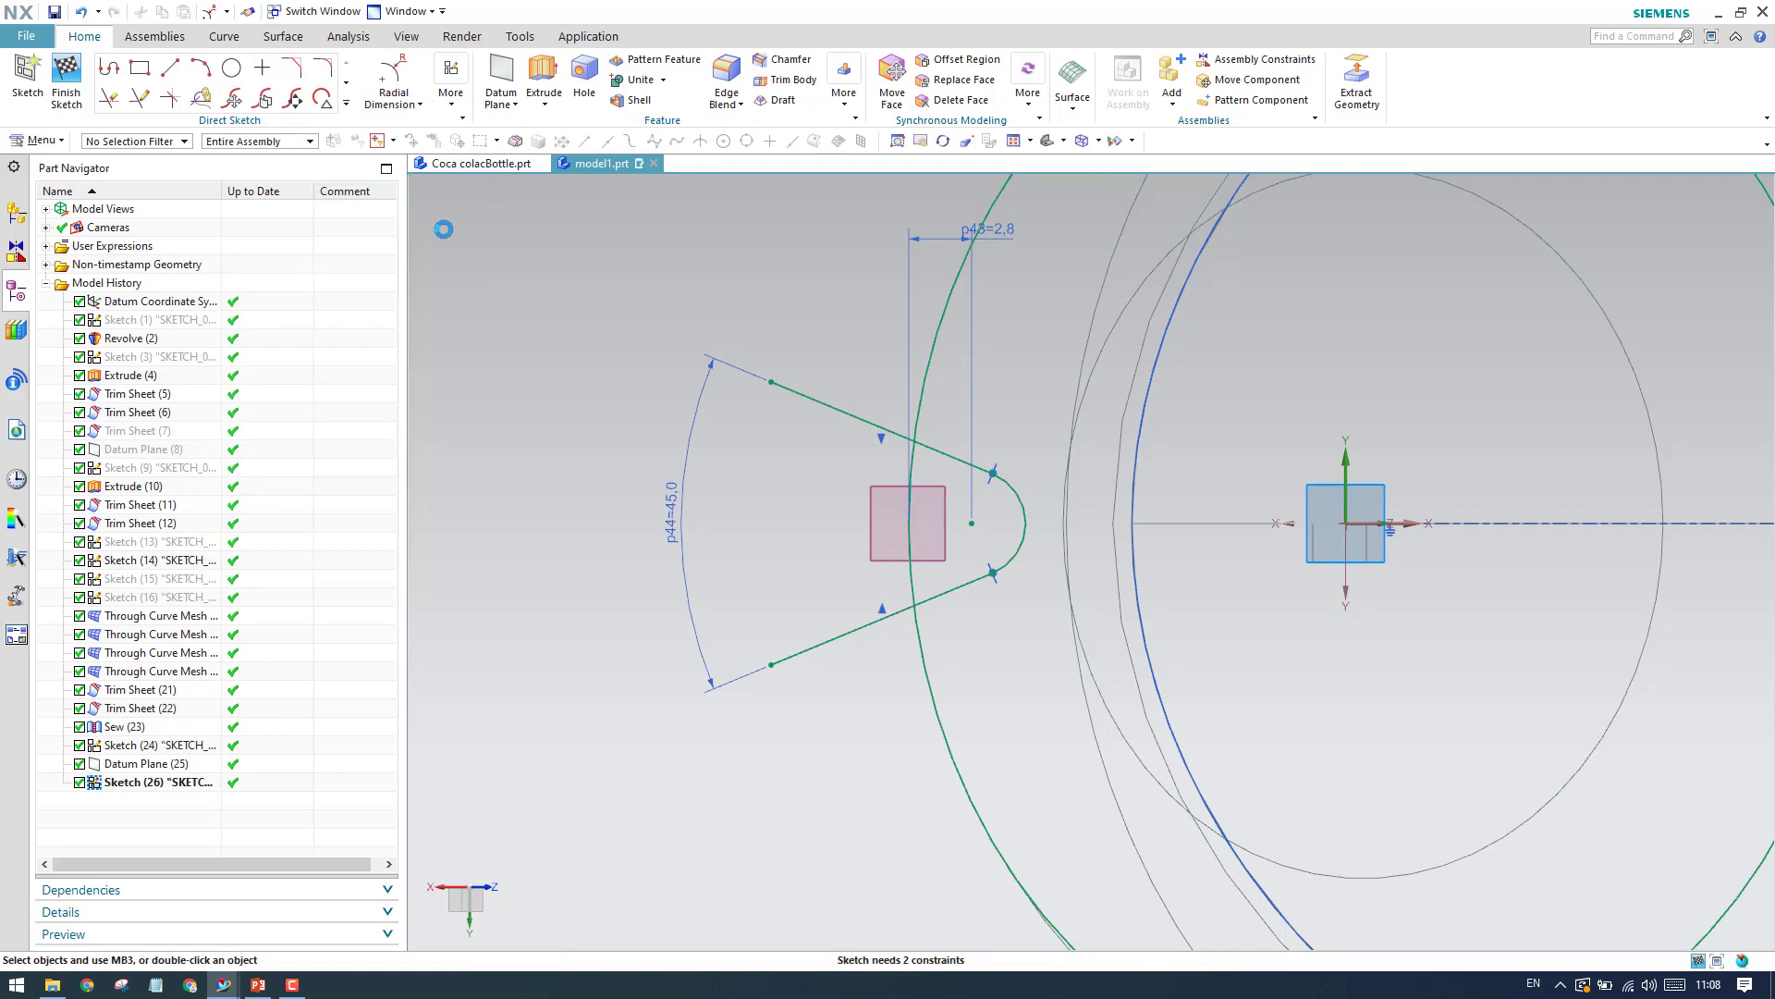
pyautogui.click(1021, 512)
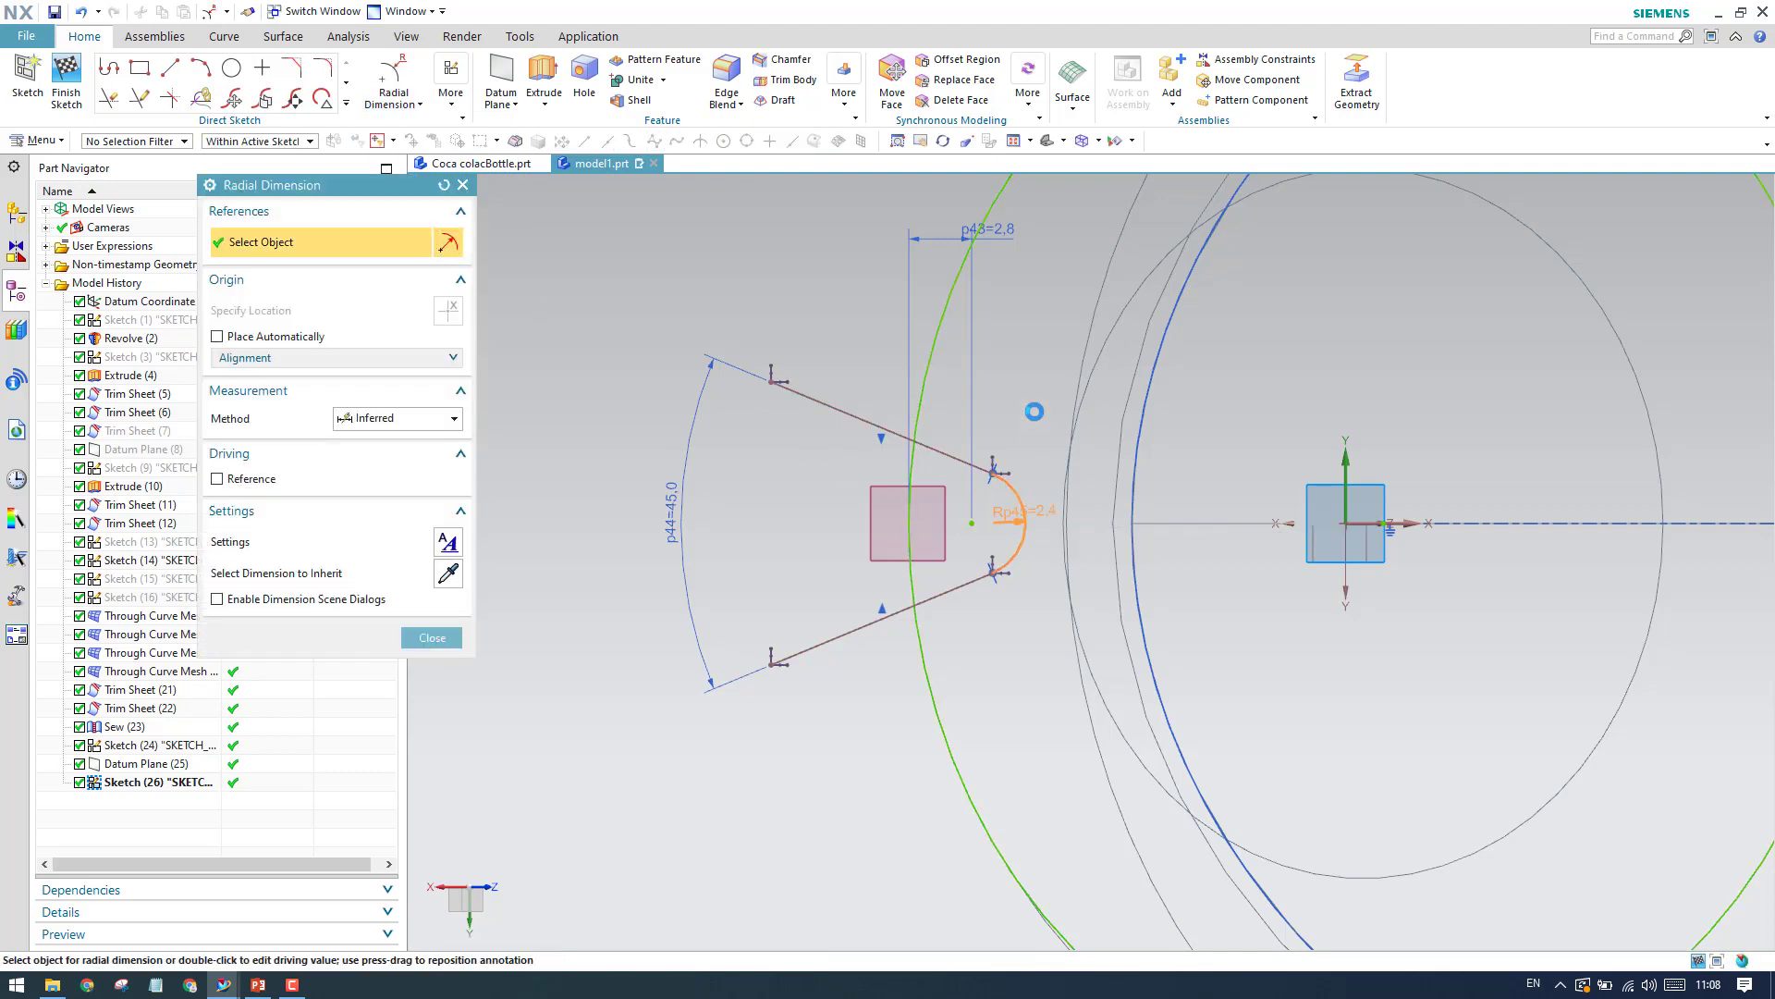
pyautogui.click(1028, 507)
pyautogui.write('3')
pyautogui.press('Return')
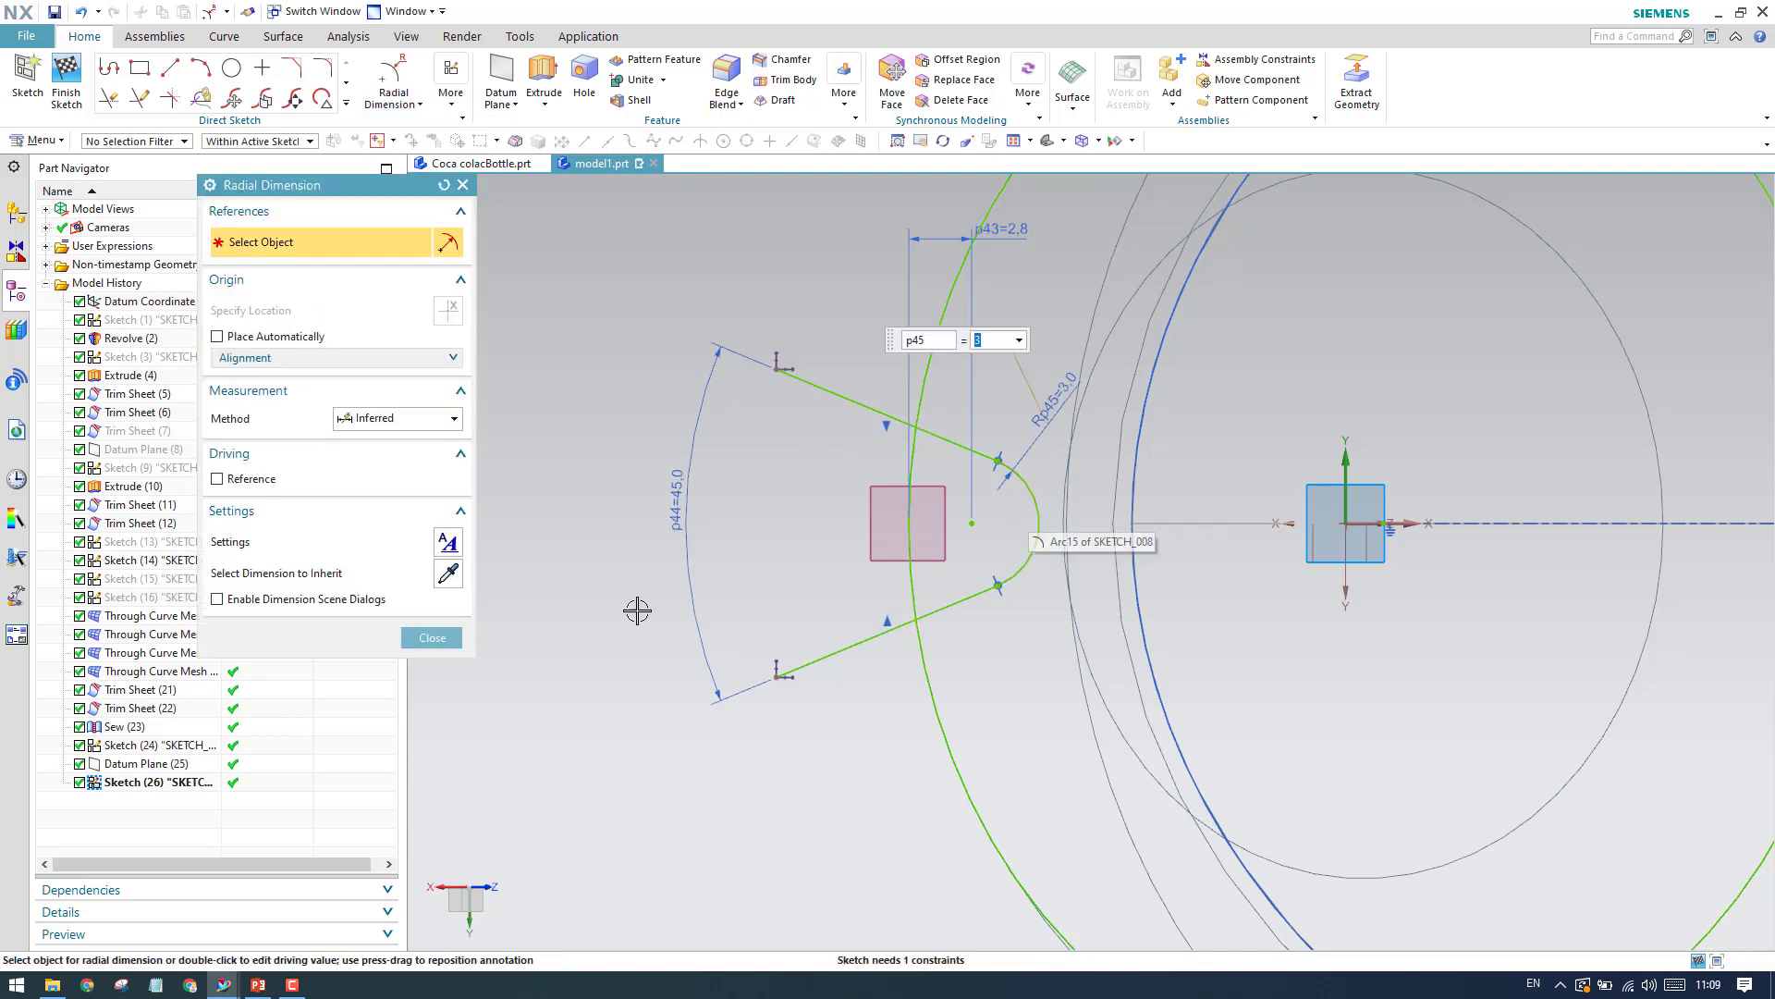
pyautogui.click(440, 632)
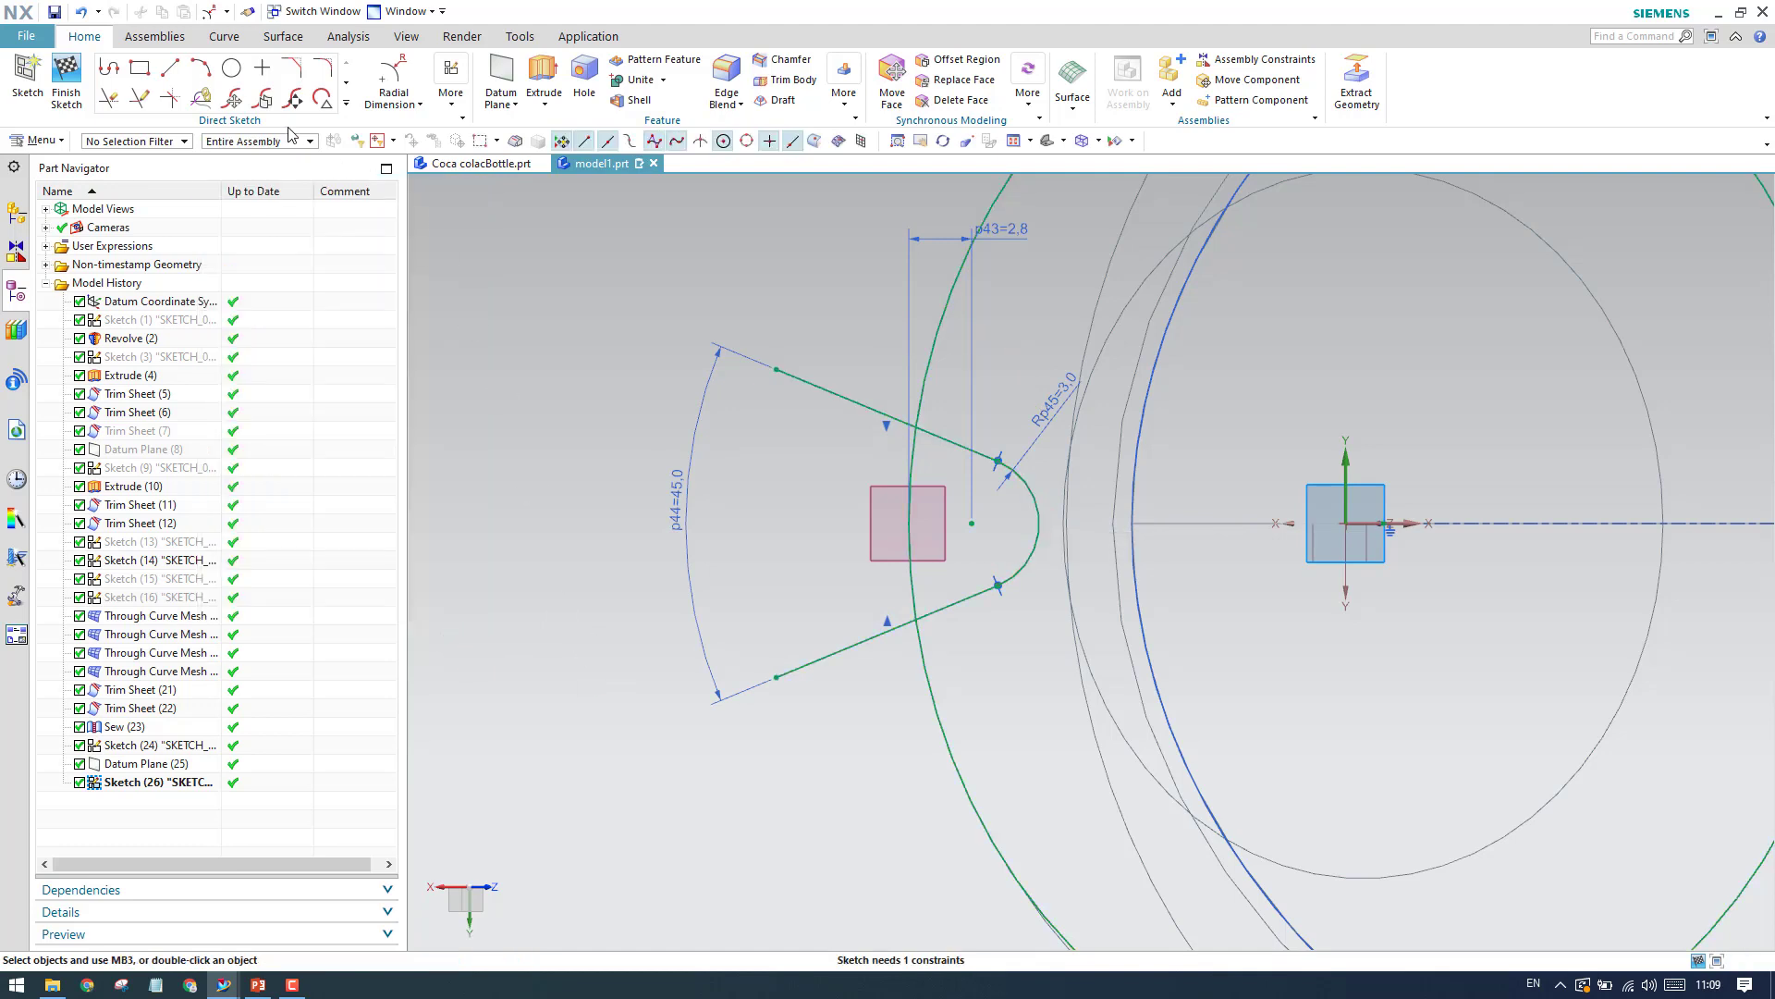
# Close the profile with a vertical line joining the outer endpoints of the two slanted lines.
pyautogui.click(170, 68)
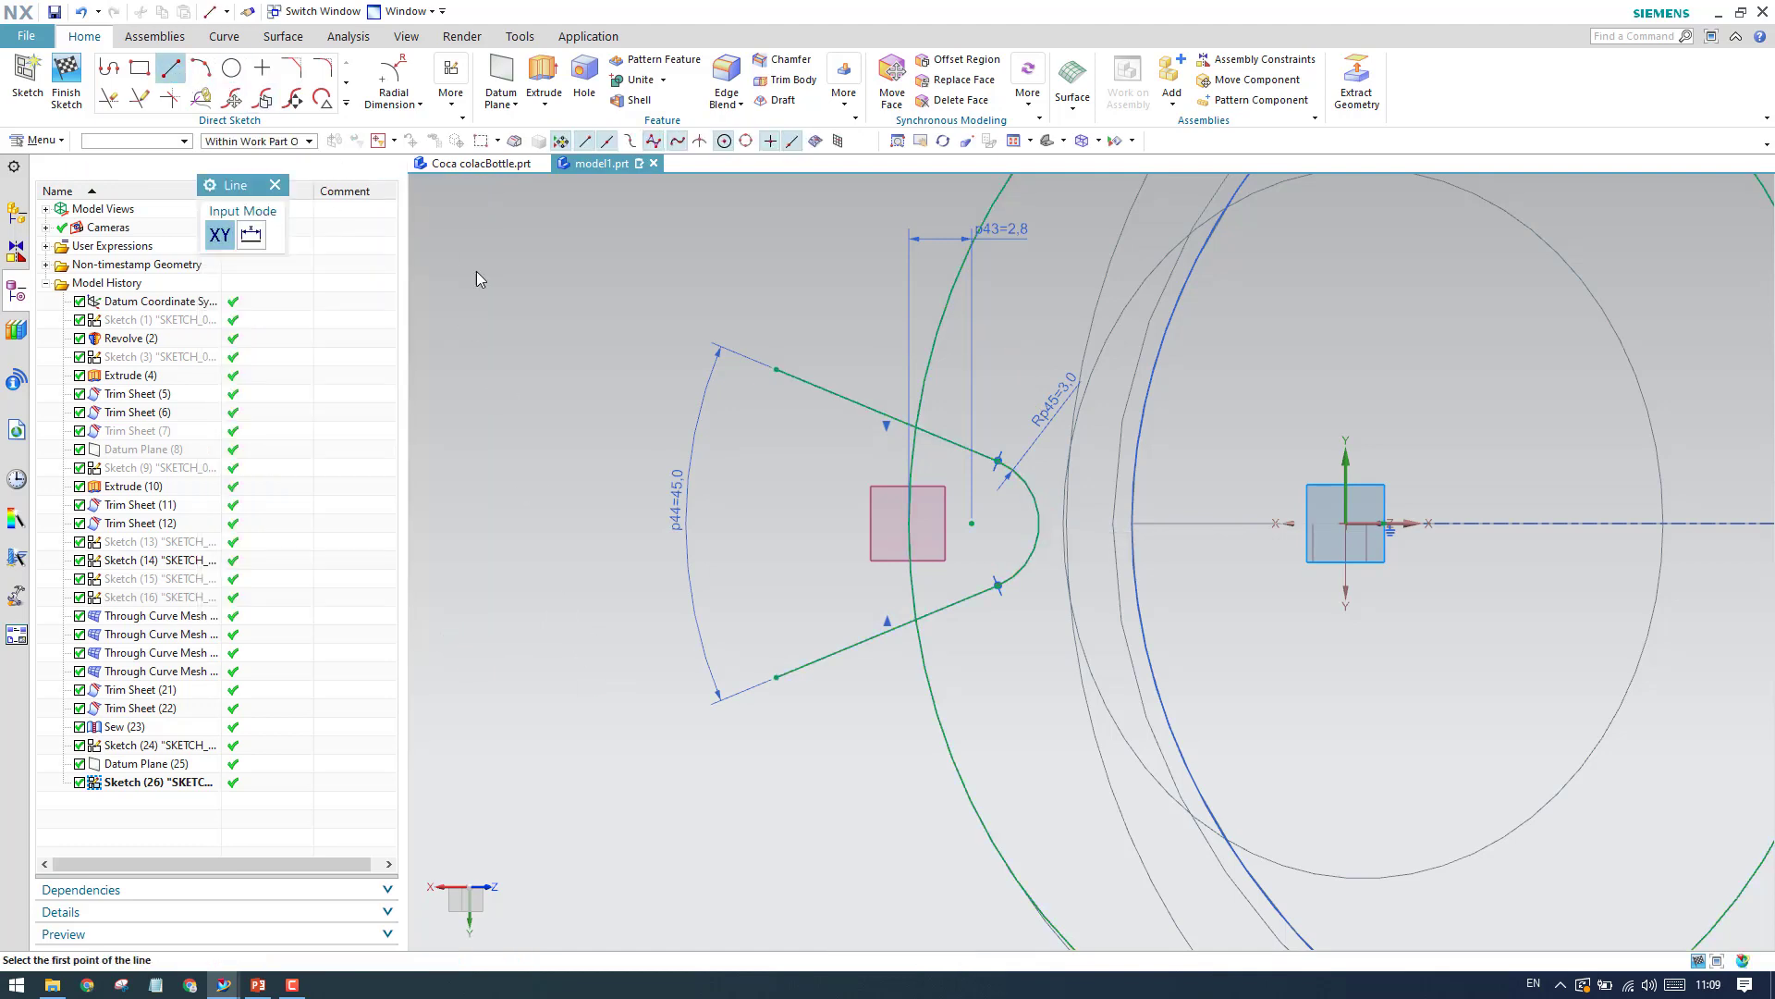
pyautogui.click(776, 369)
pyautogui.click(783, 677)
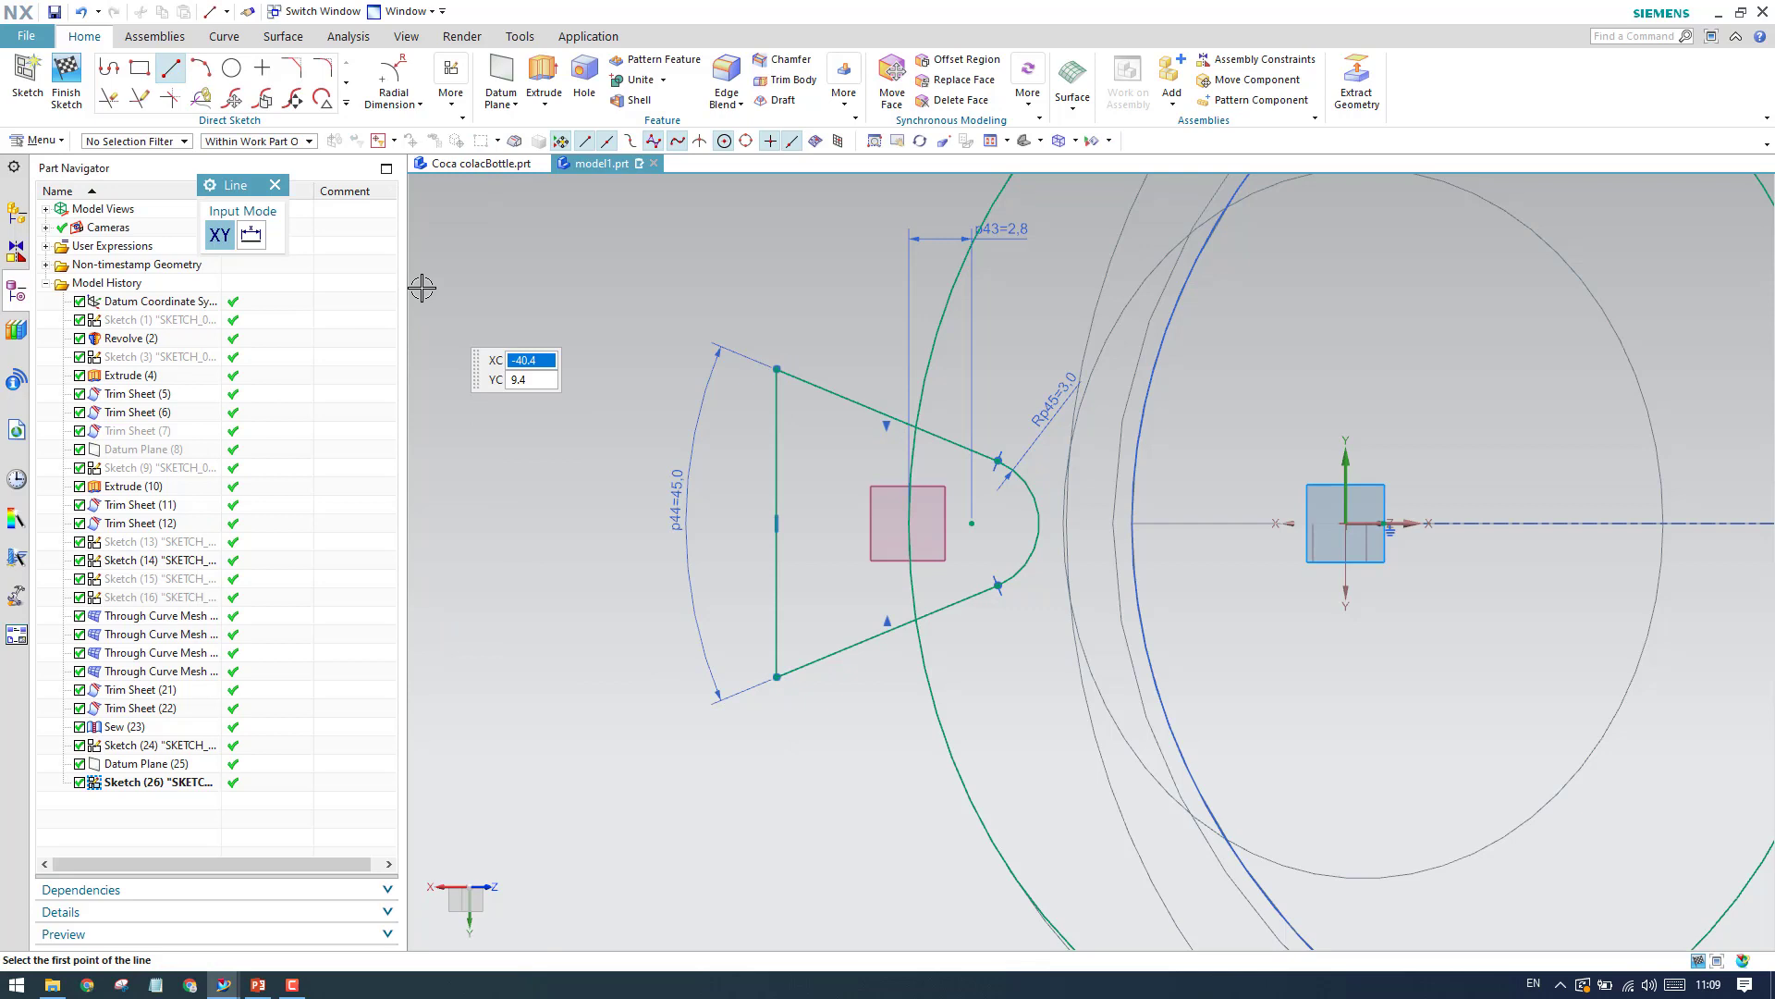
pyautogui.click(275, 185)
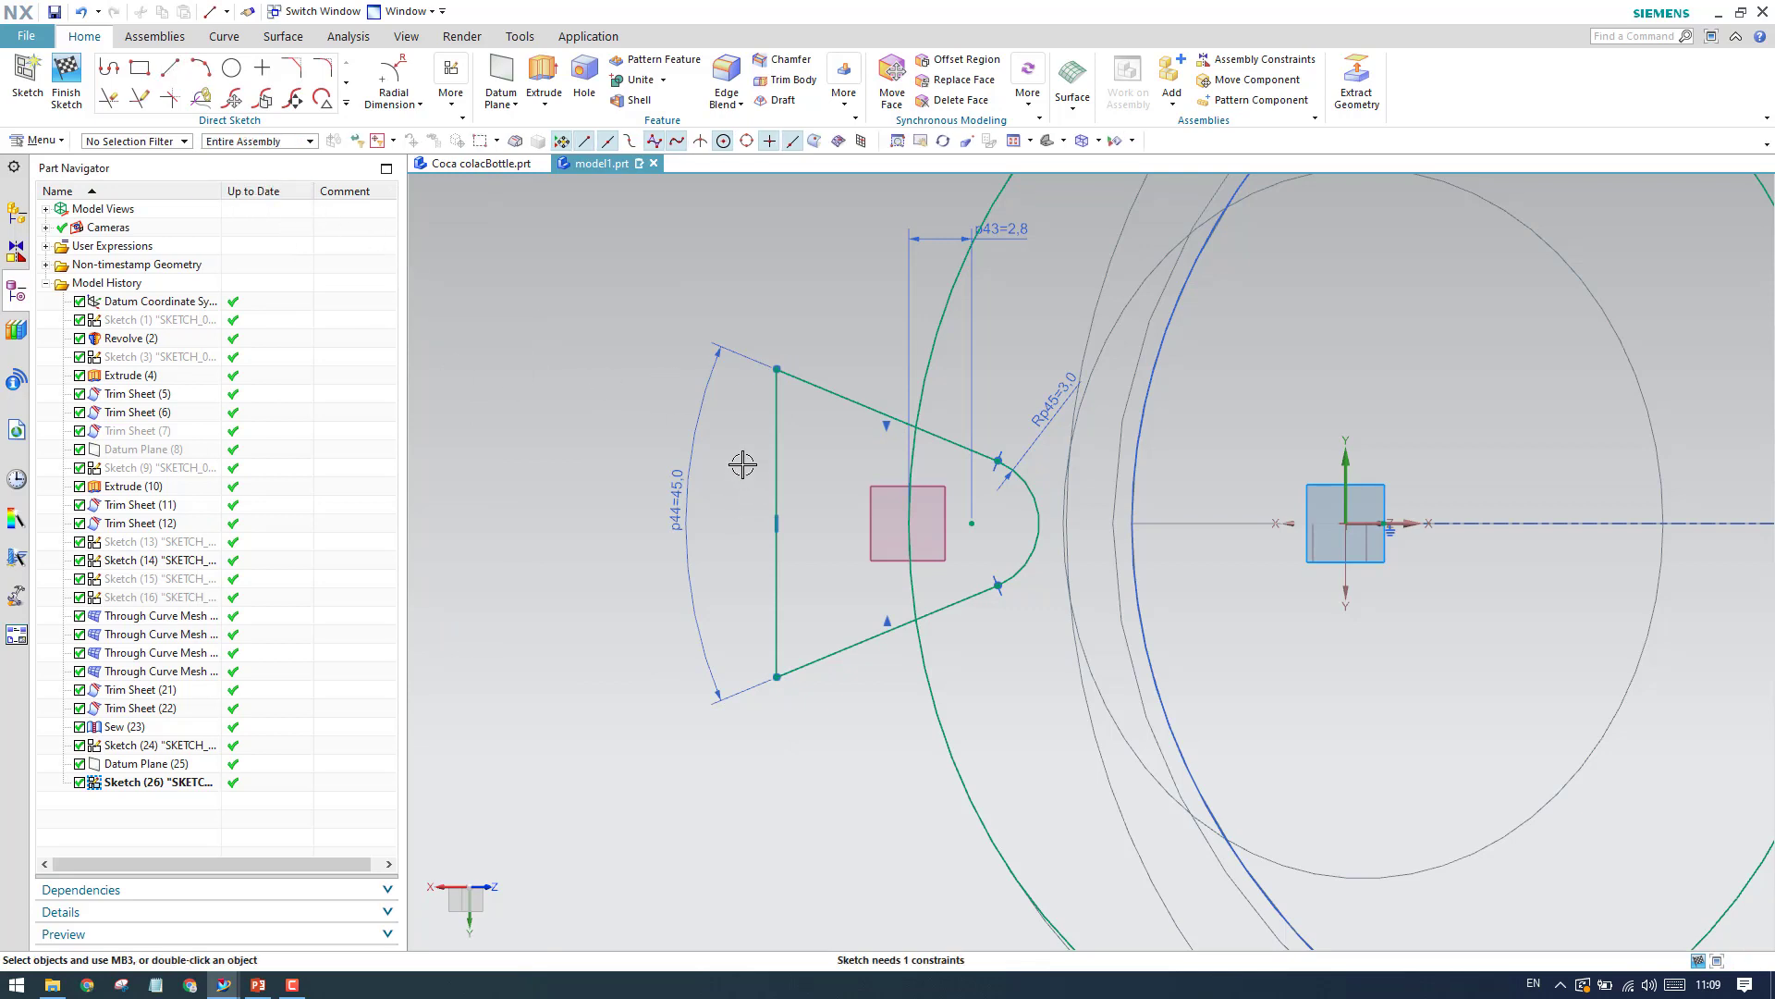
# Set the horizontal distance between the arc's center and the closing vertical line to 20 mm and finish the sketch.
pyautogui.click(419, 104)
pyautogui.click(416, 127)
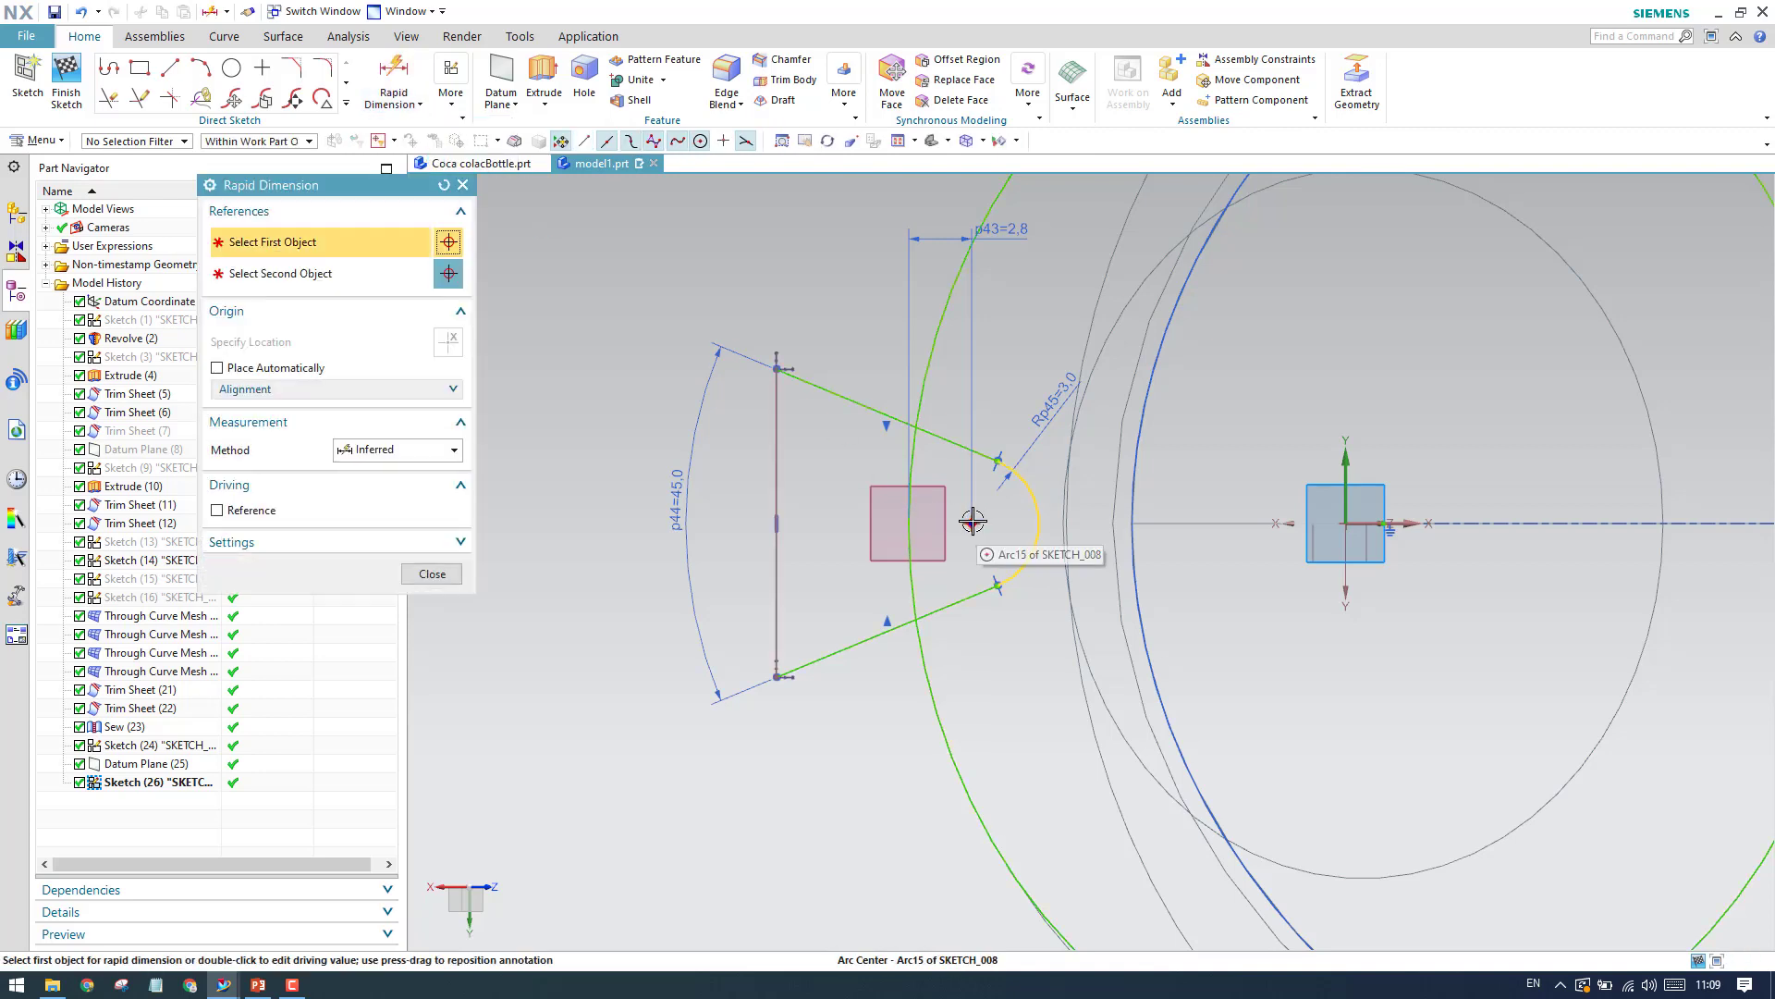
pyautogui.click(971, 524)
pyautogui.click(776, 481)
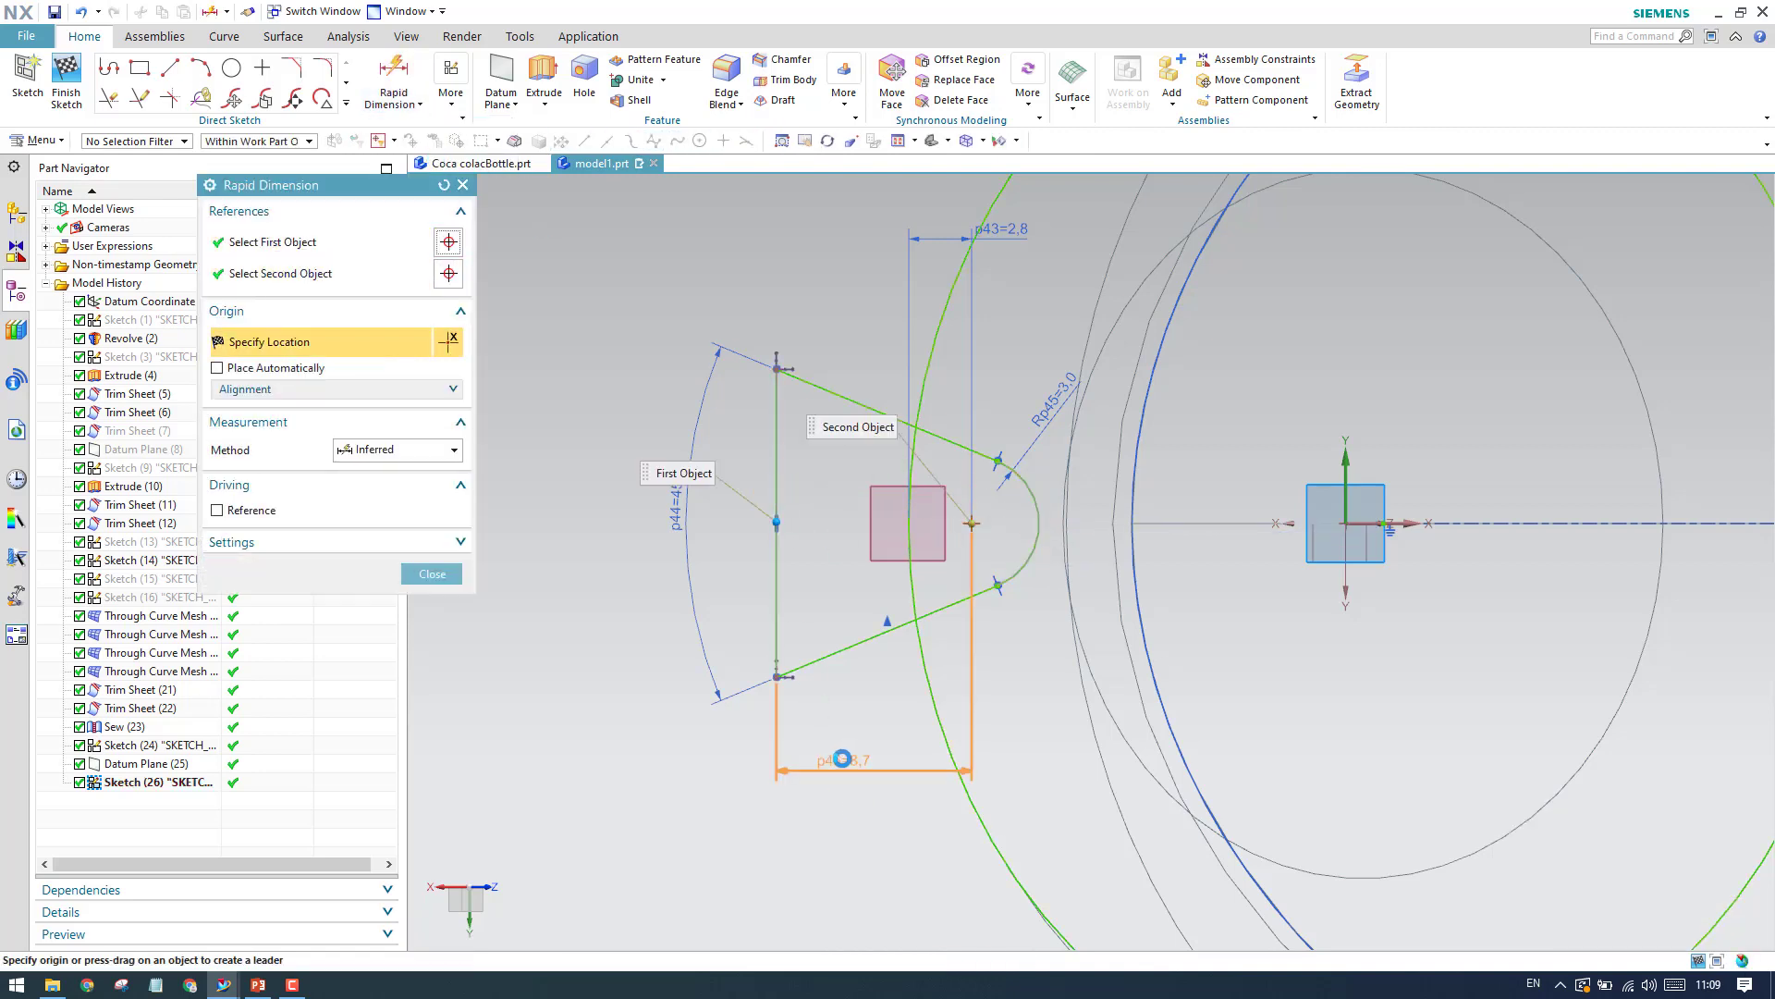
pyautogui.click(738, 832)
pyautogui.write('20')
pyautogui.press('Return')
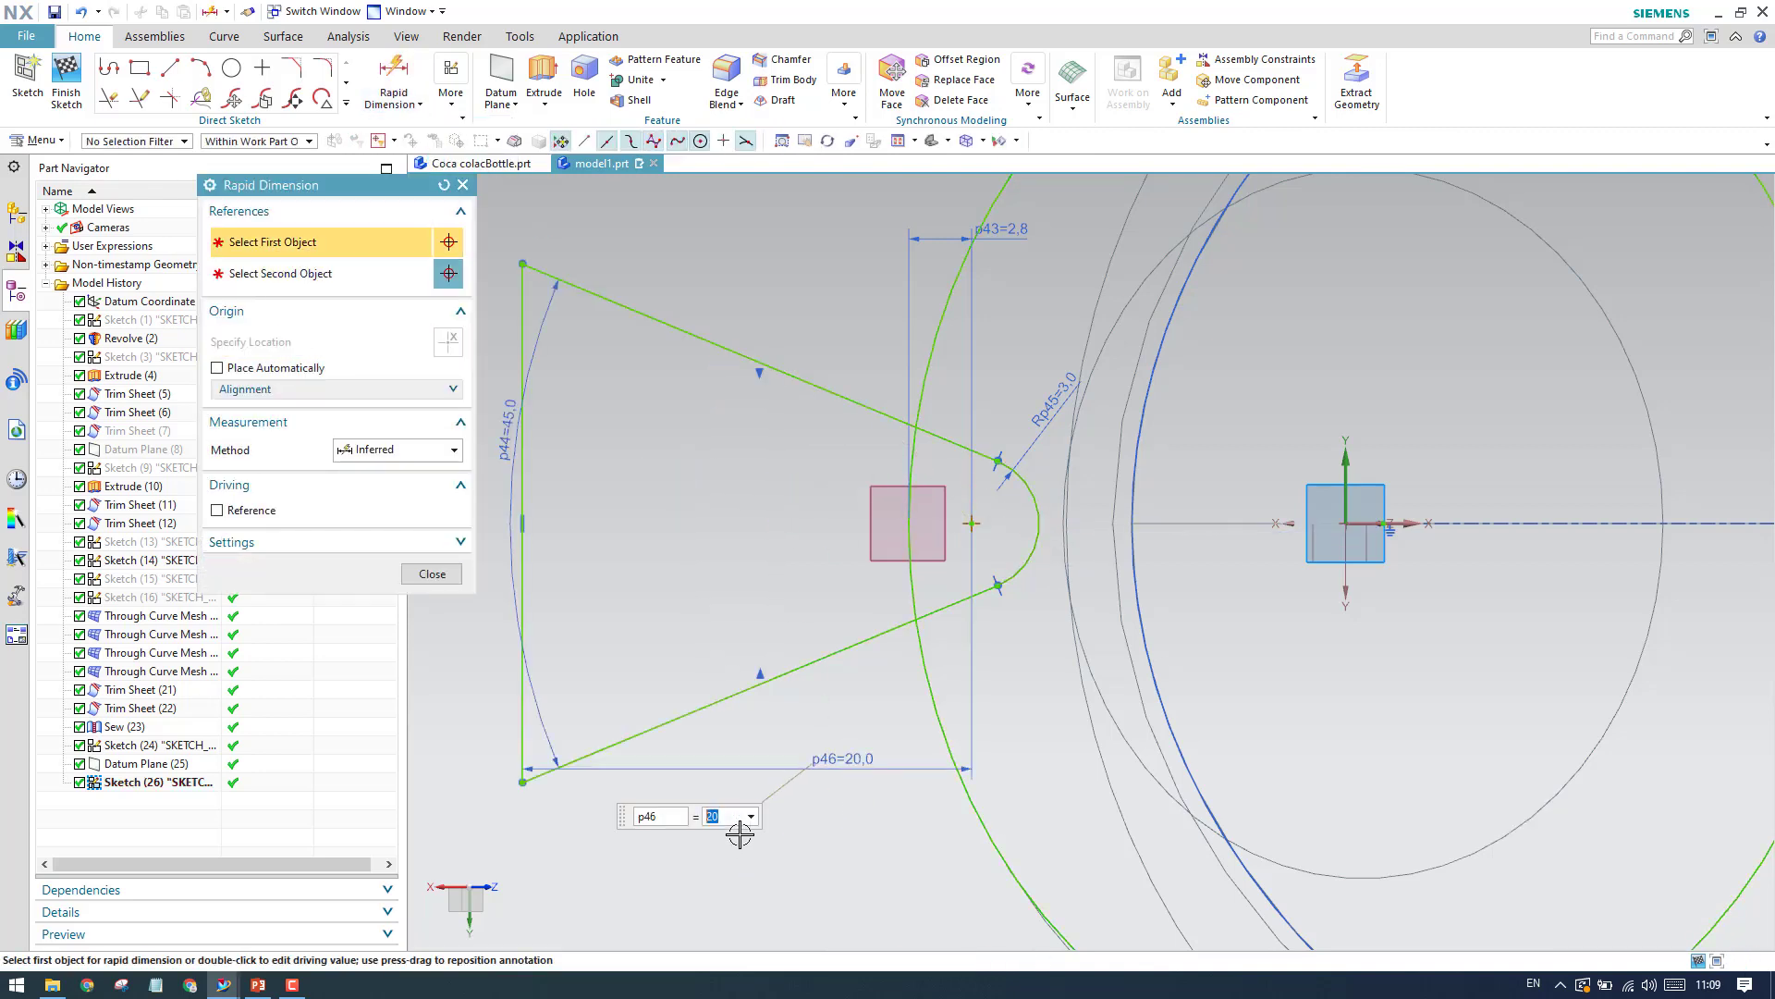
pyautogui.click(430, 581)
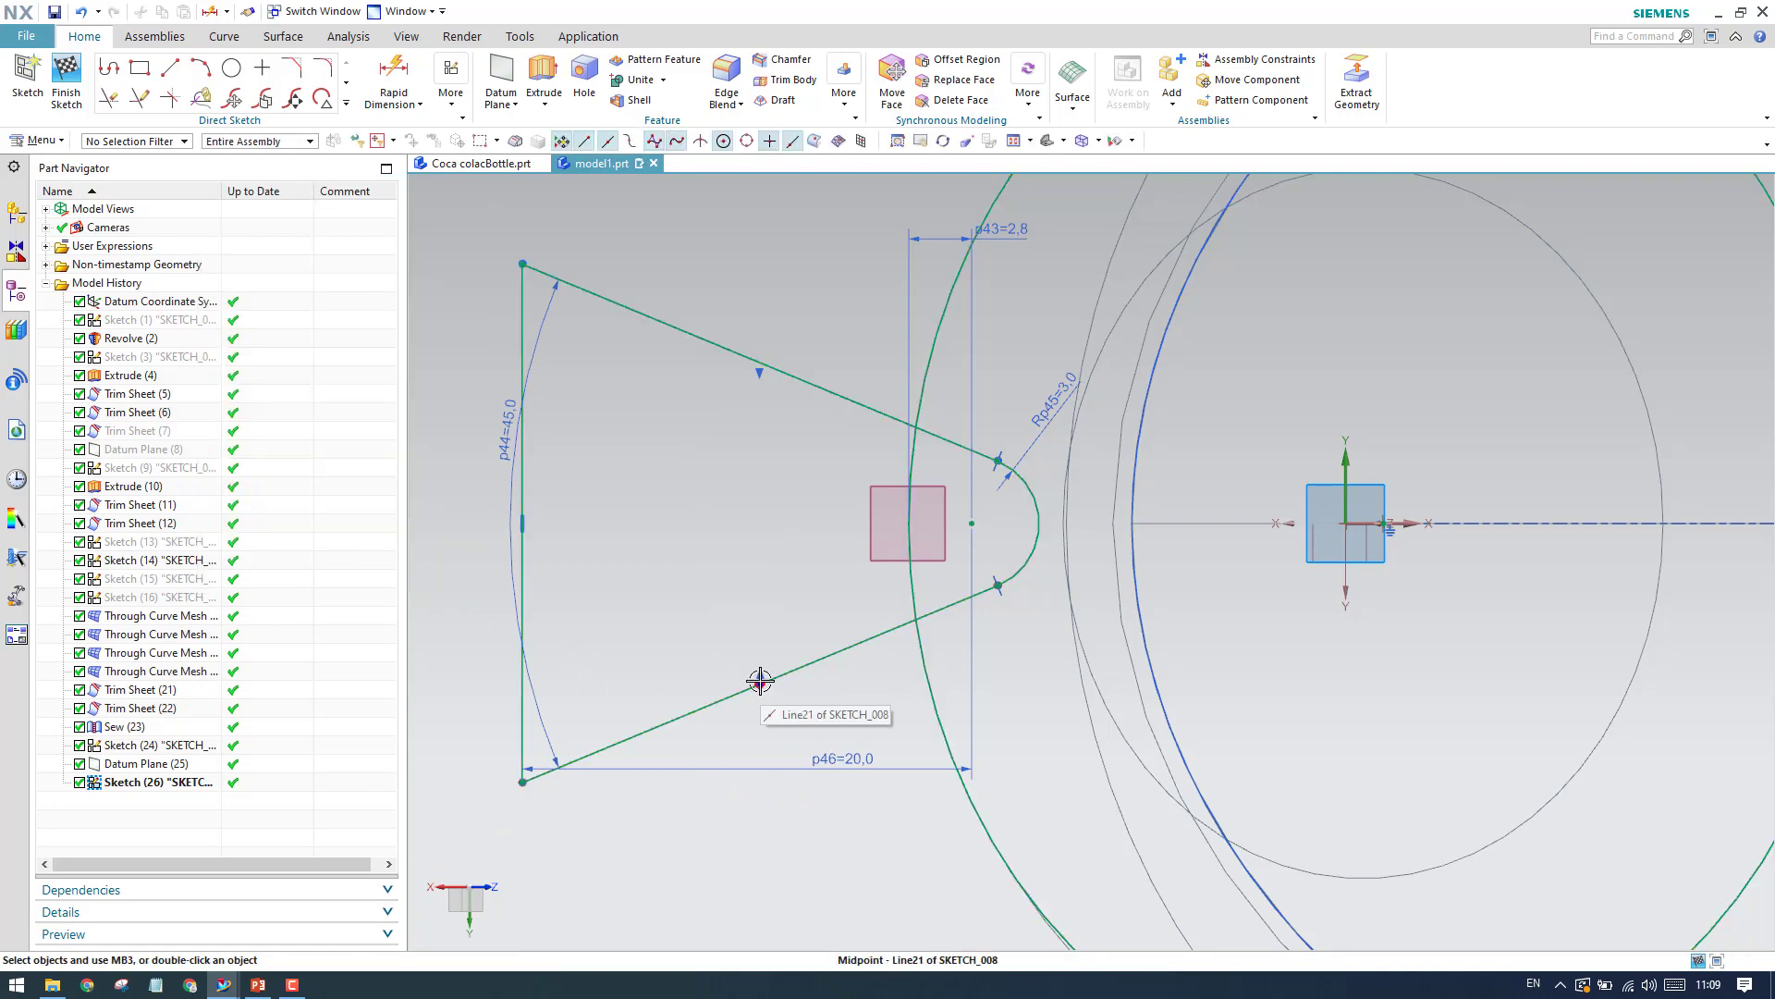
pyautogui.hotkey('ctrl', 'q')
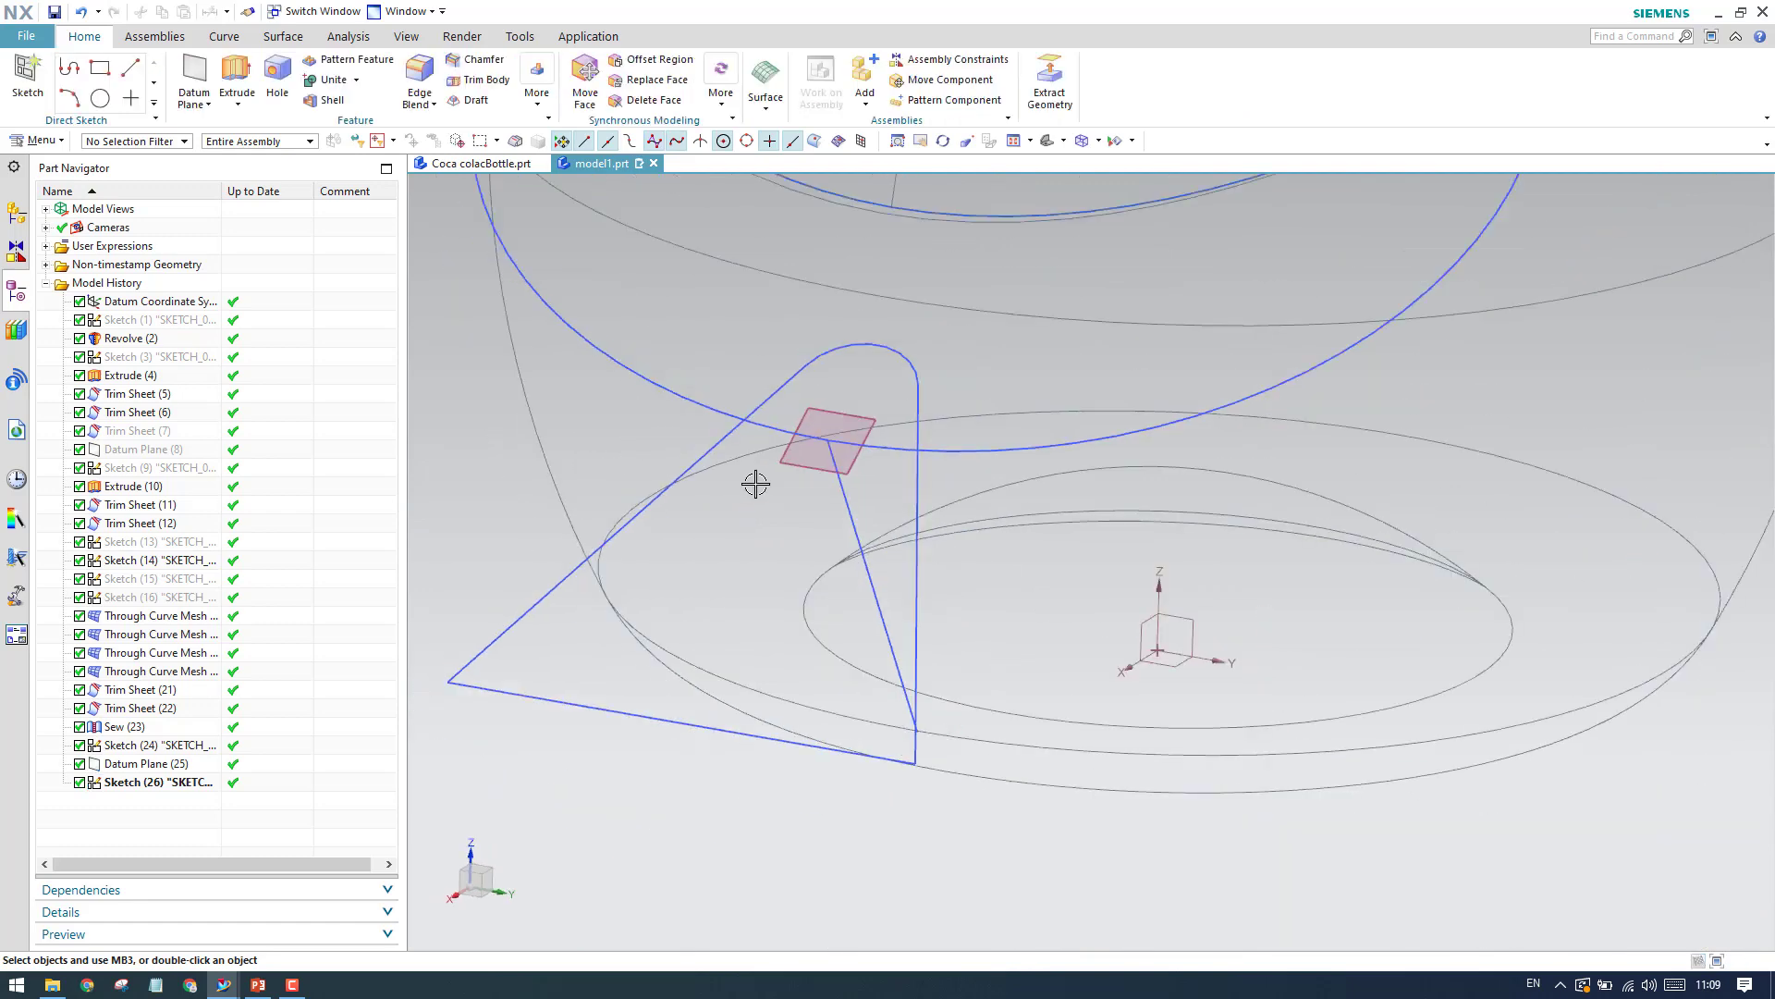
# Start a new sketch on the XZ plane through the bottle's axis.
pyautogui.moveTo(755, 484); pyautogui.dragTo(1027, 543, button='middle')
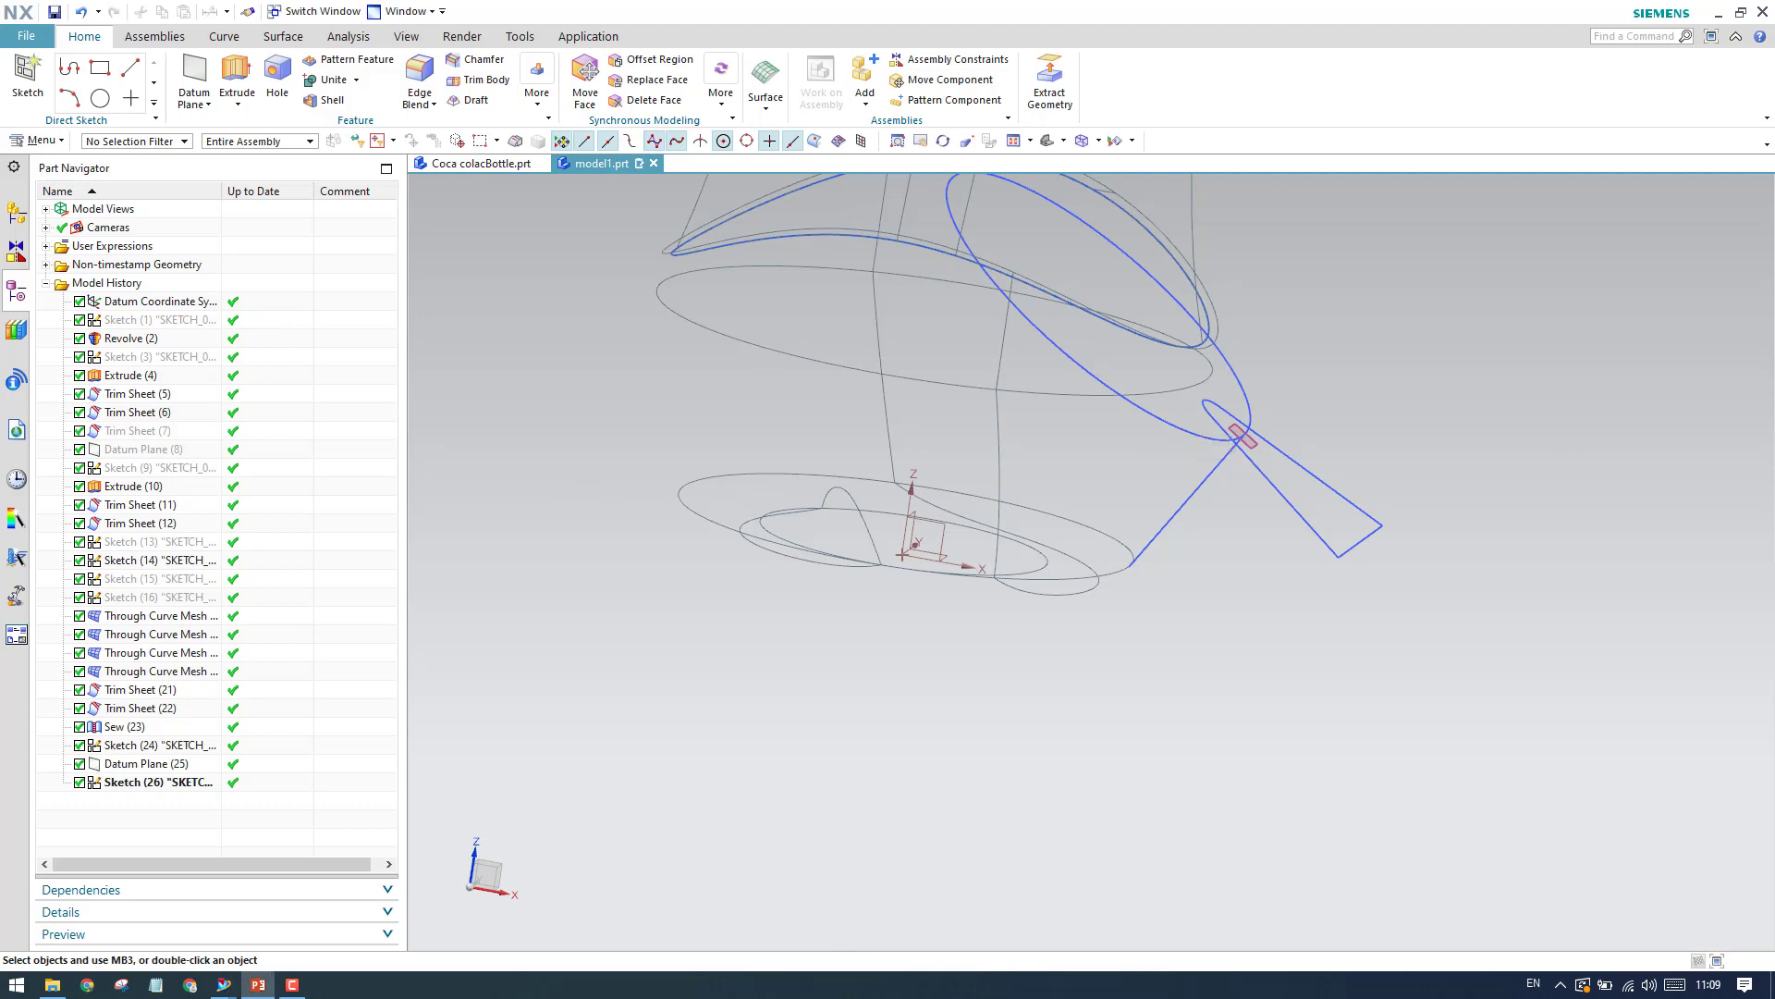
pyautogui.click(36, 85)
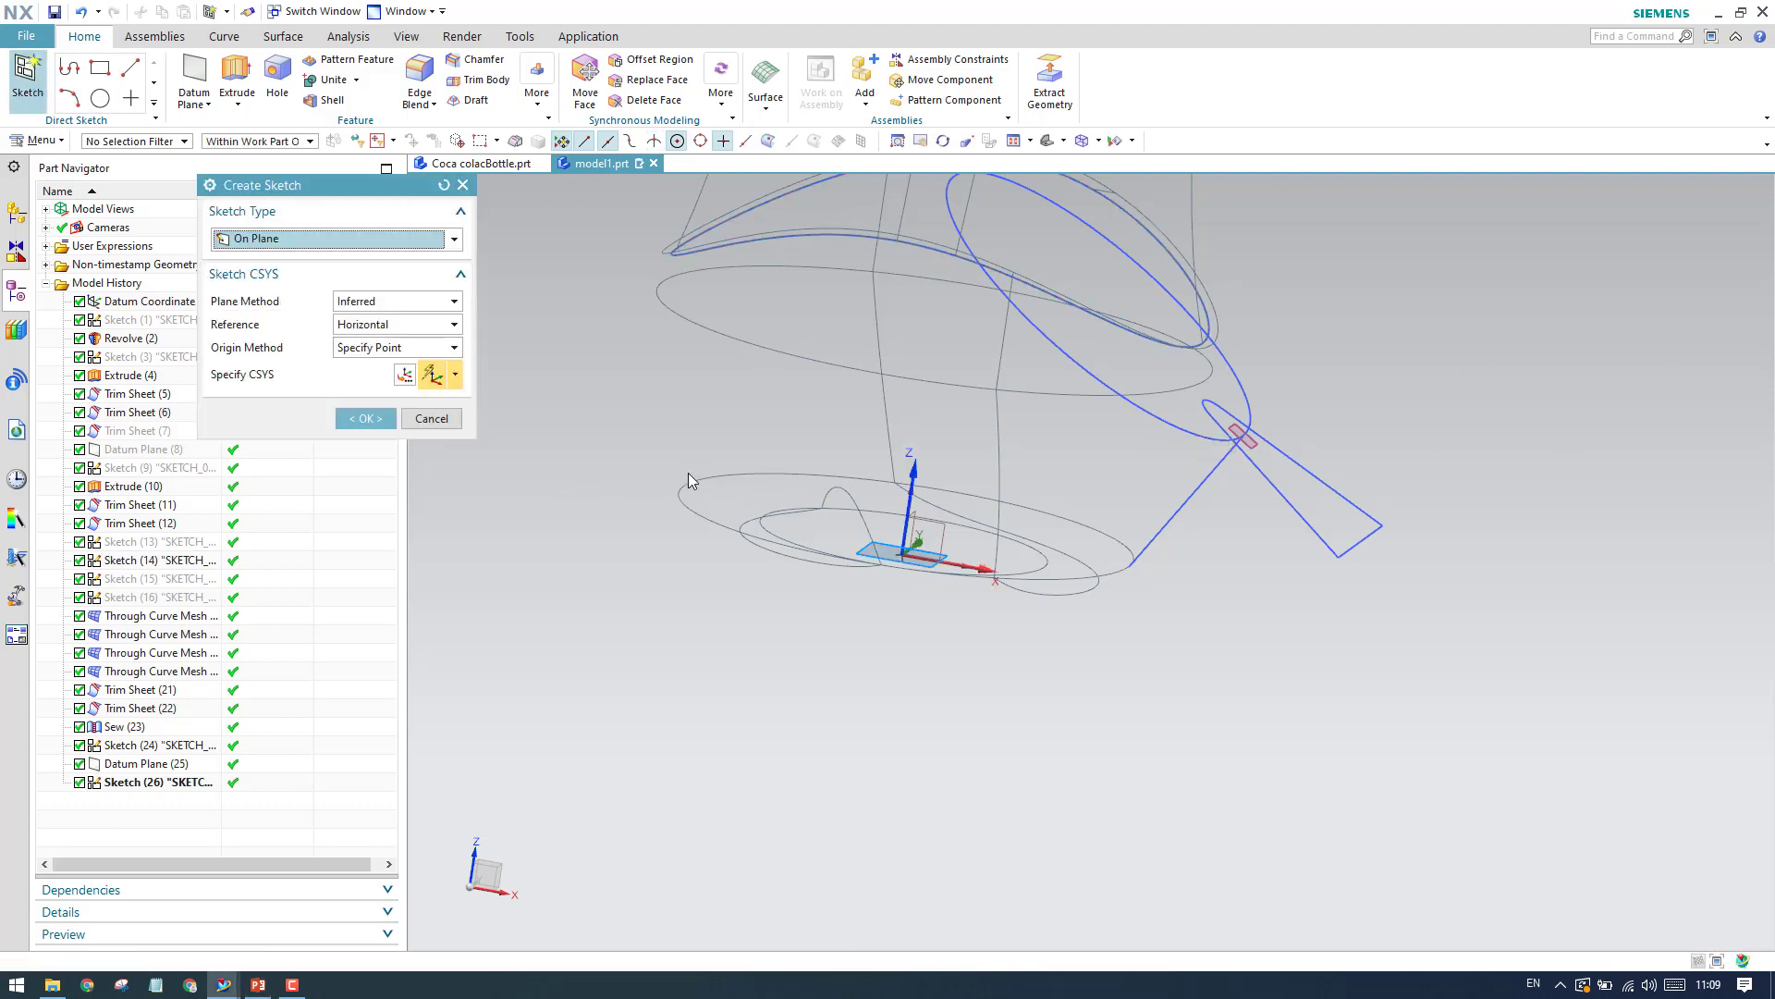
pyautogui.click(453, 422)
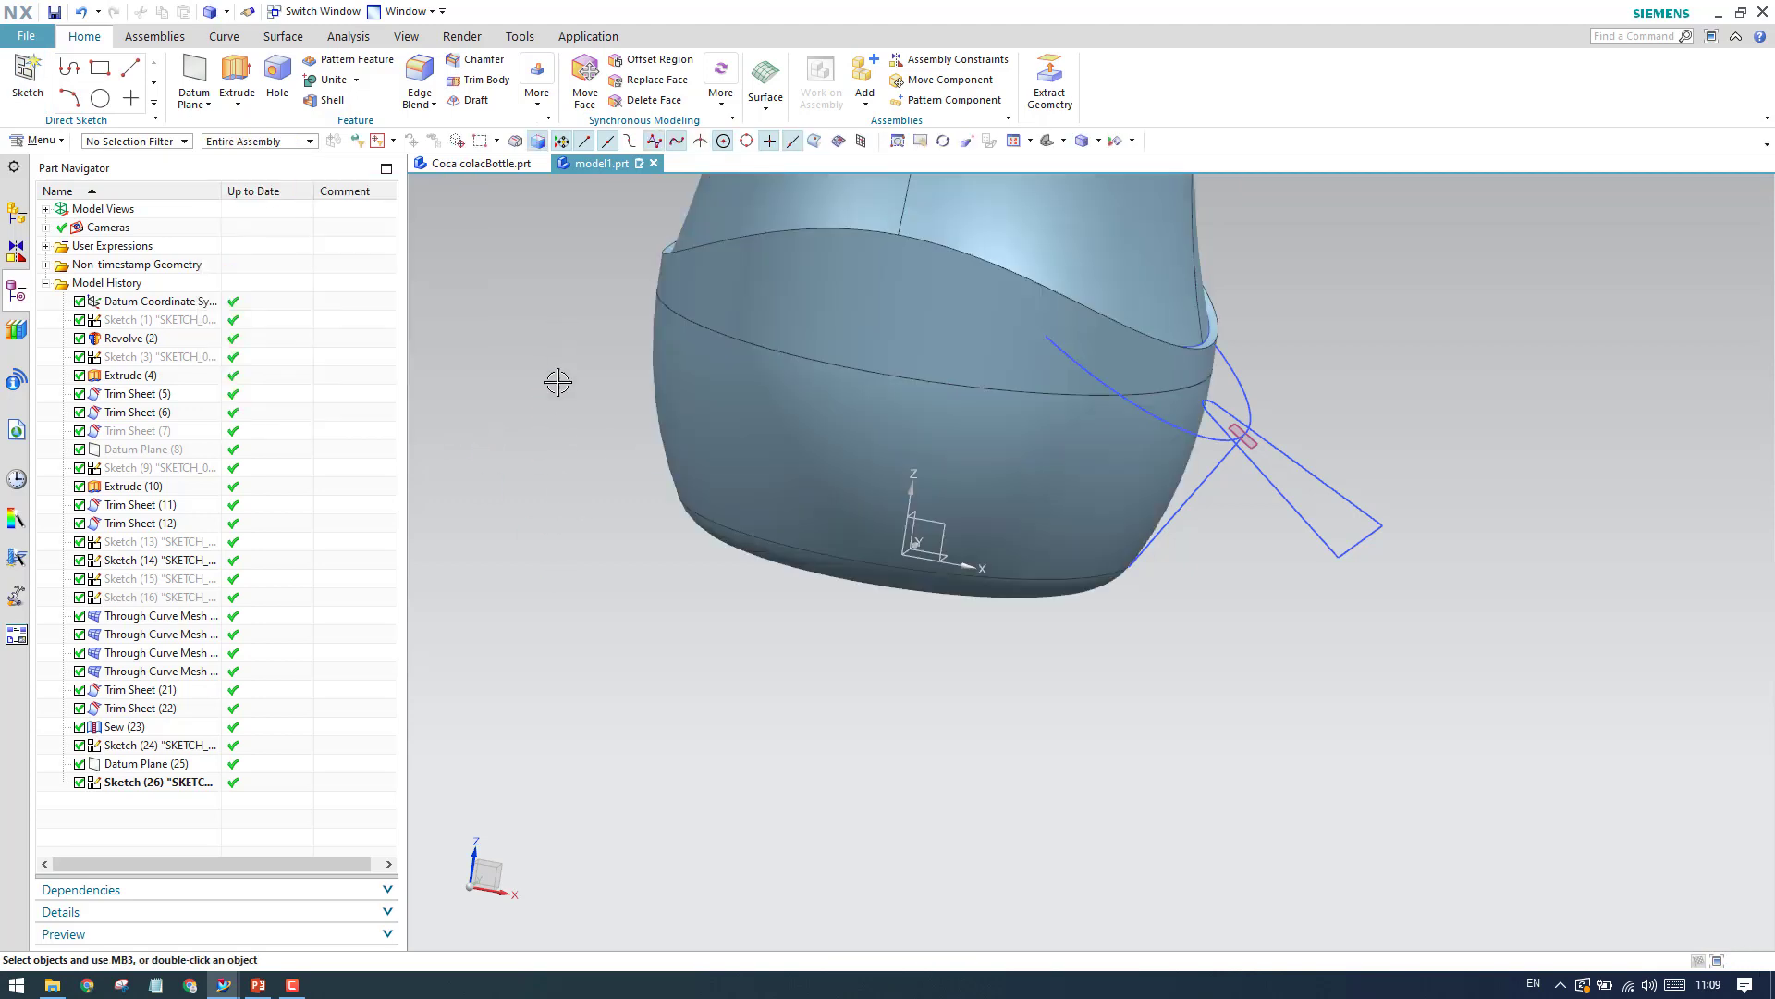
pyautogui.click(28, 79)
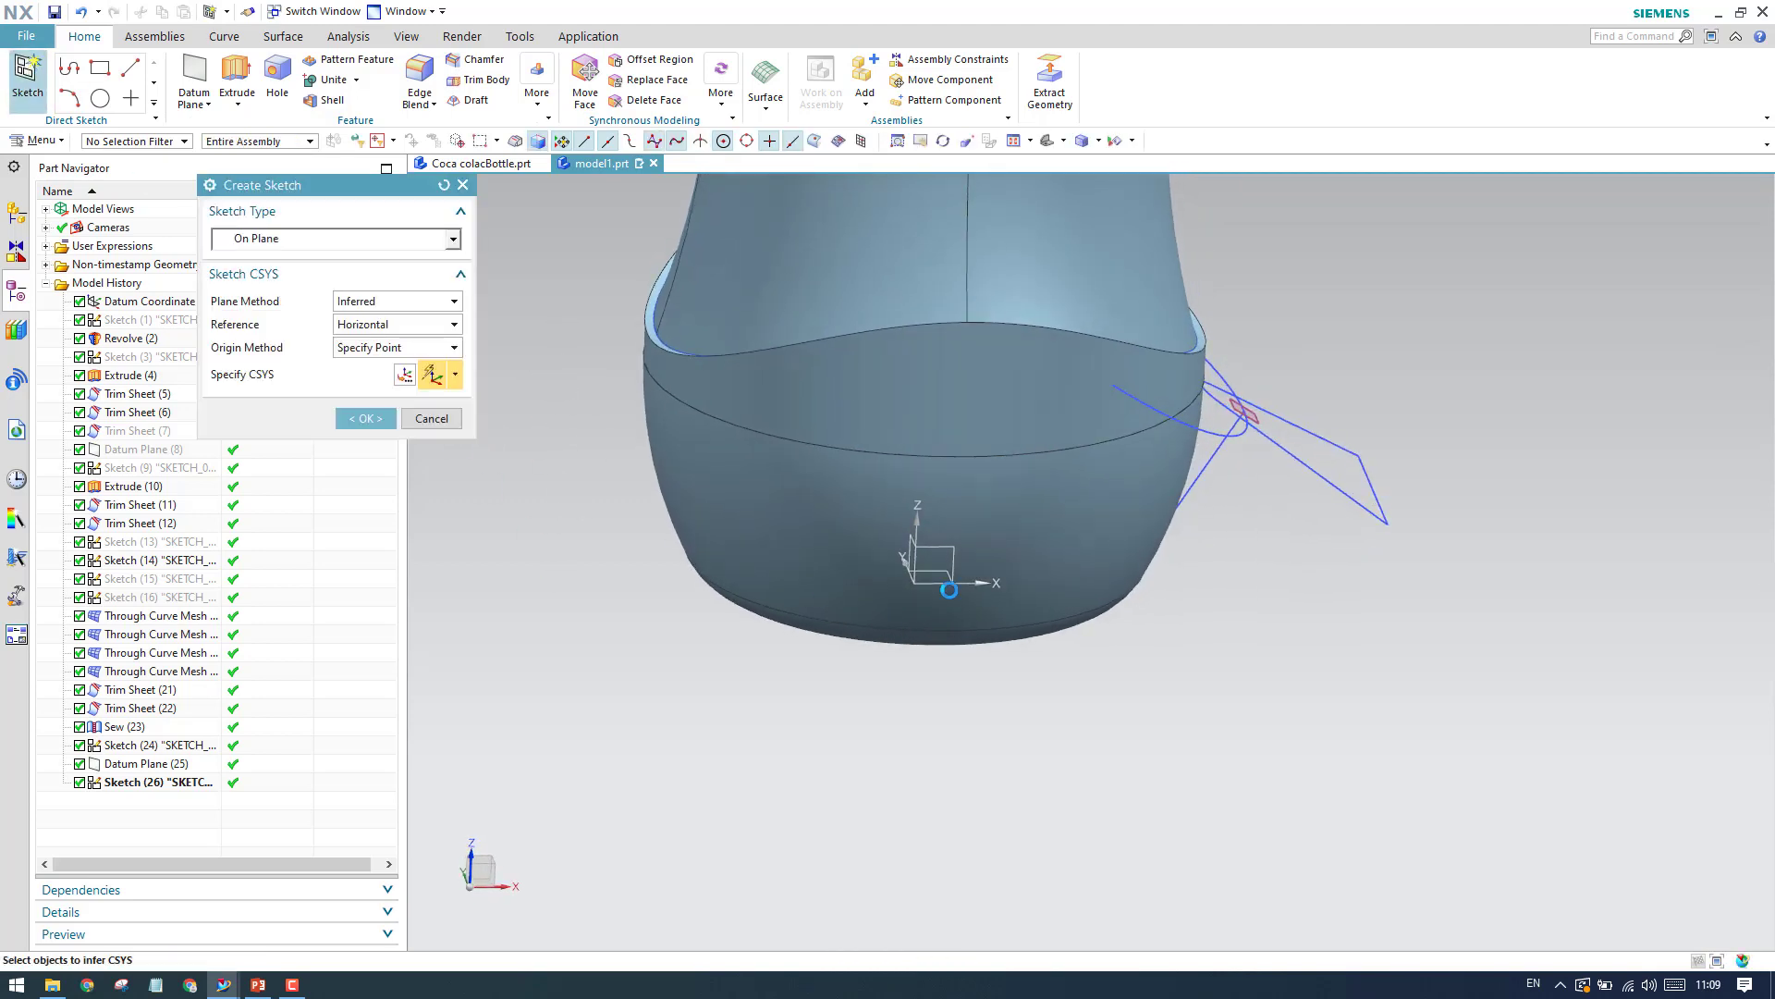
pyautogui.middleClick(707, 650)
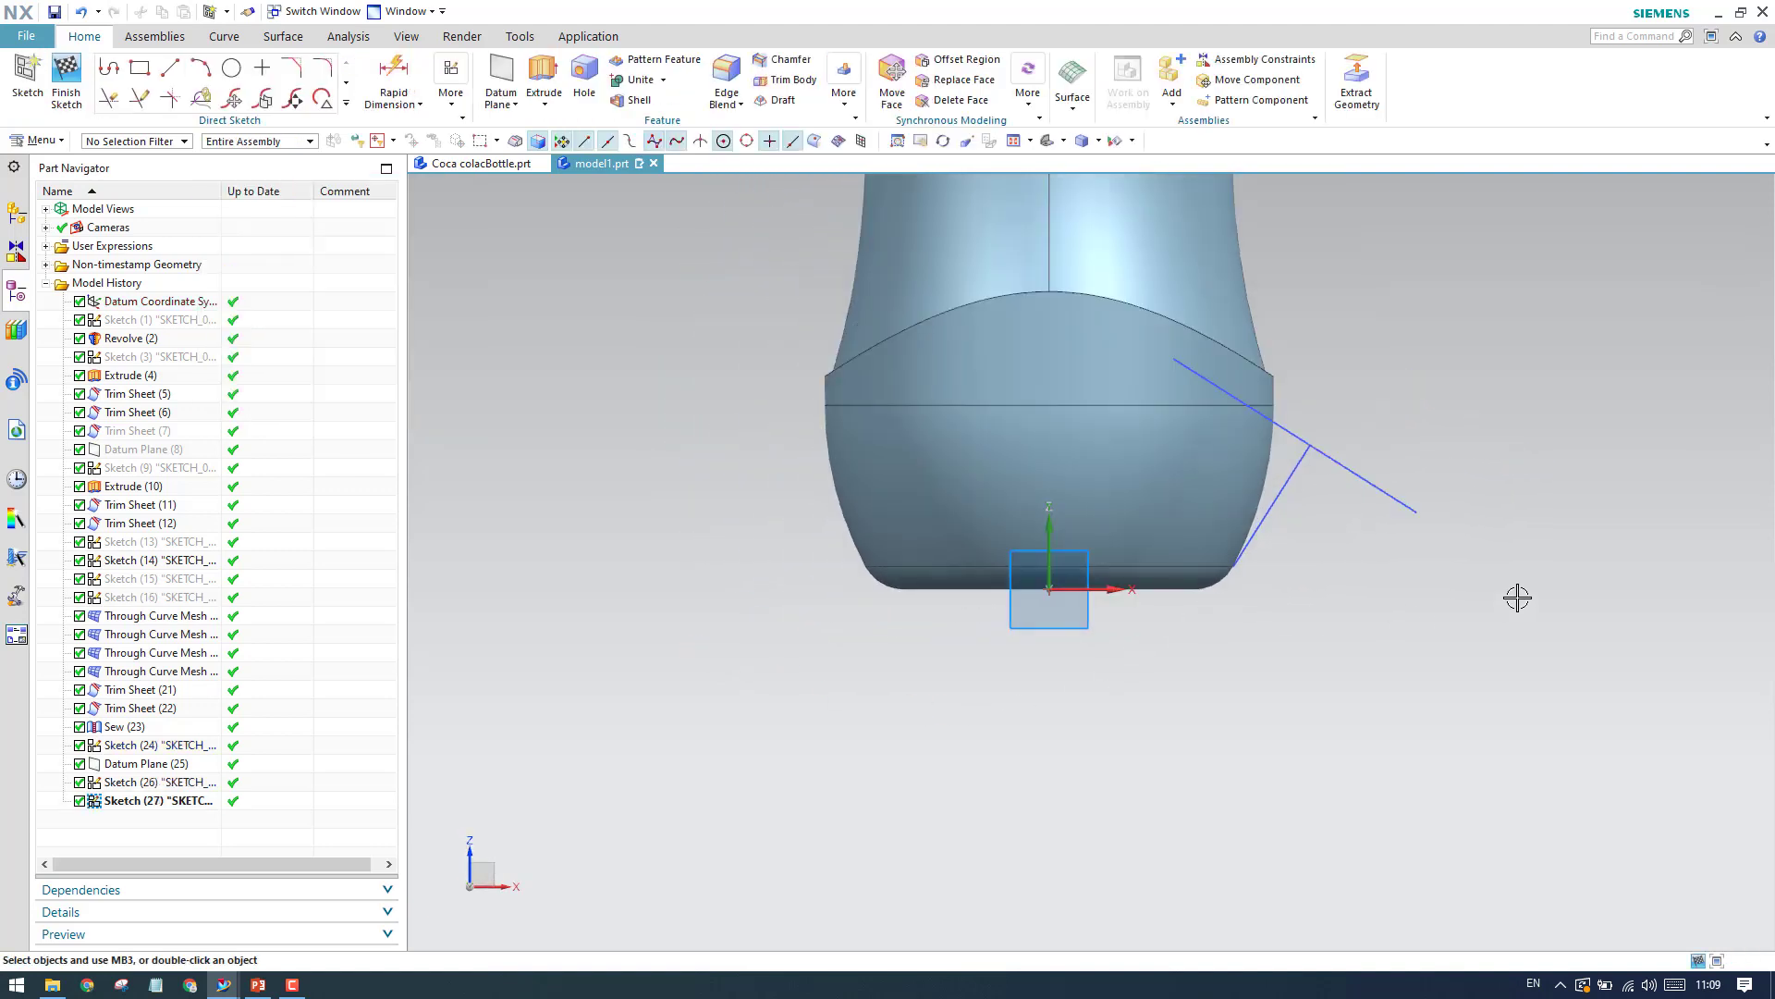
# Create an associative intersection point where the rounded profile's arc crosses the sketch plane.
pyautogui.scroll(1, 1517, 599)
pyautogui.moveTo(1332, 551); pyautogui.dragTo(895, 549, button='middle')
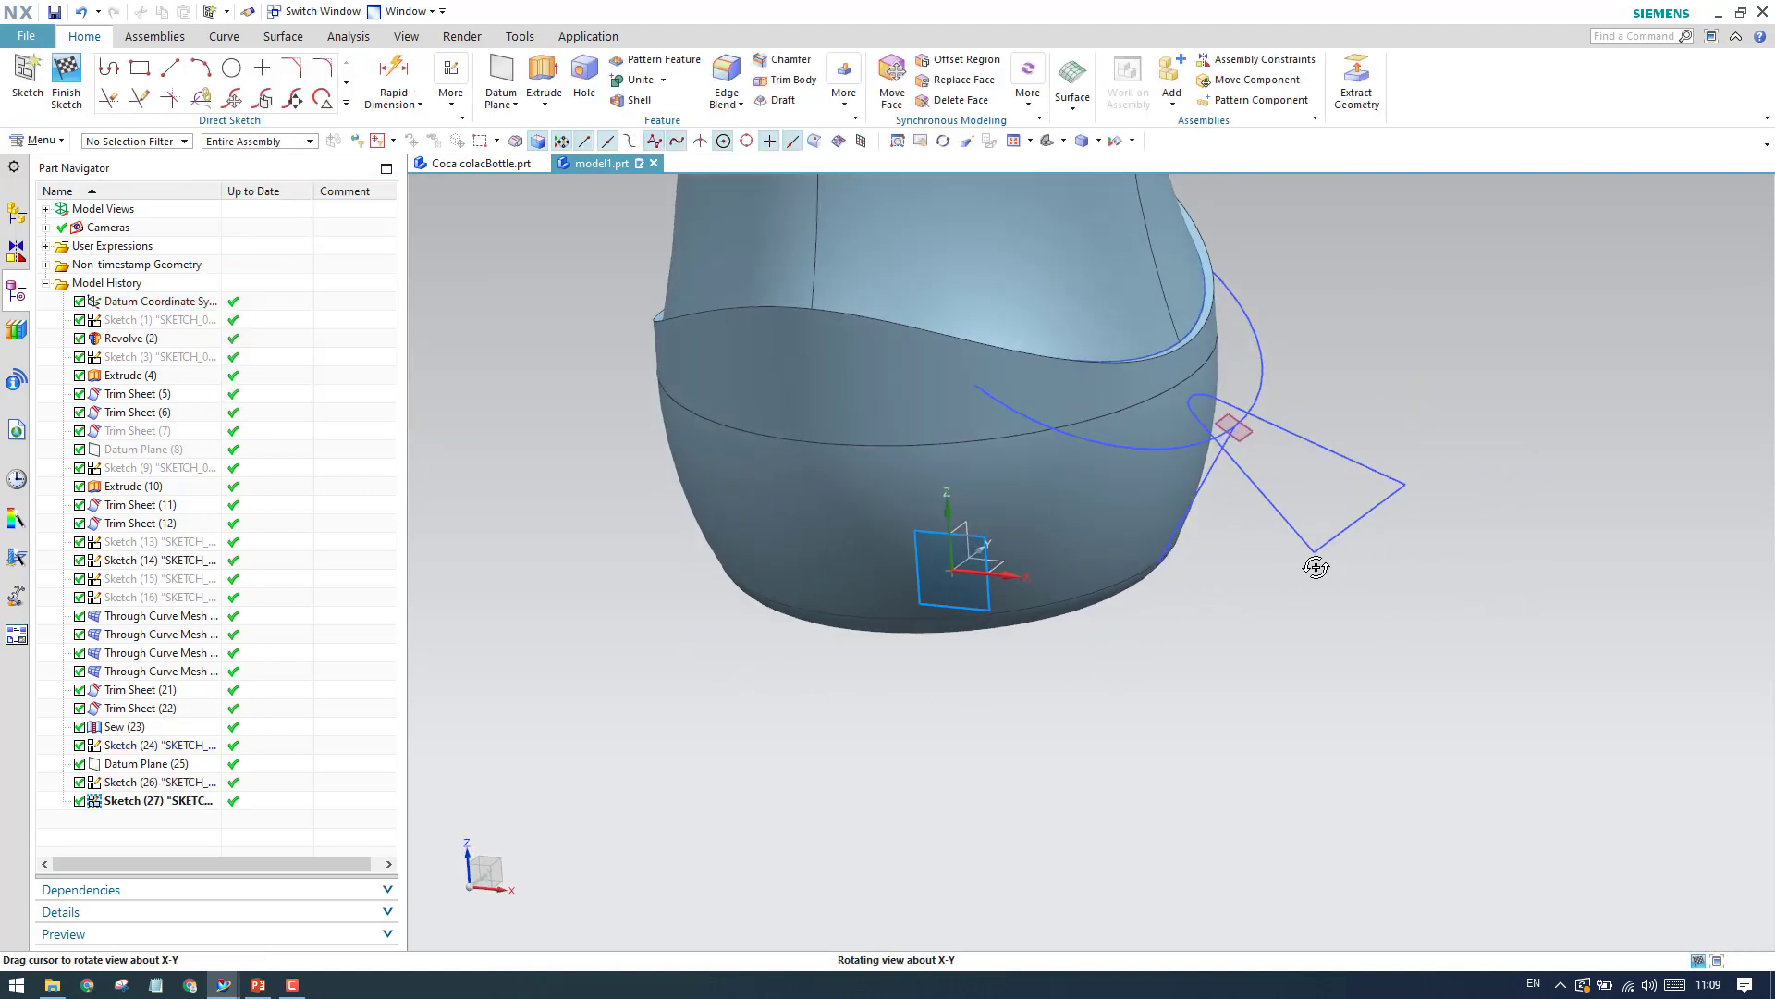
pyautogui.click(344, 103)
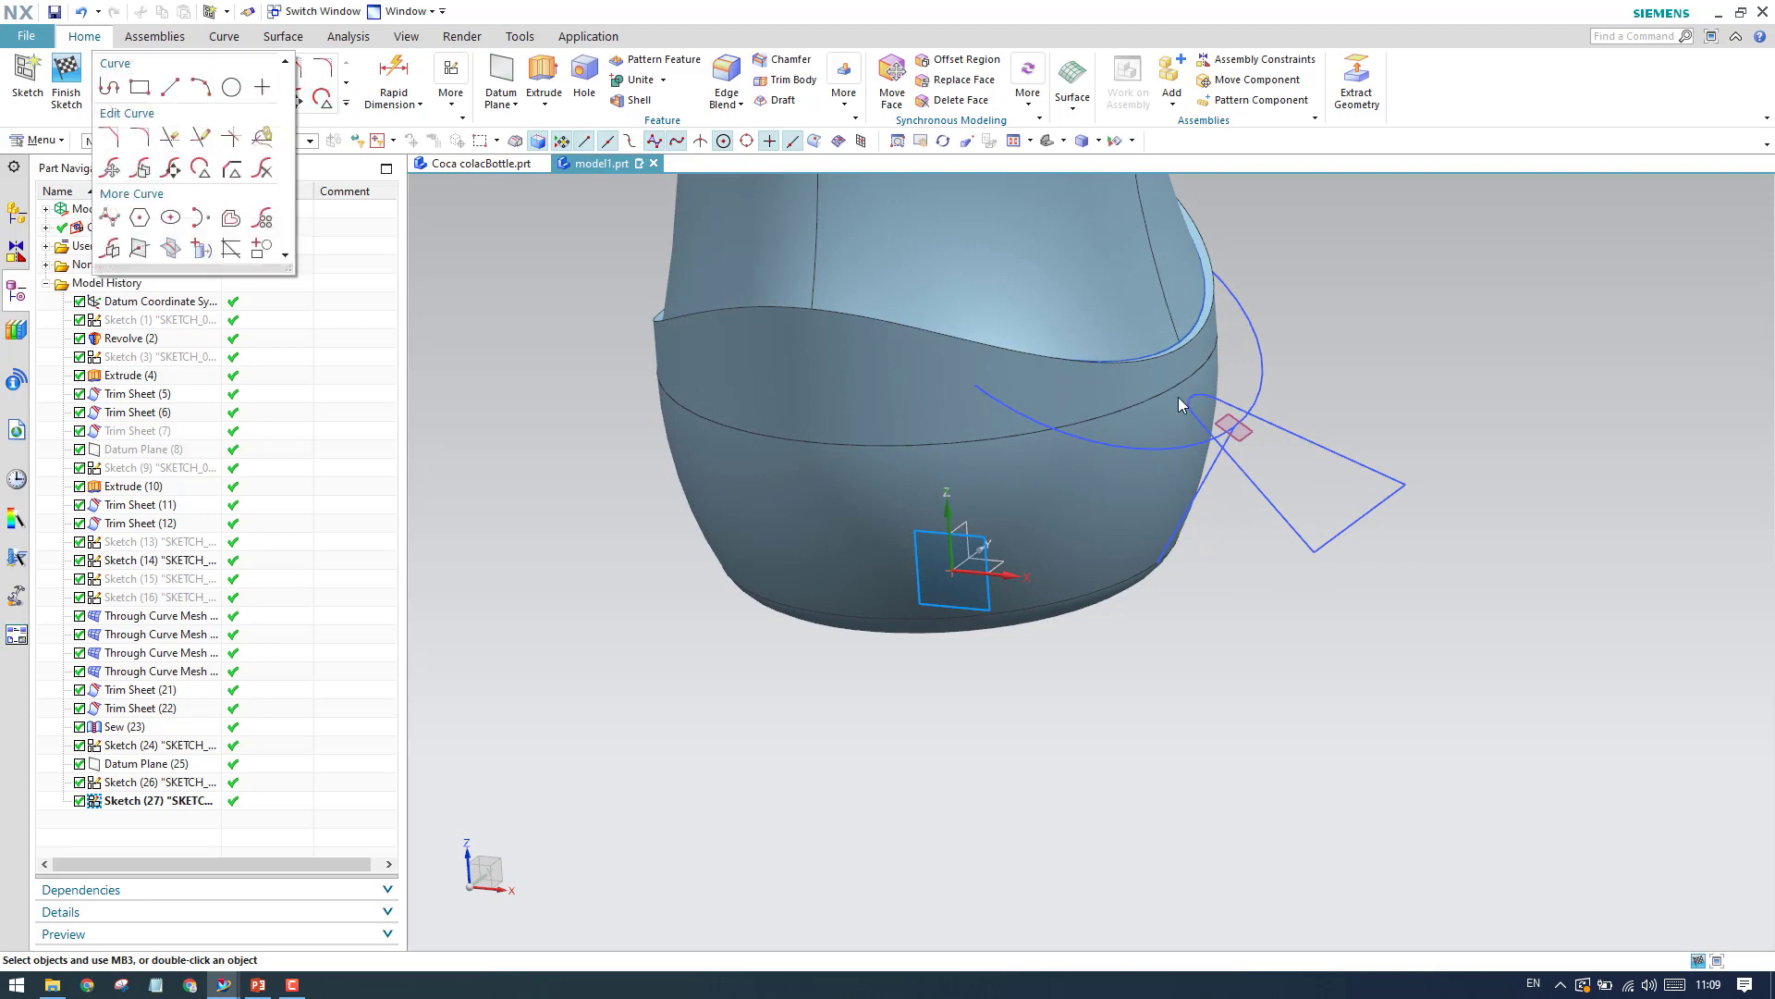
pyautogui.click(139, 248)
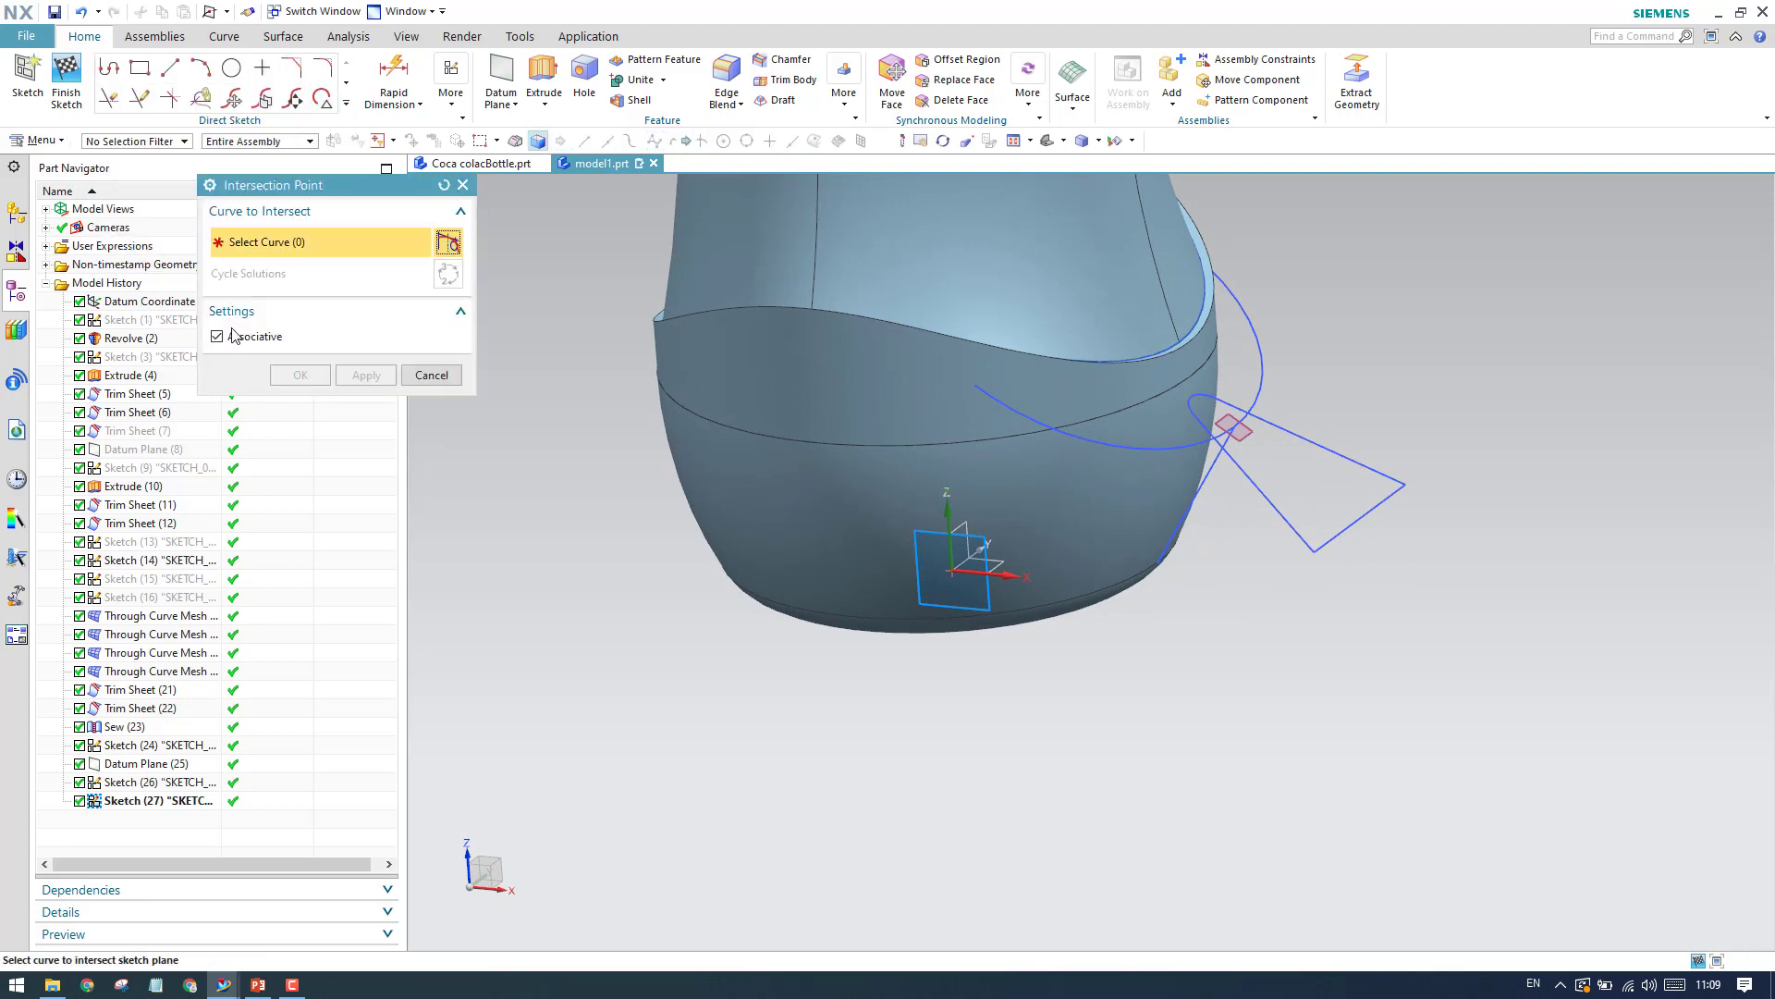
pyautogui.scroll(-3, 1266, 452)
pyautogui.click(1134, 346)
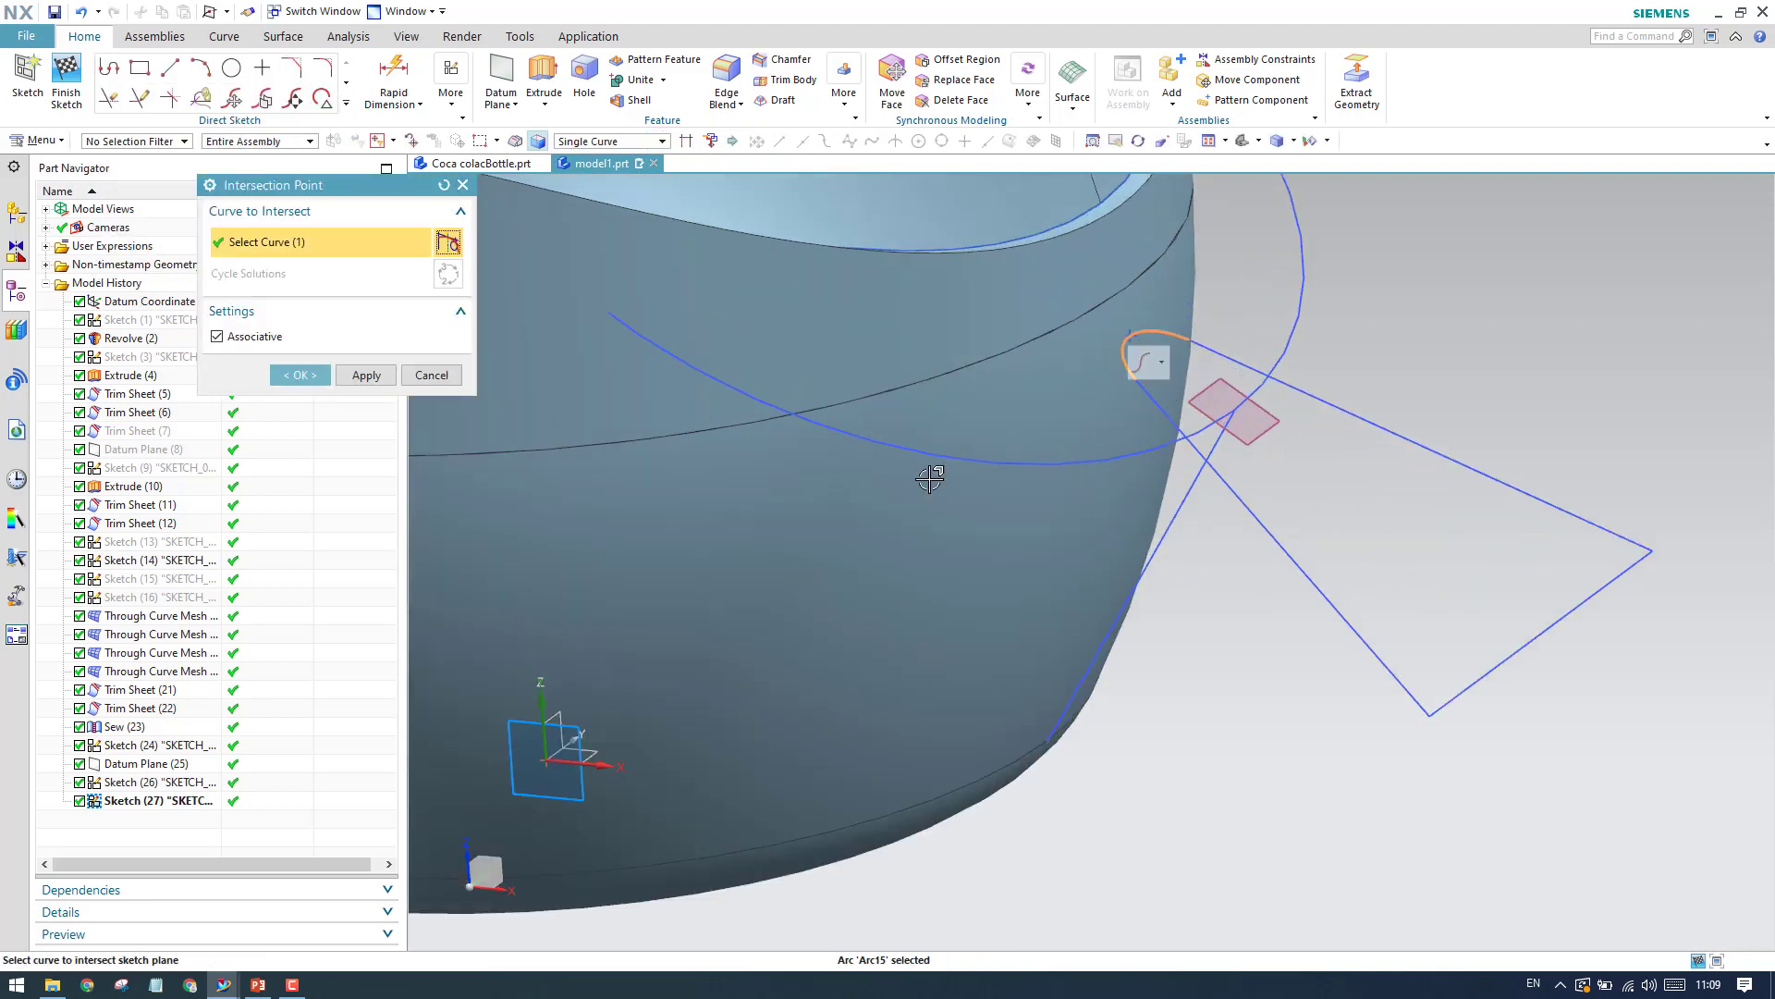
pyautogui.click(308, 374)
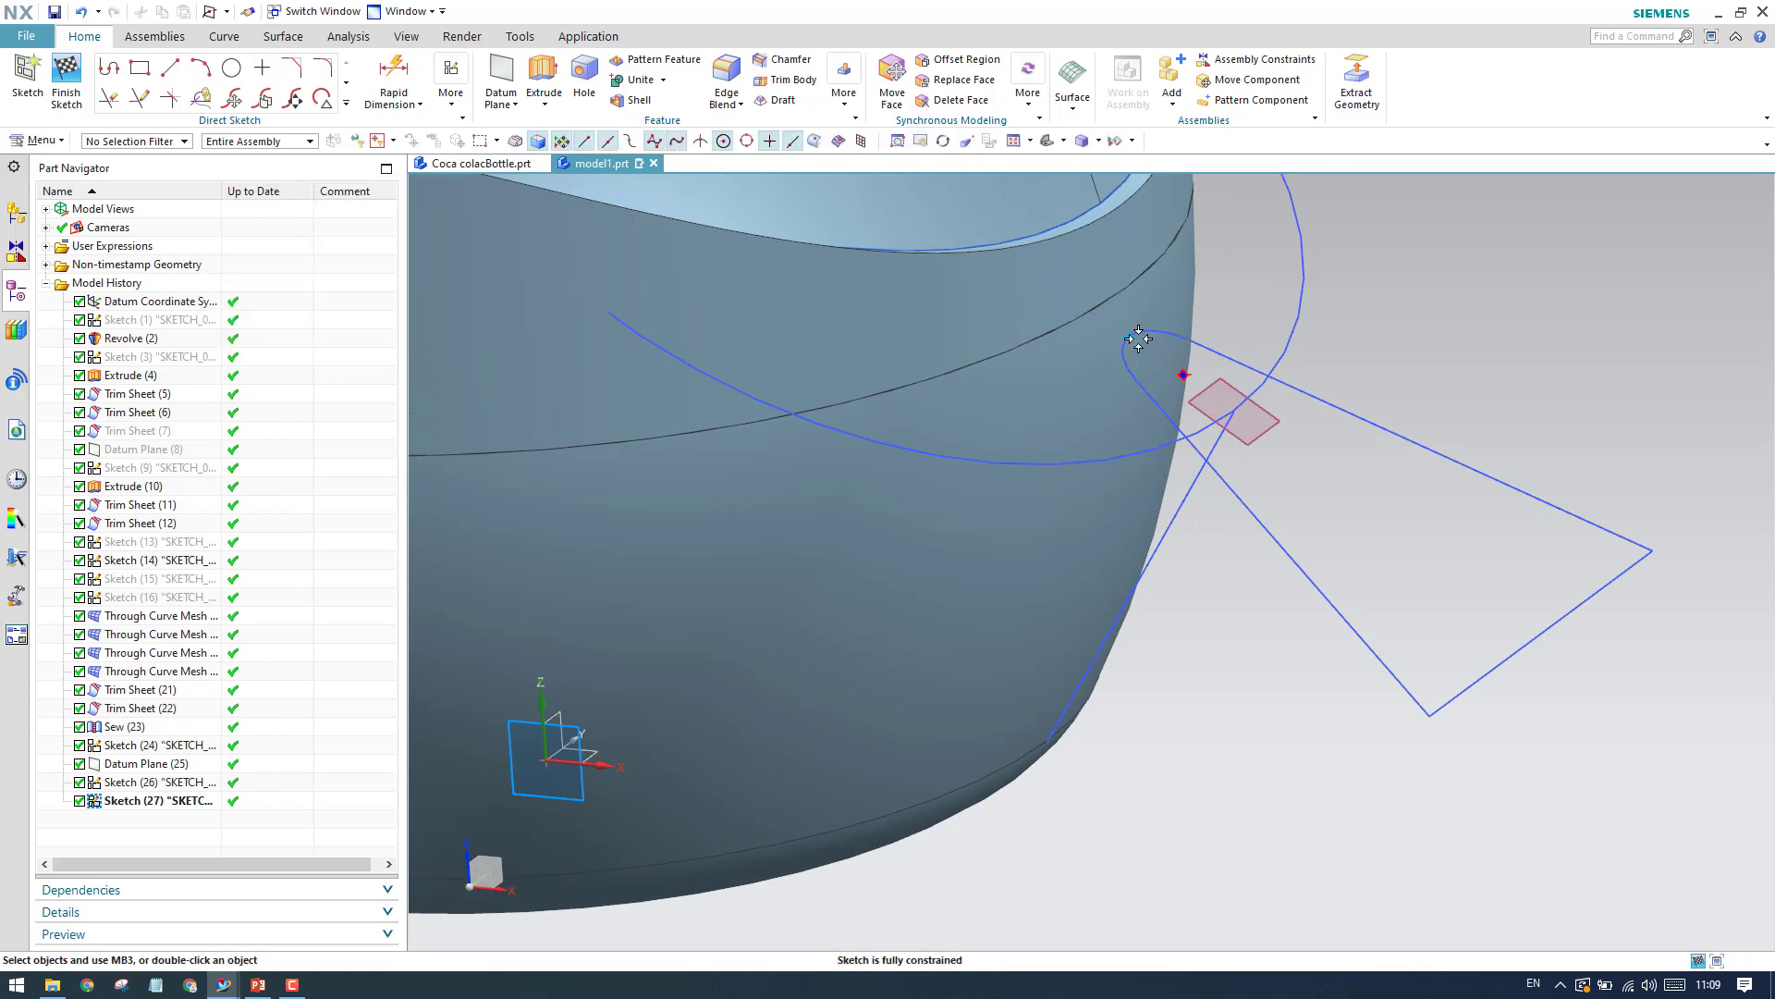
# Draw a three-point arc of about 49.5 mm radius from the intersection point down and inward toward the bottle's base.
pyautogui.click(200, 68)
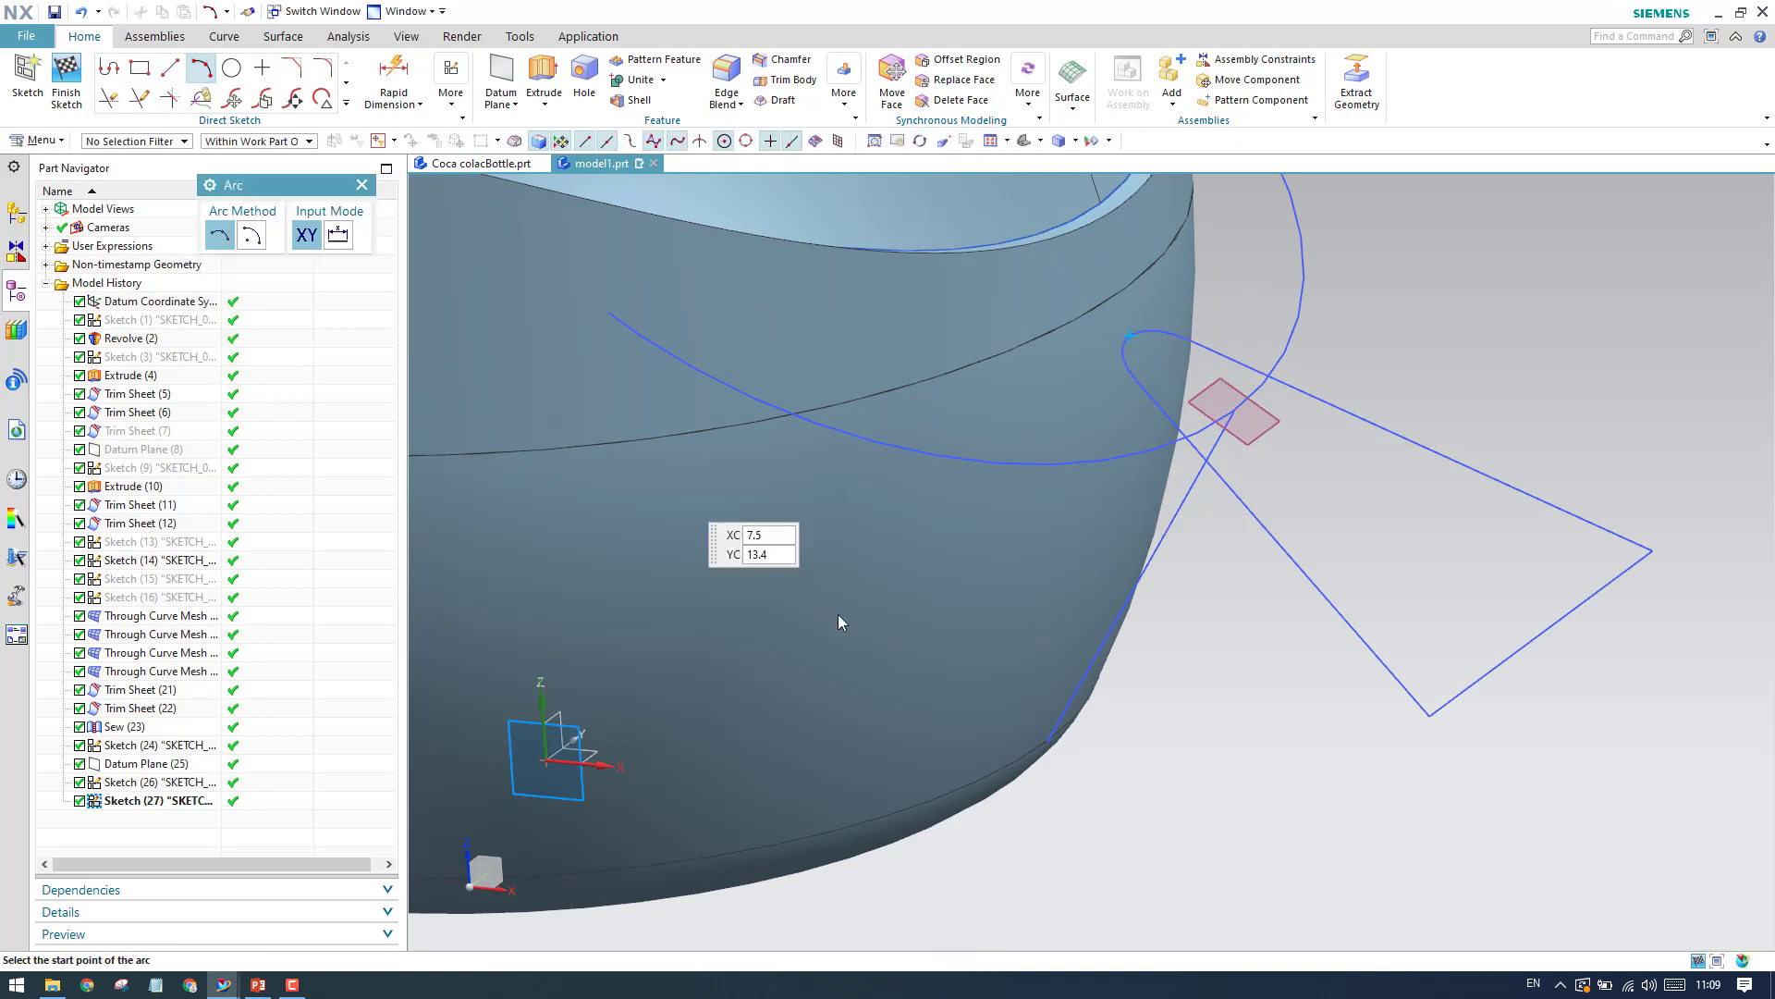
pyautogui.moveTo(1233, 693); pyautogui.dragTo(1266, 649, button='middle')
pyautogui.scroll(3, 1200, 462)
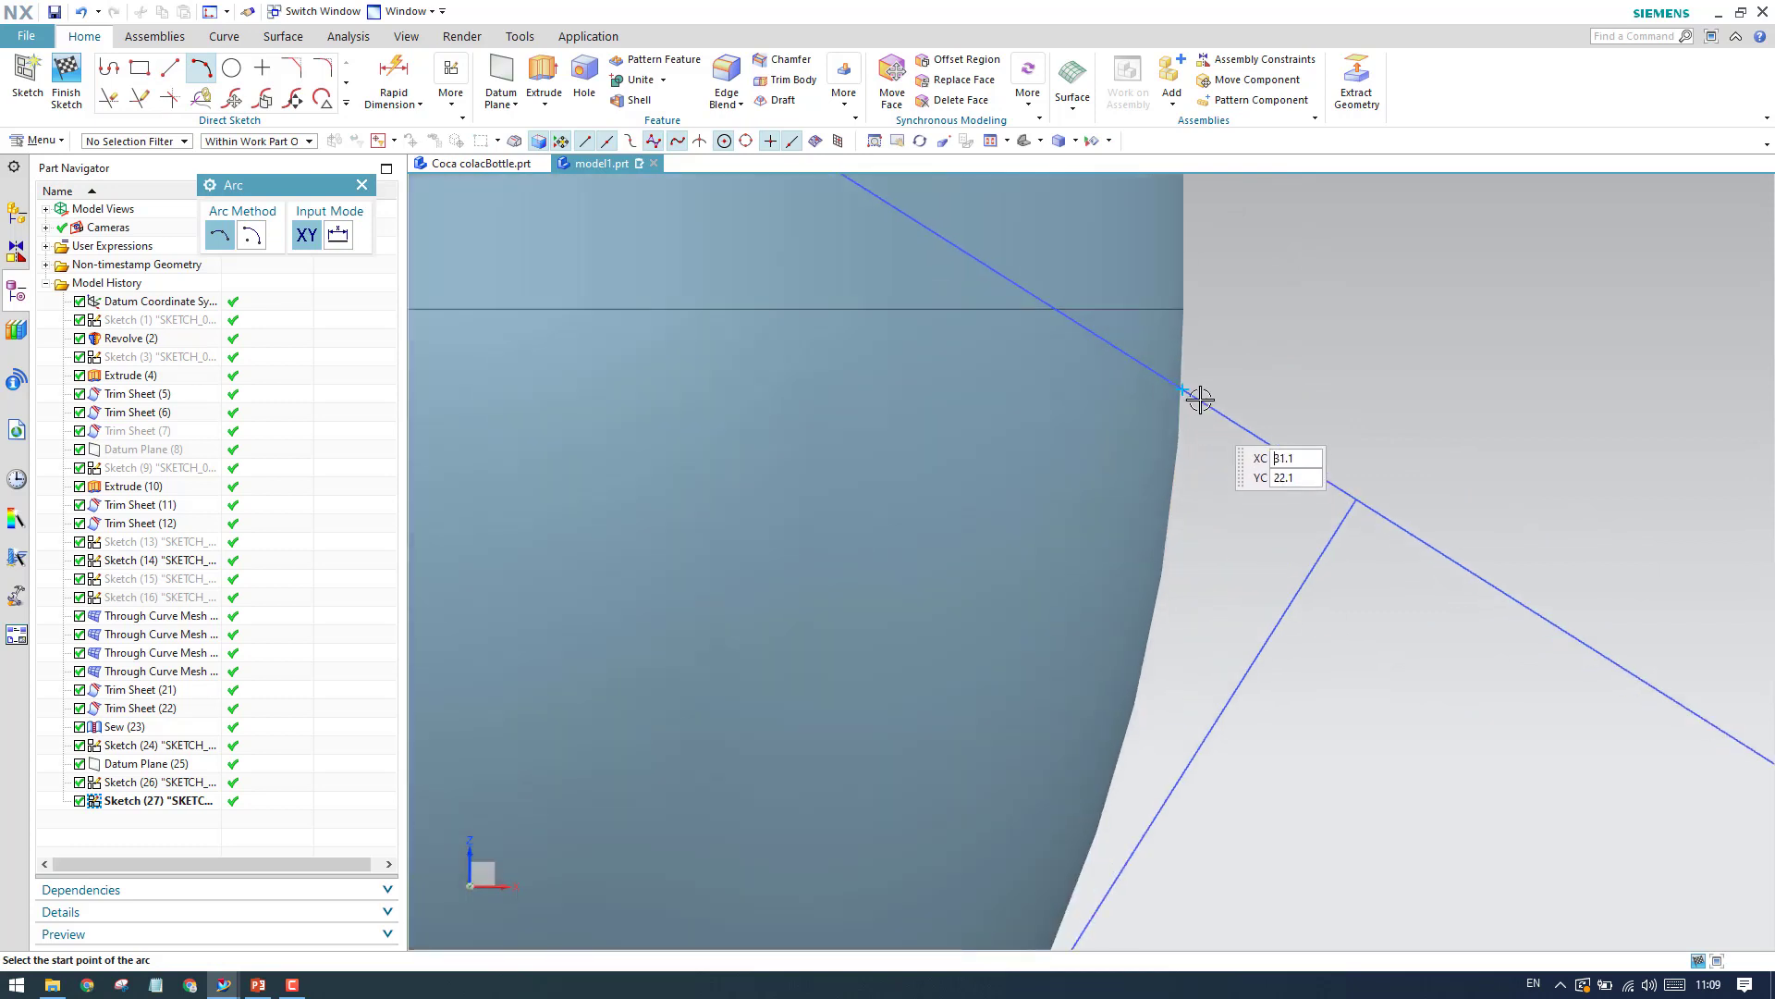
pyautogui.rightClick(1180, 385)
pyautogui.click(1211, 402)
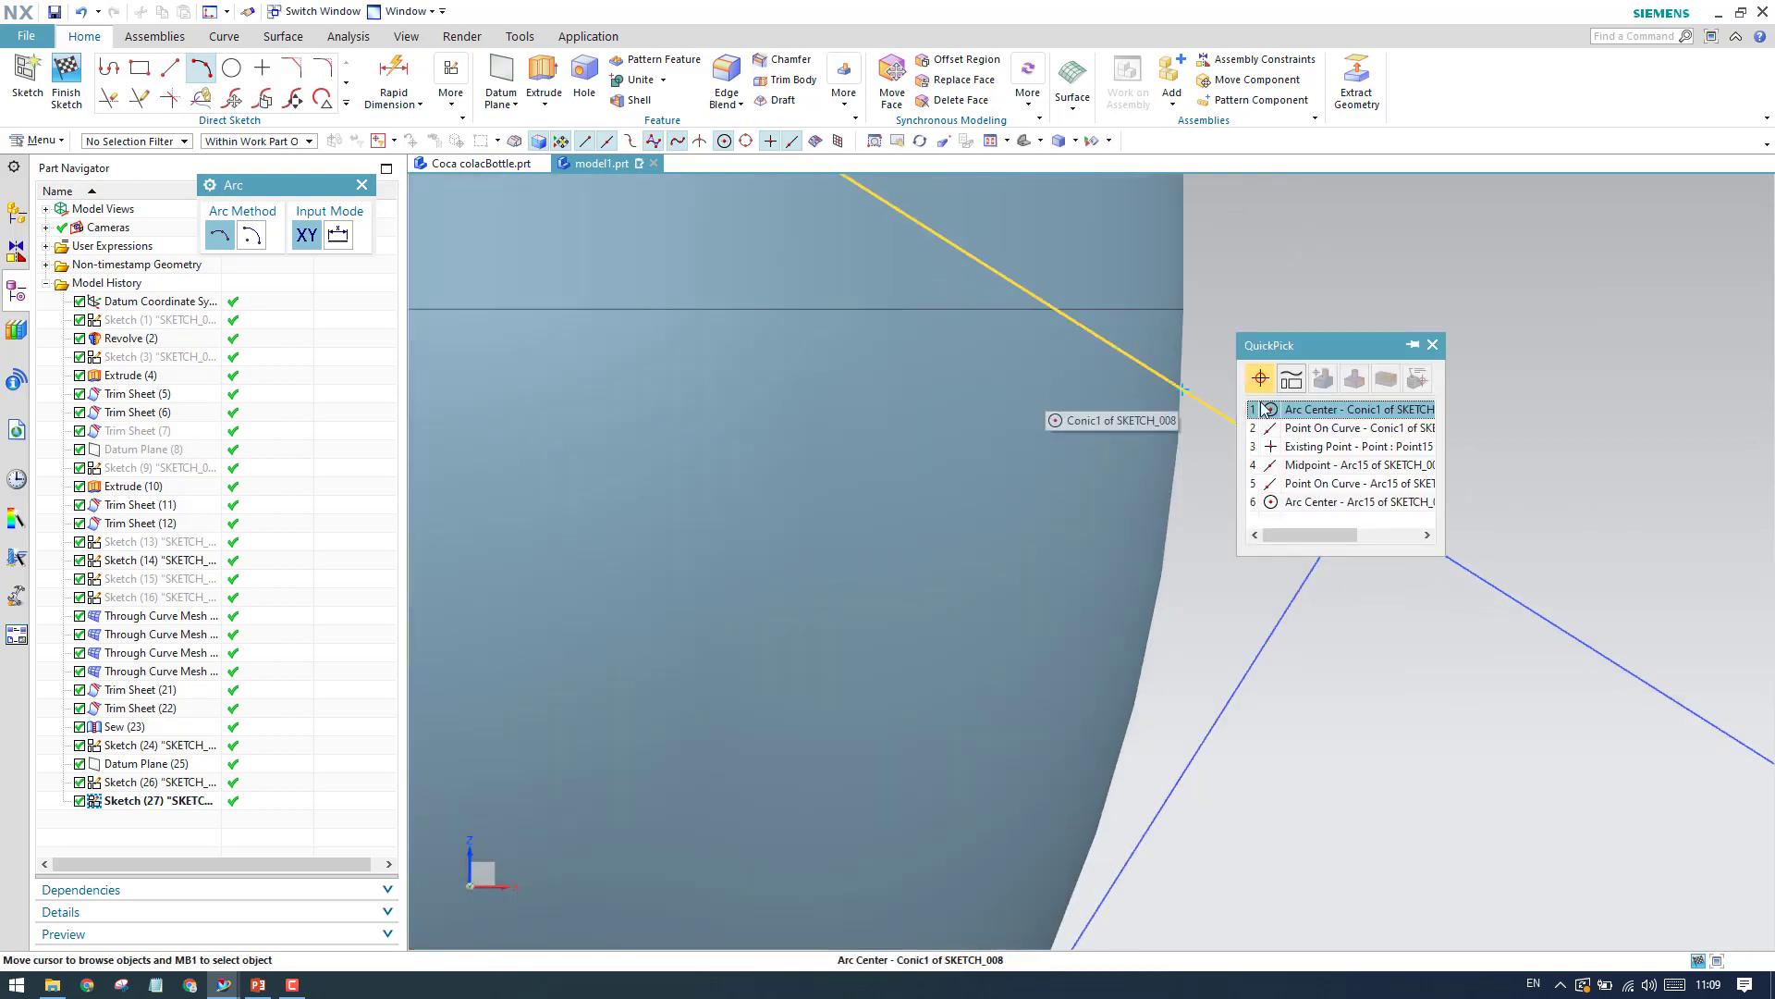
pyautogui.click(1387, 428)
pyautogui.scroll(-3, 1303, 429)
pyautogui.scroll(-2, 1202, 481)
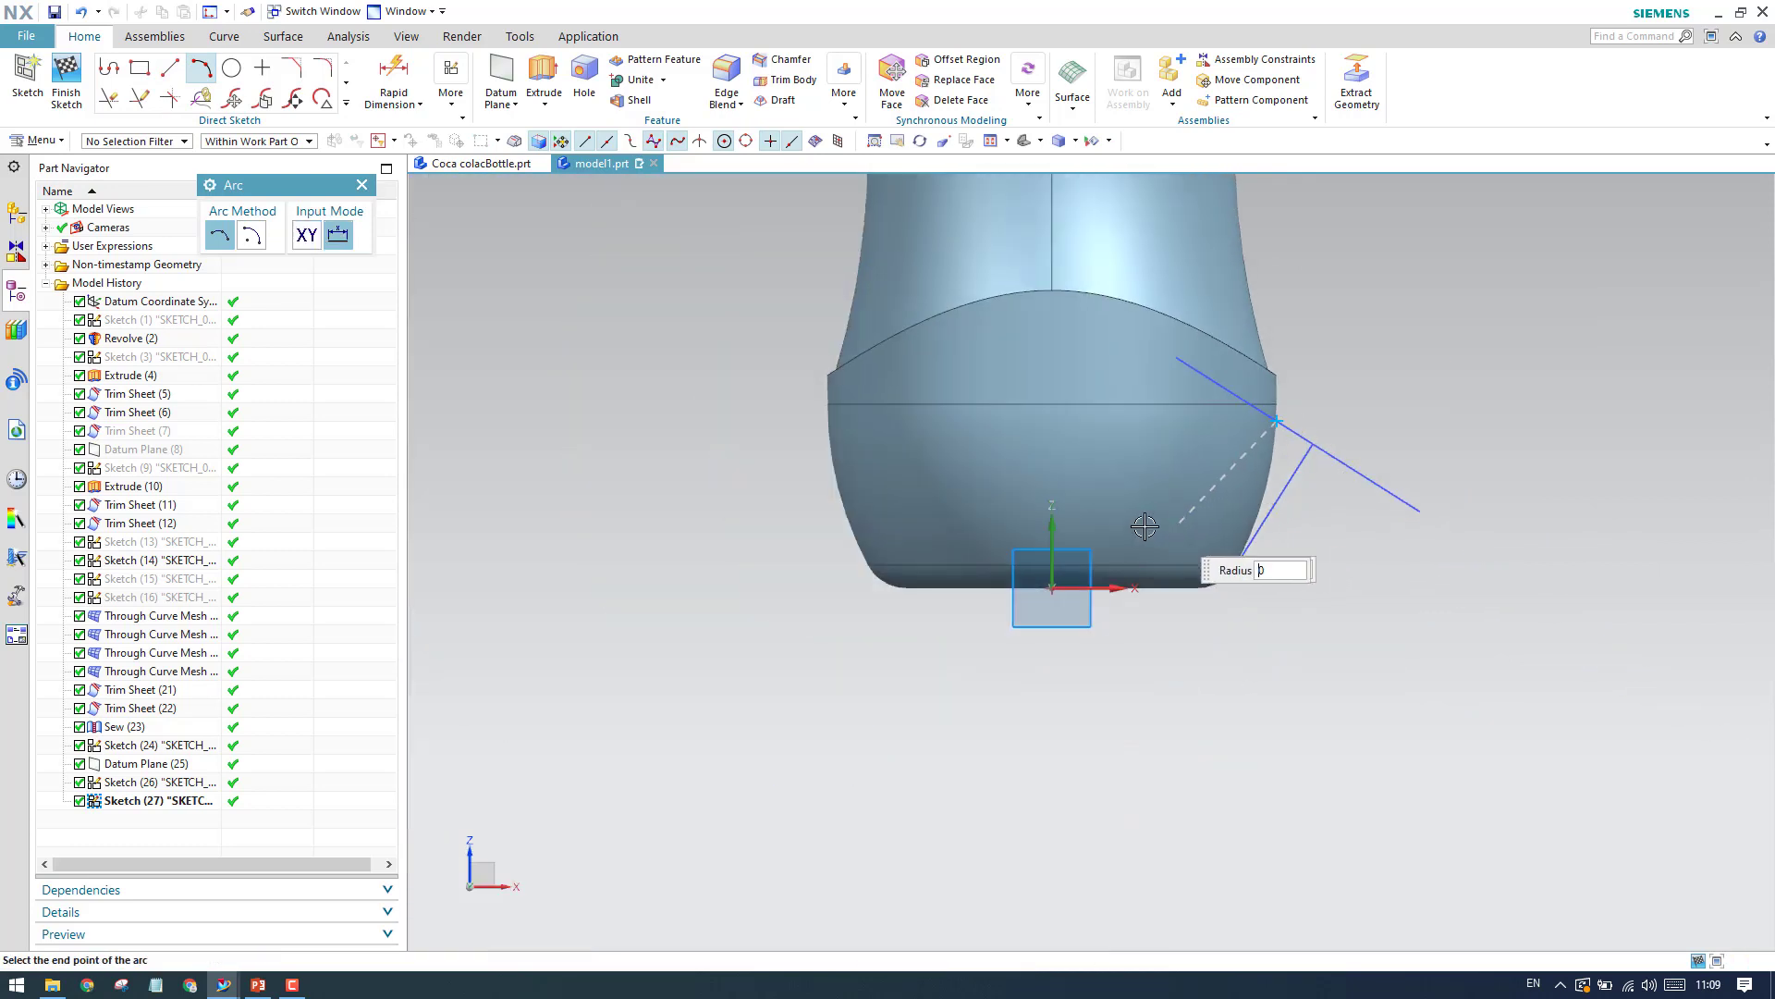
pyautogui.scroll(3, 1101, 518)
pyautogui.click(1059, 555)
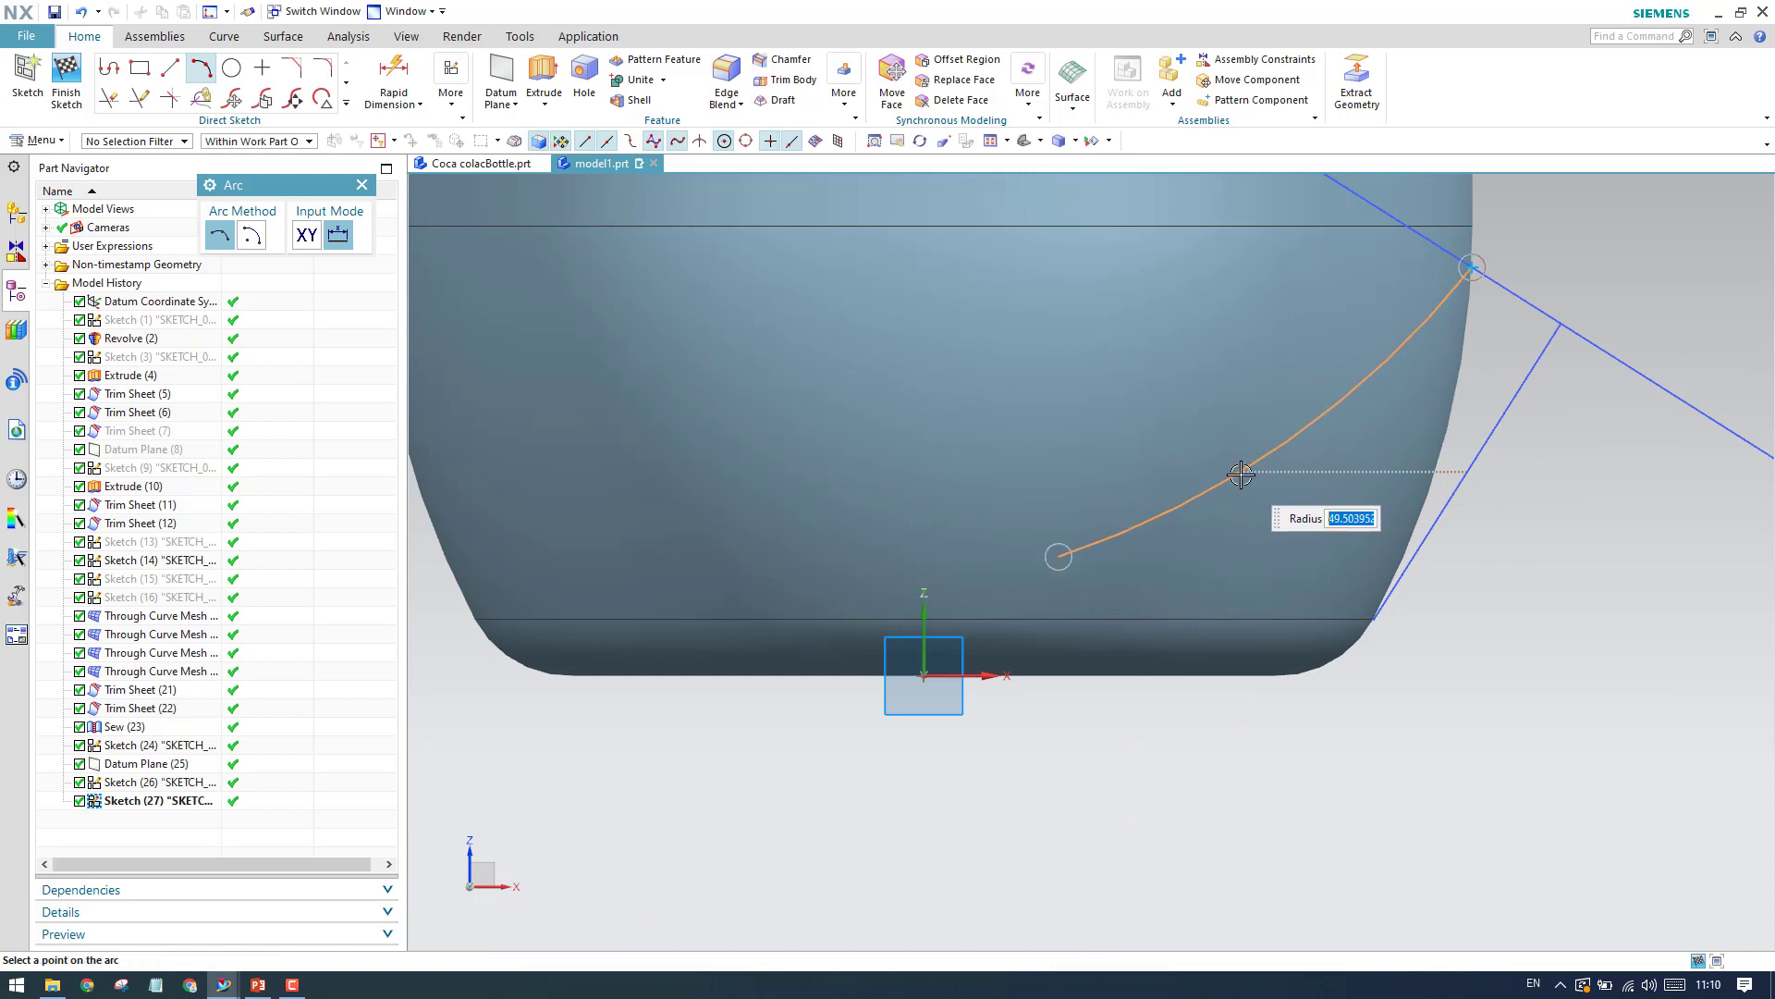
pyautogui.click(1239, 472)
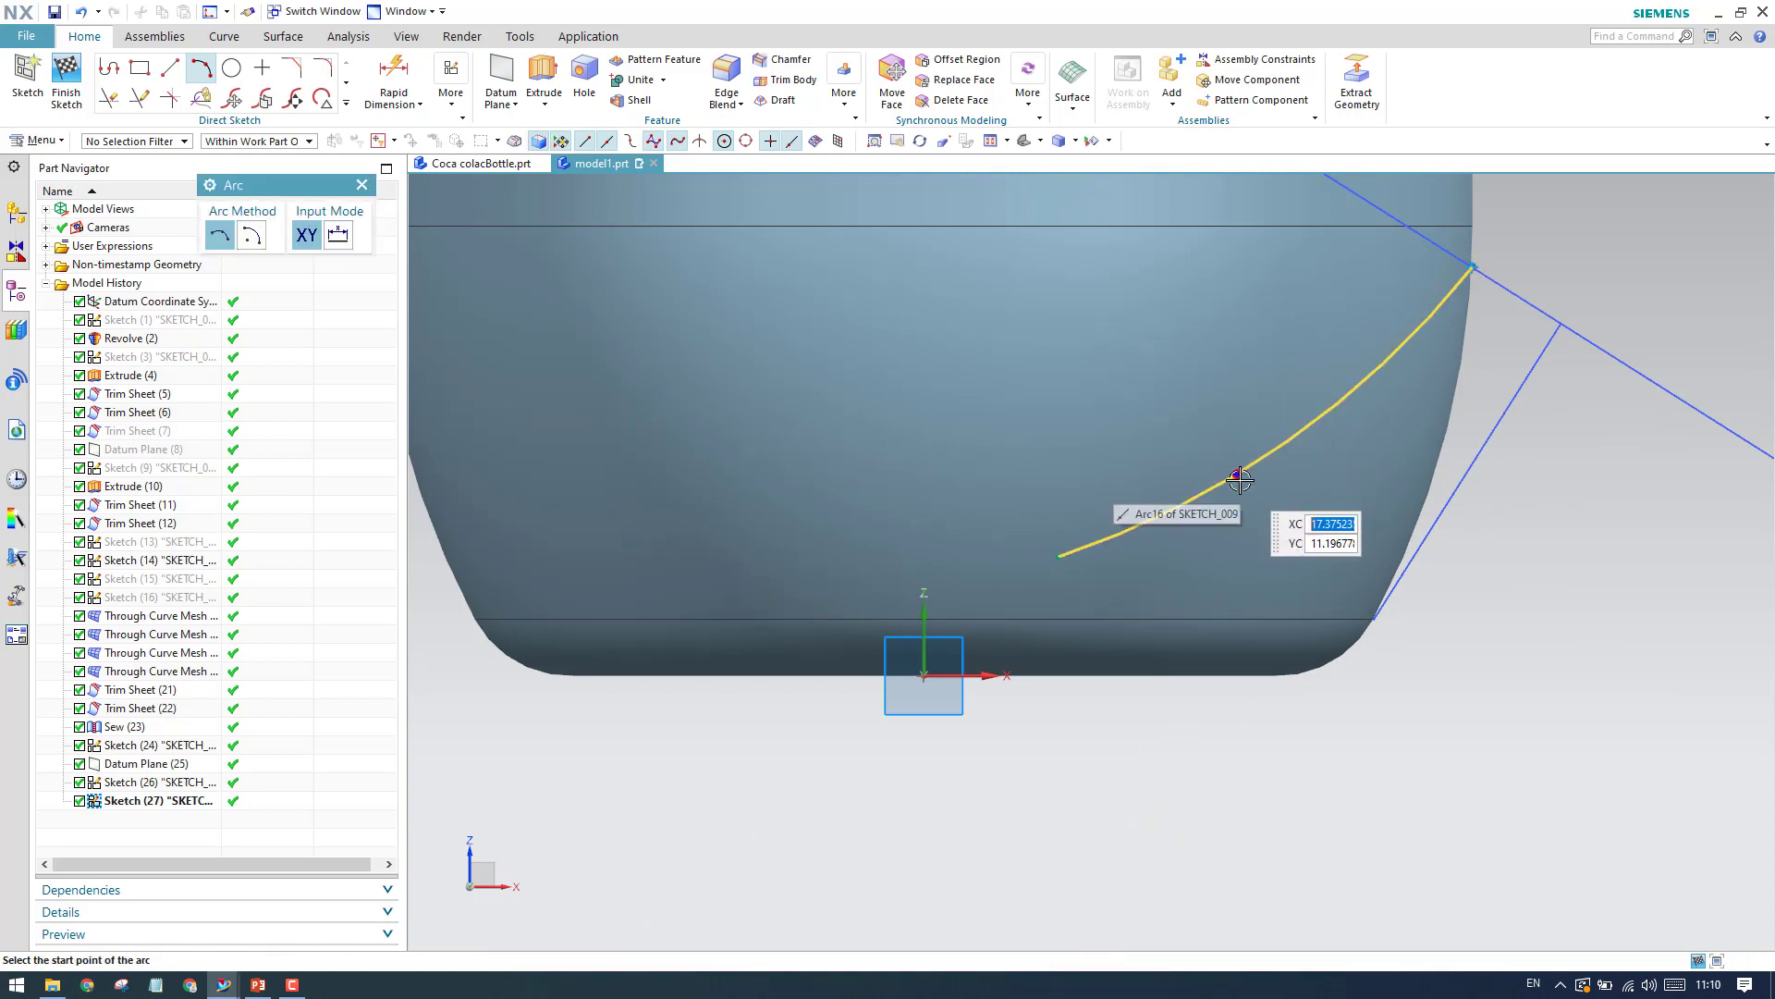
pyautogui.press('Escape')
# Add a radial dimension of 36 mm to the new arc.
pyautogui.click(419, 104)
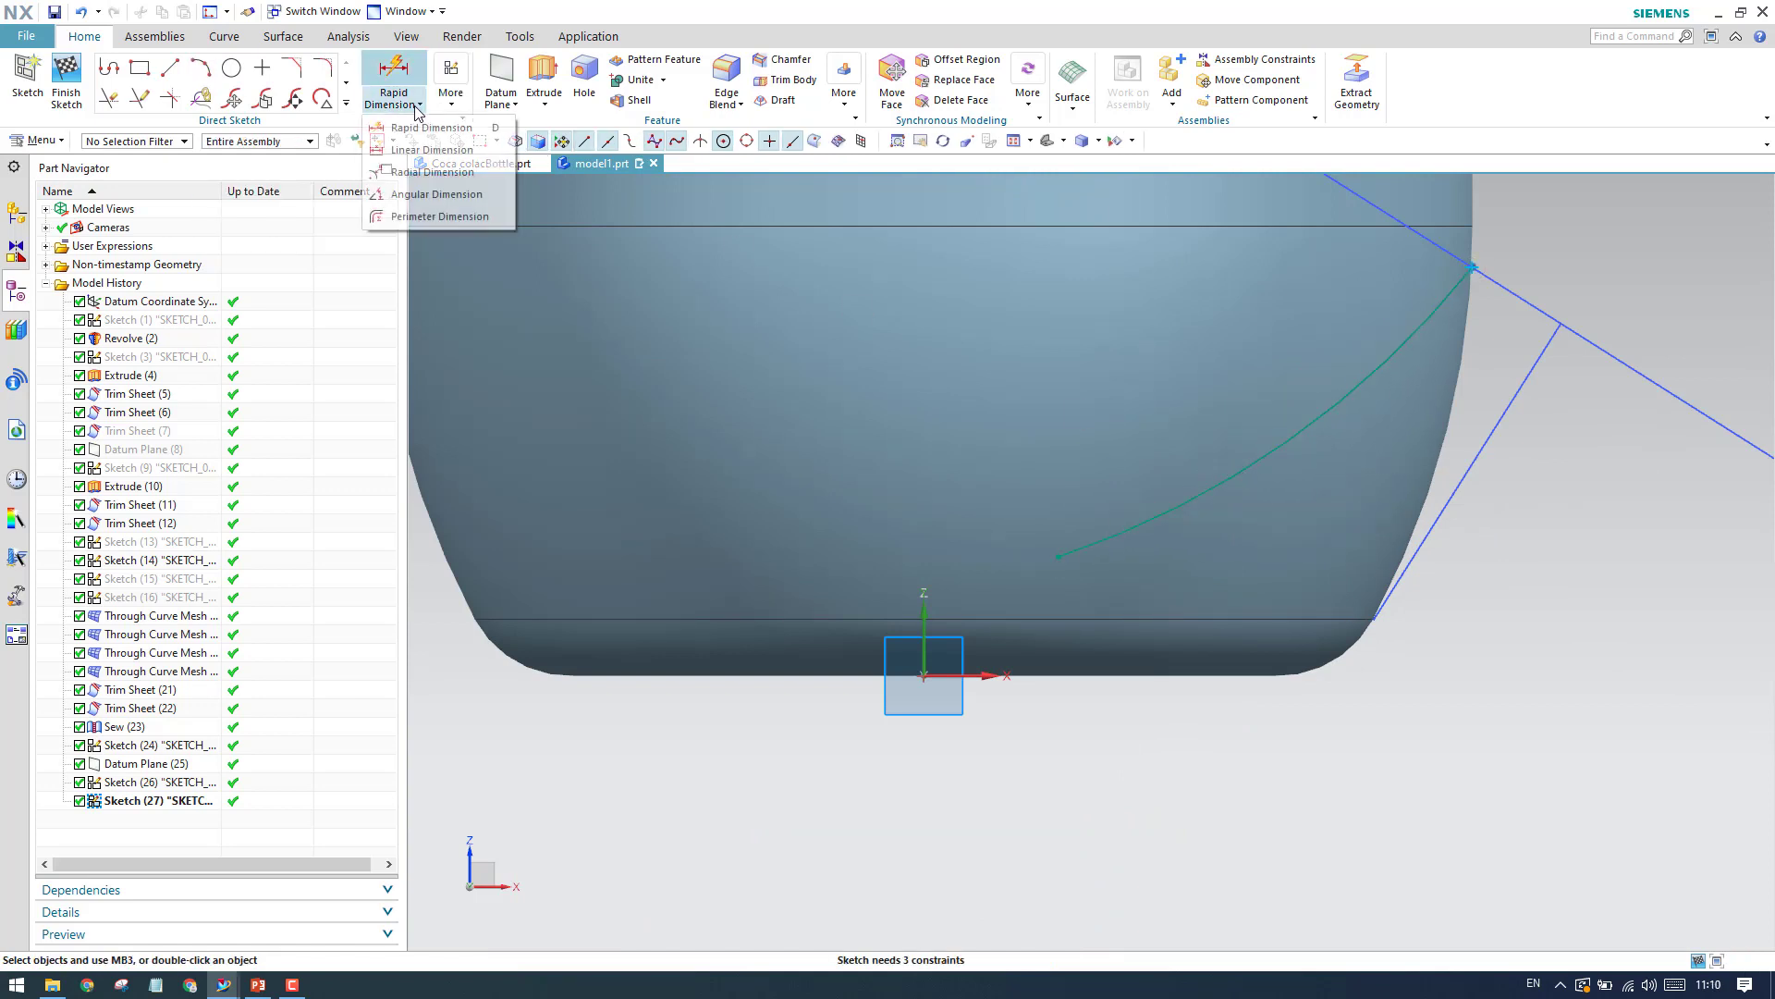
pyautogui.click(436, 170)
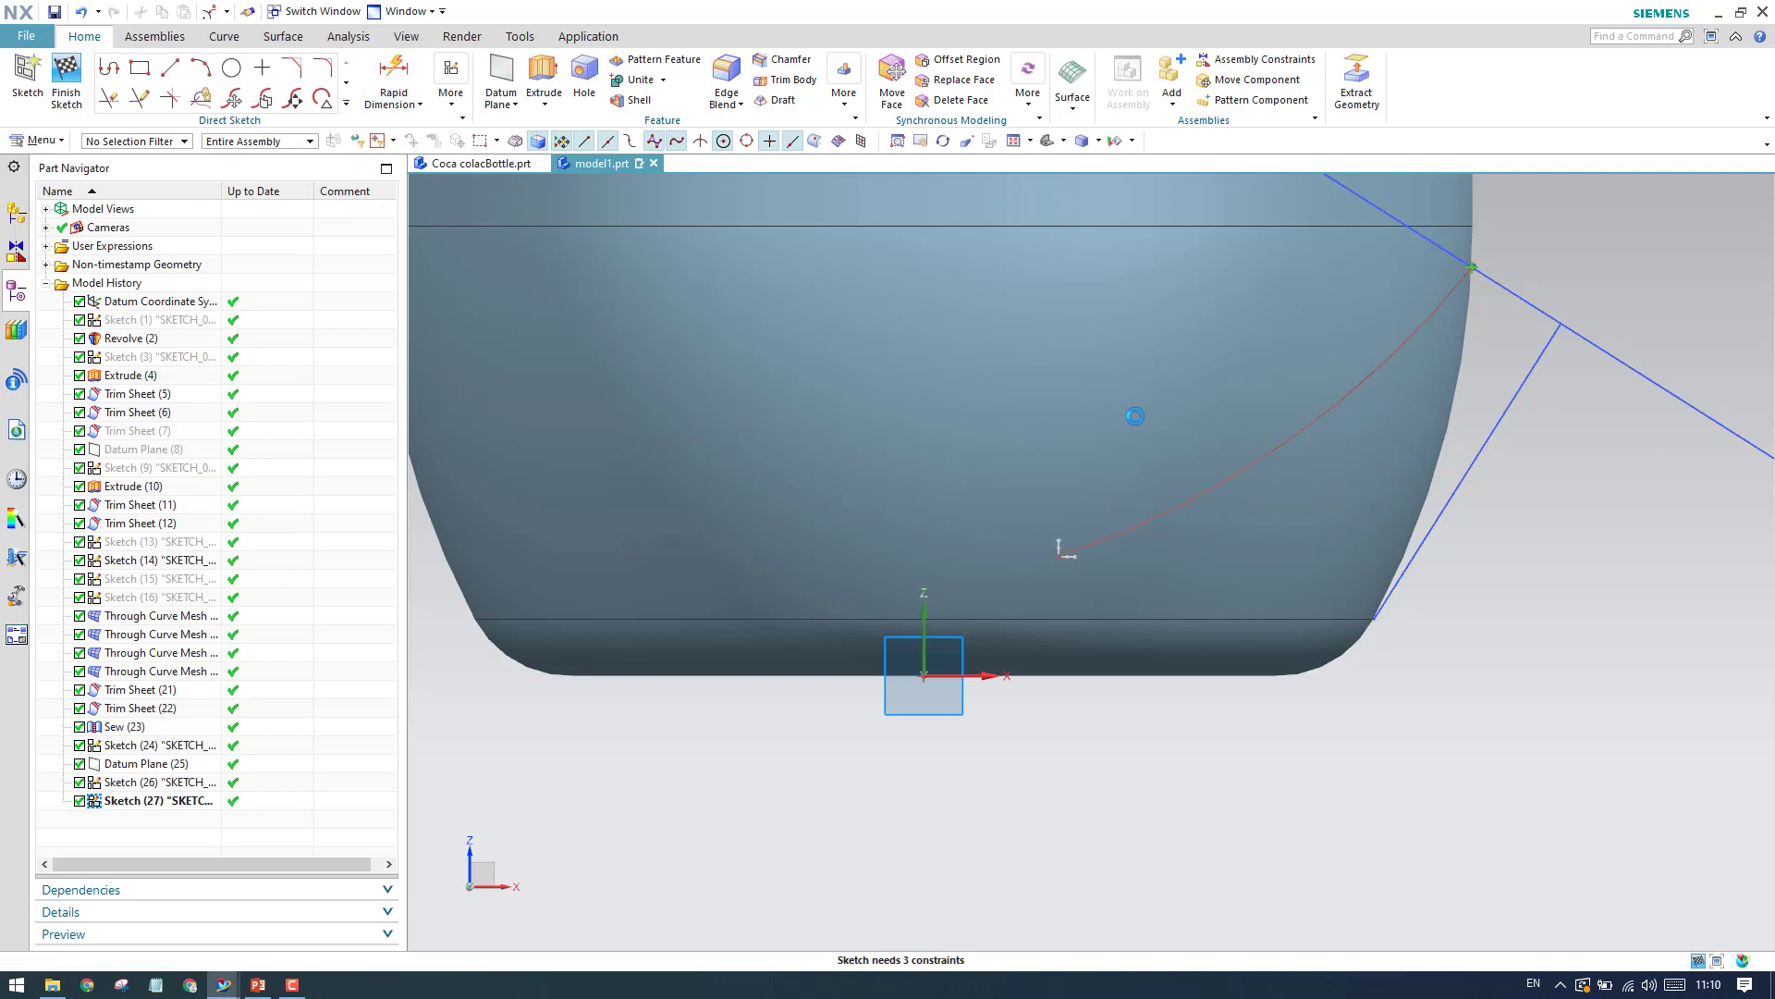
pyautogui.click(1298, 431)
pyautogui.click(1486, 582)
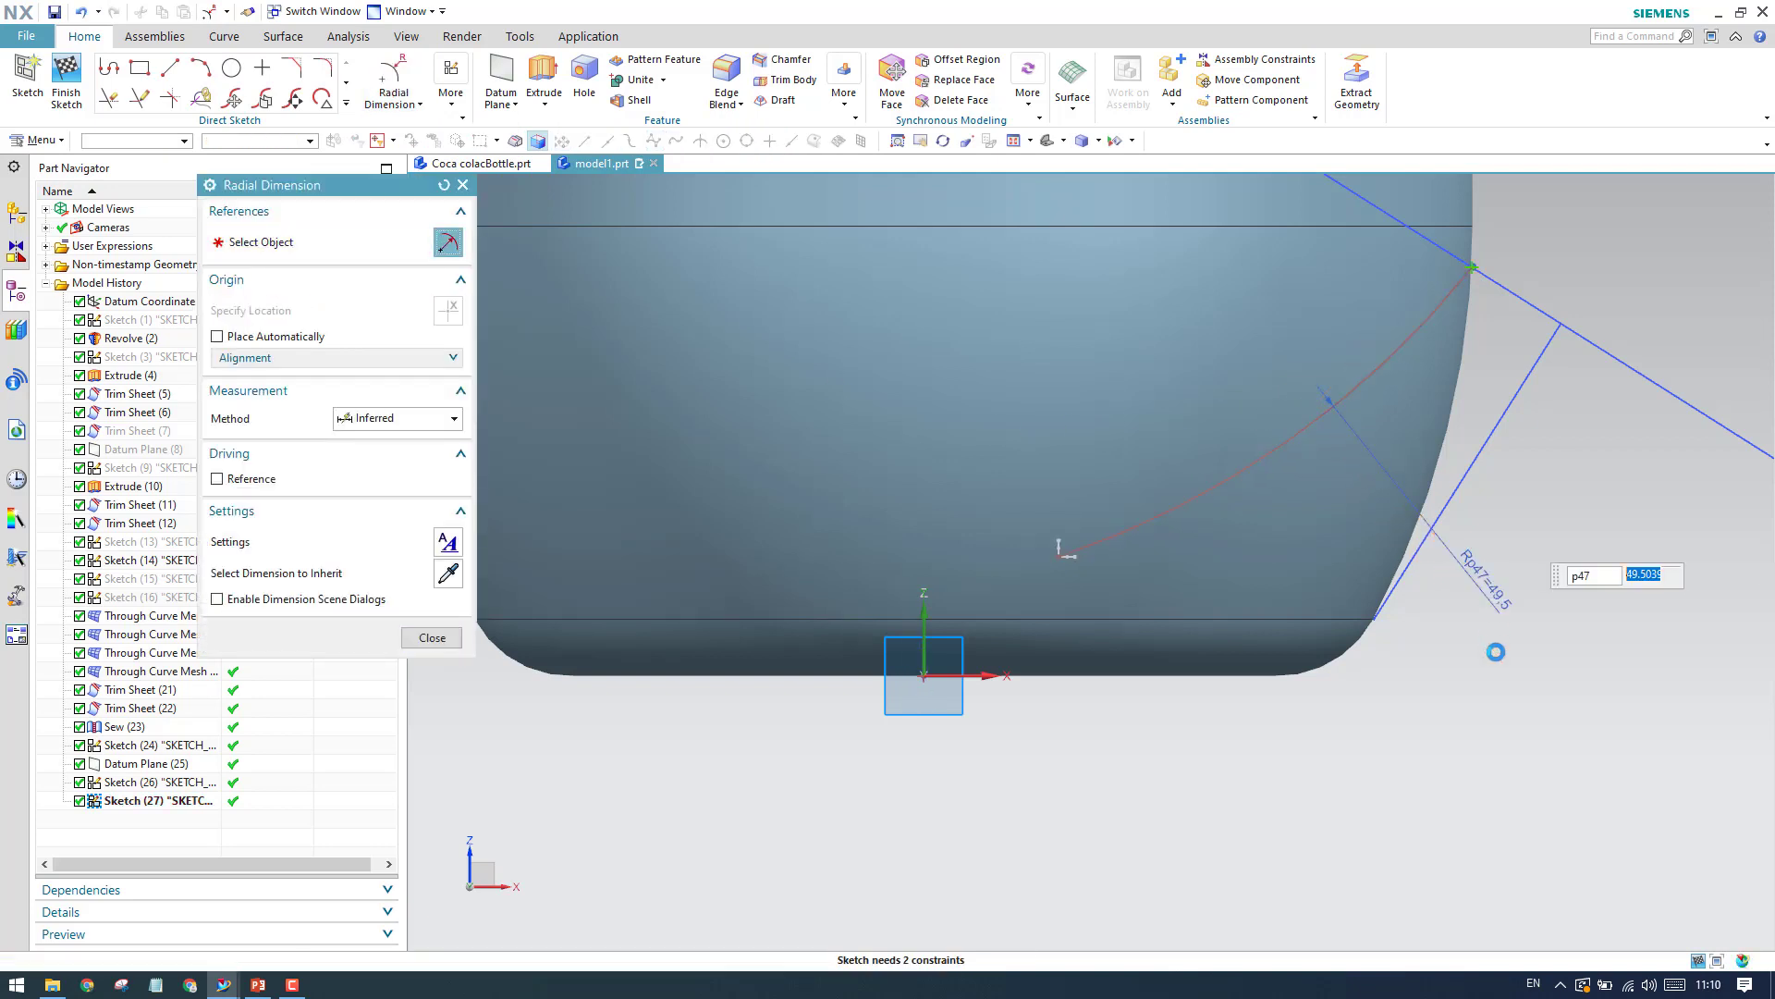
pyautogui.write('36')
pyautogui.press('Return')
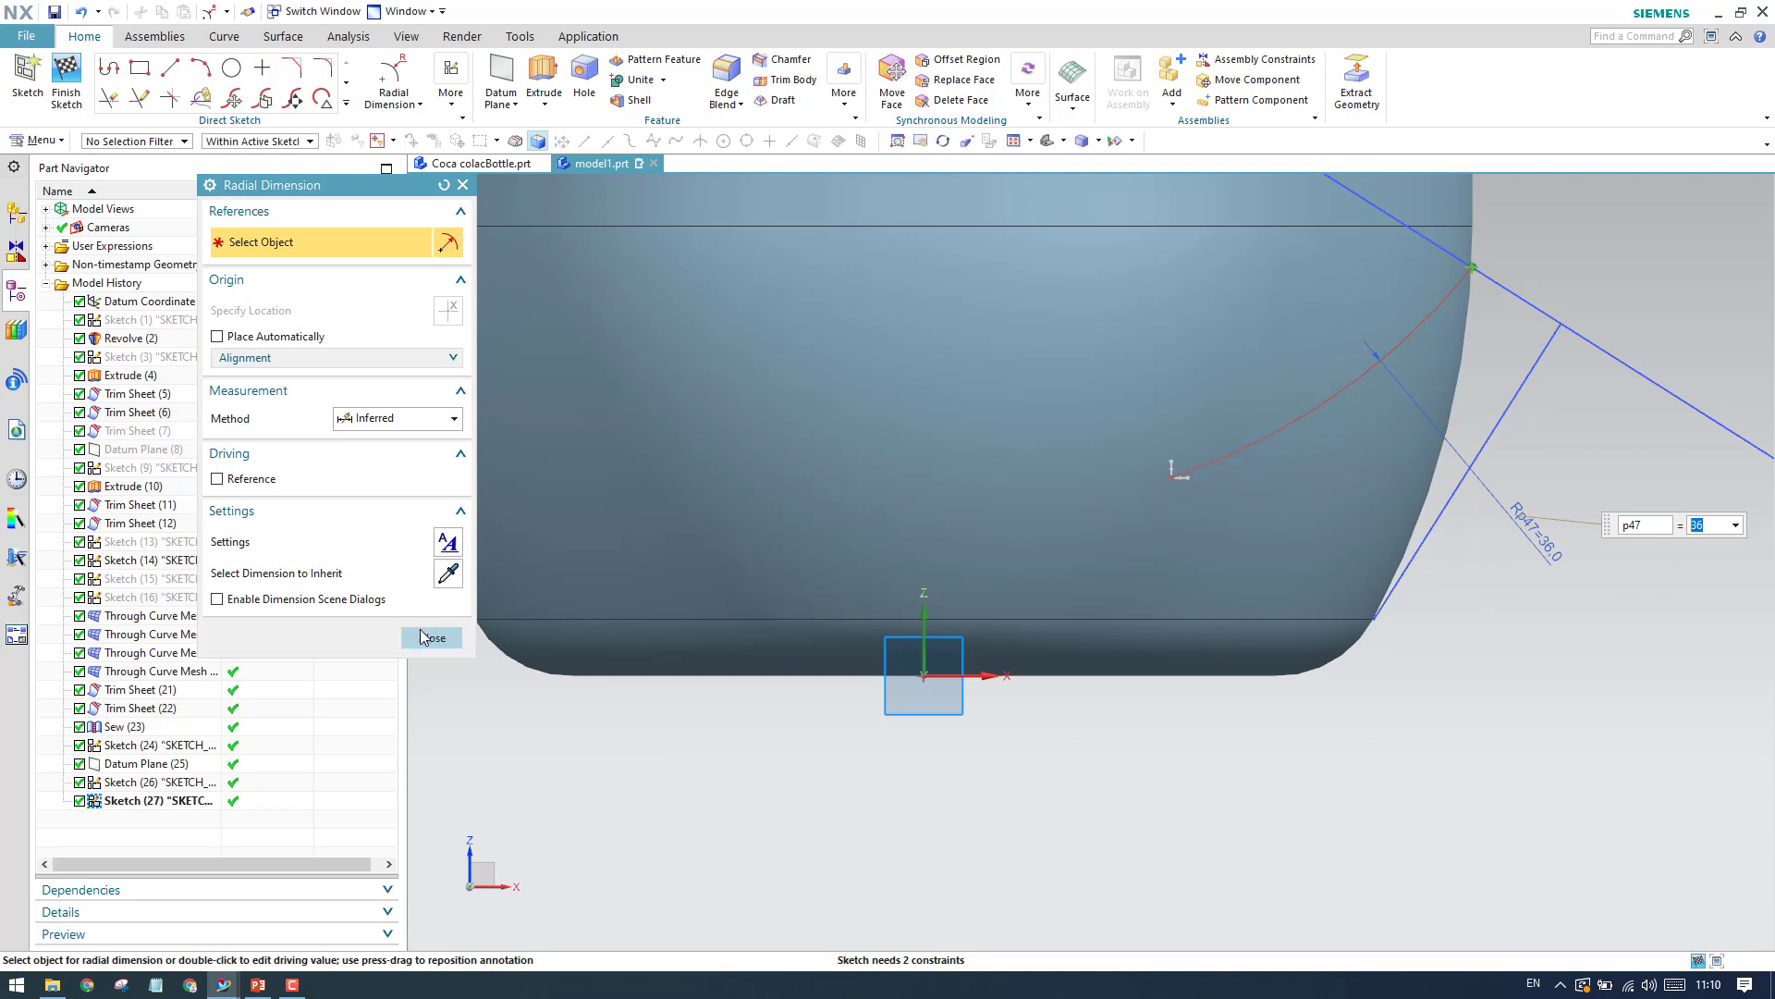
pyautogui.click(420, 636)
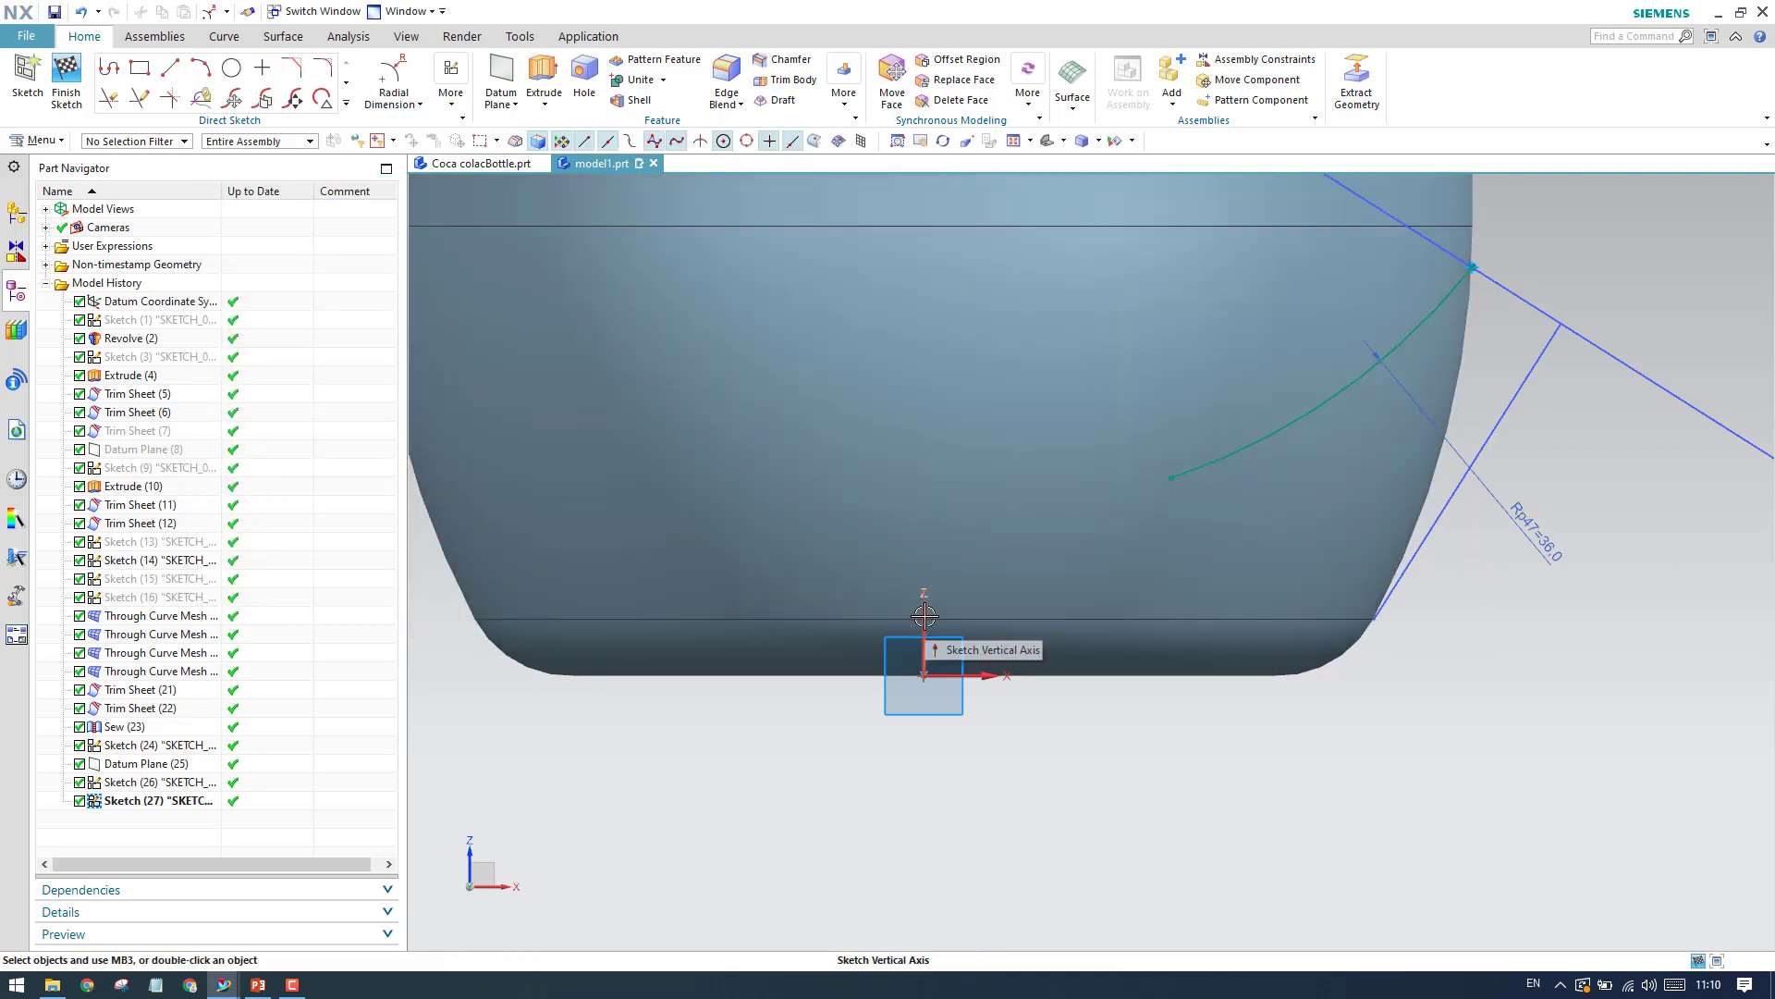
# Constrain the arc's lower endpoint onto the sketch's vertical axis with a Point on Curve constraint.
pyautogui.press('c')
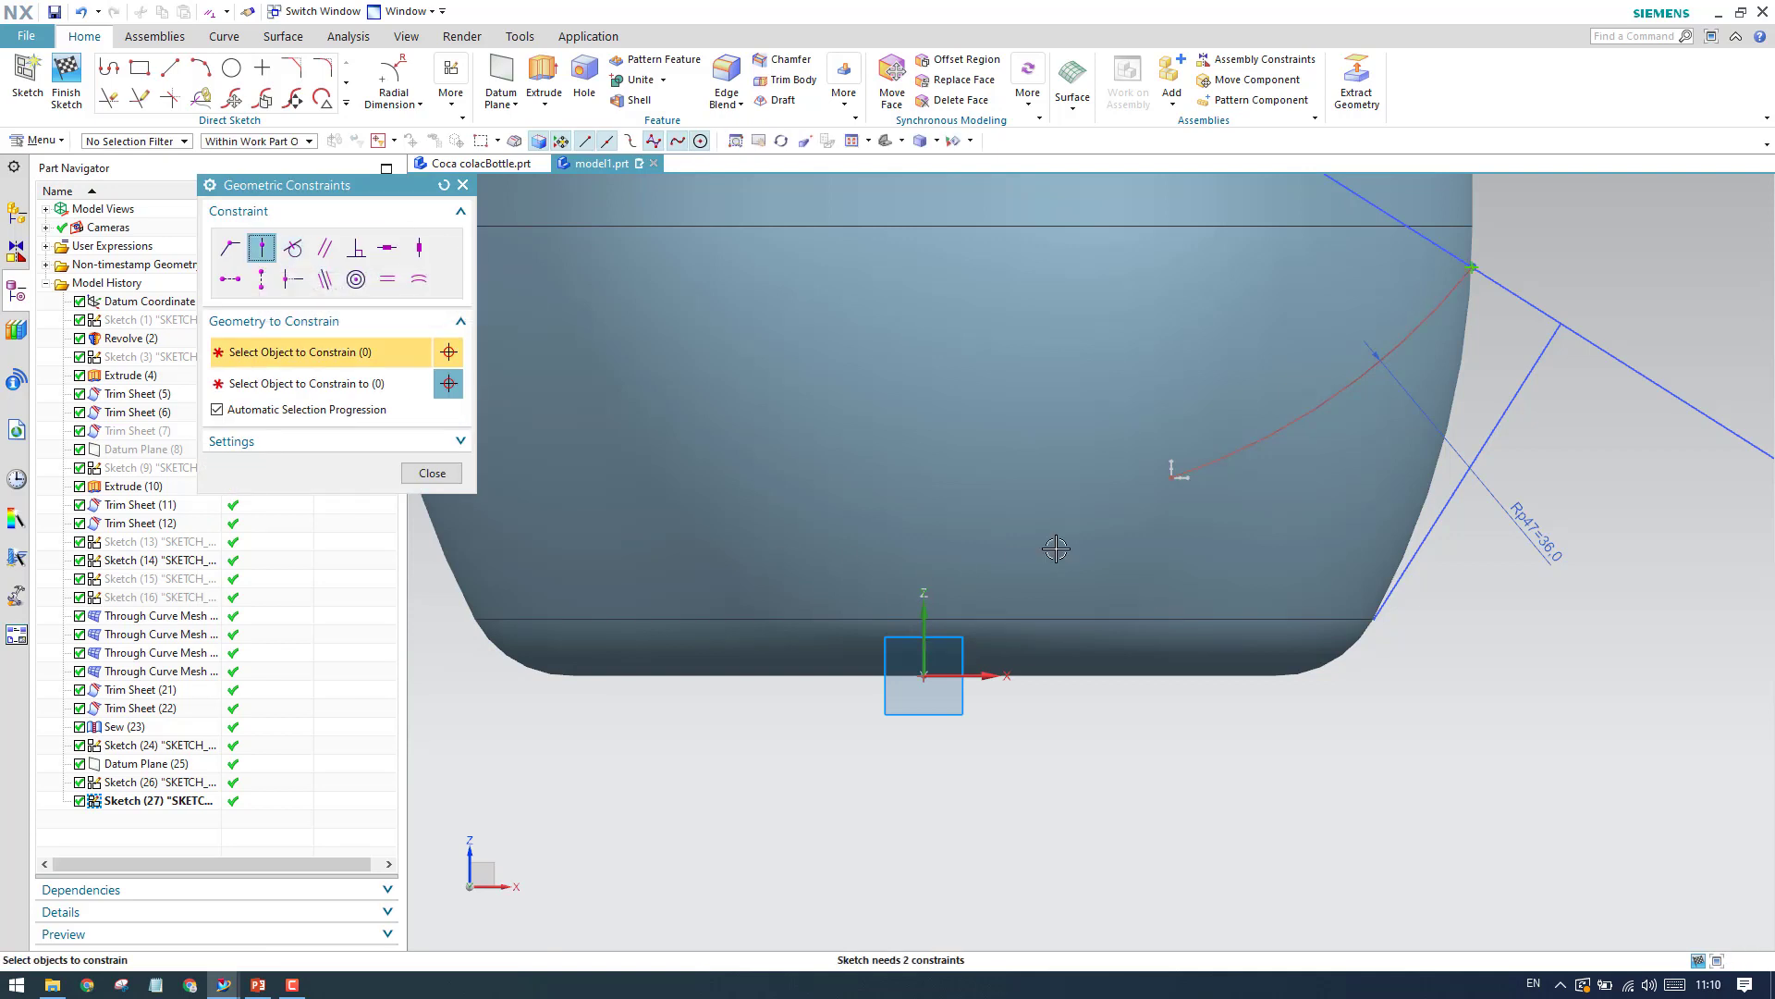
pyautogui.click(1172, 477)
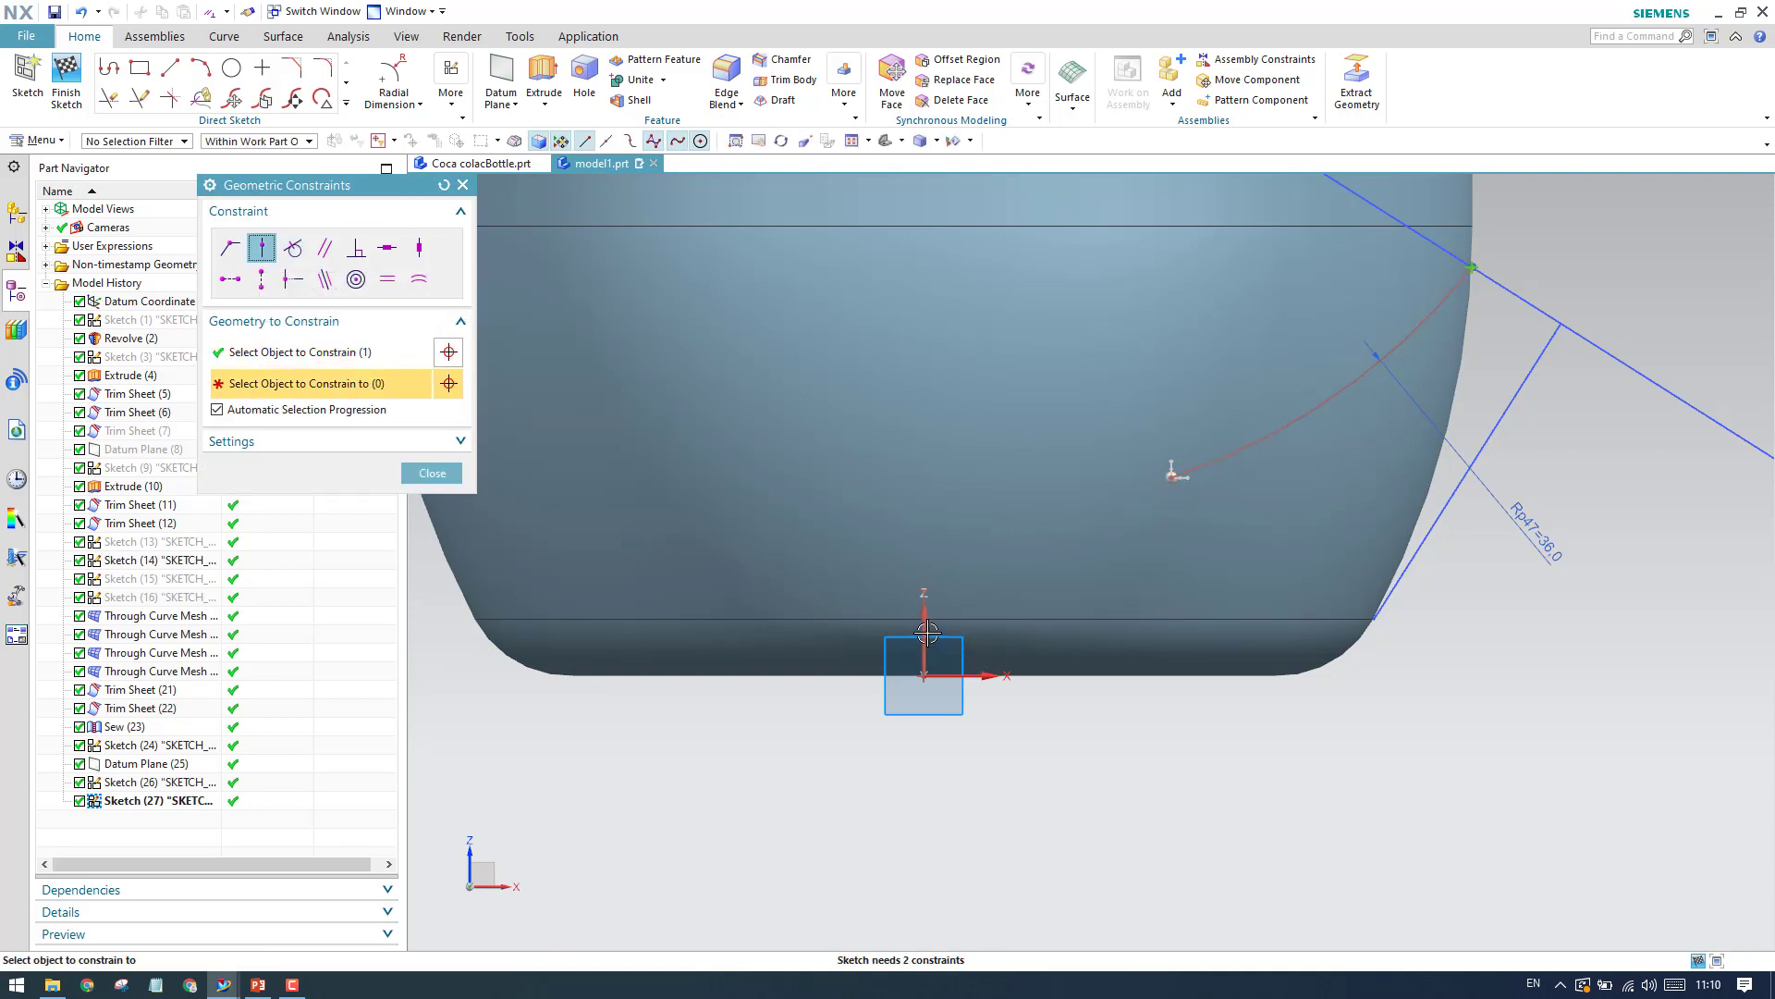
pyautogui.click(924, 632)
pyautogui.click(452, 479)
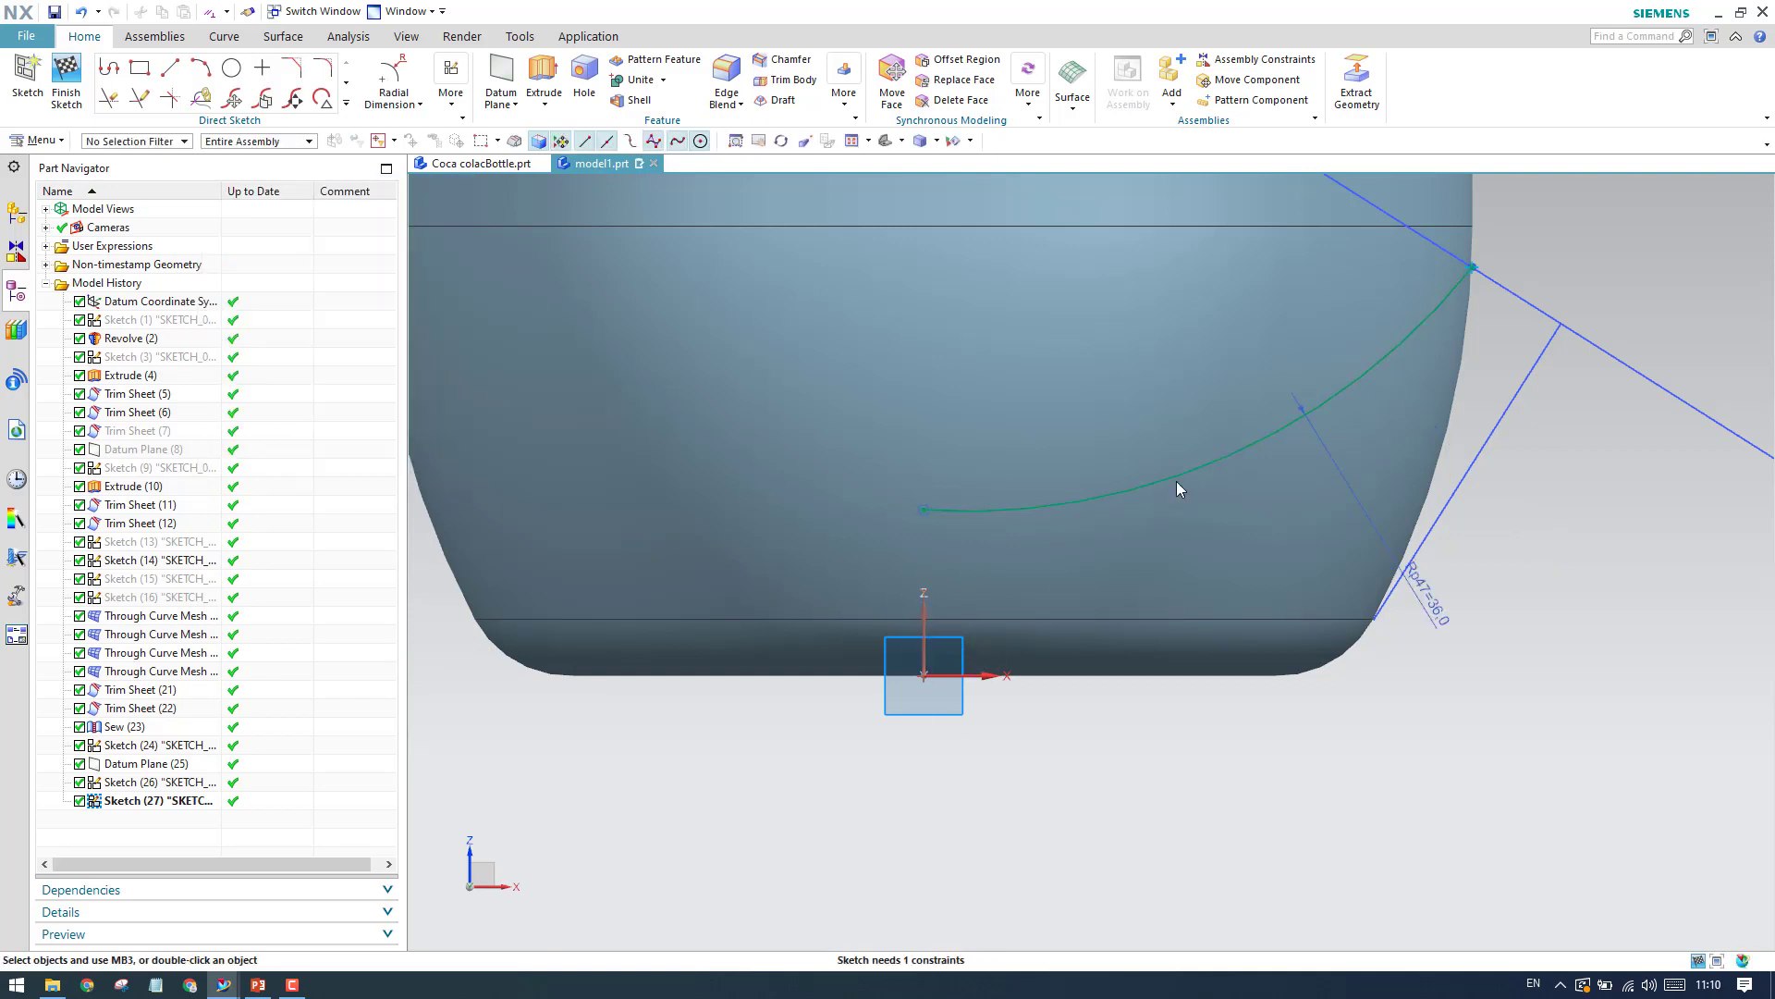
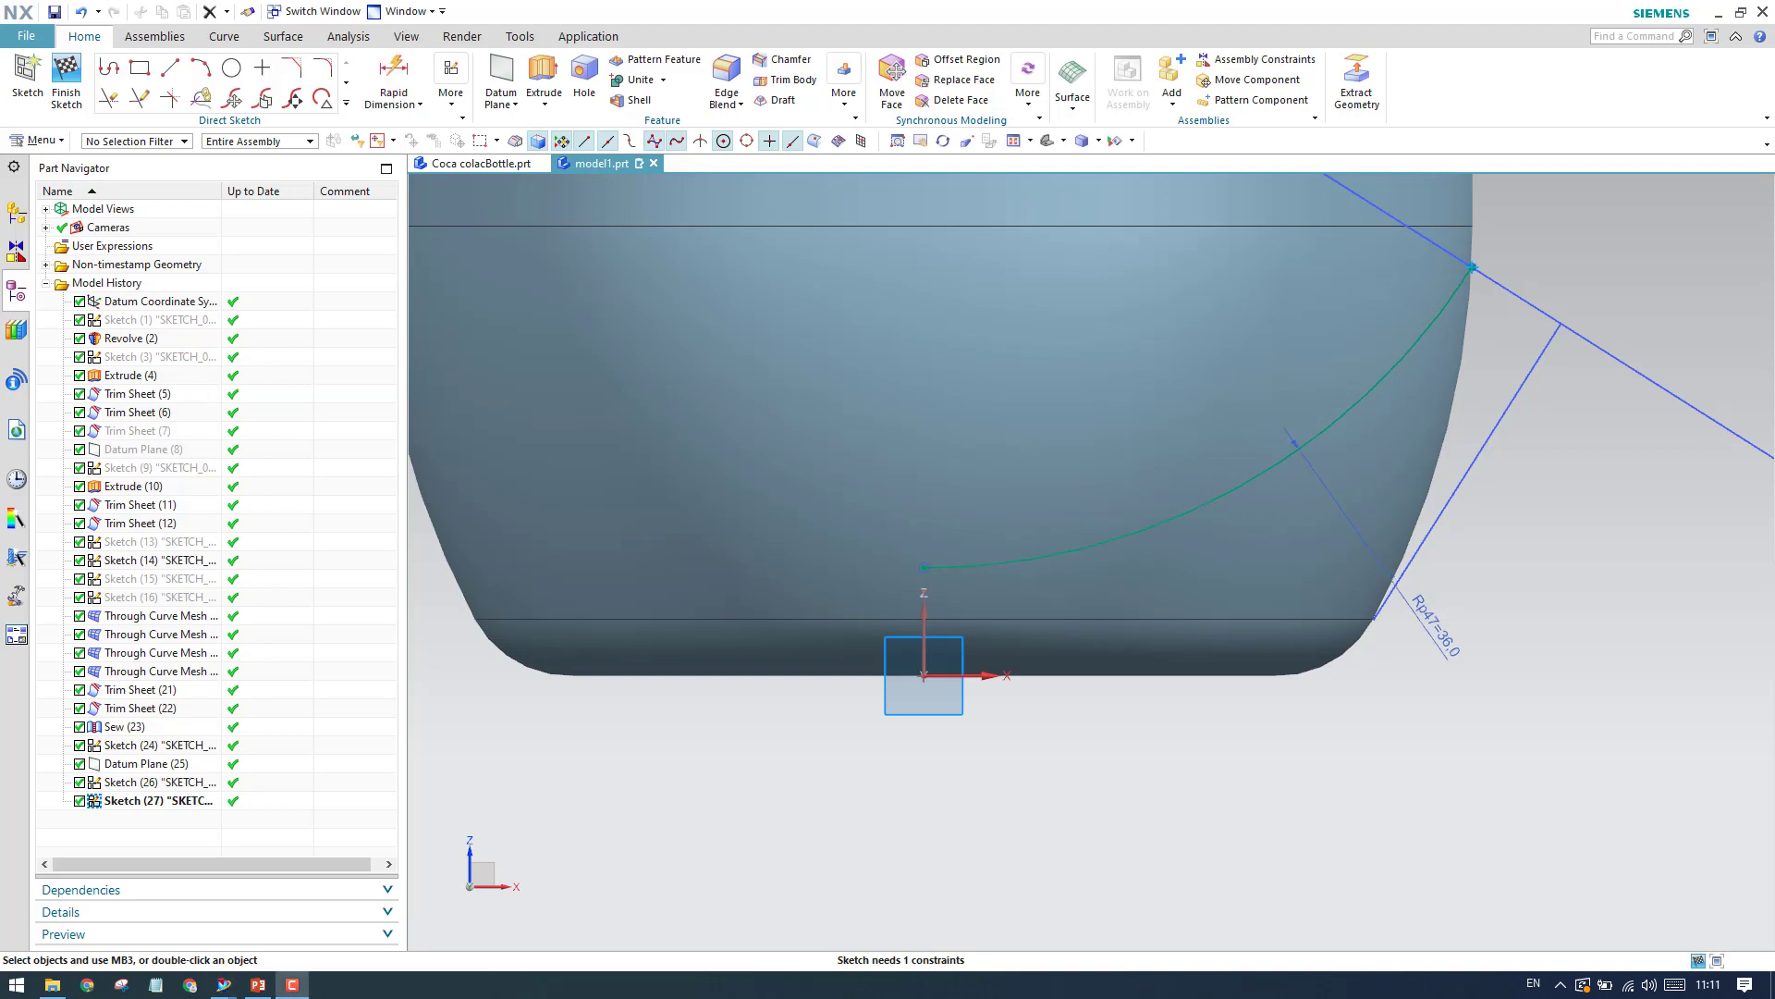
# Set the vertical distance between the arc's lower endpoint and the bottle's base to 6 mm and finish the sketch.
pyautogui.click(927, 566)
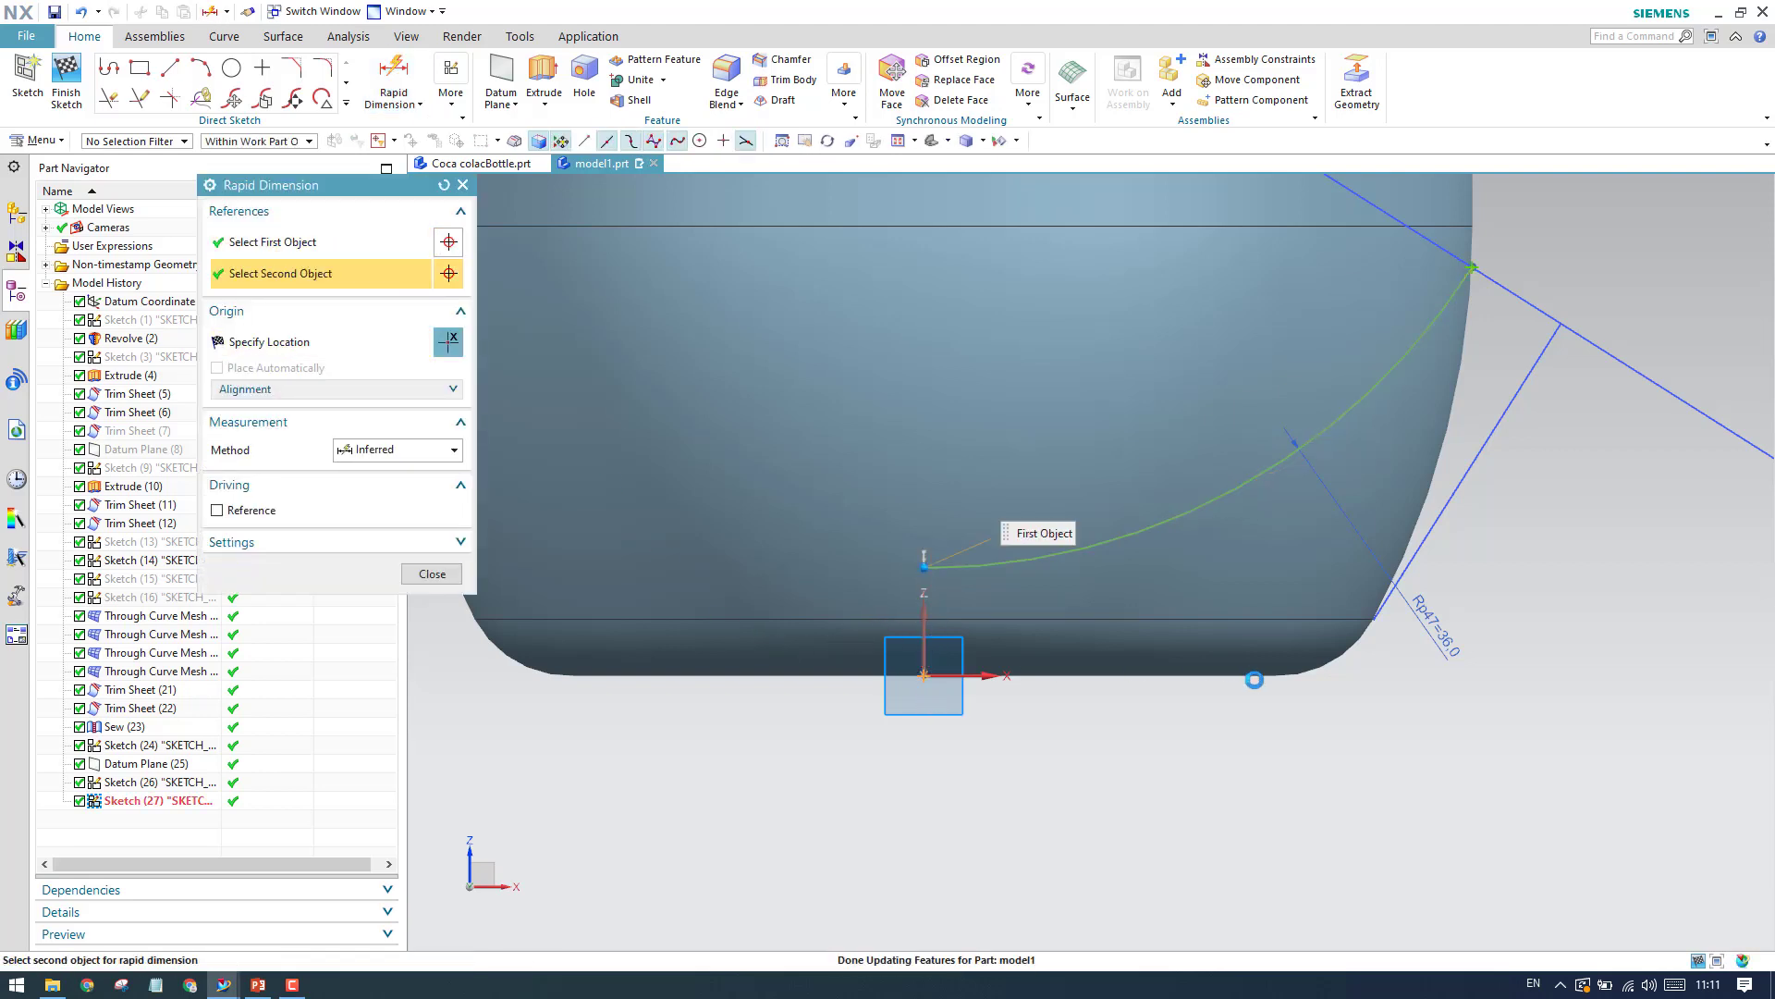
pyautogui.click(1254, 678)
pyautogui.click(1294, 775)
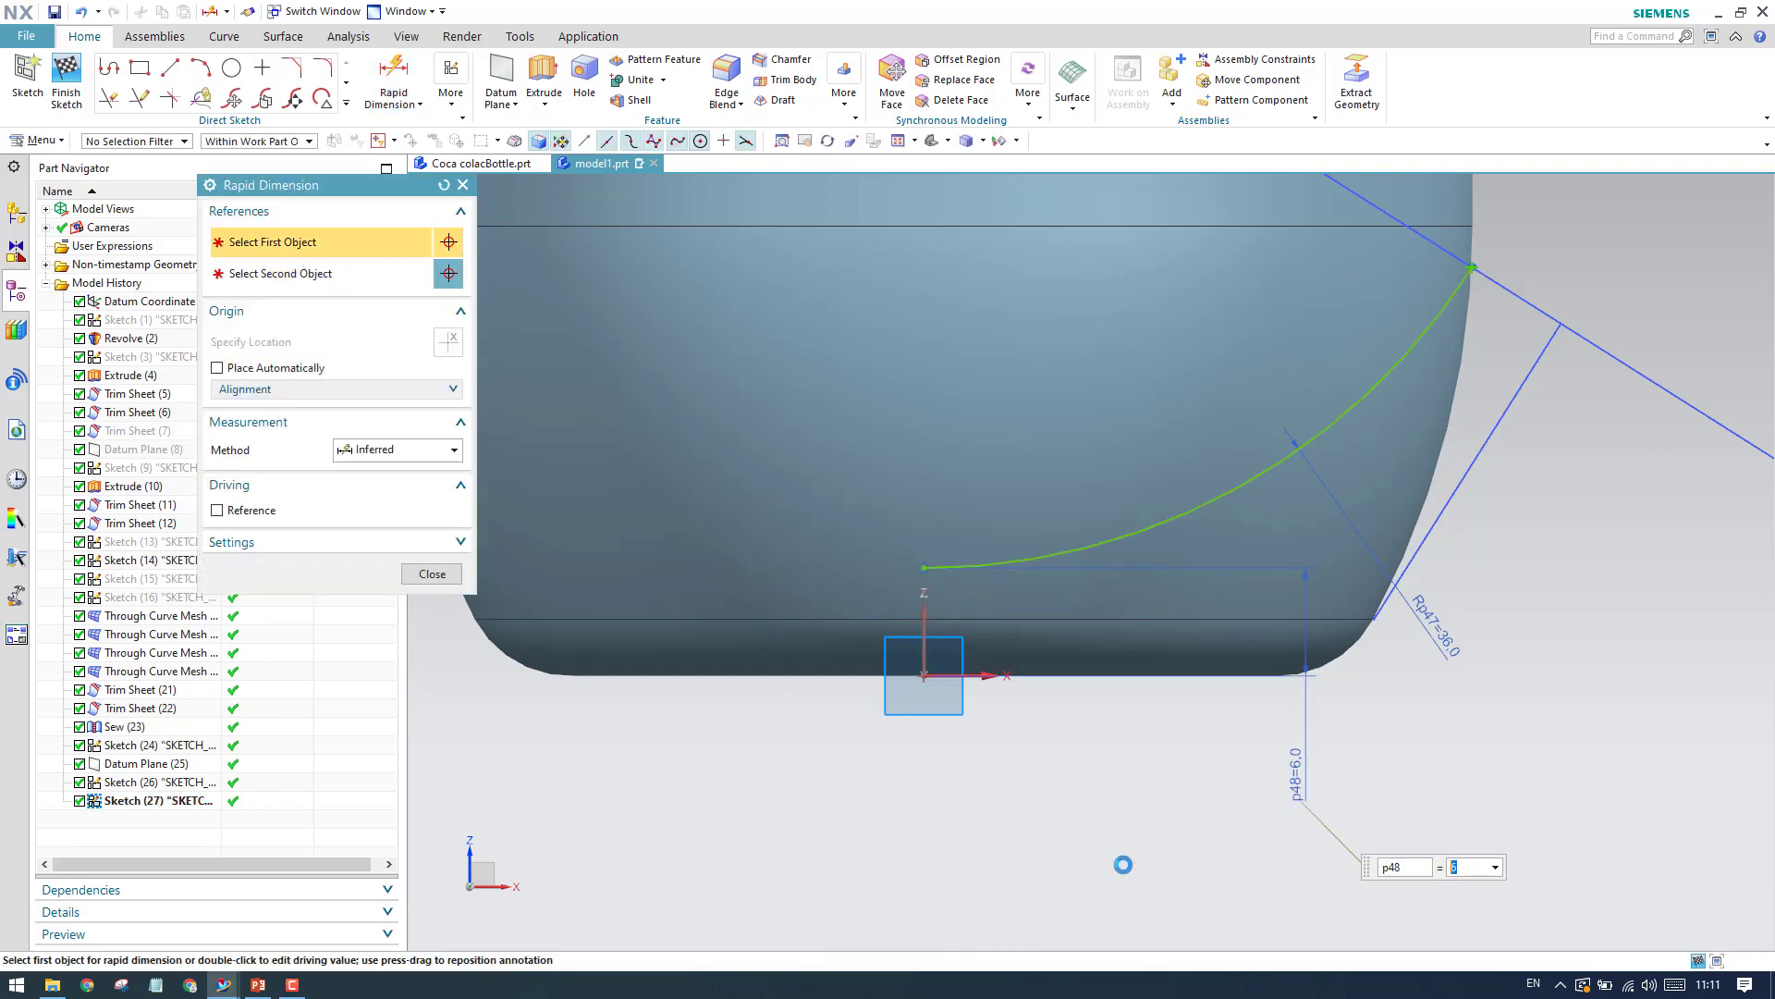
pyautogui.click(431, 574)
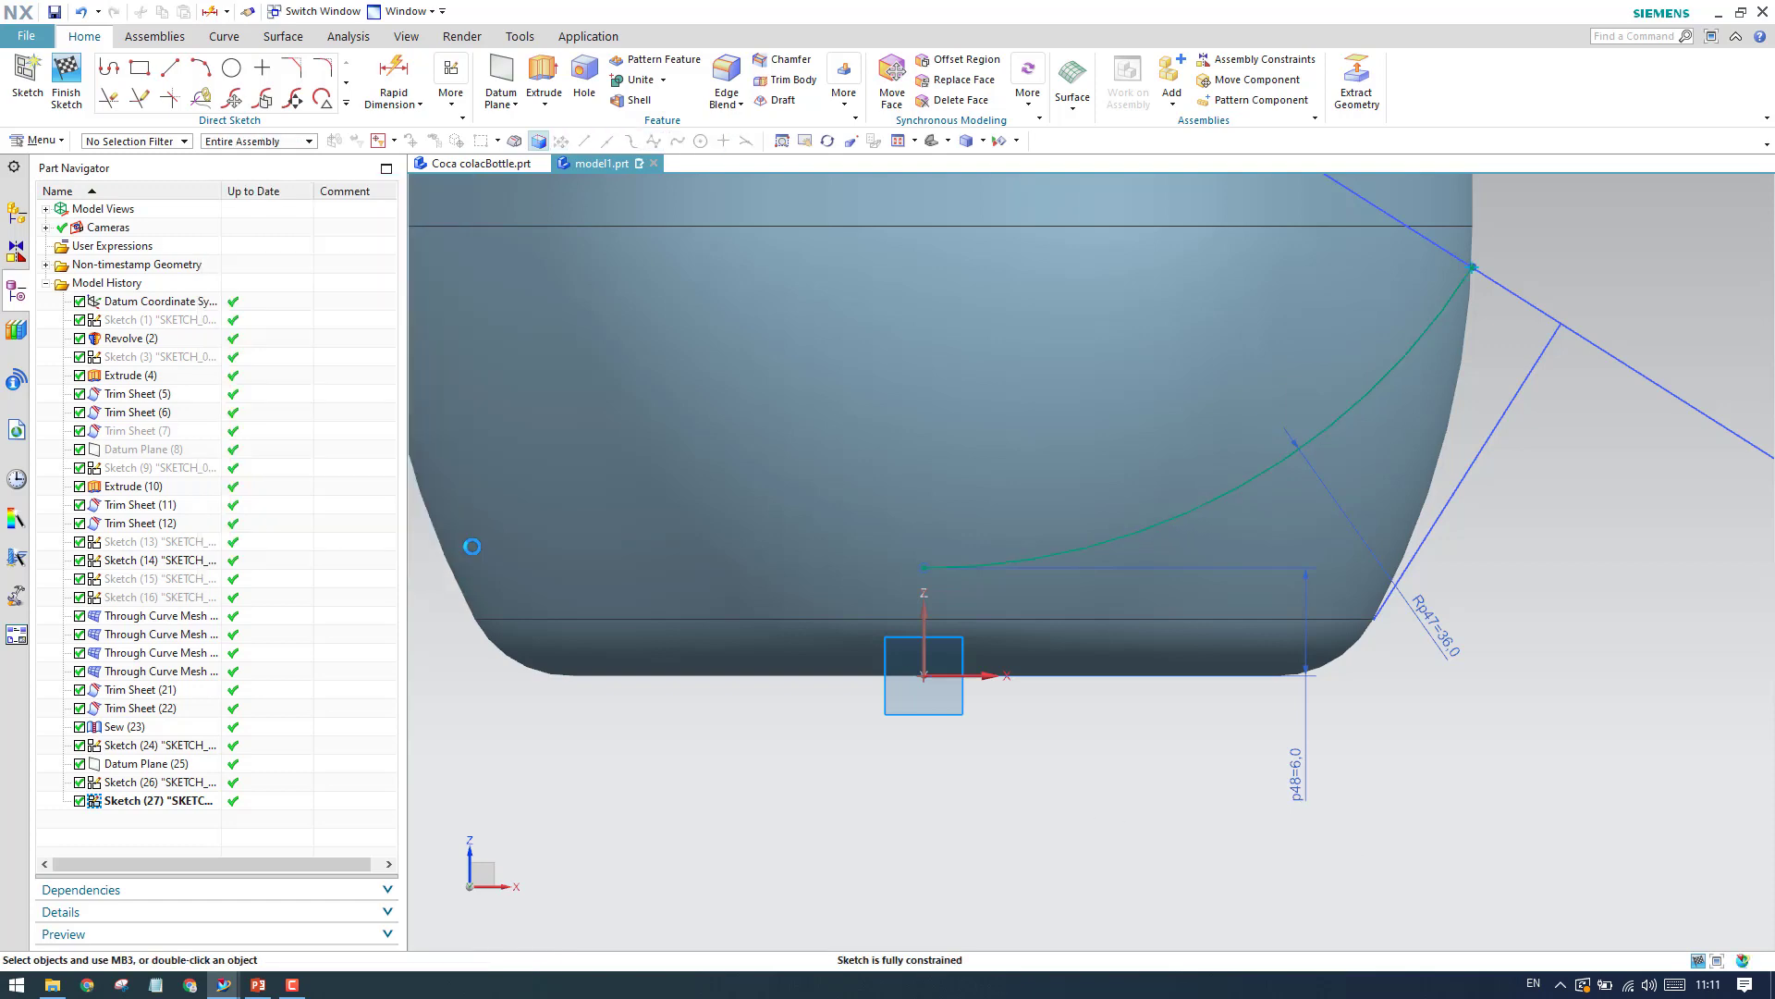
pyautogui.click(67, 81)
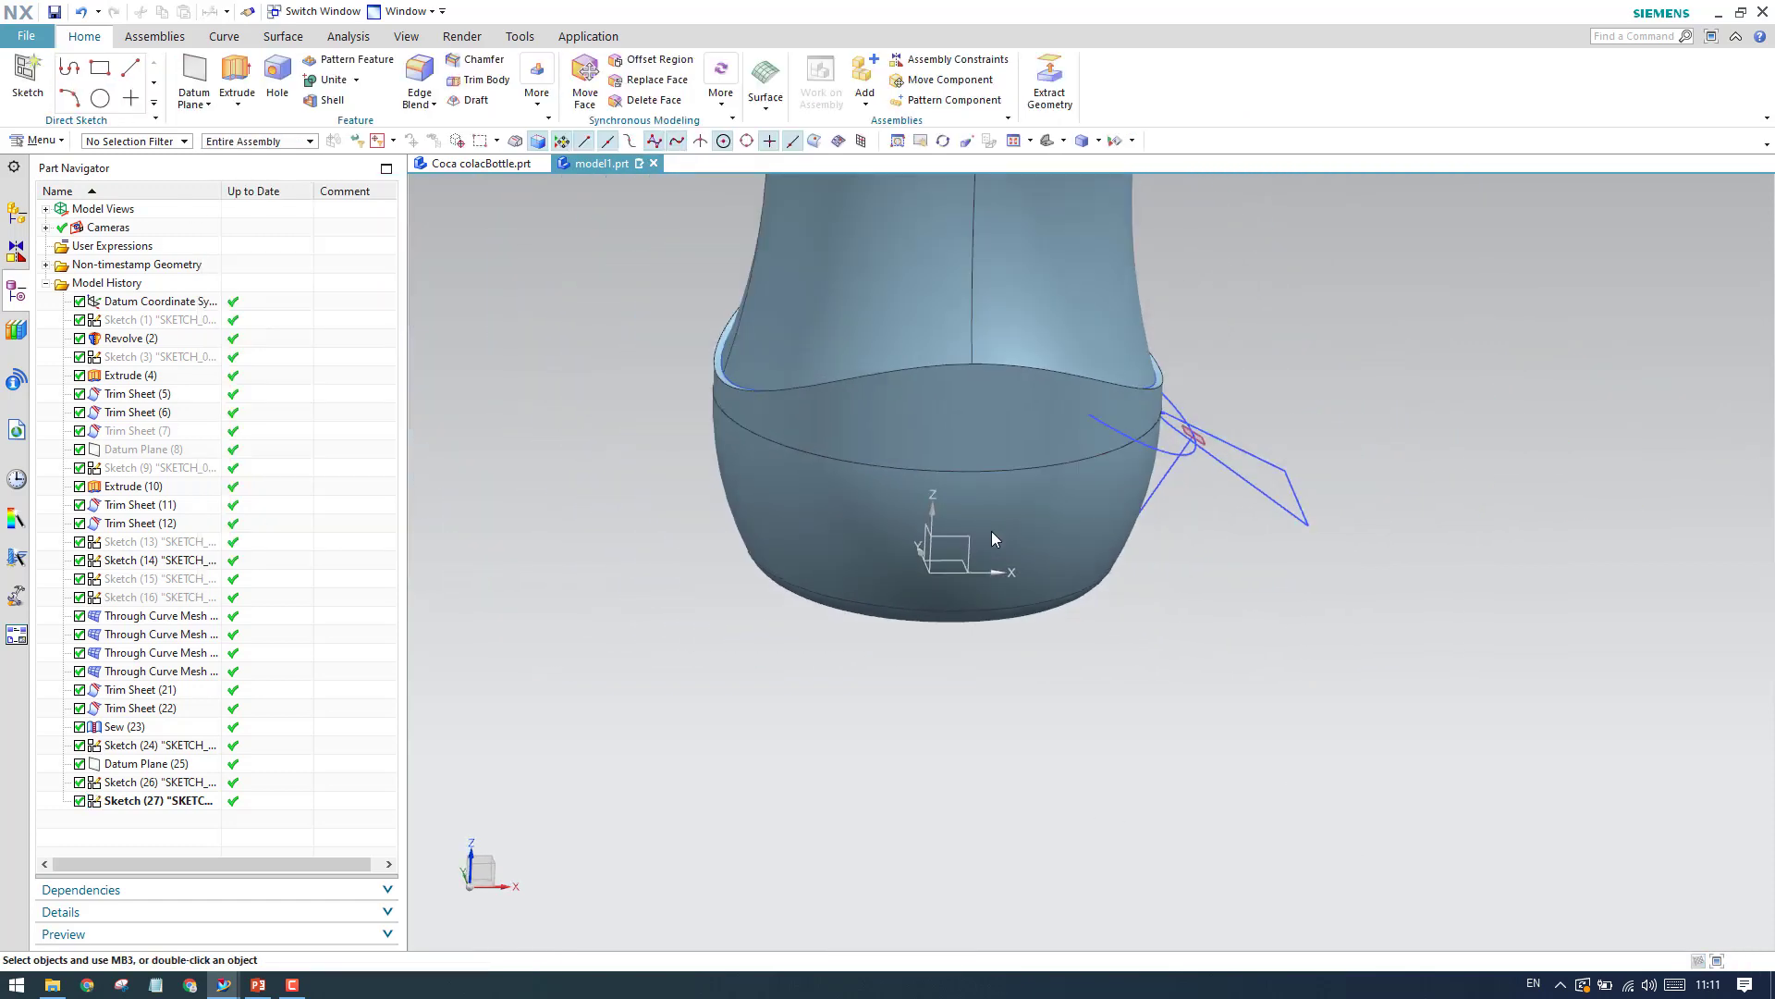
pyautogui.moveTo(992, 530); pyautogui.dragTo(1057, 494, button='middle')
pyautogui.scroll(-2, 1057, 494)
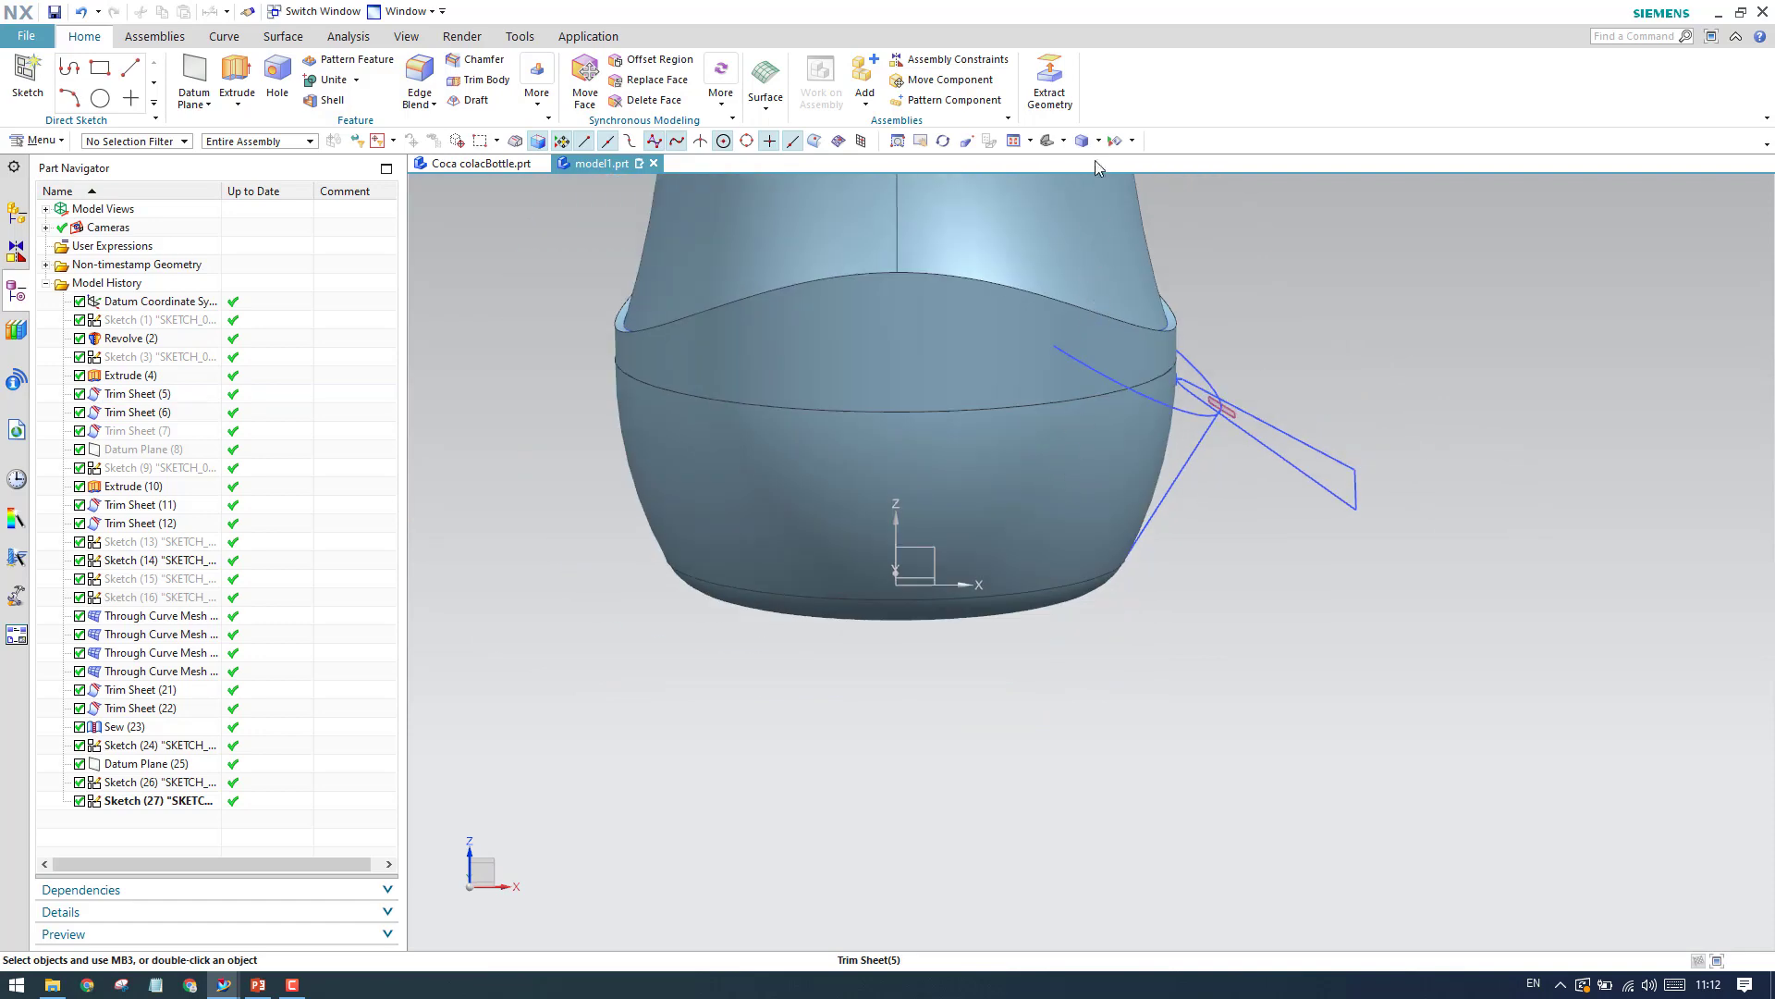
# Show the model as wireframe and pick the closed V profile's four curves as the Swept section.
pyautogui.click(1101, 140)
pyautogui.click(1133, 246)
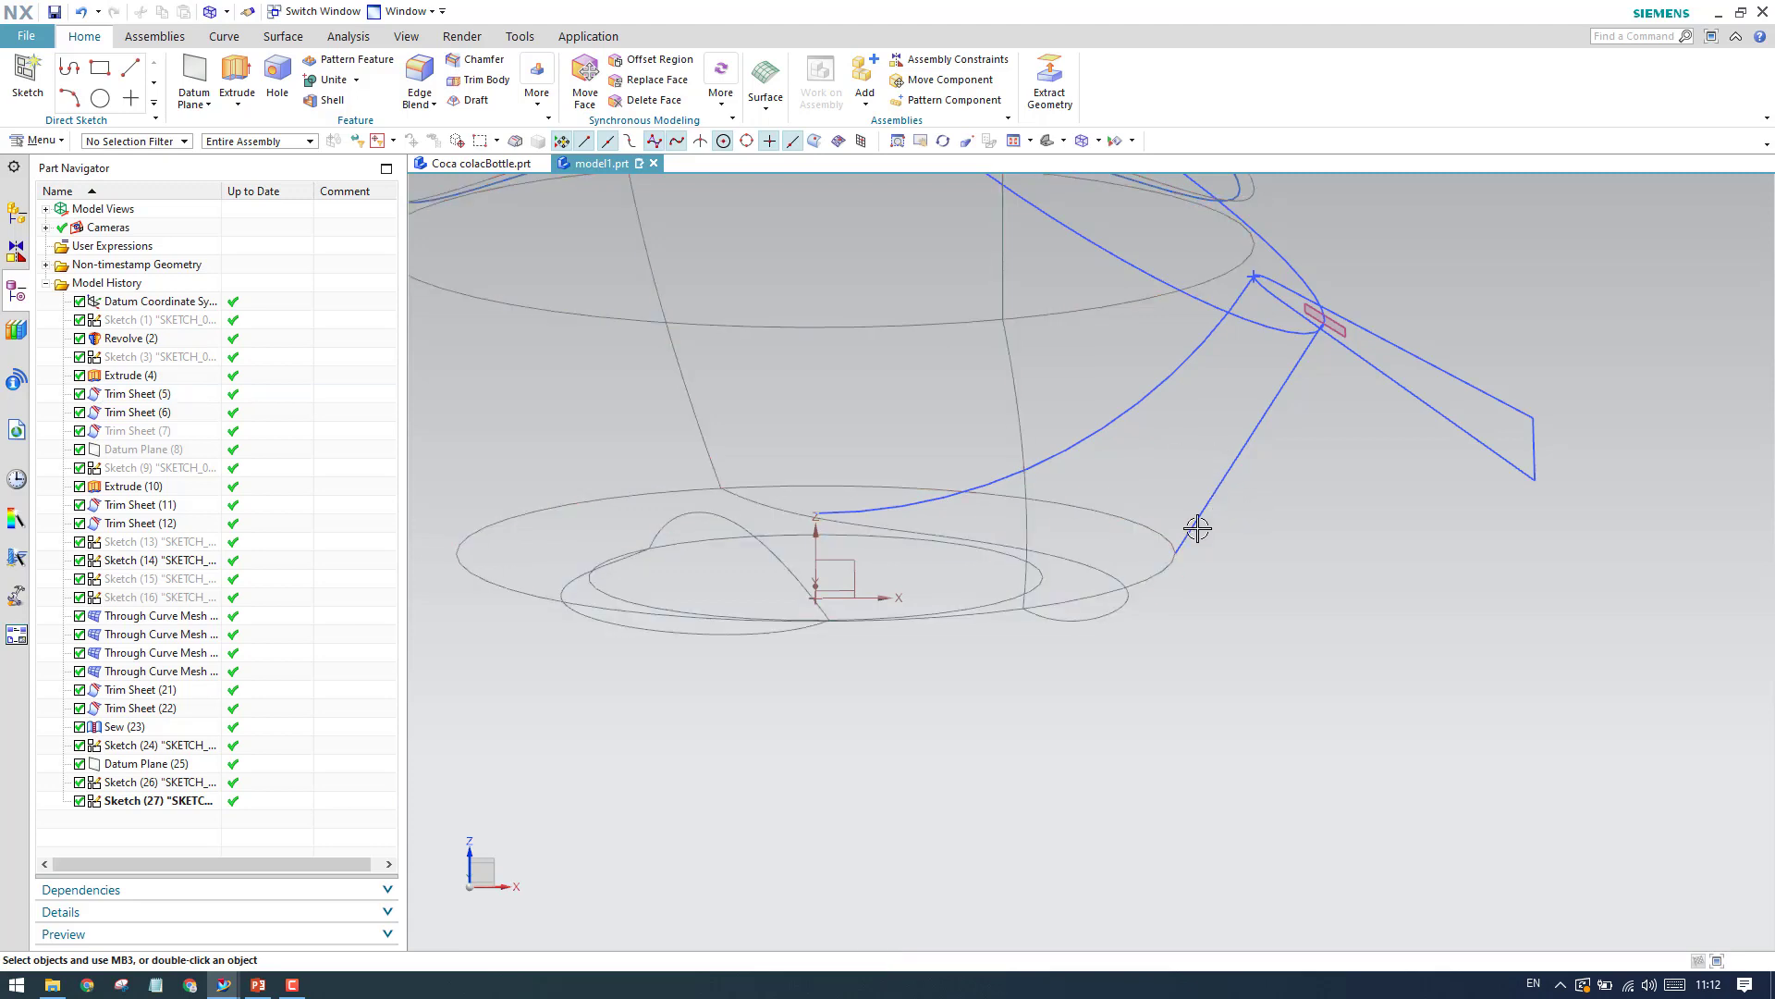
pyautogui.click(283, 36)
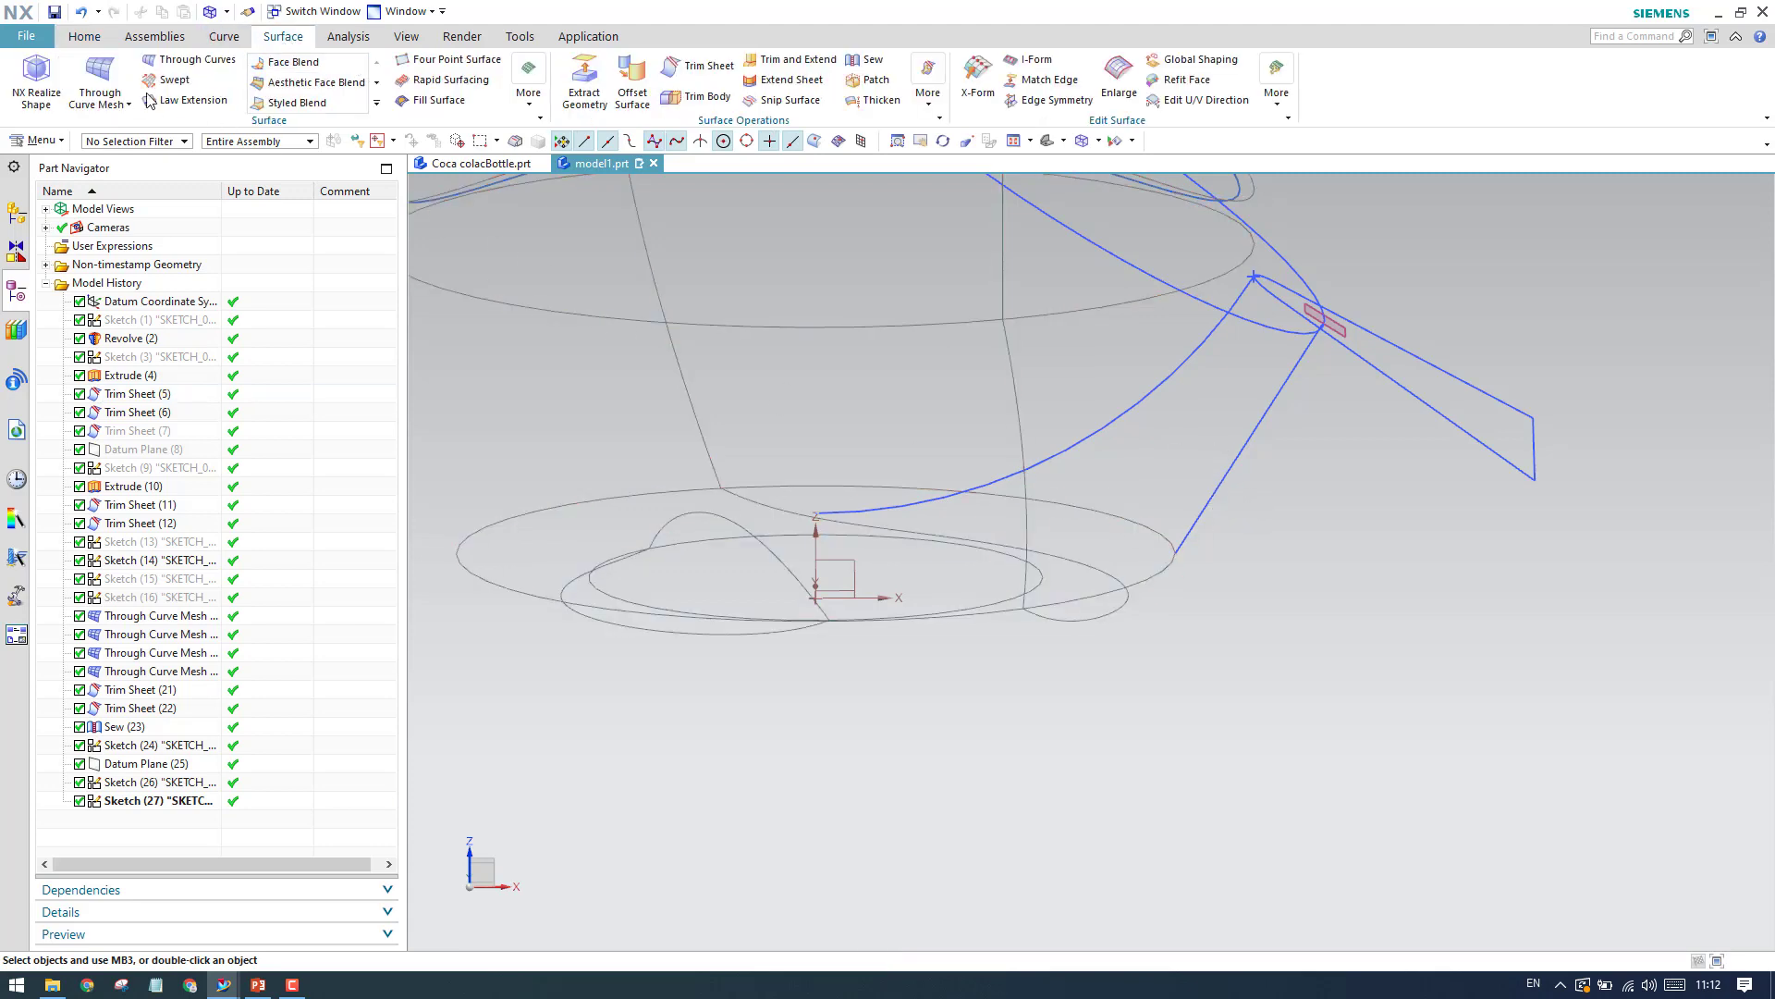
pyautogui.click(171, 82)
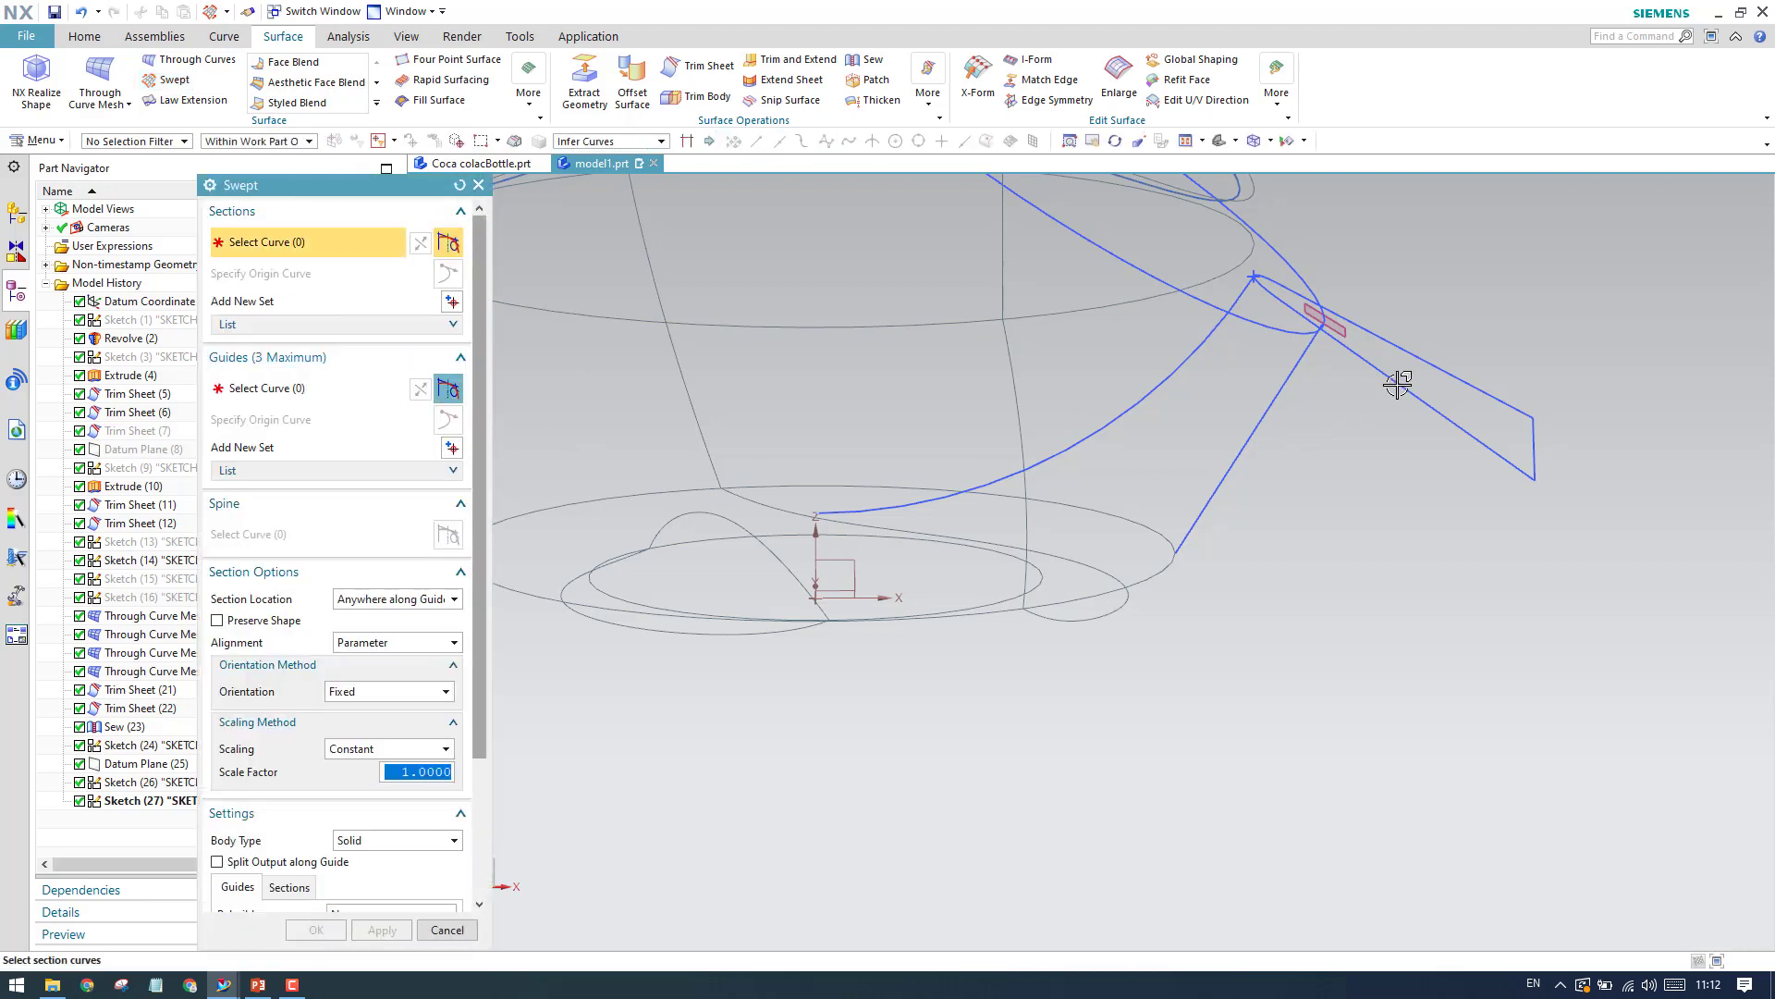
pyautogui.click(651, 141)
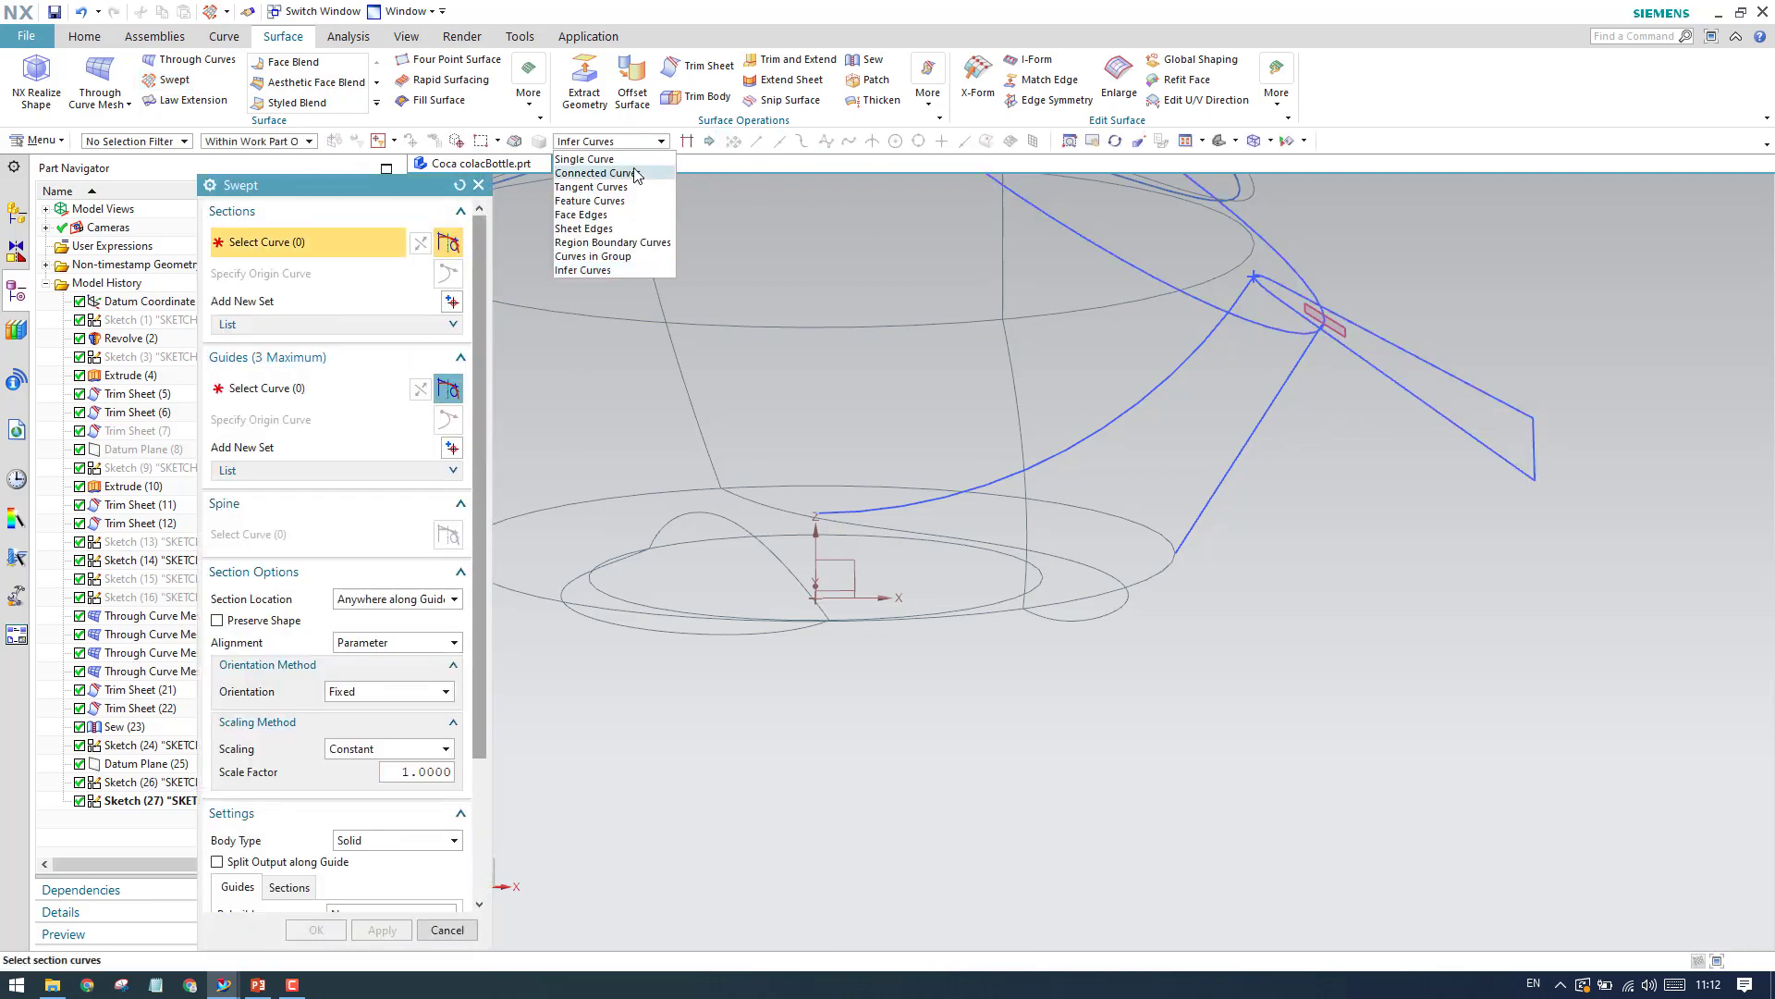
pyautogui.click(635, 159)
pyautogui.click(1409, 387)
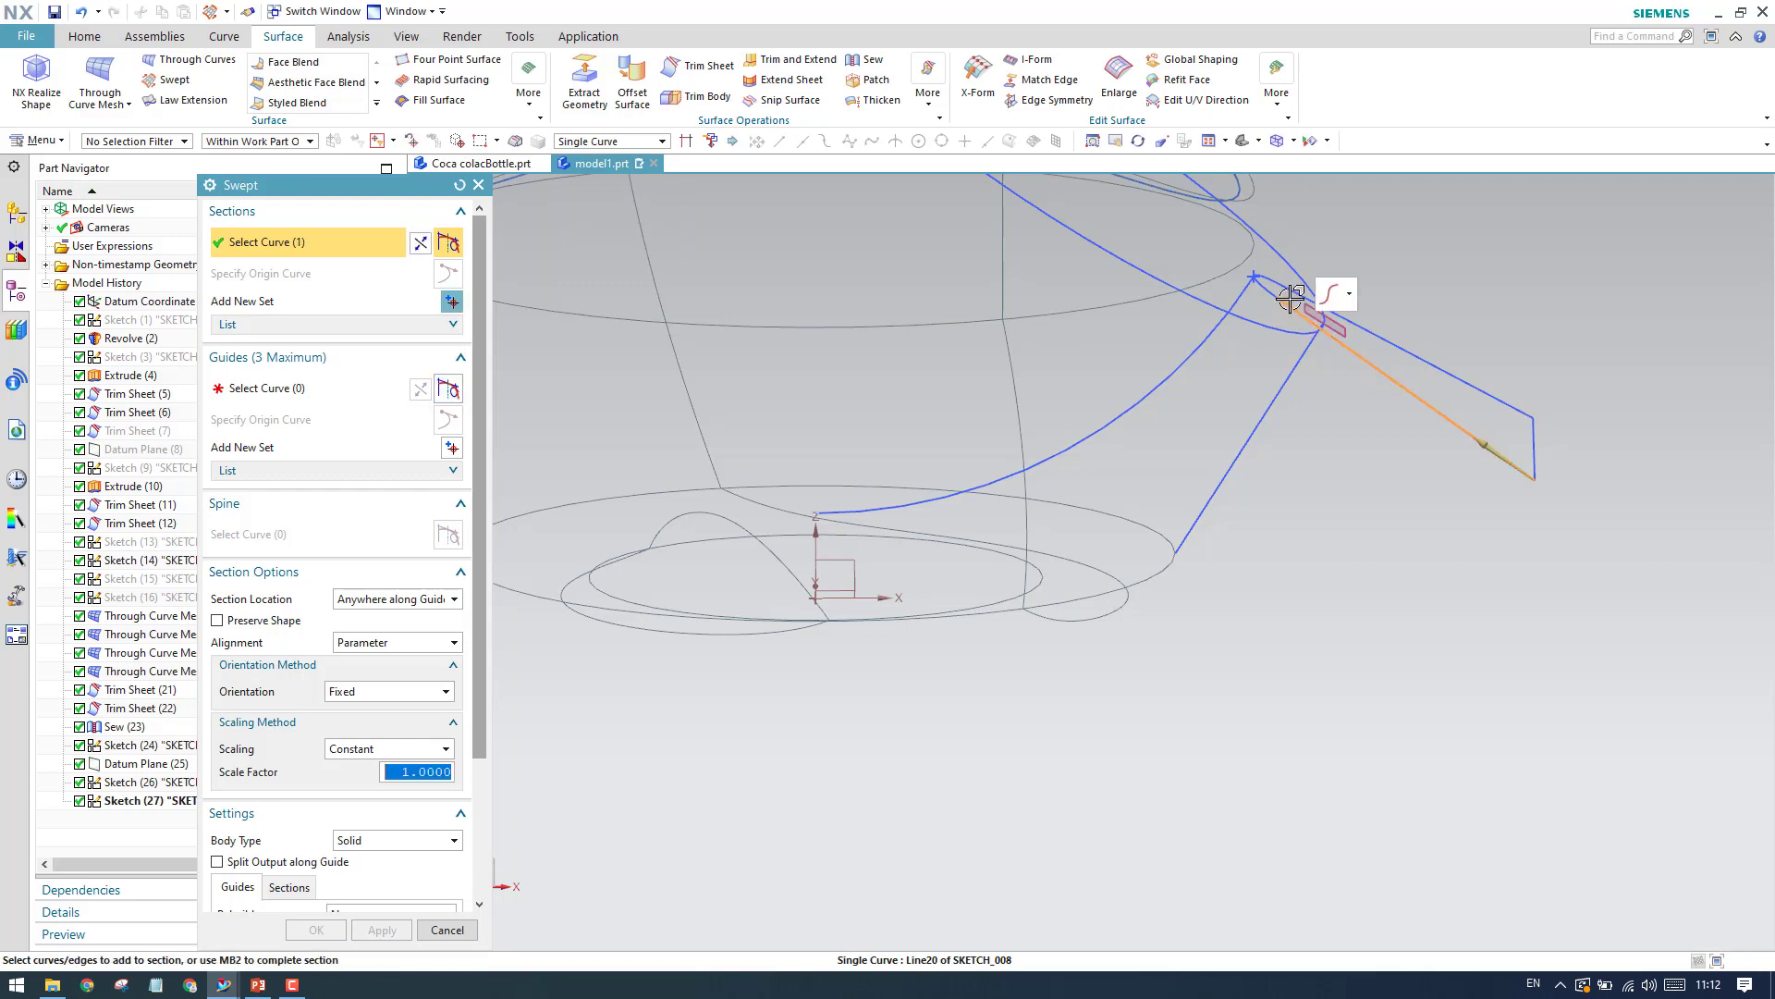
pyautogui.scroll(5, 1288, 299)
pyautogui.click(1249, 281)
pyautogui.click(1285, 259)
pyautogui.scroll(-3, 1346, 328)
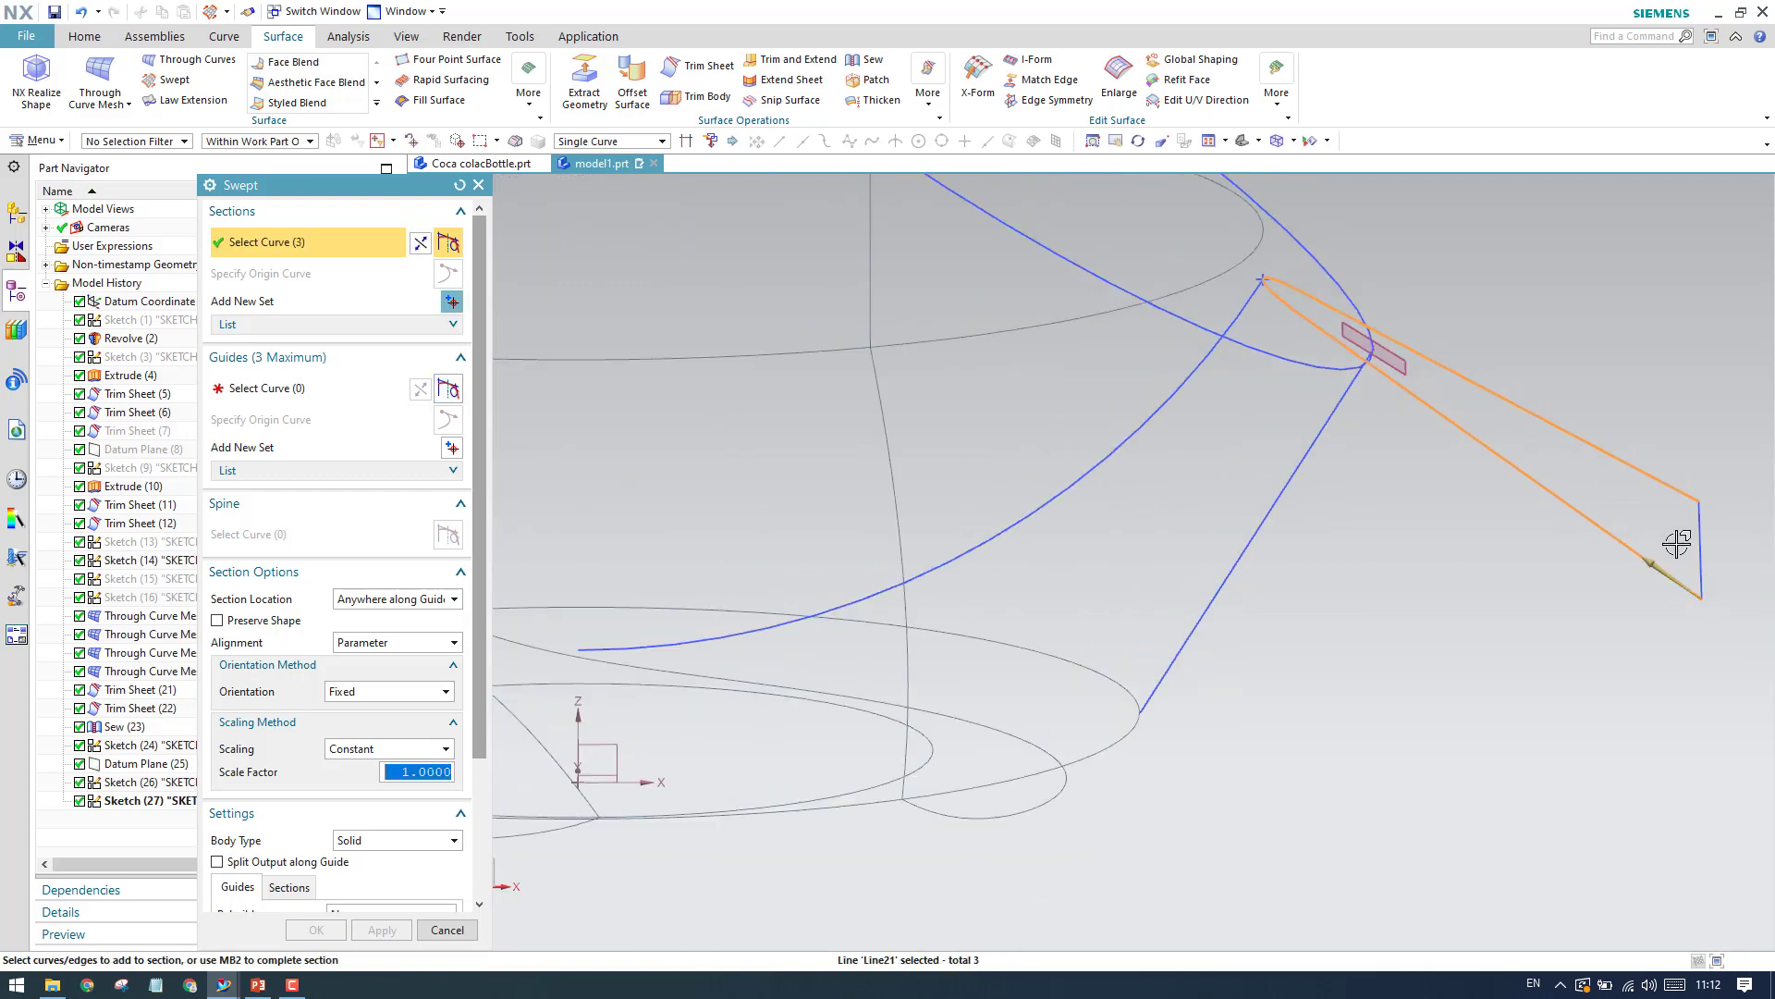
pyautogui.click(373, 398)
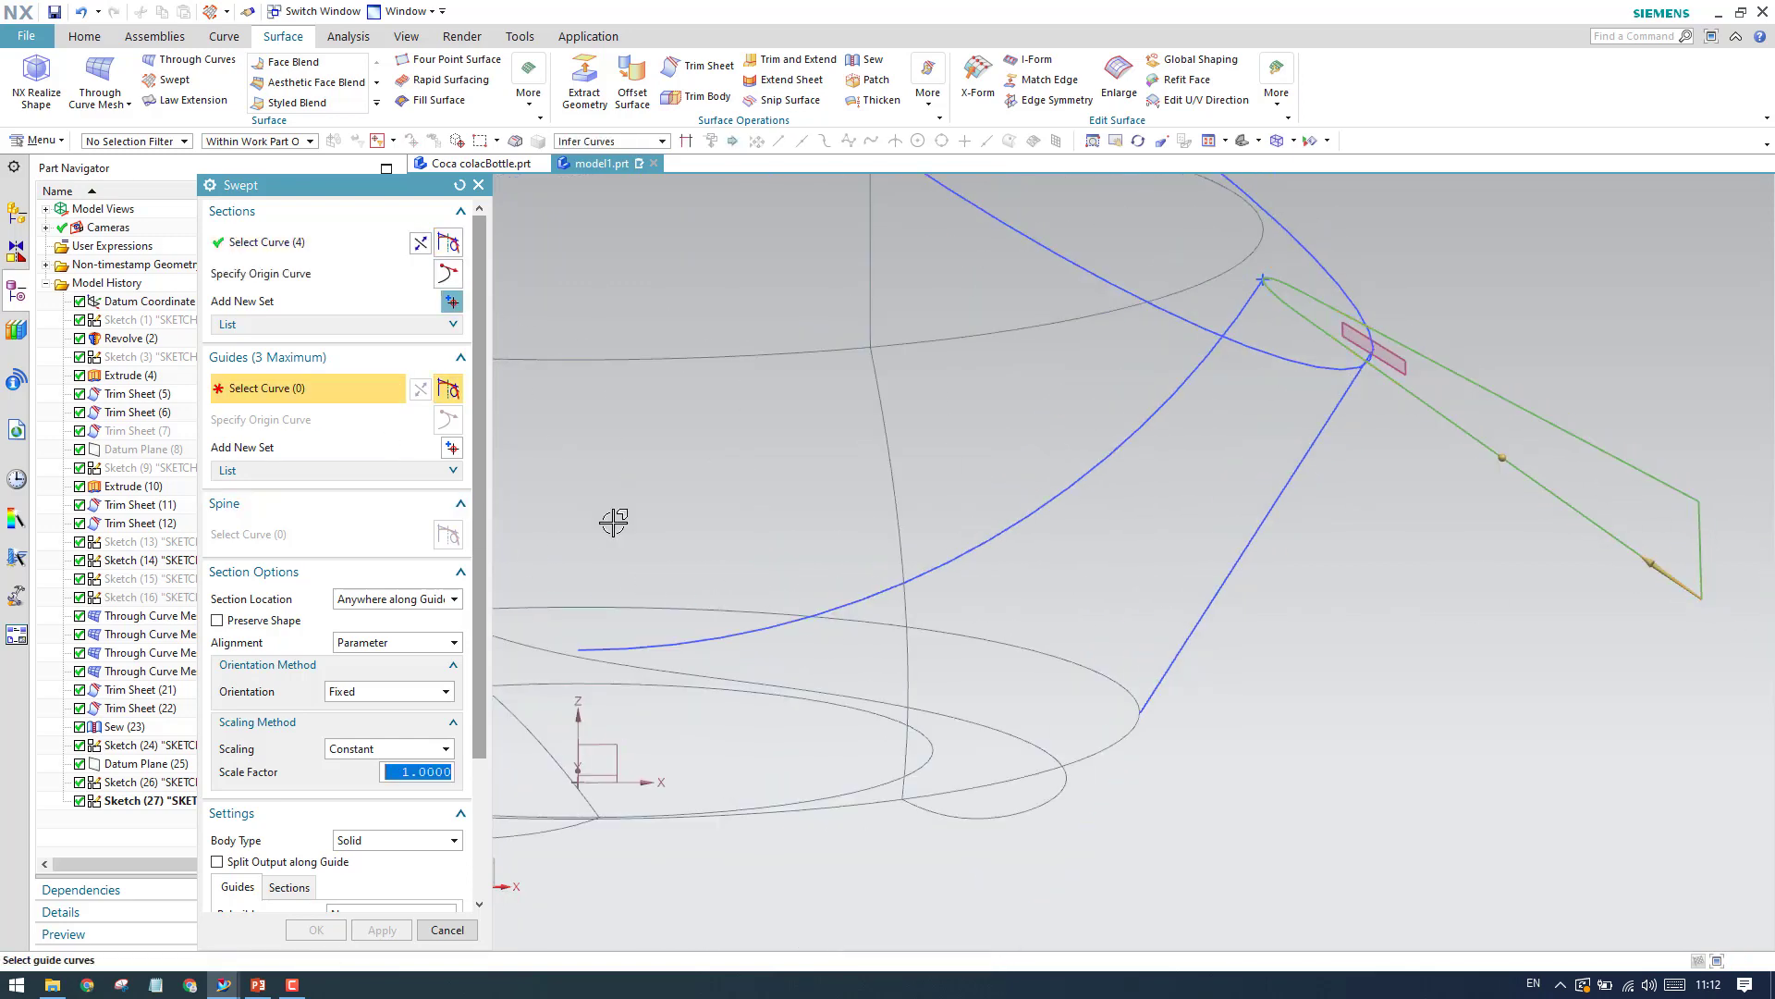
# Sweep the V profile along the arc running down to the bottle's vertical axis as a solid, with fixed orientation and scale factor 1.
pyautogui.click(1139, 418)
pyautogui.scroll(-3, 1282, 502)
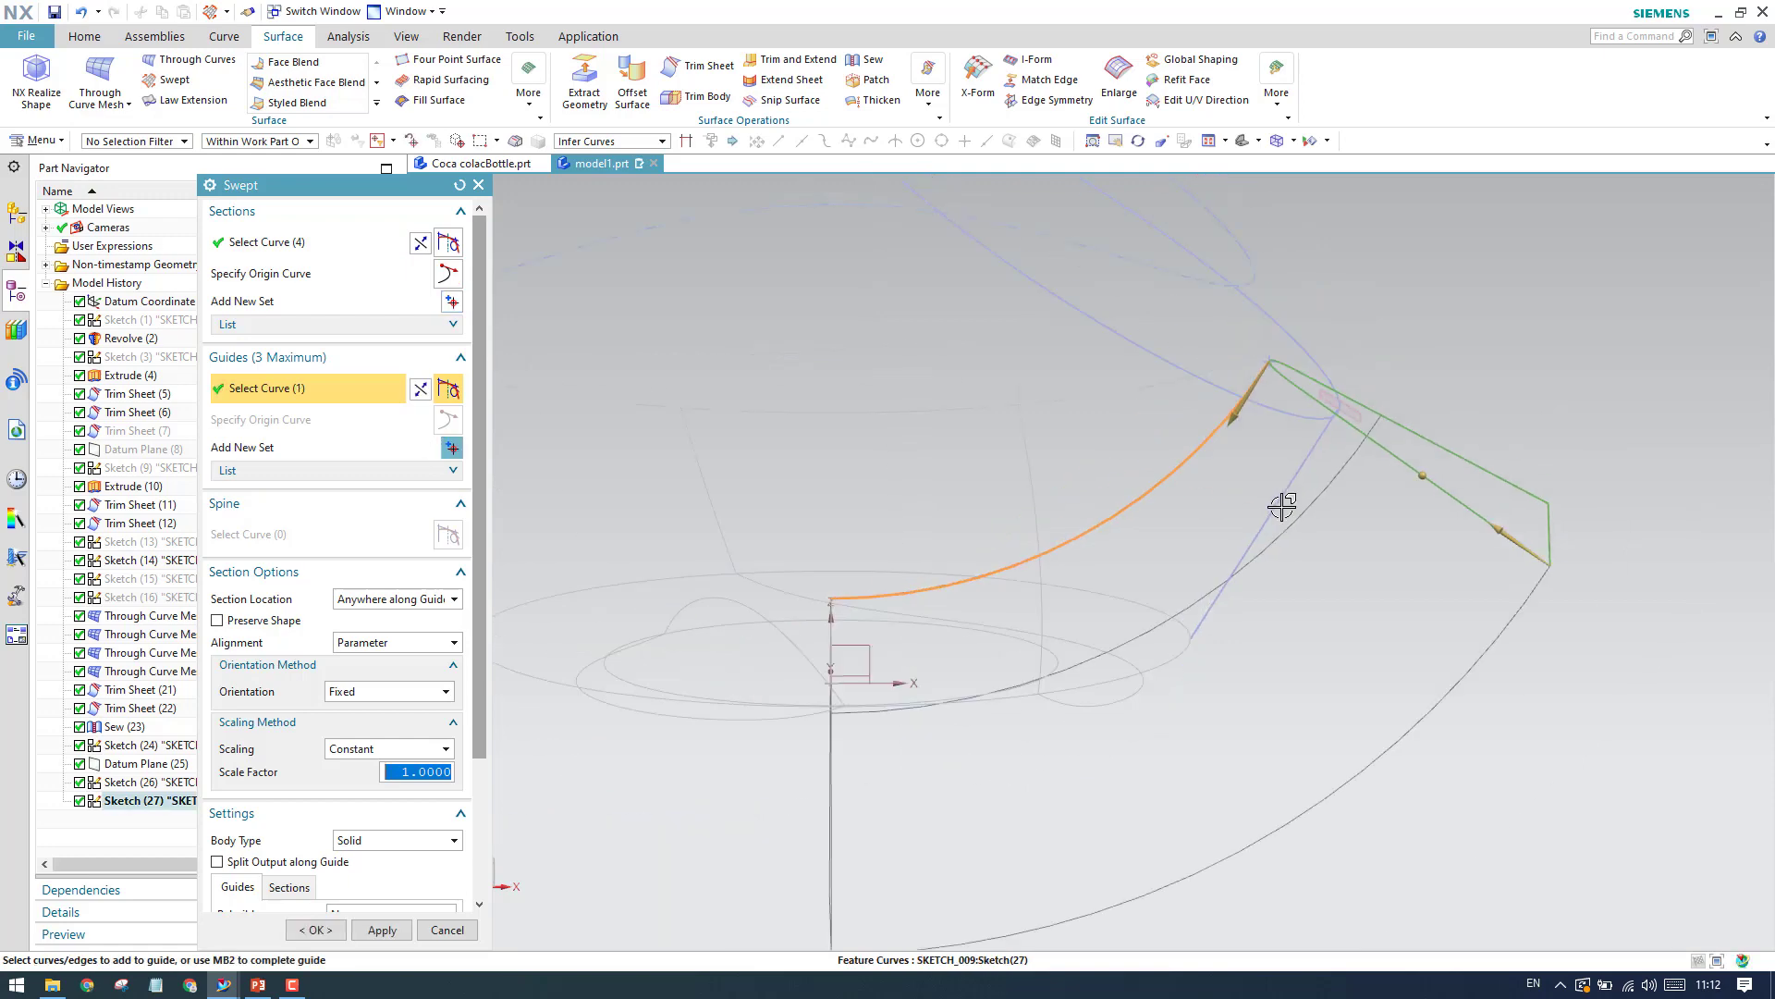
pyautogui.scroll(-4, 331, 747)
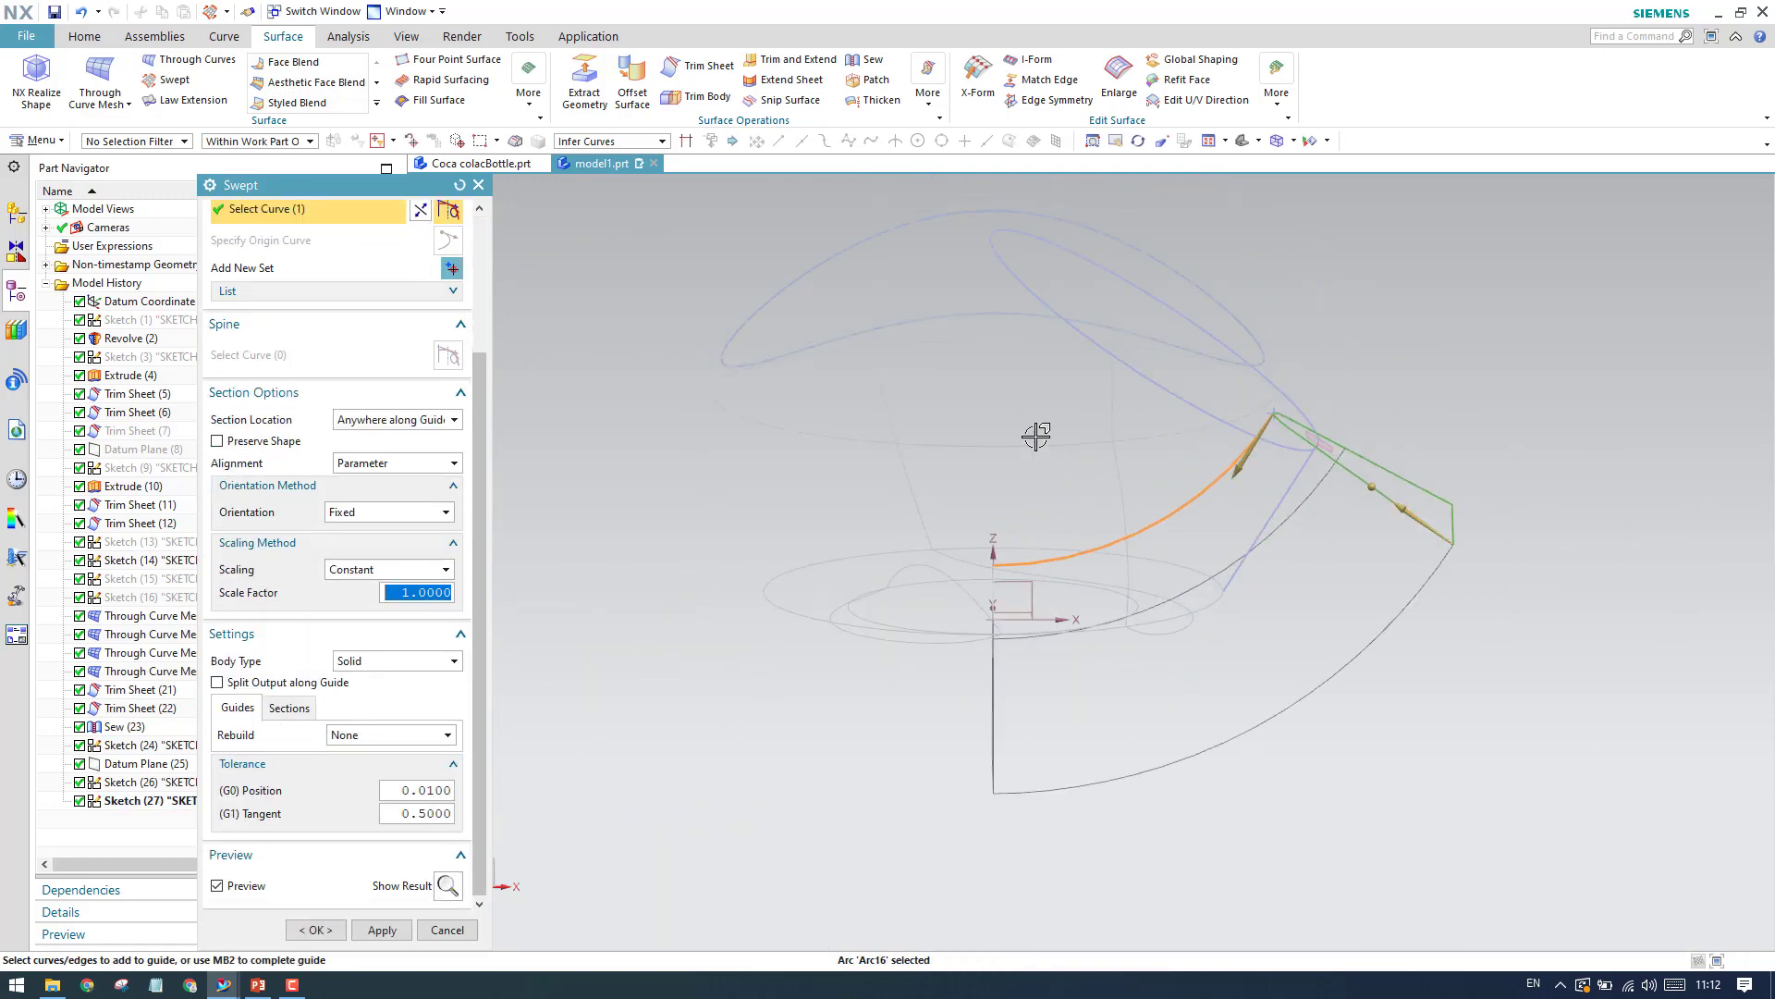
pyautogui.click(315, 929)
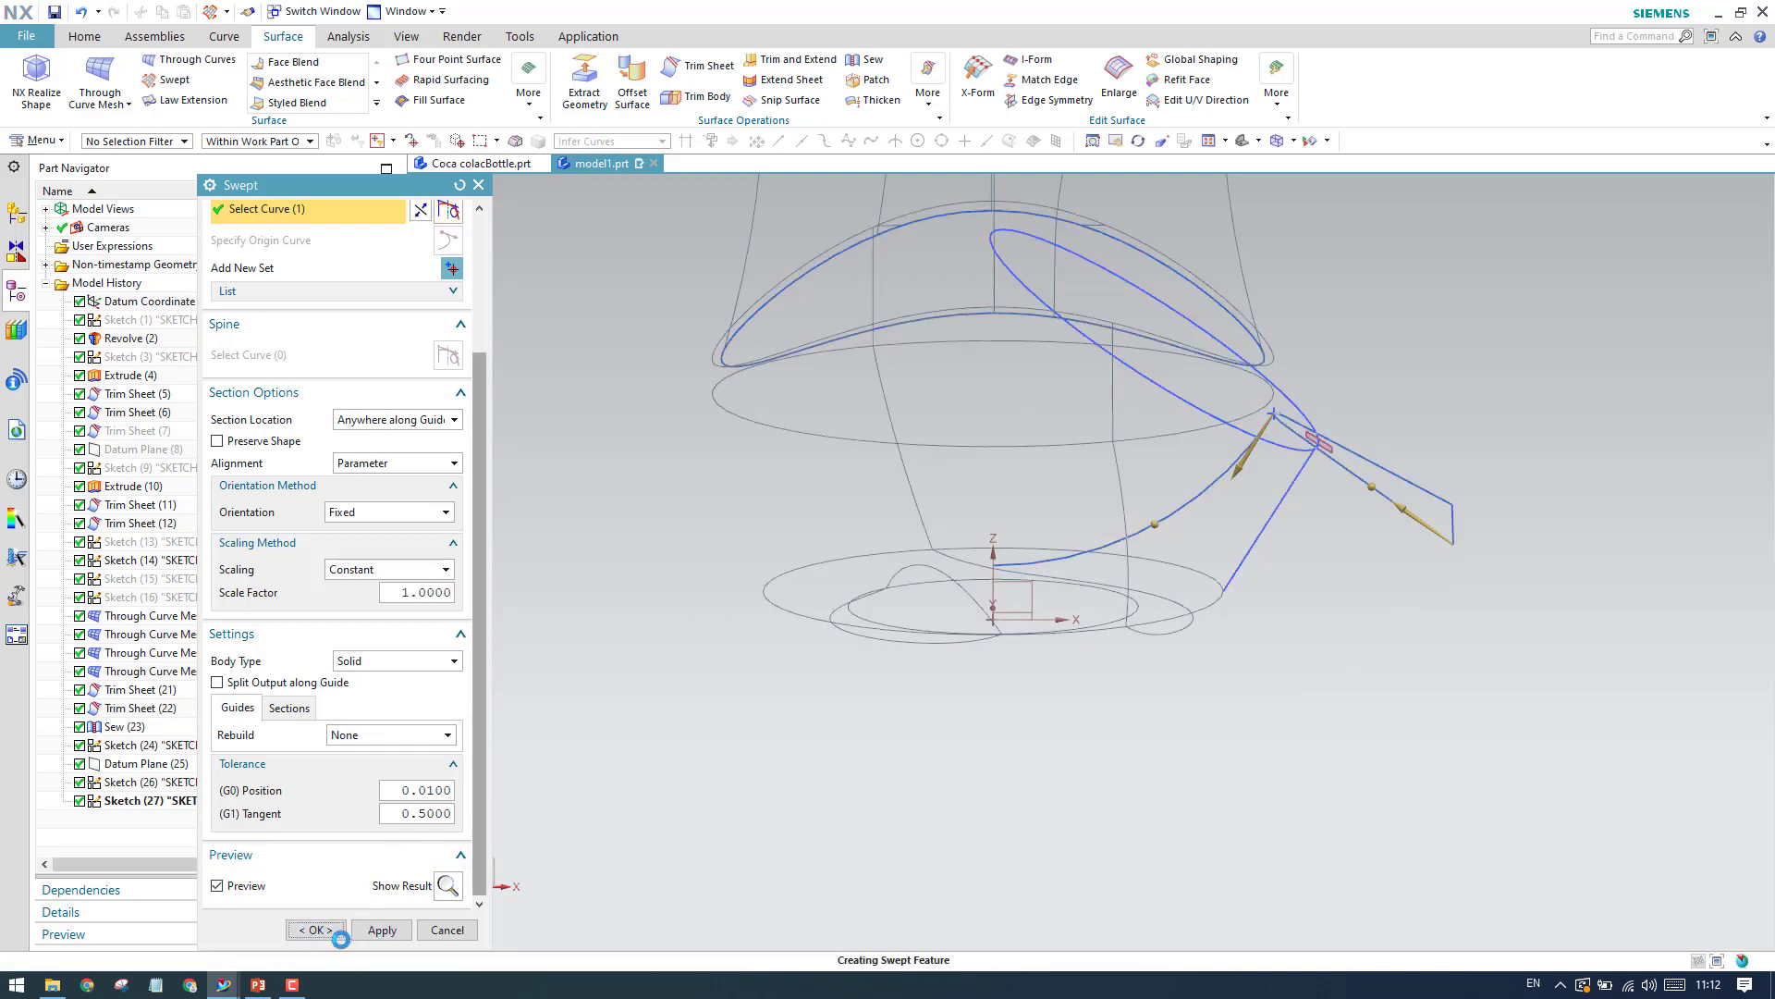
# Return the model to shaded display and hide the curved Sketch (26) beside the bottle's base.
pyautogui.moveTo(786, 638); pyautogui.dragTo(843, 594, button='middle')
pyautogui.scroll(4, 1098, 546)
pyautogui.moveTo(1092, 546); pyautogui.dragTo(1082, 594, button='middle')
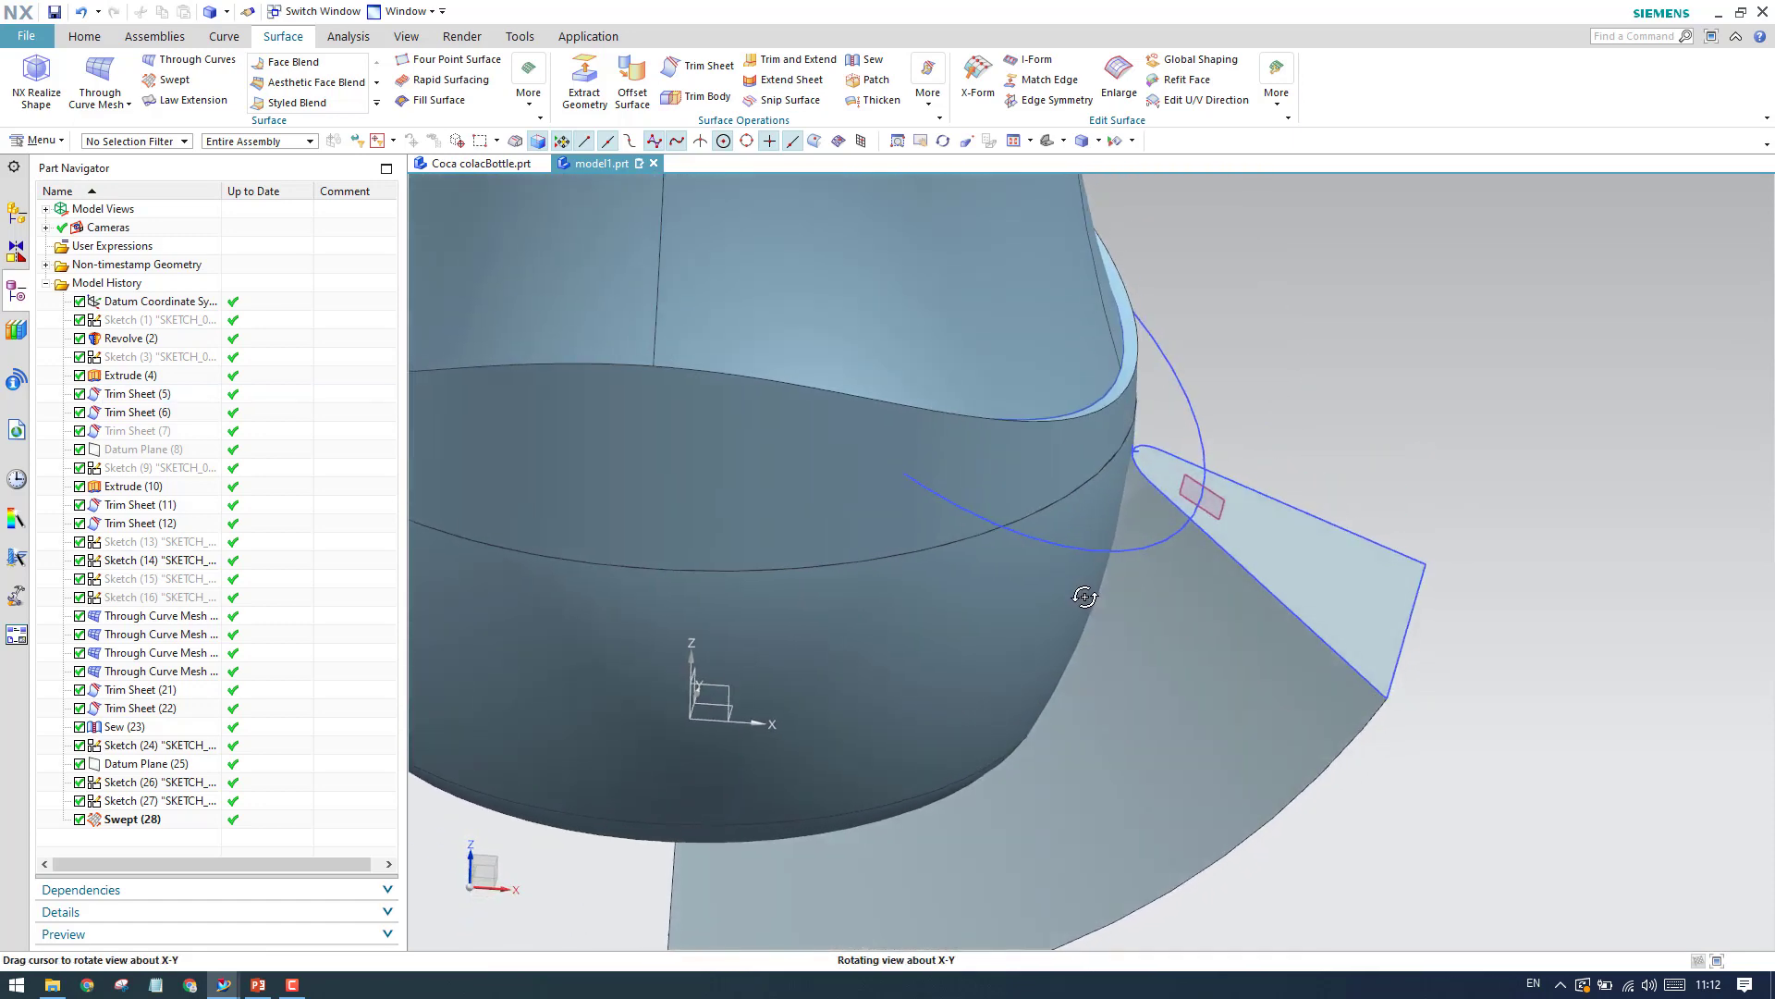
pyautogui.moveTo(1151, 548); pyautogui.dragTo(1150, 594, button='right')
pyautogui.scroll(-4, 1232, 596)
pyautogui.moveTo(1232, 596); pyautogui.dragTo(1191, 612, button='middle')
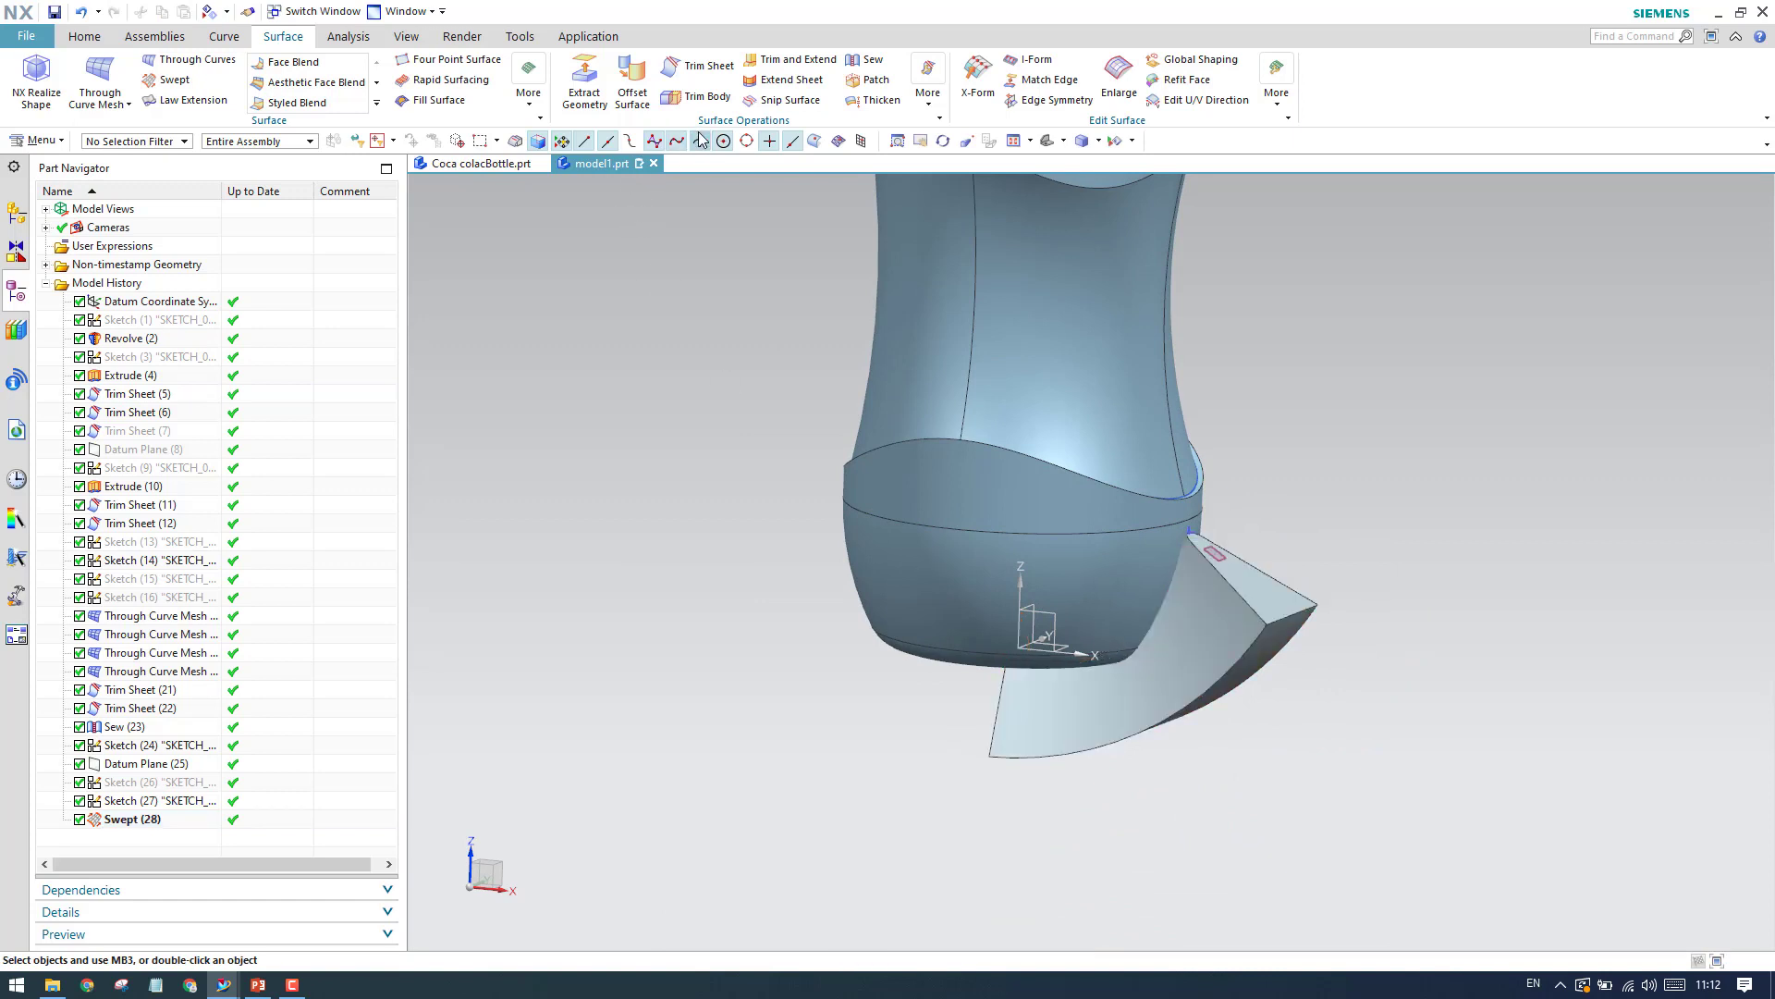
# Try to trim the bottle body with the swept solid's faces, and undo the trim.
pyautogui.click(709, 104)
pyautogui.click(1136, 514)
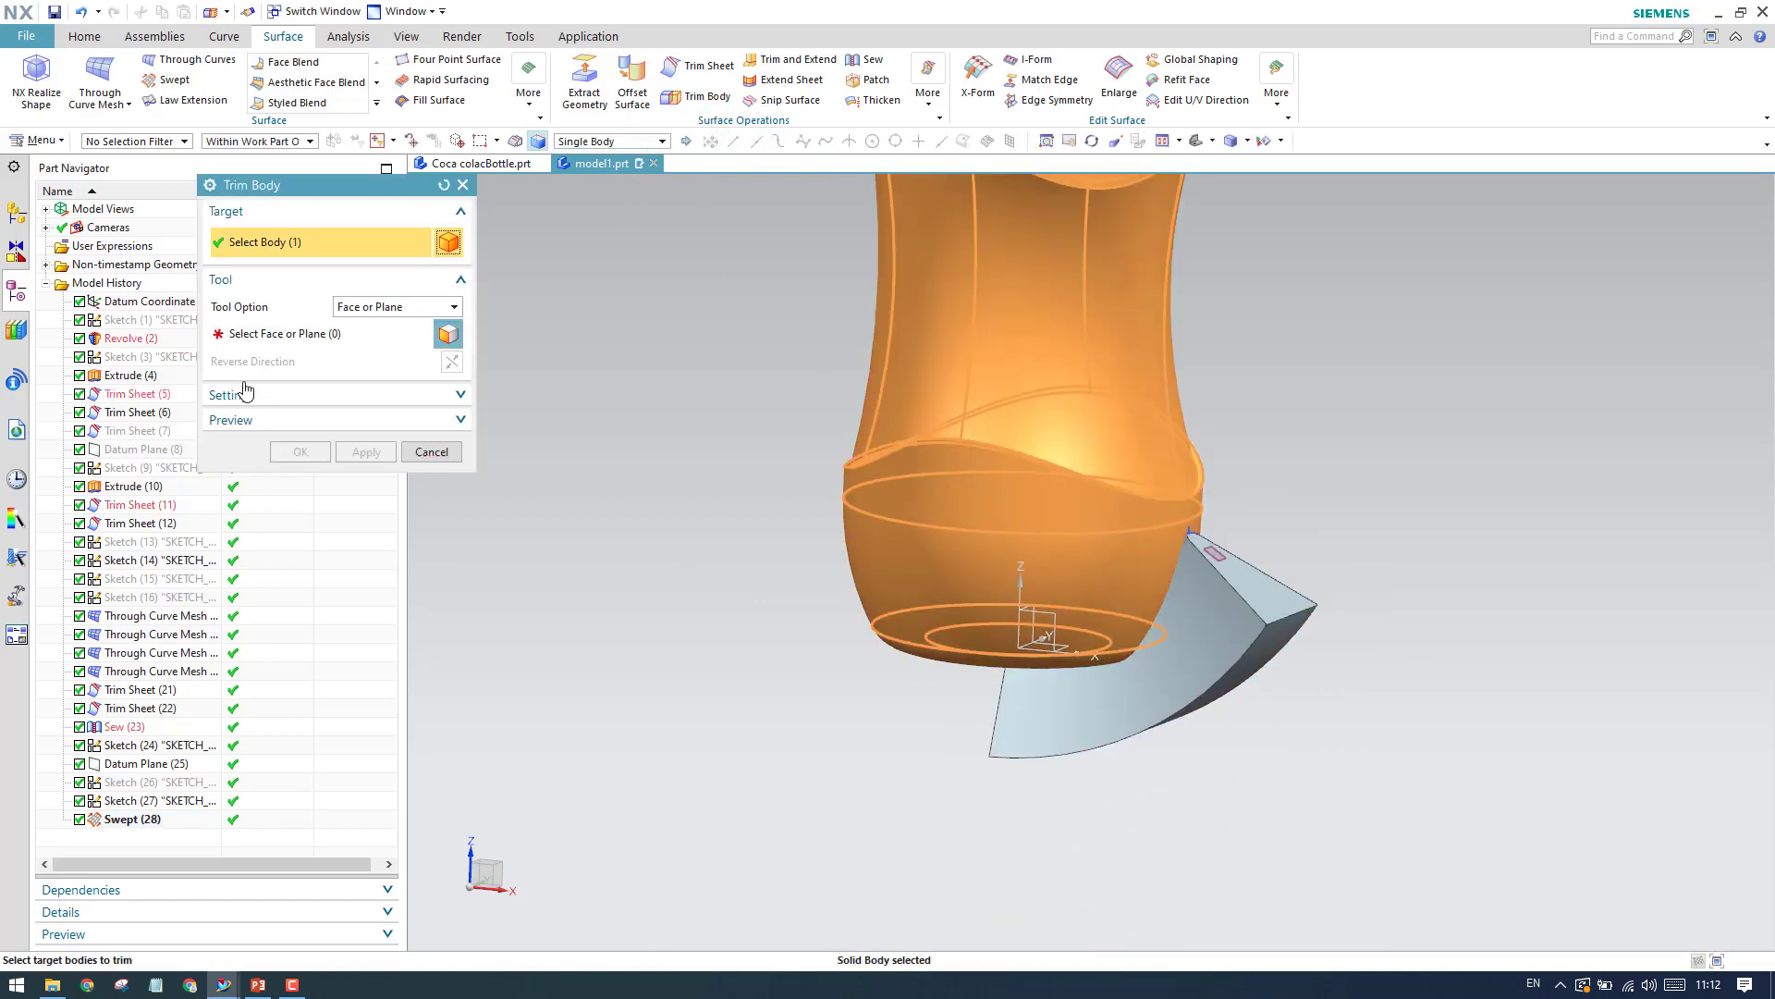
pyautogui.click(1213, 632)
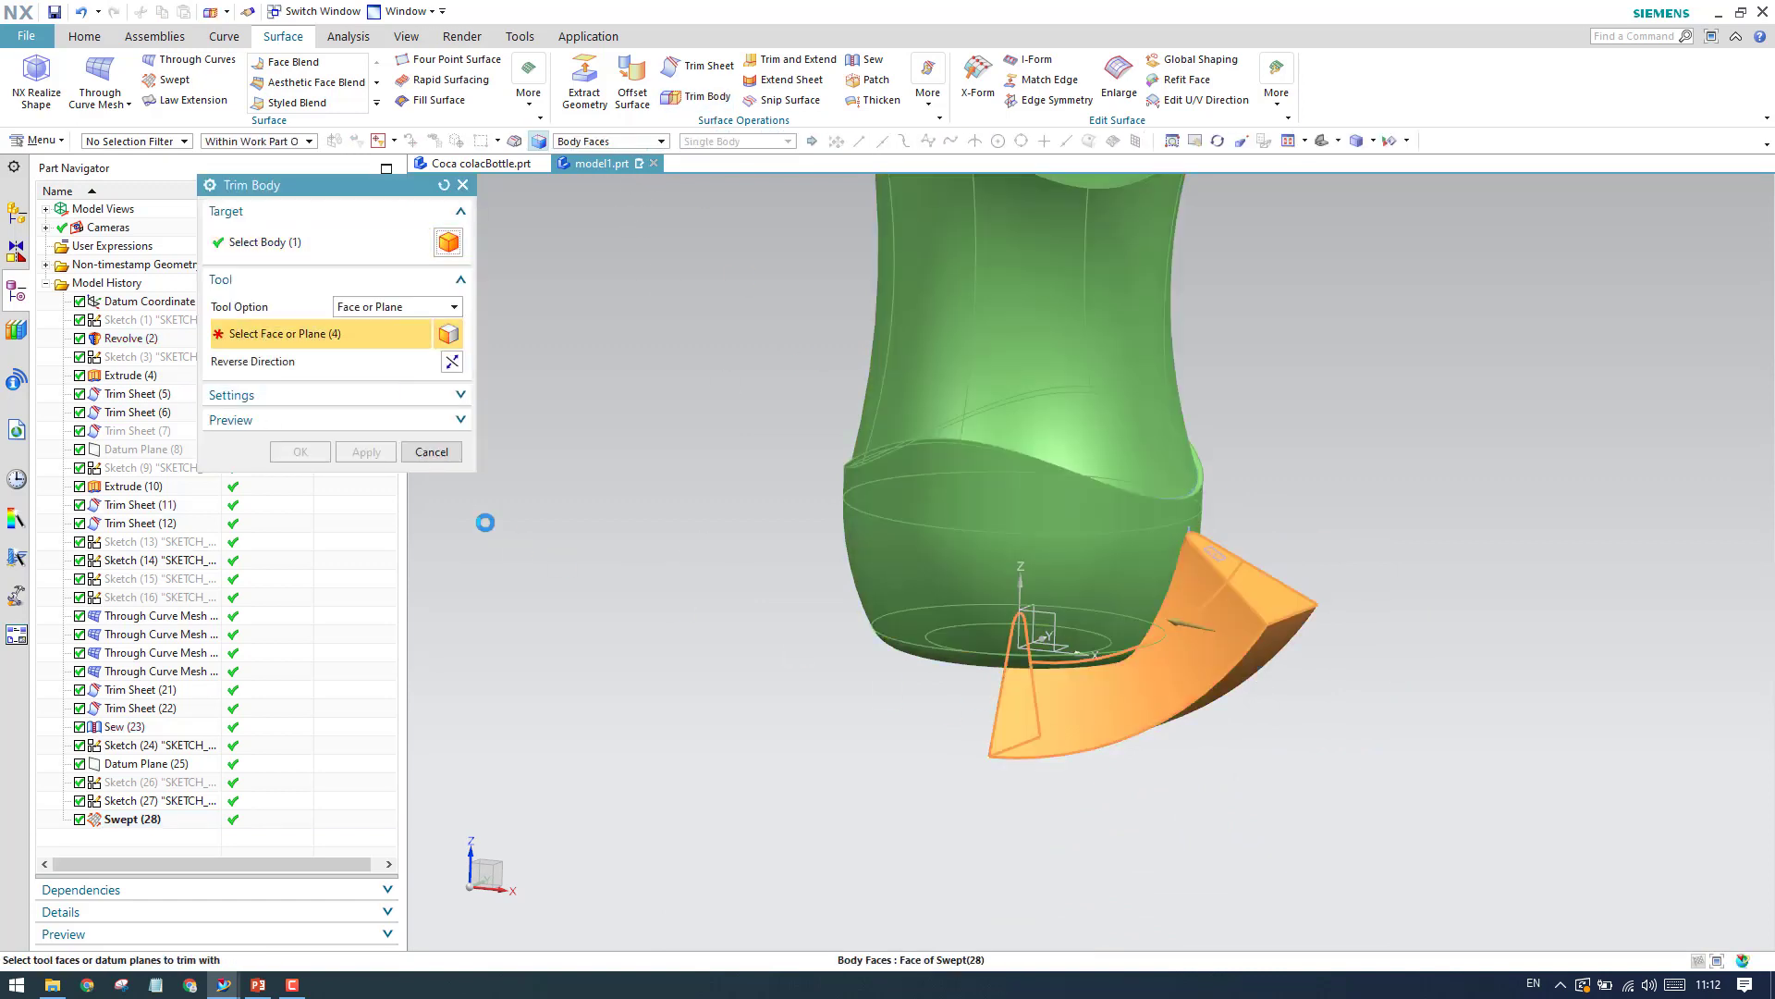
pyautogui.click(325, 457)
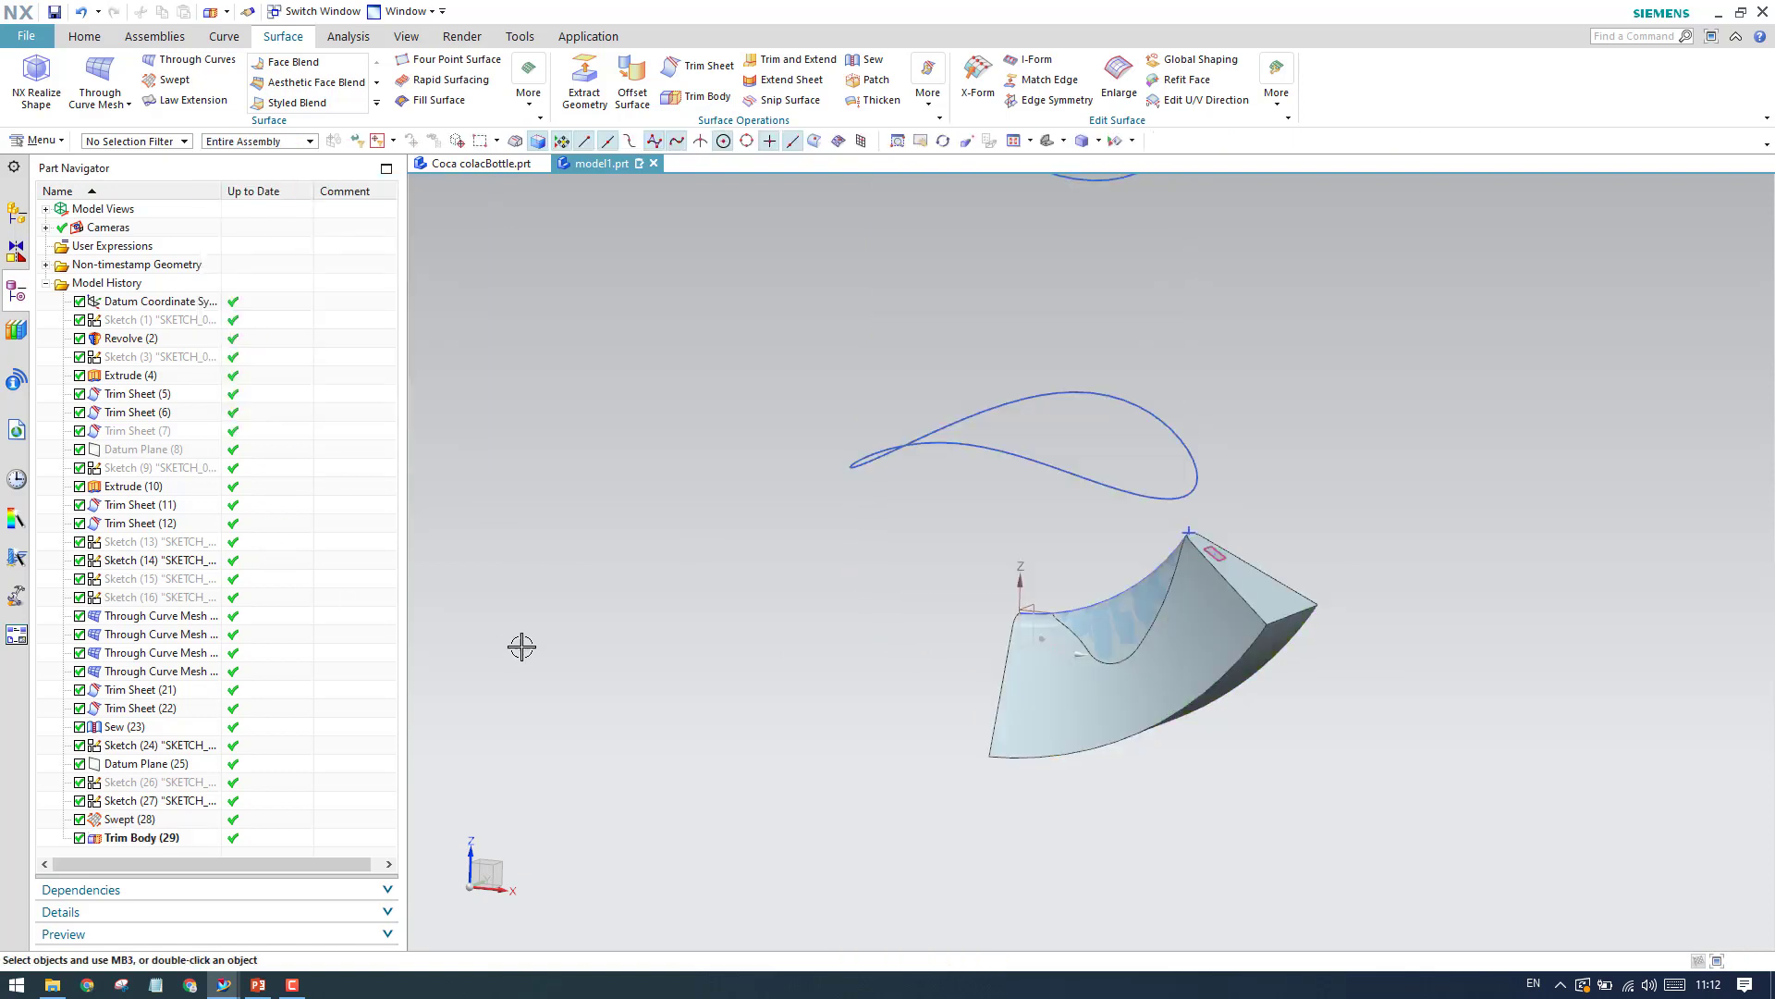
pyautogui.hotkey('ctrl', 'z')
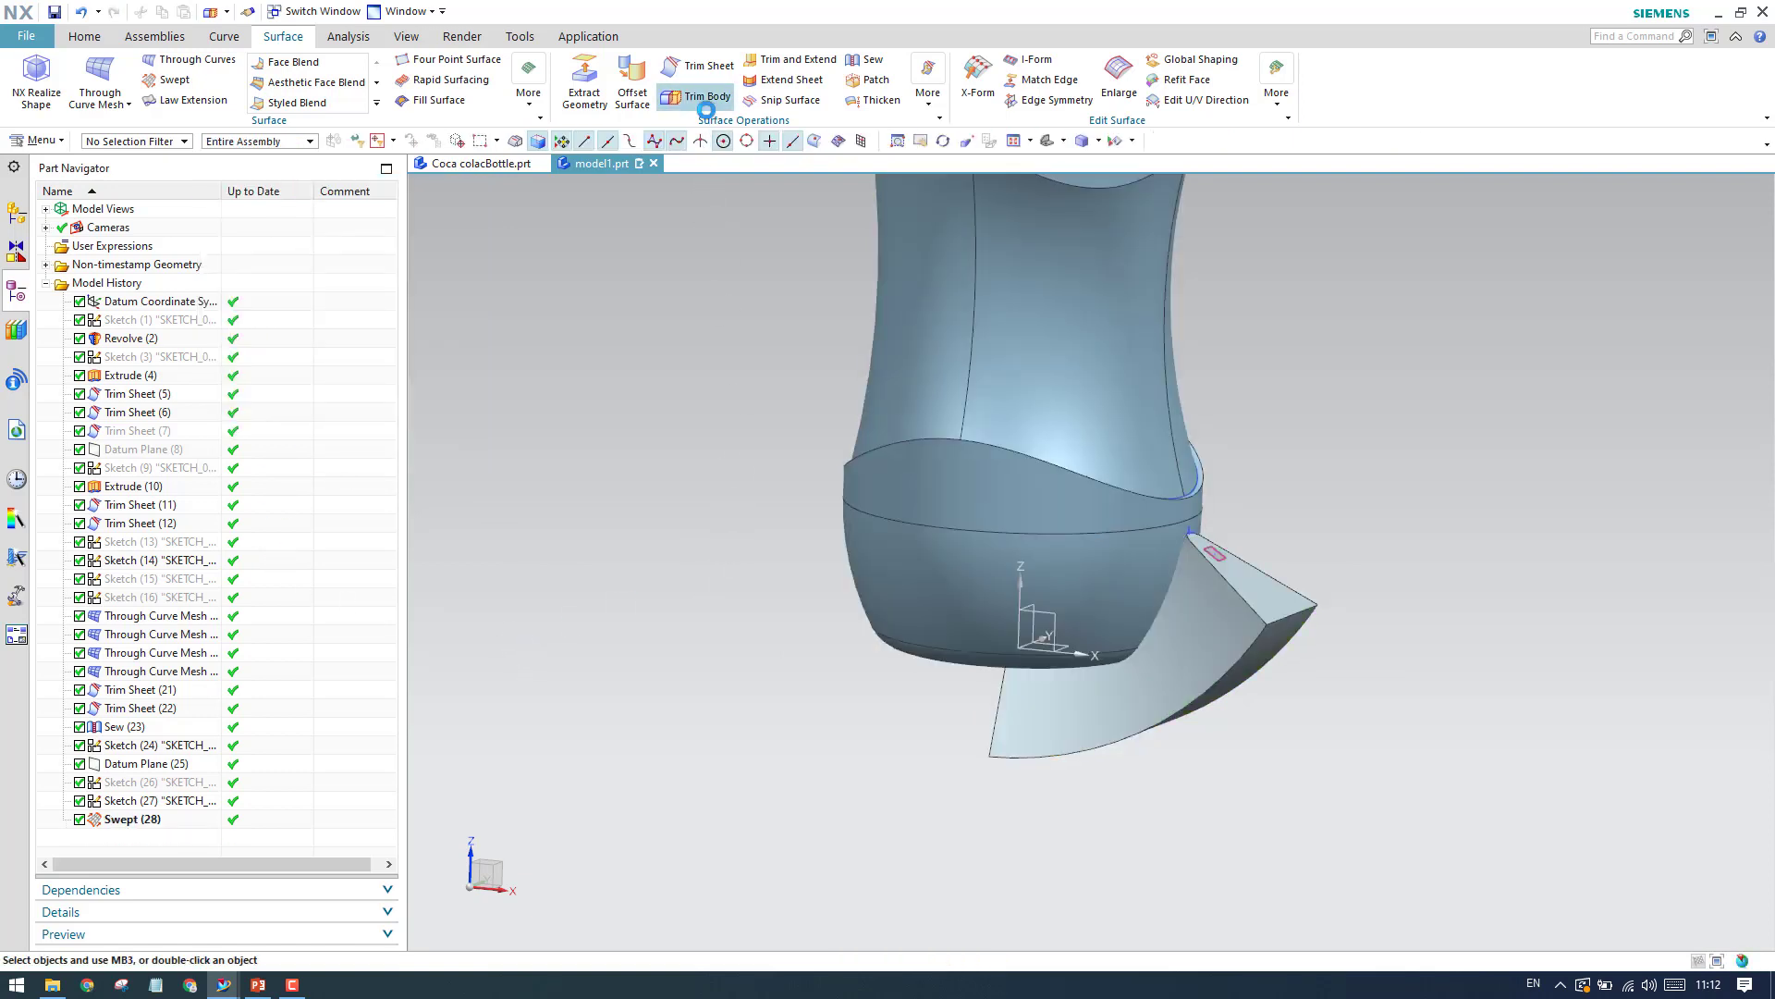
# Trim the bottle body with the swept solid's faces in the reversed direction to cut a base groove, and hide the swept solid.
pyautogui.click(705, 101)
pyautogui.click(864, 617)
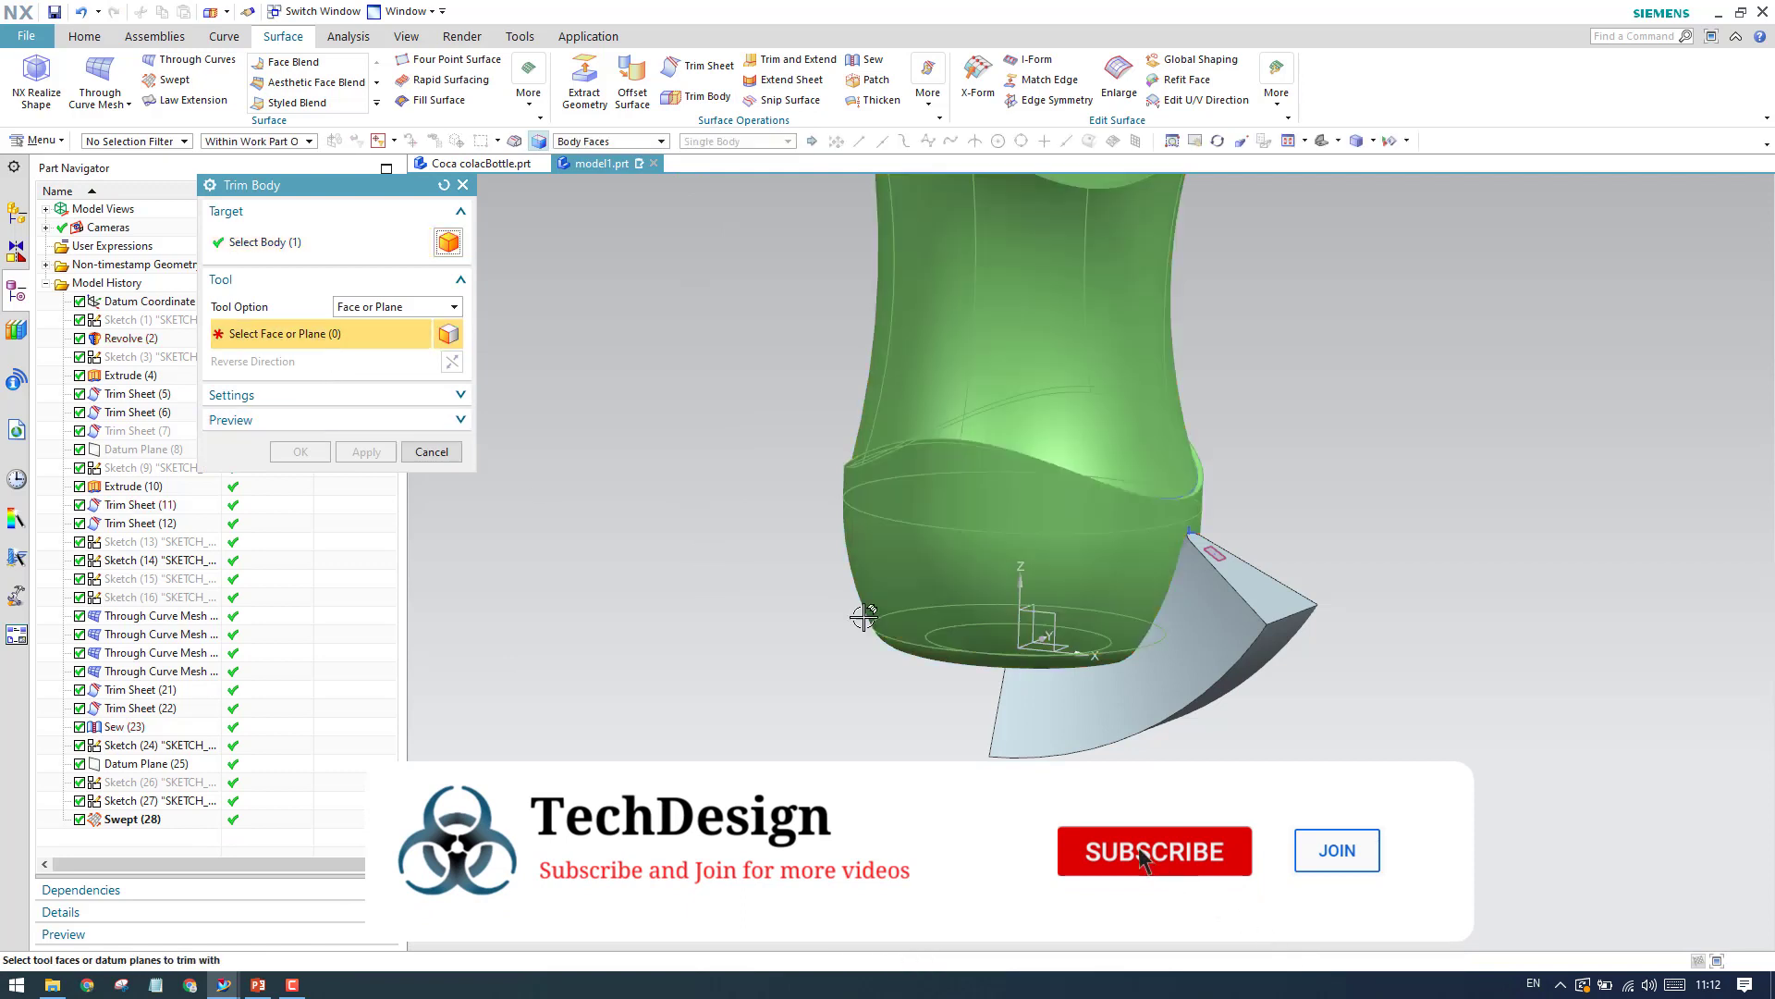
pyautogui.click(1203, 666)
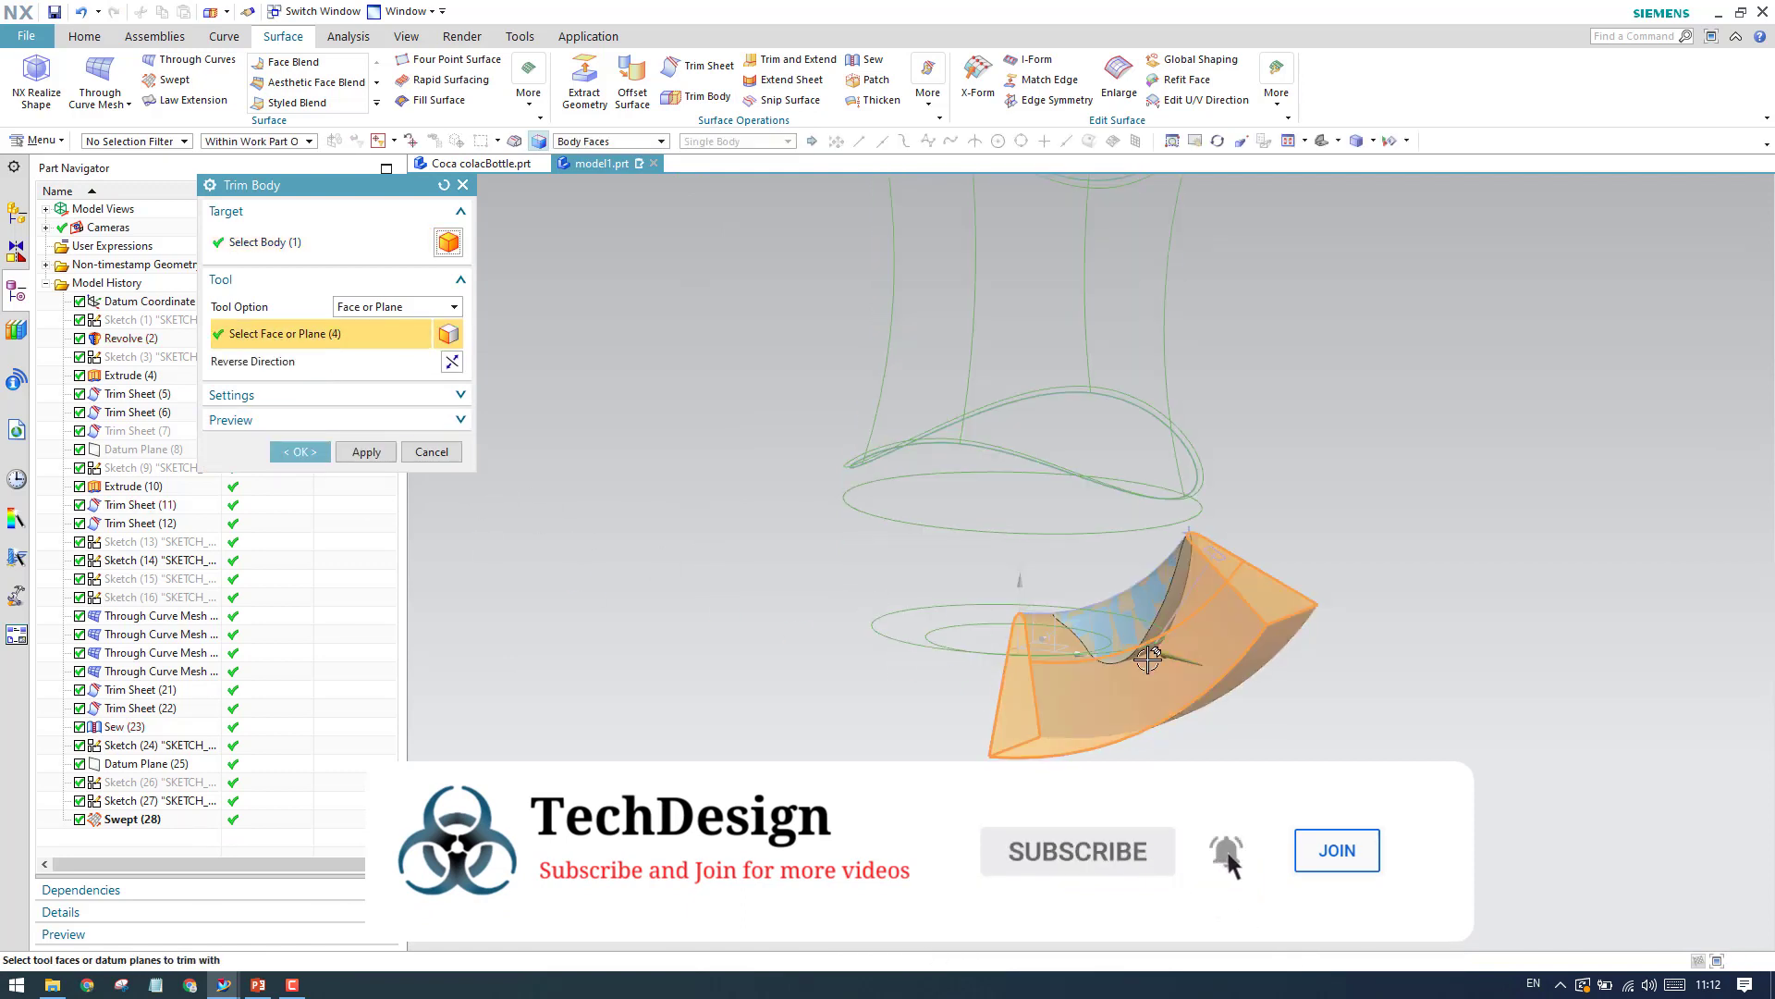
pyautogui.click(297, 454)
pyautogui.moveTo(1185, 663); pyautogui.dragTo(1180, 793, button='right')
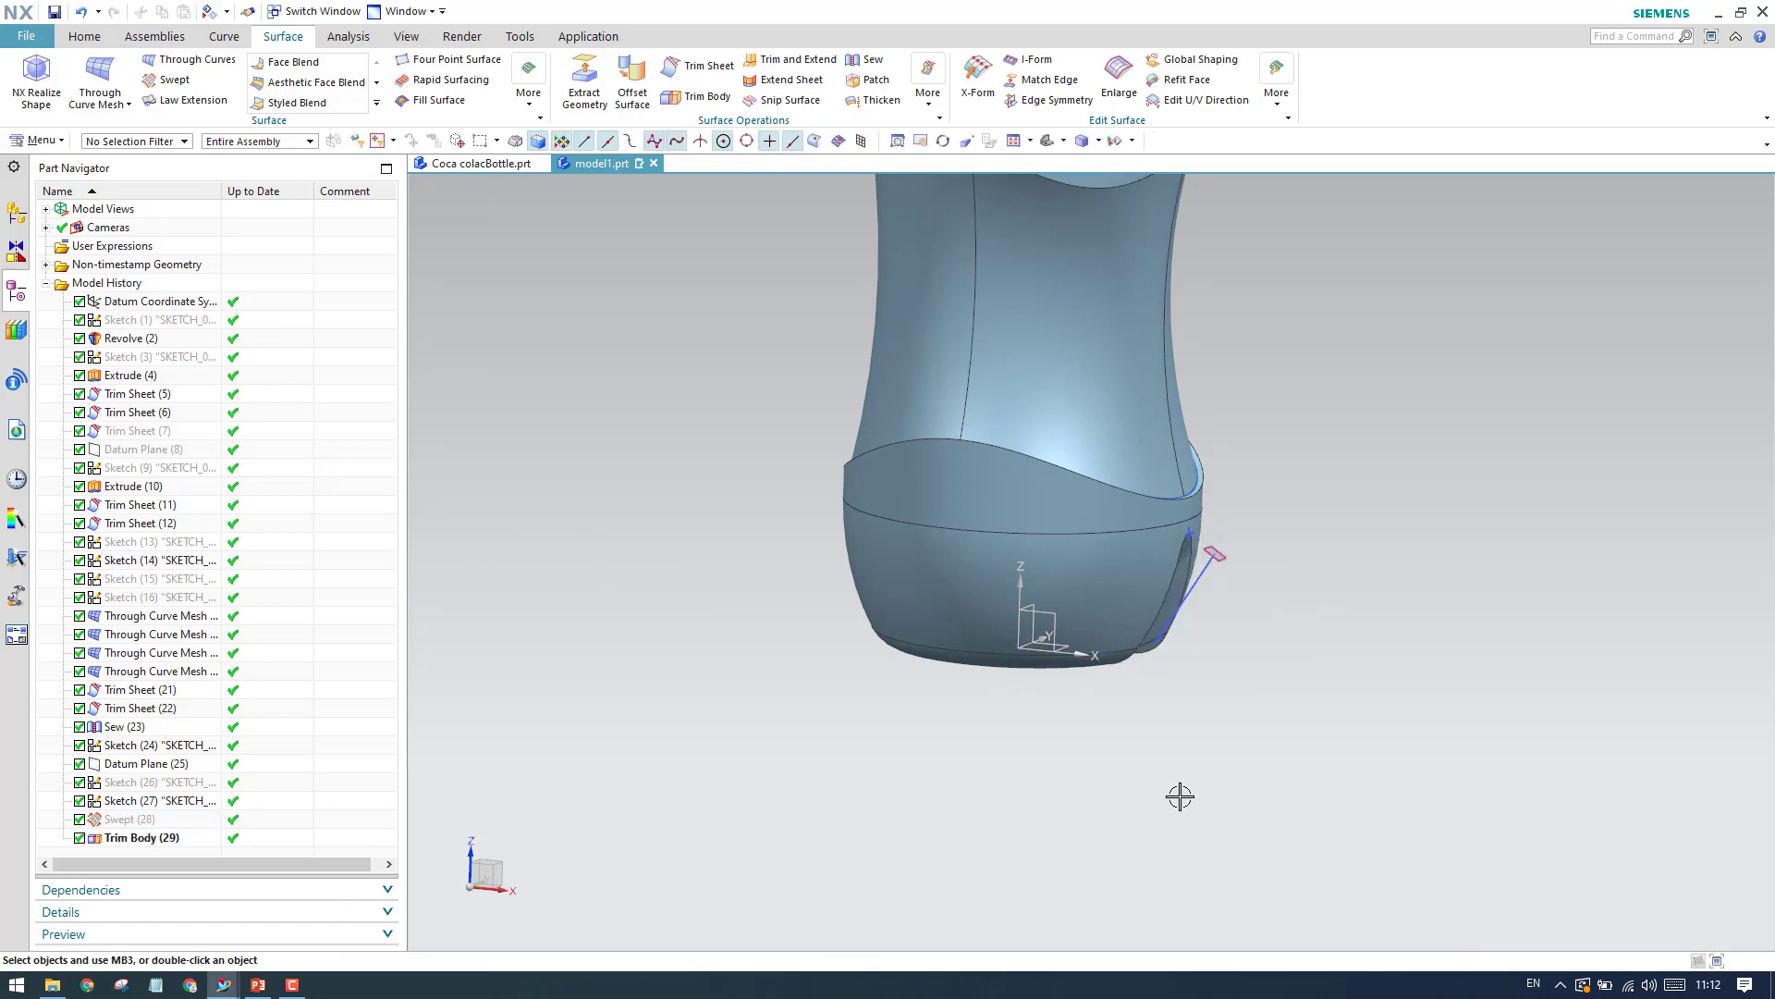
pyautogui.scroll(3, 1109, 666)
pyautogui.moveTo(1107, 658); pyautogui.dragTo(1059, 676, button='middle')
pyautogui.scroll(-3, 1094, 696)
pyautogui.scroll(3, 1123, 623)
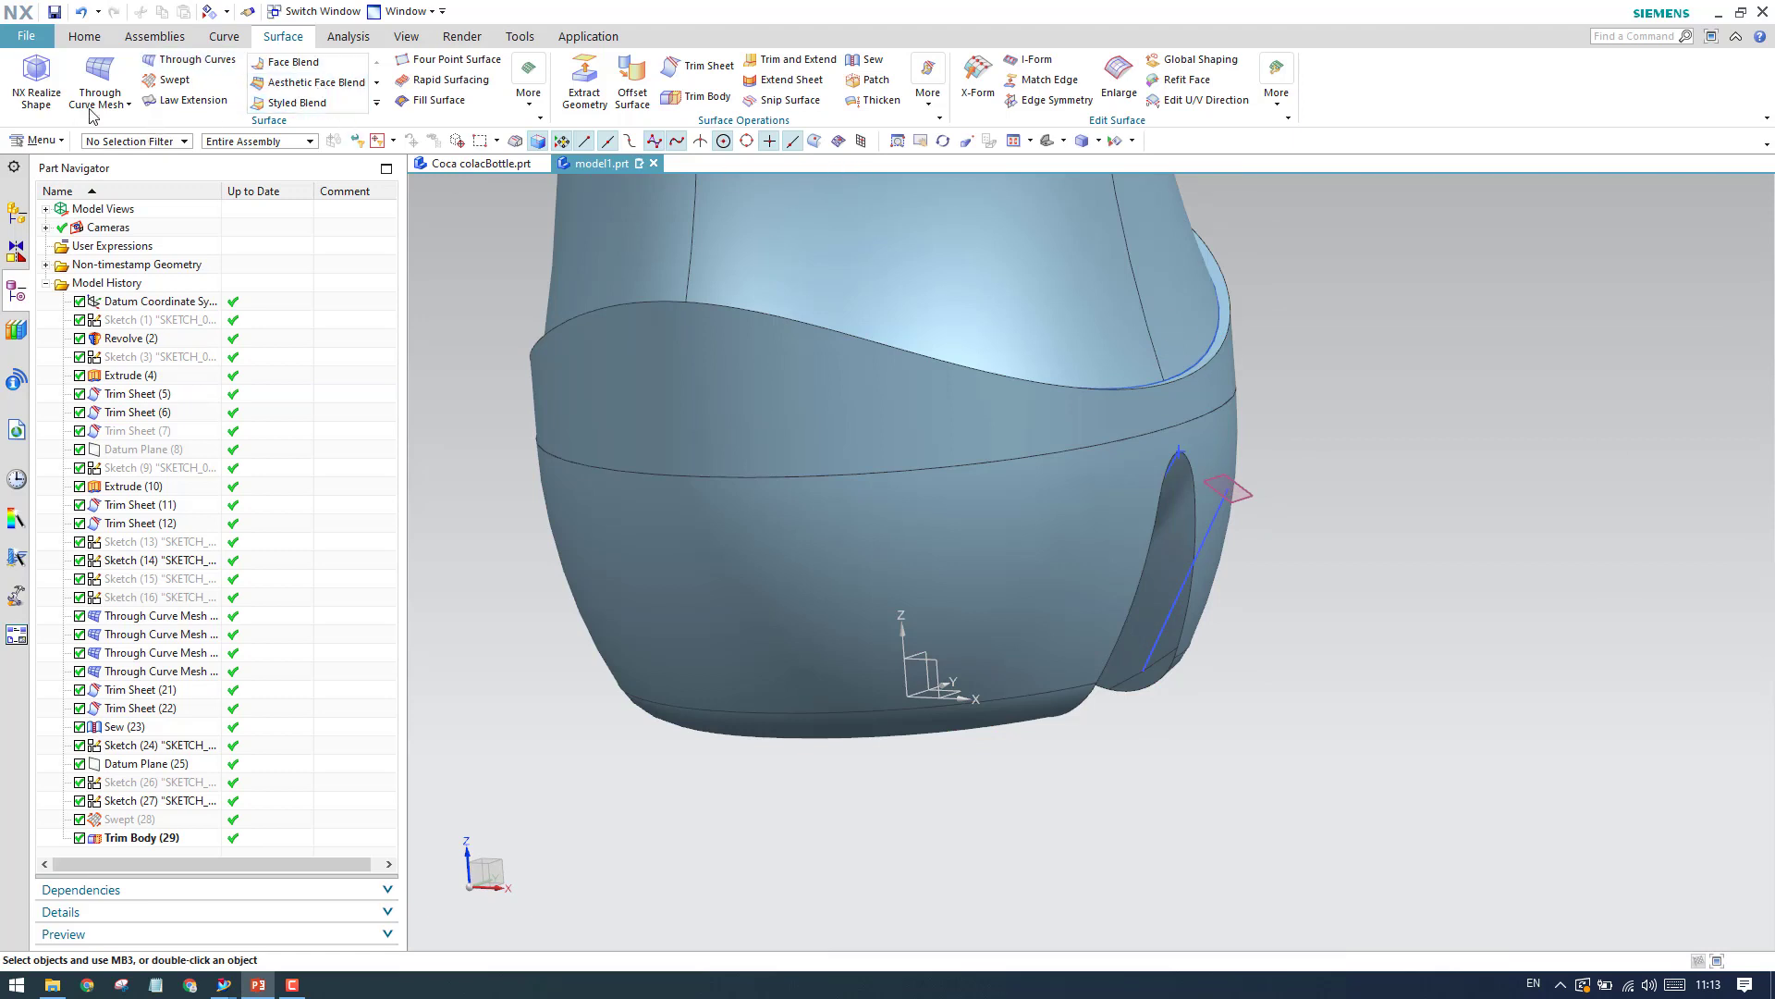
# Pattern the base groove trim in a circular layout about the bottle's Z axis with count 5 and a 360° span.
pyautogui.click(84, 36)
pyautogui.click(537, 81)
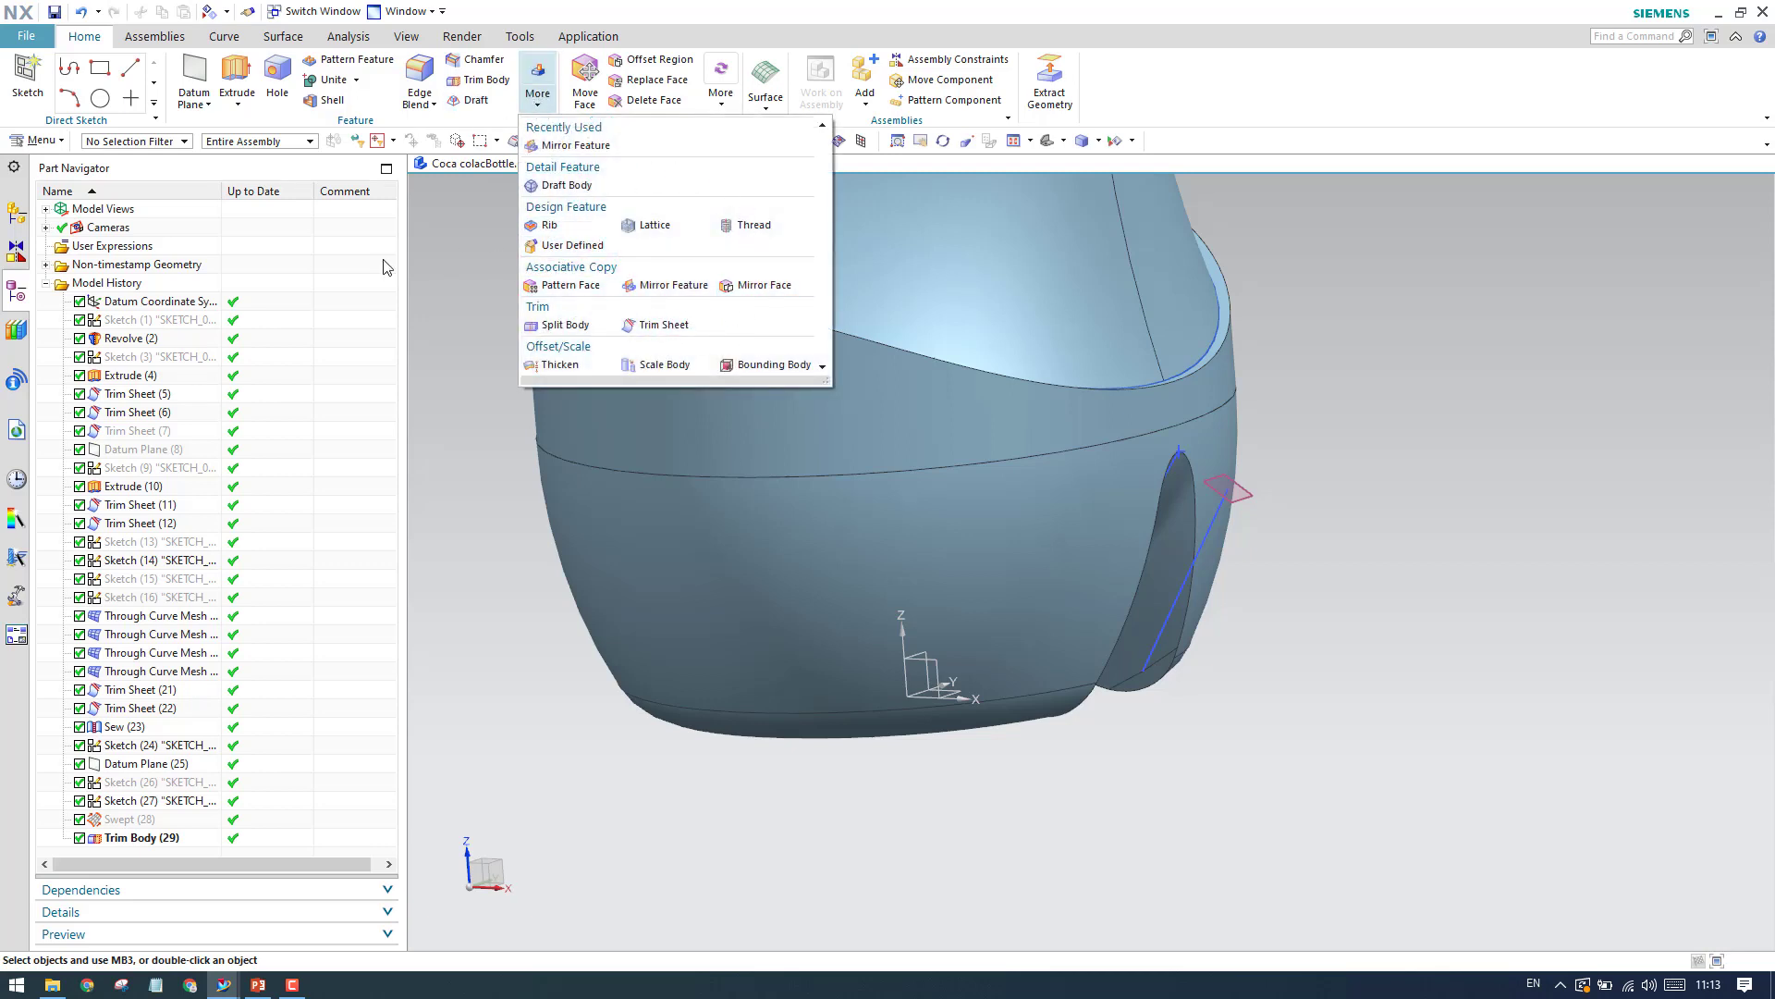
pyautogui.click(39, 140)
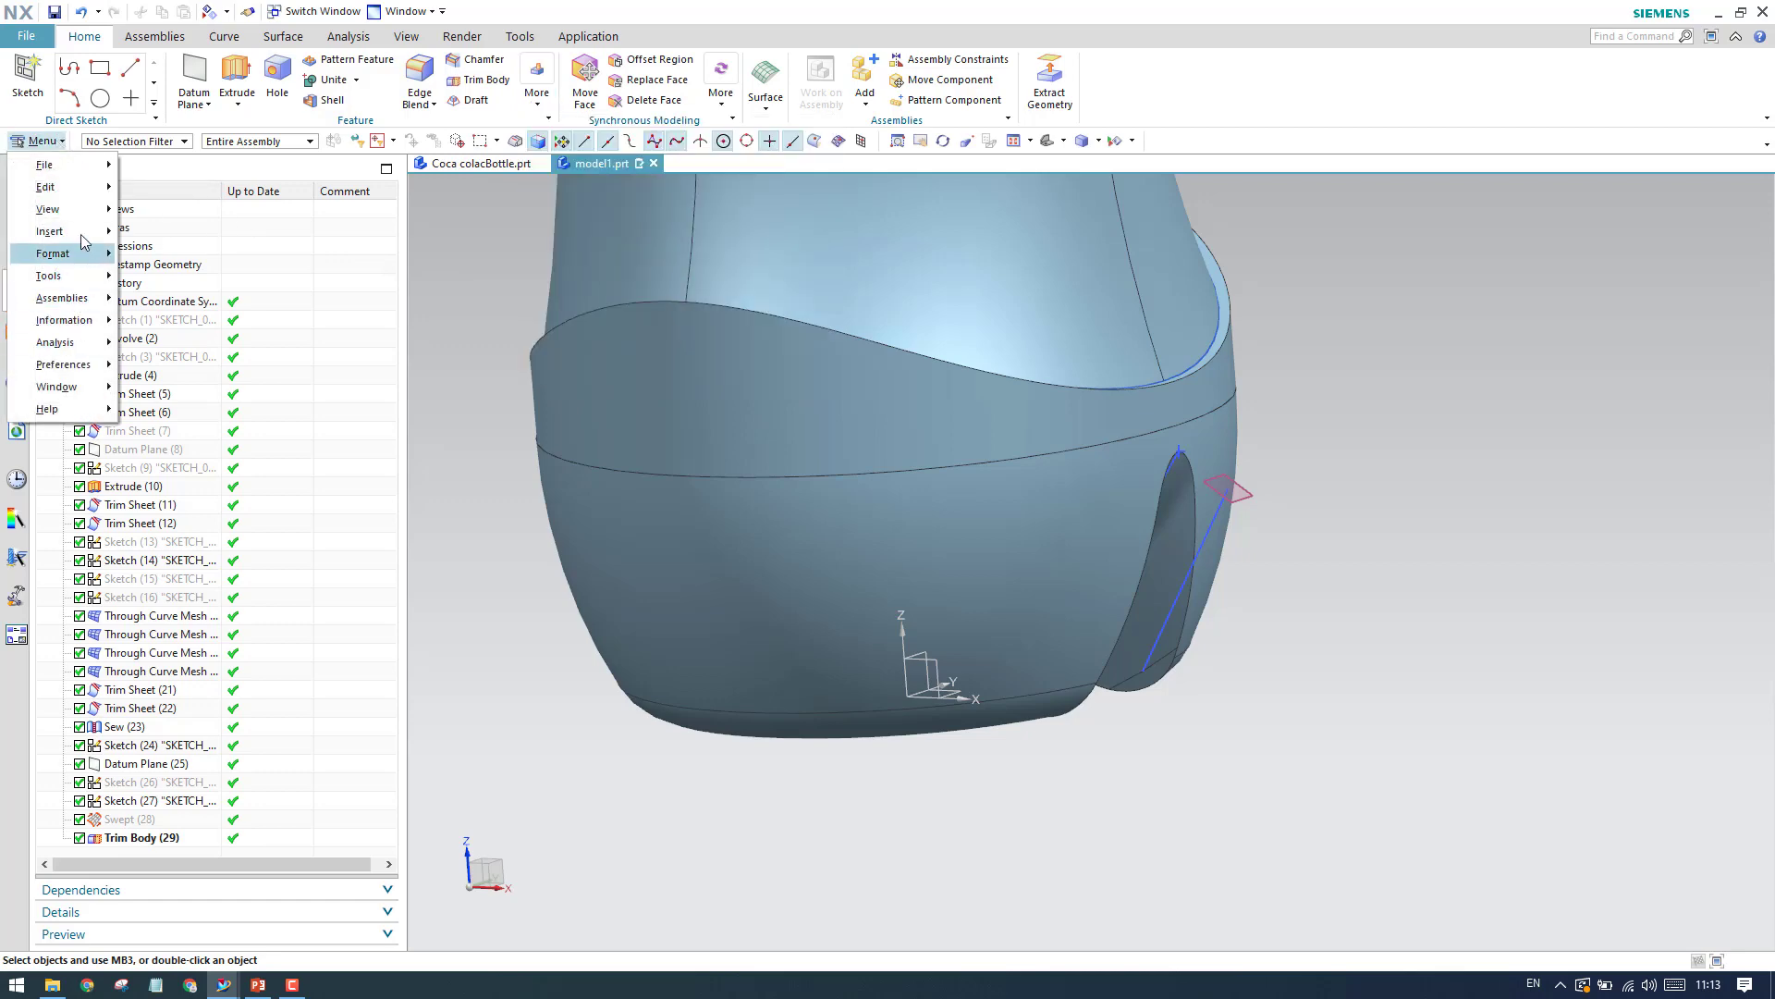
pyautogui.moveTo(80, 231)
pyautogui.moveTo(229, 428)
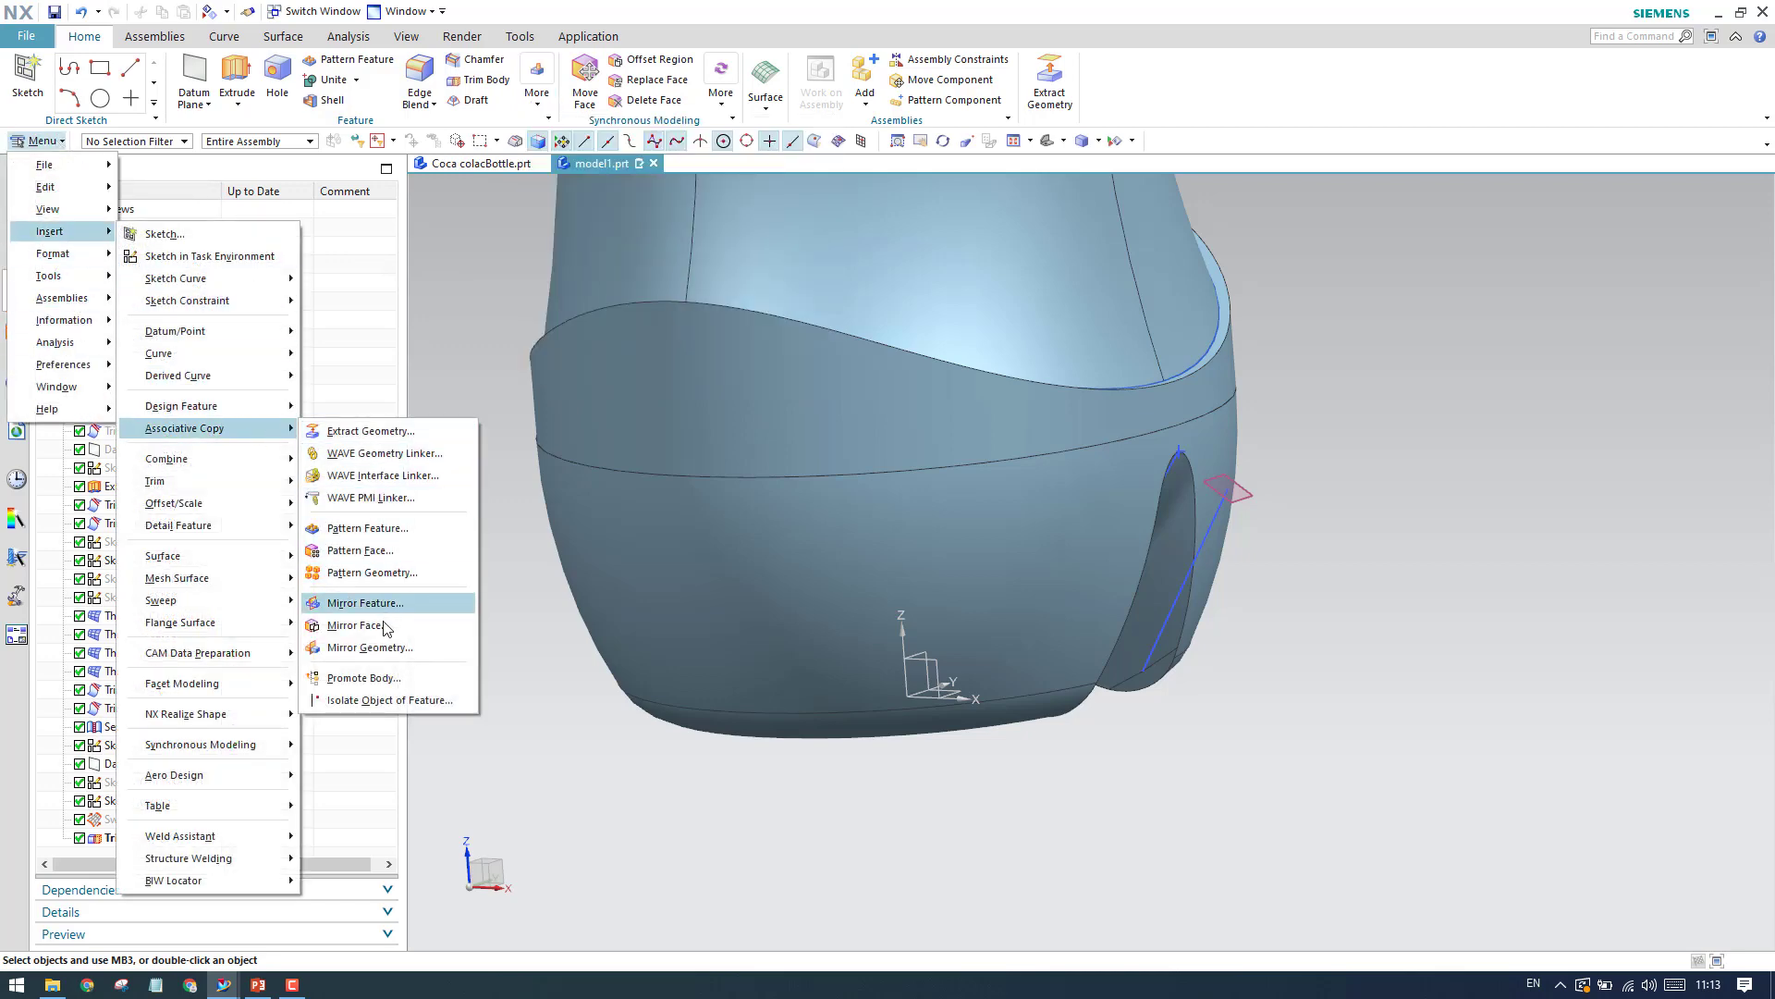
pyautogui.click(375, 528)
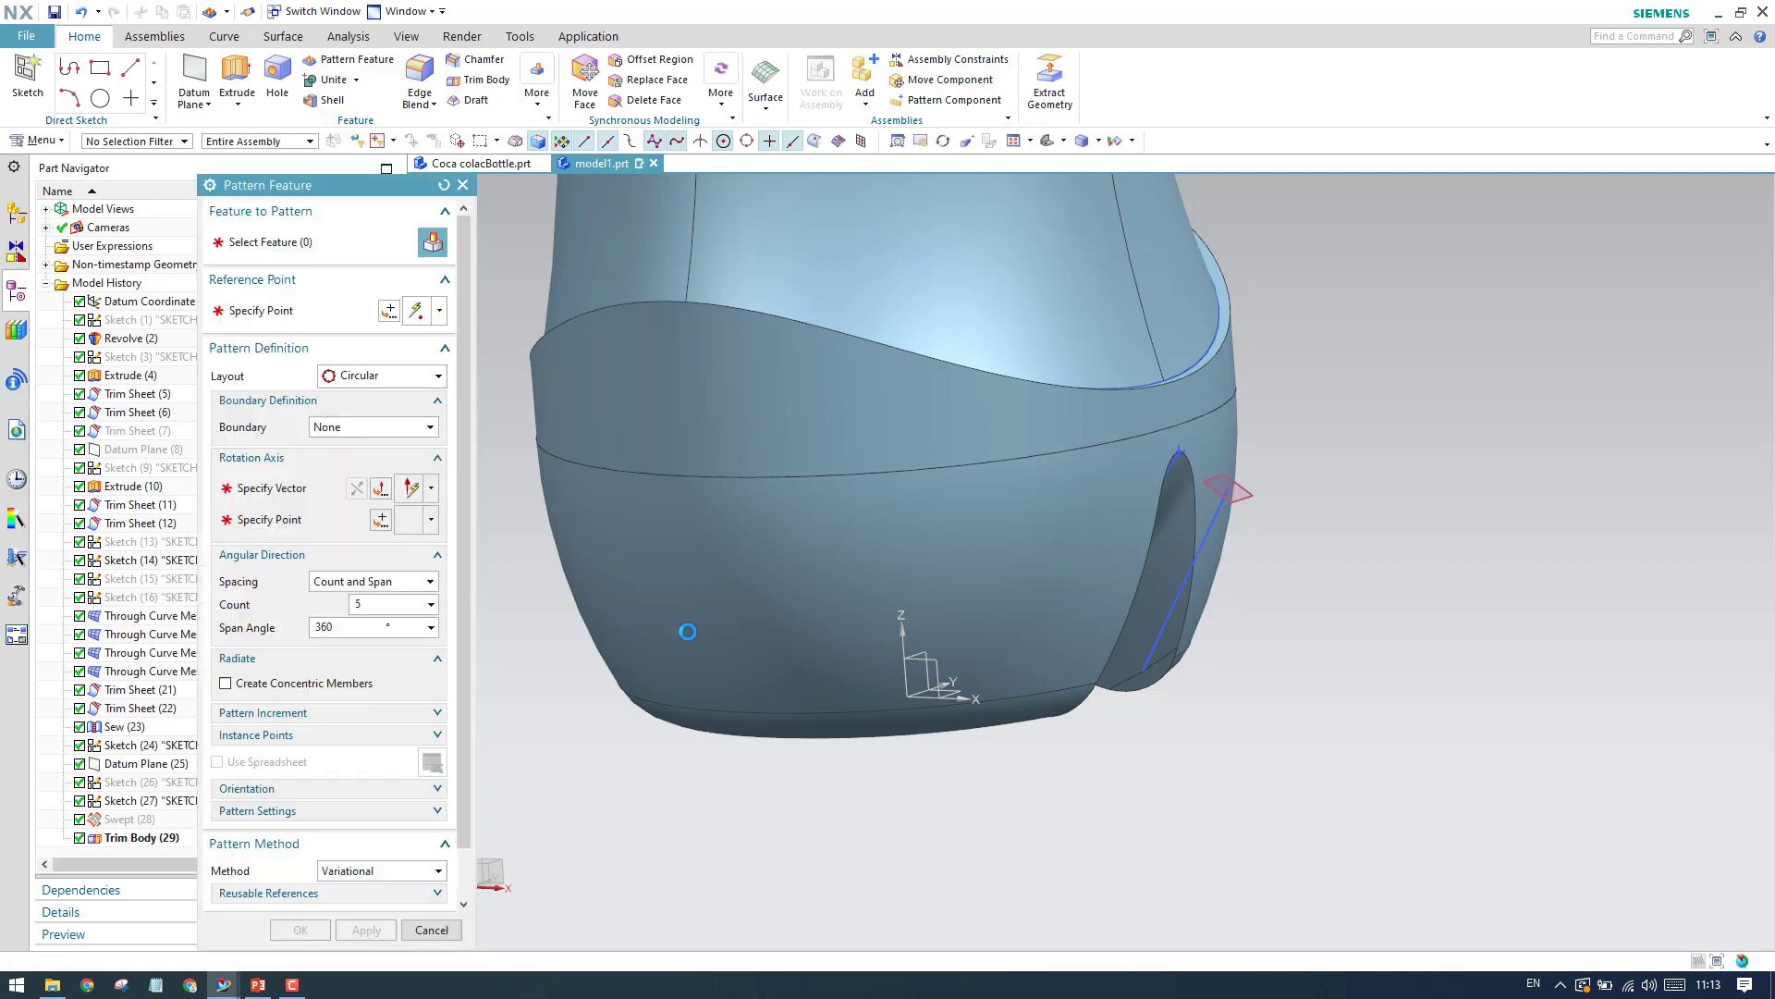
pyautogui.click(154, 838)
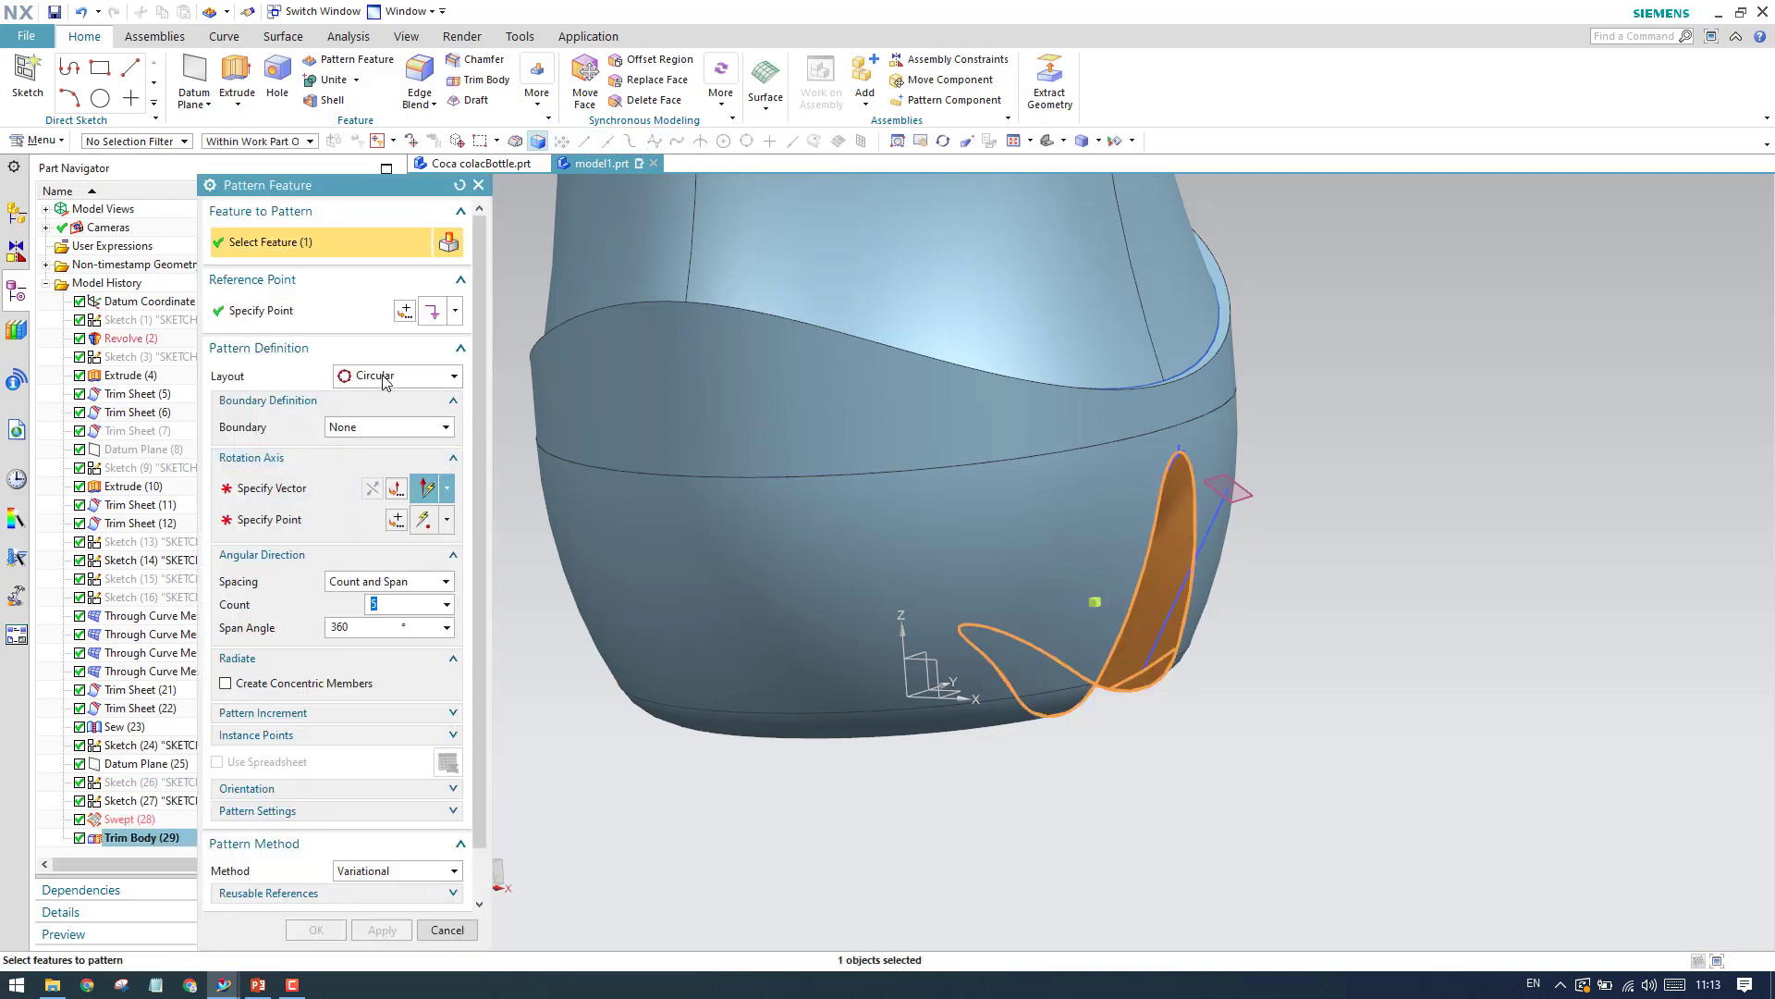
pyautogui.click(331, 500)
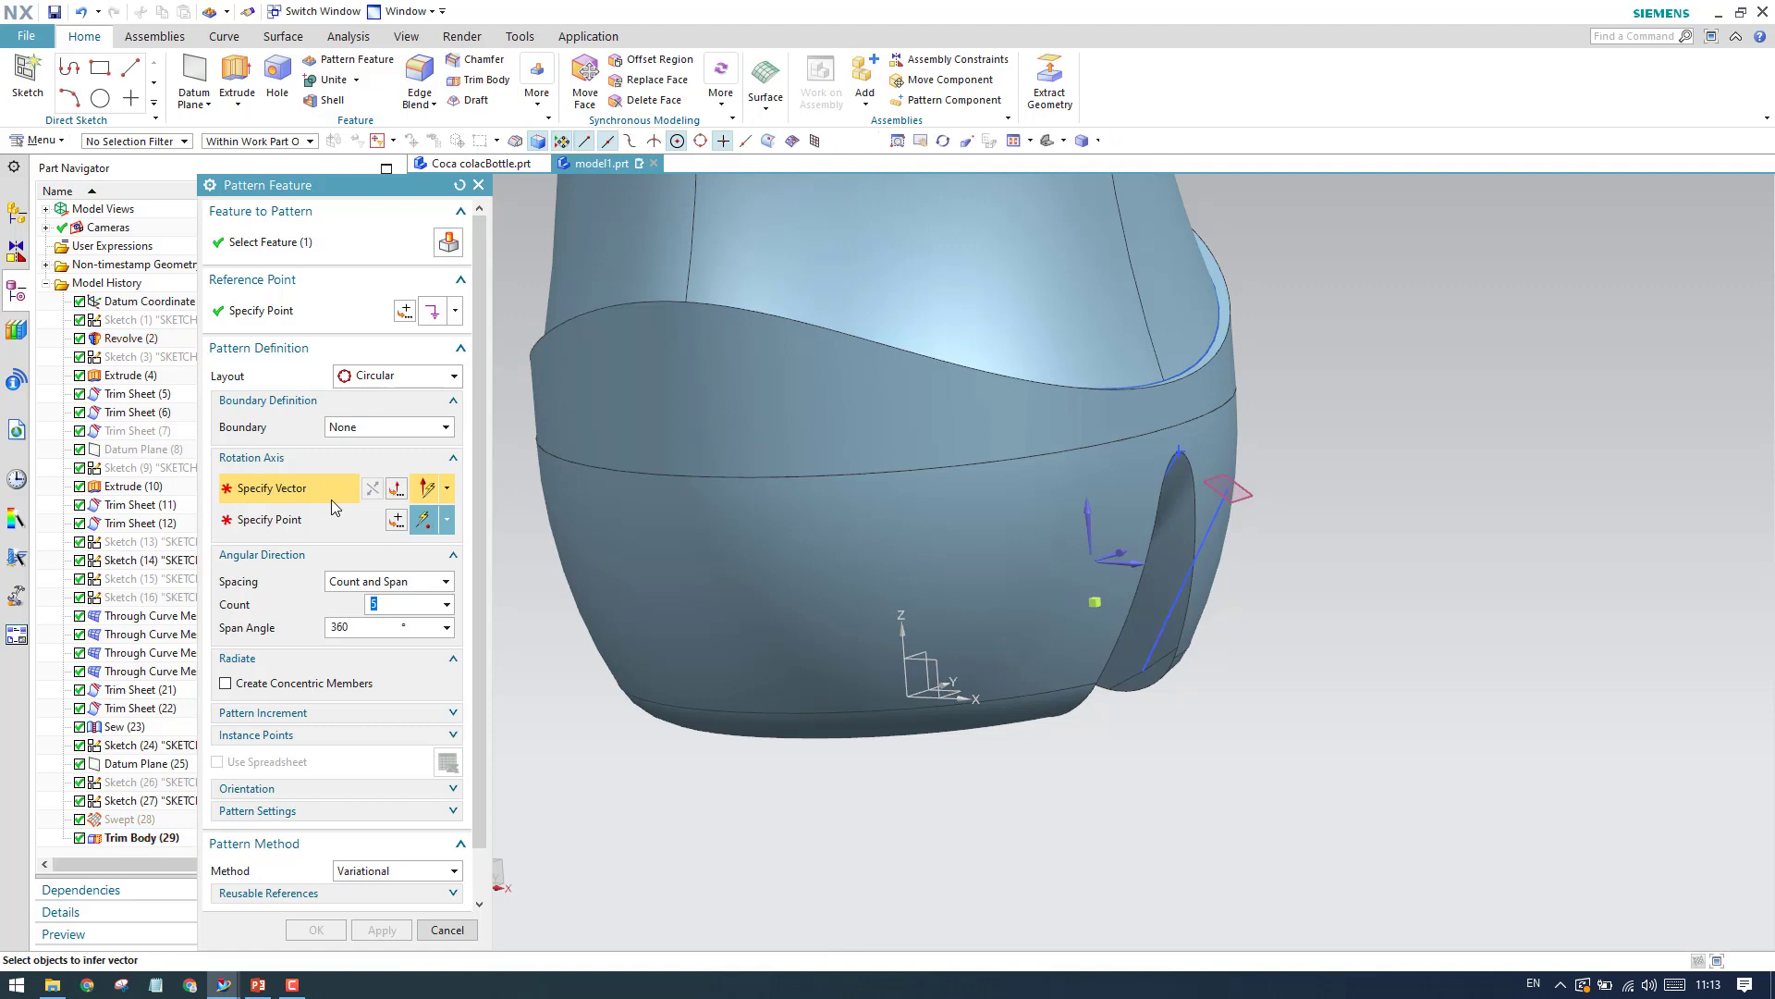
pyautogui.click(1070, 521)
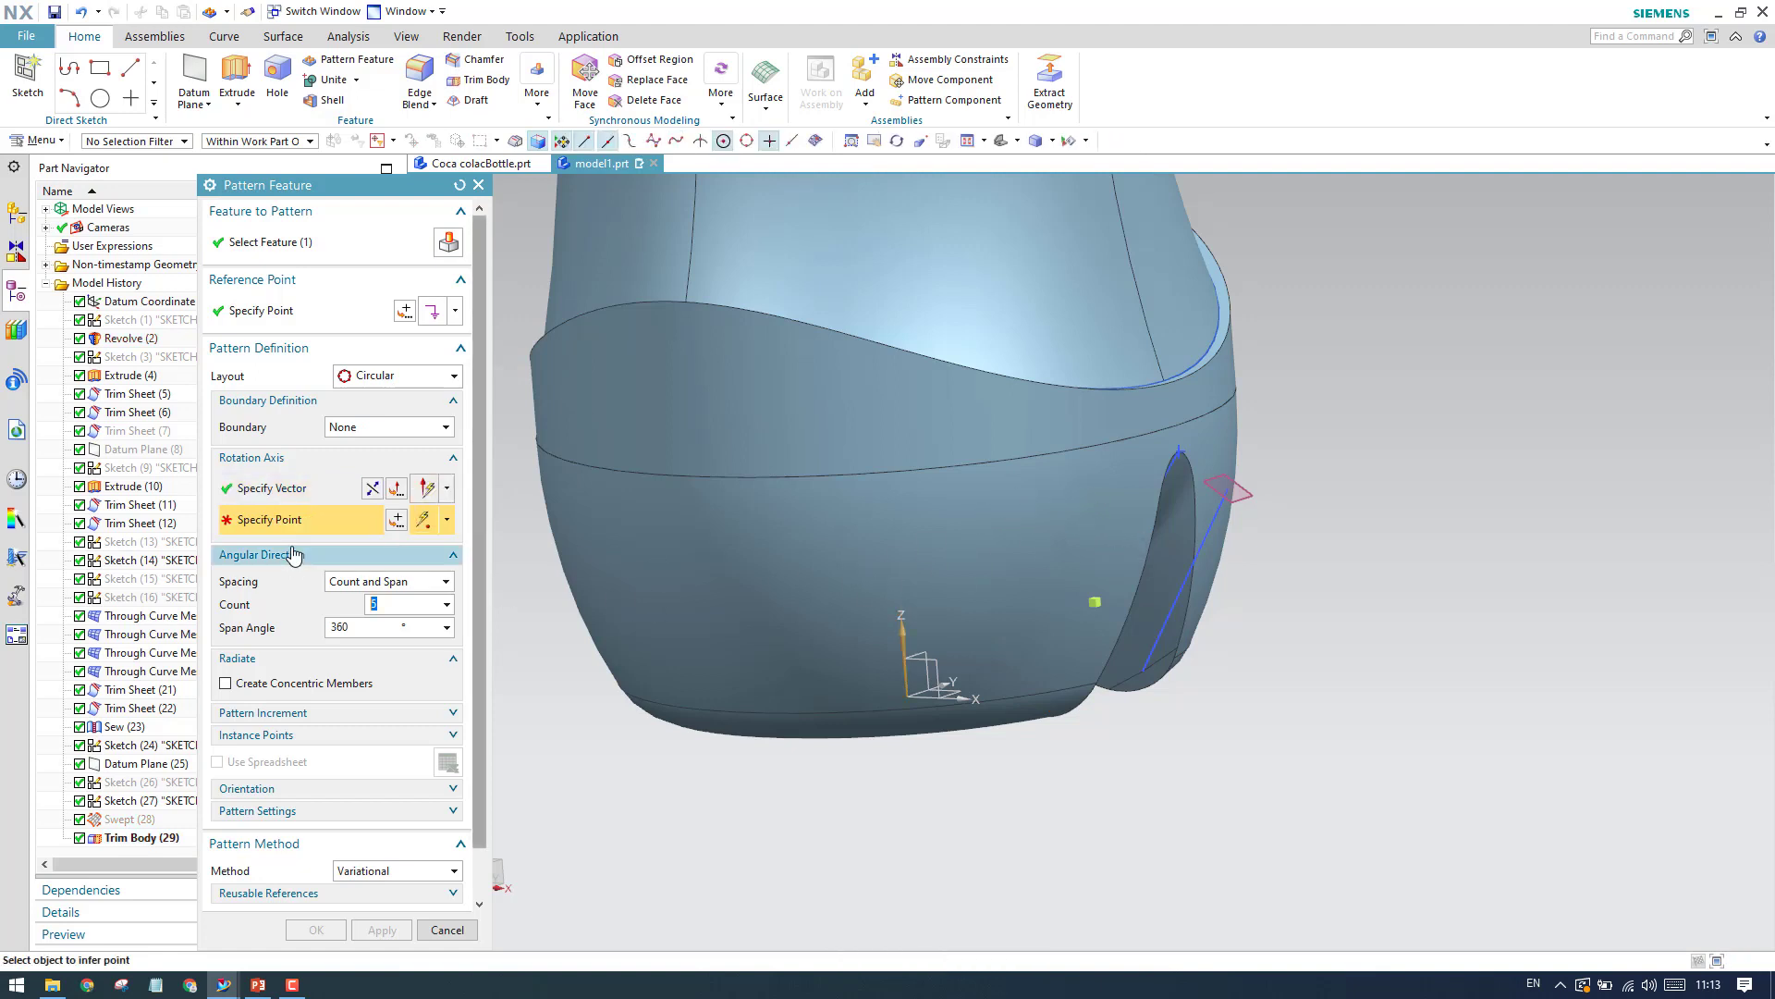
pyautogui.click(905, 700)
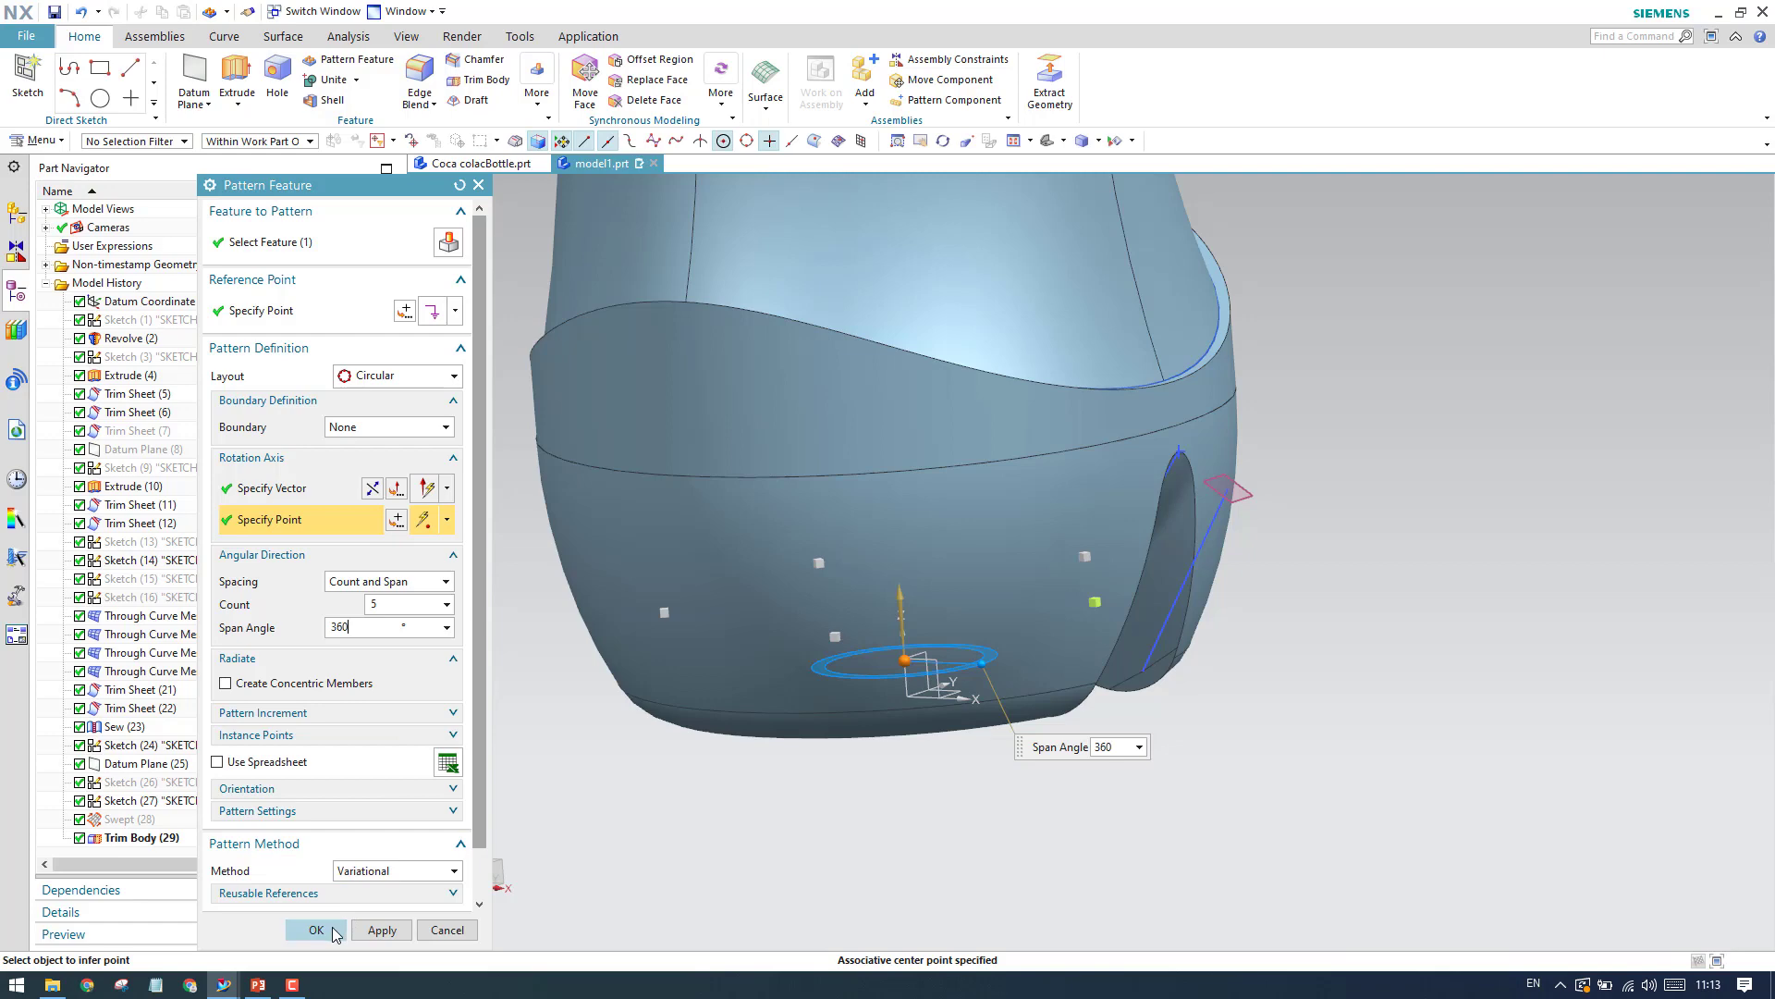
pyautogui.click(334, 929)
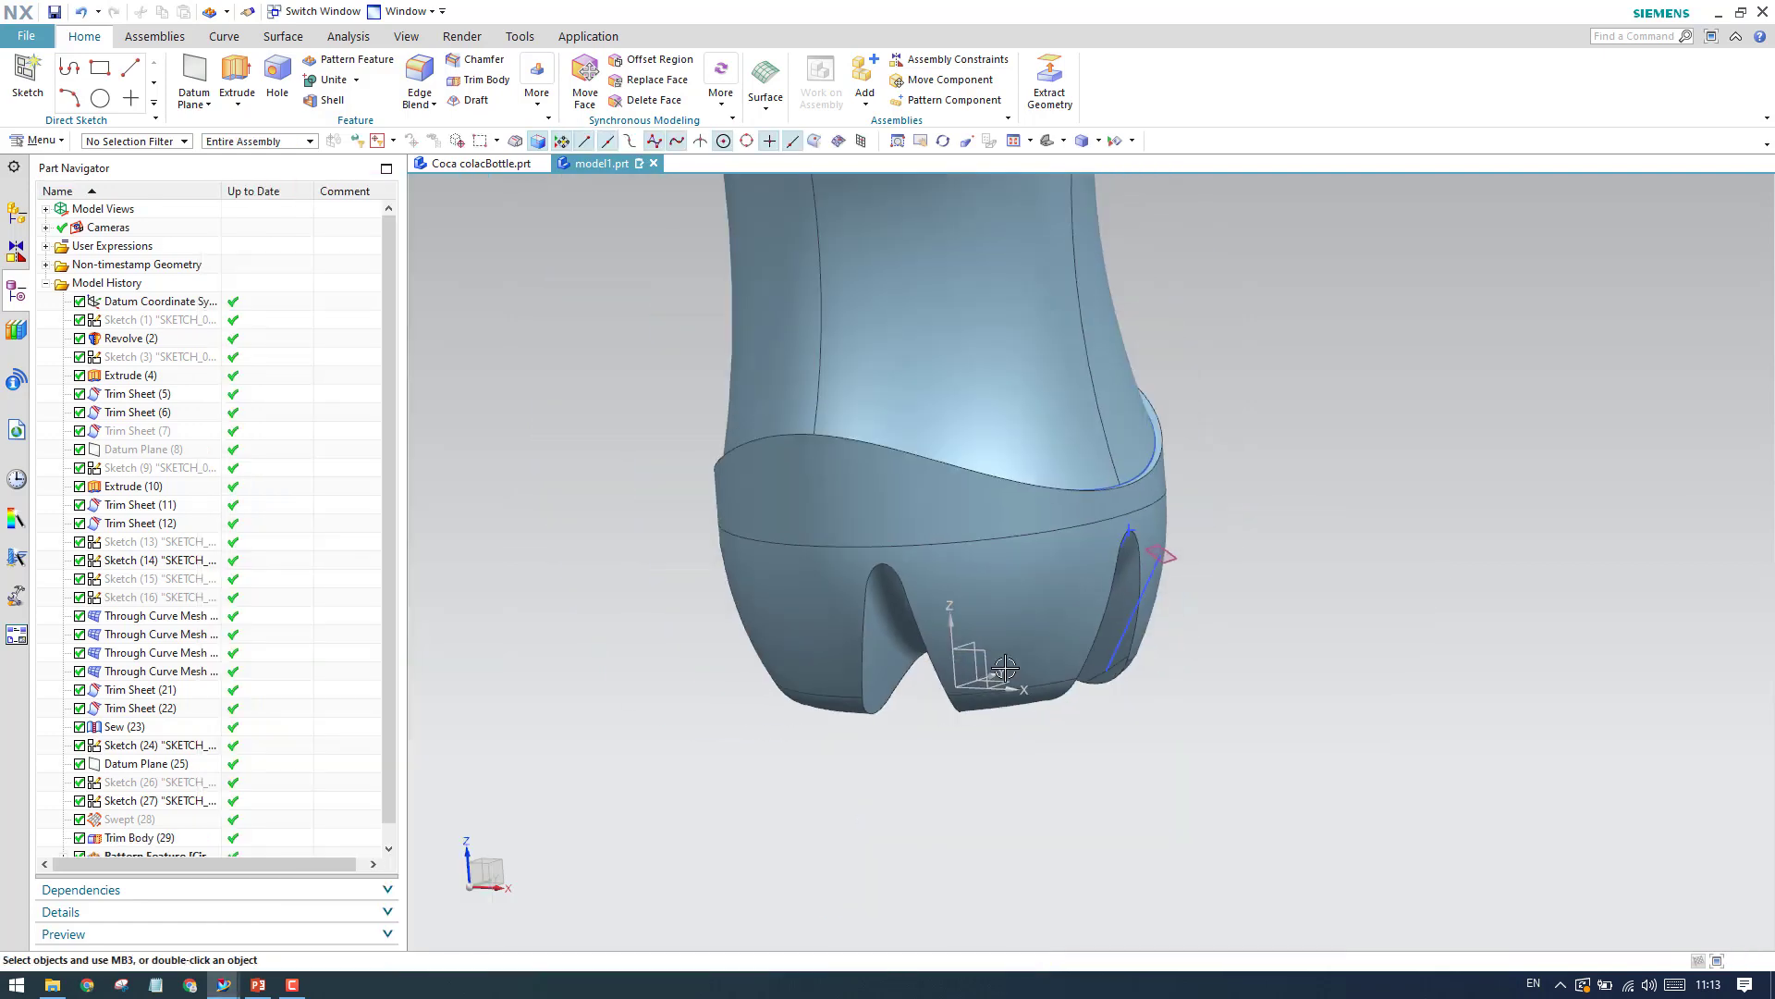
# Blend the edges of all five base grooves with a 5 mm radius.
pyautogui.moveTo(1005, 668)
pyautogui.mouseDown(button='middle')
pyautogui.moveTo(1109, 563)
pyautogui.moveTo(1109, 620)
pyautogui.moveTo(1003, 700)
pyautogui.mouseUp(button='middle')
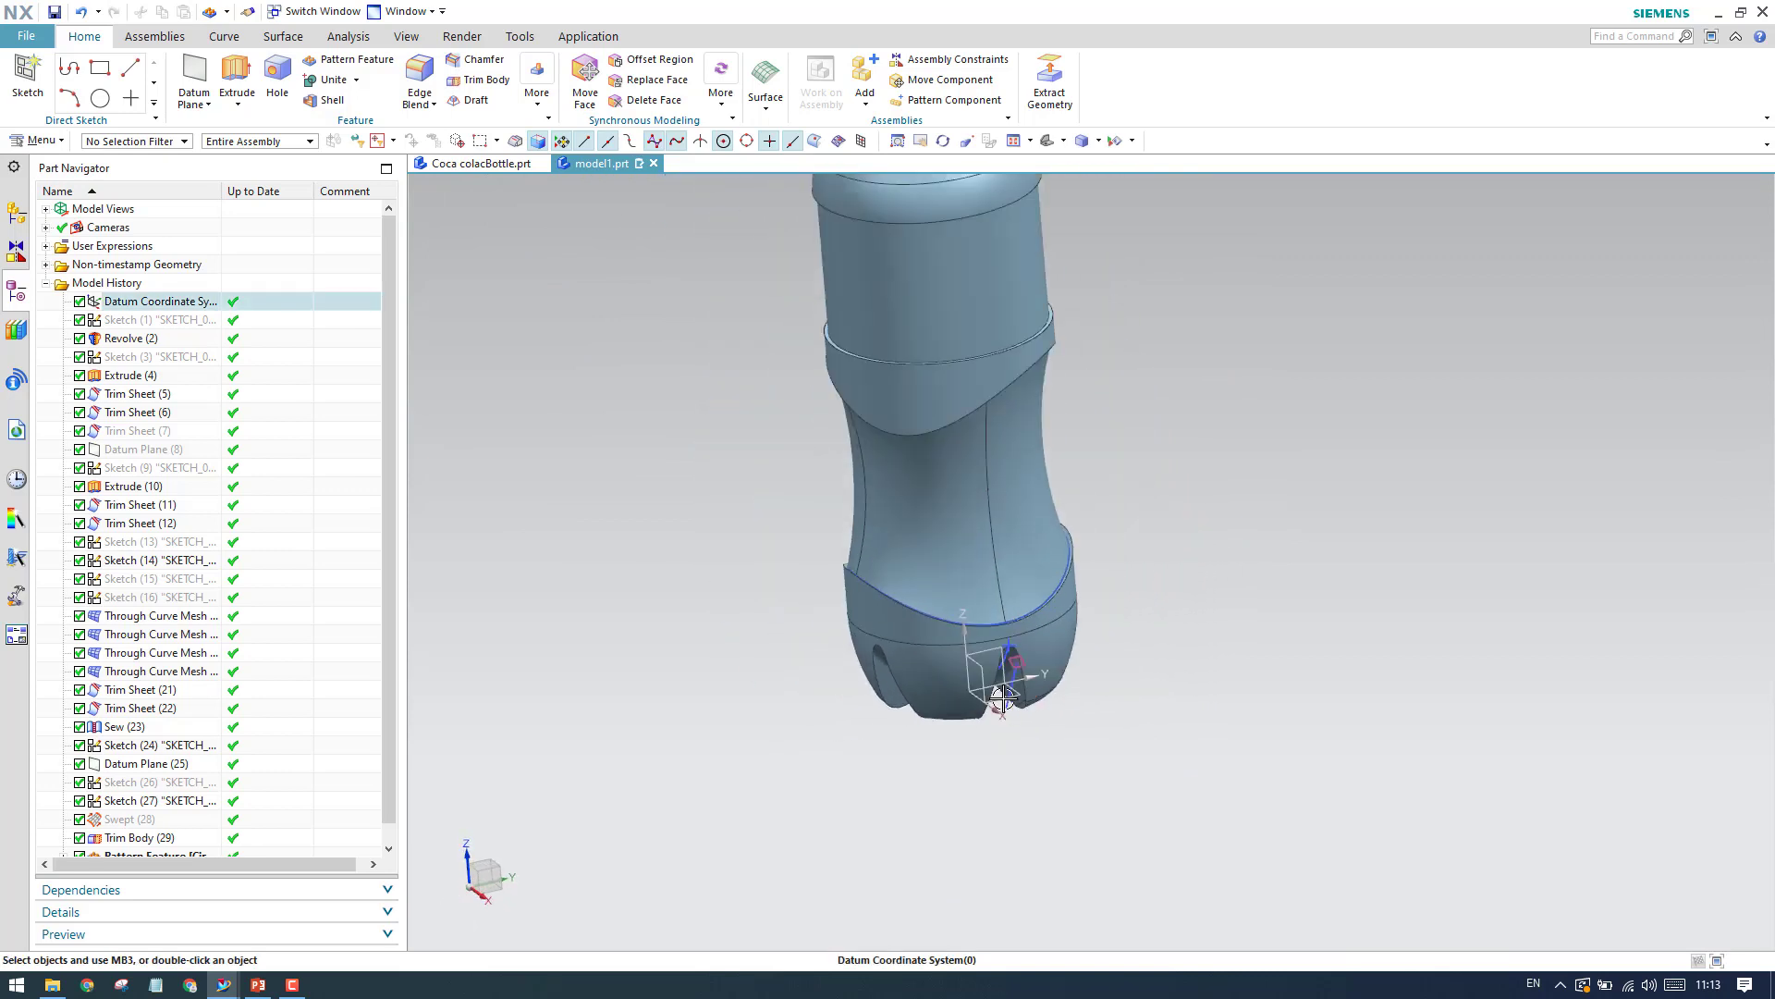
pyautogui.scroll(2, 1003, 700)
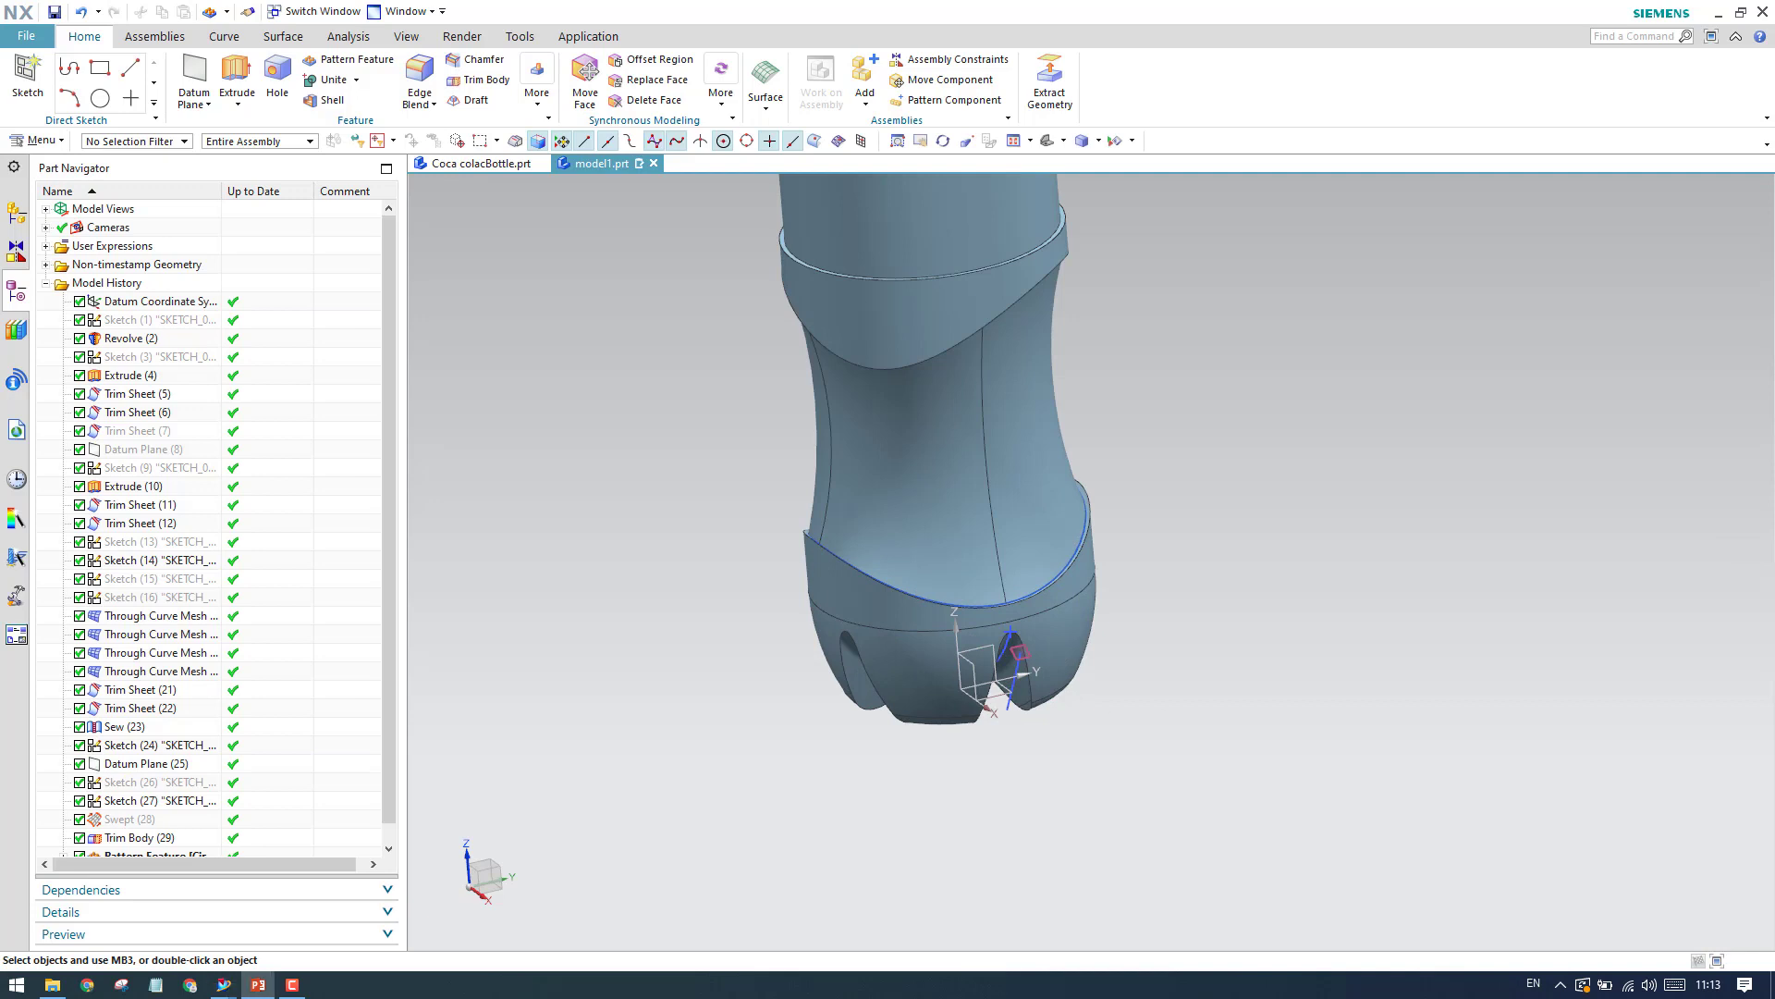
pyautogui.scroll(3, 1035, 664)
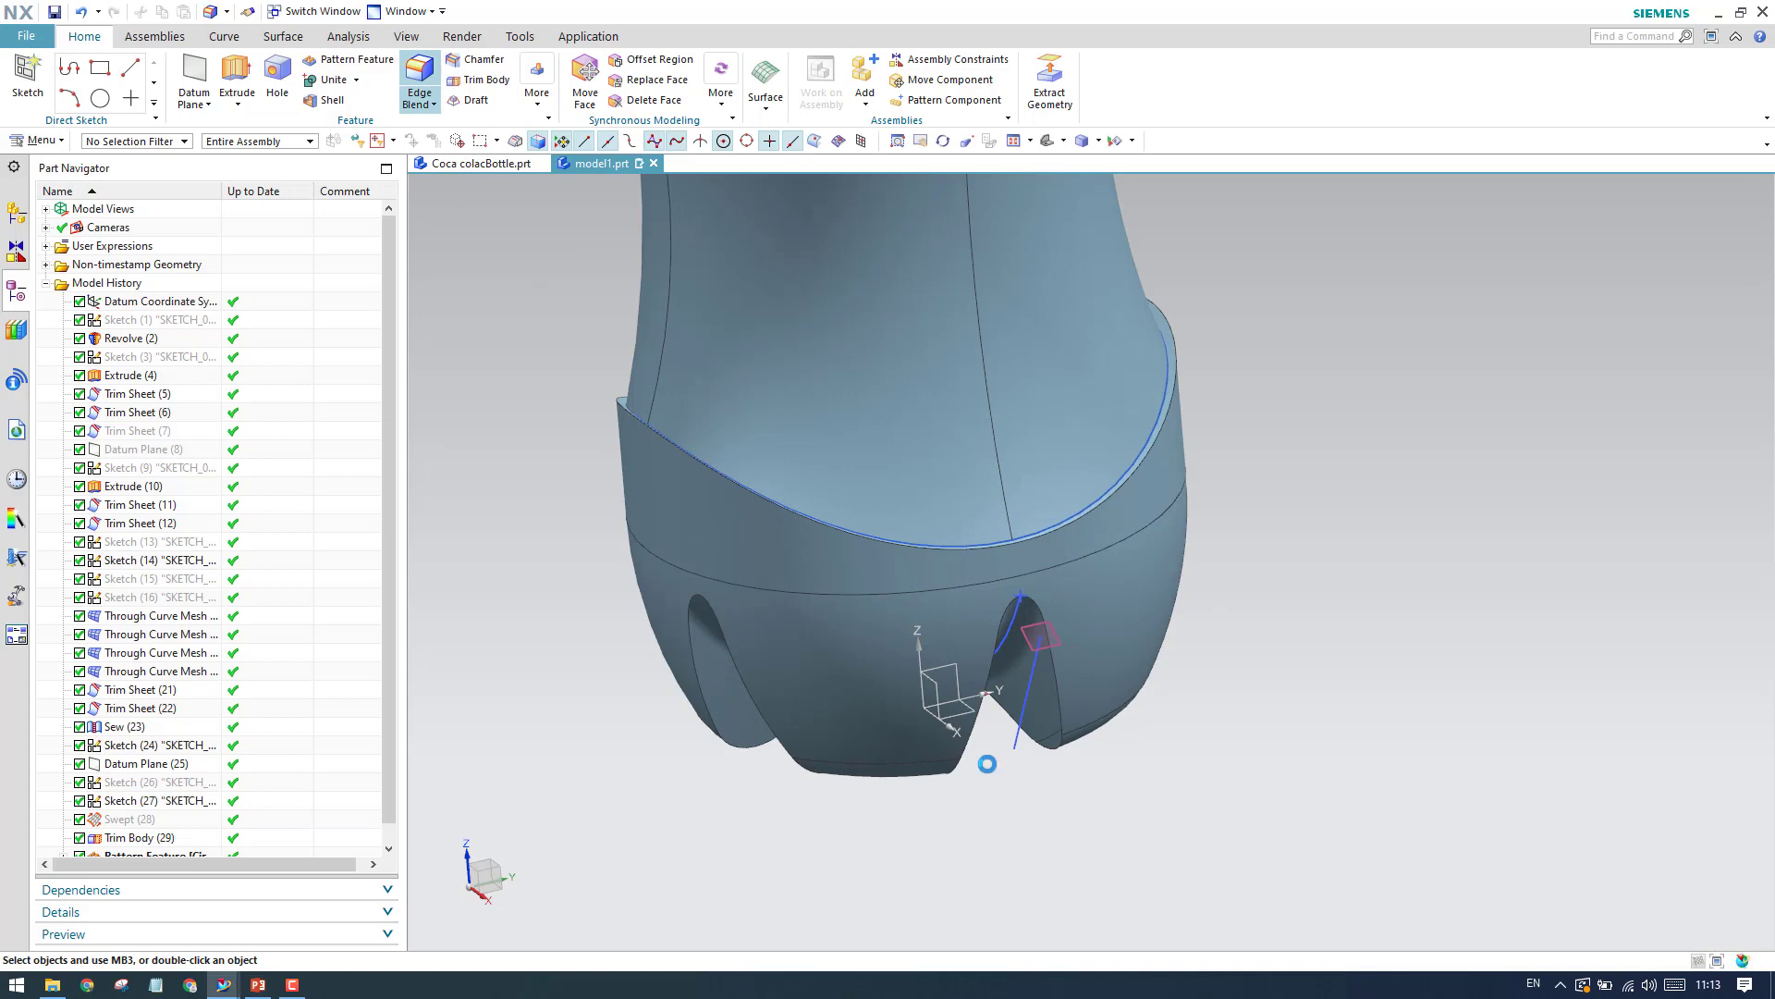
pyautogui.scroll(2, 976, 760)
pyautogui.click(964, 742)
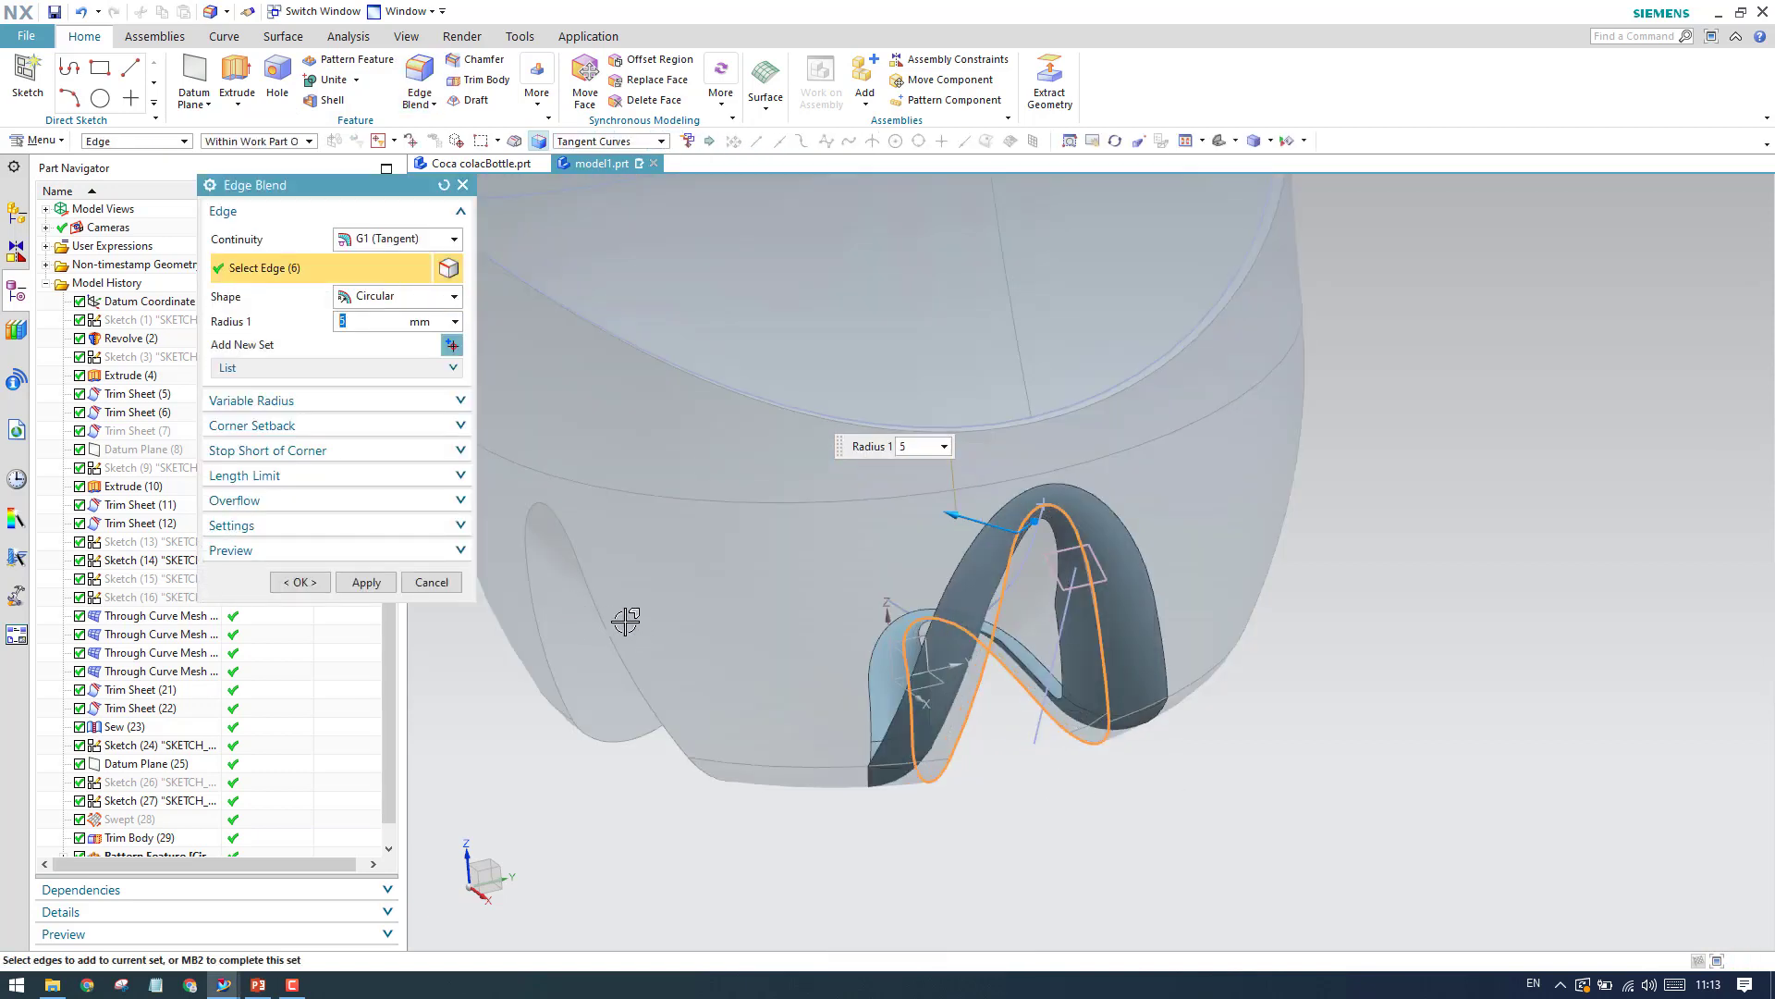
pyautogui.click(586, 606)
pyautogui.moveTo(586, 606); pyautogui.dragTo(832, 546, button='middle')
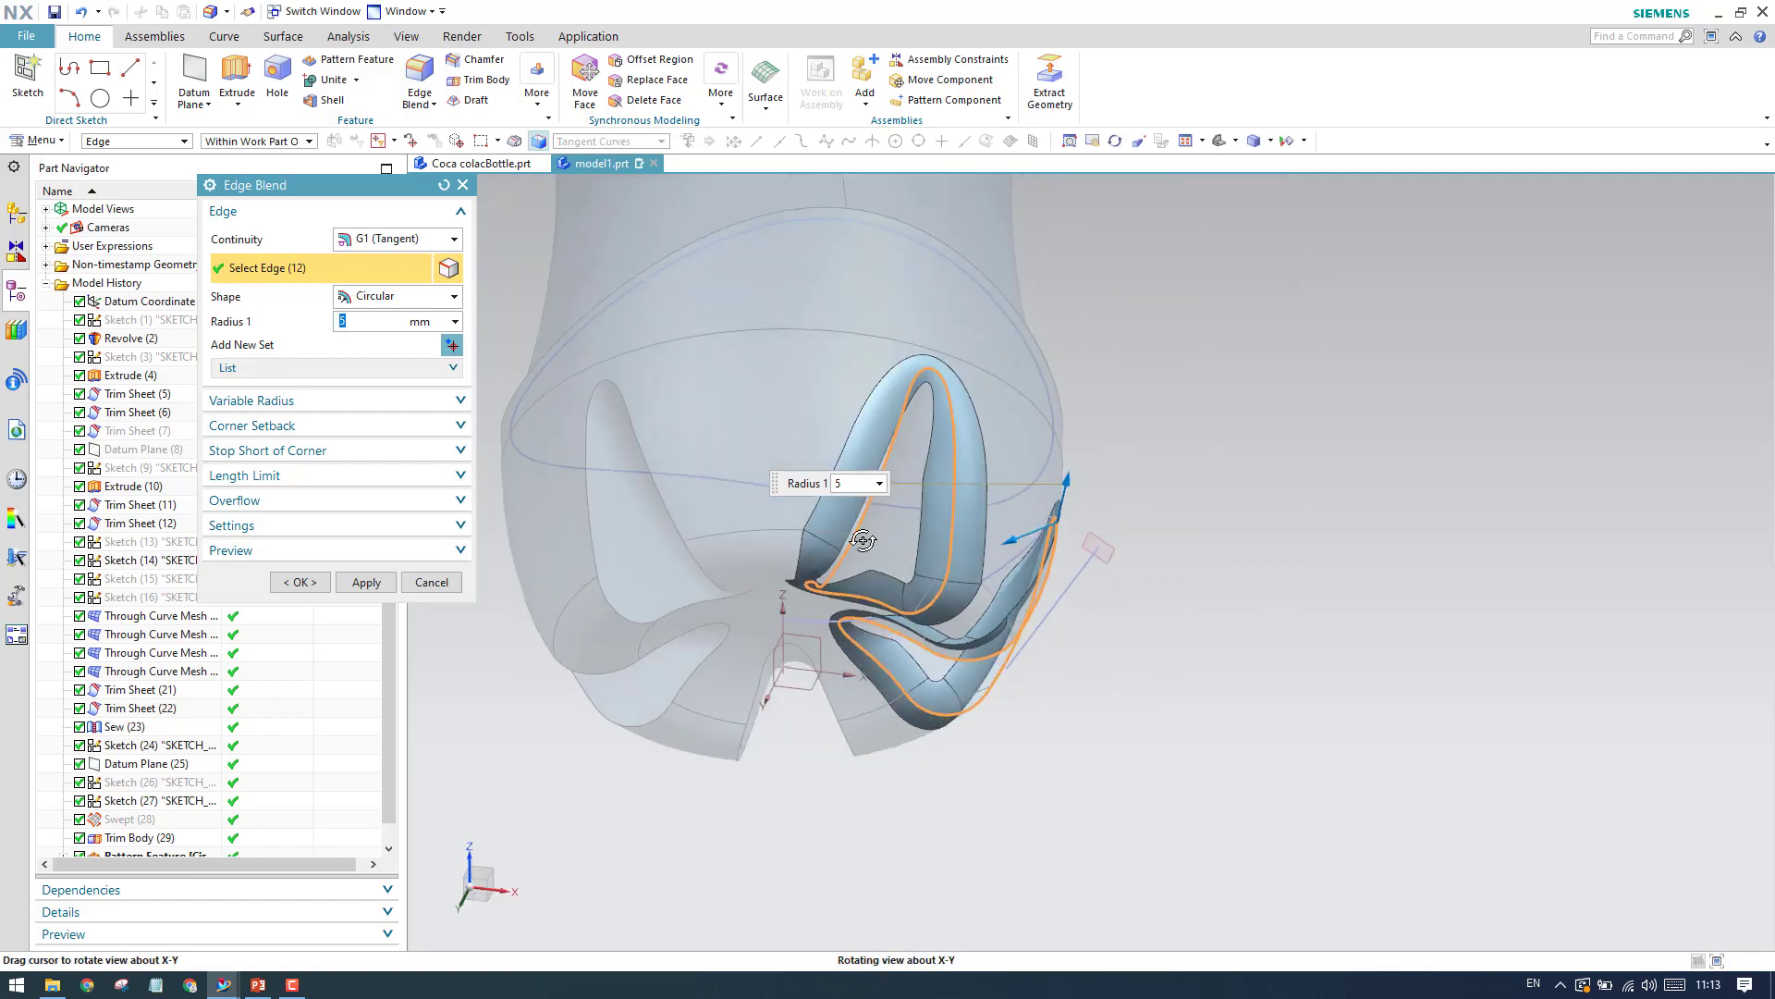
pyautogui.click(594, 539)
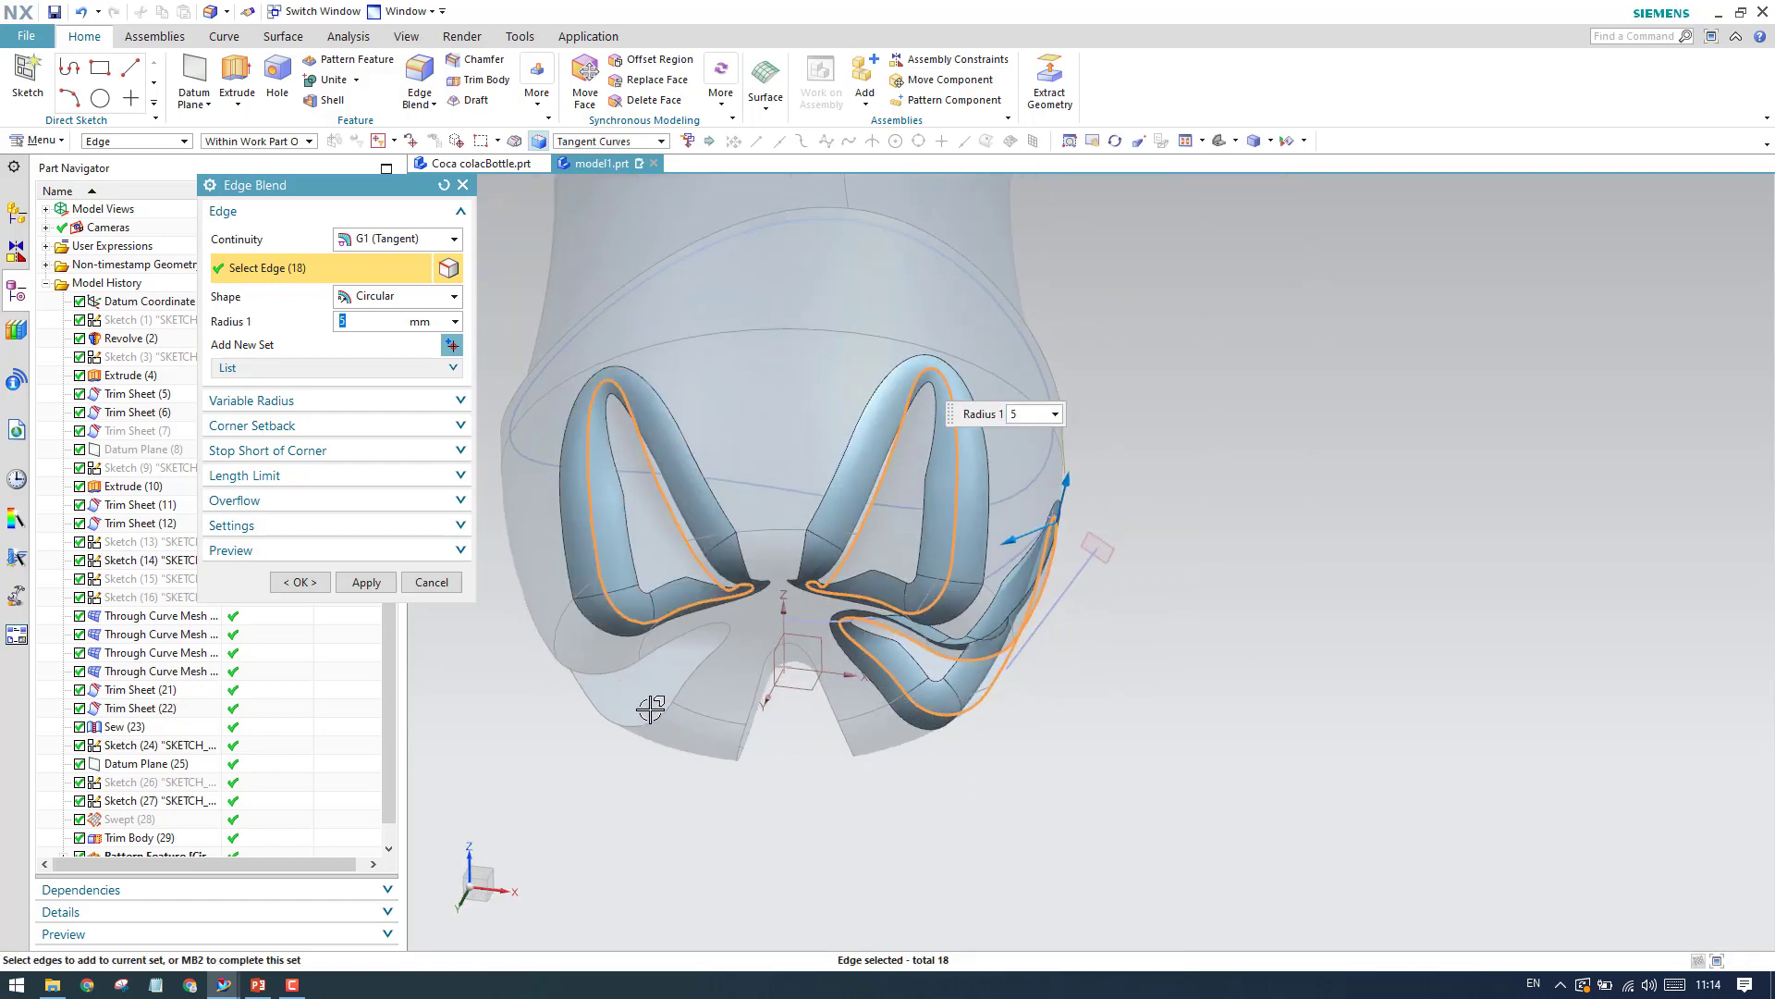
pyautogui.click(741, 716)
pyautogui.click(750, 703)
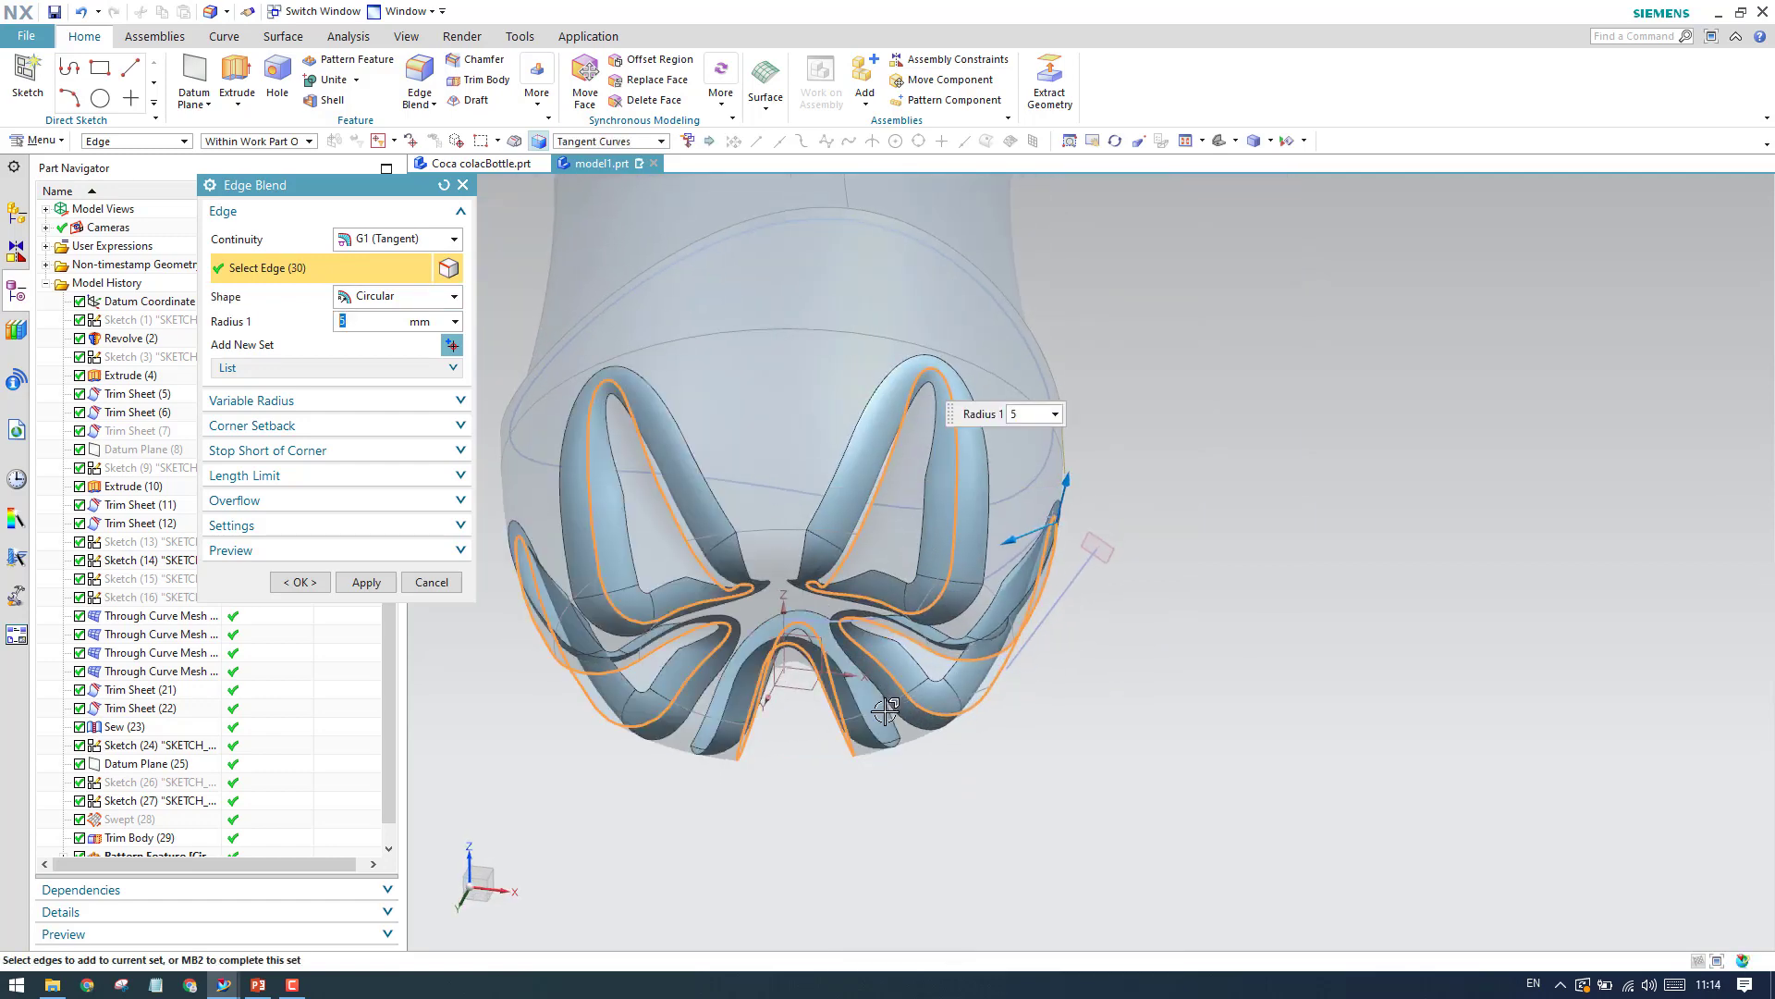
pyautogui.click(299, 581)
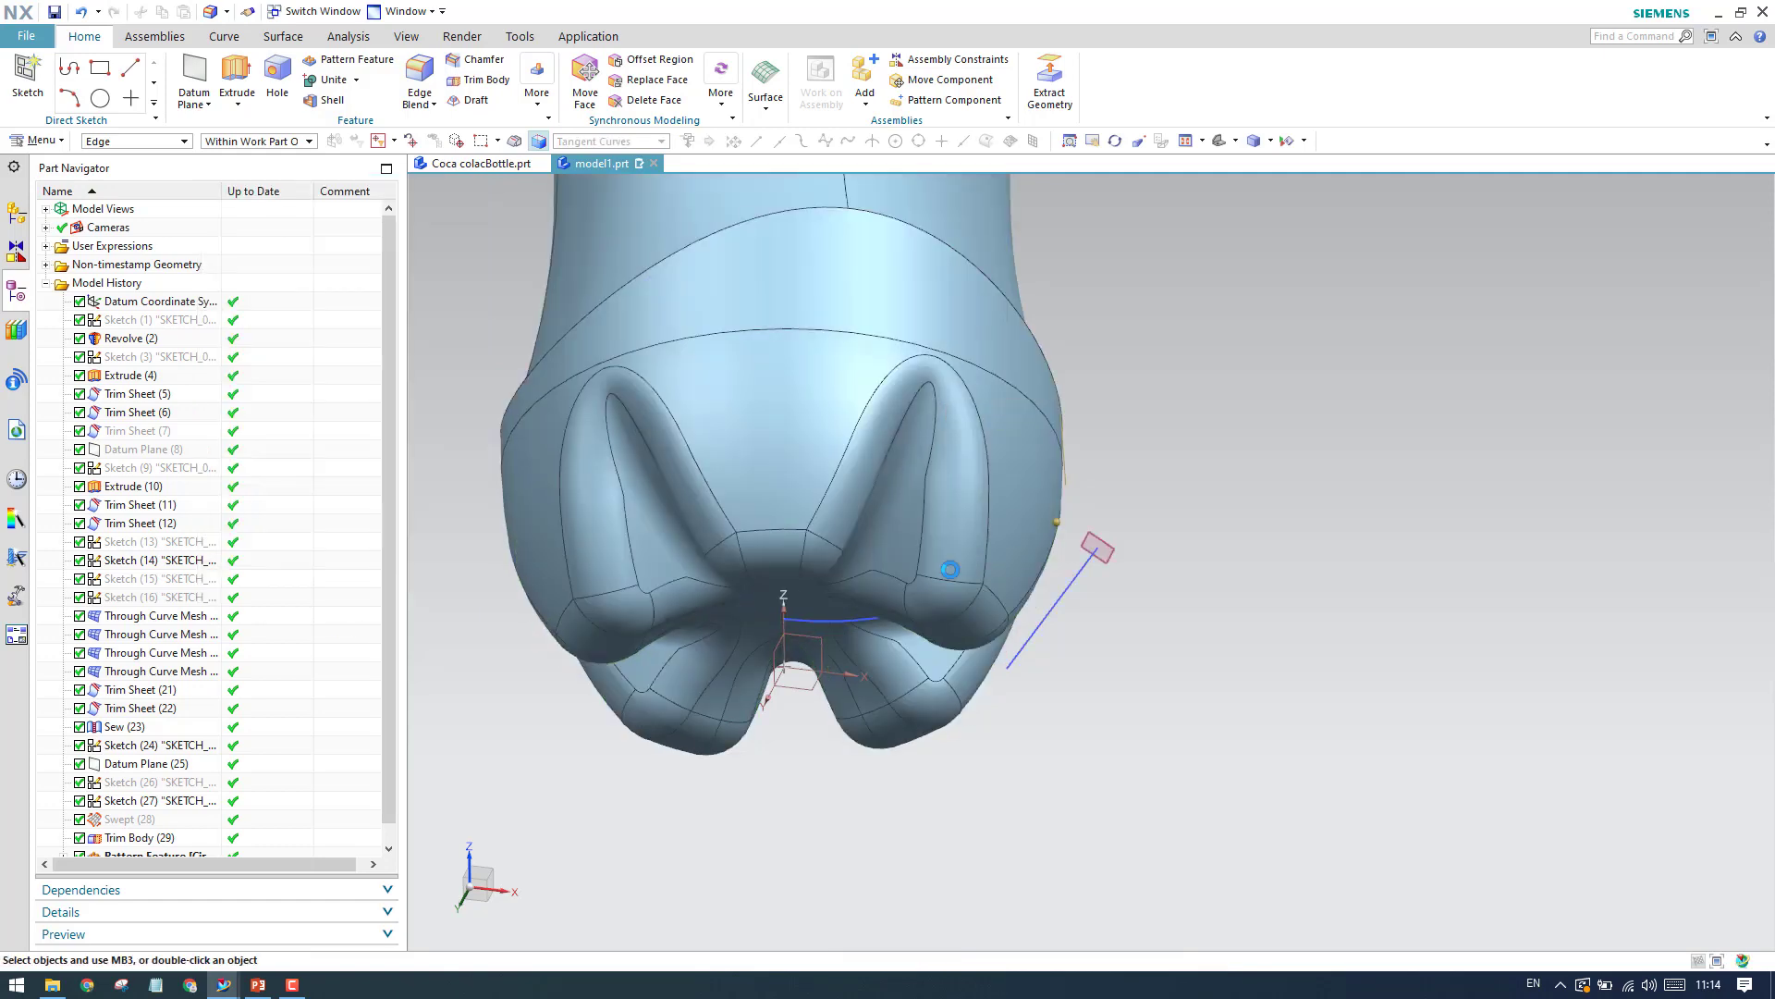
# Blend the outer edges of the upper and lower body ledges and the middle band's lower edge with a 1 mm radius.
pyautogui.moveTo(886, 492); pyautogui.dragTo(693, 638, button='middle')
pyautogui.scroll(4, 717, 559)
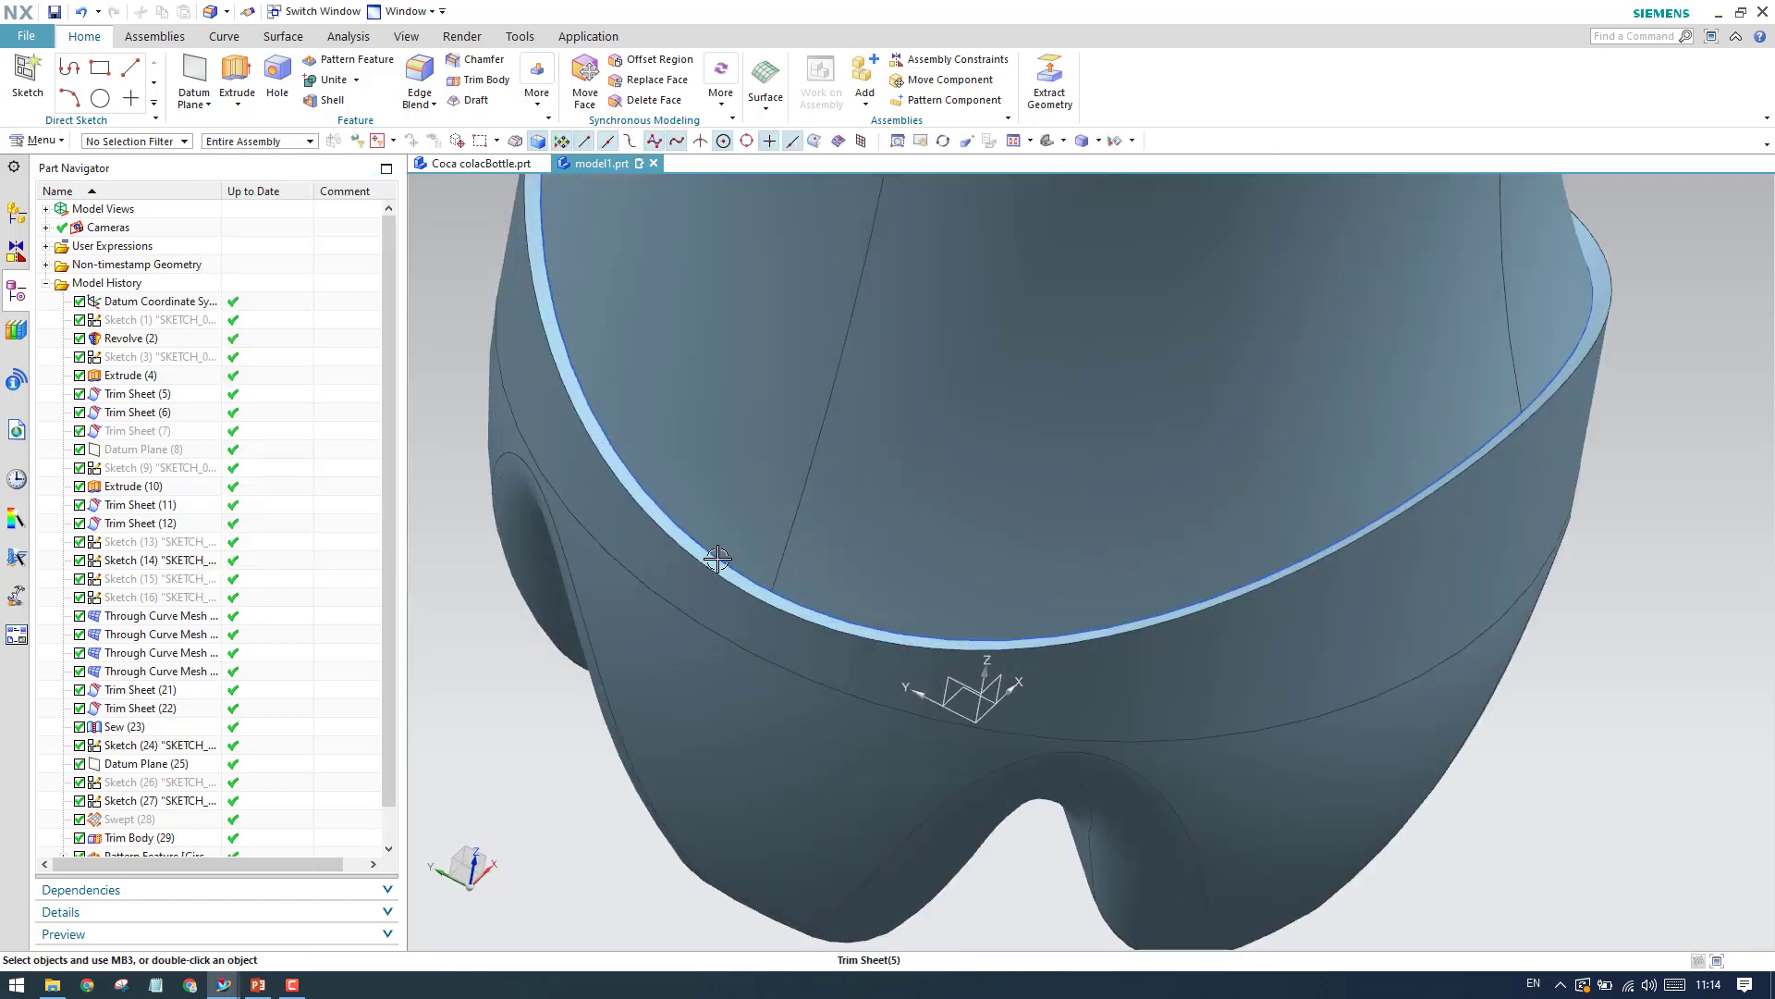
pyautogui.scroll(-5, 841, 733)
pyautogui.scroll(3, 844, 509)
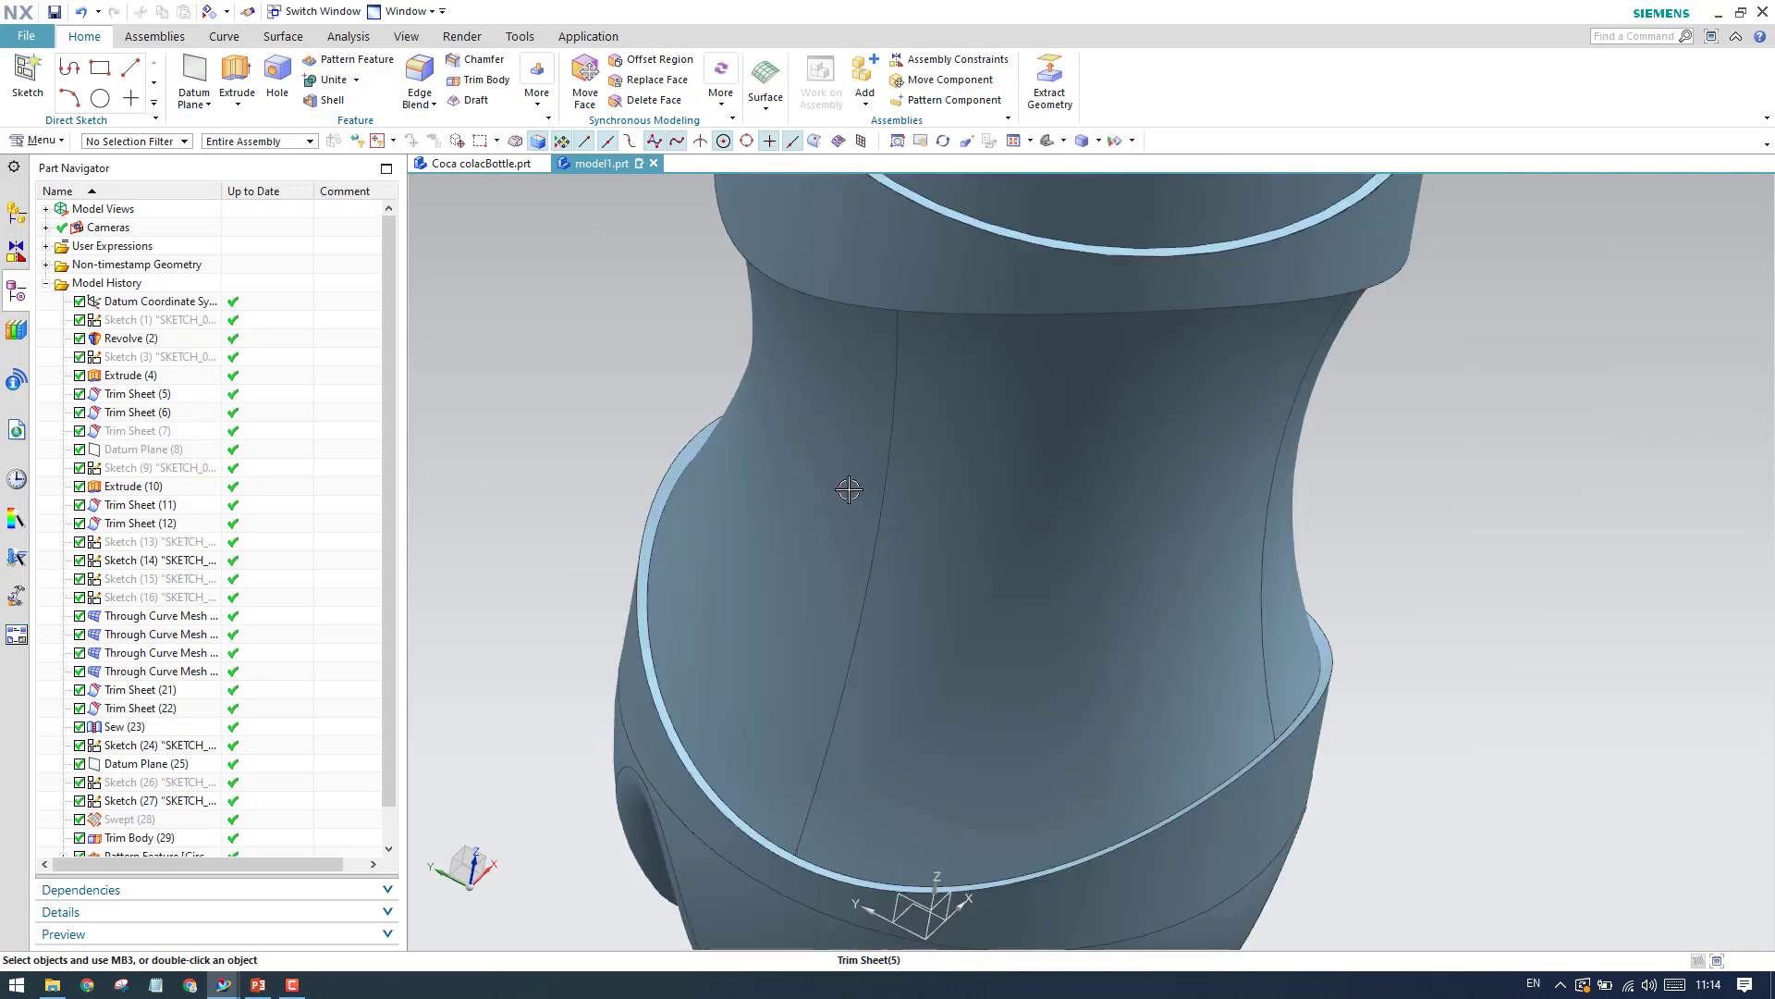
pyautogui.scroll(-3, 850, 497)
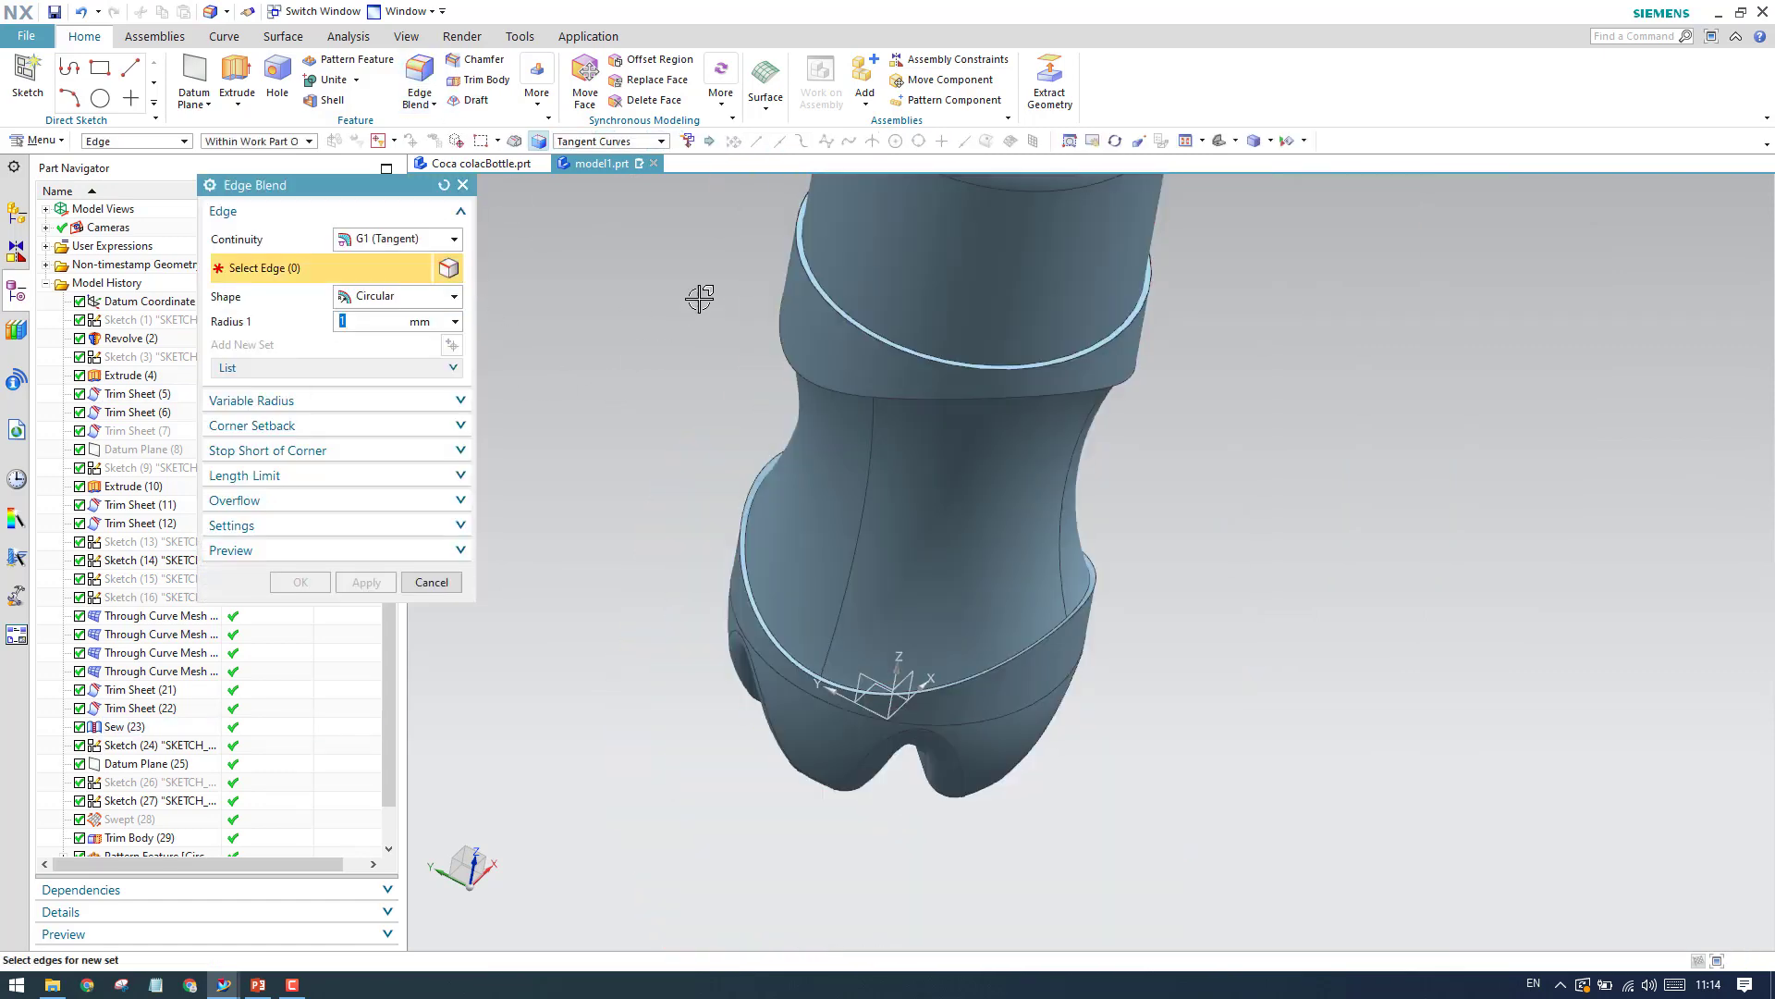
pyautogui.scroll(4, 700, 298)
pyautogui.click(848, 245)
pyautogui.scroll(-2, 888, 370)
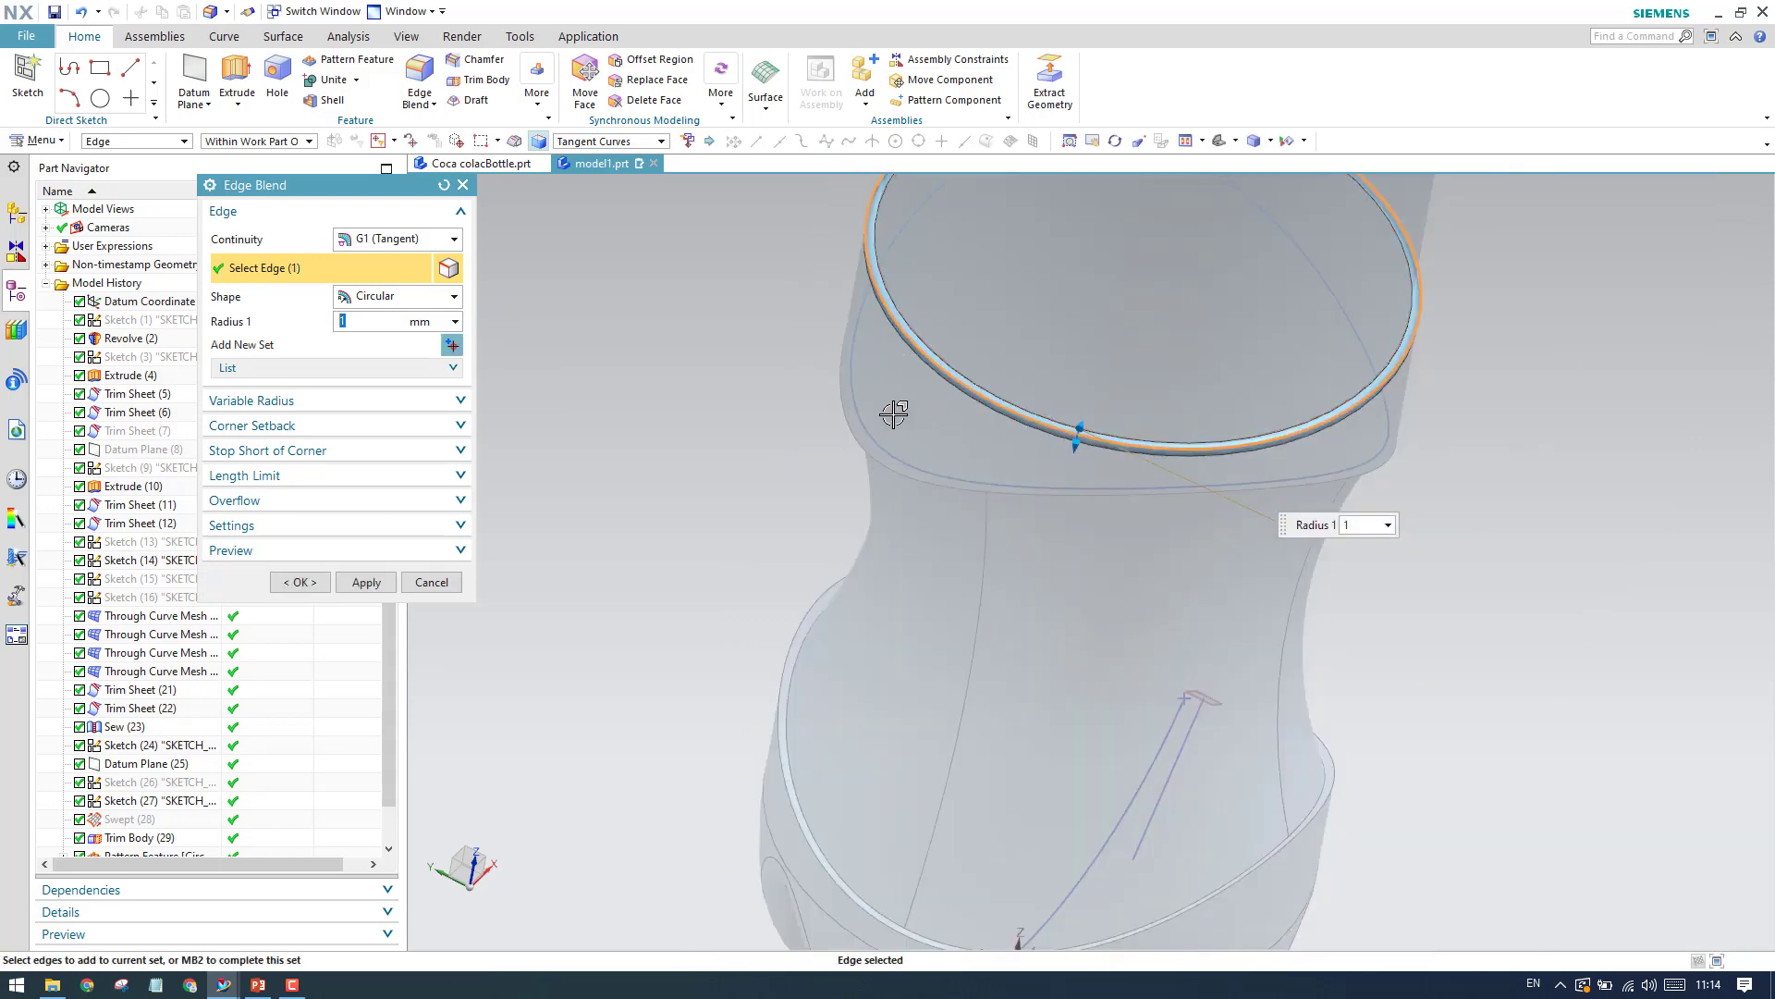
pyautogui.scroll(2, 836, 456)
pyautogui.click(820, 447)
pyautogui.scroll(-1, 863, 477)
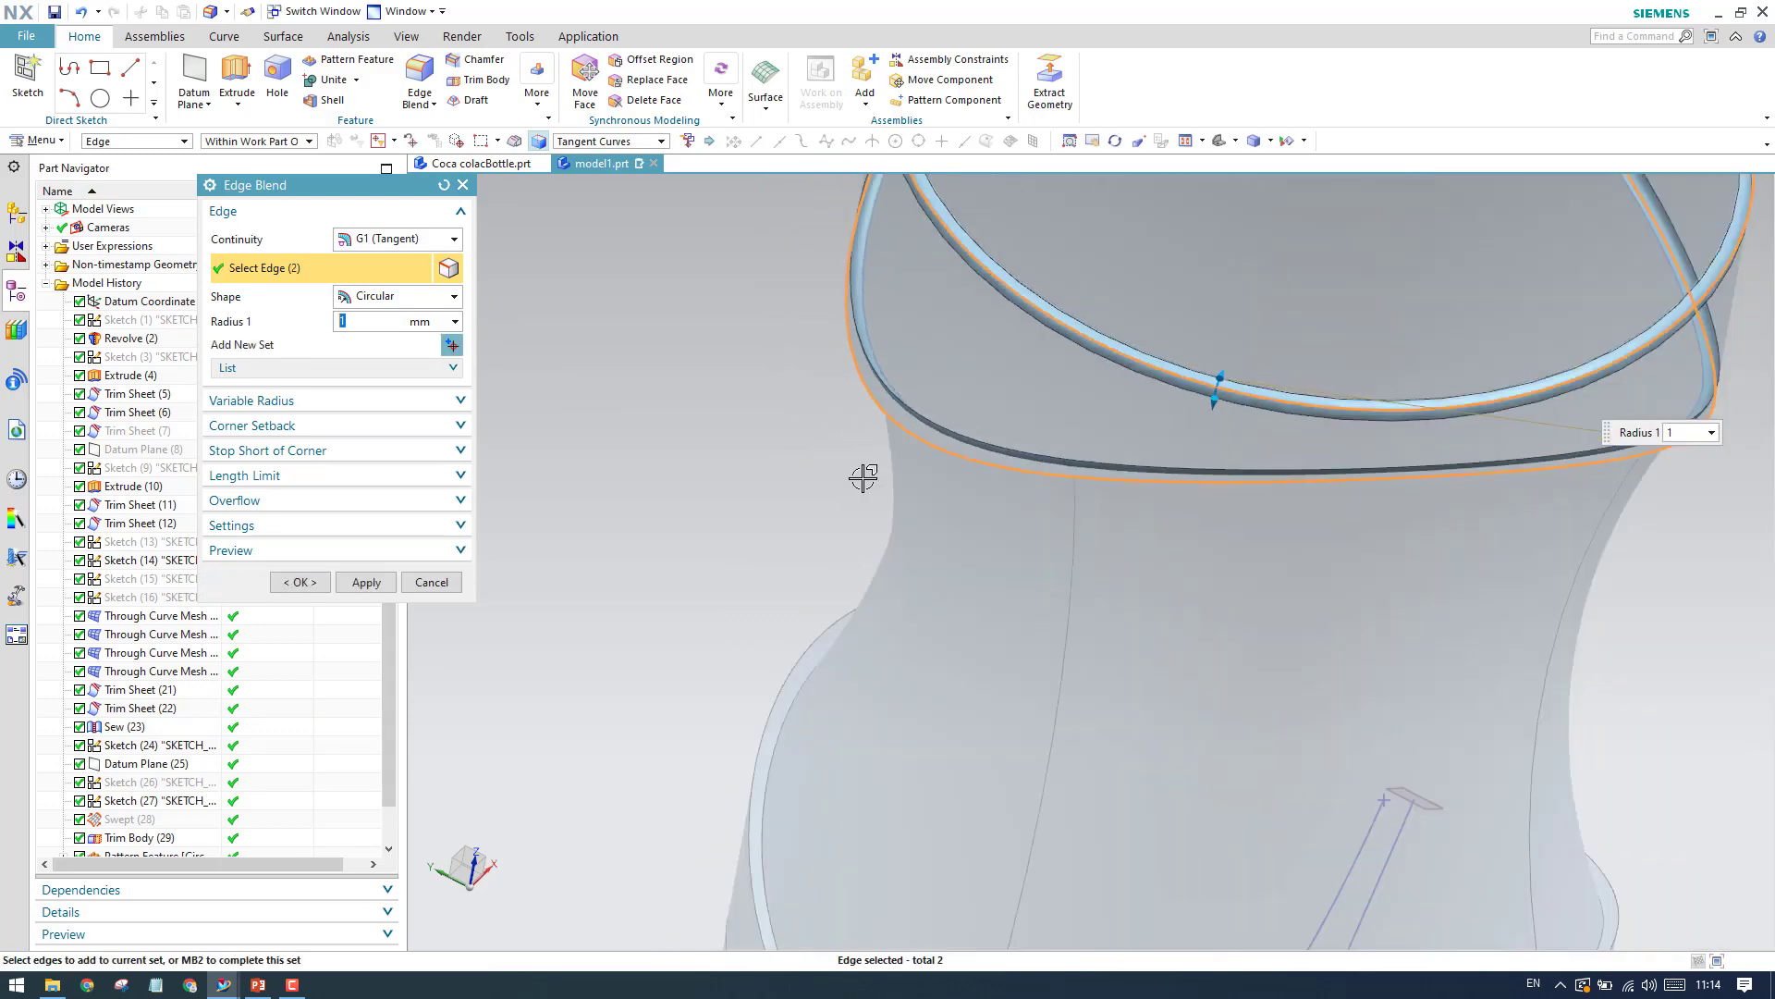
pyautogui.scroll(2, 775, 702)
pyautogui.click(784, 693)
pyautogui.scroll(-3, 827, 493)
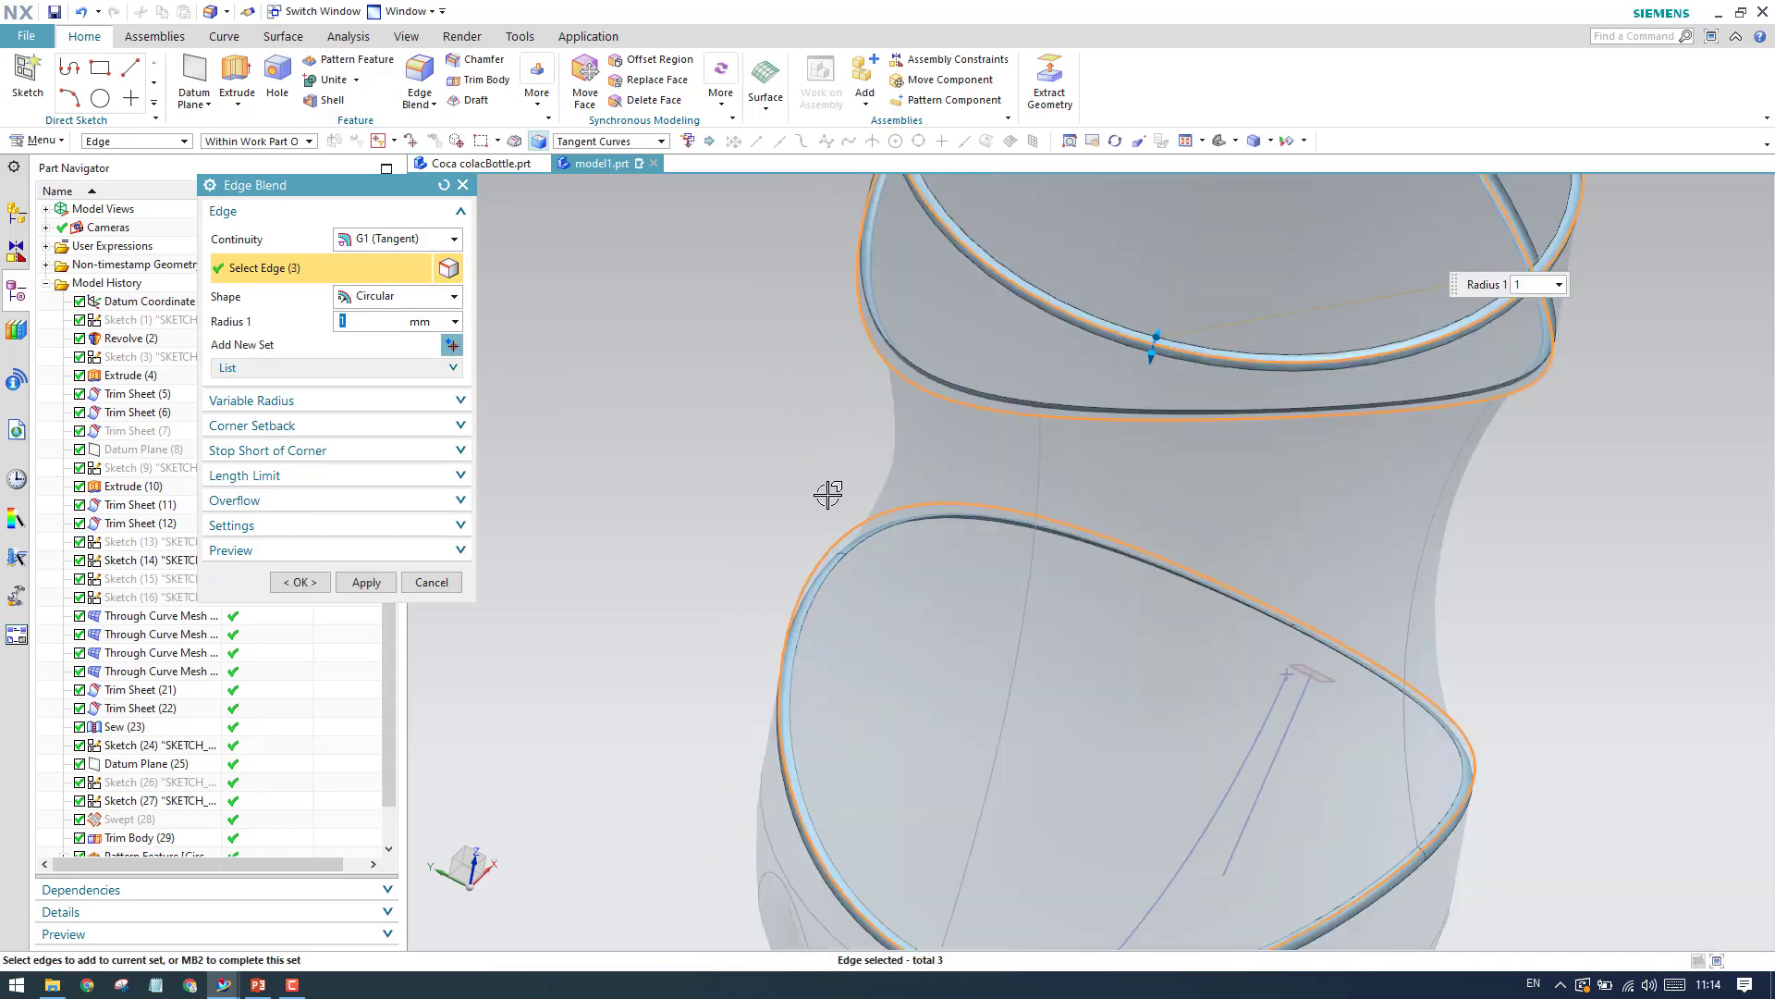
pyautogui.moveTo(825, 493)
pyautogui.mouseDown(button='middle')
pyautogui.moveTo(825, 408)
pyautogui.moveTo(841, 469)
pyautogui.mouseUp(button='middle')
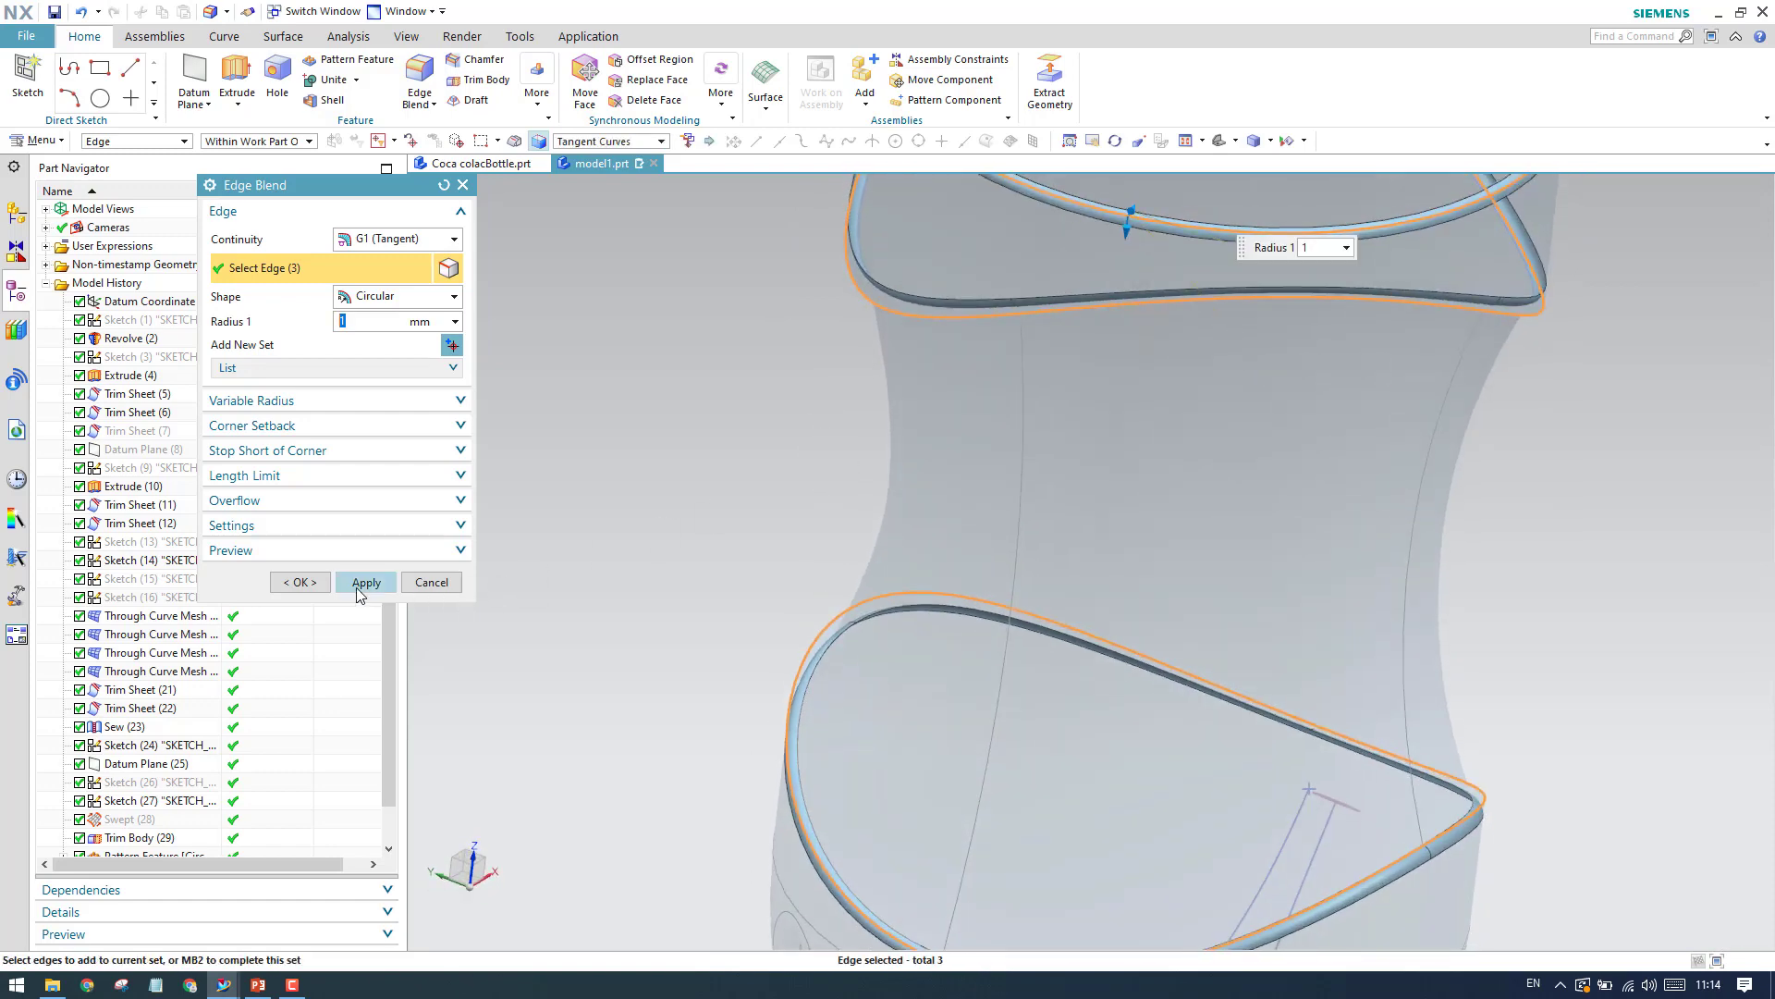
pyautogui.click(360, 585)
# Add a 1 mm edge blend to the inner edges of the lower ledge, middle band and upper ledge.
pyautogui.scroll(3, 804, 703)
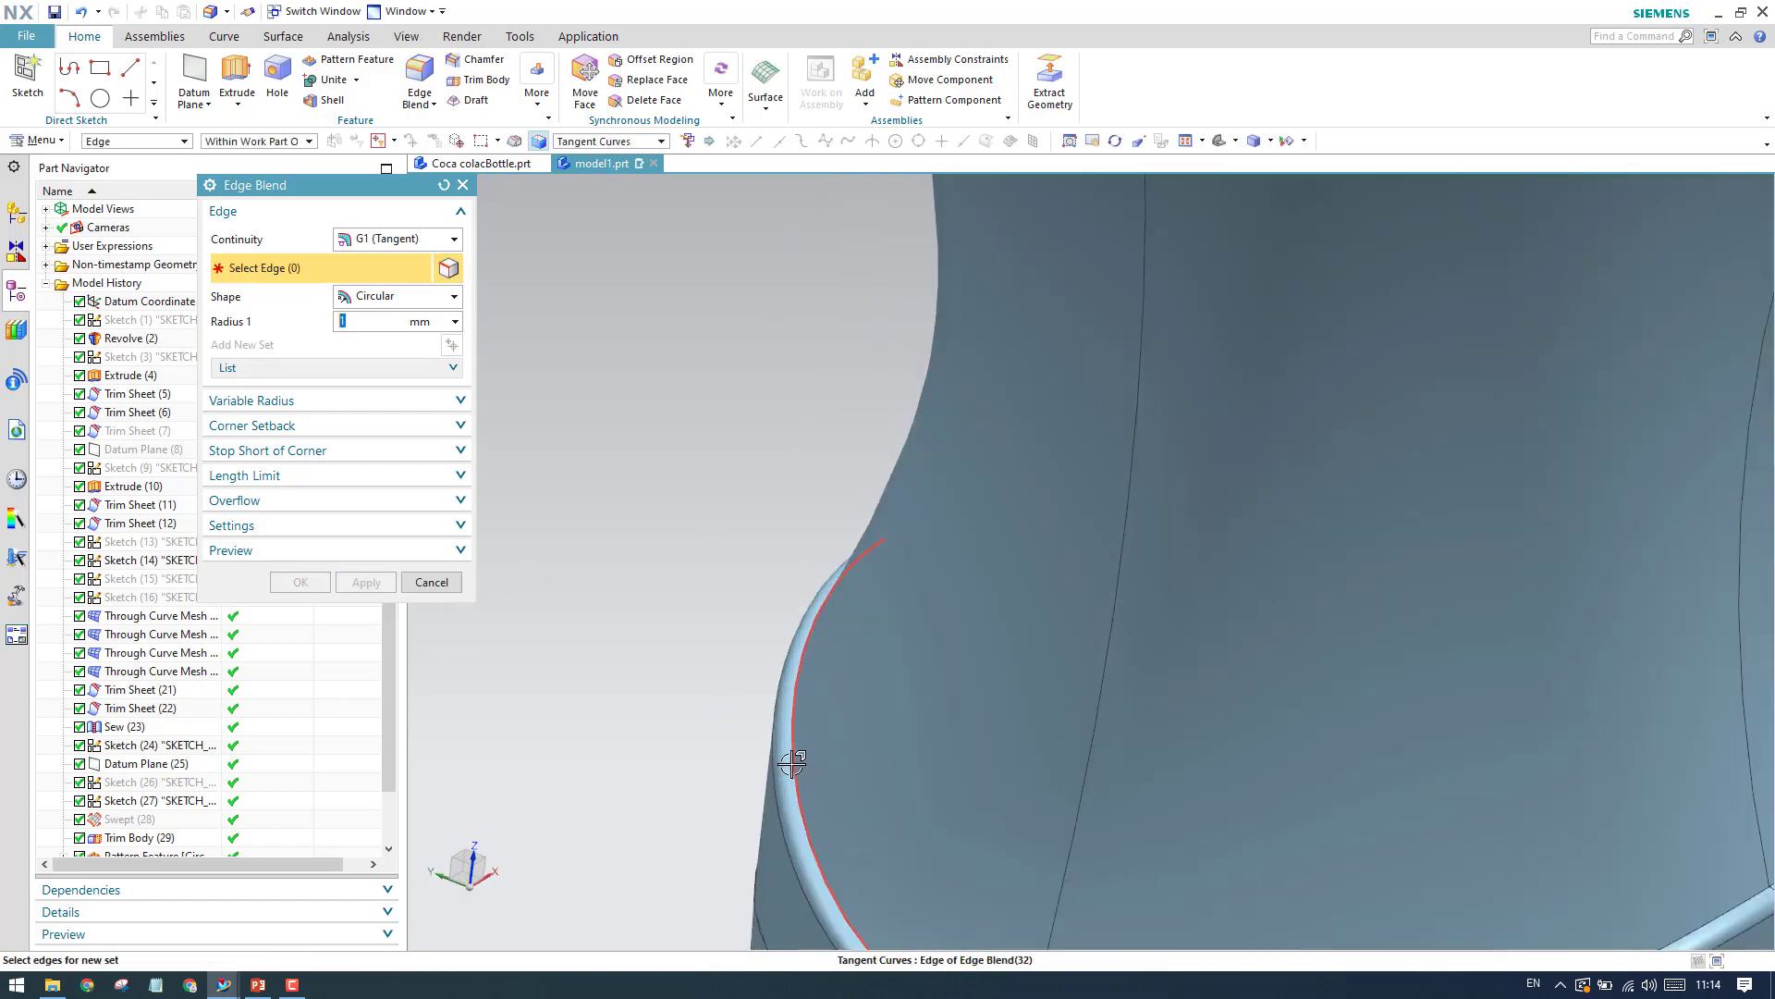
pyautogui.click(792, 764)
pyautogui.scroll(-4, 860, 749)
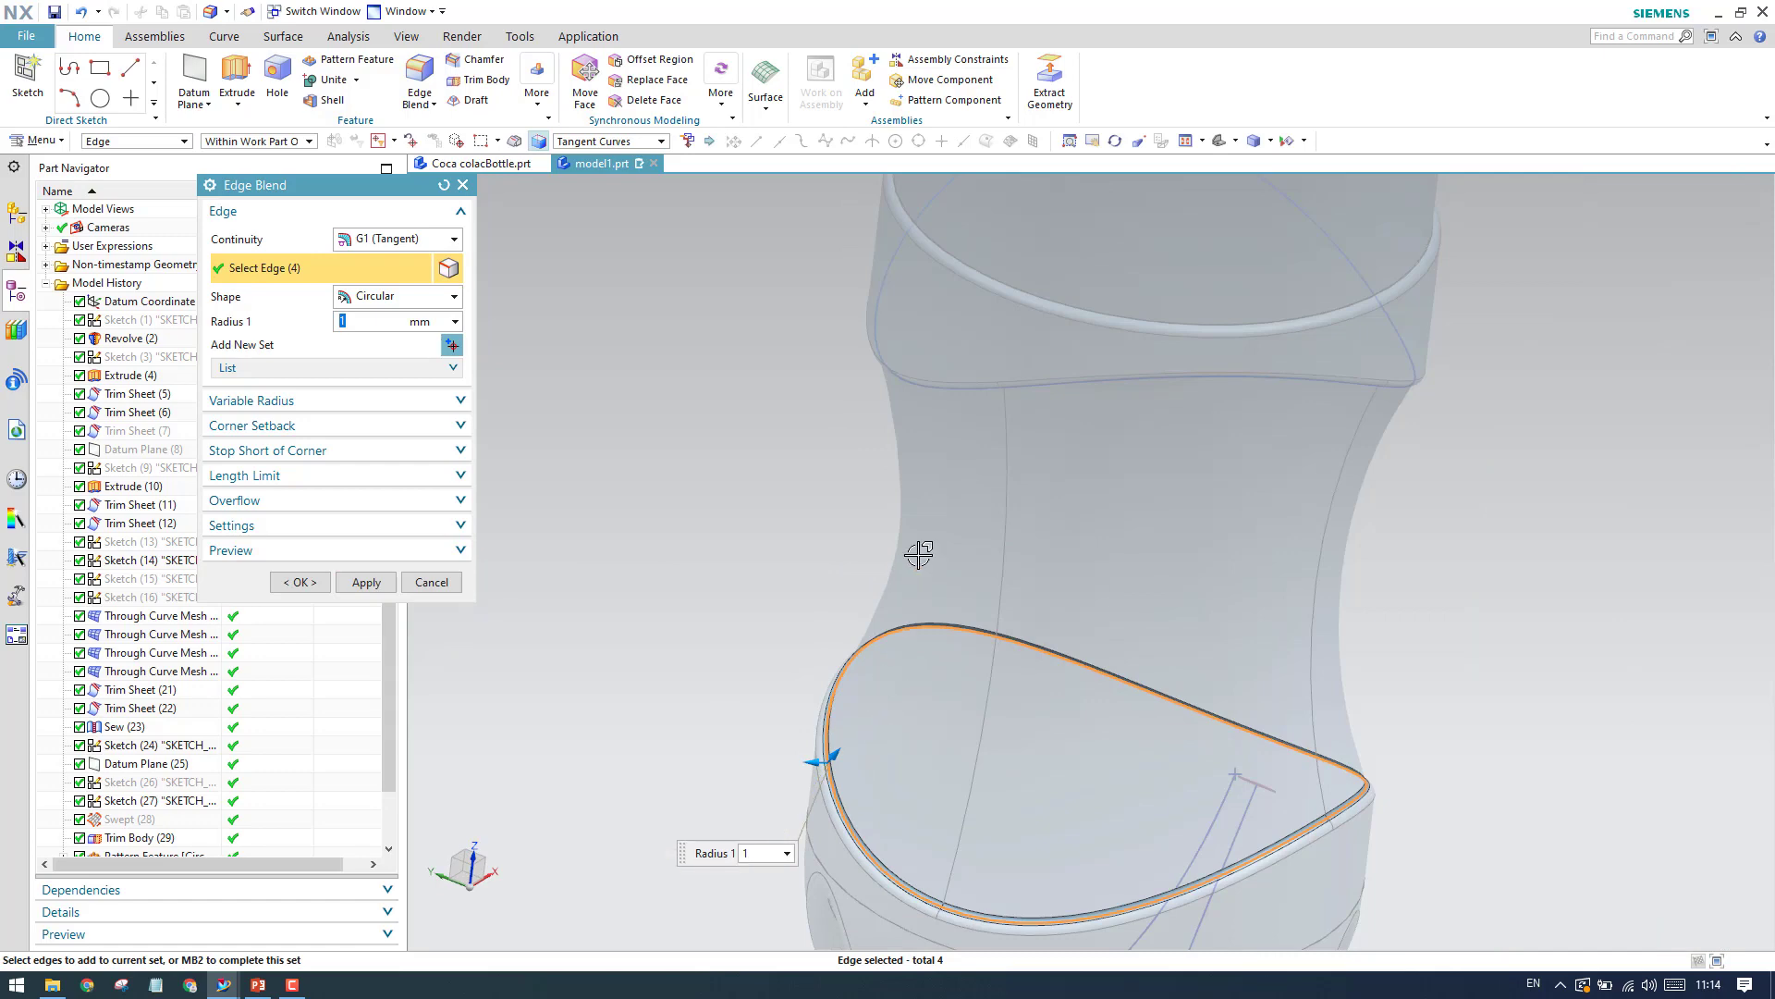
pyautogui.moveTo(918, 554); pyautogui.dragTo(903, 370, button='middle')
pyautogui.scroll(5, 915, 289)
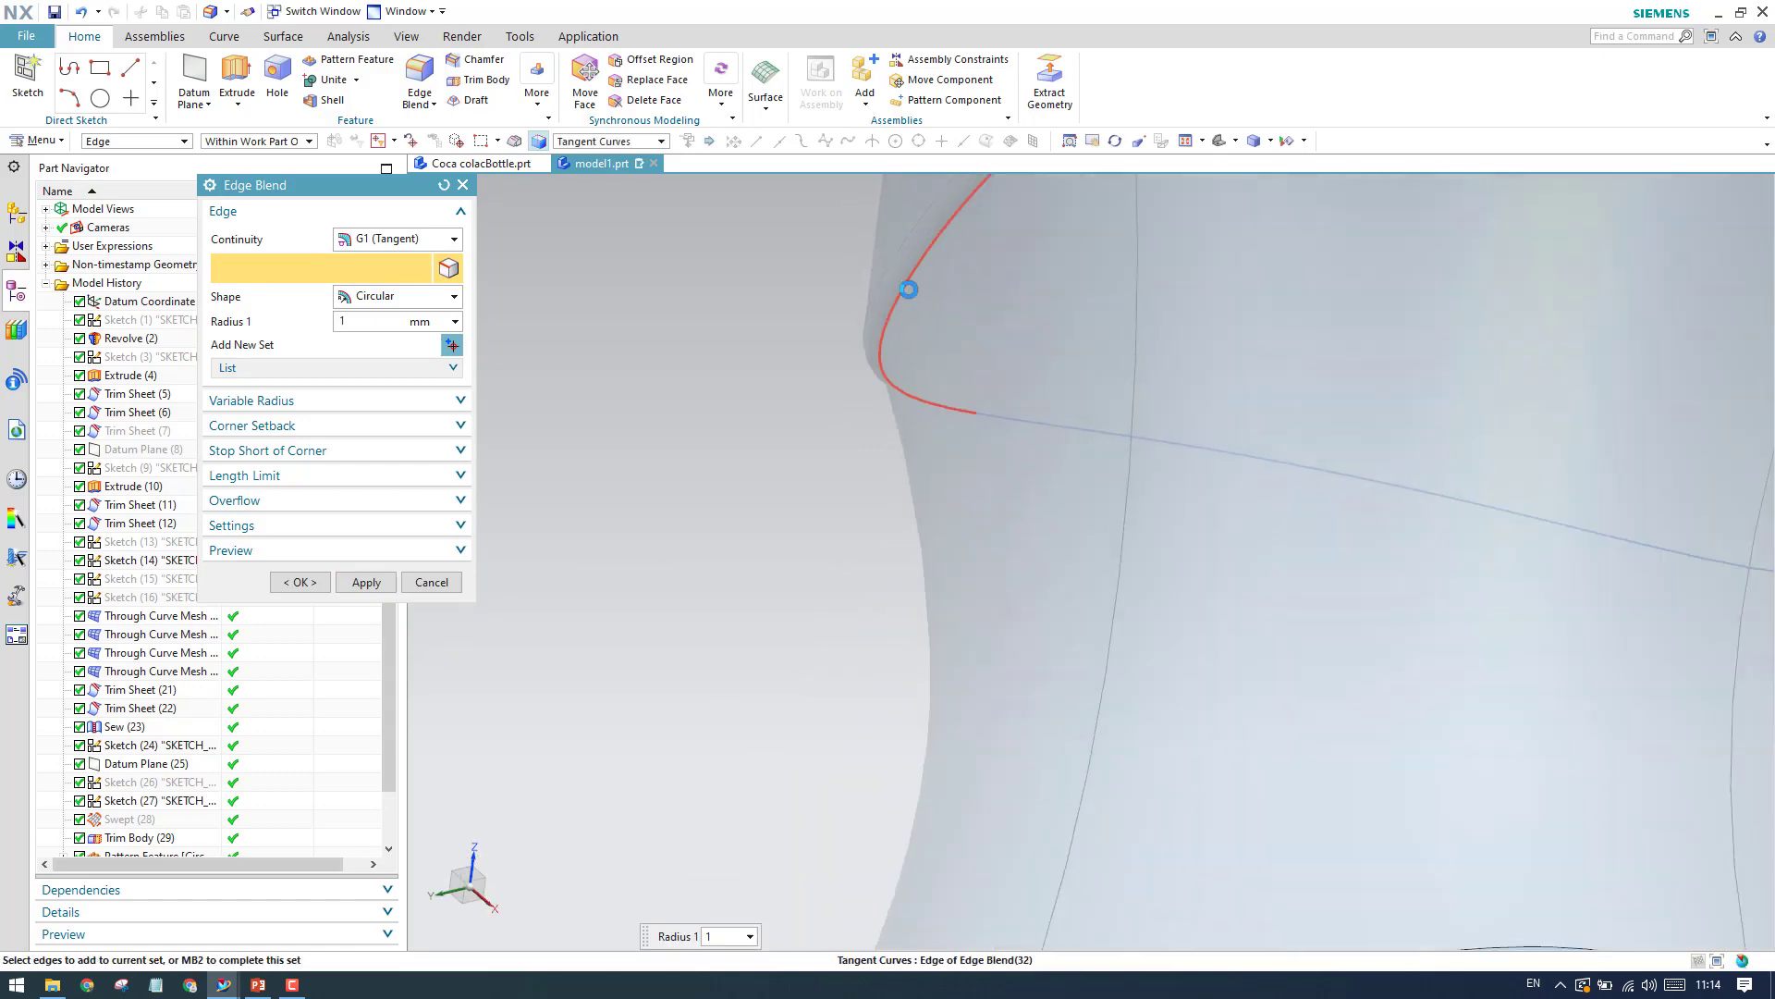
pyautogui.click(909, 290)
pyautogui.scroll(-5, 899, 436)
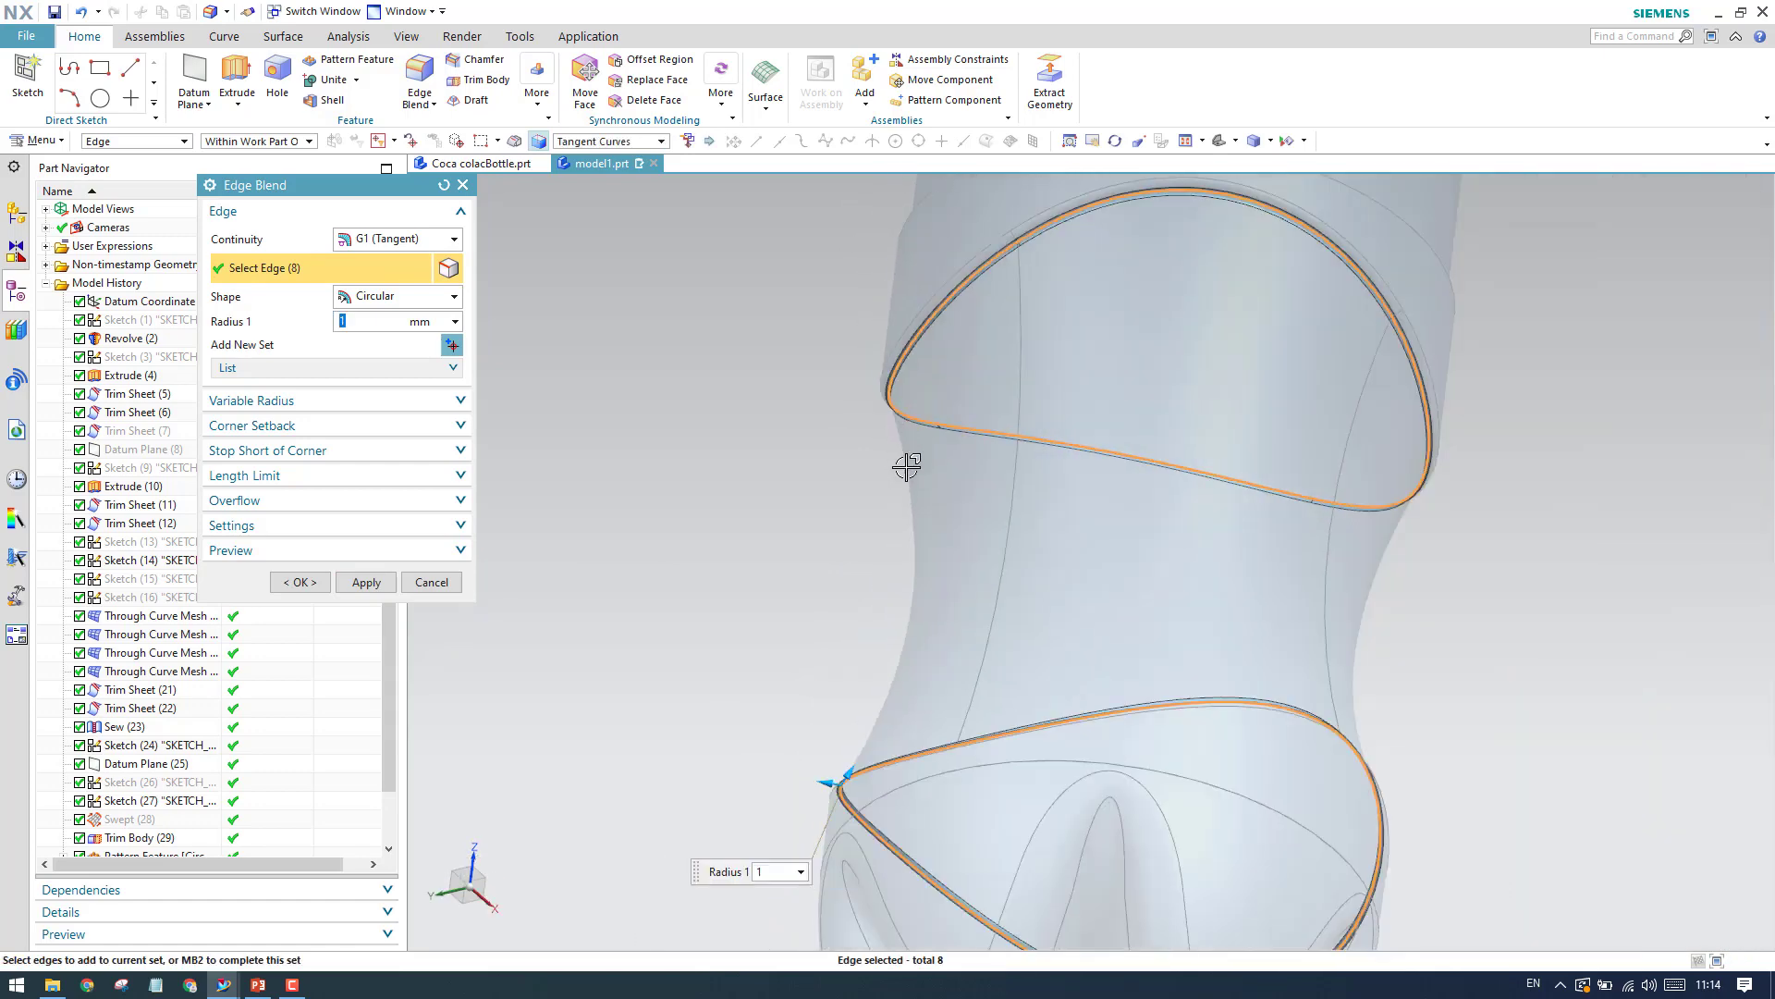
pyautogui.moveTo(906, 467); pyautogui.dragTo(955, 481, button='middle')
pyautogui.scroll(3, 958, 407)
pyautogui.click(963, 369)
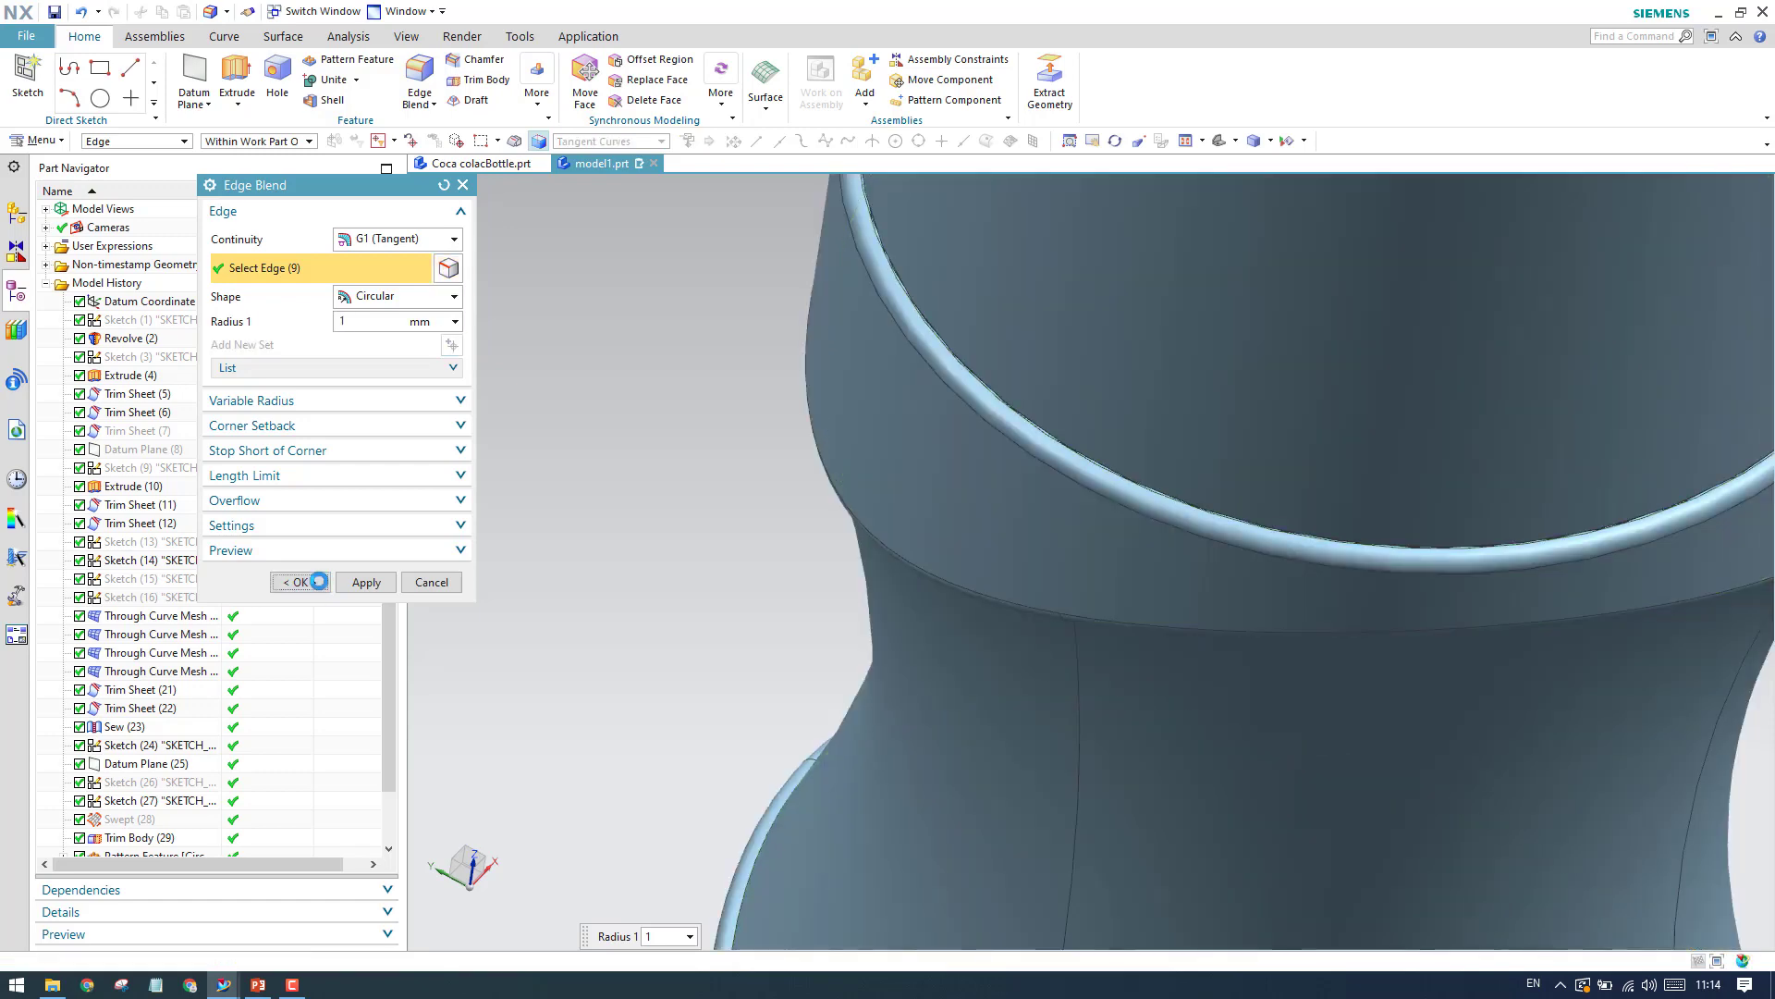
pyautogui.click(318, 581)
# Edit the last edge blend to remove the upper ledge's inner edge from its selection.
pyautogui.scroll(5, 1011, 385)
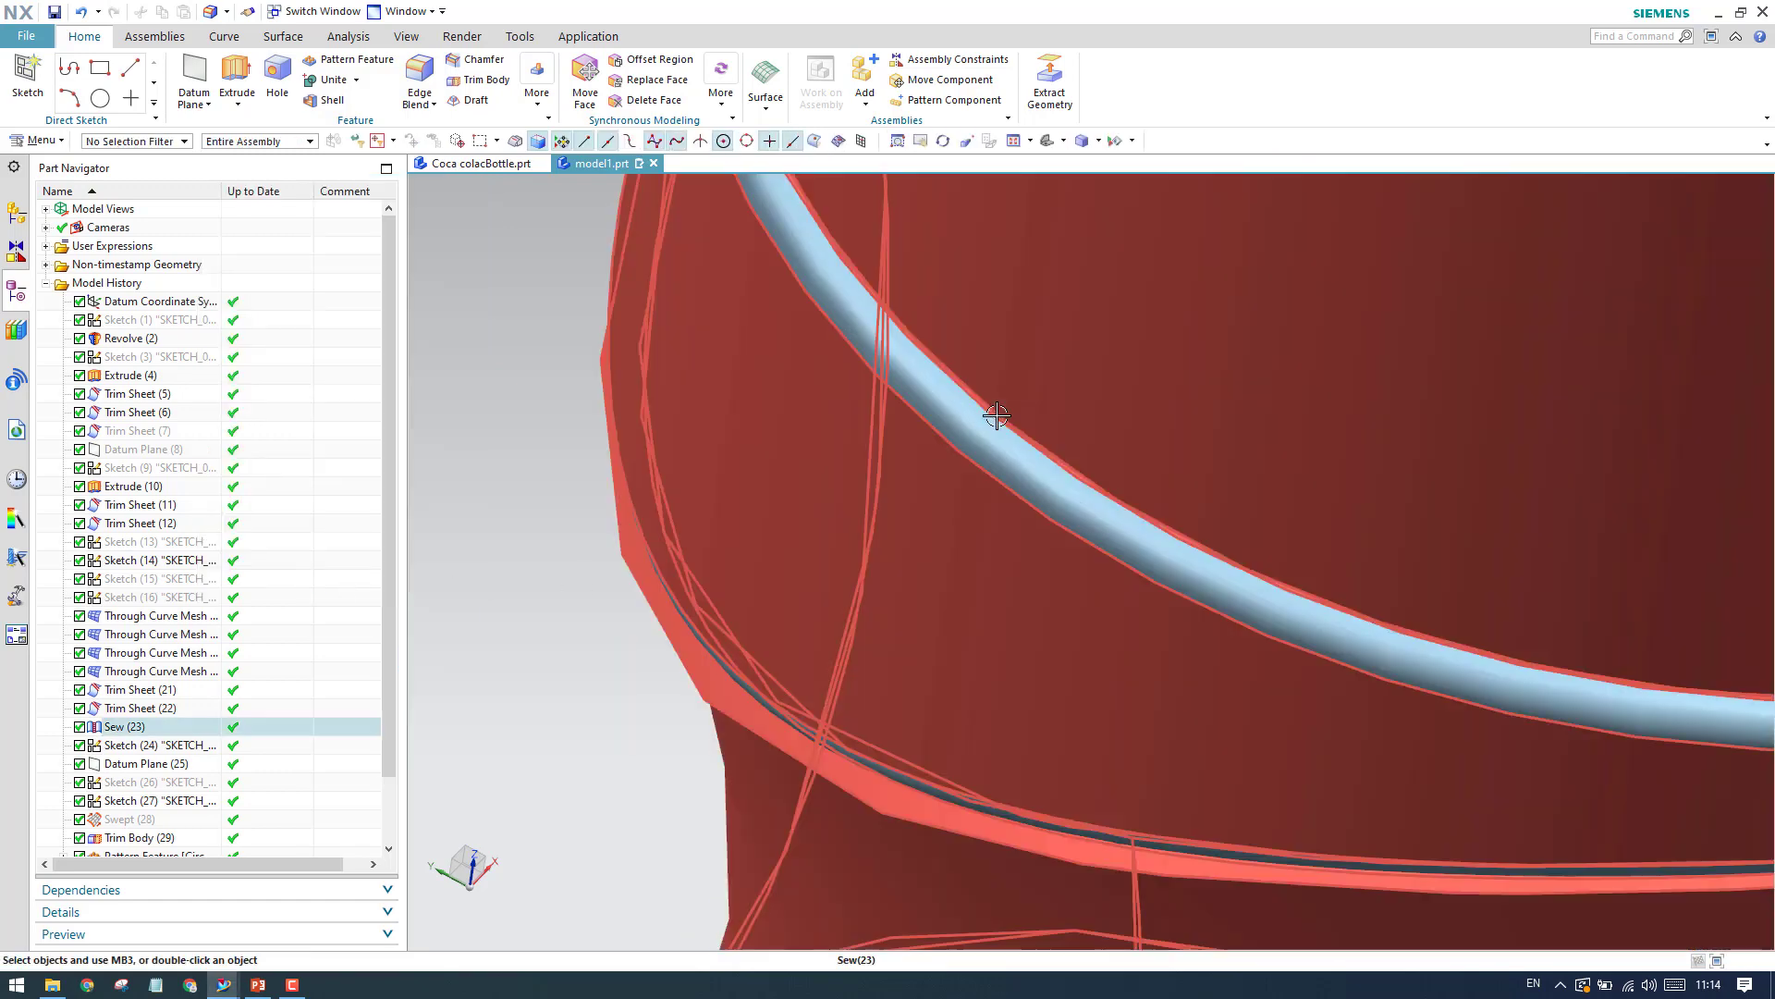
pyautogui.scroll(-5, 996, 416)
pyautogui.scroll(-2, 185, 647)
pyautogui.click(184, 837)
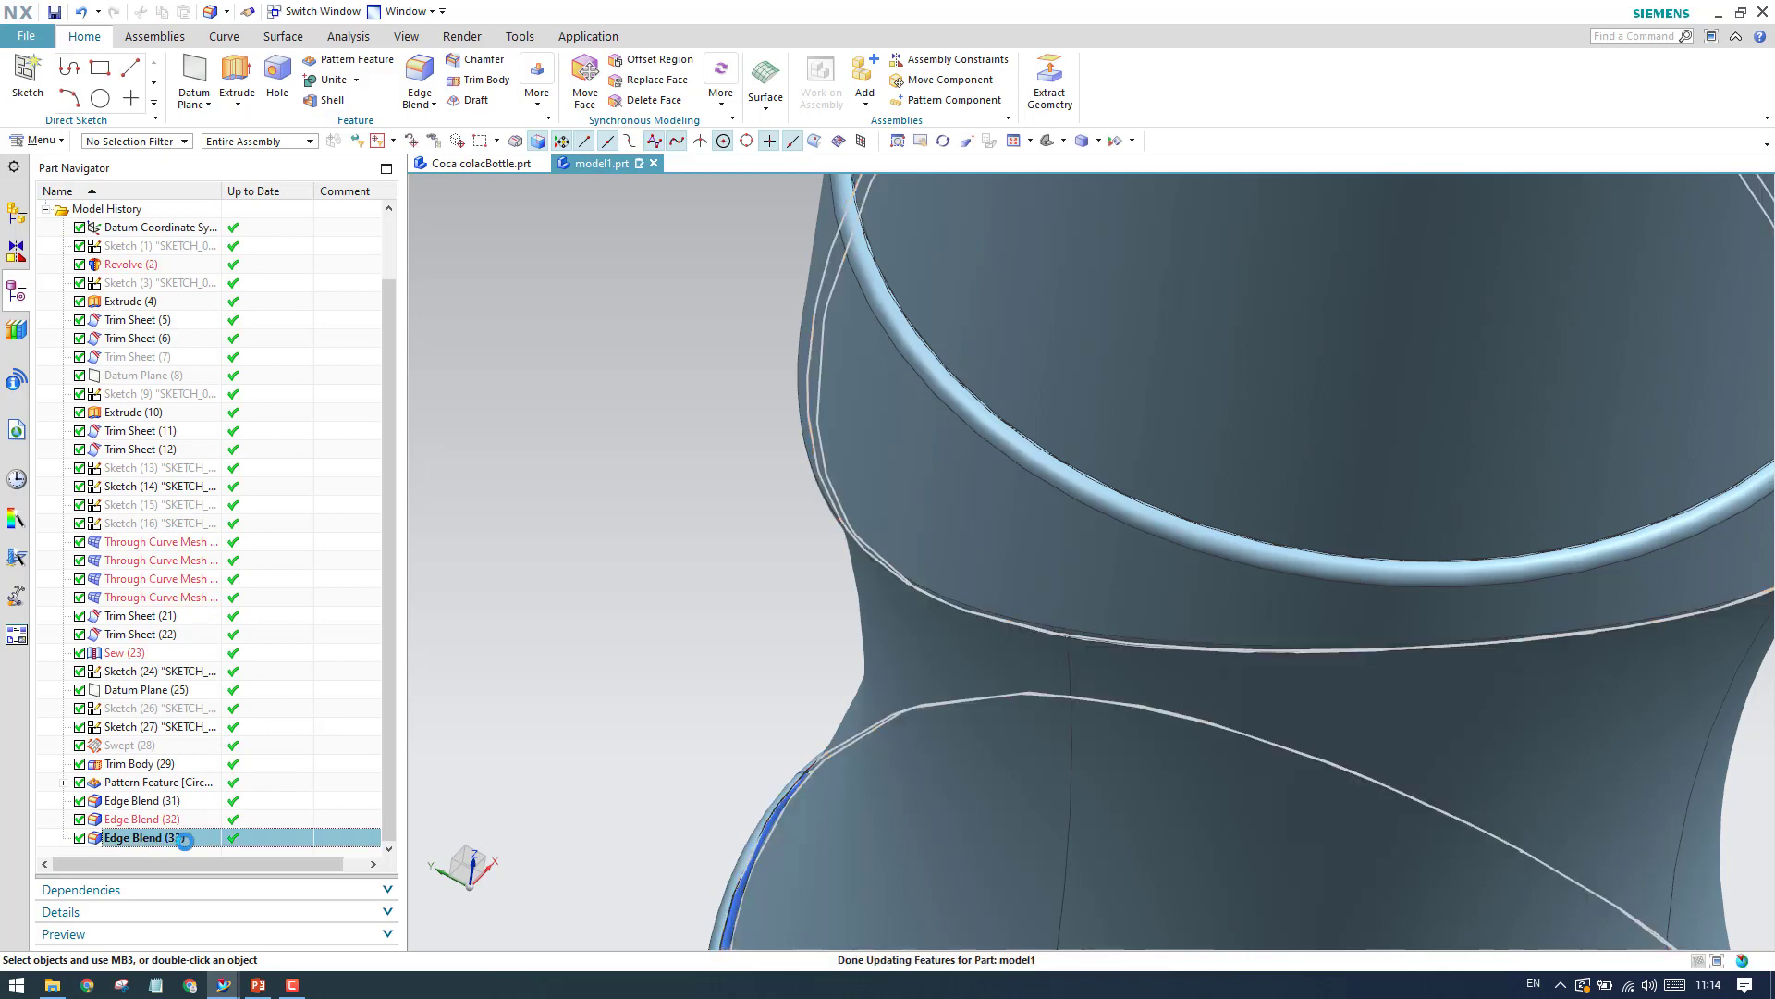
pyautogui.doubleClick(184, 837)
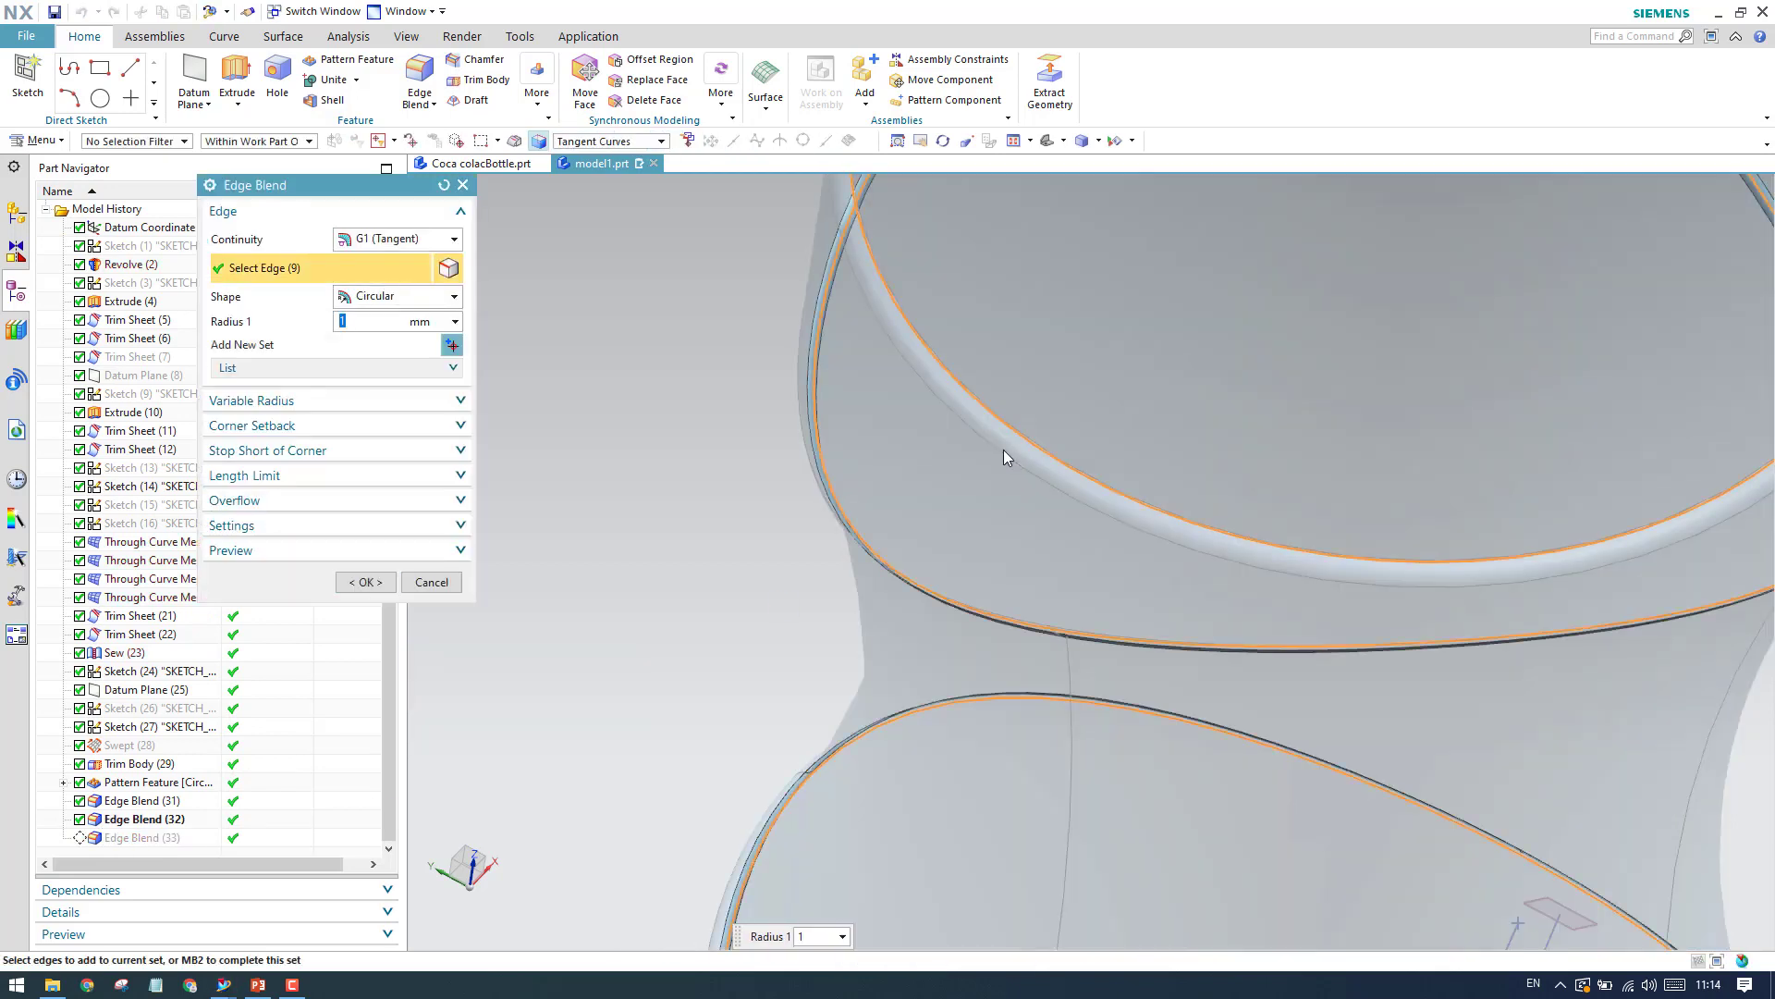
pyautogui.keyDown('shift'); pyautogui.click(1008, 438); pyautogui.keyUp('shift')
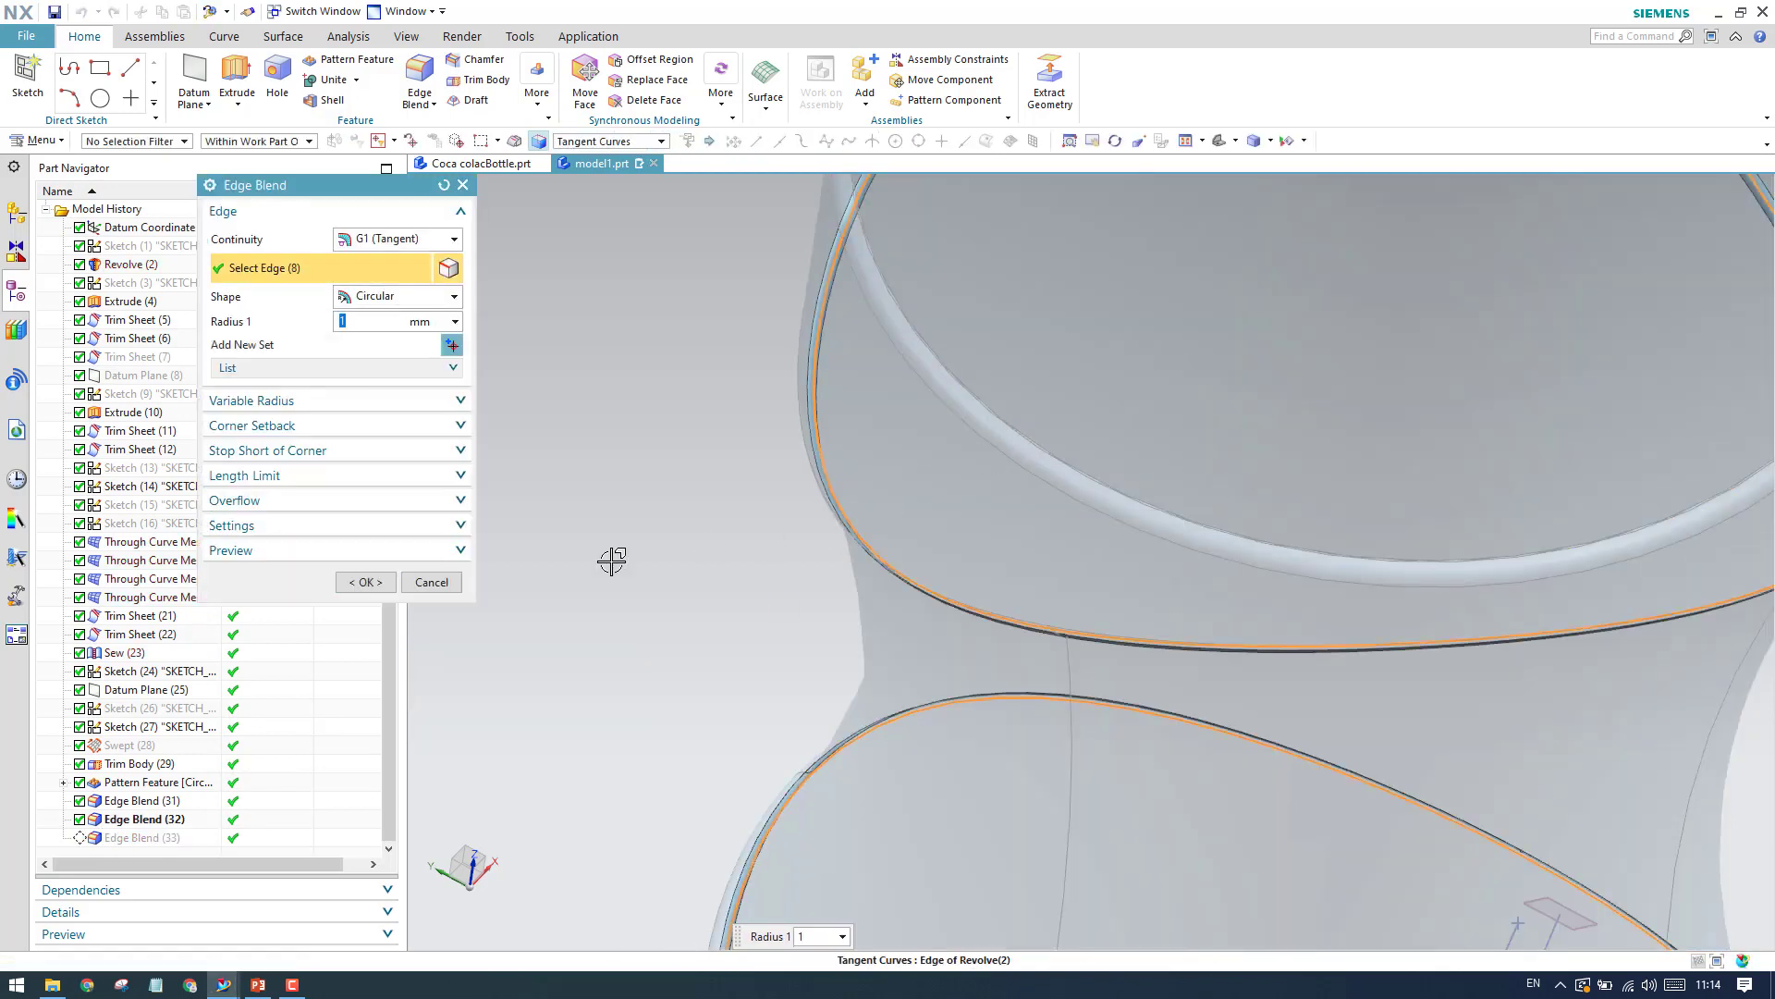
pyautogui.click(372, 581)
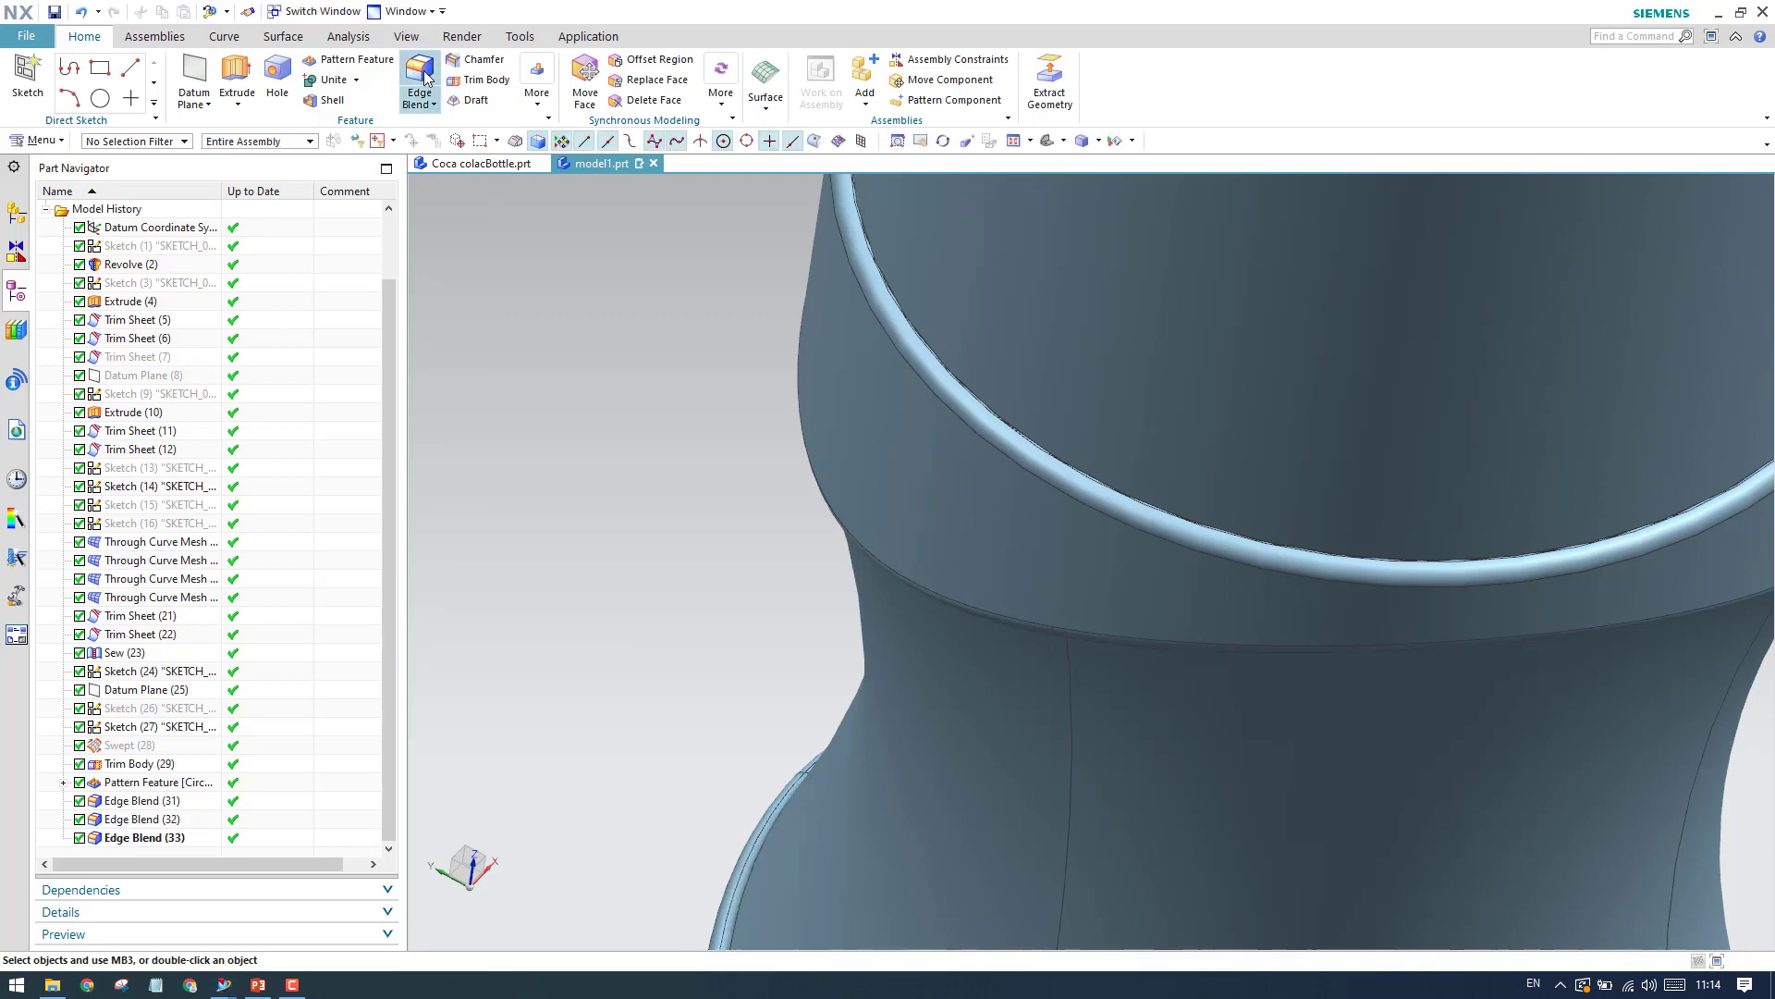
# Blend the upper ledge's inner edge separately with a 1 mm radius.
pyautogui.click(989, 413)
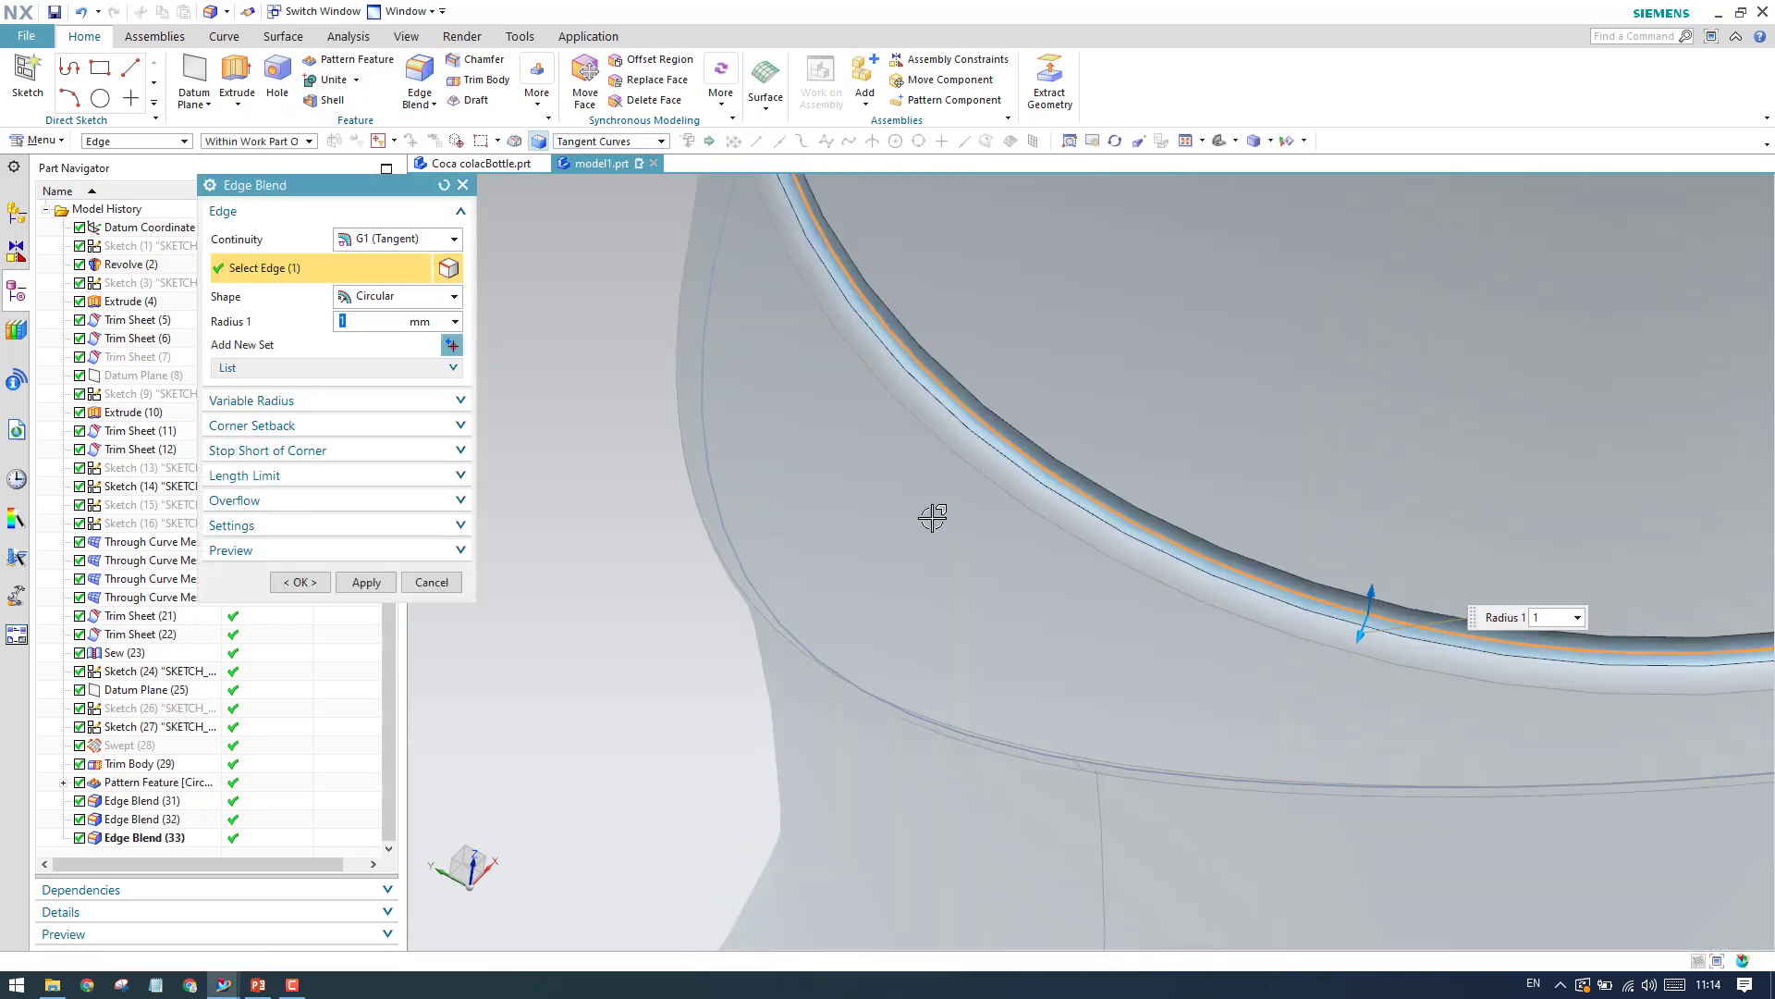
pyautogui.scroll(-5, 932, 518)
pyautogui.click(298, 582)
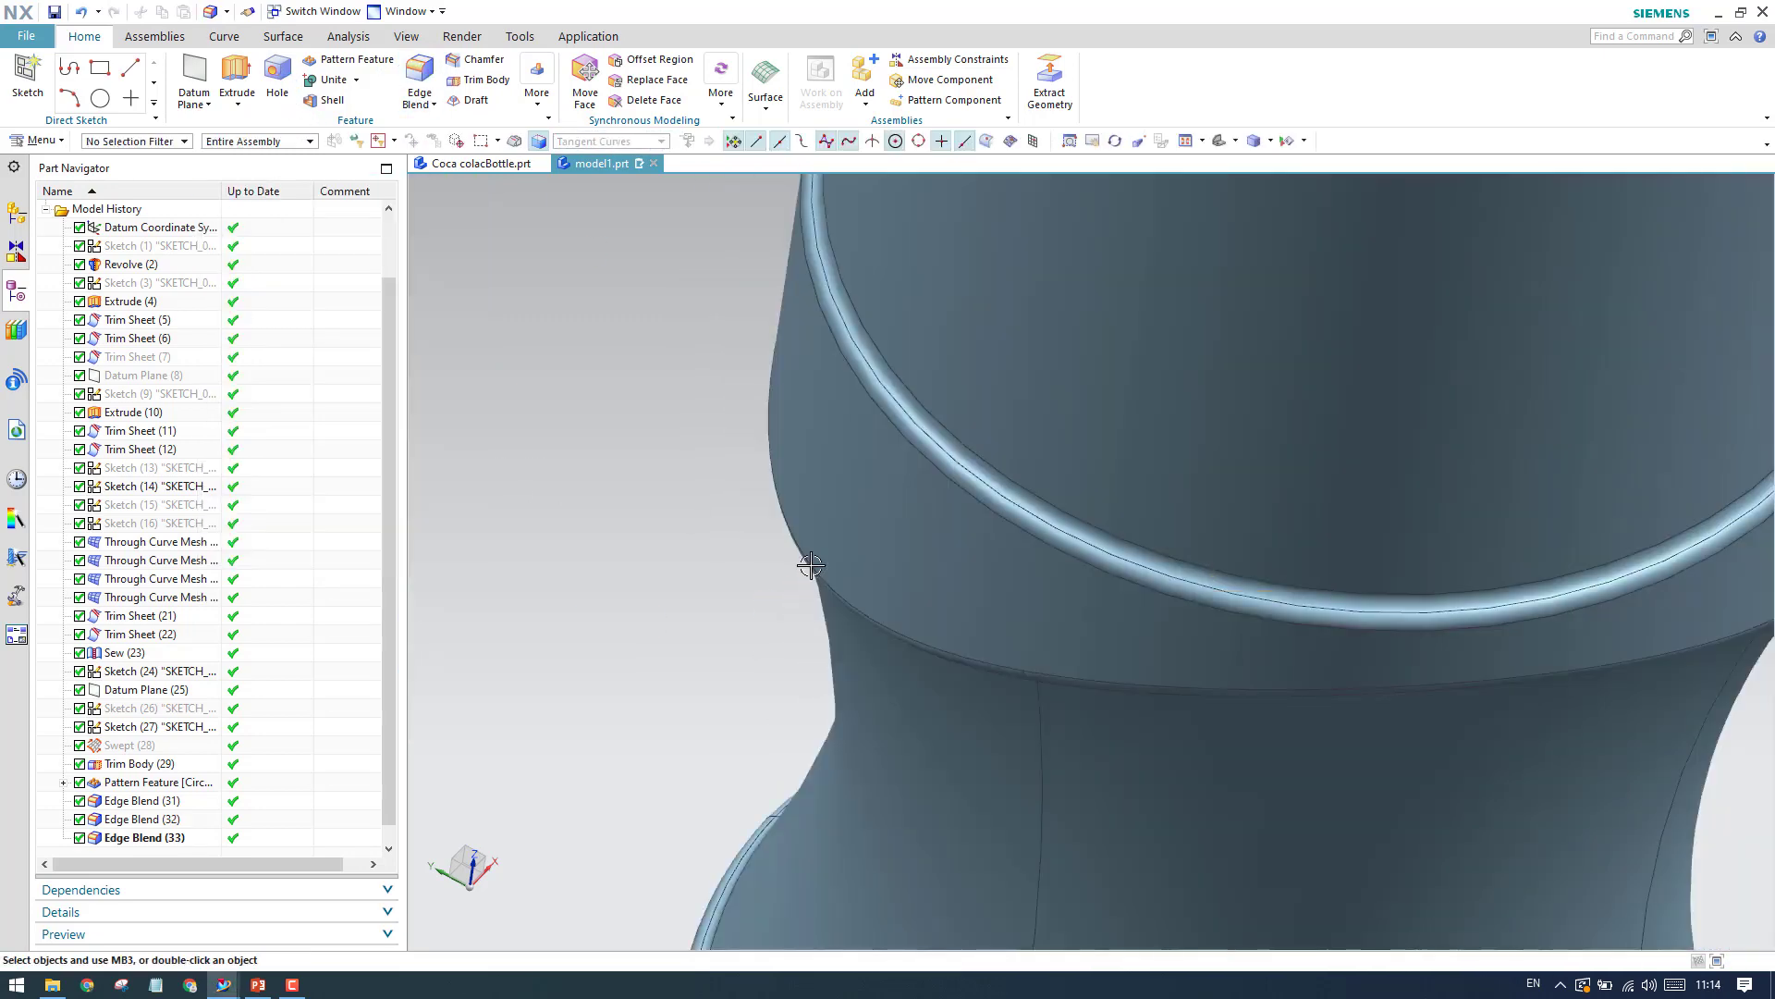
# Set up a Shell with 0.6 mm thickness that removes the top face of the bottle's neck.
pyautogui.scroll(3, 811, 564)
pyautogui.moveTo(810, 564); pyautogui.dragTo(861, 507, button='middle')
pyautogui.scroll(-5, 956, 499)
pyautogui.scroll(3, 973, 499)
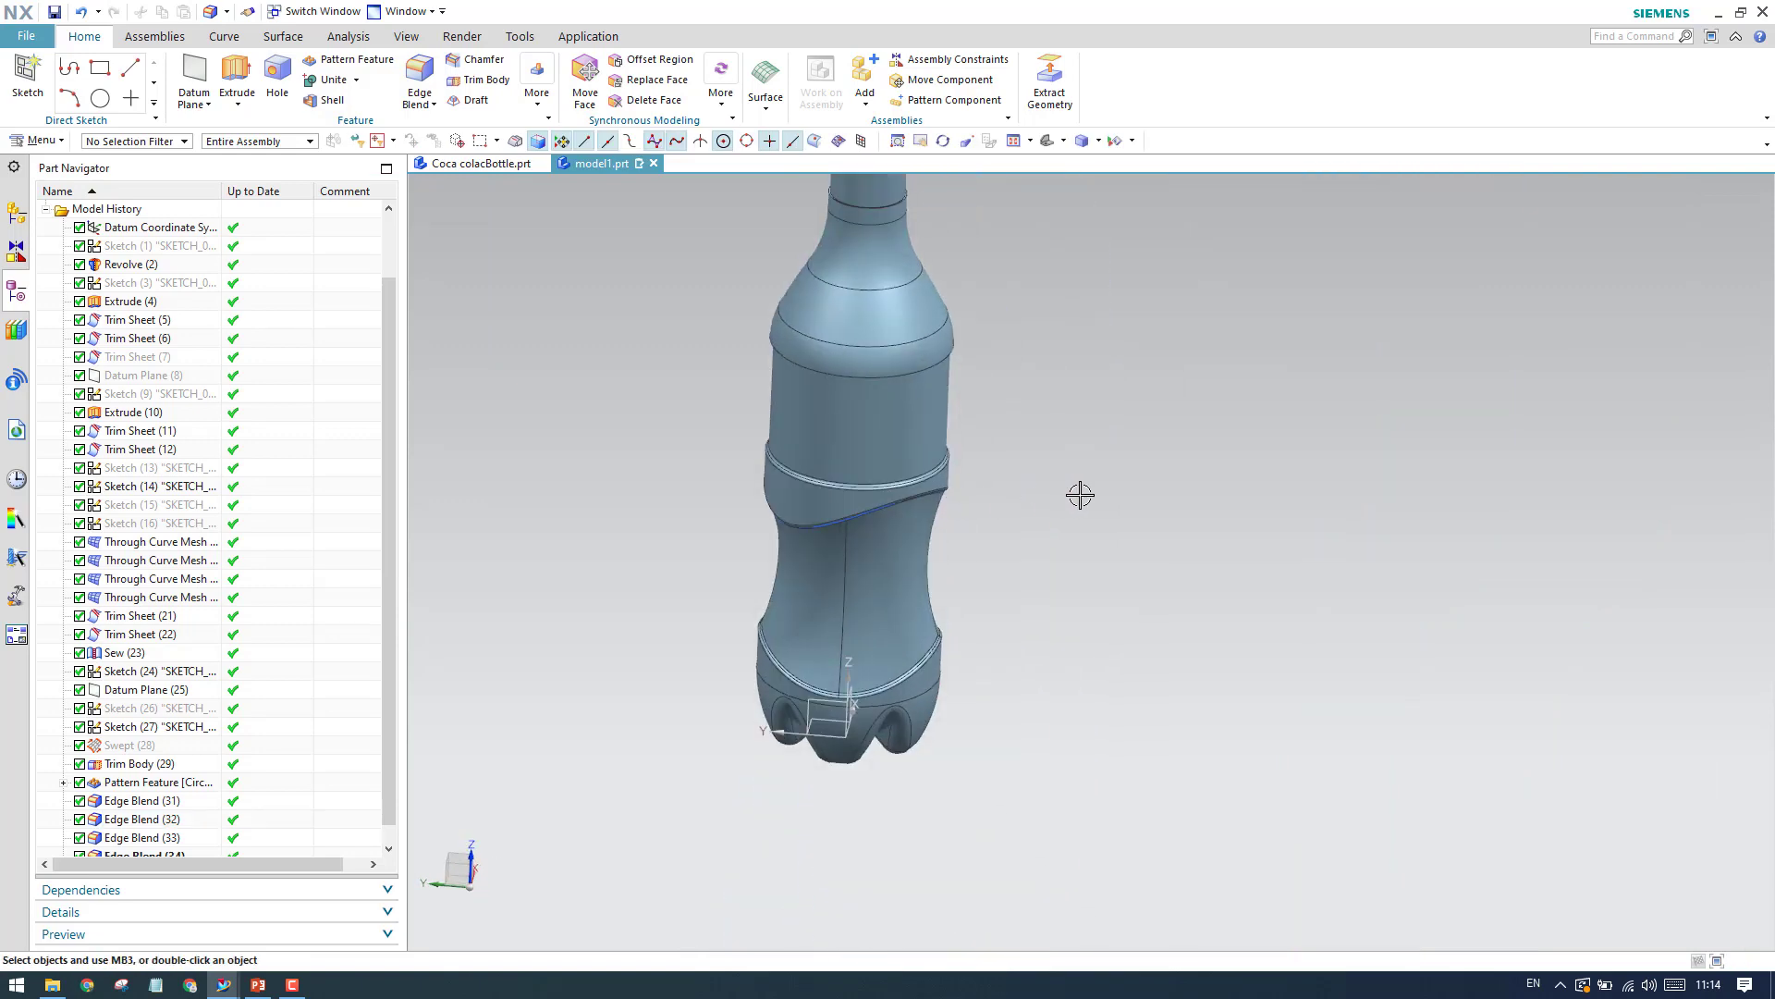
pyautogui.scroll(-3, 1080, 493)
pyautogui.scroll(3, 891, 203)
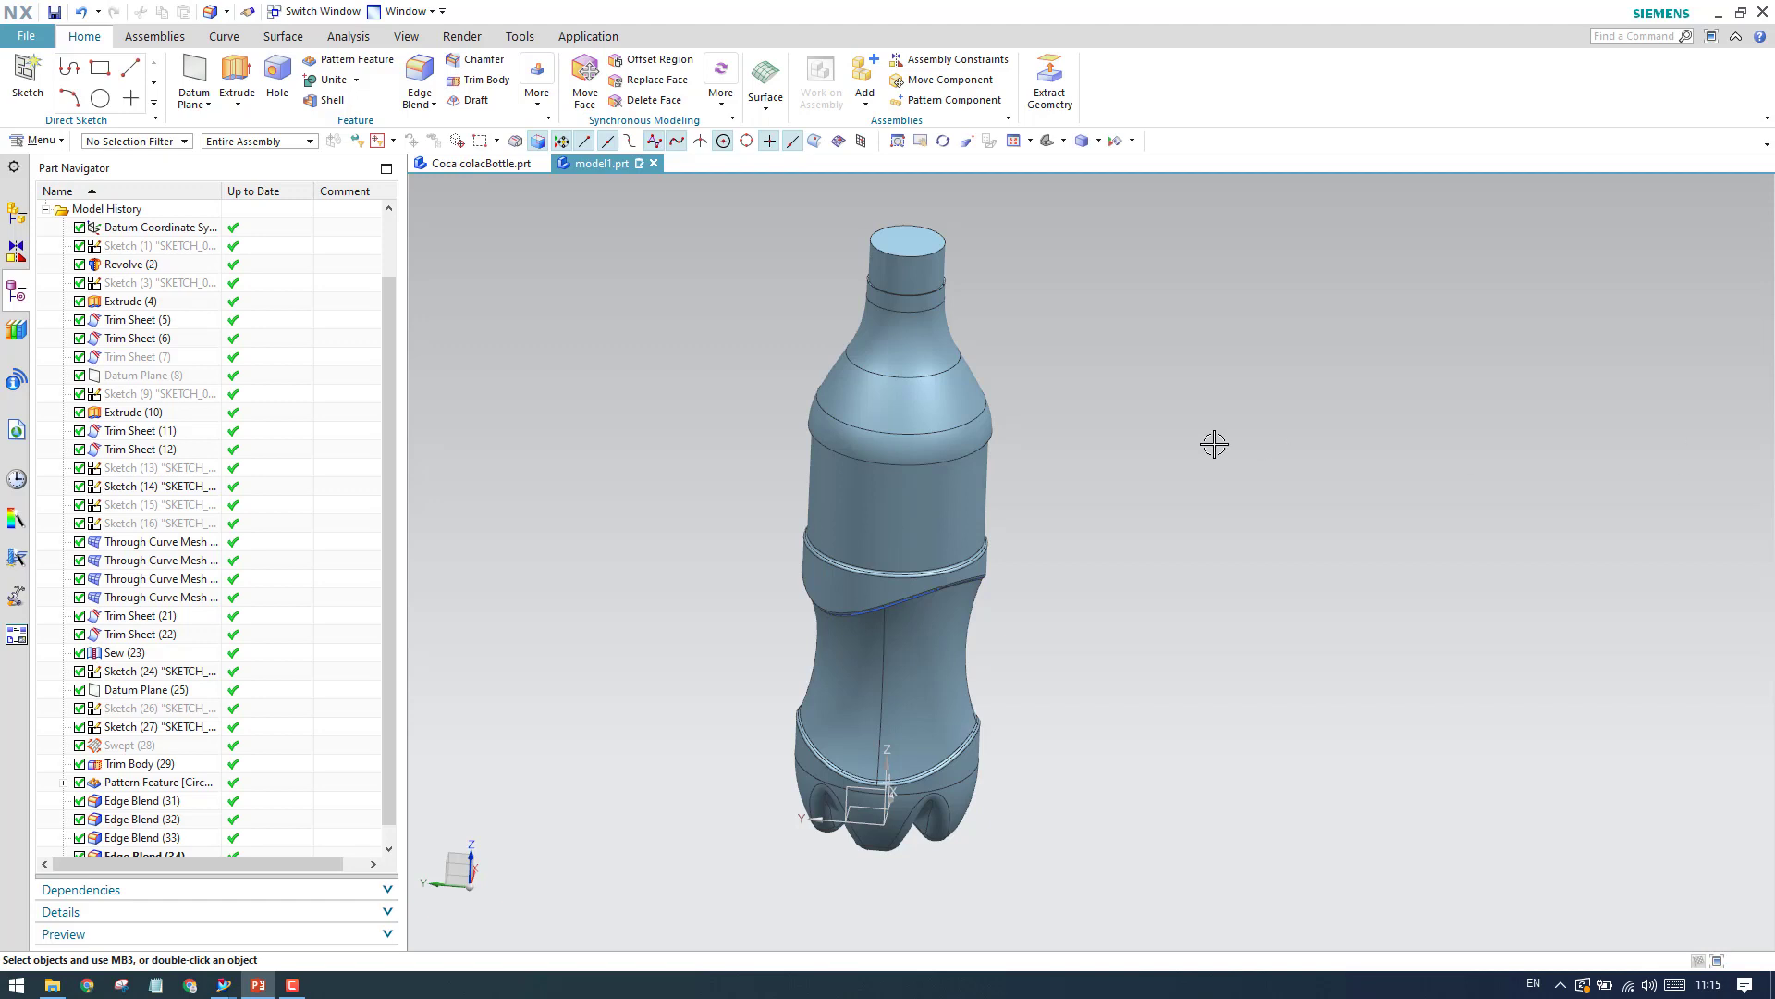
pyautogui.click(899, 283)
pyautogui.click(337, 105)
pyautogui.scroll(5, 817, 377)
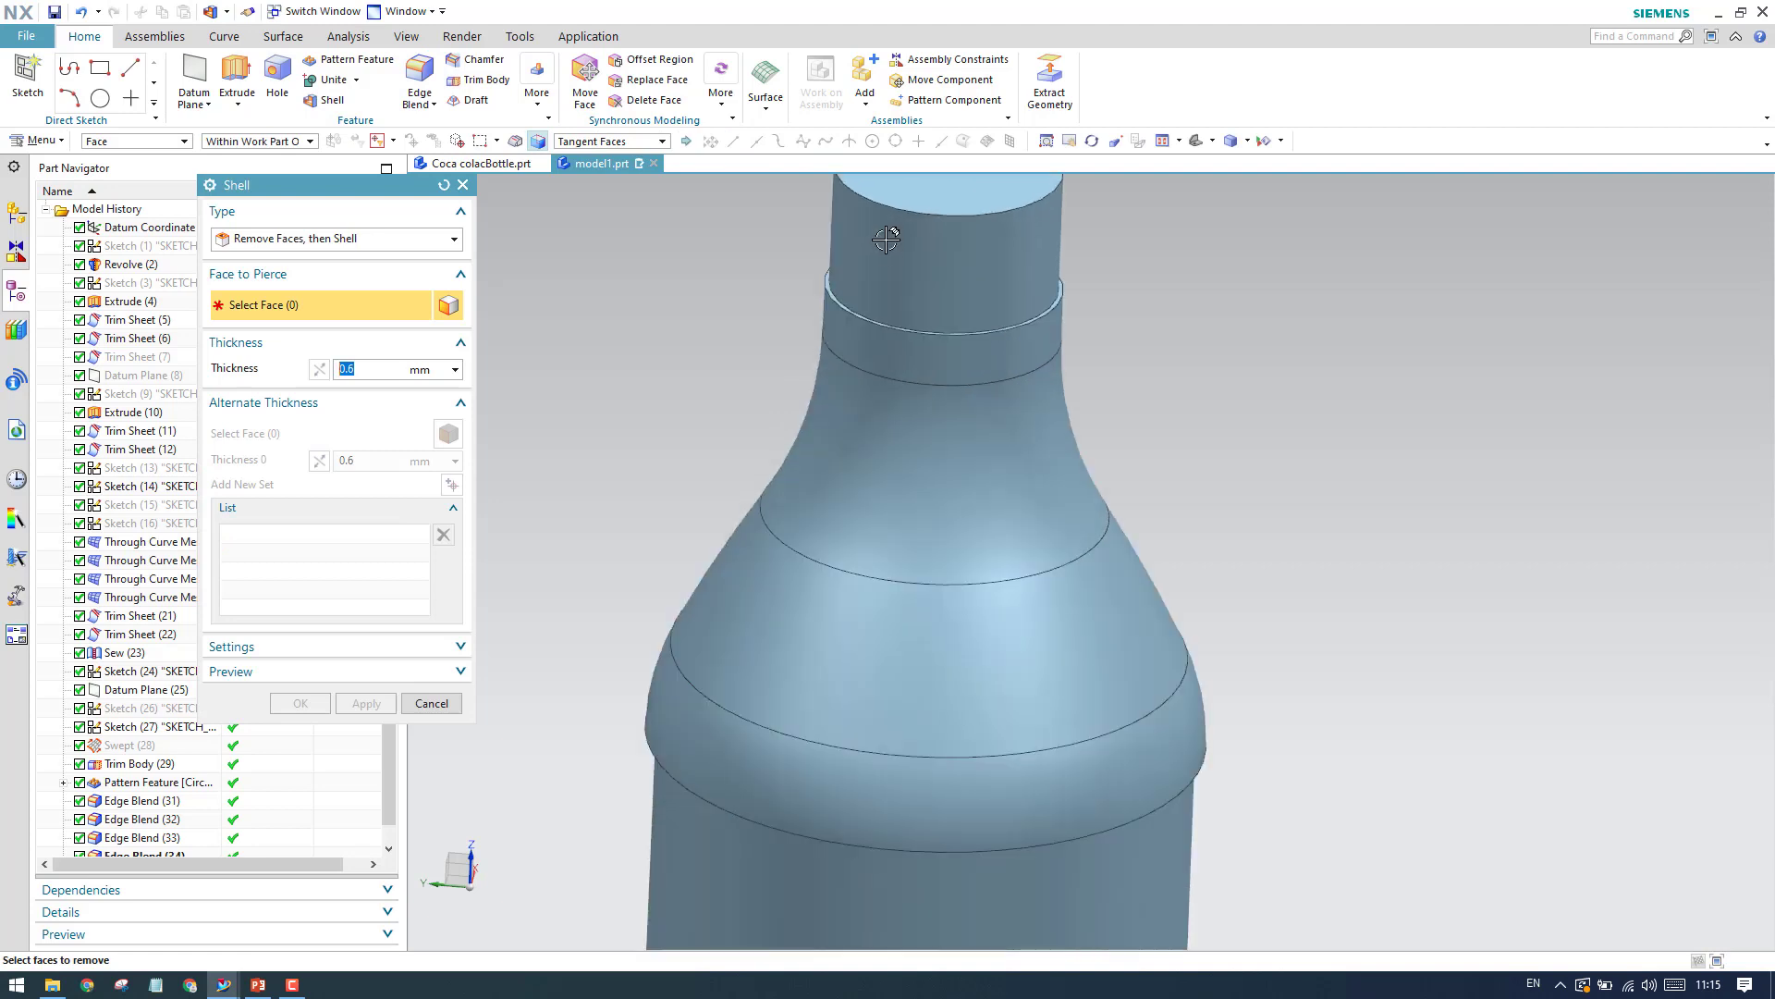
pyautogui.scroll(-5, 973, 392)
pyautogui.scroll(3, 962, 360)
pyautogui.click(963, 360)
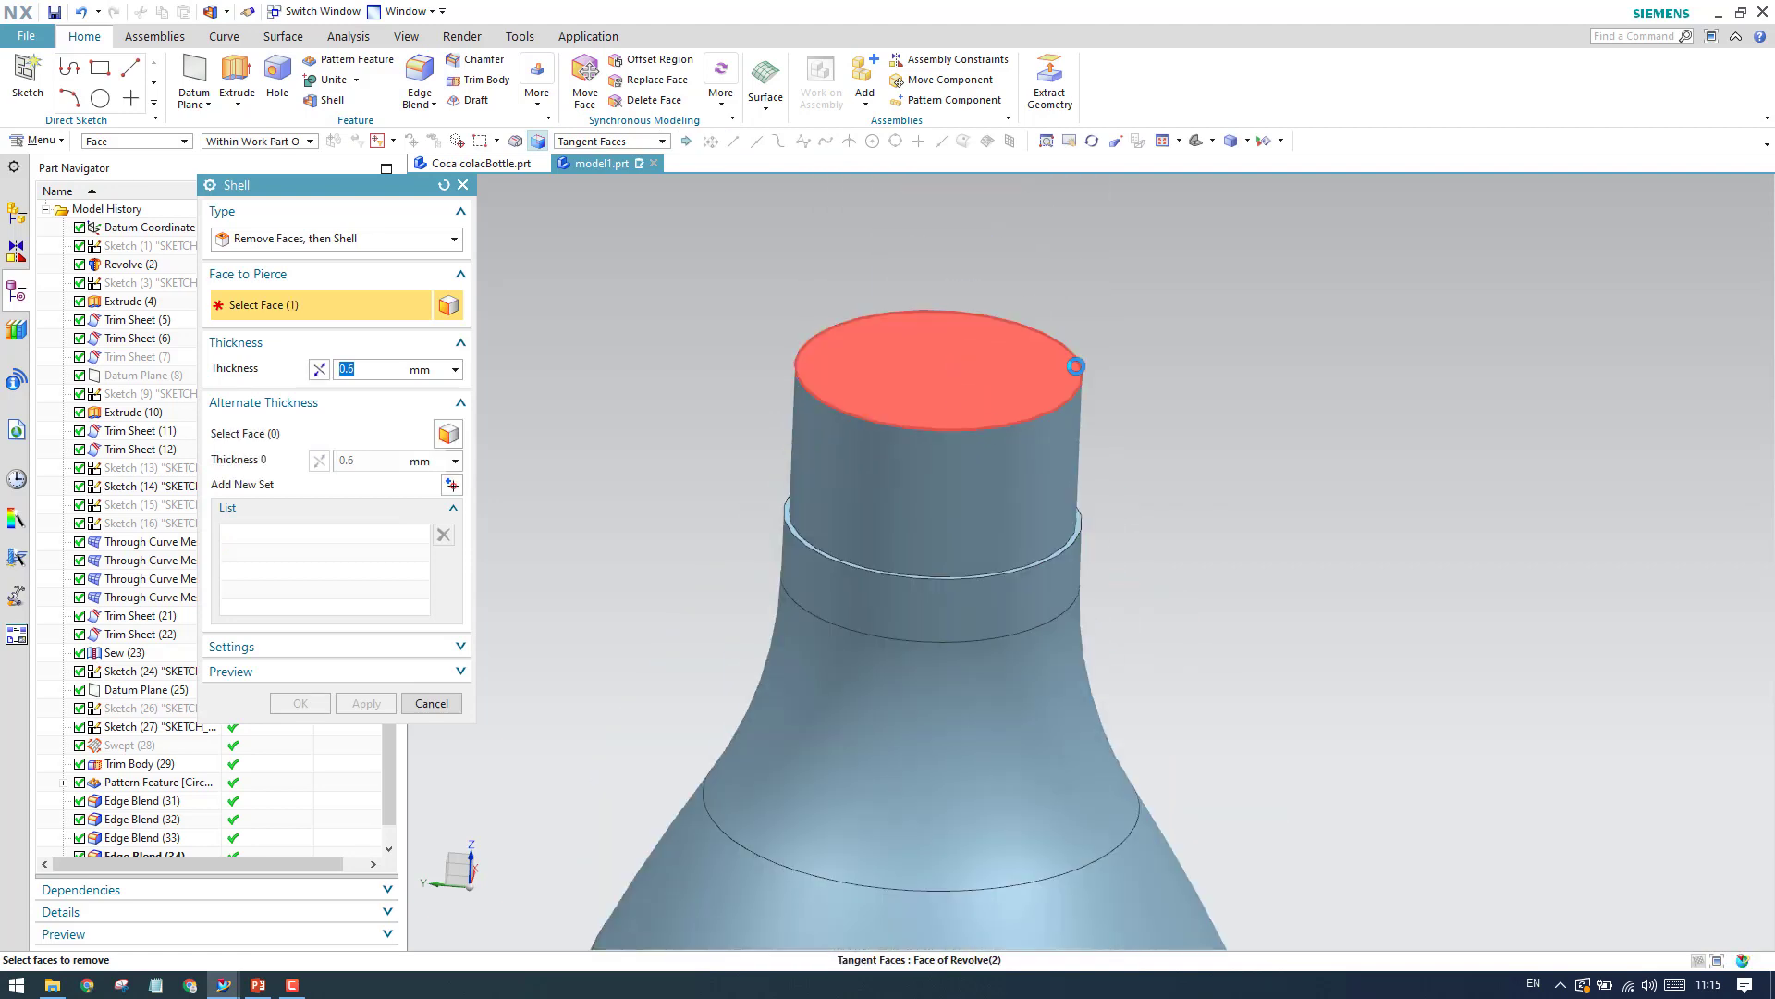
pyautogui.scroll(-3, 1077, 366)
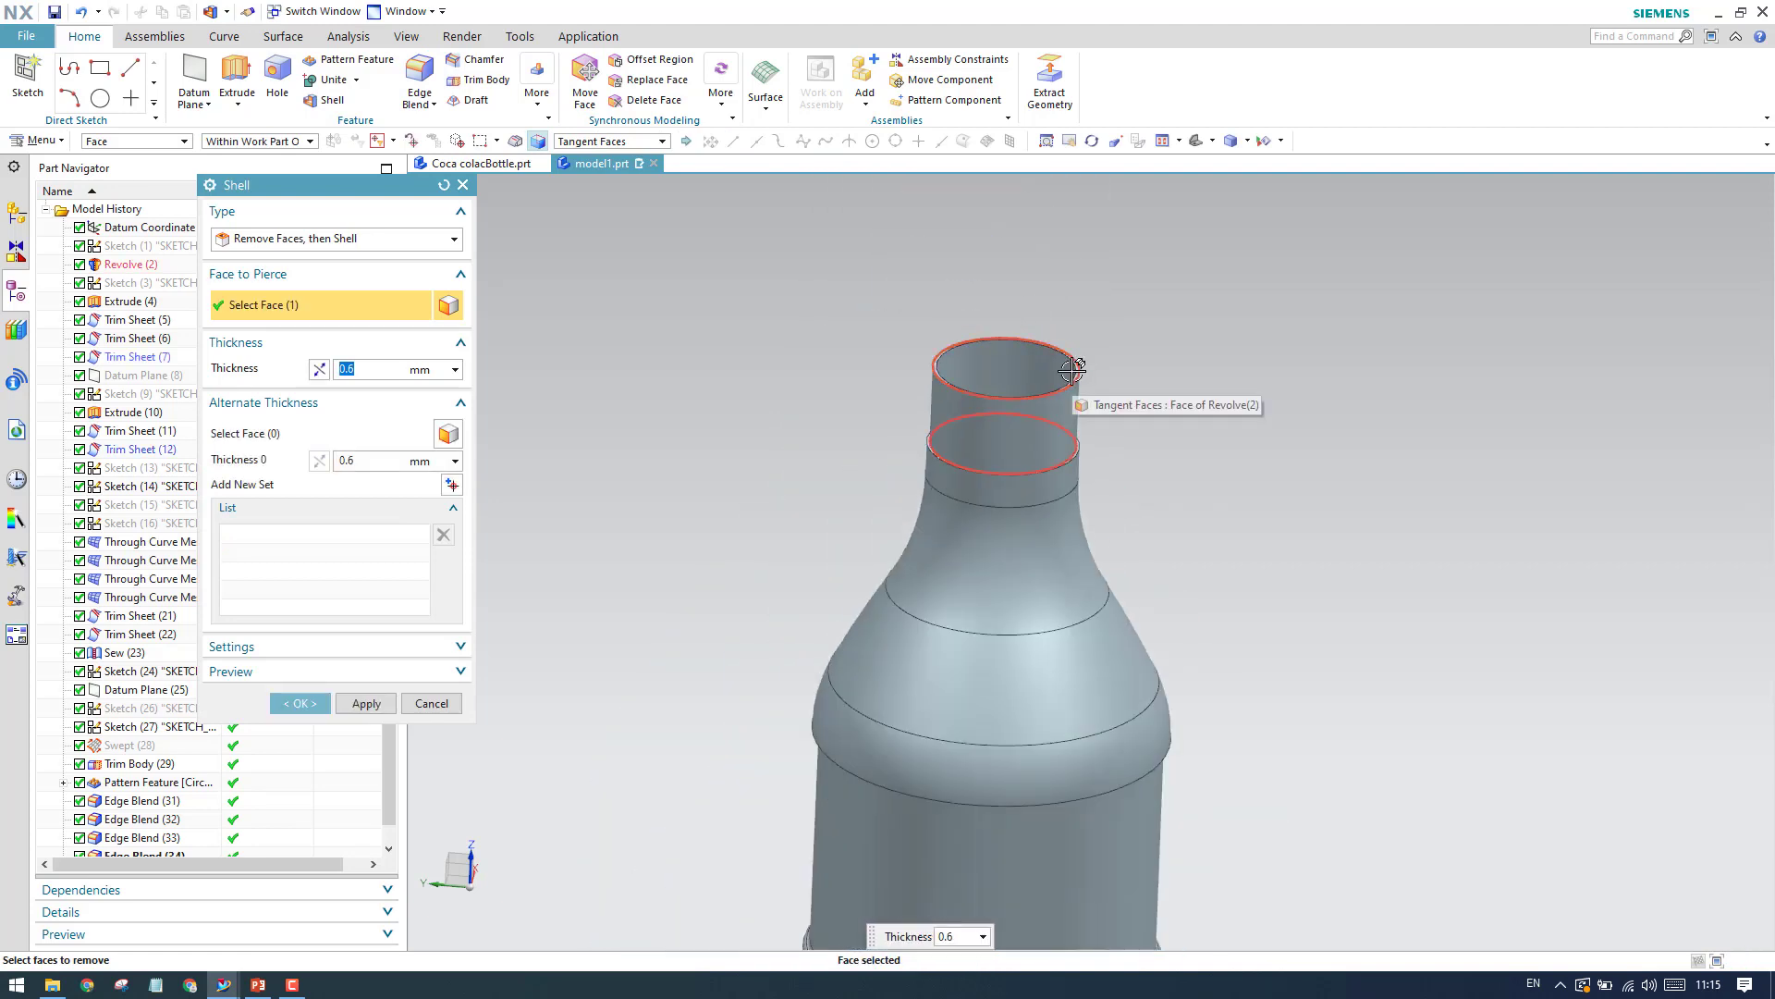
# Give the small ledge at the neck's base and the adjoining outer faces a 0.75 mm alternate thickness and complete the shell.
pyautogui.click(350, 435)
pyautogui.scroll(5, 1024, 412)
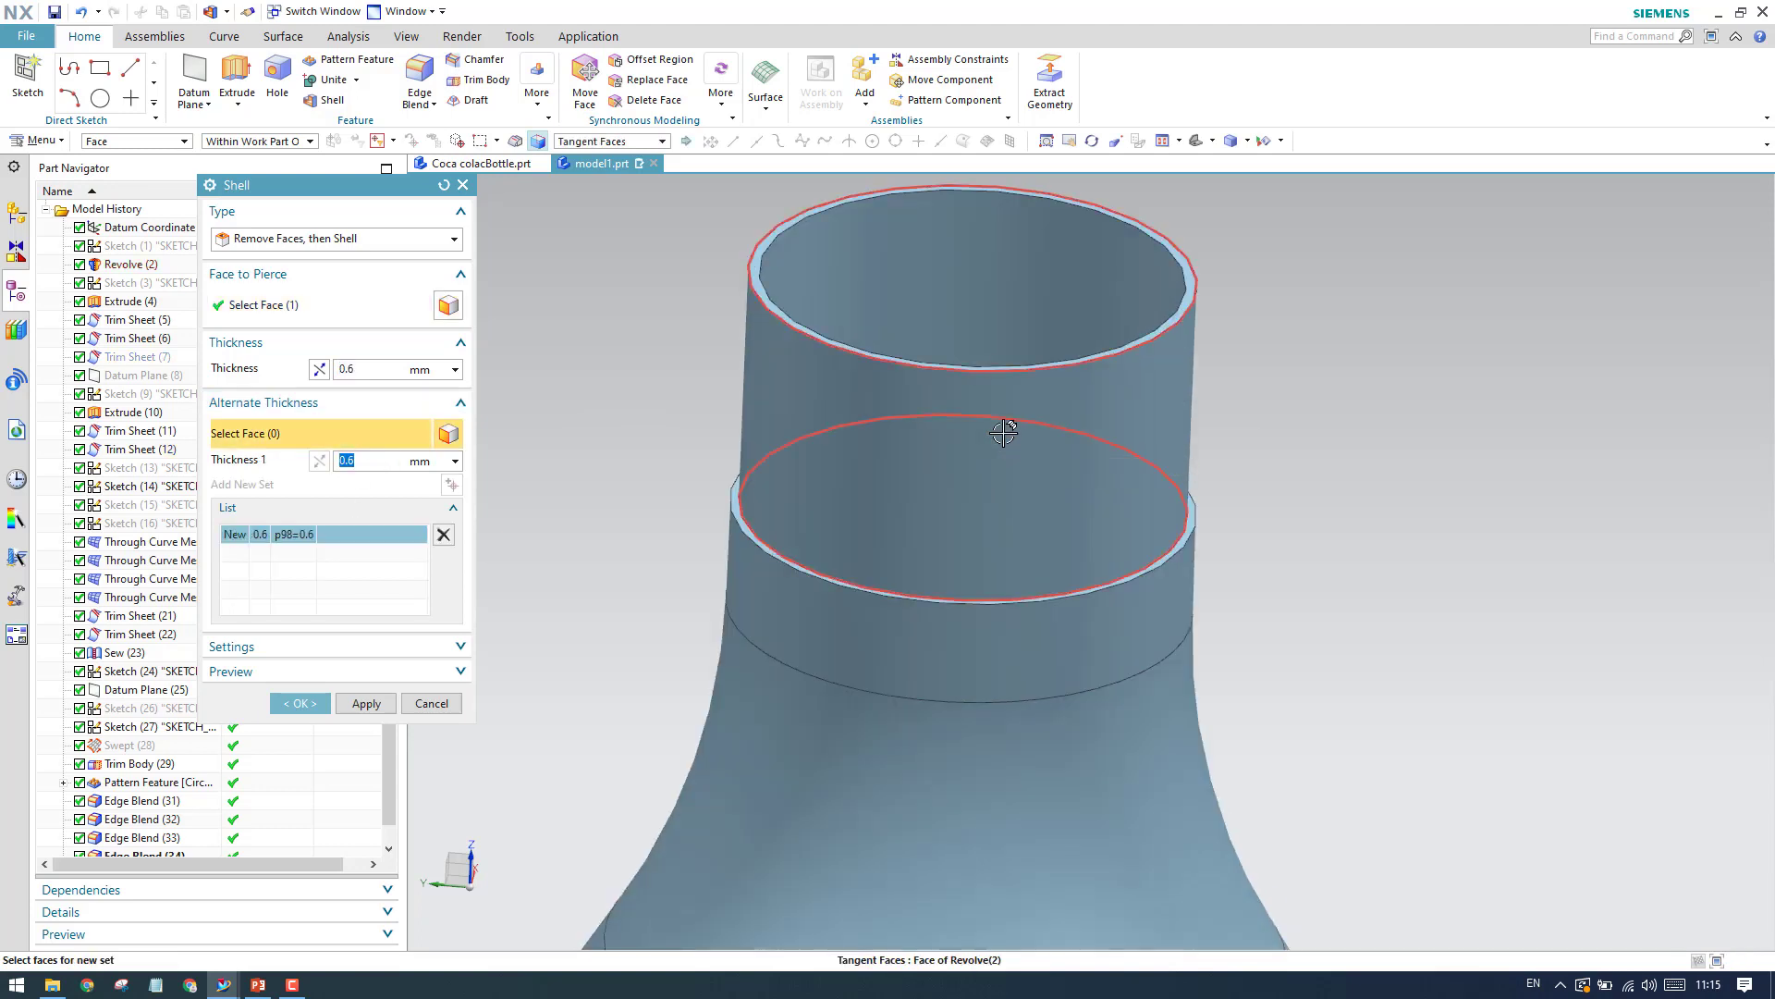
pyautogui.click(738, 510)
pyautogui.scroll(5, 749, 519)
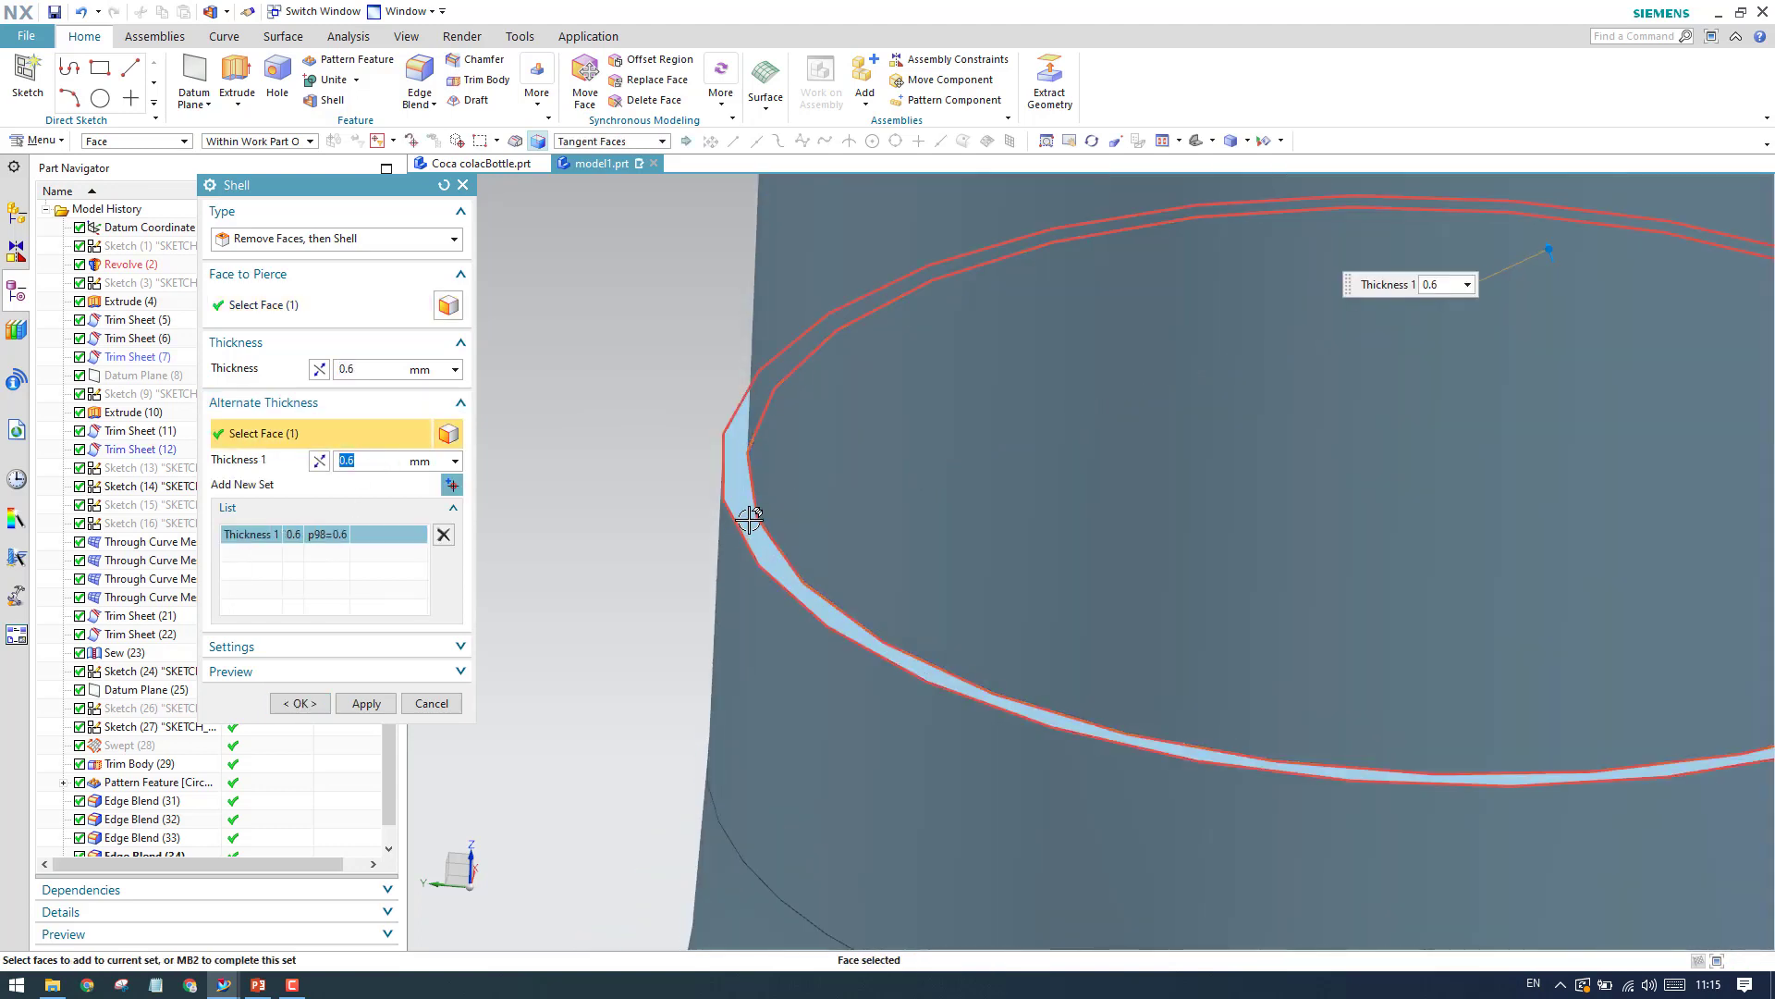
pyautogui.click(744, 624)
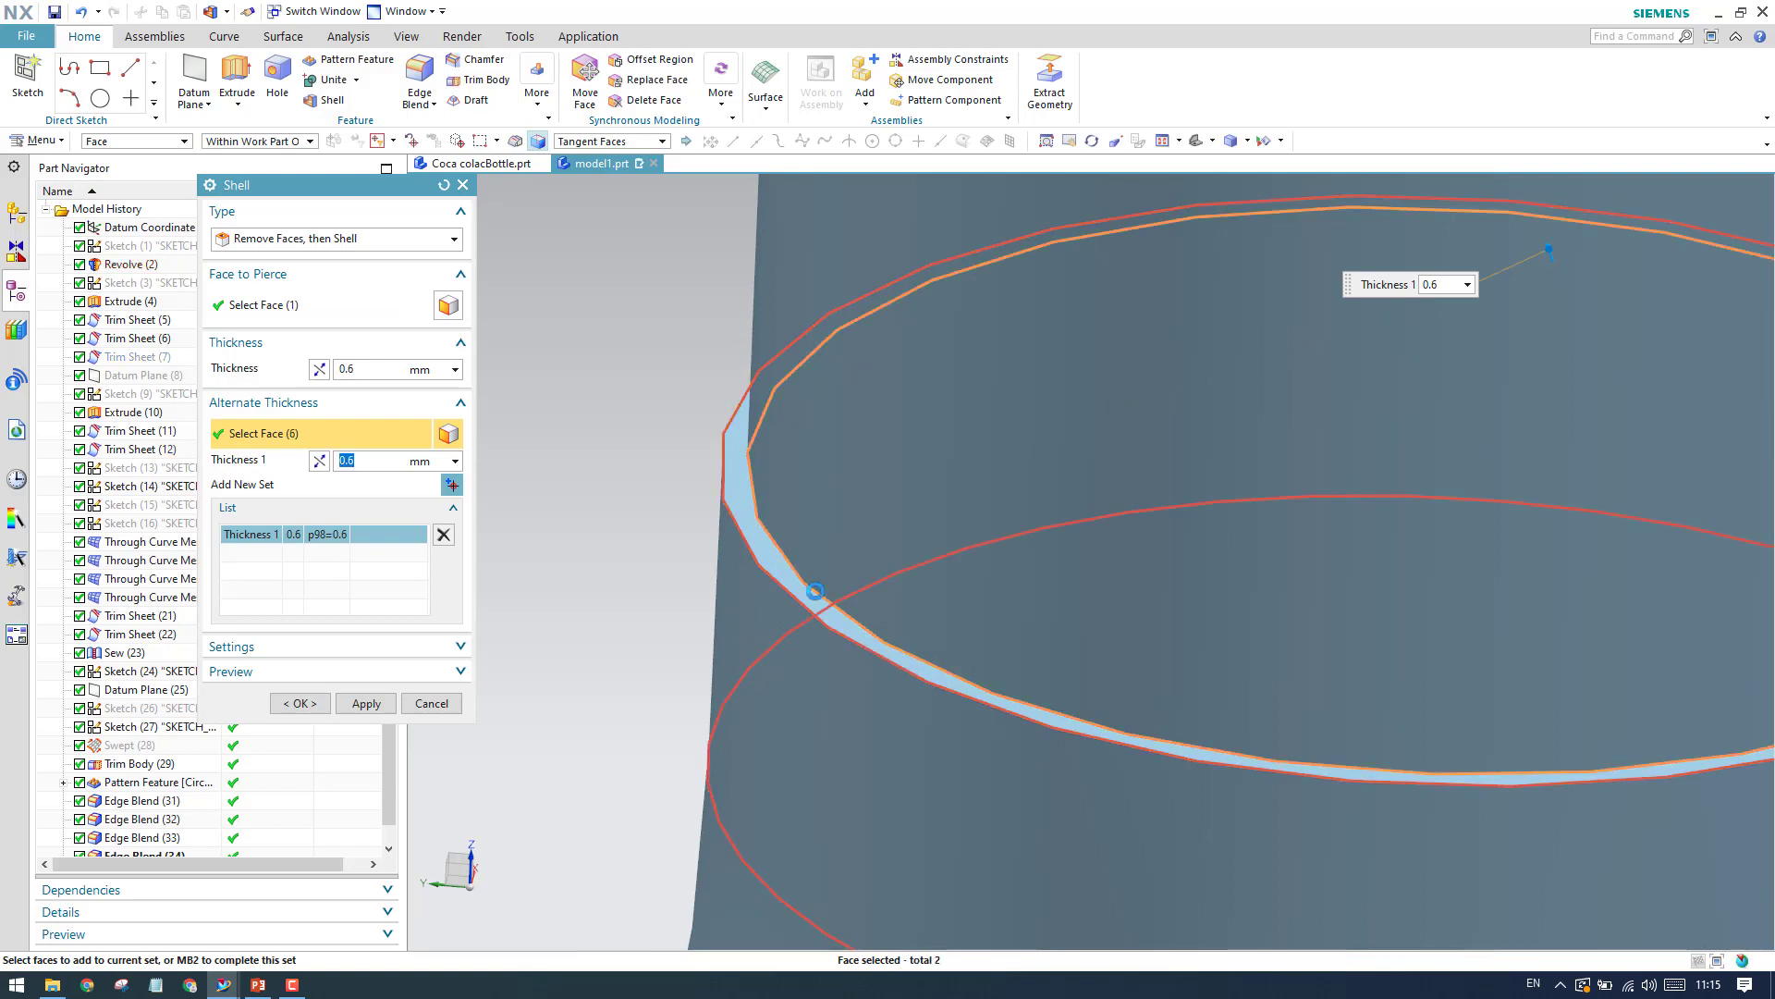
pyautogui.scroll(-2, 871, 515)
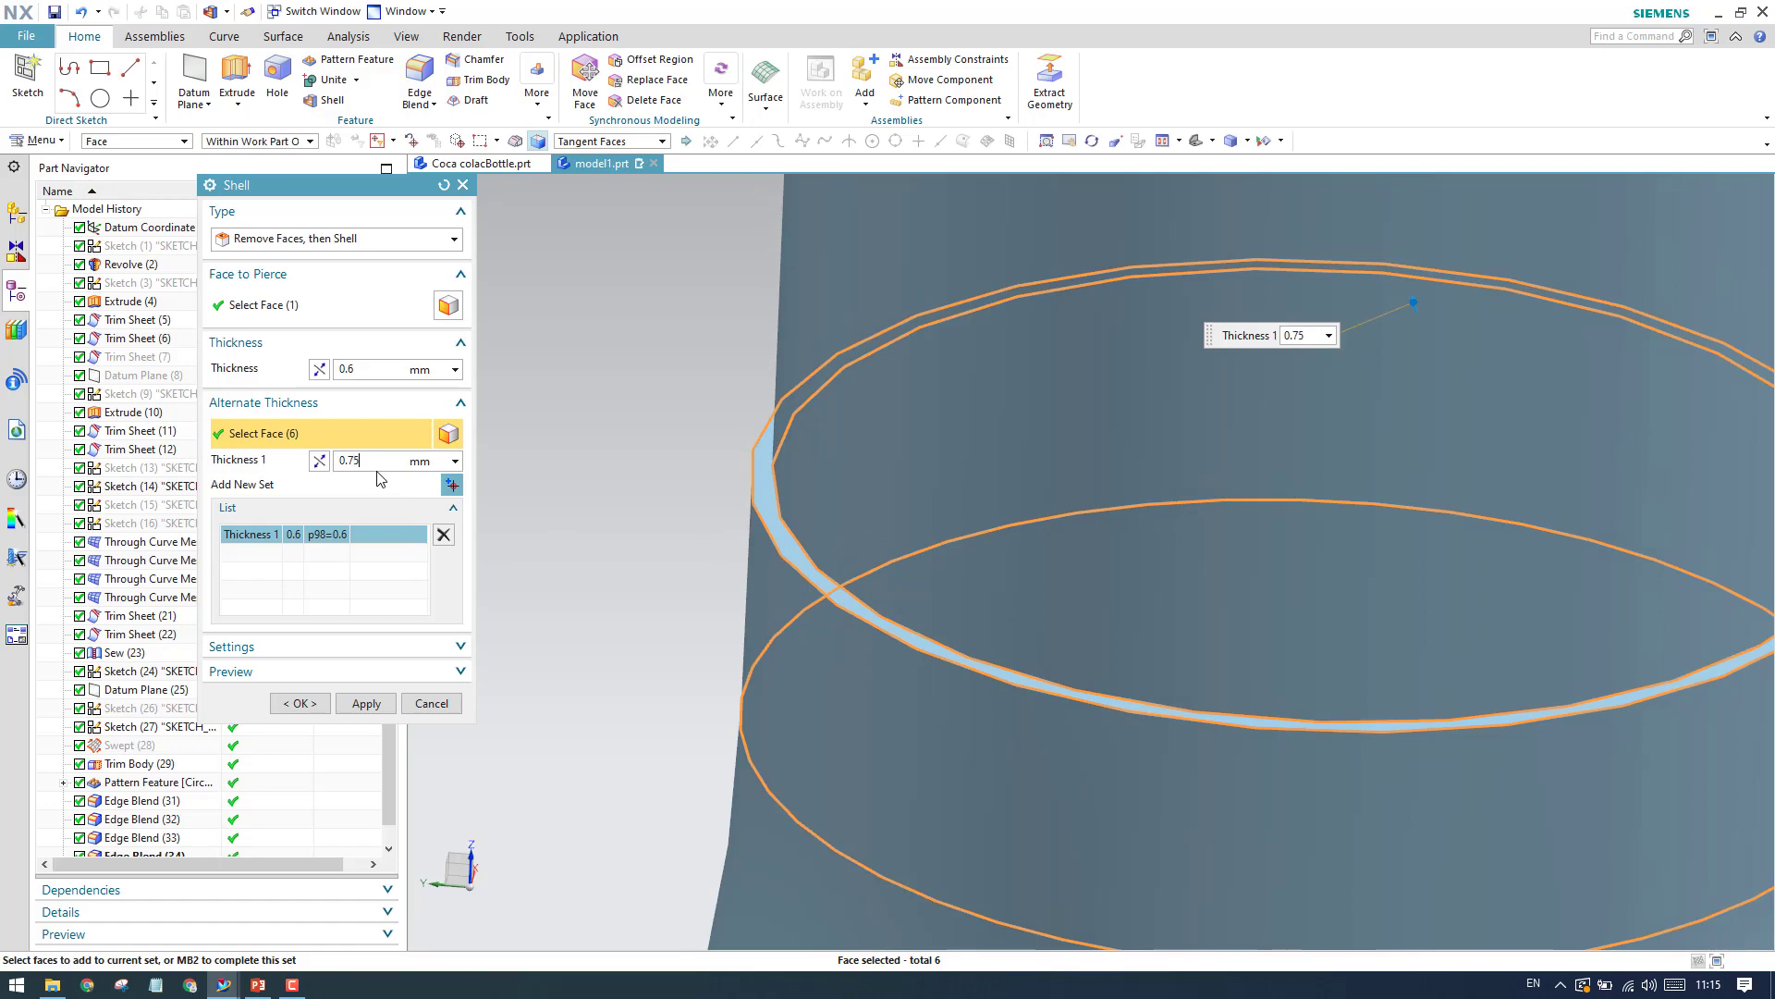
pyautogui.click(301, 704)
# Inspect the shelled bottle's interior with a one-plane section view, cancel the section edit and turn section clipping off.
pyautogui.scroll(-6, 1003, 555)
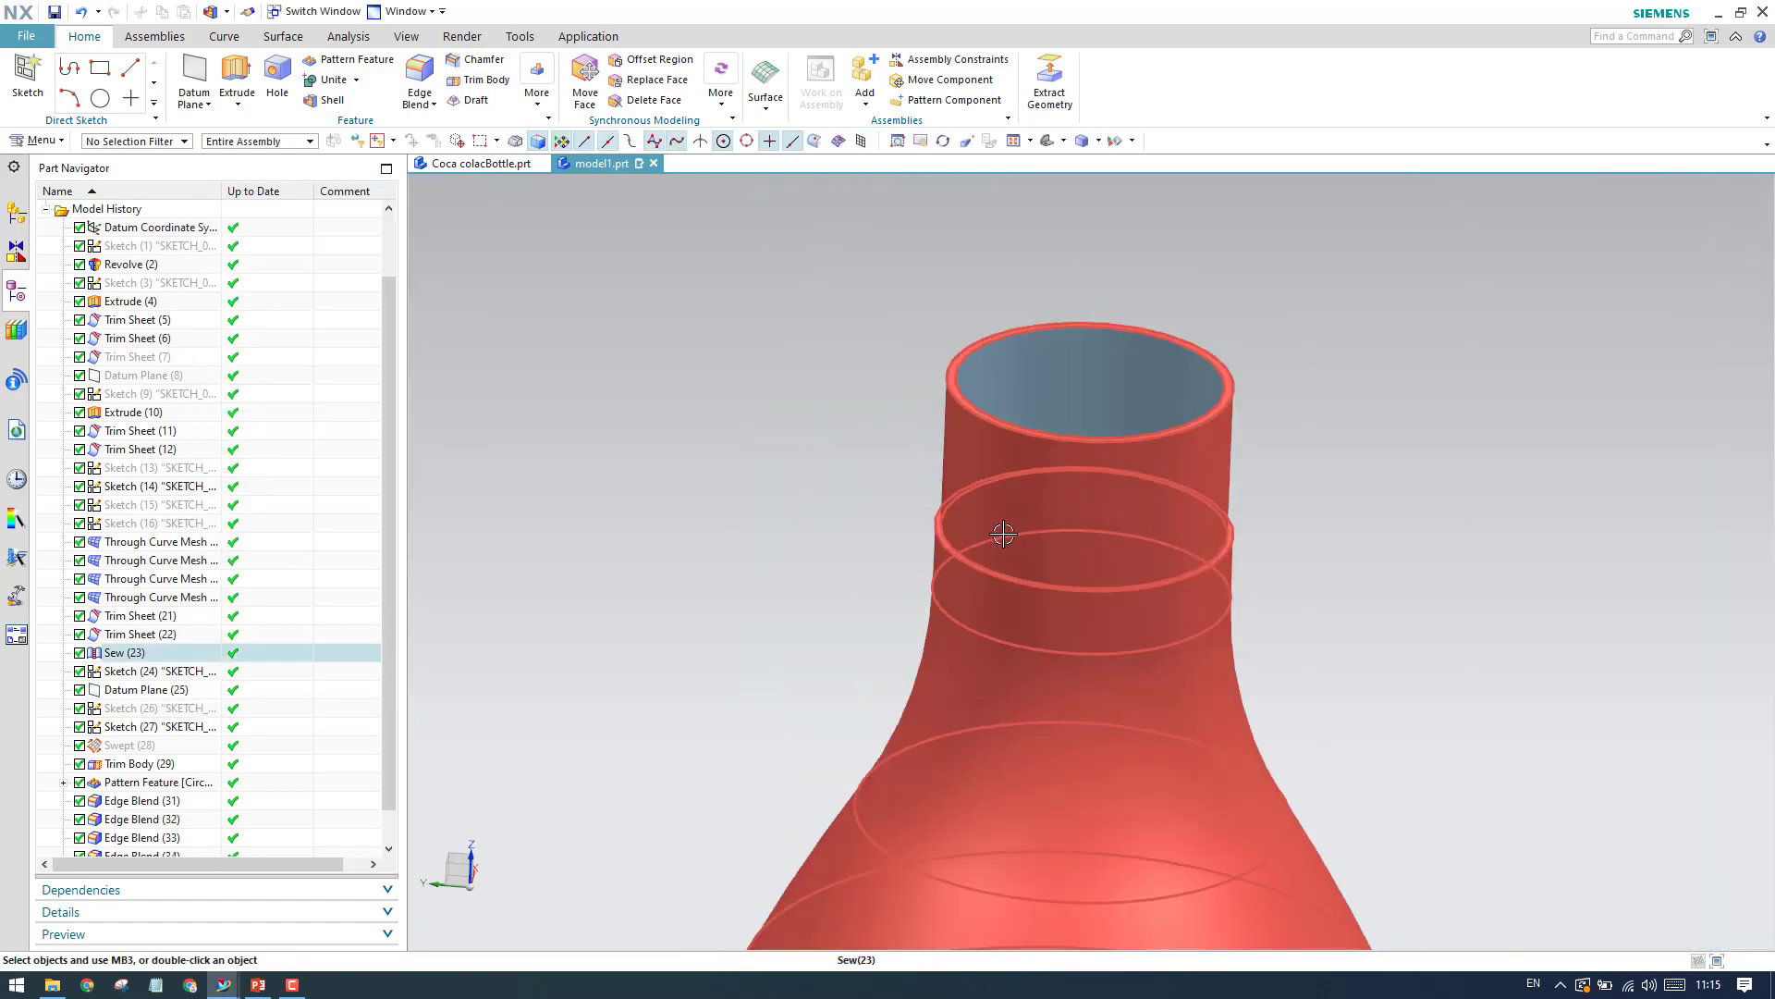
pyautogui.moveTo(1013, 644); pyautogui.dragTo(1026, 490, button='middle')
pyautogui.scroll(5, 1027, 591)
pyautogui.scroll(-4, 1037, 522)
pyautogui.scroll(-4, 1037, 522)
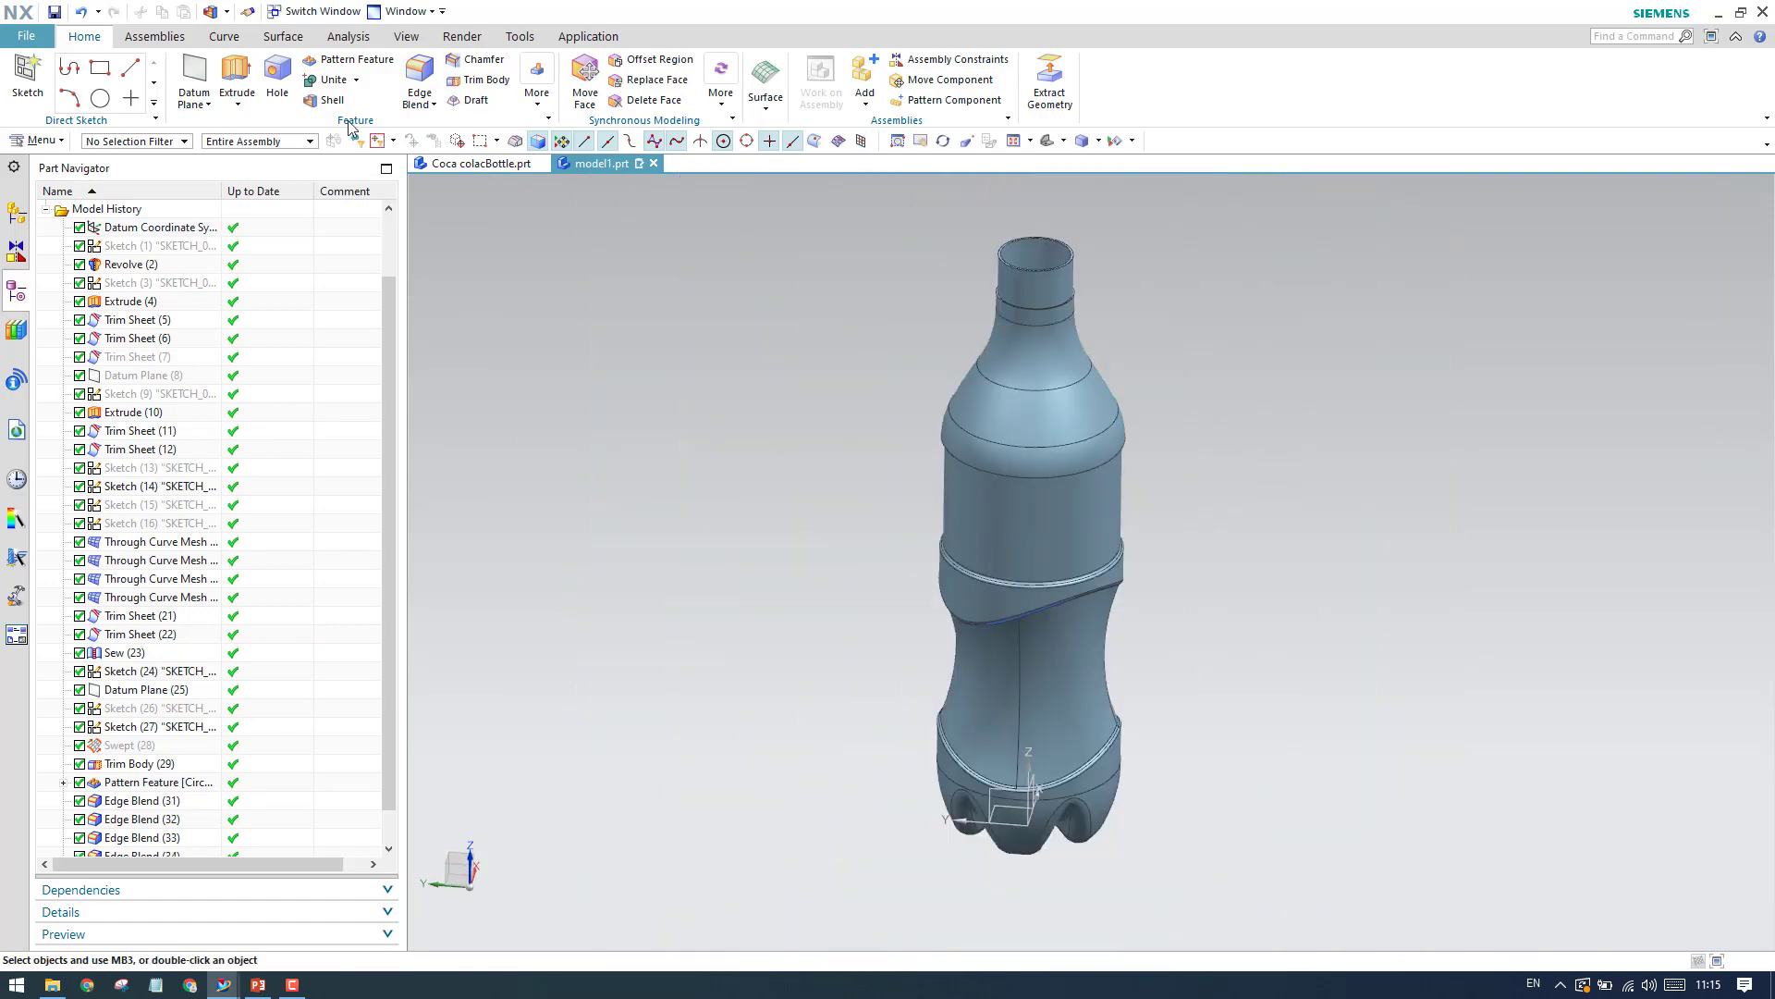
pyautogui.click(405, 36)
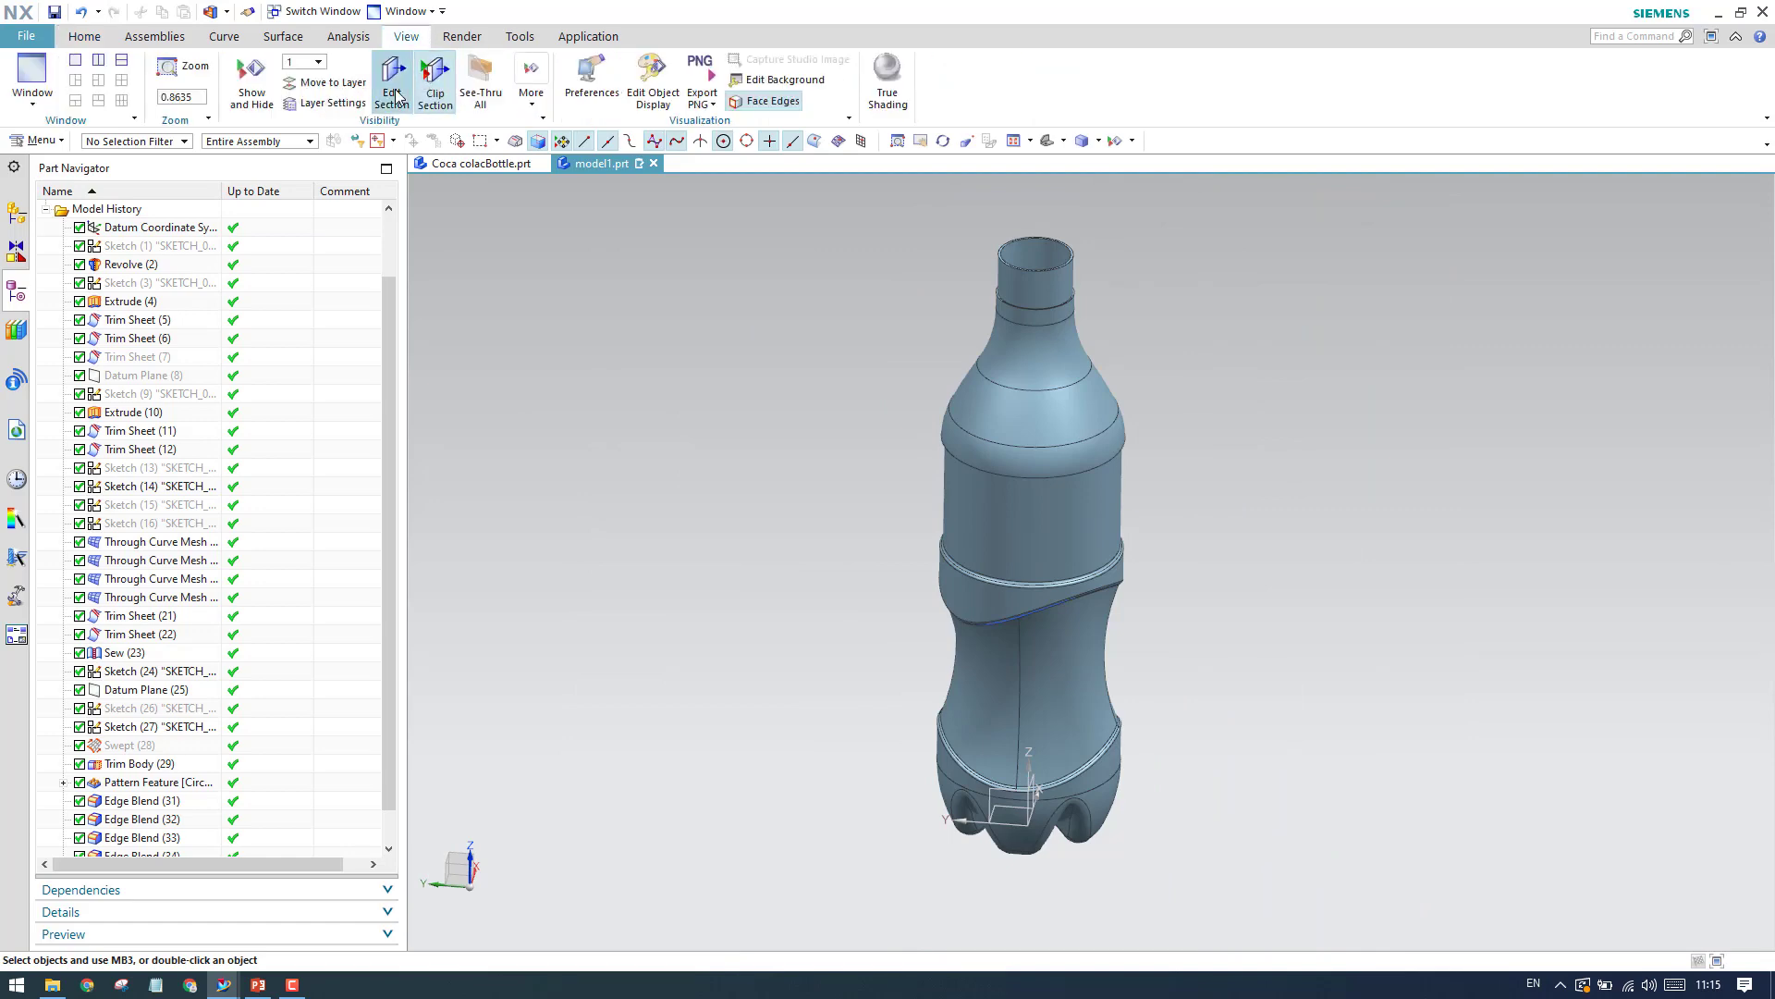
pyautogui.click(392, 83)
pyautogui.scroll(5, 989, 554)
pyautogui.moveTo(982, 562); pyautogui.dragTo(998, 624, button='middle')
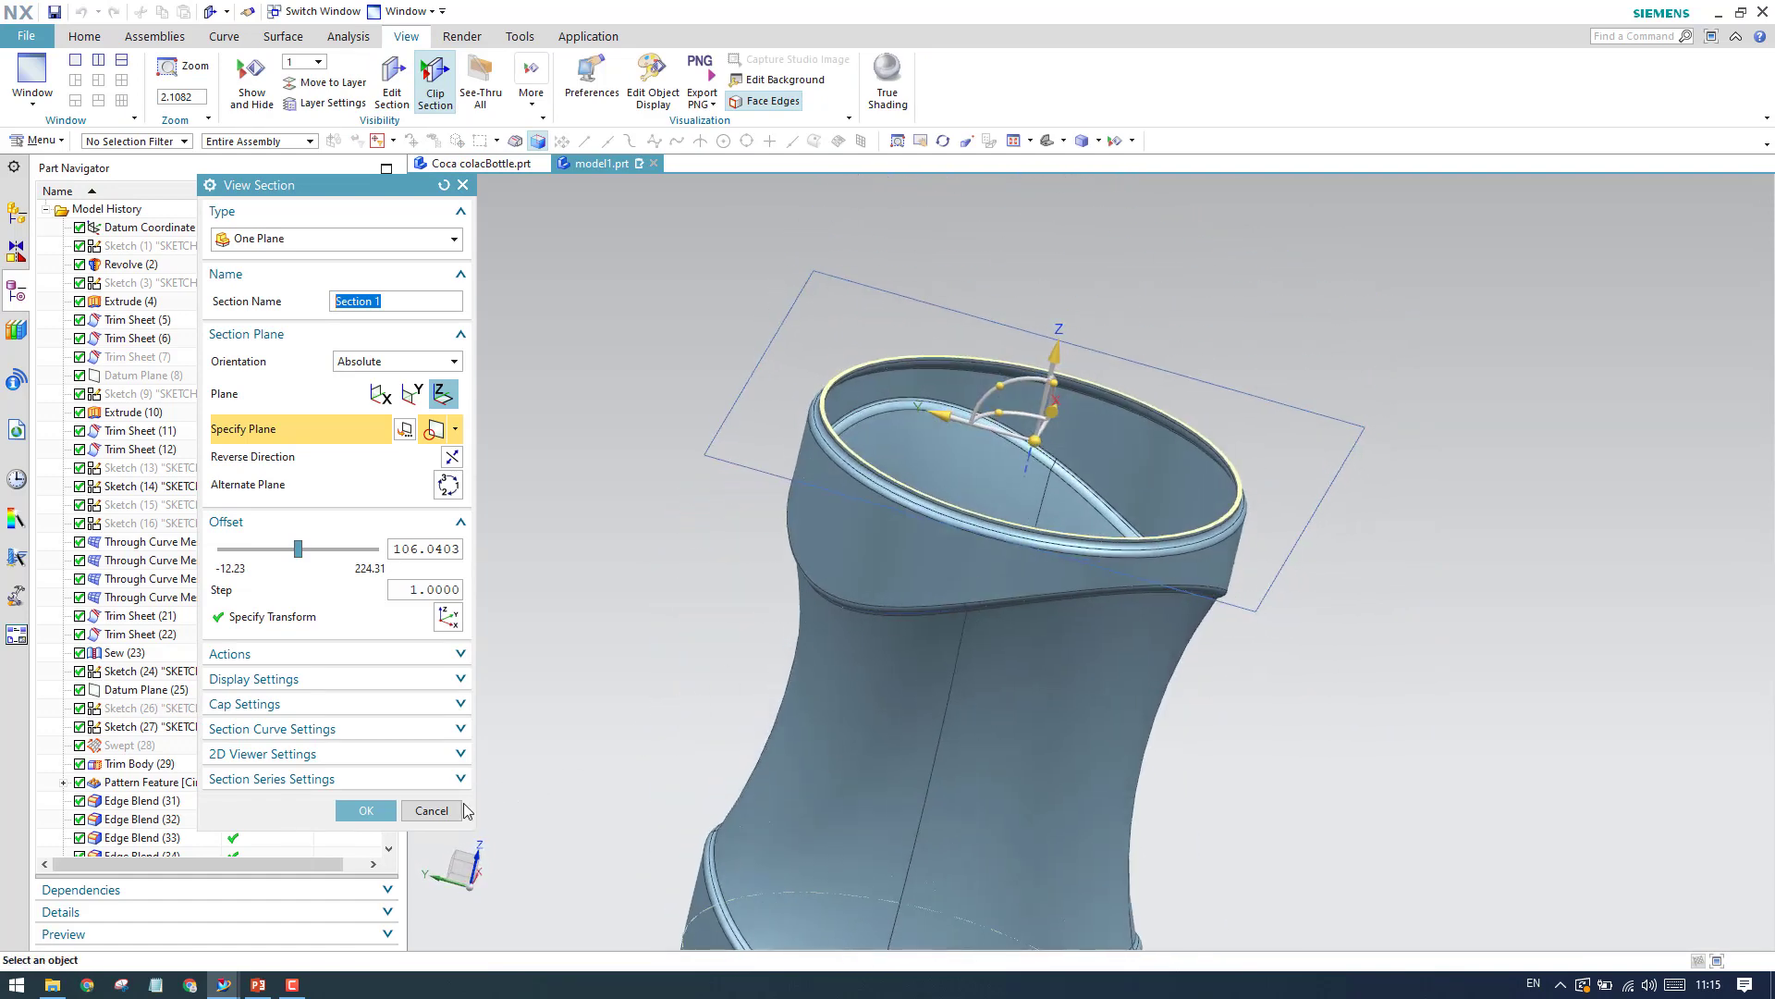
pyautogui.click(456, 810)
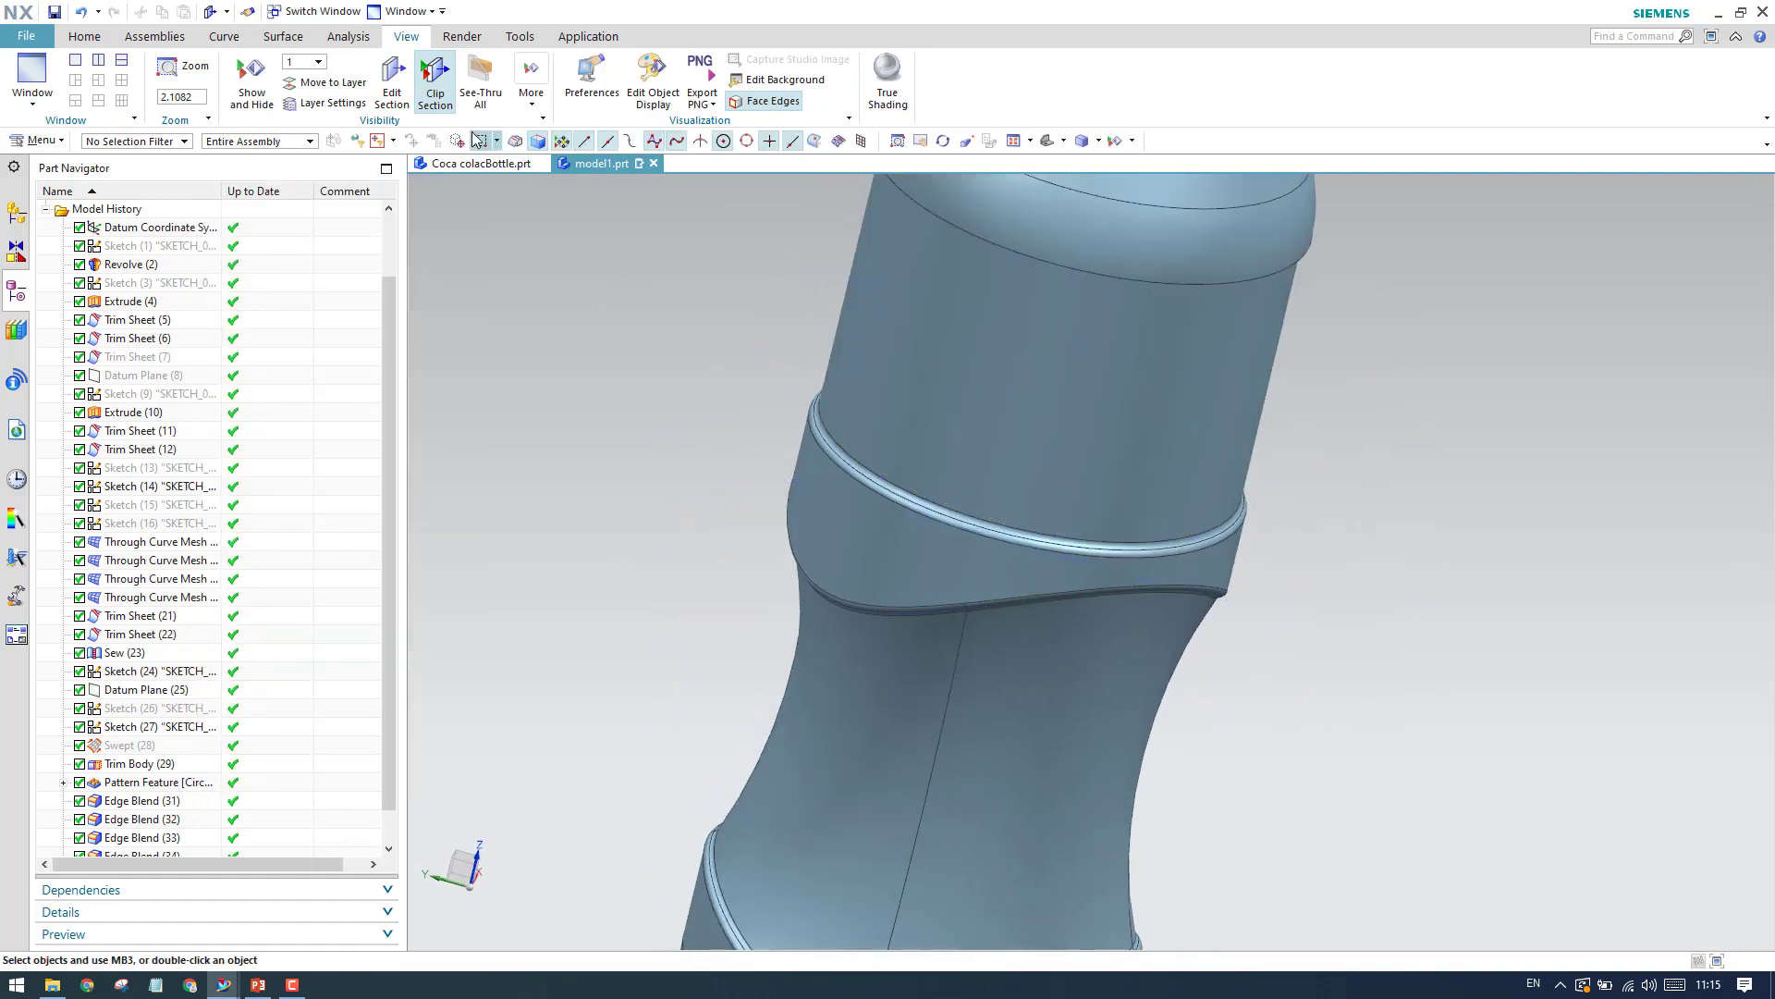
pyautogui.click(436, 87)
pyautogui.scroll(-6, 984, 482)
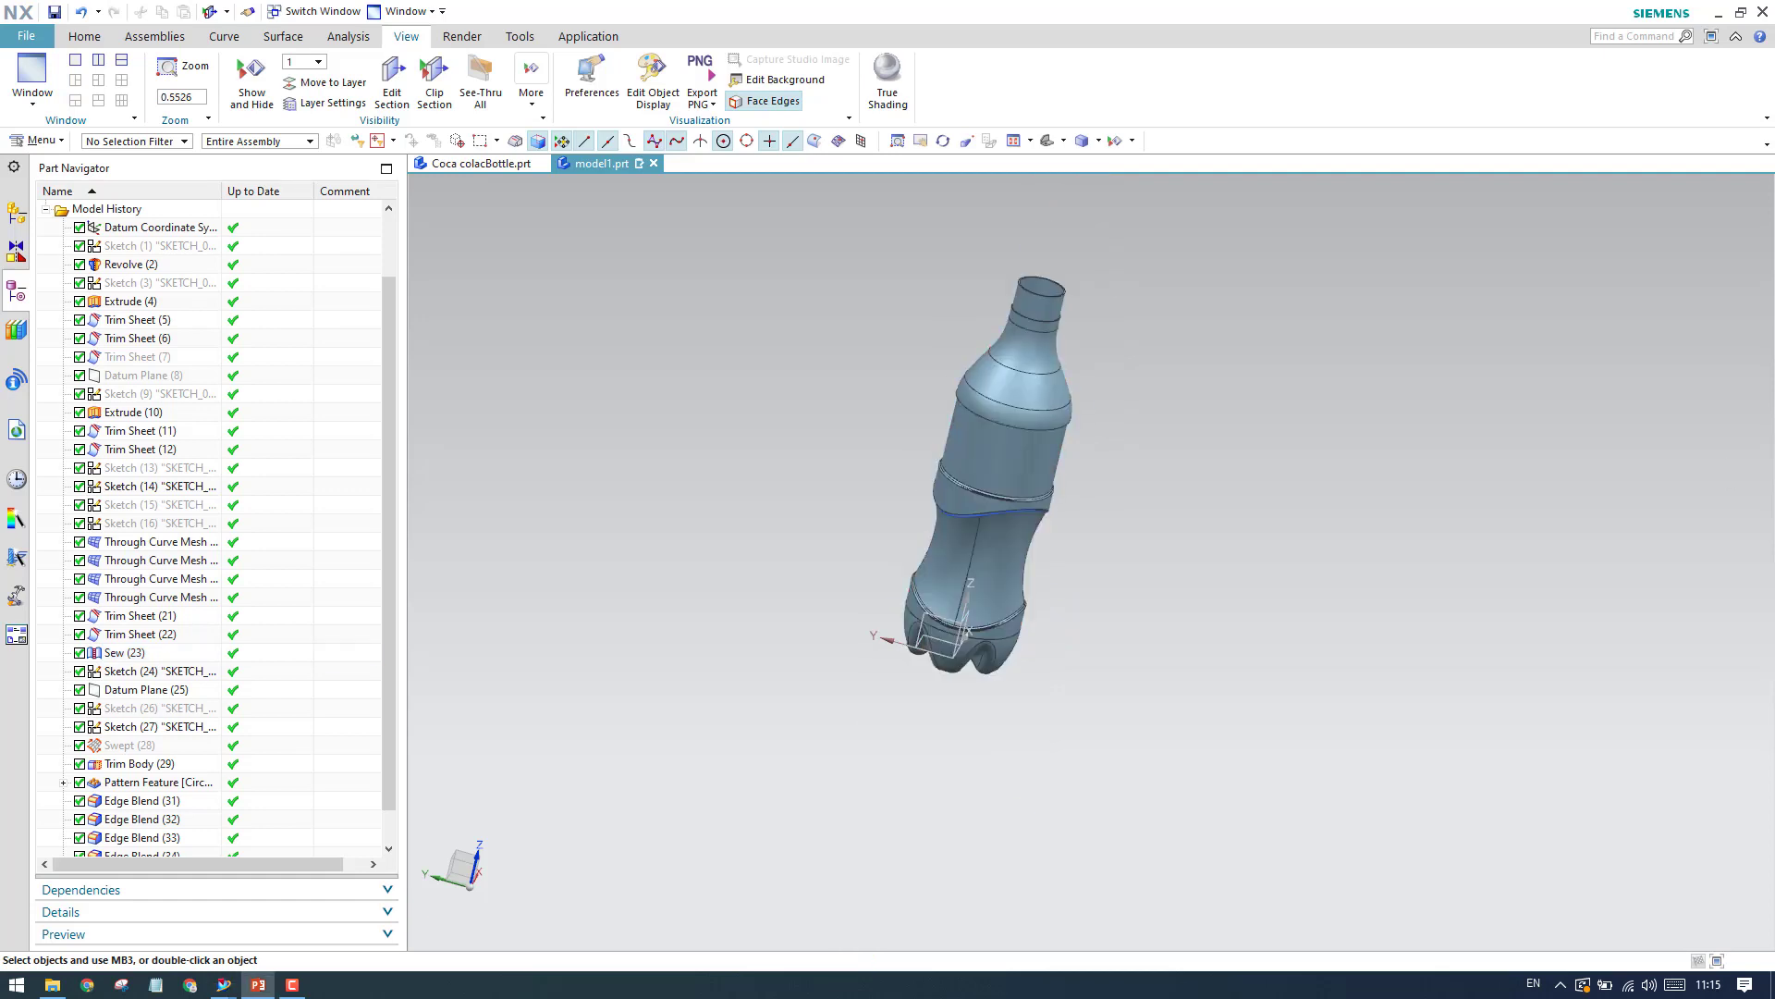
# Start a sketch on the vertical YZ plane of the datum coordinate system at the bottle's base.
pyautogui.scroll(4, 1012, 297)
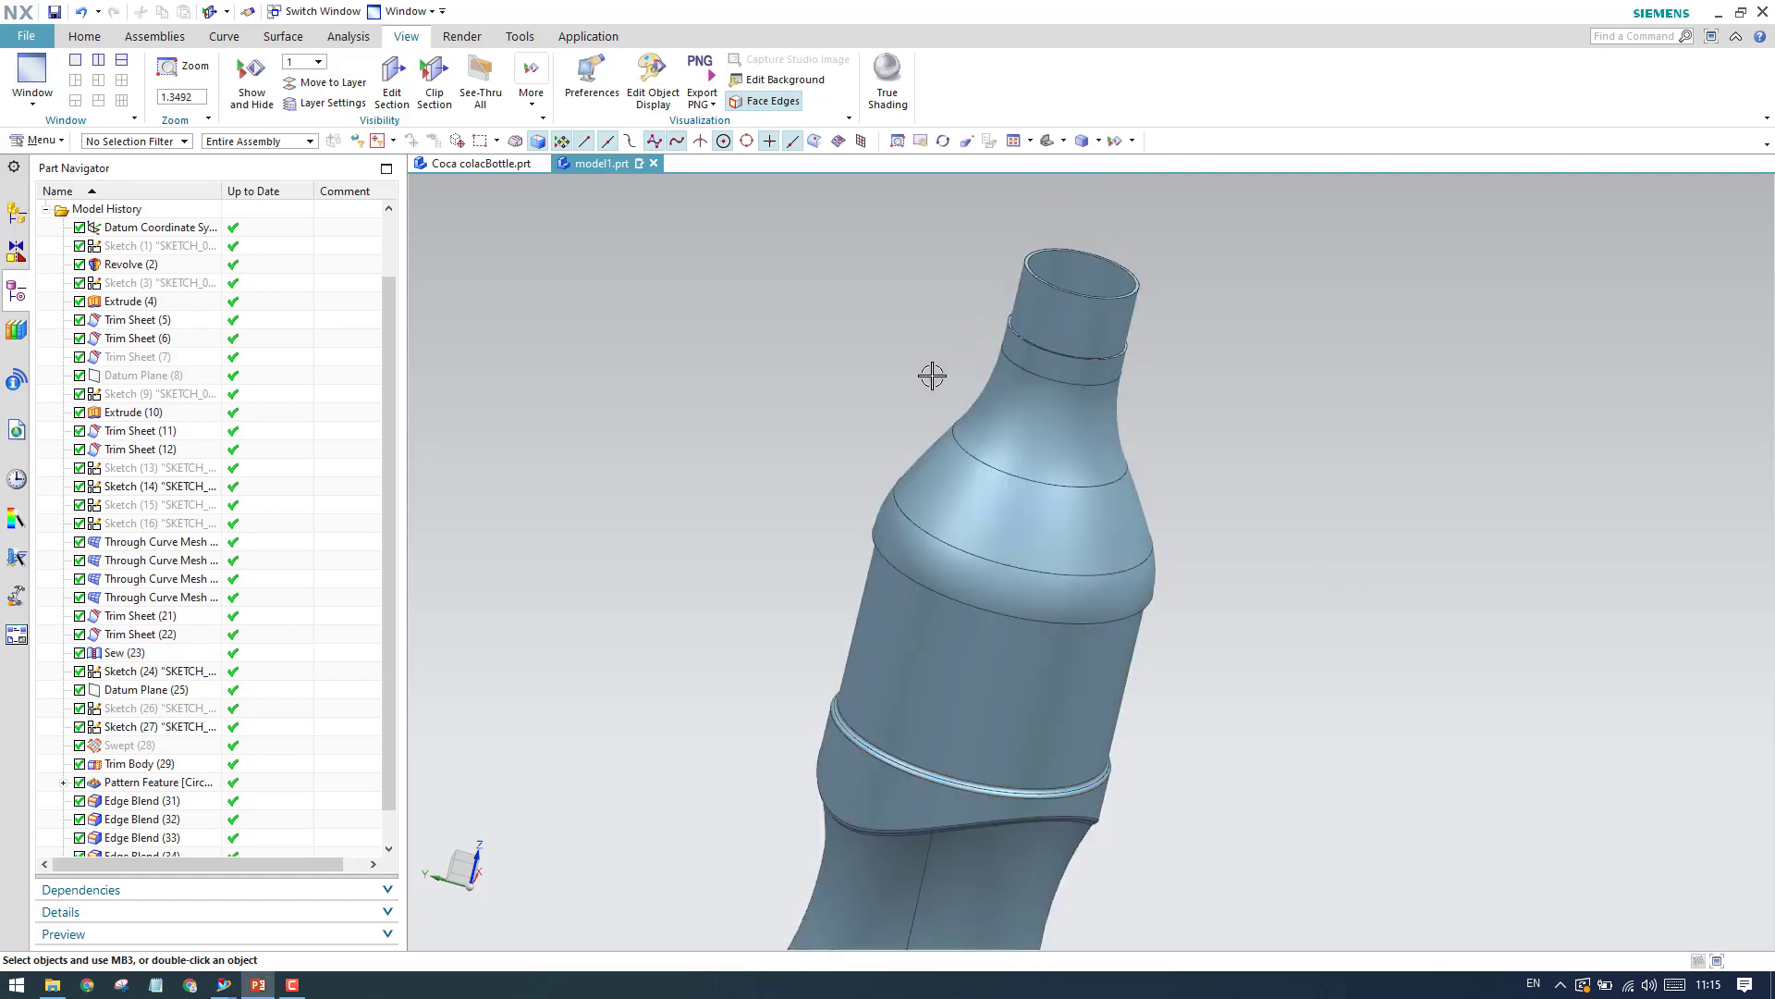
pyautogui.click(84, 36)
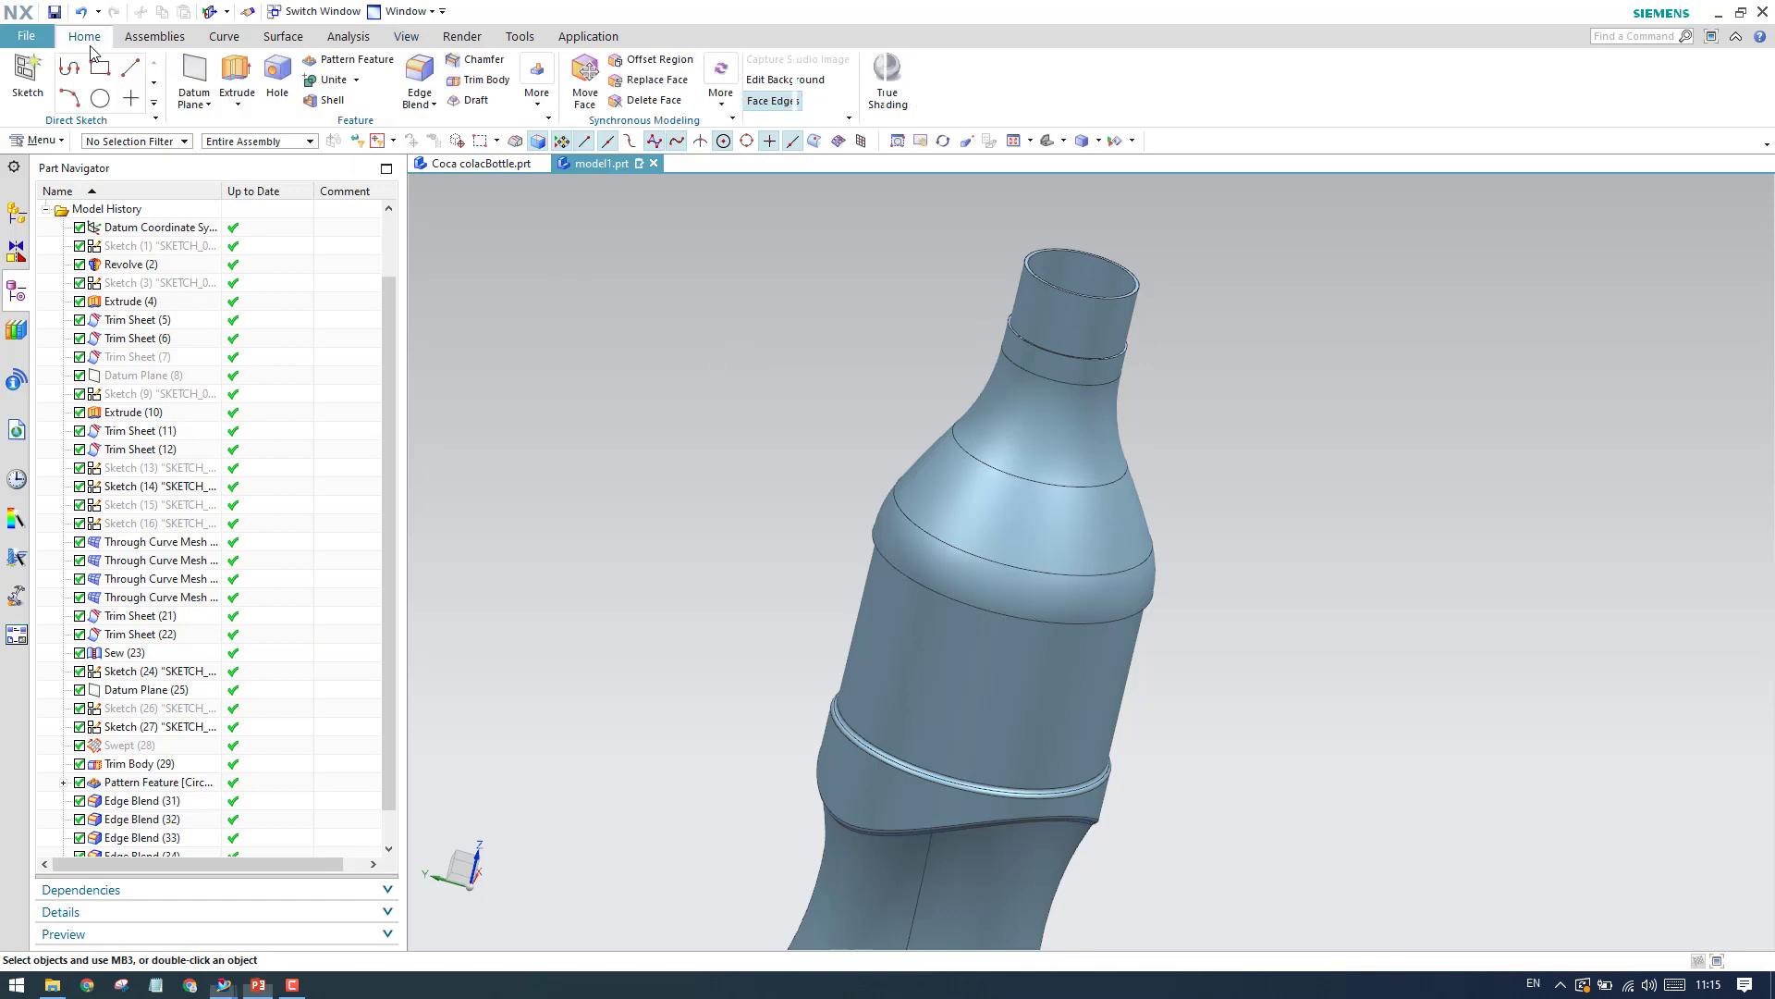
pyautogui.click(28, 78)
pyautogui.scroll(-4, 919, 378)
pyautogui.scroll(4, 905, 739)
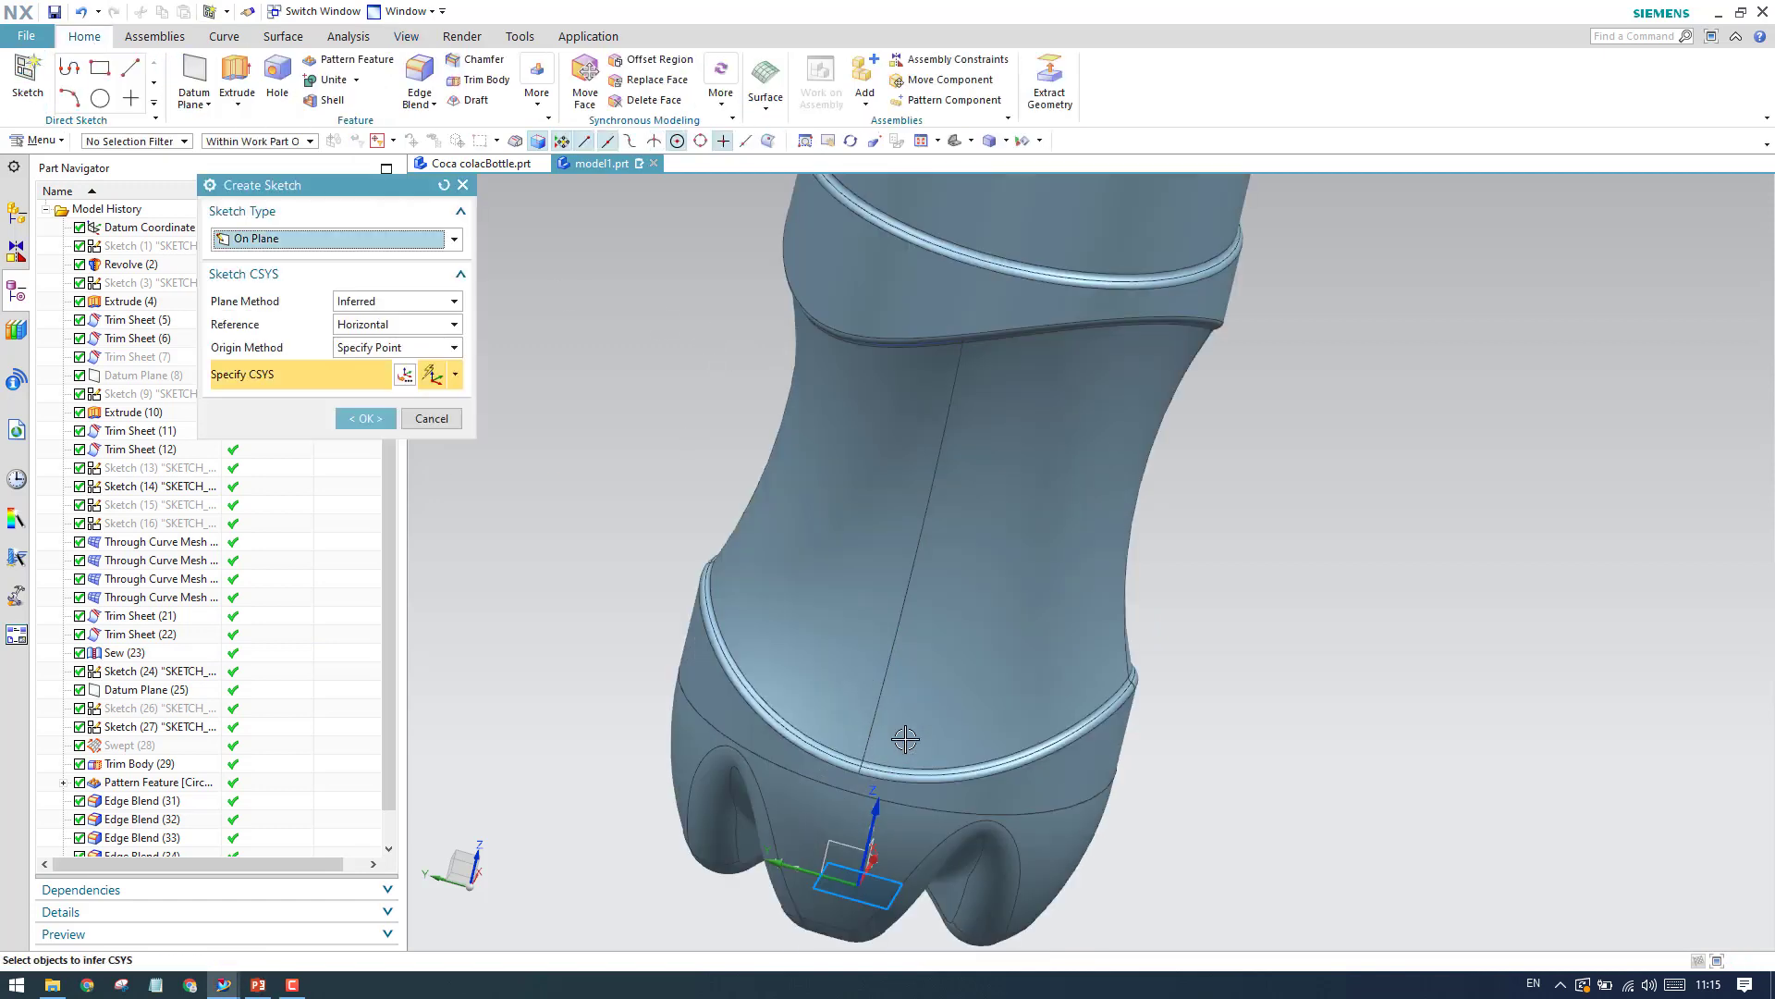
pyautogui.click(859, 835)
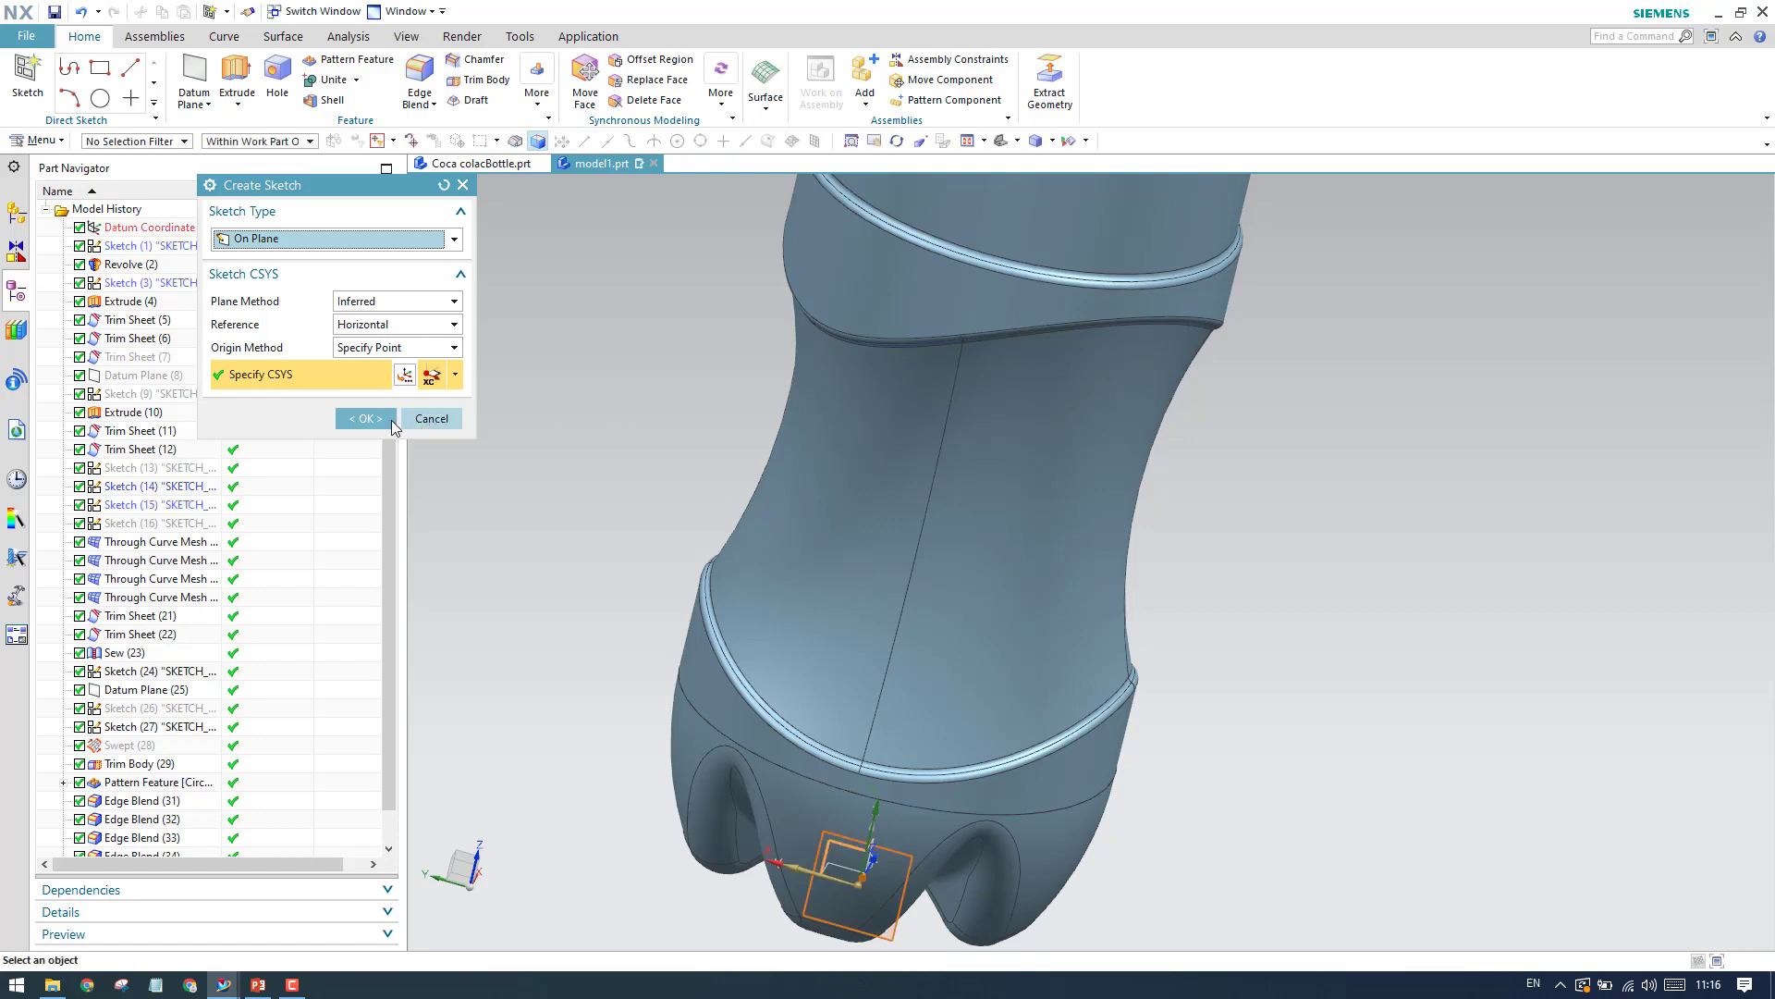
pyautogui.click(384, 421)
# Sketch an open stepped profile across the neck ledge's outer edge, with a 1.6 mm outer vertical and a sloped line at about 29°.
pyautogui.scroll(-8, 950, 728)
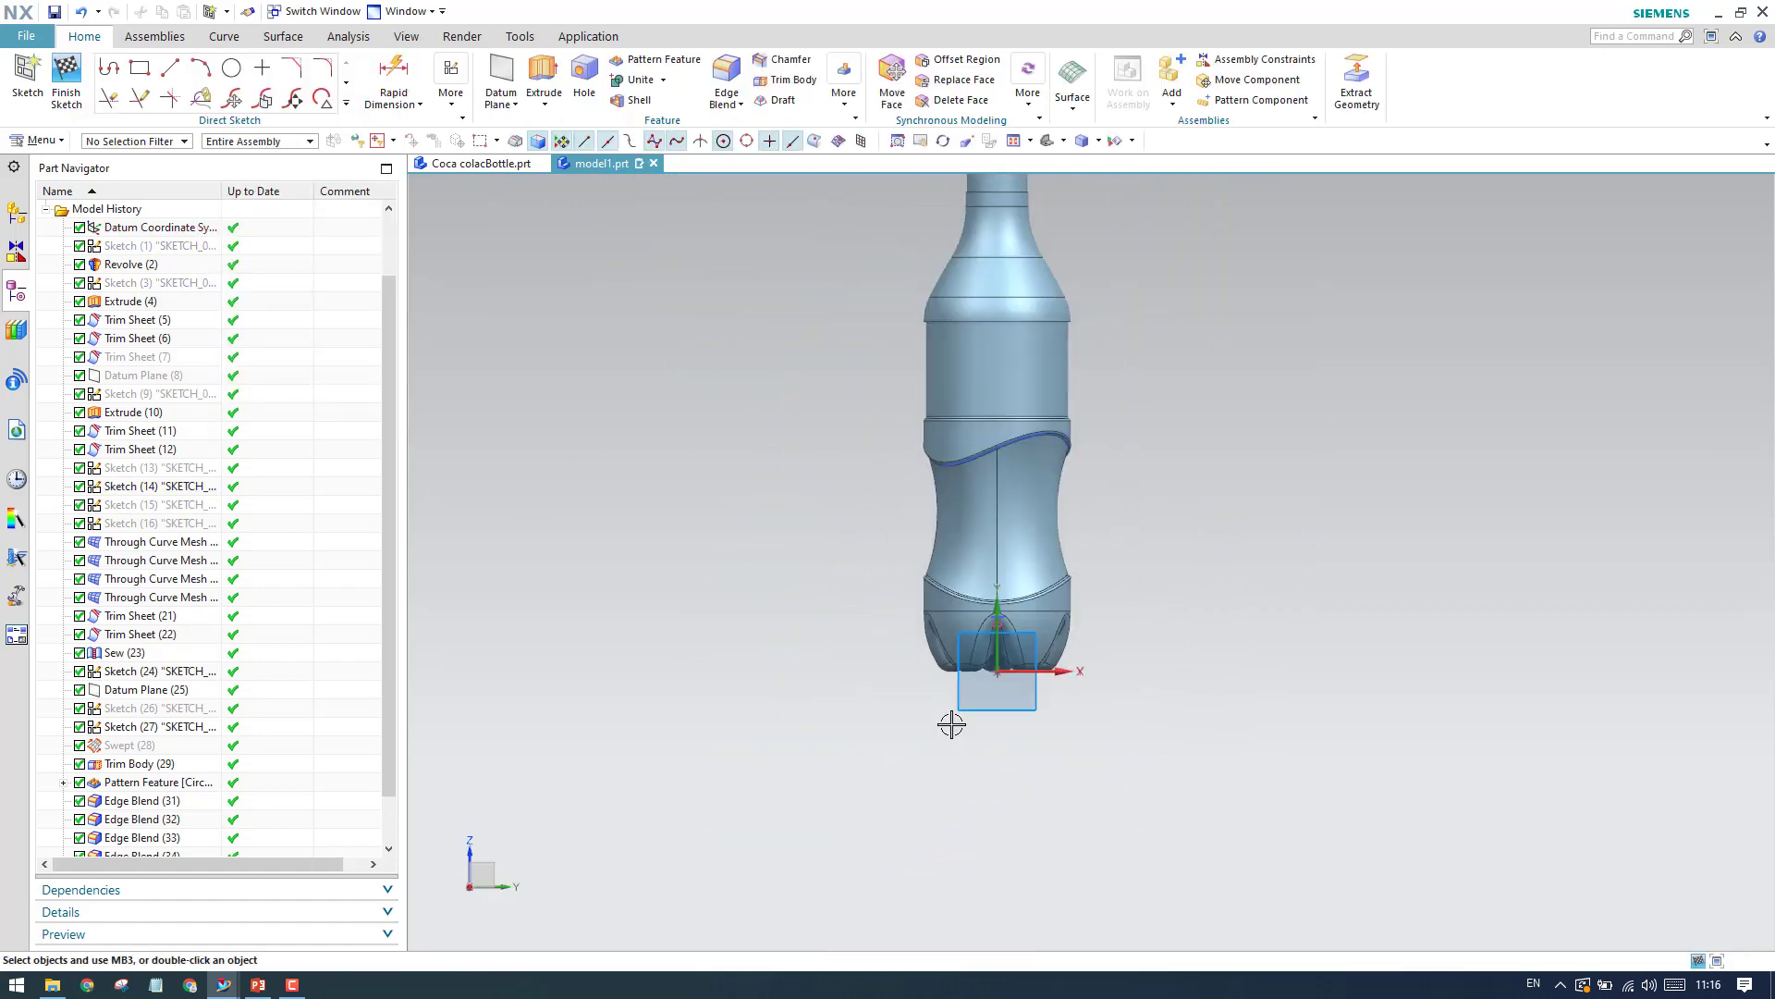
pyautogui.scroll(8, 964, 606)
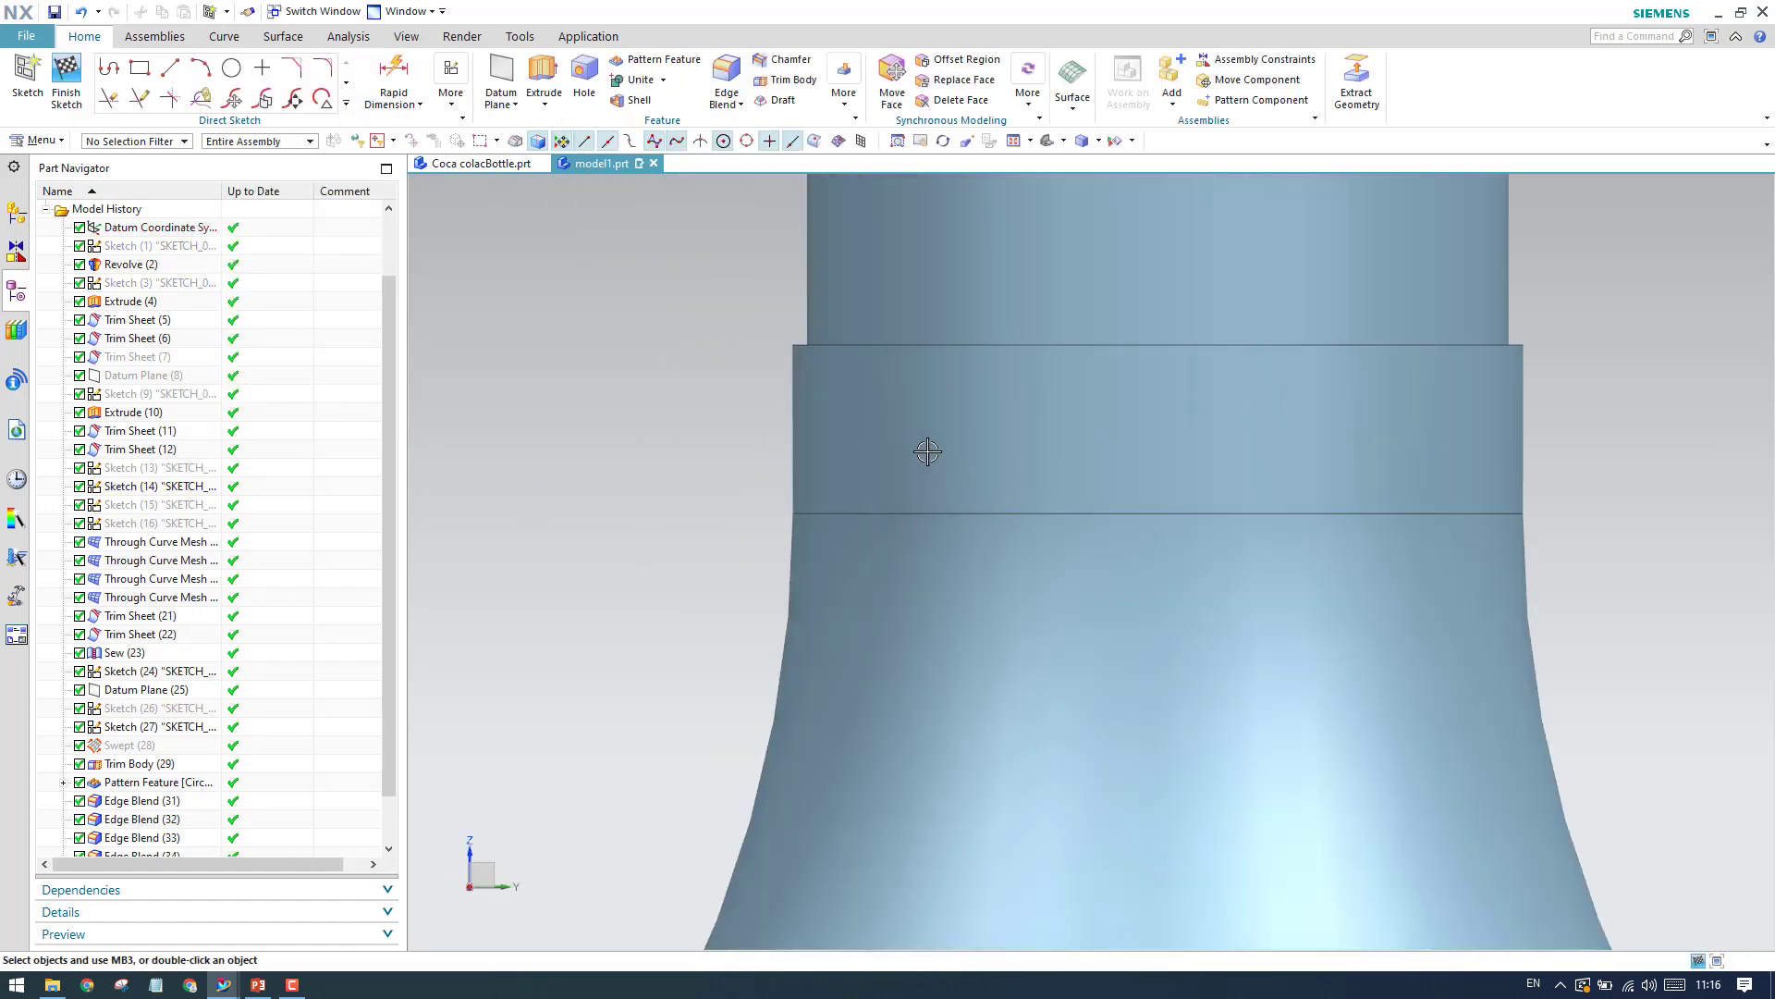
pyautogui.scroll(5, 783, 325)
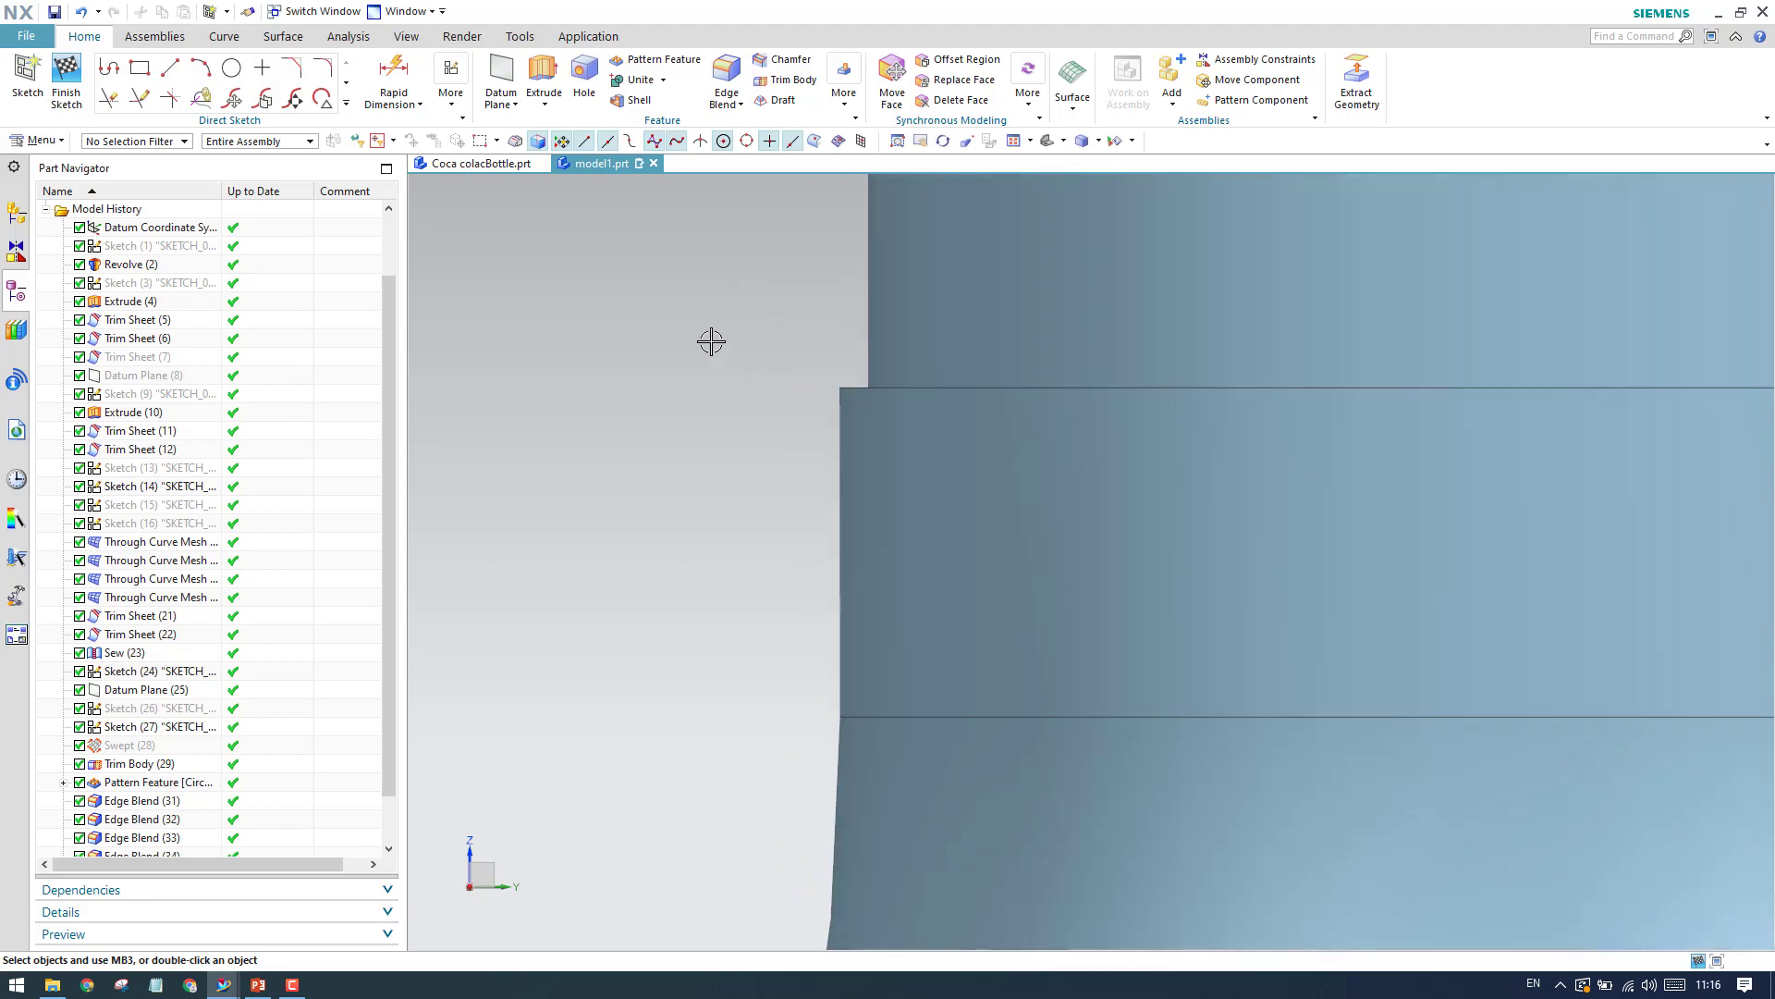
pyautogui.click(110, 70)
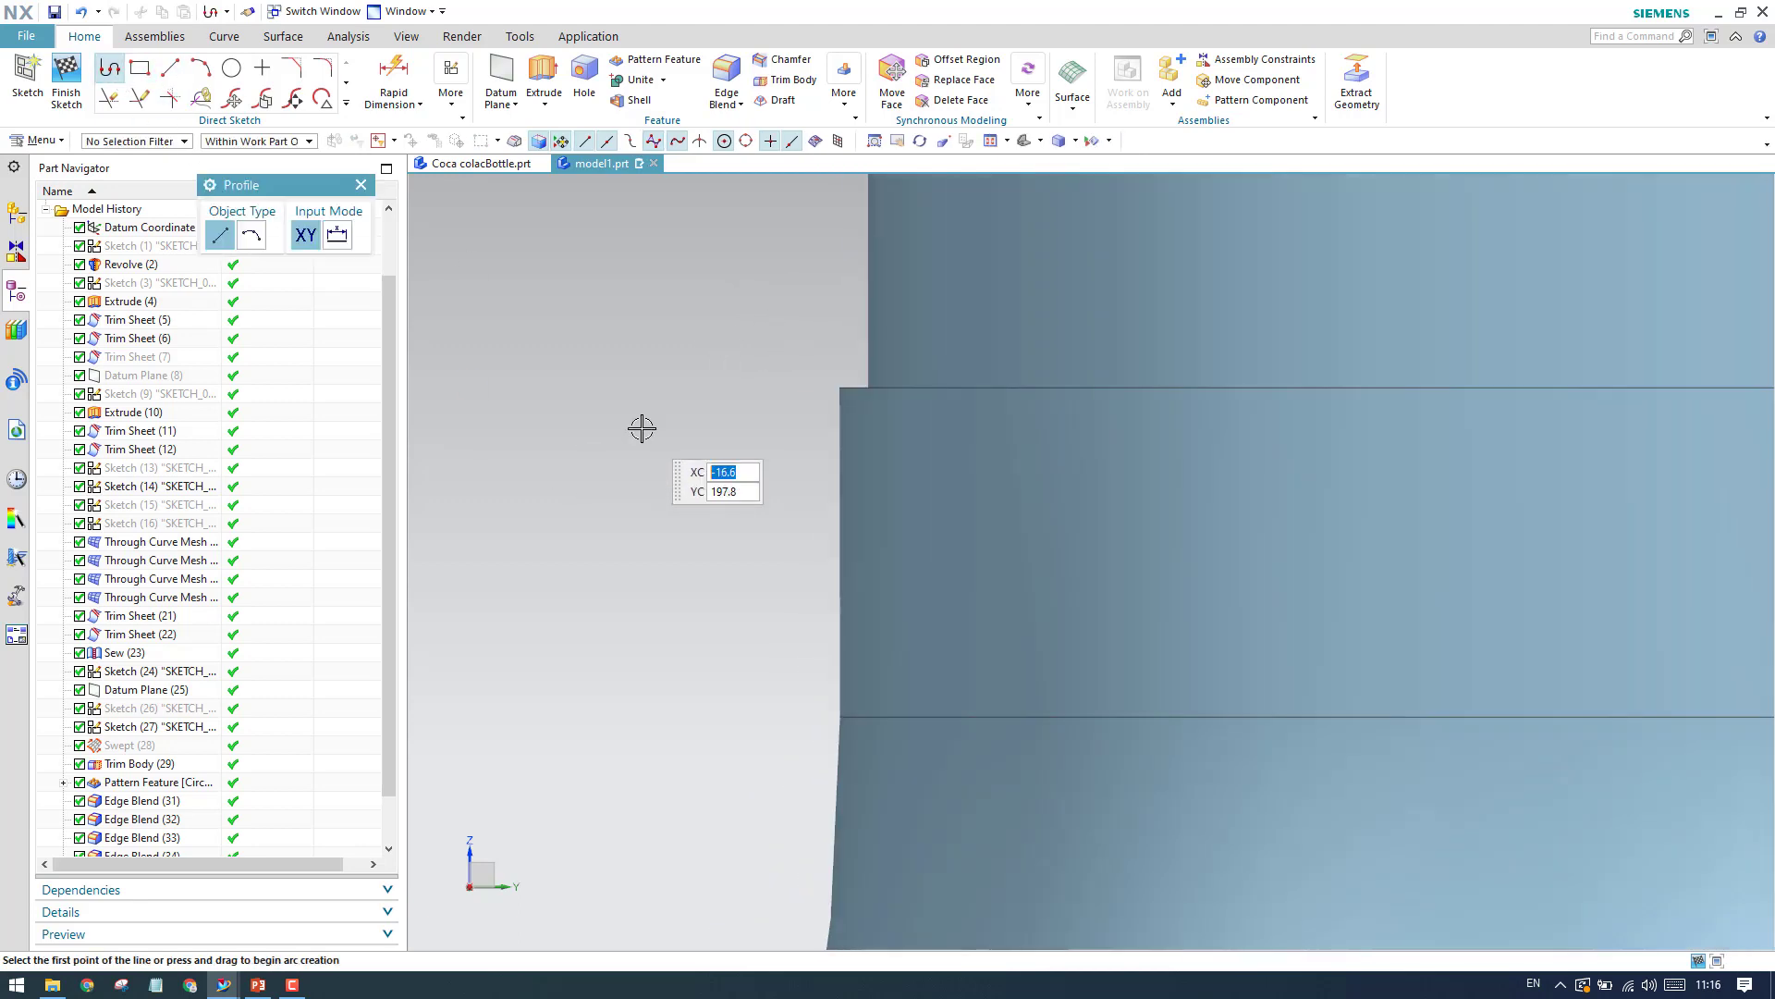
pyautogui.scroll(2, 659, 405)
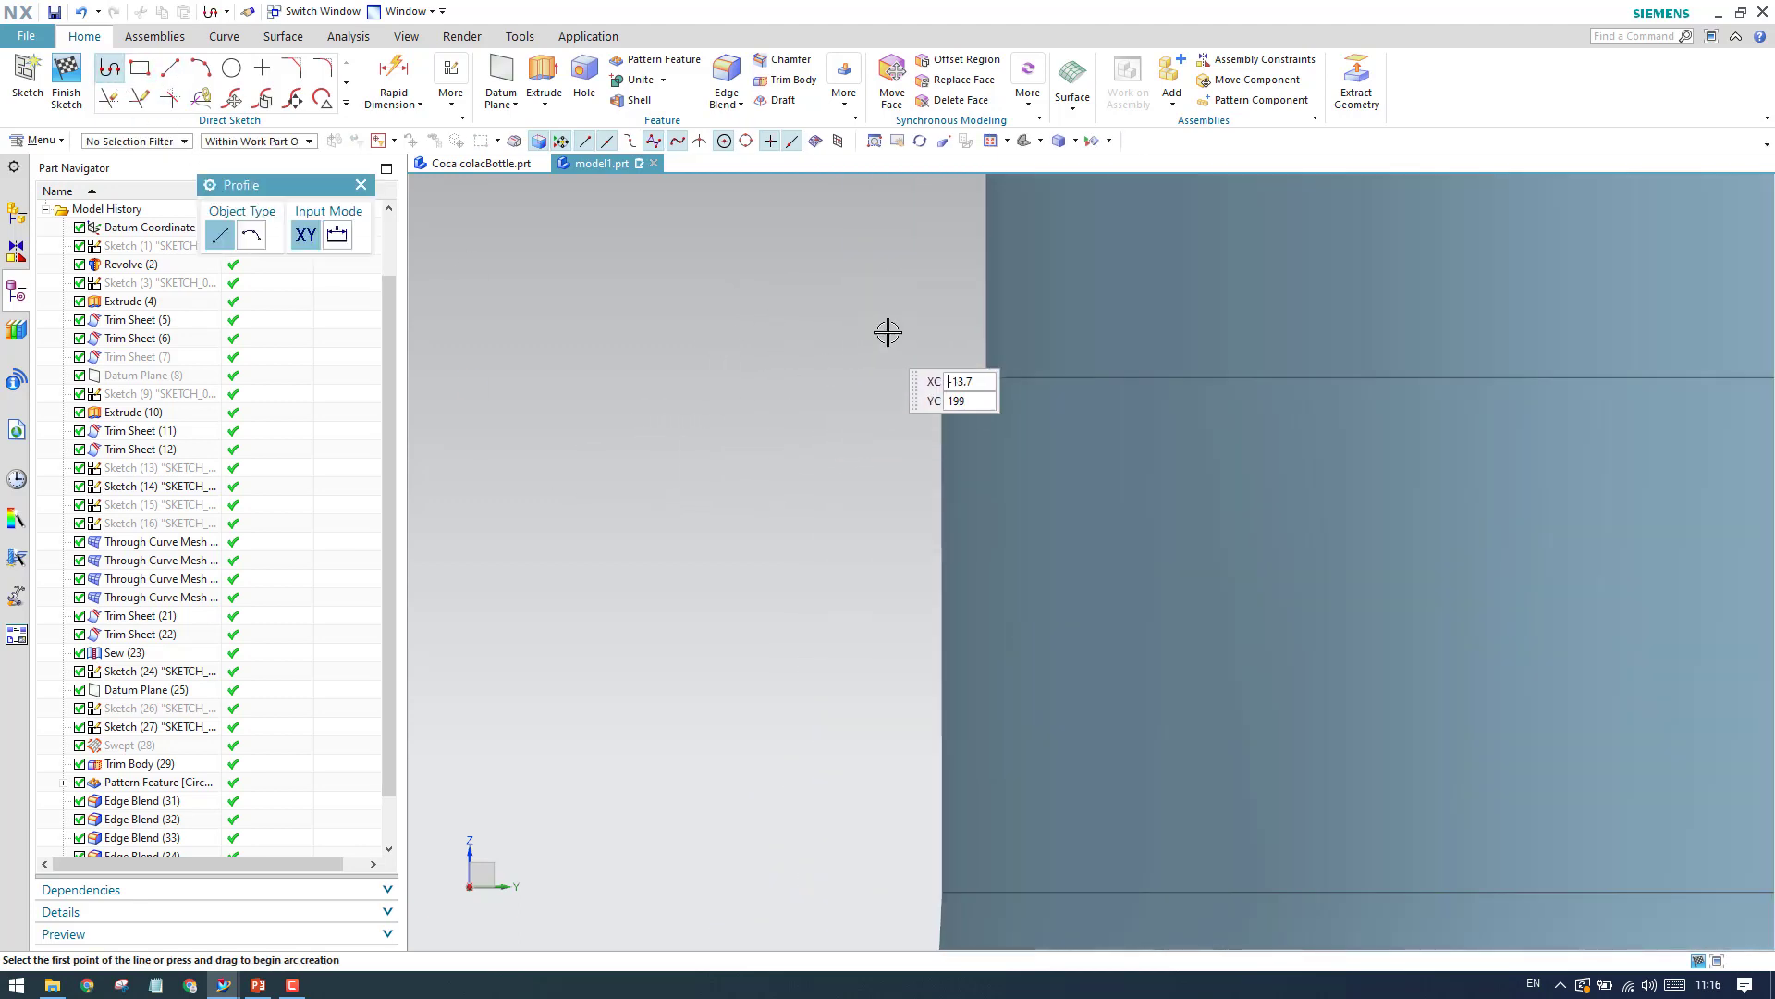
pyautogui.click(1006, 263)
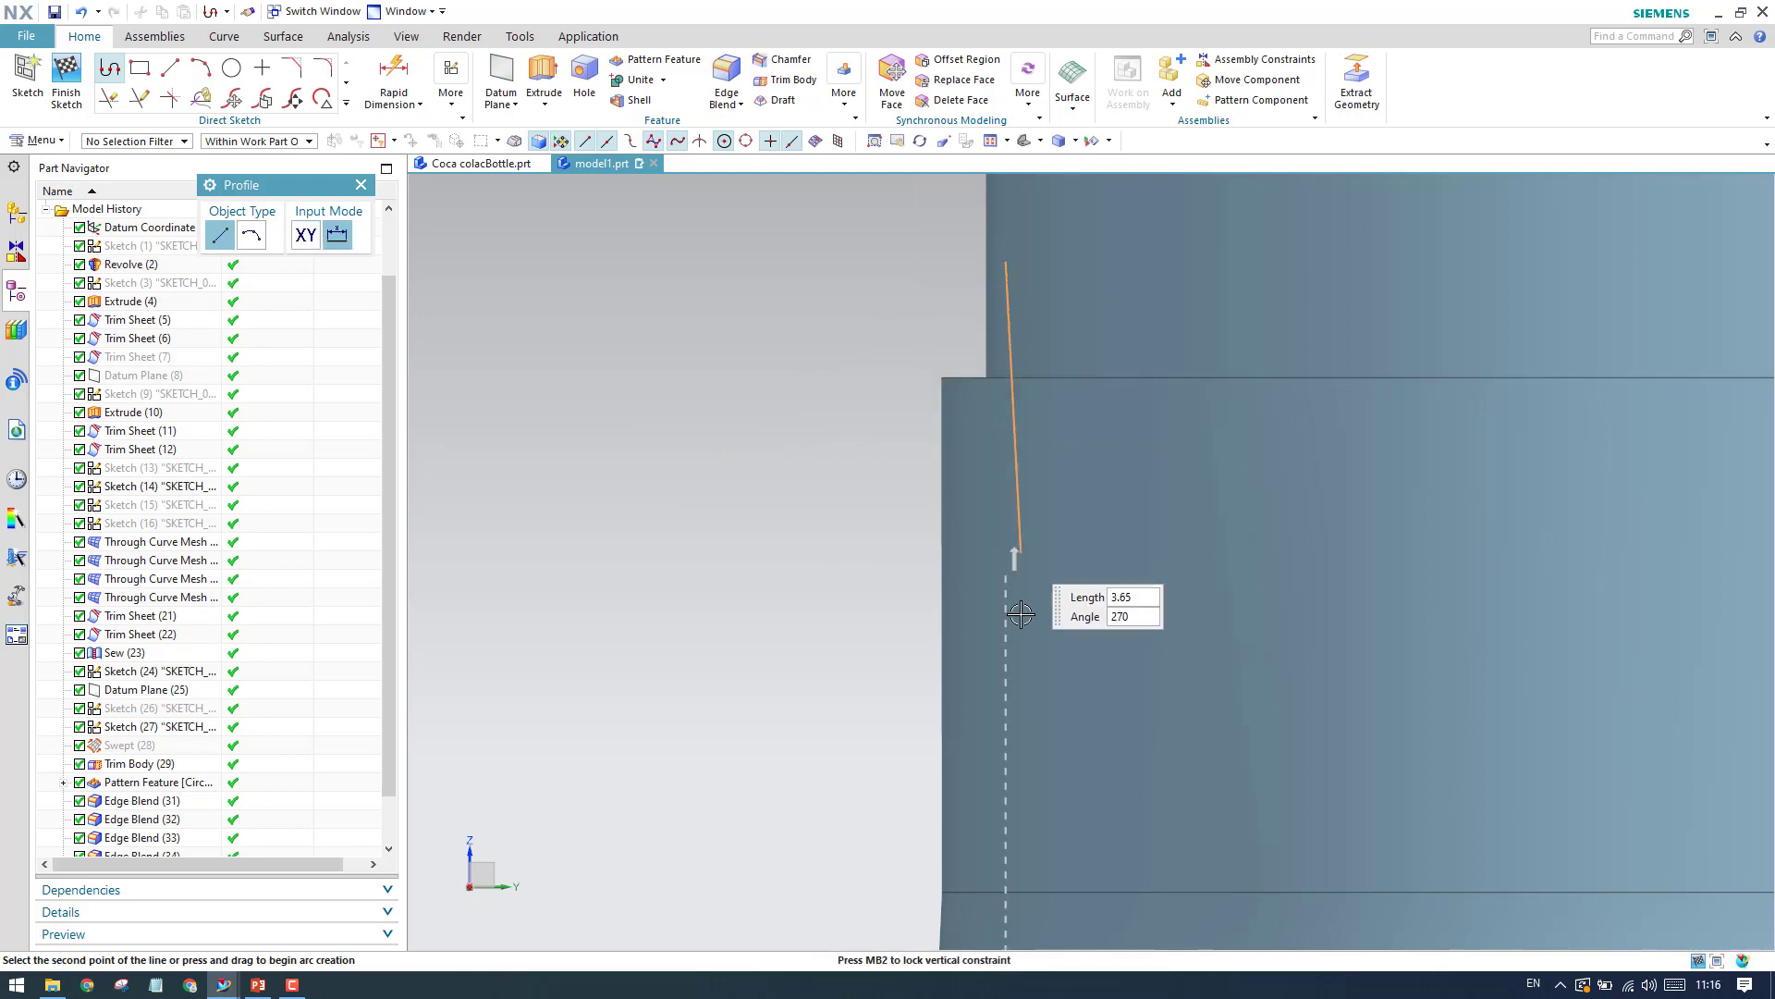
pyautogui.click(1006, 653)
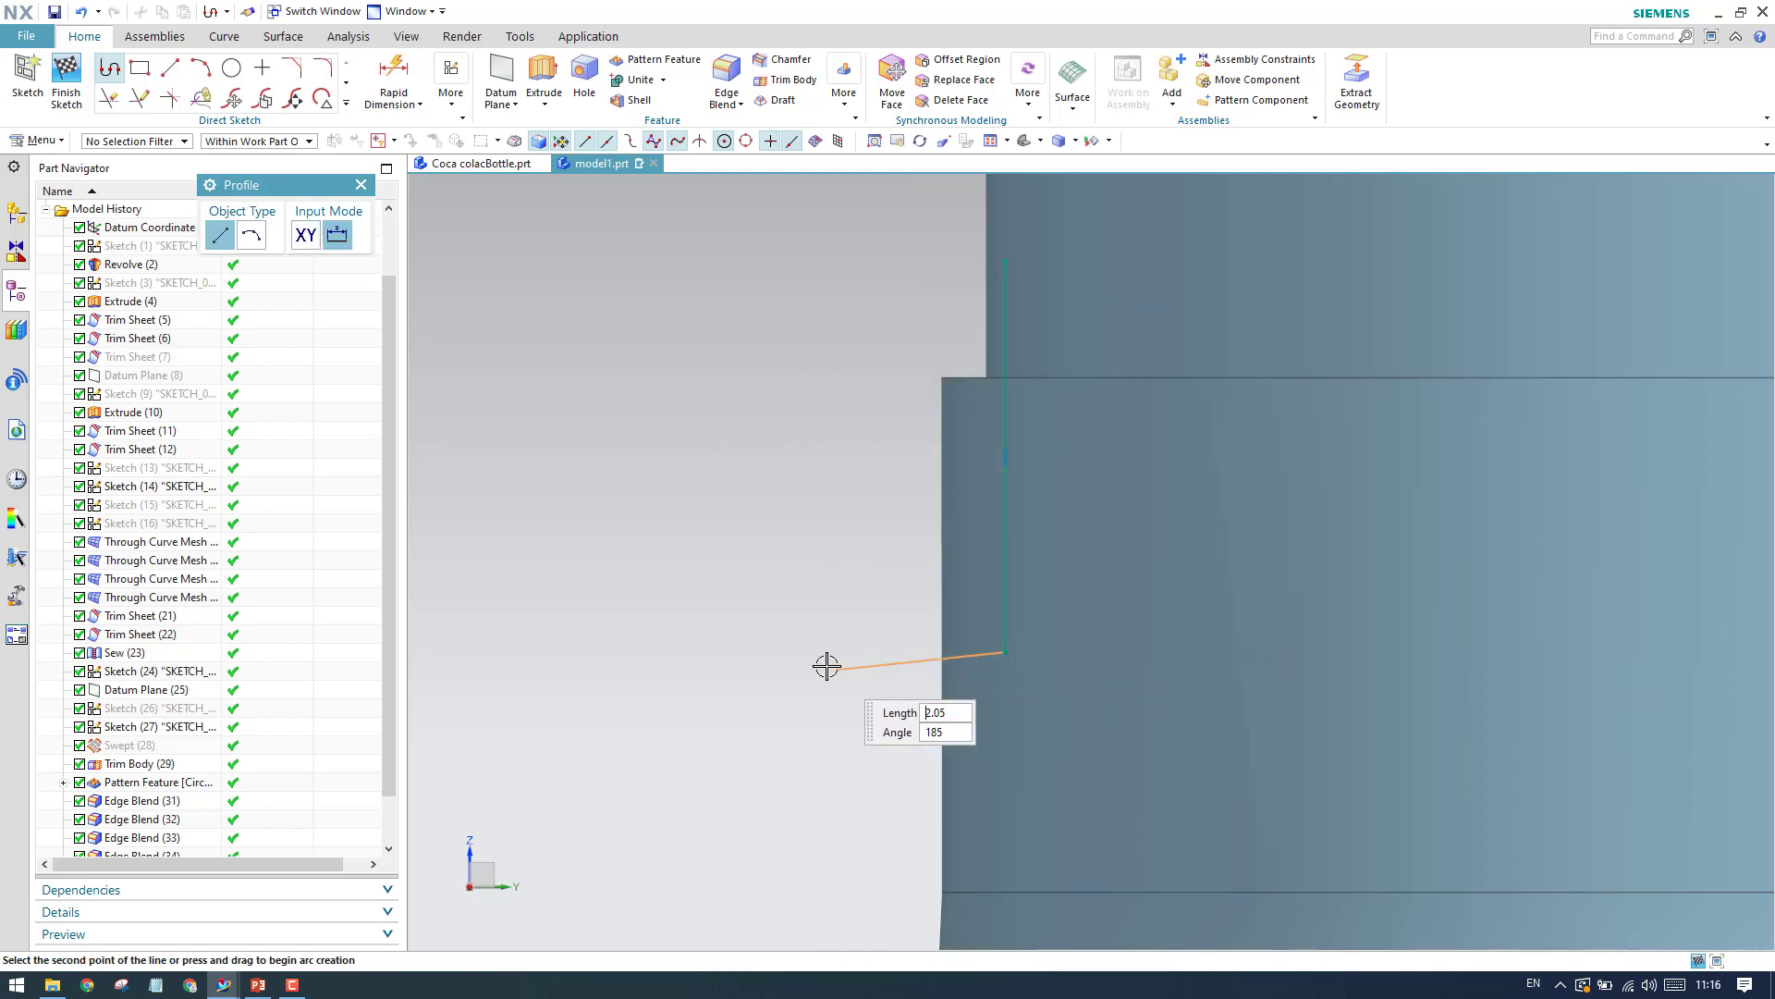
pyautogui.click(749, 652)
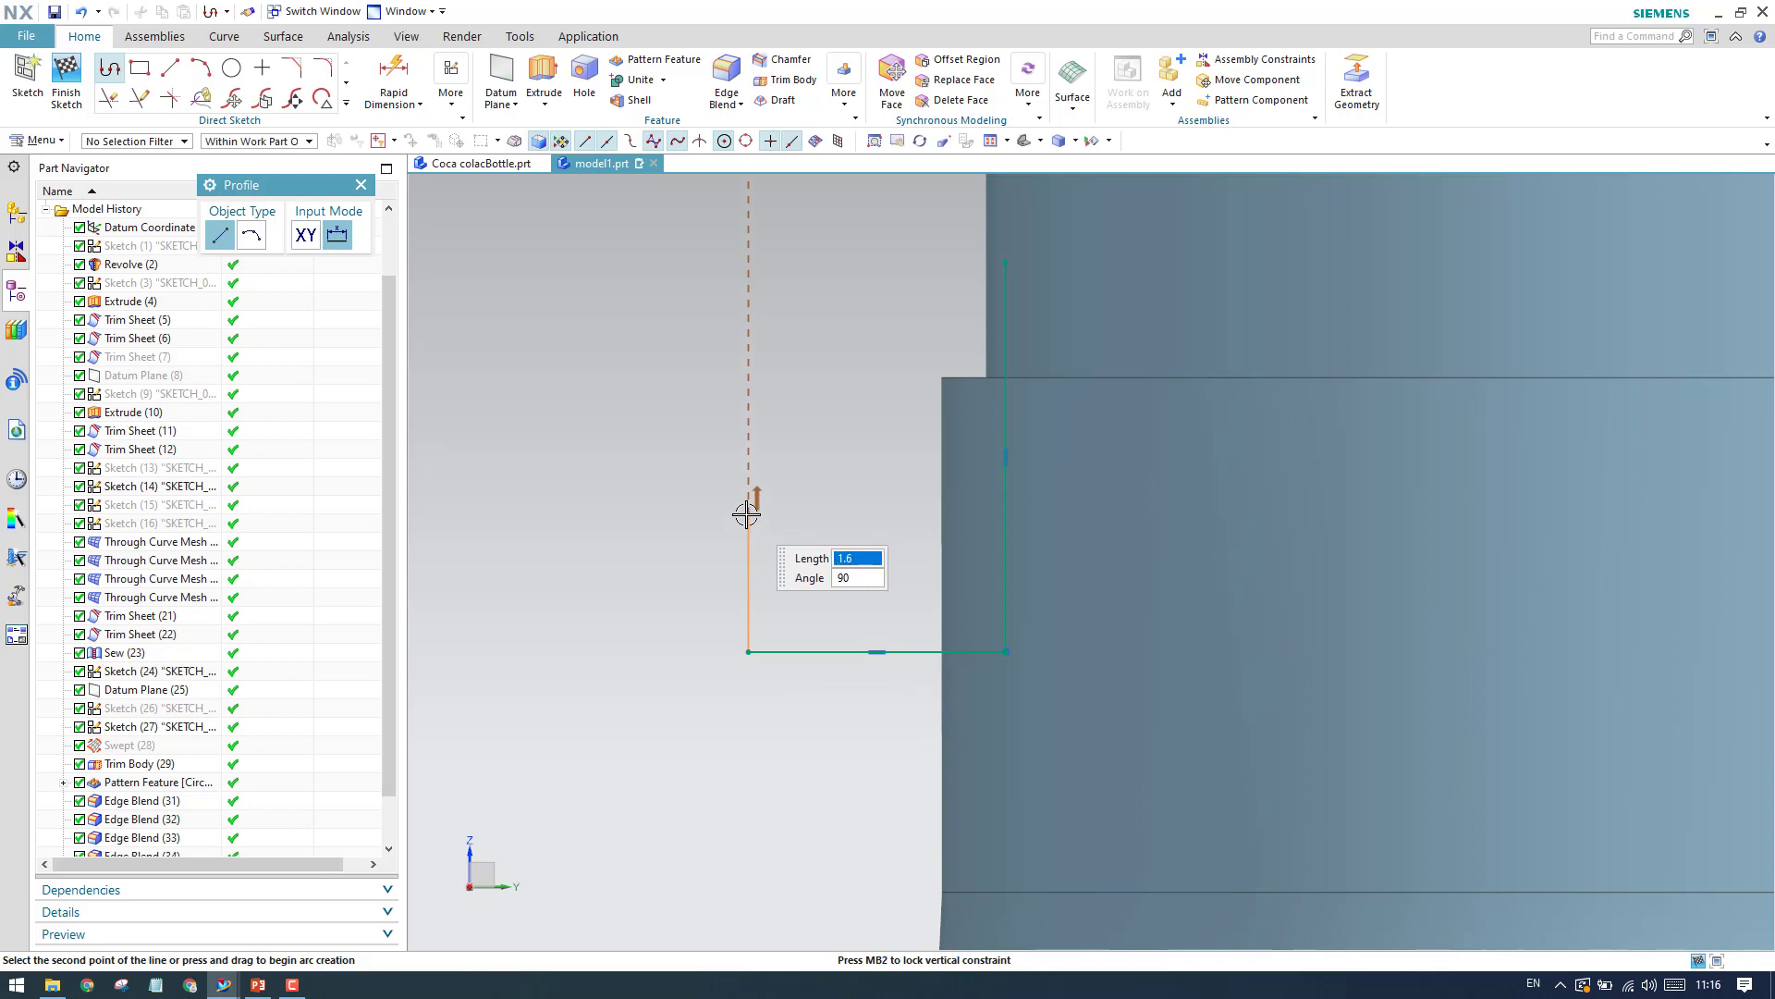
pyautogui.click(749, 514)
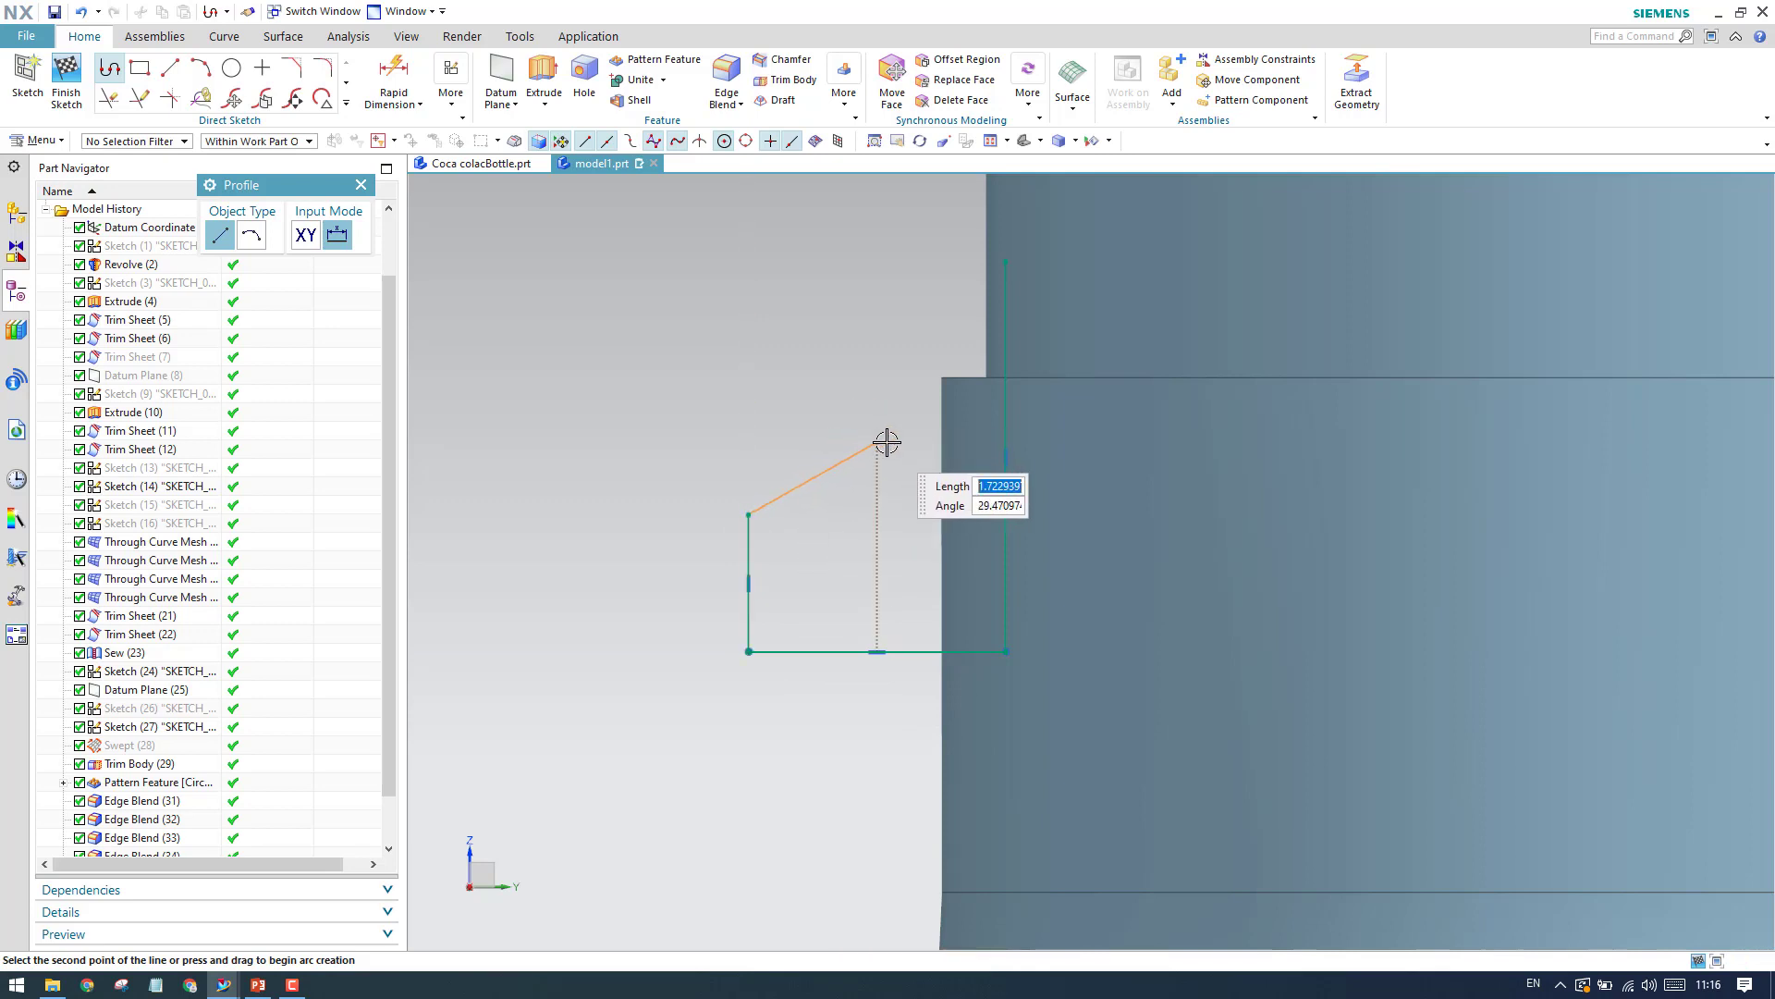
pyautogui.click(878, 356)
pyautogui.click(813, 356)
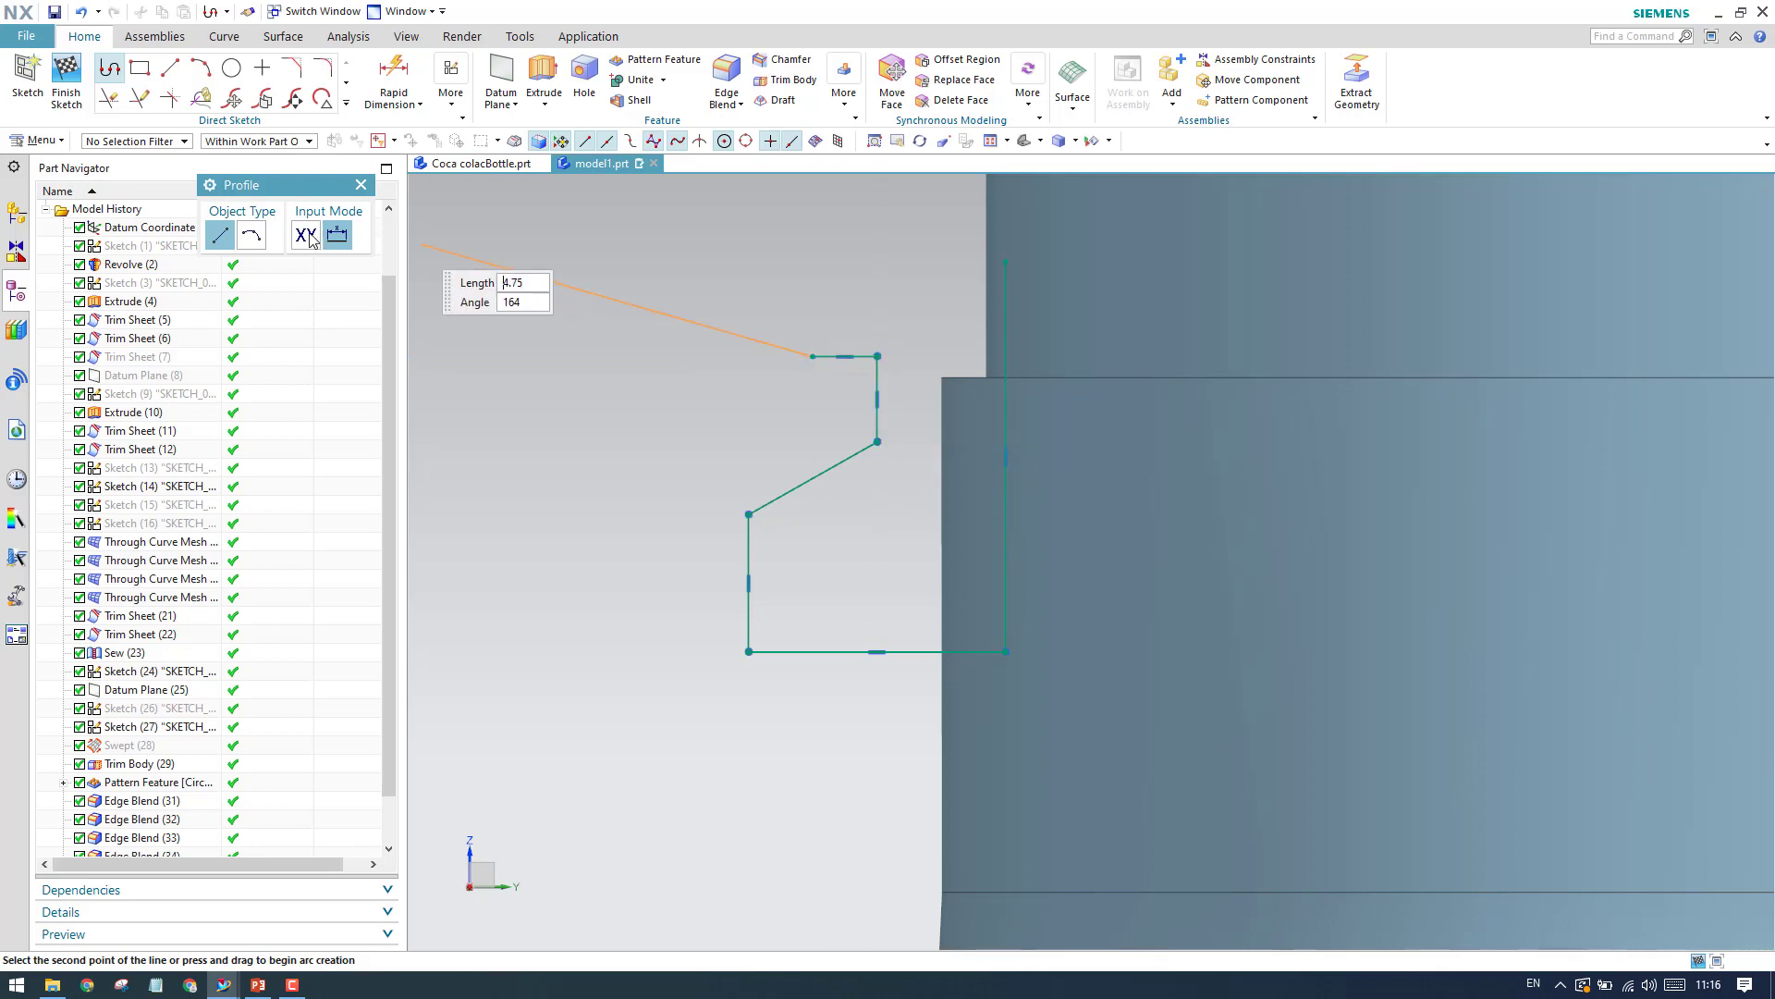
# Draw a three-point arc of about 1.16 mm radius from the profile's open outer end, curving up toward the neck.
pyautogui.click(255, 245)
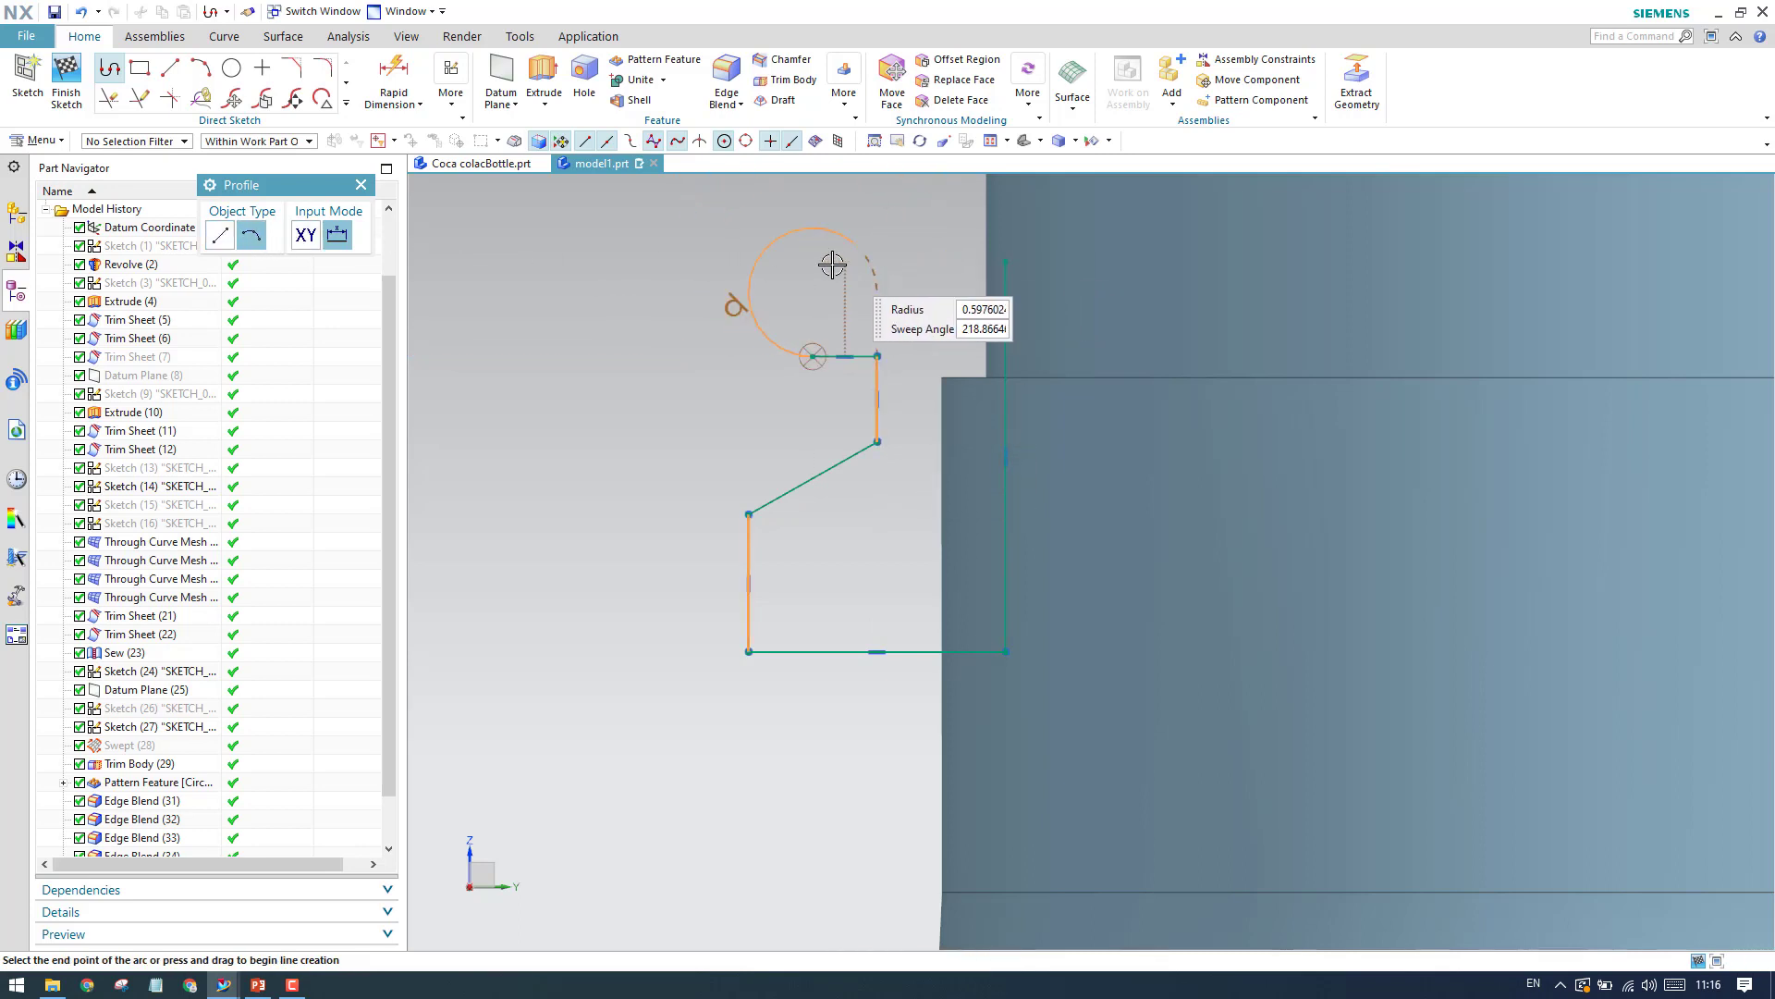
pyautogui.click(361, 184)
pyautogui.click(208, 80)
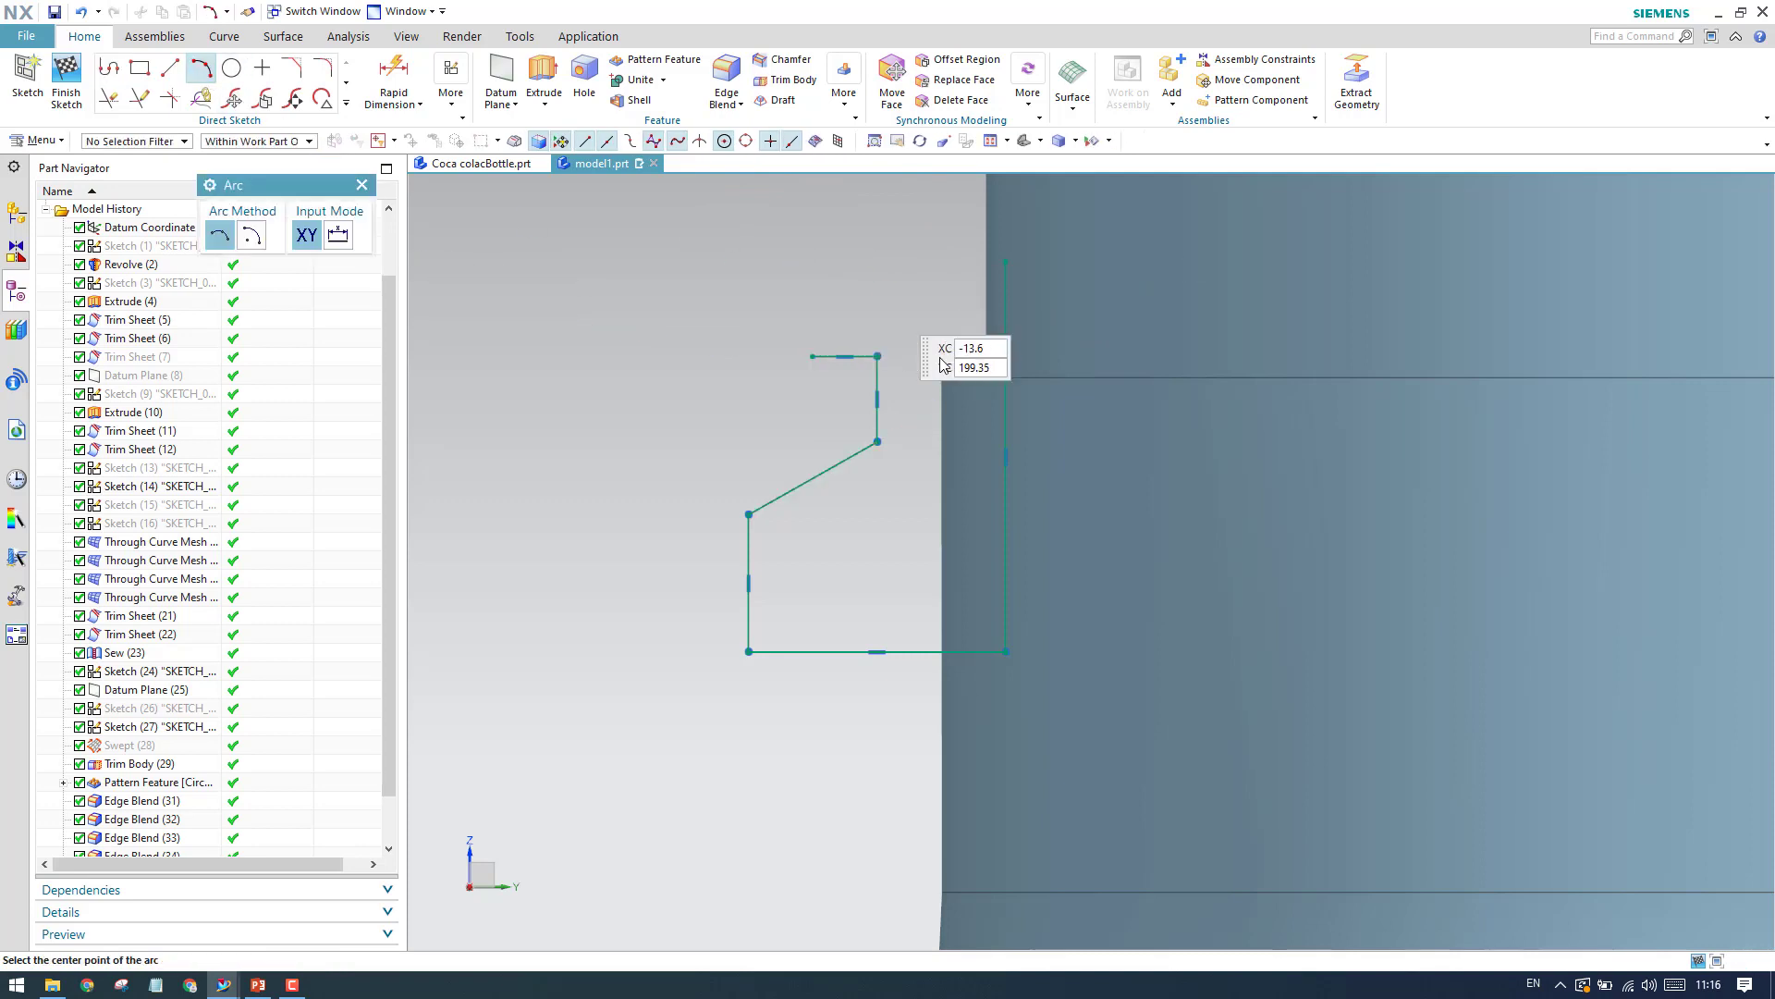
pyautogui.click(813, 356)
pyautogui.click(918, 251)
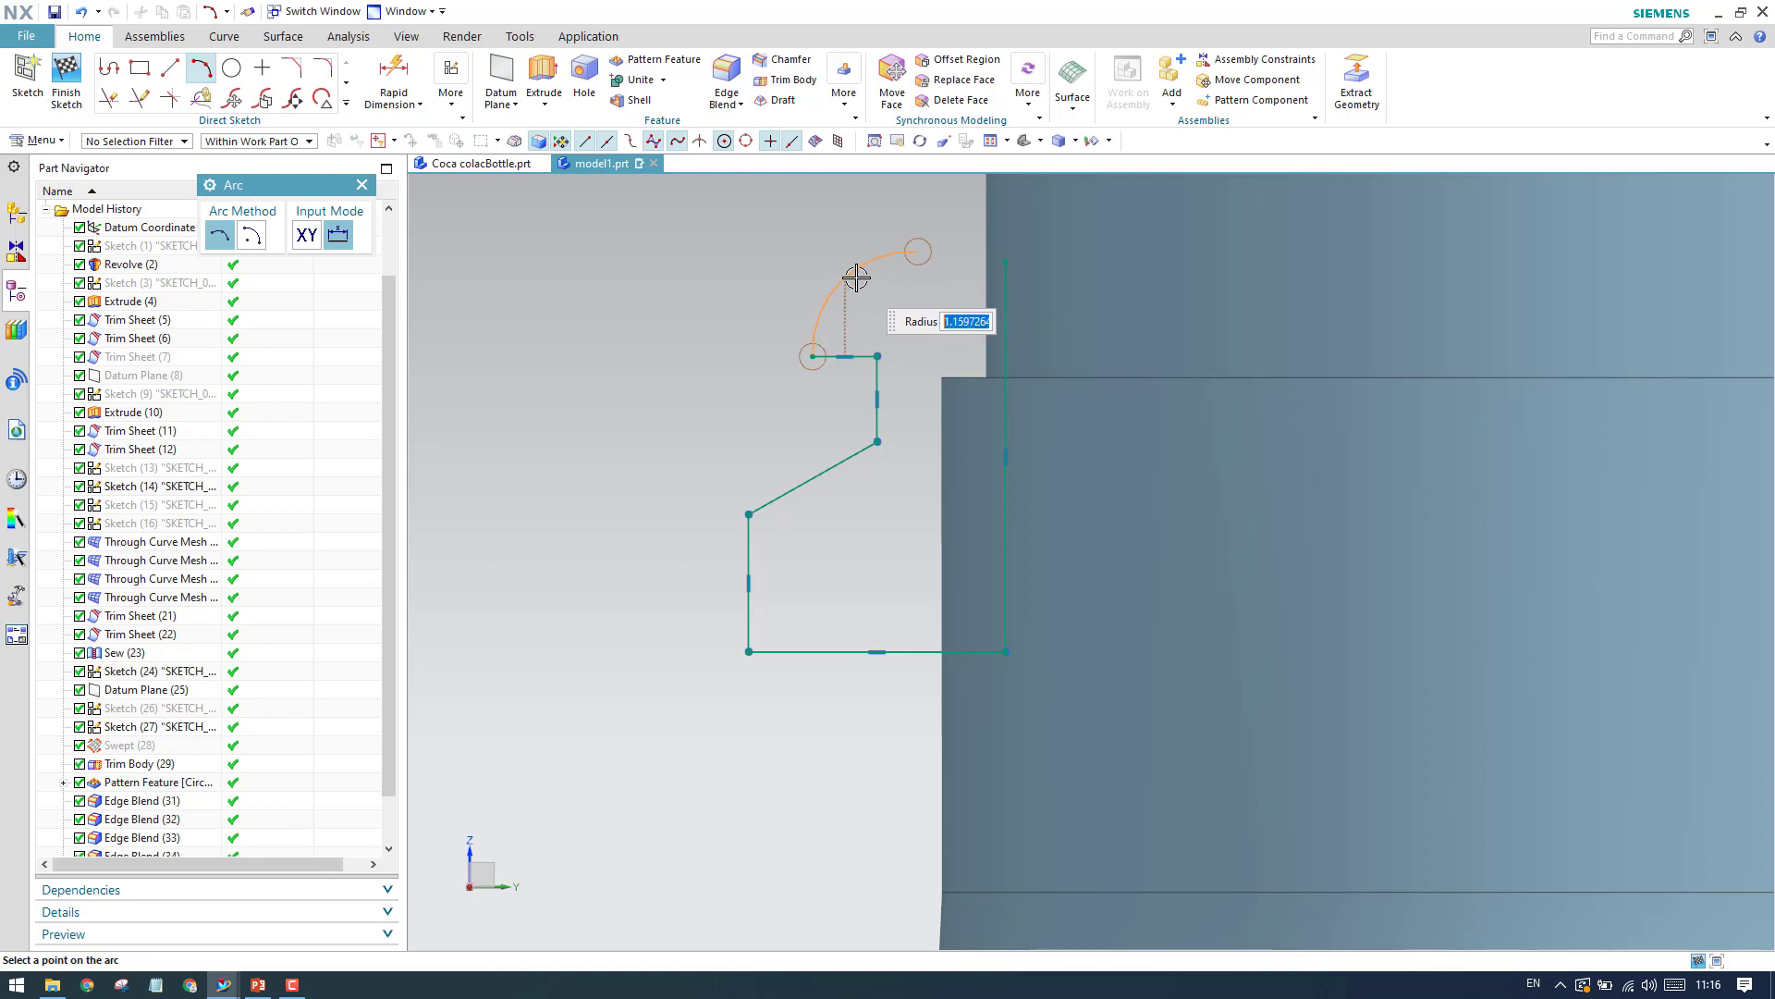
pyautogui.click(844, 282)
# Close the profile with a line from the inner vertical's upper end to the arc's end, and constrain it horizontal.
pyautogui.press('l')
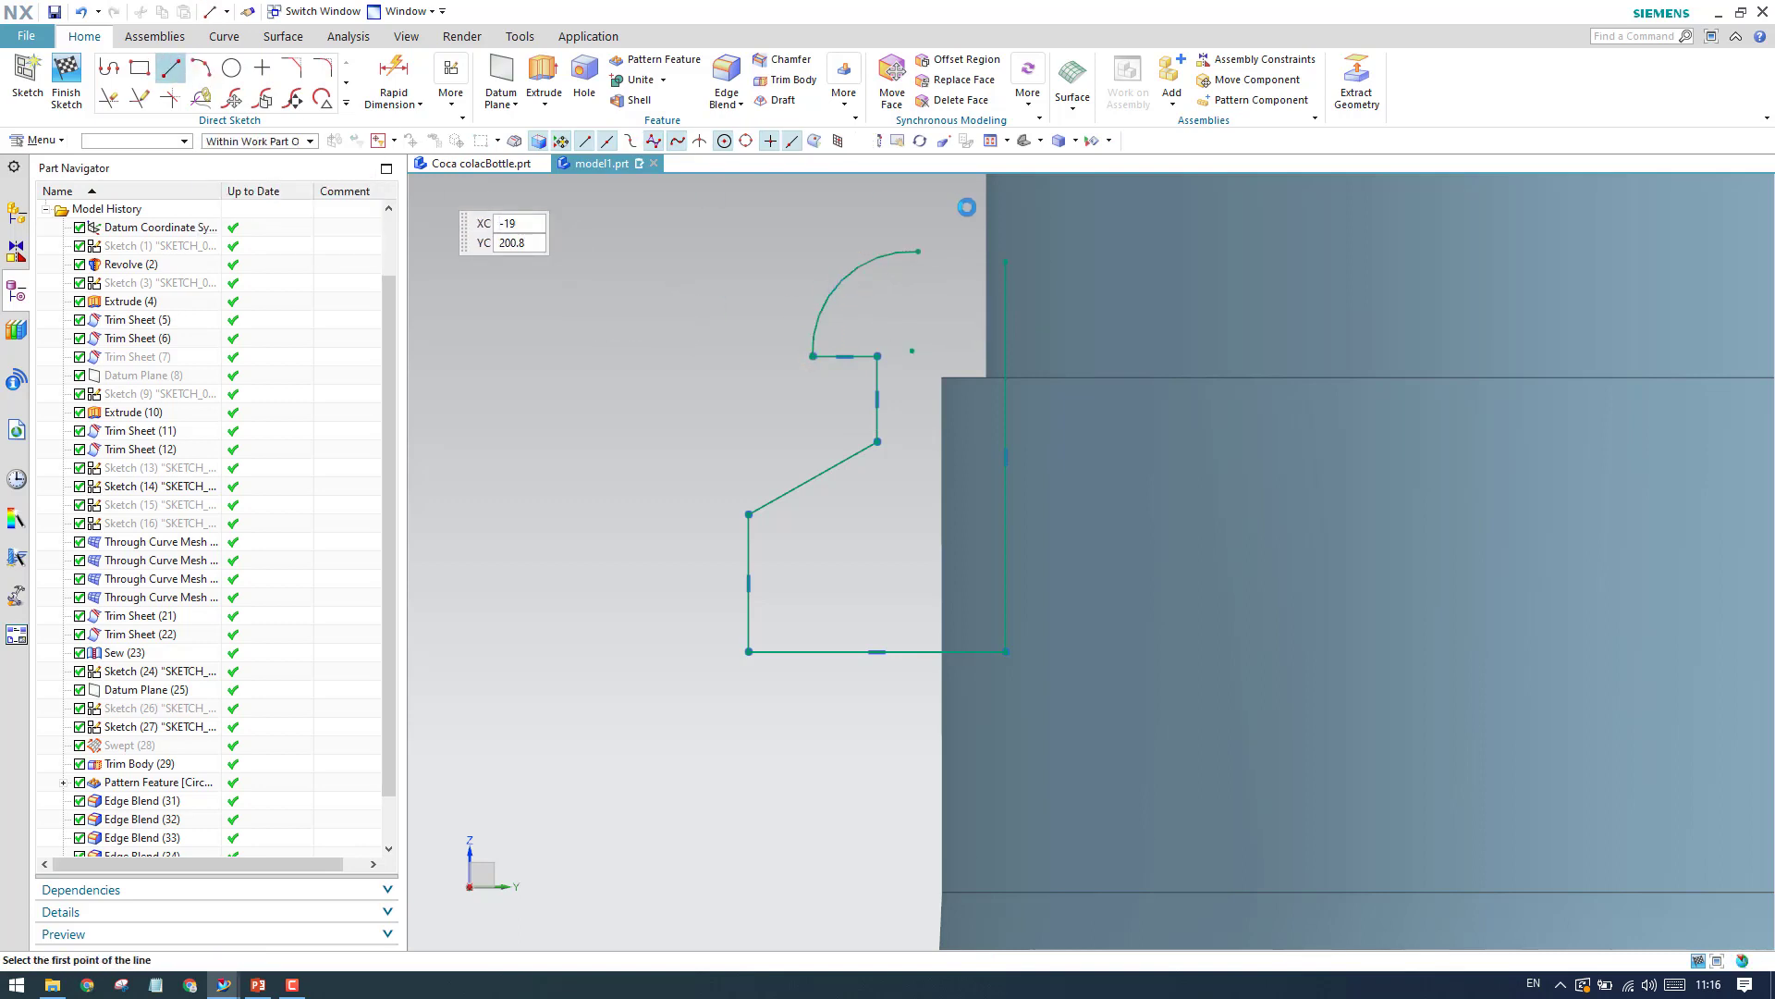
pyautogui.click(1007, 263)
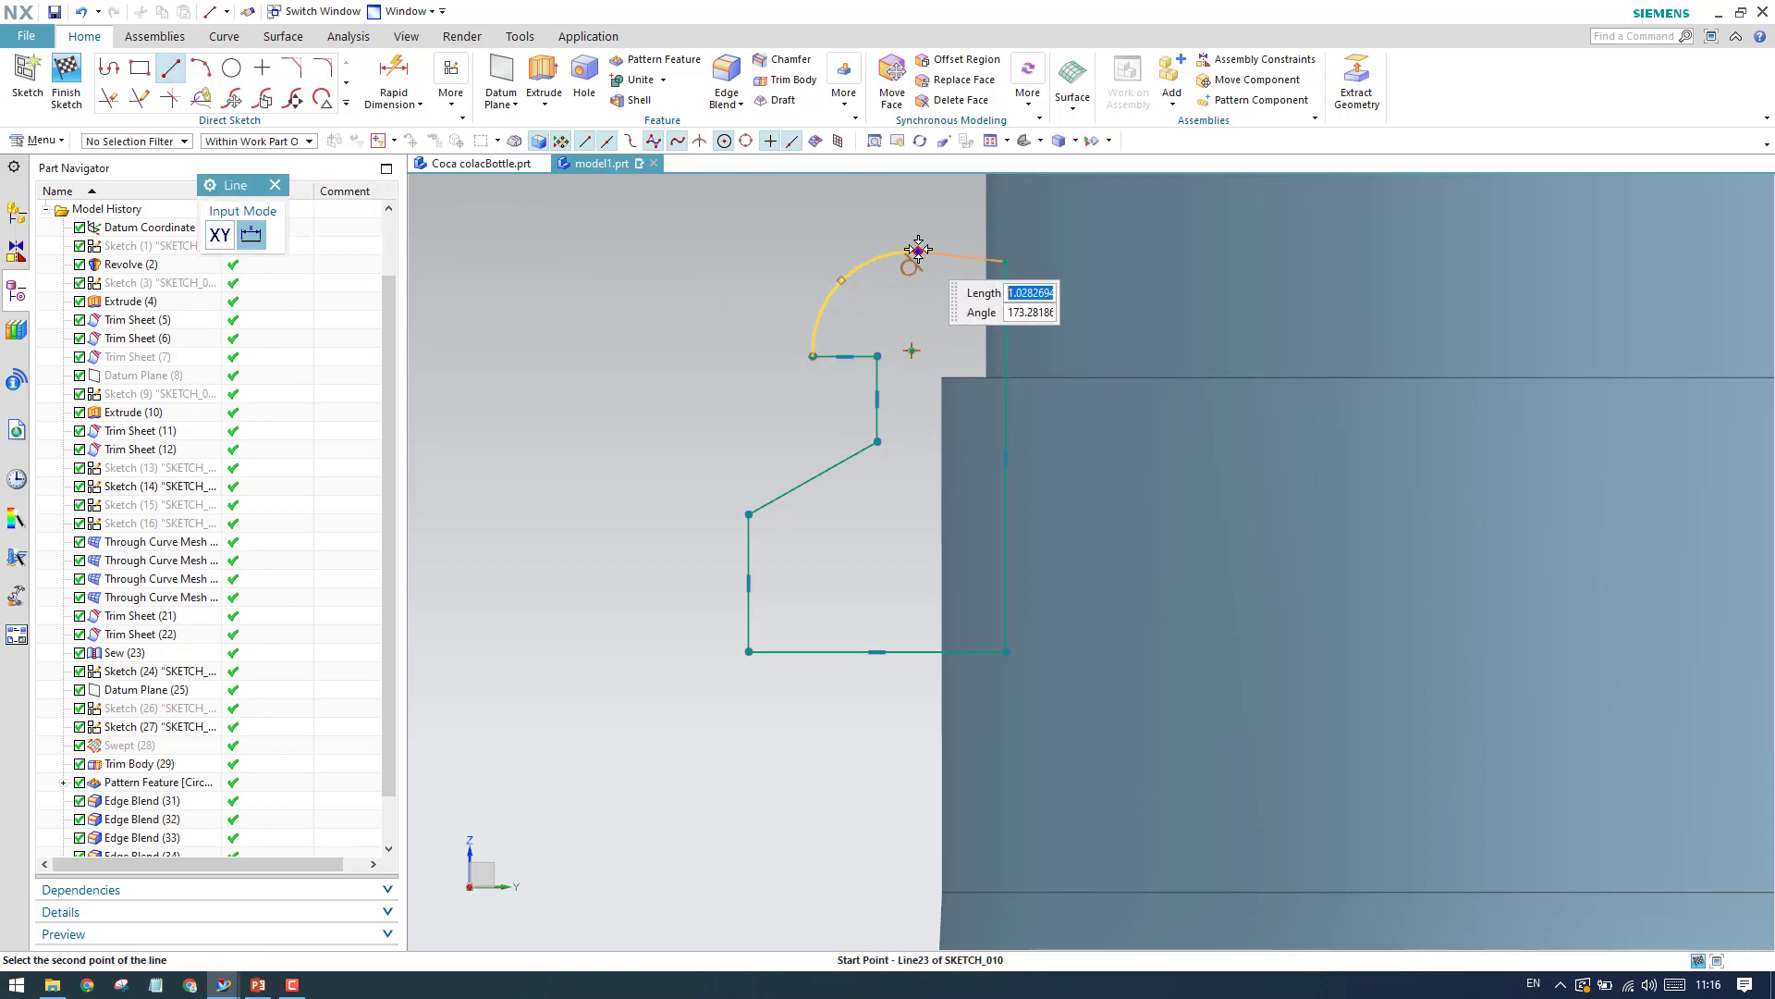
pyautogui.click(922, 251)
pyautogui.press('Escape')
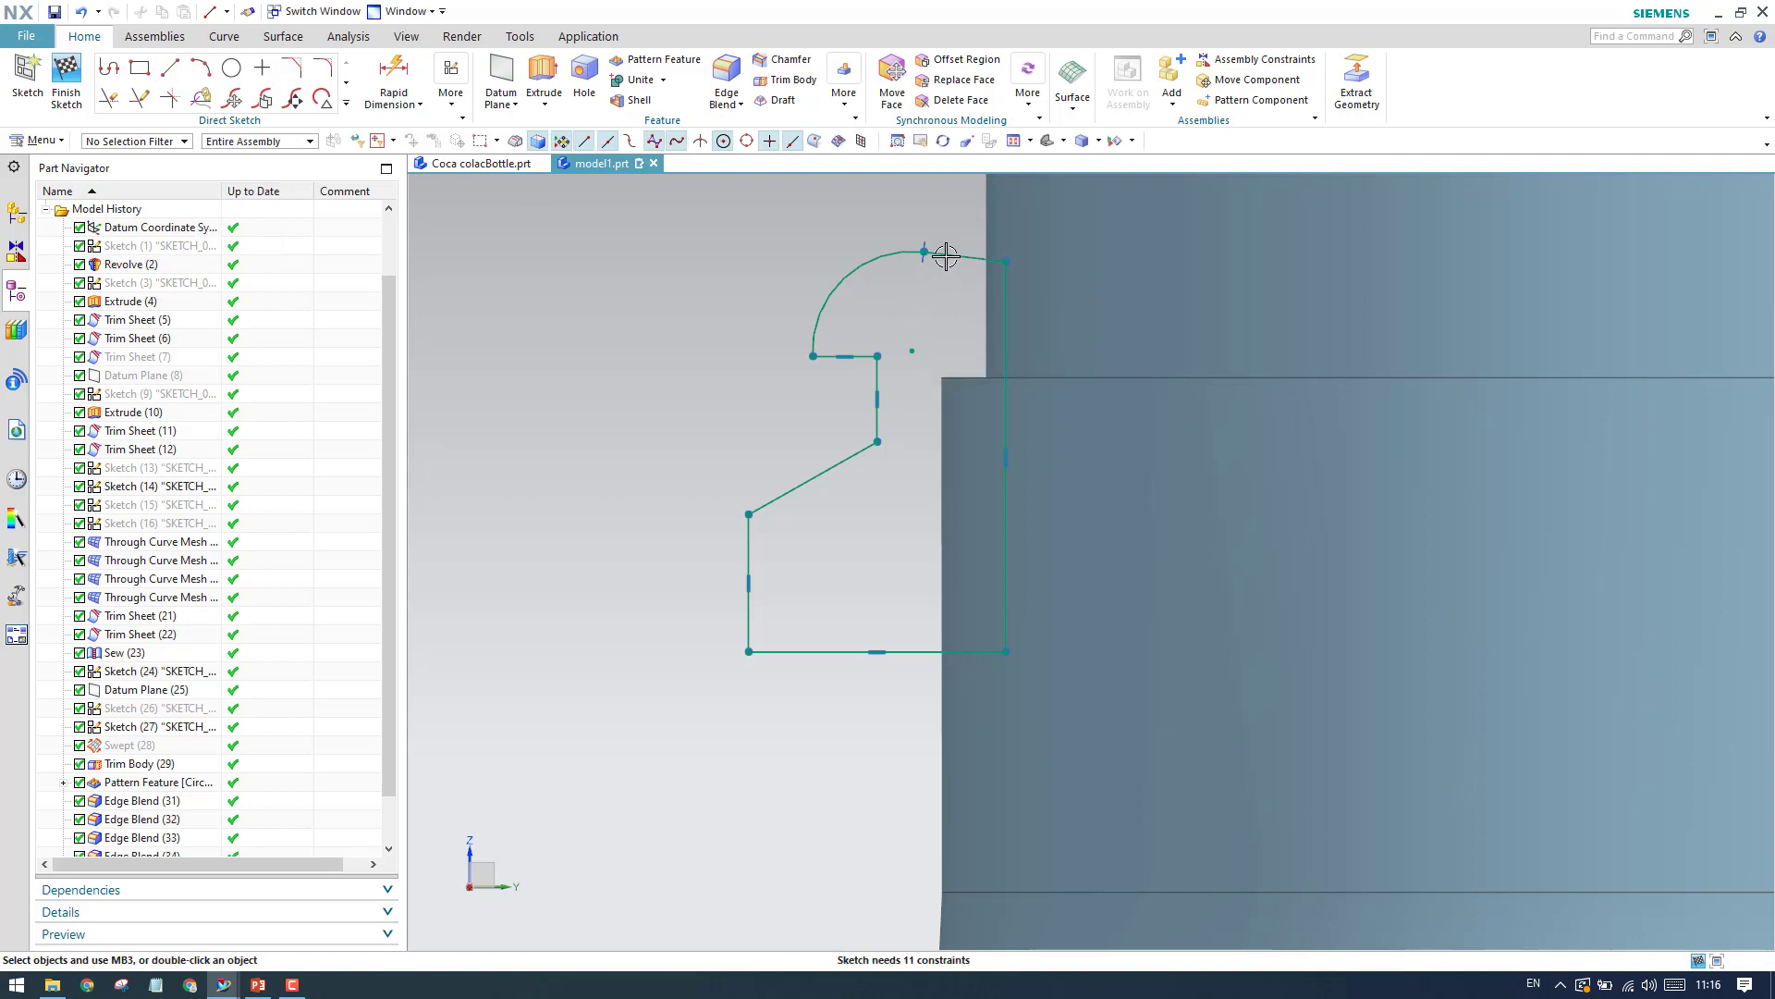
pyautogui.rightClick(956, 255)
pyautogui.click(1140, 206)
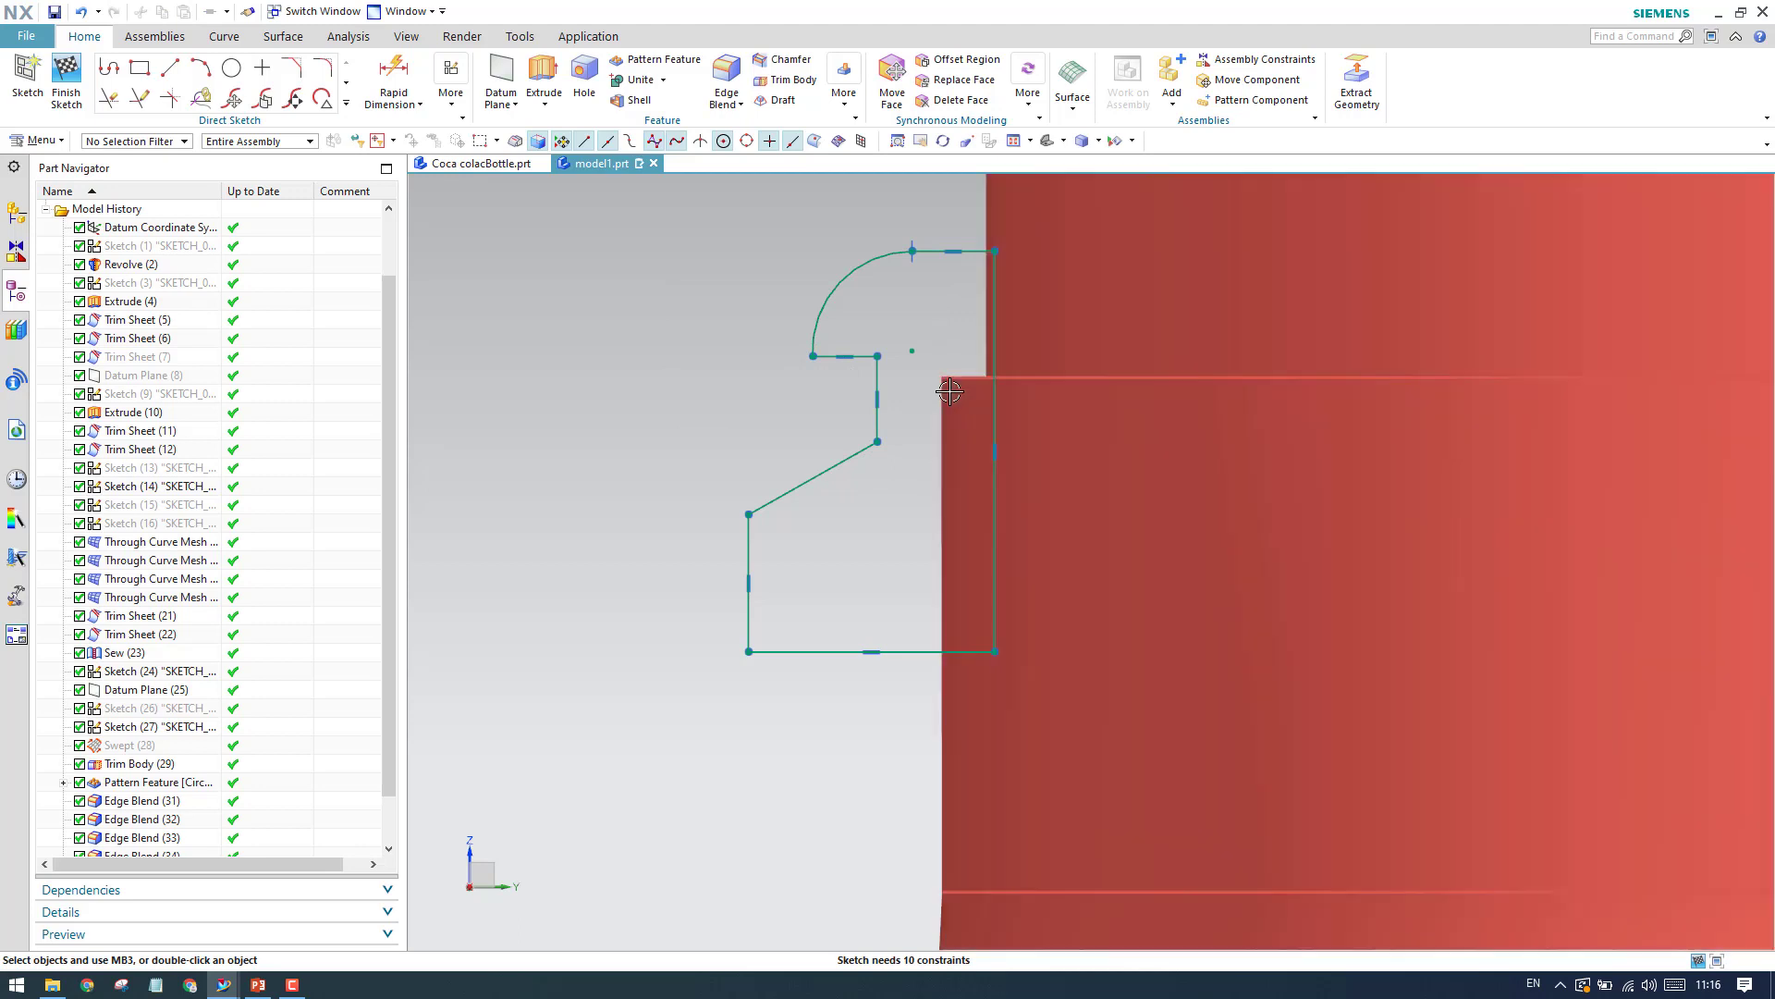
# Add an associative intersection point where the neck ledge's outer edge crosses the sketch plane.
pyautogui.scroll(2, 948, 391)
pyautogui.click(345, 103)
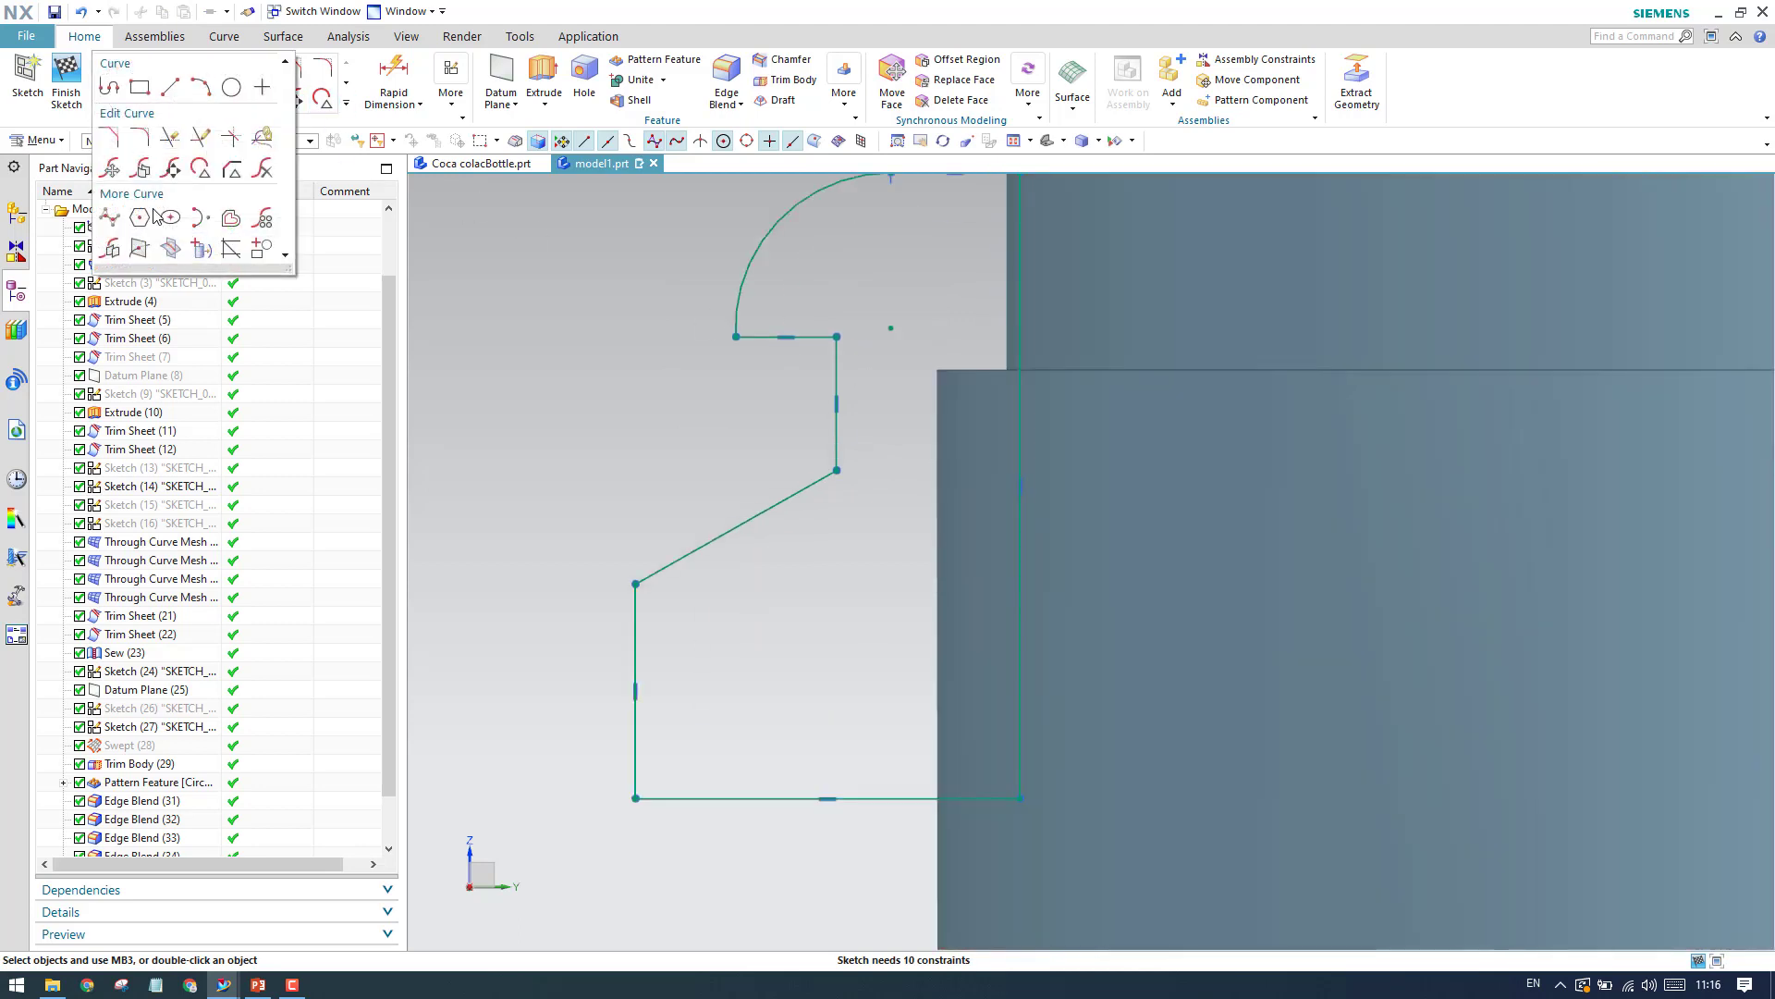
pyautogui.click(148, 216)
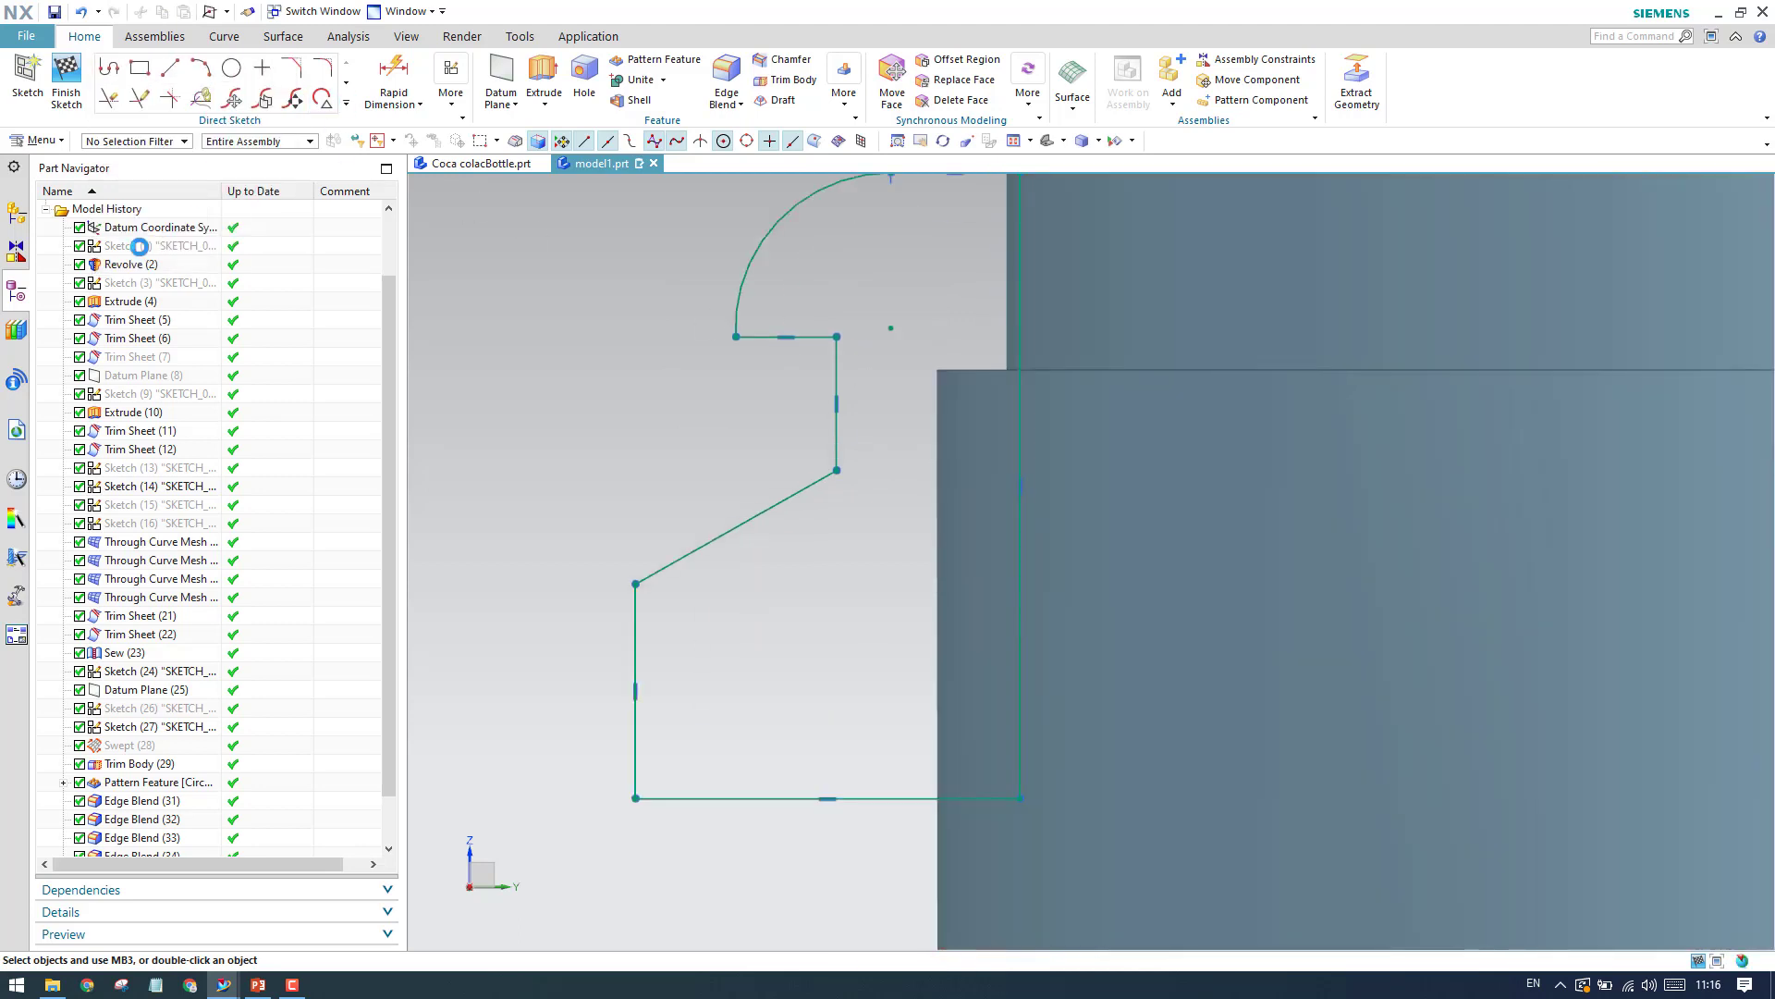
pyautogui.click(939, 372)
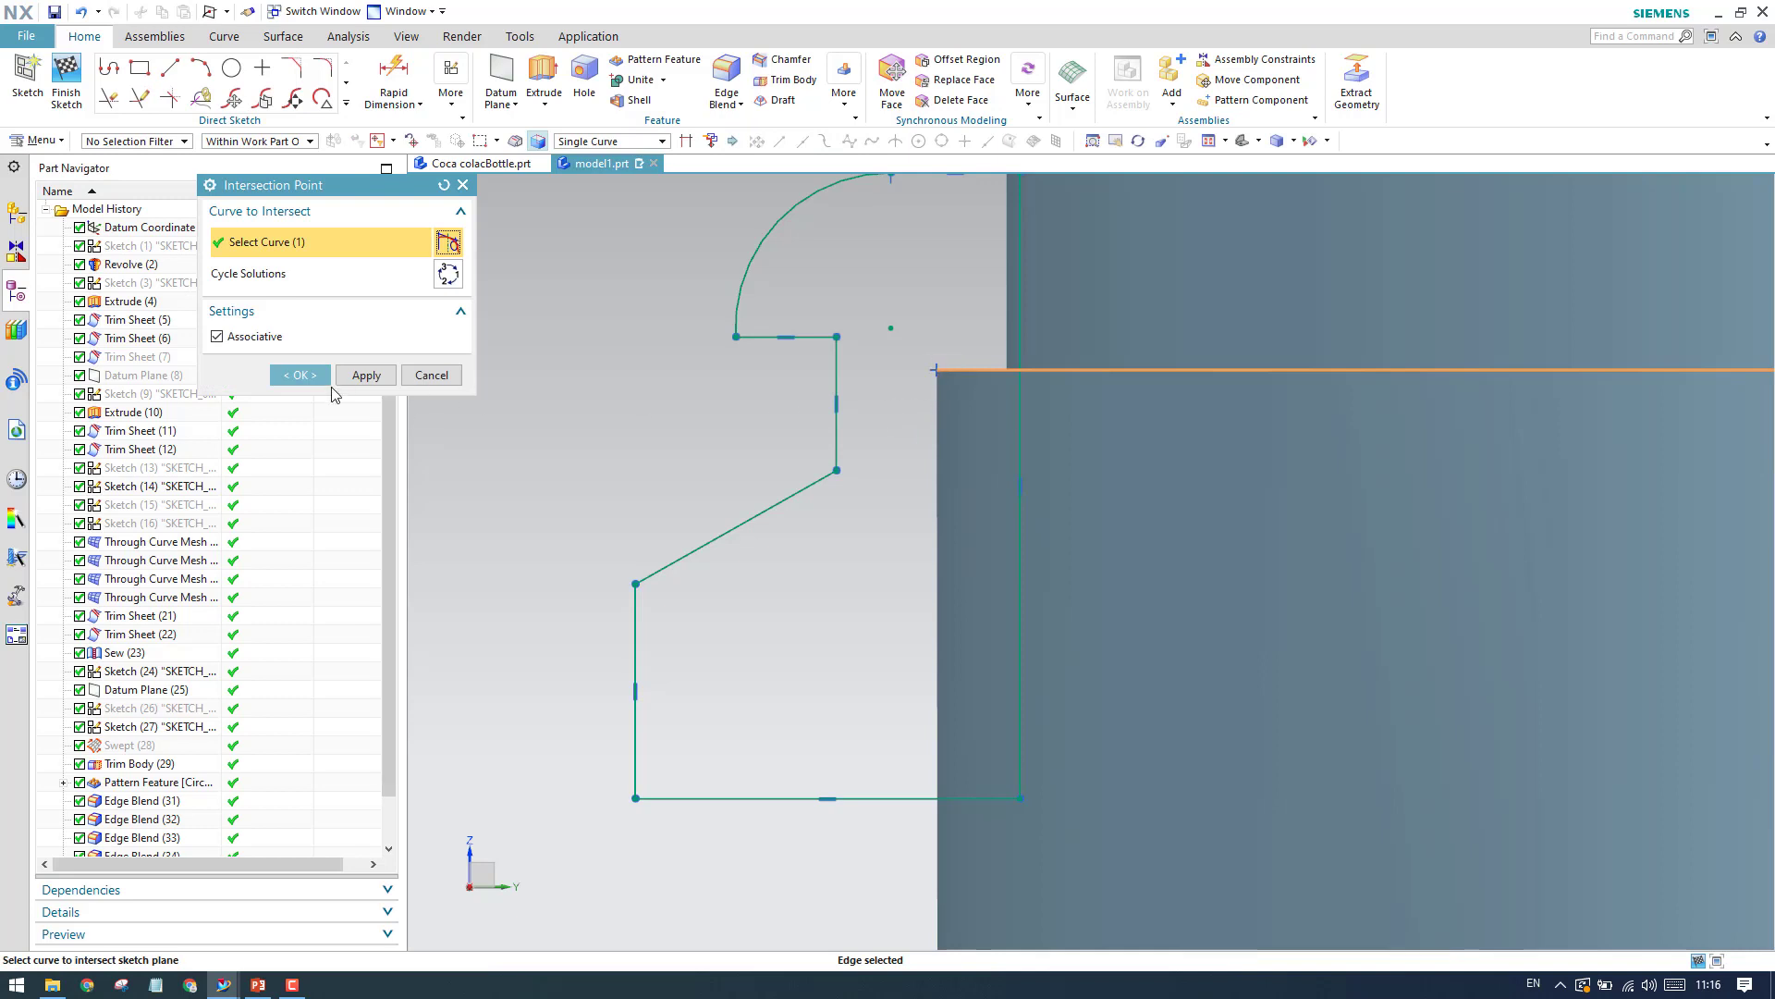
pyautogui.click(314, 378)
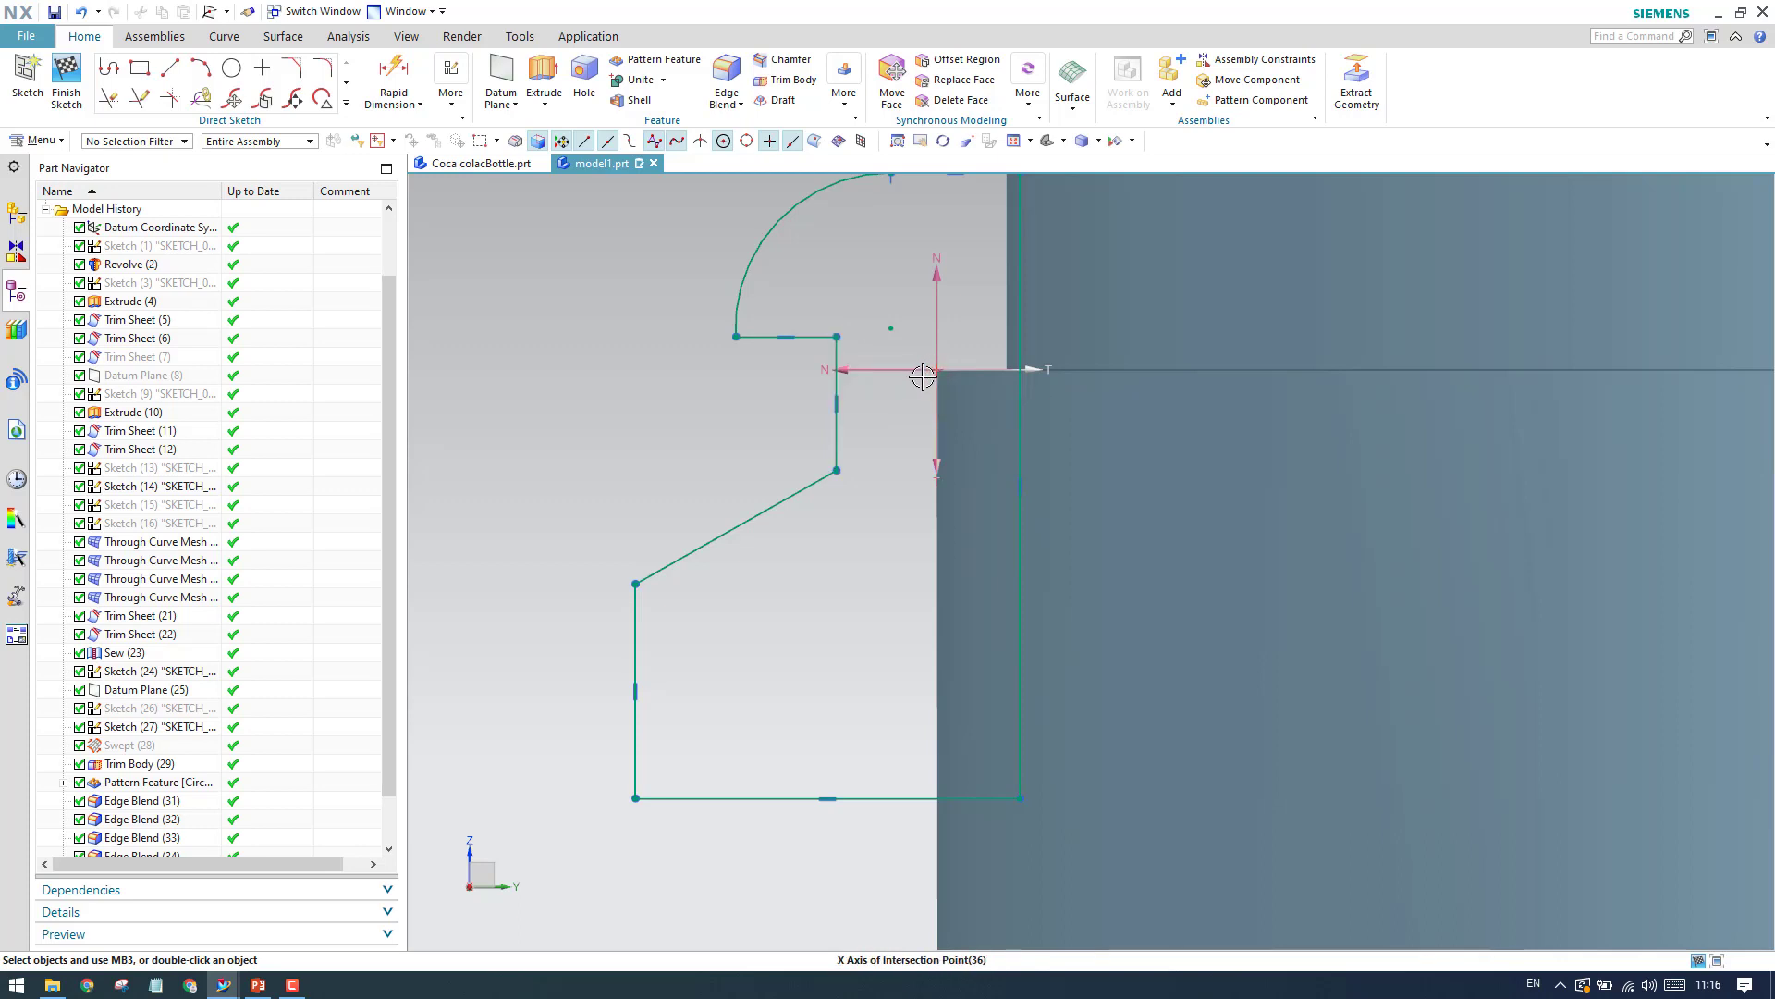
pyautogui.press('c')
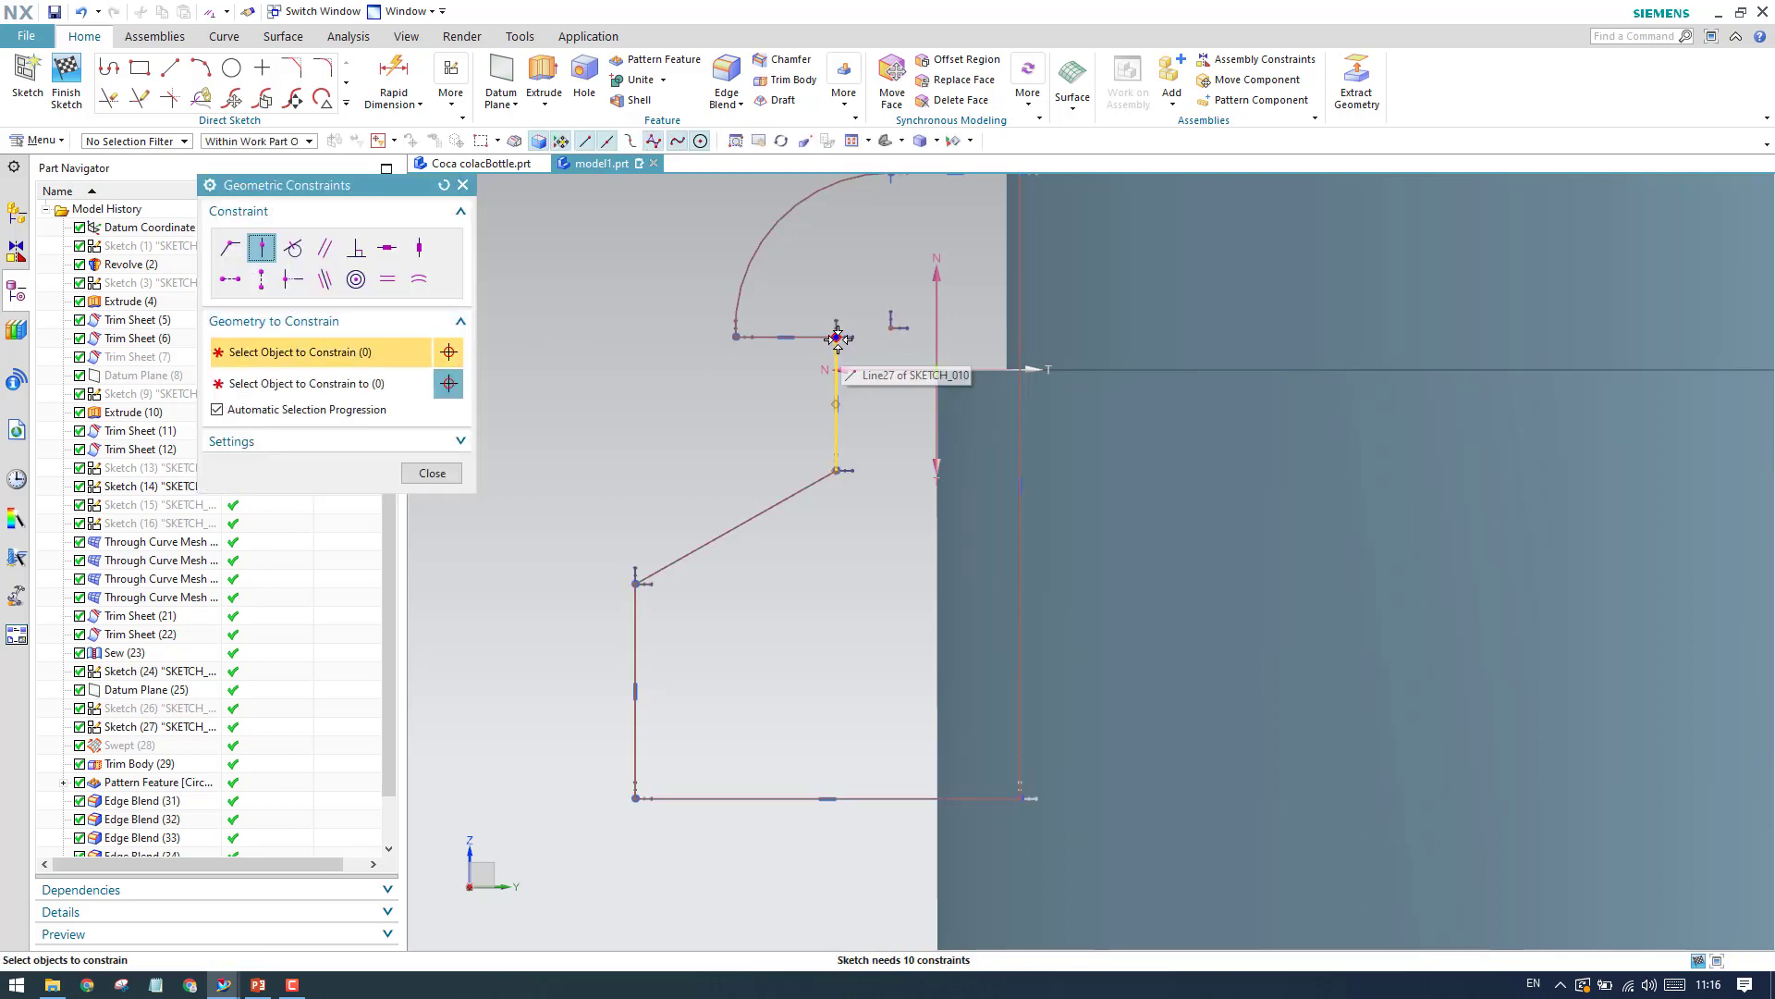
pyautogui.click(943, 370)
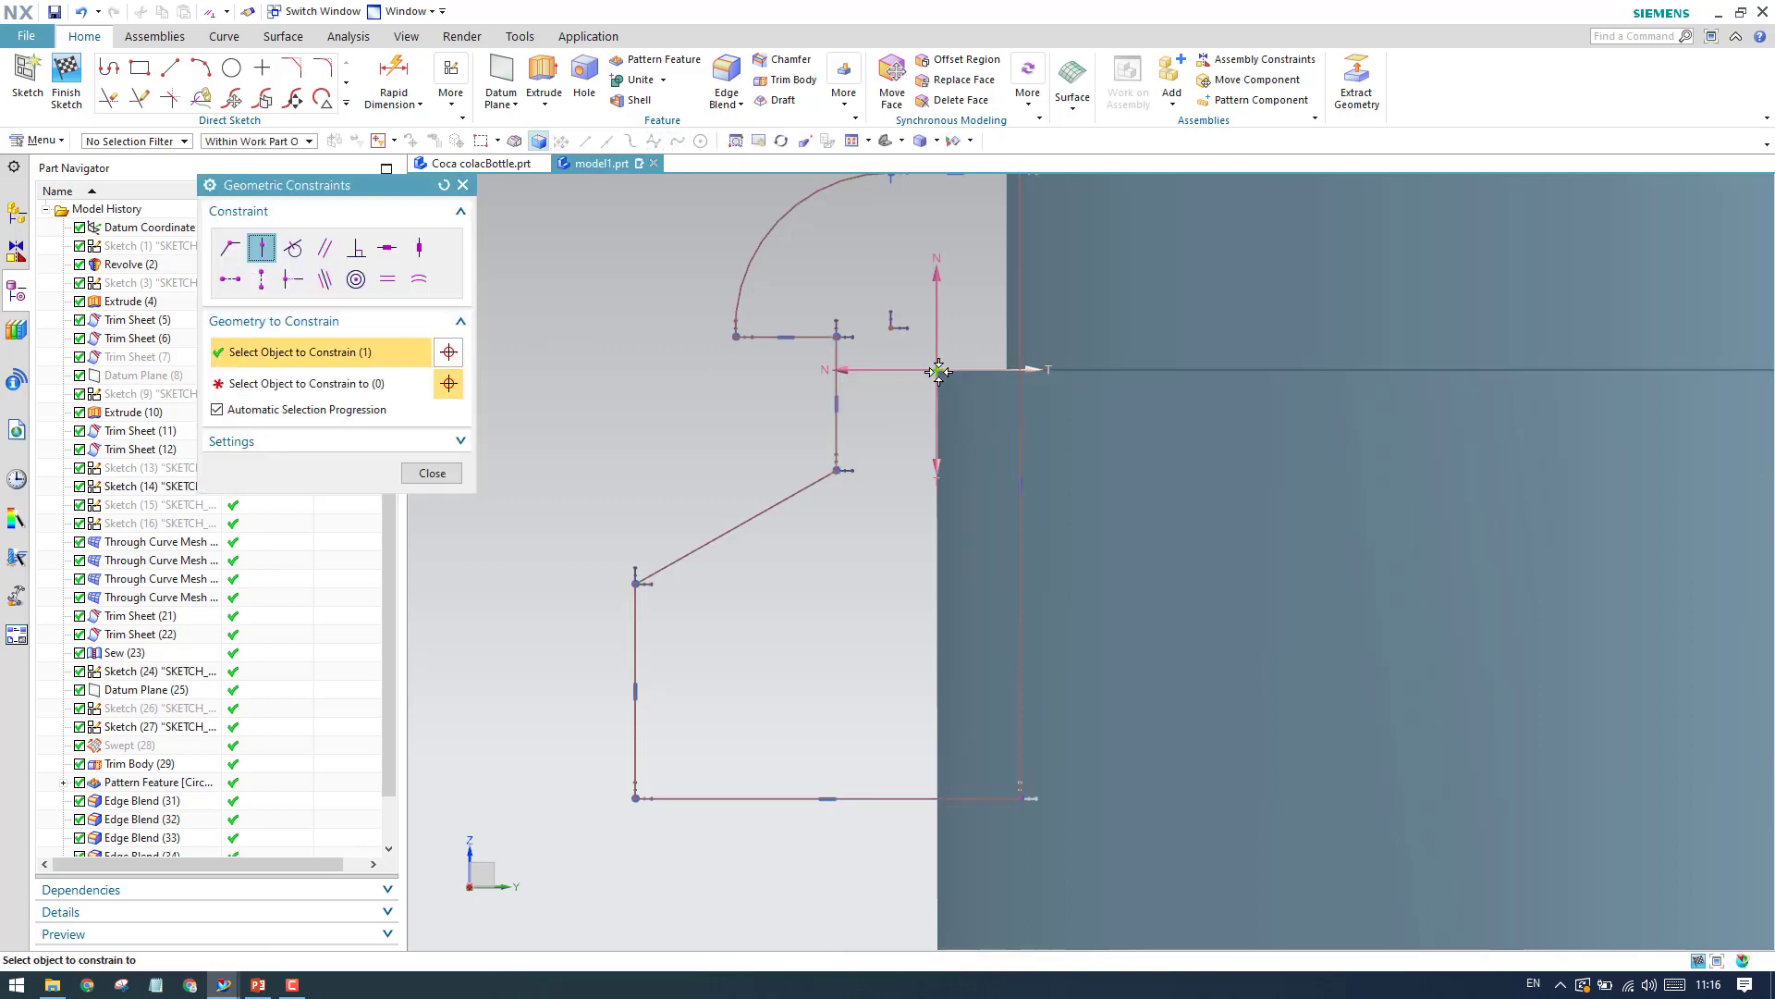
pyautogui.press('Escape')
pyautogui.press('Escape')
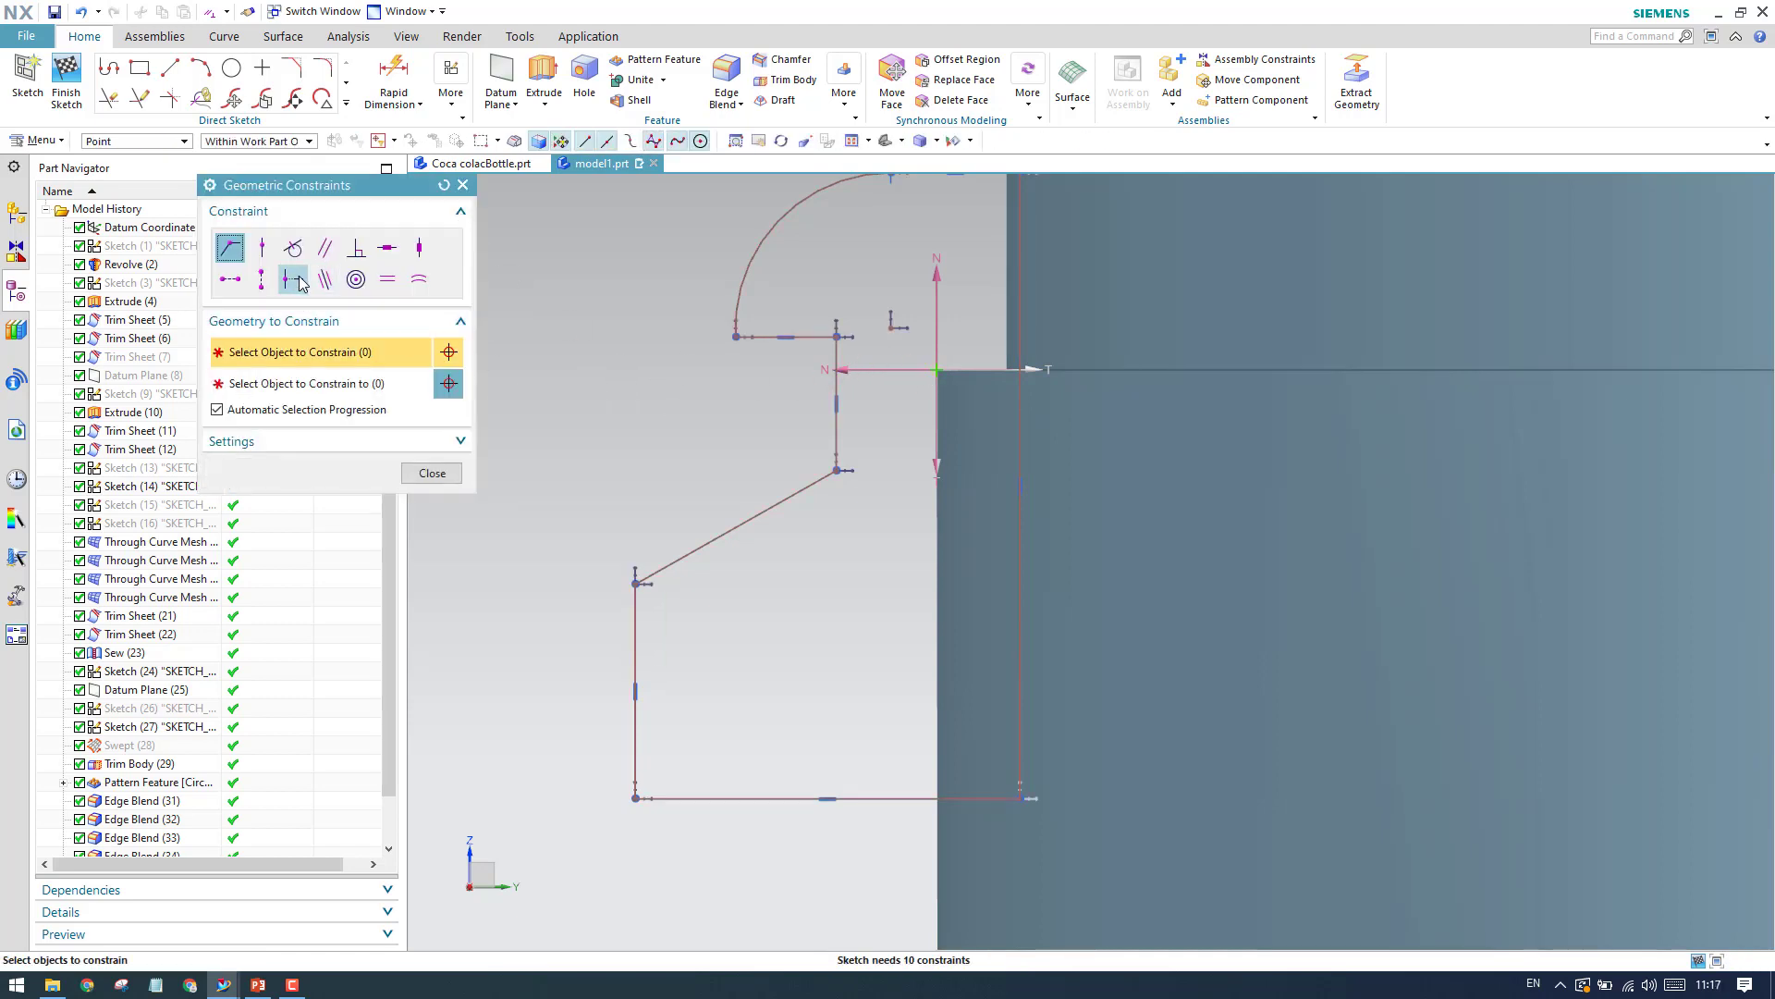
# Constrain the short horizontal line under the arc to pass through the intersection point at the ledge's outer edge with Point on Curve.
pyautogui.click(263, 248)
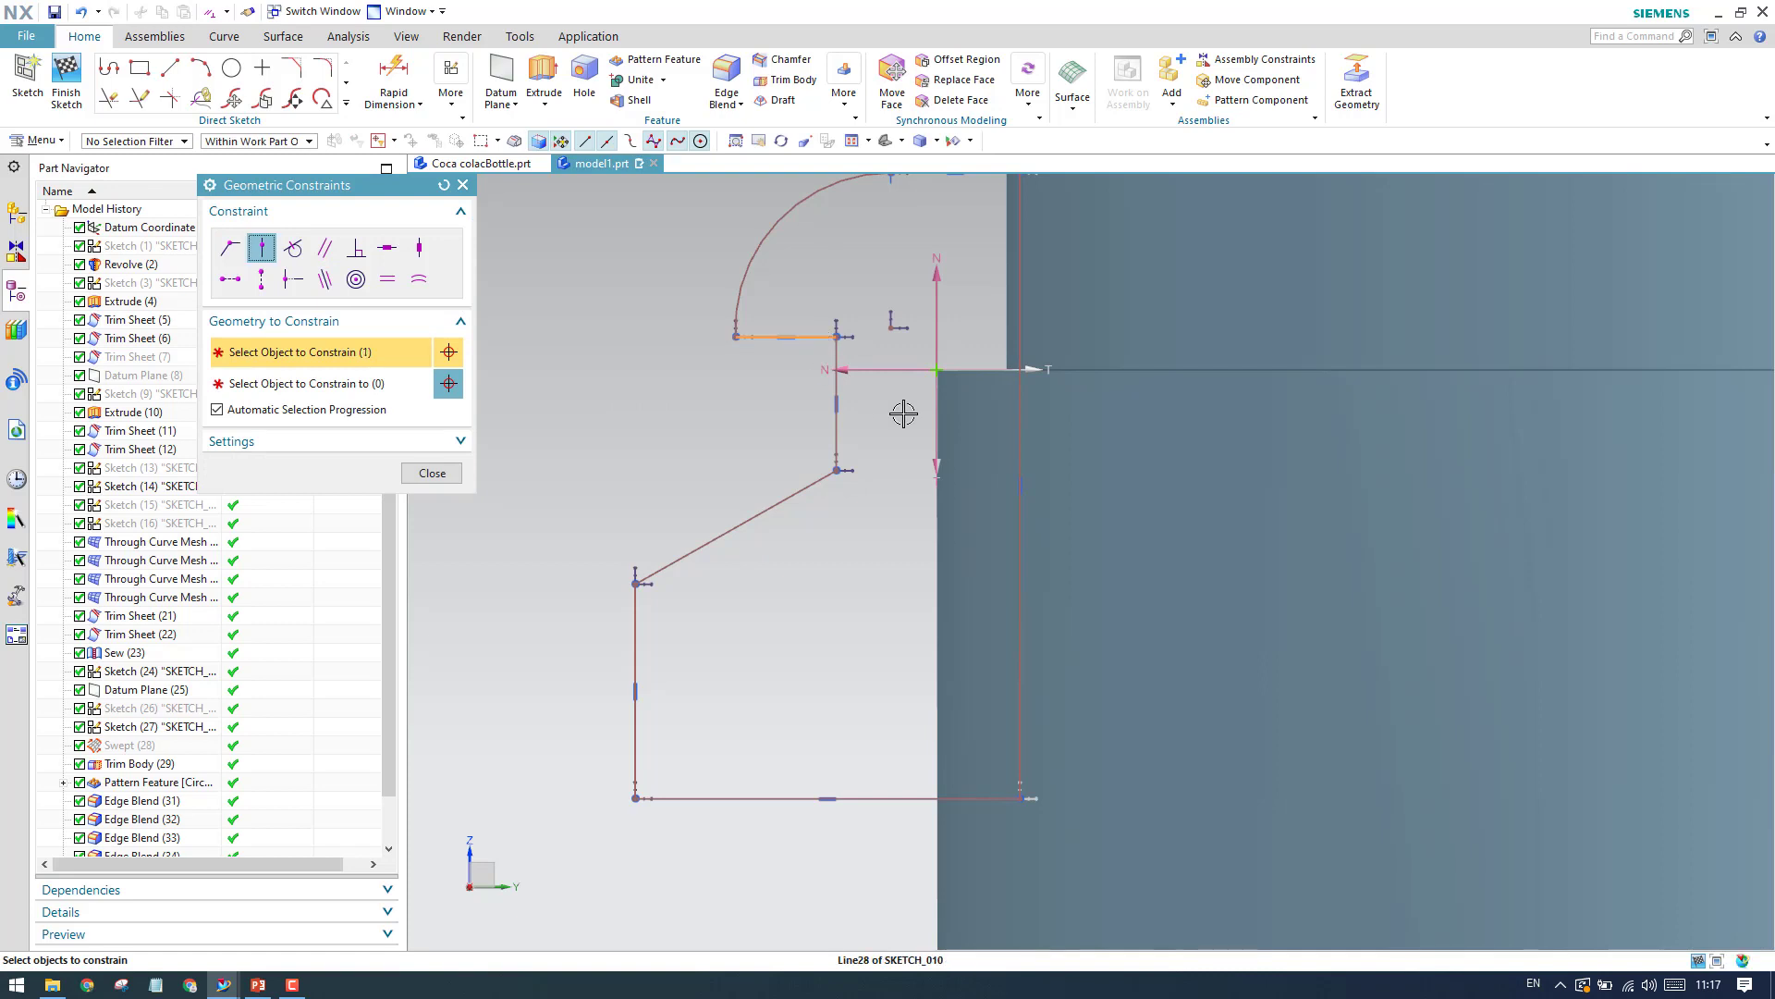
pyautogui.rightClick(936, 370)
pyautogui.click(958, 383)
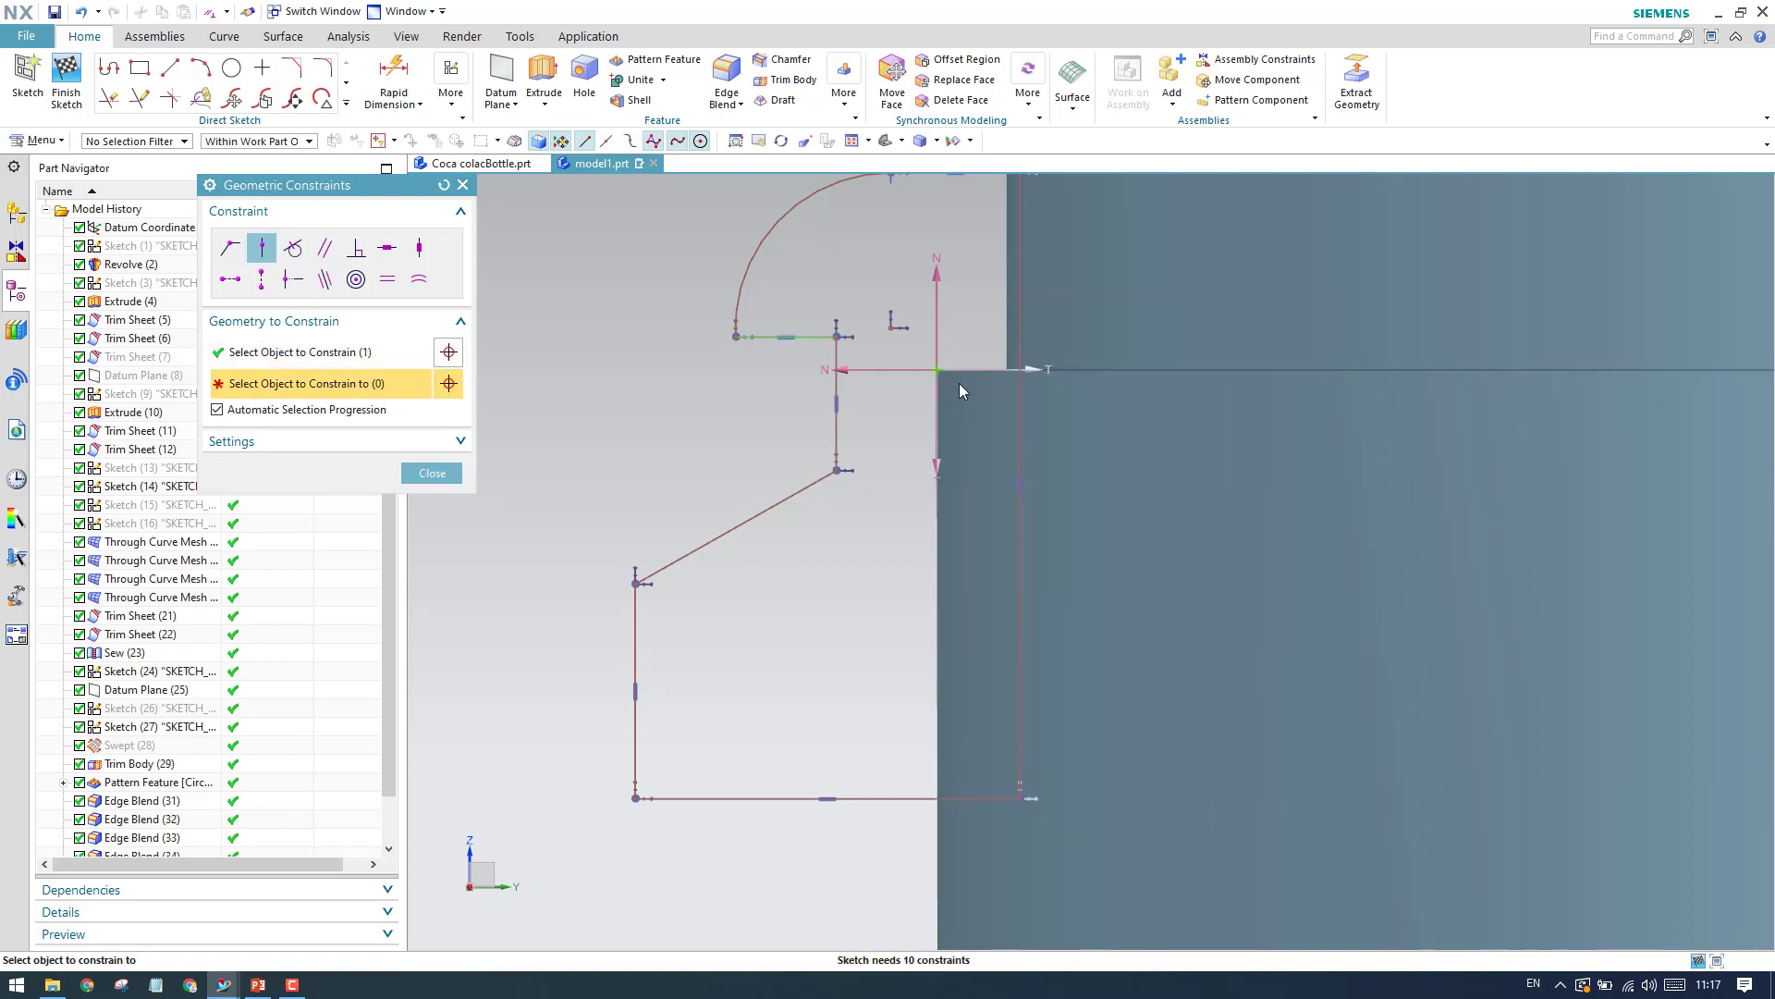
pyautogui.click(1028, 414)
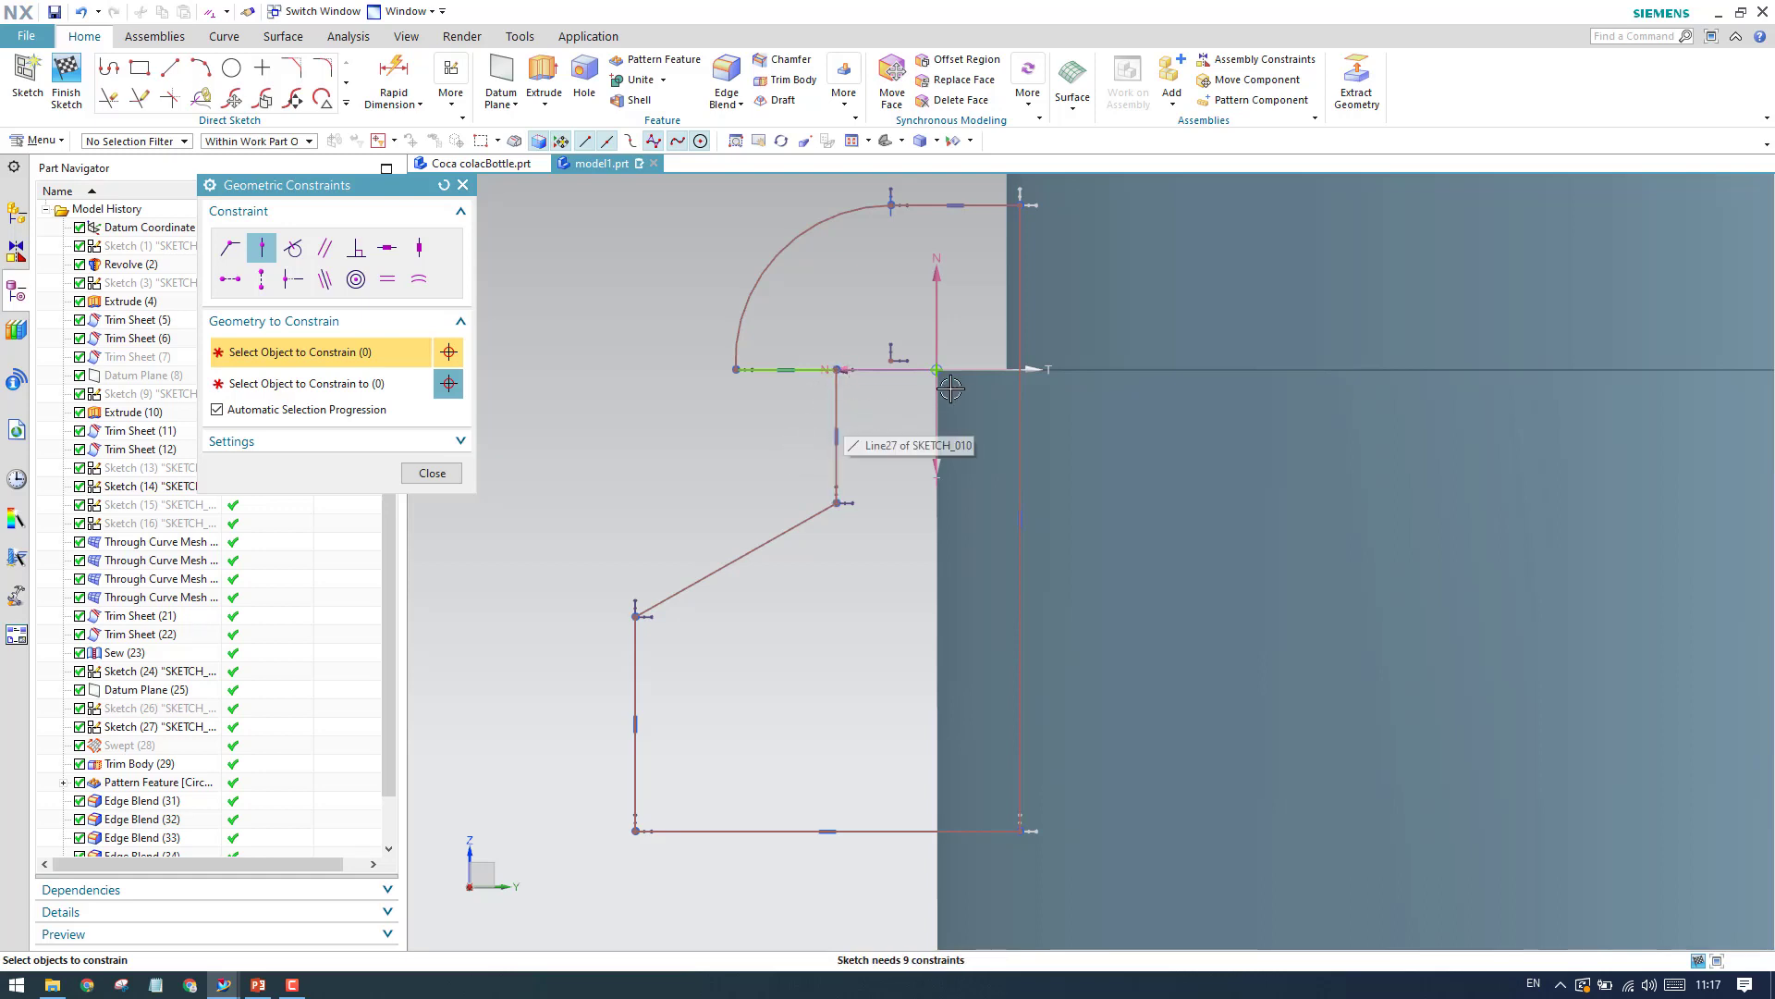
# Constrain the short vertical line between the arc's base and the slope to pass through the same intersection point.
pyautogui.click(837, 399)
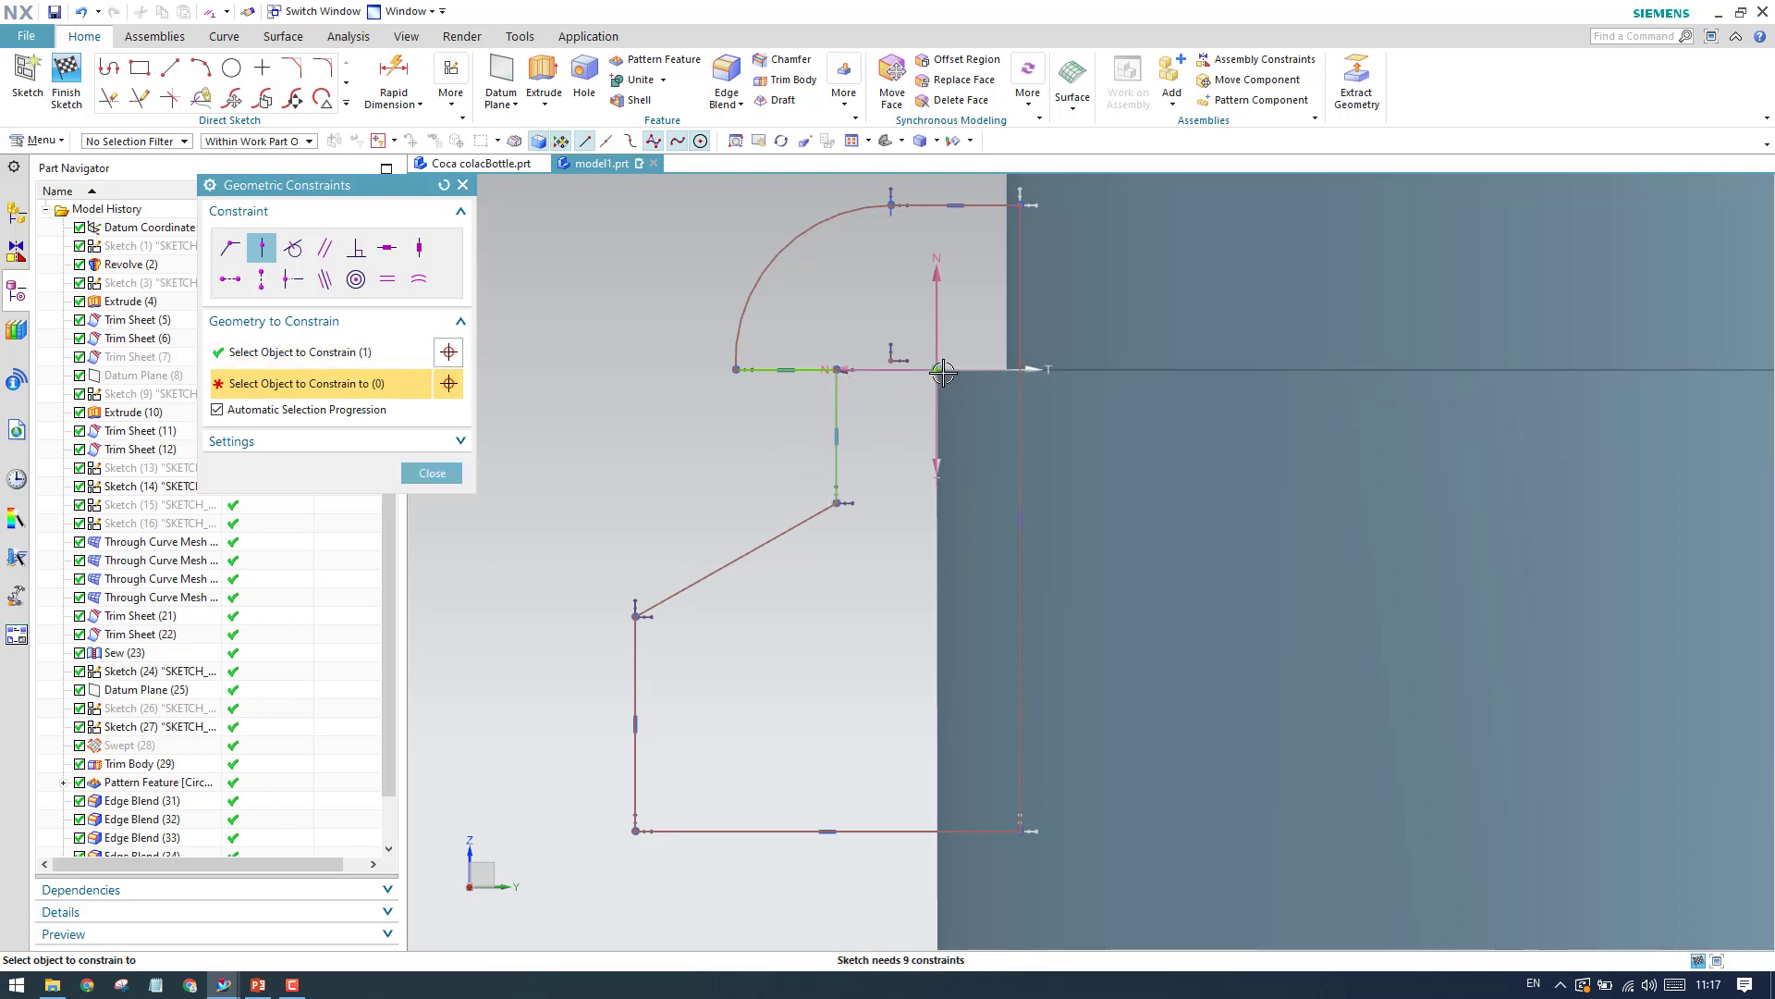
pyautogui.rightClick(939, 371)
pyautogui.click(986, 384)
pyautogui.click(1029, 394)
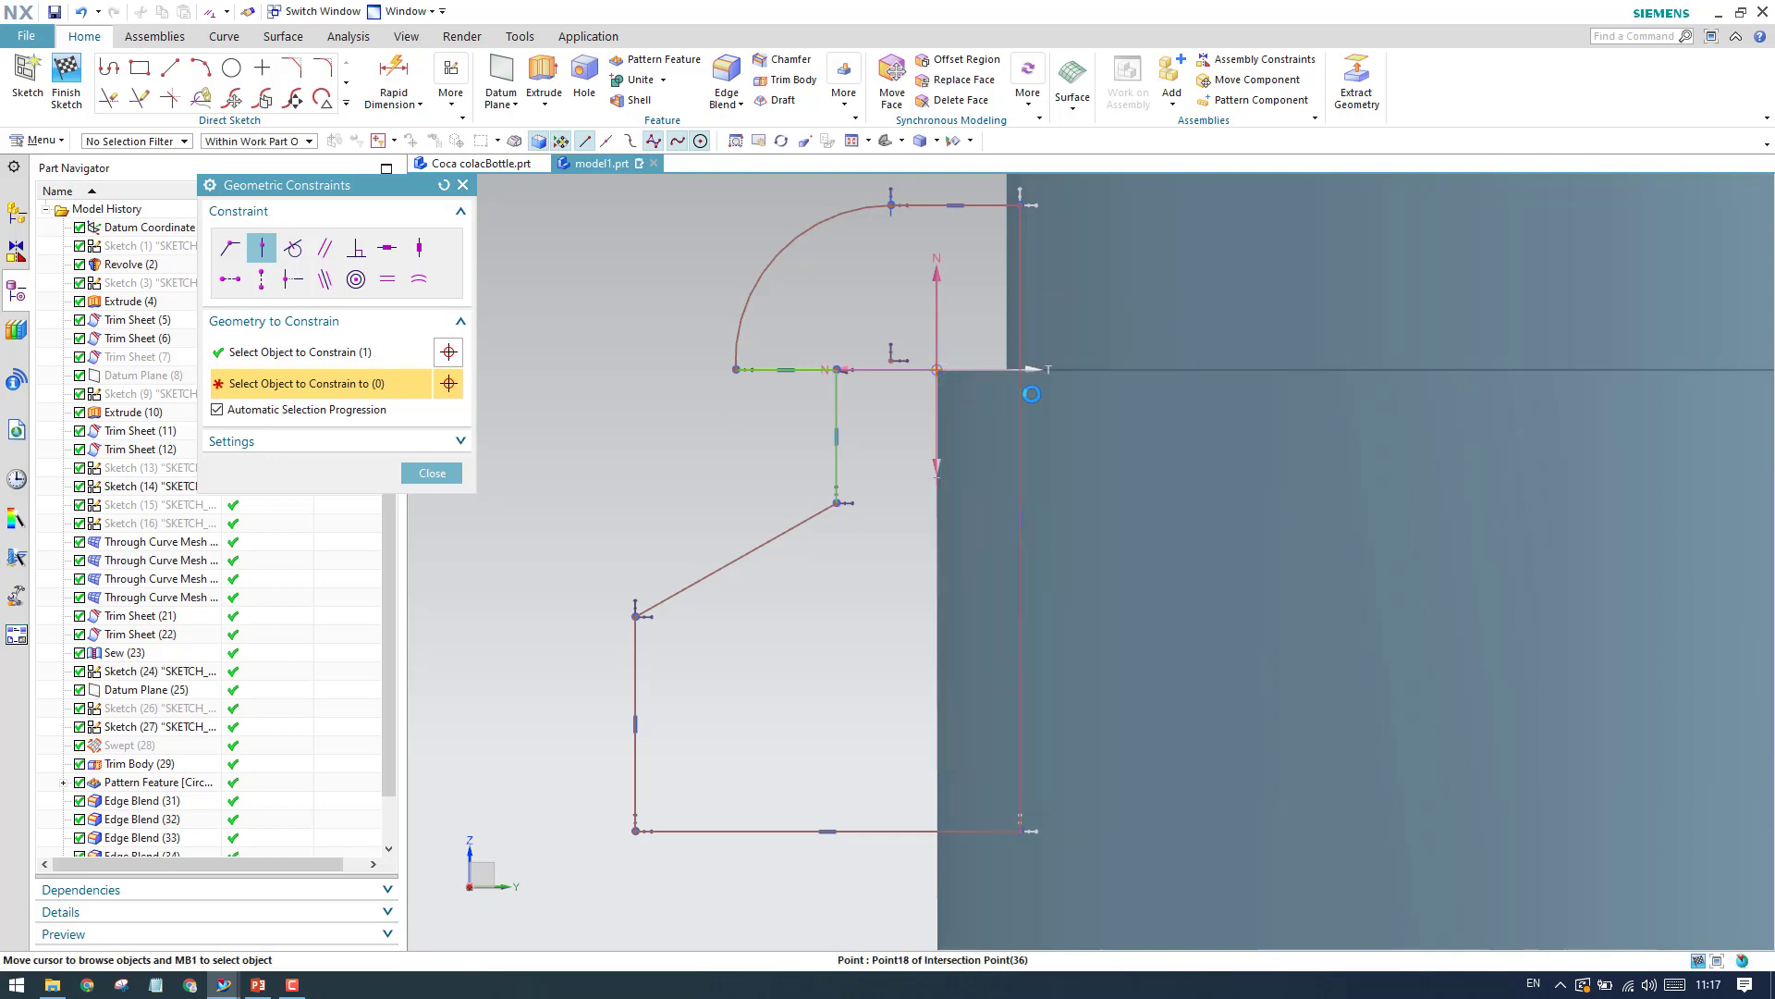
pyautogui.click(435, 473)
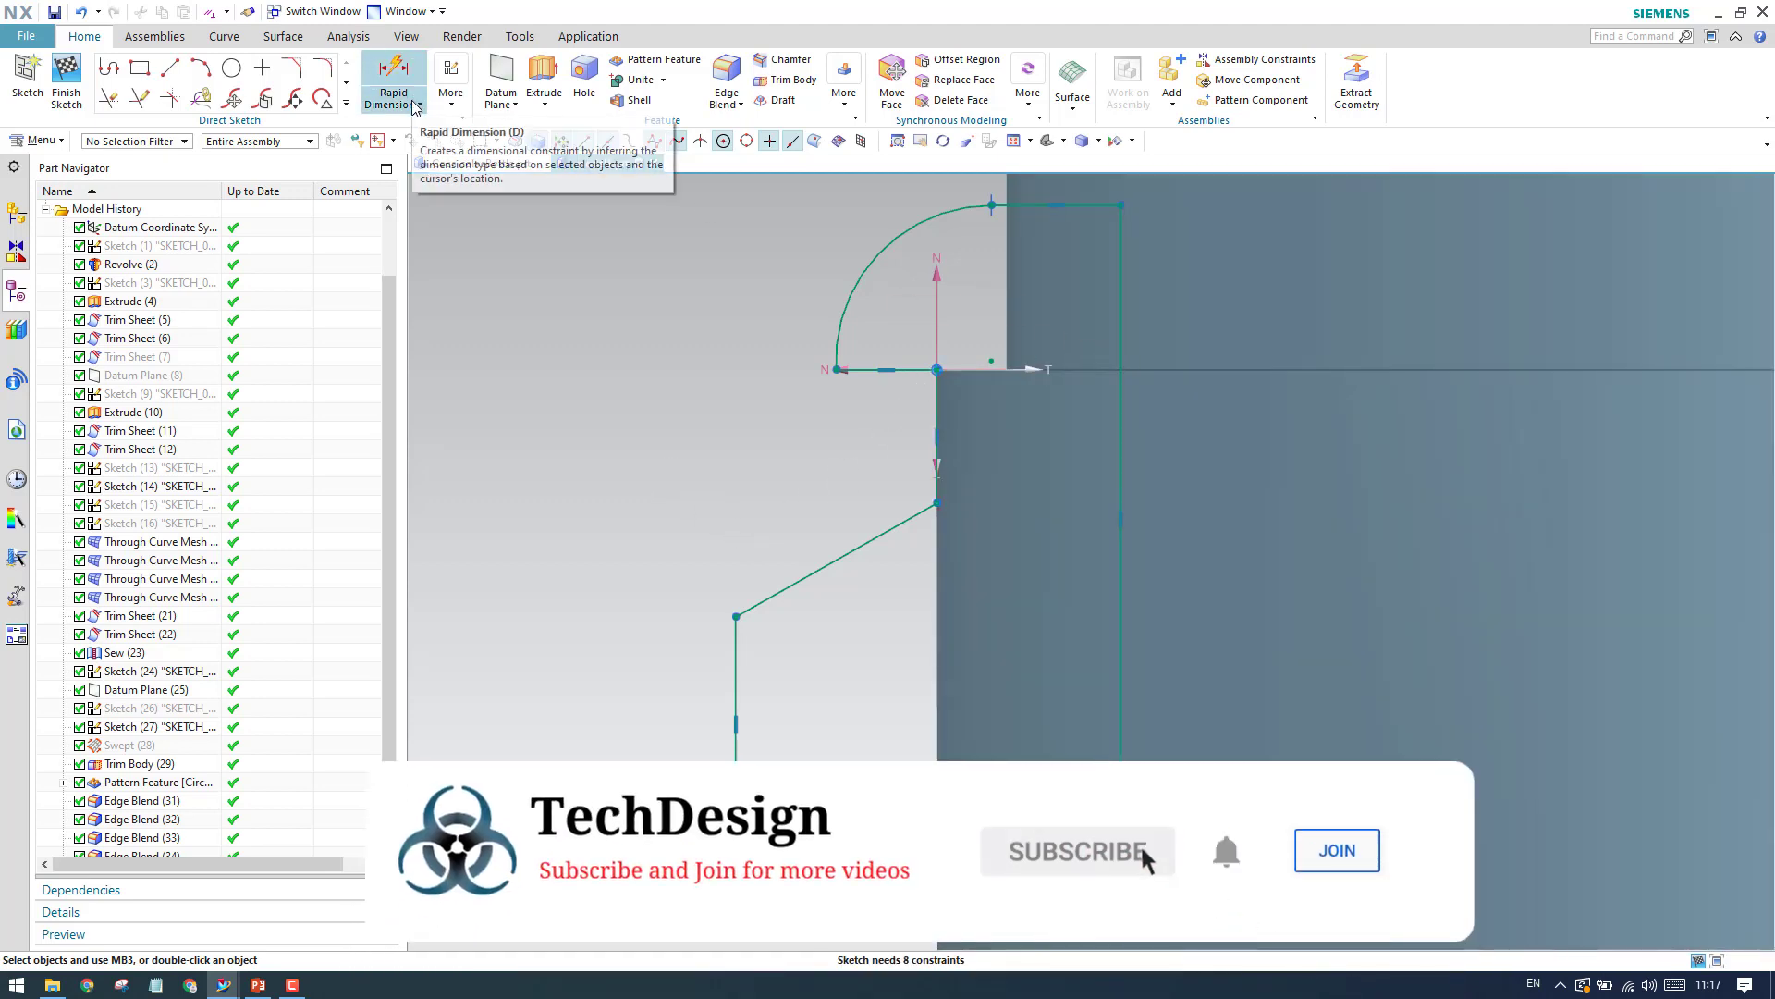
# Dimension the horizontal distance from the intersection point to the long vertical line inside the neck as 1 mm.
pyautogui.click(416, 104)
pyautogui.click(434, 128)
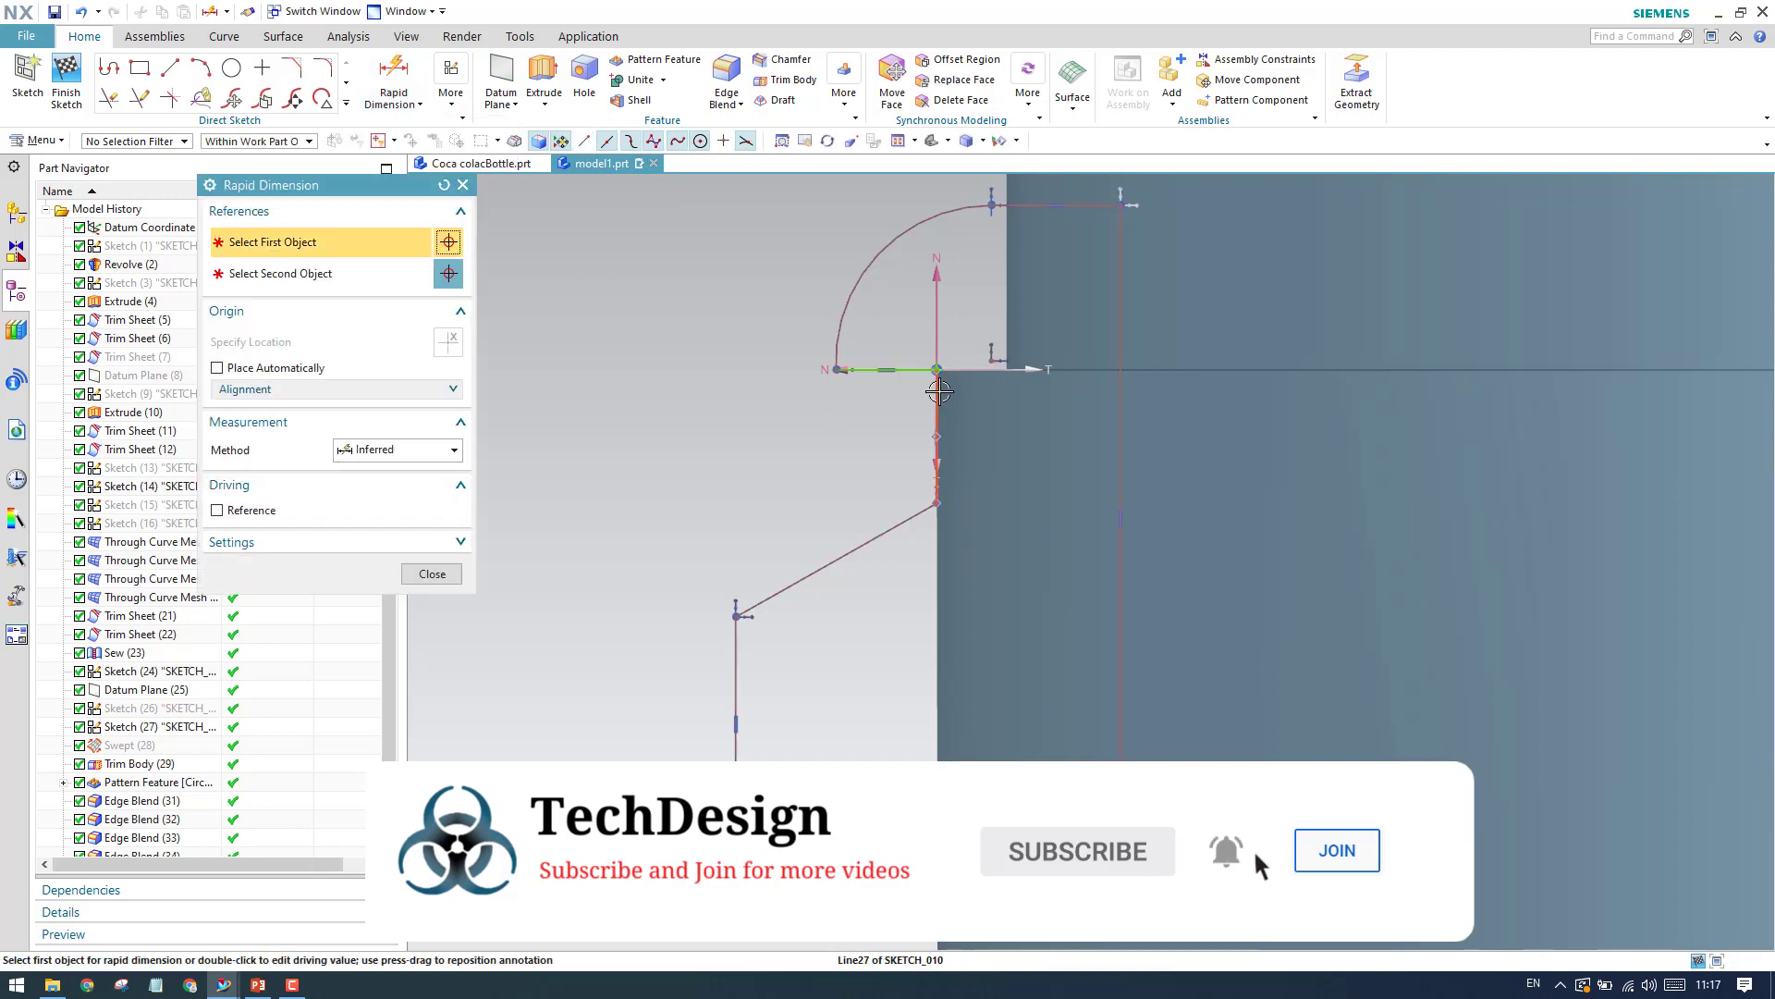
pyautogui.click(938, 392)
pyautogui.click(1121, 427)
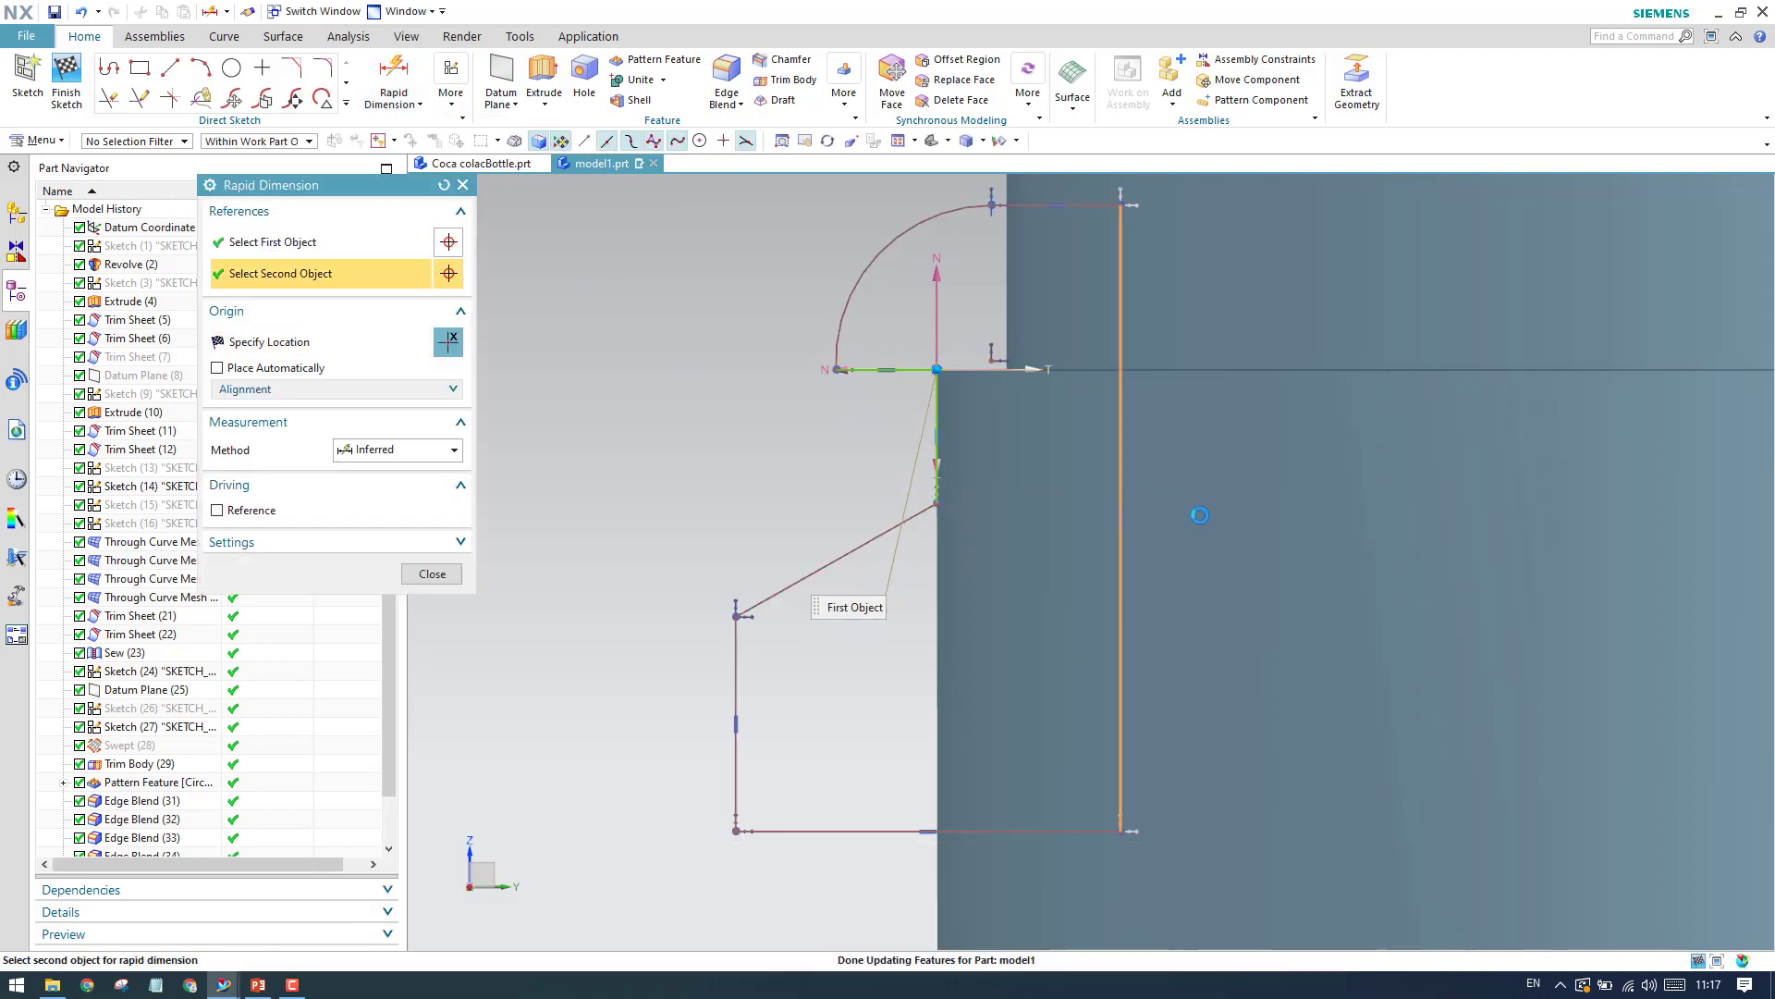
pyautogui.click(1236, 465)
pyautogui.write('1')
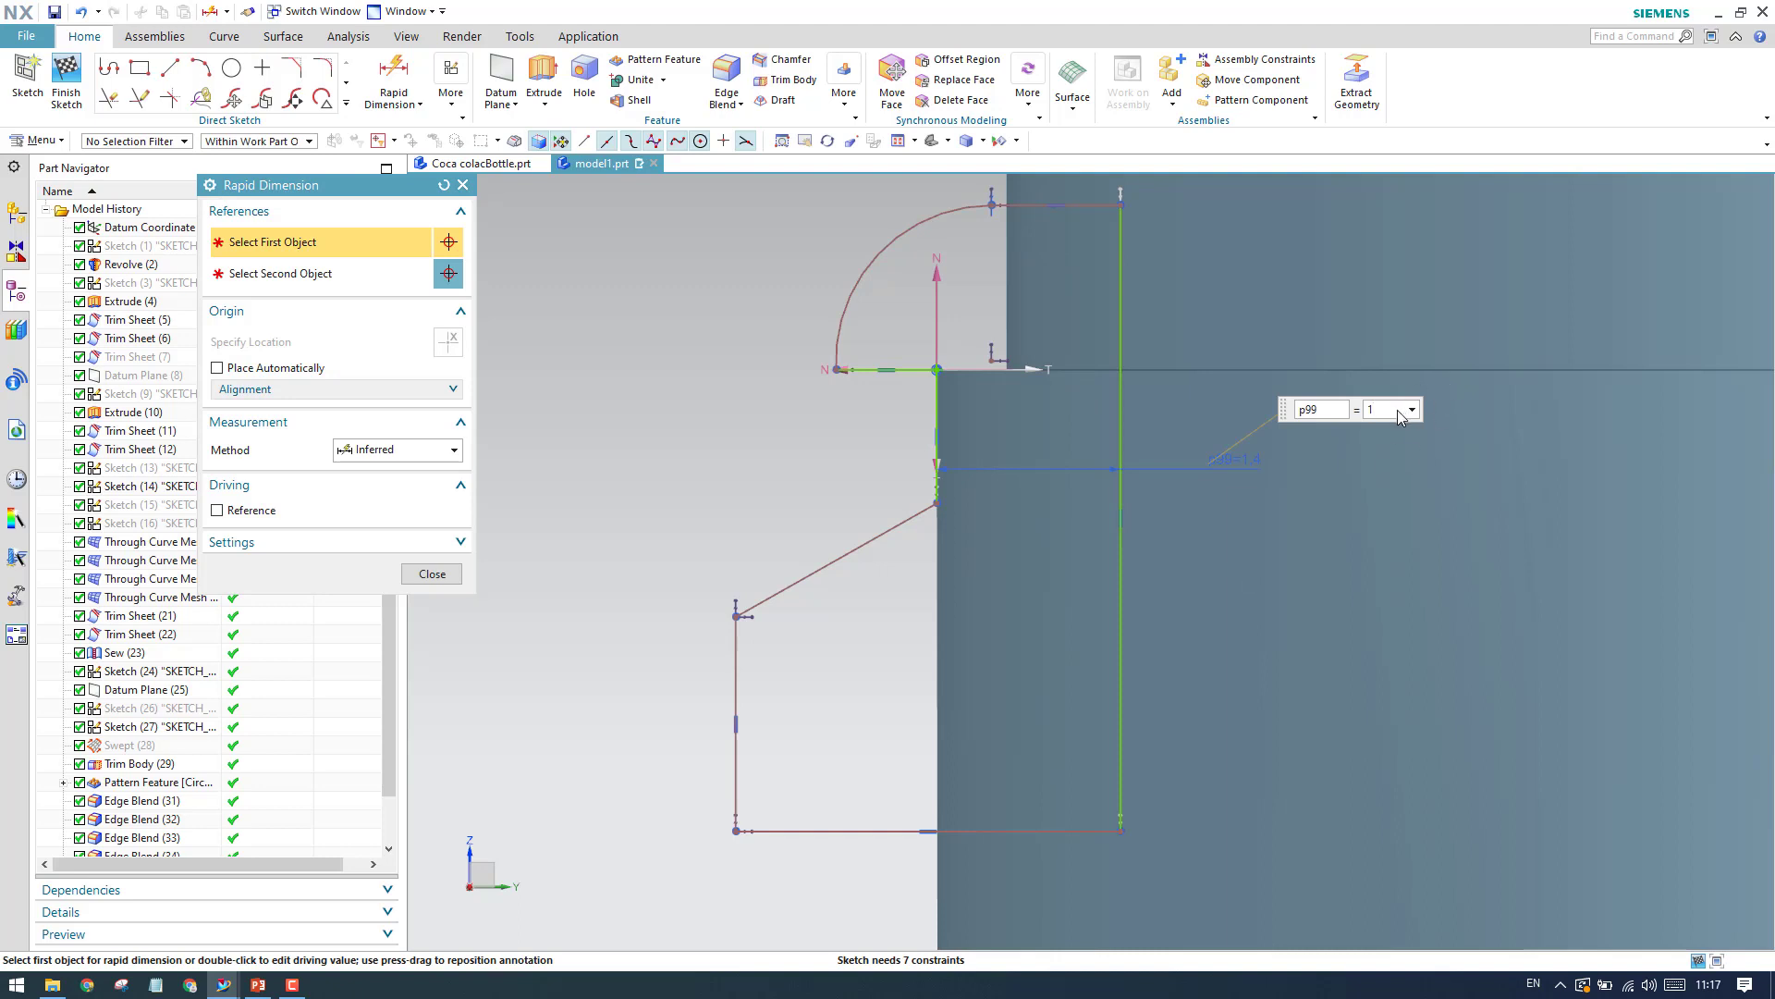
pyautogui.press('Return')
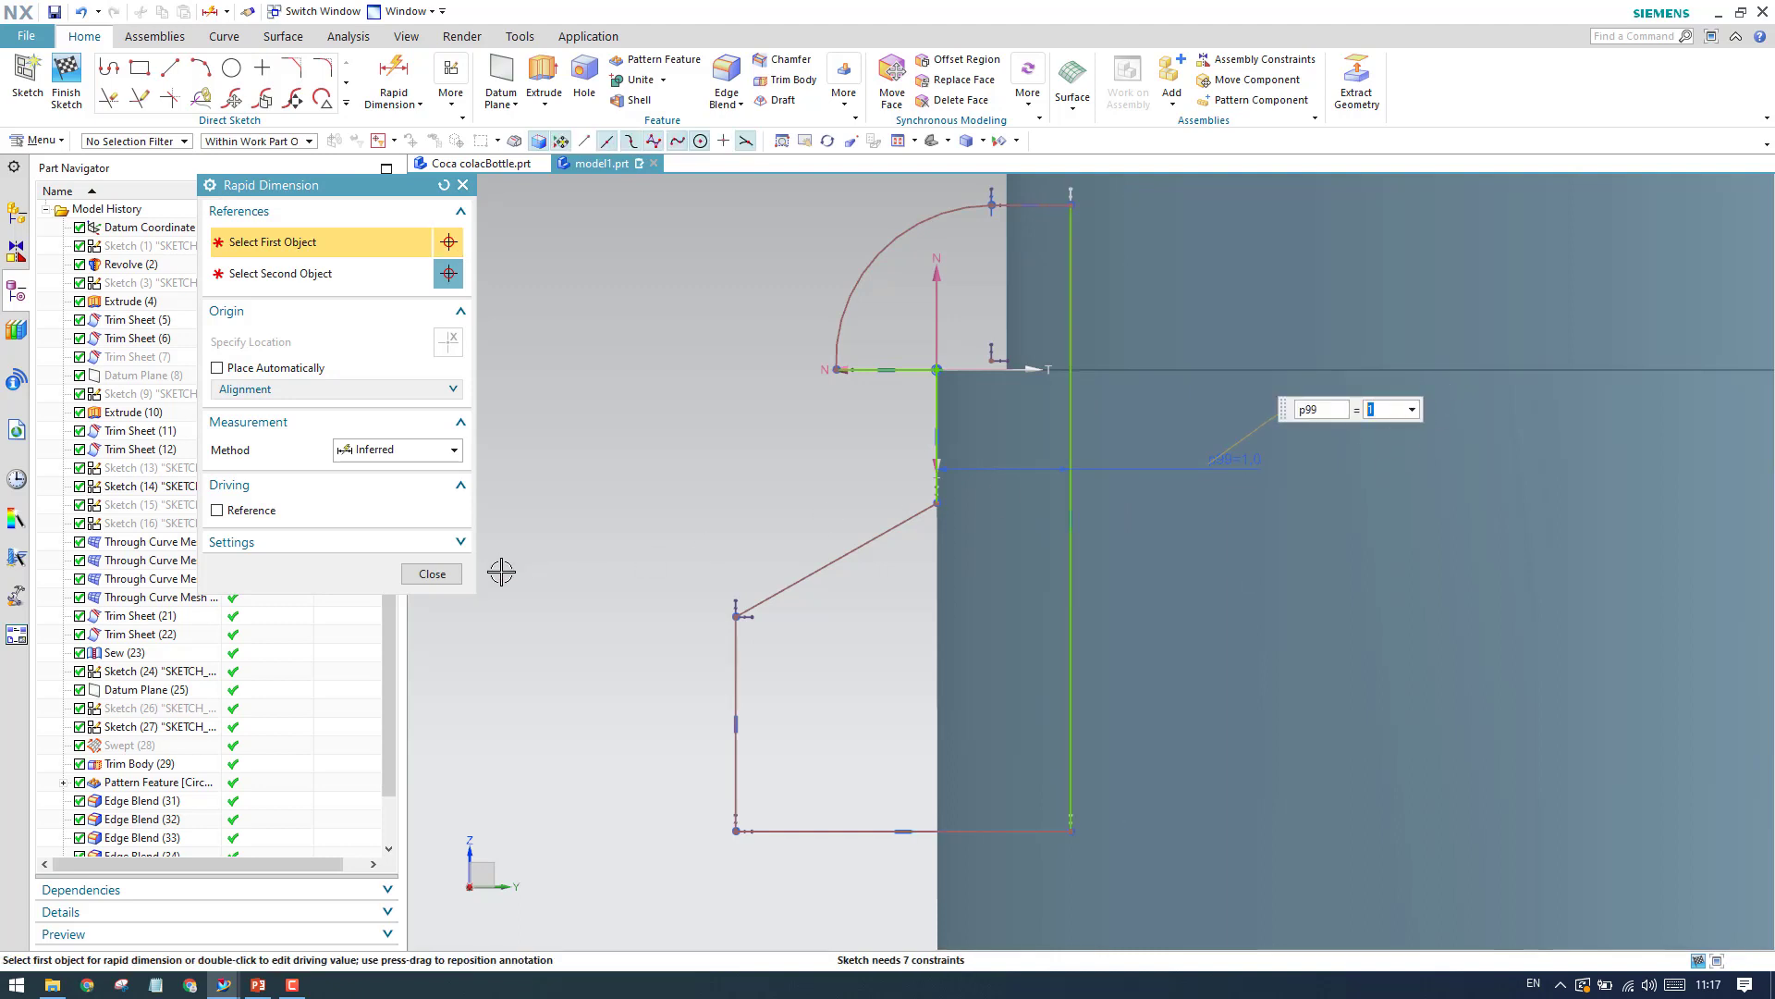
pyautogui.click(432, 575)
# Dimension the horizontal distance from the intersection point to the profile's outer vertical line as 2.3 mm.
pyautogui.scroll(-2, 907, 641)
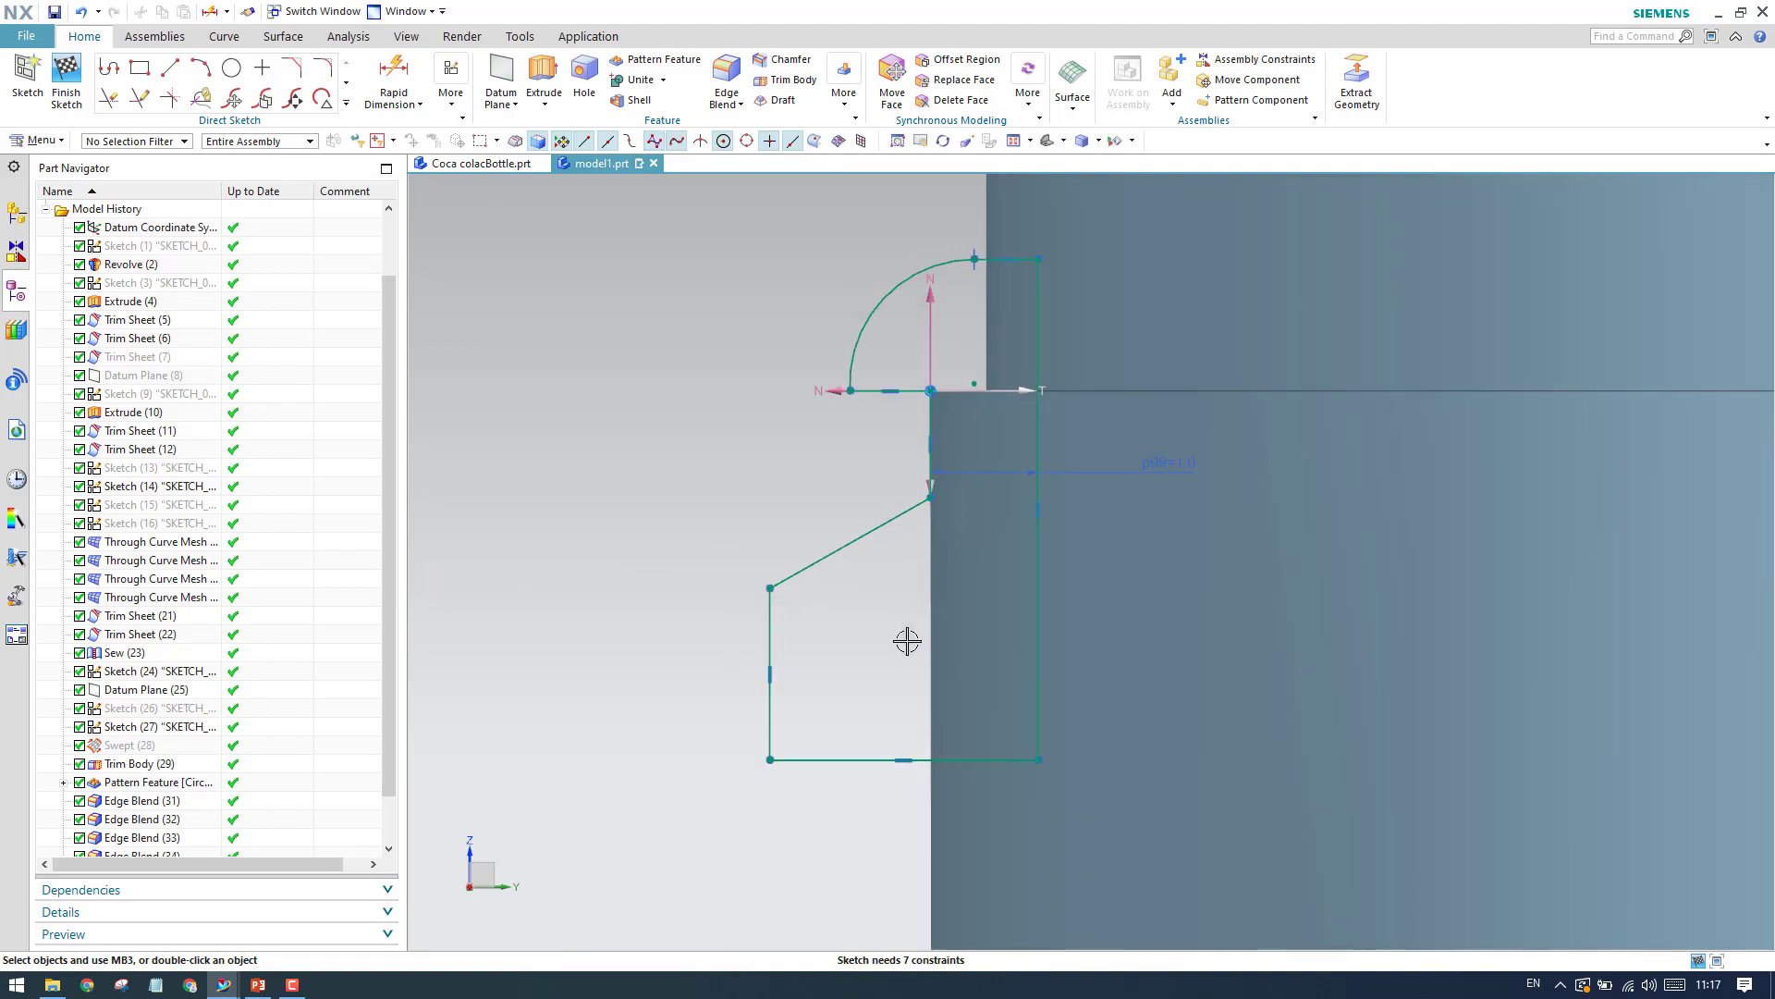
pyautogui.scroll(2, 895, 448)
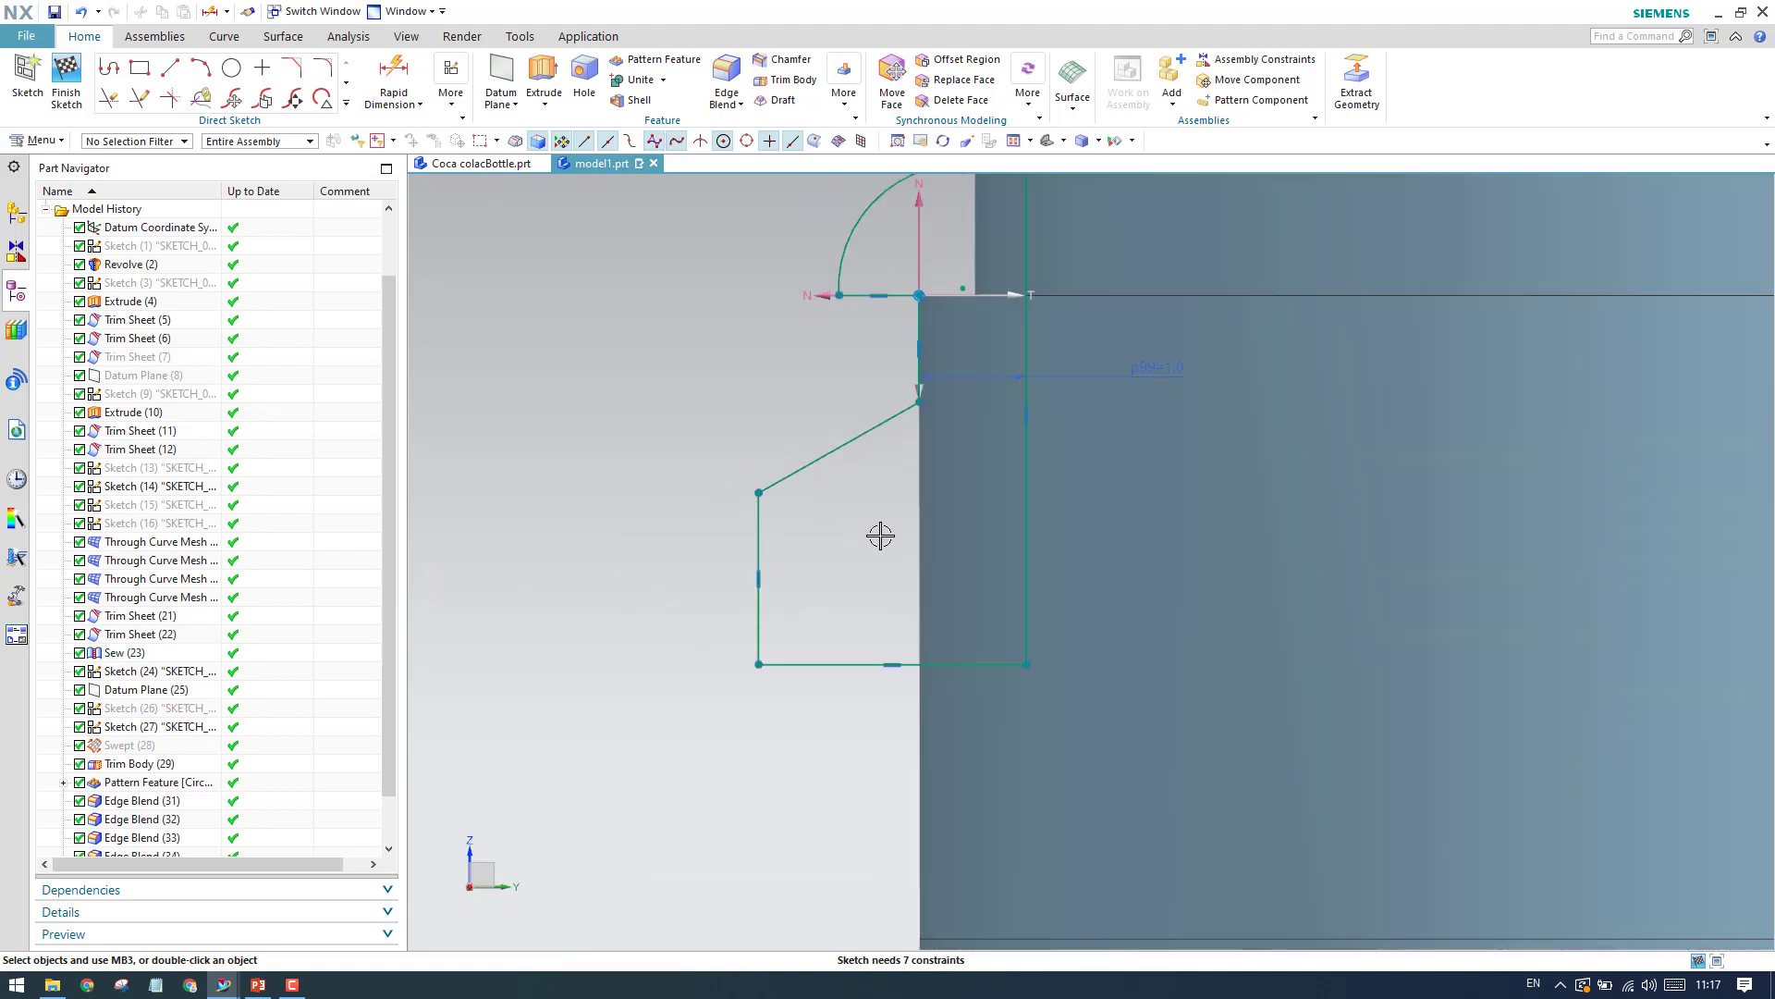
pyautogui.click(393, 74)
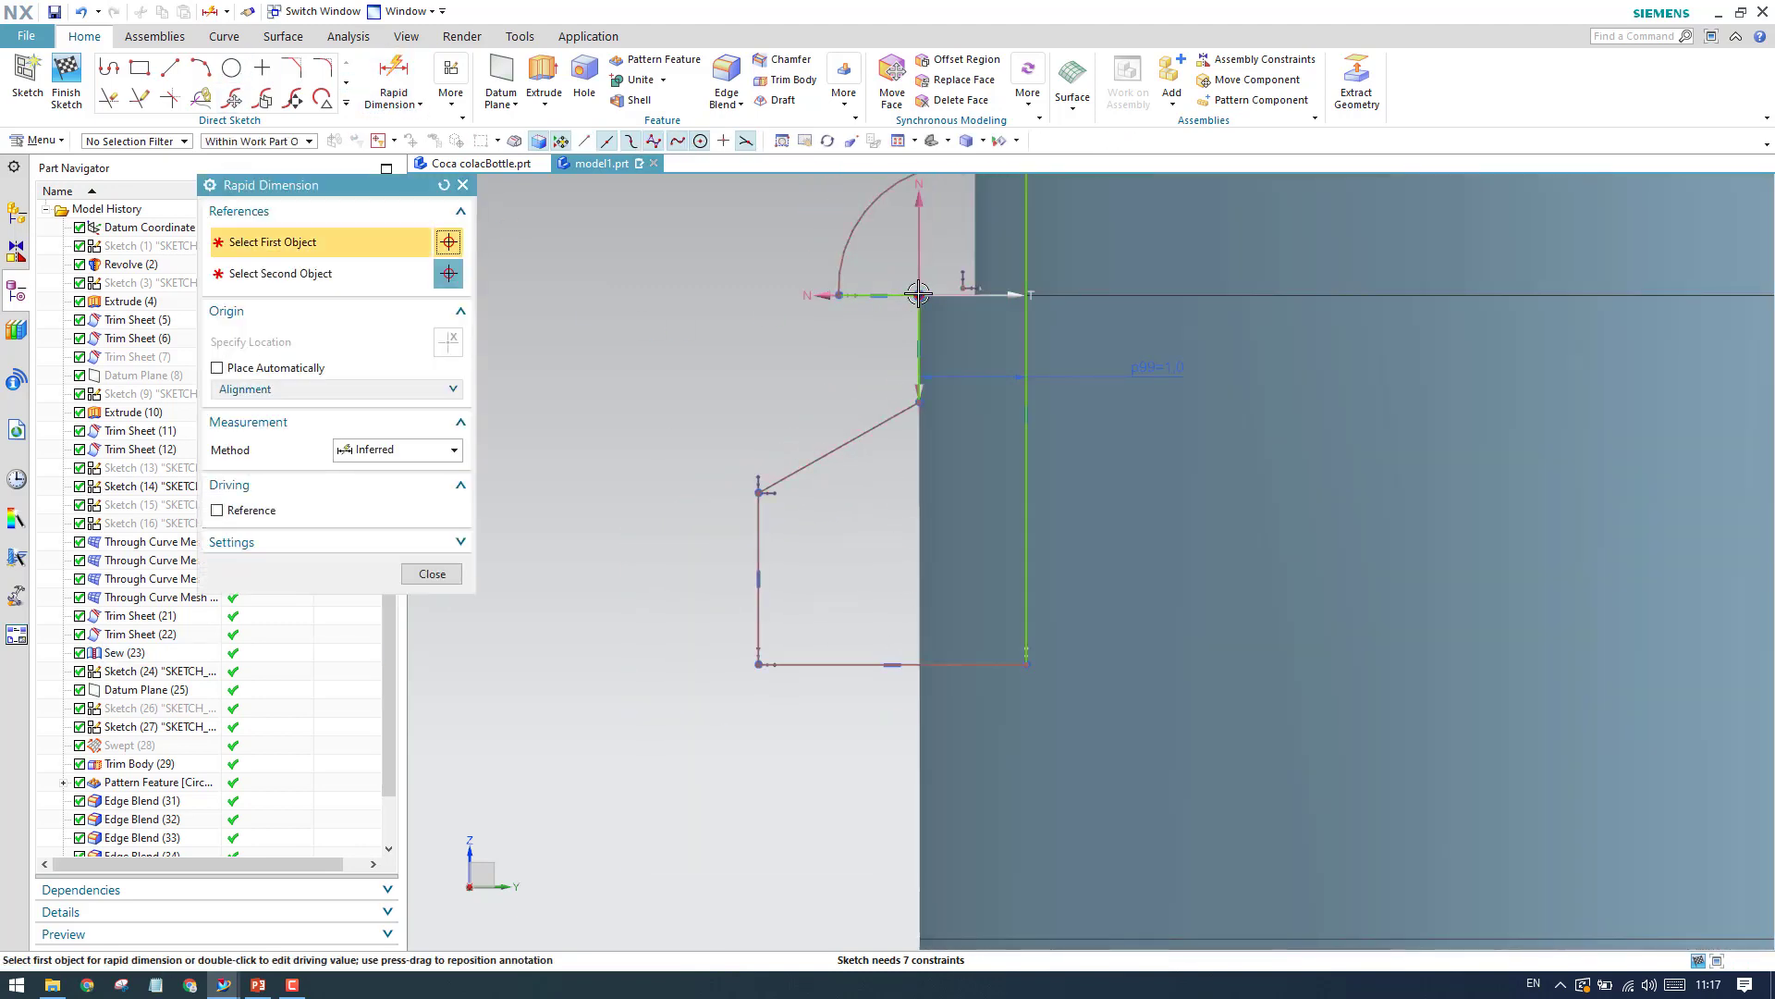
pyautogui.click(919, 314)
pyautogui.click(759, 675)
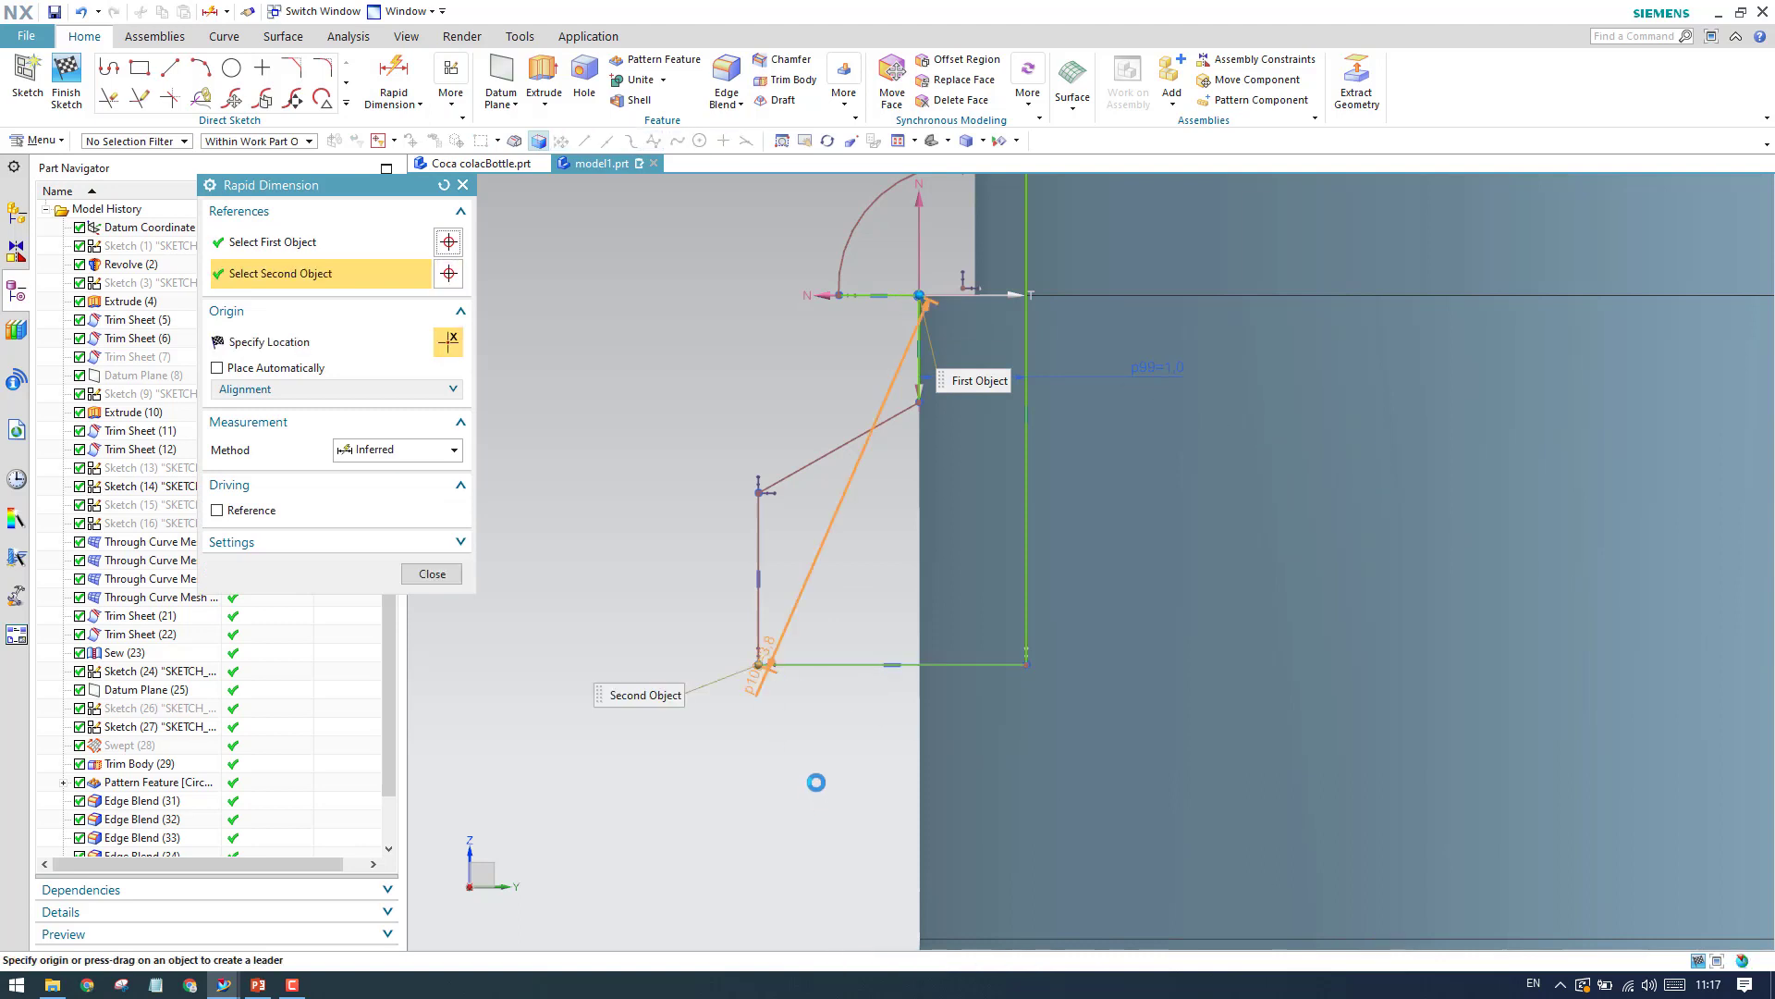
pyautogui.click(734, 698)
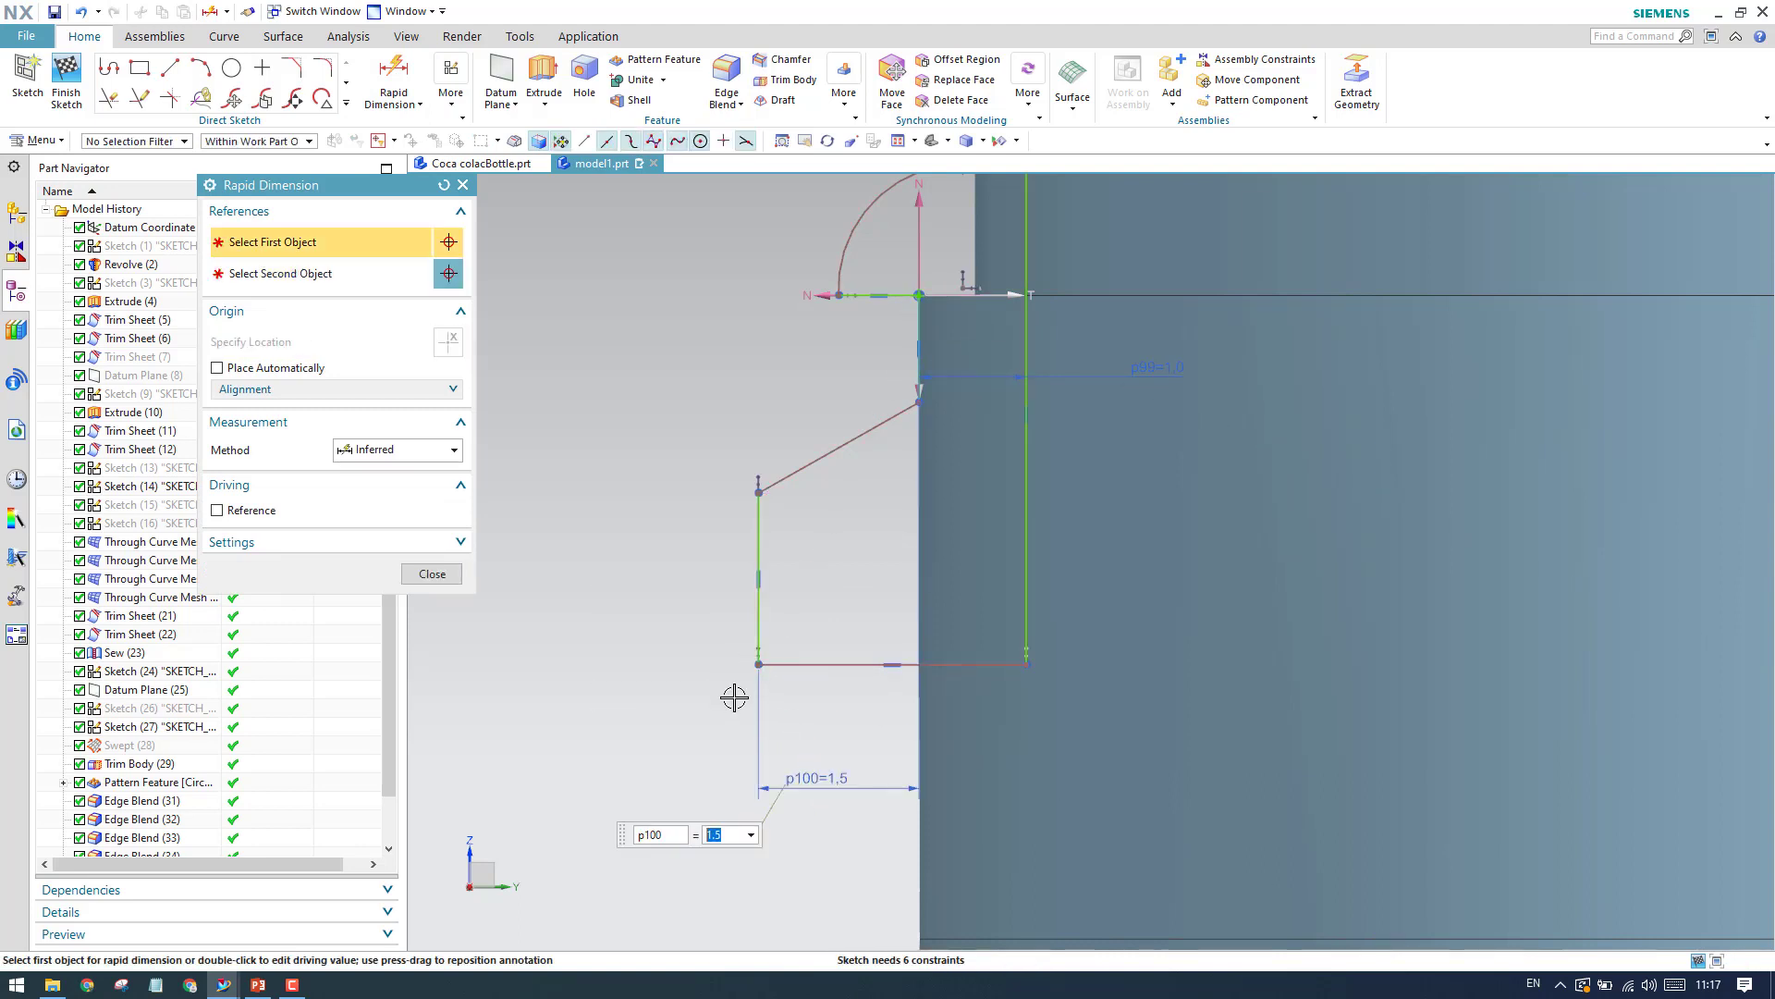
pyautogui.press('Return')
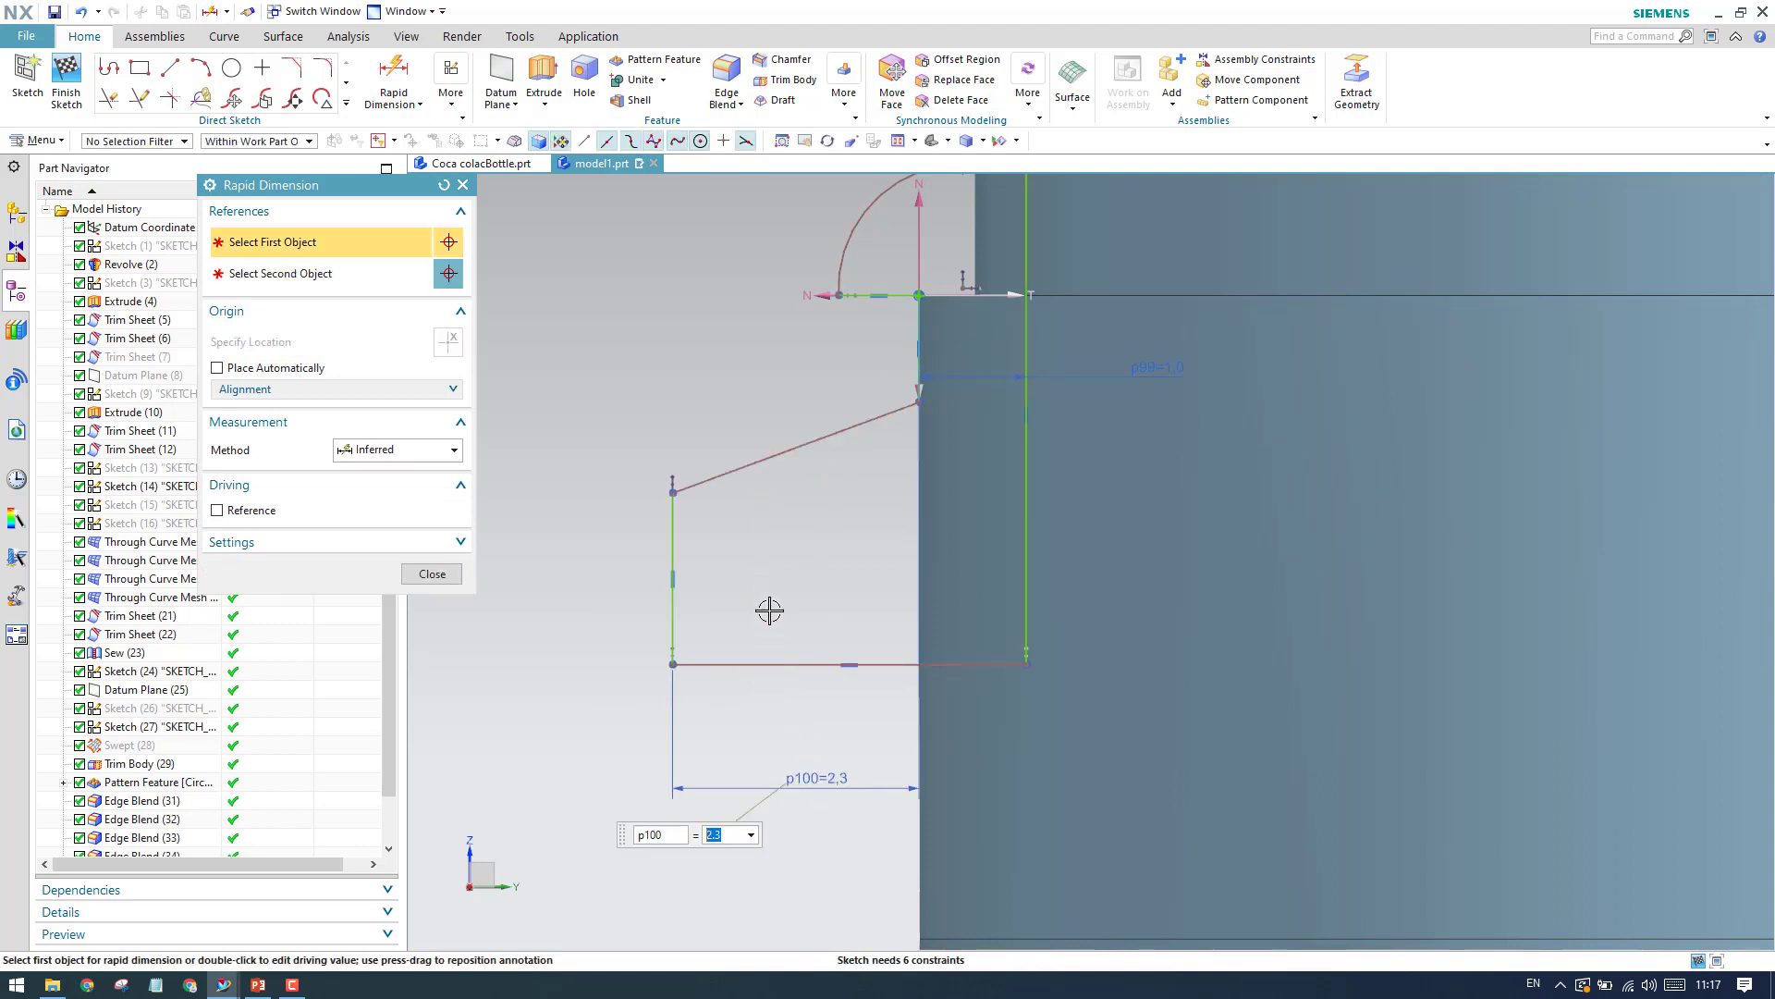
# Dimension the outer vertical line's length as 2 mm.
pyautogui.click(670, 529)
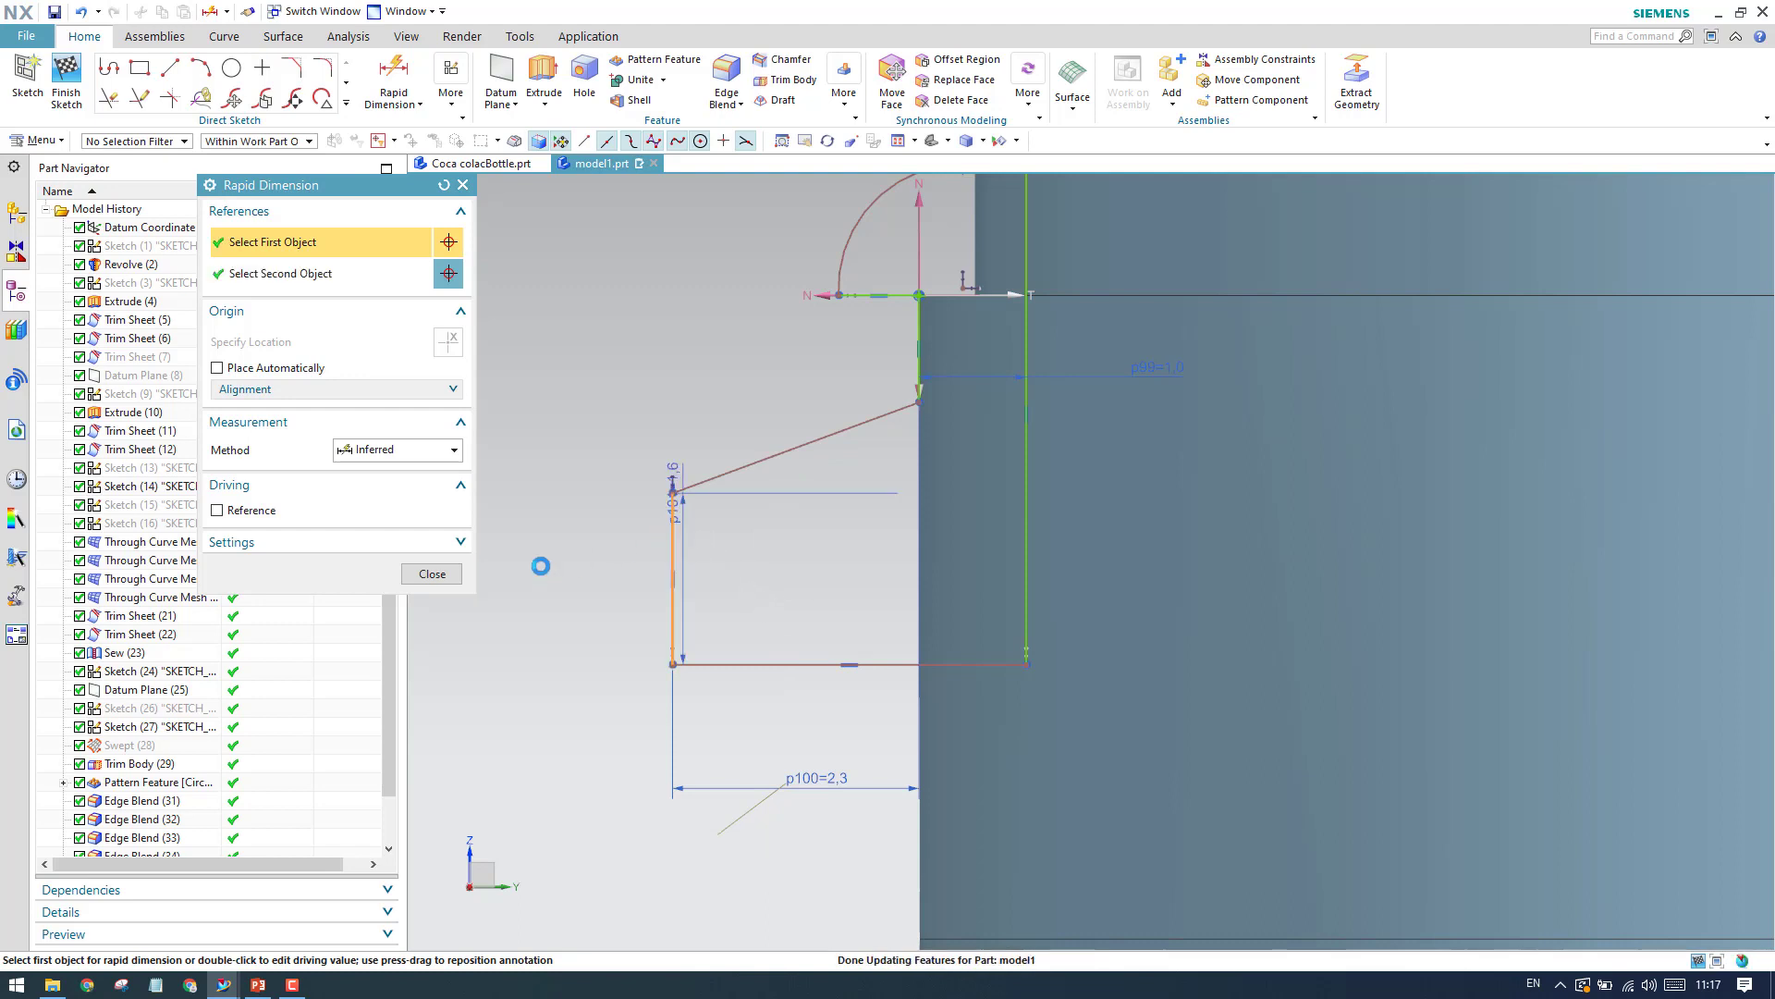
pyautogui.click(532, 557)
pyautogui.write('2')
pyautogui.press('Return')
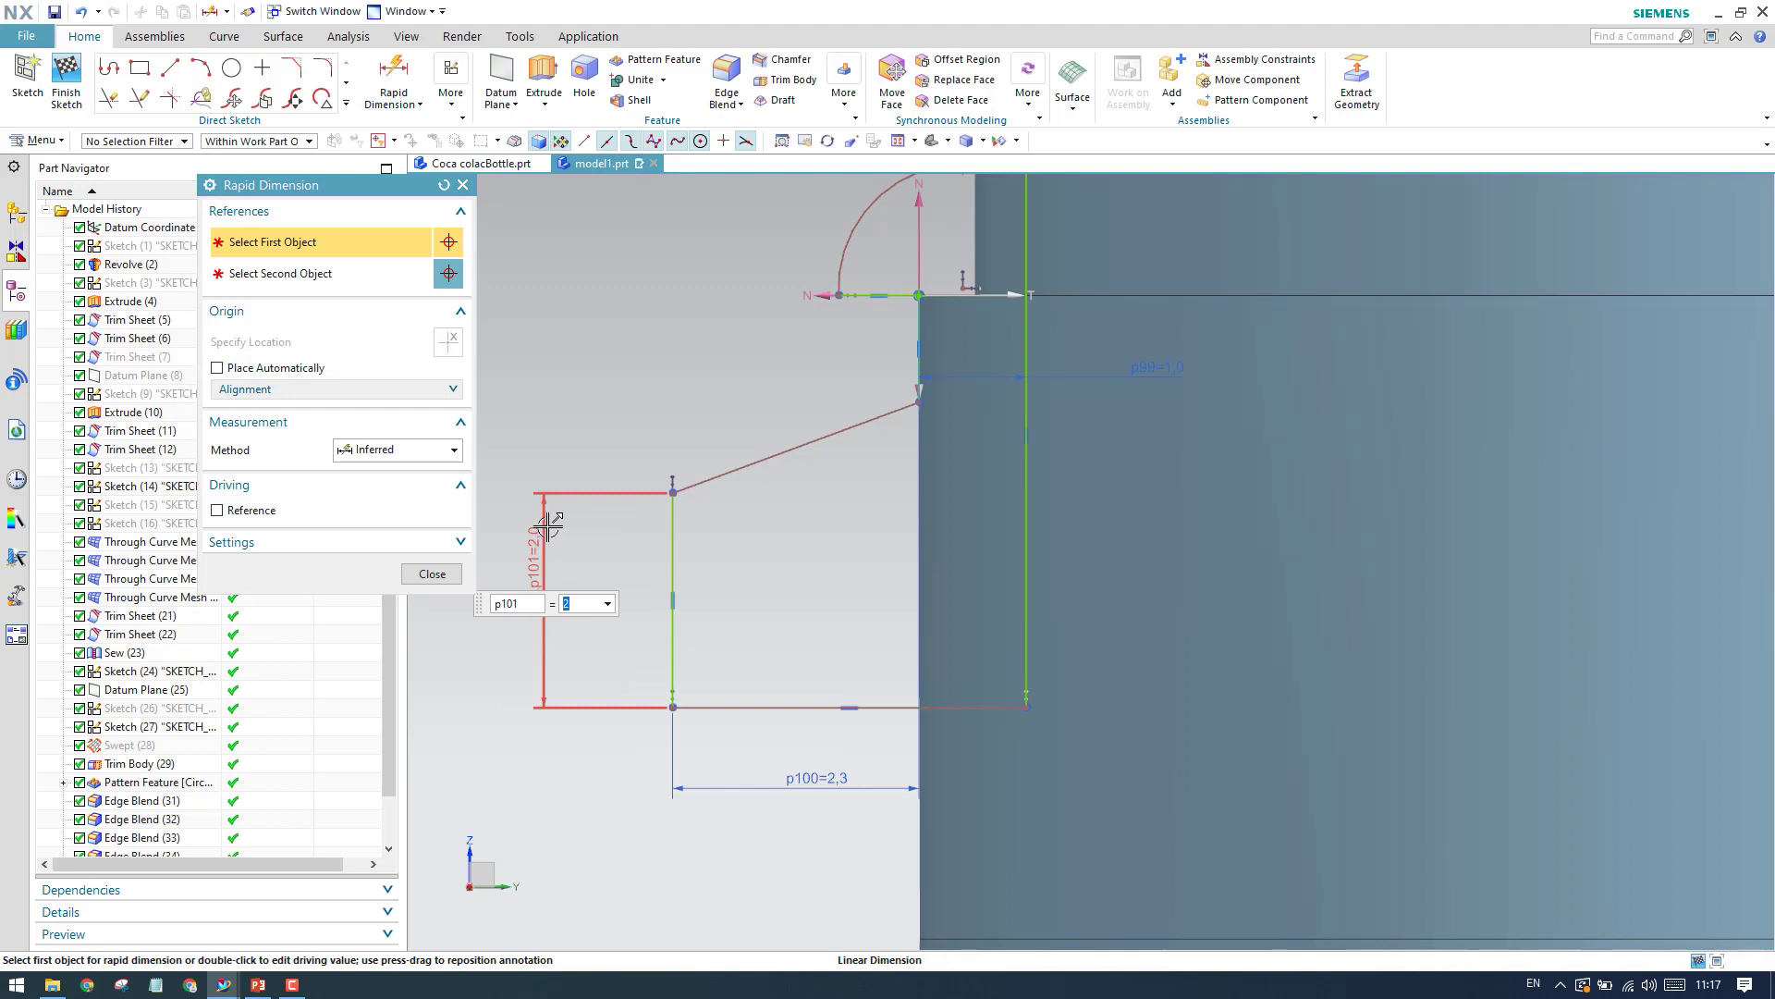
# Dimension the angle between the sloped line and the profile's lower horizontal line as 30°.
pyautogui.click(785, 450)
pyautogui.click(773, 707)
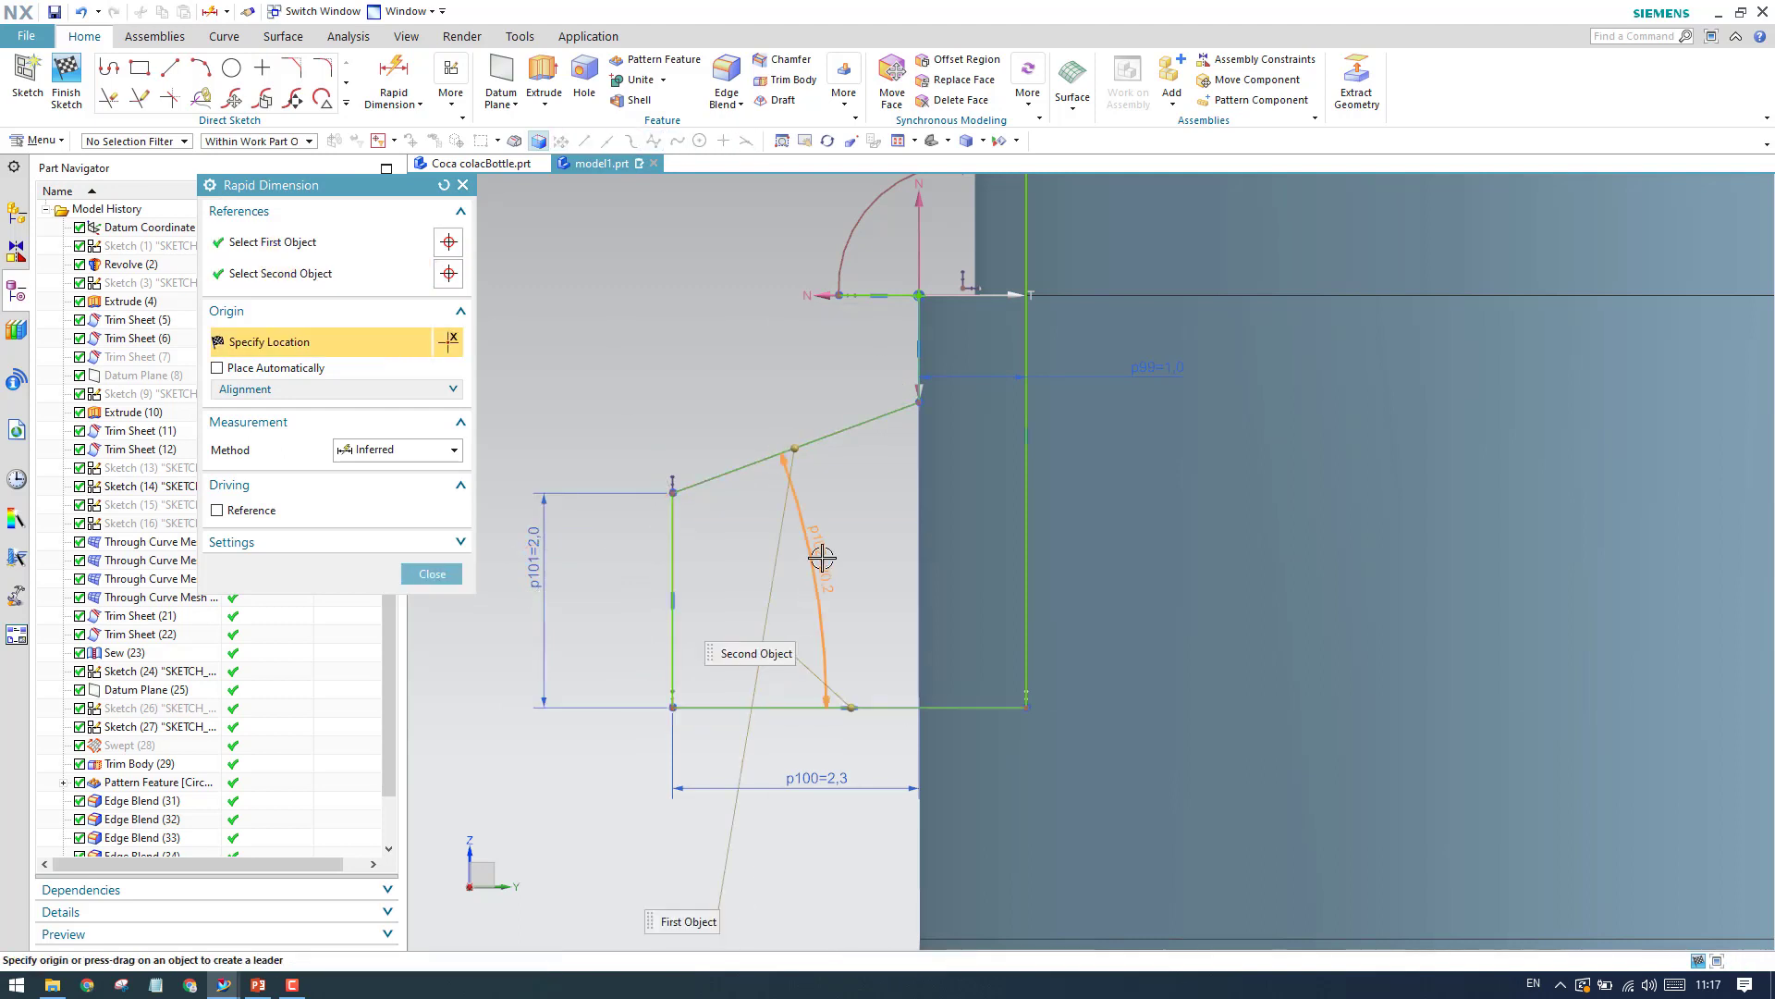
pyautogui.click(822, 558)
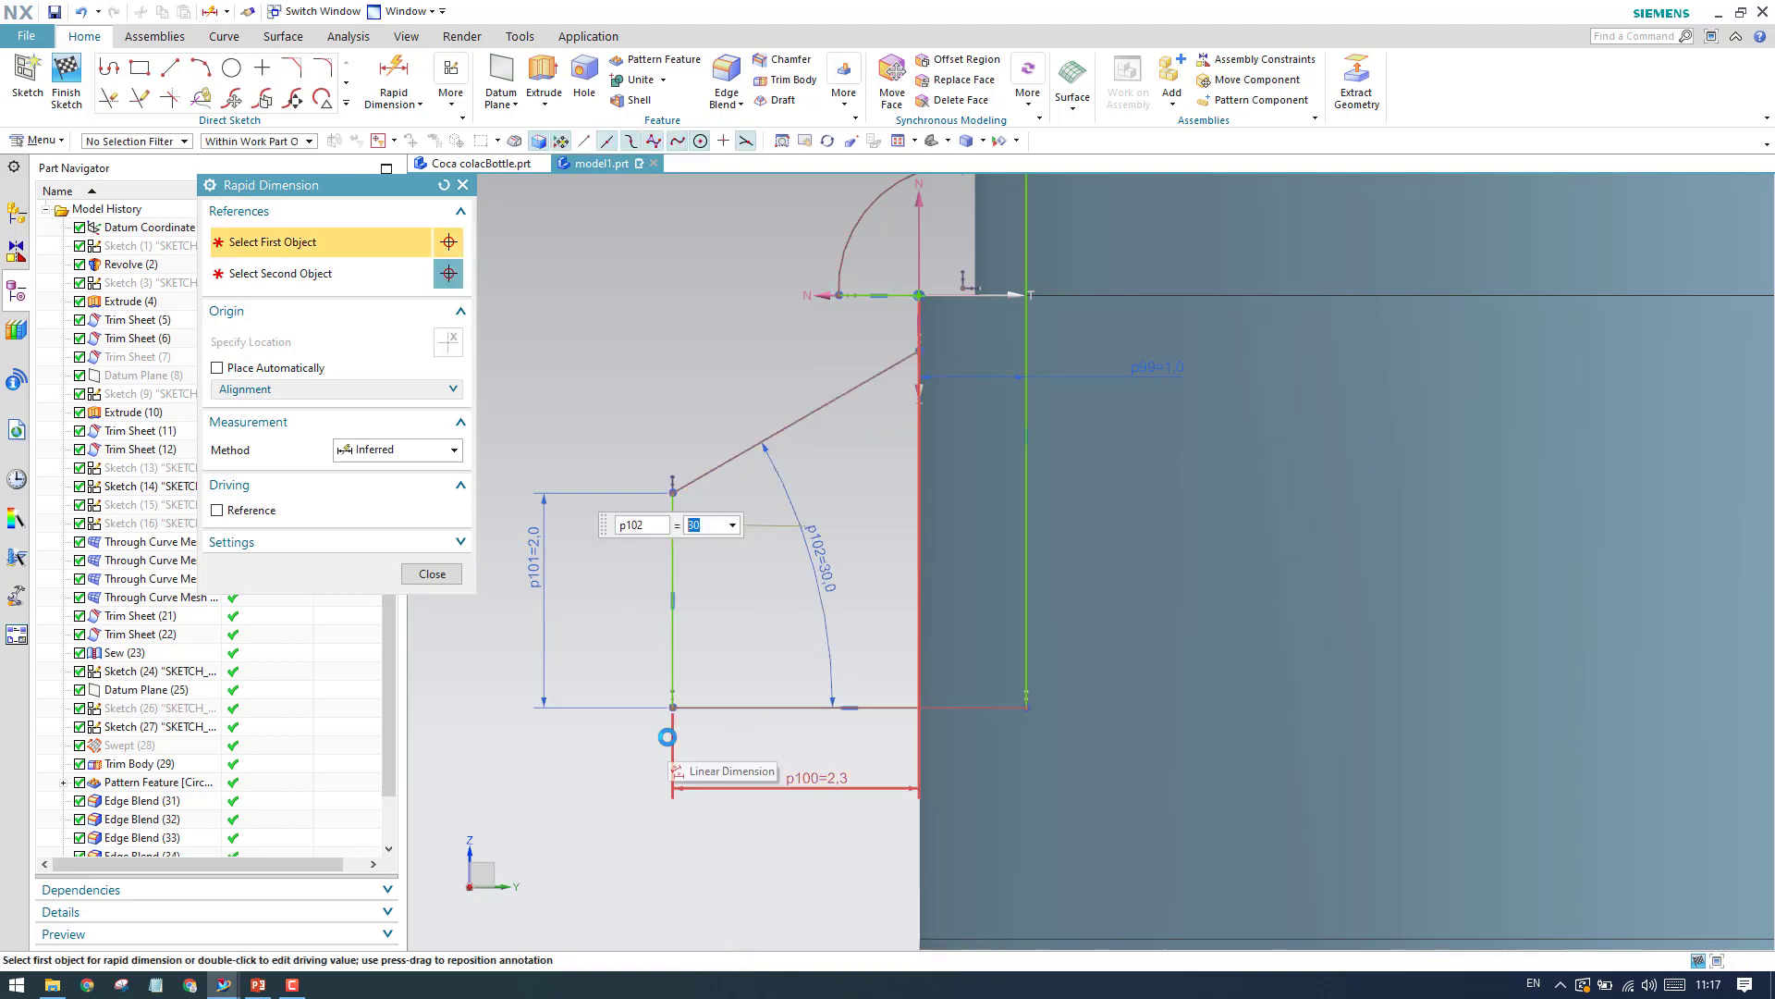
pyautogui.click(431, 575)
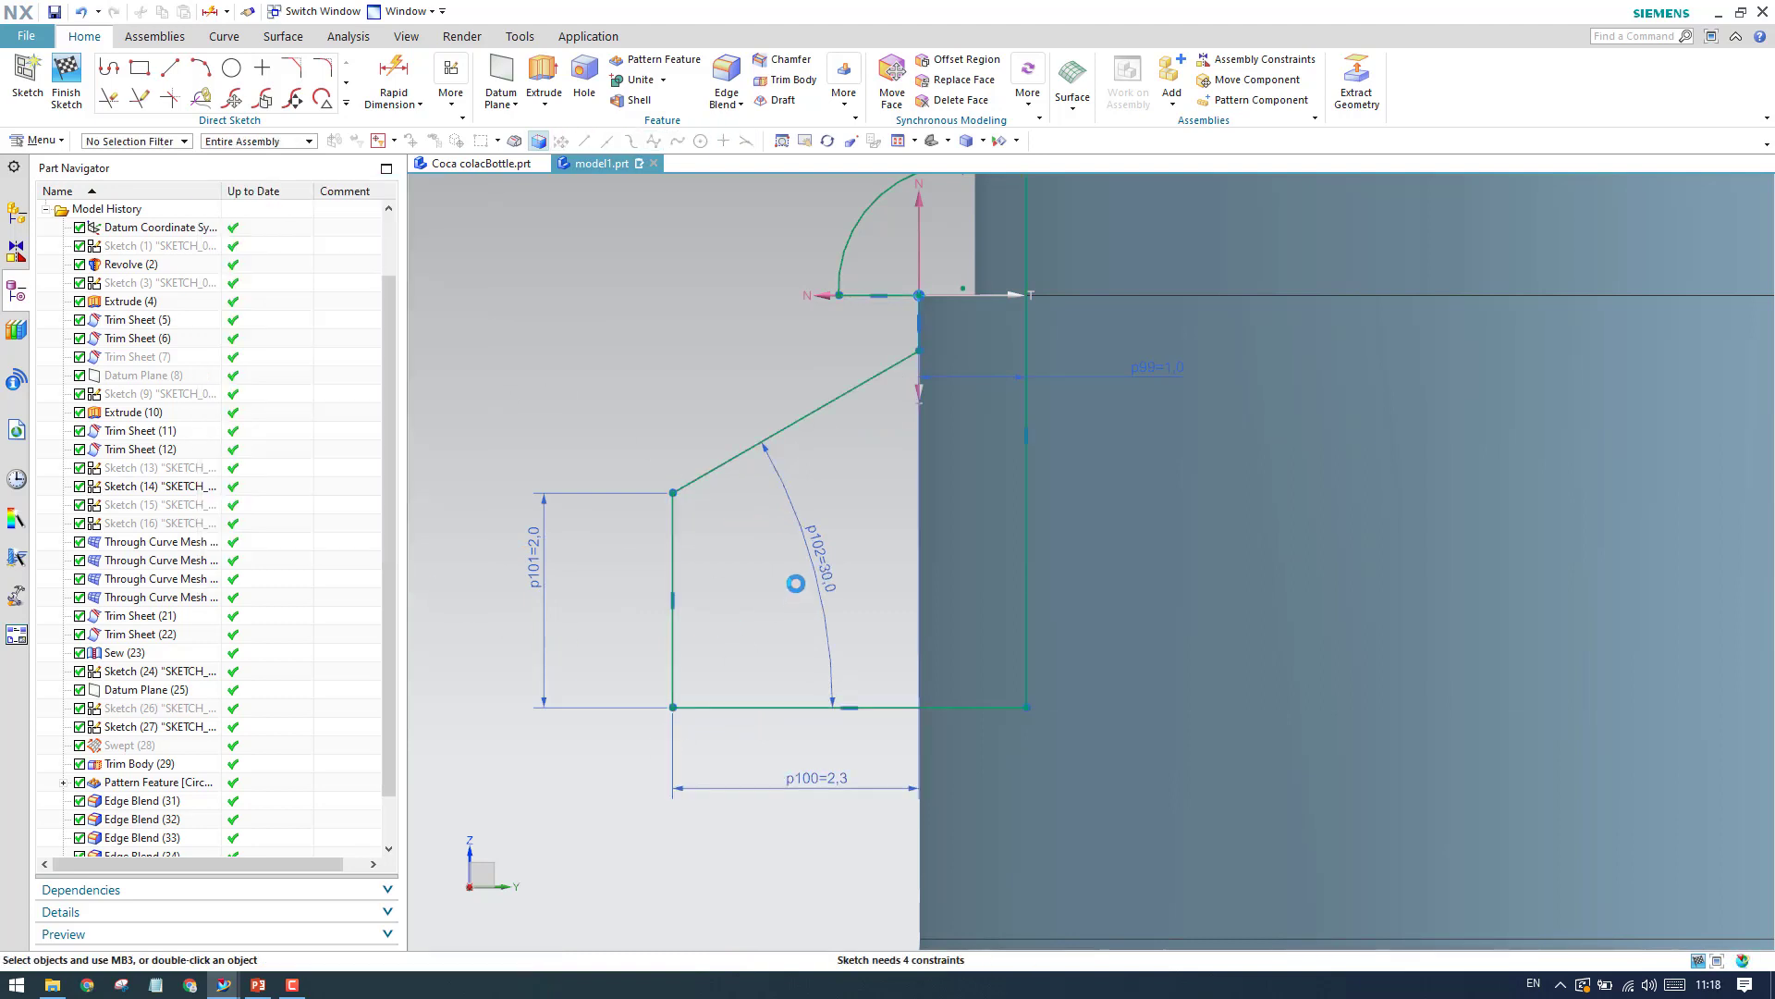
# Add a 1.8 mm radial dimension to the arc above the neck ledge.
pyautogui.scroll(-1, 812, 566)
pyautogui.scroll(2, 936, 247)
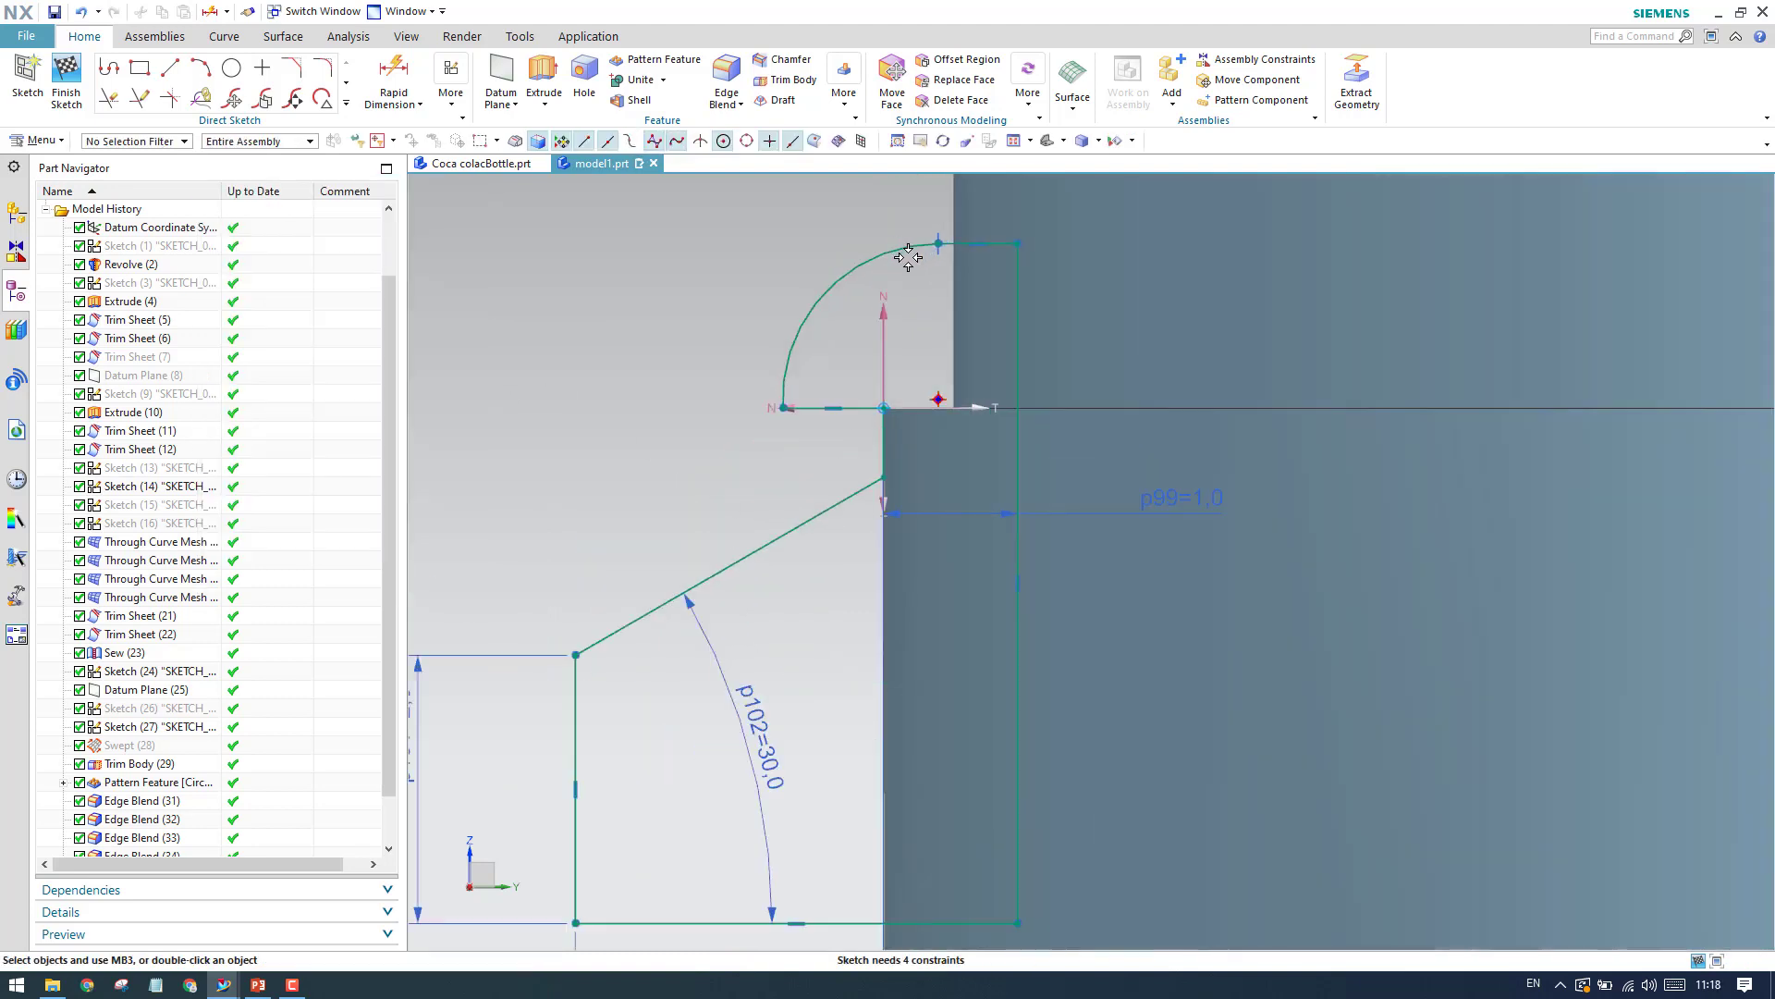
pyautogui.click(407, 102)
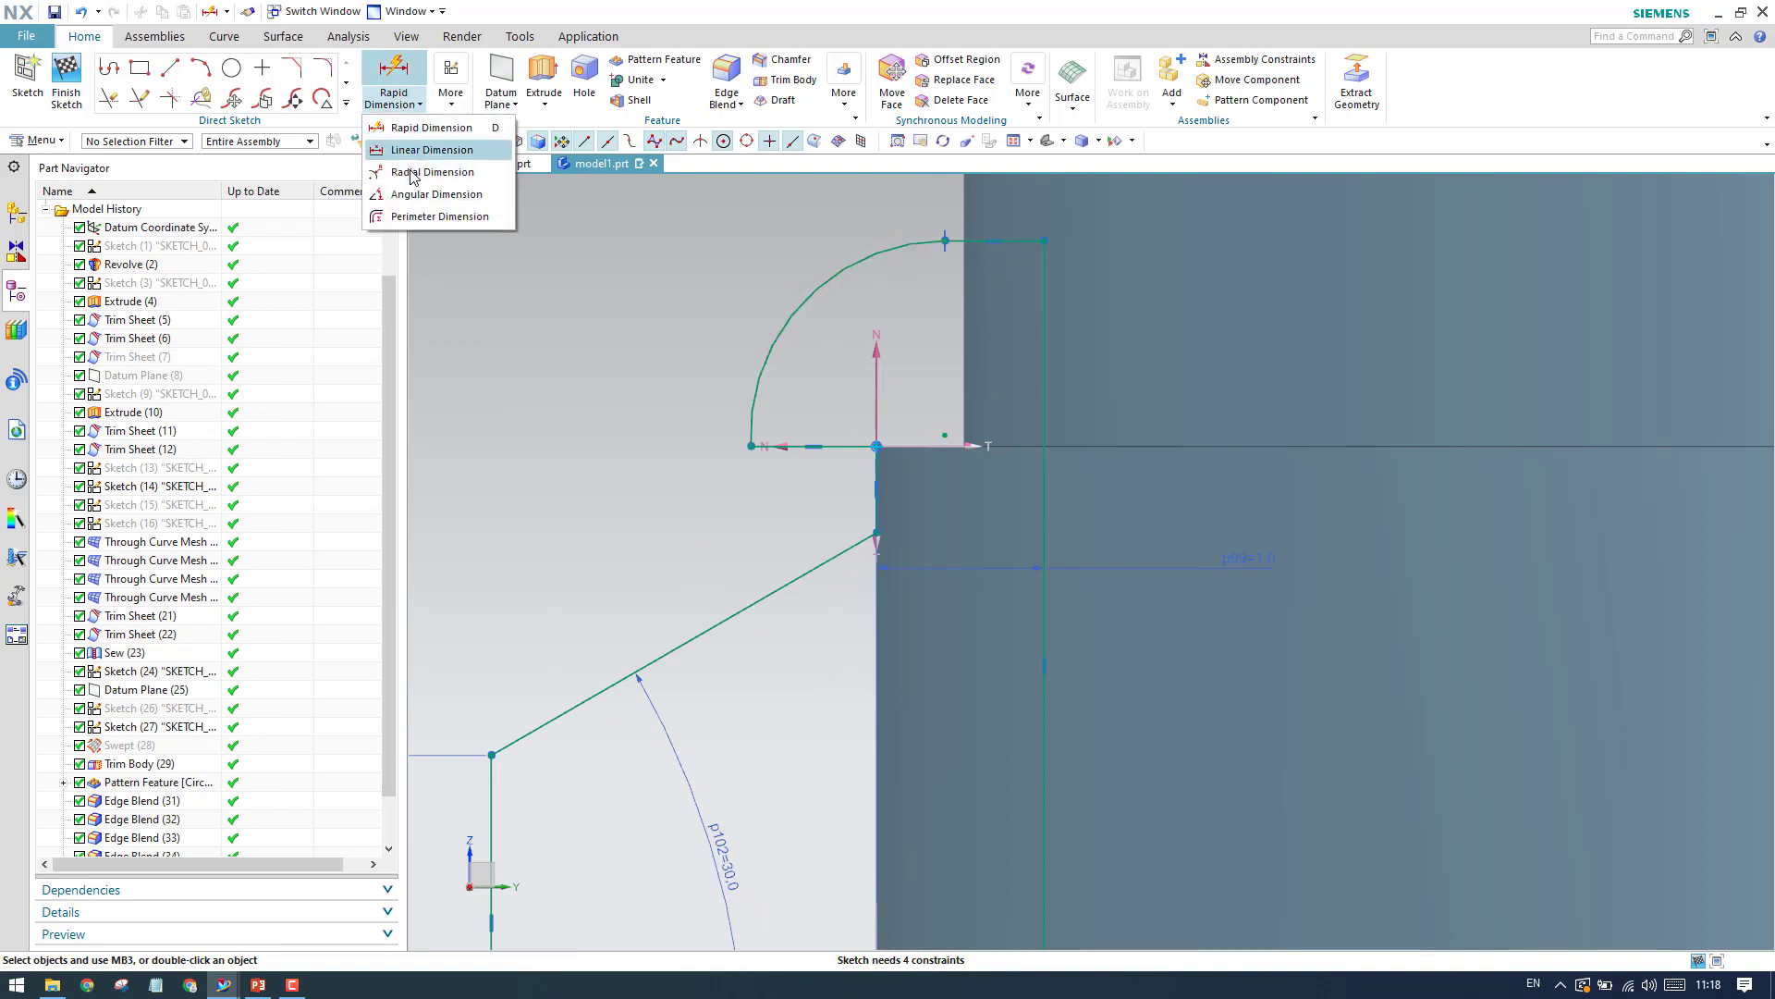
pyautogui.click(425, 172)
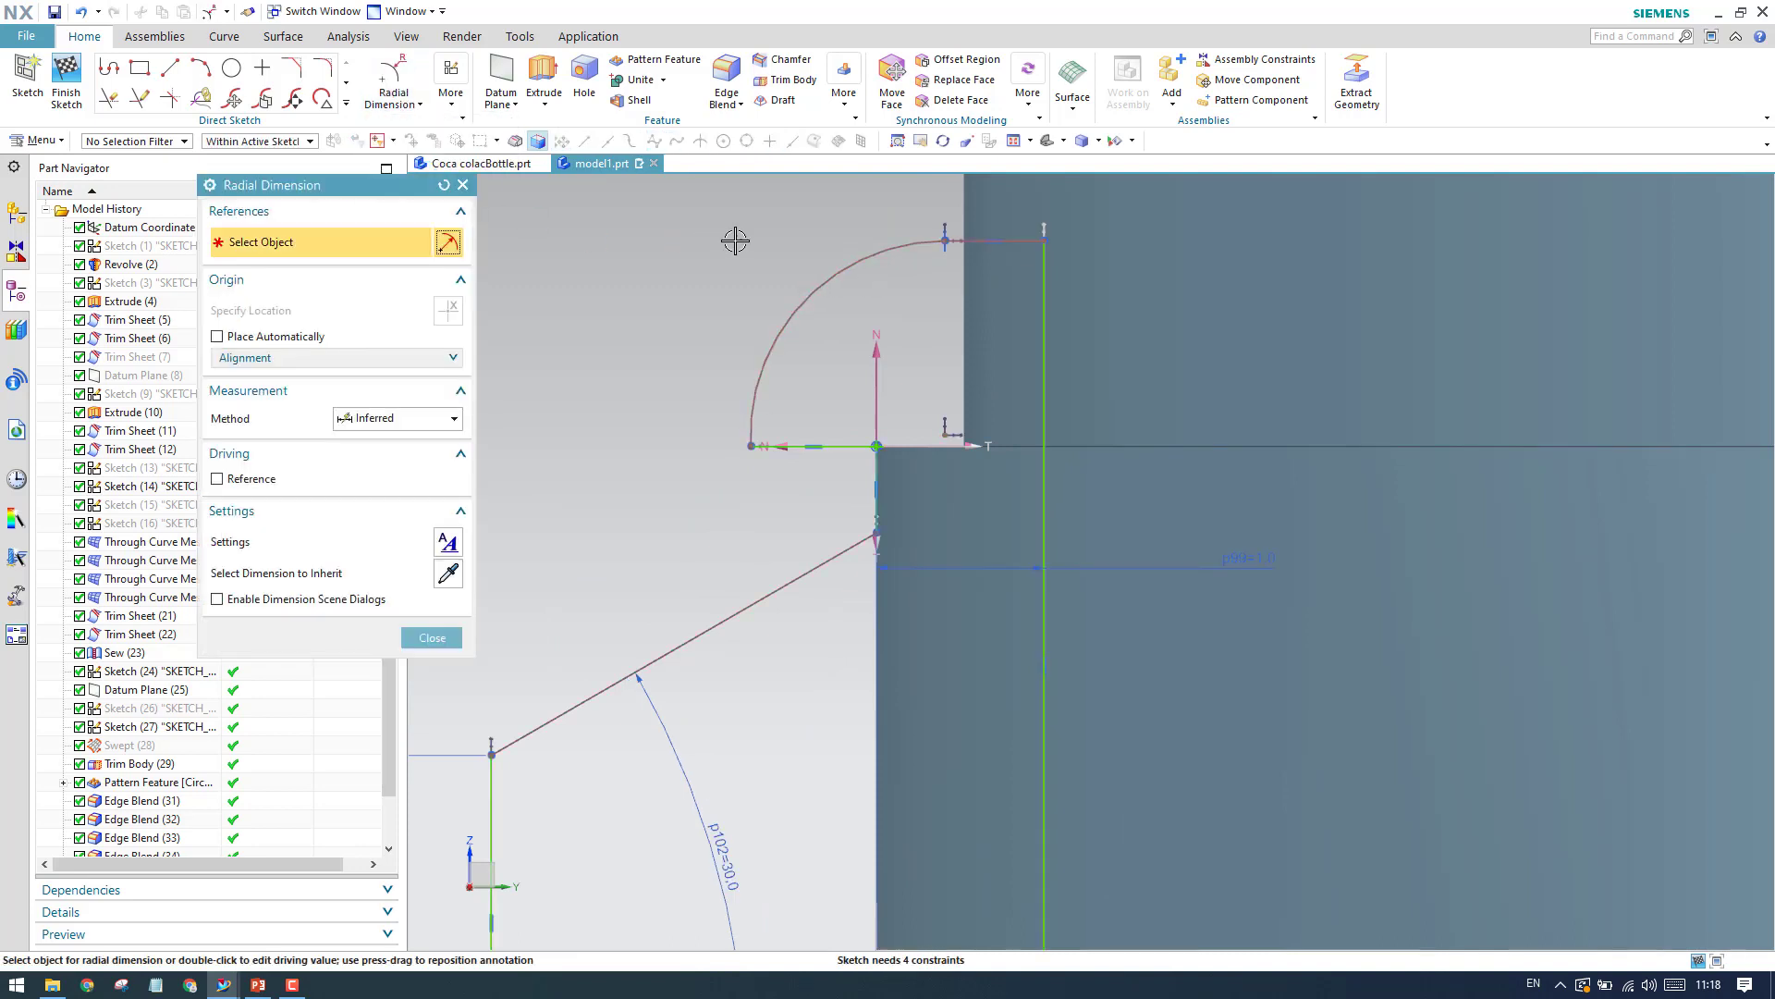
pyautogui.click(758, 280)
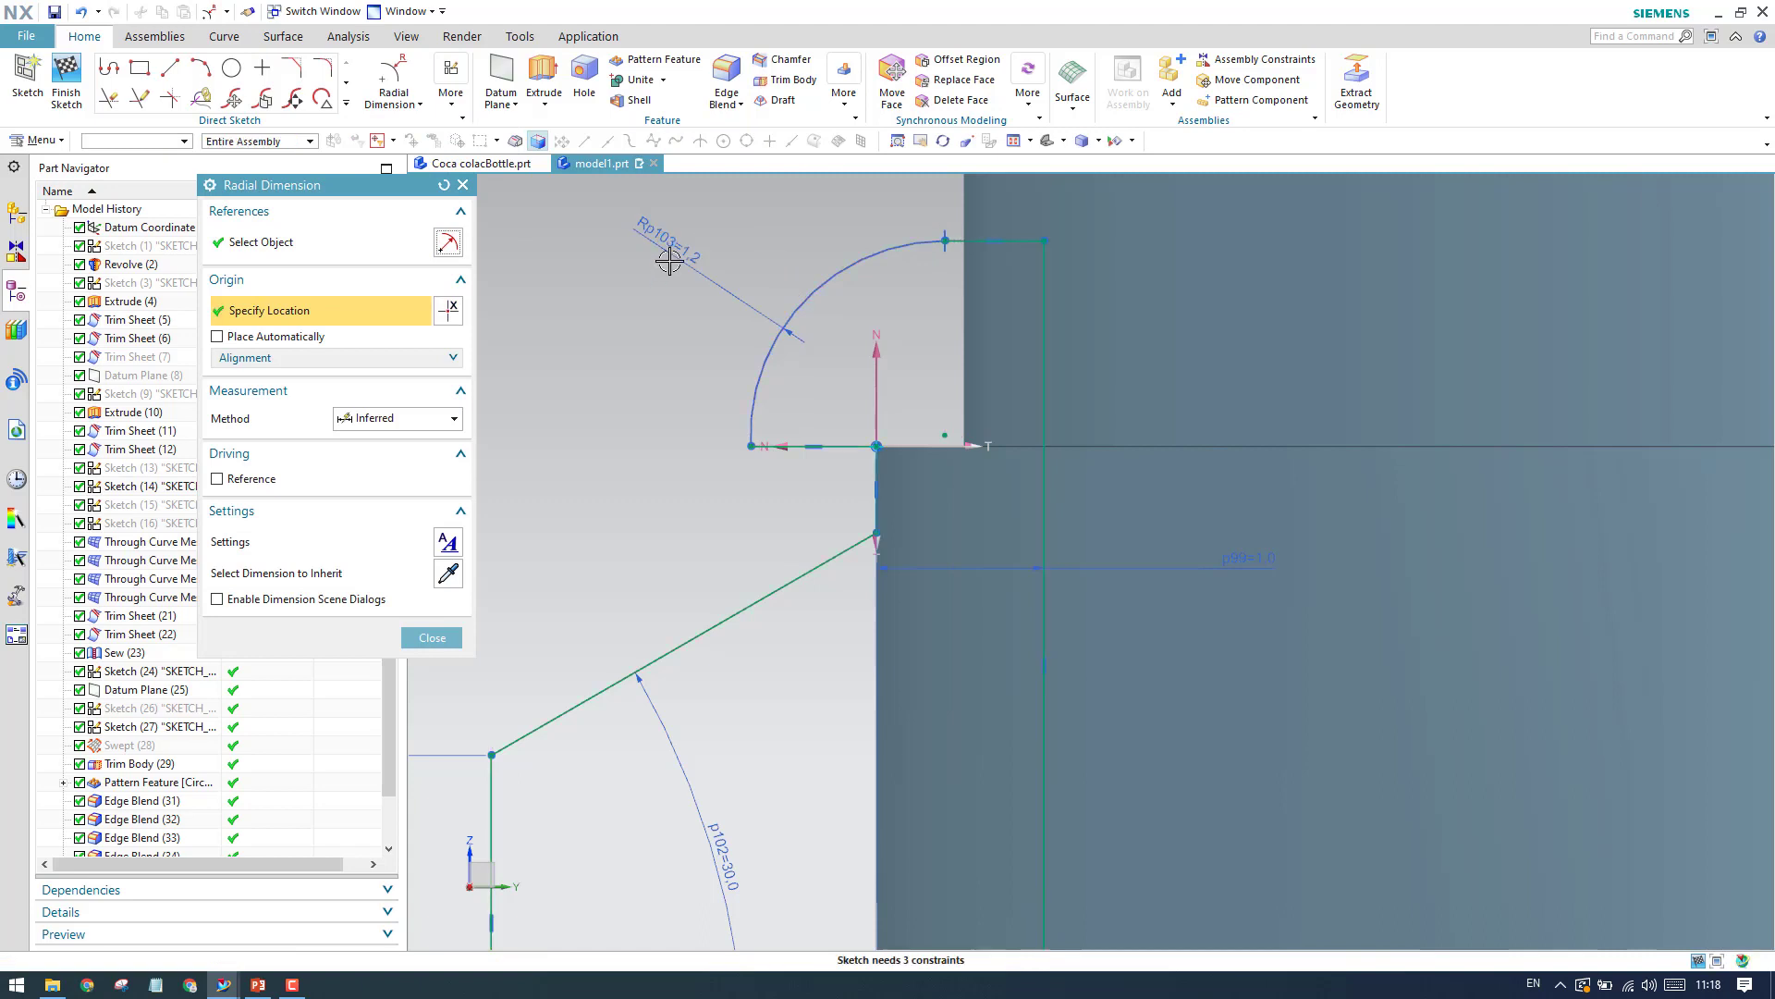
pyautogui.click(667, 260)
pyautogui.write('1.8')
pyautogui.press('Return')
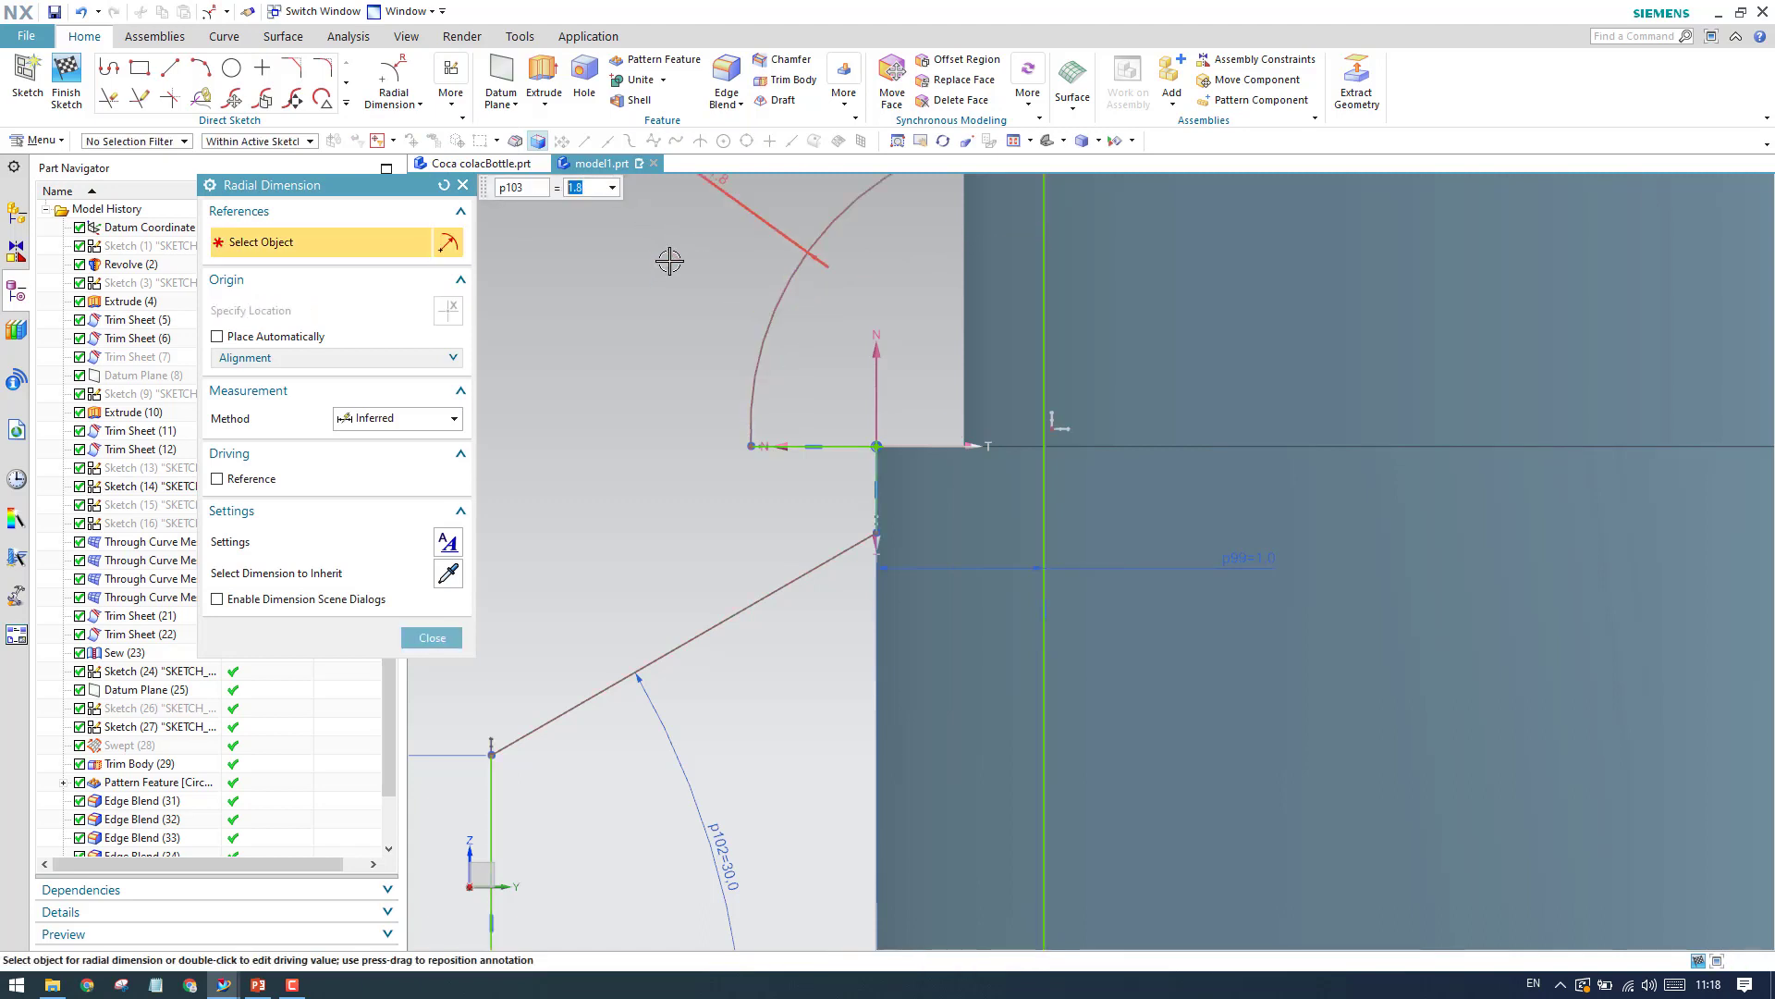
pyautogui.scroll(-2, 735, 463)
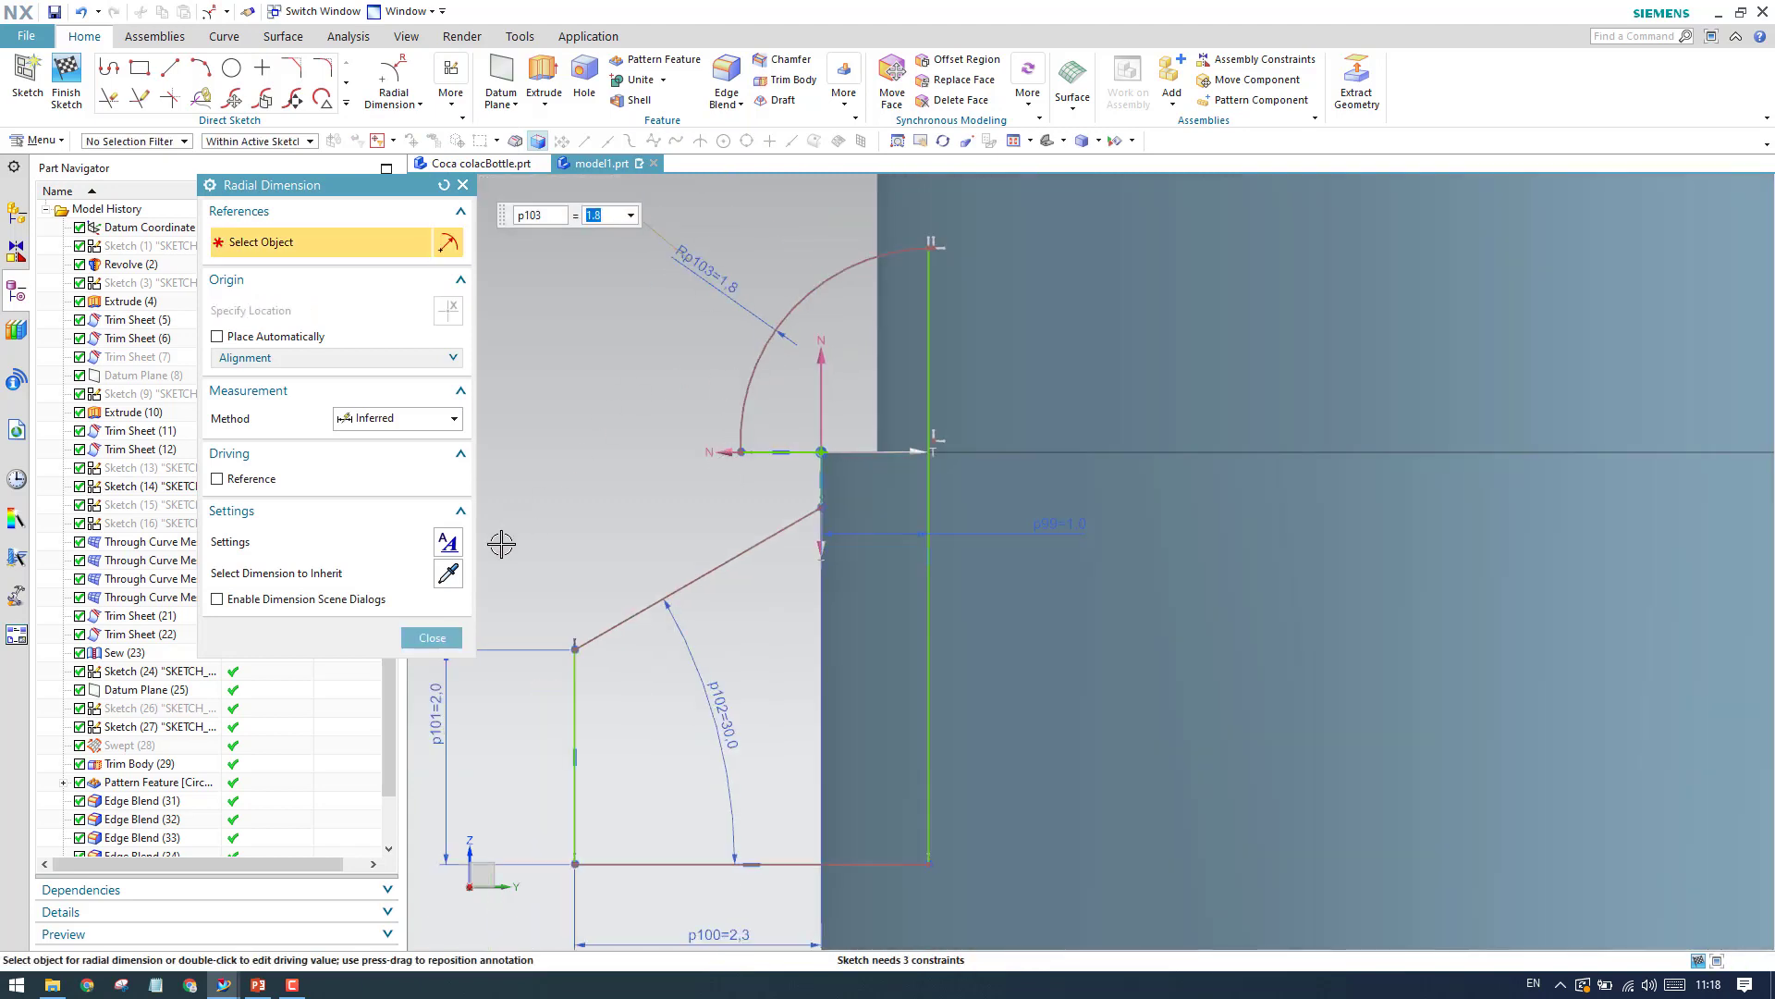
pyautogui.click(432, 638)
# Move the arc's upper end outward from the long vertical line, leaving a short horizontal line between them.
pyautogui.scroll(3, 929, 247)
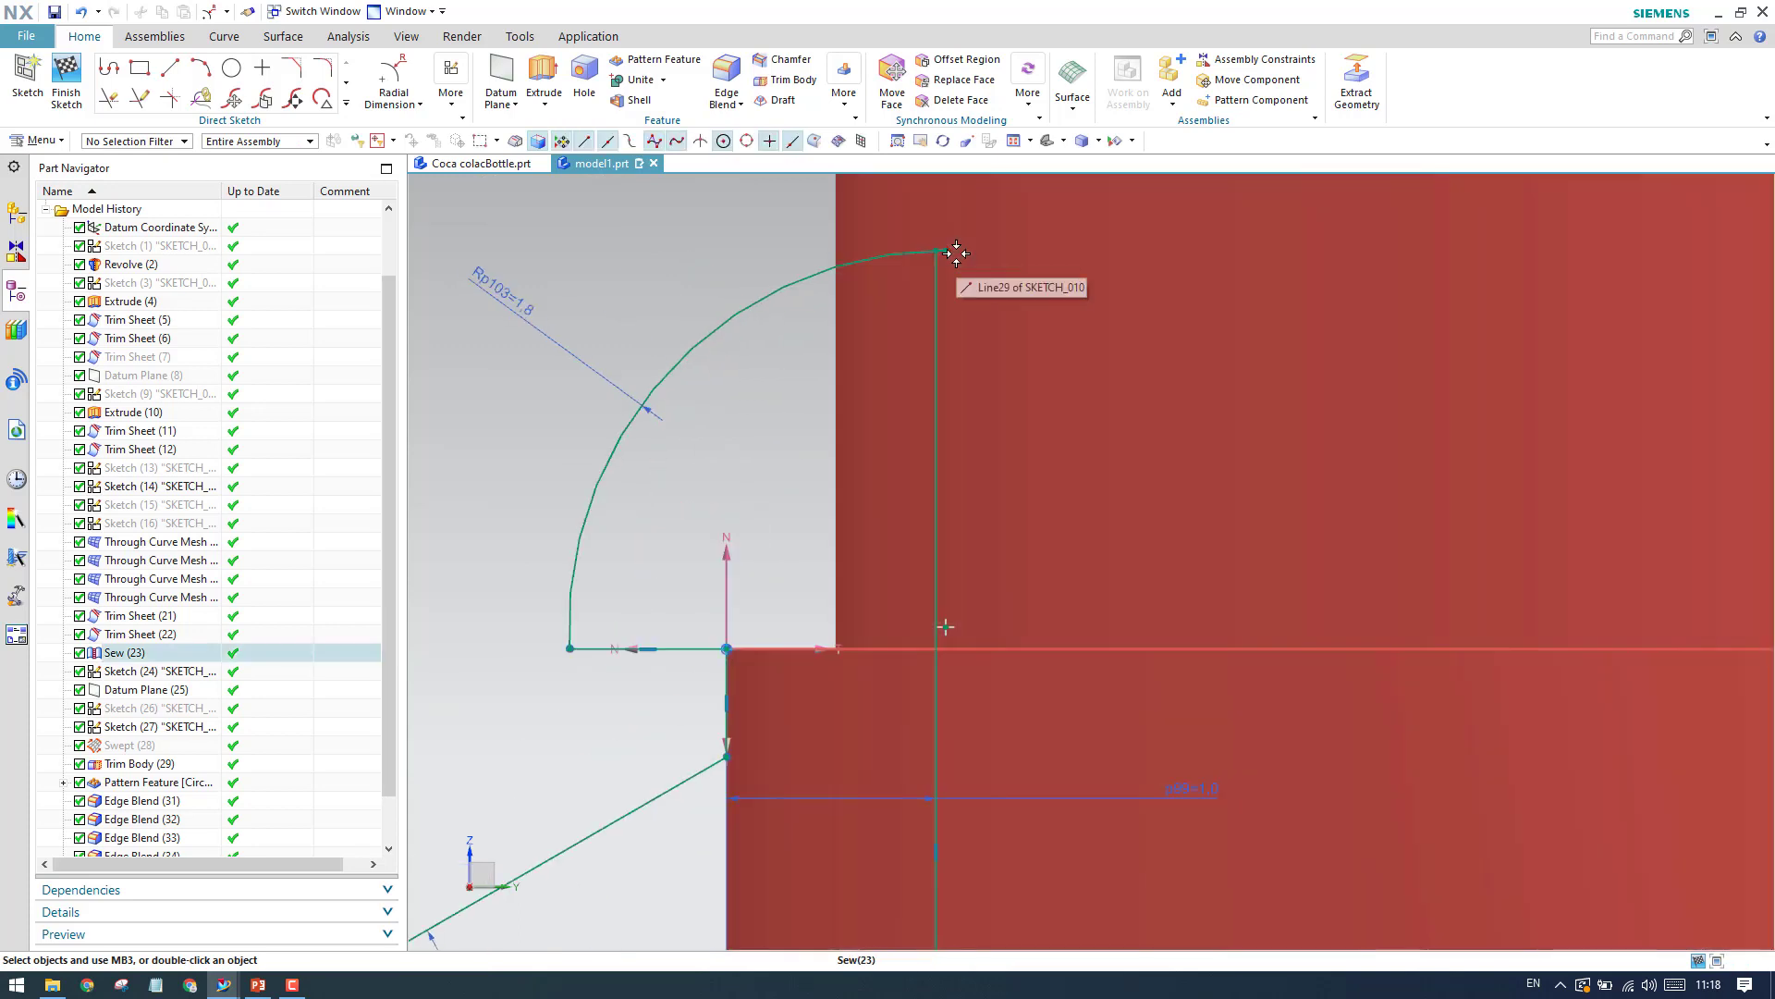
pyautogui.click(955, 251)
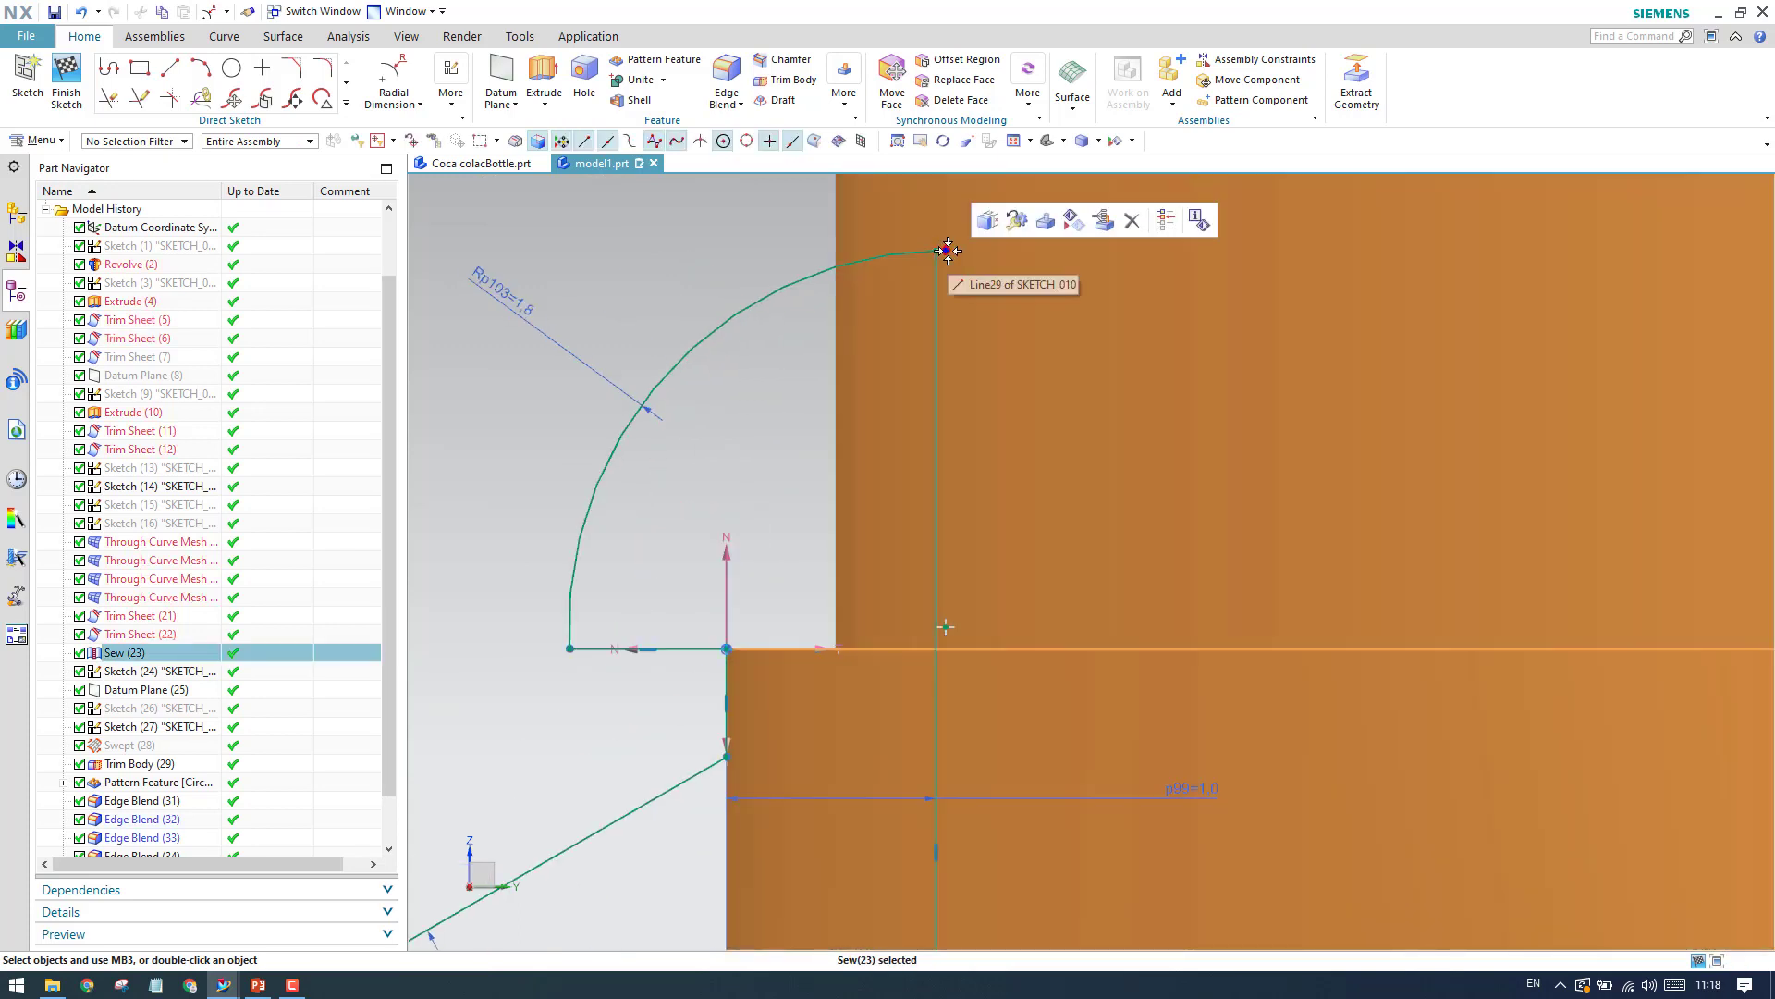
pyautogui.moveTo(949, 251); pyautogui.dragTo(801, 280)
pyautogui.scroll(-2, 1129, 383)
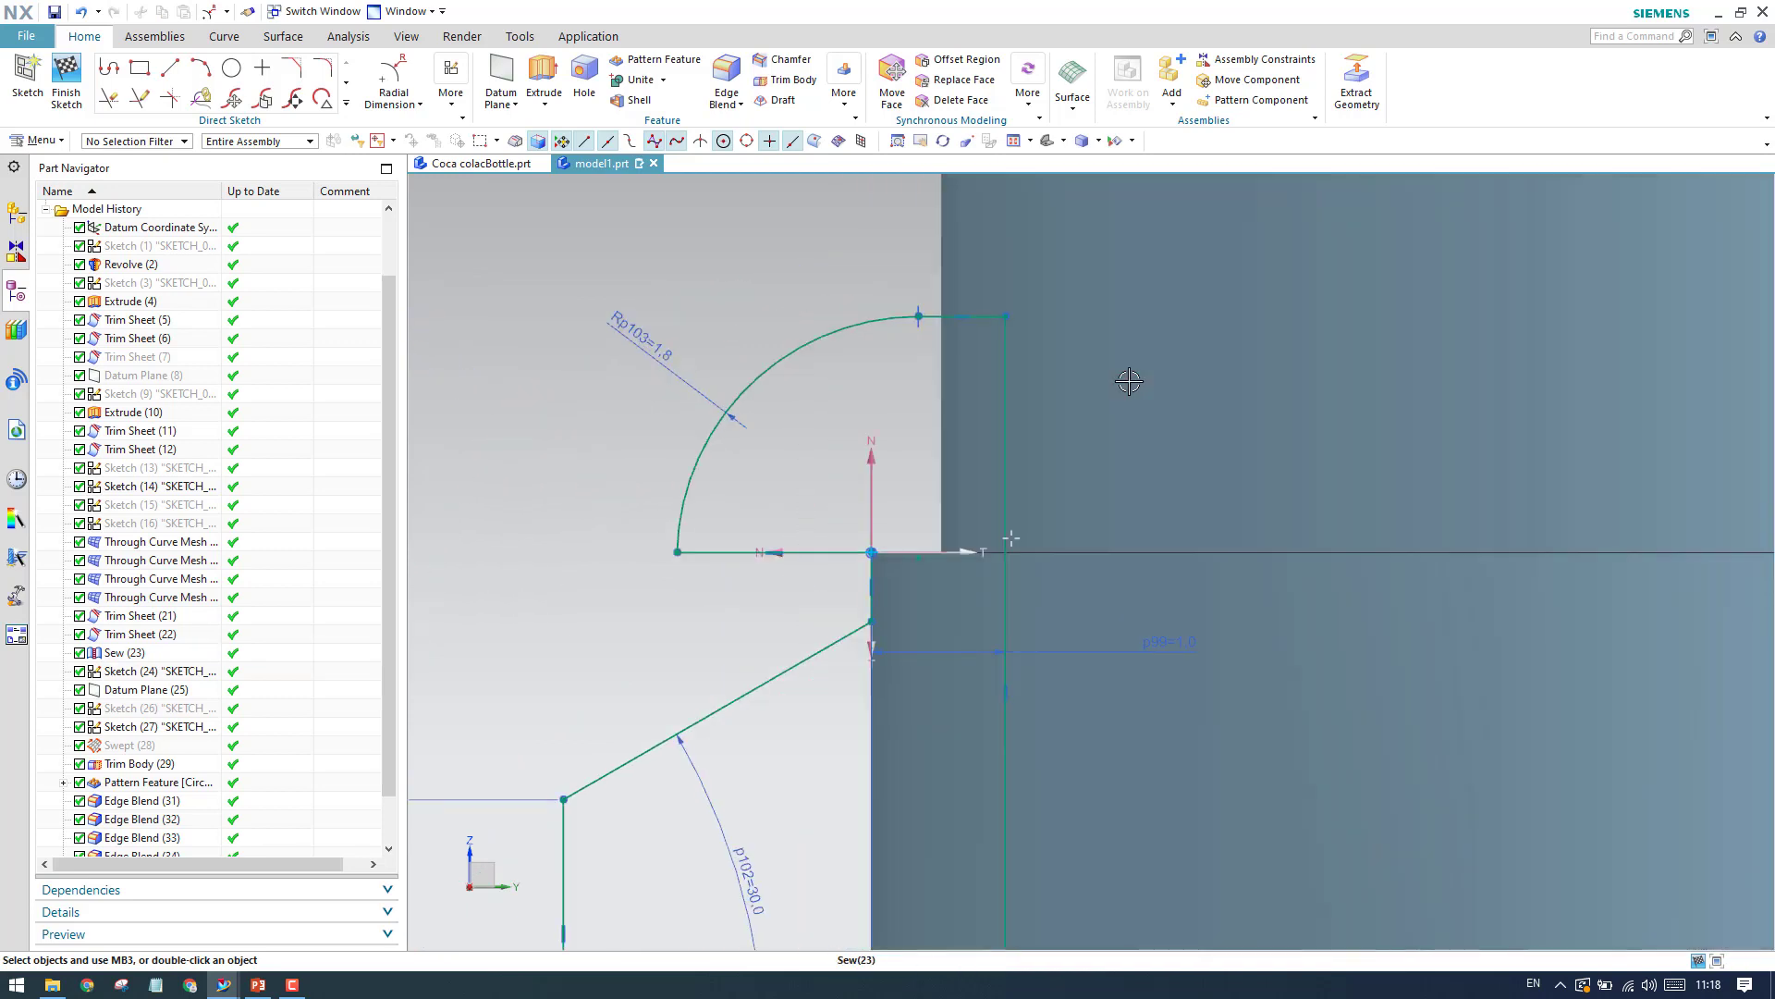
pyautogui.scroll(-2, 1129, 381)
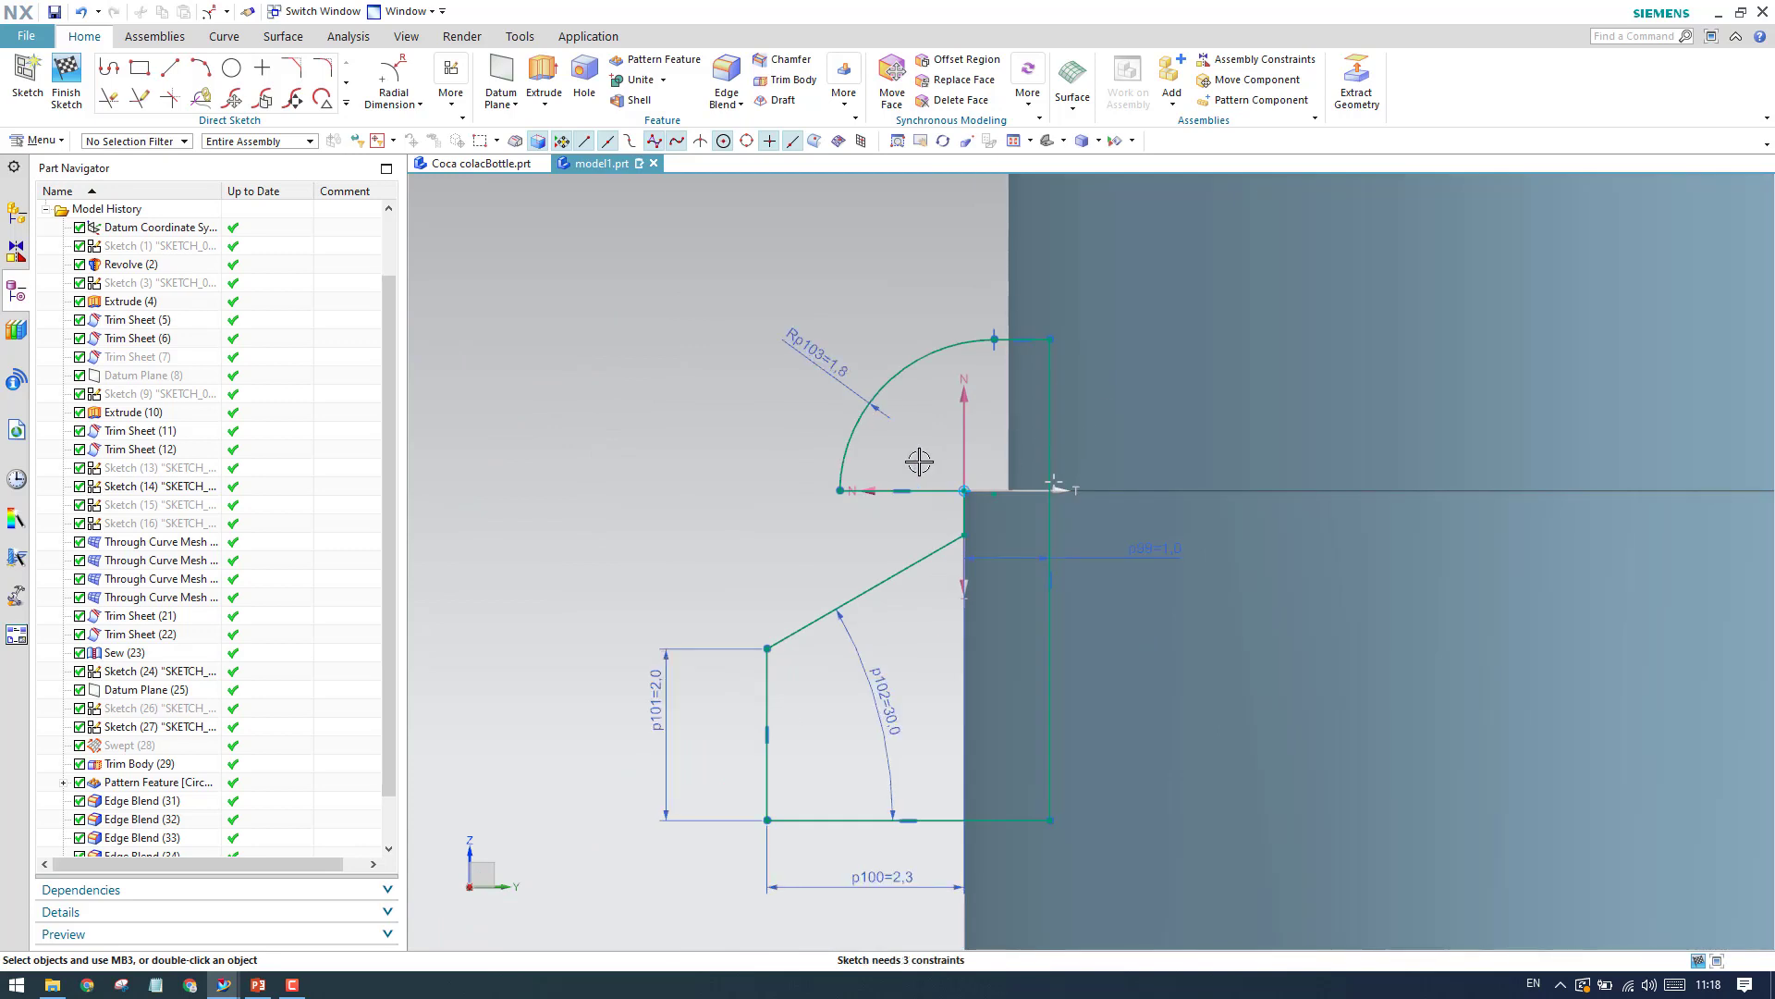
pyautogui.scroll(1, 921, 461)
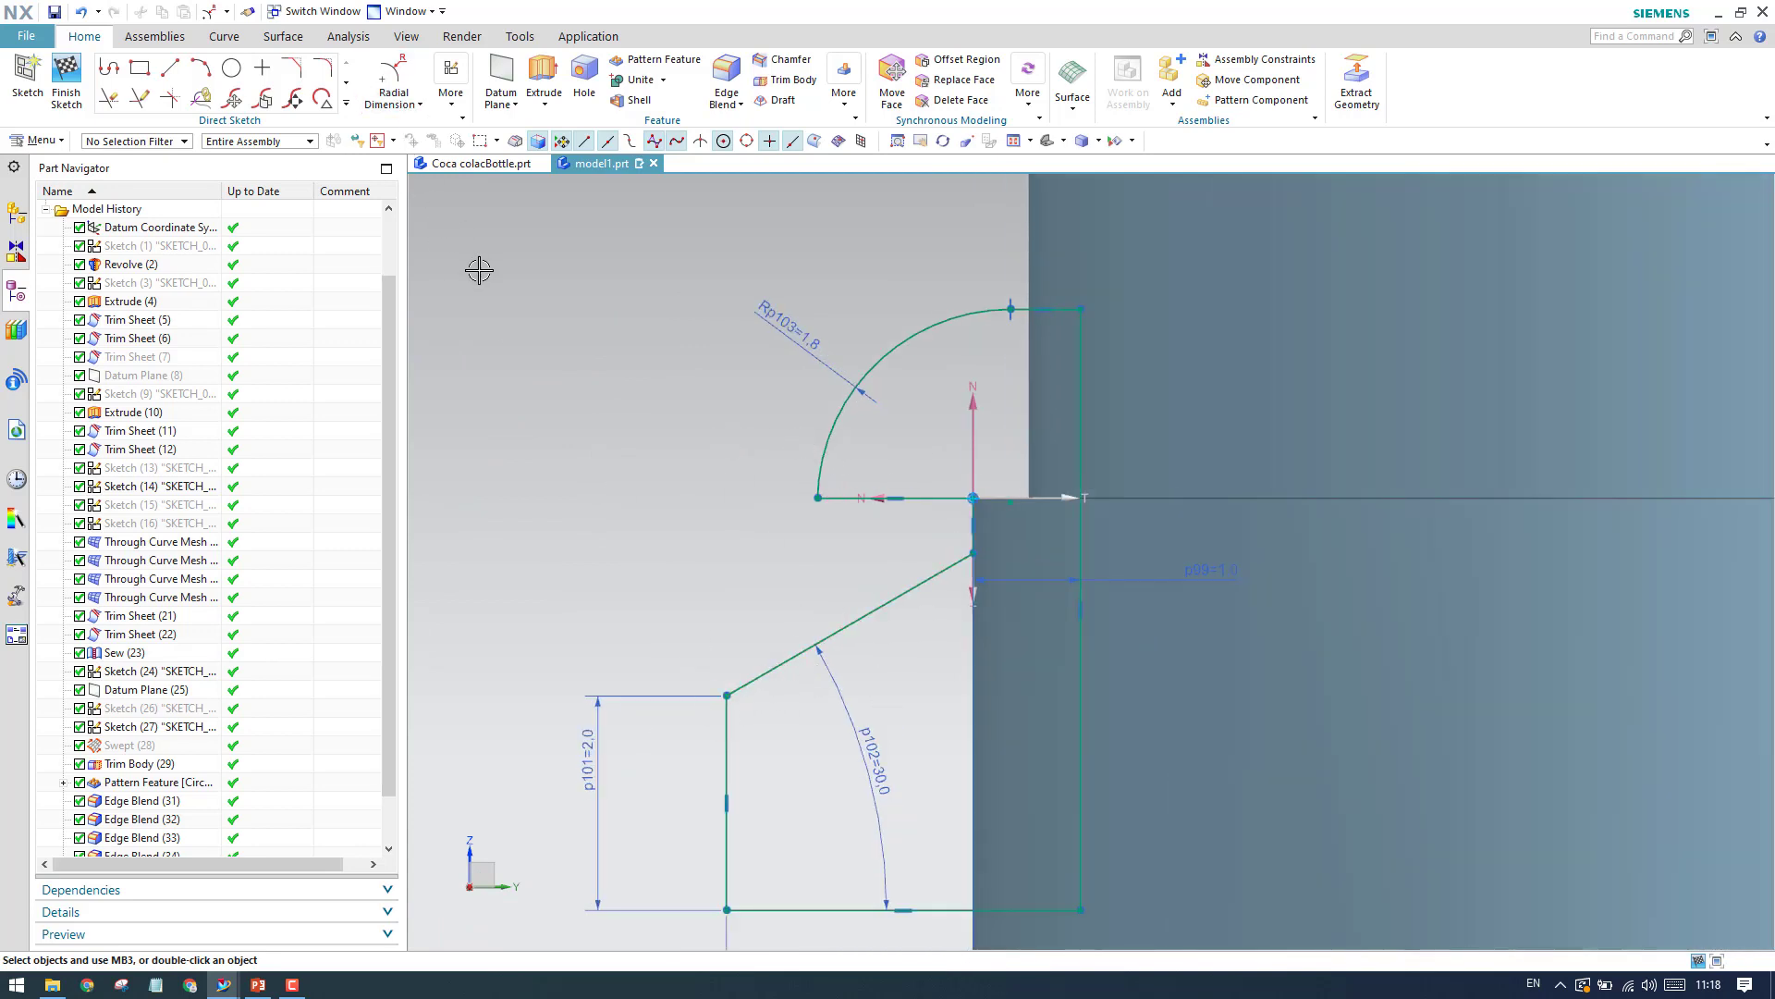
# Round both ends of the sloped line with 0.5 mm fillets where it meets the outer and upper short vertical lines.
pyautogui.press('f')
pyautogui.scroll(2, 737, 761)
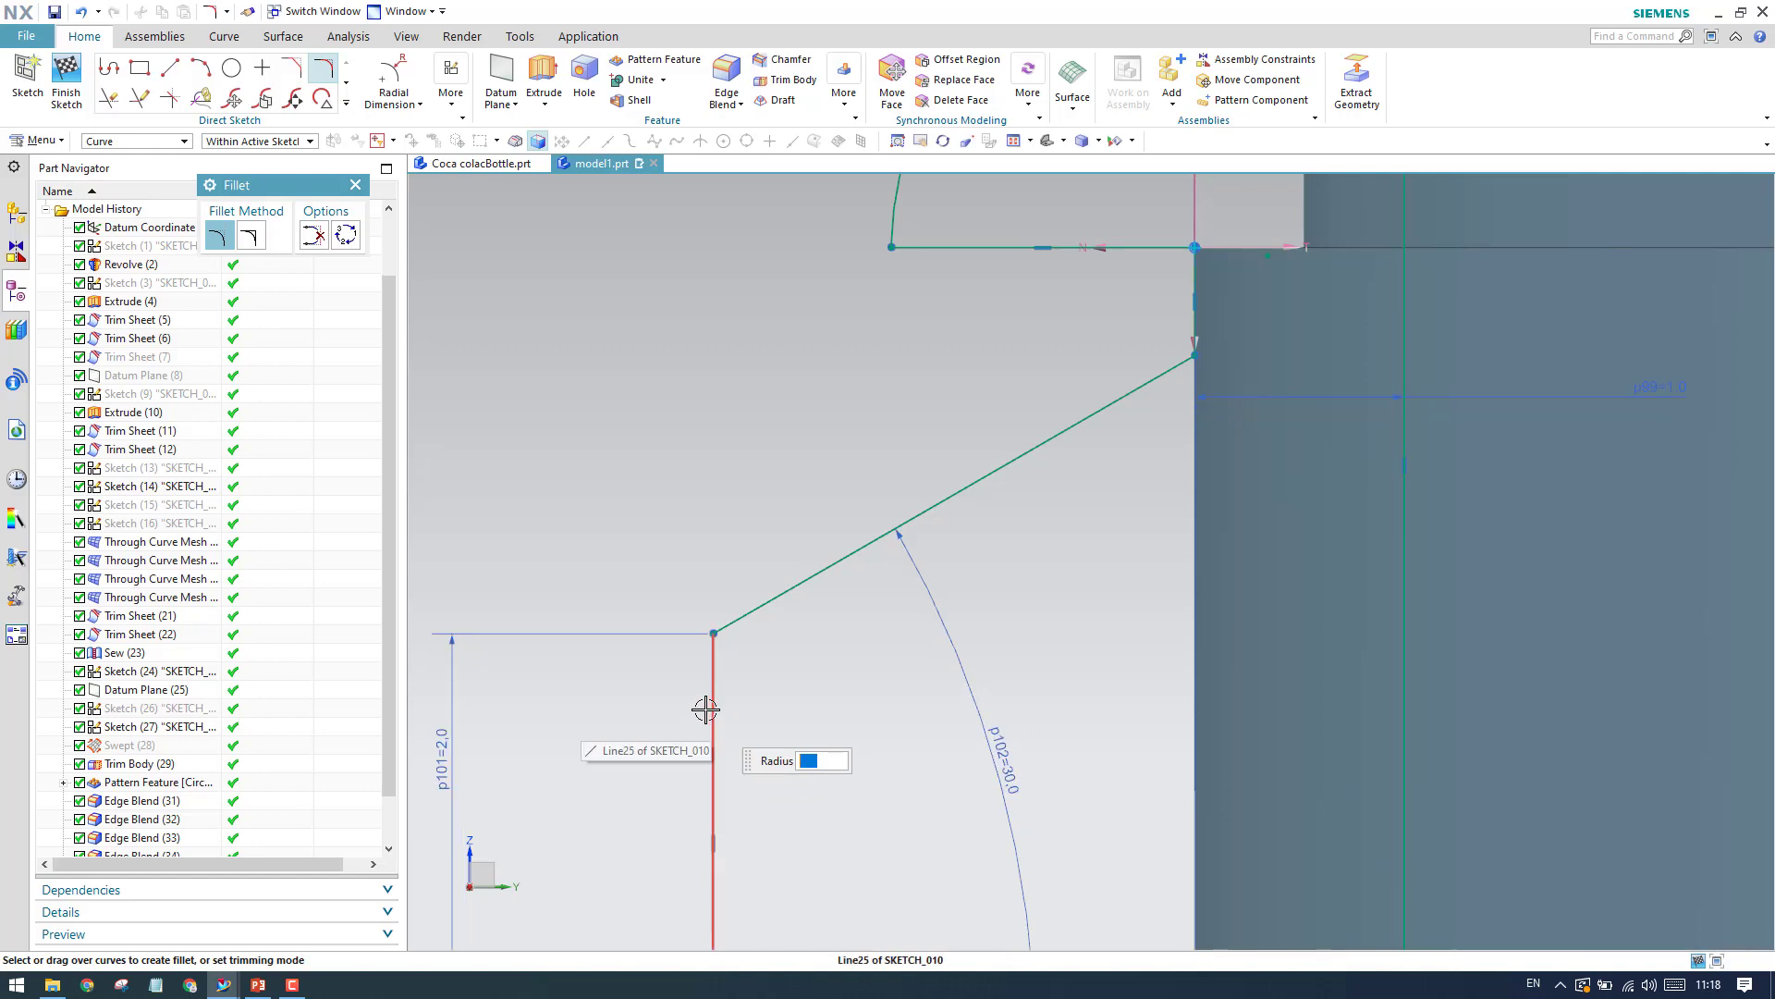
pyautogui.click(713, 681)
pyautogui.click(737, 619)
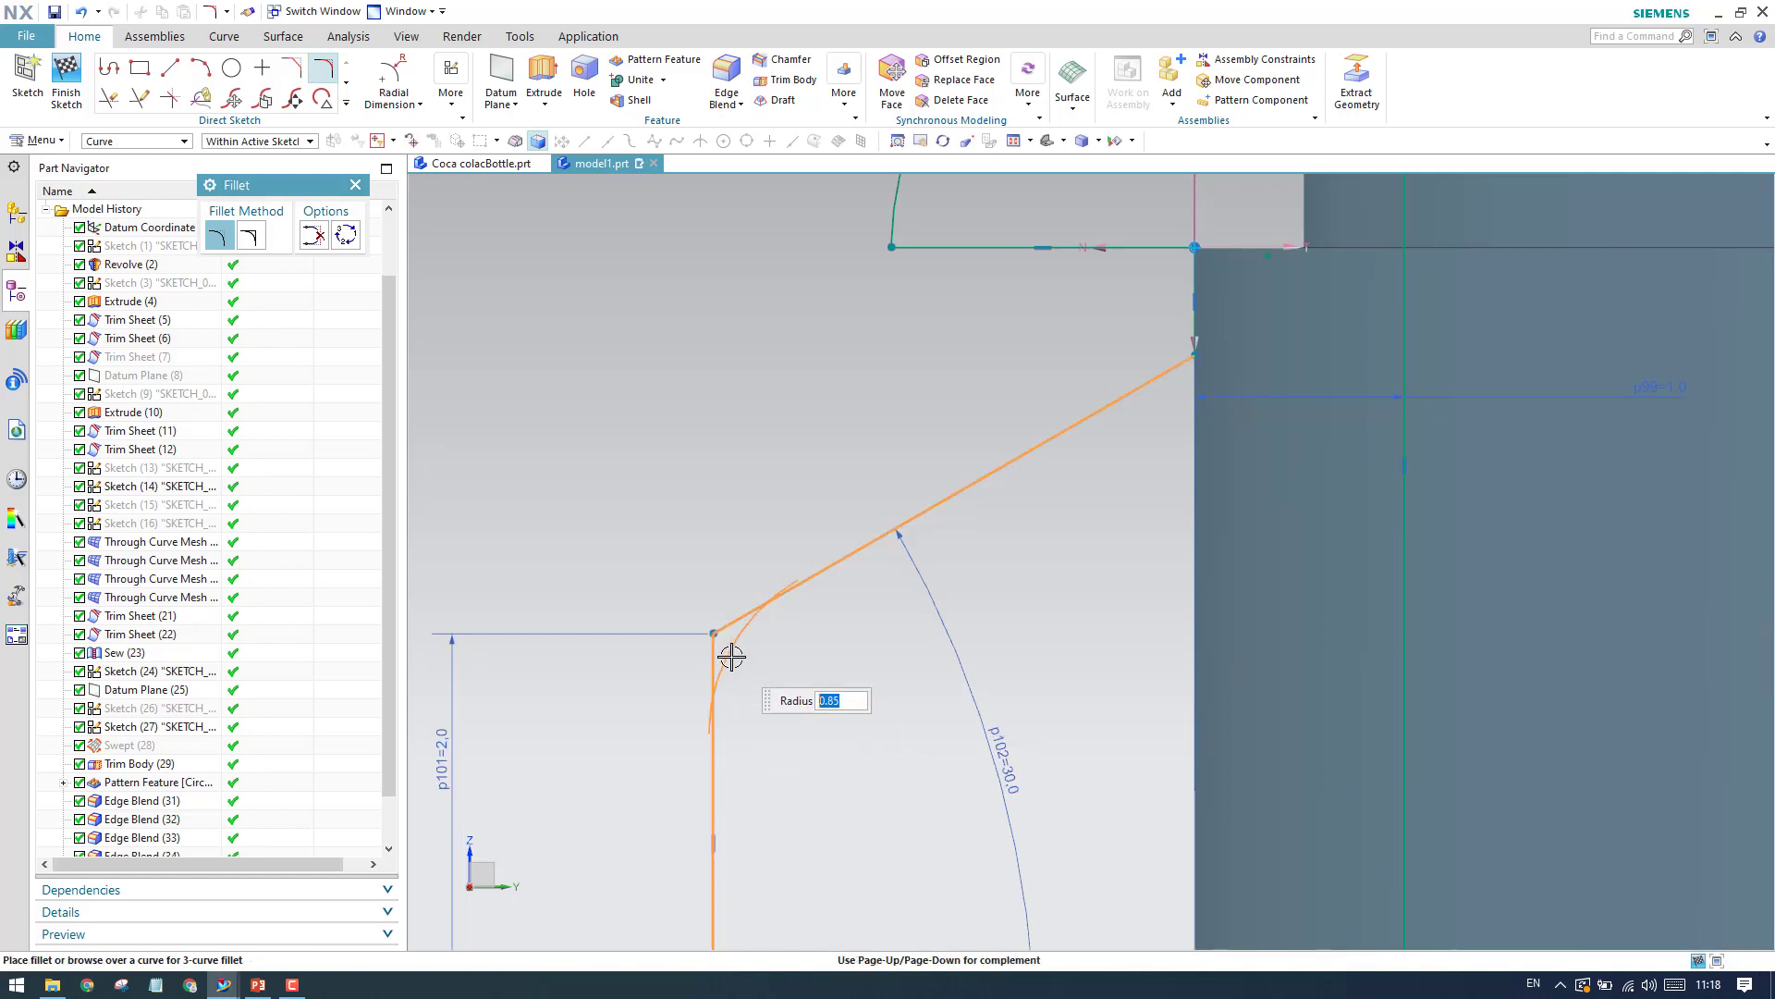
pyautogui.click(730, 655)
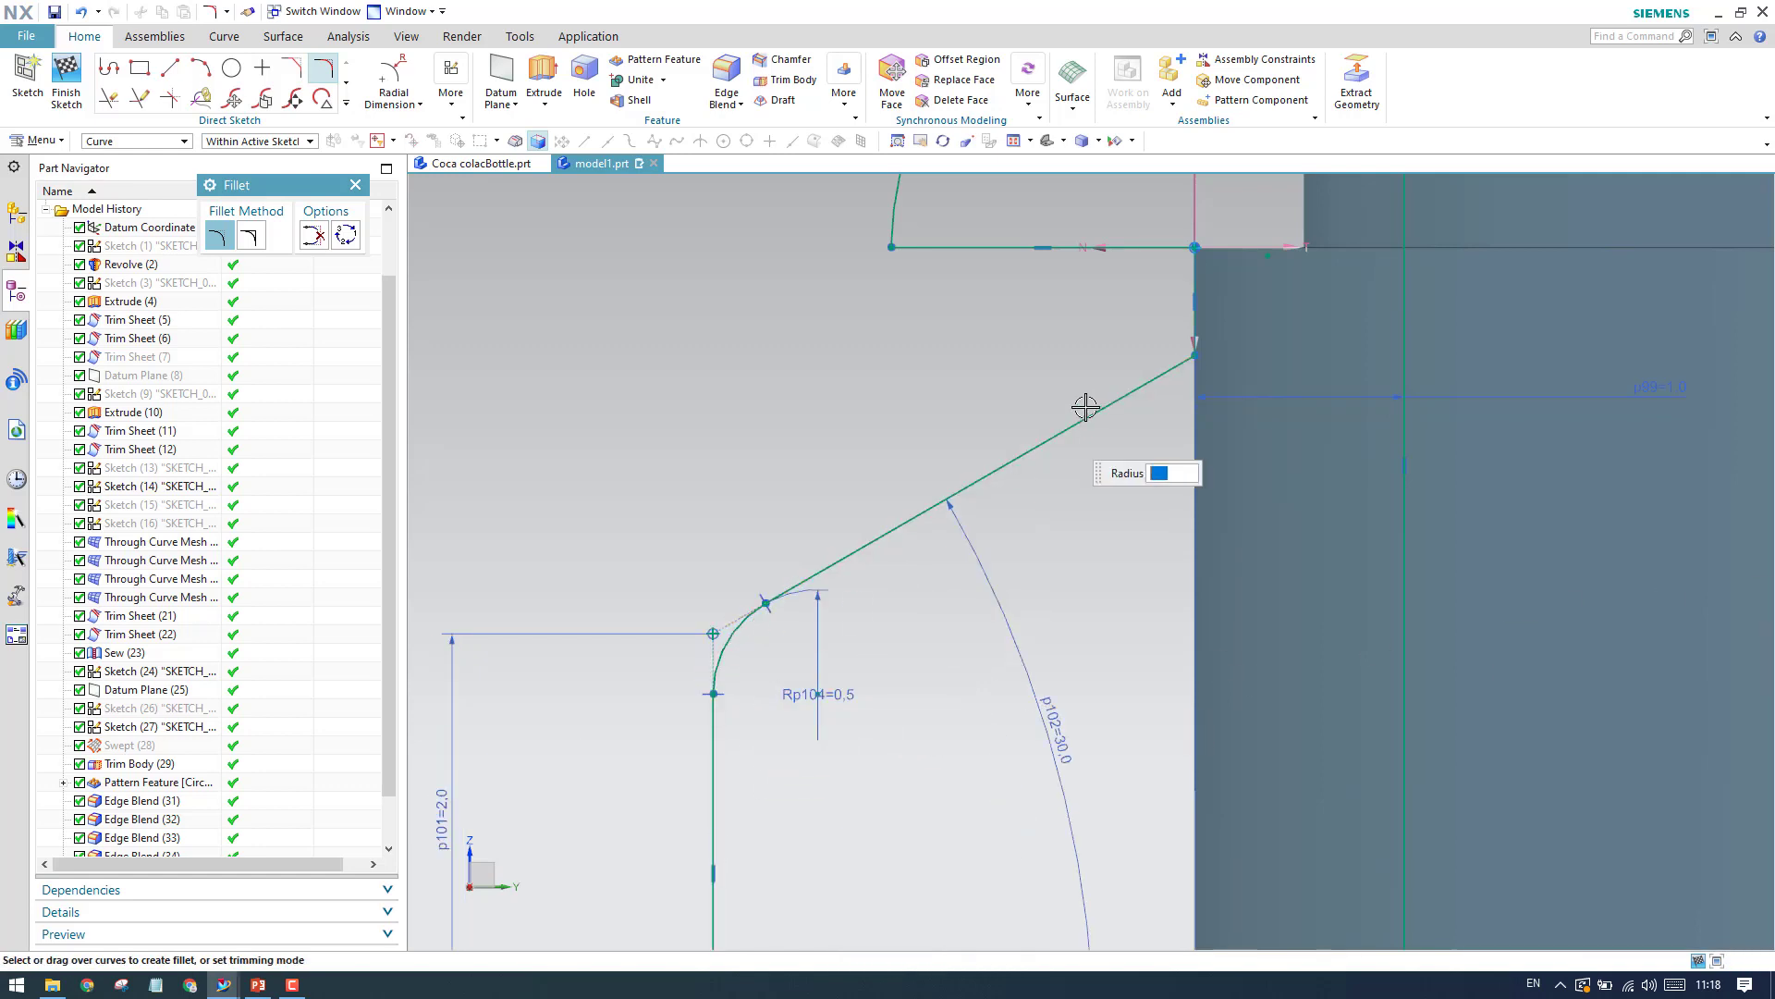
pyautogui.click(1195, 312)
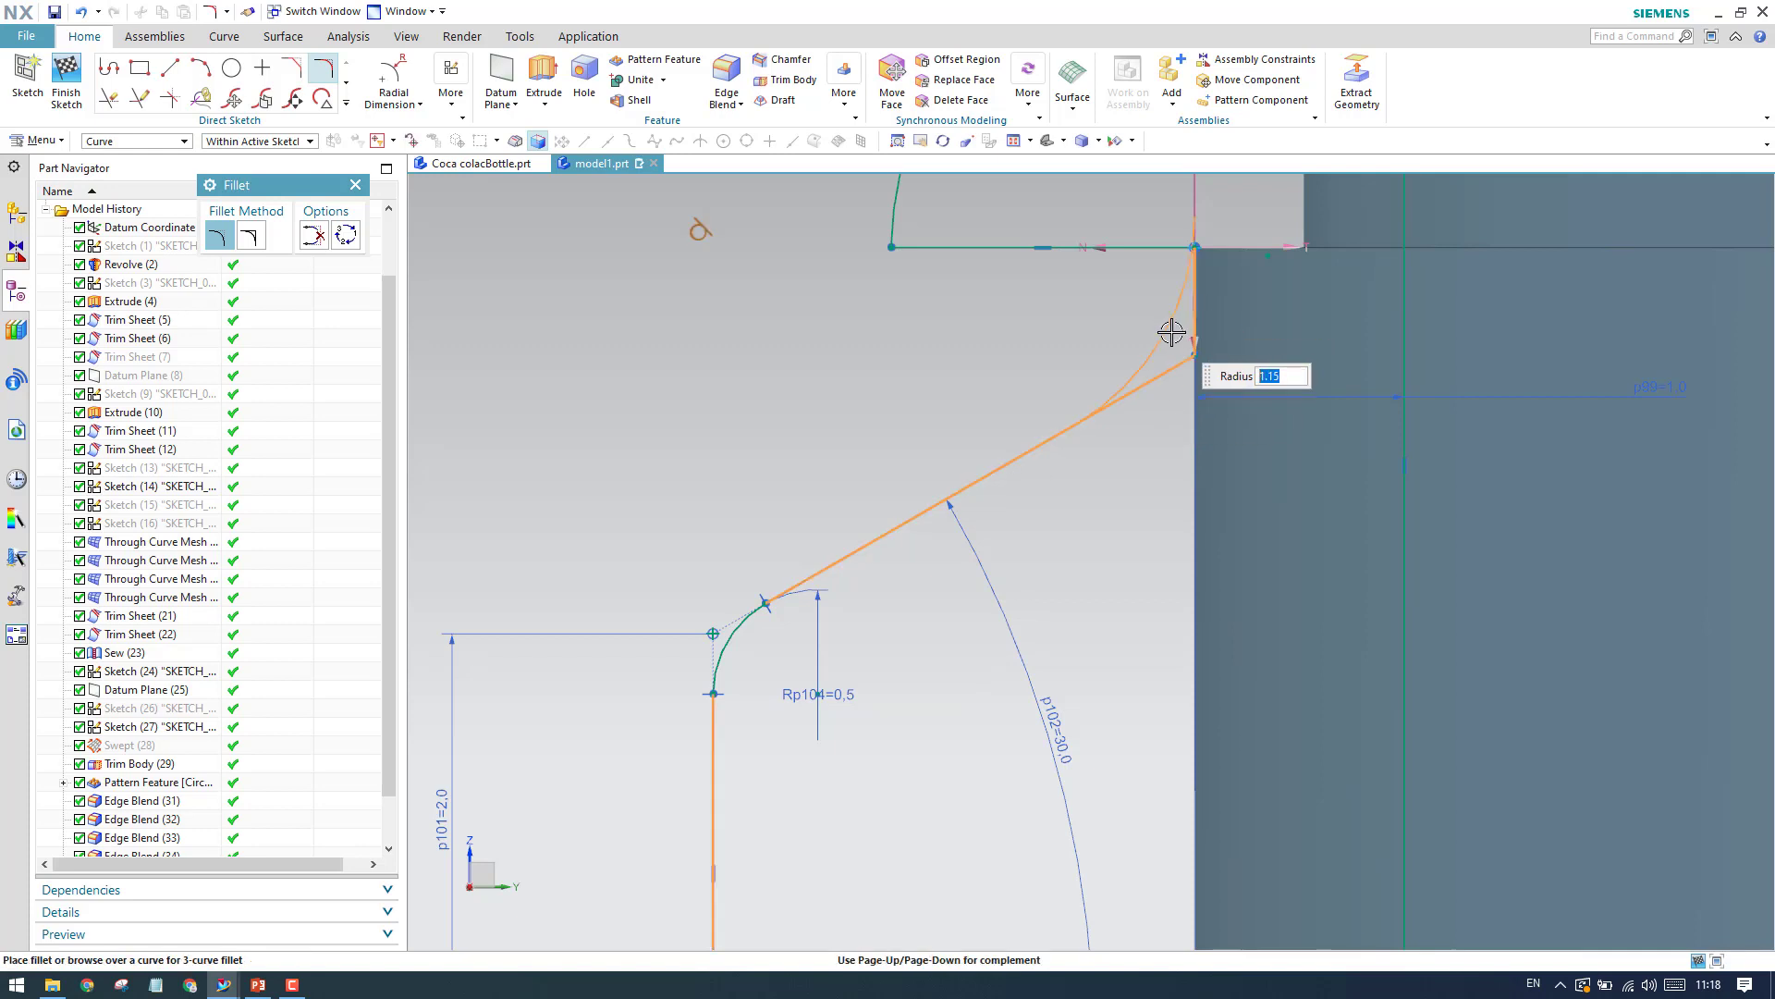
pyautogui.write('0.5')
pyautogui.press('Return')
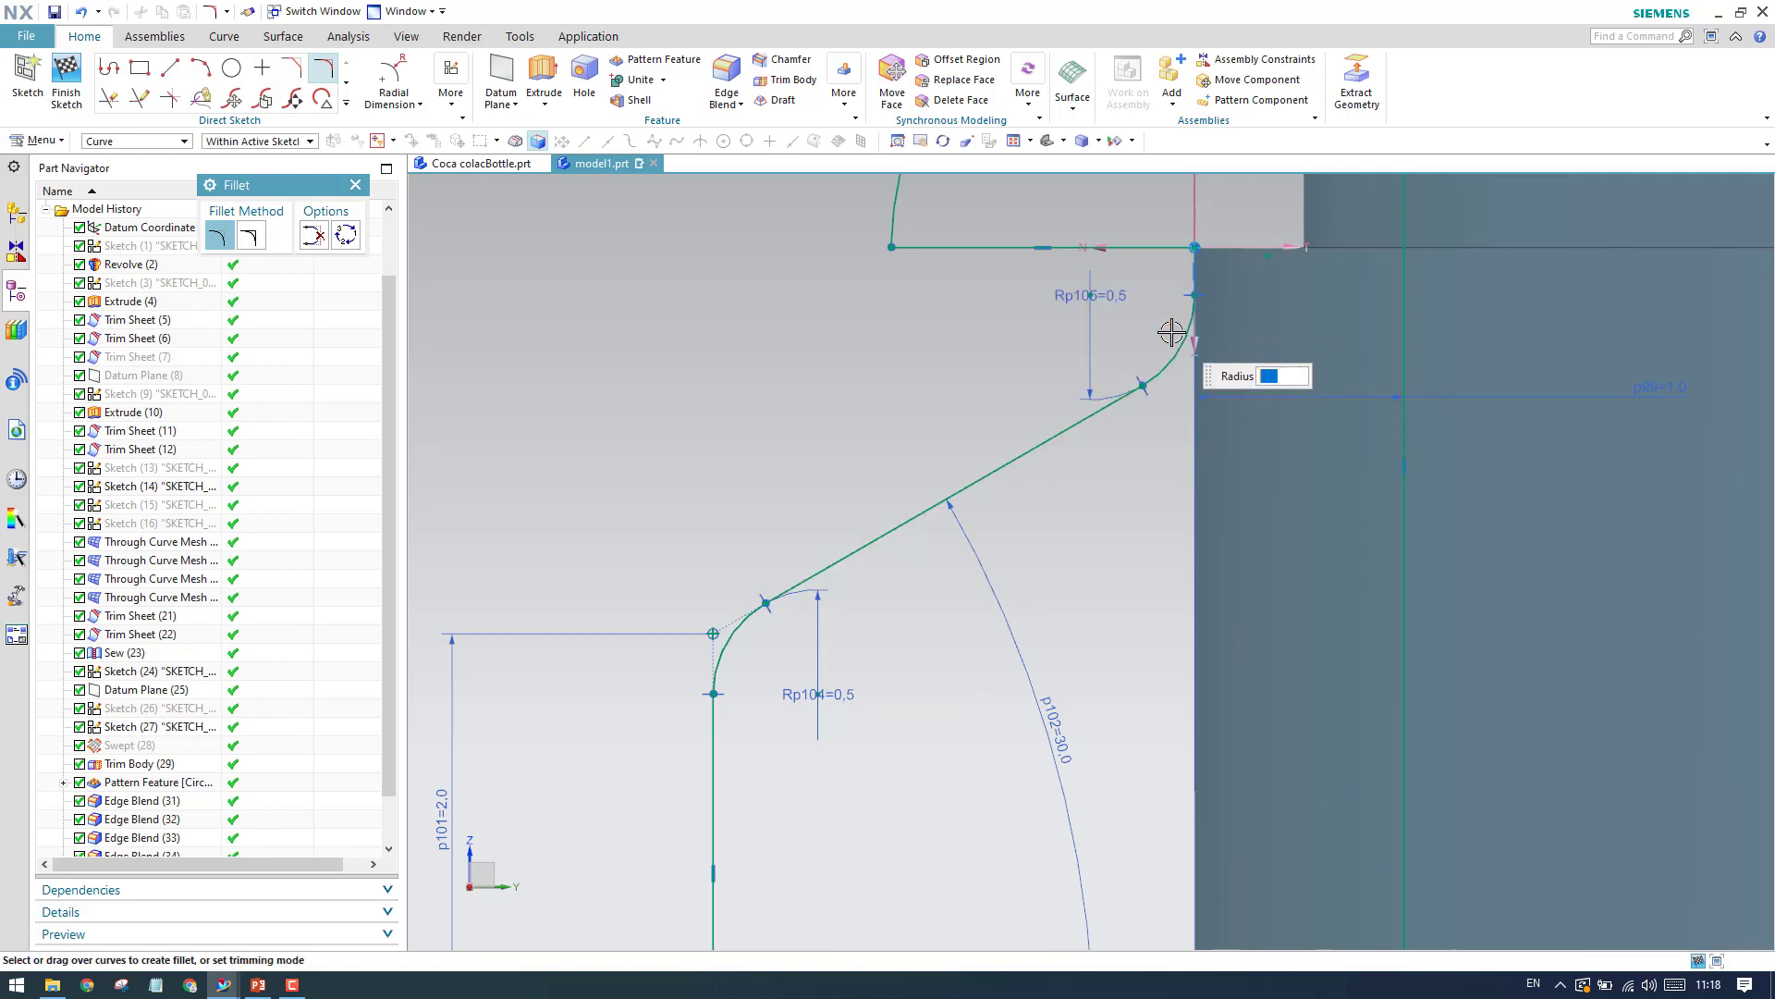
pyautogui.press('Escape')
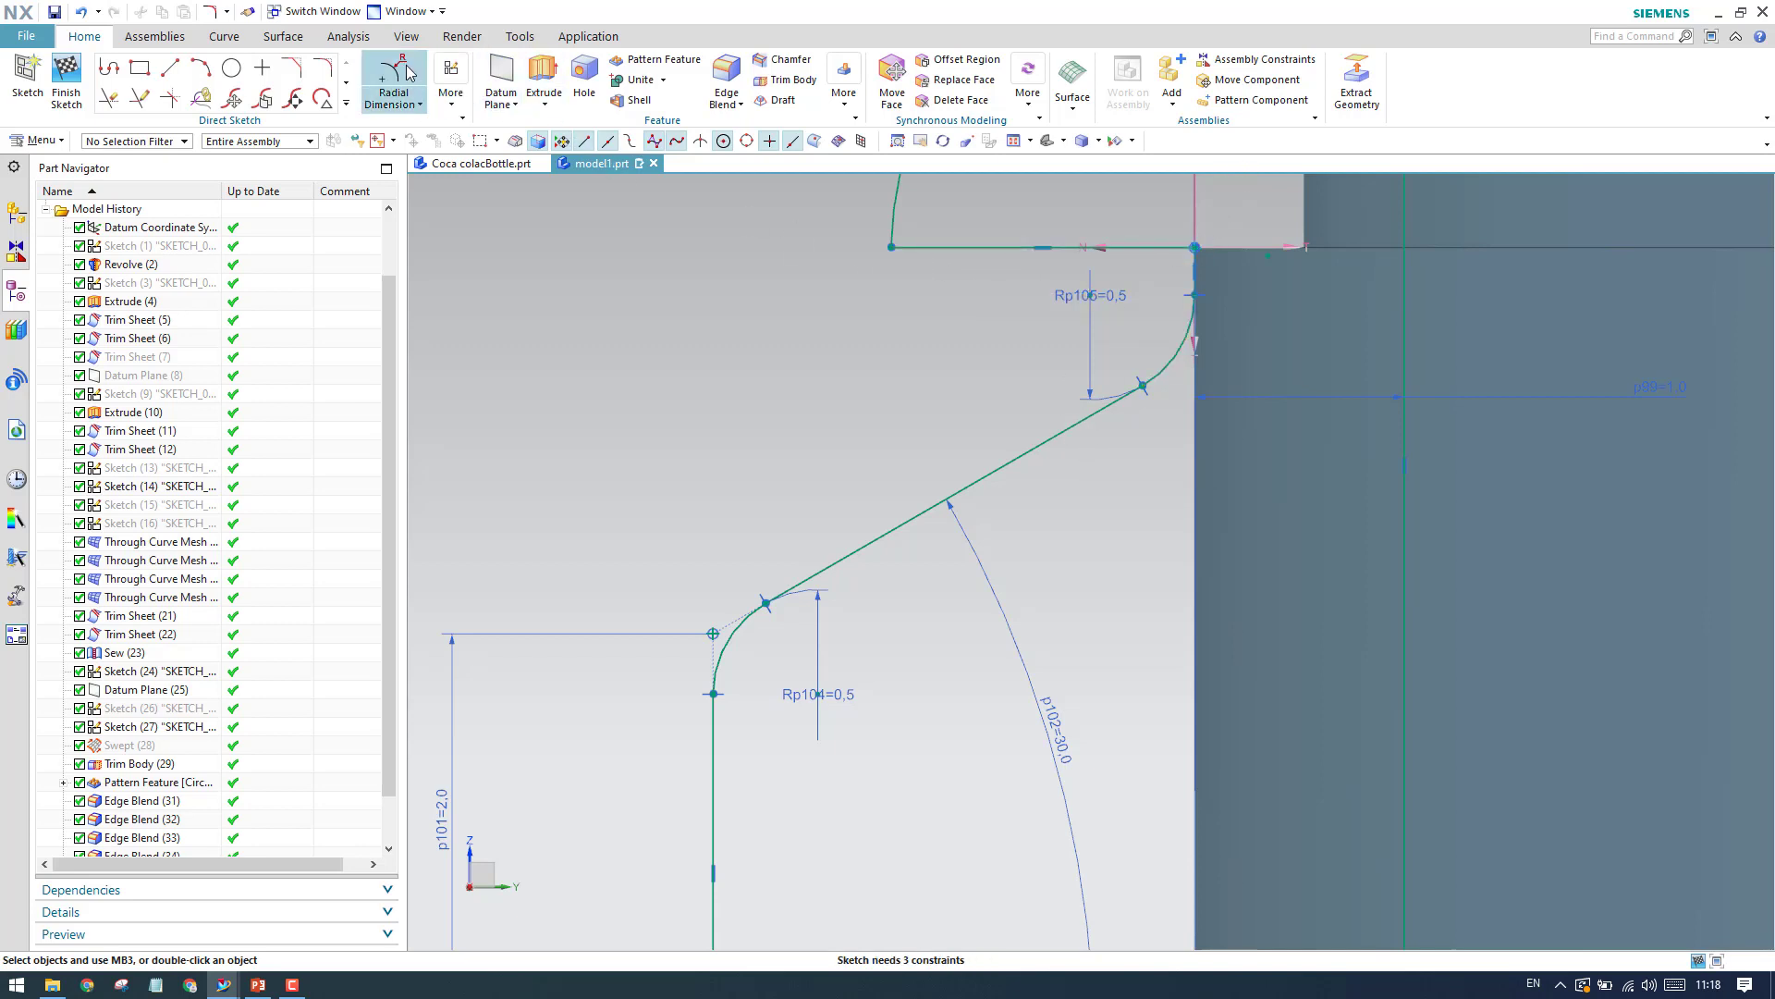
# Dimension the short horizontal line beneath the arc as 1 mm.
pyautogui.click(398, 100)
pyautogui.click(407, 129)
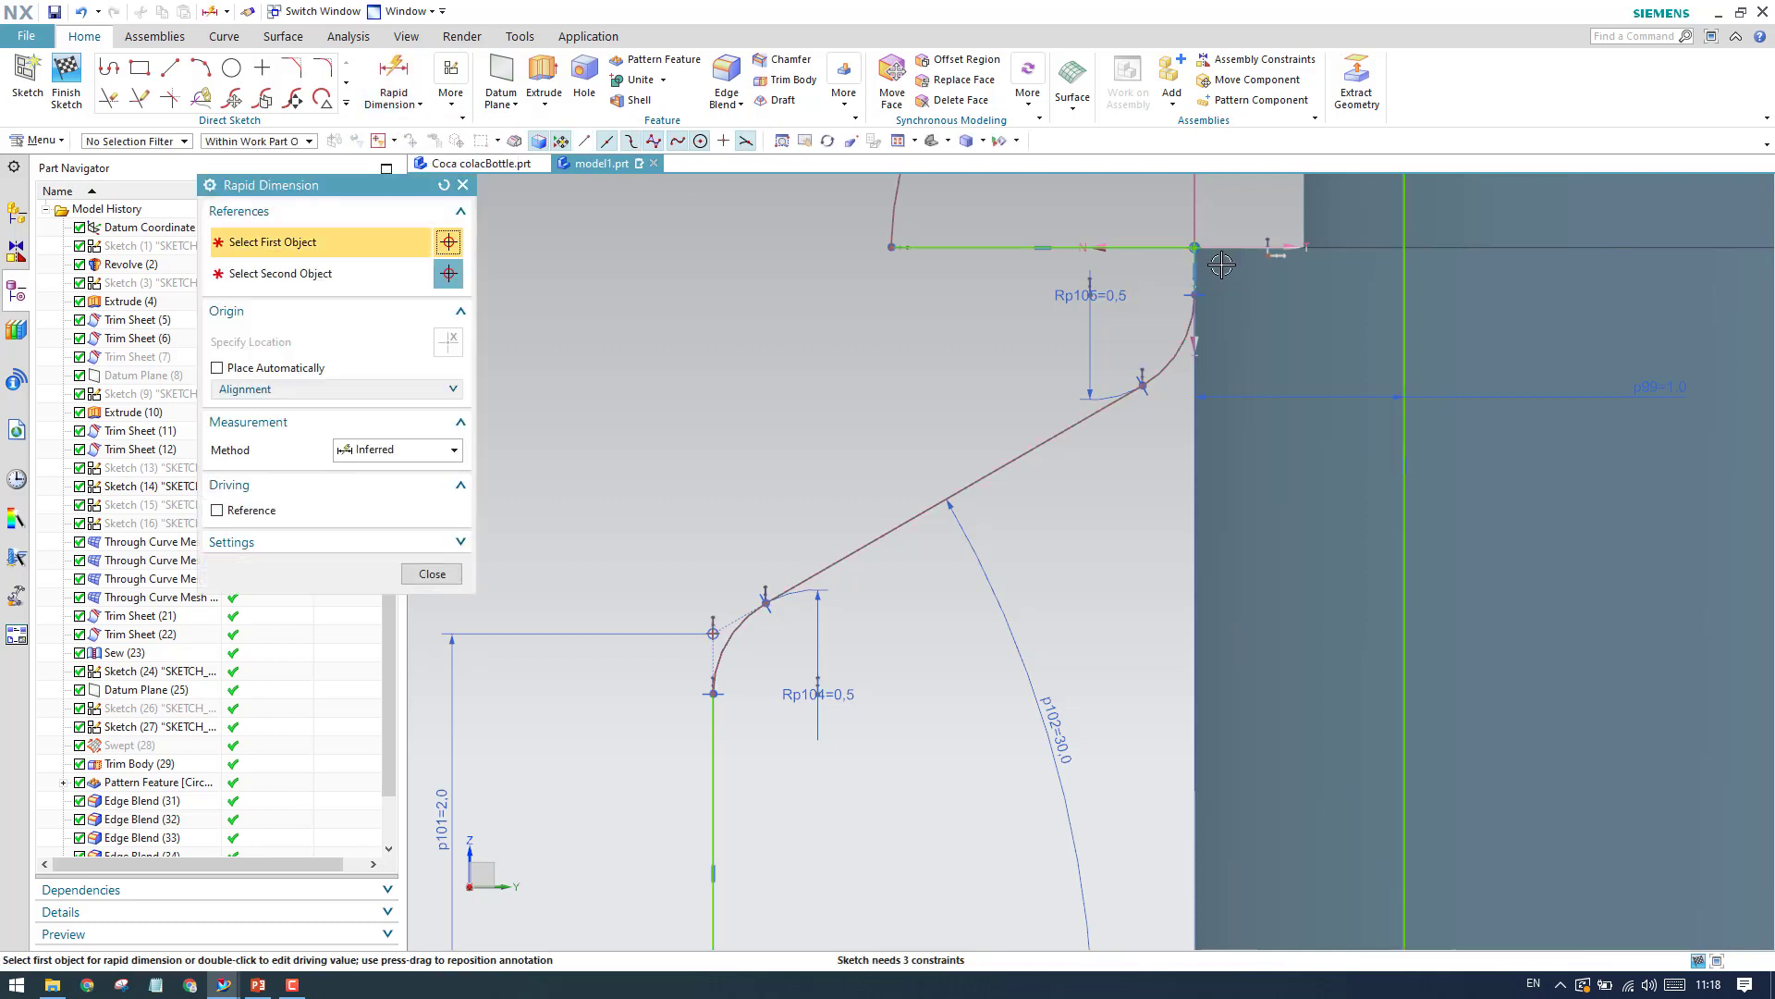
pyautogui.click(1148, 250)
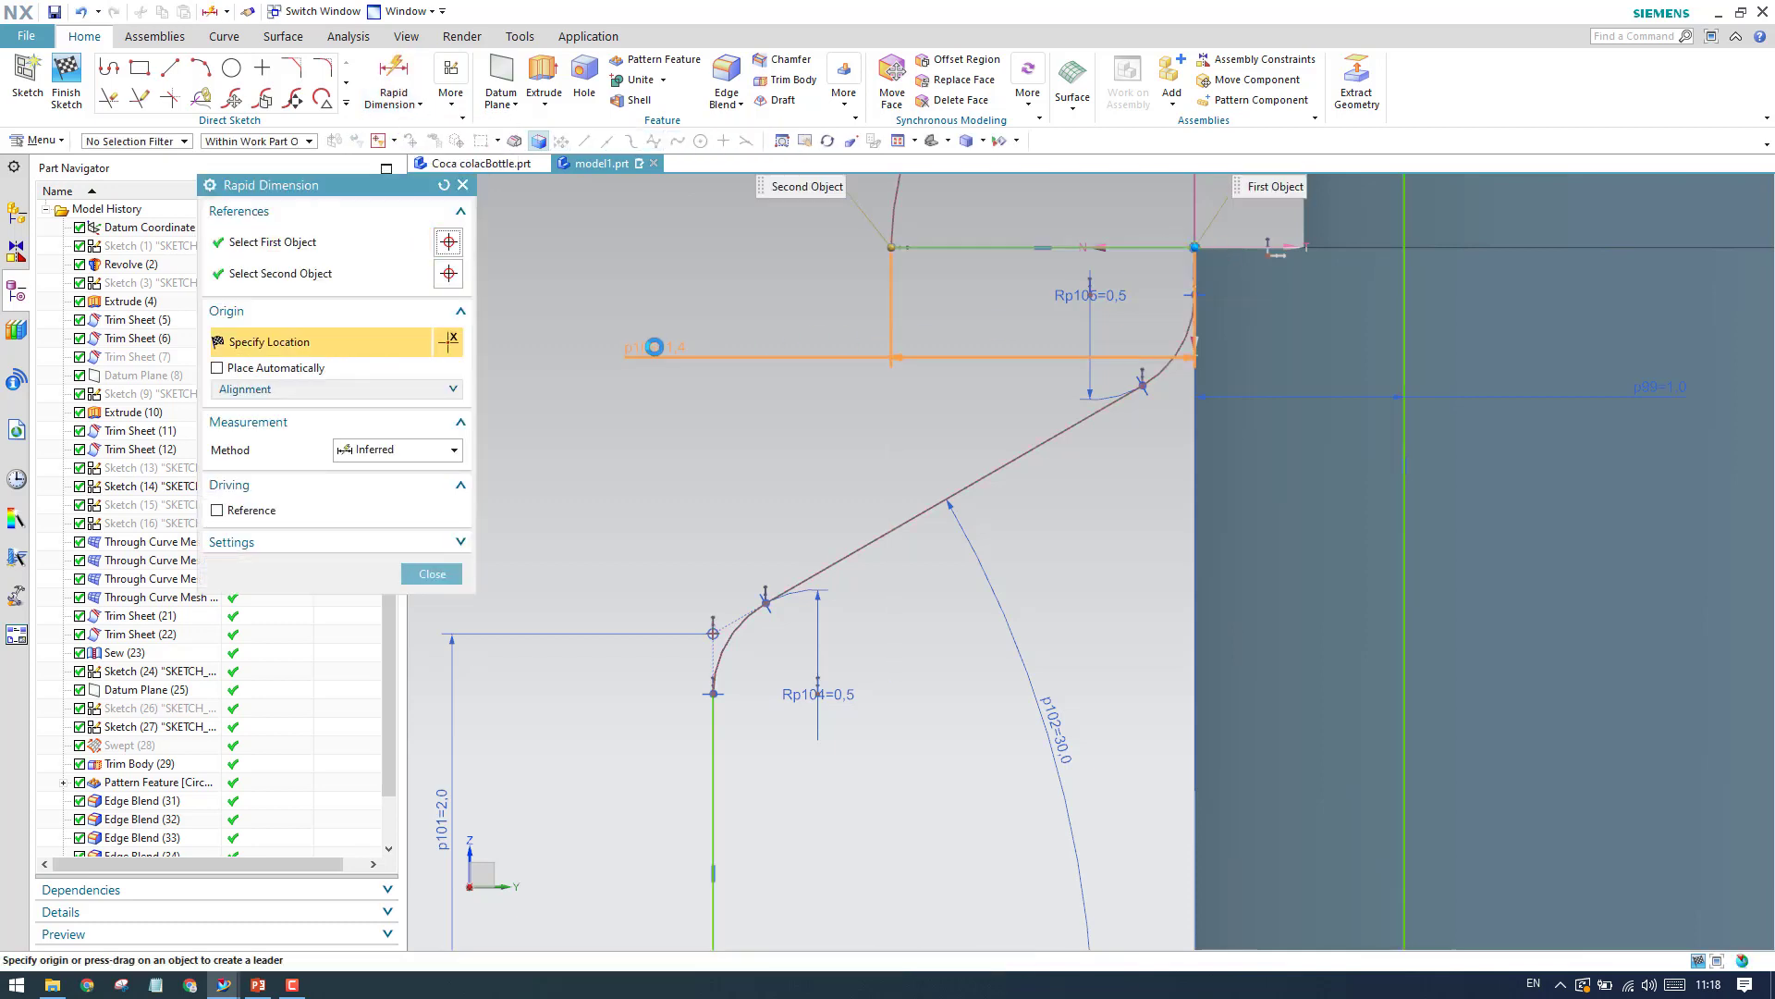
pyautogui.click(654, 350)
pyautogui.write('1')
pyautogui.press('Return')
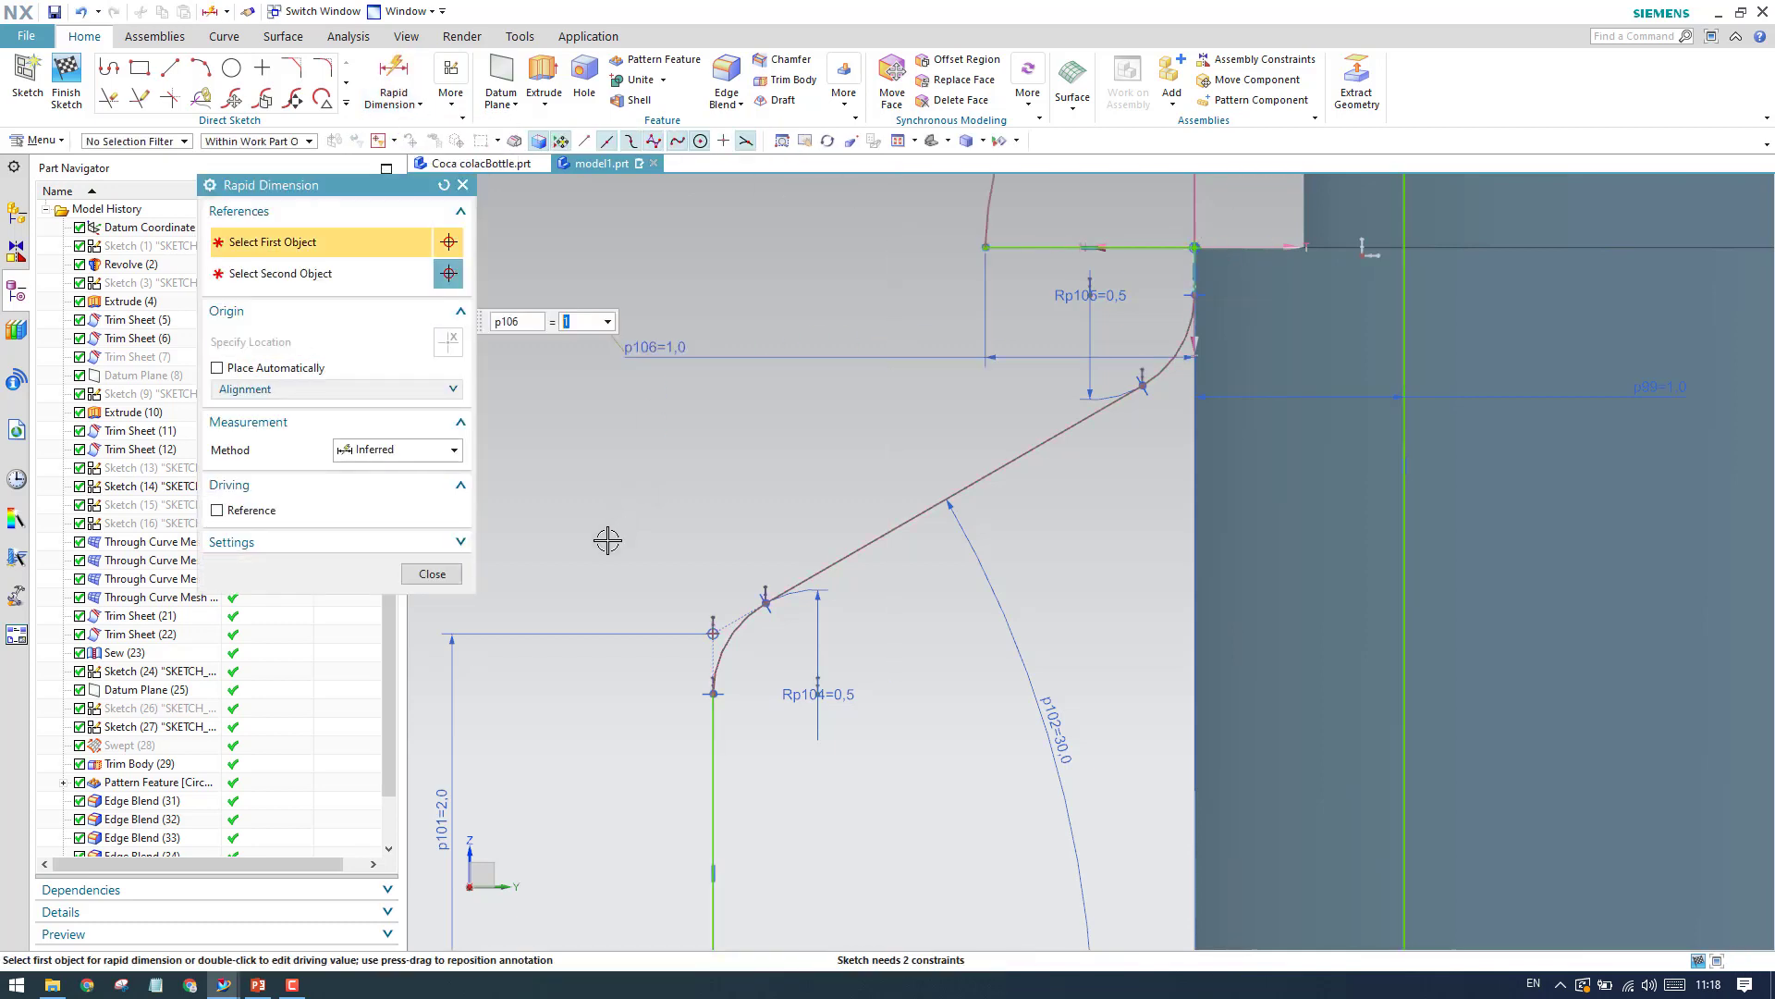
pyautogui.click(446, 572)
# Shift the arc's upper end slightly outward and dimension the height from the neck ledge to the profile's upper edge as 1.5 mm.
pyautogui.scroll(-5, 1045, 384)
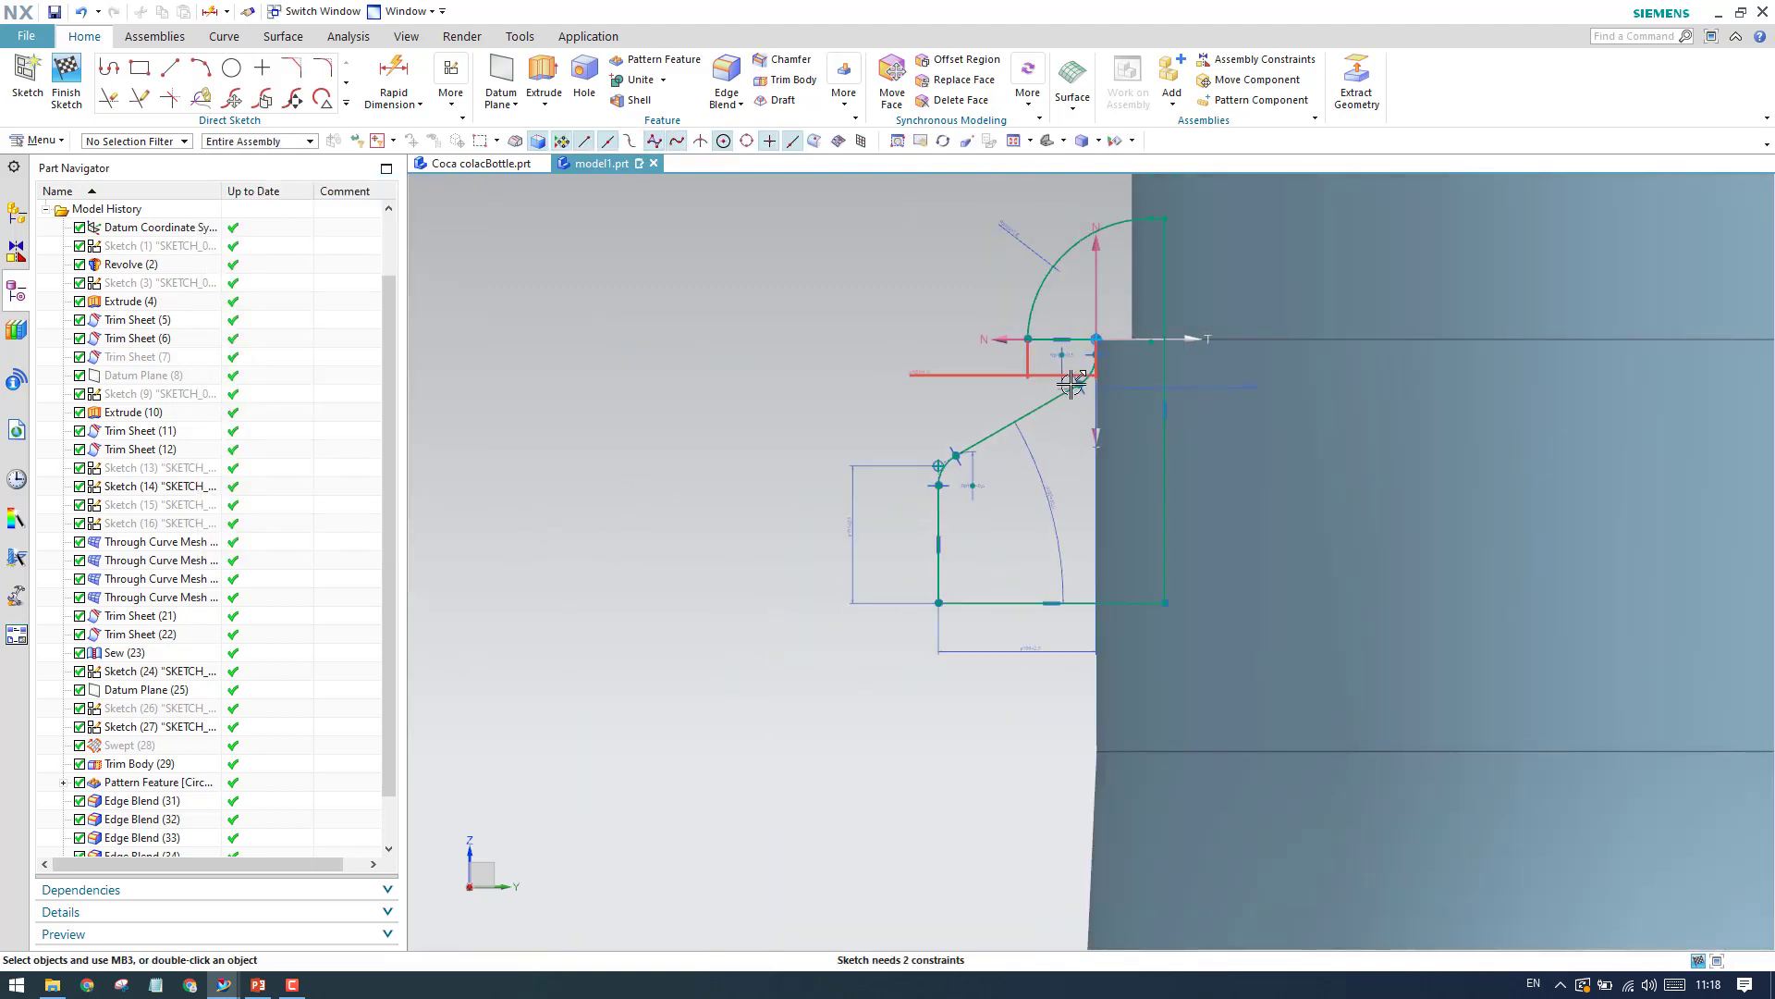
pyautogui.scroll(3, 1152, 199)
pyautogui.moveTo(1149, 244)
pyautogui.mouseDown()
pyautogui.moveTo(1154, 206)
pyautogui.moveTo(1143, 314)
pyautogui.moveTo(1137, 237)
pyautogui.moveTo(1136, 256)
pyautogui.mouseUp()
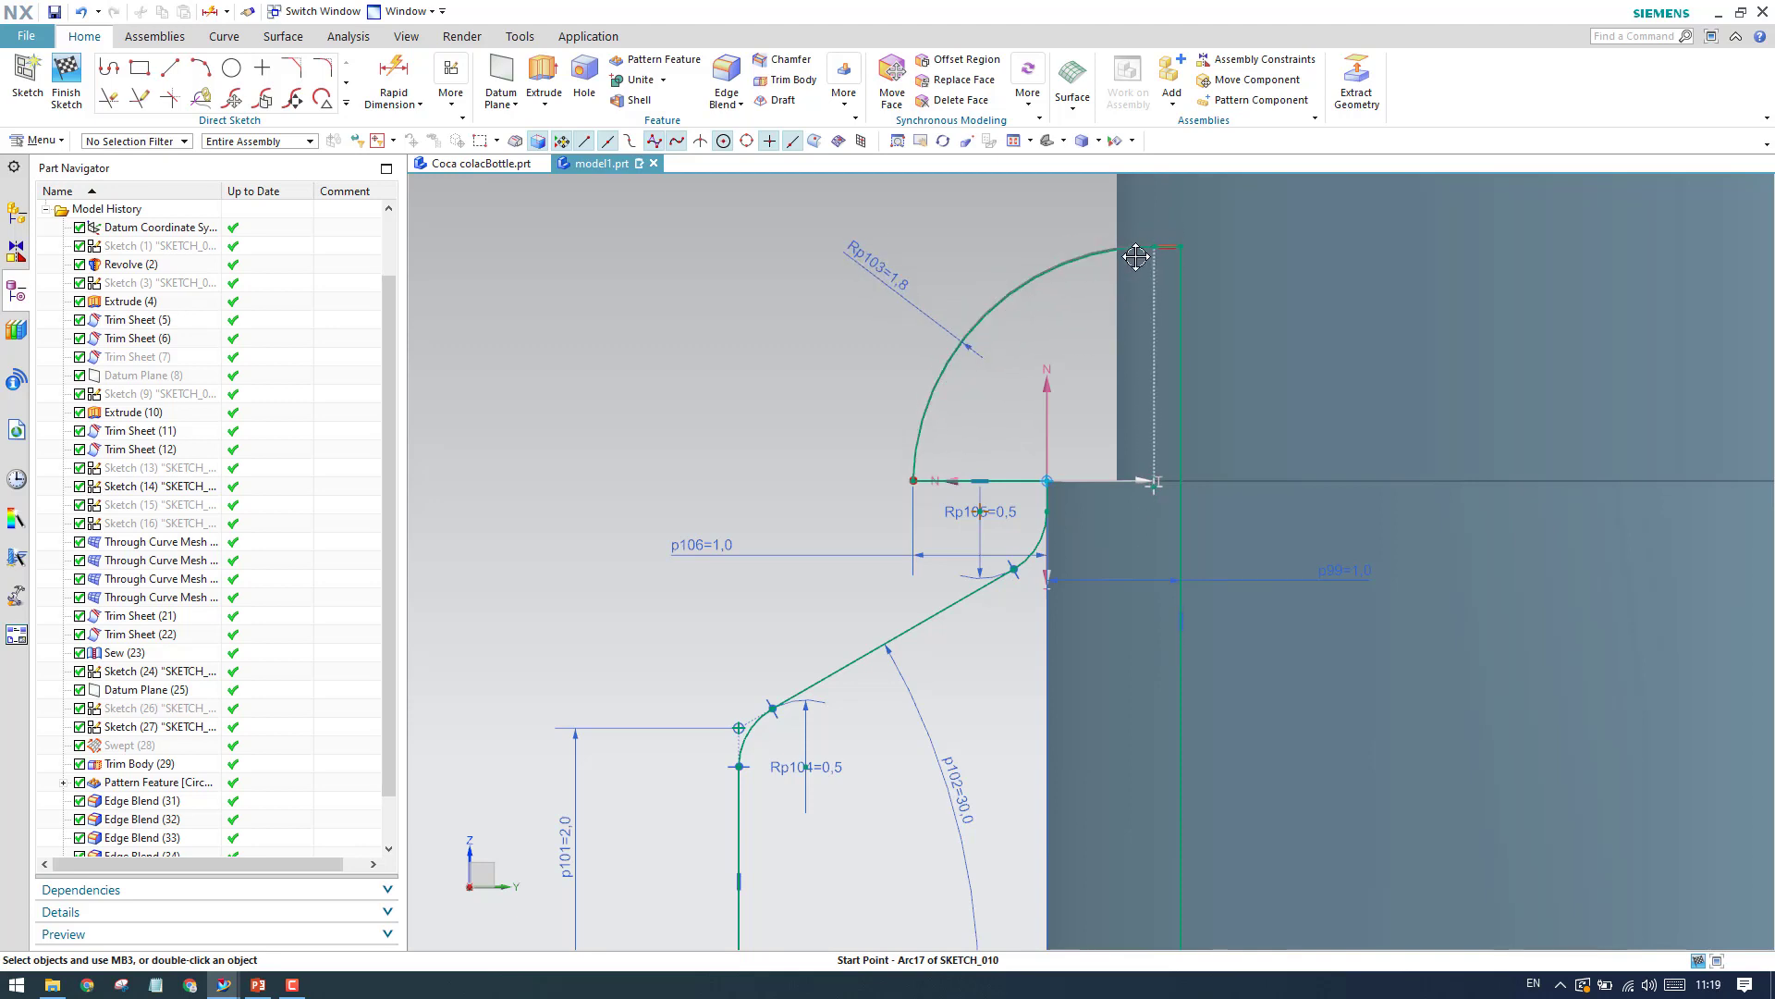
pyautogui.click(393, 74)
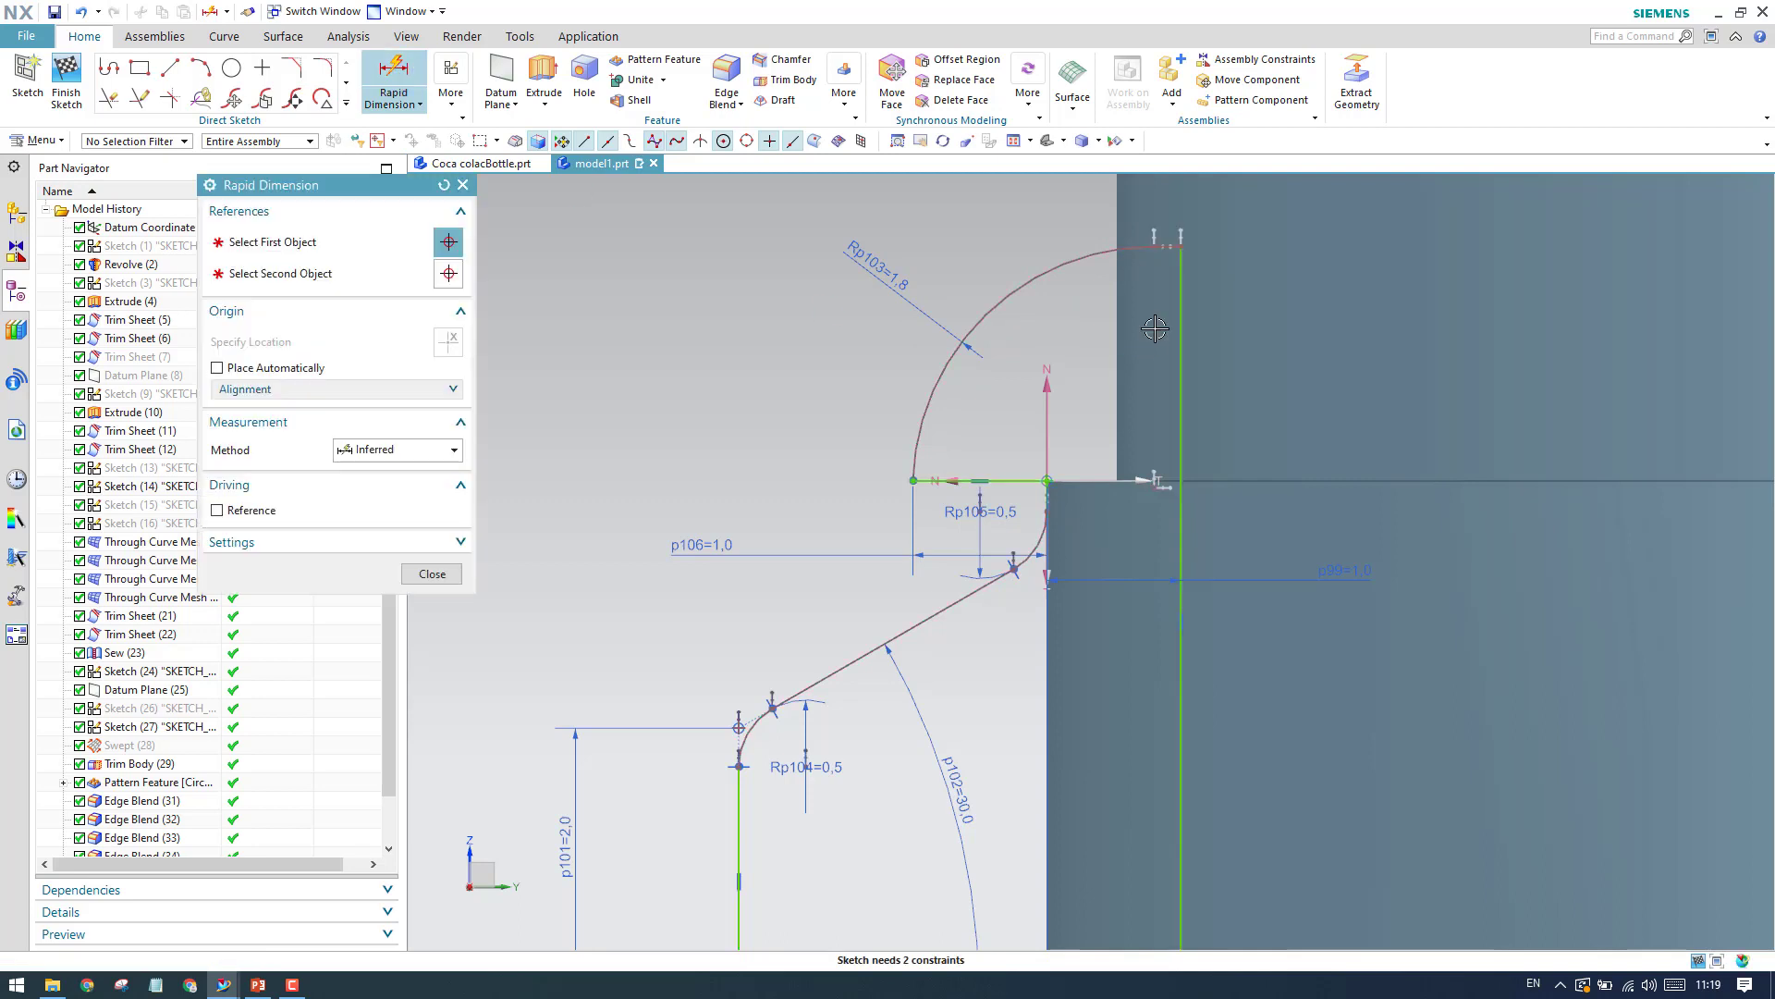
pyautogui.click(1179, 246)
pyautogui.click(1047, 479)
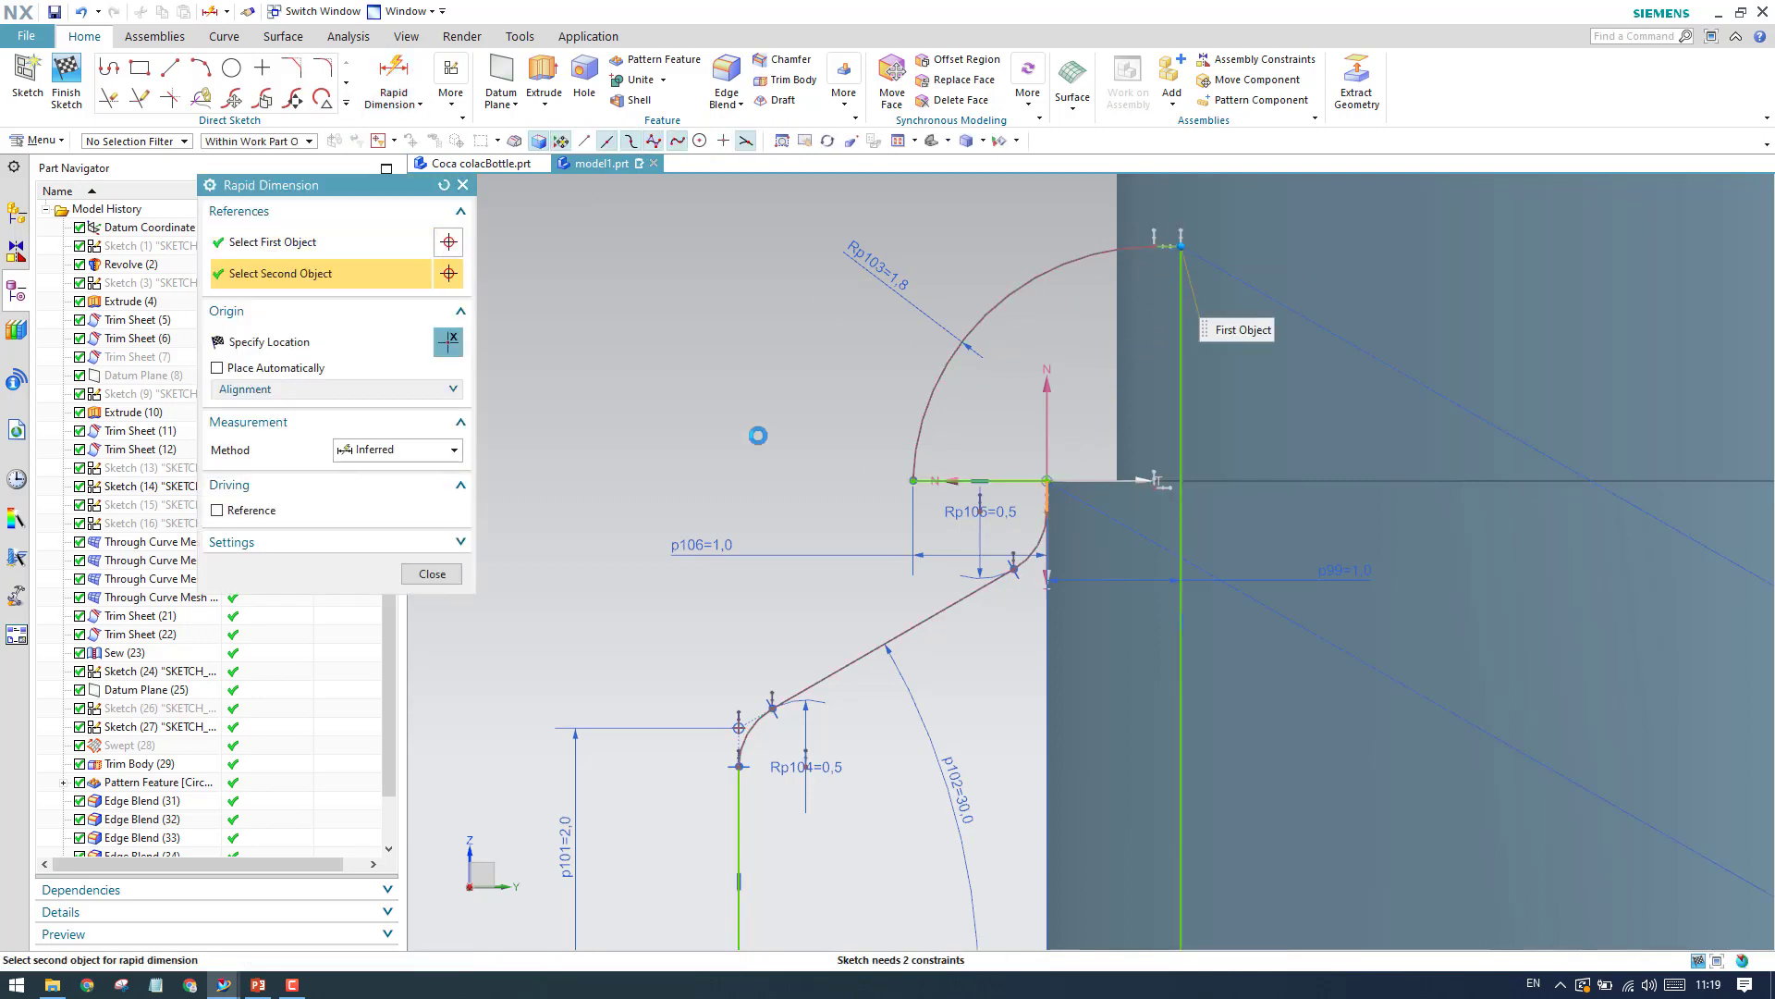
pyautogui.click(663, 397)
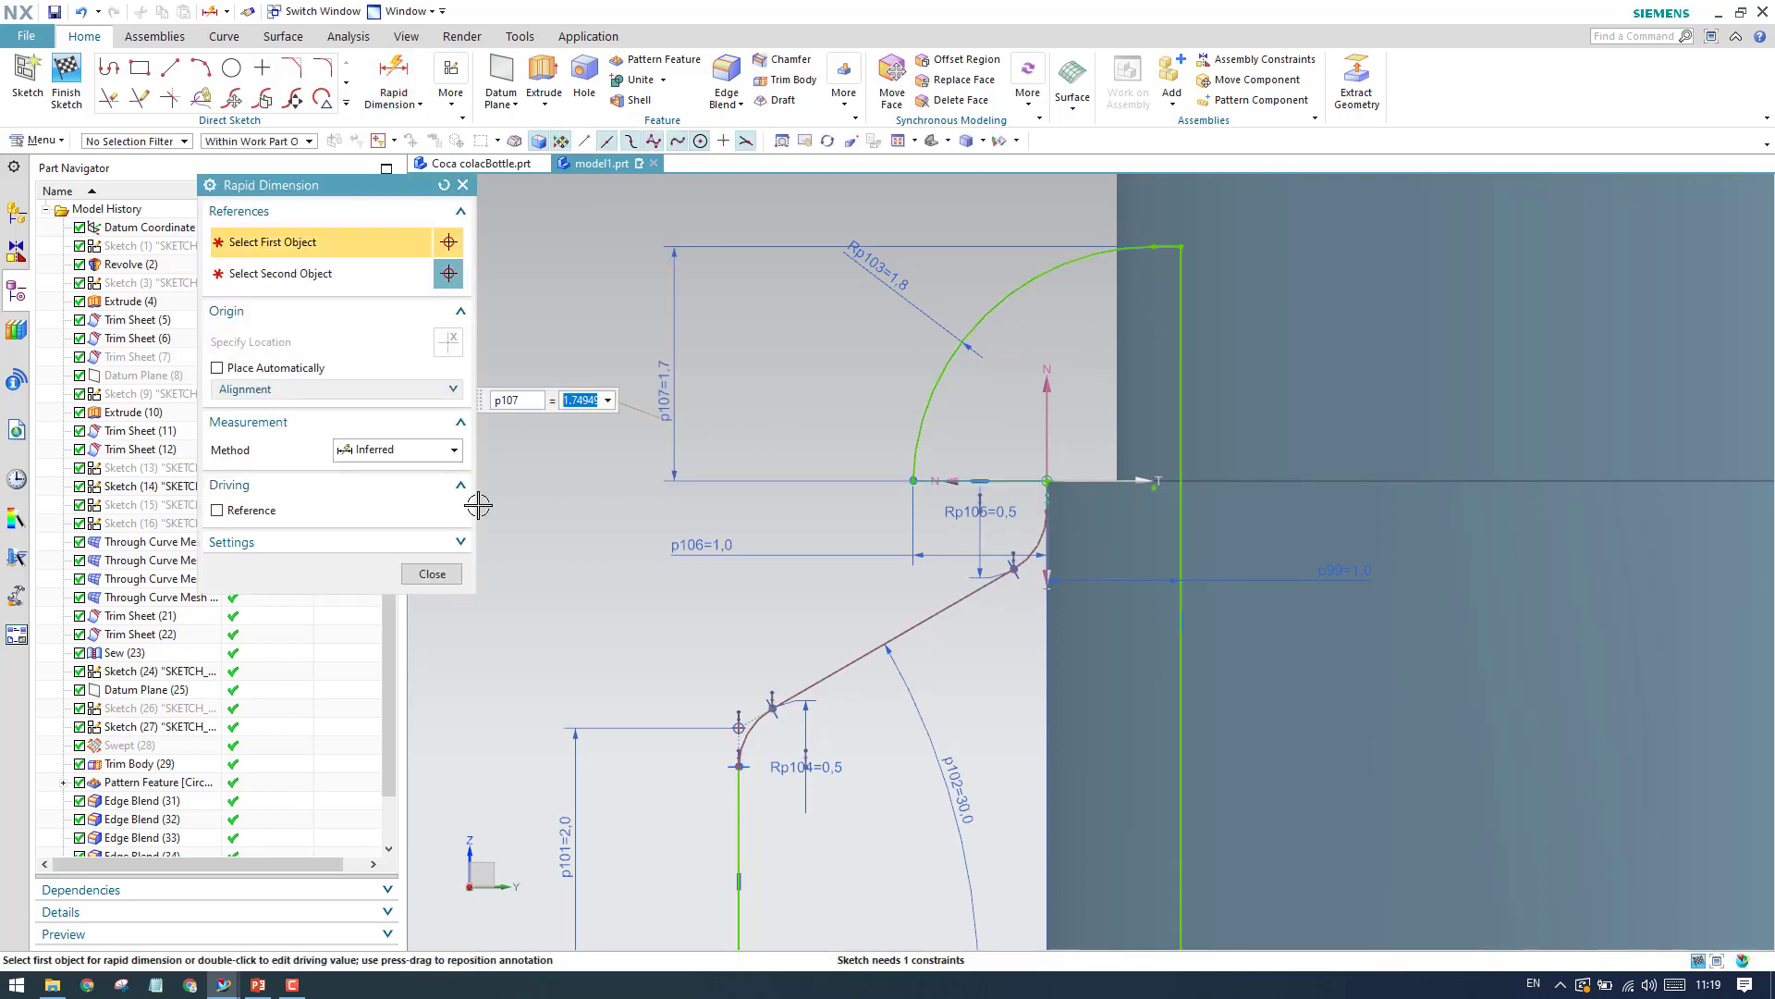
pyautogui.write('1.5')
pyautogui.press('Return')
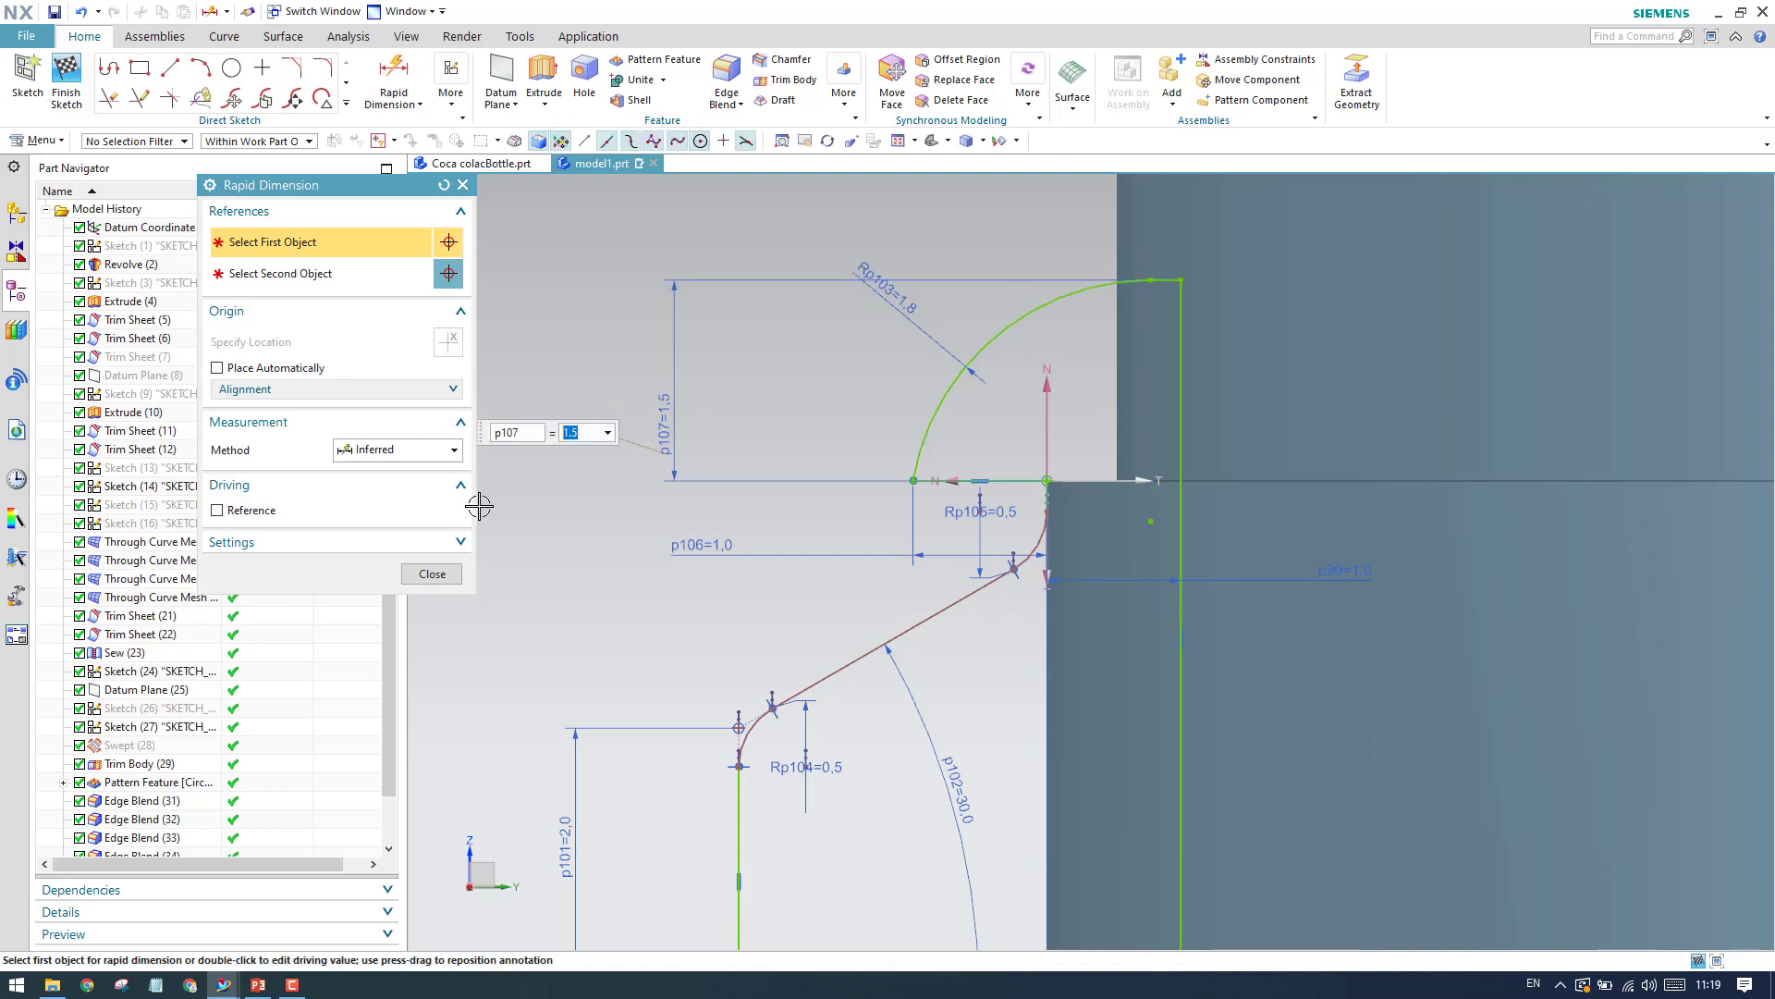
pyautogui.click(432, 572)
# Test the profile's remaining freedom by moving its lower inner corner downward, and undo the move.
pyautogui.scroll(-5, 837, 425)
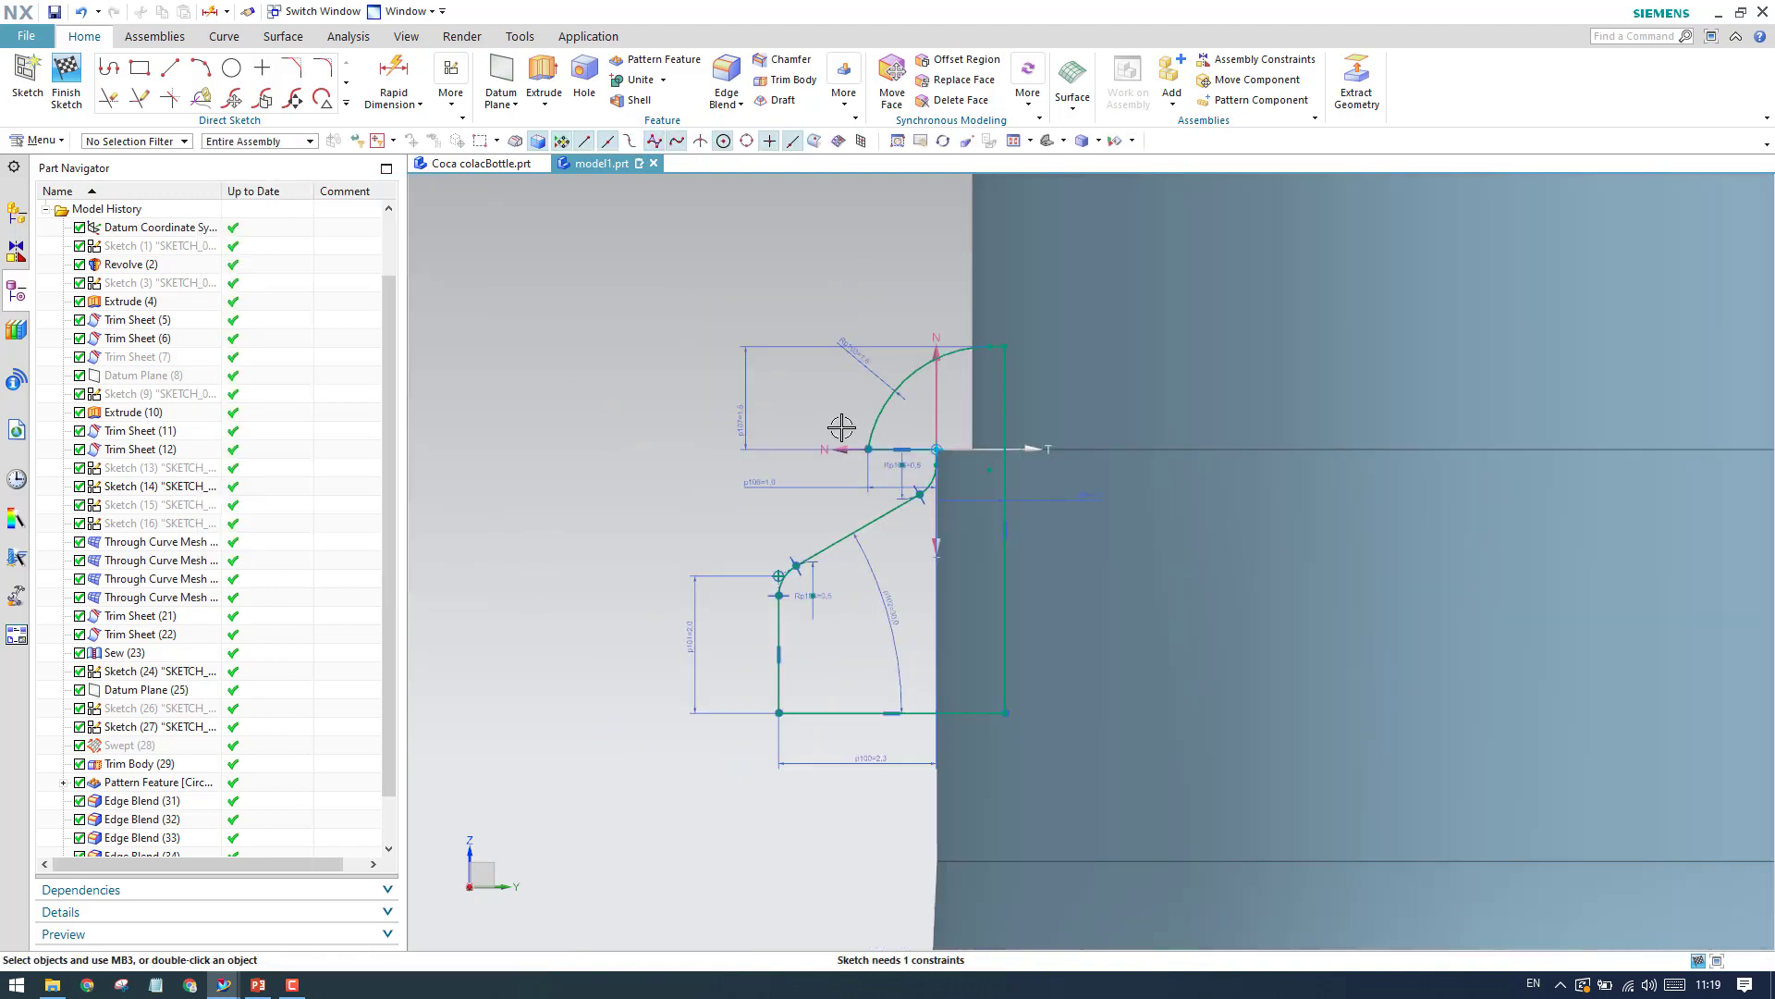
pyautogui.scroll(2, 858, 914)
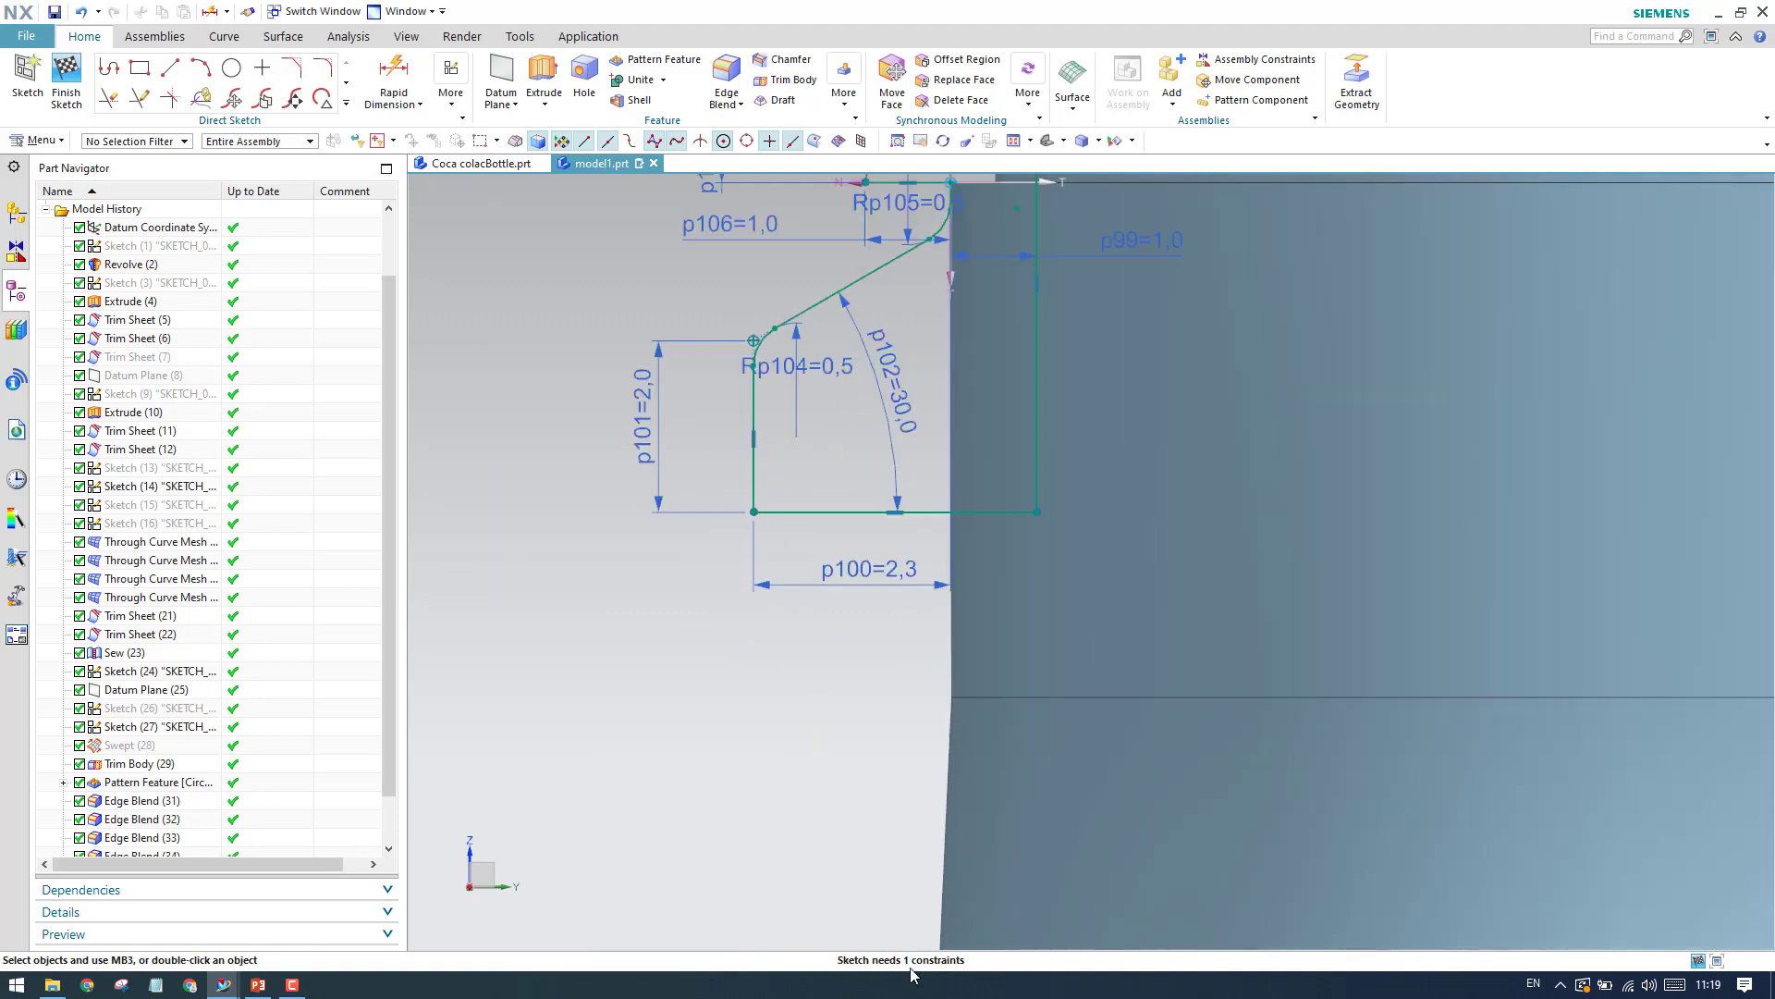
pyautogui.scroll(-2, 864, 856)
pyautogui.moveTo(975, 635)
pyautogui.mouseDown()
pyautogui.moveTo(979, 525)
pyautogui.moveTo(974, 641)
pyautogui.mouseUp()
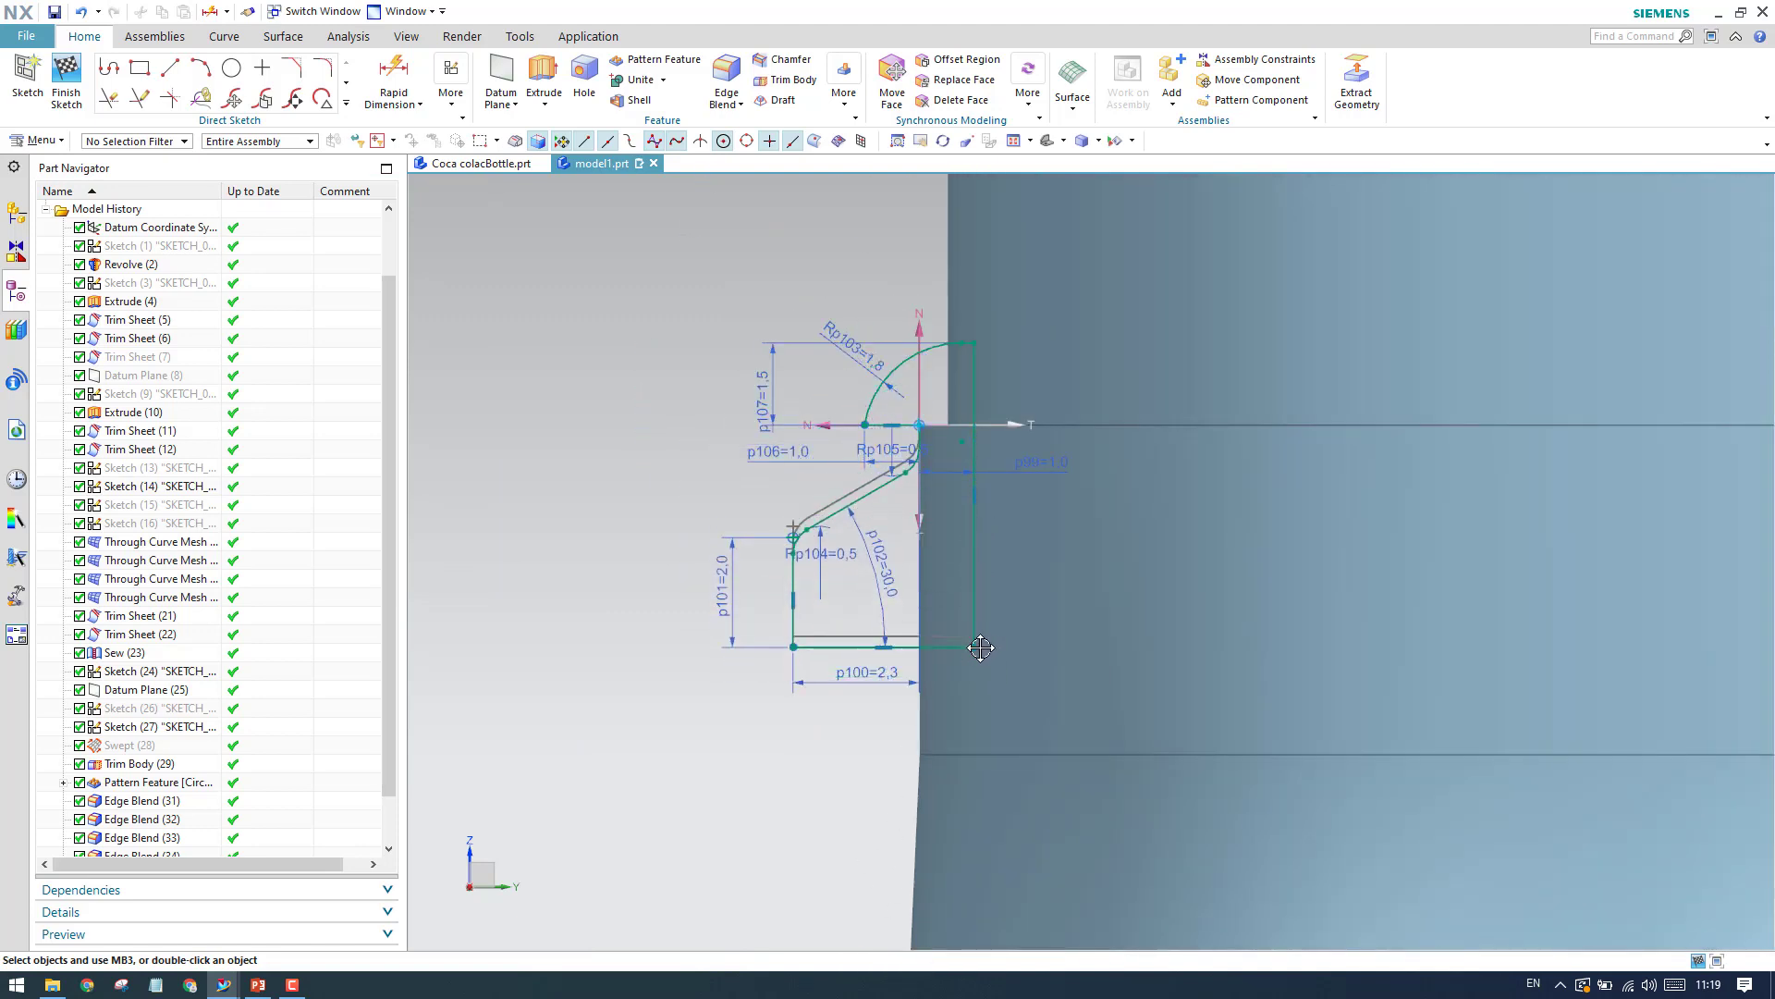
pyautogui.hotkey('ctrl', 'z')
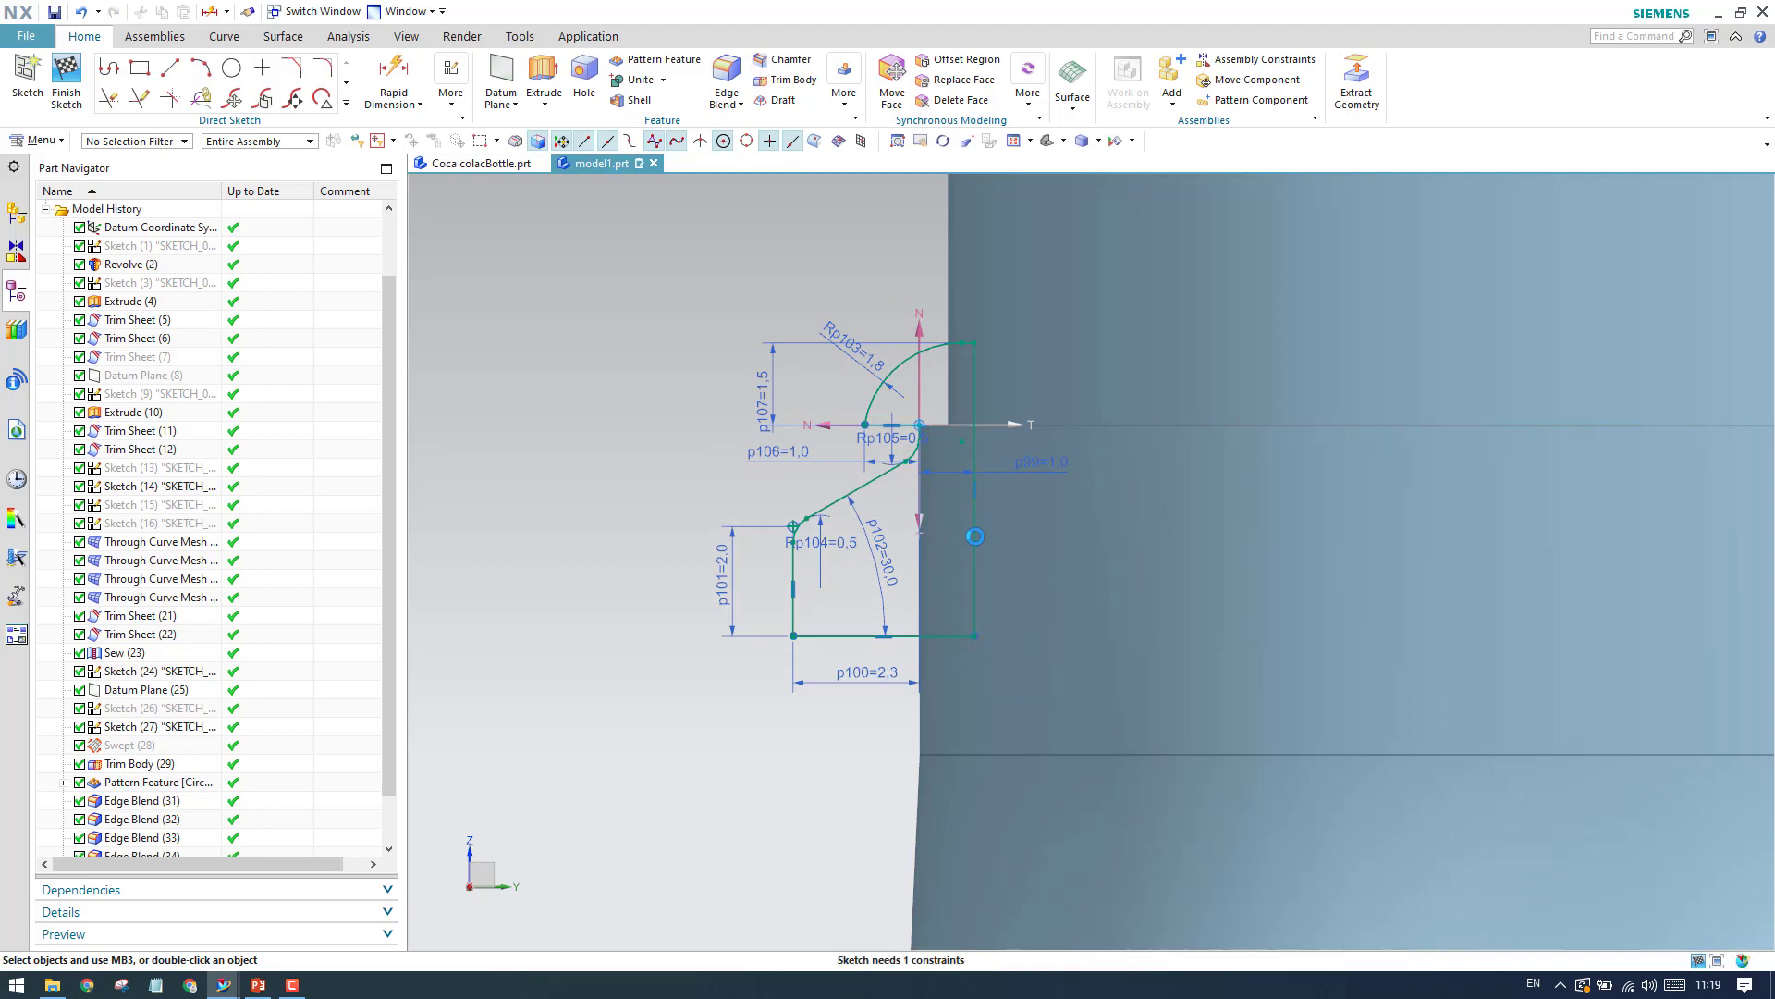
# Dimension the long inner vertical line as 5.5 mm and finish the sketch.
pyautogui.press('d')
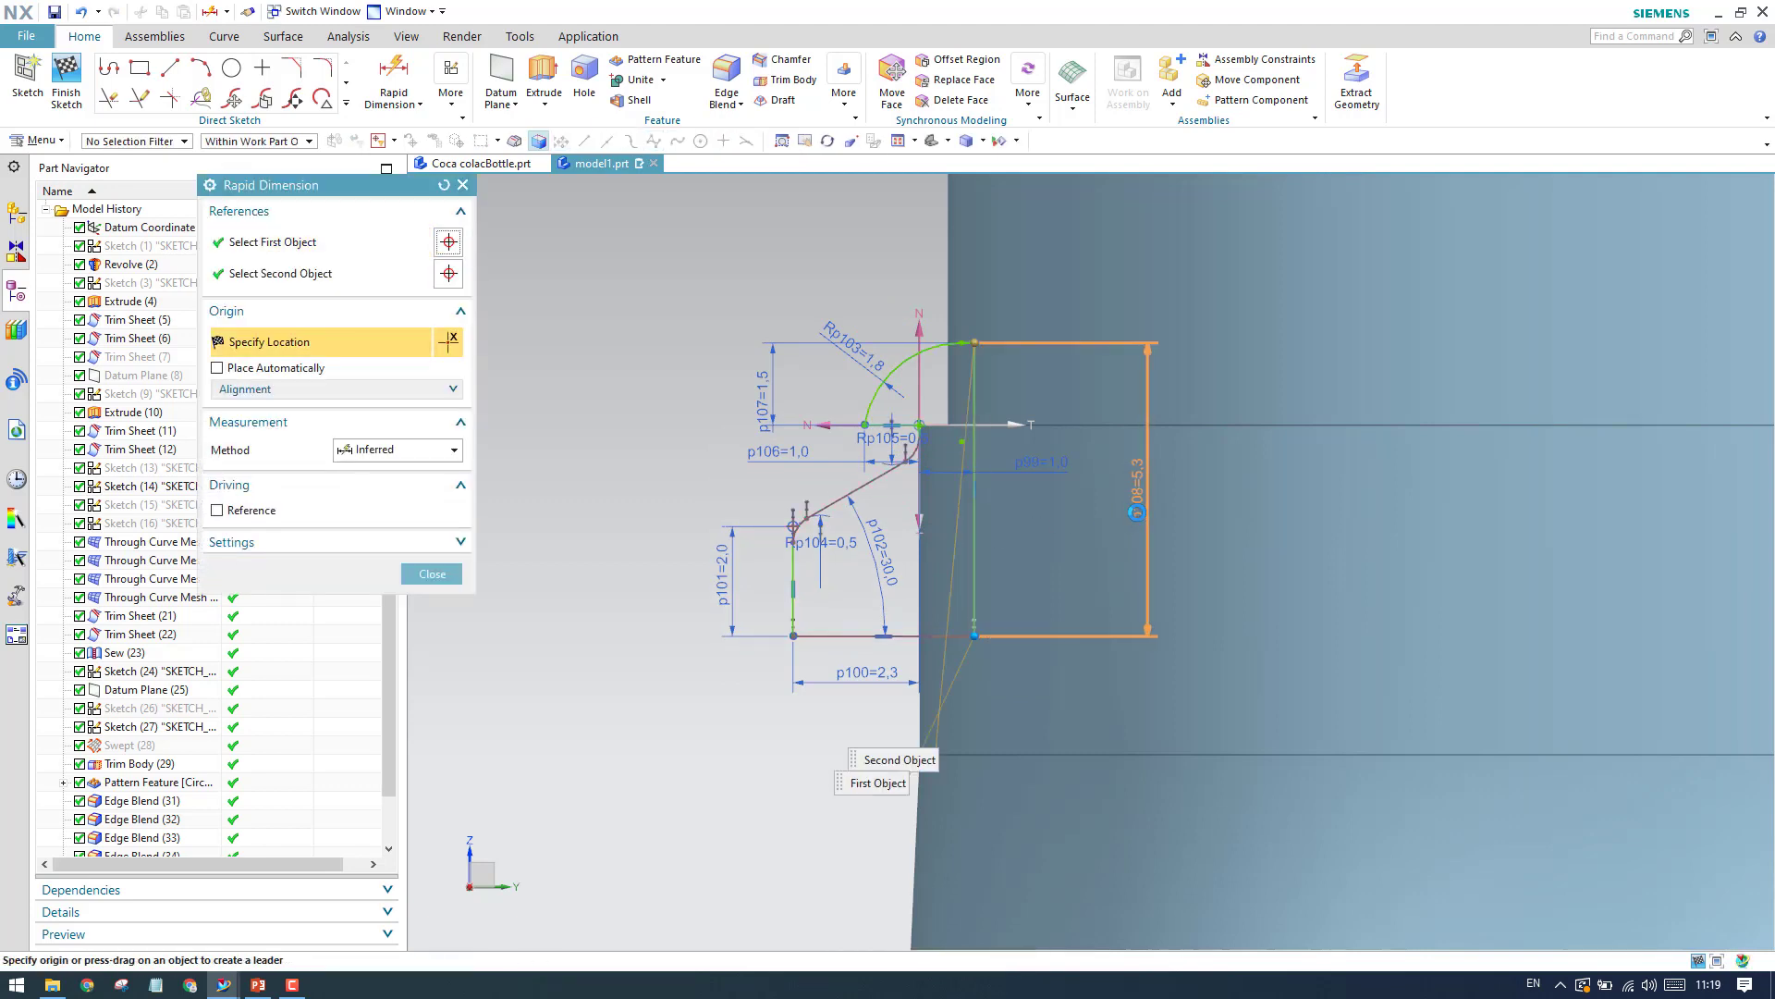
pyautogui.click(1138, 491)
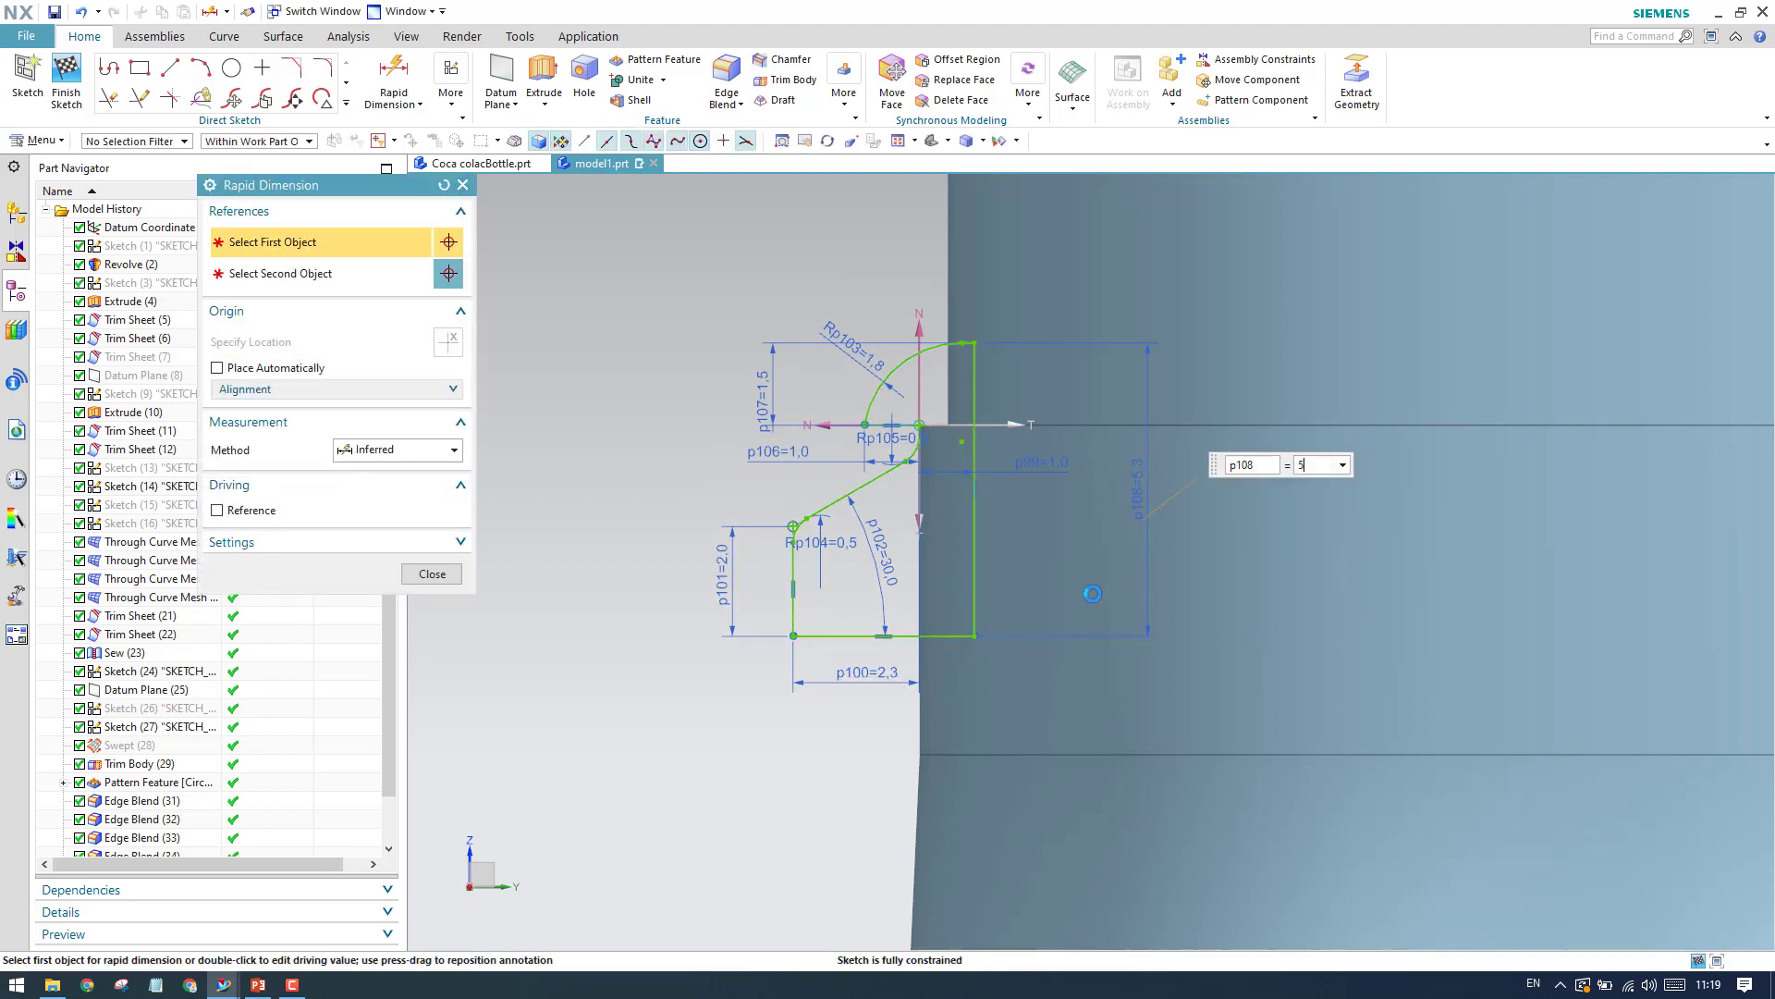
pyautogui.press('Return')
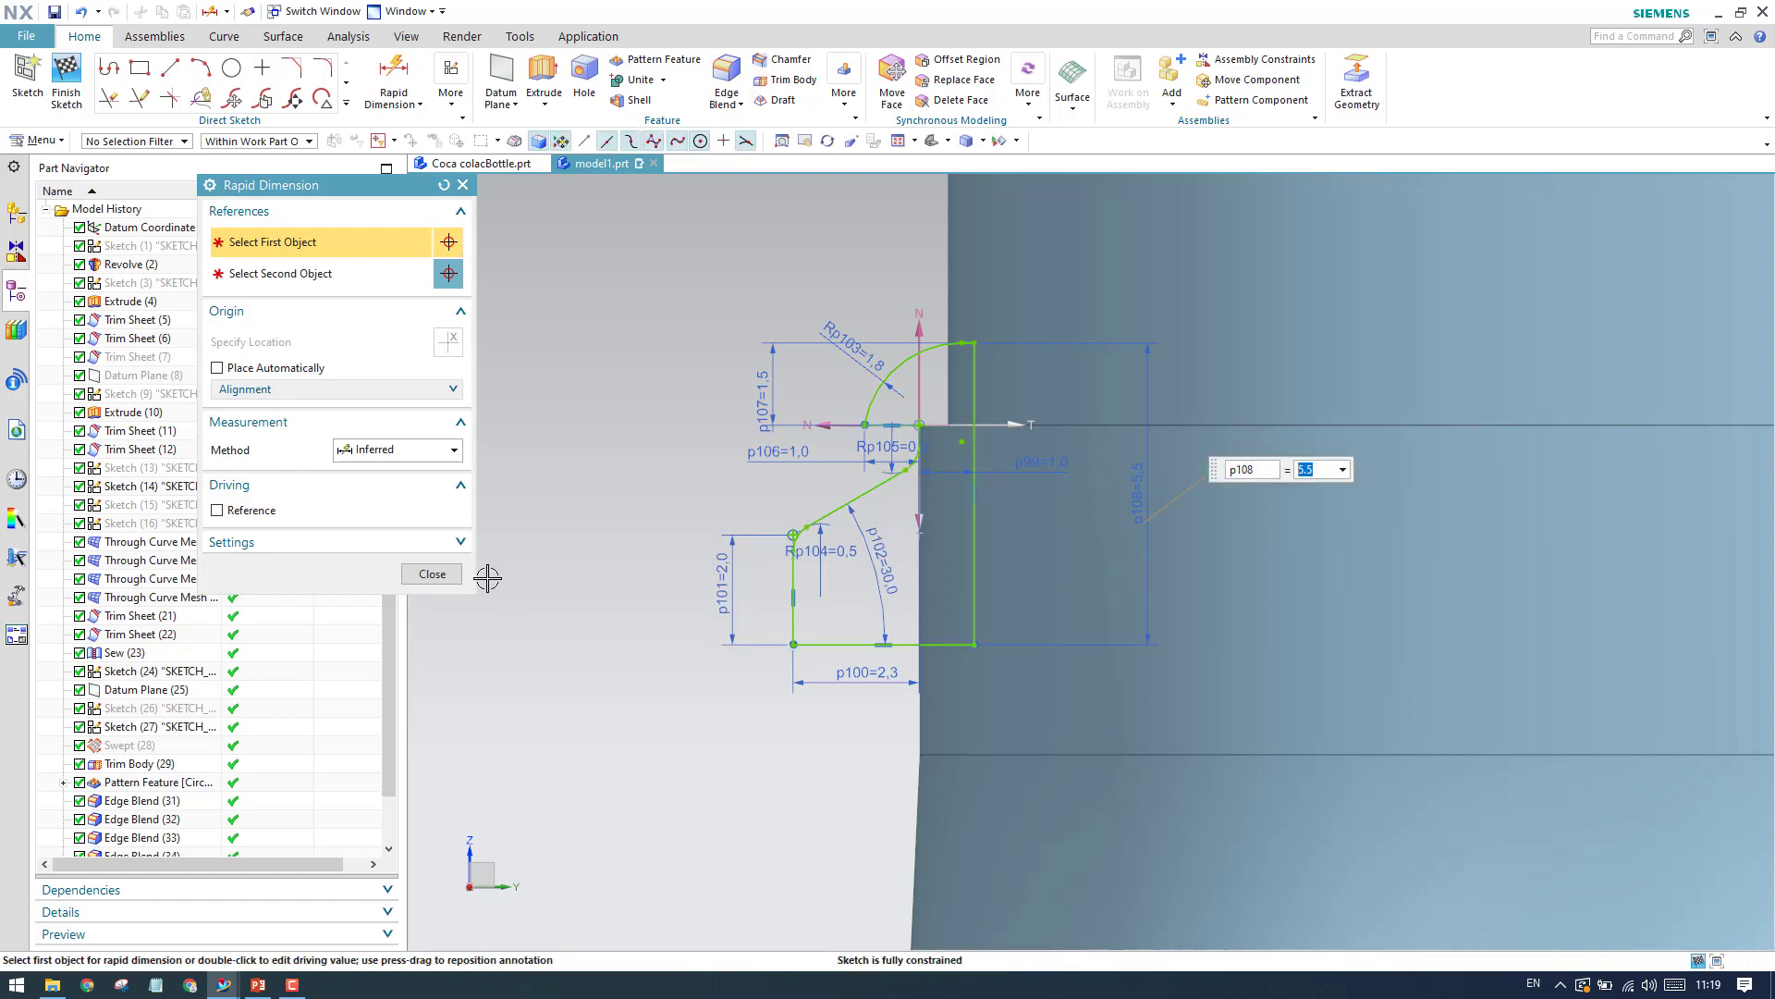
pyautogui.click(435, 578)
pyautogui.scroll(3, 880, 531)
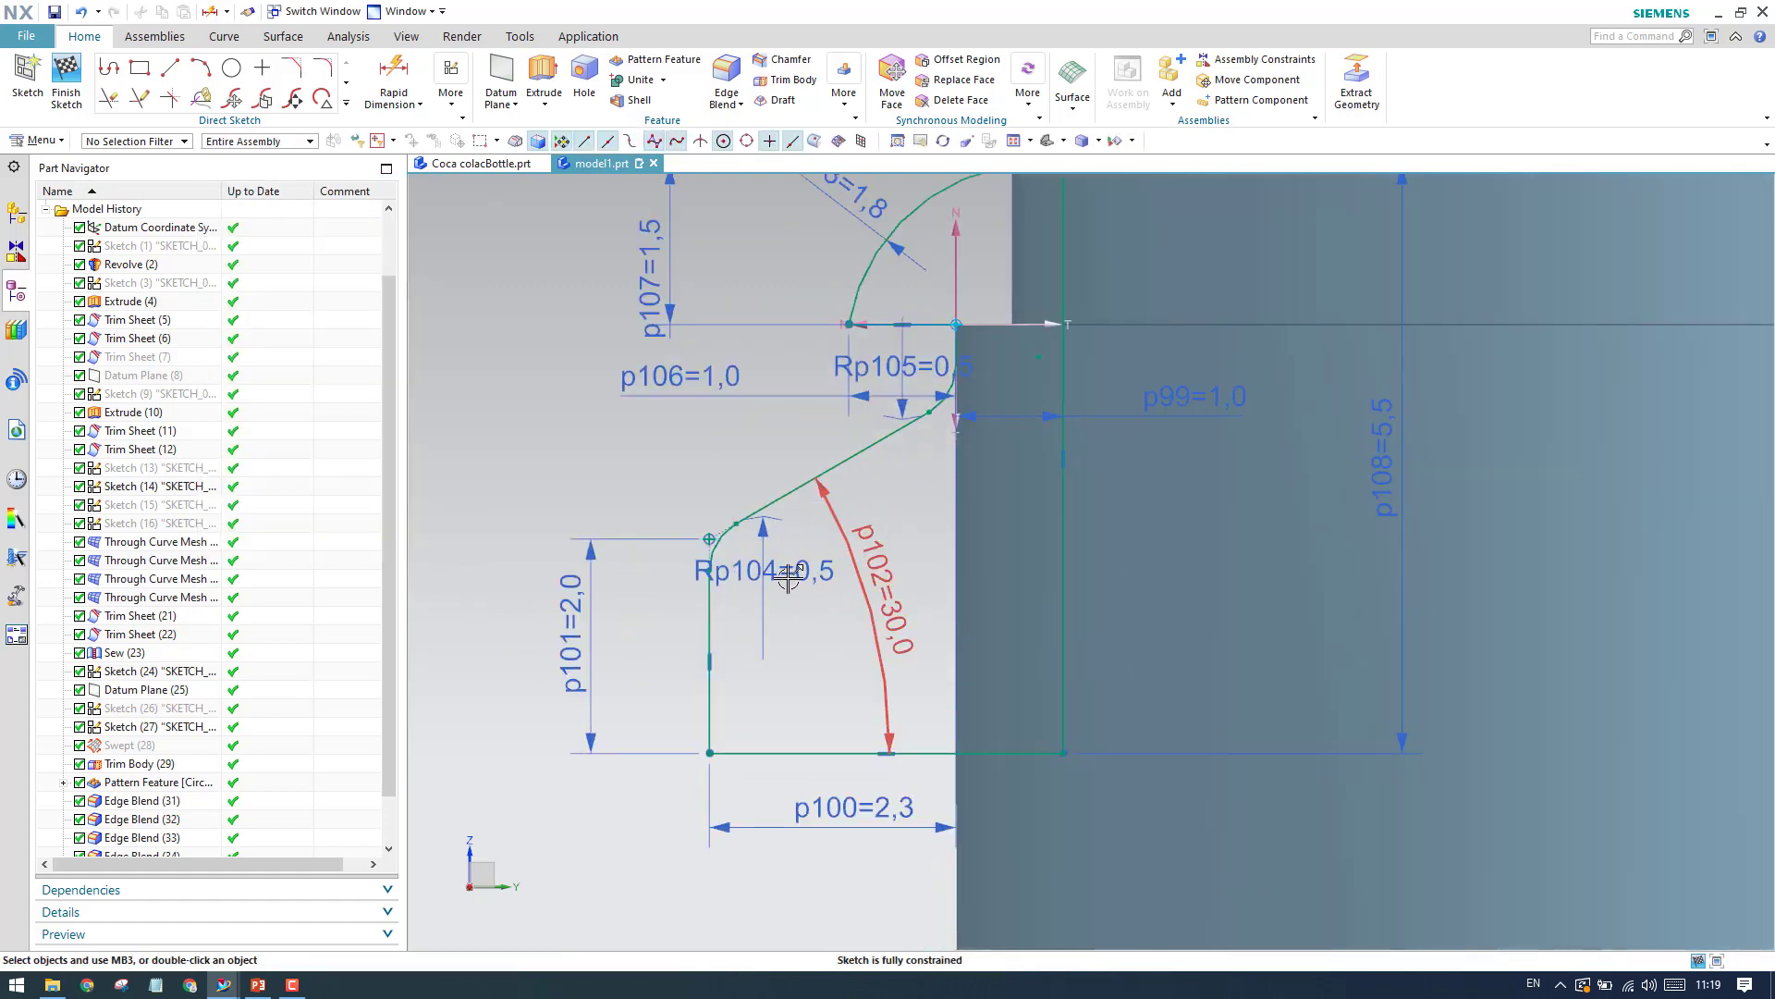
pyautogui.click(55, 88)
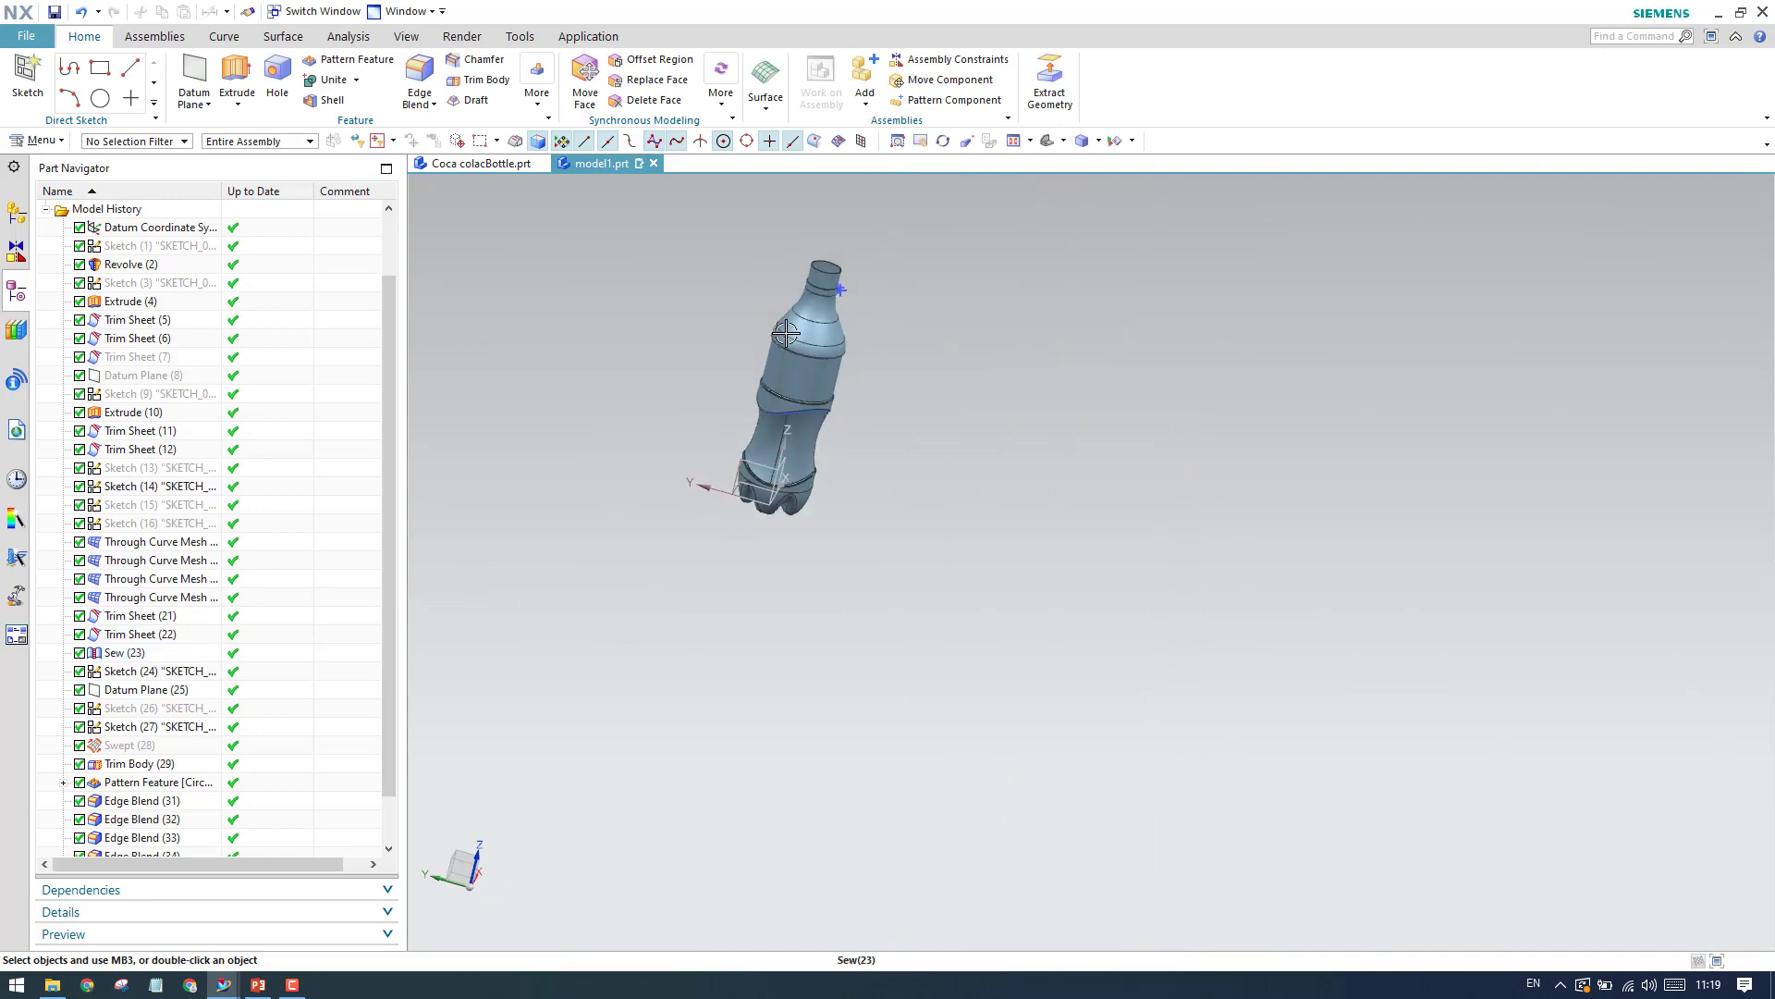
# Start a Revolve feature and display the bottle as a wireframe to expose the ring profile at the neck ledge.
pyautogui.moveTo(786, 333); pyautogui.dragTo(786, 379, button='middle')
pyautogui.scroll(5, 805, 303)
pyautogui.scroll(3, 806, 303)
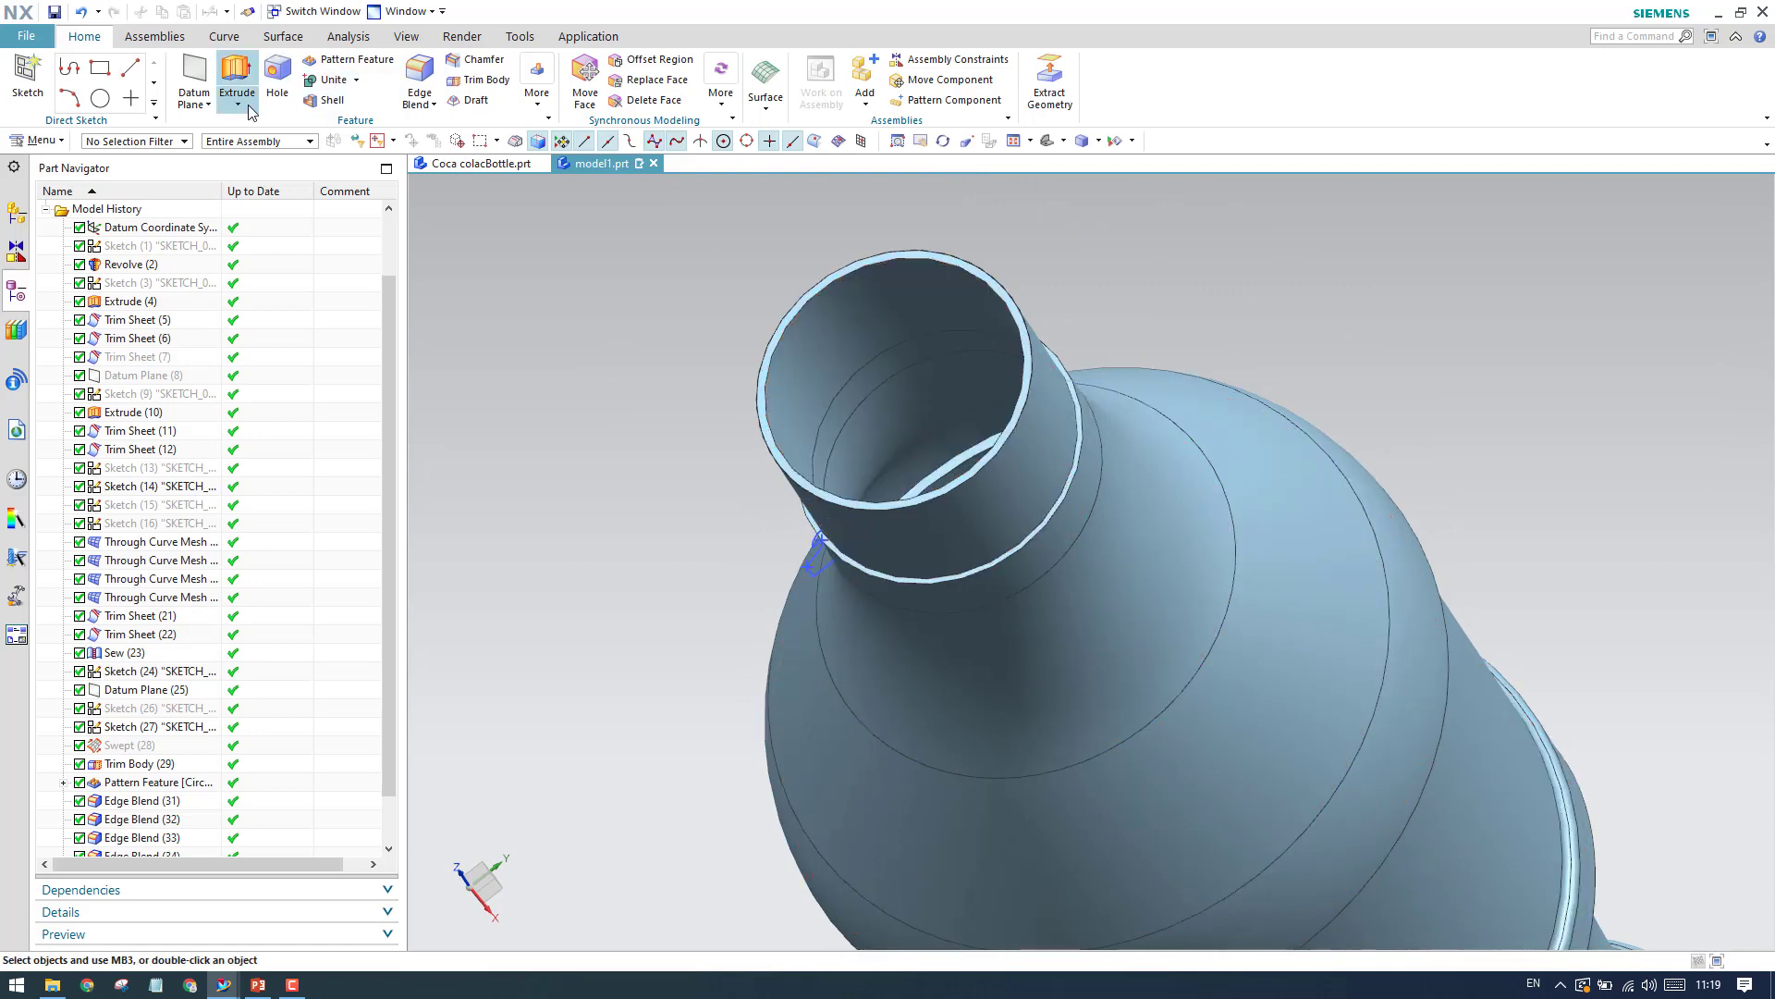
pyautogui.click(257, 149)
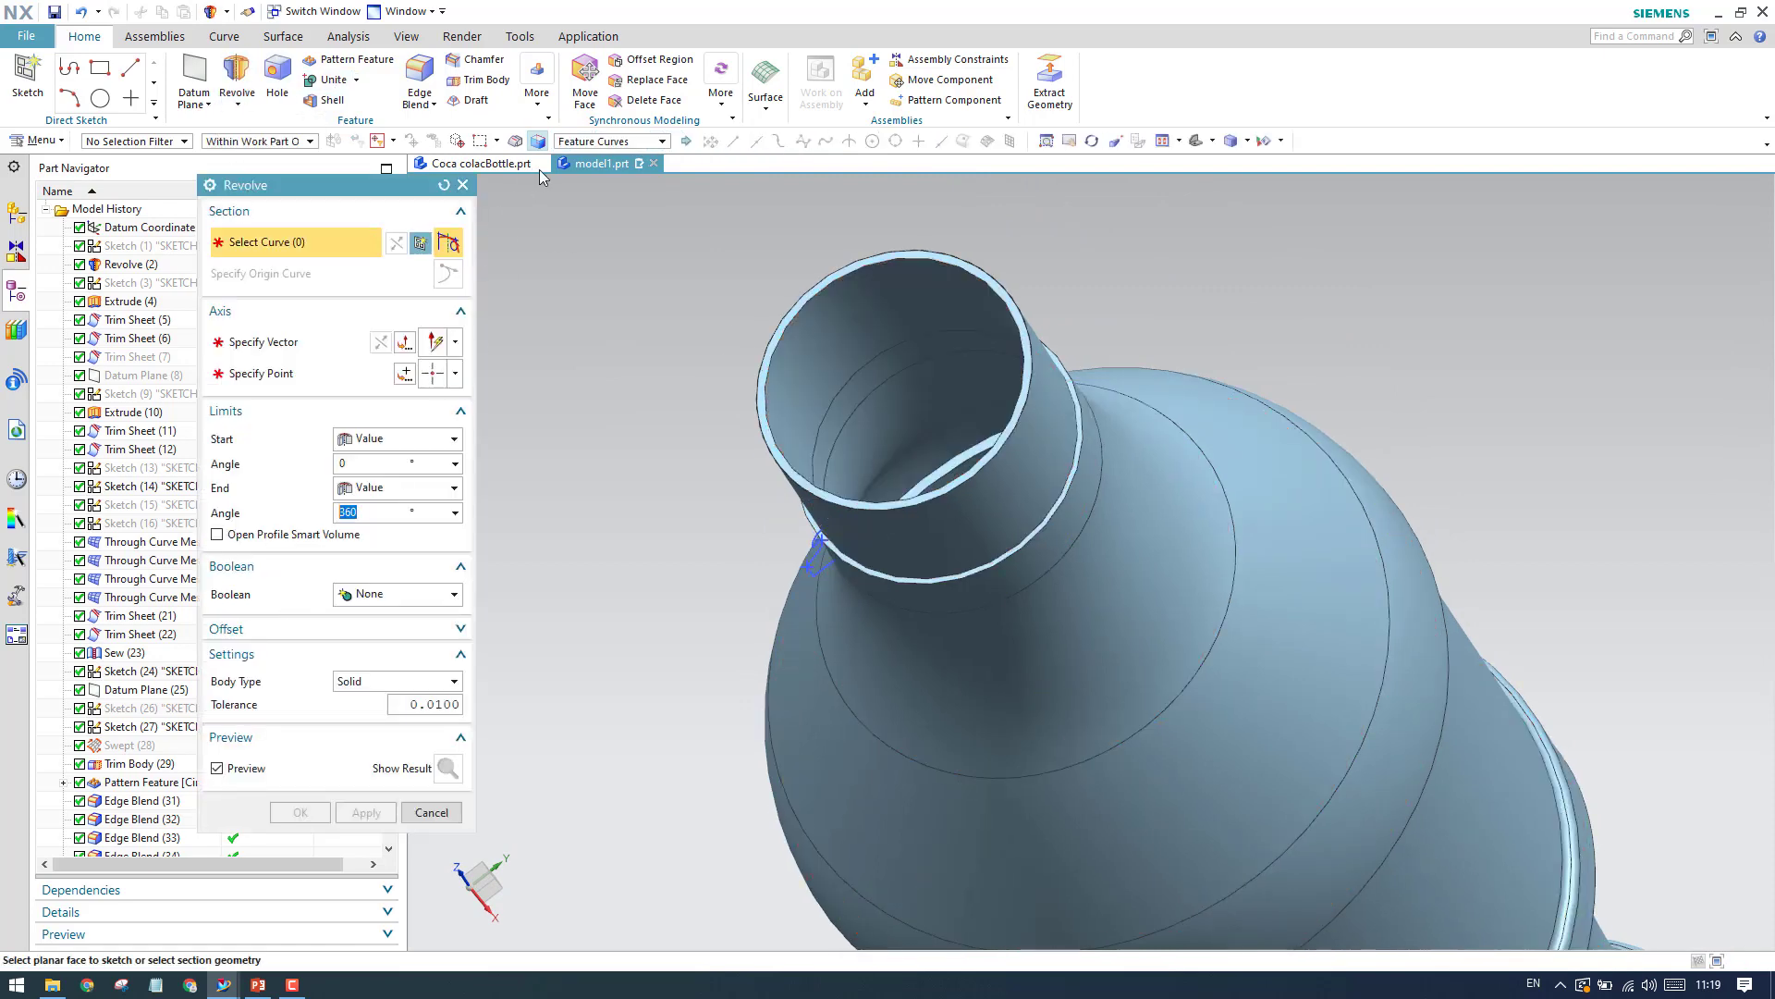
pyautogui.click(606, 140)
pyautogui.click(596, 144)
pyautogui.scroll(-1, 137, 820)
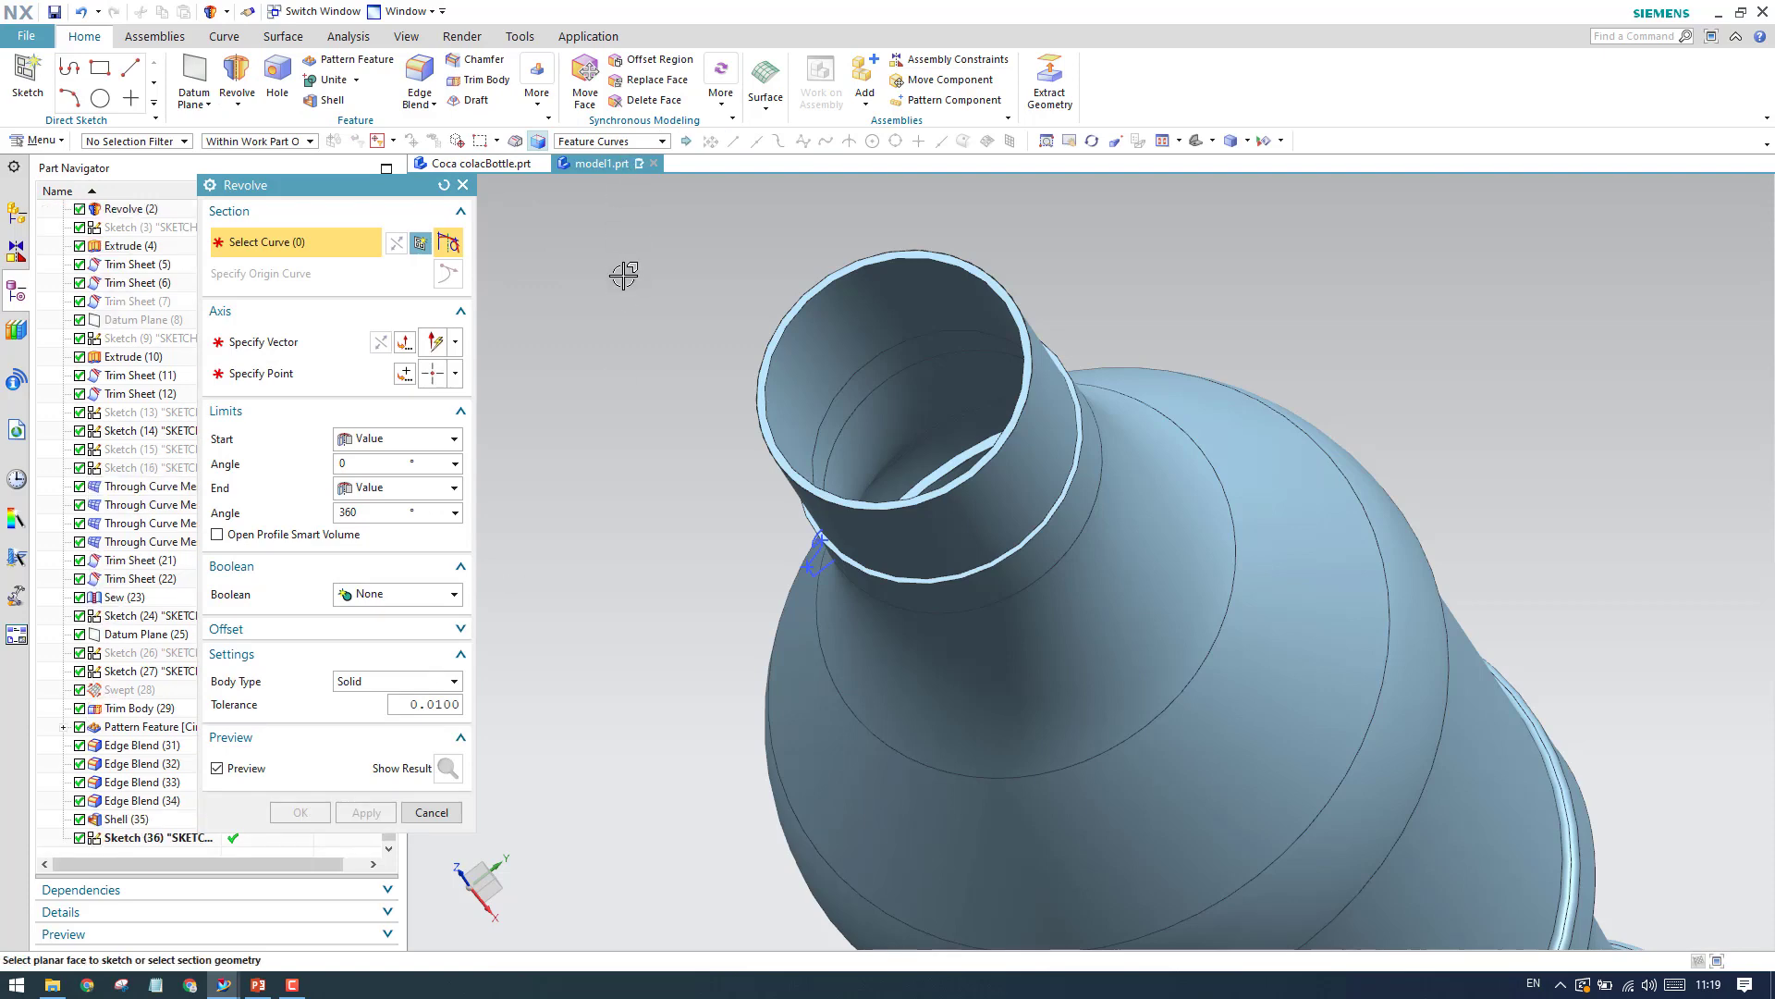
pyautogui.scroll(3, 801, 571)
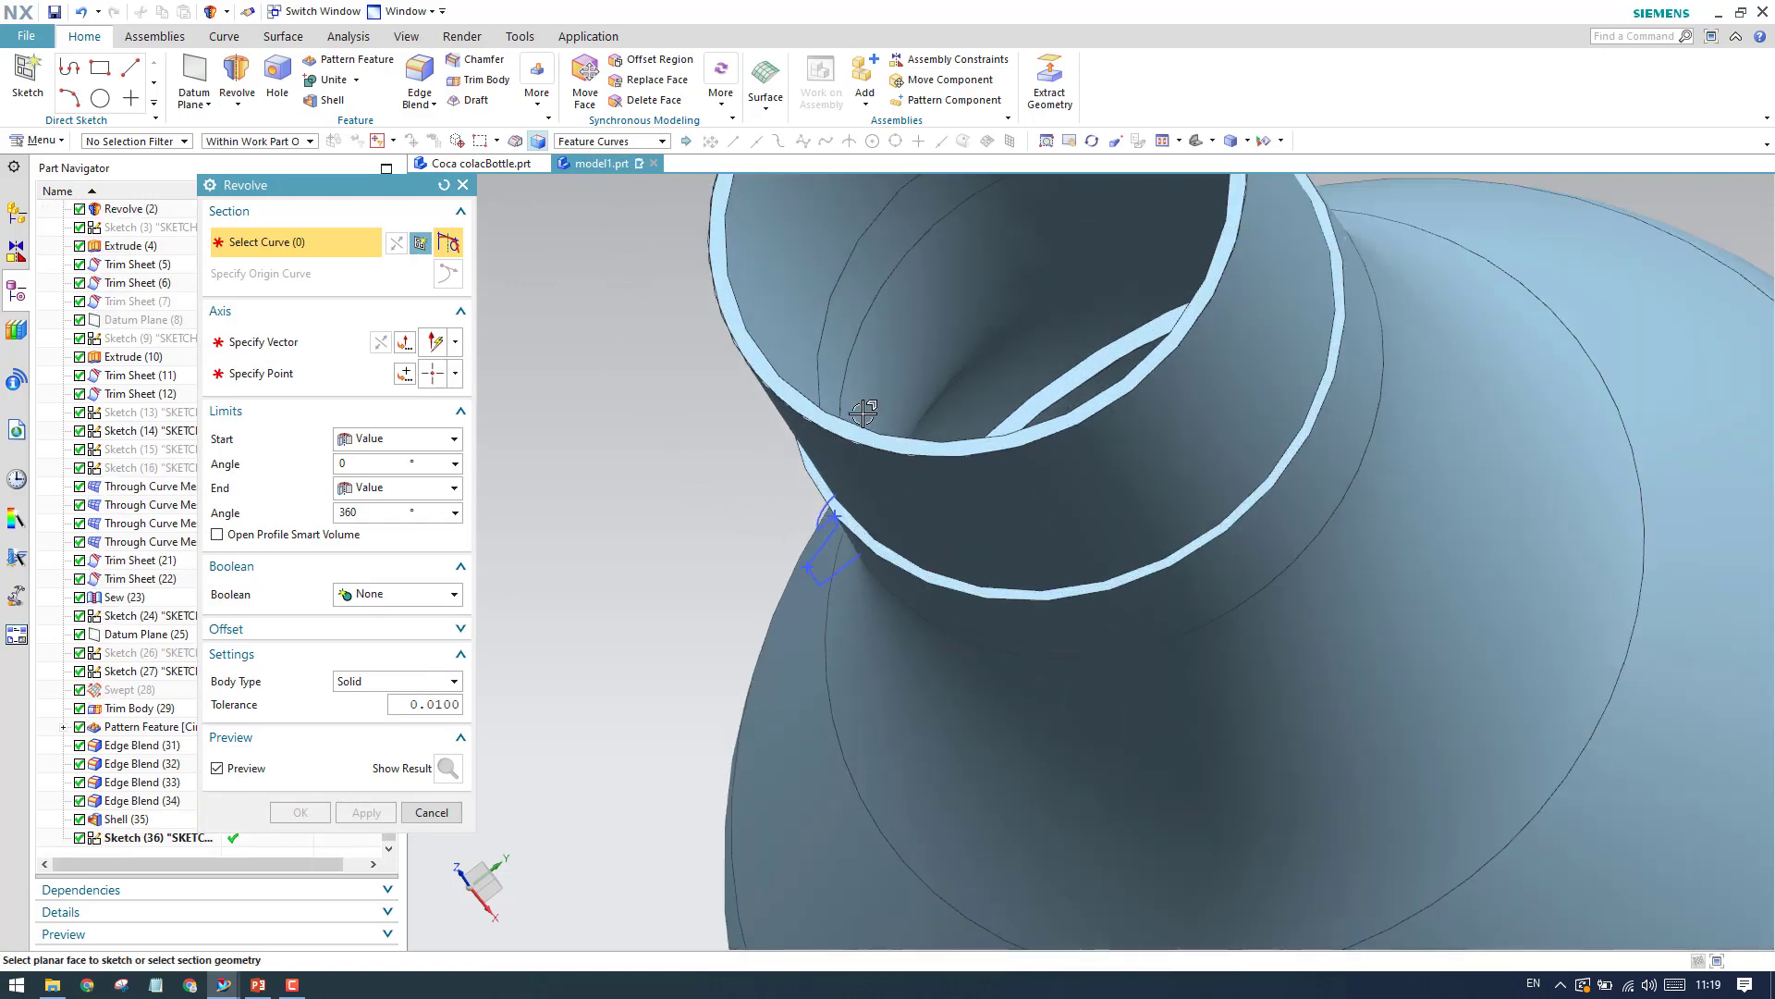
pyautogui.click(1247, 141)
pyautogui.click(1276, 243)
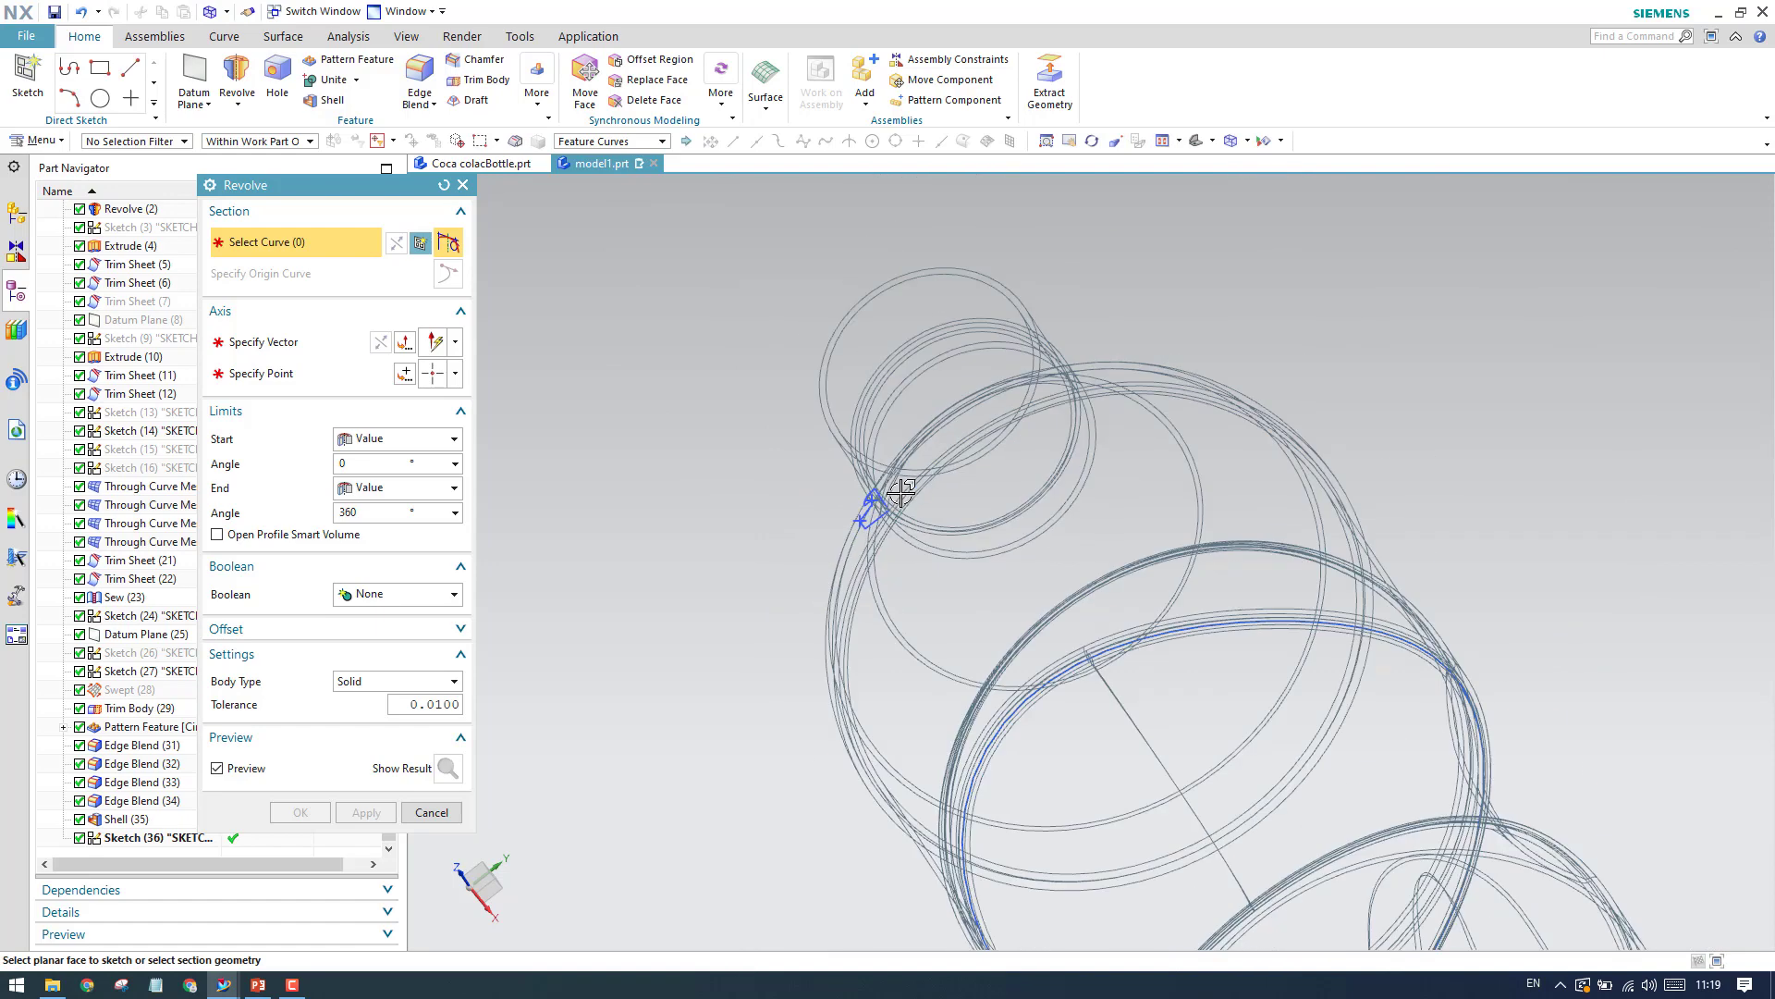
# Select the complete ring profile sketch as the revolve section, using the Feature Curves rule.
pyautogui.moveTo(901, 493)
pyautogui.mouseDown(button='middle')
pyautogui.moveTo(915, 412)
pyautogui.moveTo(907, 685)
pyautogui.mouseUp(button='middle')
pyautogui.scroll(7, 928, 269)
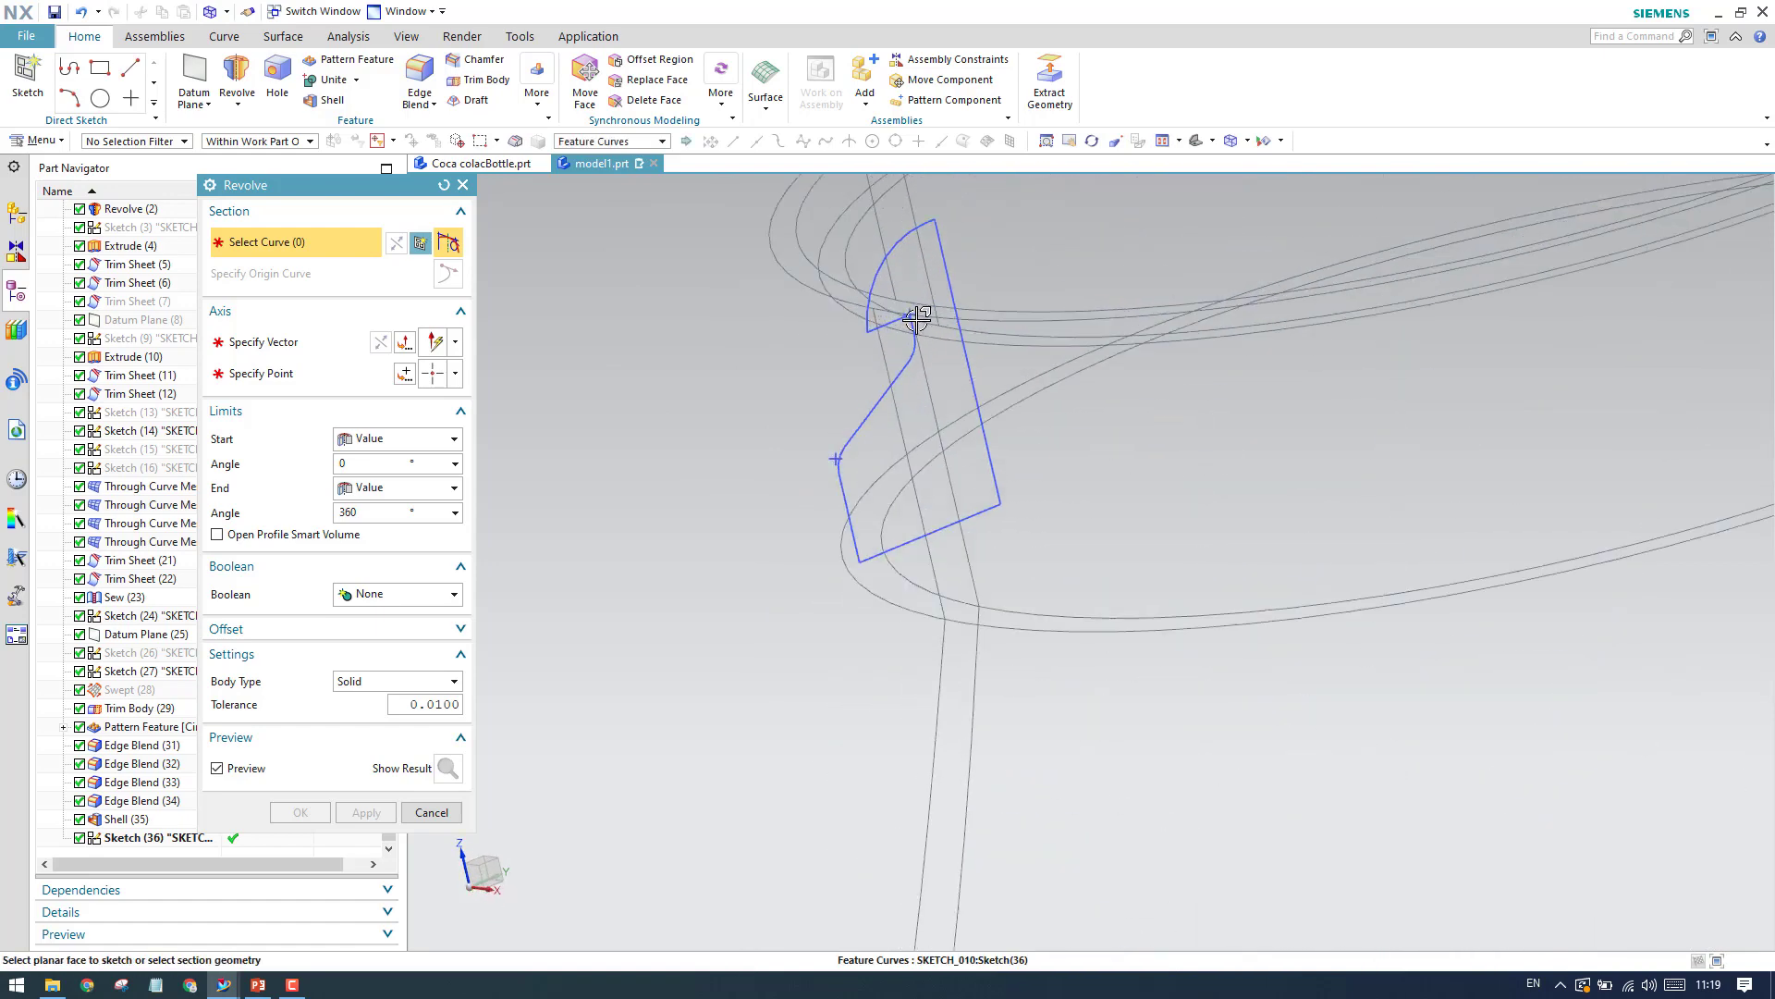
pyautogui.scroll(2, 916, 317)
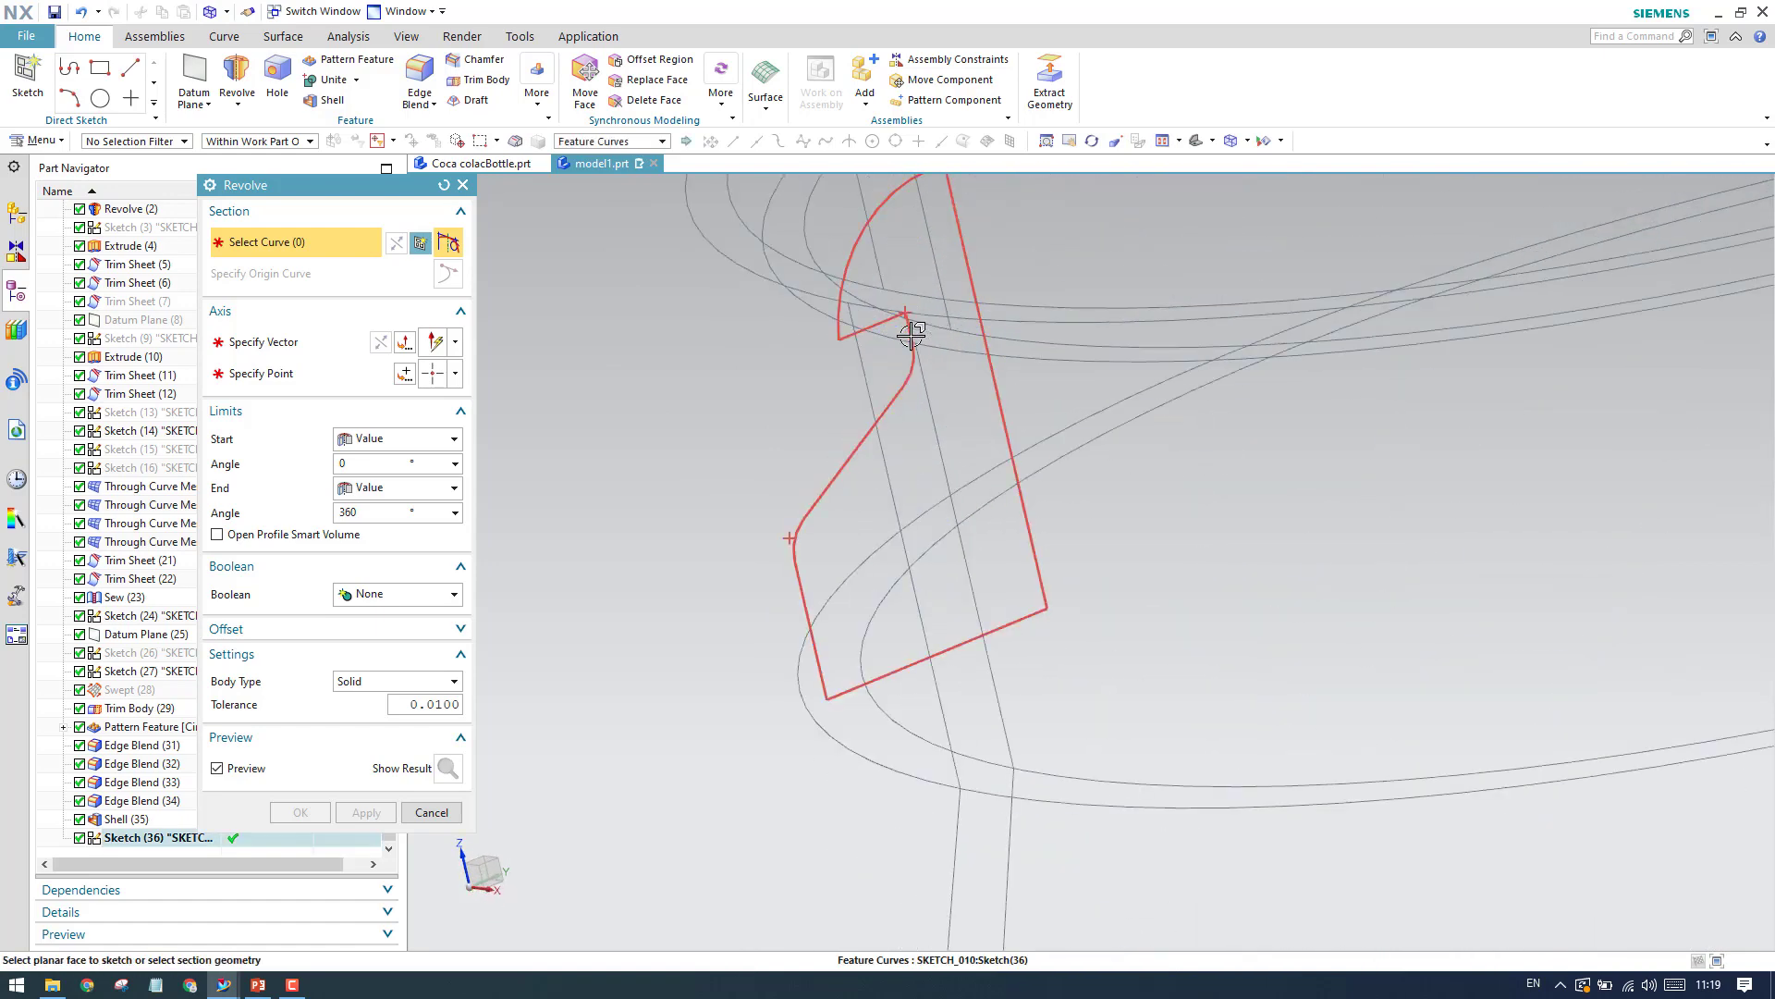
pyautogui.click(623, 143)
pyautogui.click(613, 150)
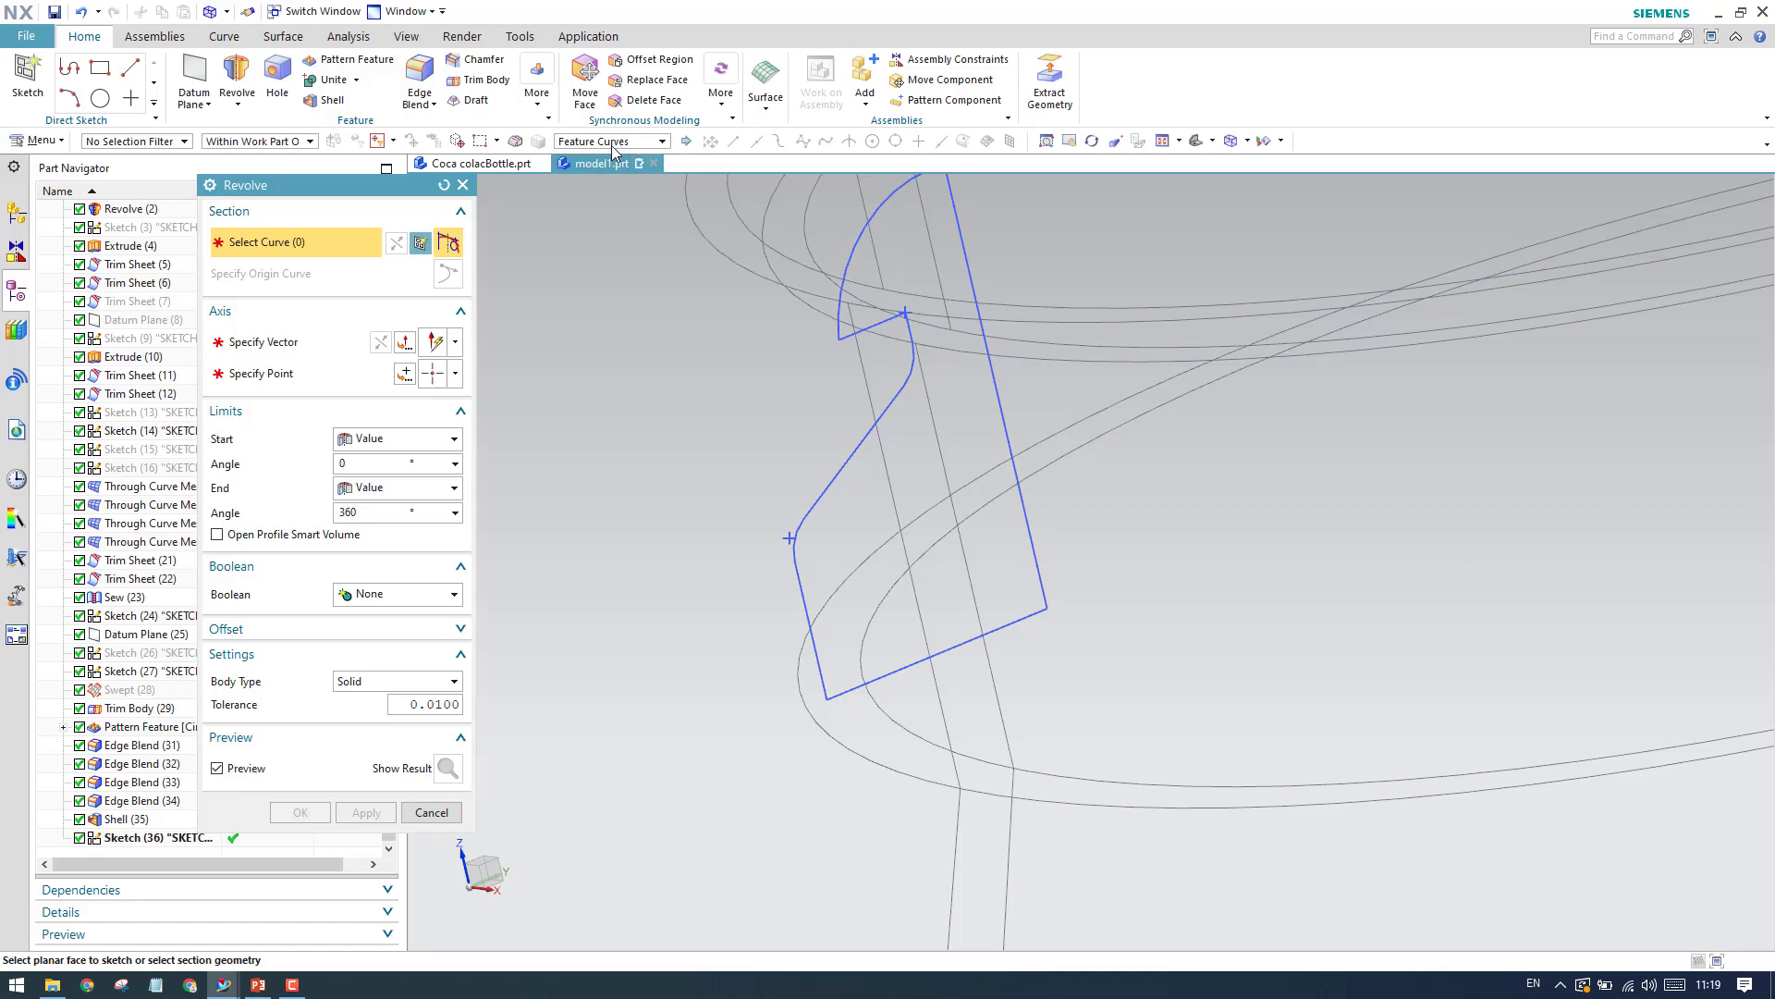
pyautogui.click(849, 329)
pyautogui.scroll(-4, 727, 408)
# Define the revolve axis as the vertical vector through the centre point of the neck's circular edge.
pyautogui.click(306, 345)
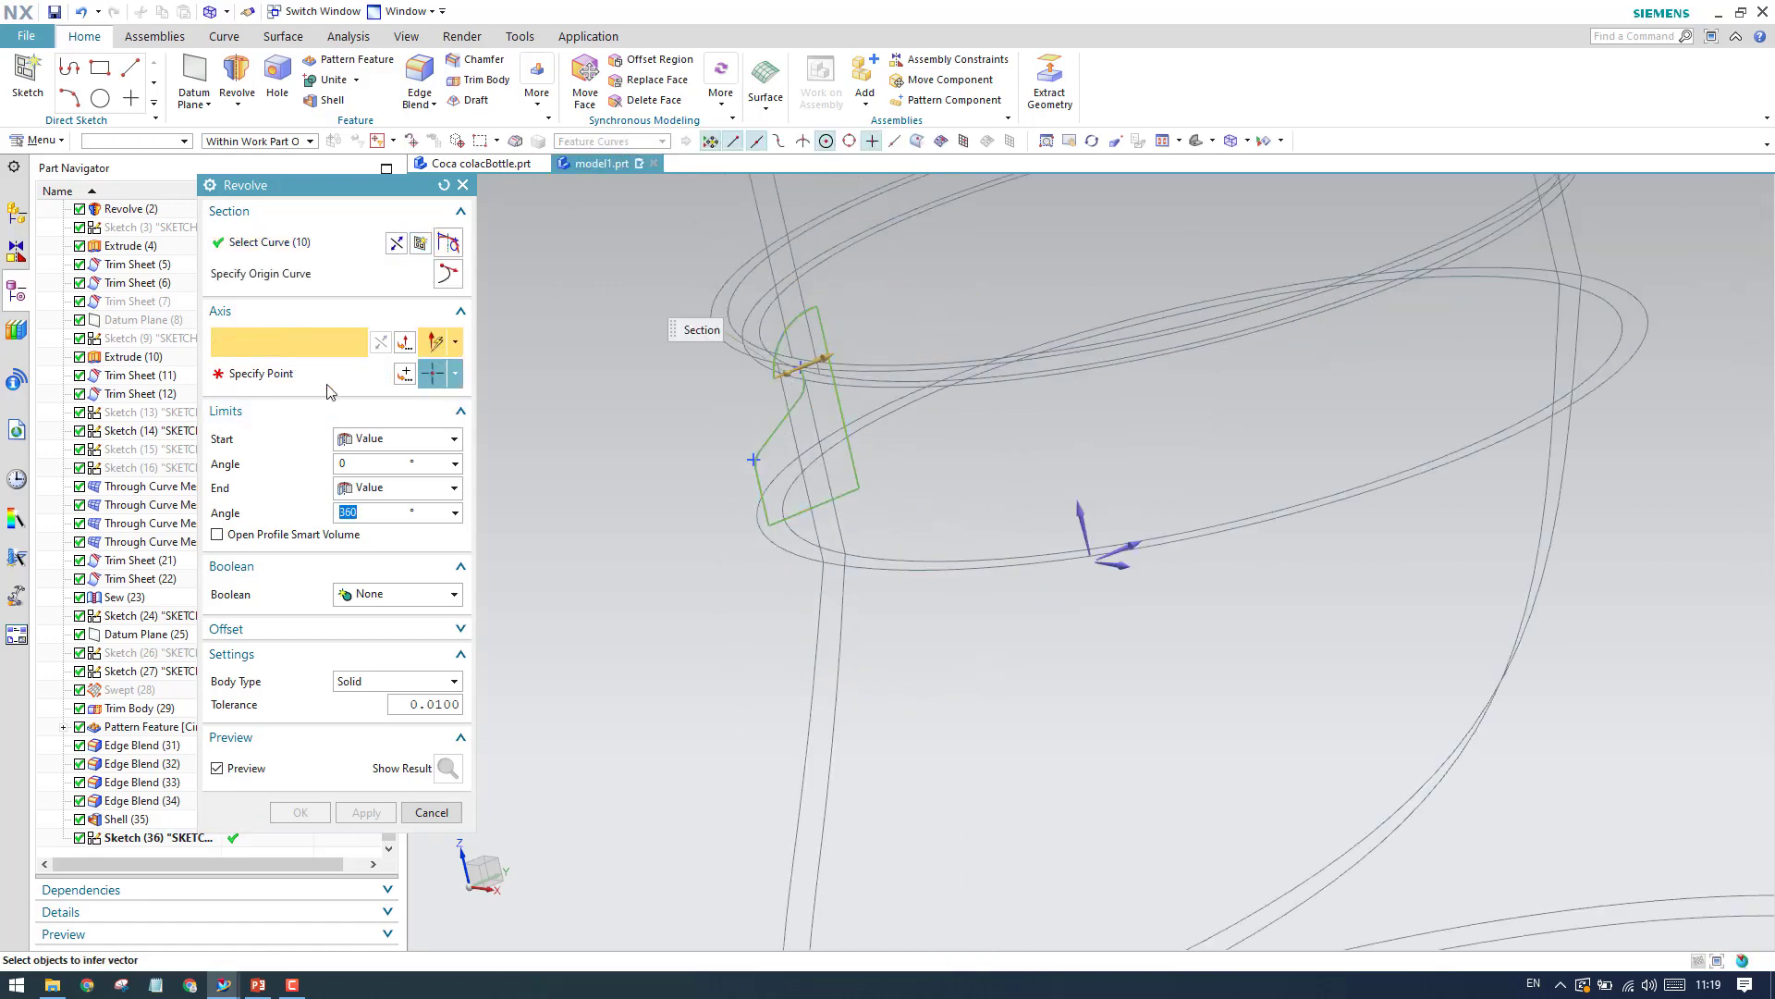
pyautogui.click(989, 521)
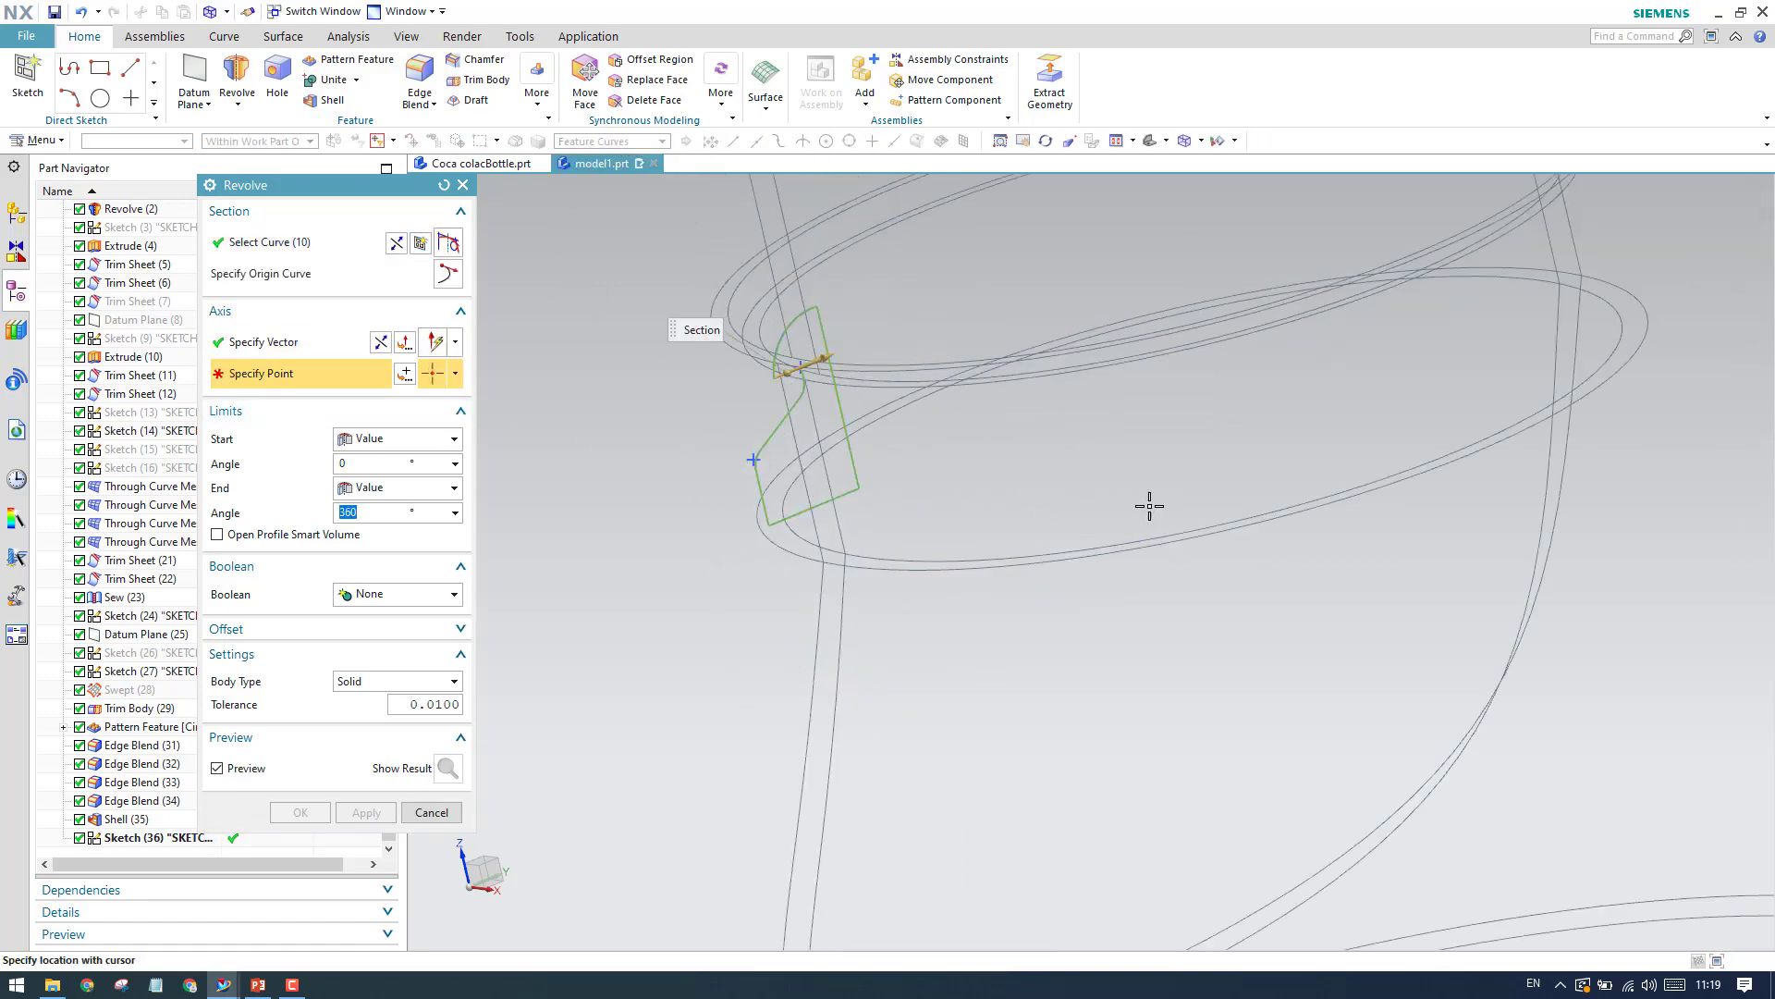
pyautogui.scroll(-2, 1054, 531)
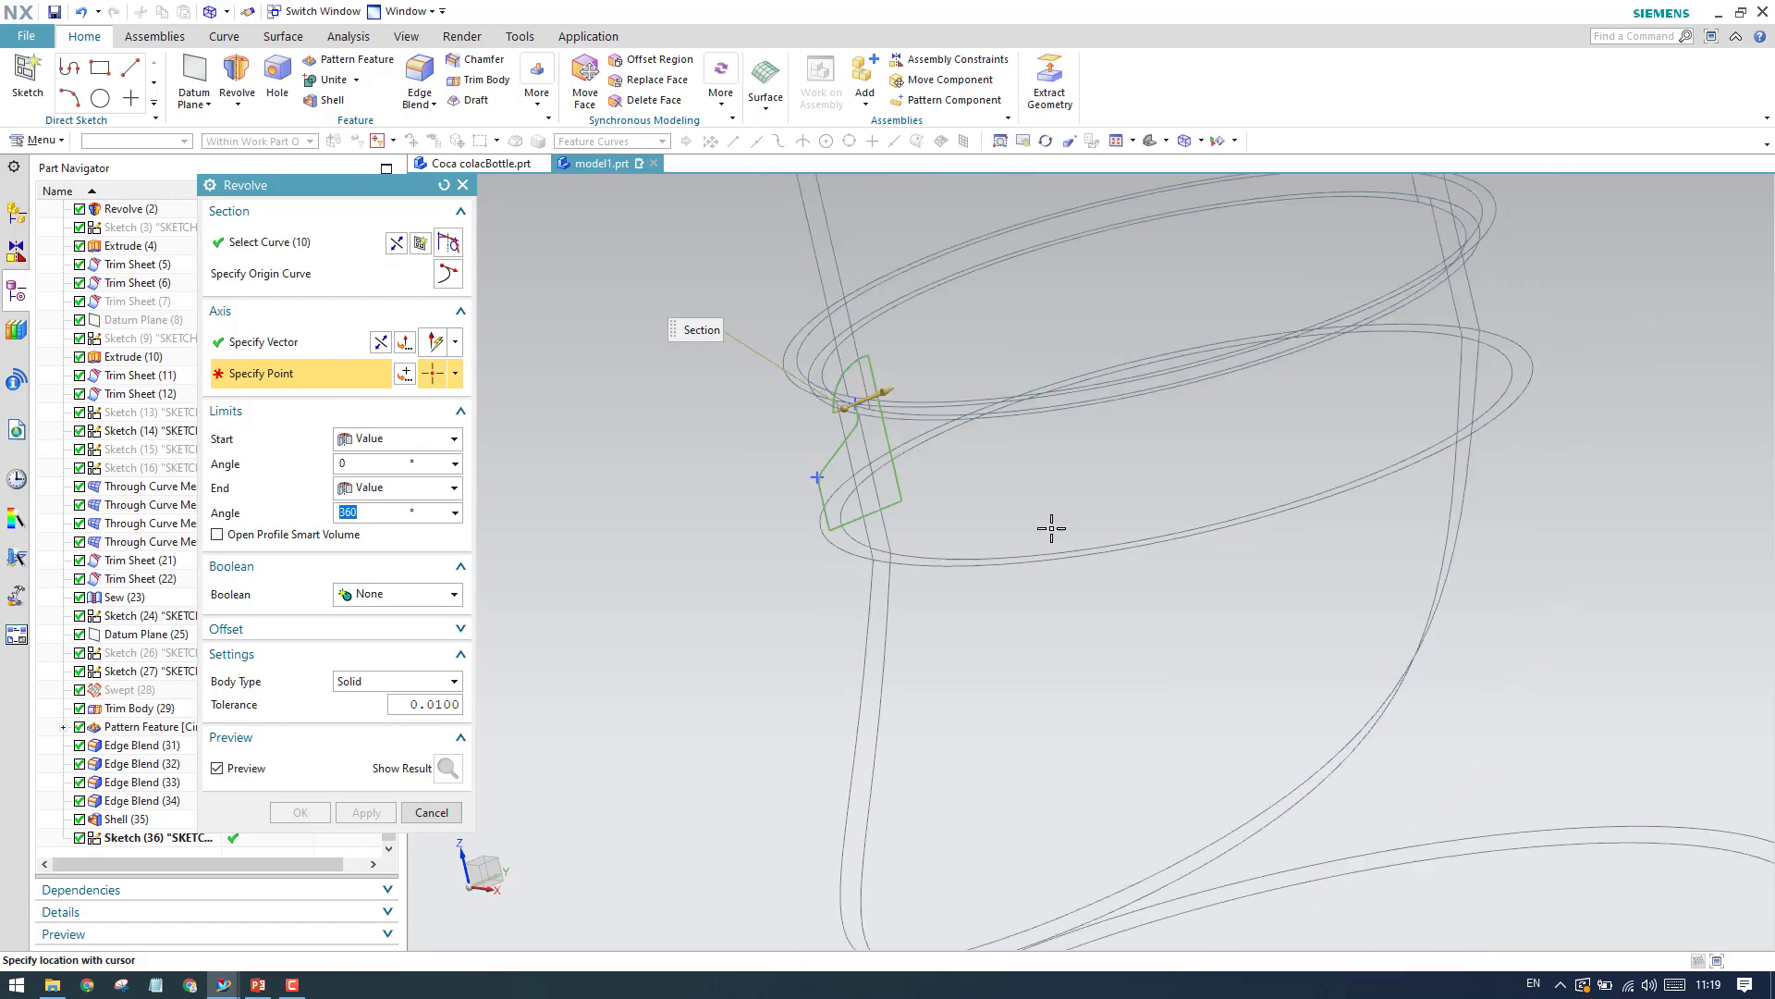
pyautogui.click(454, 374)
pyautogui.click(438, 405)
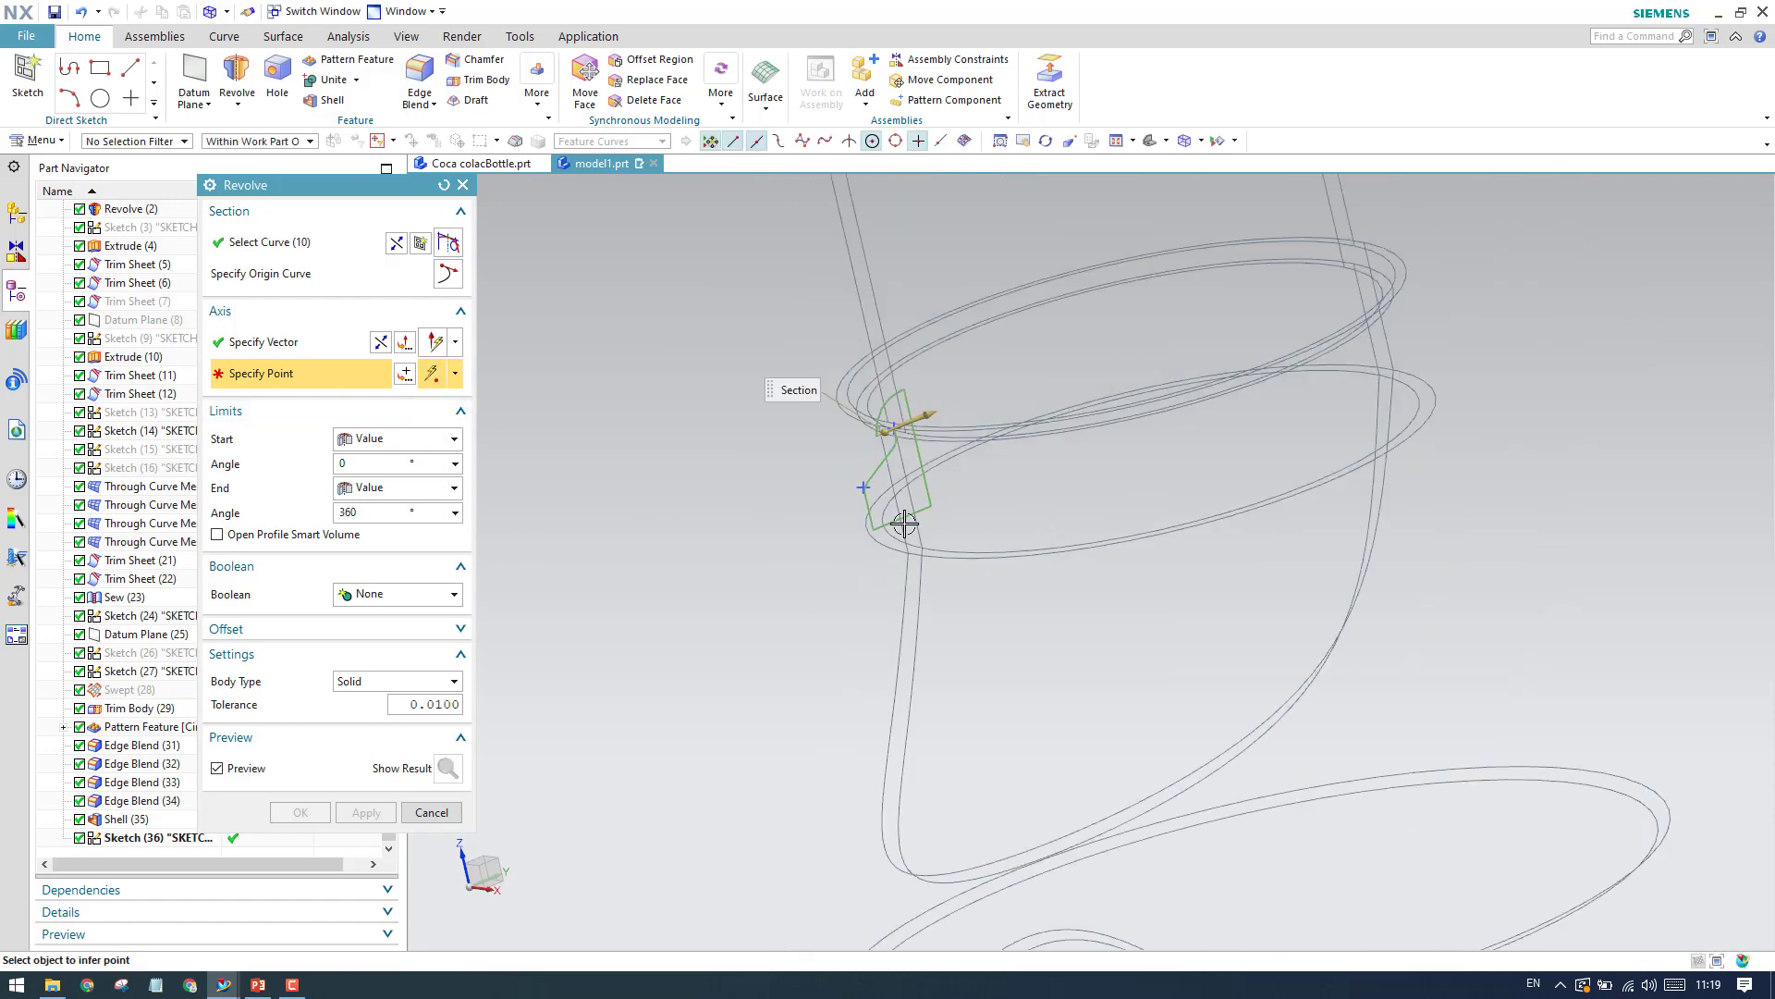
pyautogui.click(1074, 543)
# Unite the 360° revolved ring with the bottle body and create the feature.
pyautogui.scroll(-2, 728, 611)
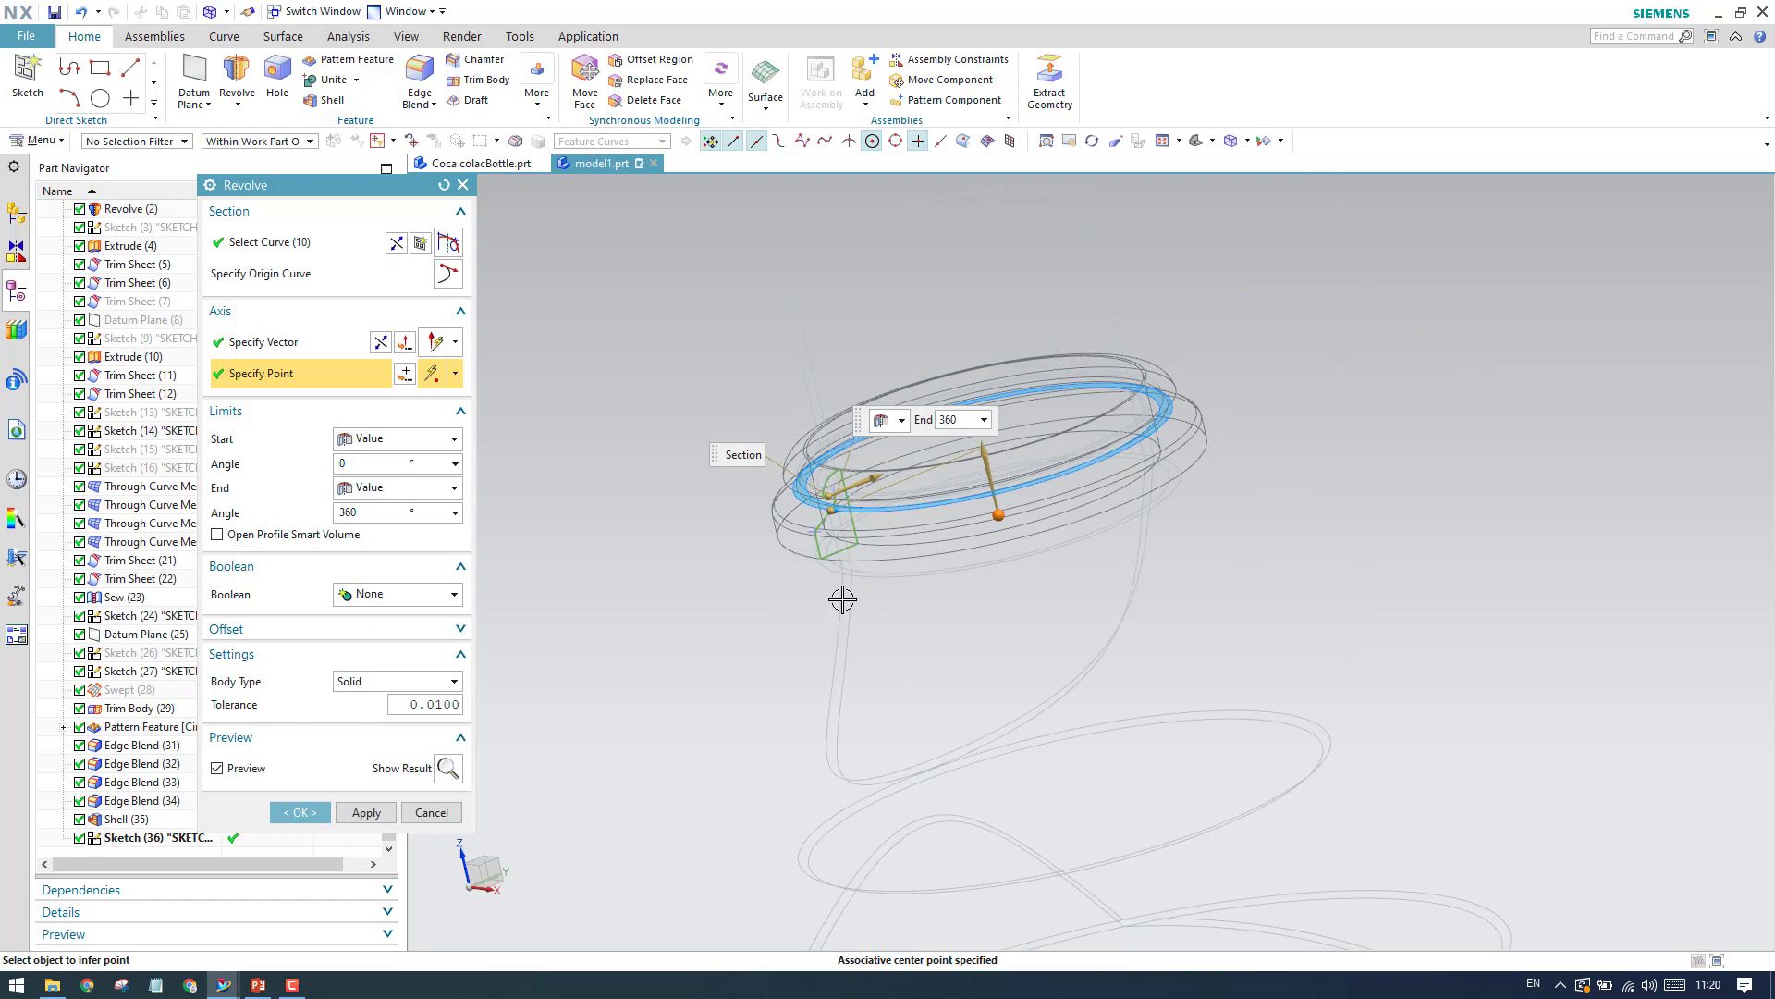
pyautogui.click(410, 600)
pyautogui.click(369, 633)
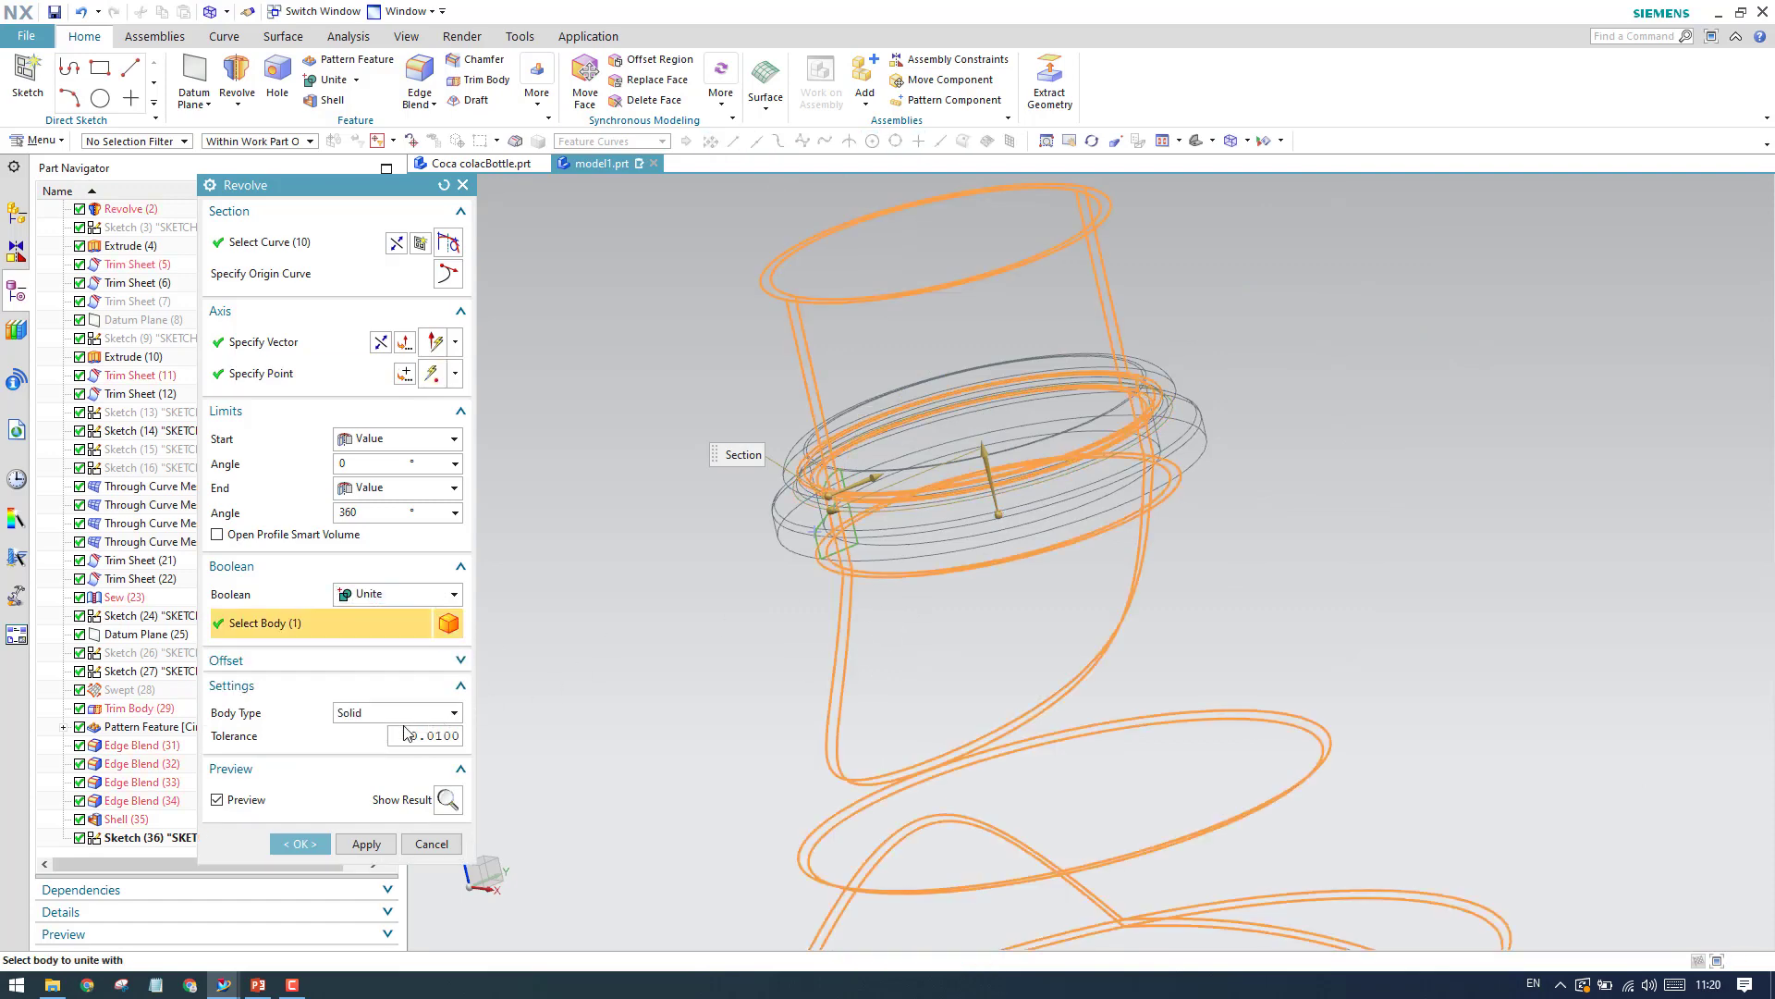
pyautogui.click(301, 845)
pyautogui.scroll(-4, 768, 580)
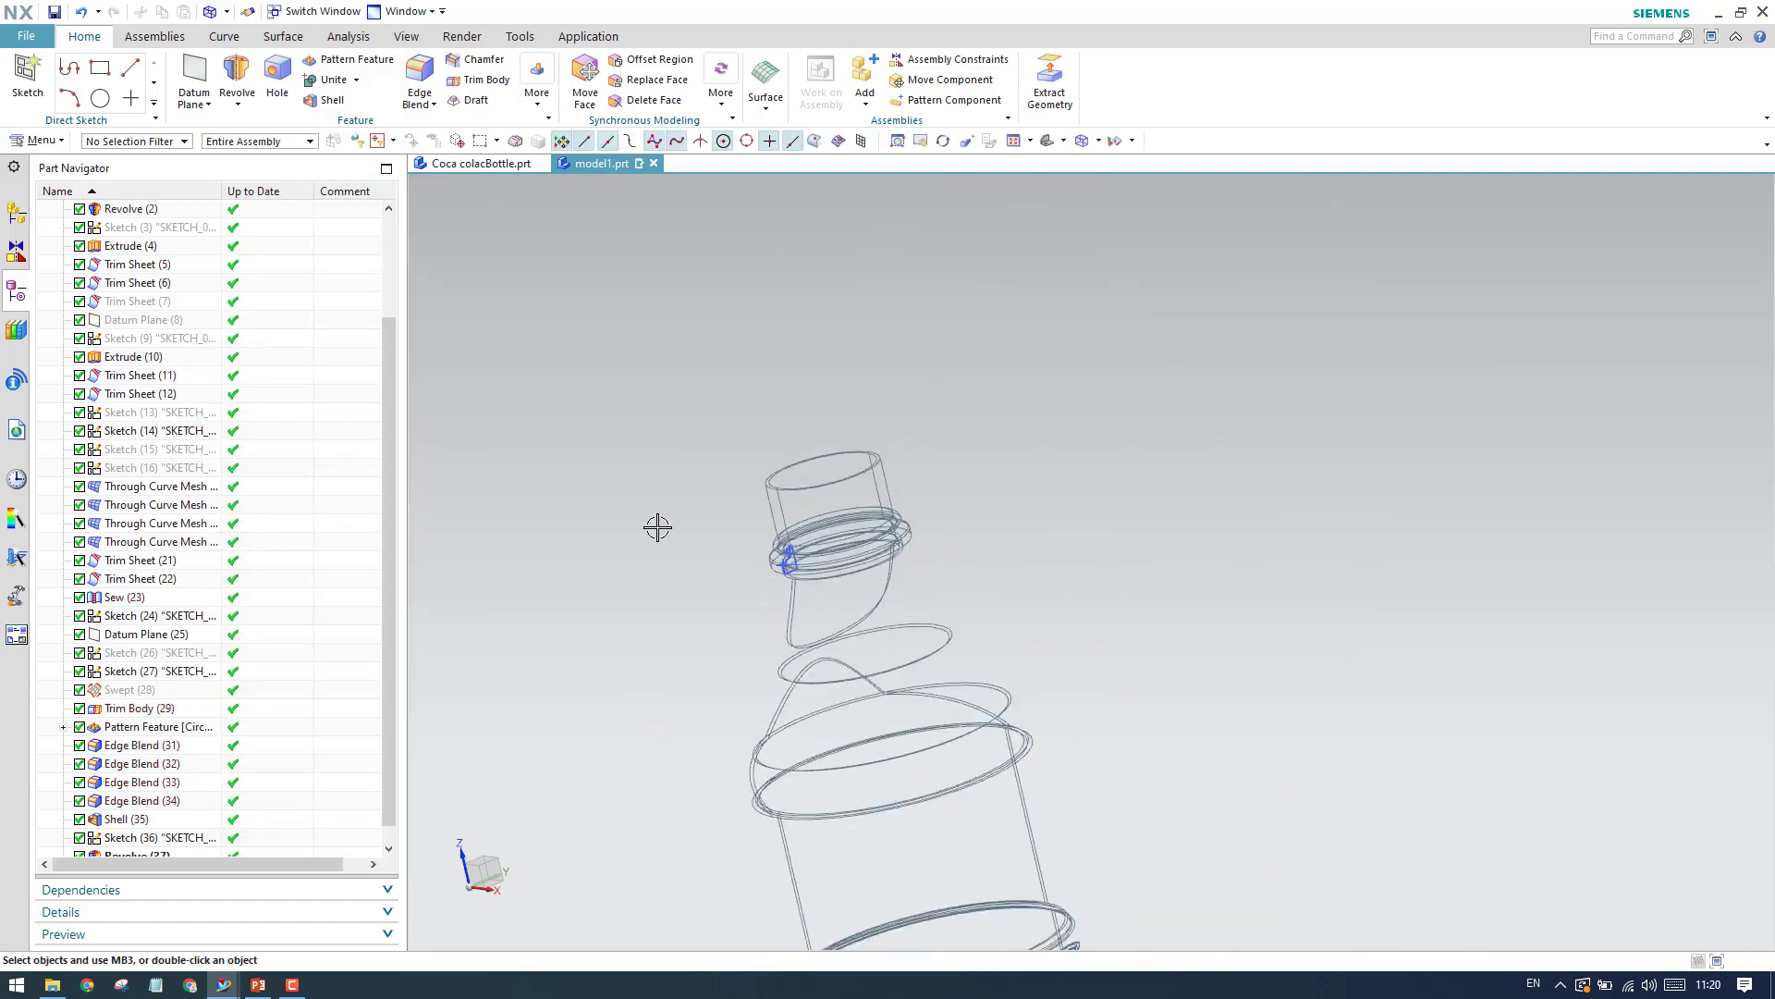
pyautogui.scroll(8, 730, 491)
pyautogui.moveTo(780, 464)
pyautogui.mouseDown(button='middle')
pyautogui.moveTo(819, 452)
pyautogui.moveTo(844, 397)
pyautogui.moveTo(792, 420)
pyautogui.moveTo(844, 443)
pyautogui.moveTo(773, 440)
pyautogui.mouseUp(button='middle')
pyautogui.scroll(-3, 773, 440)
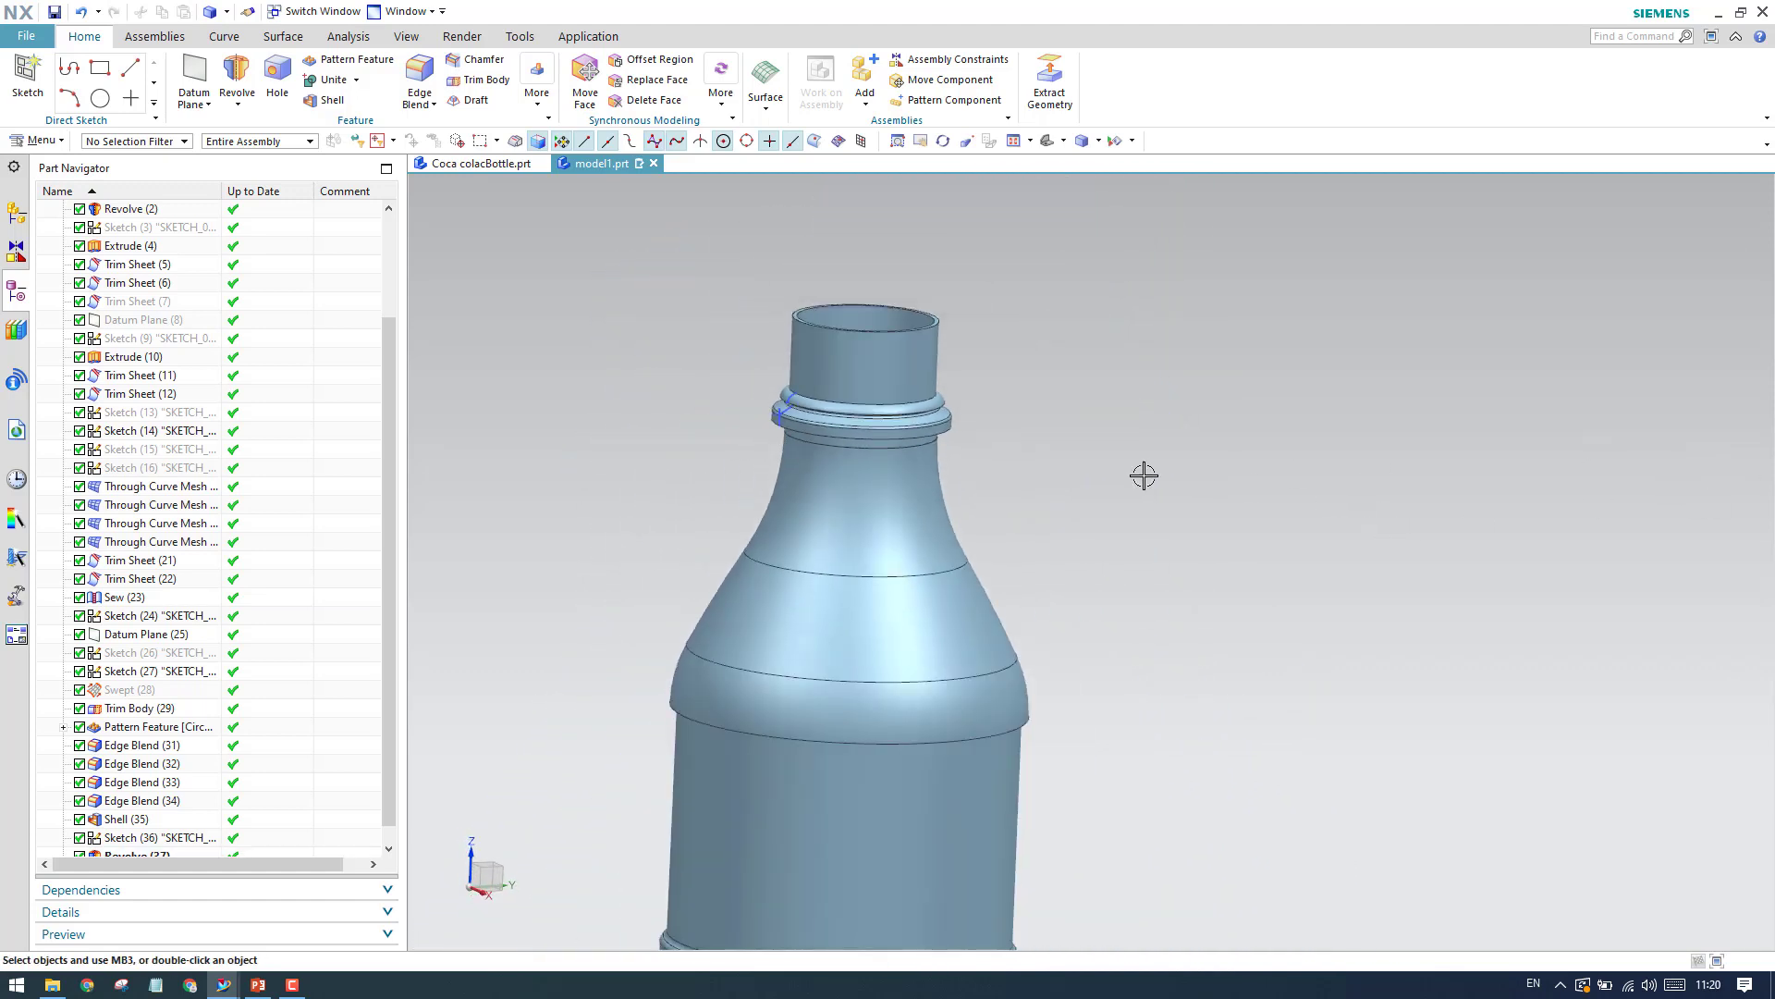
pyautogui.scroll(-6, 1144, 476)
pyautogui.scroll(6, 1069, 400)
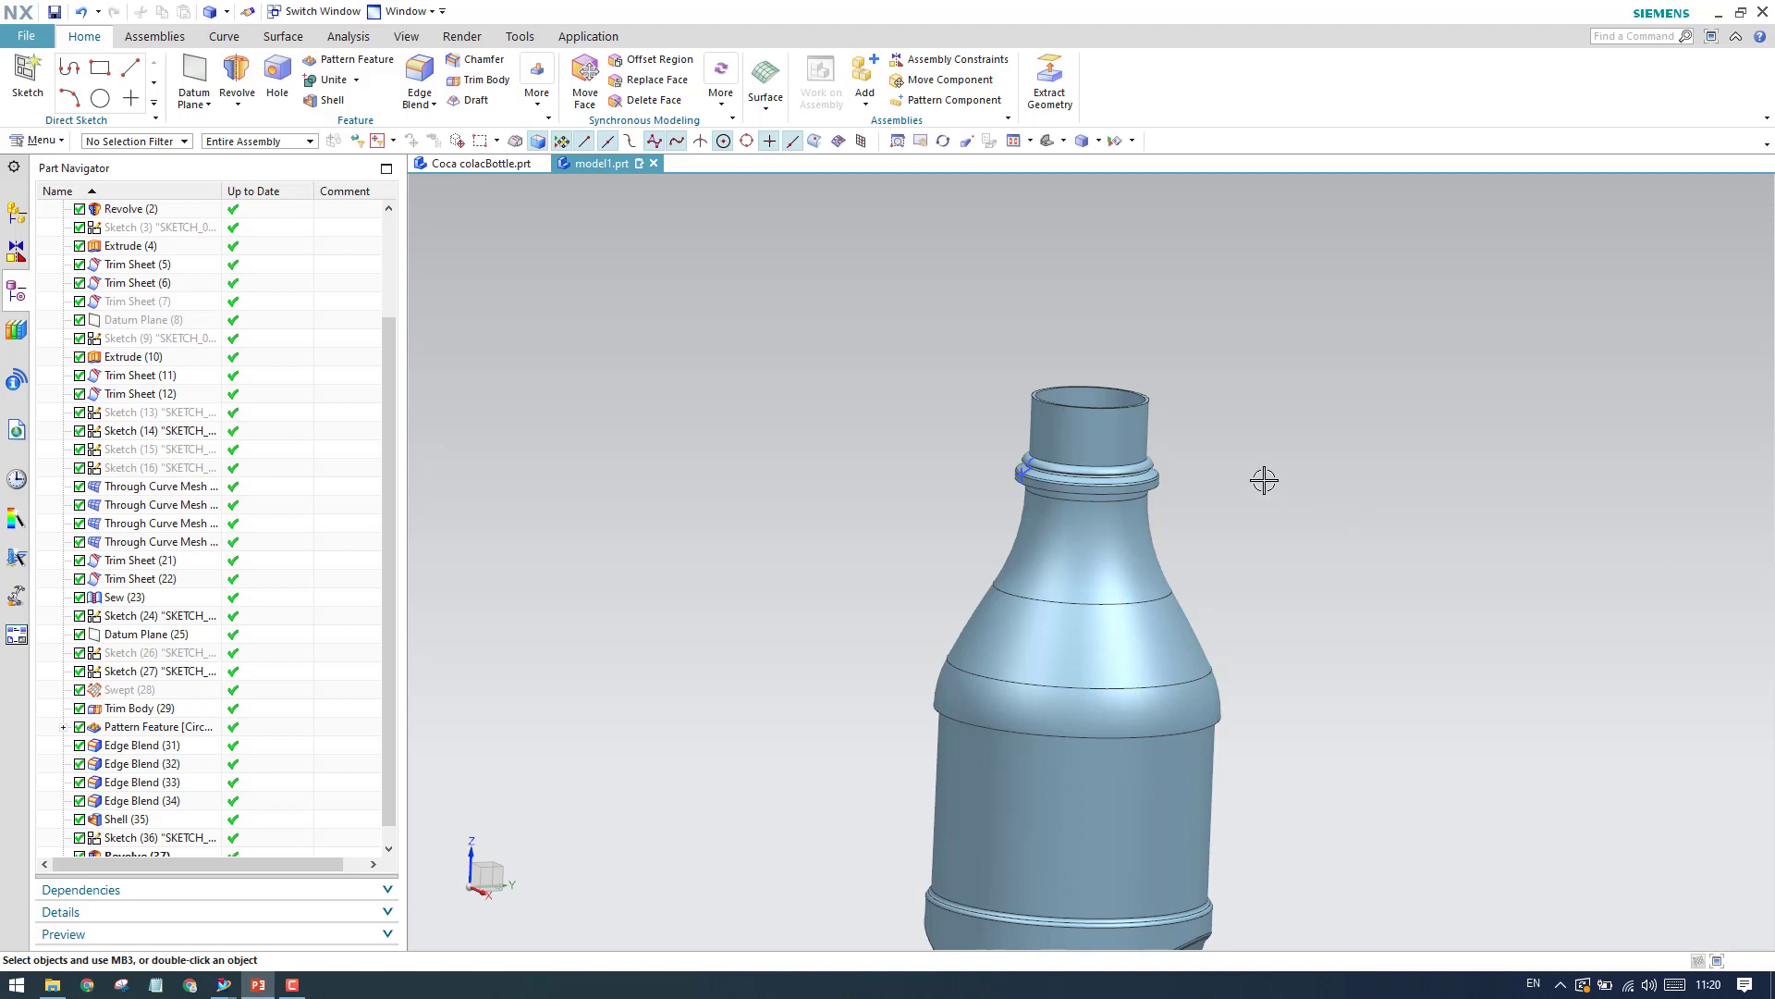
# Start a helix at the centre of the mouth rim, flip its axis downward, and offset its origin 1.5 mm down that axis.
pyautogui.click(233, 37)
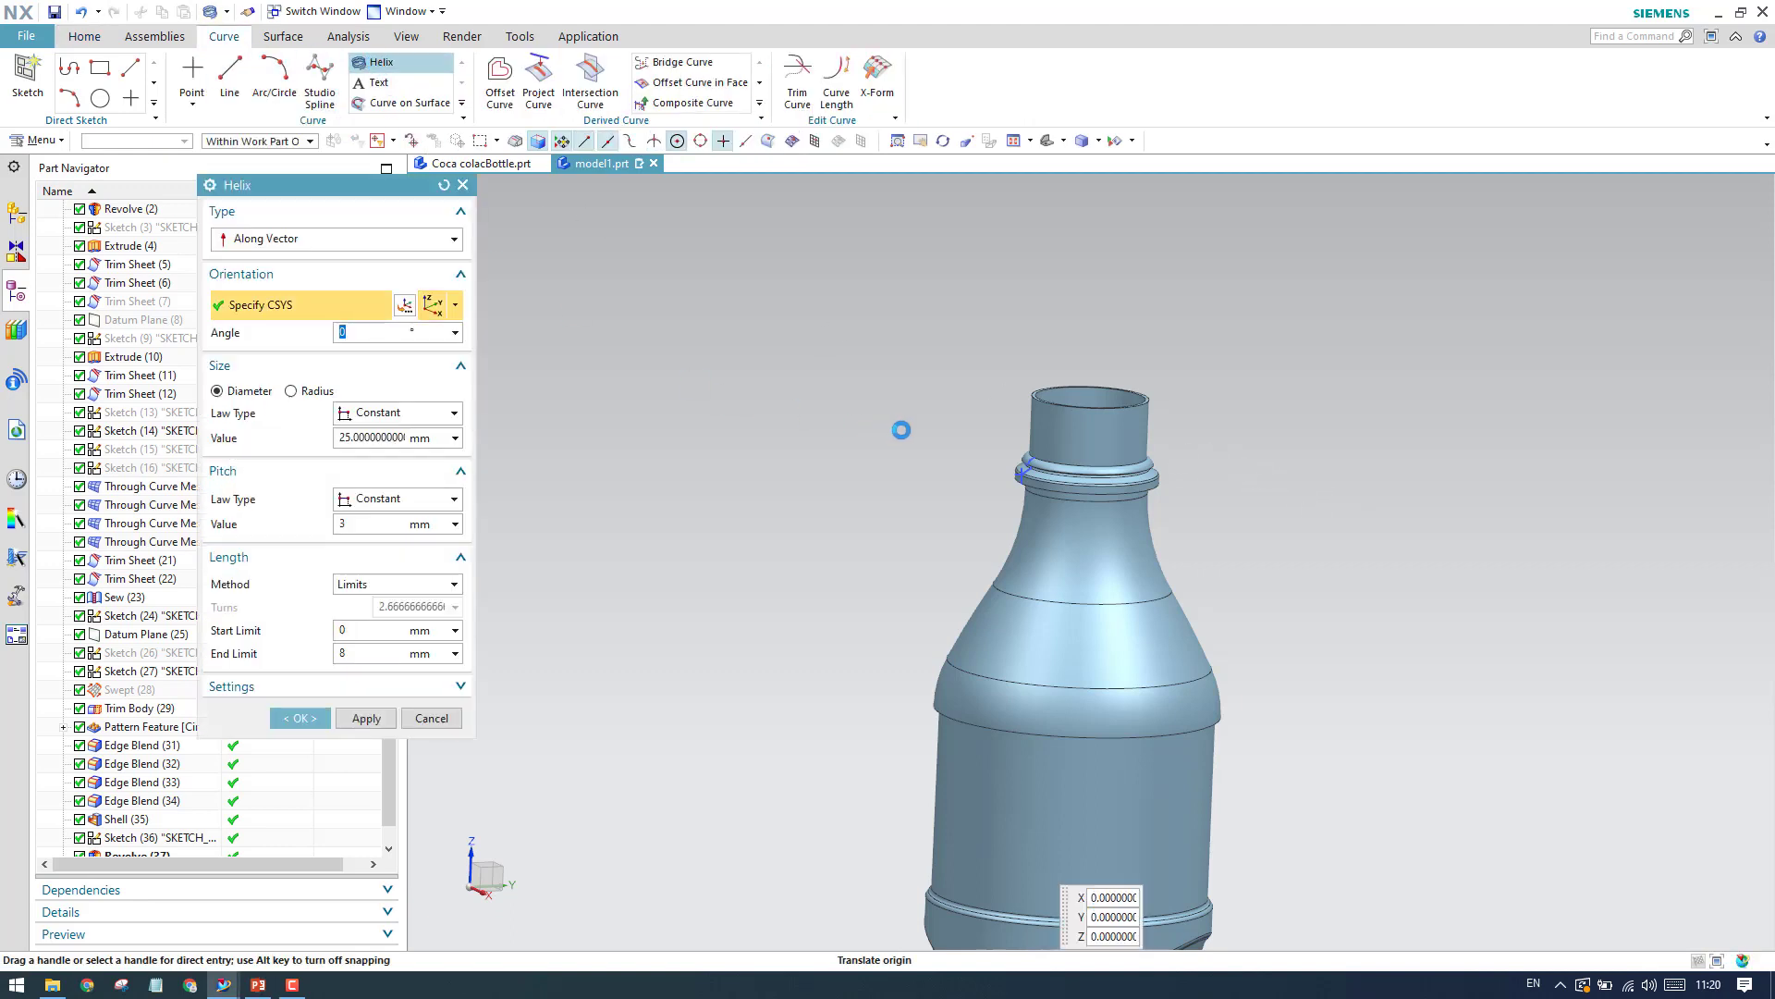
pyautogui.scroll(5, 1021, 389)
pyautogui.click(1091, 375)
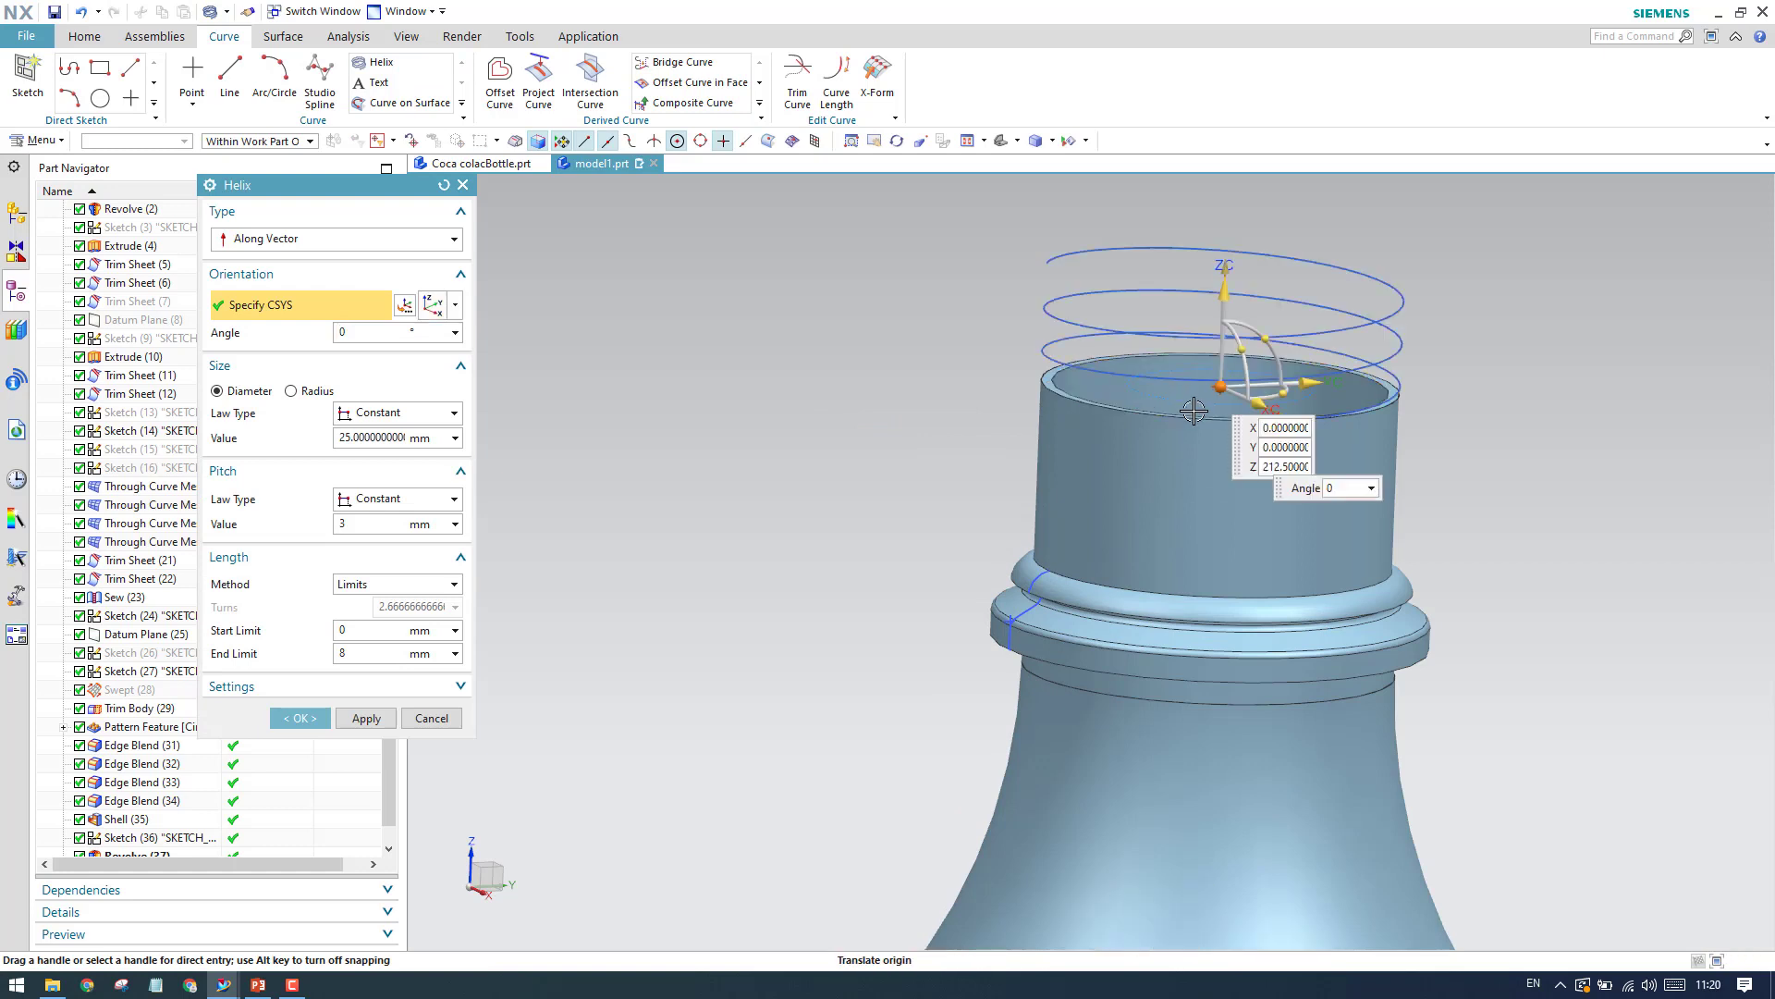
pyautogui.doubleClick(1226, 305)
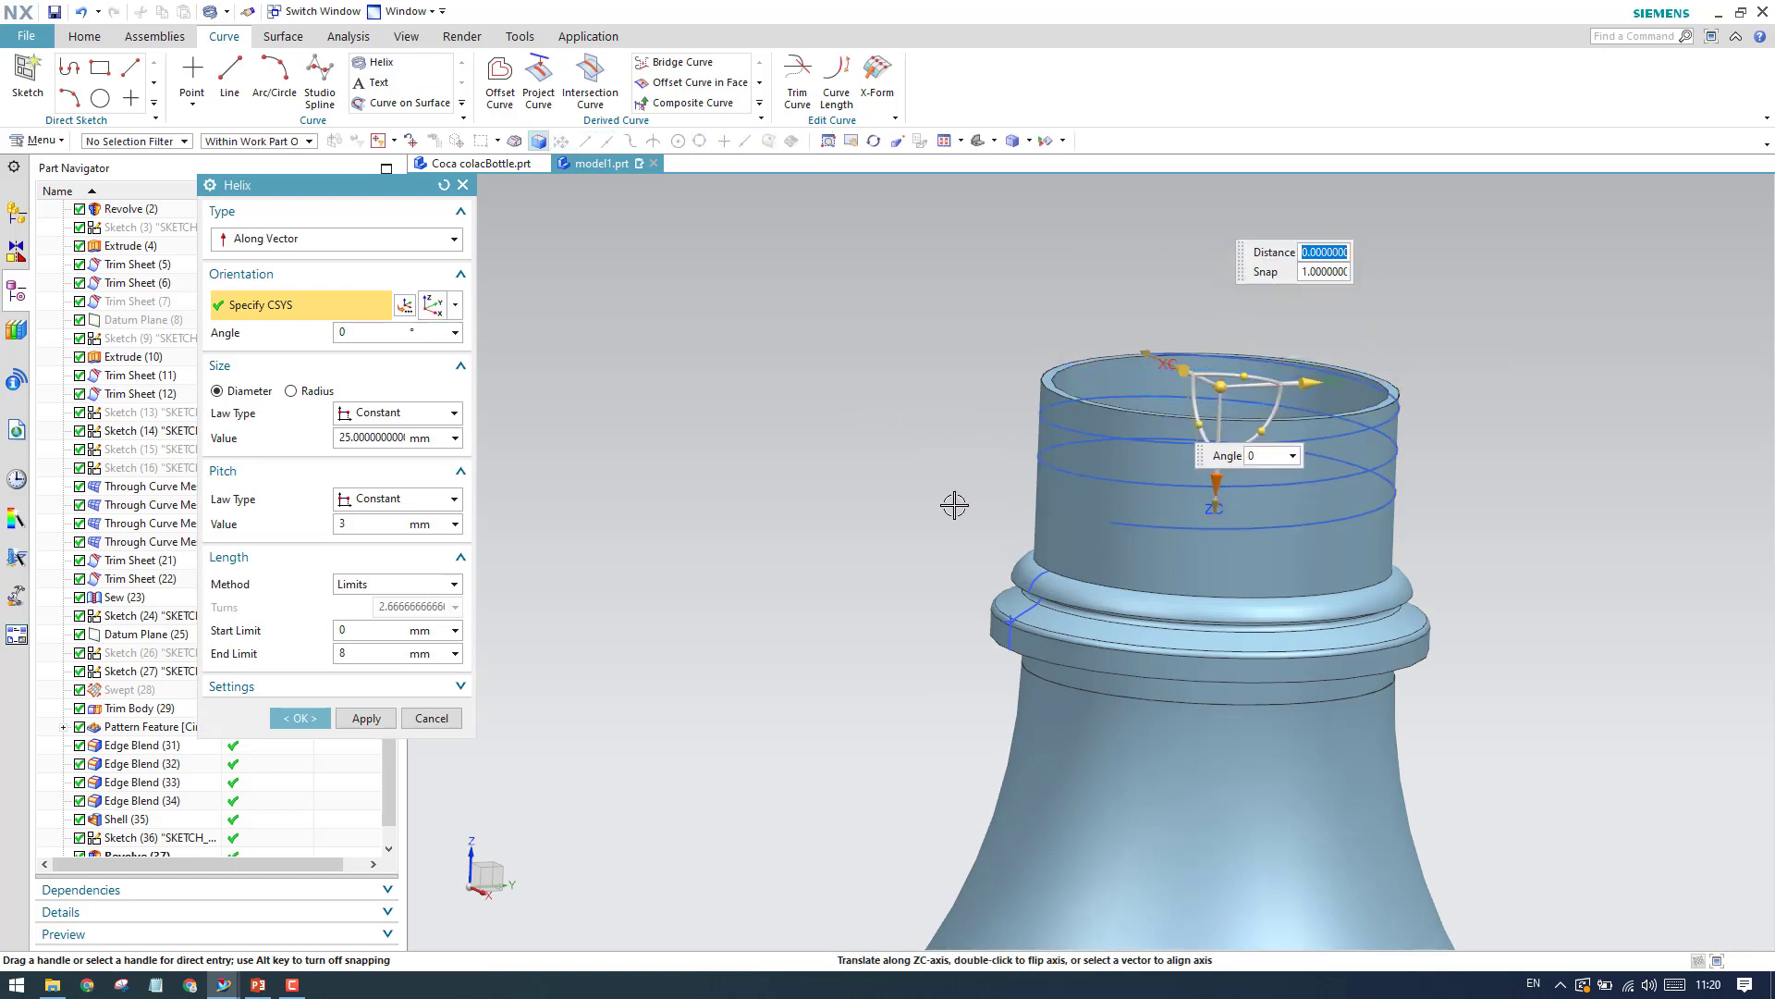
pyautogui.write('5')
pyautogui.press('Return')
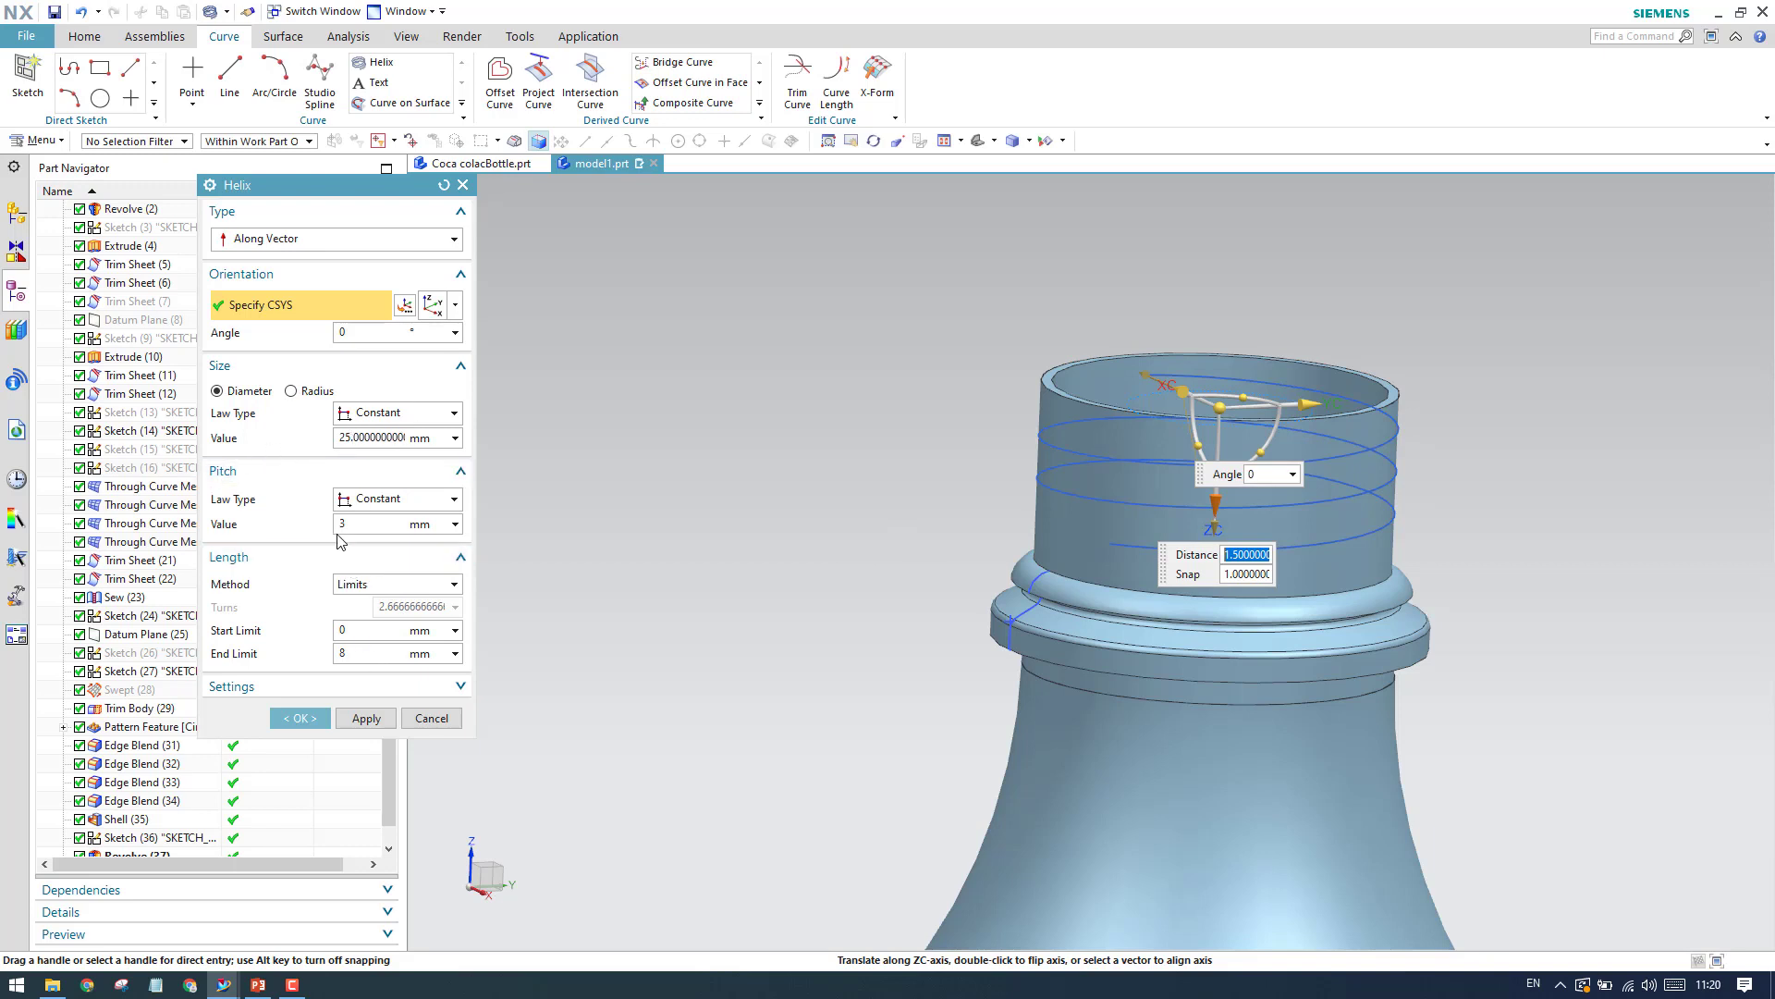
# Create the helix with a 25 mm diameter, 3 mm pitch and limits from 0 to 8 mm.
pyautogui.click(379, 524)
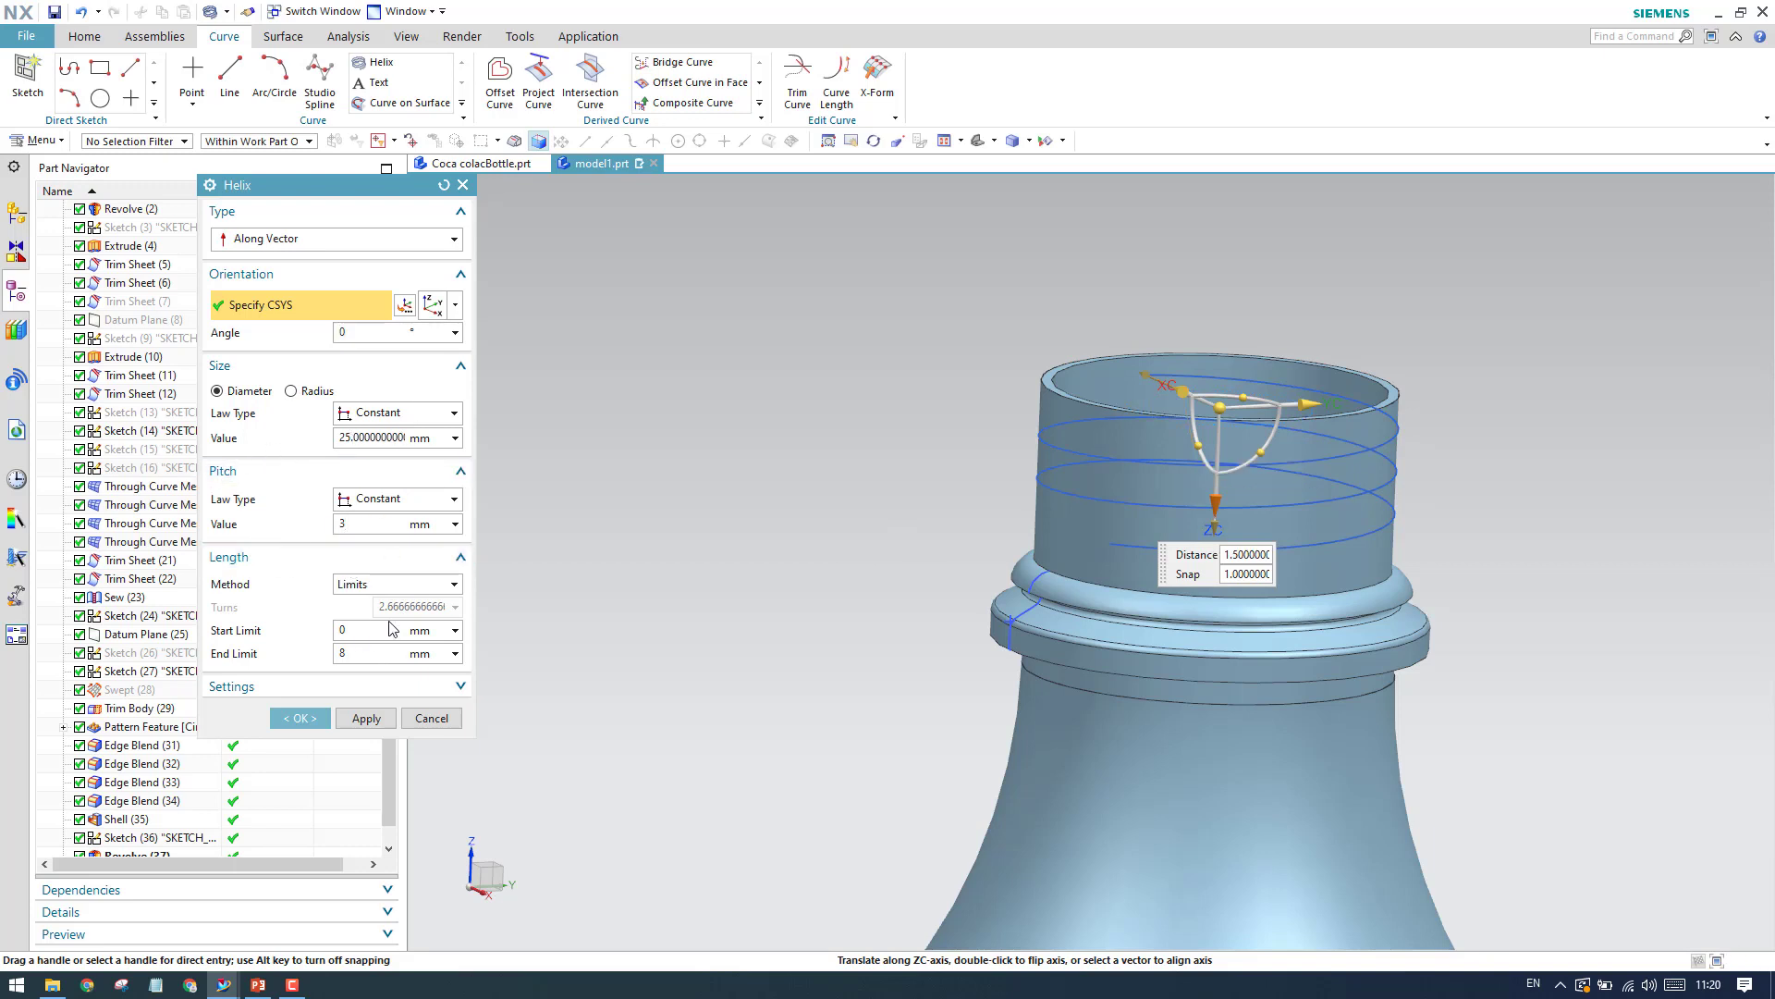
pyautogui.click(365, 657)
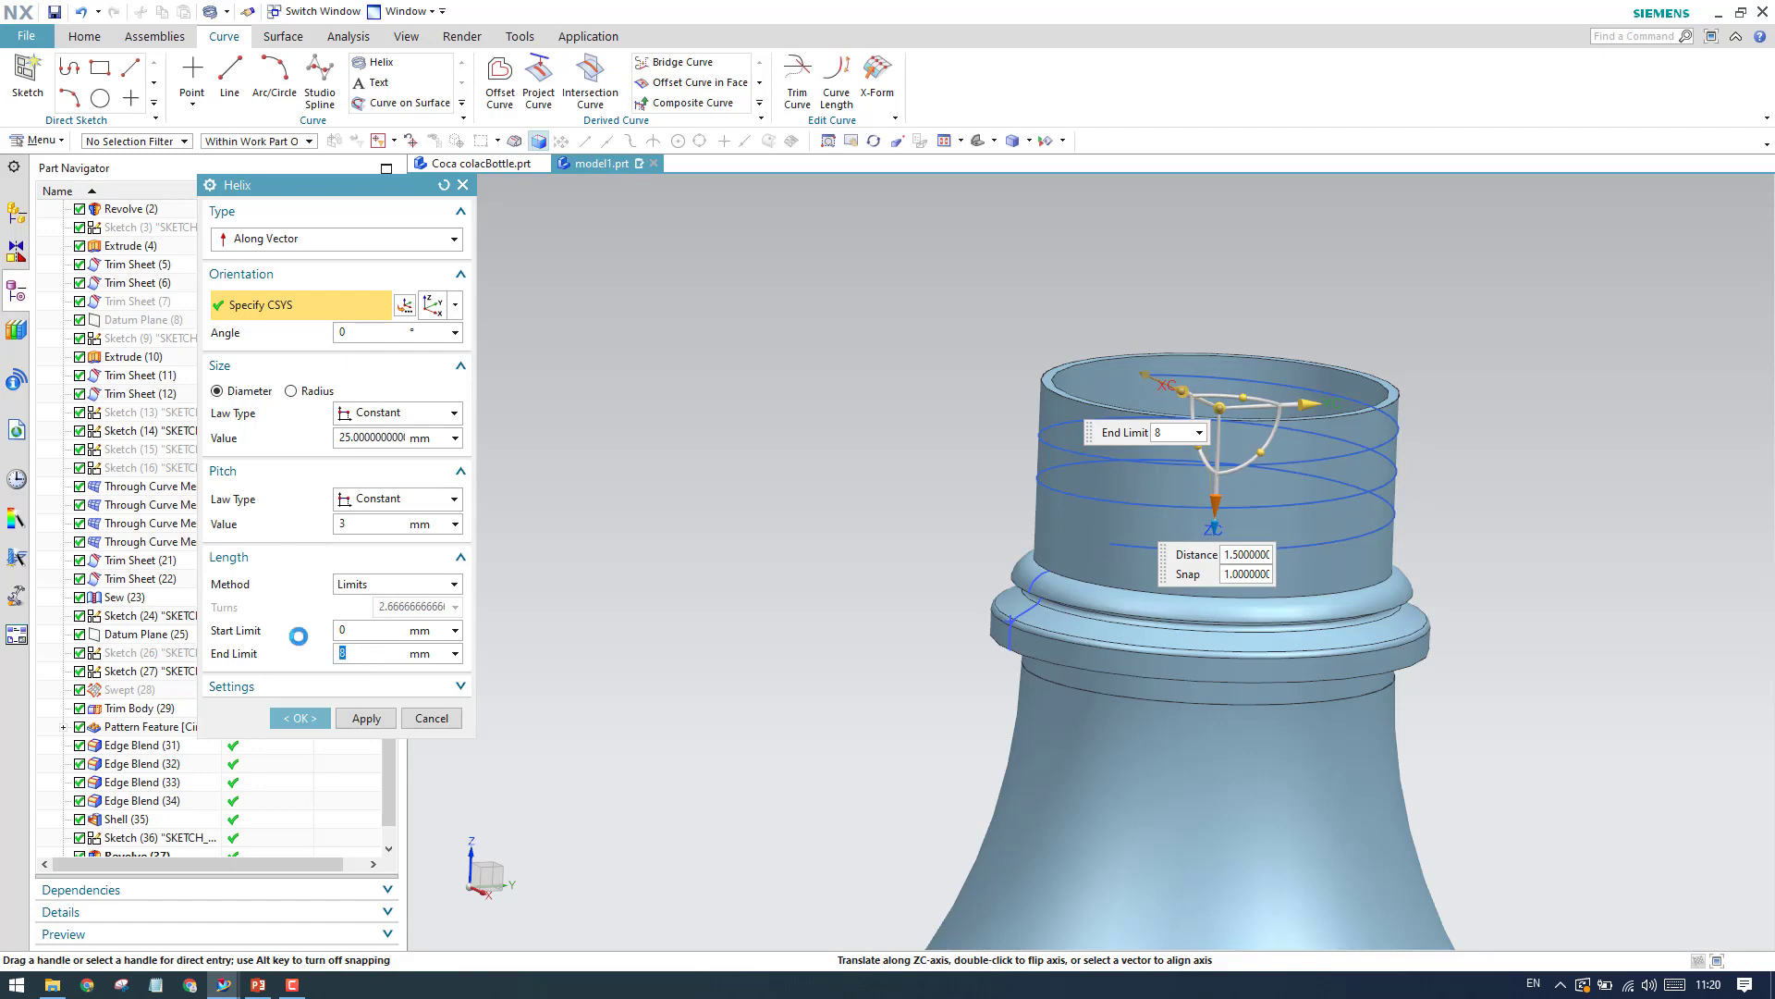
pyautogui.click(300, 718)
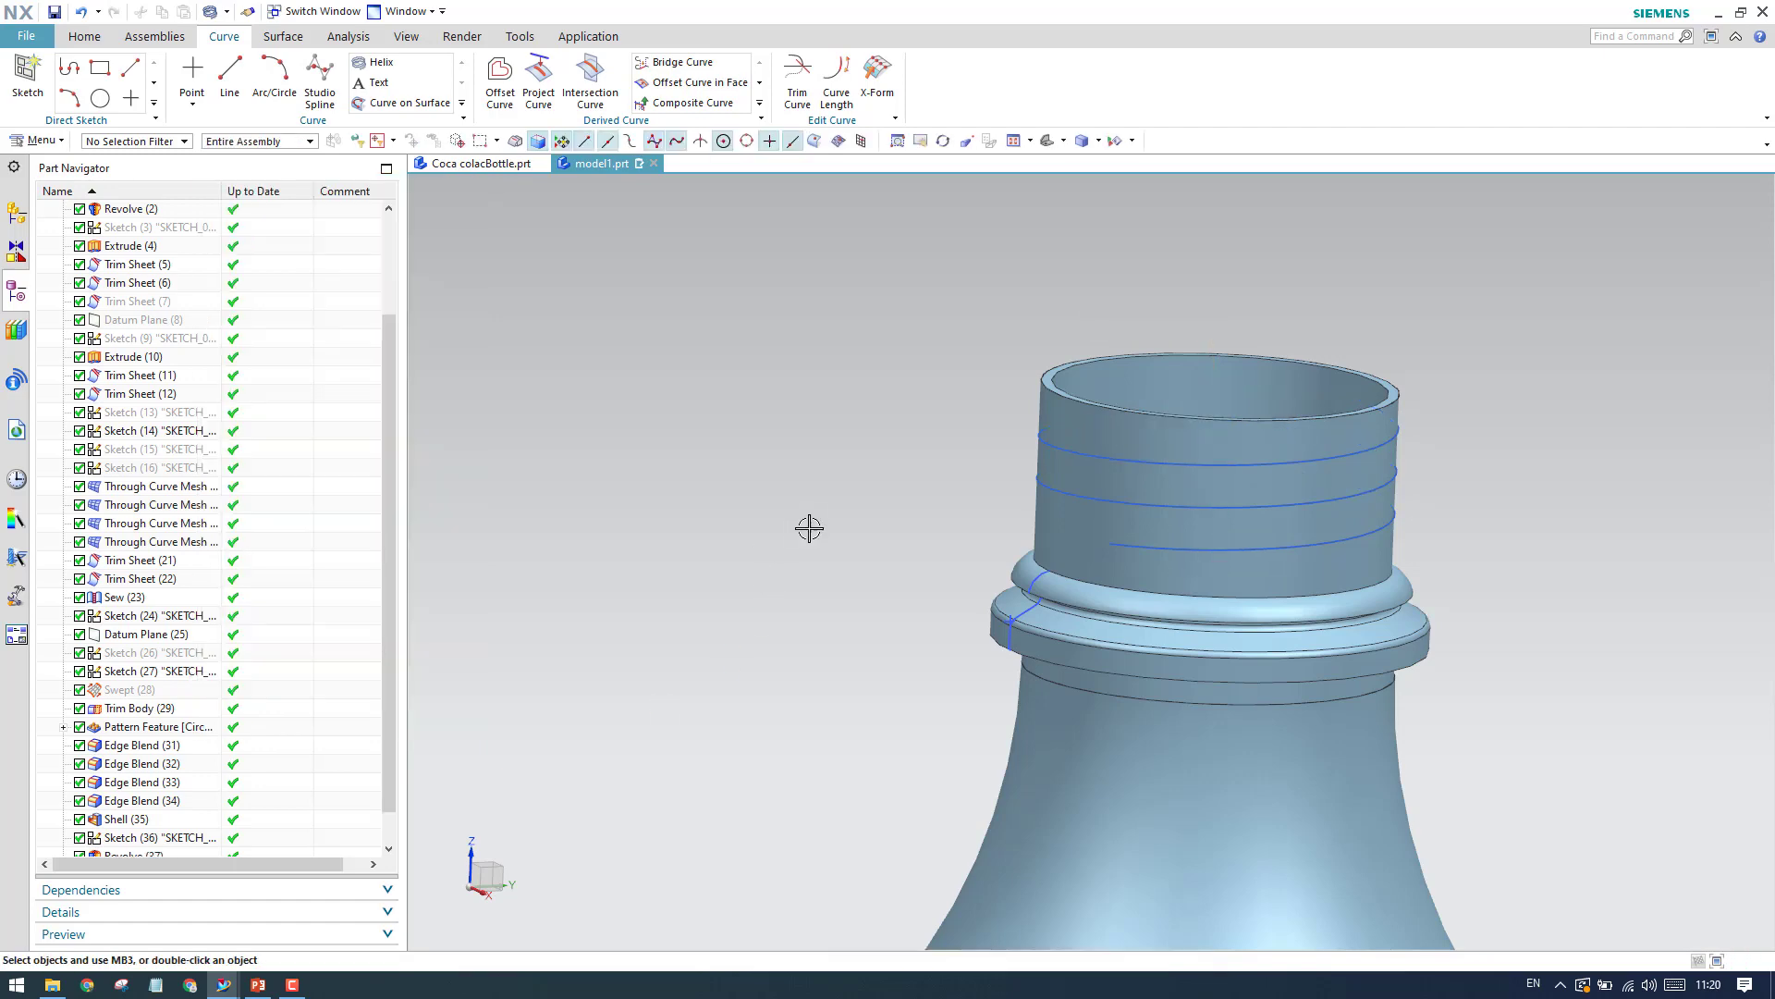
# Create an inferred datum plane at the start point of the helix near the mouth rim.
pyautogui.scroll(-4, 888, 480)
pyautogui.moveTo(928, 476); pyautogui.dragTo(951, 528, button='middle')
pyautogui.scroll(5, 999, 559)
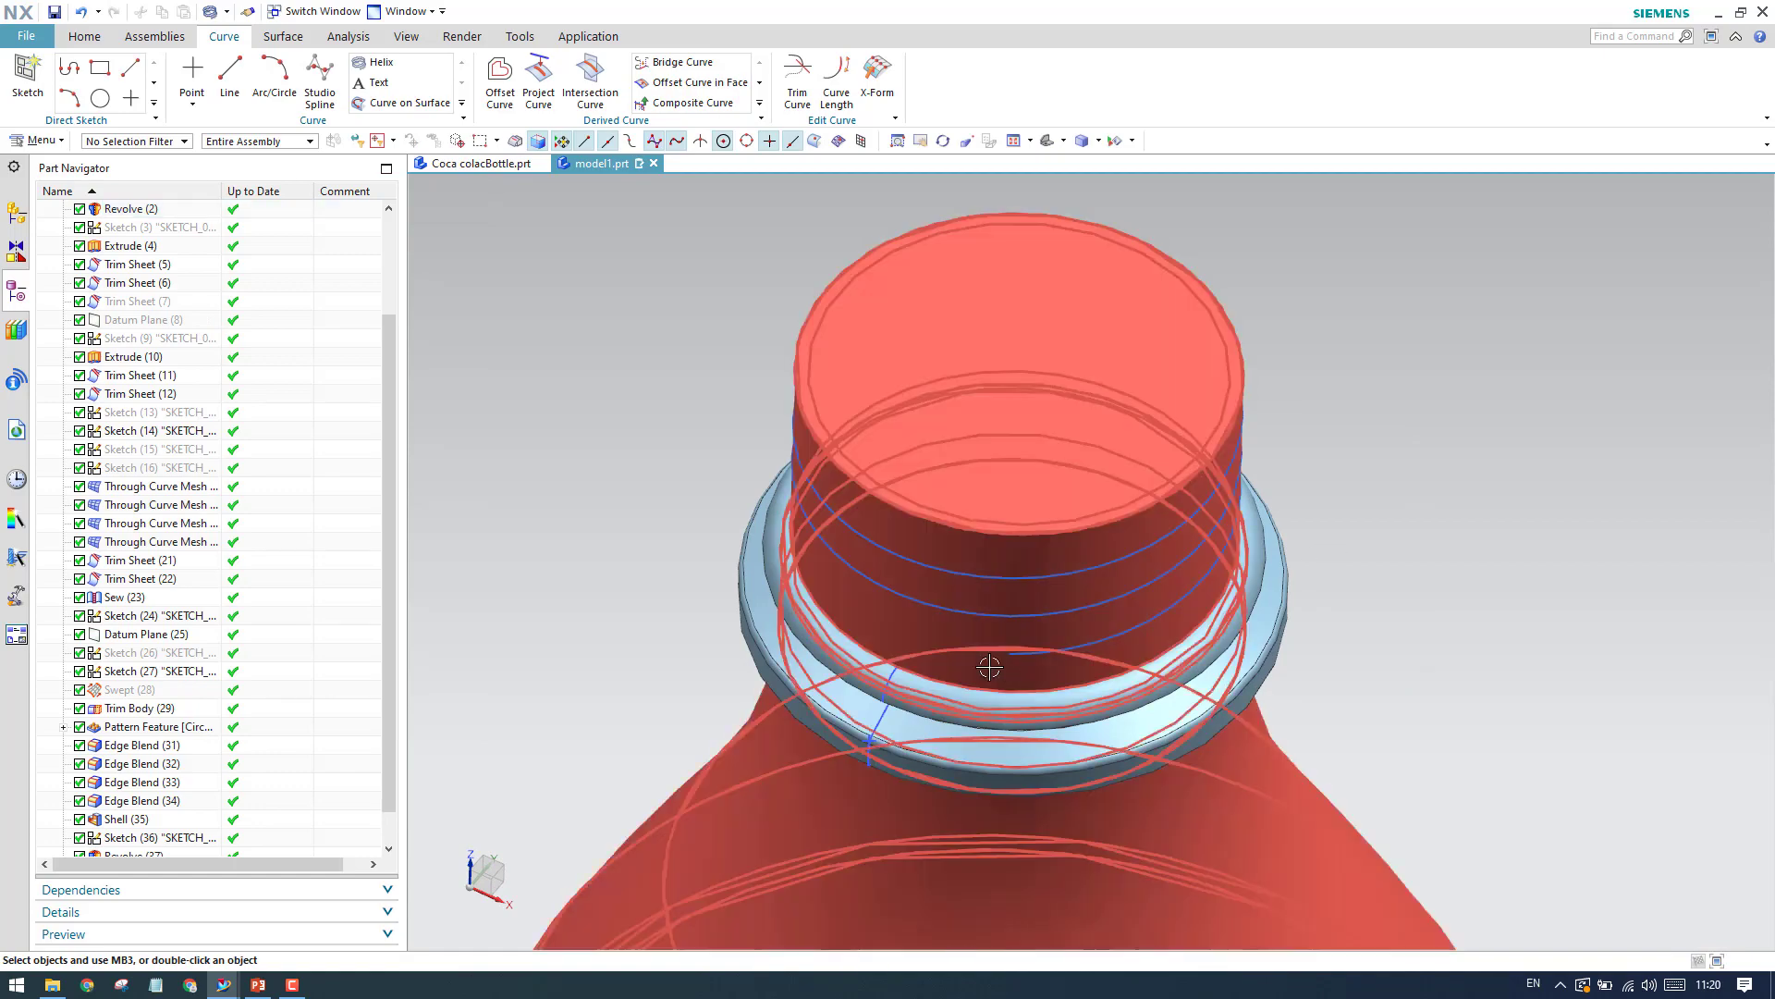
pyautogui.moveTo(1038, 666); pyautogui.dragTo(1144, 713, button='middle')
pyautogui.scroll(5, 955, 349)
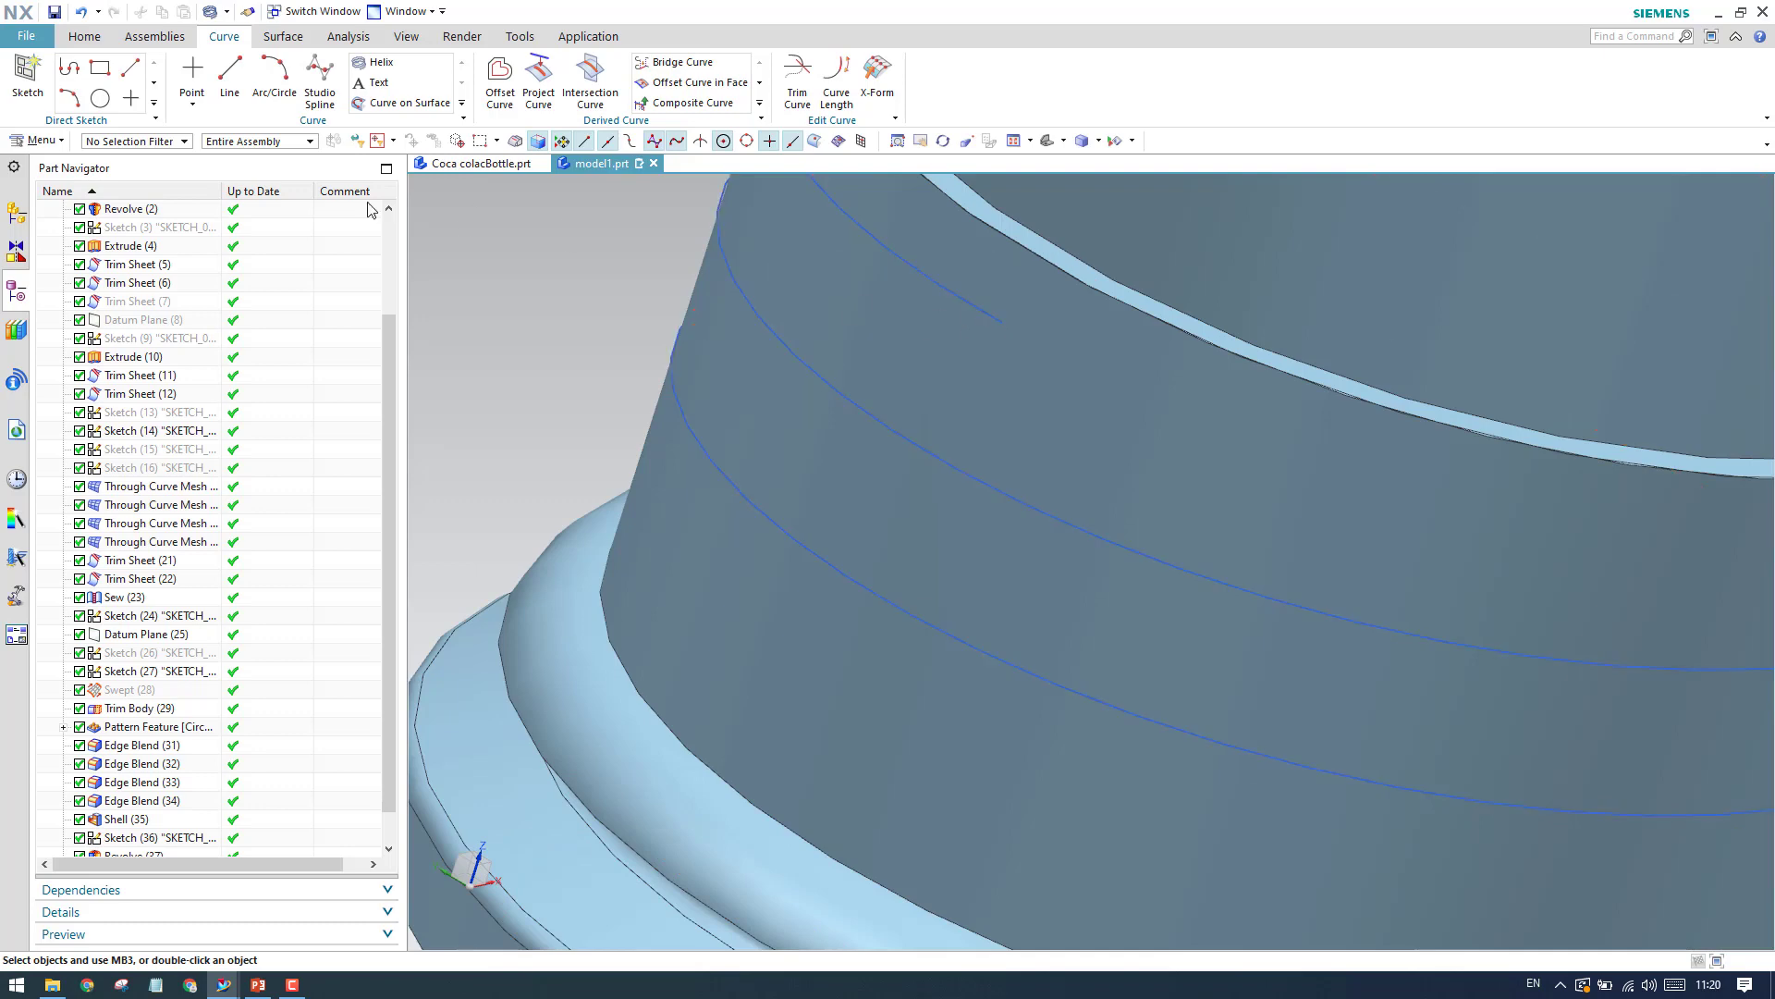
pyautogui.click(103, 38)
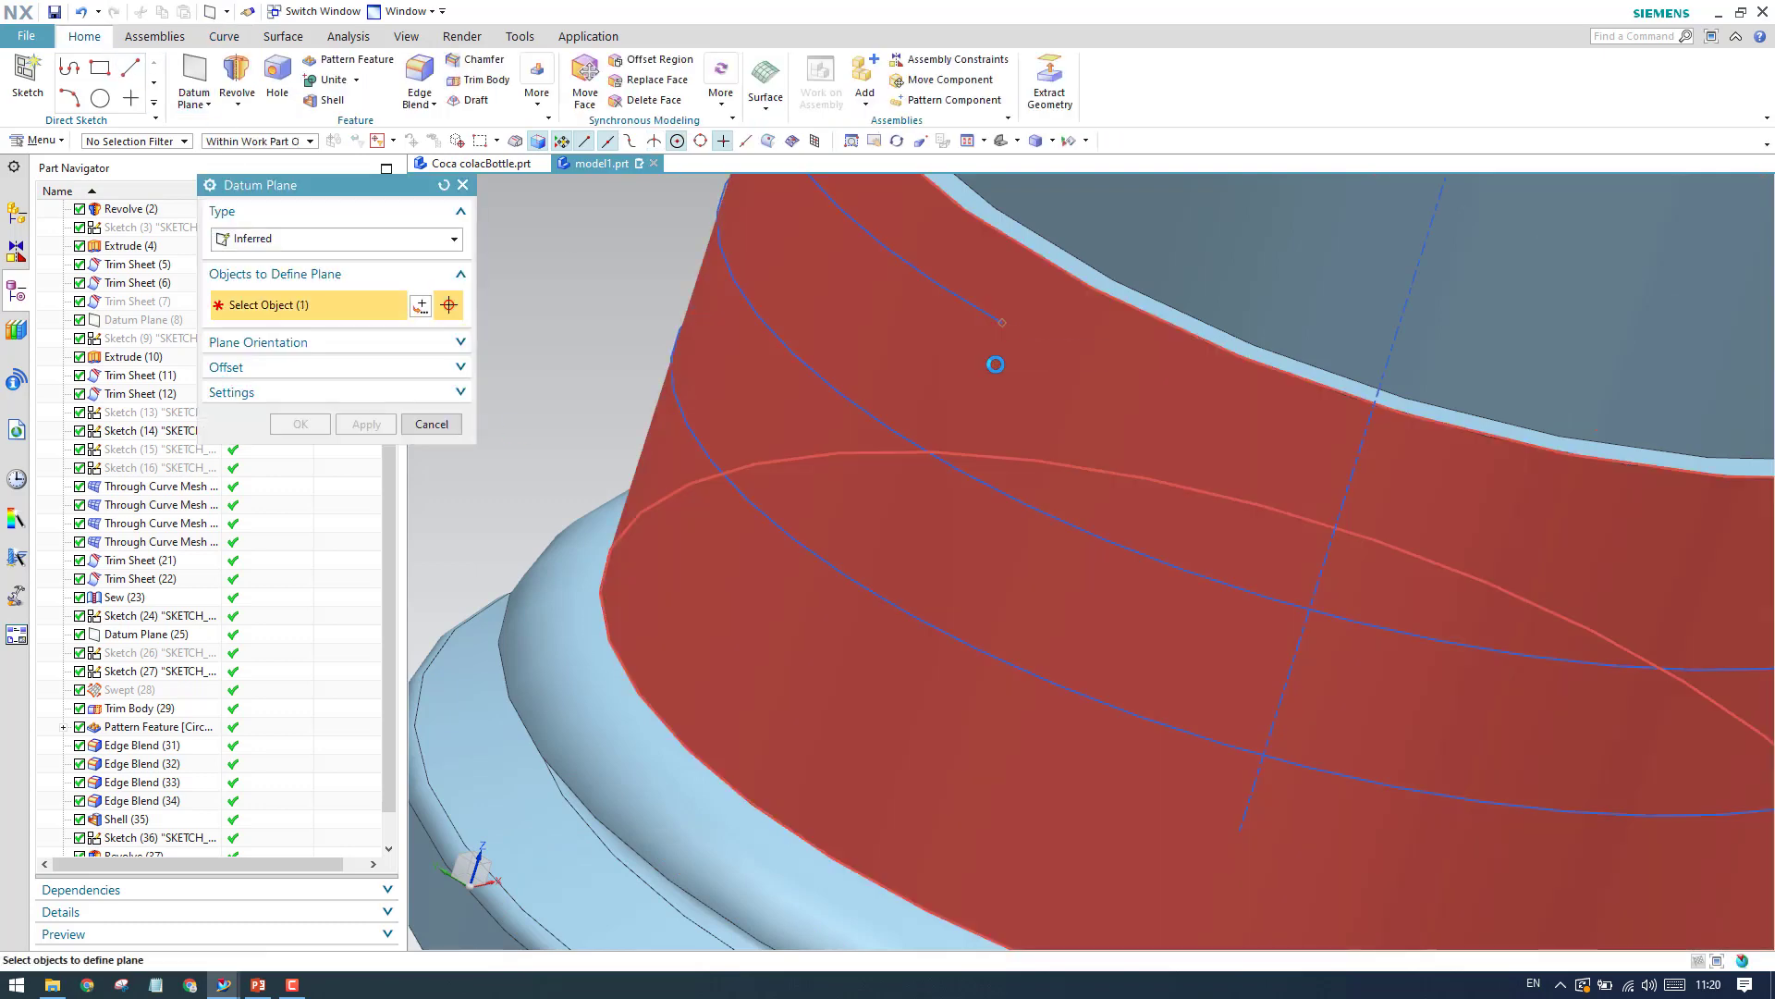
pyautogui.click(985, 491)
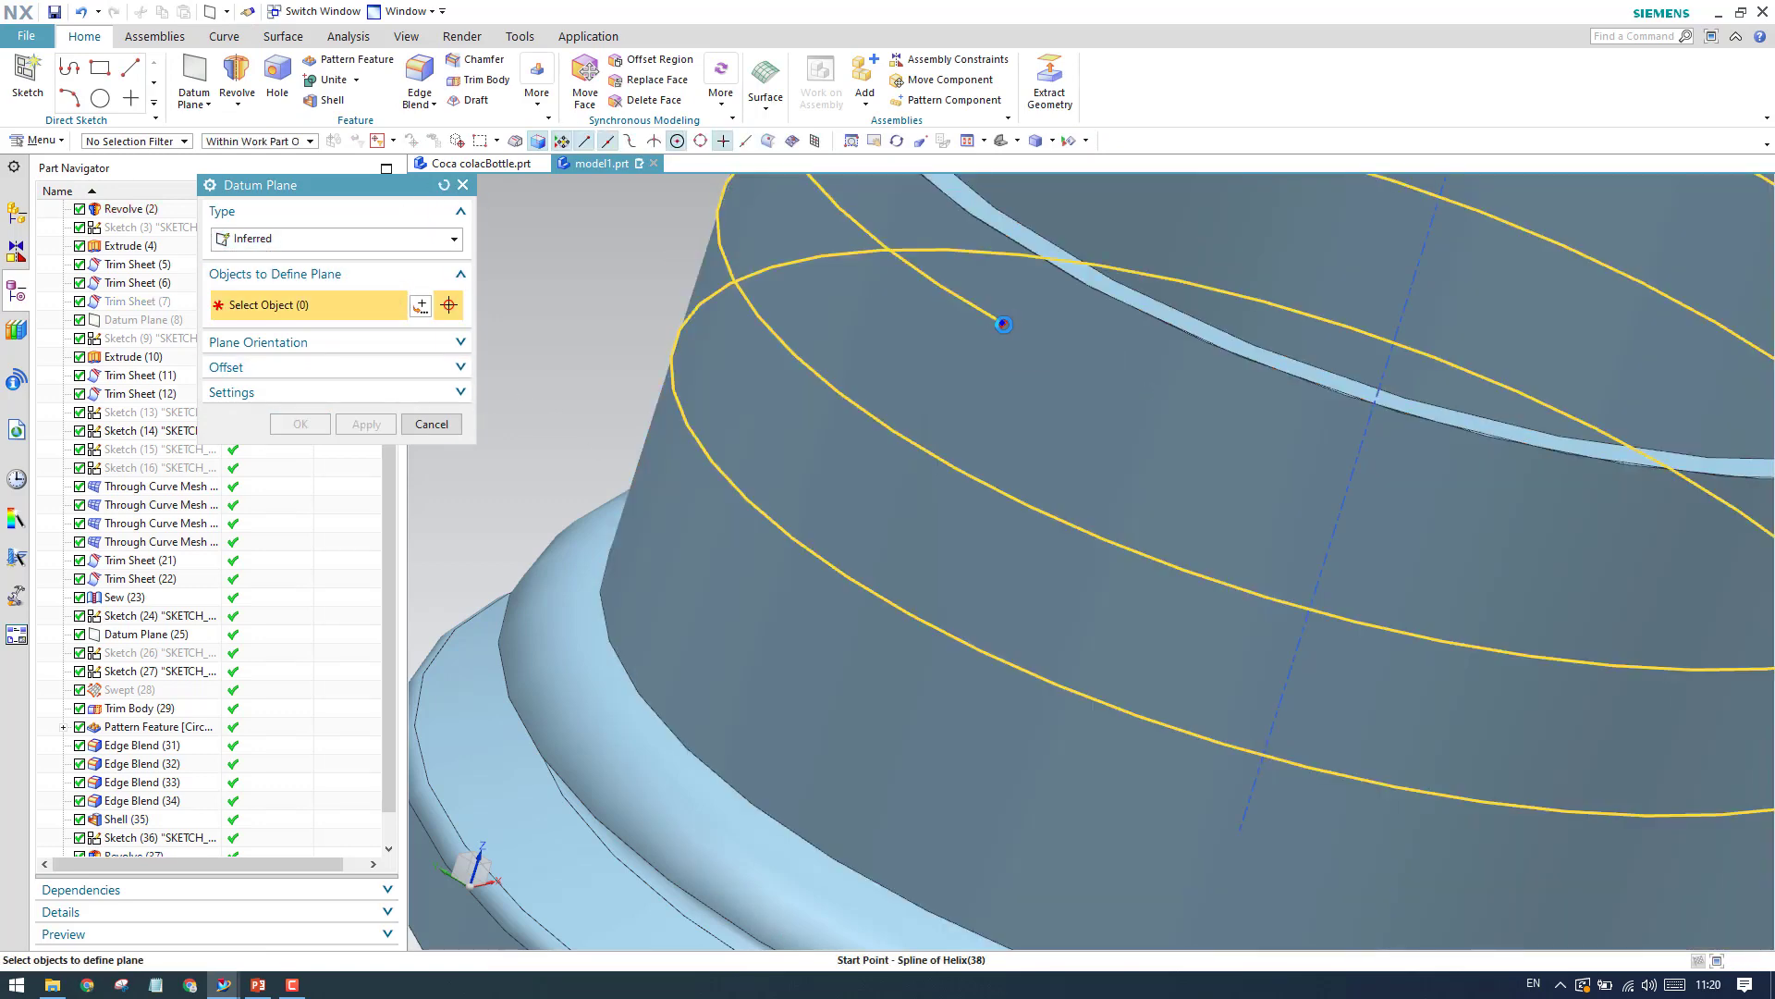
pyautogui.click(1003, 323)
pyautogui.click(299, 423)
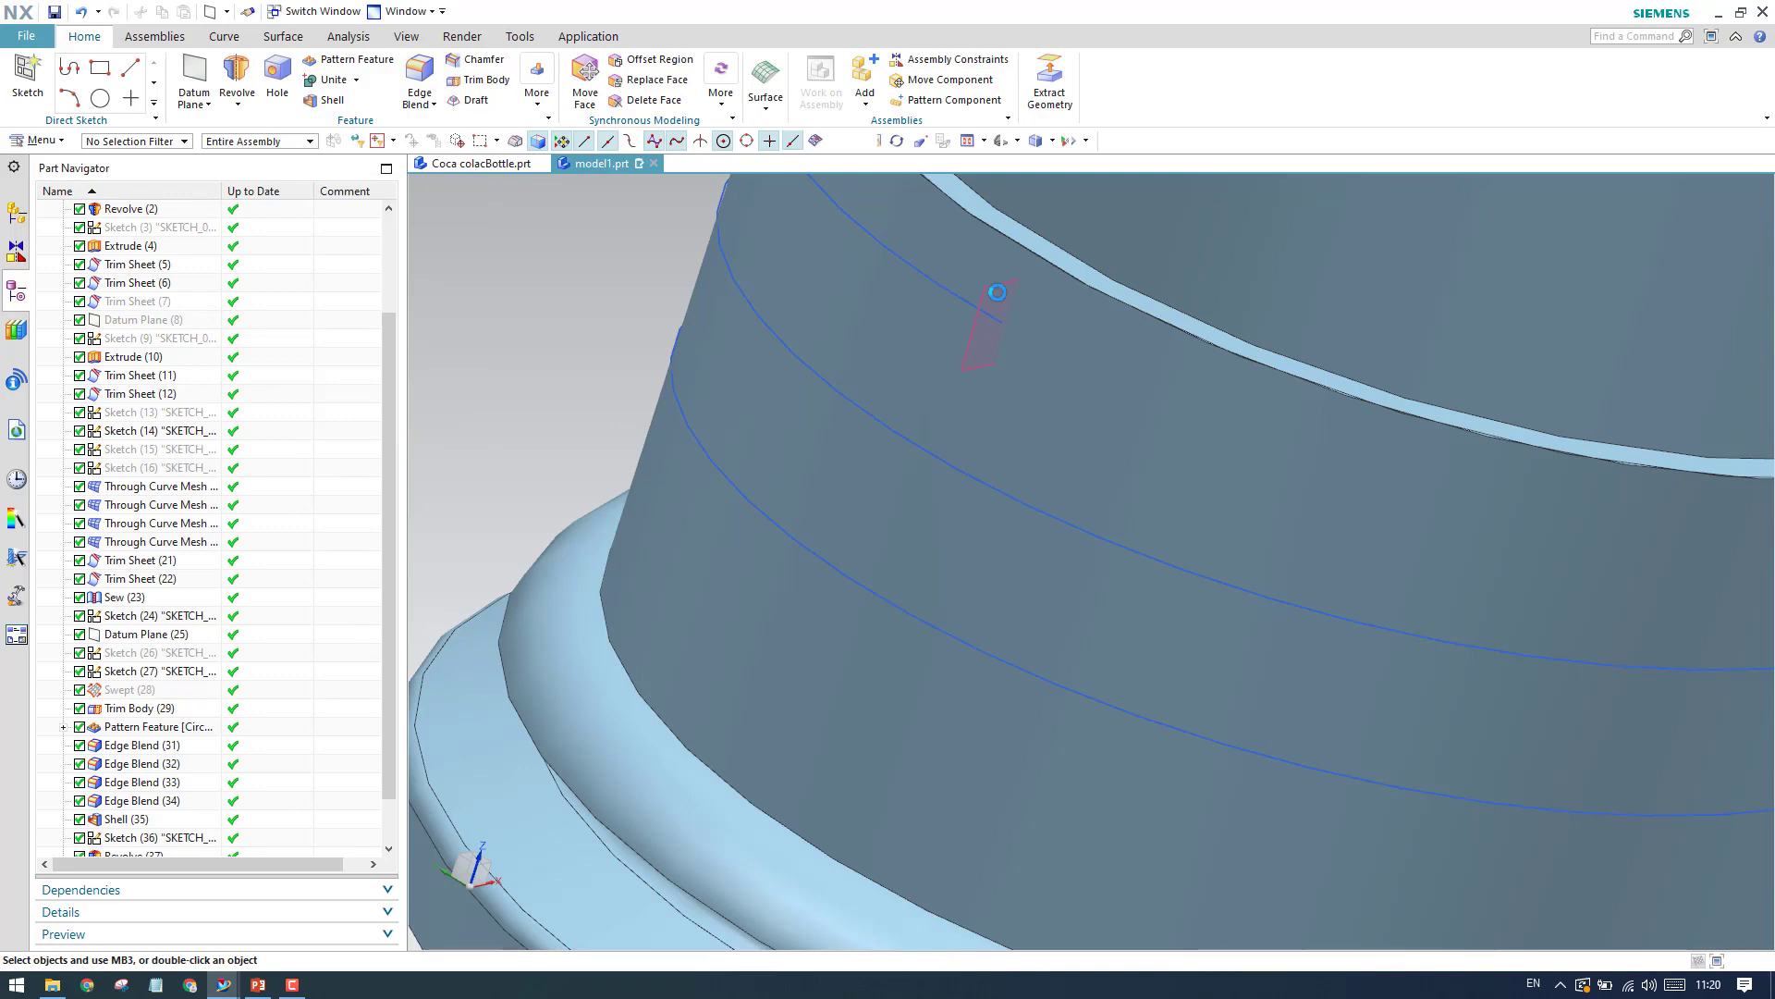
# Sketch a 0.5 mm diameter circle on the new datum plane, centred on the helix start point, and finish the sketch.
pyautogui.click(372, 423)
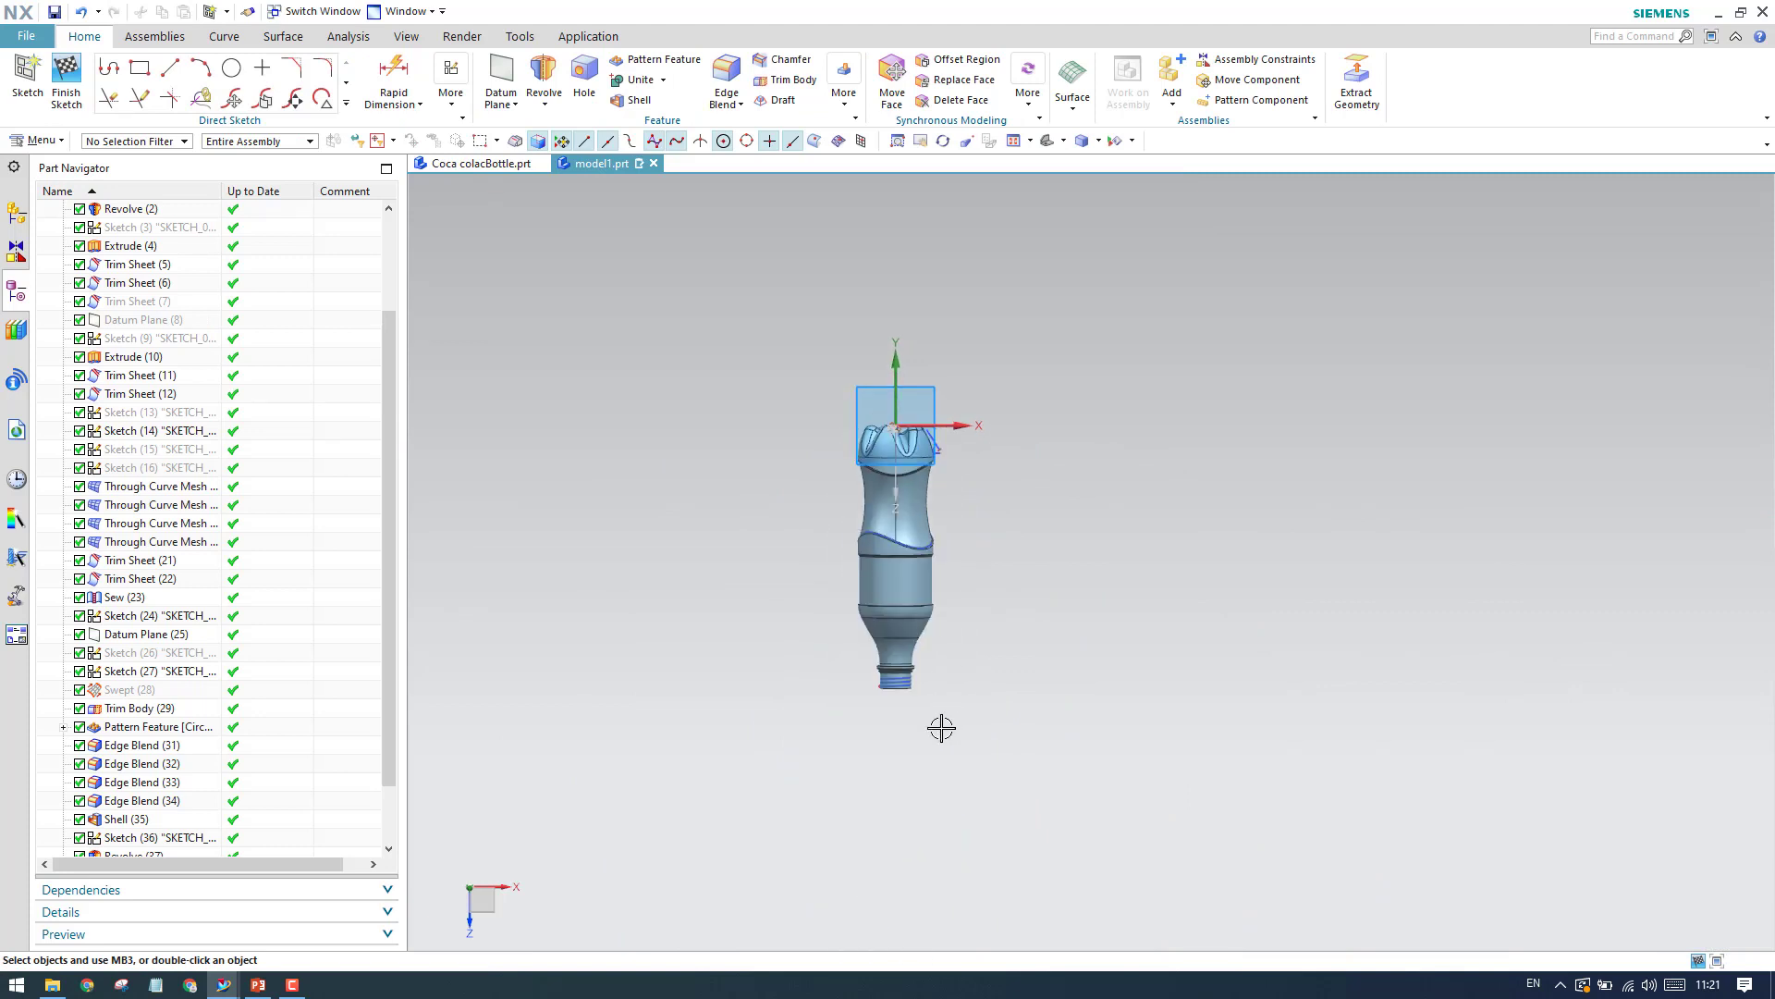
pyautogui.scroll(6, 844, 575)
pyautogui.scroll(-2, 880, 539)
pyautogui.scroll(3, 1018, 564)
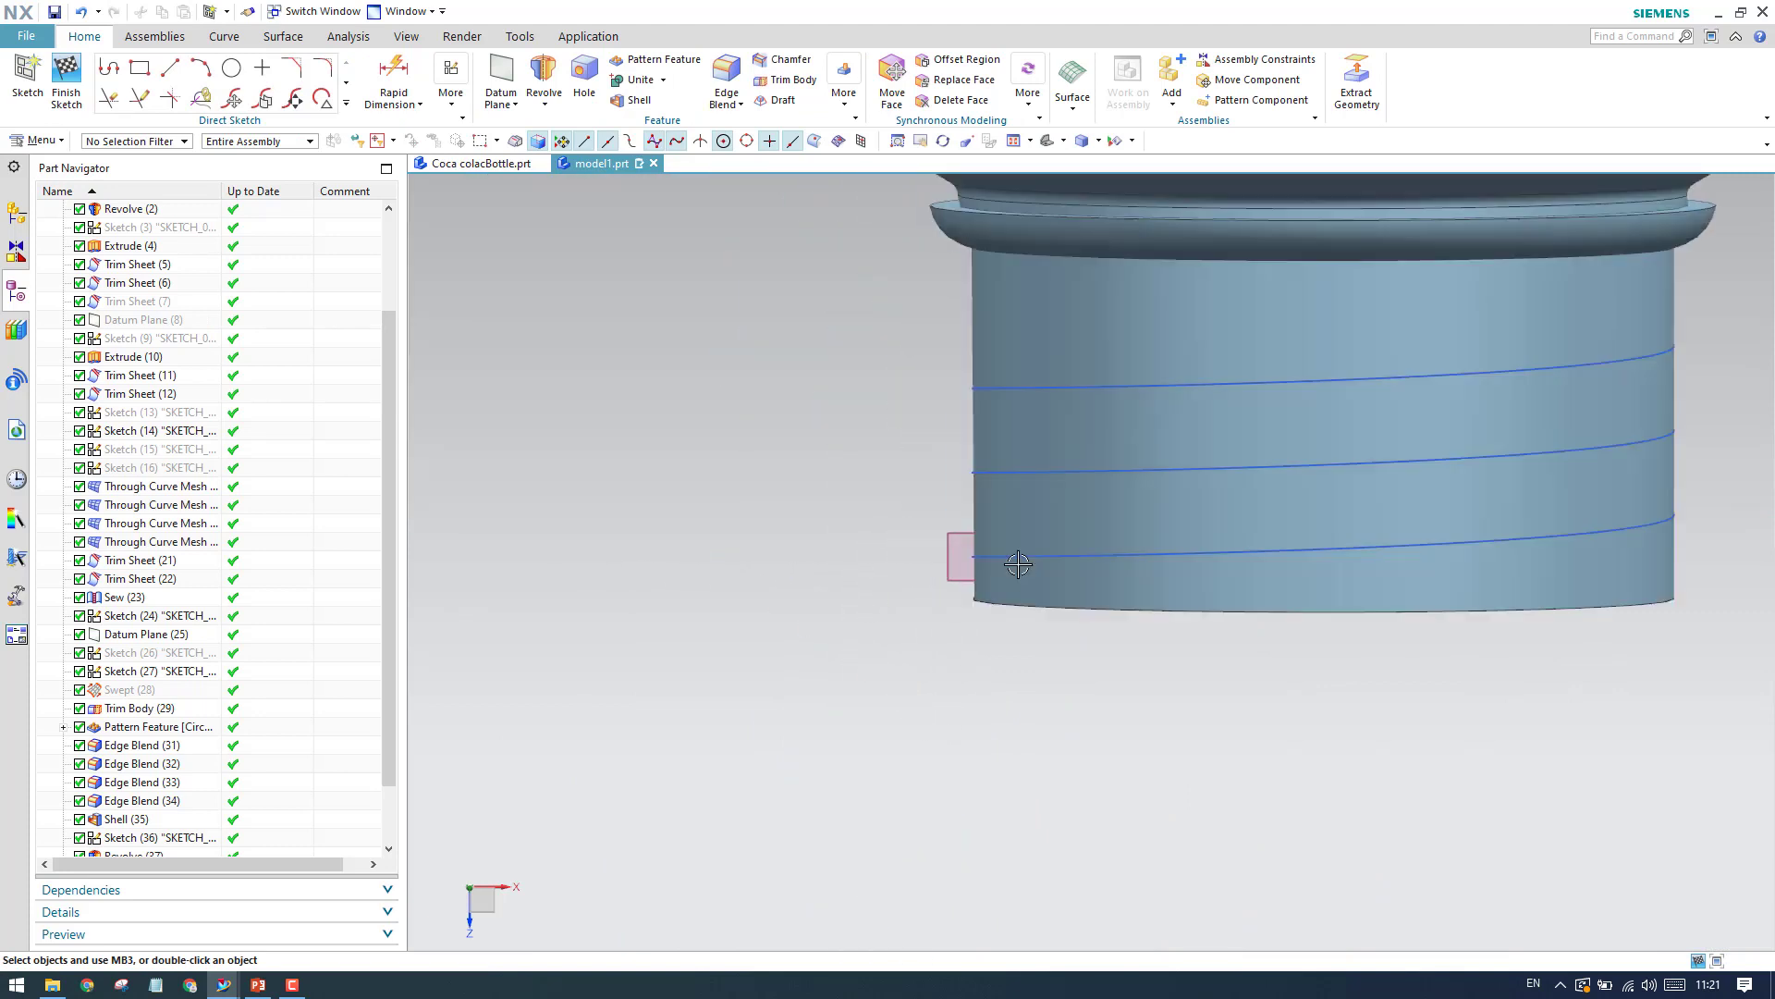
pyautogui.scroll(4, 956, 560)
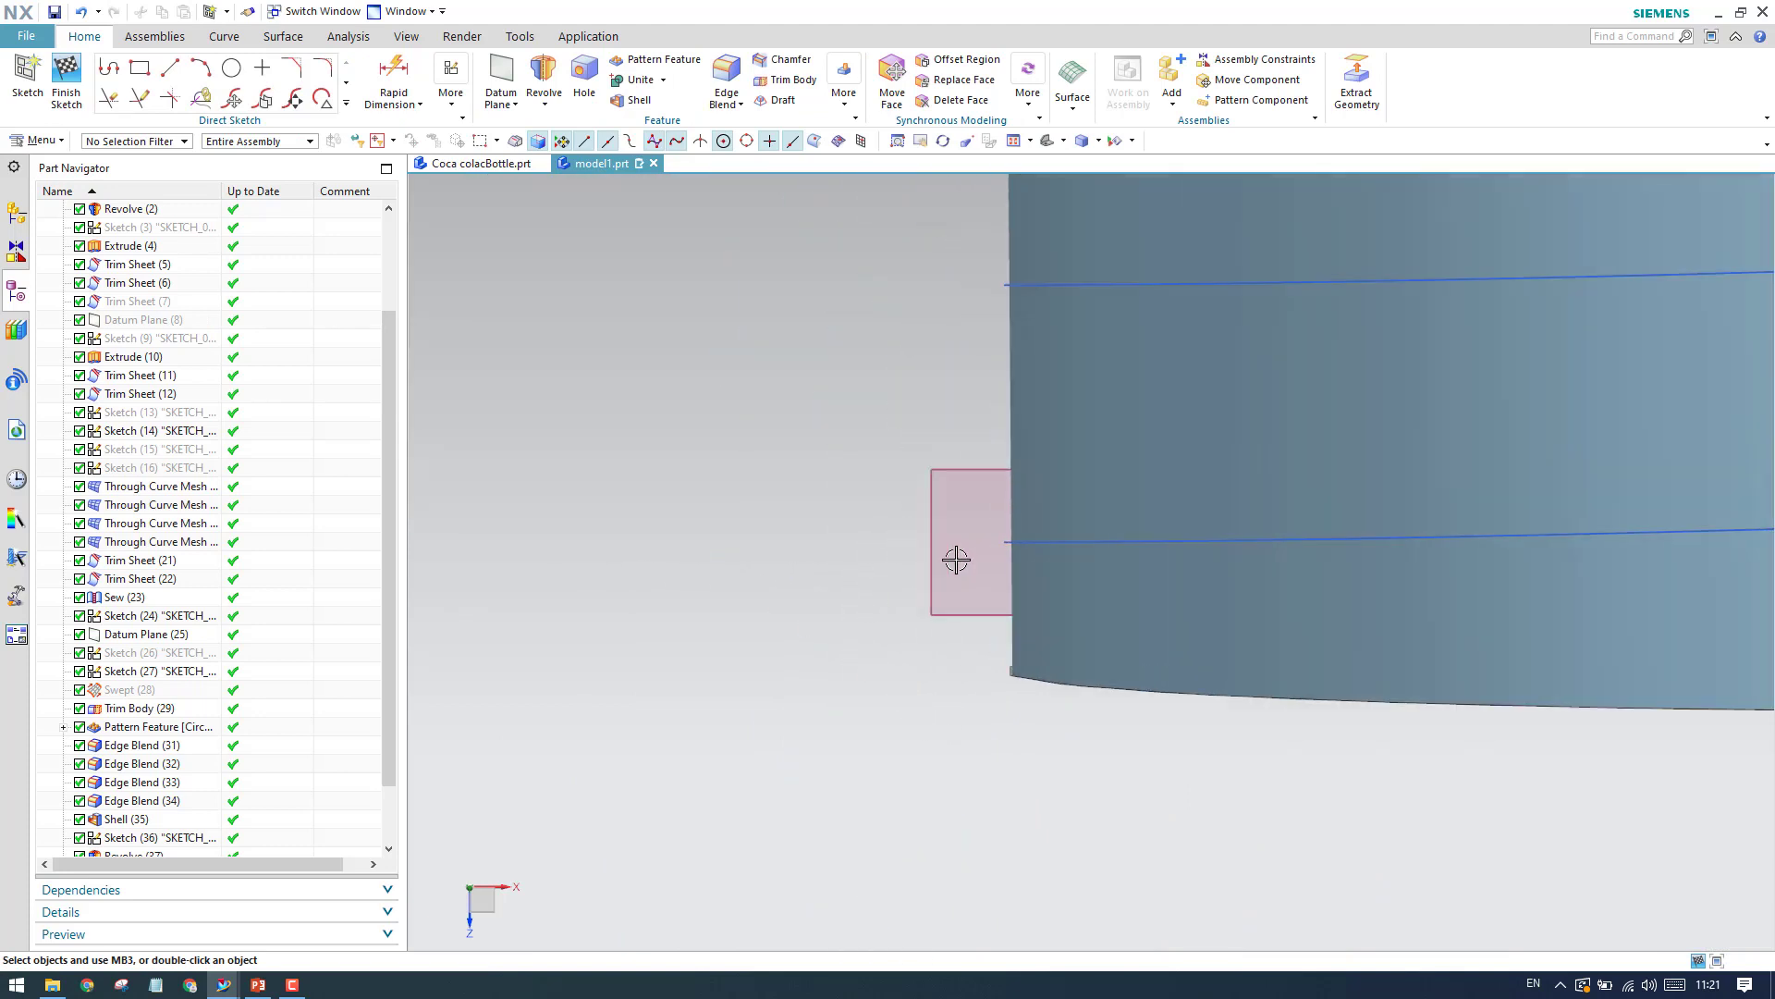
pyautogui.click(231, 70)
pyautogui.scroll(4, 982, 529)
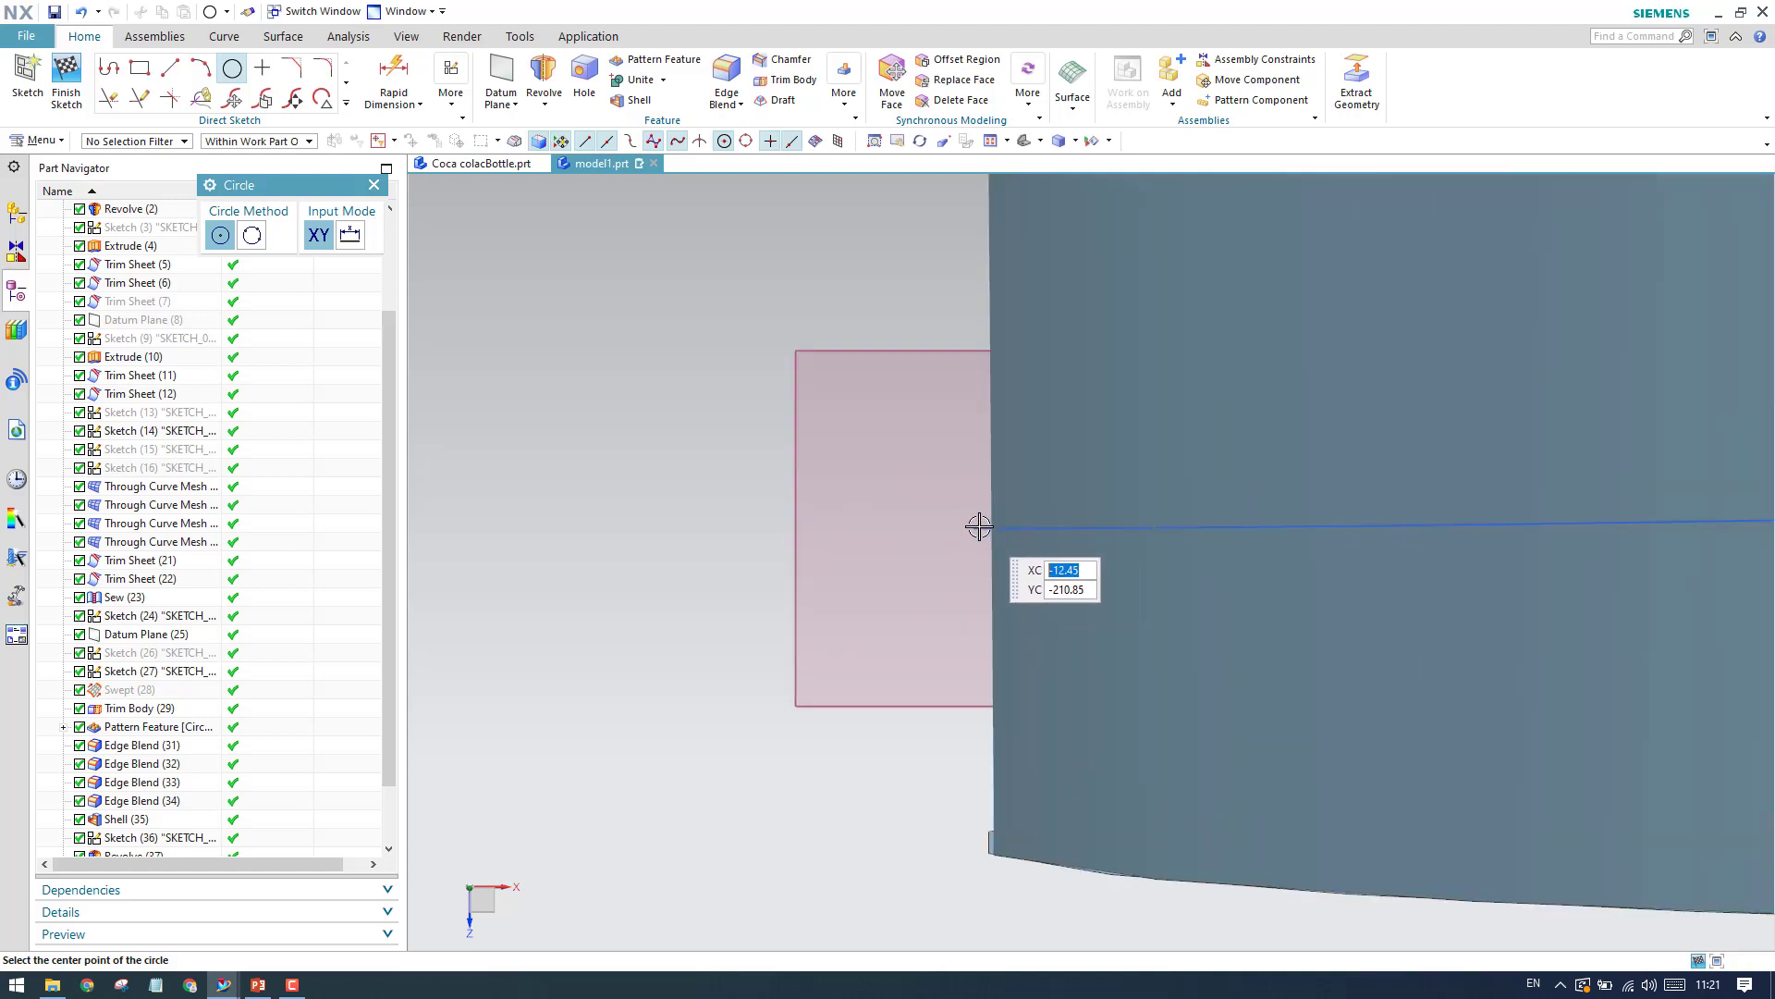
pyautogui.moveTo(979, 526); pyautogui.dragTo(1018, 548, button='middle')
pyautogui.click(994, 539)
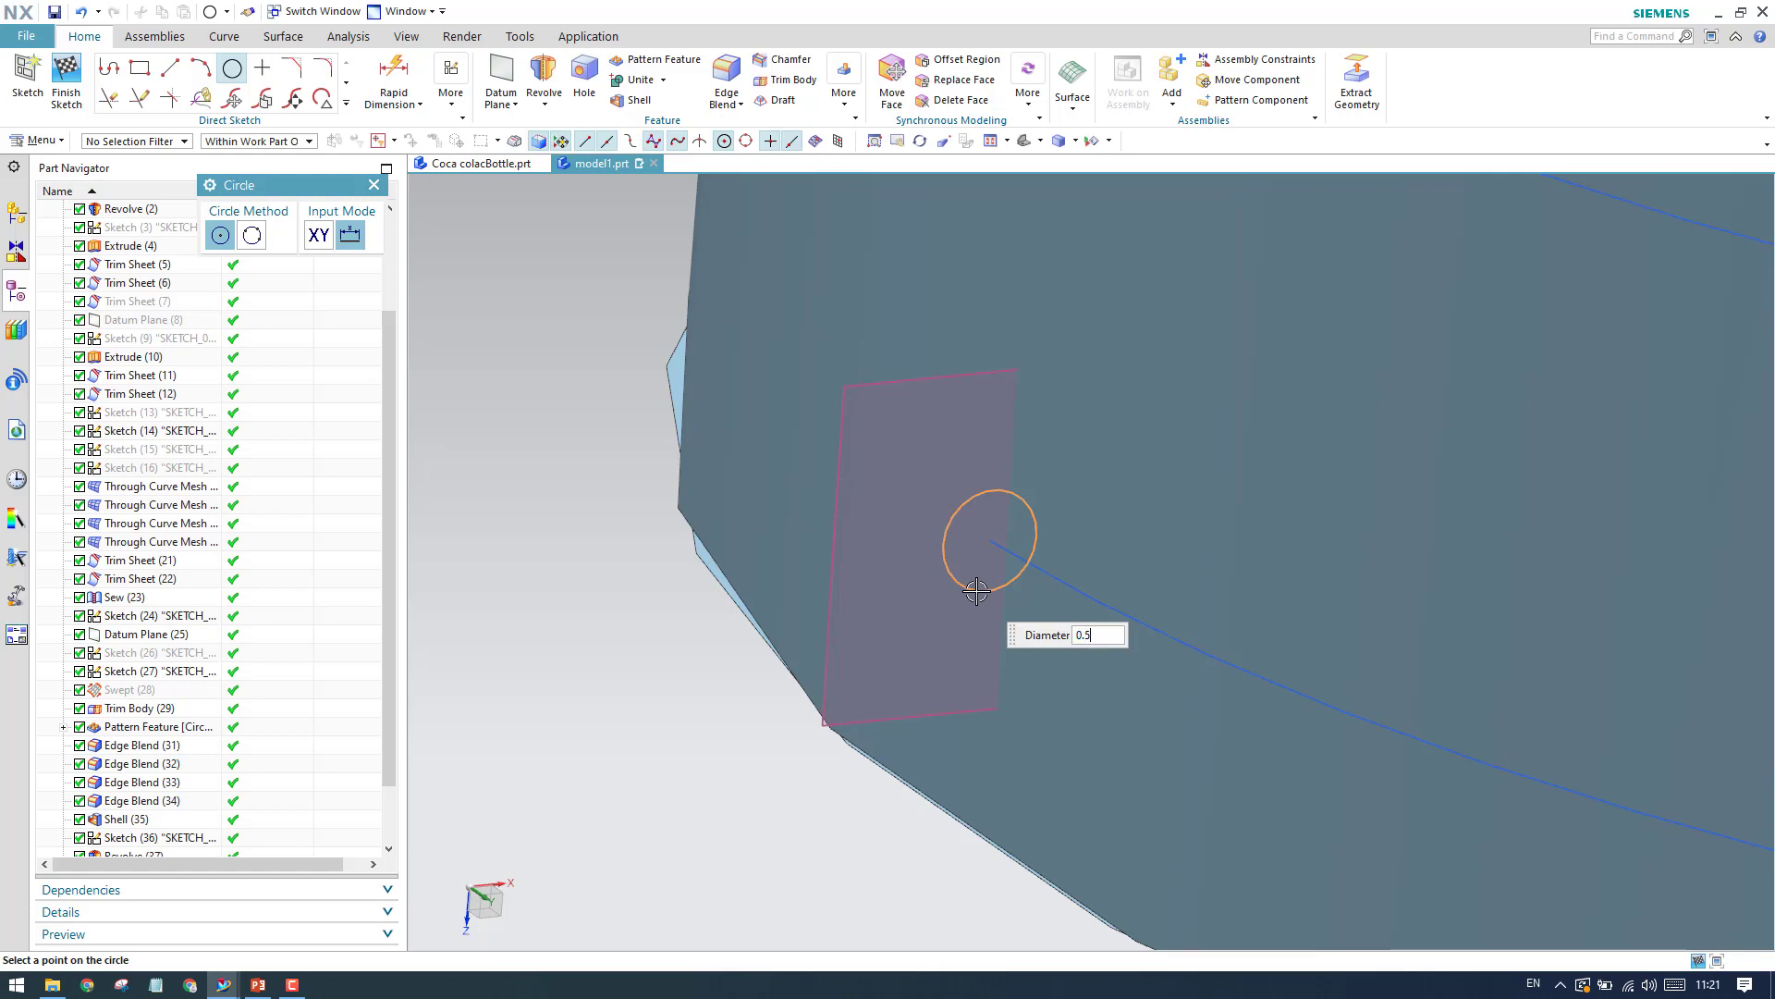
pyautogui.click(374, 185)
pyautogui.click(67, 97)
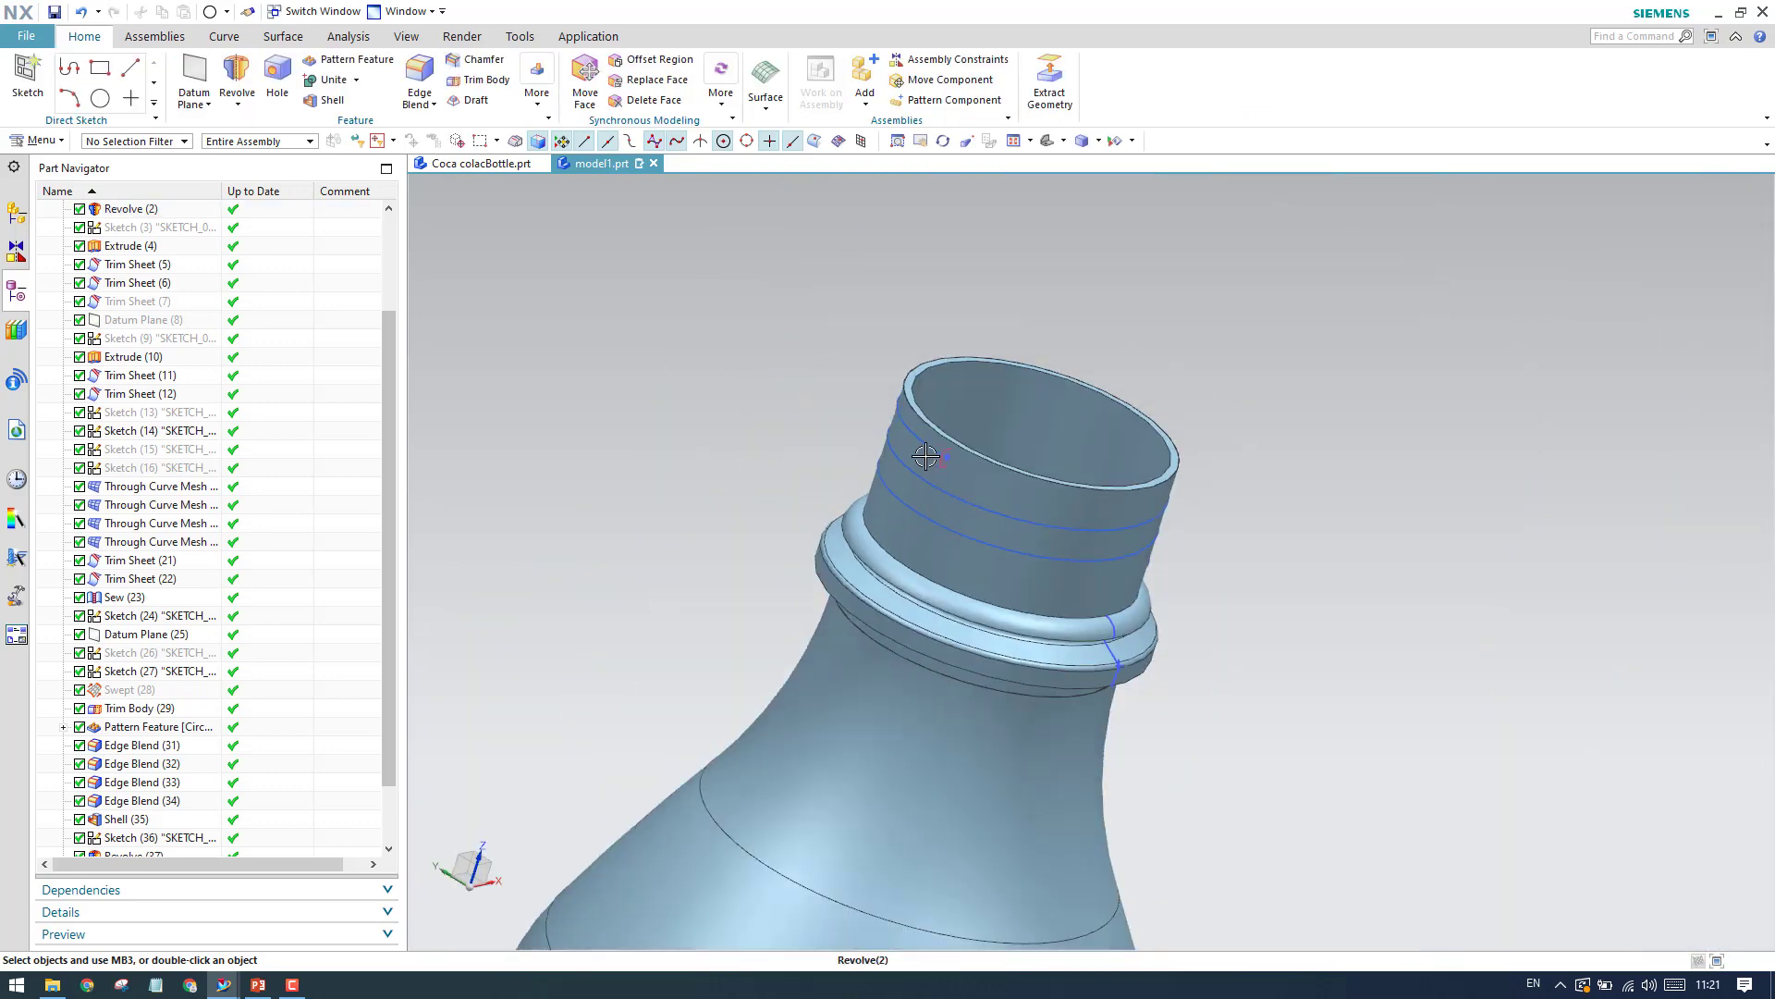
# Start a Swept feature and select the small circle at the helix start as its section.
pyautogui.moveTo(925, 458); pyautogui.dragTo(851, 463, button='middle')
pyautogui.scroll(10, 851, 462)
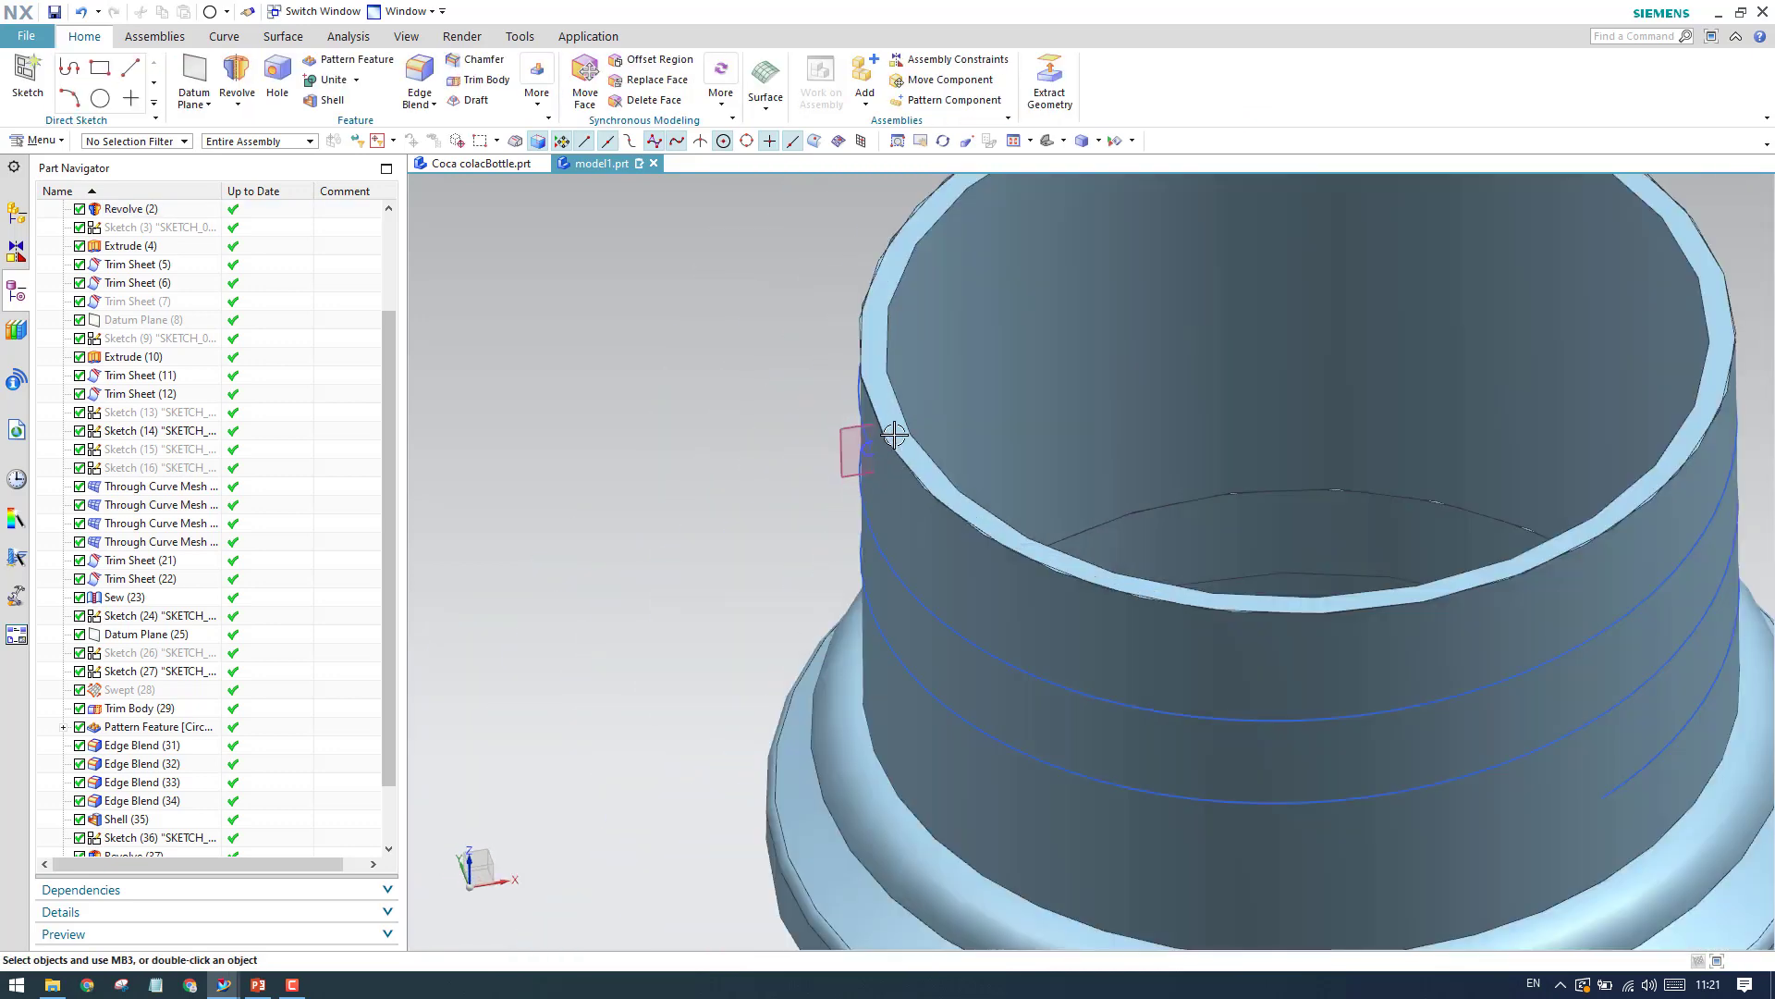
pyautogui.scroll(2, 855, 435)
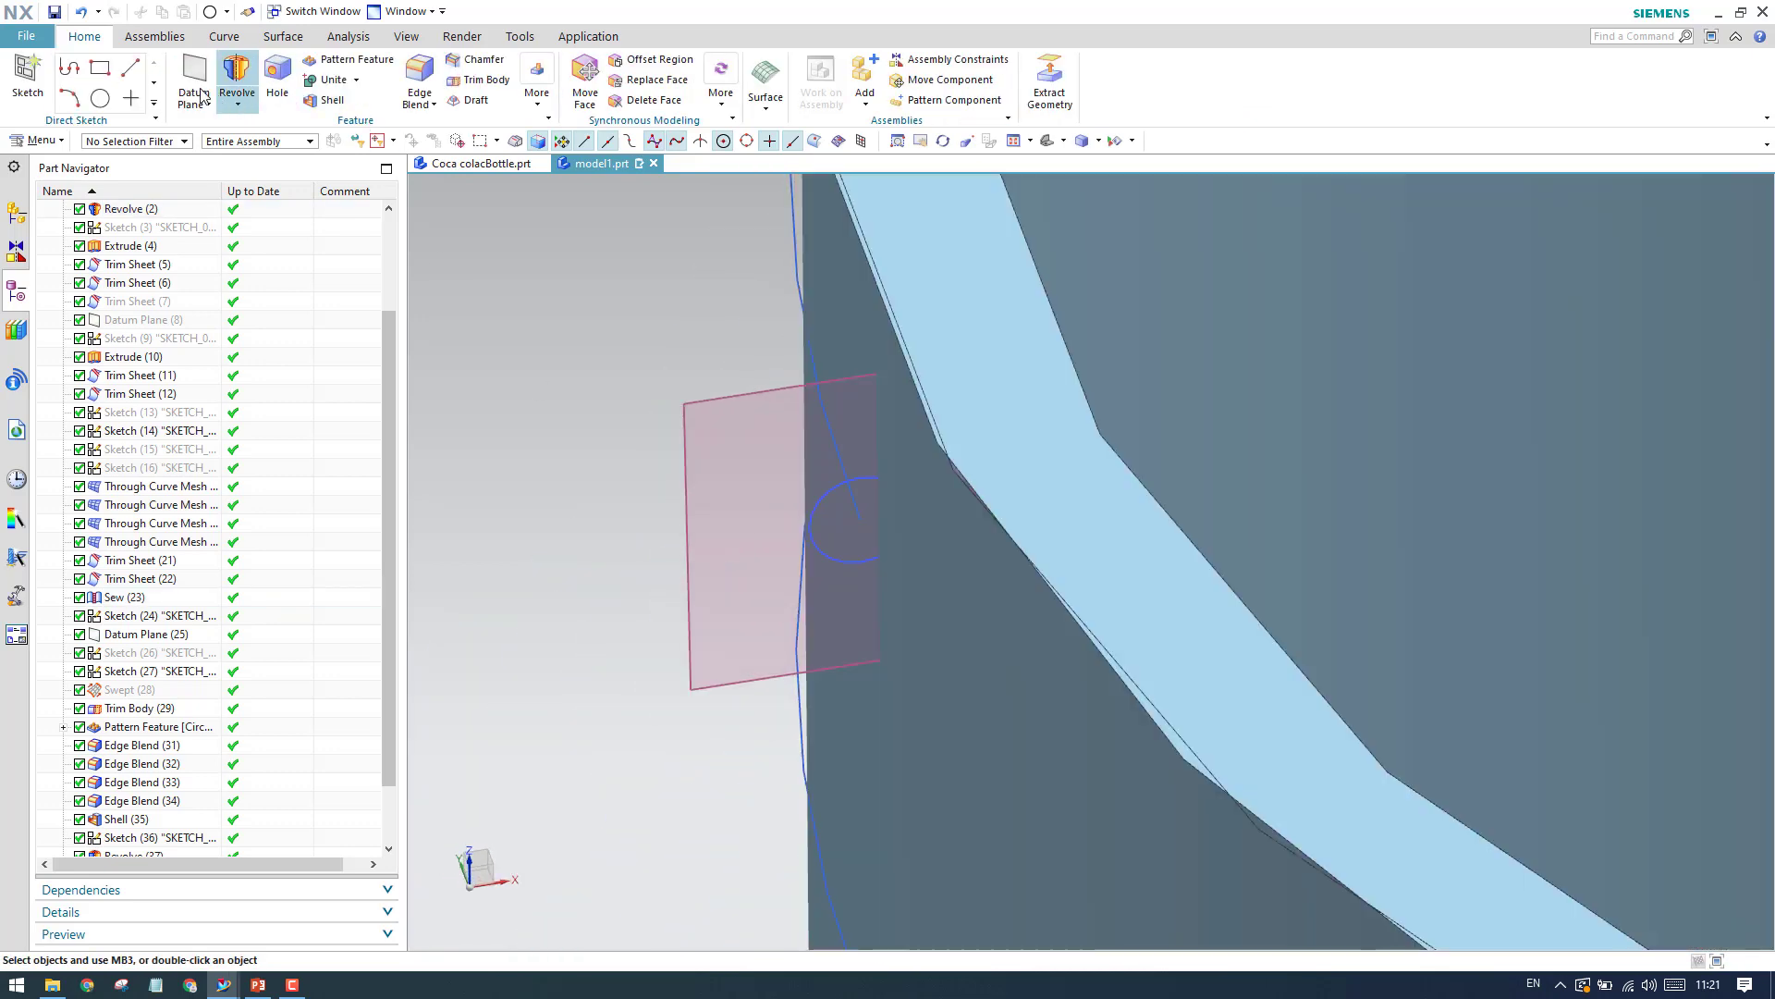
pyautogui.click(283, 39)
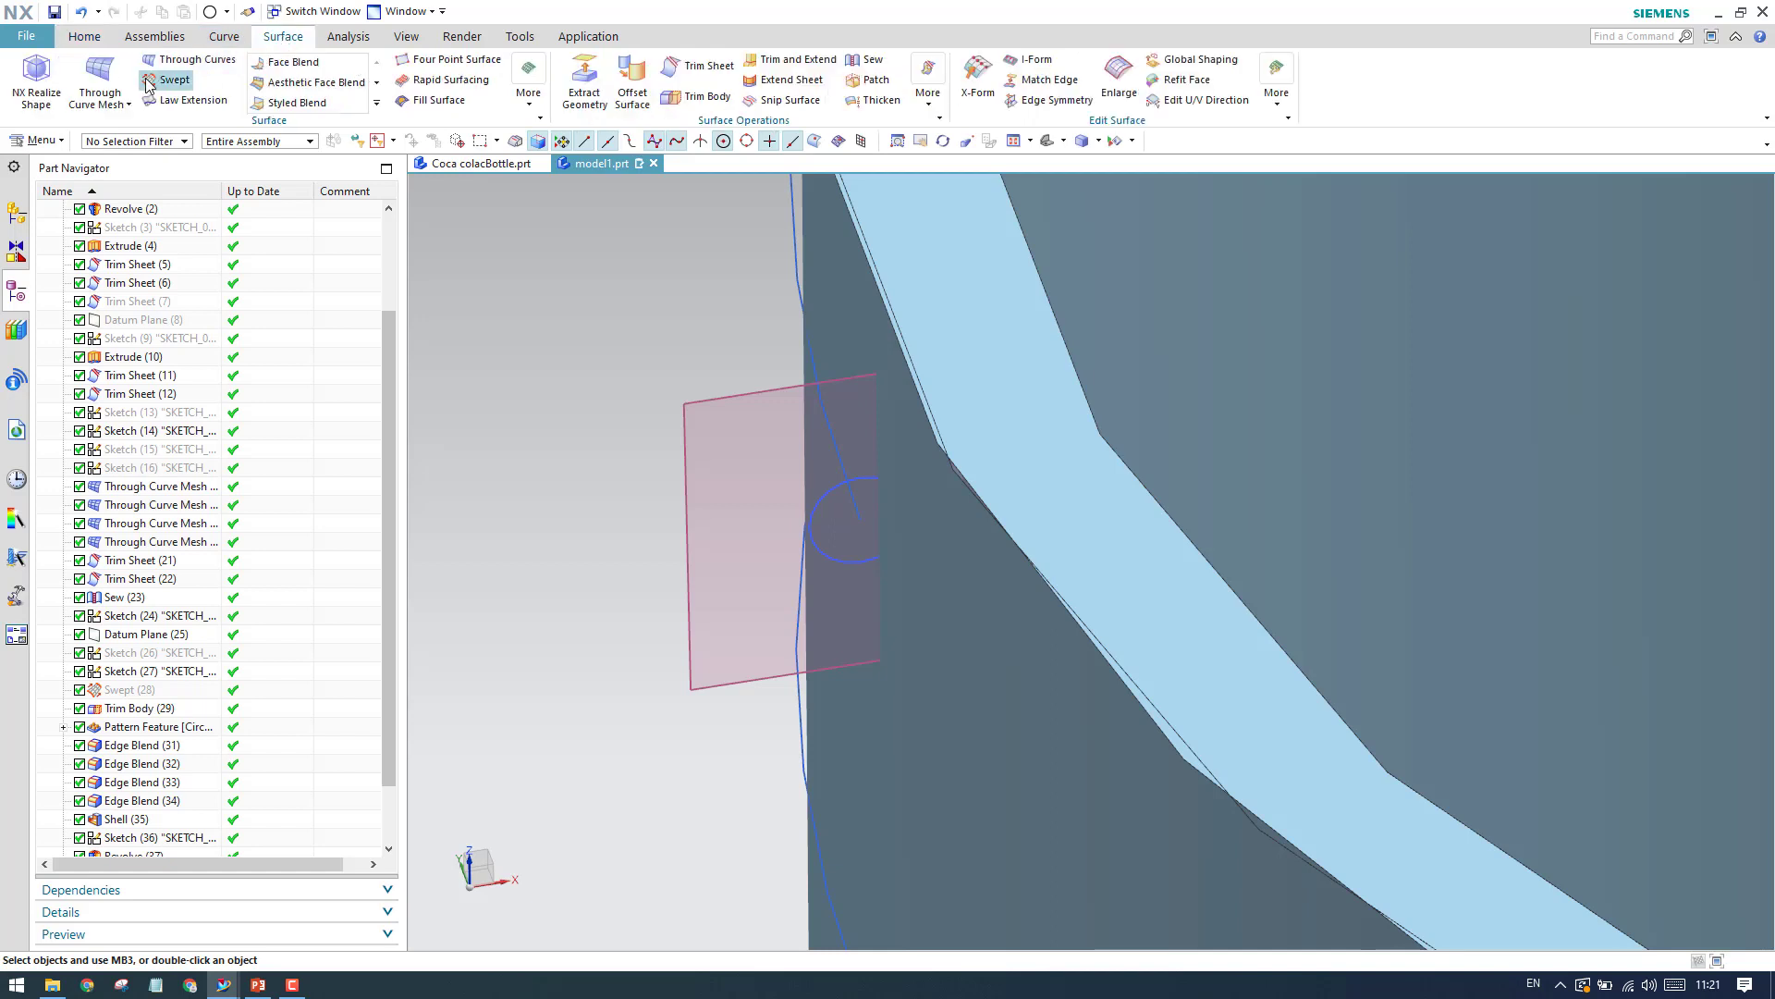
pyautogui.click(821, 502)
pyautogui.click(269, 388)
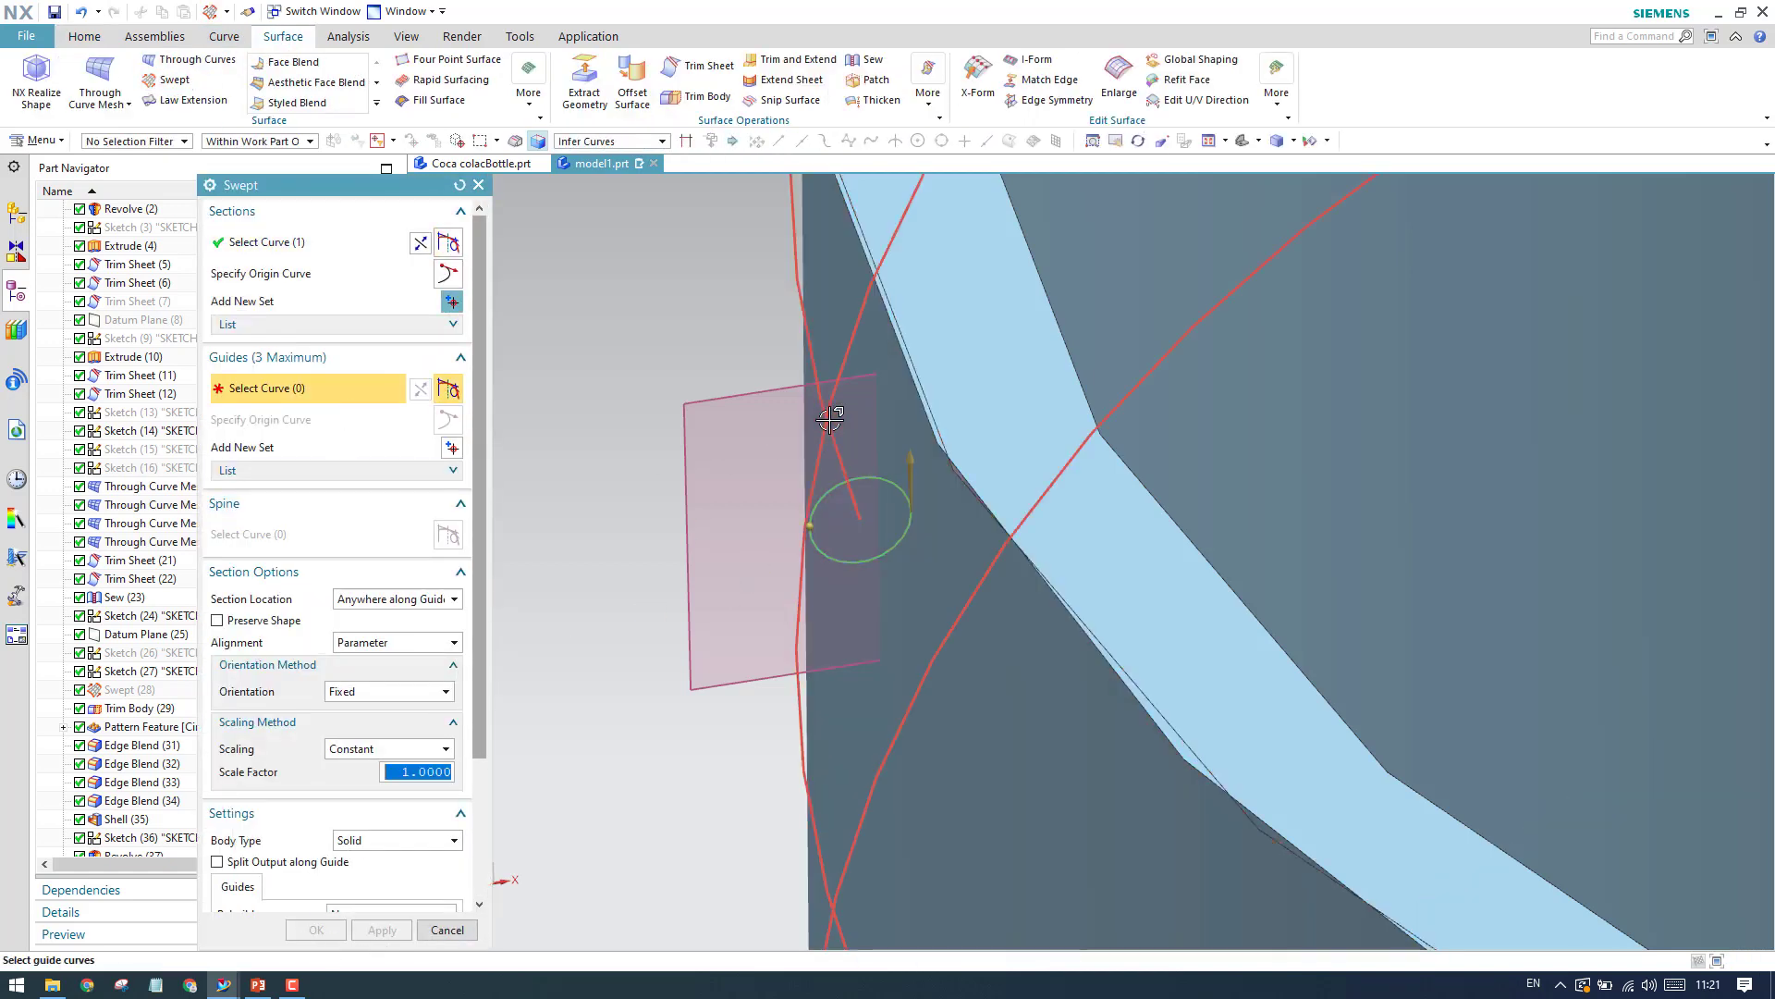
# Use the helix as the sweep guide and create the solid thread around the neck.
pyautogui.click(829, 423)
pyautogui.scroll(-5, 830, 422)
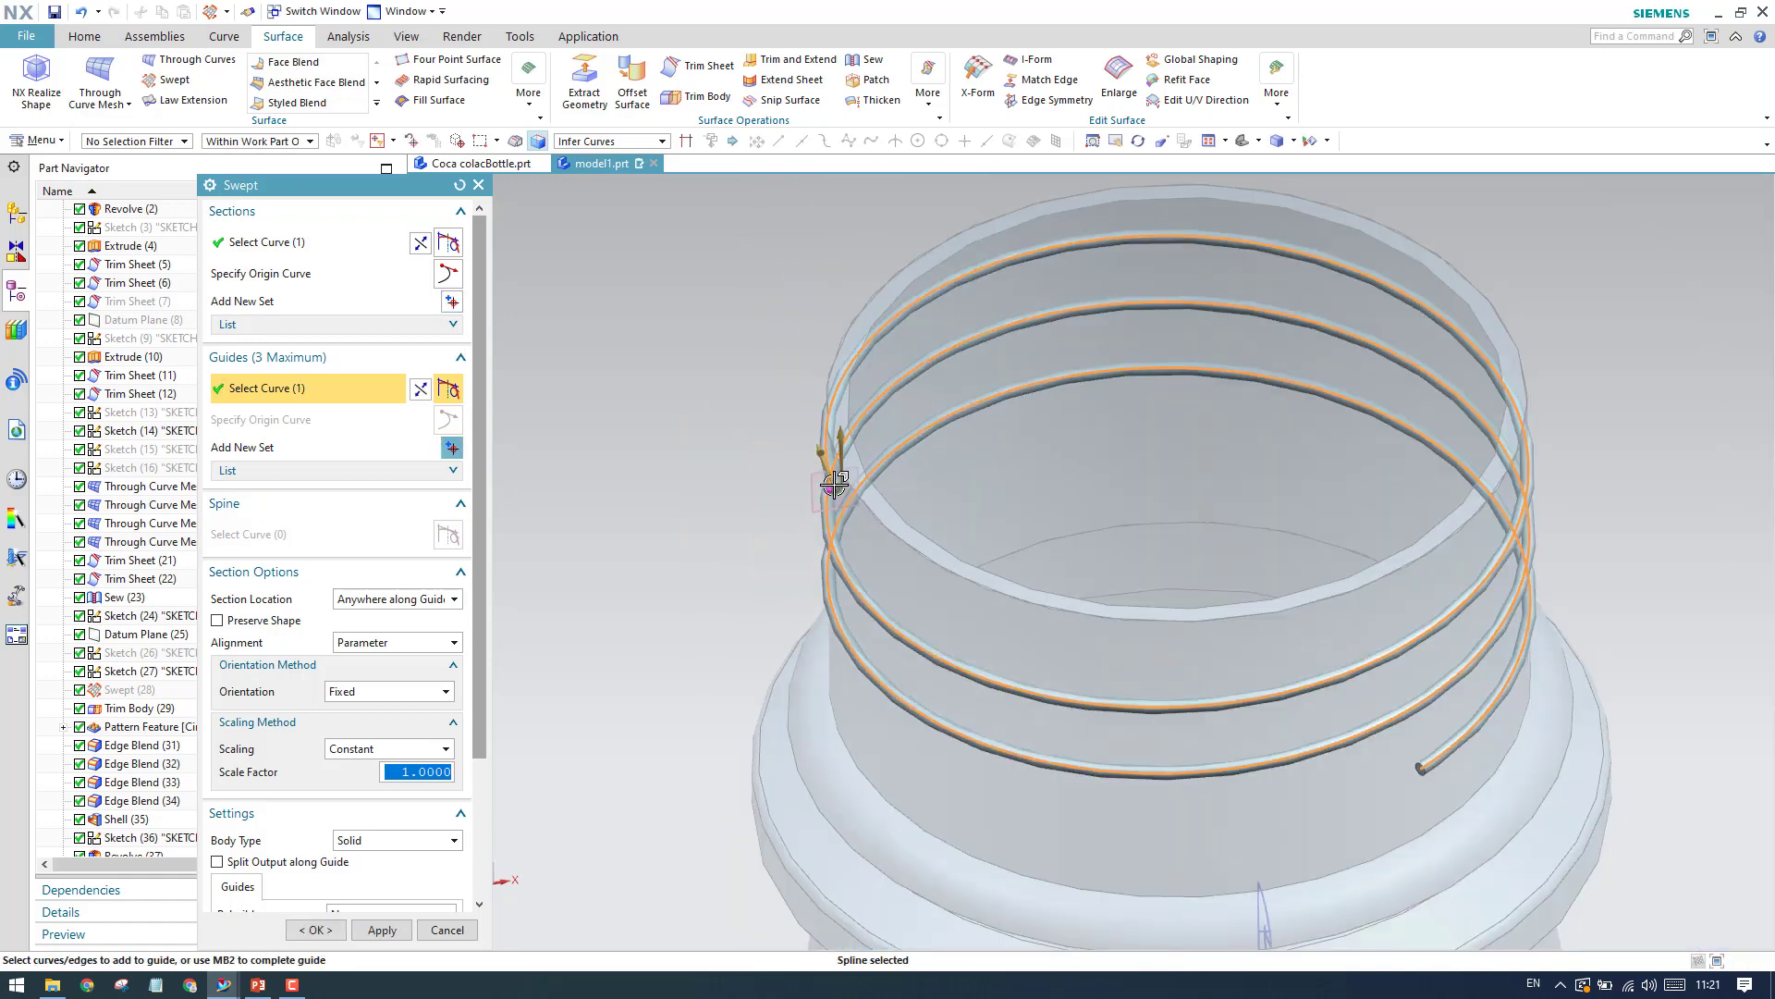
pyautogui.scroll(3, 1169, 584)
pyautogui.click(314, 930)
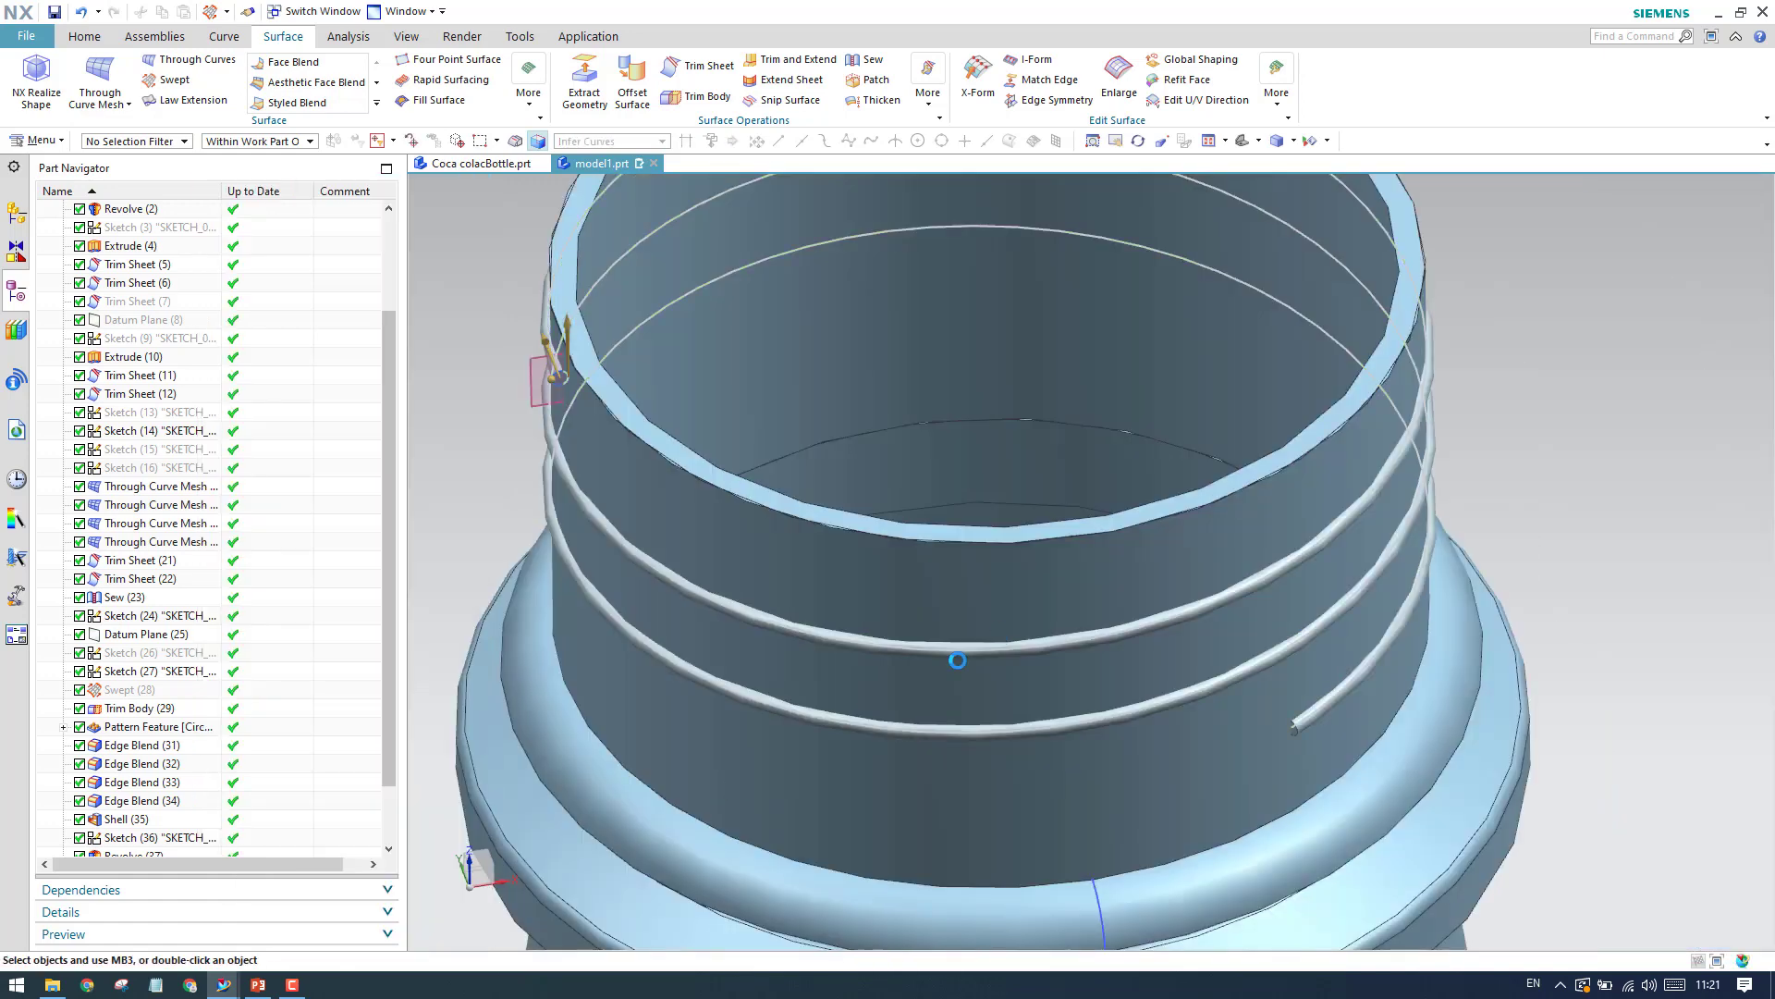
pyautogui.scroll(-3, 764, 503)
pyautogui.scroll(6, 1087, 562)
pyautogui.scroll(-4, 935, 543)
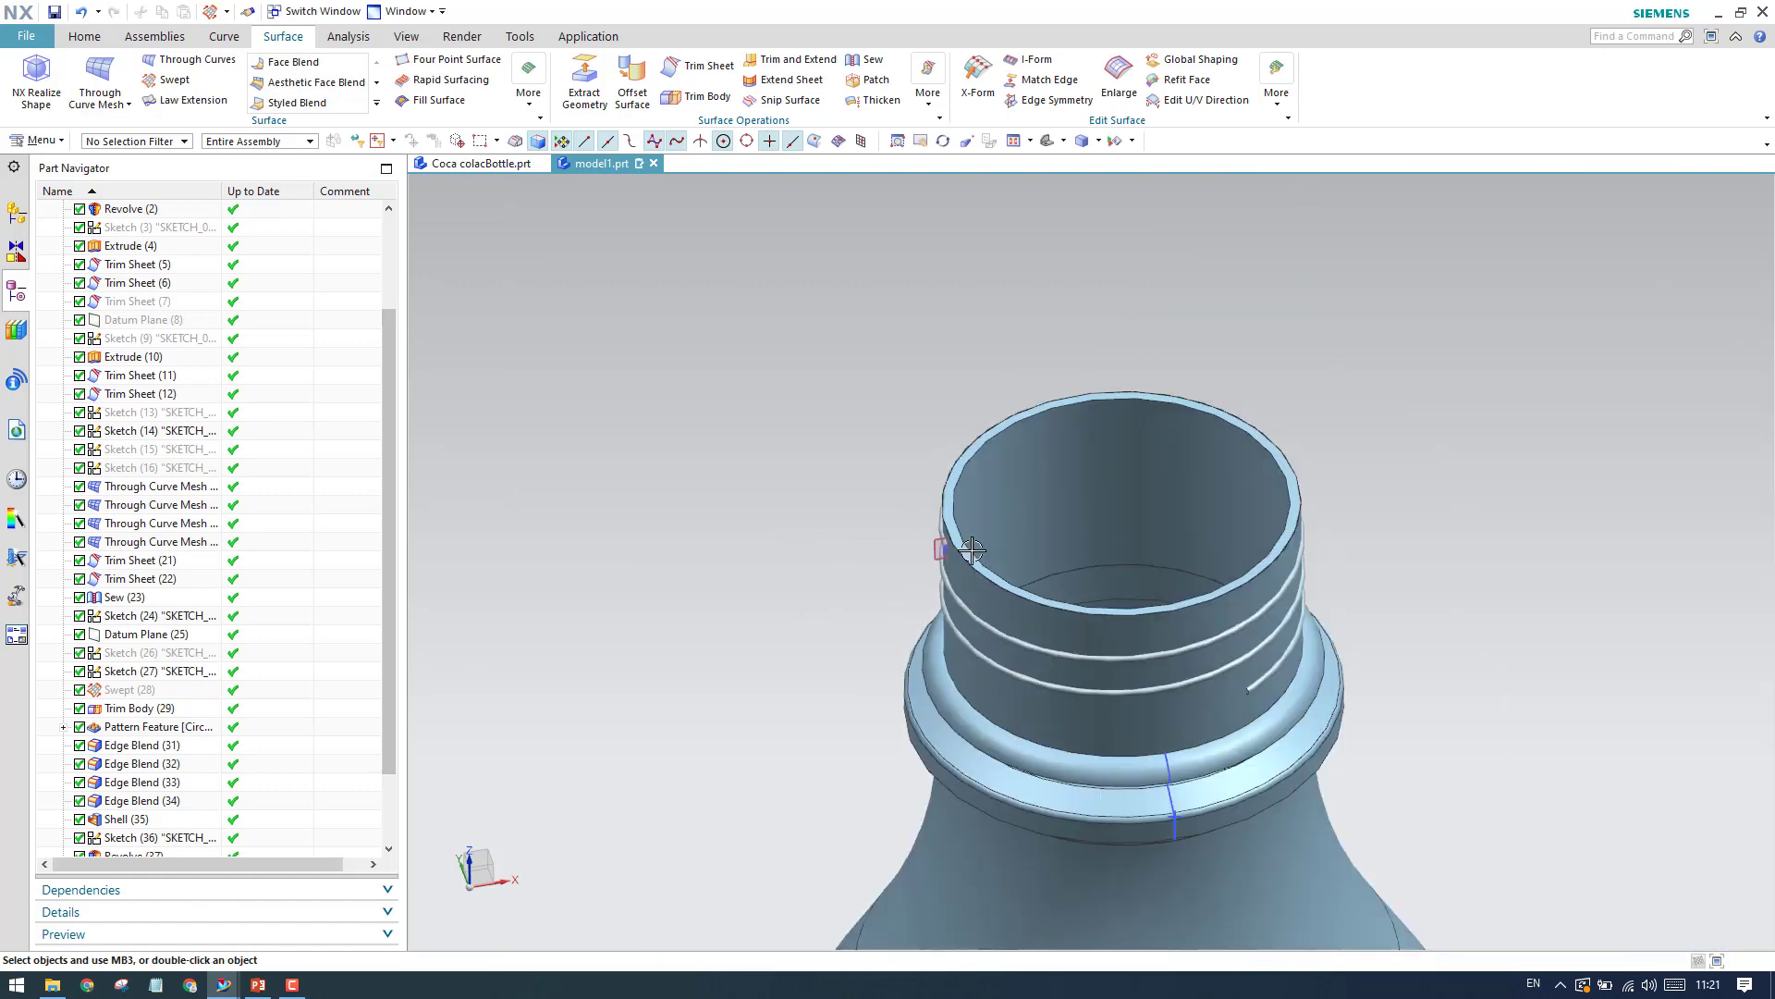
pyautogui.scroll(4, 904, 515)
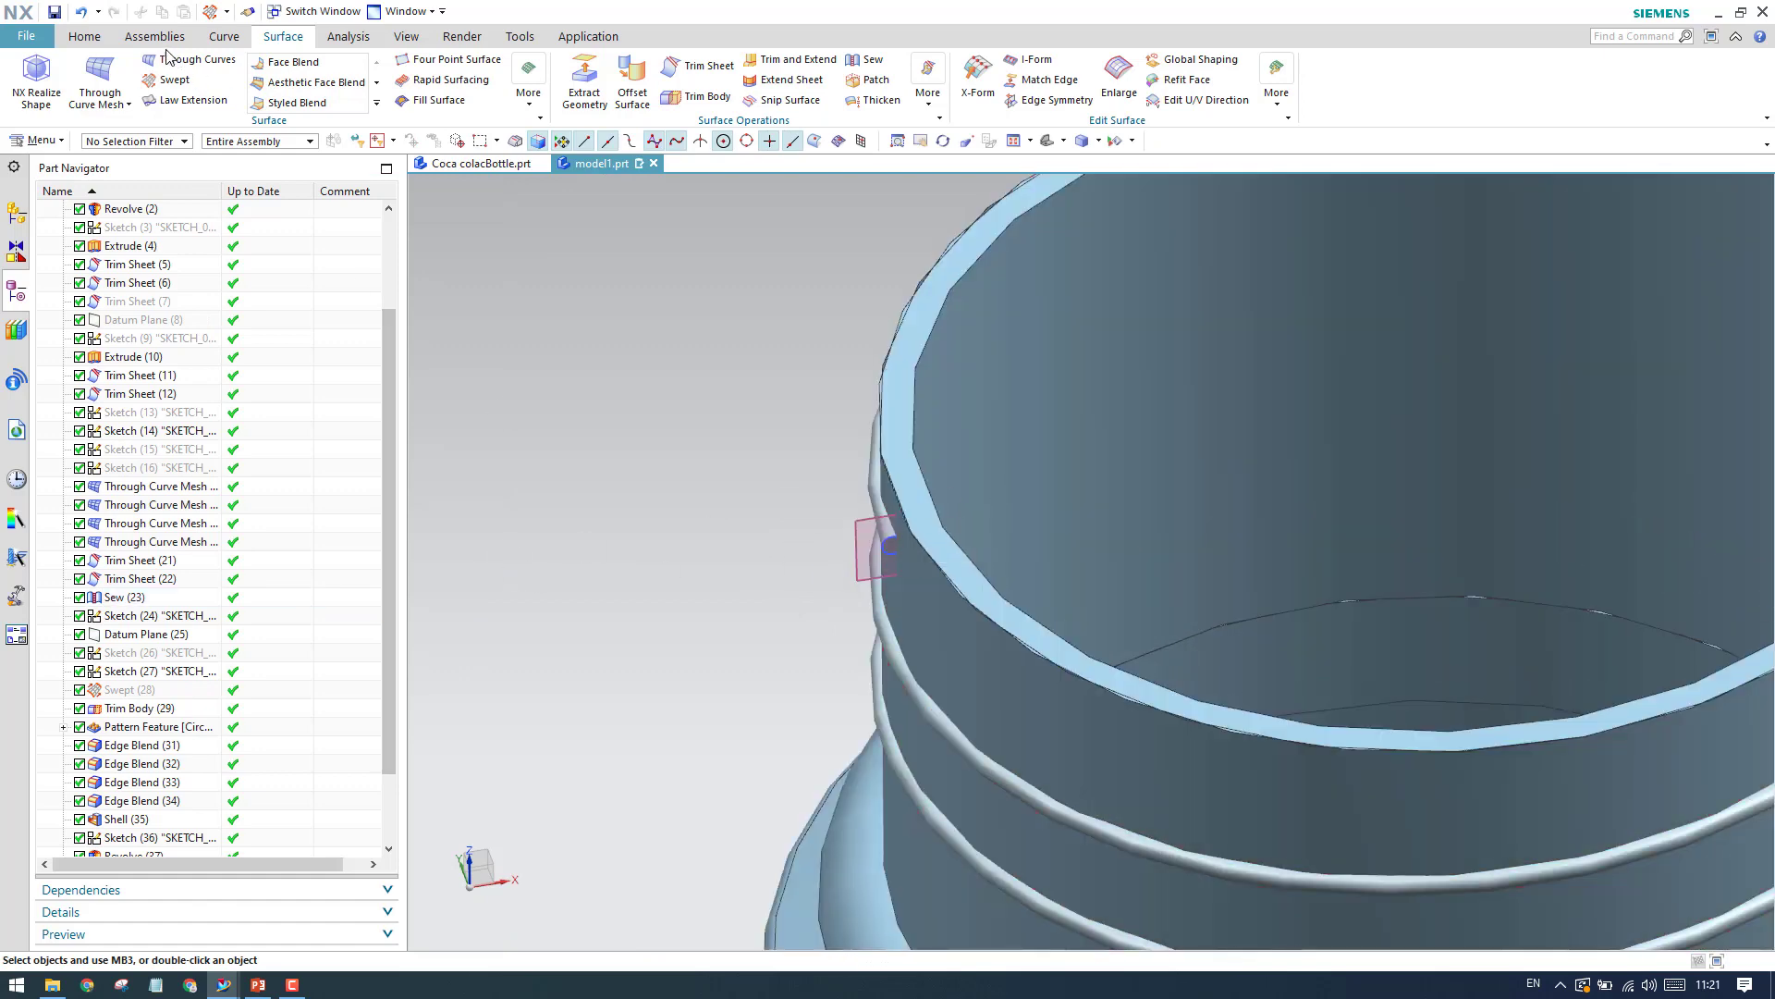
# Unite the helical thread body with the bottle body as the target.
pyautogui.click(91, 37)
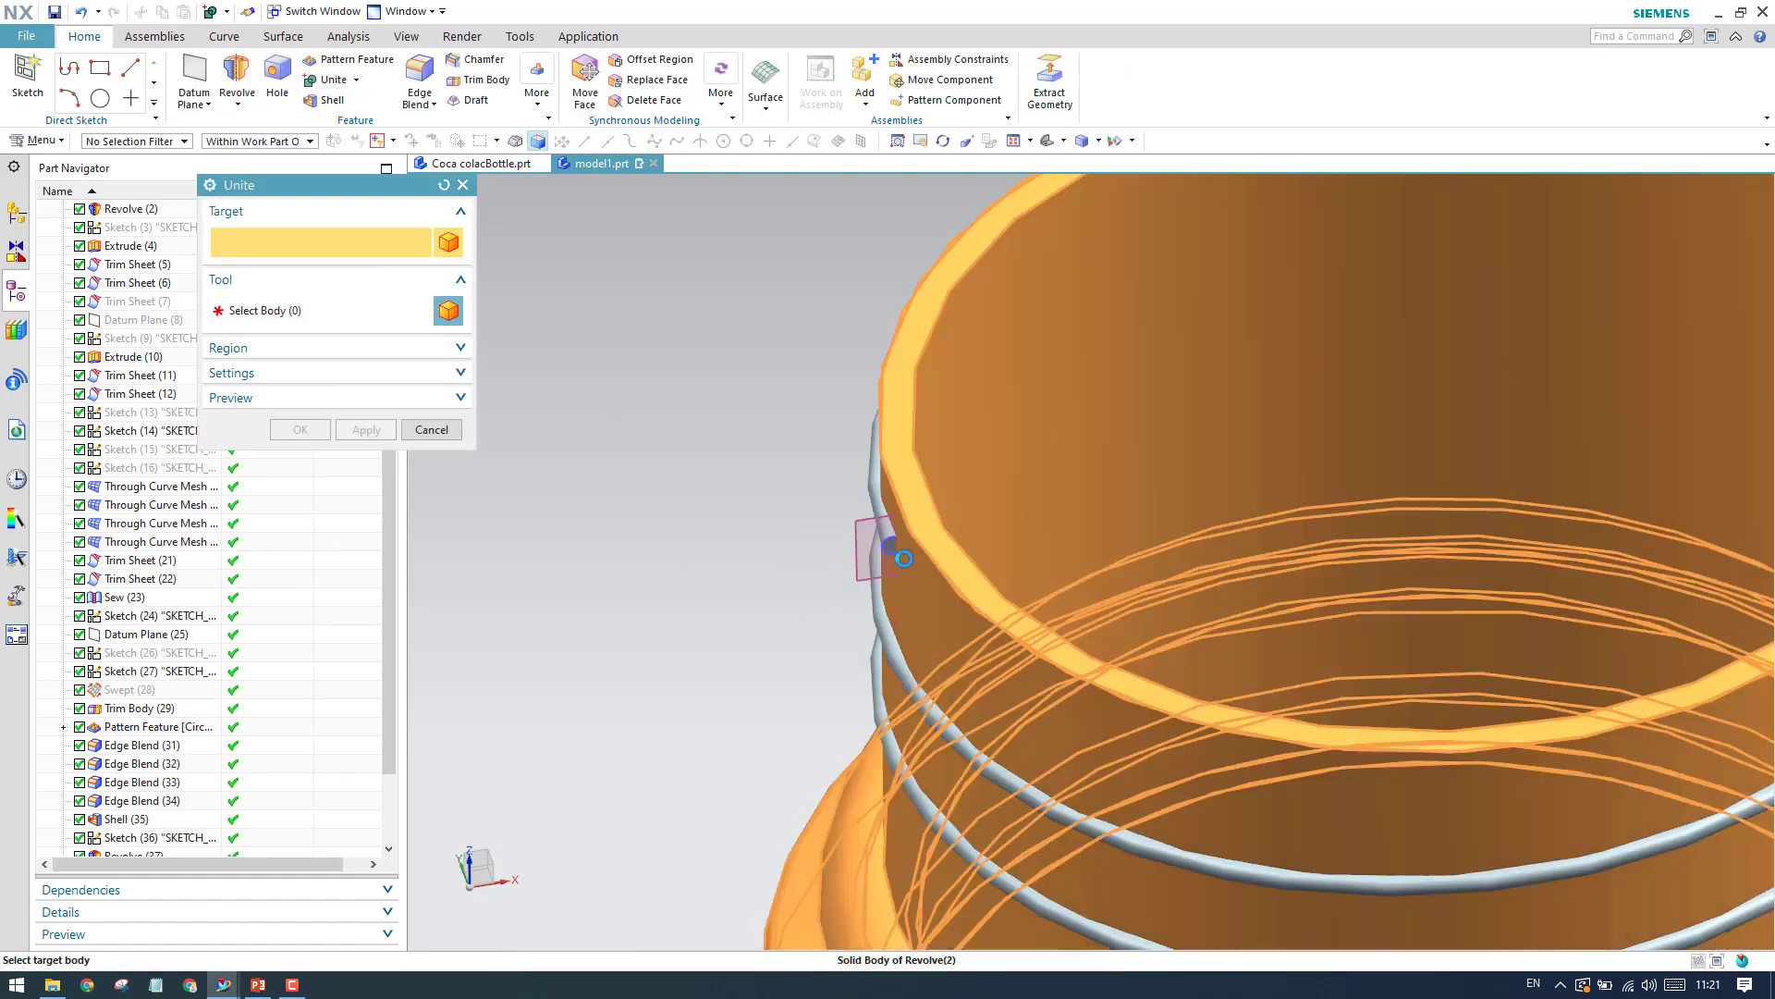
pyautogui.click(879, 522)
pyautogui.click(881, 521)
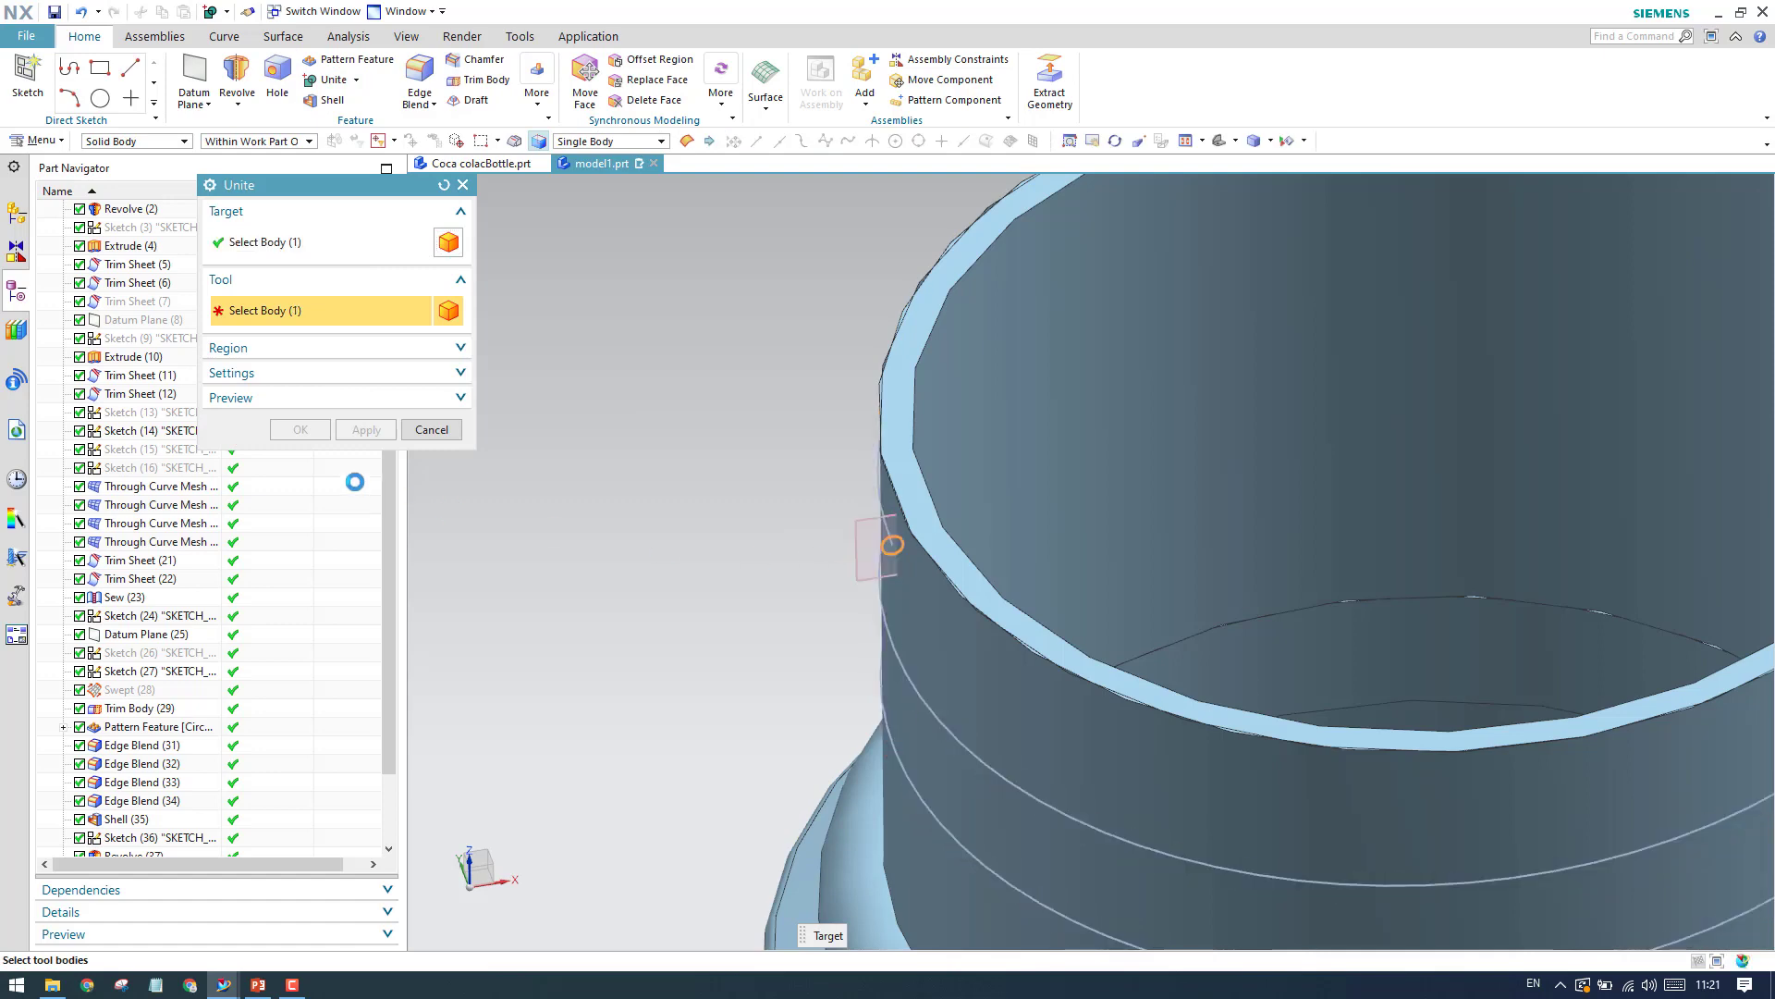
pyautogui.click(312, 435)
# Display only the solid bodies, hiding all sketches, curves and datums around the bottle.
pyautogui.scroll(-2, 798, 490)
pyautogui.scroll(-4, 798, 490)
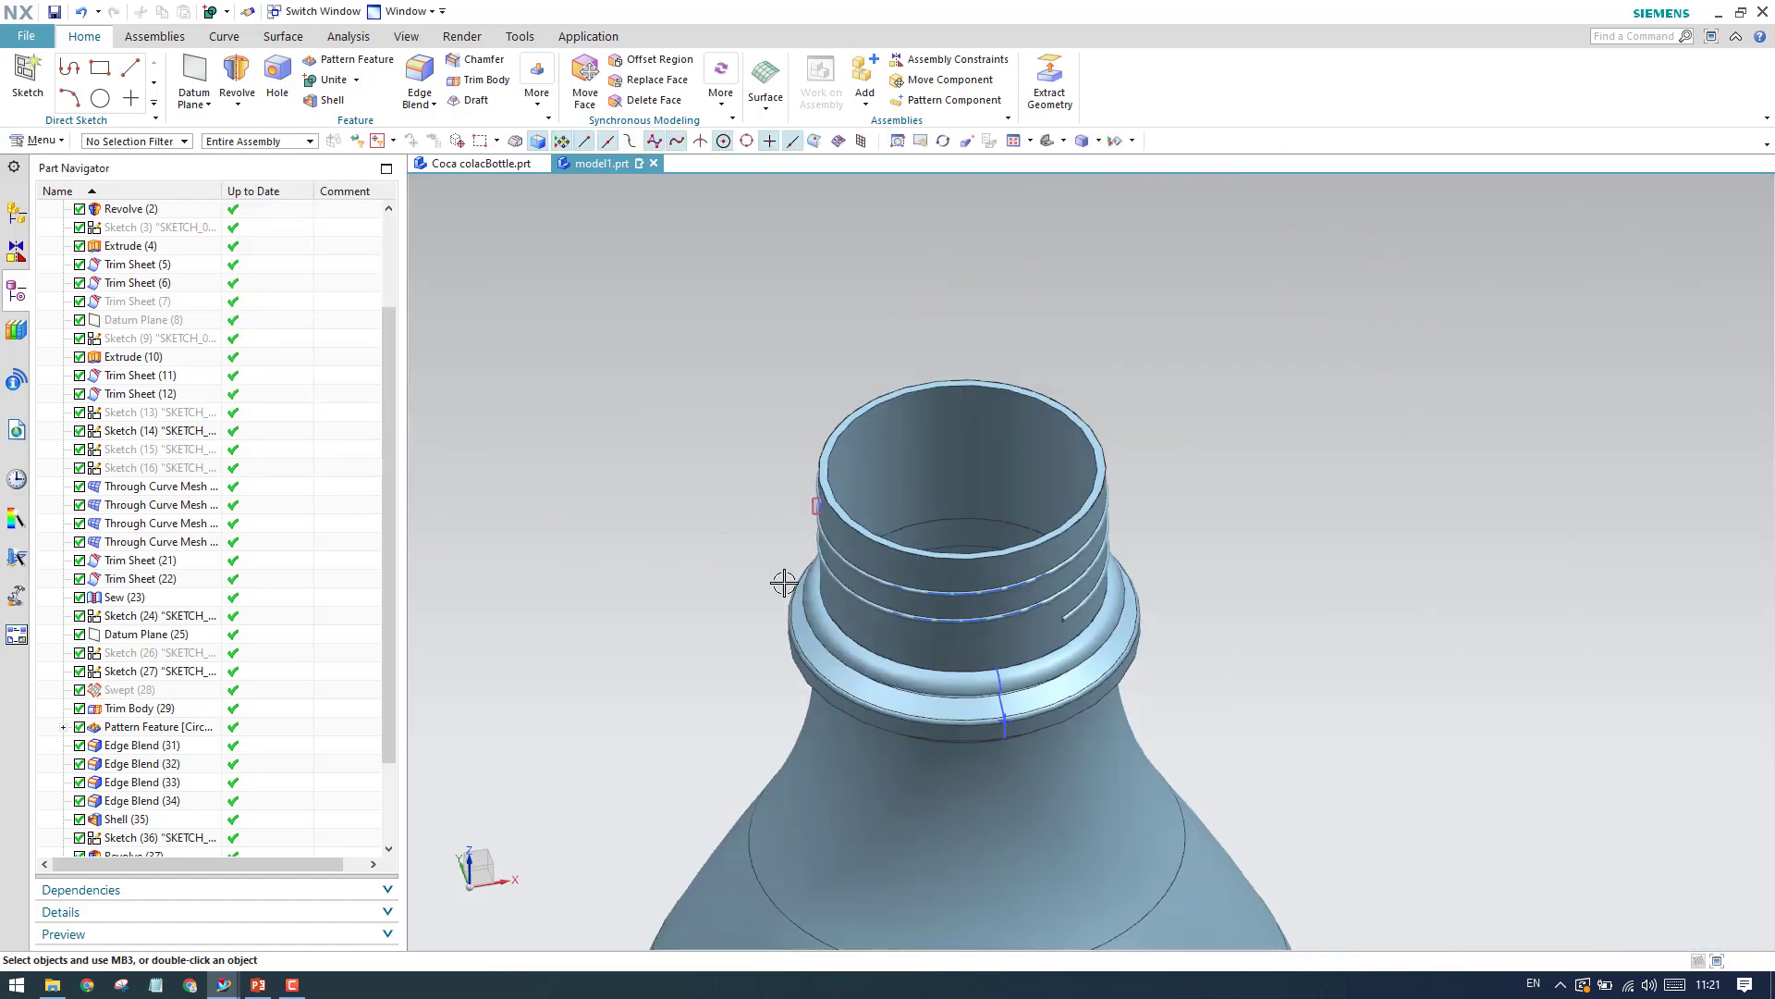
pyautogui.moveTo(772, 551); pyautogui.dragTo(667, 529, button='middle')
pyautogui.scroll(-5, 689, 521)
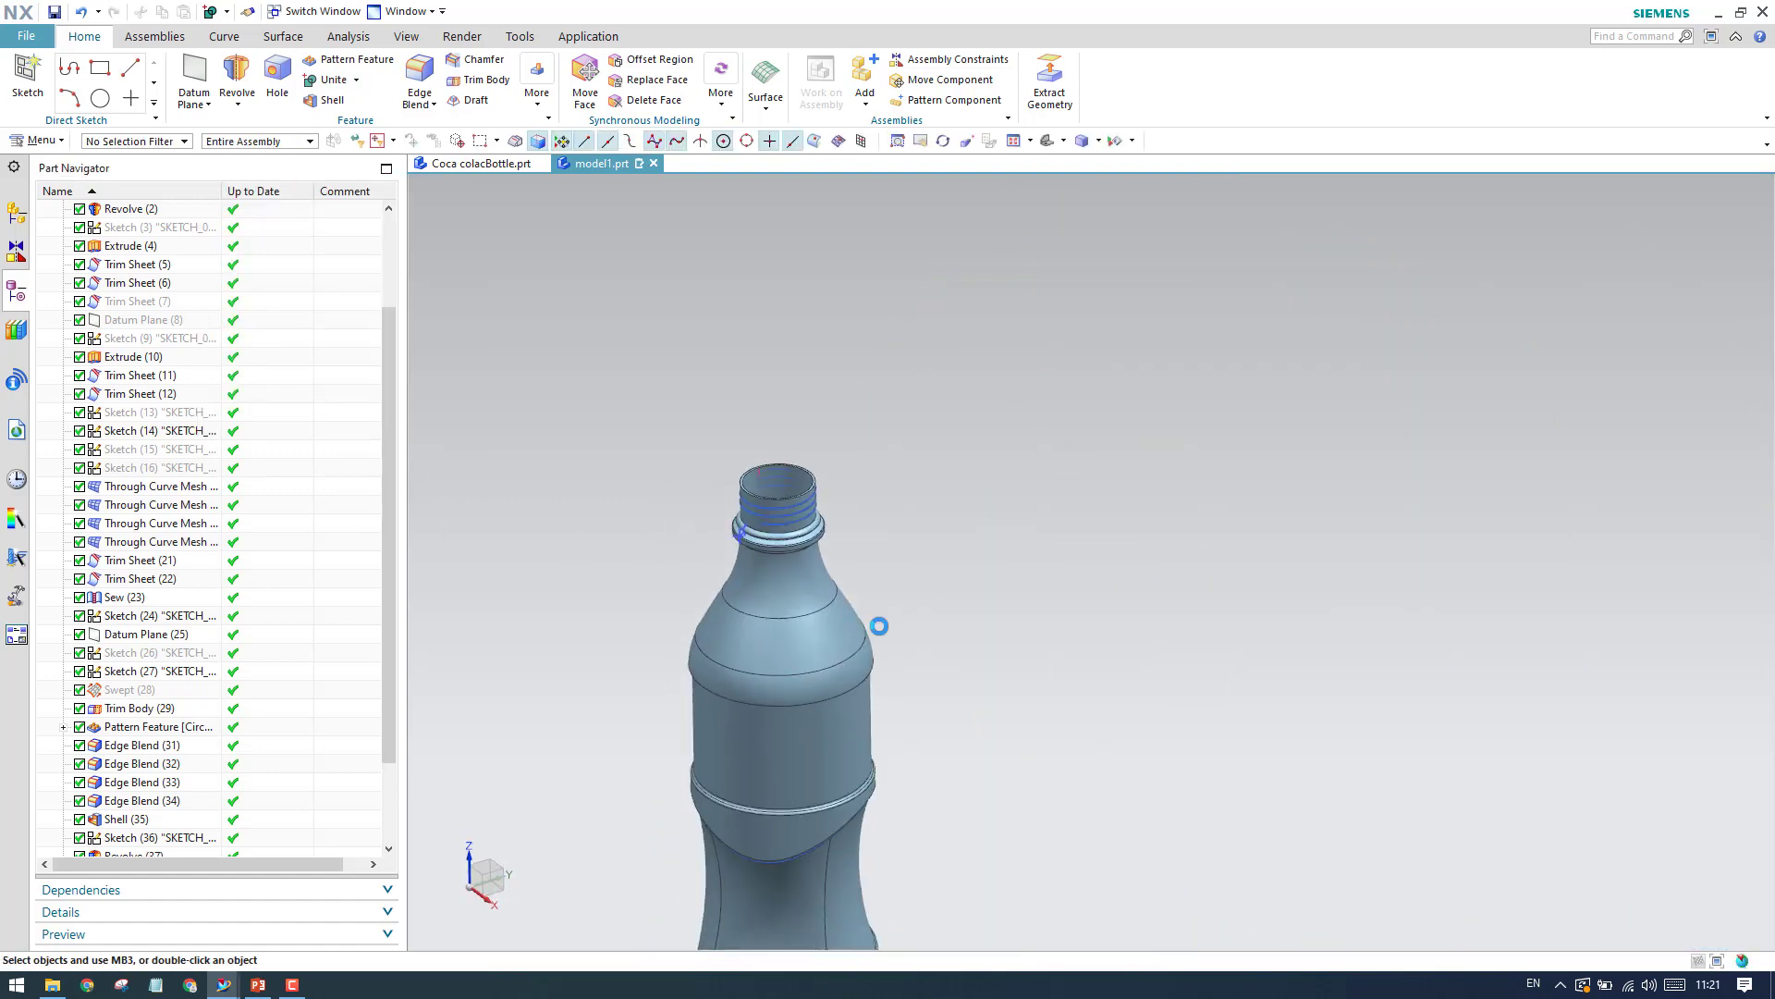
pyautogui.hotkey('ctrl', 'f')
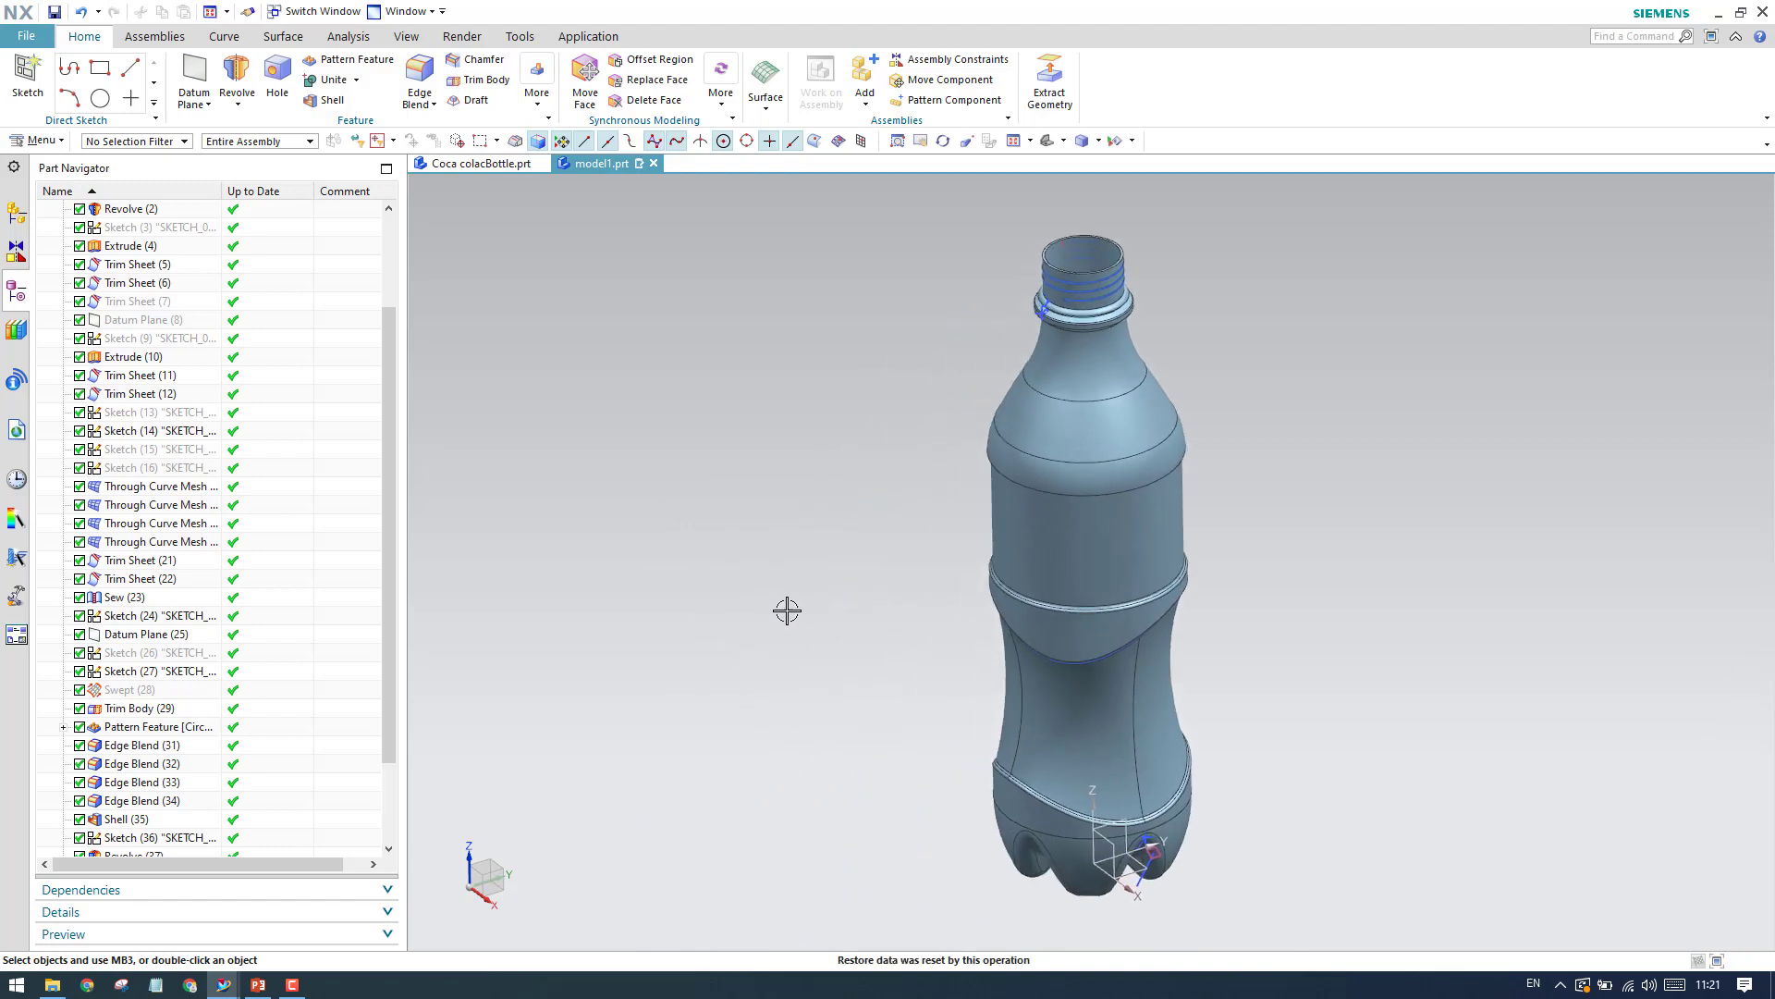
pyautogui.hotkey('ctrl', 'w')
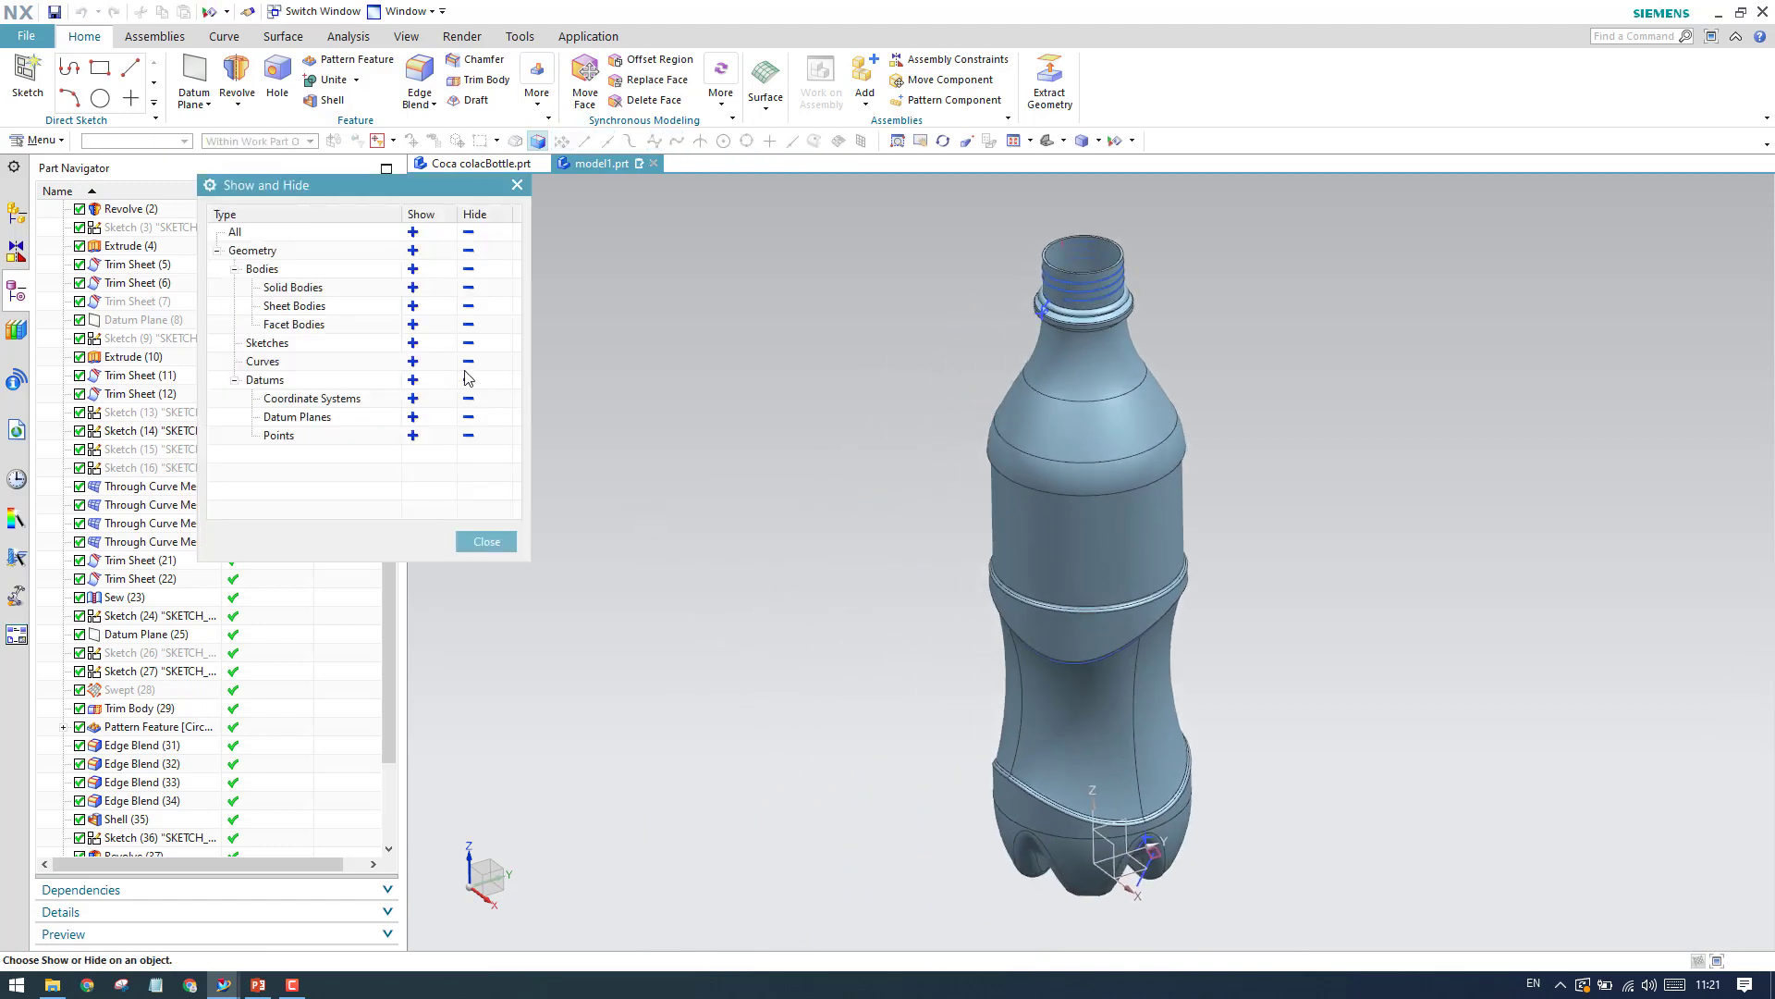
pyautogui.click(468, 287)
pyautogui.click(412, 288)
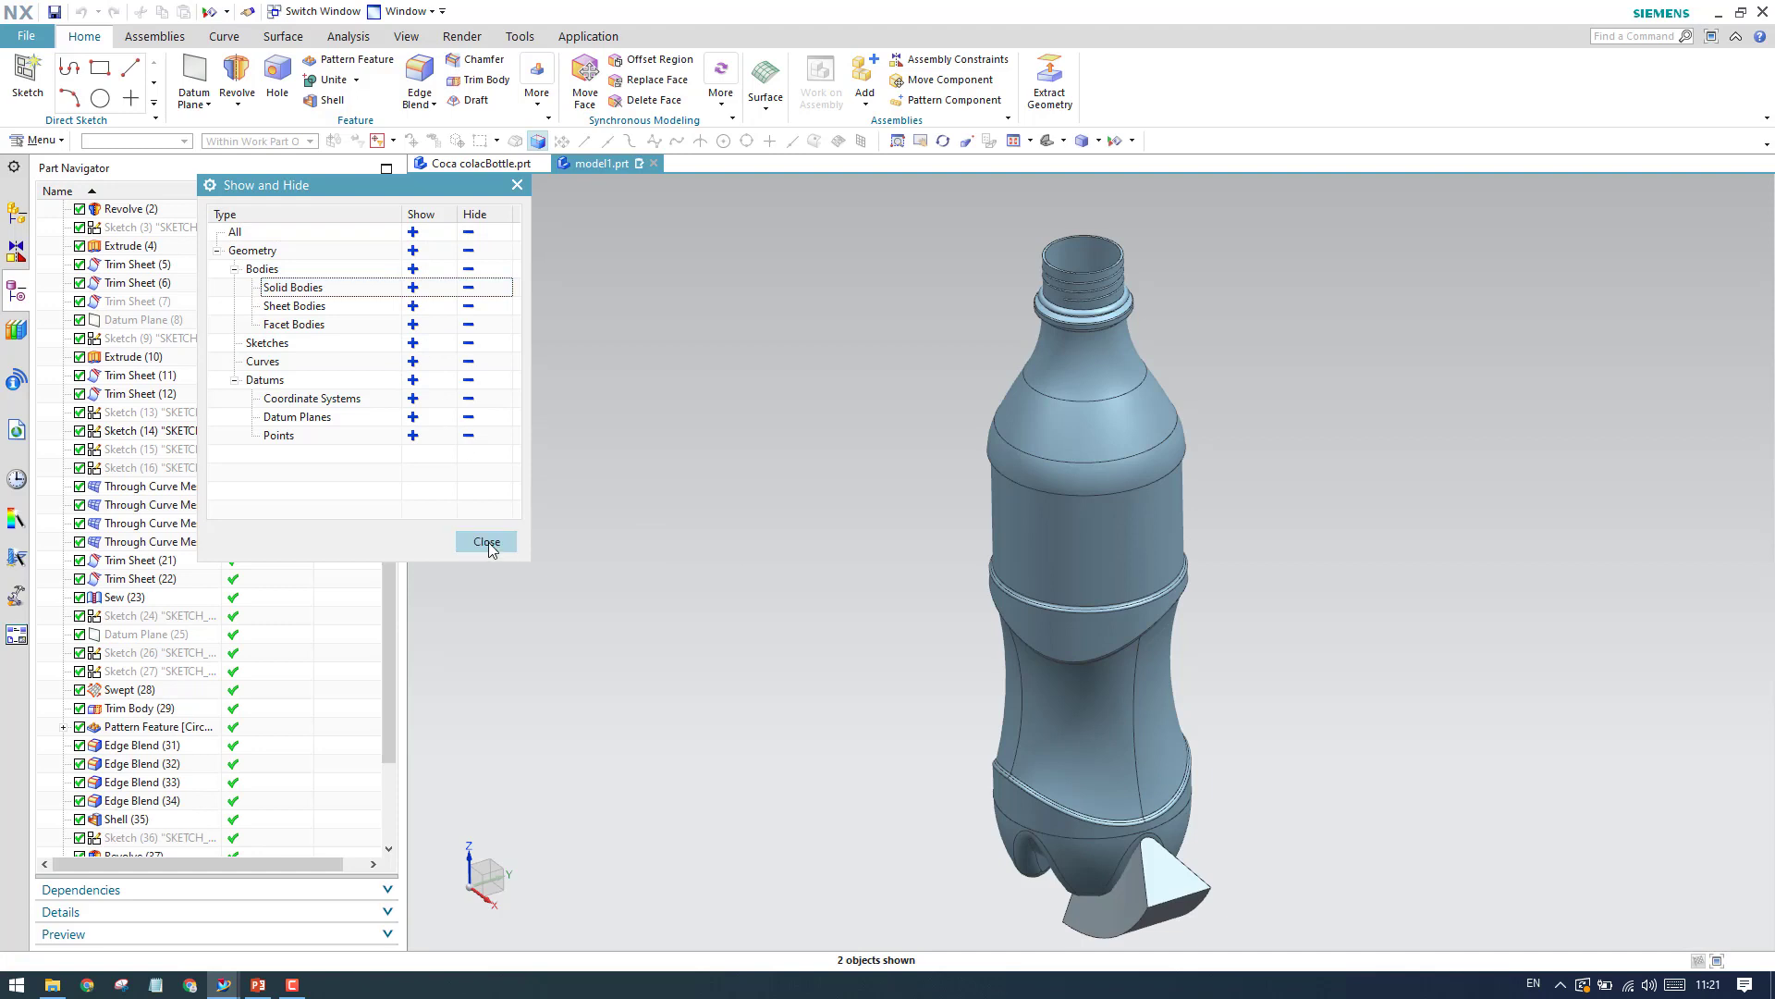
pyautogui.click(486, 542)
# Hide the leftover swept cutting body beneath the bottle's base and view the whole finished bottle.
pyautogui.moveTo(1147, 878); pyautogui.dragTo(1169, 583, button='middle')
pyautogui.scroll(-2, 1168, 582)
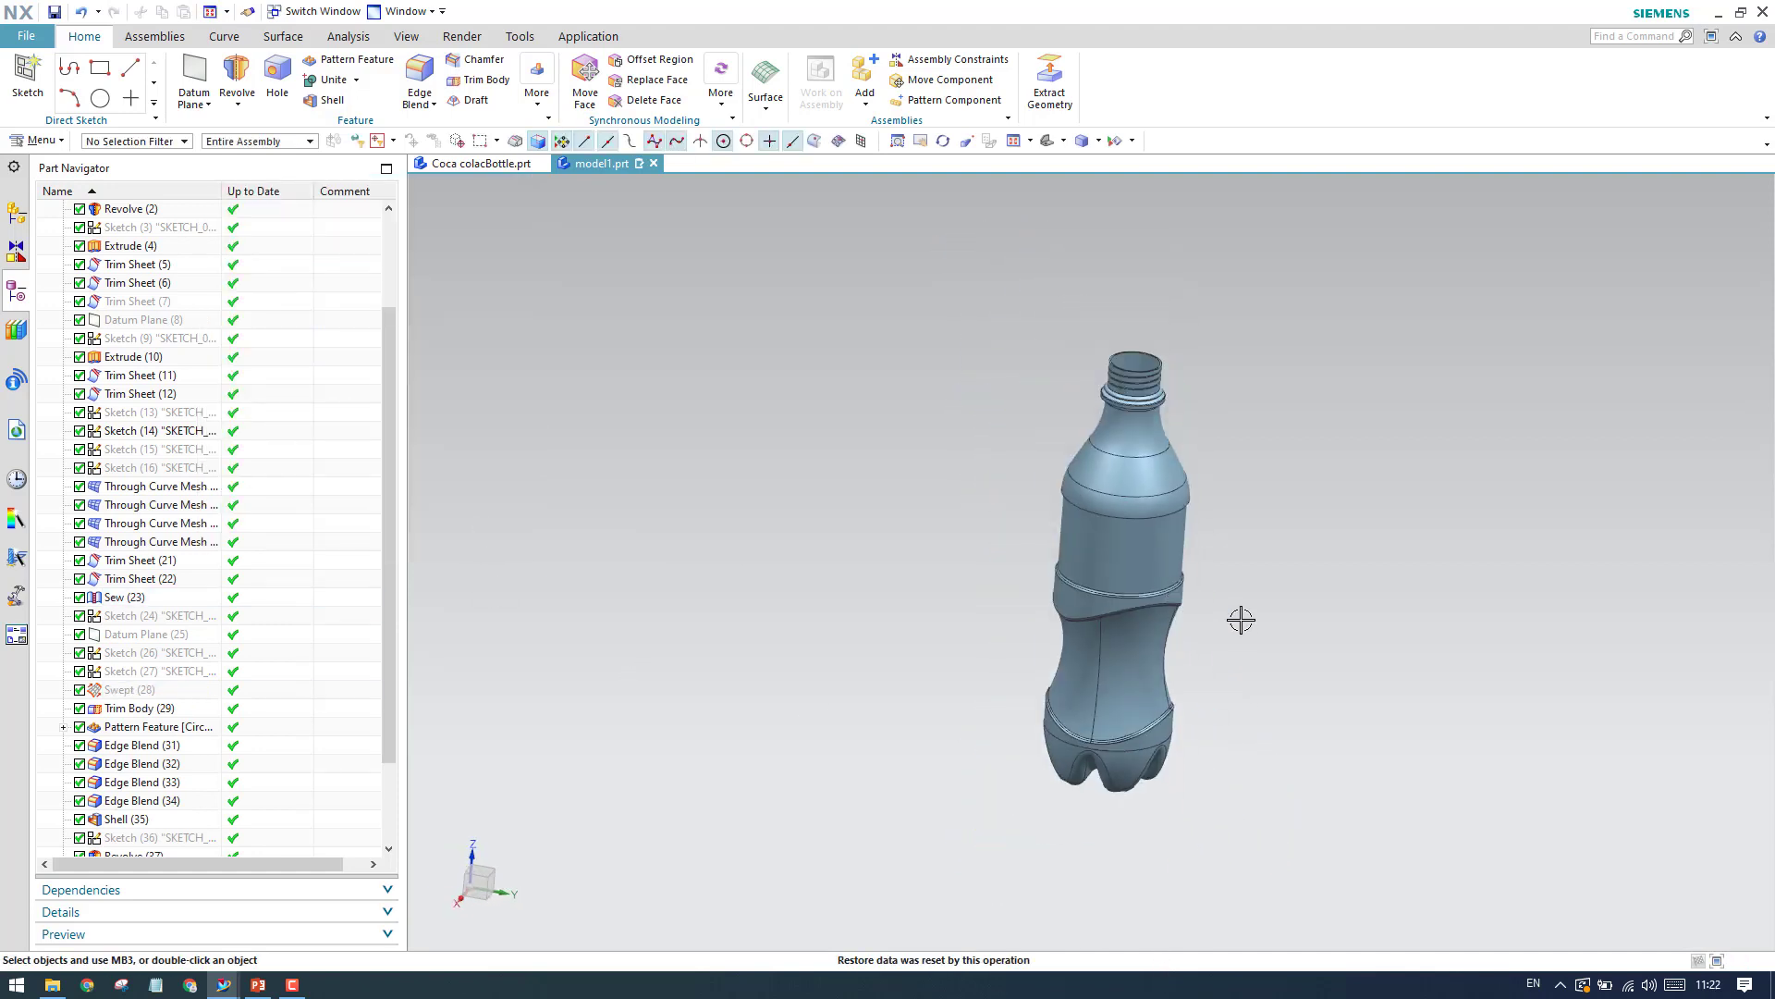
pyautogui.scroll(1, 1241, 620)
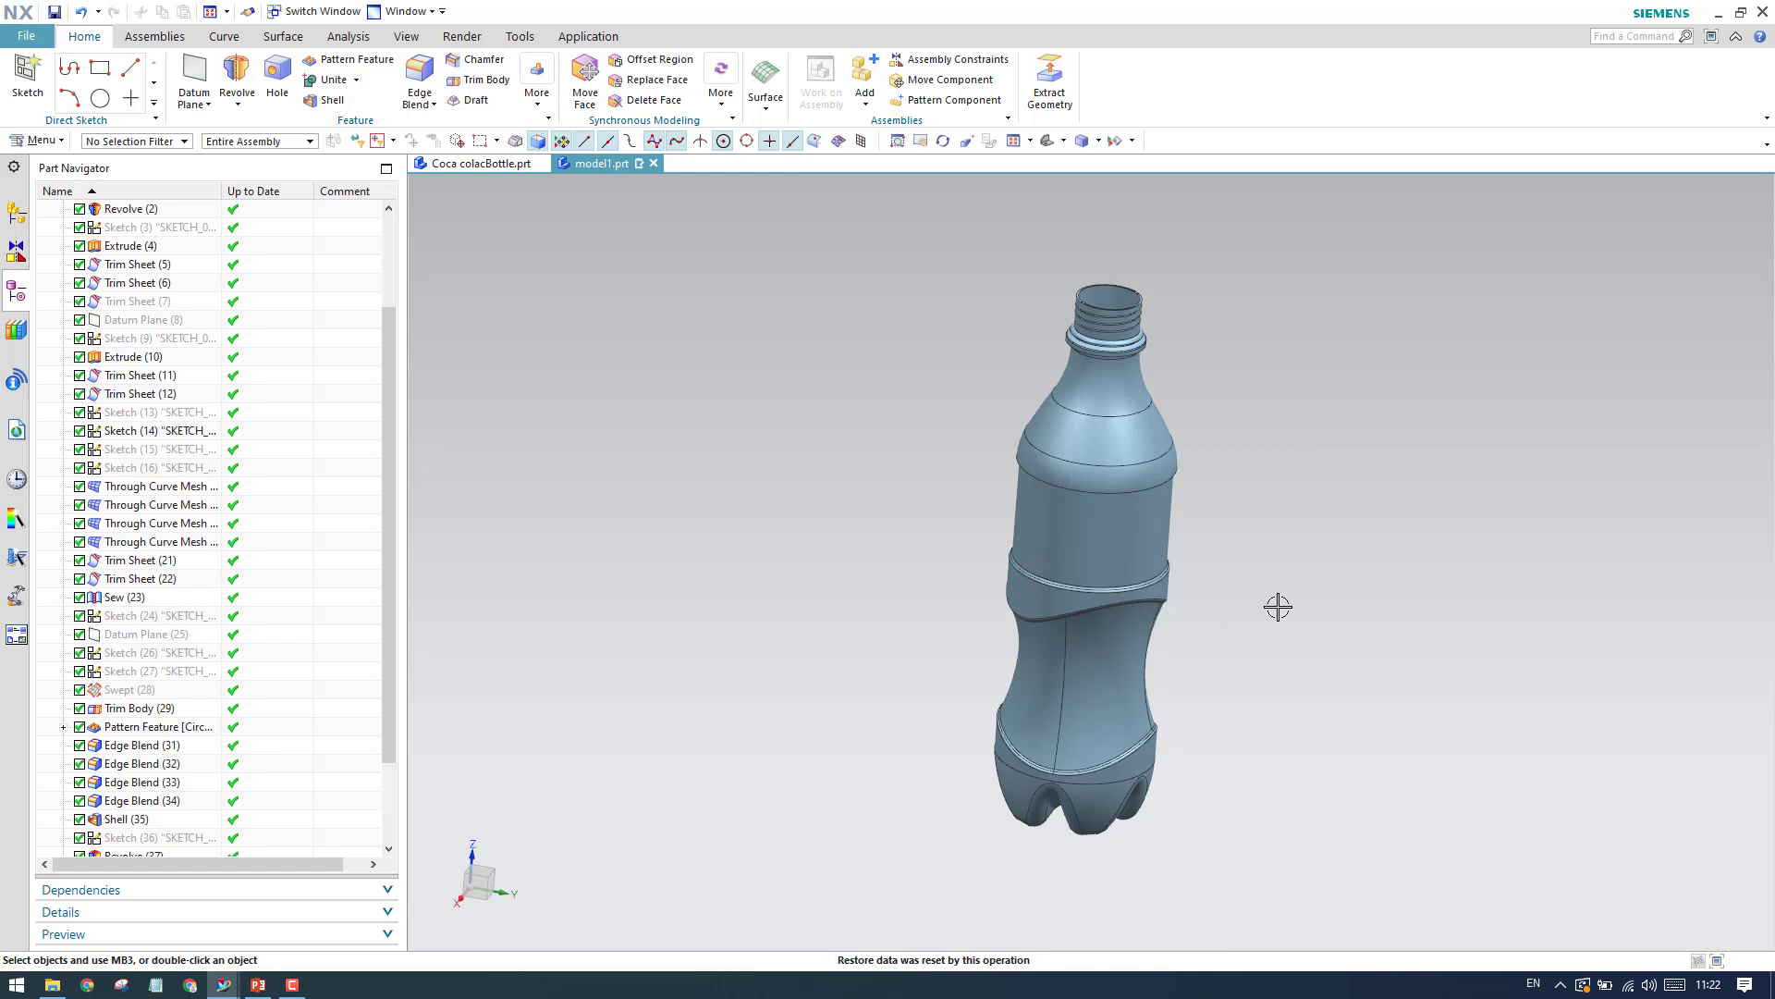
pyautogui.scroll(2, 1239, 664)
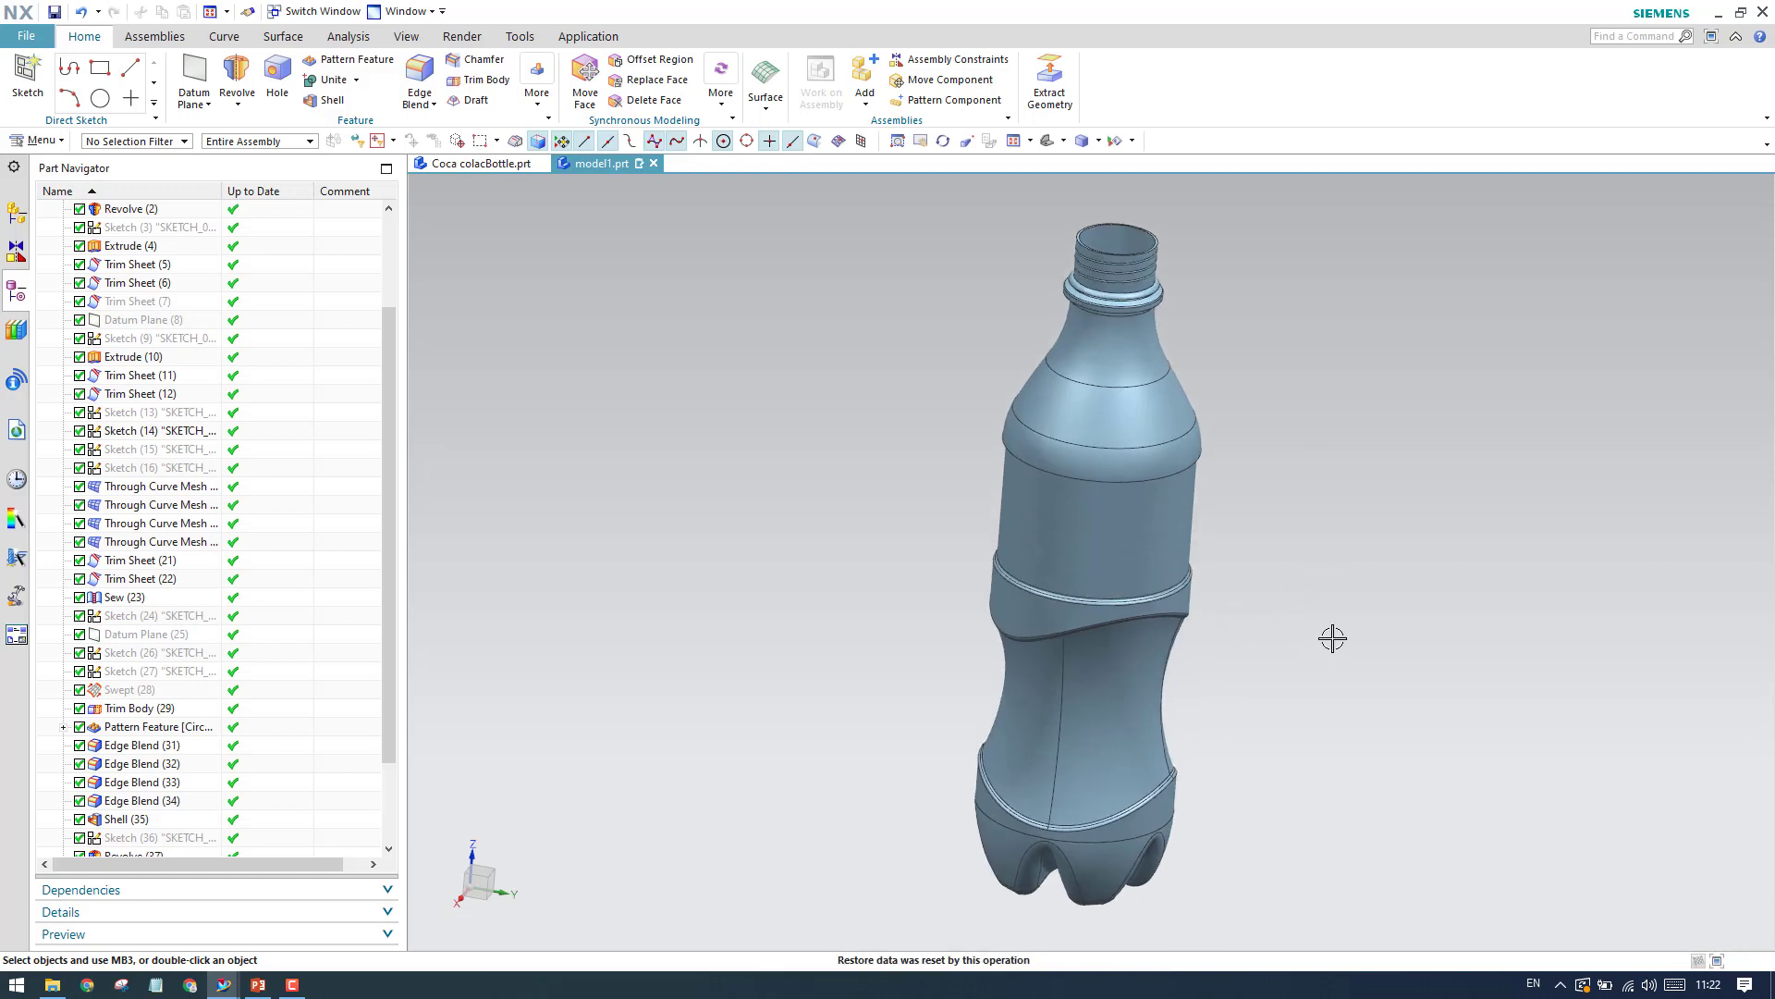